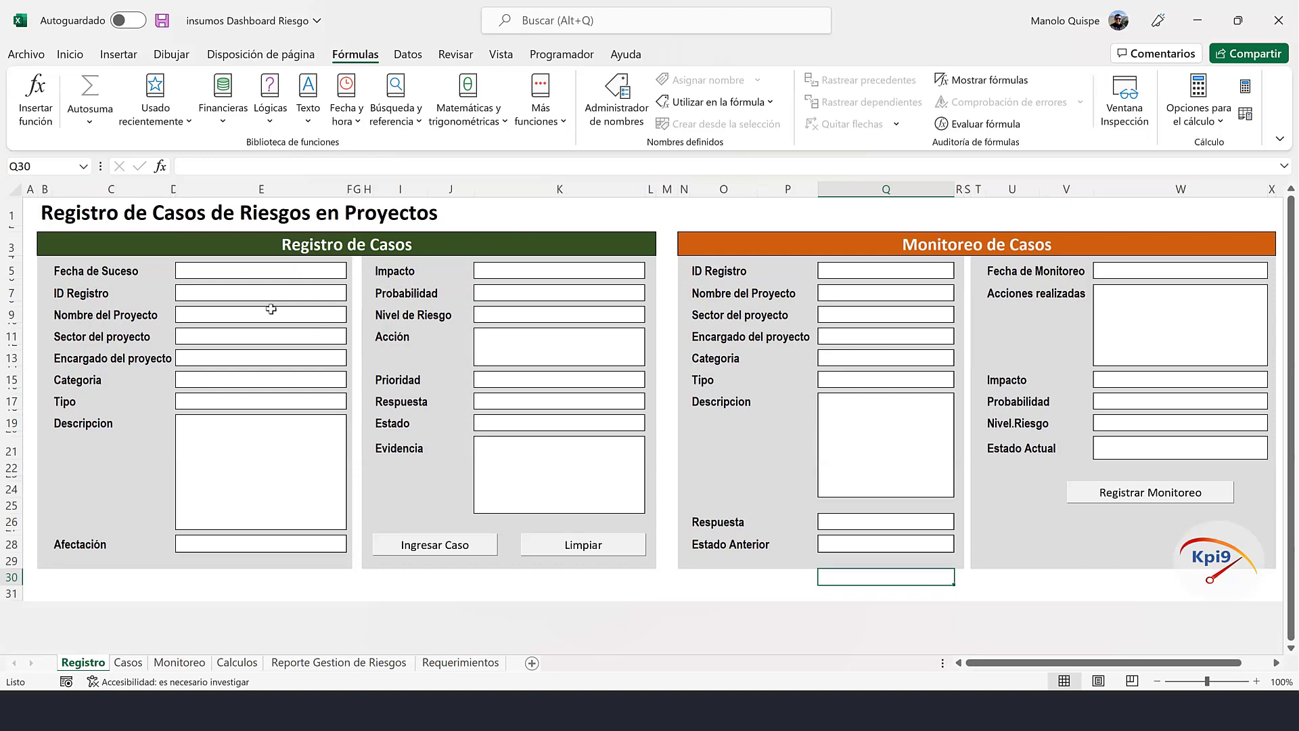
- Select cell K1 beside the form title and show the Programador (Developer) ribbon
left_click(572, 219)
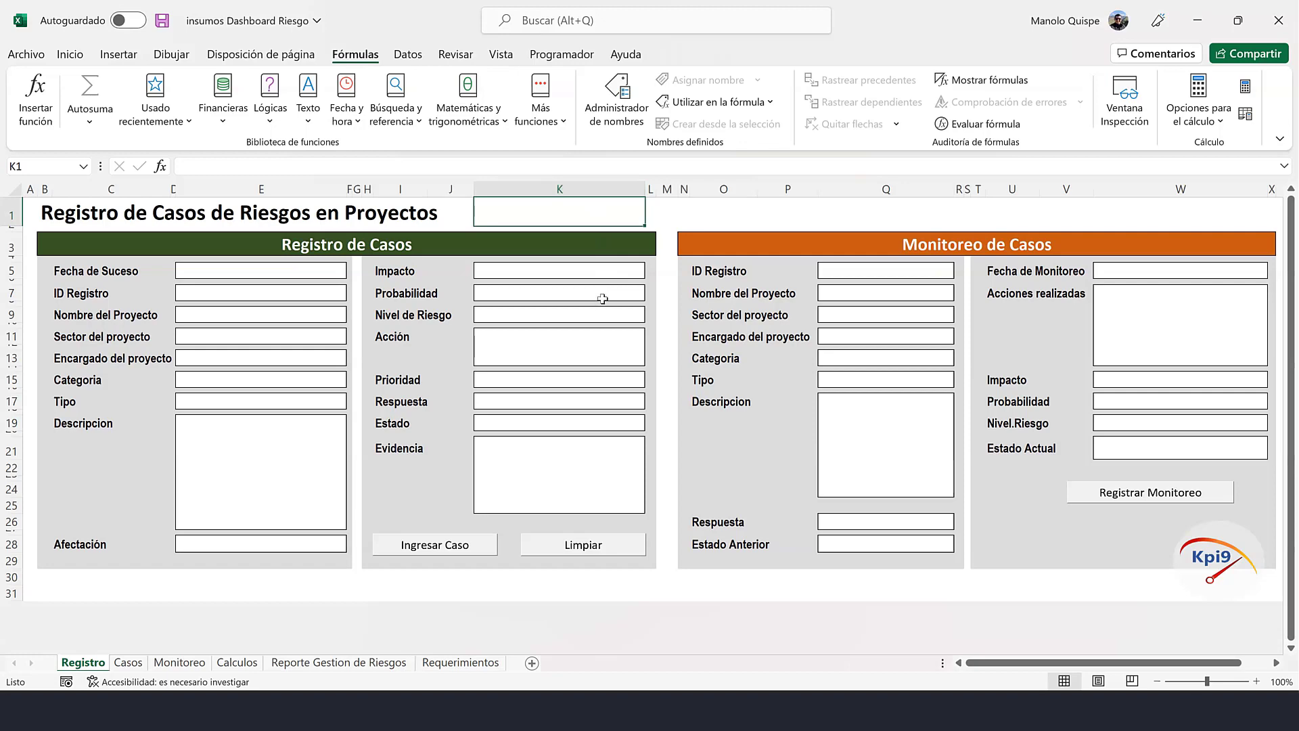
left_click(563, 57)
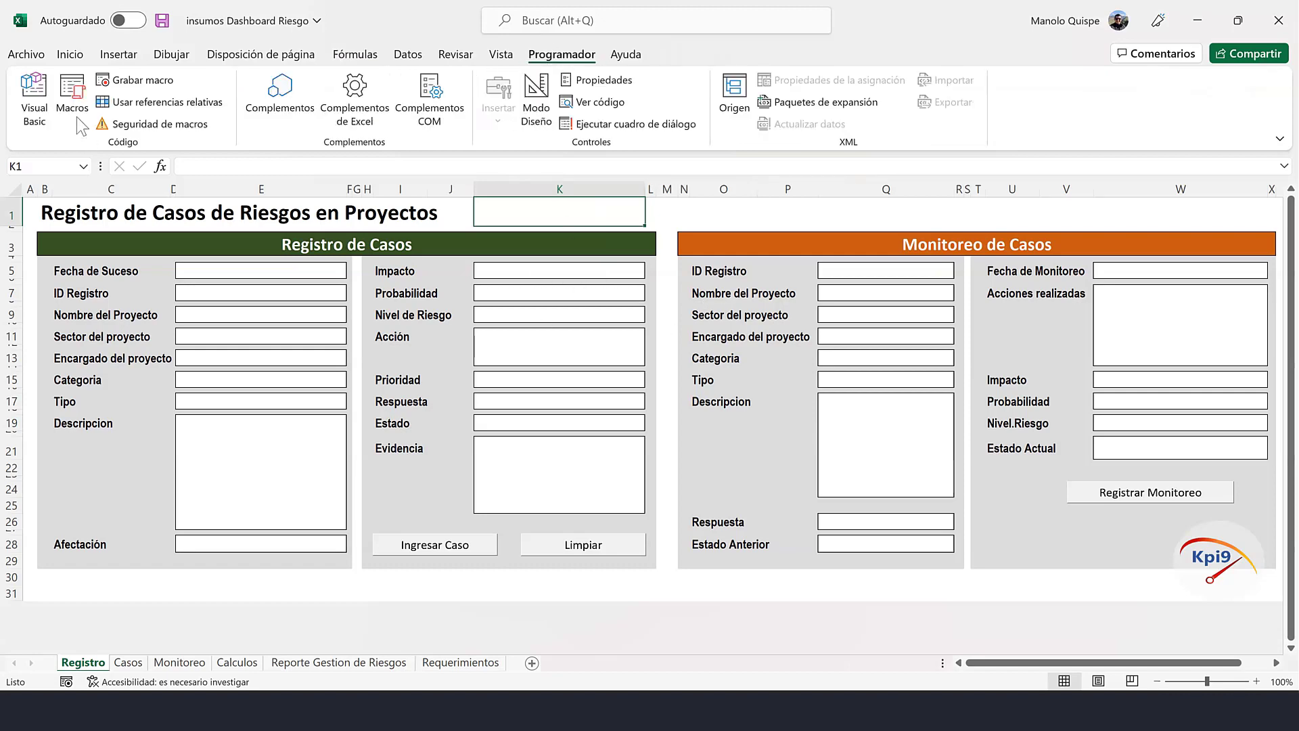
left_click(36, 94)
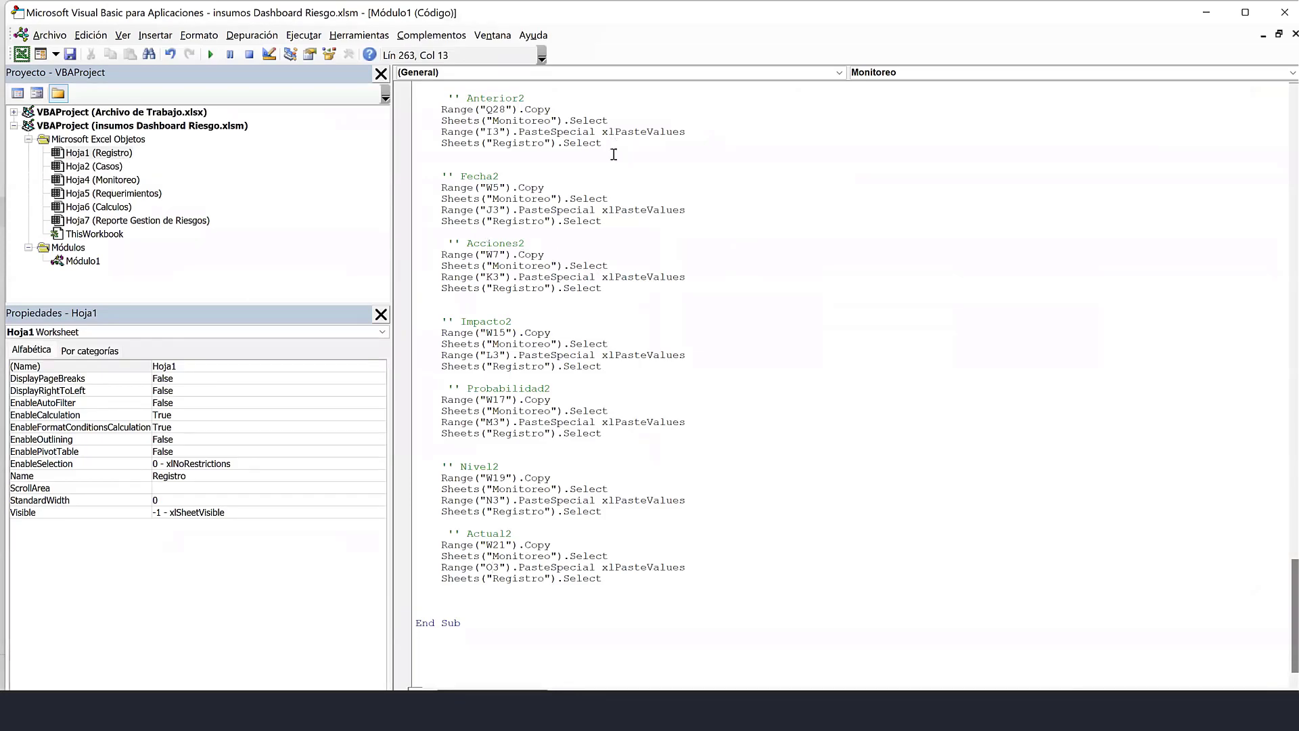
scroll(614, 172, "up", 6)
scroll(614, 176, "up", 5)
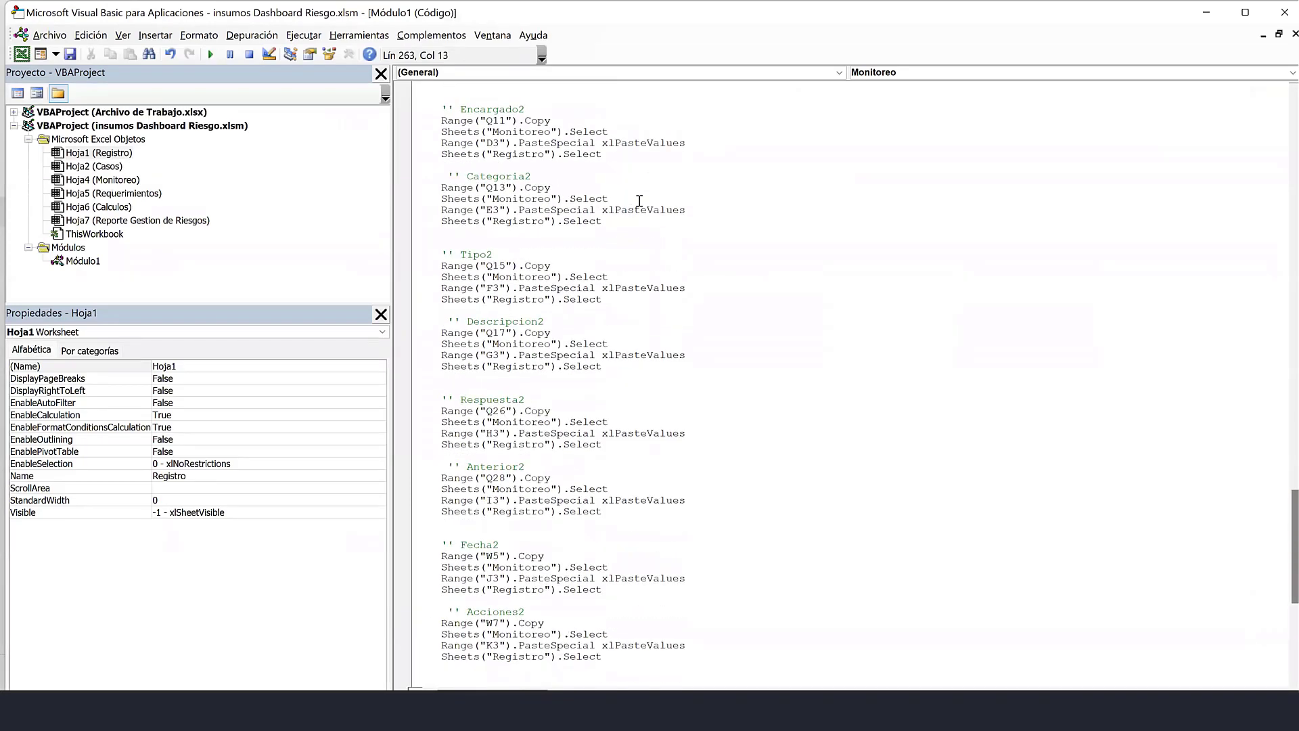
scroll(639, 207, "up", 5)
scroll(640, 207, "up", 5)
scroll(640, 207, "up", 4)
scroll(639, 207, "up", 4)
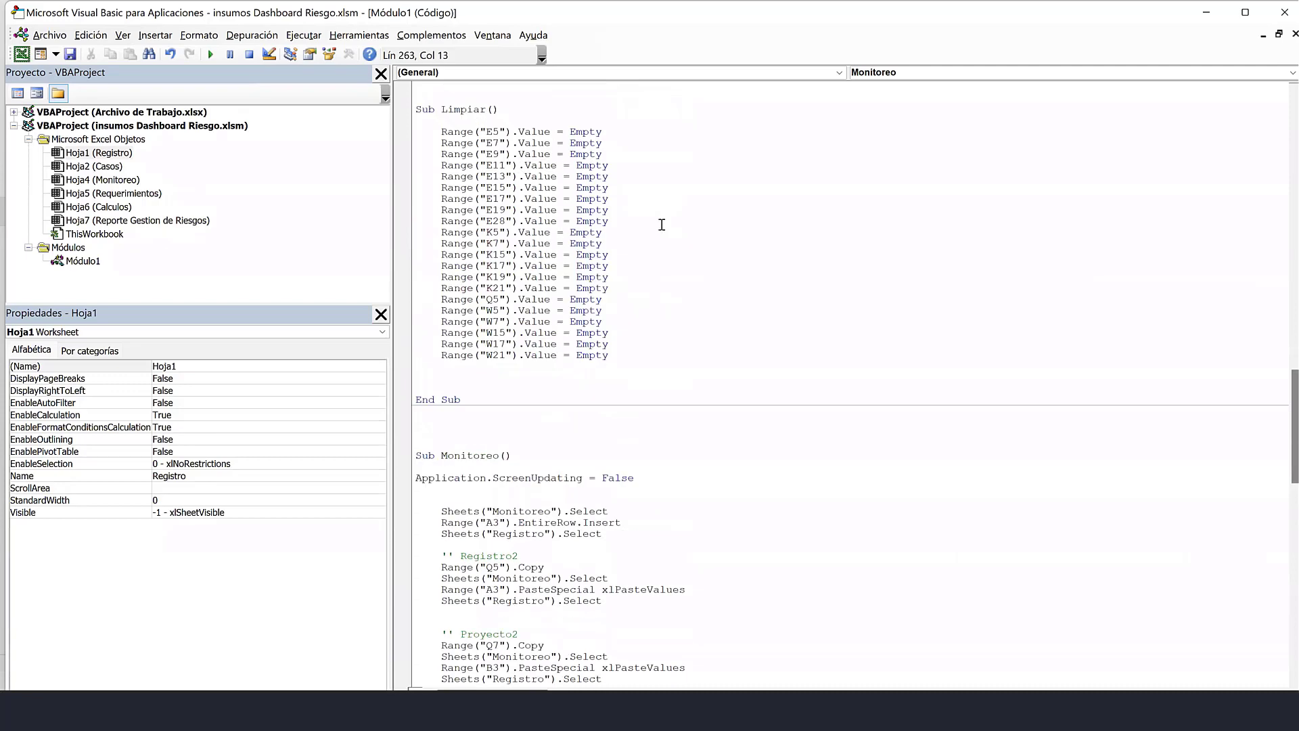
scroll(660, 224, "up", 14)
scroll(662, 224, "up", 7)
scroll(662, 225, "up", 7)
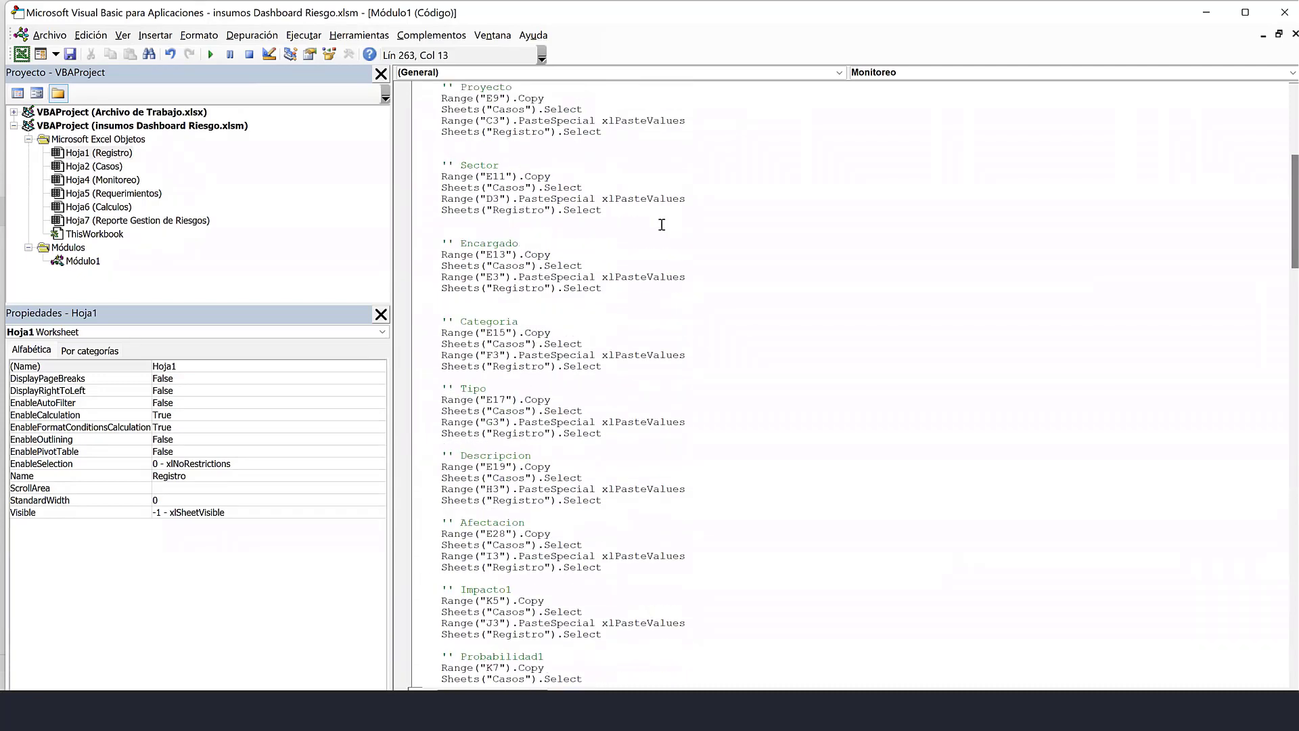
scroll(662, 225, "up", 7)
scroll(661, 225, "up", 6)
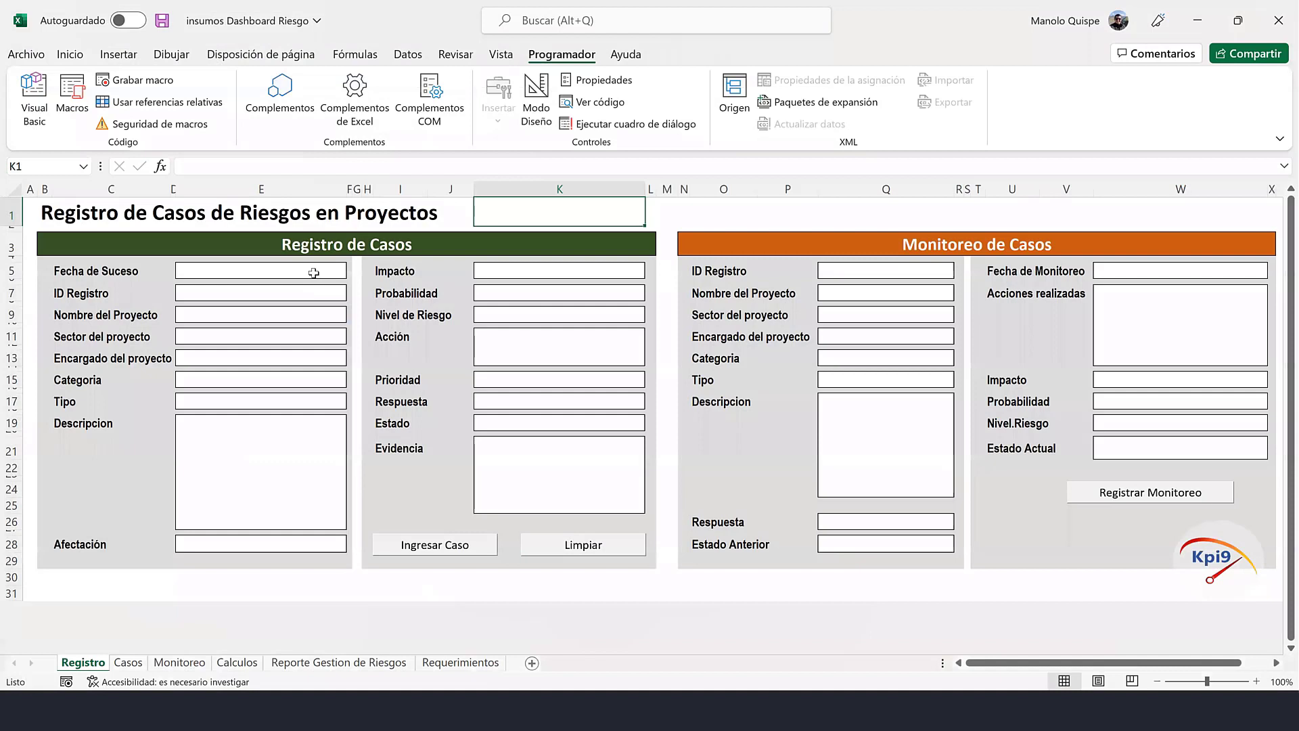
- Enter 6/07/2022 as Fecha de Suceso in E5 and 88899 as ID Registro in E7
left_click(313, 273)
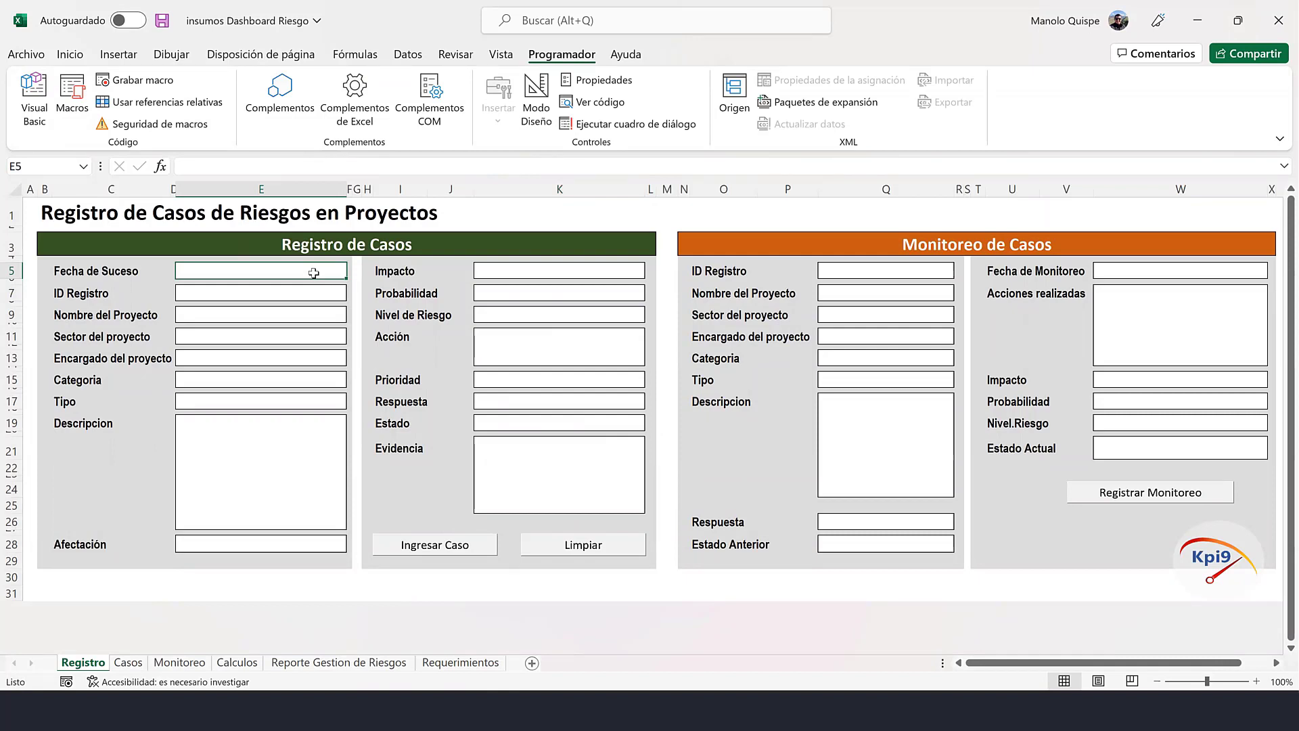
type("6/")
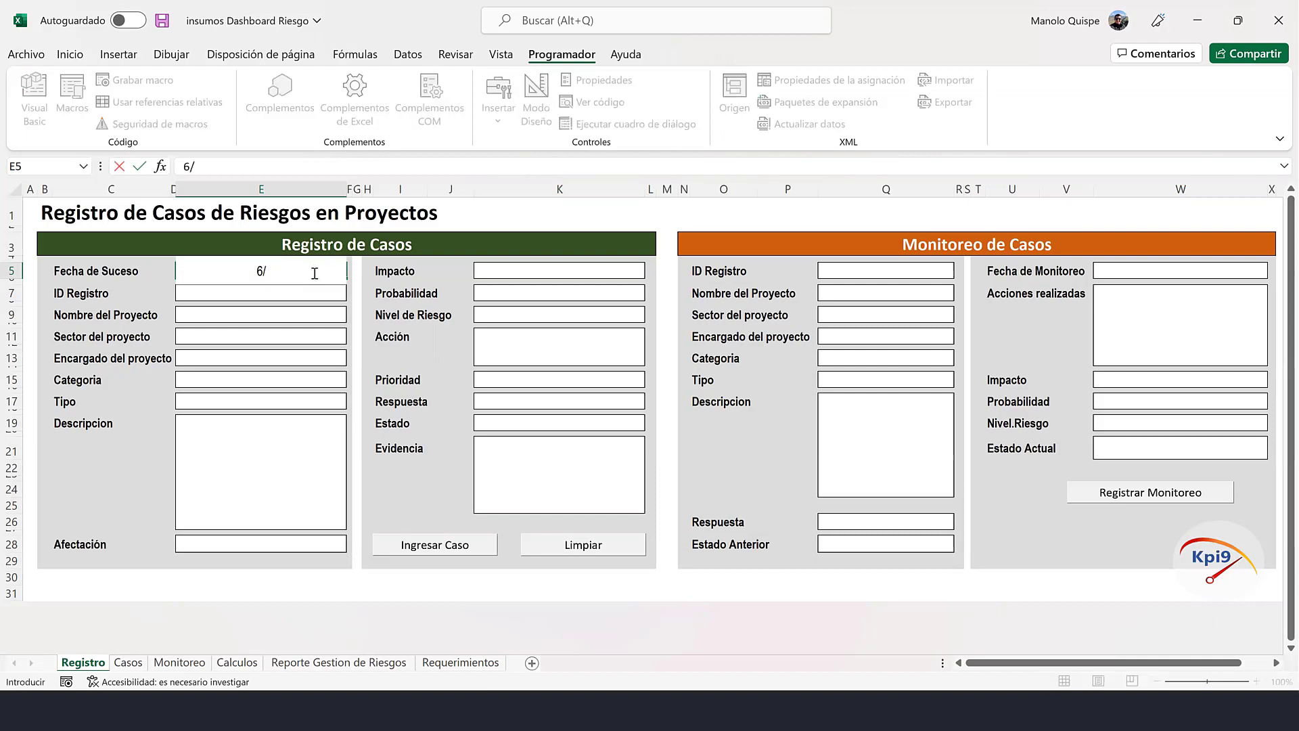
type("07/20")
type("22")
key("Return")
left_click(291, 295)
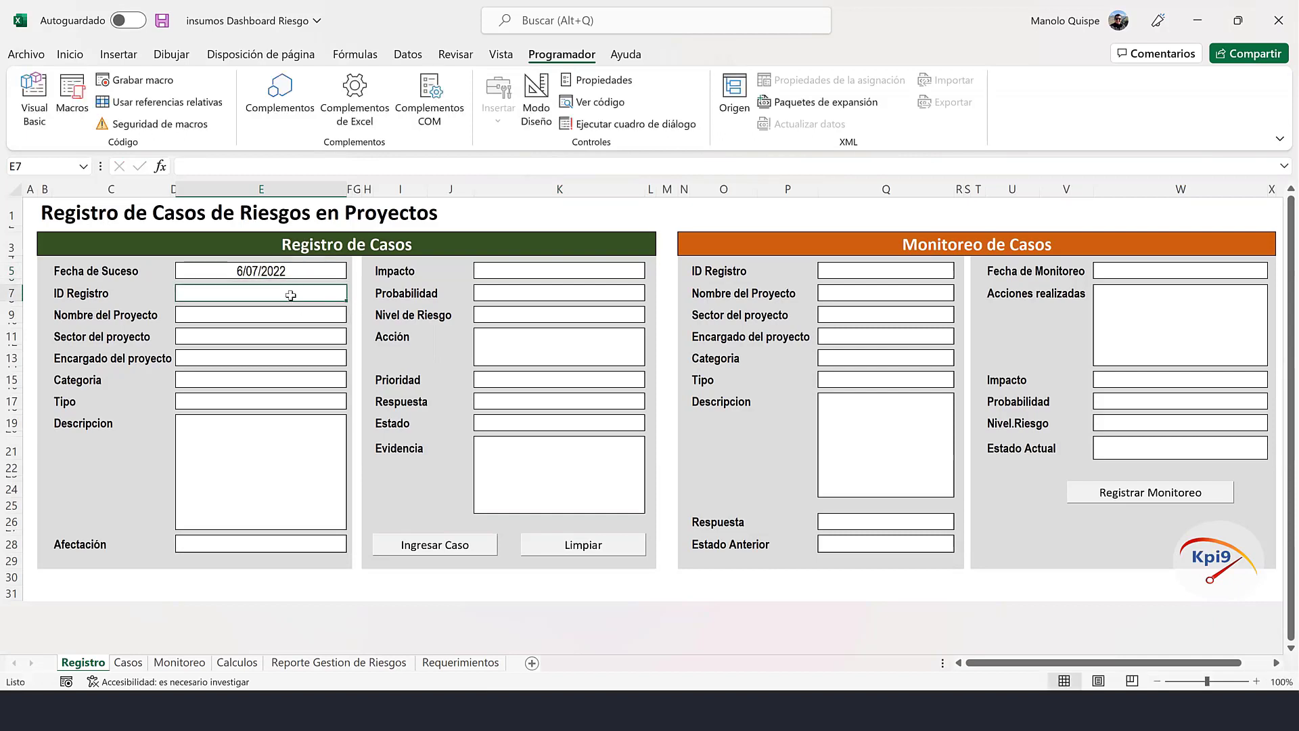
type("888")
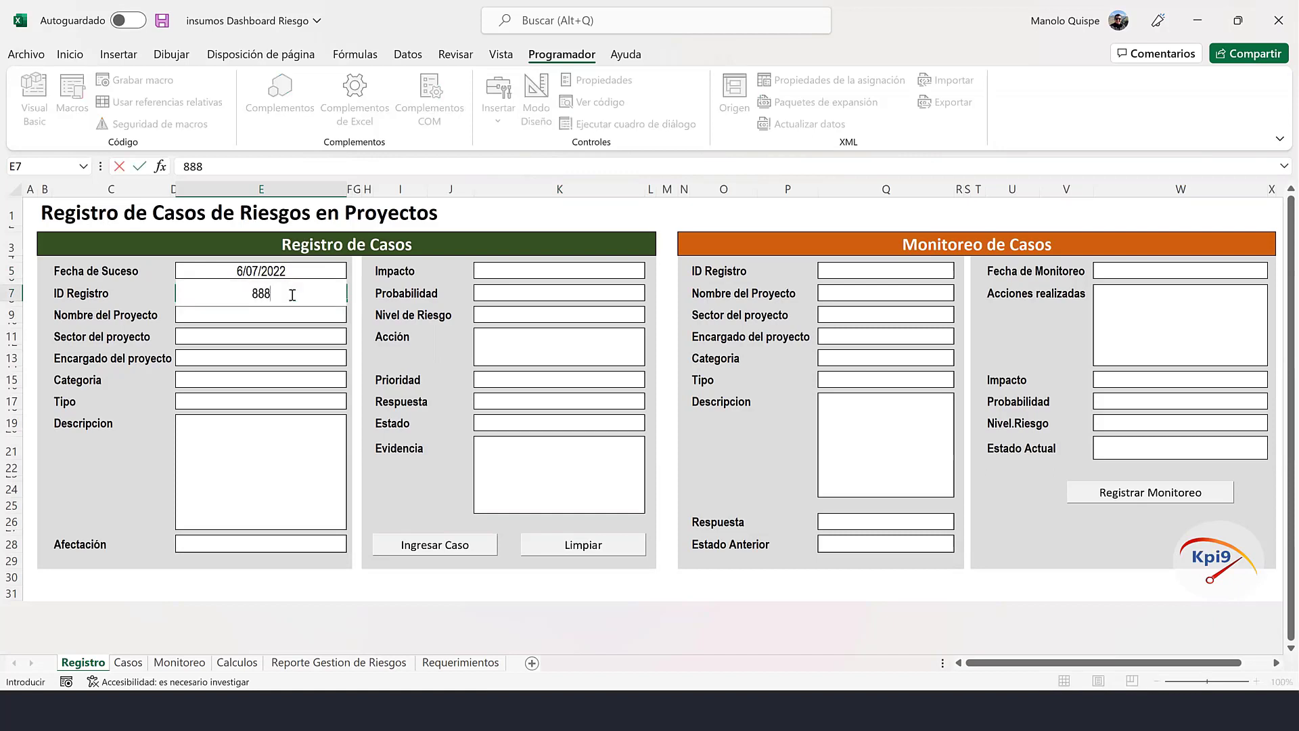
type("99")
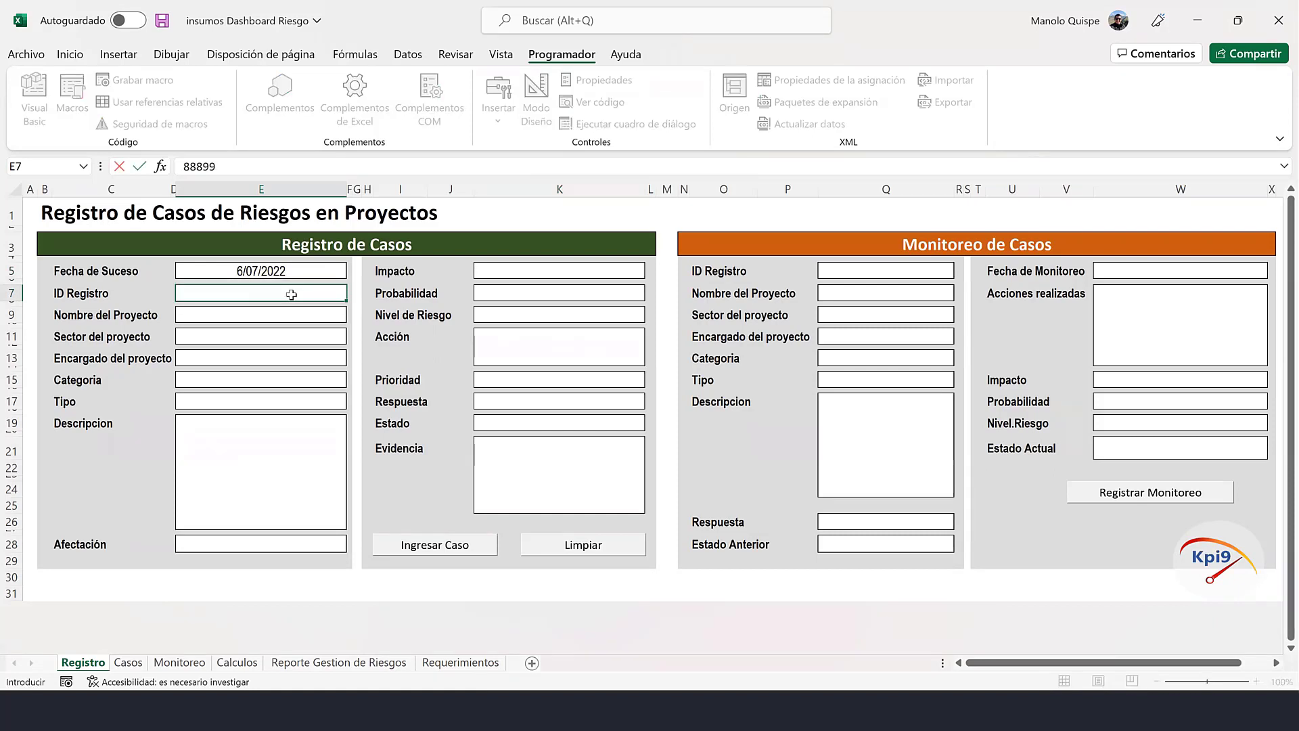
key("Return")
- Check the Nombre del Proyecto dropdown in E9 and close it without choosing a project
left_click(306, 316)
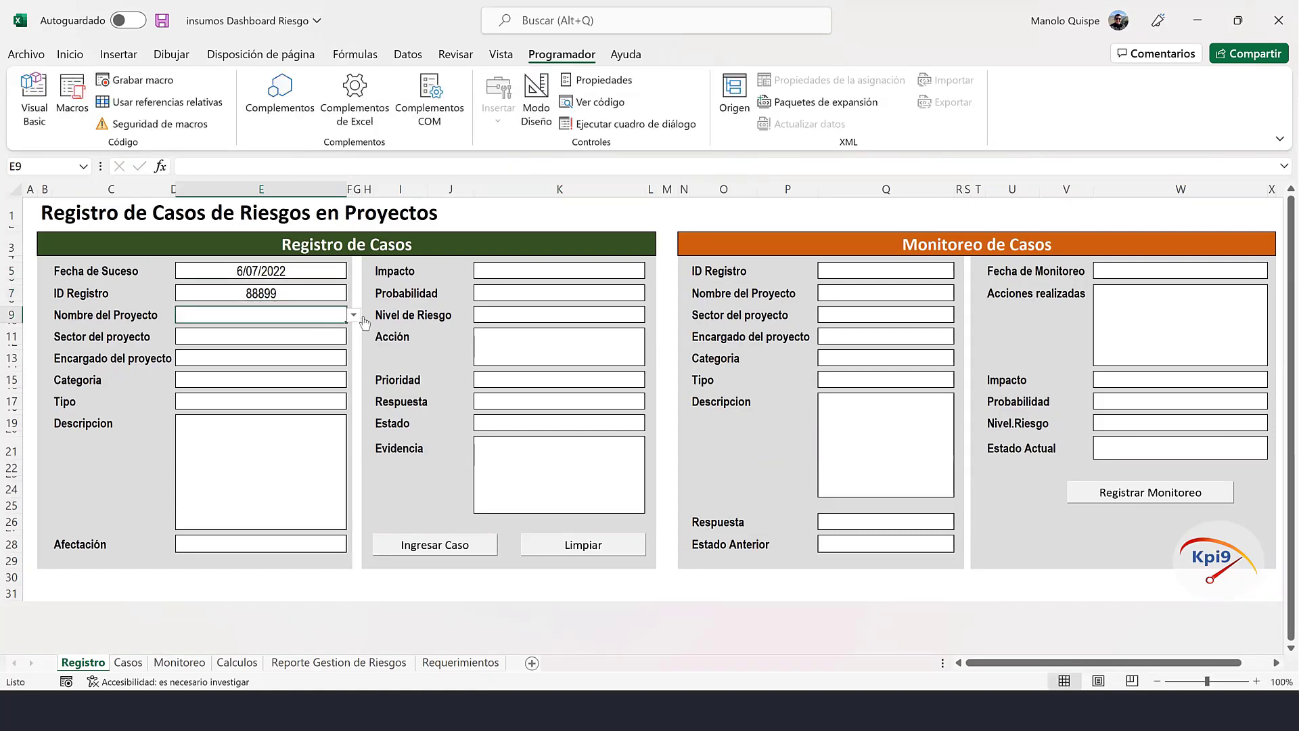
left_click(353, 315)
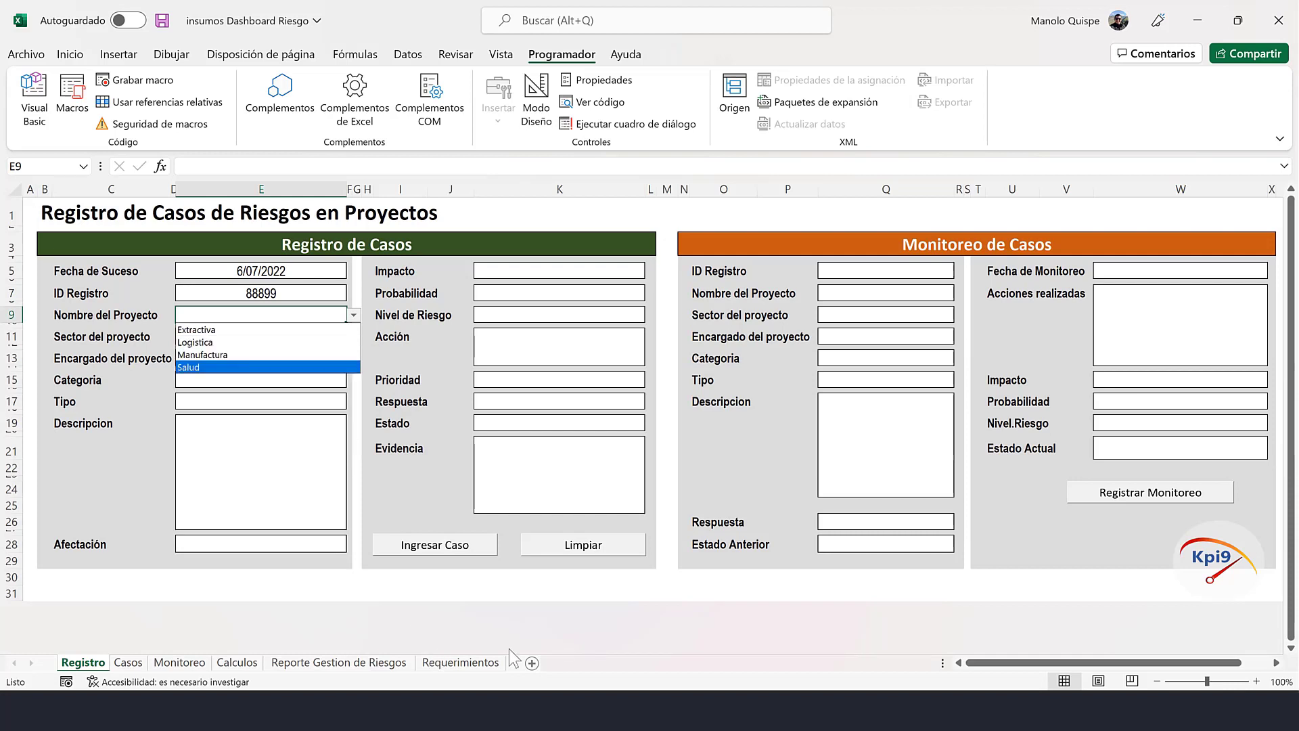
key("Escape")
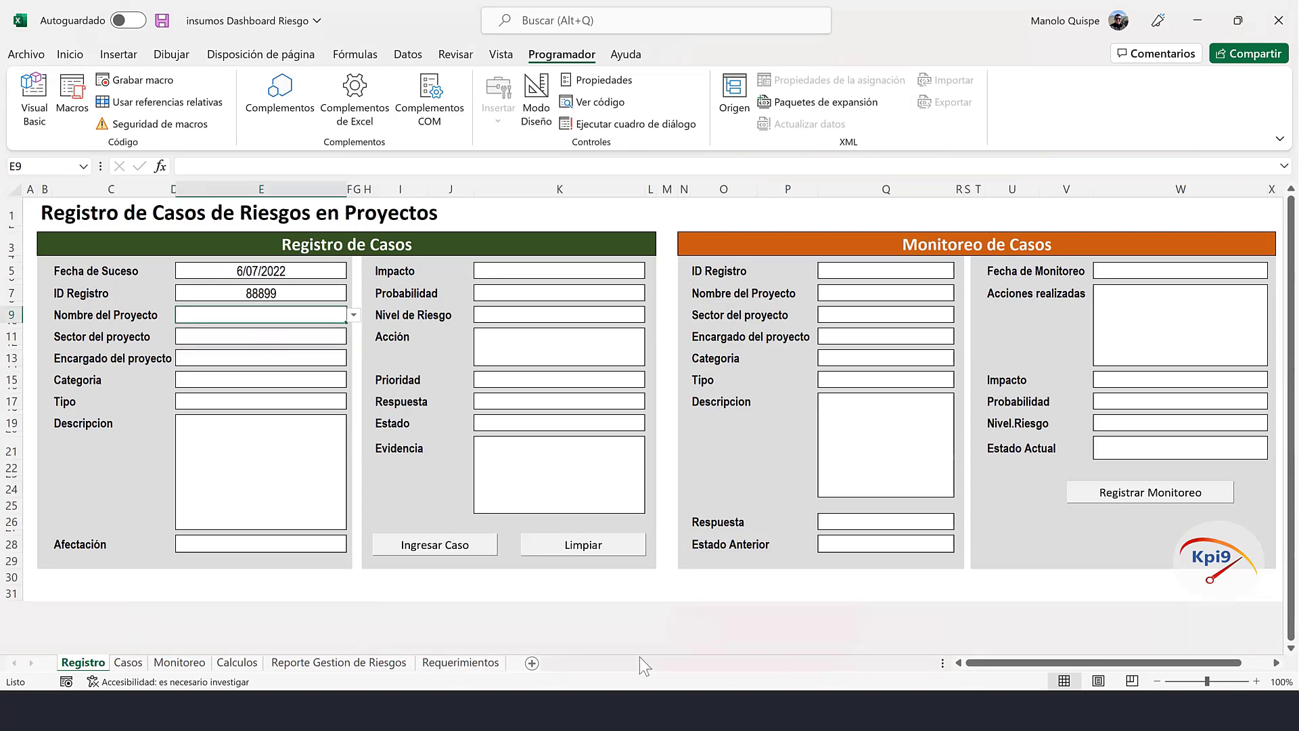
left_click(487, 661)
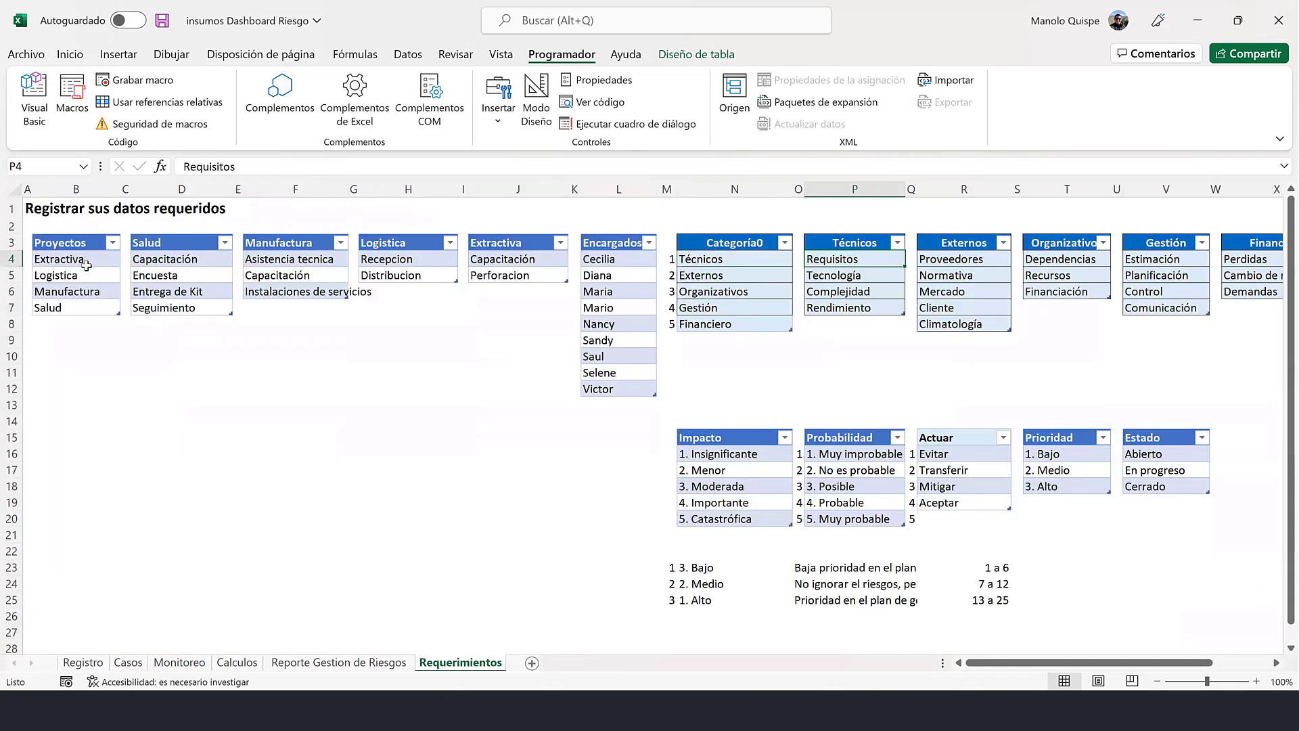
left_click_drag(86, 265, 104, 294)
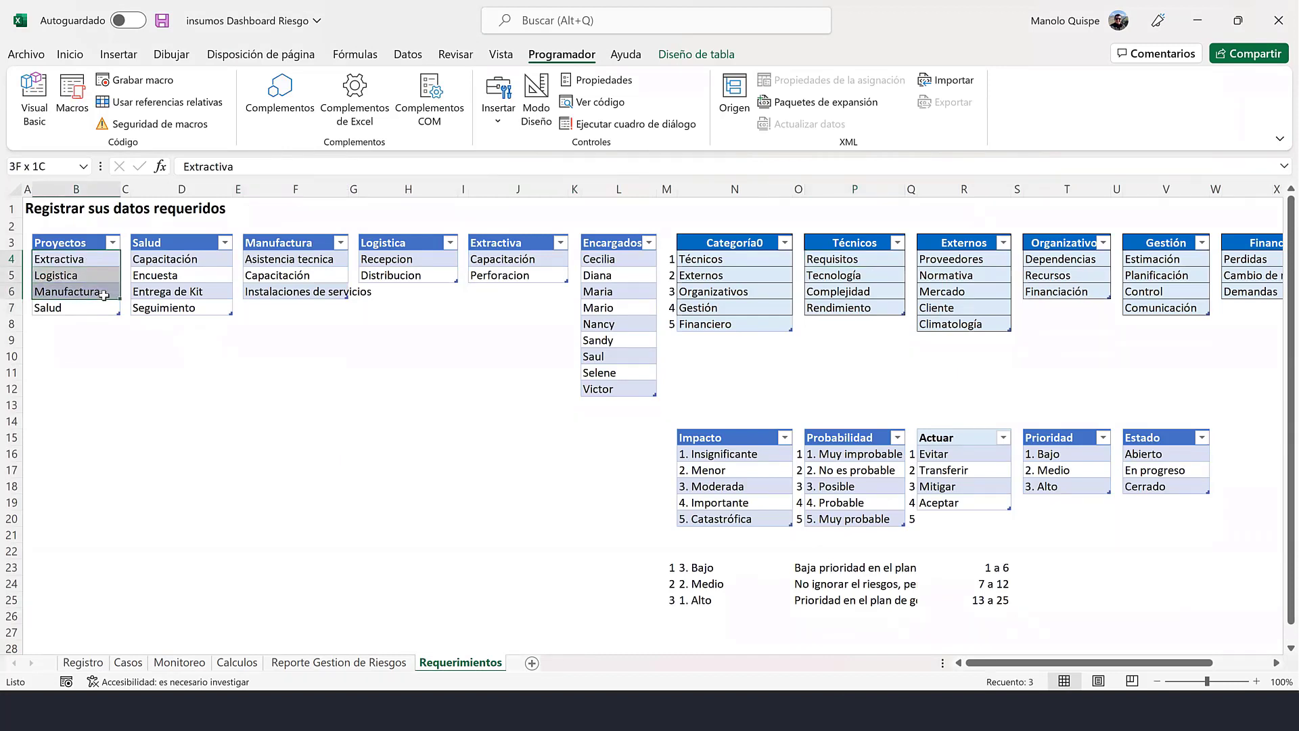
left_click(103, 278)
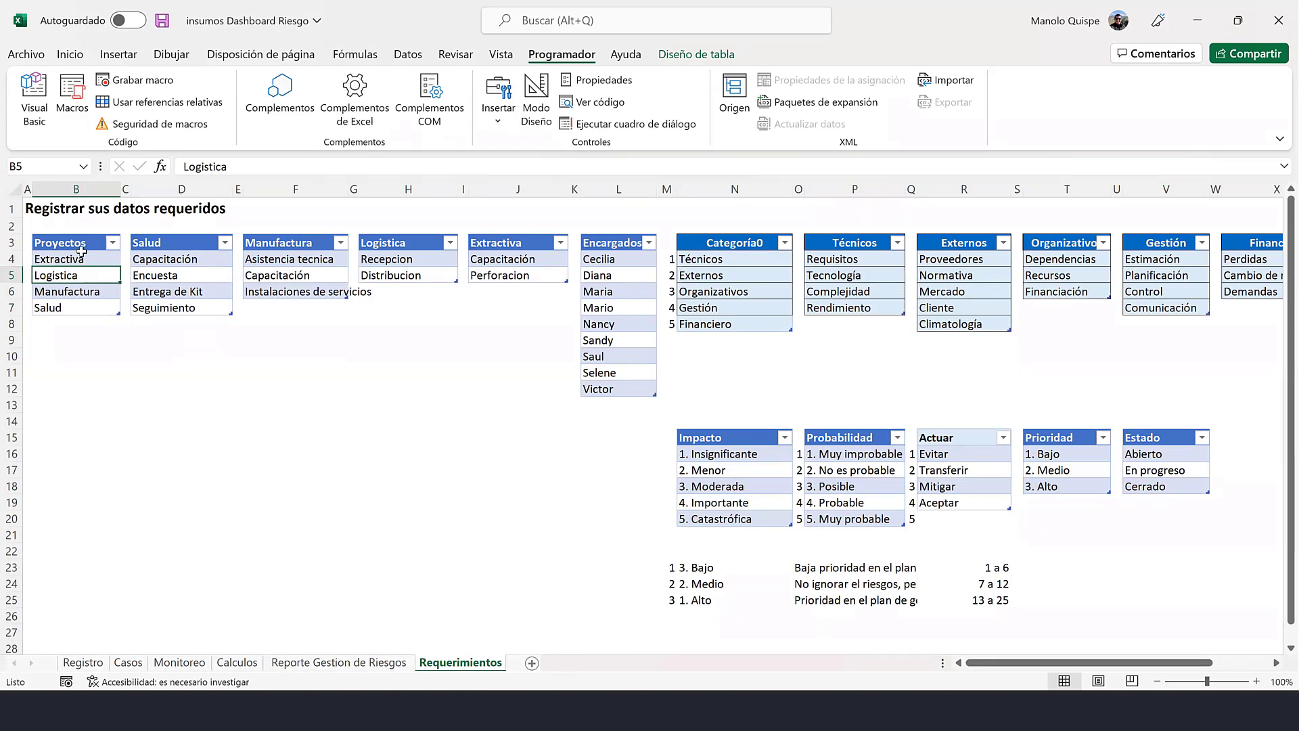
left_click_drag(83, 244, 84, 308)
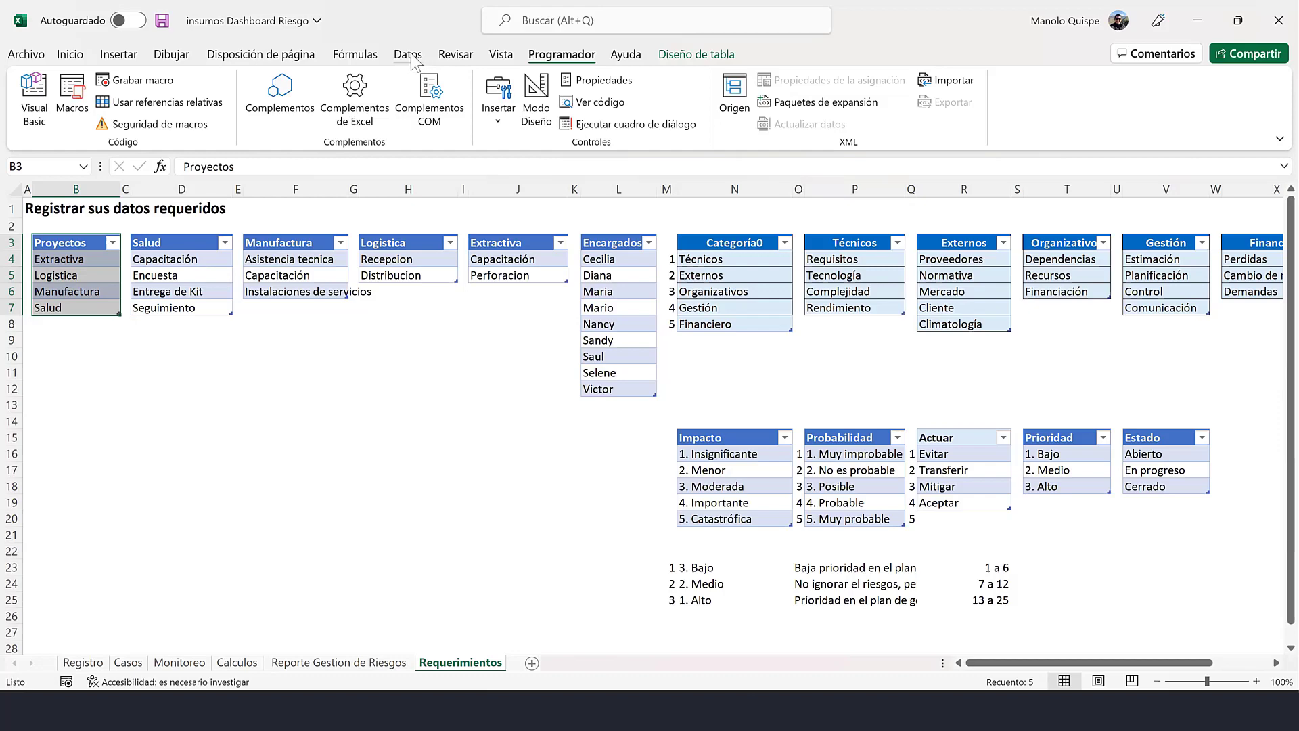
left_click(361, 60)
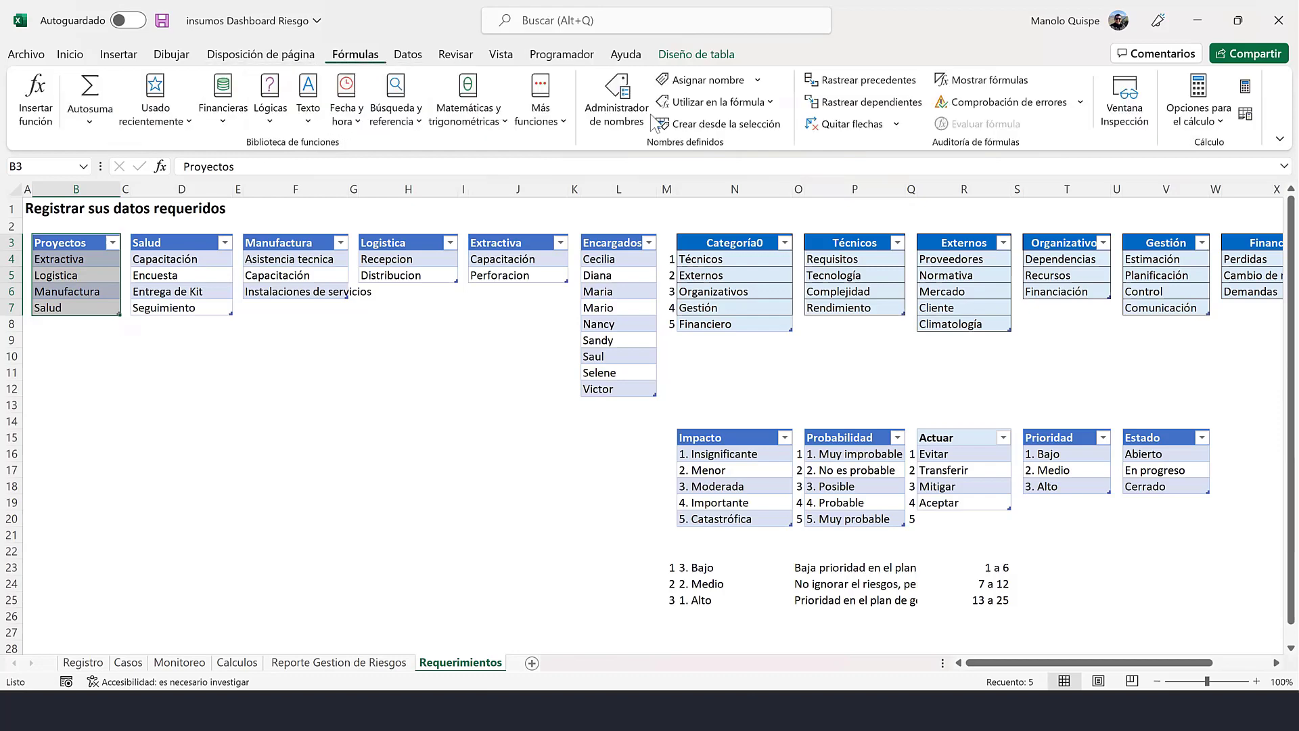
left_click(698, 123)
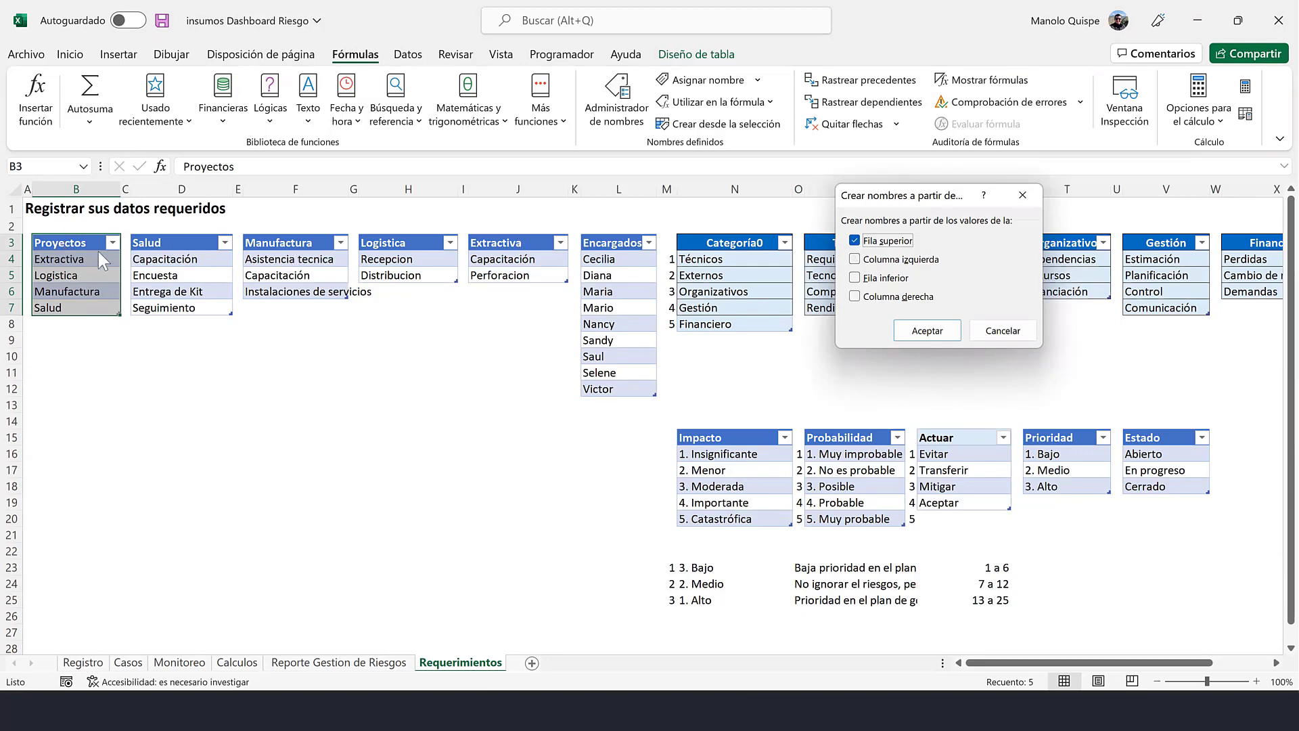
left_click(1009, 329)
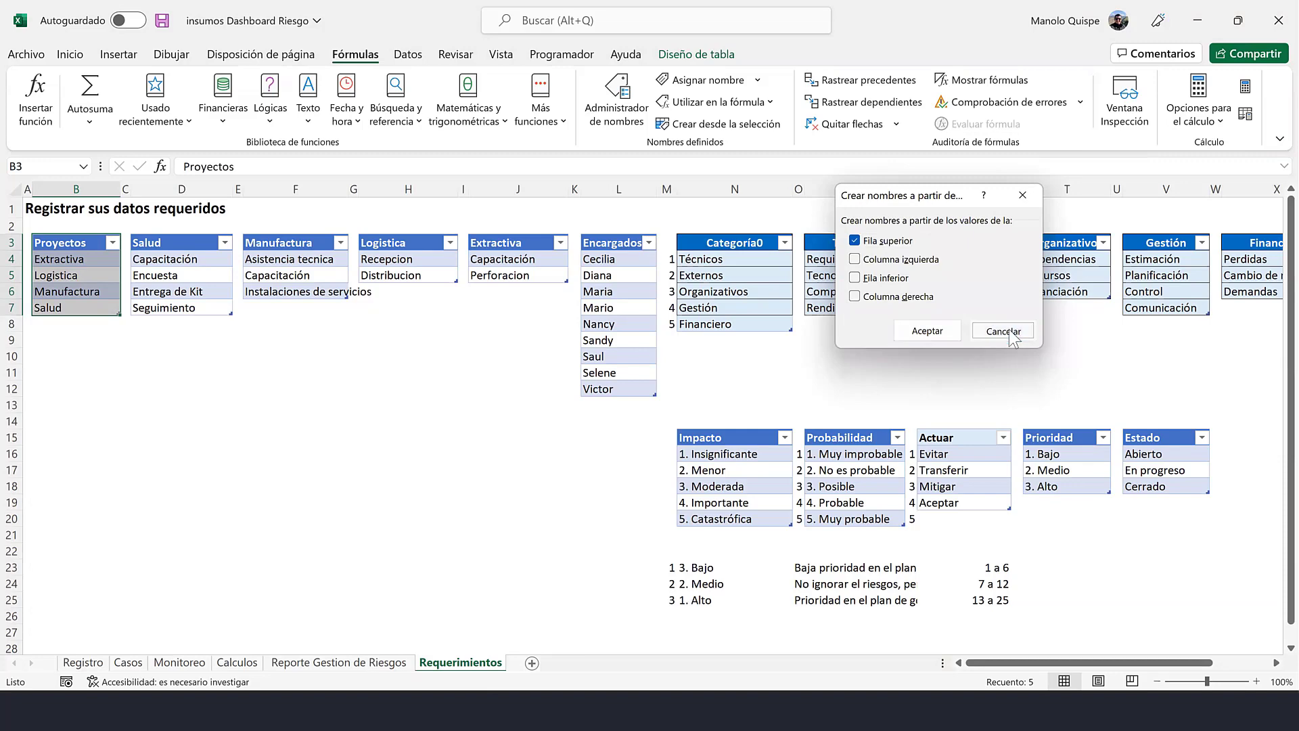
left_click(79, 352)
left_click(83, 662)
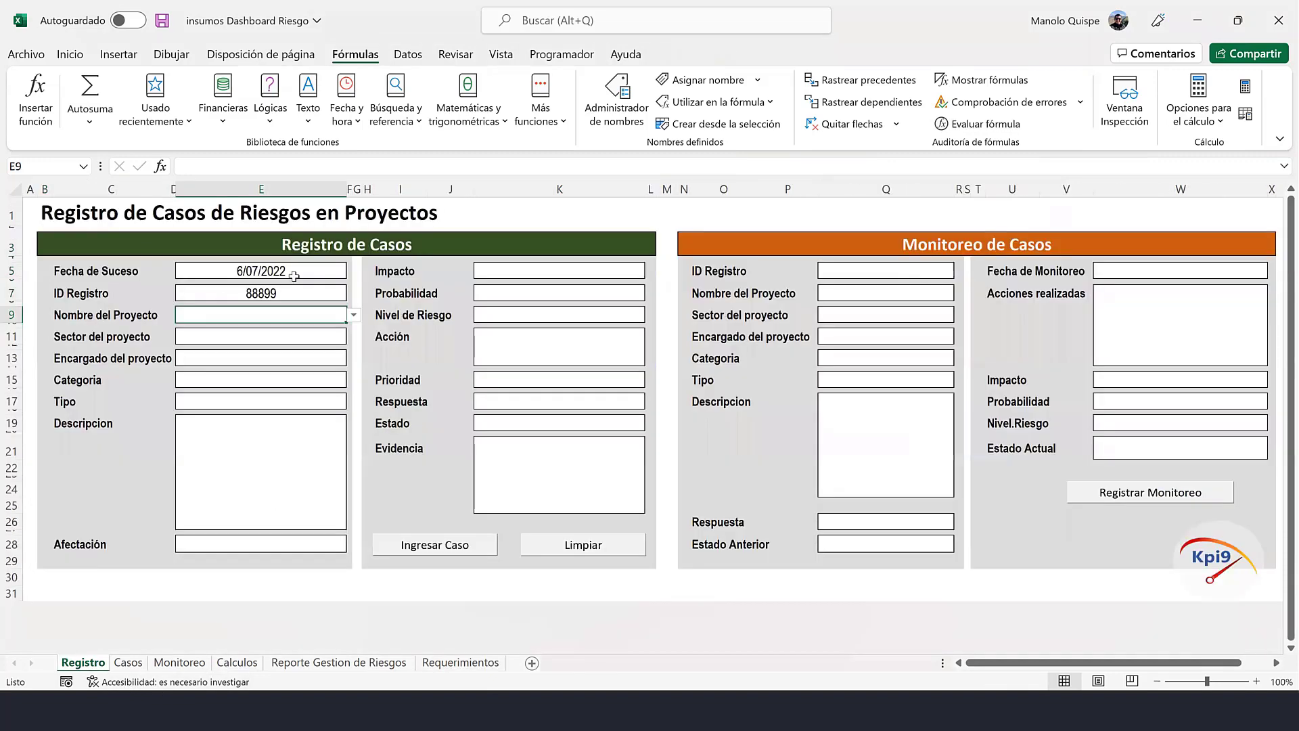
- Choose Salud as the project and compare its sector list with the Salud table on Requerimientos
left_click(353, 315)
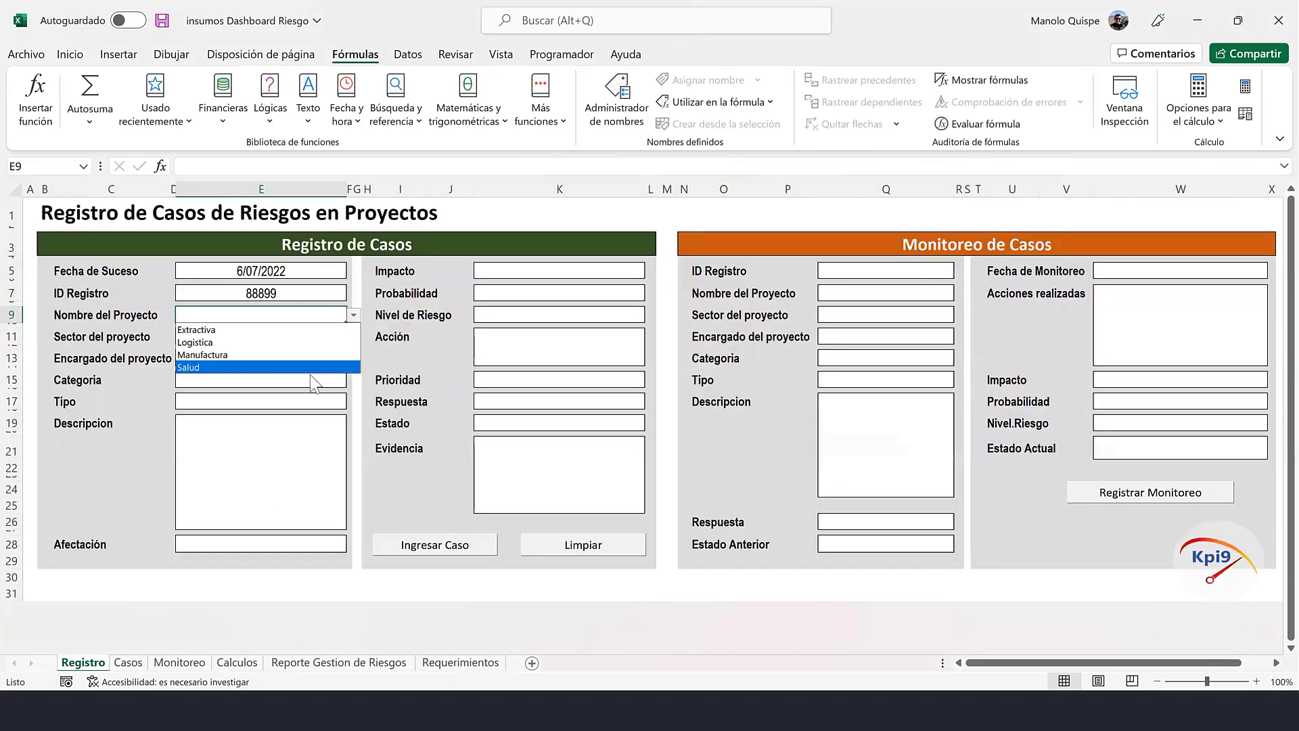
left_click(315, 366)
left_click(311, 338)
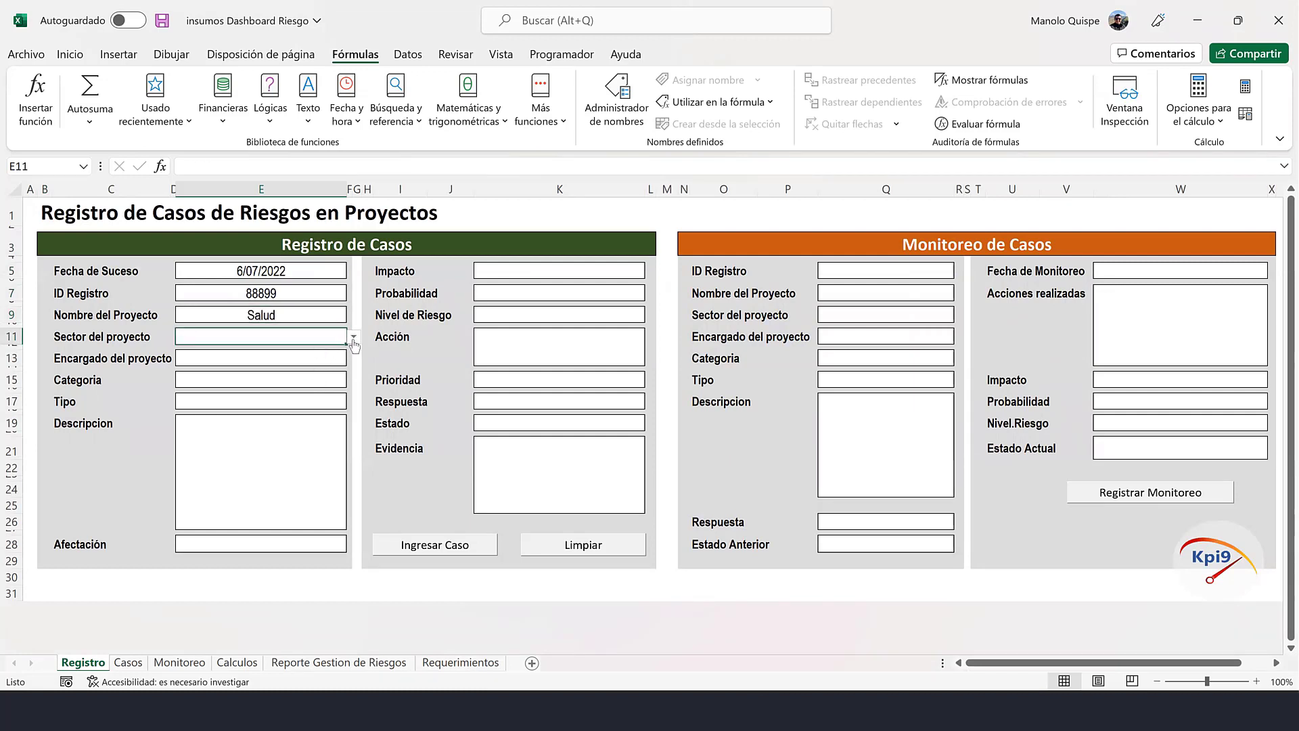
left_click(354, 338)
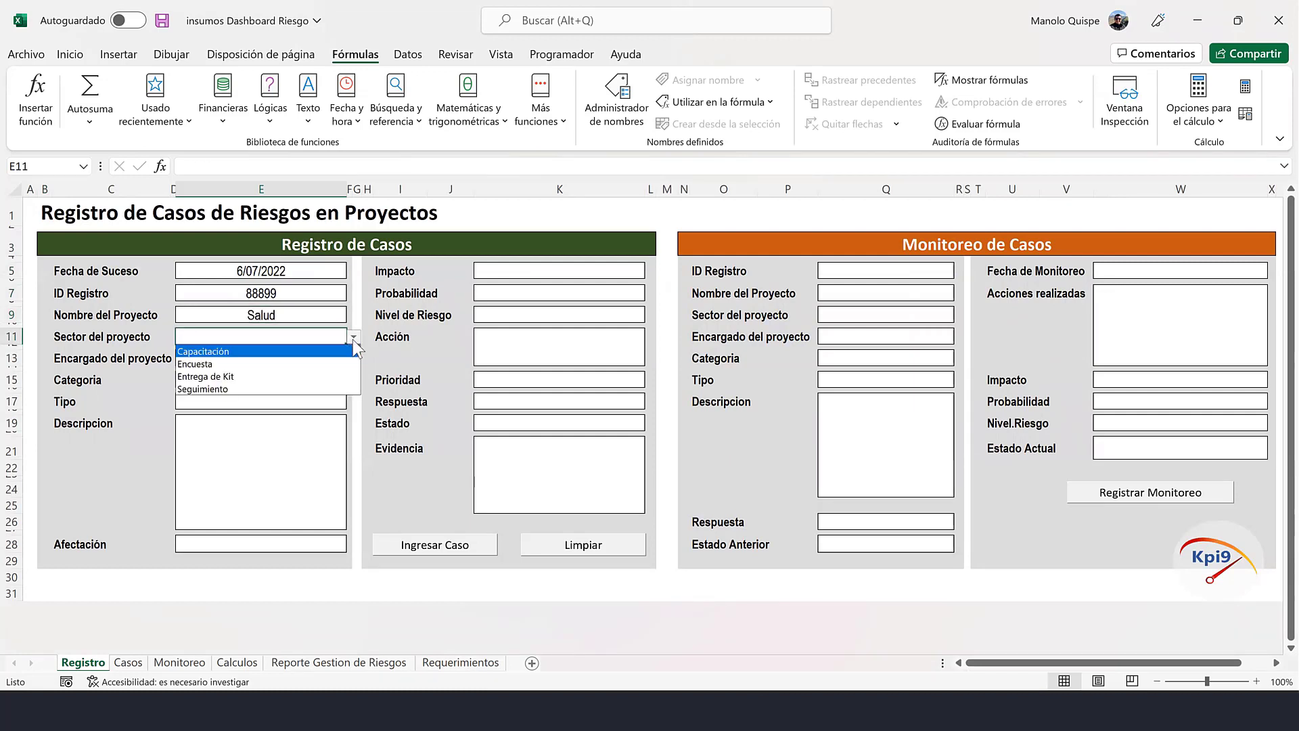
left_click(452, 664)
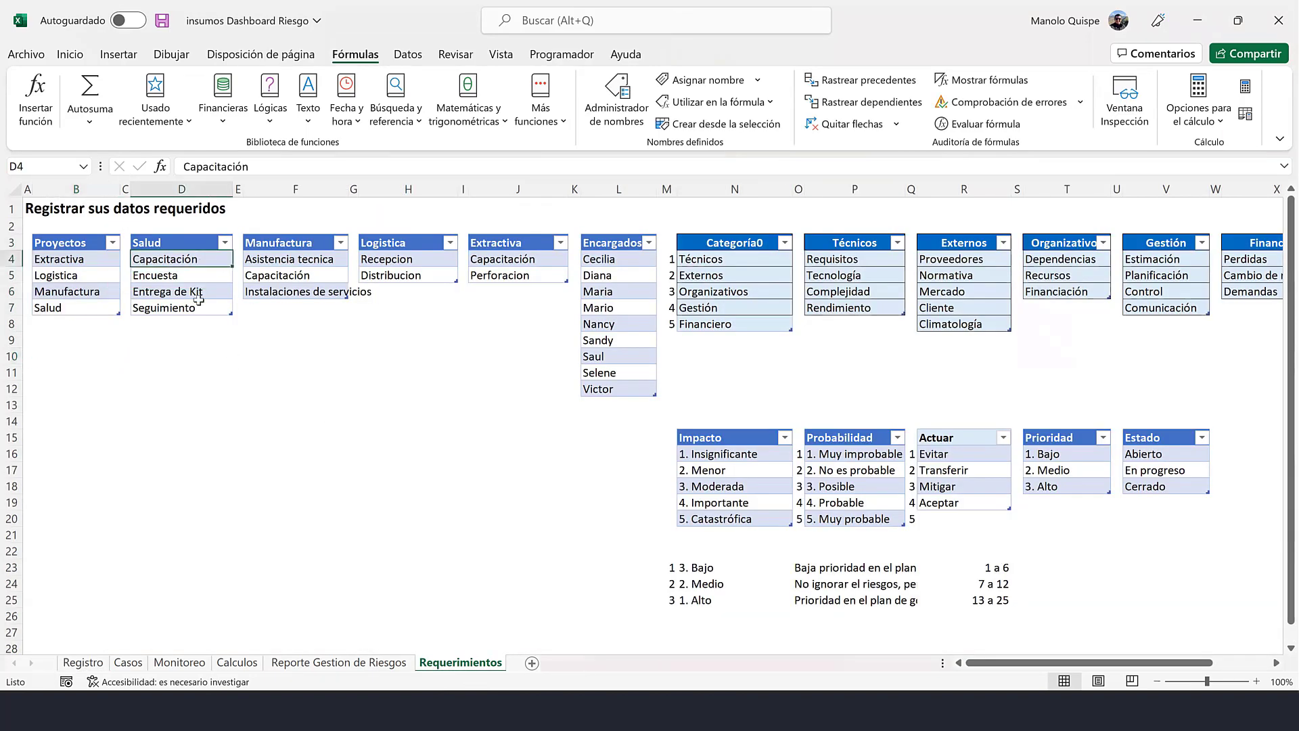
left_click_drag(208, 266, 203, 308)
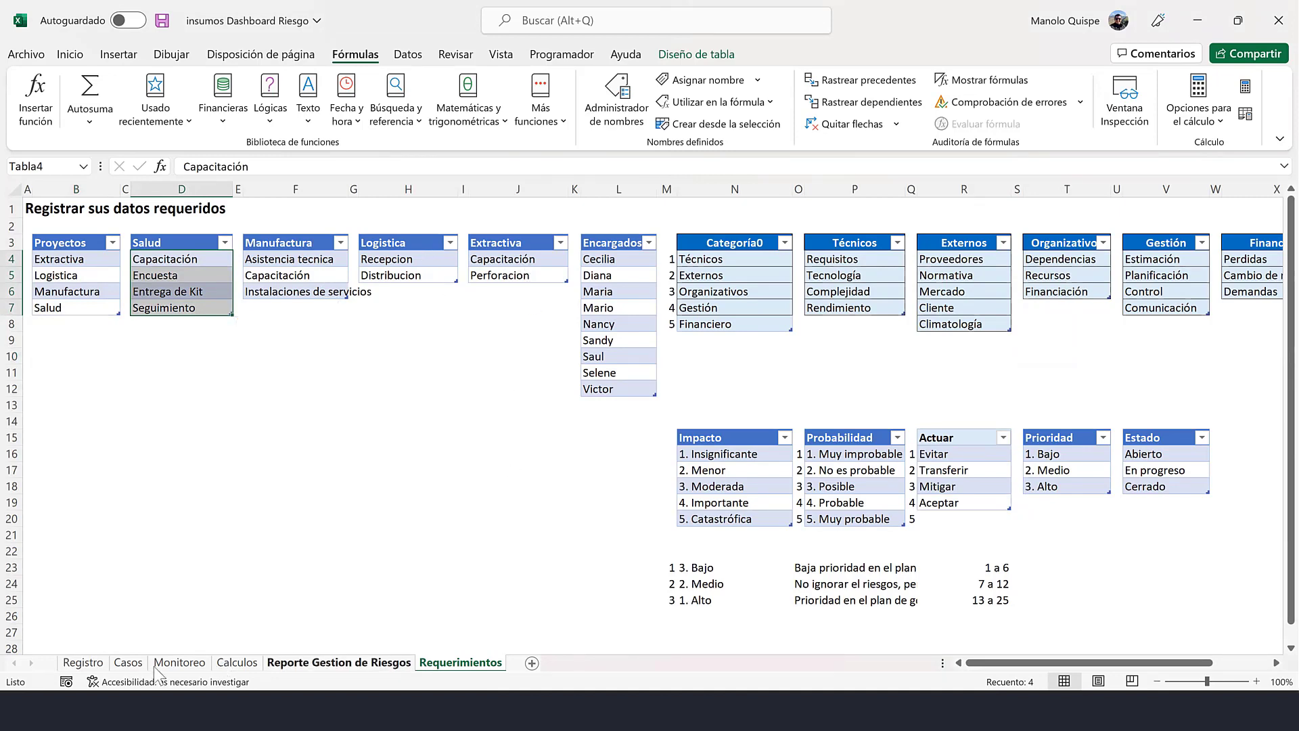
left_click(82, 662)
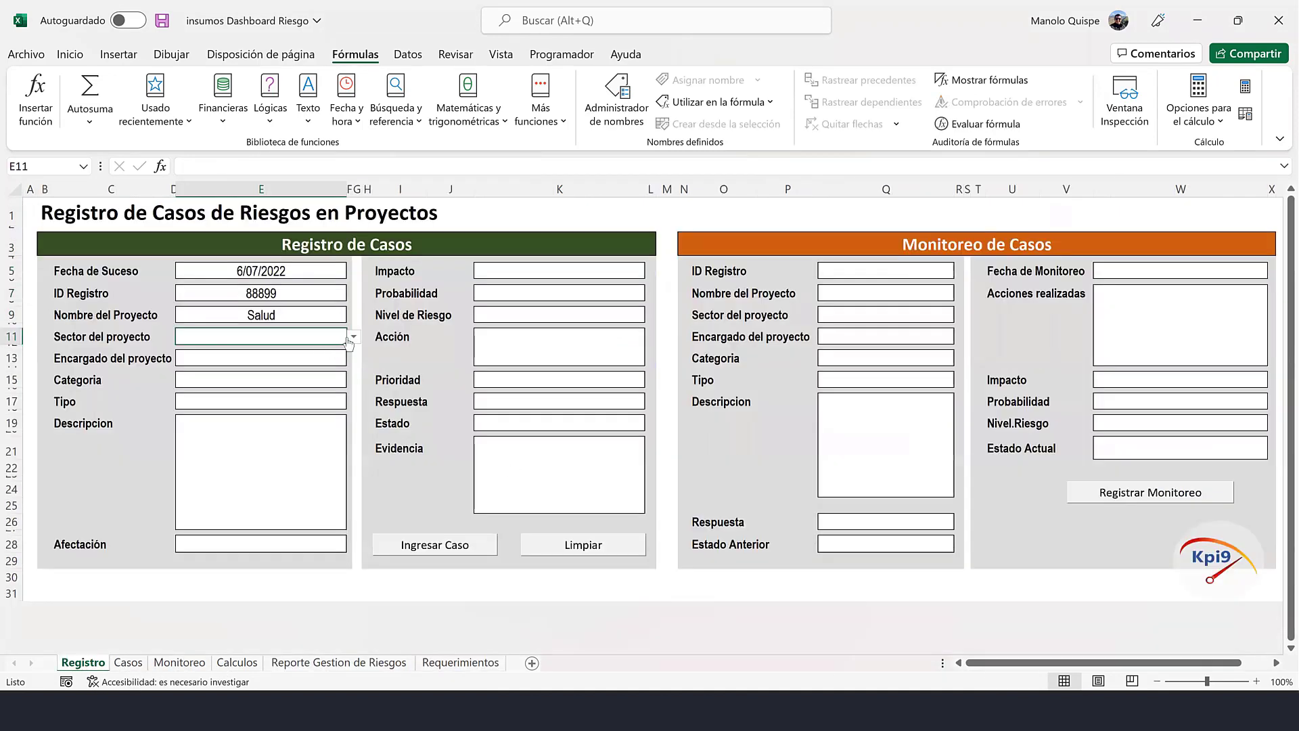
- Switch the project to Logistica to confirm the sector choices change with it
left_click(353, 336)
left_click(335, 329)
left_click(332, 315)
left_click(353, 315)
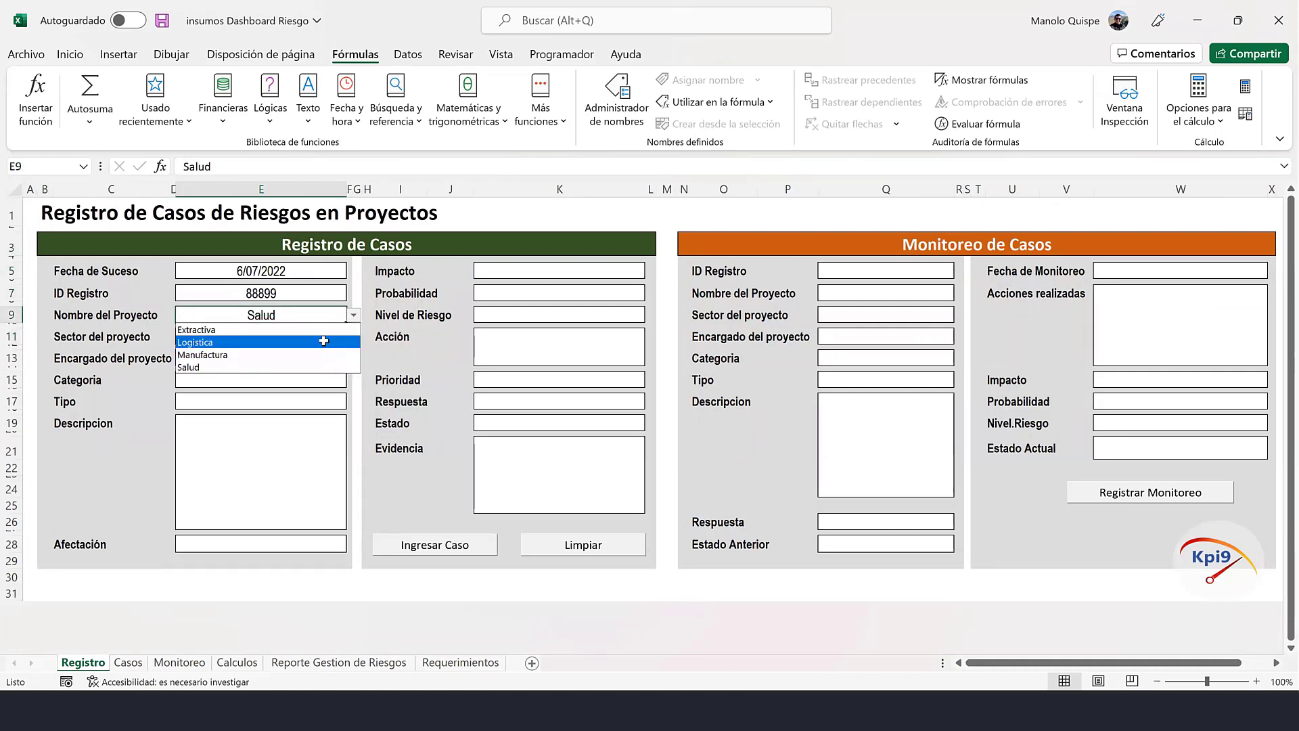
left_click(195, 342)
left_click(338, 336)
left_click(353, 336)
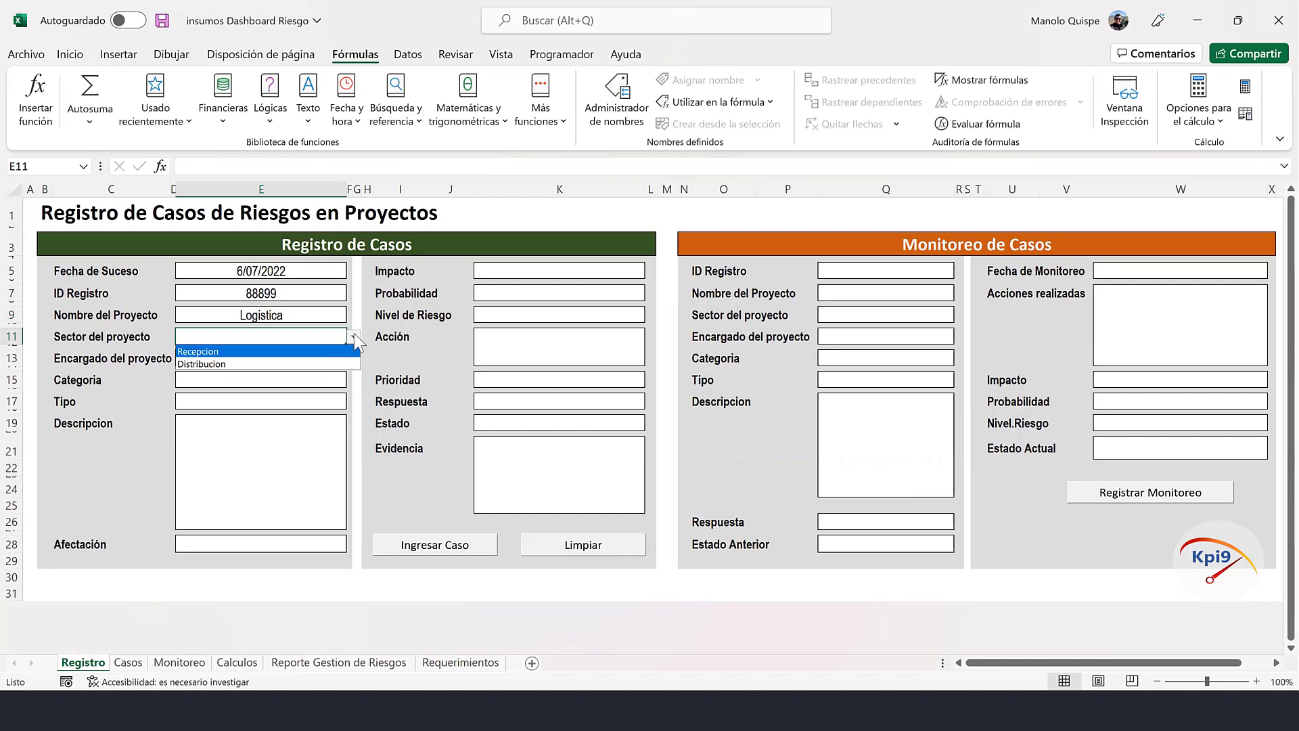
left_click(353, 336)
- Set the project back to Salud and the sector to Capacitación, then check the Encargado list
left_click(318, 315)
left_click(353, 315)
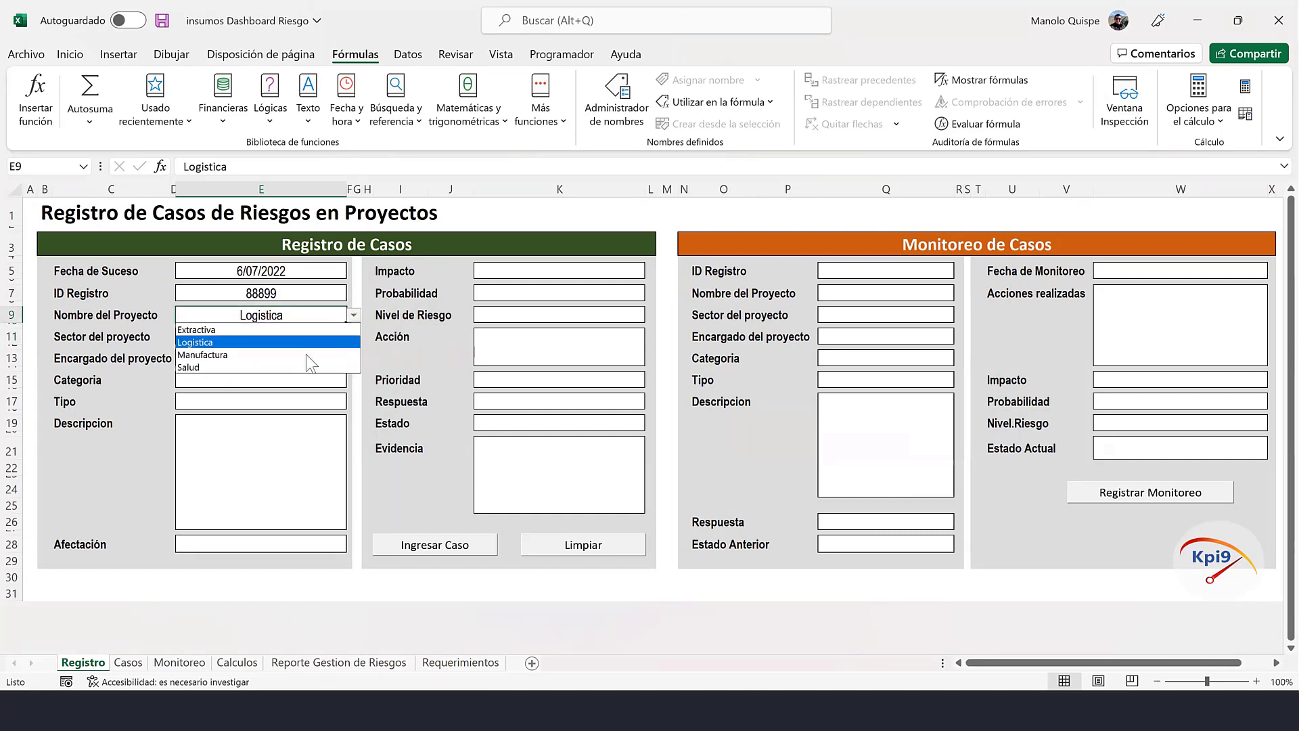
left_click(302, 367)
left_click(334, 337)
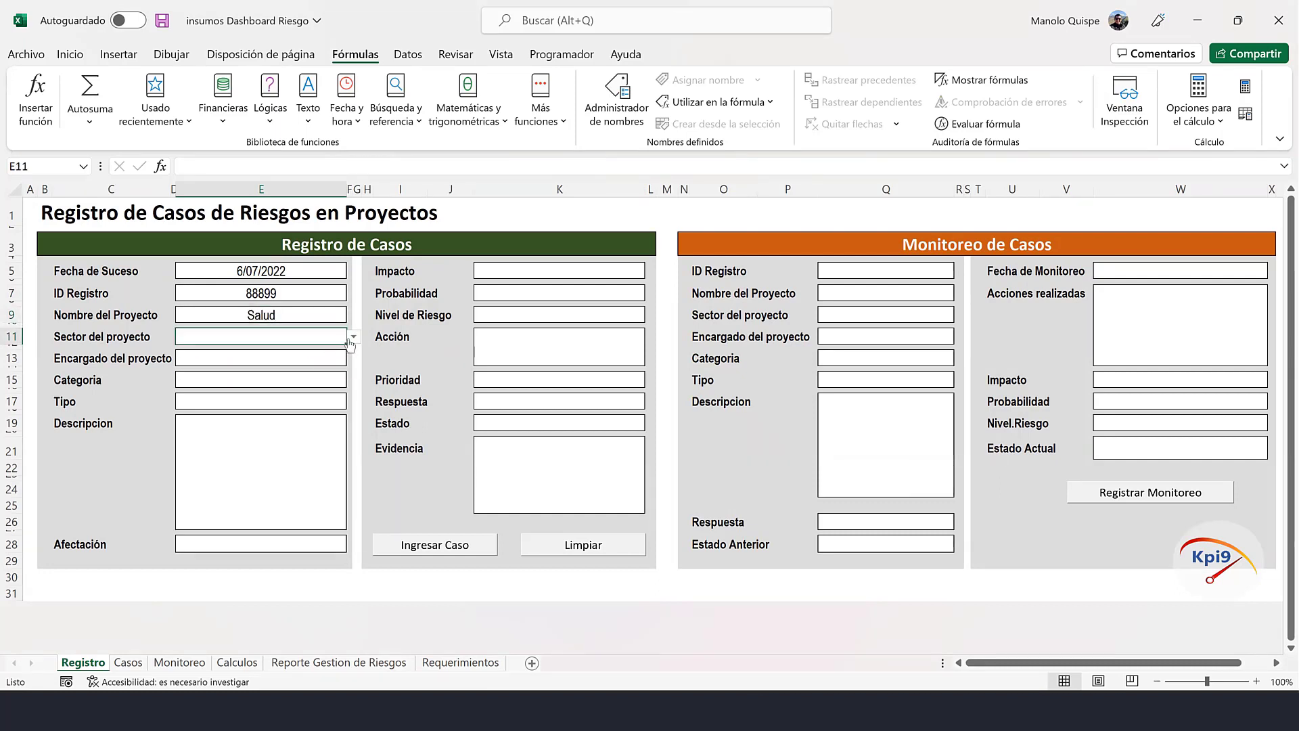
left_click(352, 338)
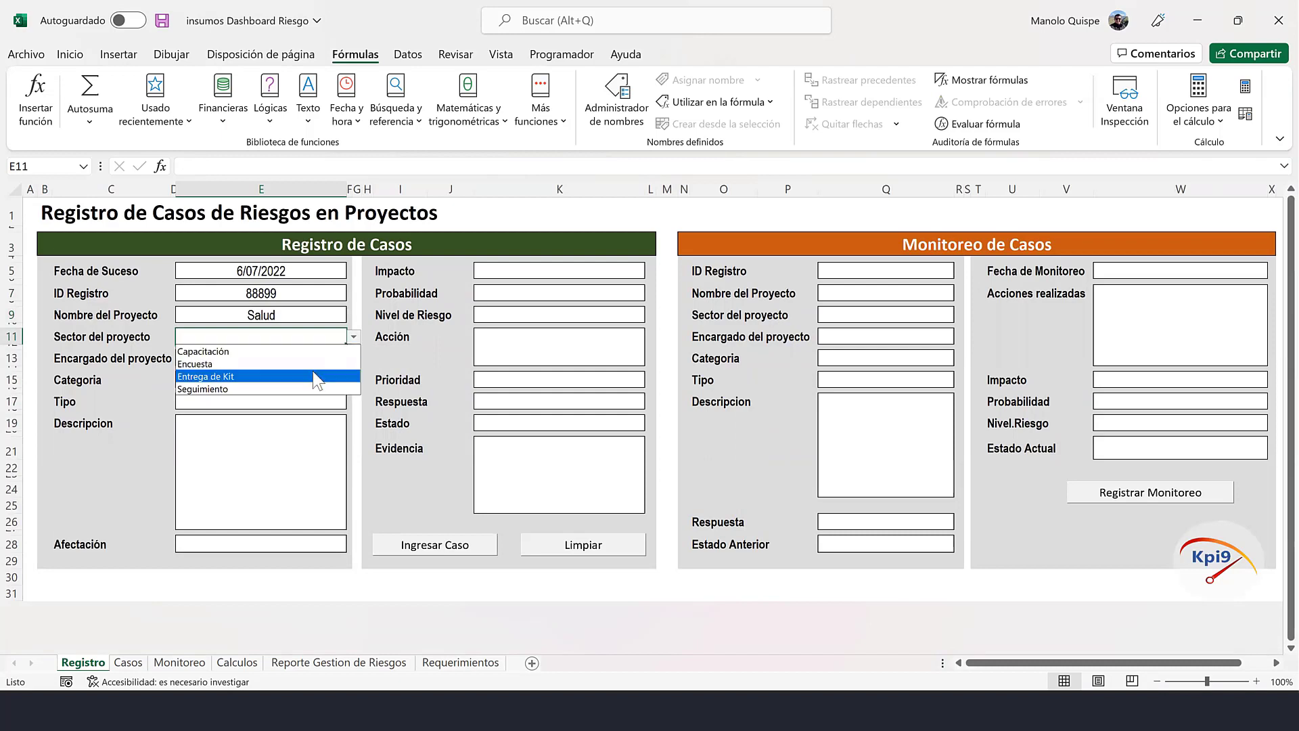
left_click(315, 352)
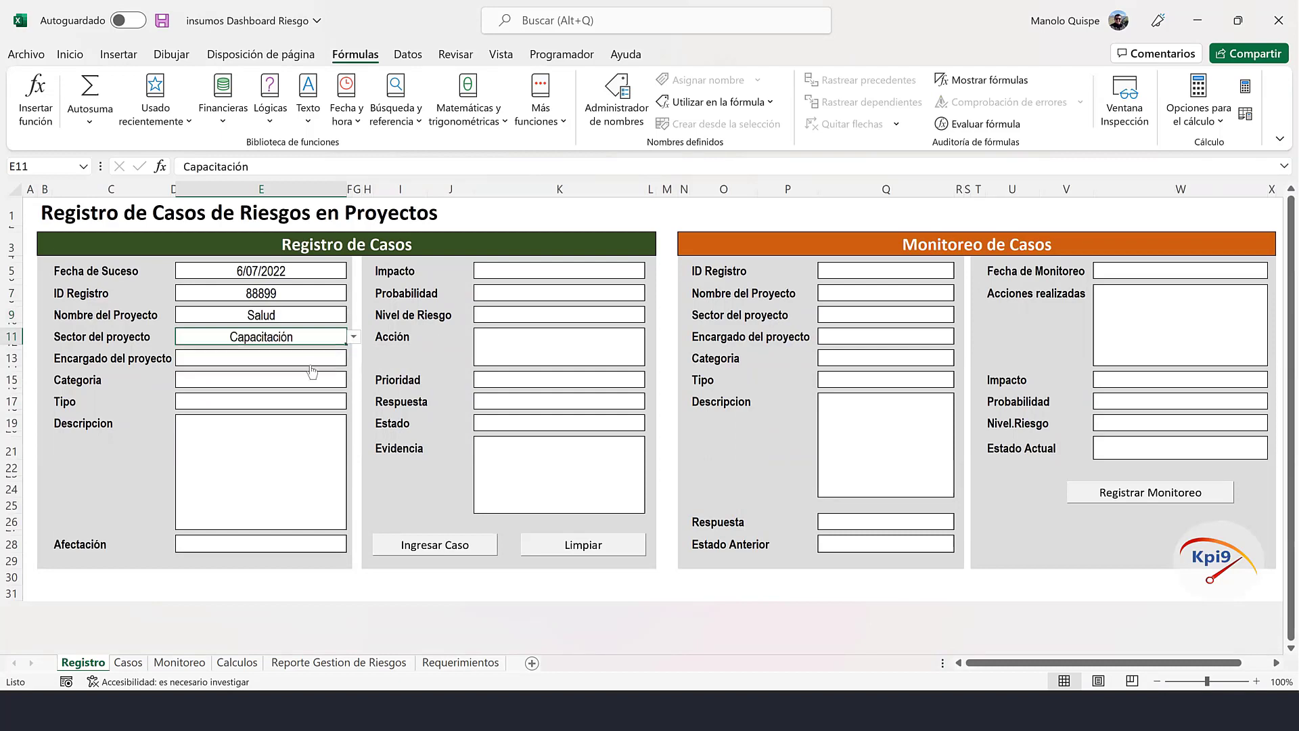
left_click(310, 364)
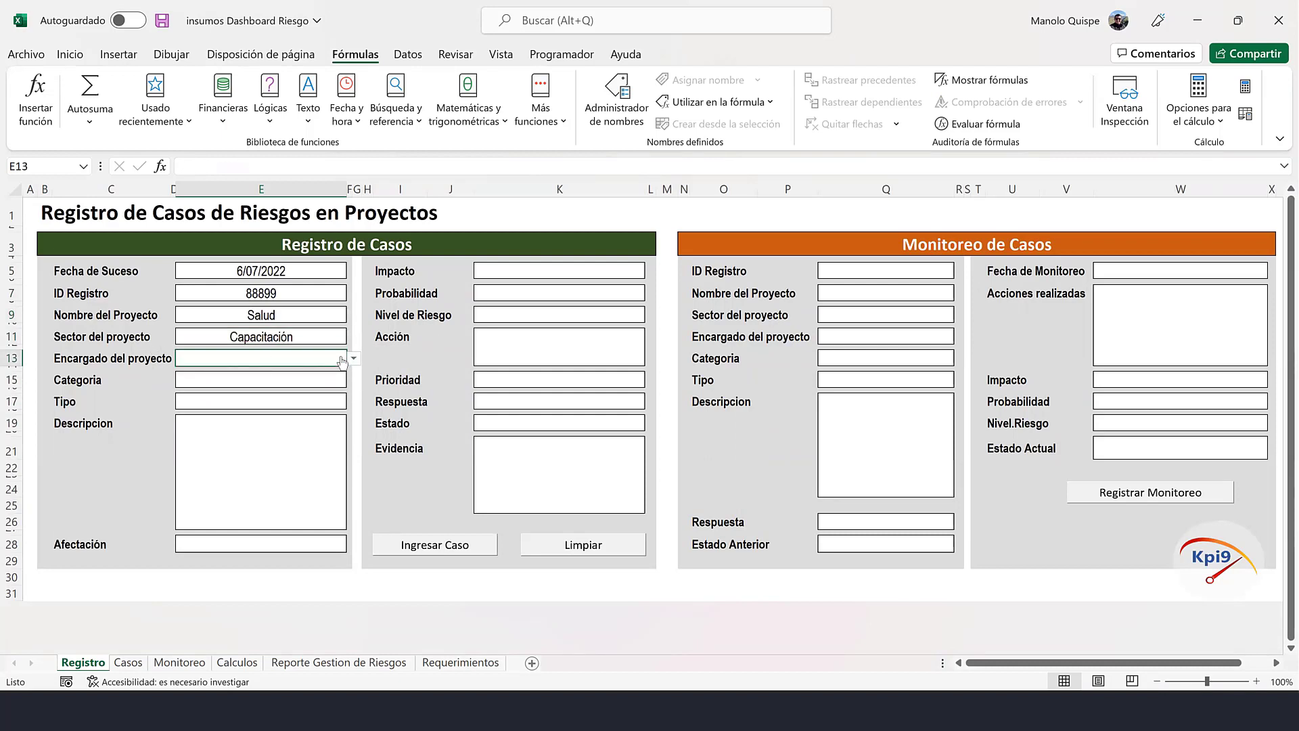
left_click(353, 358)
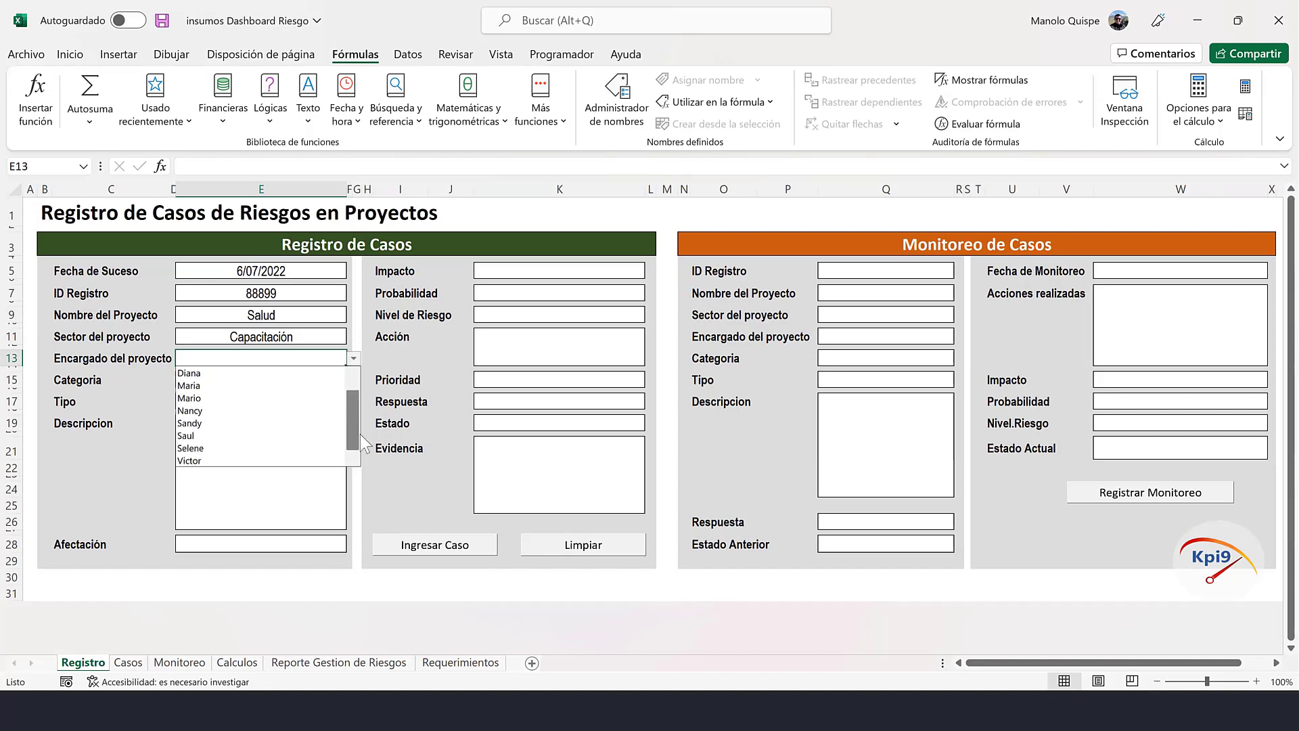
scroll(360, 433, "up", 1)
- Check the Encargados names on Requerimientos, then assign Cecilia as Encargado in E13
left_click(462, 660)
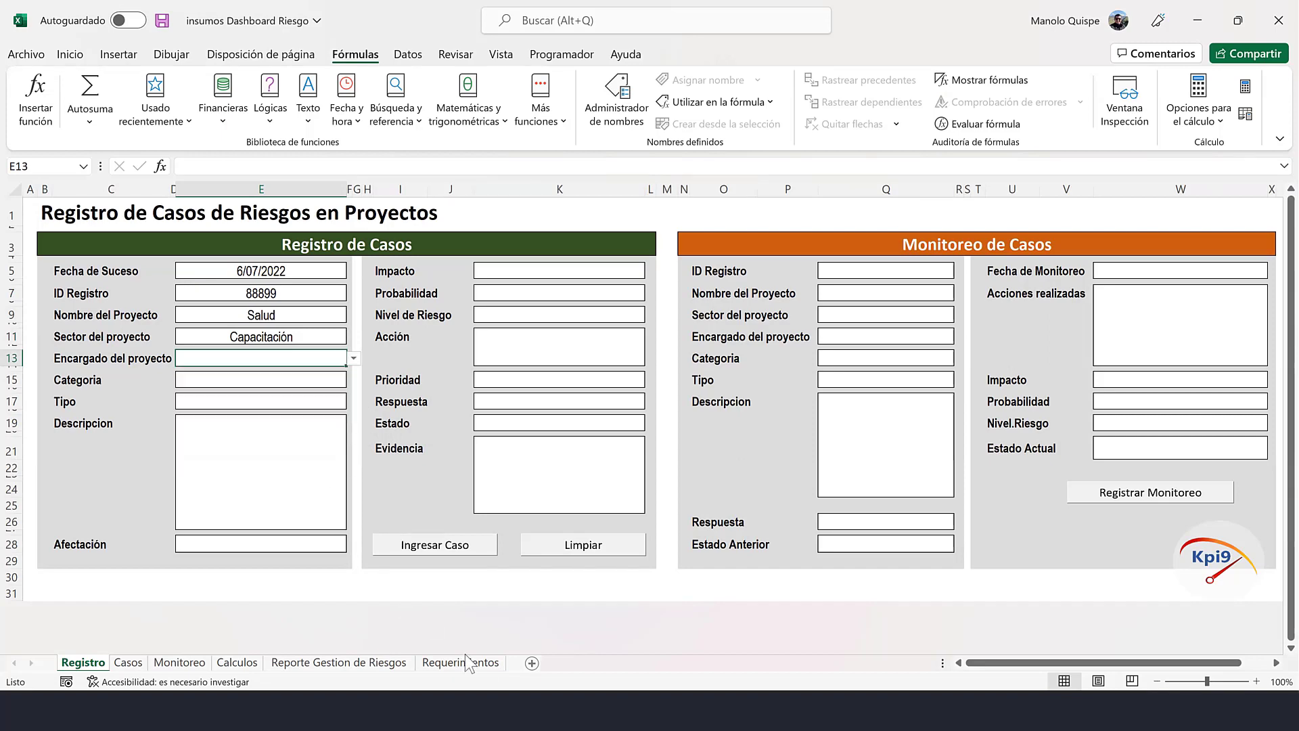
left_click(462, 660)
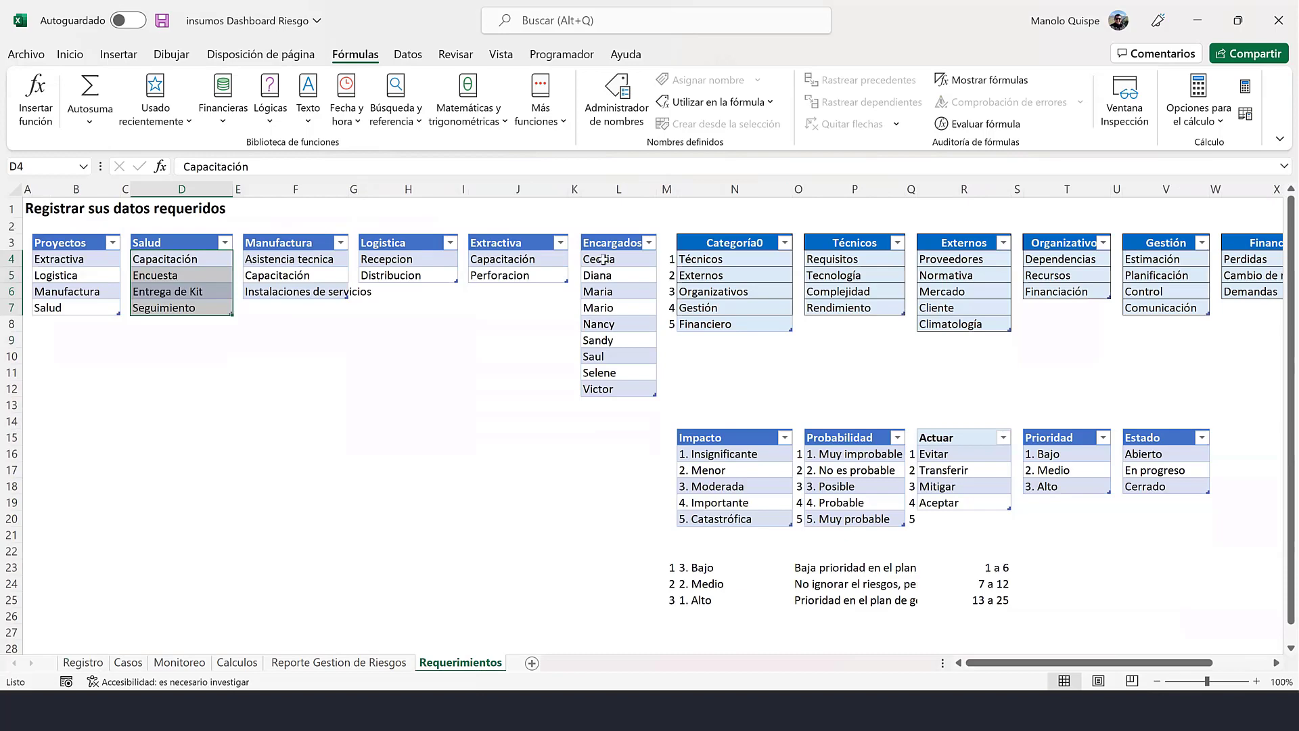
left_click_drag(603, 259, 611, 391)
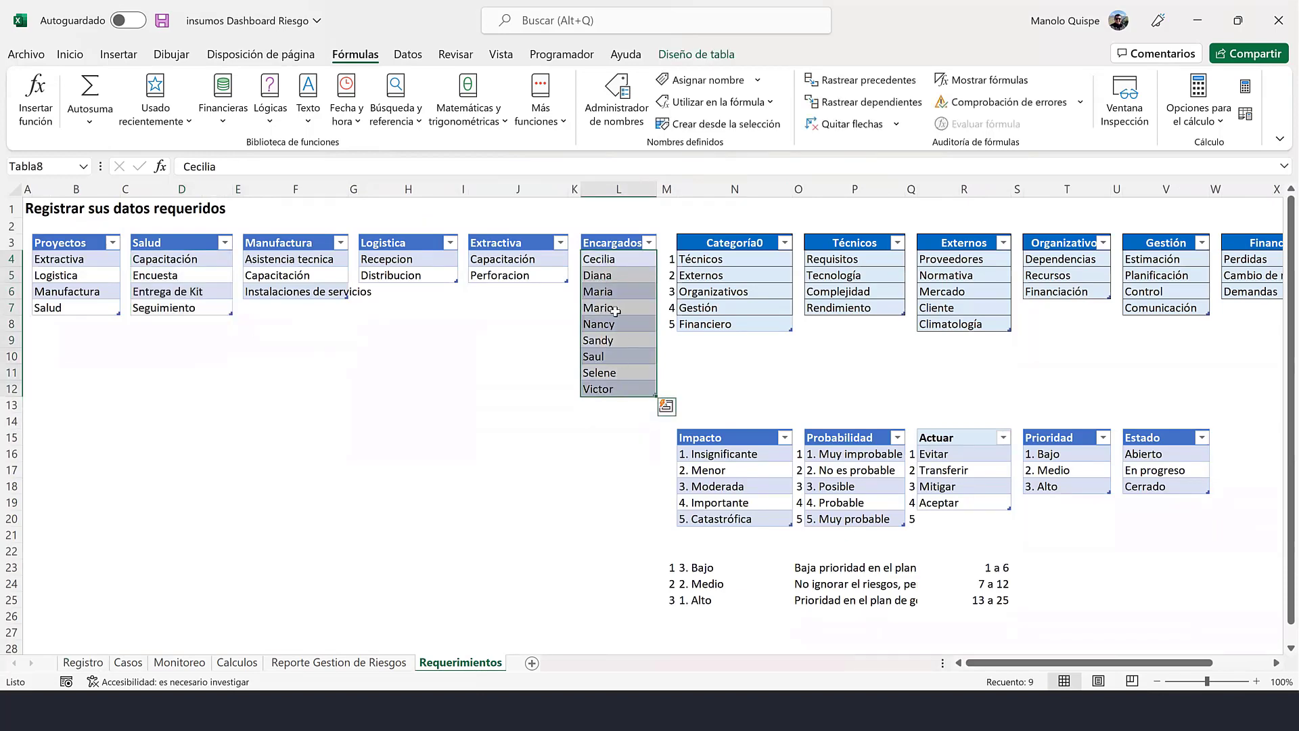
left_click(88, 666)
left_click(353, 358)
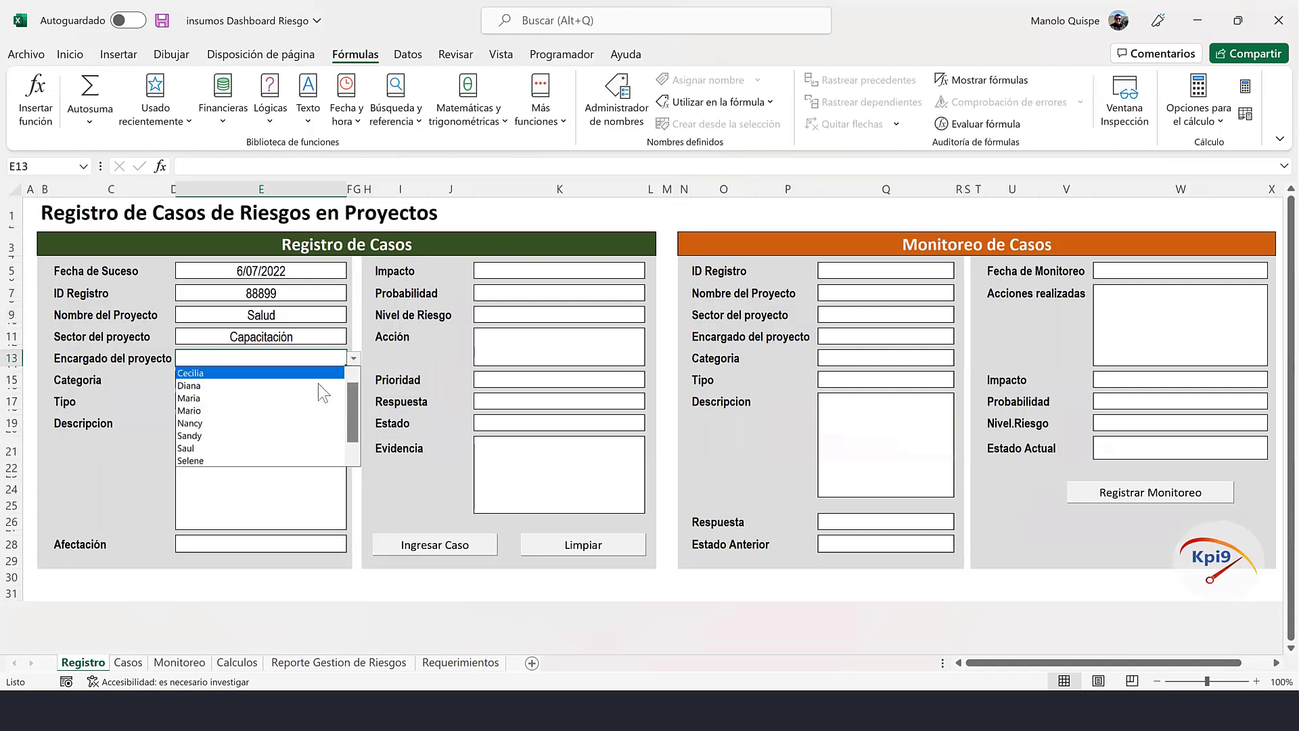
left_click(317, 375)
- Set Categoria to Gestión and review the Tipo choices it offers
left_click(317, 381)
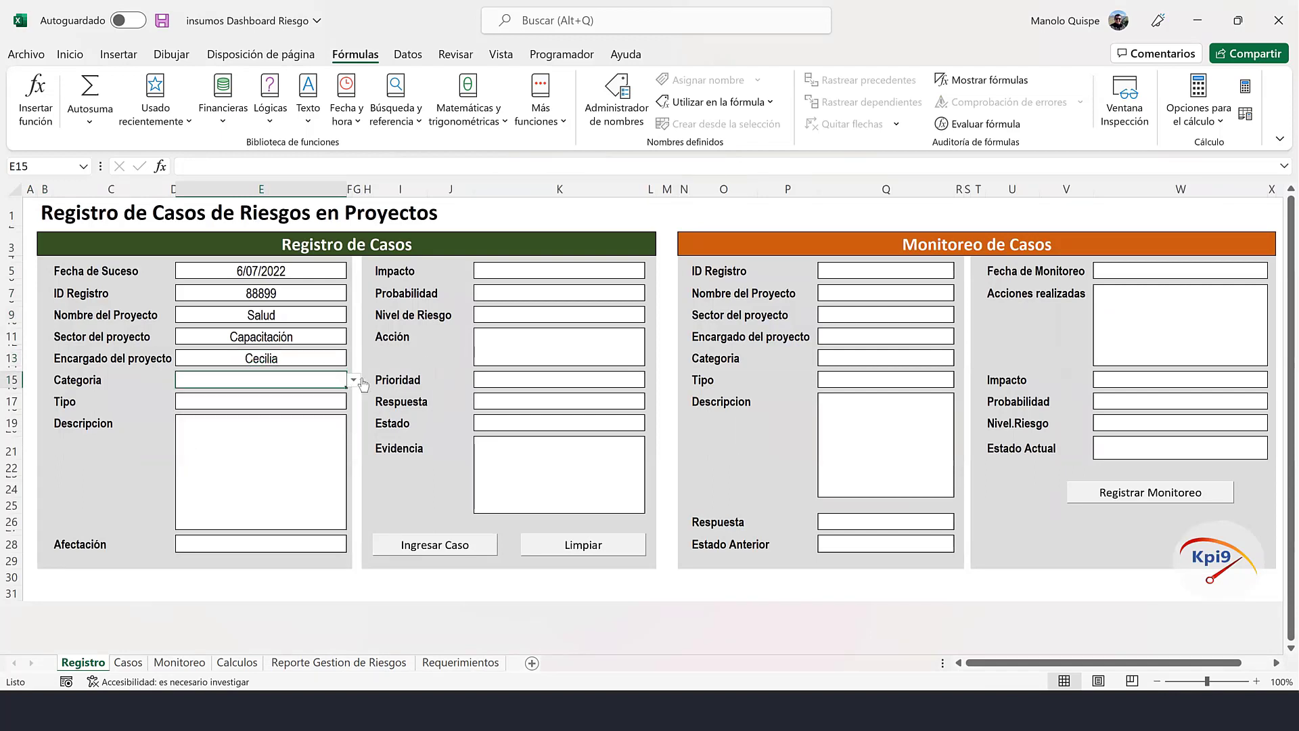
left_click(353, 379)
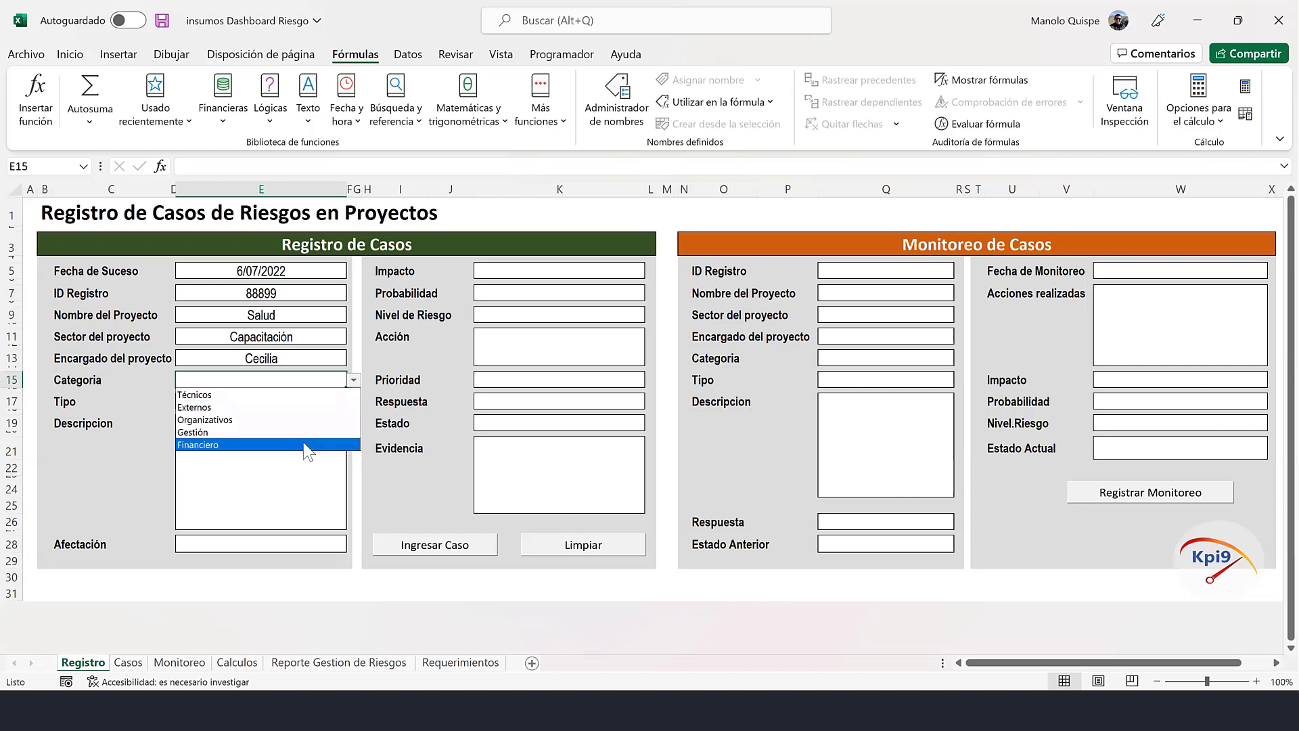
key("Escape")
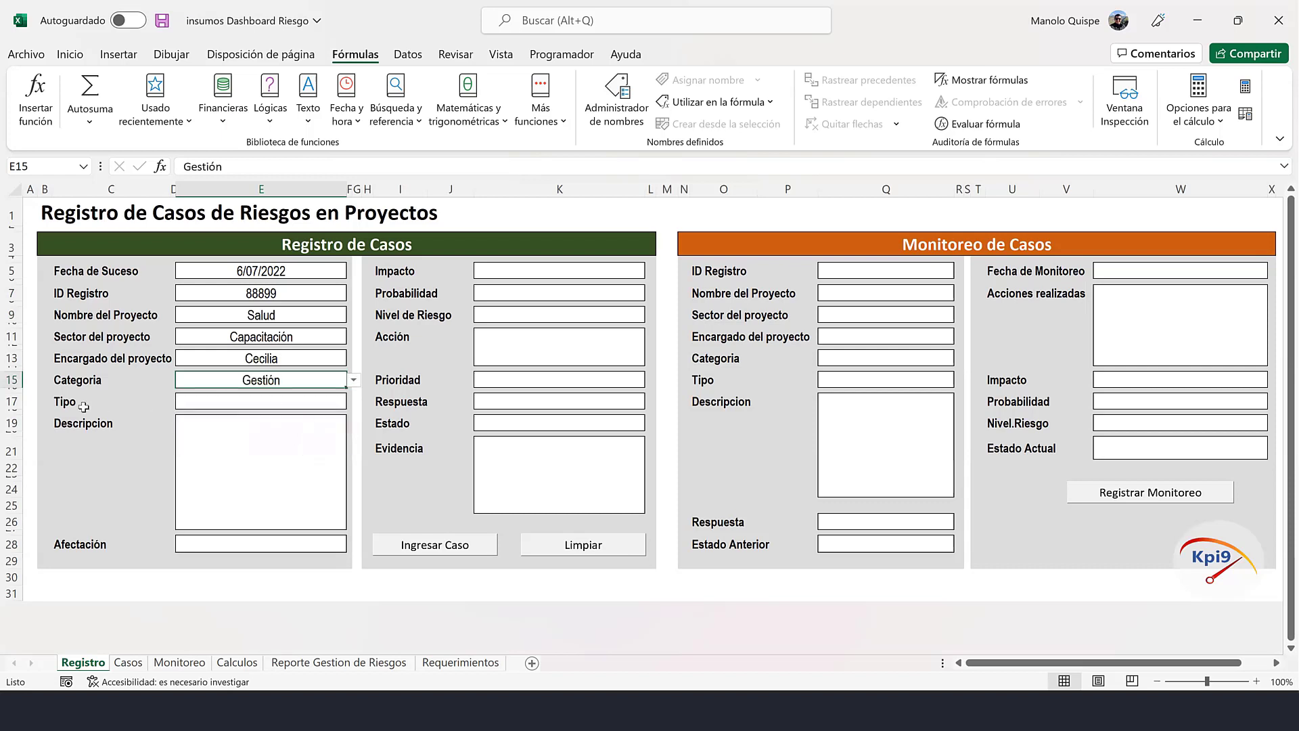
left_click(335, 401)
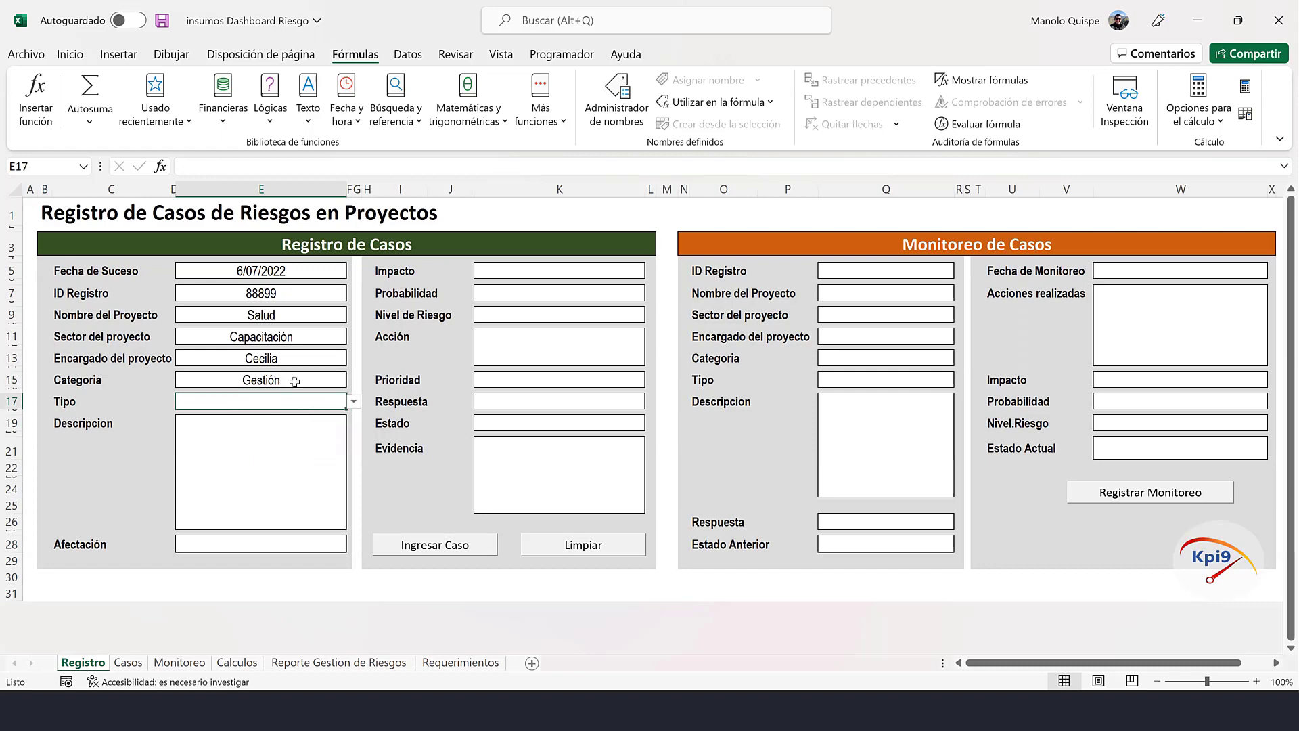
left_click(353, 401)
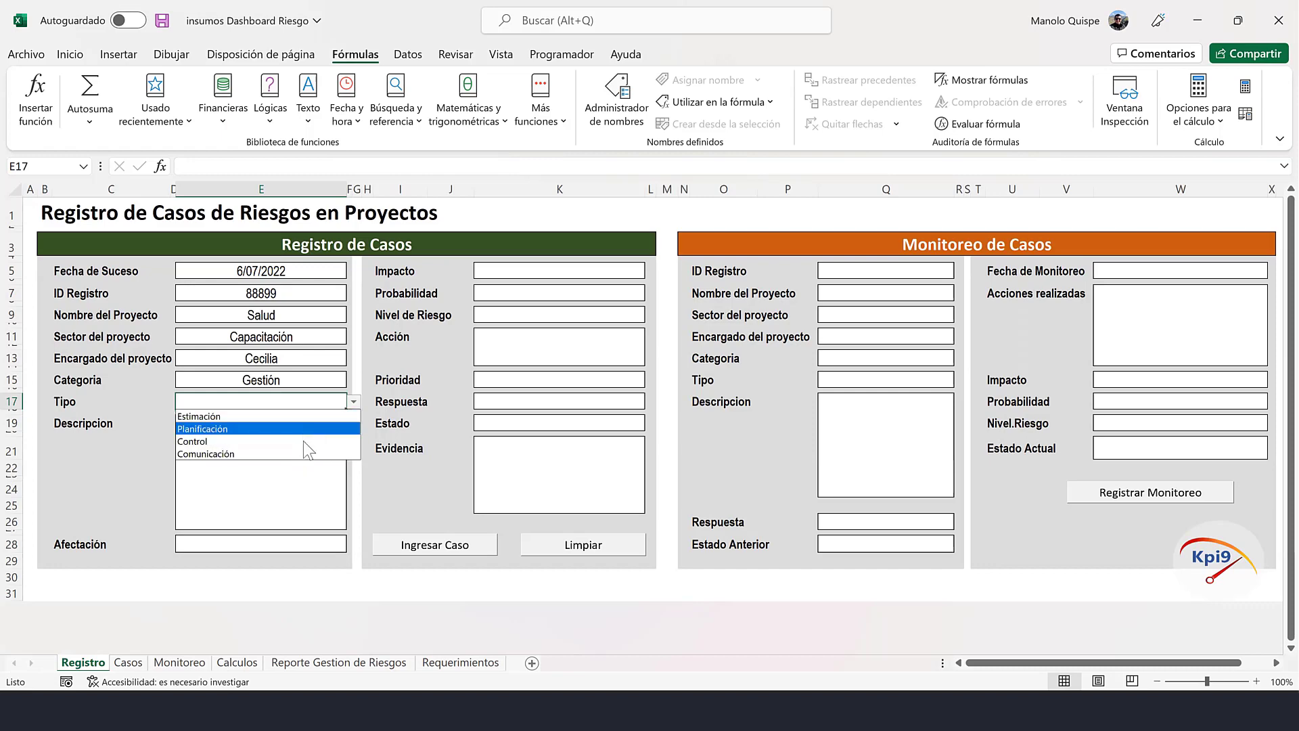
- Try Categoria Financiero to see its different Tipo choices, then revert Categoria to Gestión
left_click(331, 378)
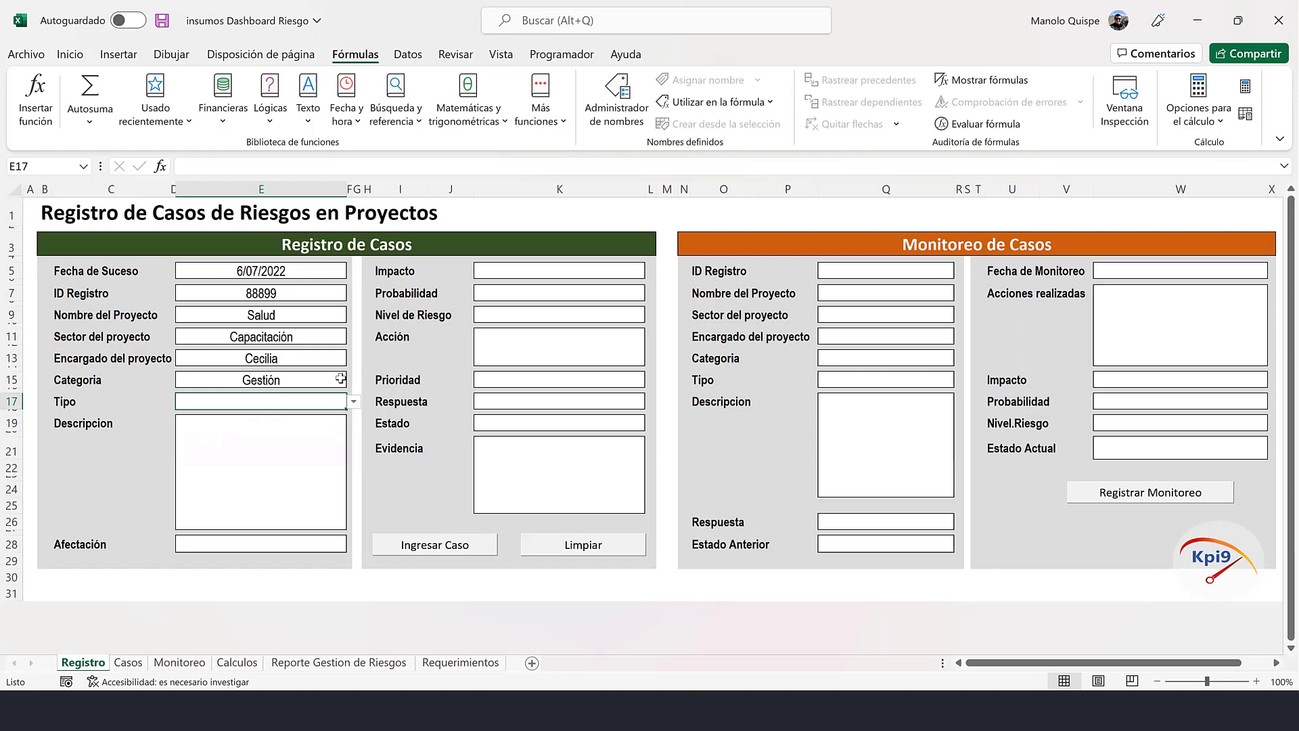
left_click(353, 380)
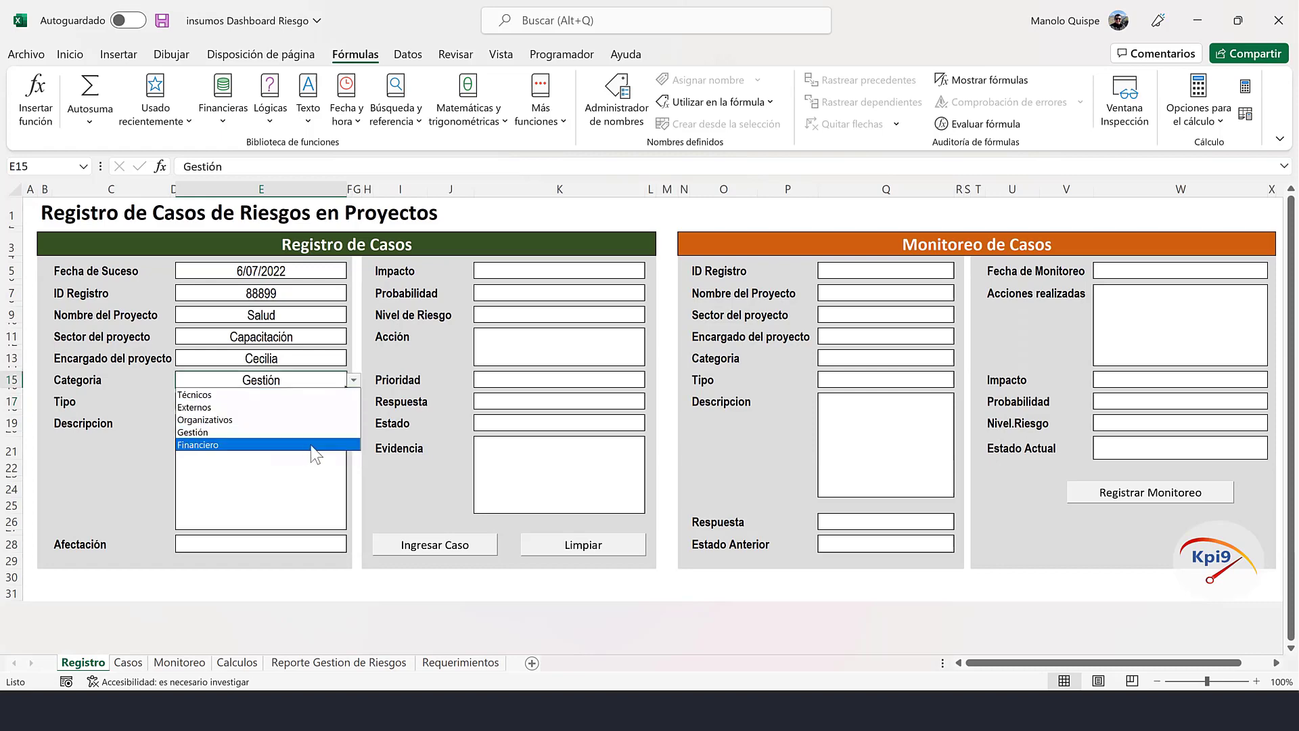
left_click(315, 444)
left_click(332, 402)
left_click(354, 401)
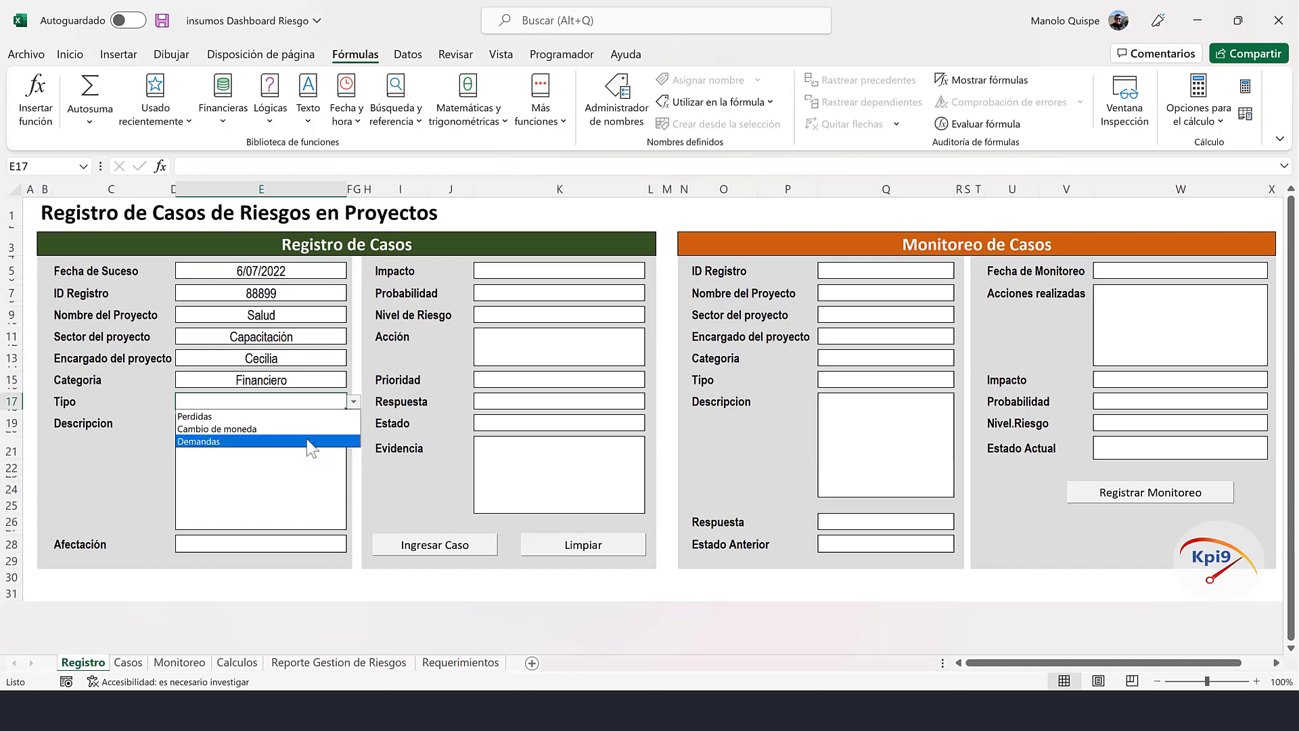
left_click(331, 380)
left_click(354, 379)
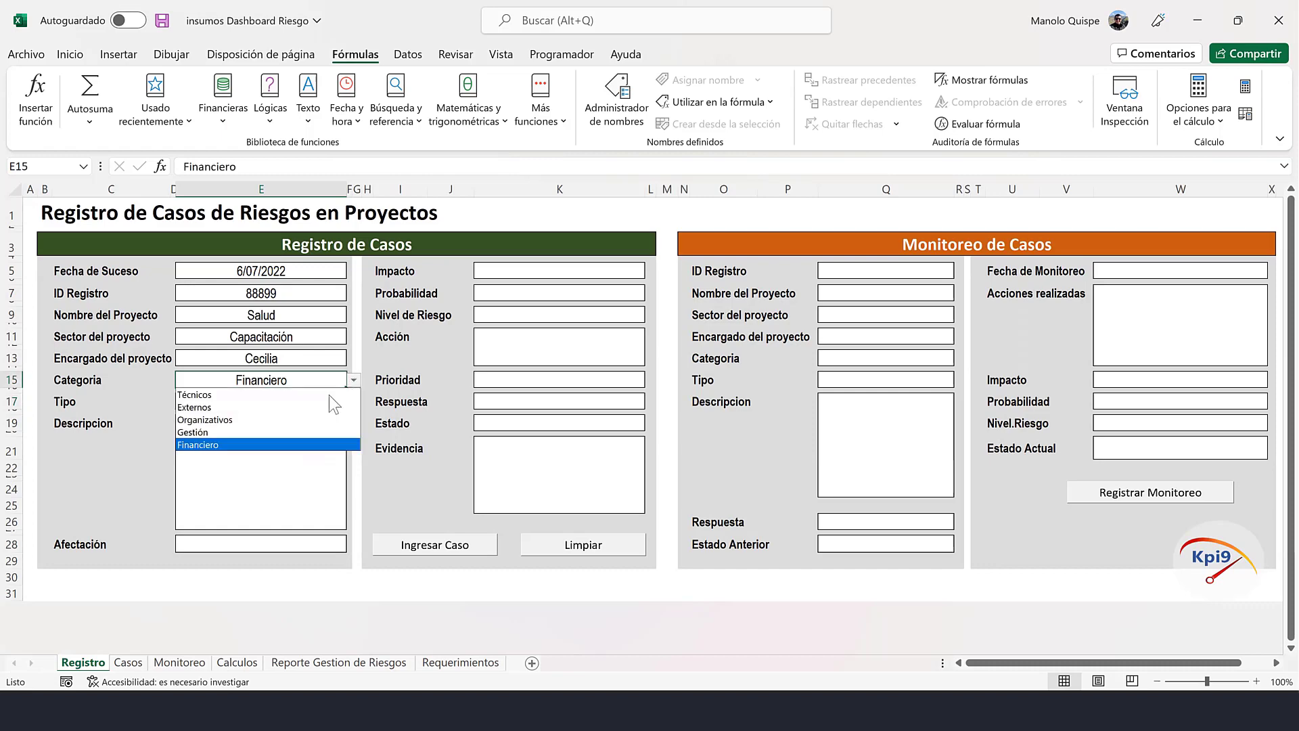
left_click(330, 434)
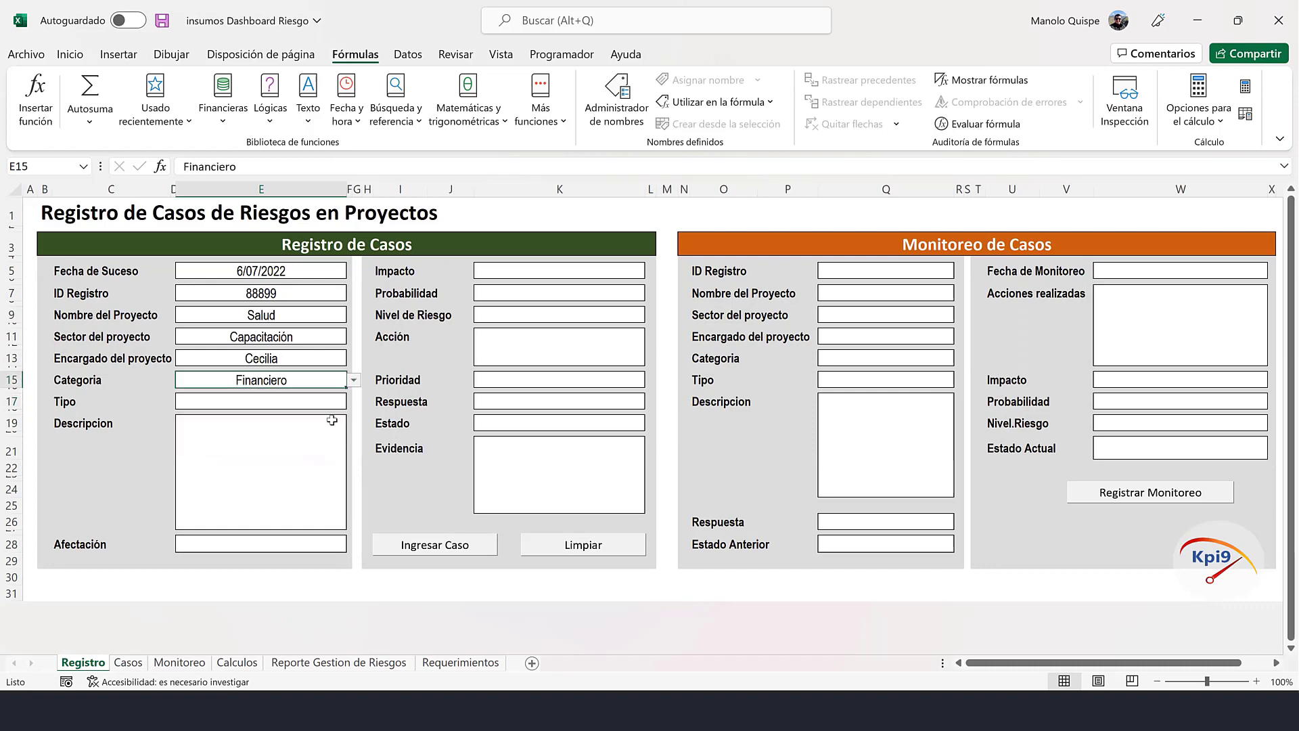
left_click(341, 405)
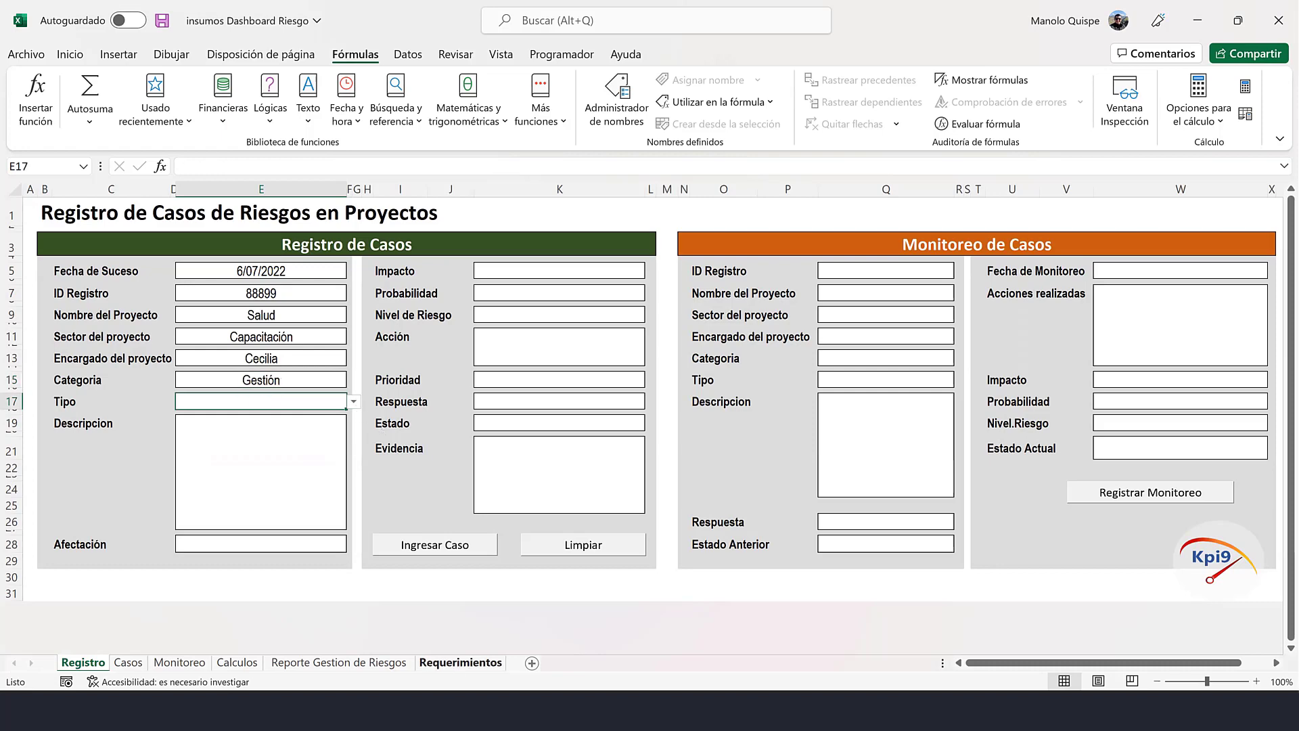
left_click(457, 664)
- Select the Requerimientos category table, open Crear desde la selección and cancel, then view Casos
left_click(743, 257)
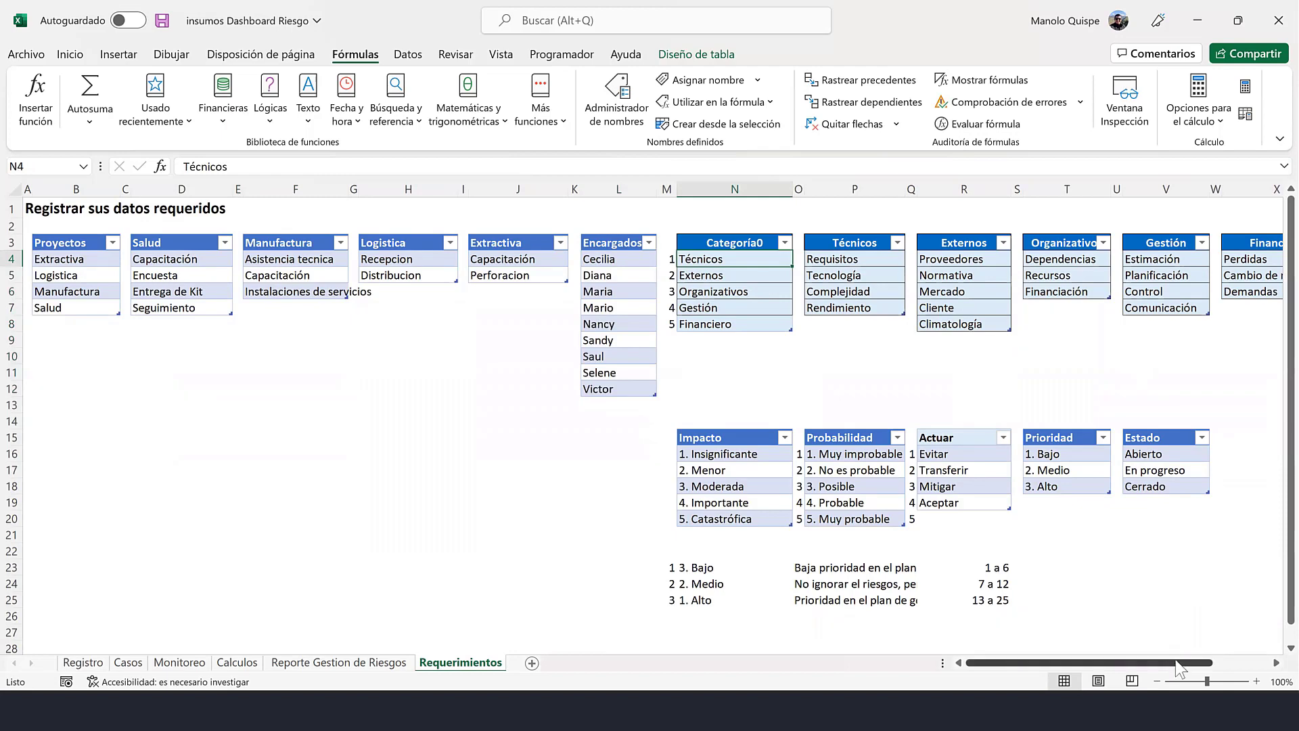
left_click_drag(1178, 663, 1249, 663)
left_click_drag(989, 644, 947, 658)
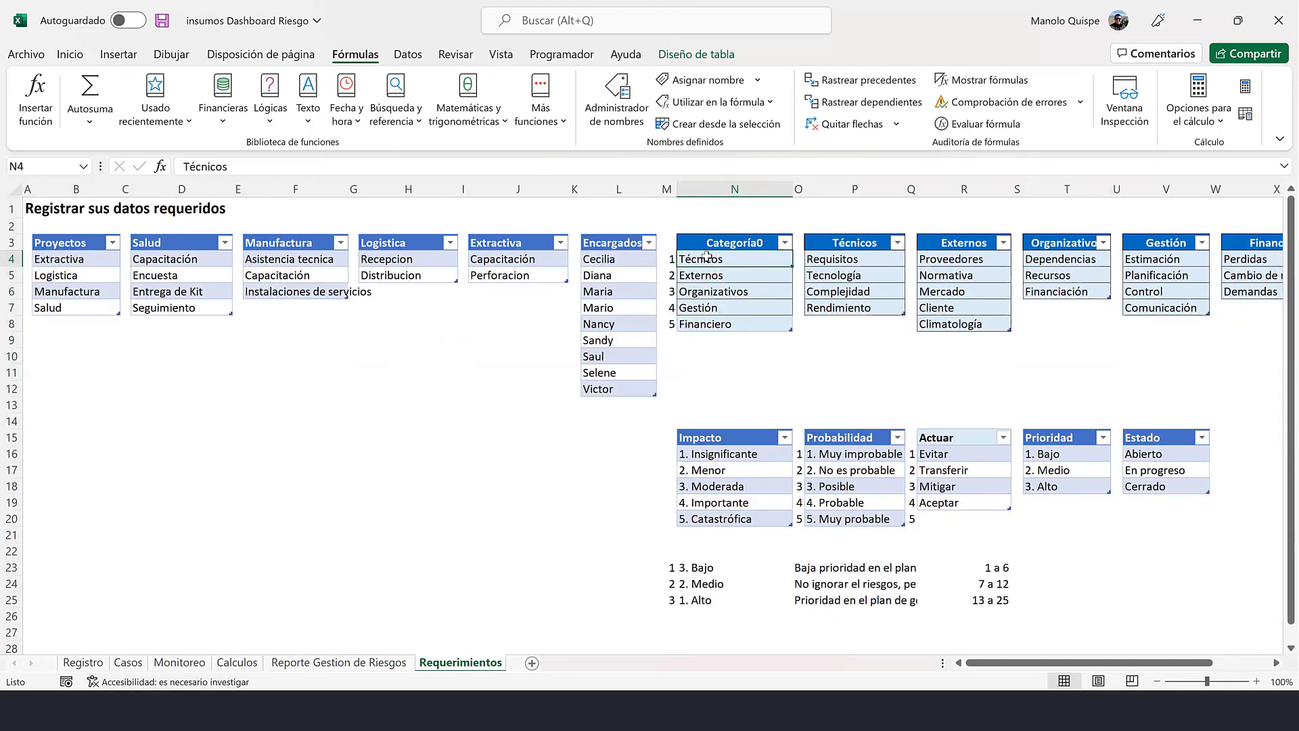
mouse_move(731, 251)
left_mouse_down()
mouse_move(731, 296)
mouse_move(744, 244)
left_mouse_up()
left_click(758, 240)
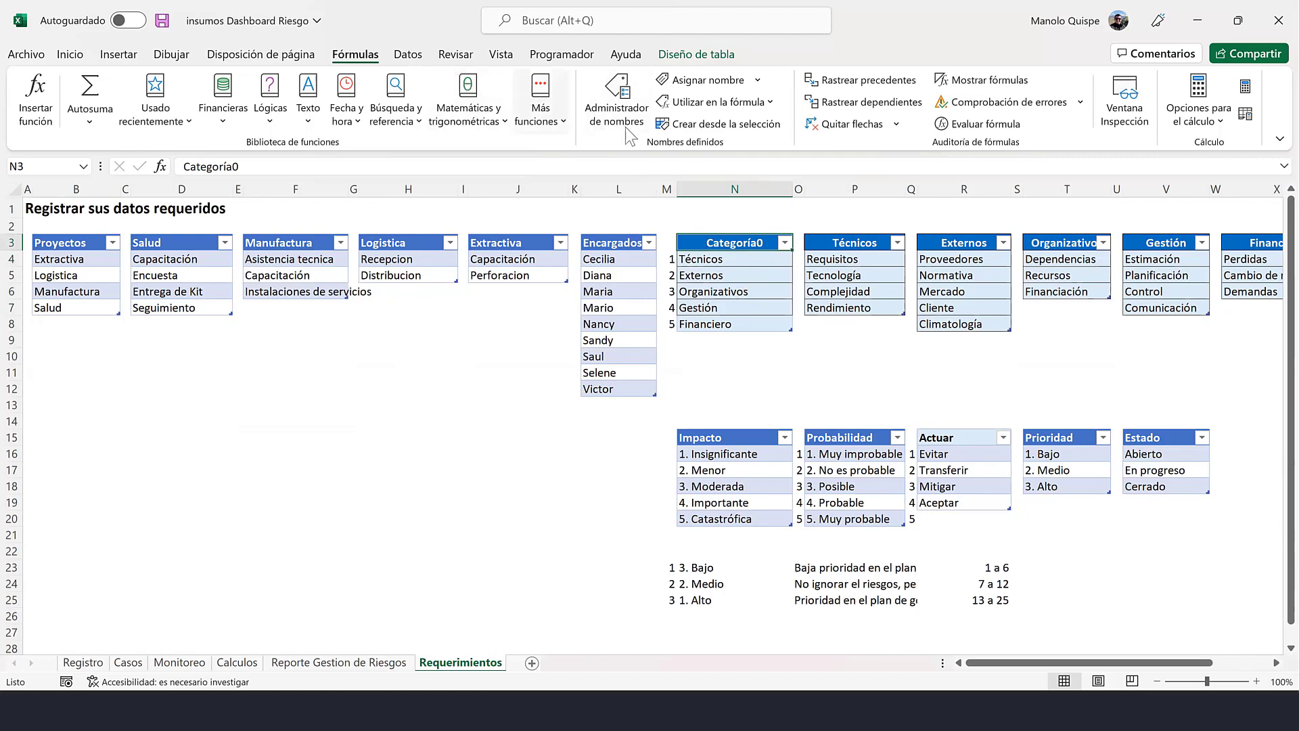
left_click(717, 124)
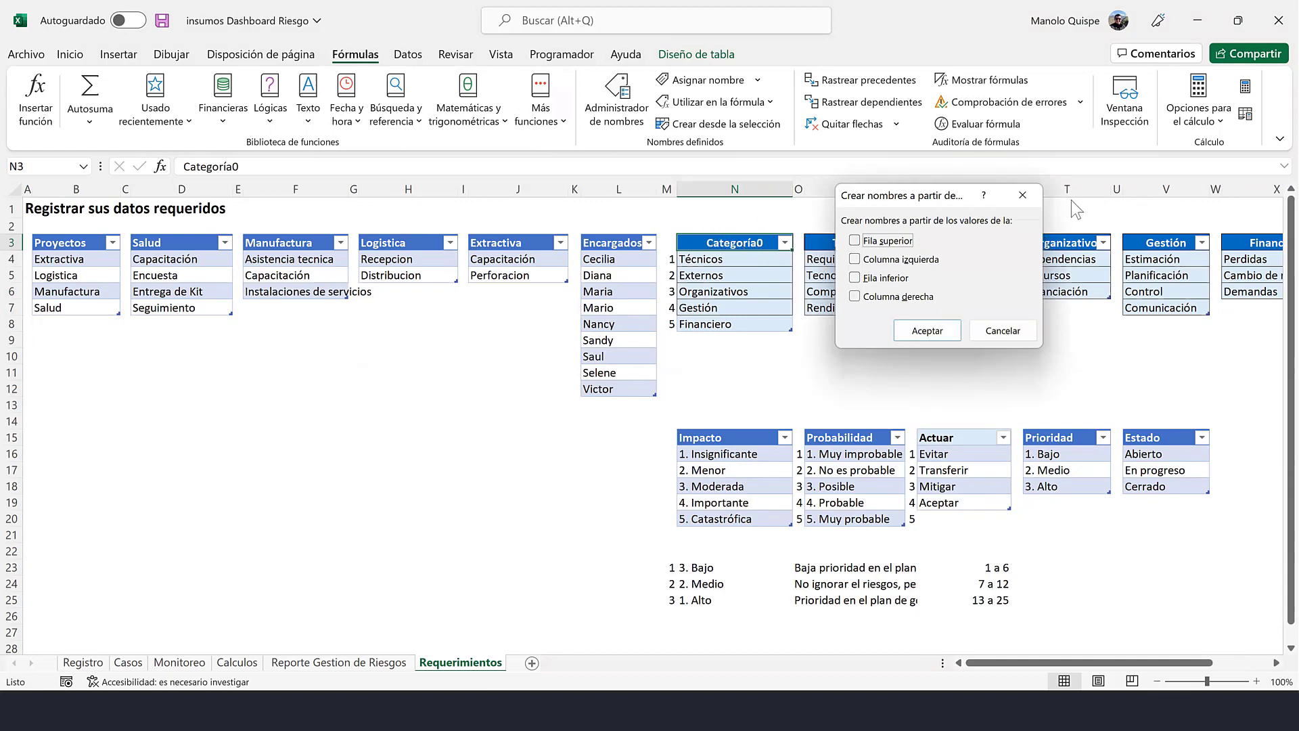
left_click(1019, 198)
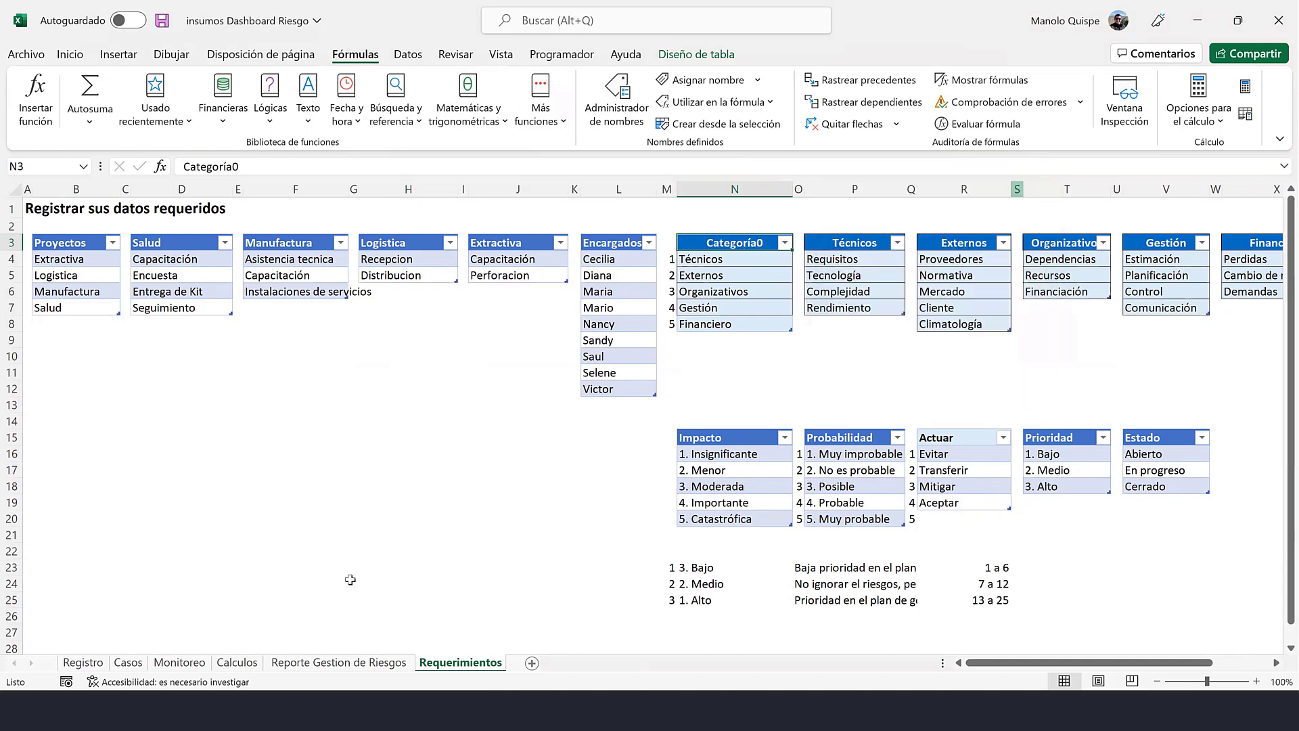
left_click(131, 662)
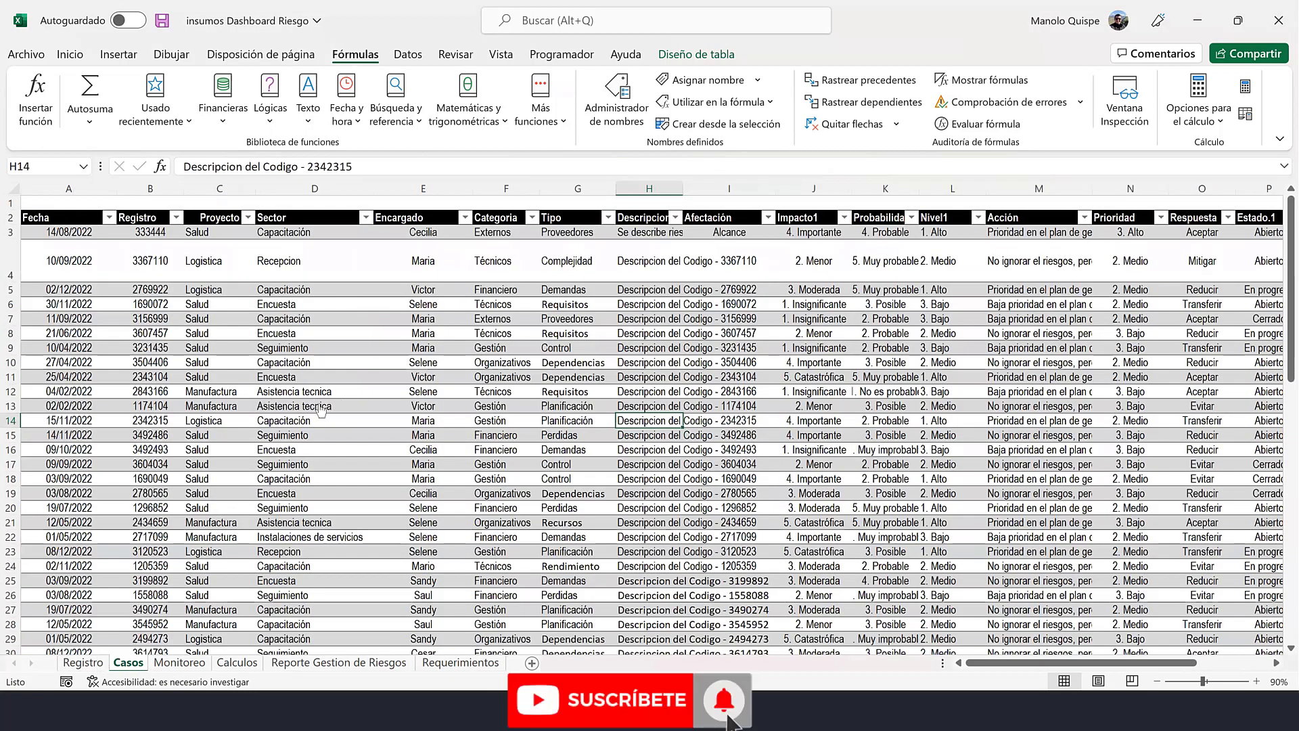
- Back on Registro, choose Proveedores as the case Tipo in E17
key("ctrl+Page_Up")
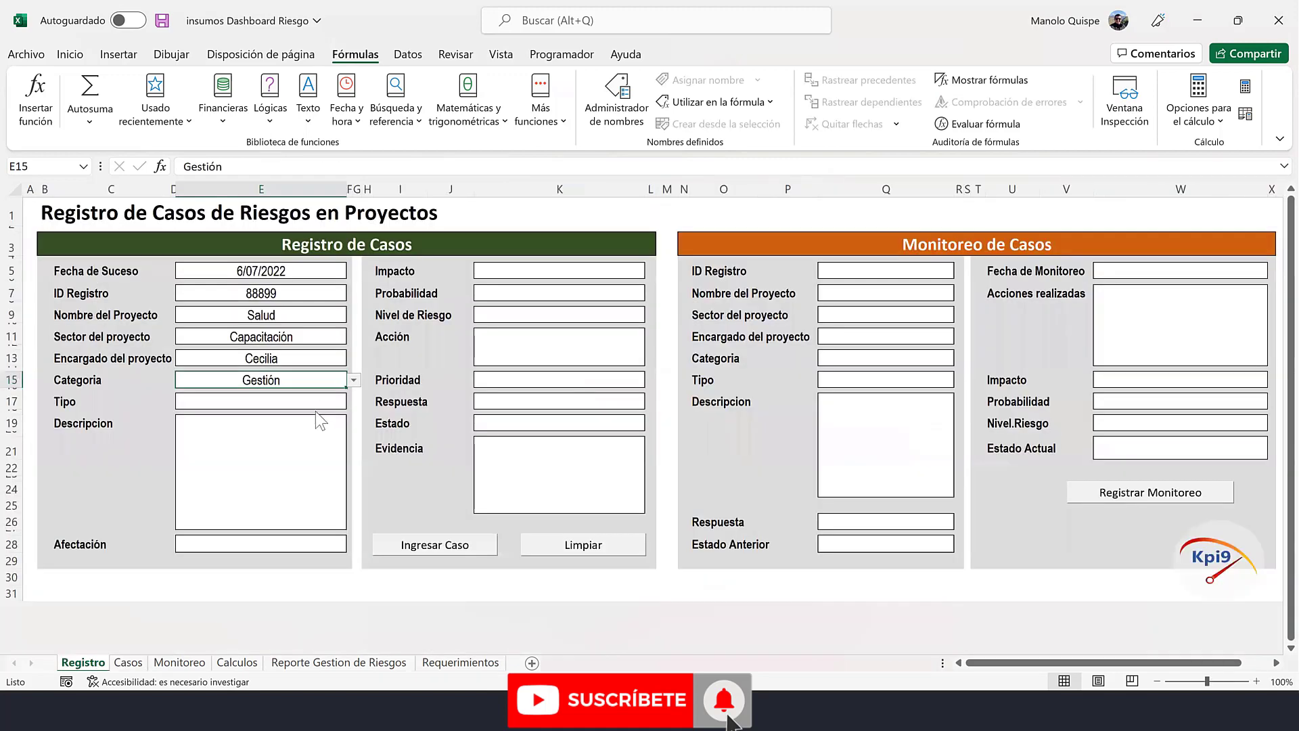
left_click(335, 405)
left_click(353, 401)
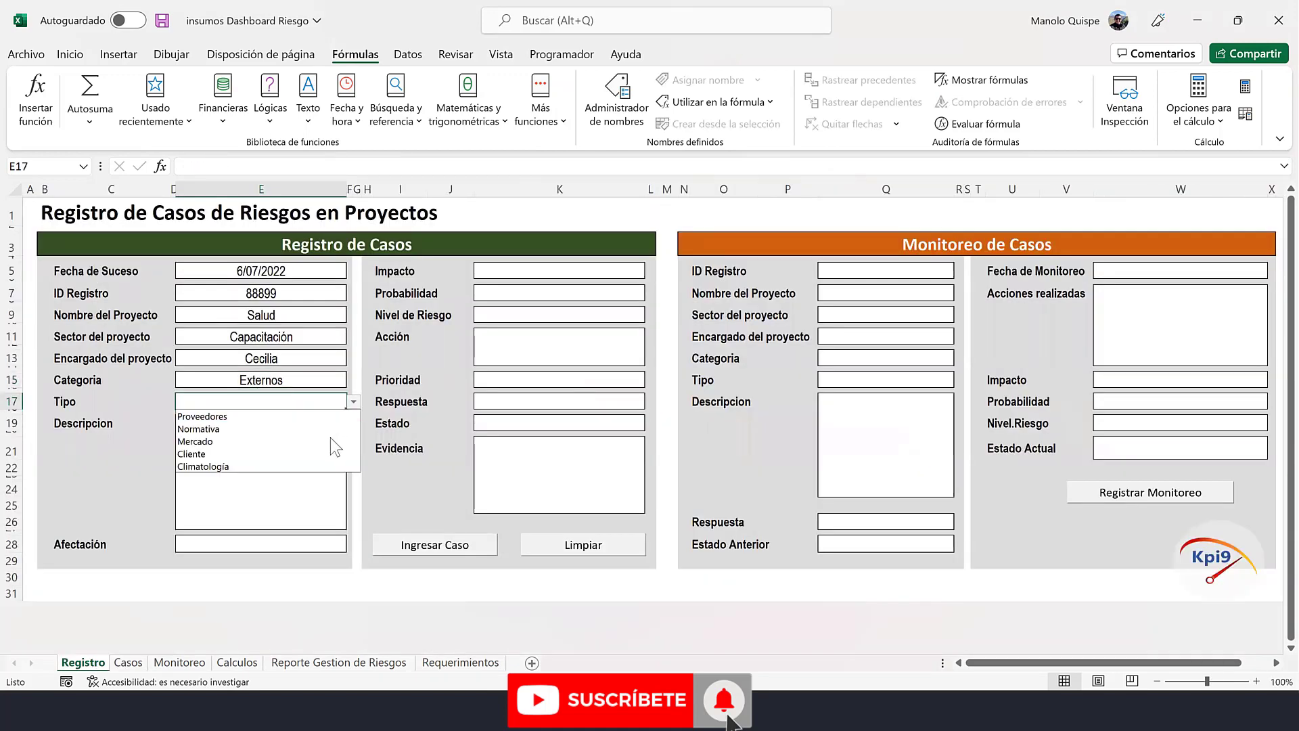
left_click(313, 416)
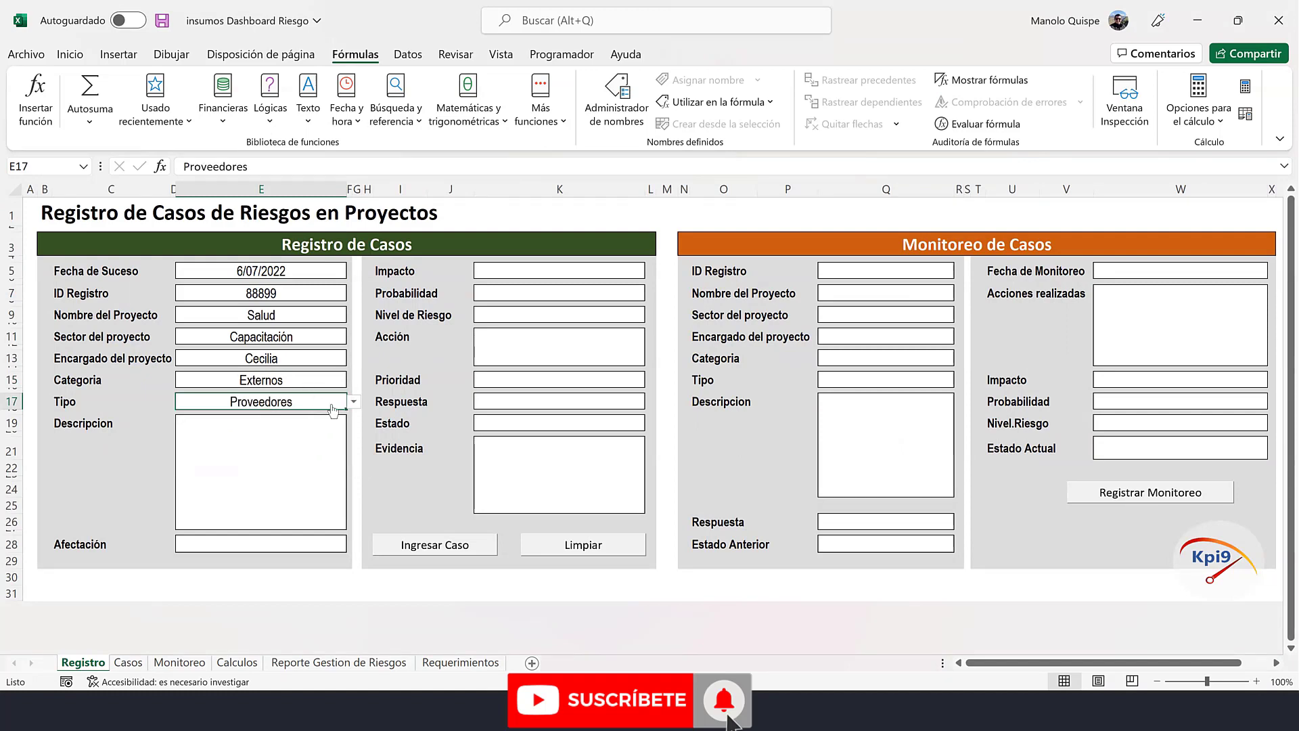
- Check the Tipo and Categoria dropdowns, keeping Categoria as Externos, and select Descripcion E19
left_click(410, 57)
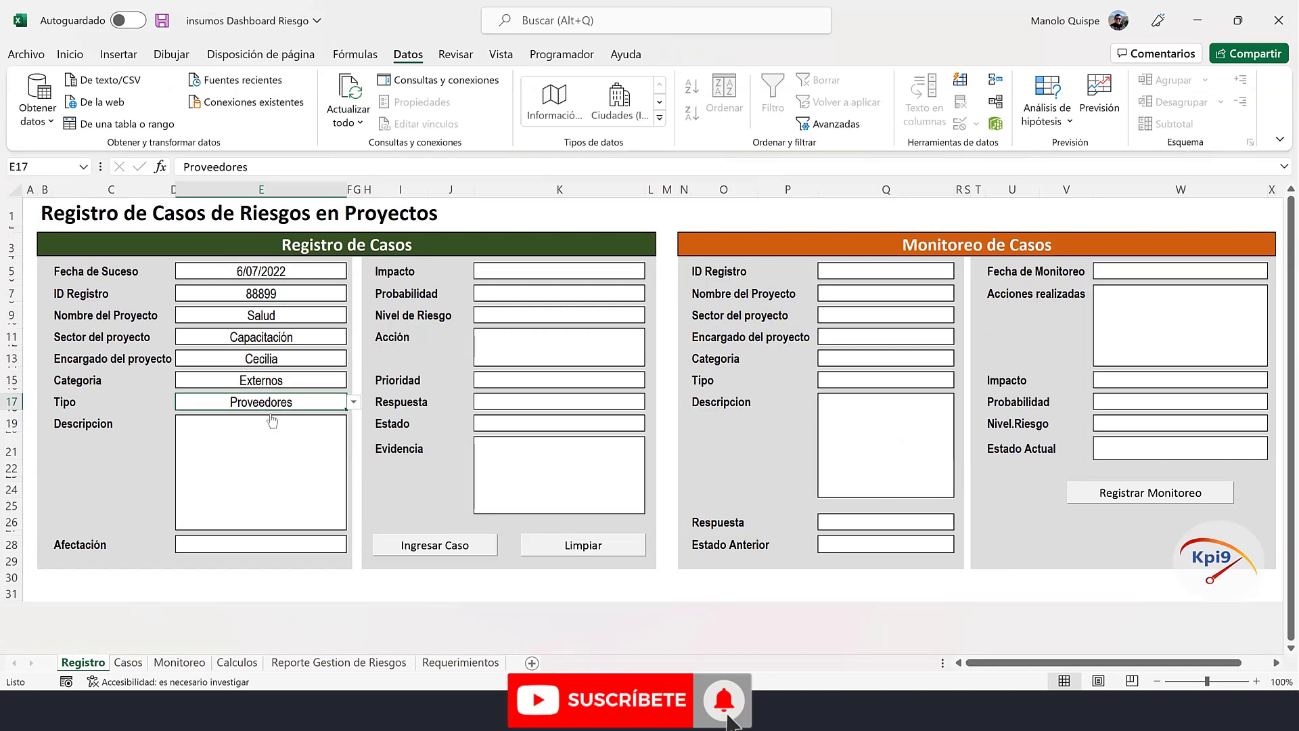
key("alt+Down")
key("Escape")
left_click(330, 380)
left_click(354, 380)
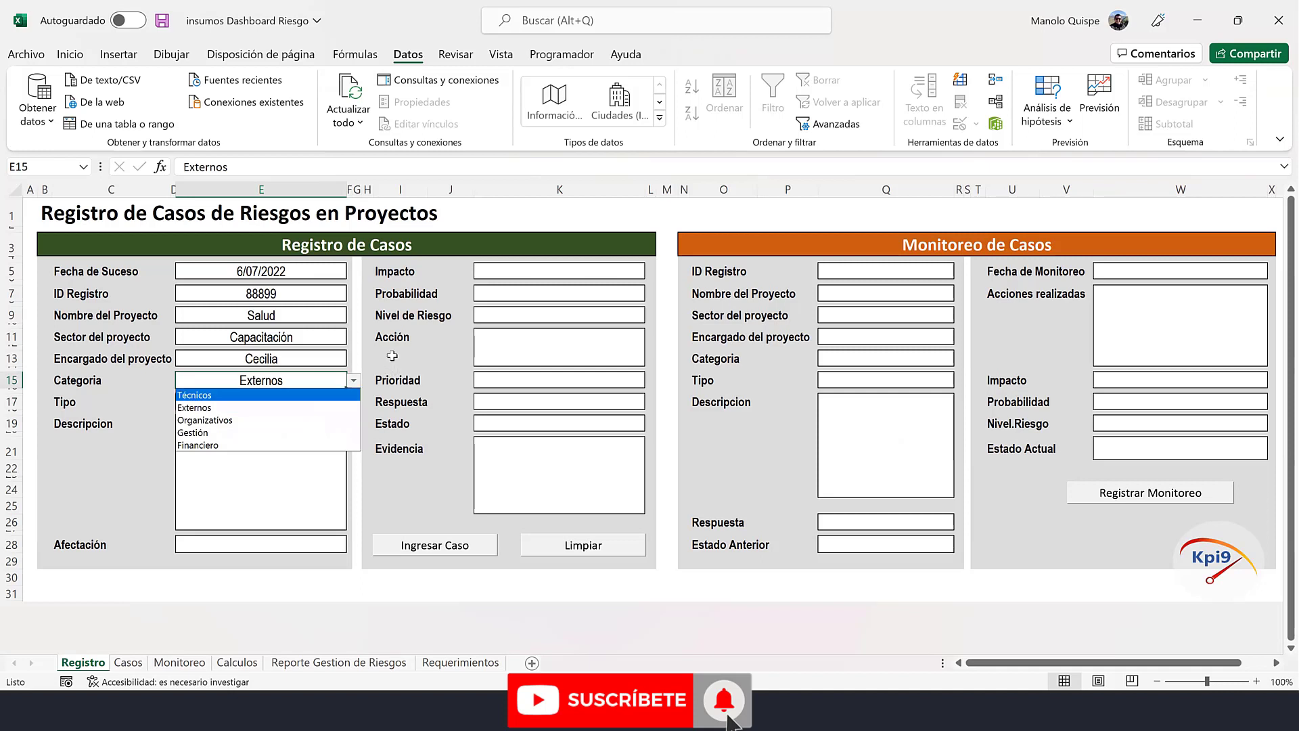
left_click(318, 403)
left_click(320, 400)
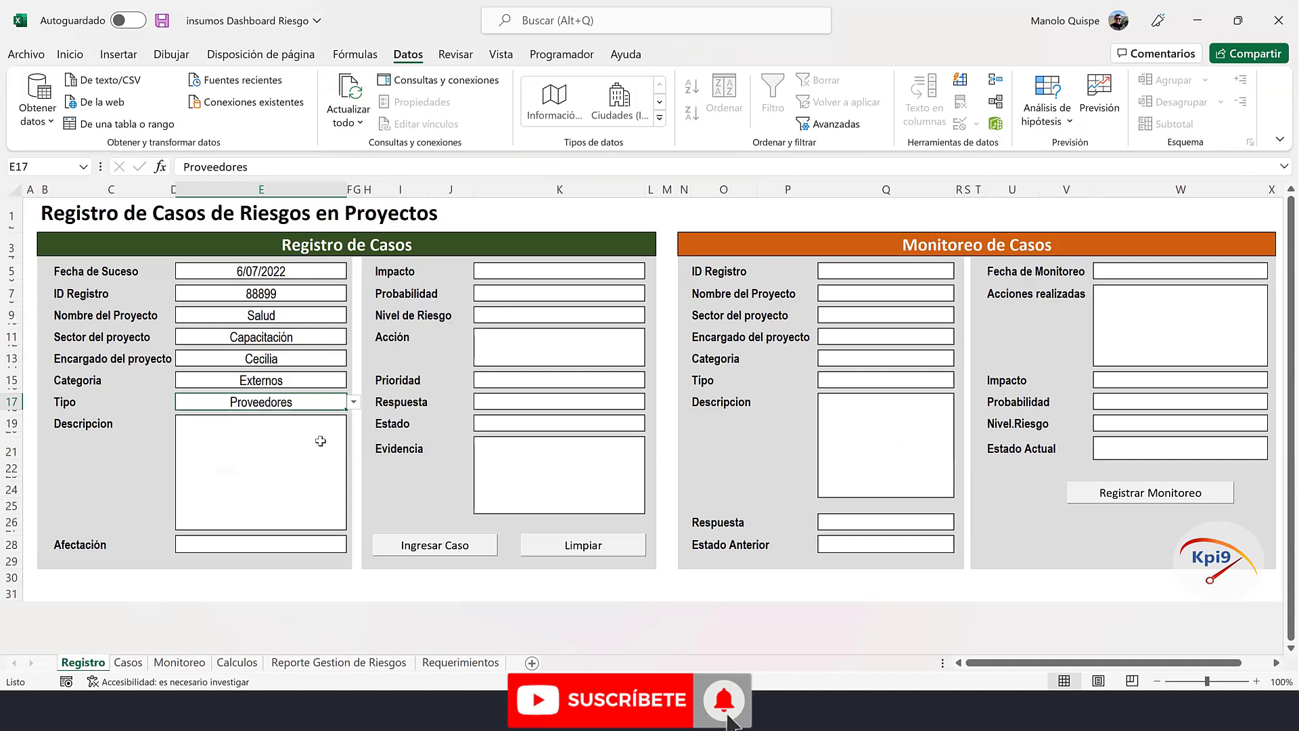
left_click(280, 441)
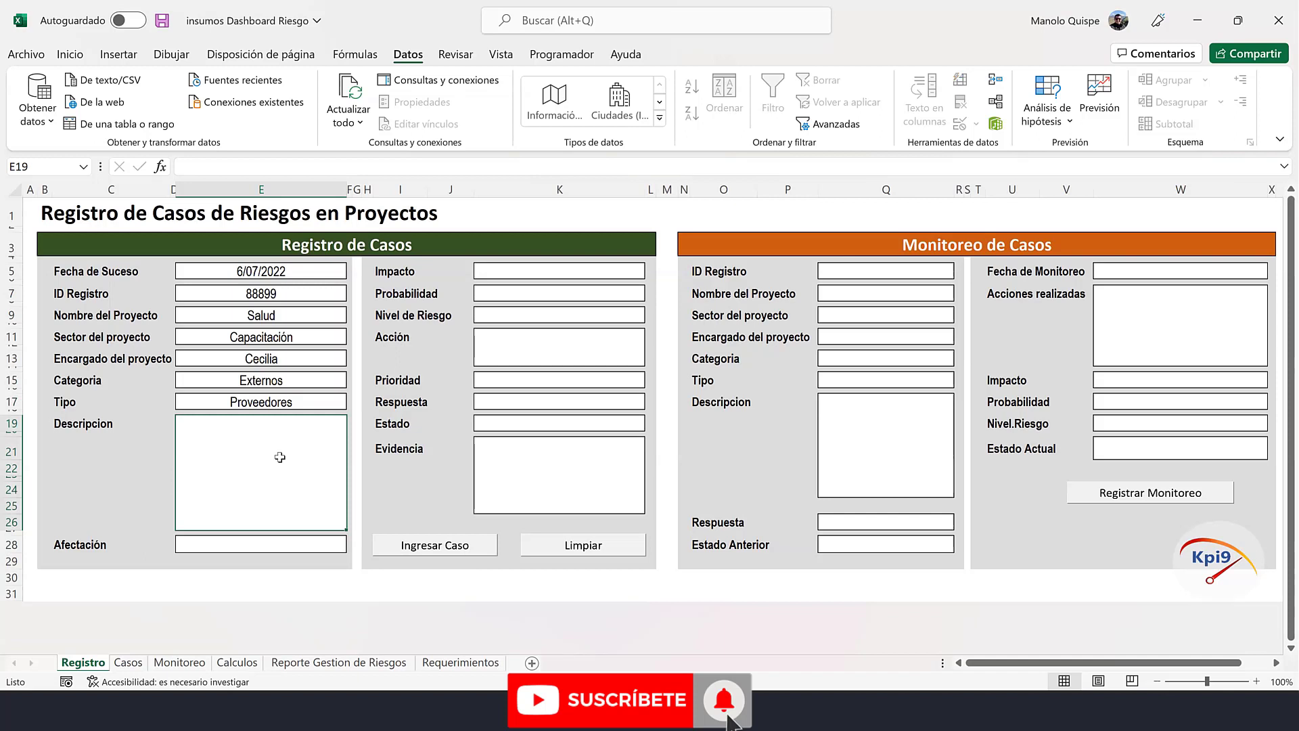
- Enter the description 'No se los insumos a tiempo' in E19 and choose Alcance for Afectación
type("No se l")
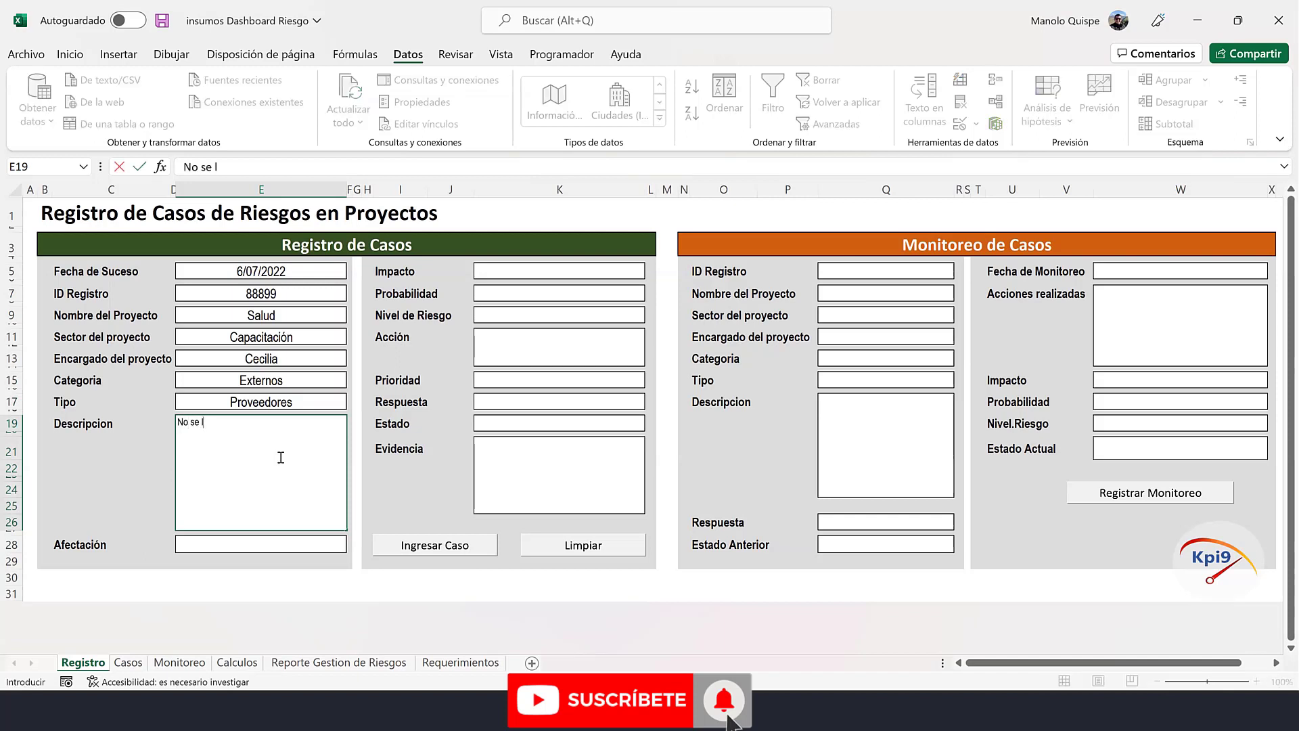
type("os insumos a t")
type("iempo")
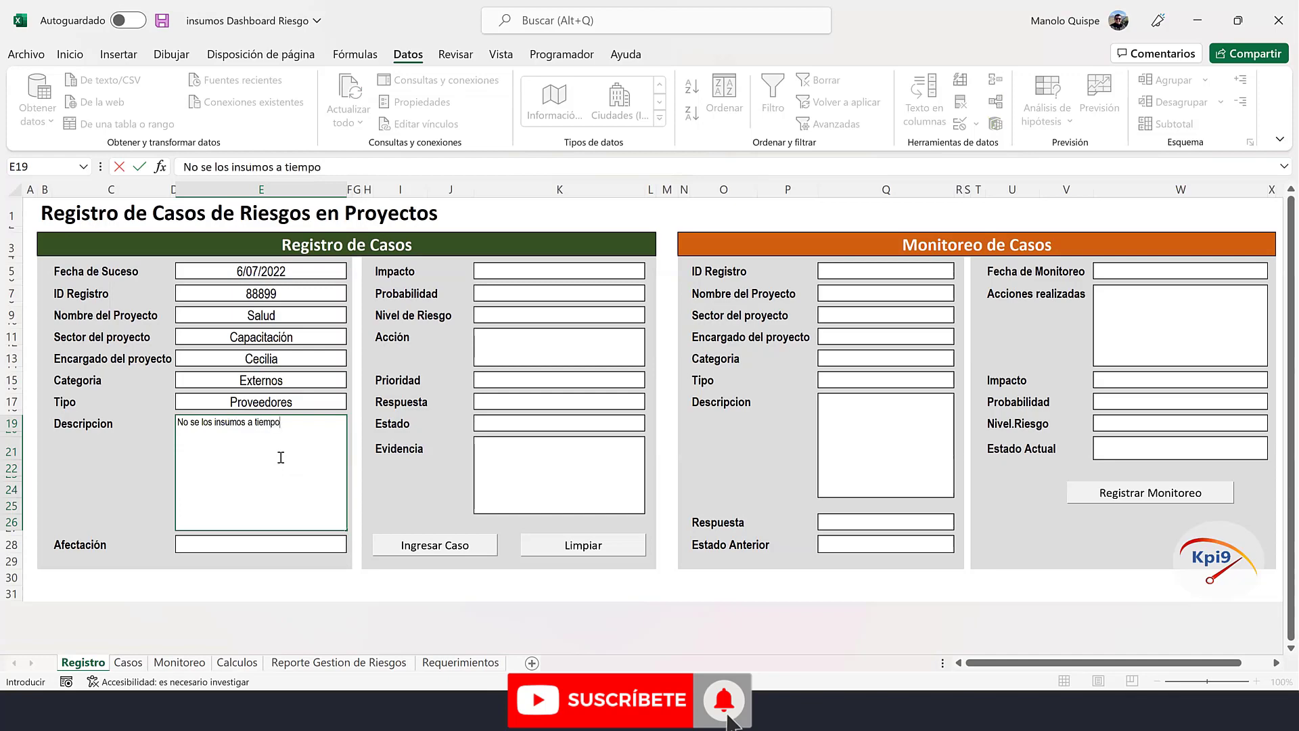
key("Return")
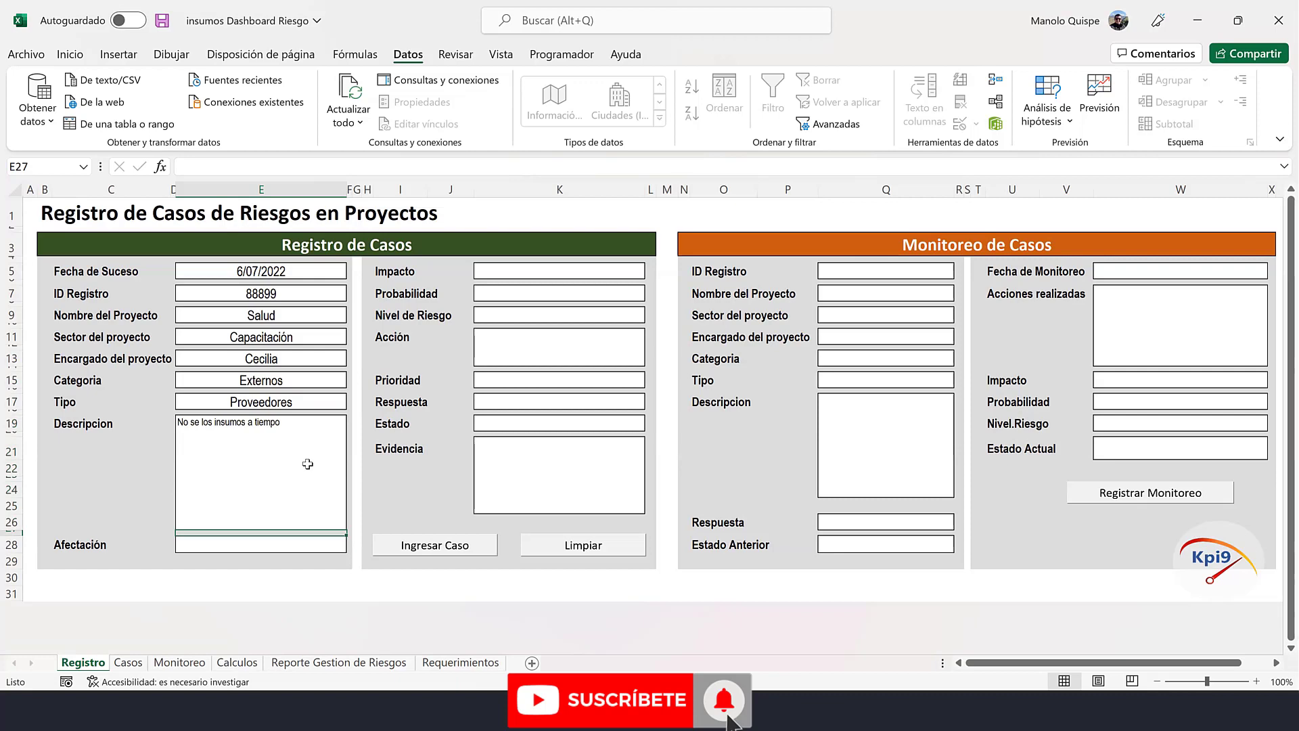
left_click(312, 545)
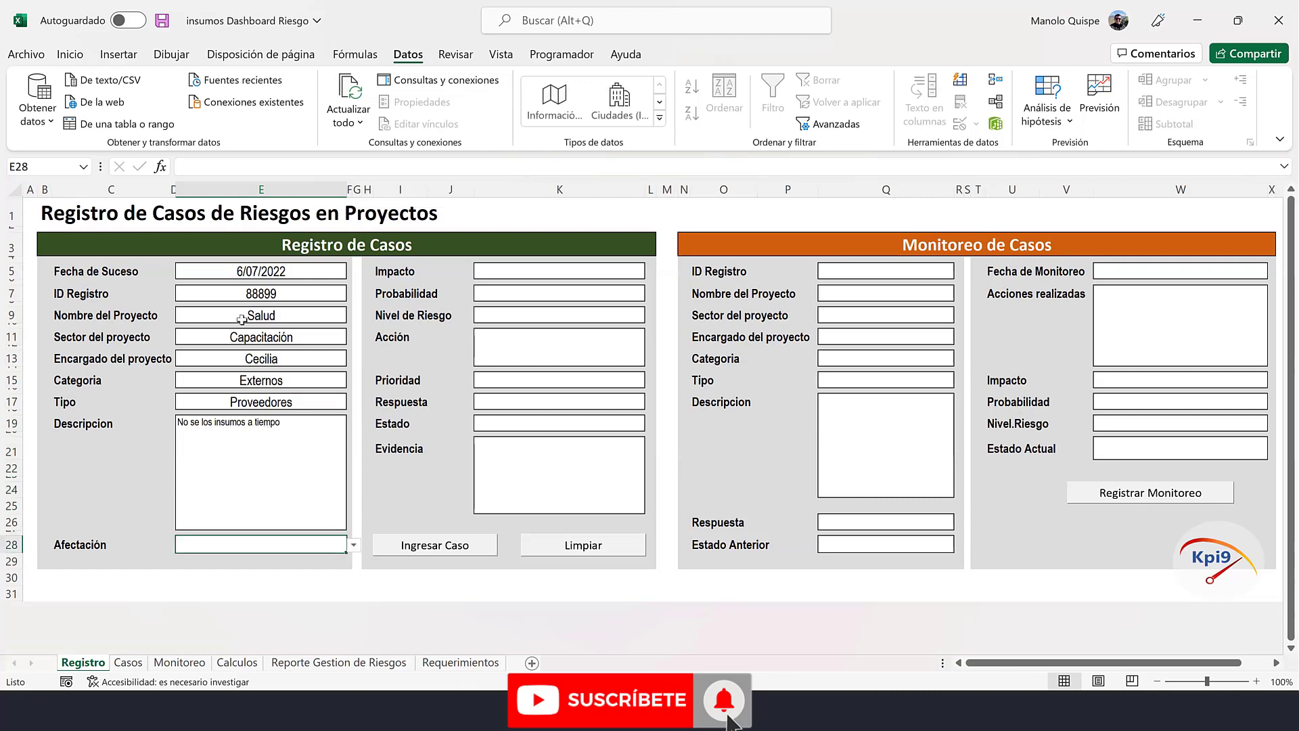
left_click(354, 545)
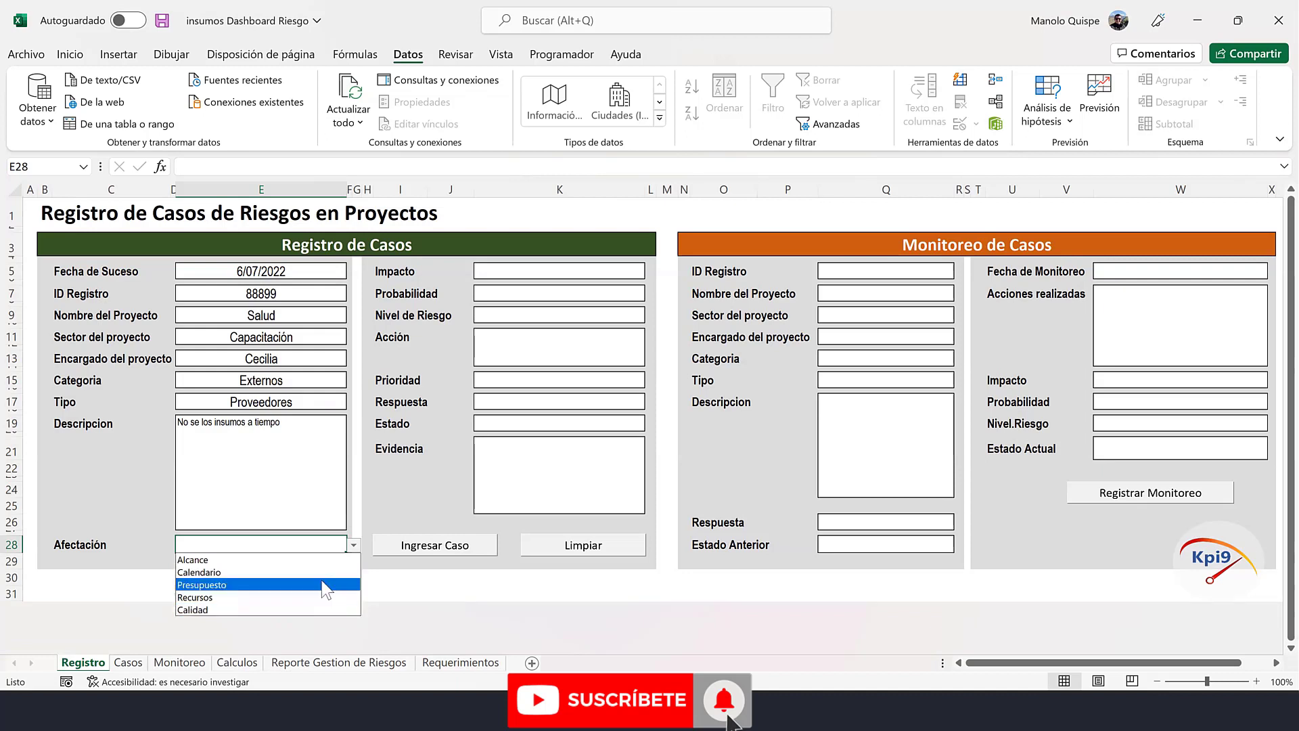
left_click(318, 560)
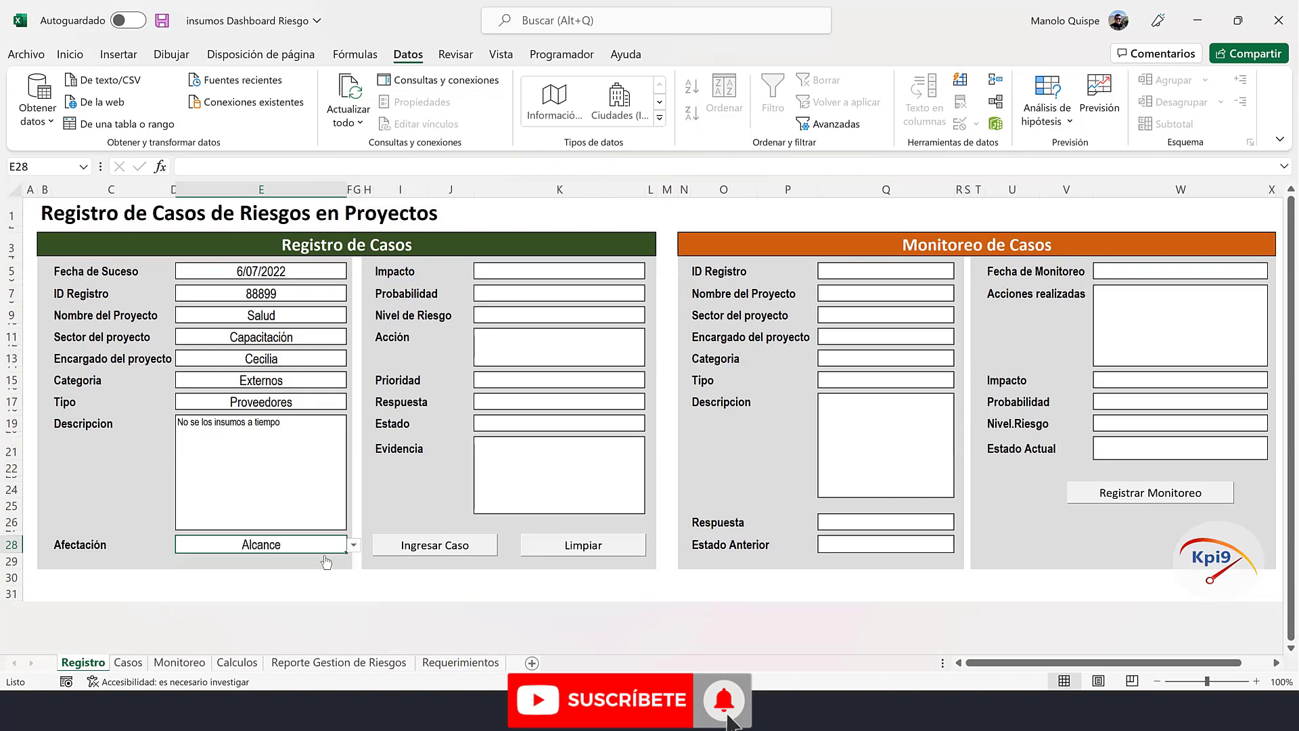
left_click(538, 269)
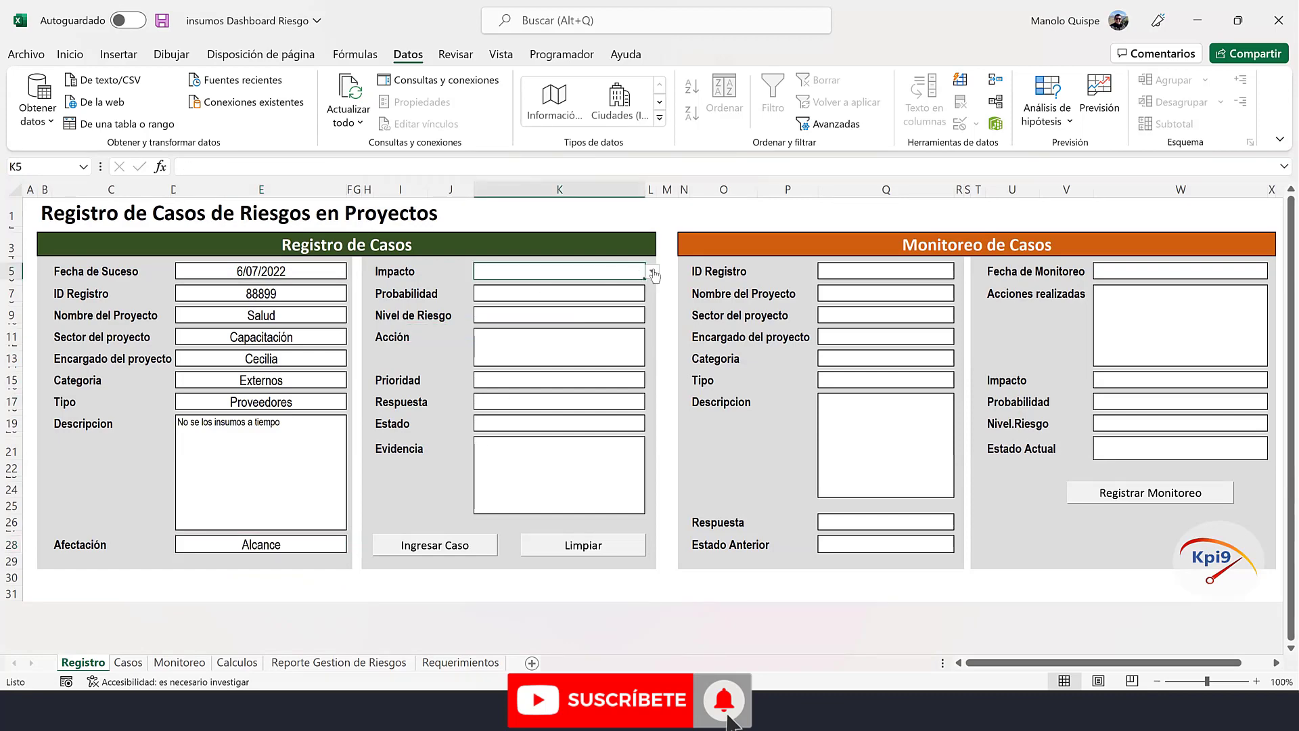
- Set Impacto 4. Importante and Probabilidad 5. Muy probable, then inspect the Nivel de Riesgo and Acción formulas
left_click(652, 272)
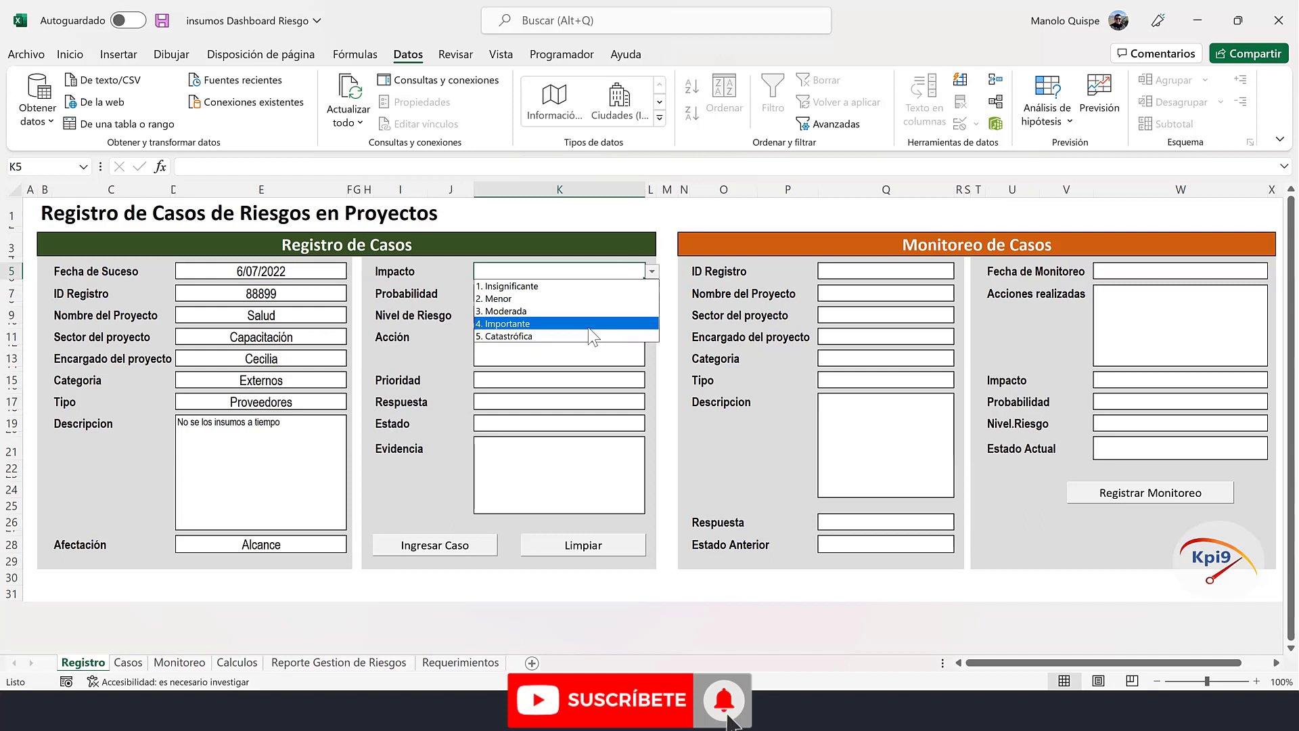
left_click(588, 324)
left_click(608, 293)
left_click(653, 295)
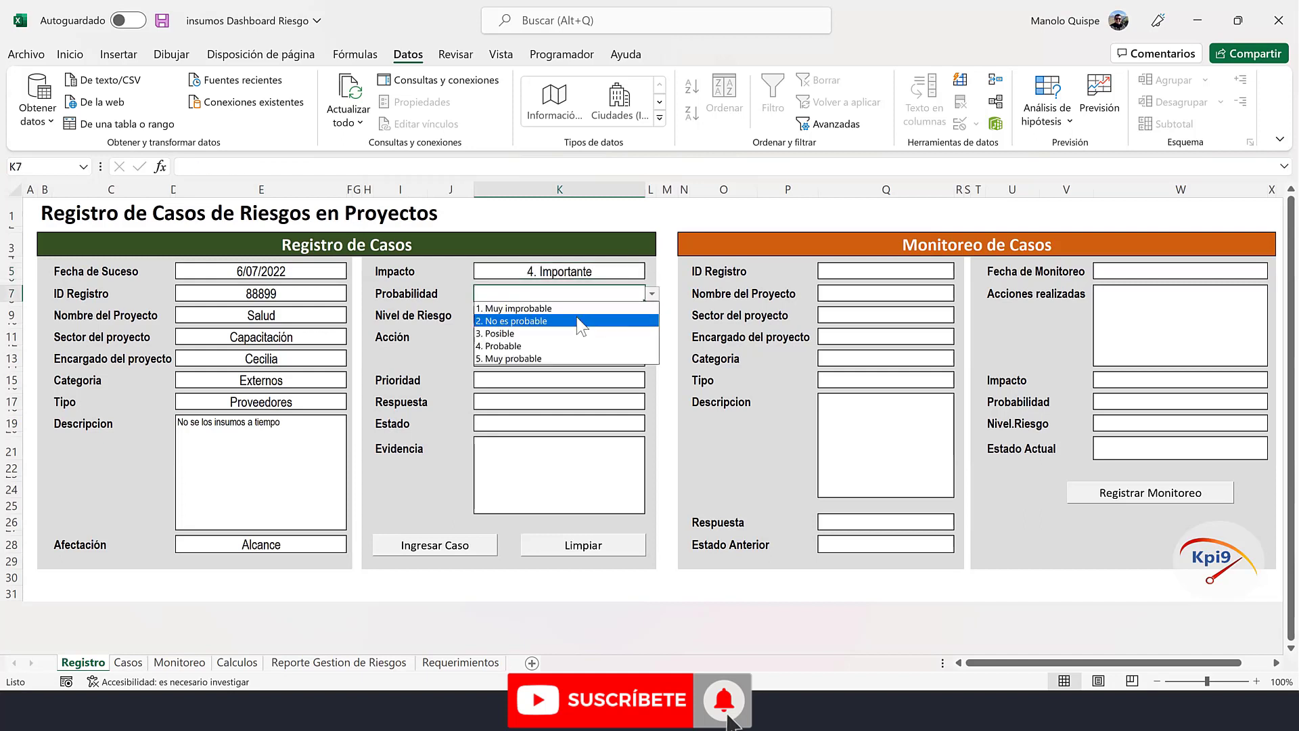
left_click(589, 358)
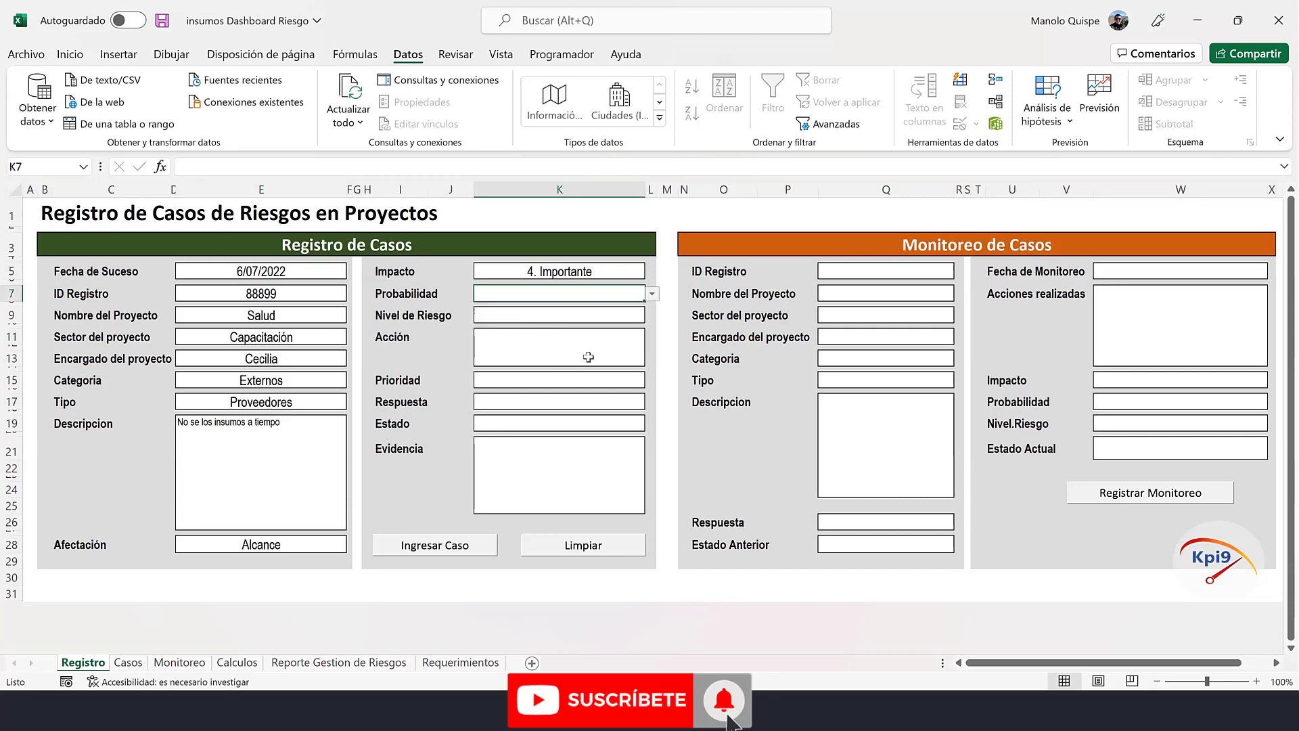
left_click(592, 312)
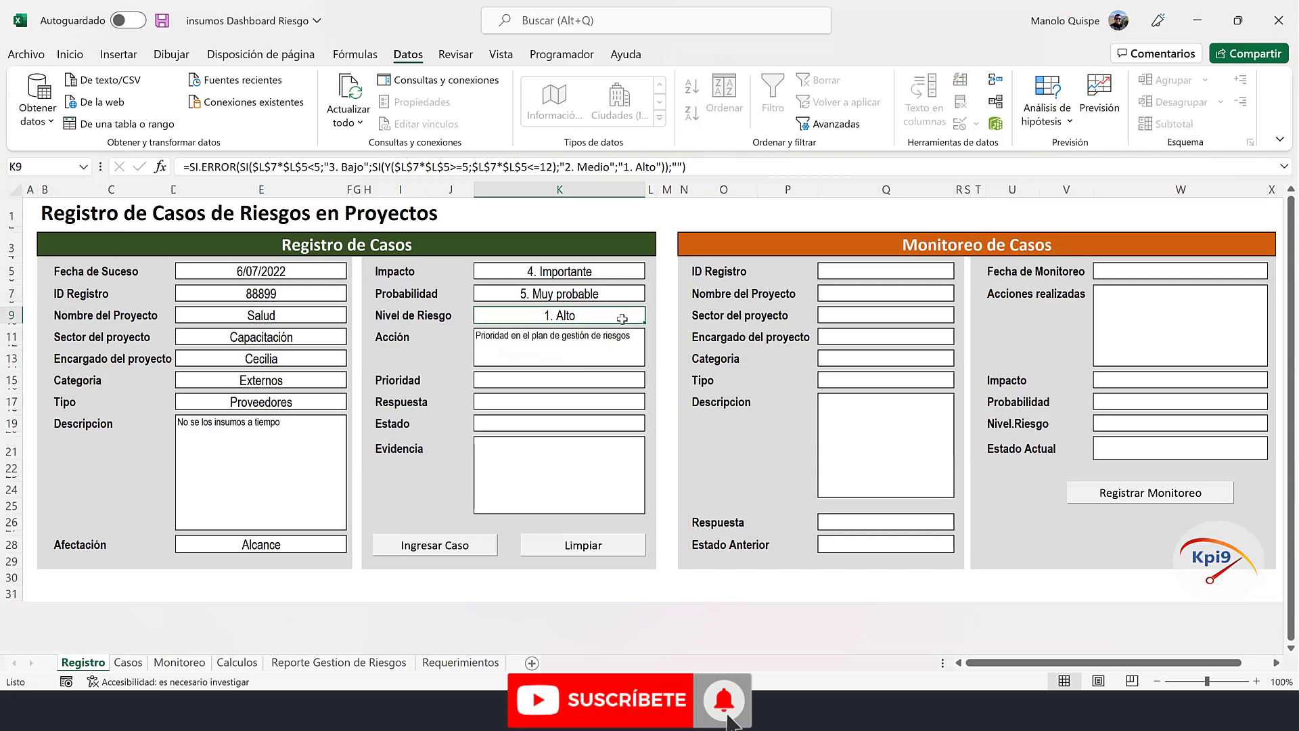
left_click(575, 344)
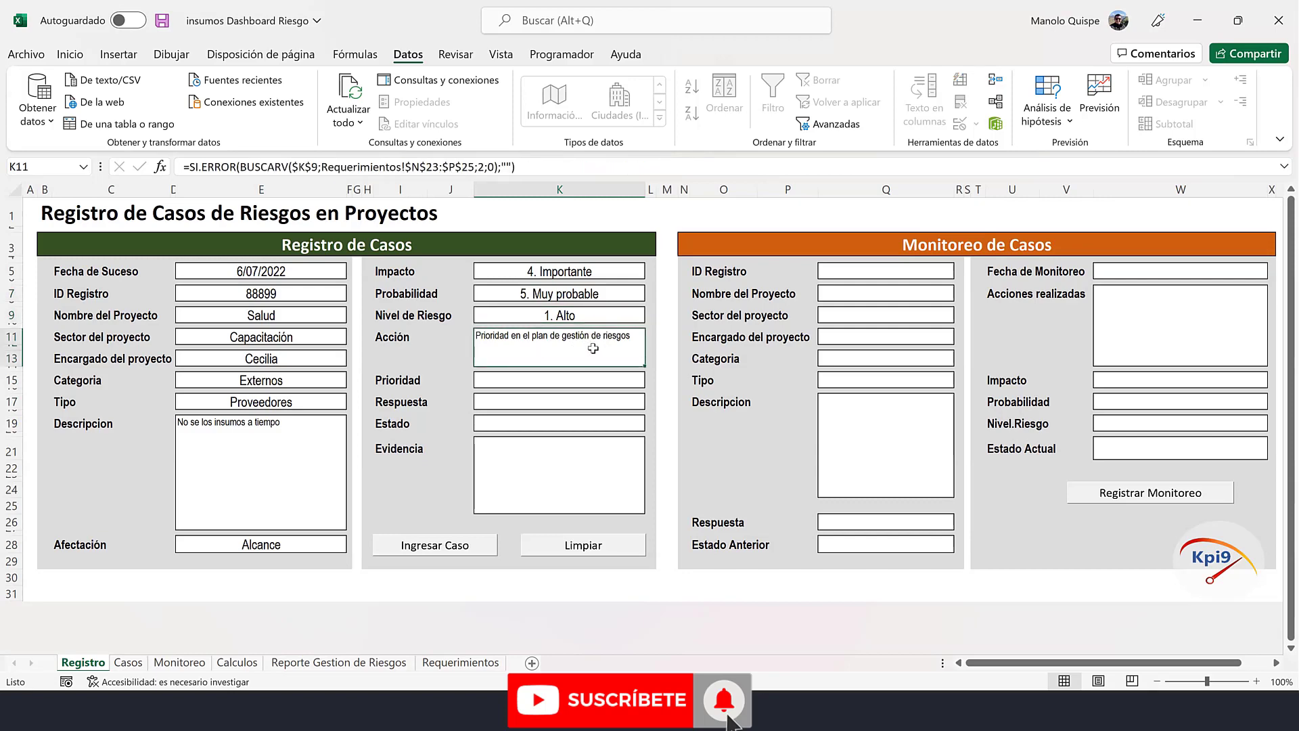
- Test Probabilidad 3. Posible and Impacto 1. Insignificante, then restore Impacto to 4. Importante
left_click(626, 295)
left_click(652, 293)
left_click(630, 333)
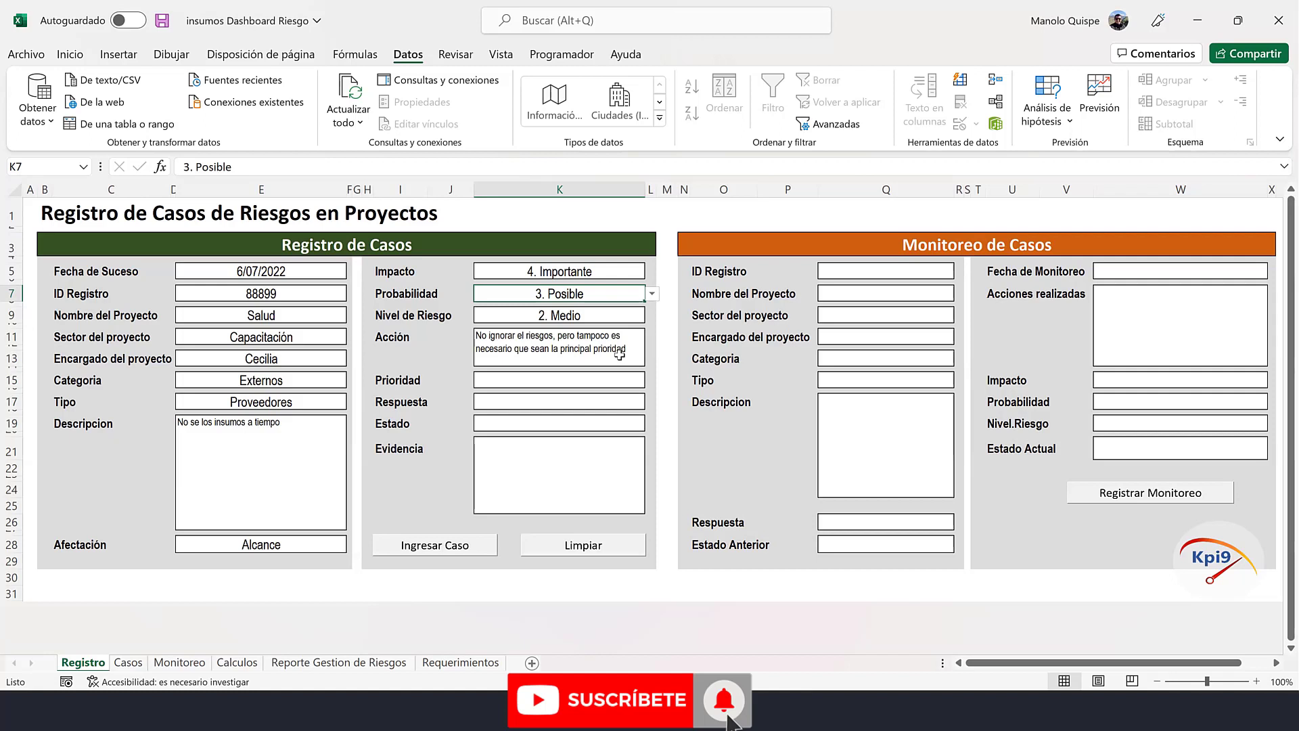
left_click(652, 295)
key("Escape")
left_click(628, 276)
left_click(651, 271)
left_click(623, 285)
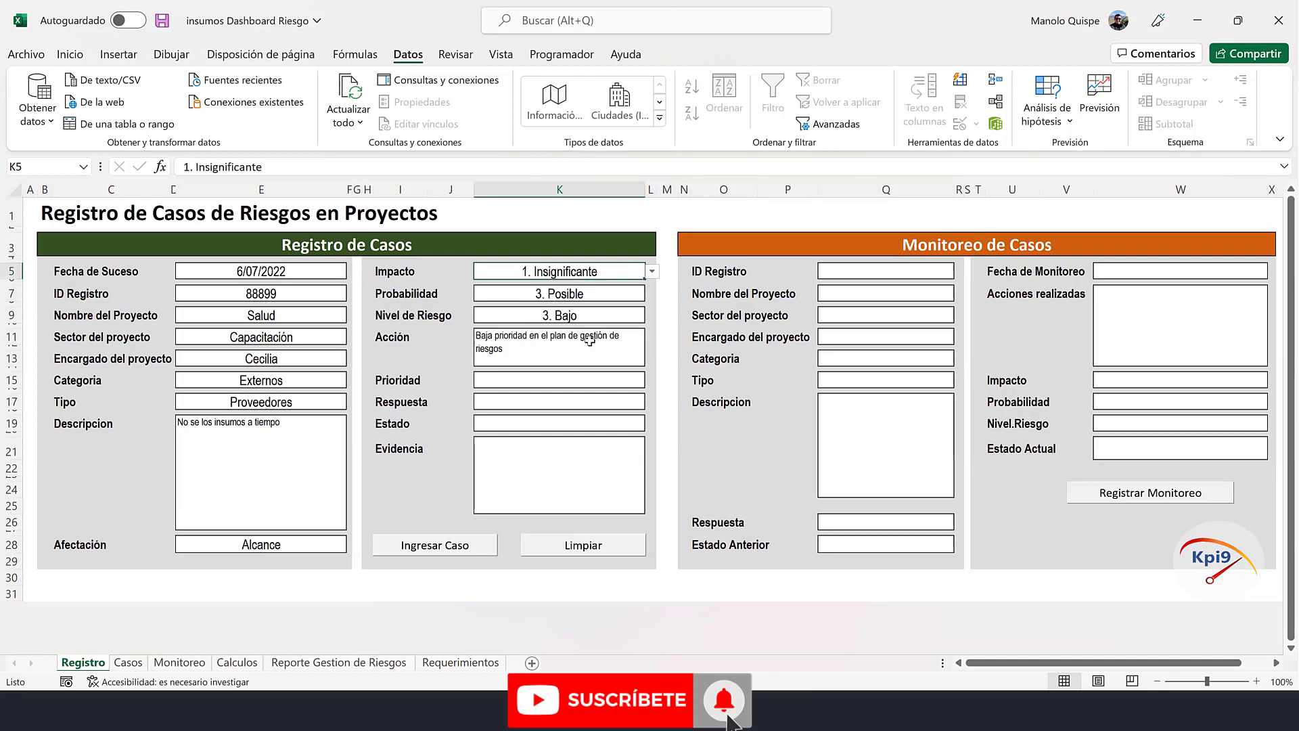
left_click(652, 271)
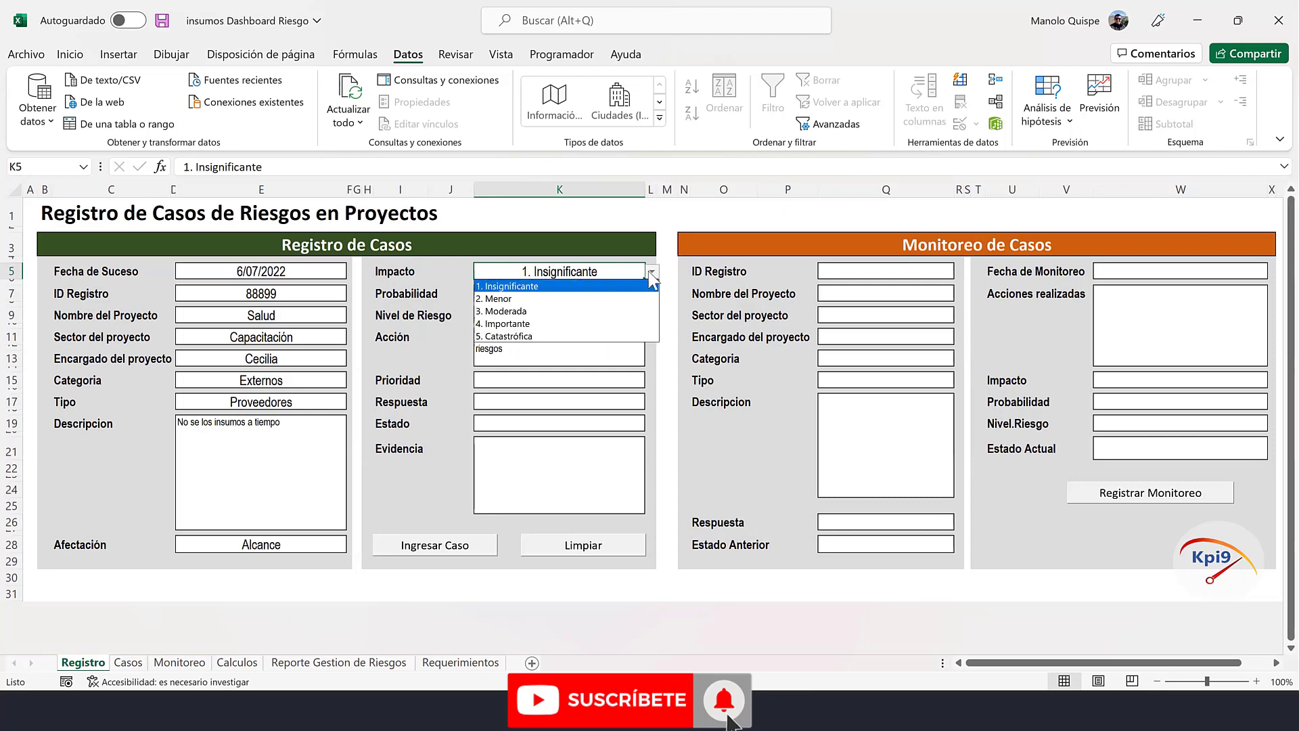
left_click(598, 325)
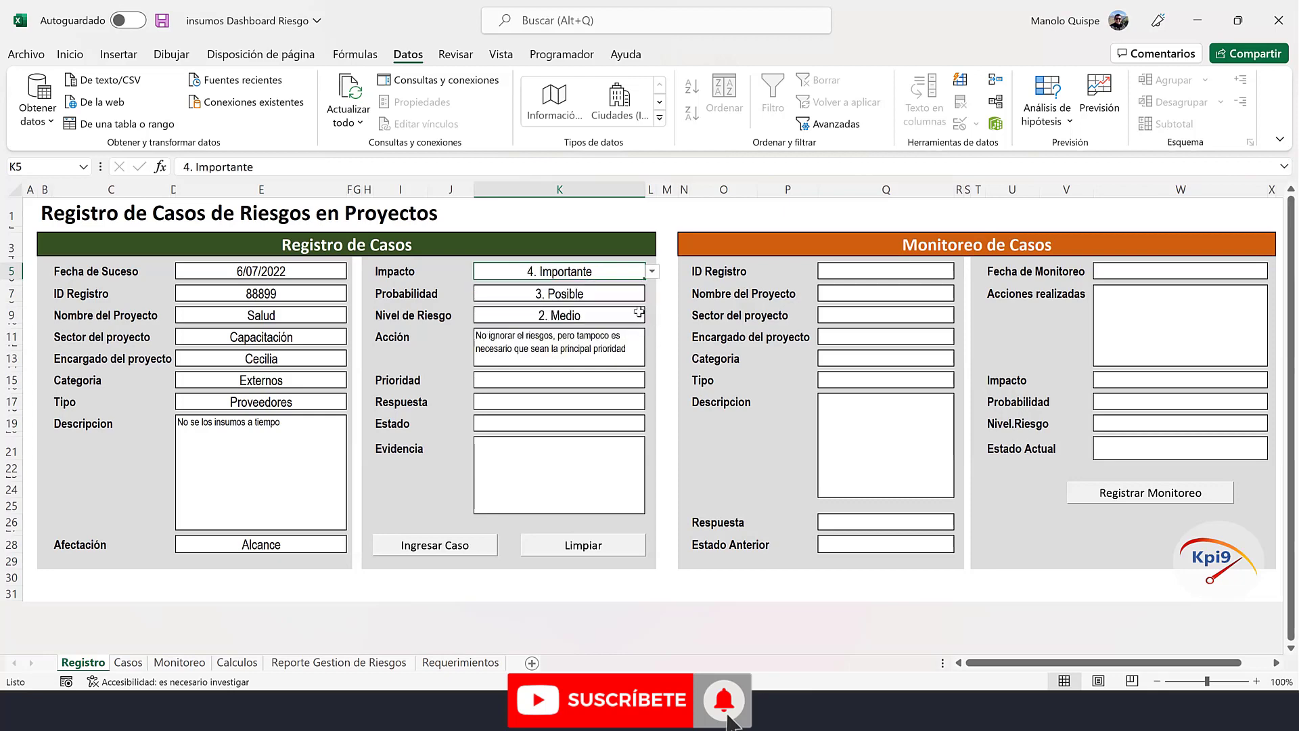
- Recheck the risk and action formulas and set Probabilidad to 4. Probable
left_click(638, 316)
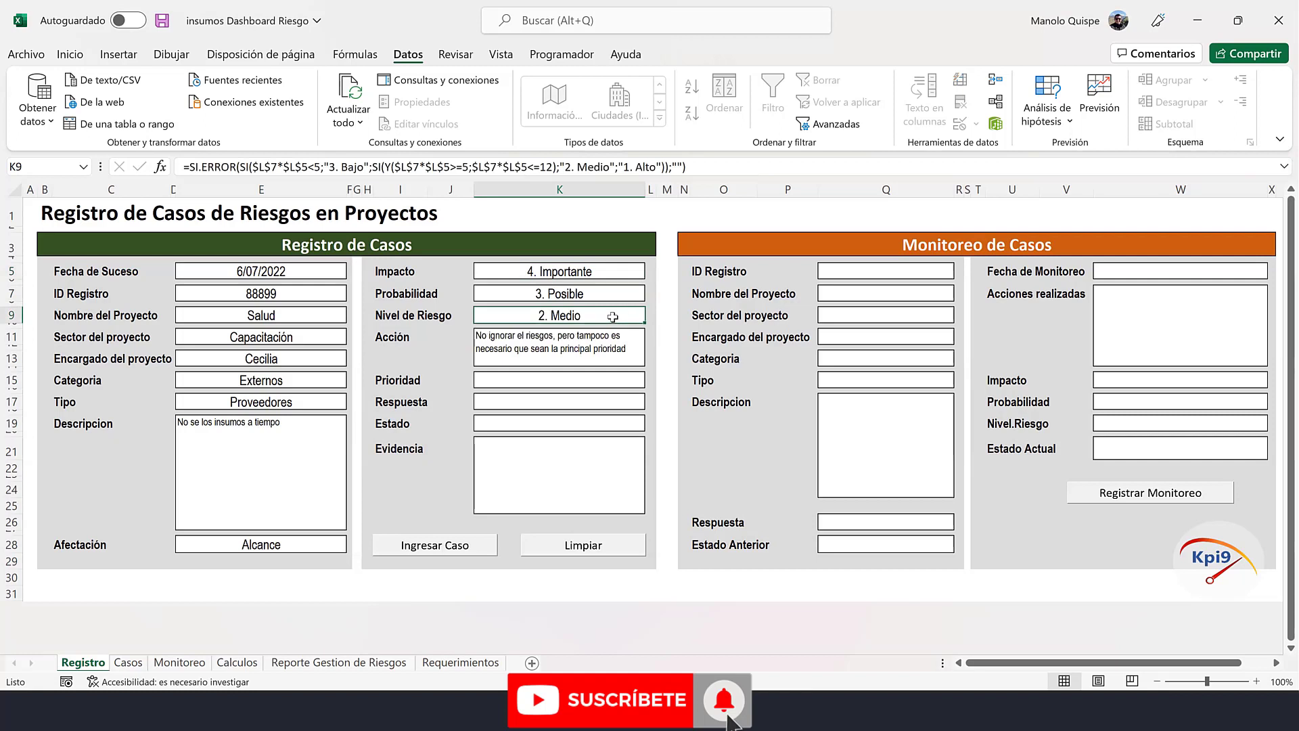
left_click(629, 341)
left_click(571, 315)
left_click(572, 295)
left_click(653, 294)
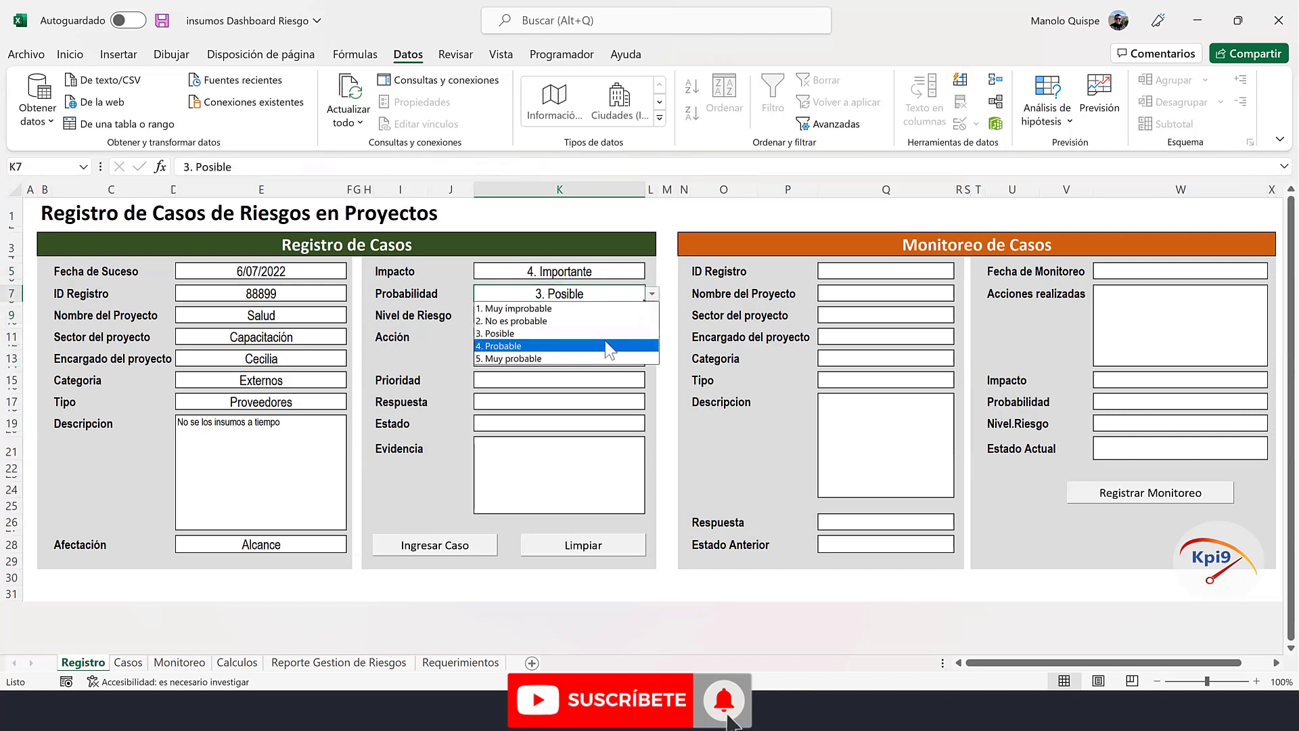
left_click(605, 346)
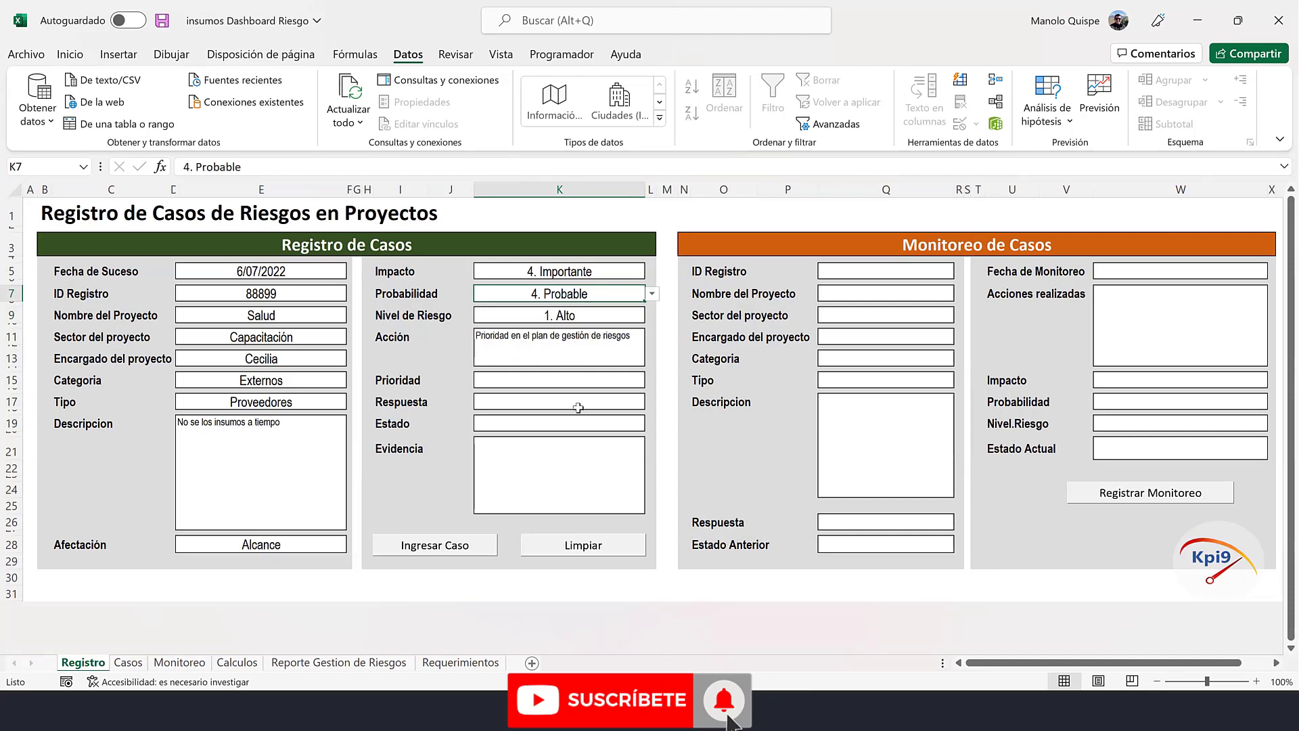
left_click(583, 384)
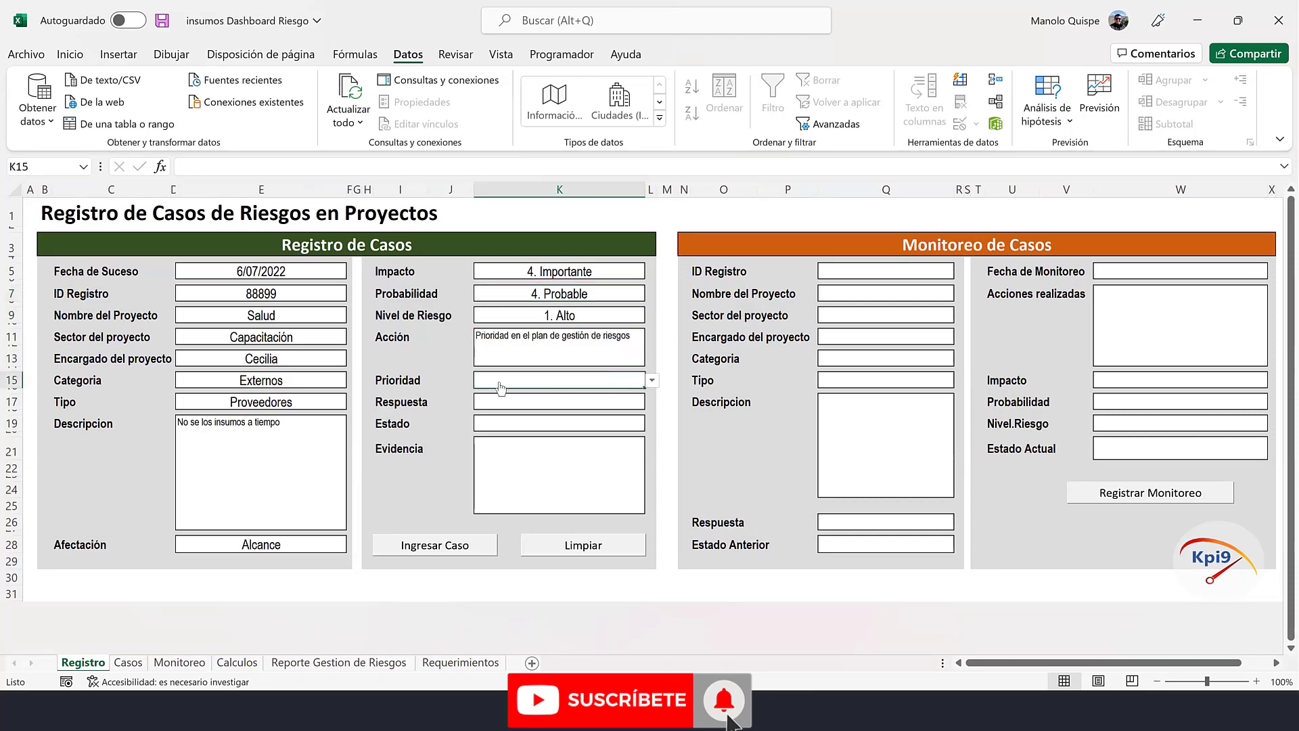
- Choose 3. Alto in K15, Aceptar in K17 and Abierto in K19, then select Evidencia K21
left_click(651, 381)
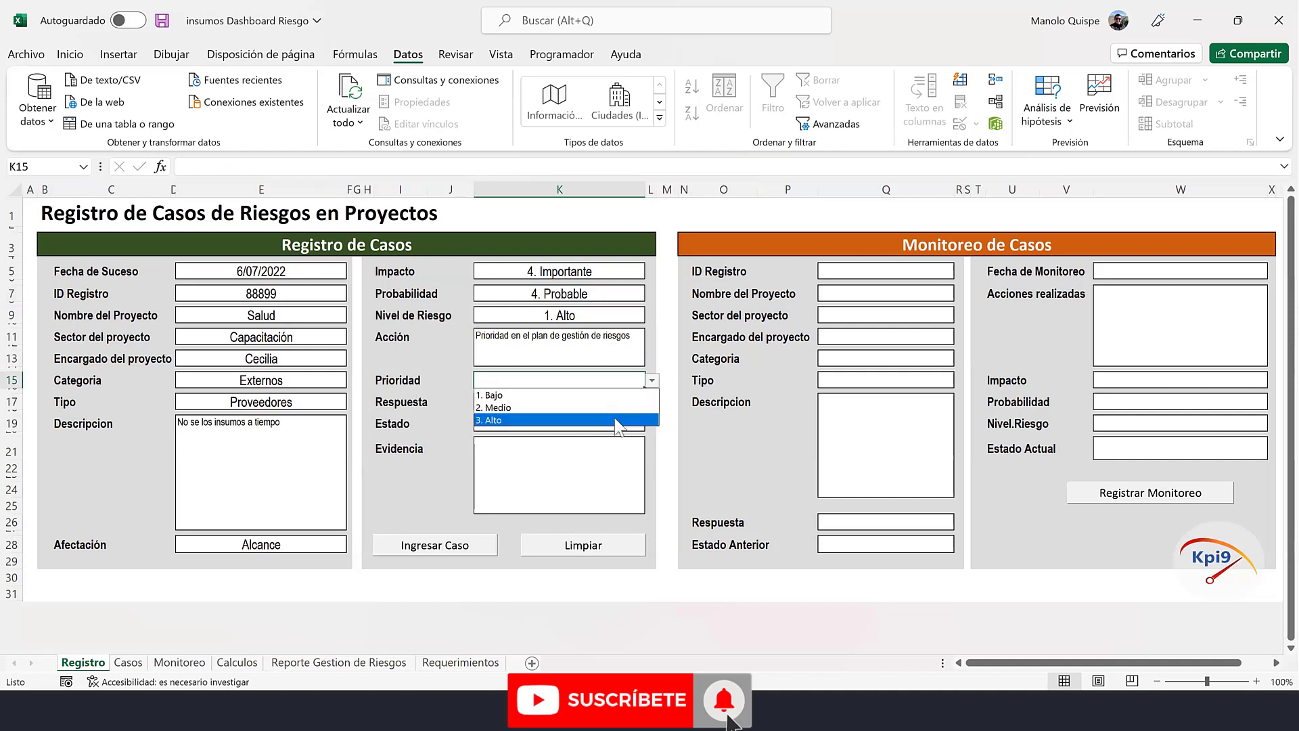
left_click(615, 417)
key("Return")
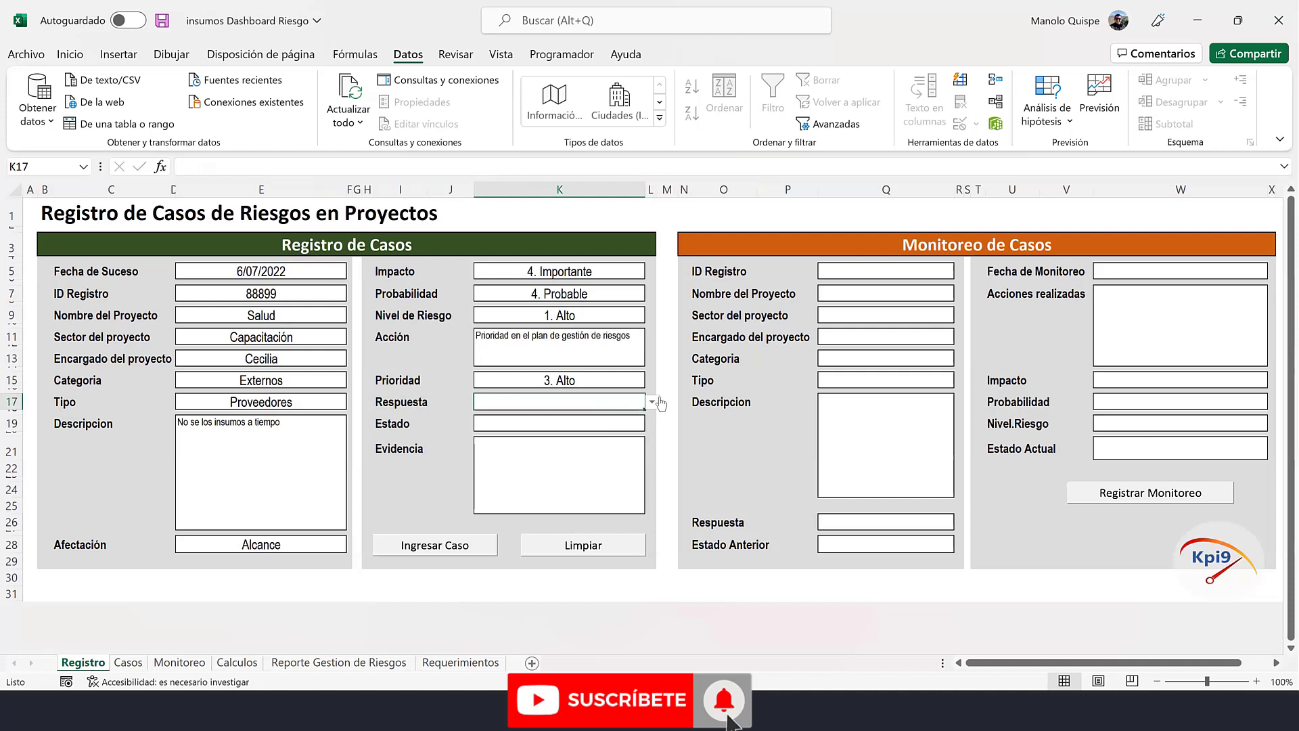
left_click(652, 402)
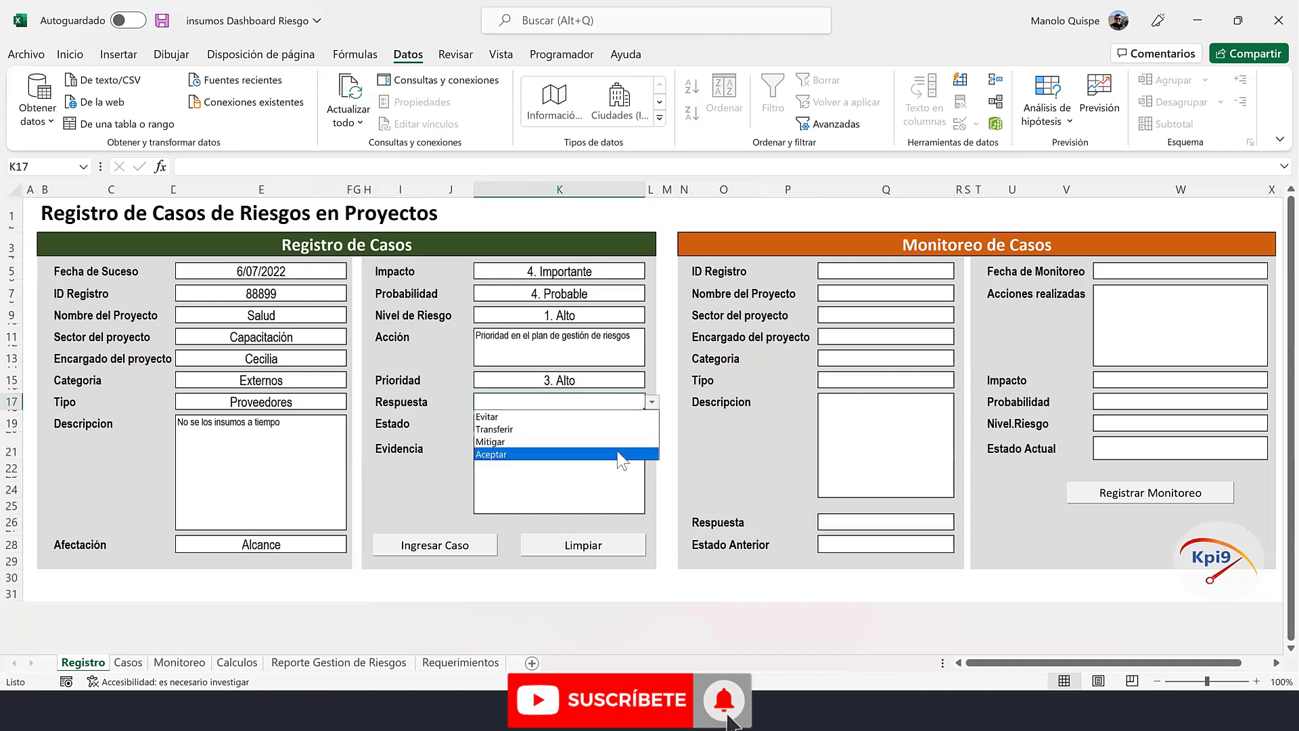
left_click(617, 454)
left_click(616, 423)
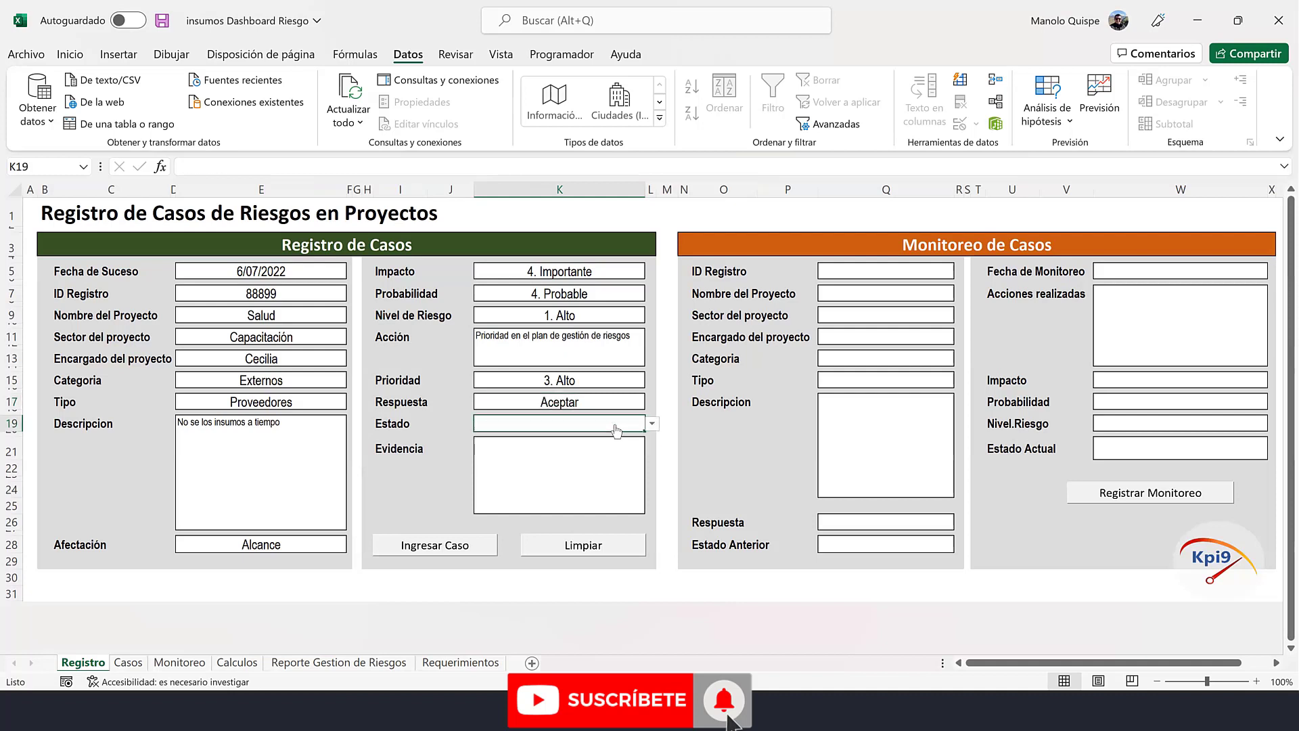
left_click(652, 423)
left_click(648, 438)
left_click(577, 464)
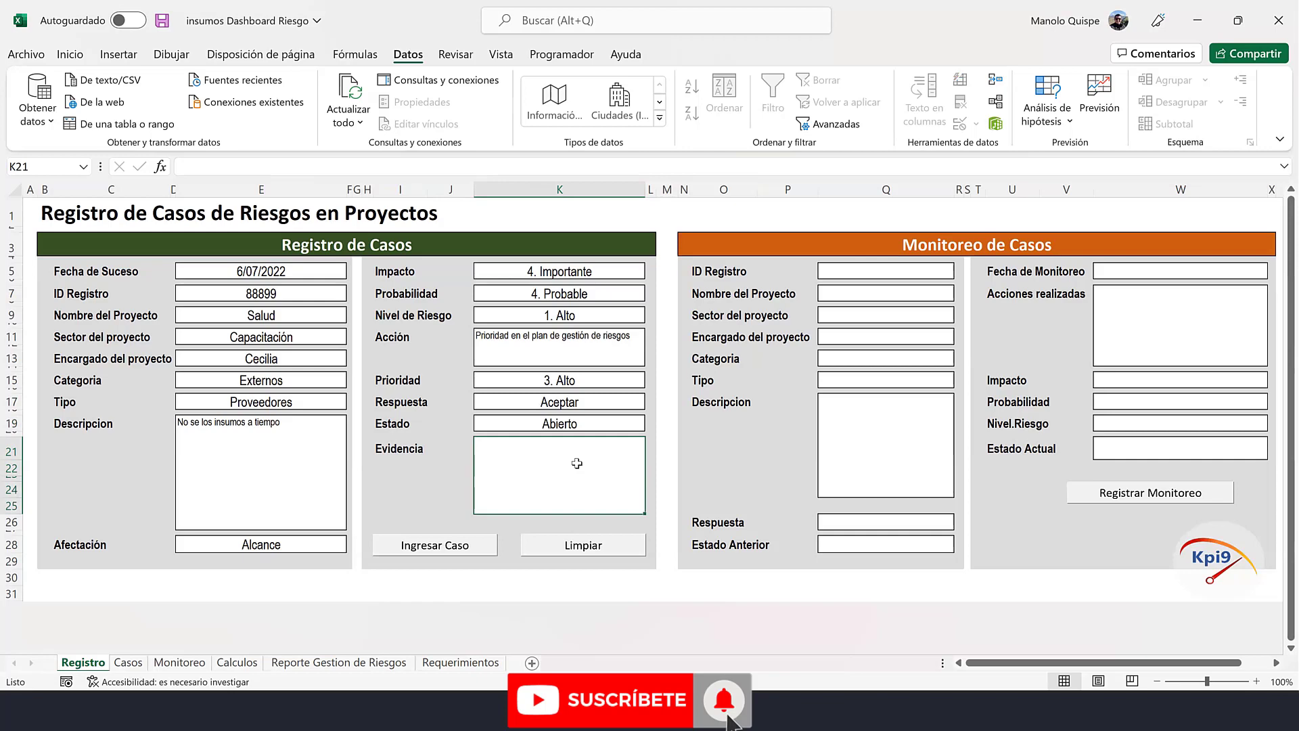
- Type 'Acta de entrega, Factura, visita de campo' into K21 and run the Ingresar Caso macro
type("Acta de e ")
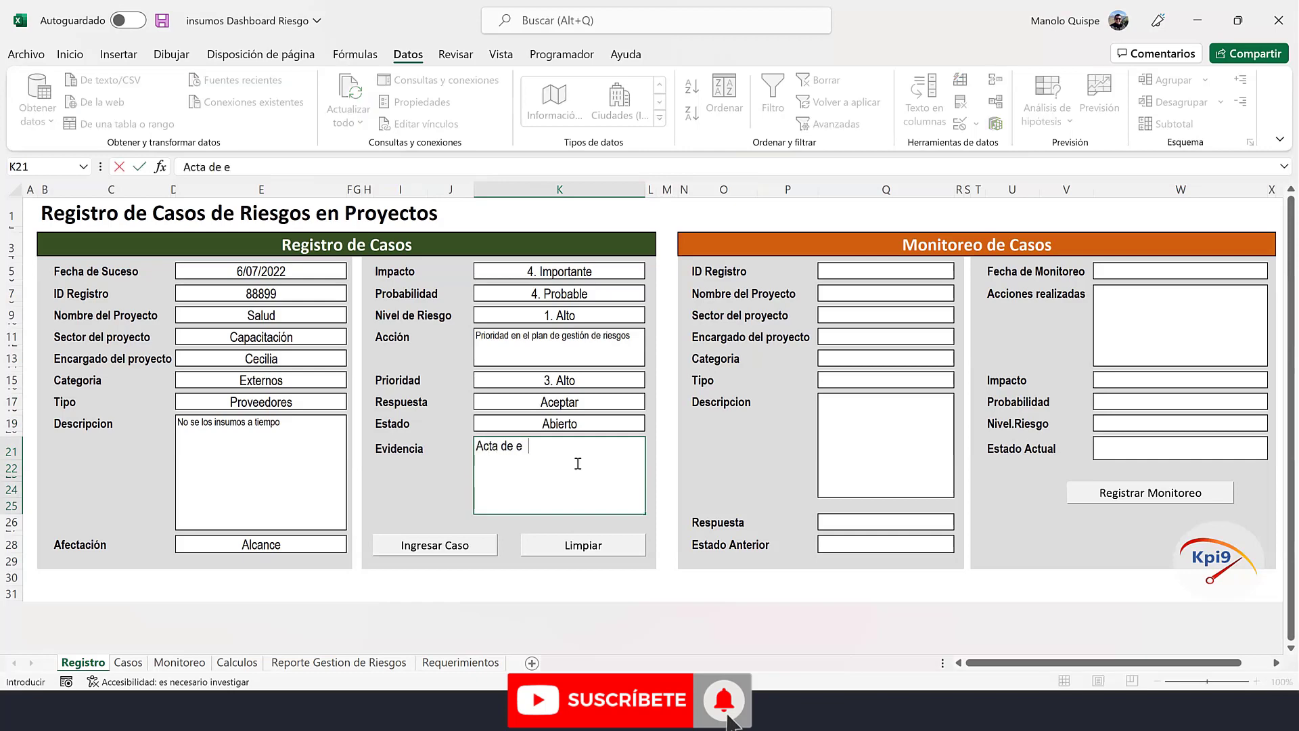
type("ntrega, ")
type("Factura, ")
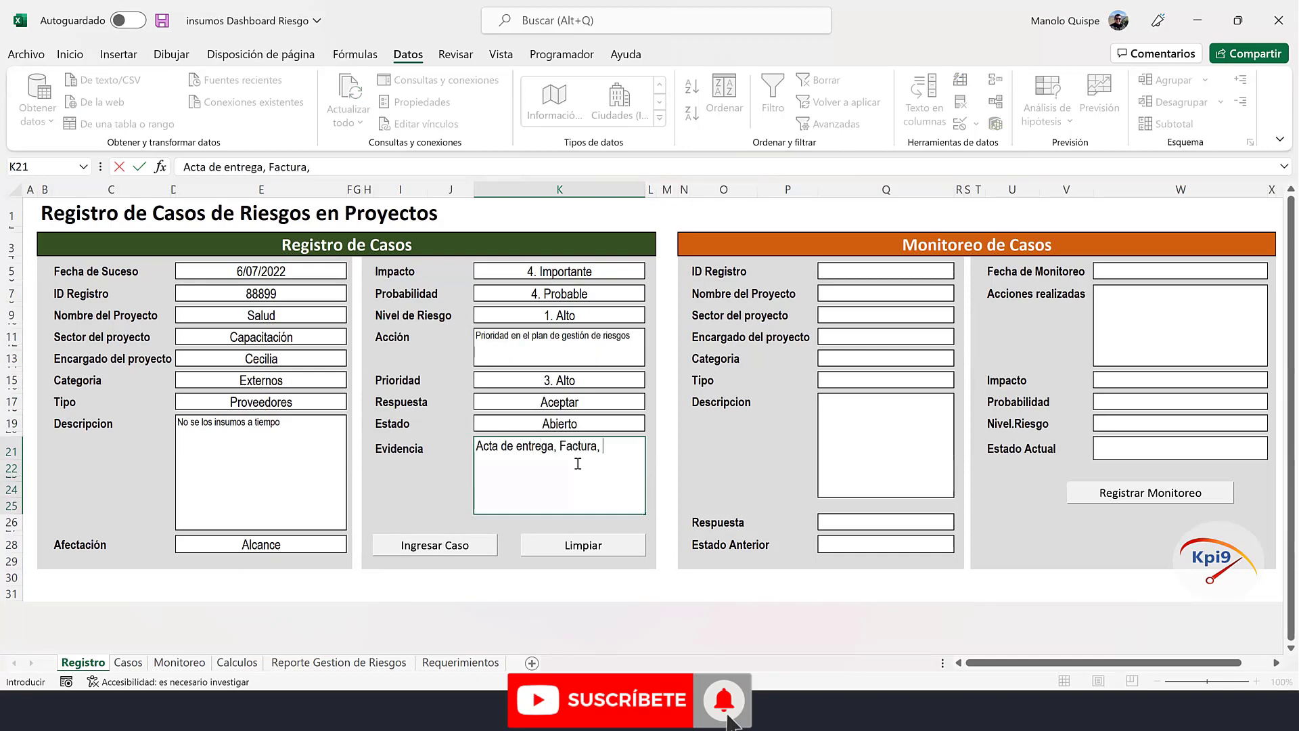
type("visita")
type("de cam")
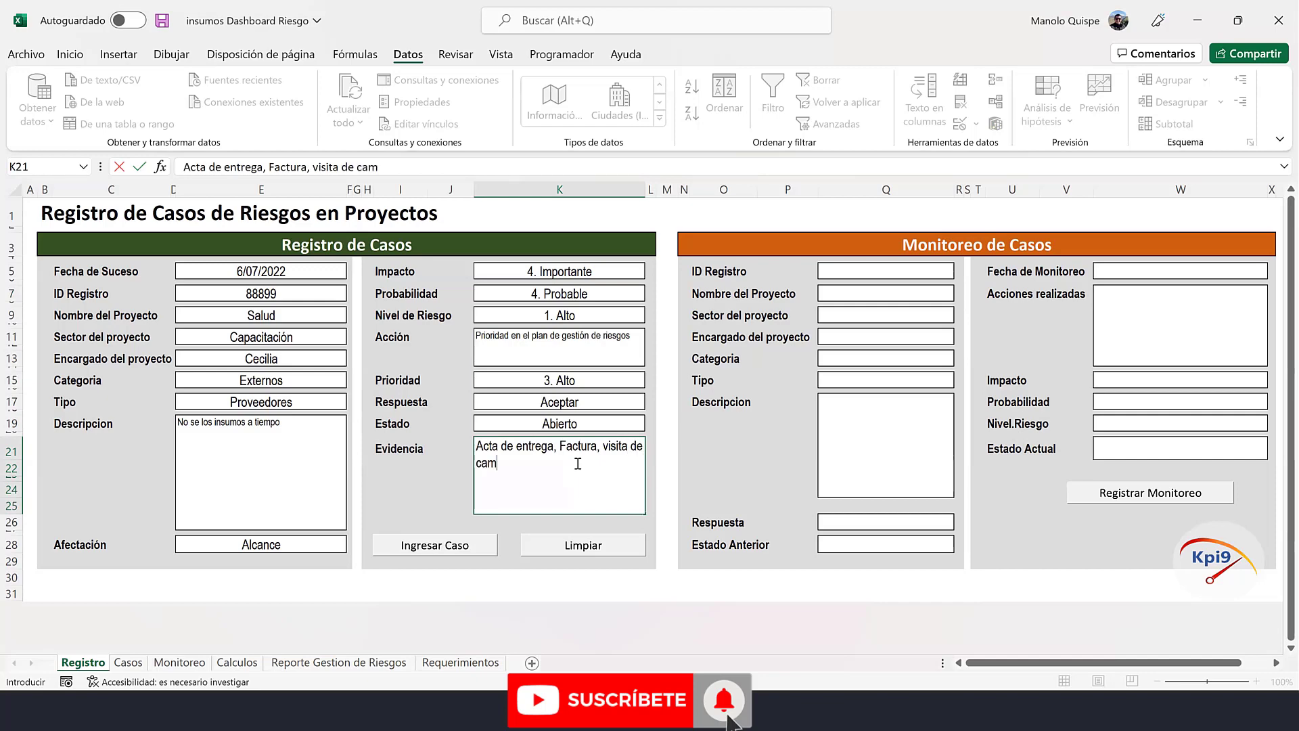
type("po")
key("Return")
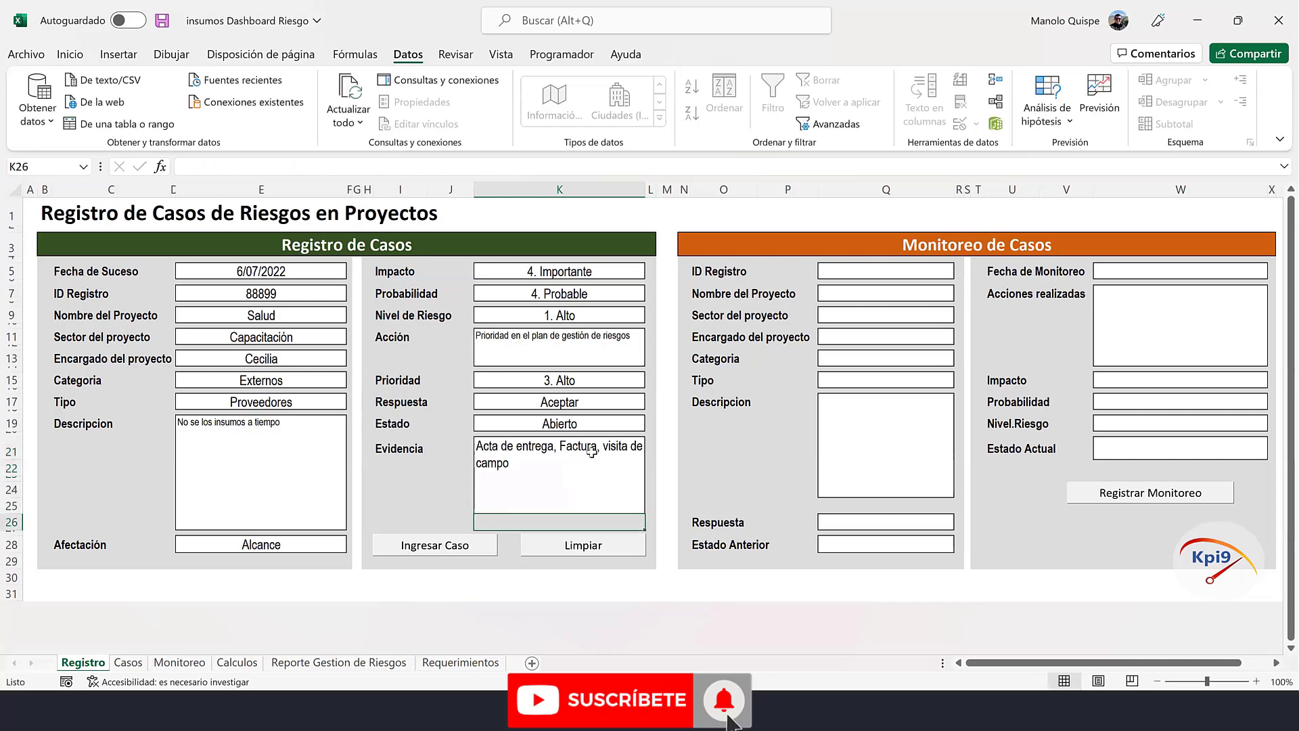
left_click(620, 502)
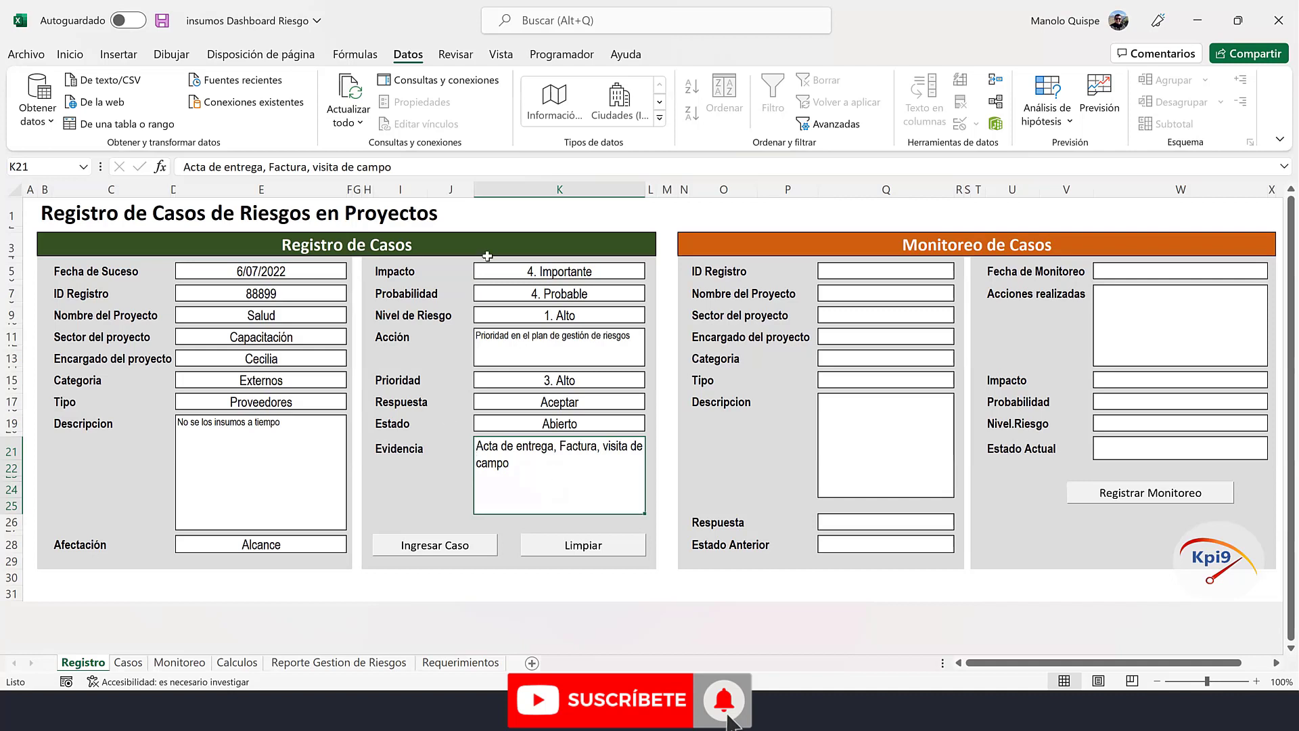
left_click(450, 549)
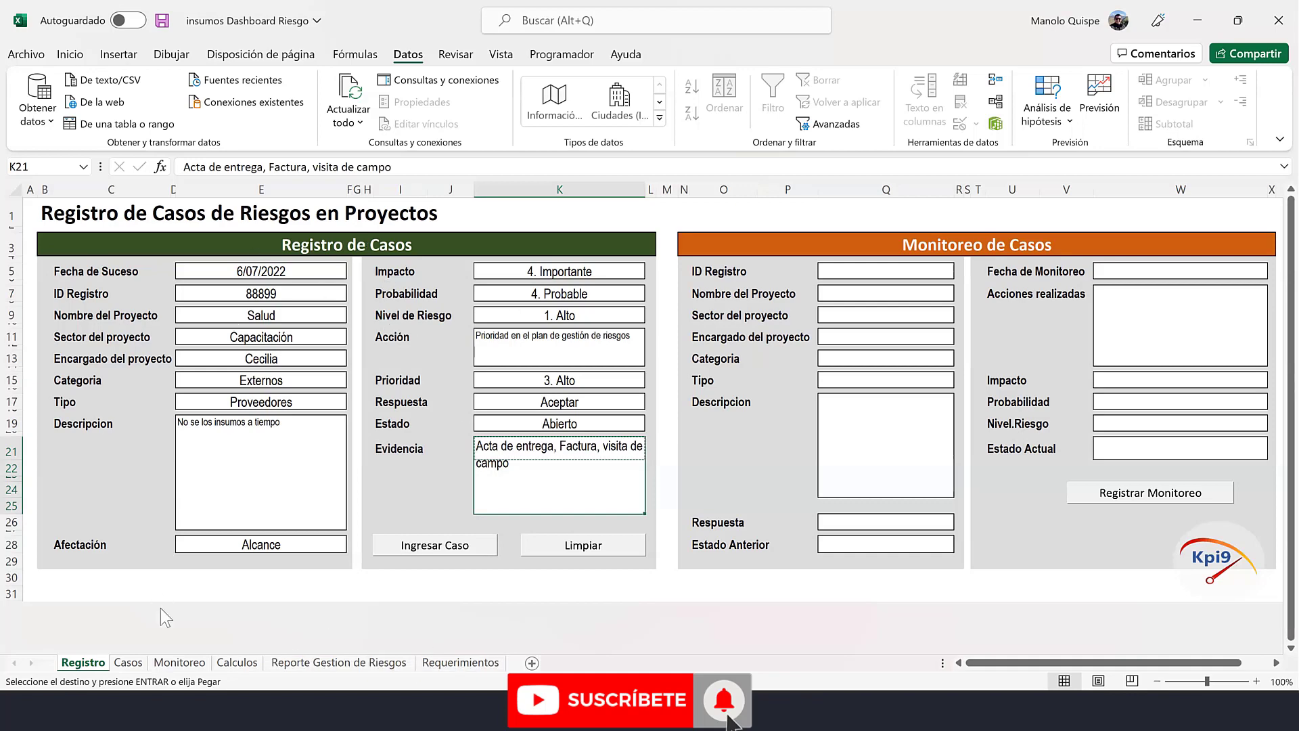
- Inspect case 88899's first row on Casos: 6/07/2022, Salud, Capacitación, Proveedores, 1. Alto, Abierto
left_click(129, 663)
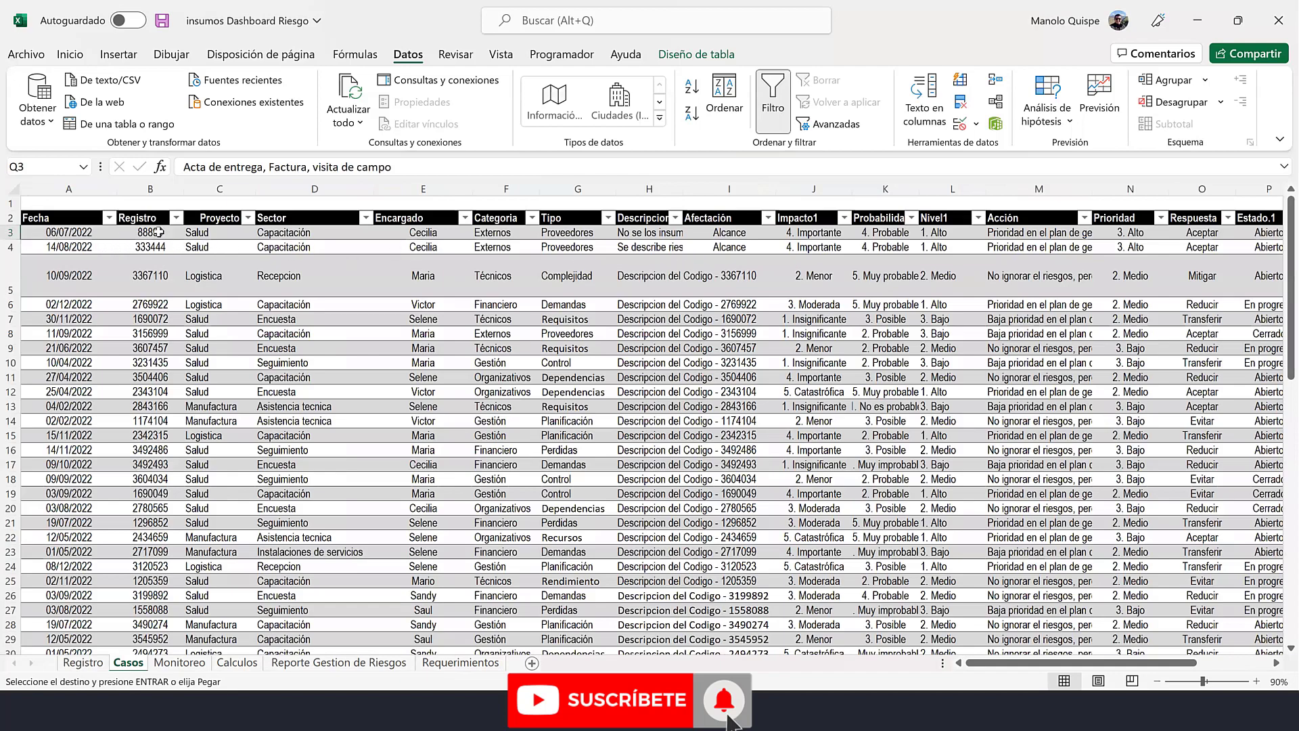
key("shift+space")
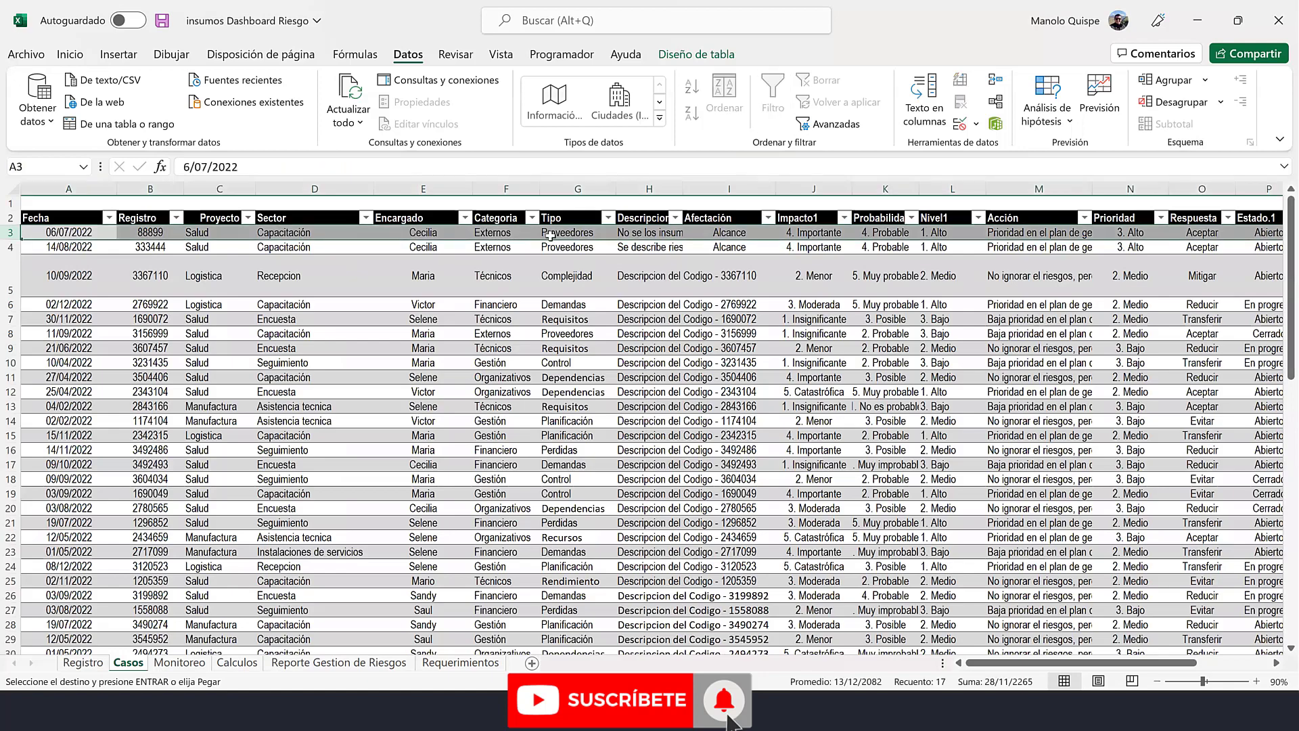
left_click(662, 232)
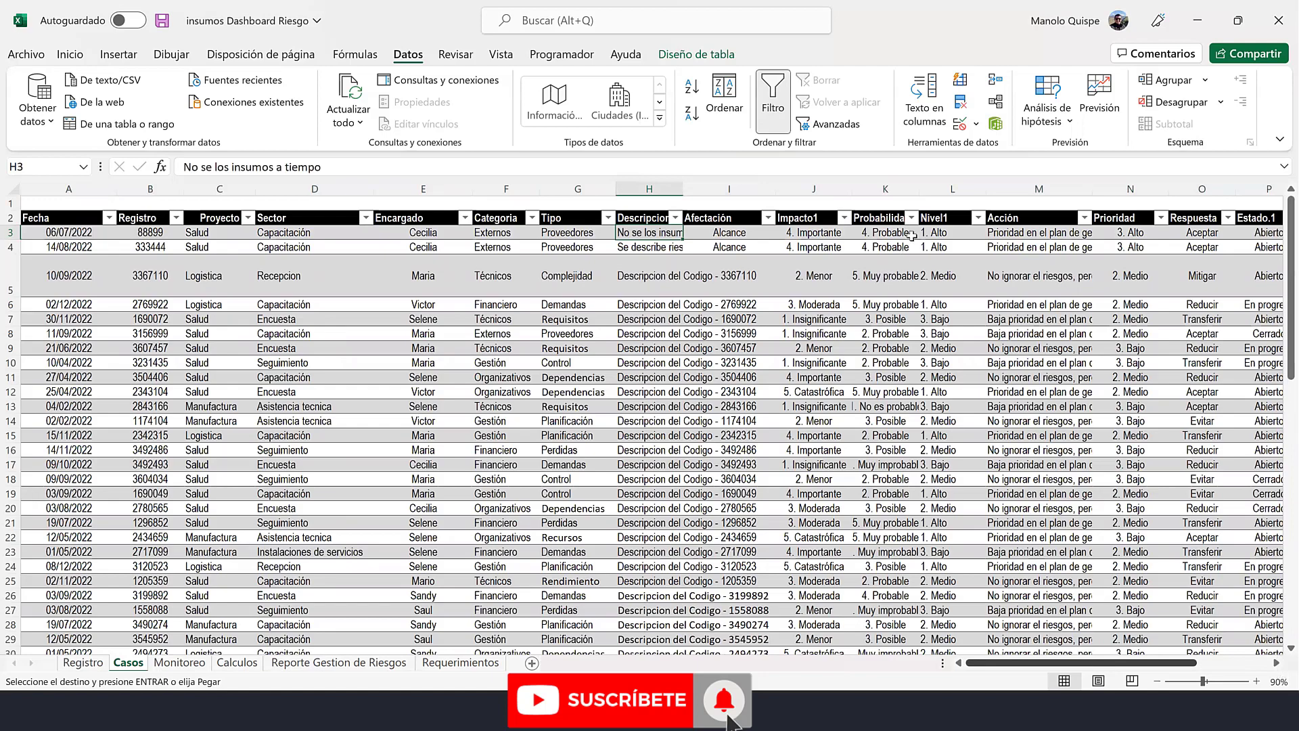
scroll(912, 237, "right", 3)
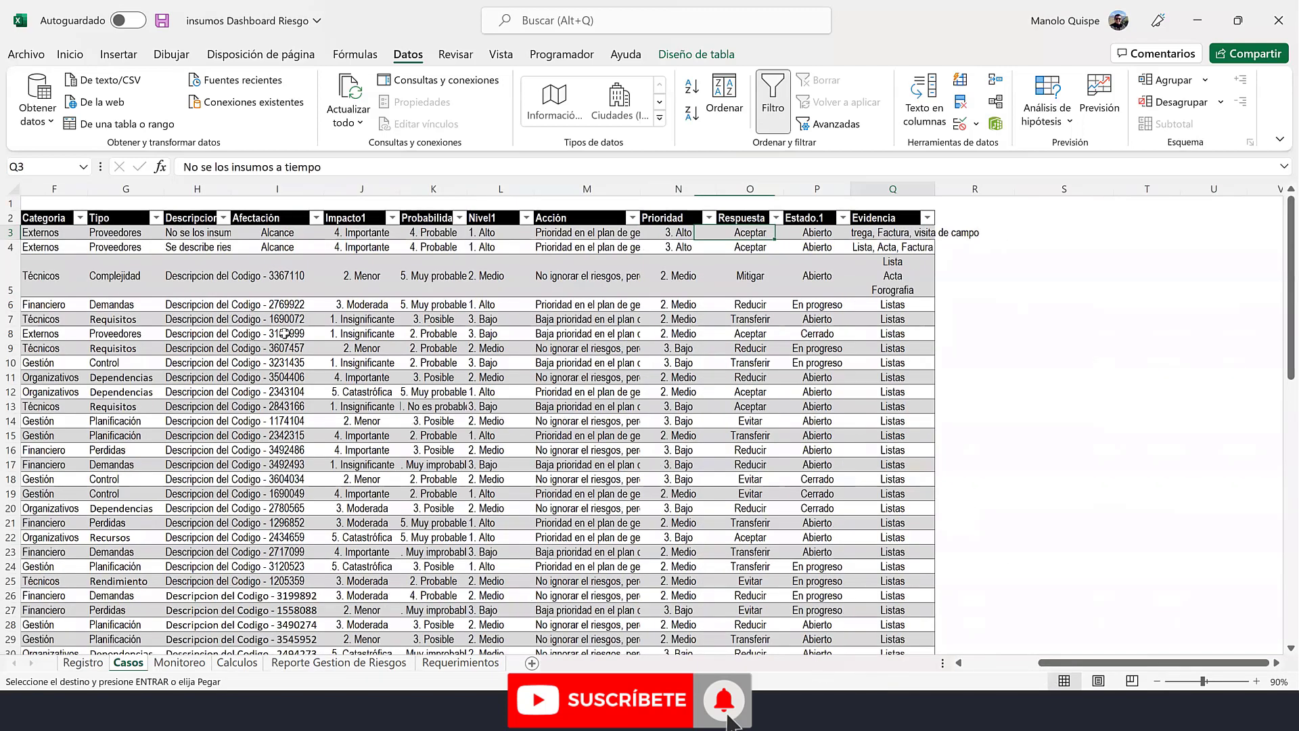
scroll(224, 460, "left", 3)
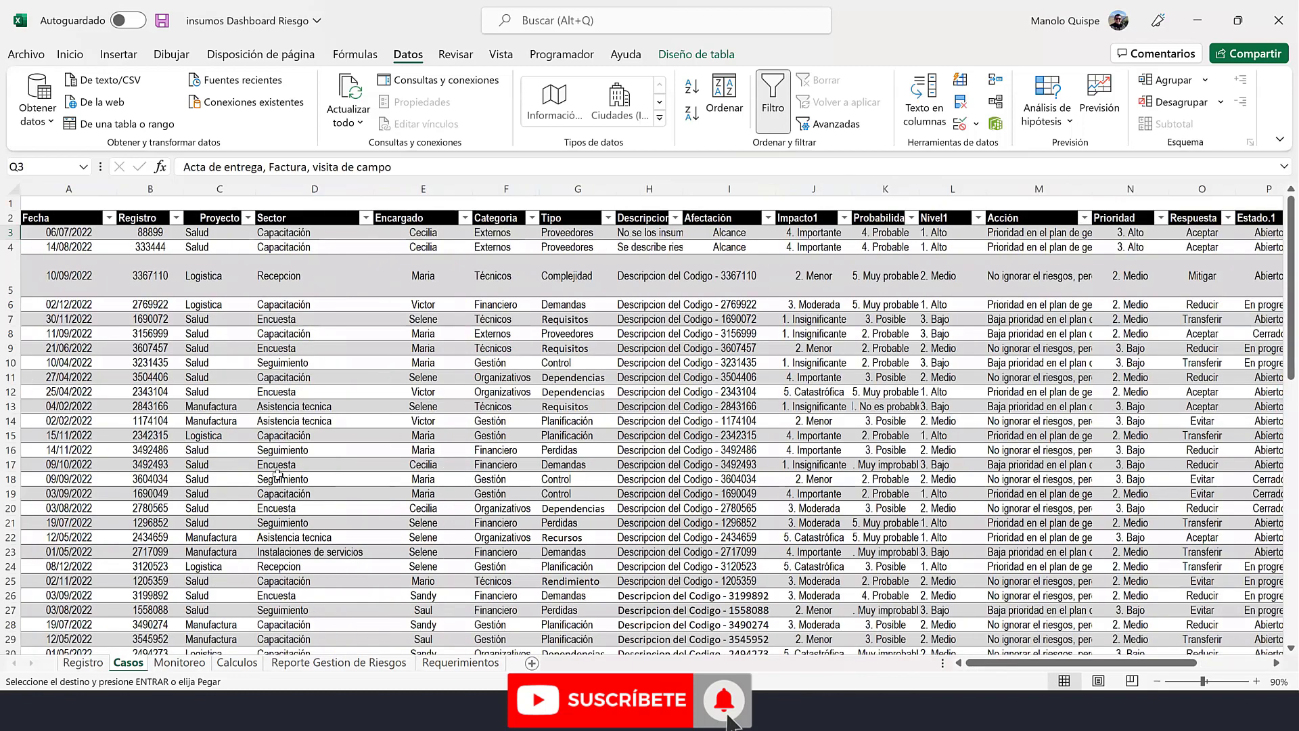
- Back on Registro, clear the copy marquee and select the monitoring ID Registro cell Q5
left_click(83, 663)
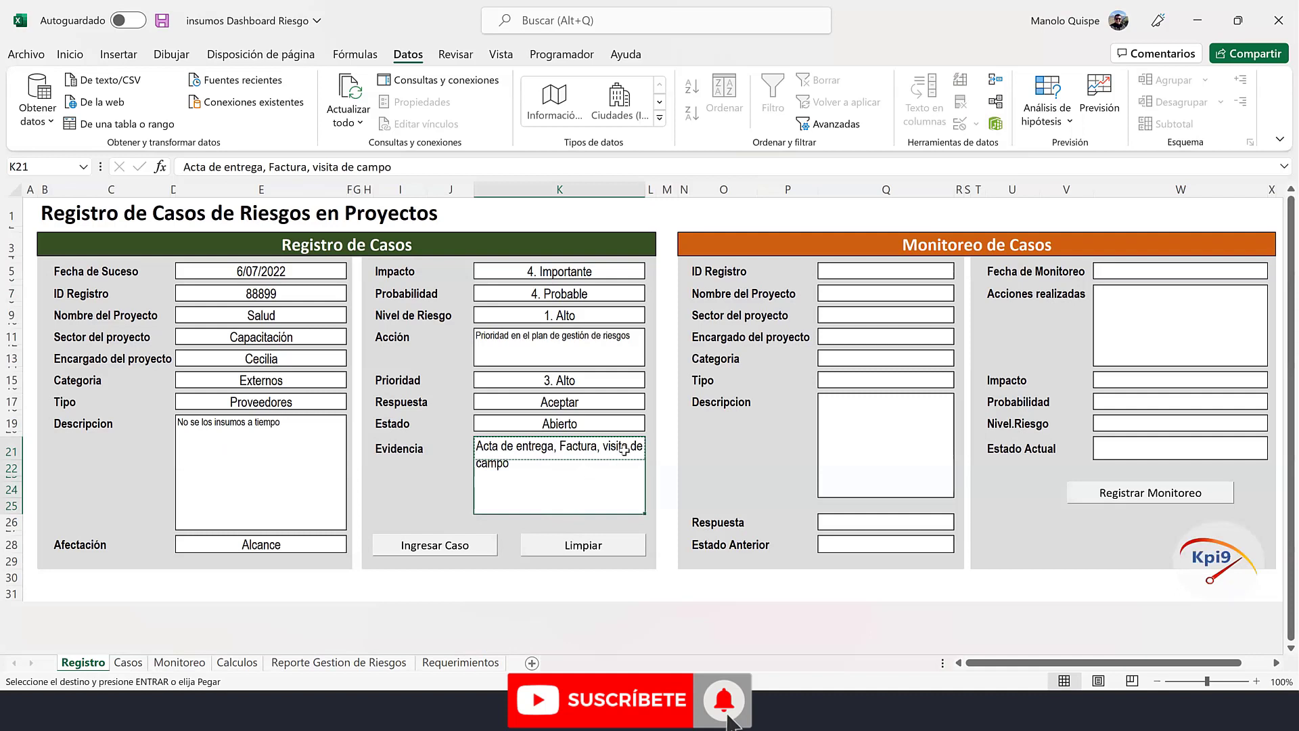
left_click(666, 359)
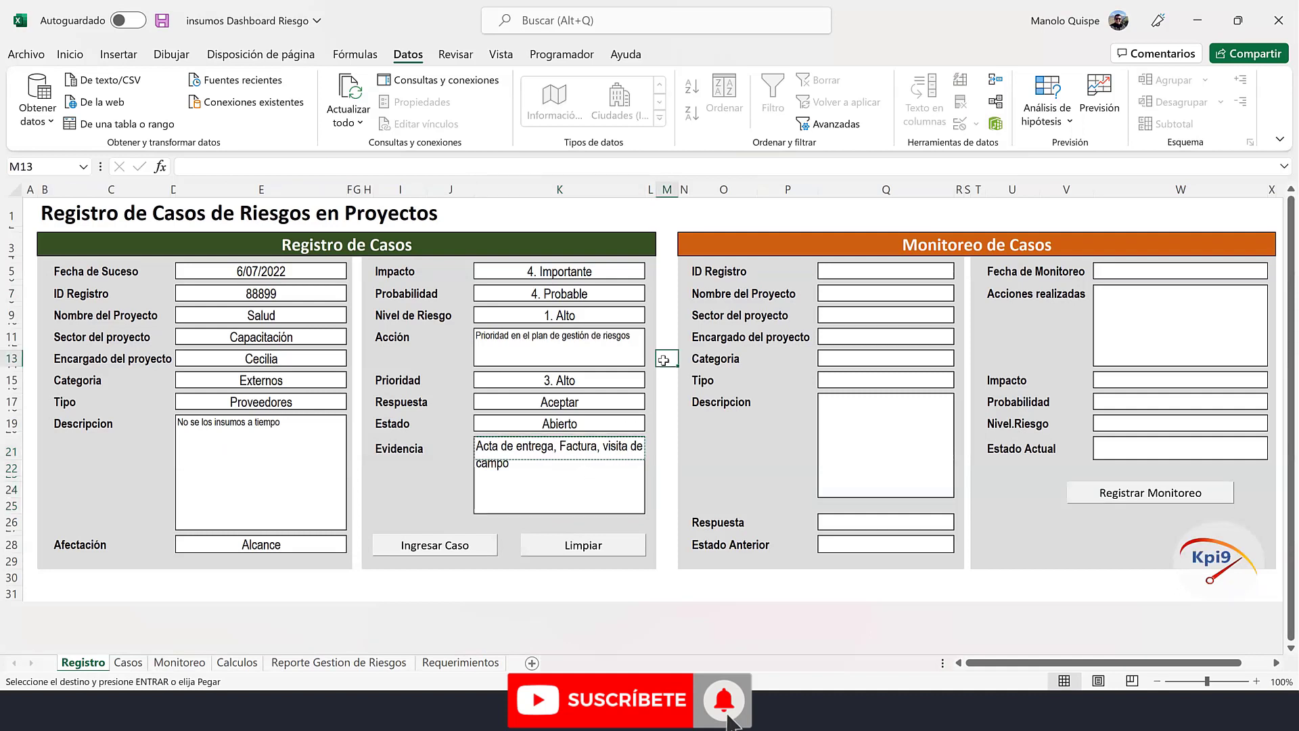
left_click(281, 293)
key("Escape")
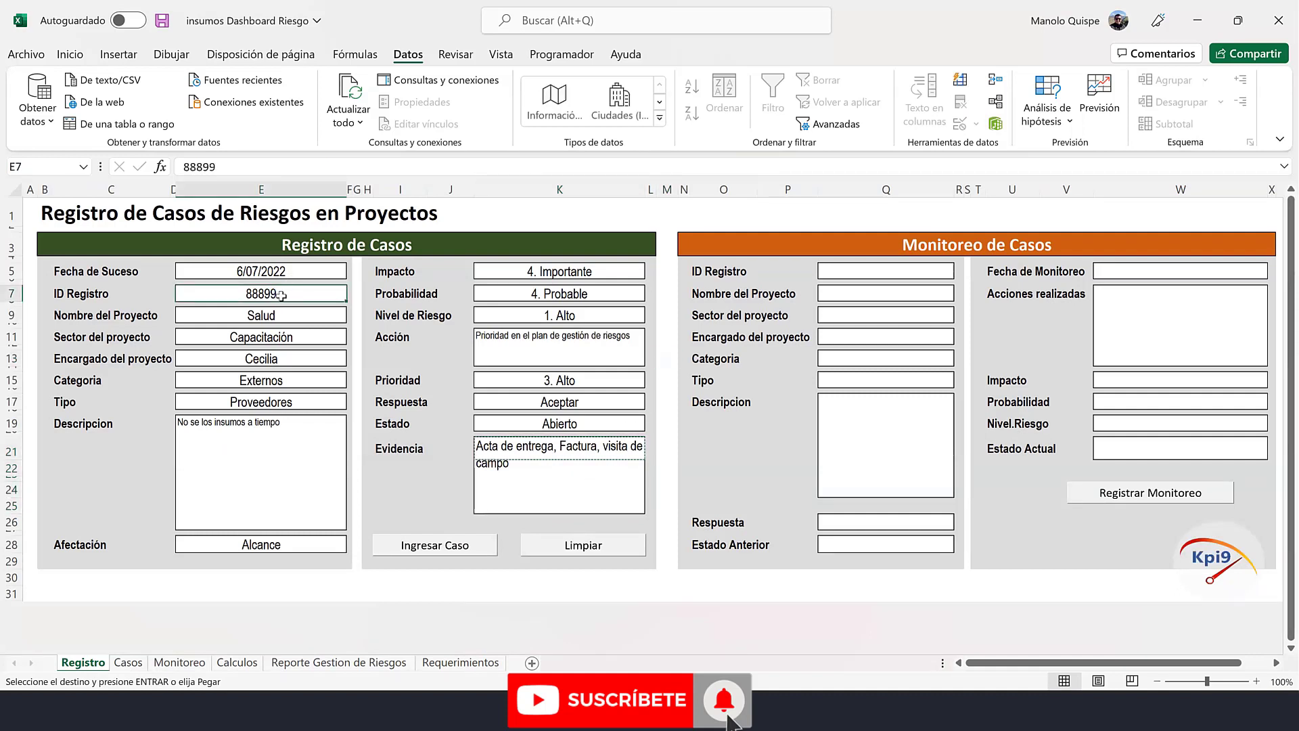
key("Escape")
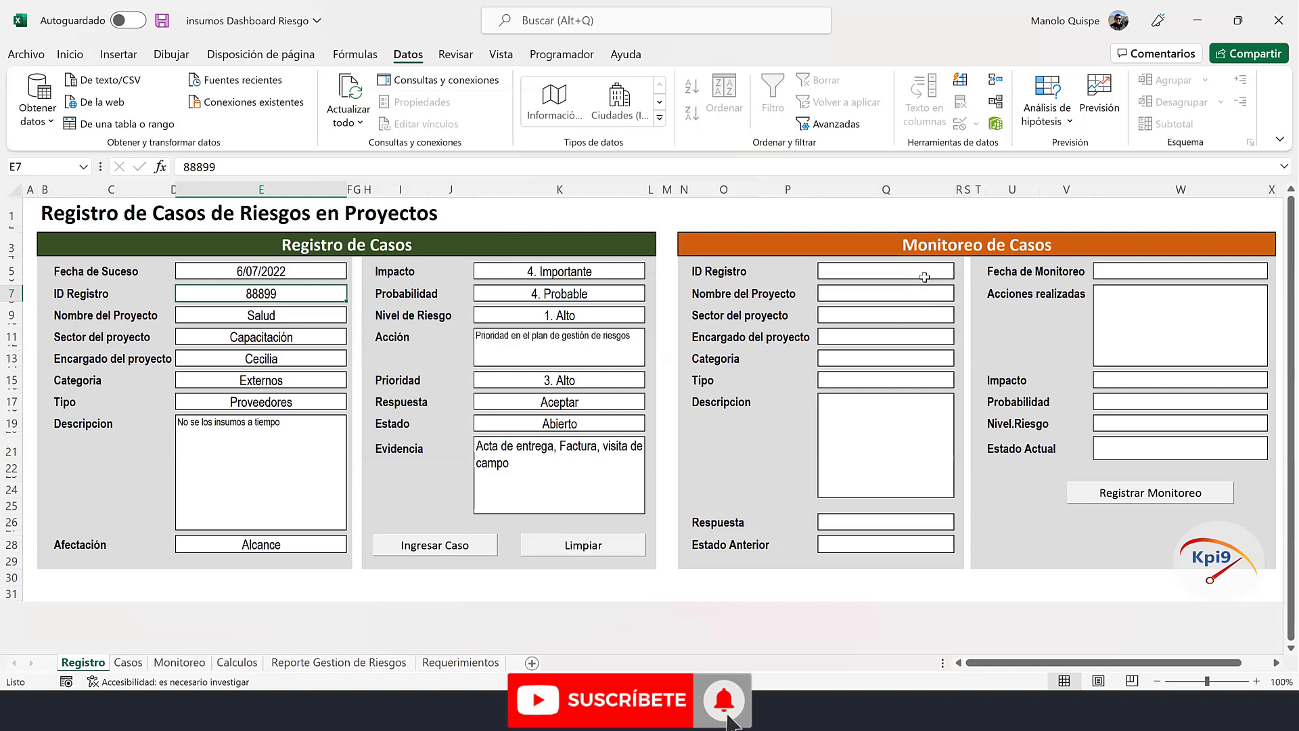
left_click(924, 276)
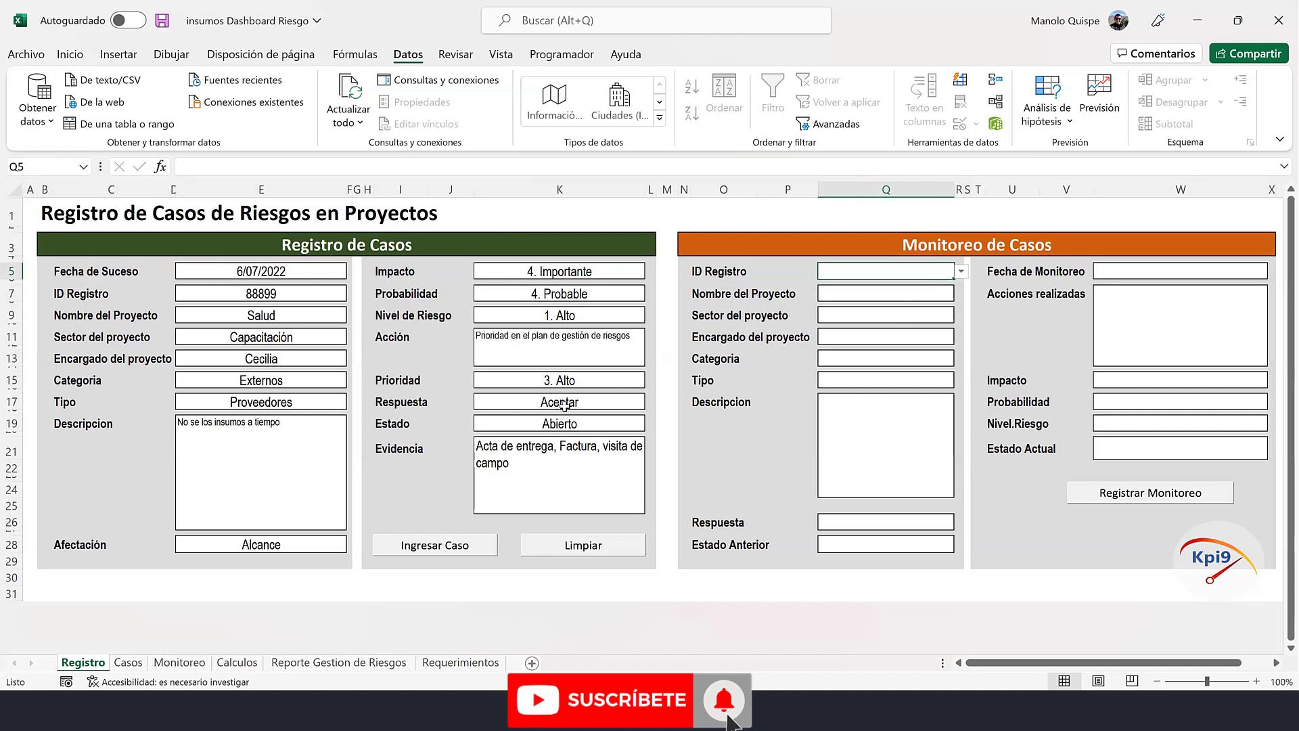
- Pick 88899 from the Q5 ID Registro list and move to the Fecha de Monitoreo cell W5
left_click(961, 271)
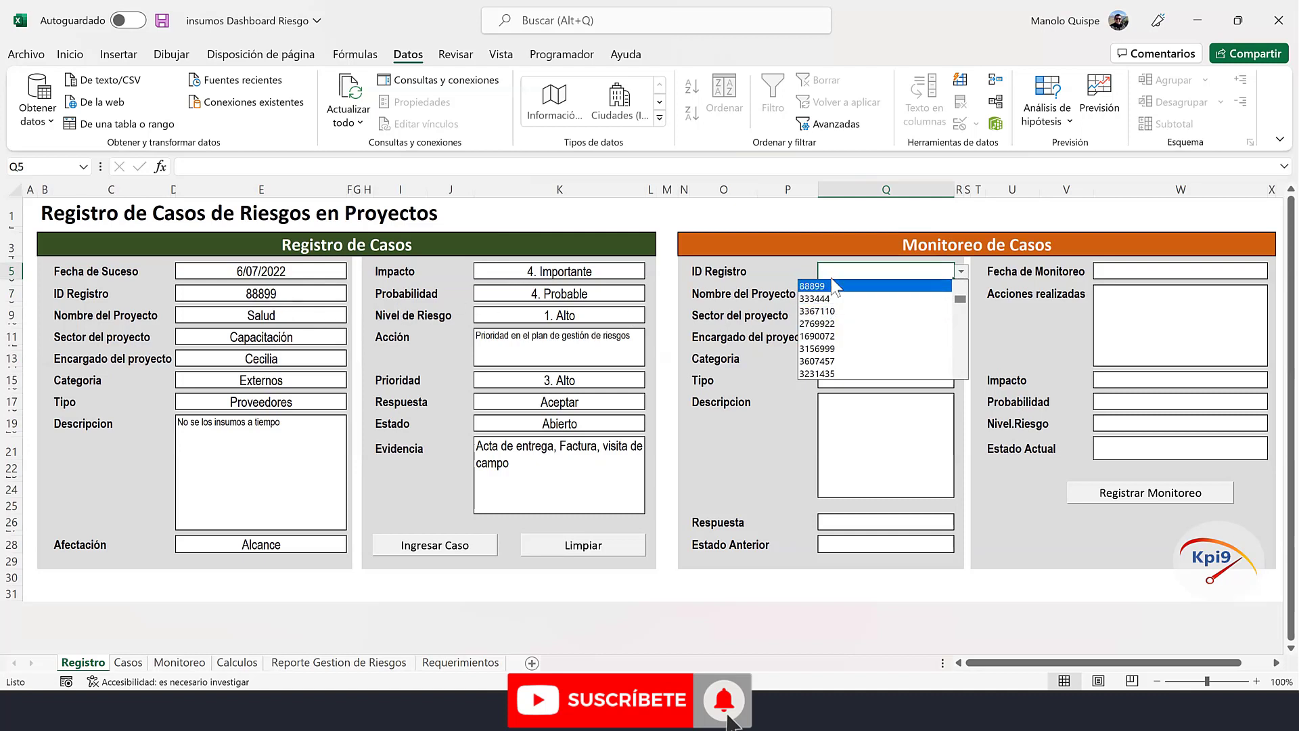
key("Escape")
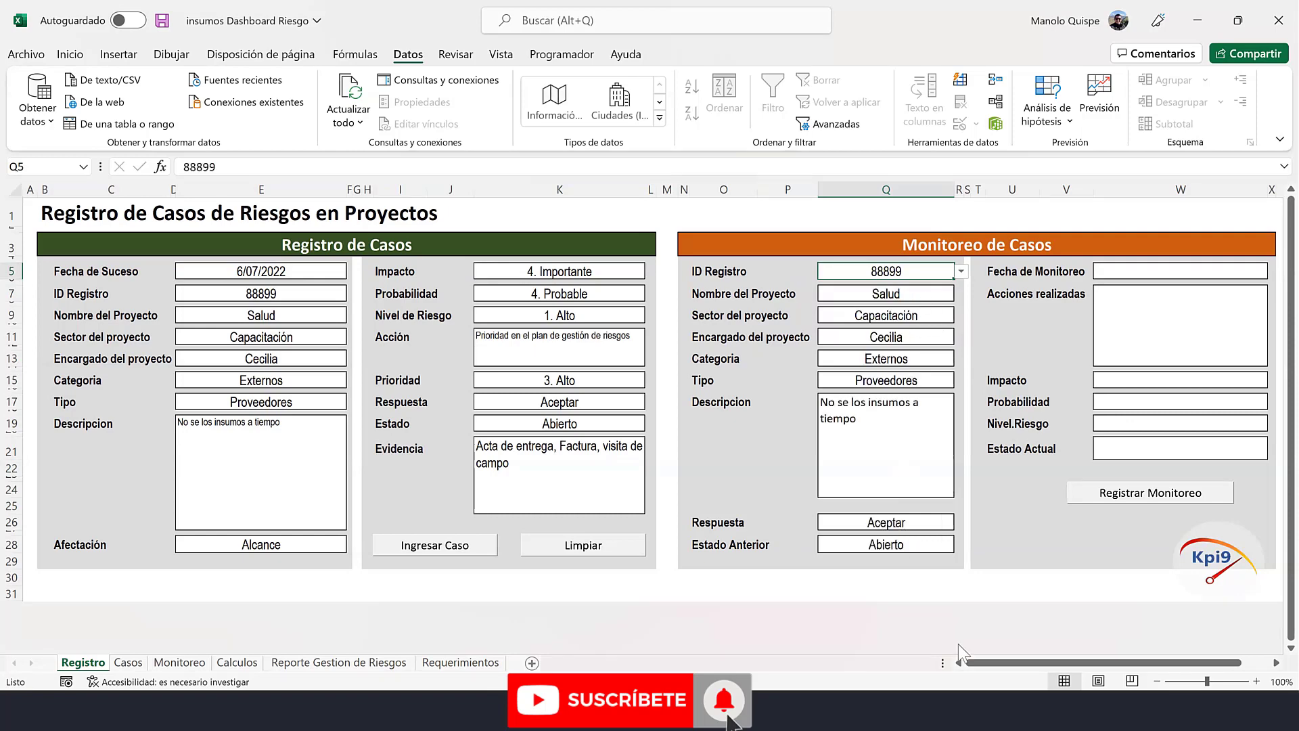
left_click(451, 356)
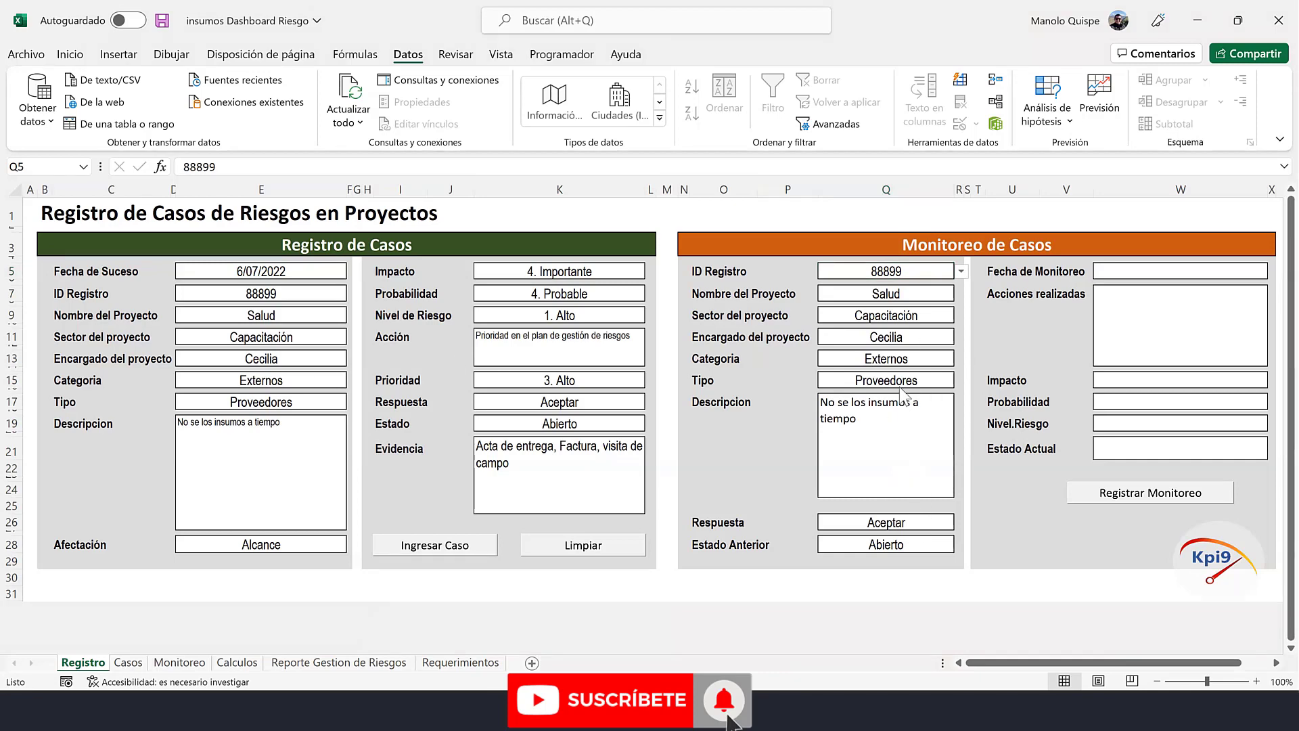
left_click(1134, 270)
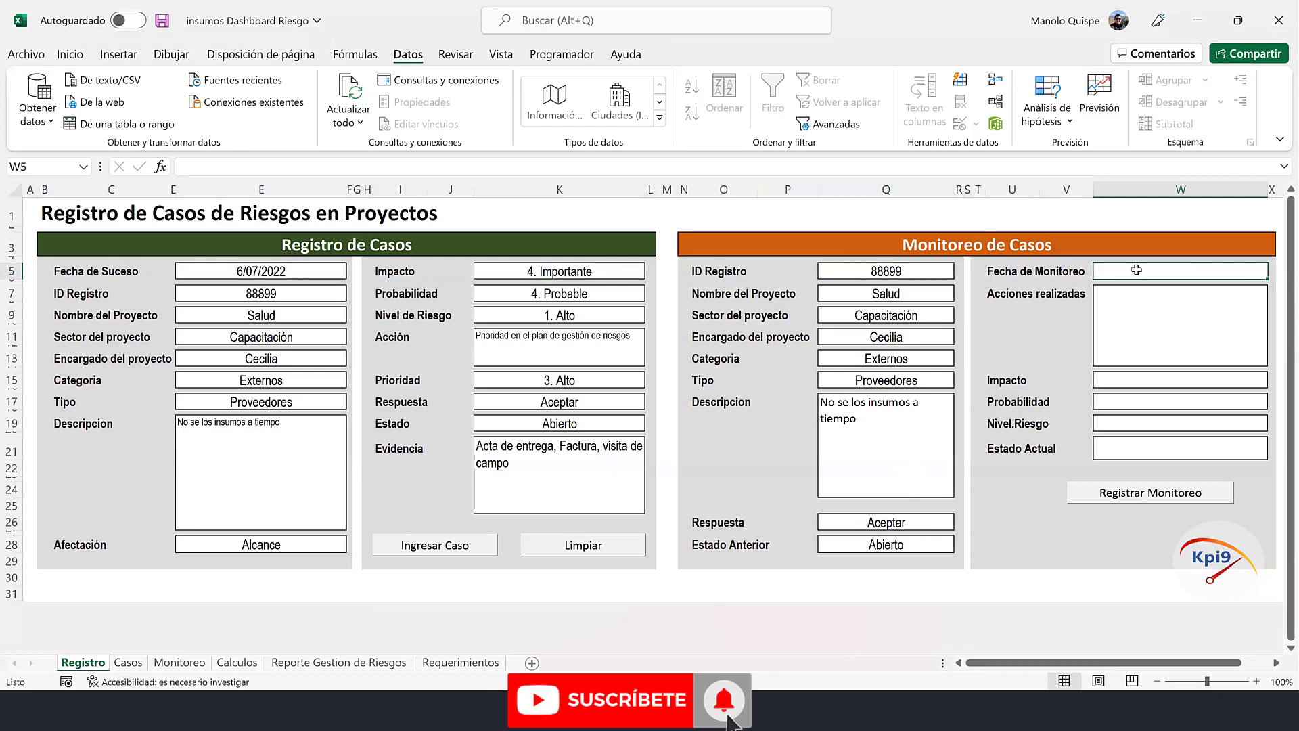
- Enter monitoring date 31/7/22 and action taken Tarea 12466
type("31/7/22")
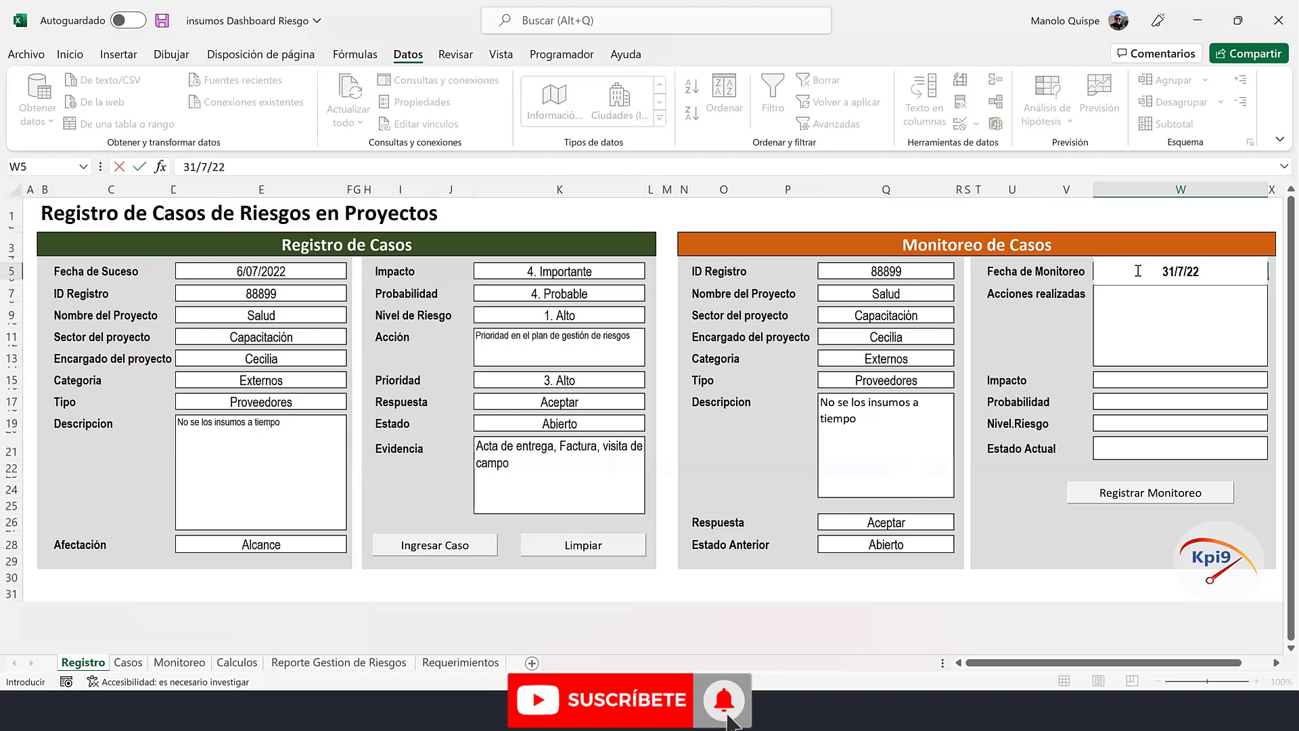
key("Return")
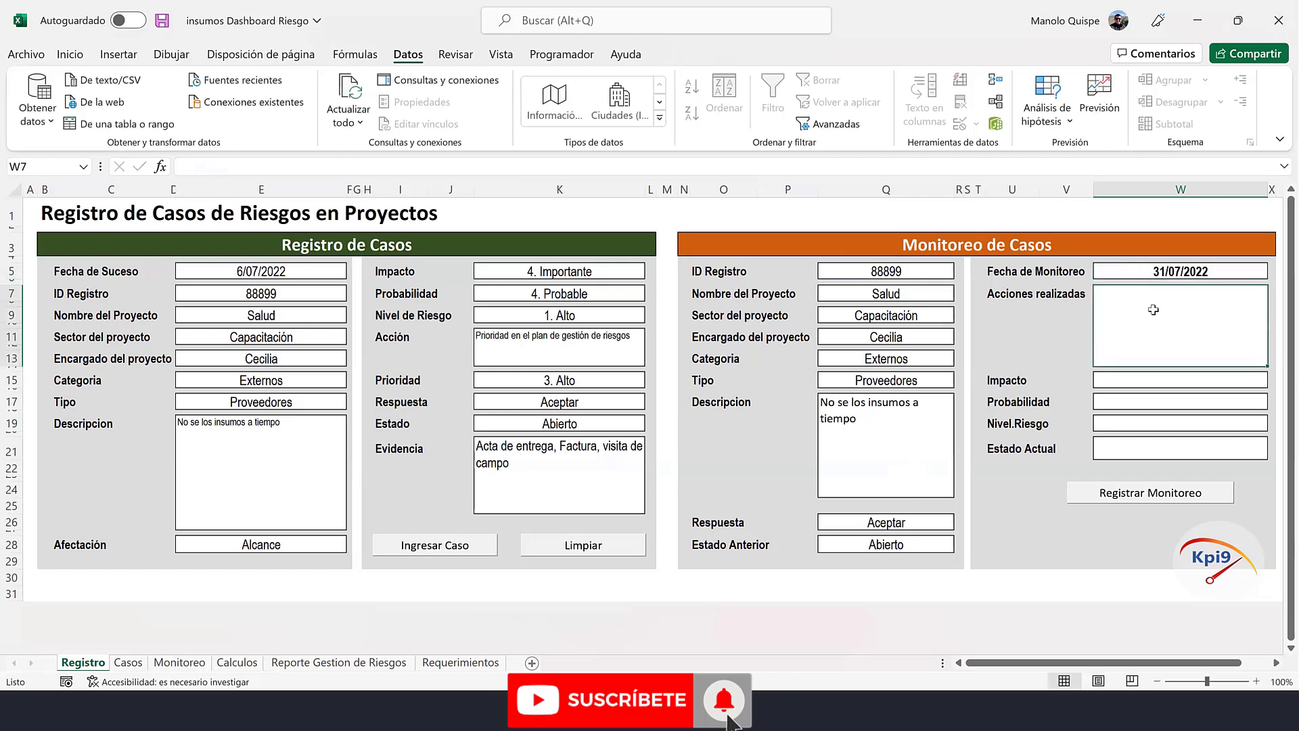
type("Tarea ")
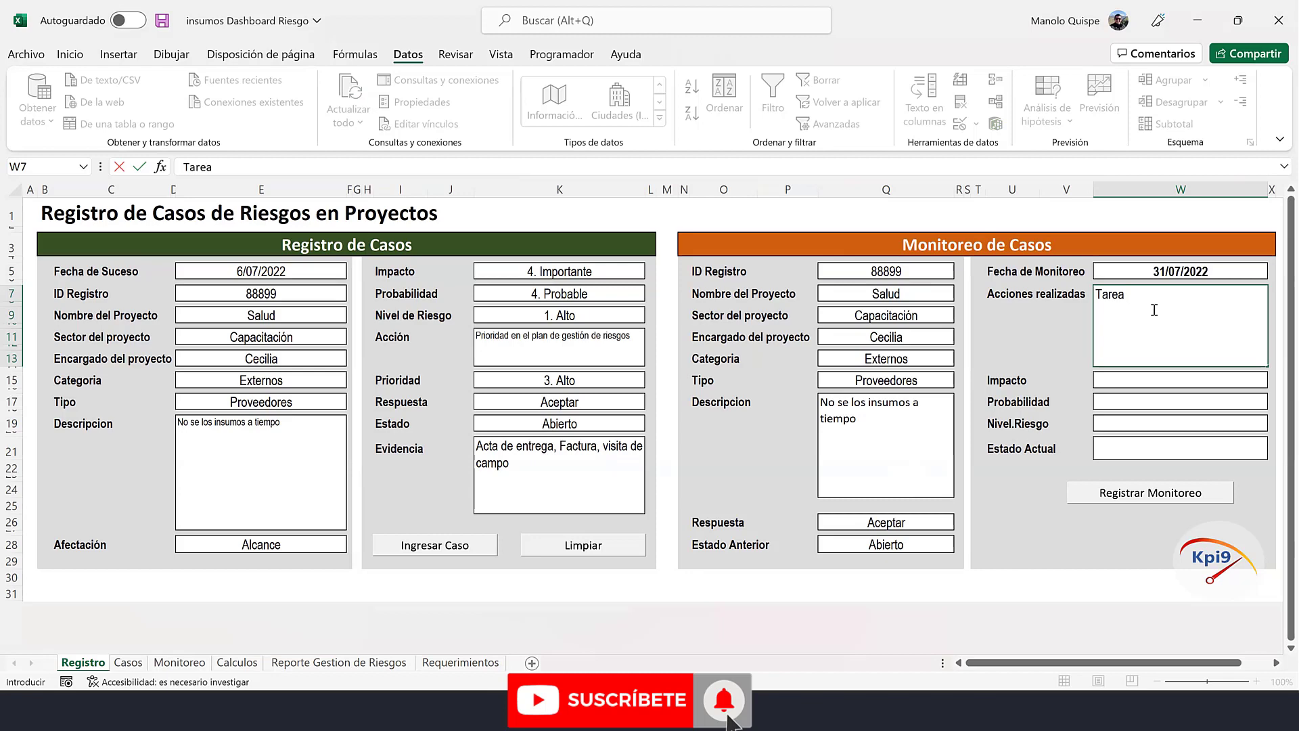
type("12")
type("466")
key("Return")
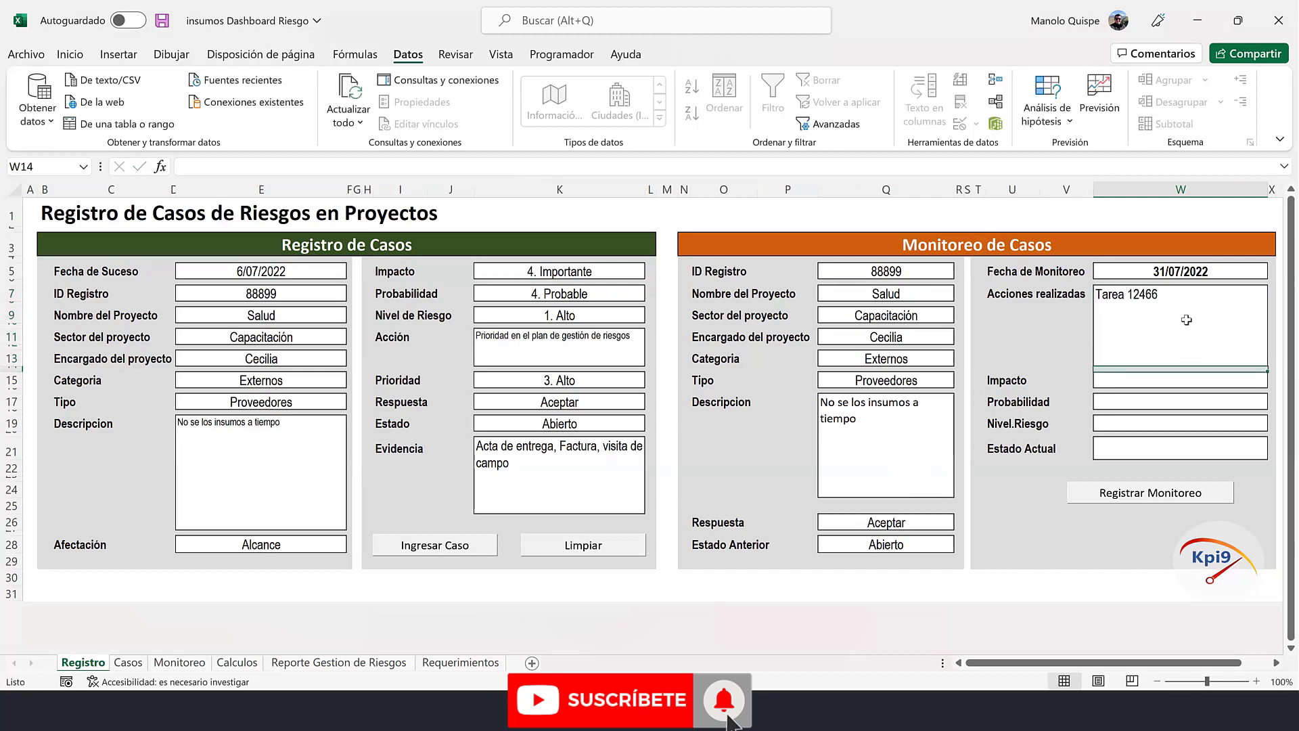
- Set impact 3. Moderada, probability 3. Posible and status En progreso, then copy the status
left_click(1186, 381)
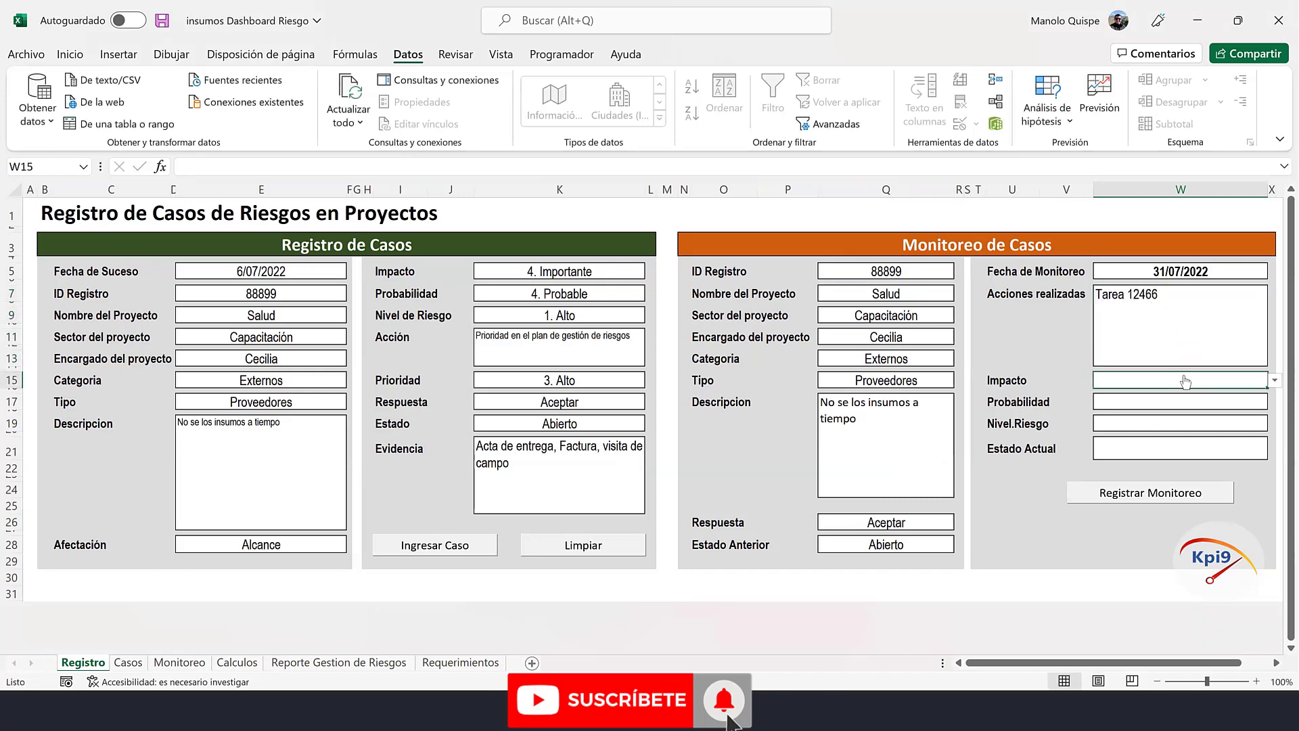
left_click(1275, 382)
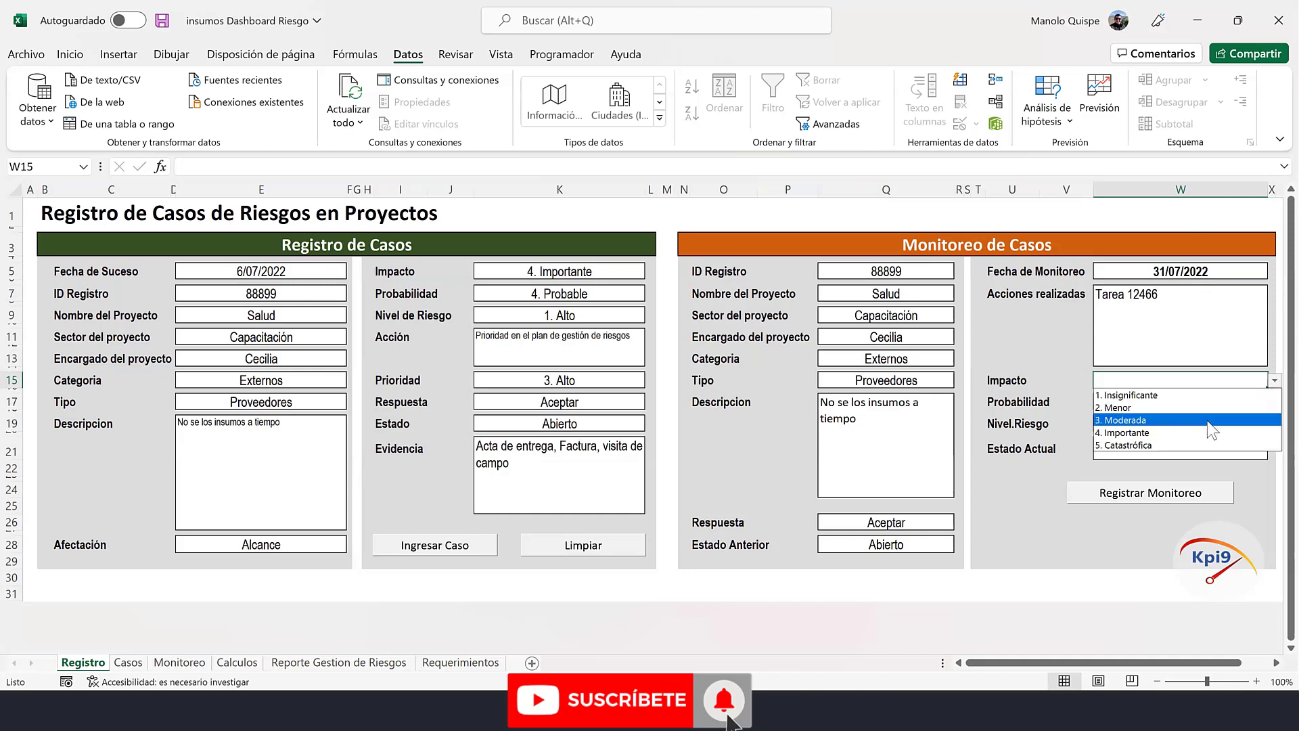
left_click(1209, 420)
left_click(1268, 399)
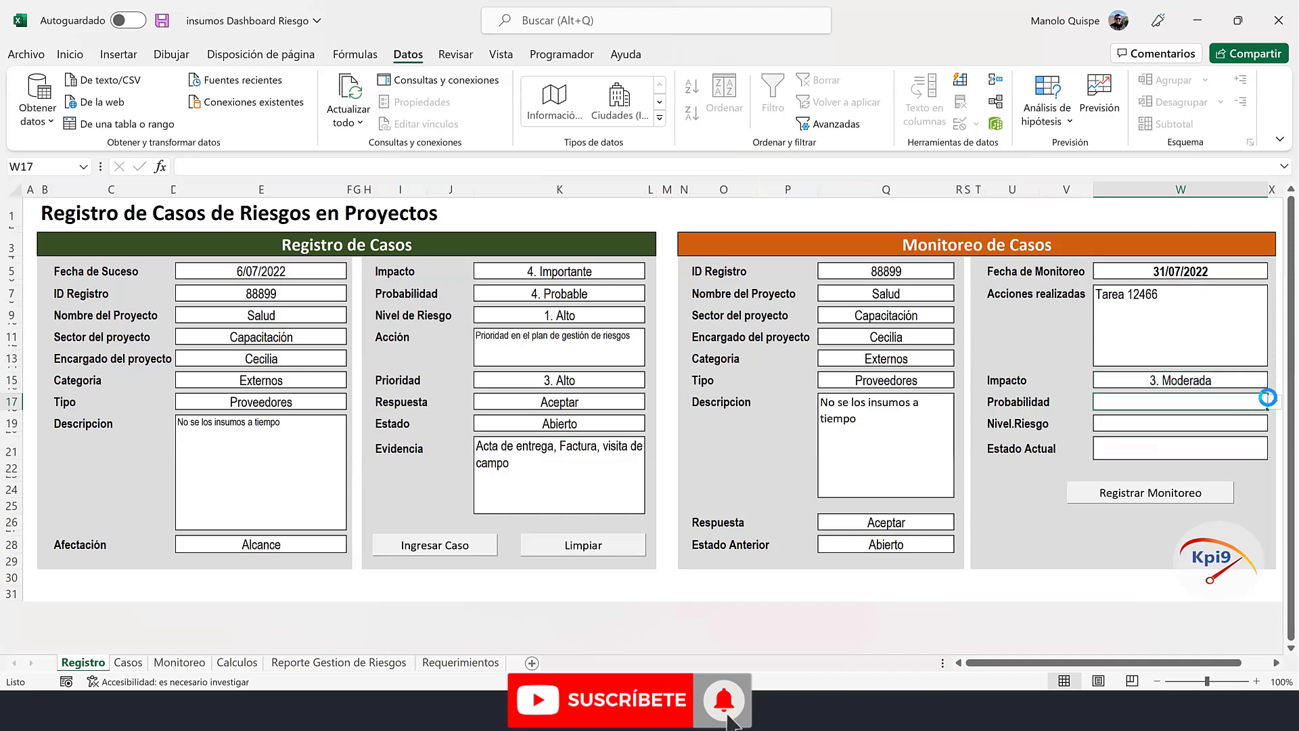
left_click(1275, 401)
left_click(1176, 441)
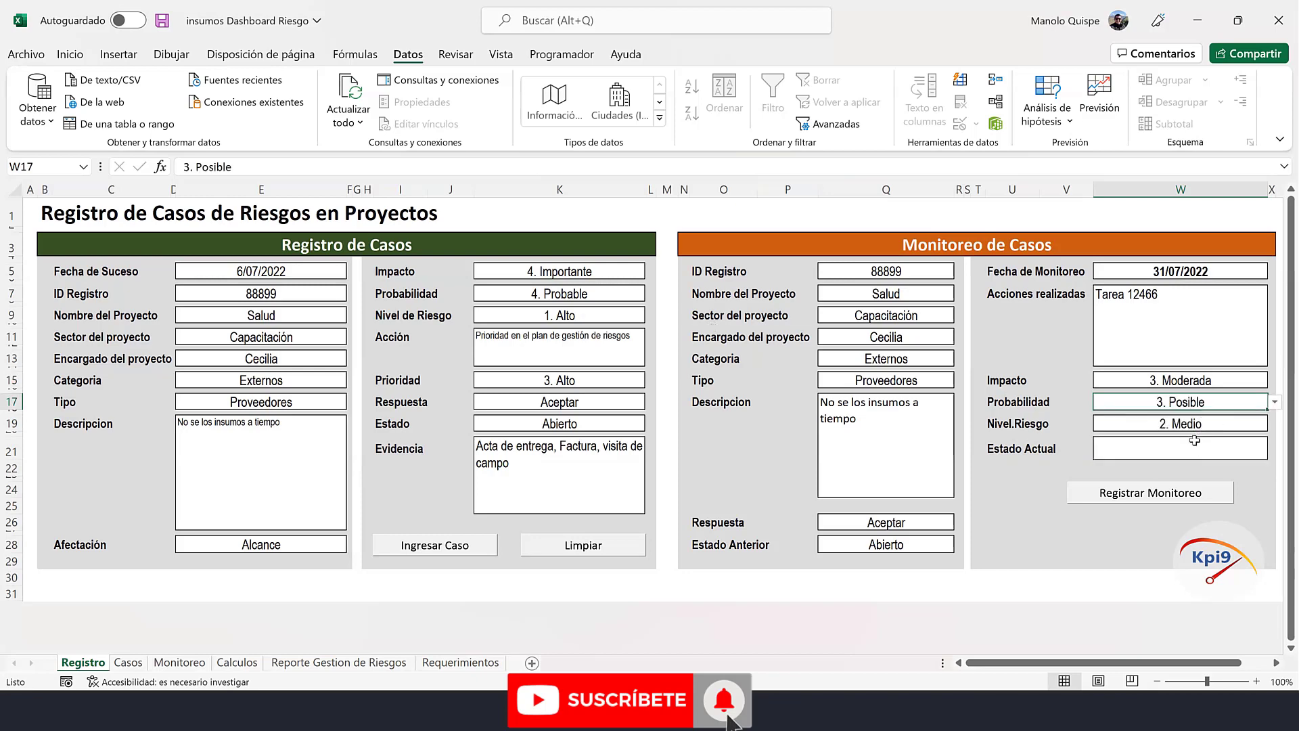
left_click(1181, 445)
left_click(1275, 451)
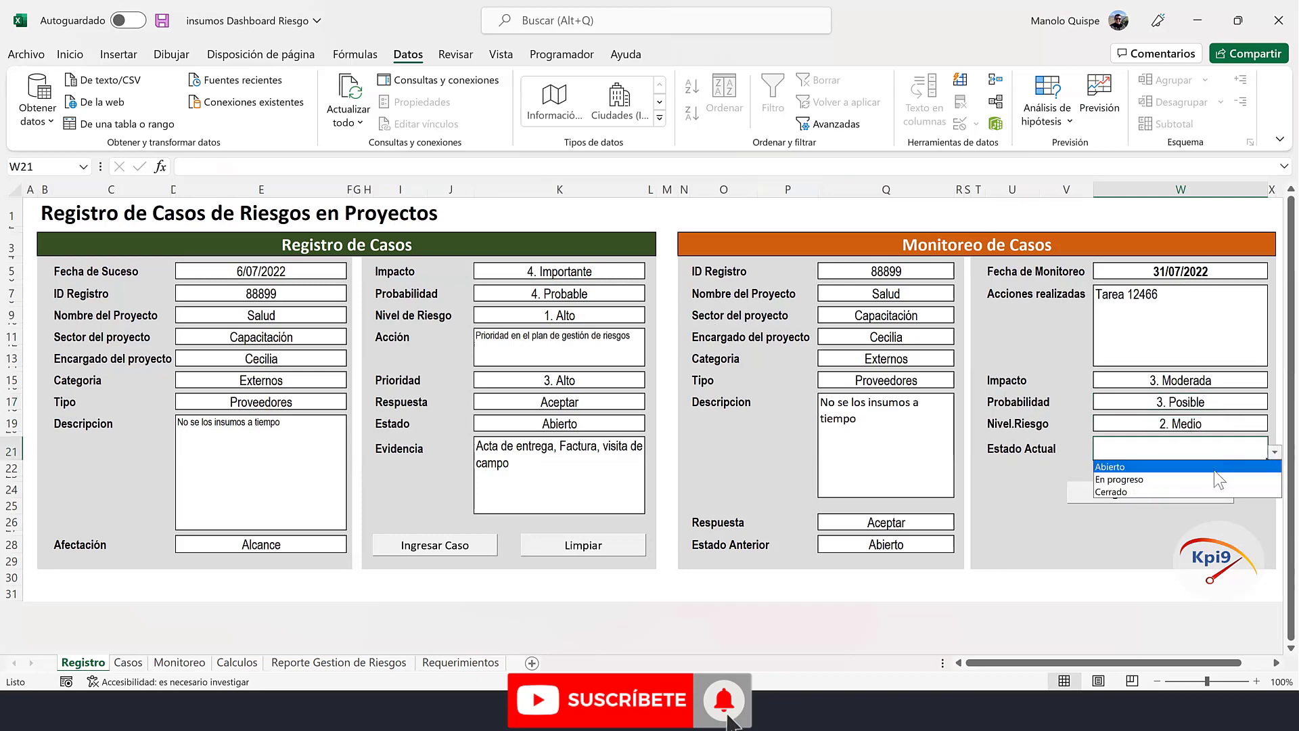
left_click(1210, 479)
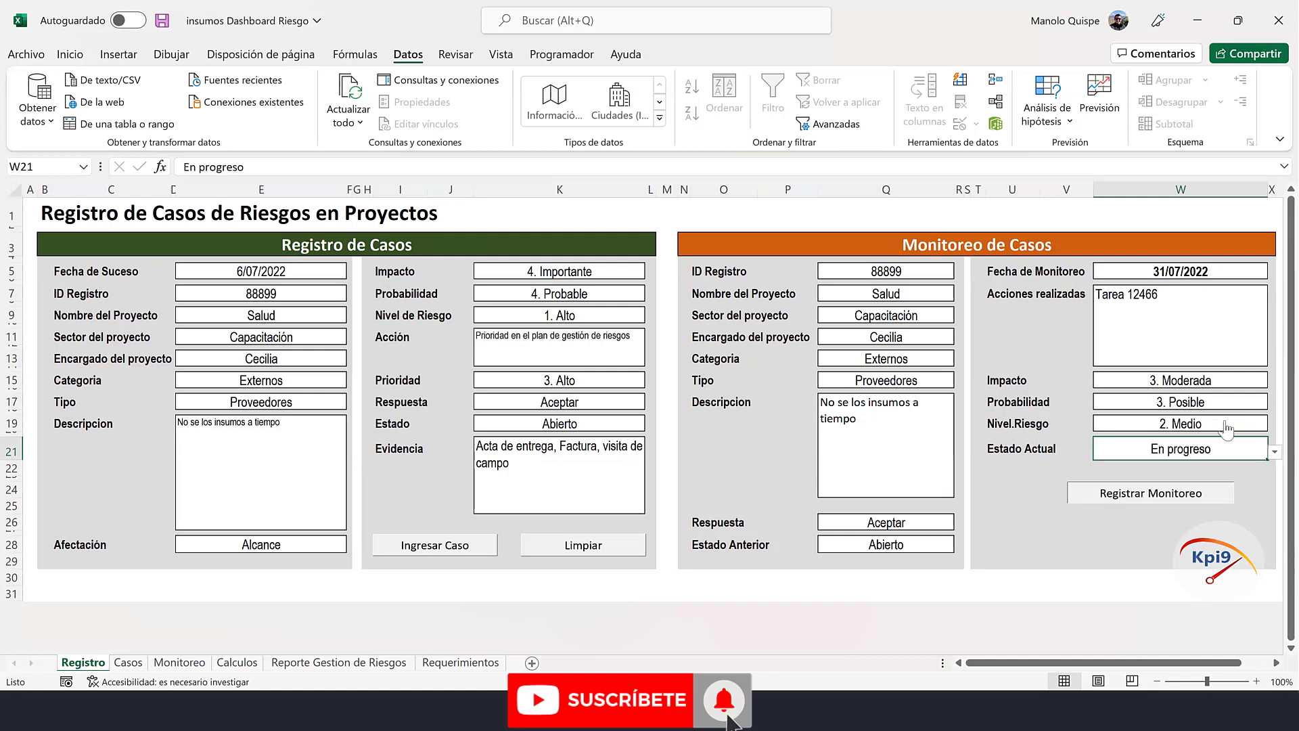
key("ctrl+c")
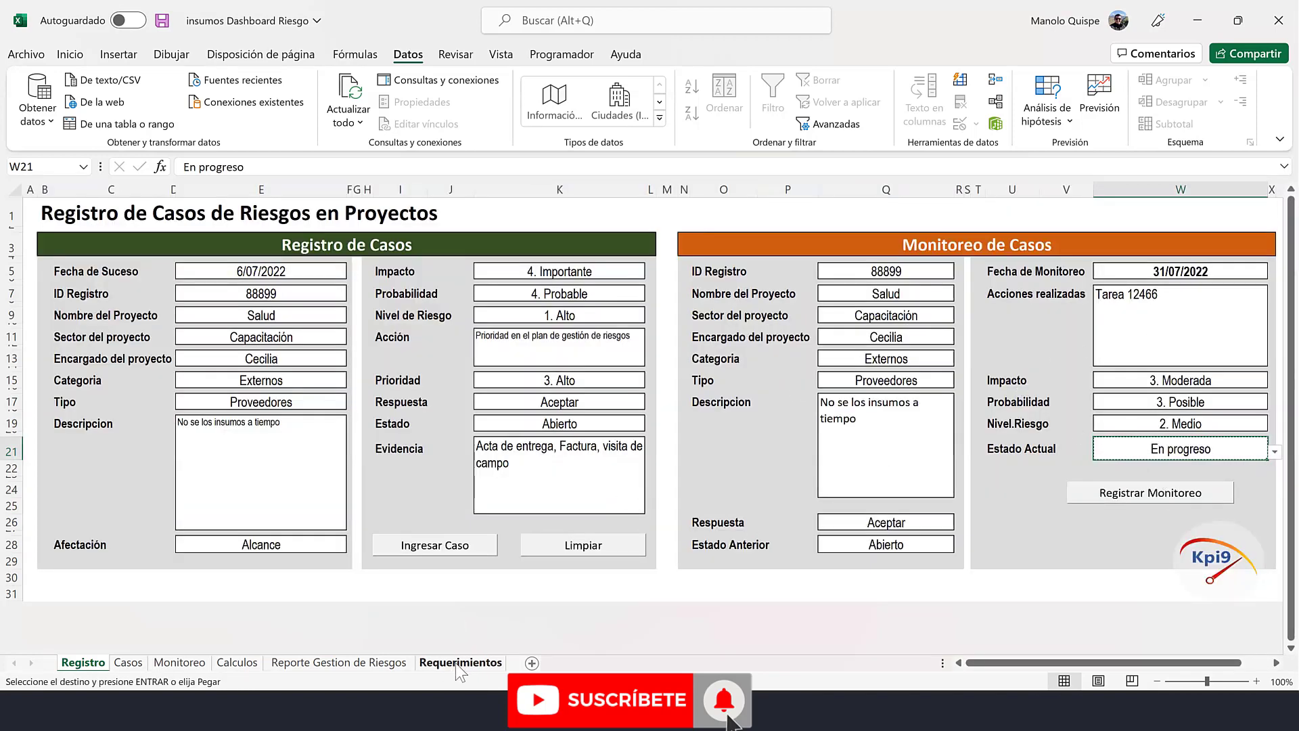
- Review the Monitoreo table, whose first row is case 88899's 31/07/2022 En progreso follow-up
left_click(179, 663)
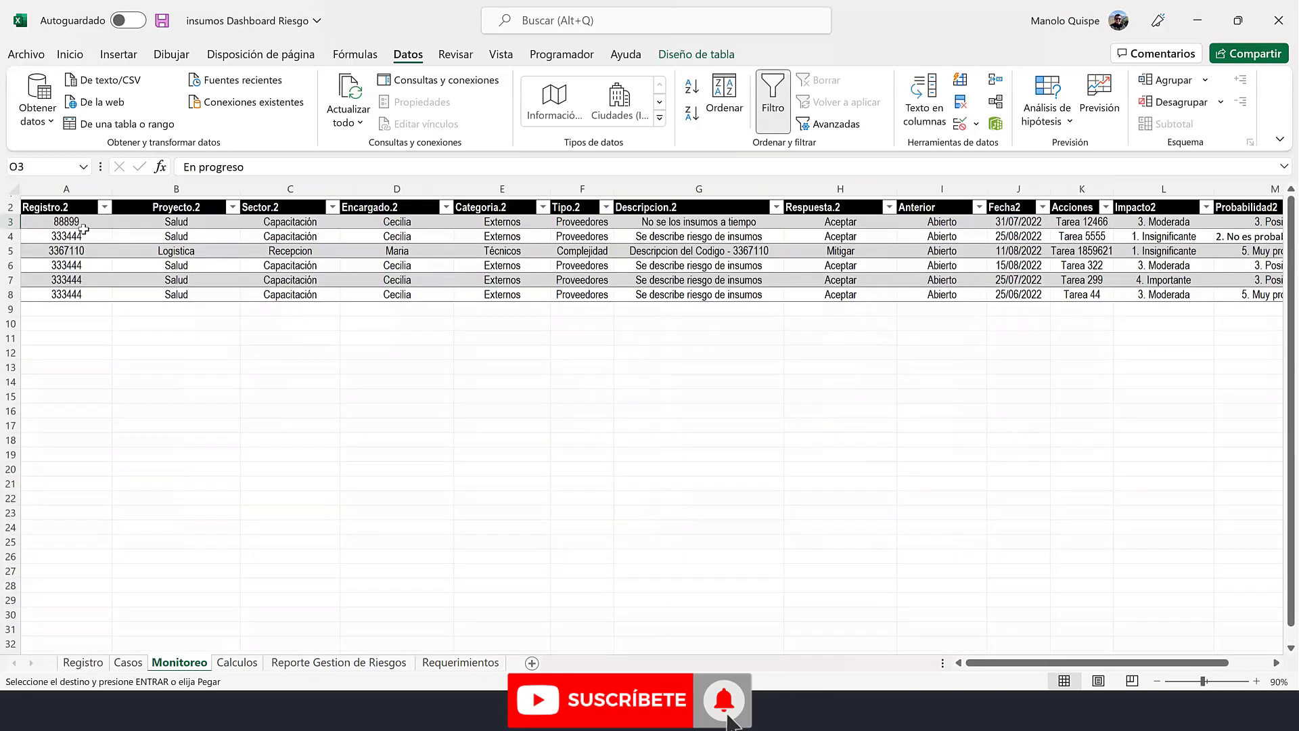
scroll(83, 228, "up", 1)
left_click_drag(82, 228, 1092, 232)
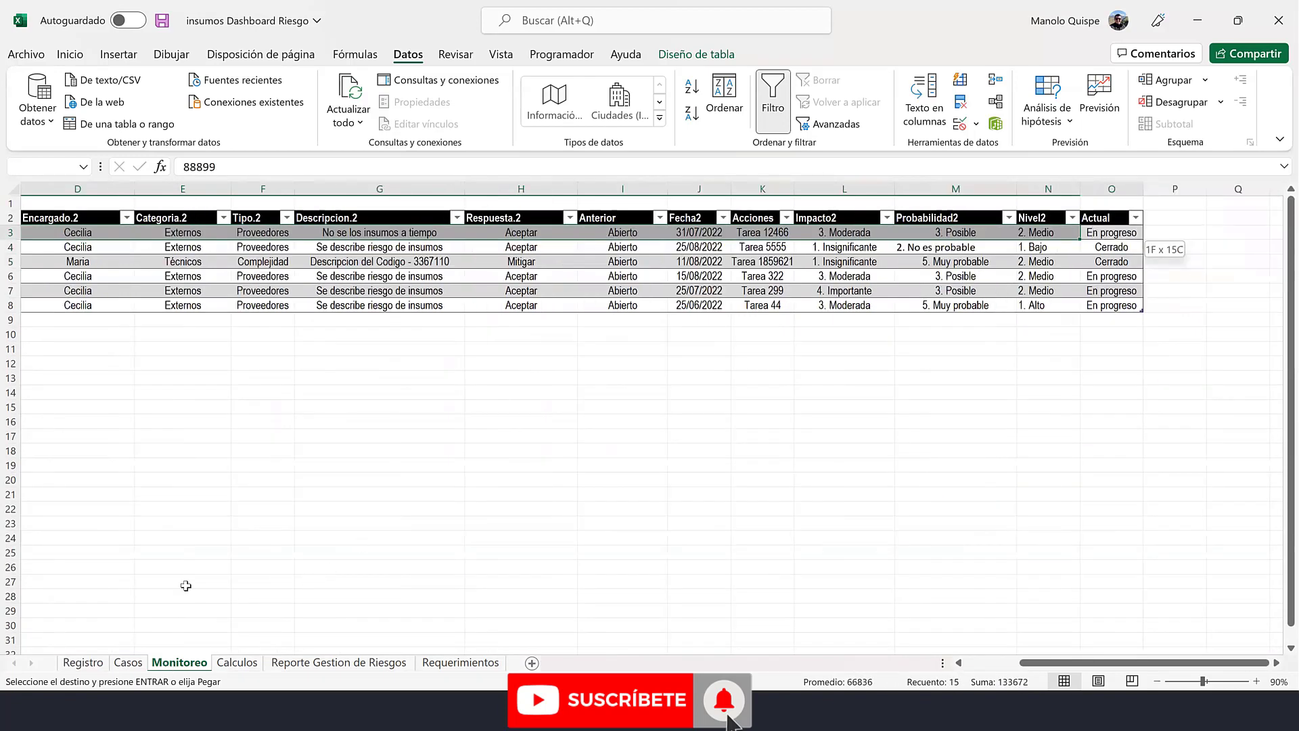
left_click(310, 450)
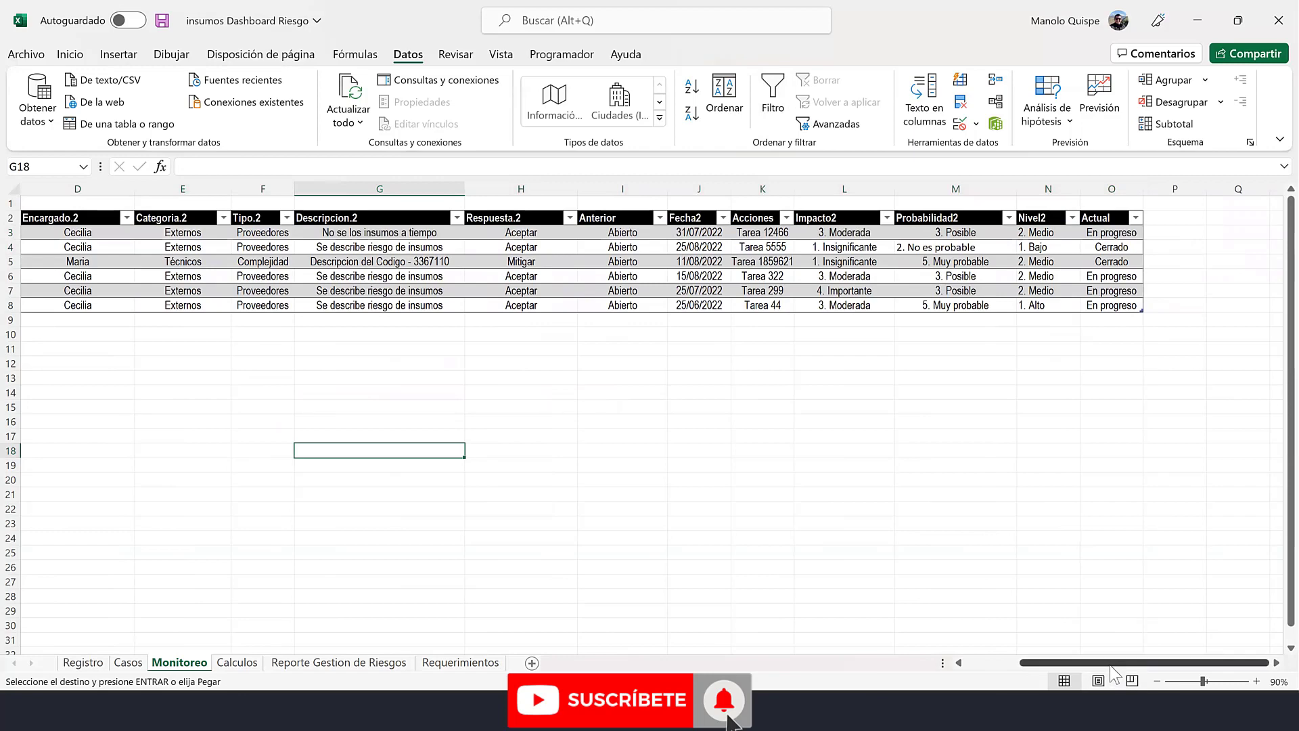
left_click_drag(1110, 664, 1002, 676)
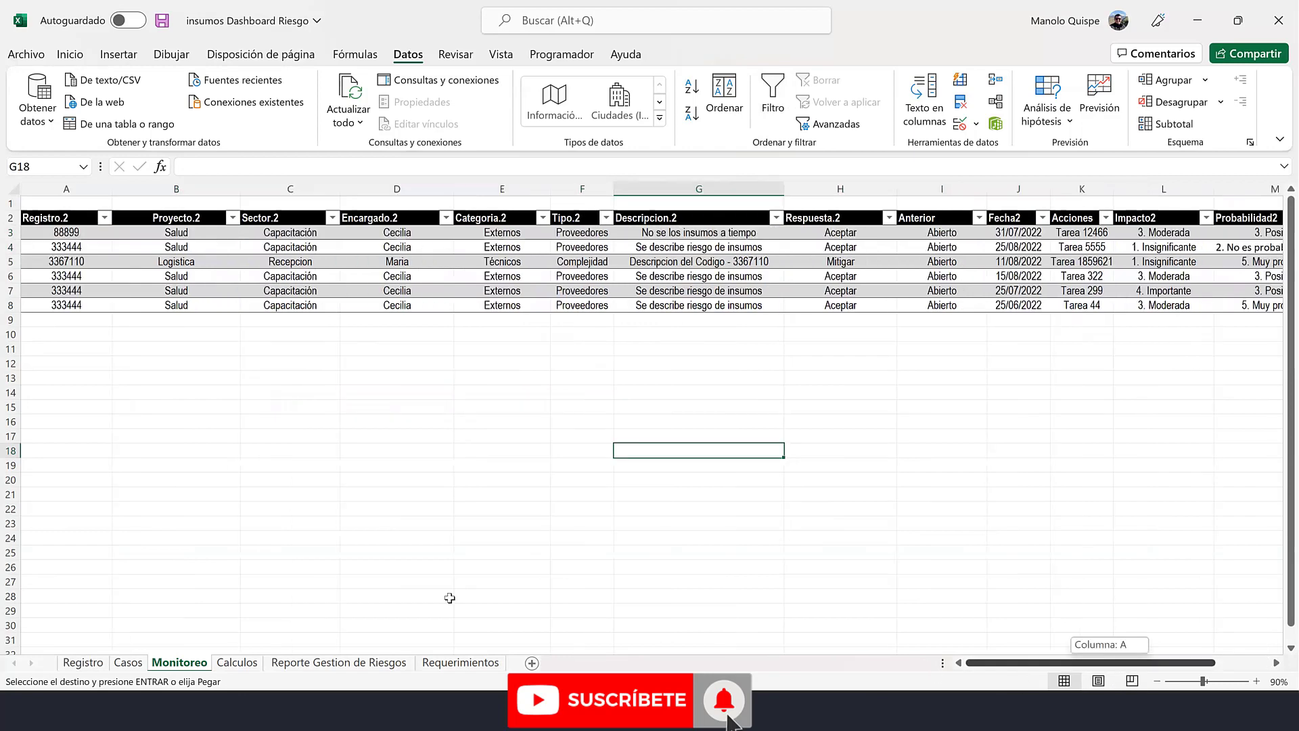
- On Registro, enter follow-up date 15/08/2022 and change the action to Tarea 98575
left_click(100, 662)
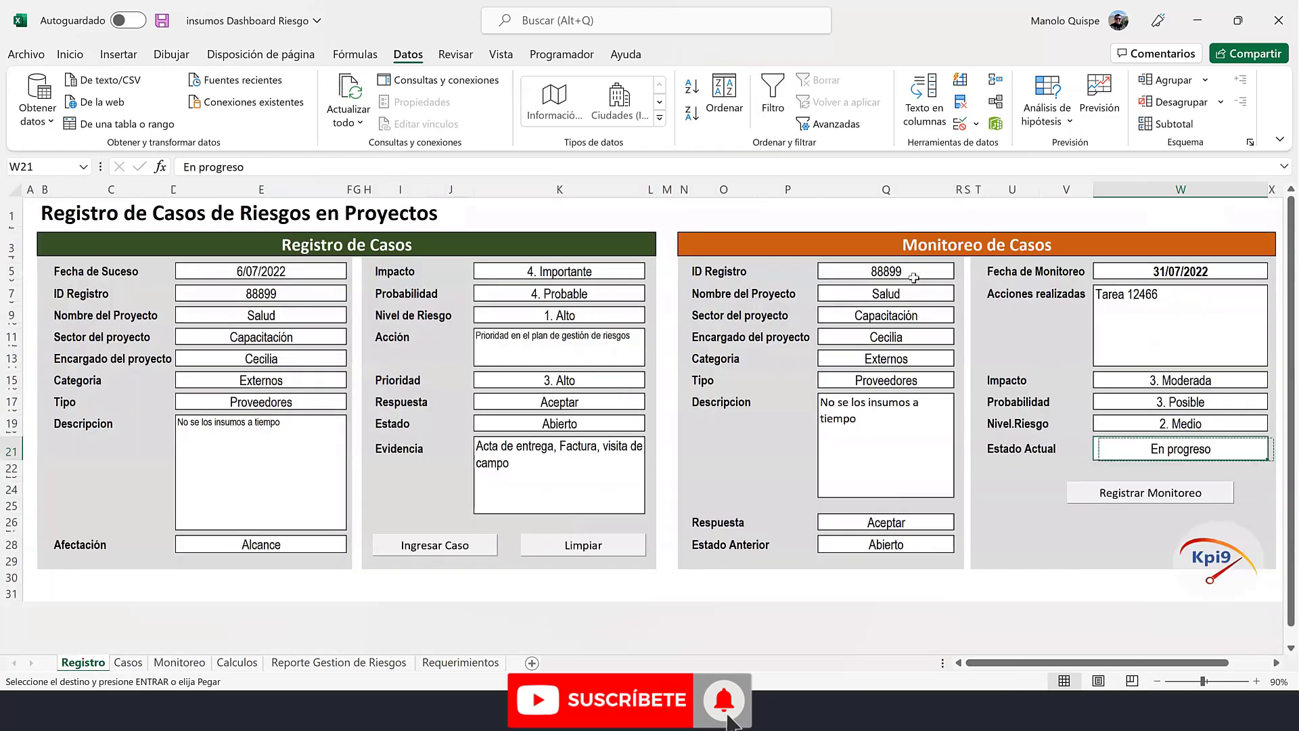
left_click(1205, 271)
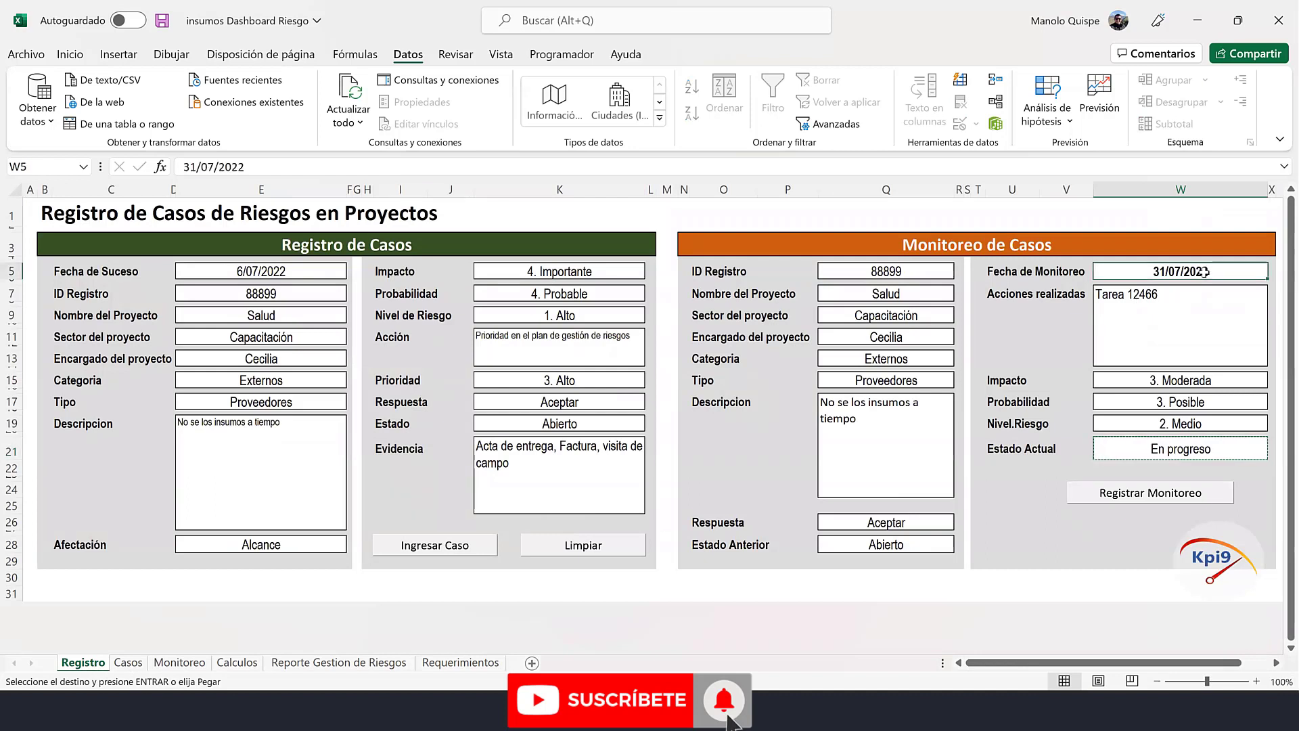
key("Escape")
type("4")
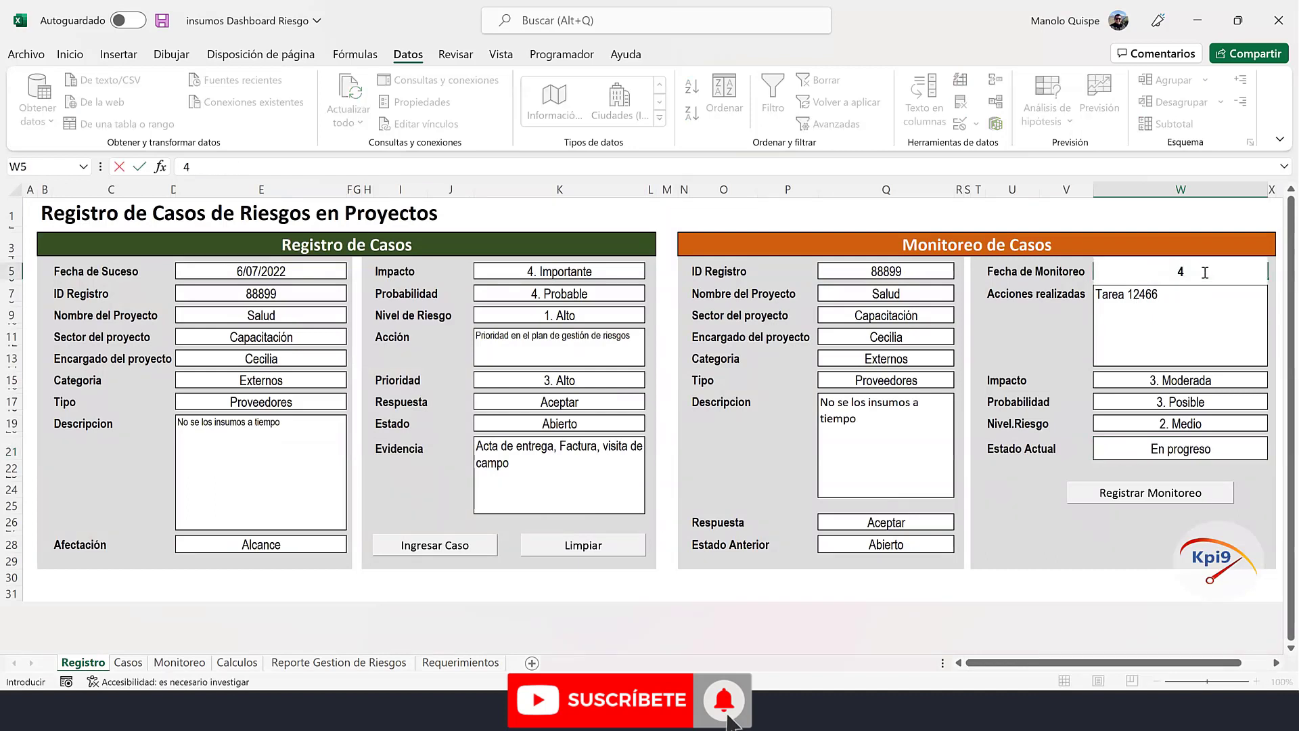
type("5/")
type("08/202")
type("22")
key("Return")
double_click(1182, 301)
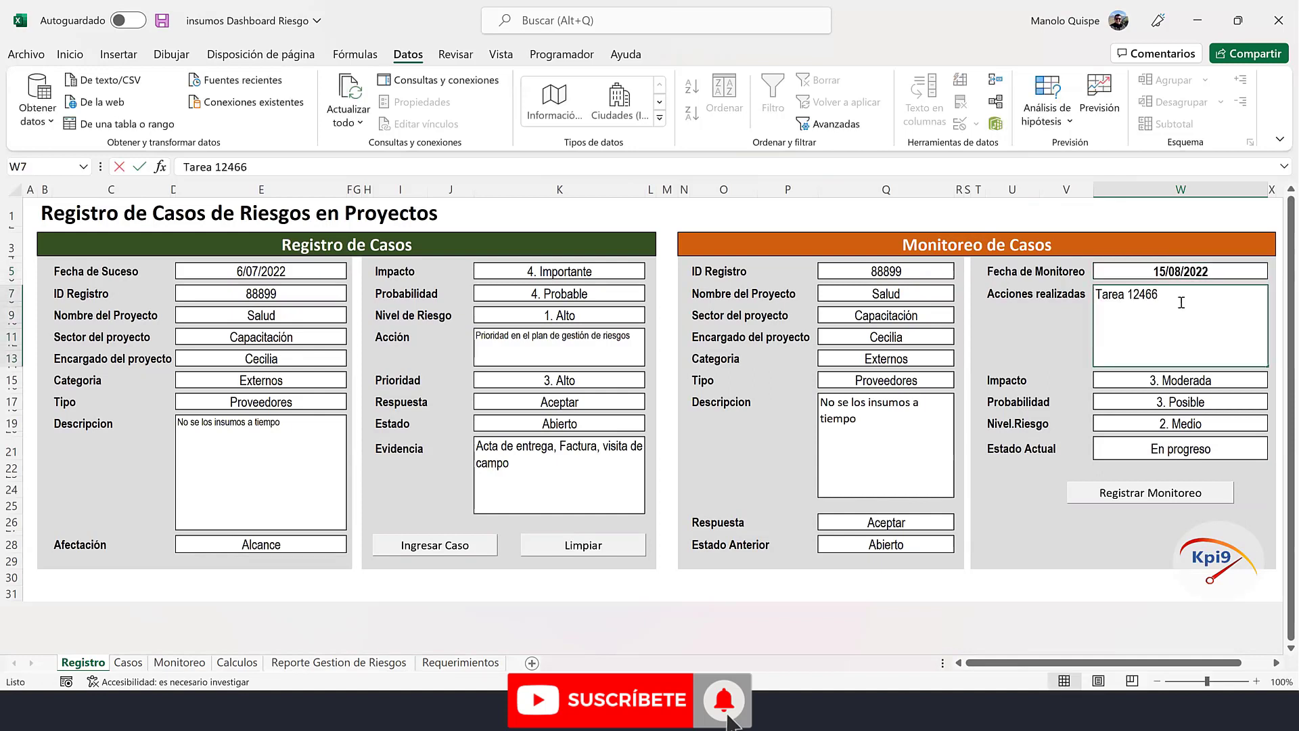
key("BackSpace")
key("BackSpace")
key("BackSpace")
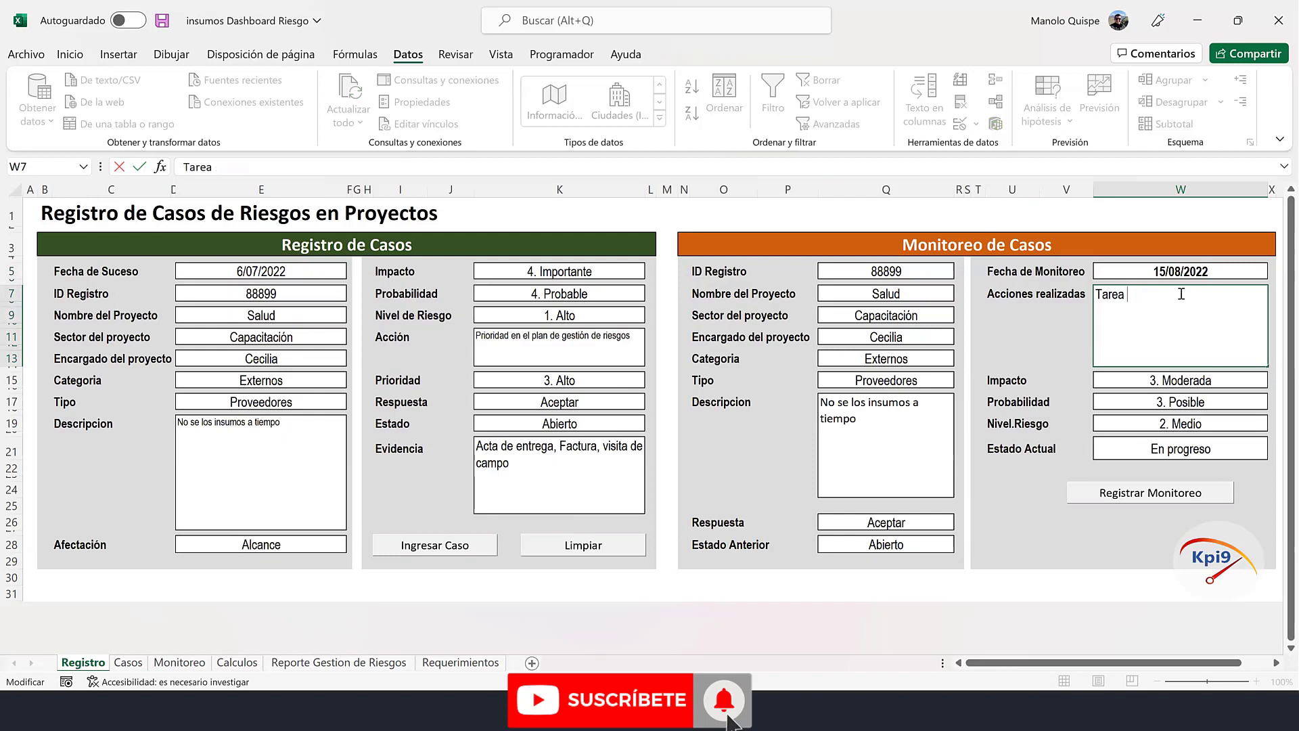
type("98575")
key("Return")
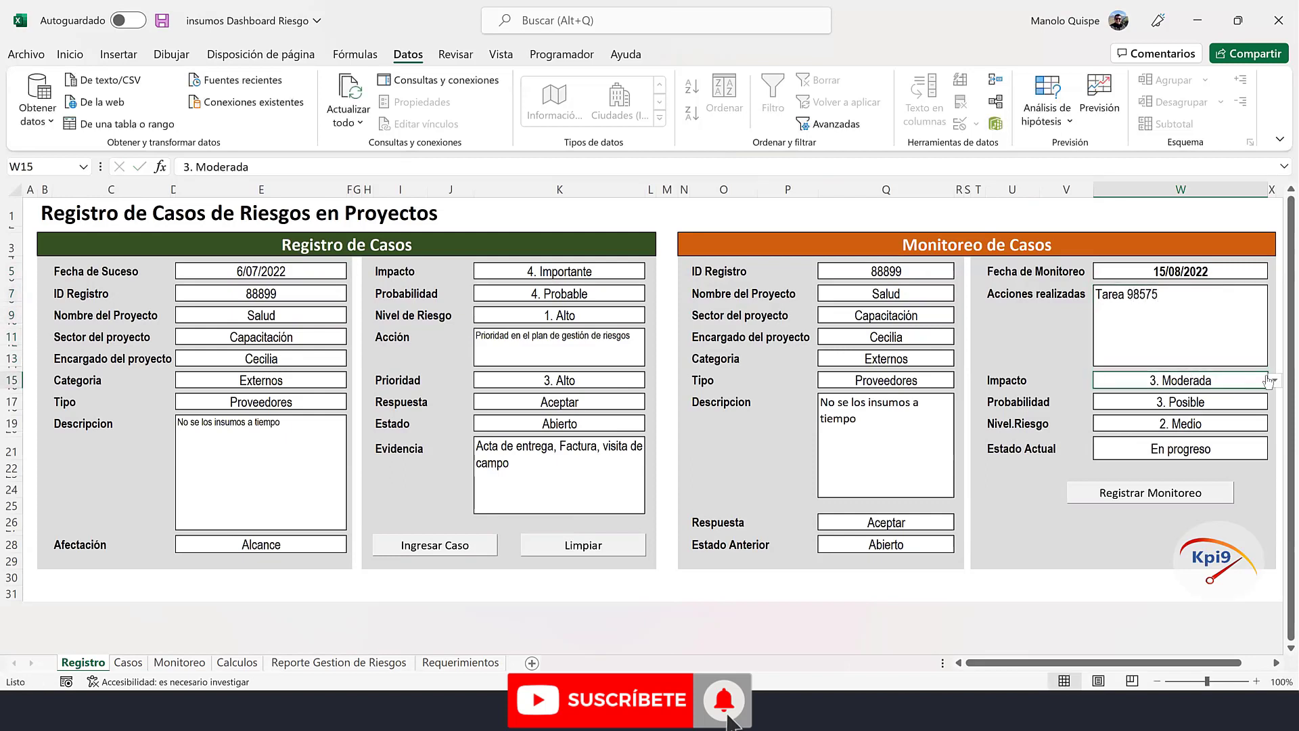
- Set impact 2. Menor, probability 2. No es probable, status Cerrado, and register the follow-up
left_click(1275, 380)
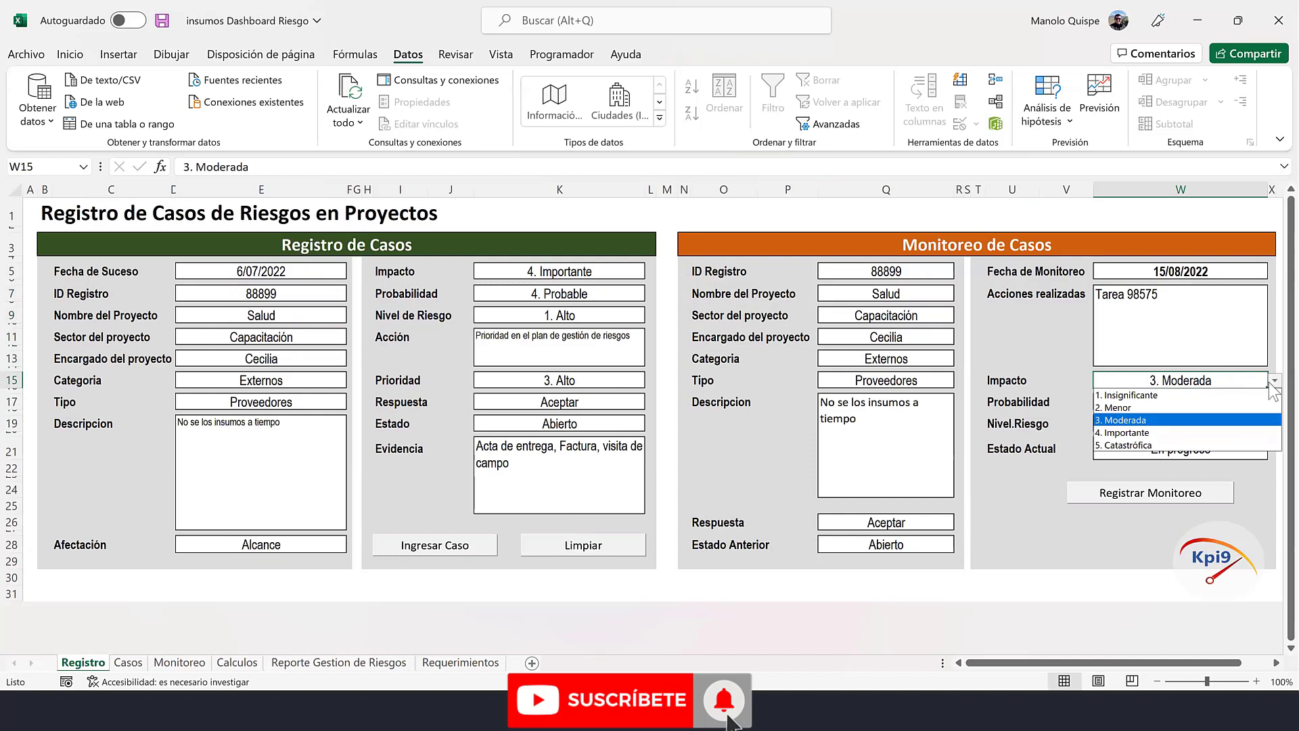
left_click(1213, 408)
key("Return")
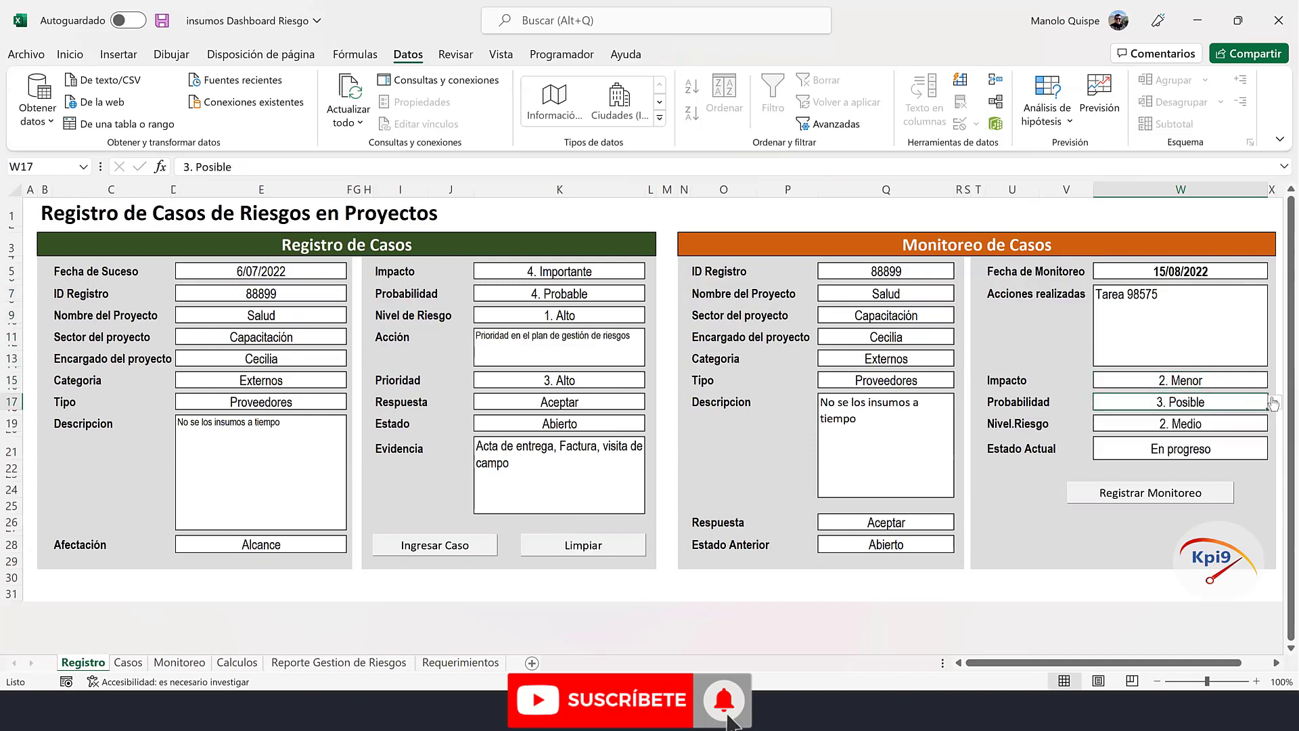
left_click(1275, 402)
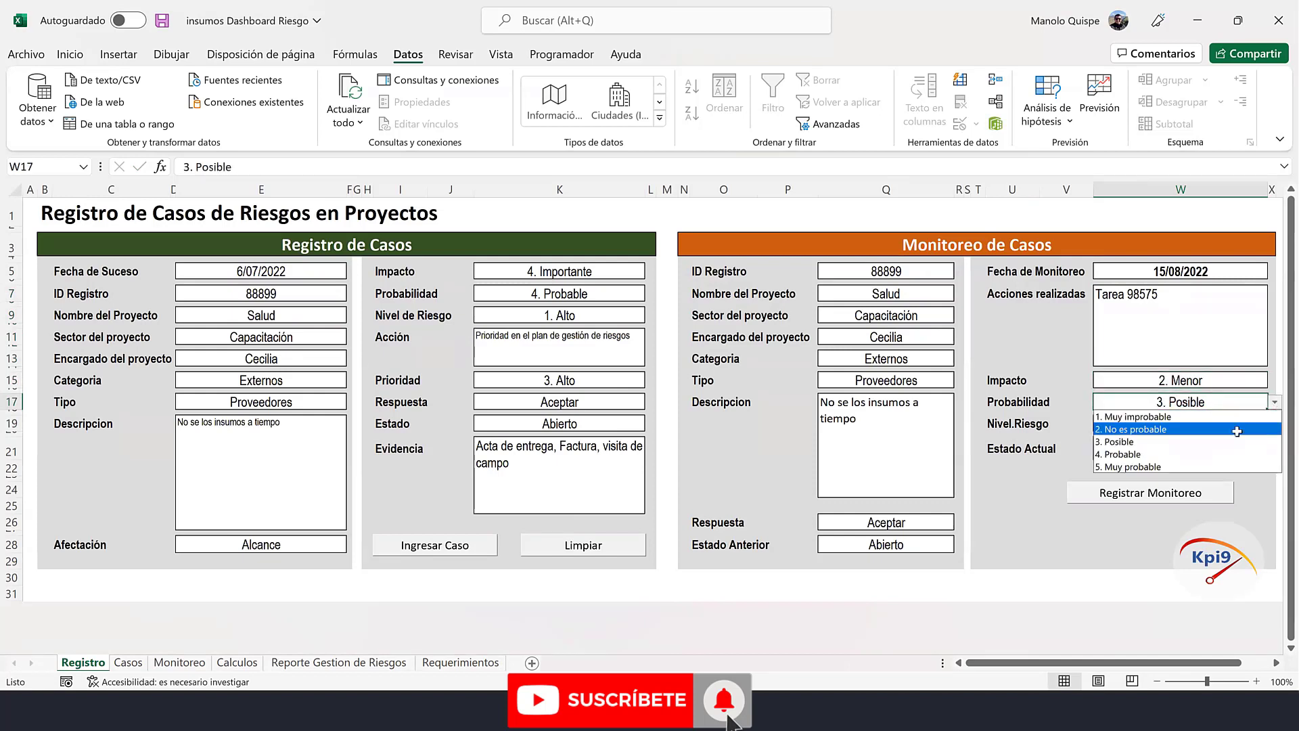
left_click(1237, 430)
key("Return")
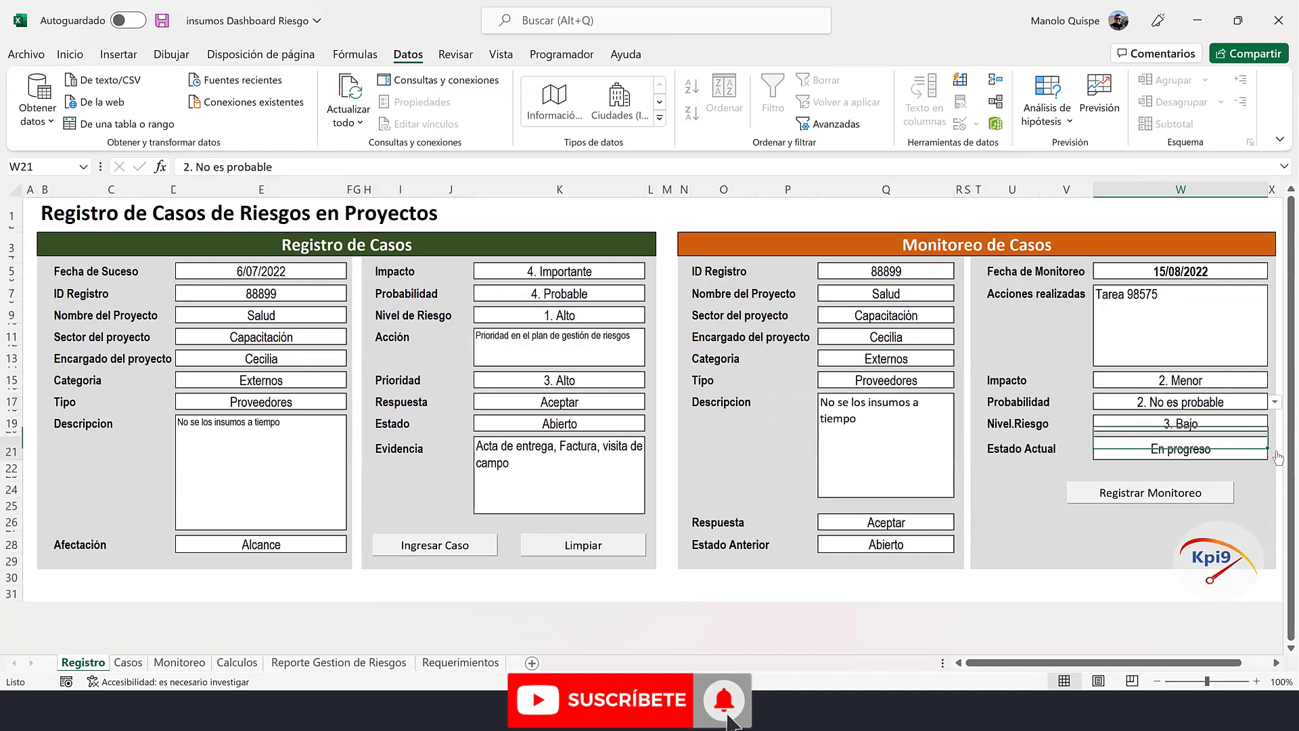
left_click(1277, 454)
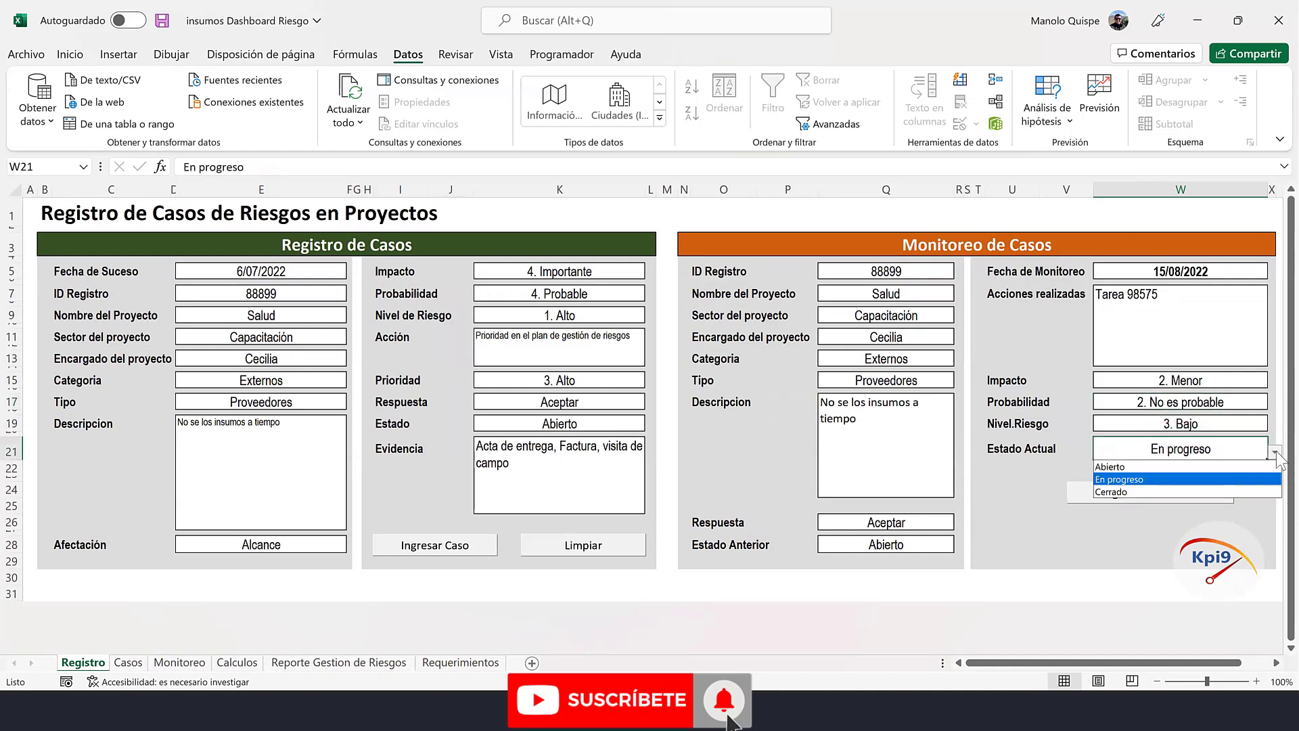
left_click(1147, 490)
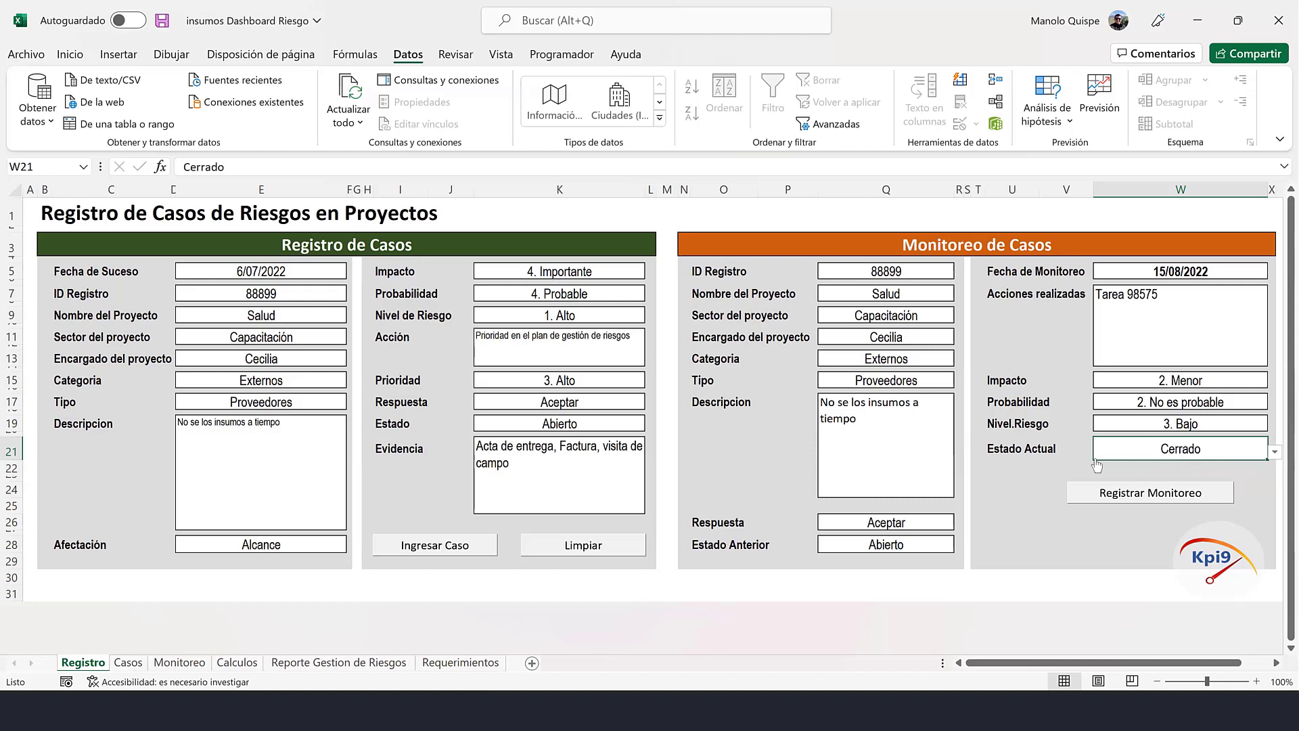
left_click(1143, 499)
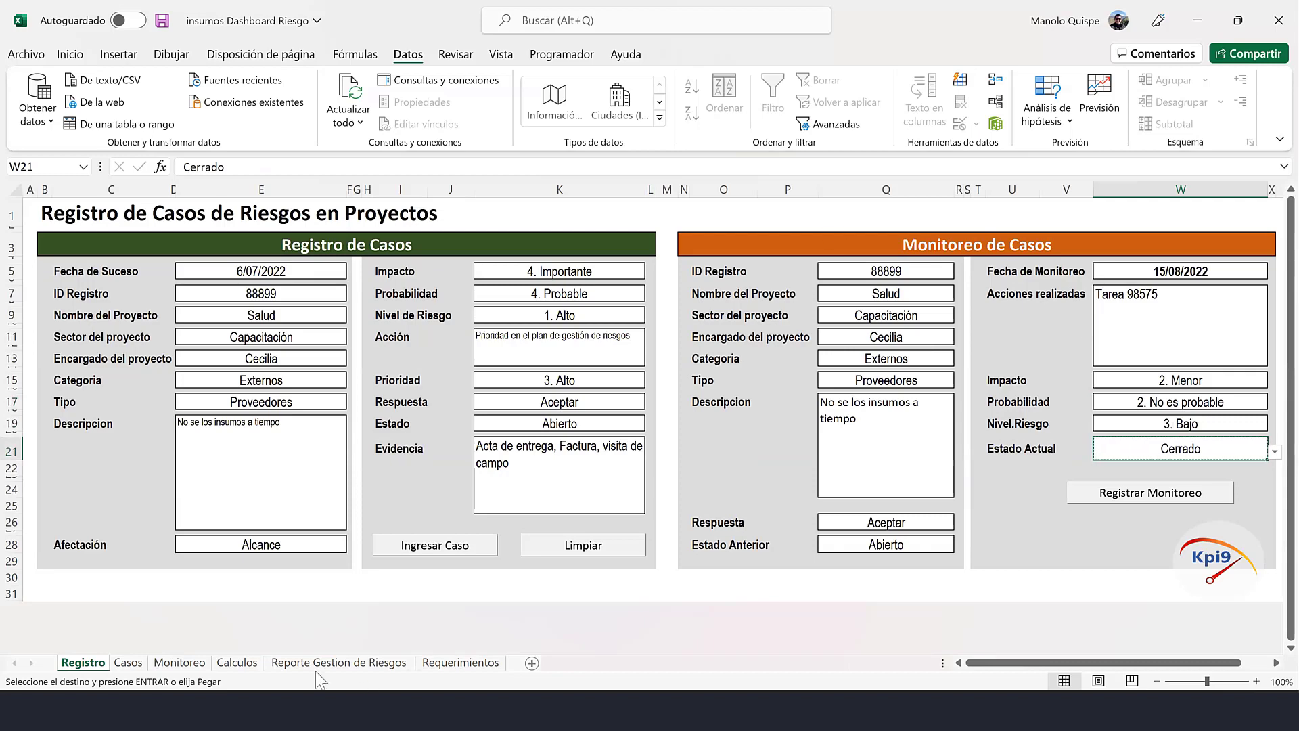
left_click(178, 663)
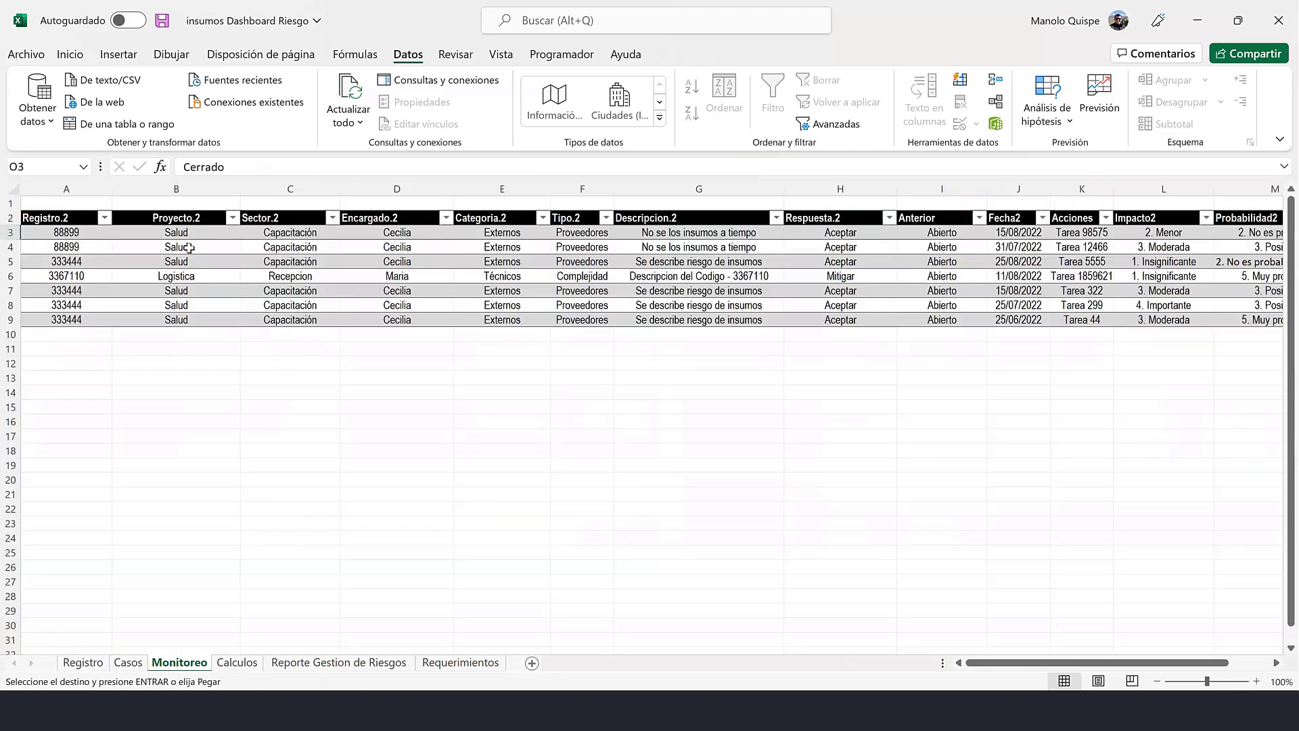
left_click_drag(73, 231, 1202, 231)
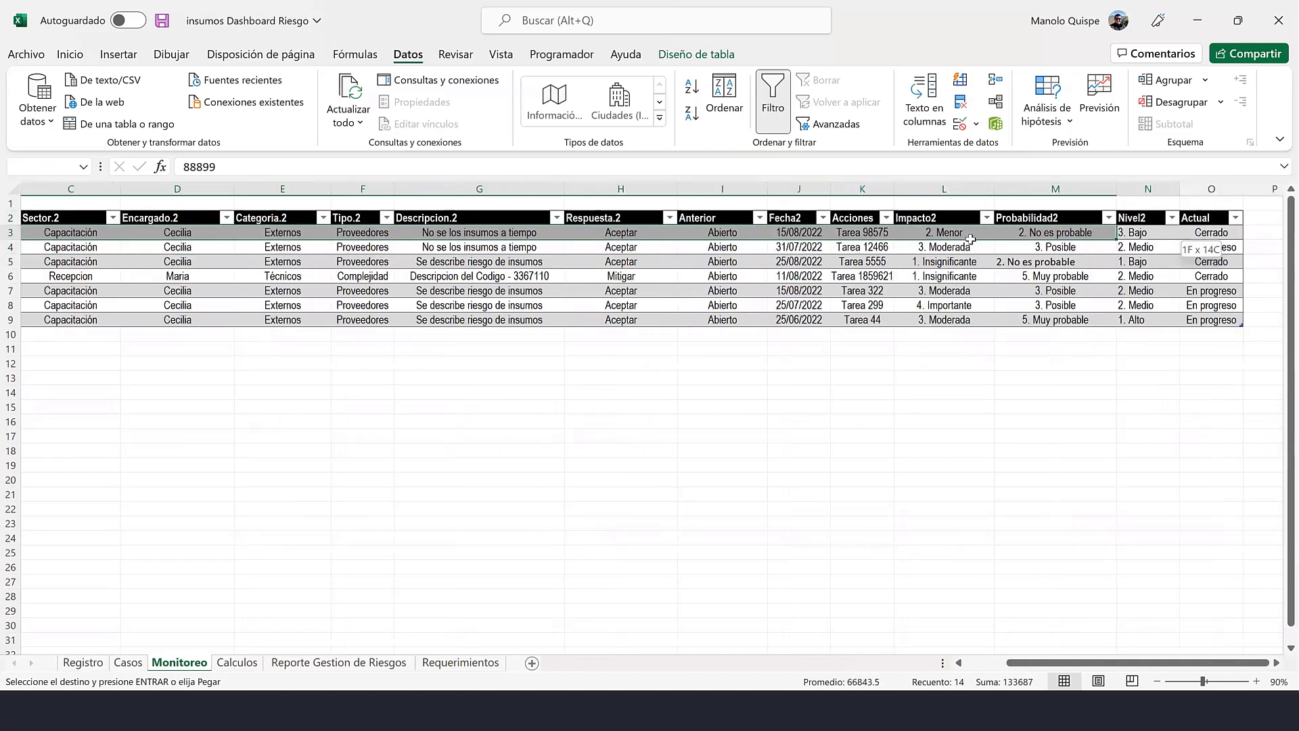
left_click_drag(1201, 232, 1235, 240)
left_click(1230, 235)
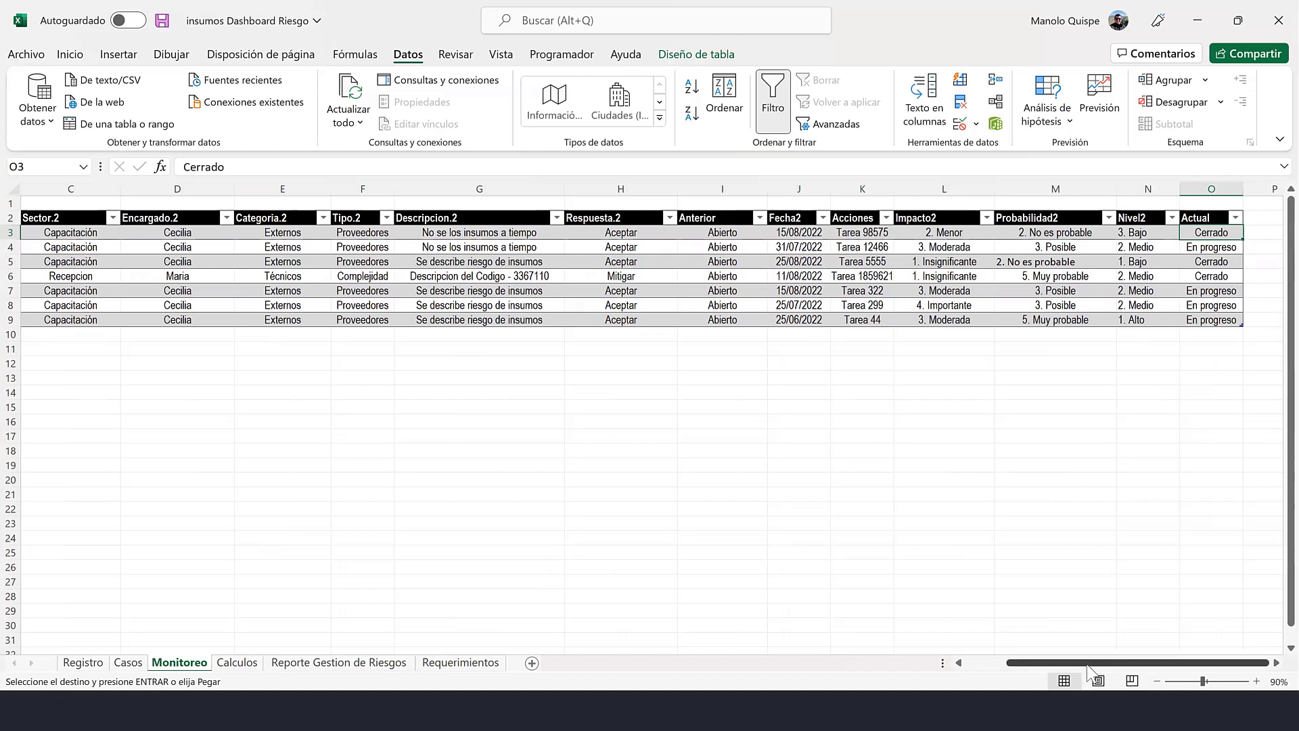
left_click_drag(1090, 662, 1072, 663)
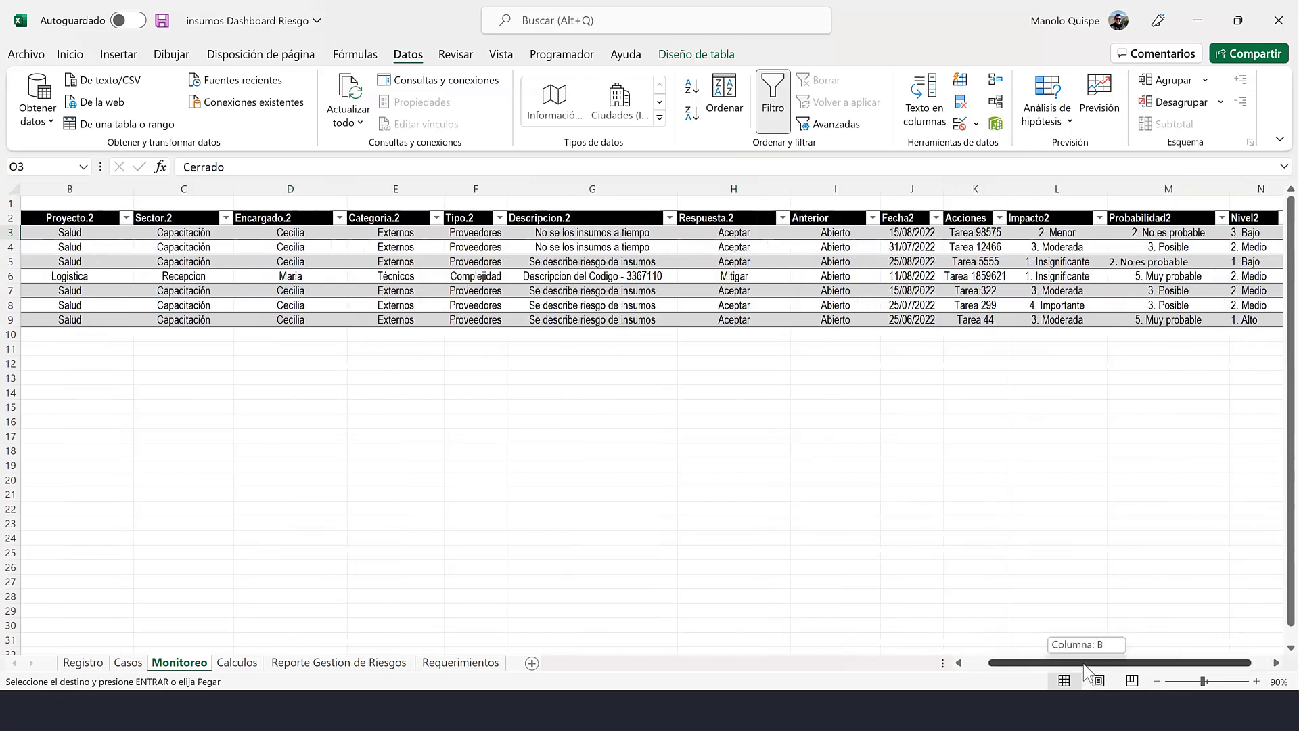
left_click(82, 663)
- Deselect the form fields by clicking an empty cell on Registro
left_click(669, 228)
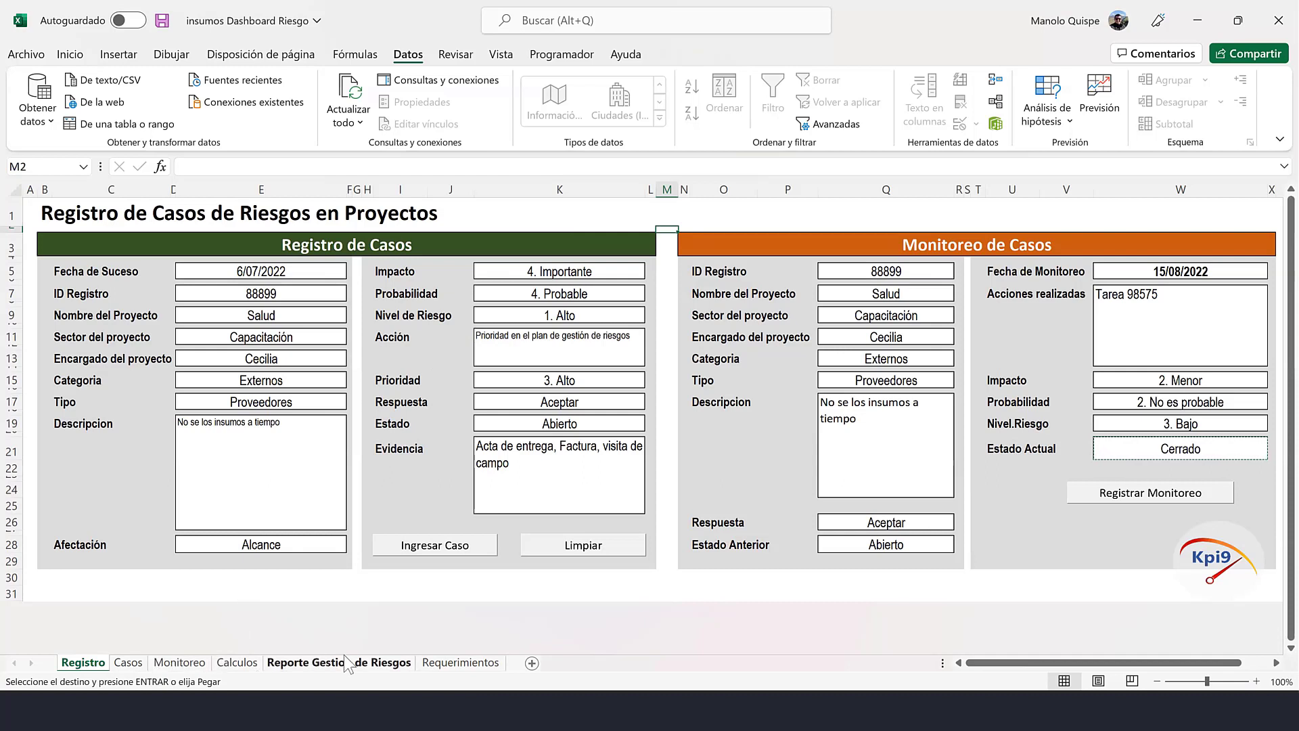
- Look over the Calculos and Reporte Gestion de Riesgos sheets, ending on the Casos table
left_click(236, 663)
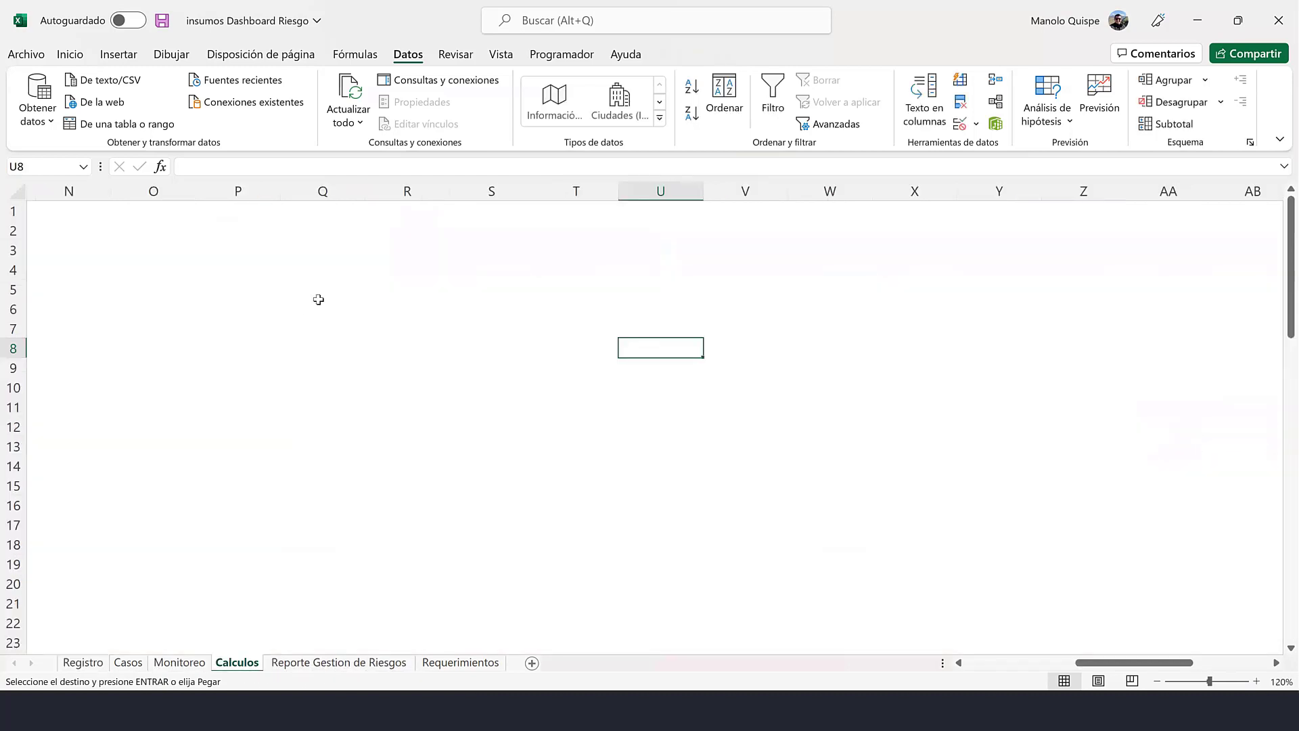
left_click(325, 292)
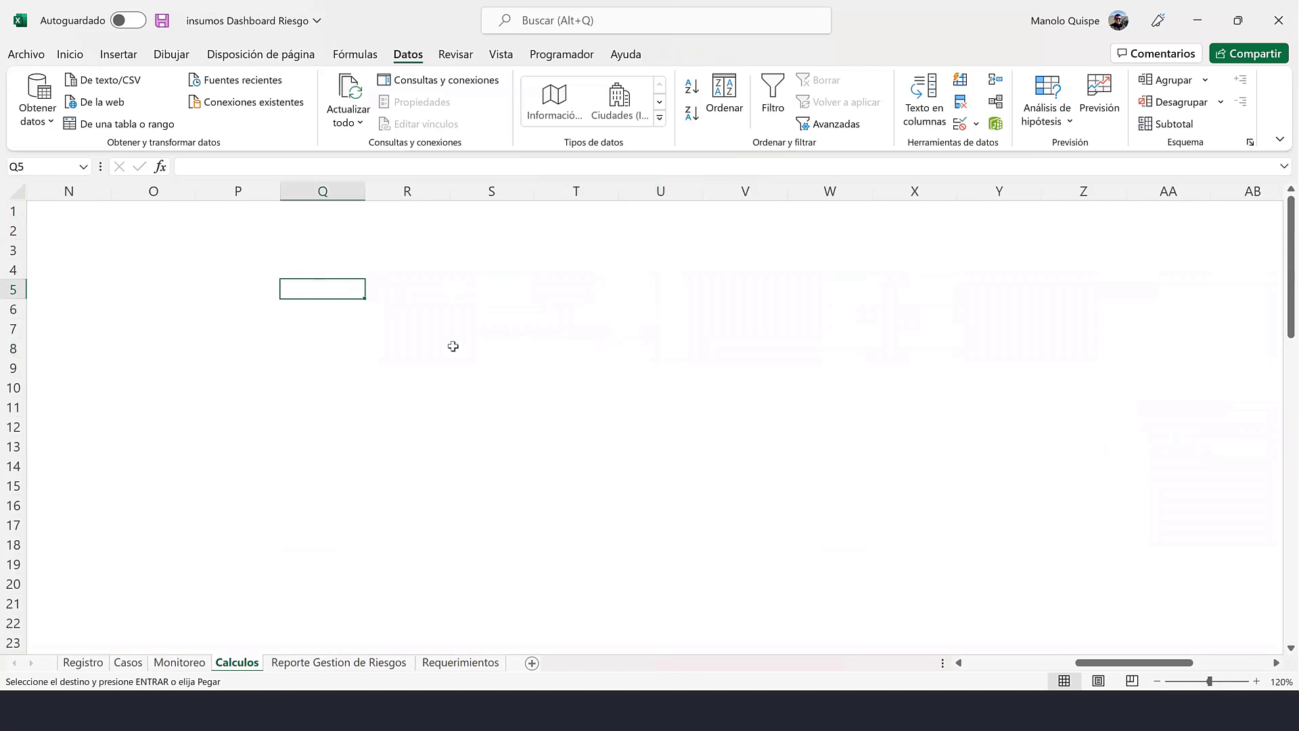
left_click(338, 662)
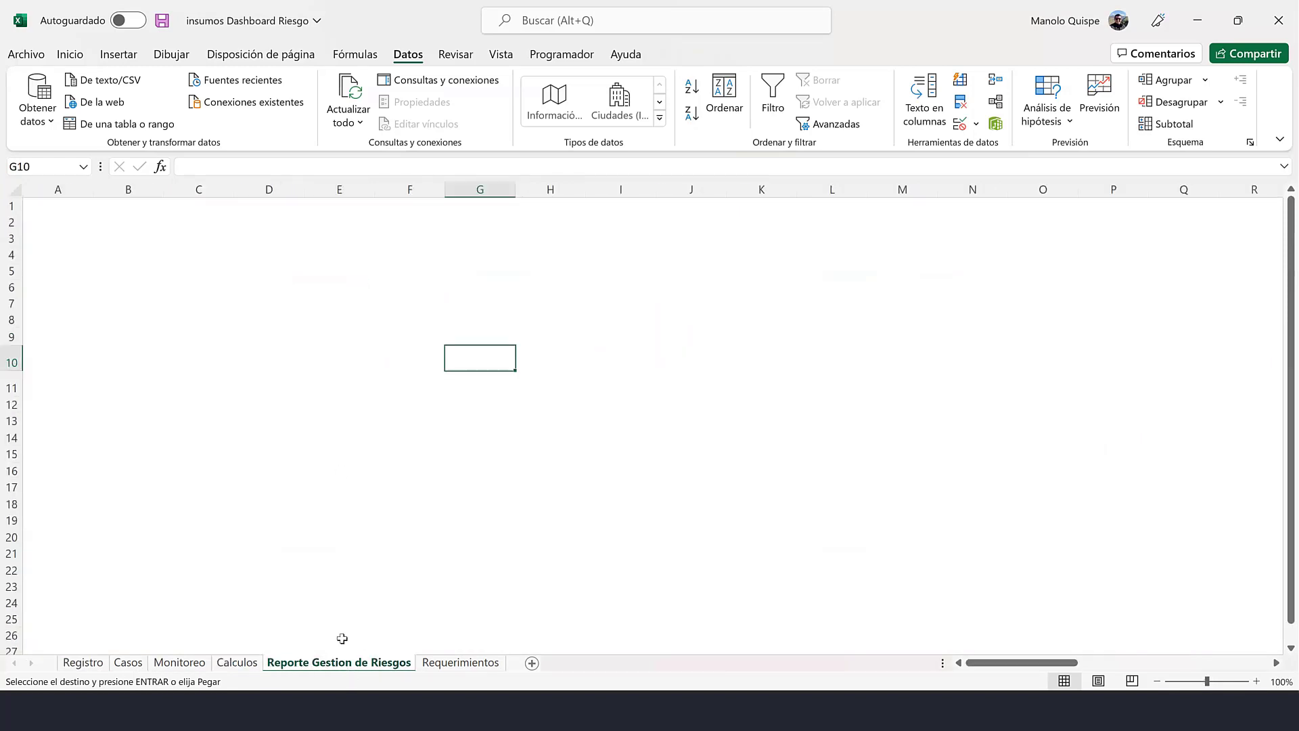
left_click(496, 280)
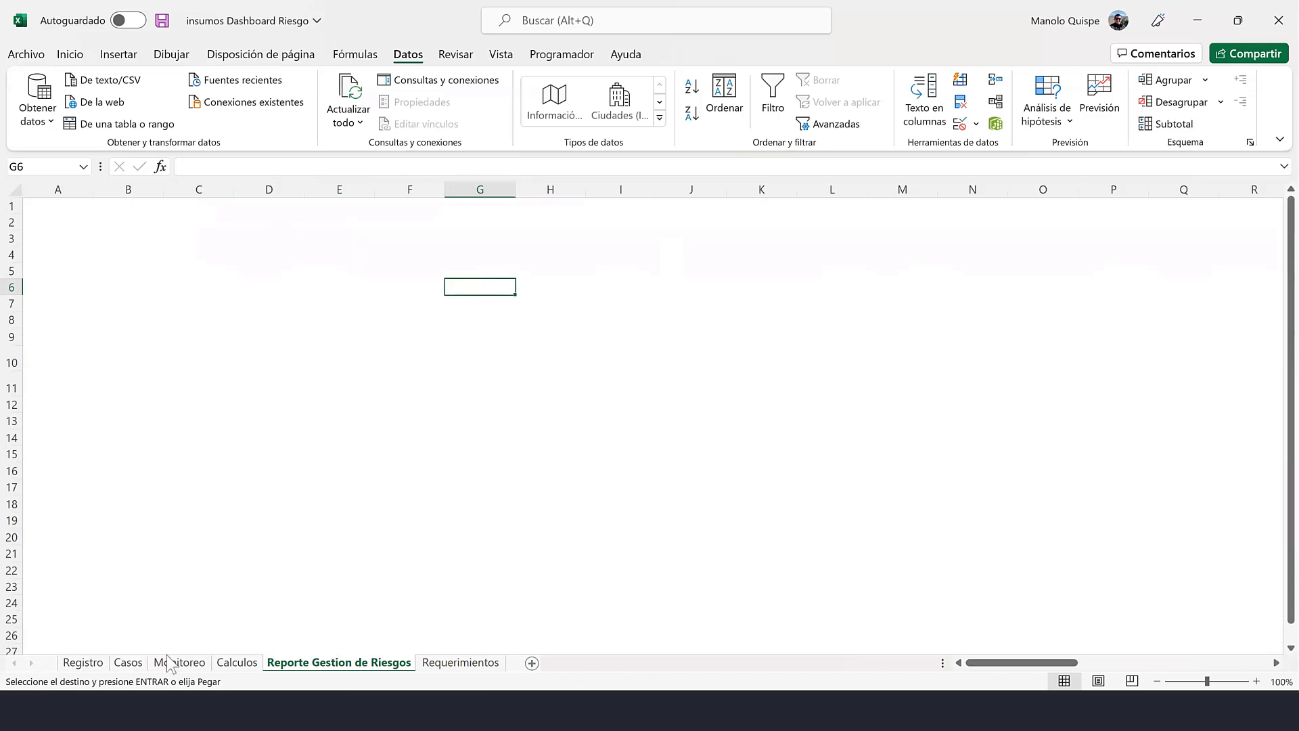
left_click(128, 662)
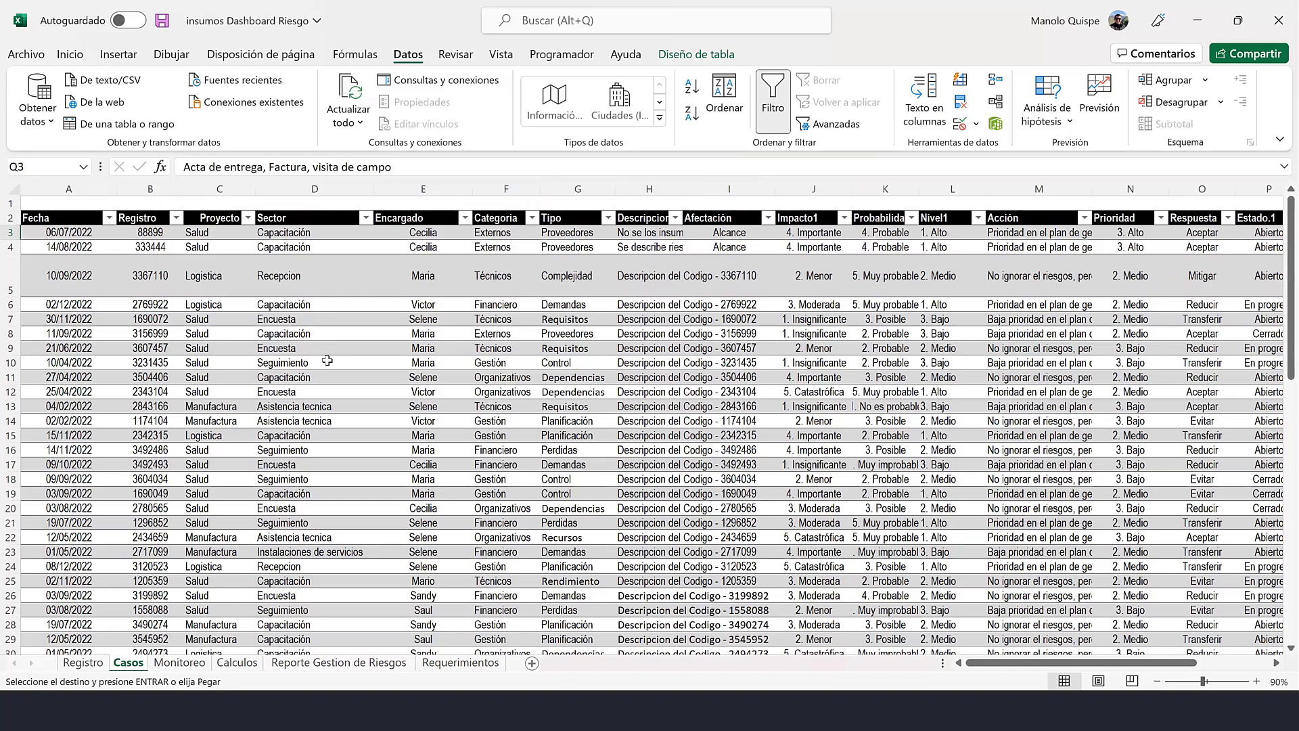
- Select the Casos table from the Fecha header cell through its last filled cell at row 75
left_click(218, 188)
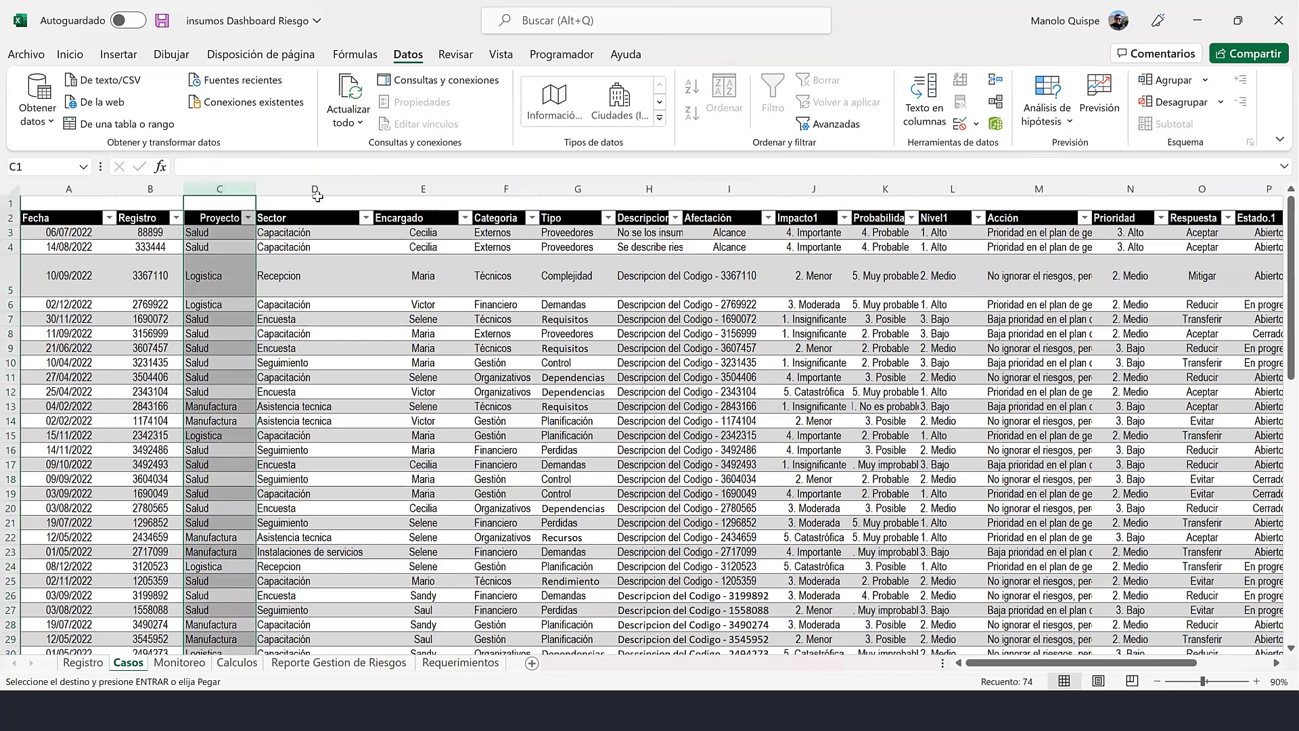
key("shift+Right")
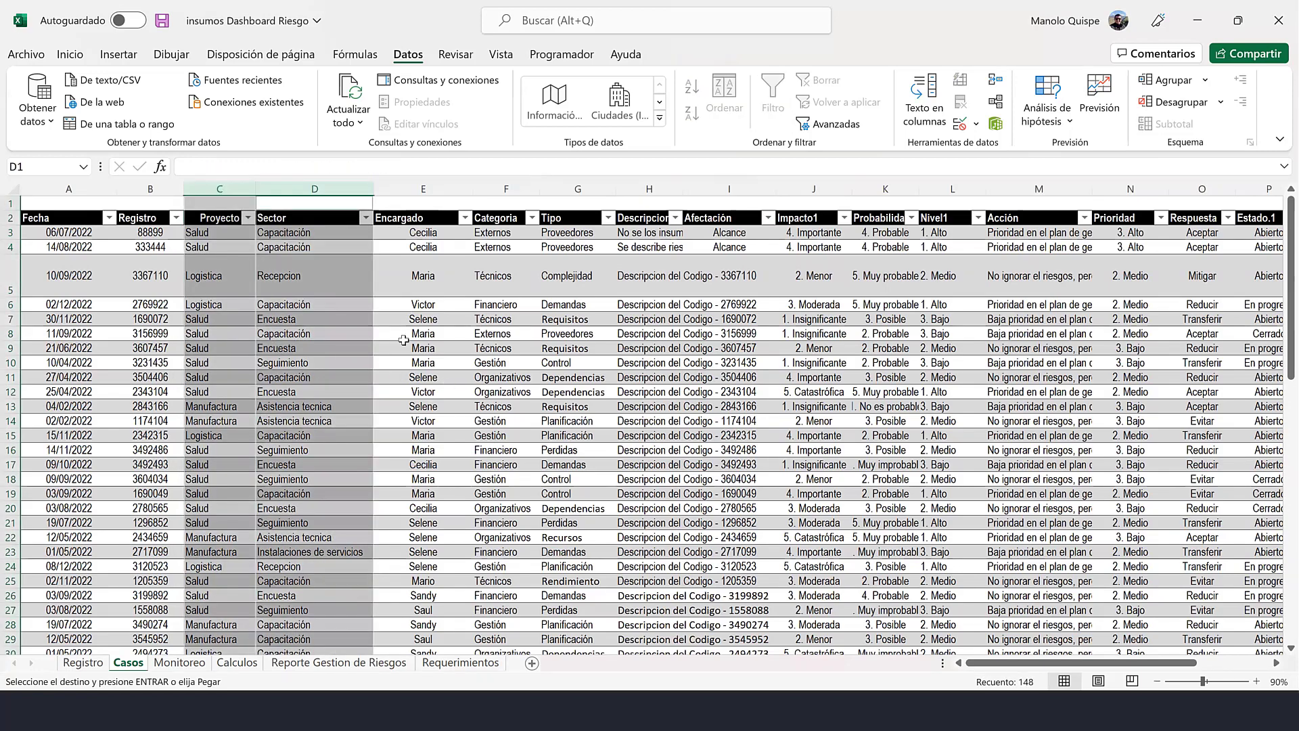
left_click(317, 304)
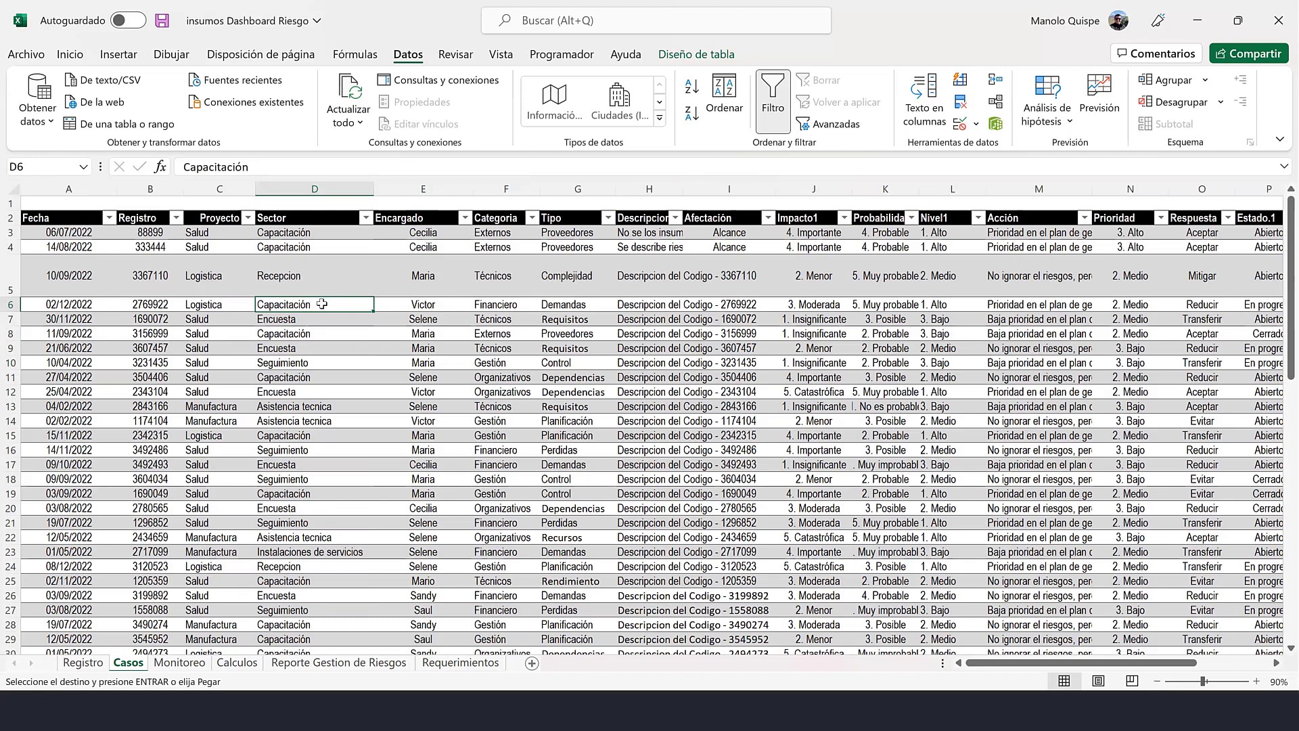
left_click(84, 663)
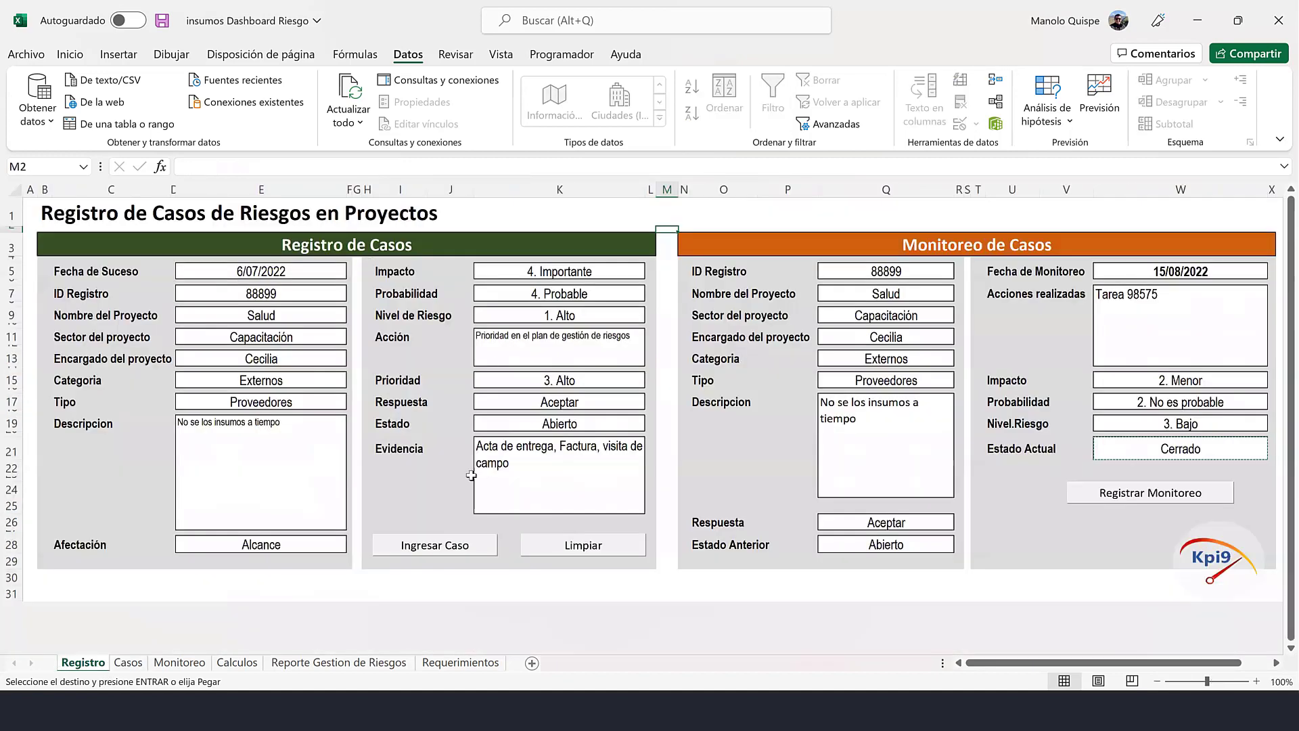
left_click(128, 663)
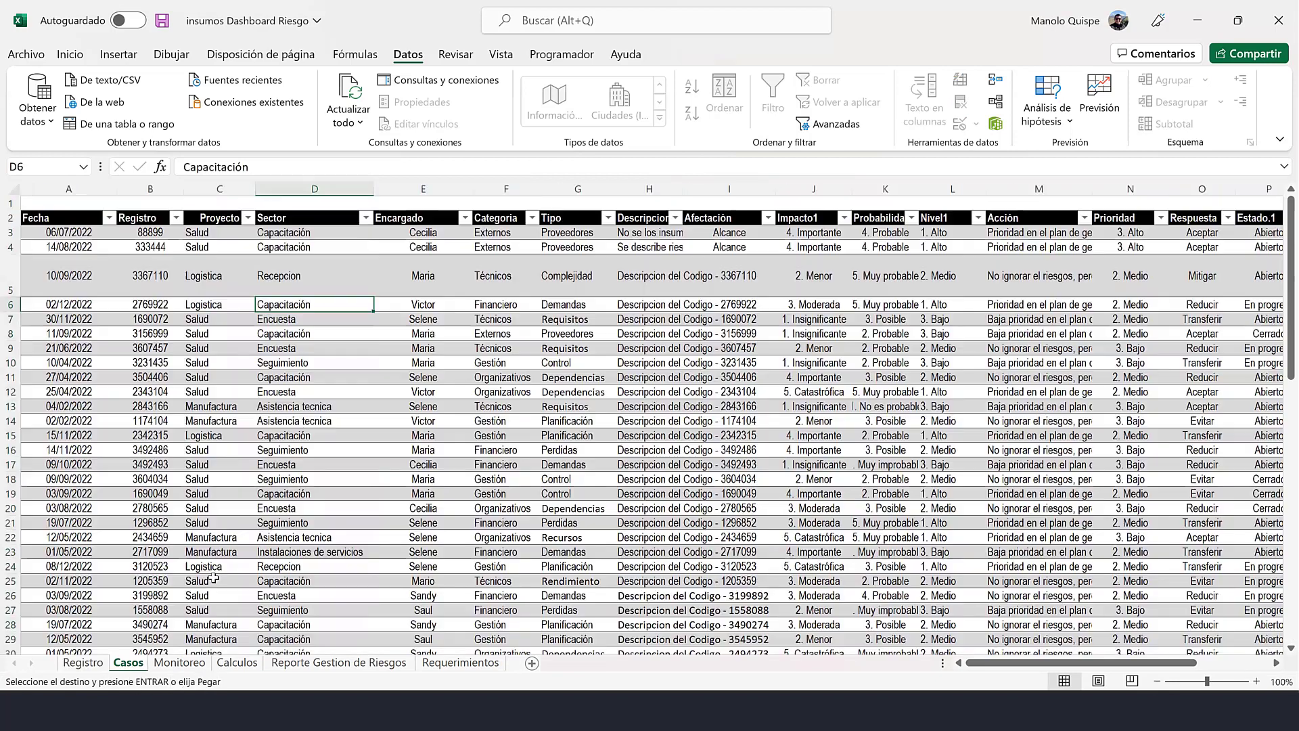
left_click(358, 345)
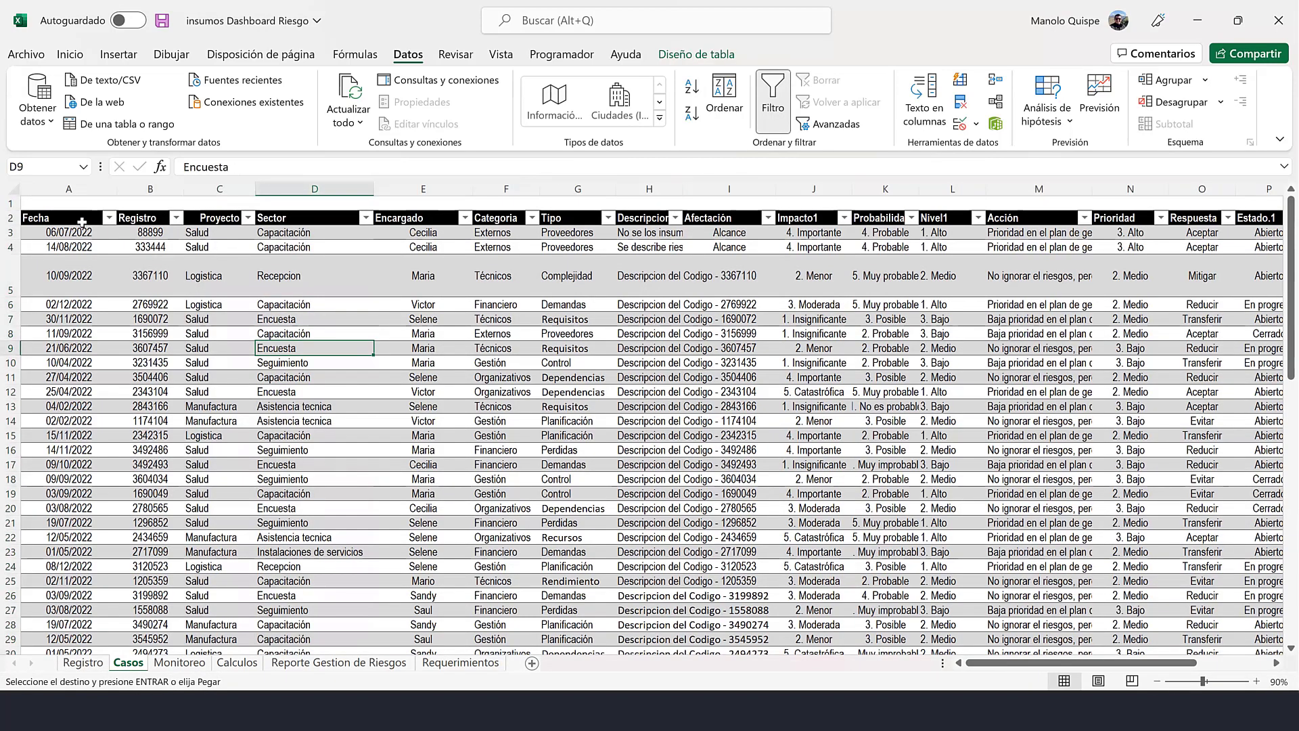
left_click(81, 220)
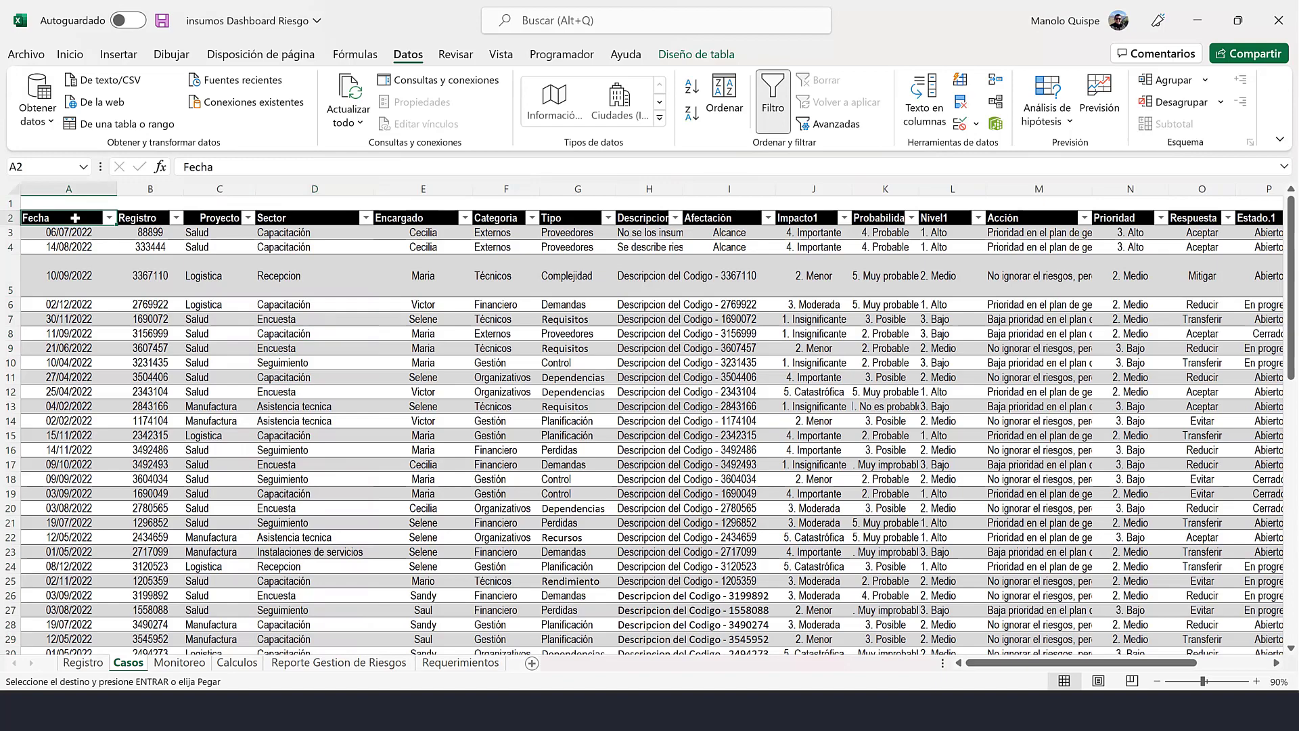
key("ctrl+shift+End")
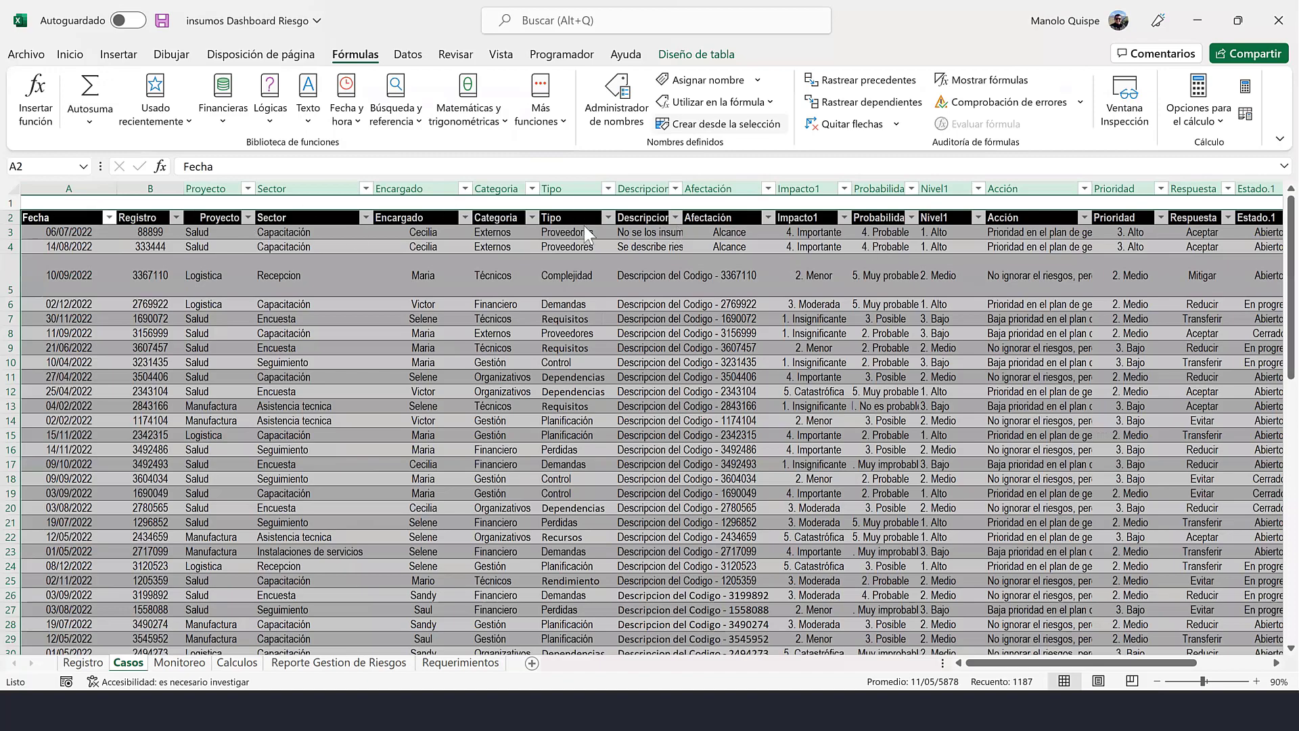
- Create names from the selection using Fila superior only, with Columna izquierda unchecked
key("ctrl+shift+F3")
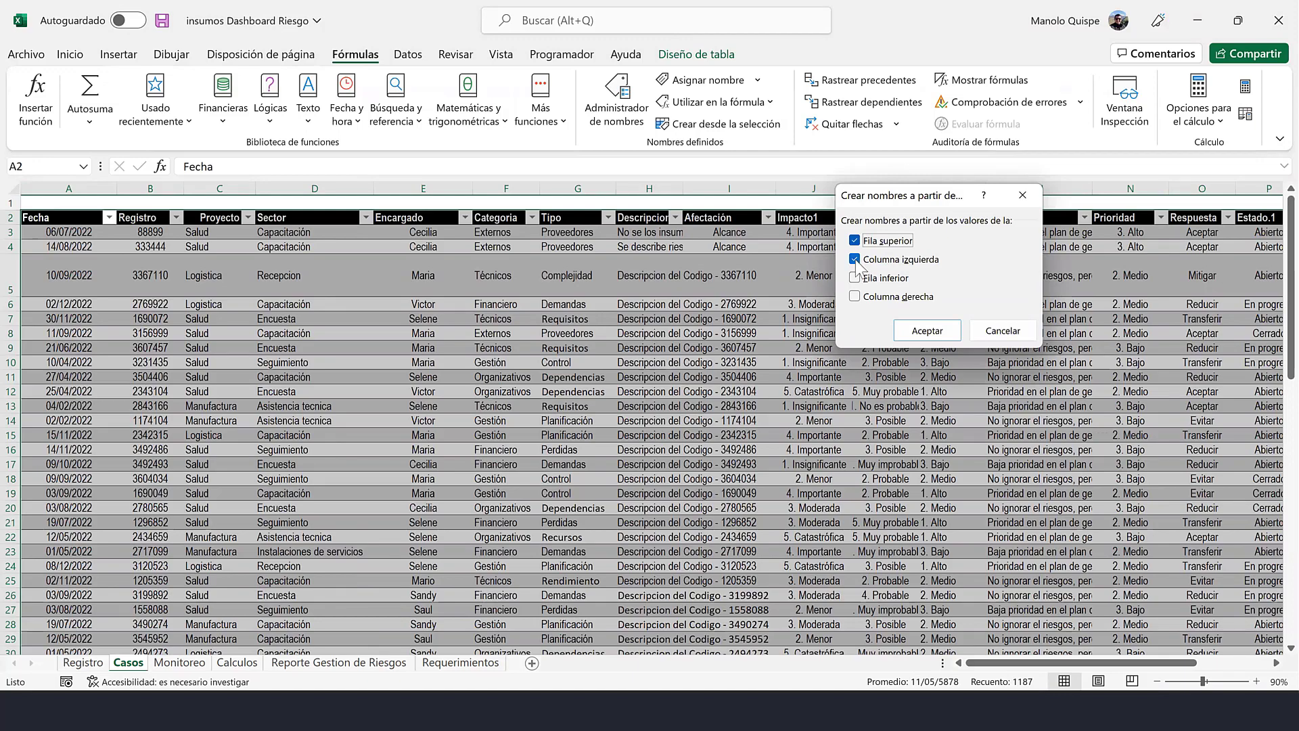
left_click(856, 259)
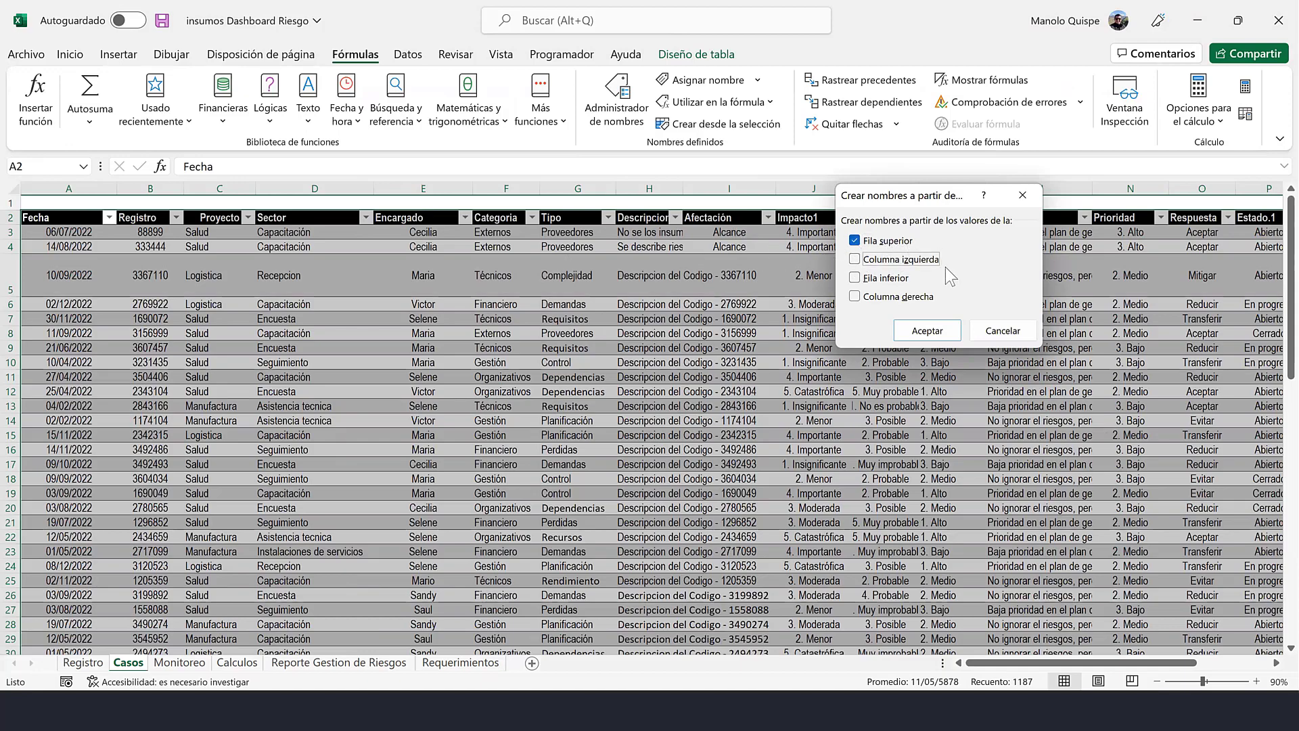
left_click(928, 332)
left_click(657, 306)
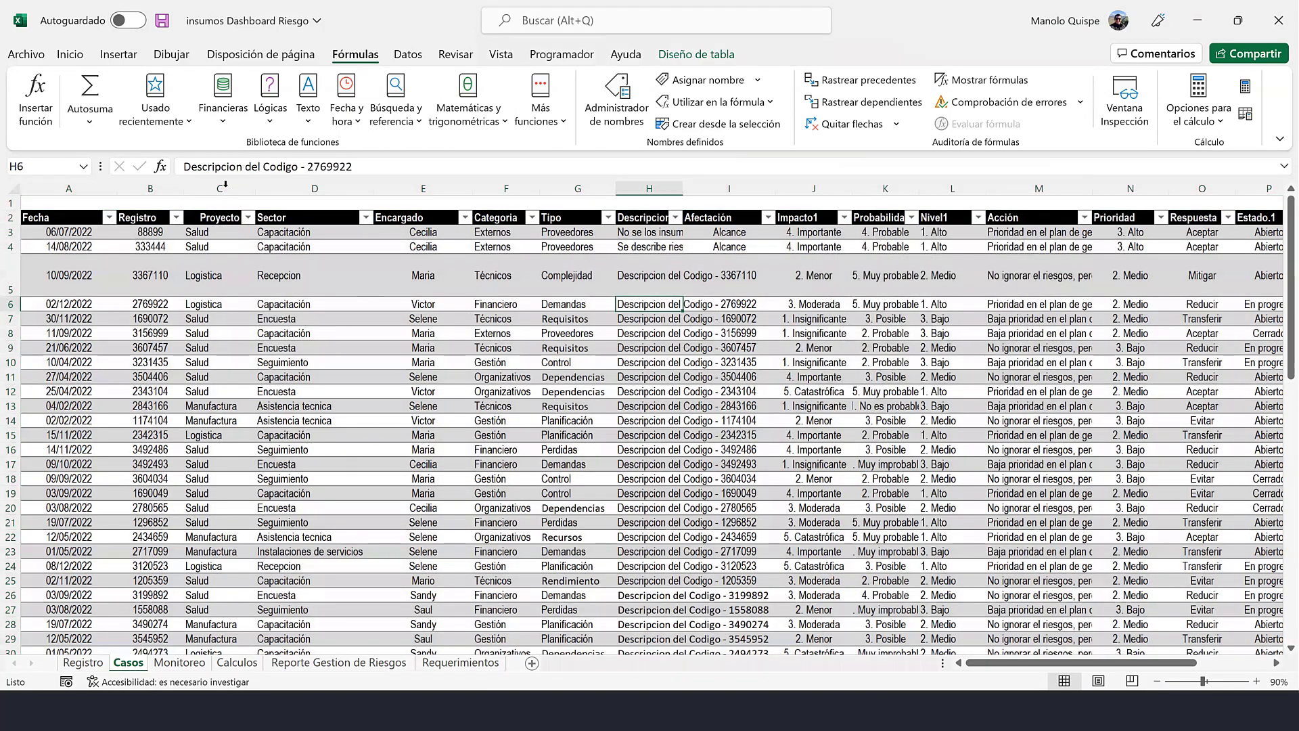
- Check the Proyecto column's values, then select cell O2 on the Calculos sheet
left_click(225, 187)
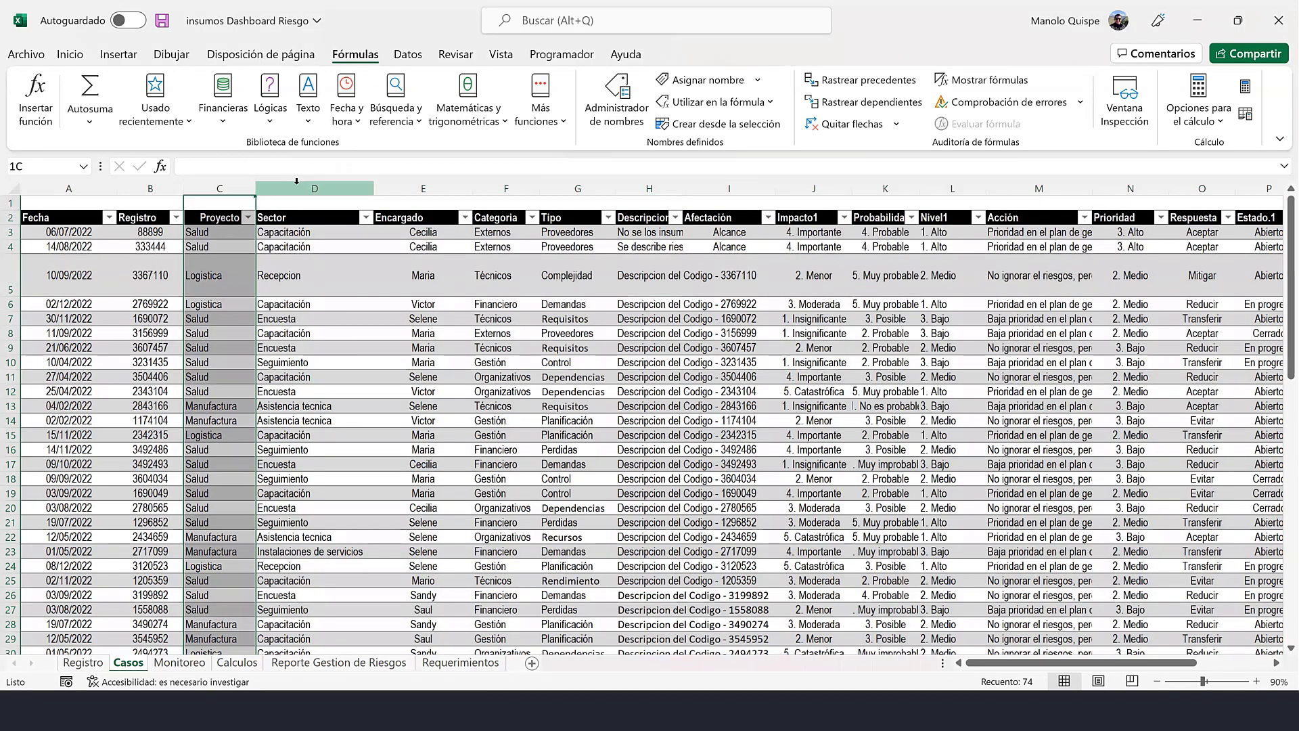
left_click(306, 352)
left_click(241, 662)
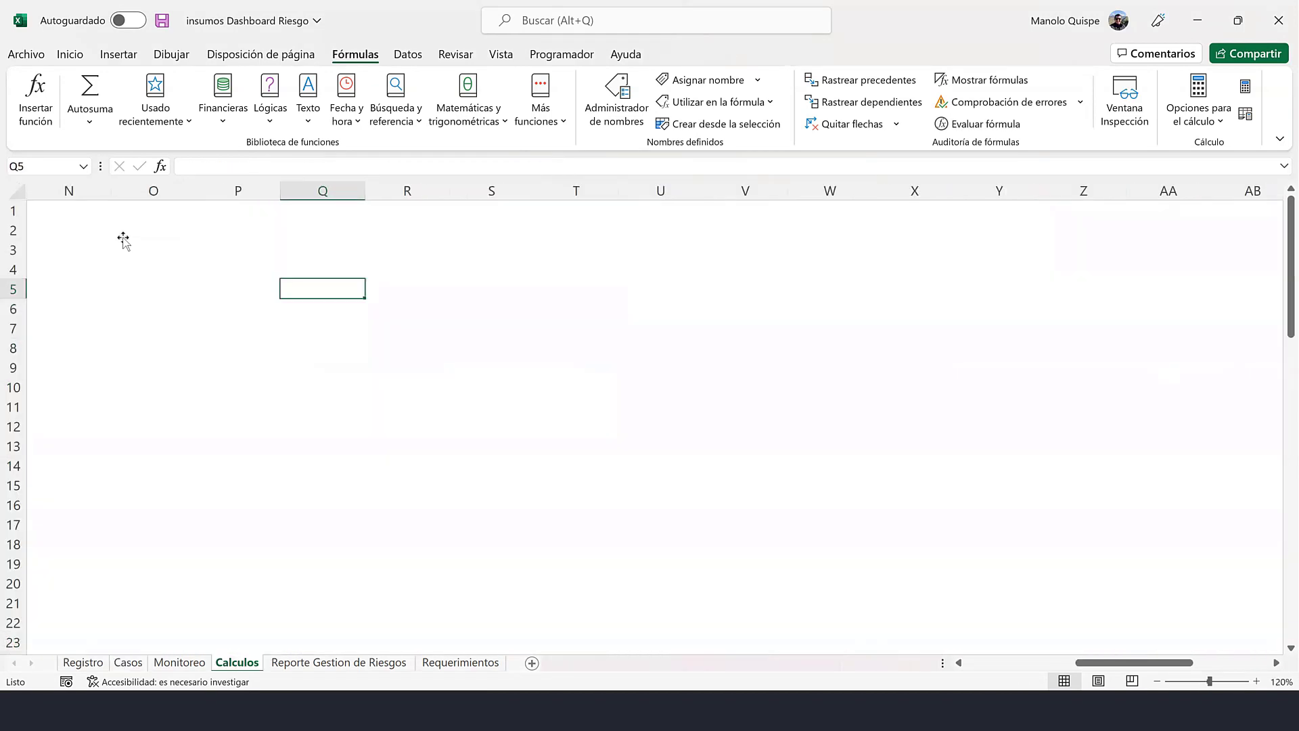
left_click(124, 237)
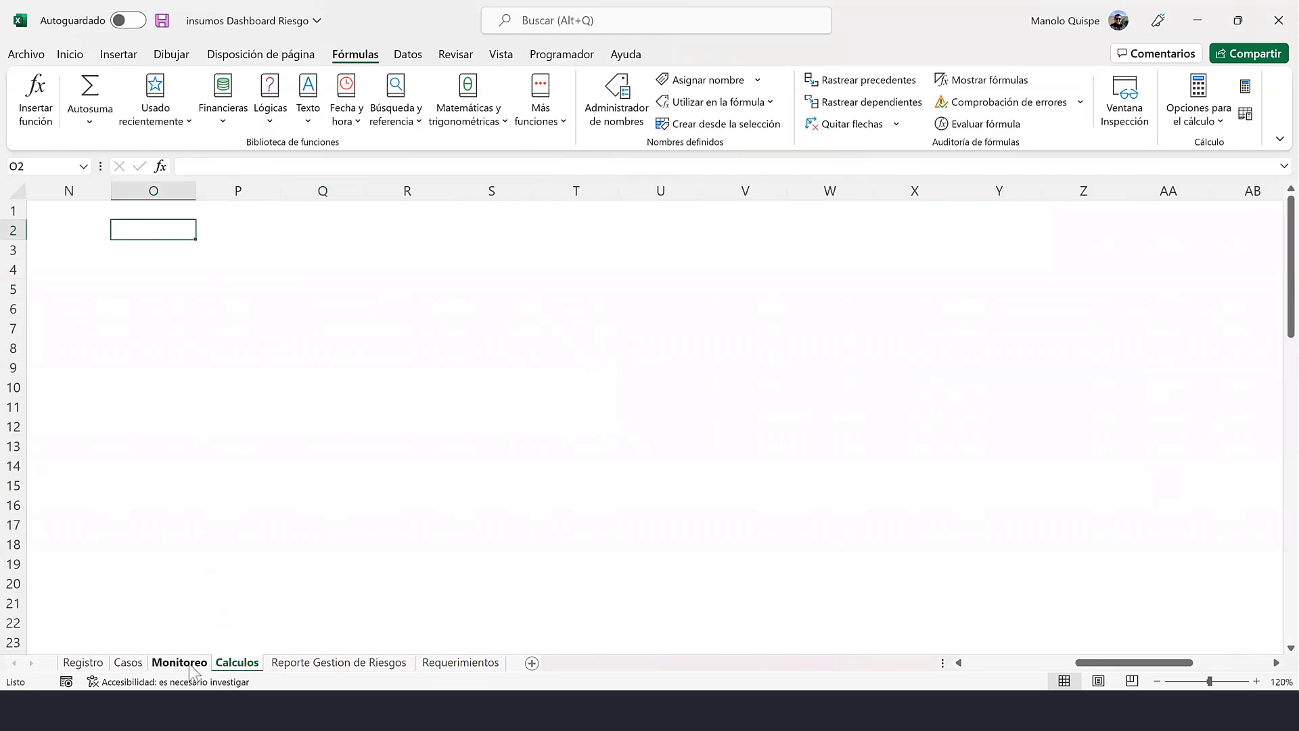
- Review the four projects in the Proyectos table and the Proyecto header in C2
left_click(166, 664)
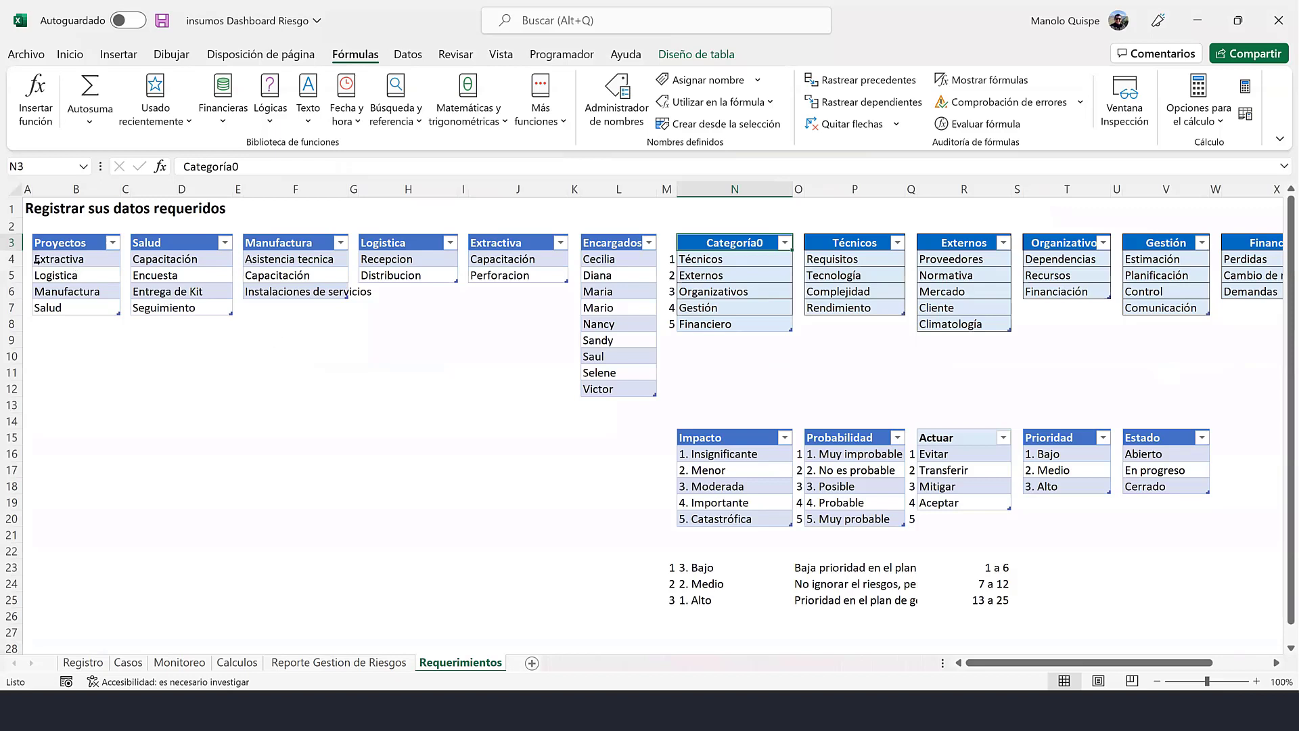
left_click_drag(62, 256, 74, 310)
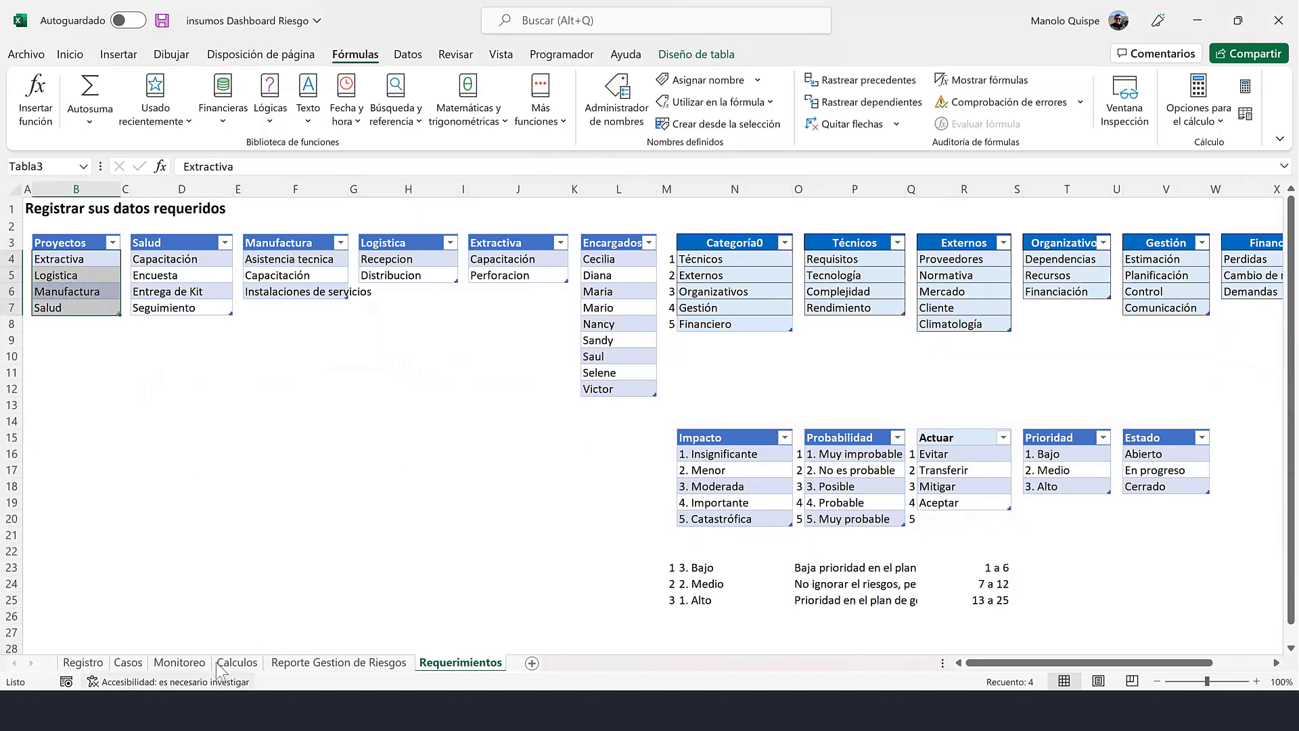
left_click(129, 663)
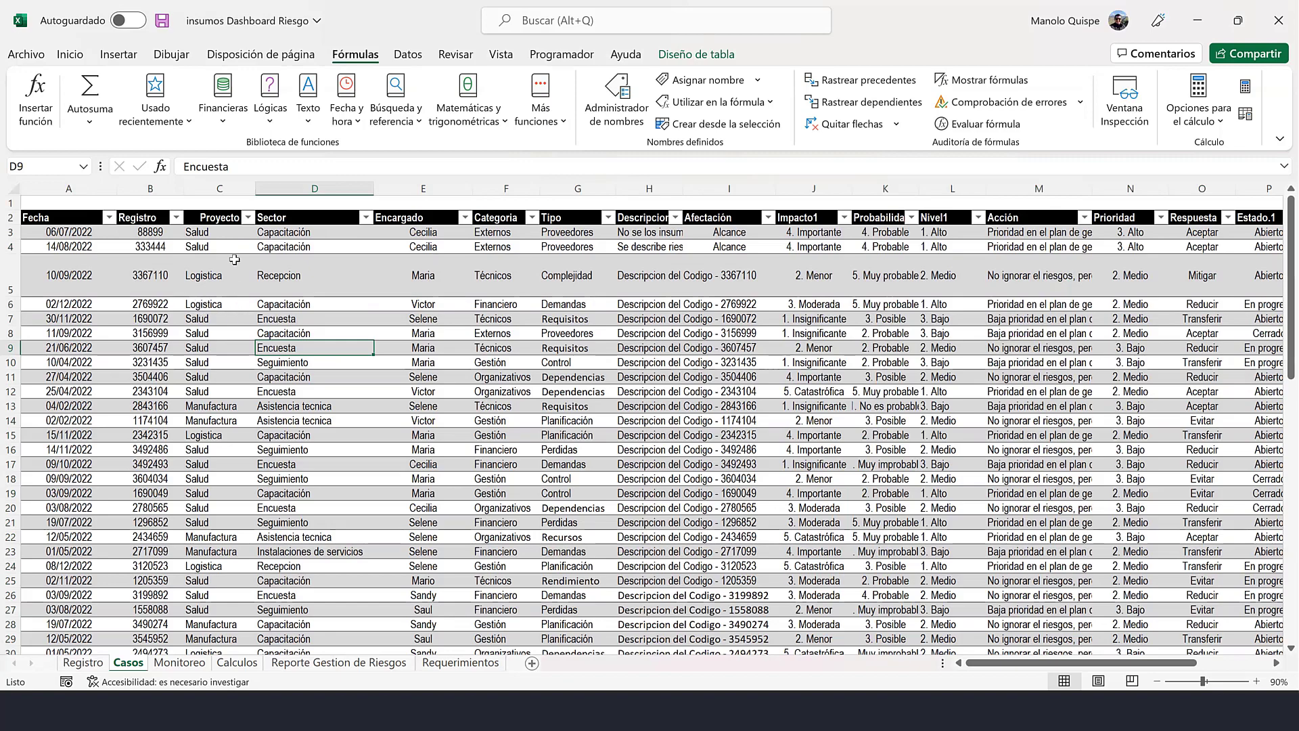
left_click(228, 181)
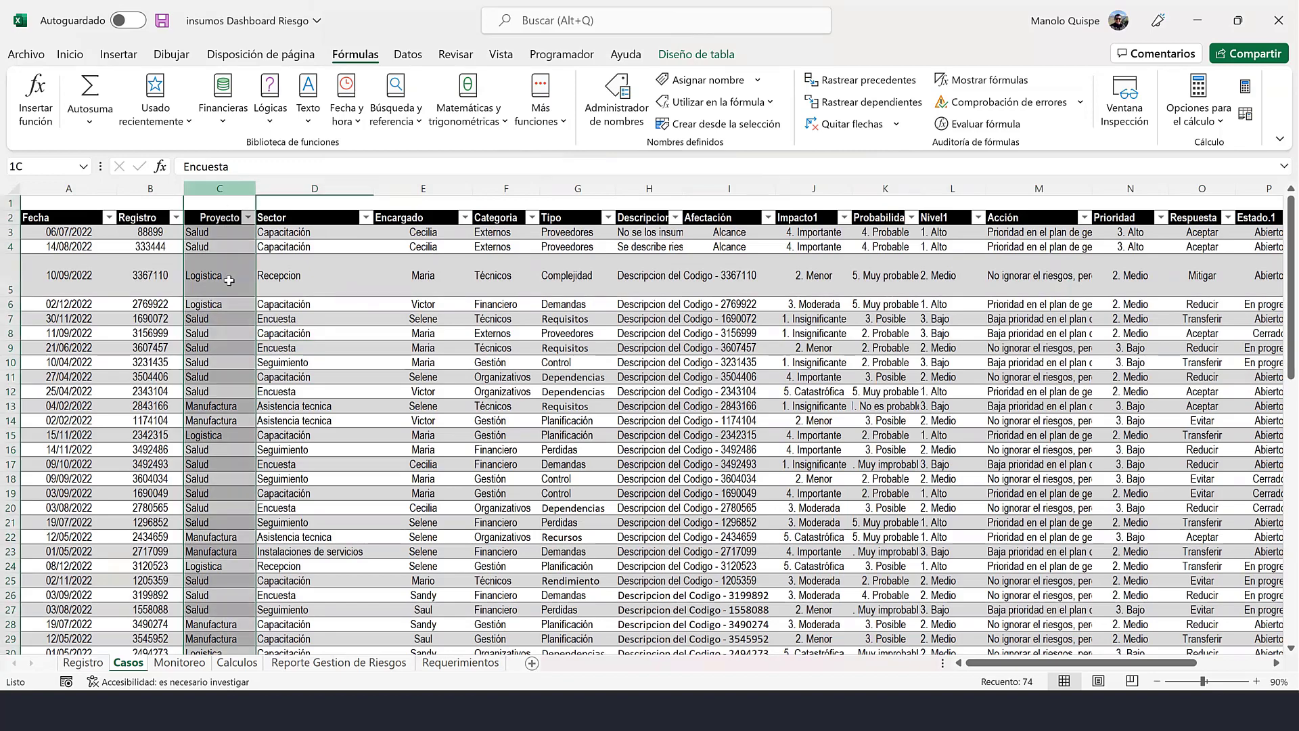
left_click(225, 317)
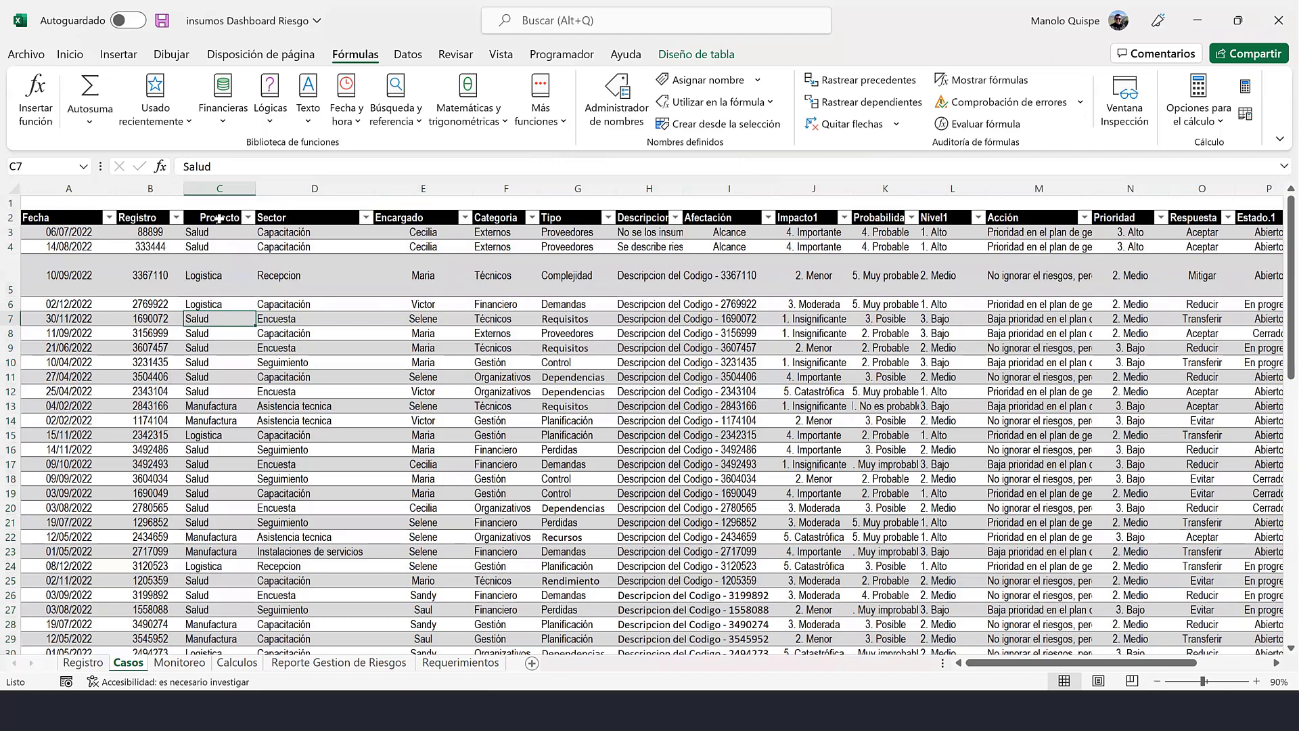
left_click(219, 219)
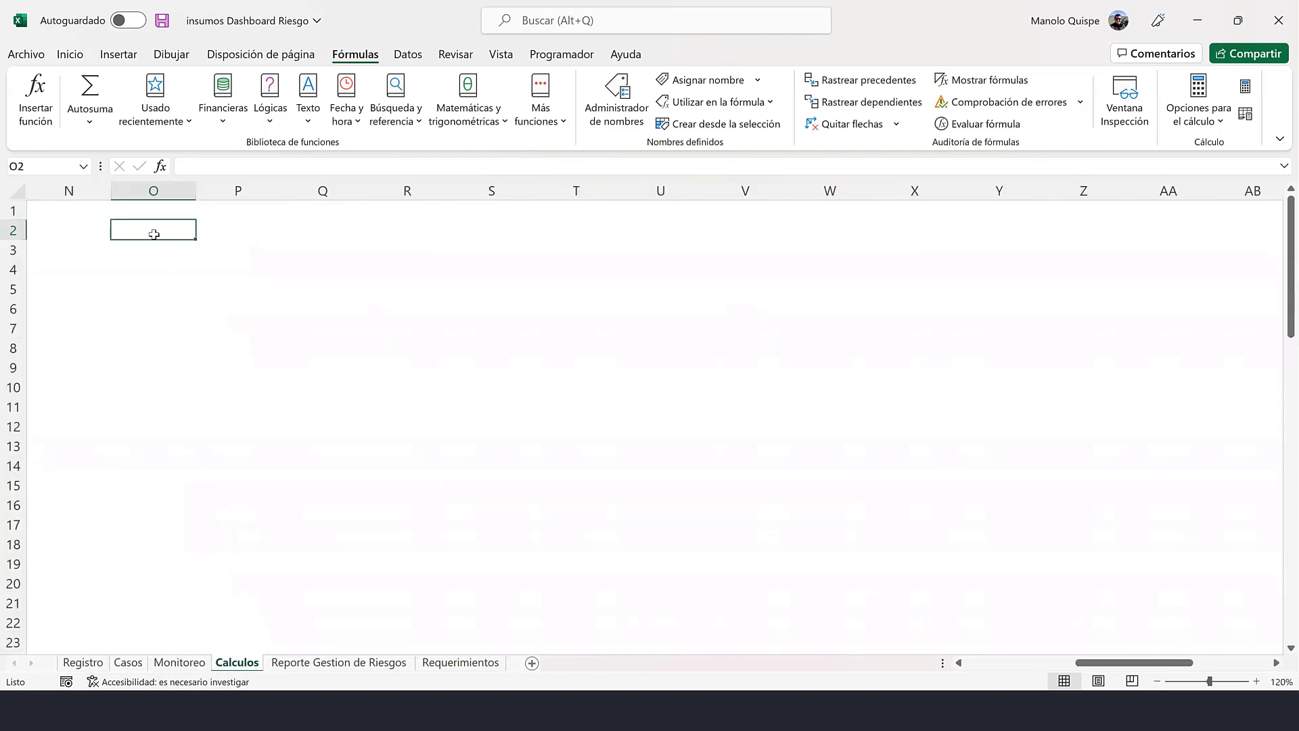
- Put a Proyectos heading in O2 and =UNICOS(Proyecto) in O3 to spill Salud, Logistica, Manufactura
type("Proyecto")
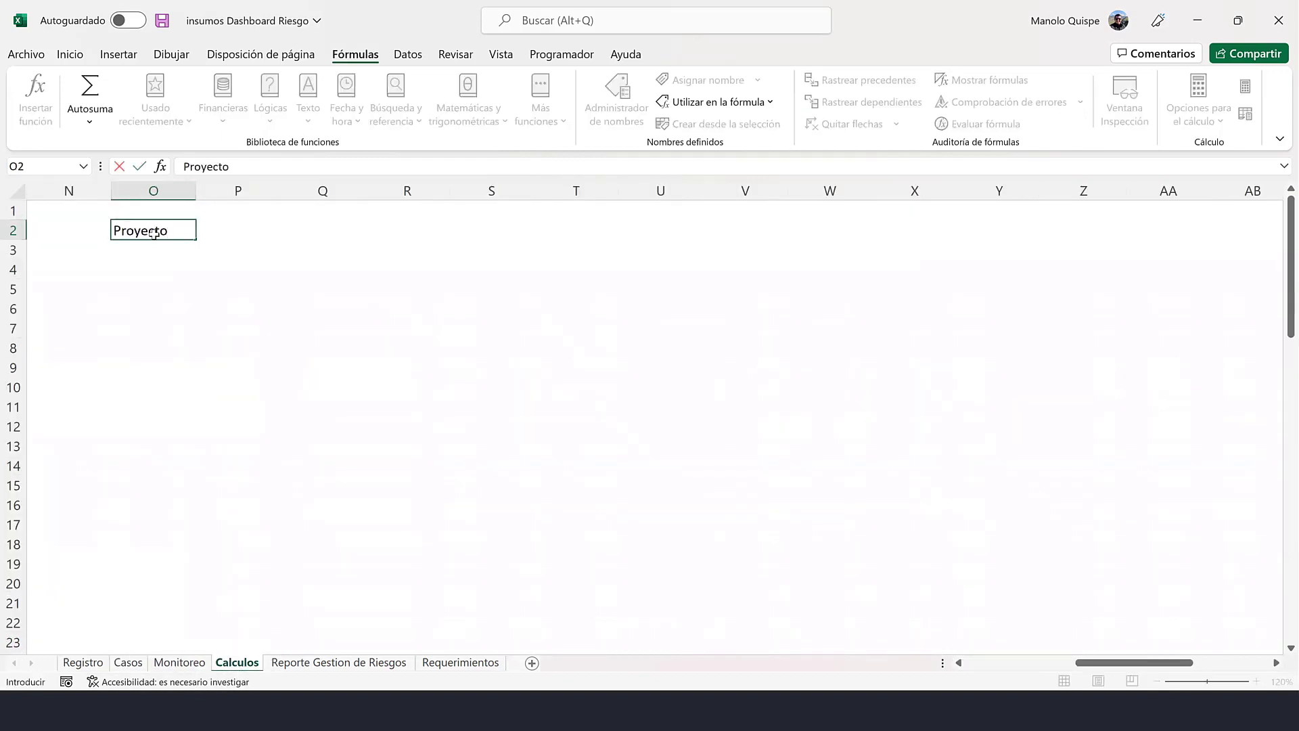
type("s")
key("Return")
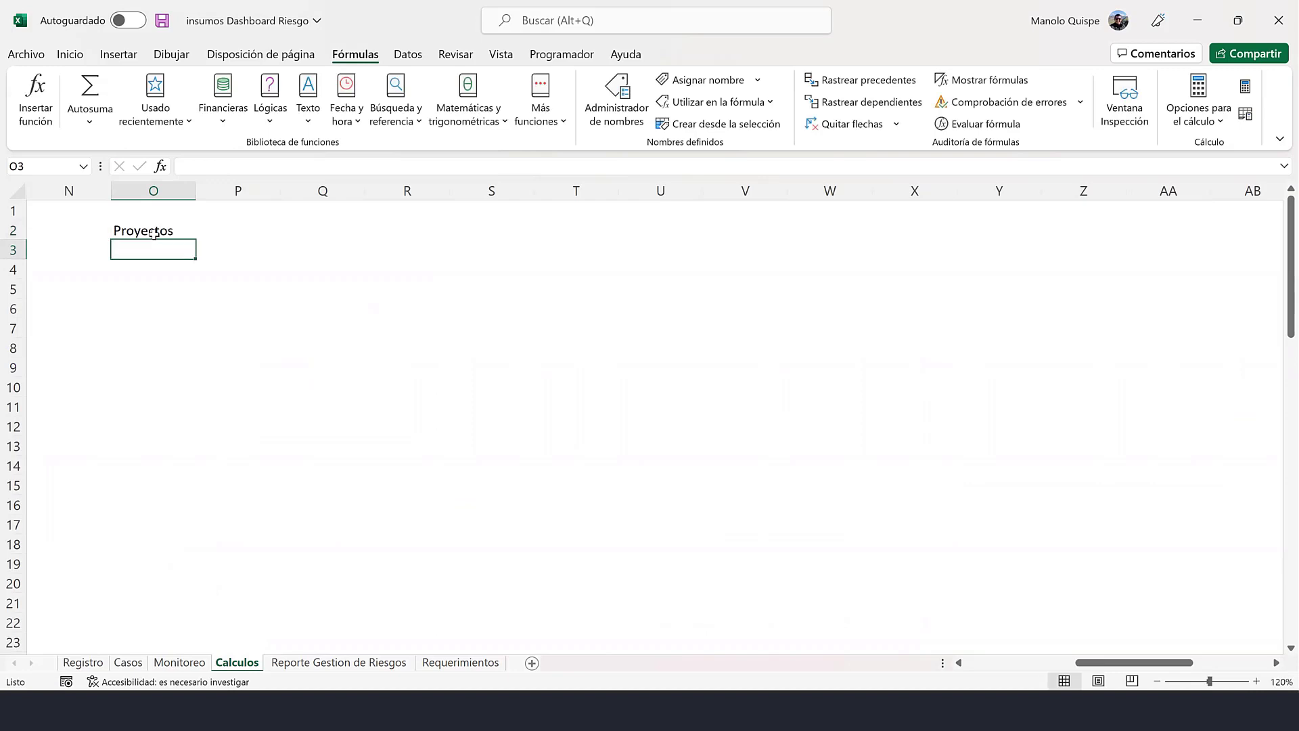
type("=")
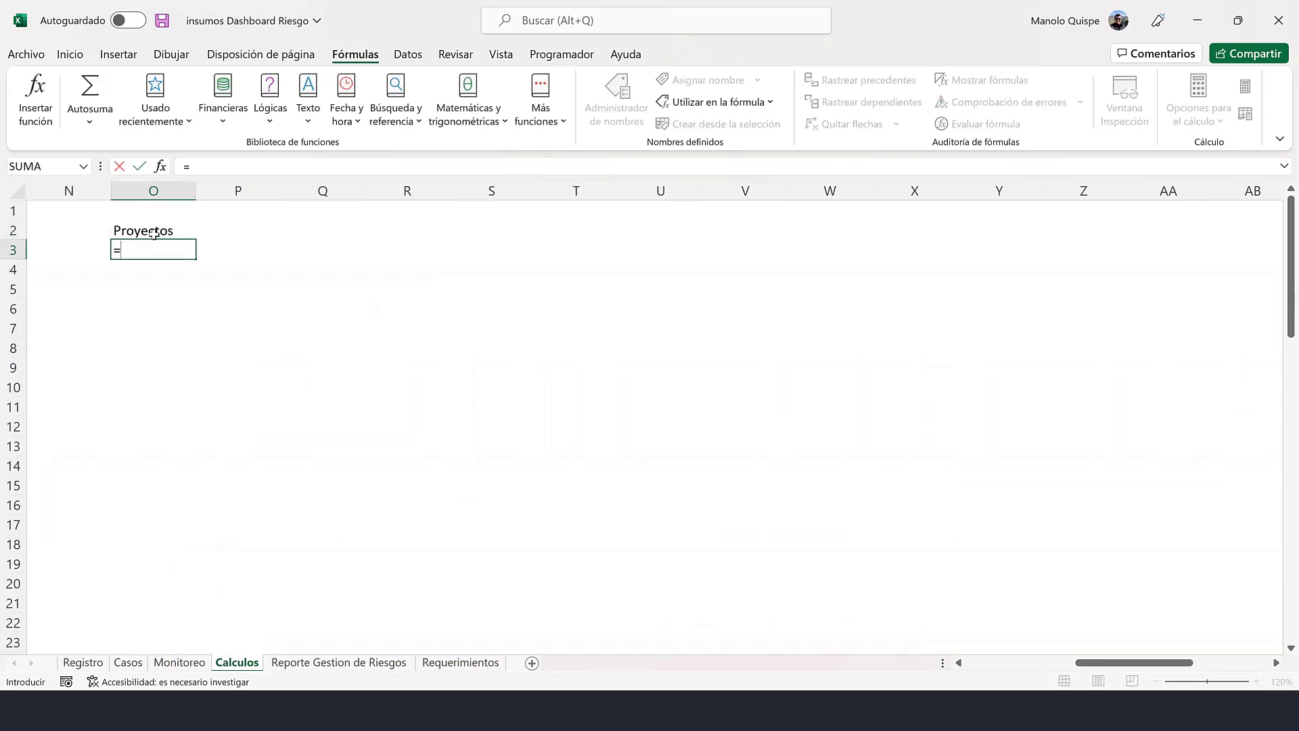
type("UNI")
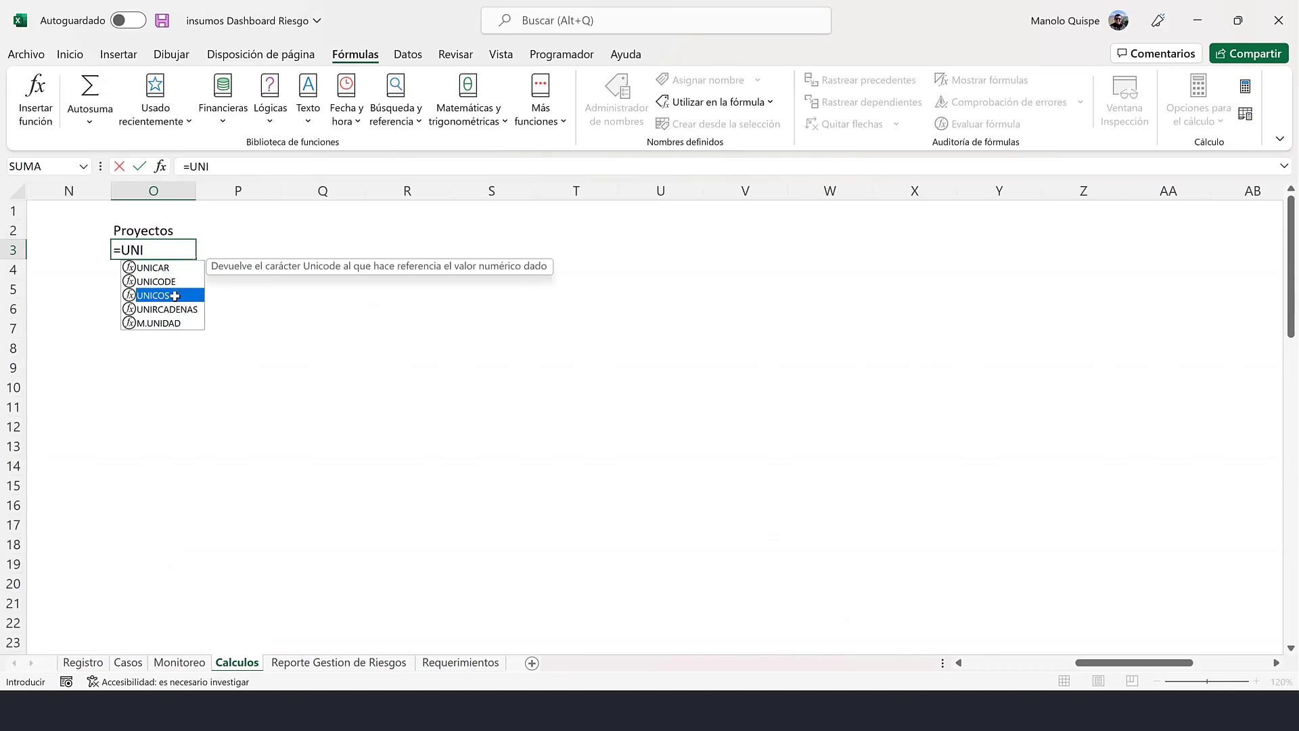
double_click(174, 296)
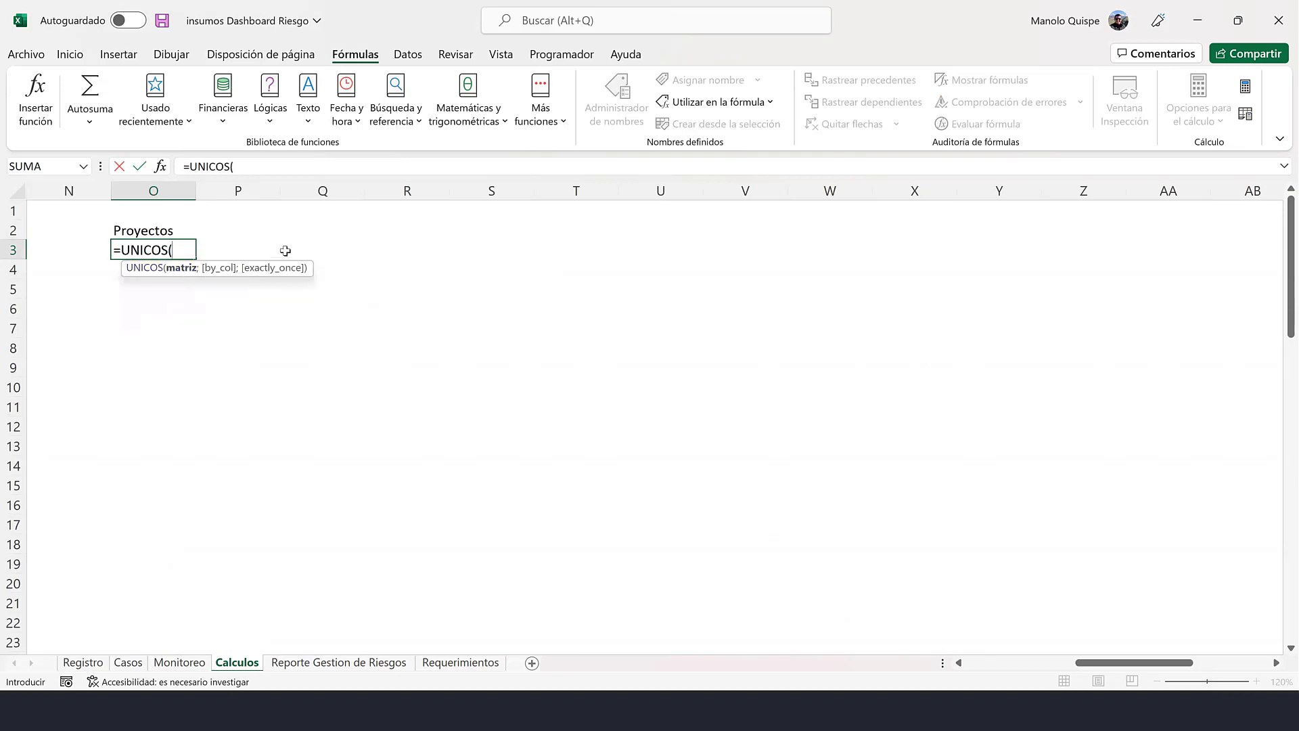
type("PROY")
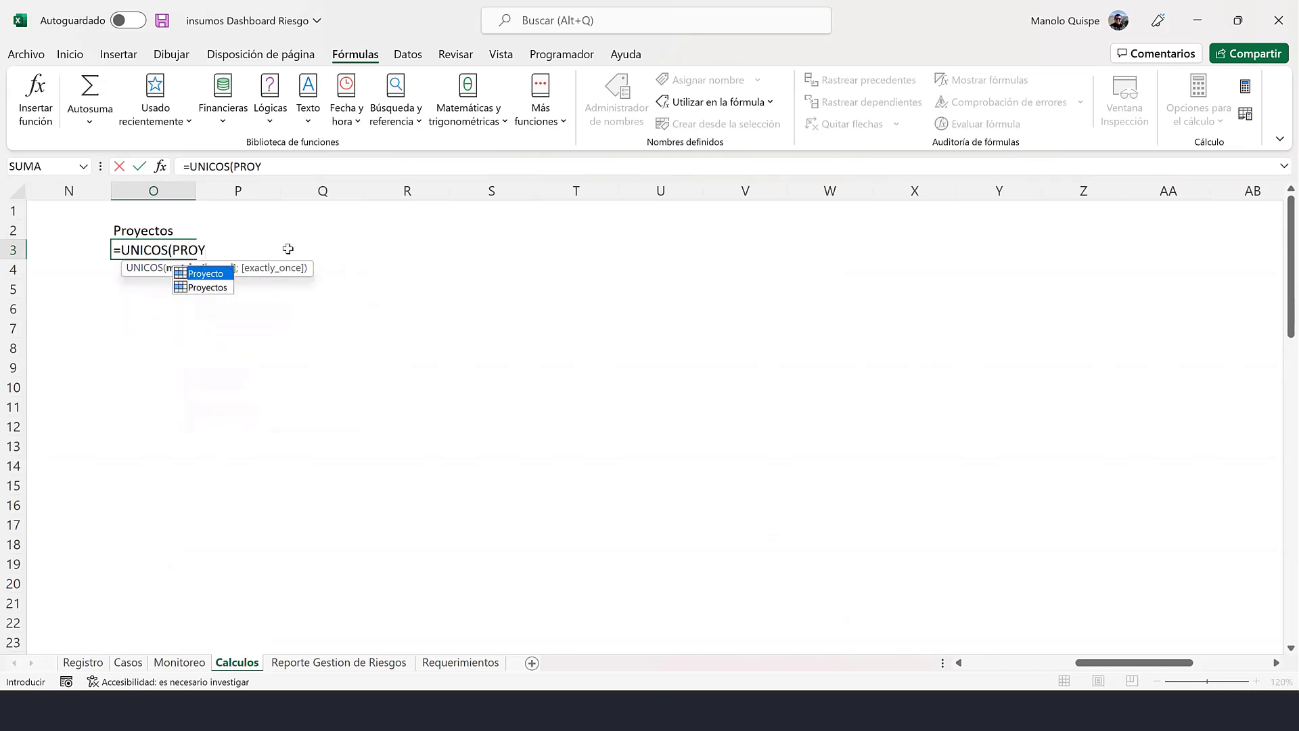
double_click(205, 273)
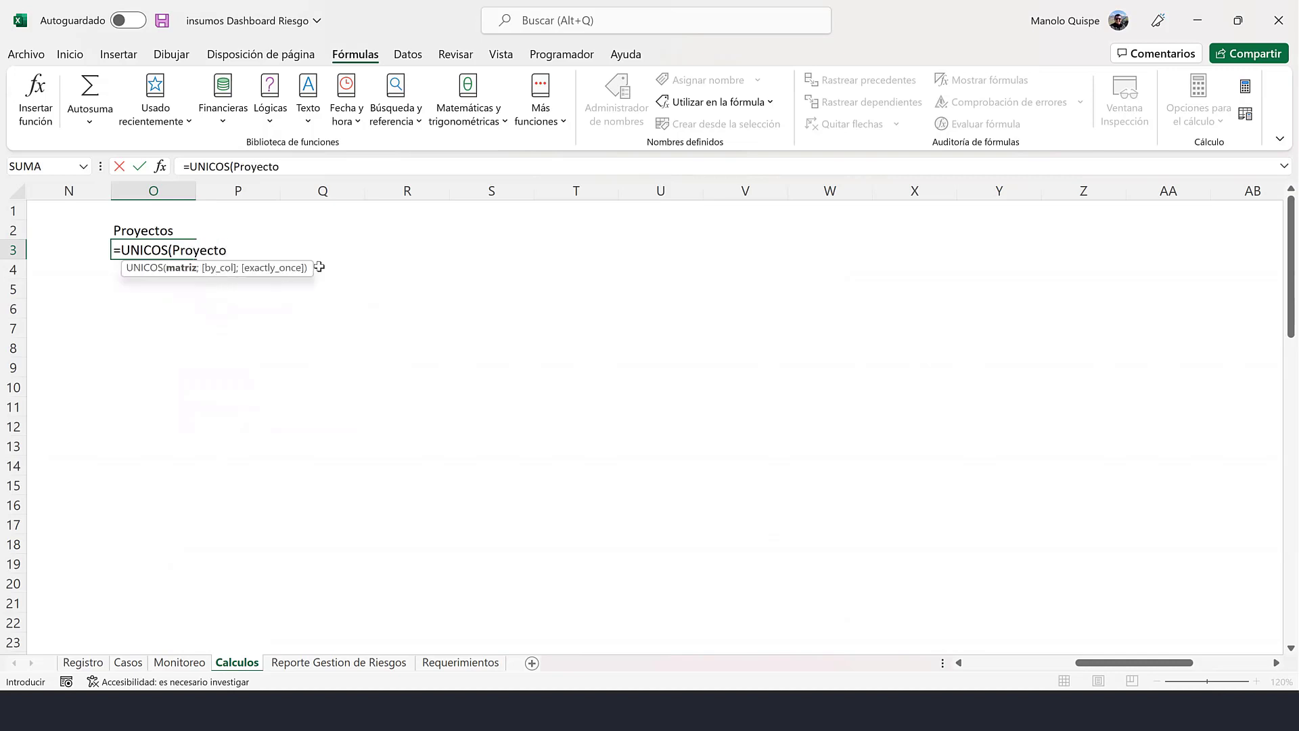
type(")")
key("Return")
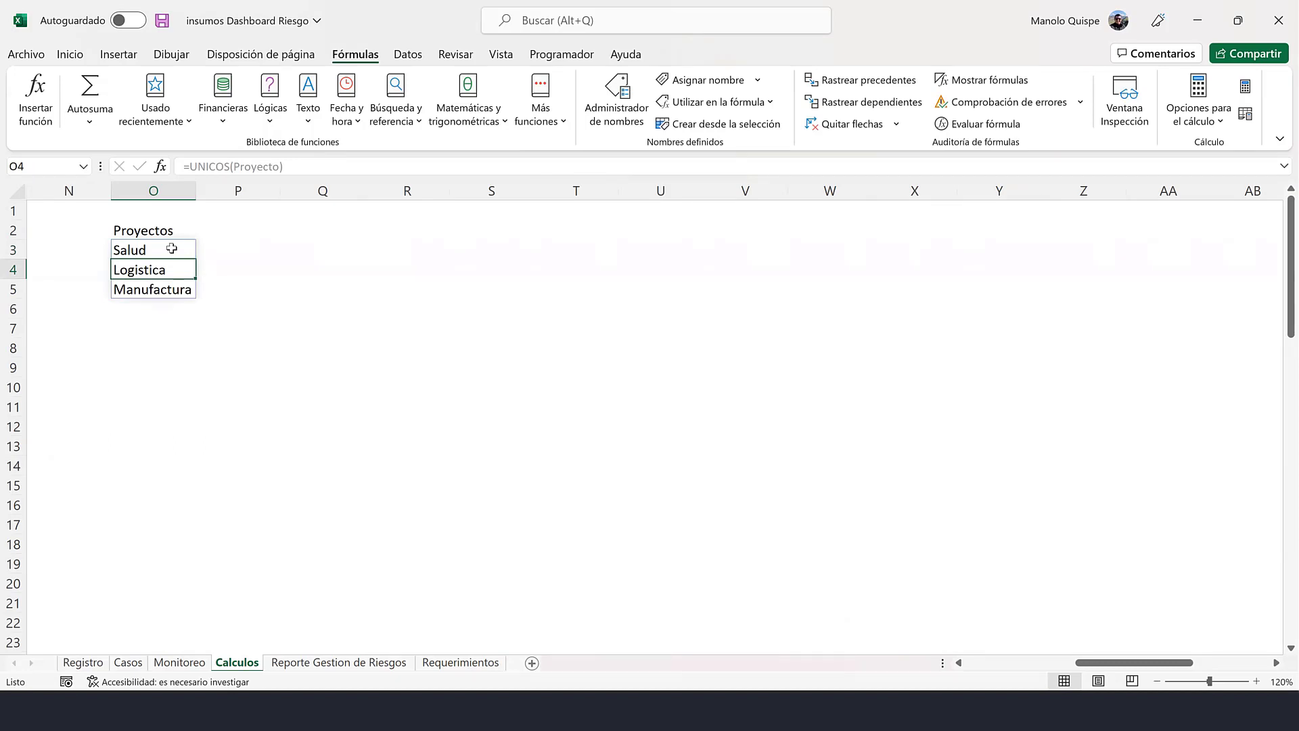
- Wrap the O3 formula as =ORDENAR(UNICOS(Proyecto)) so projects list alphabetically
left_click(467, 663)
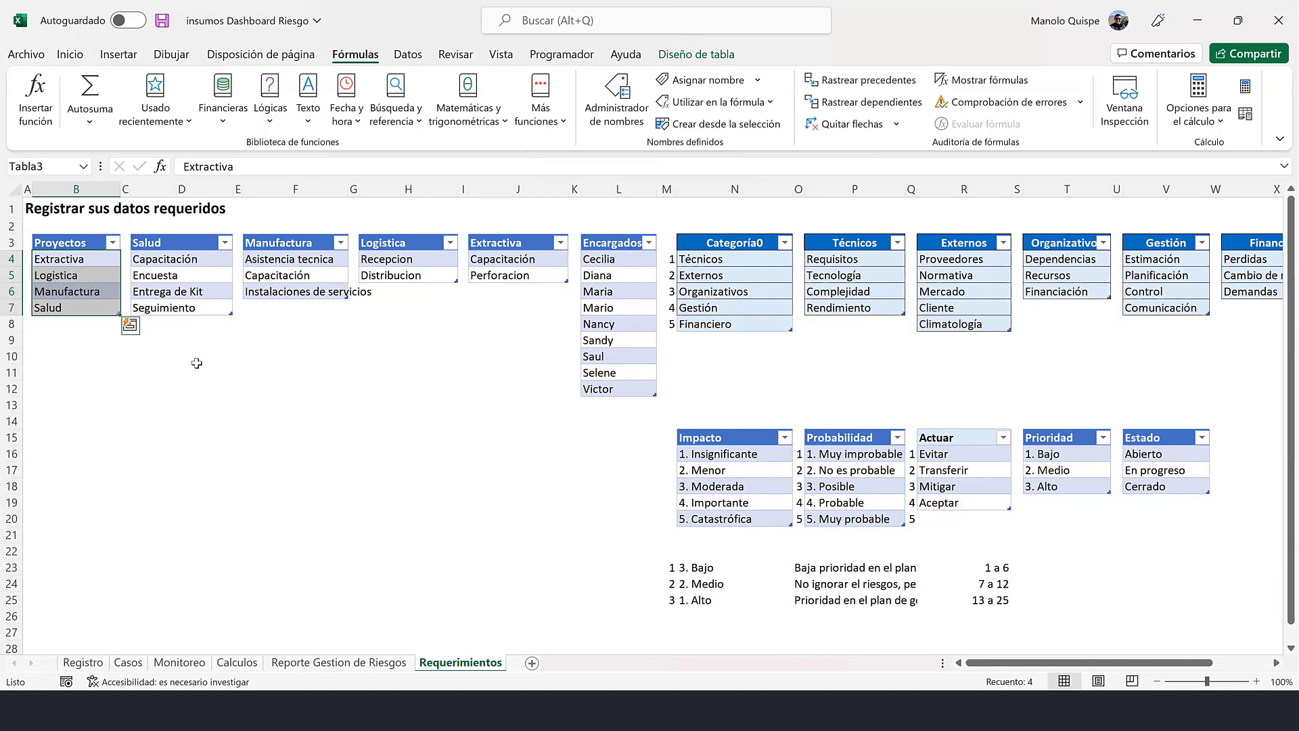
left_click(236, 663)
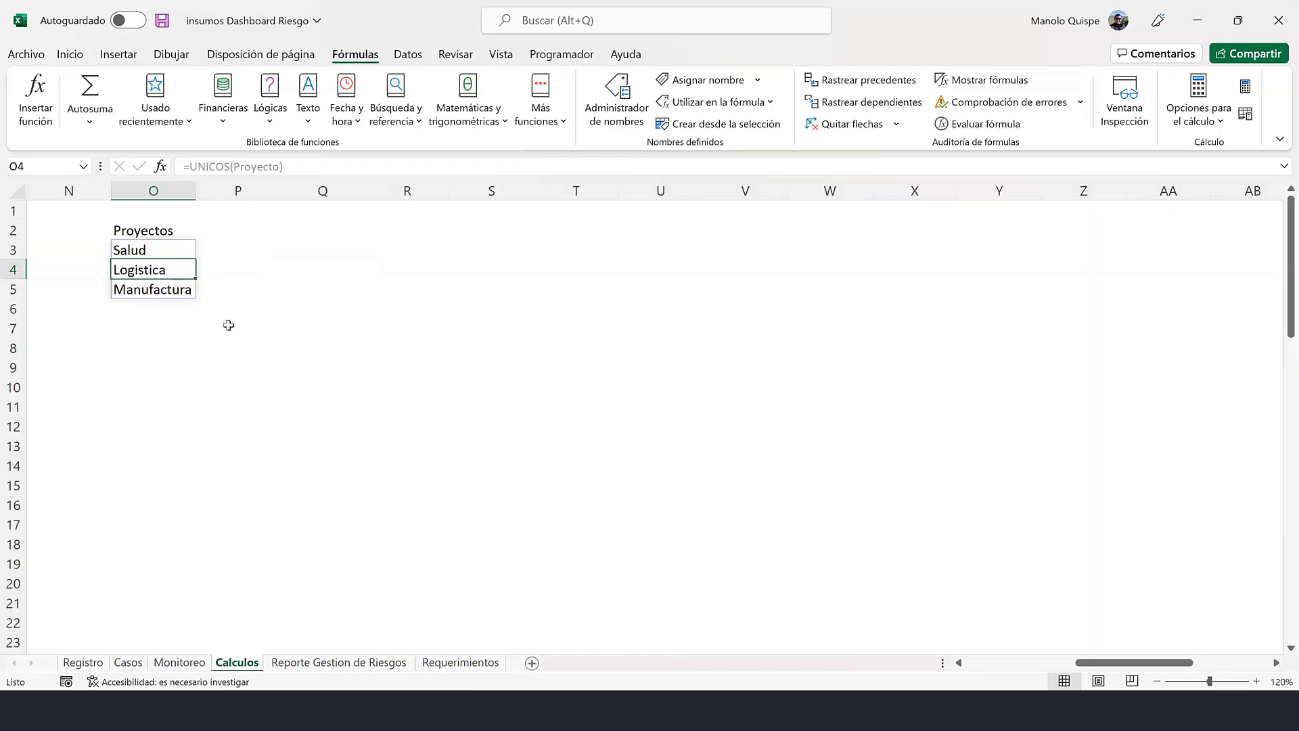
left_click(163, 250)
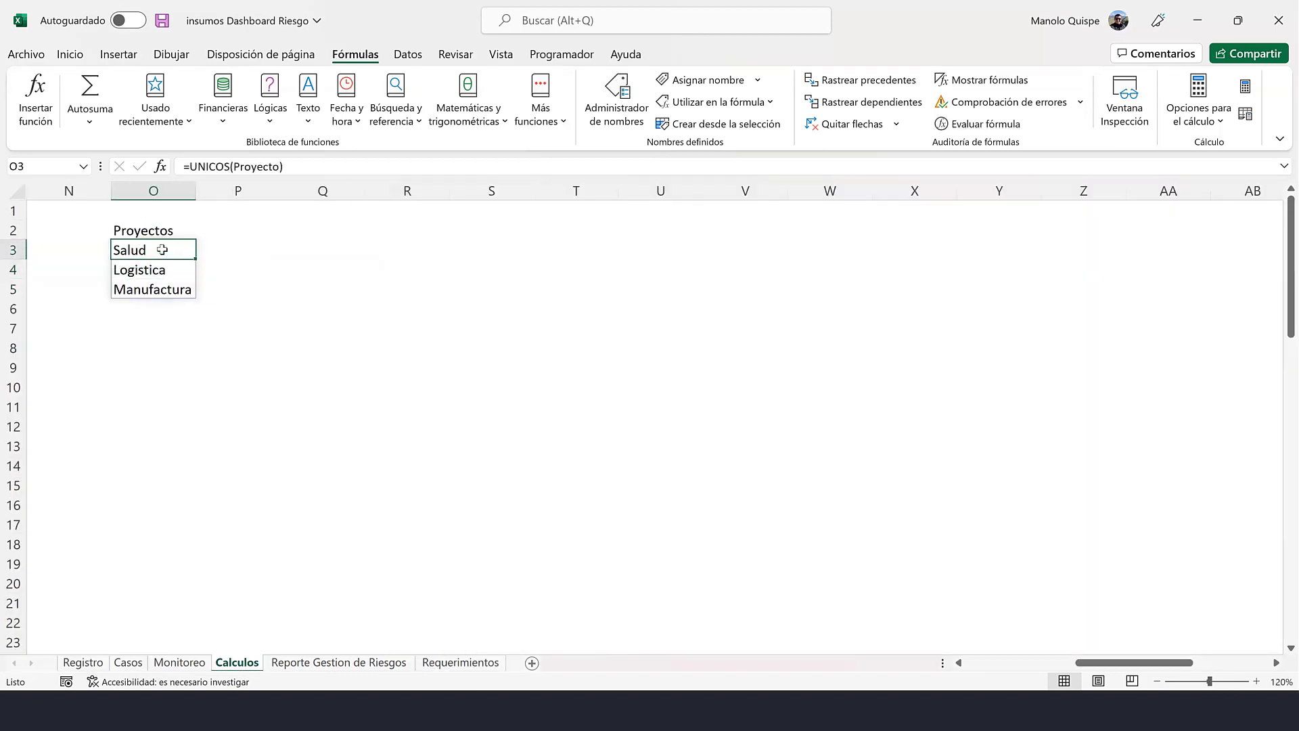
double_click(162, 250)
left_click(120, 247)
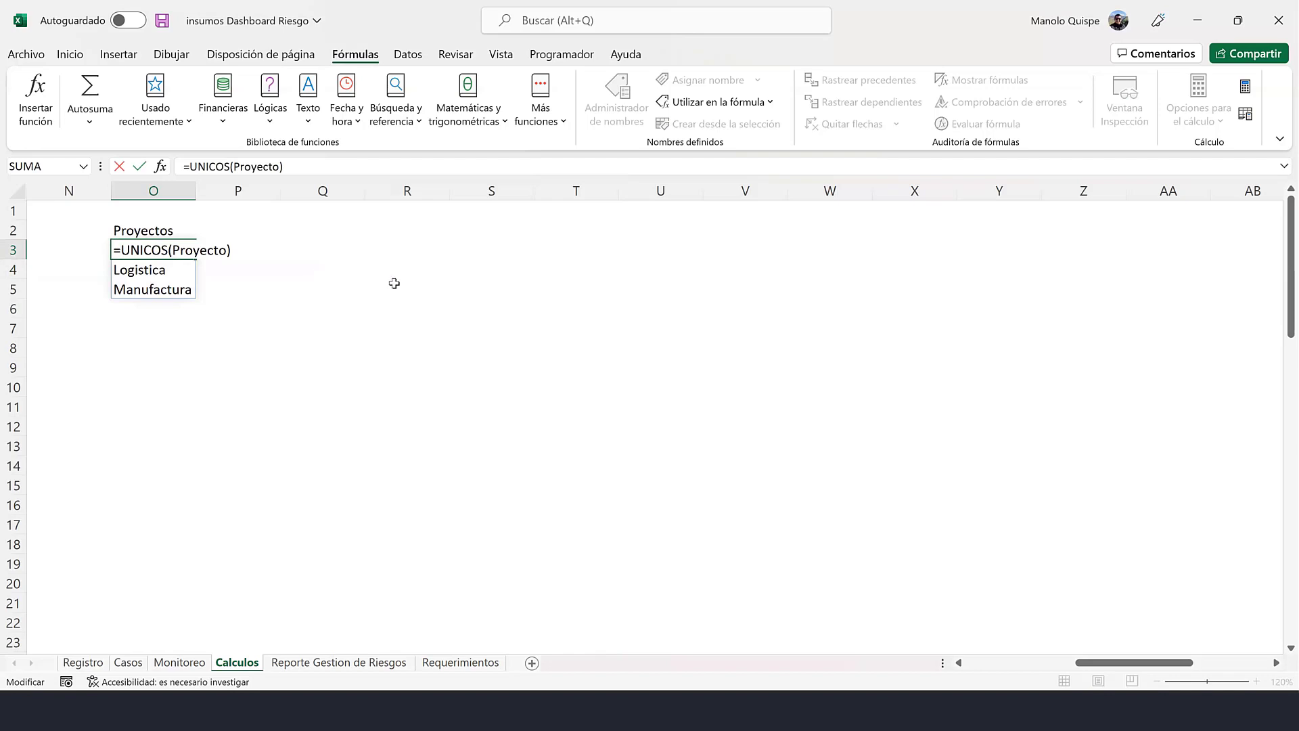
type("ORD")
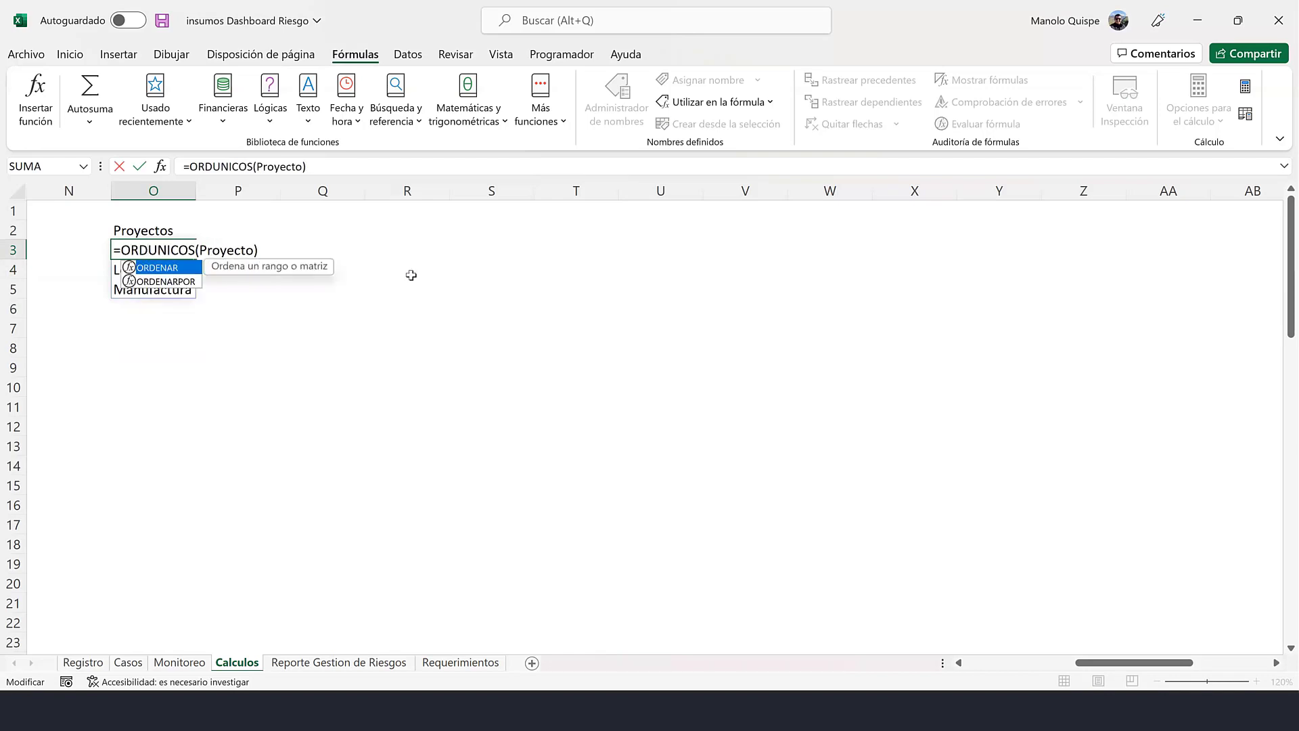
double_click(170, 268)
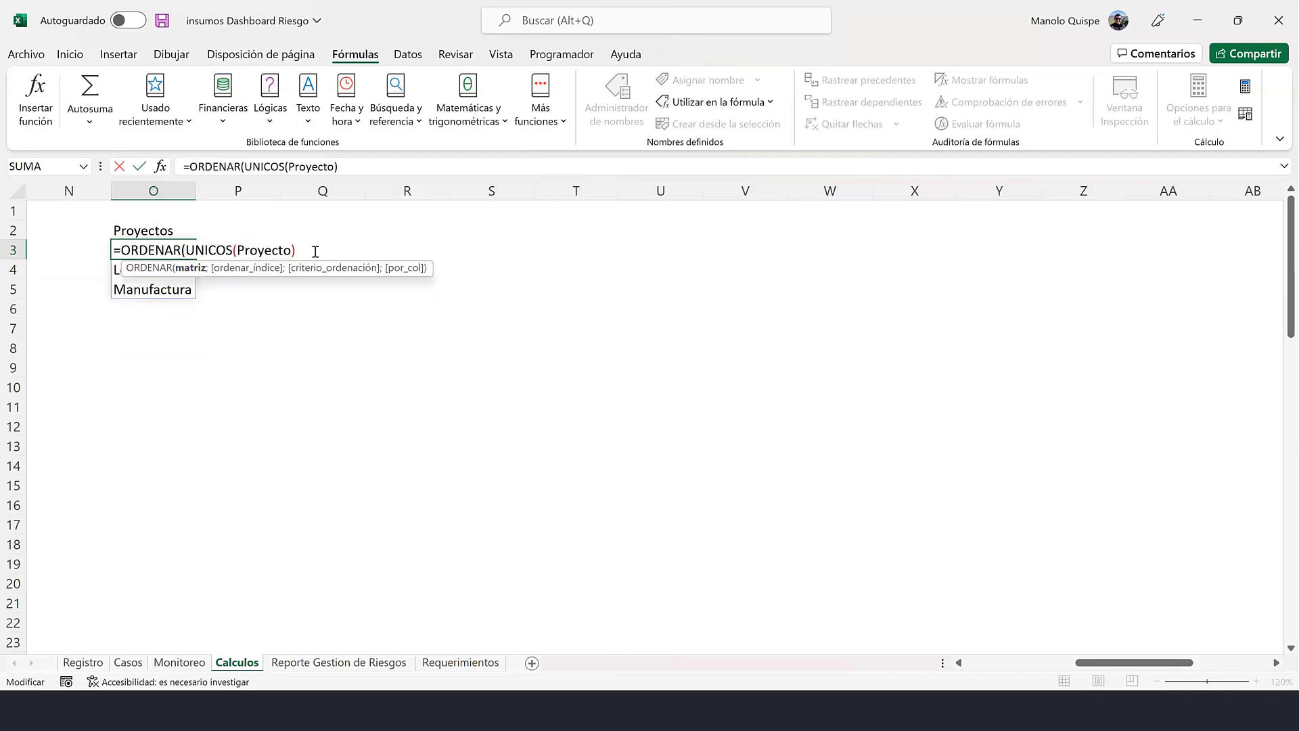
type(")")
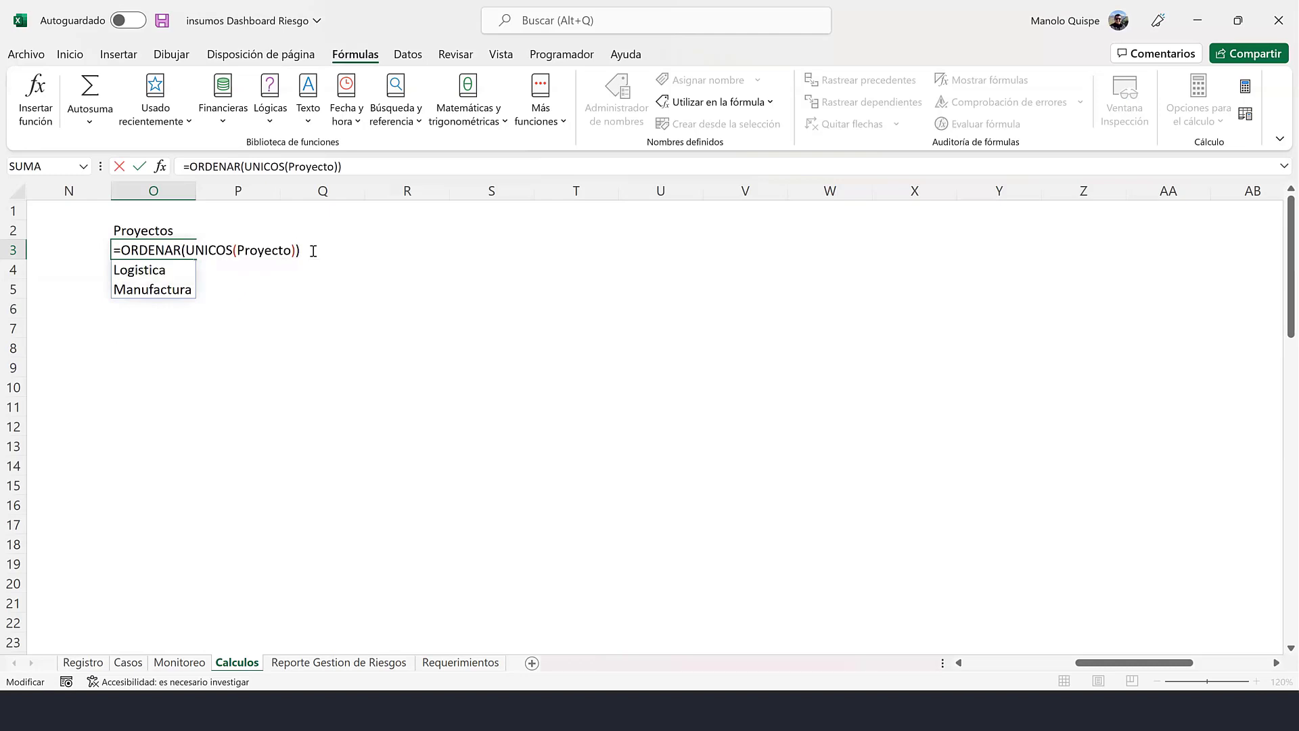
key("Return")
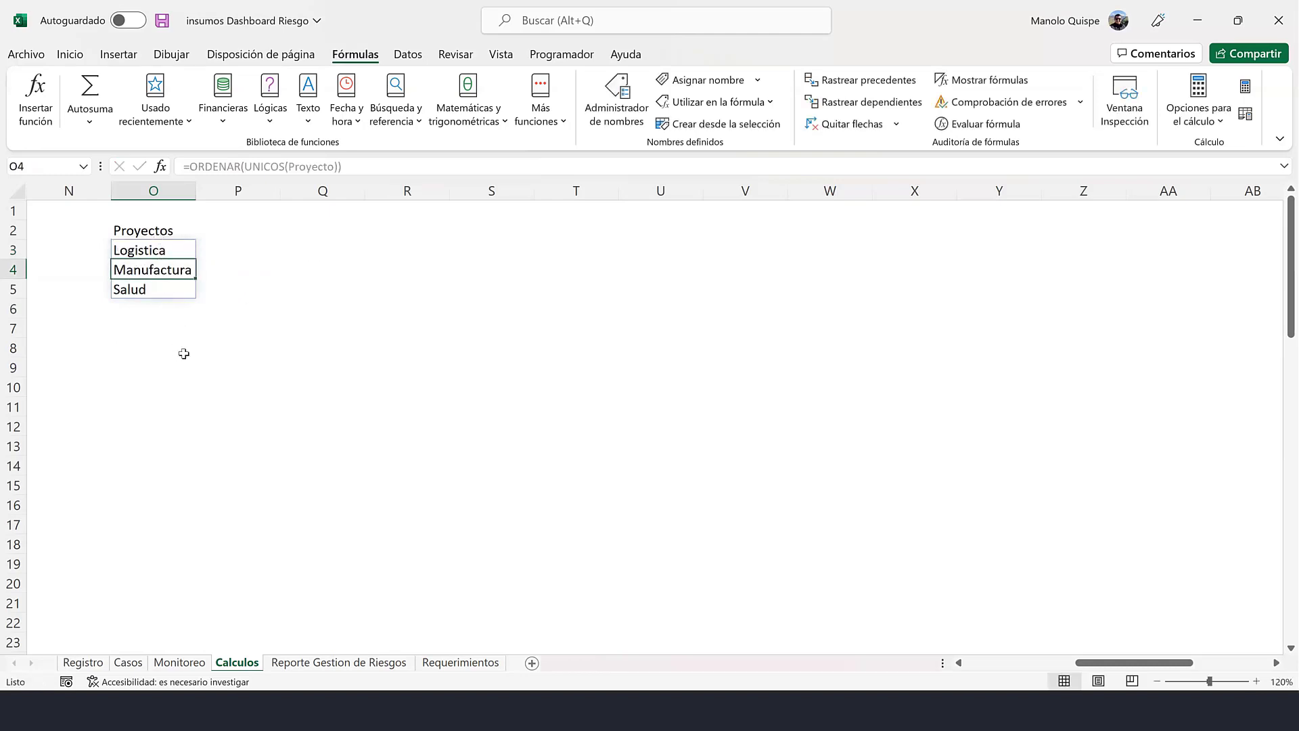
- Widen column O to fit the project names
left_click(183, 353)
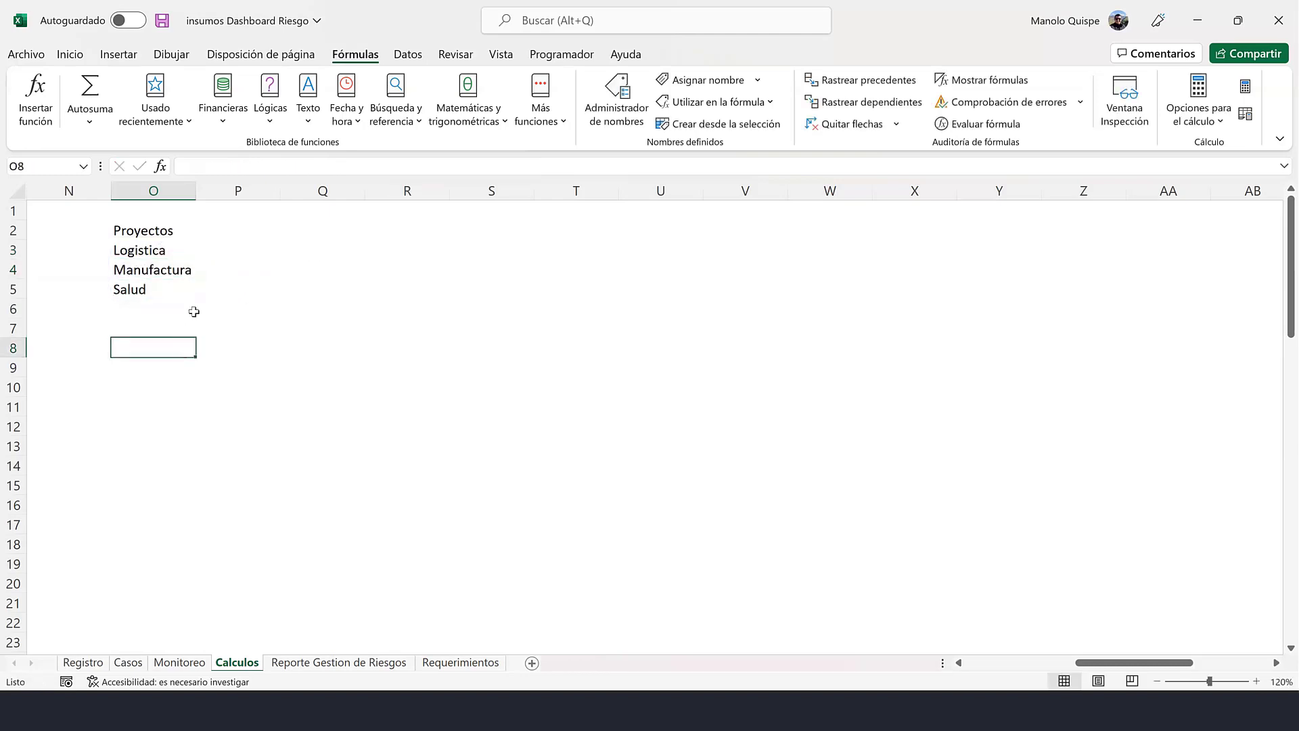
left_click_drag(195, 195, 208, 194)
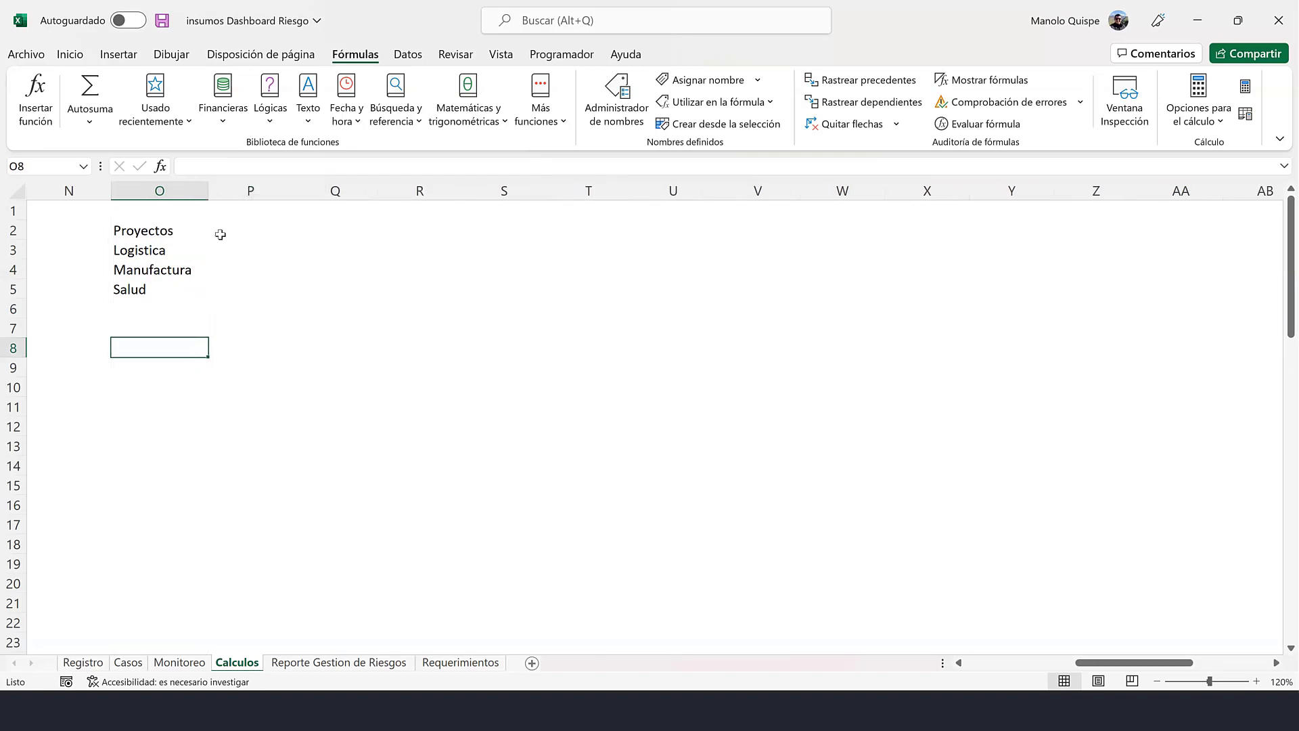
left_click(174, 249)
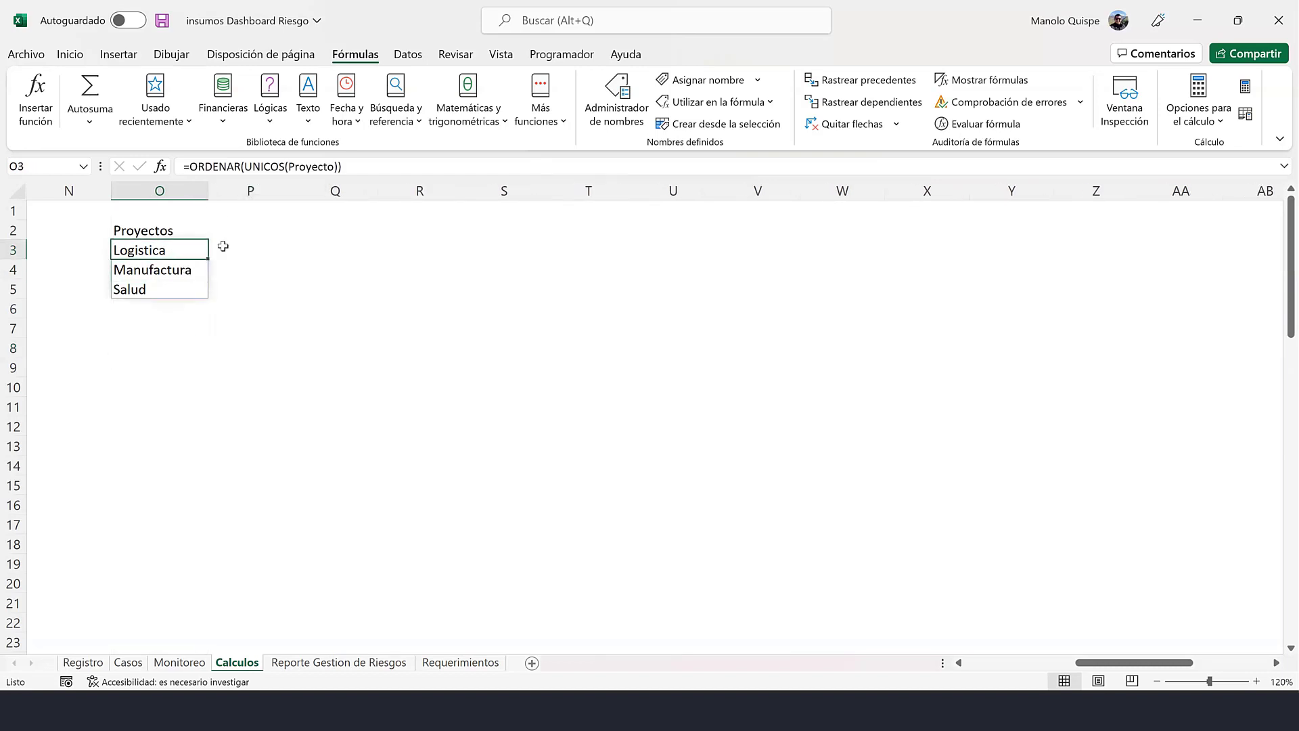
- Enter a Sector heading in cell Q2 of Calculos
left_click(318, 231)
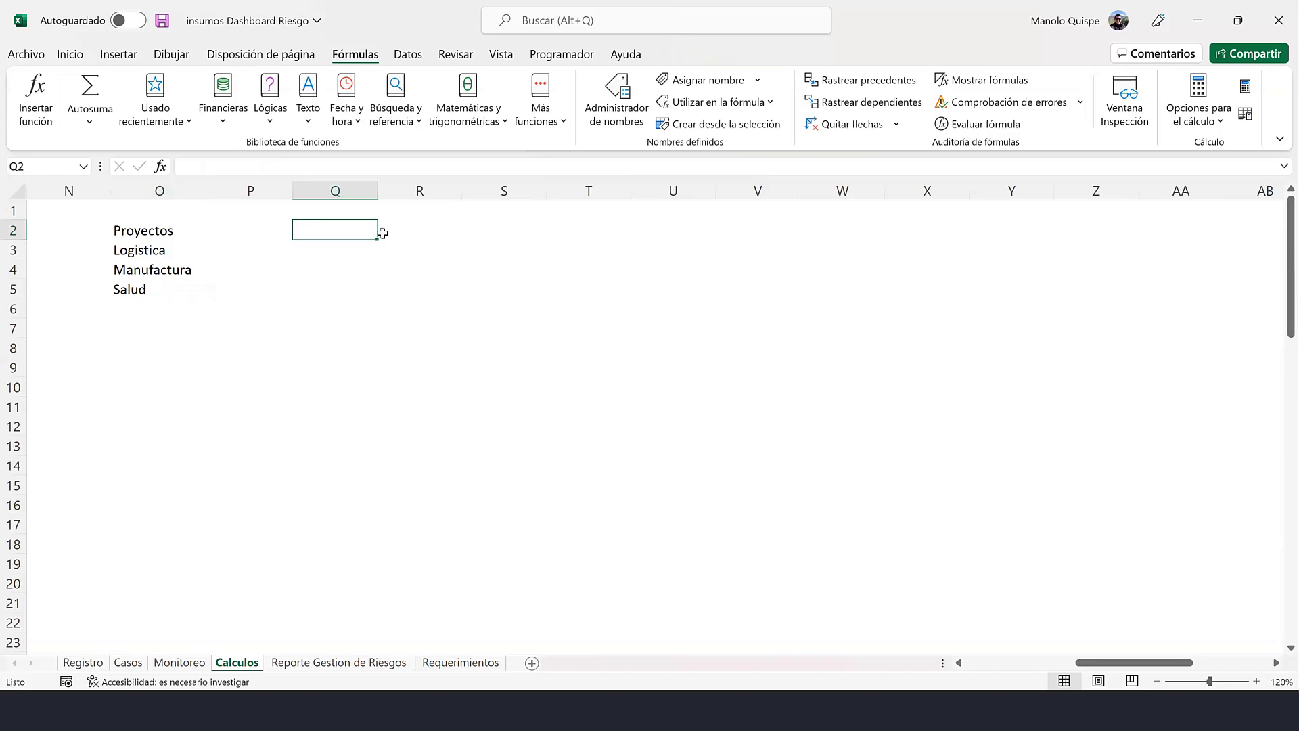
type("sE")
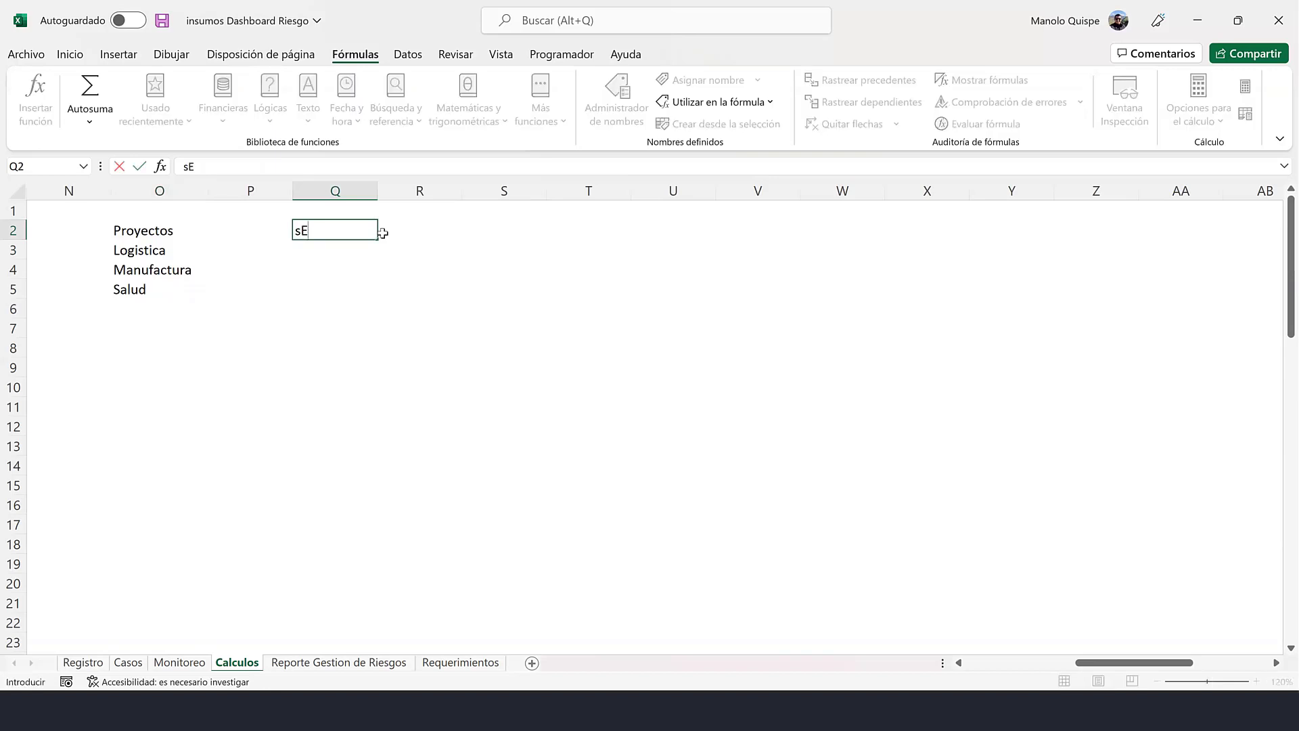
type("TOR")
key("Return")
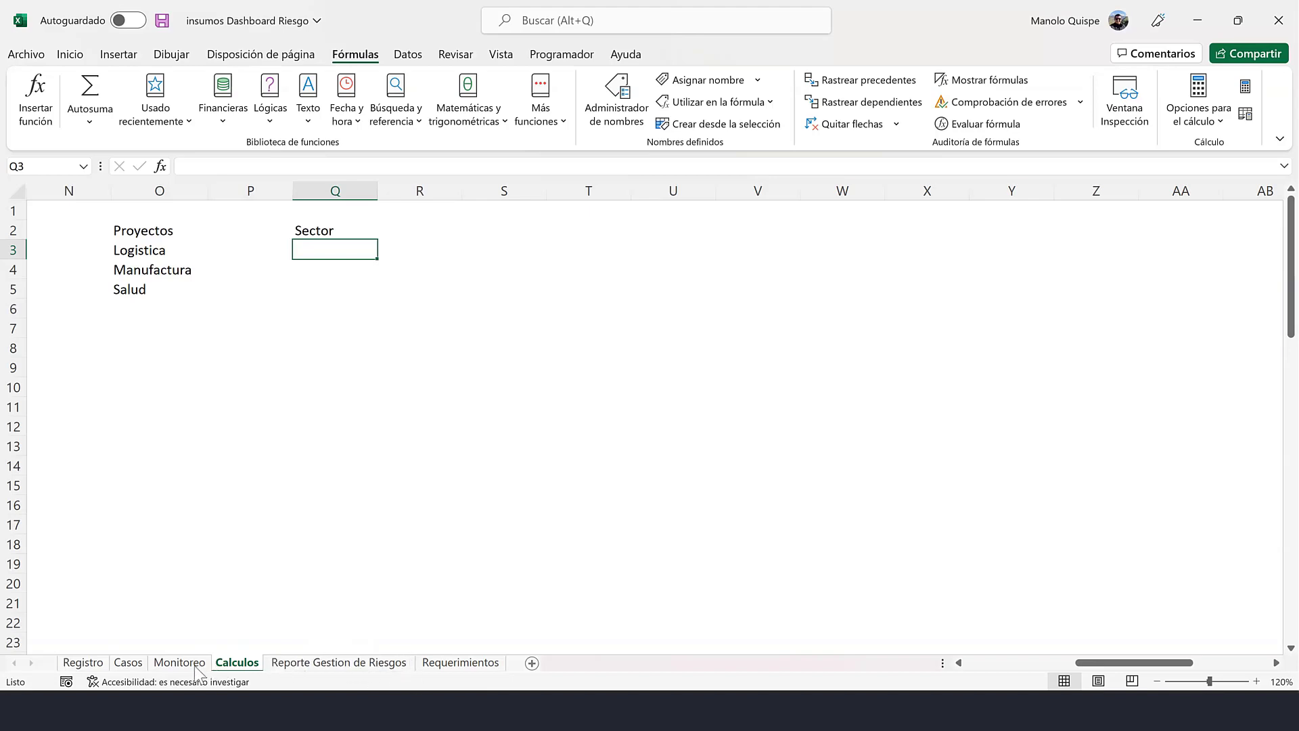
- Review the sector entries in the Salud and Manufactura tables on Requerimientos
left_click(446, 665)
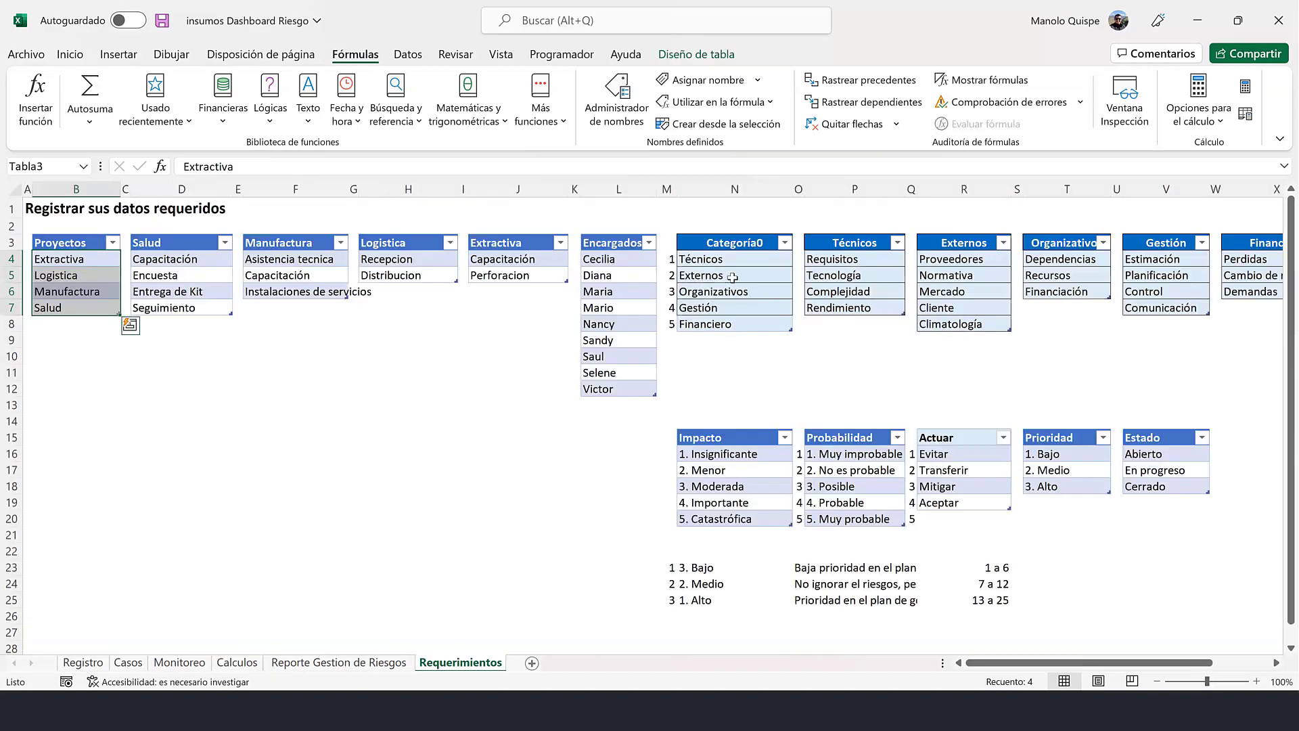
left_click(192, 241)
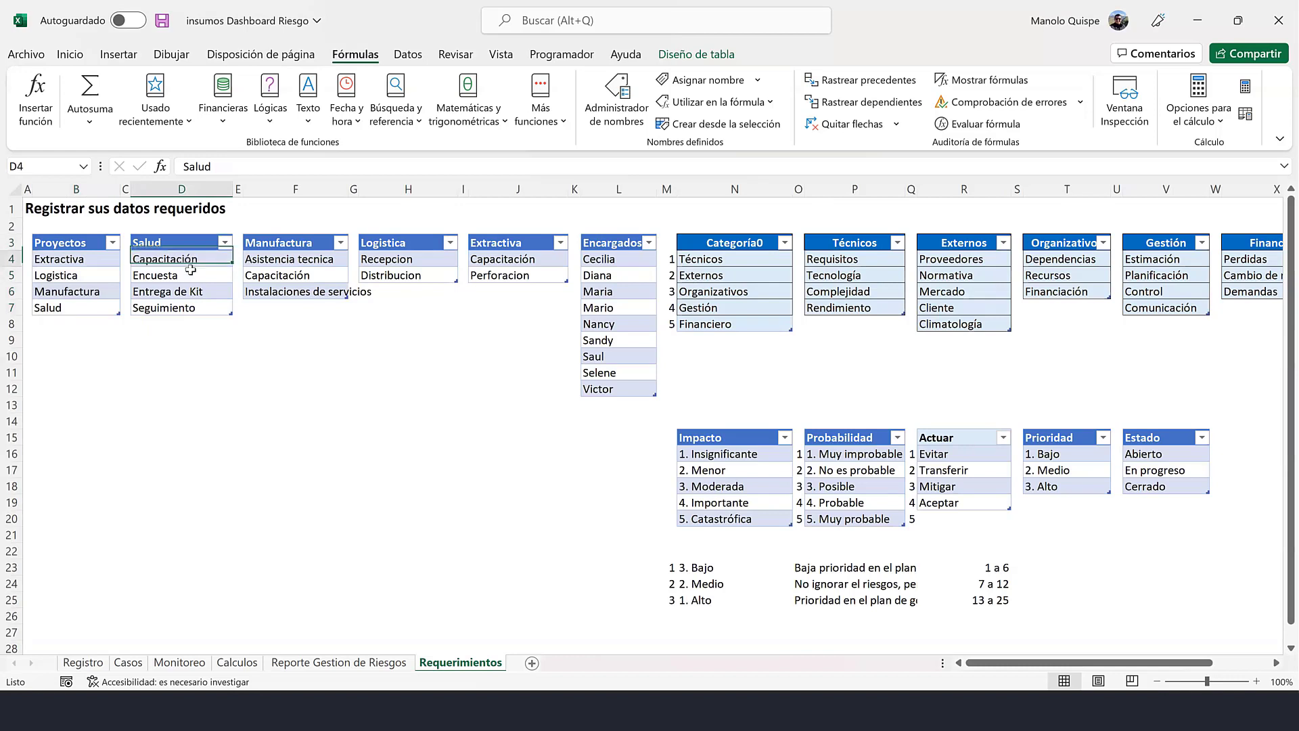
left_click_drag(176, 259, 176, 308)
left_click_drag(321, 263, 318, 292)
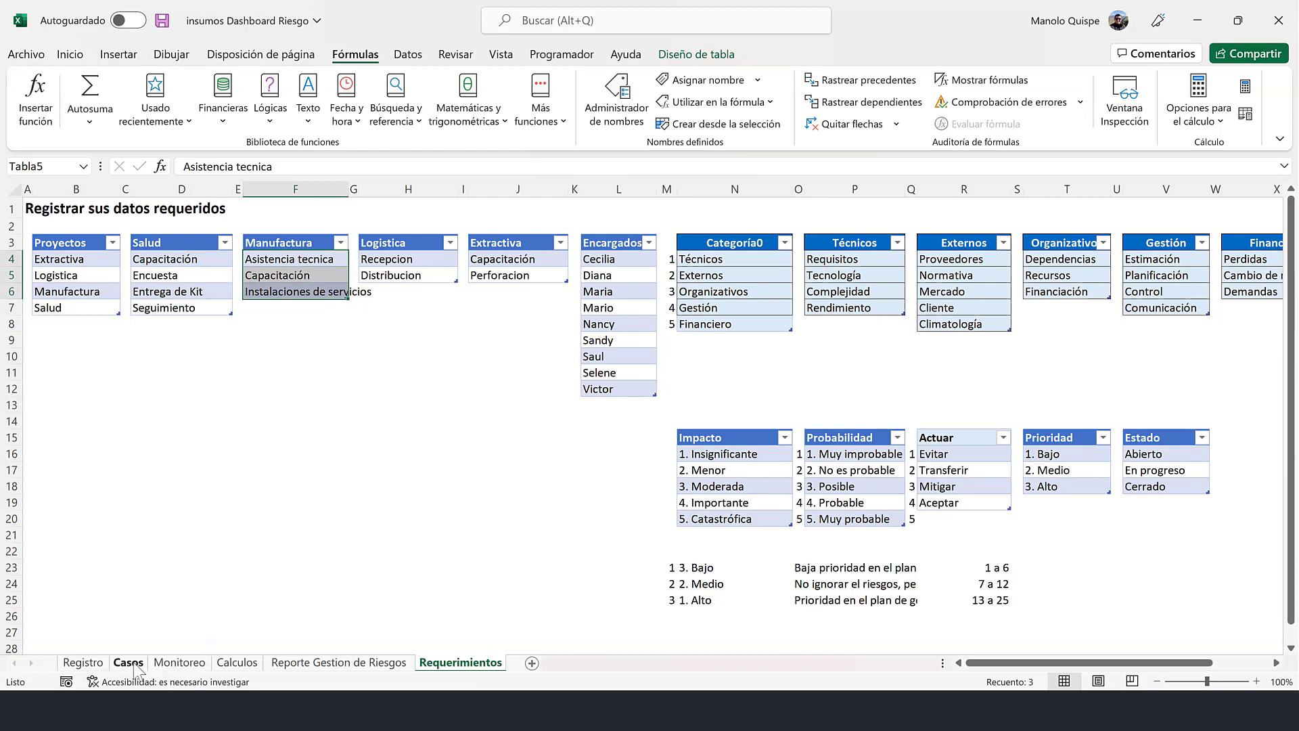
- Move the Proyectos and Sector block O2:Q5 on Calculos to start at O7
left_click(227, 663)
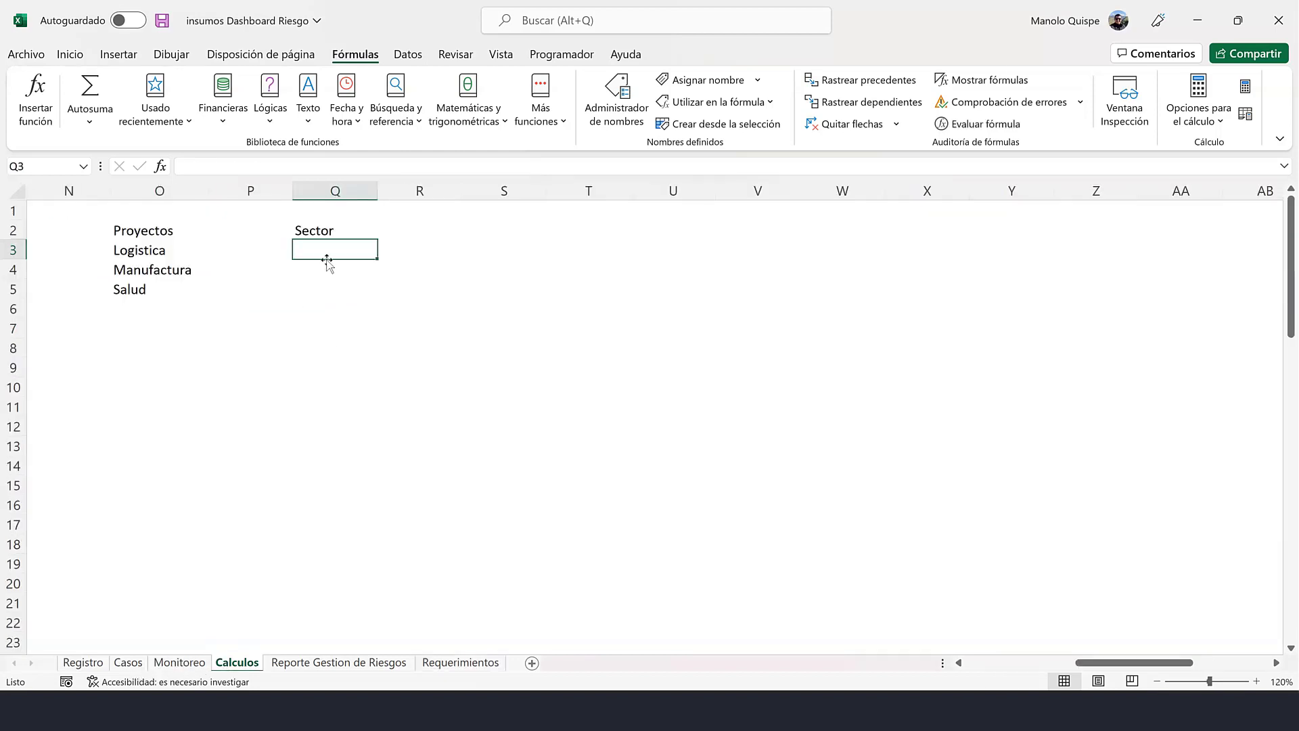
left_click(170, 233)
key("F2")
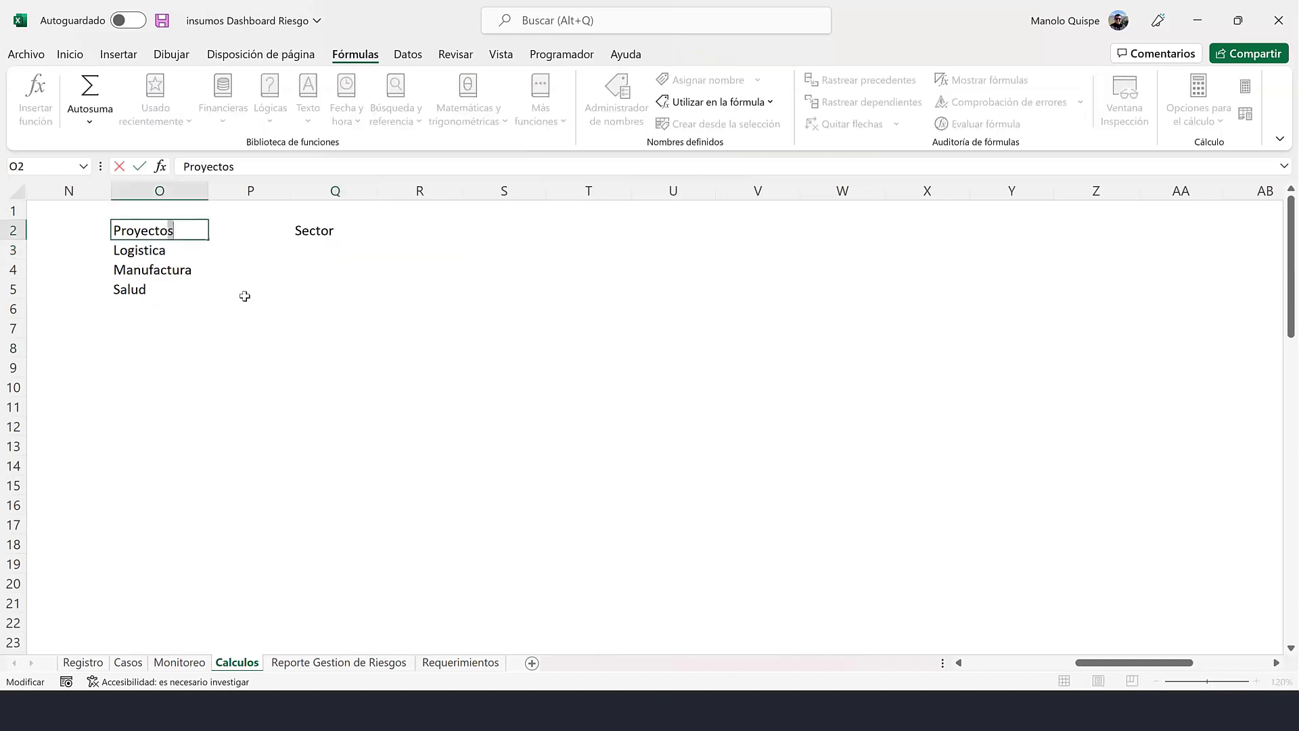
key("Escape")
left_click(251, 328)
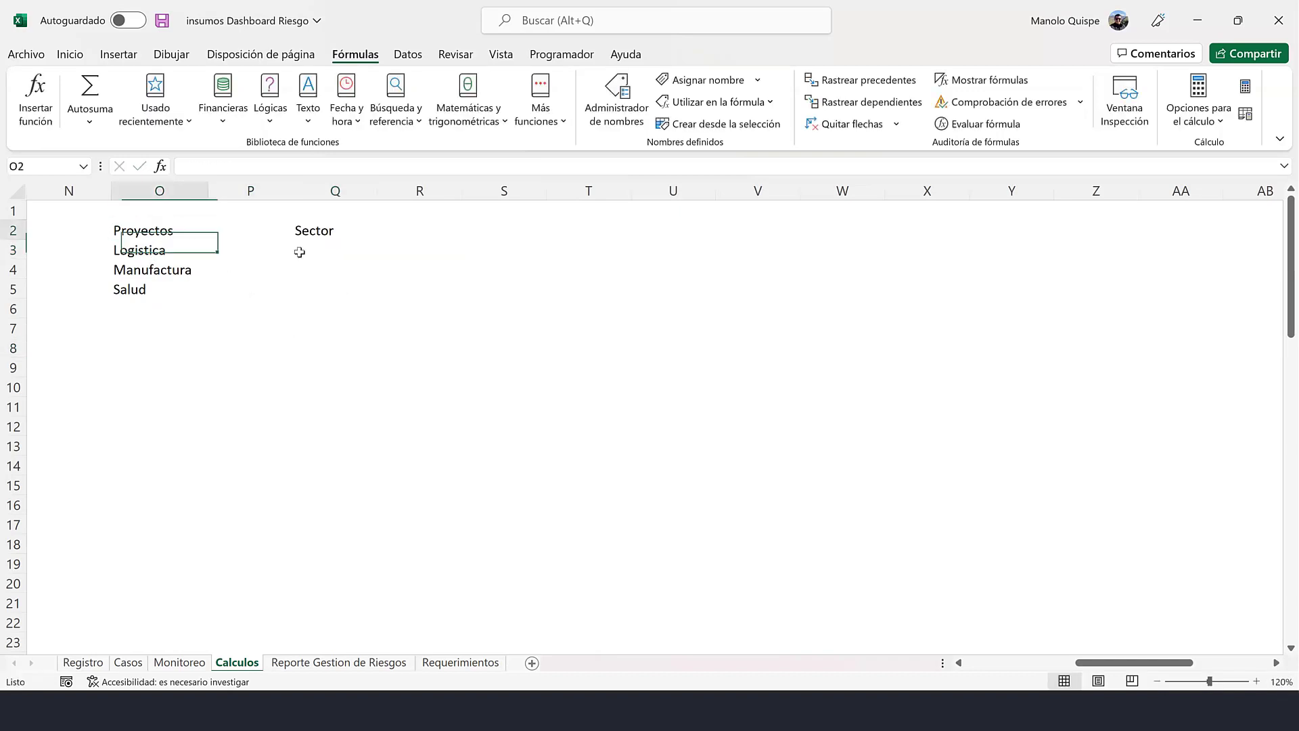
left_click_drag(143, 230, 318, 286)
key("ctrl+c")
left_click(157, 338)
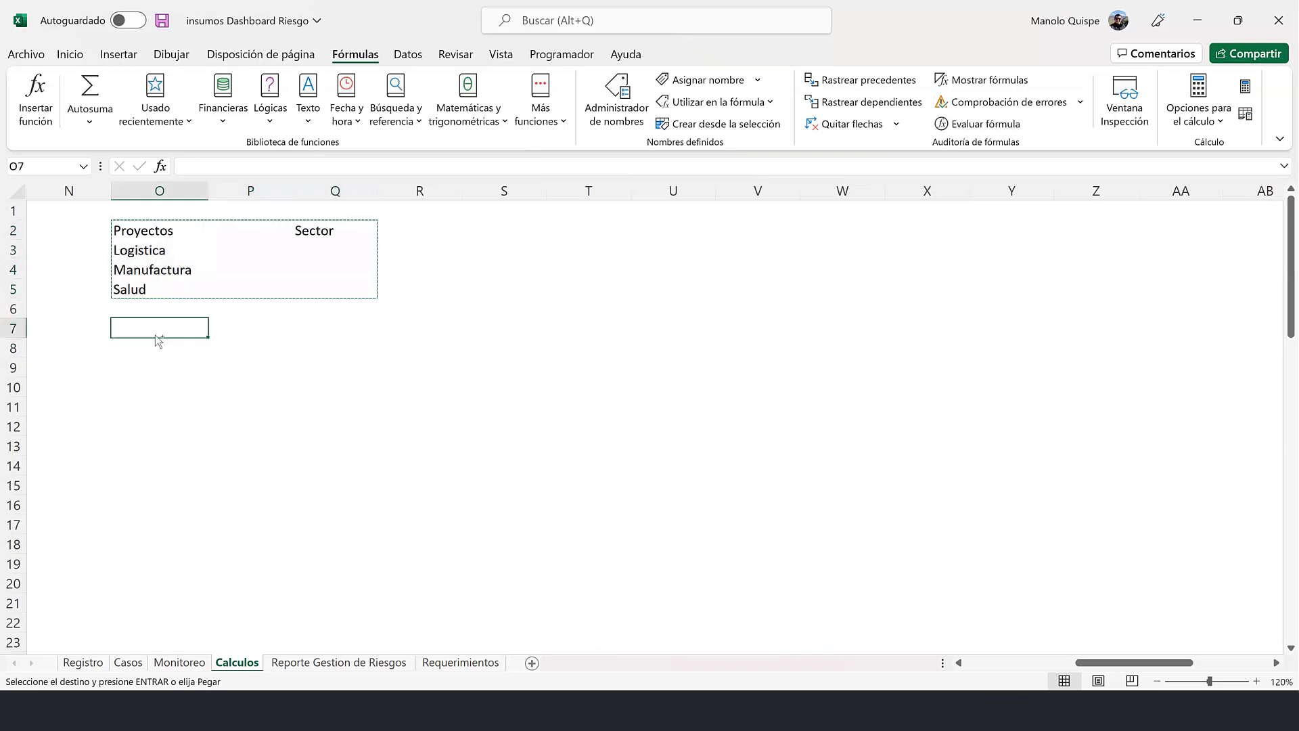
key("ctrl+v")
key("ctrl+v")
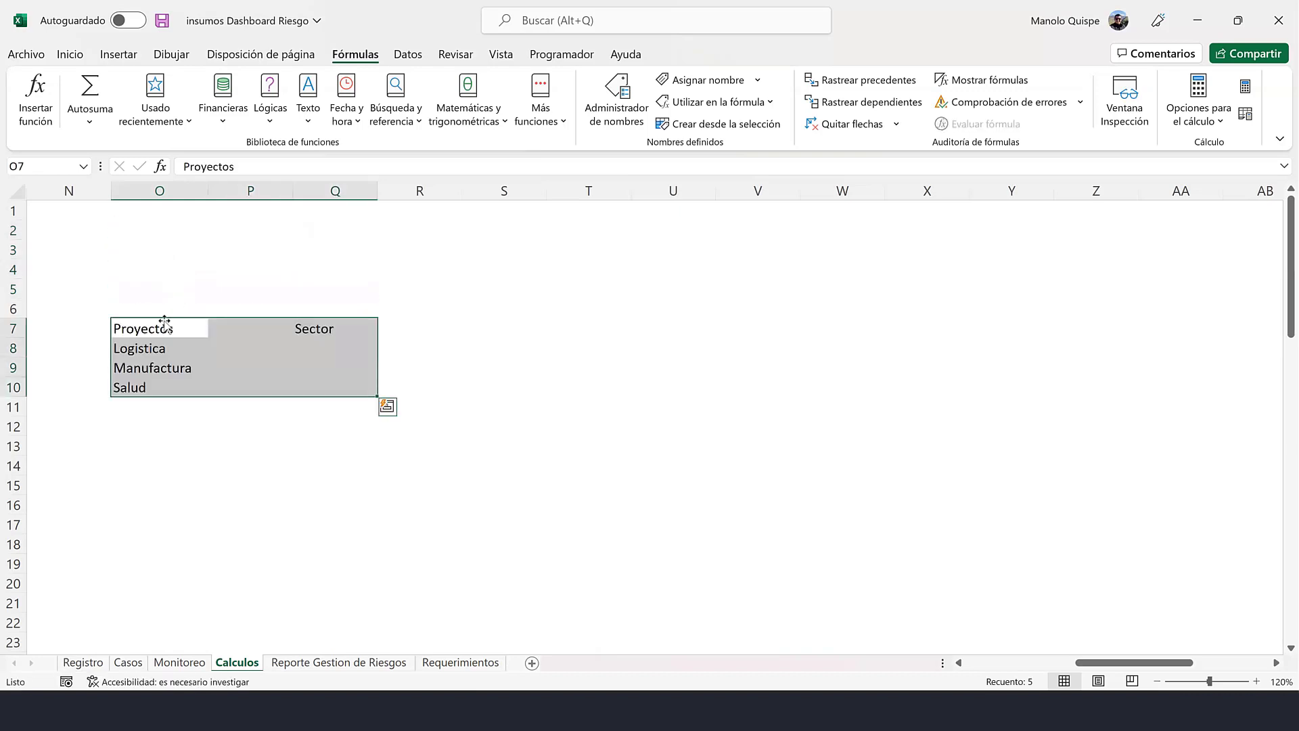
- Shift the block up so headings sit in row 4 and projects fill O5:O7
left_click_drag(162, 313, 159, 232)
left_click(159, 232)
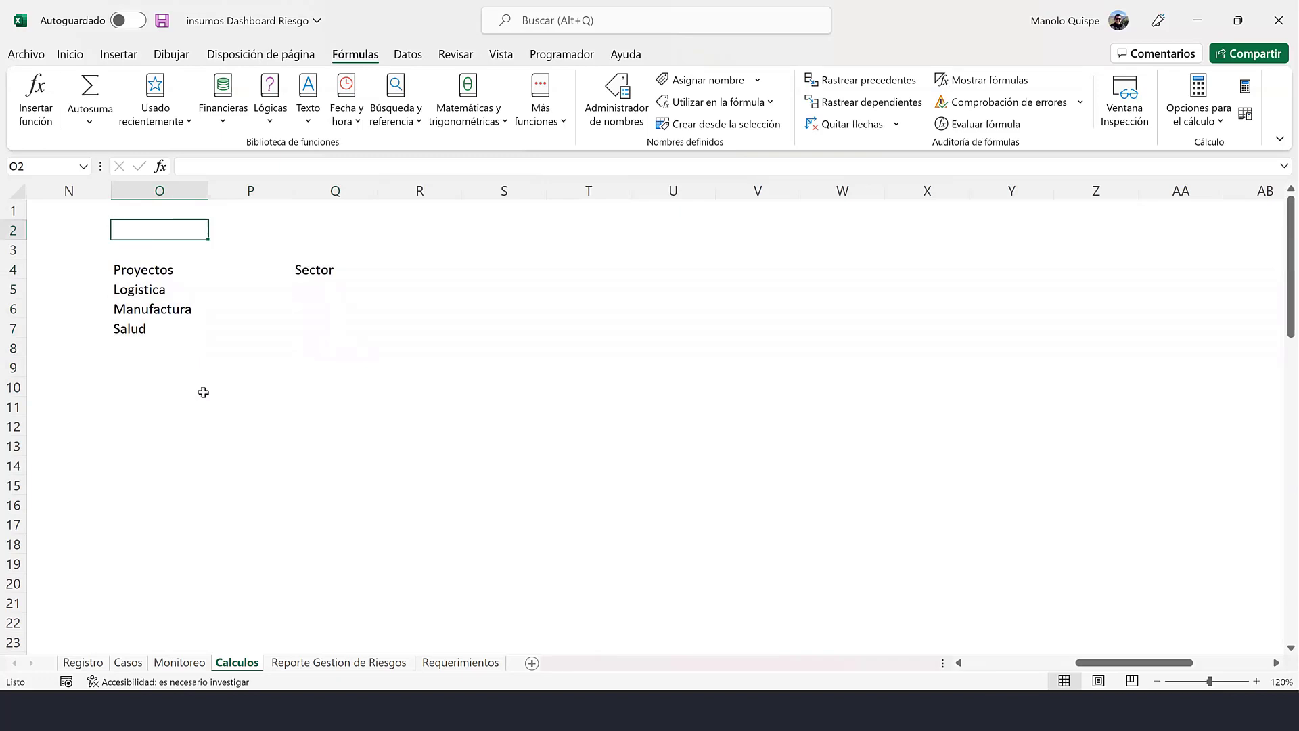
left_click_drag(164, 292, 162, 327)
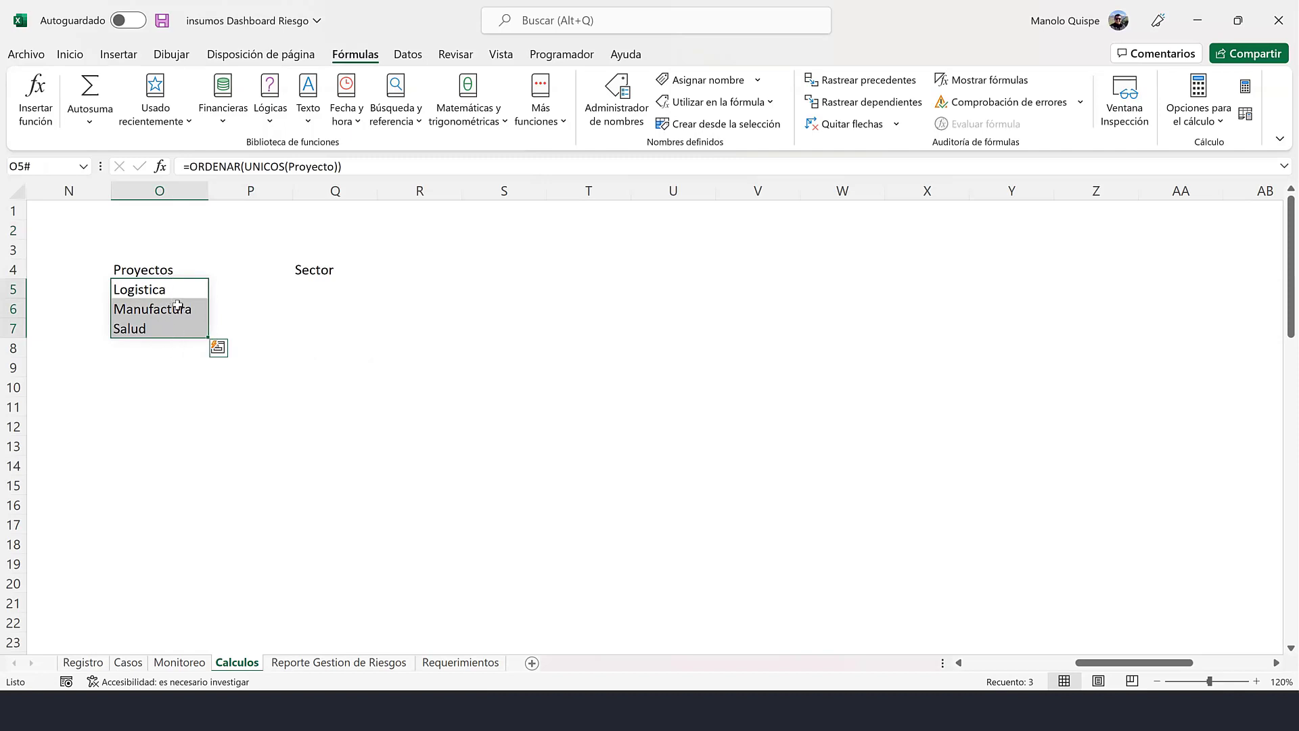
left_click(247, 504)
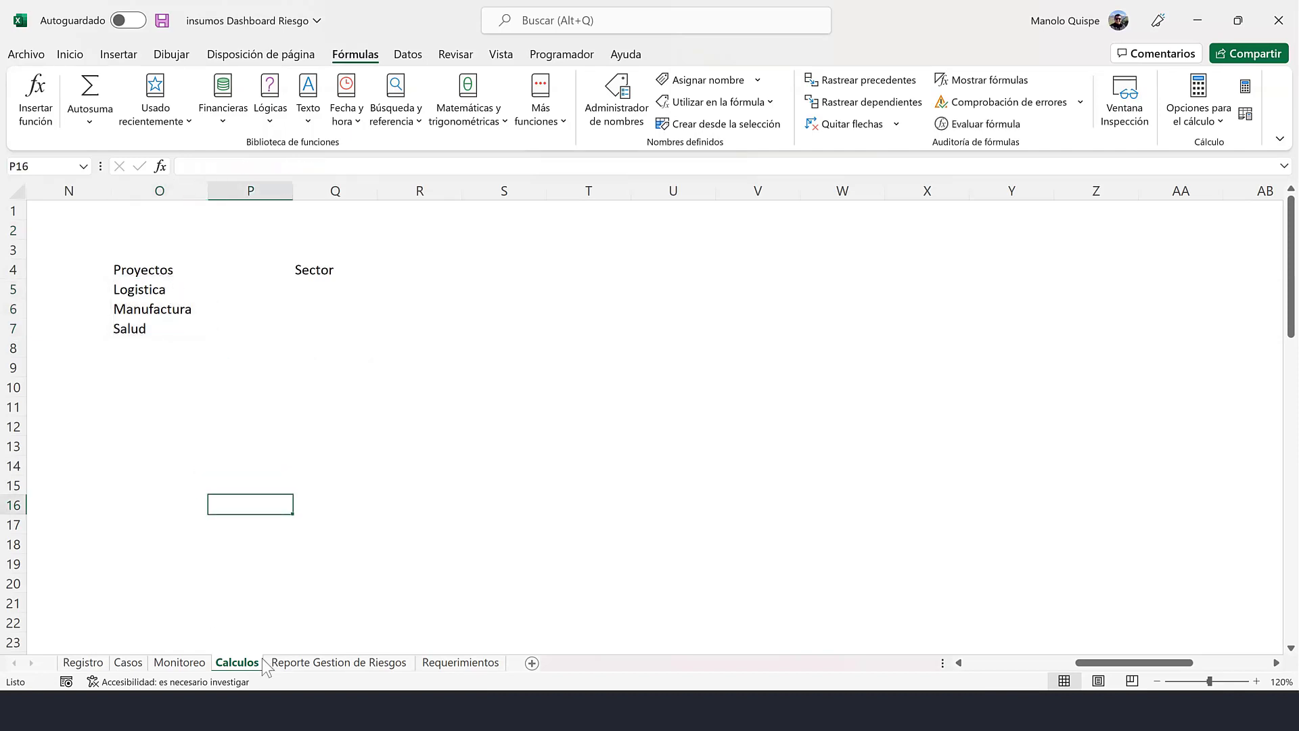
- Type the label Proyecto into H2 of the Reporte Gestion de Riesgos sheet
left_click(302, 665)
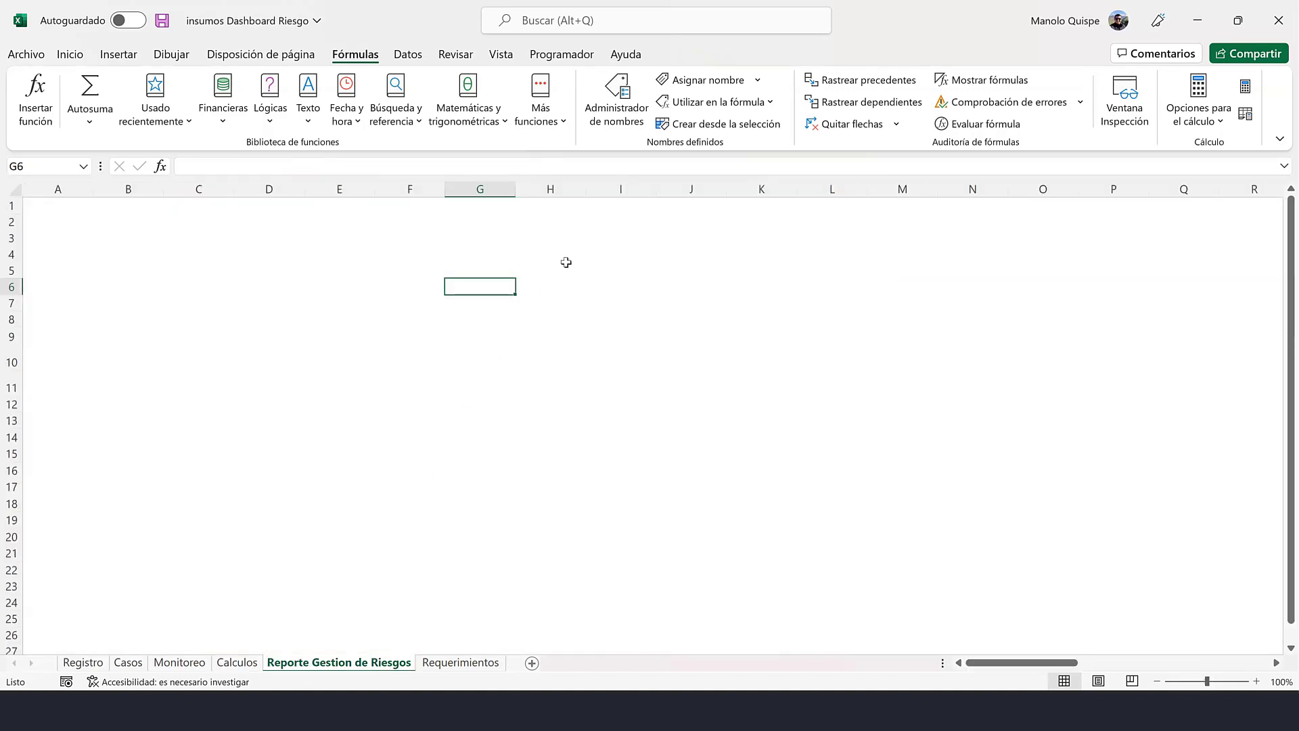
left_click(560, 223)
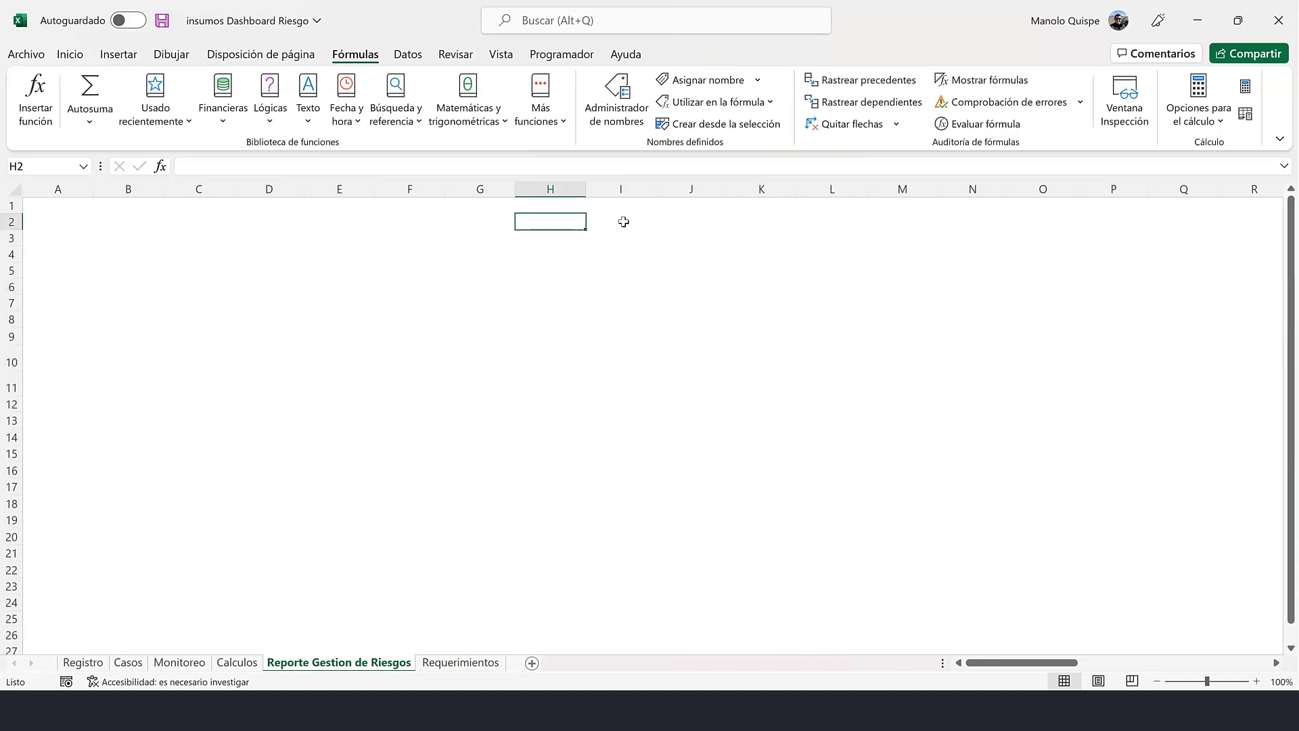
type("Proyecto")
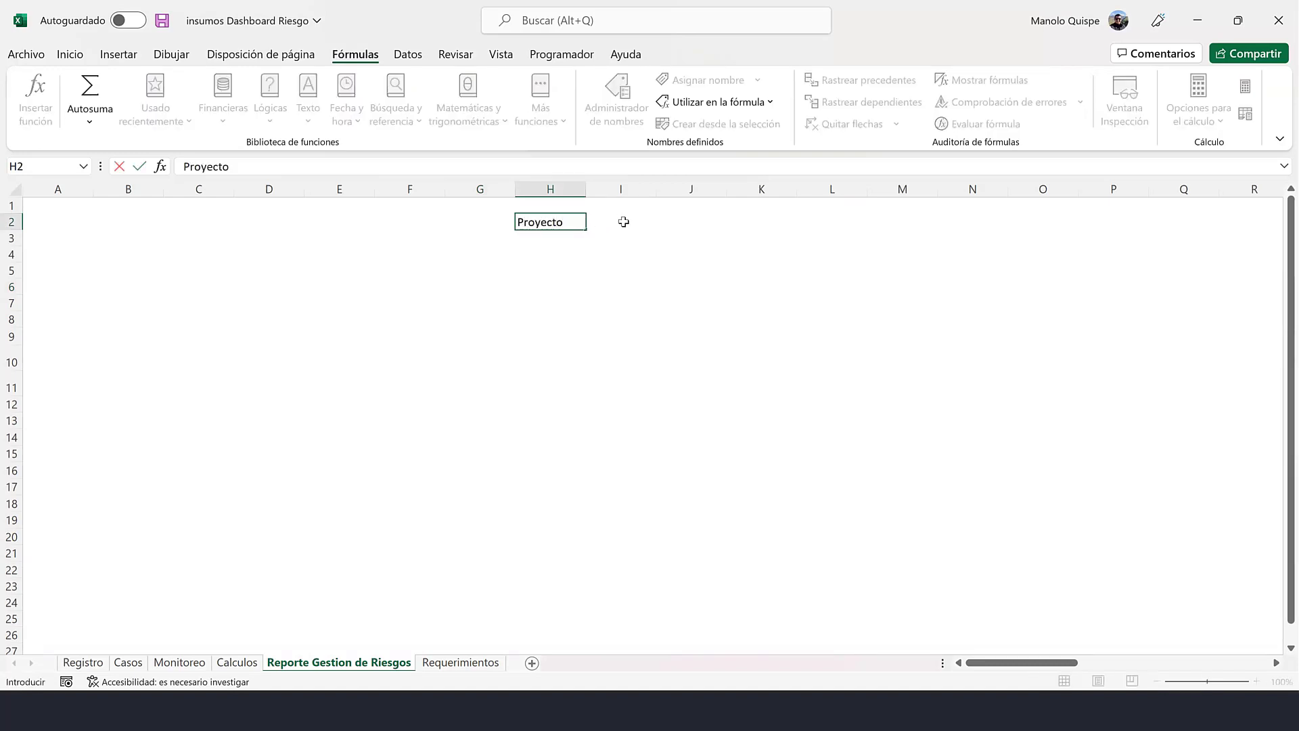
left_click(623, 222)
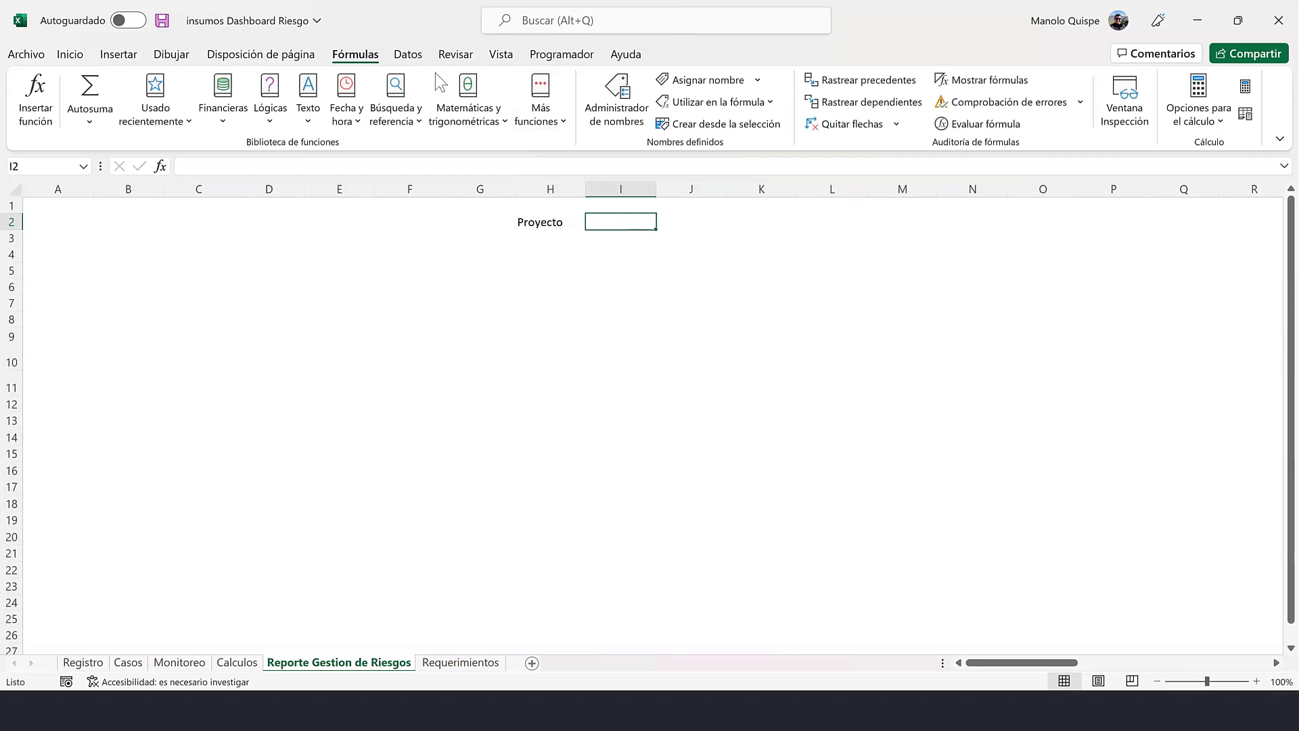
- Check the project list formula in Calculos O5, then return to the Reporte sheet
left_click(237, 663)
left_click(163, 288)
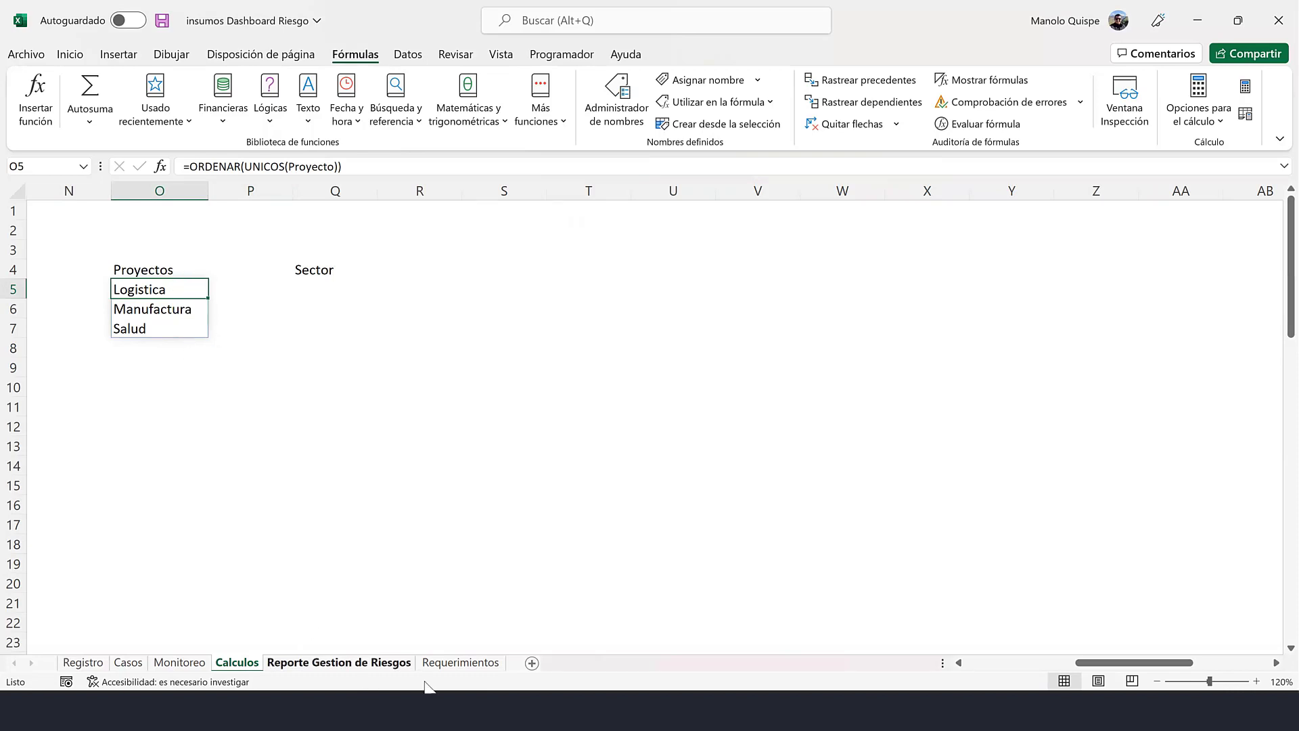
left_click(369, 665)
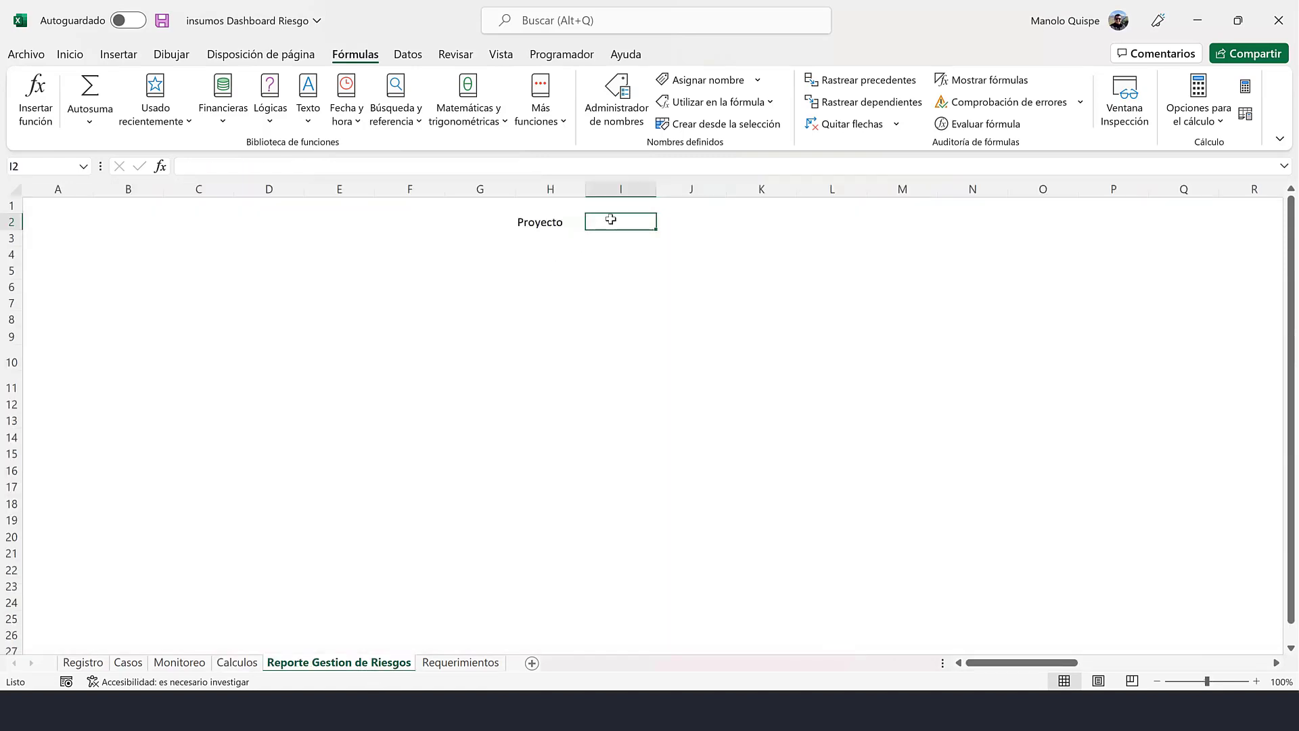
- Add list data validation to I2 with source =Calculos!$O$5#
left_click(408, 54)
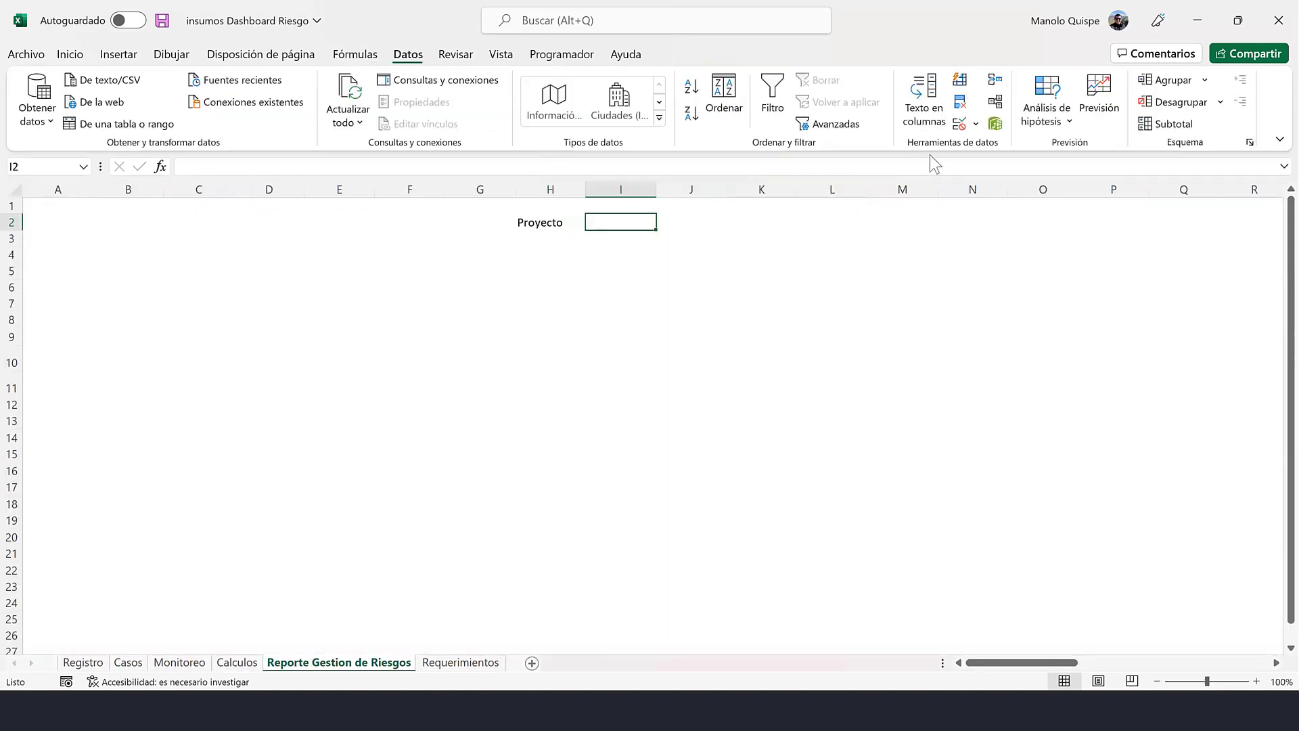
left_click(960, 124)
left_click(880, 223)
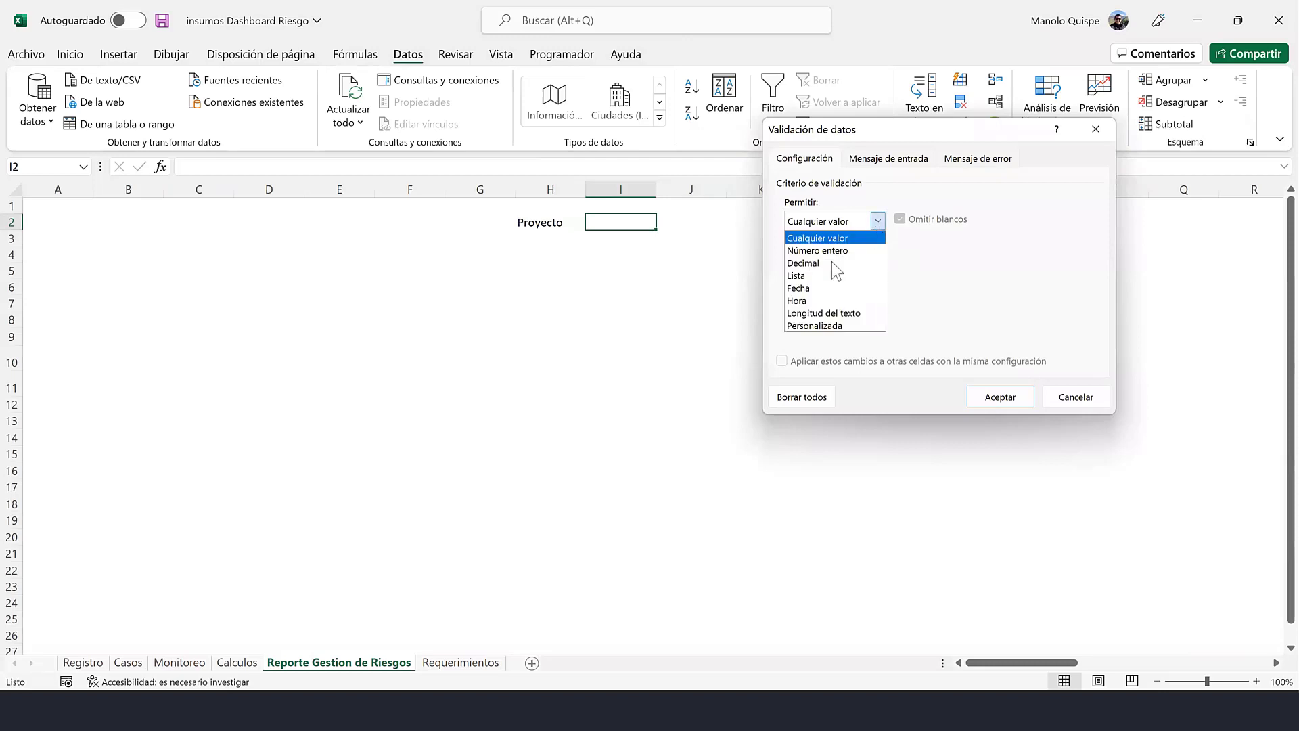
left_click(829, 275)
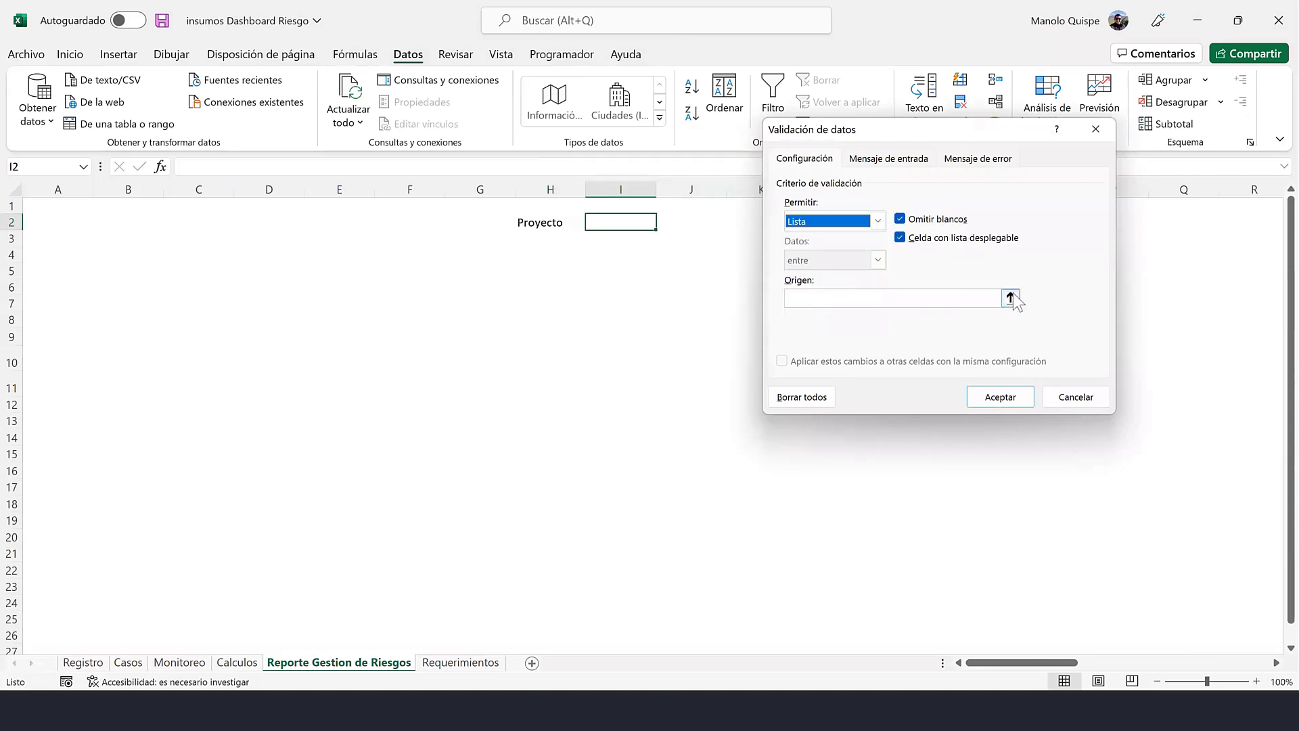
left_click(1011, 299)
left_click(237, 663)
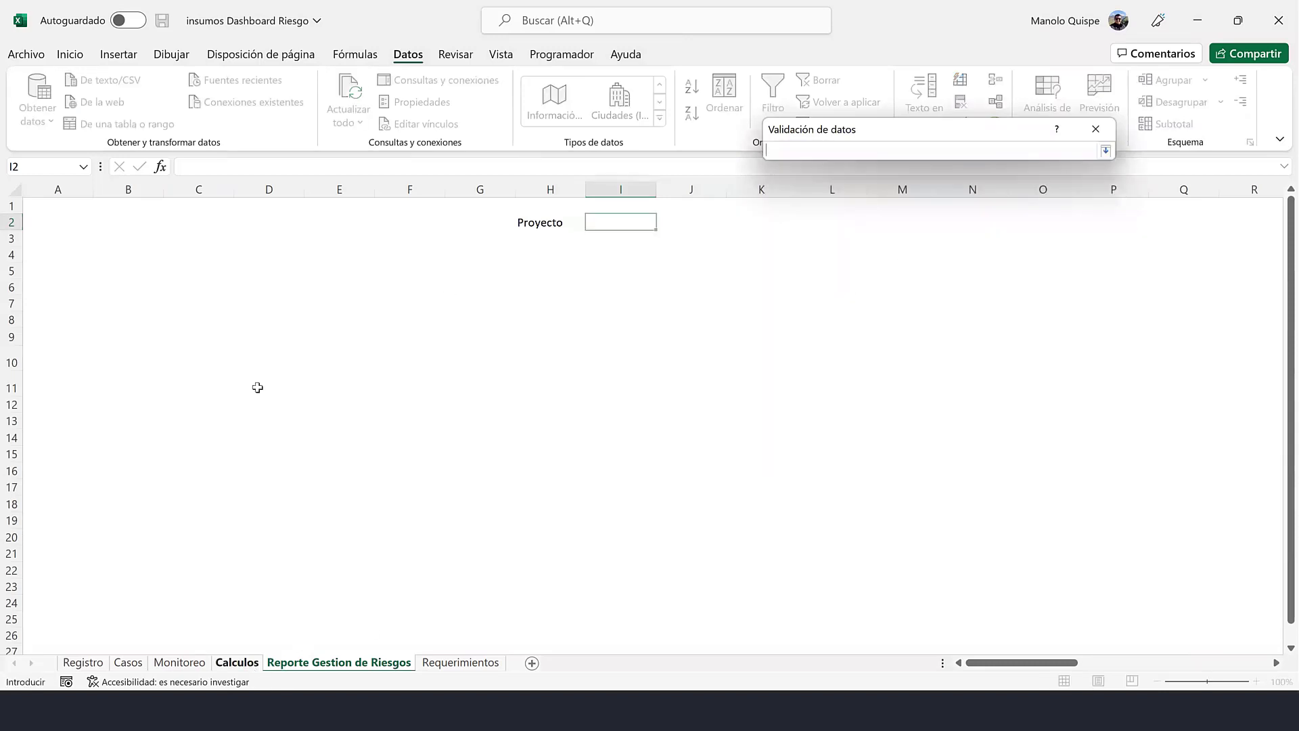
left_click(165, 286)
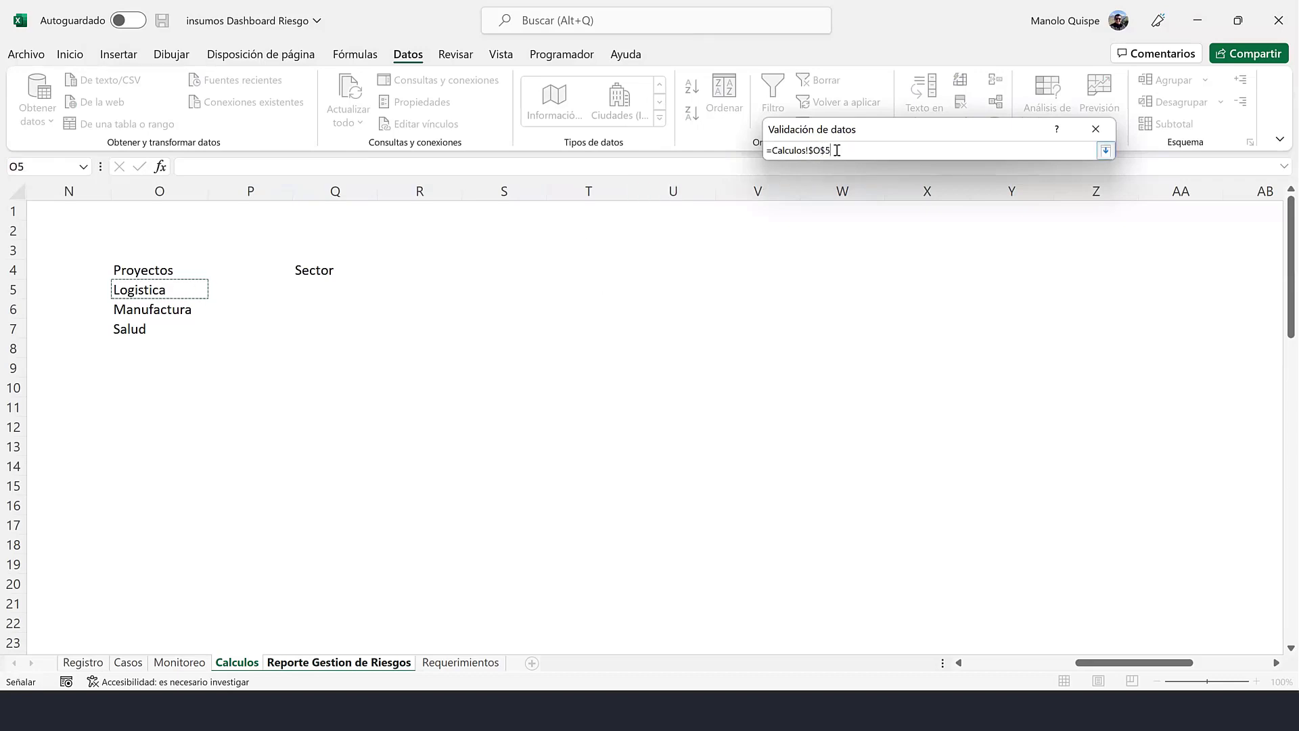
type("#")
key("Return")
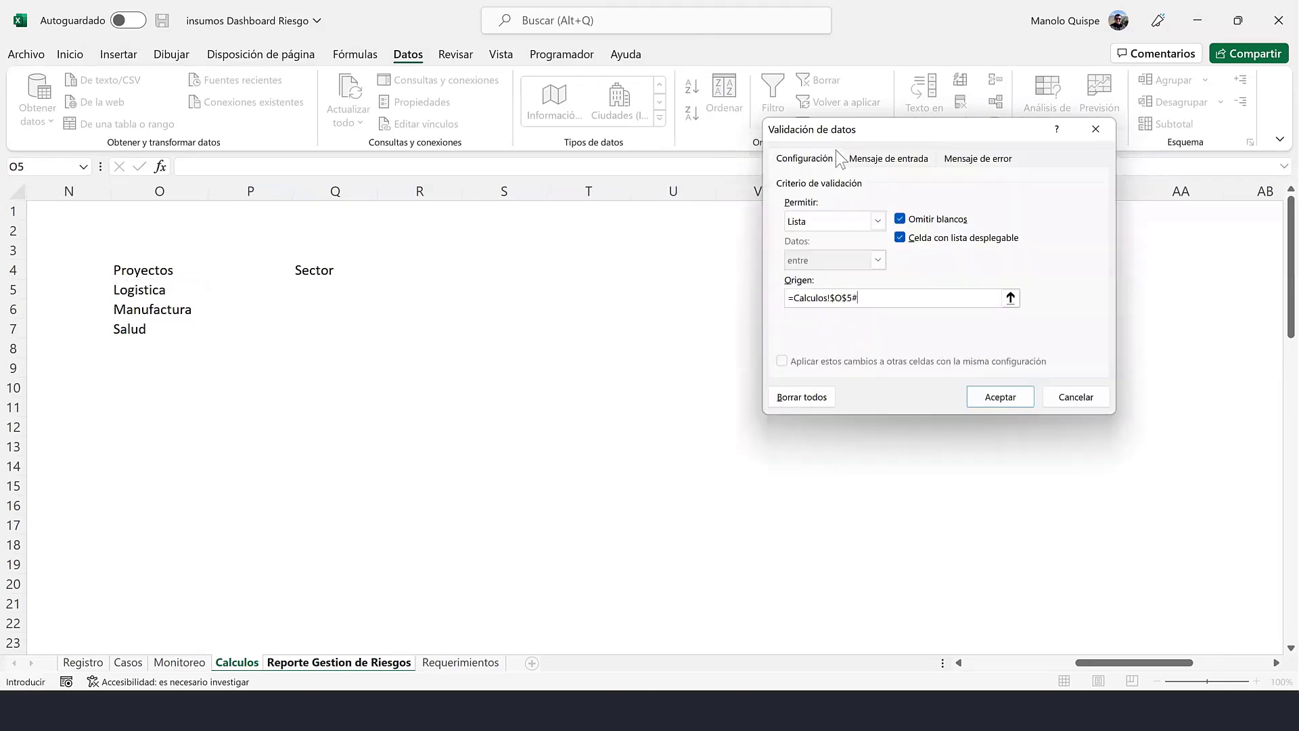
key("Return")
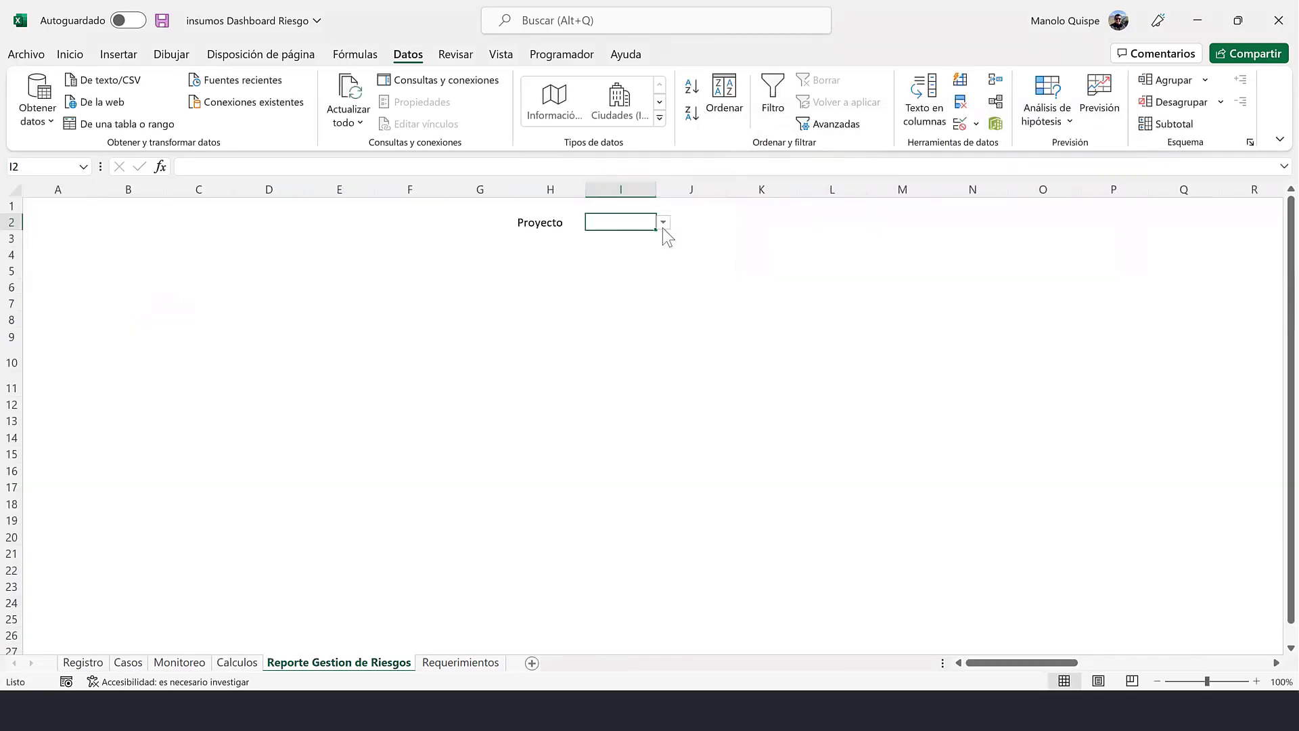
- Choose Logistica from I2's project dropdown
left_click(663, 223)
left_click(658, 235)
left_click(747, 252)
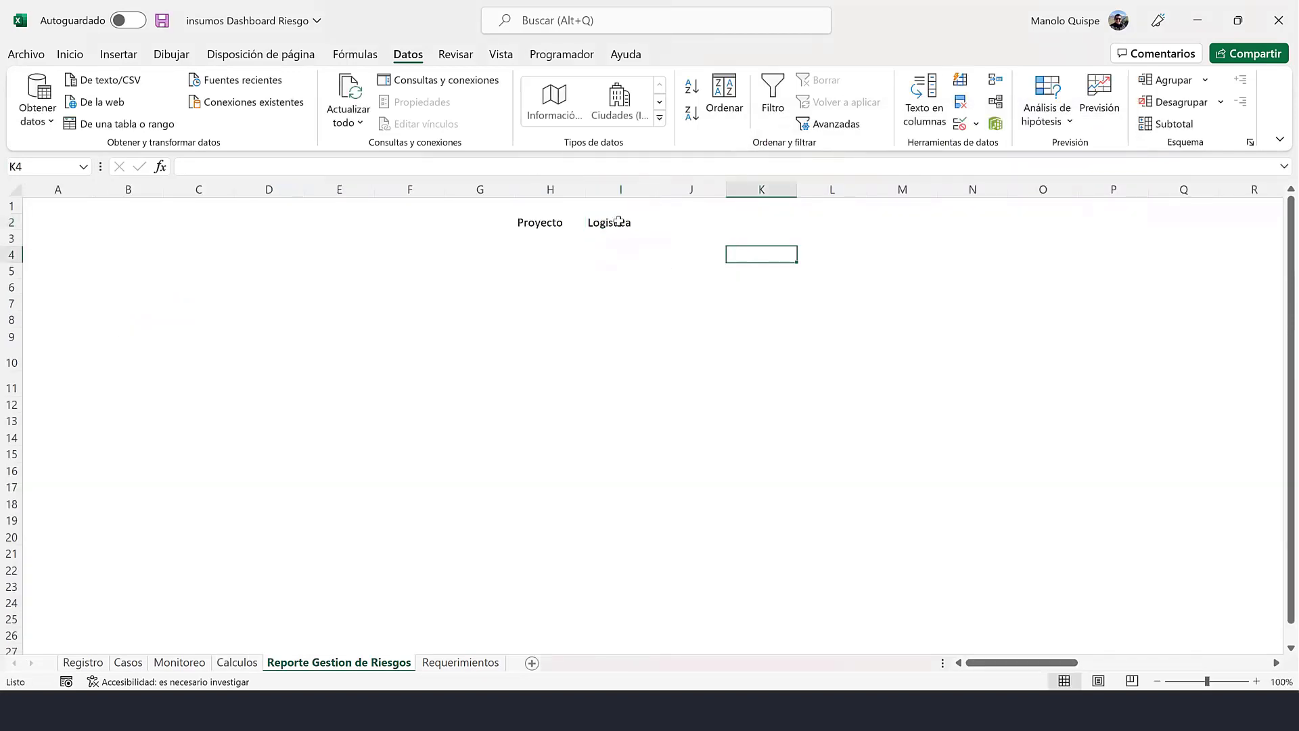
left_click(650, 226)
left_click(70, 54)
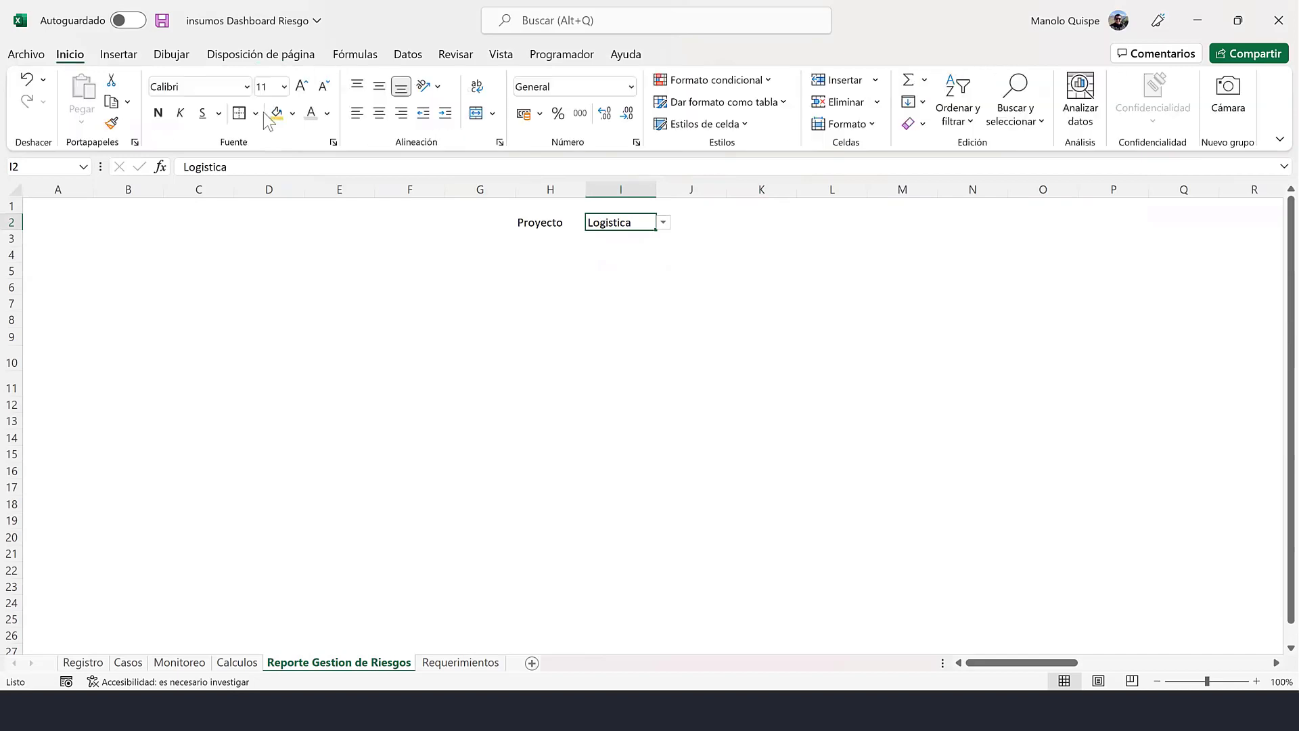
- Center Logistica in I2 and set Calculos O2 to ='Reporte Gestion de Riesgos'!I2
left_click(379, 113)
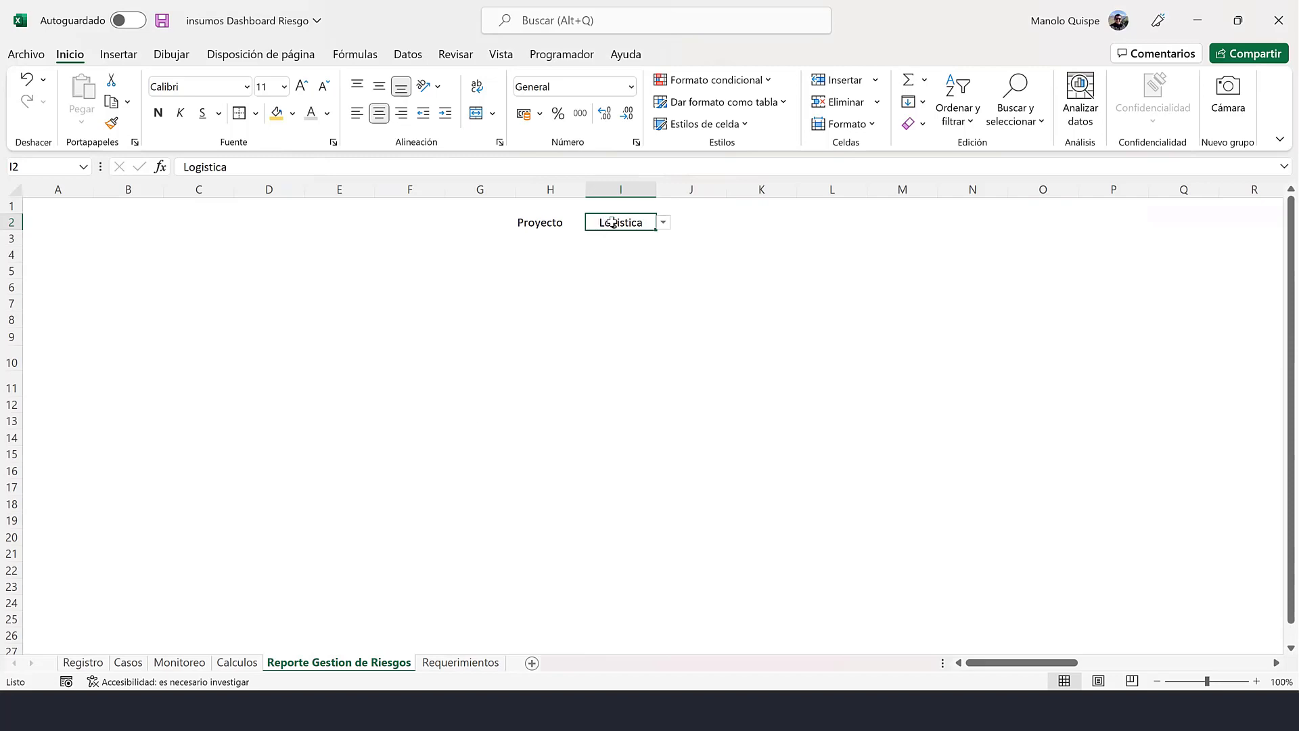
left_click(237, 662)
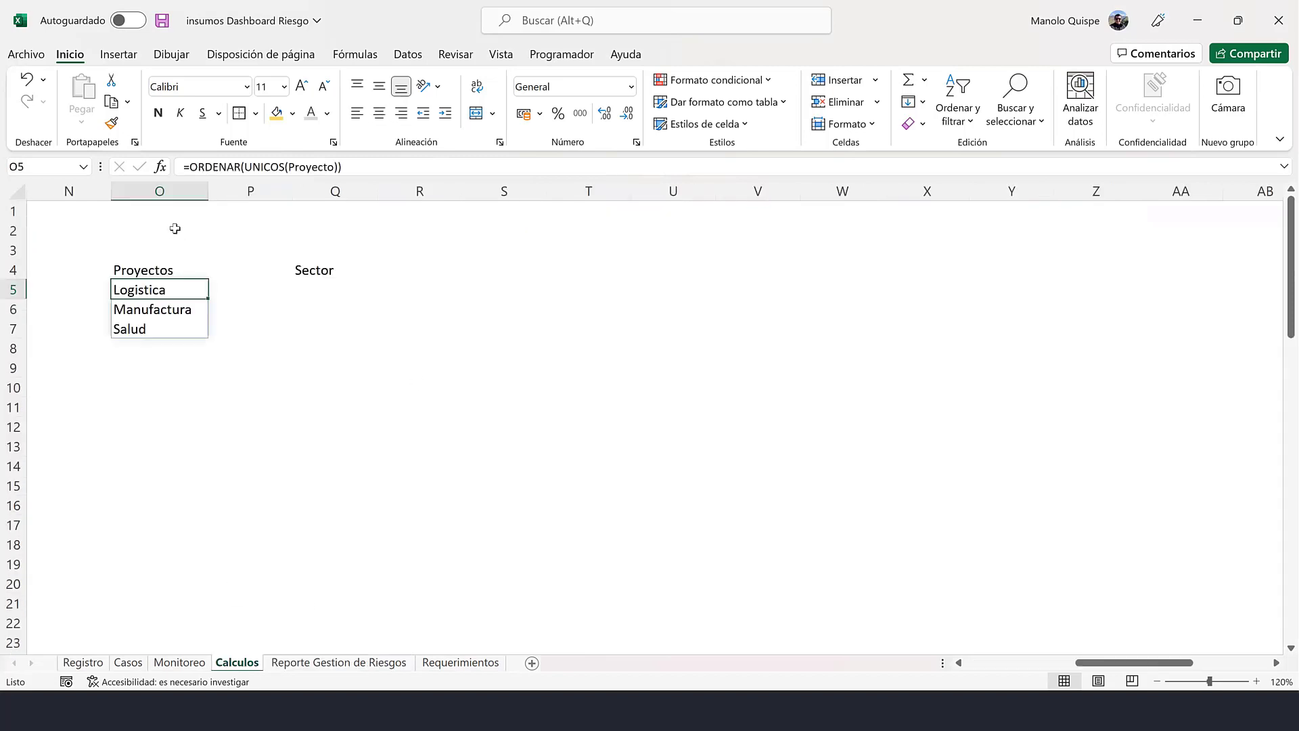
left_click(175, 228)
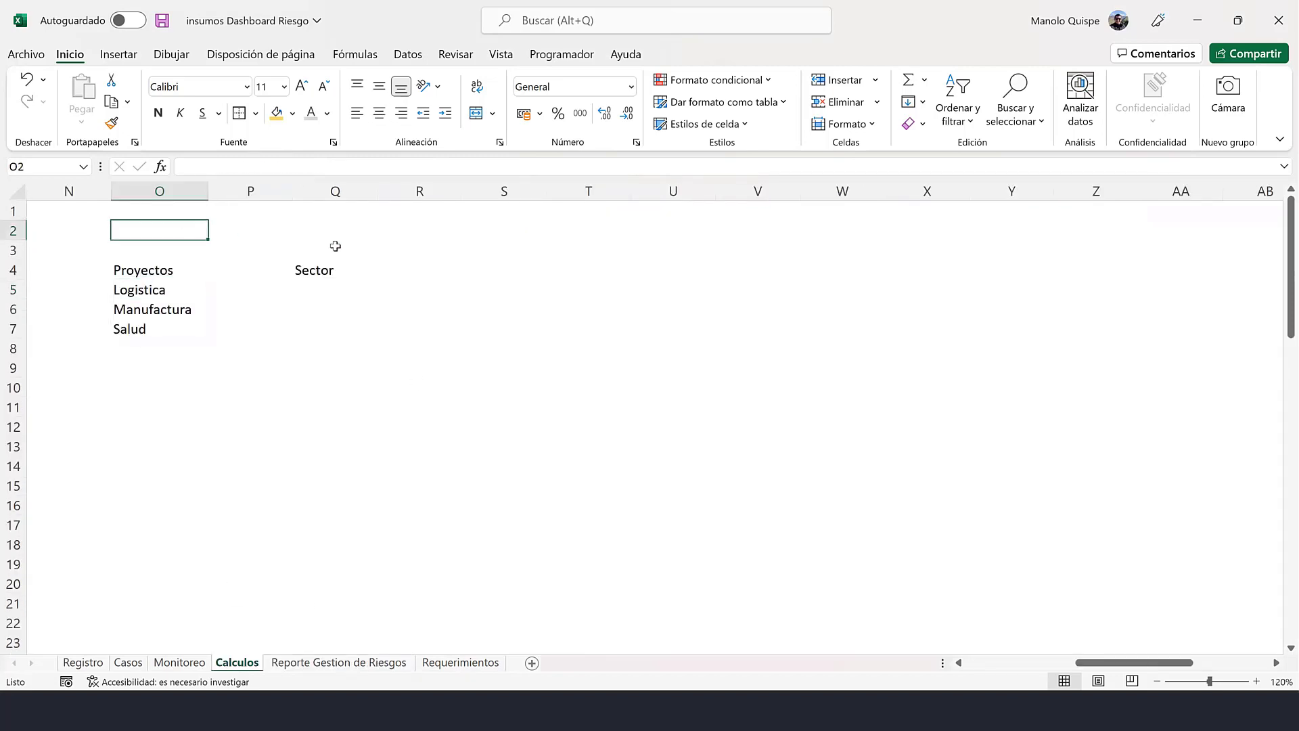
type("=")
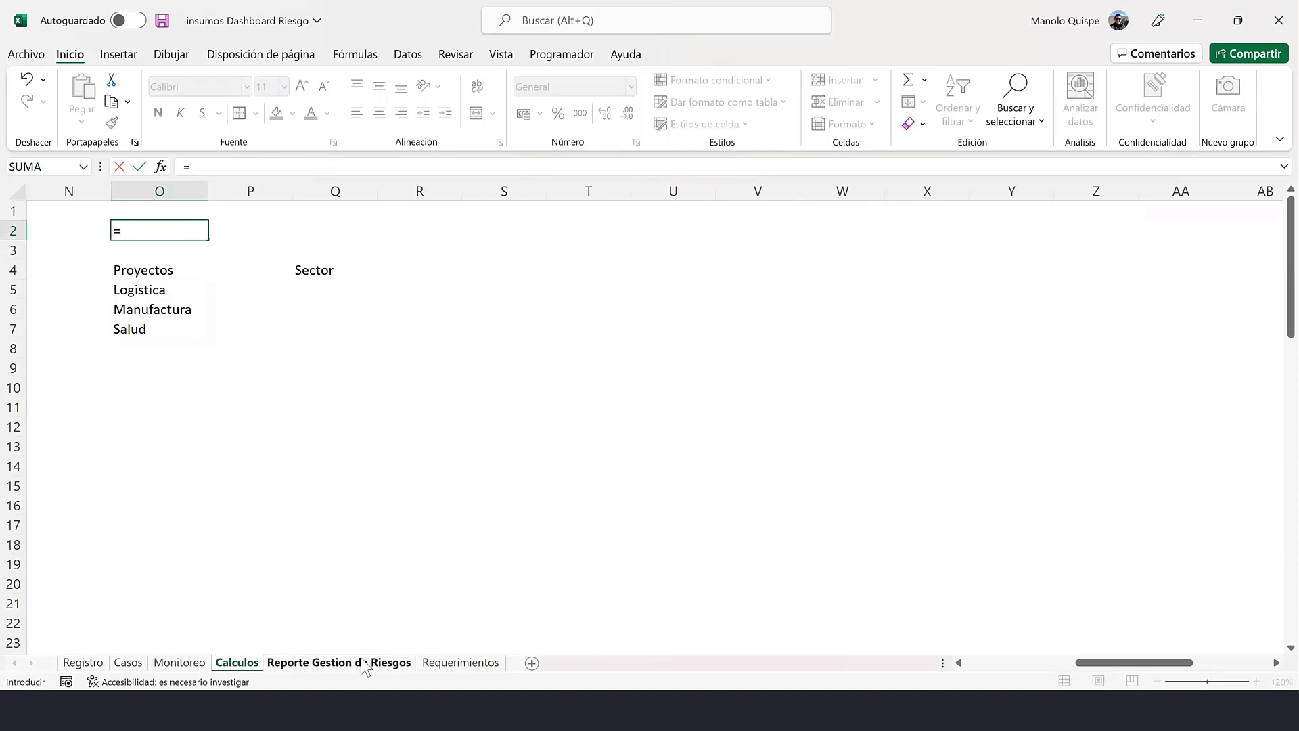
left_click(365, 663)
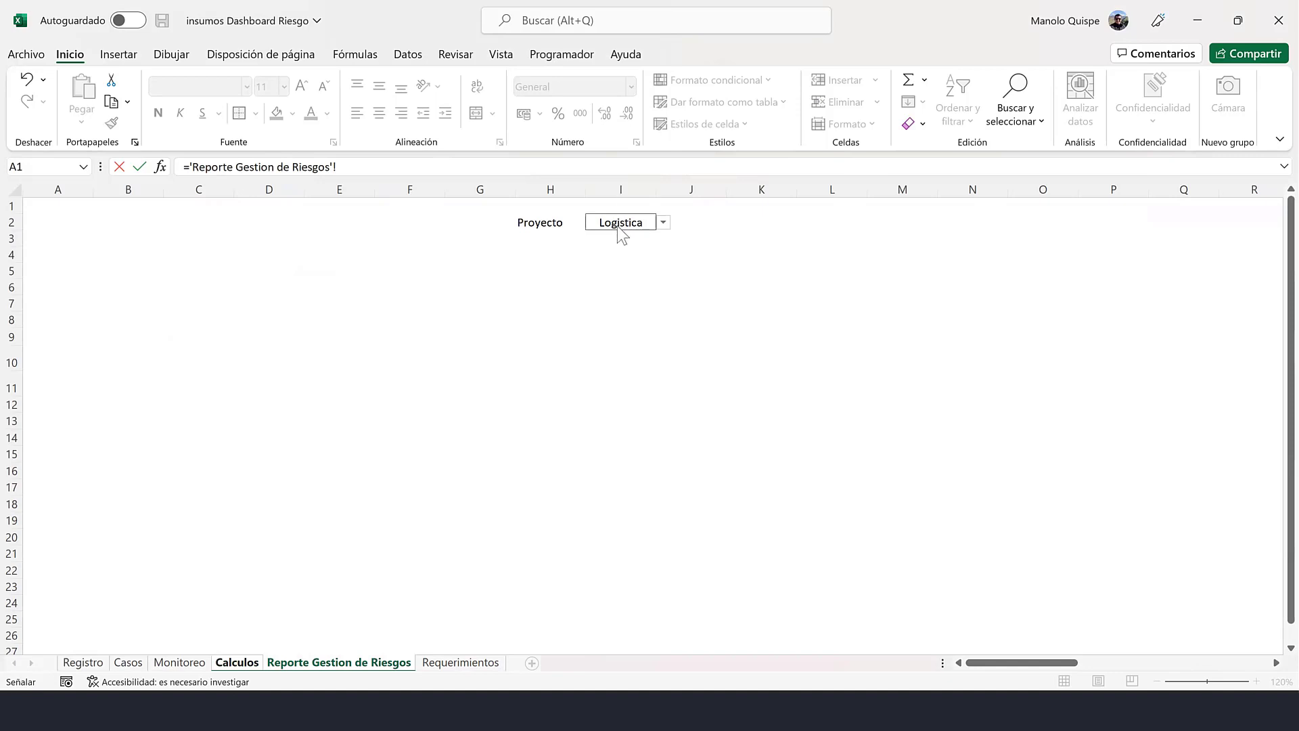
left_click(354, 165)
key("Return")
left_click(180, 228)
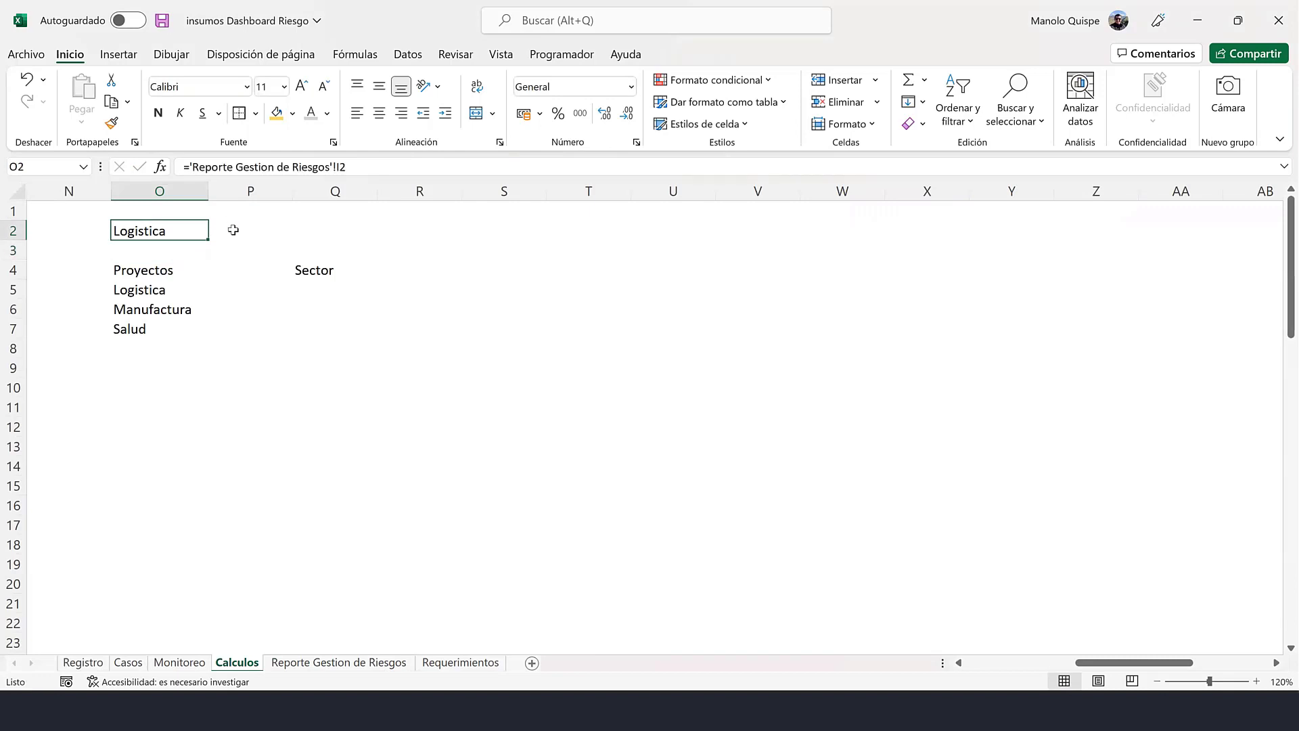
left_click(312, 277)
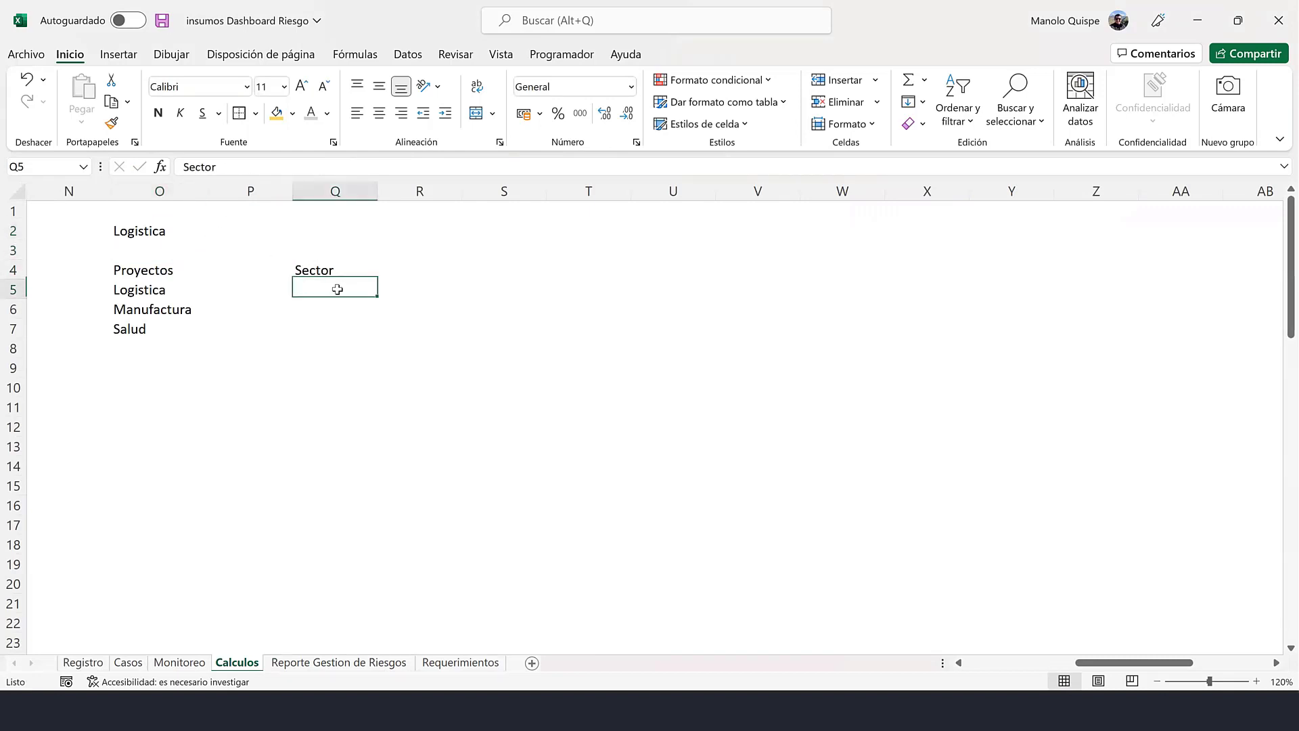
- Start a FILTRAR formula on the Sector range in Q5, dismissing the too-few-arguments warning
left_click(150, 296)
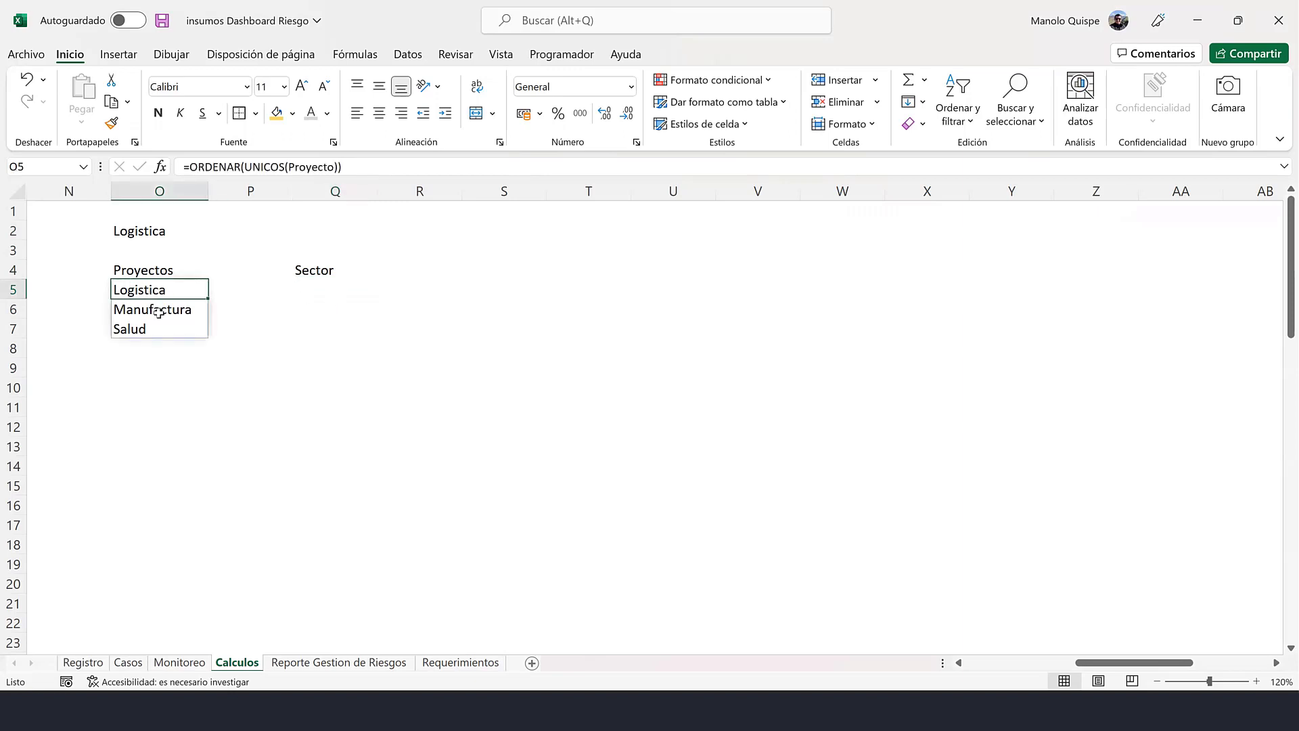
left_click(346, 284)
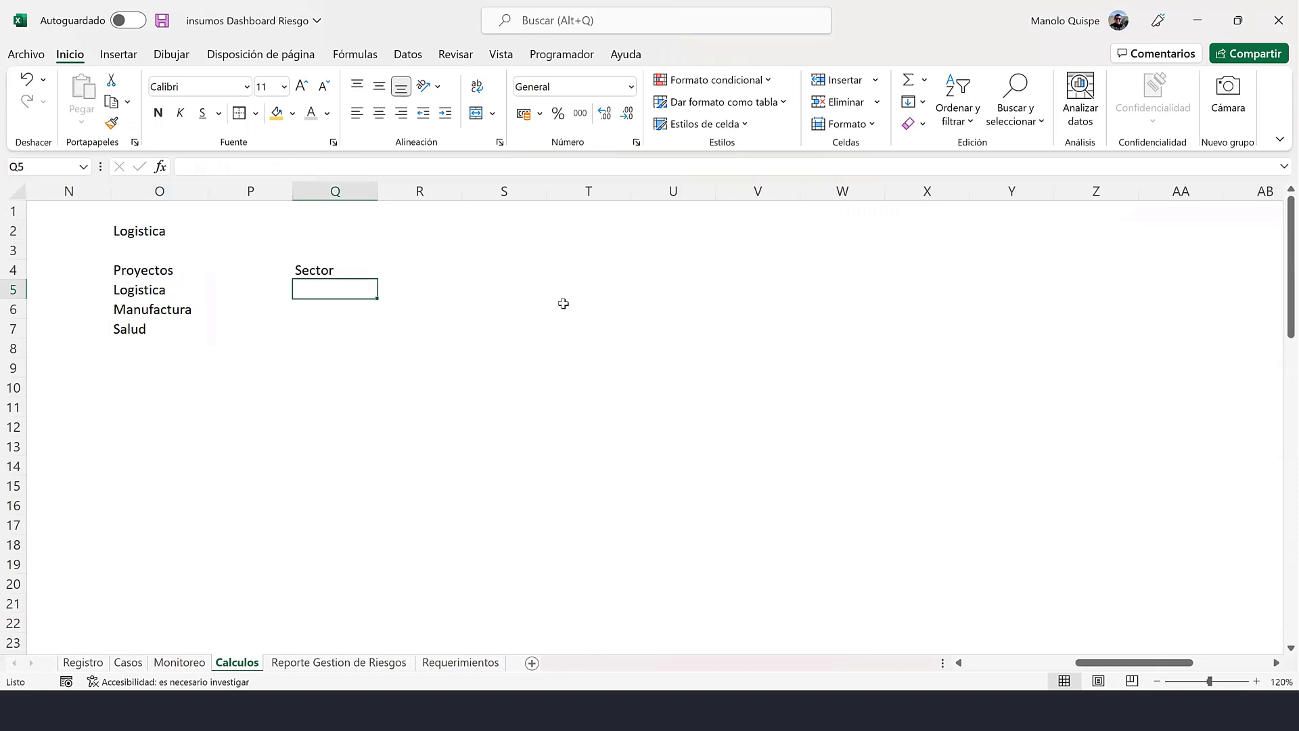
type("=")
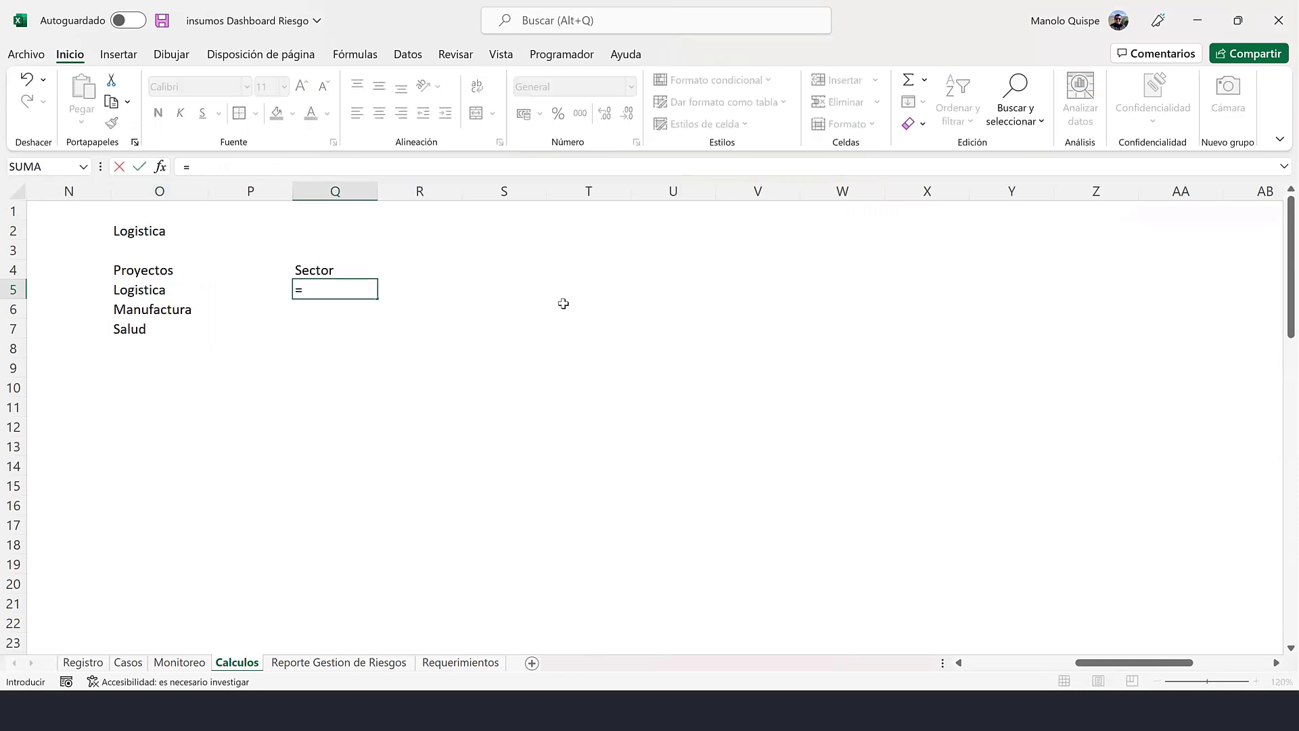
type("FIL")
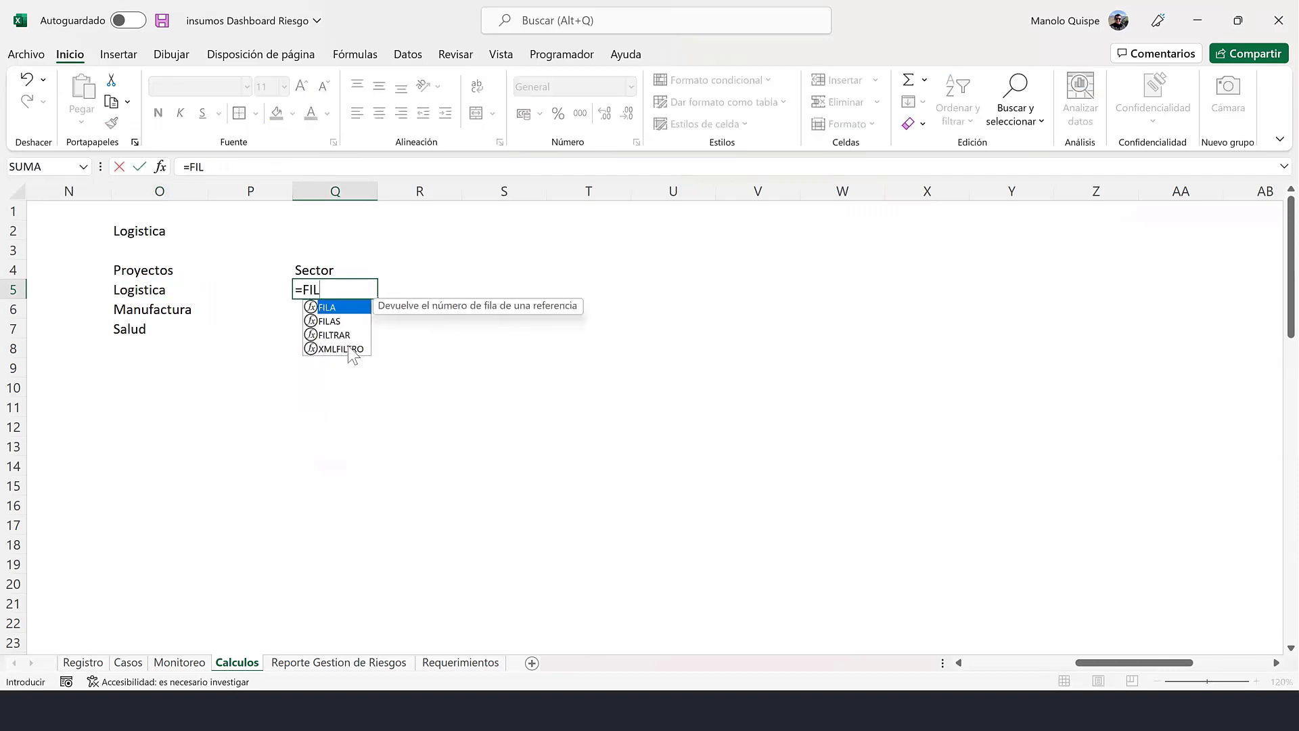
double_click(335, 335)
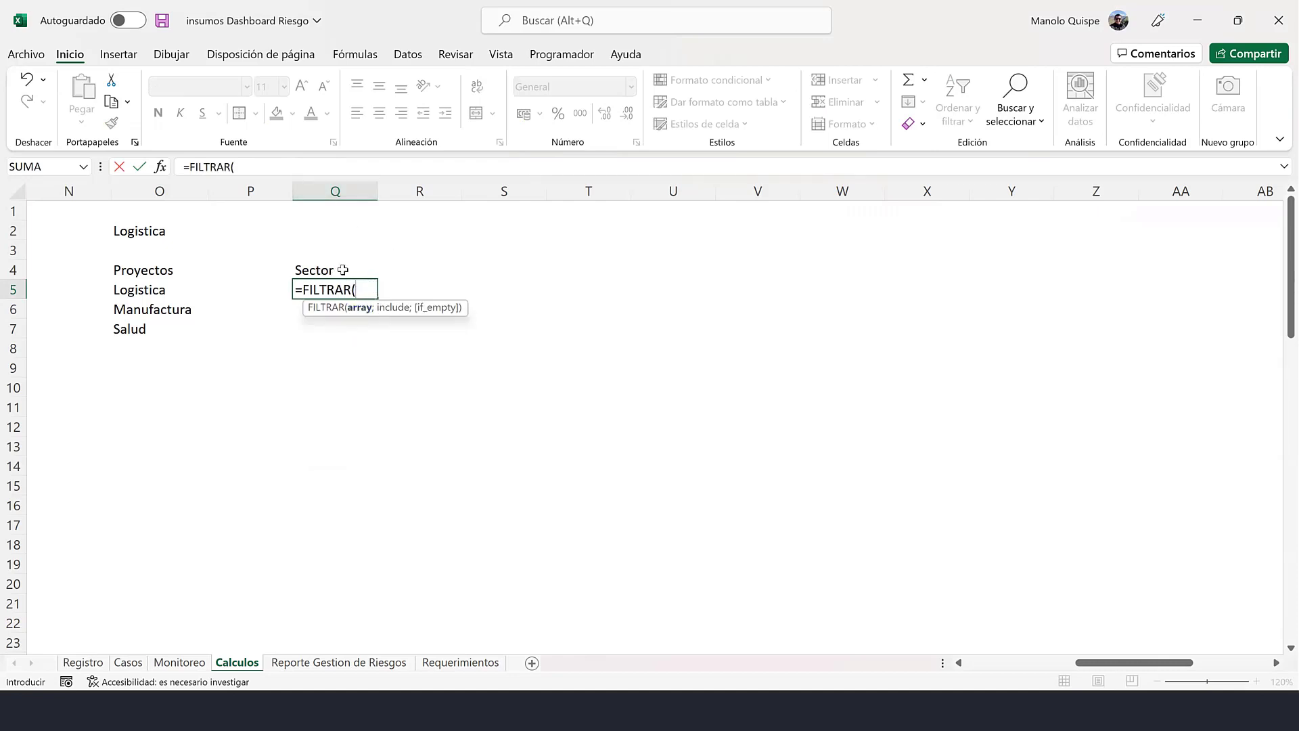
type("S")
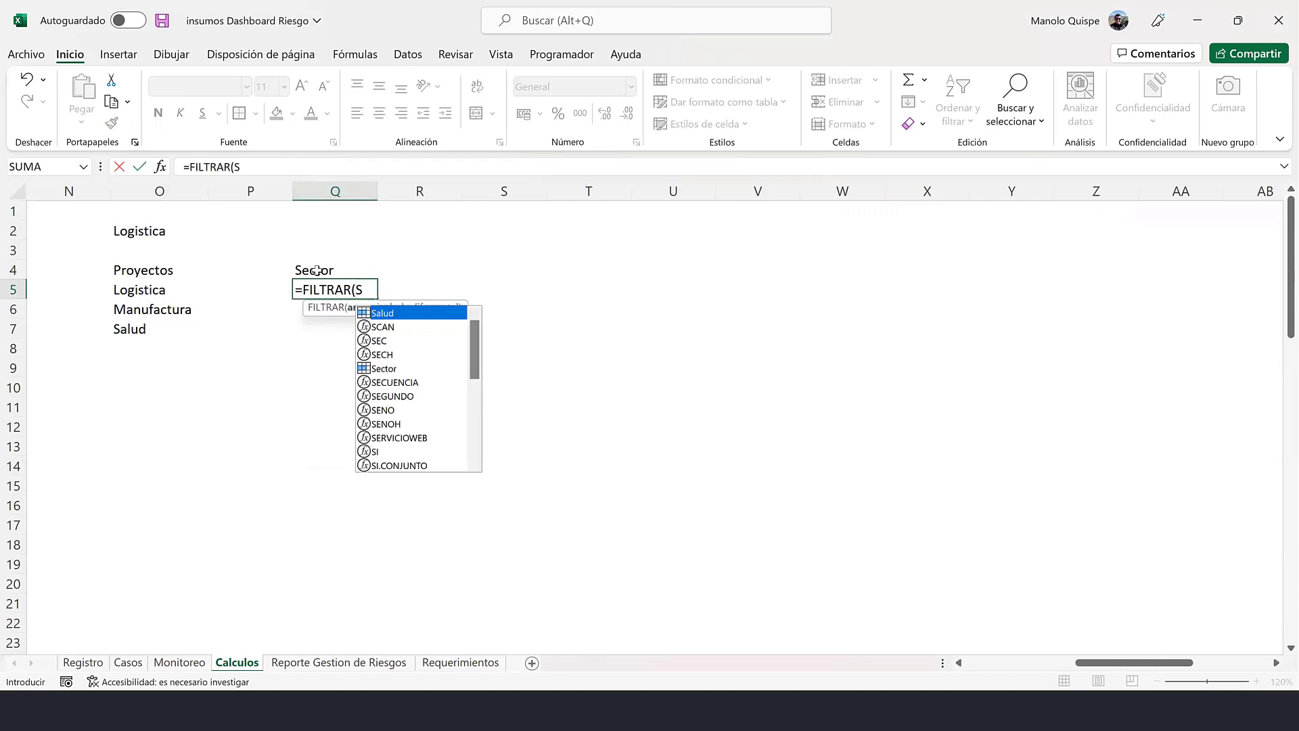
type("EC")
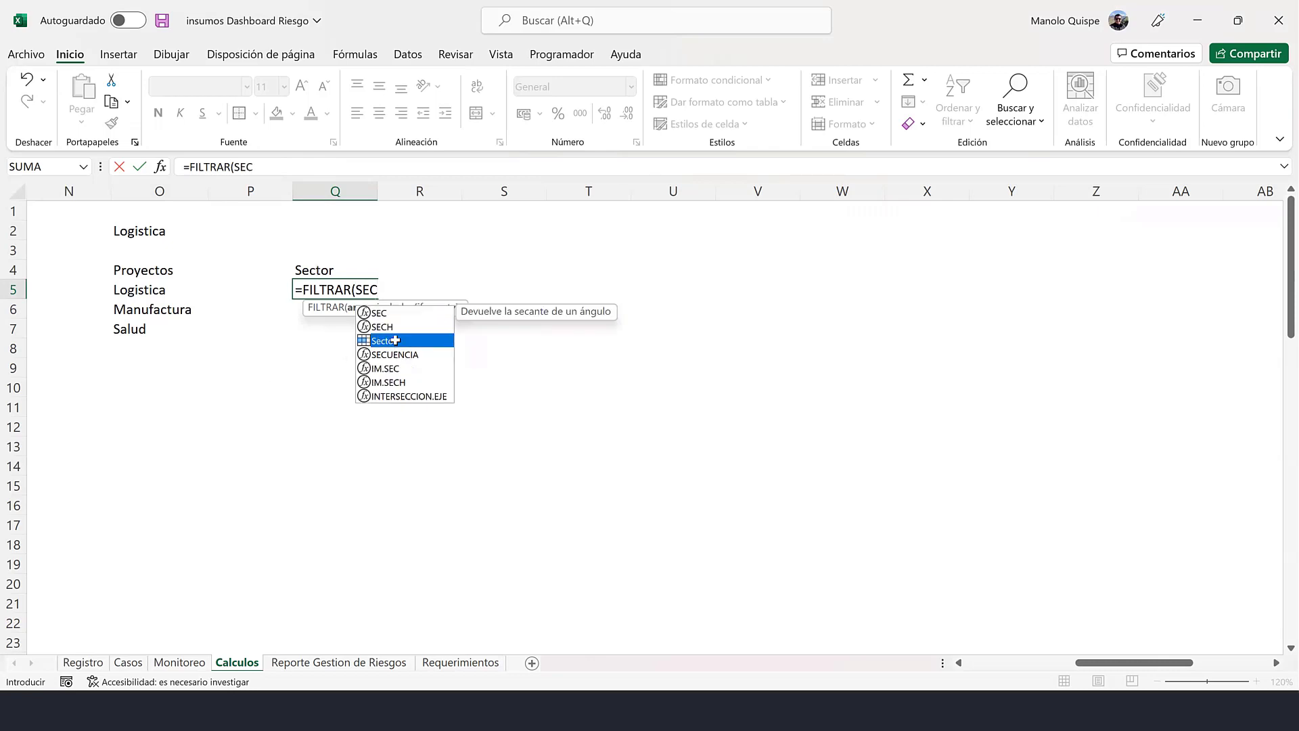
double_click(397, 341)
key("Return")
left_click(654, 400)
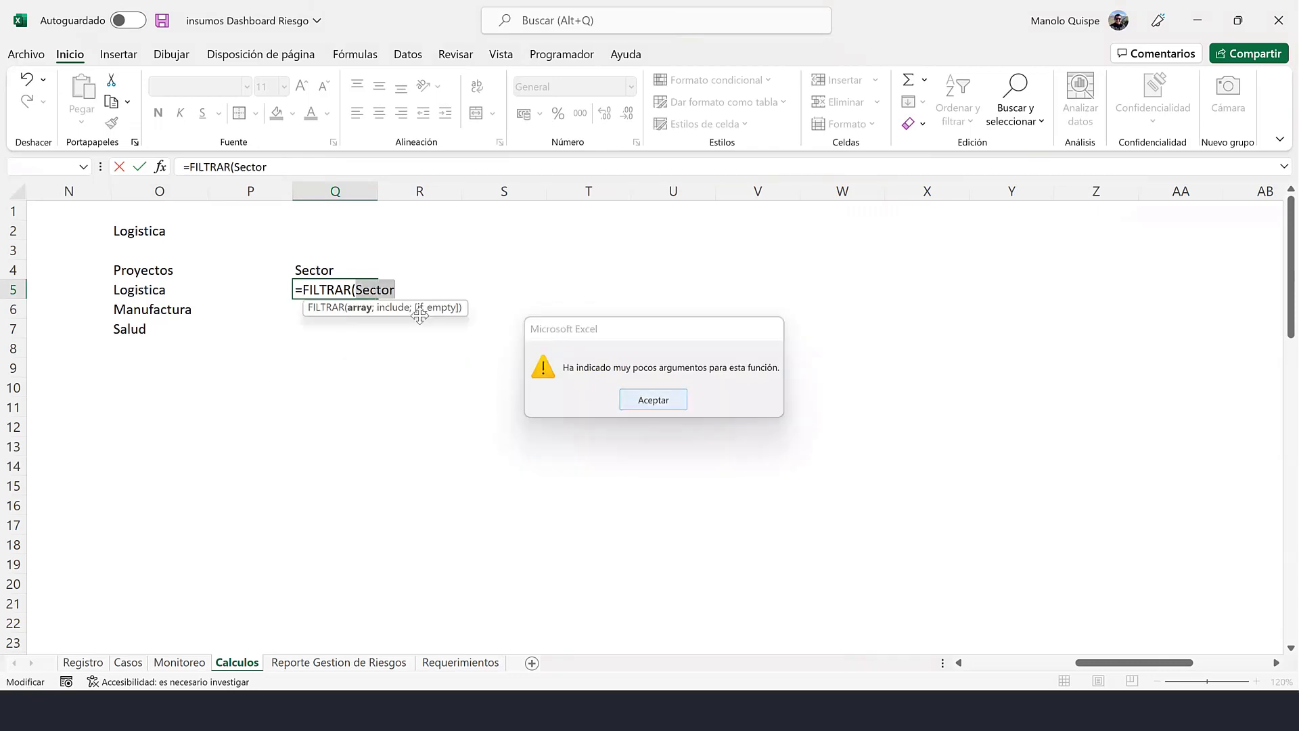
- Complete Q5 as =FILTRAR(Sector;Proyecto=$O$2) with an absolute O2 reference
type(";")
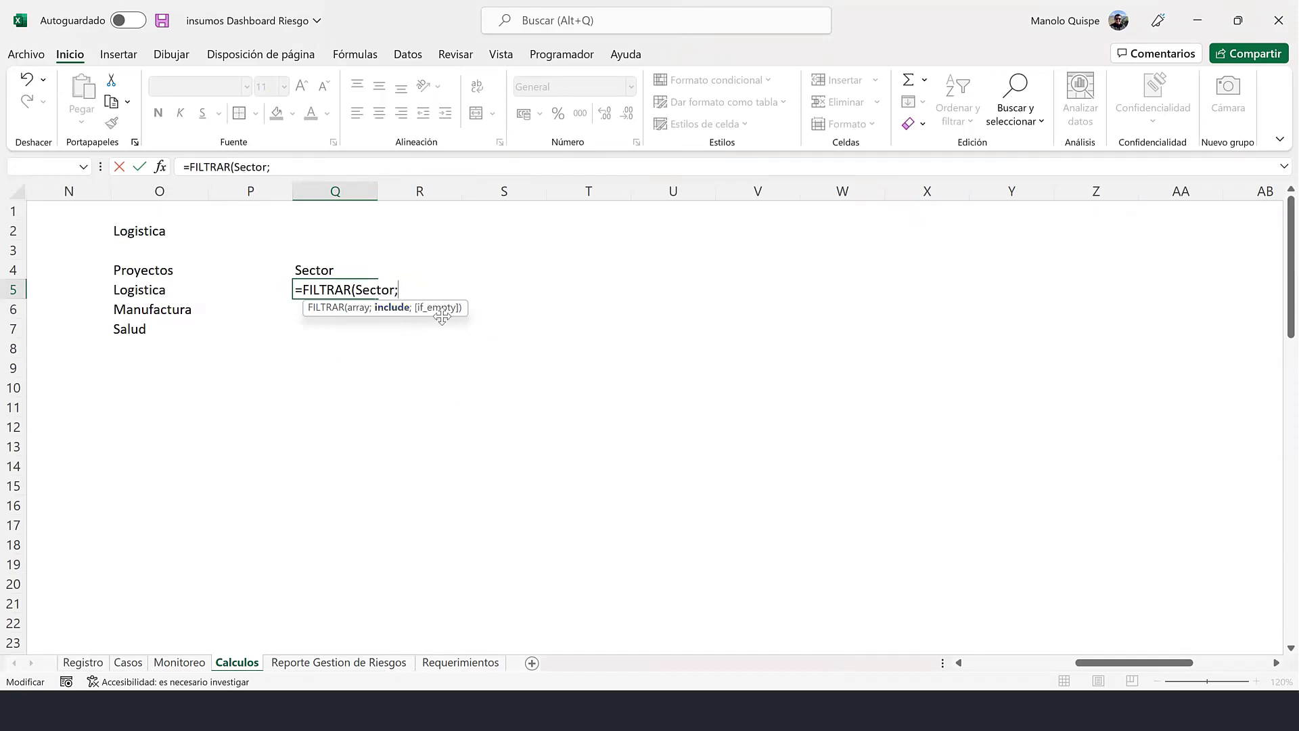
type("PROY")
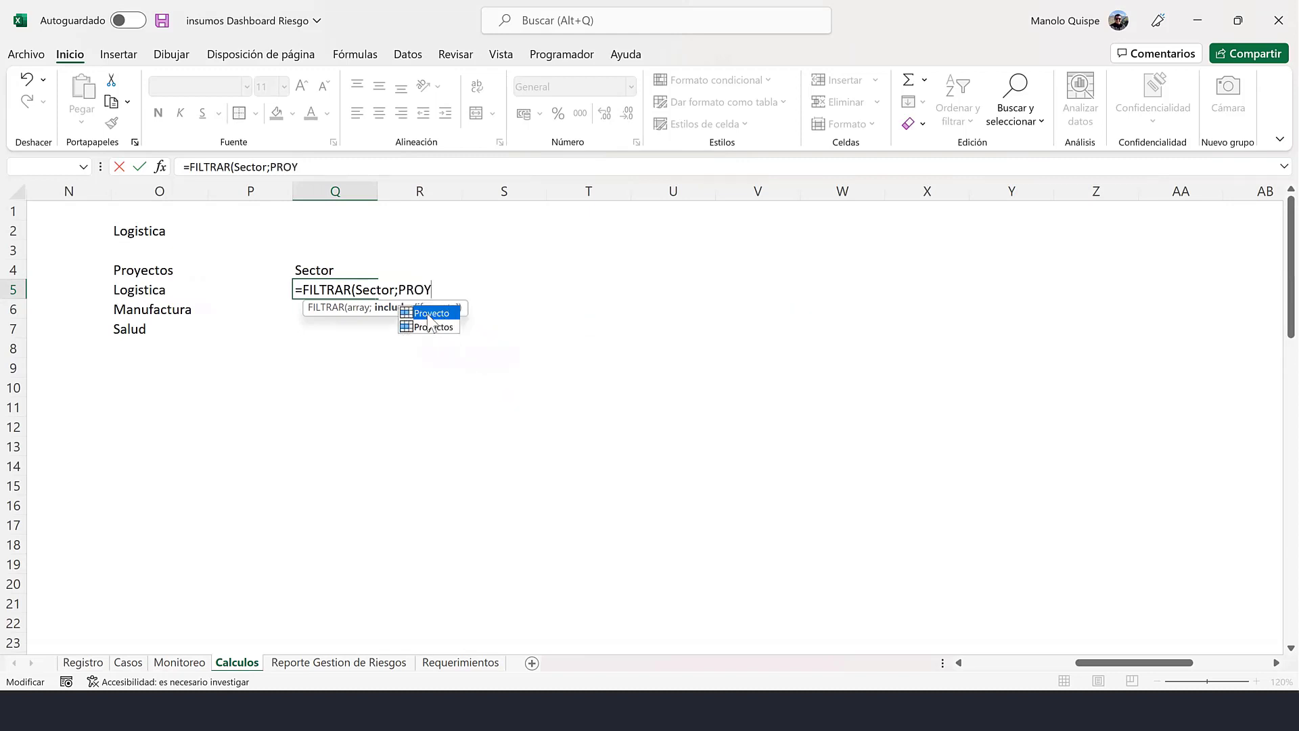
double_click(427, 312)
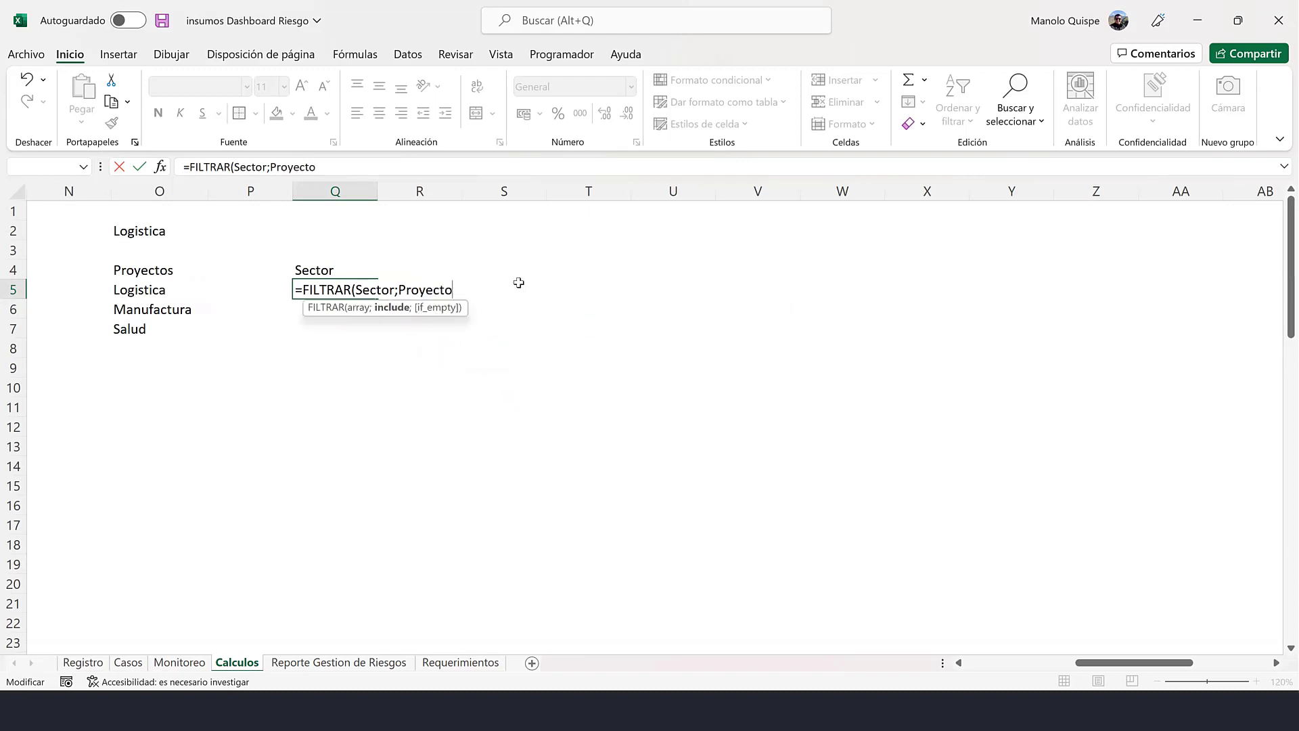
type("=")
left_click(140, 231)
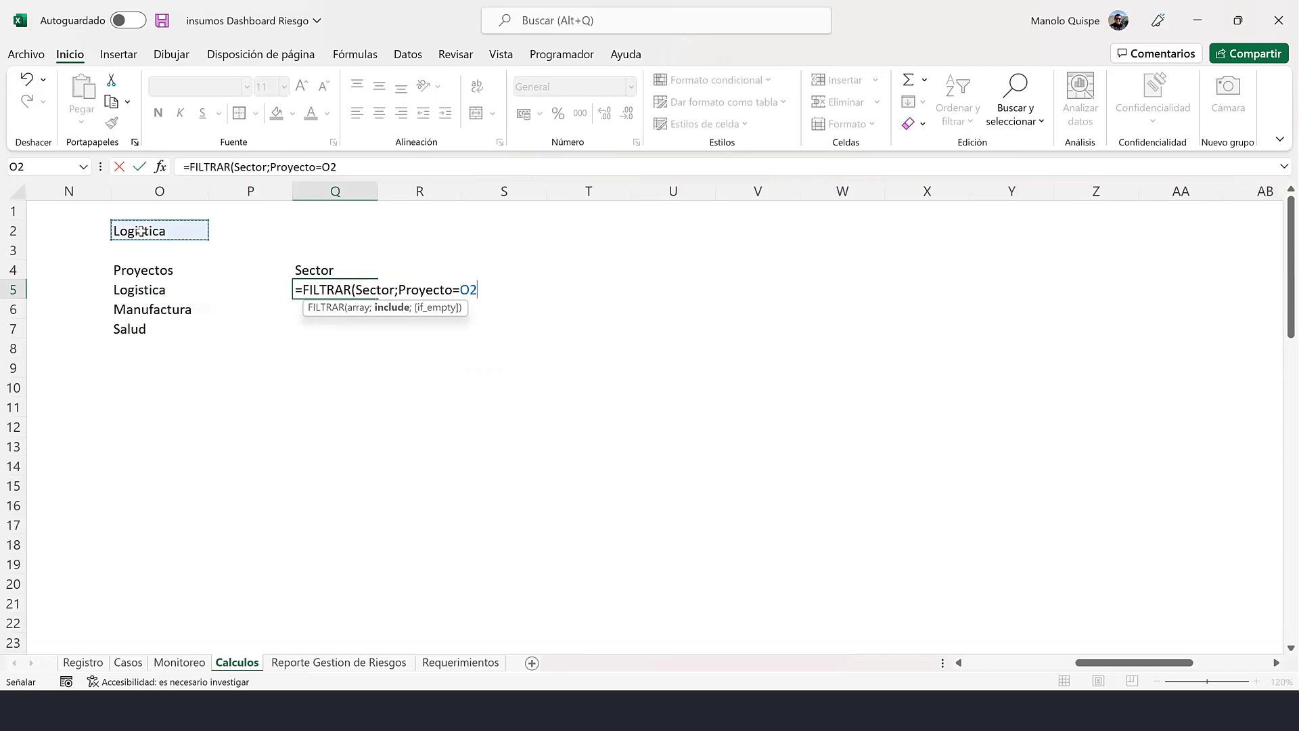
key("F4")
key("Return")
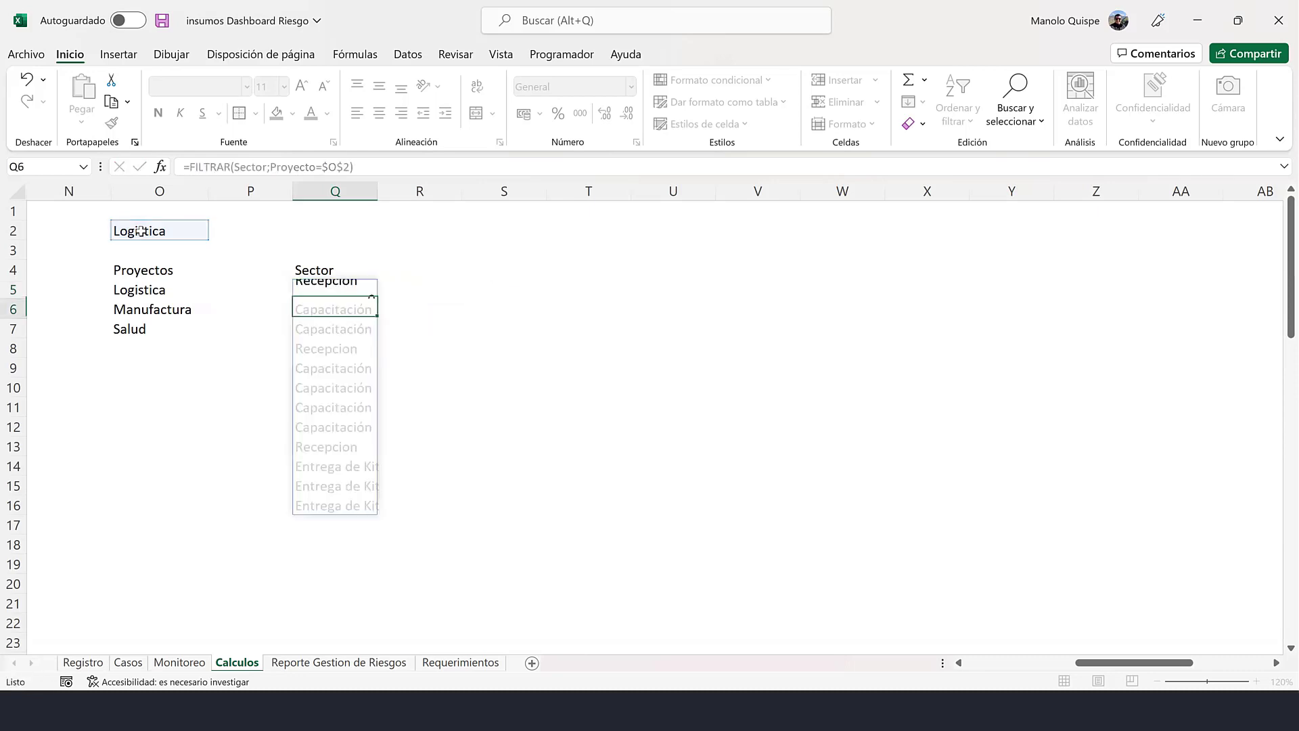
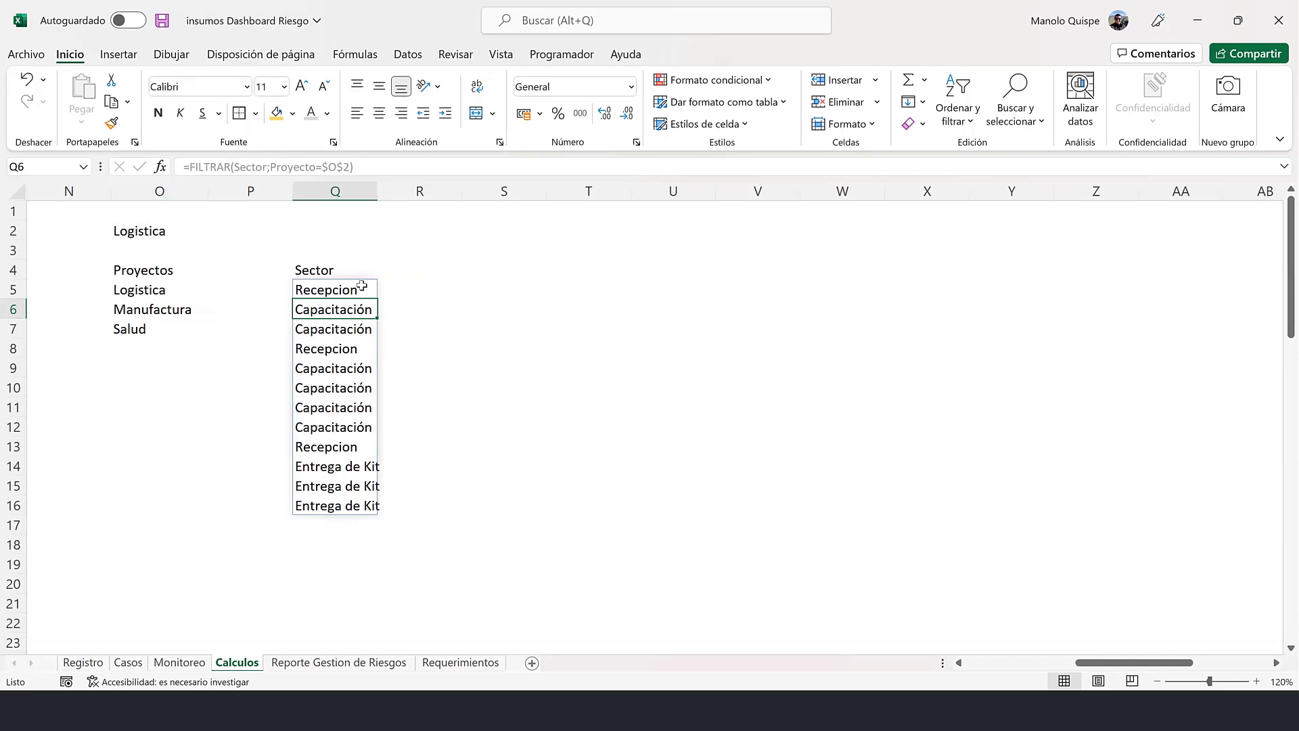
- Rewrite Q5 on Calculos as =ORDENAR(UNICOS(FILTRAR(Sector;Proyecto=$O$2)))
left_click(125, 662)
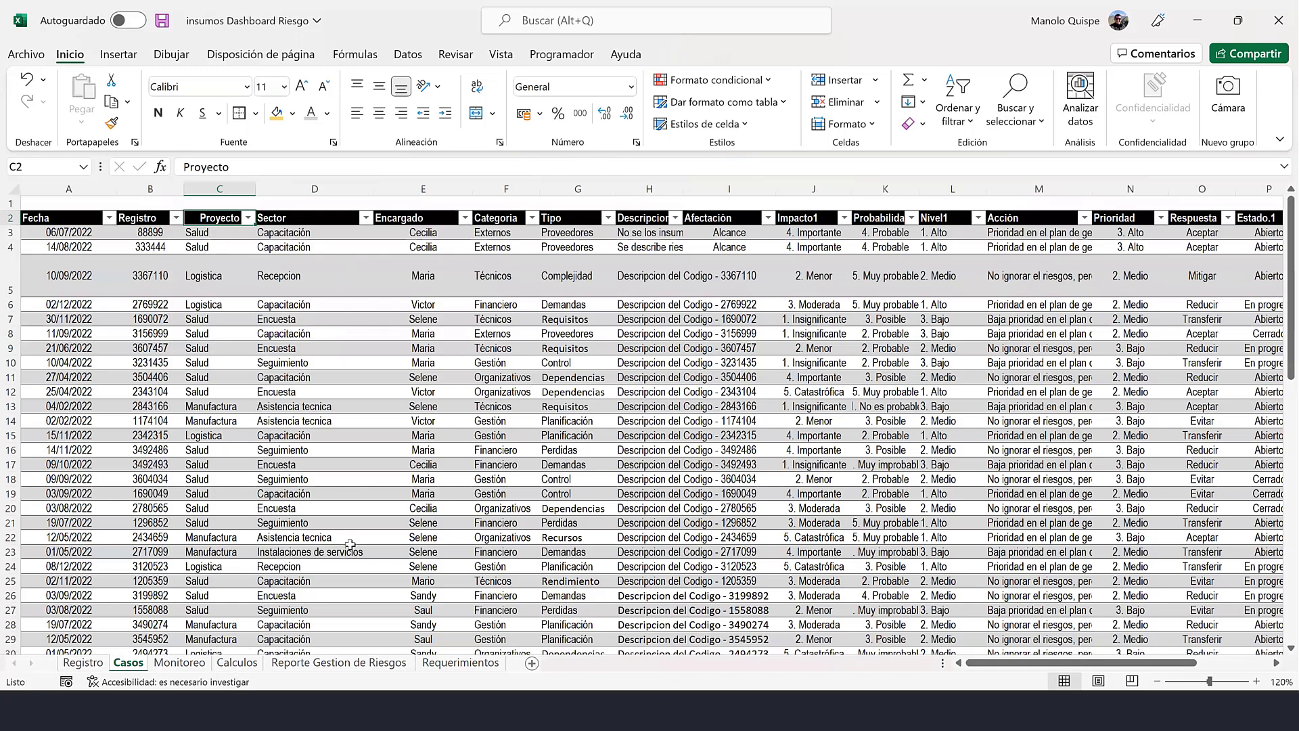
key("ctrl+Page_Down")
key("ctrl+Page_Down")
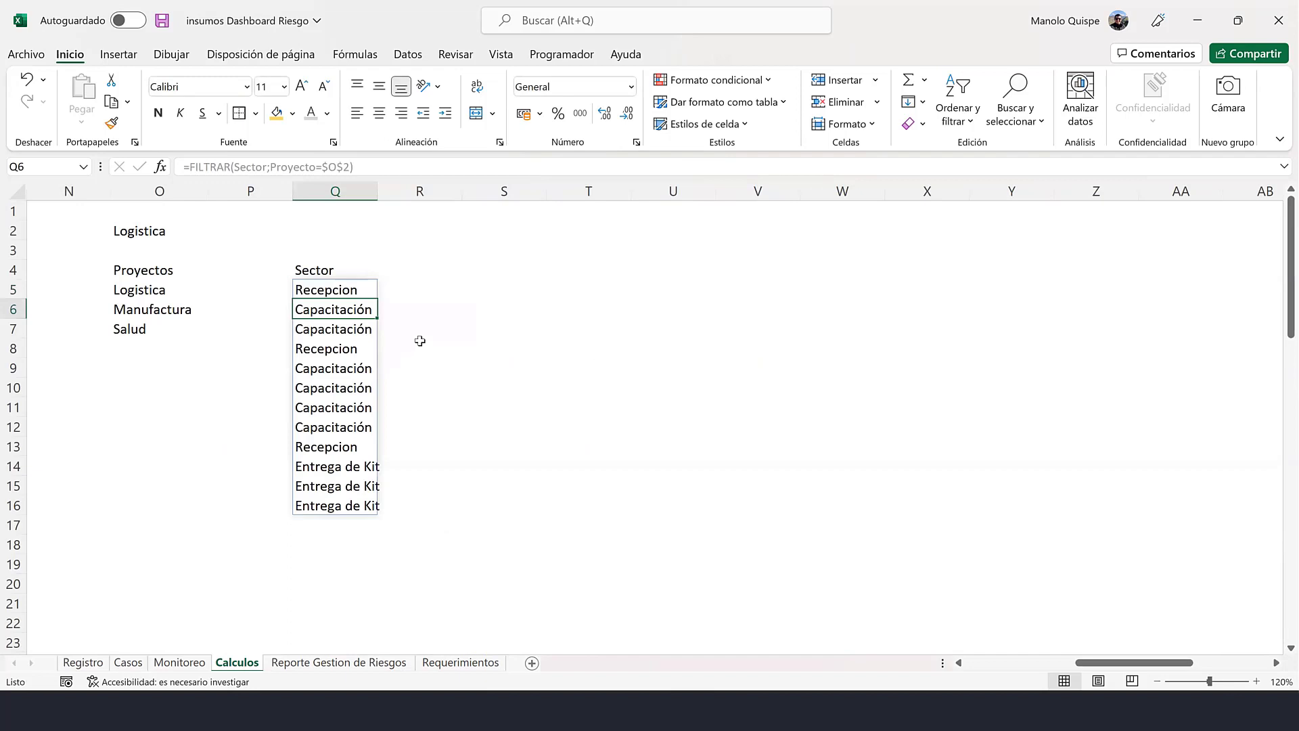
left_click(364, 290)
double_click(363, 289)
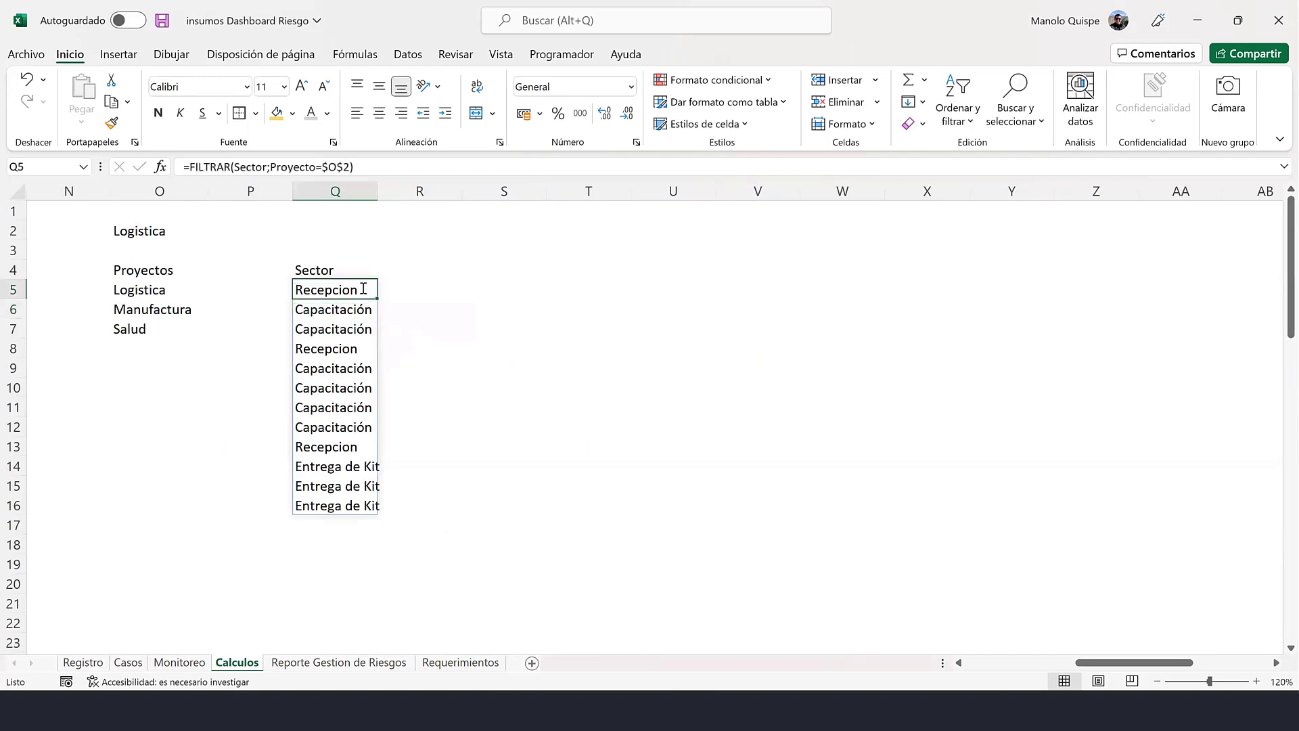
key("End")
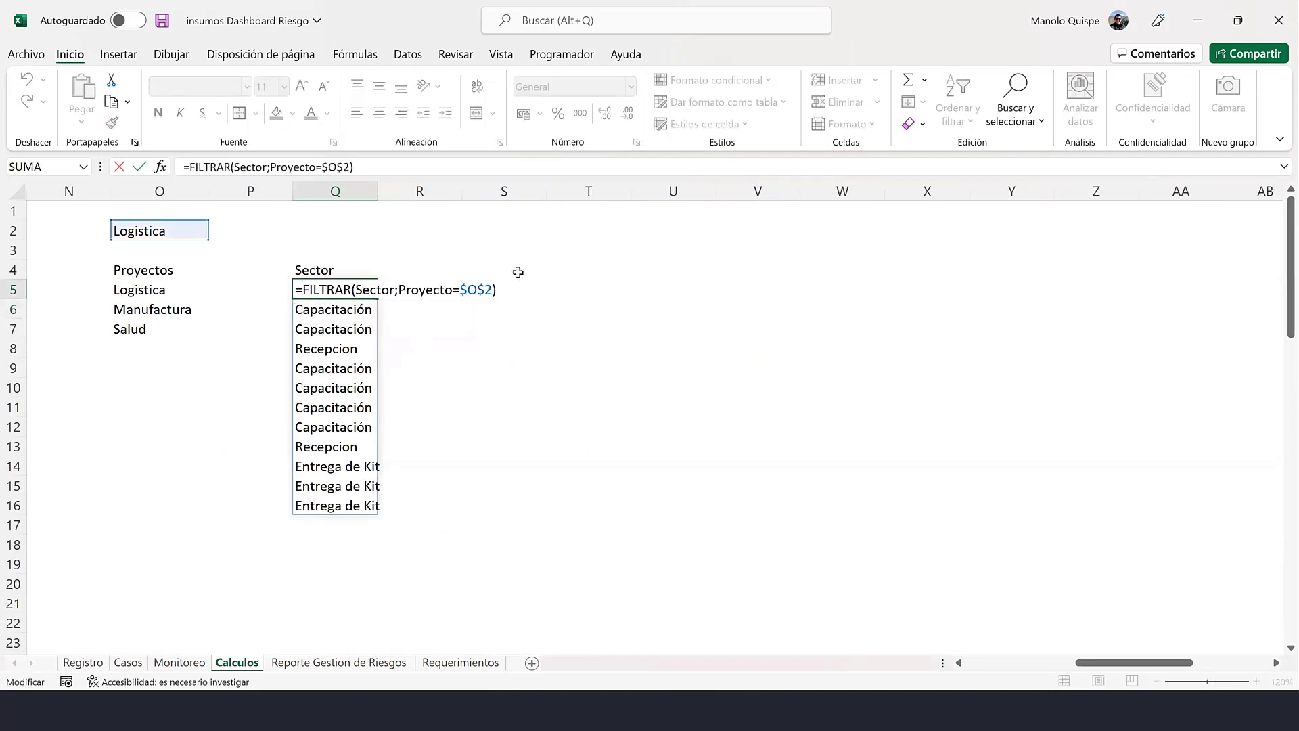
type("UN")
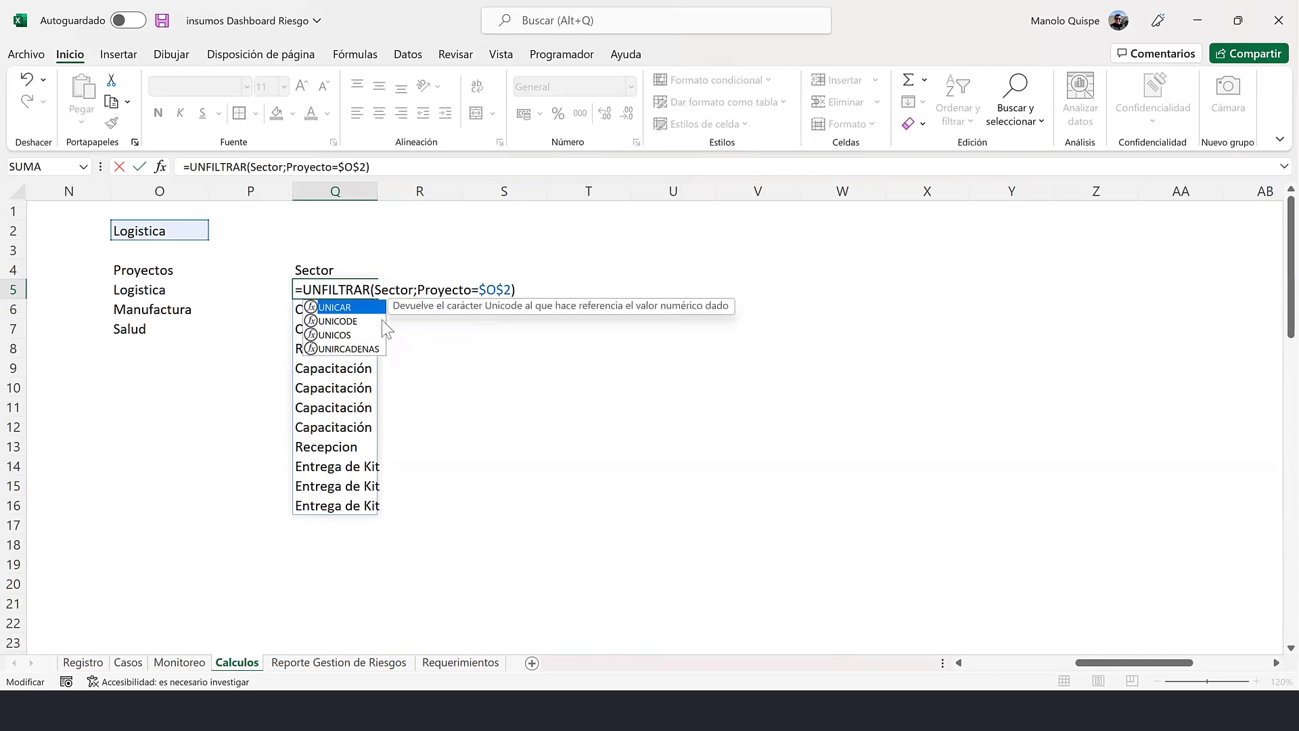
left_click(355, 334)
double_click(354, 333)
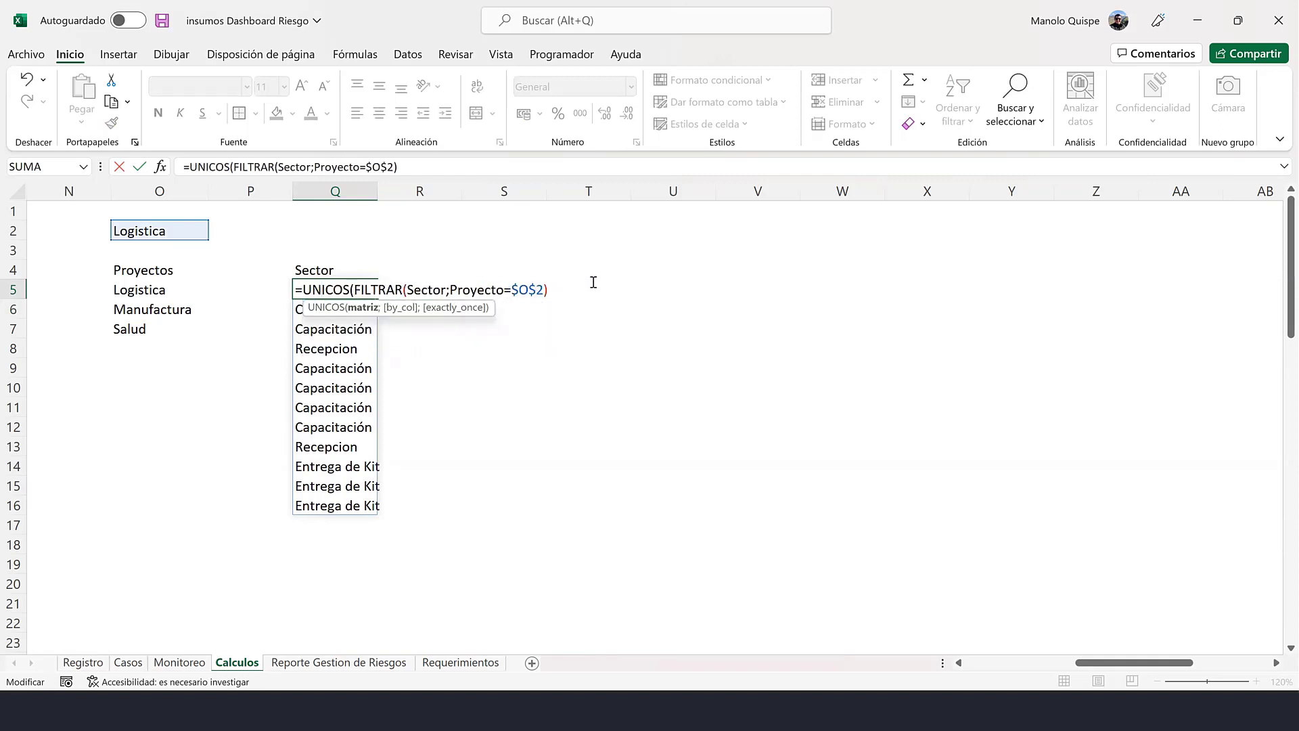
type(")")
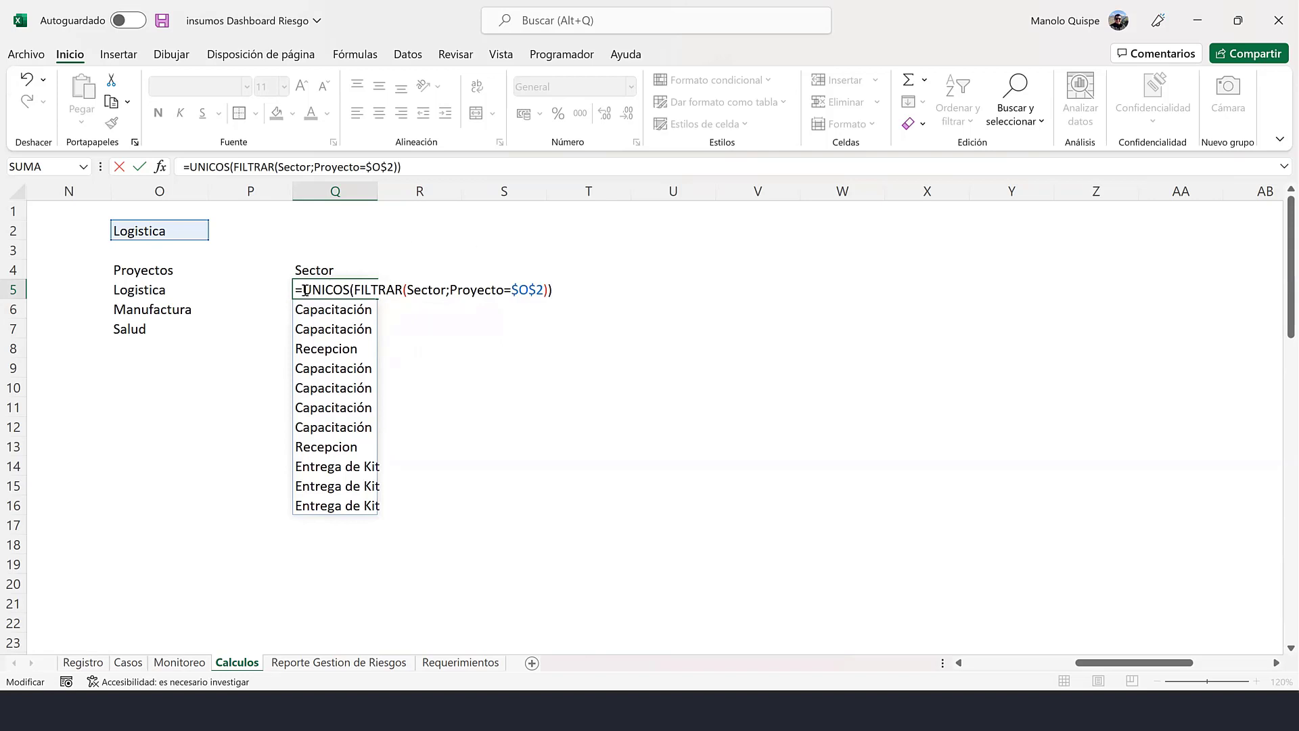
type("ORDENAR(")
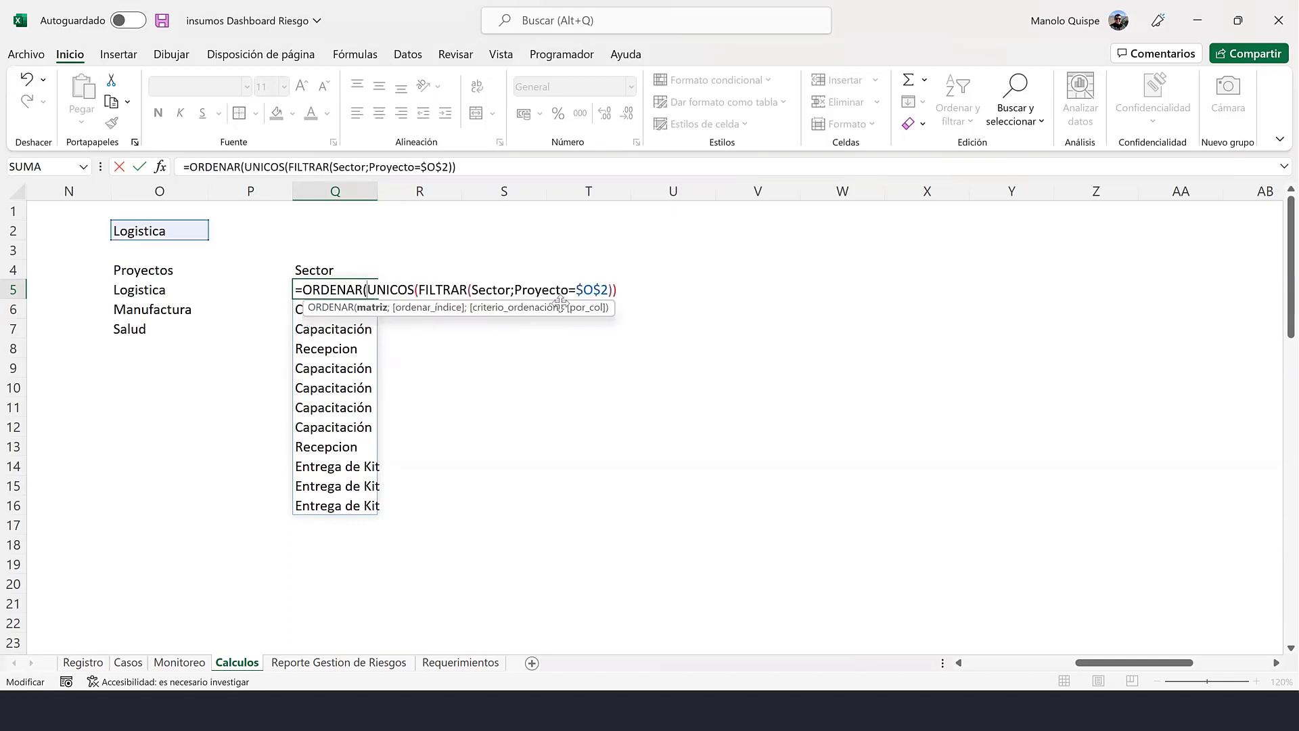
double_click(357, 309)
type(")")
key("Return")
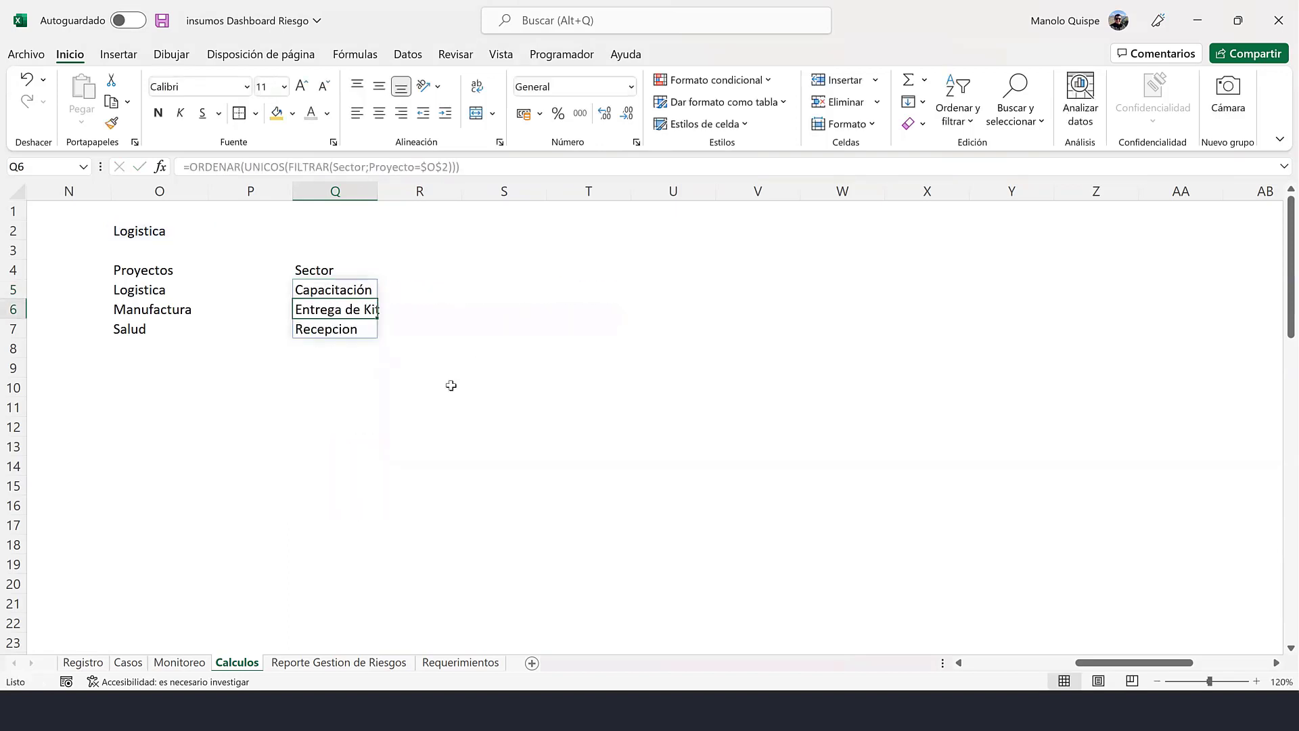
left_click(450, 383)
- Widen column Q to fit the sorted sector names
left_click_drag(377, 191, 396, 192)
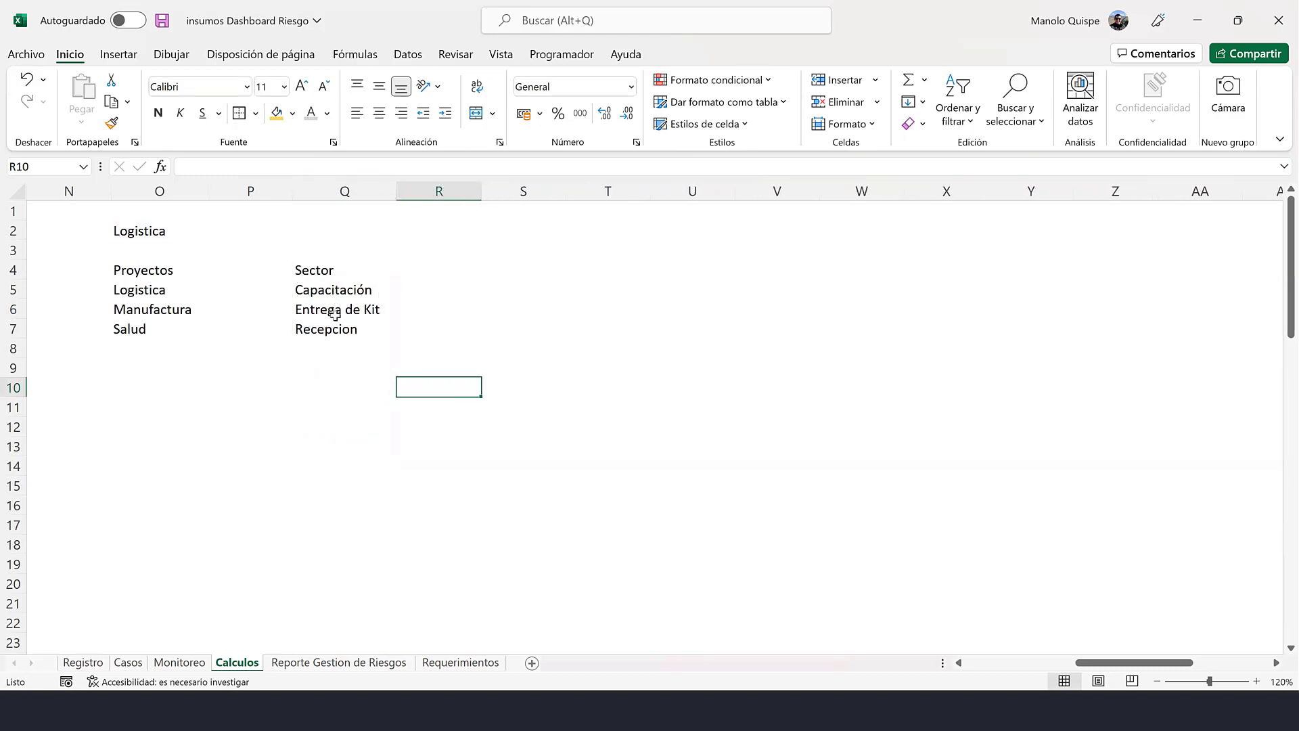
left_click(367, 227)
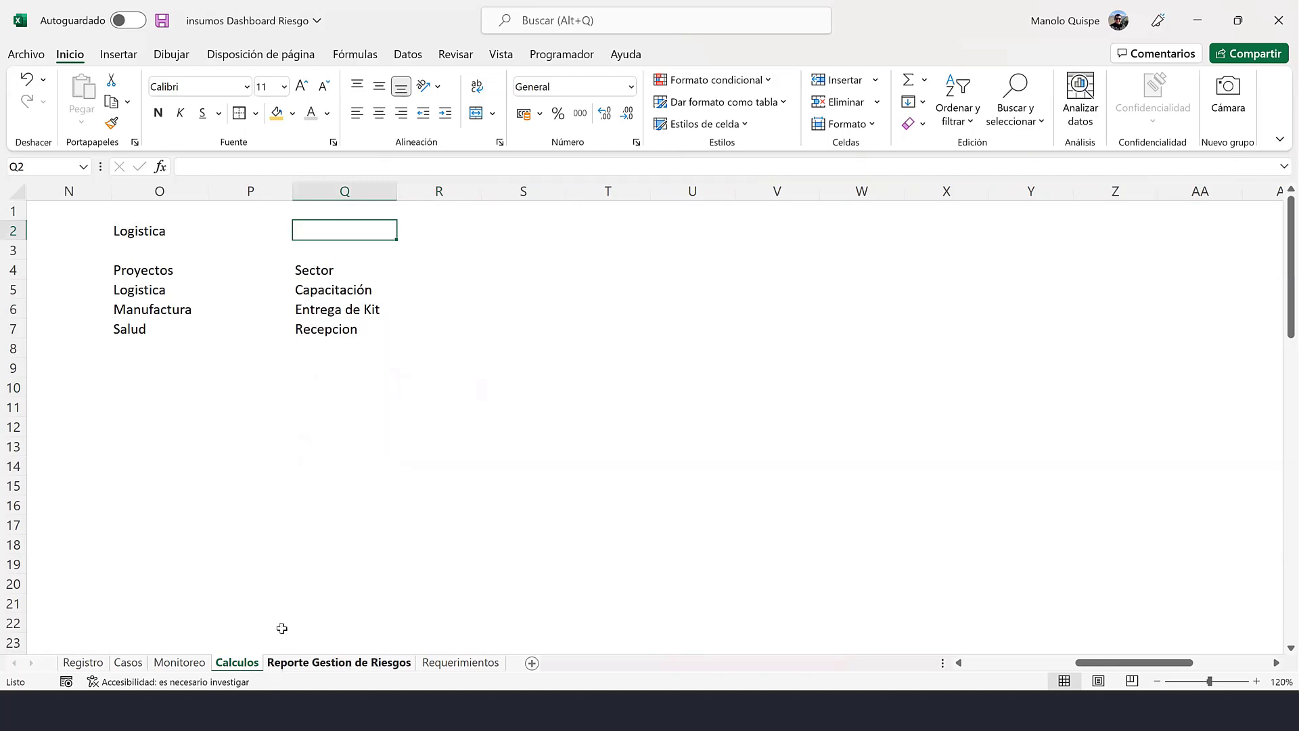
left_click(324, 324)
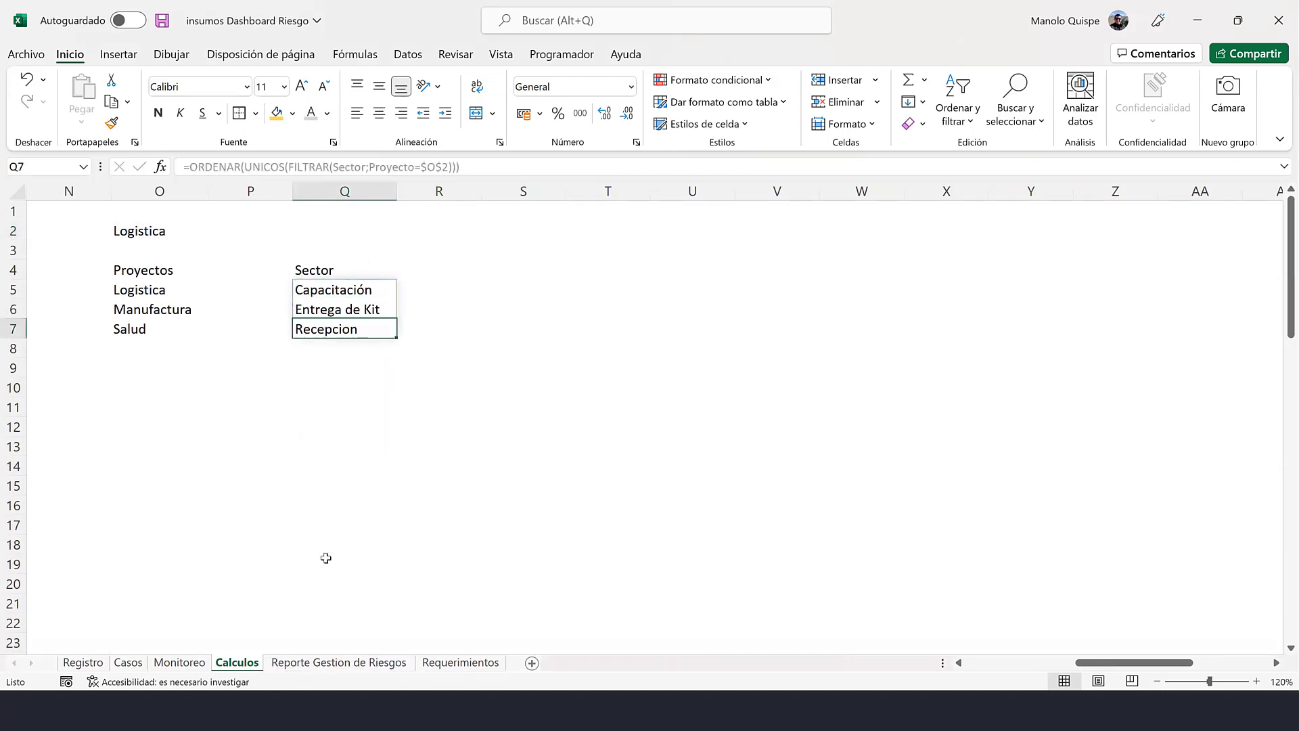
- On Reporte Gestion de Riesgos, enter the label Sector in K2
left_click(325, 662)
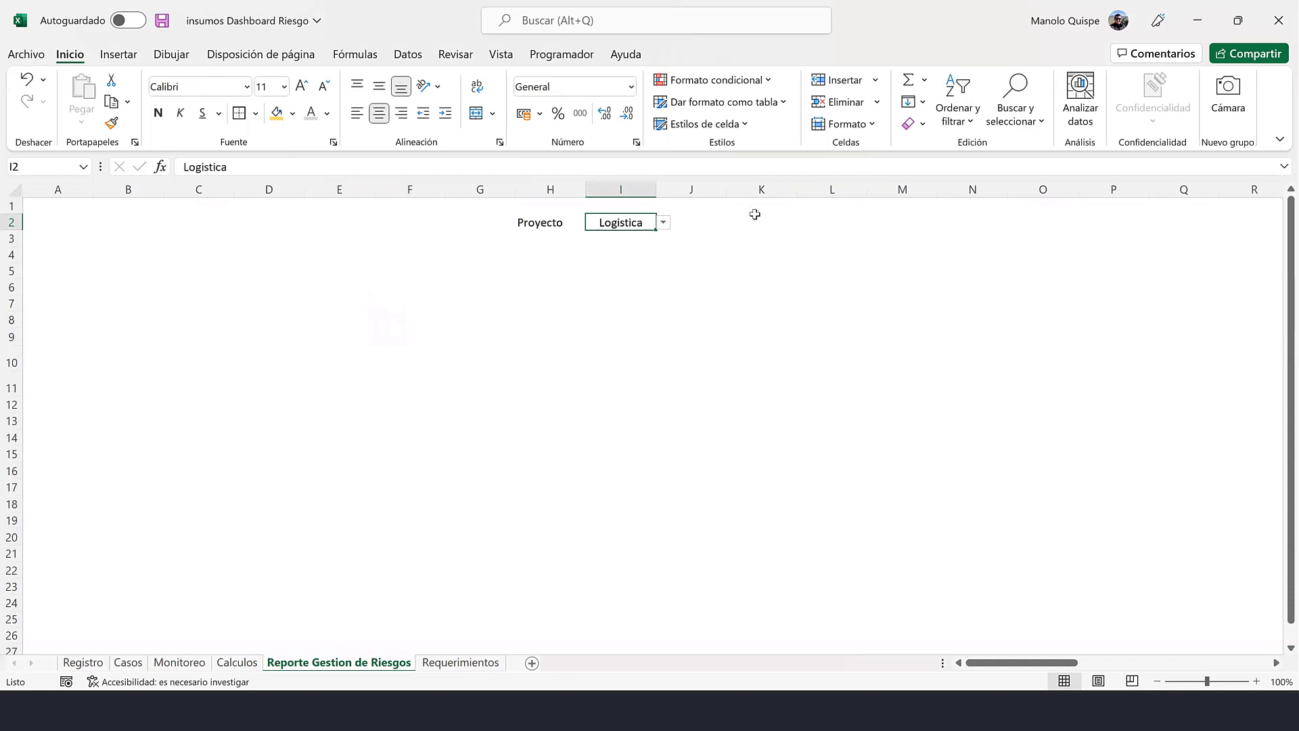
left_click(760, 221)
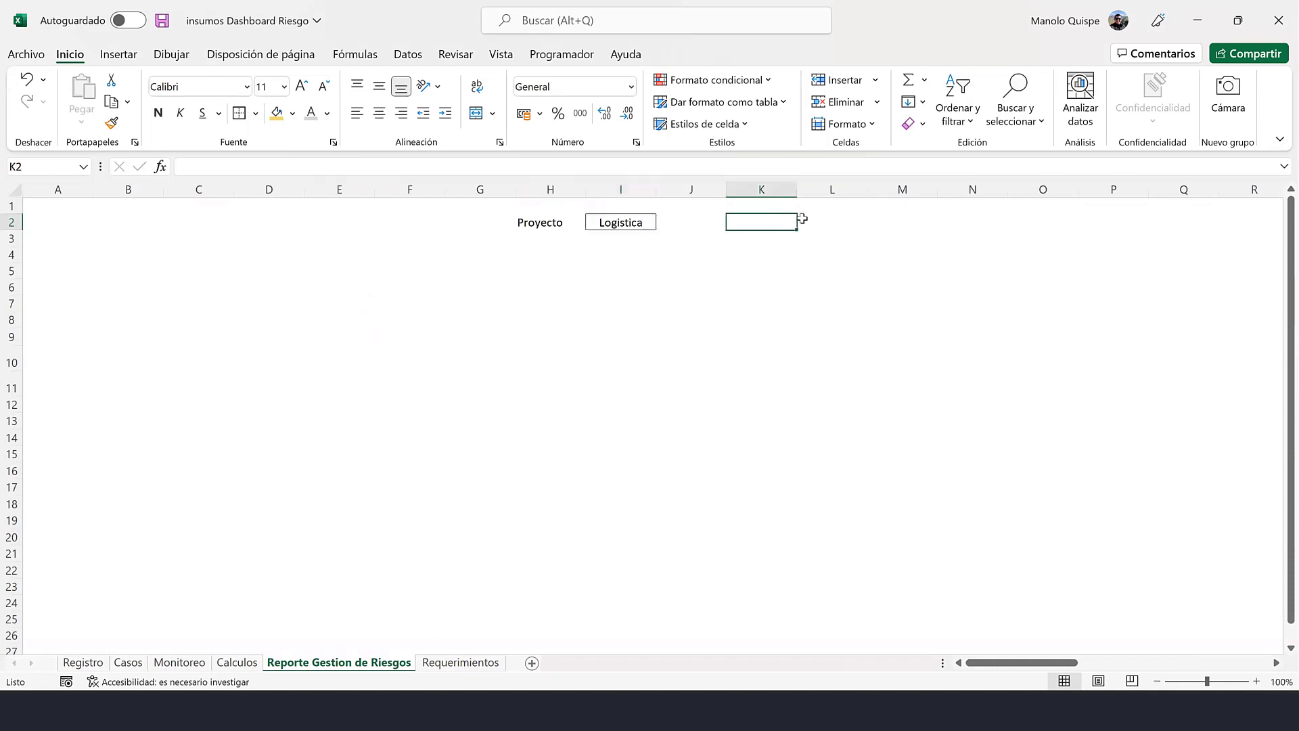
type("Sector")
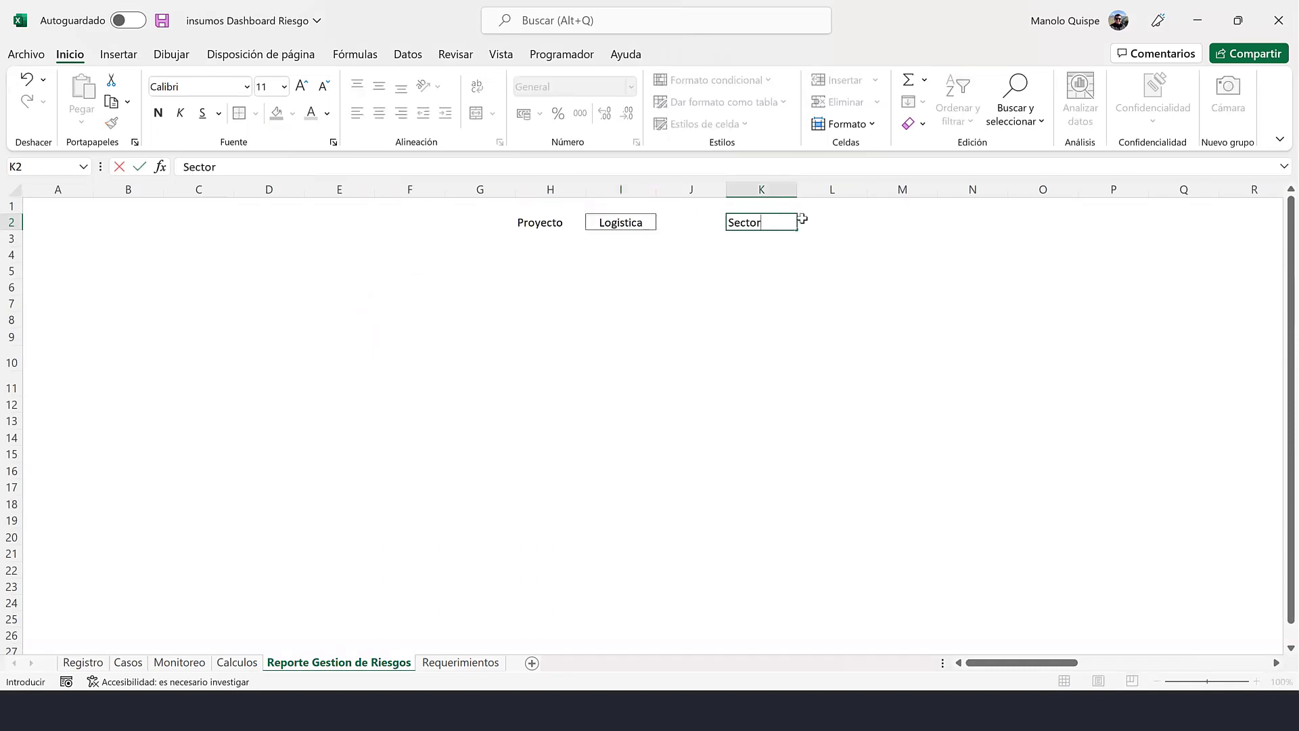
left_click(802, 221)
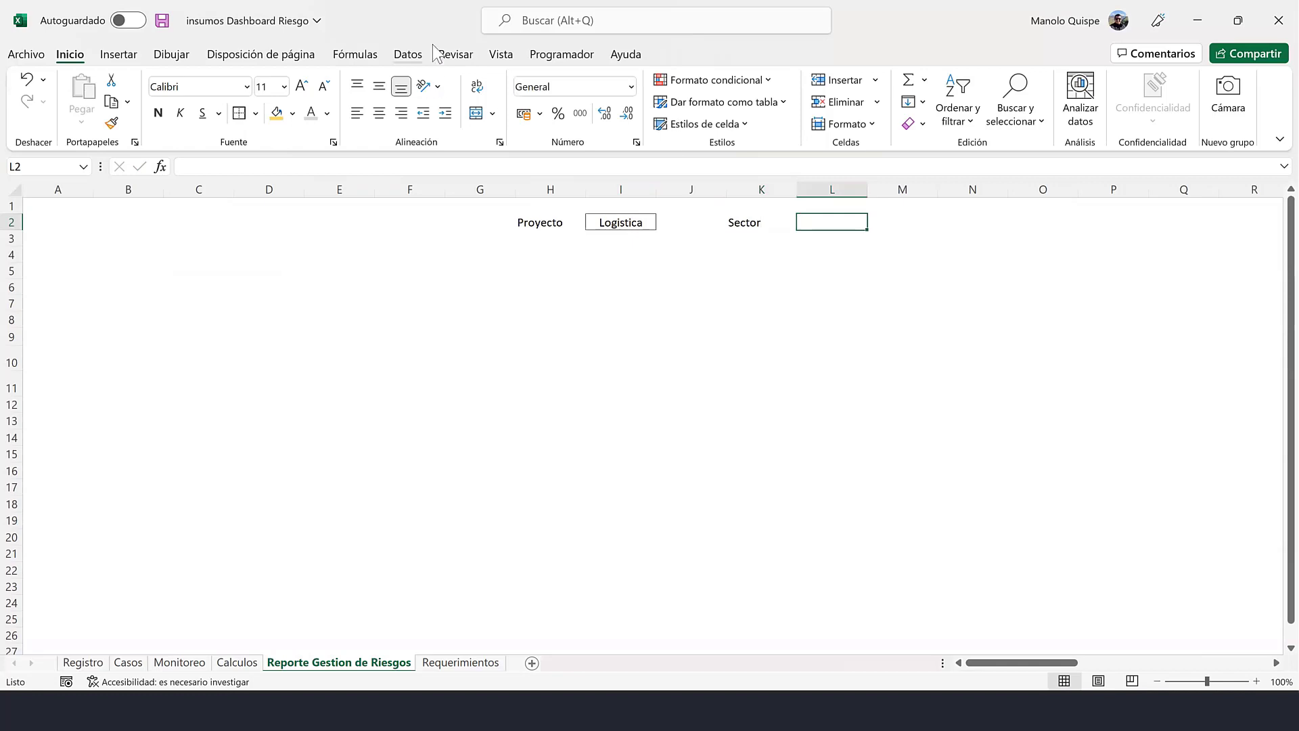
- Give L2 list data validation with source =Calculos!$Q$5#
left_click(408, 55)
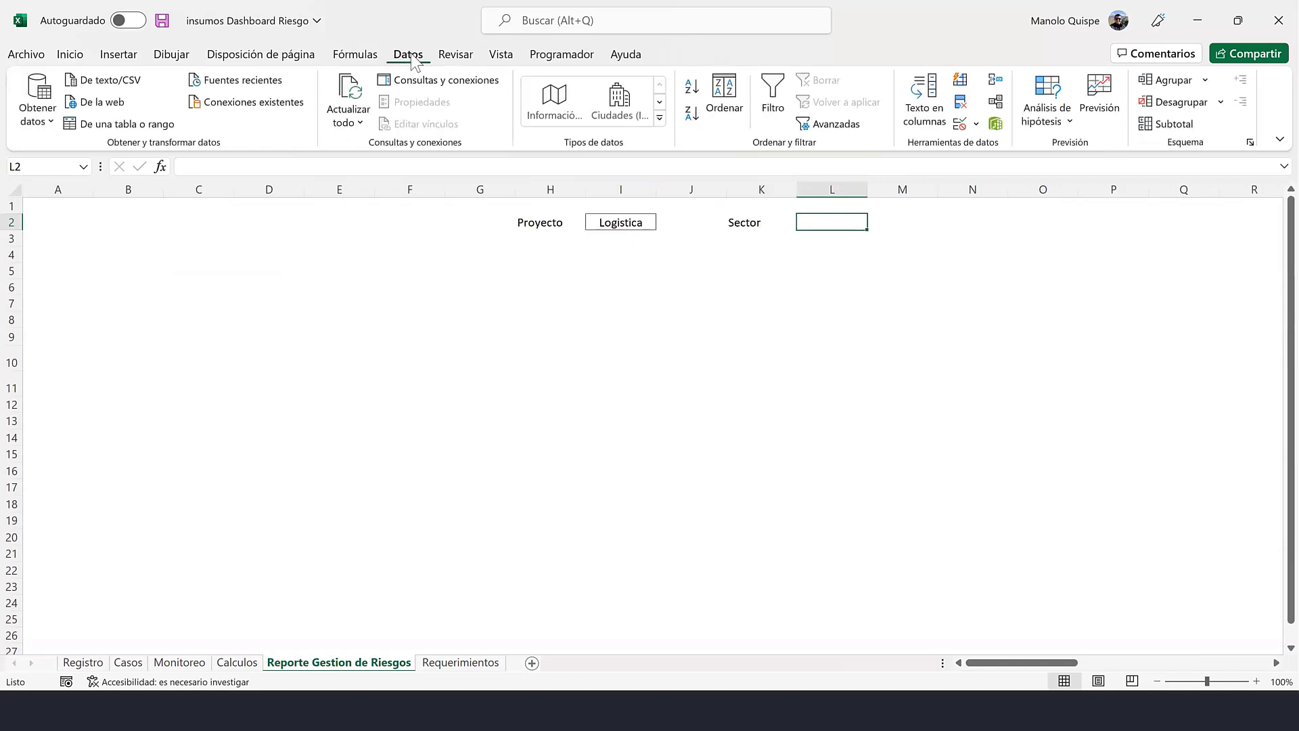
left_click(960, 125)
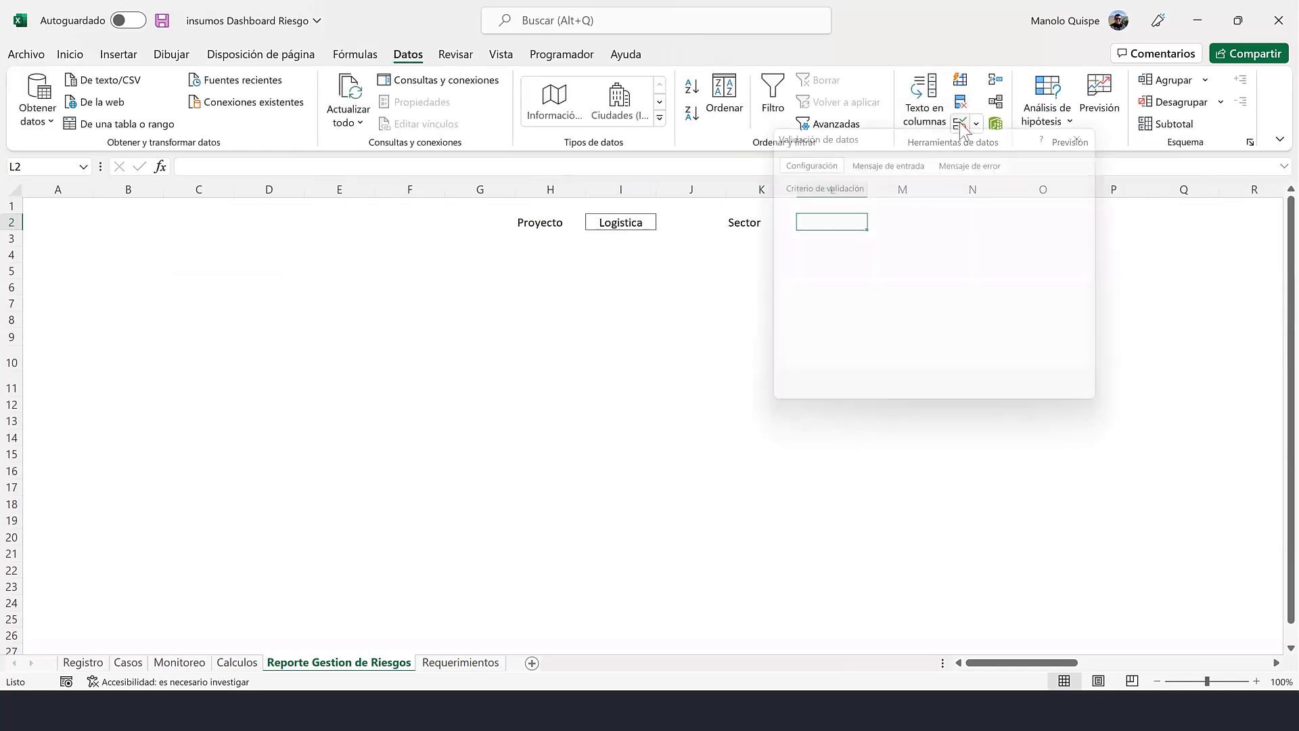
left_click(877, 222)
left_click(836, 276)
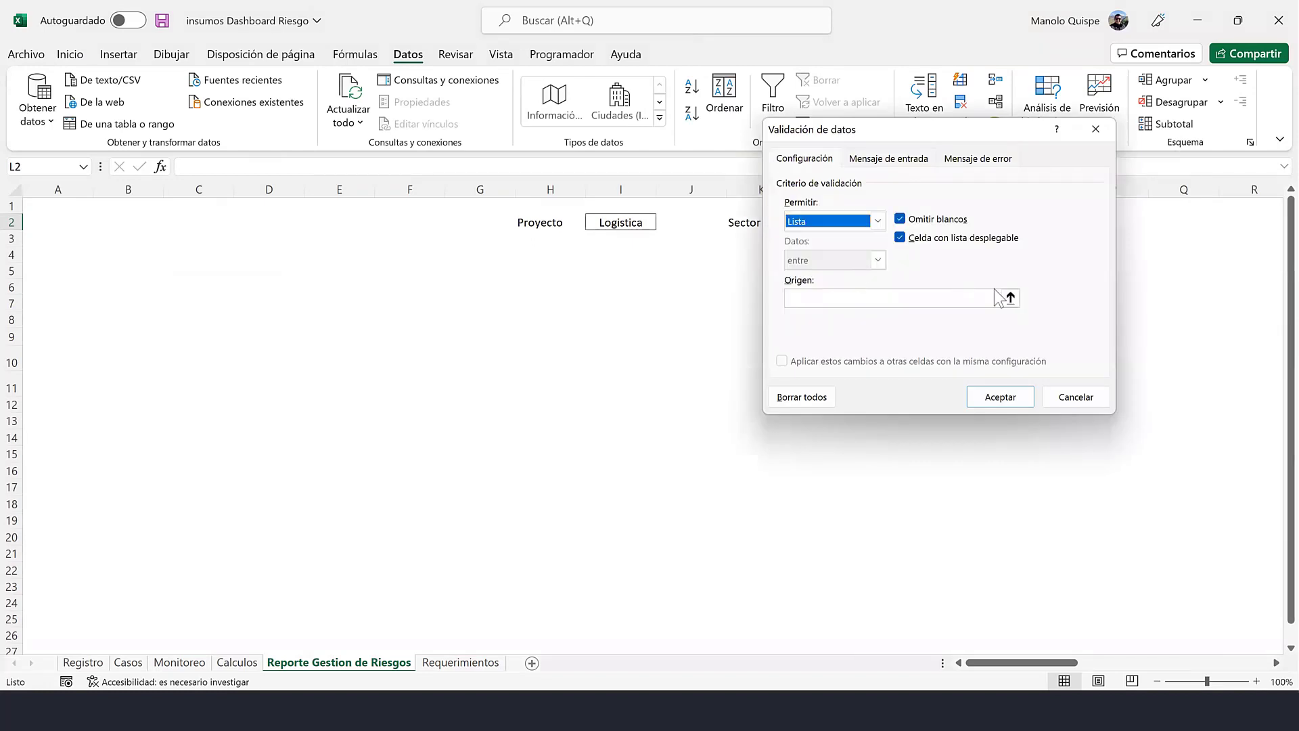
left_click(1010, 298)
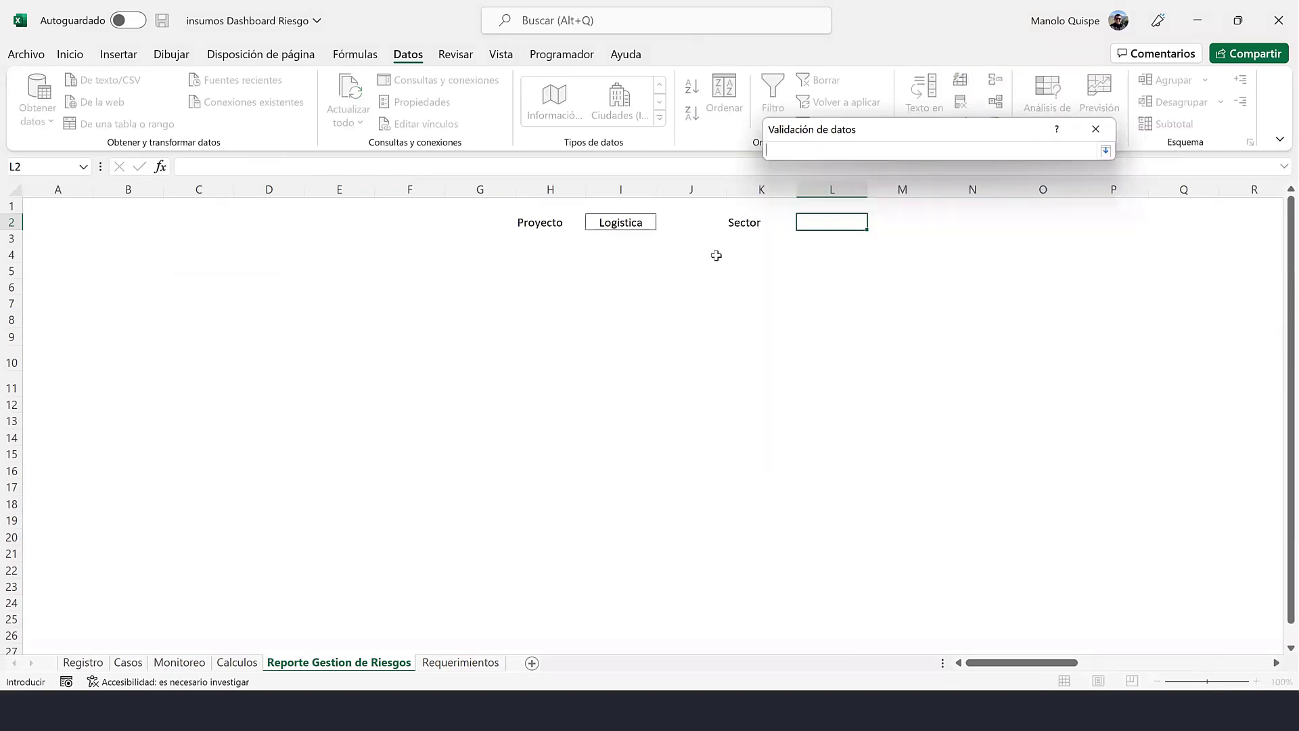
left_click(237, 662)
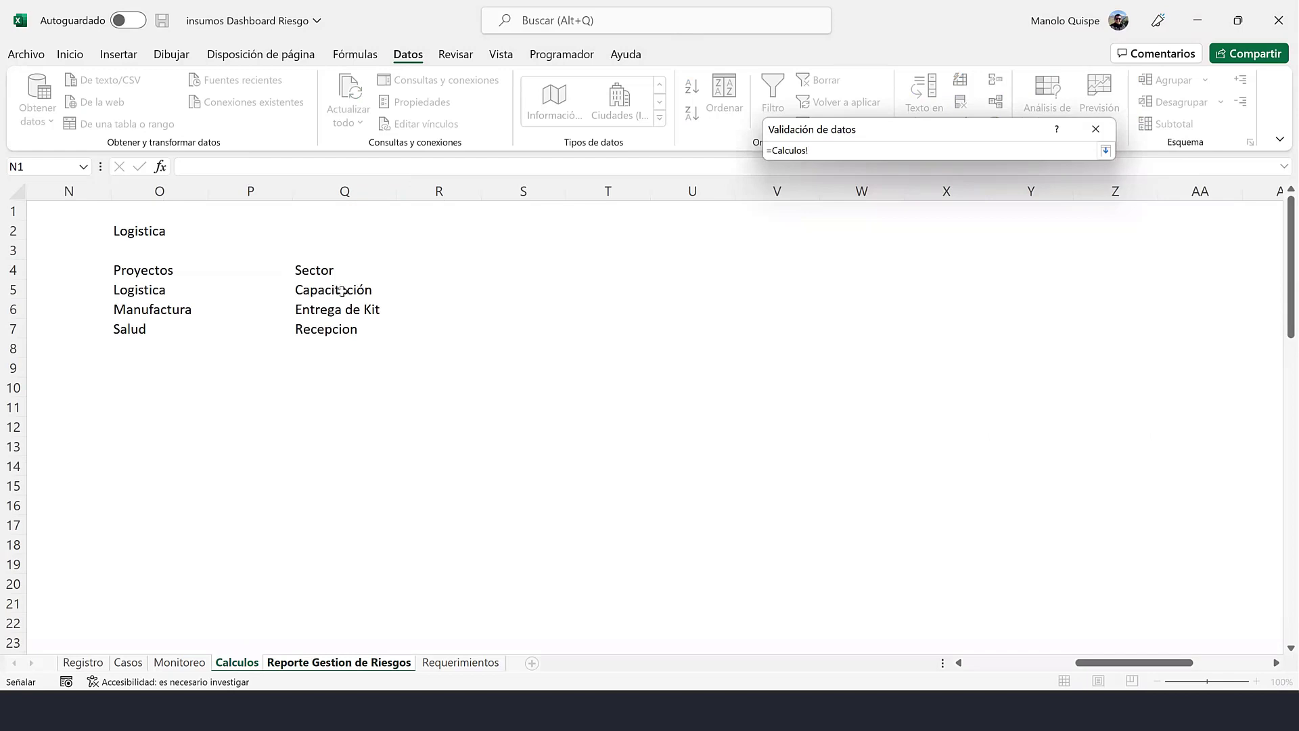
left_click(342, 291)
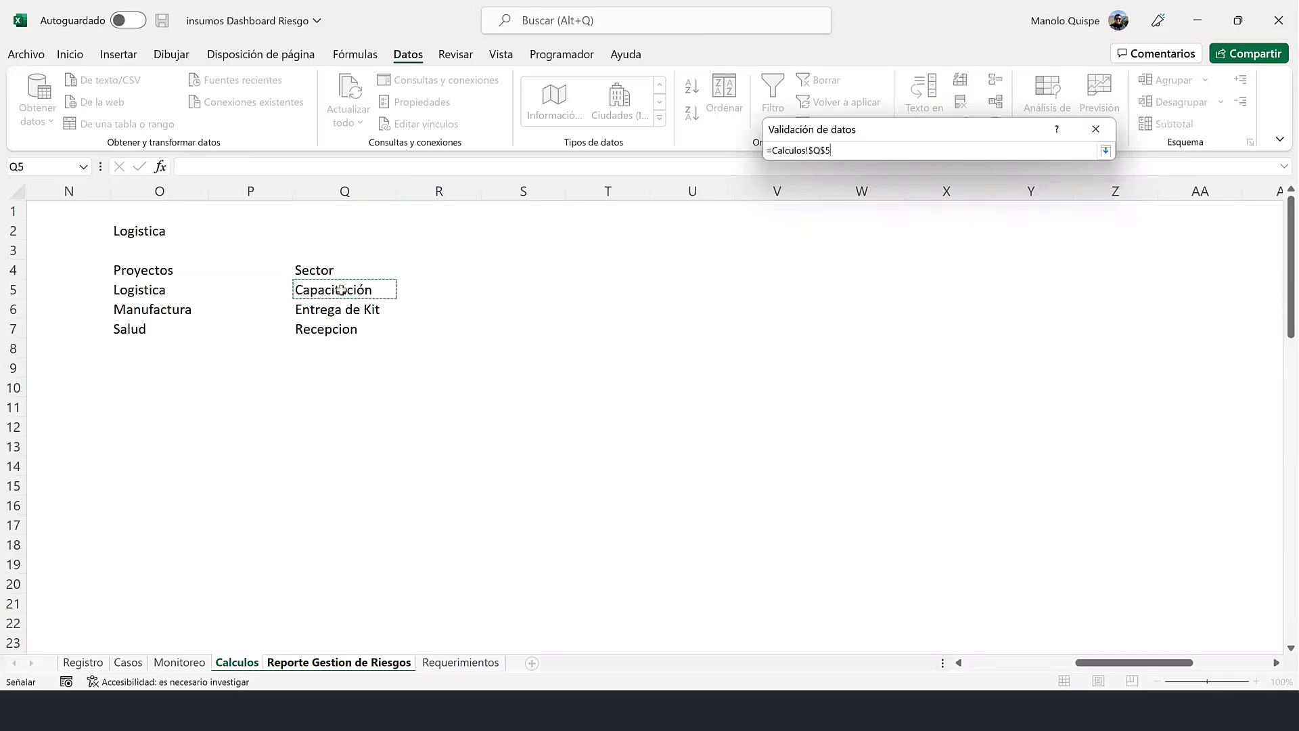
type("#")
key("Return")
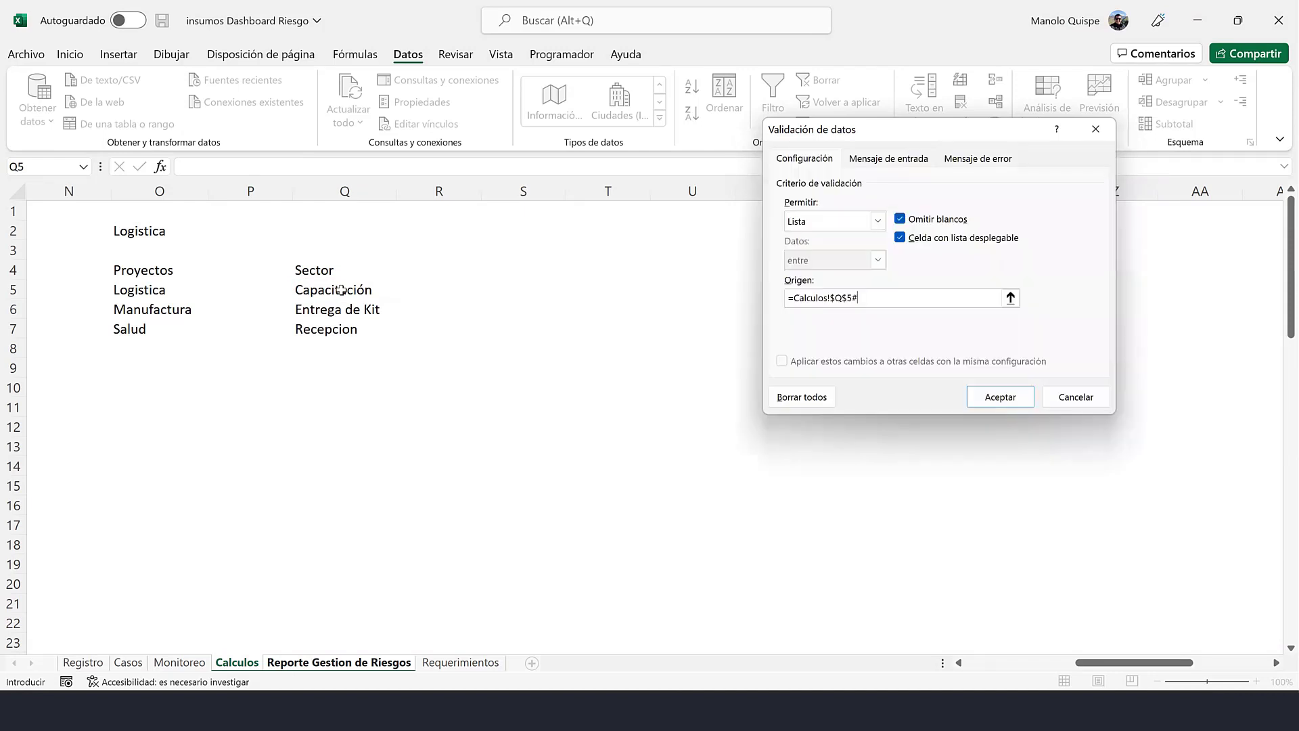
key("Return")
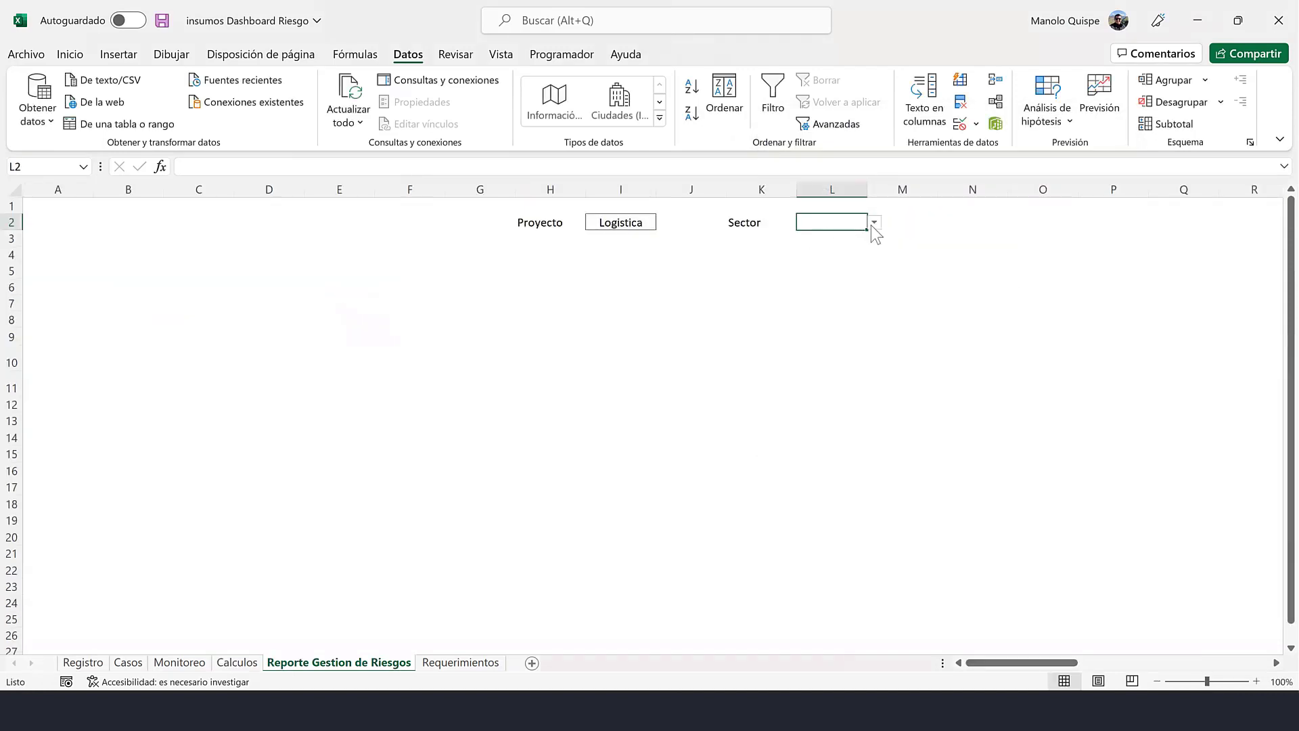
- Pick Capacitación in the L2 Sector dropdown and widen column L
left_click(874, 222)
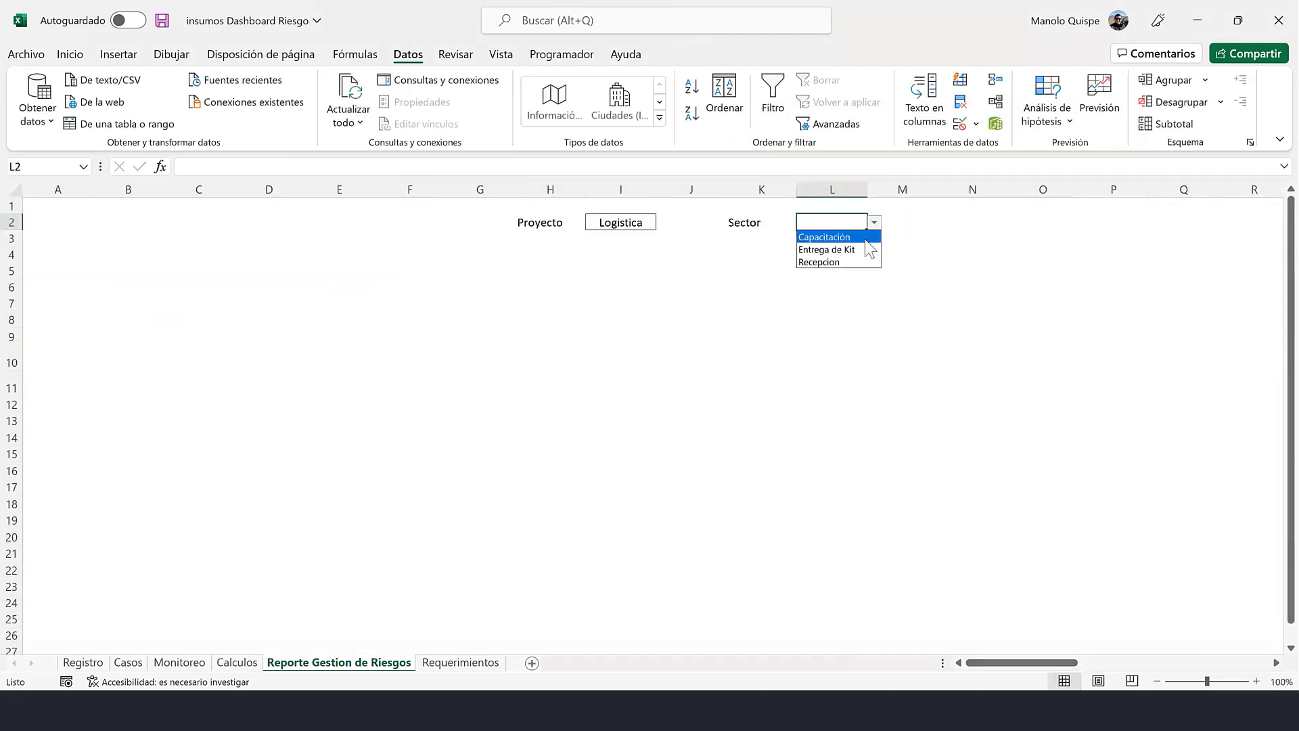
left_click(866, 240)
left_click_drag(863, 196, 912, 194)
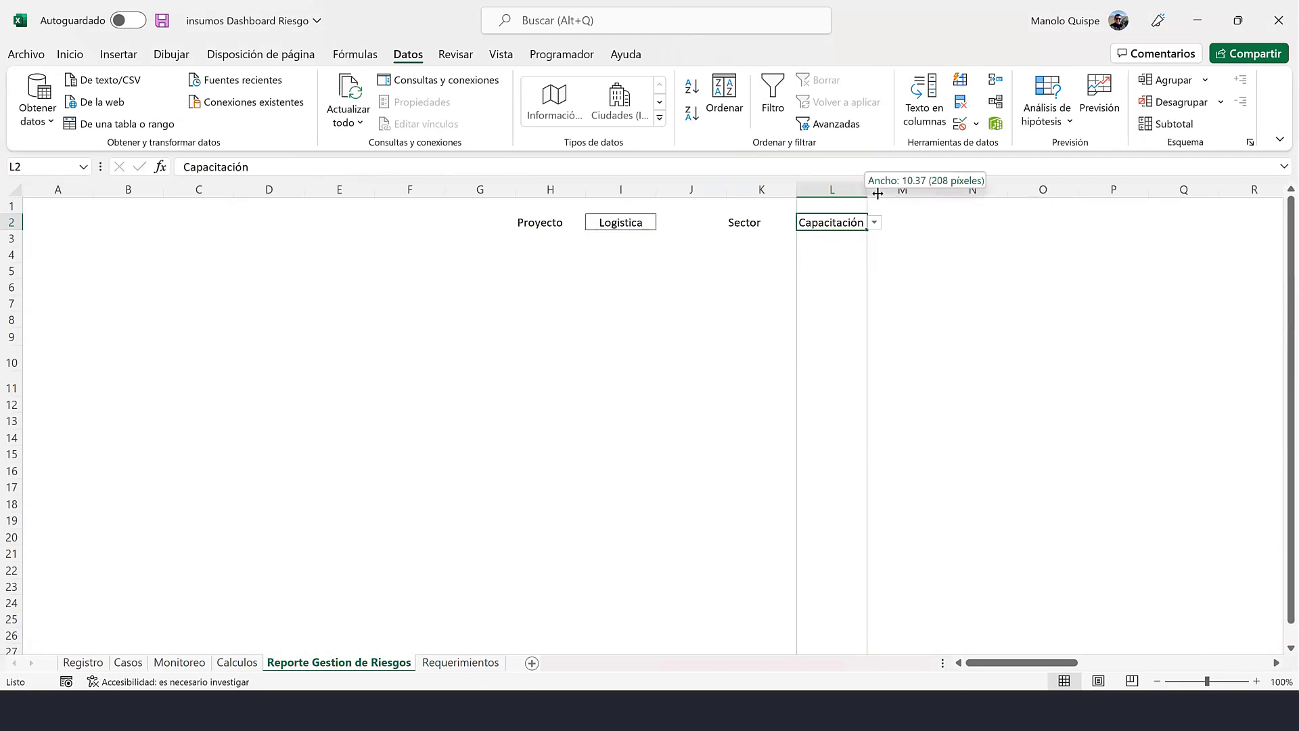
- Switch the project in I2 to Salud
left_click(628, 230)
left_click(894, 232)
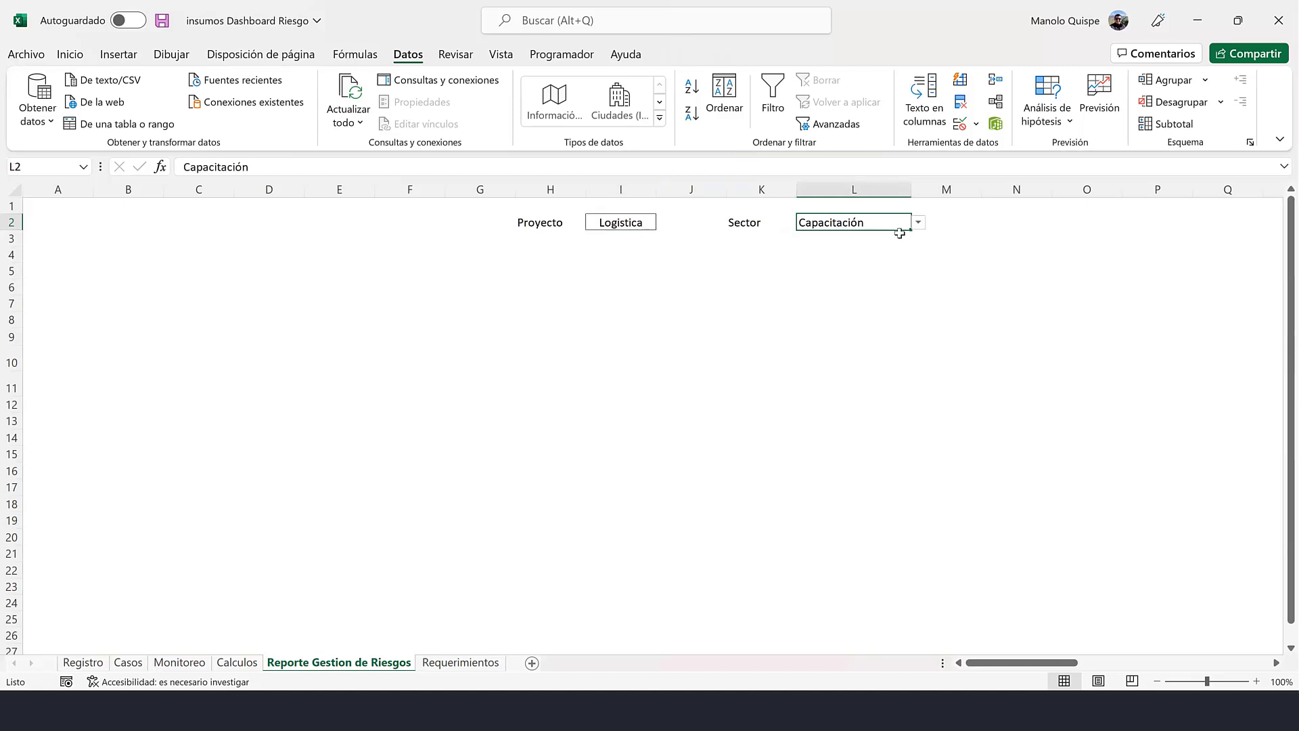
left_click(917, 224)
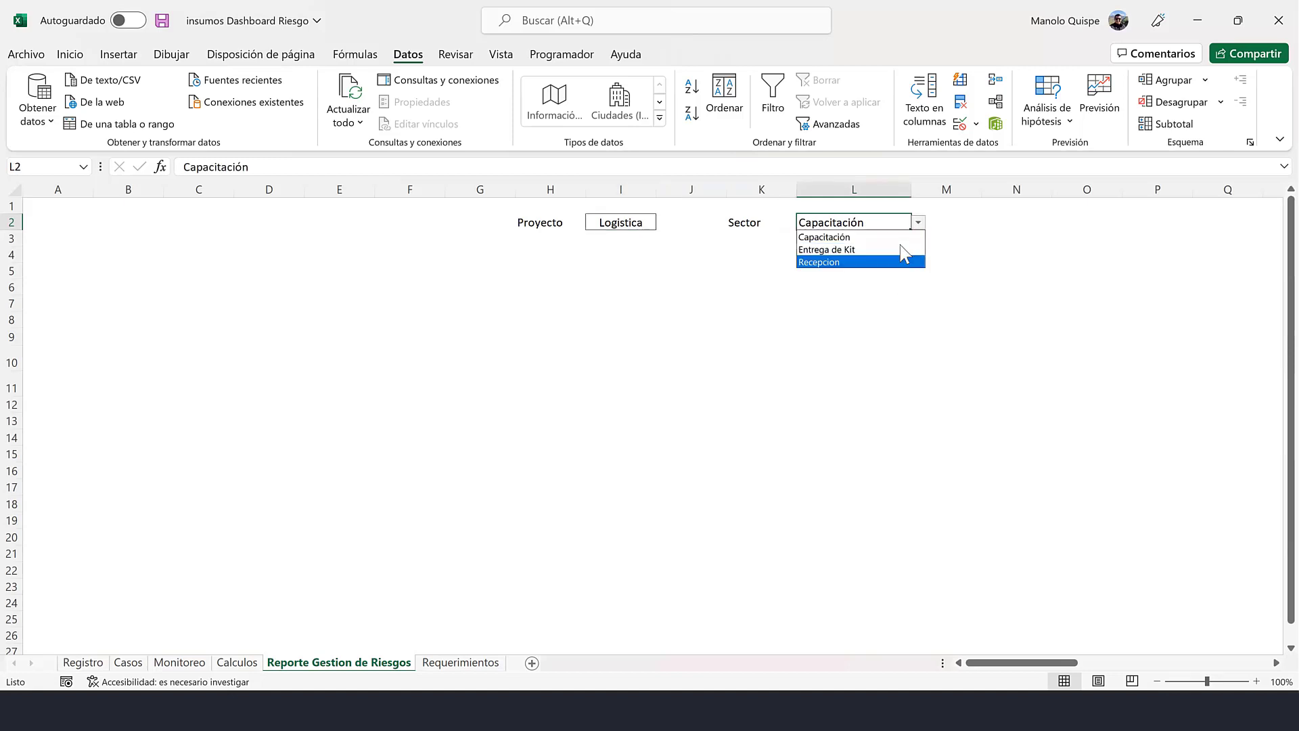
left_click(628, 230)
left_click(650, 226)
left_click(663, 222)
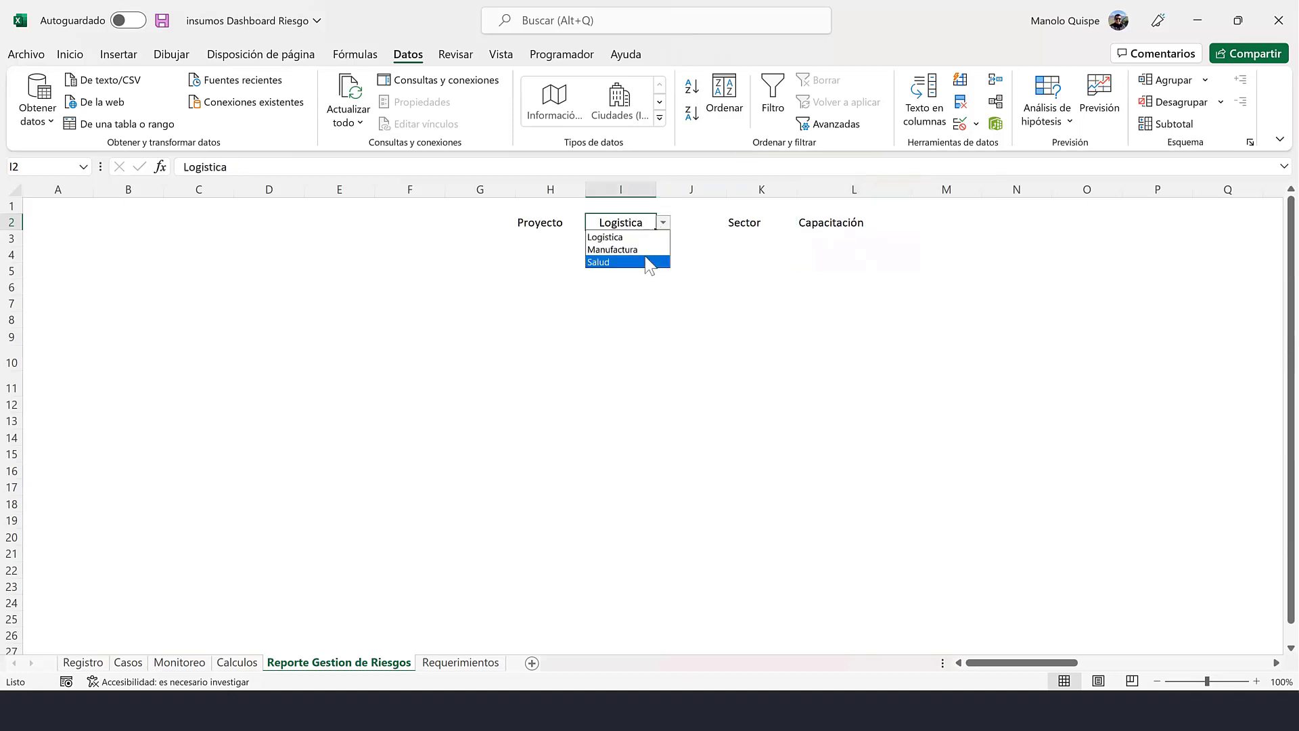
left_click(648, 263)
- Check the updated Salud sector list and set L2 back to Capacitación
left_click(869, 223)
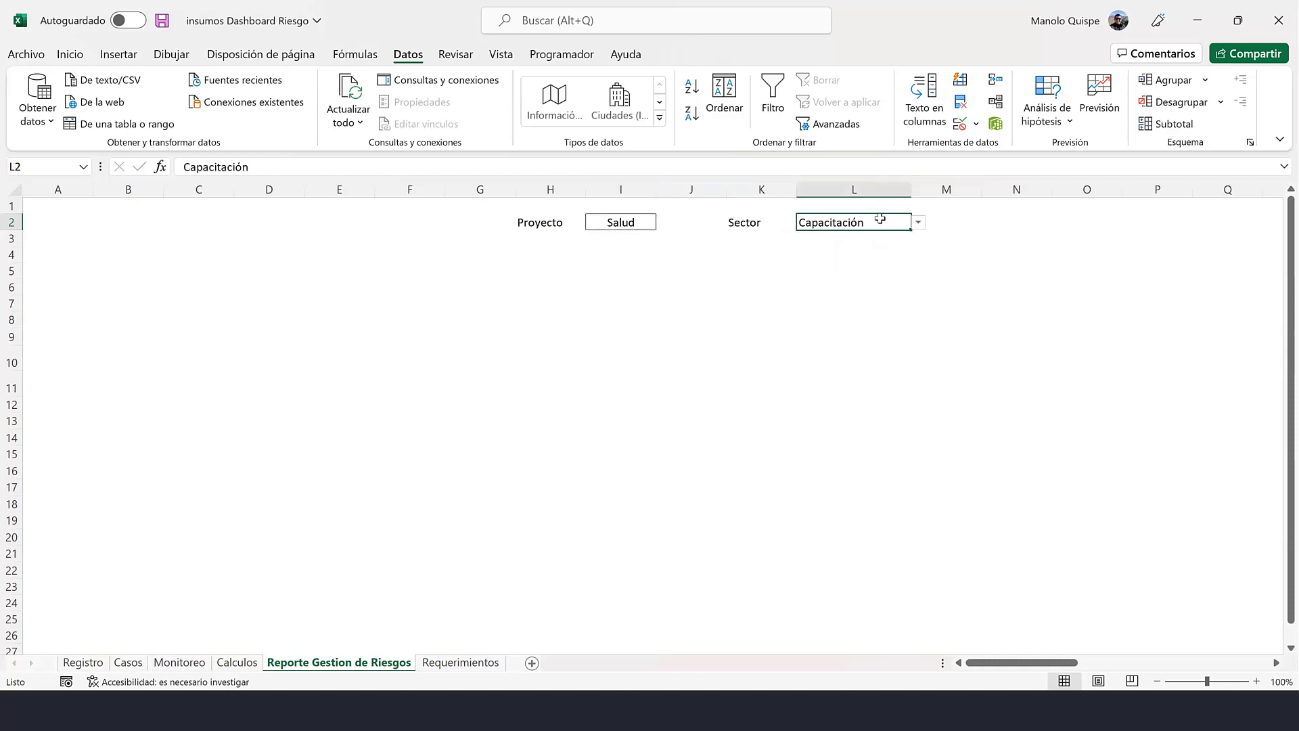
left_click(920, 221)
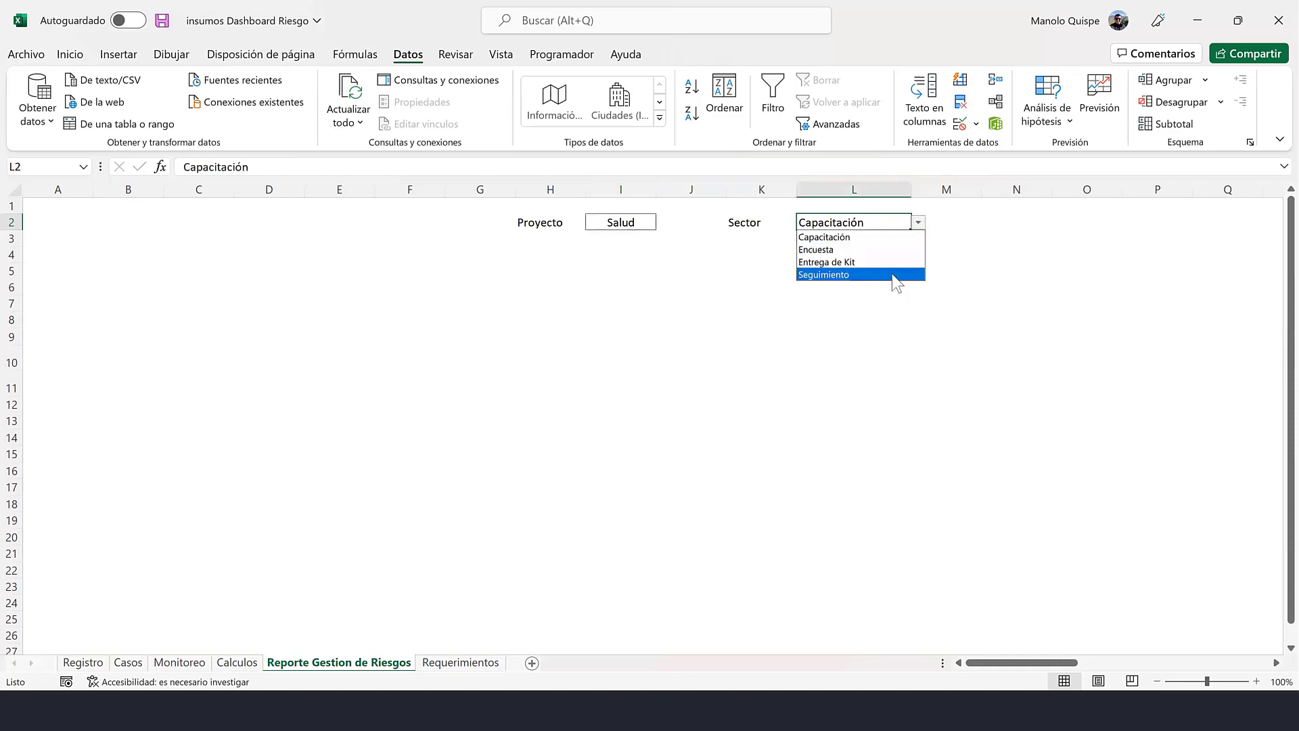
left_click(873, 274)
left_click(777, 275)
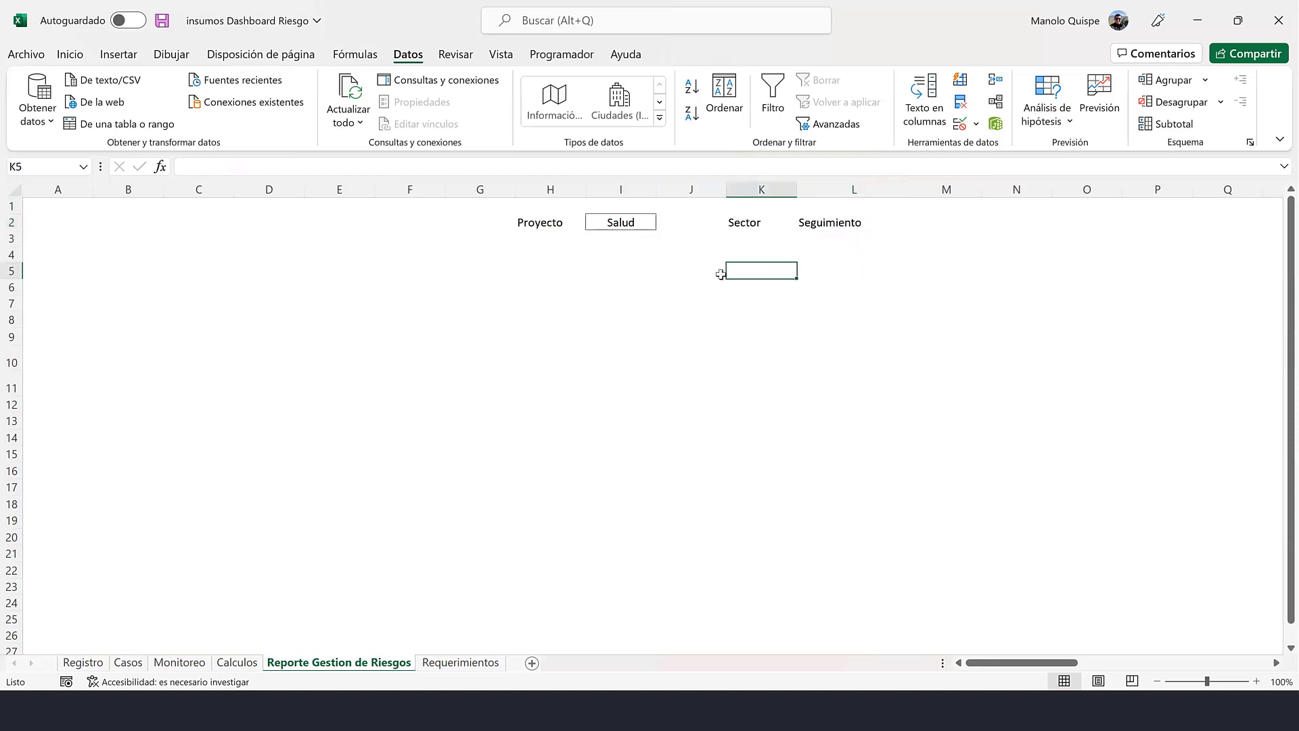
left_click(854, 225)
left_click(919, 223)
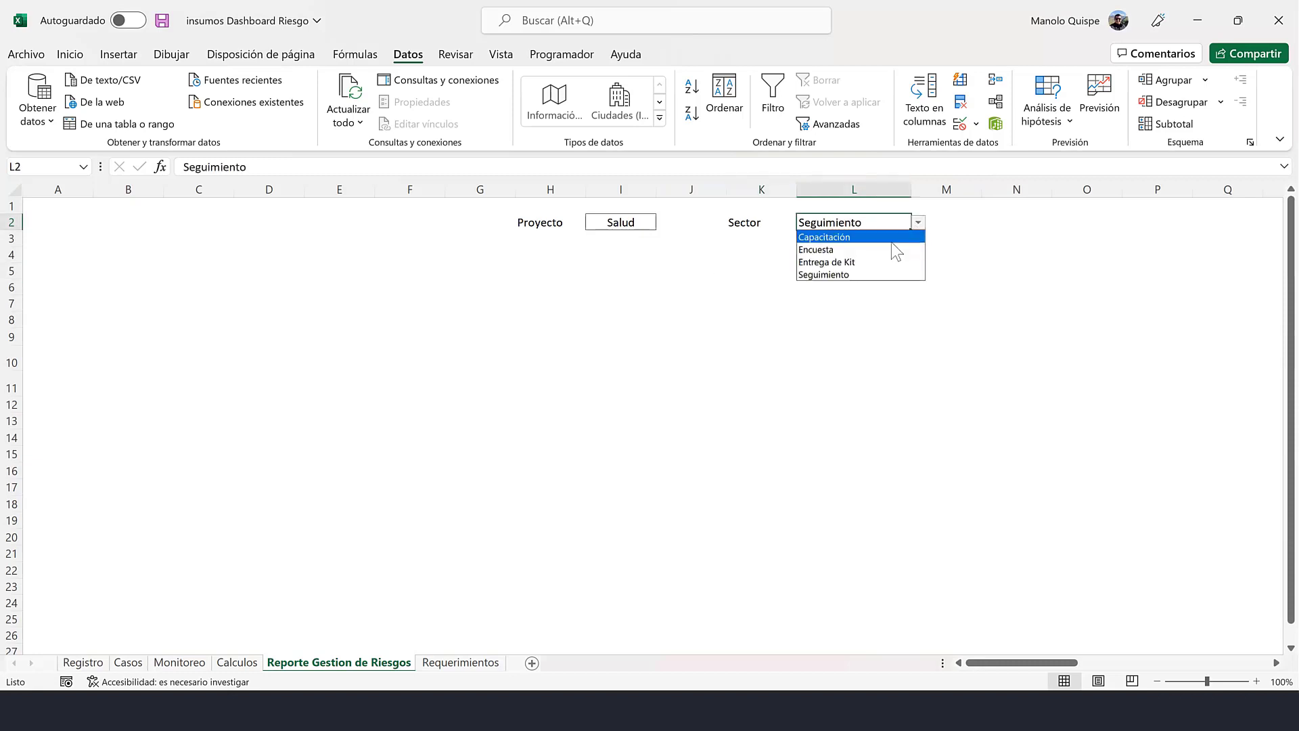
left_click(891, 237)
left_click(639, 302)
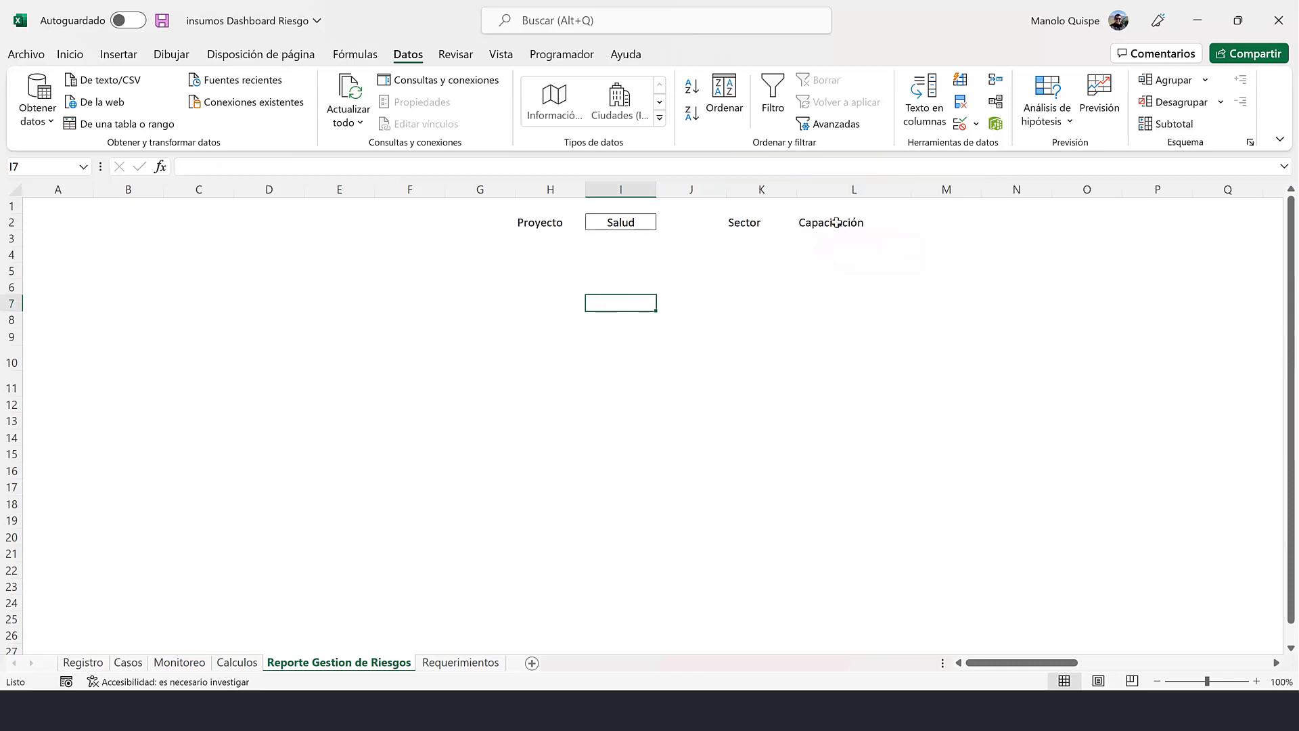
left_click(837, 223)
left_click(70, 55)
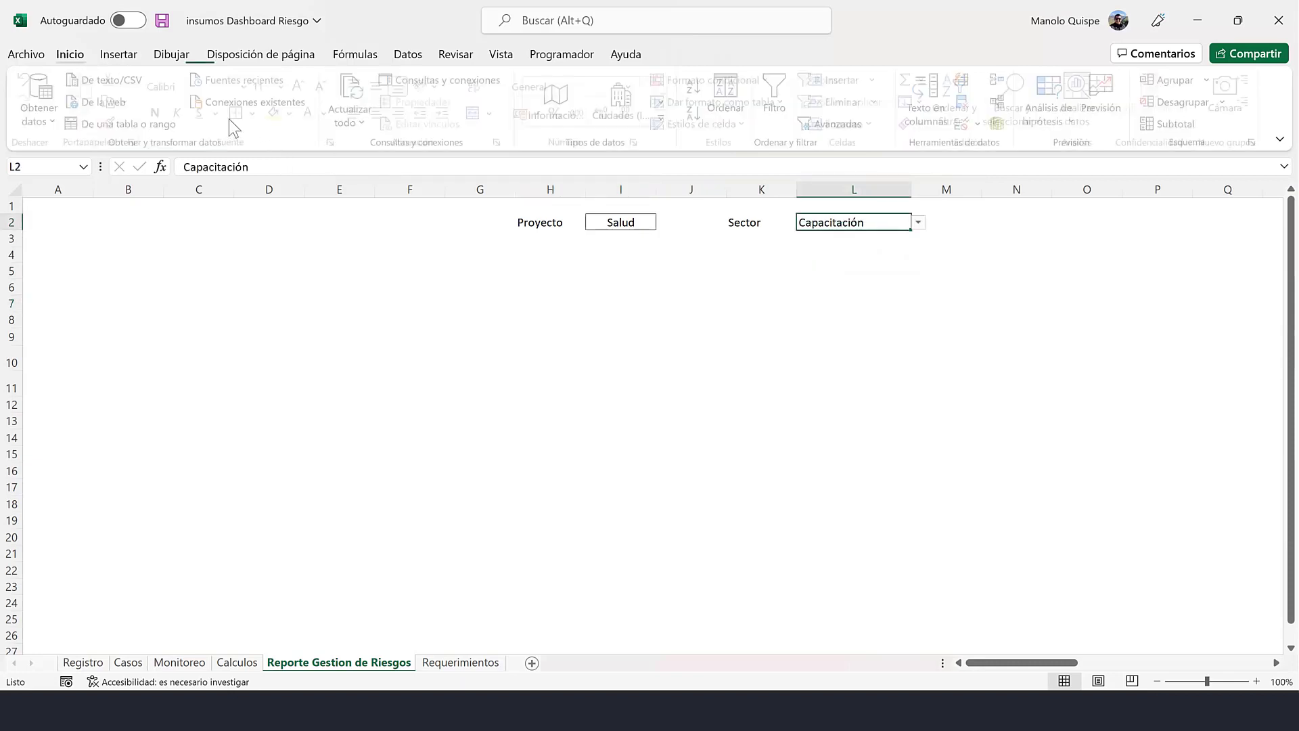
left_click(613, 287)
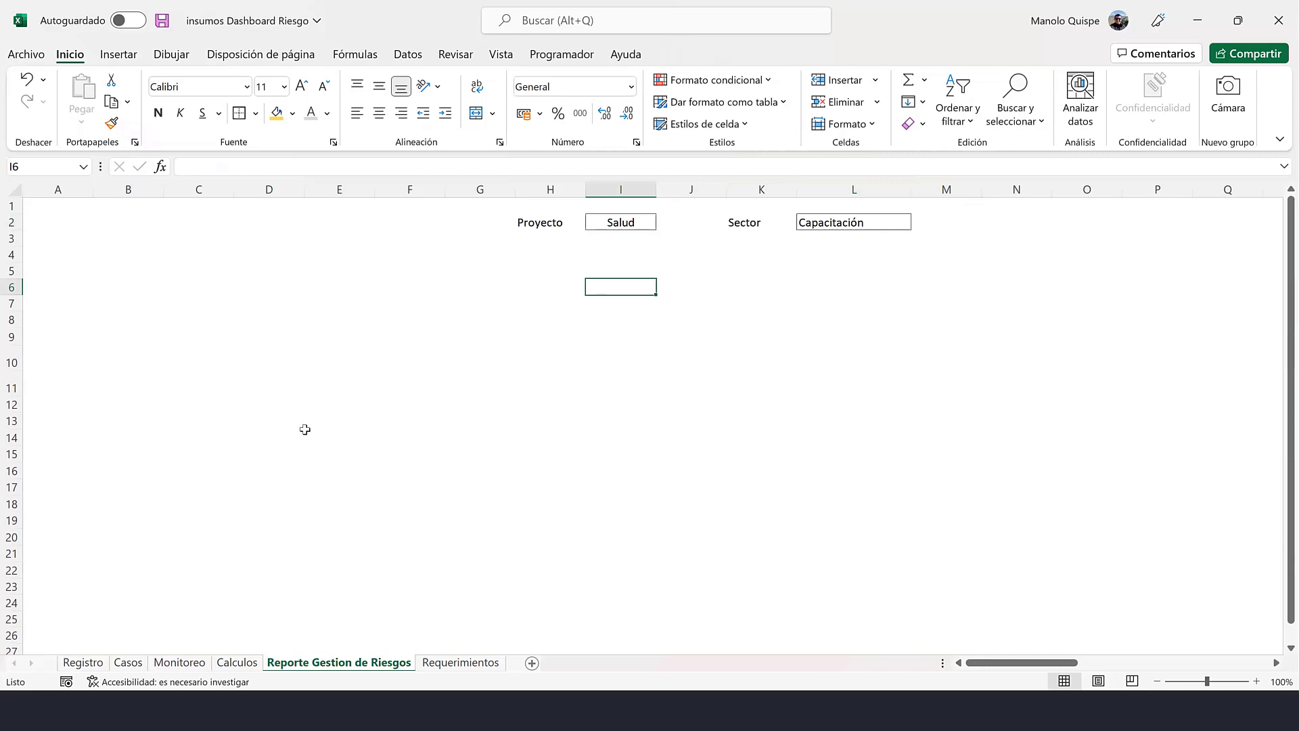
- On the Casos sheet, inspect the Categoria, Tipo and Afectación columns
left_click(128, 663)
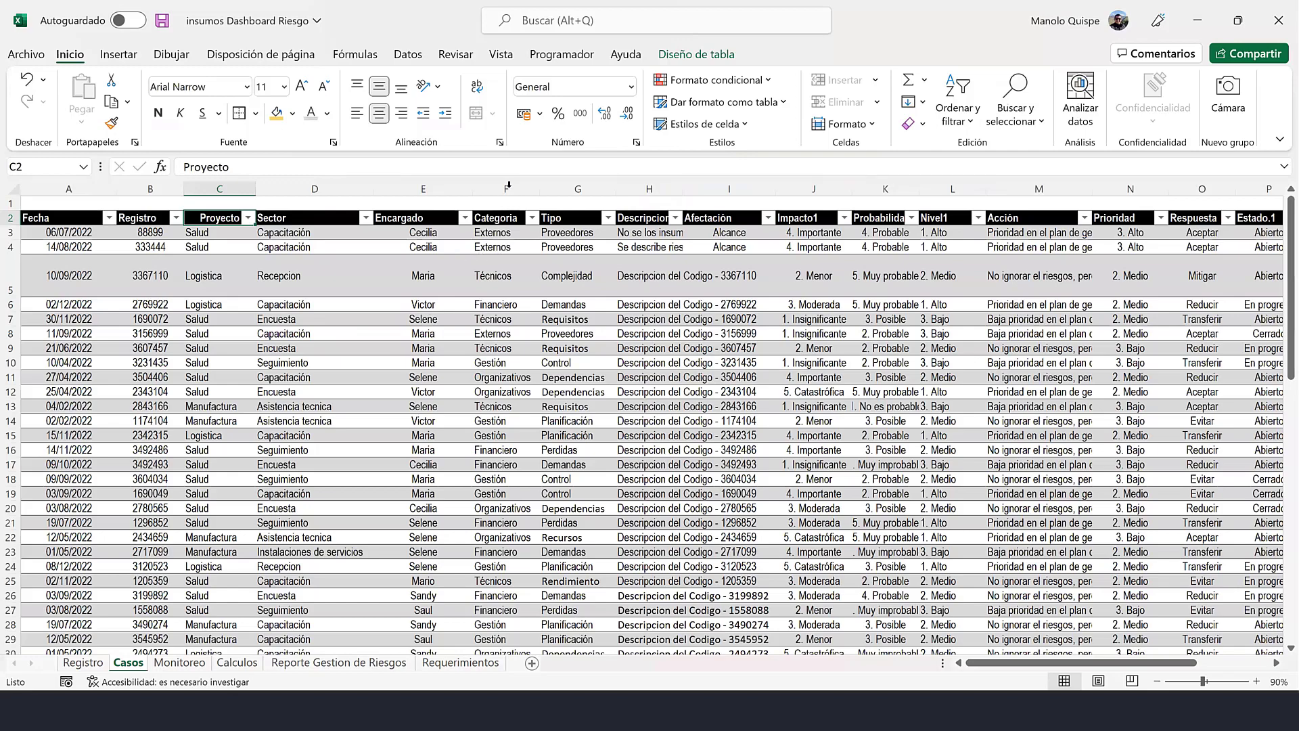
left_click(508, 187)
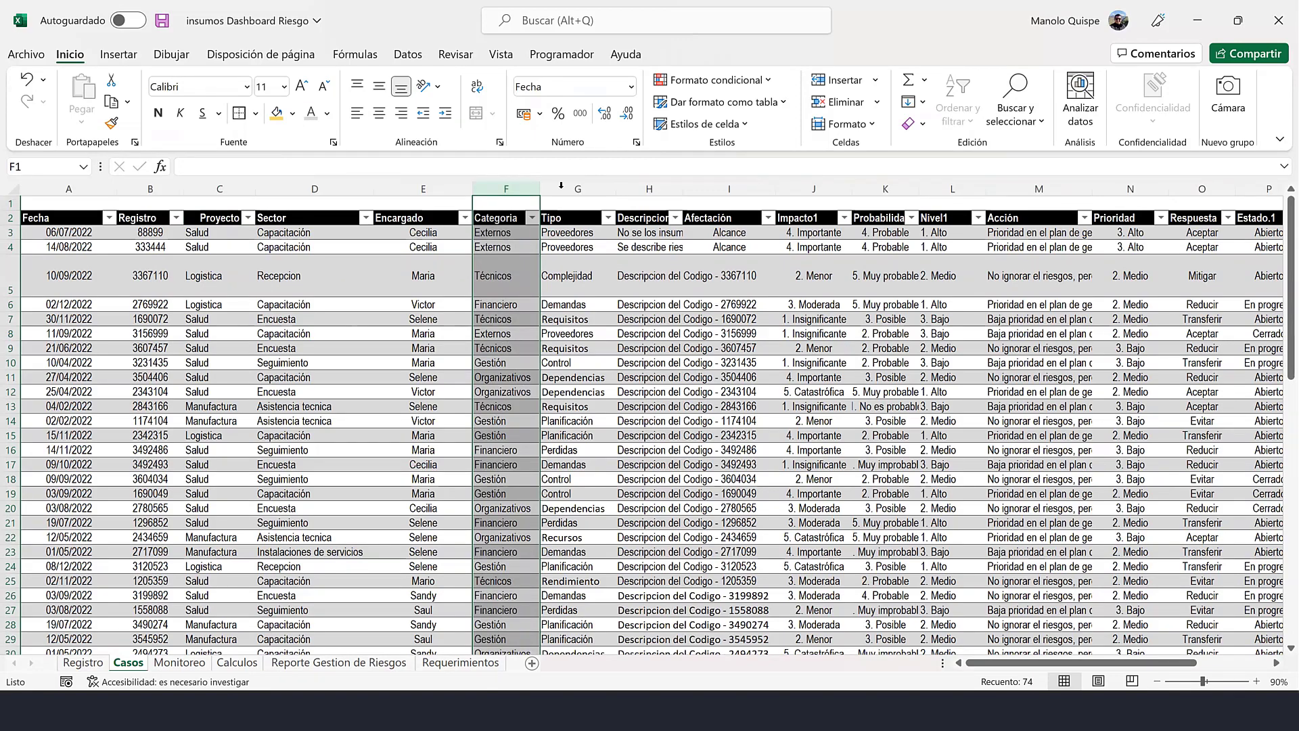
left_click(582, 188)
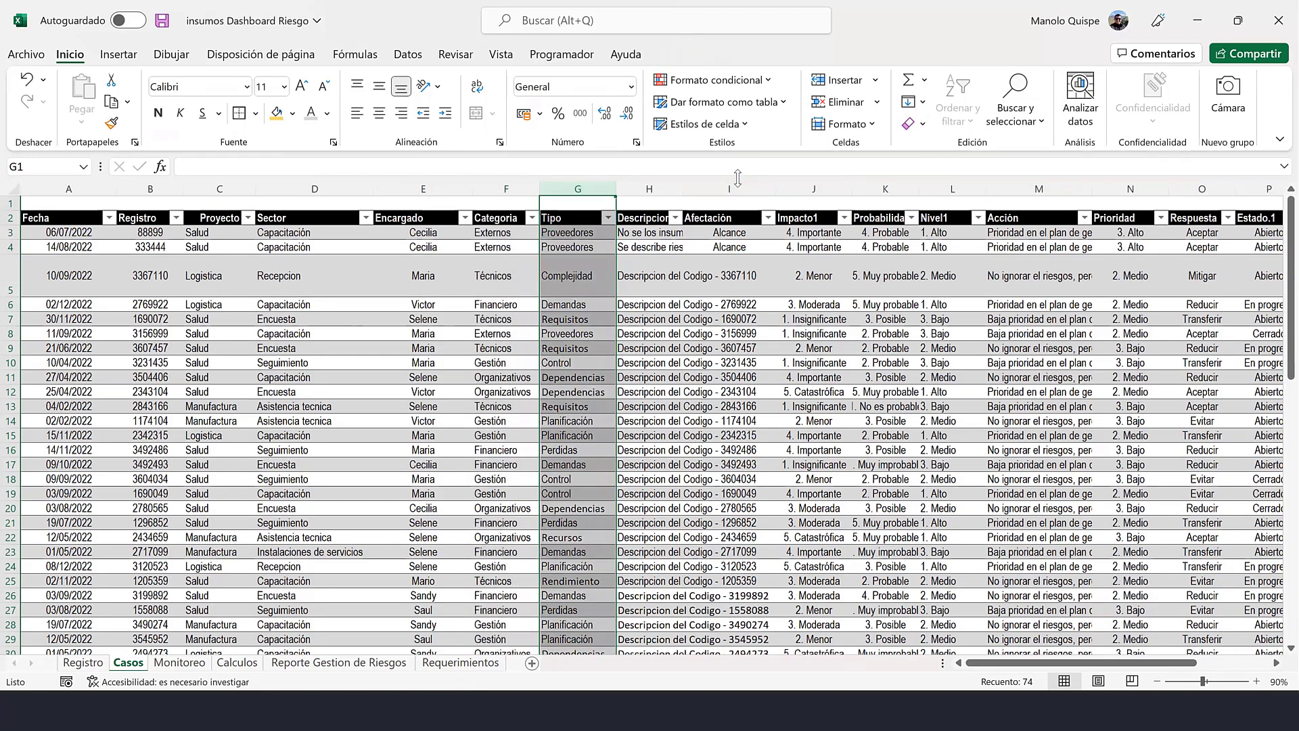
left_click(724, 188)
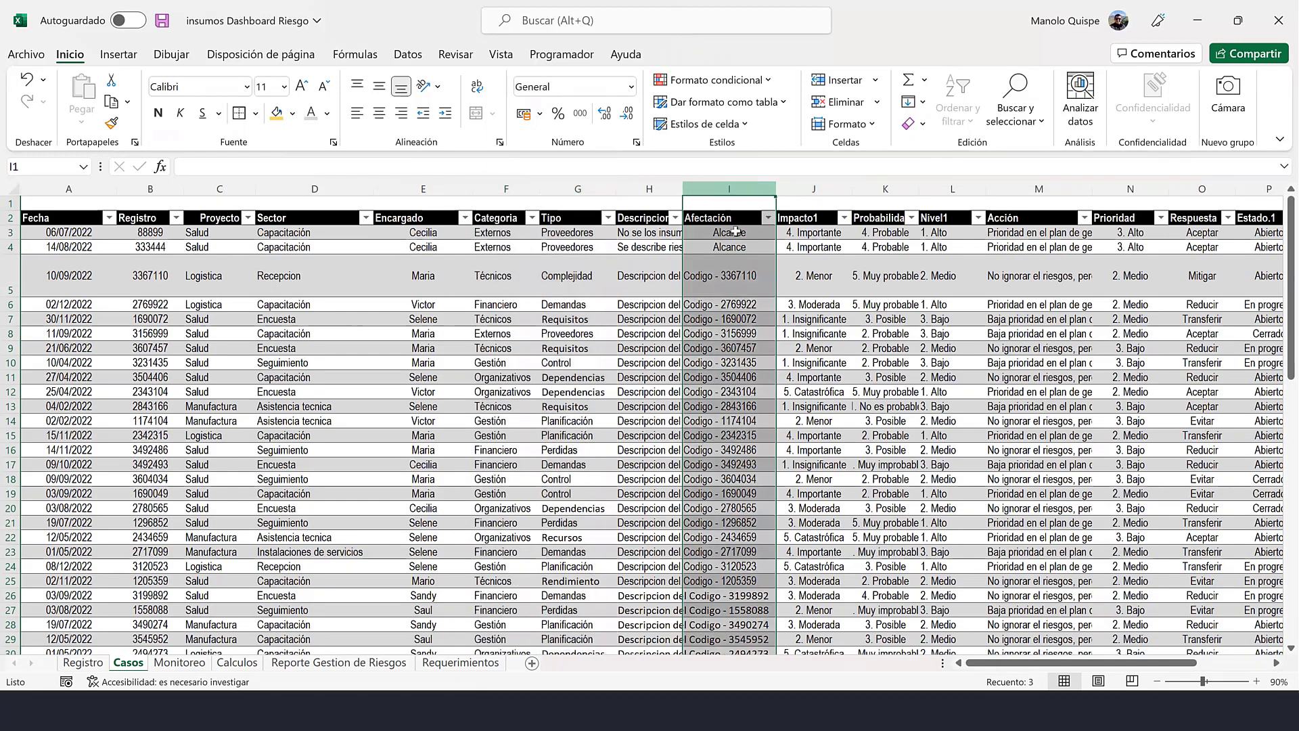
left_click(736, 232)
key("Down")
key("Down")
key("Down")
key("Down")
key("Down")
key("Down")
key("Down")
key("Down")
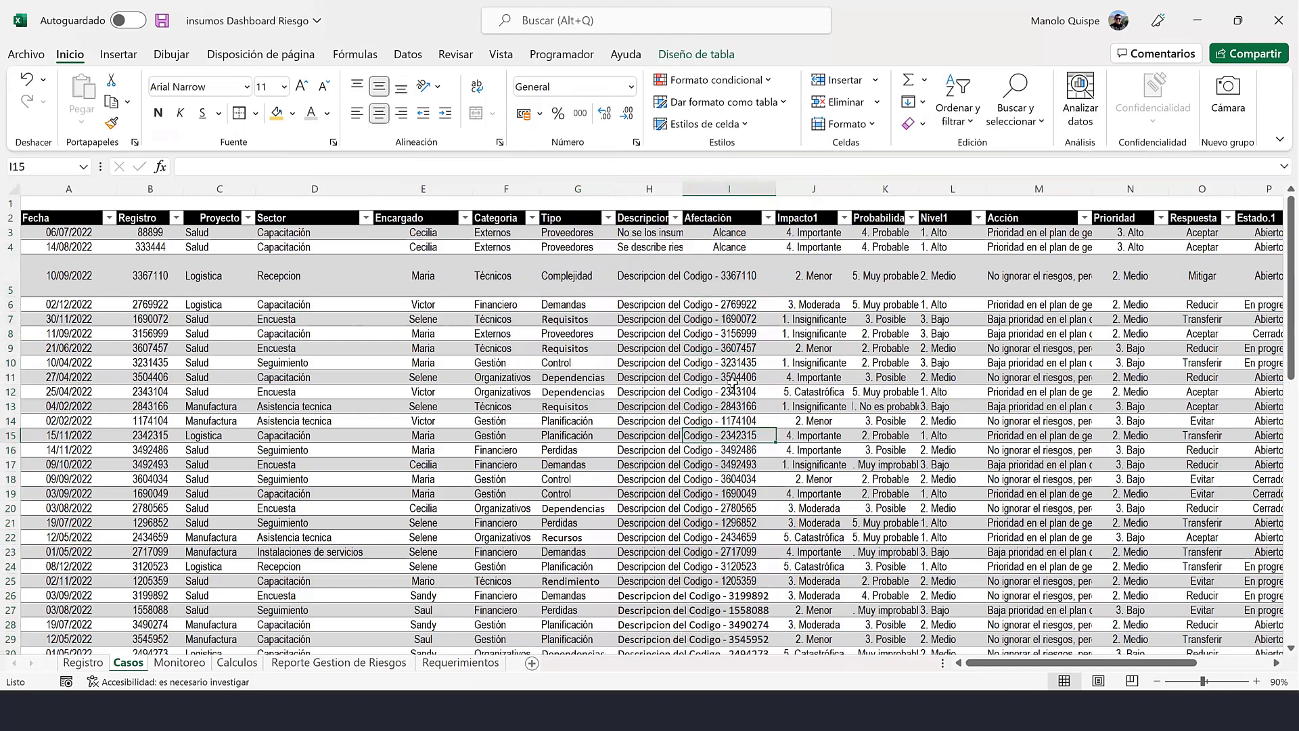
scroll(733, 384, "down", 1)
scroll(731, 378, "down", 17)
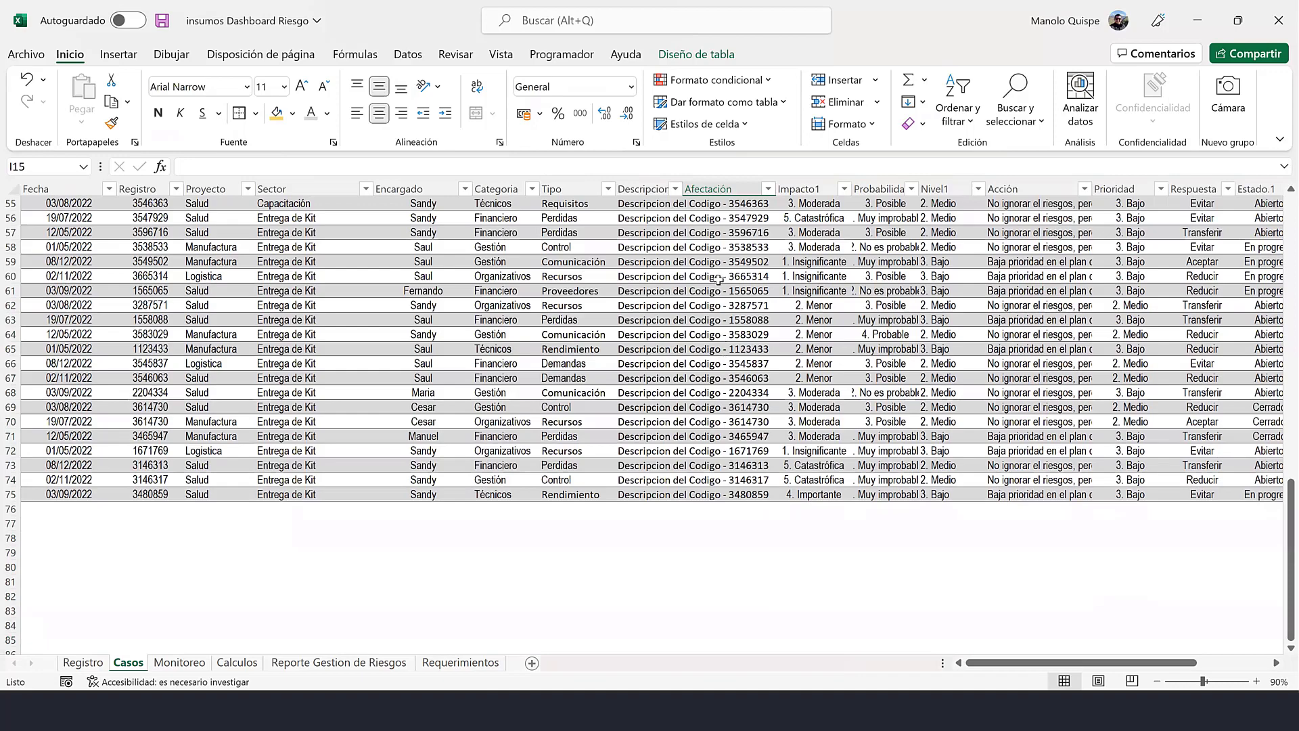
scroll(718, 278, "up", 18)
- Review the row values for Afectación, Impacto1, Probabilidad, Nivel1 and Acción
left_click(731, 247)
left_click(736, 232)
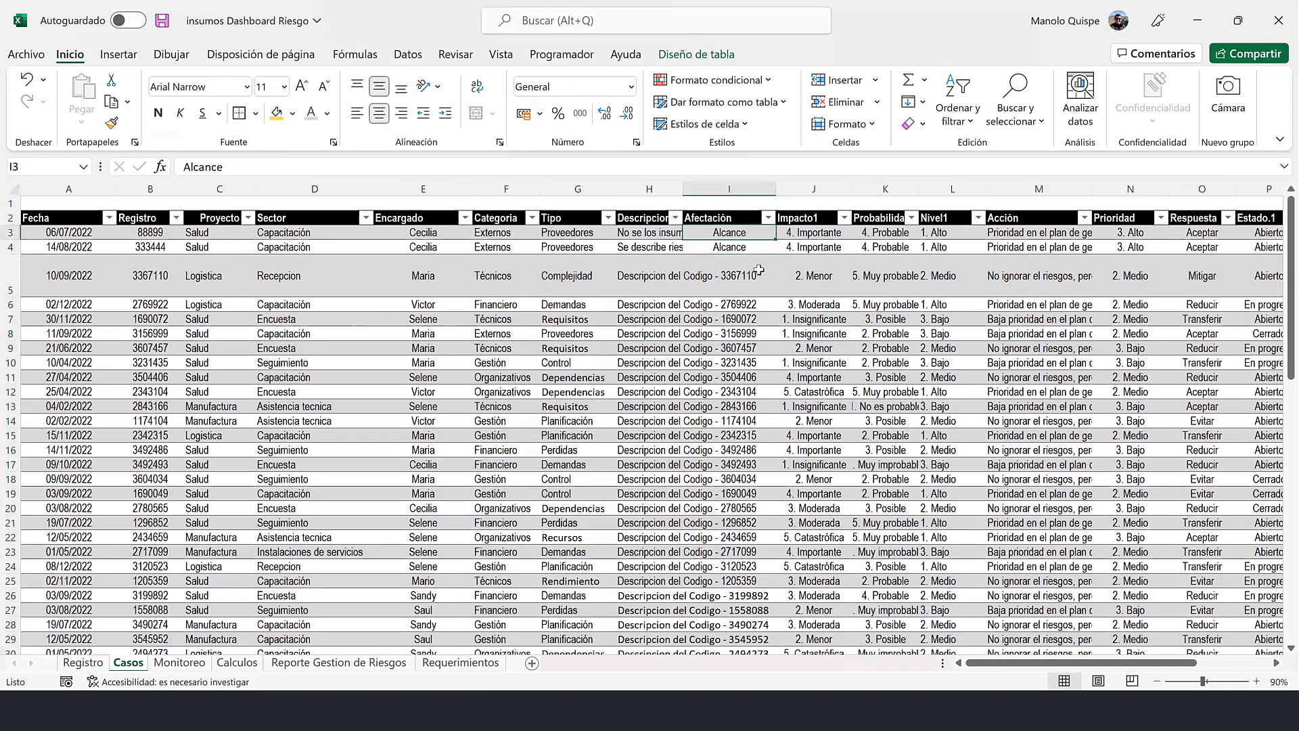
left_click(836, 246)
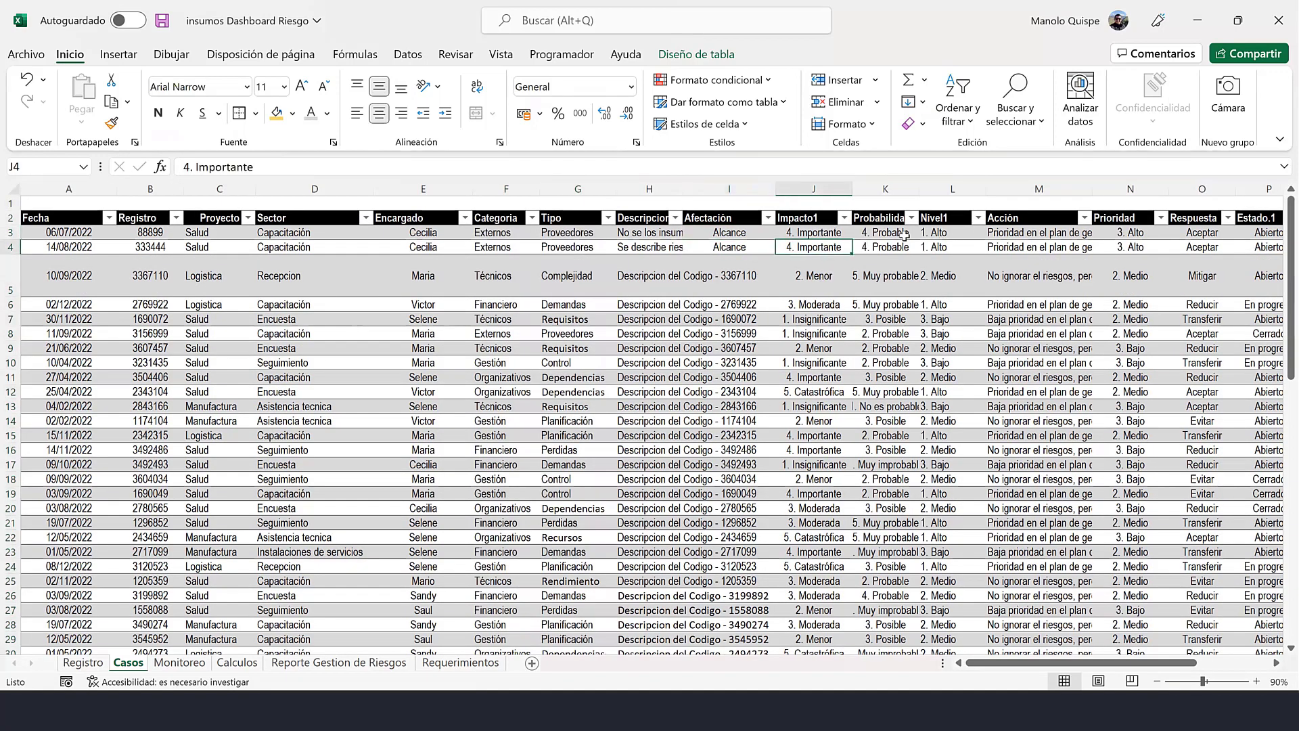
left_click(904, 233)
left_click(969, 233)
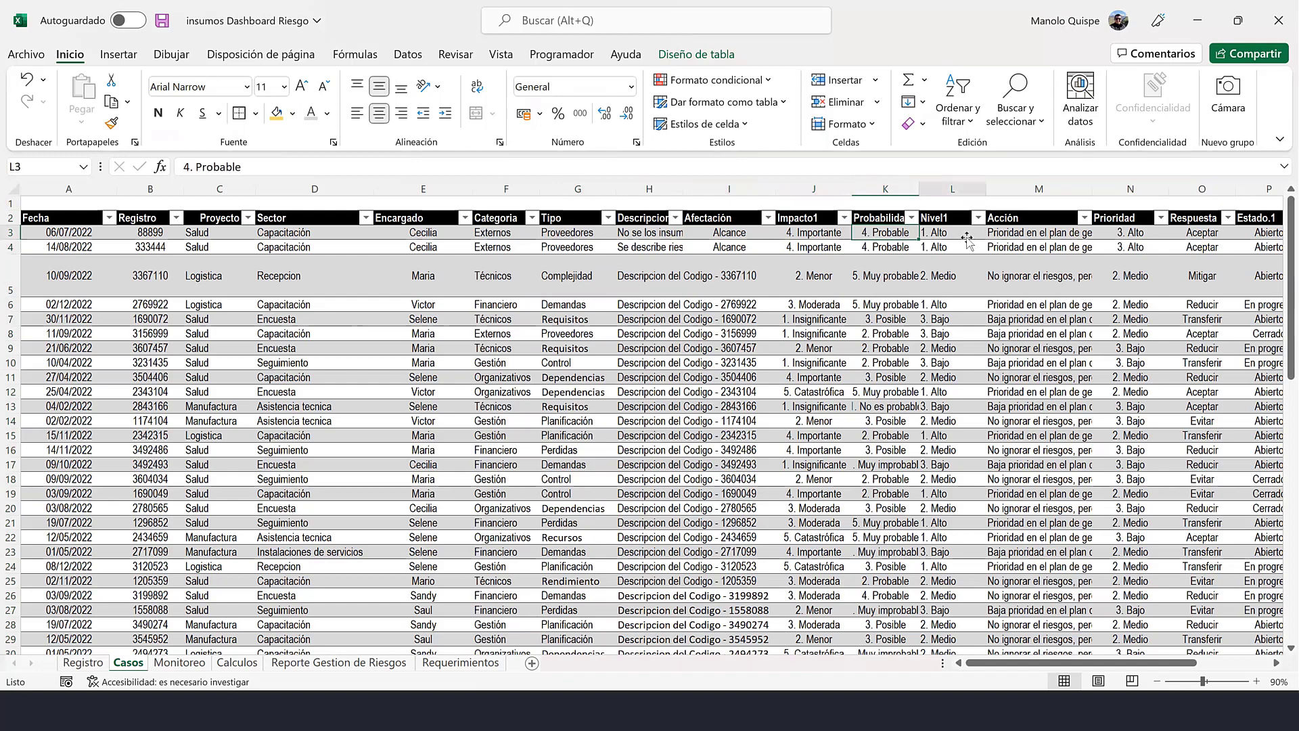
left_click(1032, 243)
left_click_drag(1110, 670, 1146, 677)
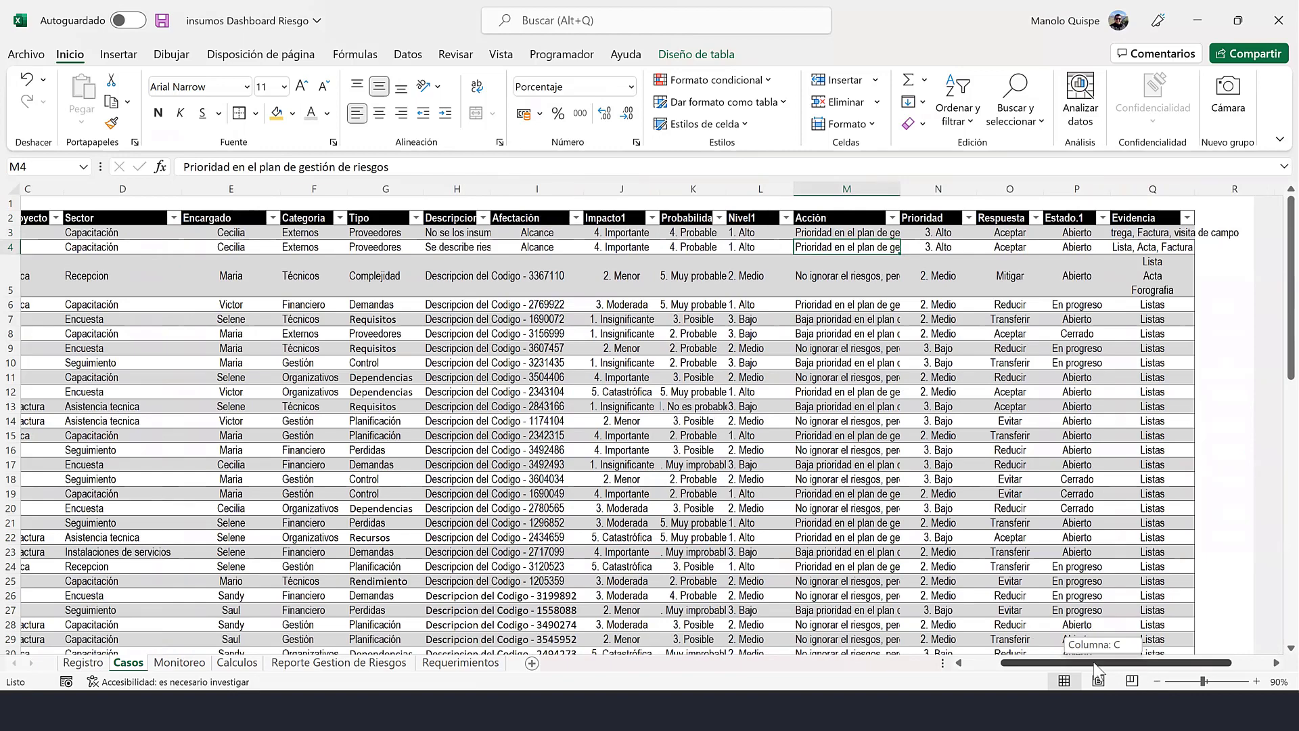
left_click_drag(1143, 670, 1110, 670)
- Paste the impact-area values into the Afectación column starting at I5
left_click(705, 292)
key("ctrl+v")
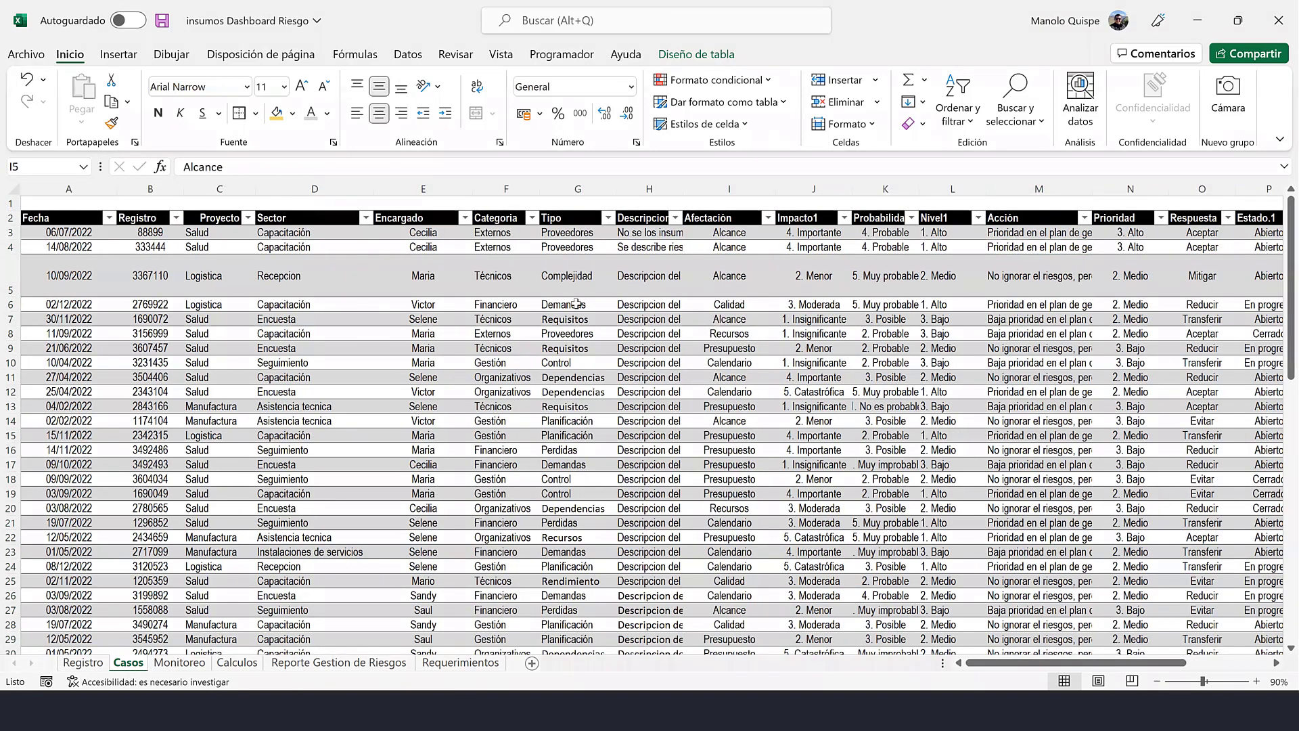
left_click(506, 187)
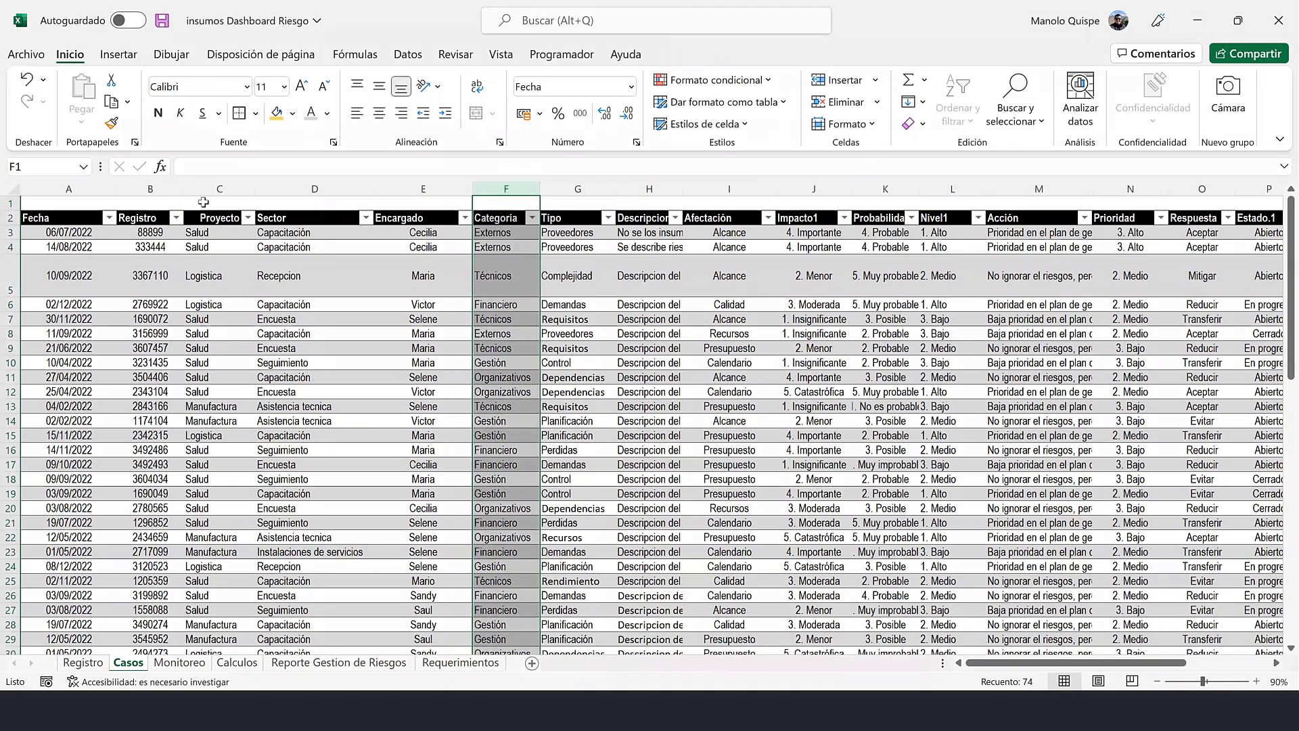
left_click(237, 663)
- Enter the heading Categorias in O13 on Calculos
scroll(142, 447, "down", 1)
scroll(135, 406, "down", 1)
left_click(134, 383)
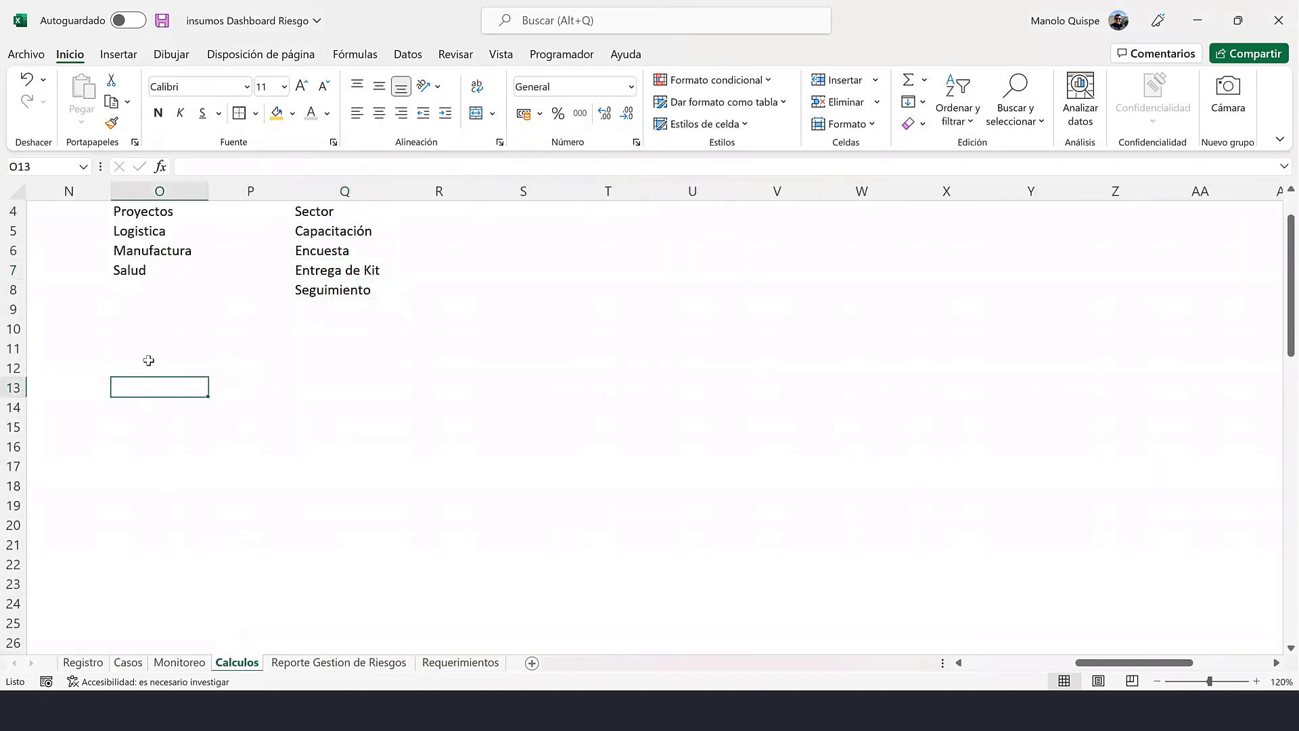
type("Cta")
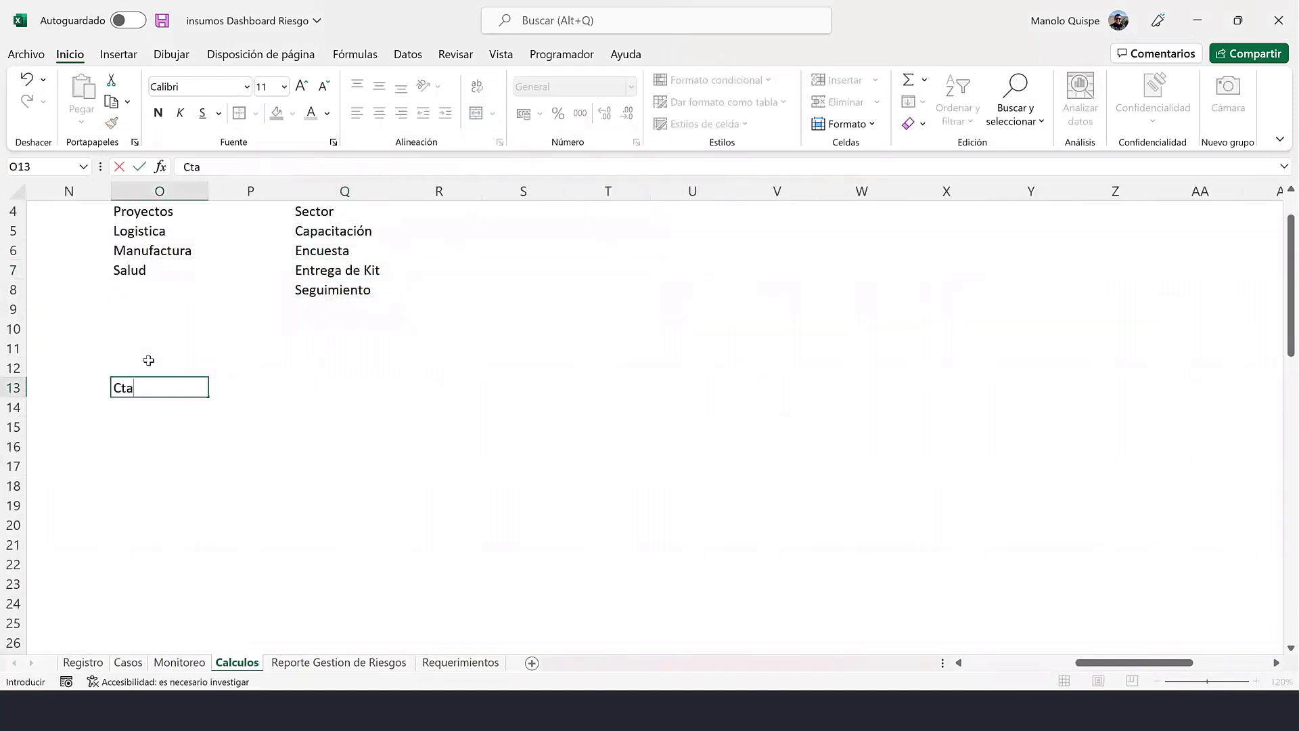
type("ategoria")
type("s")
key("Return")
- Link Q2 to ='Reporte Gestion de Riesgos'!$L$2, showing Capacitación
scroll(149, 360, "up", 1)
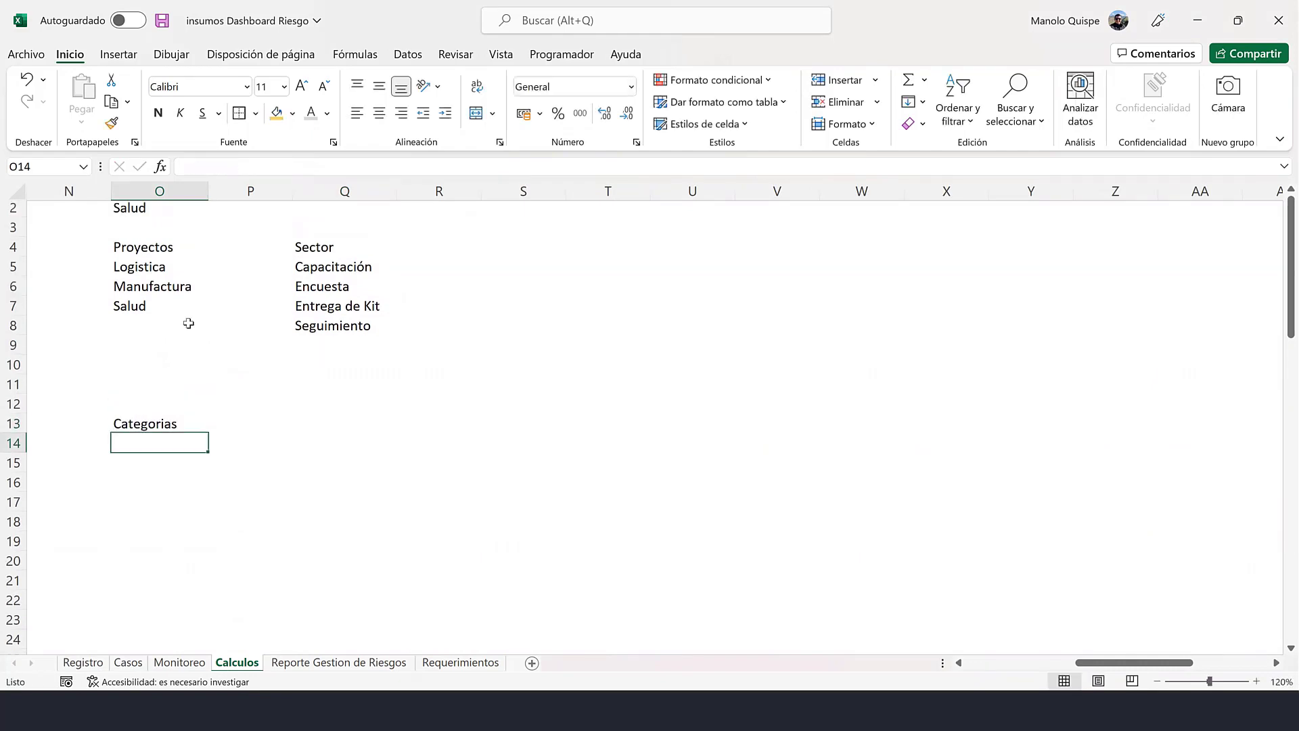
left_click(321, 232)
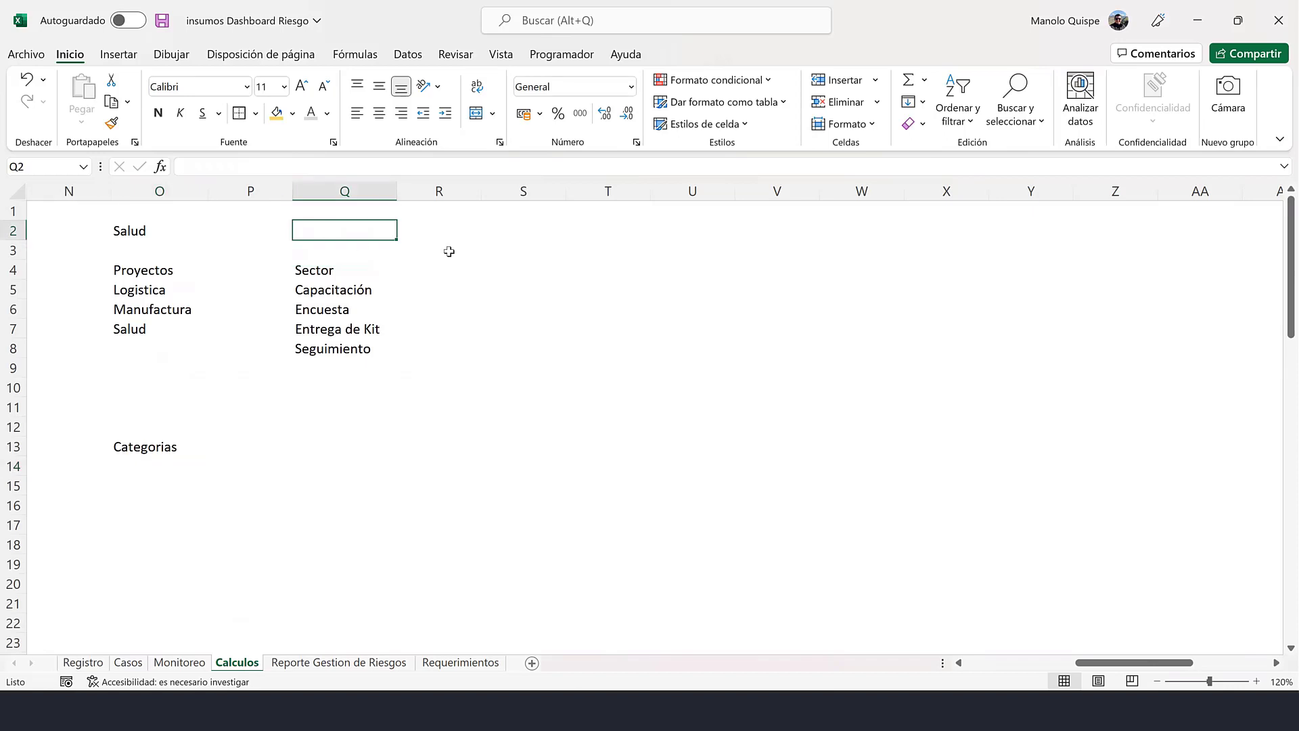
type("=")
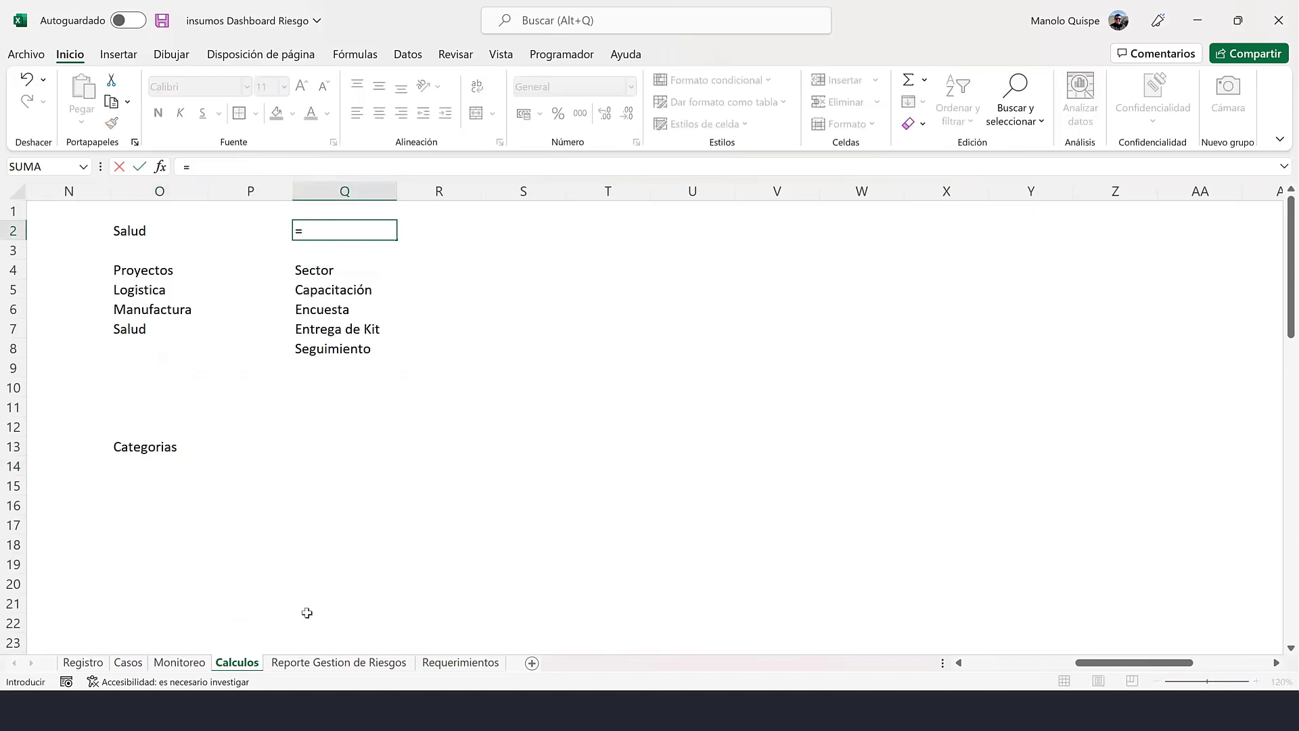
left_click(373, 664)
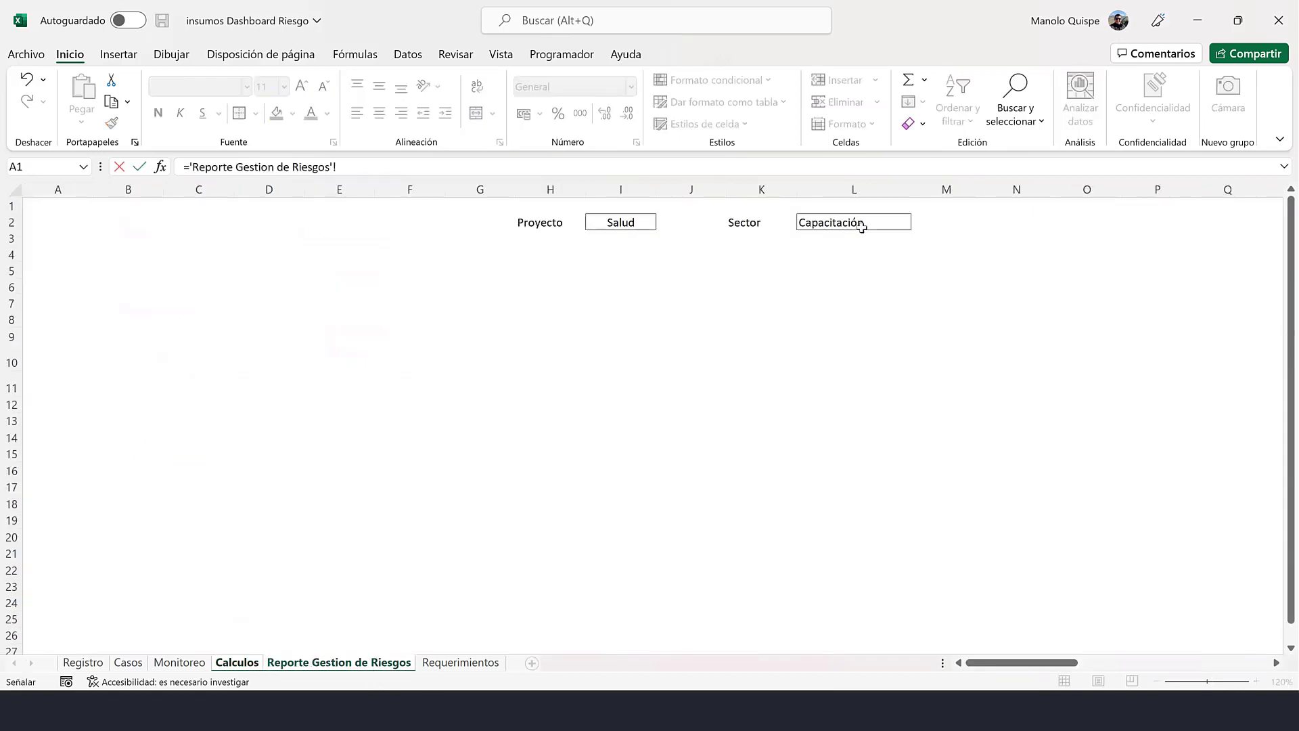
left_click(857, 224)
key("F4")
key("Return")
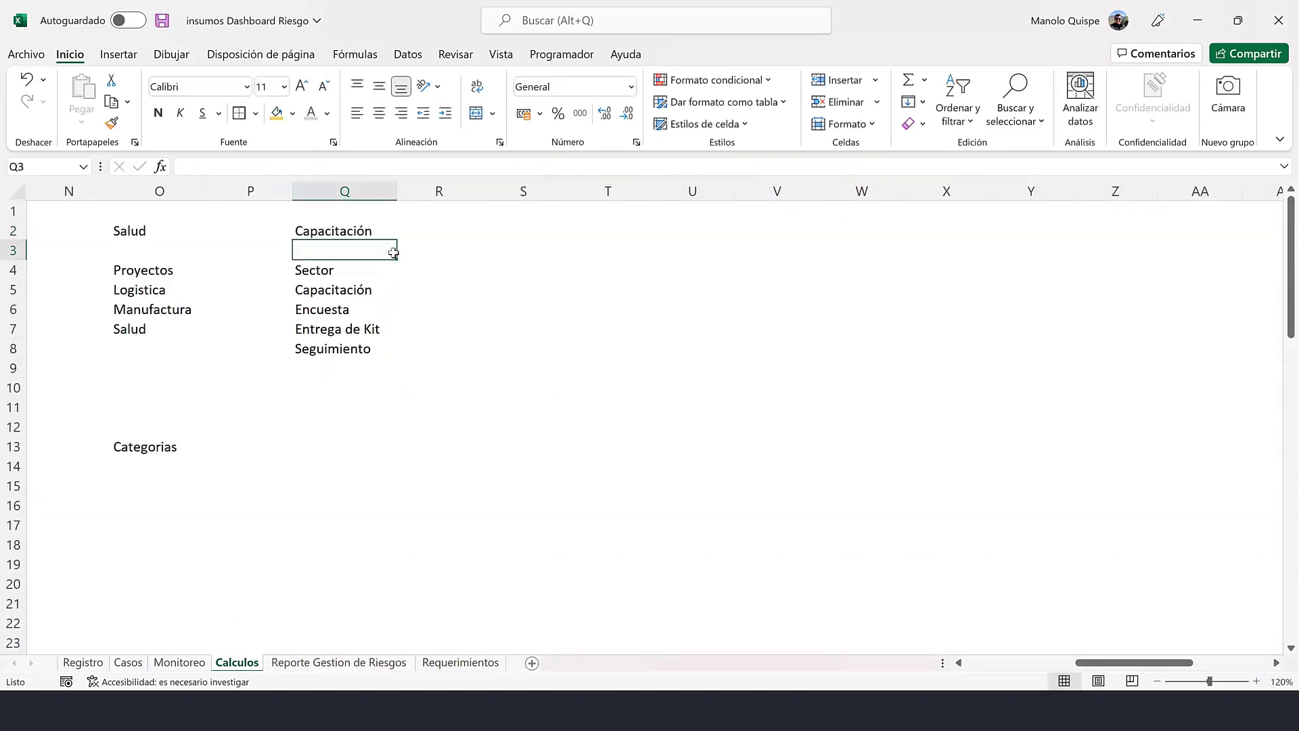
left_click(374, 227)
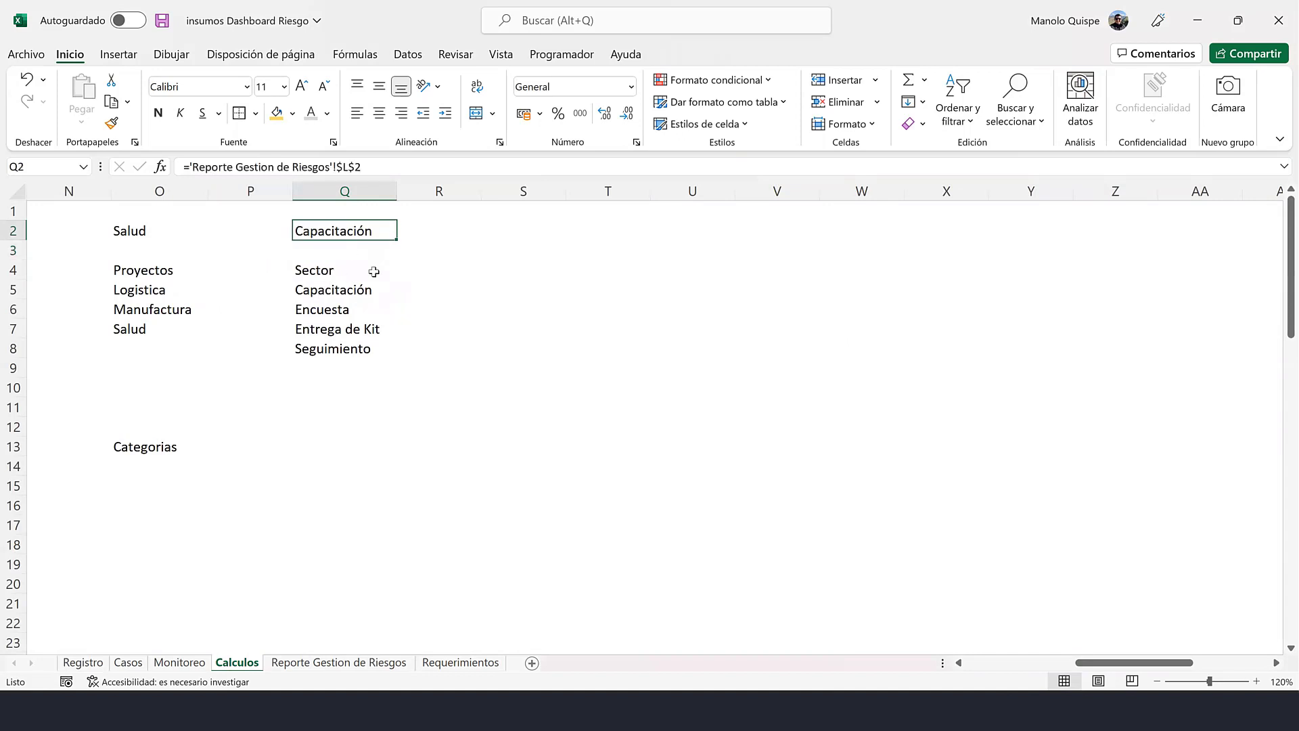
- Make O2 (Salud) and Q2 (Capacitación) bold with yellow fill
left_click(165, 228)
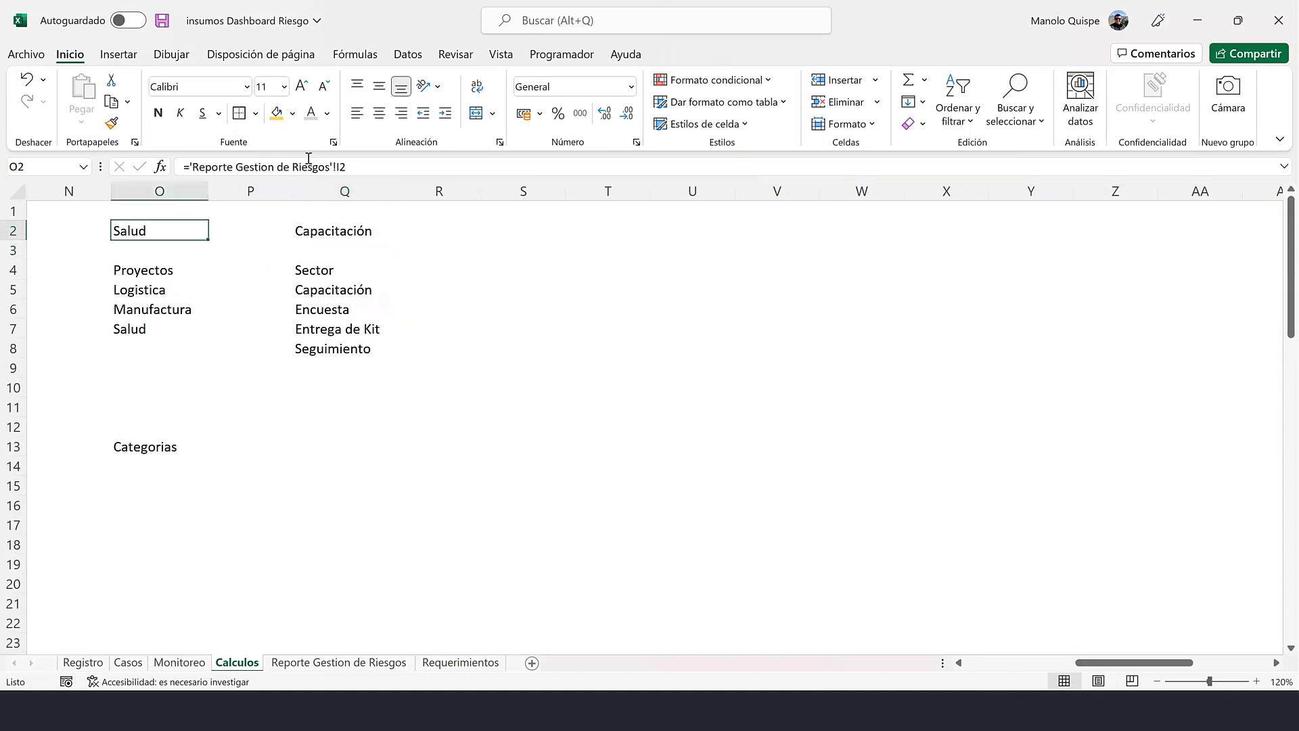
left_click(276, 114)
left_click(158, 113)
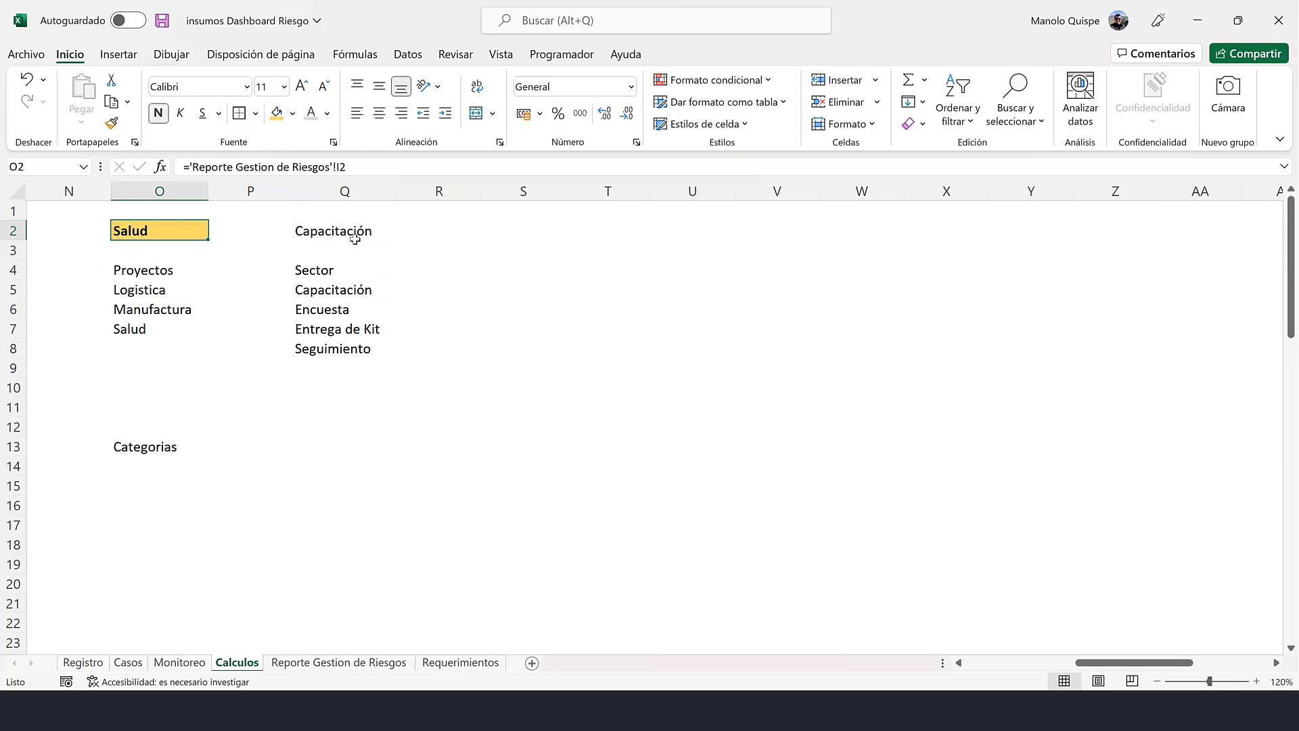
left_click(356, 235)
left_click(276, 114)
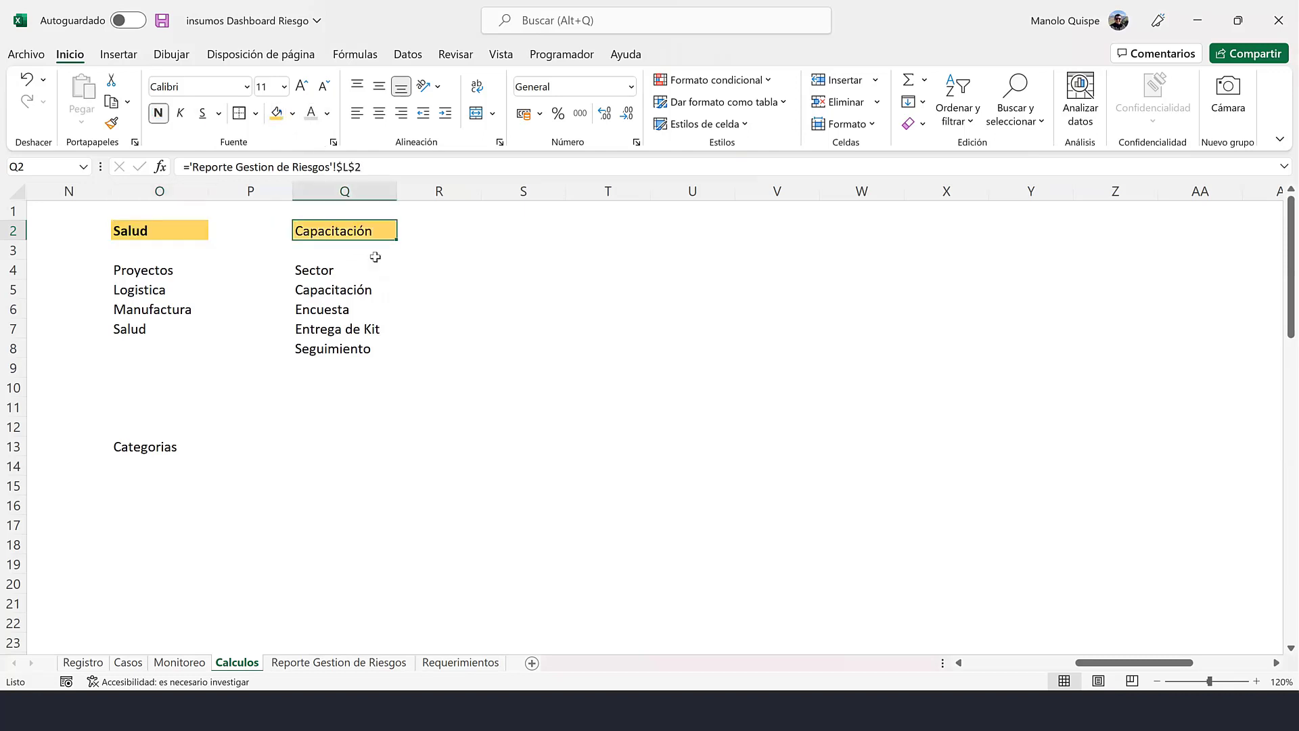
key("ctrl+n")
left_click(157, 467)
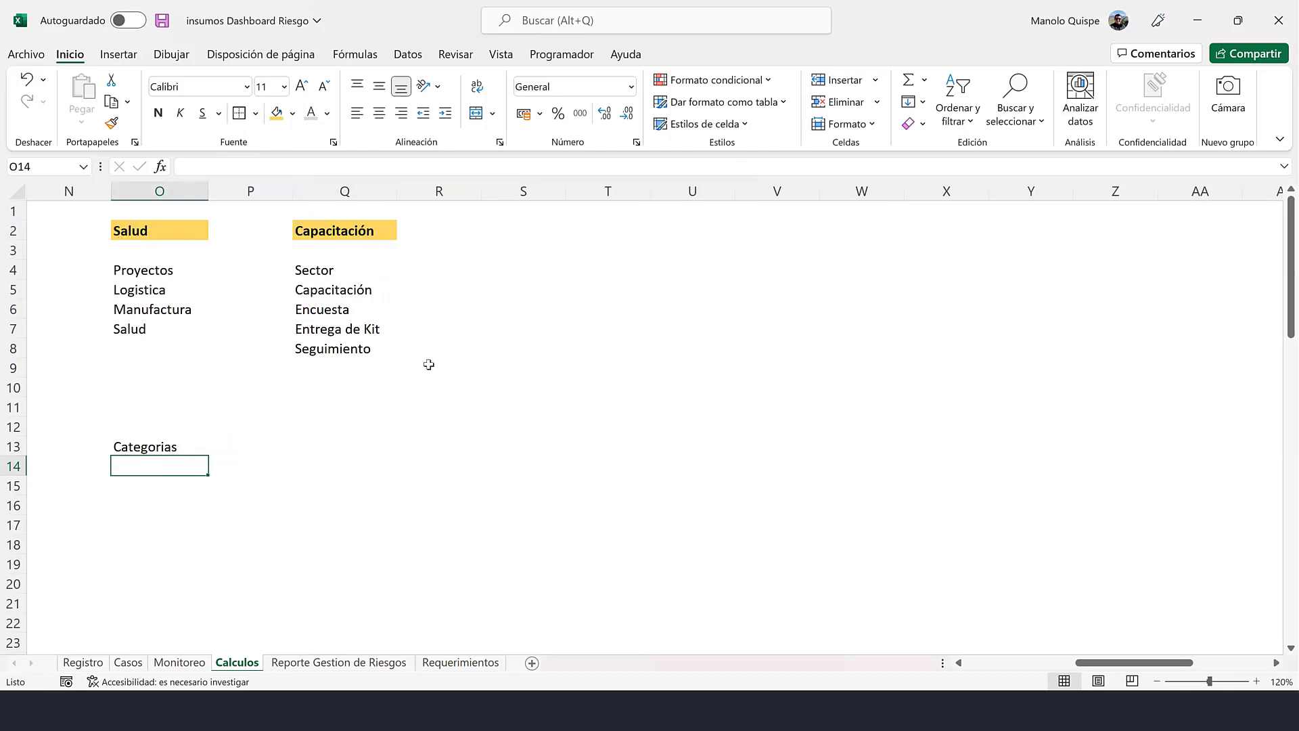
- In O14, start =FILTRAR(Categoria;(Proyecto=$O$2) with the project condition
type("=")
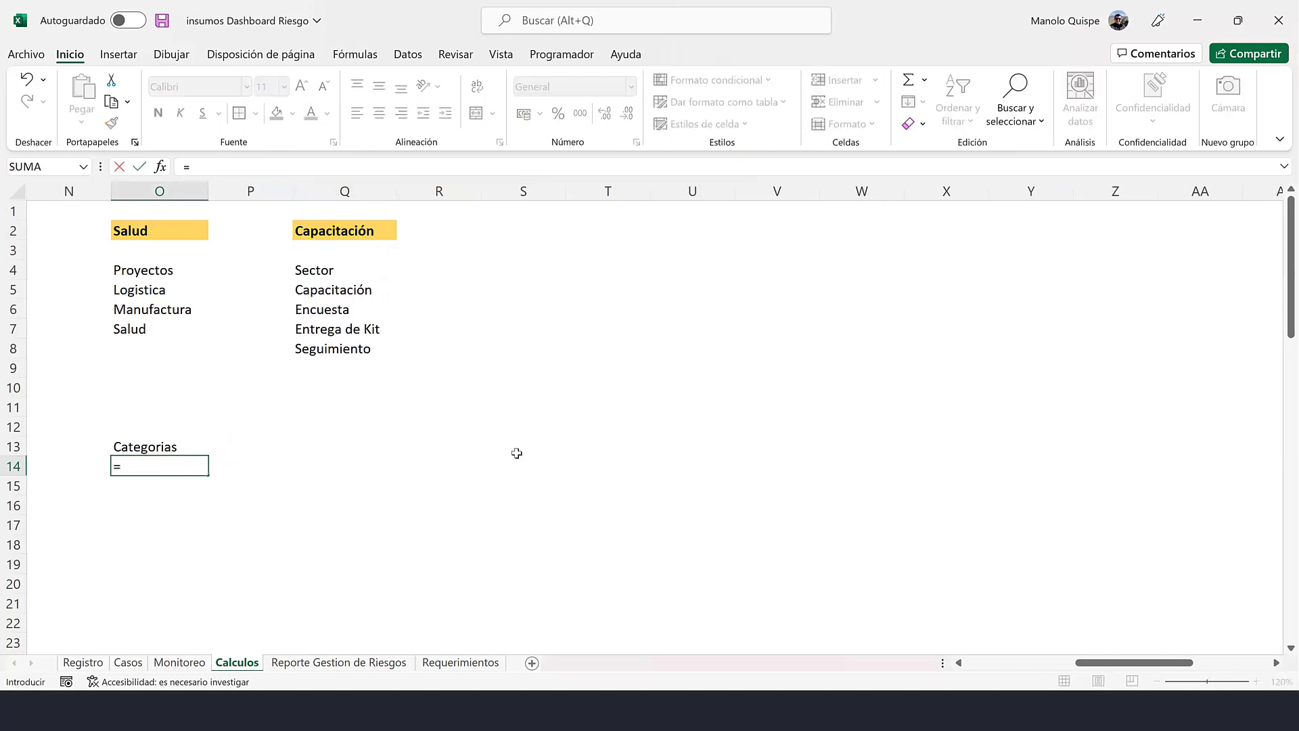
type("fil")
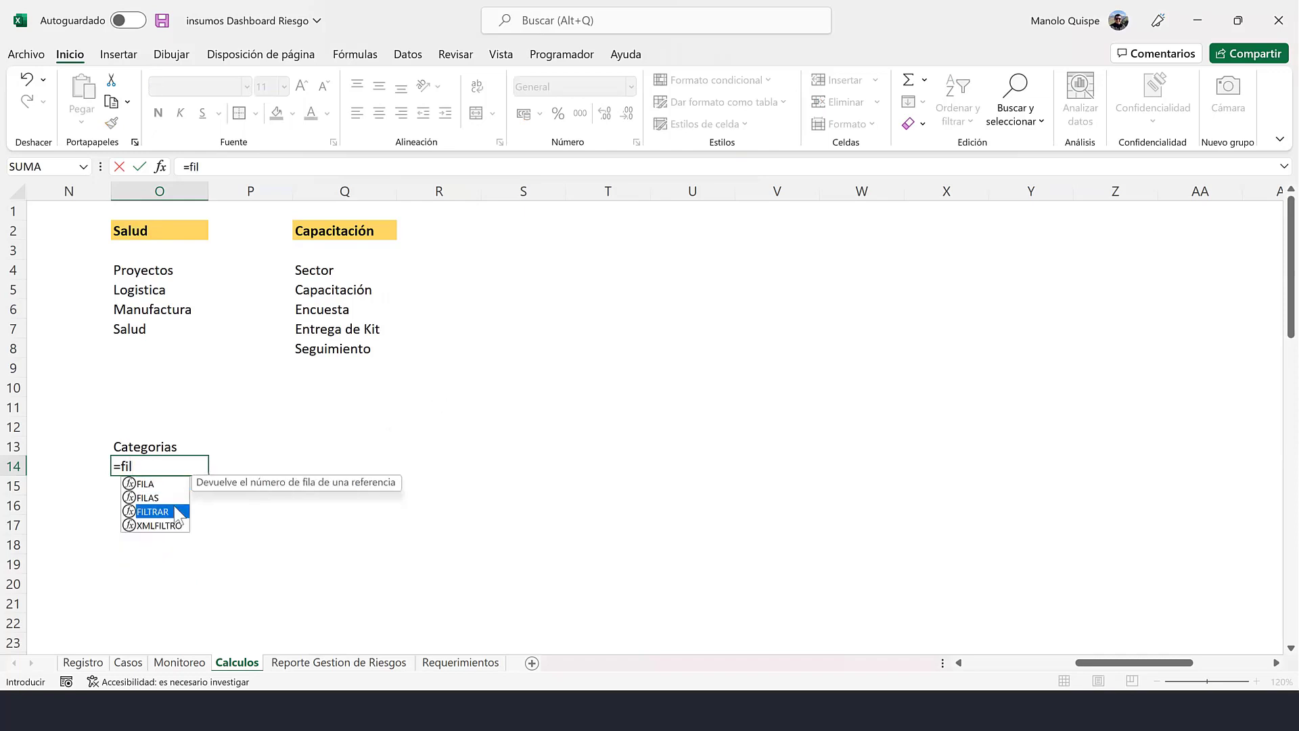
double_click(176, 508)
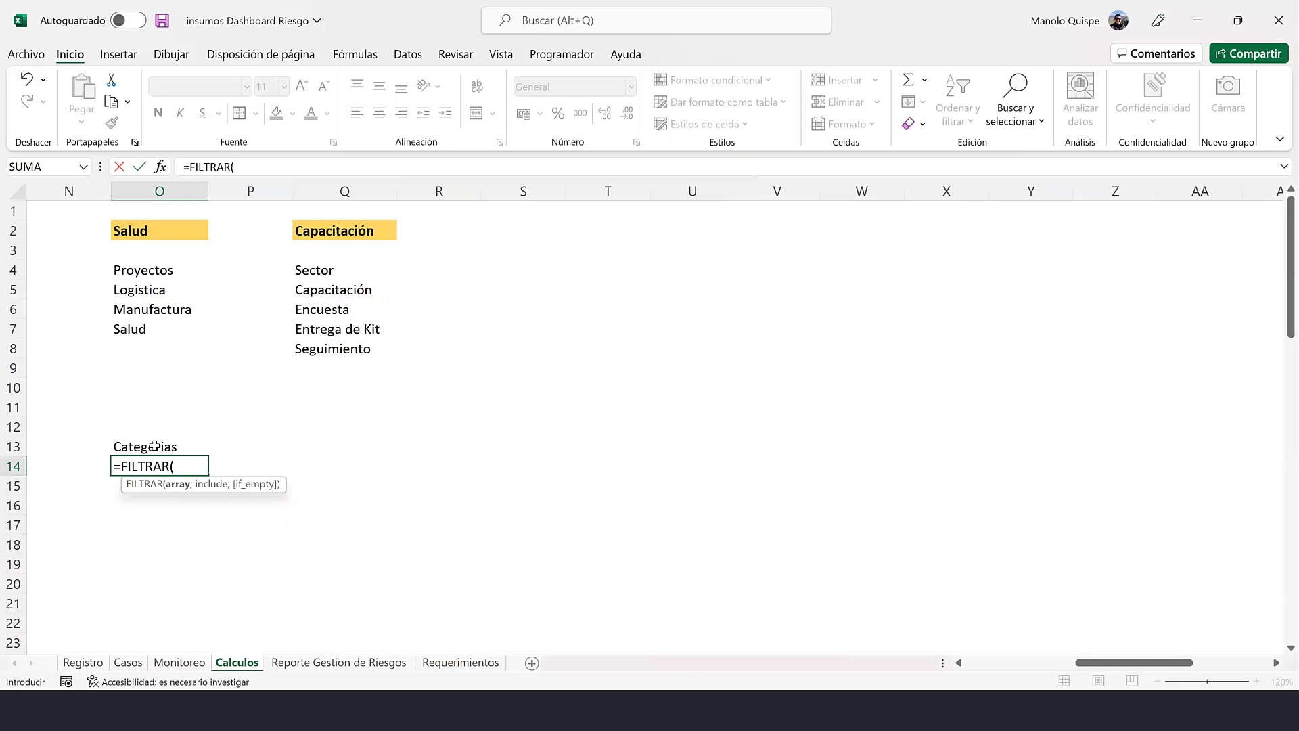
type("cate")
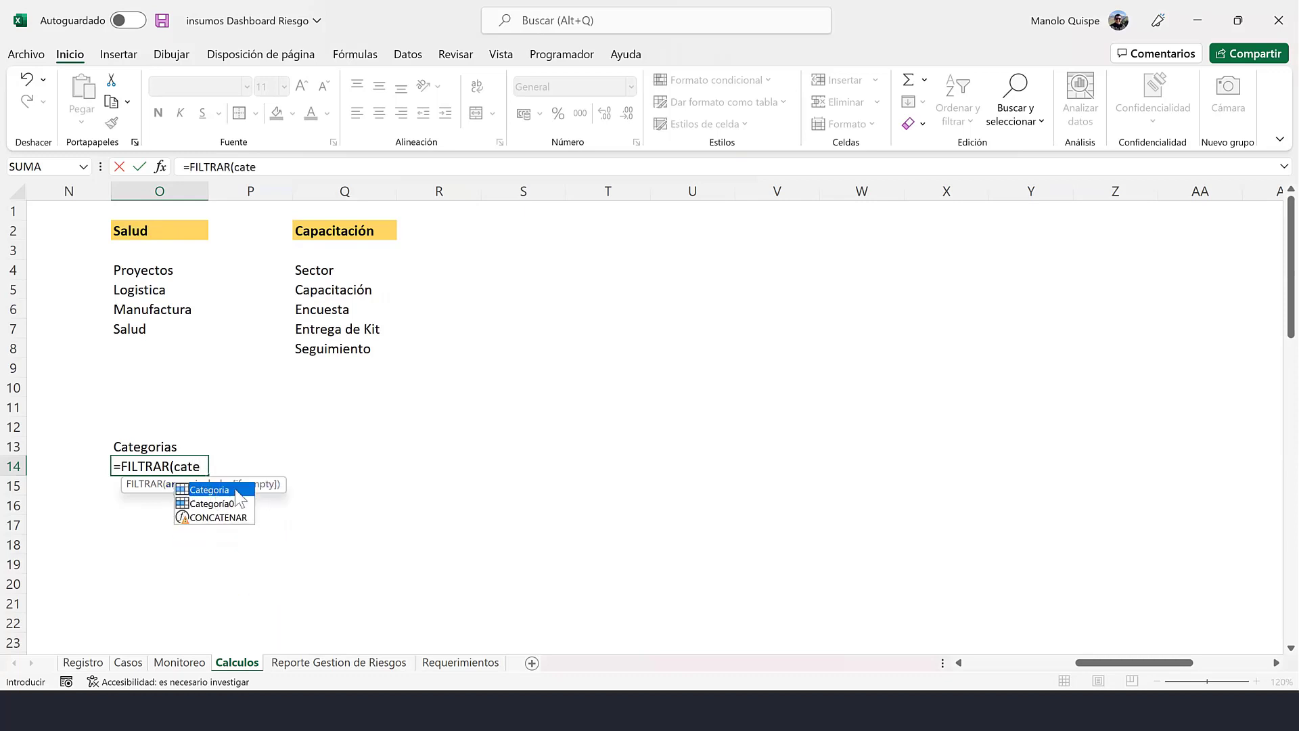
double_click(236, 490)
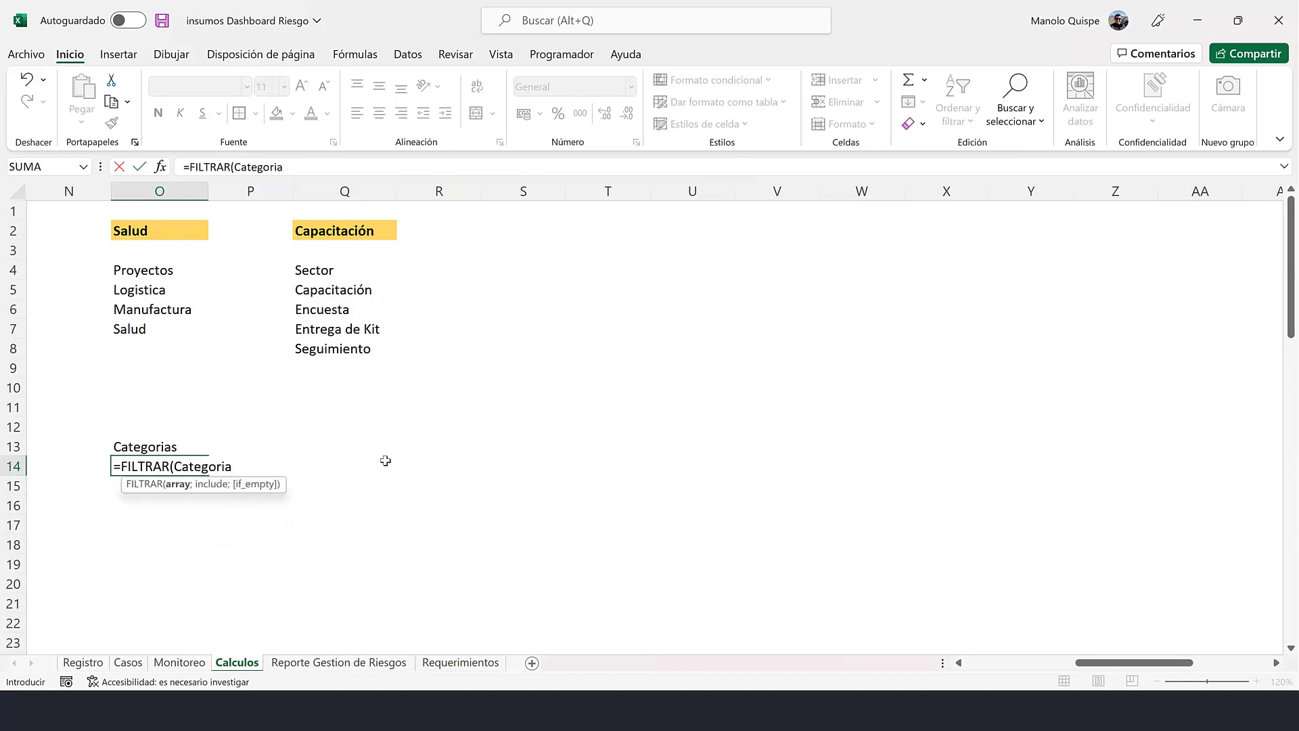
type(";(p")
type("roy")
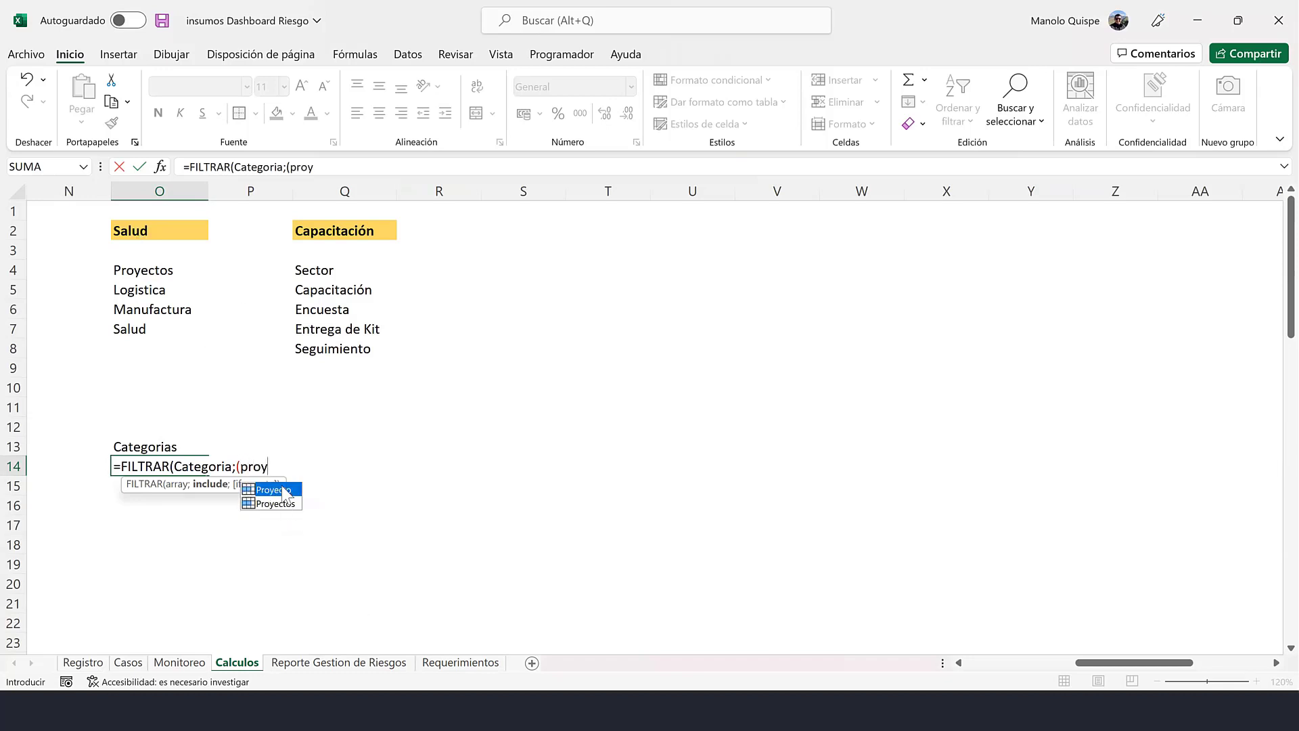
double_click(273, 490)
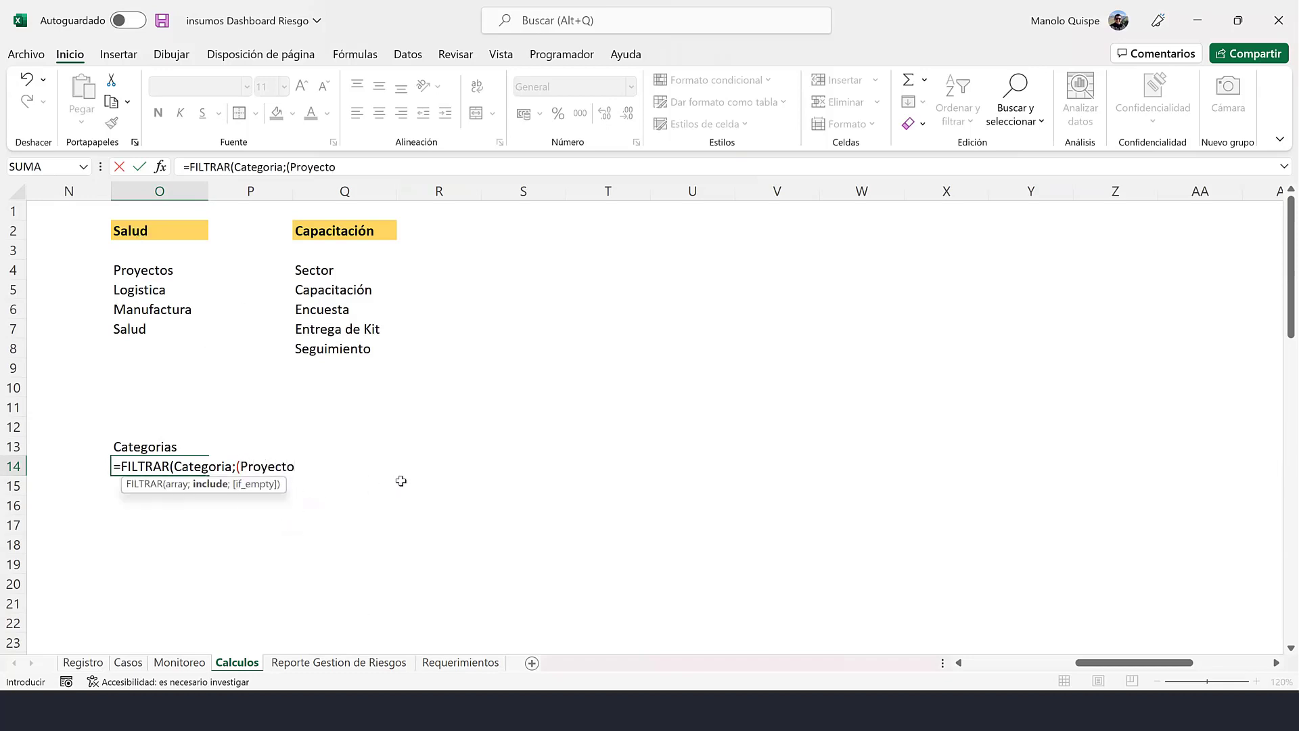
left_click(166, 235)
key("F4")
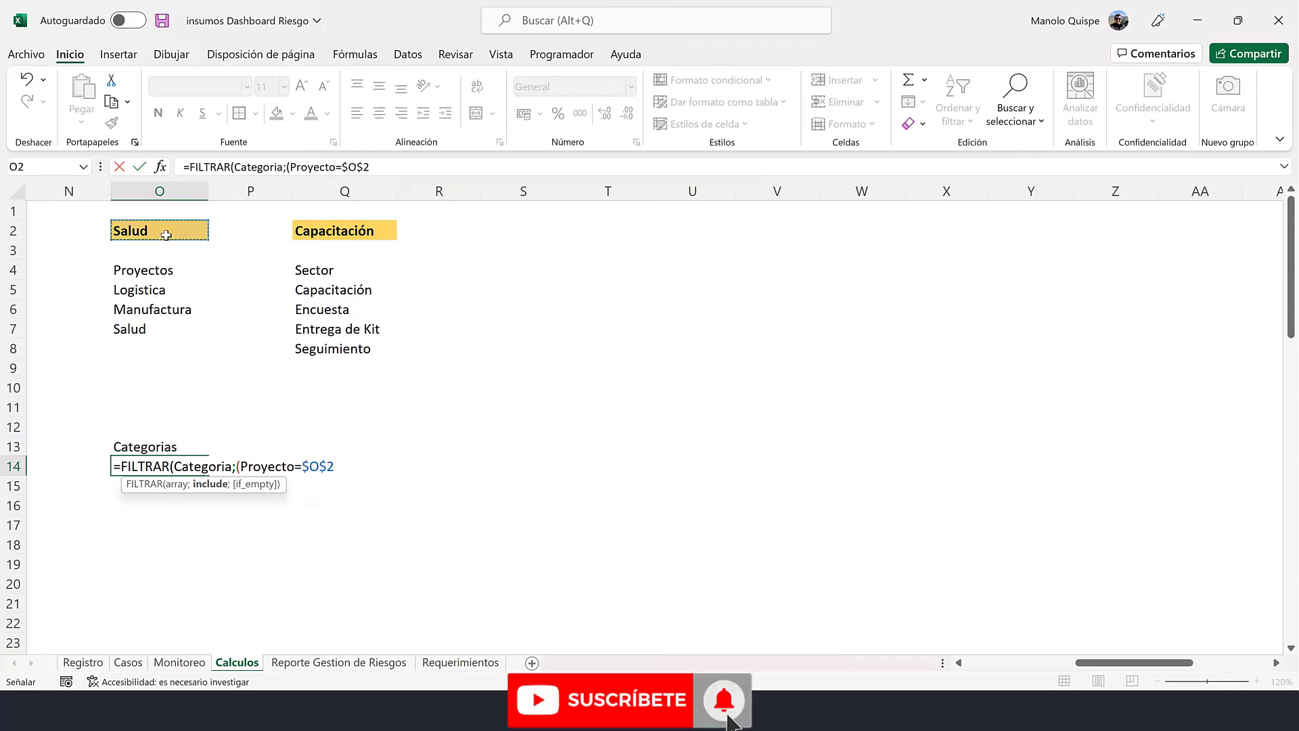
type(")*(s")
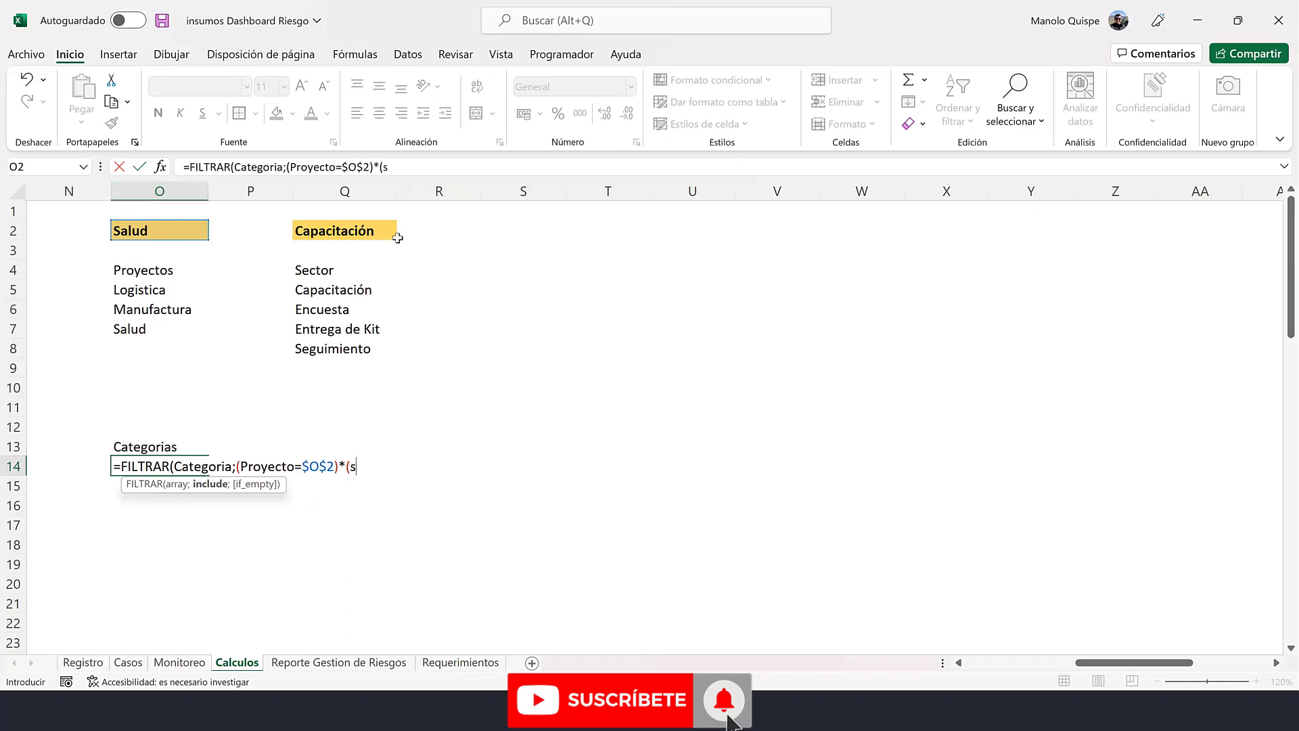
- Add the (Sector=$Q$2) condition and close the FILTRAR formula
type("ec")
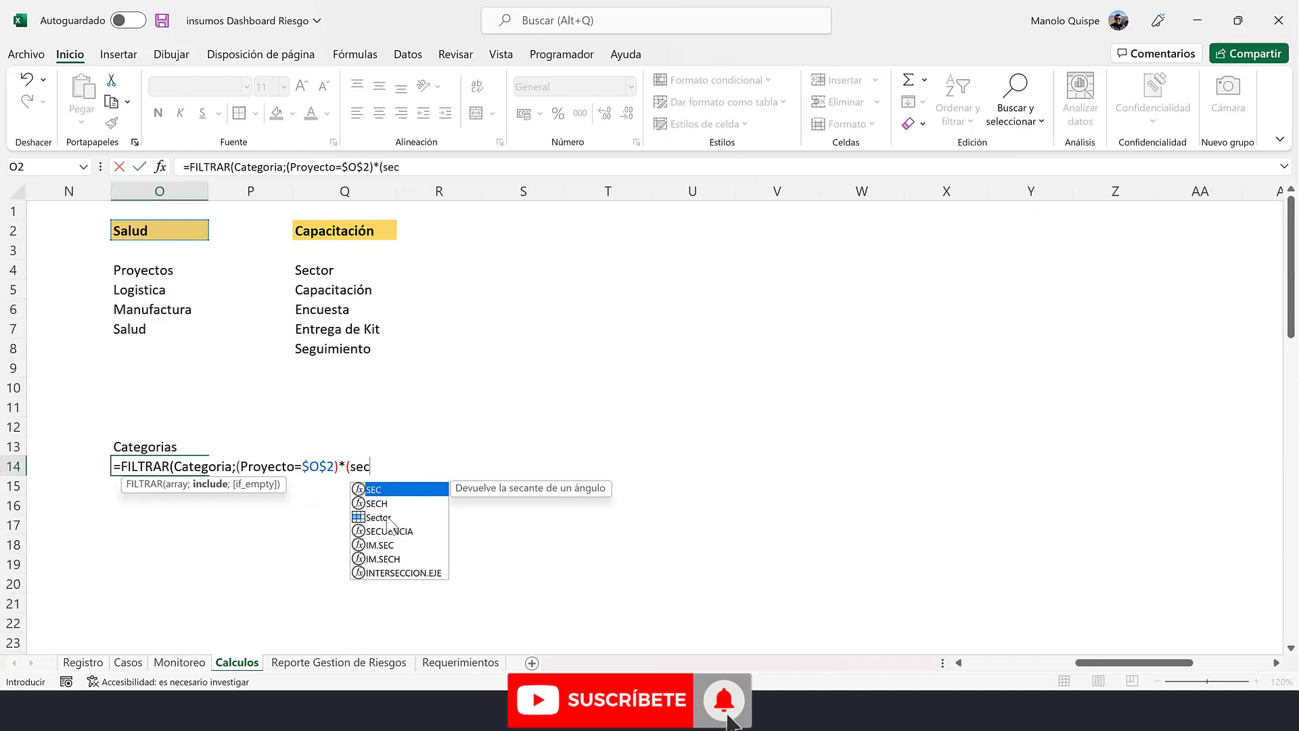
double_click(390, 523)
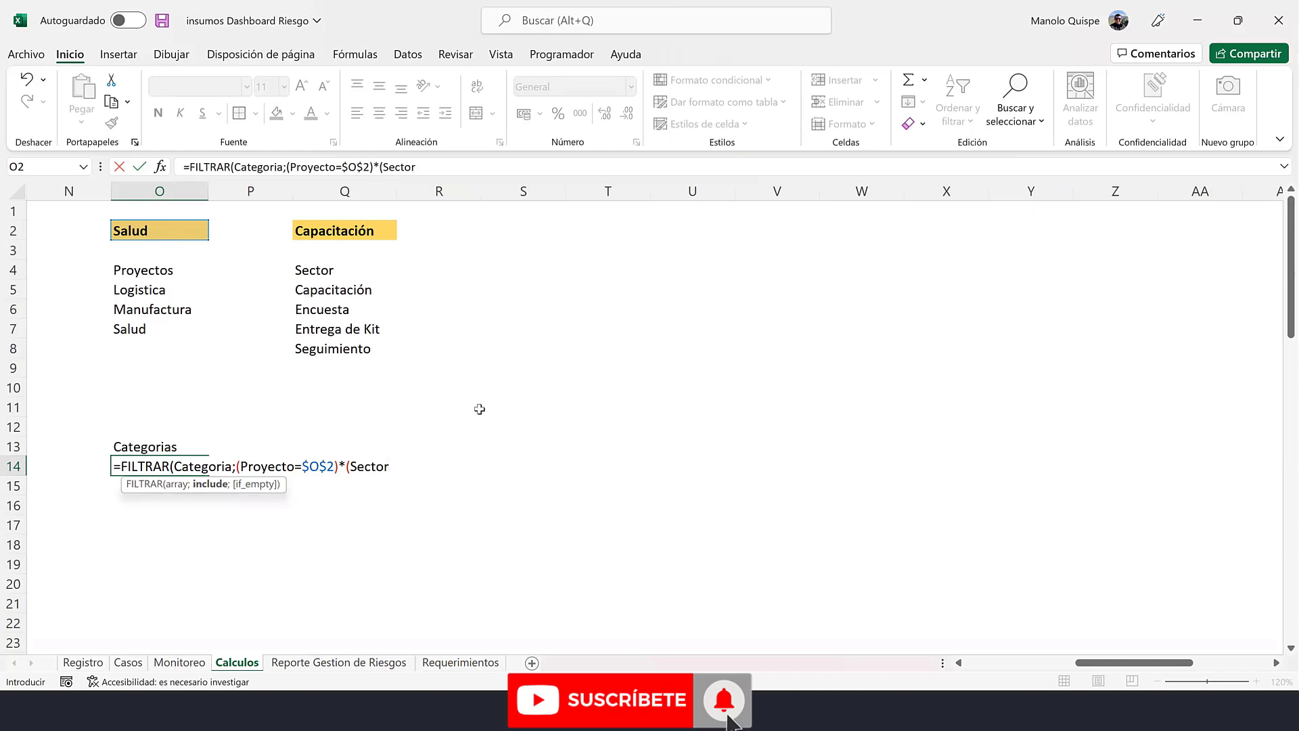
left_click(380, 230)
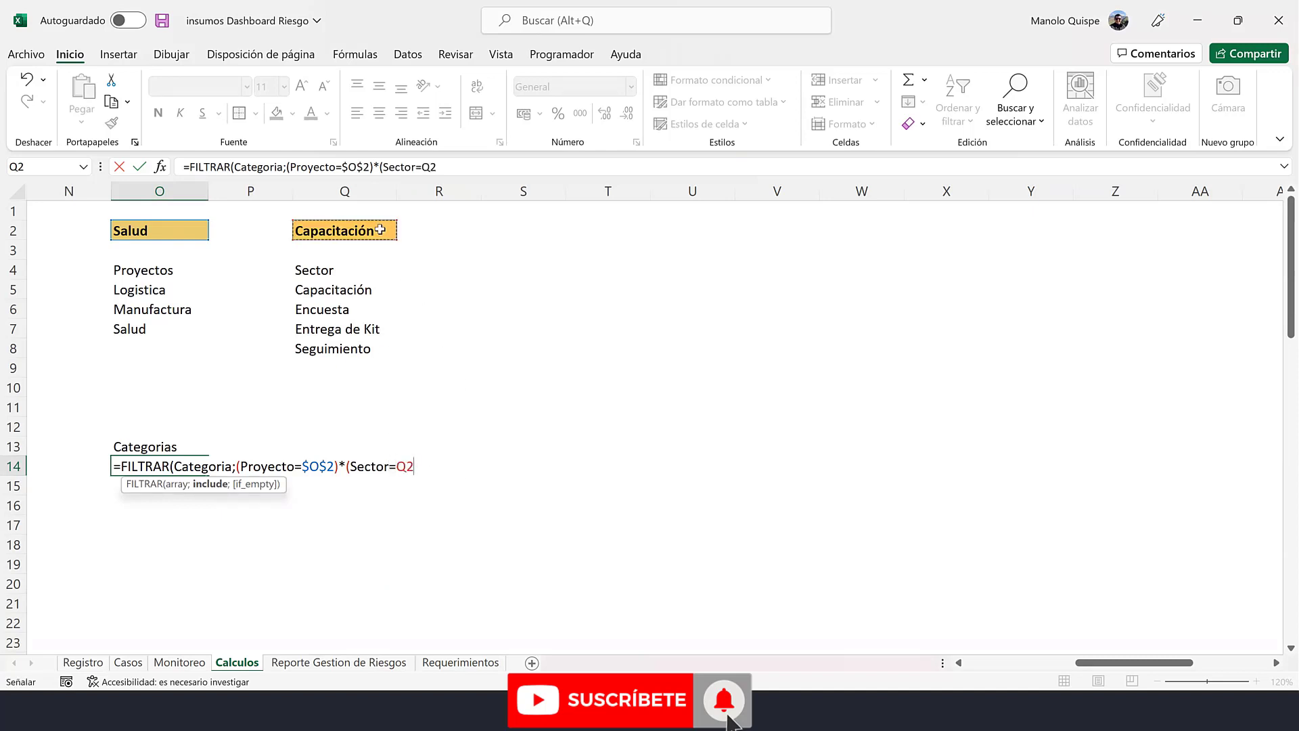
key("F4")
type(")))")
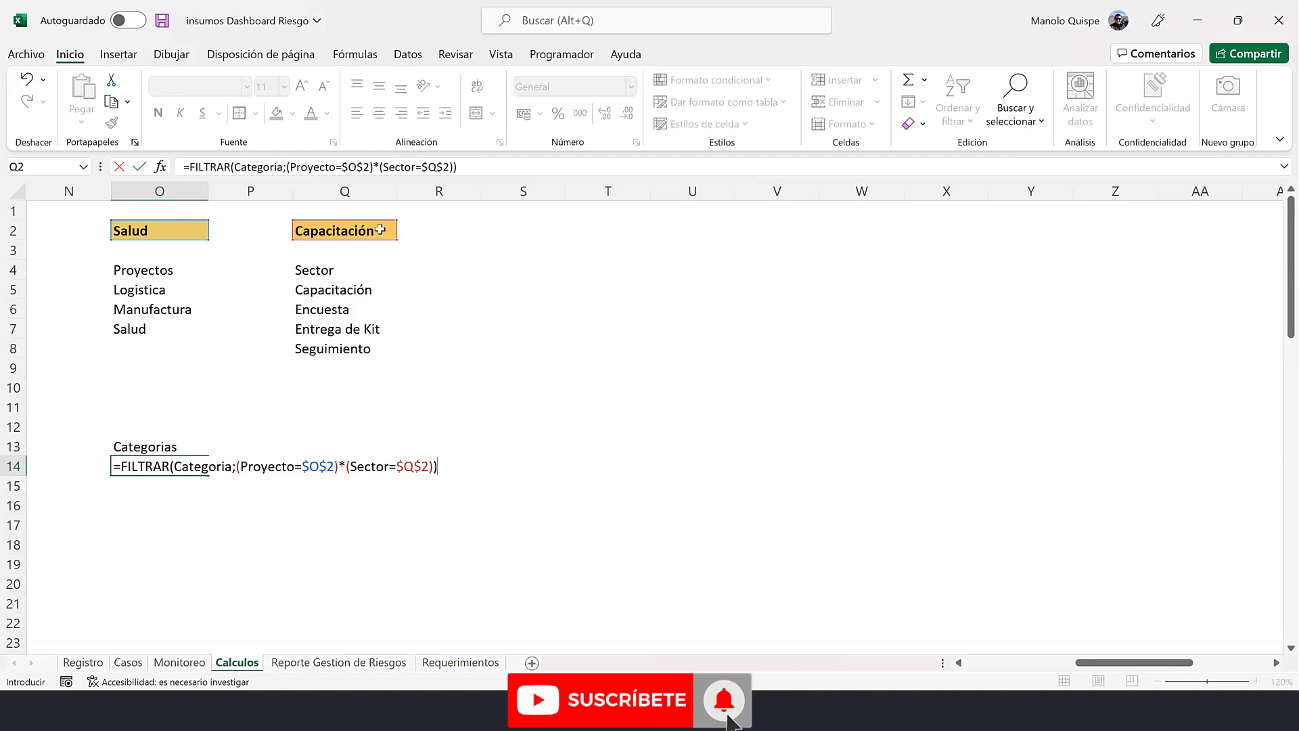
- Commit the FILTRAR formula in O14 and review its spilled categories
key("Return")
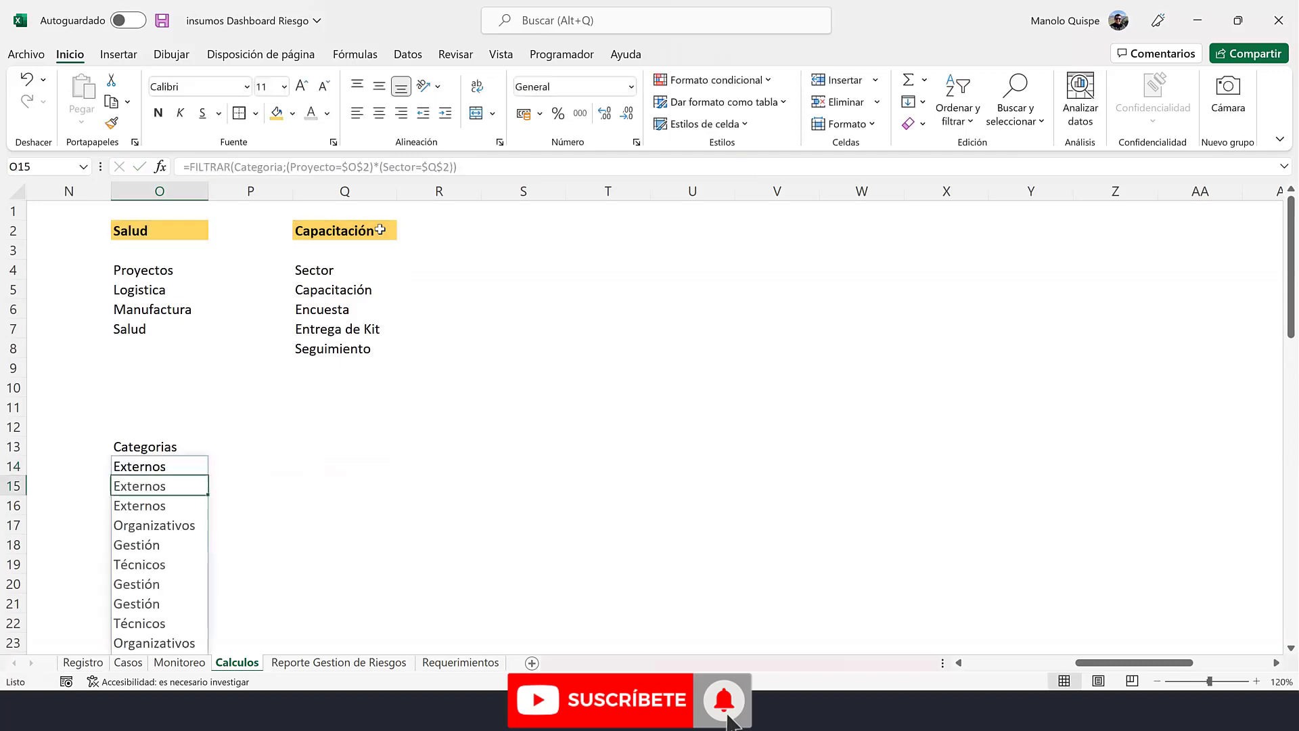
scroll(233, 484, "down", 1)
scroll(232, 485, "down", 5)
scroll(232, 485, "up", 2)
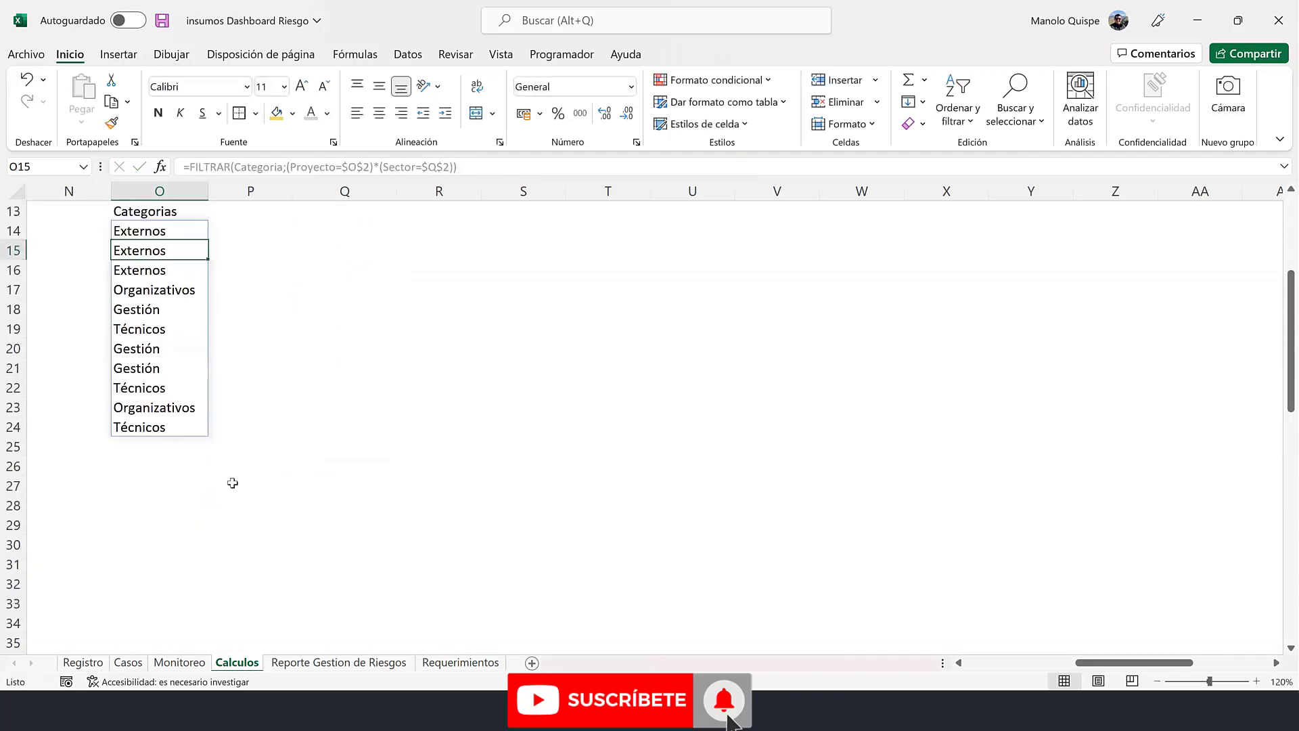
scroll(159, 360, "up", 2)
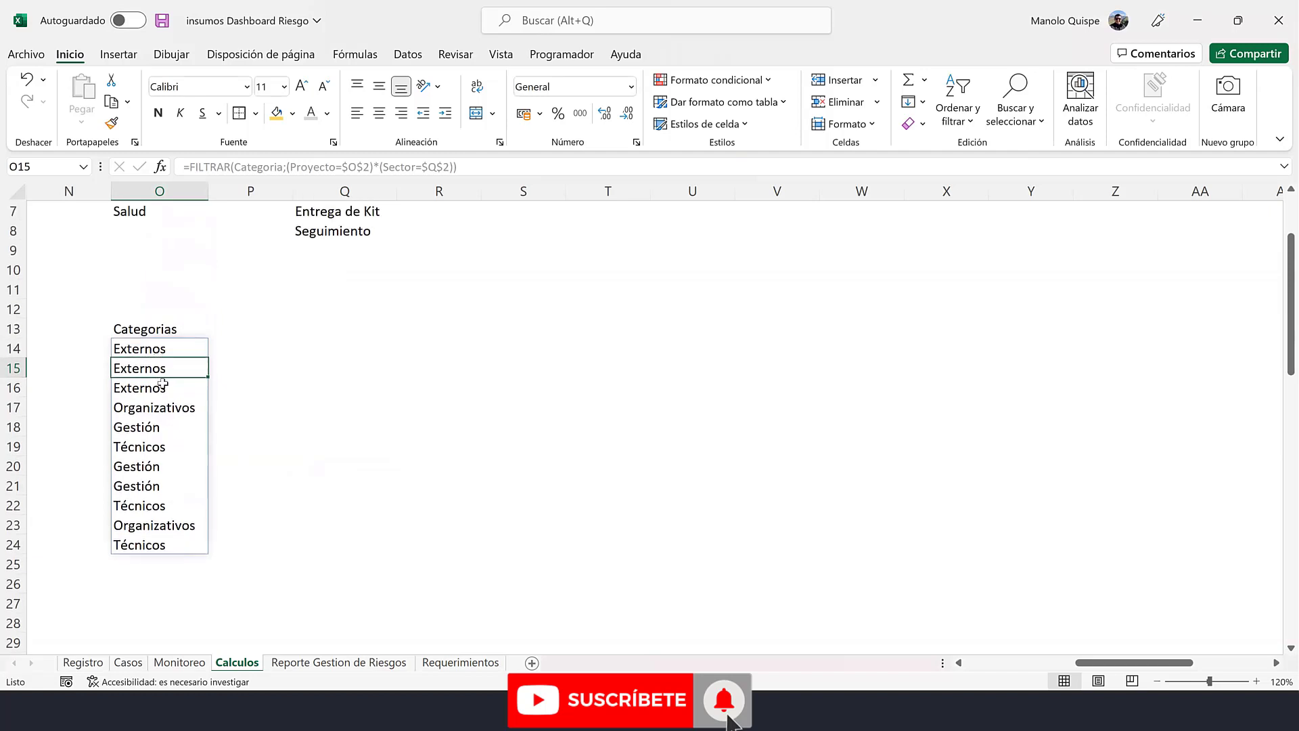
- Wrap the O14 formula in ORDENAR(UNICOS(...)) for sorted unique categories
double_click(169, 349)
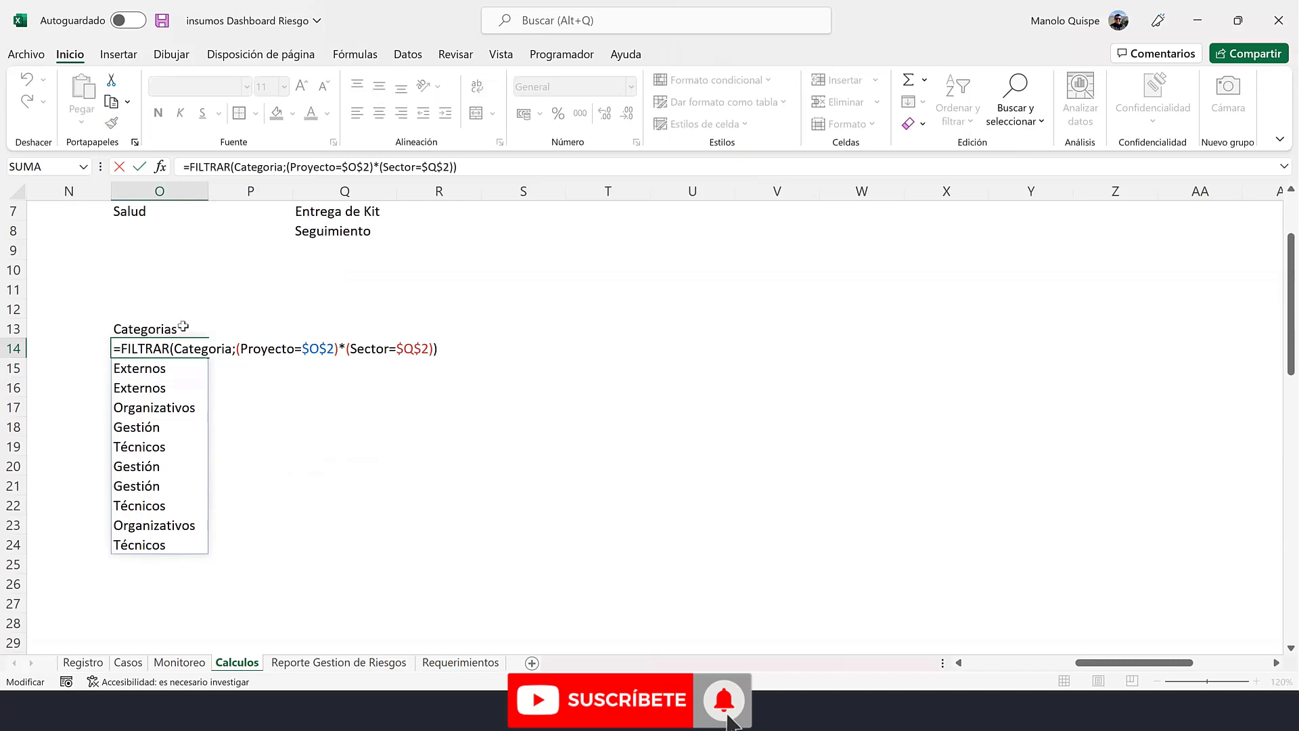
type("uni")
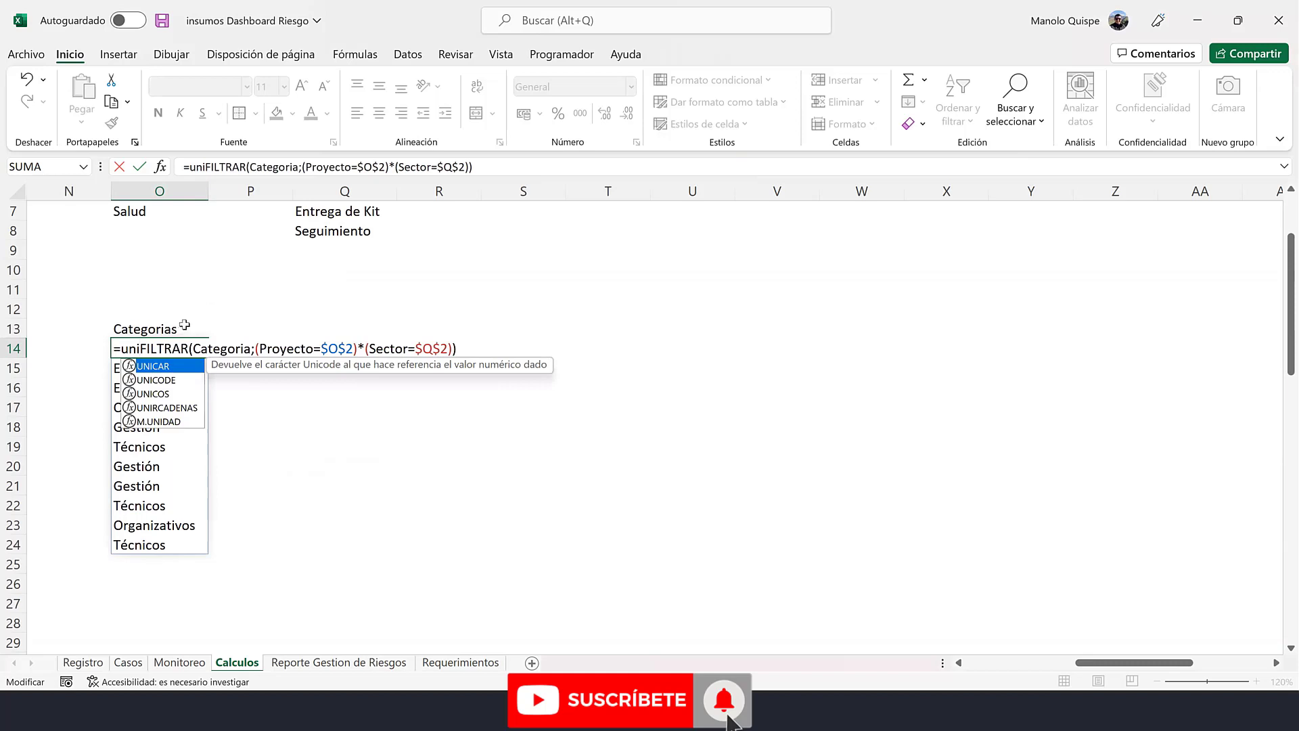
double_click(170, 393)
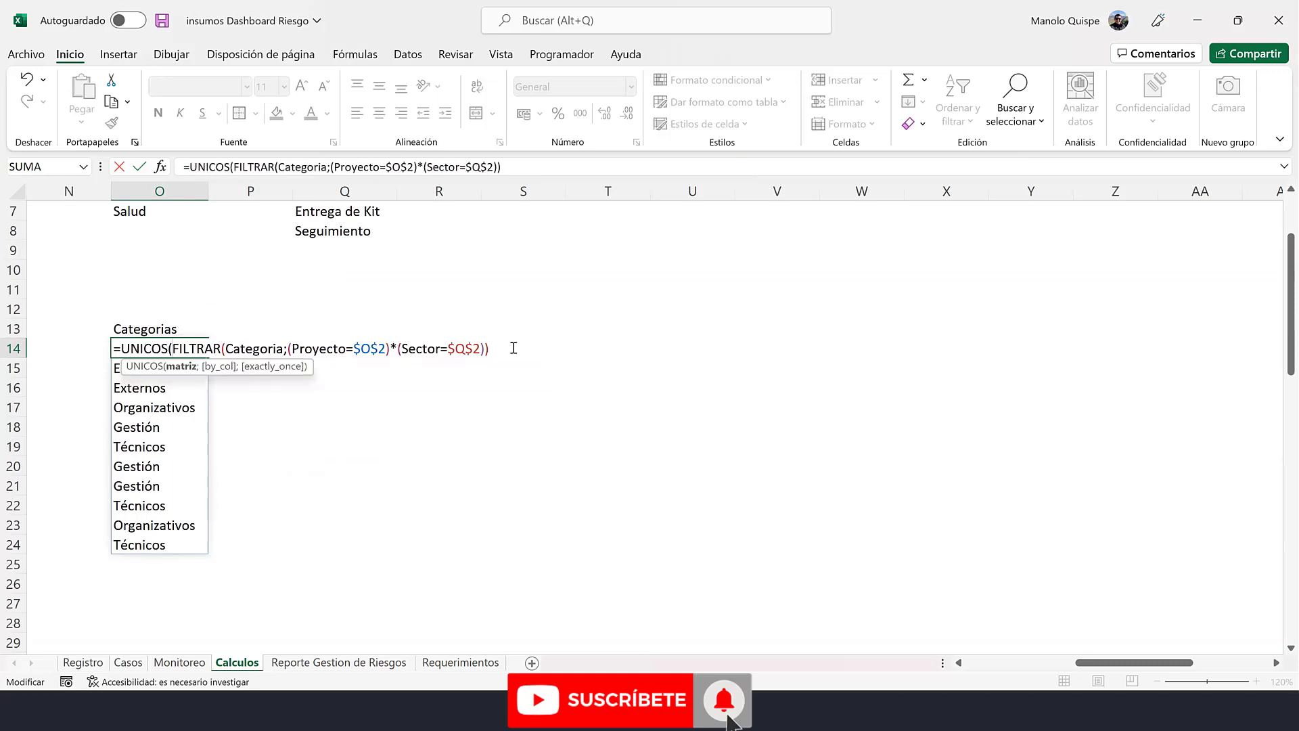
type(")")
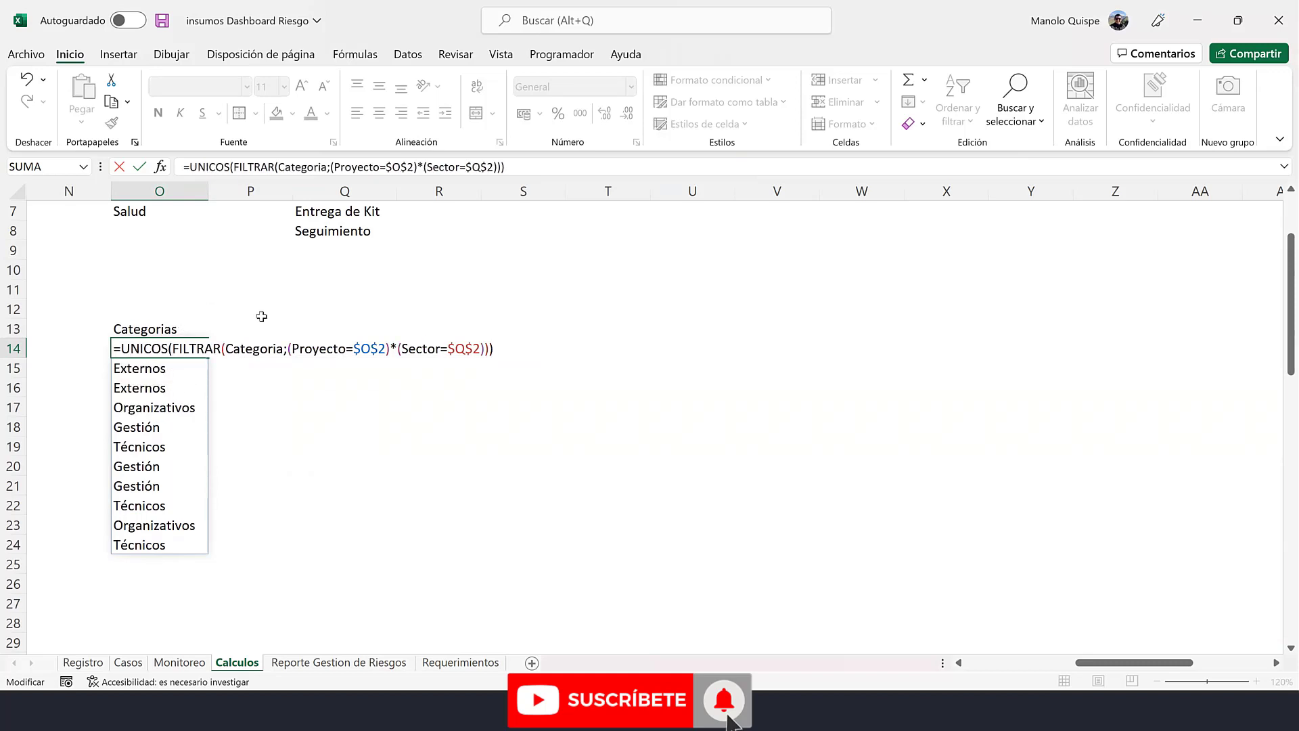
left_click(121, 347)
type("ord")
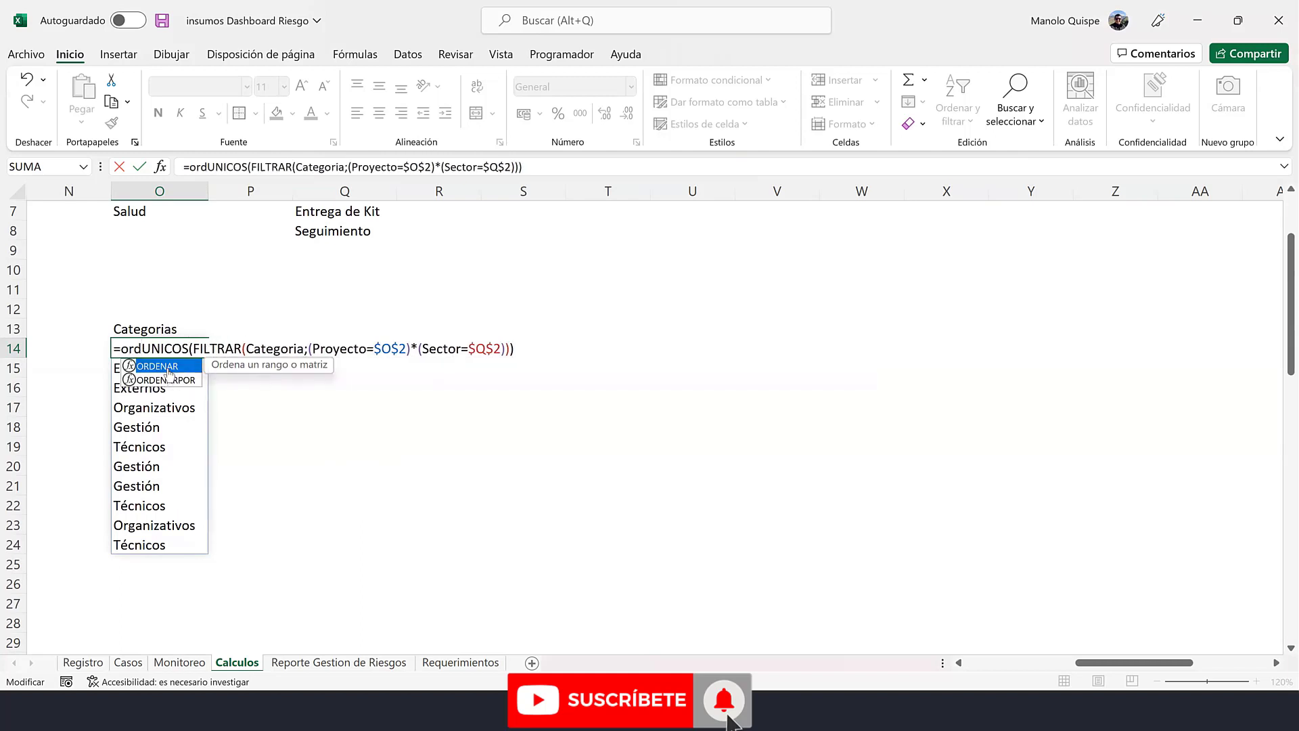
double_click(162, 366)
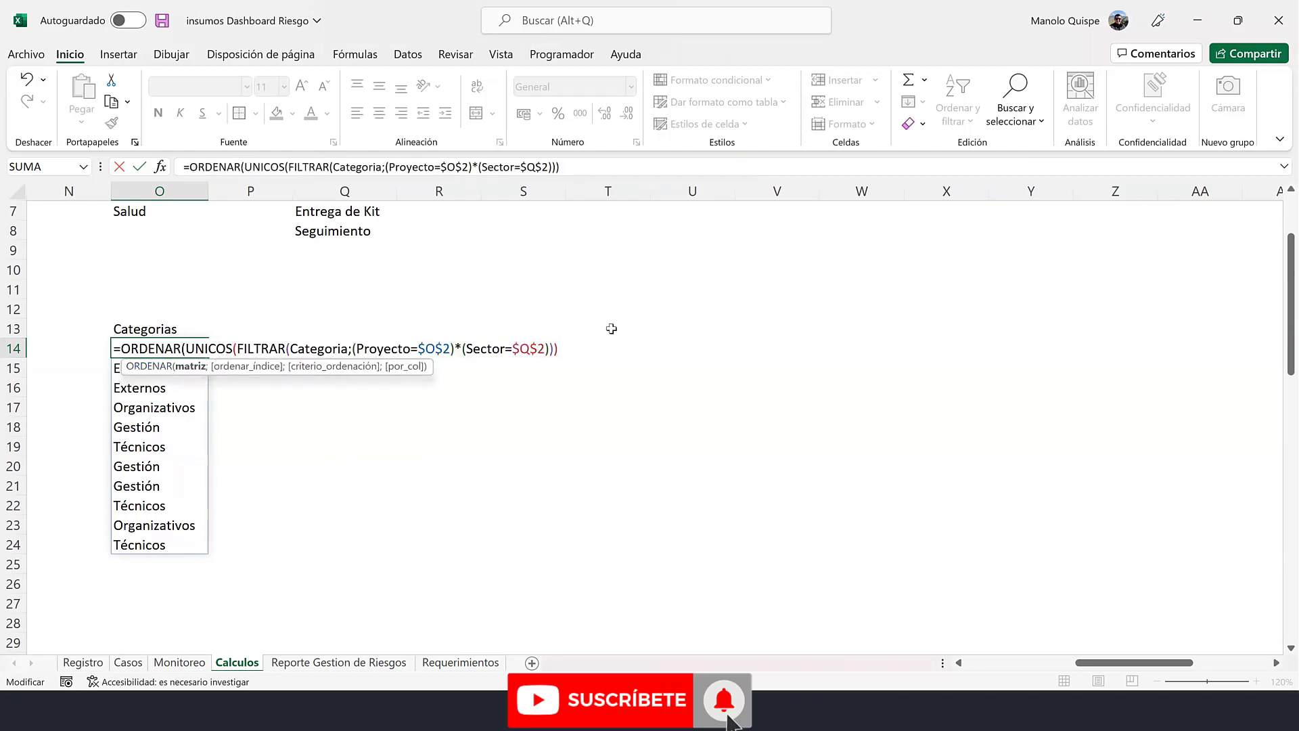
type(")")
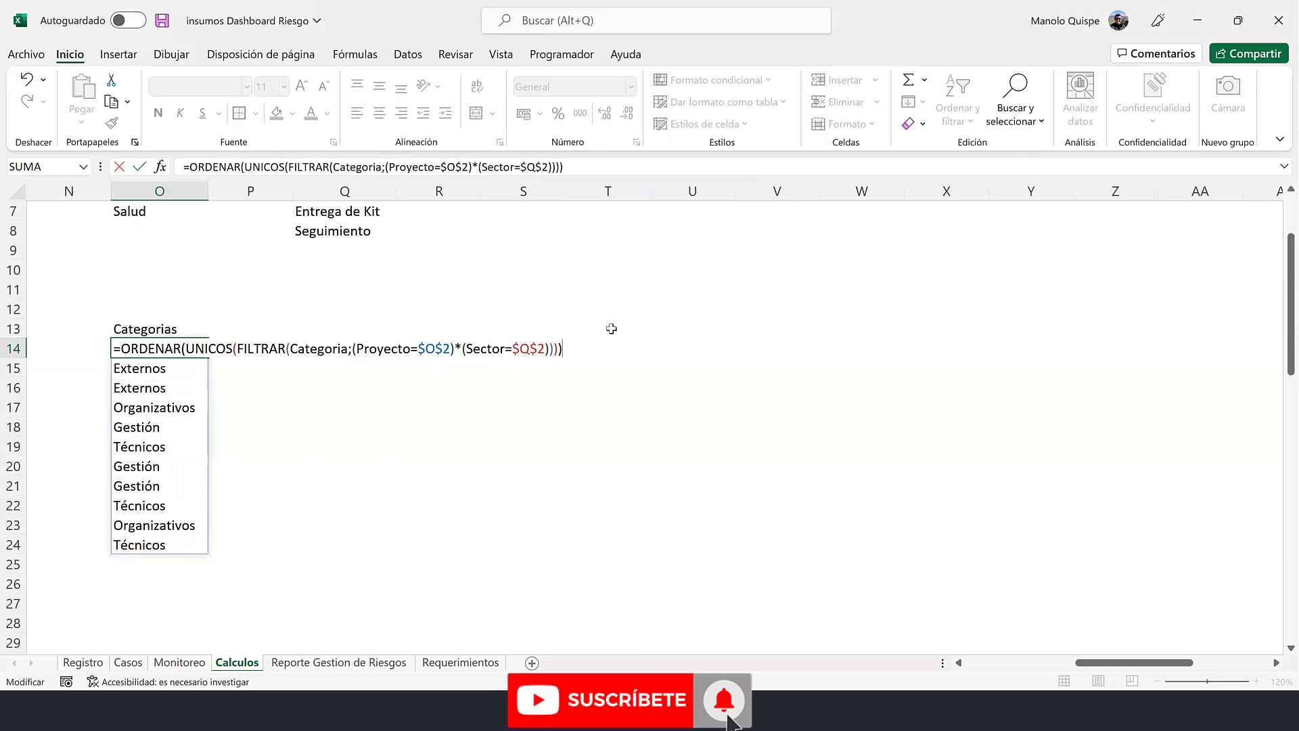
key("Return")
- Enter the heading N in P13
scroll(342, 418, "up", 2)
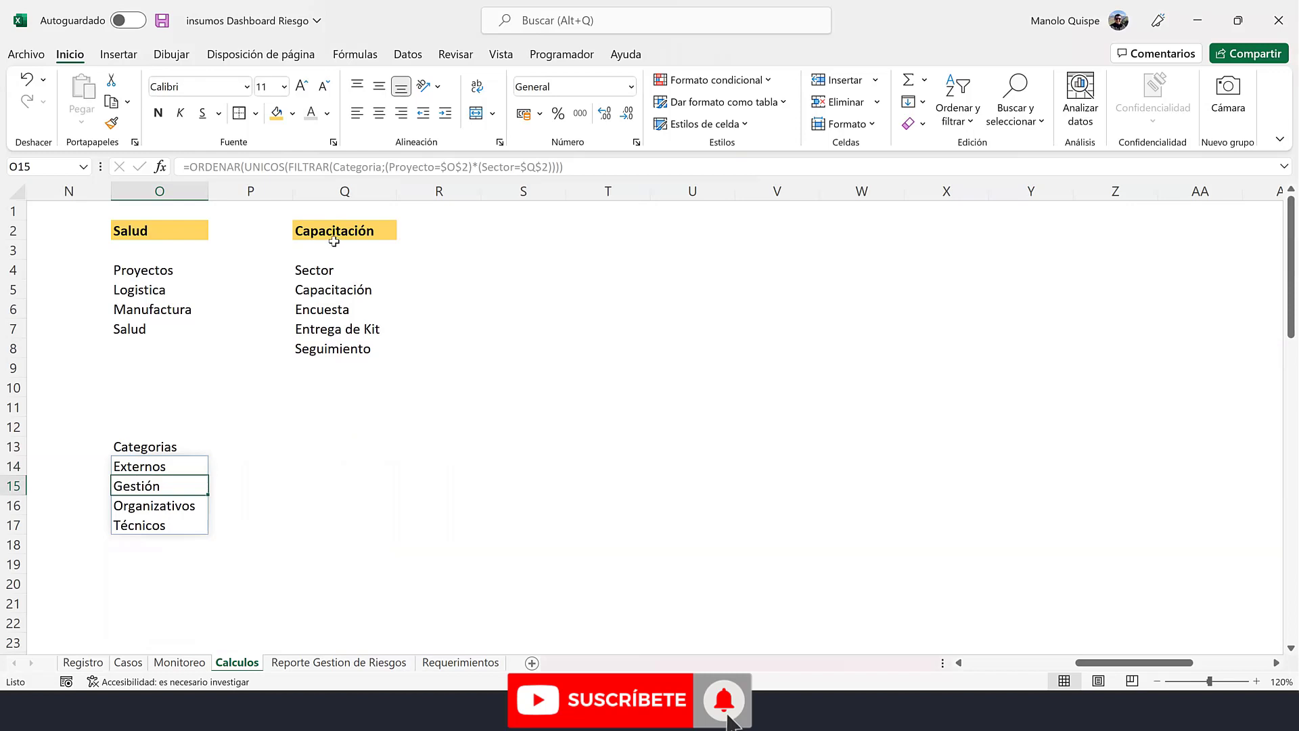
left_click(256, 446)
type("N")
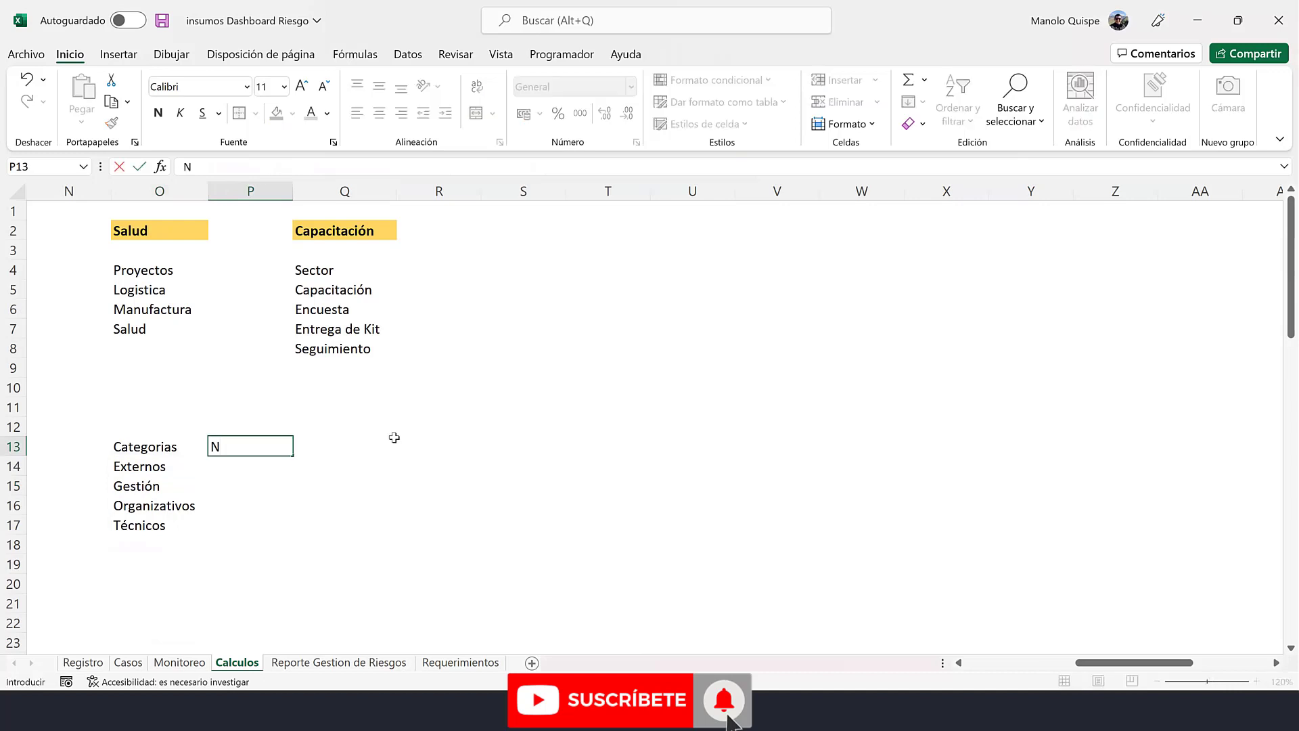
key("Return")
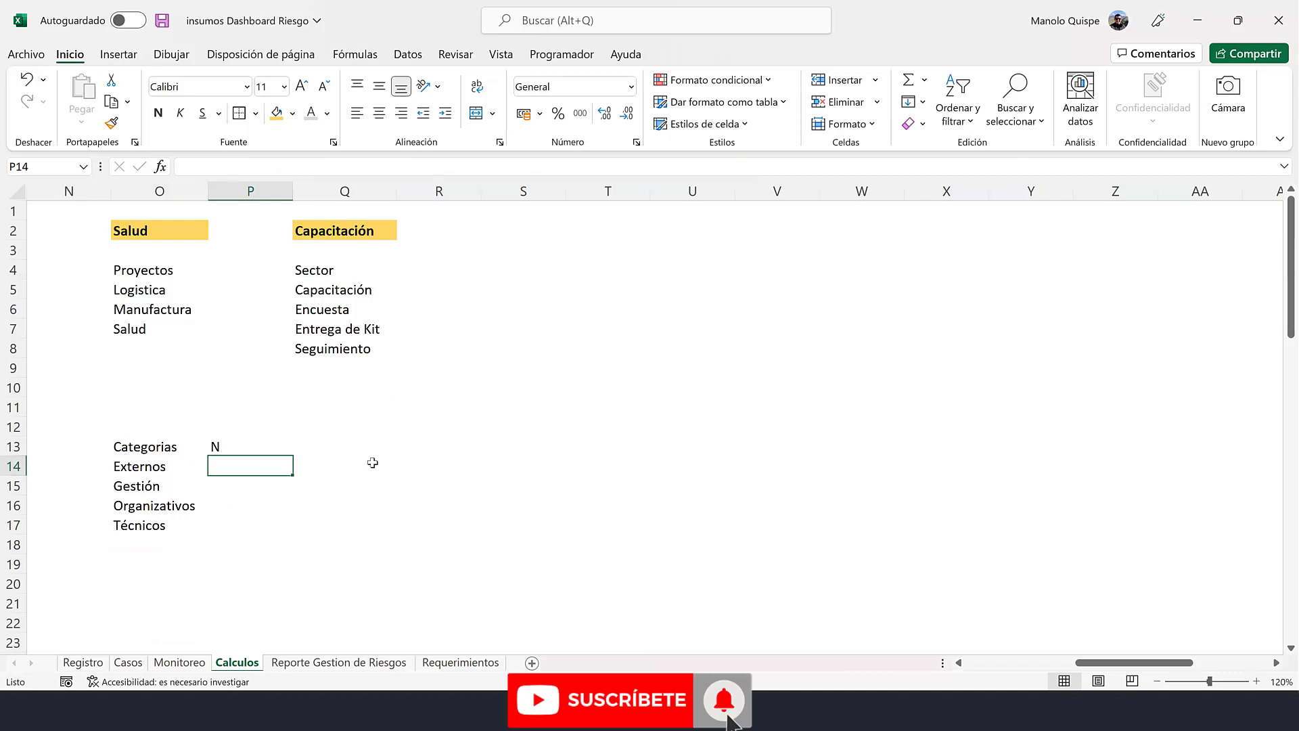
- Begin P14's =CONTAR.SI.CONJUNTO(Proyecto;$O$2; count with the project criterion locked absolute
type("=")
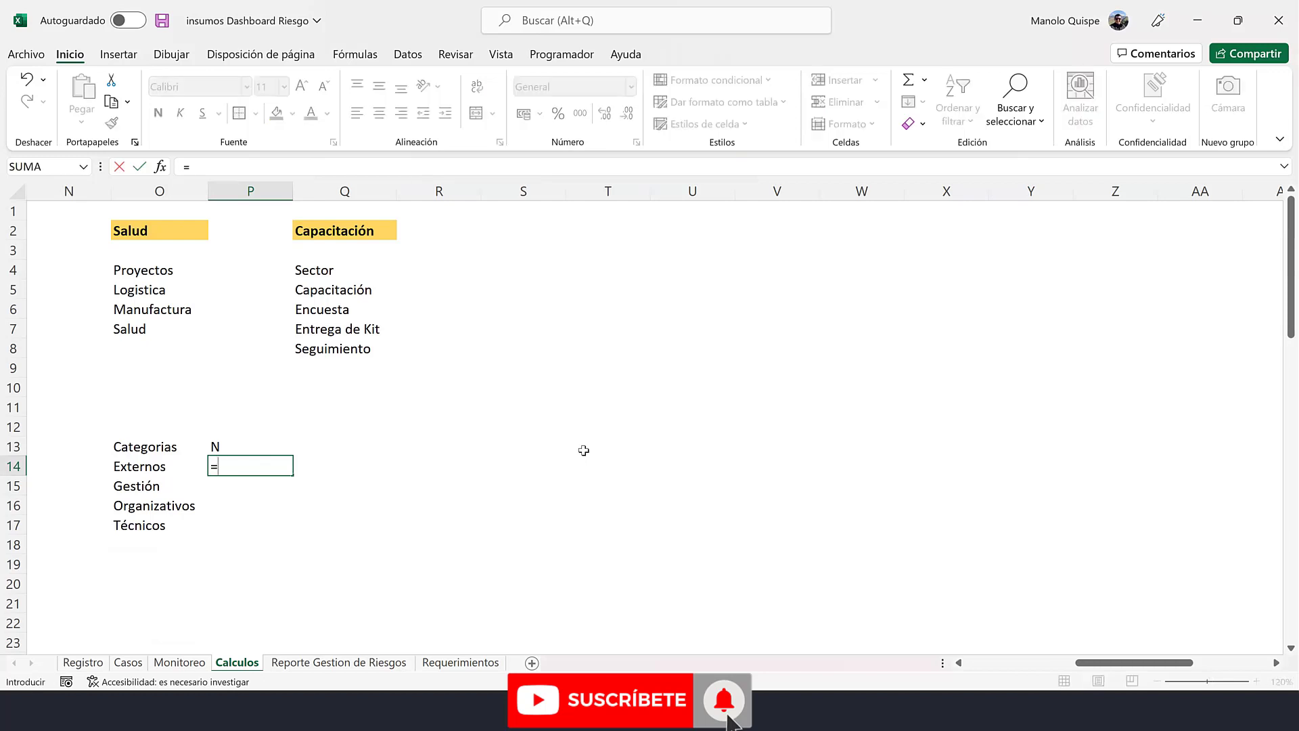
type("o")
key("BackSpace")
type("con")
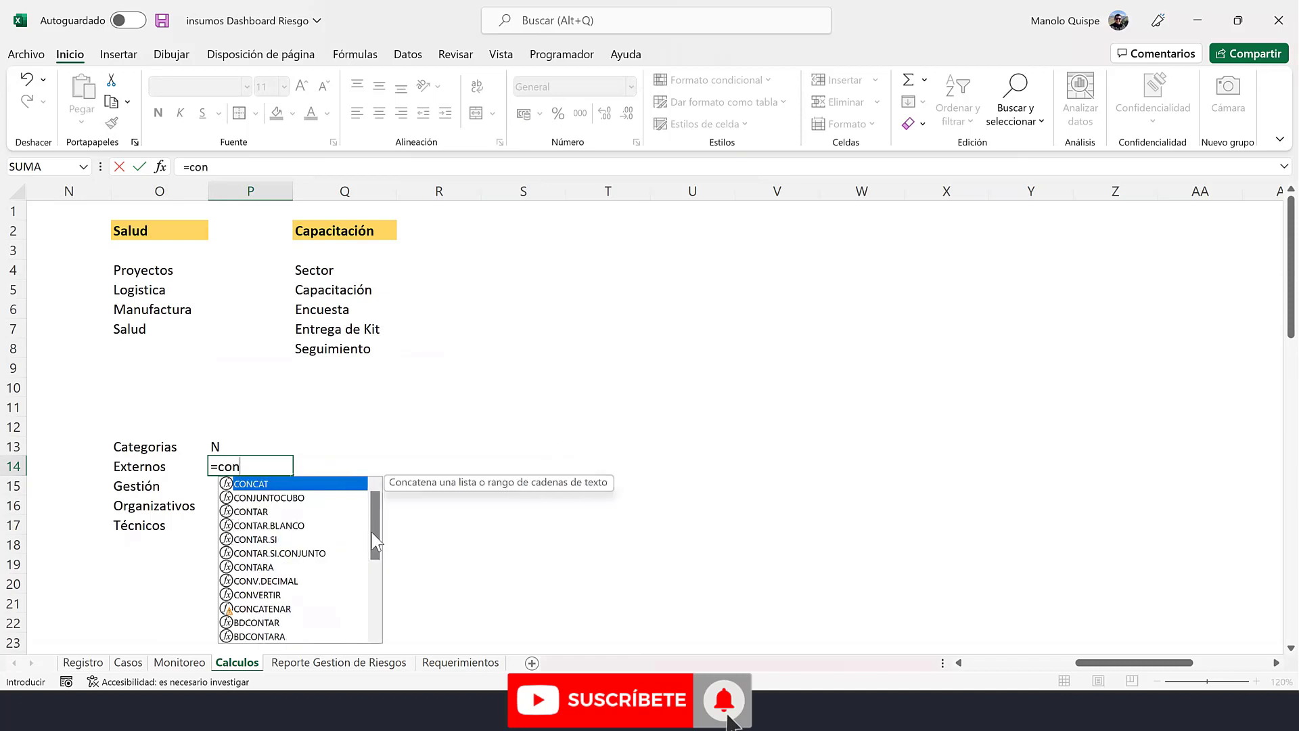
double_click(313, 554)
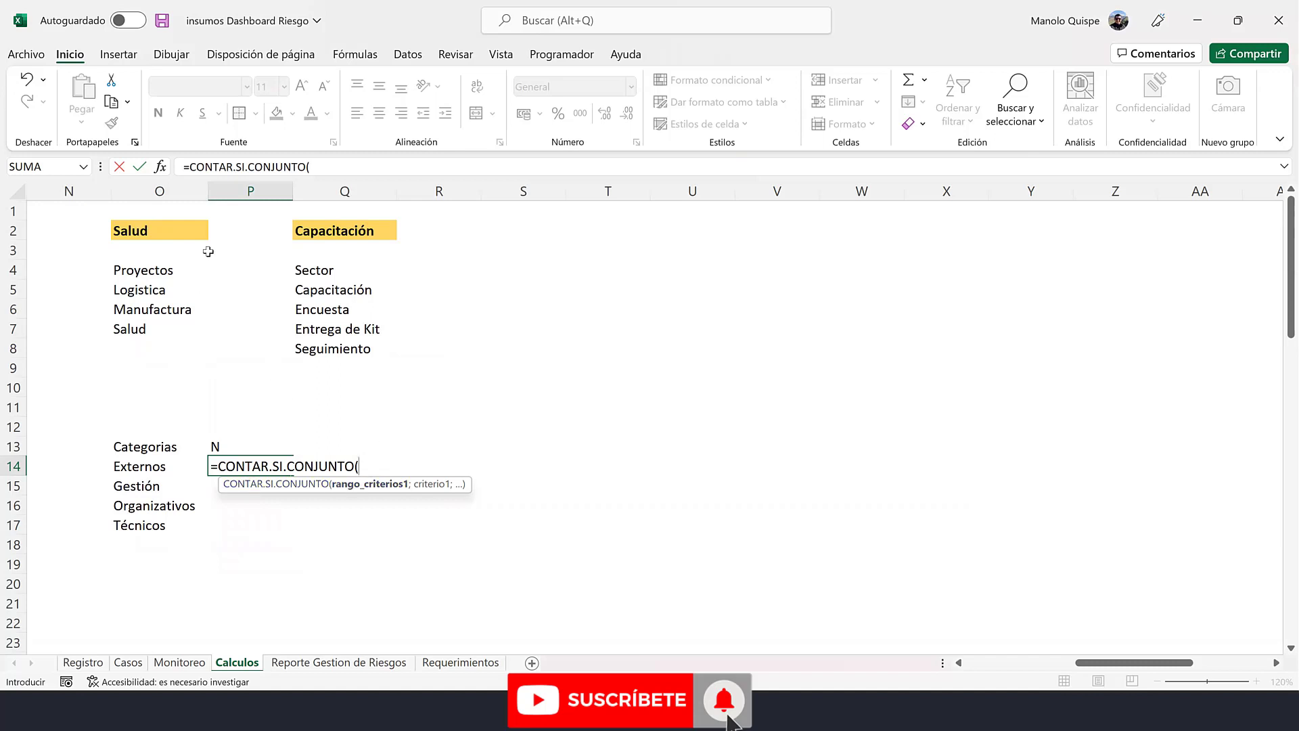
type("pro")
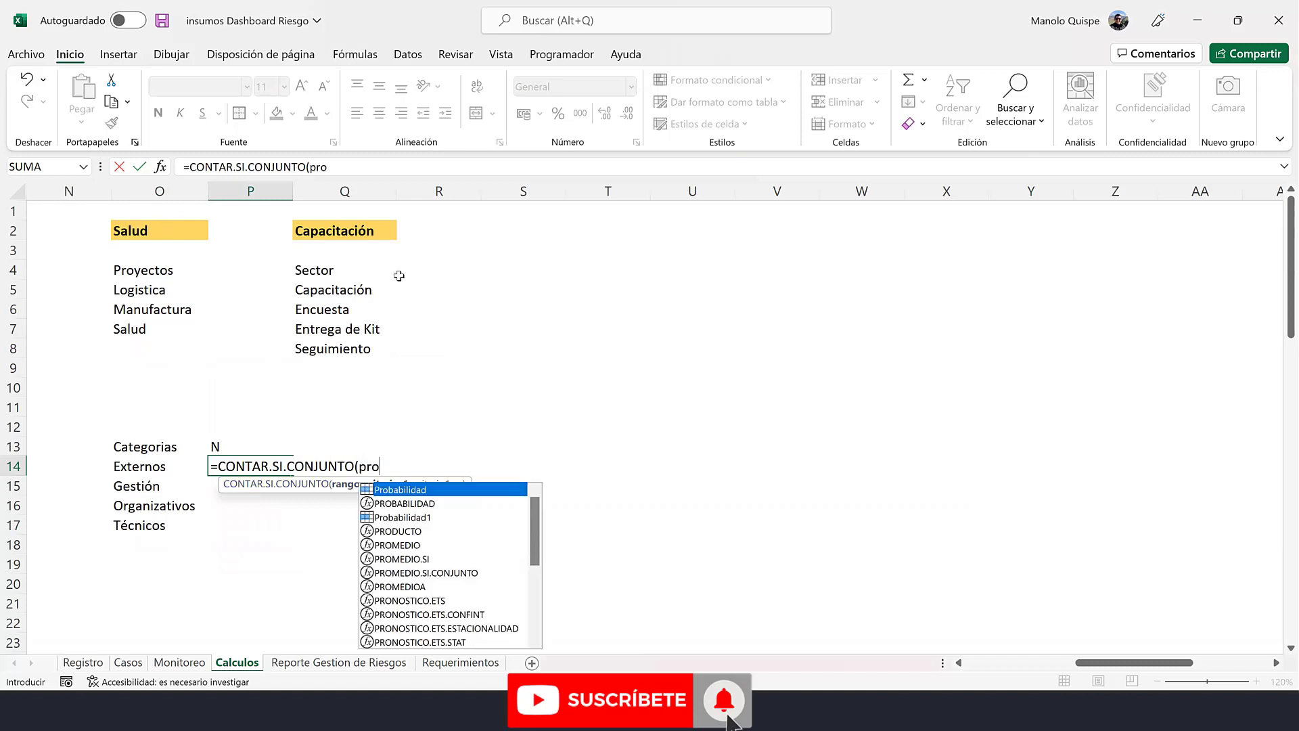
type("y")
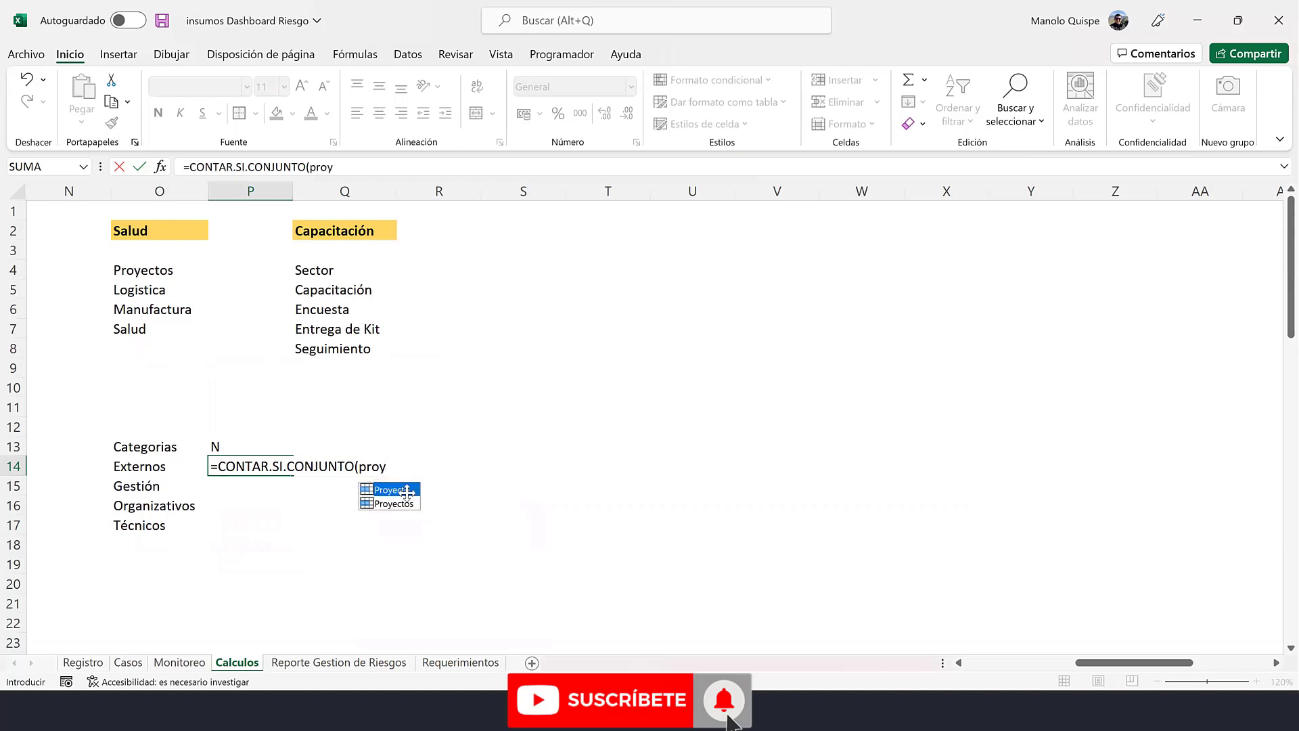
double_click(408, 491)
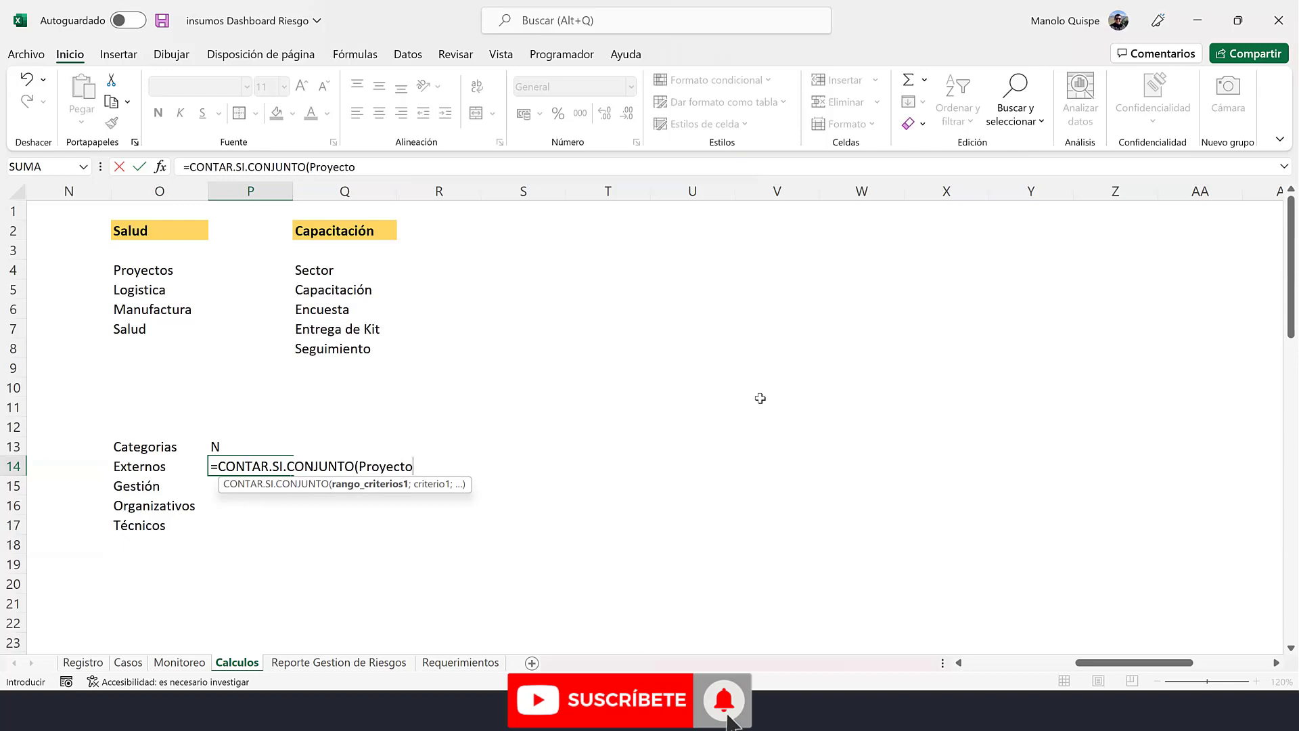
type(";")
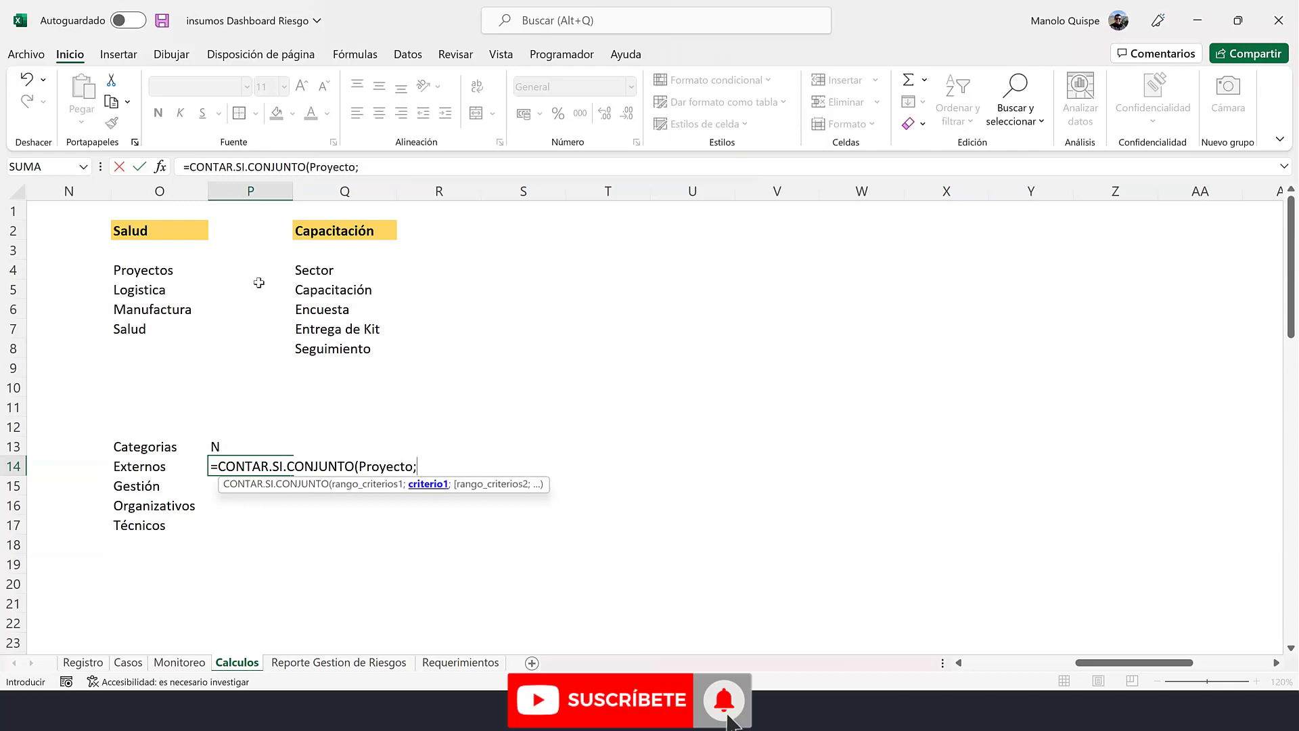
left_click(177, 229)
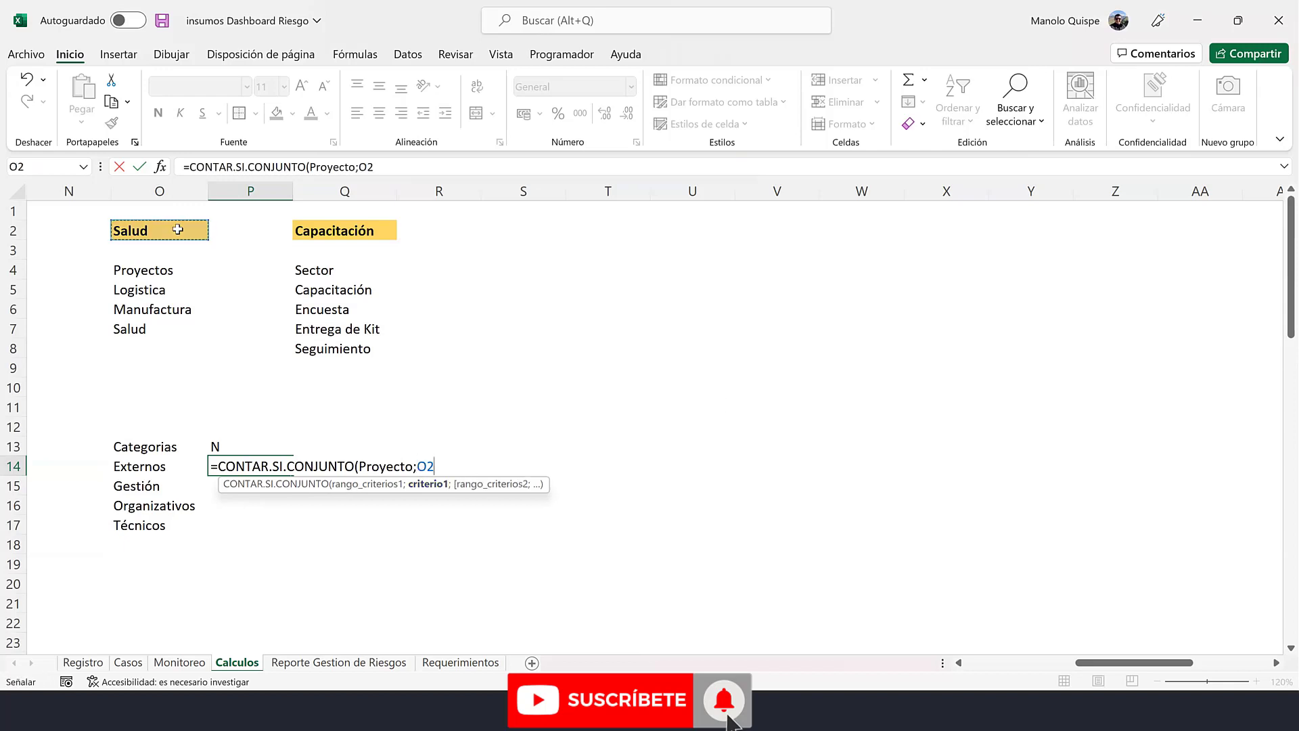
key("F4")
- Add the Sector;$Q$2 and Categoria;O14 criteria and close the formula, giving 3 for Externos
type("$O$2;")
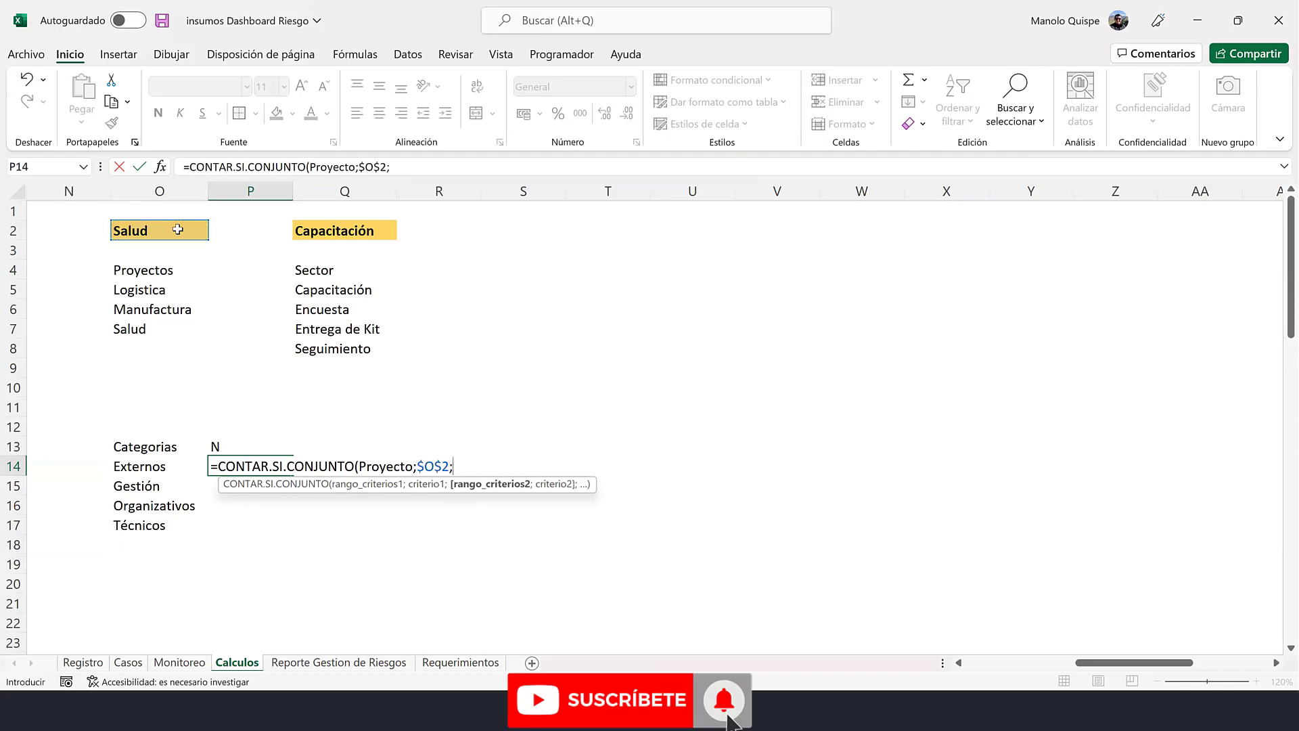
type("sec")
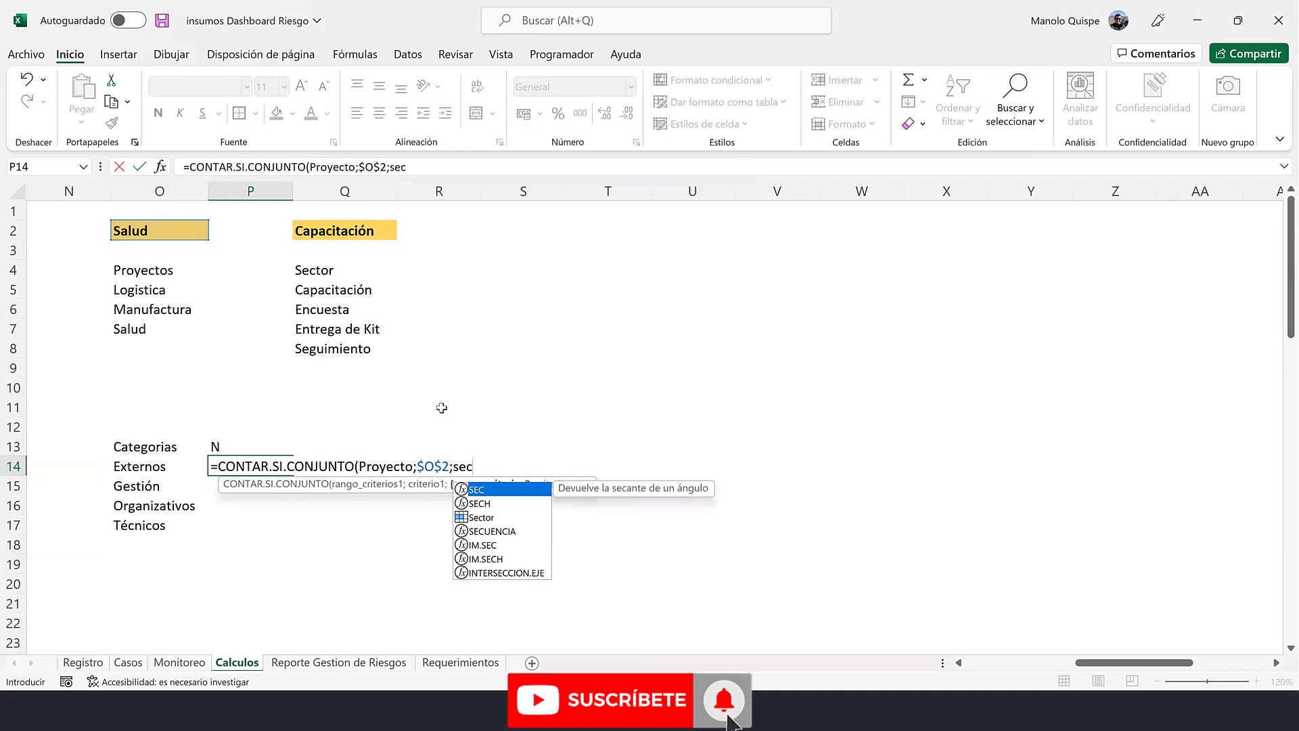
double_click(487, 520)
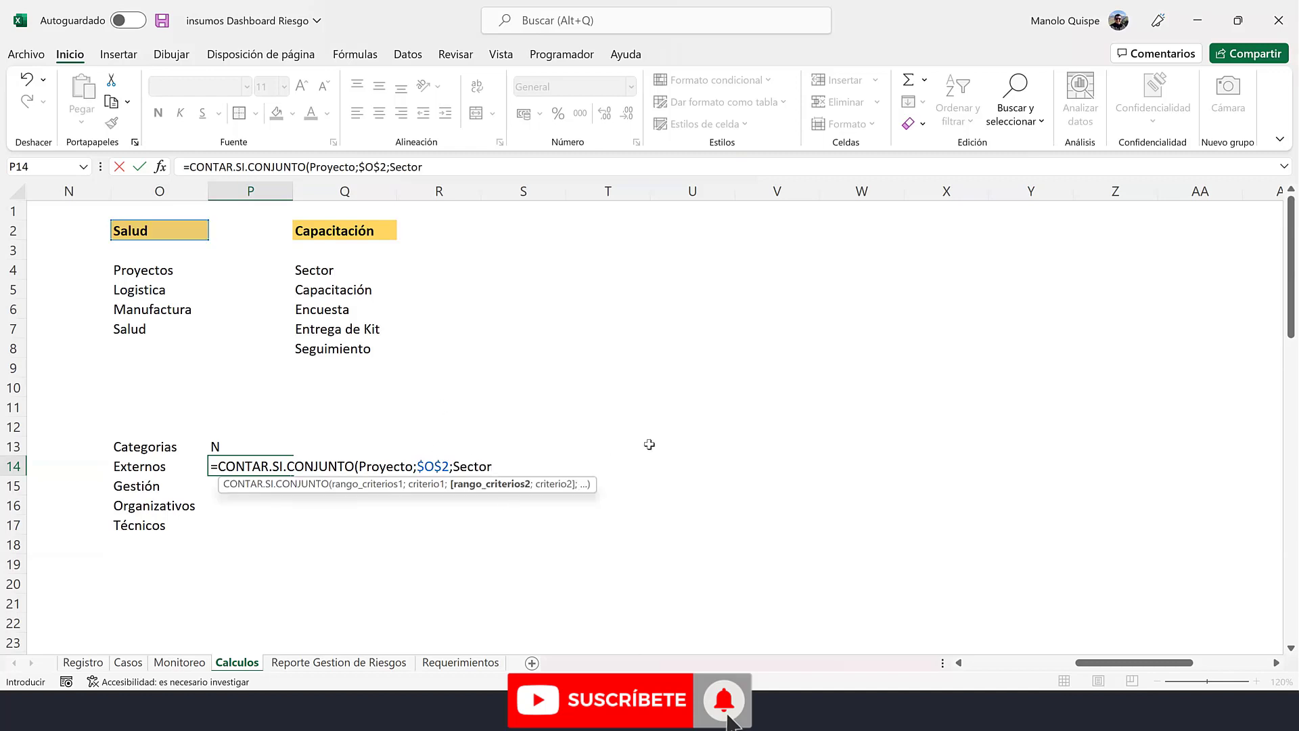
type(";")
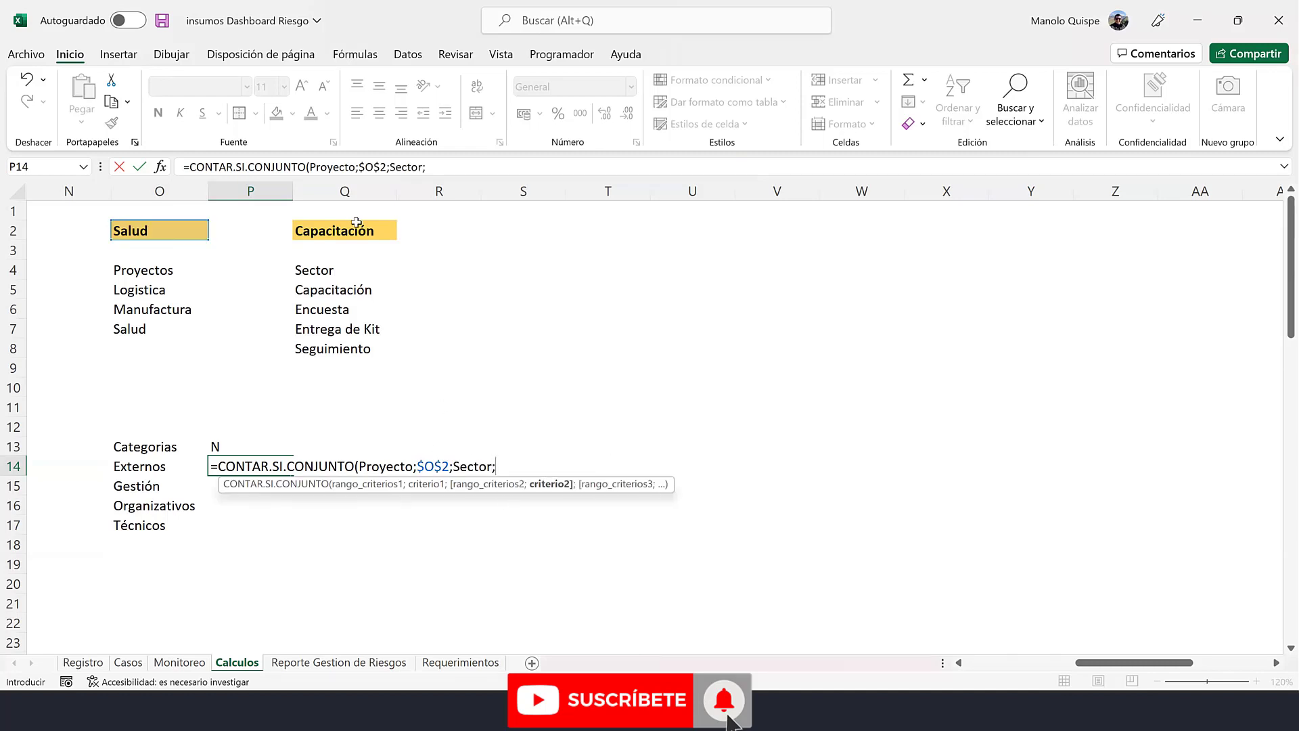
left_click(365, 231)
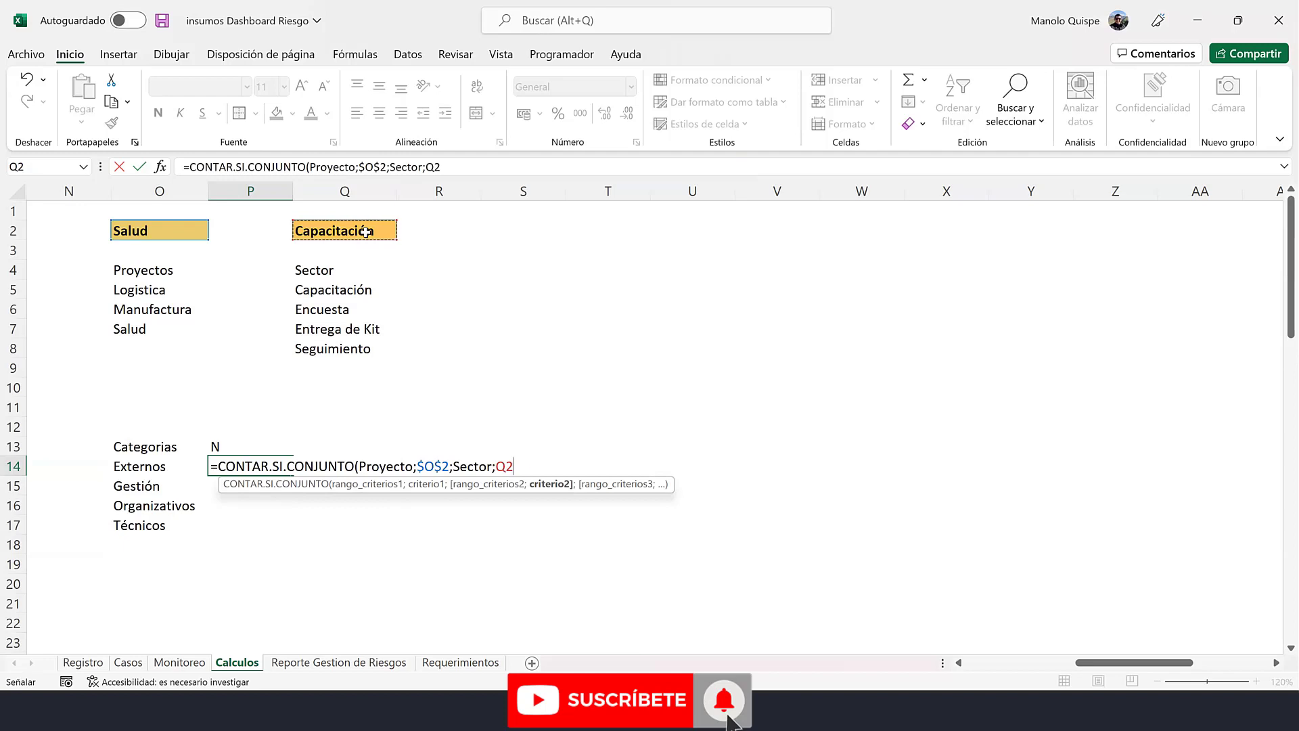
key("F4")
type("$Q$2;")
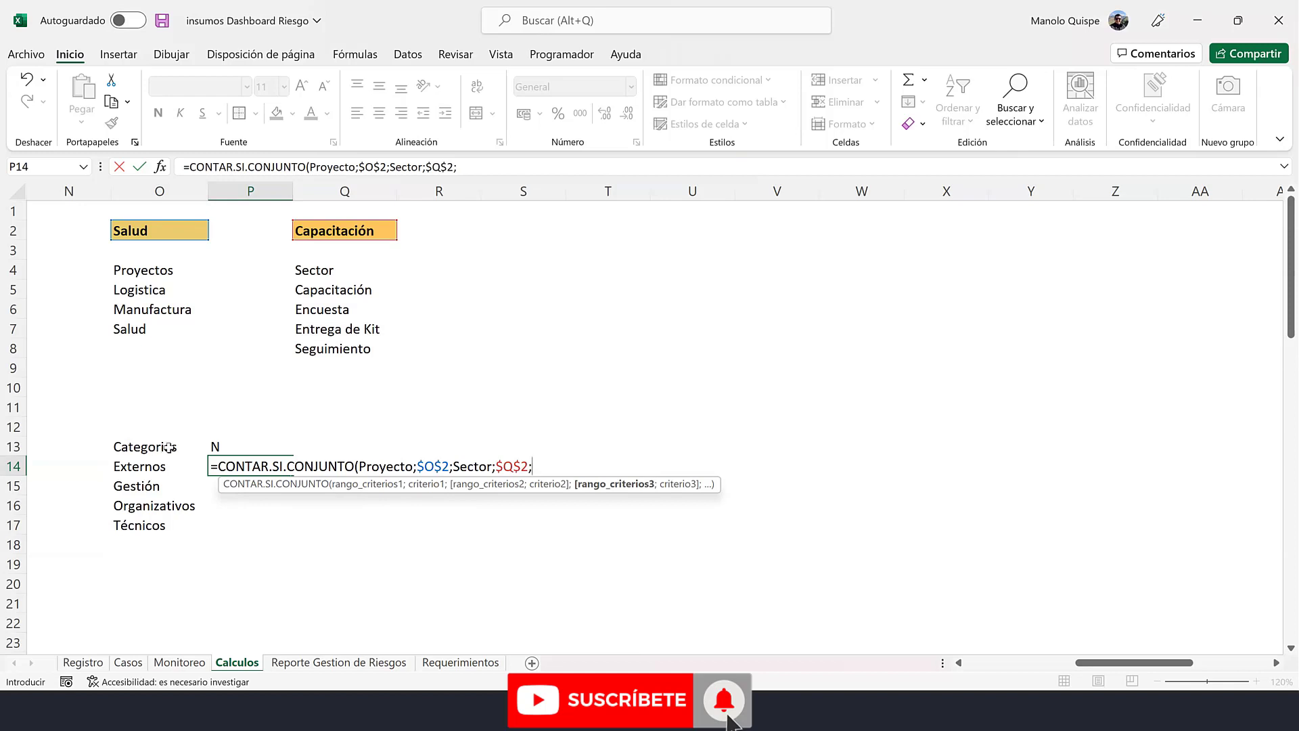
type("cate")
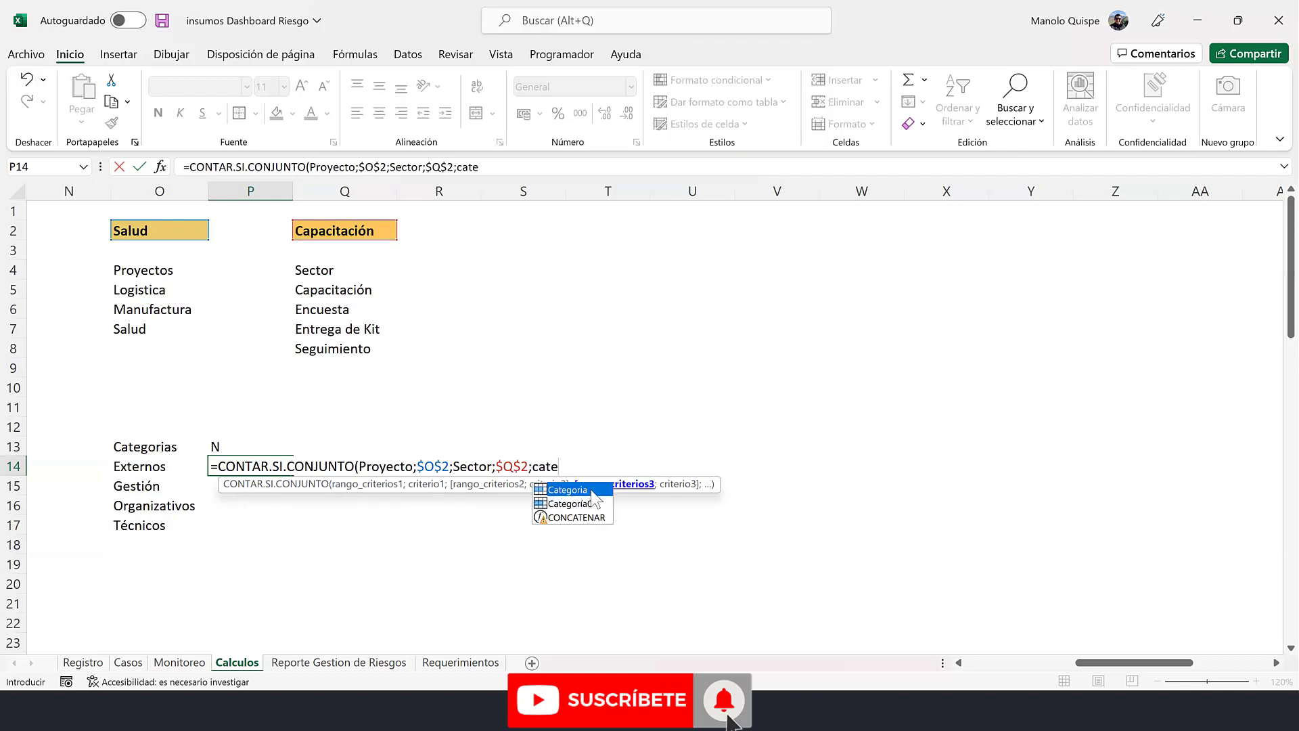
double_click(591, 492)
type(";")
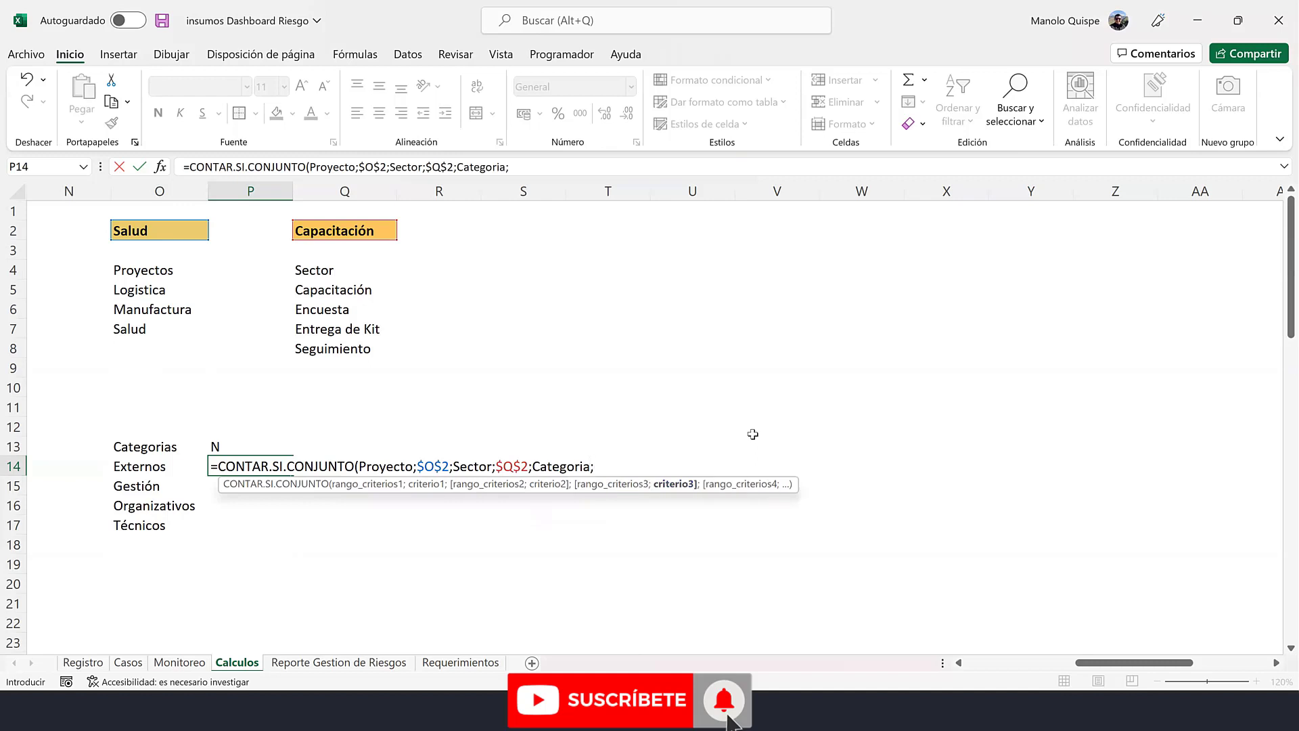
left_click(156, 465)
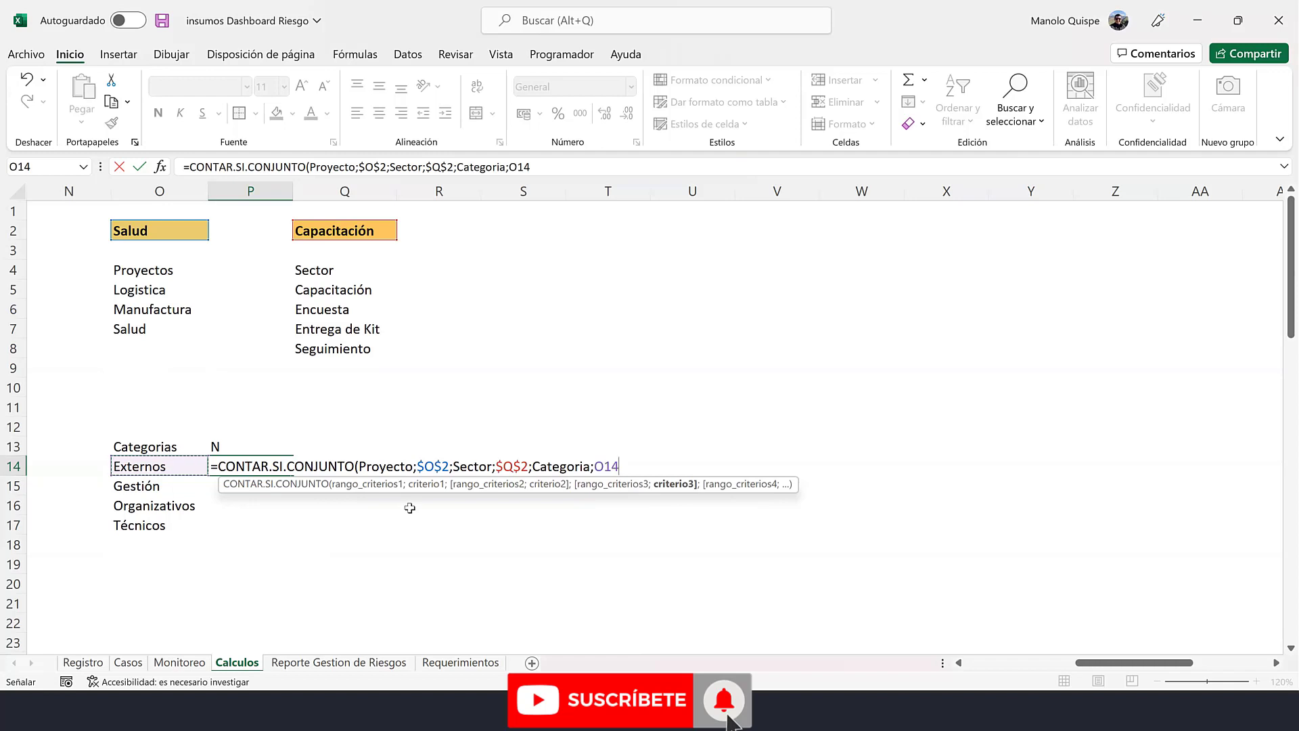
type(")")
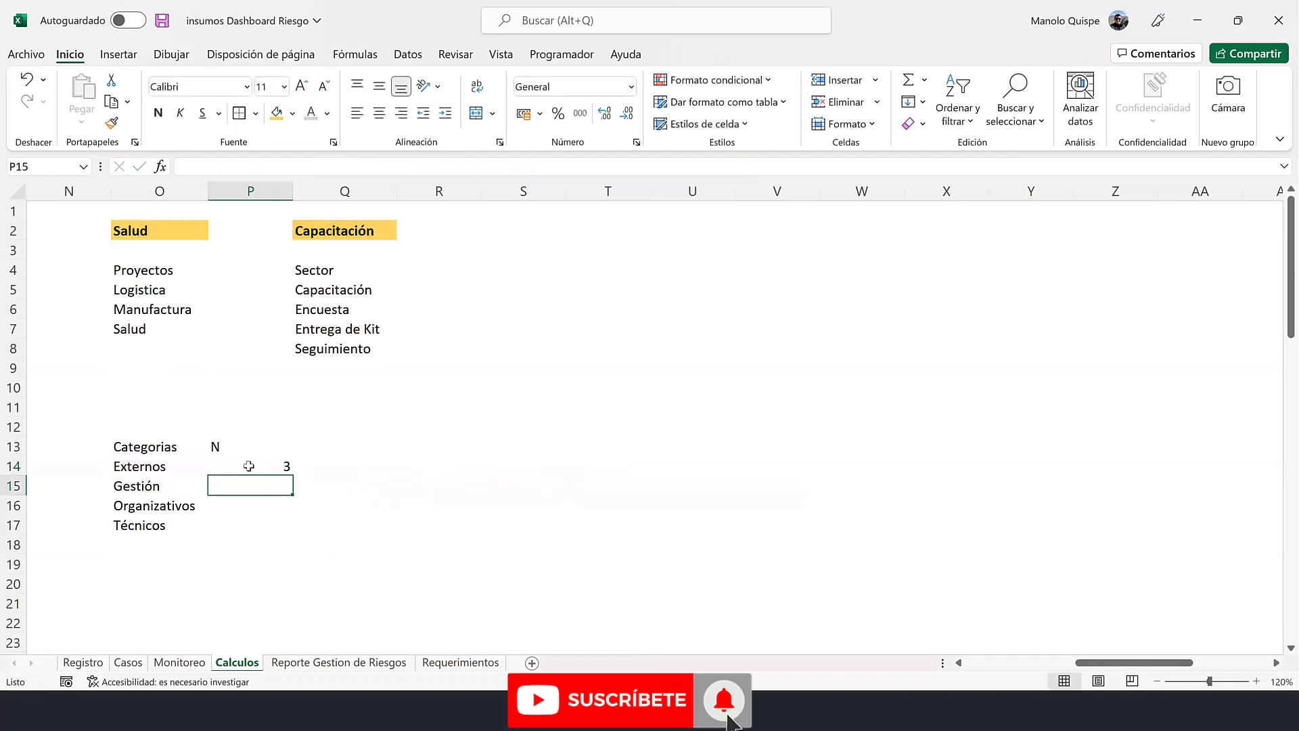
left_click(255, 464)
- Center the N column P13:P17 and fill the P14 count down to P17 (3, 3, 2, 3)
left_click_drag(246, 448, 232, 524)
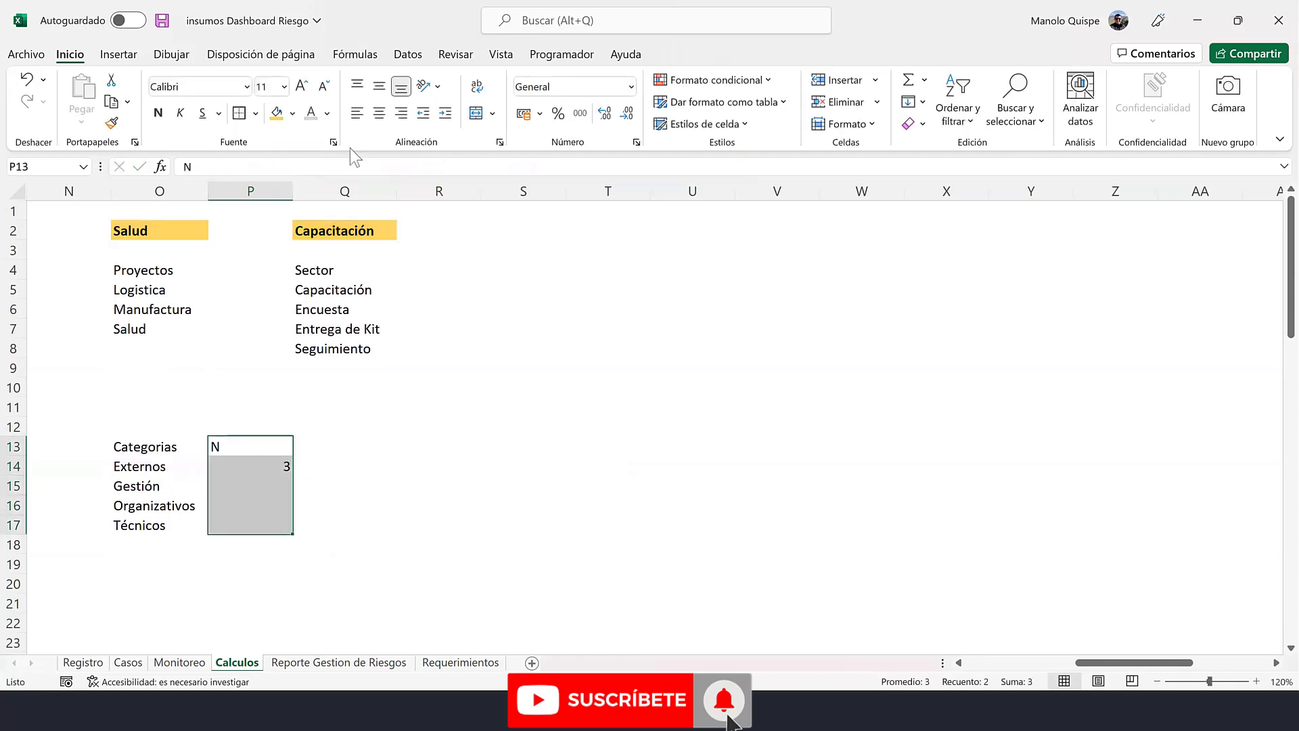
left_click(379, 113)
left_click(287, 469)
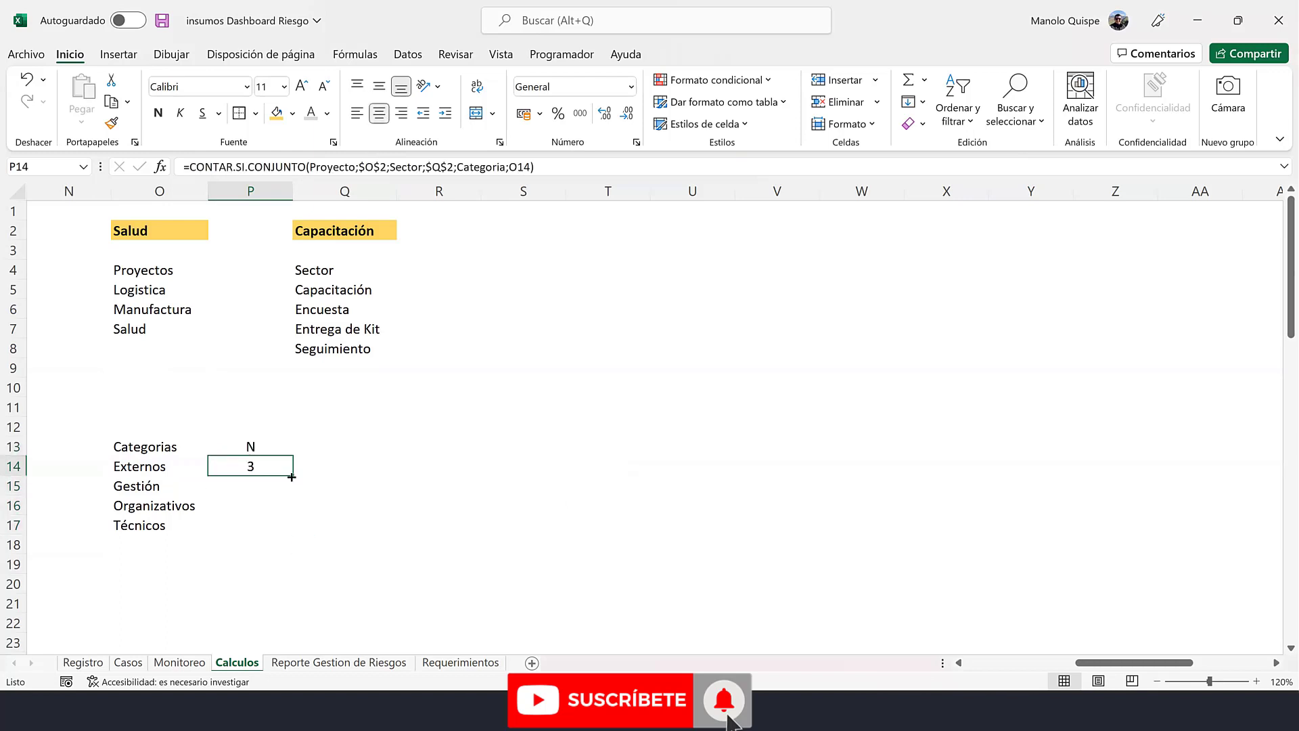
left_click_drag(291, 477, 291, 531)
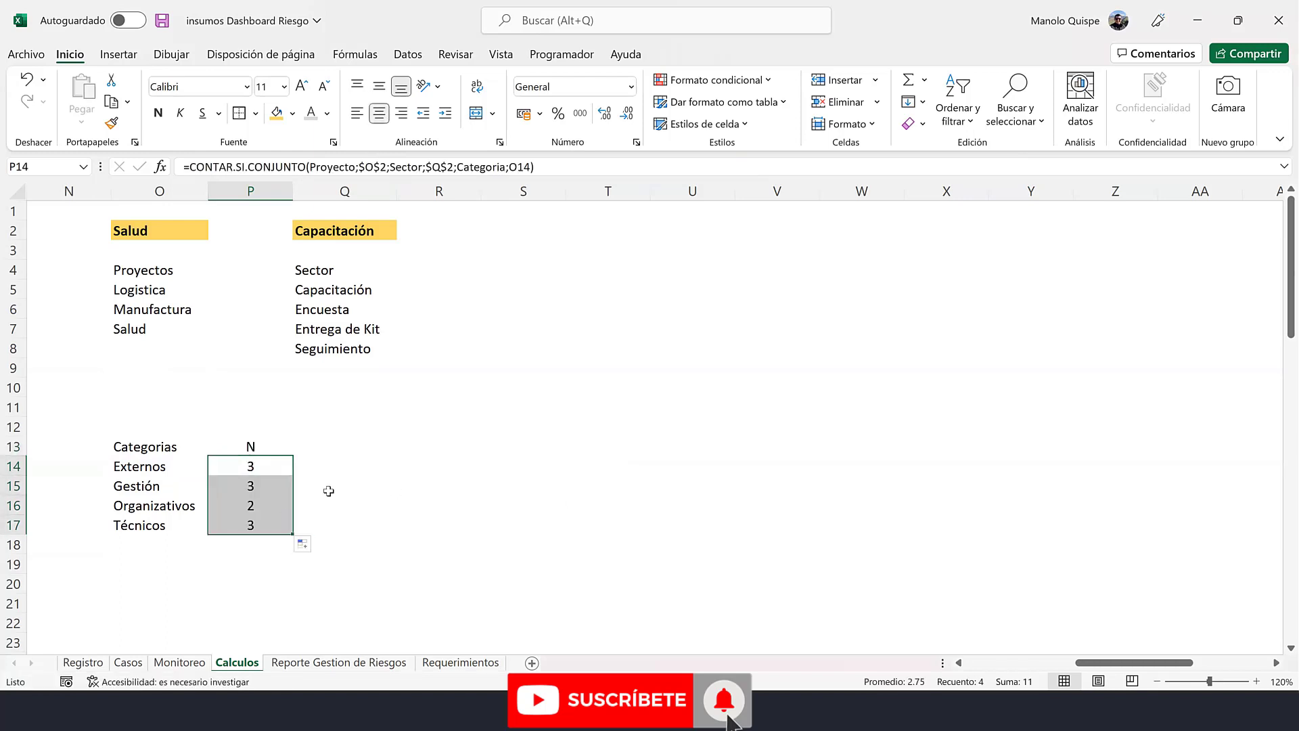
- Review the O14 and P14:P17 formulas, then go to the Reporte Gestion de Riesgos sheet
left_click(202, 472)
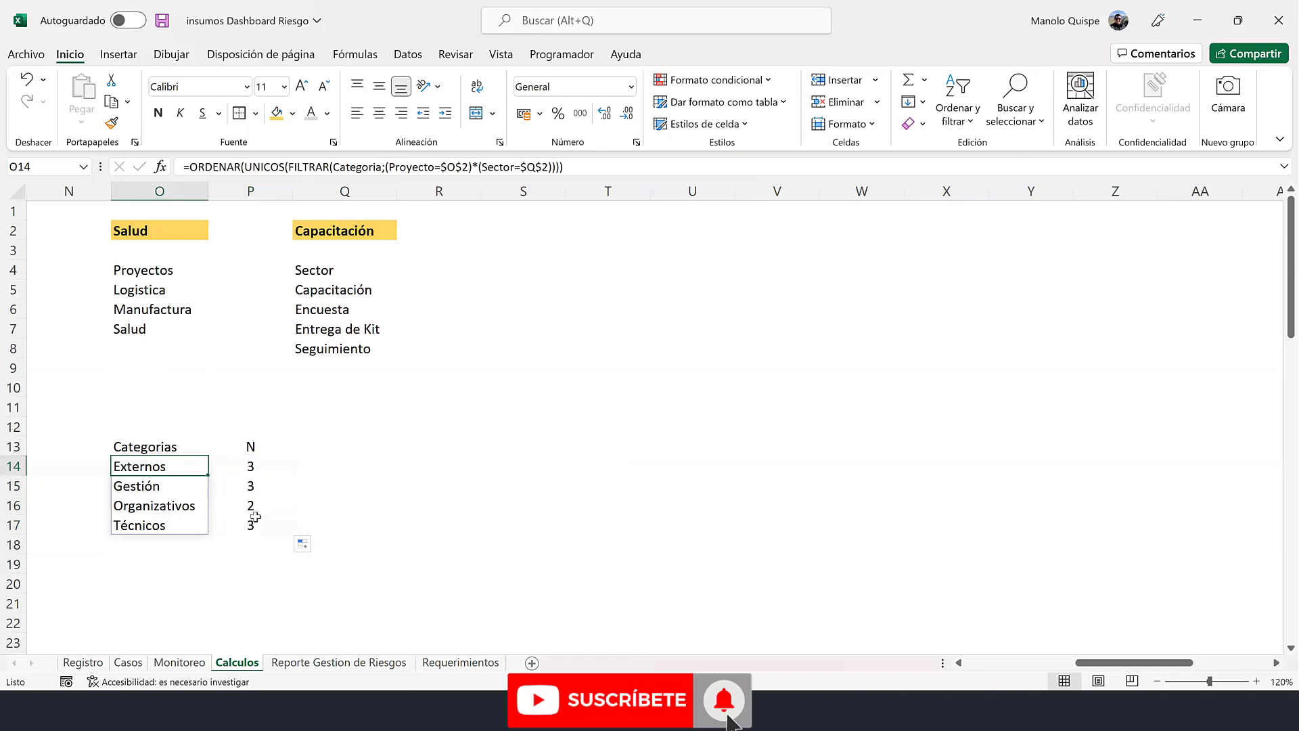
left_click(255, 475)
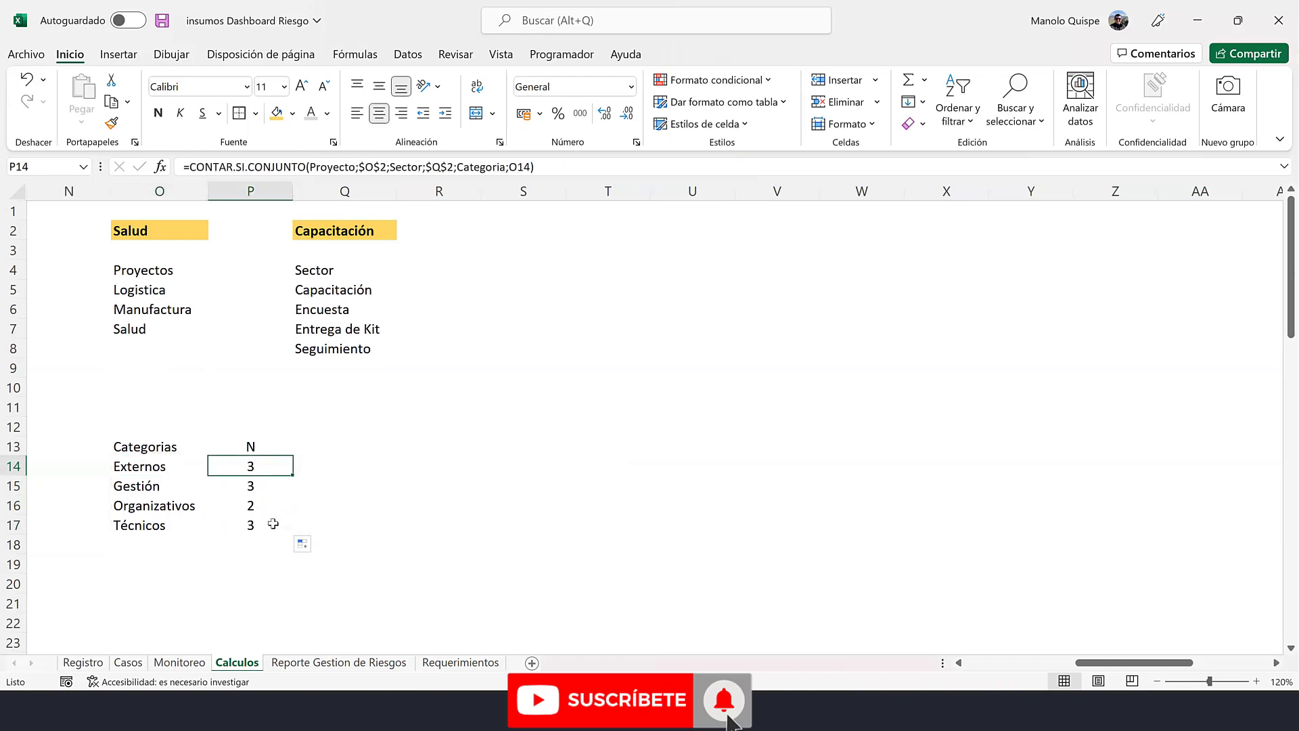
left_click(269, 522)
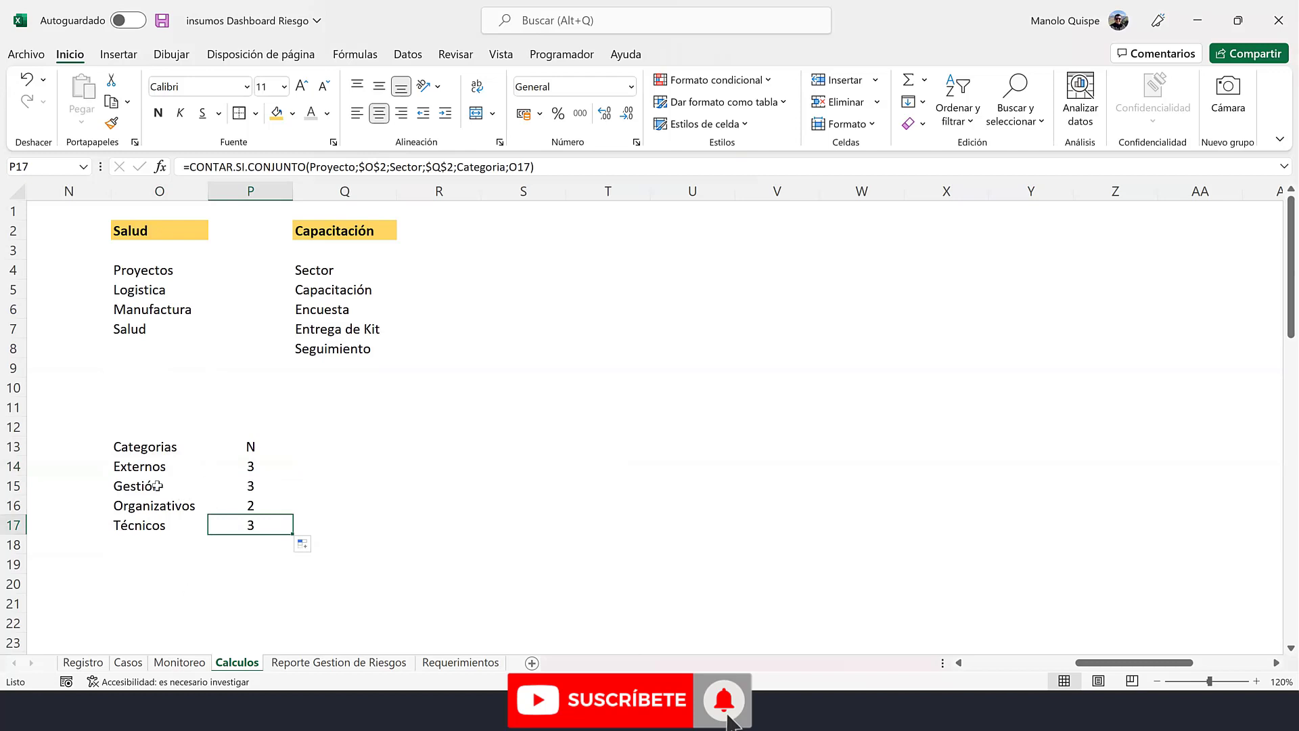
left_click_drag(165, 474, 164, 523)
left_click(277, 564)
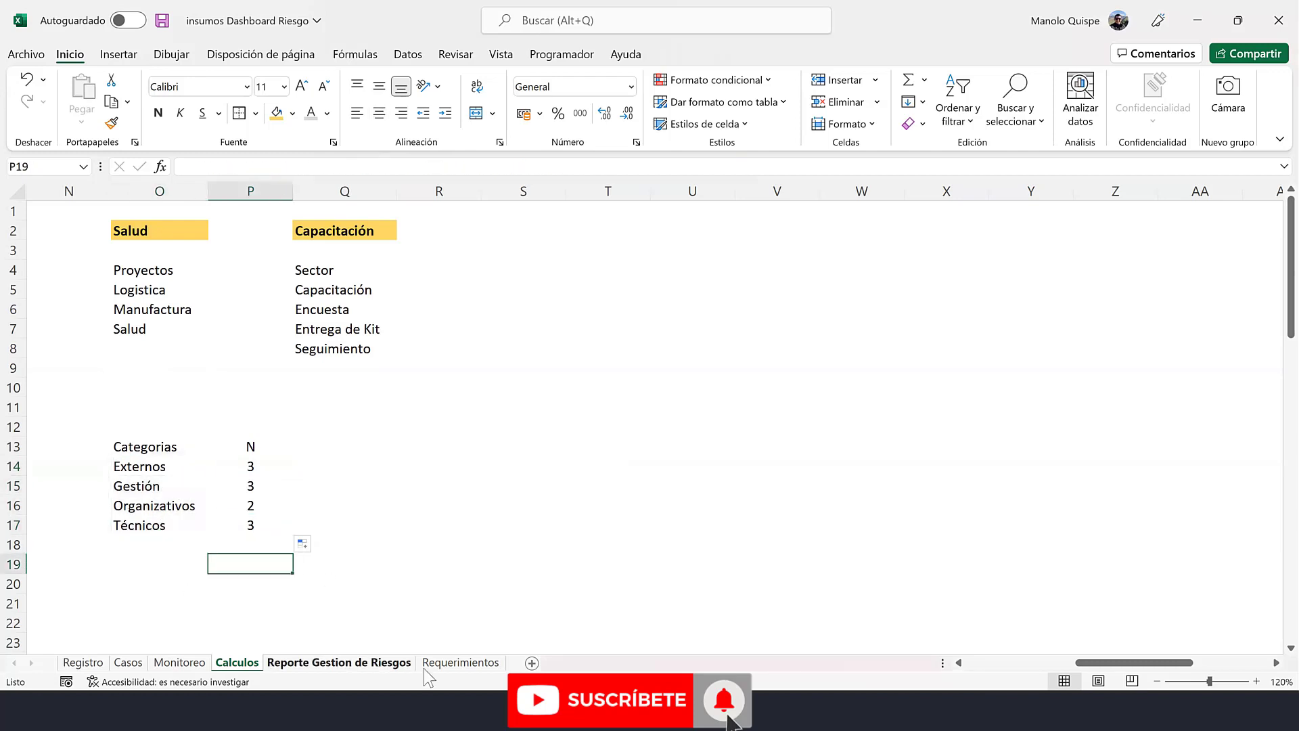
left_click(389, 664)
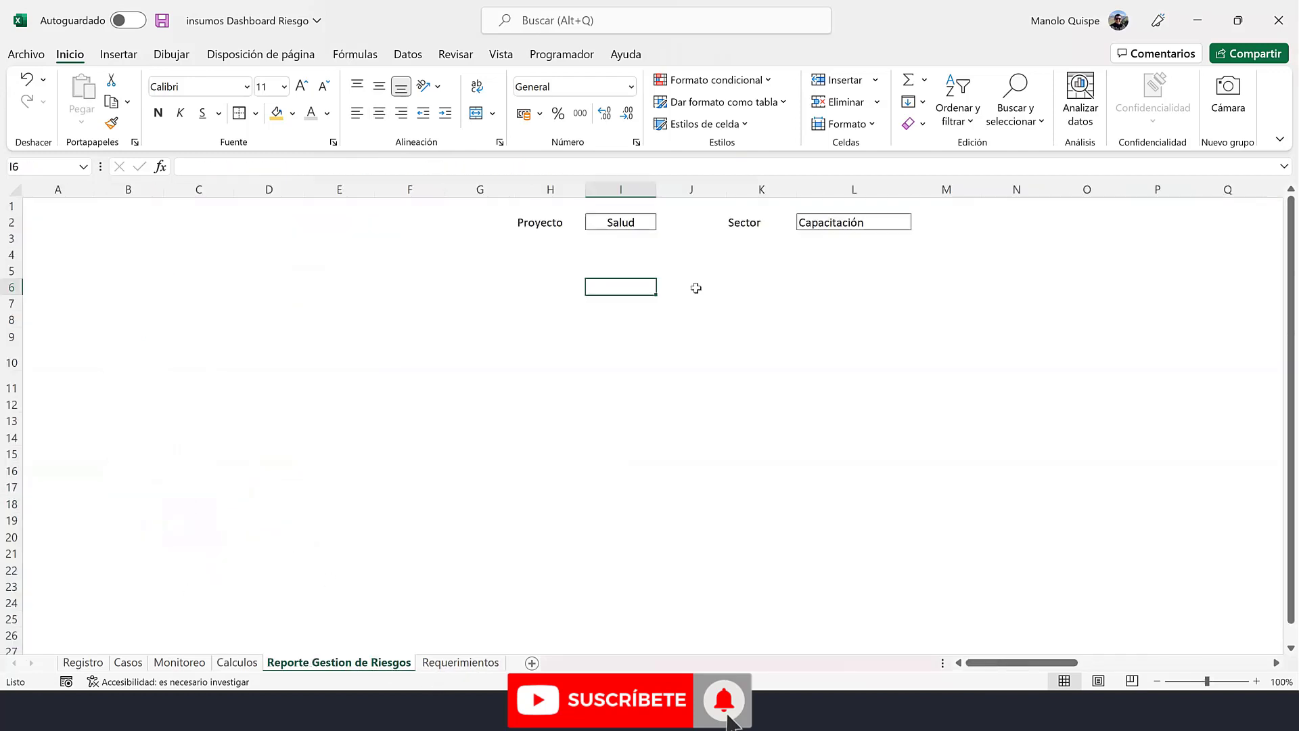
- Try project Manufactura with sector Asistencia tecnica and check the counts on Calculos
left_click(639, 224)
left_click(664, 223)
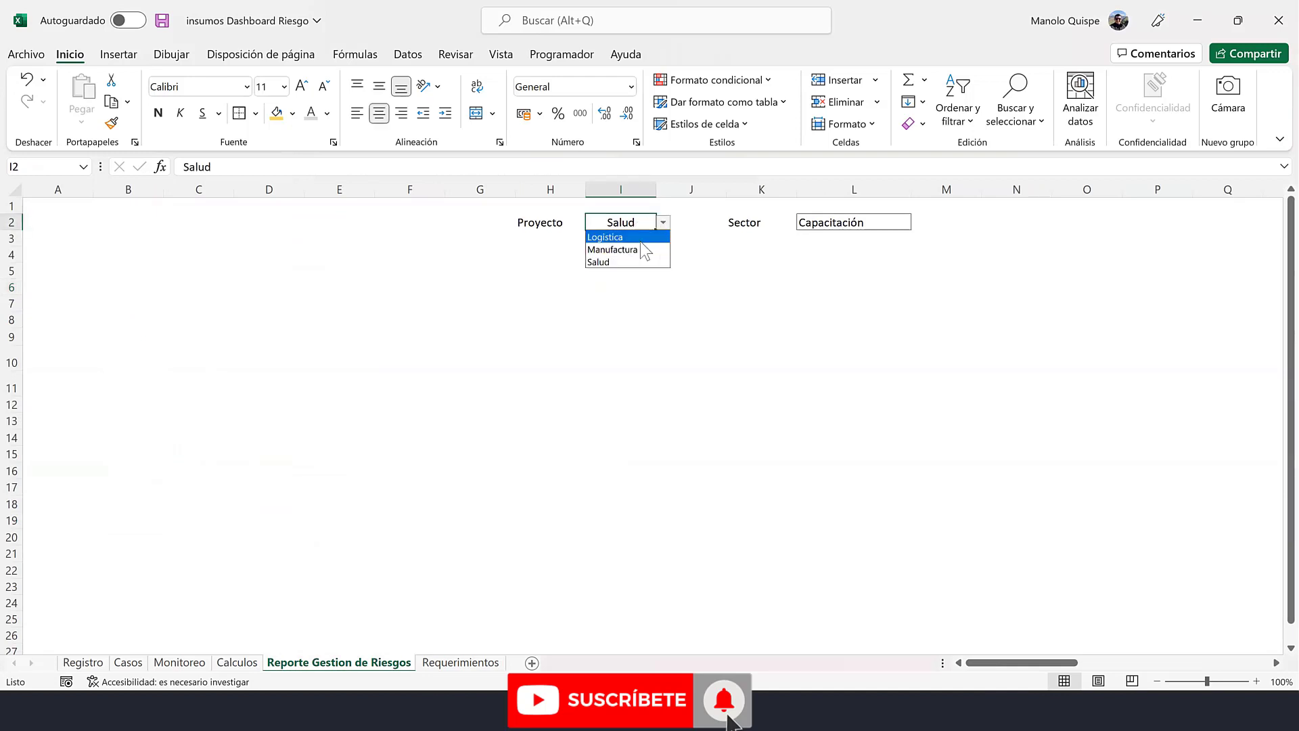
left_click(639, 238)
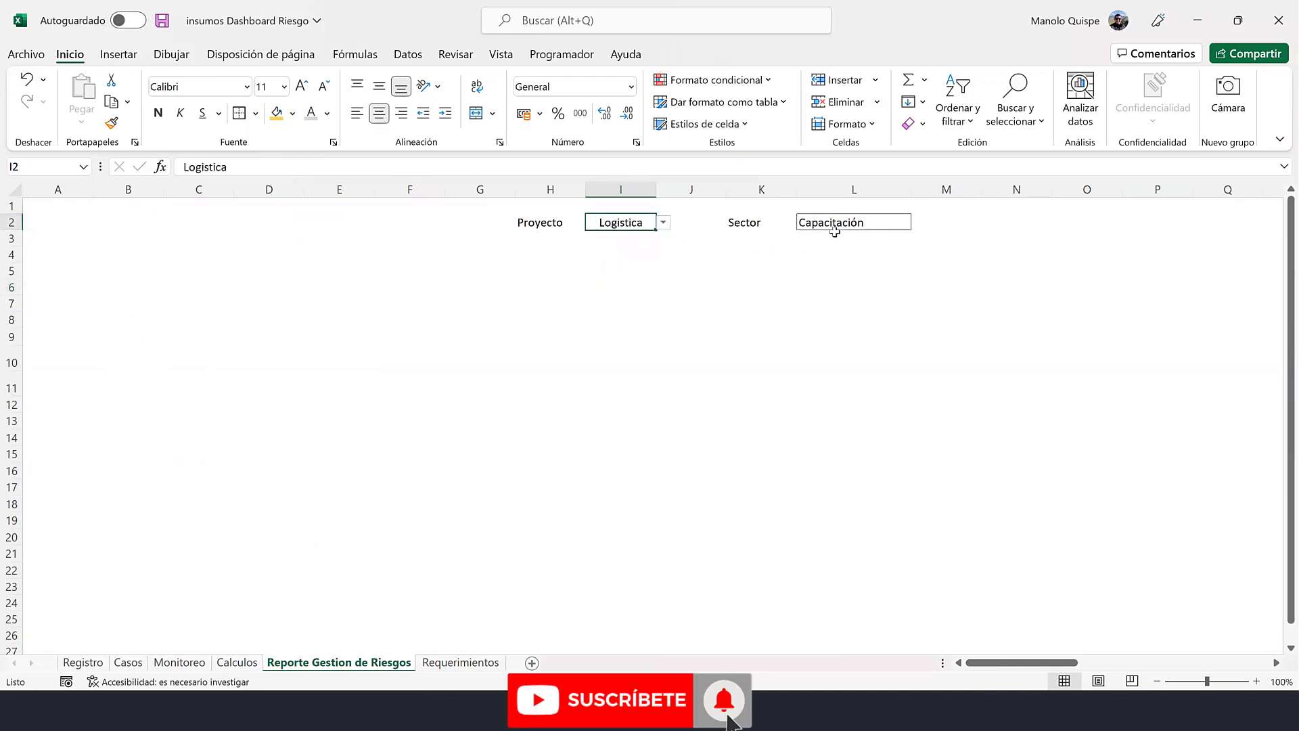
left_click(663, 224)
left_click(647, 249)
left_click(857, 223)
left_click(926, 224)
left_click(903, 225)
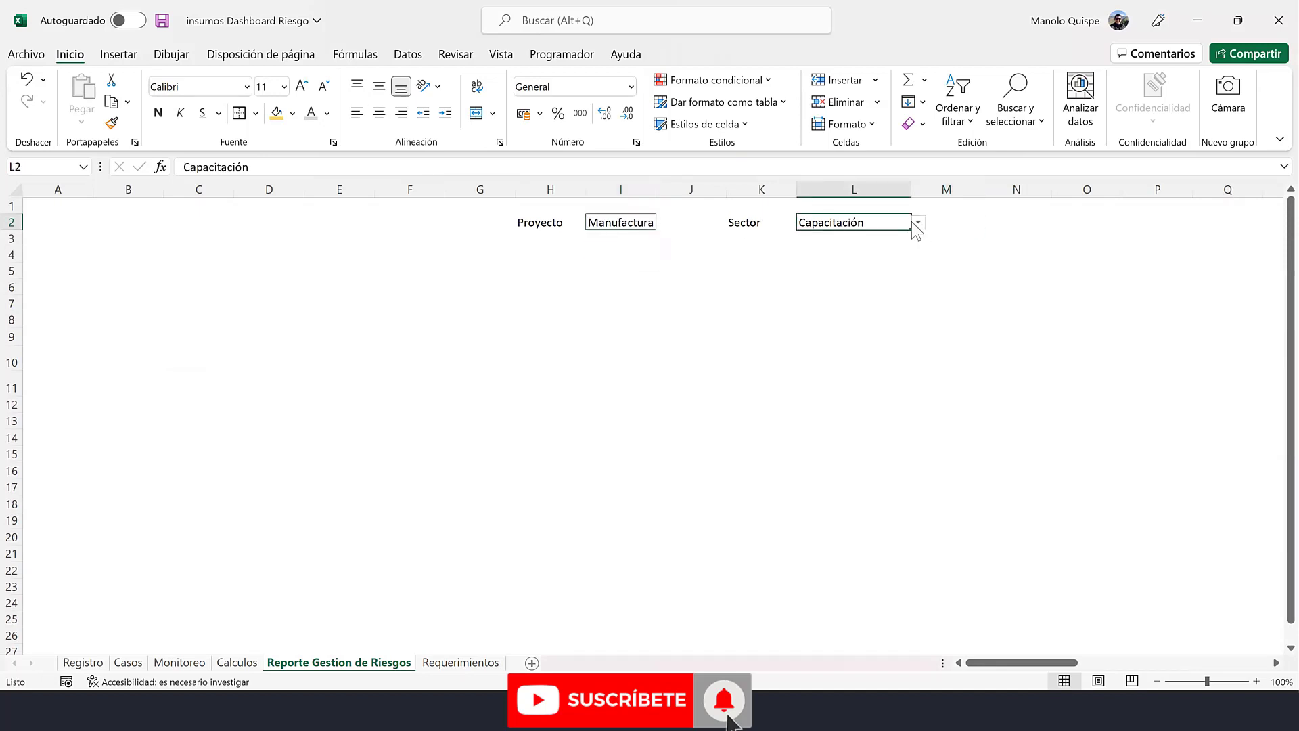
left_click(919, 223)
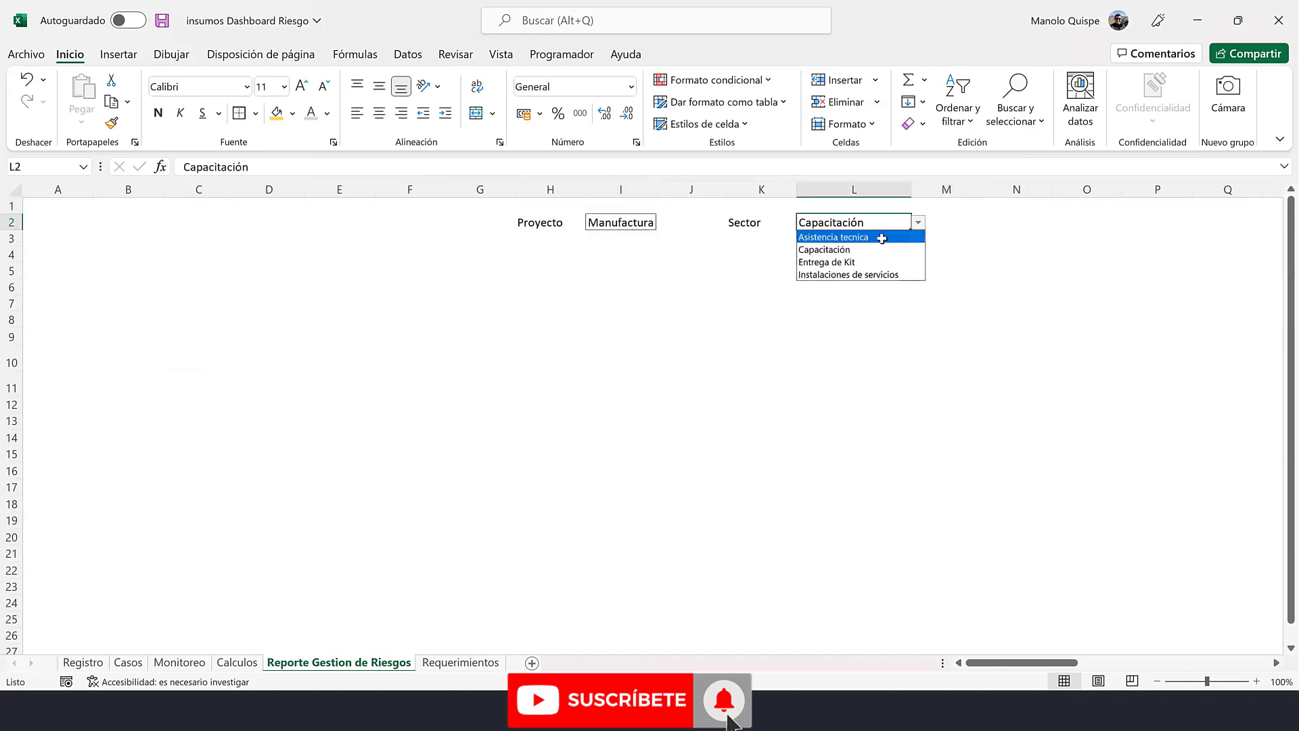
left_click(882, 237)
left_click(237, 663)
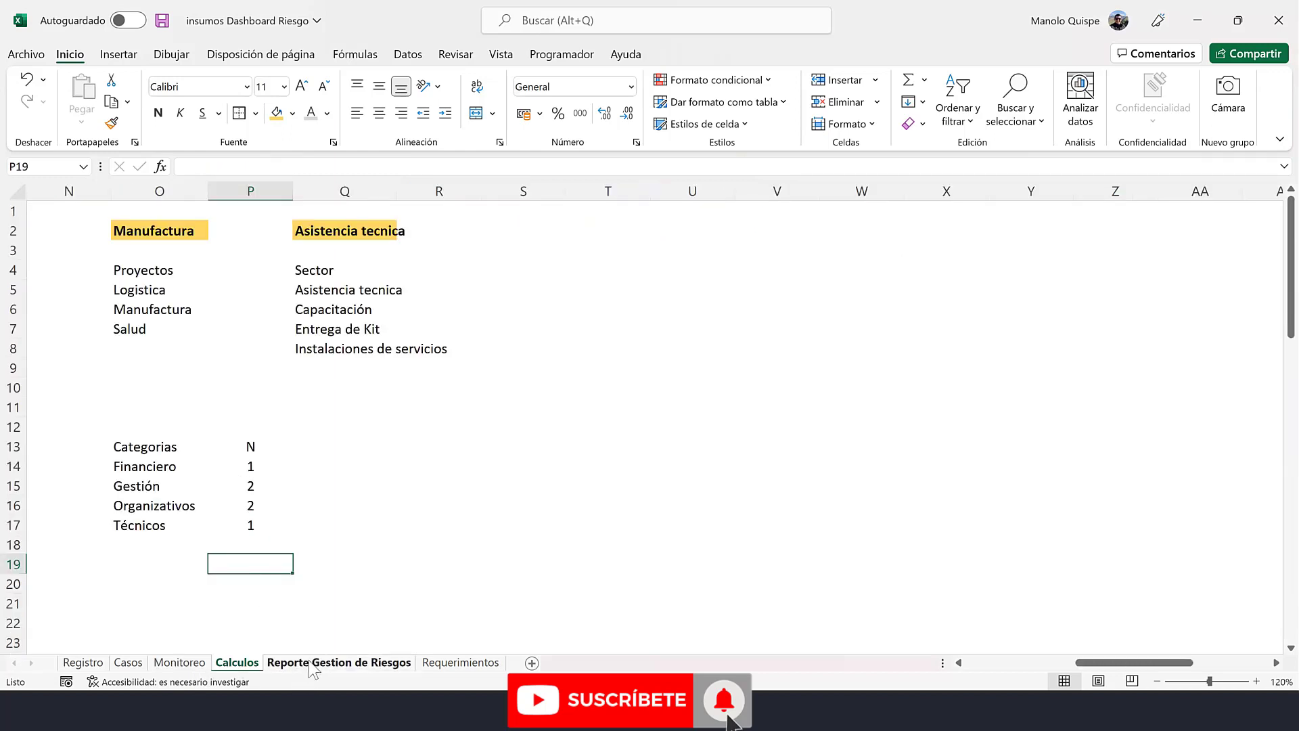
- Switch the sector to Entrega de Kit and inspect the resulting count formulas on Calculos
left_click(376, 661)
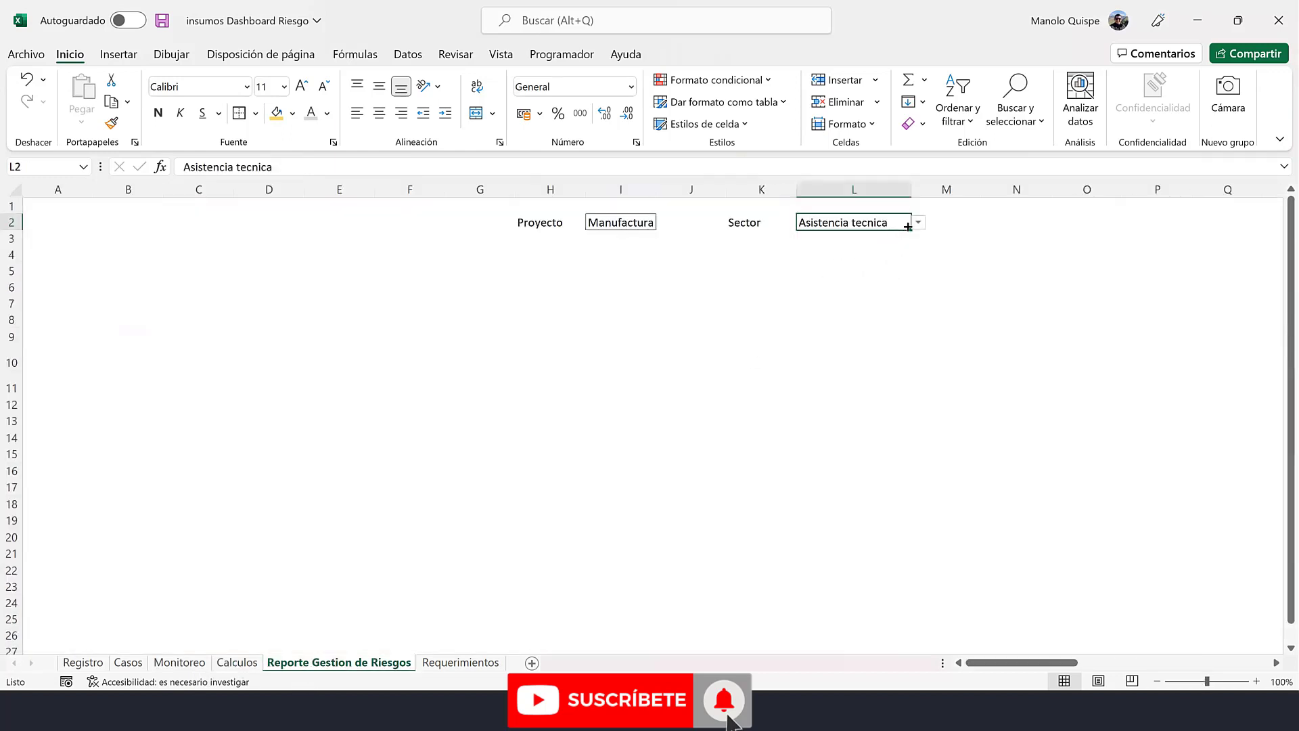
left_click(918, 223)
left_click(880, 262)
left_click(237, 663)
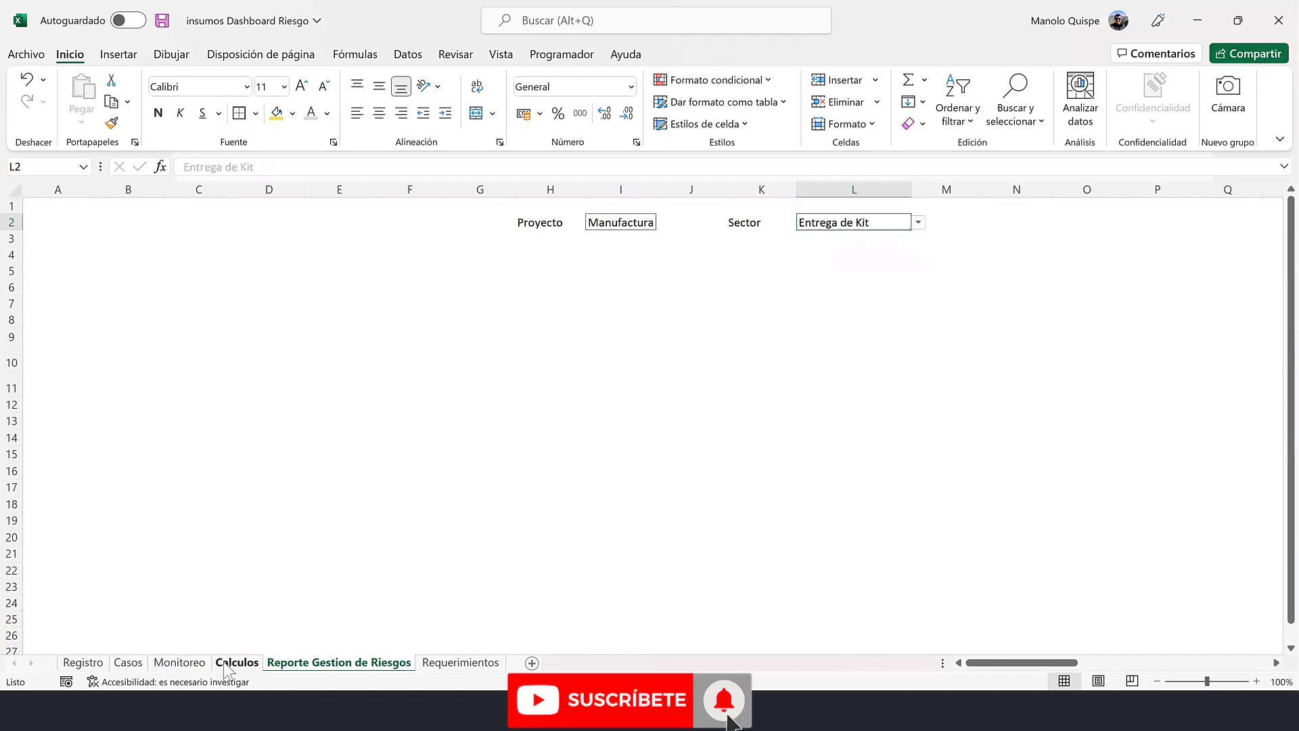
left_click(259, 508)
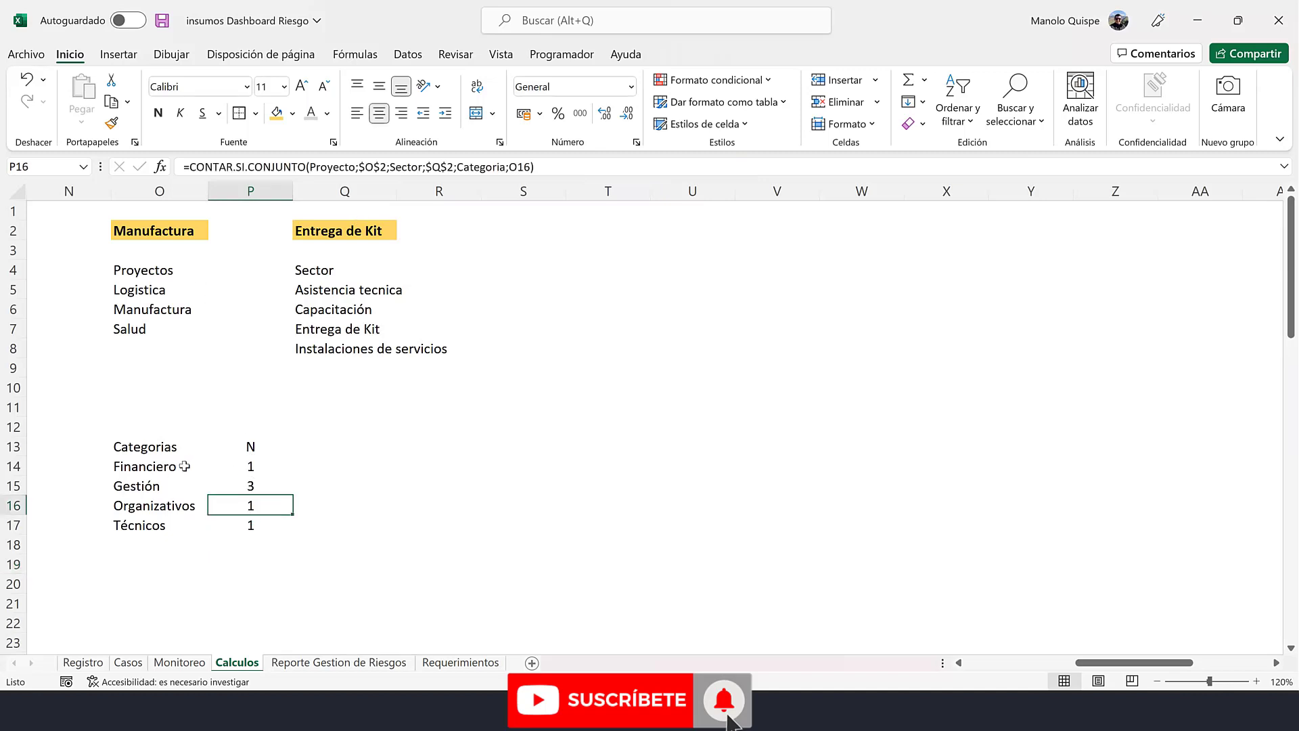
left_click(185, 466)
left_click(240, 471)
left_click(239, 483)
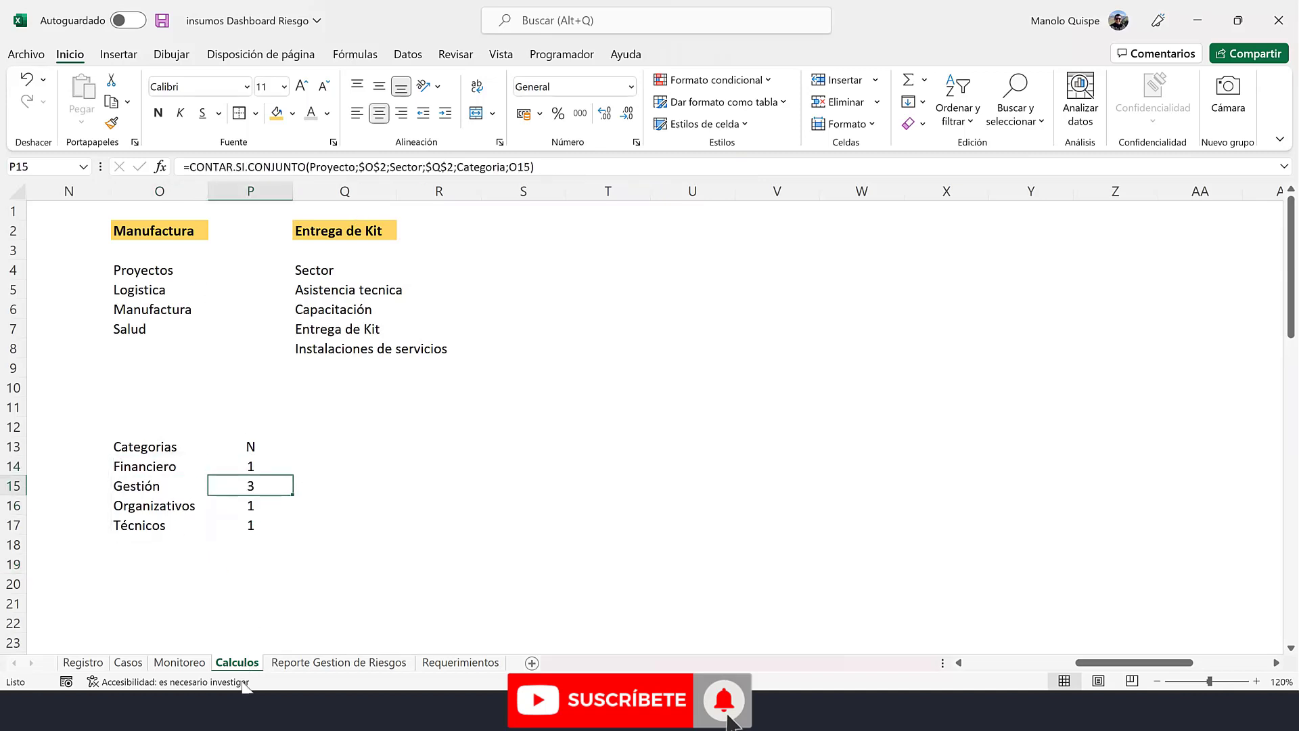
- Try sector Instalaciones de servicios and check Calculos, where only Financiero appears and P15:P17 are zero
left_click(203, 668)
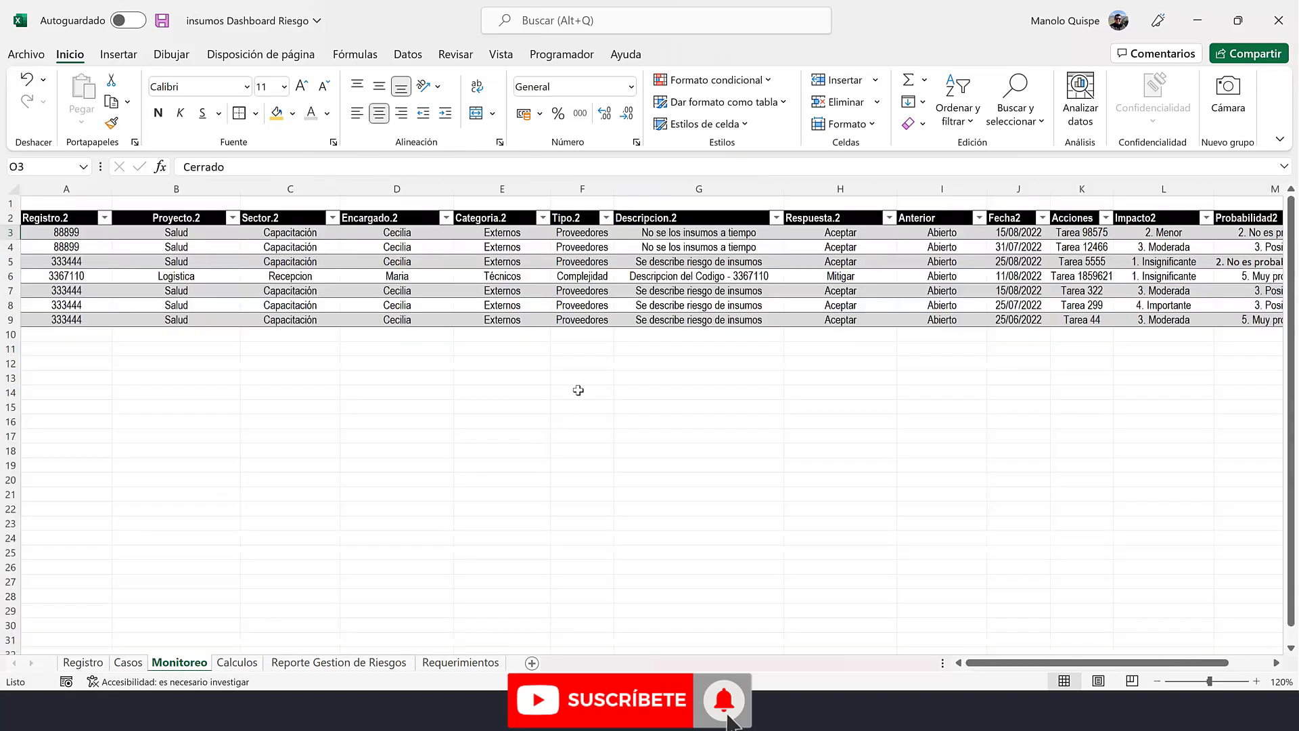
left_click(338, 666)
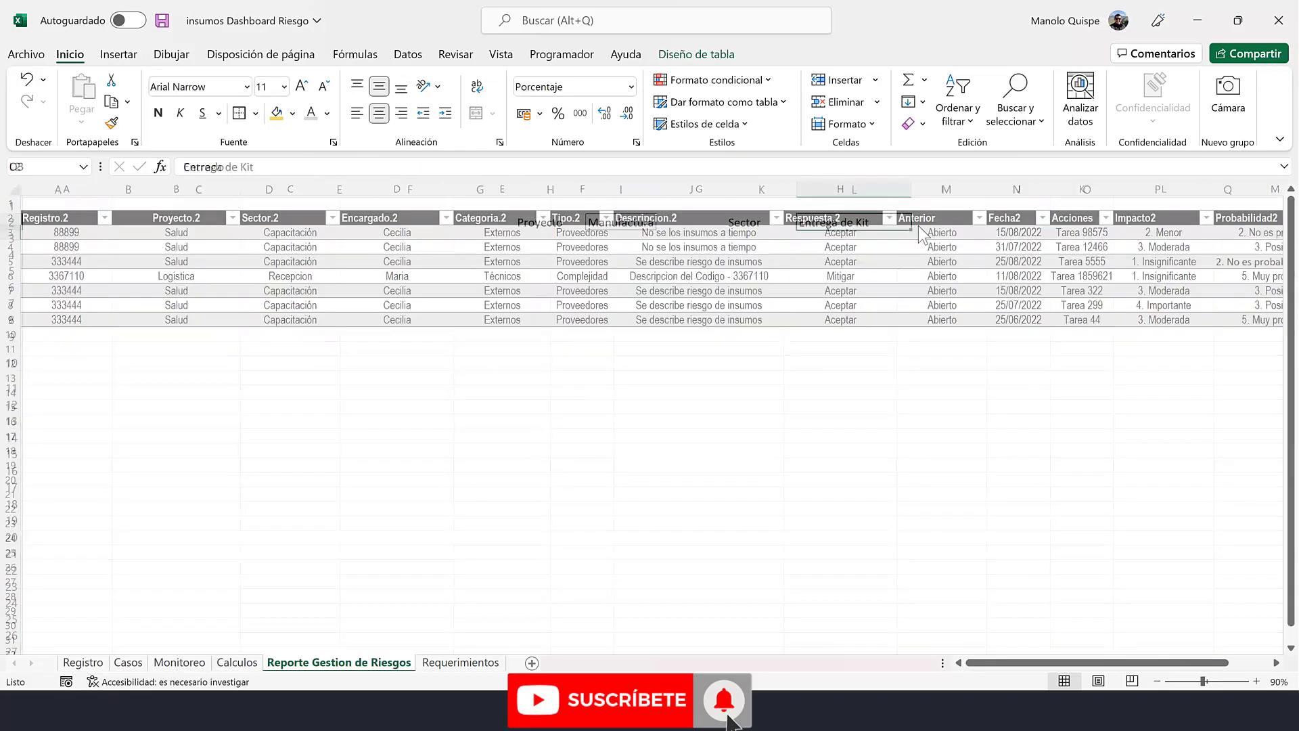
left_click(881, 276)
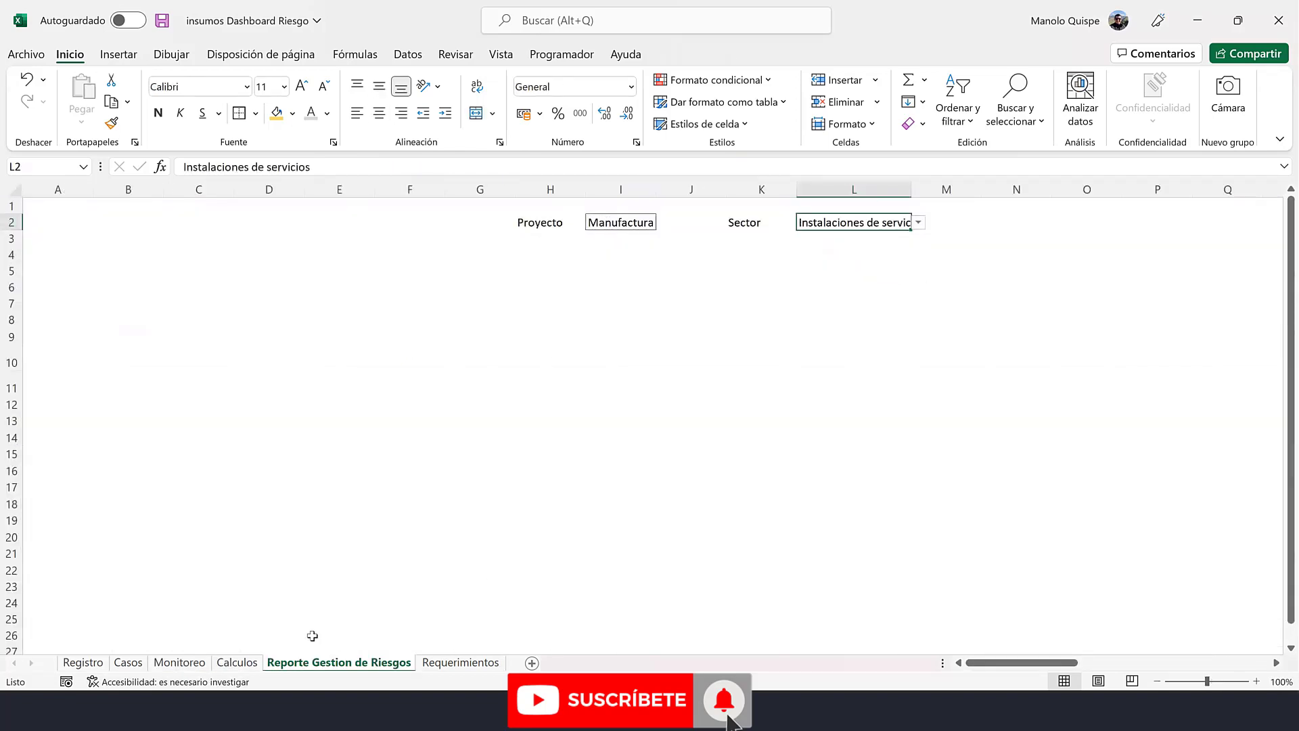
left_click(252, 667)
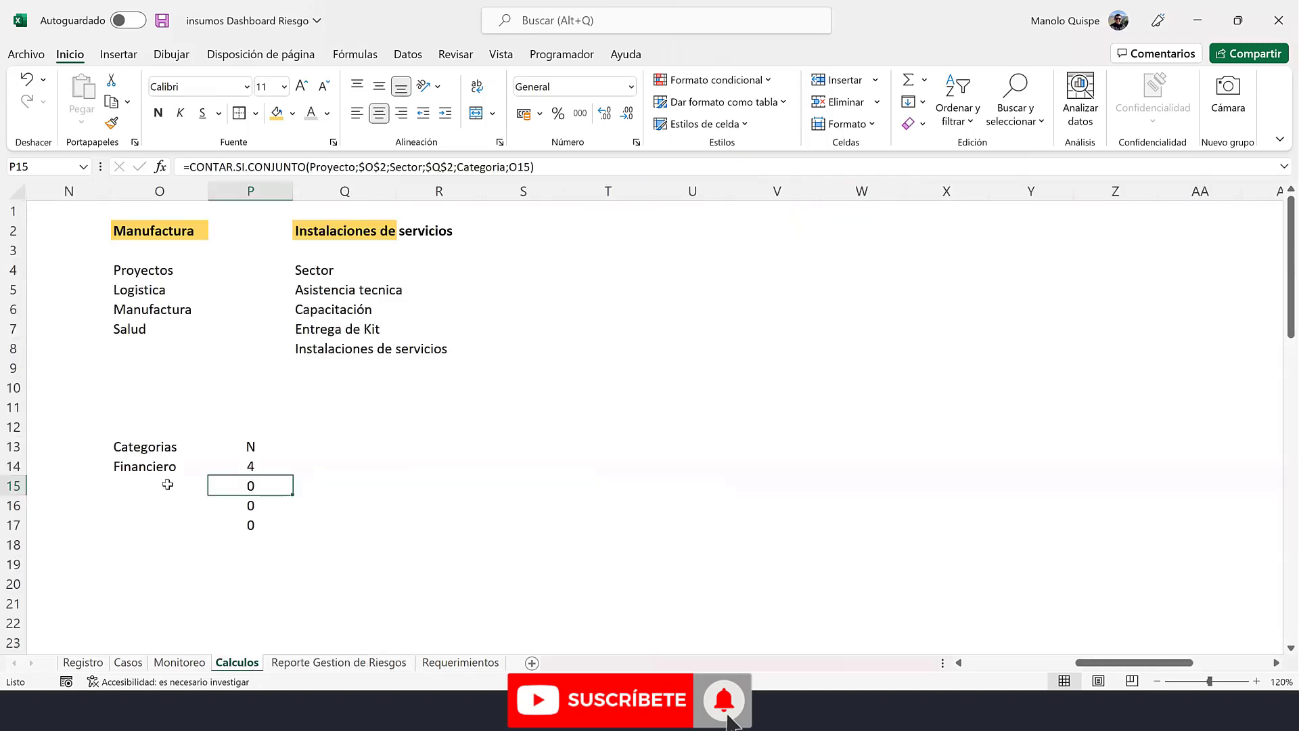
left_click(155, 467)
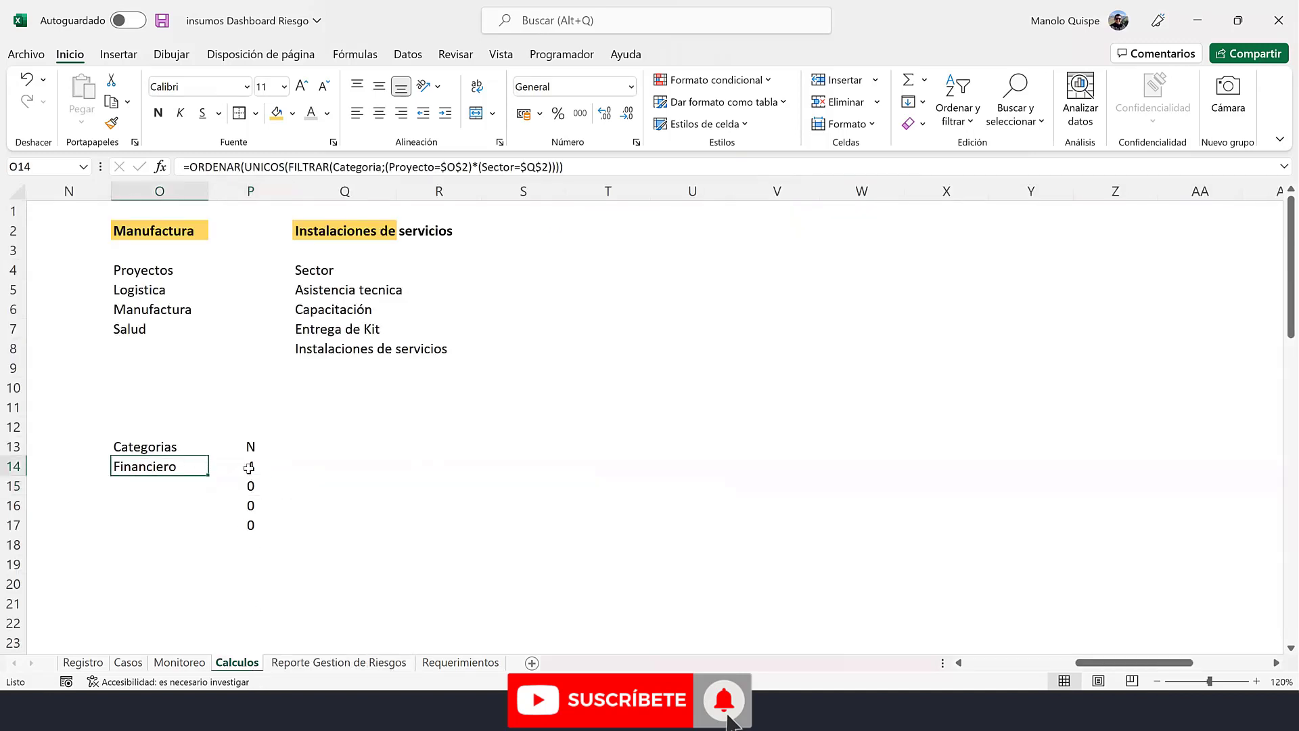
left_click_drag(250, 487, 252, 526)
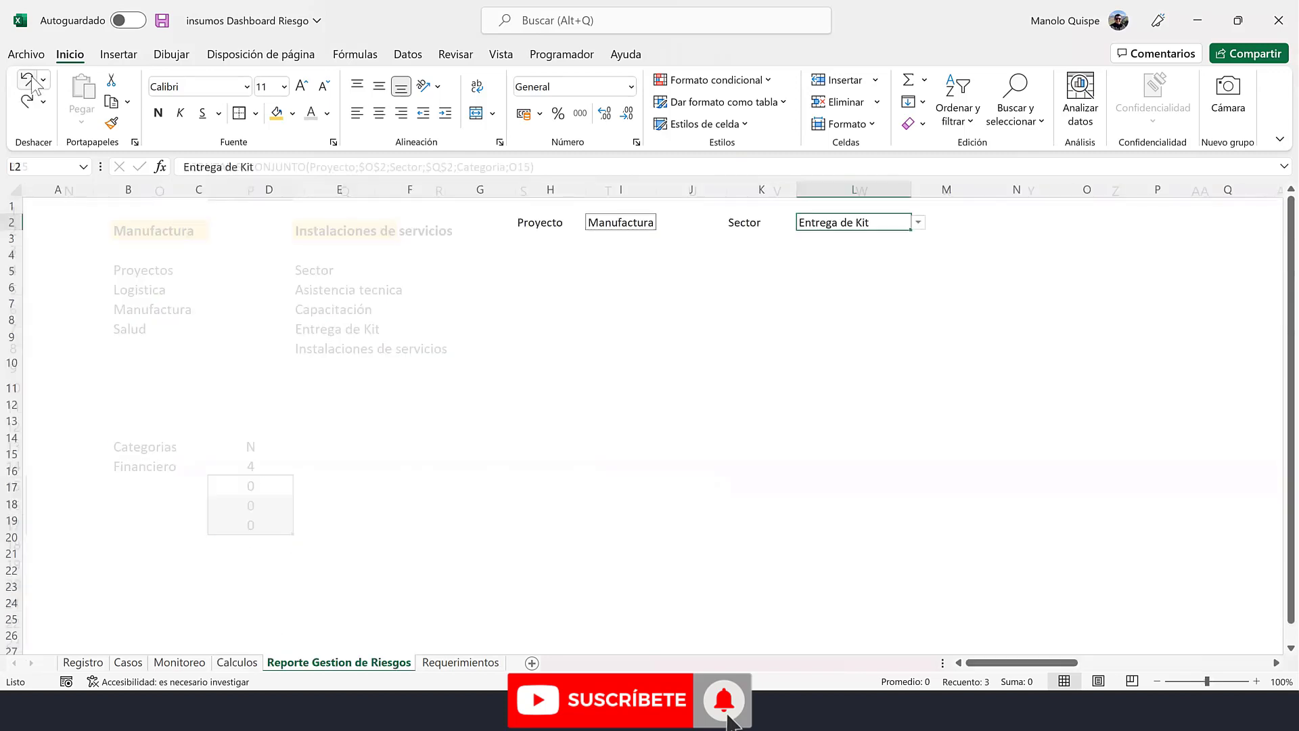
- Undo the filter changes back to project Salud and sector Capacitación, then return to Calculos
left_click(27, 79)
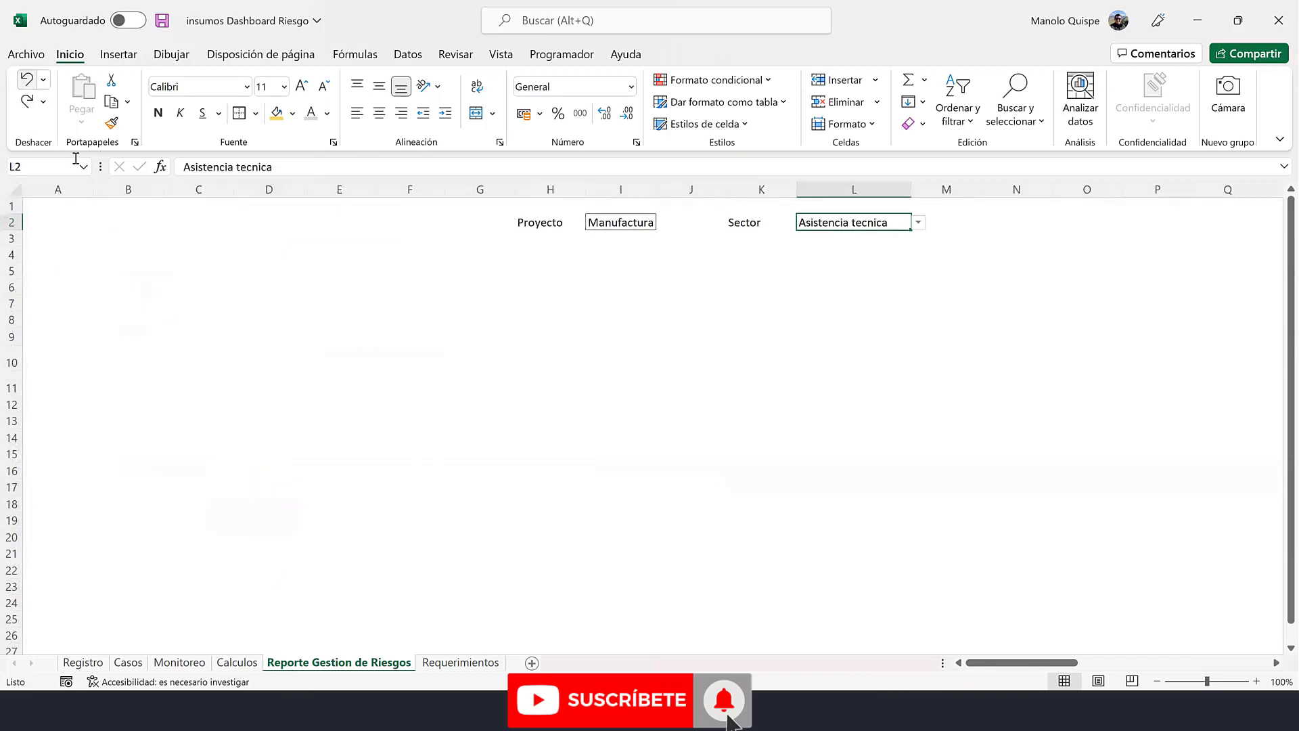
left_click(30, 81)
left_click(31, 80)
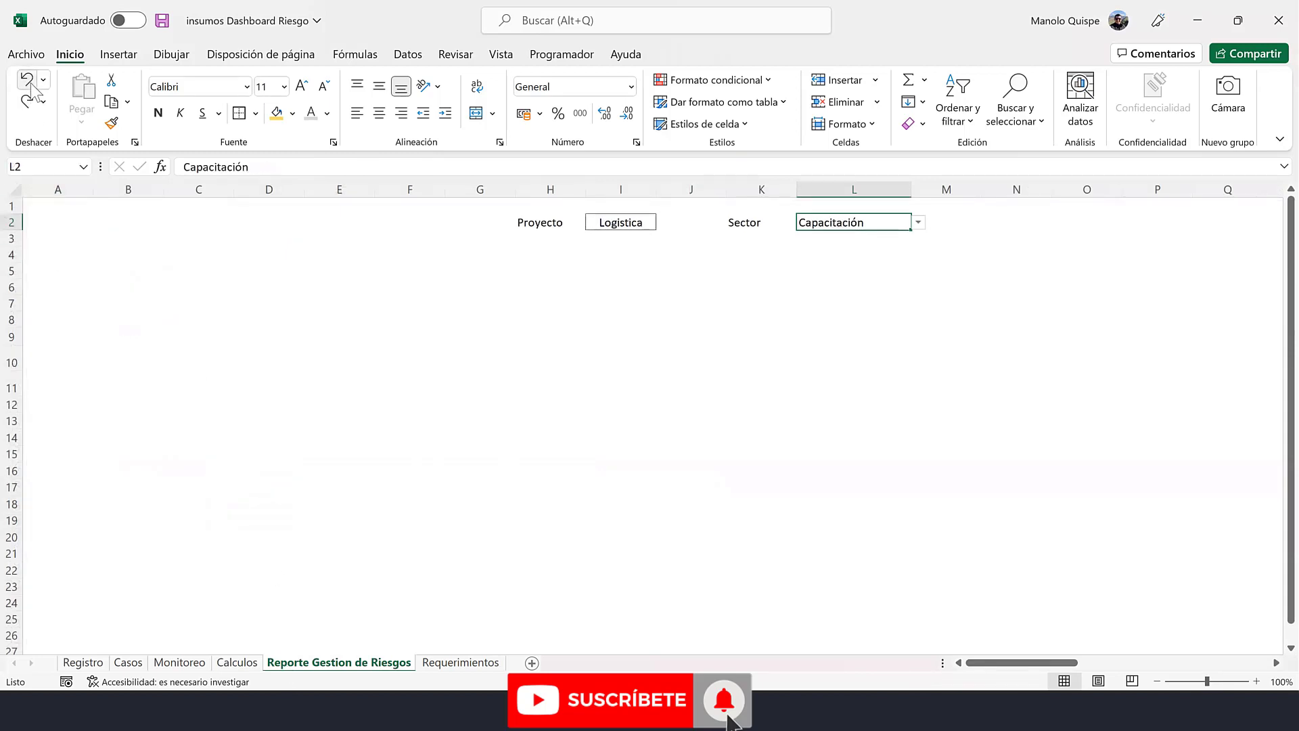
left_click(31, 86)
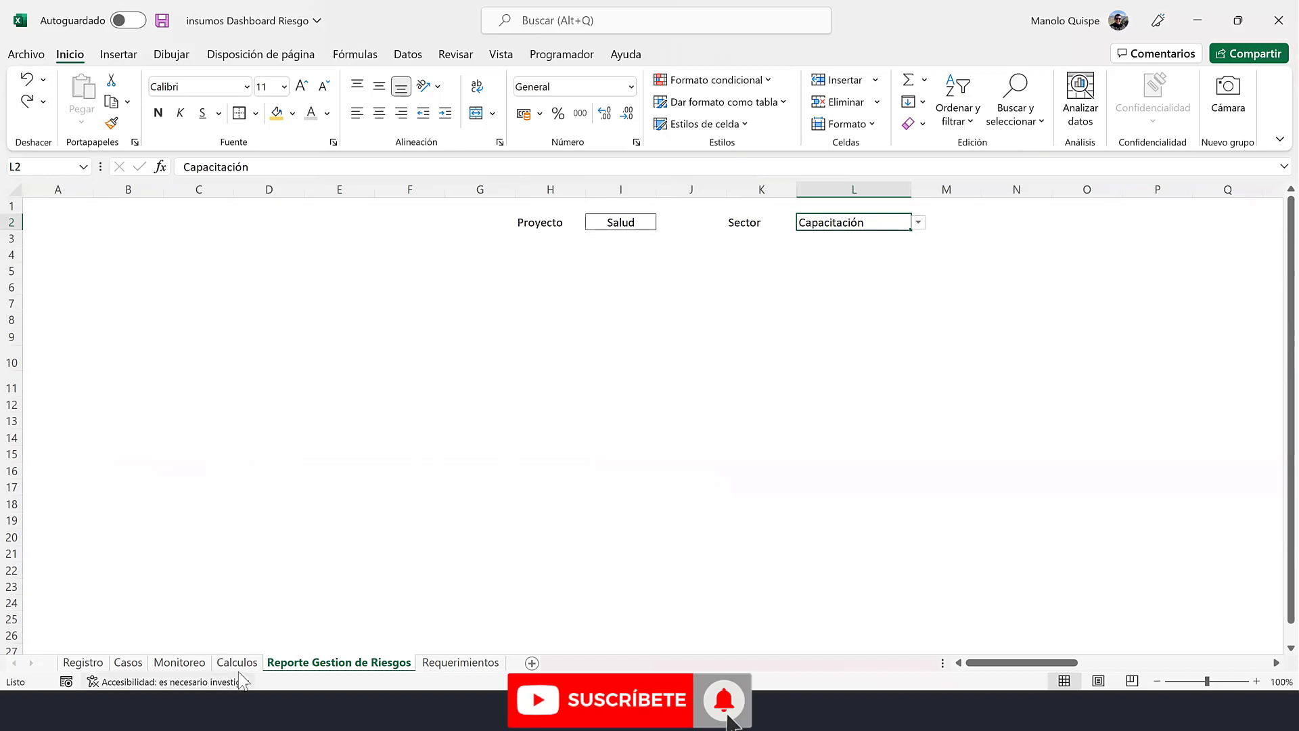
left_click(237, 662)
- Wrap P14 as =SI(O14="";"";CONTAR.SI.CONJUNTO(...)) so it stays blank for an empty category
left_click(265, 470)
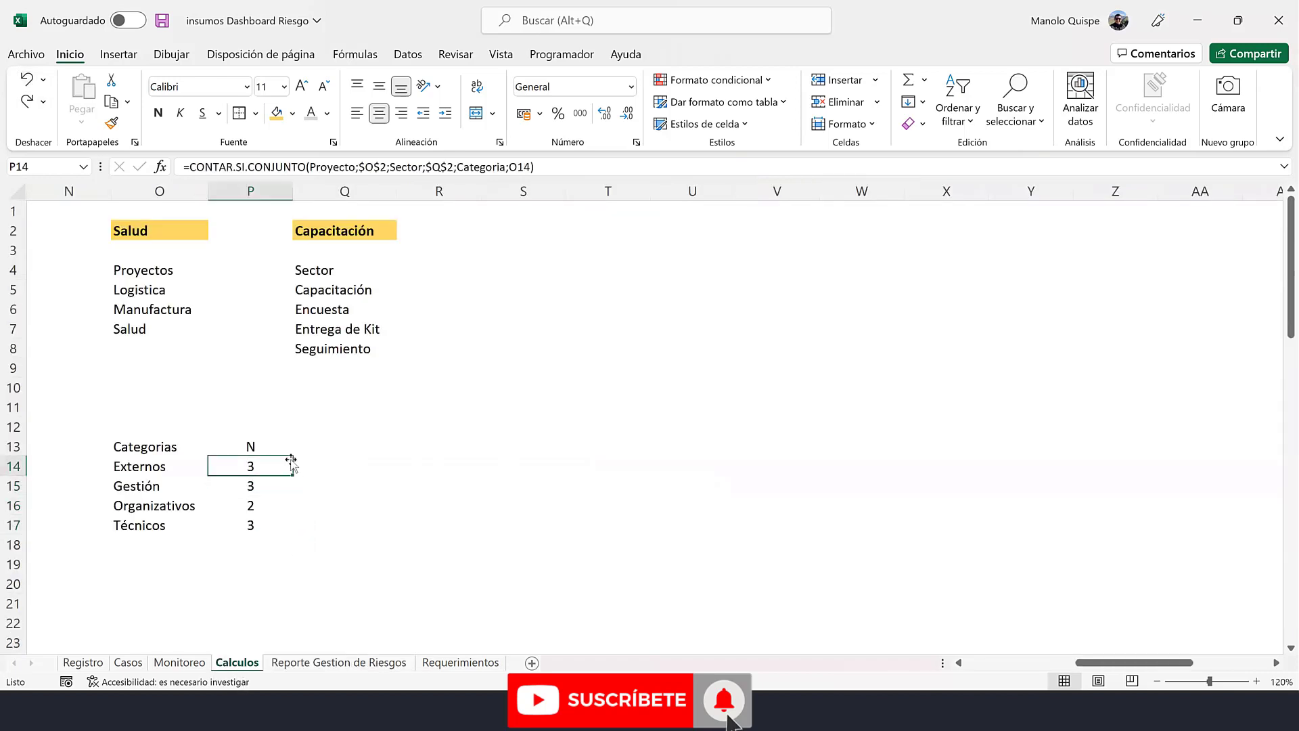
double_click(272, 468)
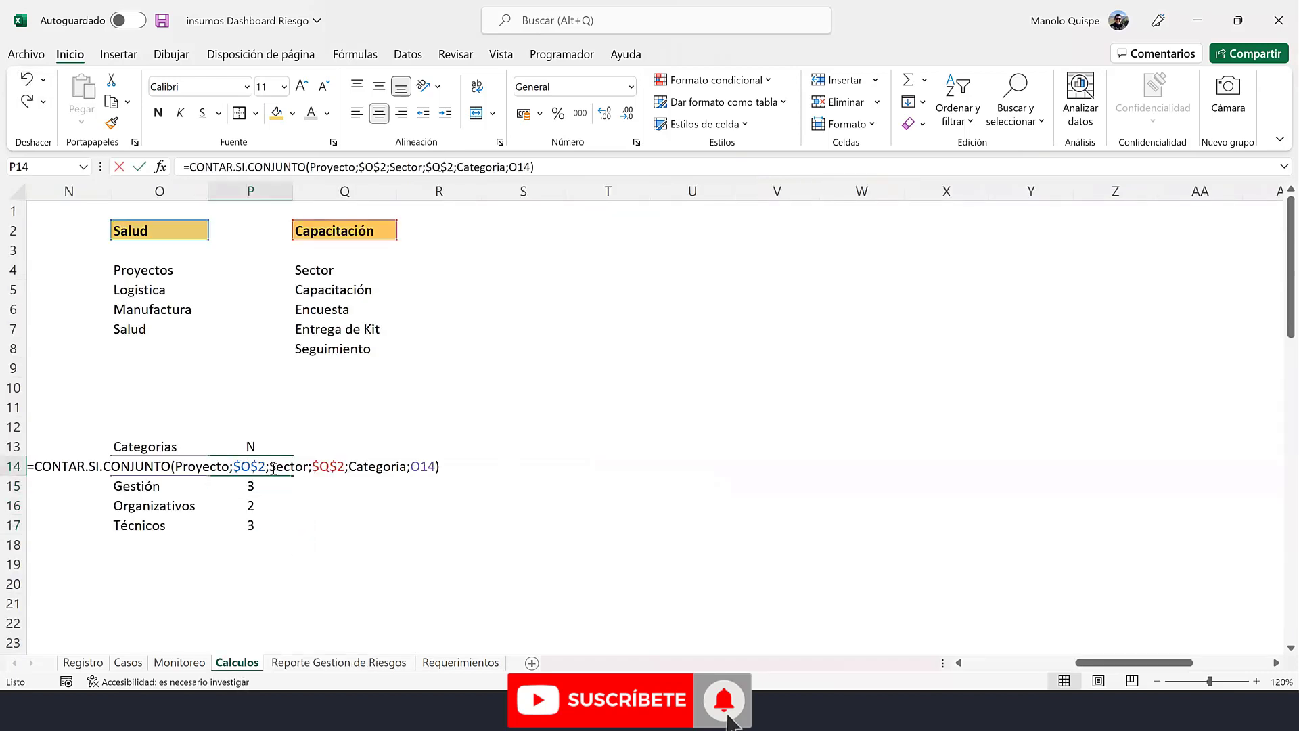
left_click(31, 462)
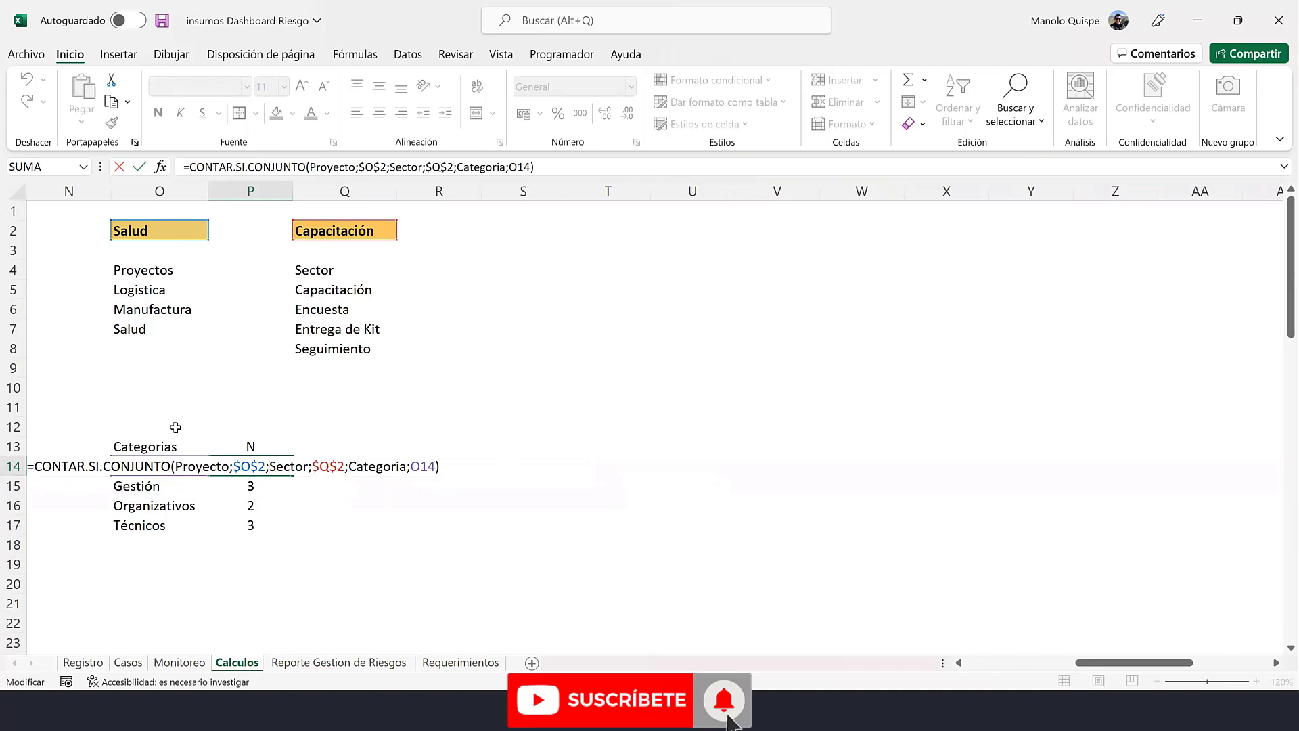
type("si(")
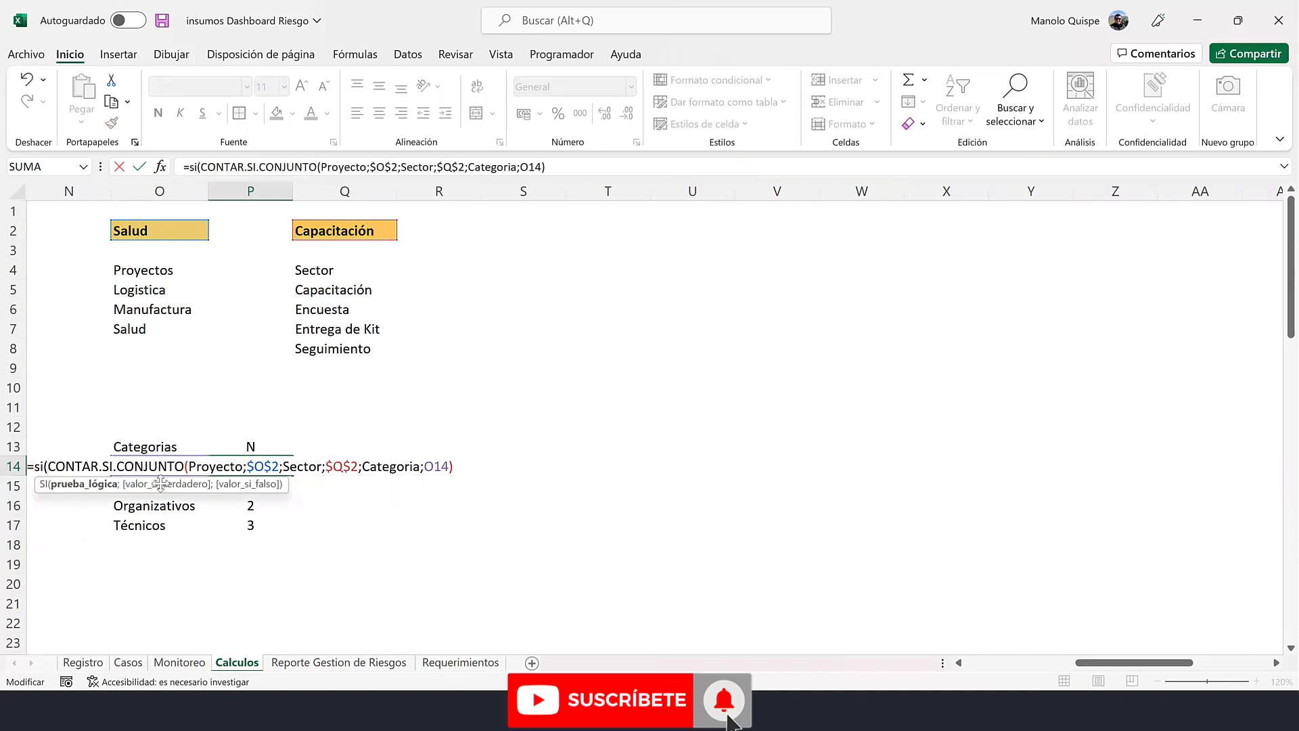
left_click(170, 440)
key("Down")
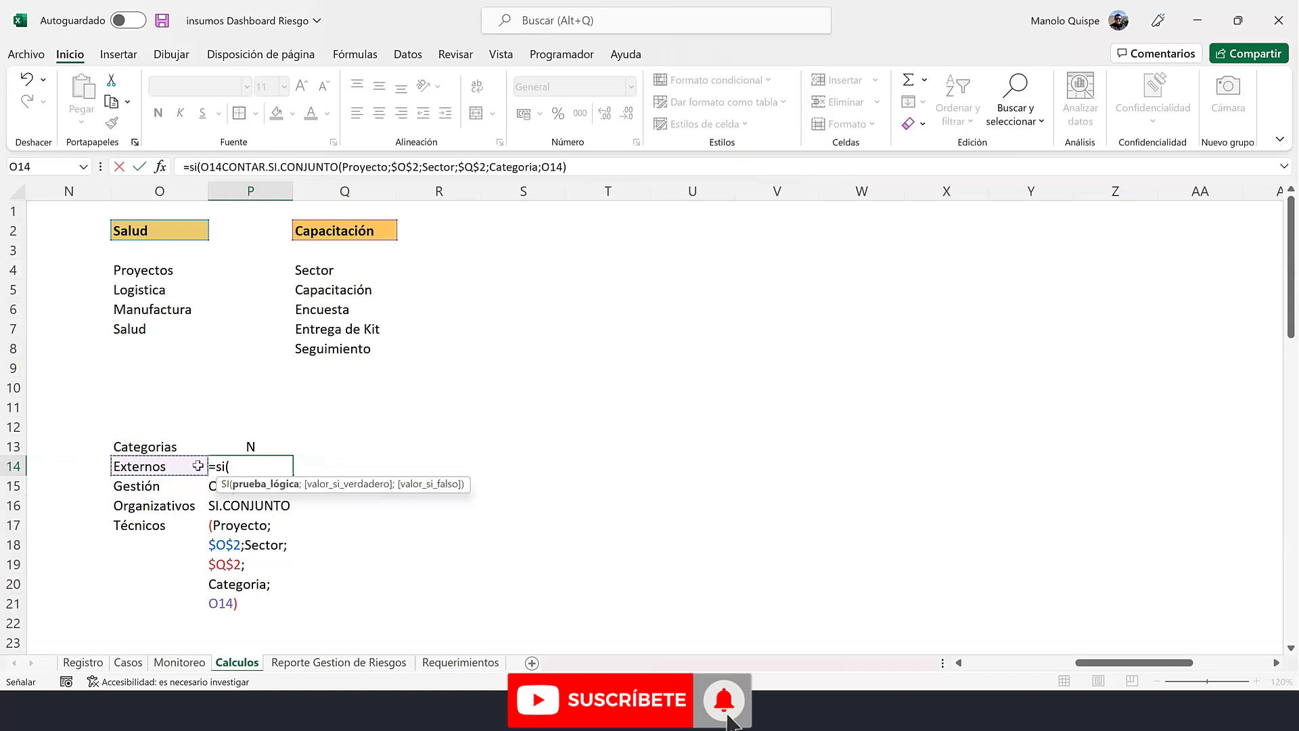
type("=")
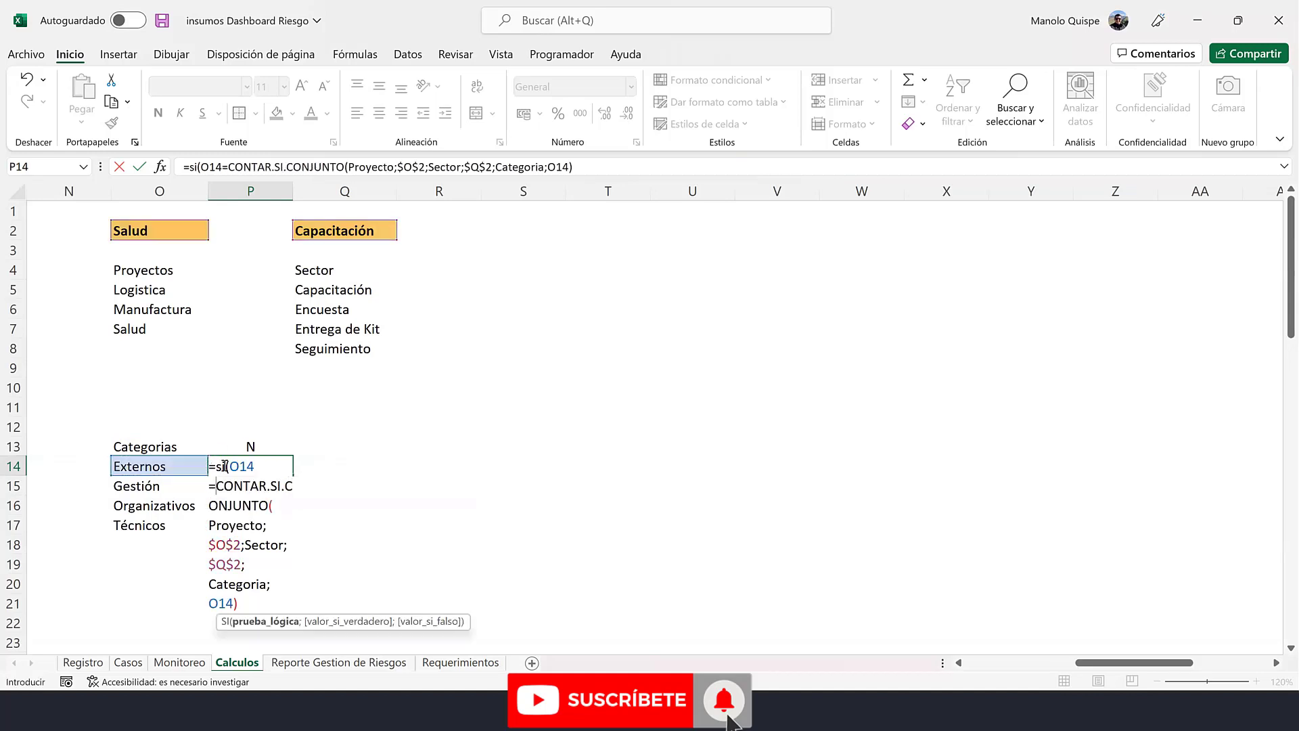
type("\"\"")
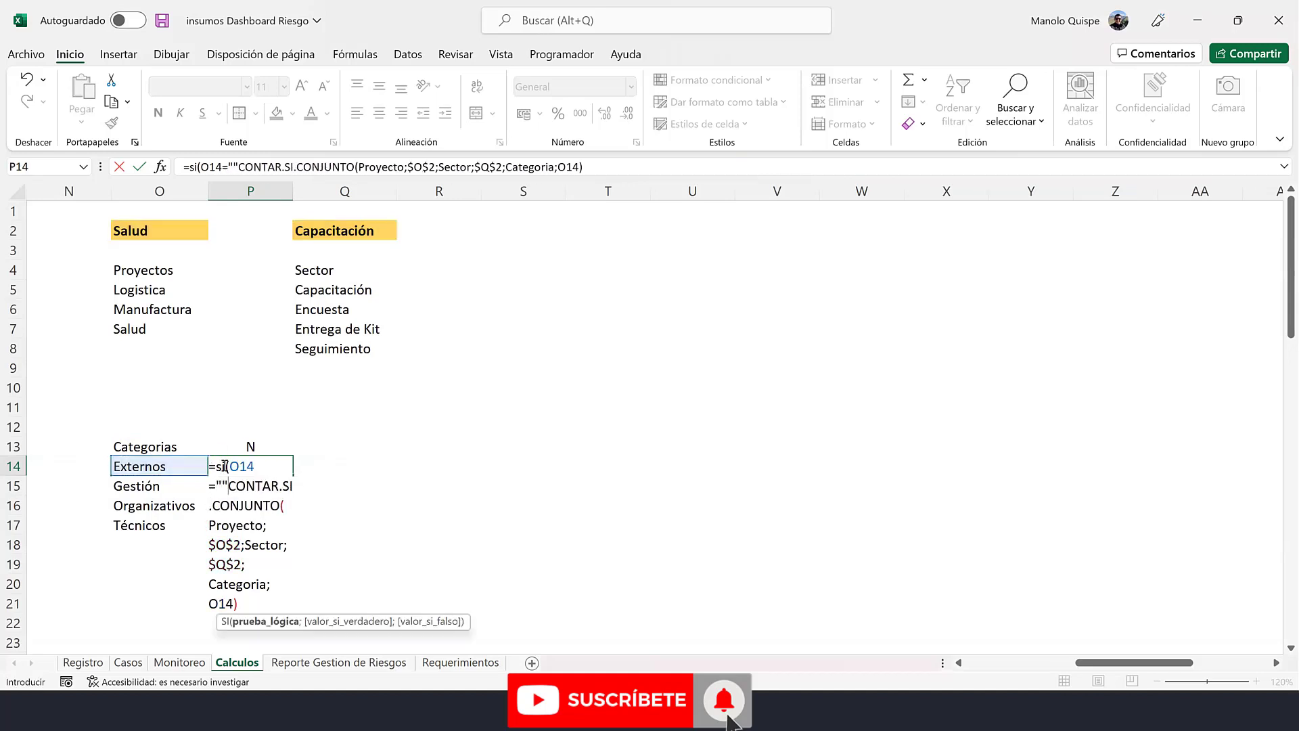
type(";")
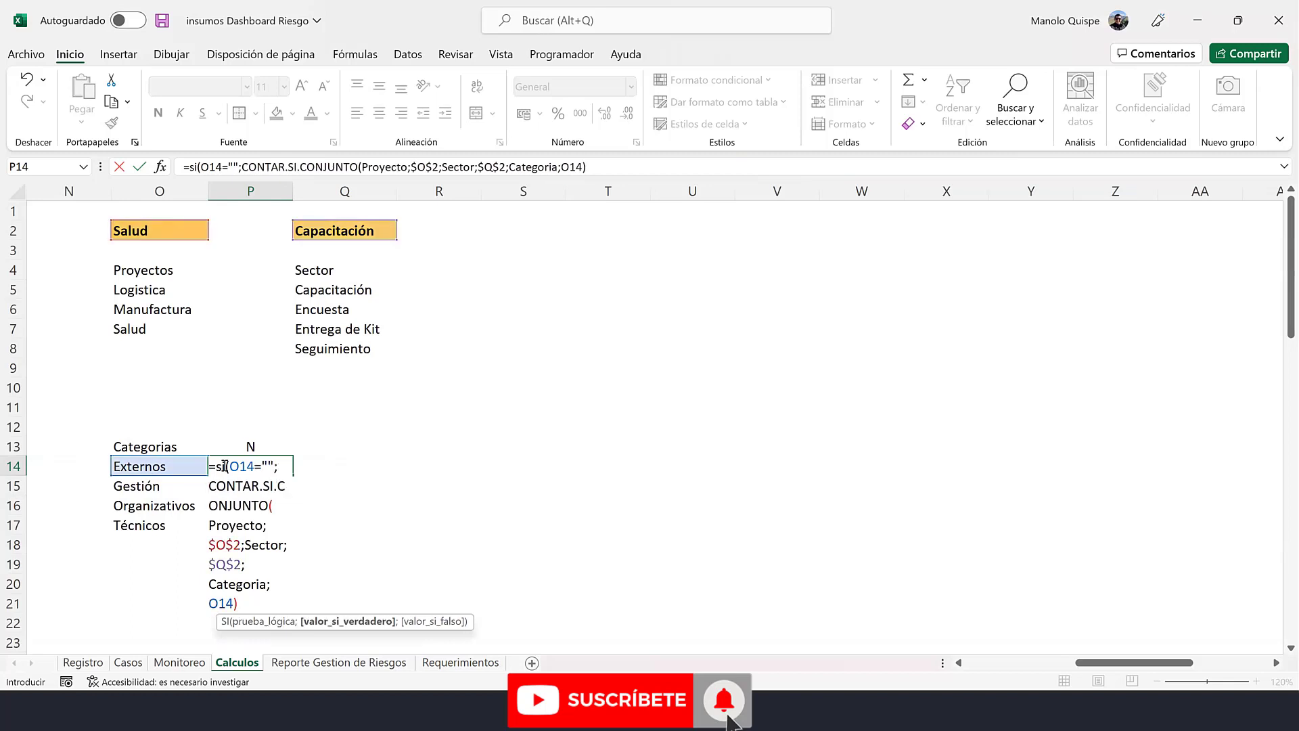
type("\"\"")
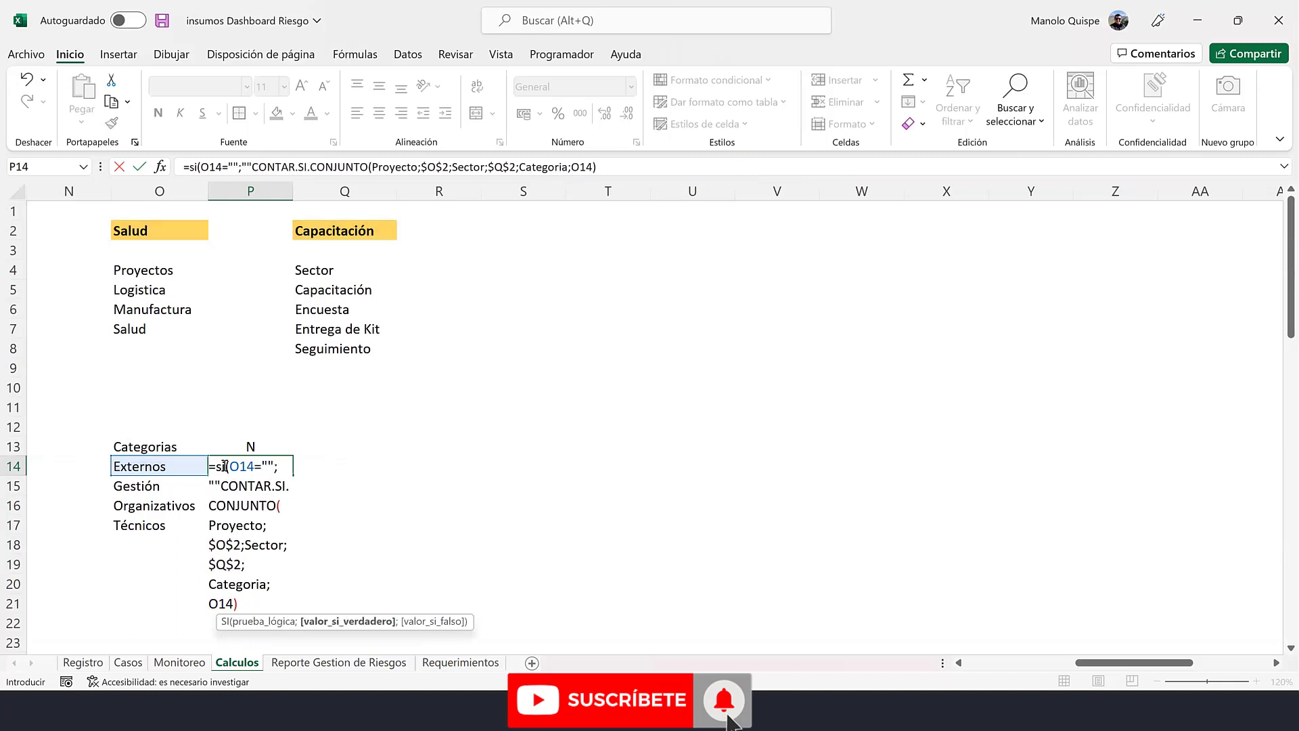
type(";")
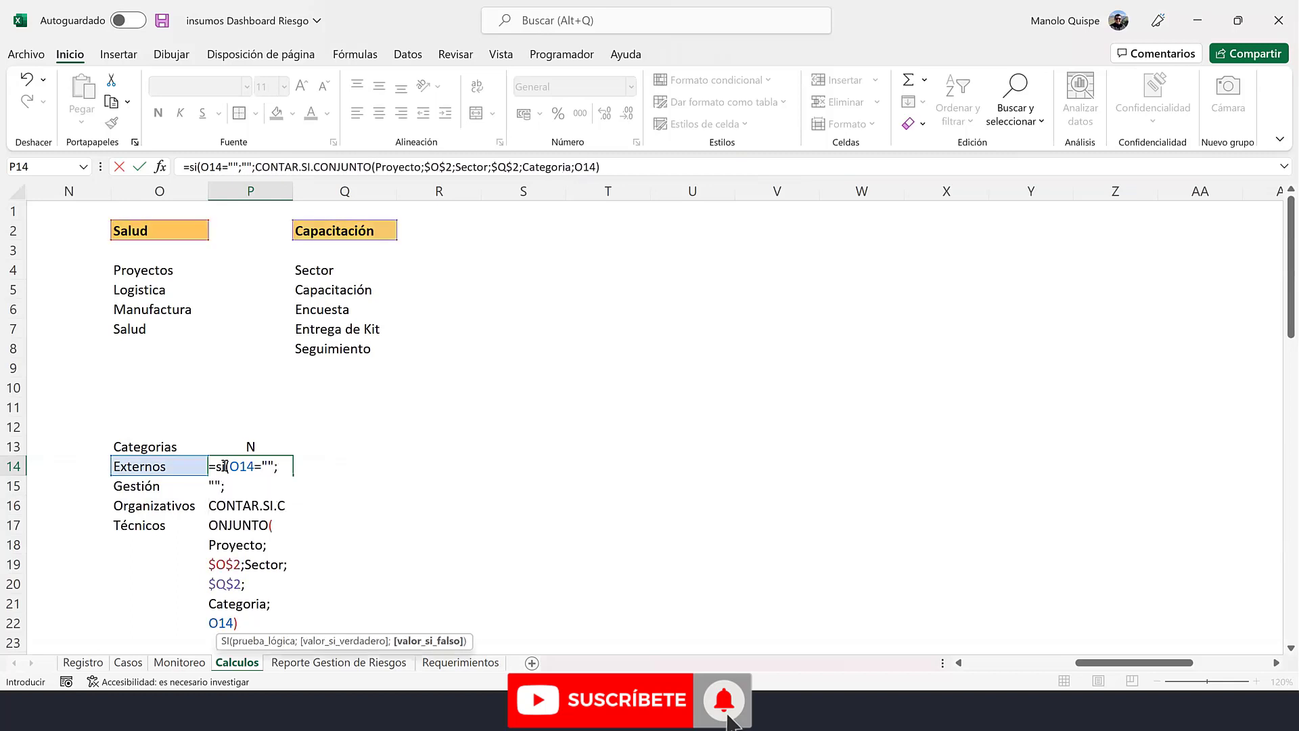
left_click(623, 166)
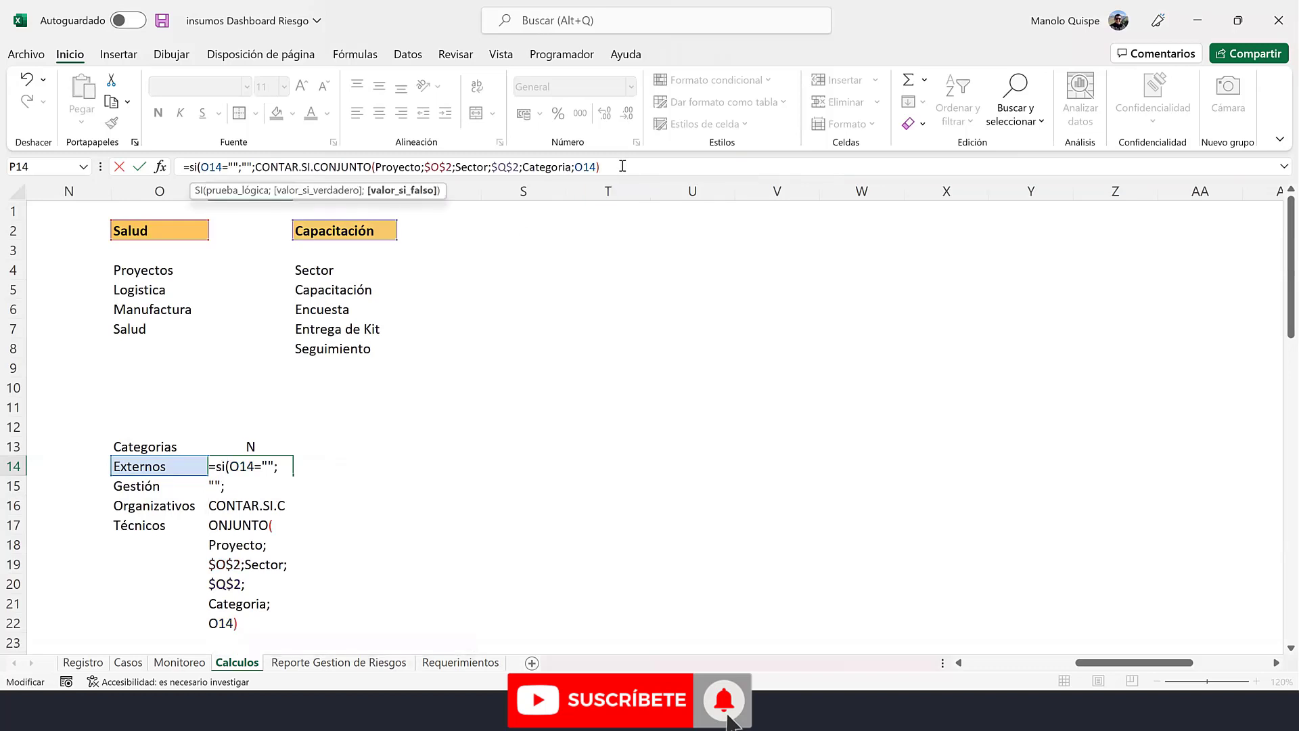
type(")")
key("Return")
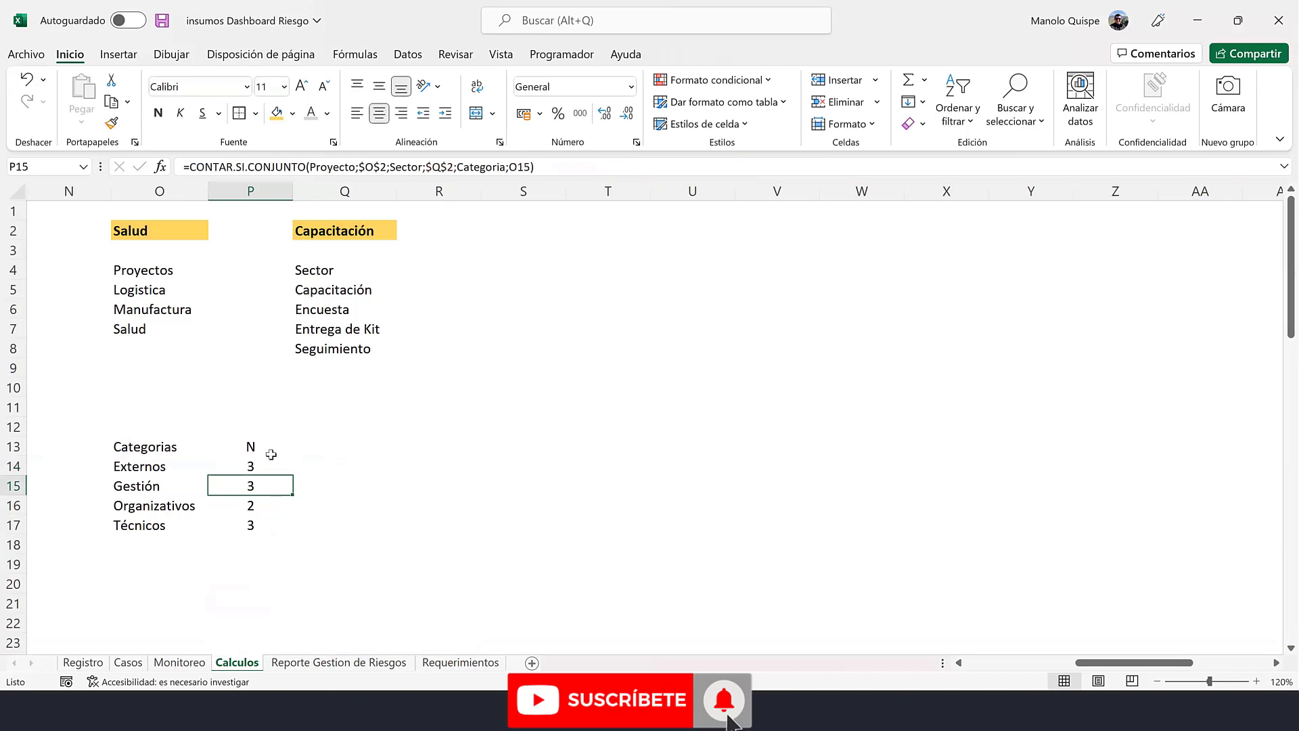
- Fill the count down to P19, put an outside border on O13:Q19 and bold the headers
left_click(269, 466)
mouse_move(292, 475)
left_mouse_down()
mouse_move(293, 569)
mouse_move(338, 540)
left_mouse_up()
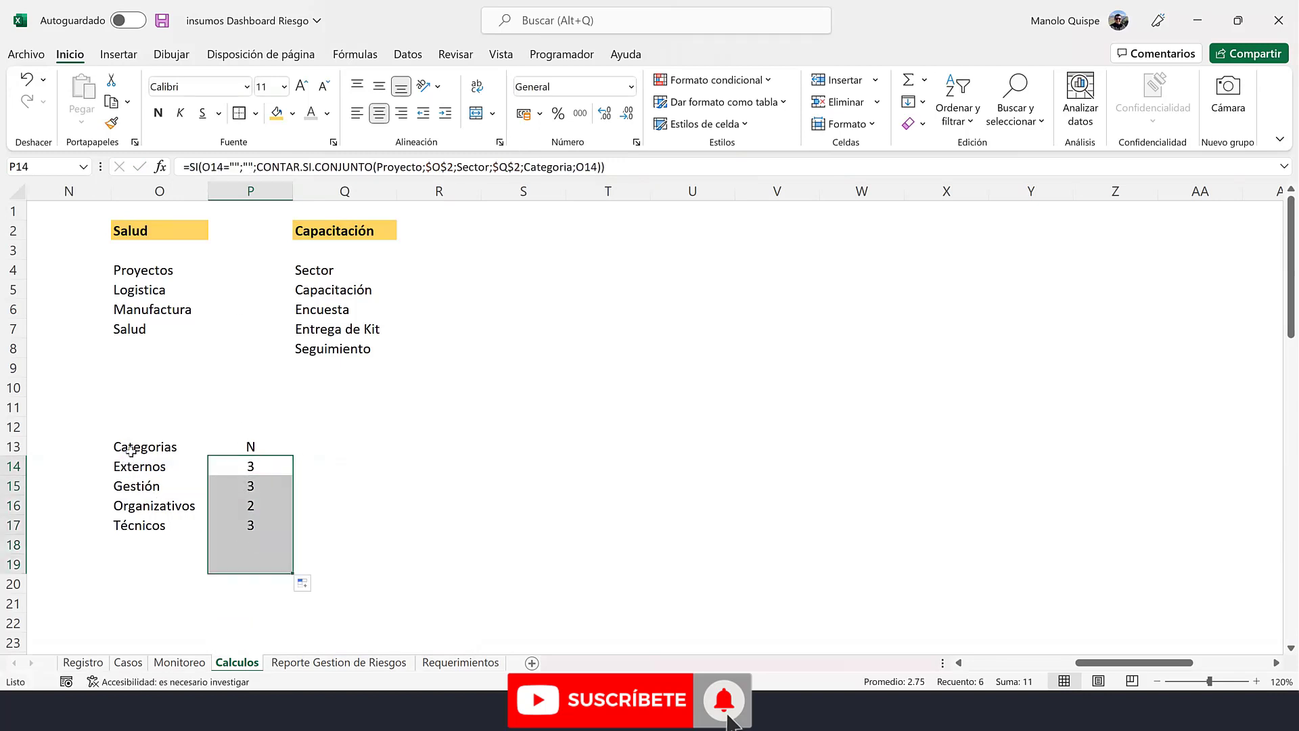
left_click_drag(131, 447, 324, 563)
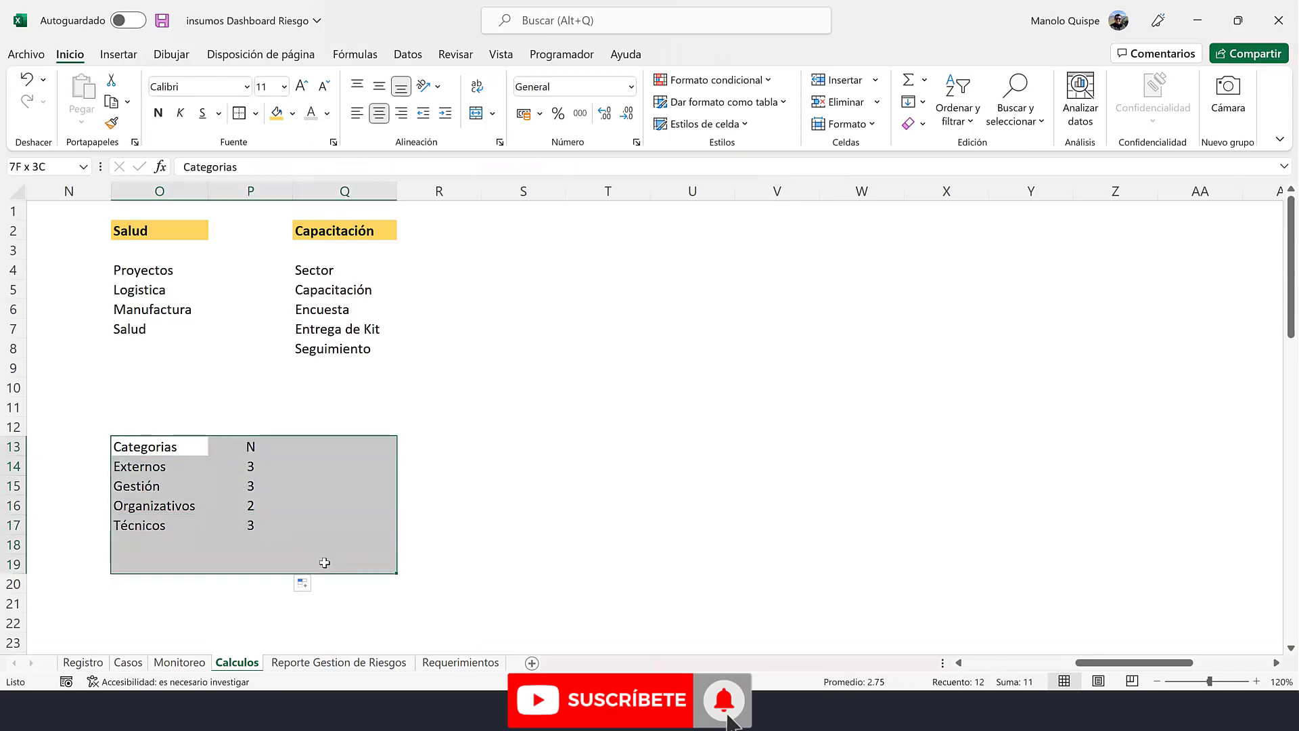
left_click(237, 113)
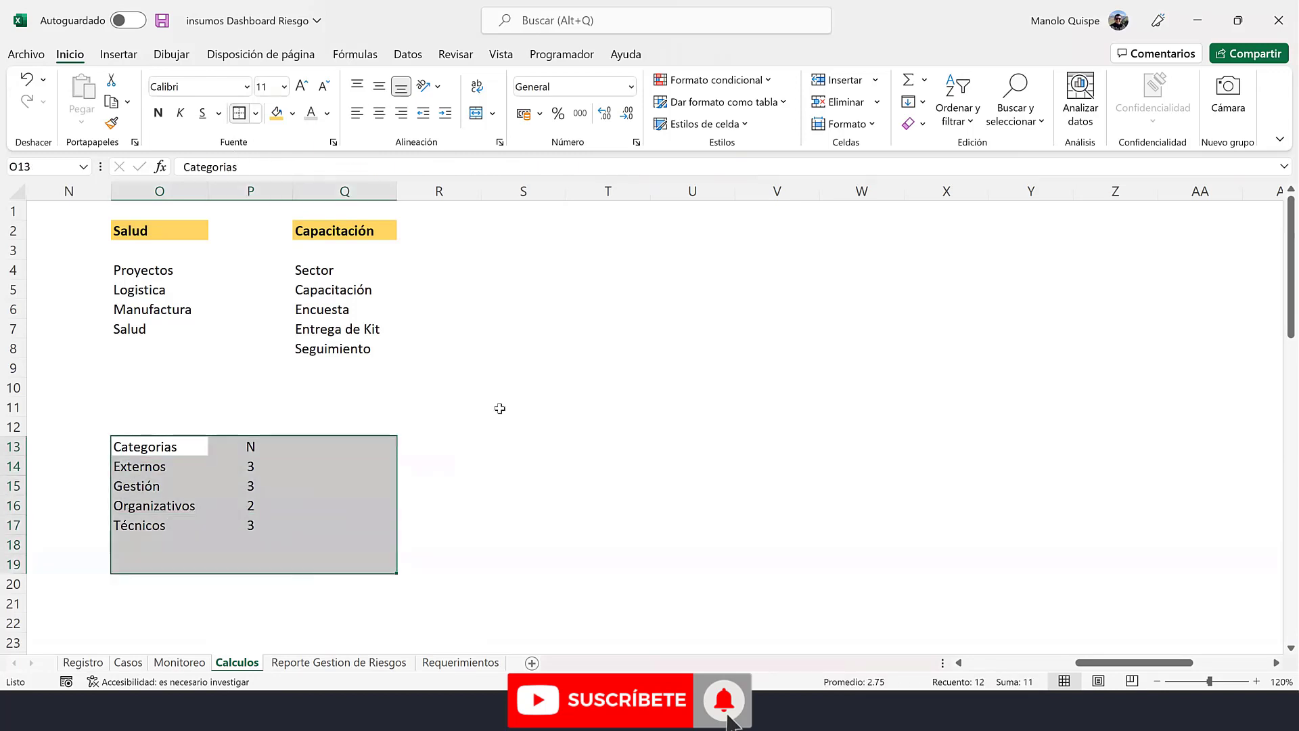
left_click(504, 425)
left_click_drag(135, 446, 356, 448)
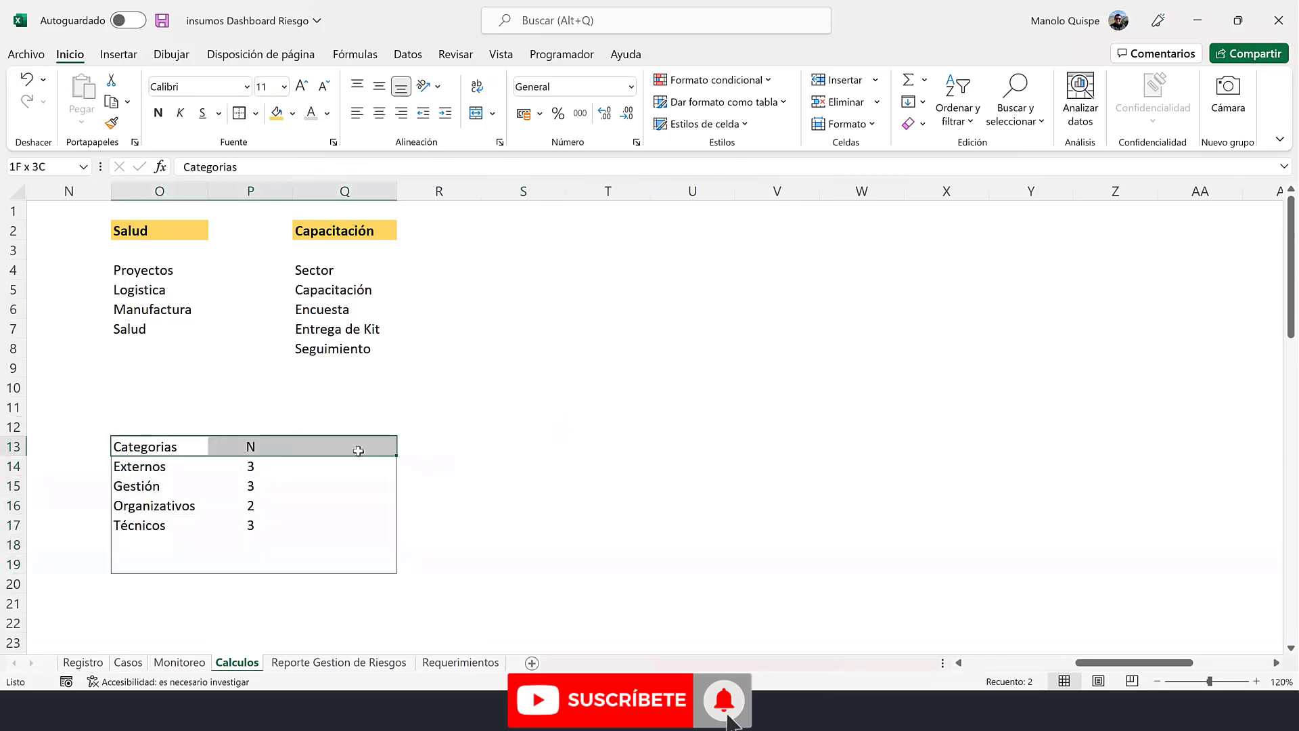
left_click(157, 113)
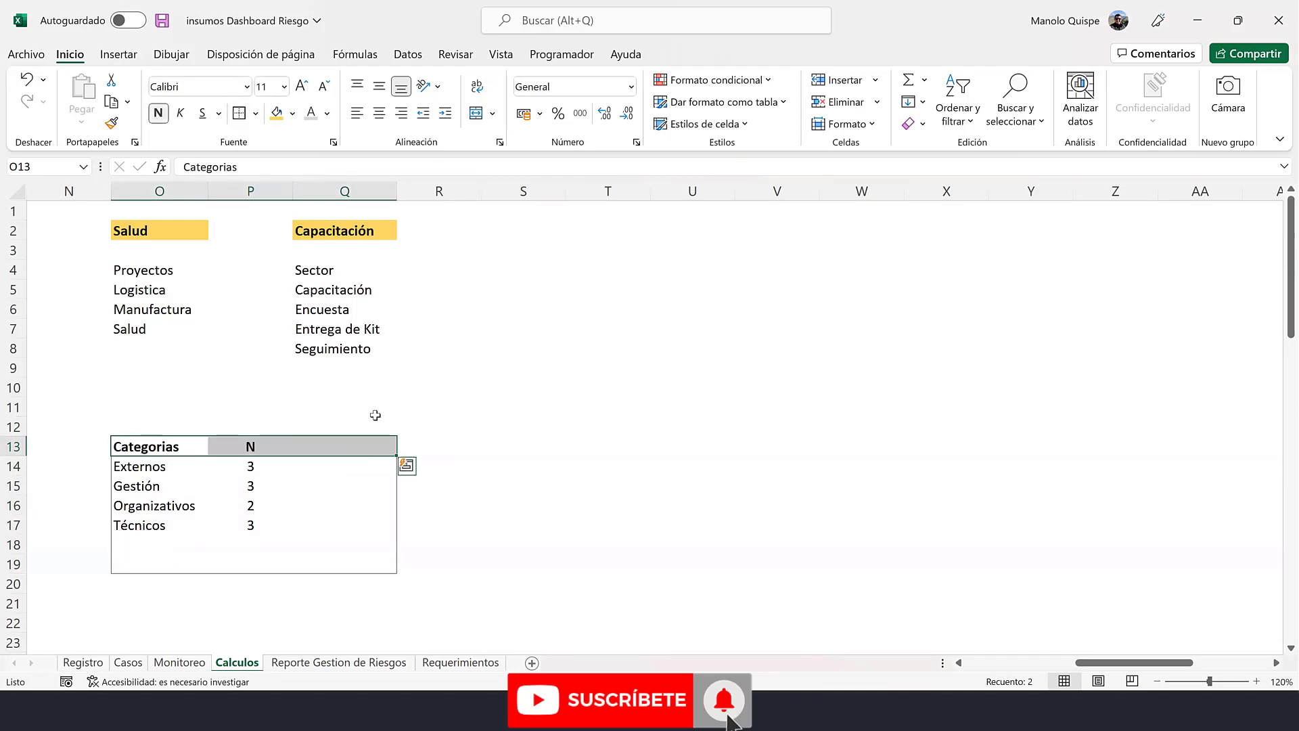
- Add a % heading in Q13 and format Q13:Q19 as centered percentages
left_click(350, 452)
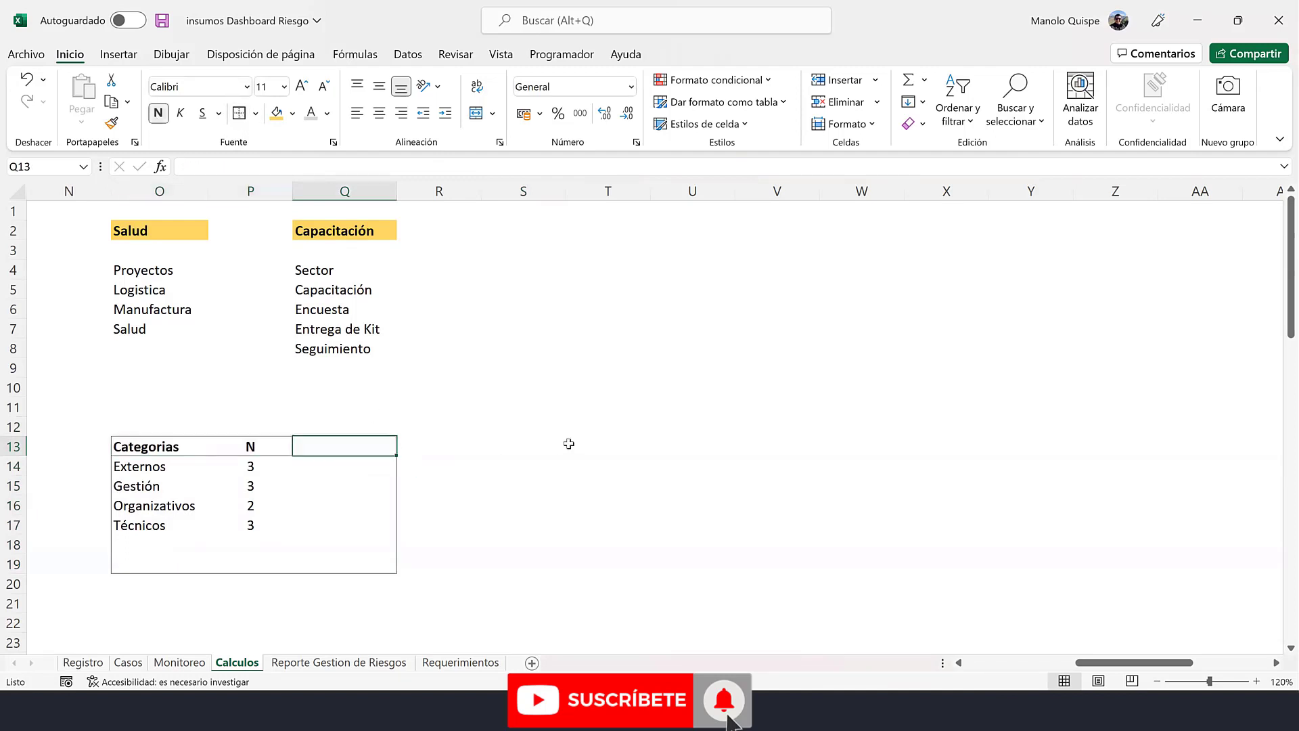
type("%")
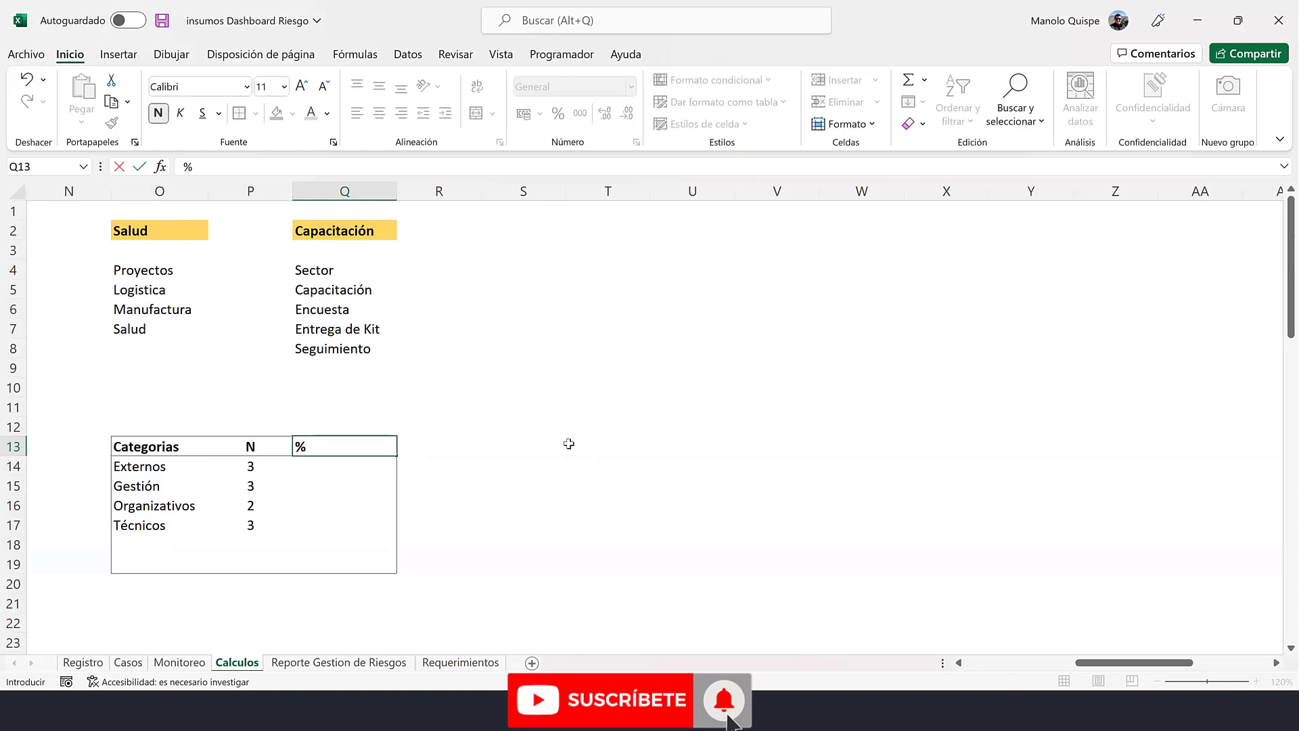
key("Return")
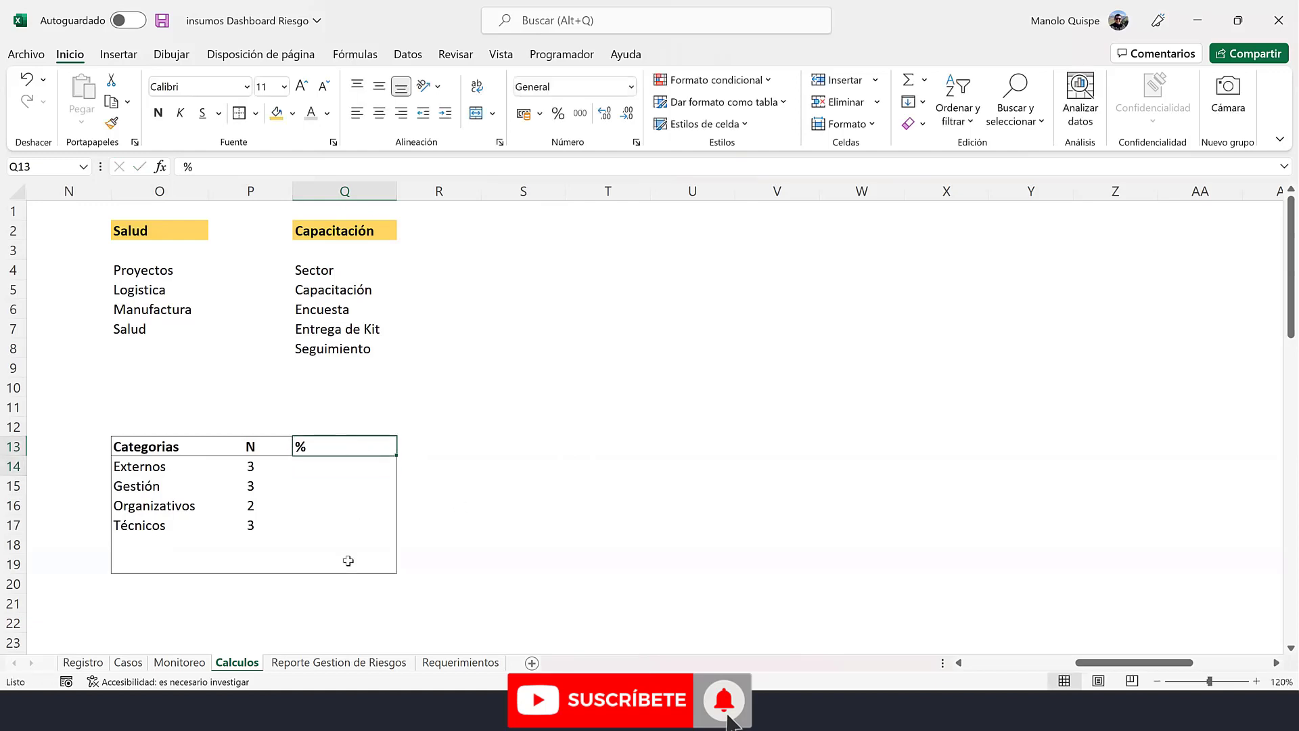
left_click_drag(353, 448, 348, 562)
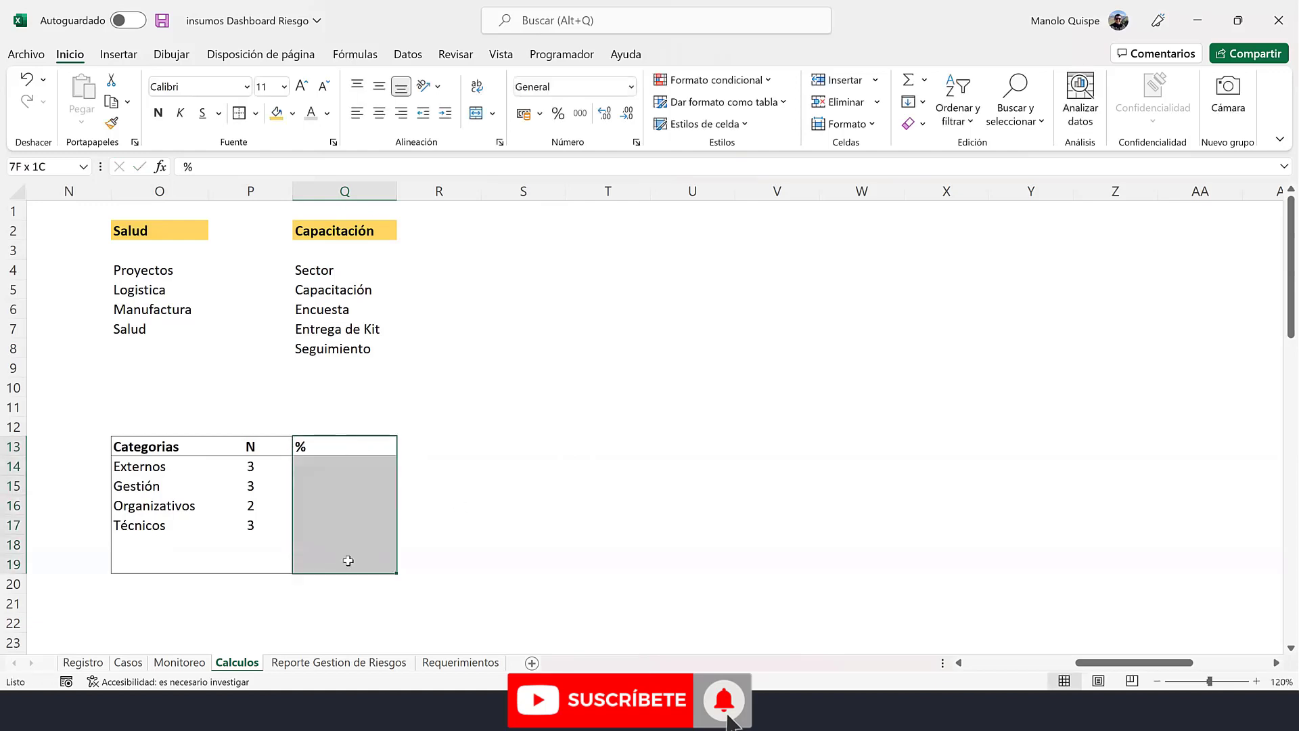
left_click(558, 113)
left_click(379, 112)
left_click(379, 86)
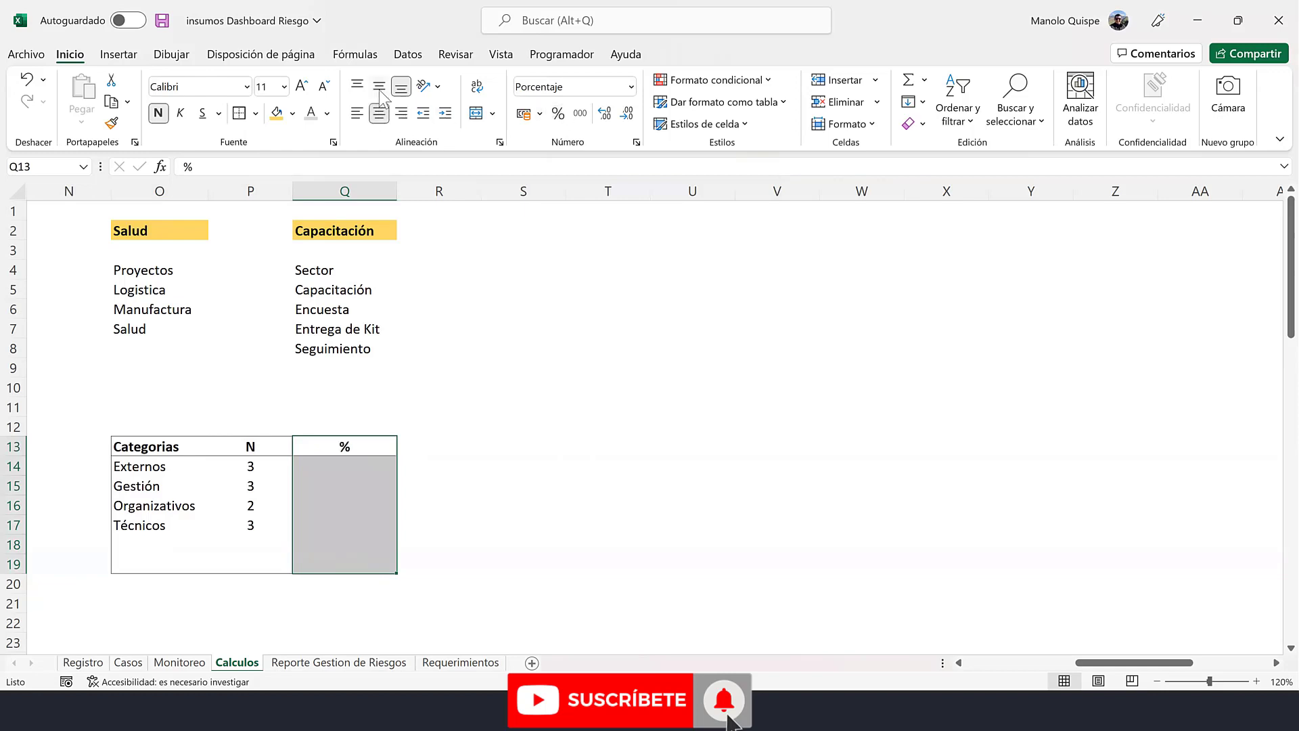
left_click(173, 468)
left_click(356, 465)
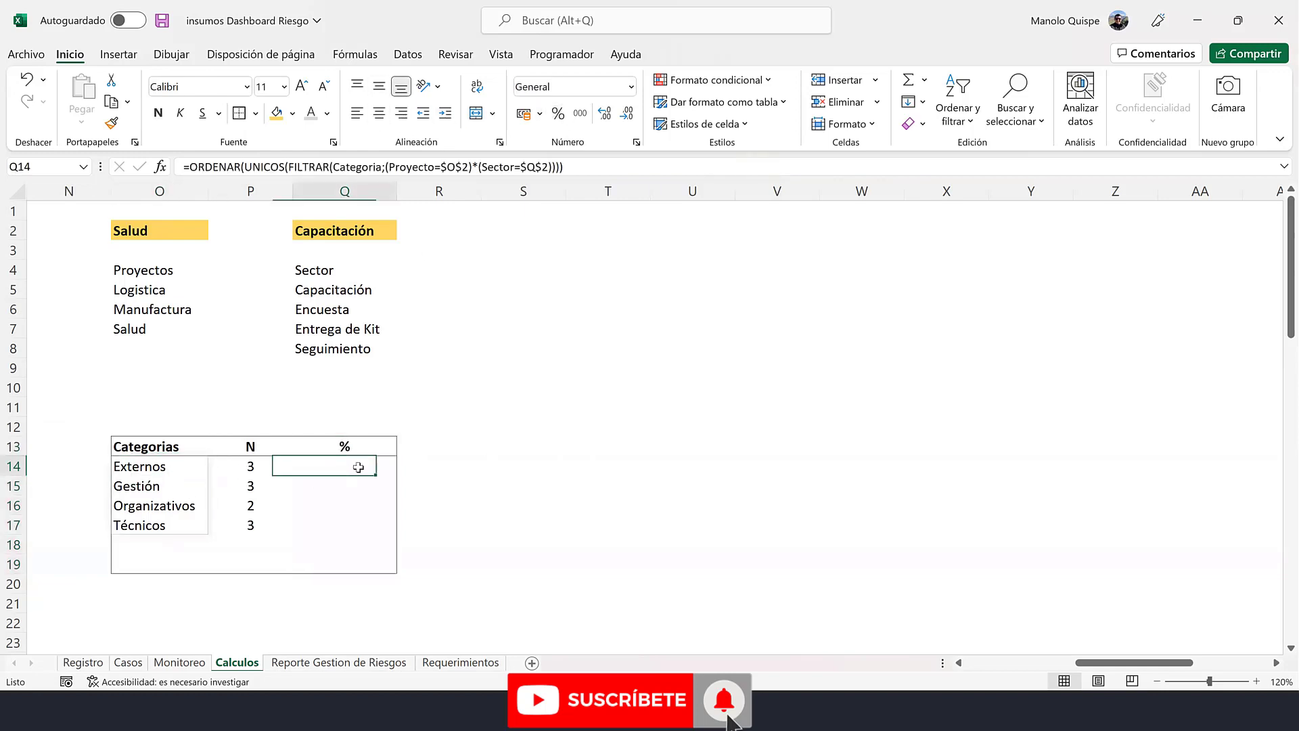
- Enter =(P14/SUMA($P$14:$P$19)) in Q14, showing the Externos share as 27%
type("=(")
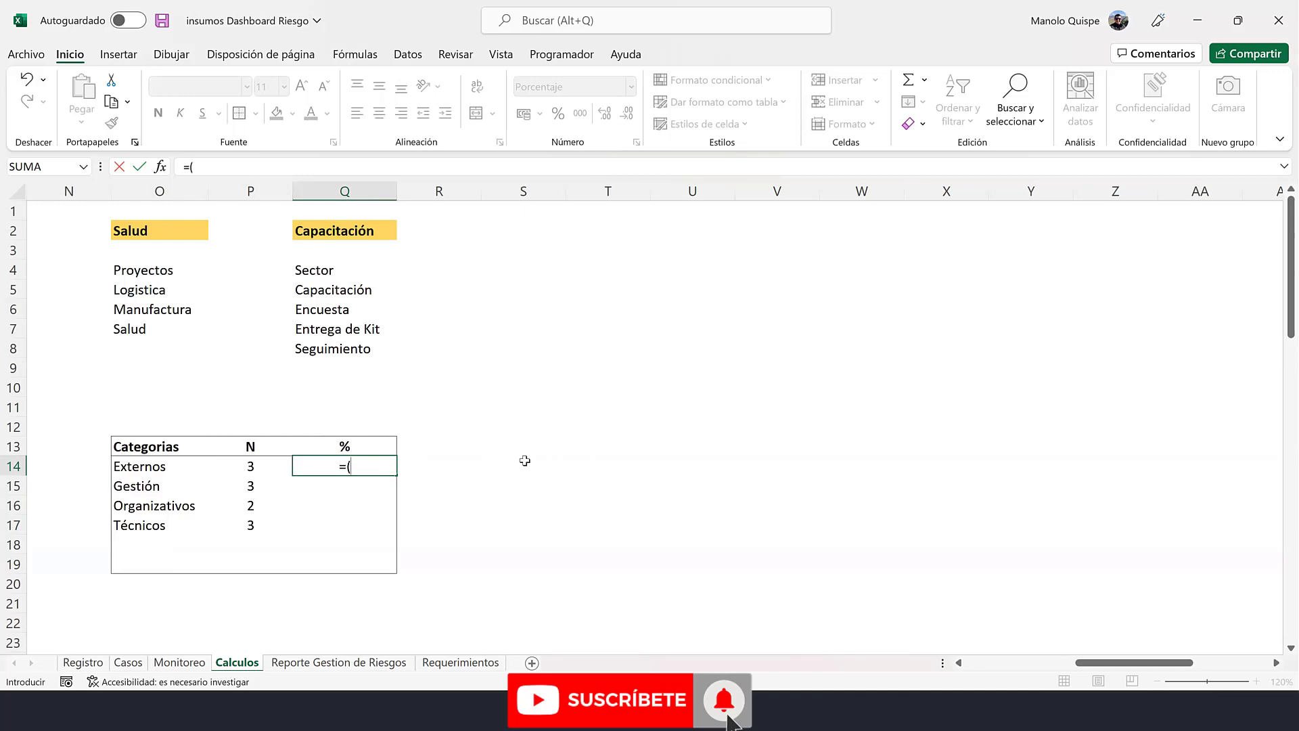
left_click(260, 468)
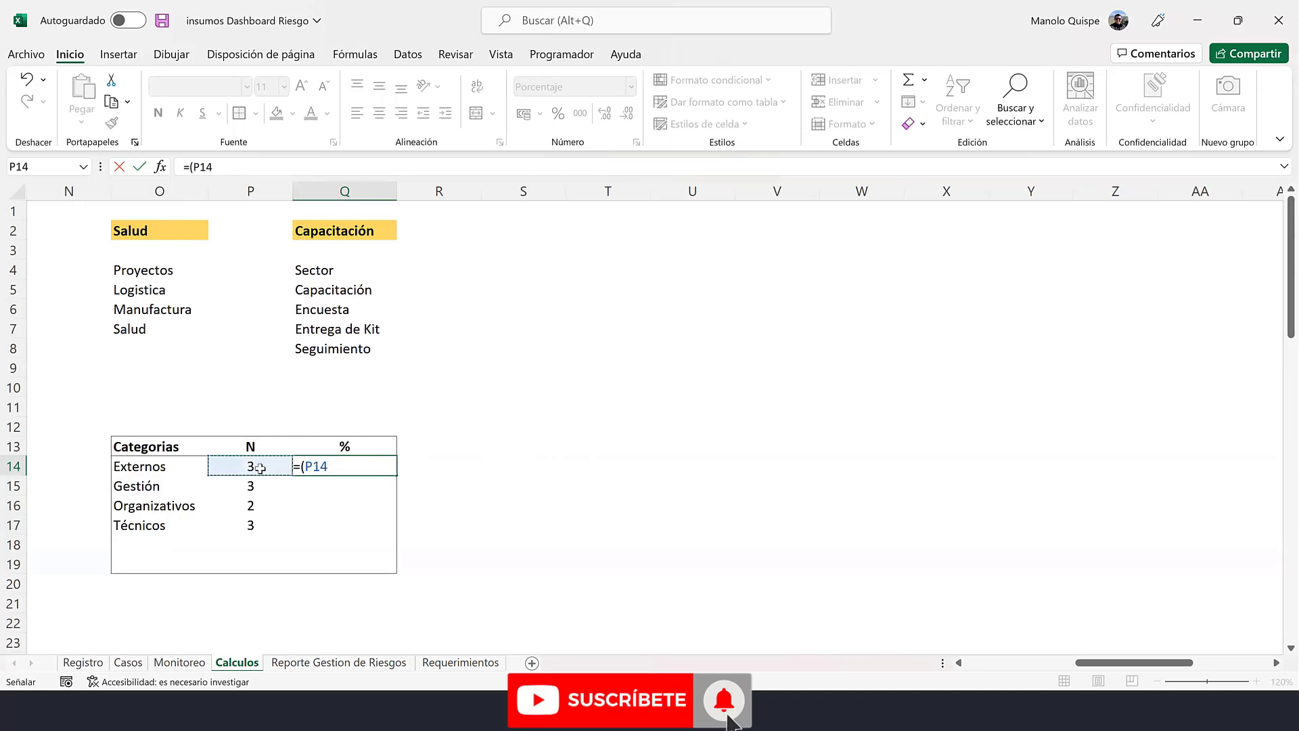
type("/")
type("suma")
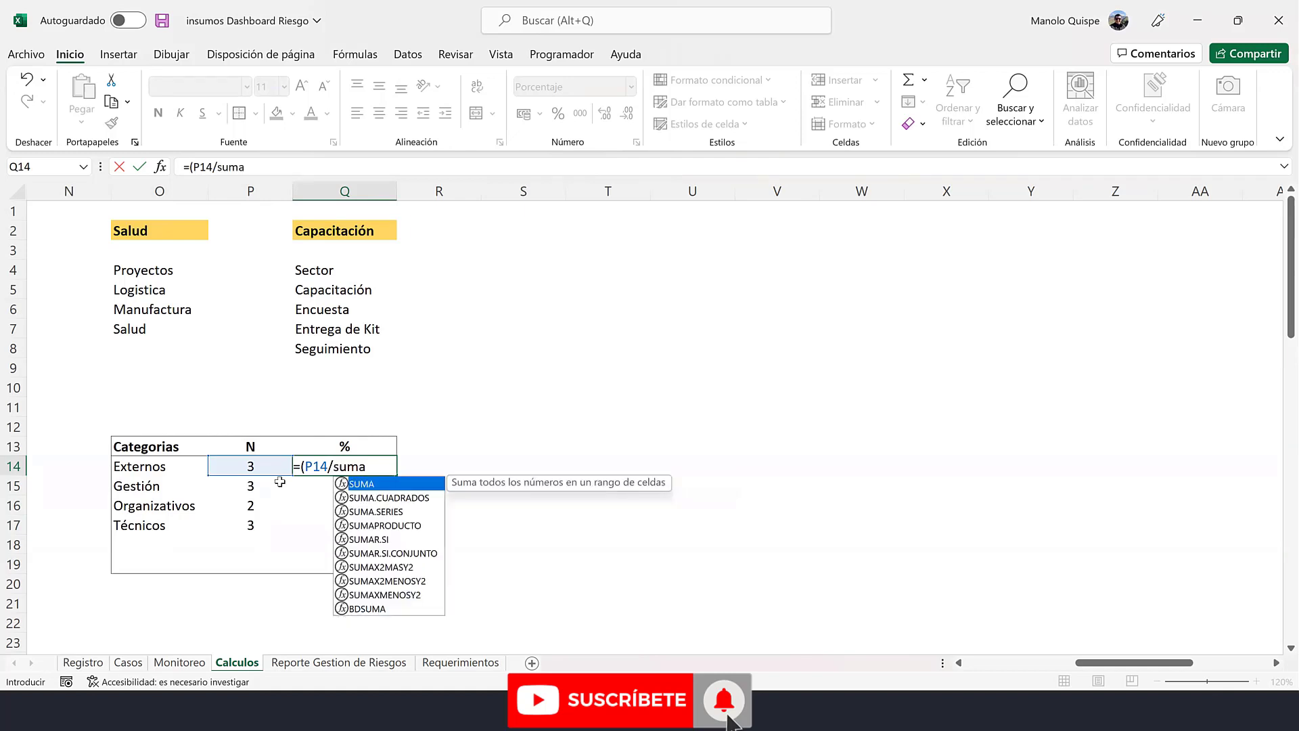
type("(")
left_click_drag(267, 465, 263, 570)
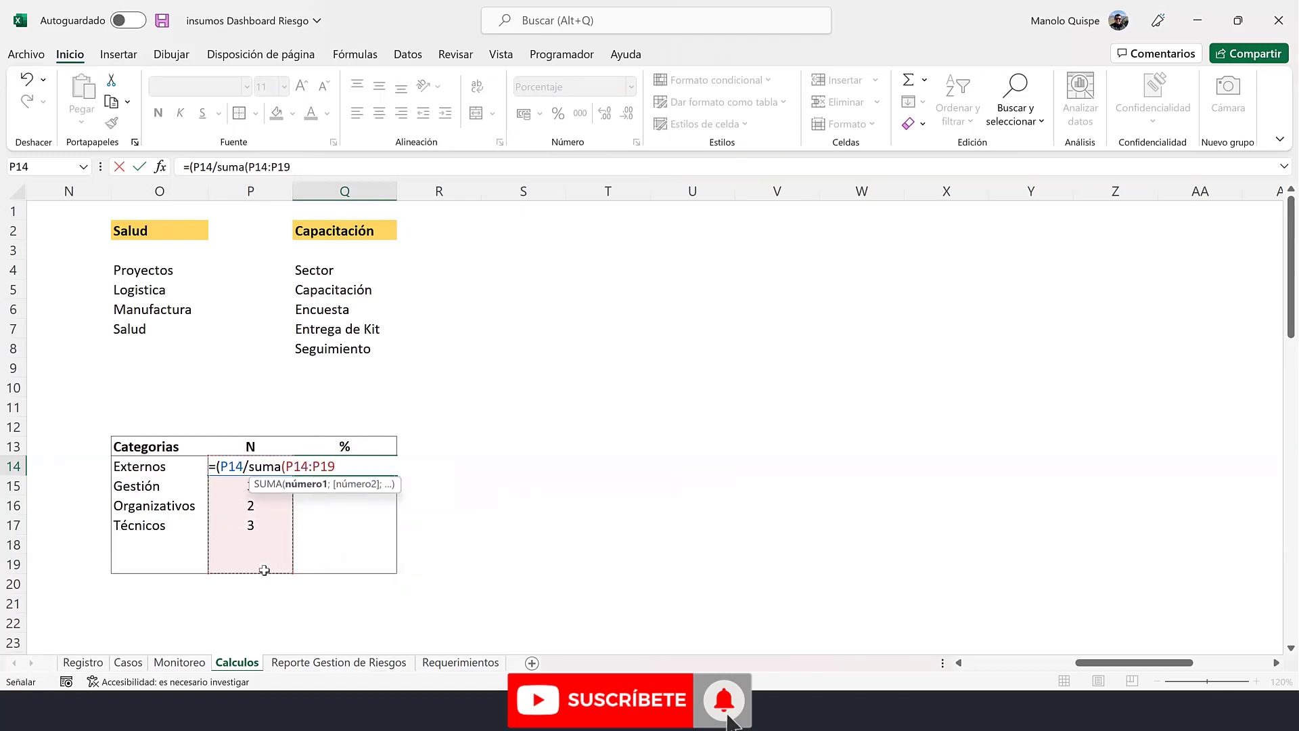
key("F4")
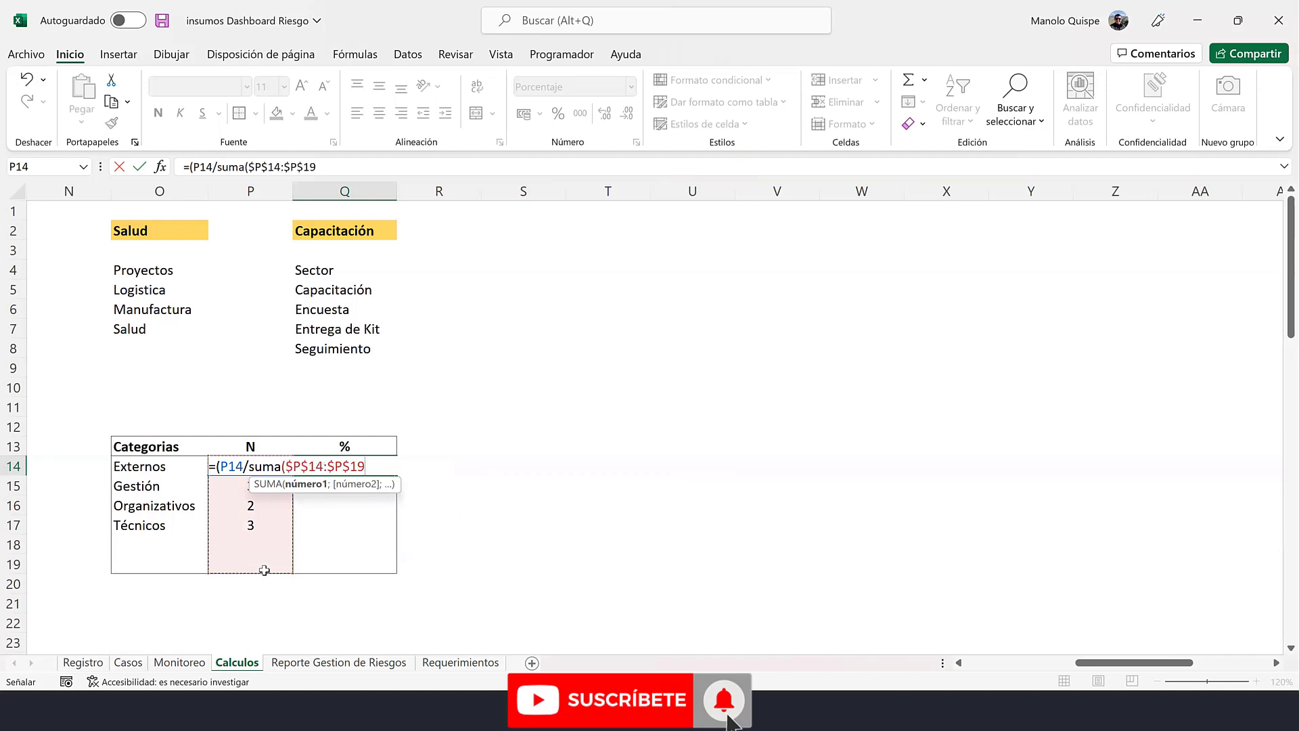
type("(")
type(")")
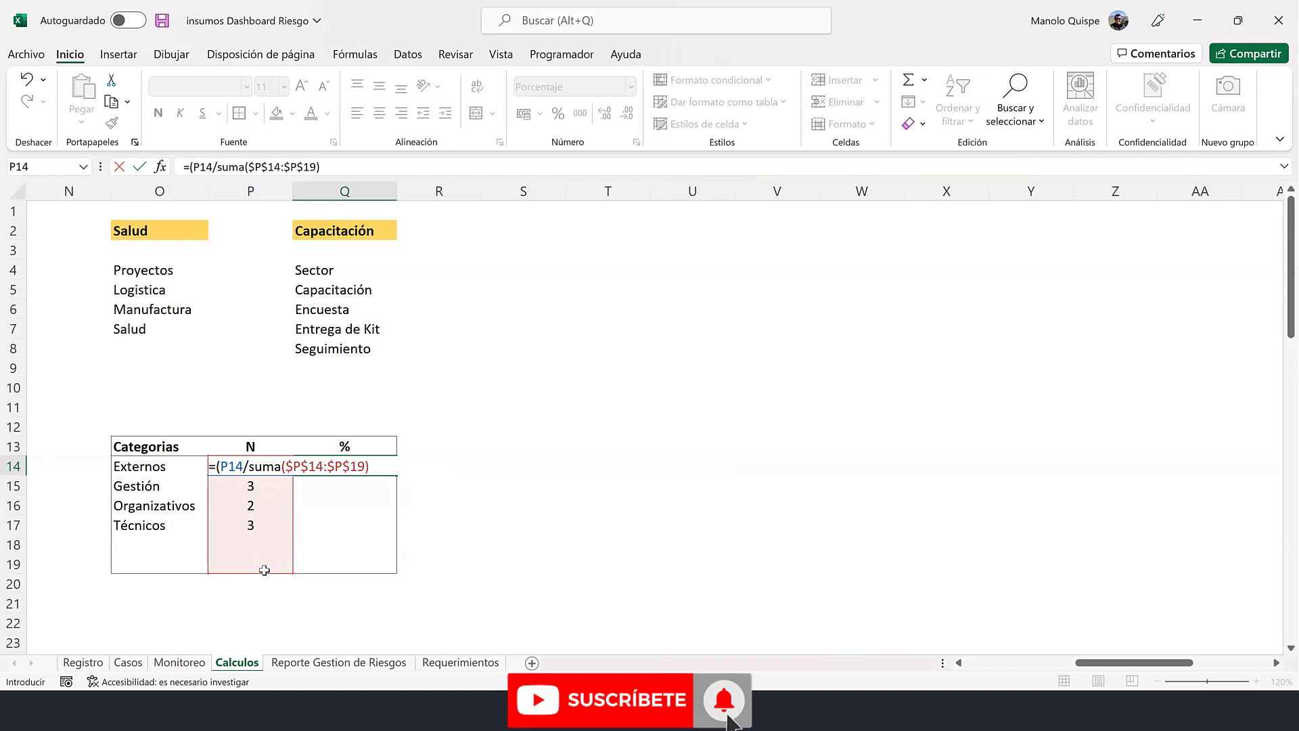
key("Return")
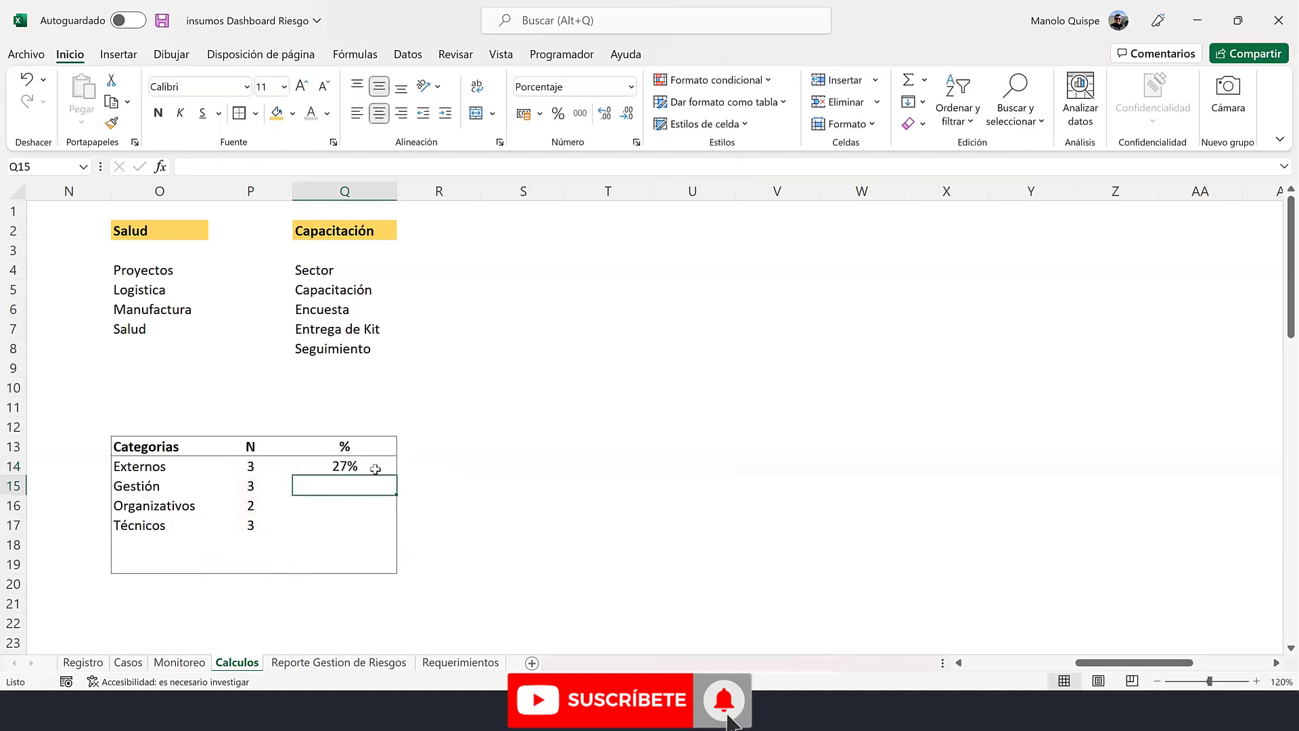
left_click(378, 470)
- Fill the share down to Q19, then rewrite Q14 as =SI.ERROR((P14/SUMA($P$14:$P$19));"")
left_click_drag(392, 476, 388, 565)
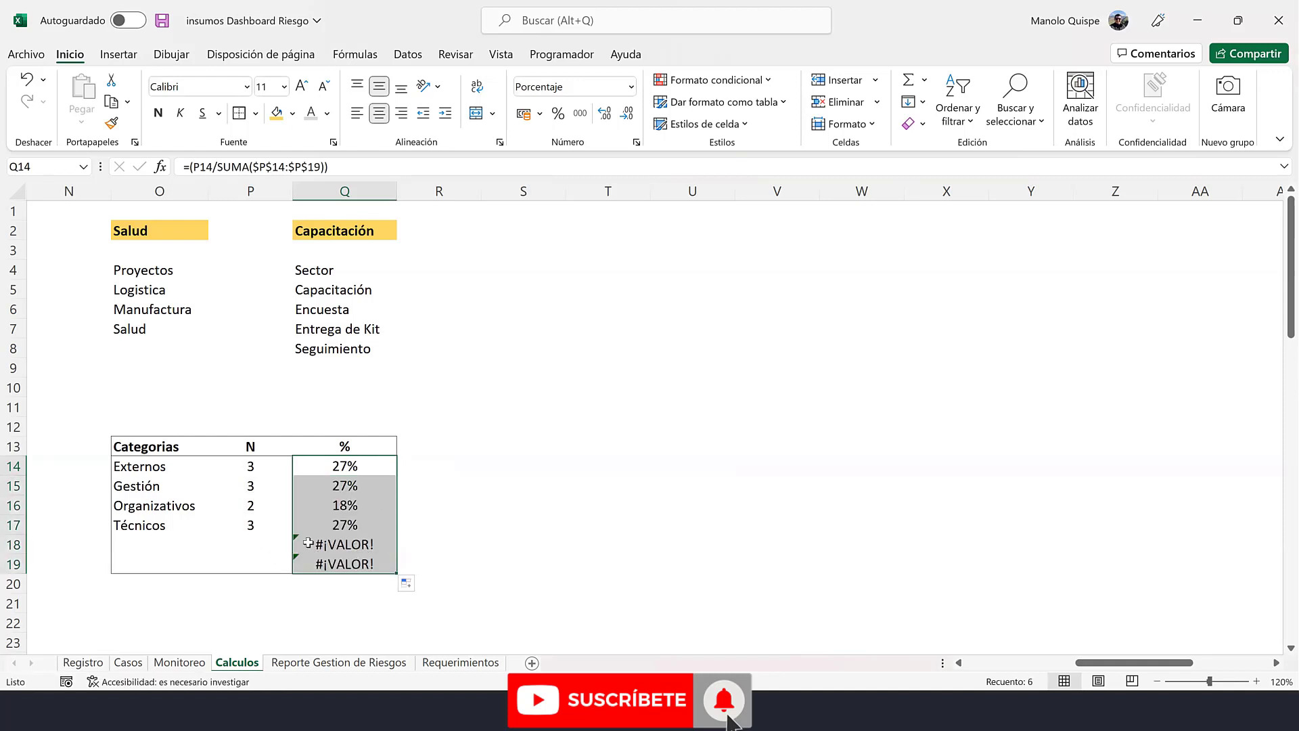
double_click(342, 467)
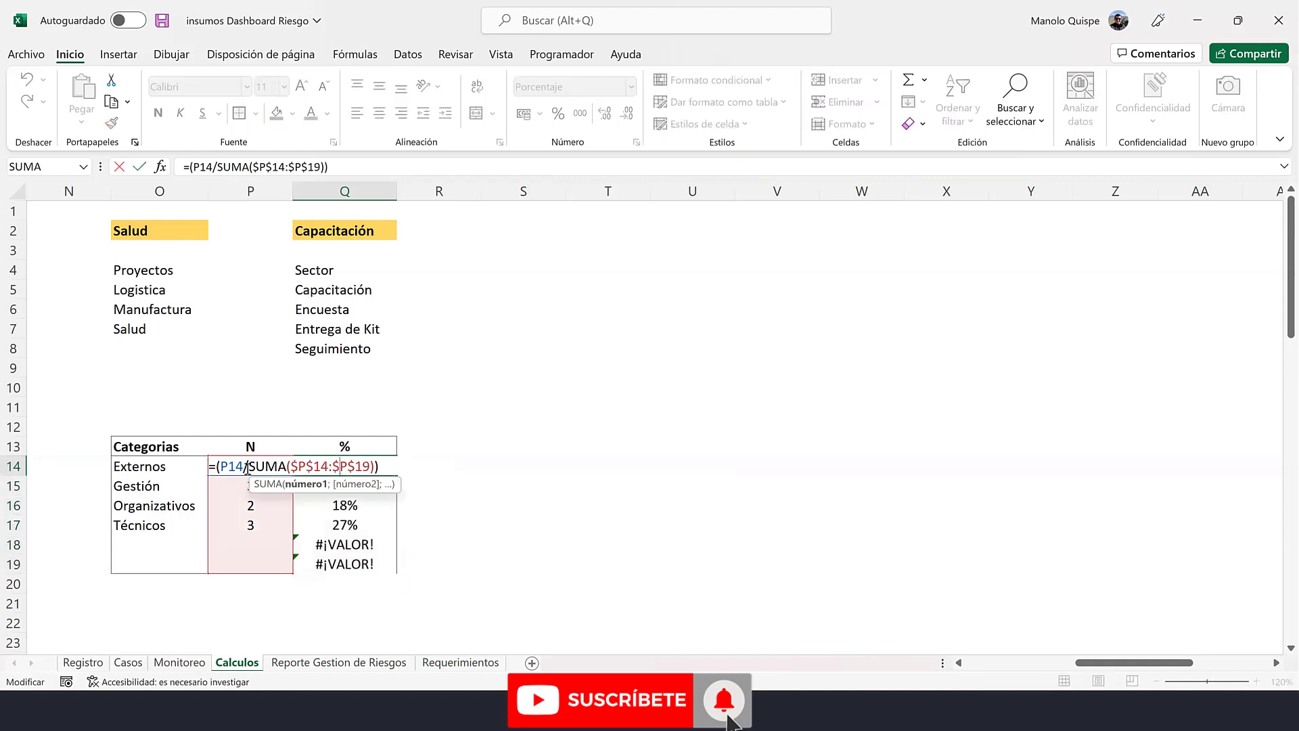
left_click(216, 466)
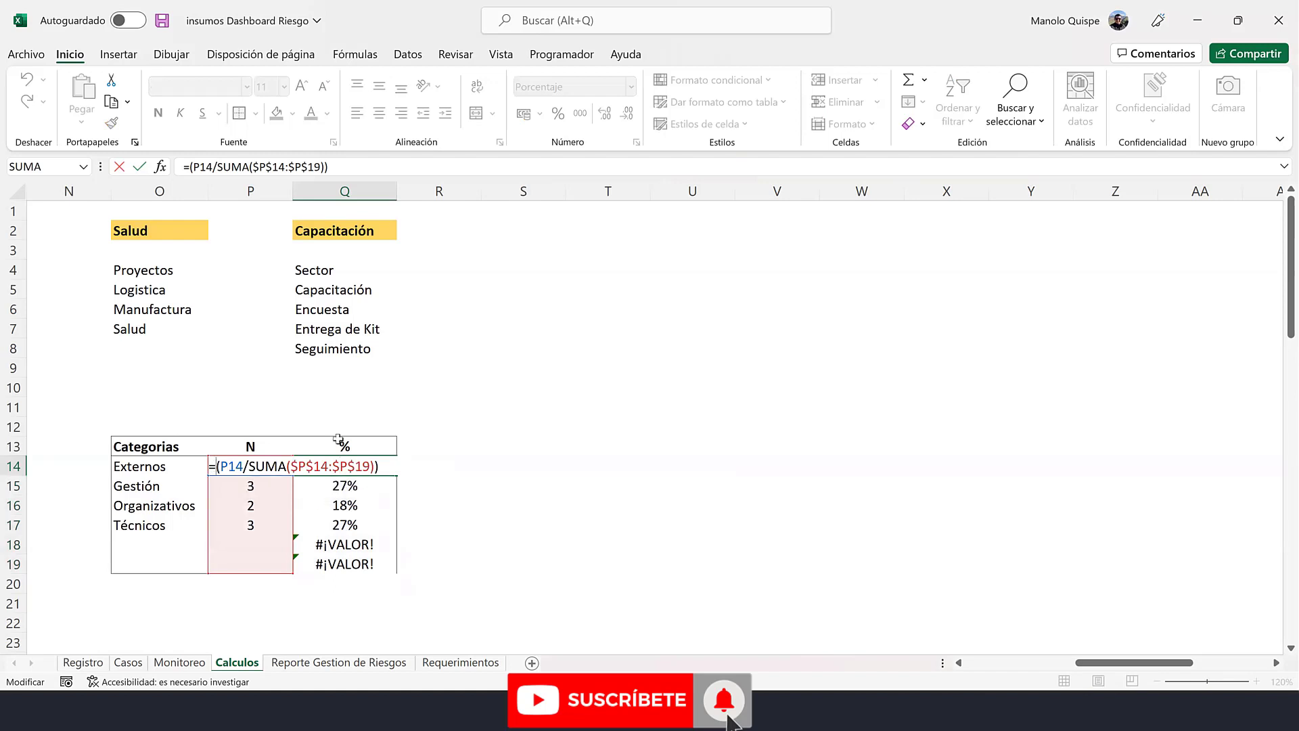
type("si.")
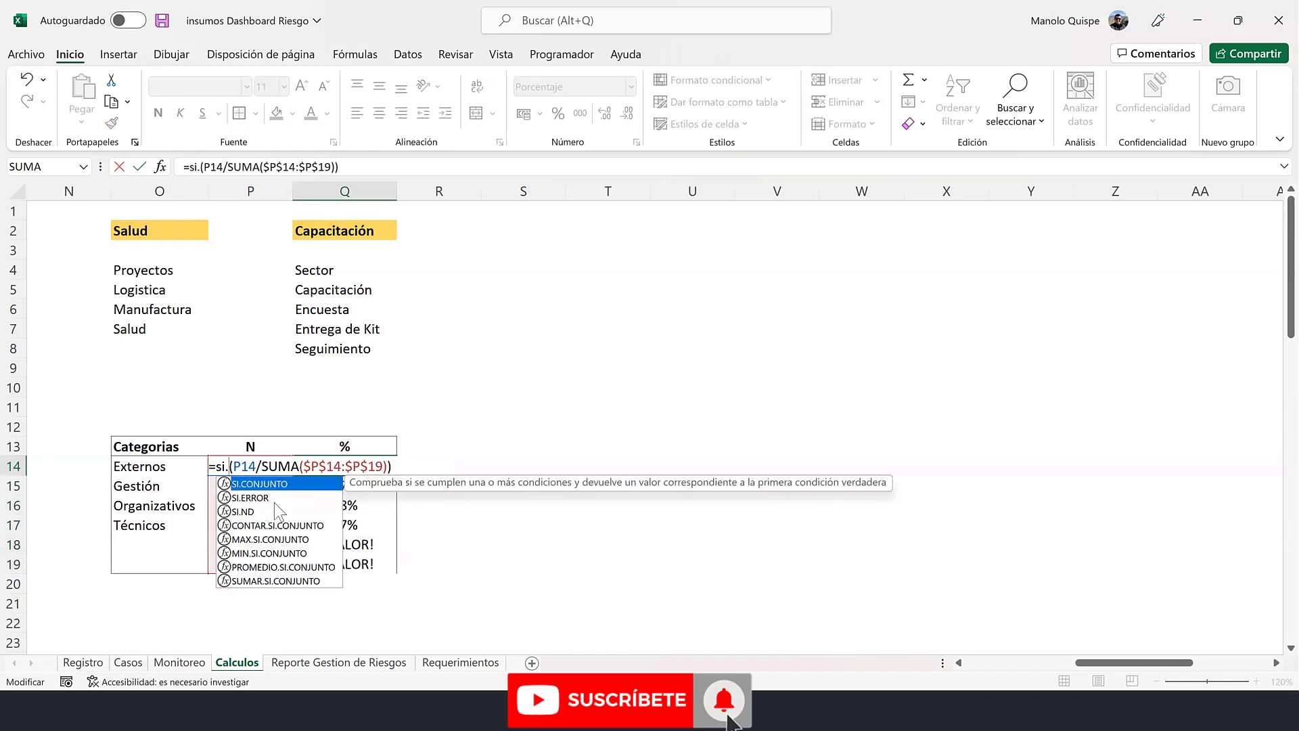
double_click(274, 499)
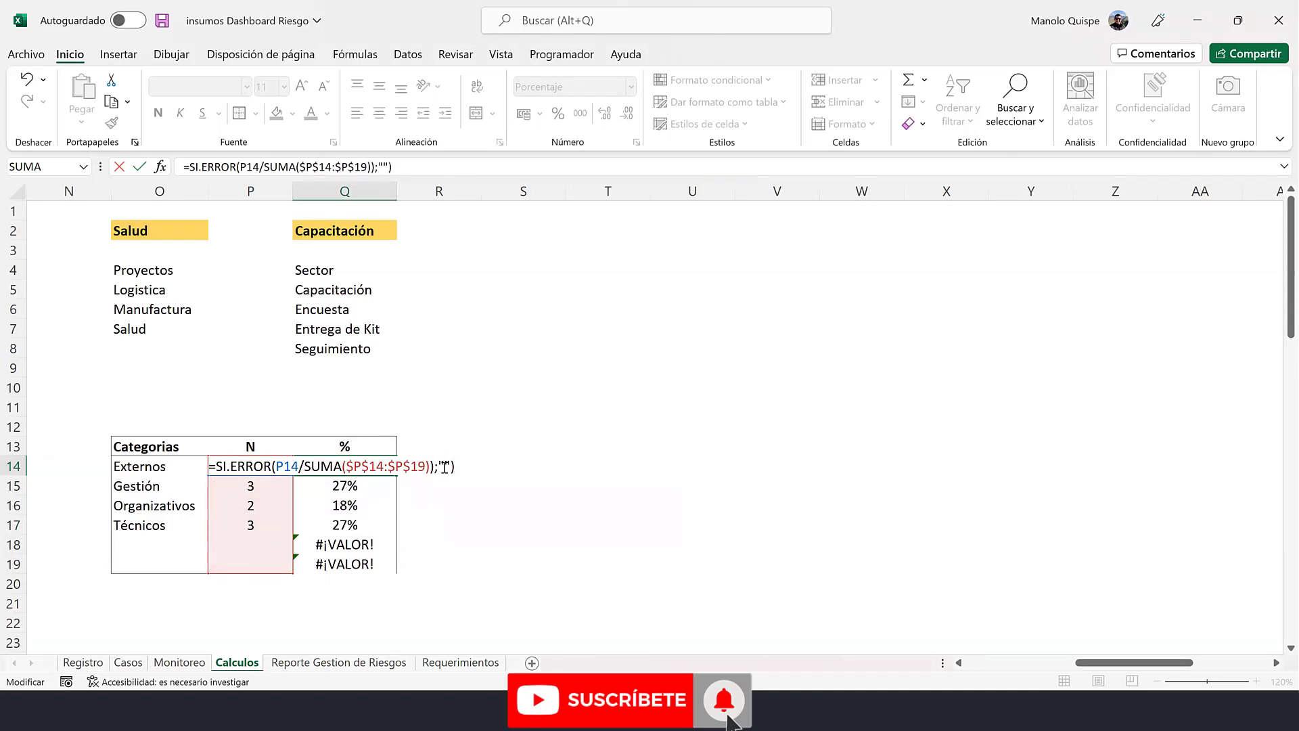
key("Return")
key("Return")
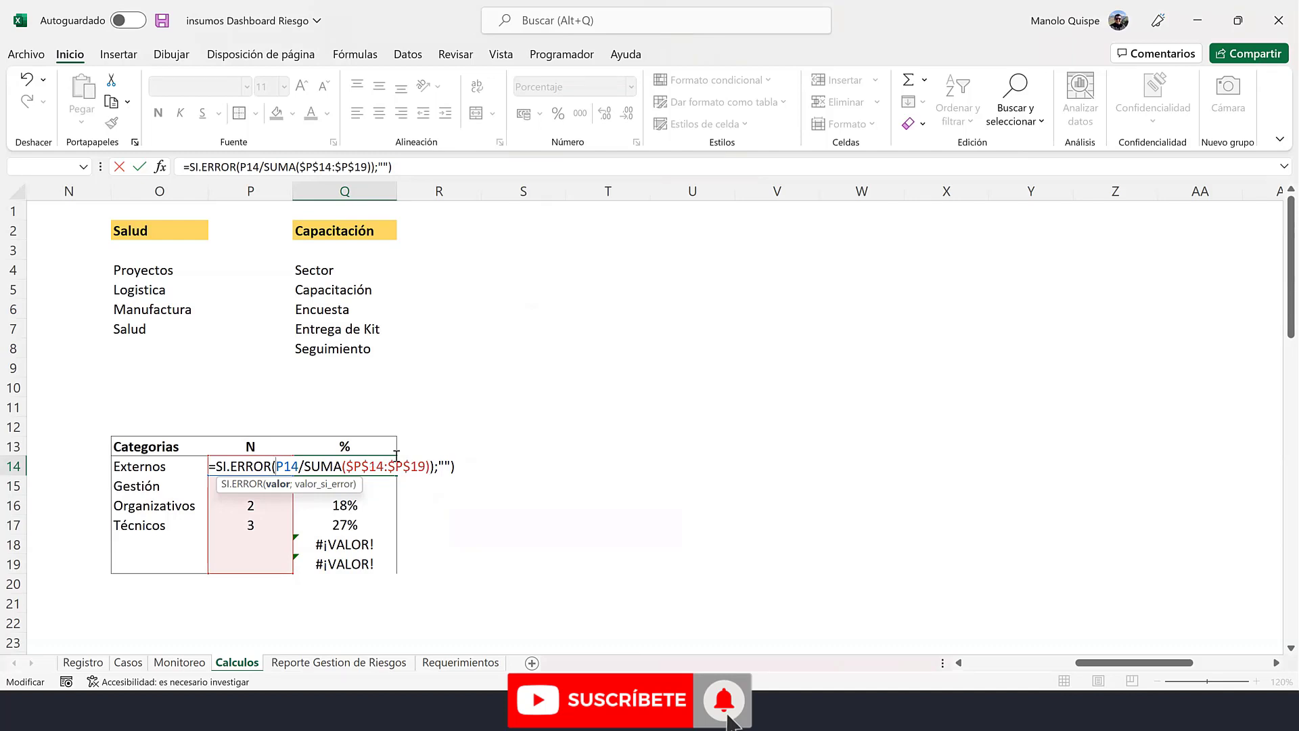
type("(")
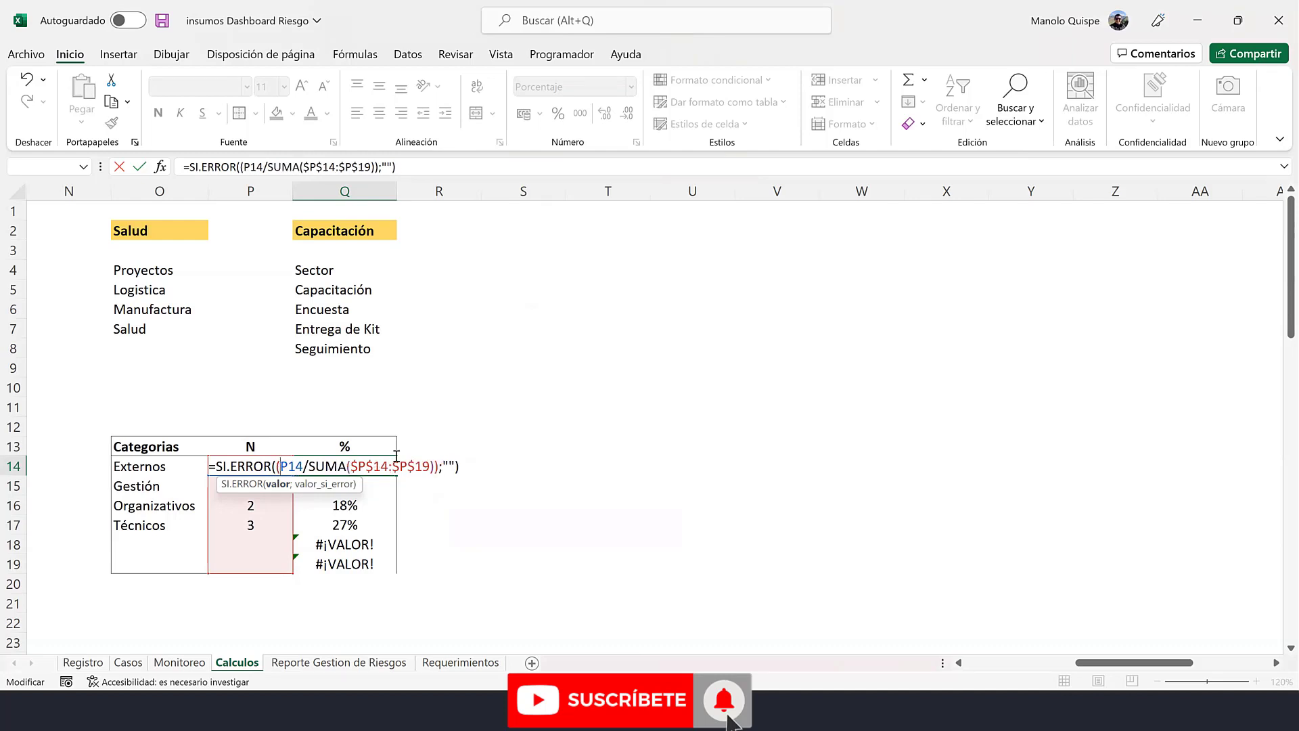
key("Return")
- Copy the SI.ERROR share formula down through Q19 so rows 18–19 show blank
left_click(383, 466)
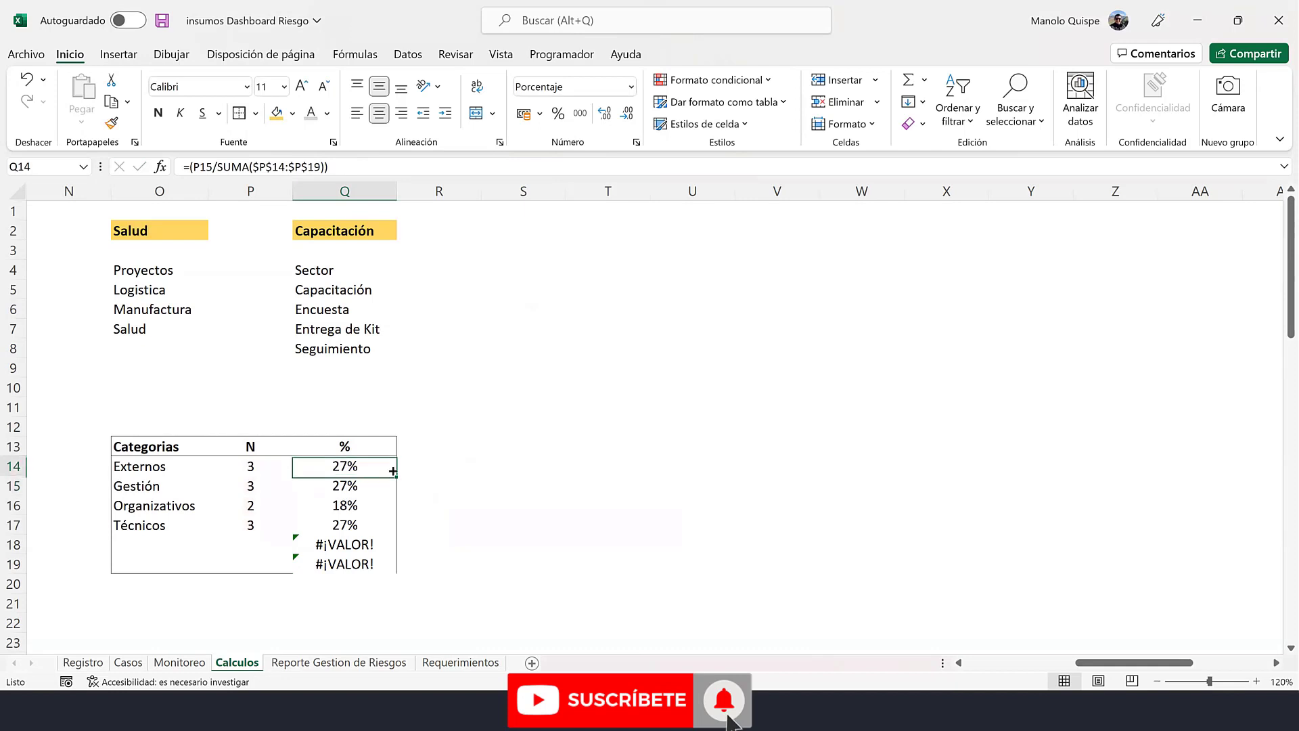
left_click_drag(399, 472, 379, 571)
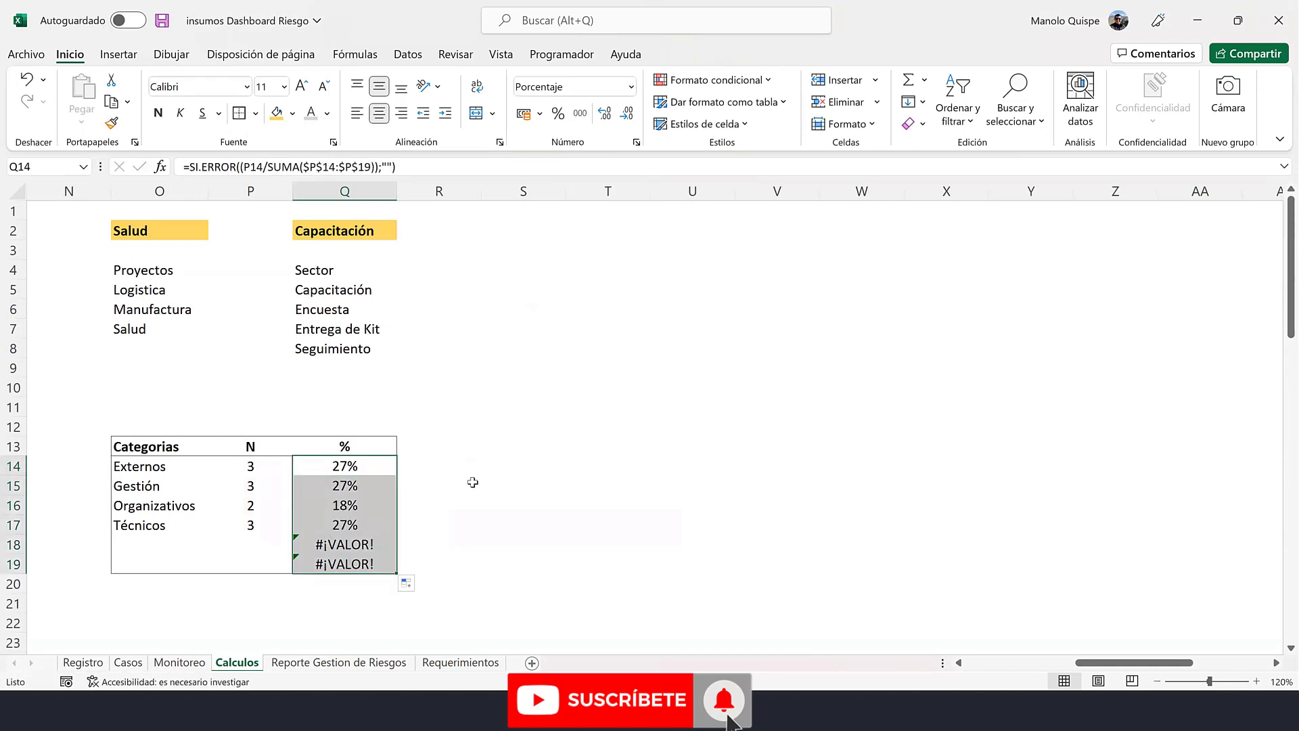
mouse_move(128, 461)
left_mouse_down()
mouse_move(365, 536)
mouse_move(377, 563)
left_mouse_up()
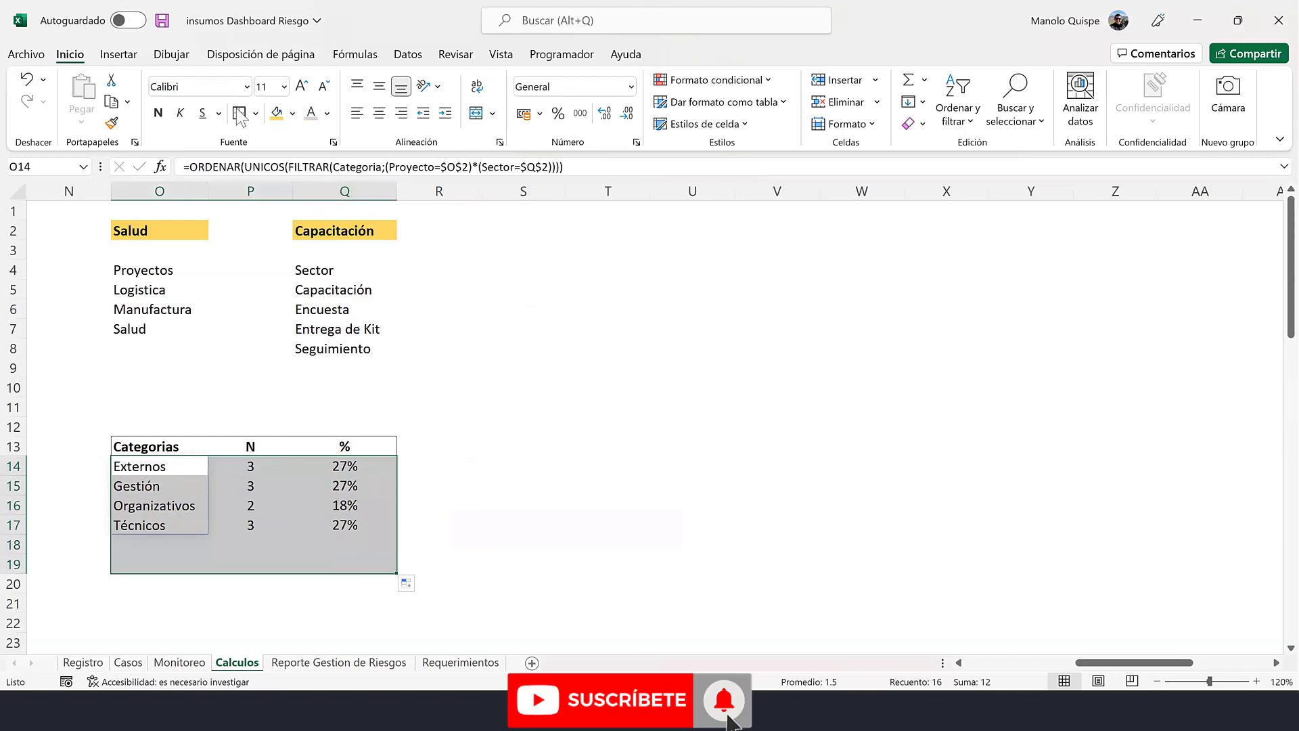
left_click(521, 387)
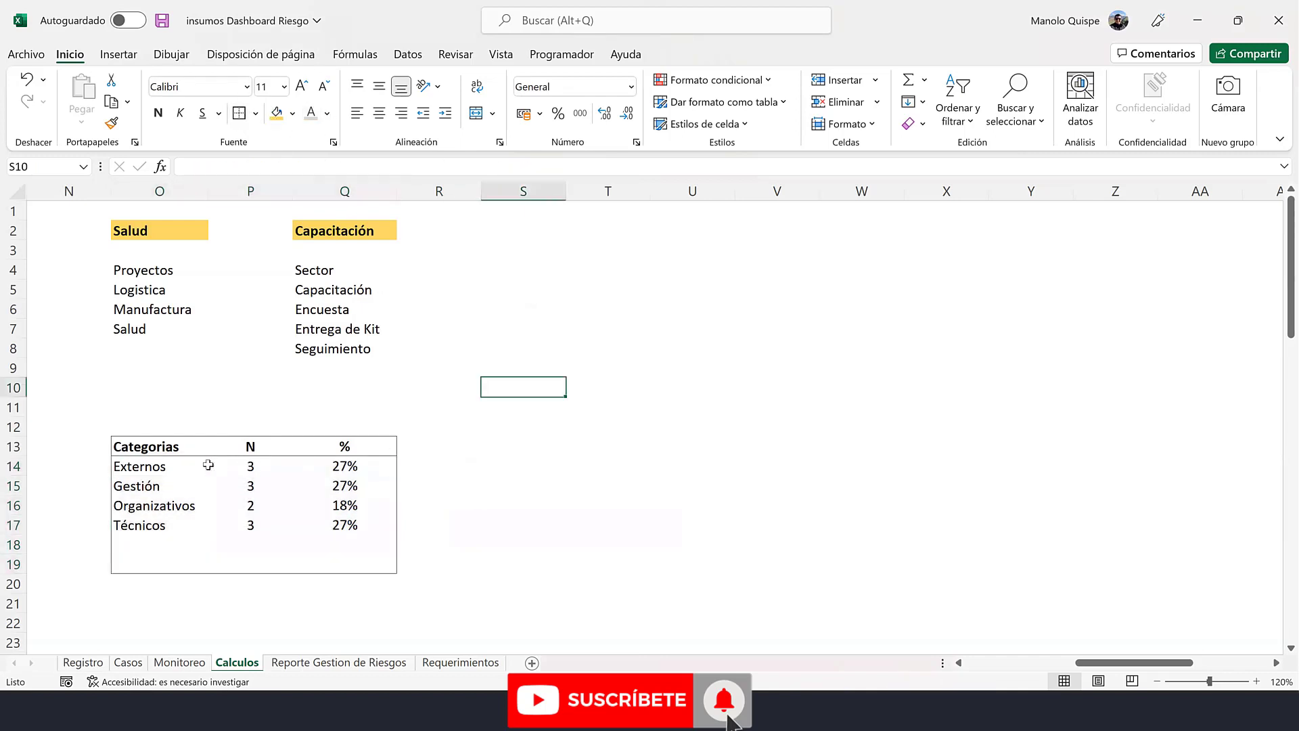
- Check the Q15 and O15 formulas, then move to the Reporte Gestion de Riesgos sheet with Ctrl+PageDown
left_click(343, 490)
left_click(167, 479)
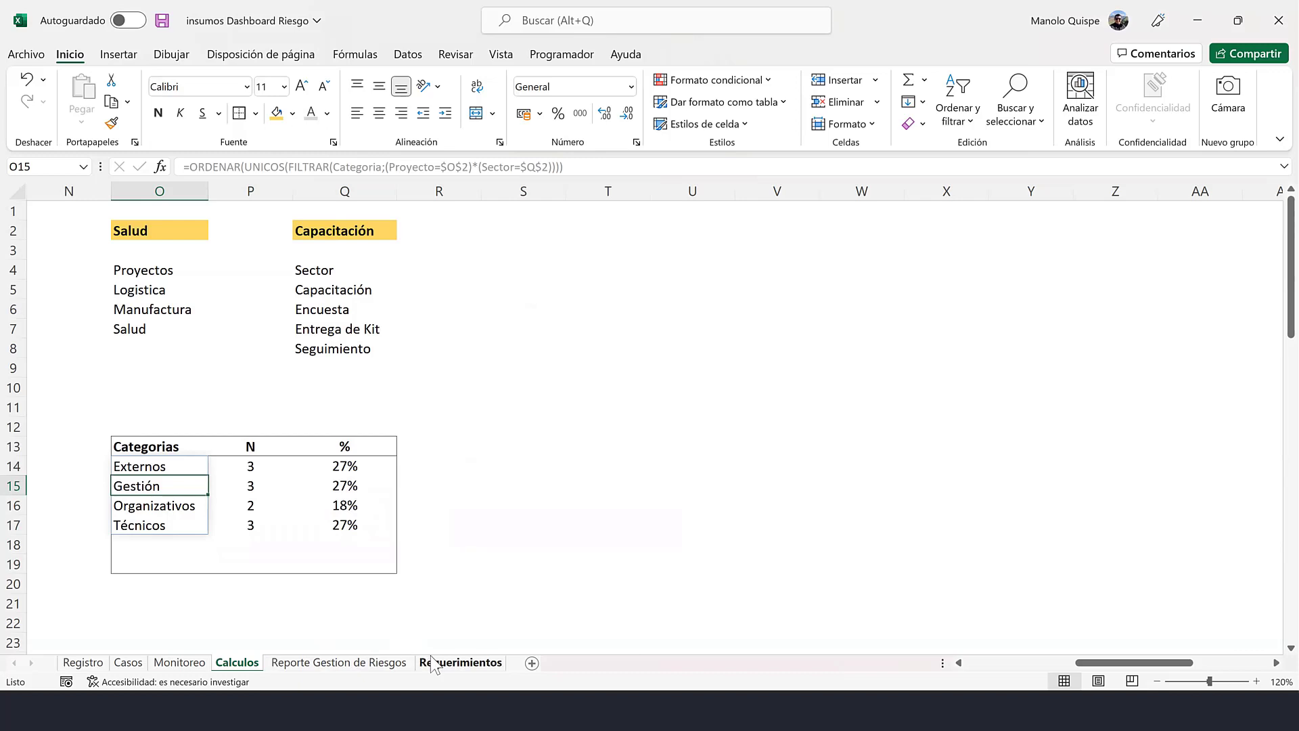
key("ctrl+Page_Down")
- Set the report filters to project Logistica and sector Recepcion
left_click(650, 222)
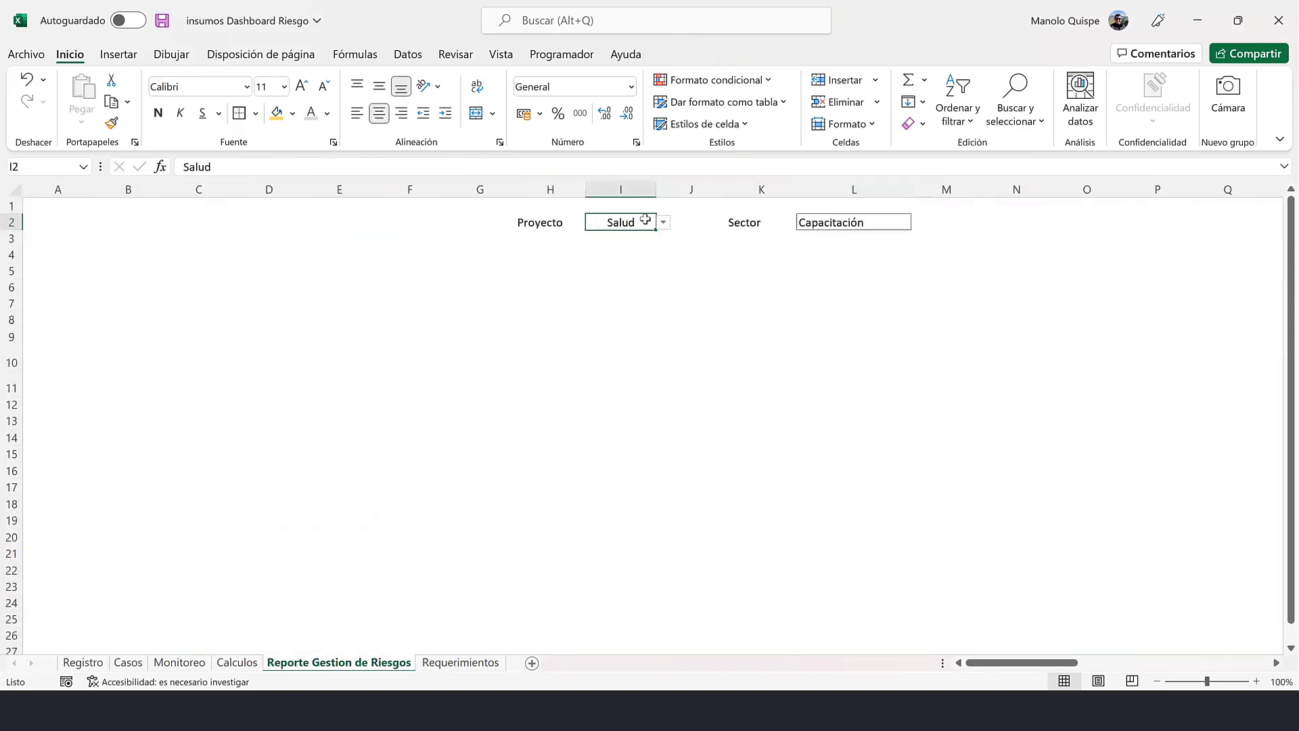
left_click(663, 223)
left_click(632, 238)
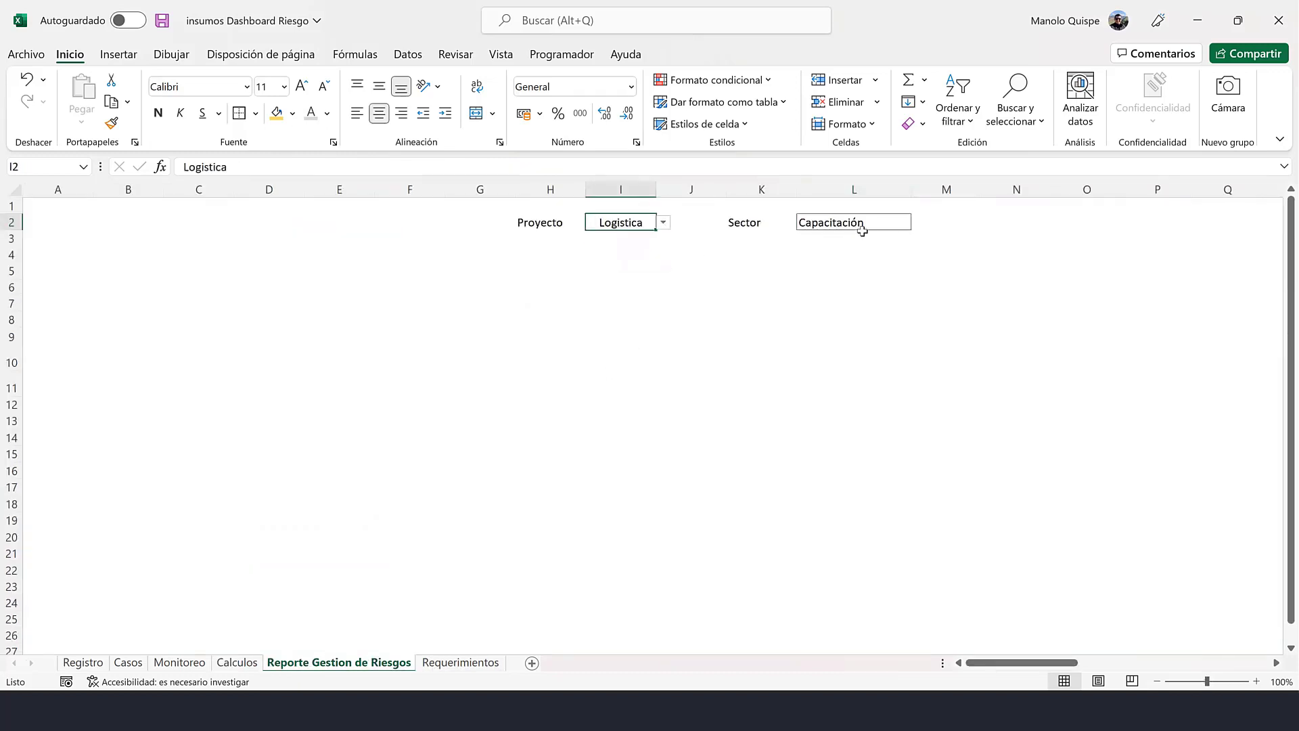
left_click(861, 224)
left_click(918, 223)
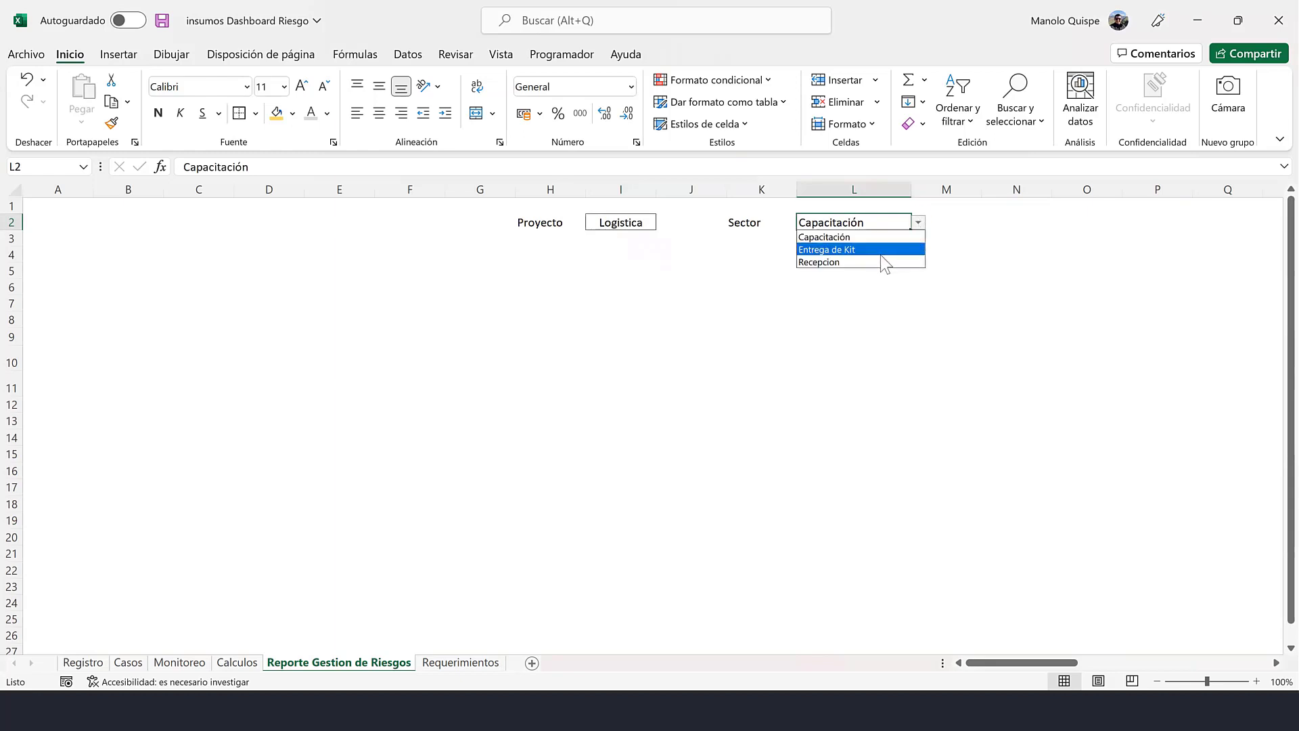
left_click(883, 263)
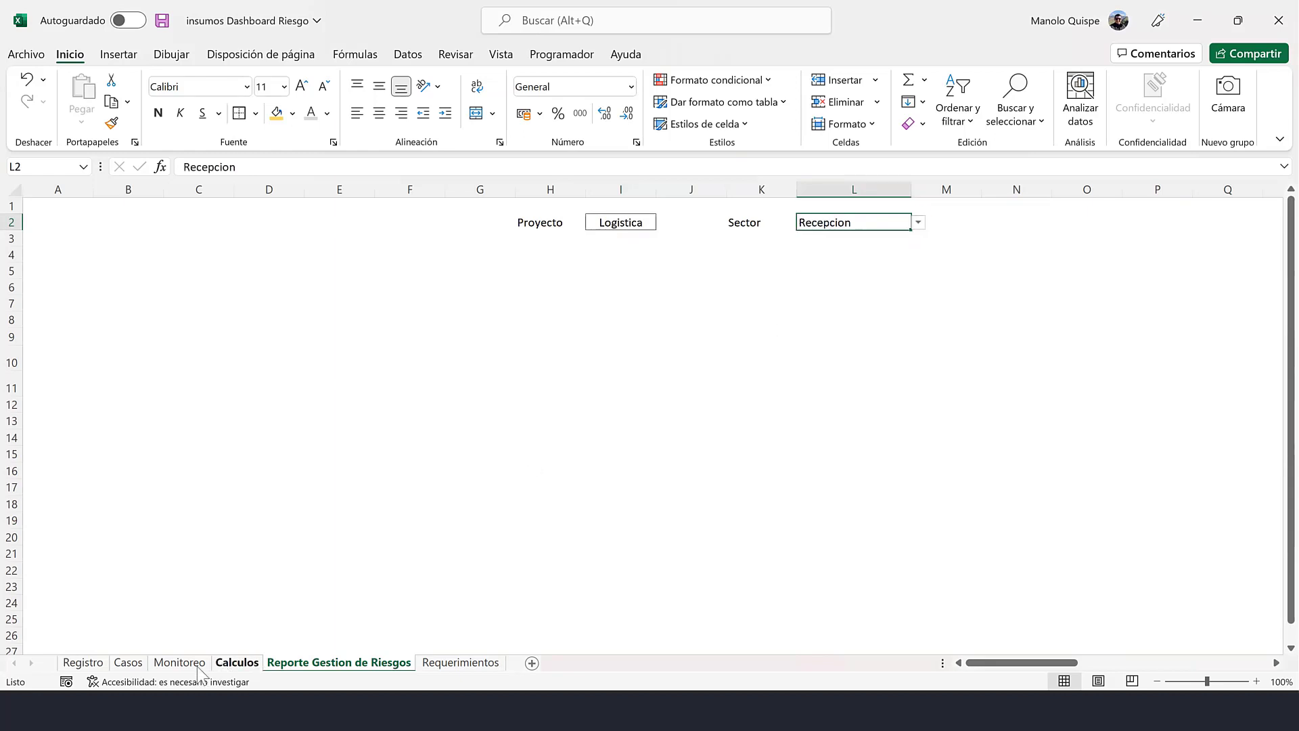
- On Calculos, check the O14, Q15 and Q16 formulas, now showing Gestión 67% and Técnicos 33%
left_click(237, 663)
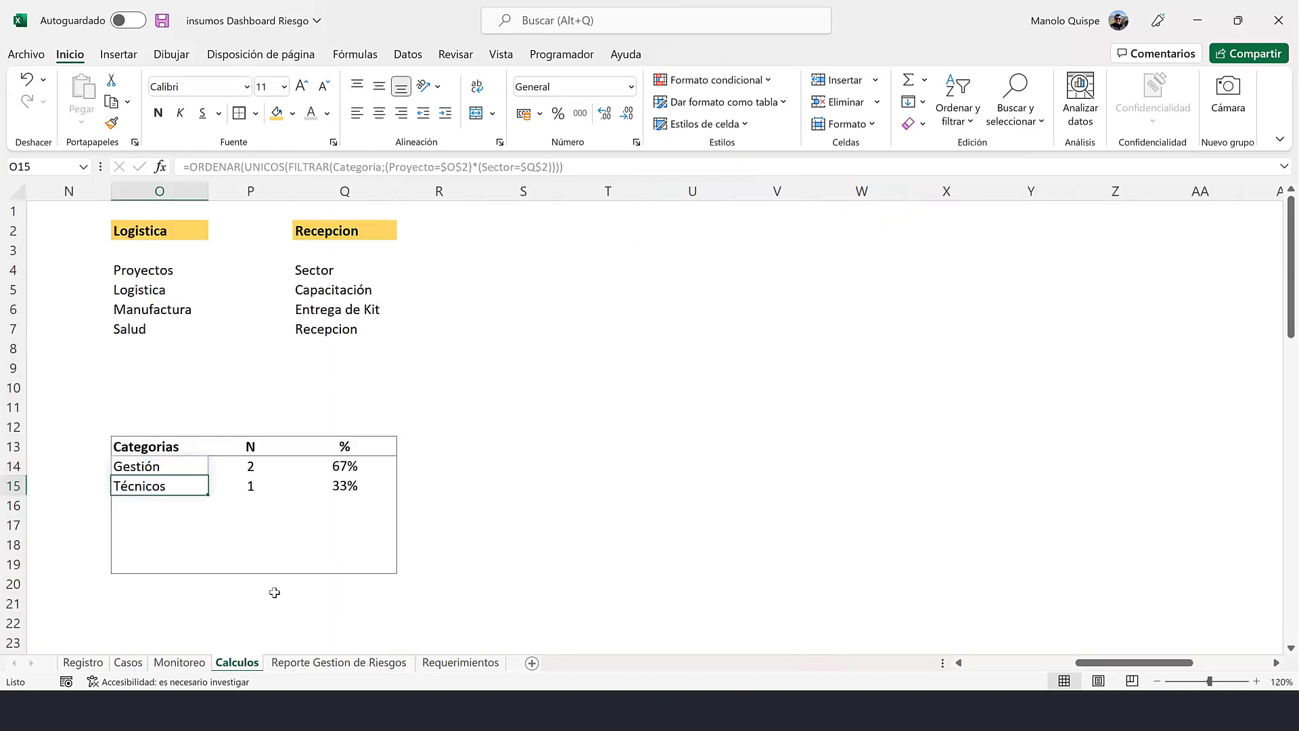
left_click(367, 511)
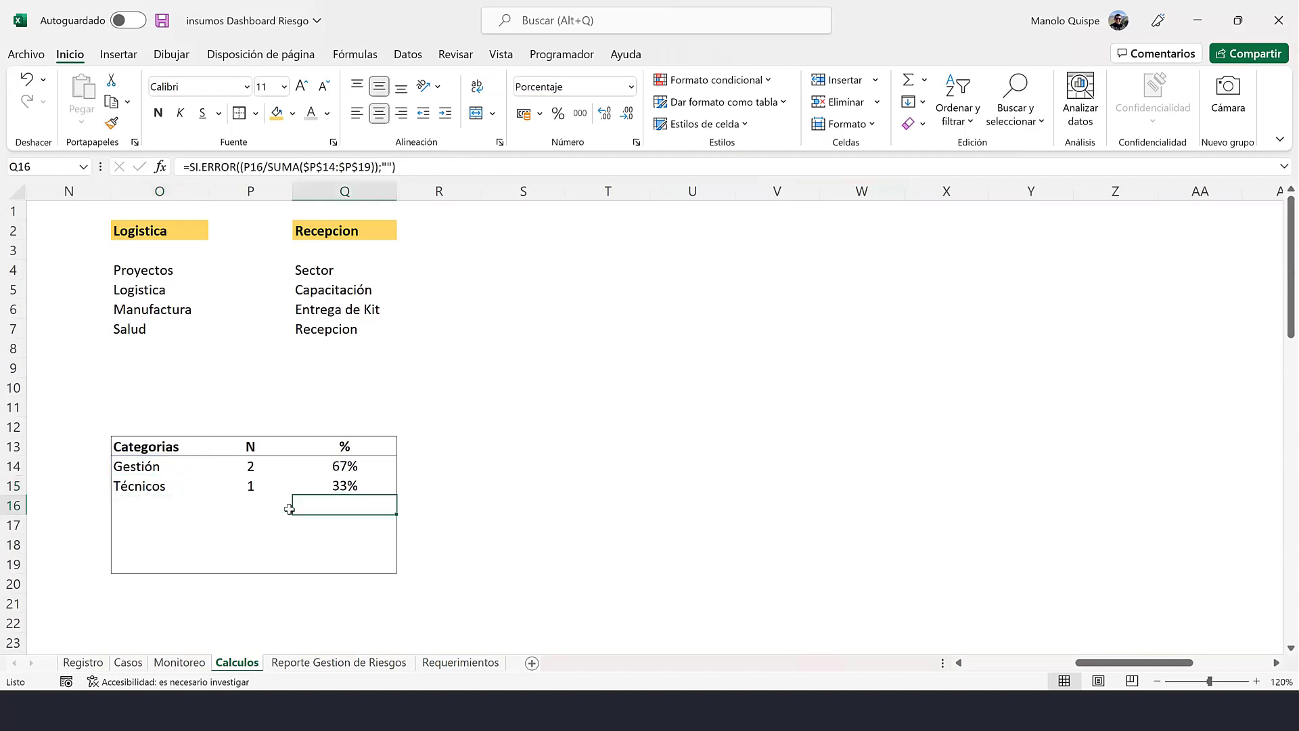
left_click(167, 472)
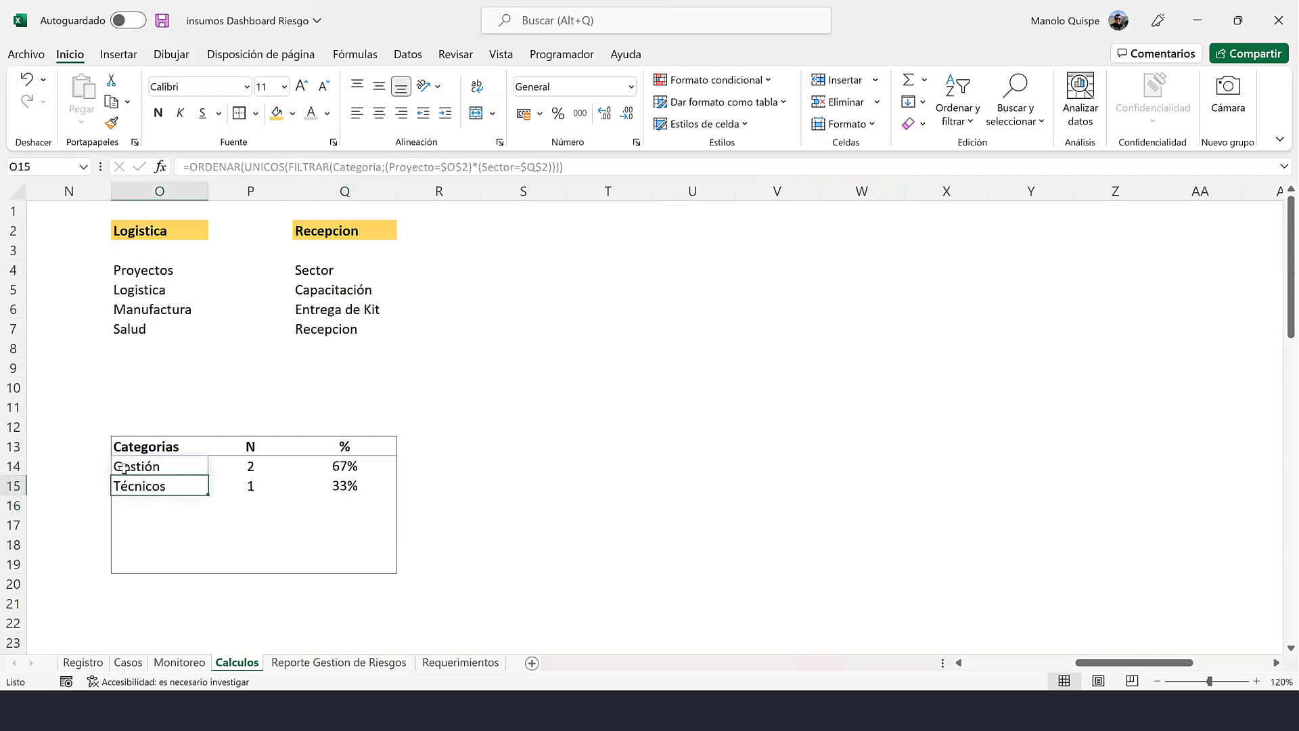
left_click(348, 489)
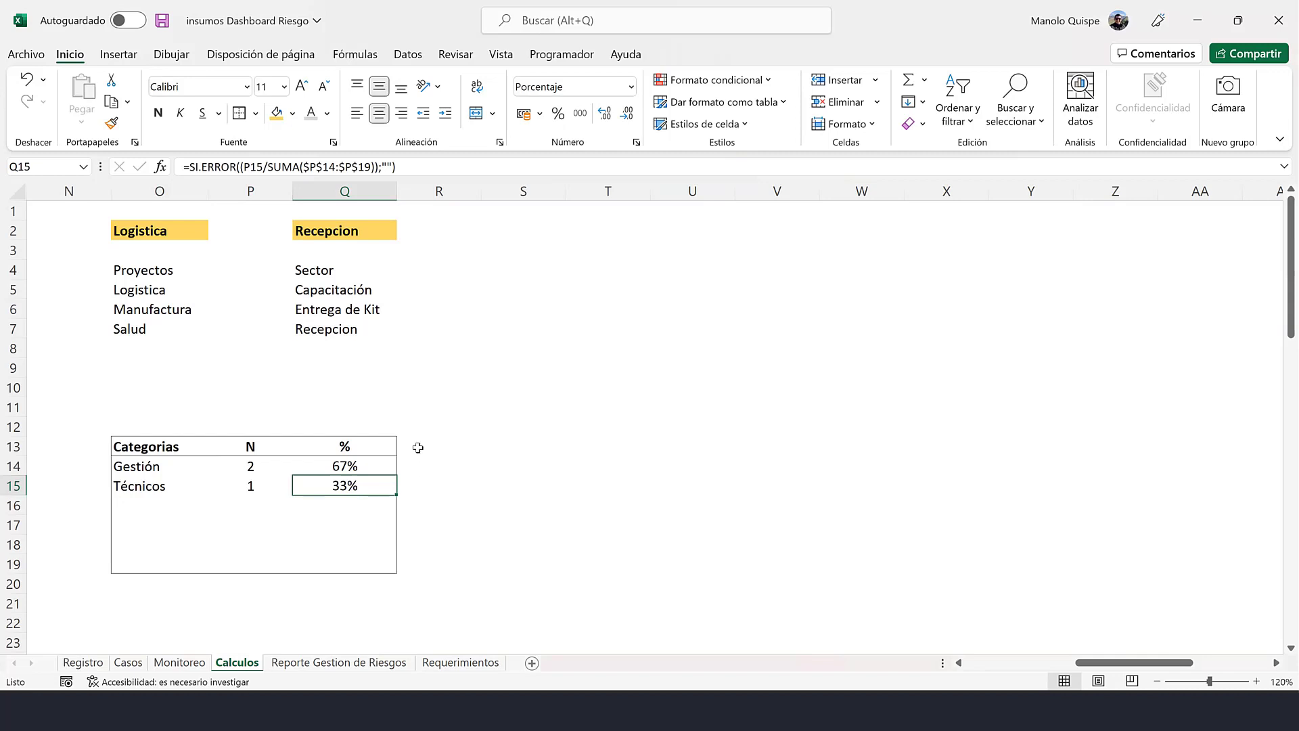
- Add a bold '% Categorias' header in R13 and frame R13:R19 with an outside border
left_click(440, 446)
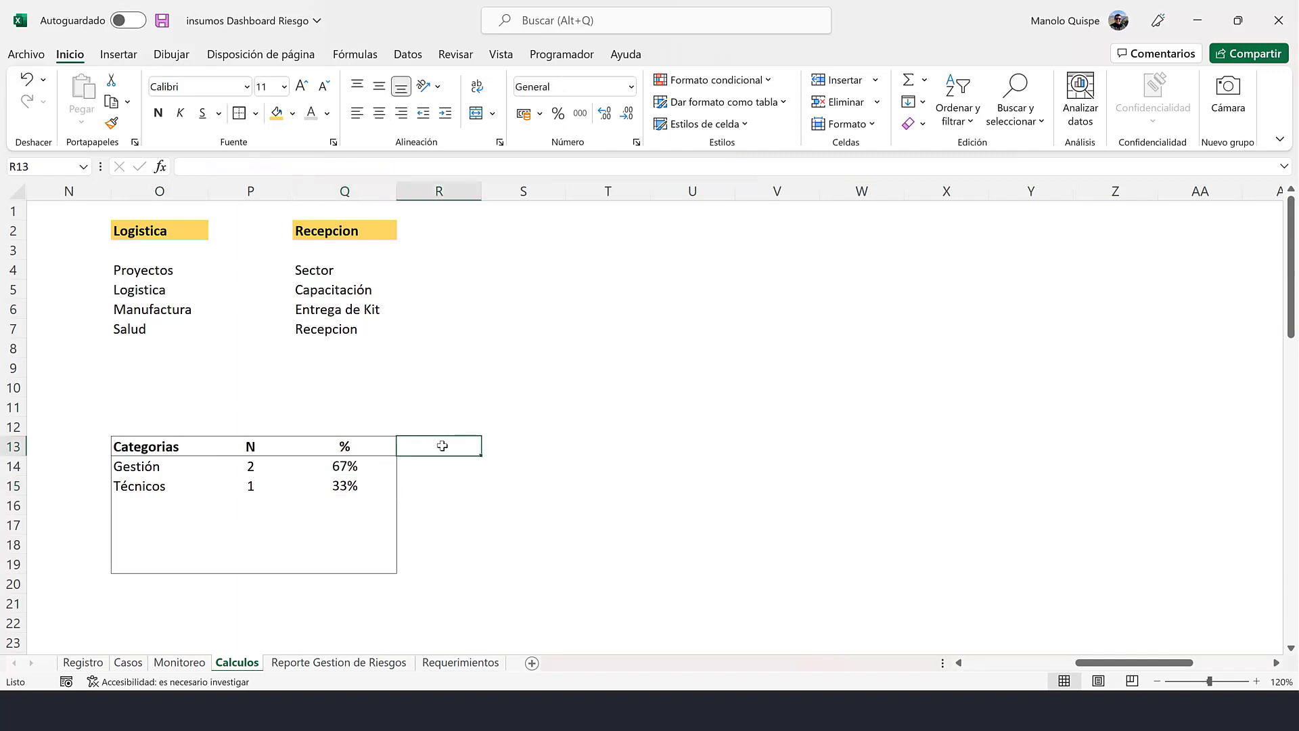
type("Porceta")
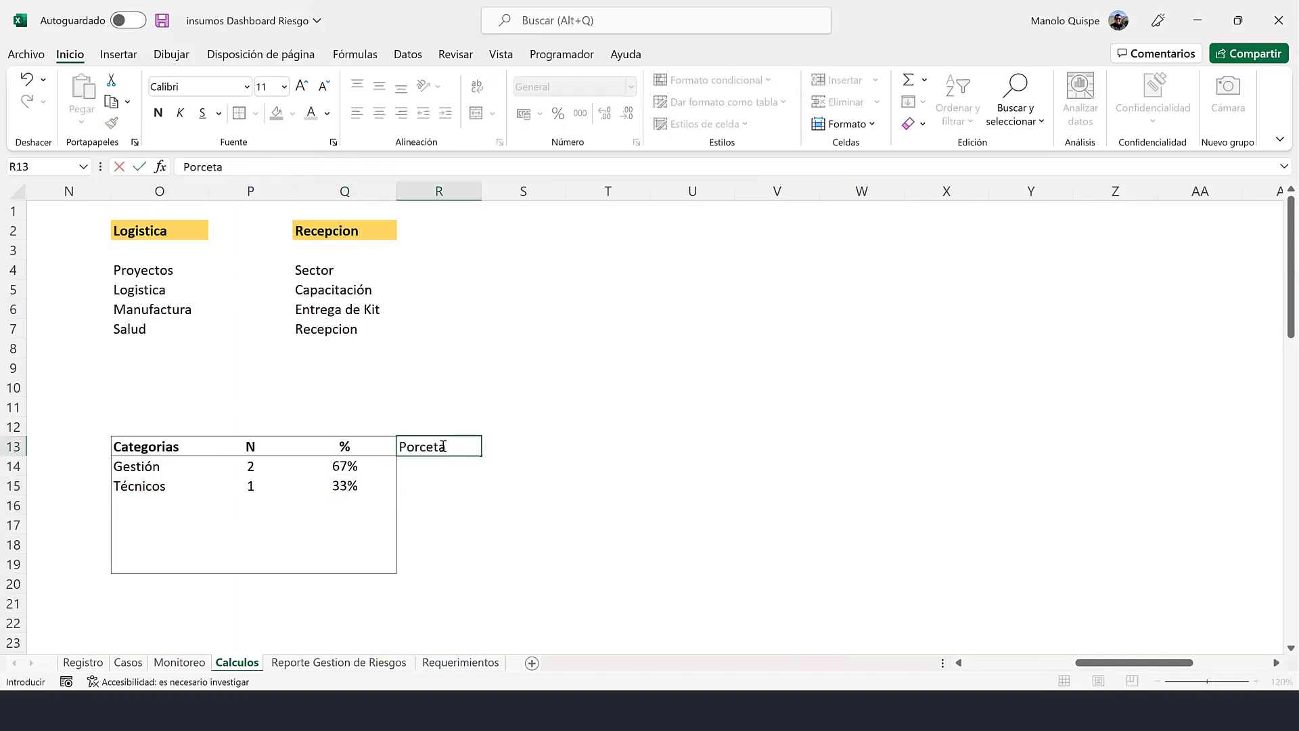
type("je Categor")
type("ias")
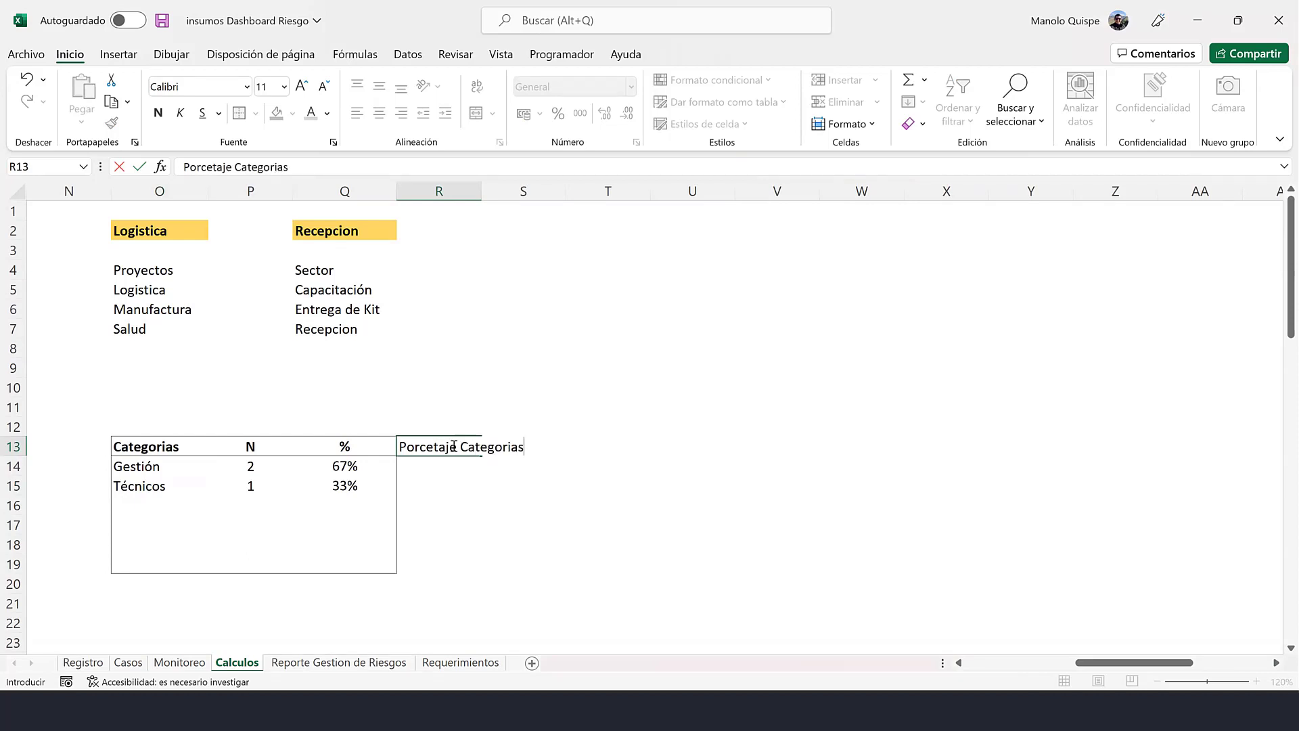
left_click_drag(457, 449, 342, 440)
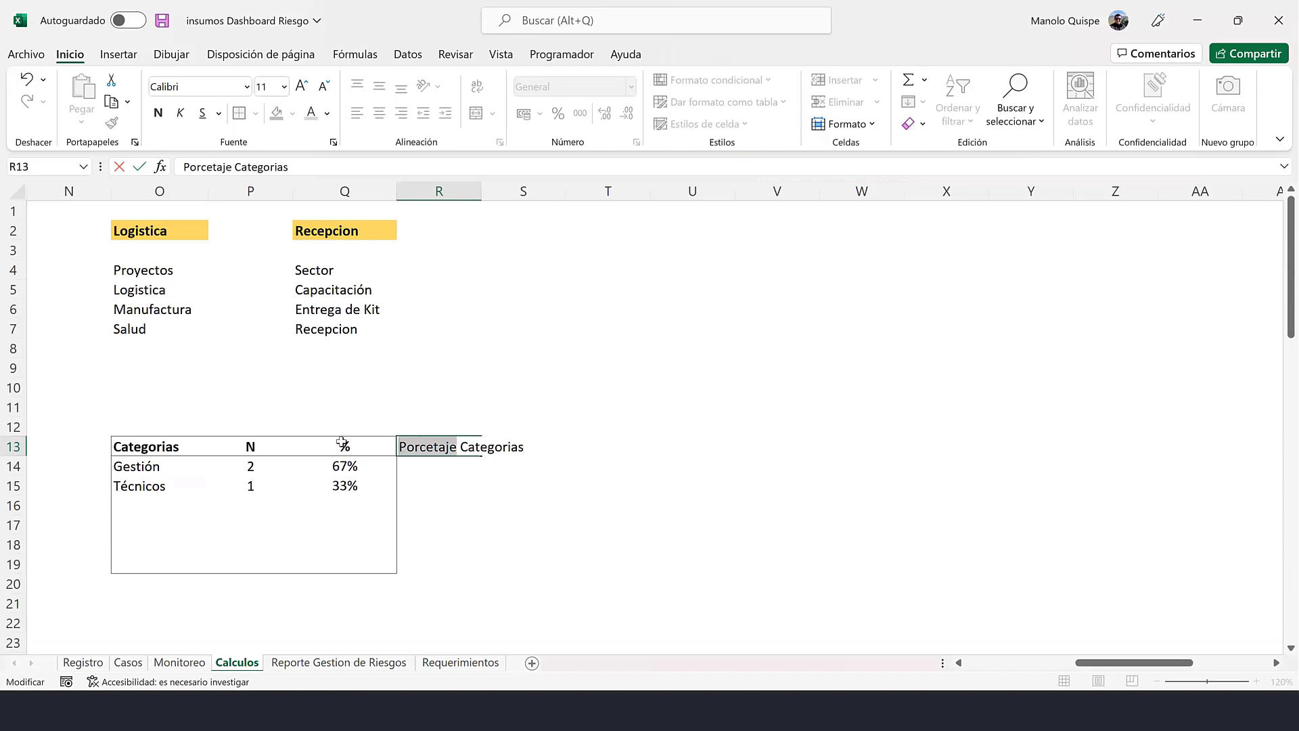
type("%")
key("Return")
left_click(444, 446)
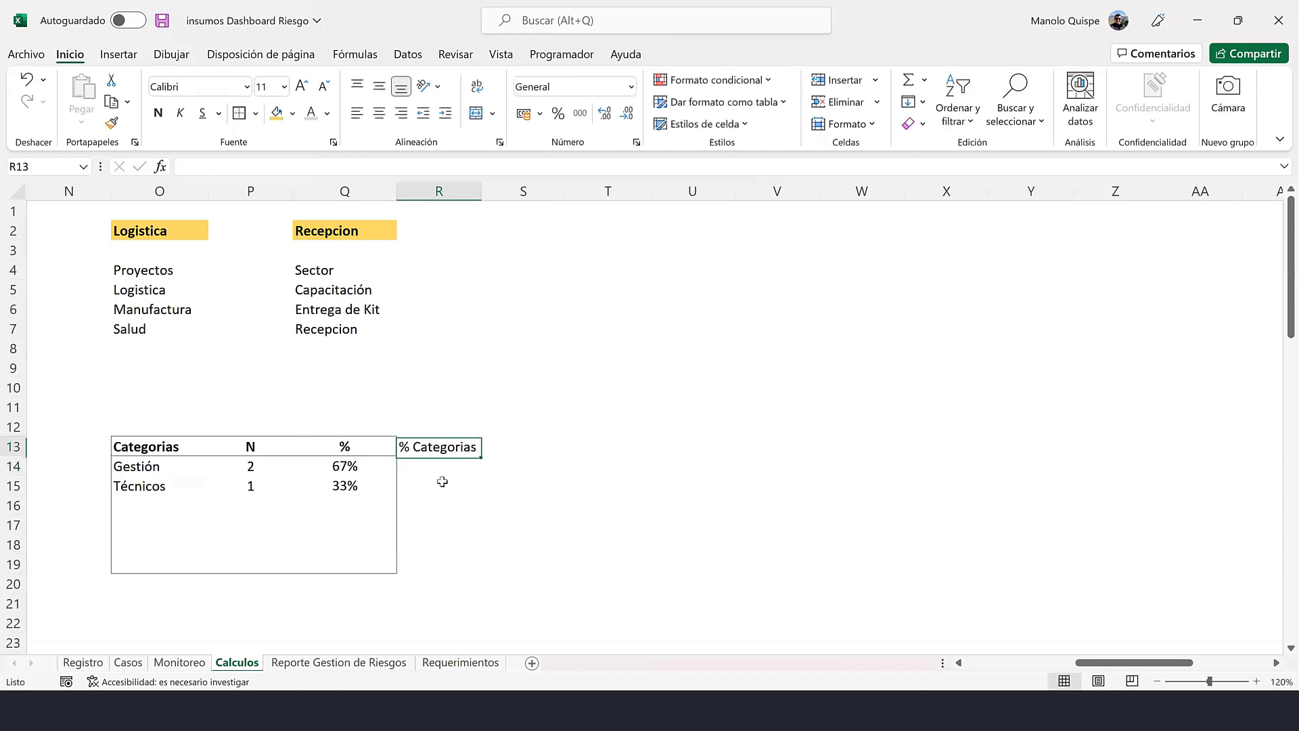
left_click_drag(442, 448, 440, 565)
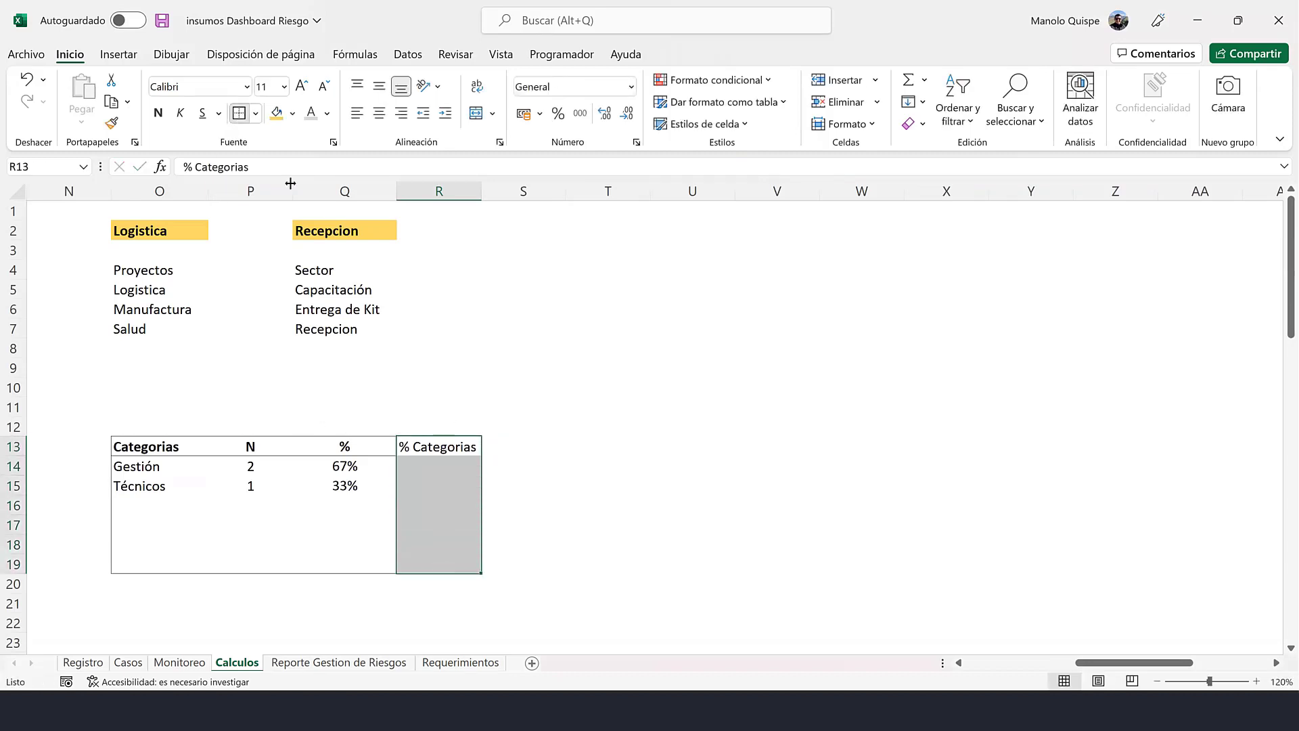
left_click(443, 448)
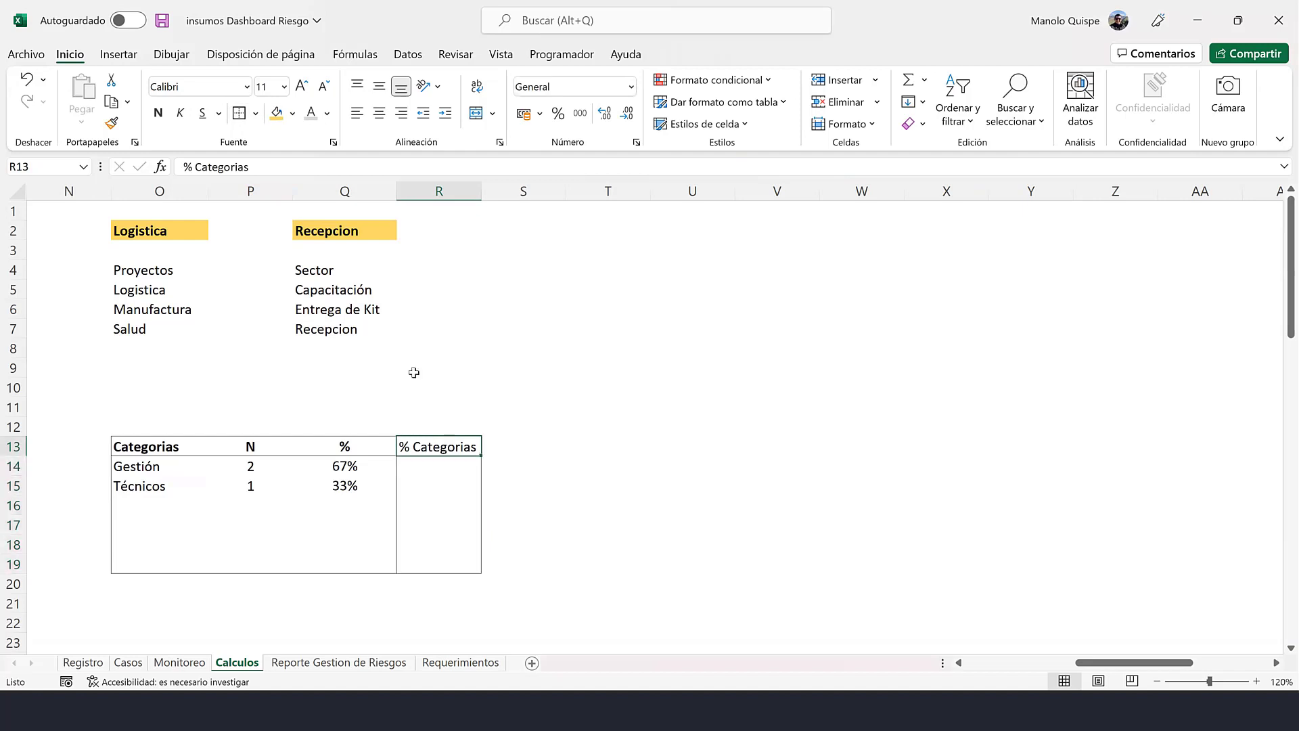
left_click(158, 113)
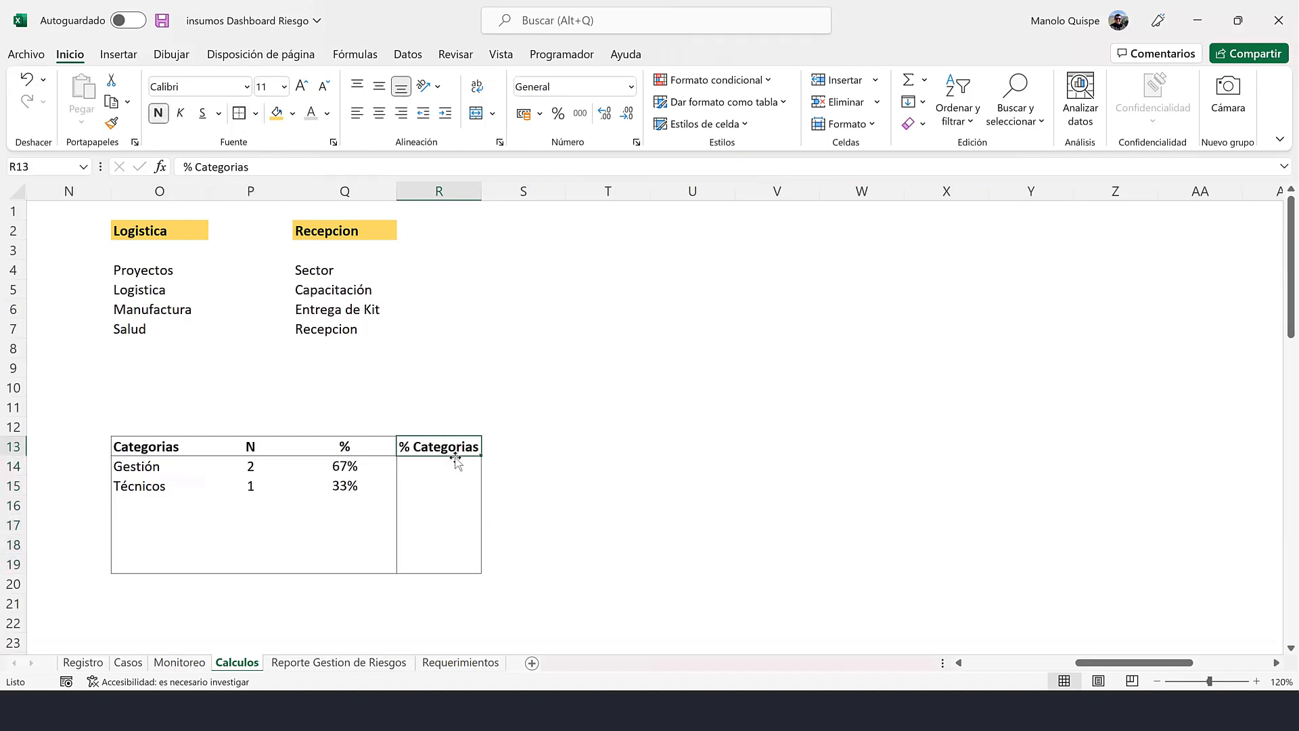
- Enter =FILTRAR($Q$14:$Q$19;$Q$14:$Q$19<>"") in R14 to spill the non-blank shares
left_click(466, 464)
type("=")
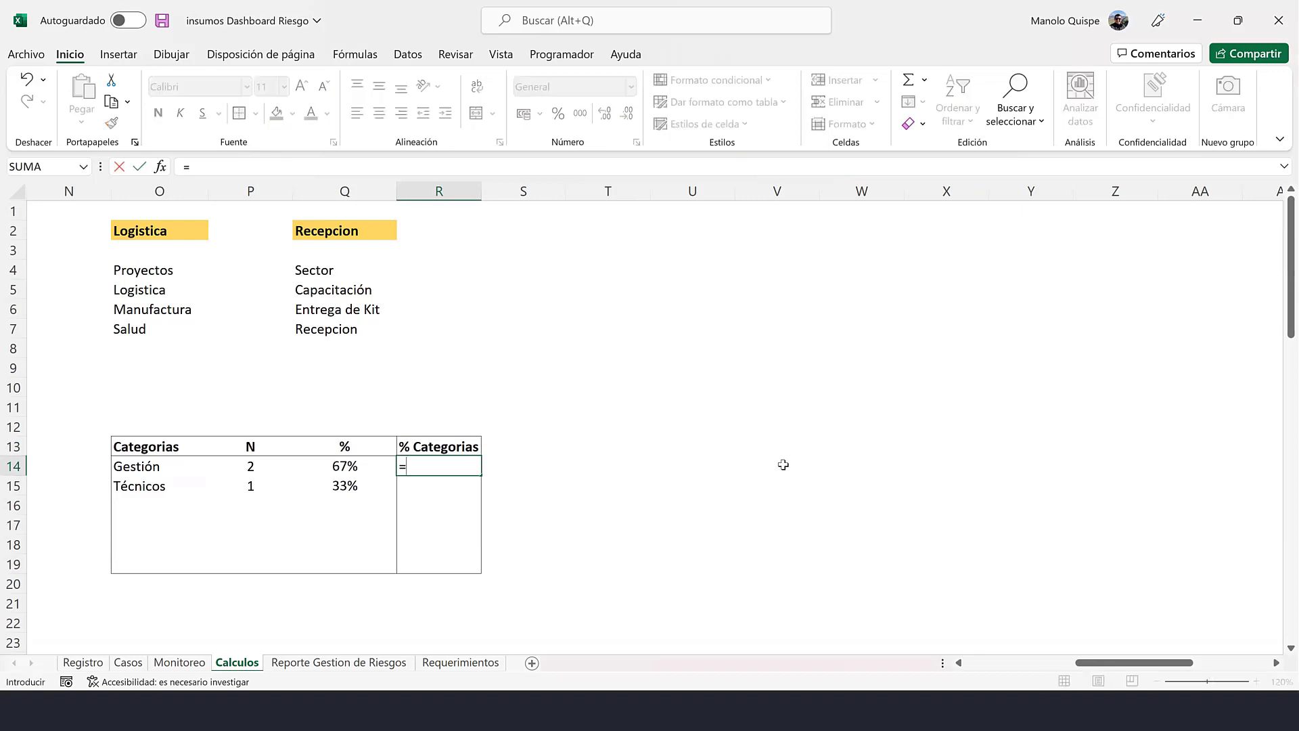
type("fil")
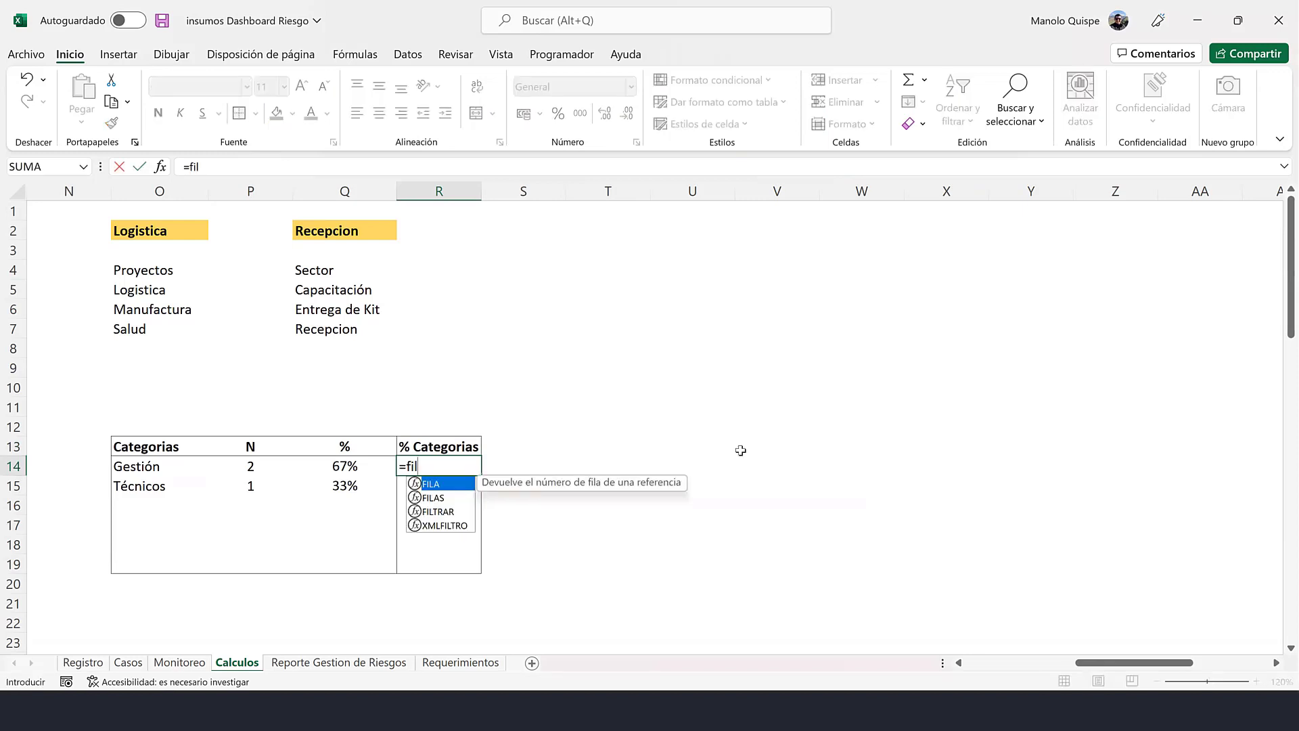
double_click(458, 512)
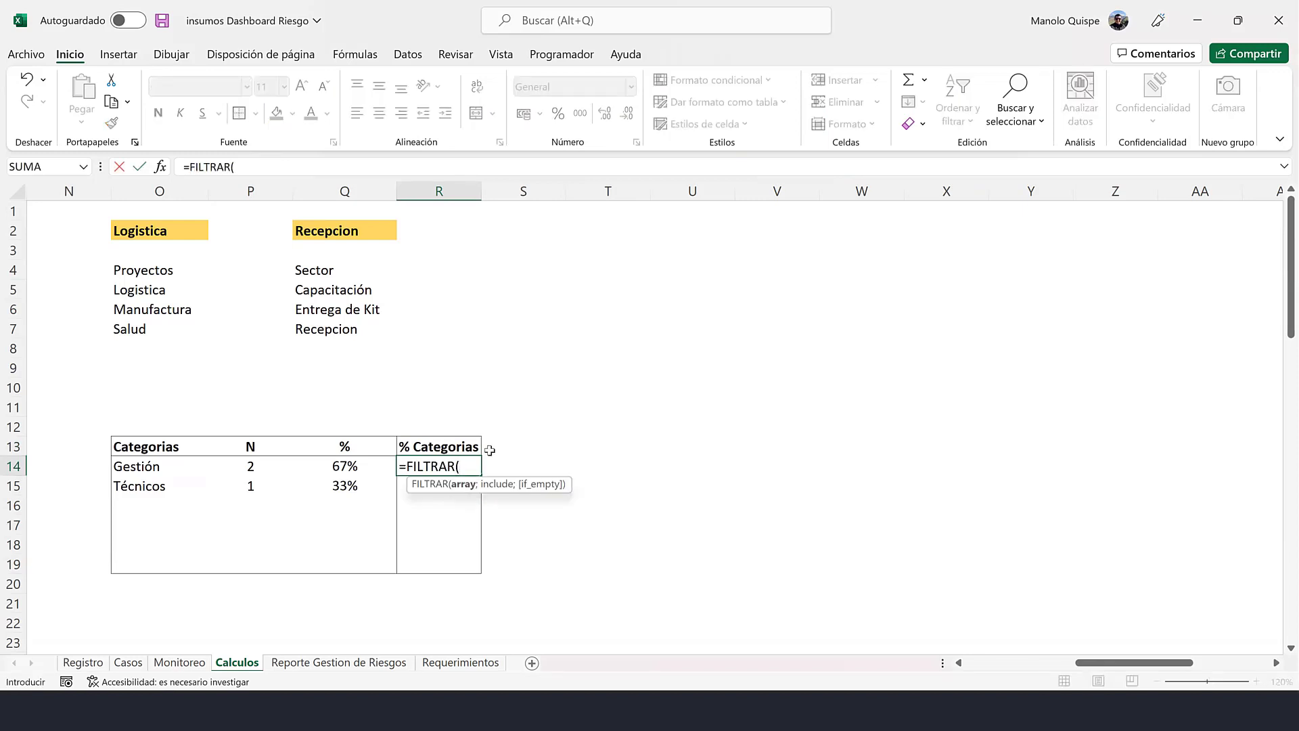
left_click_drag(367, 466, 360, 569)
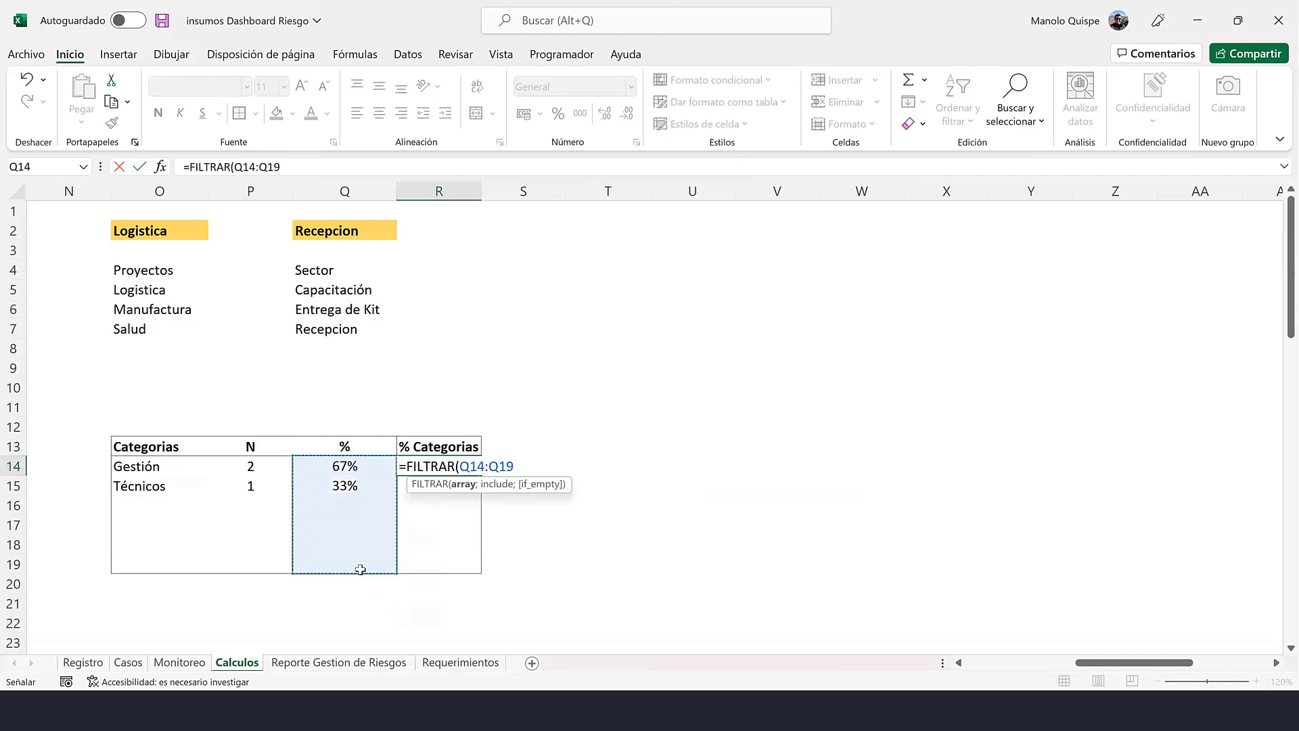
key("F4")
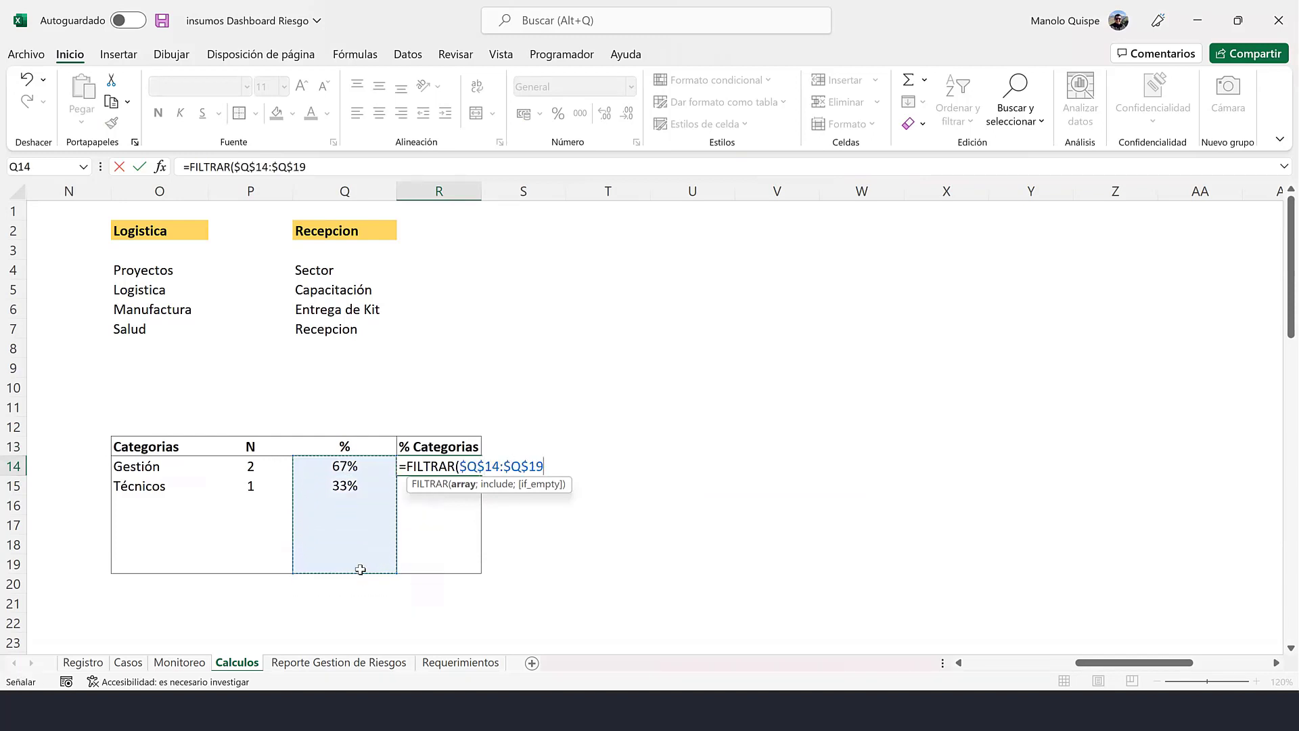
type(";")
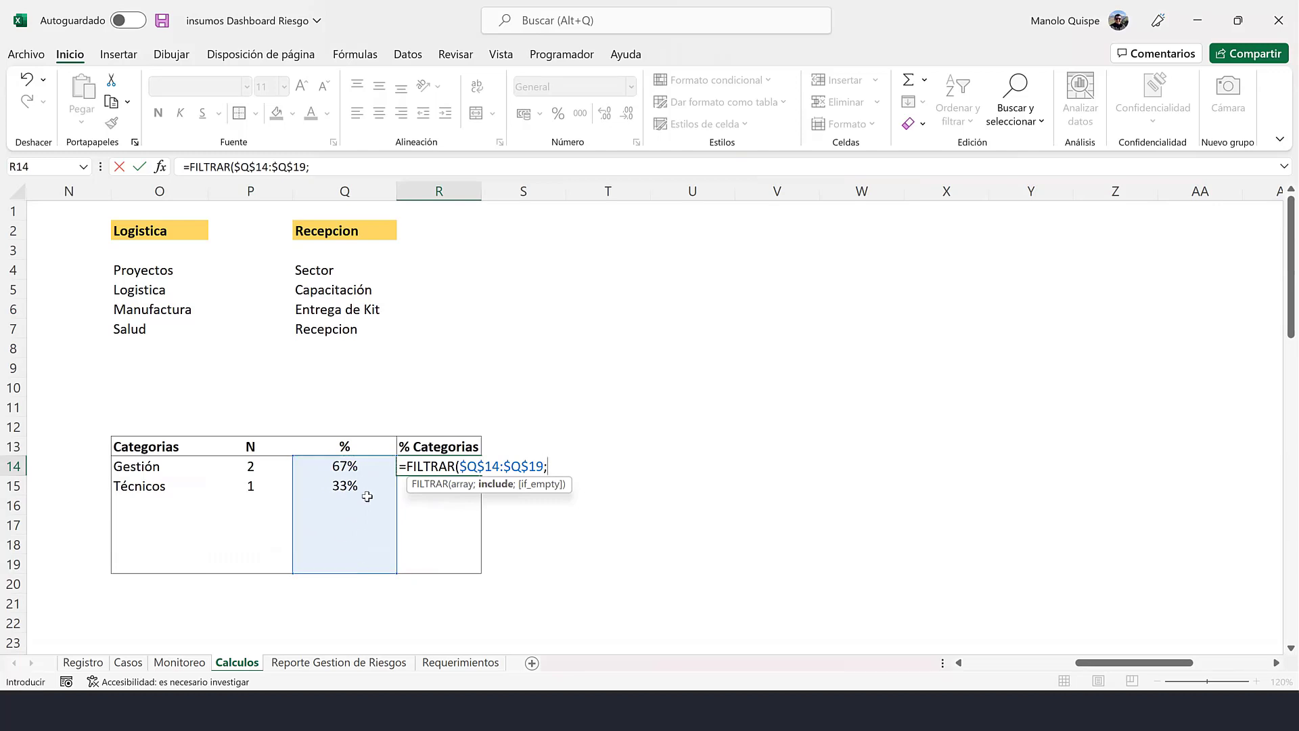
left_click_drag(368, 467, 377, 559)
key("F4")
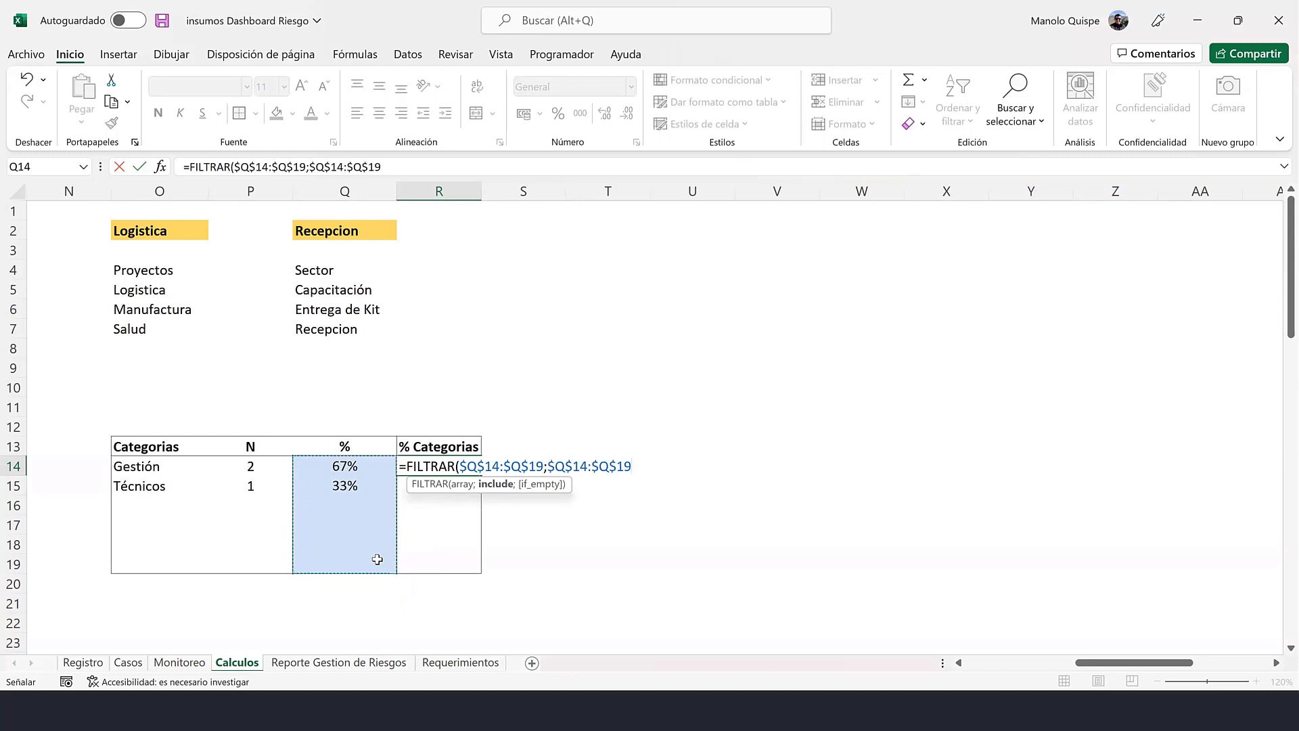
type("<>\"\"")
type(")")
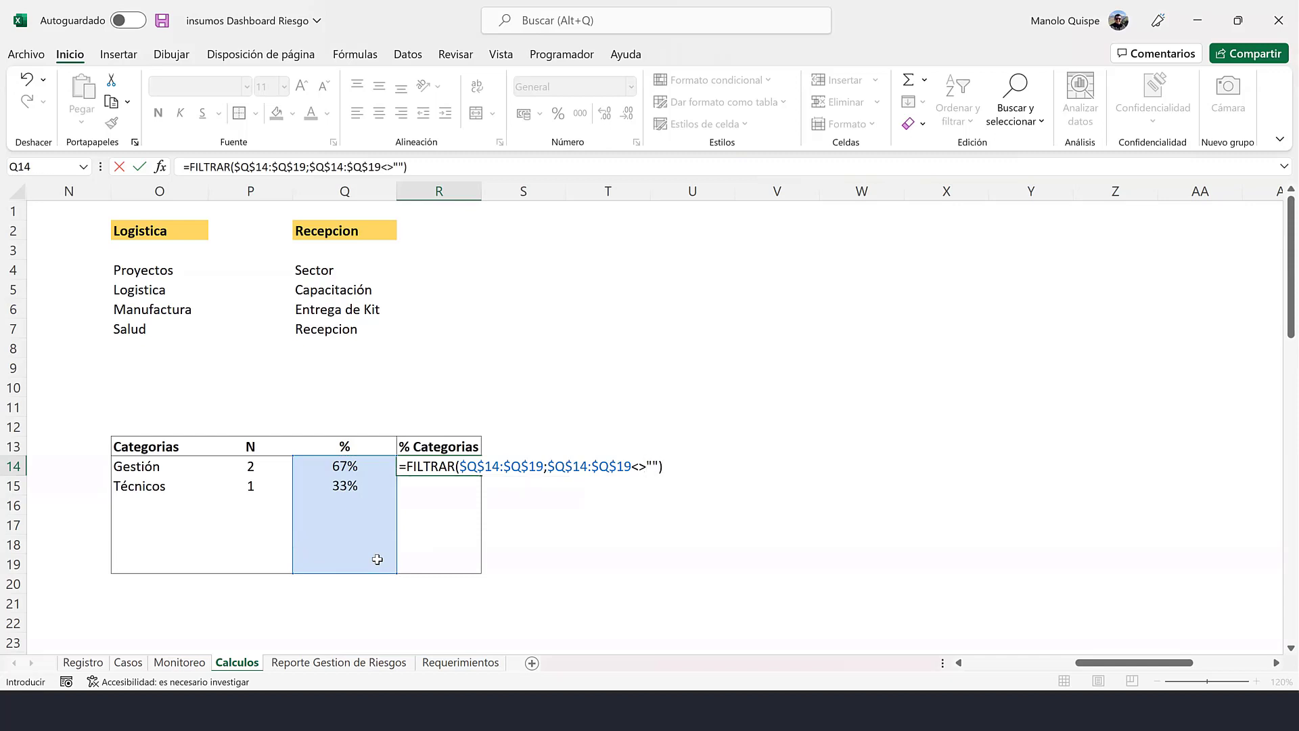
key("Return")
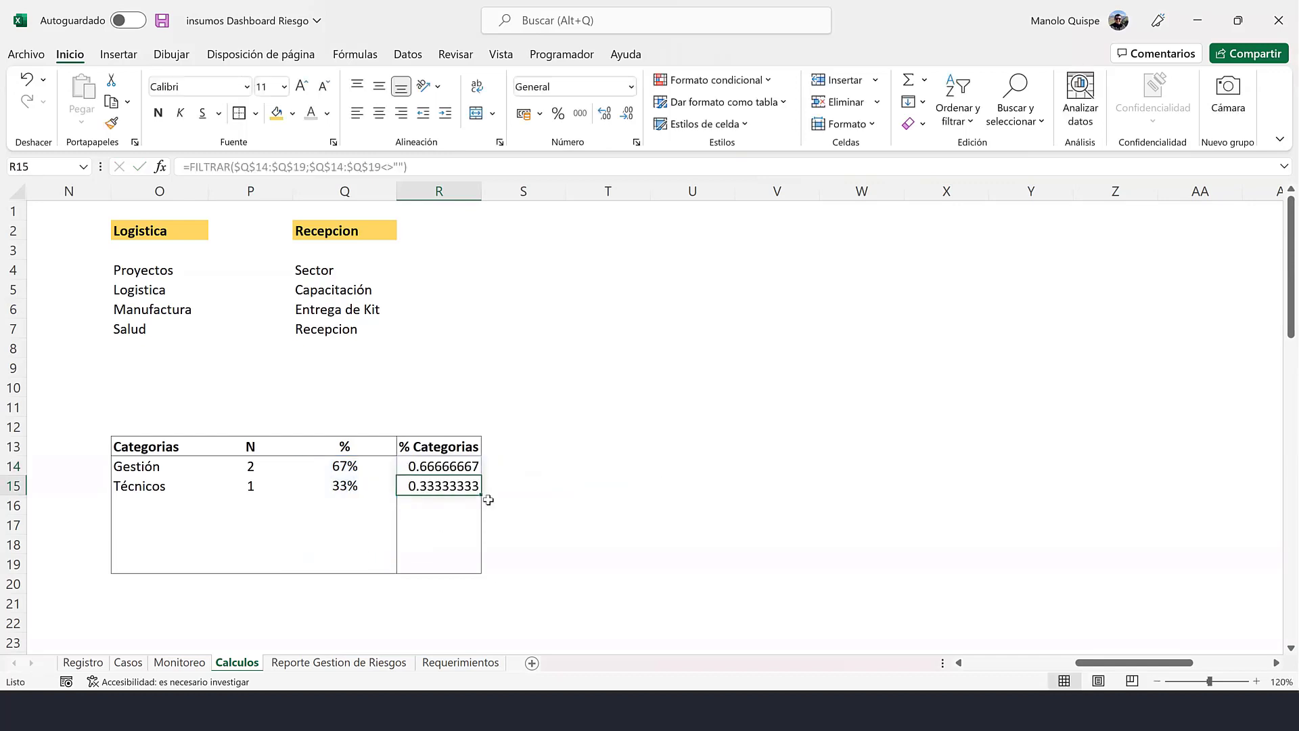
- Copy Q14's percentage formatting onto R14:R19 so the shares show as 67% and 33%
left_click(463, 463)
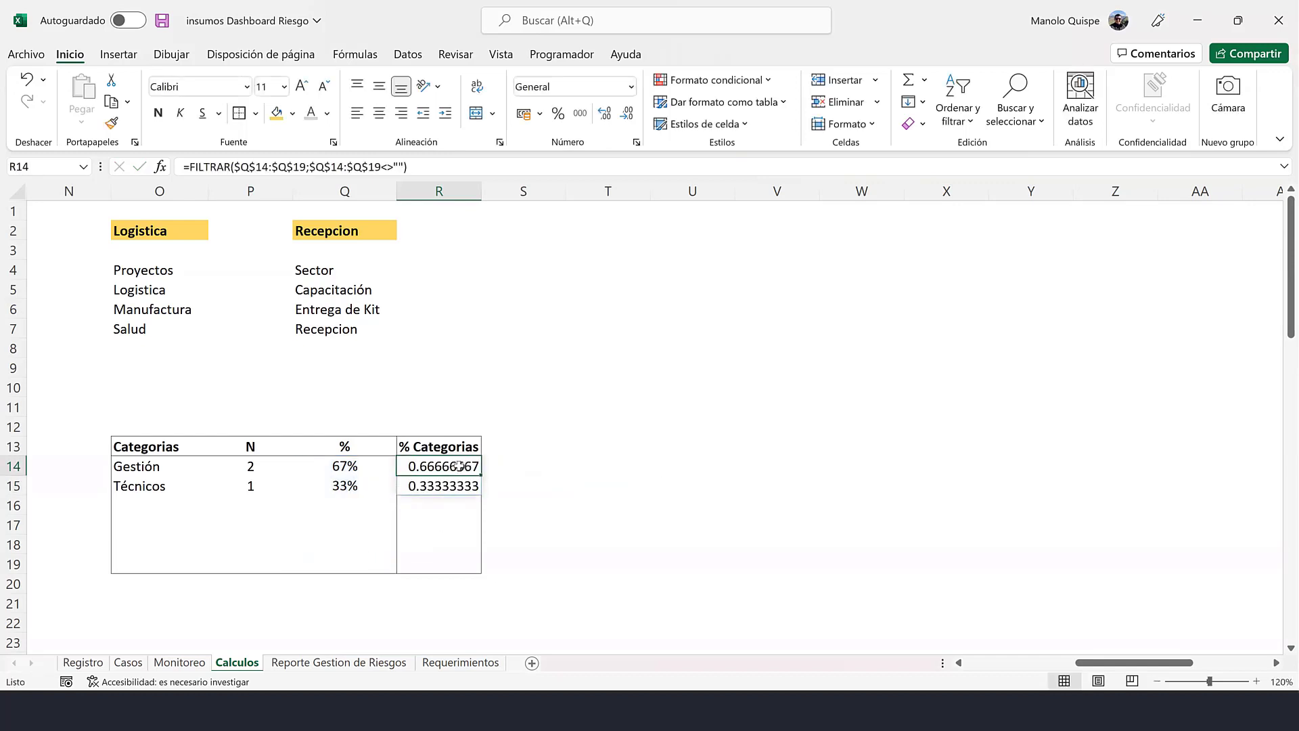
left_click(347, 467)
left_click(112, 123)
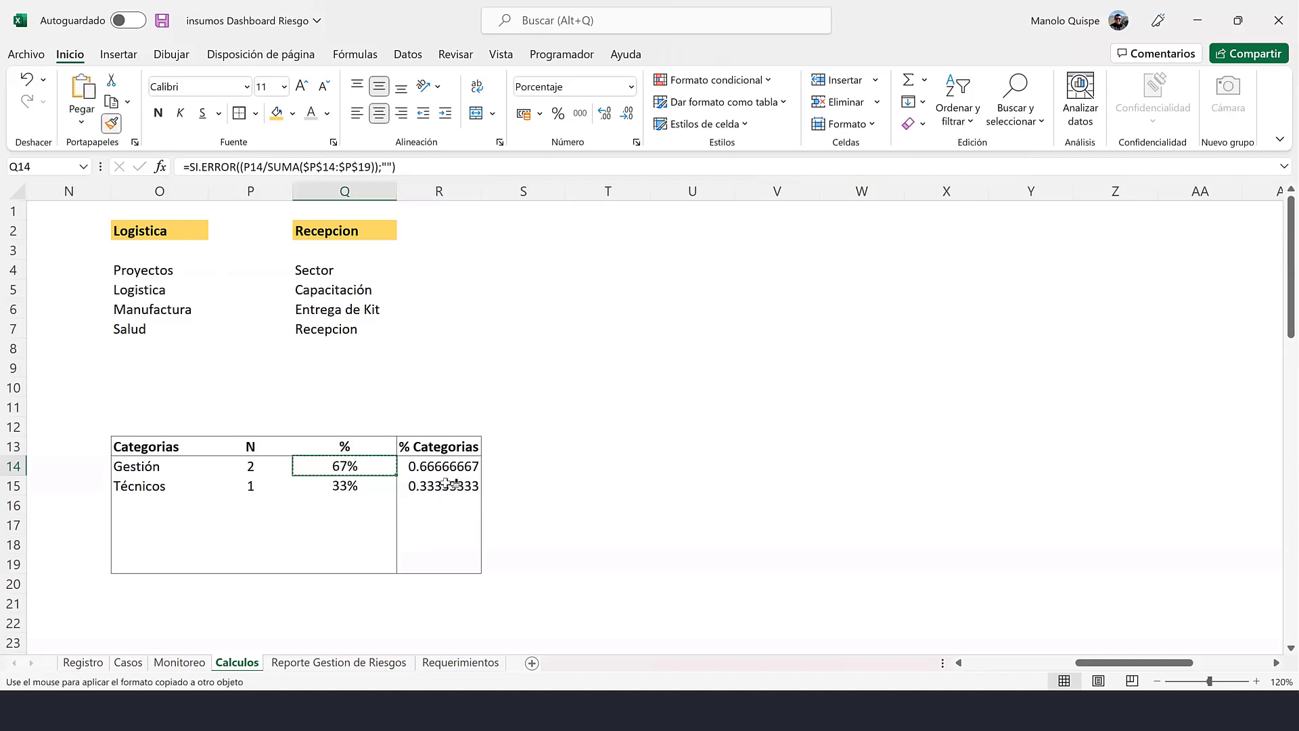
left_click_drag(437, 465, 442, 564)
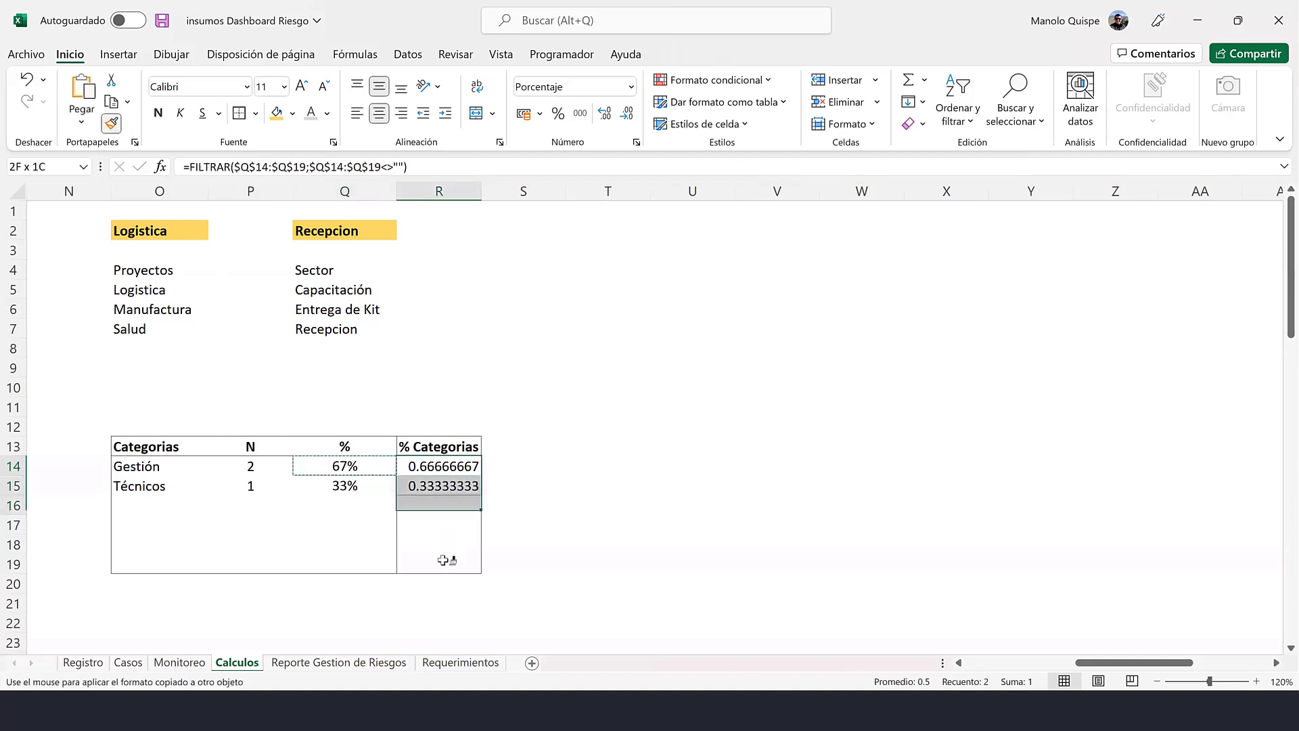
- Clear the borders on R14:R19 and check the spilled 33% result in R15
left_click(575, 427)
left_click_drag(417, 465, 426, 559)
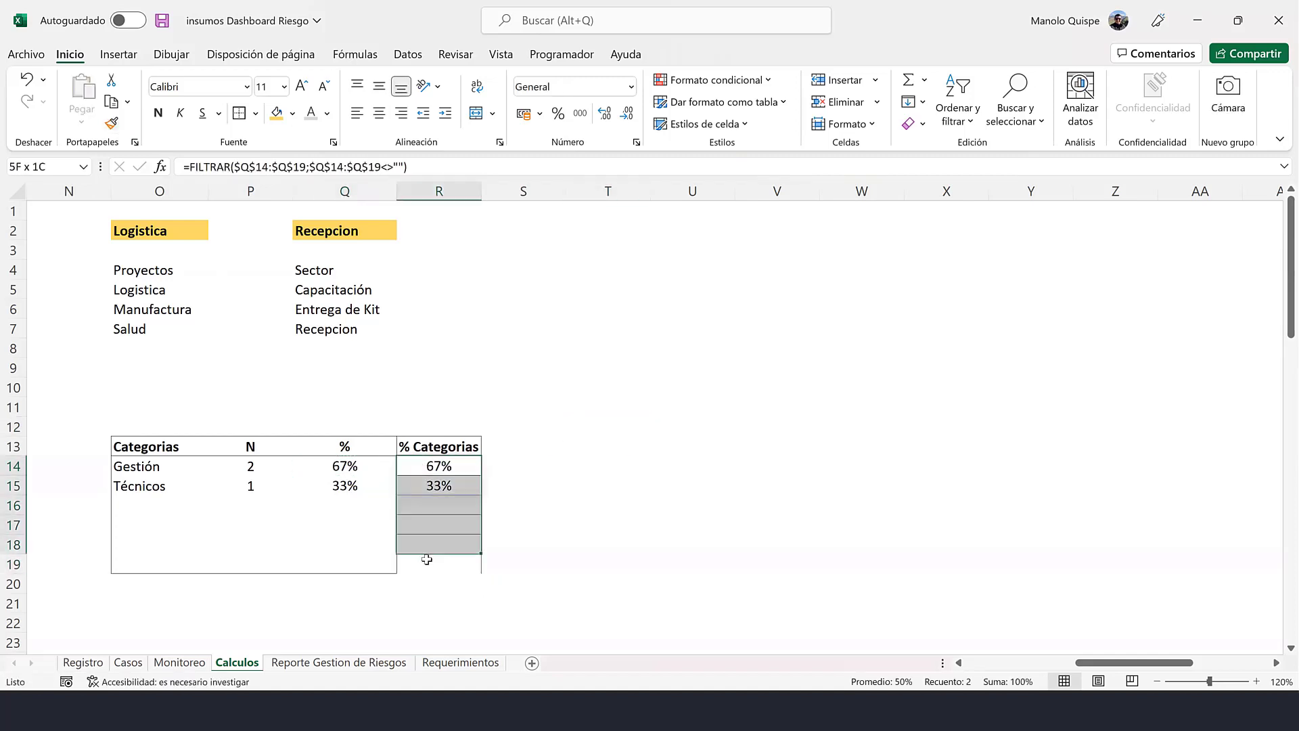
left_click(255, 113)
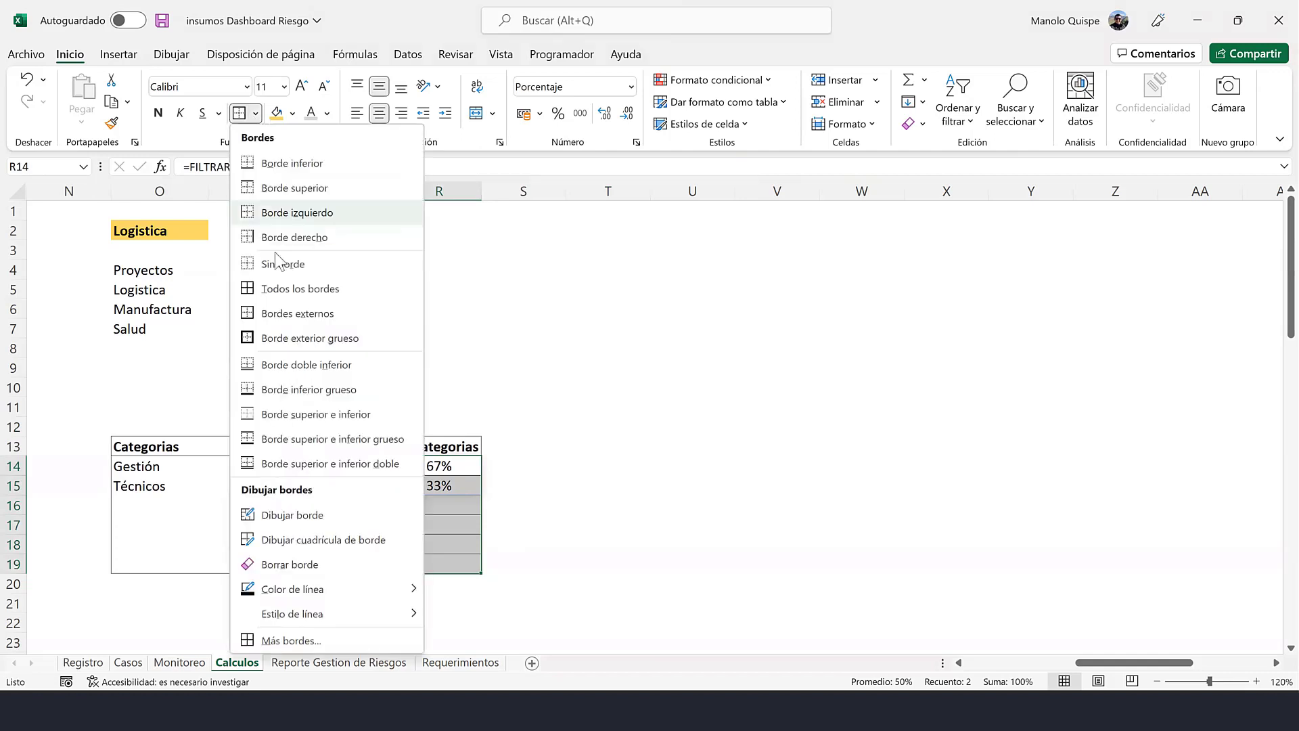
left_click(279, 263)
left_click(257, 119)
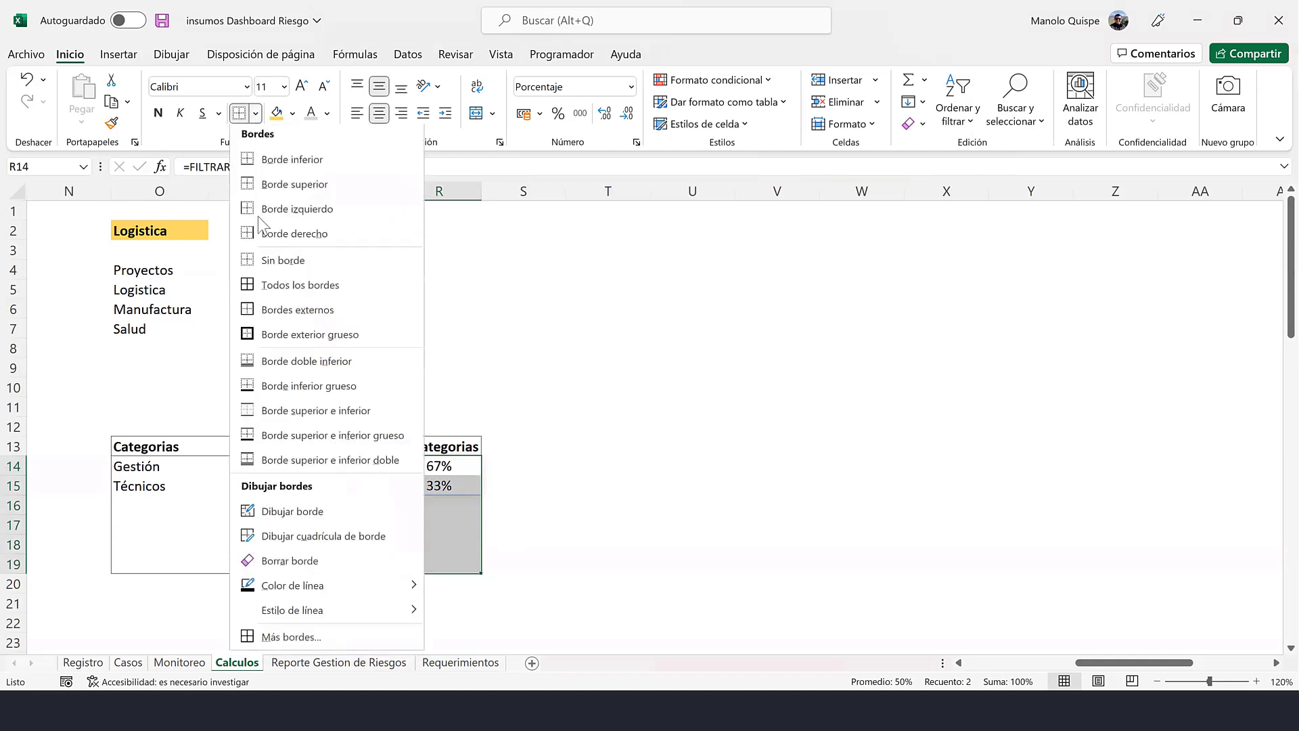
left_click(540, 366)
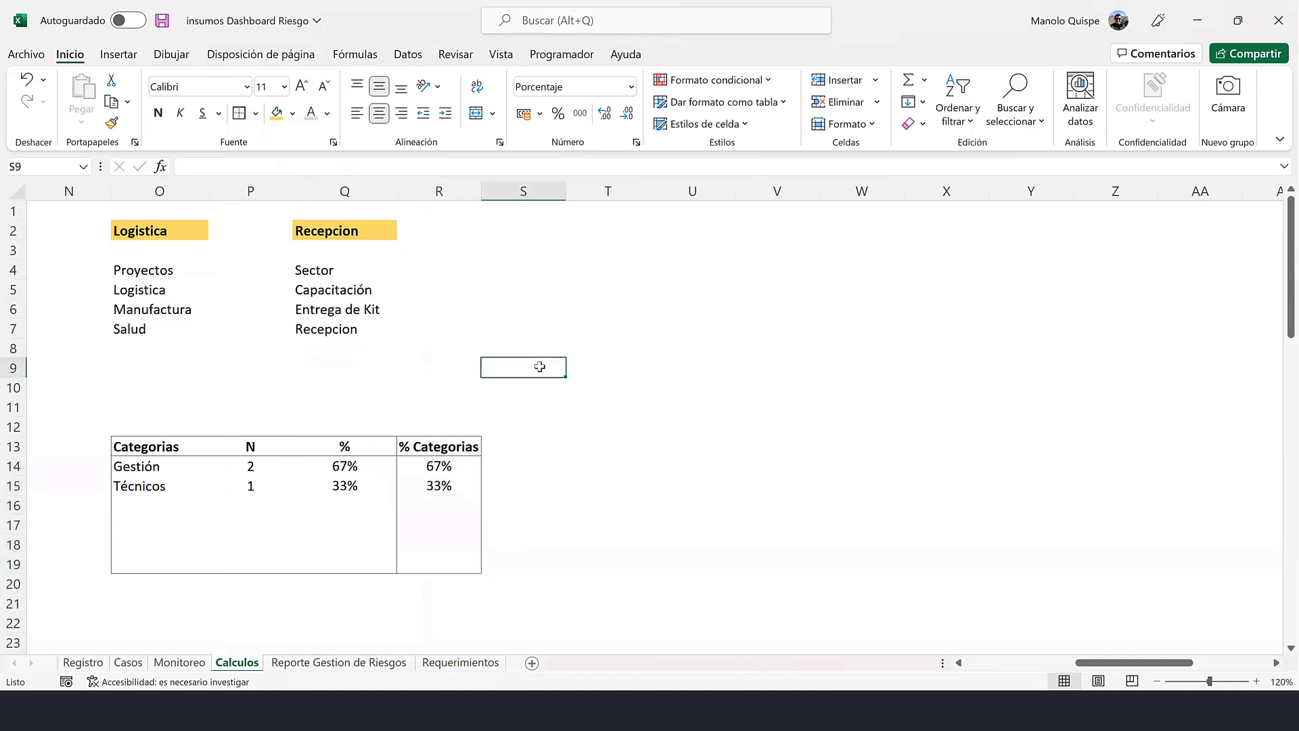
left_click(719, 482)
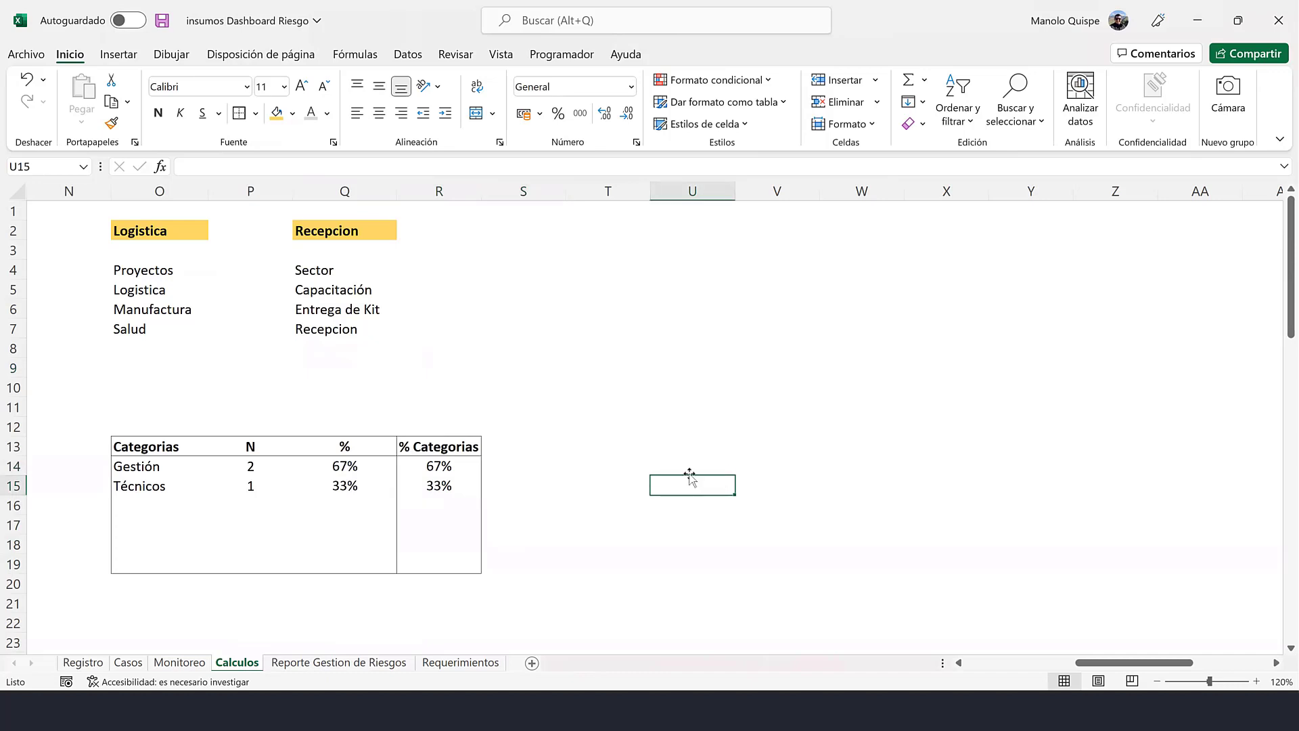
left_click(135, 485)
left_click(433, 504)
left_click(437, 485)
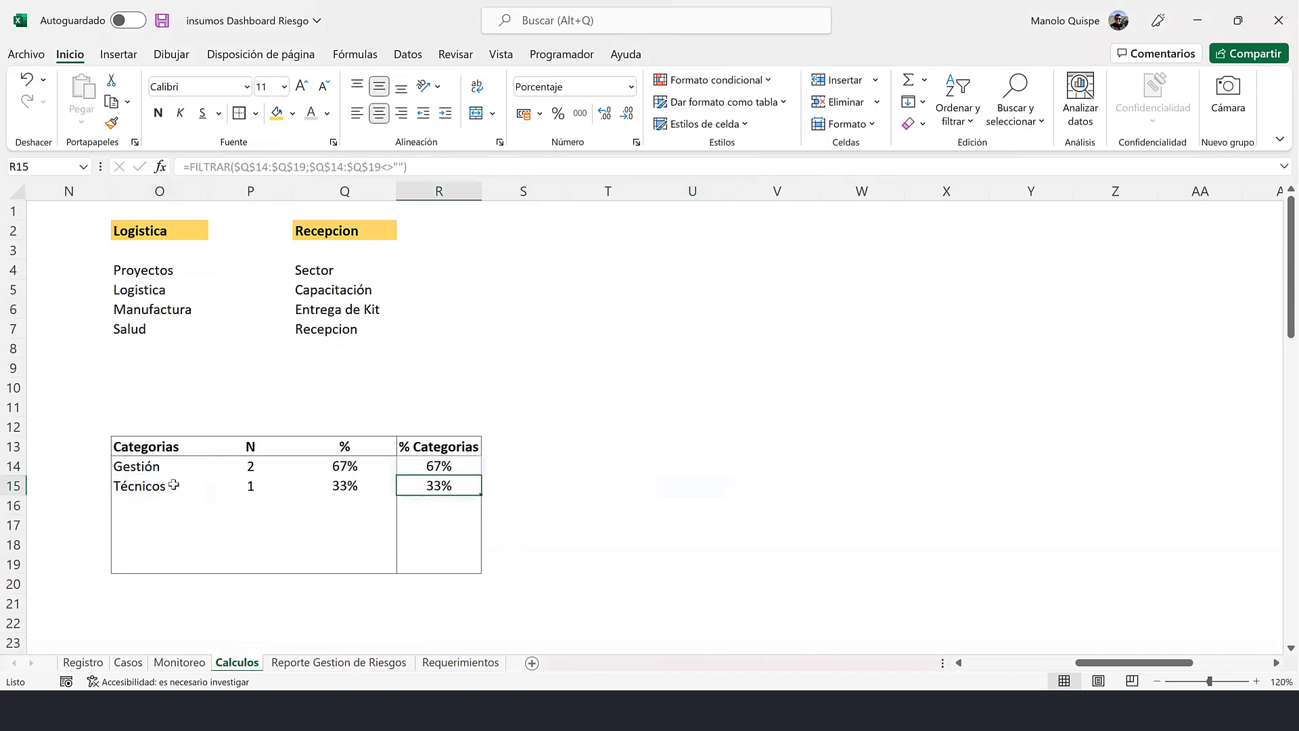
left_click(562, 425)
scroll(599, 427, "down", 1)
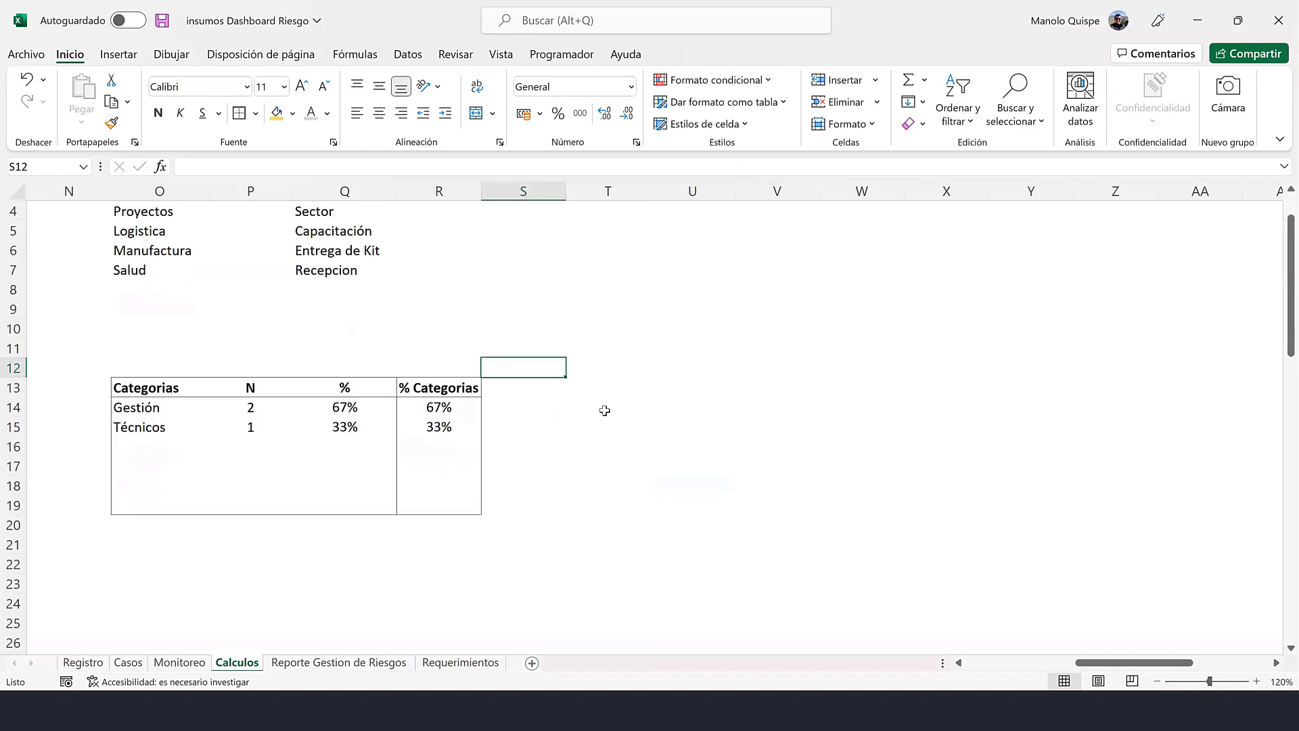
scroll(604, 411, "down", 1)
- Insert a 2-D clustered column chart of O13:O15 and R13:R15, placed right of the table
left_click_drag(168, 331, 169, 363)
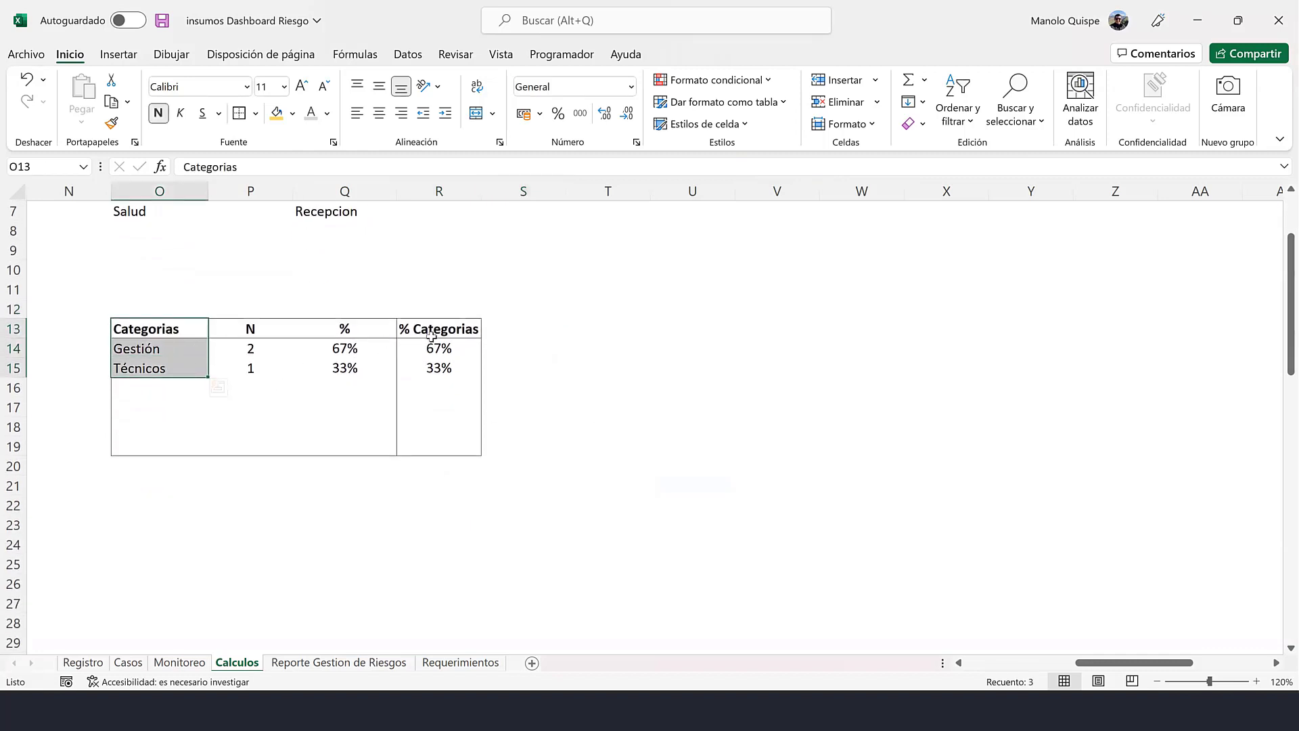
left_click_drag(431, 337, 438, 365, "ctrl")
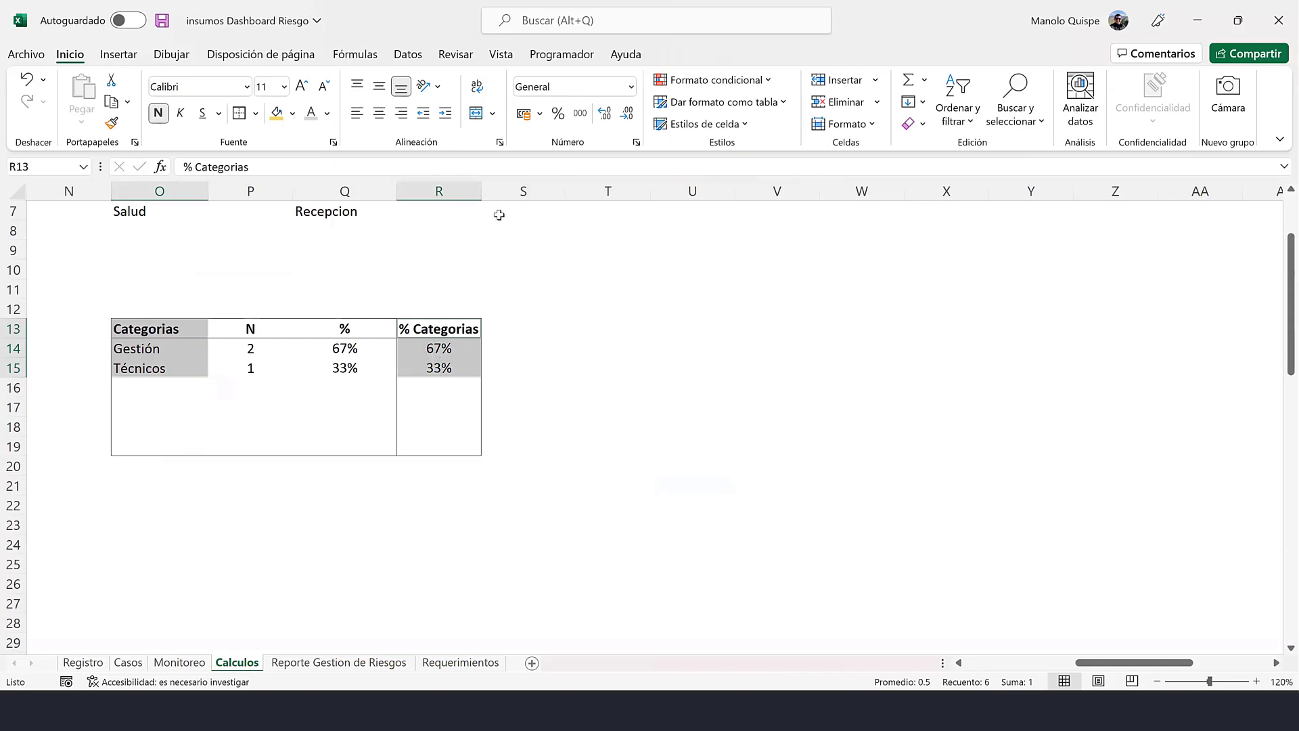
left_click(117, 60)
left_click(452, 81)
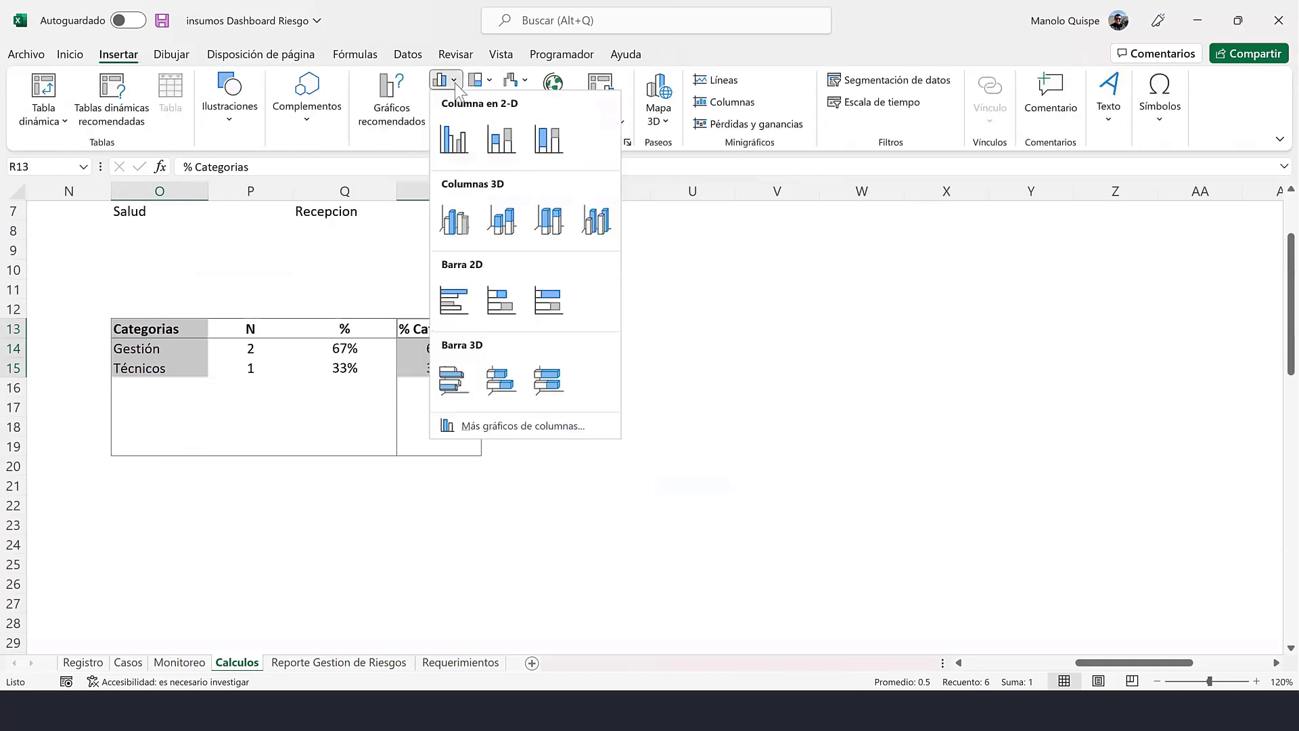
left_click(454, 139)
left_click_drag(594, 305, 744, 253)
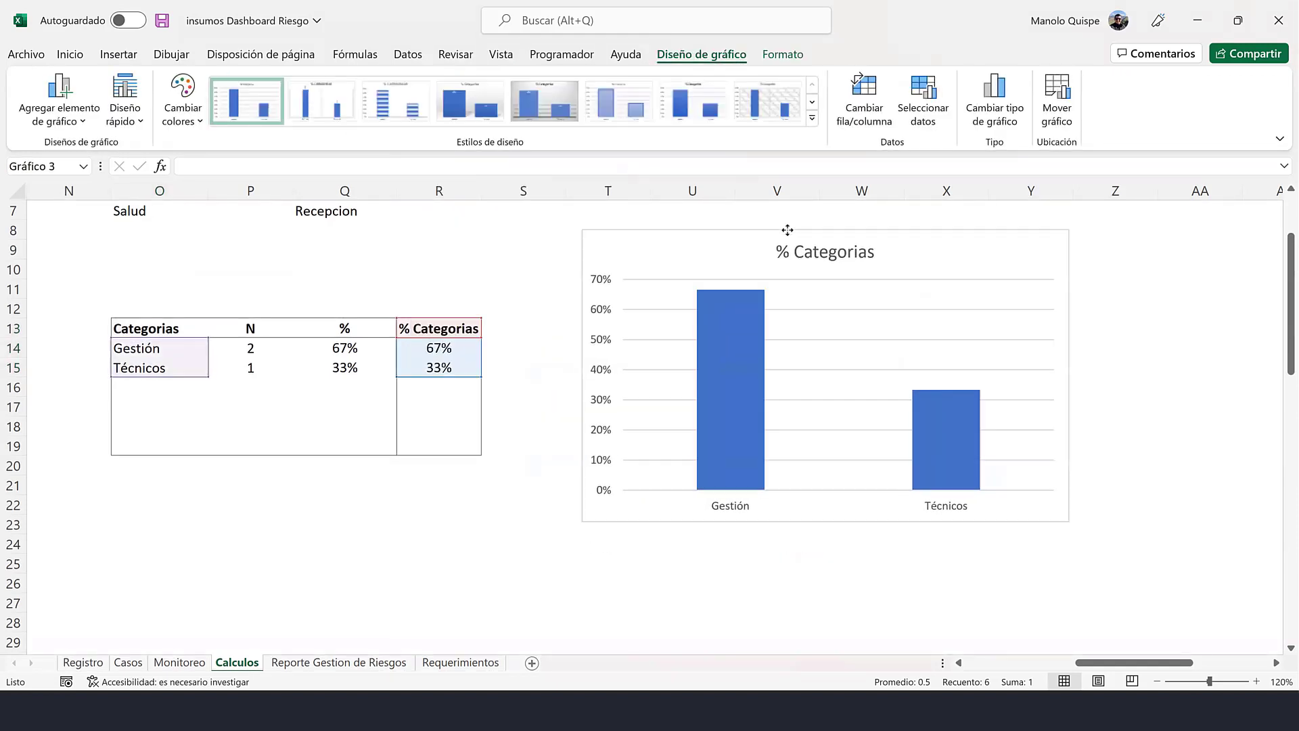
left_click(161, 310)
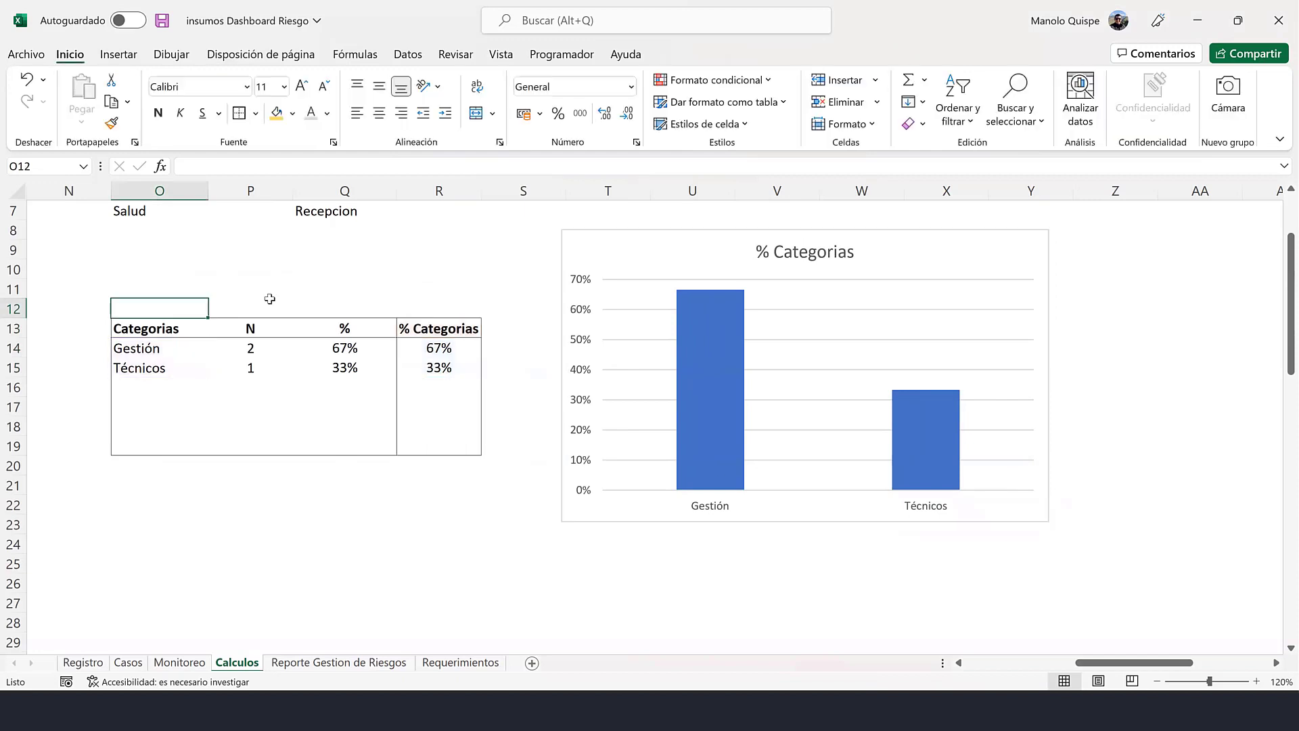
- Type the heading 'Proporción de casos de riesgos por categorias' into cell O12
type("Per")
key("BackSpace")
key("BackSpace")
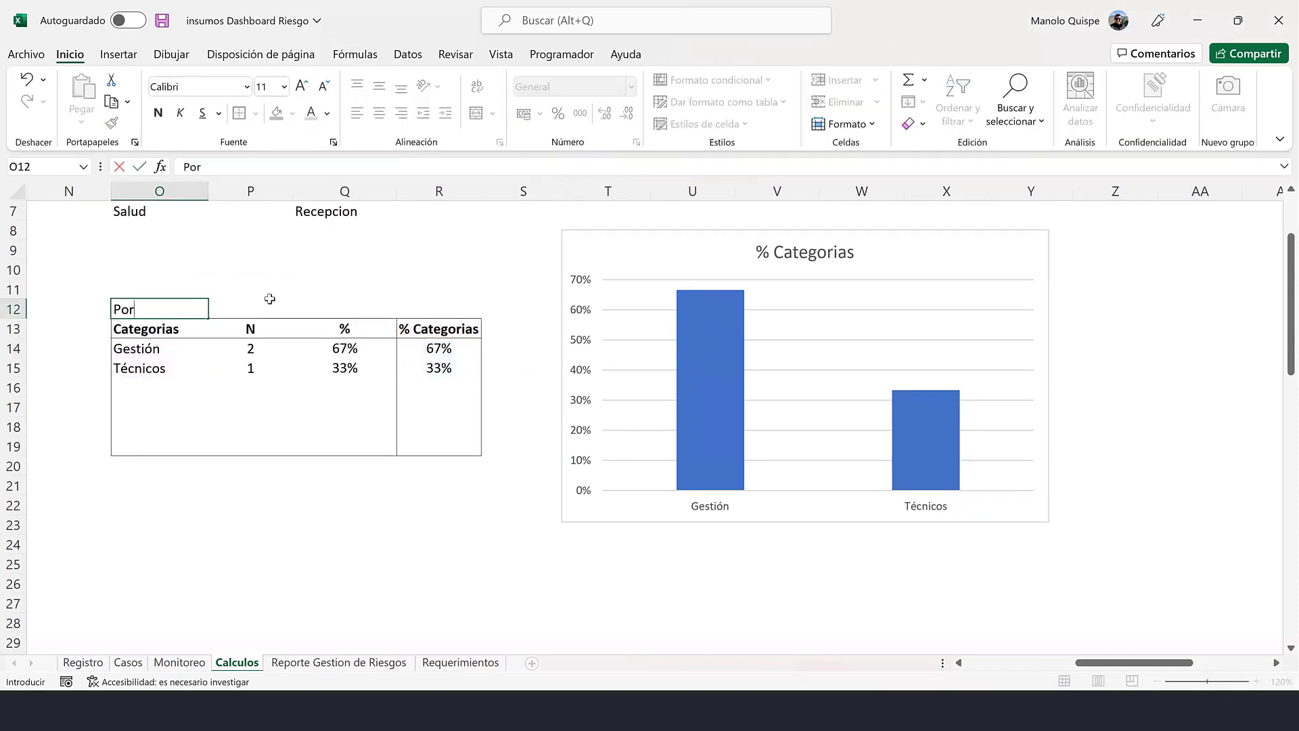
type("rop")
type("orci")
type("ón de casos")
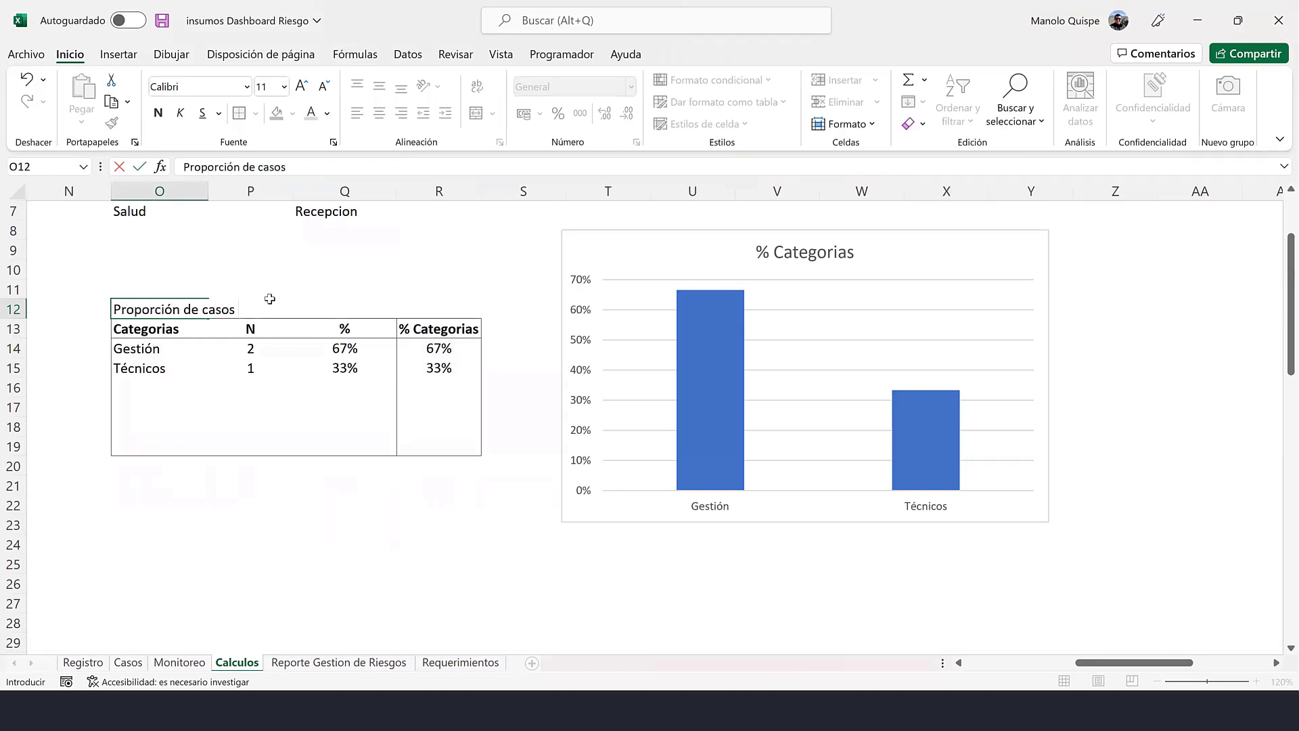
type(" por cate")
type("gorias")
left_click(288, 166)
type("d ")
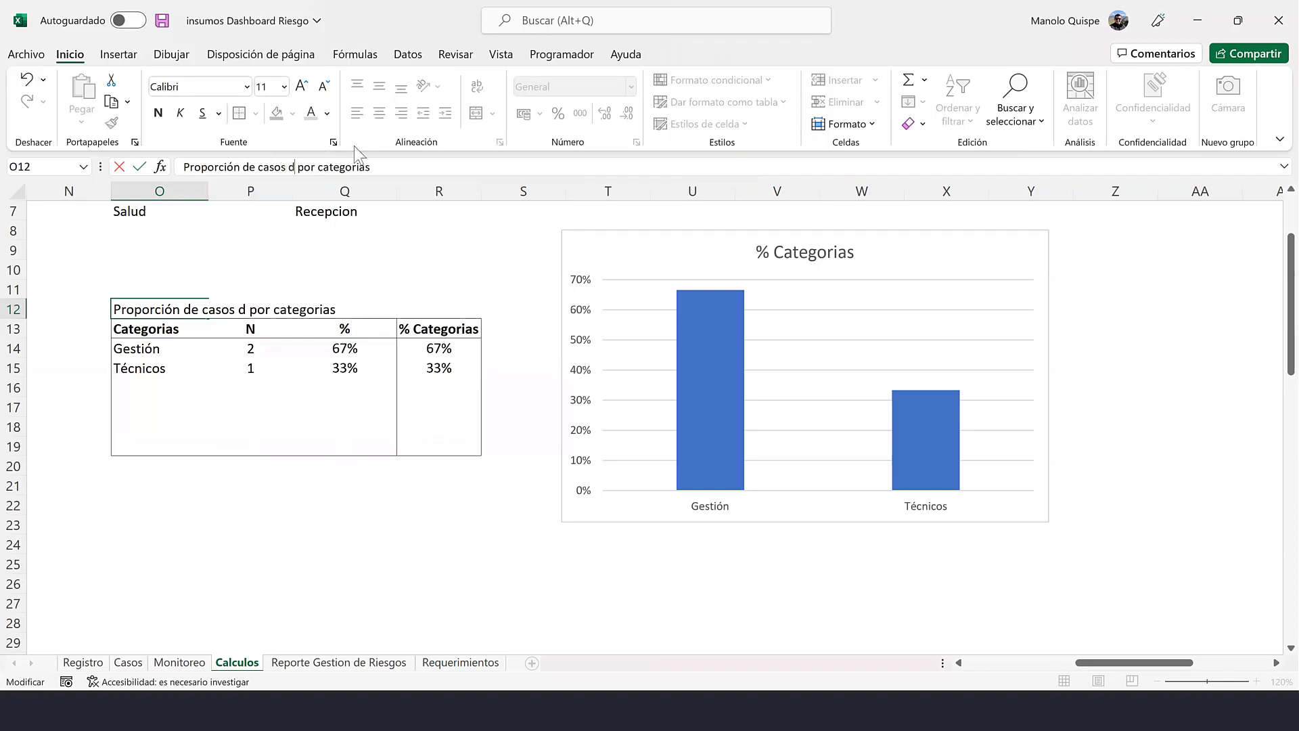
type("e ri esgos")
key("Return")
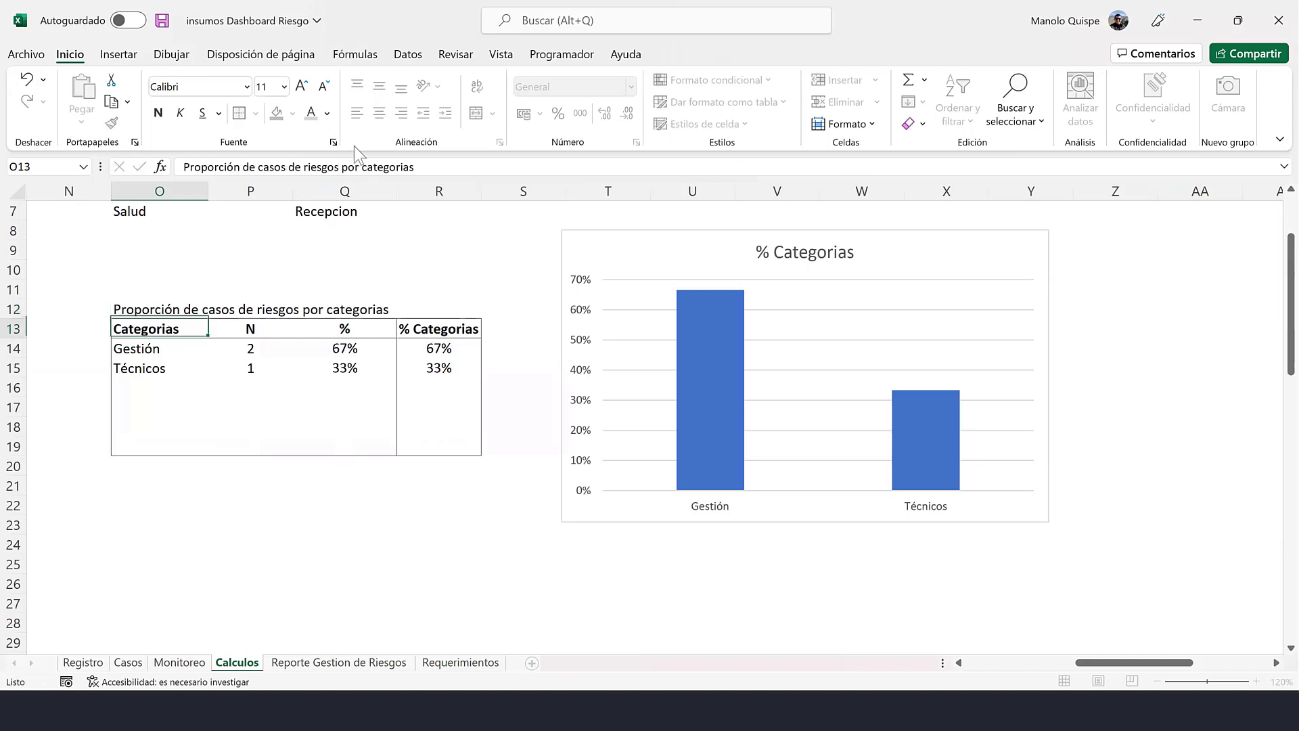
left_click(846, 260)
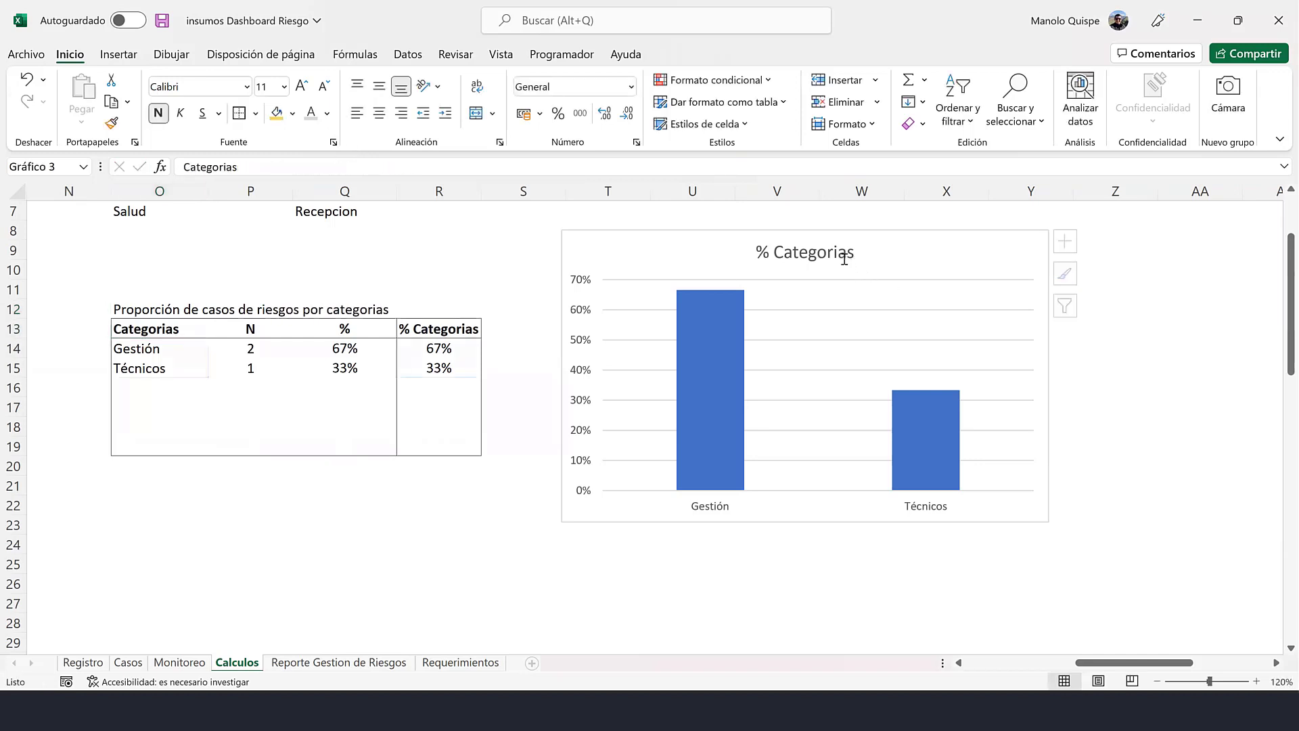
- Link the chart title to cell O12 and reduce its font size by two steps
left_click(575, 167)
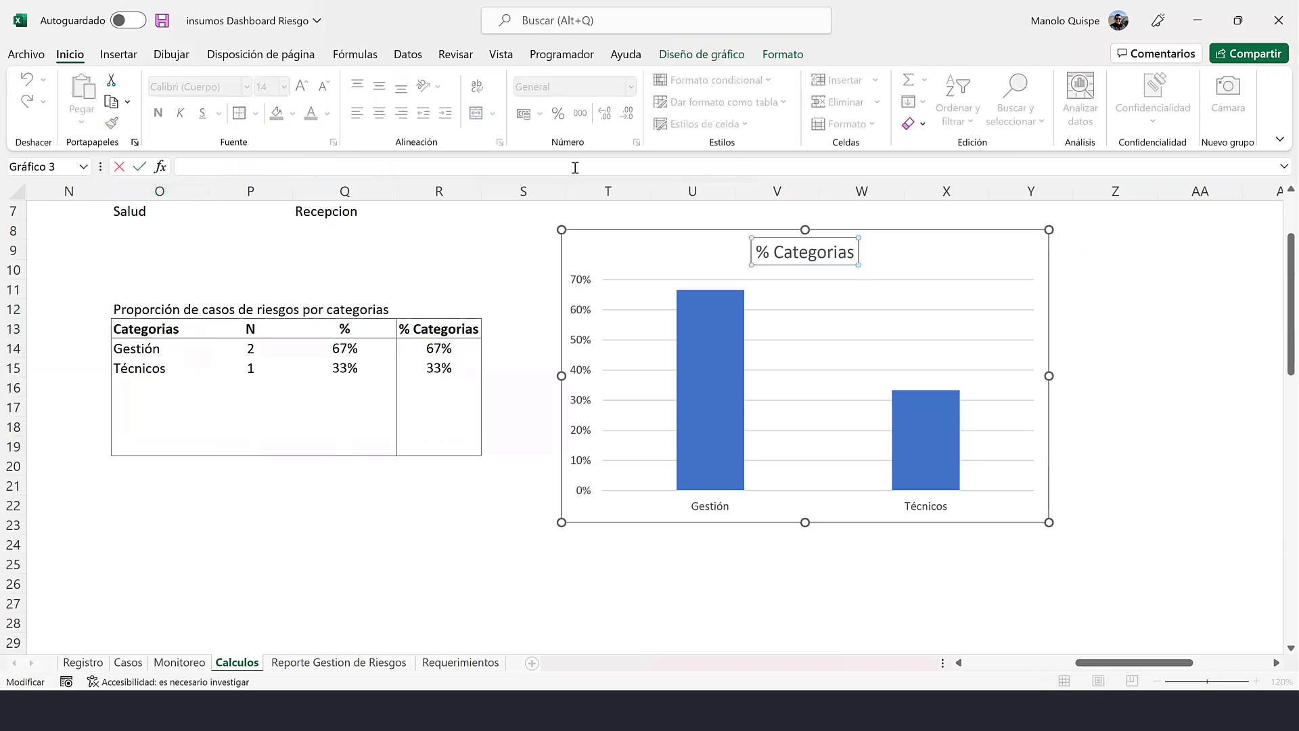
type("=")
left_click(245, 309)
key("Return")
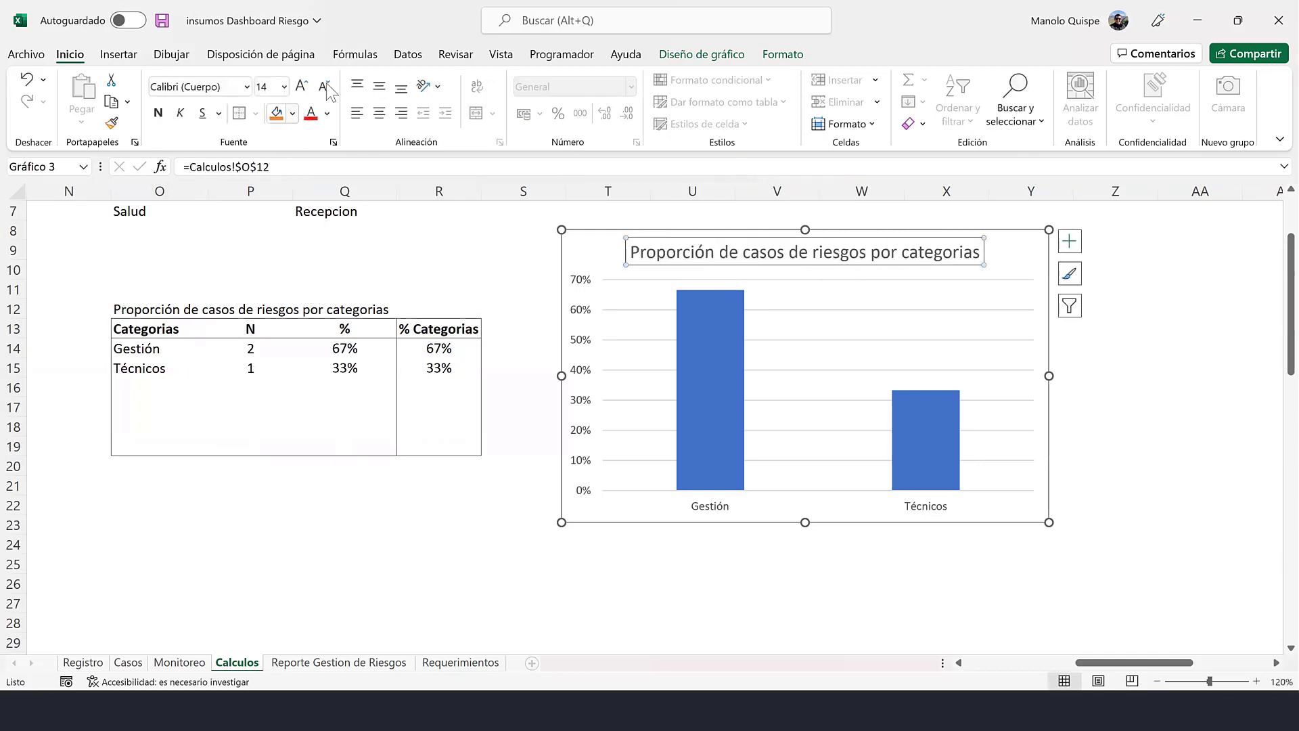
left_click(324, 85)
left_click(323, 85)
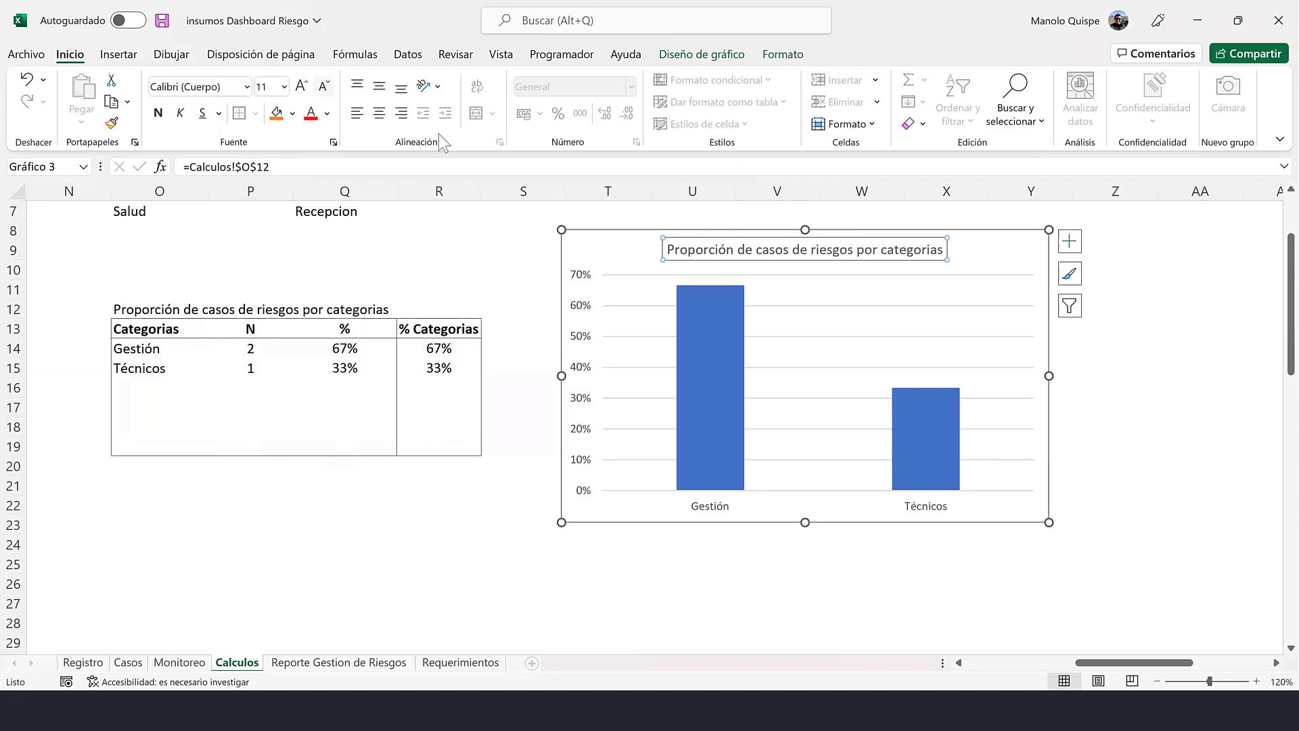
- Delete the chart's vertical percentage axis
left_click(822, 306)
left_click(821, 310)
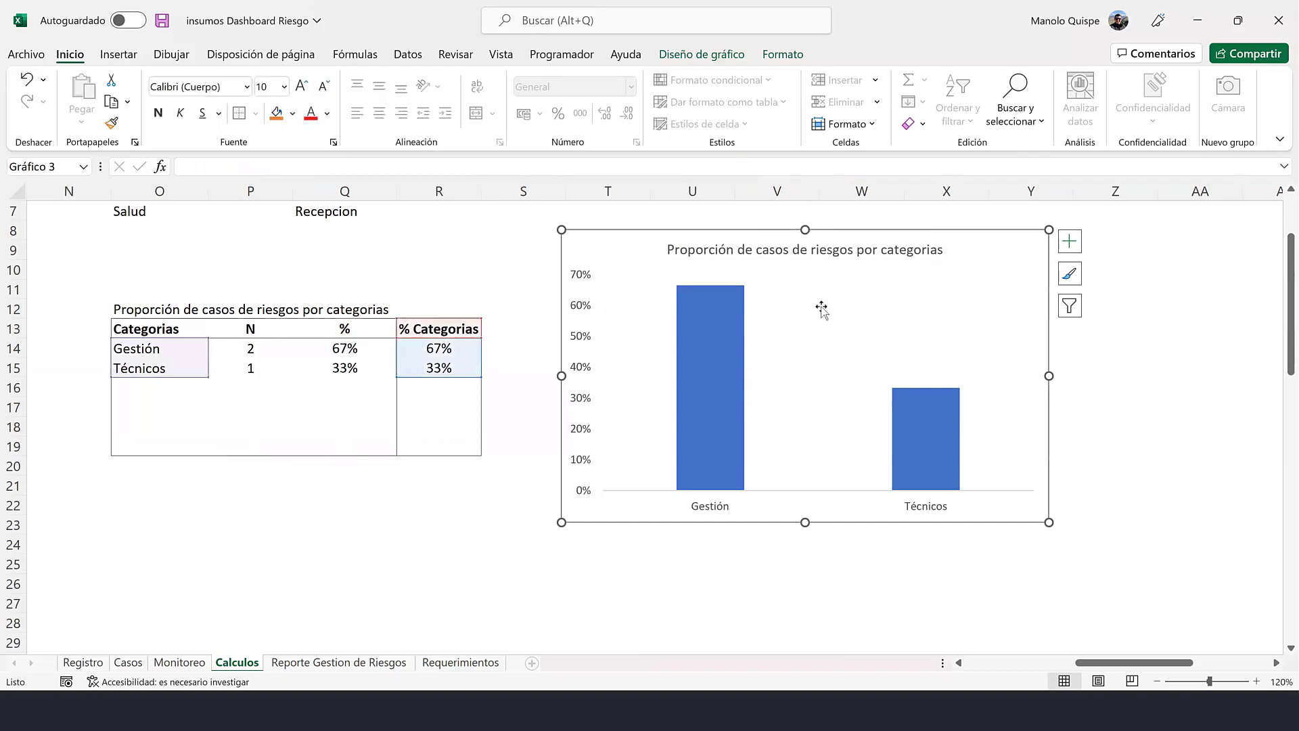
left_click(582, 345)
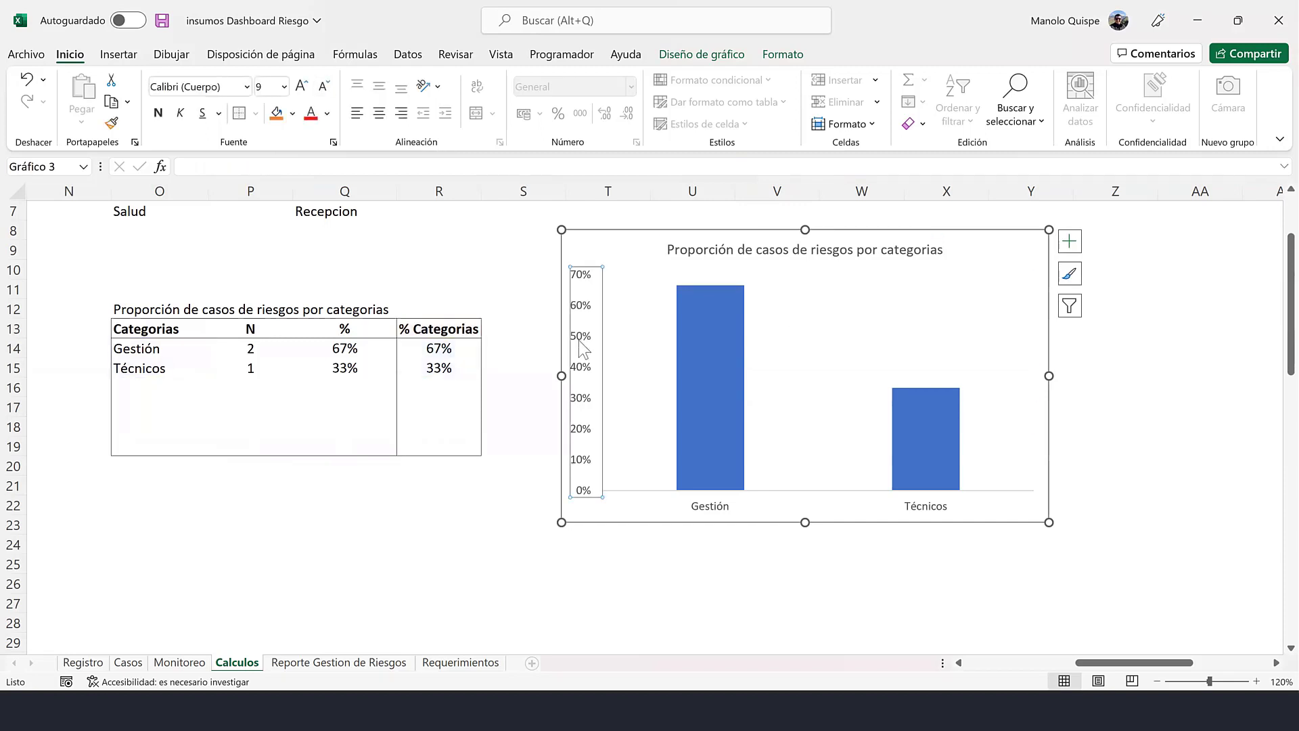
key("Delete")
- Set the bar series gap width to 60%
right_click(683, 328)
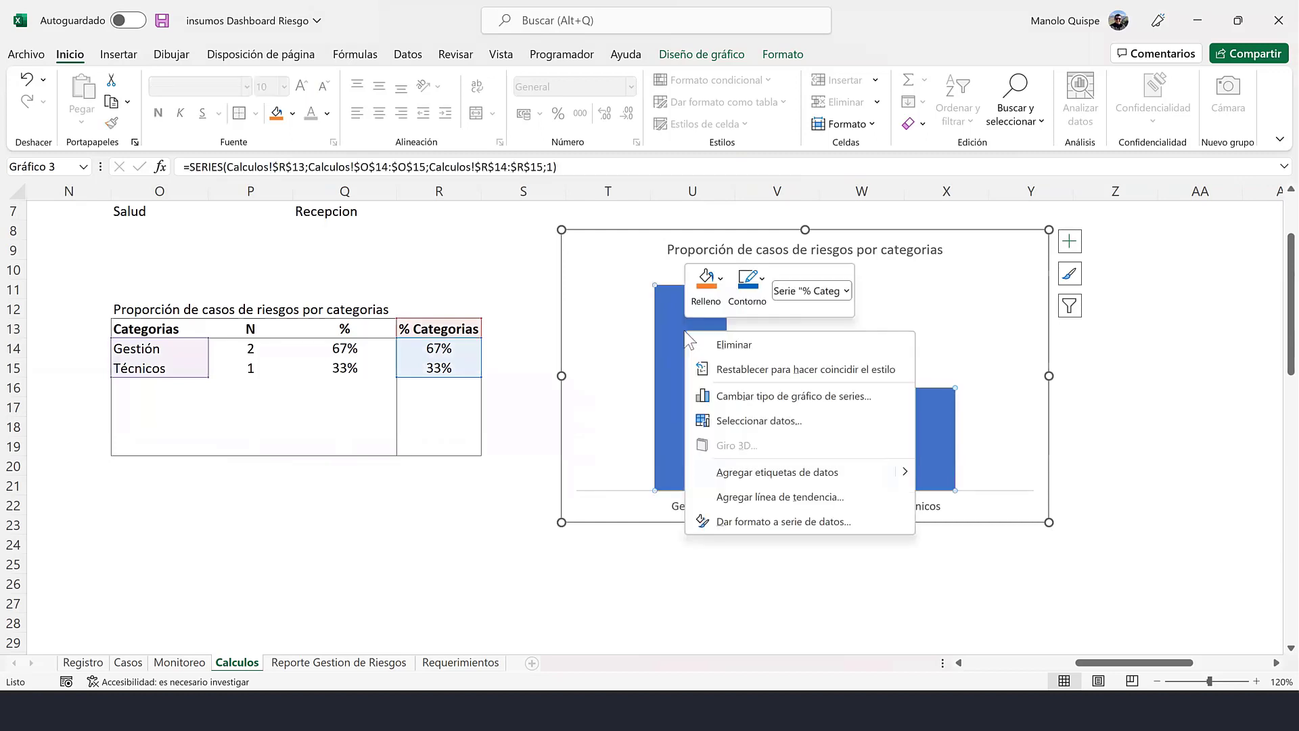
left_click(780, 521)
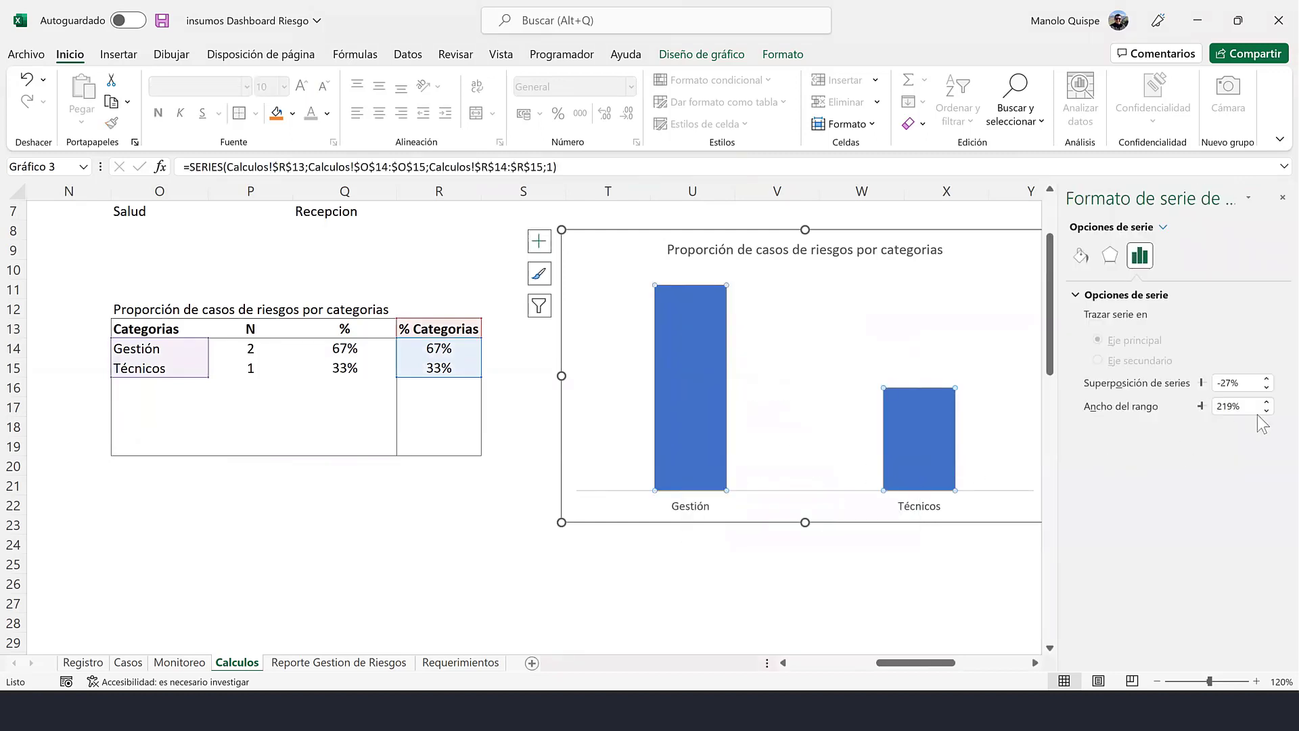
left_click(1251, 407)
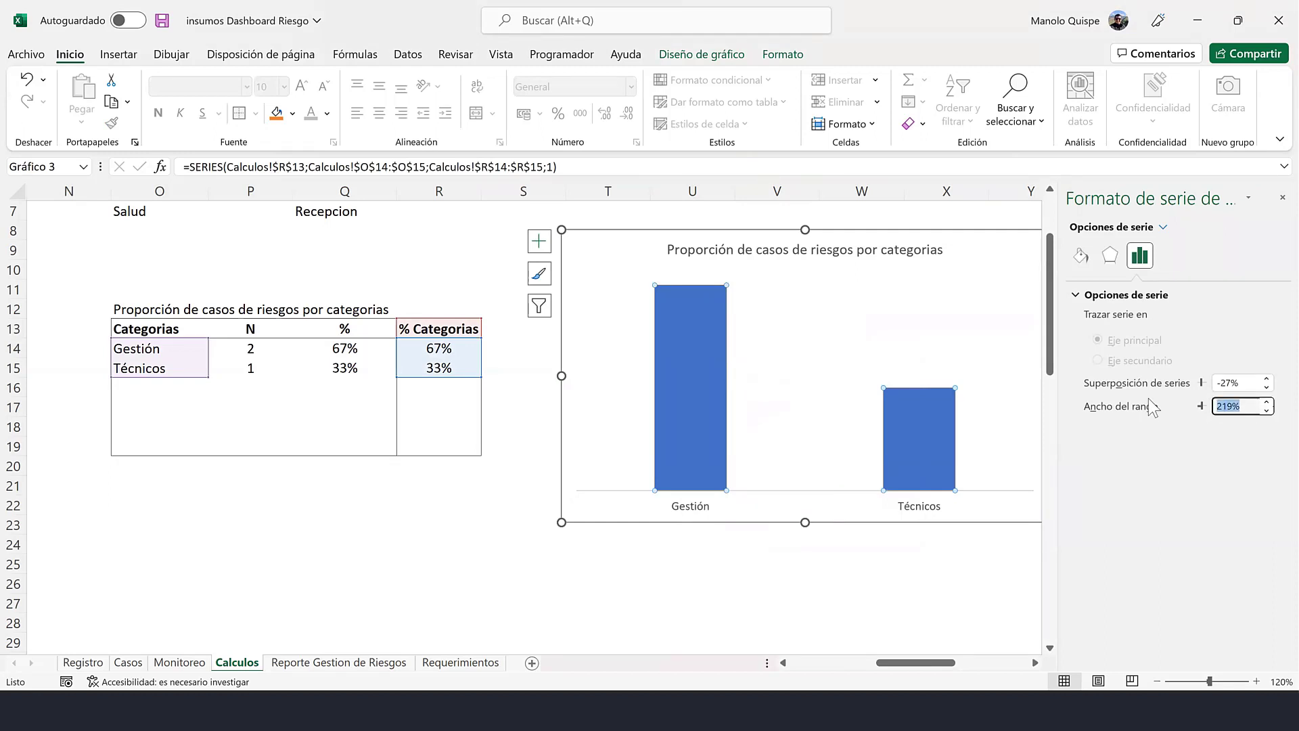
type("60")
key("Return")
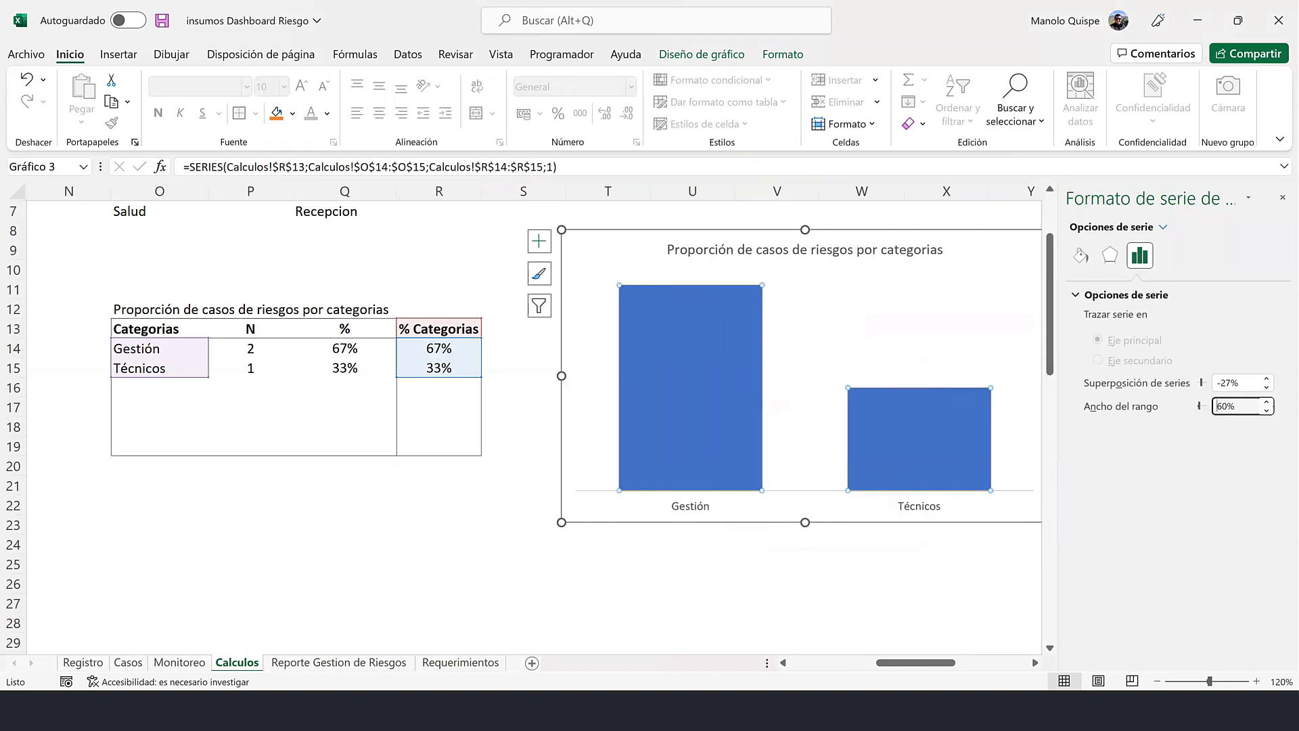
- Add data labels to the bars and make them bold at size 10
right_click(698, 356)
left_click(776, 506)
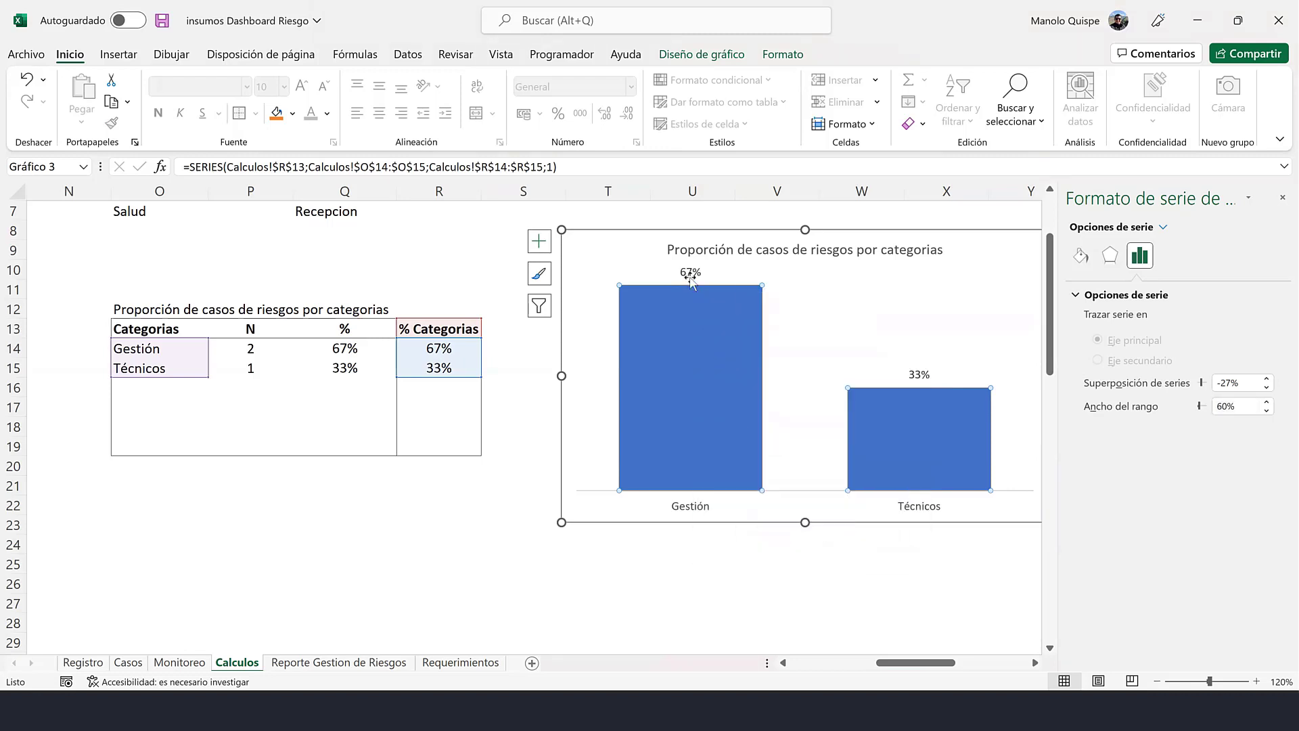
left_click(682, 265)
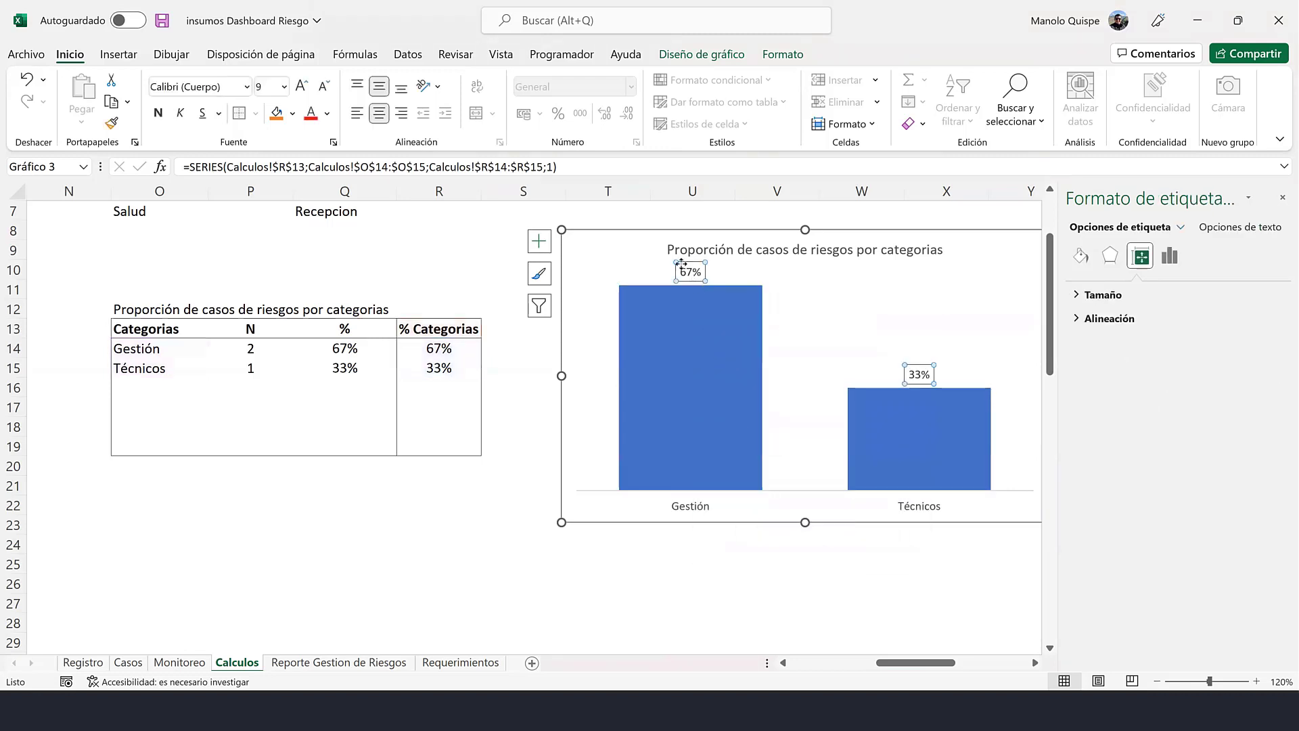
left_click(157, 112)
left_click(301, 86)
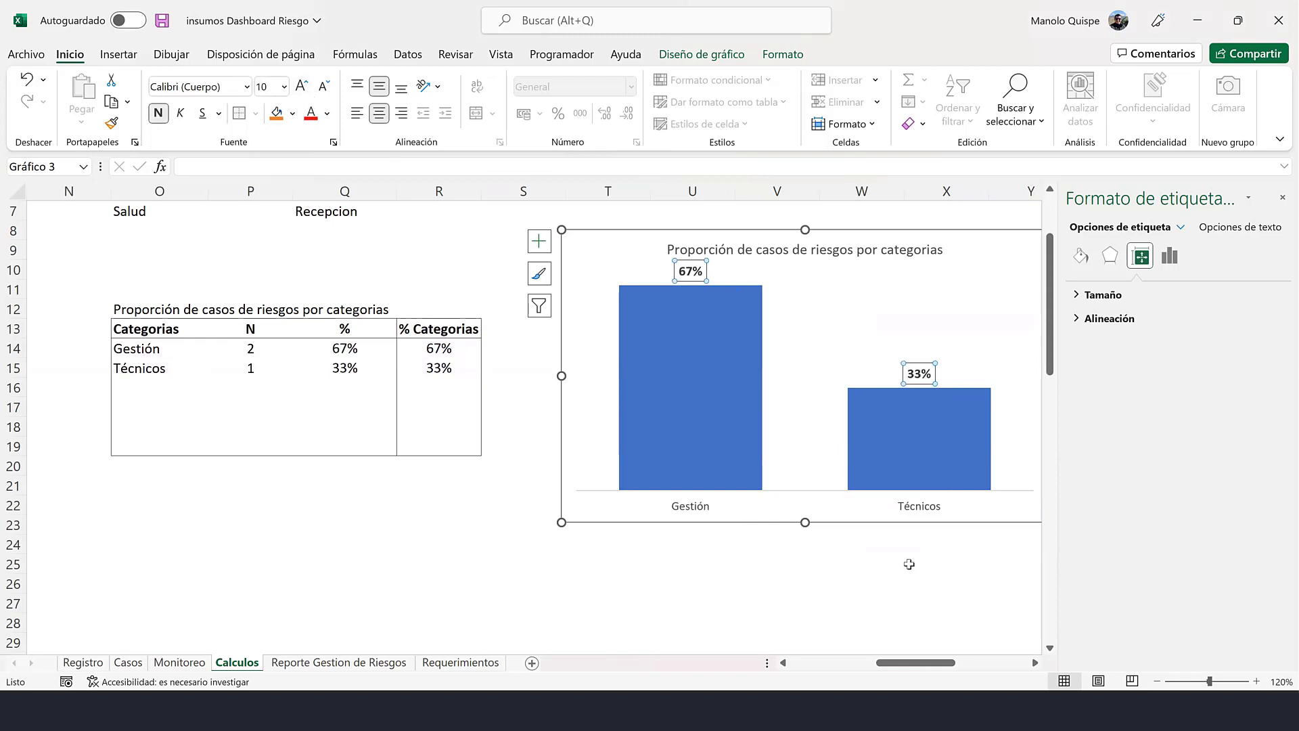
- Give the bars a green outline and no fill
right_click(713, 386)
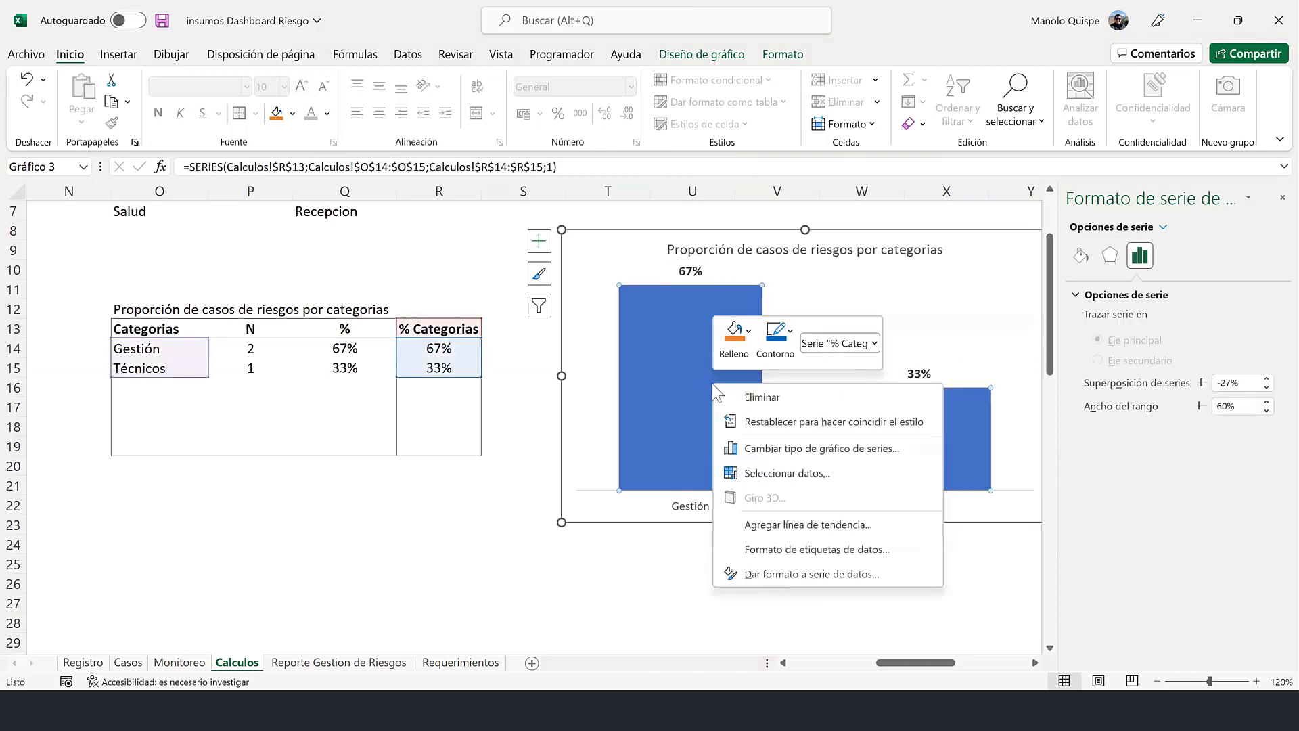
left_click(787, 335)
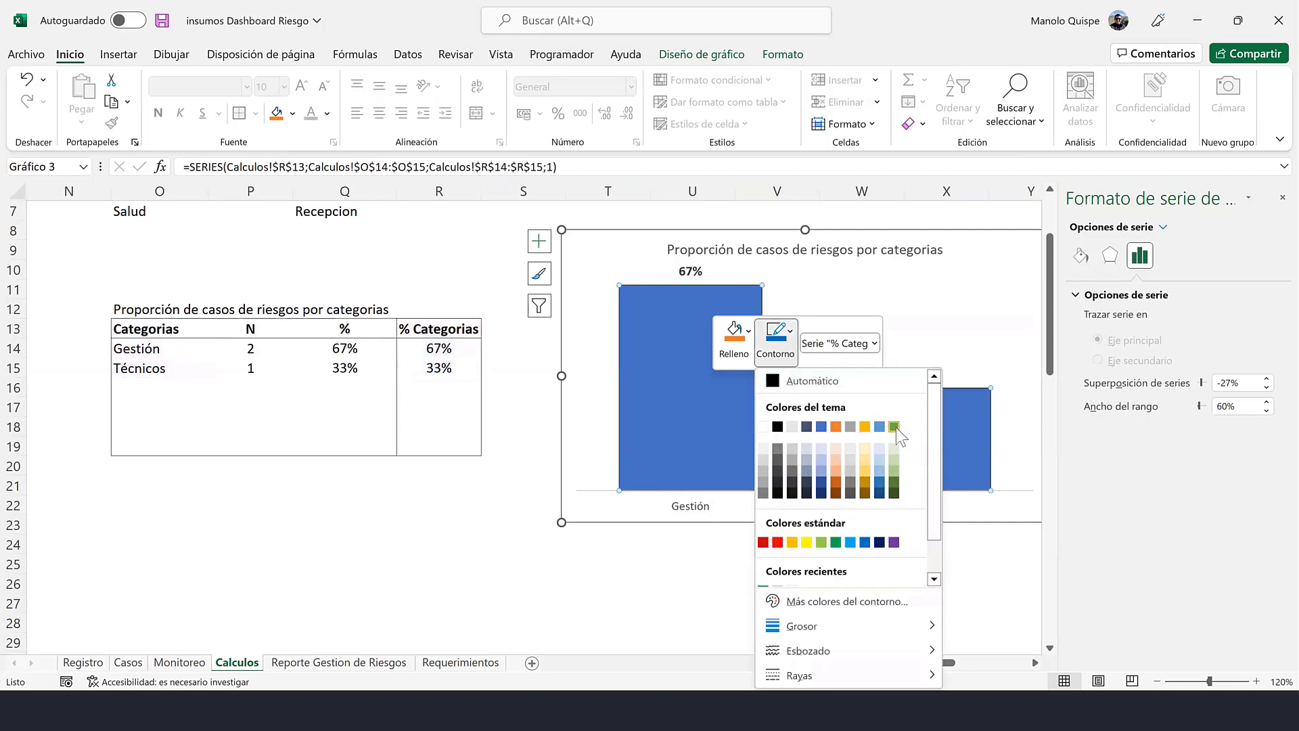
left_click(894, 426)
left_click(734, 339)
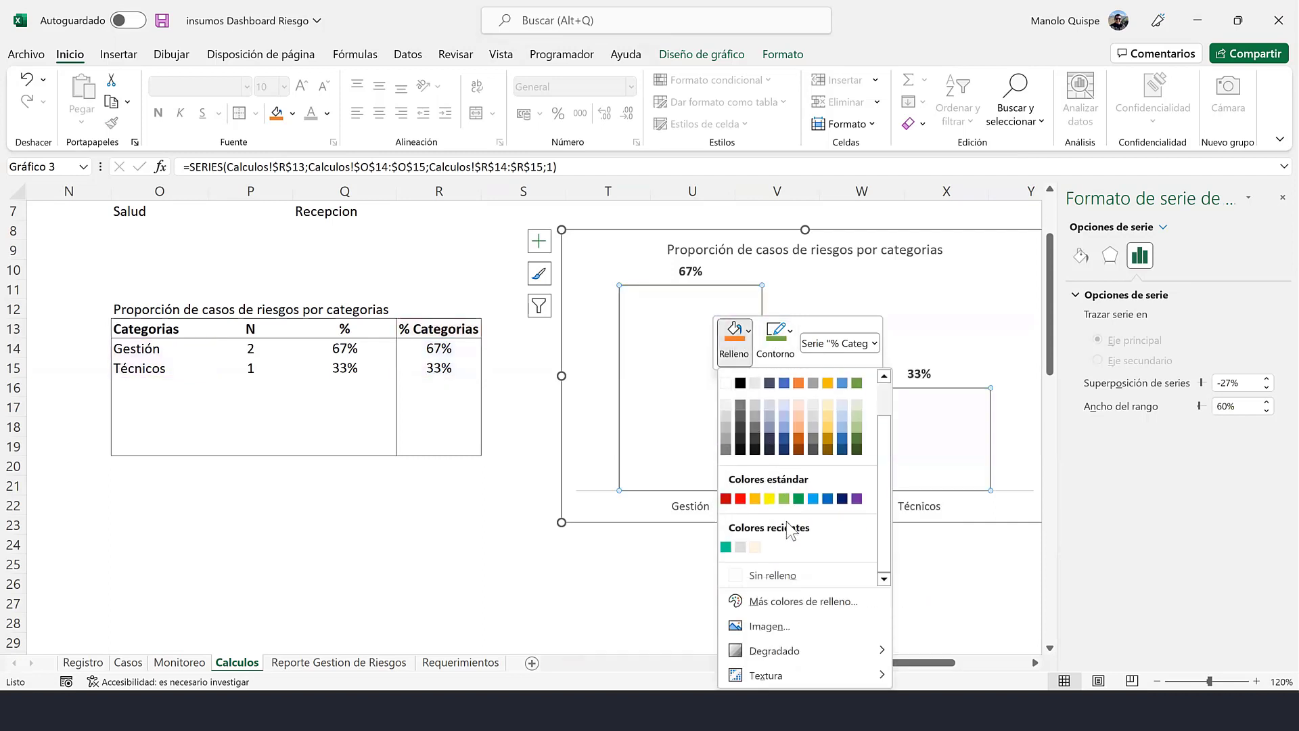
left_click(771, 575)
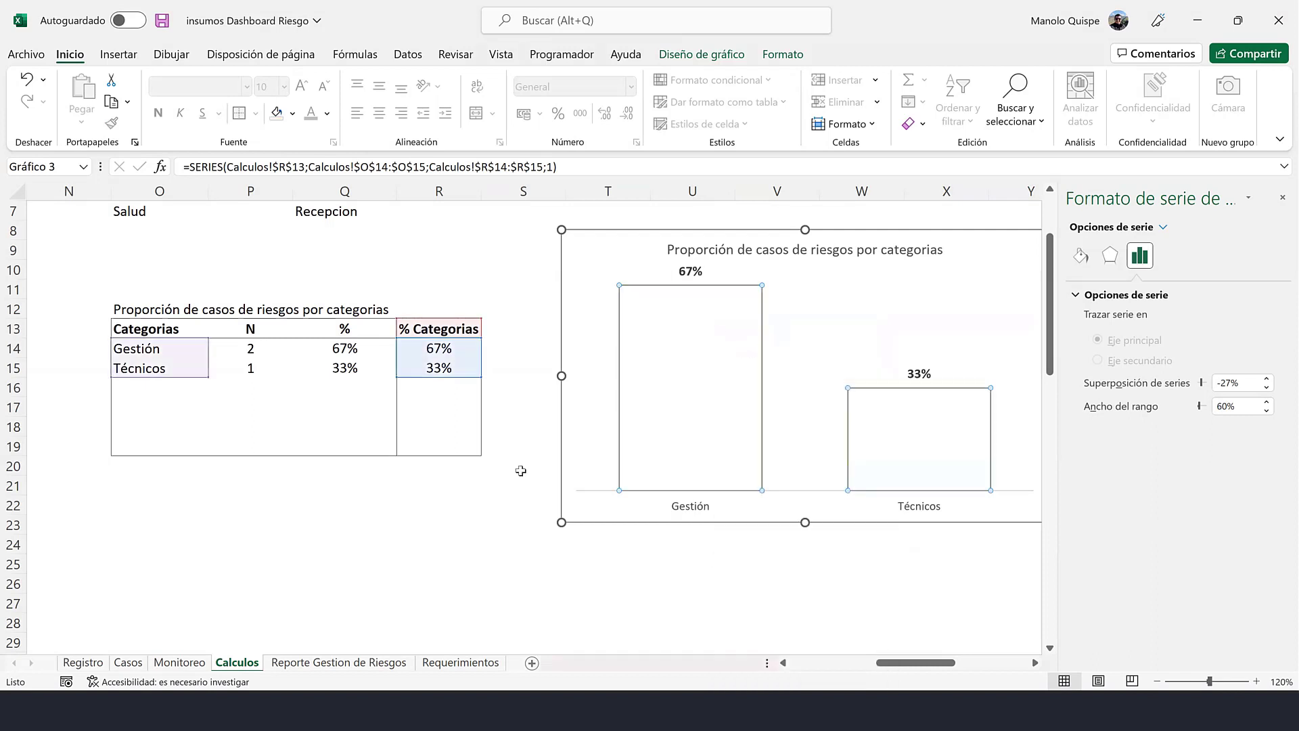
left_click(501, 467)
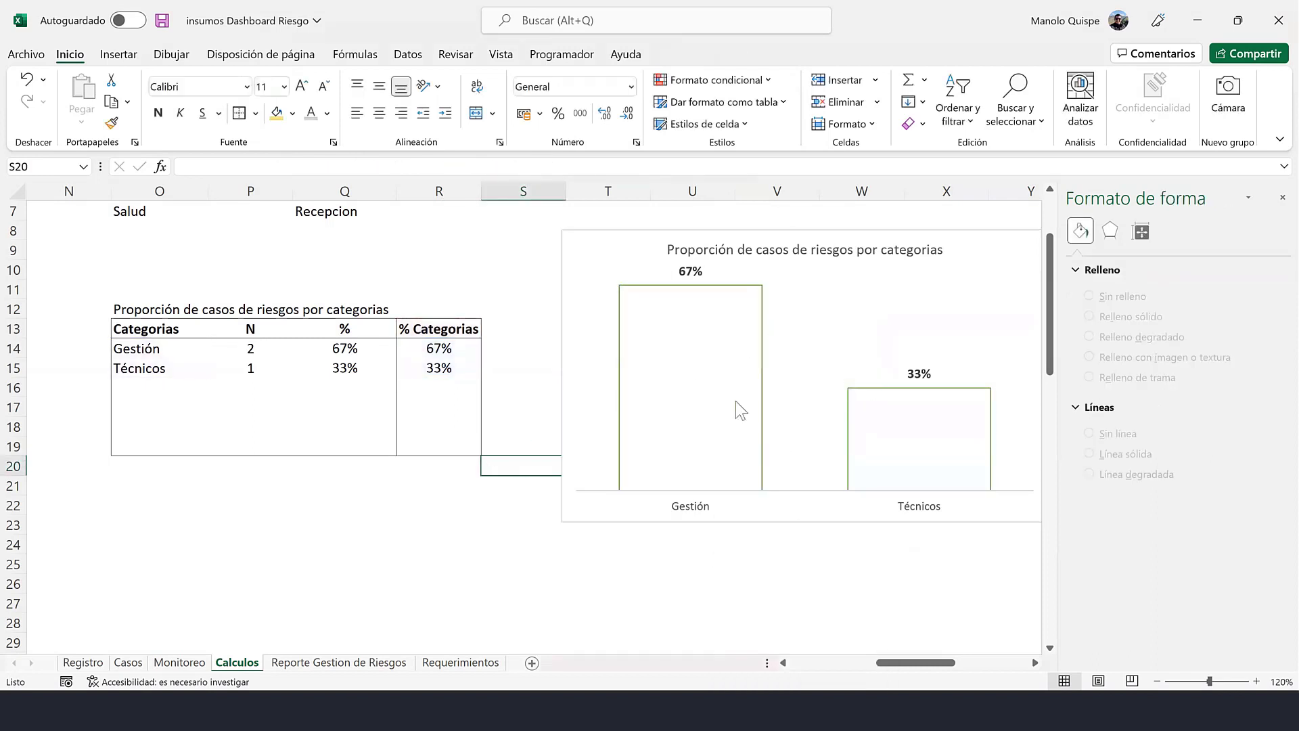
mouse_move(762, 345)
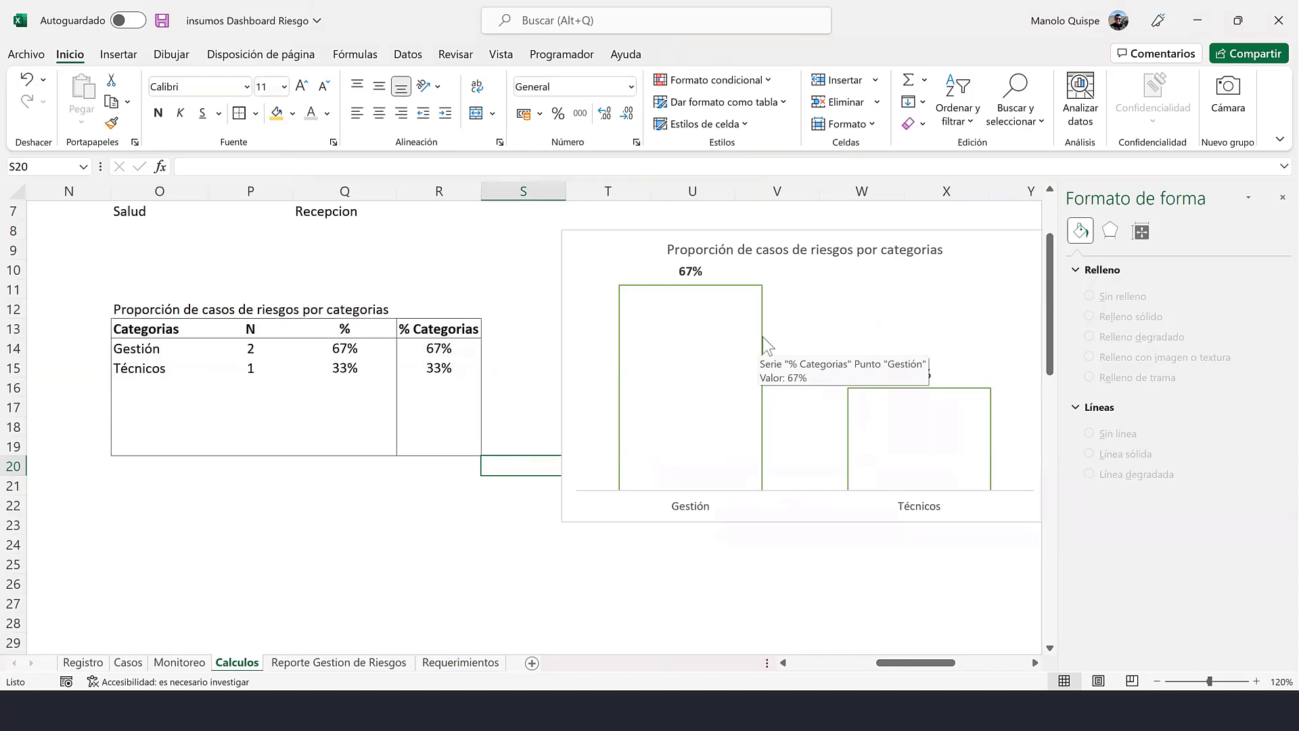
- Thicken the bar outlines to 2¼ pt with a sketched, hand-drawn style
left_click(765, 343)
left_click(765, 344)
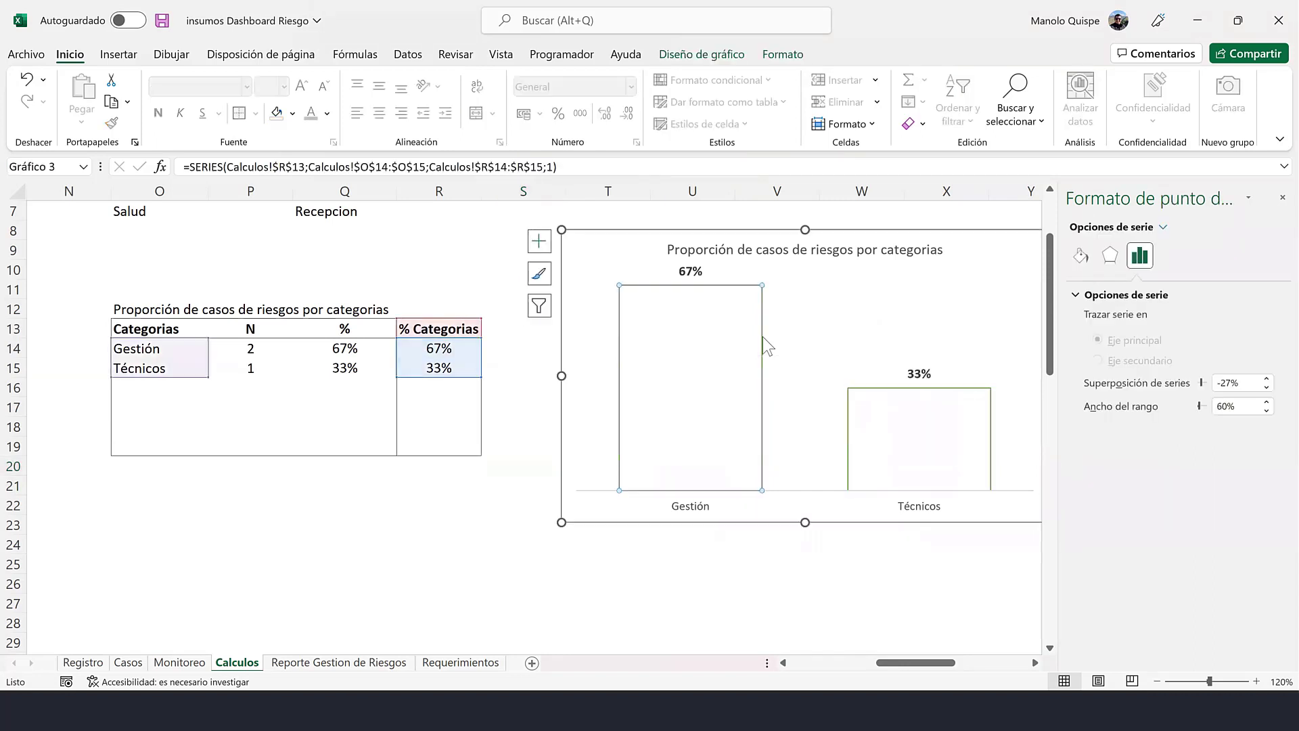
left_click(524, 465)
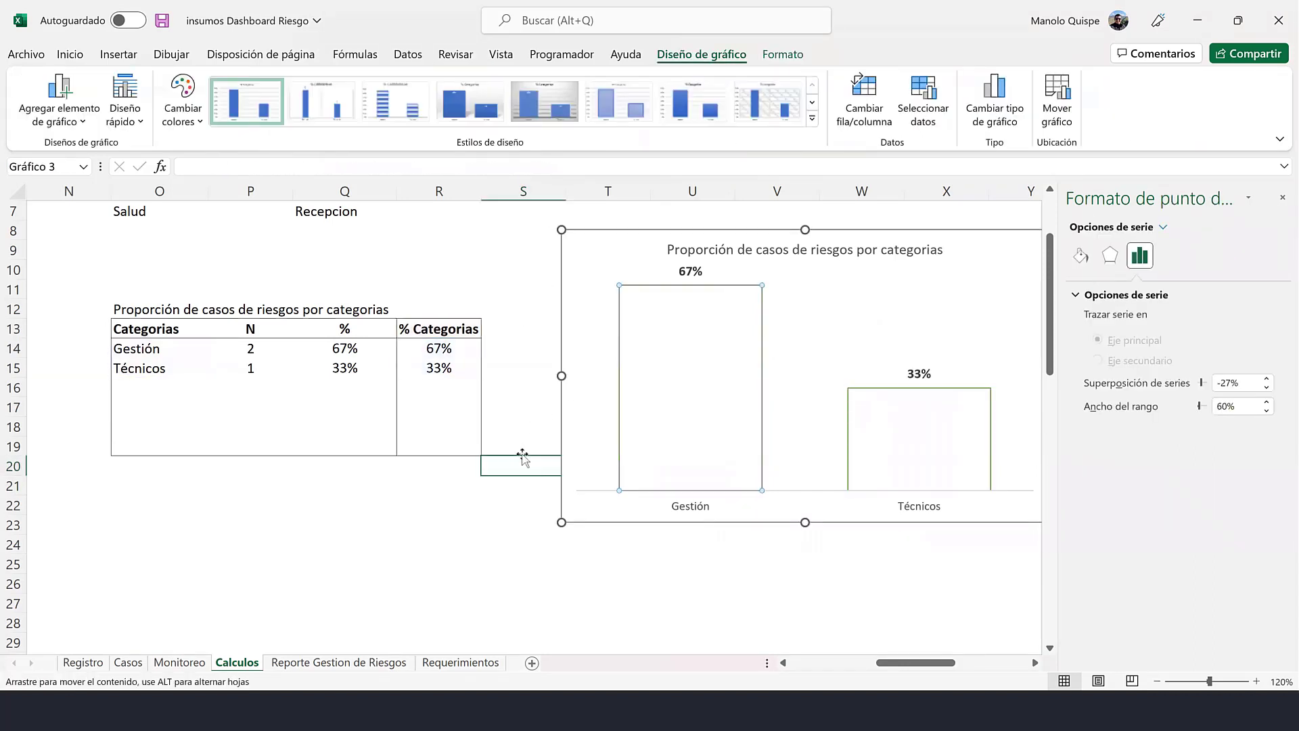
left_click(695, 295)
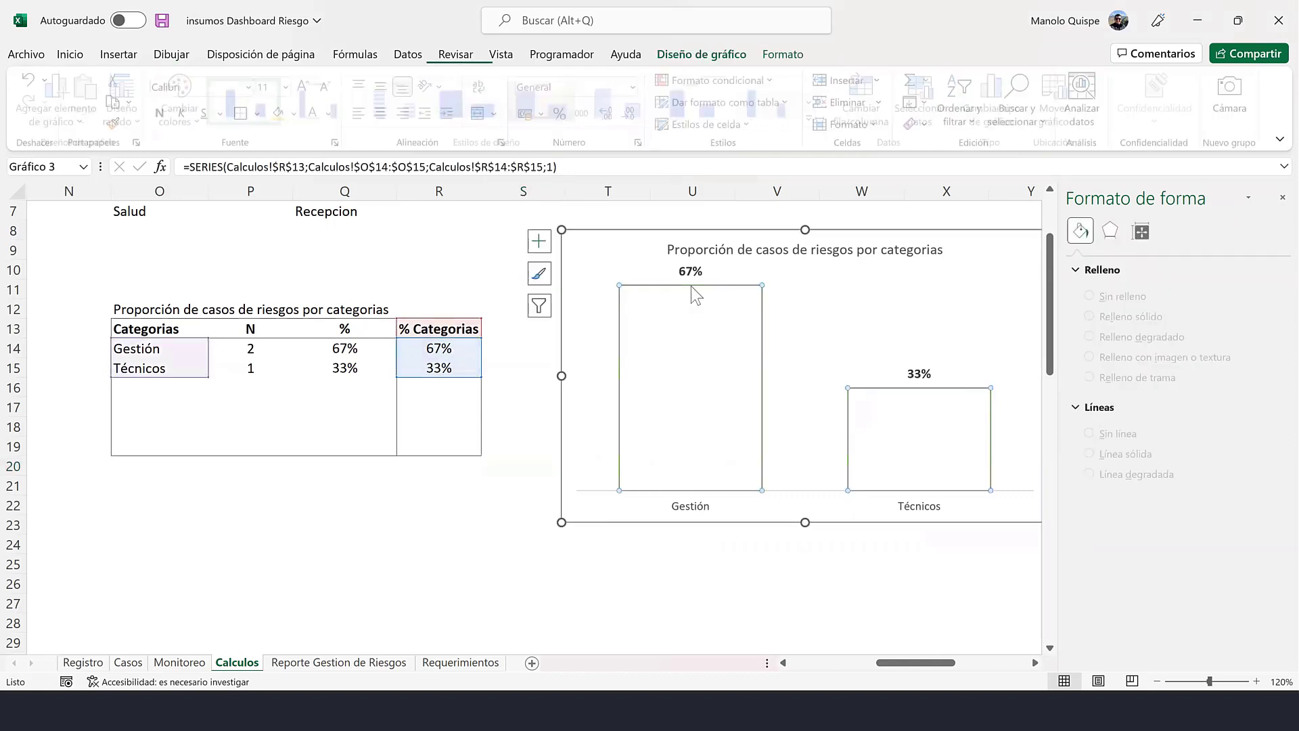
right_click(695, 288)
left_click(757, 240)
mouse_move(820, 571)
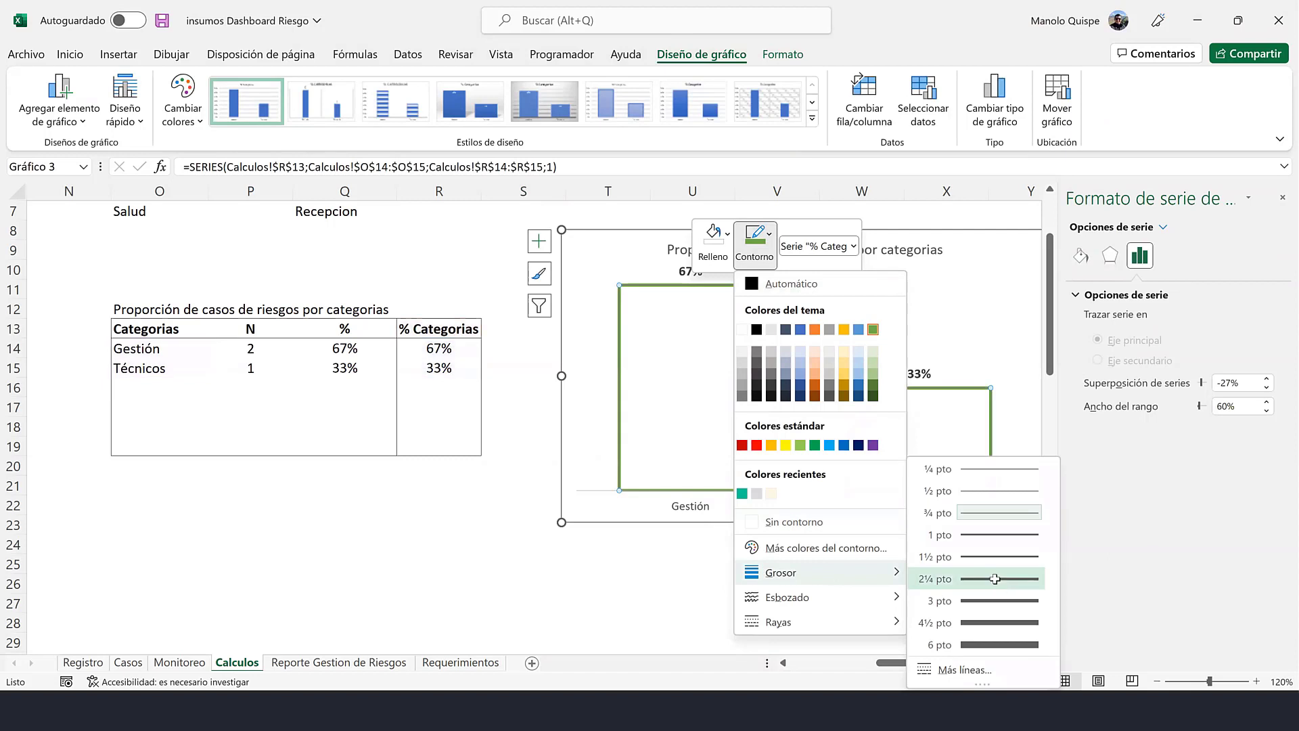
left_click(992, 579)
left_click(755, 240)
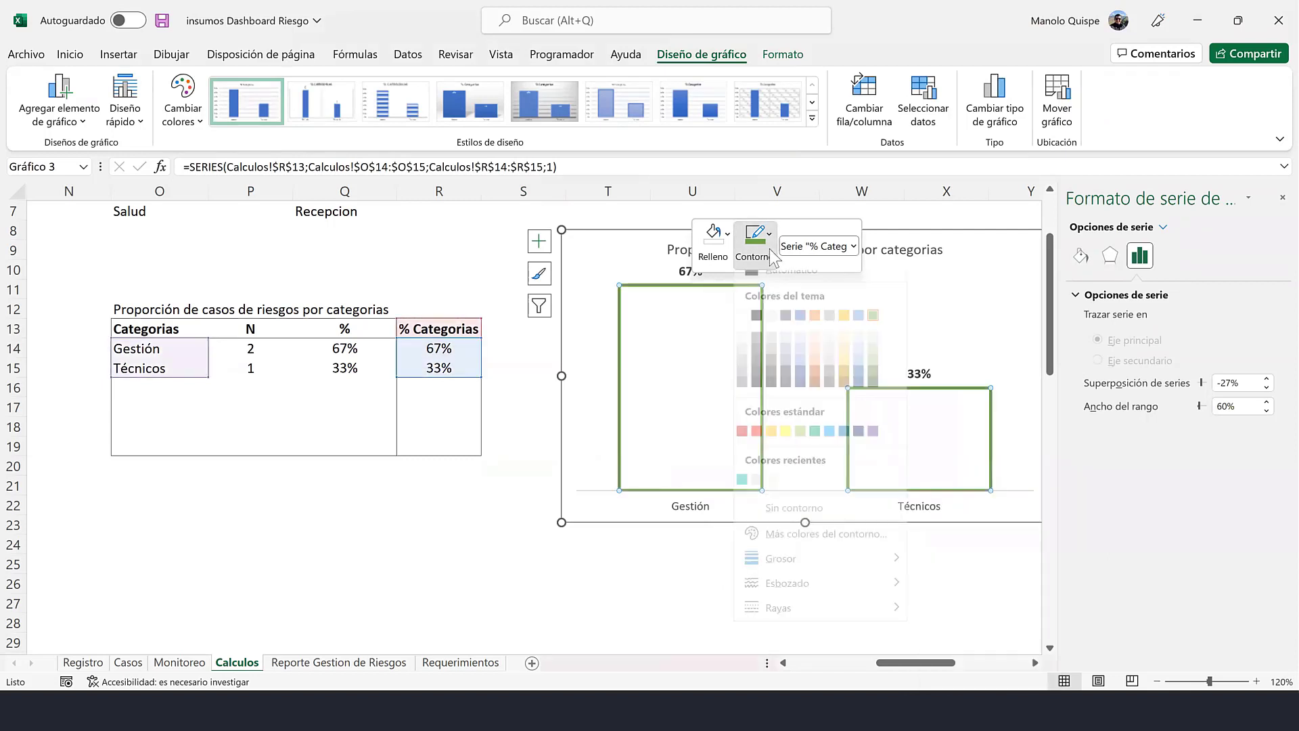
mouse_move(788, 597)
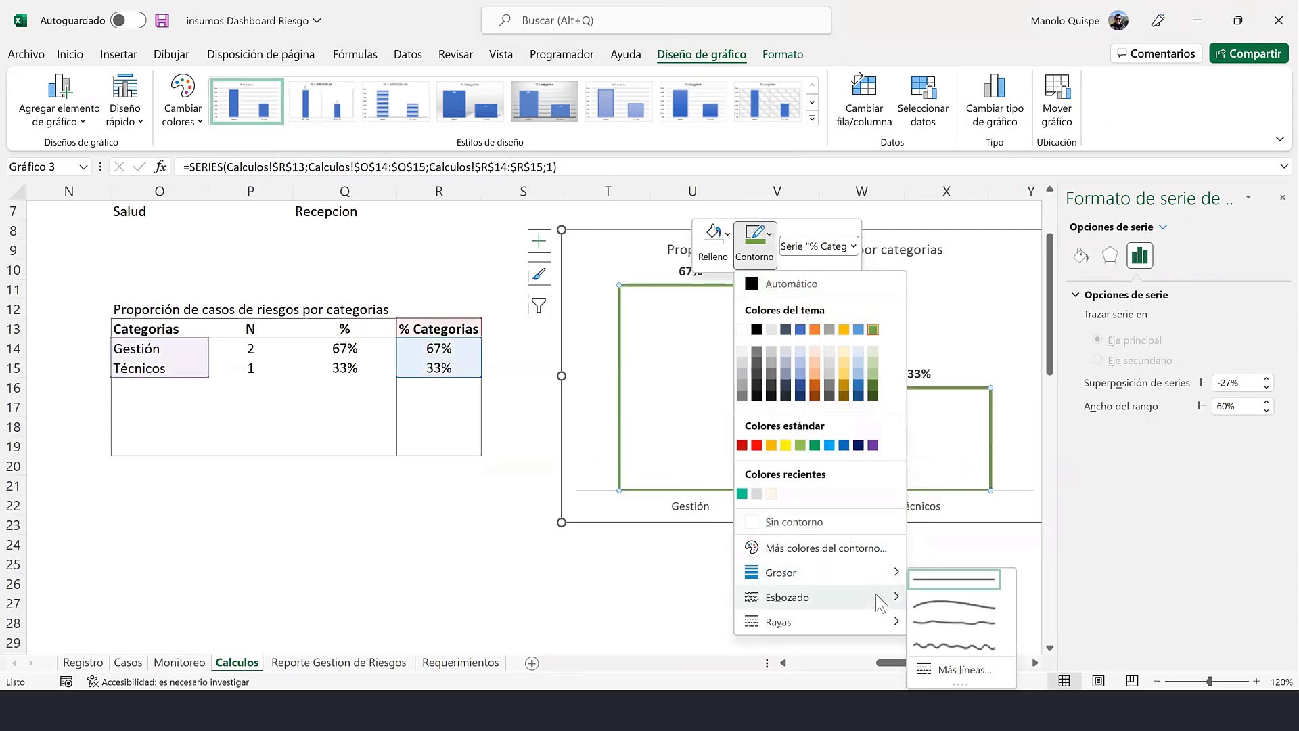
left_click(942, 604)
- Outline the Gestión bar in dark navy
left_click(485, 523)
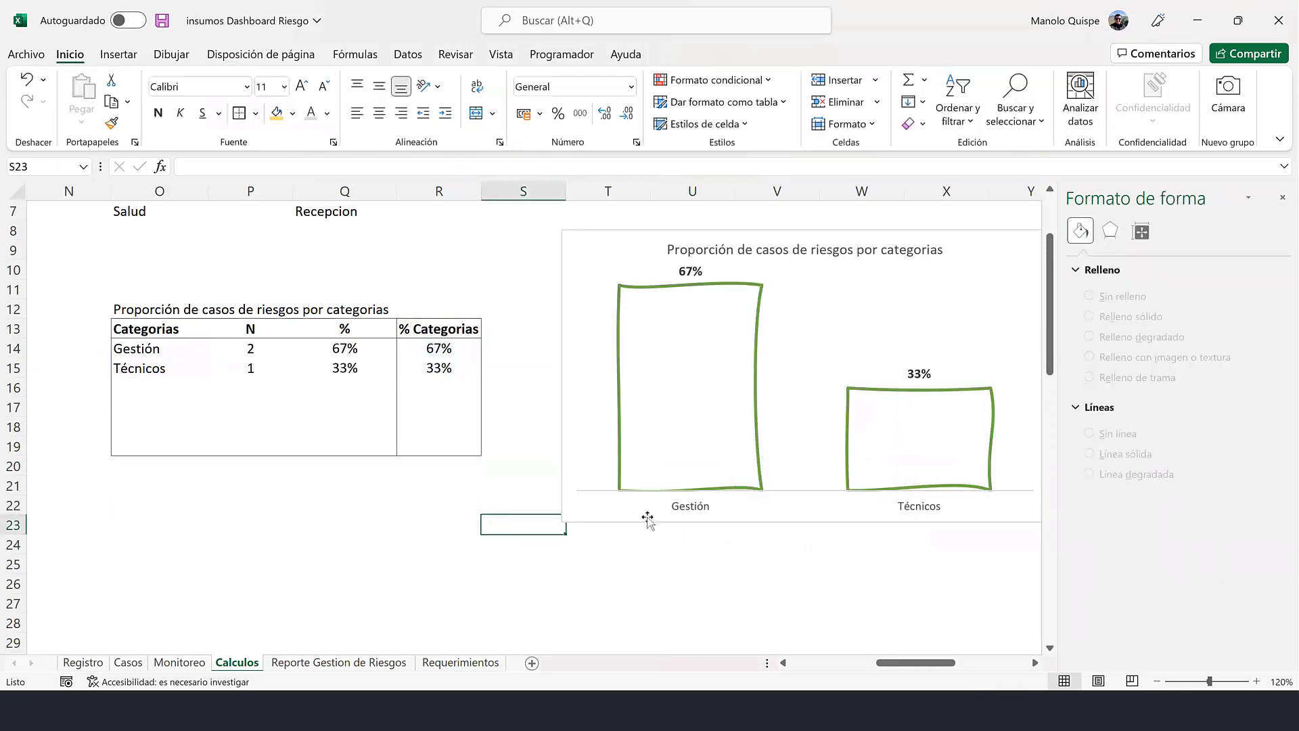
left_click(712, 284)
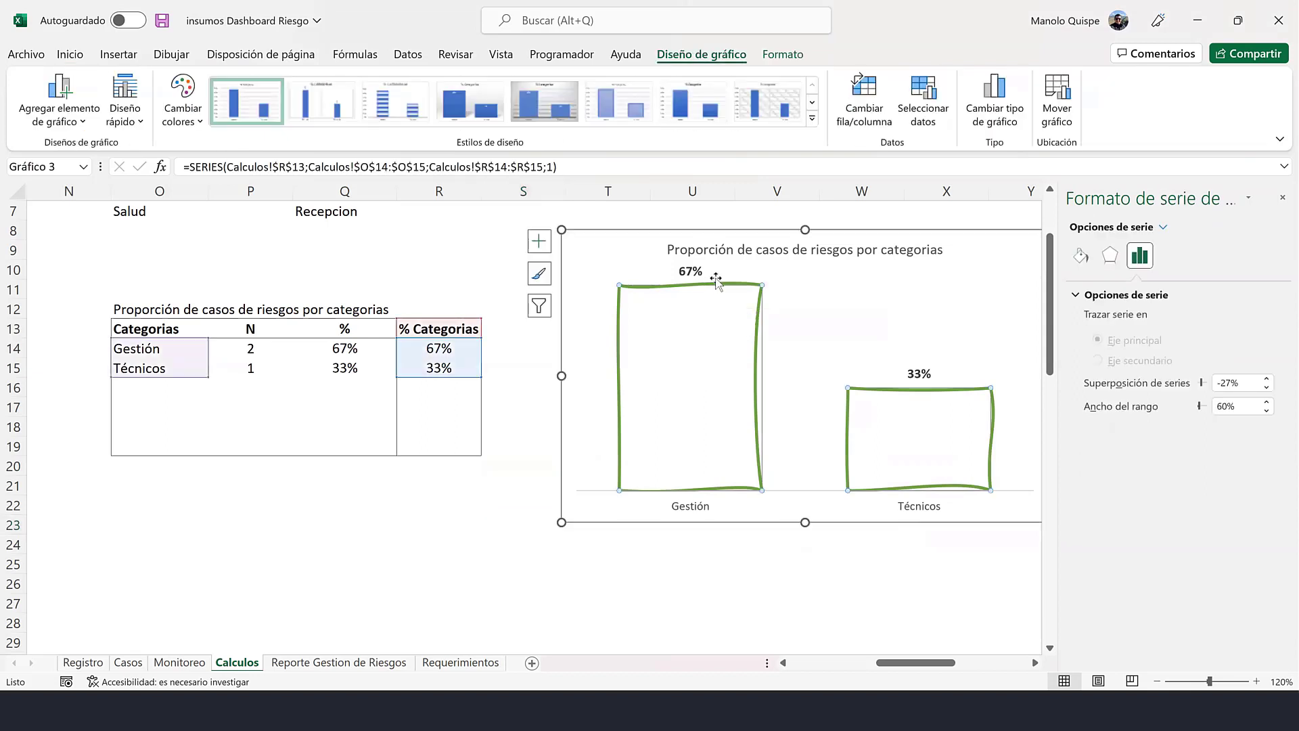
left_click(719, 284)
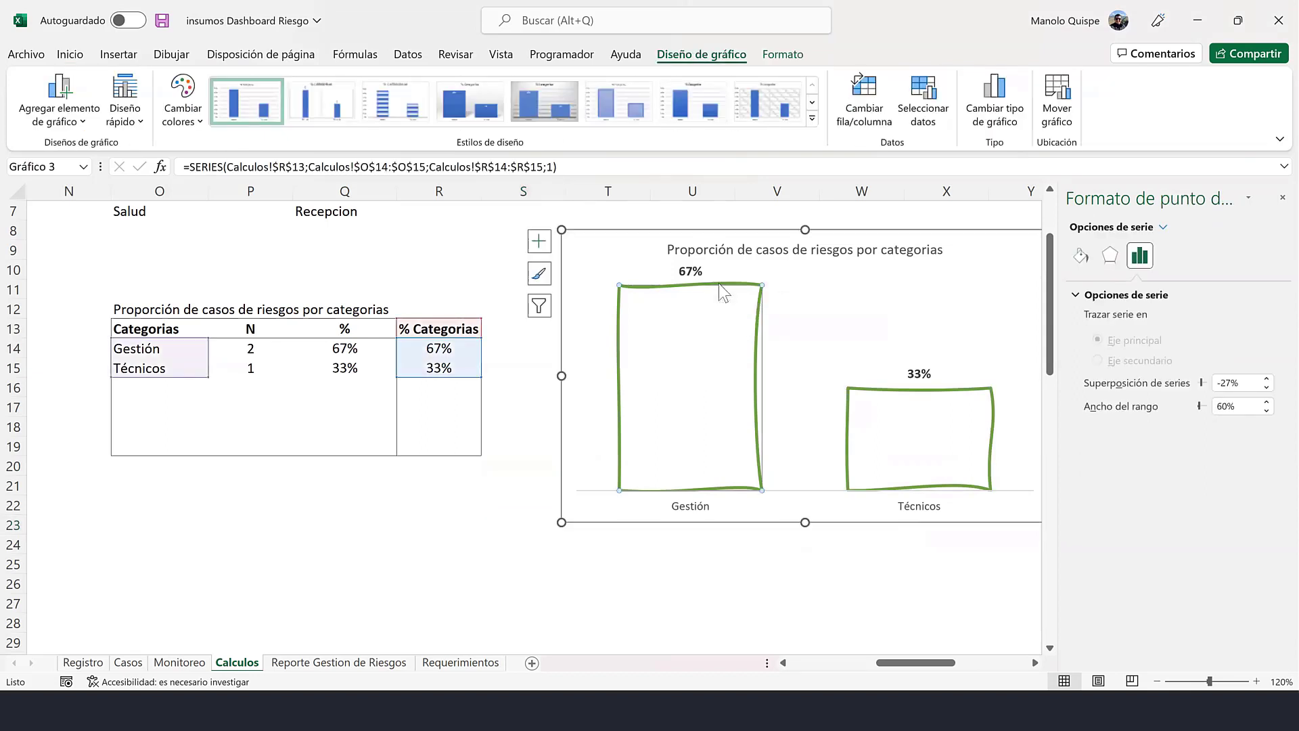
right_click(719, 282)
left_click(783, 236)
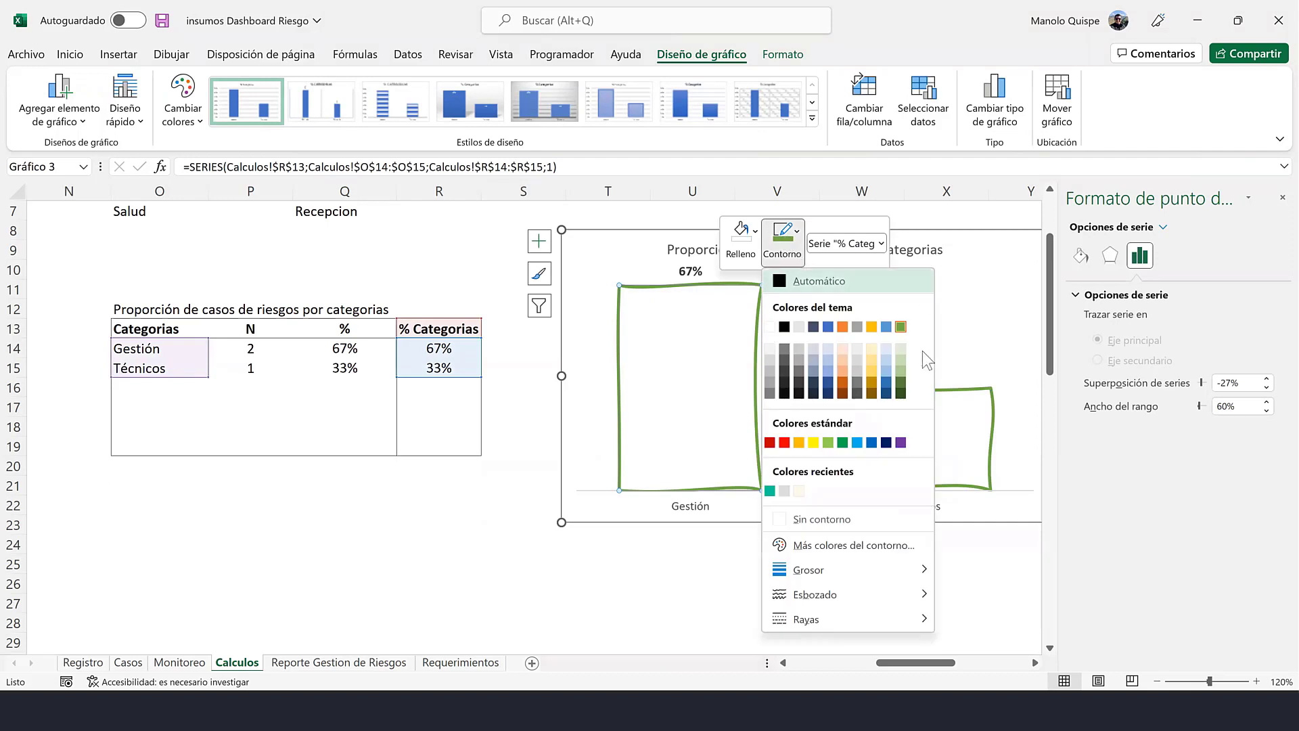
left_click(886, 442)
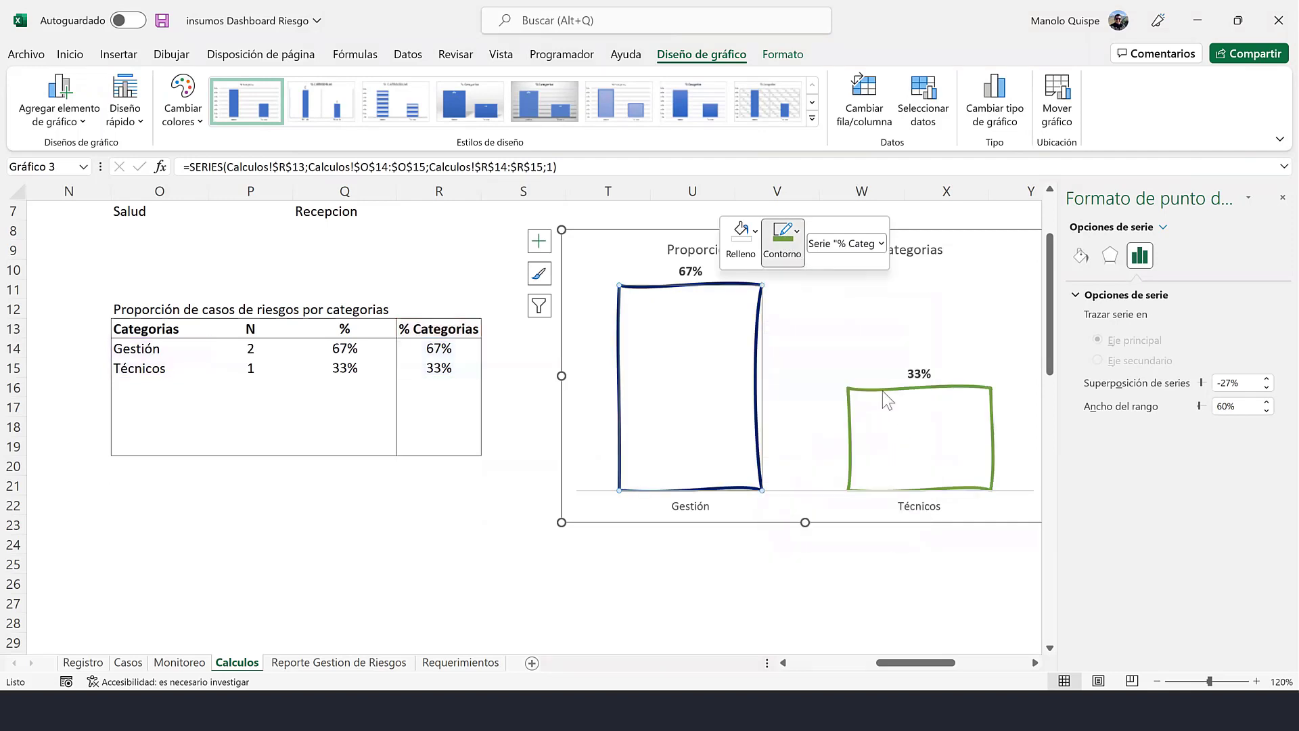
- Outline the Técnicos bar in red
right_click(882, 389)
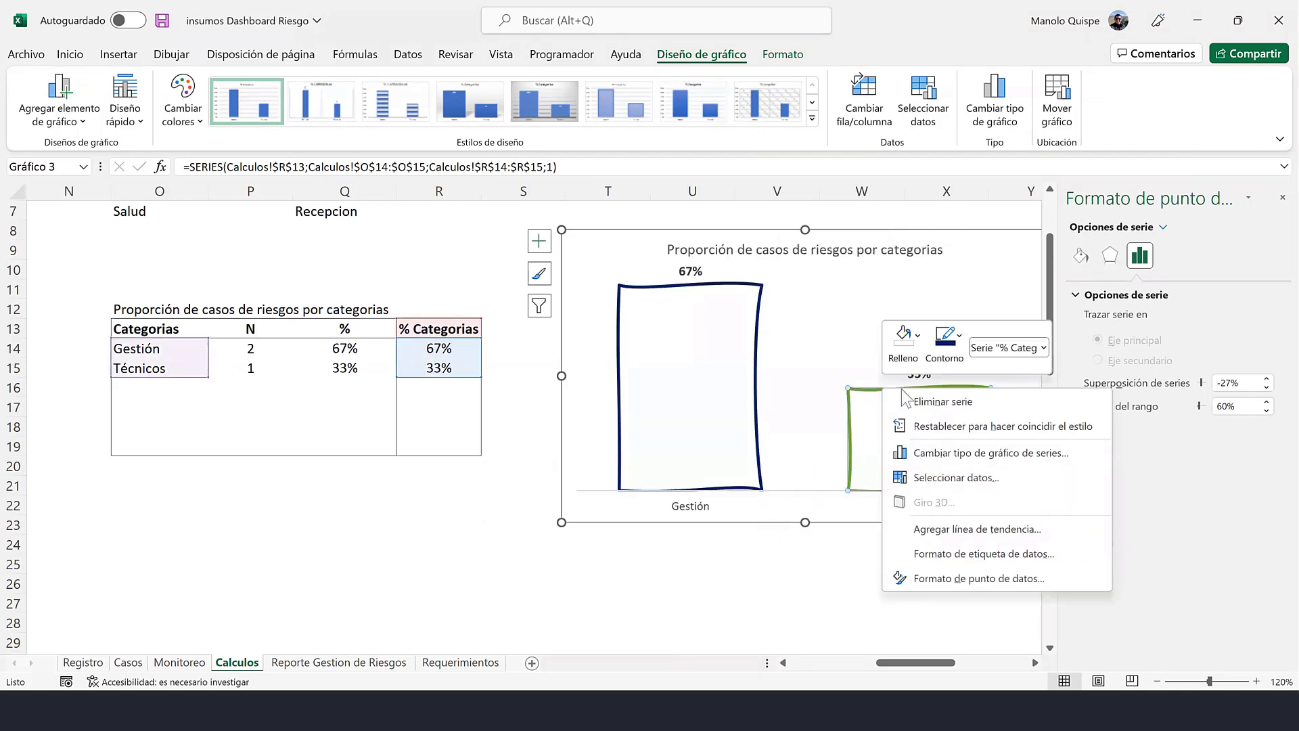
left_click(947, 339)
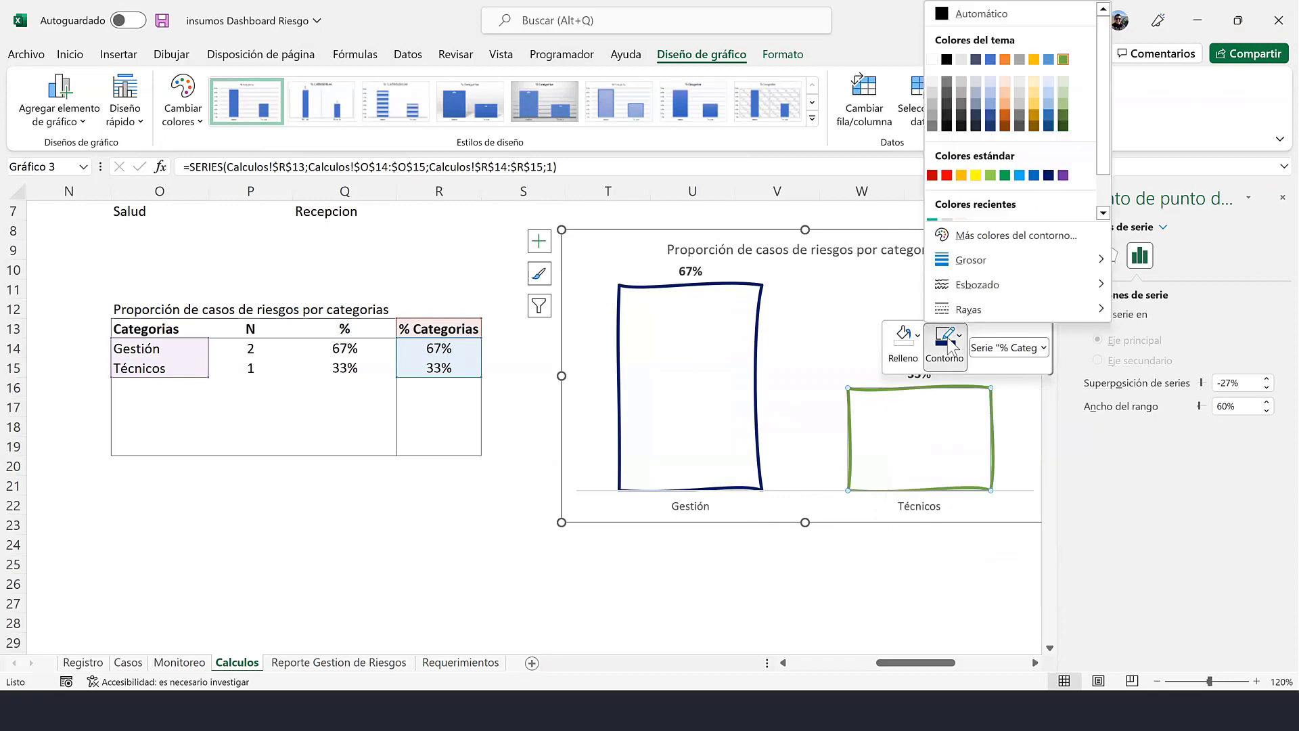
left_click(932, 177)
left_click(513, 526)
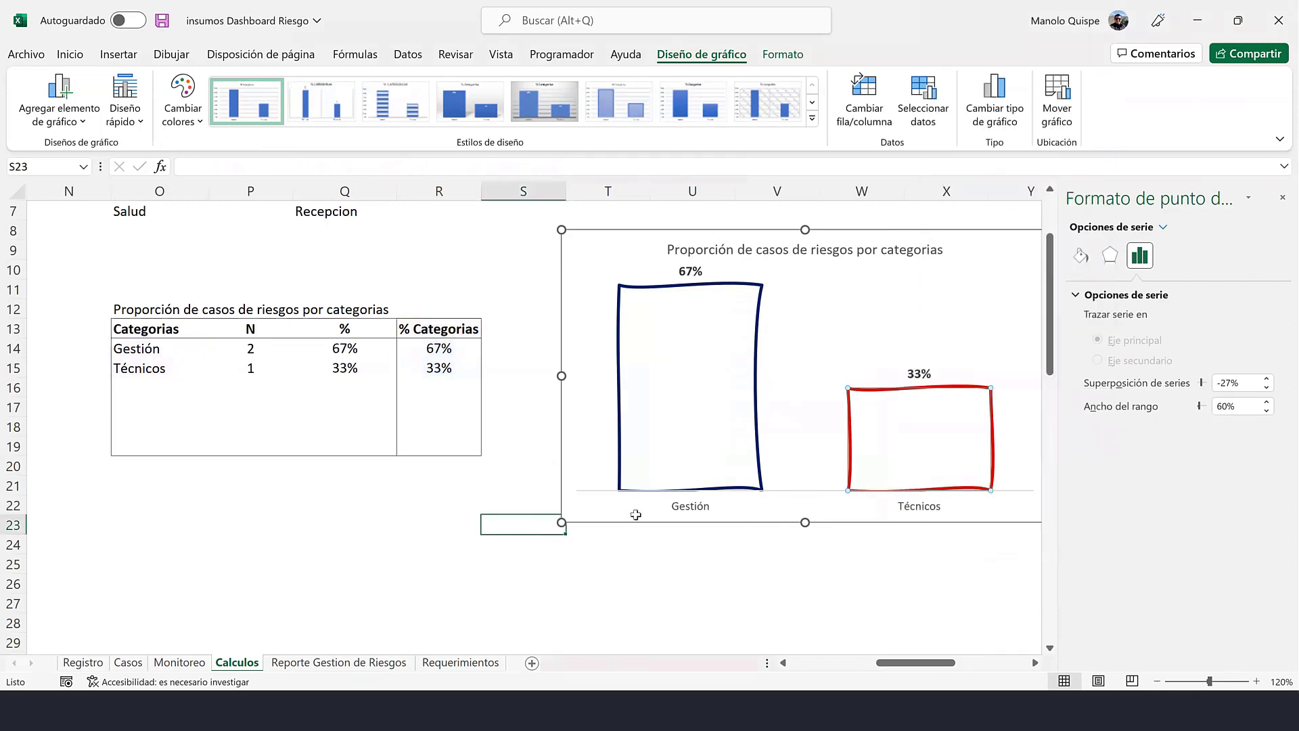
left_click(732, 523)
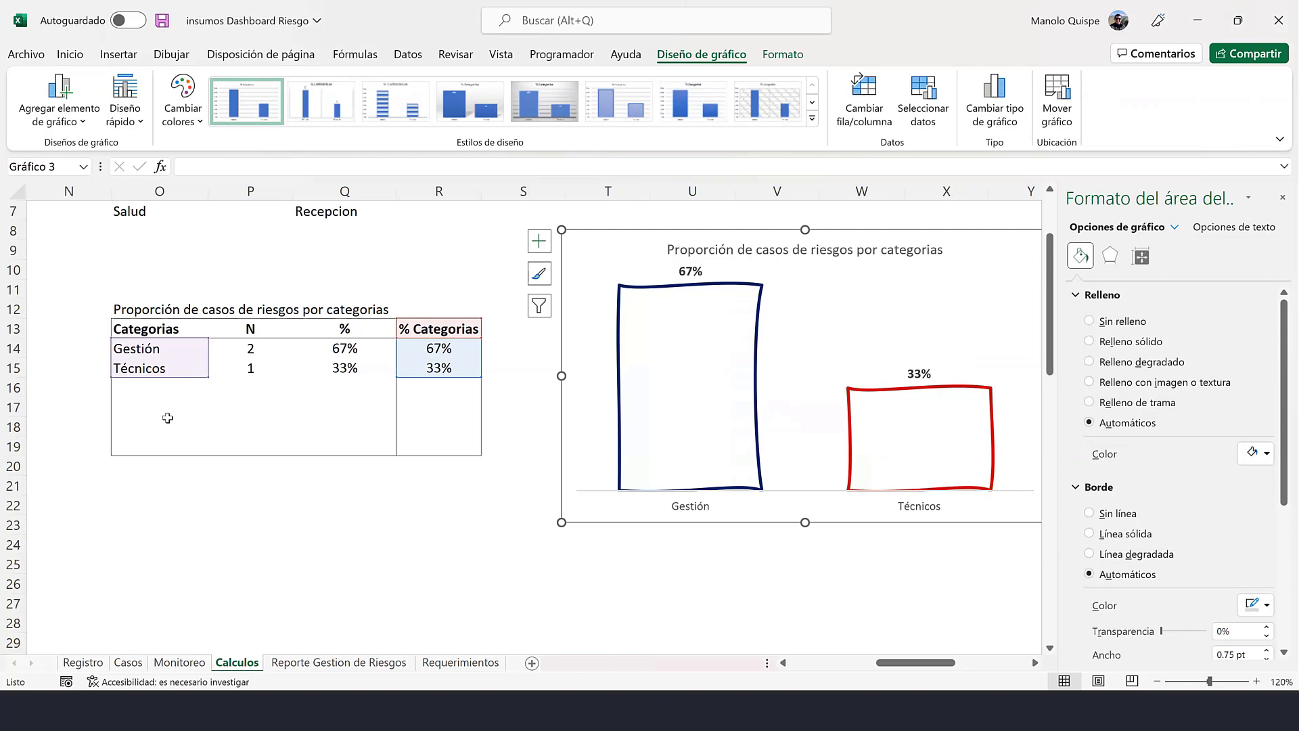
- Review the category formula in O14 and the percentage formula in R14
left_click(188, 408)
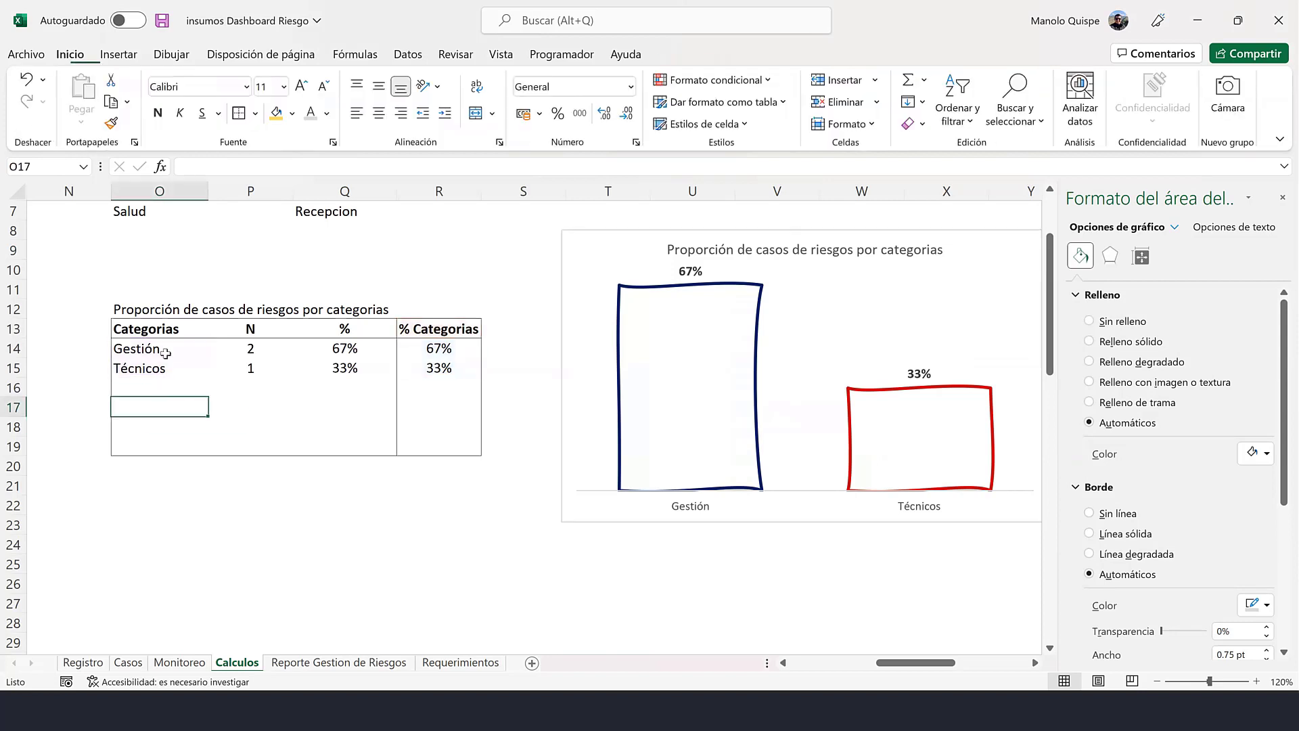
left_click(201, 346)
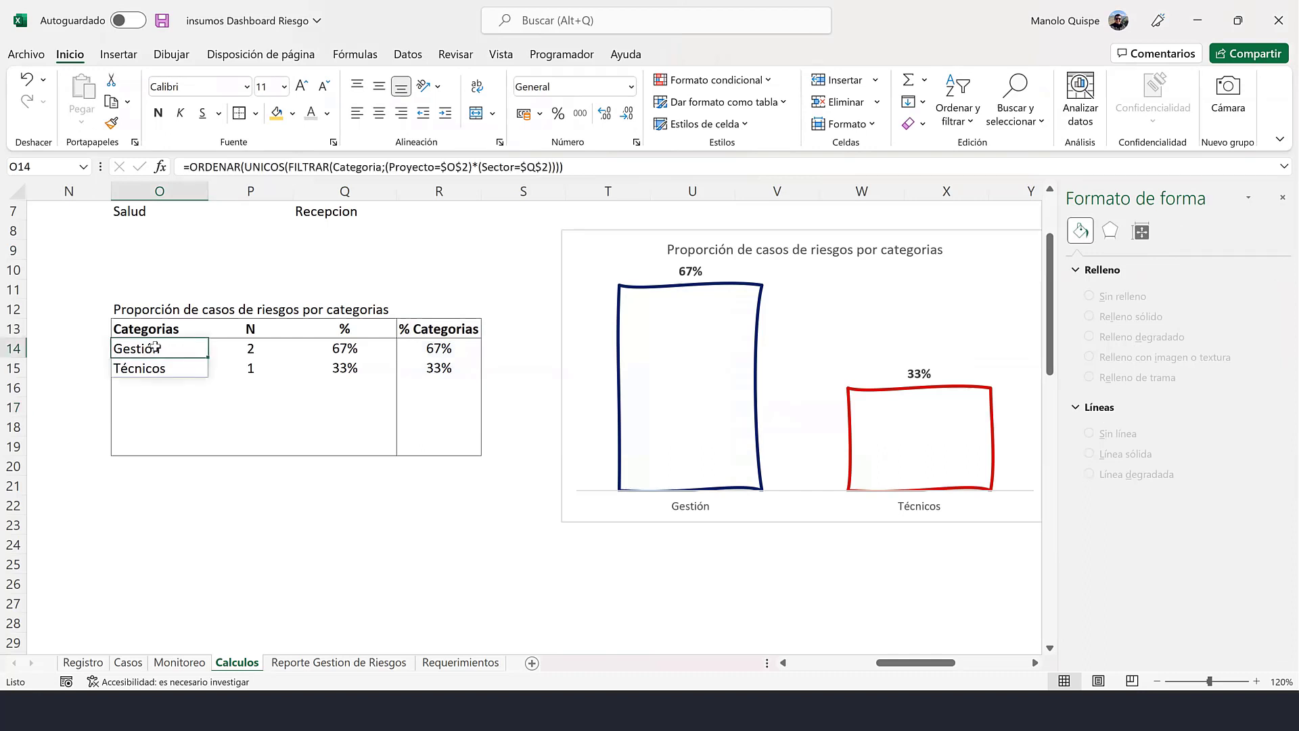
left_click(412, 357)
left_click(176, 357)
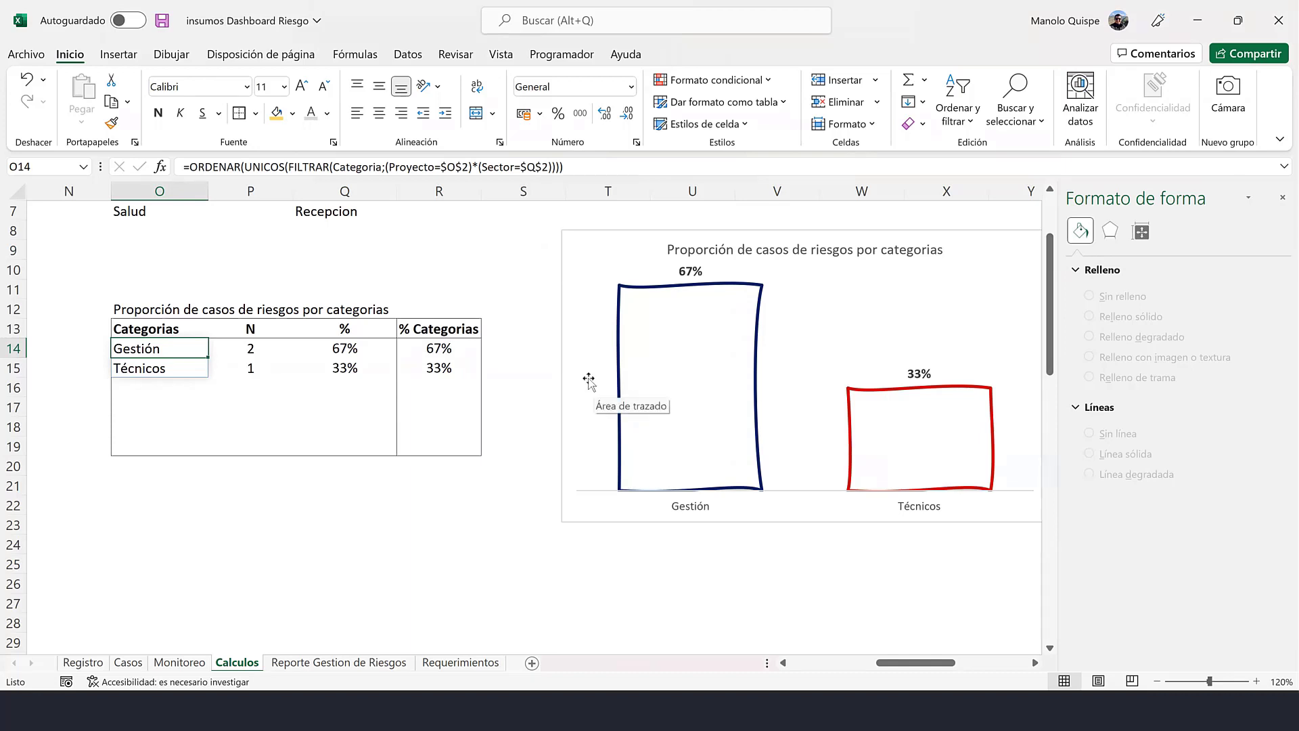
scroll(582, 103, "down", 3)
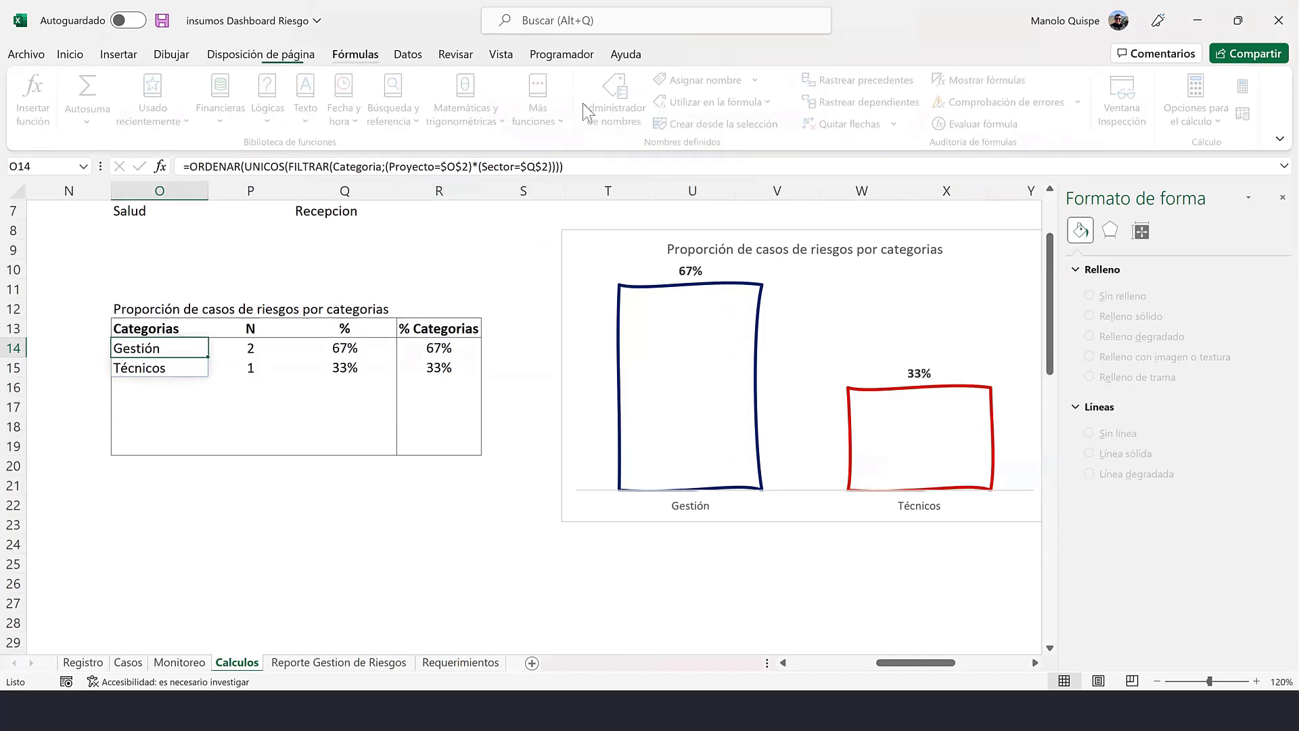
scroll(609, 98, "down", 1)
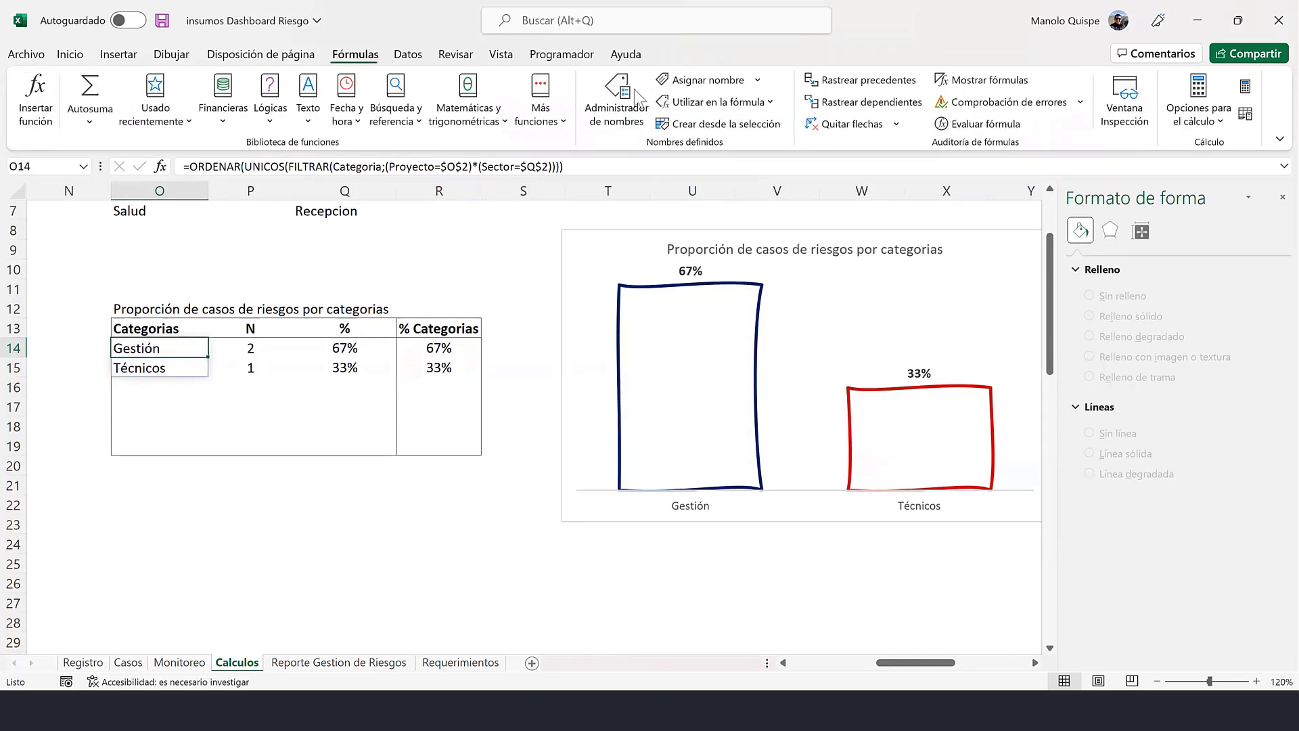
- Cancel the Define Name dialog and open Name Manager instead
left_click(688, 81)
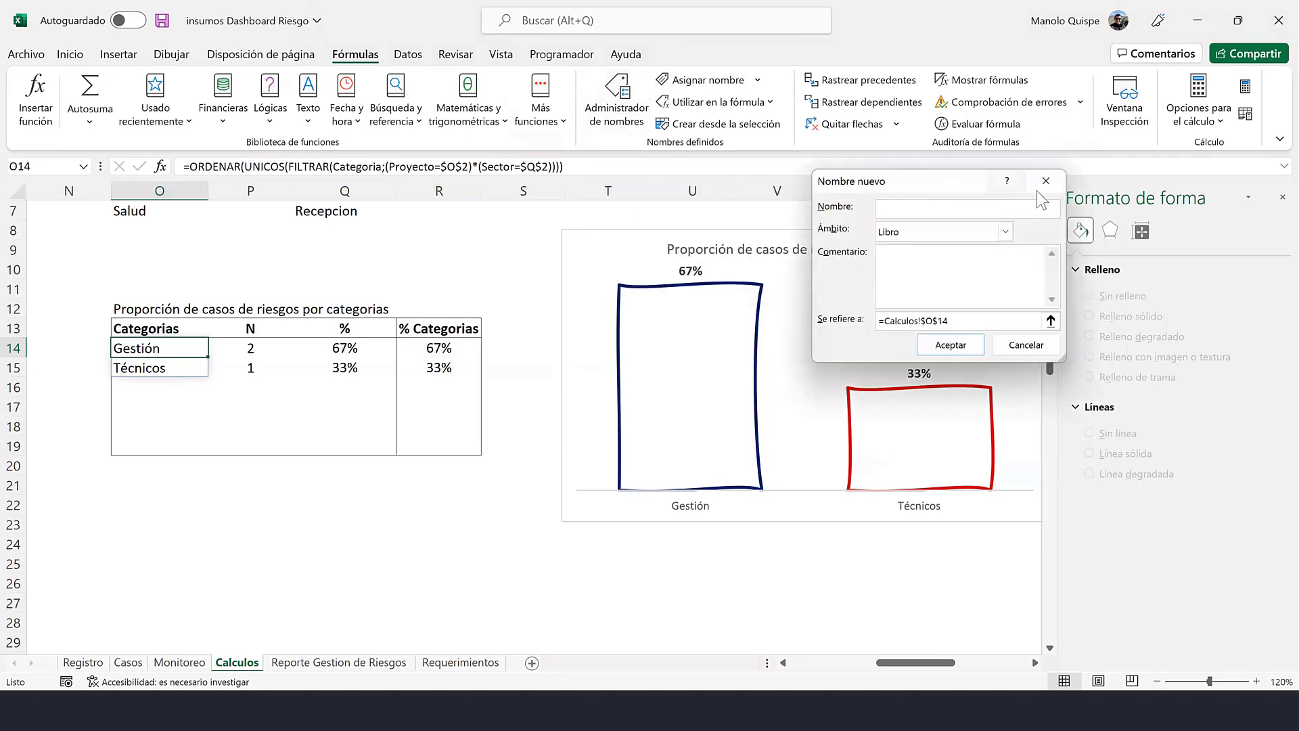
left_click(1047, 181)
left_click(616, 95)
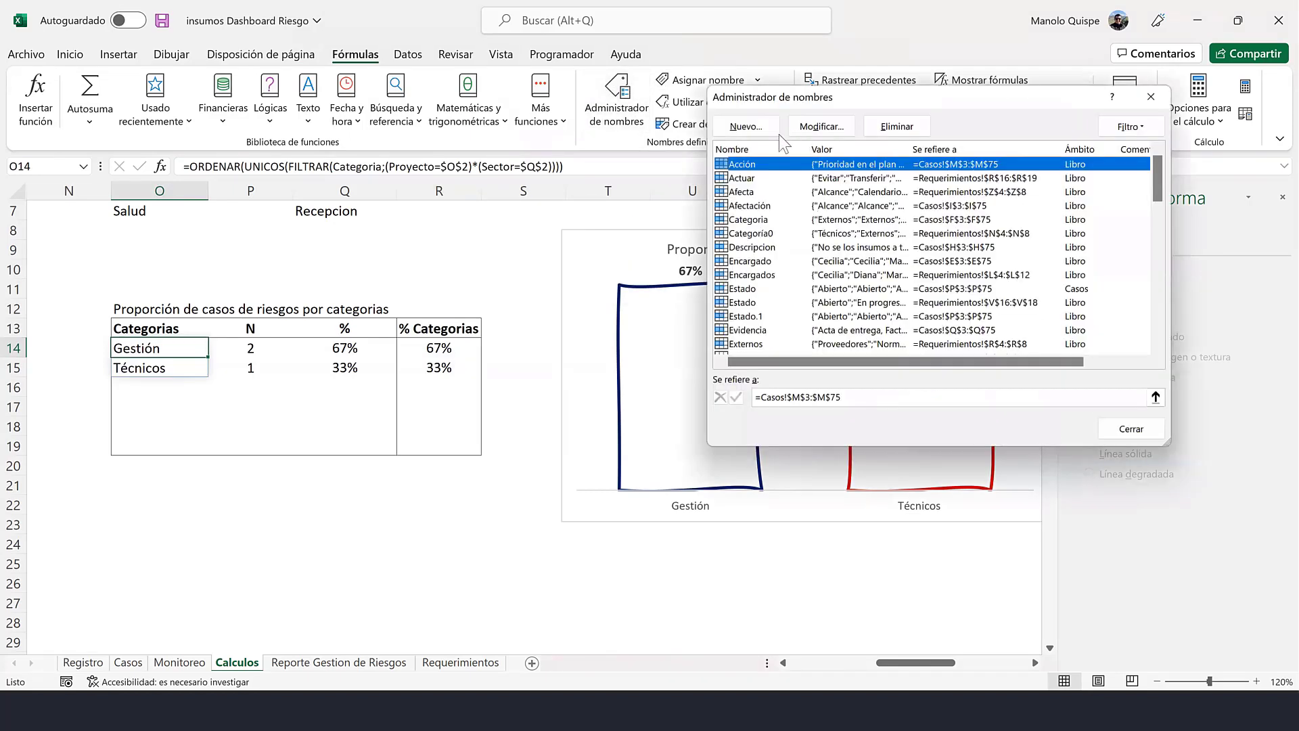
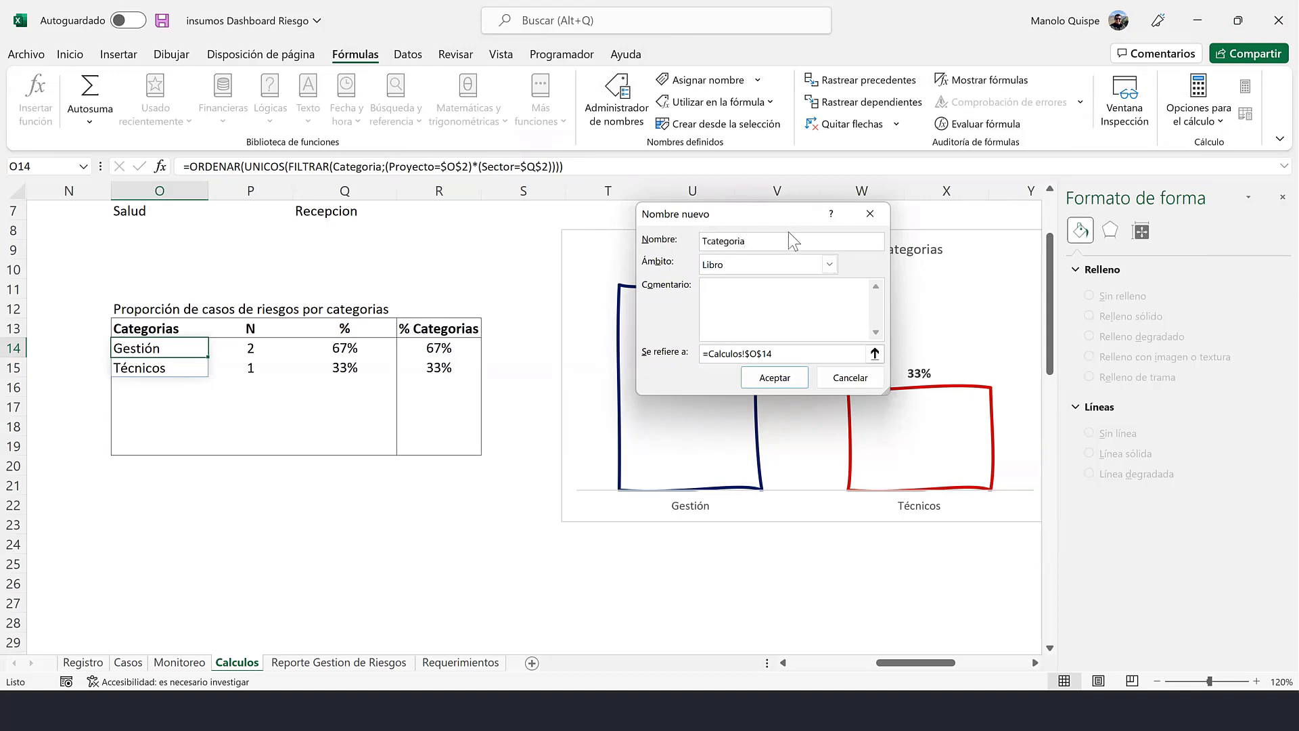
- Create the name Tcategoria referring to the spilled range =Calculos!$O$14#
left_click(874, 352)
left_click(177, 350)
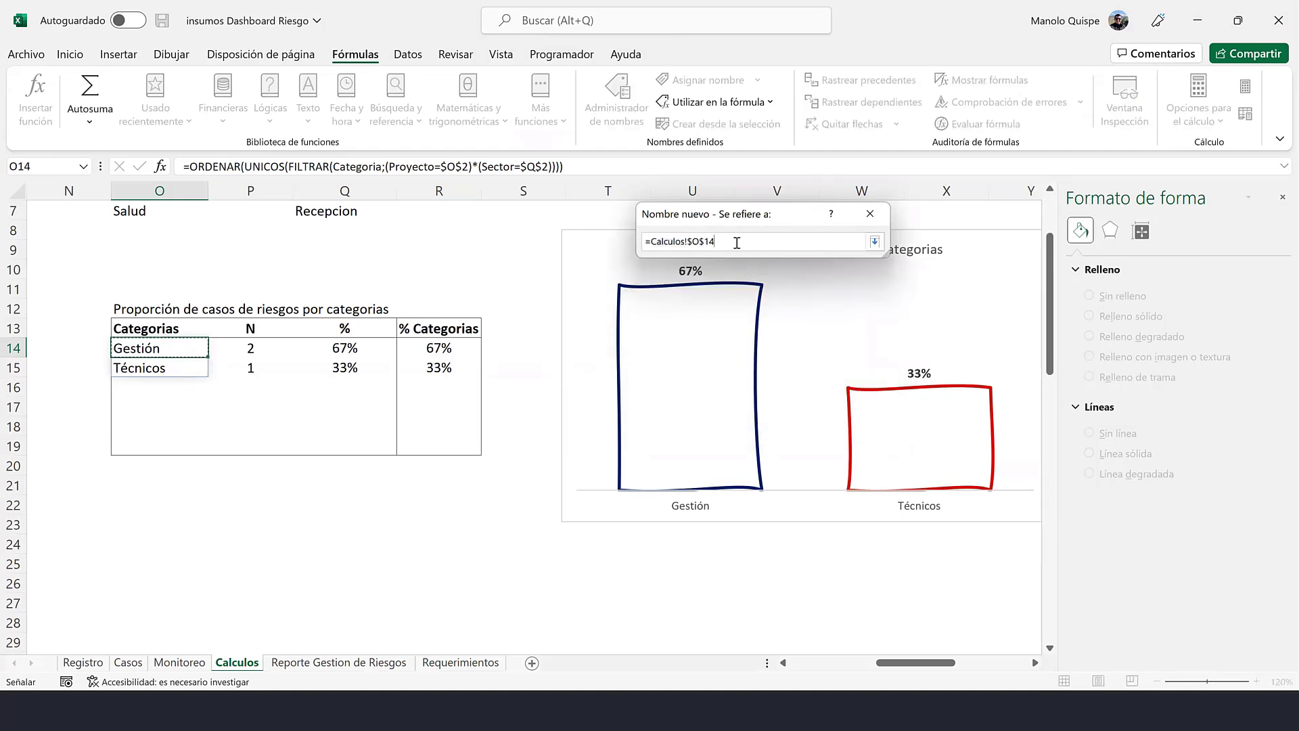
type("#")
left_click(874, 241)
left_click(775, 377)
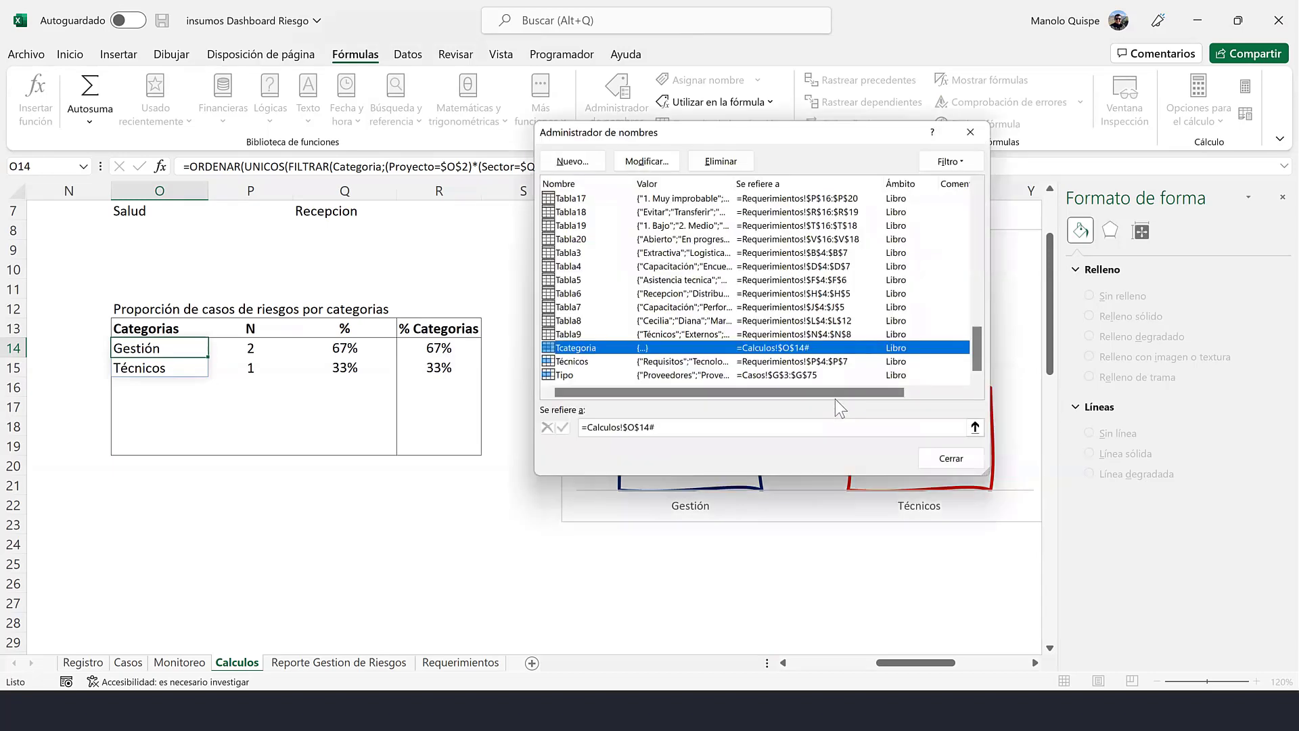
- Create the name Pcategoria referring to =Calculos!$R$14#, then close Name Manager
left_click(574, 161)
type("Pcategoria")
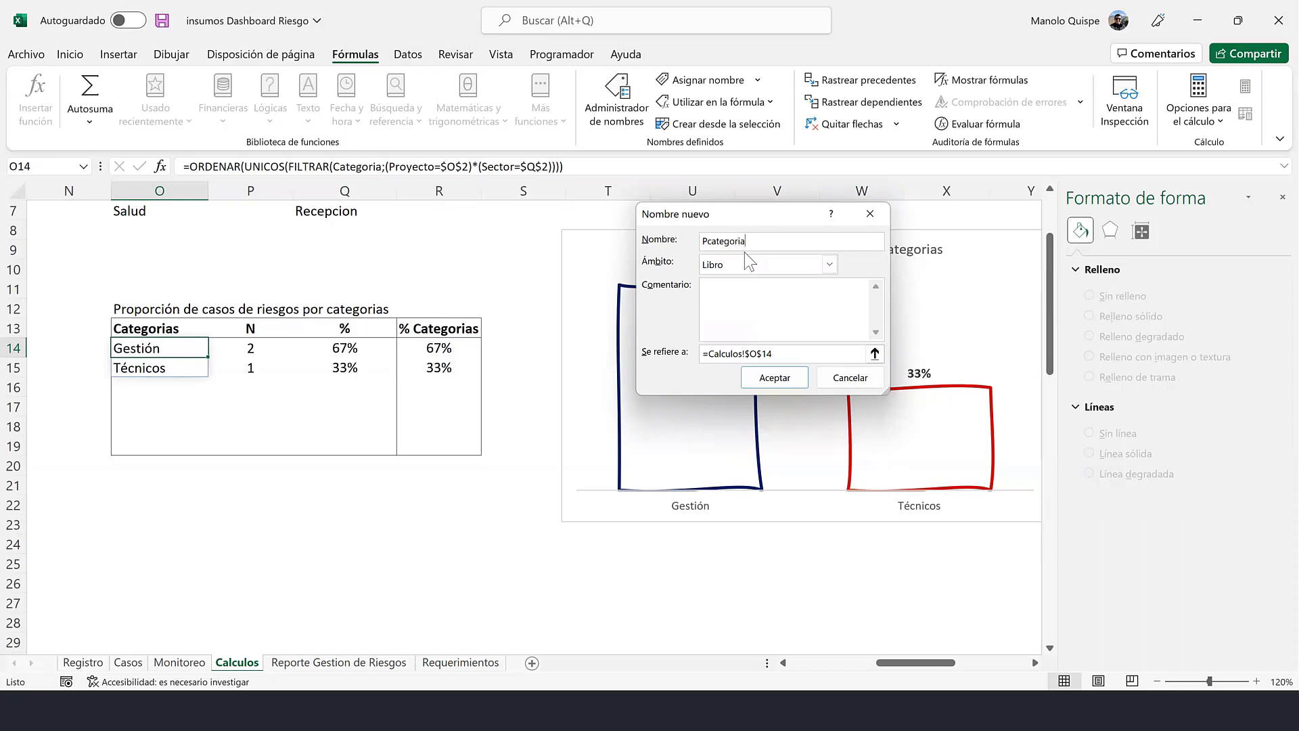
left_click(875, 354)
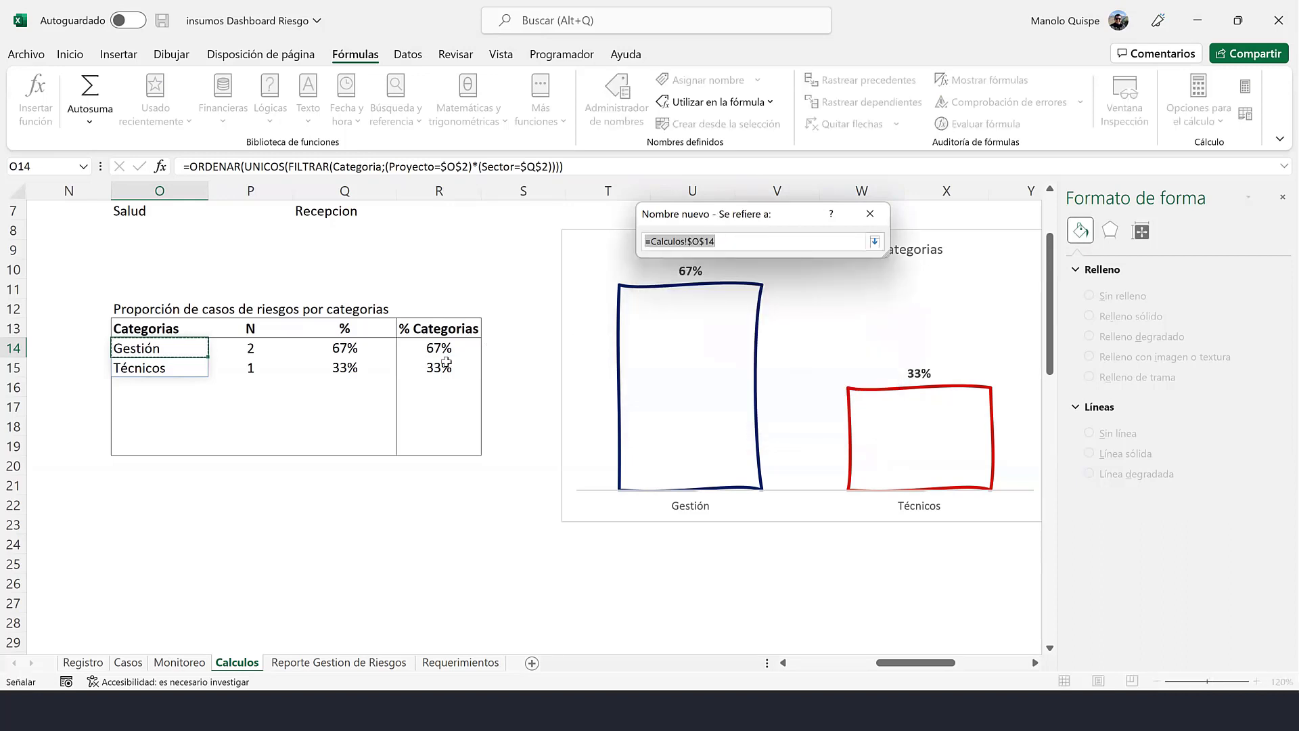
left_click(428, 348)
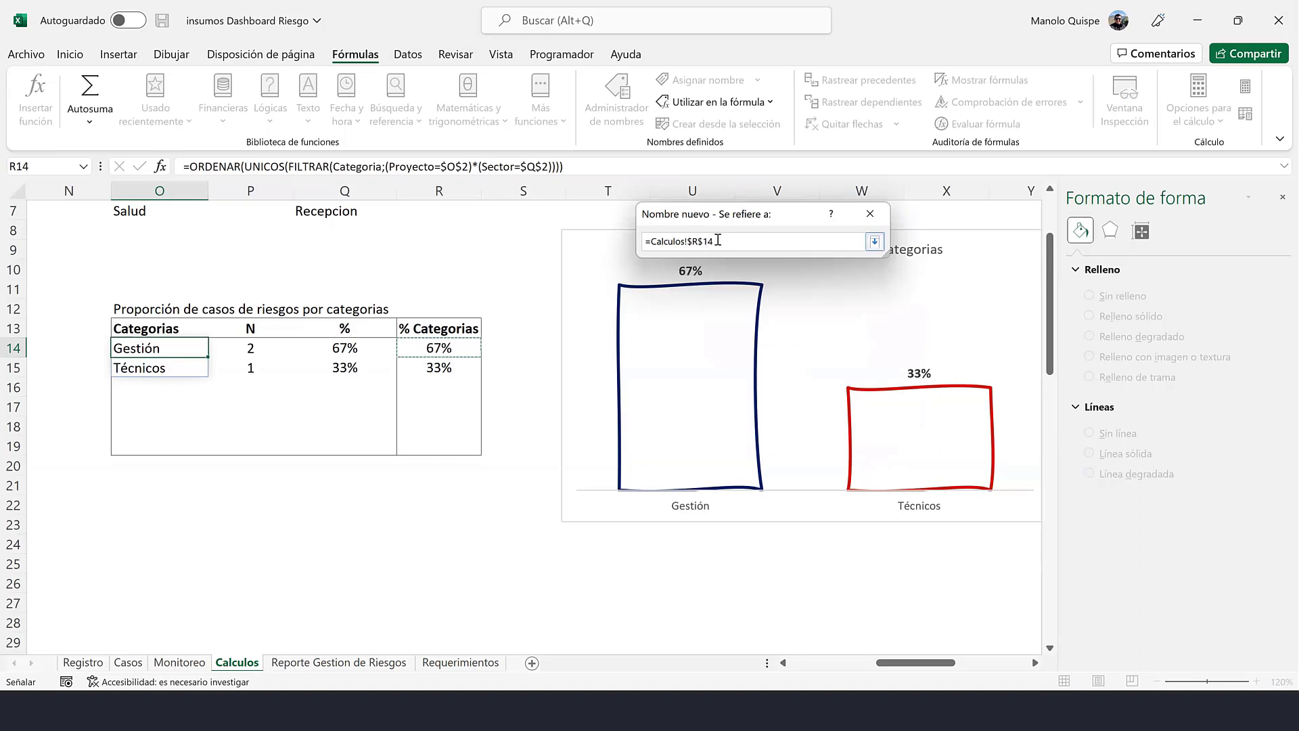
type("#")
left_click(875, 242)
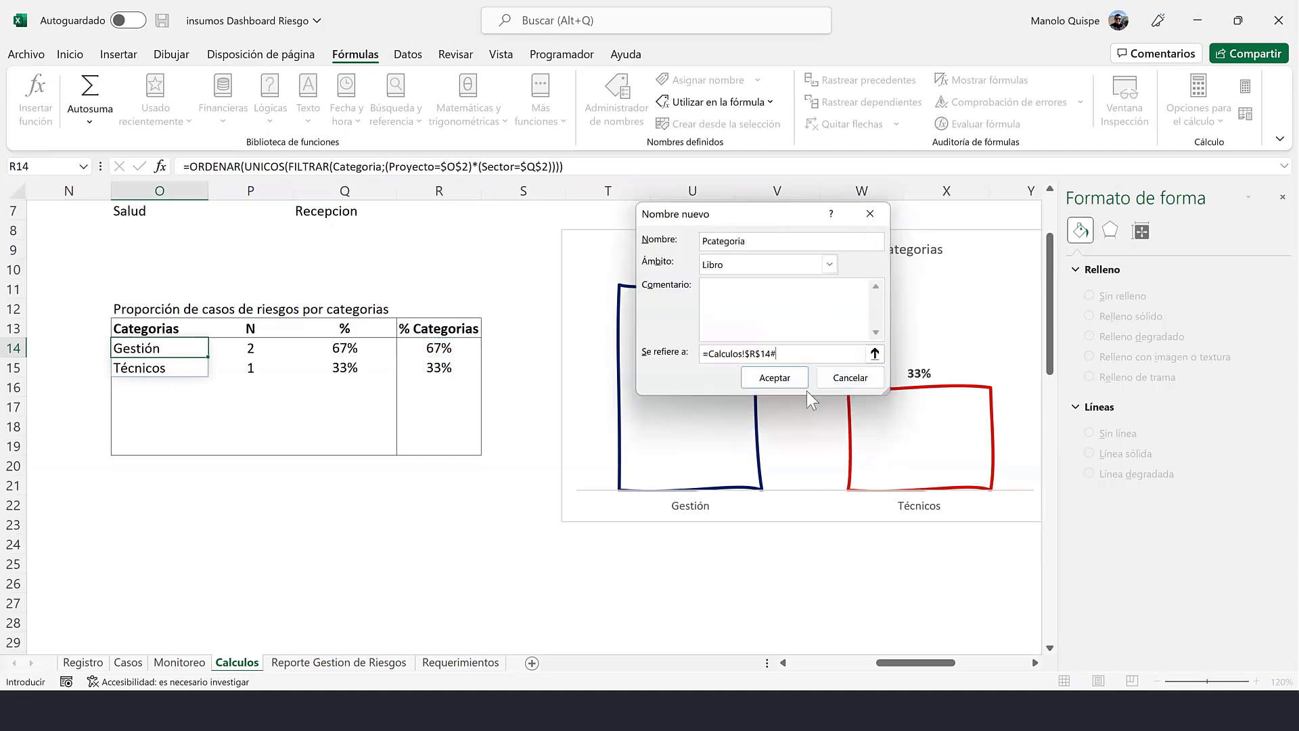
left_click(774, 377)
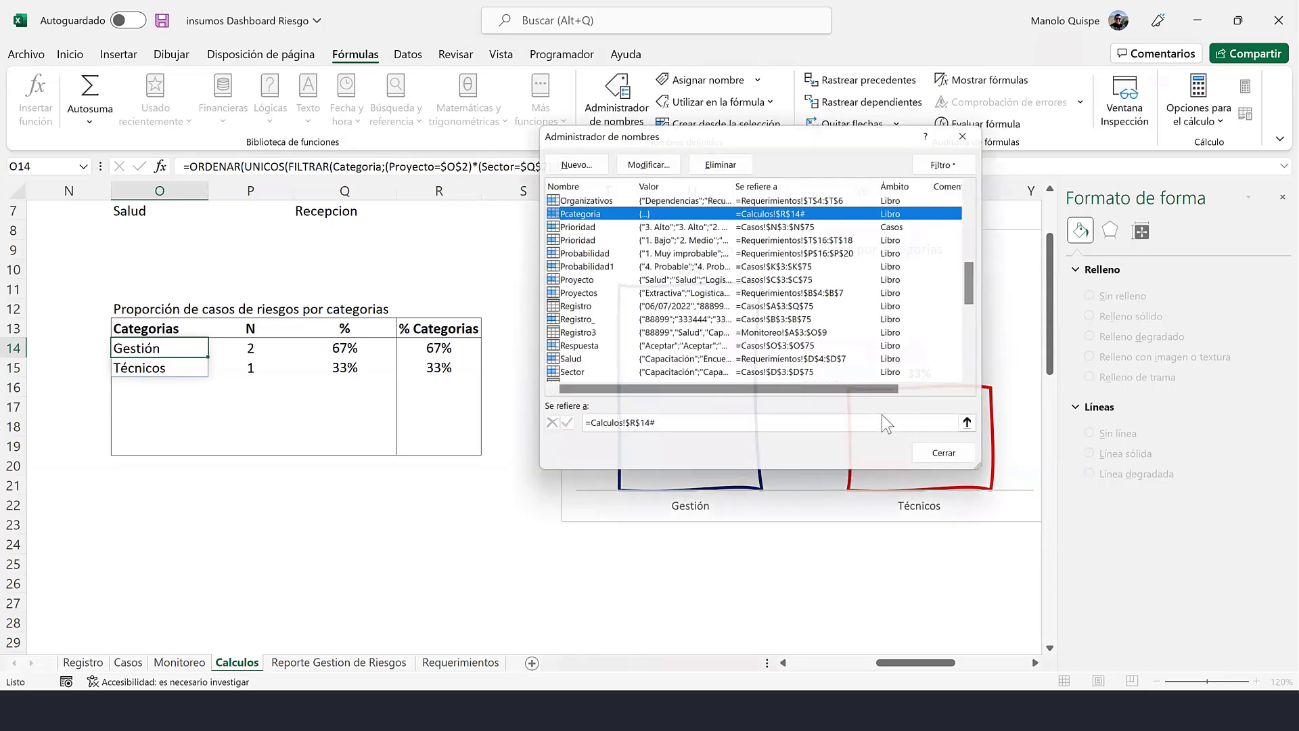
key("Escape")
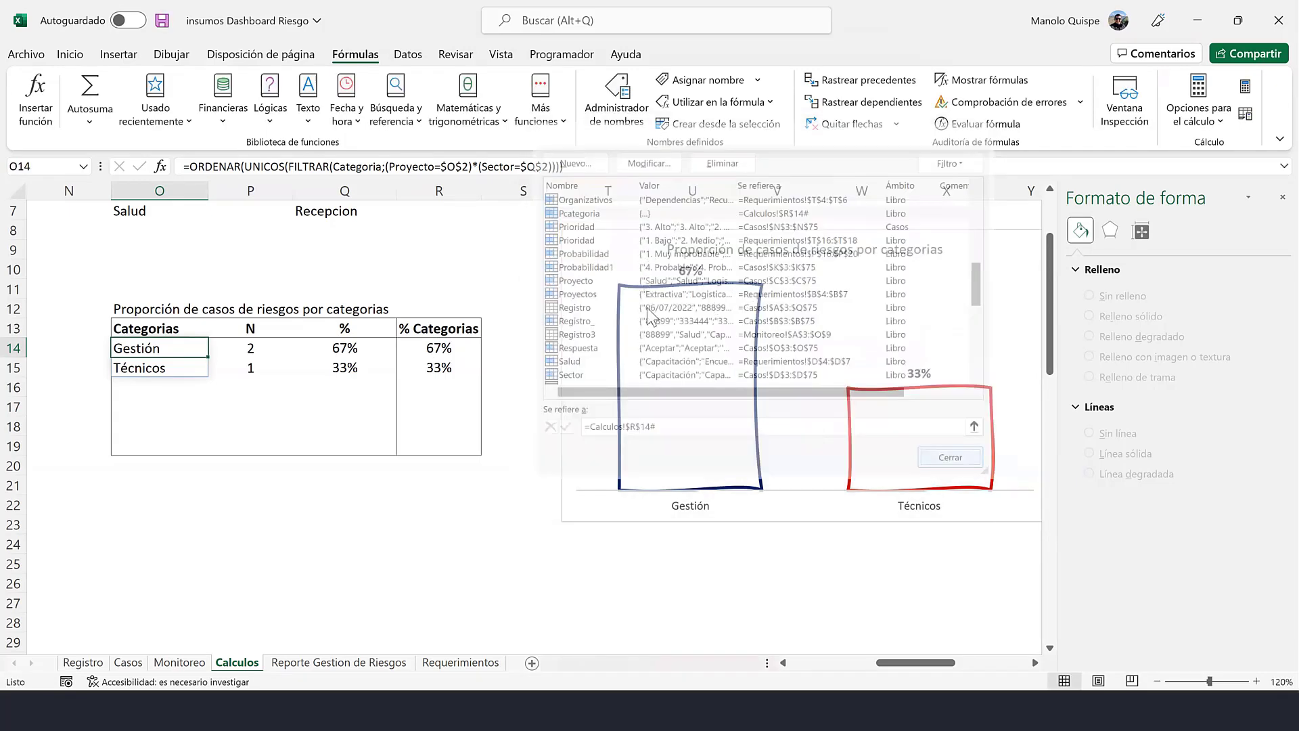
- Set the chart's horizontal axis labels to the Tcategoria name
right_click(647, 307)
left_click(765, 400)
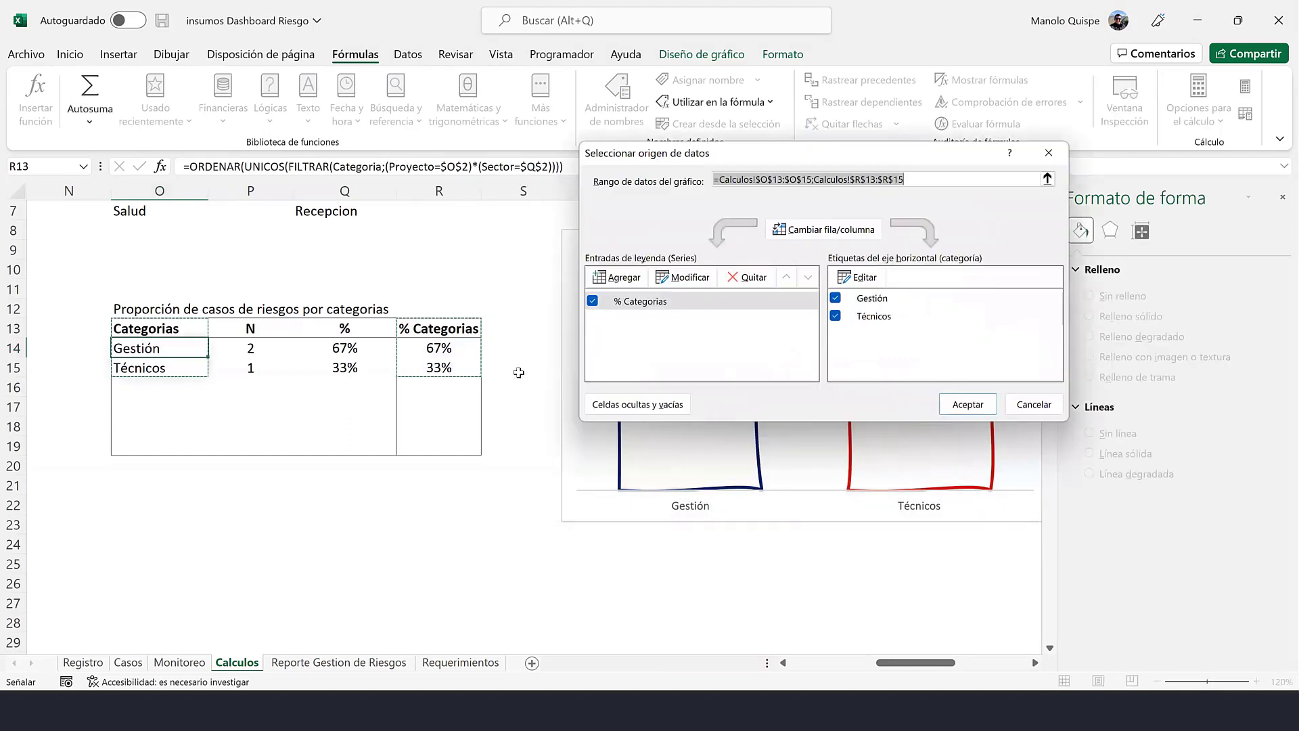
left_click(861, 278)
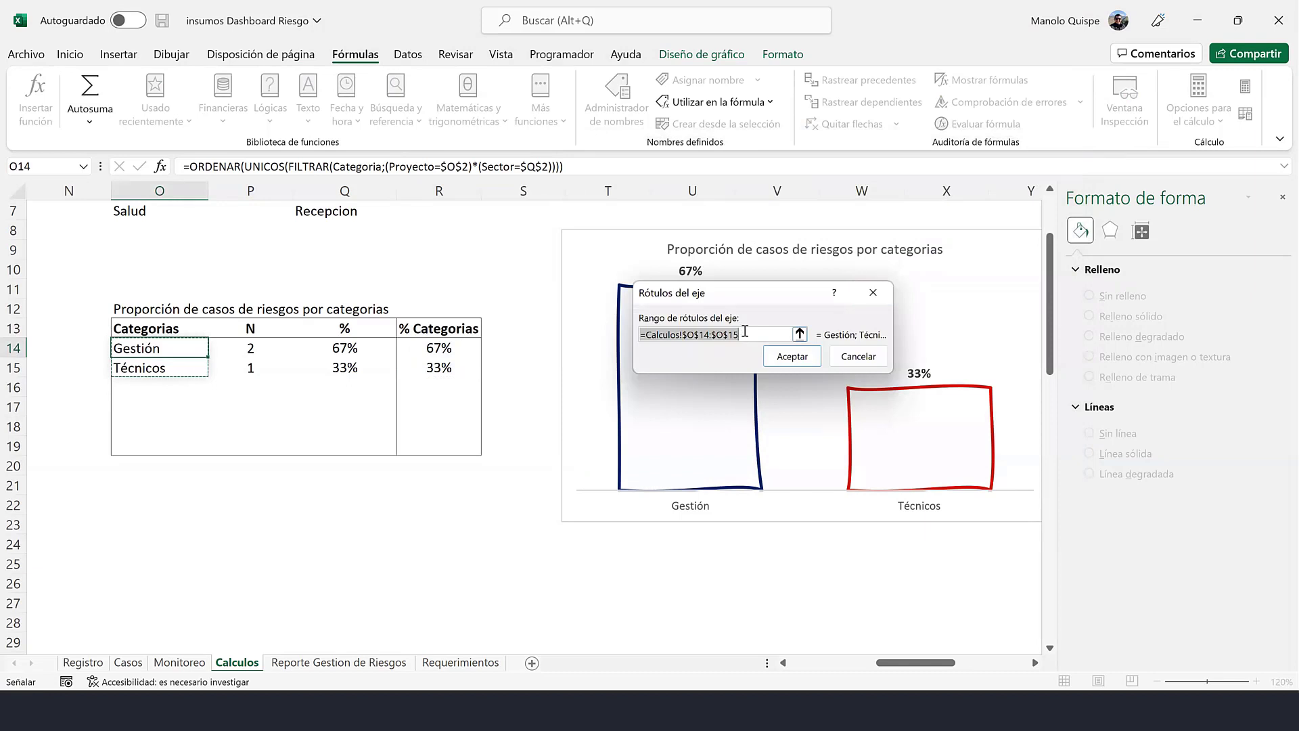
left_click(745, 332)
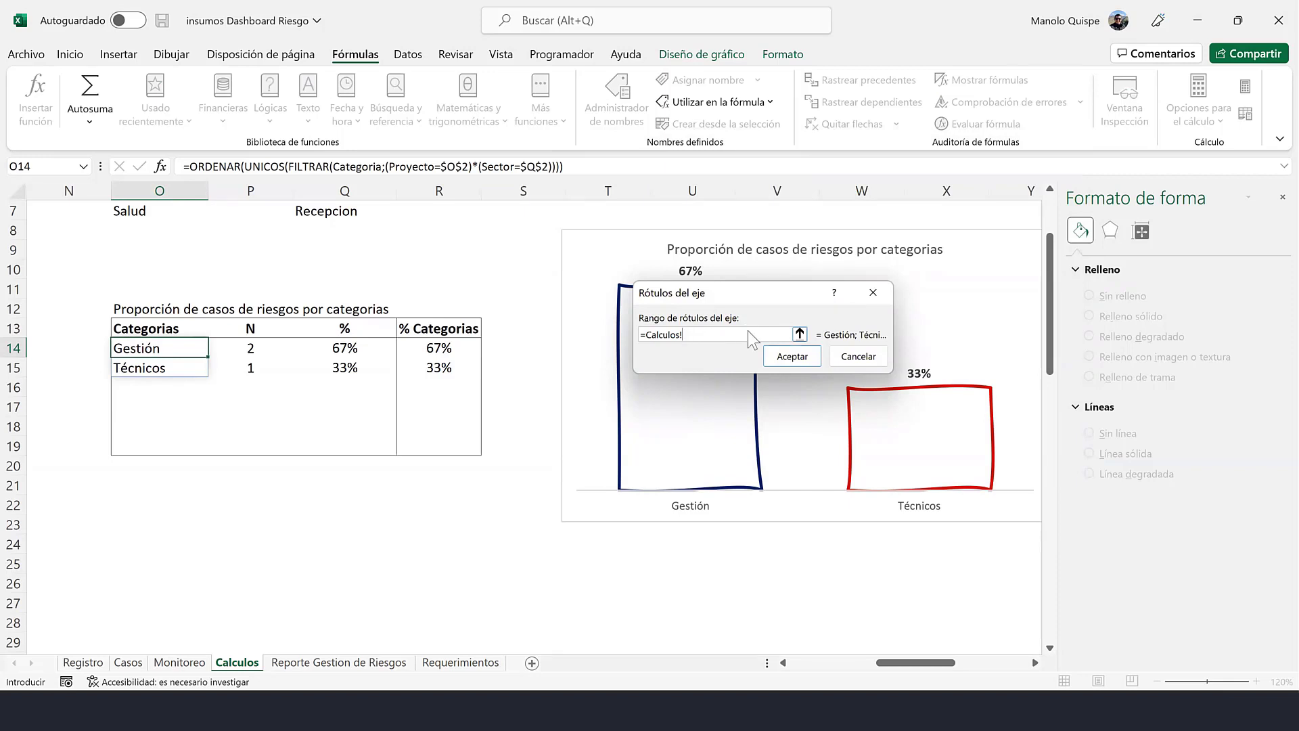
key("F3")
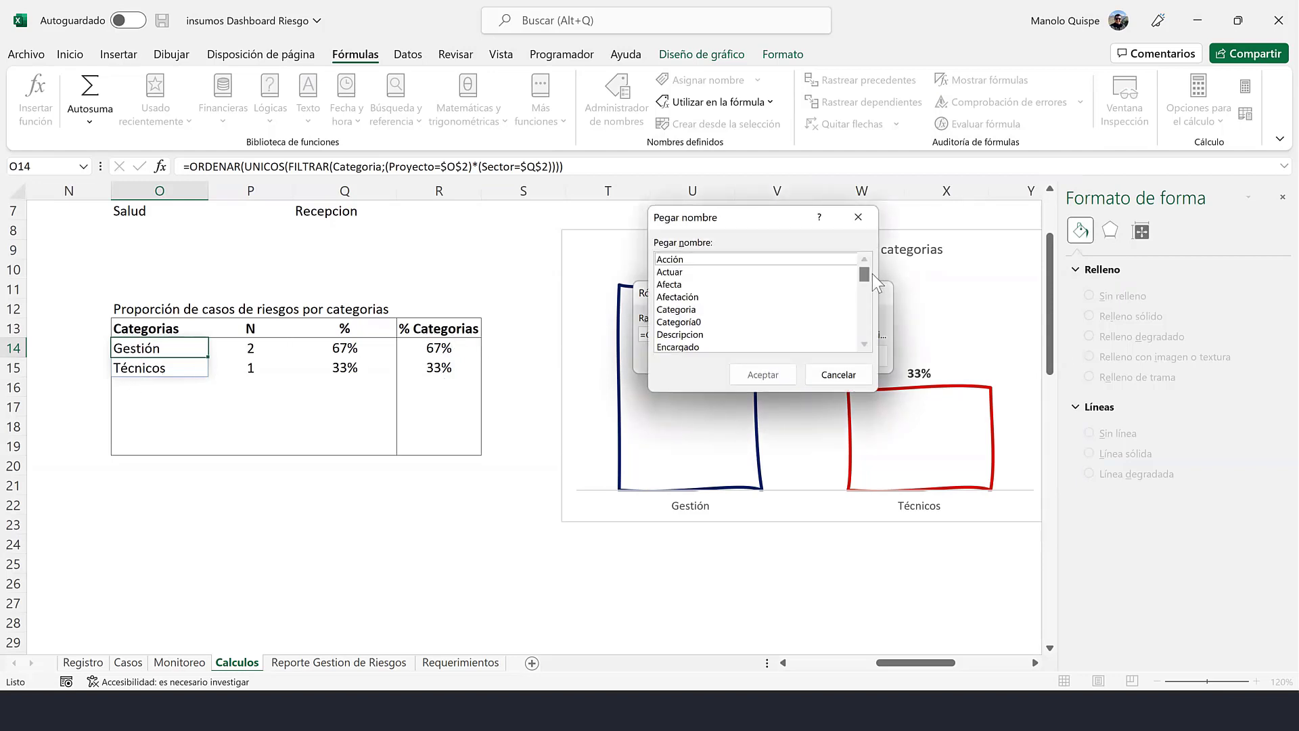
left_click_drag(867, 275, 871, 328)
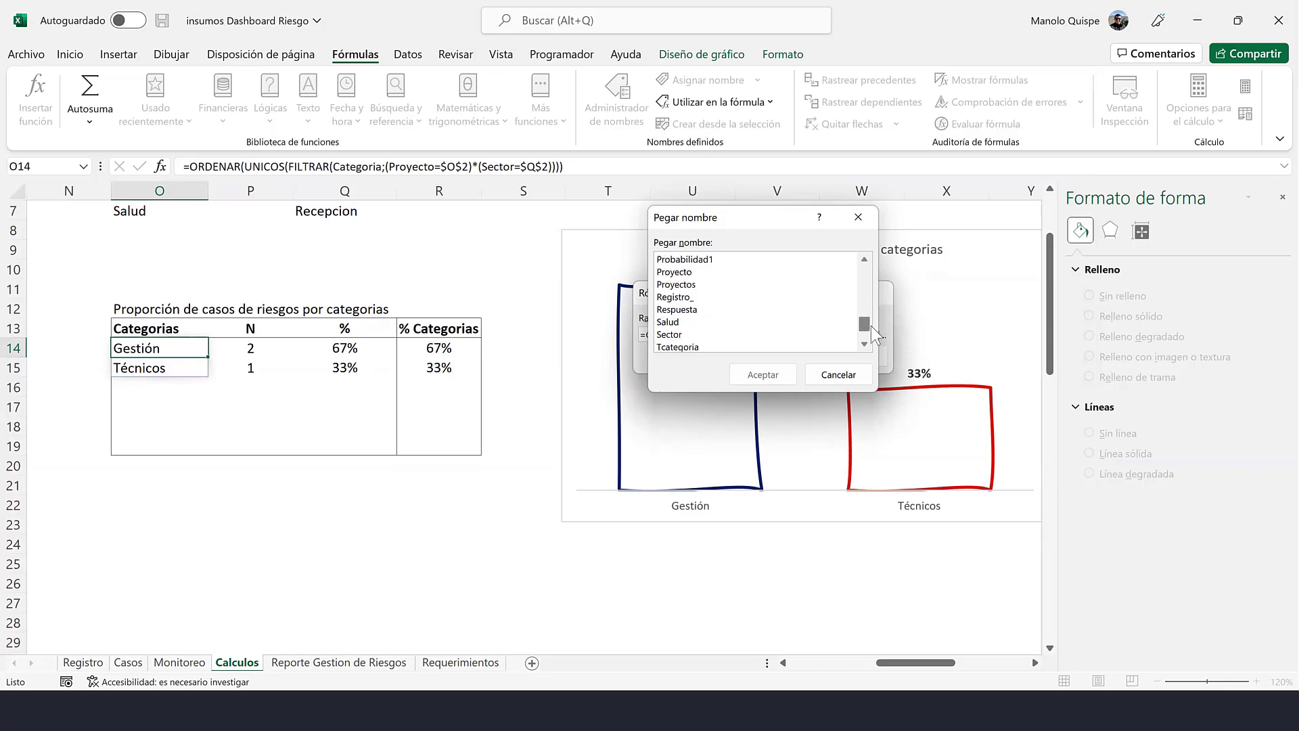
left_click(678, 322)
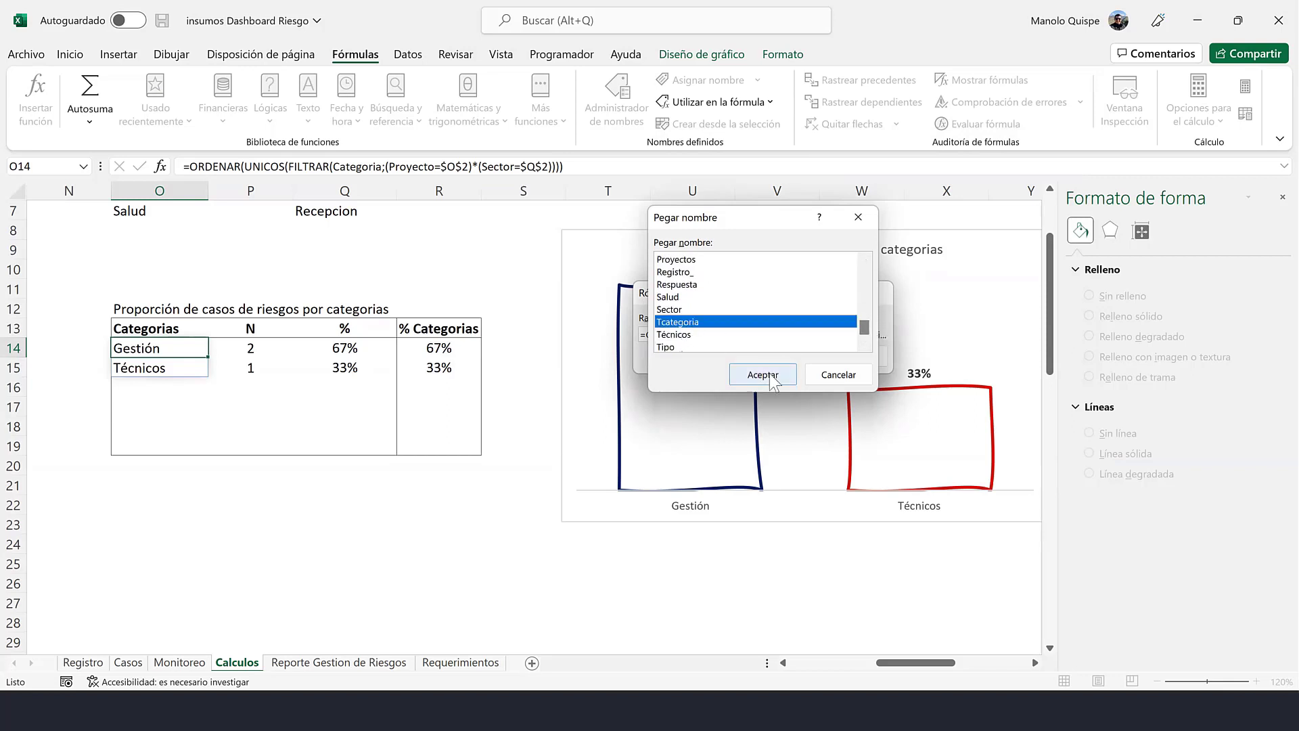
left_click(785, 375)
left_click(790, 357)
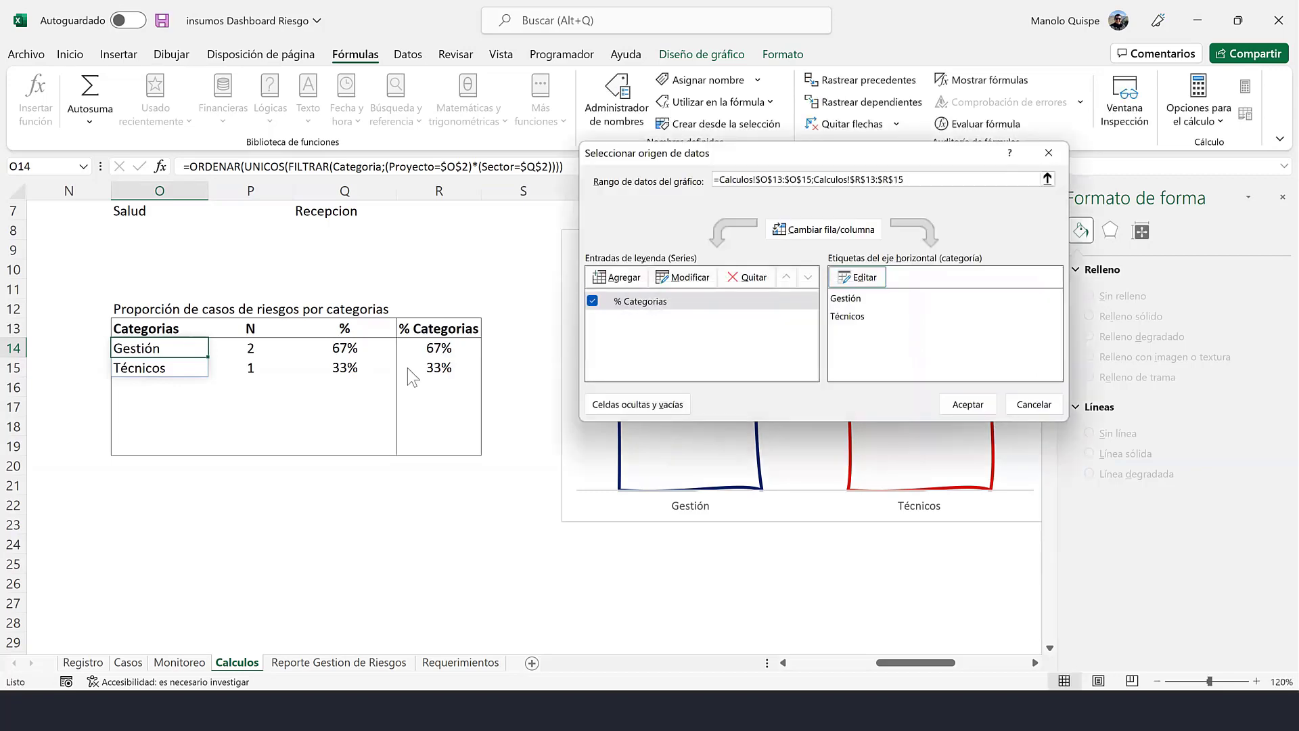
- Set the '% Categorias' series values to the Pcategoria name and apply the new data source
left_click(692, 281)
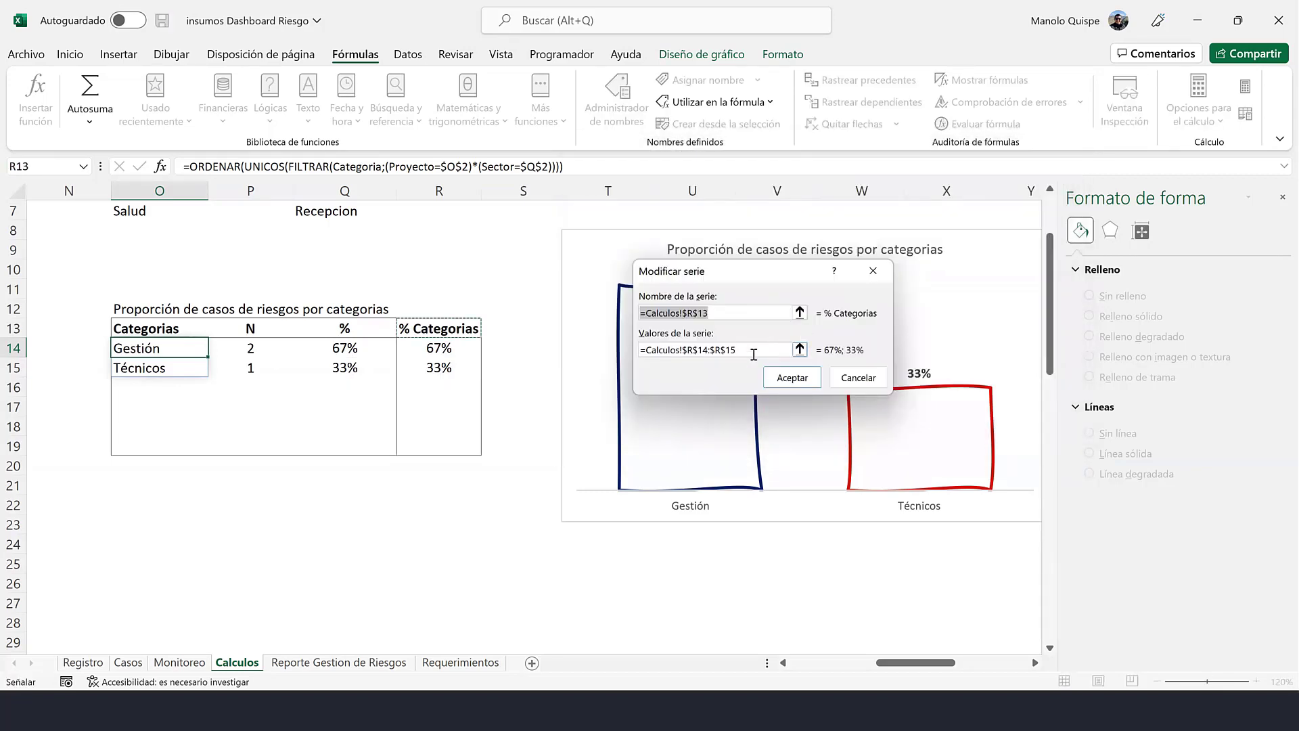
left_click(754, 350)
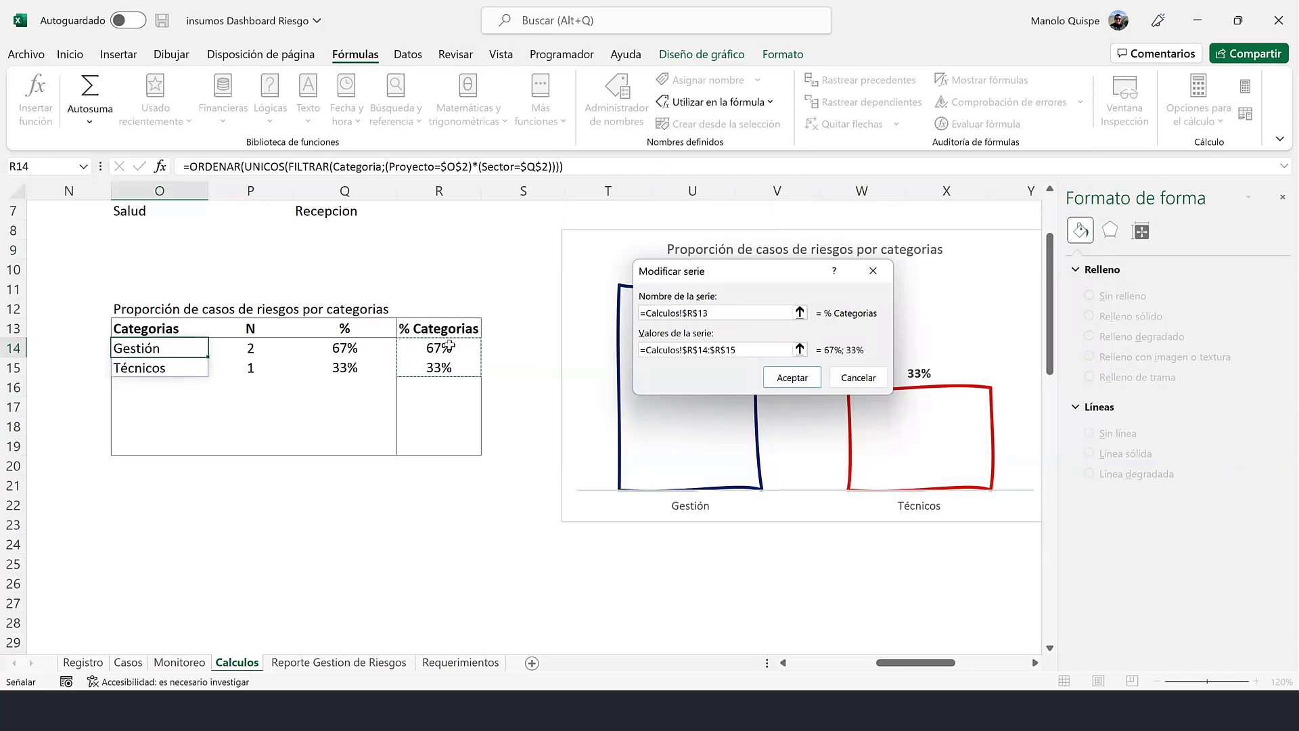
key("BackSpace")
key("BackSpace")
key("BackSpace")
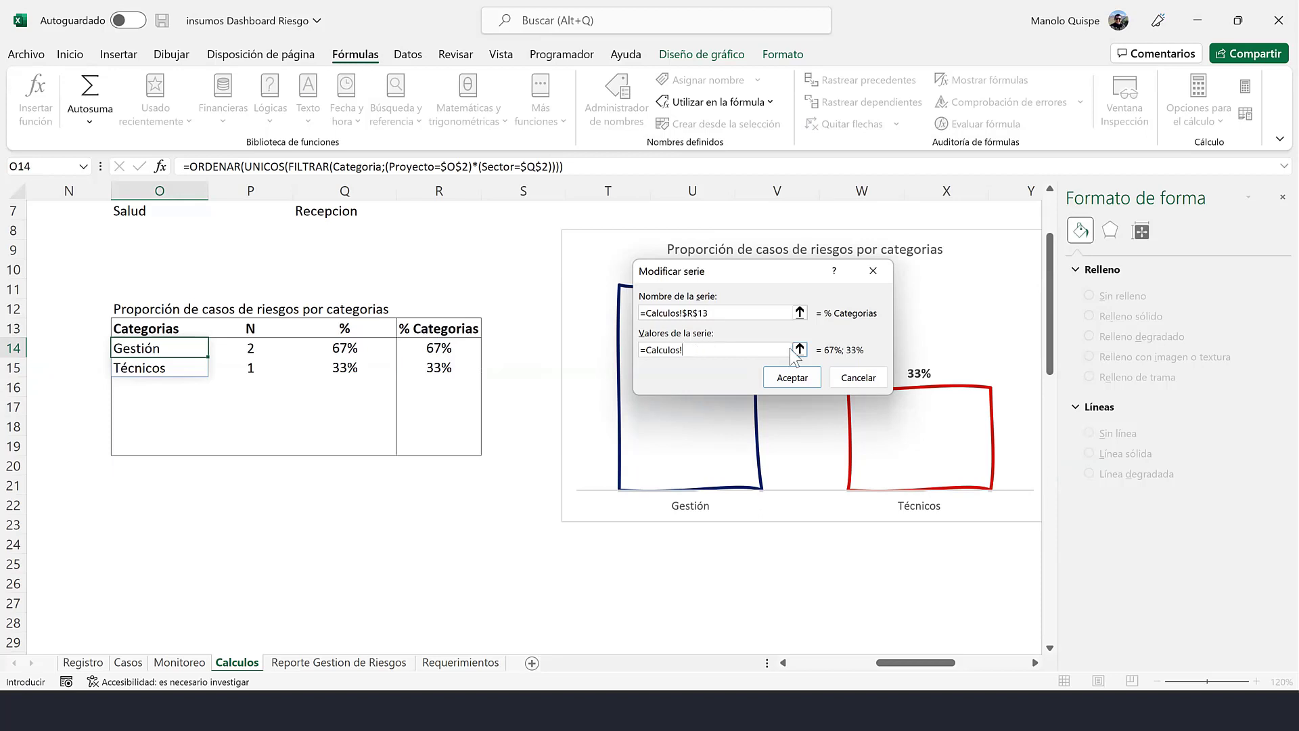
key("F3")
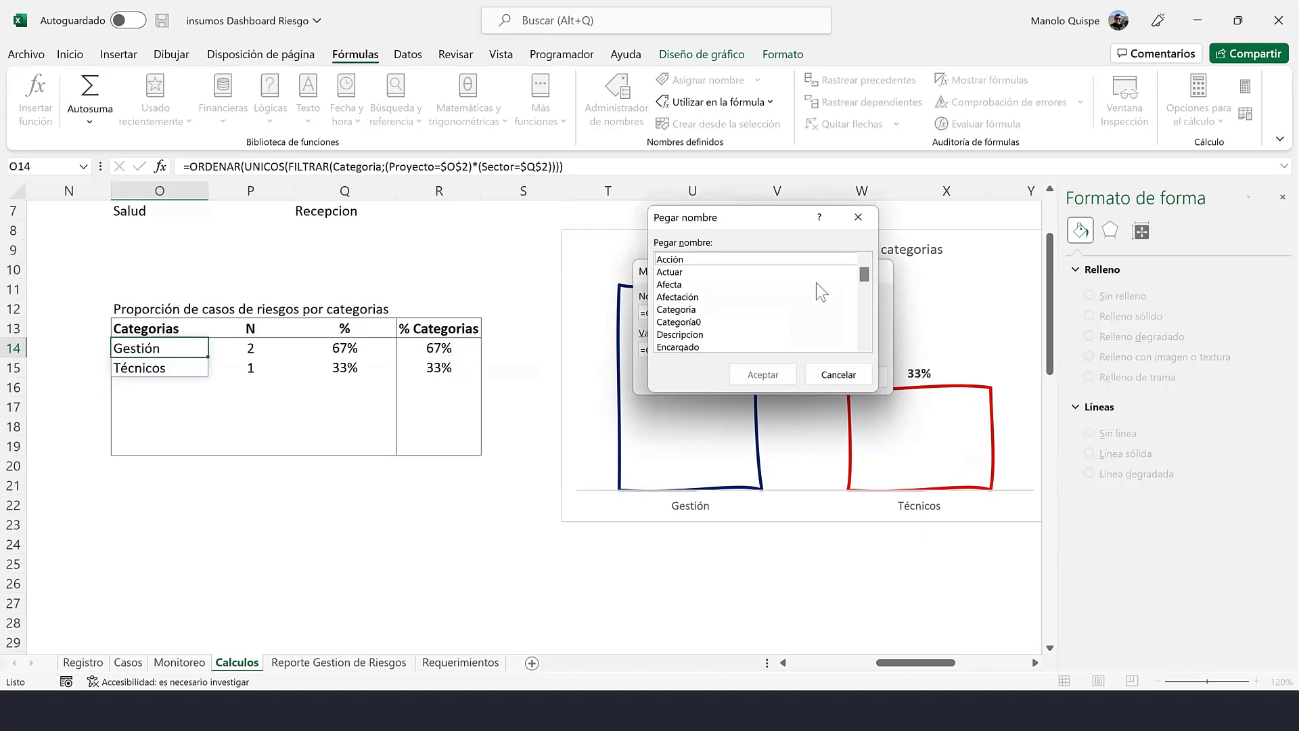
left_click_drag(865, 276, 867, 311)
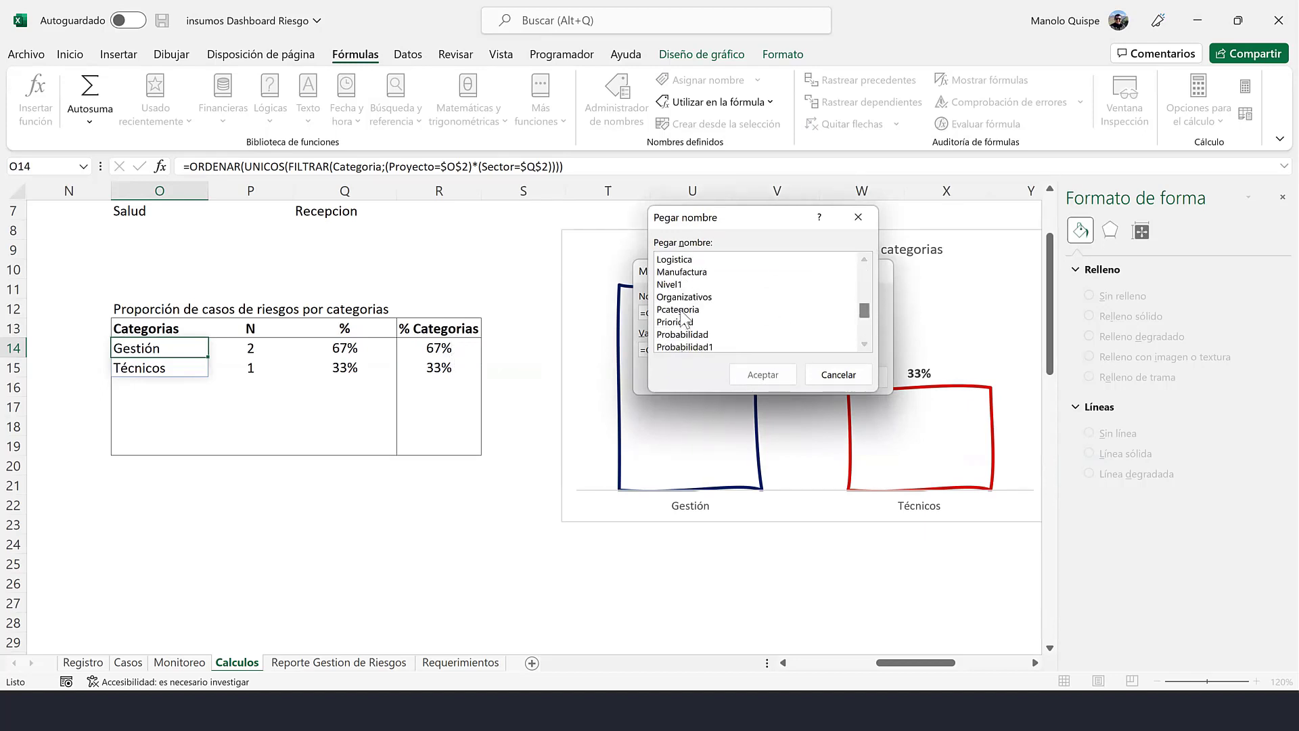
left_click(723, 309)
left_click(764, 374)
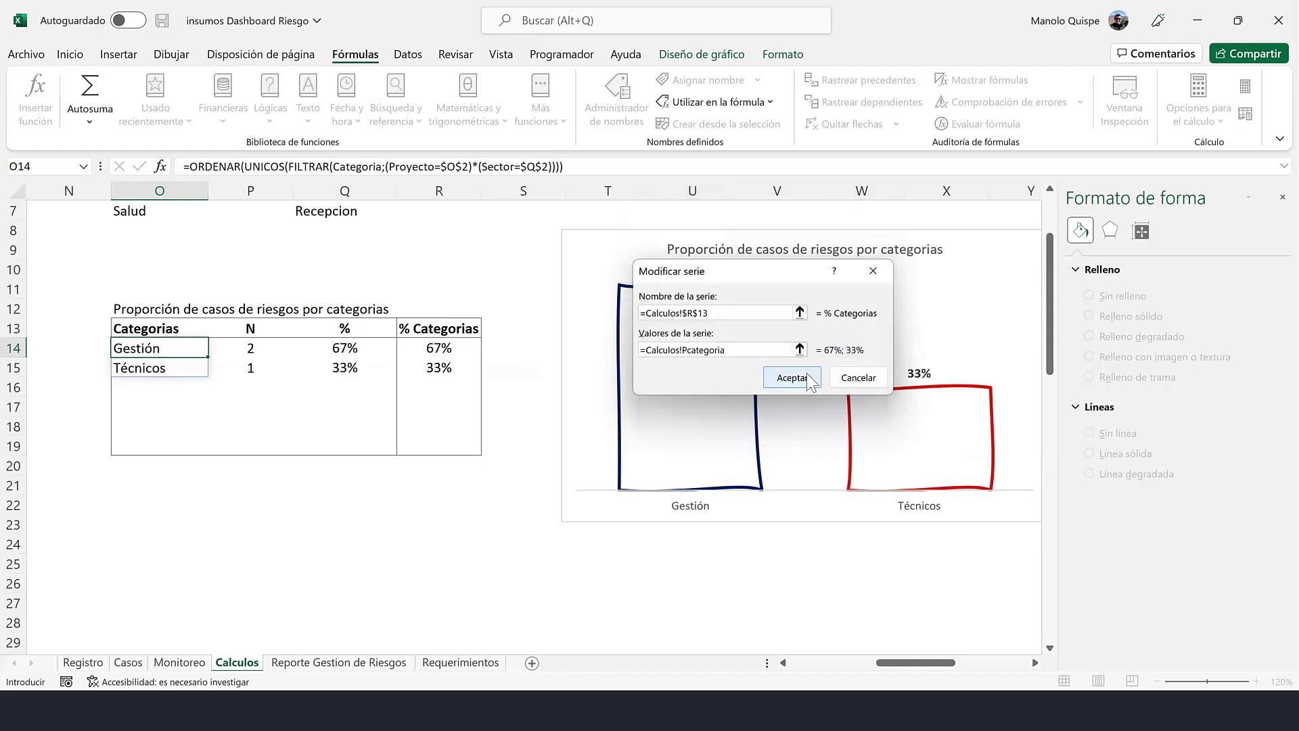
left_click(806, 373)
left_click(968, 404)
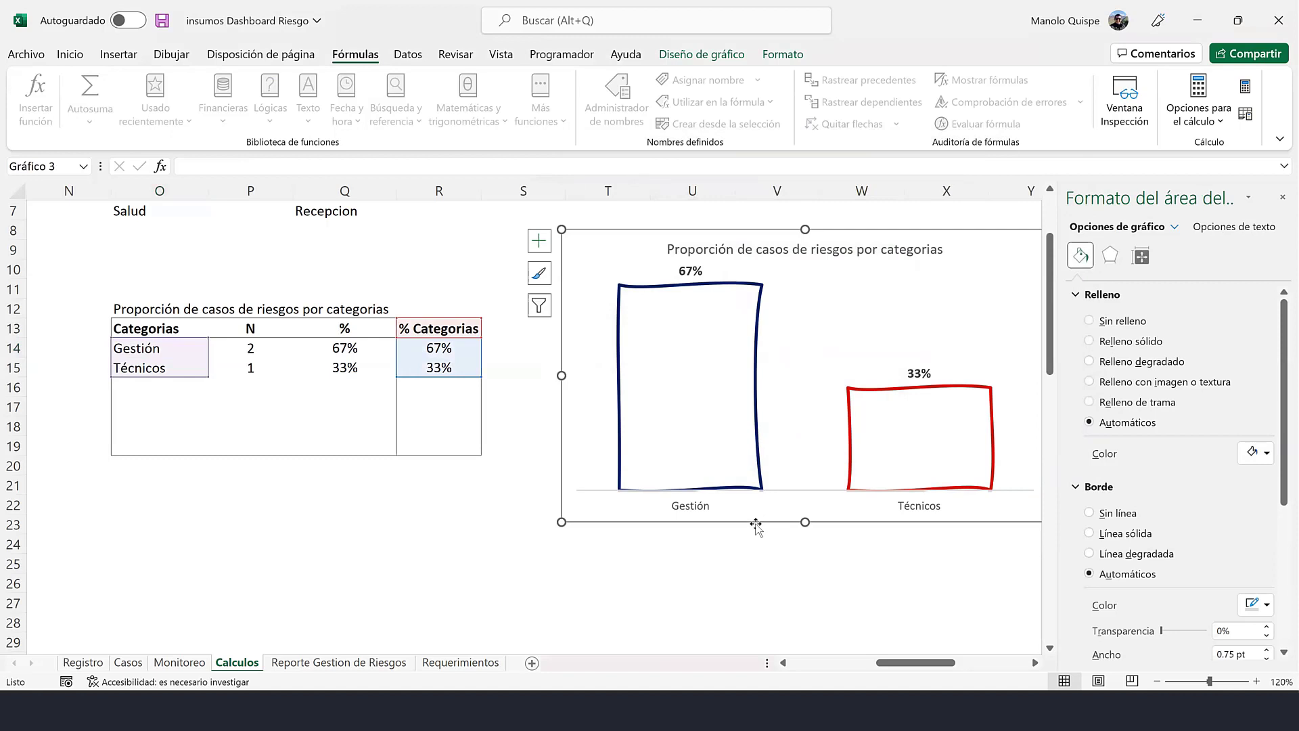
- Move the categories chart onto the Reporte Gestion de Riesgos sheet, placed upper left and resized smaller
key("Delete")
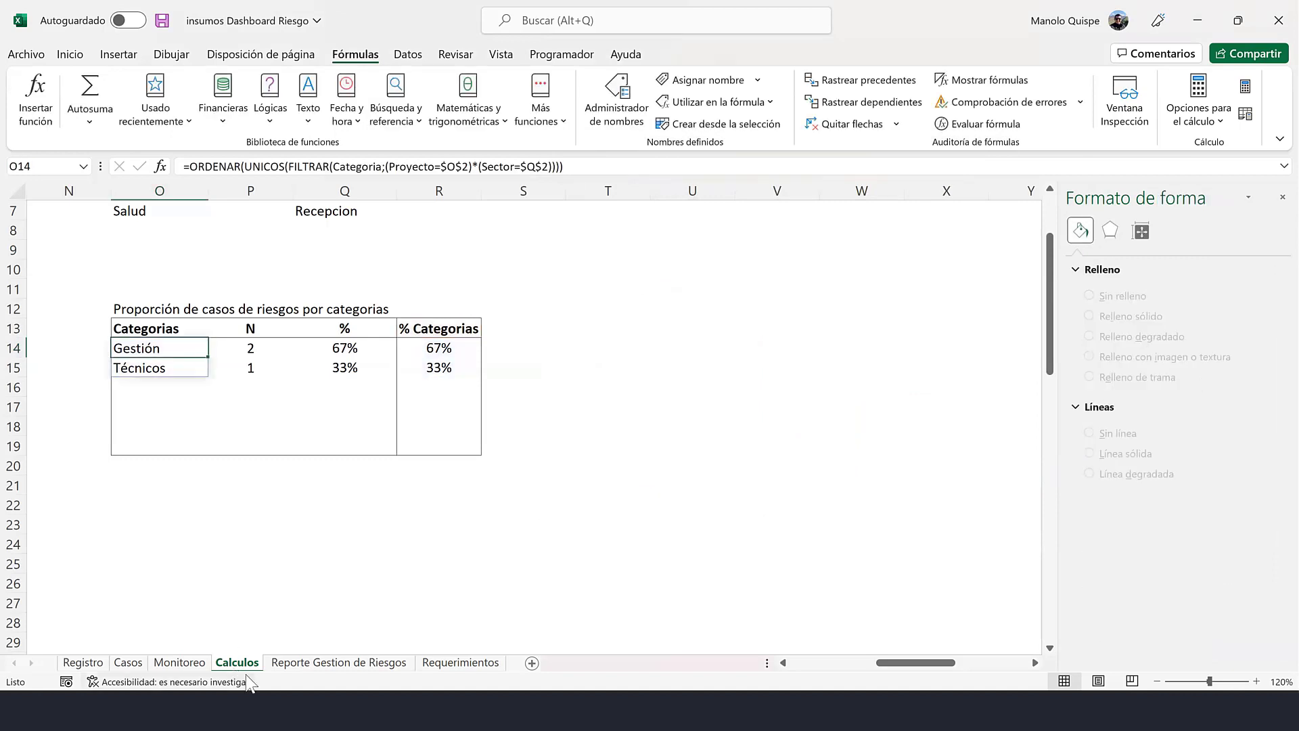
left_click(305, 665)
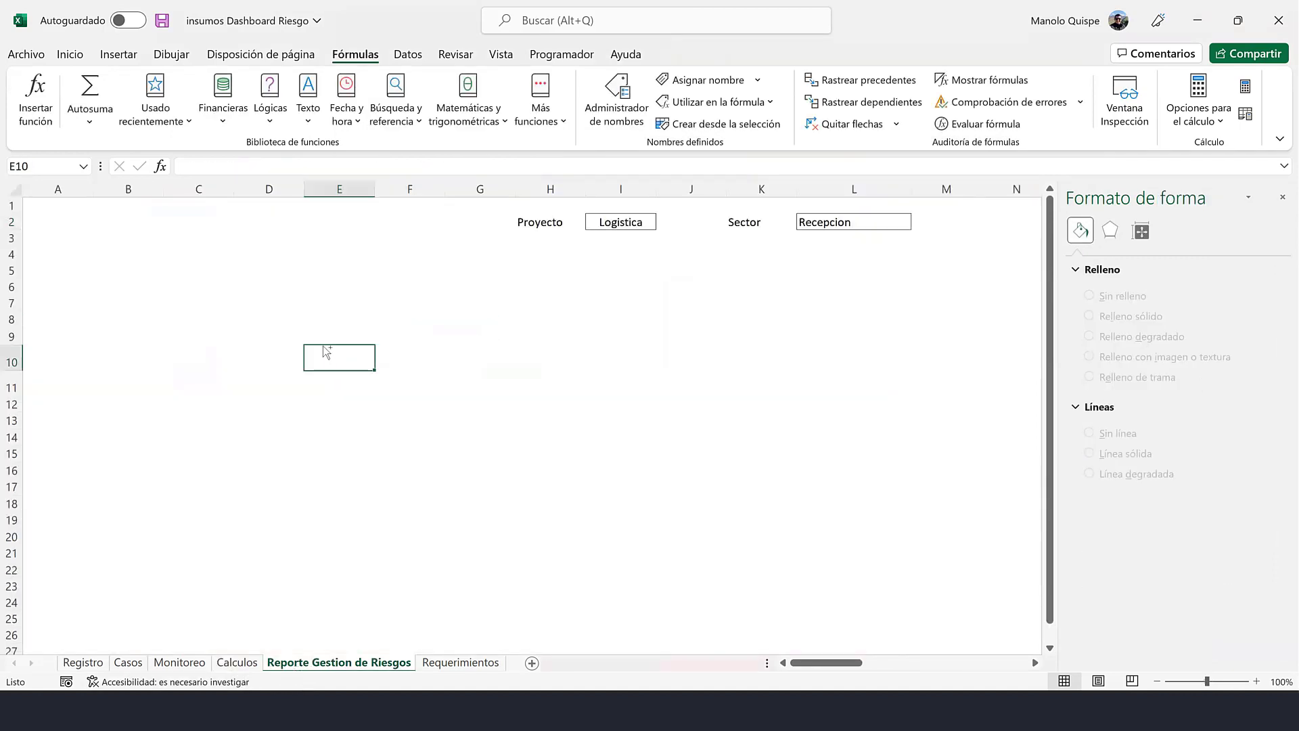
key("ctrl+v")
left_click_drag(396, 341, 133, 242)
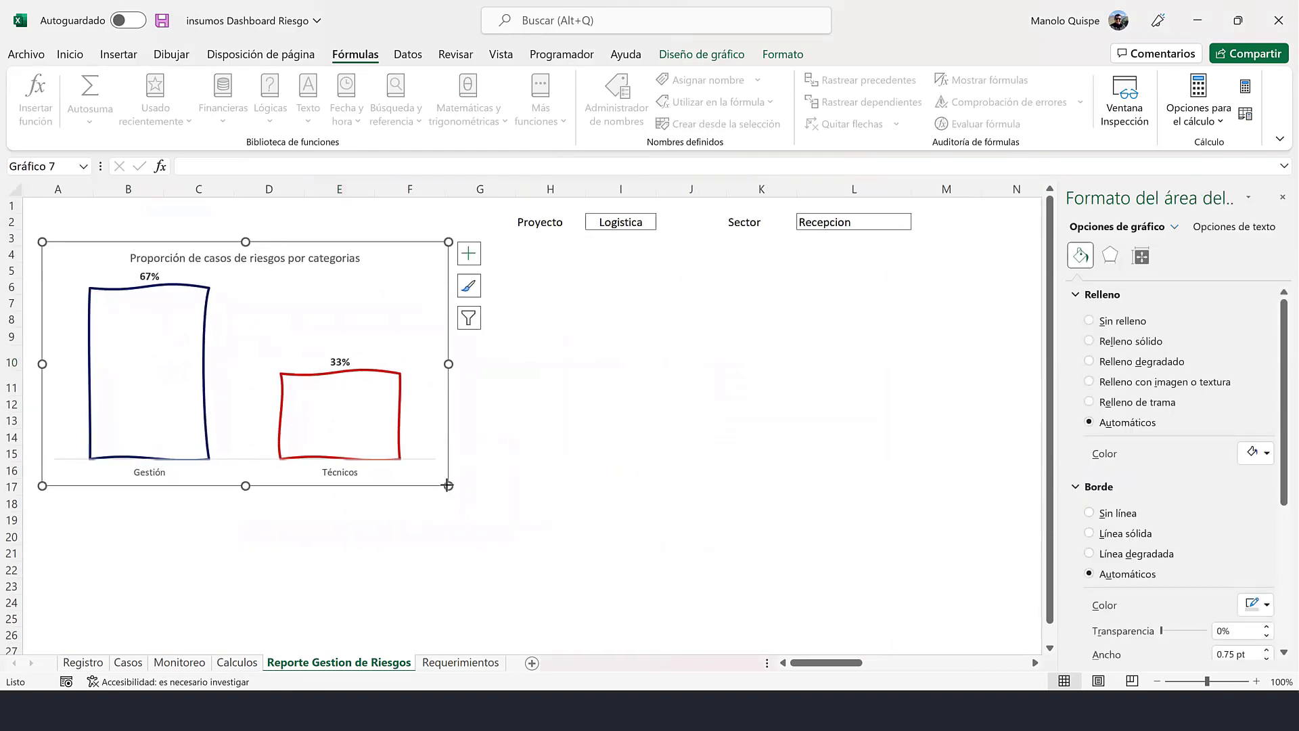
mouse_move(447, 485)
left_mouse_down()
mouse_move(338, 378)
mouse_move(339, 396)
left_mouse_up()
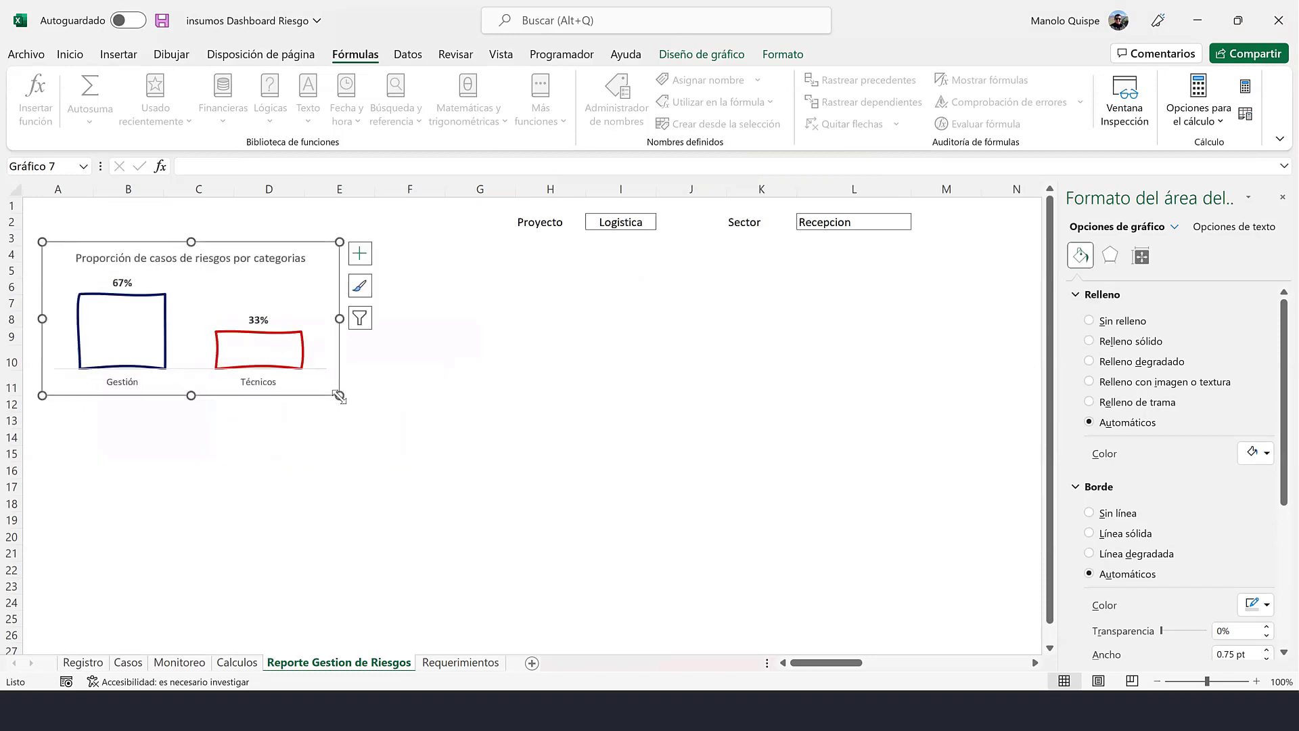
left_click(408, 400)
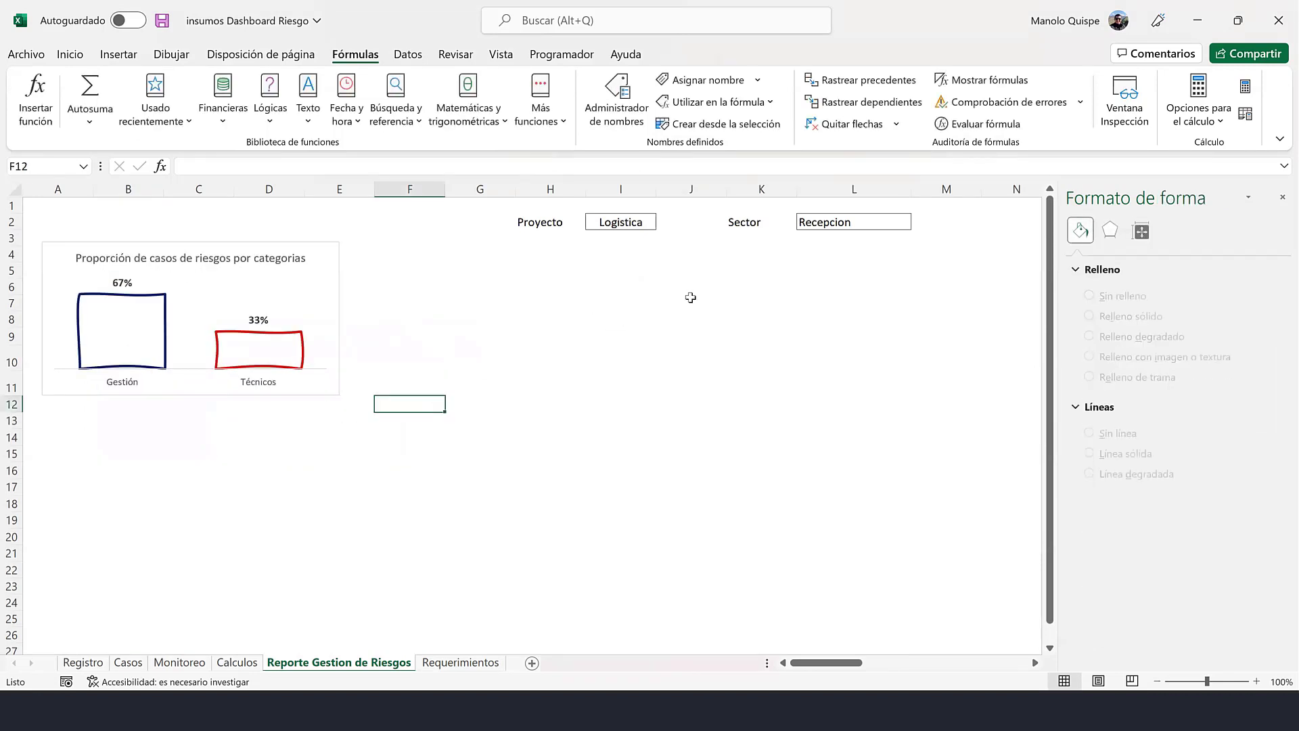
- Try Sector Capacitación and Entrega de Kit, then set the Proyecto filter to Salud
left_click(613, 224)
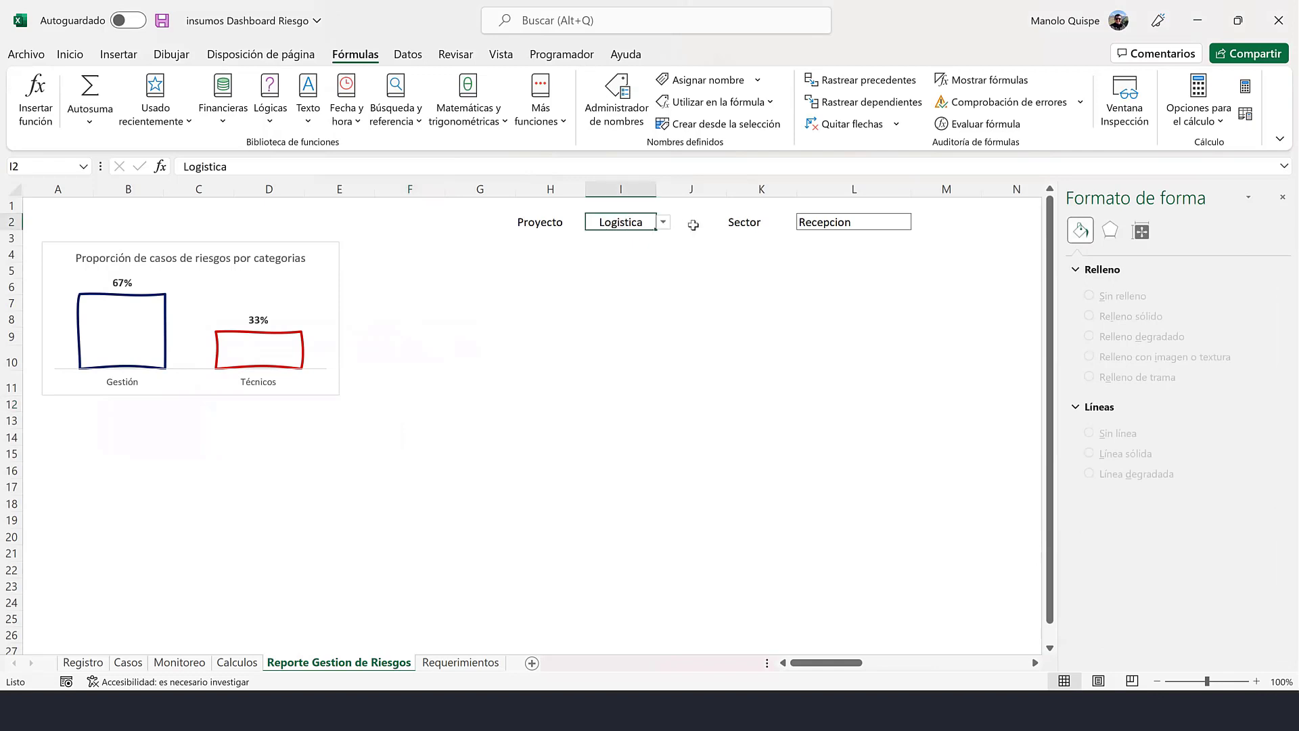
left_click(880, 223)
left_click(918, 223)
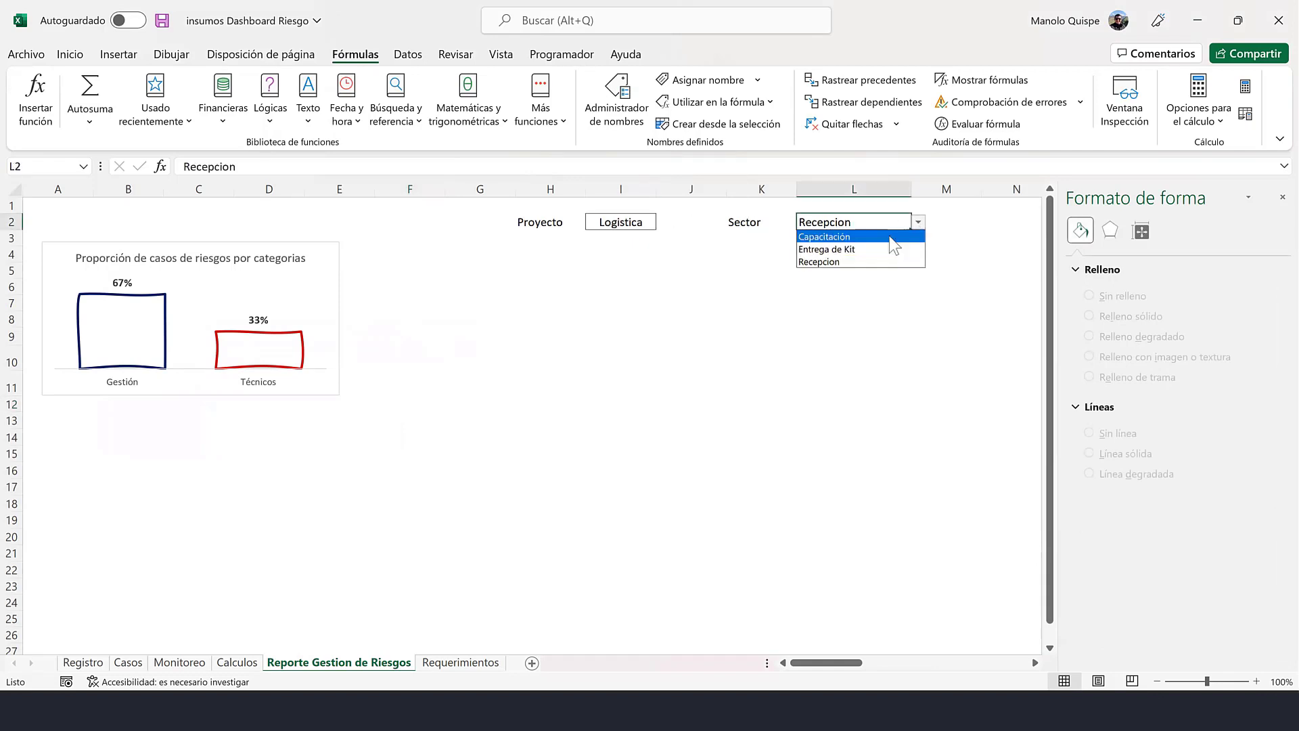
left_click(888, 236)
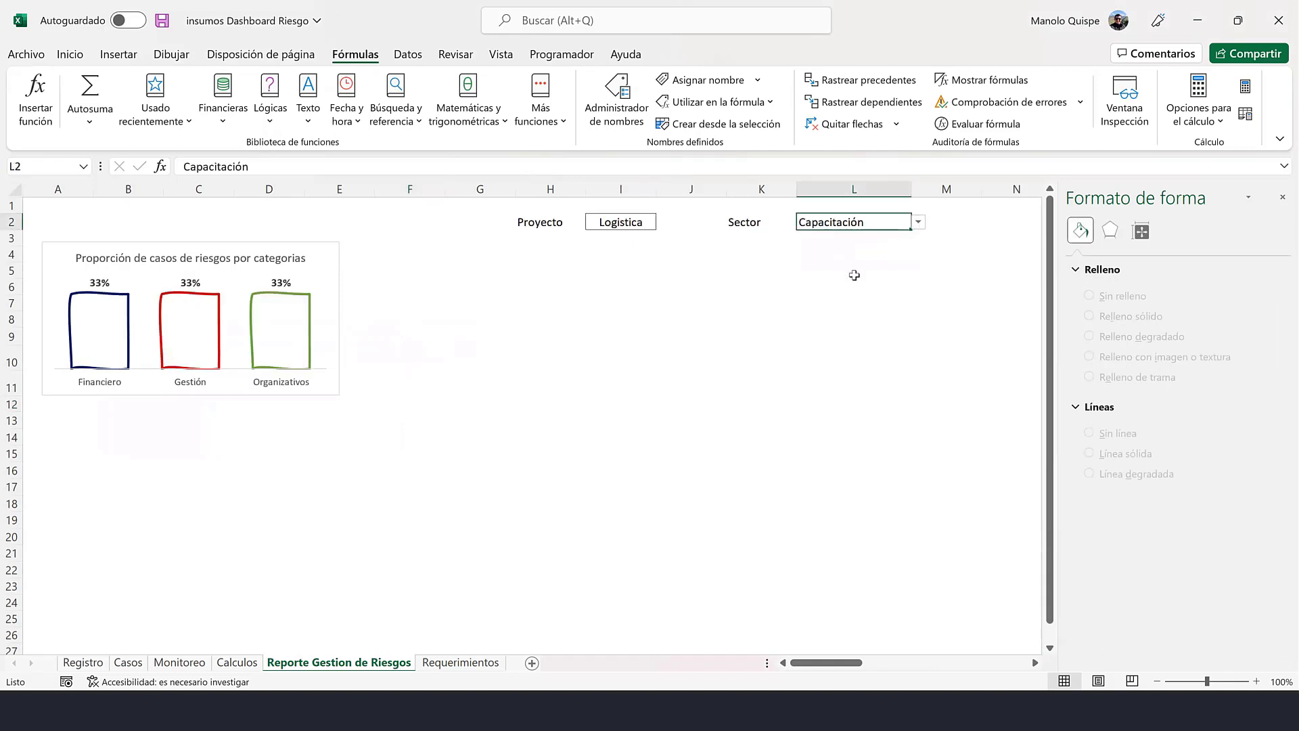
left_click(919, 222)
left_click(876, 251)
left_click(634, 222)
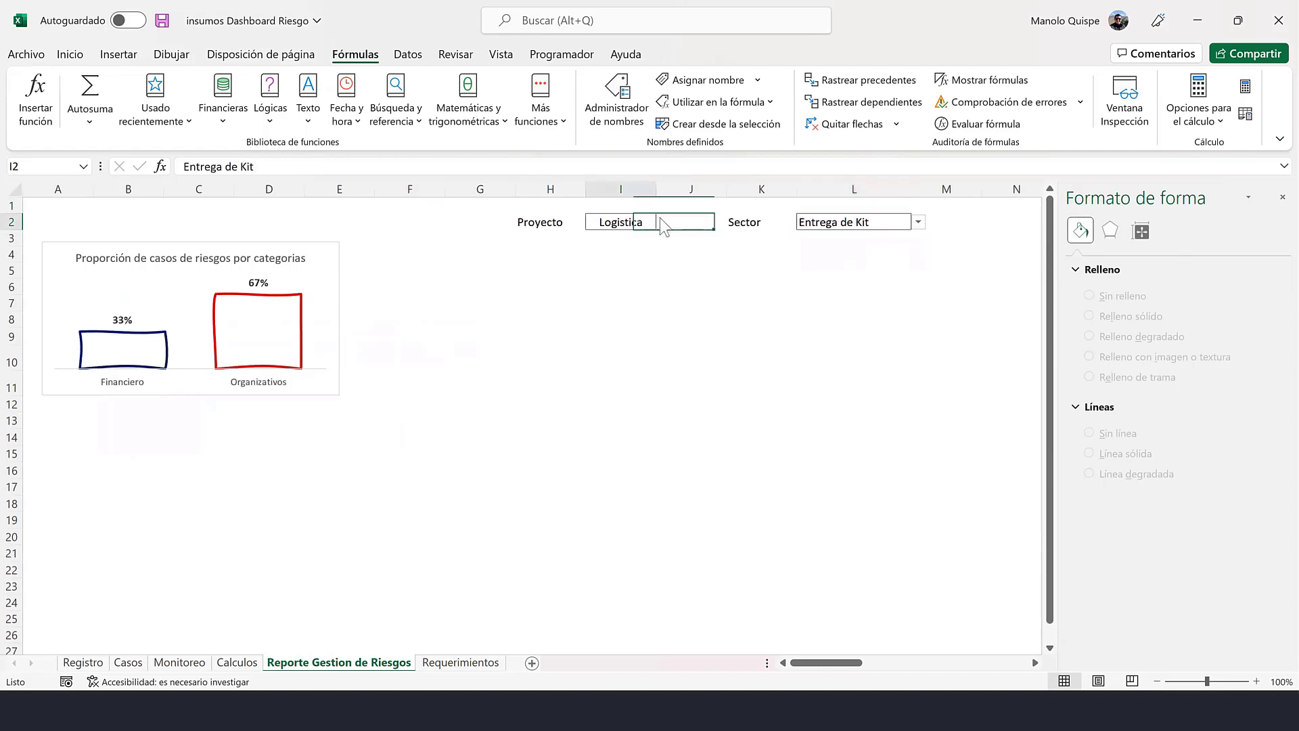
left_click(663, 222)
left_click(632, 261)
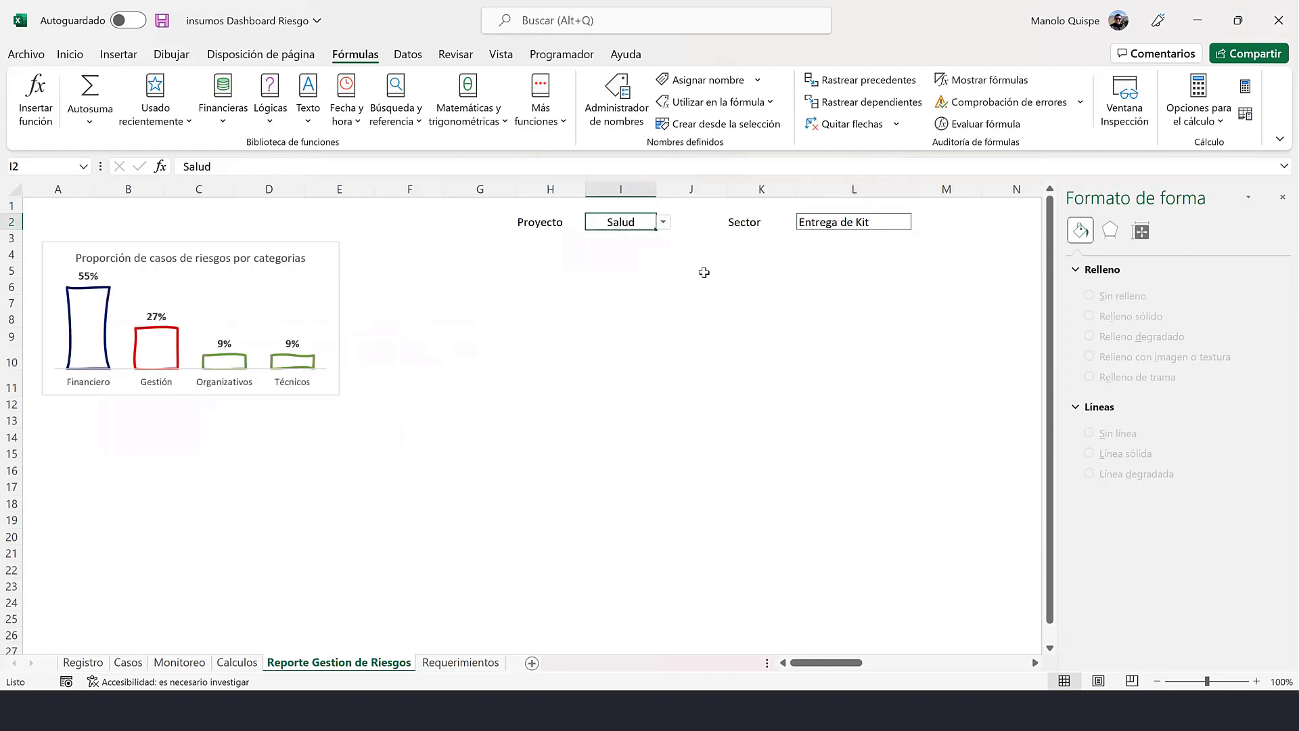
- Cycle Sector through Capacitación, Encuesta, Entrega de Kit, Seguimiento and back to Capacitación
left_click(873, 224)
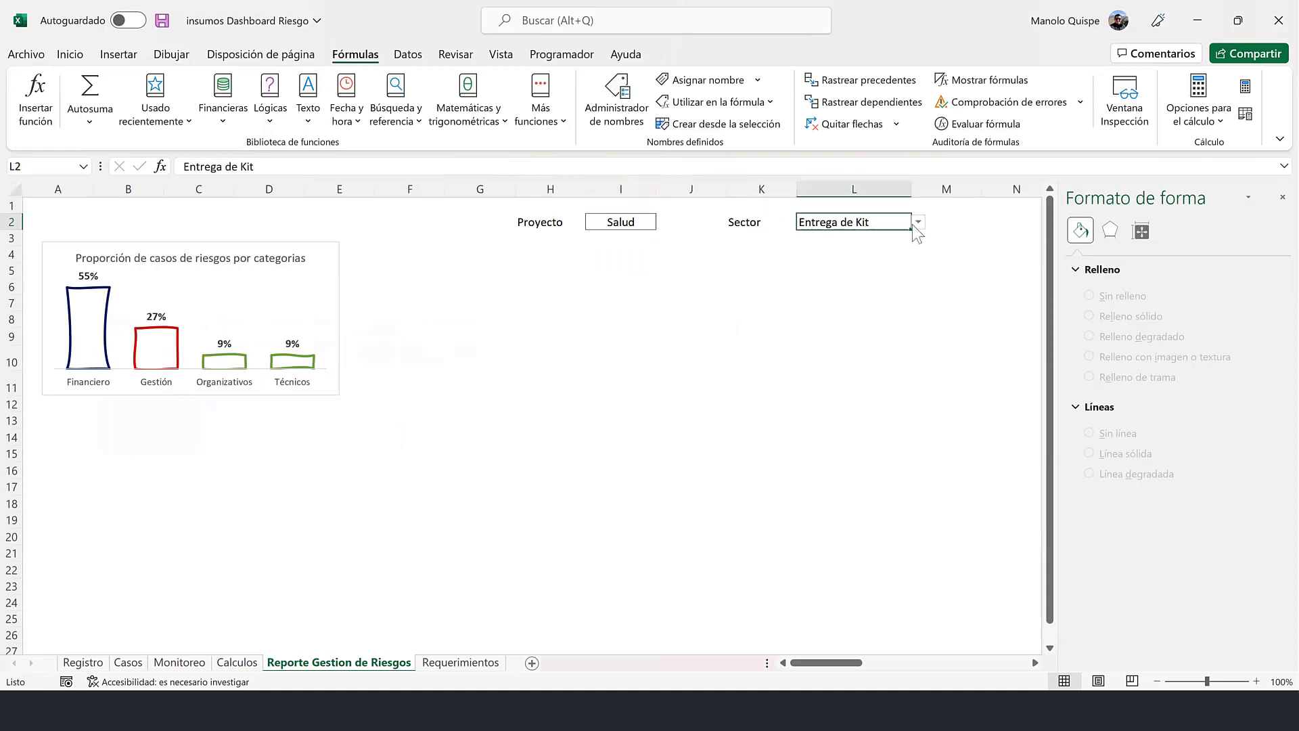
key("alt+Down")
left_click(884, 241)
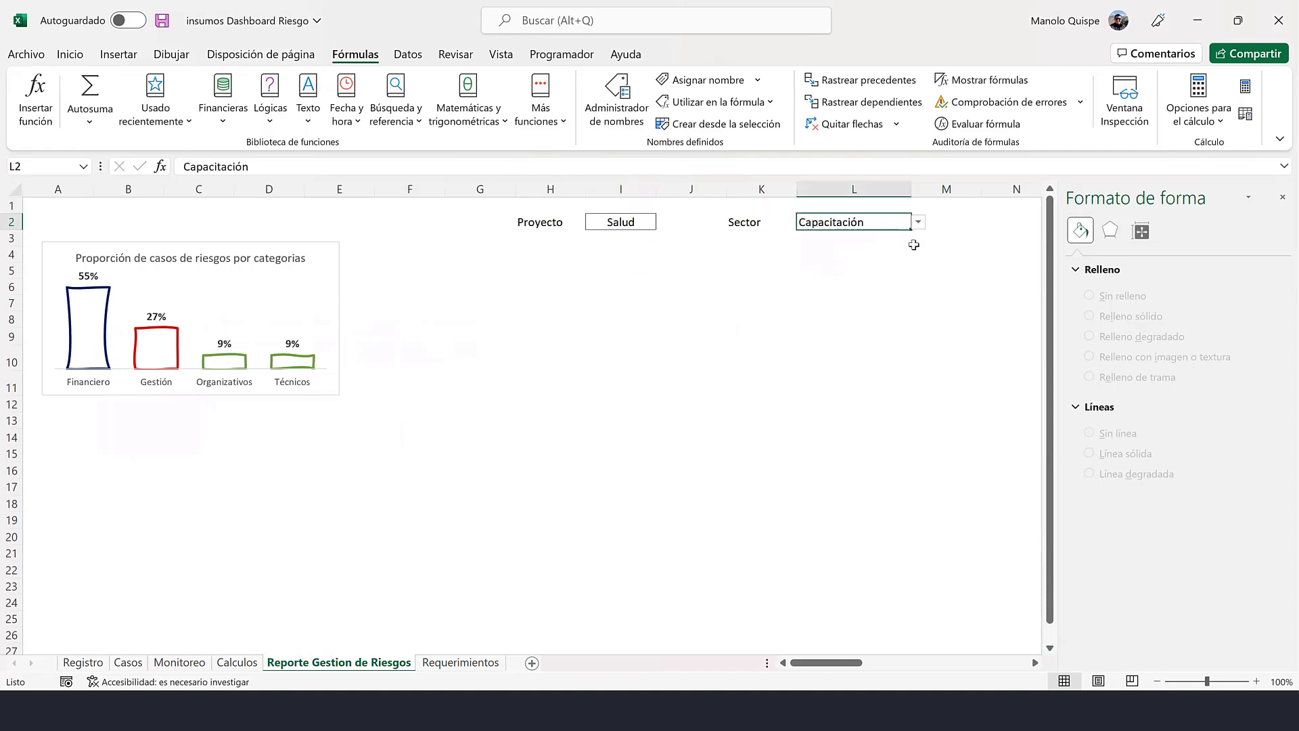
left_click(918, 222)
left_click(877, 242)
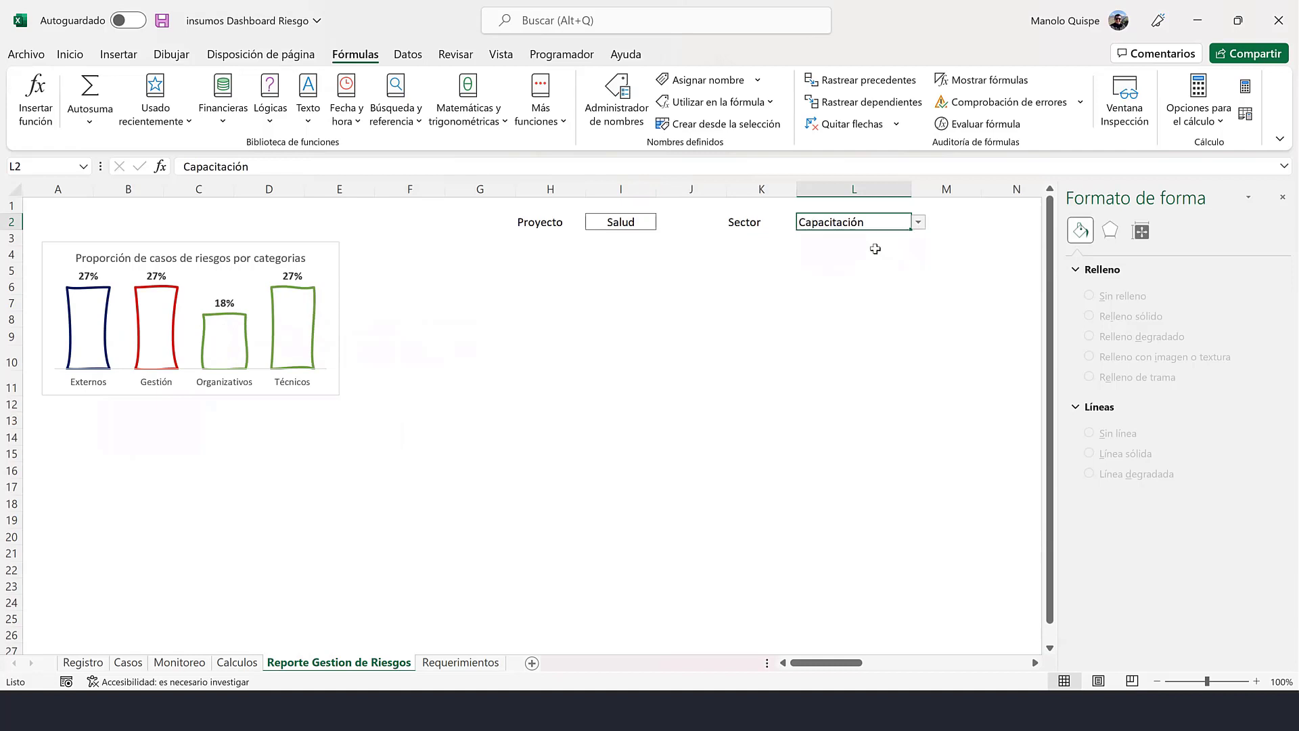
left_click(919, 222)
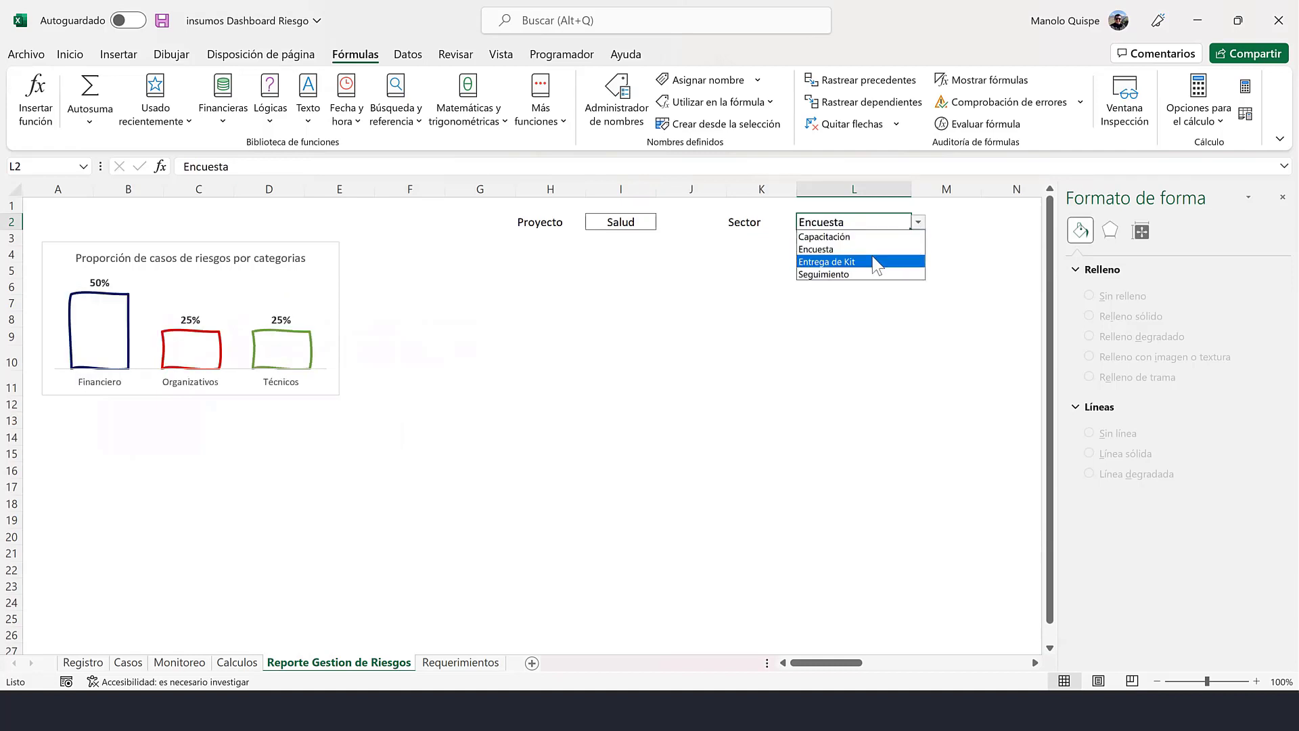
left_click(919, 224)
left_click(918, 222)
left_click(919, 236)
left_click(919, 224)
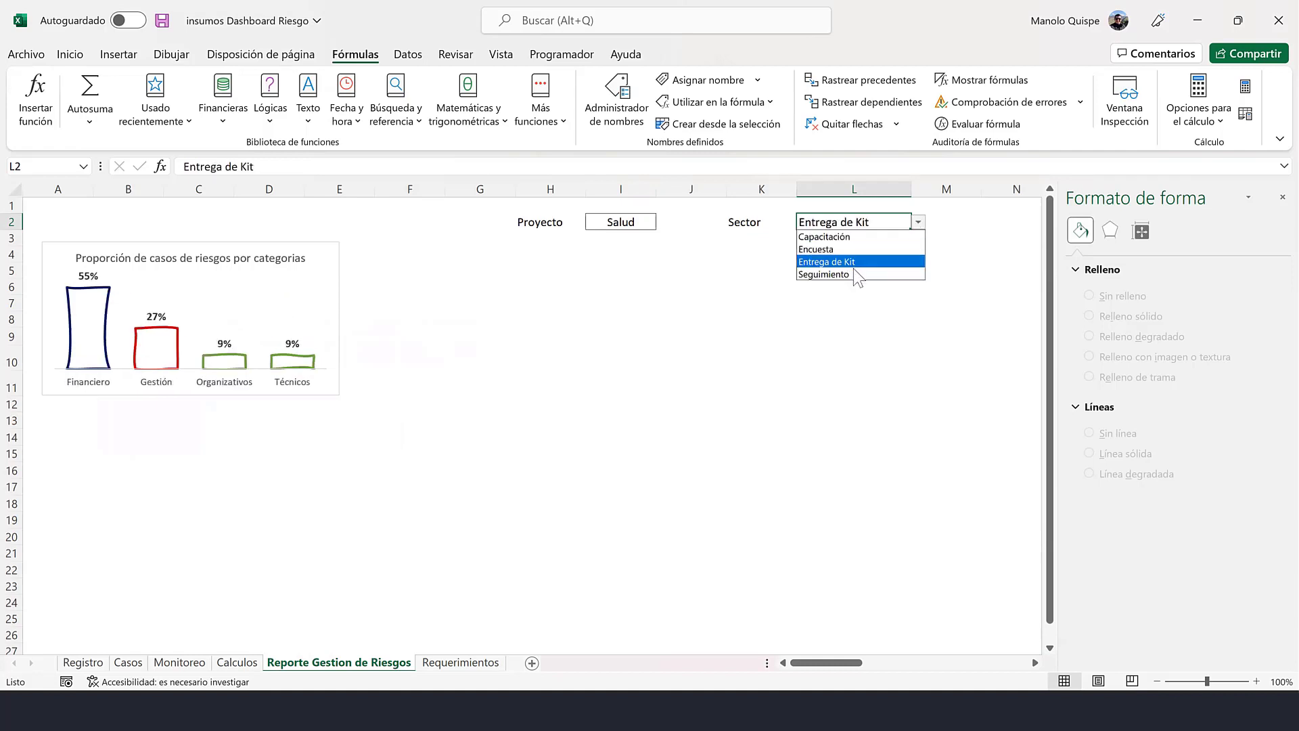
left_click(856, 274)
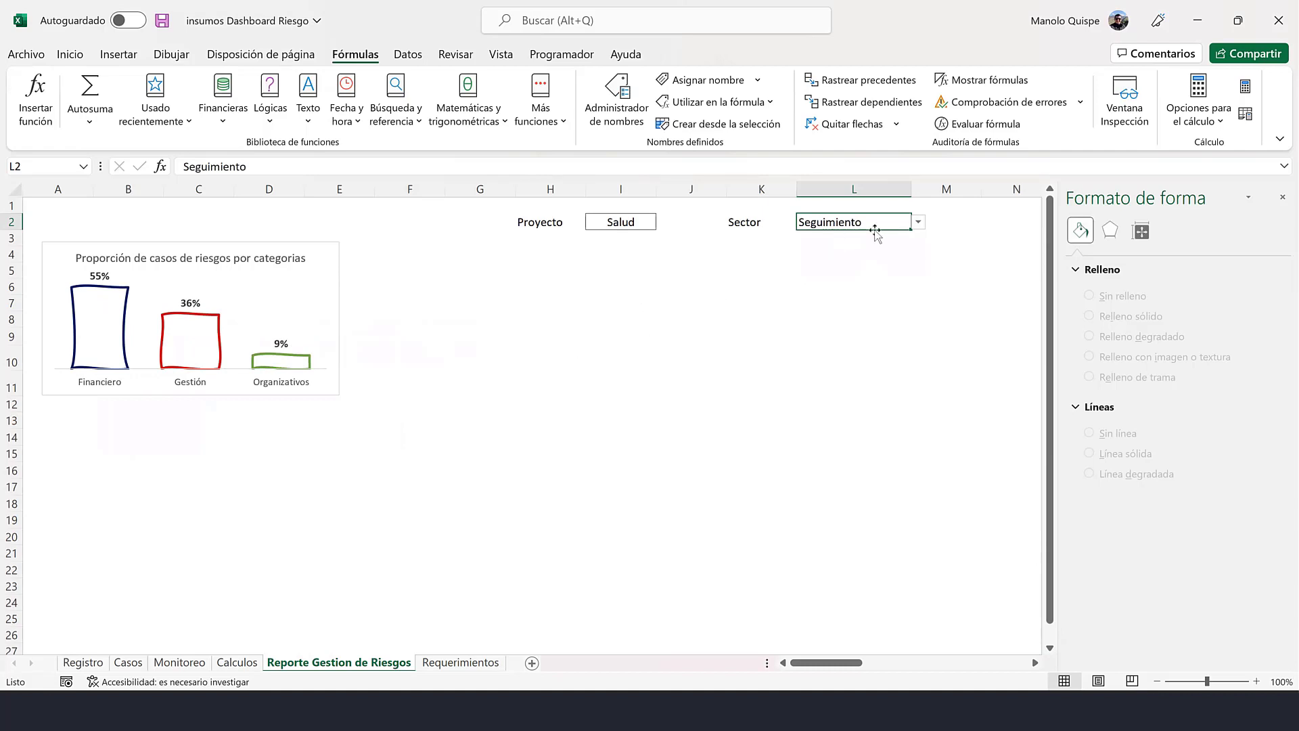
left_click(918, 222)
left_click(871, 239)
left_click(703, 264)
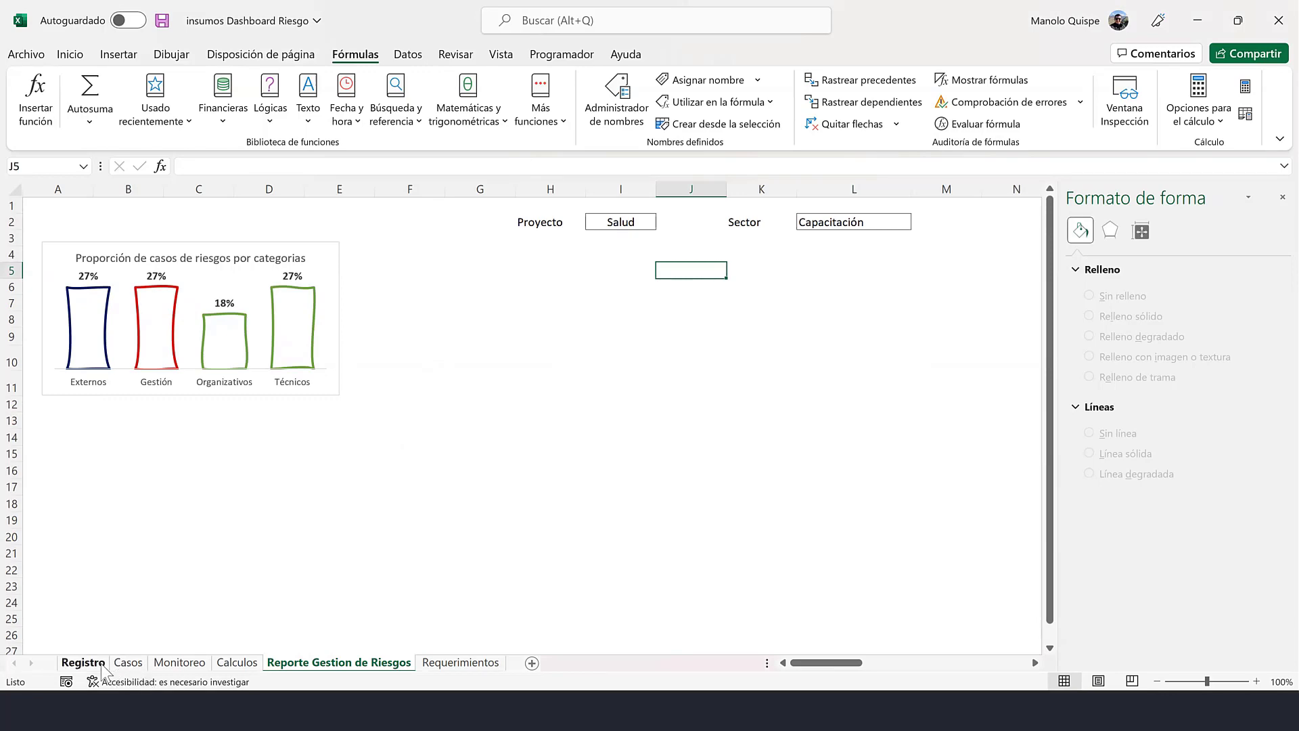
- Copy the categories table O12:R19 on Calculos and paste it at O25
left_click(130, 665)
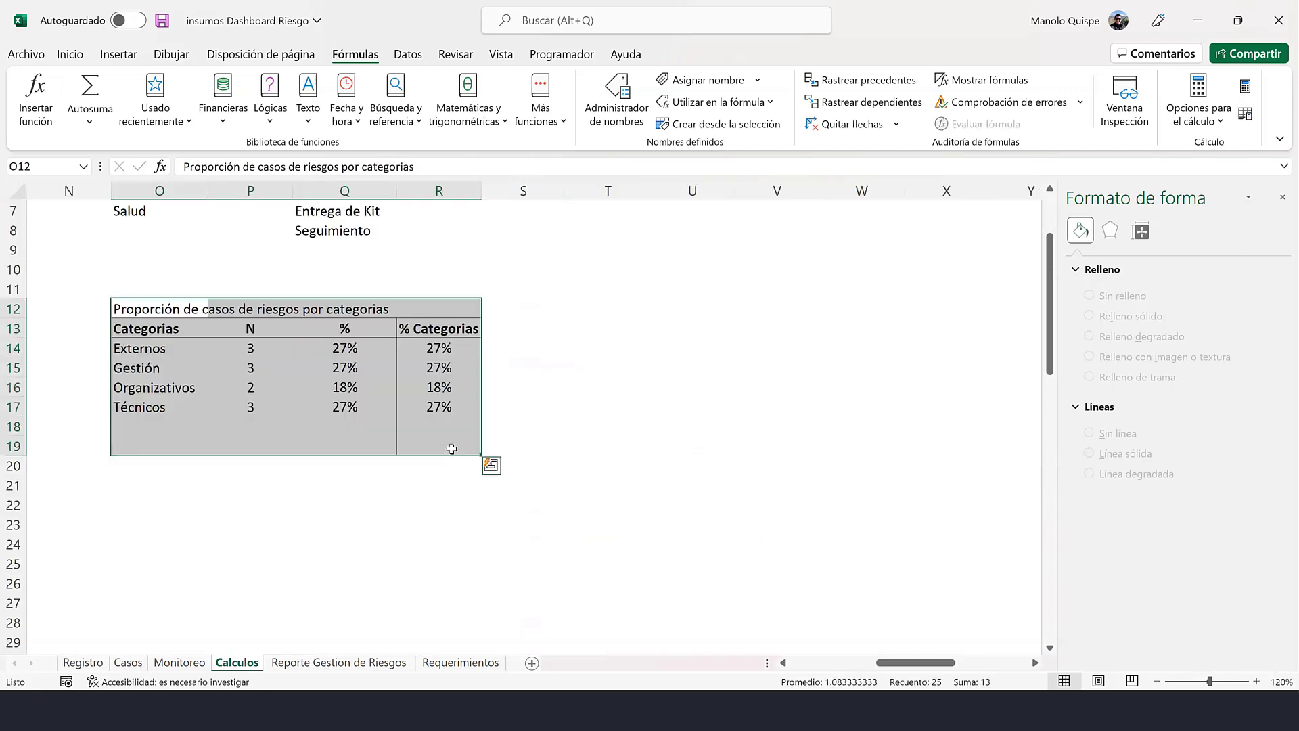
key("ctrl+c")
scroll(319, 455, "down", 4)
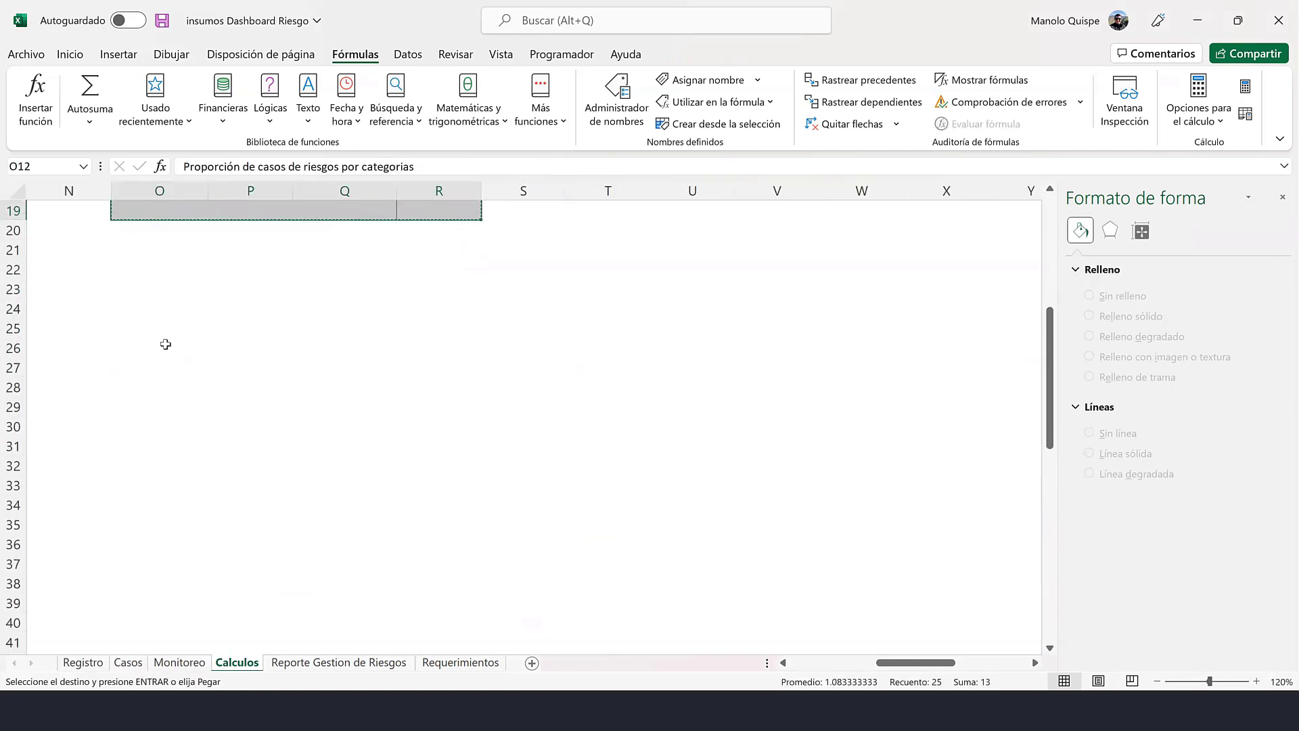
left_click(161, 331)
key("ctrl+v")
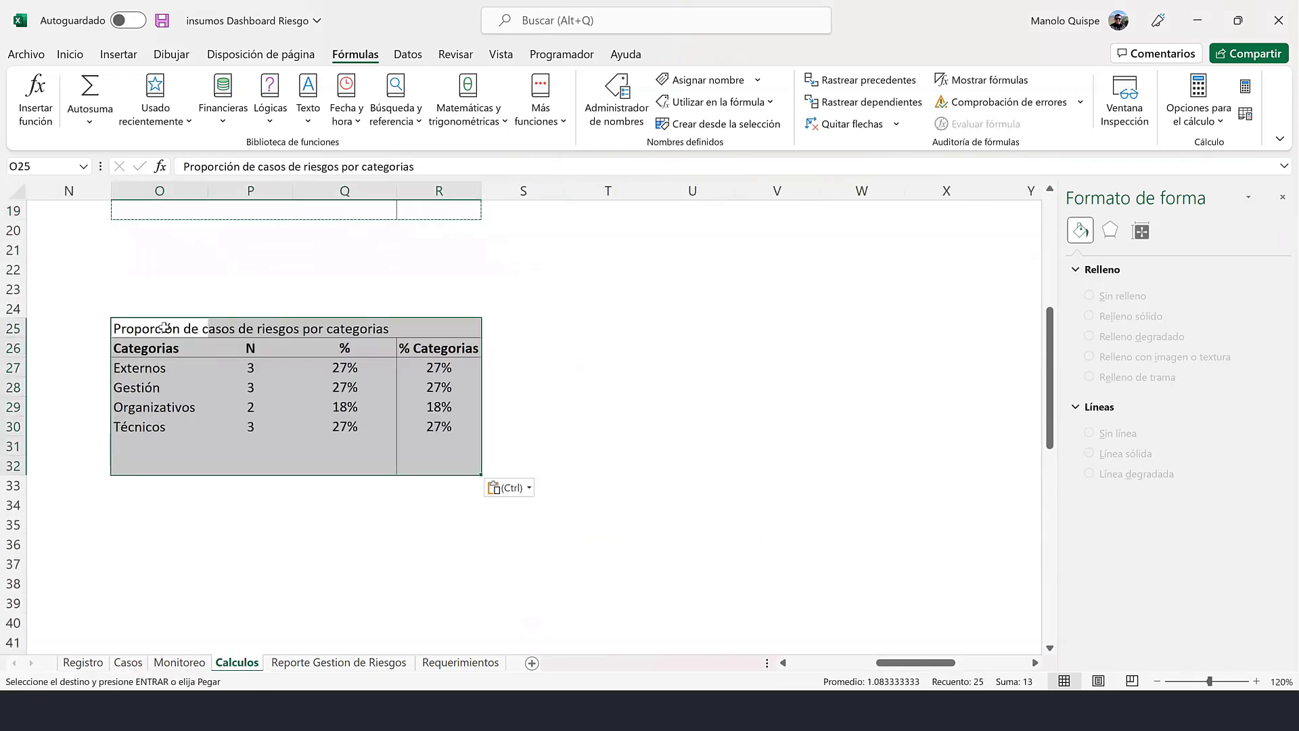
- Insert 'tipo de' before 'categorias' in the copied table's title in O25
left_click(315, 166)
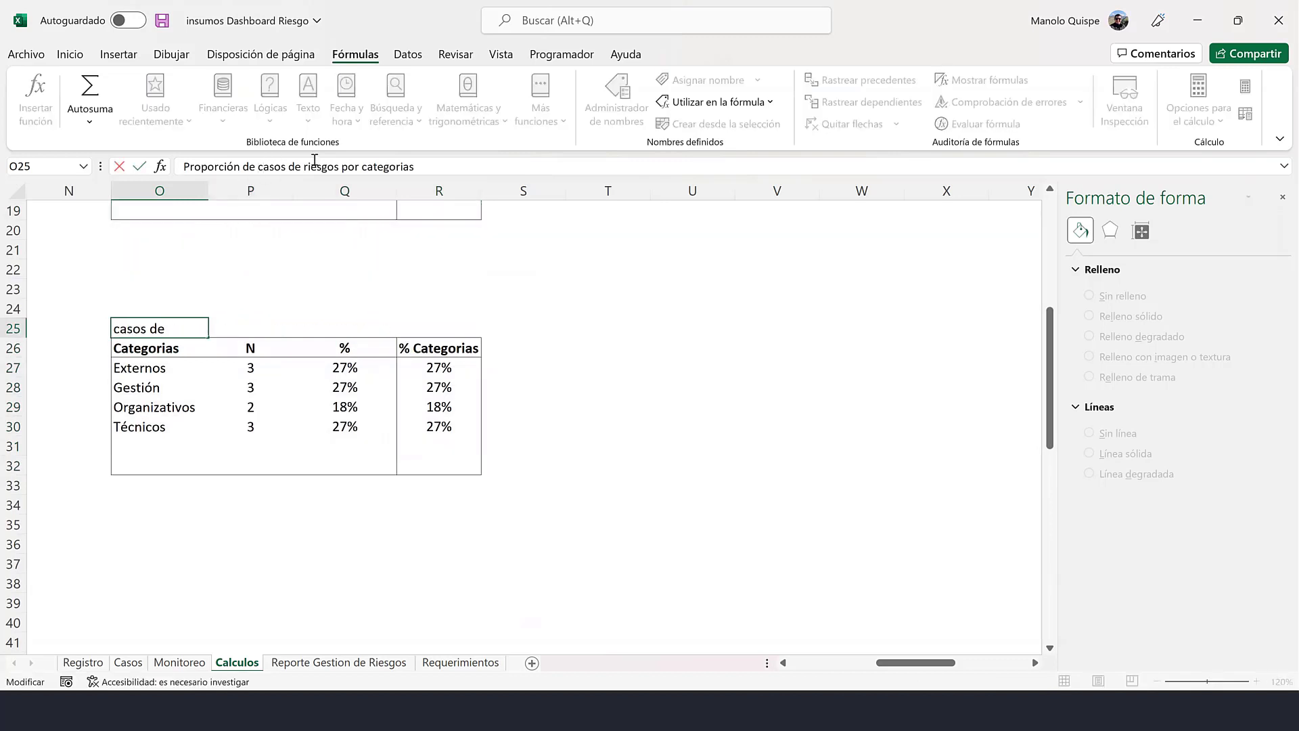
key("ctrl+Right")
key("ctrl+Right")
key("ctrl+Right")
type("tip")
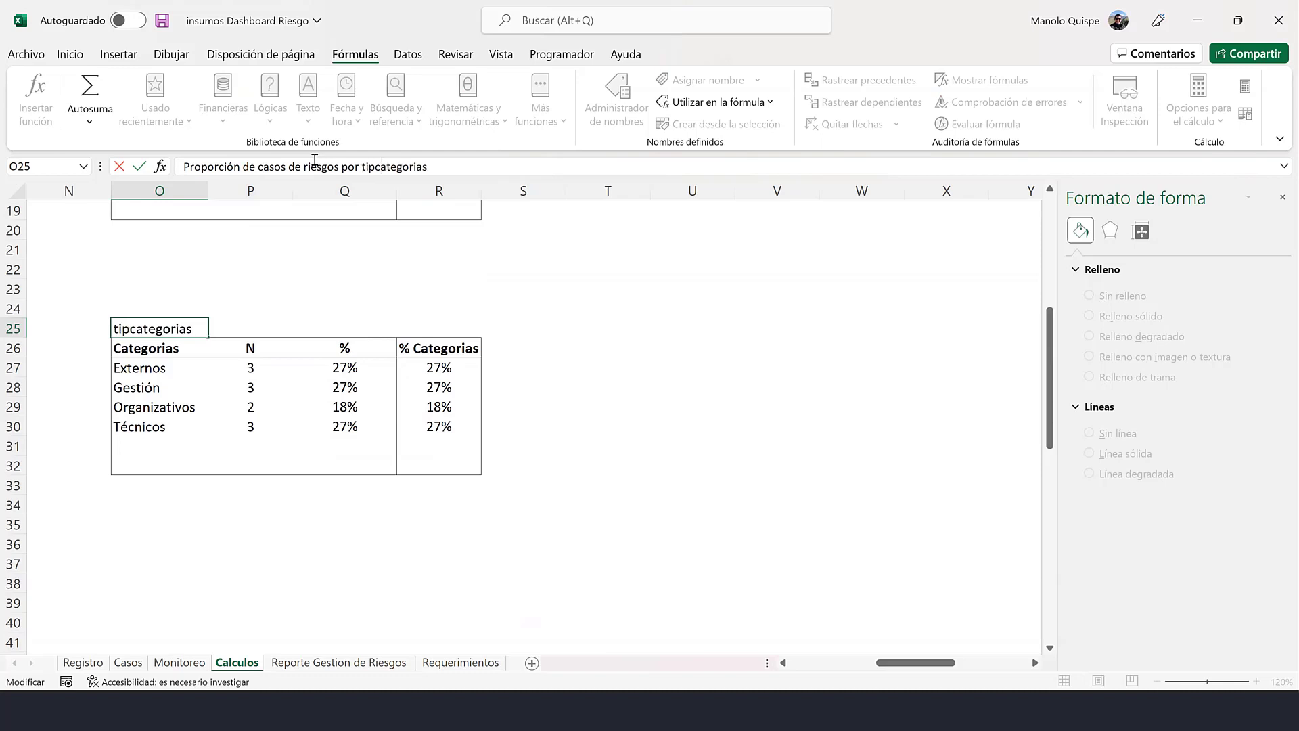
type("o de")
key("Return")
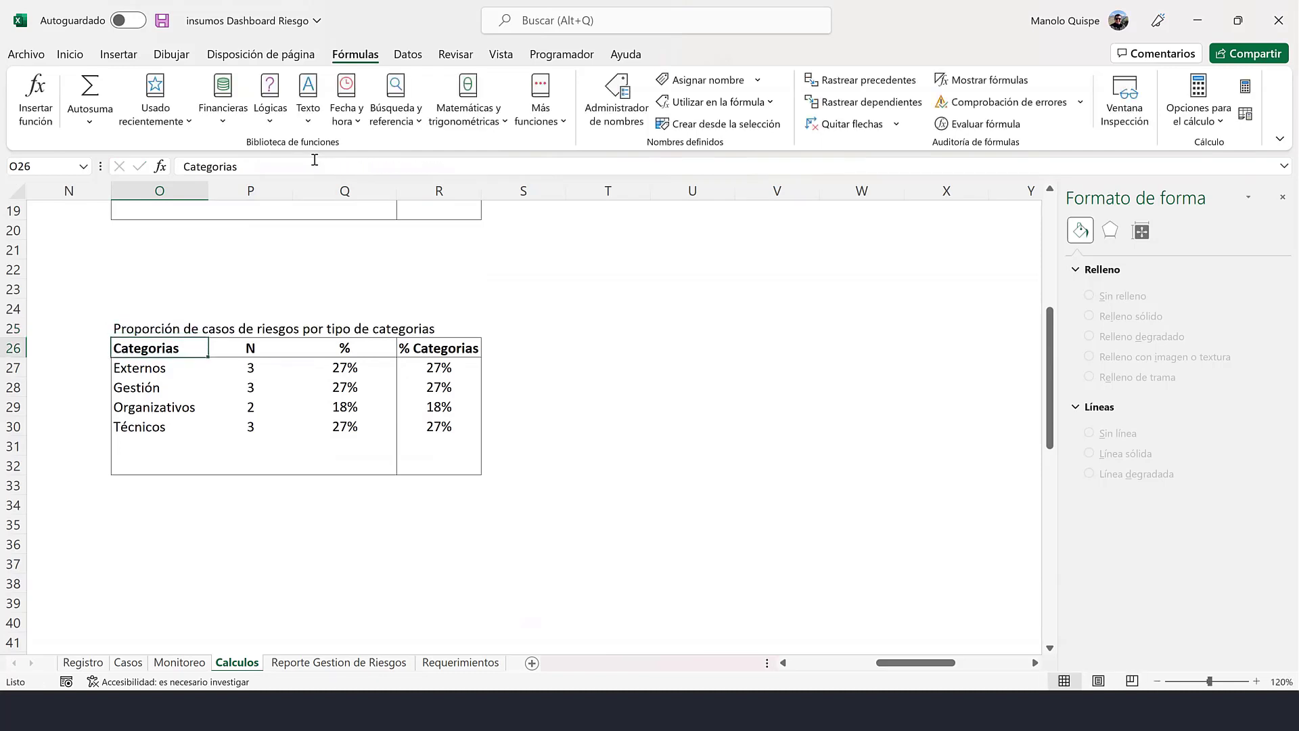
- Change O27's FILTRAR formula to filter the Tipo range instead of Categoria
left_click(161, 367)
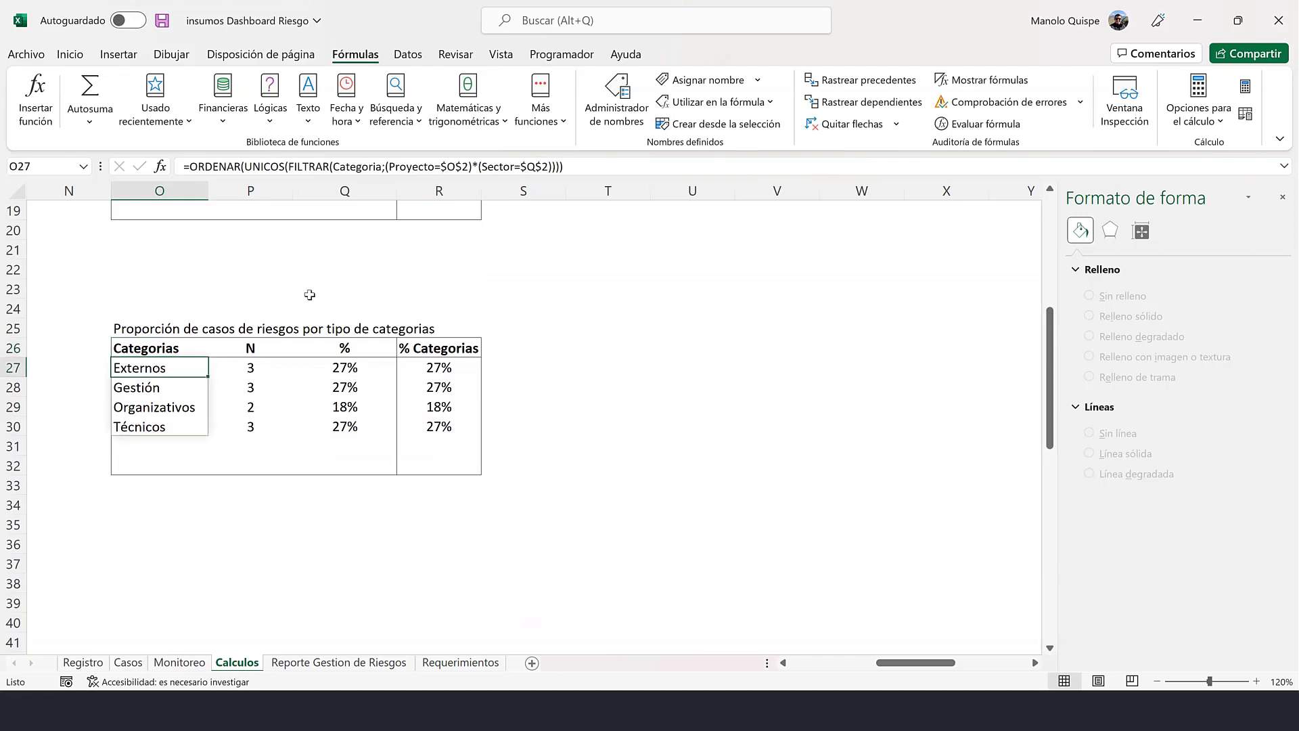
scroll(309, 294, "up", 1)
scroll(336, 295, "up", 5)
scroll(336, 295, "down", 1)
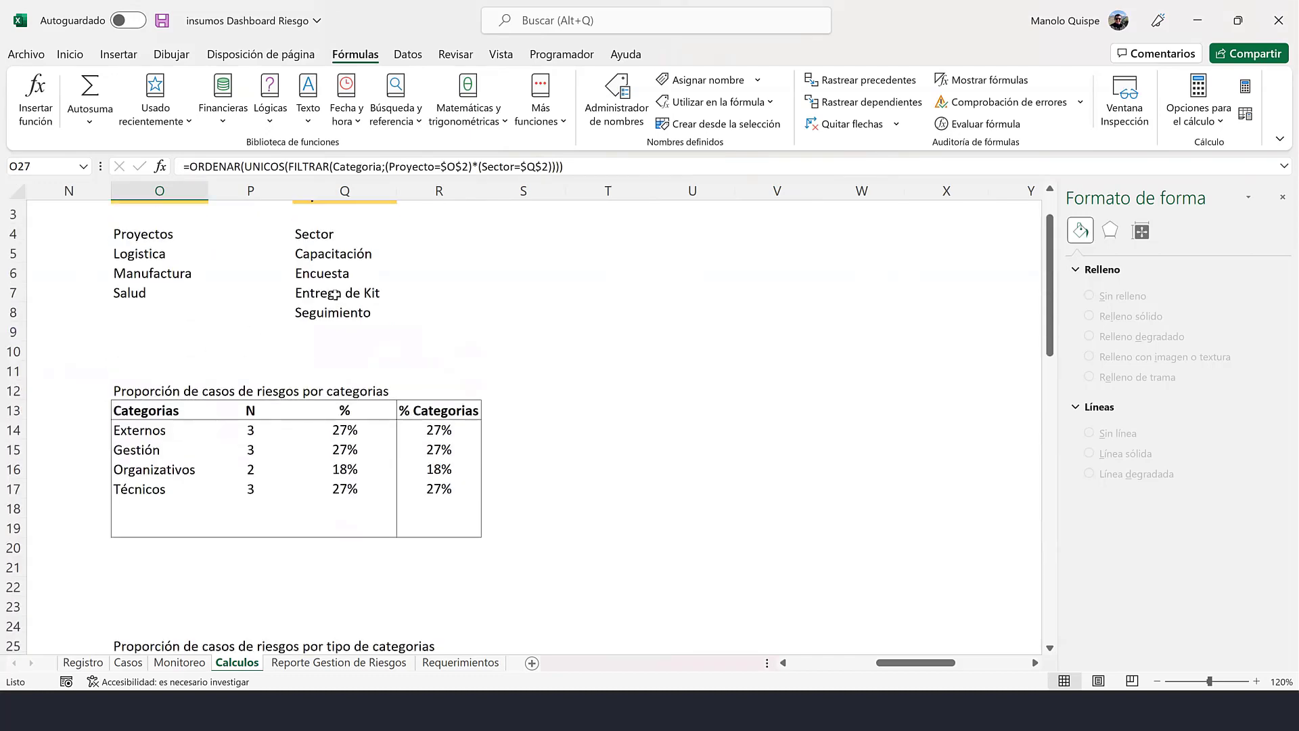
scroll(335, 295, "down", 1)
scroll(336, 295, "up", 2)
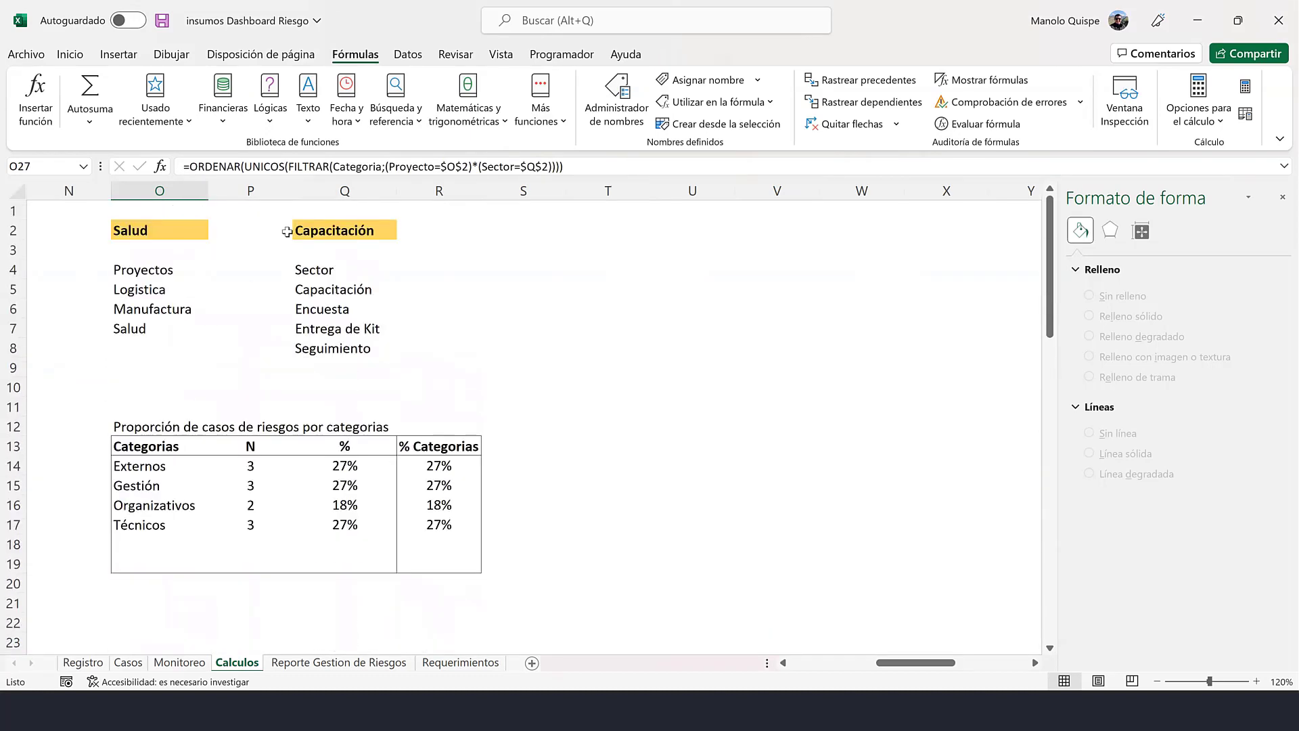
scroll(334, 231, "down", 2)
scroll(305, 233, "down", 3)
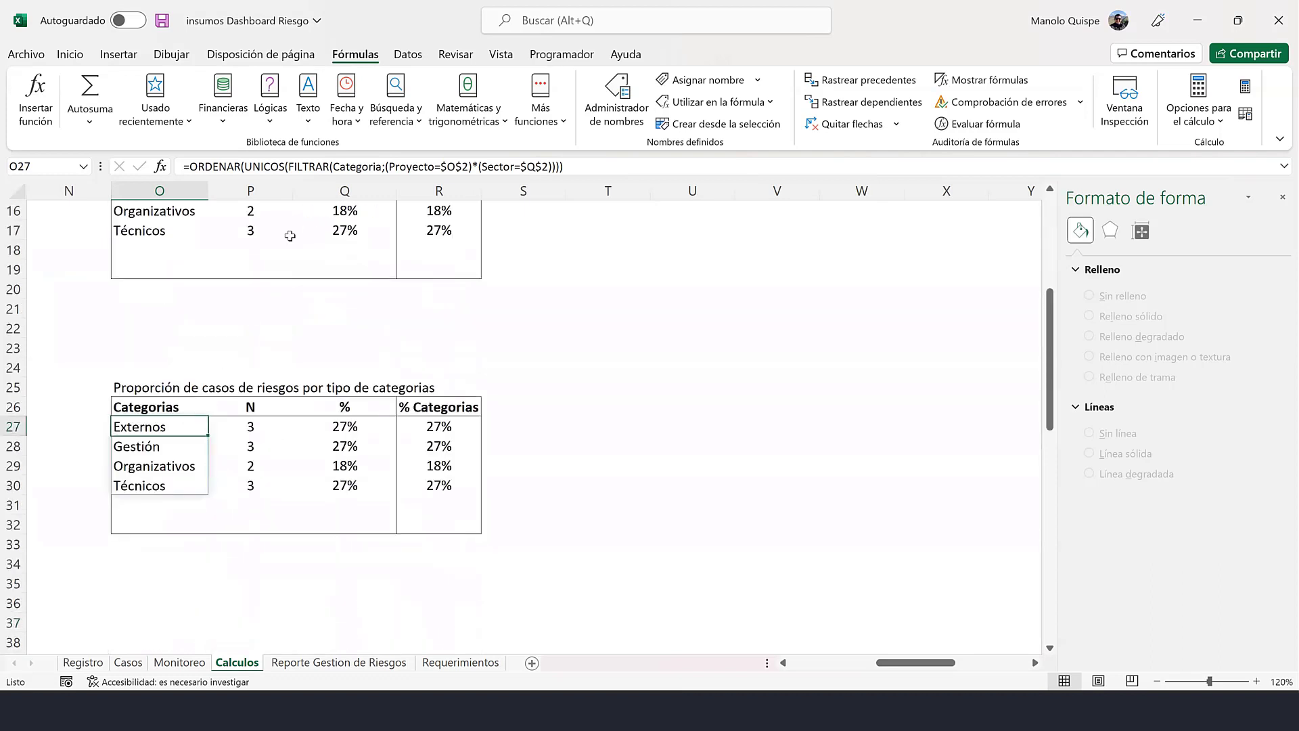
left_click(379, 167)
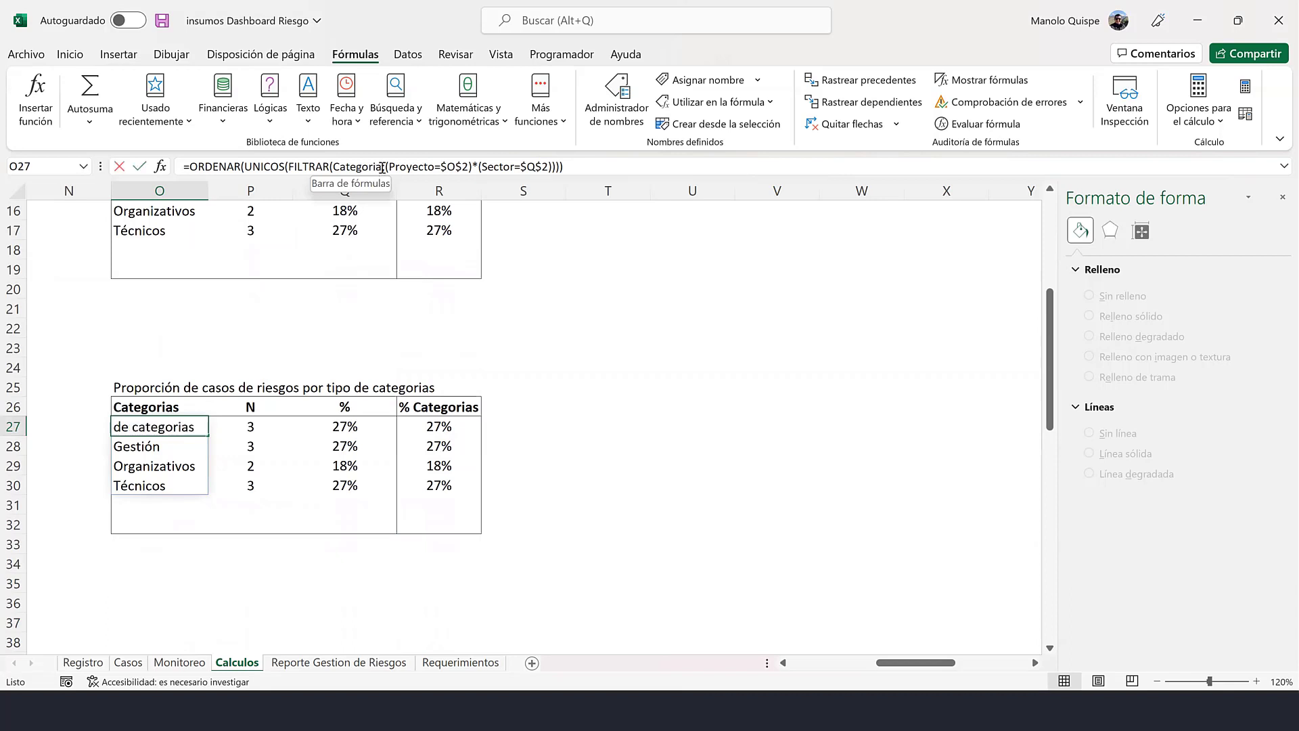
key("BackSpace")
key("BackSpace")
key("BackSpace")
key("BackSpace")
key("BackSpace")
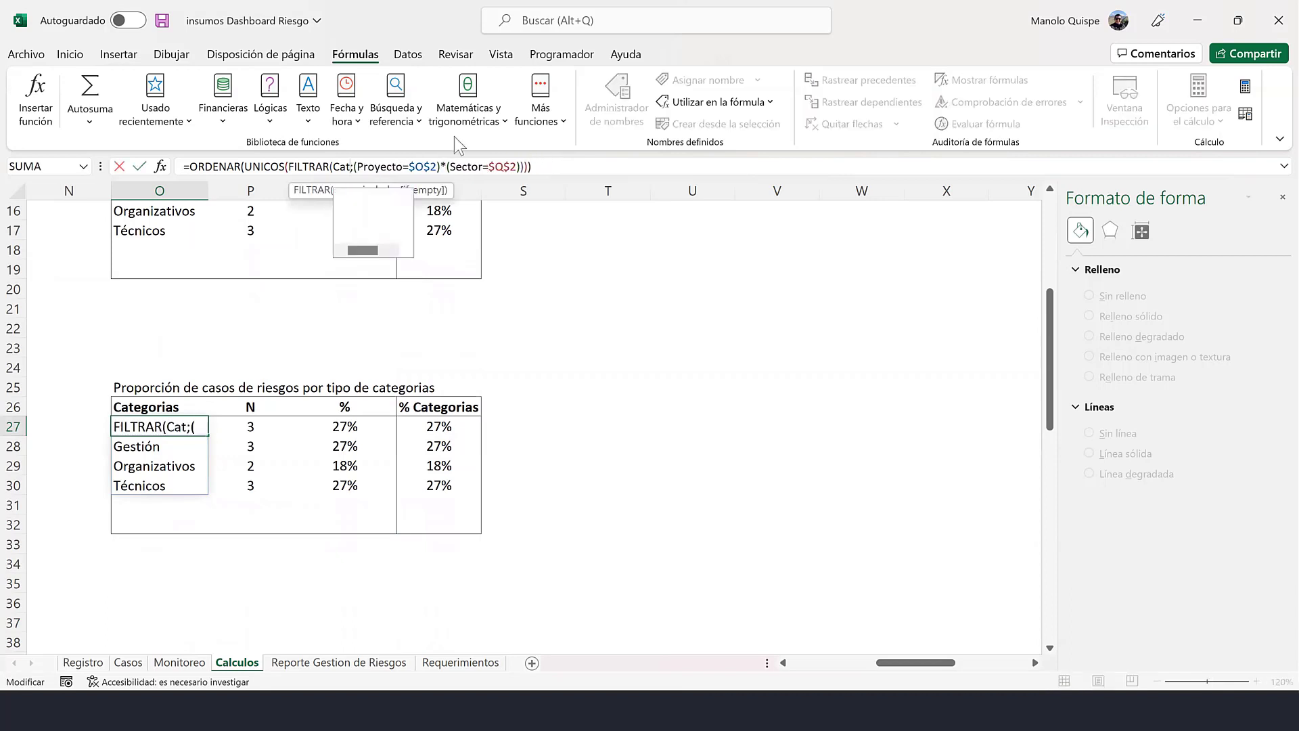
key("BackSpace")
key("BackSpace")
key("BackSpace")
key("Escape")
type("t")
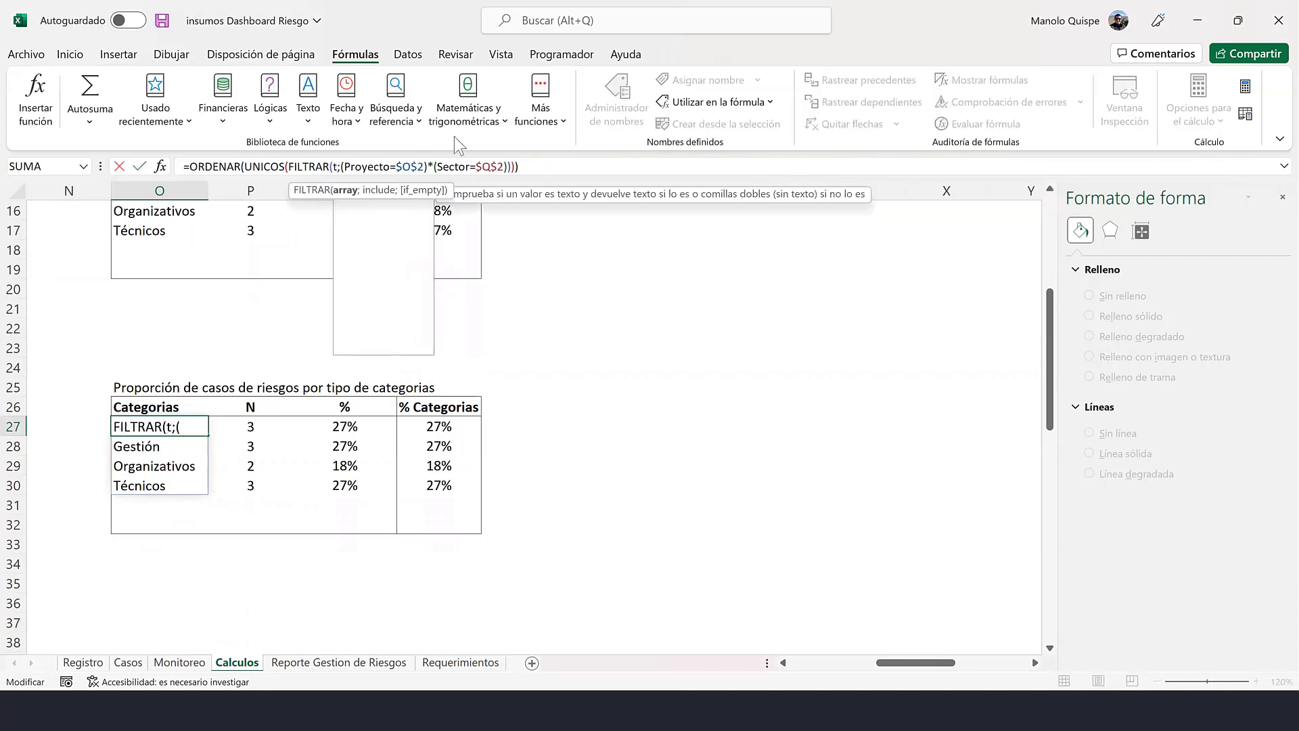
type("i")
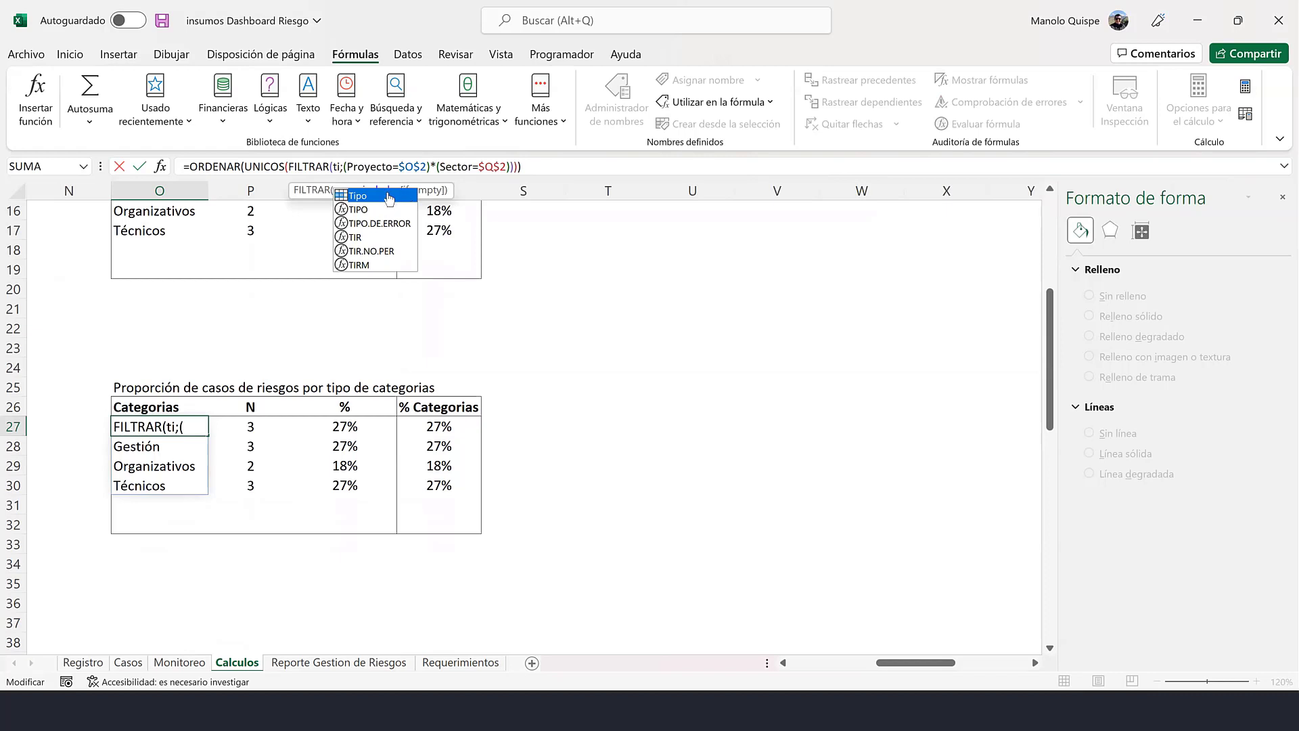
double_click(391, 195)
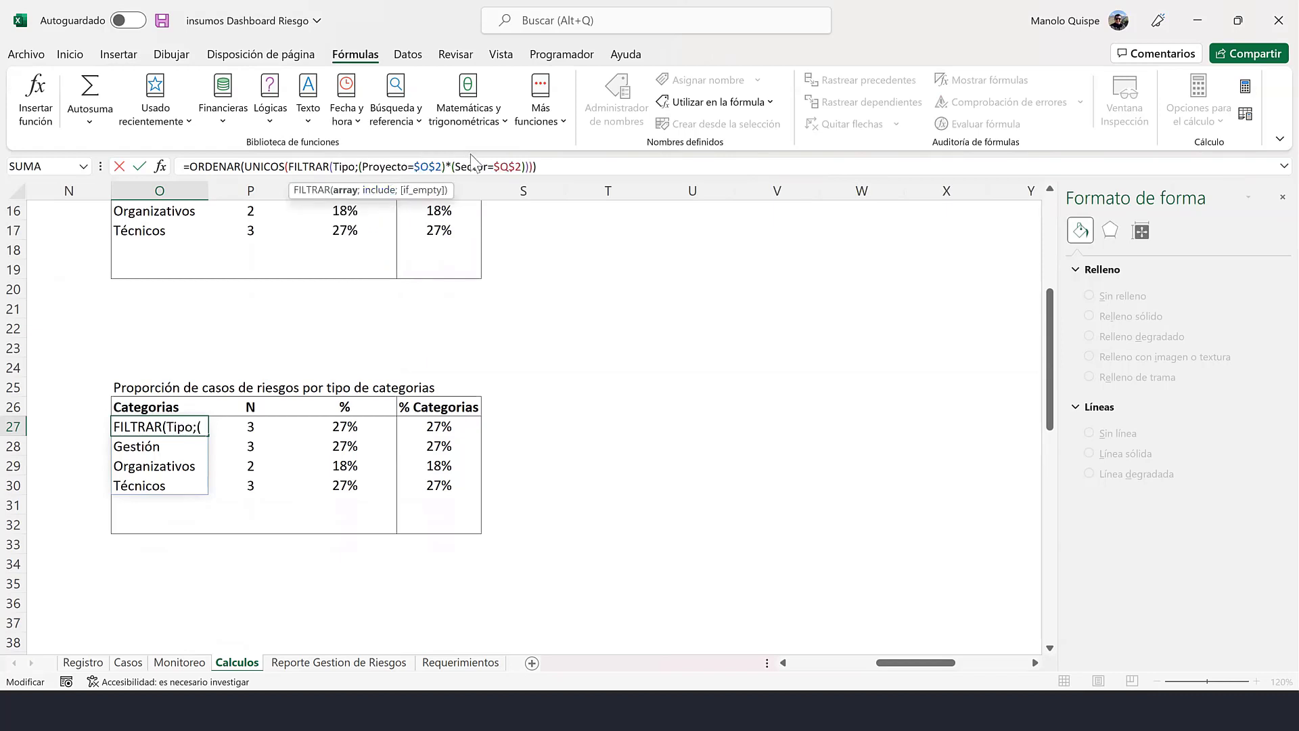
key("Return")
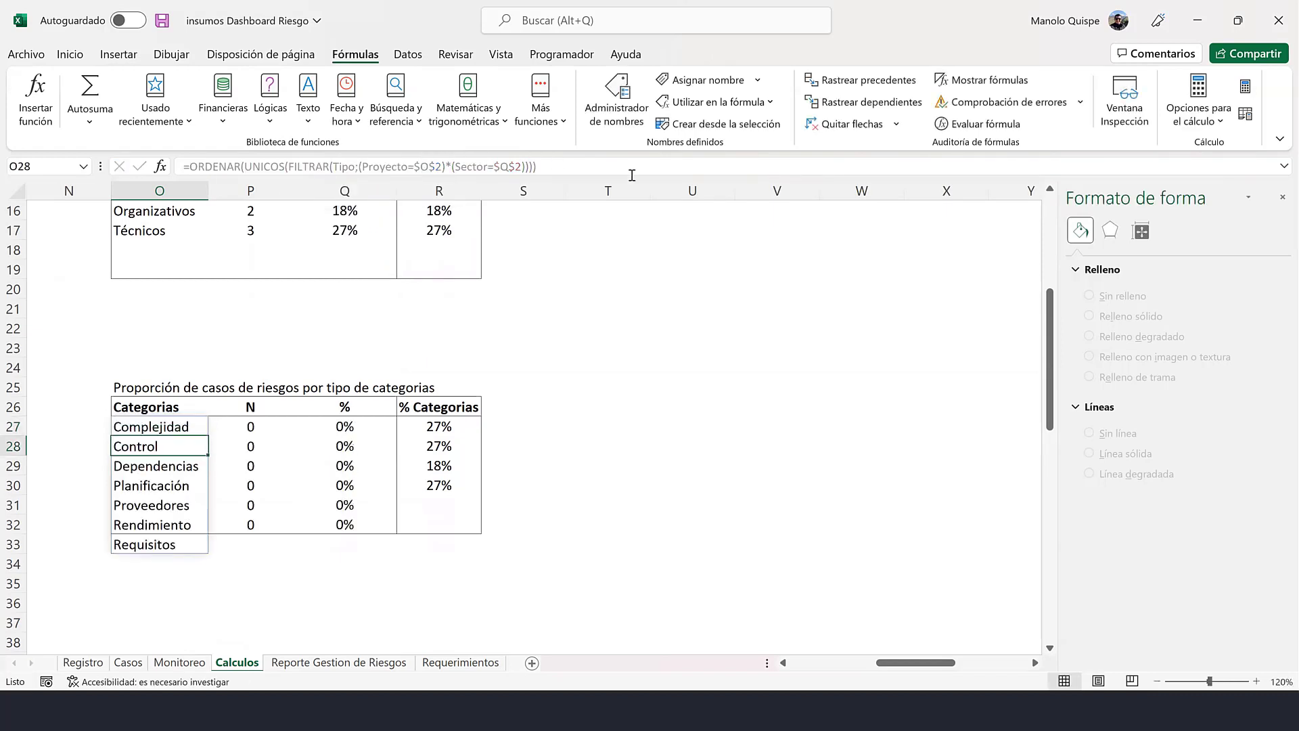
scroll(544, 346, "down", 1)
scroll(543, 346, "down", 1)
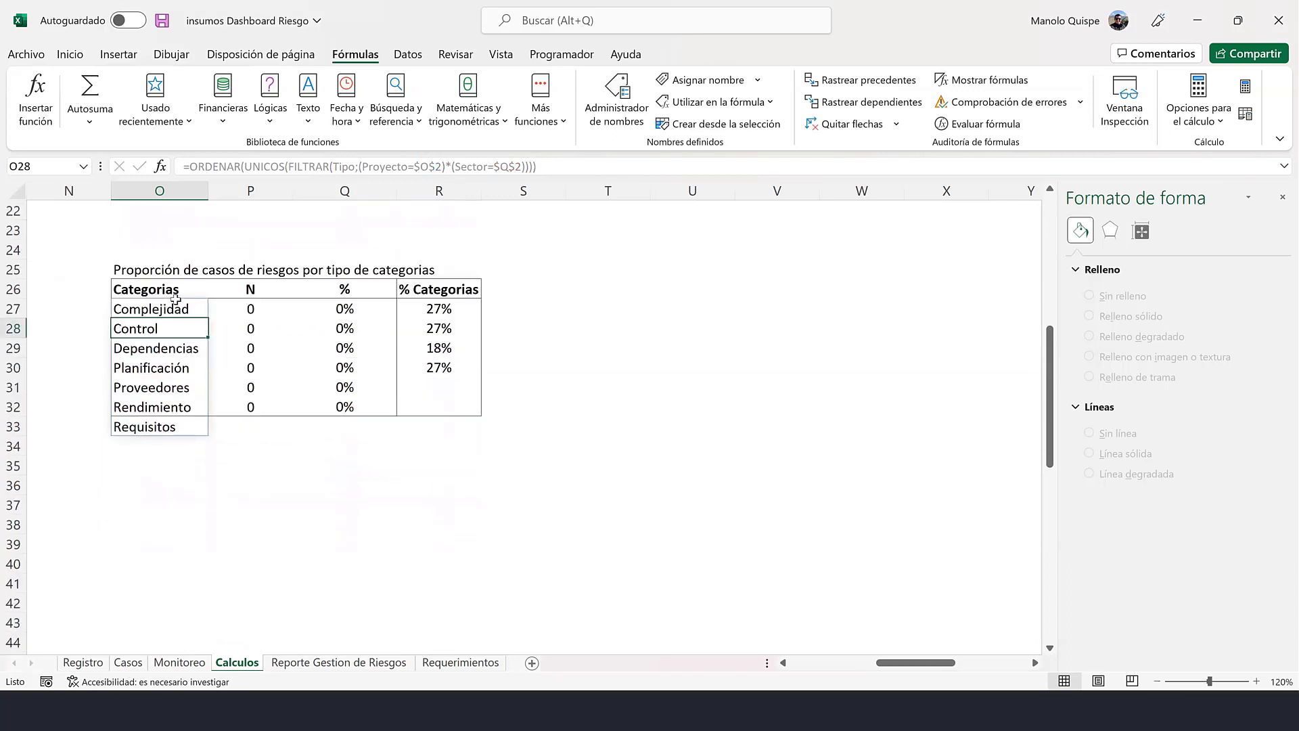
- Remove the borders from the copied table area
left_click(178, 451)
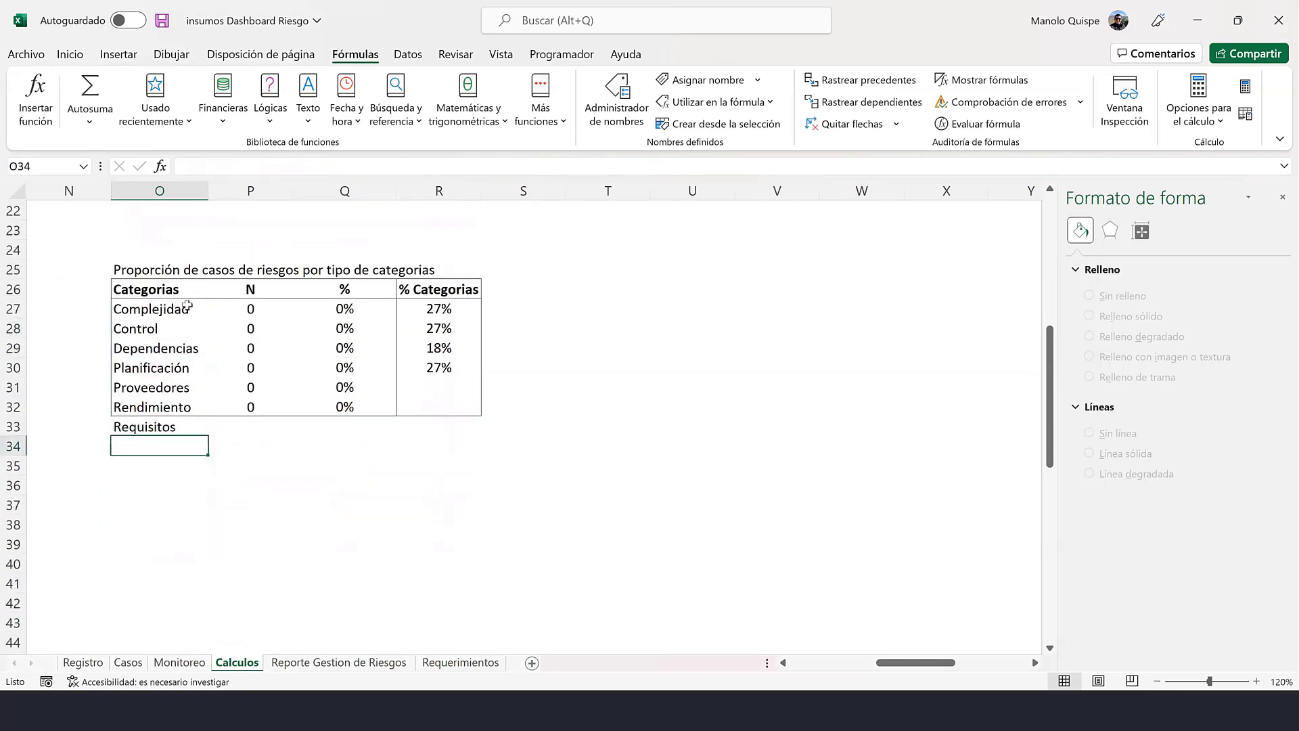
scroll(194, 308, "up", 1)
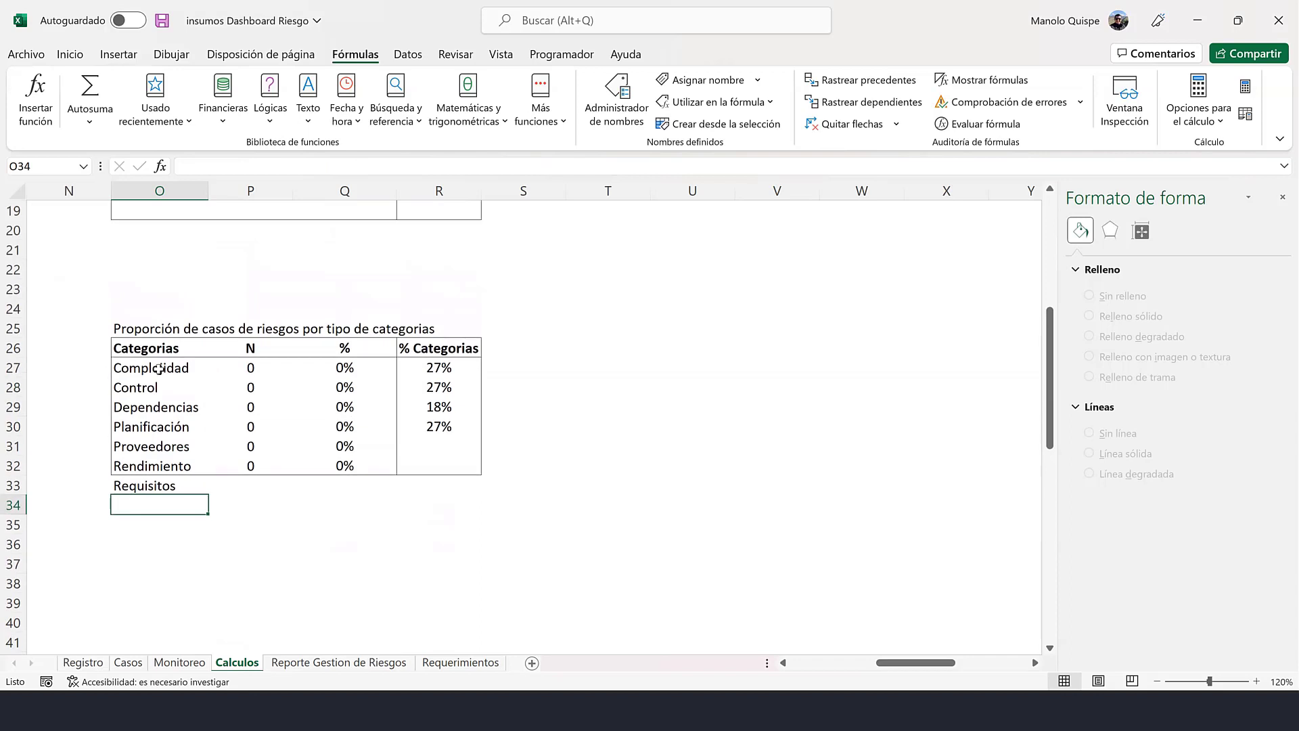
left_click_drag(159, 371, 443, 549)
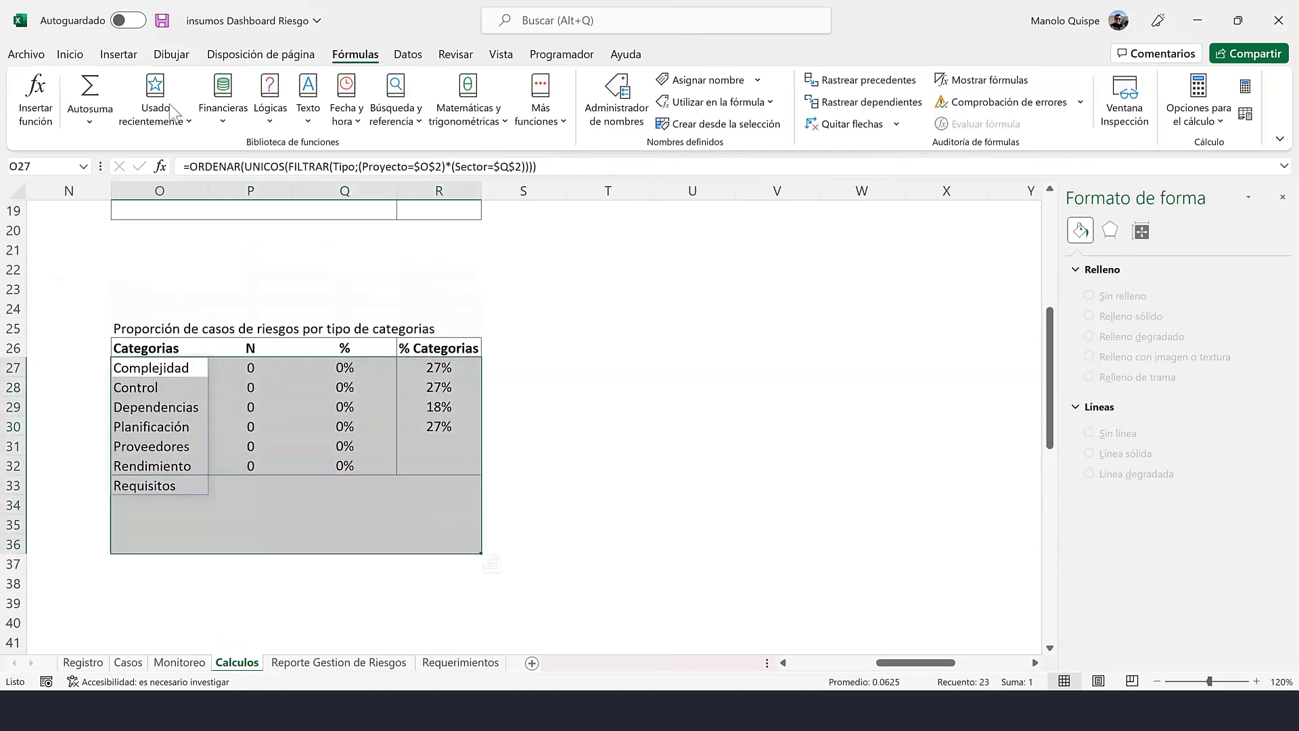
left_click(70, 54)
left_click(255, 113)
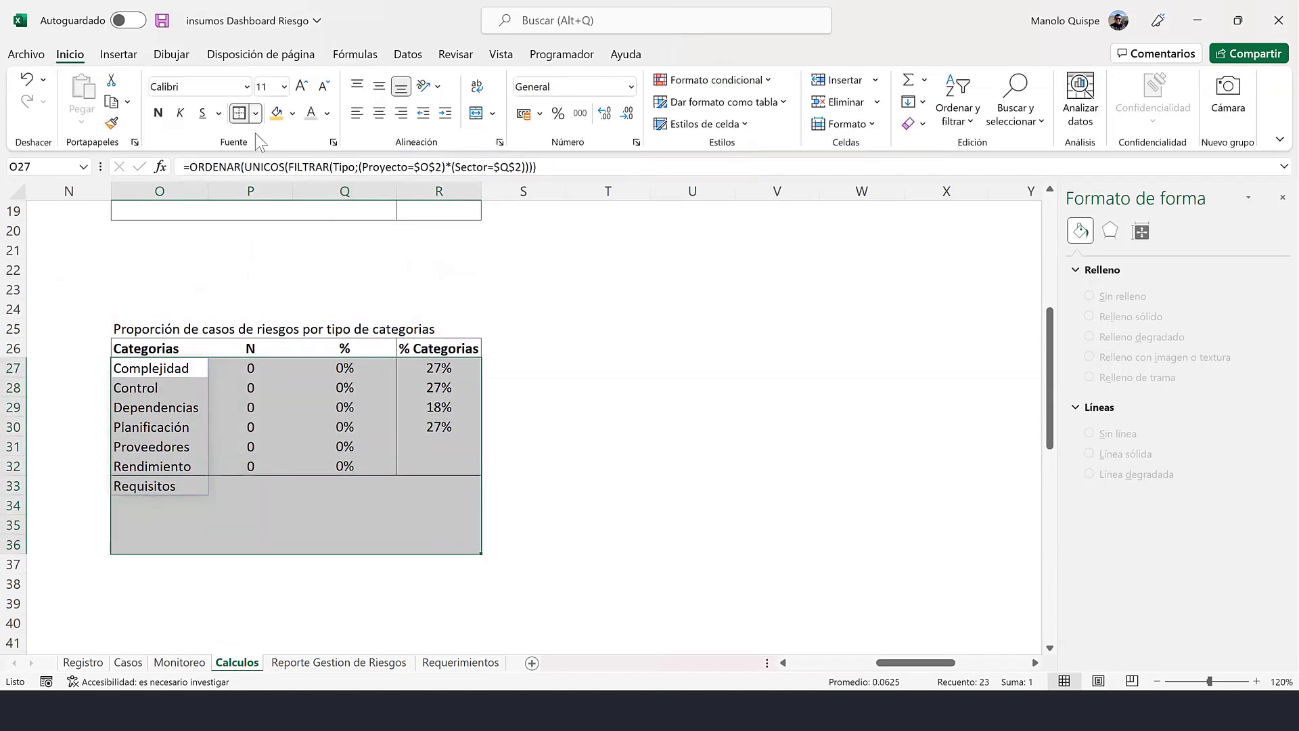
left_click(299, 268)
left_click(693, 368)
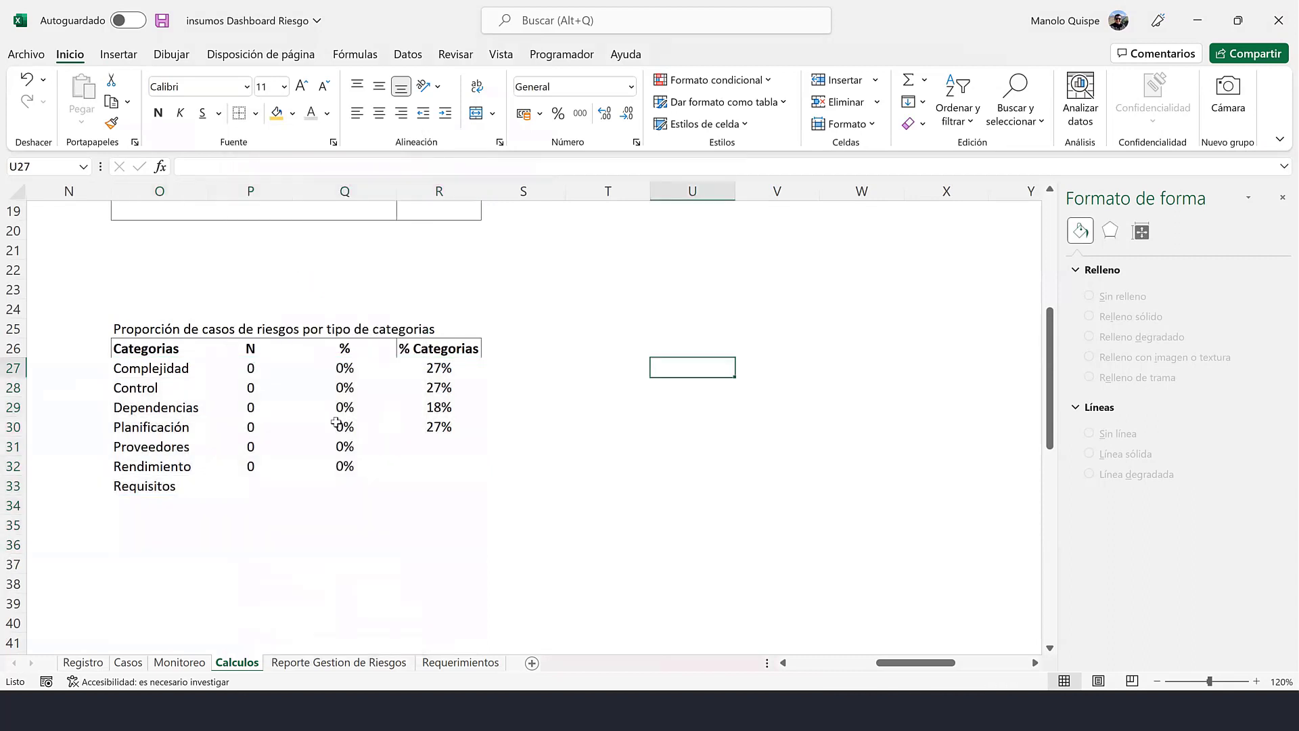
- Swap Categoria for Tipo in P27's CONTAR.SI.CONJUNTO formula and fill it down the N column
left_click(264, 368)
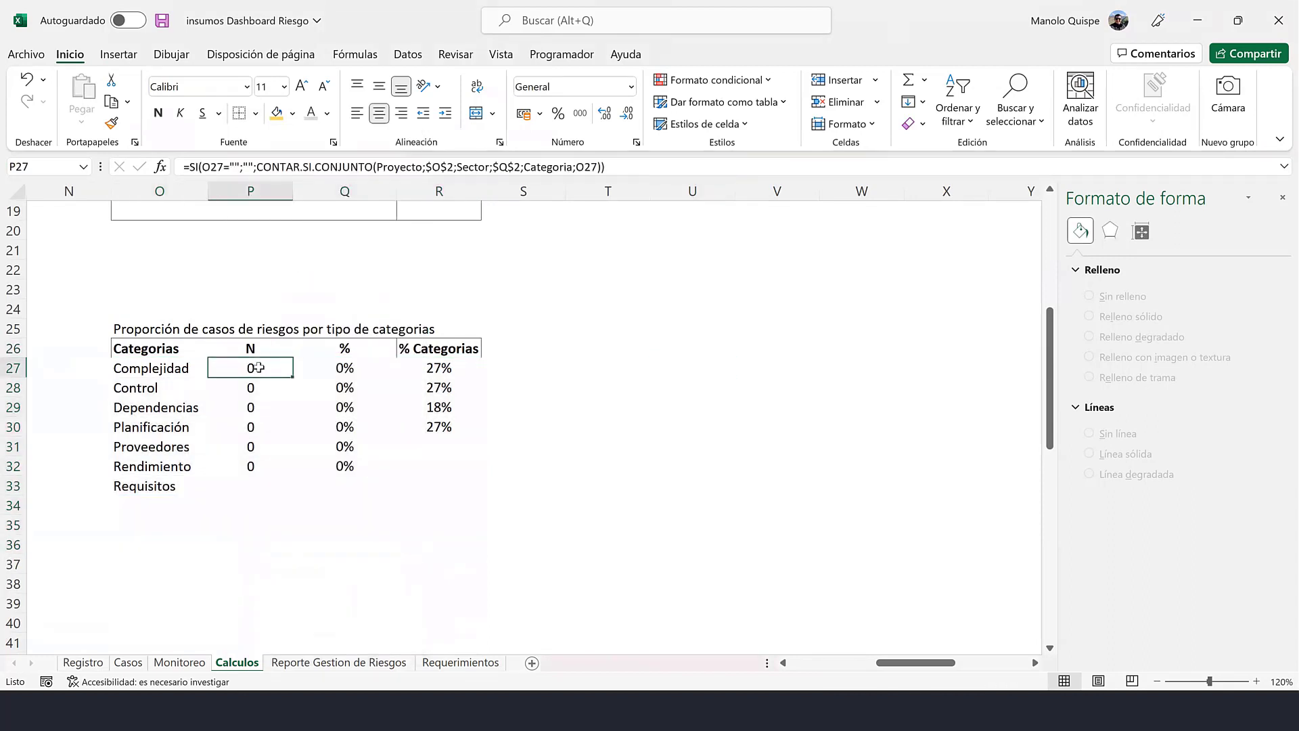
double_click(258, 368)
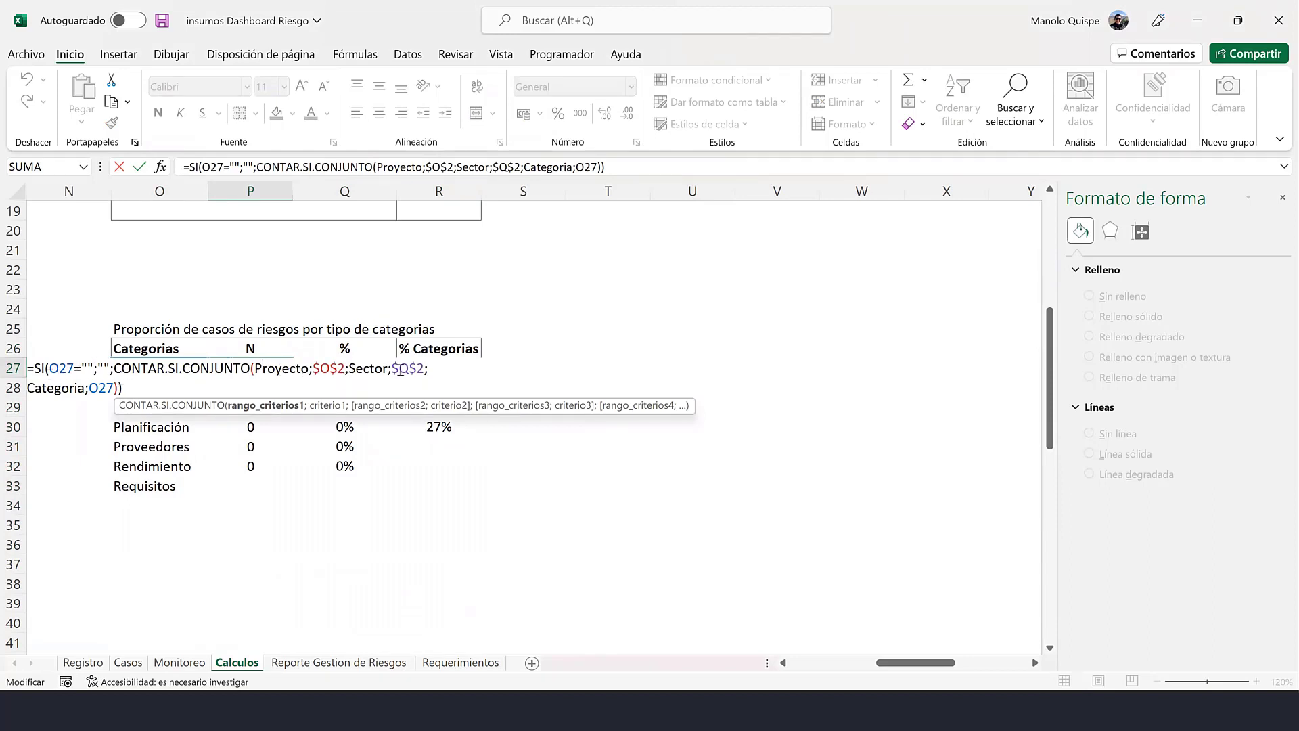
left_click(83, 387)
key("BackSpace")
key("BackSpace")
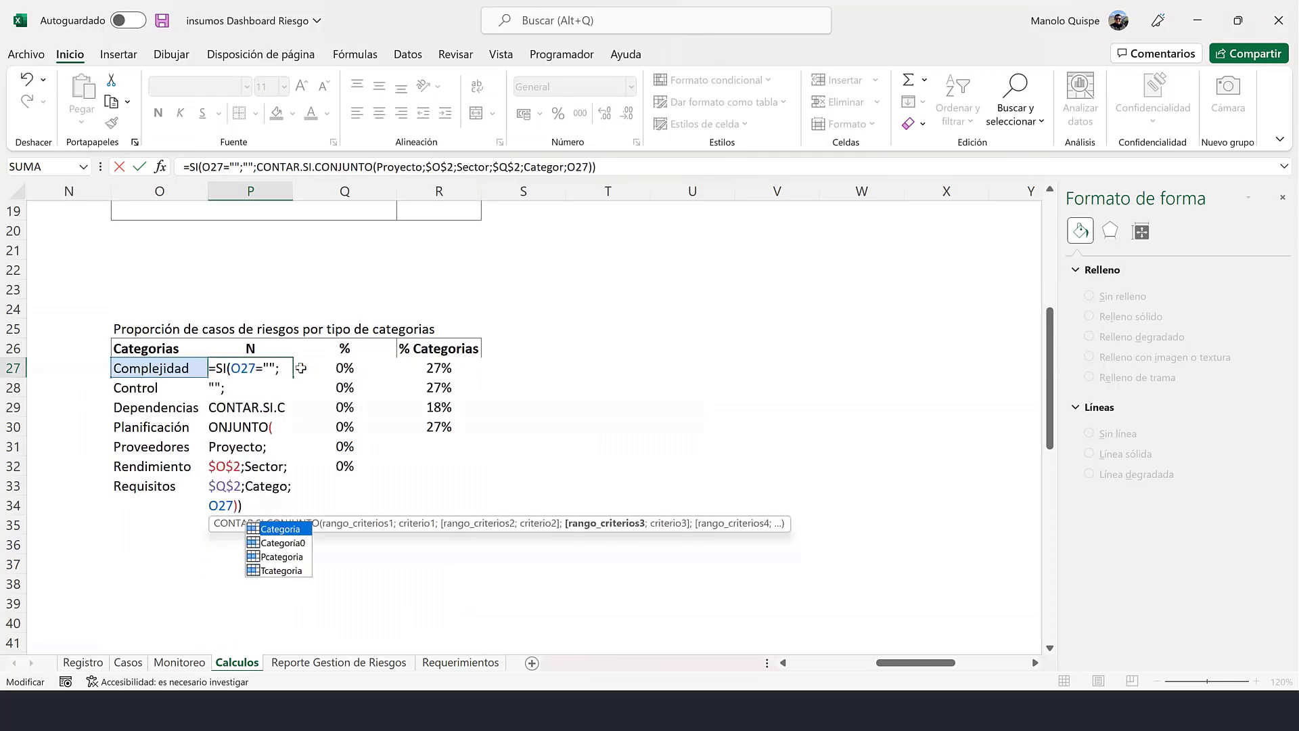
key("BackSpace")
key("BackSpace")
key("BackSpace")
key("BackSpace")
key("BackSpace")
key("BackSpace")
key("BackSpace")
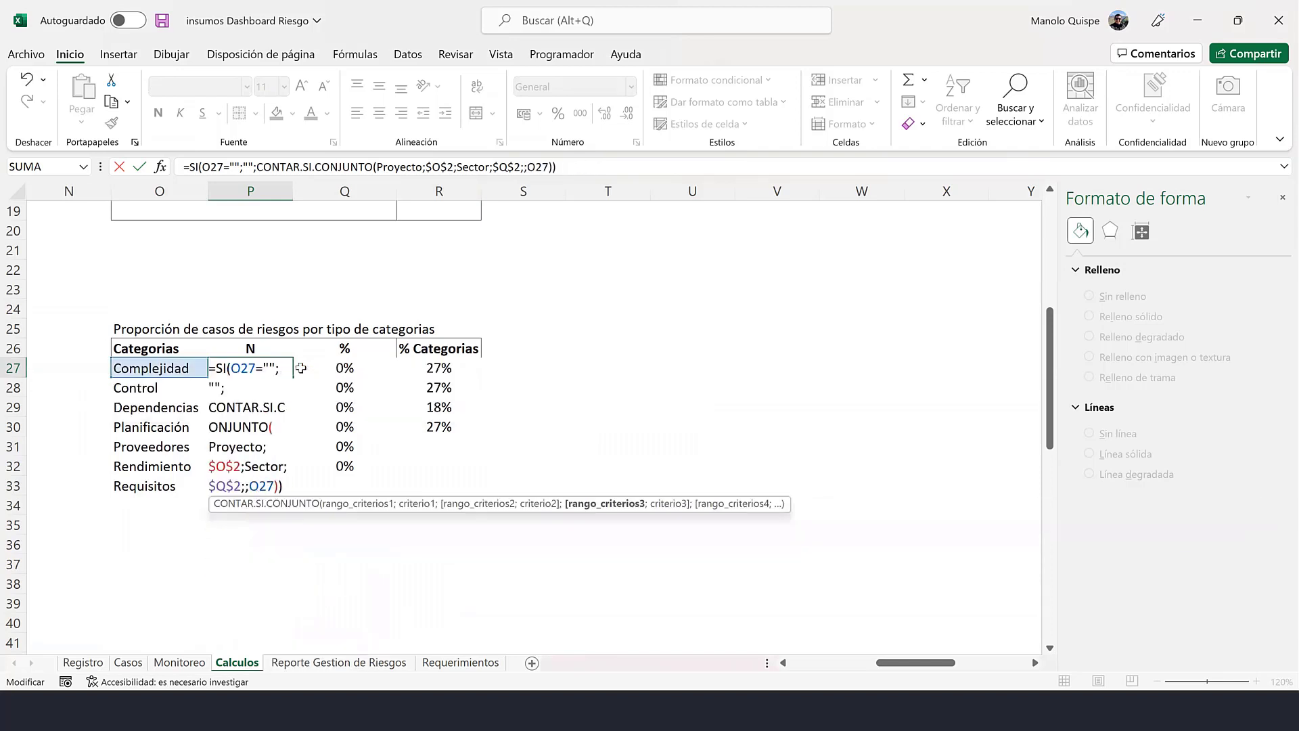
type("tipo")
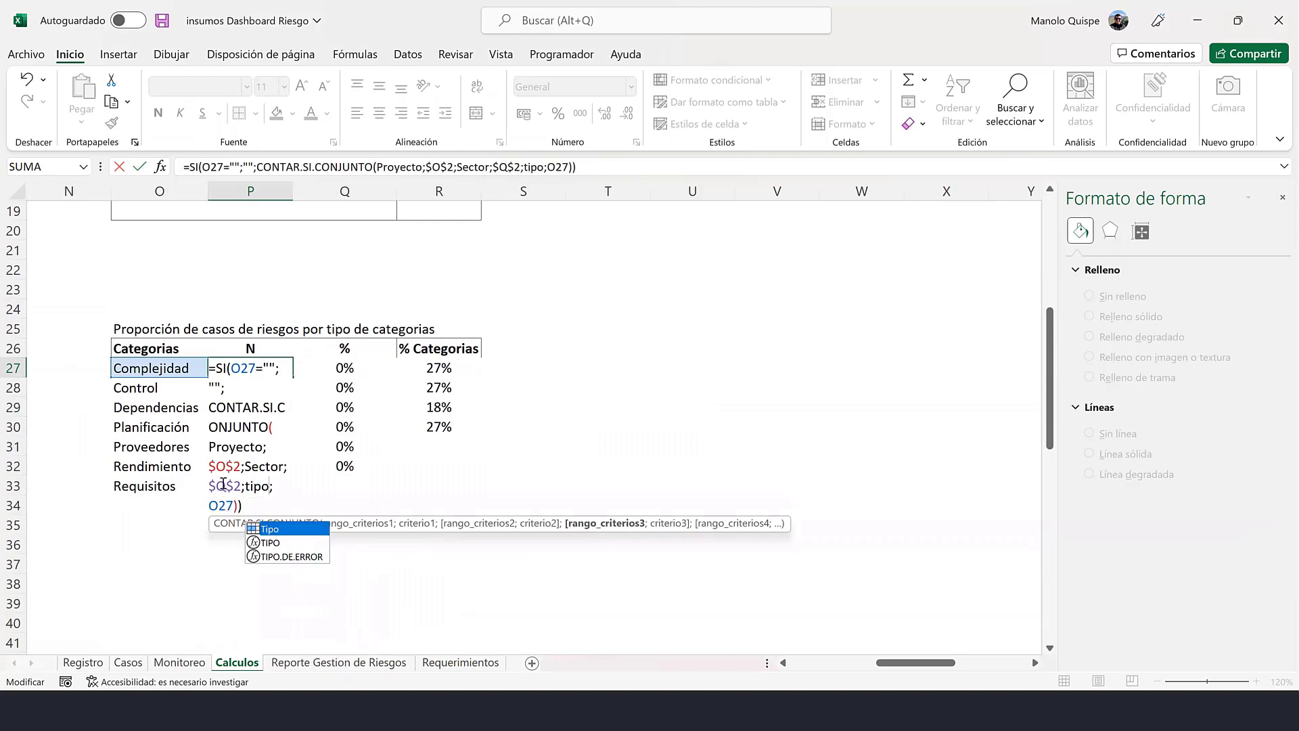
double_click(275, 531)
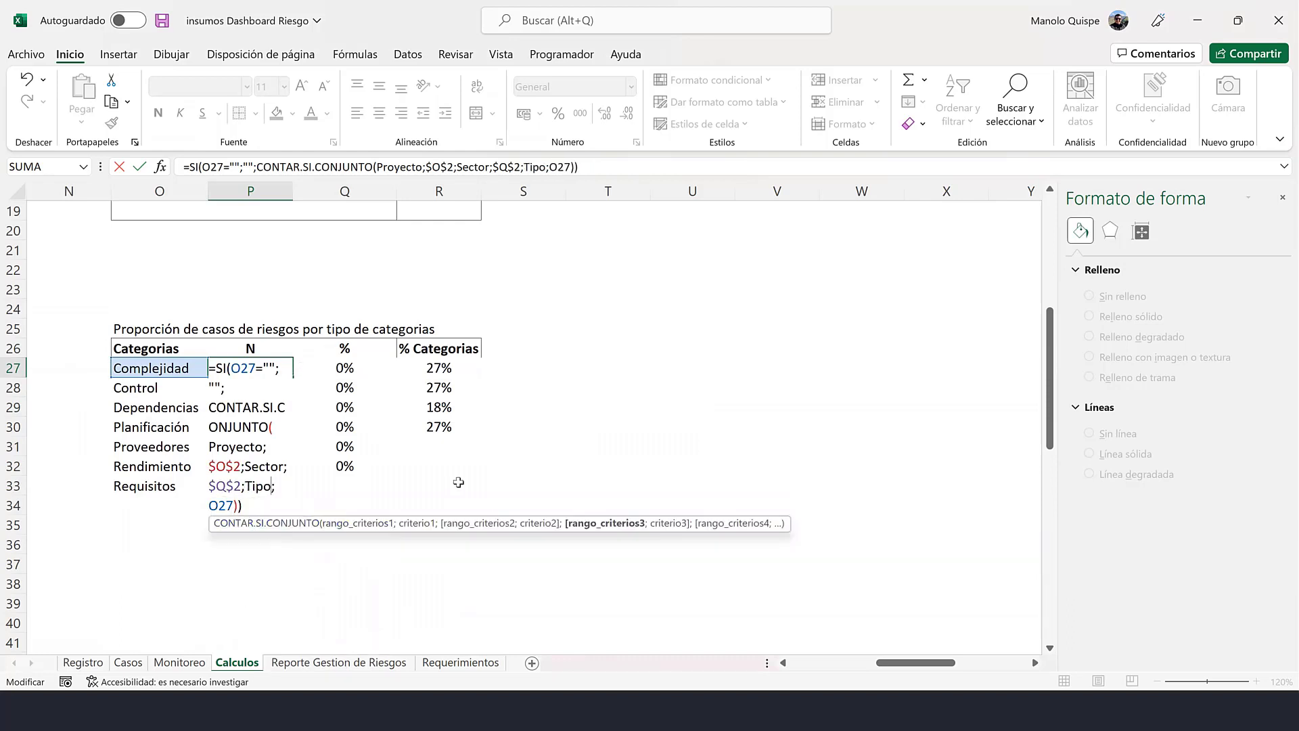
key("Return")
left_click(273, 364)
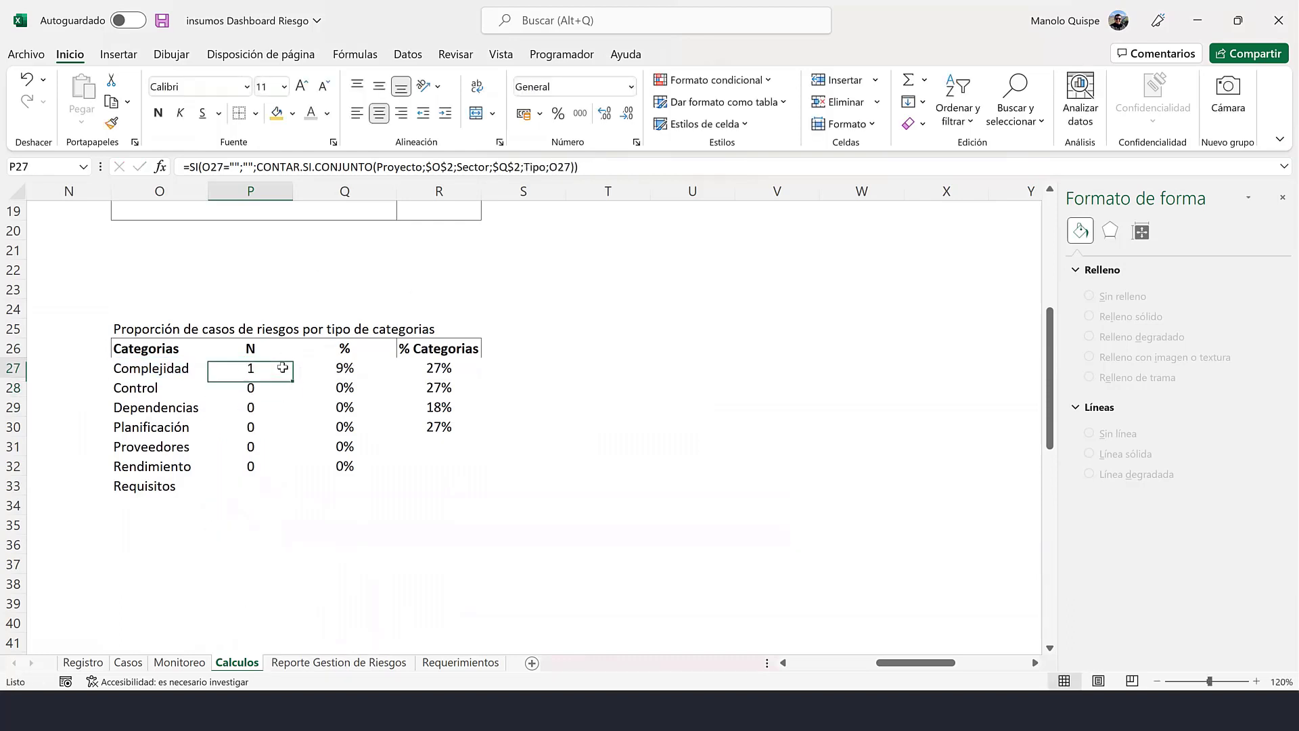
left_click_drag(293, 377, 290, 493)
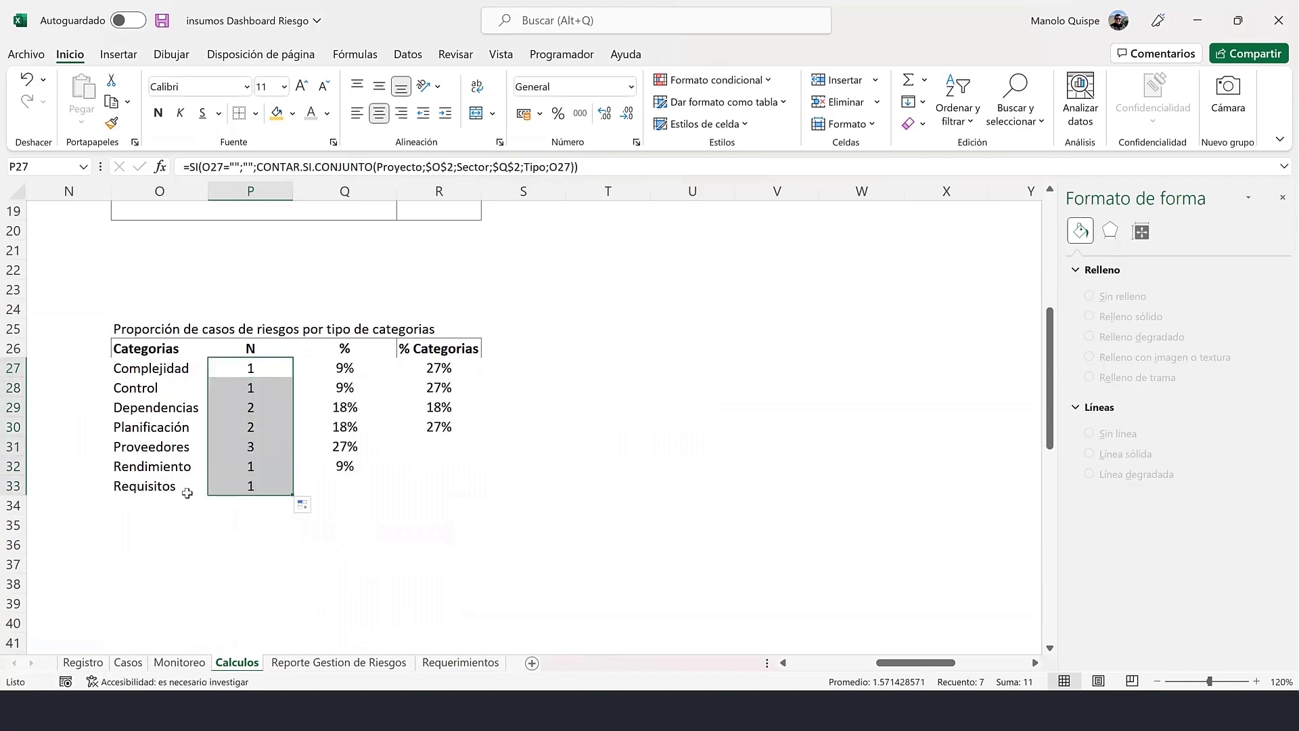
left_click(177, 369)
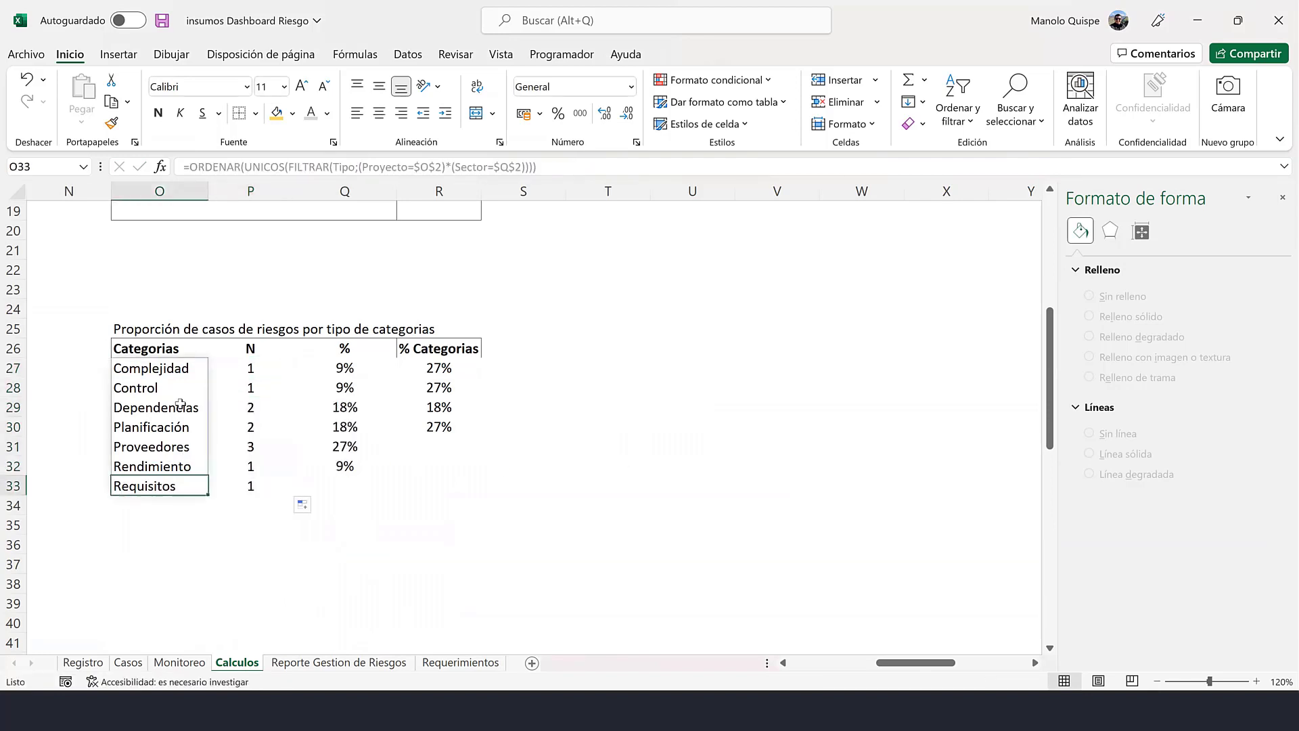
left_click(256, 488)
mouse_move(259, 377)
left_mouse_down()
mouse_move(261, 487)
mouse_move(296, 564)
left_mouse_up()
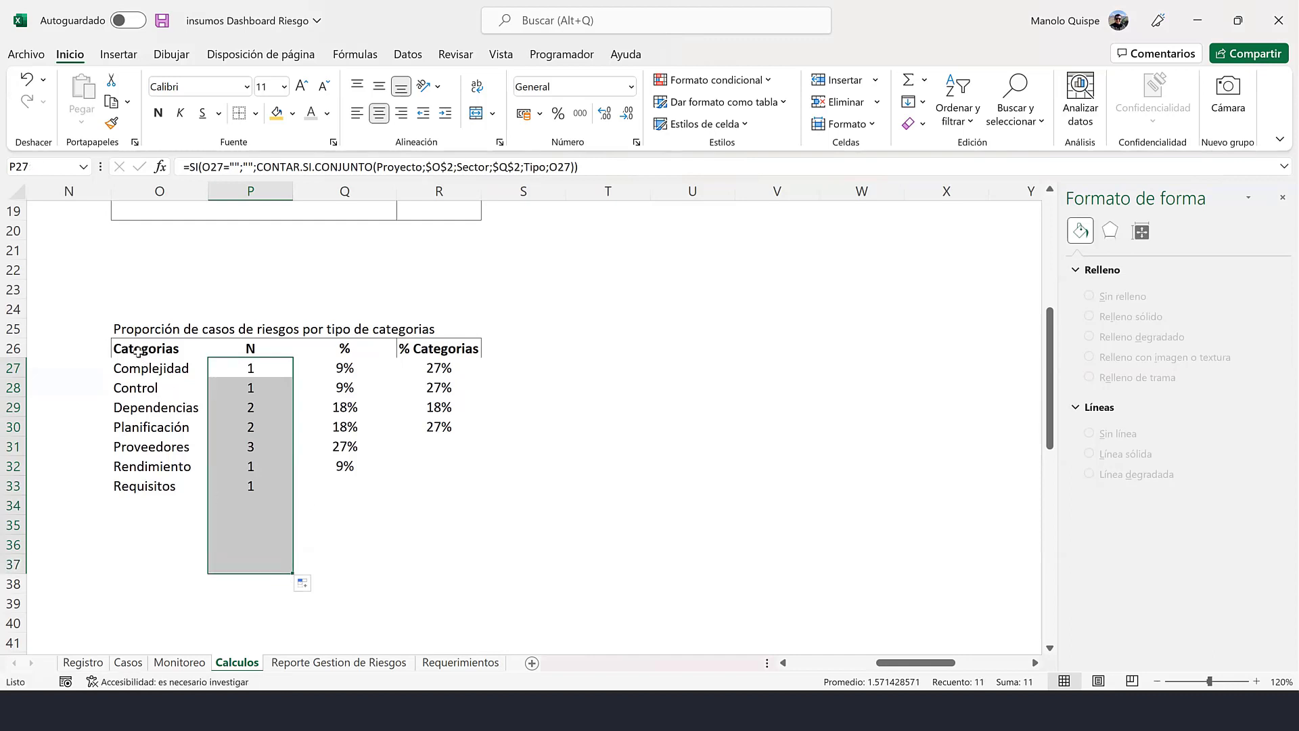
- Outline the new table with a border
mouse_move(138, 351)
left_mouse_down()
mouse_move(429, 544)
mouse_move(430, 563)
left_mouse_up()
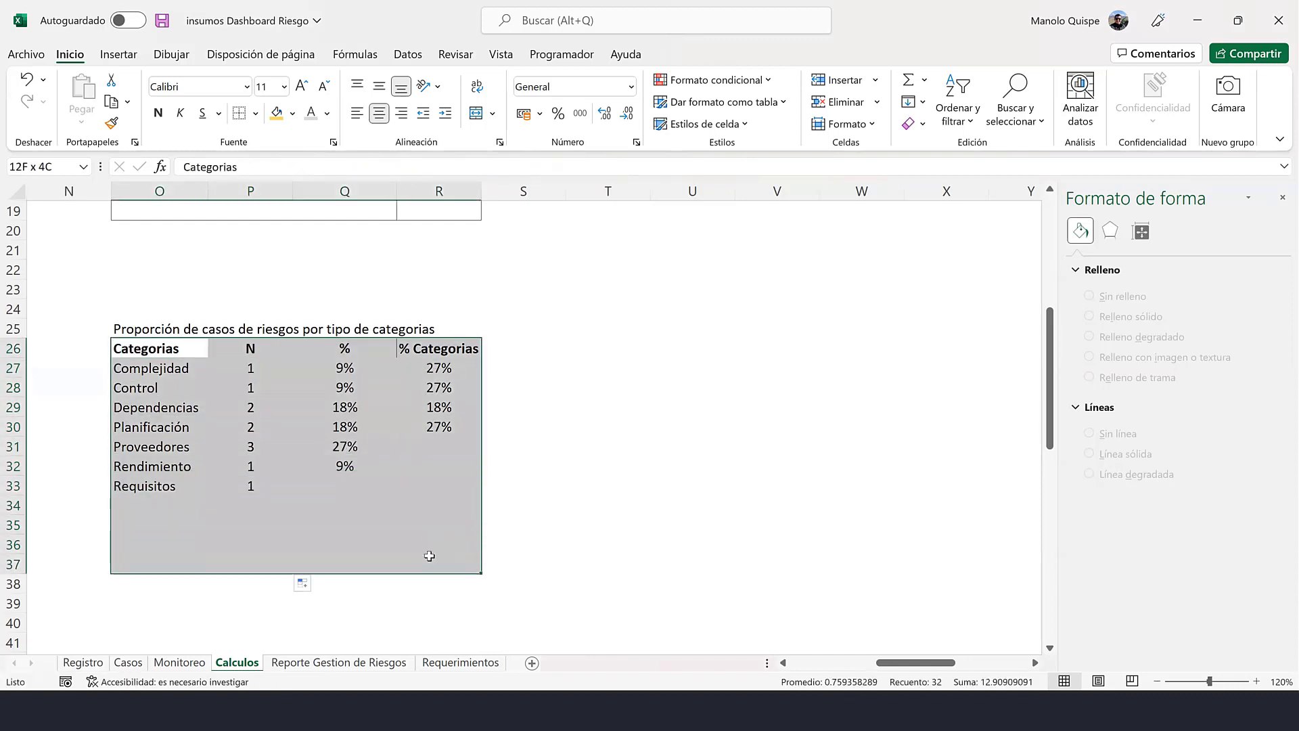
left_click(255, 114)
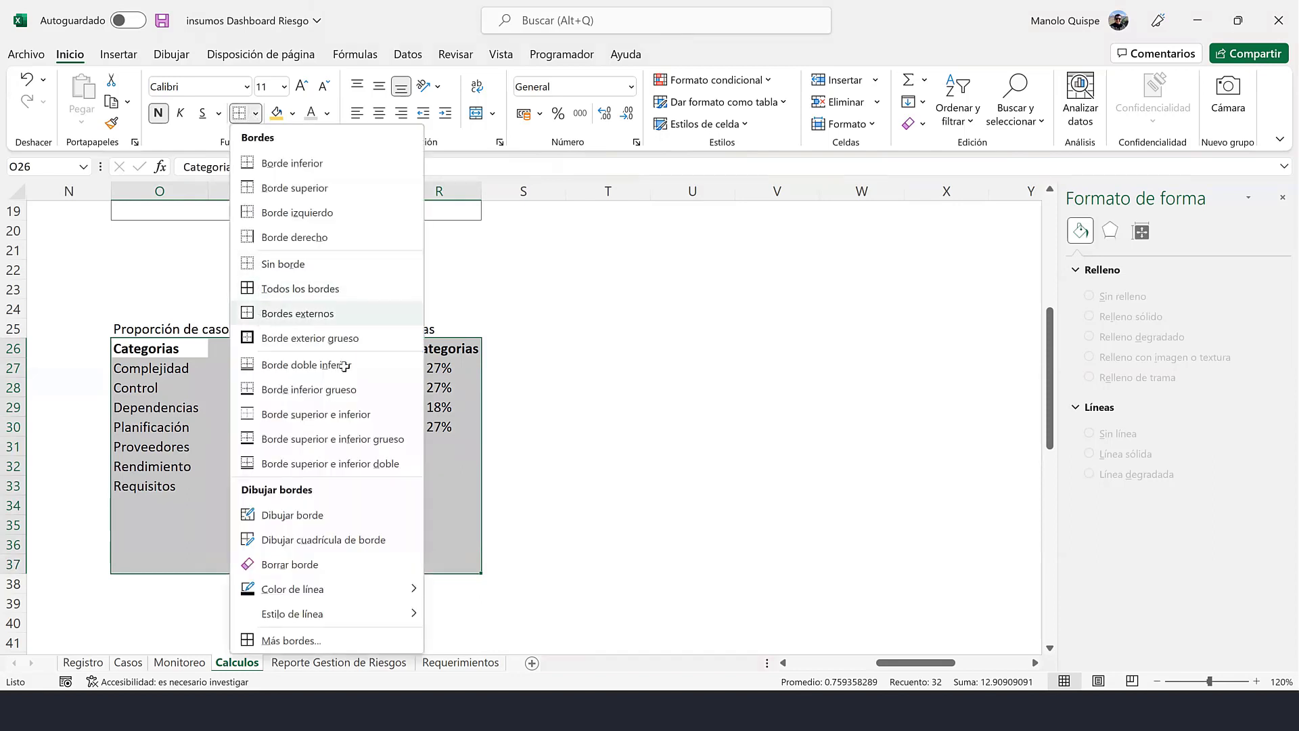
left_click(281, 485)
left_click(281, 485)
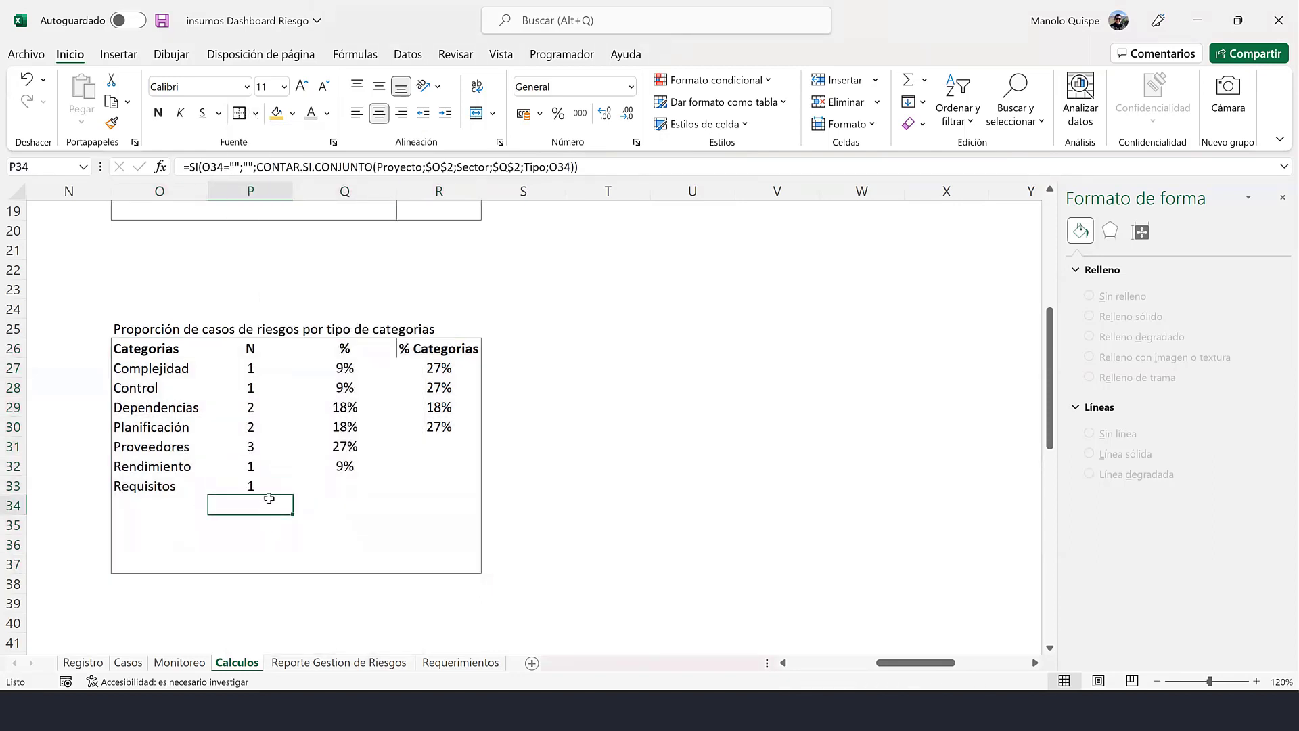
left_click(267, 560)
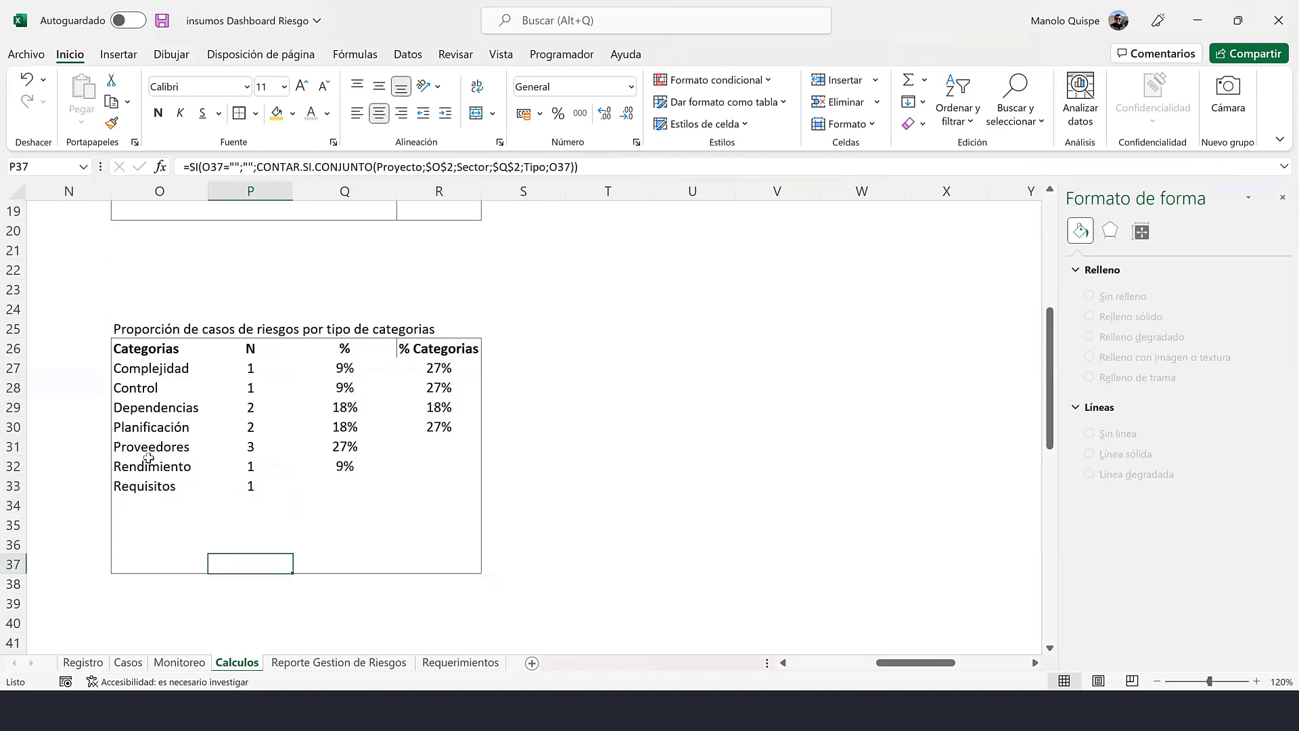
- Make Q27 divide by SUMA($P$27:$P$37) and fill the percentage formula down to Q37
double_click(338, 368)
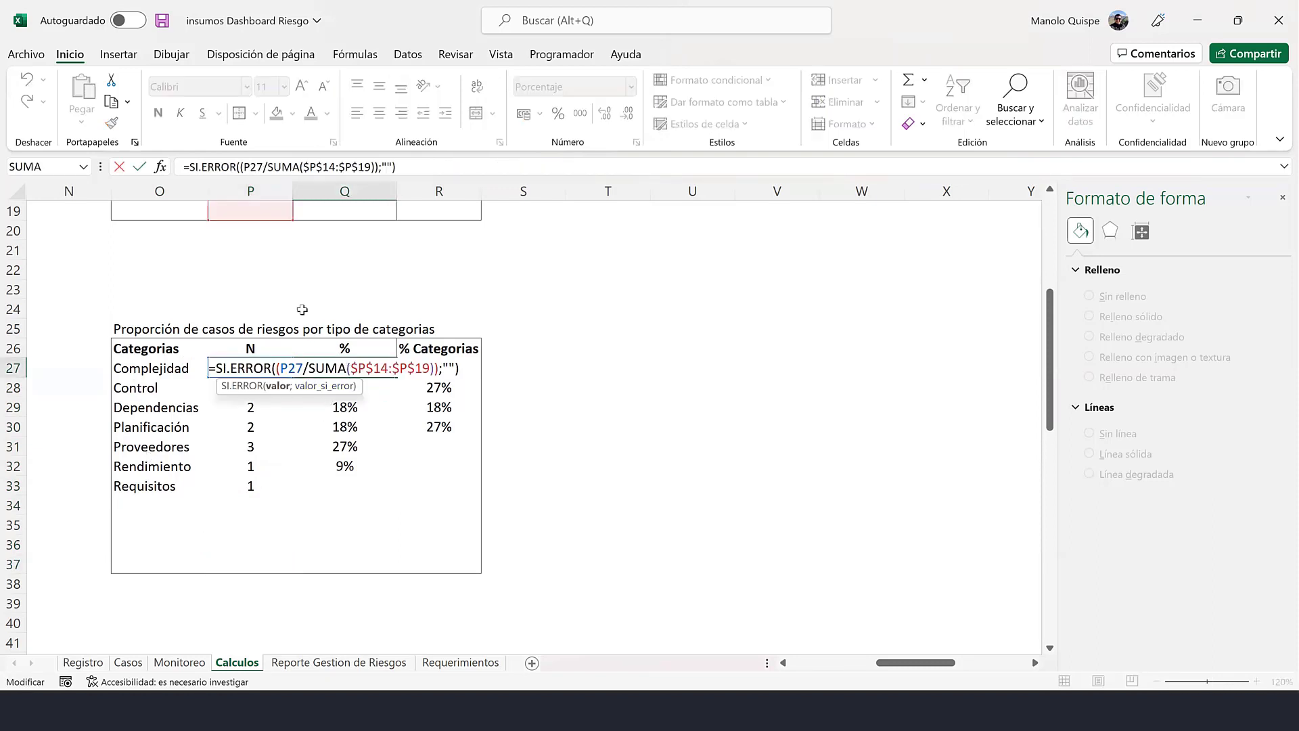
scroll(302, 309, "up", 3)
scroll(298, 308, "up", 1)
scroll(291, 304, "down", 2)
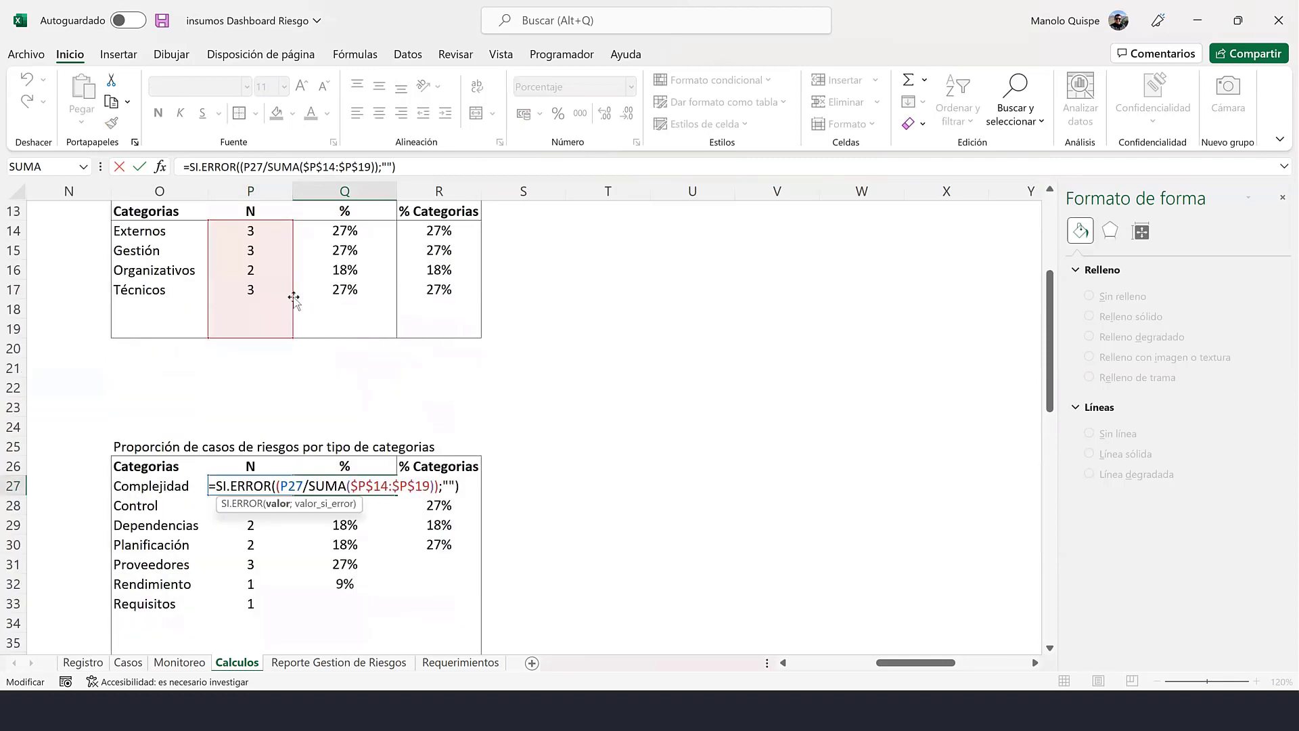
left_click_drag(289, 304, 270, 549)
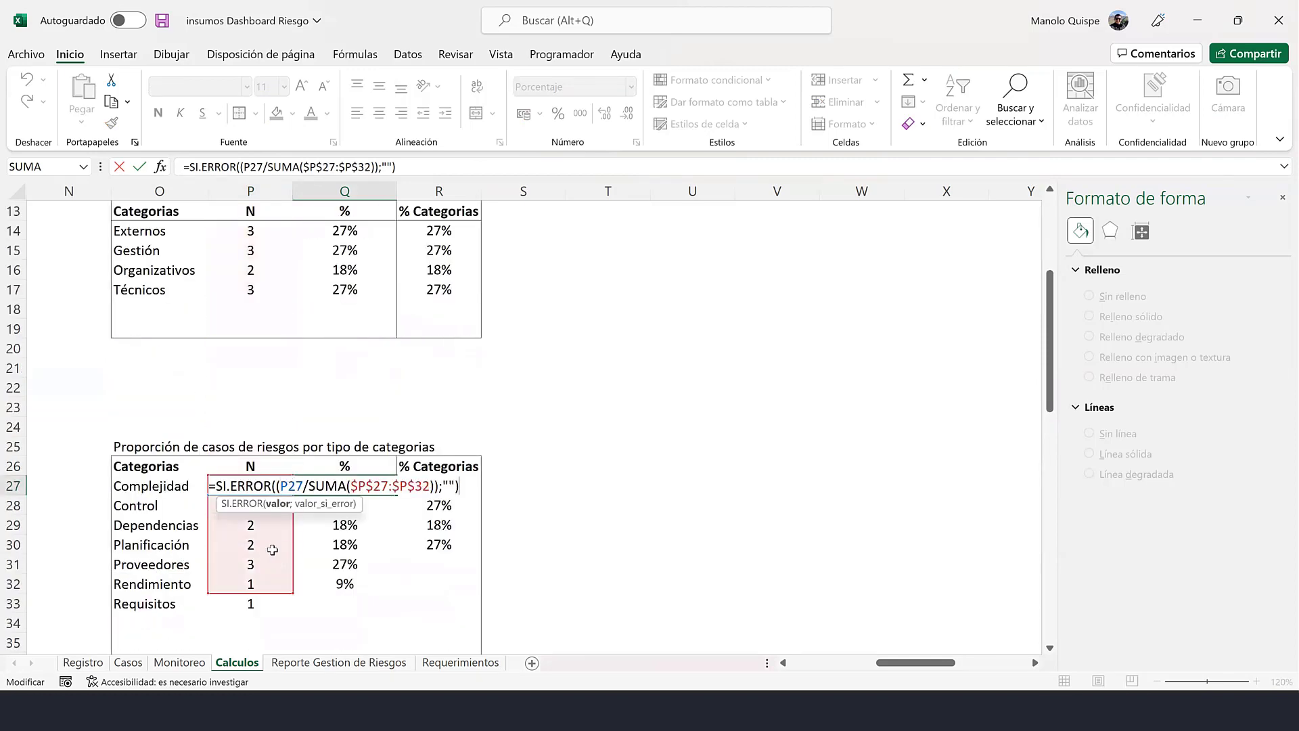
scroll(319, 422, "down", 2)
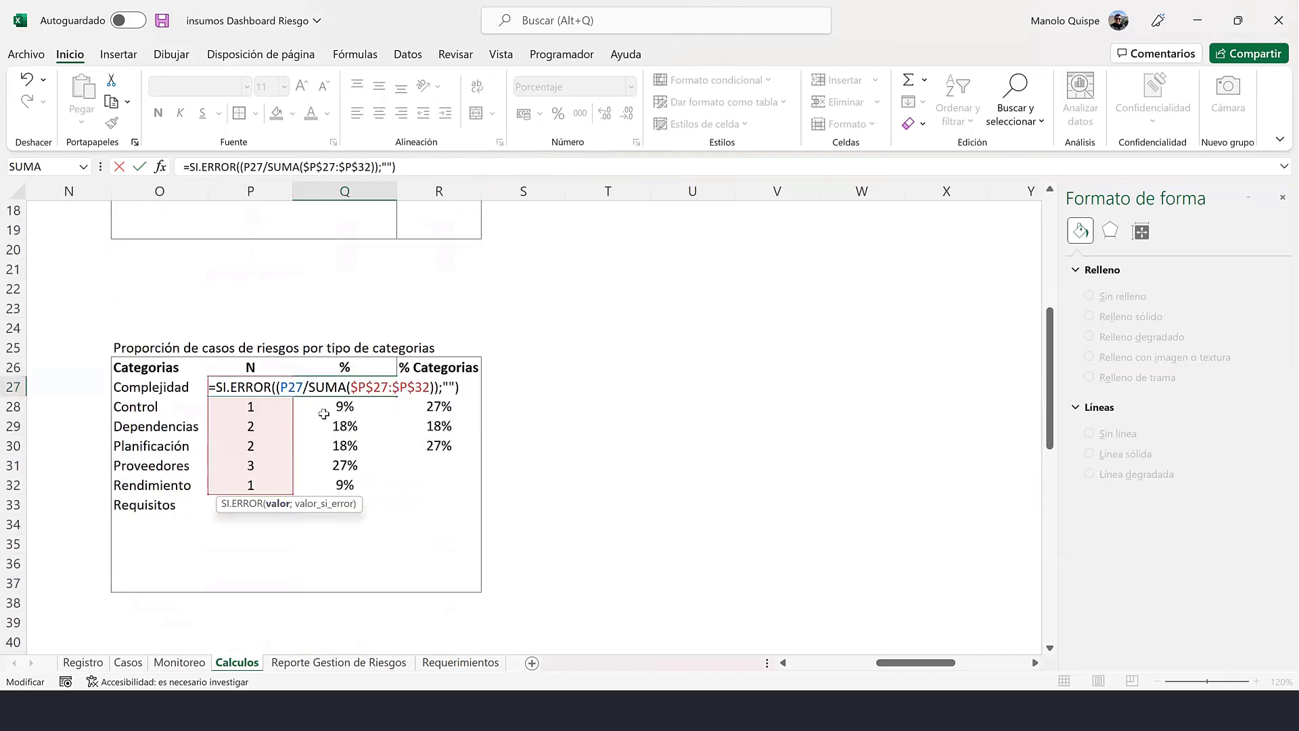
left_click_drag(289, 476, 291, 573)
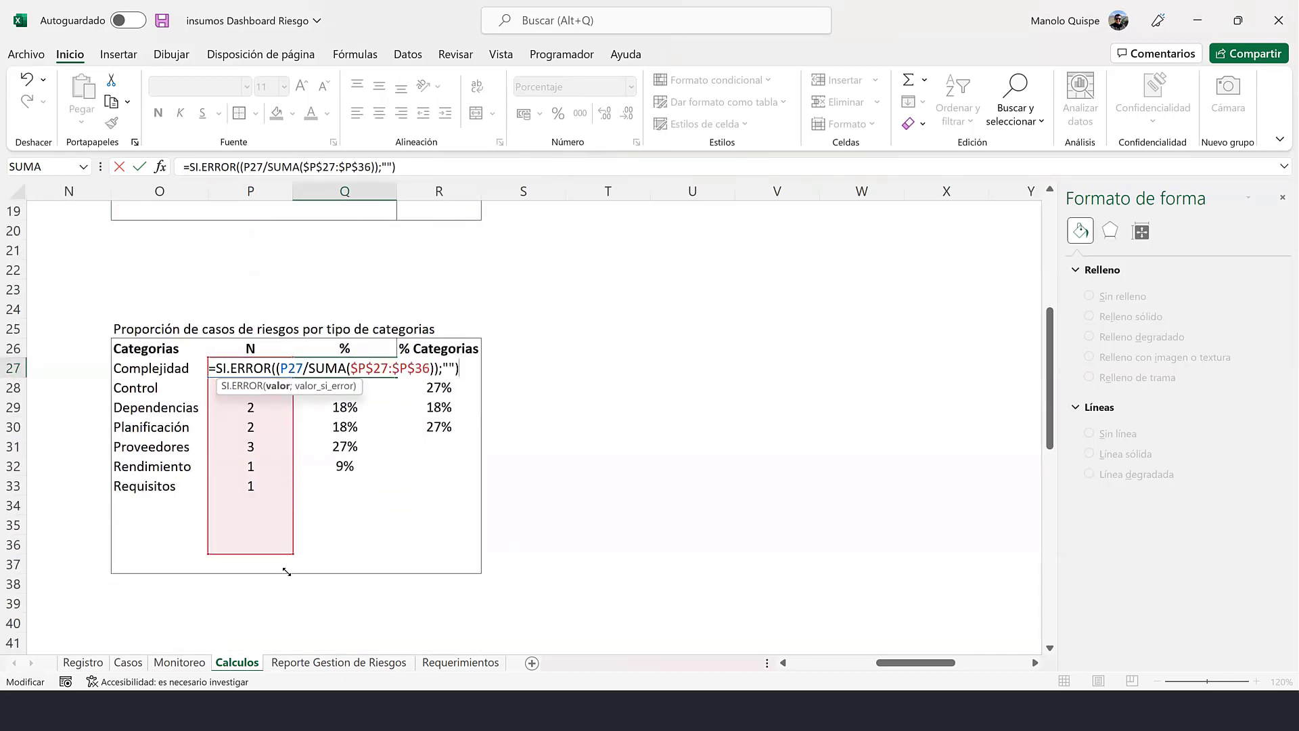
key("Return")
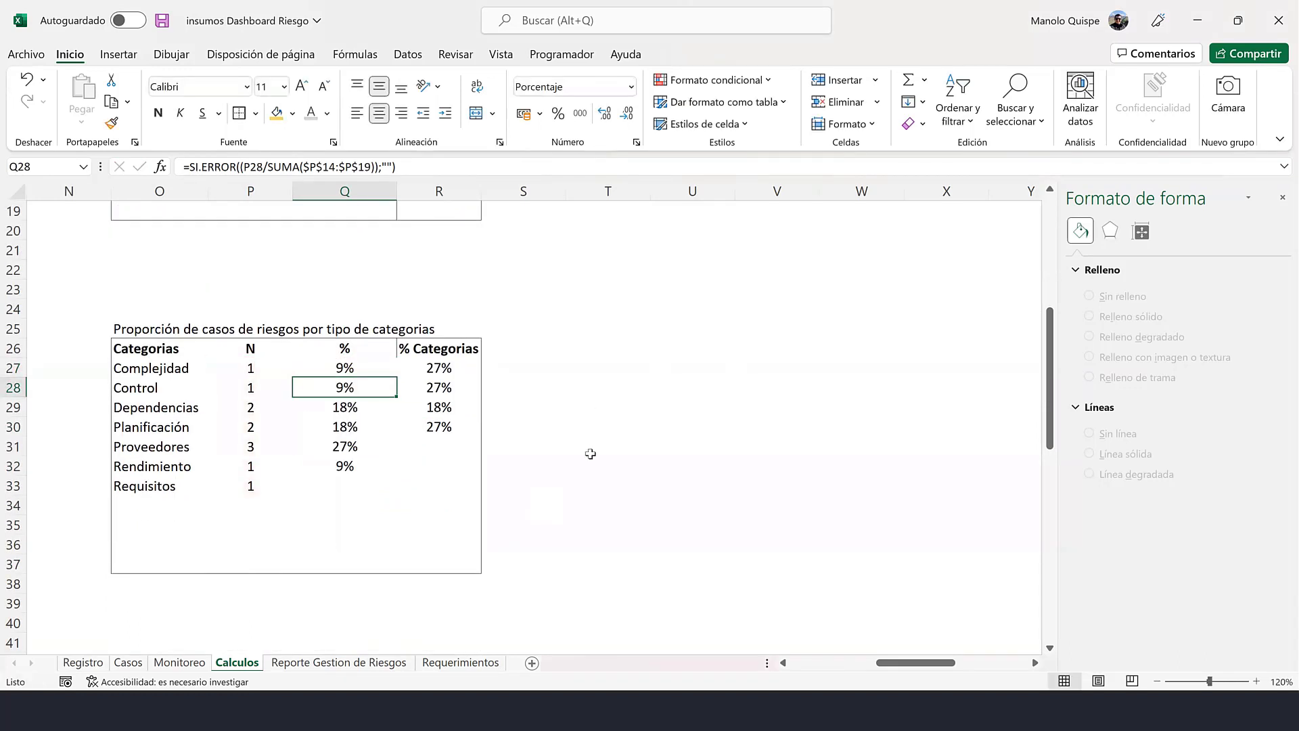
left_click(376, 364)
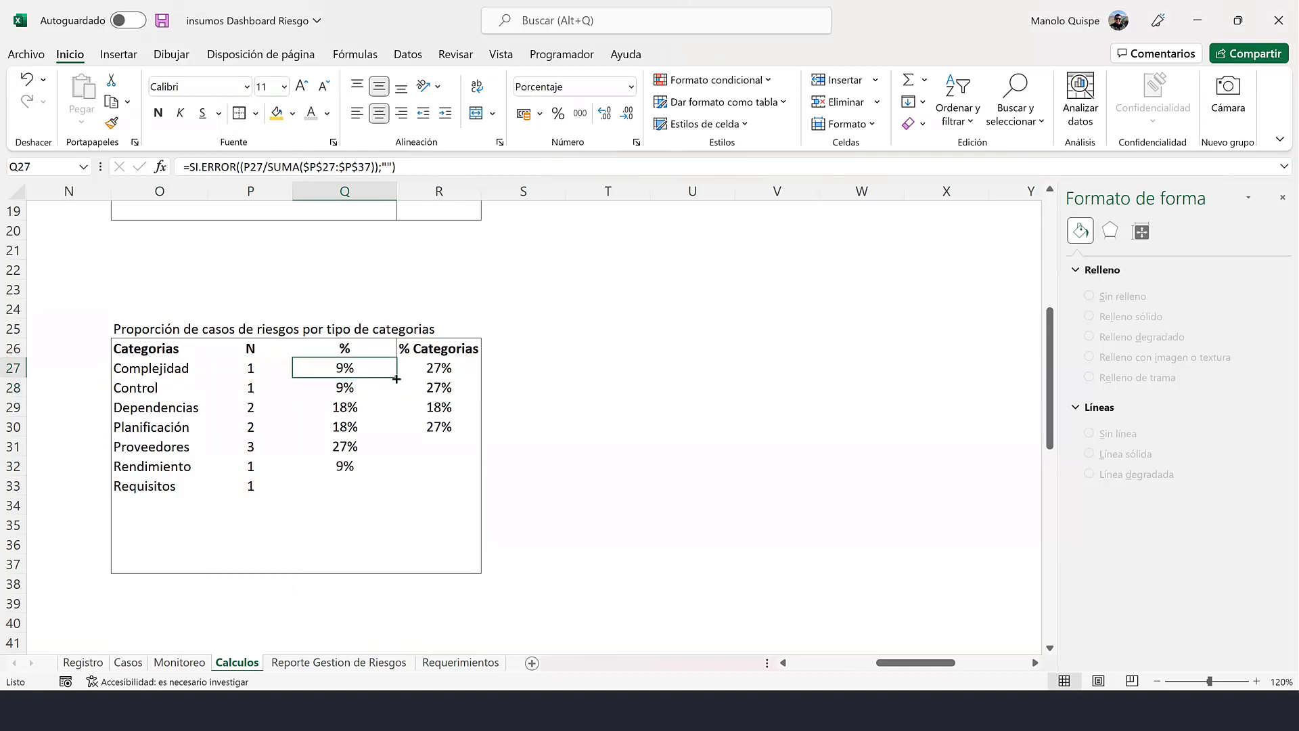
left_click_drag(397, 379, 399, 572)
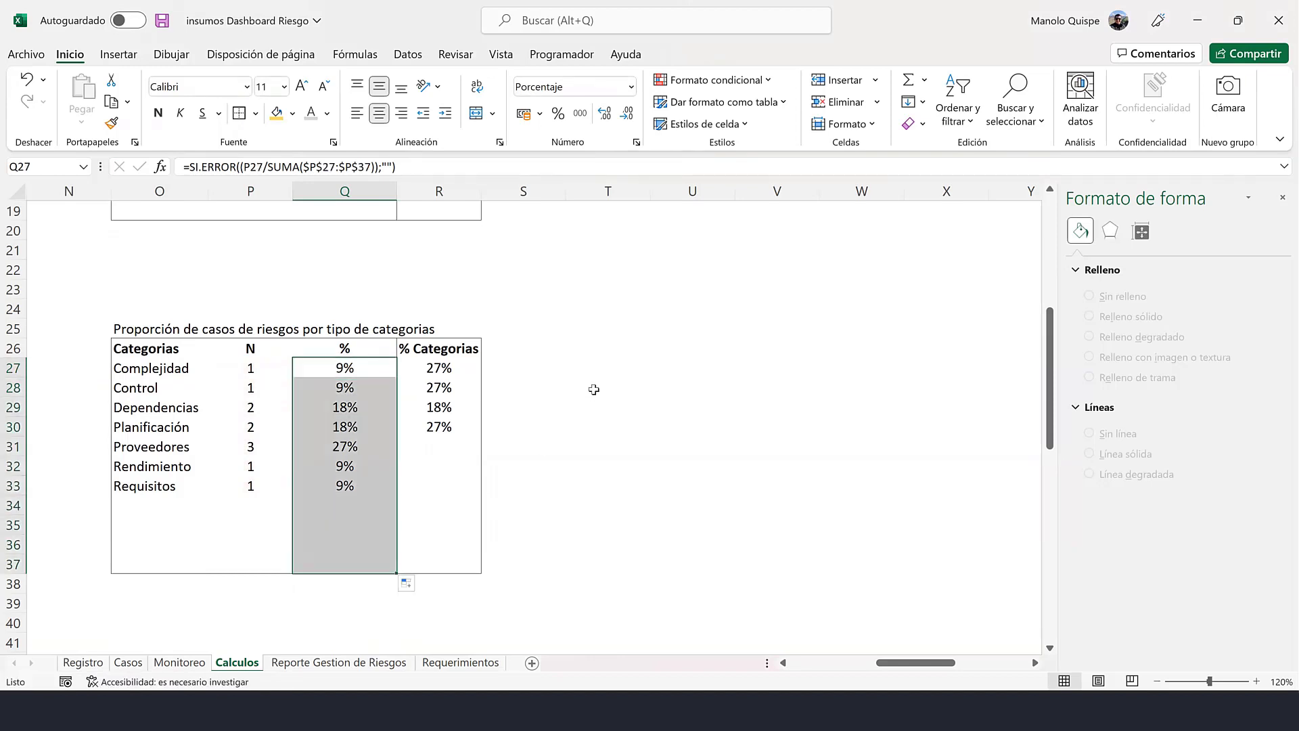
left_click(605, 372)
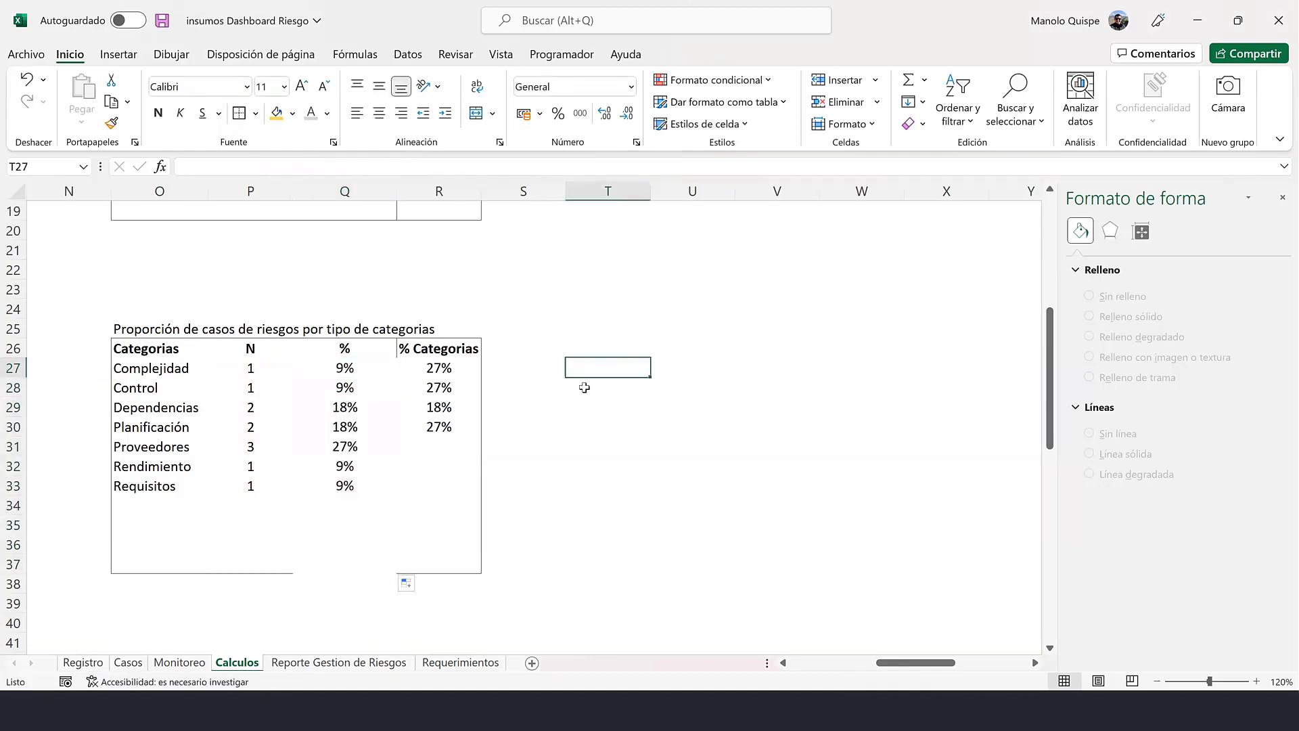
- Point both FILTRAR ranges in R27 to $Q$27:$Q$37
left_click(443, 365)
double_click(446, 365)
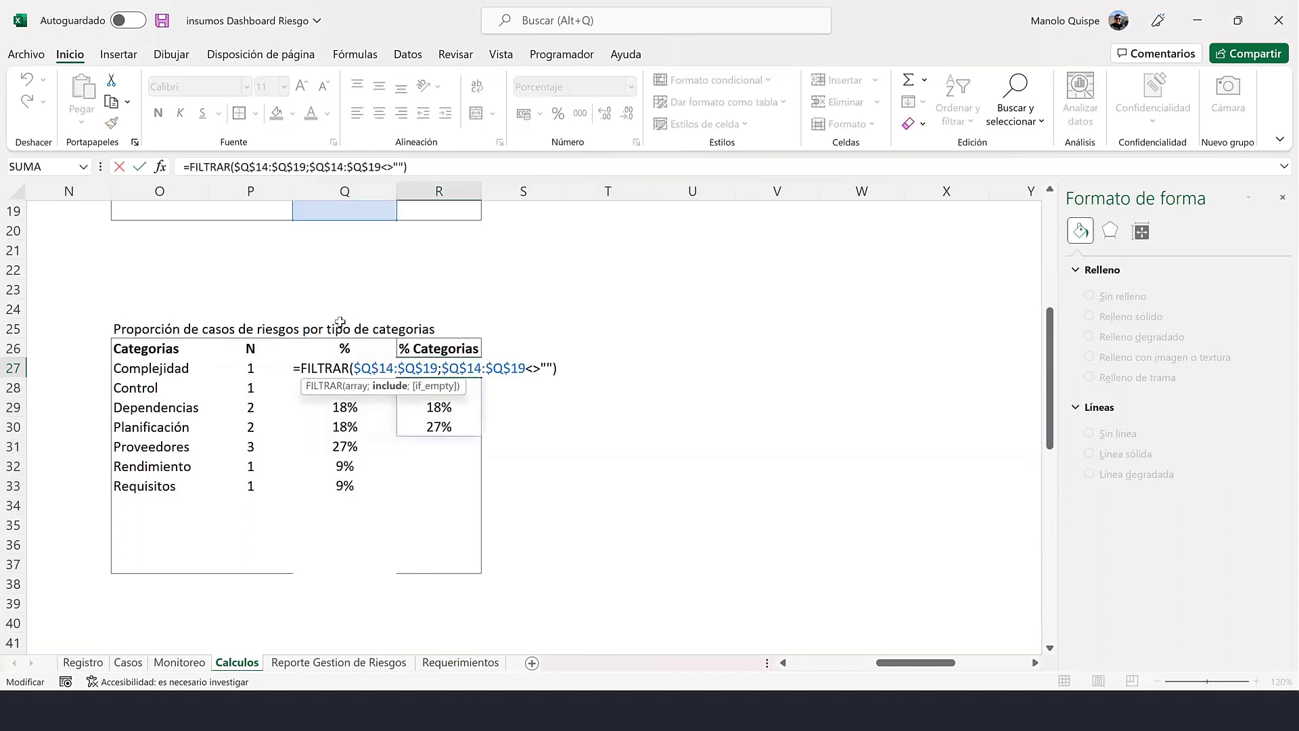
scroll(396, 292, "up", 1)
scroll(396, 291, "up", 3)
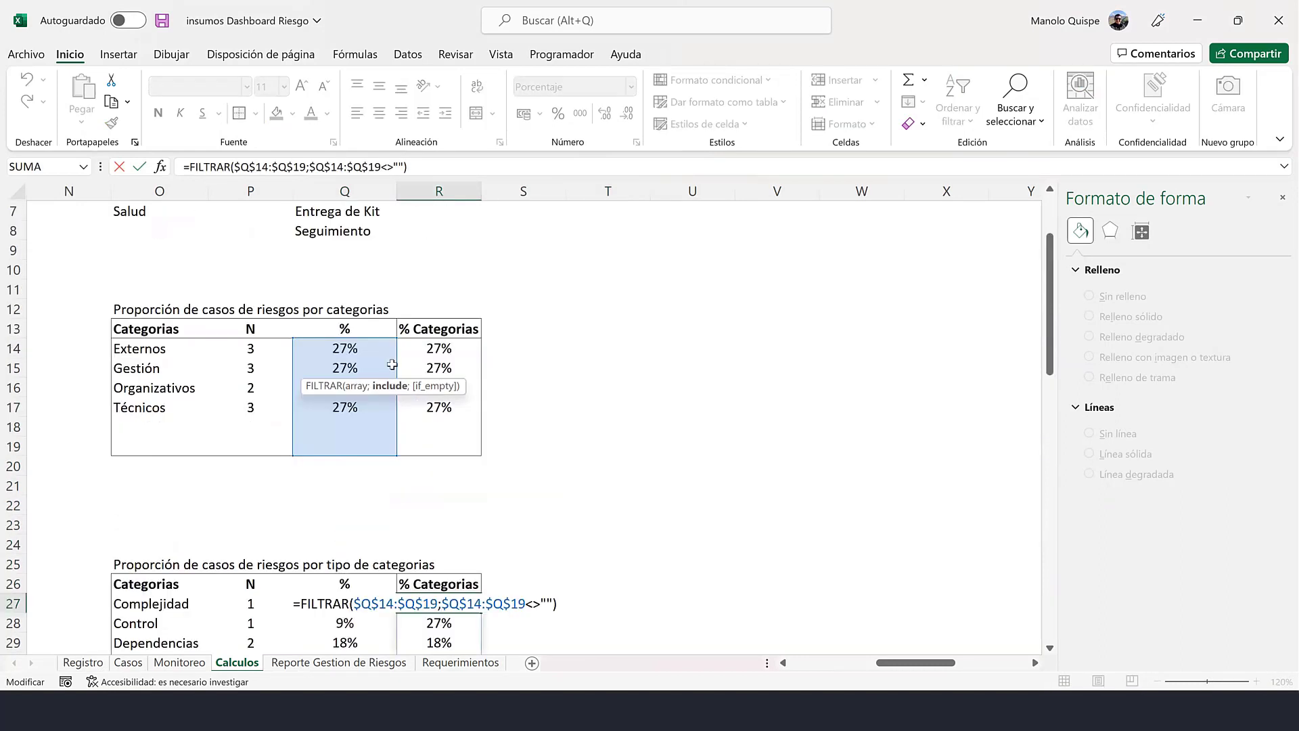
scroll(379, 284, "down", 3)
left_click_drag(373, 279, 345, 531)
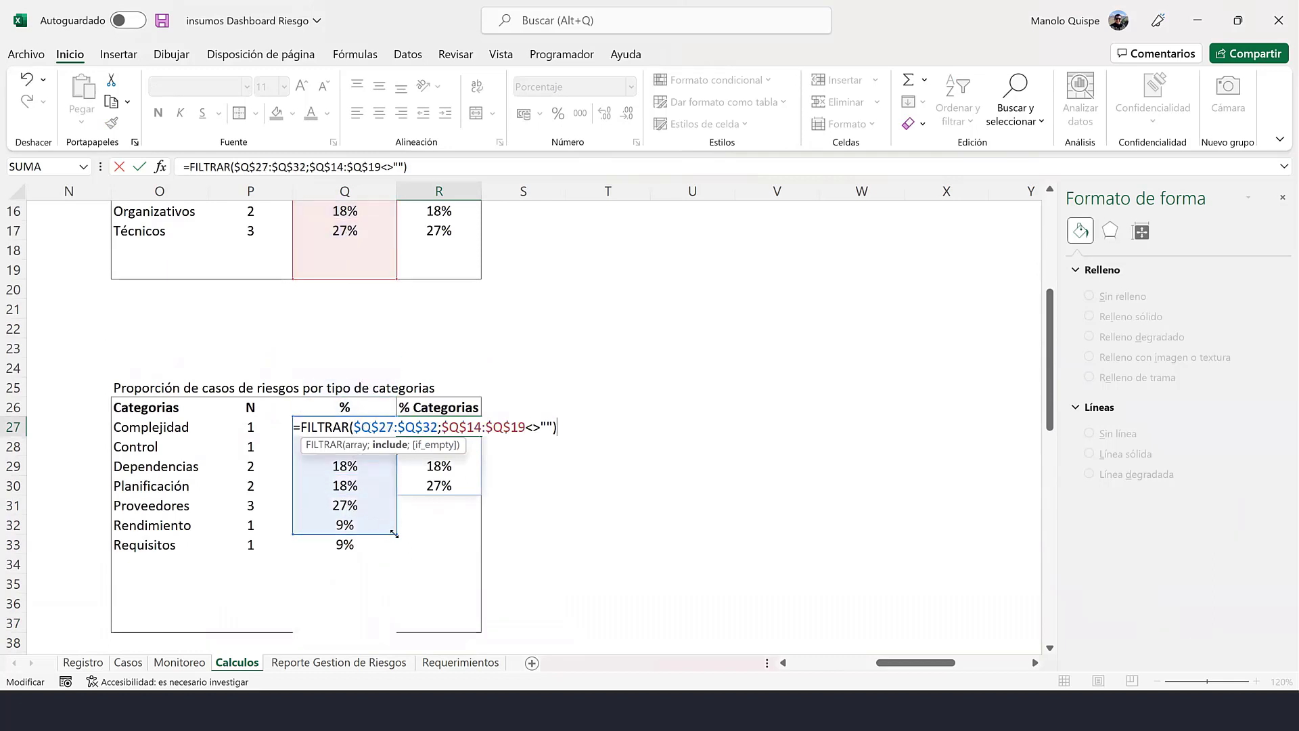
left_click_drag(396, 534, 381, 634)
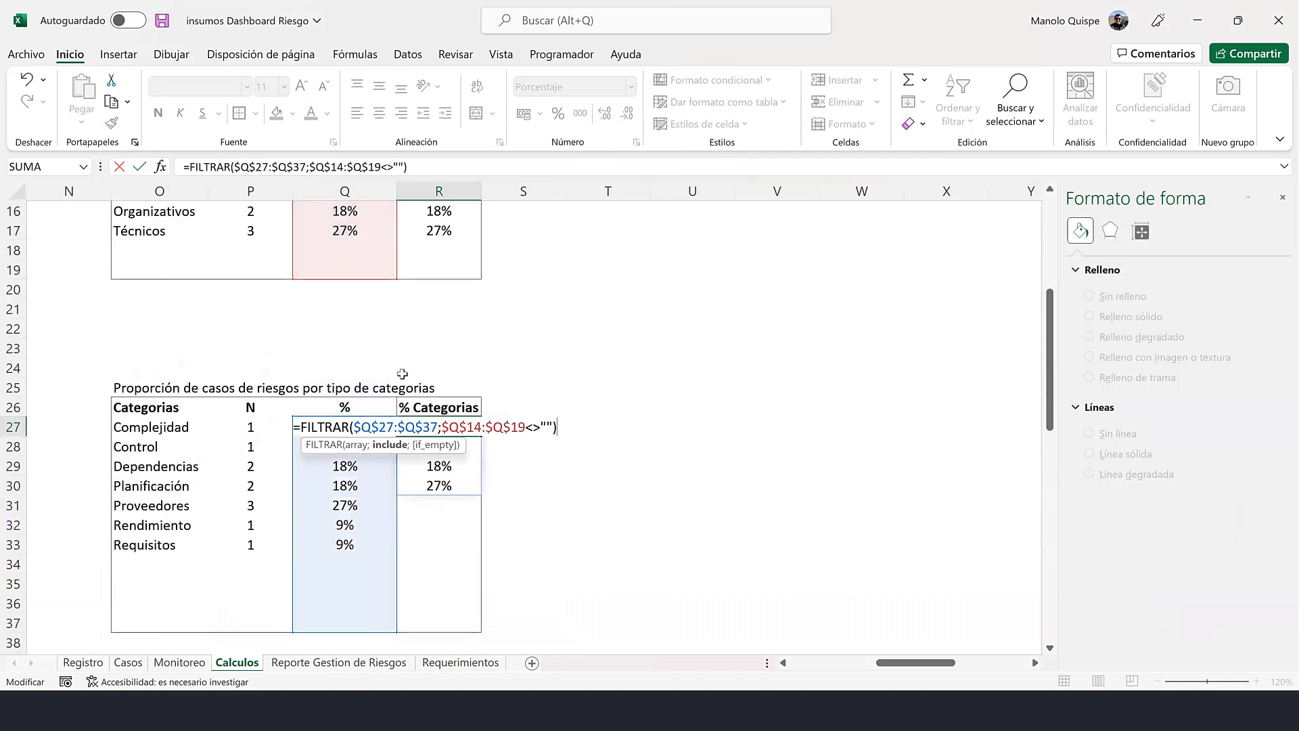
left_click_drag(372, 277, 345, 531)
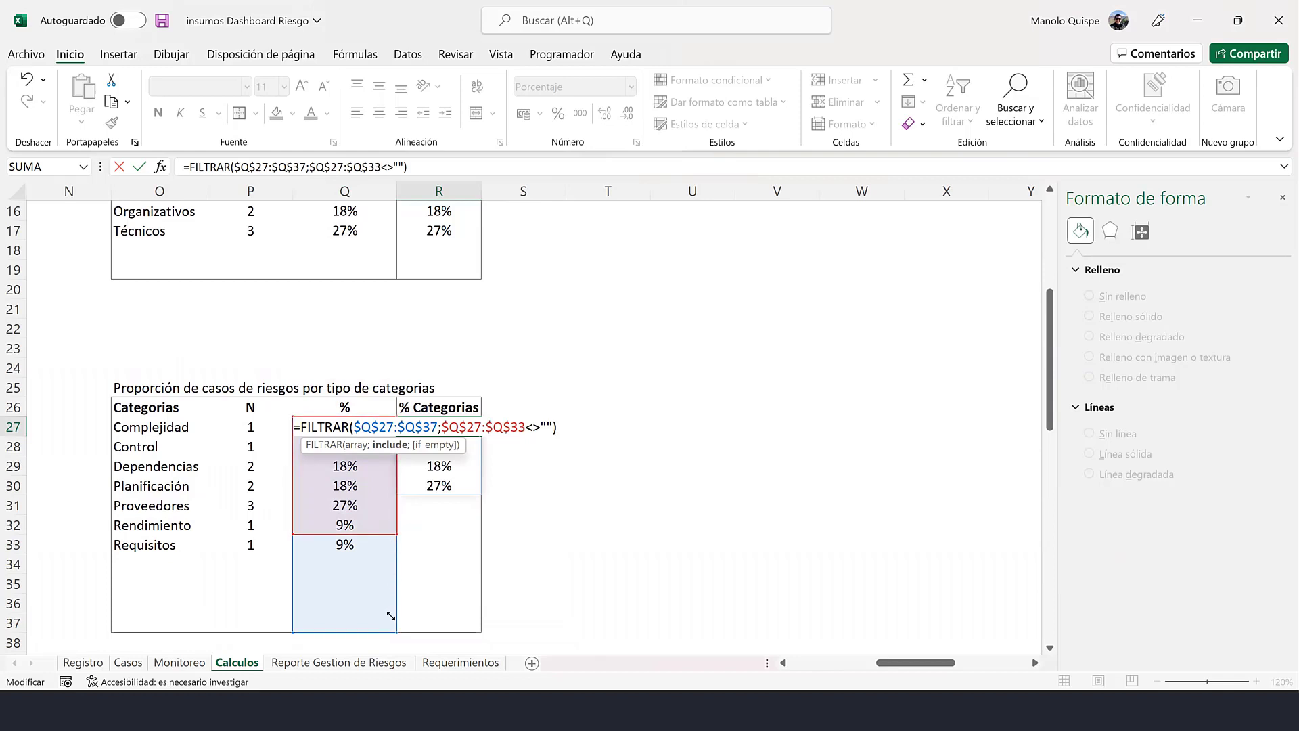
left_click_drag(391, 616, 384, 637)
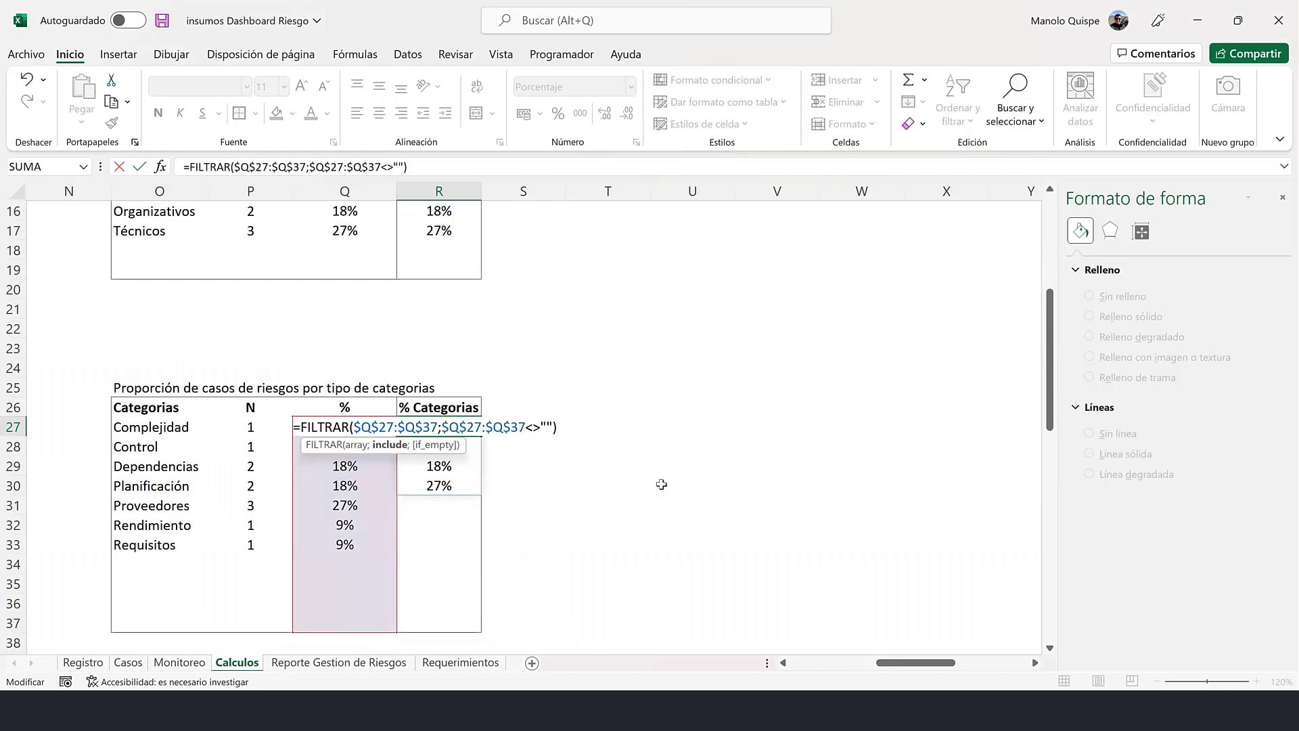
key("Return")
- Format the % Categorias results as centered percentages
left_click(671, 404)
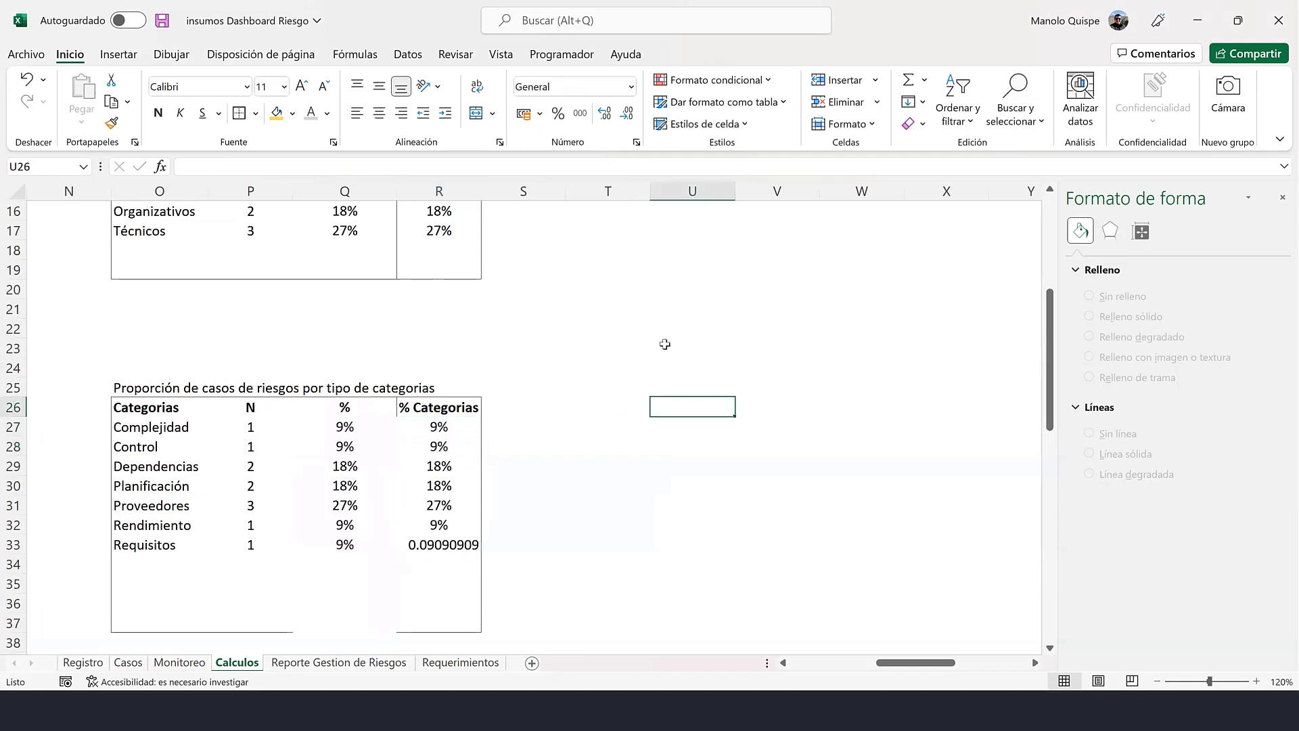
scroll(665, 343, "down", 1)
scroll(665, 343, "down", 1)
left_click_drag(445, 312, 452, 502)
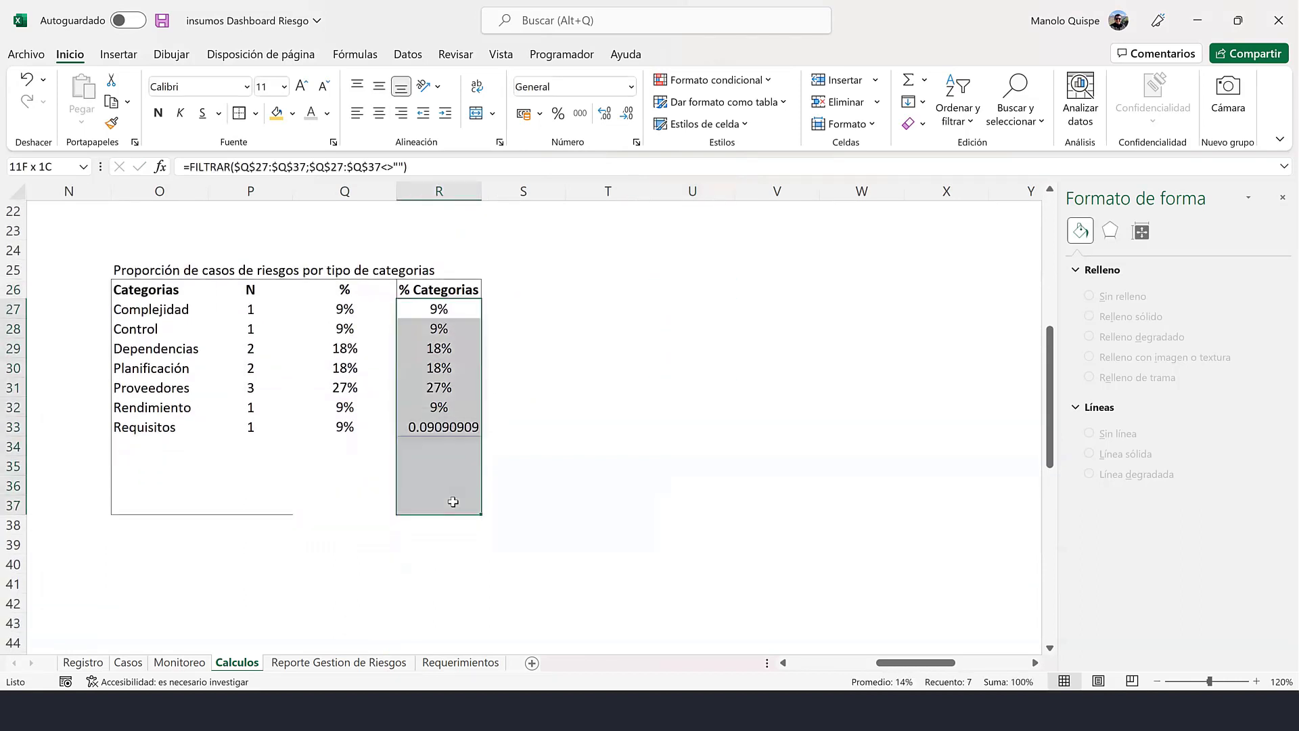
left_click(559, 113)
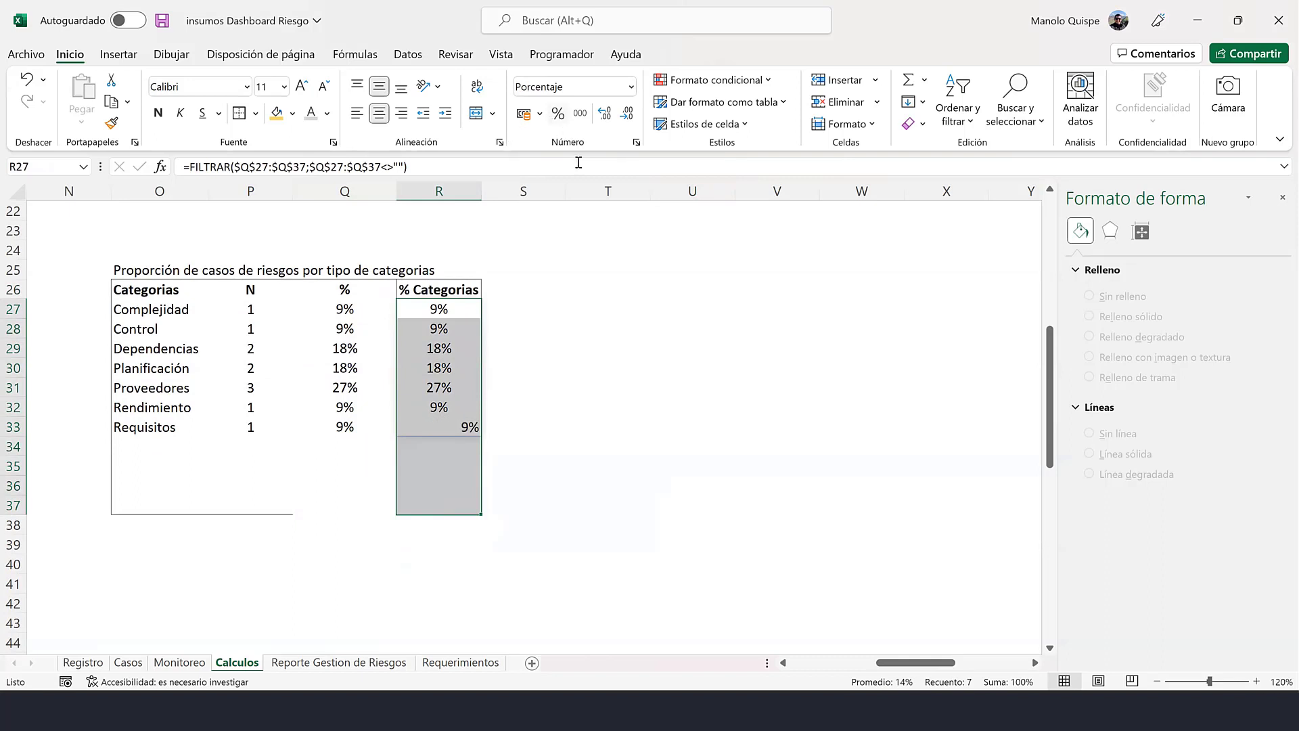
left_click(379, 113)
- Rename the O26 category header of the new table to 'Tipo Categorias'
left_click(700, 431)
left_click_drag(144, 291, 433, 504)
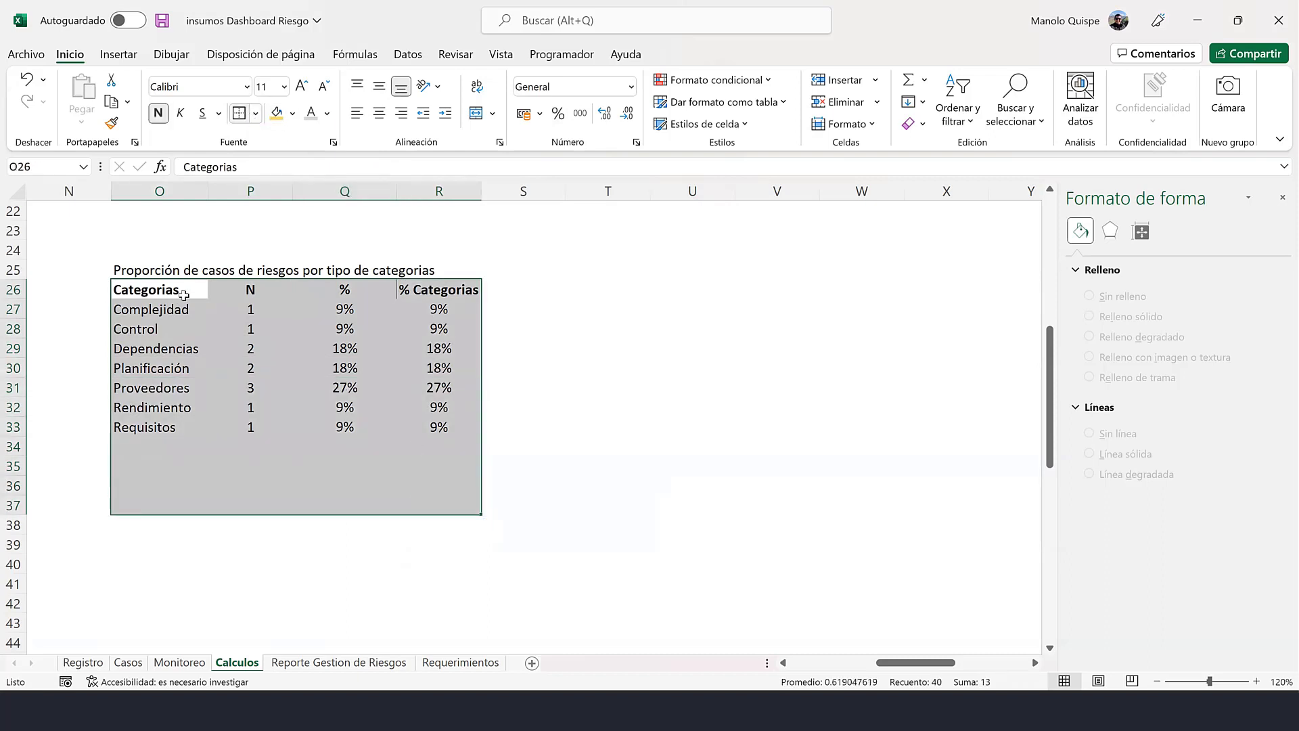
left_click_drag(181, 292, 464, 291)
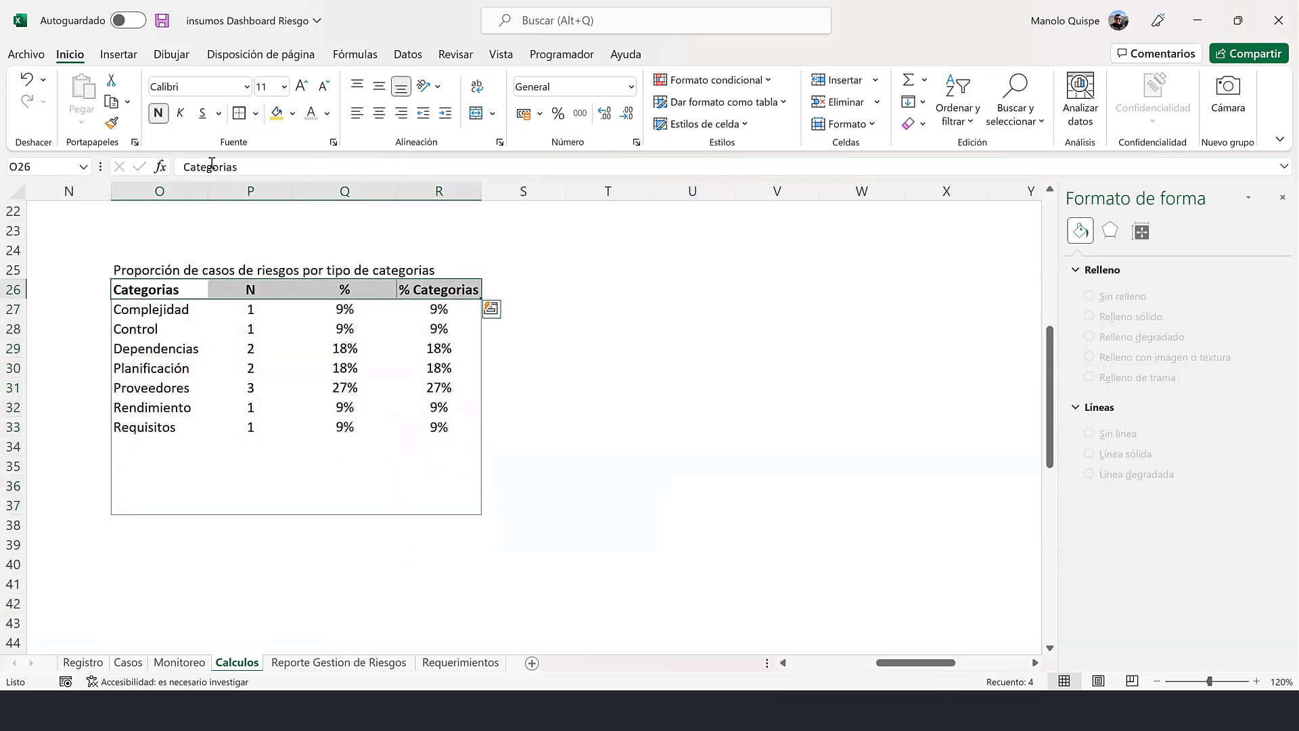
left_click(139, 291)
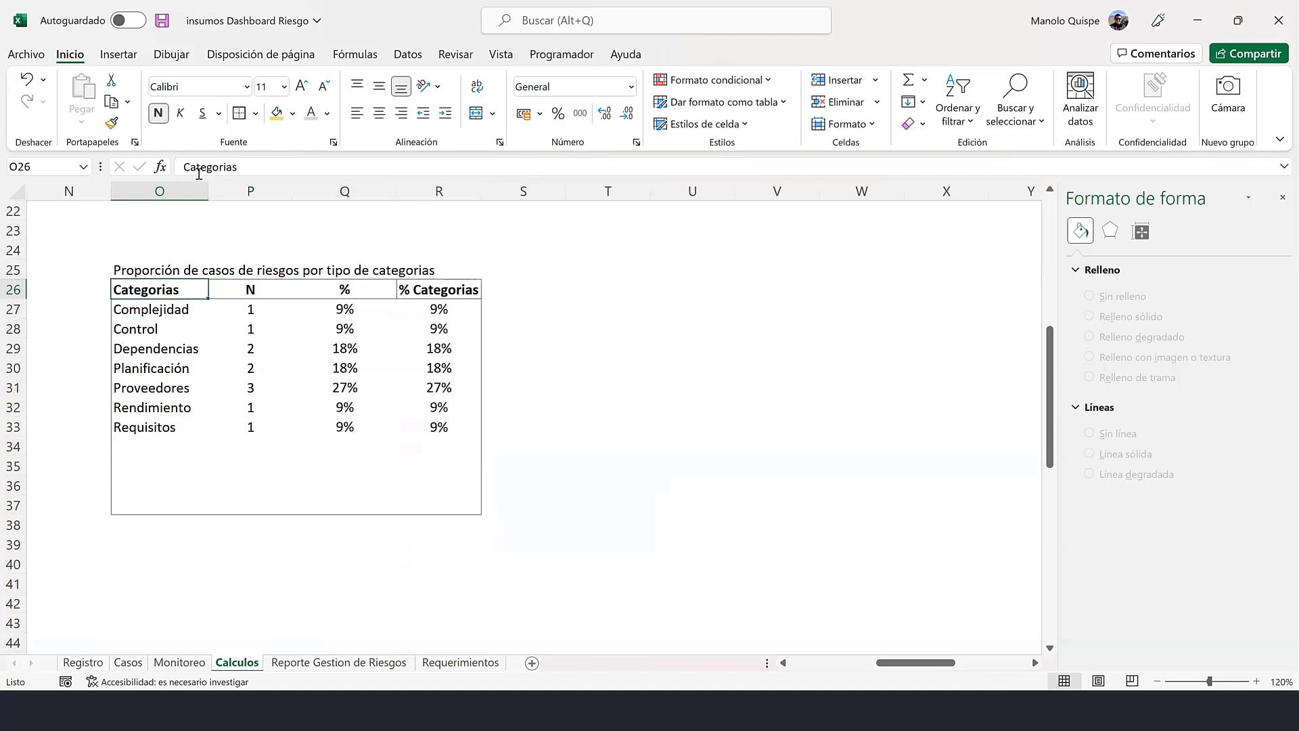
left_click(186, 168)
type("Ti")
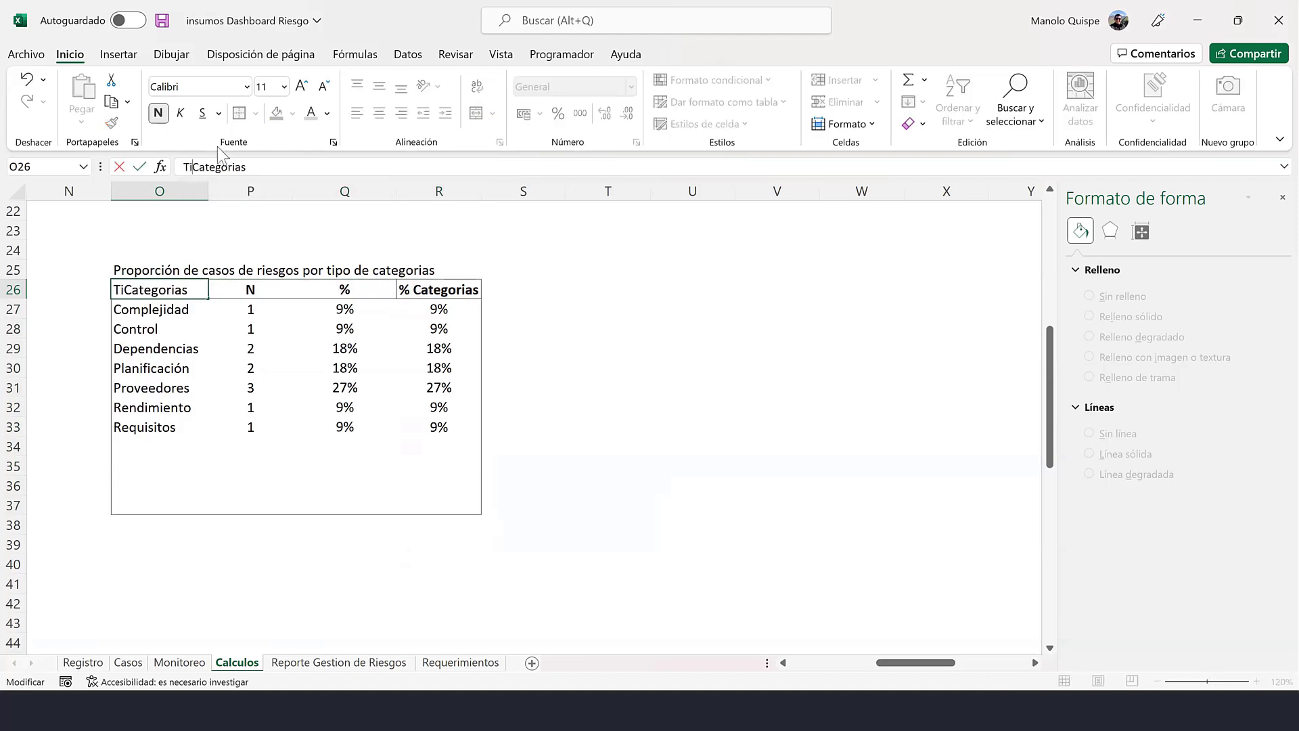
type("po")
key("Return")
- Rename the R26 percentage header to '% Tipo'
left_click(413, 290)
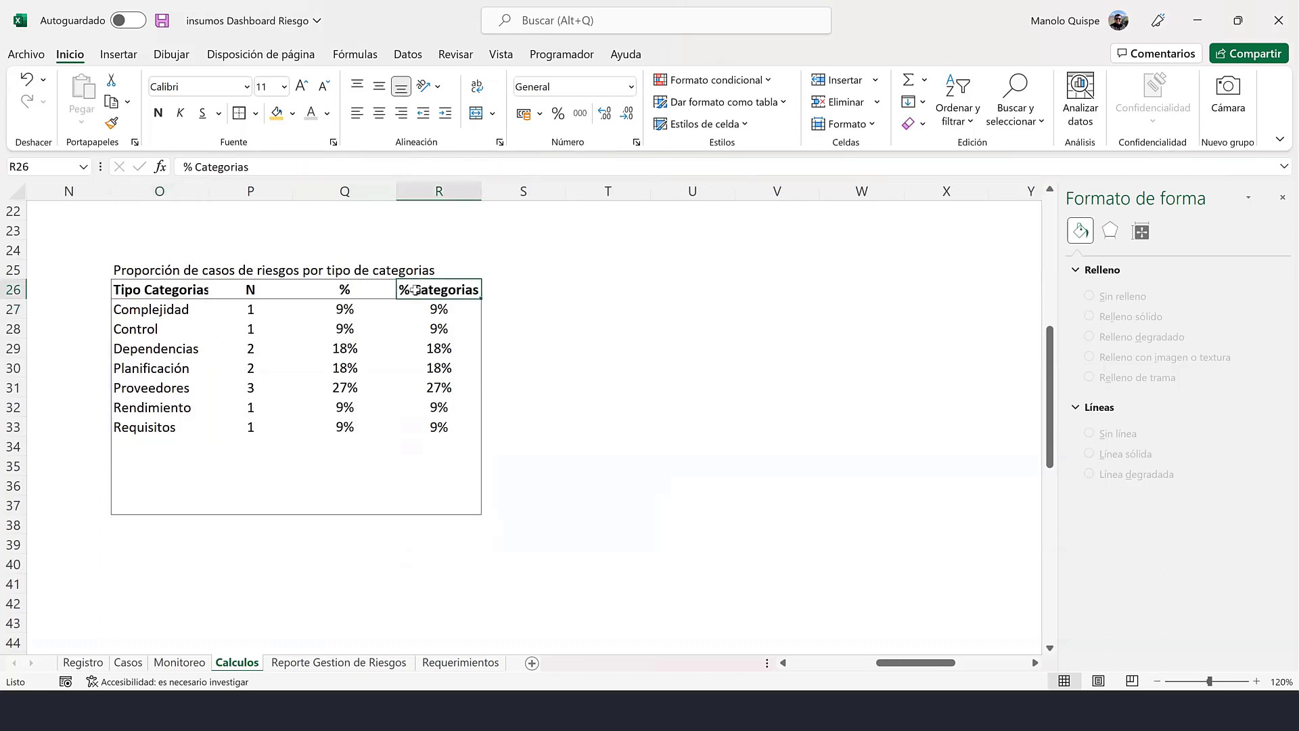
left_click(194, 167)
type("Ti")
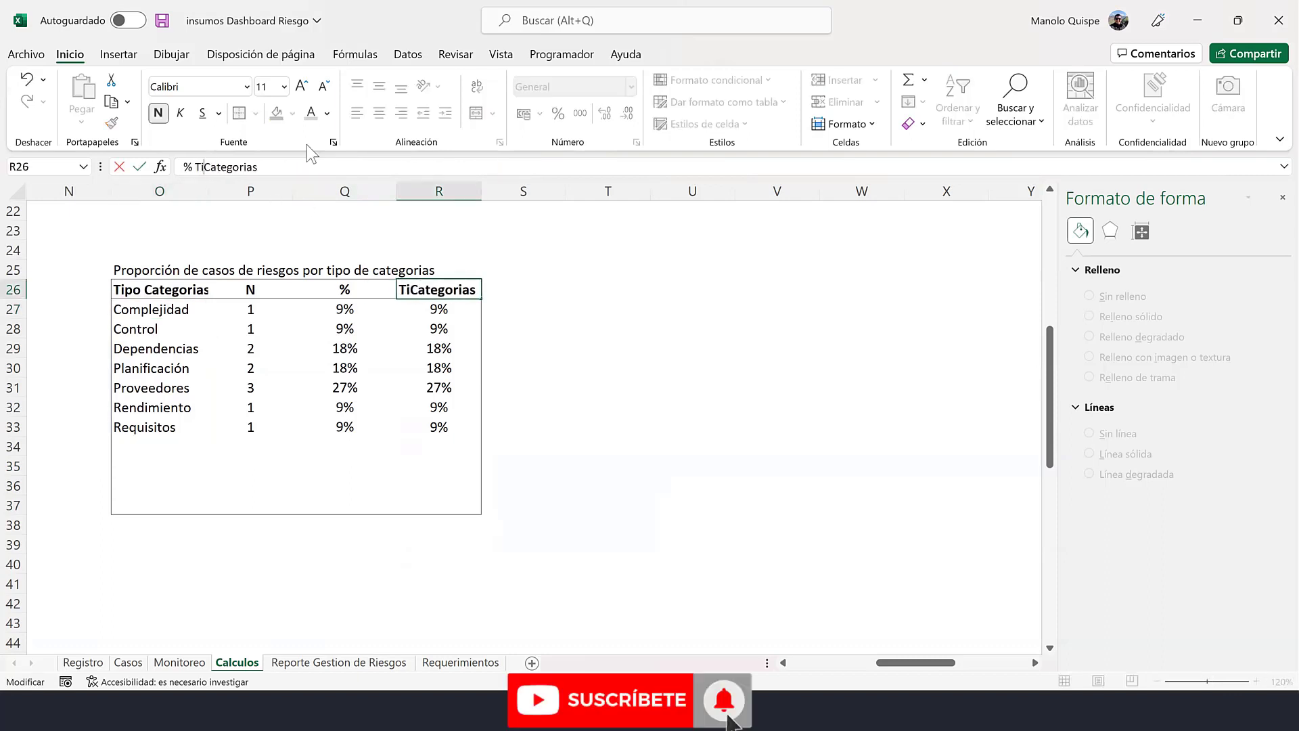
type("po")
key("Delete")
key("Delete")
key("Delete")
key("Delete")
key("Delete")
key("Delete")
key("Delete")
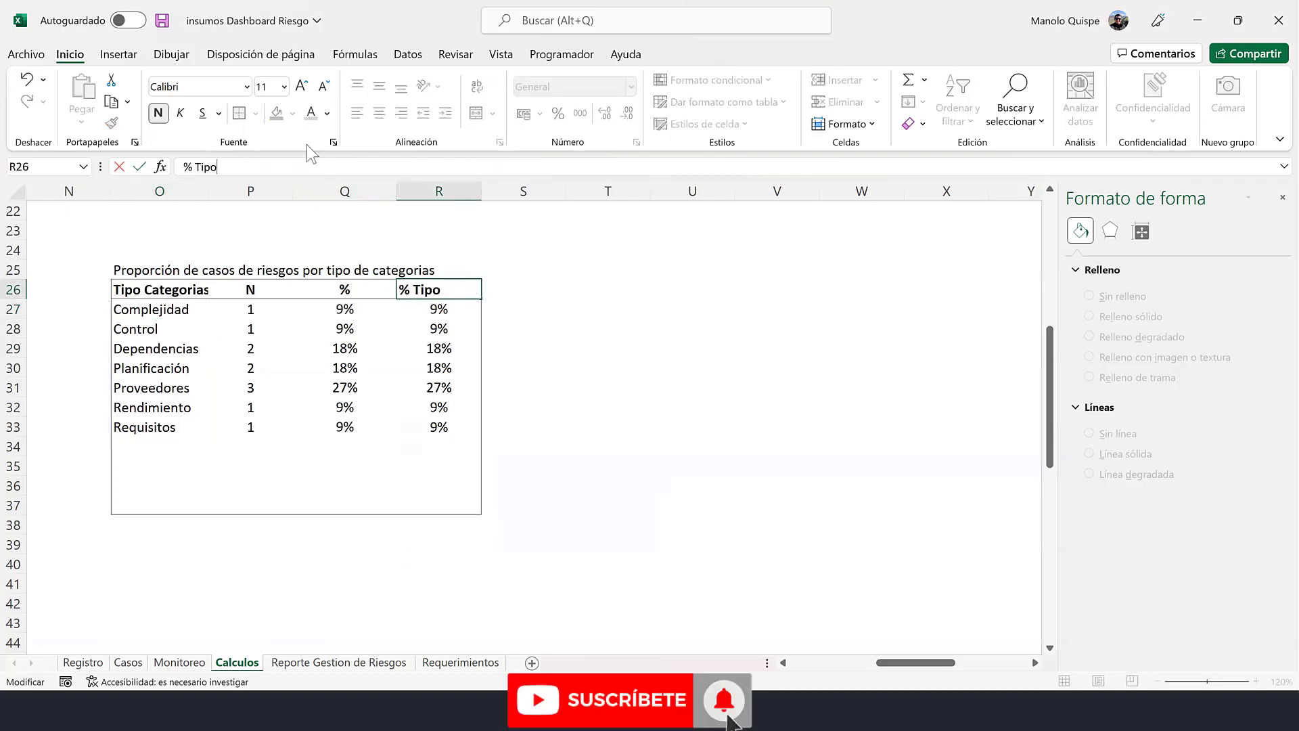
key("Return")
left_click(696, 346)
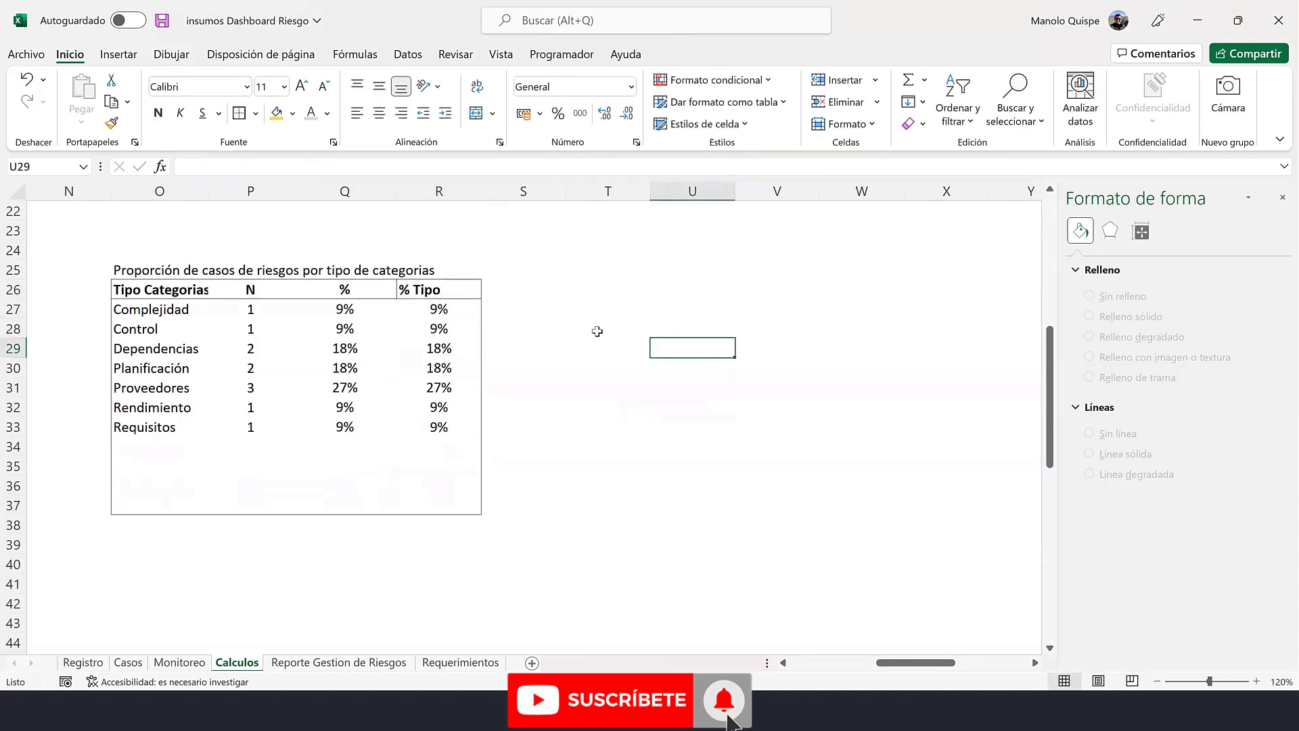
scroll(605, 330, "up", 1)
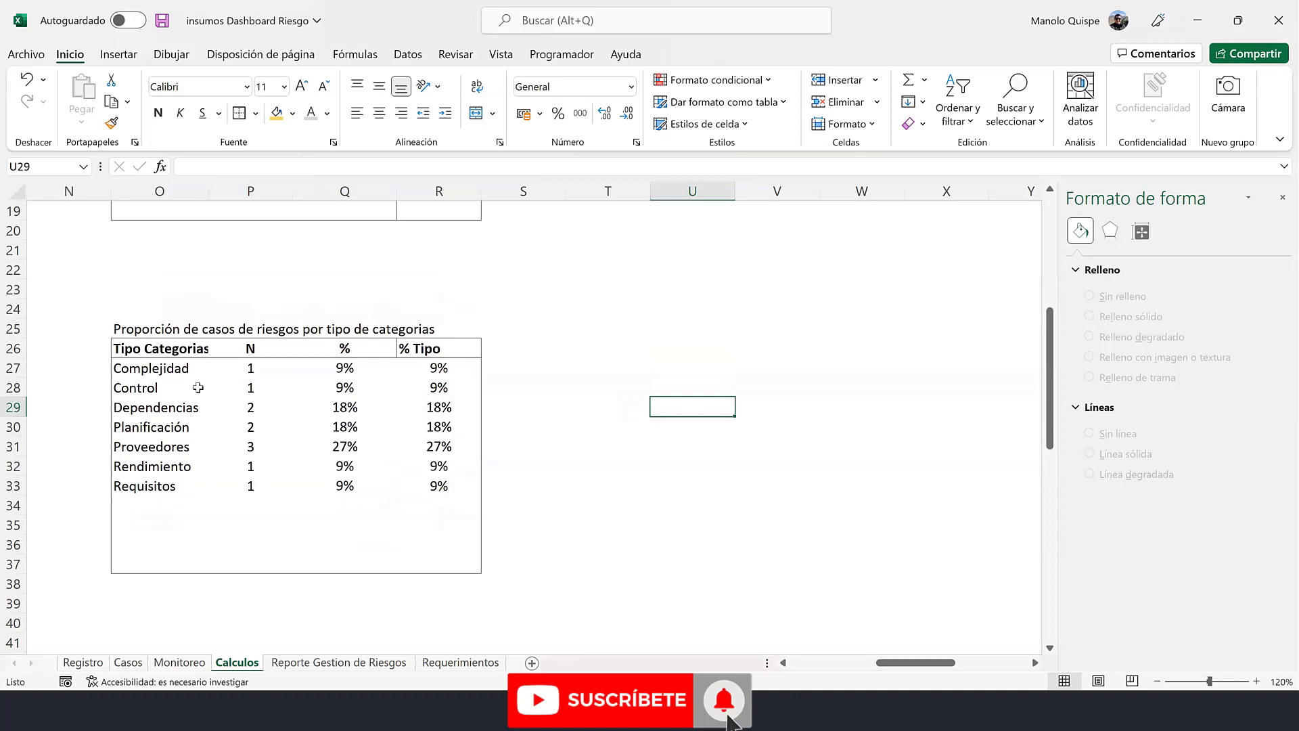
left_click_drag(194, 370, 184, 487)
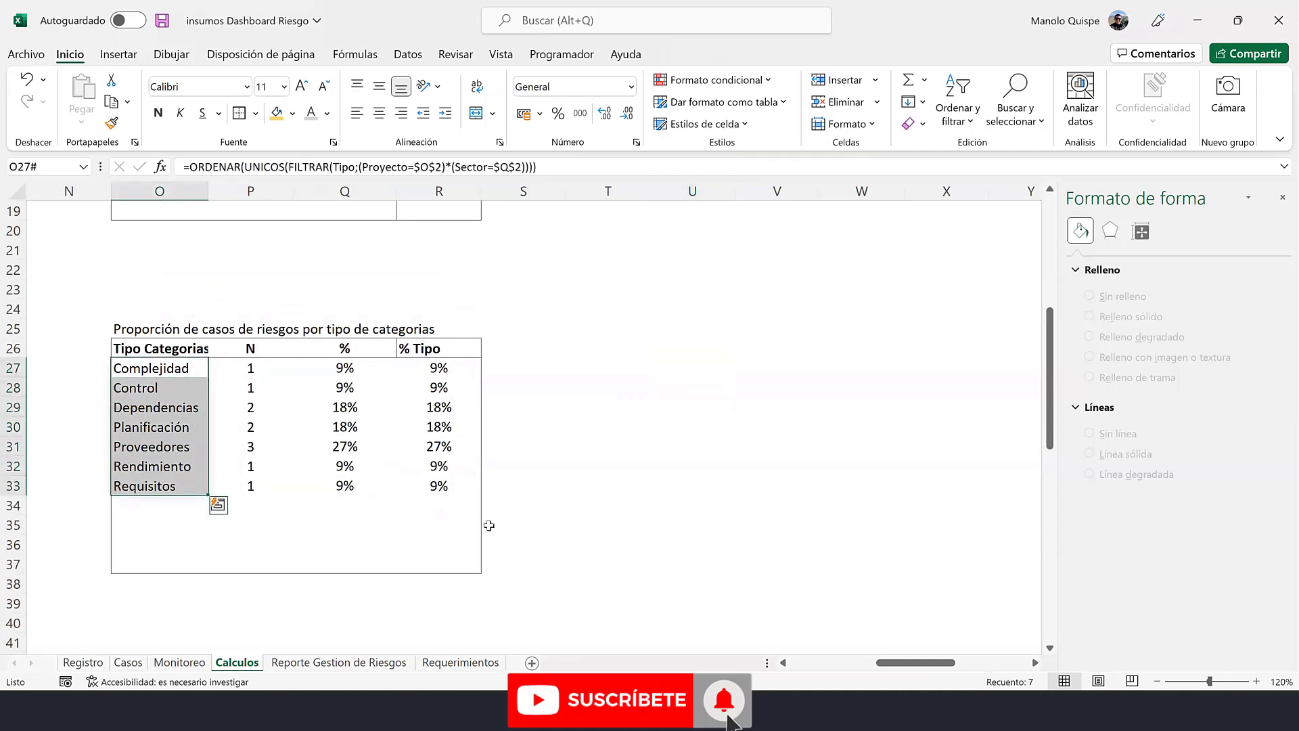
left_click(688, 362)
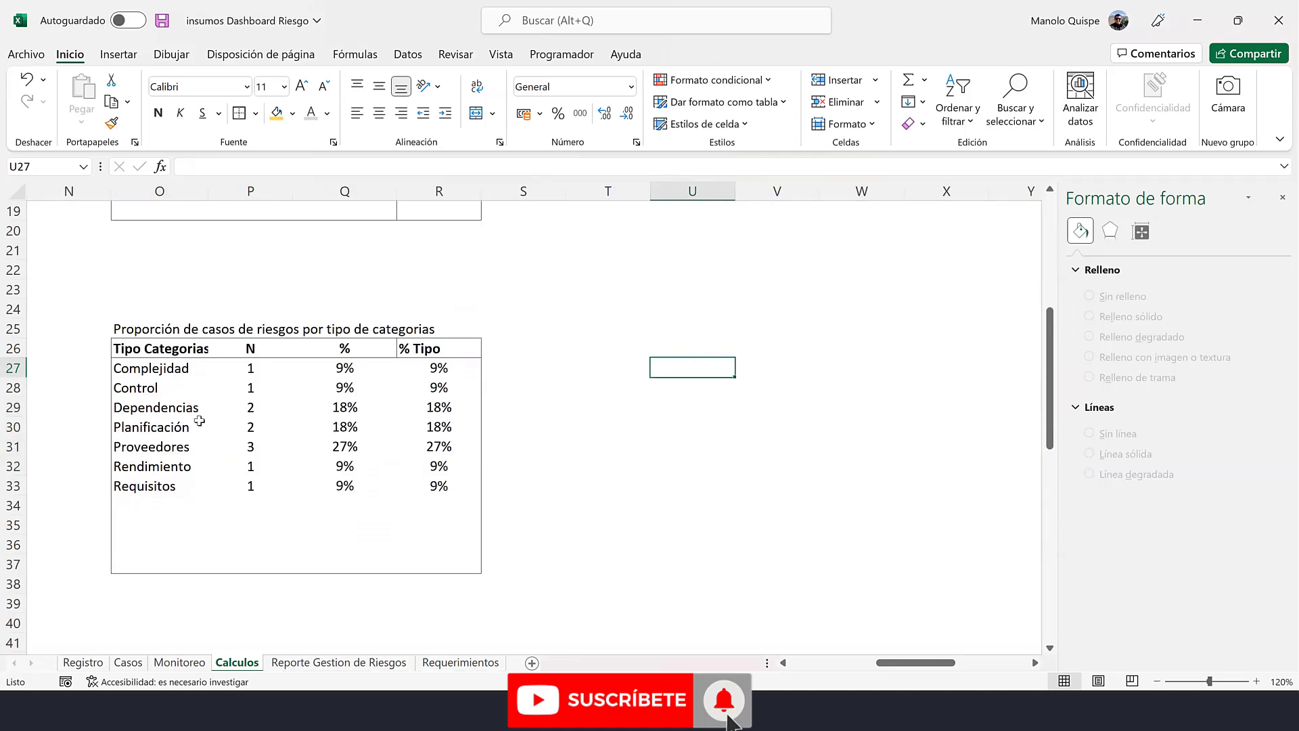
left_click(339, 369)
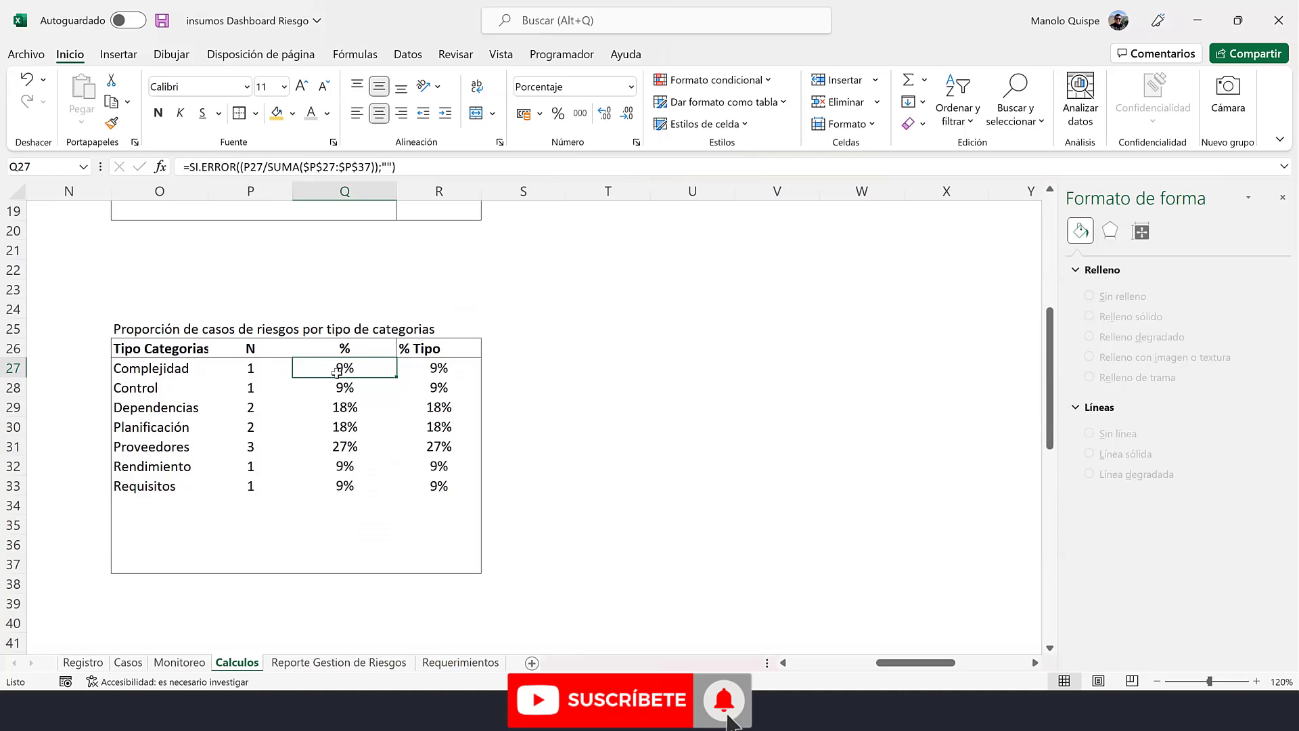
mouse_move(161, 372)
left_mouse_down()
mouse_move(430, 487)
mouse_move(397, 464)
left_mouse_up()
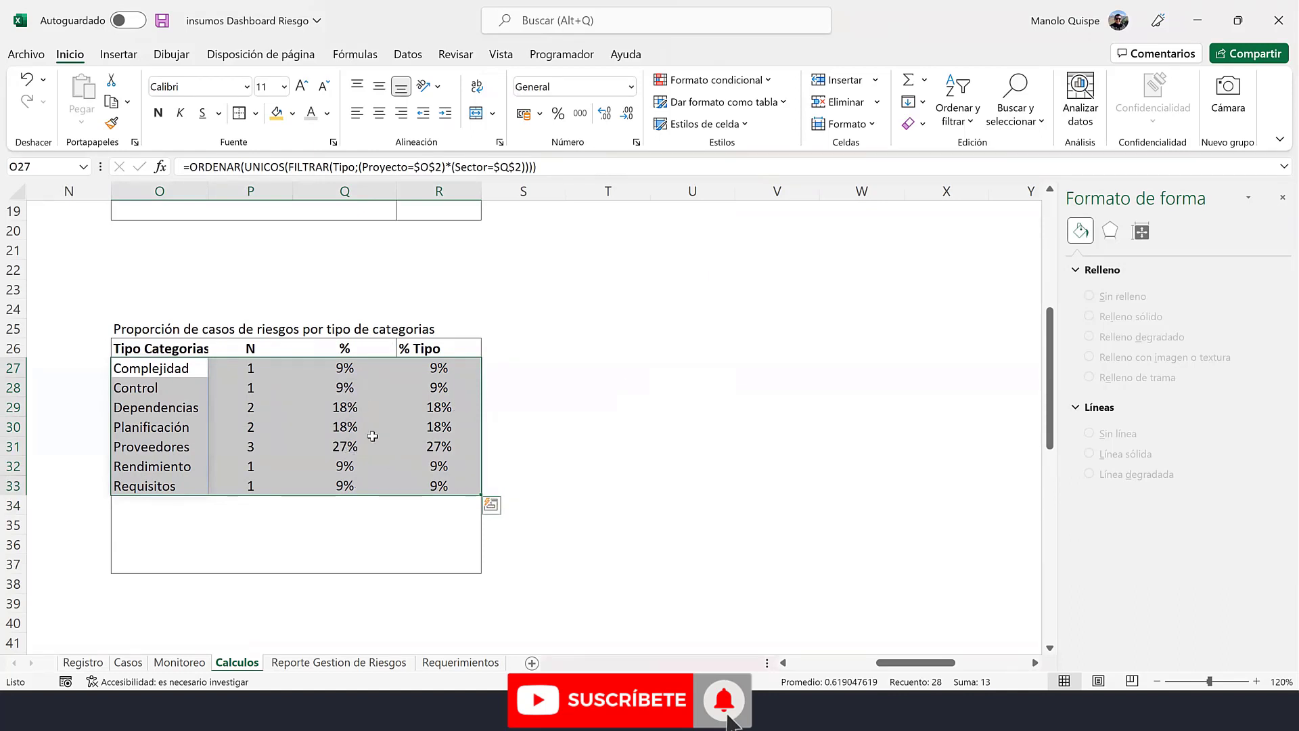
left_click(187, 368)
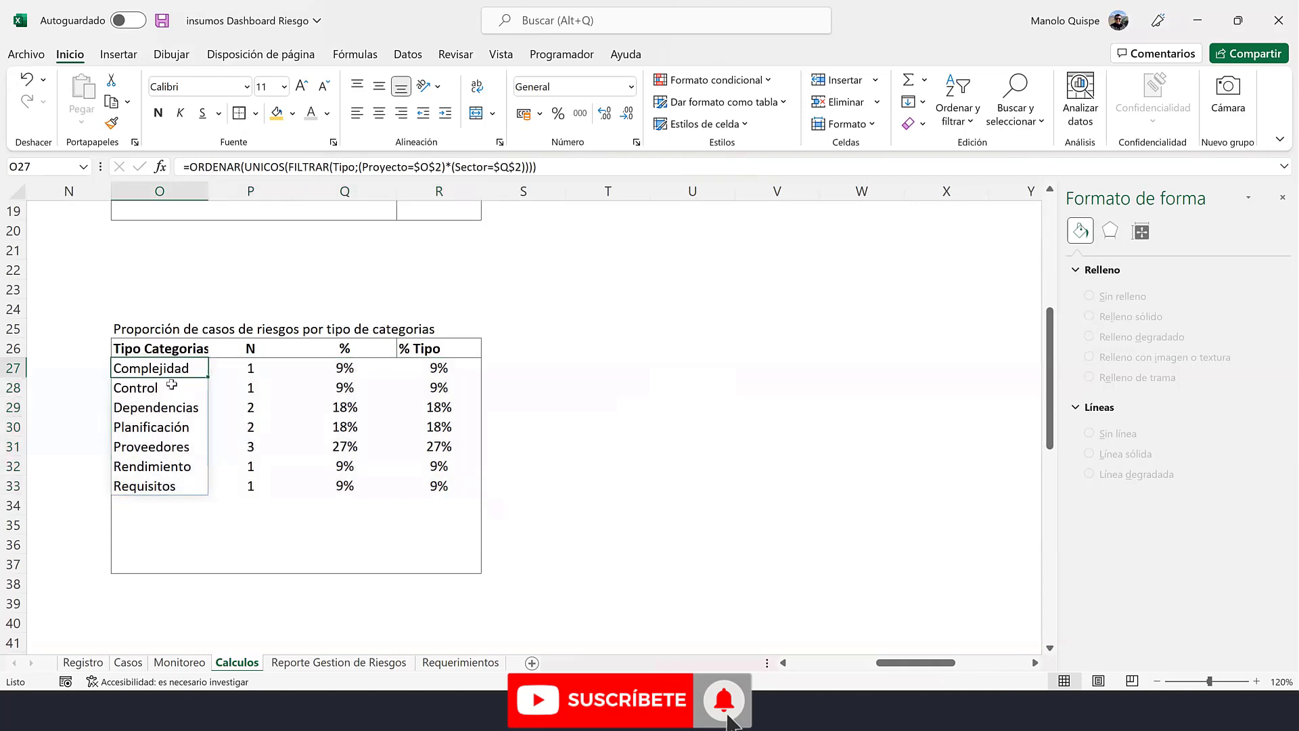
left_click(599, 370)
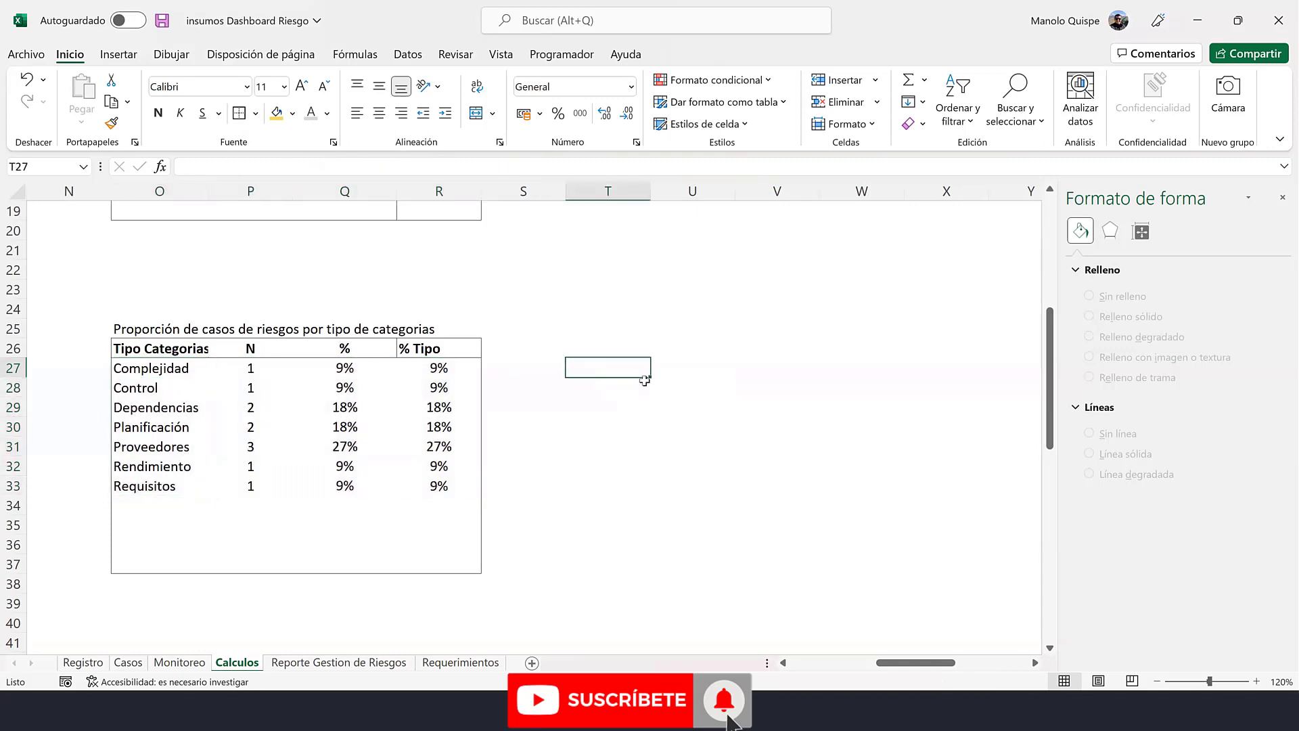
scroll(640, 381, "down", 1)
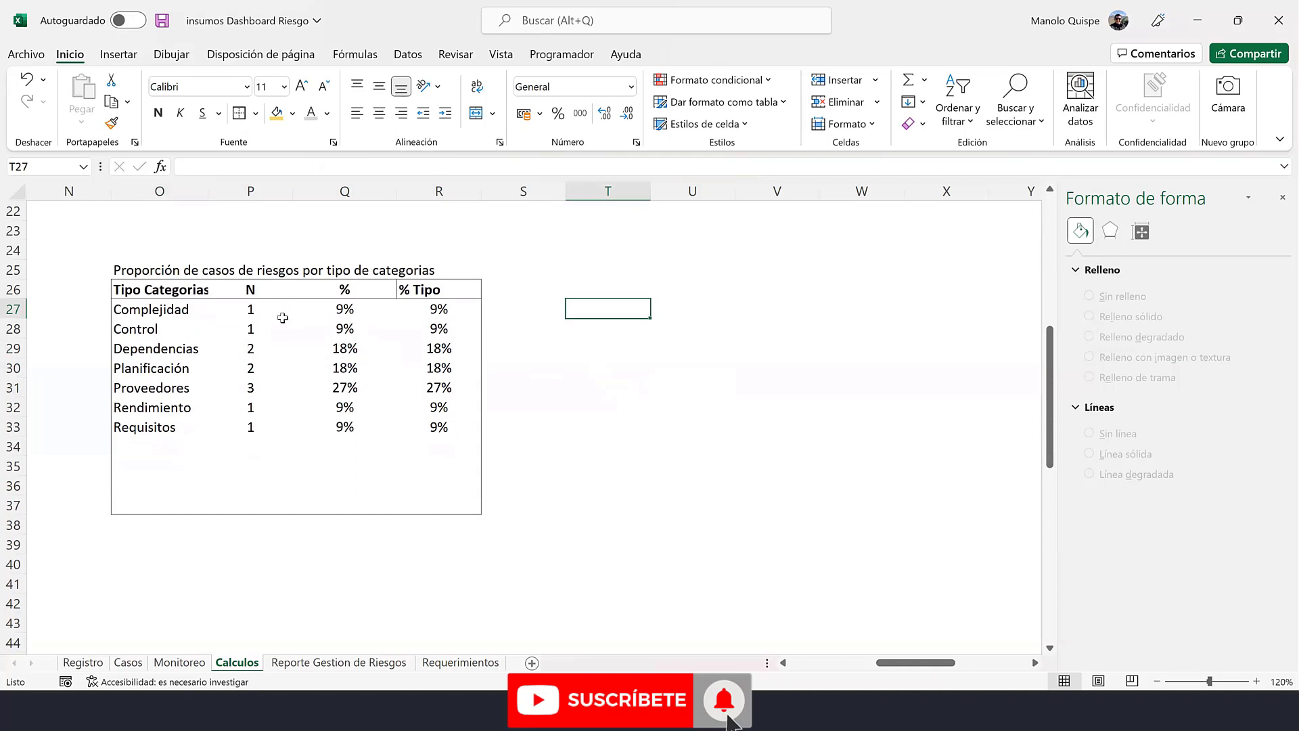
- Filter the report to Proyecto Logistica and Sector Entrega de Kit
left_click(370, 665)
left_click(650, 224)
left_click(663, 222)
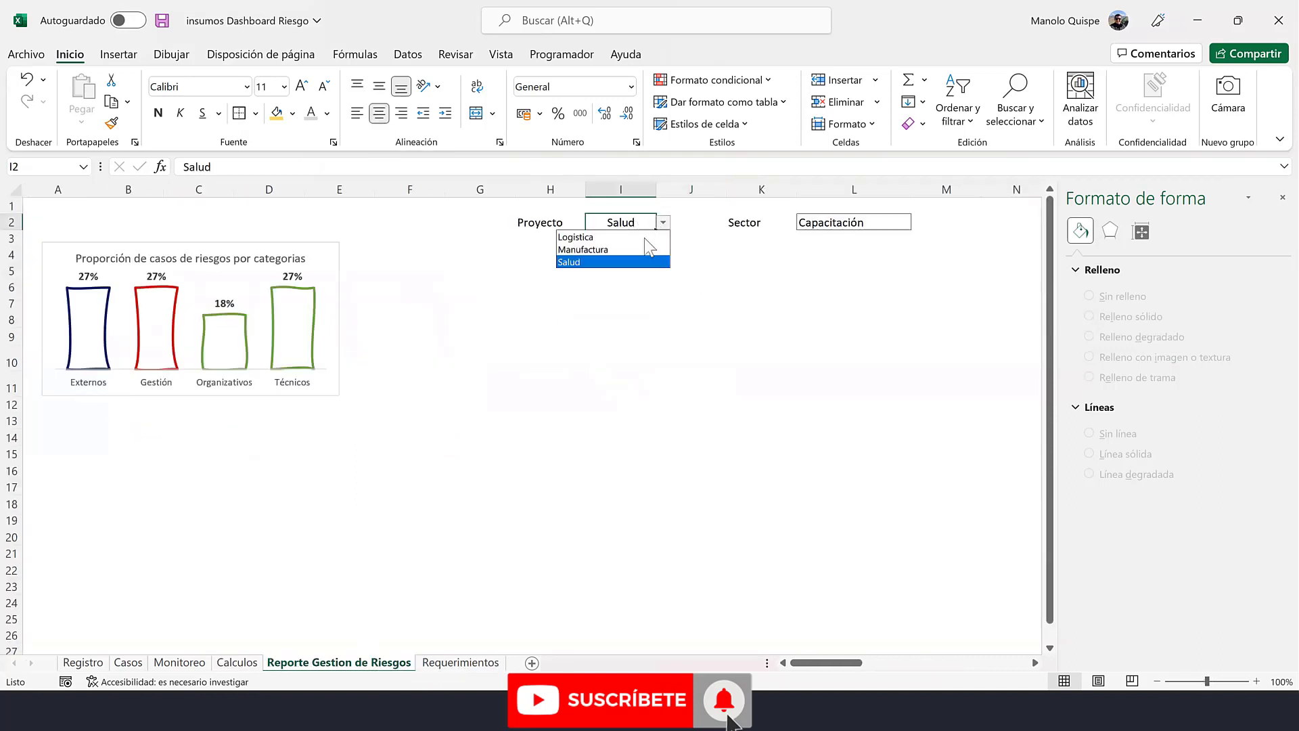
left_click(640, 237)
left_click(886, 222)
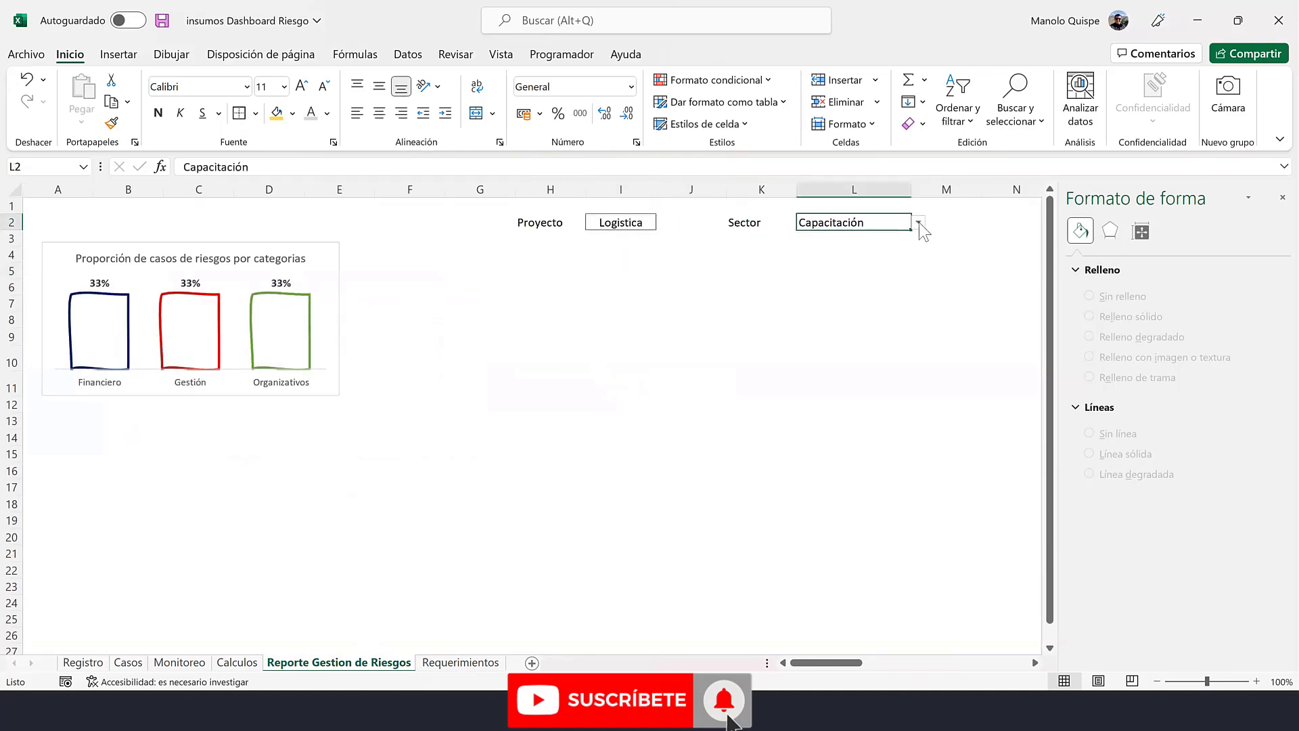
left_click(919, 222)
left_click(882, 249)
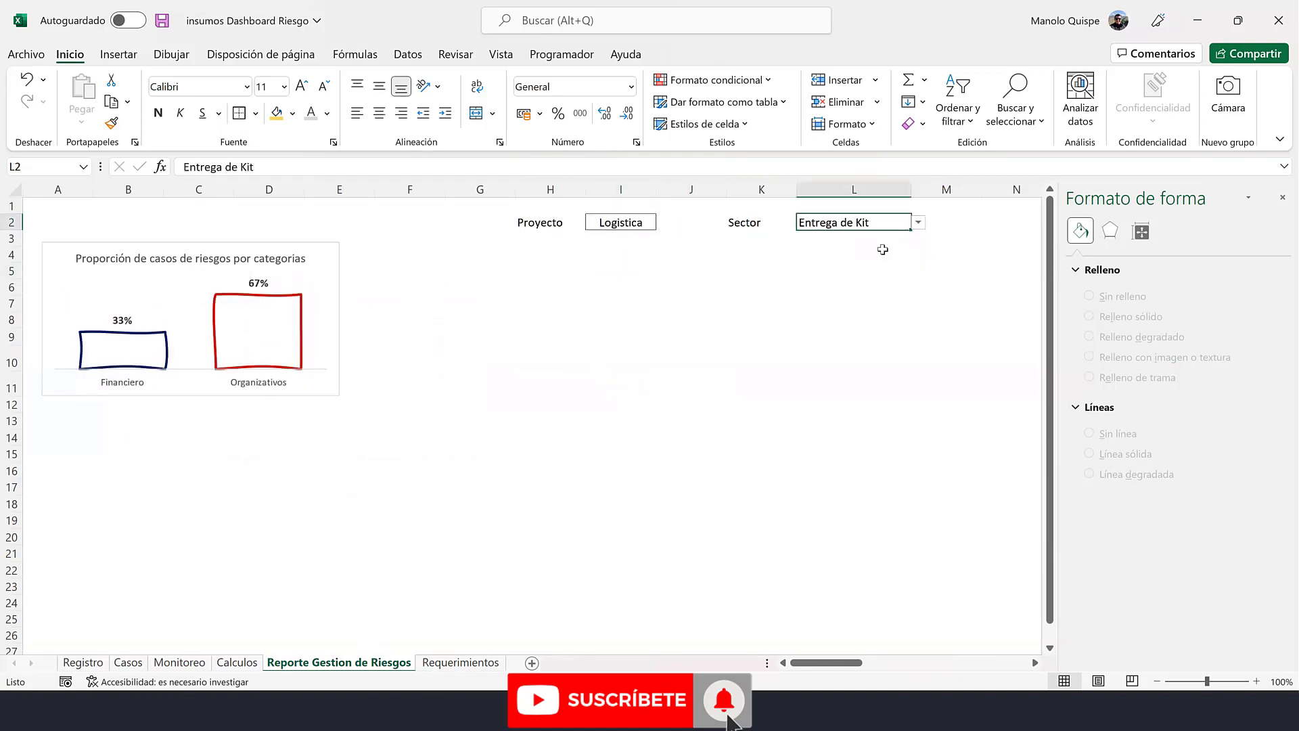
- Back on Calculos, check the % Tipo results and select the Demandas and Recursos category column
left_click(227, 663)
left_click(446, 349)
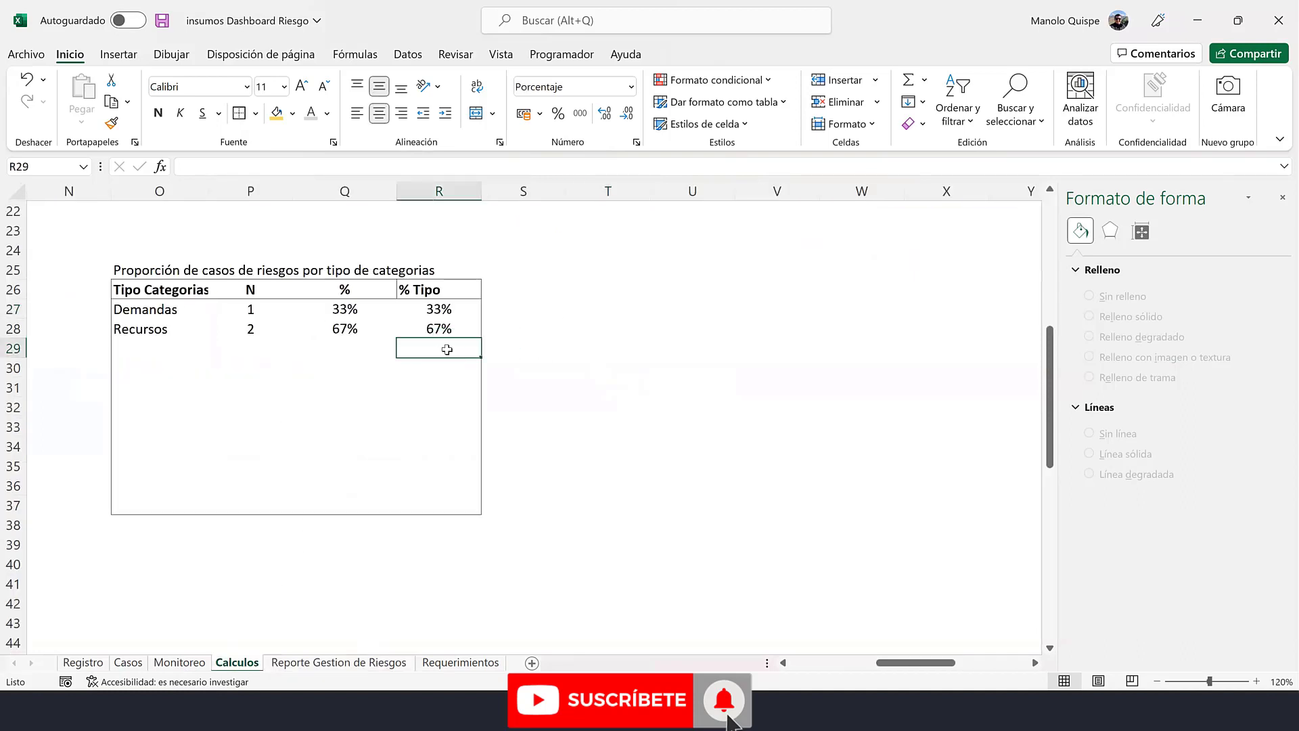
left_click(419, 332)
scroll(586, 356, "down", 1)
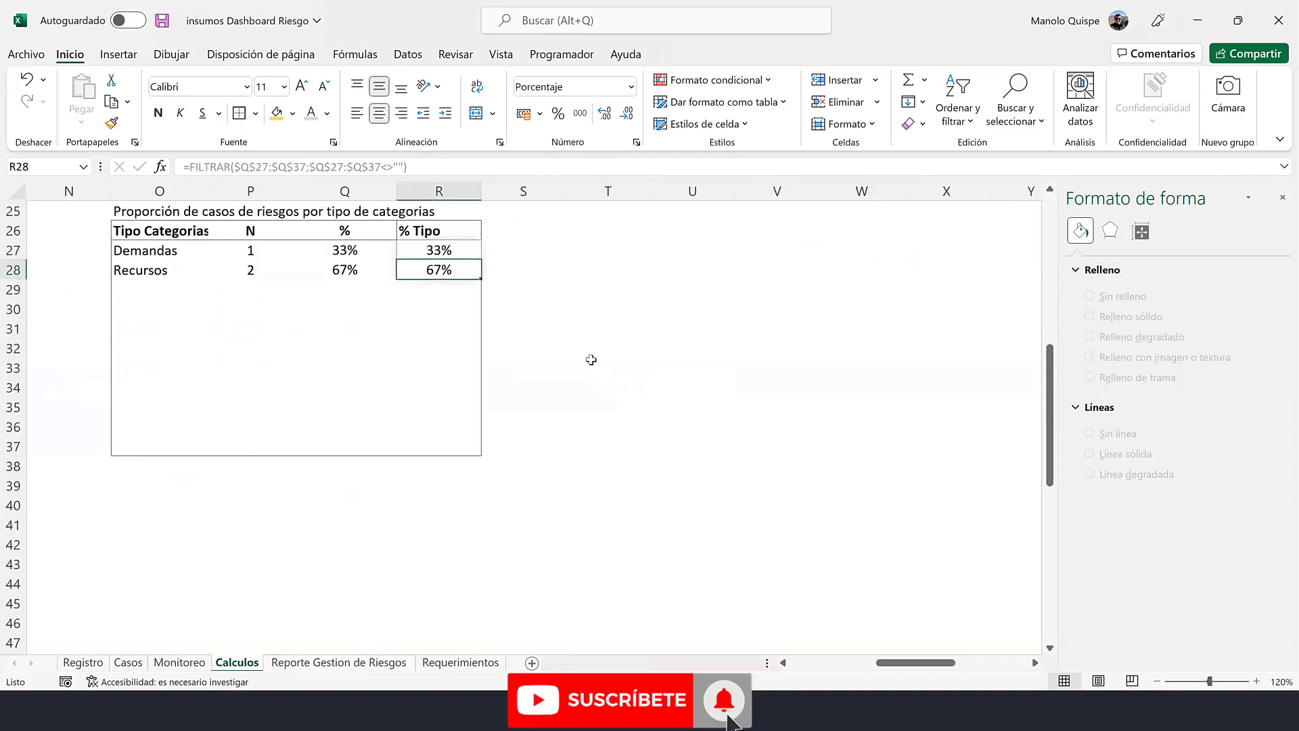
scroll(591, 359, "up", 1)
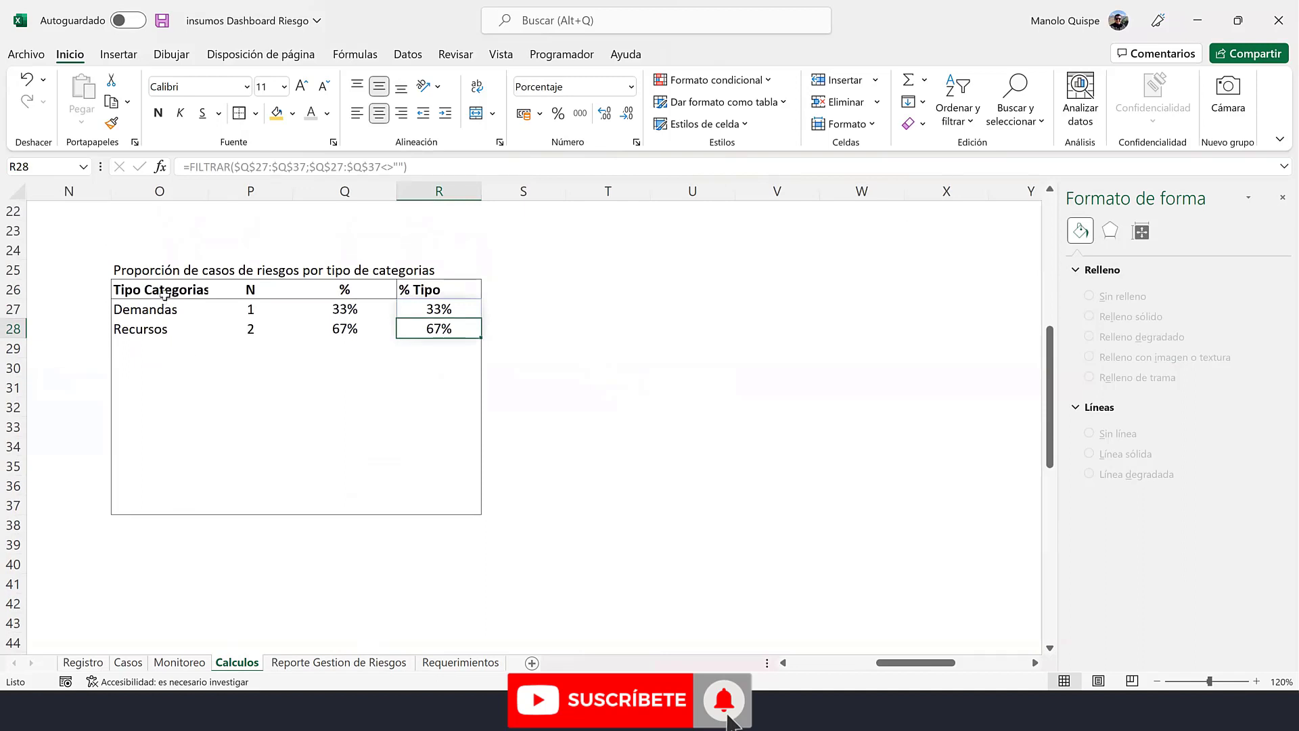
left_click_drag(163, 310, 165, 328)
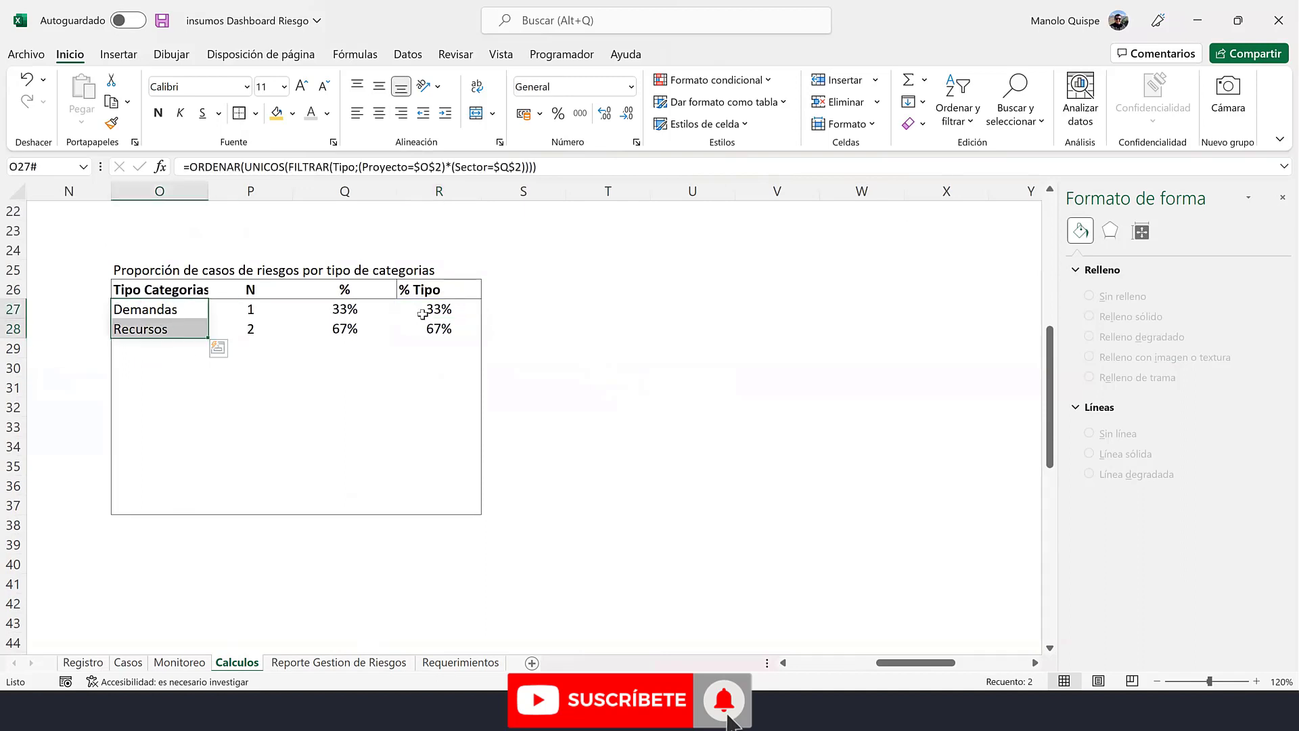
left_click_drag(433, 310, 437, 329)
left_click_drag(203, 291, 183, 329)
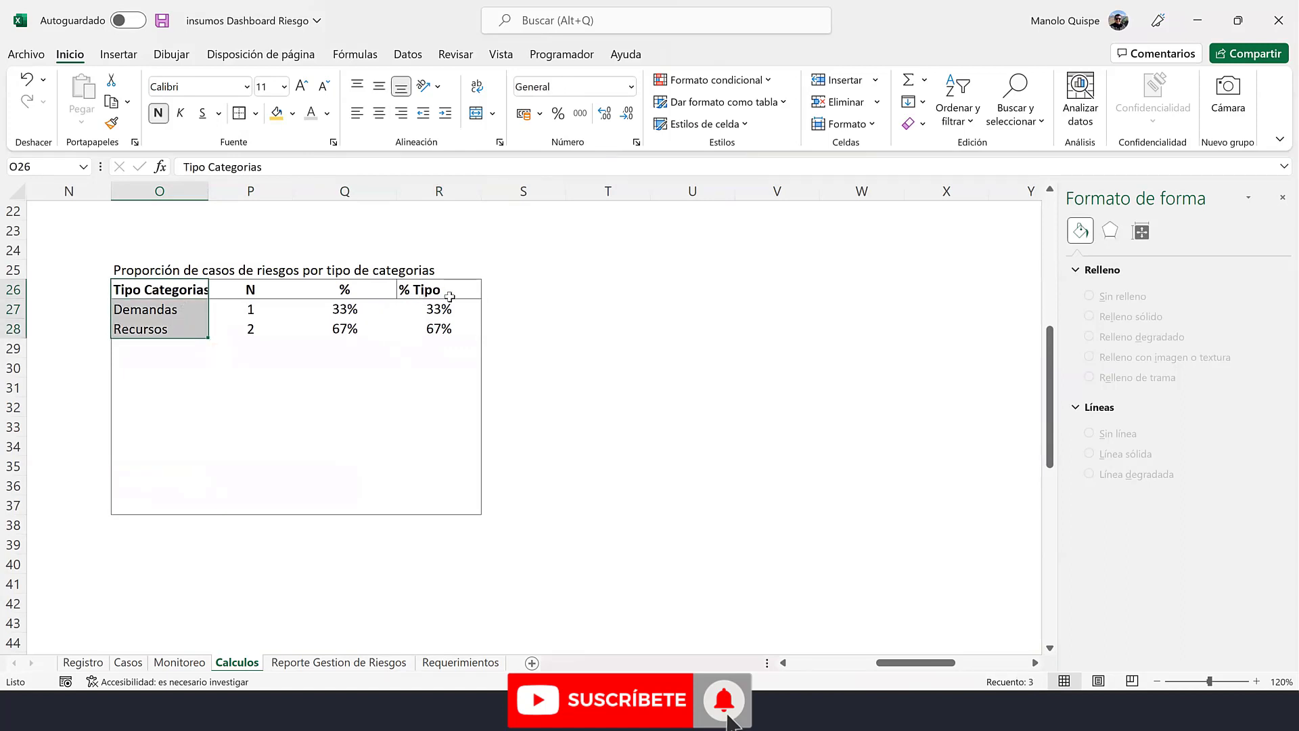
- Insert a clustered bar chart of Tipo Categorias and % Tipo just right of the table
left_click_drag(439, 290, 449, 330)
left_click(118, 54)
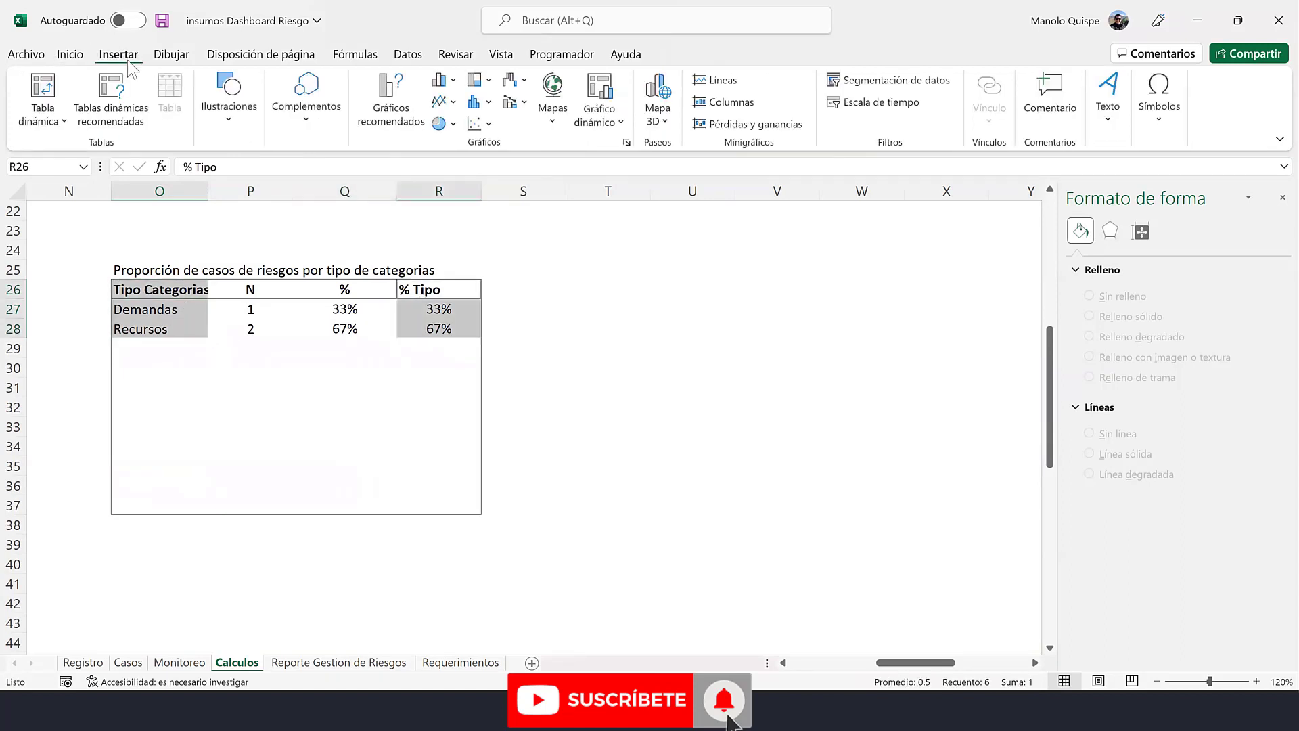
left_click(444, 80)
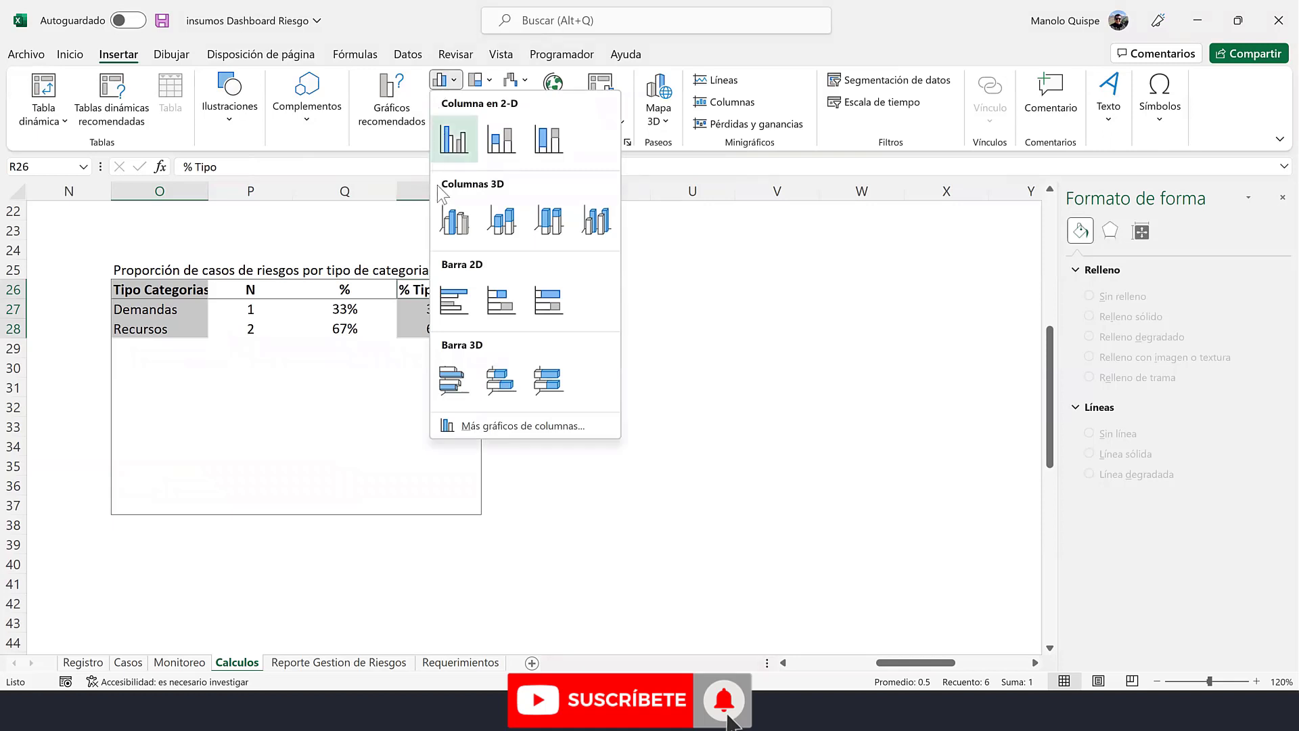
left_click(453, 301)
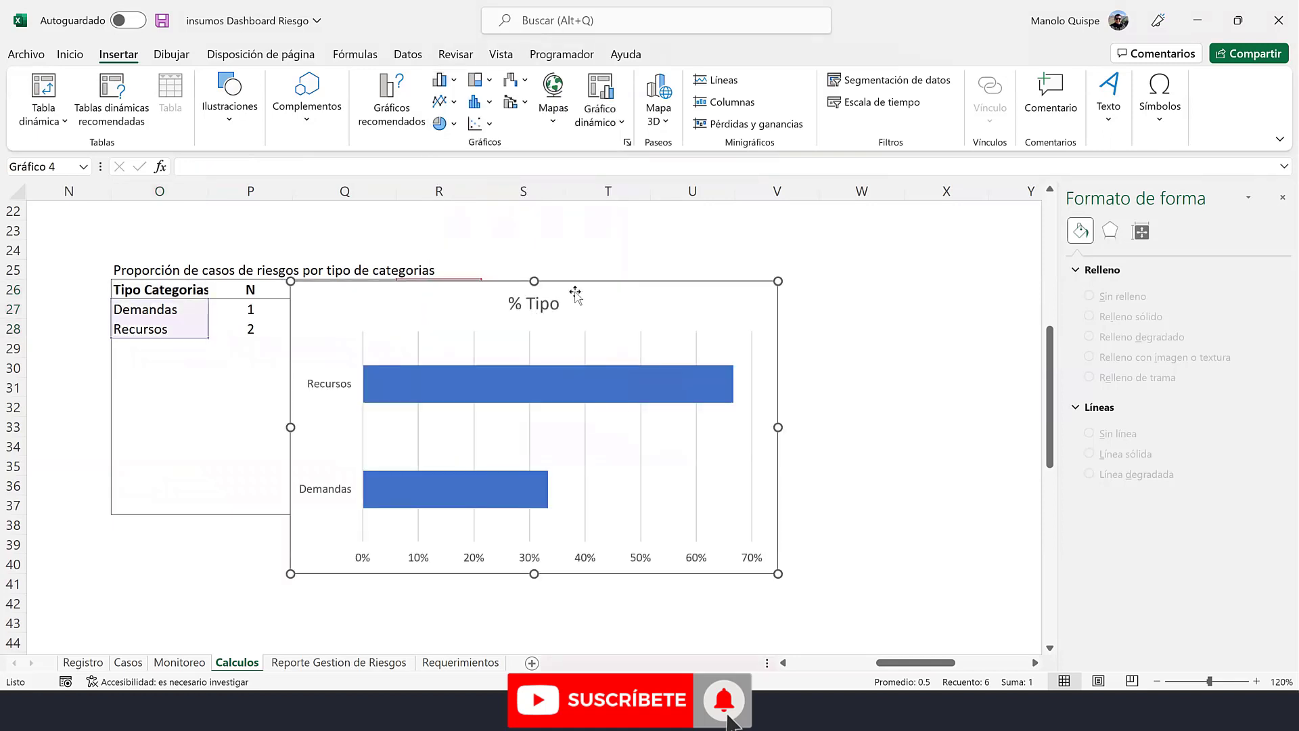
left_click_drag(831, 274, 839, 270)
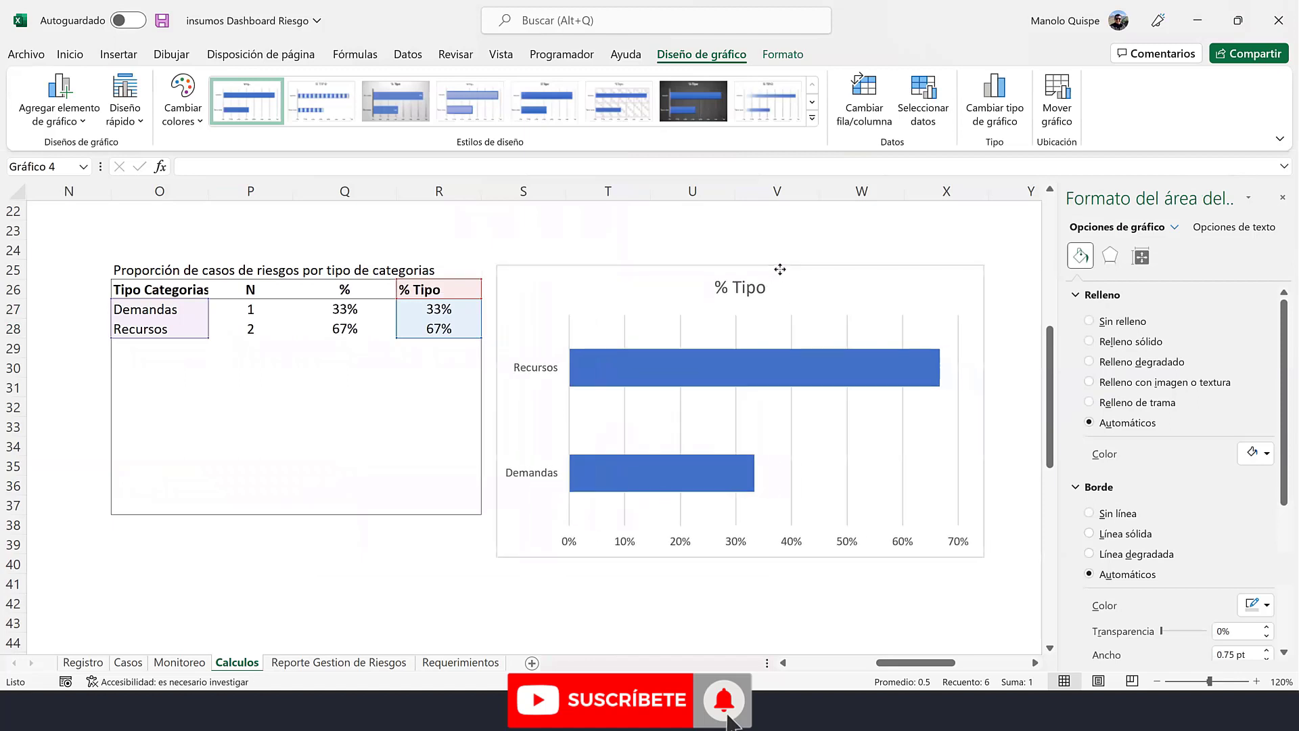
left_click(743, 293)
left_click(409, 166)
type("=")
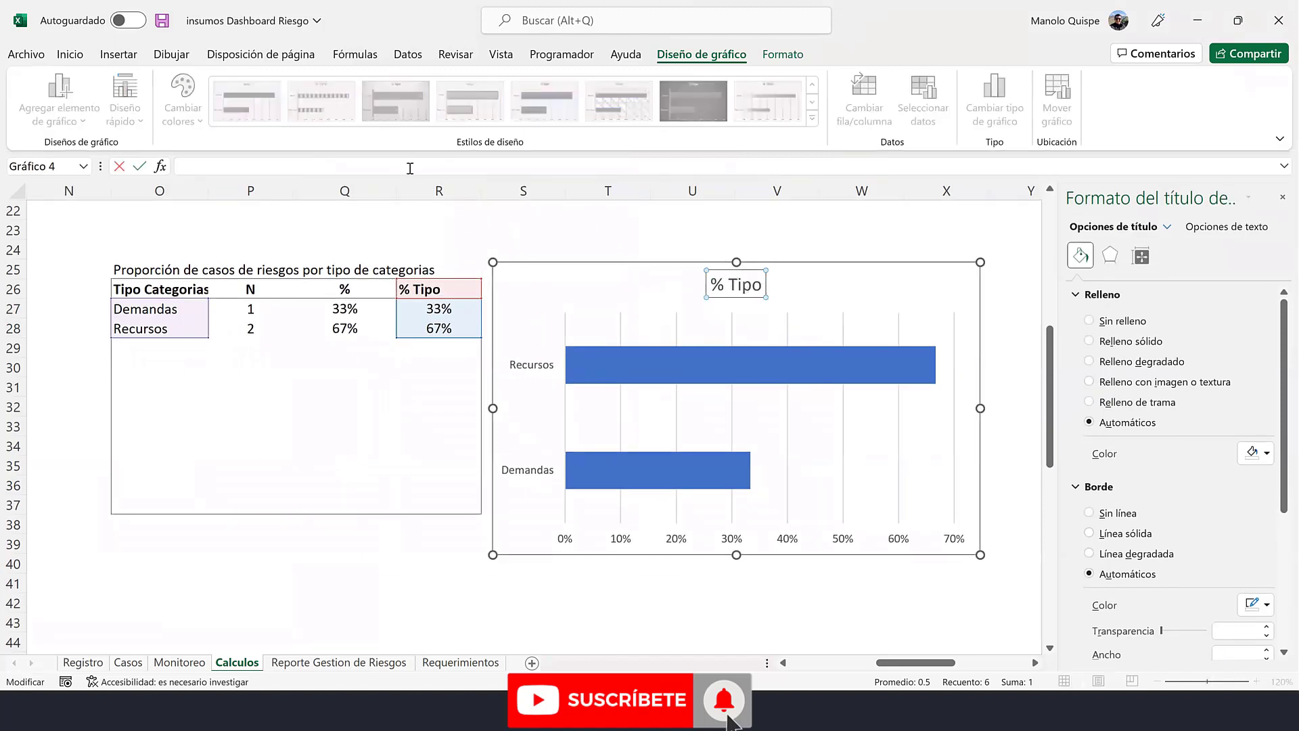
- Link the chart title to the O25 table title and shrink it to 11 pt
left_click(134, 271)
key("Return")
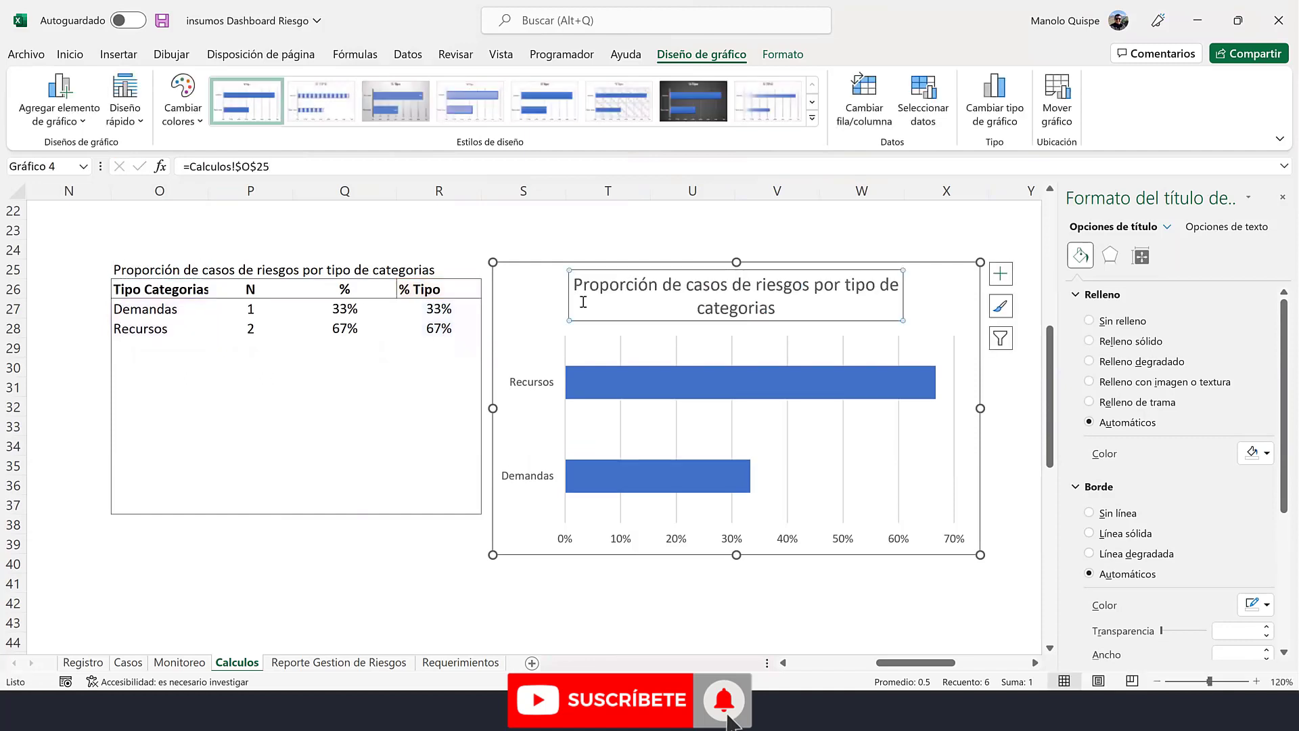
left_click(70, 54)
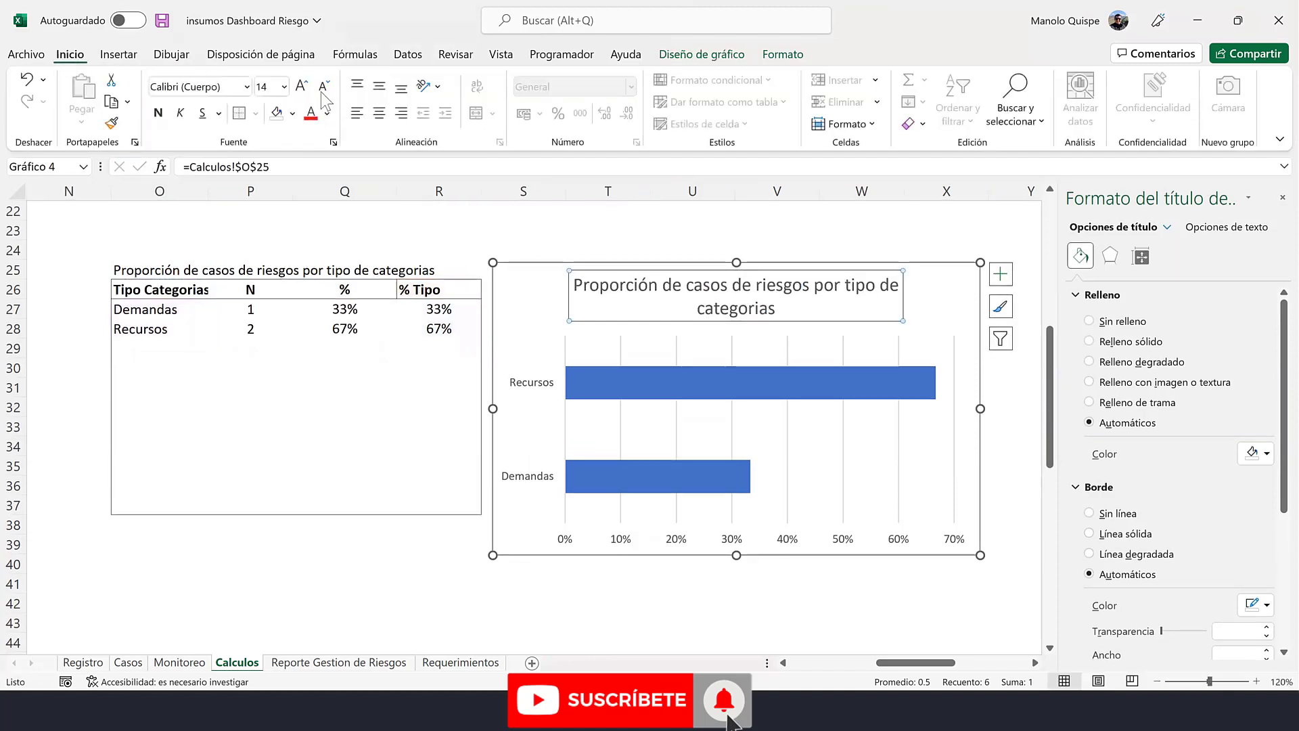
left_click(322, 88)
left_click(323, 88)
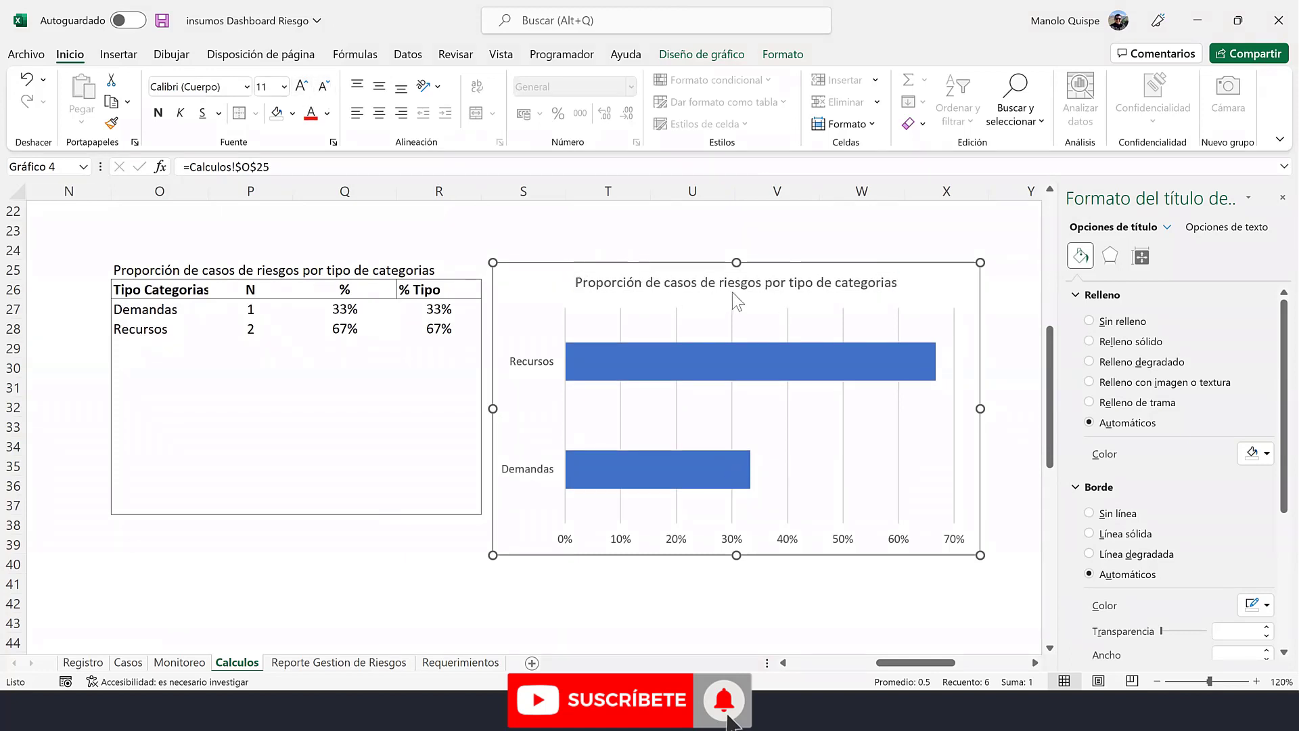
- Reposition the chart and delete its vertical gridlines and horizontal percentage axis
left_click(767, 277)
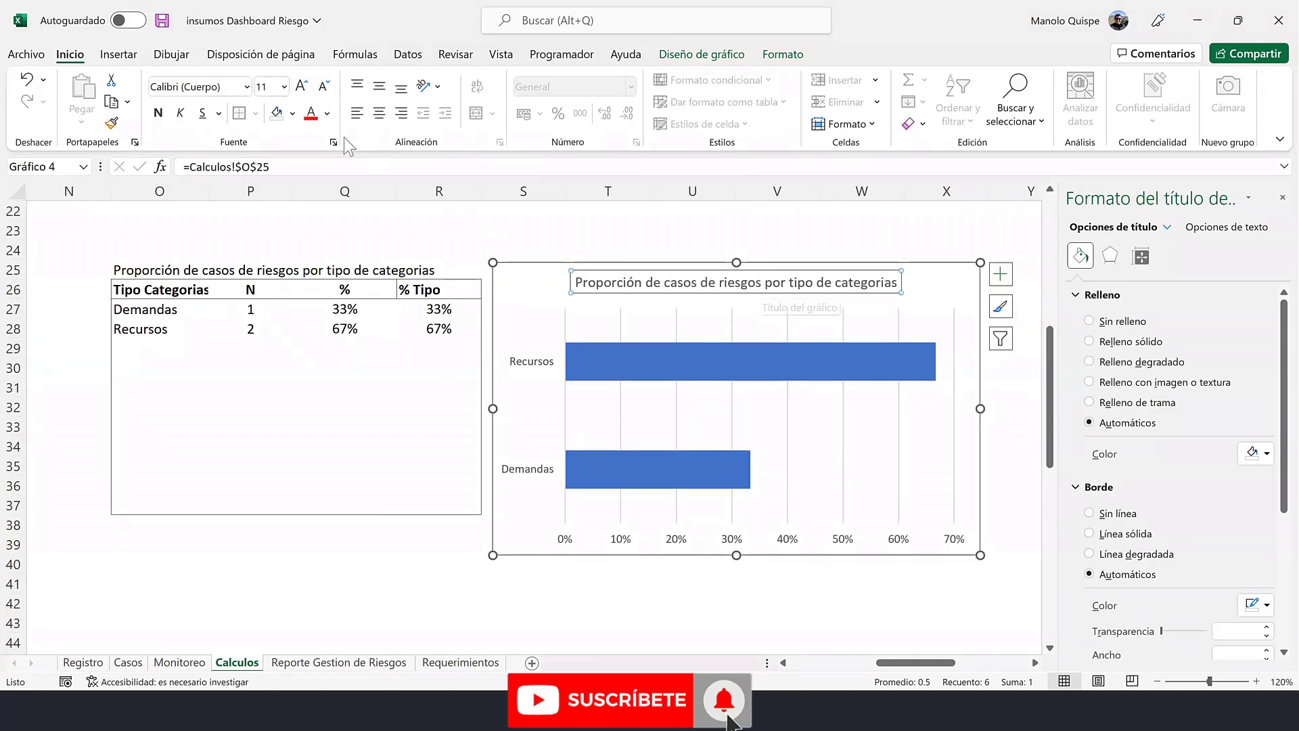
left_click_drag(643, 264, 659, 252)
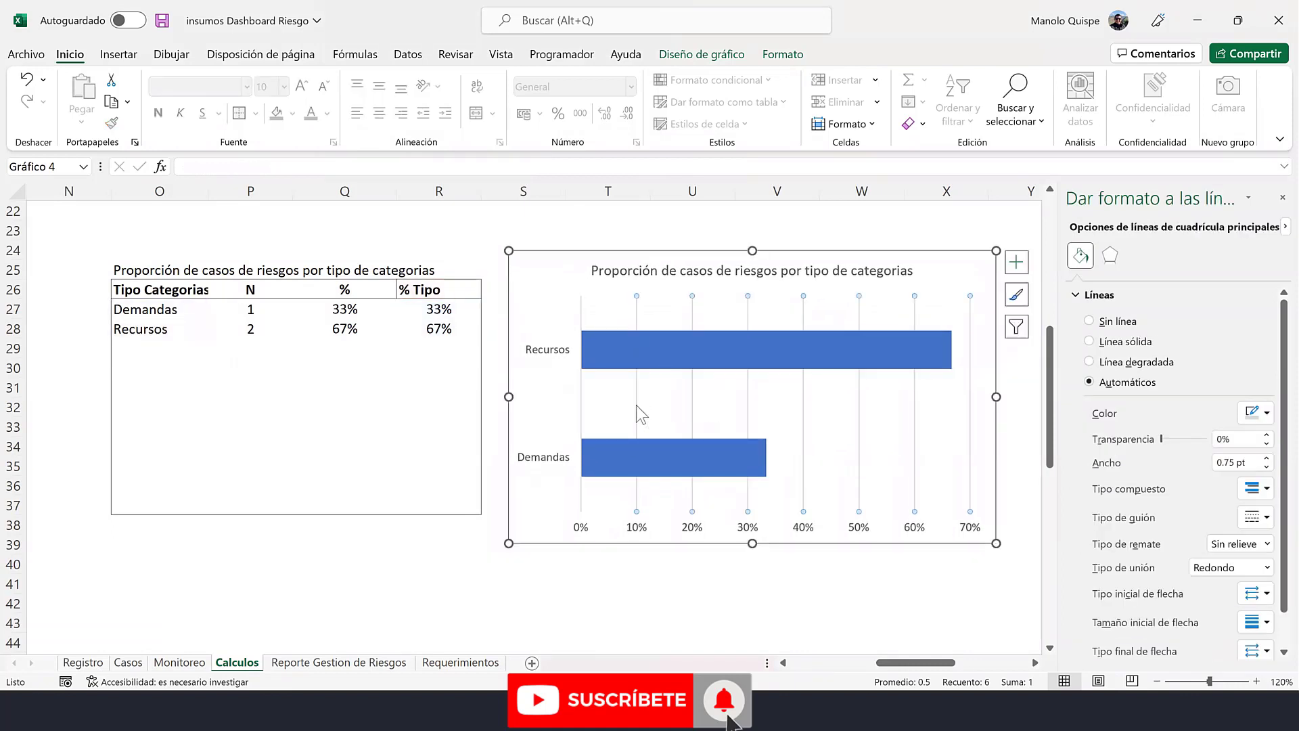
key("Delete")
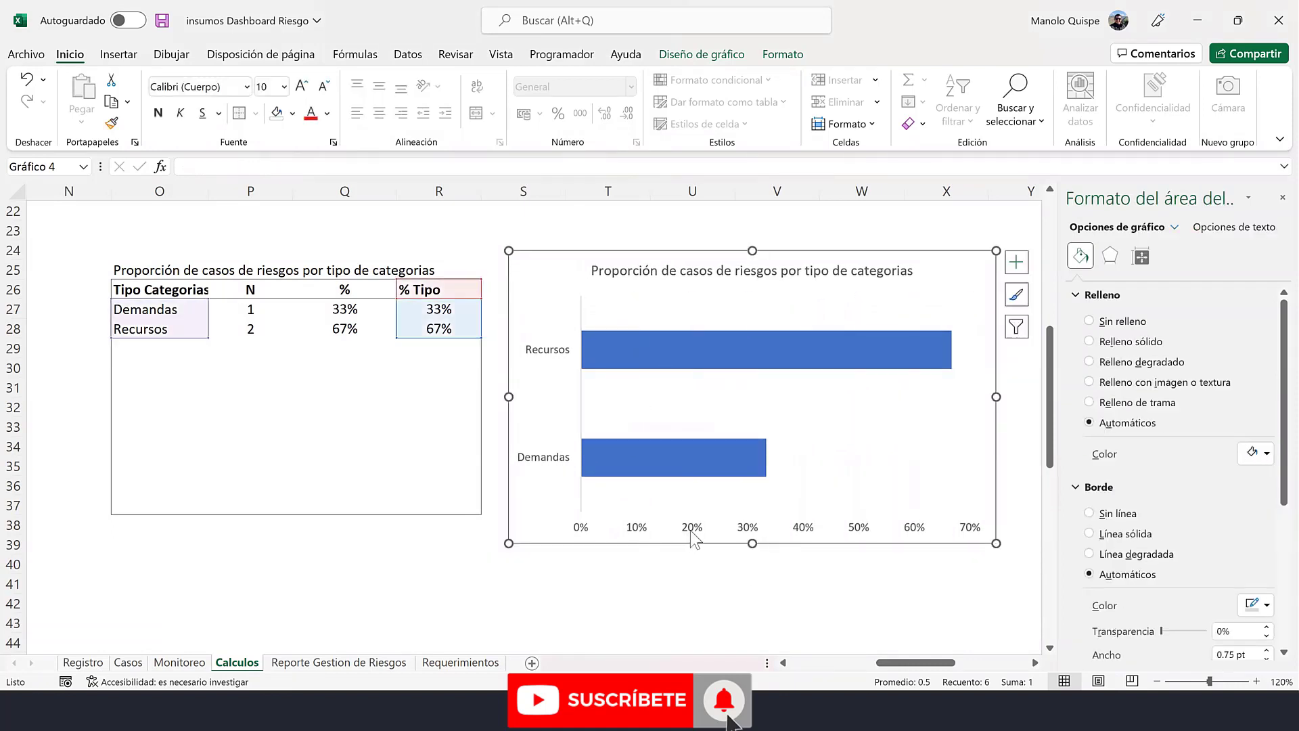
left_click(693, 534)
key("Delete")
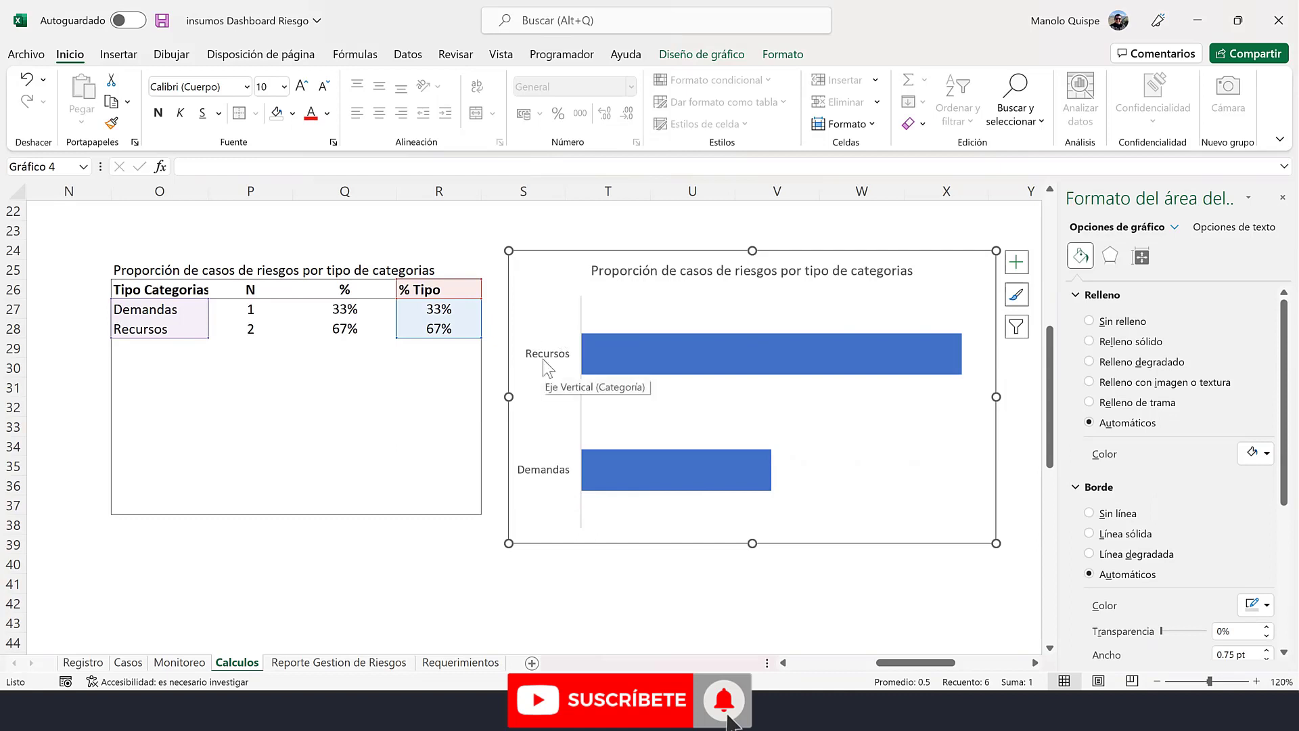
left_click(533, 481)
- Reverse the category order so Demandas comes first, and add 33%/67% data labels
right_click(533, 480)
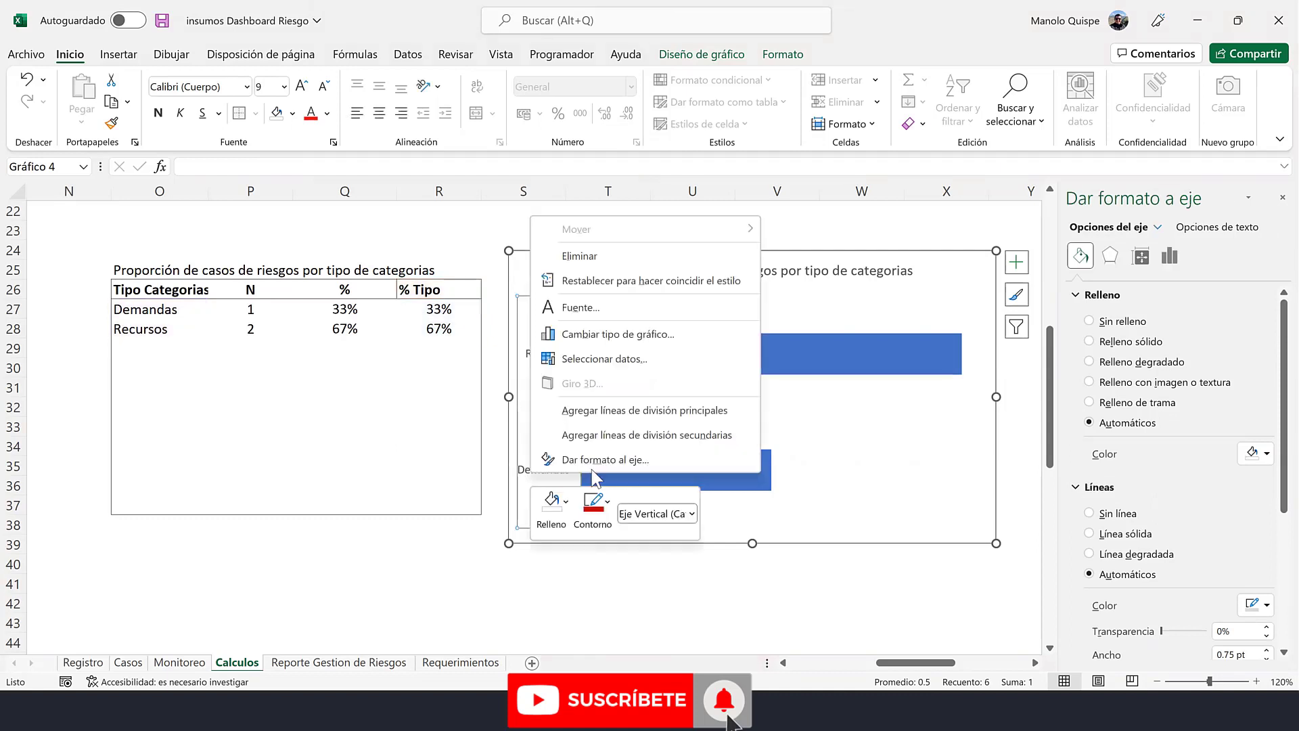
left_click(582, 456)
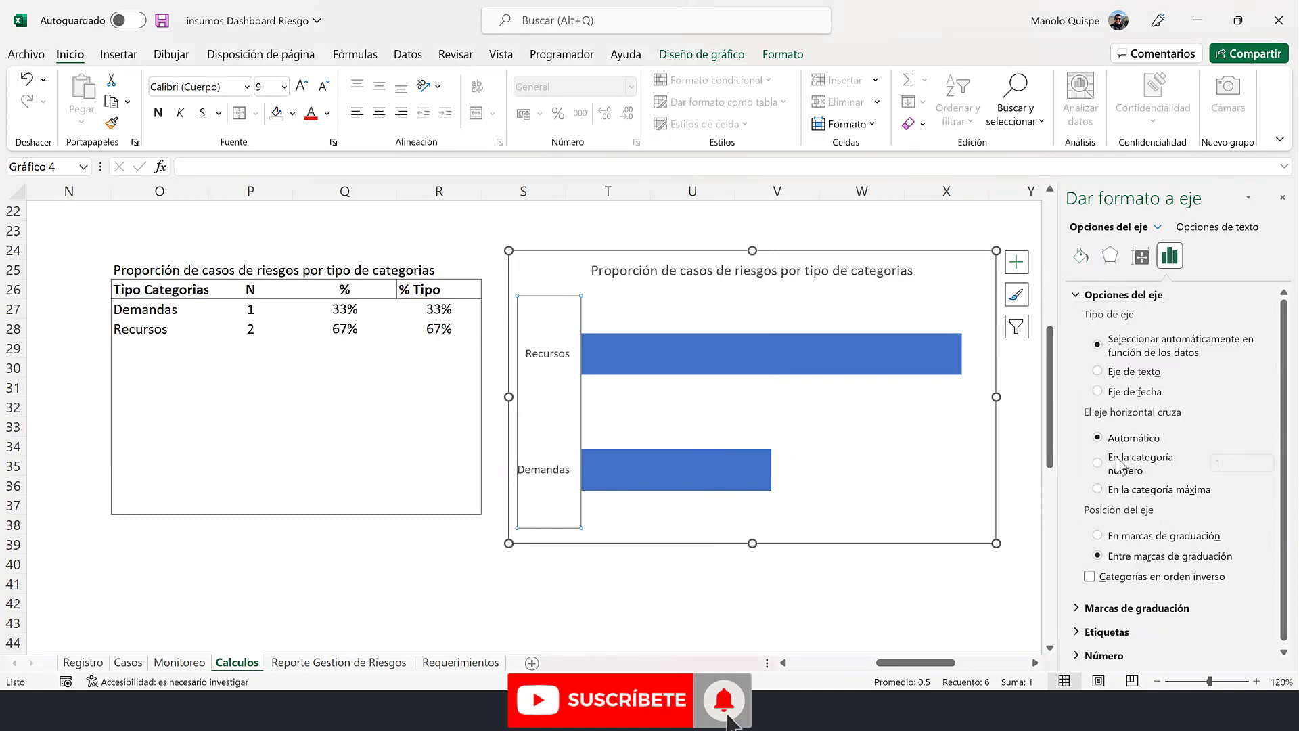
left_click(1089, 576)
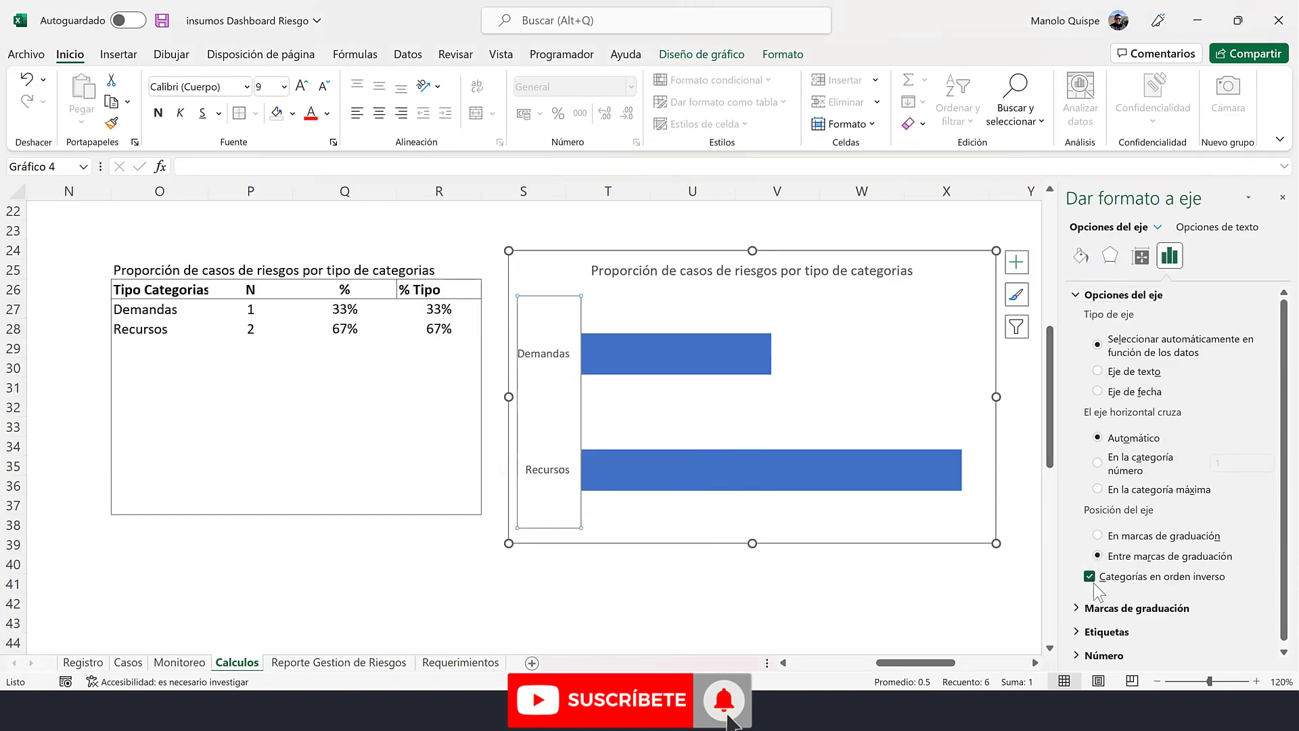
right_click(673, 346)
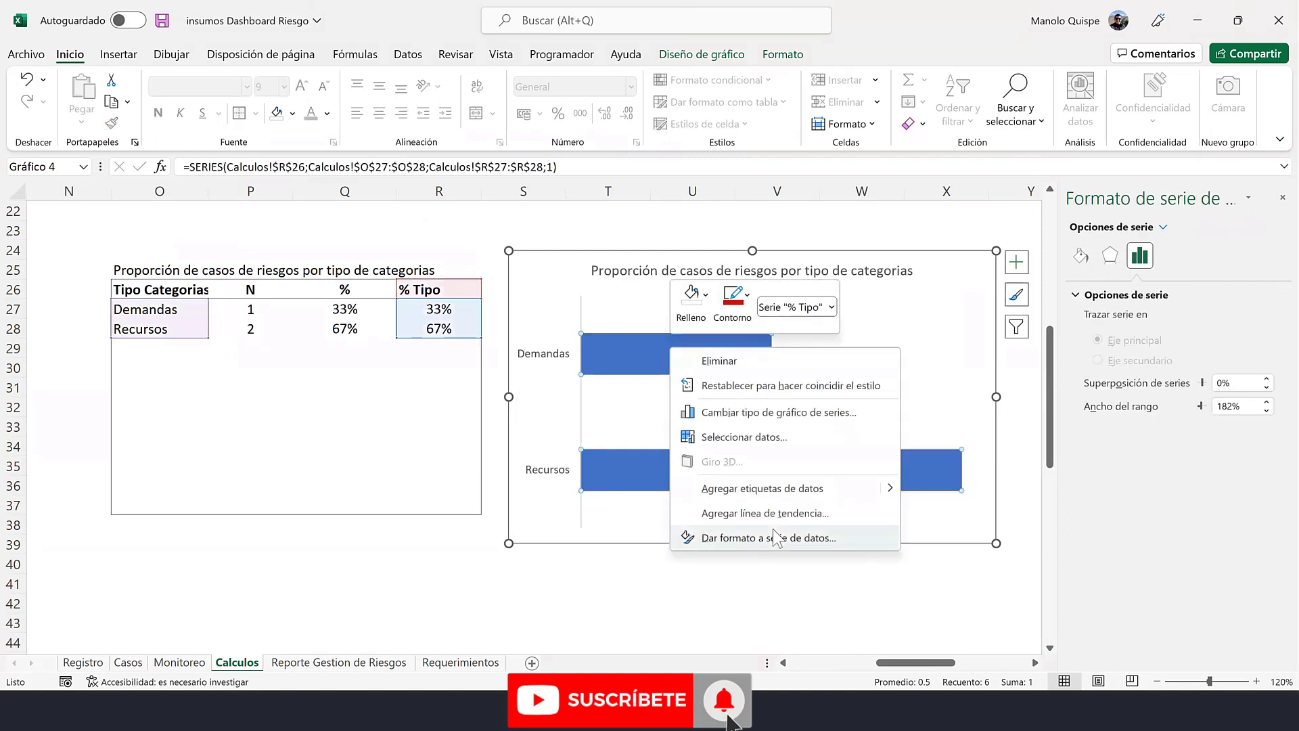
left_click(827, 488)
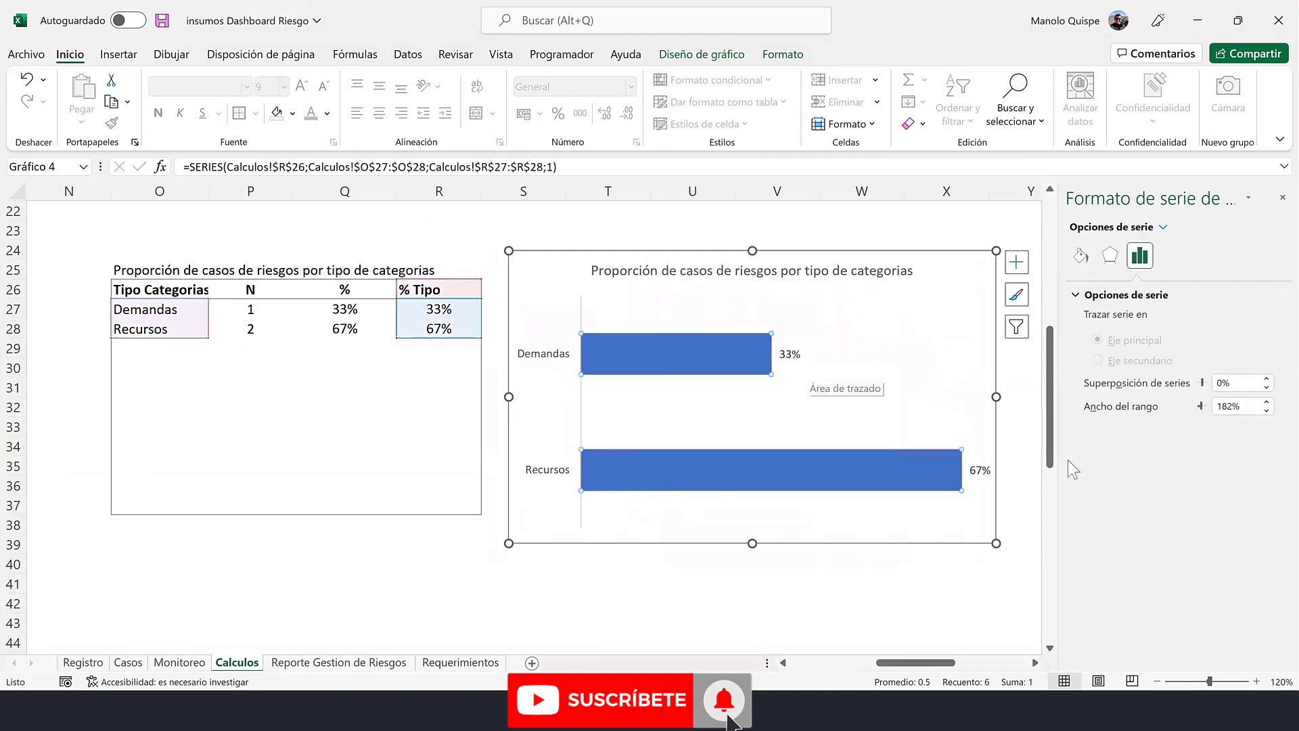
- Set the bar series gap width to 60%
right_click(861, 474)
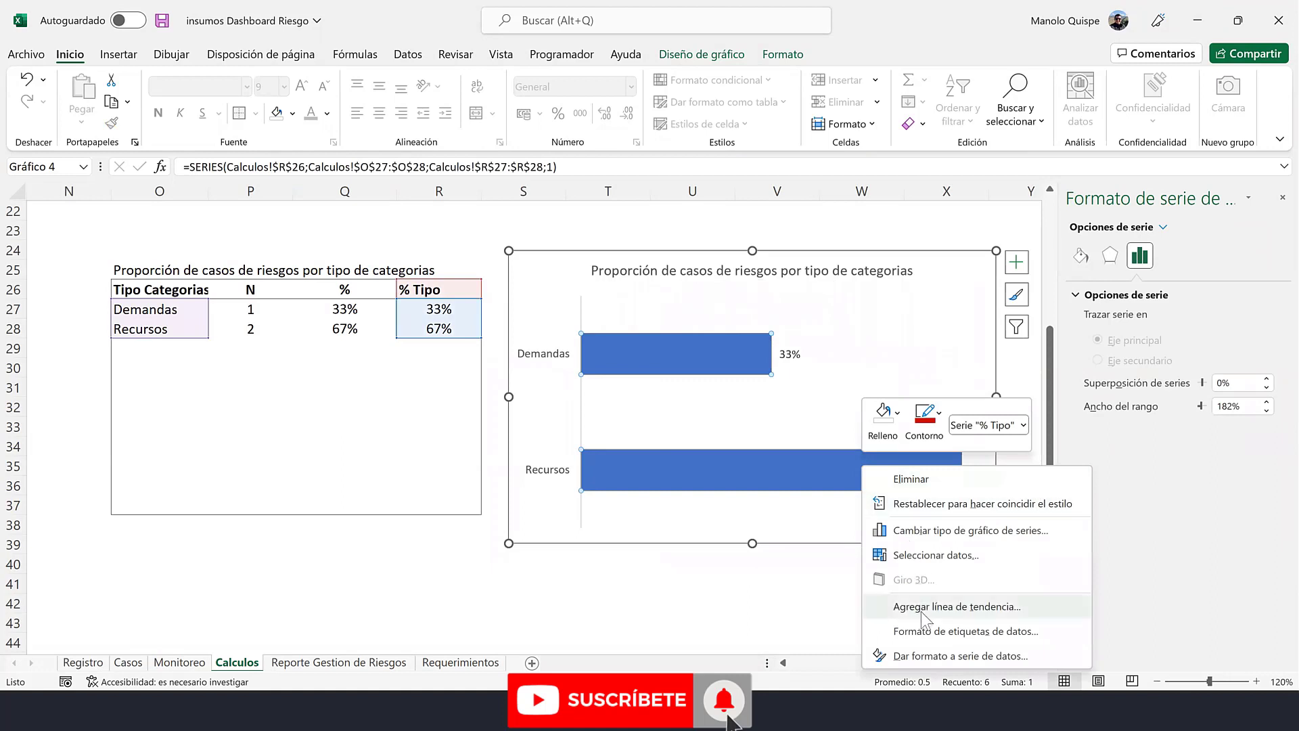
left_click(927, 656)
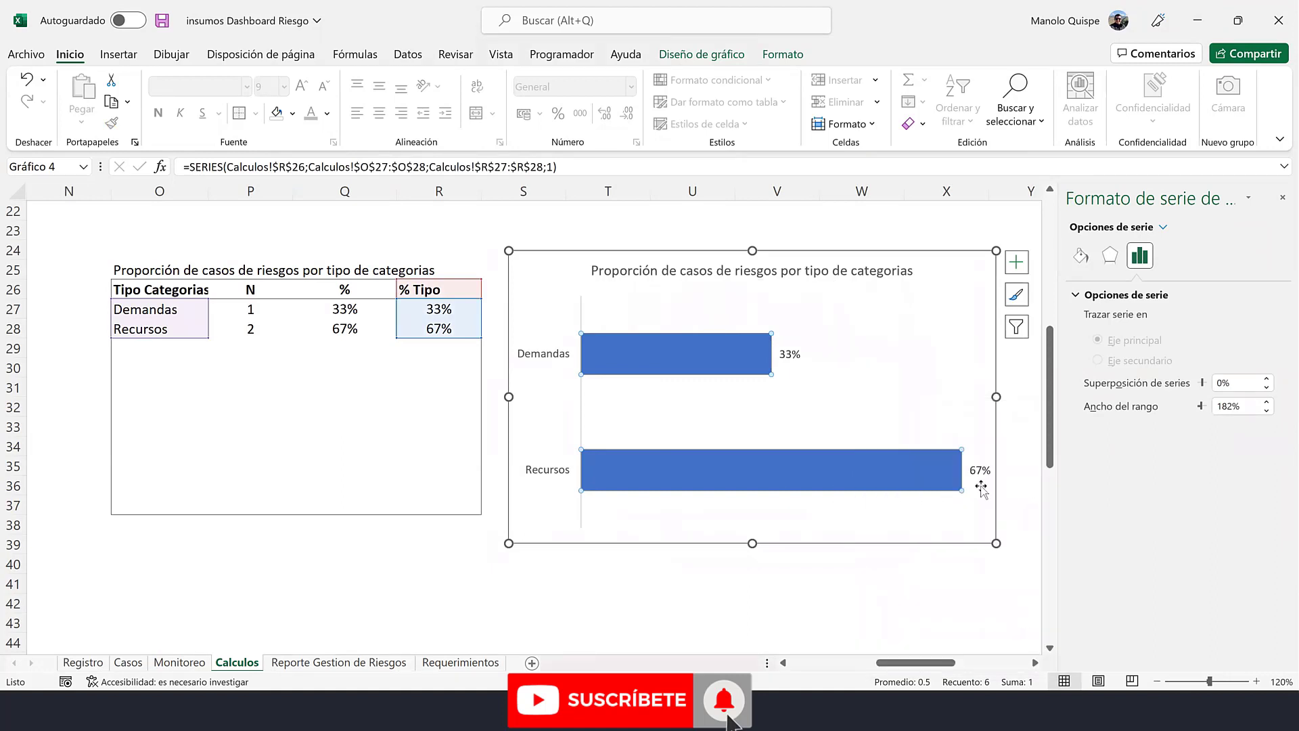
double_click(1249, 406)
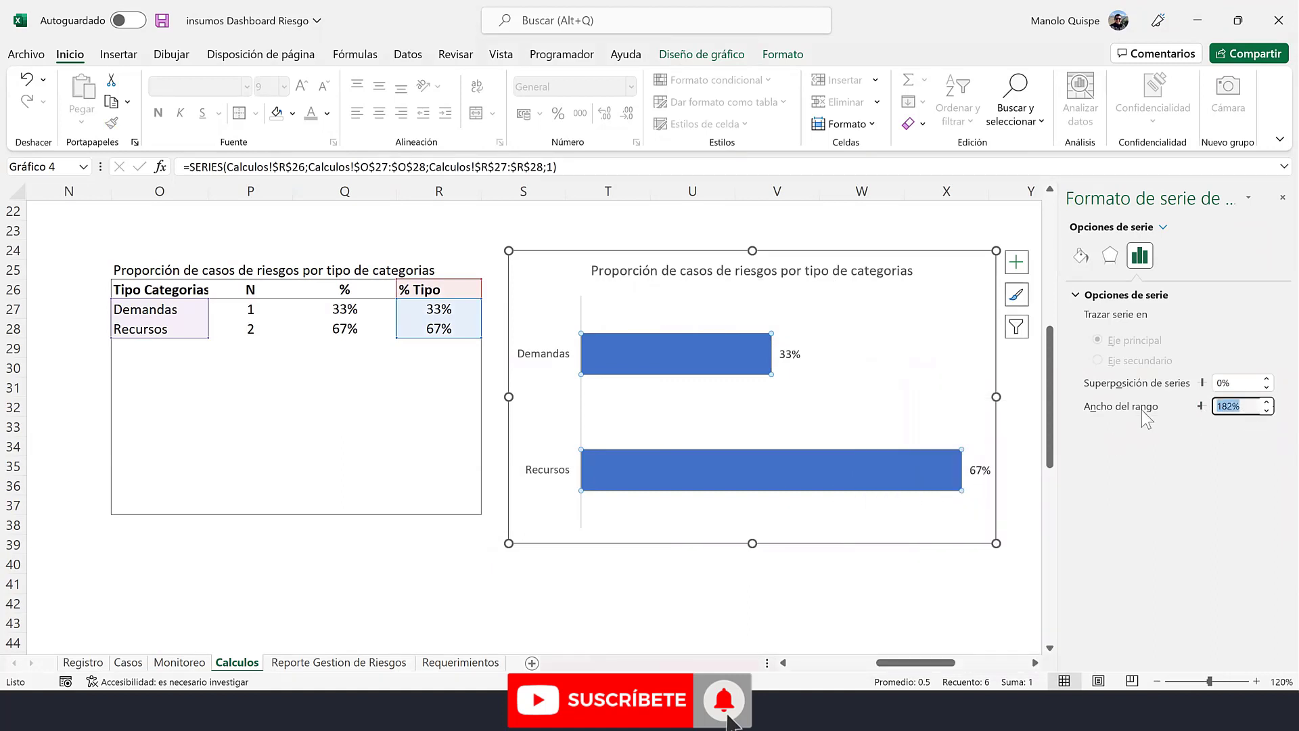
type("60")
key("Return")
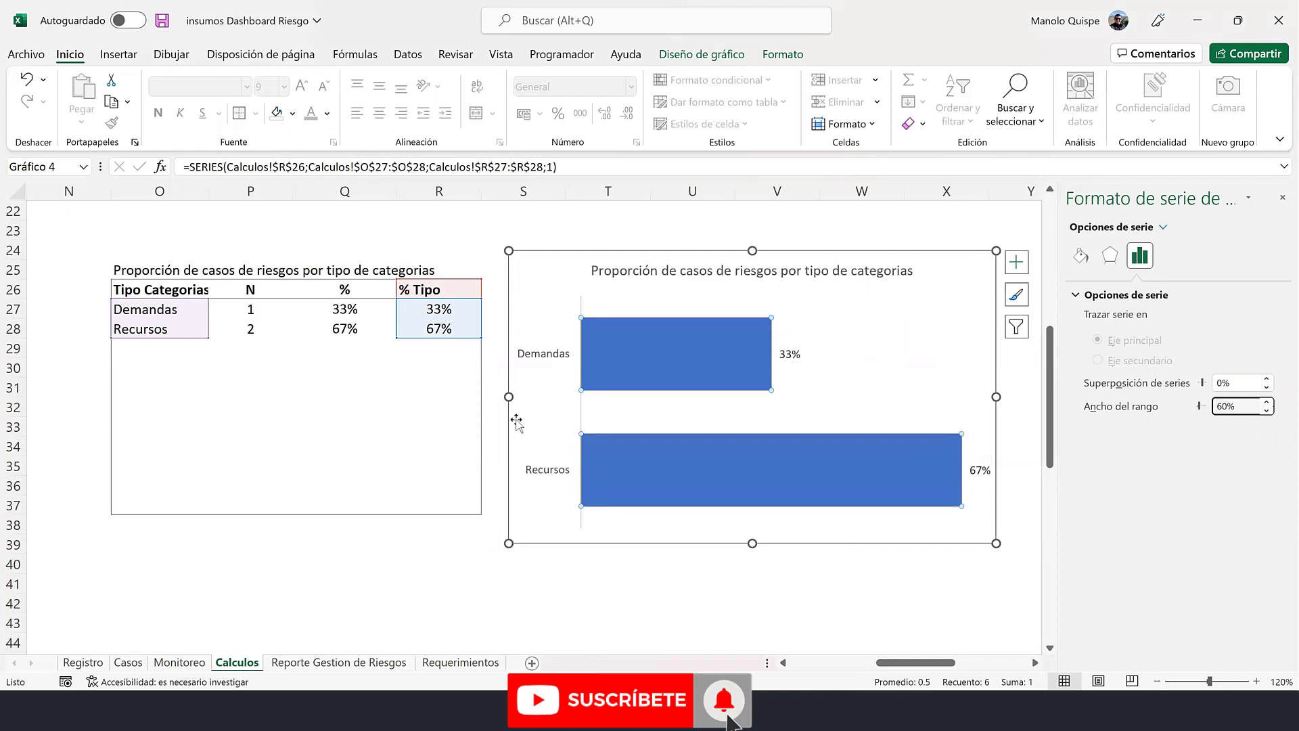
mouse_move(670, 353)
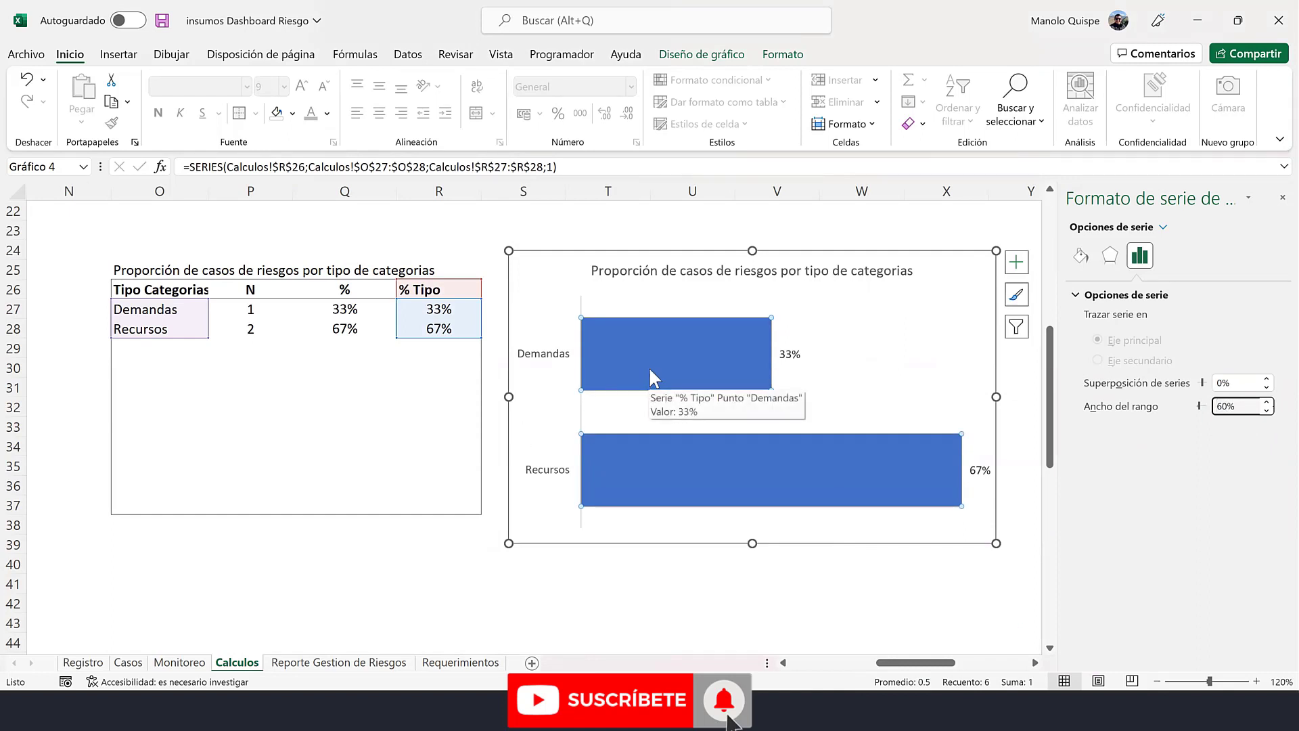
- Give the bars a red outline and no fill
right_click(651, 371)
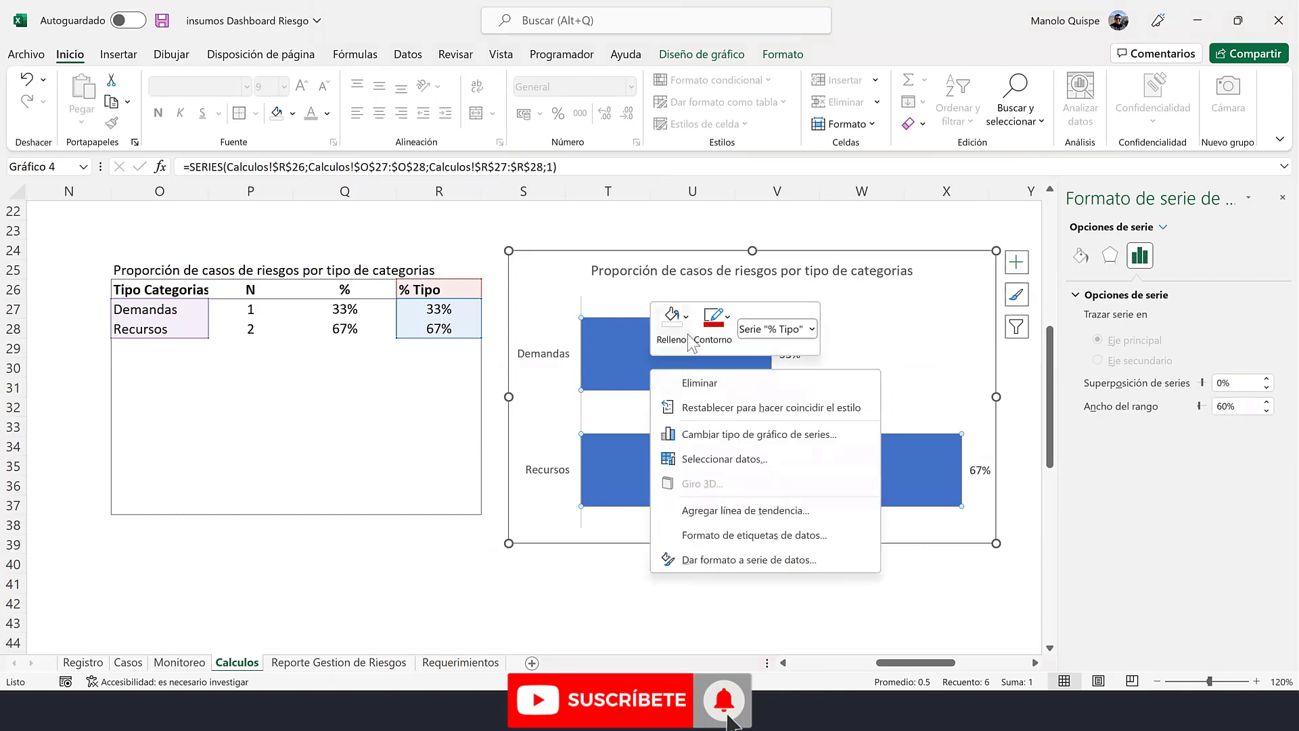
left_click(713, 330)
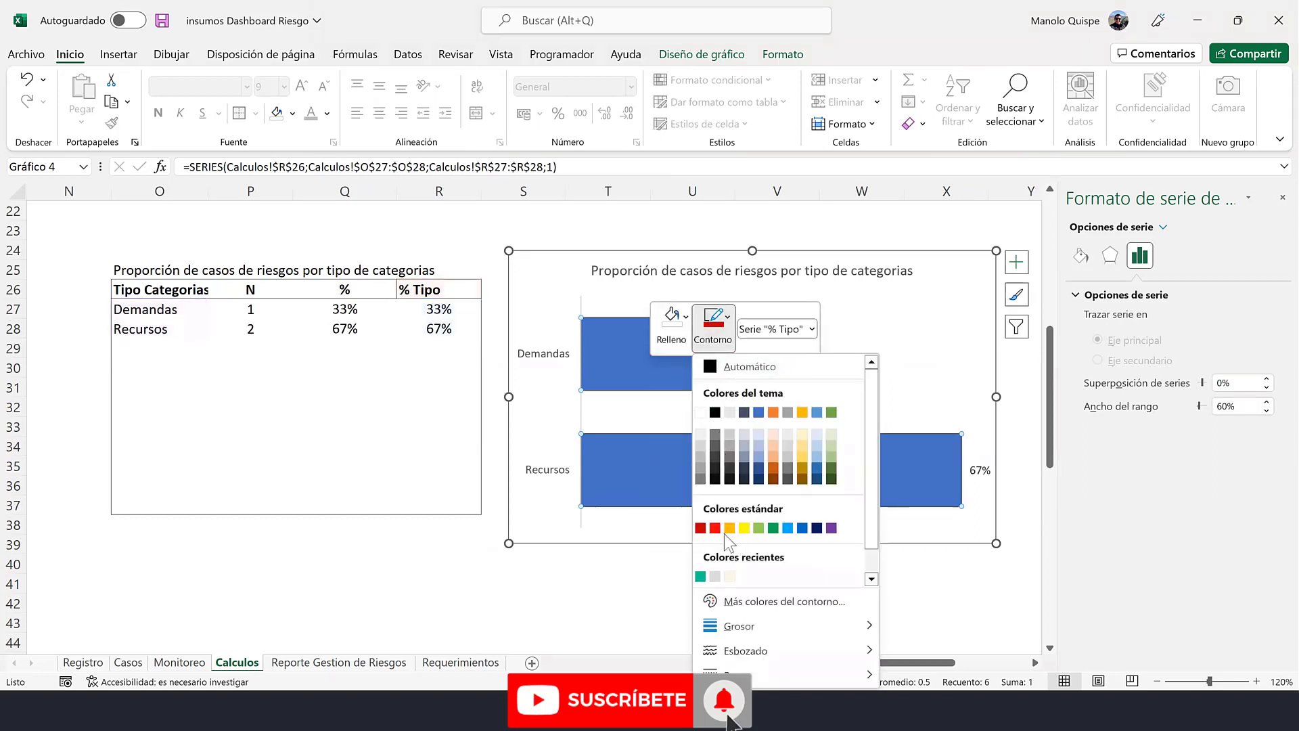
left_click(703, 529)
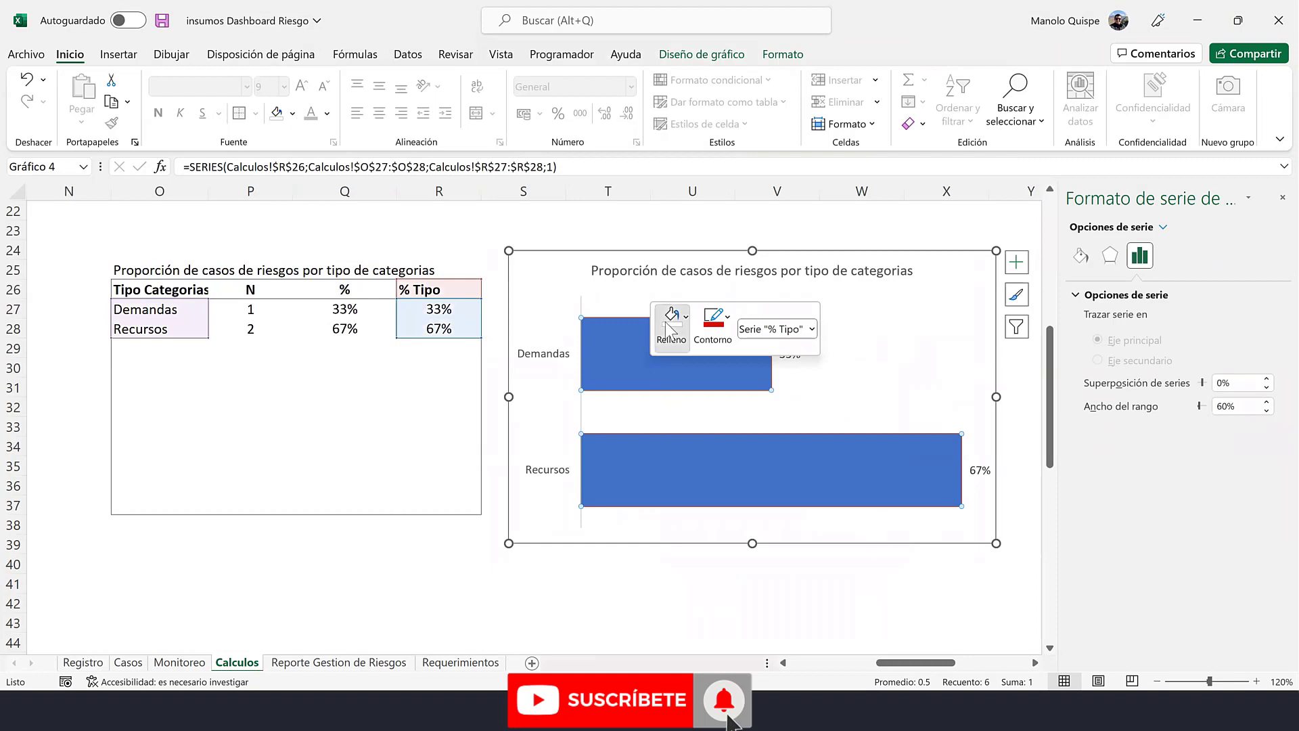
left_click(672, 321)
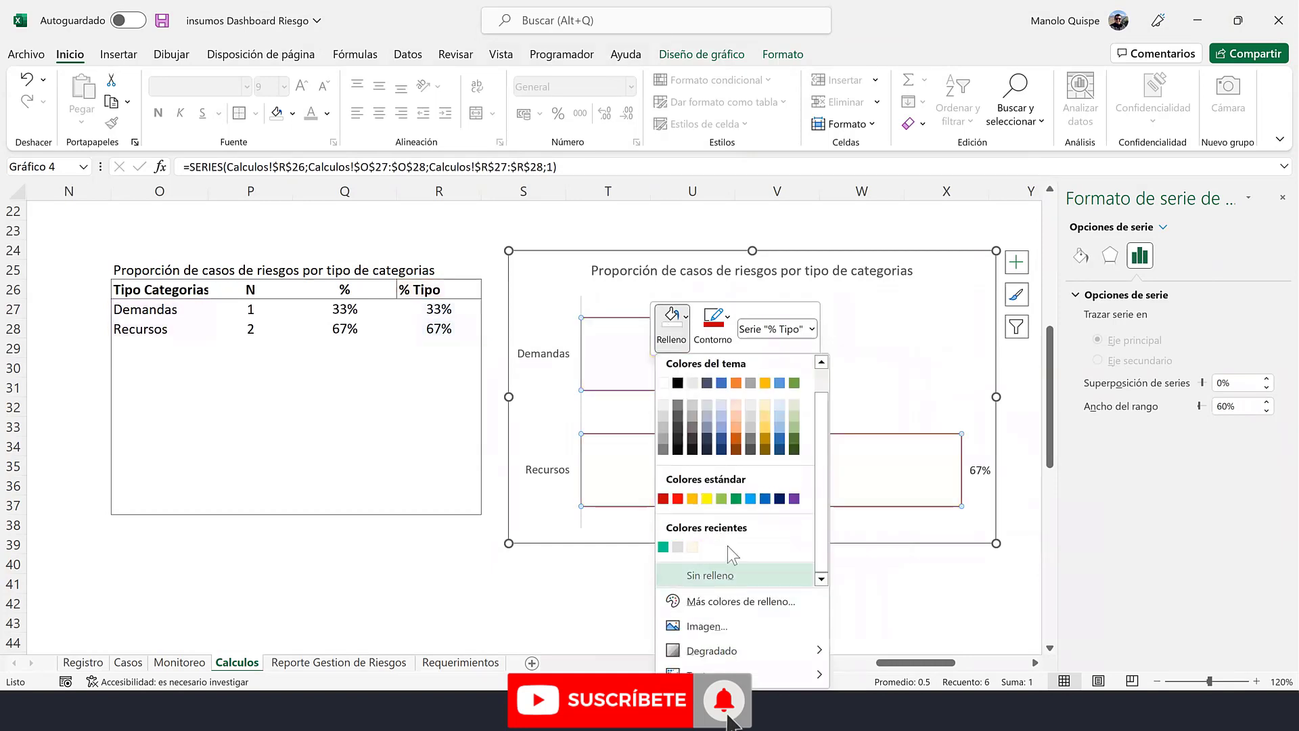
left_click(725, 579)
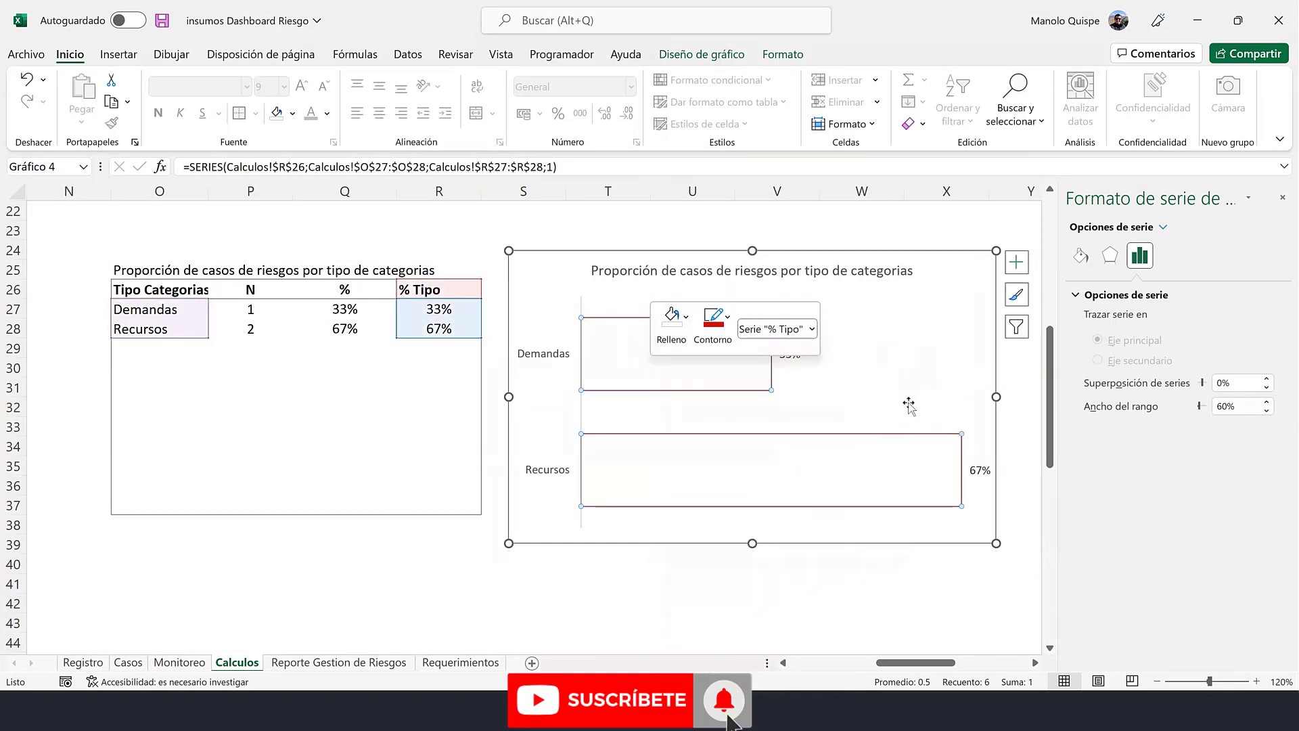
- Thicken the outlines to 2¼ pt with a hand-drawn sketch style, then nudge the chart up-left
left_click(722, 338)
scroll(744, 582, "down", 1)
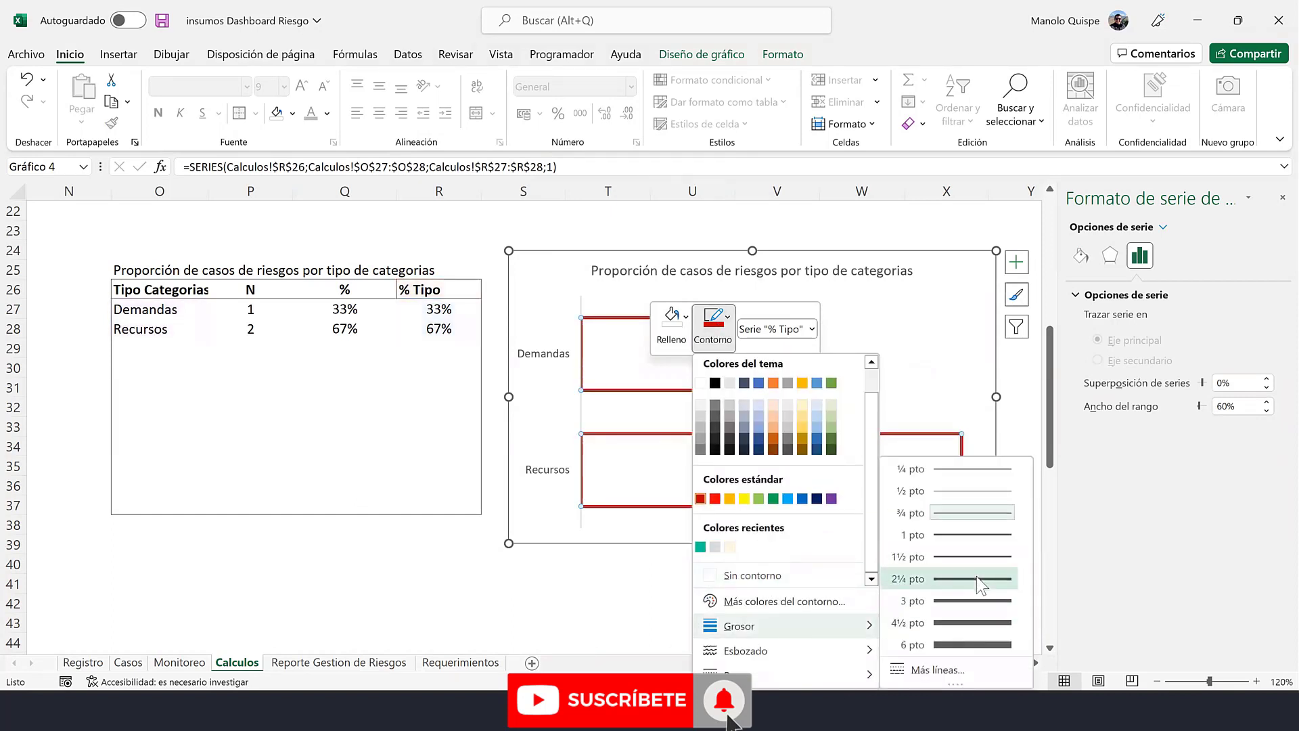
left_click(976, 579)
left_click(718, 335)
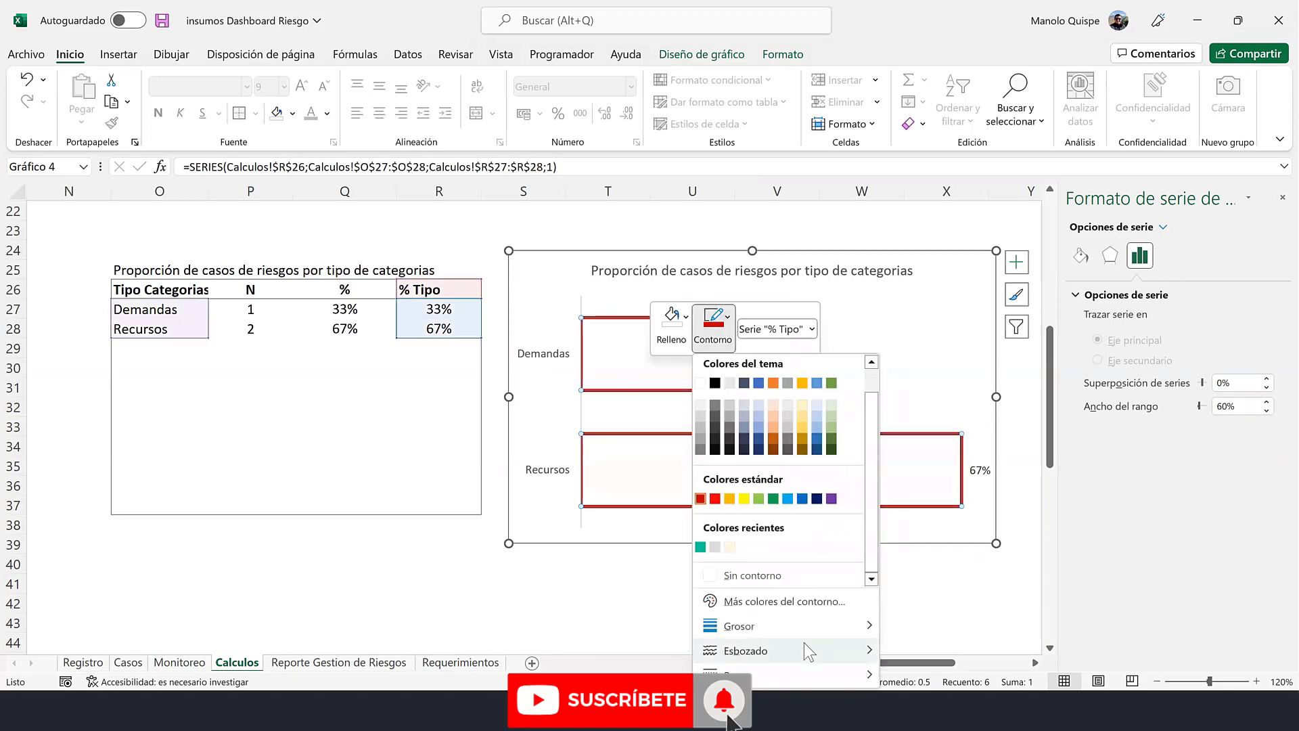
mouse_move(745, 650)
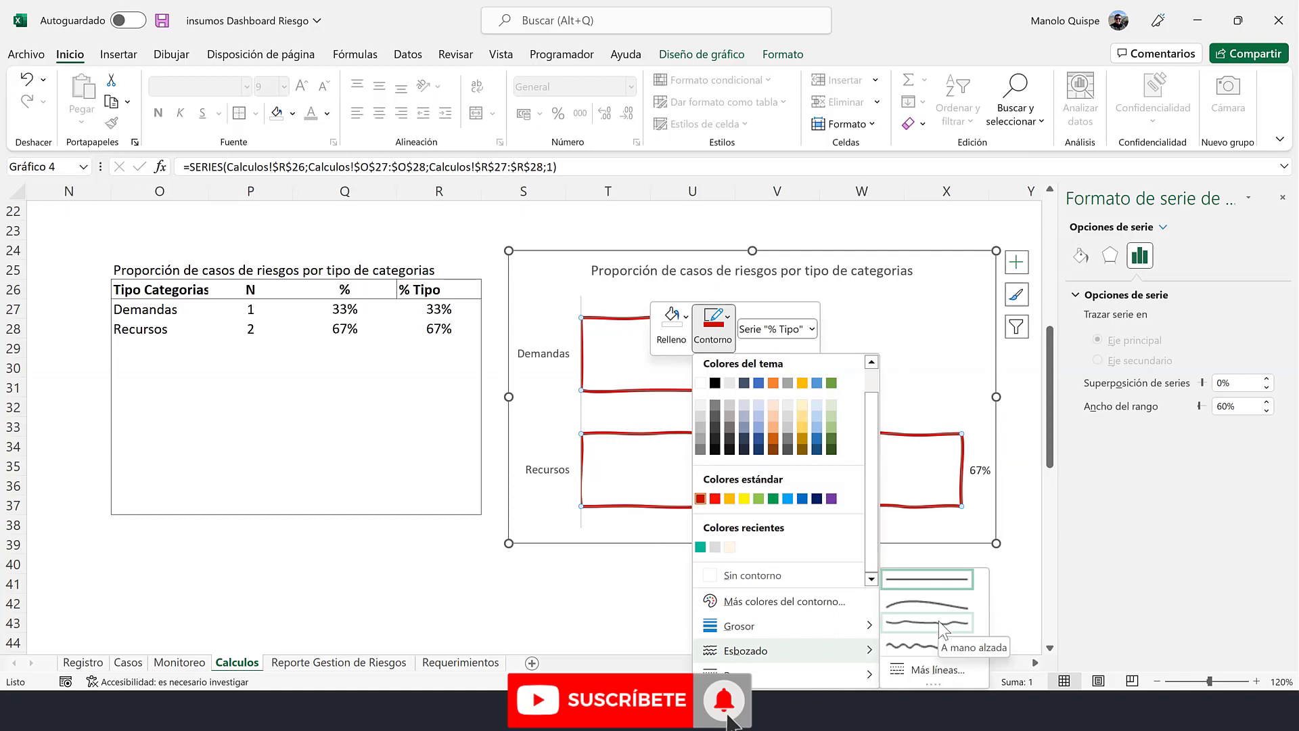
left_click(943, 624)
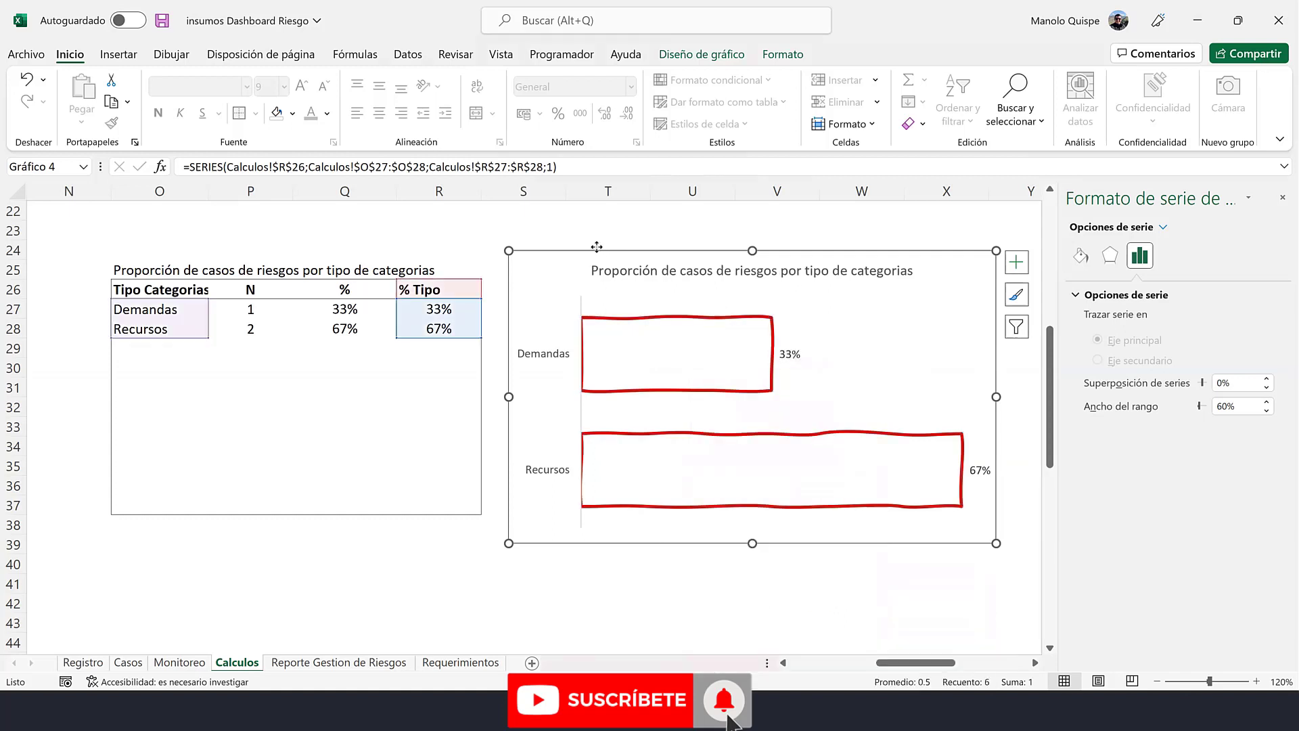
left_click_drag(639, 245, 630, 210)
left_click(919, 499)
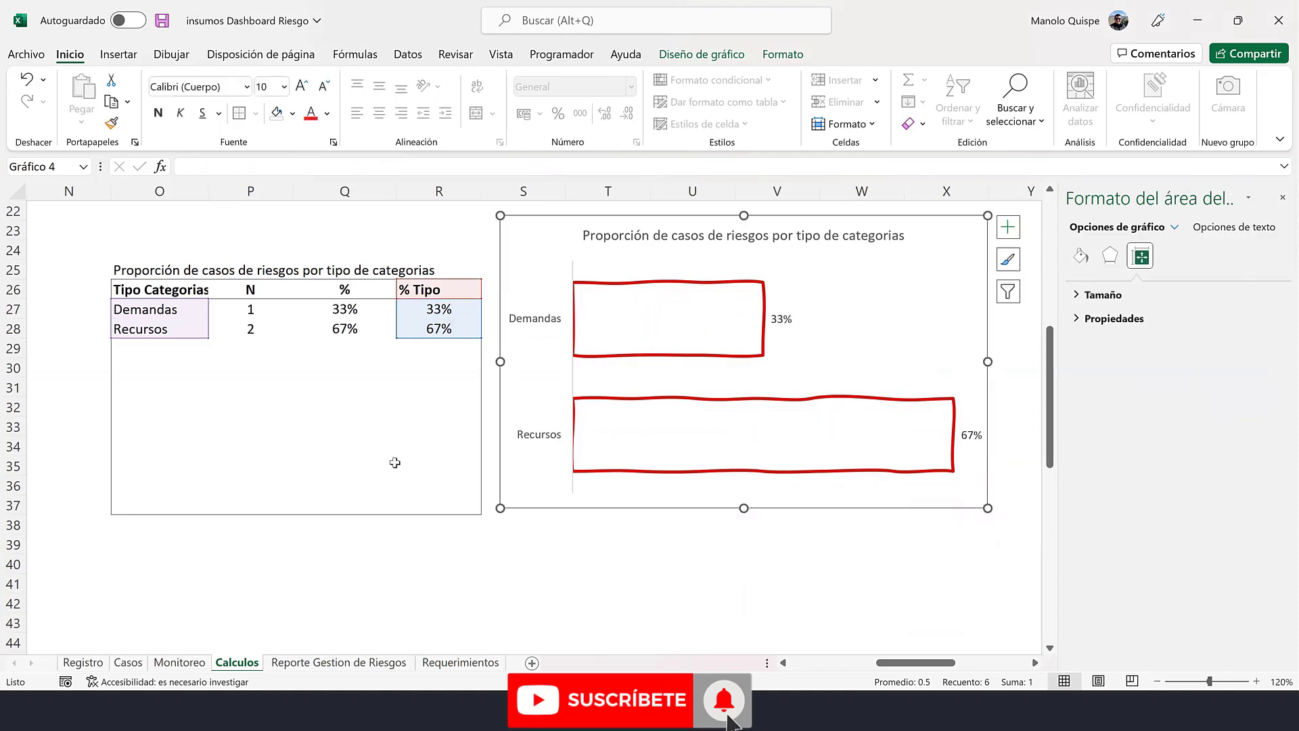
- Define the name Ttipo referring to =Calculos!$O$27#
left_click(365, 448)
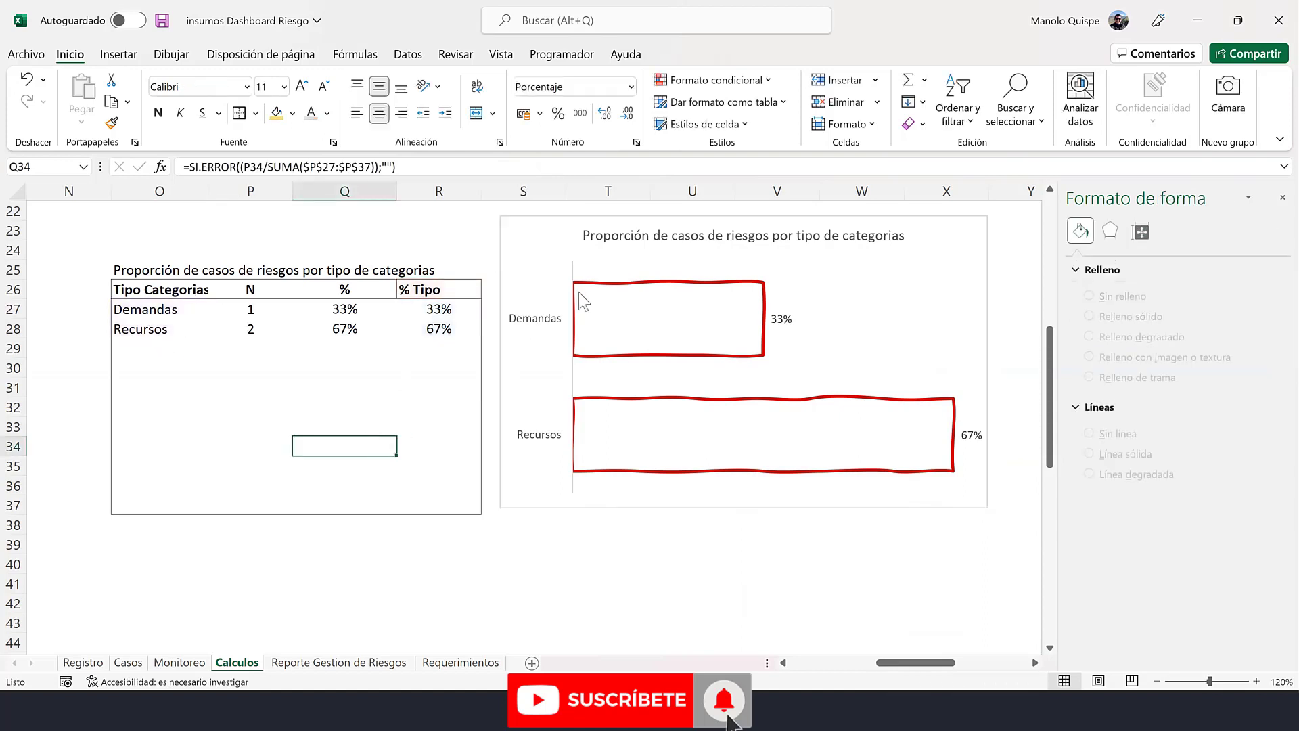
left_click_drag(165, 310, 165, 329)
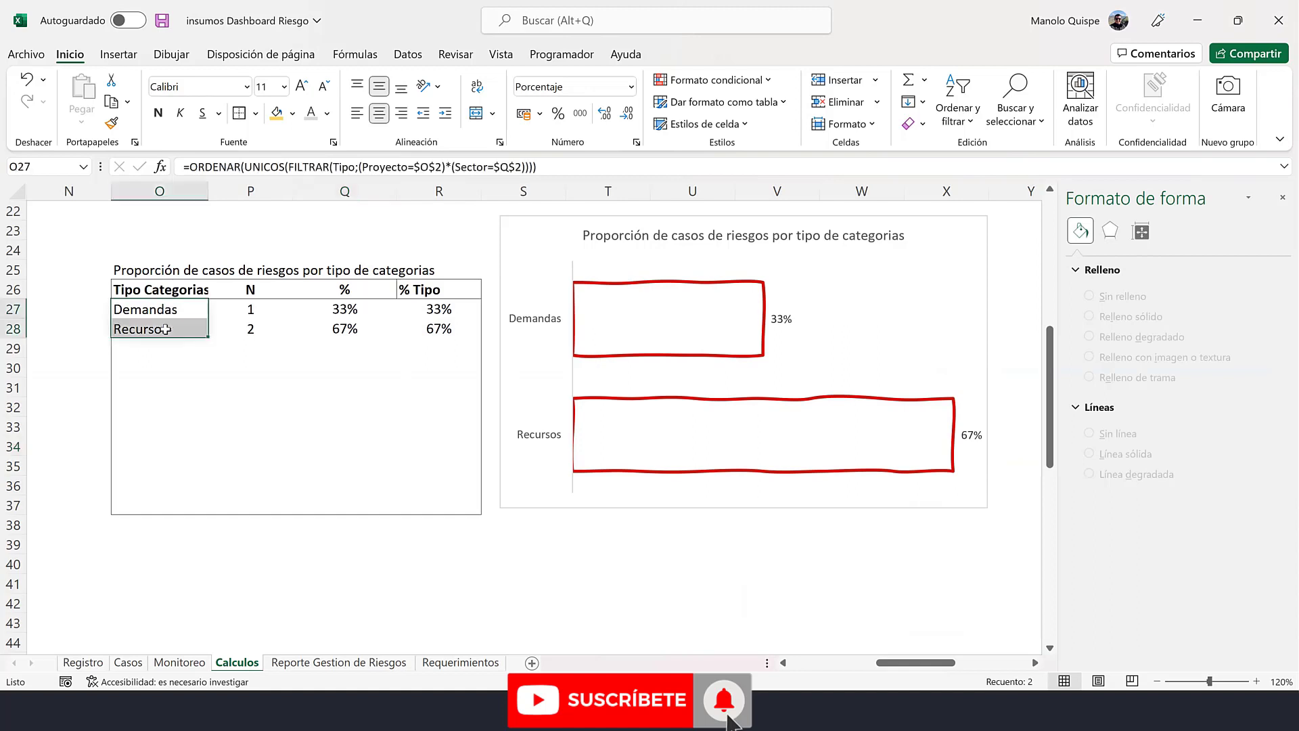
left_click(174, 312)
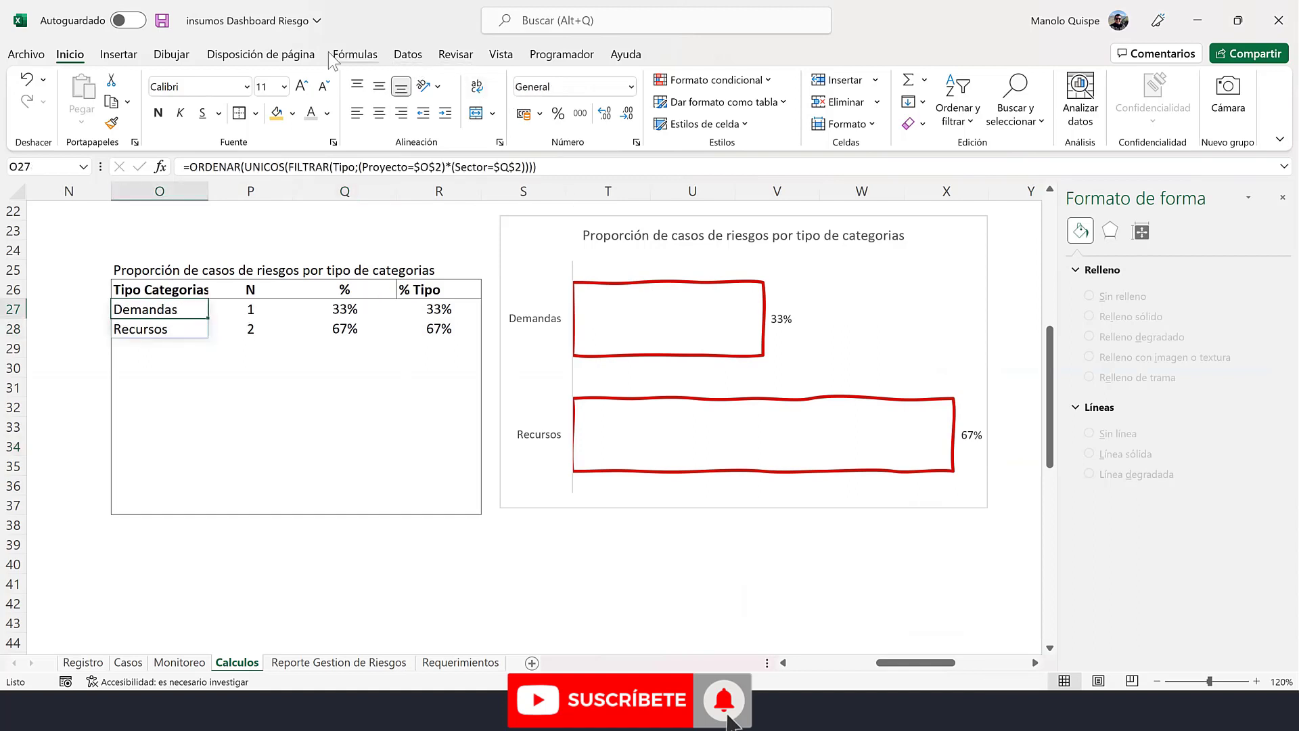
left_click(356, 54)
left_click(617, 102)
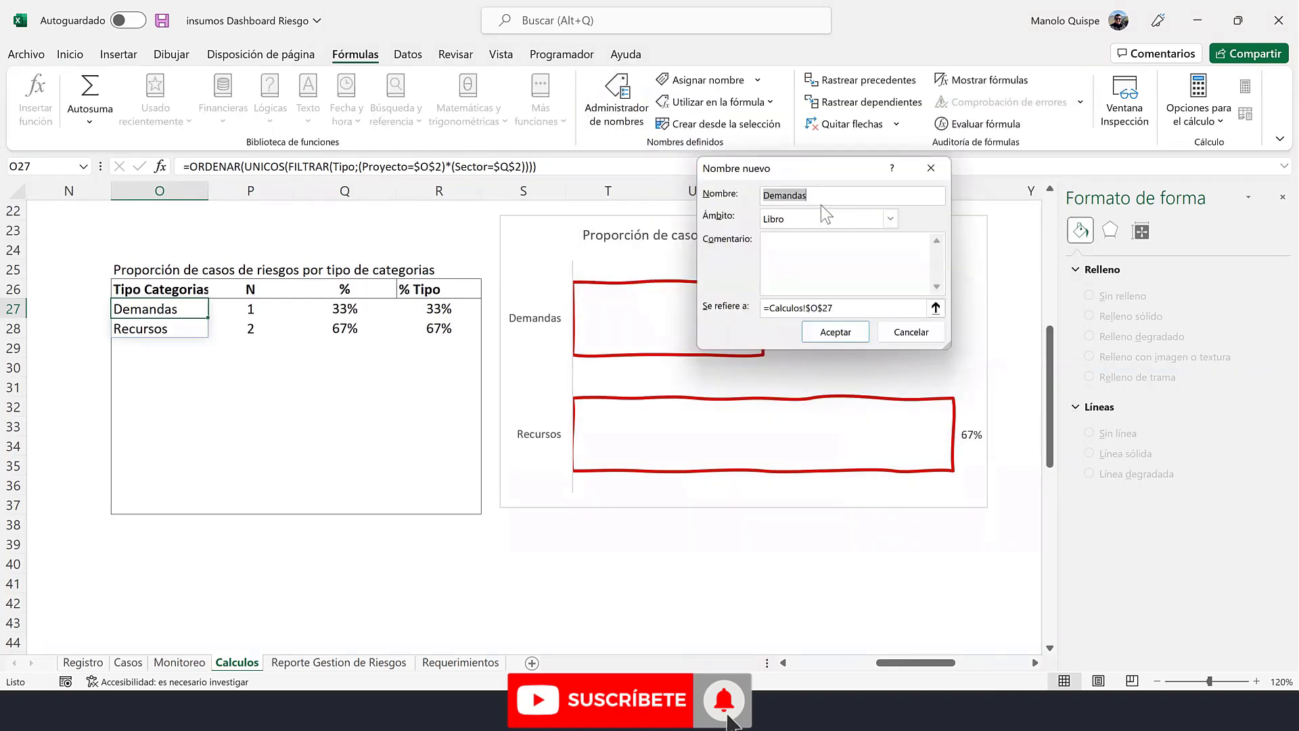
type("T")
type("t")
type("ipo")
left_click(936, 308)
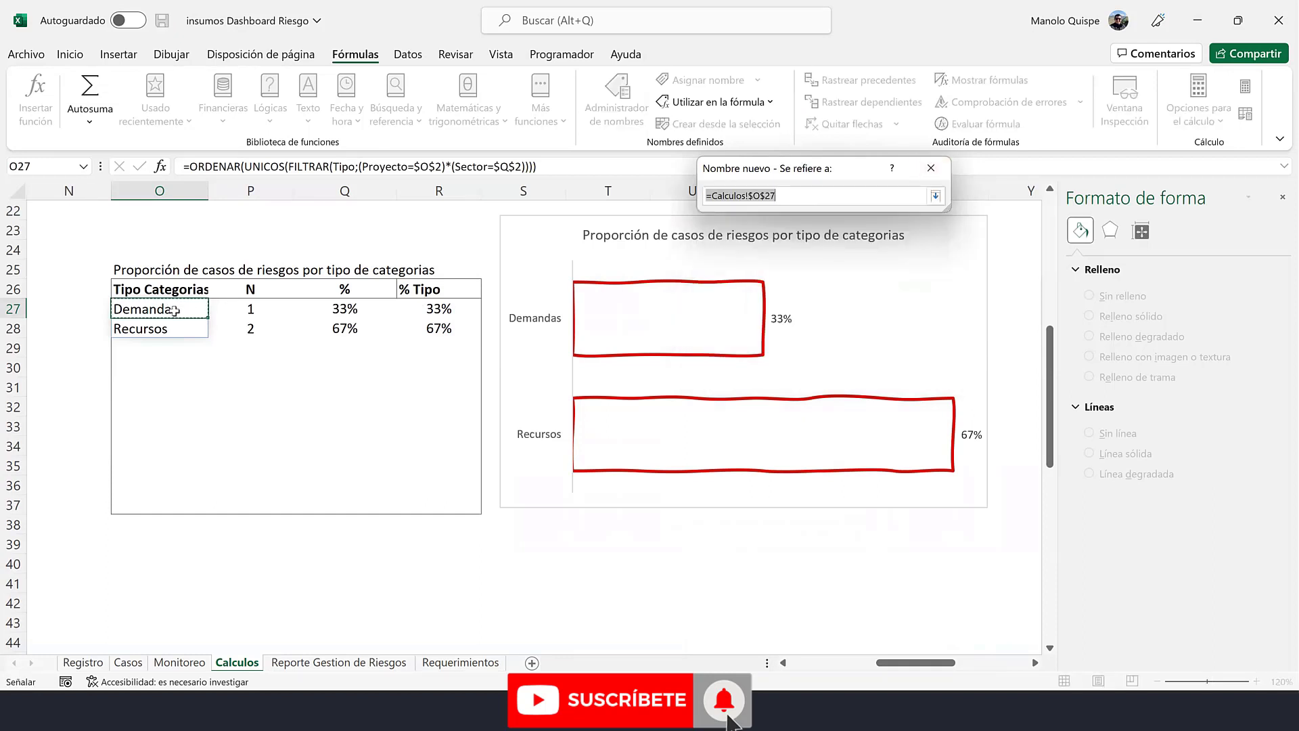
left_click(178, 310)
type("#")
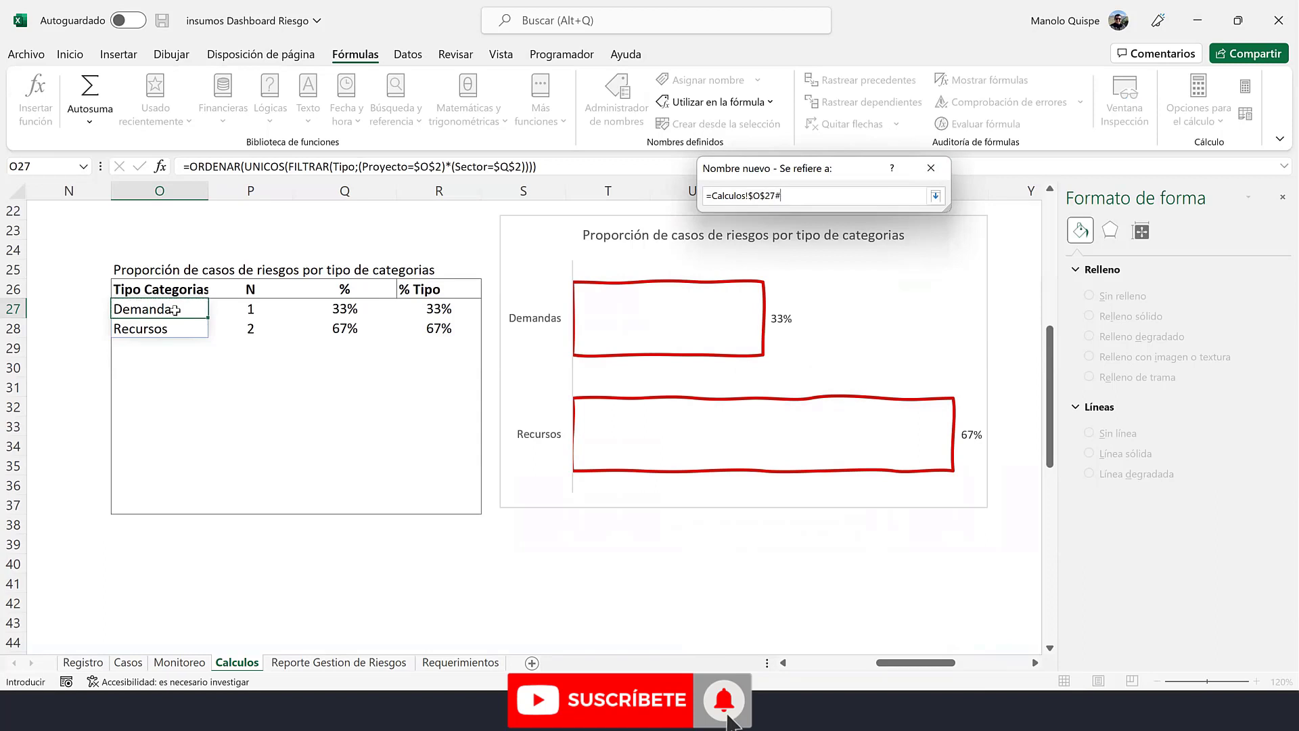
left_click(935, 196)
left_click(844, 334)
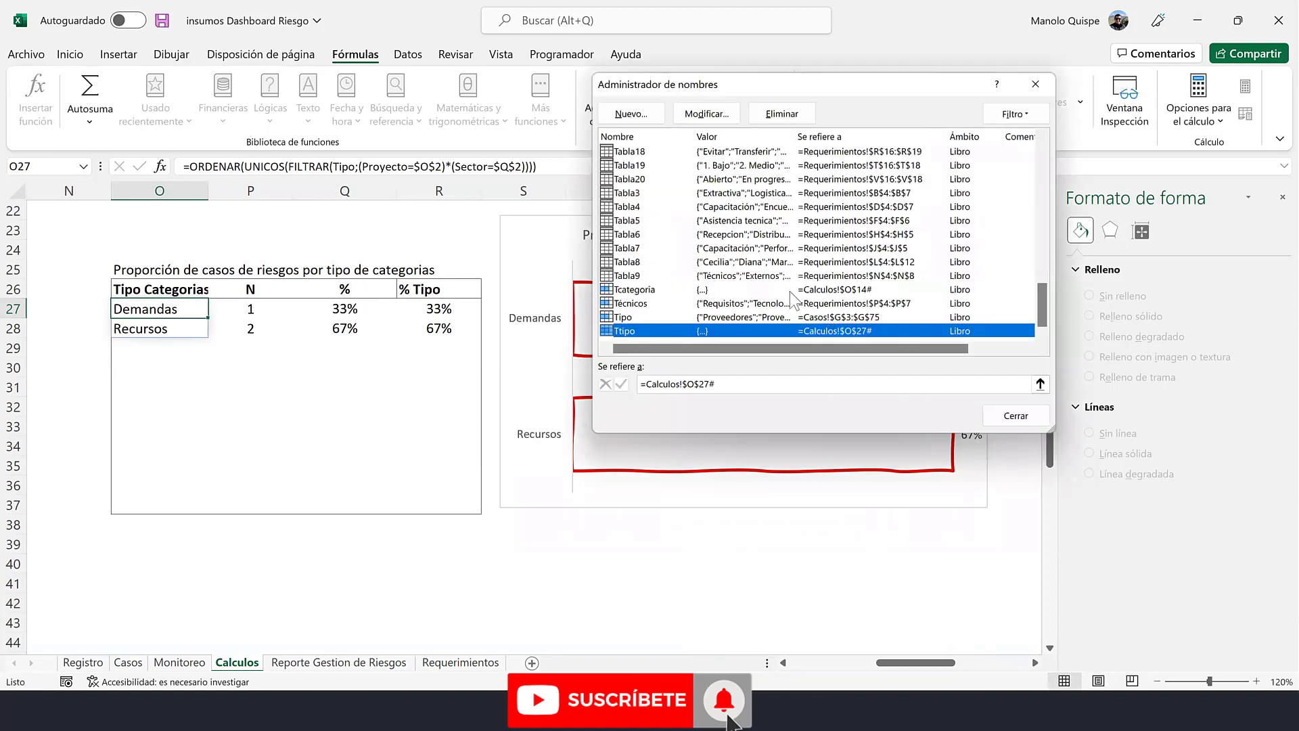
- Define the name Ptipo referring to =Calculos!$R$27# and close the Name Manager
left_click(629, 114)
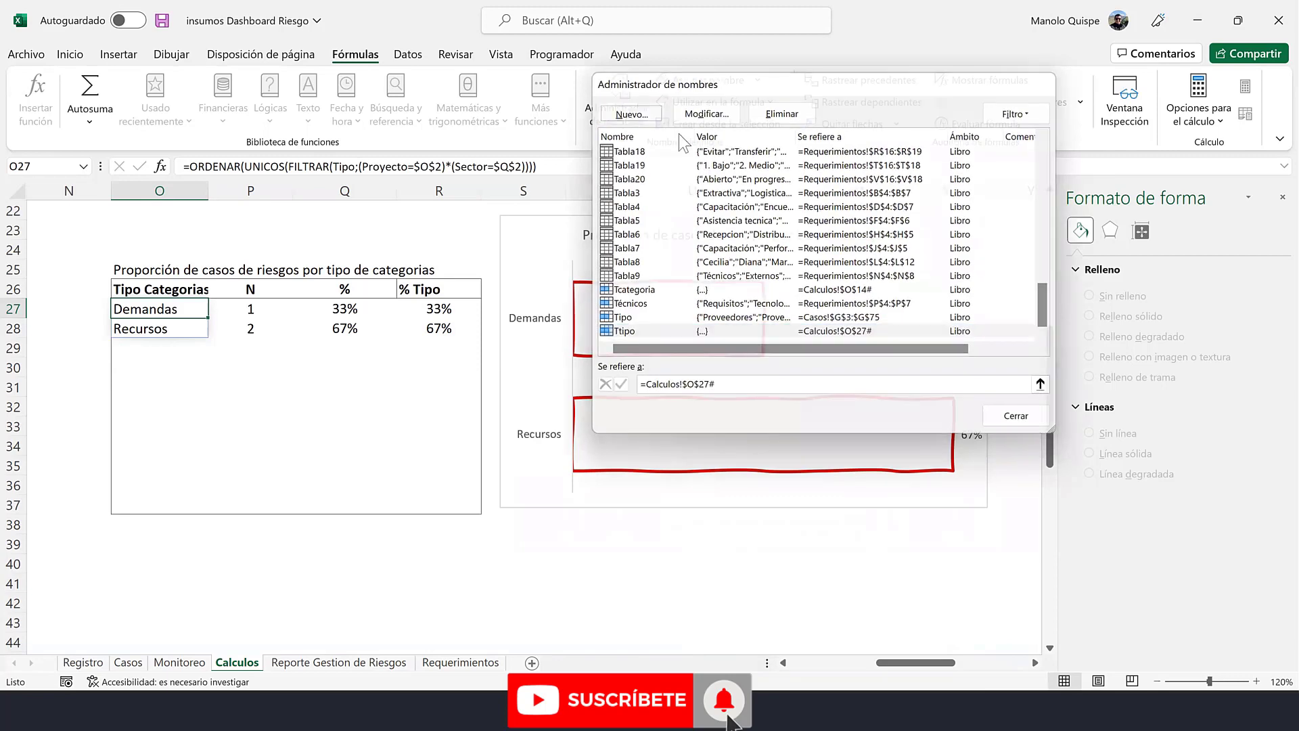
type("Ptipo")
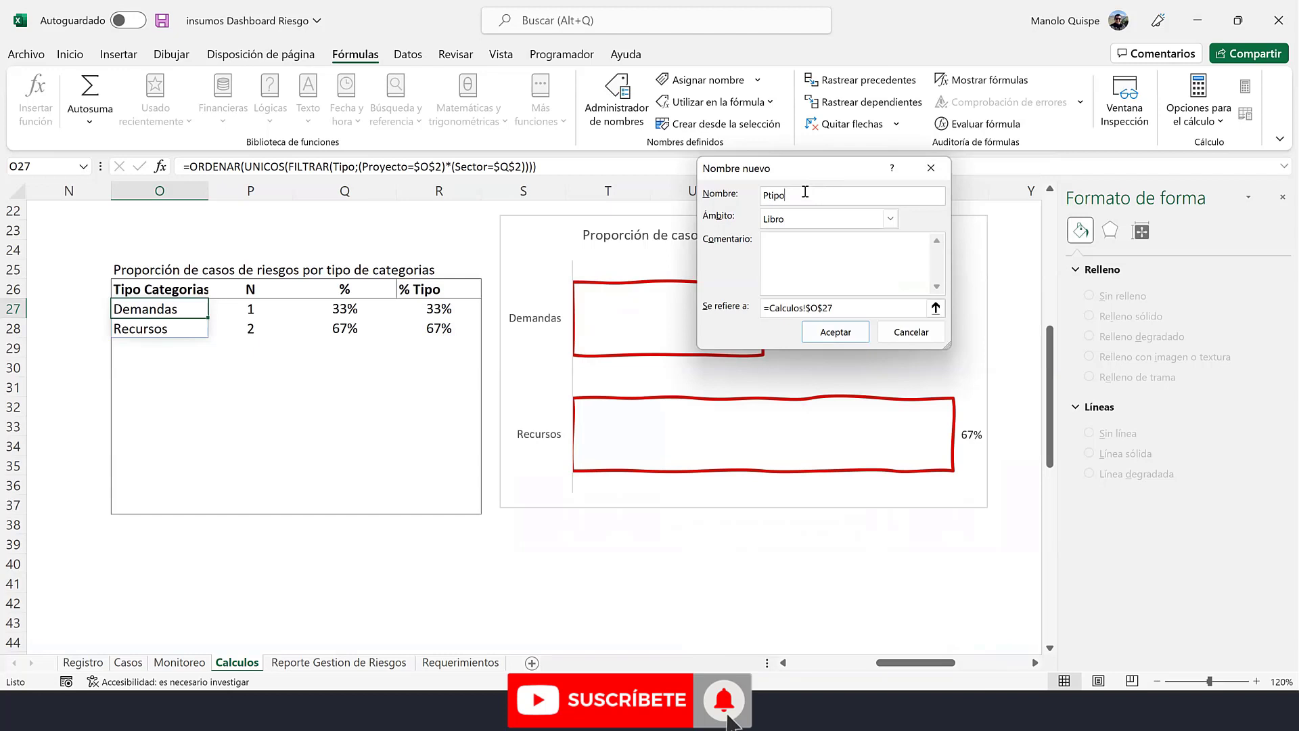
left_click(935, 309)
left_click(445, 309)
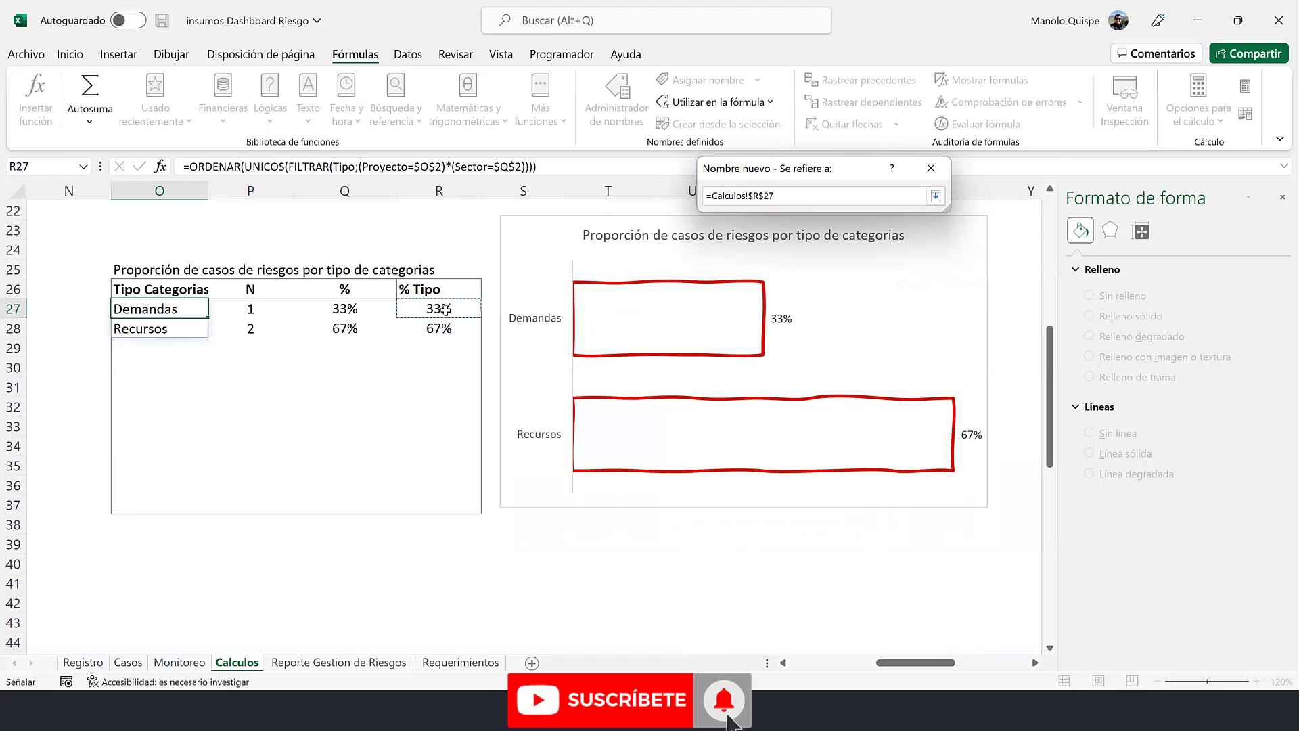
type("#")
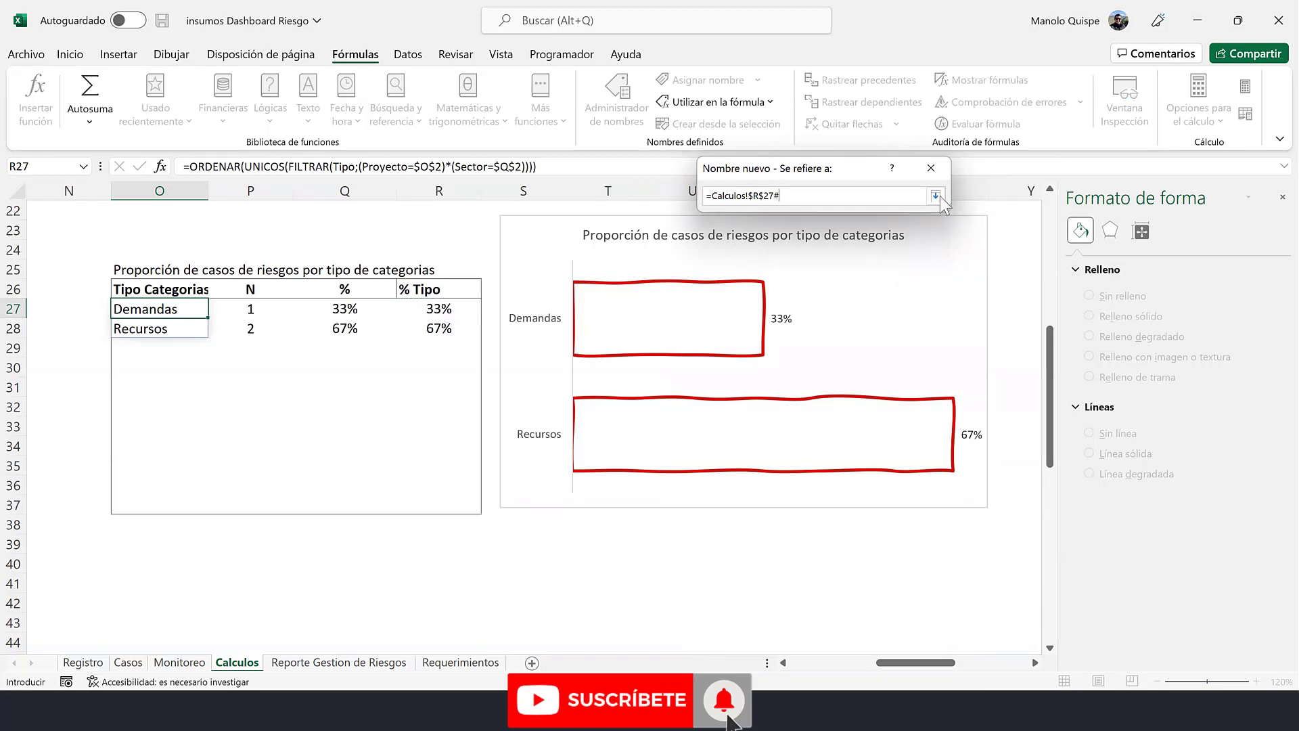
left_click(940, 199)
left_click(844, 333)
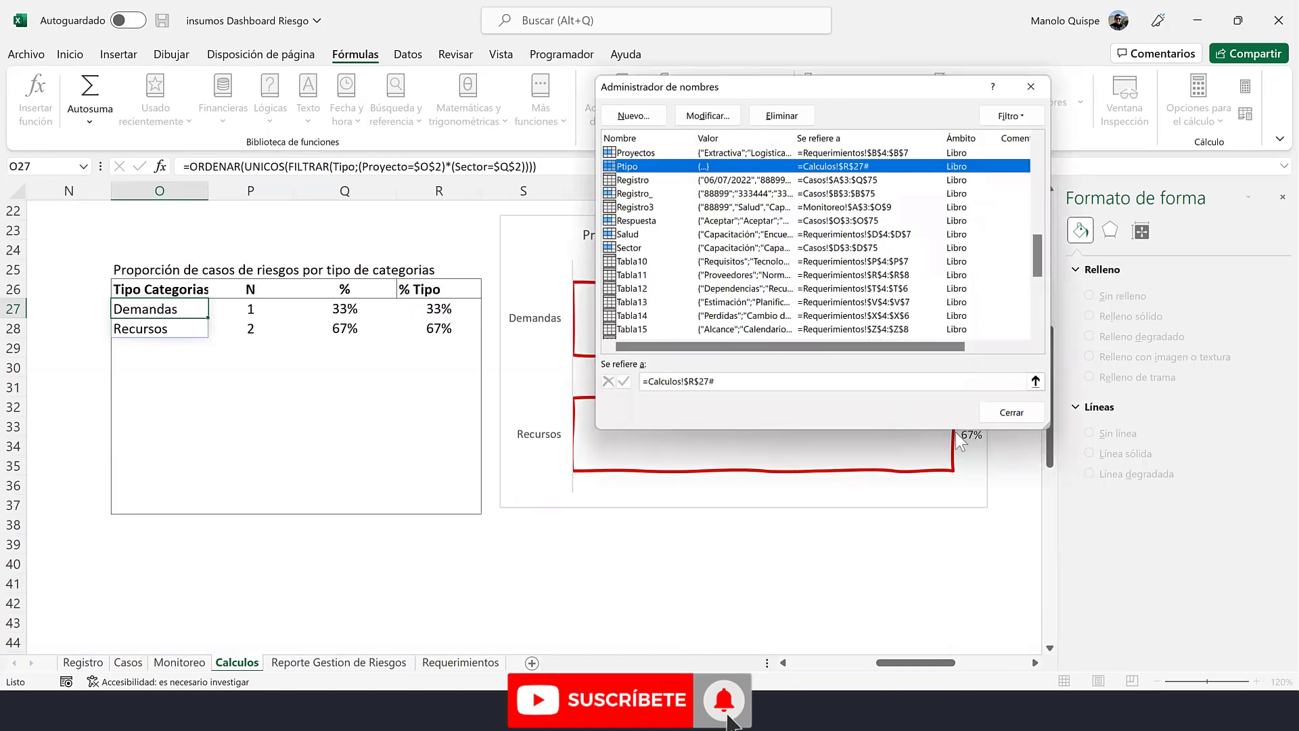
left_click(1002, 415)
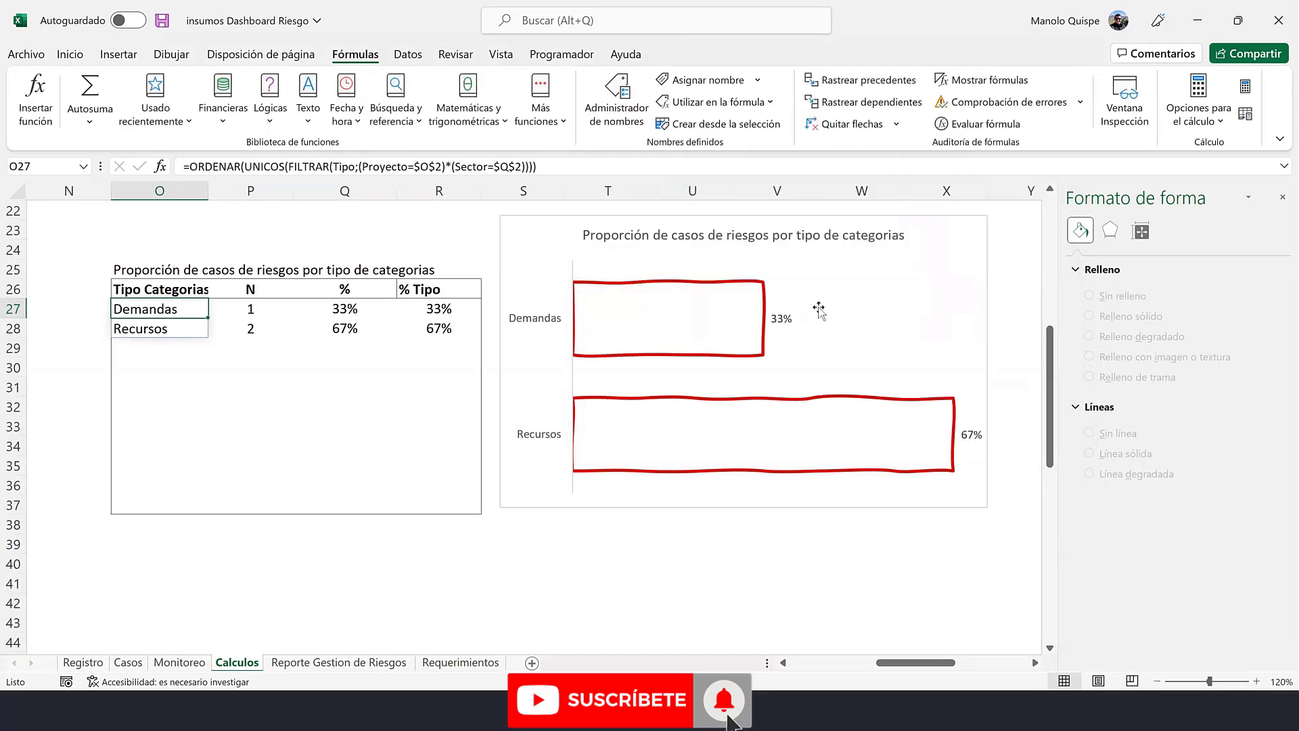
- Set the chart's category axis labels to the Ttipo name
right_click(818, 308)
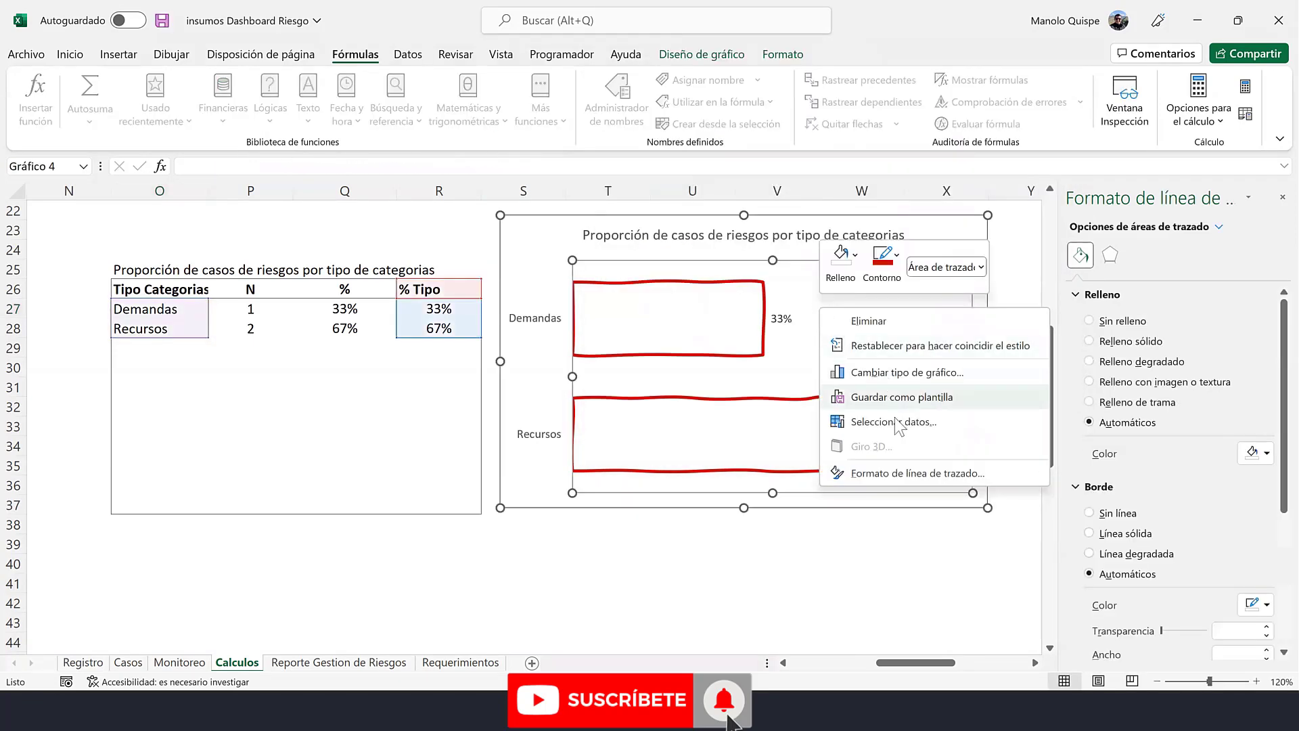
left_click(896, 422)
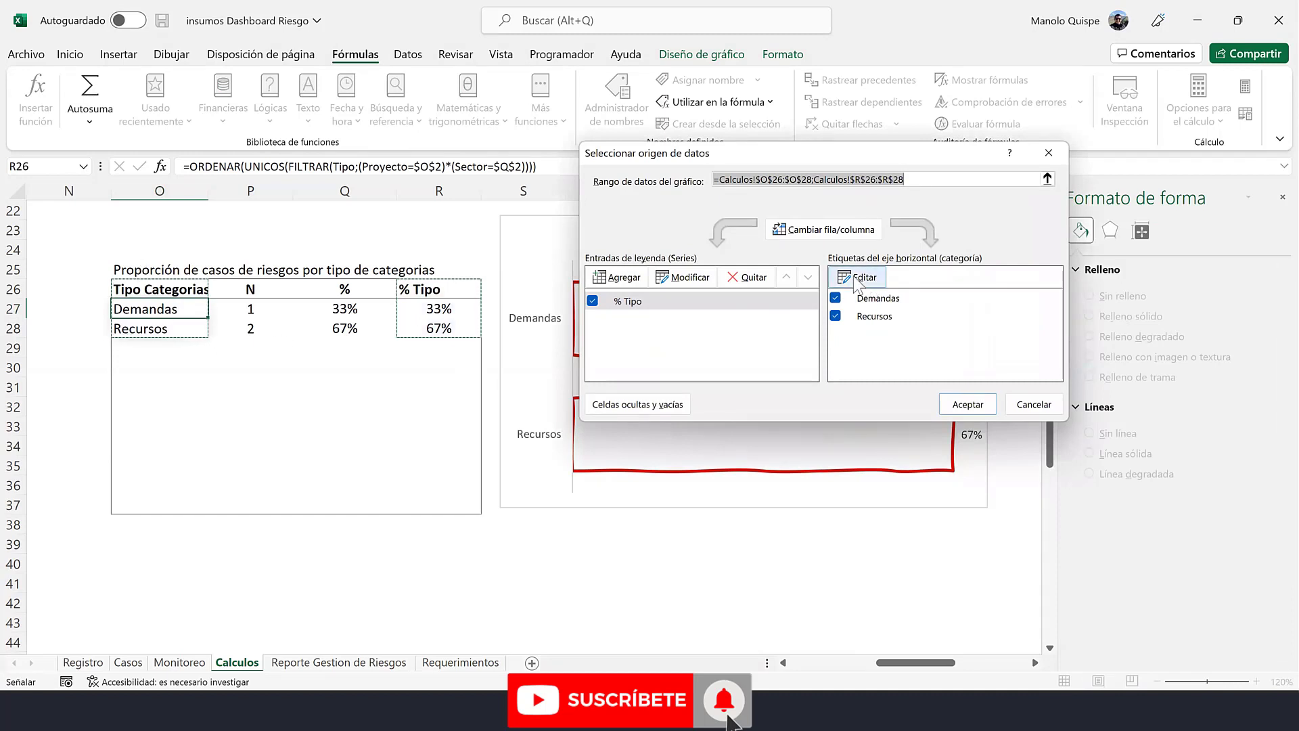
left_click(858, 278)
left_click(814, 289)
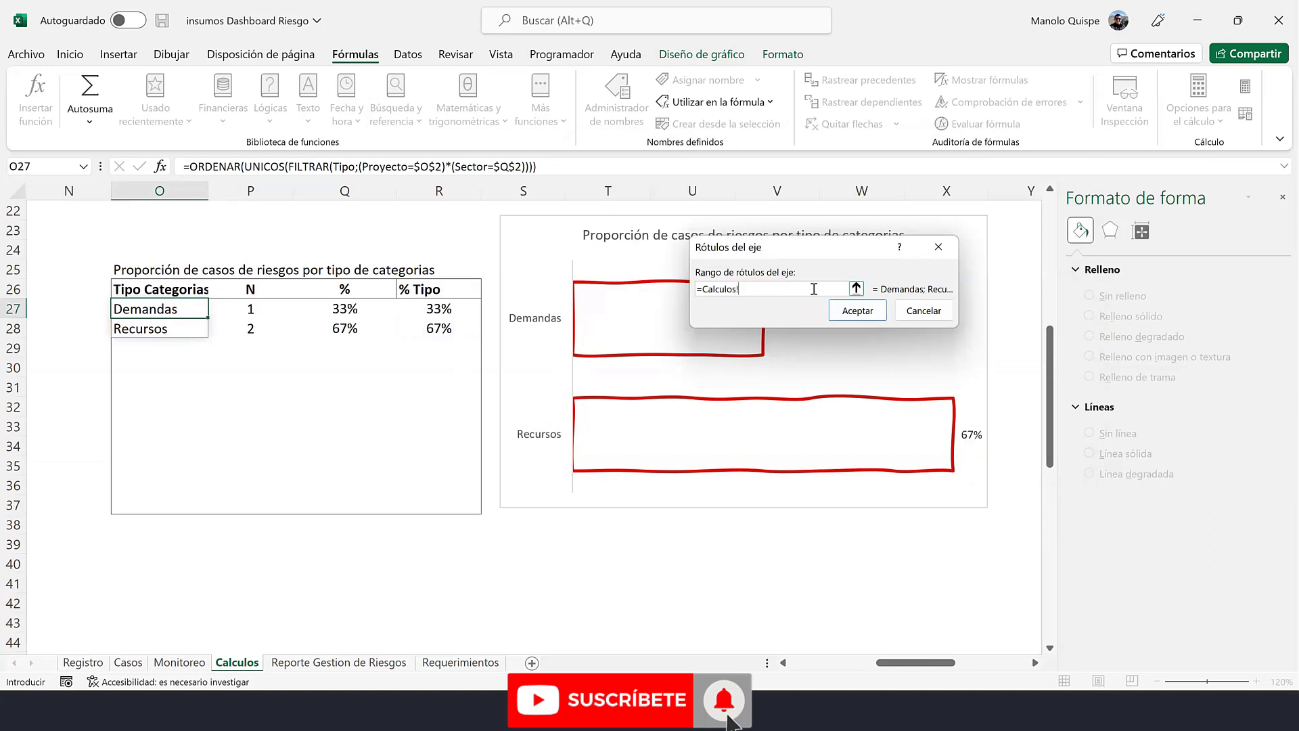
key("F3")
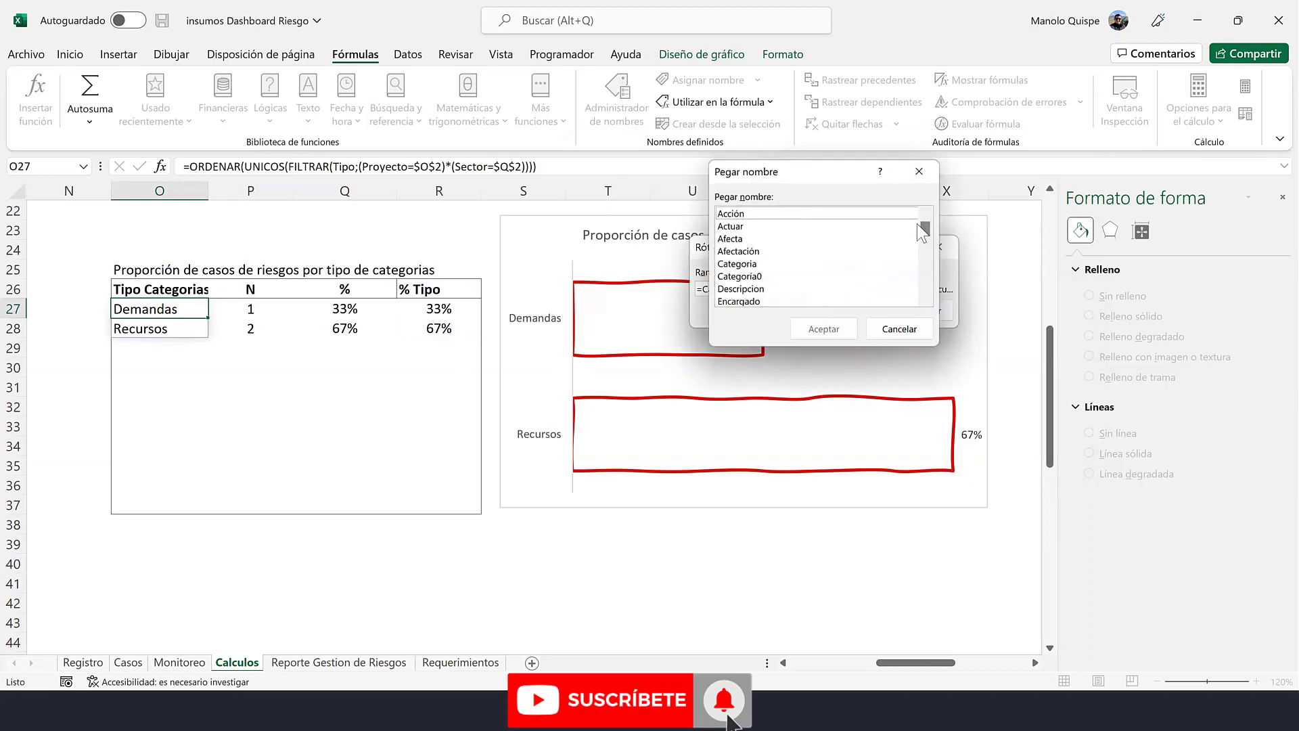
left_click_drag(925, 226, 899, 292)
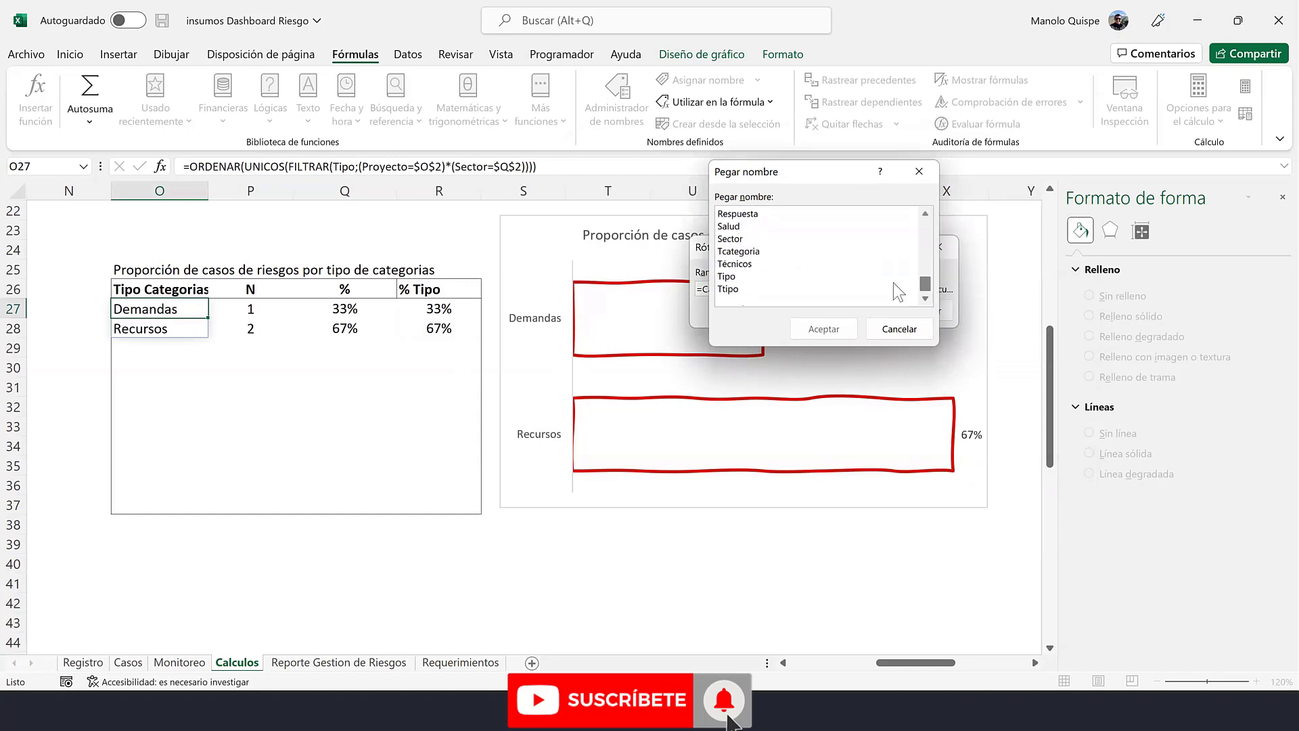
left_click(741, 287)
left_click(824, 329)
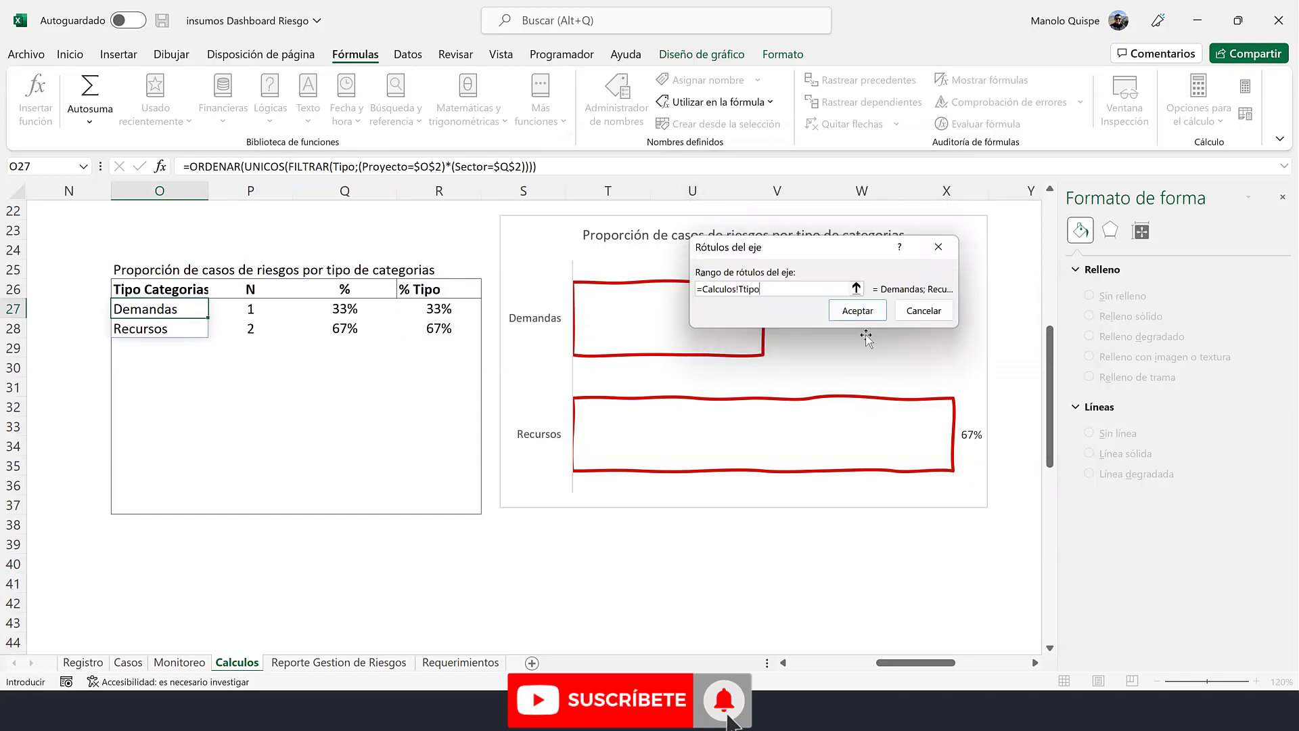
left_click(866, 315)
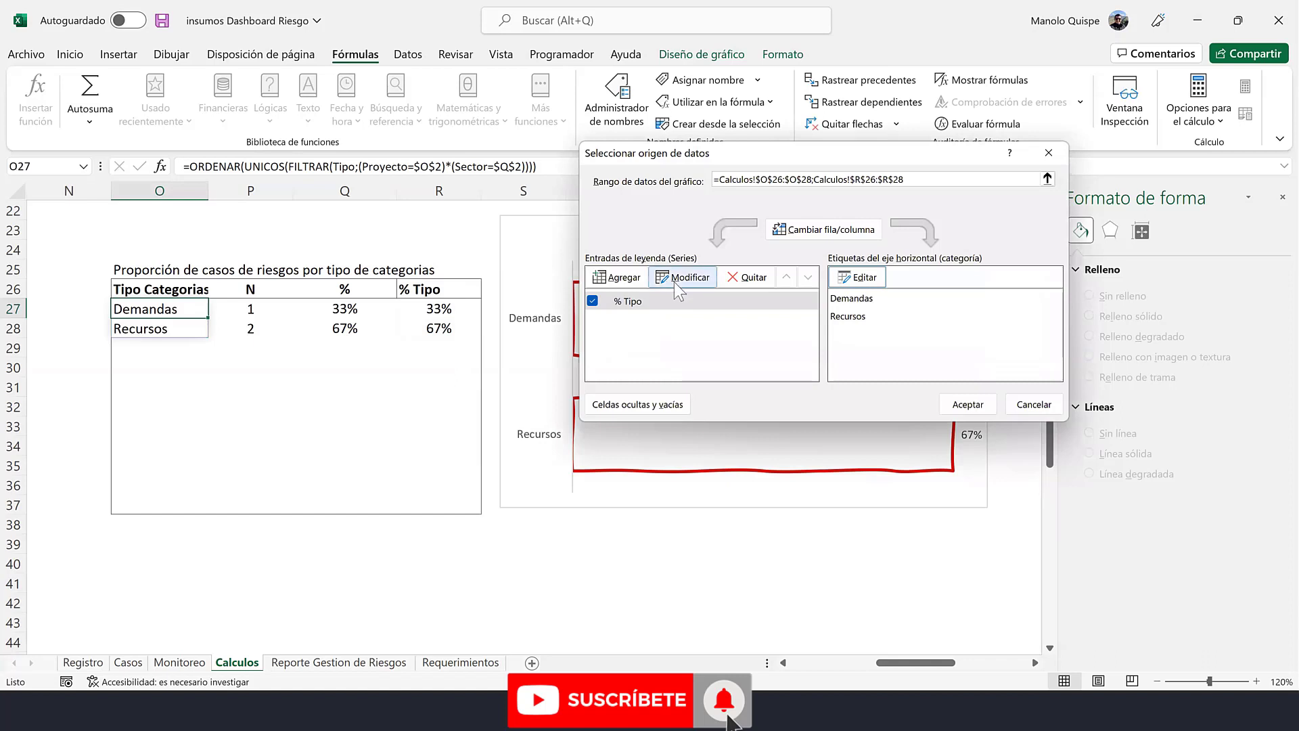
- Replace the % Tipo series values with the Ptipo name and apply the new data source
left_click(676, 281)
left_click(831, 304)
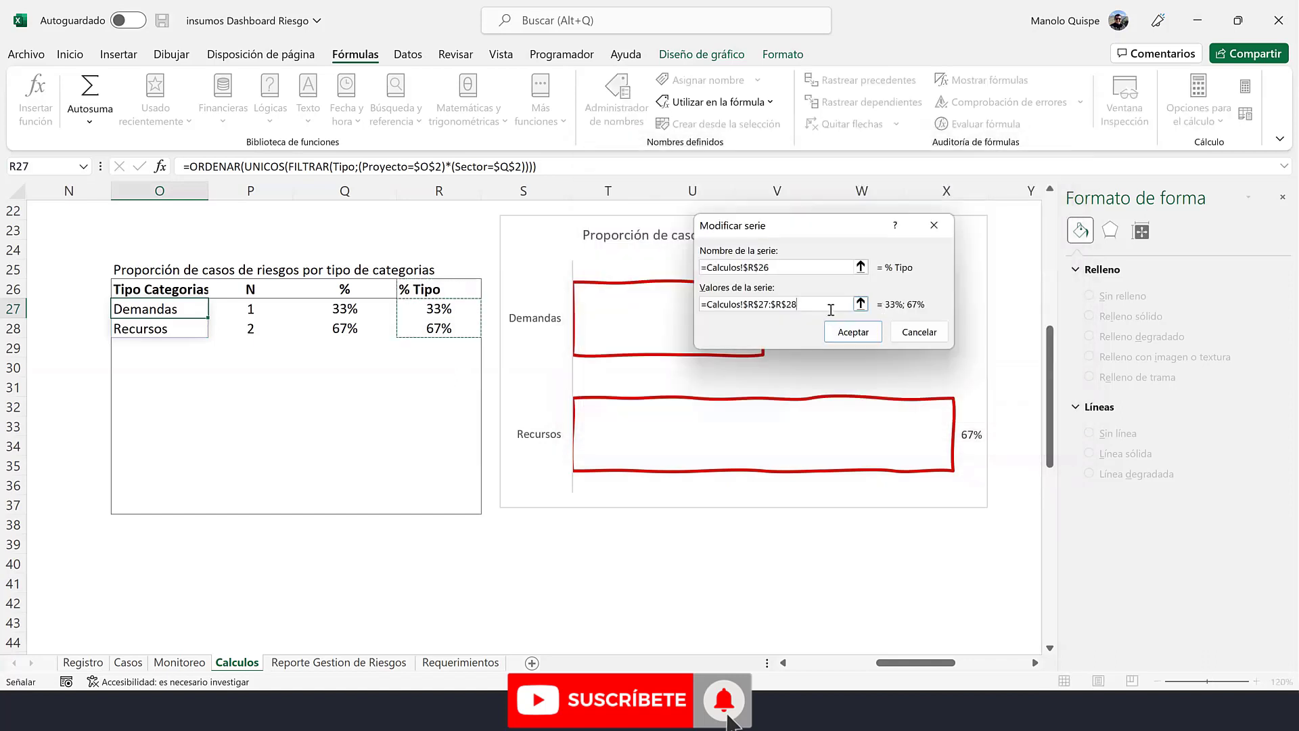
key("BackSpace")
key("BackSpace")
key("BackSpace")
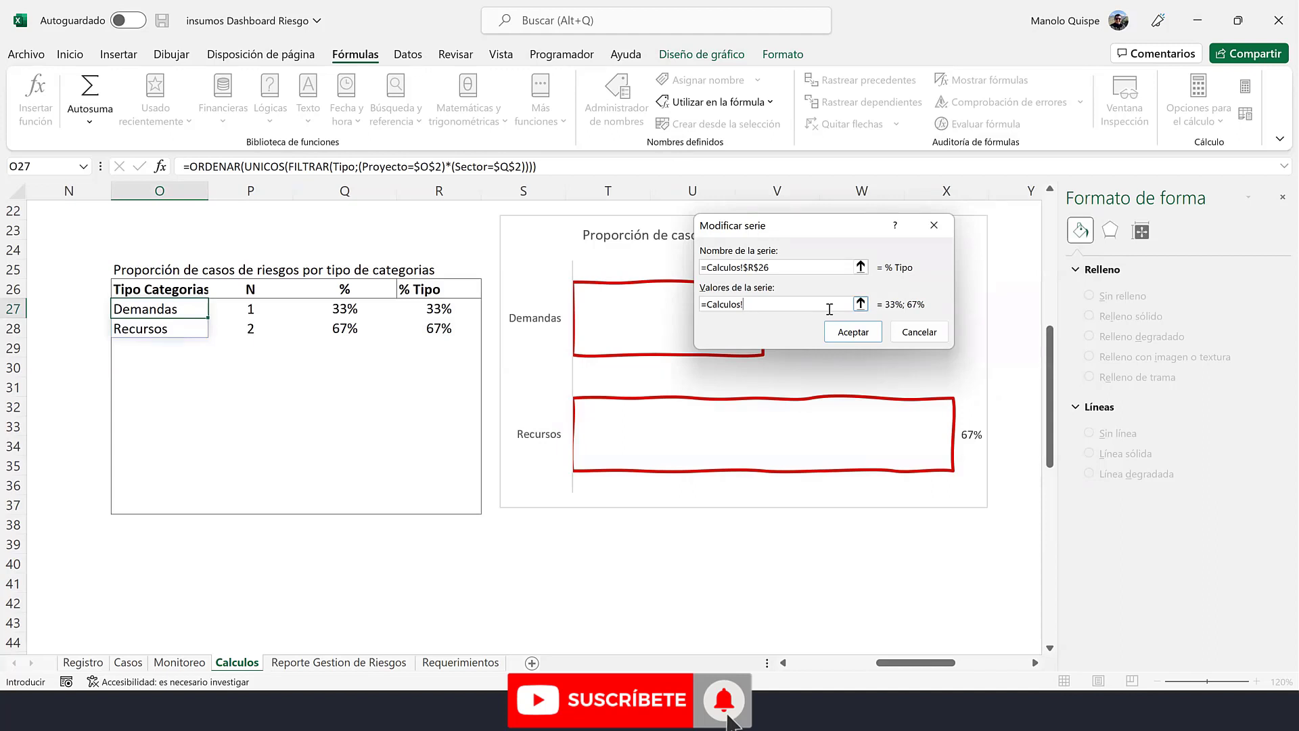
key("F3")
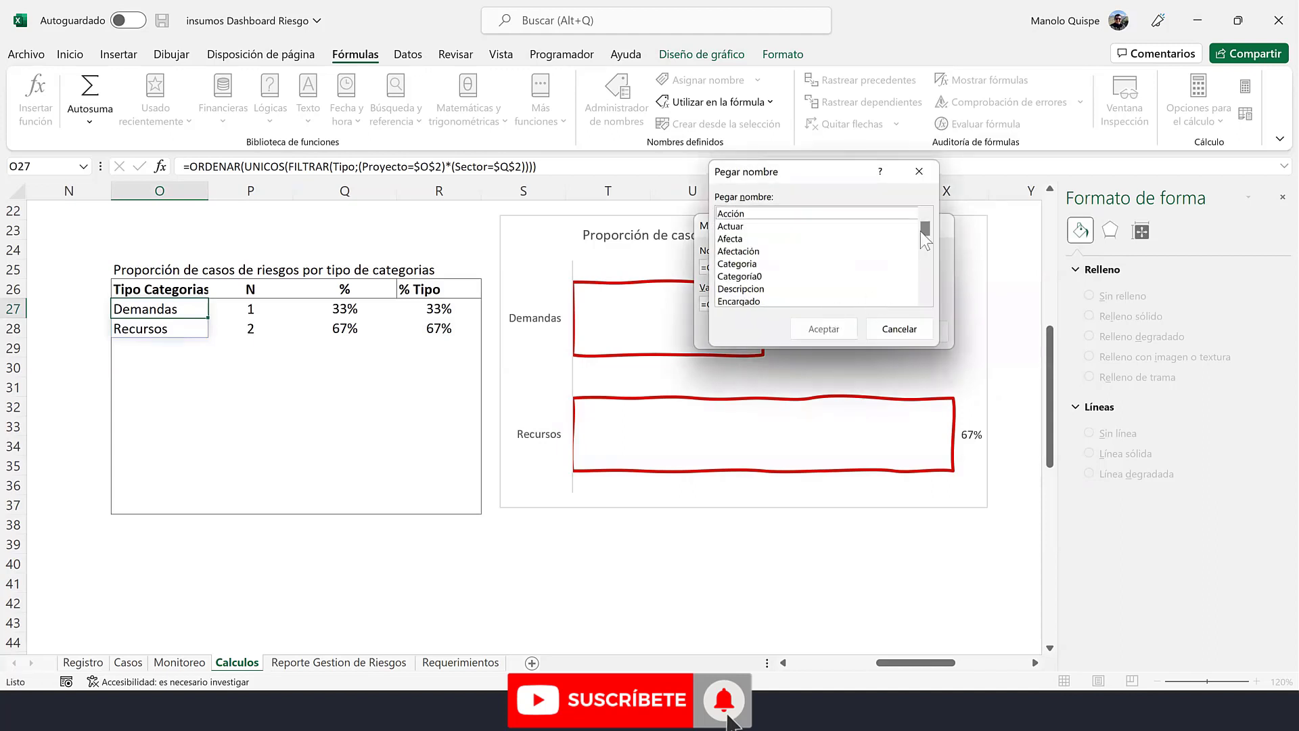
left_click_drag(921, 231, 927, 270)
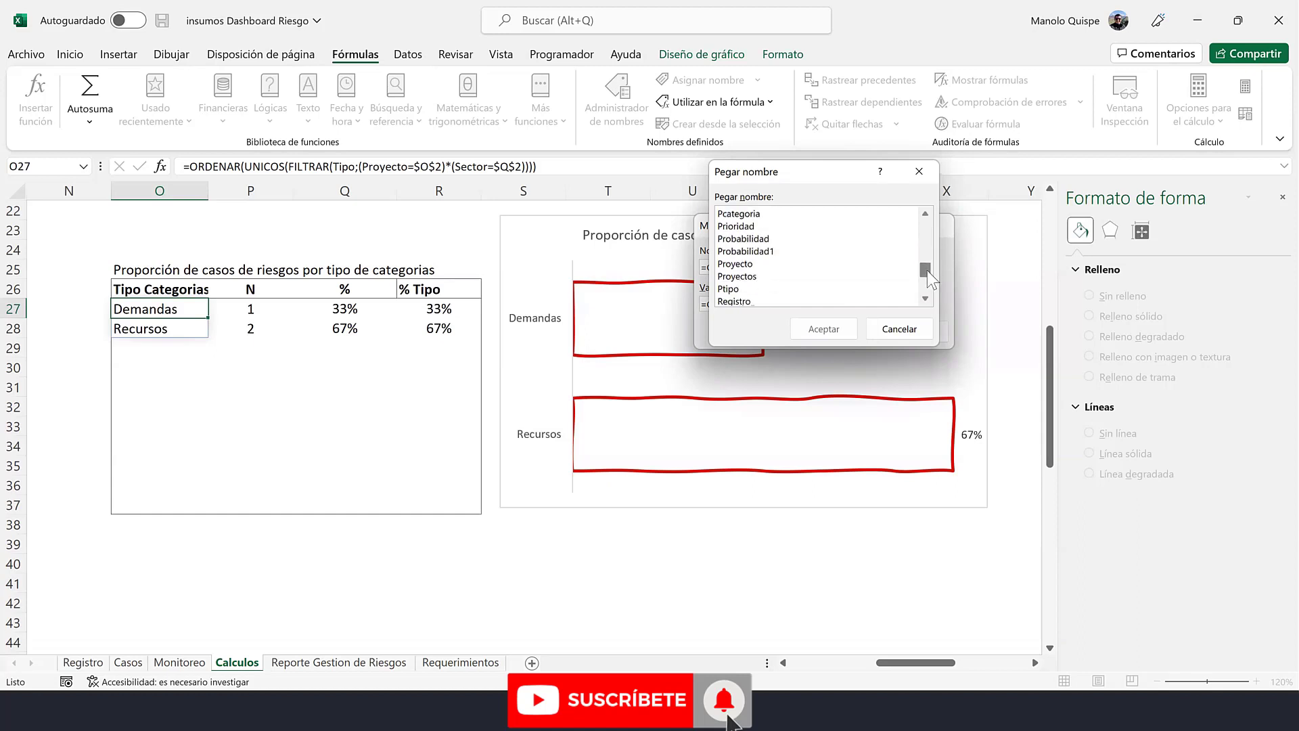
left_click(736, 289)
left_click(850, 328)
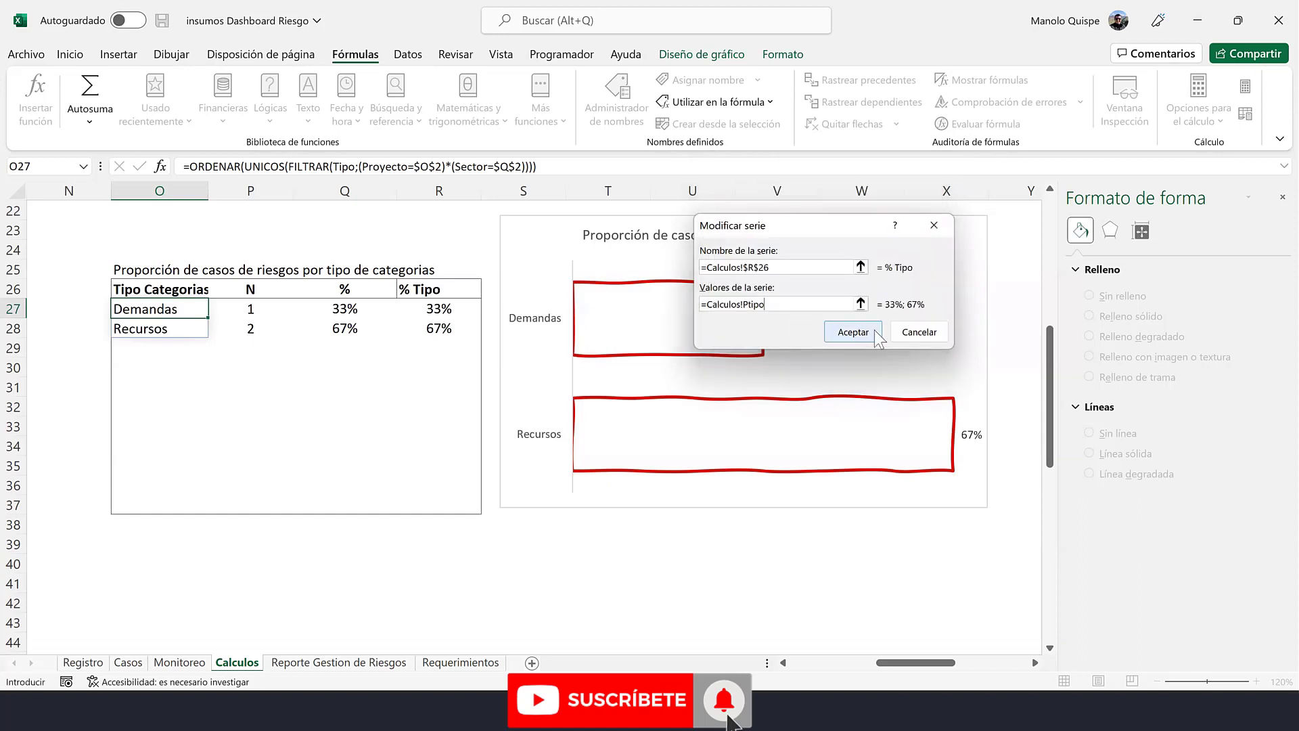
left_click(852, 332)
left_click(989, 482)
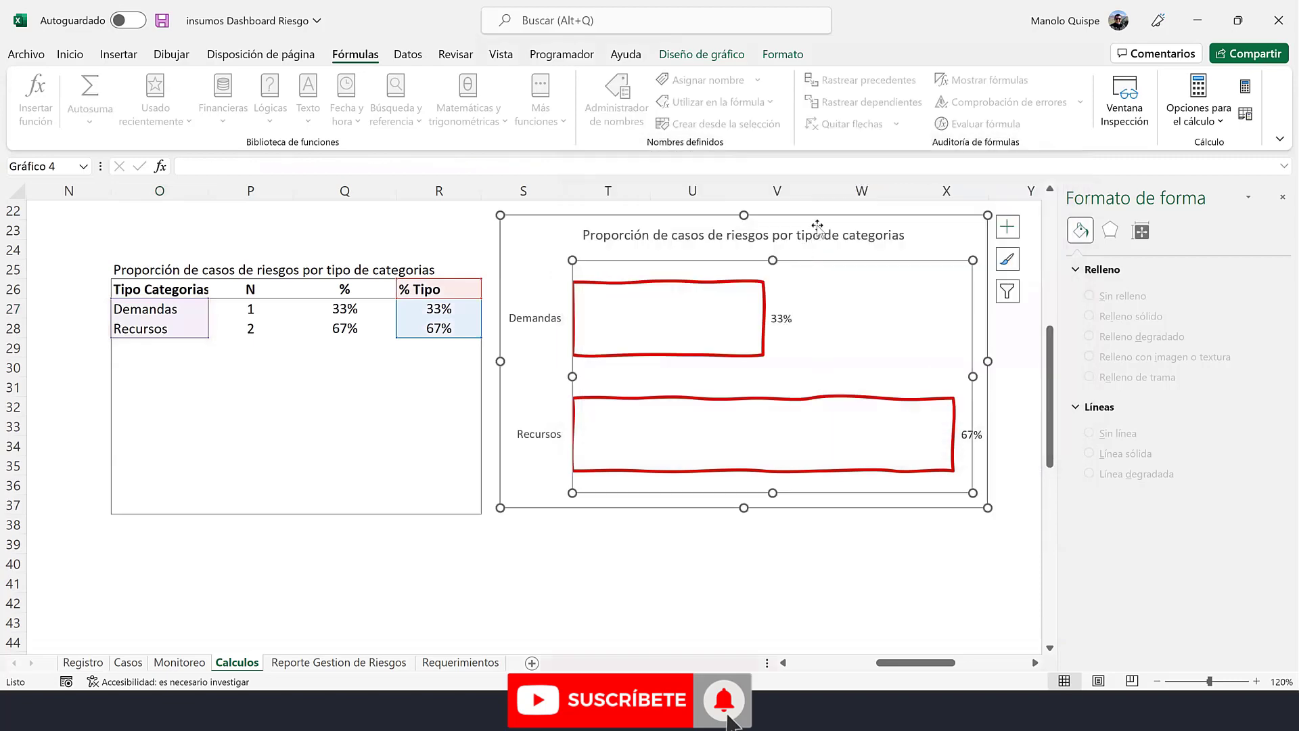
- Cut the chart from Calculos and paste it at C15 on Reporte Gestion de Riesgos
left_click(822, 216)
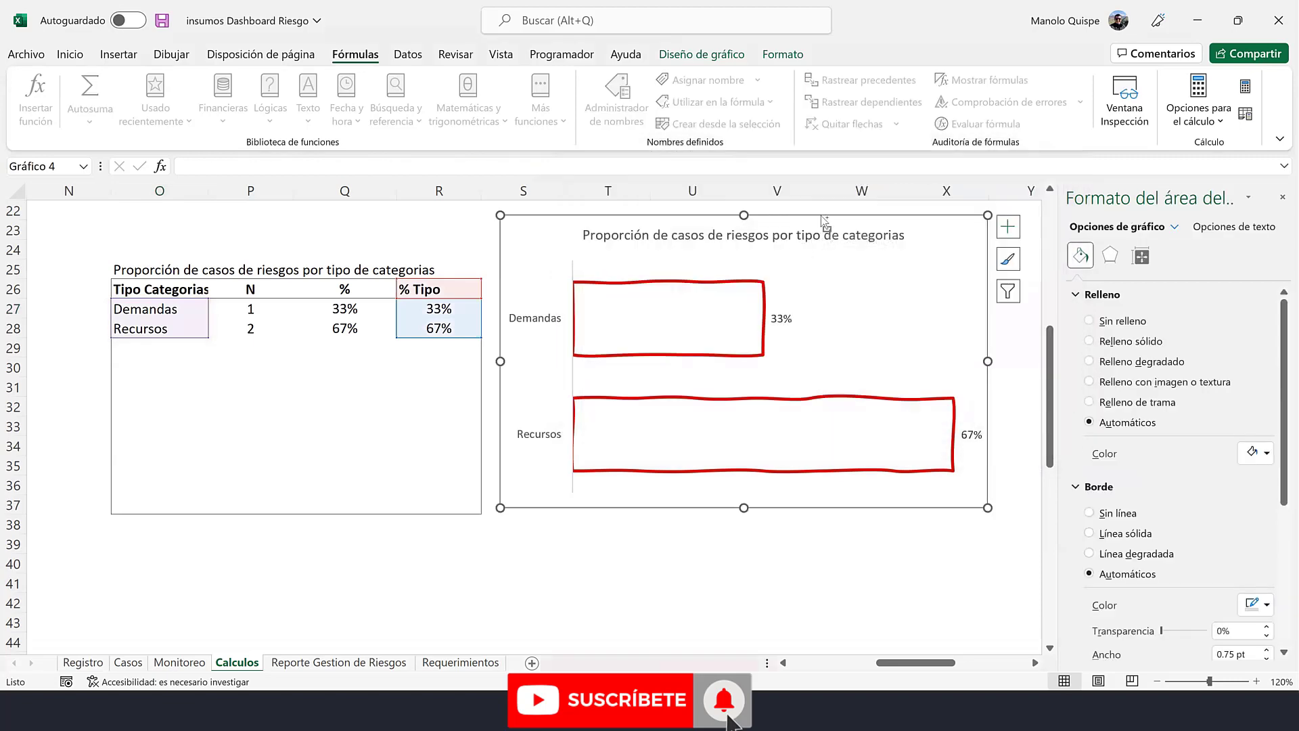
key("Delete")
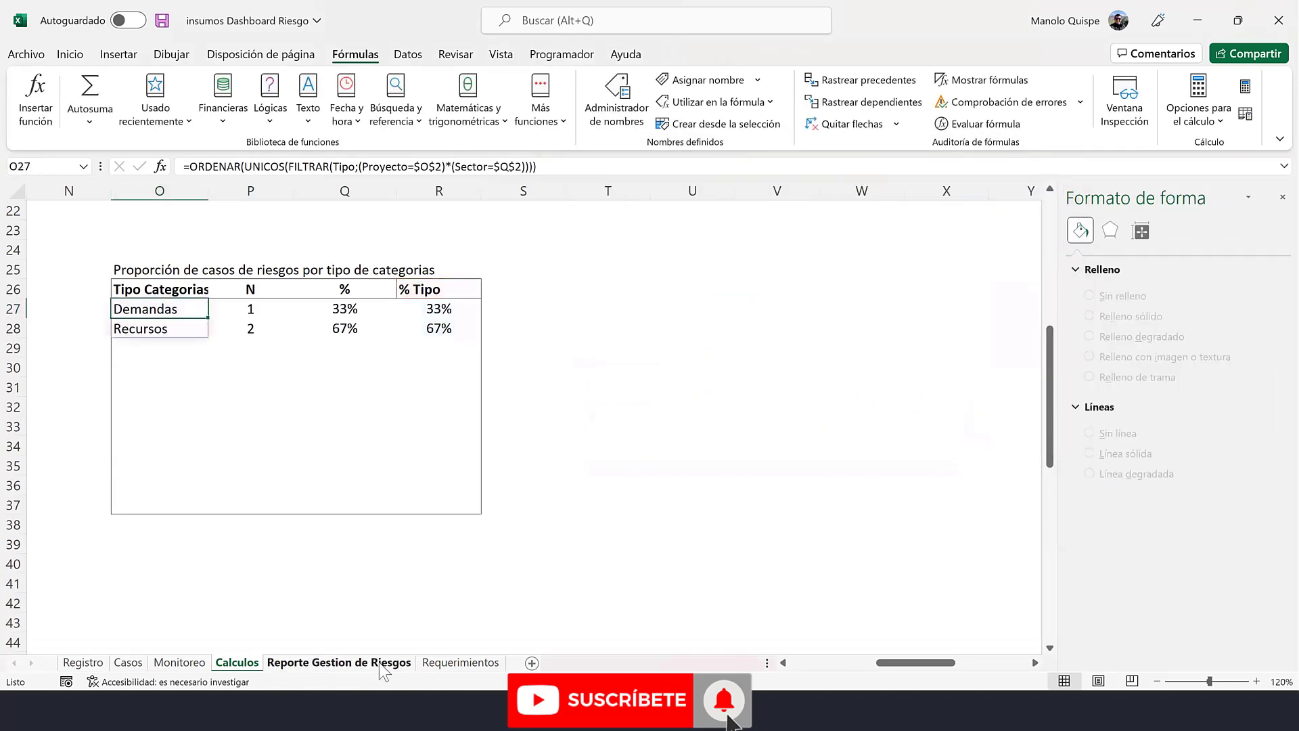
left_click(381, 665)
left_click(191, 454)
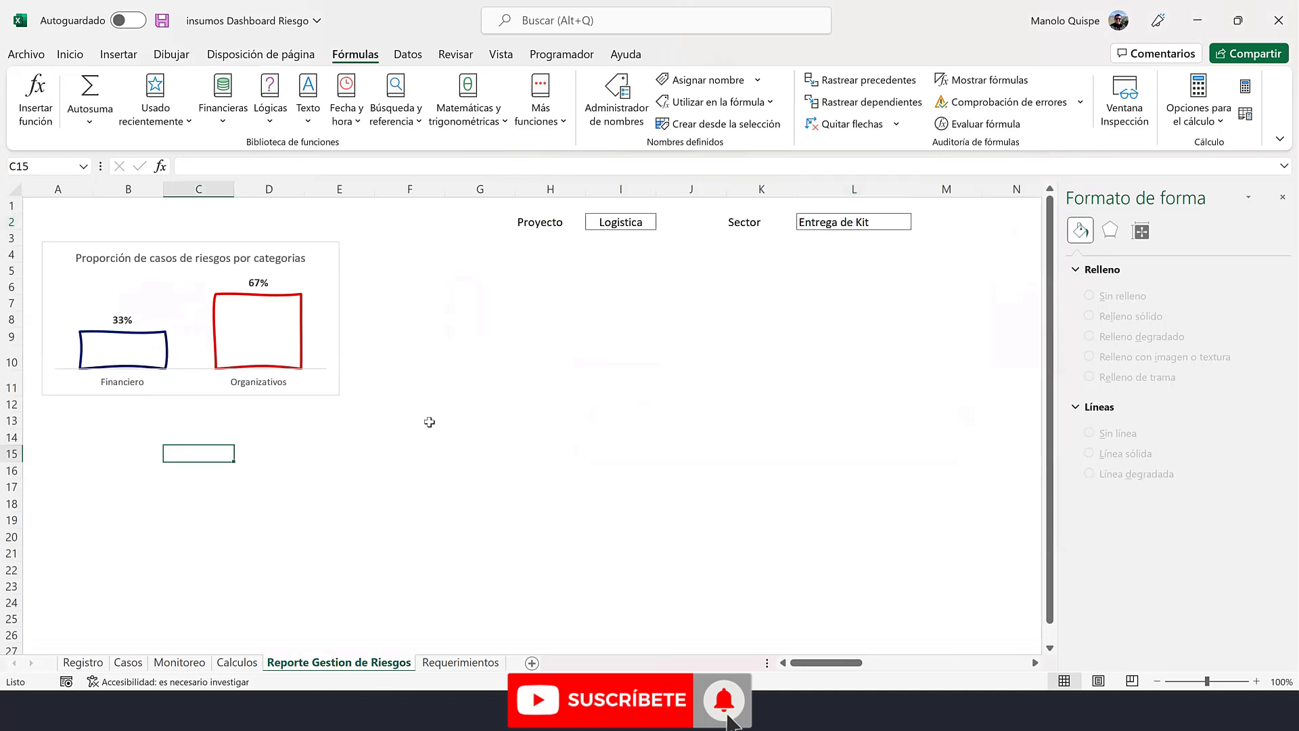
key("ctrl+v")
- Place the chart beneath the categories chart and narrow it to that chart's width
left_click_drag(405, 447, 282, 398)
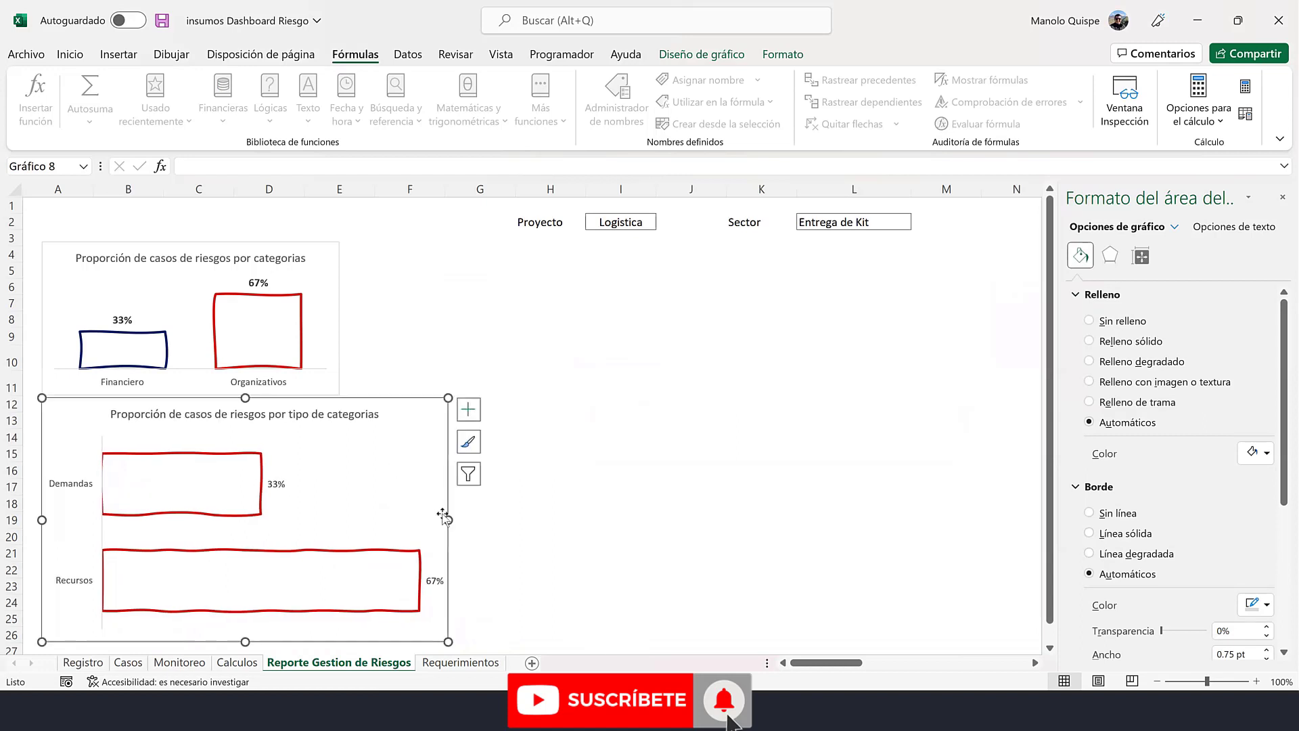
left_click_drag(350, 519, 339, 519)
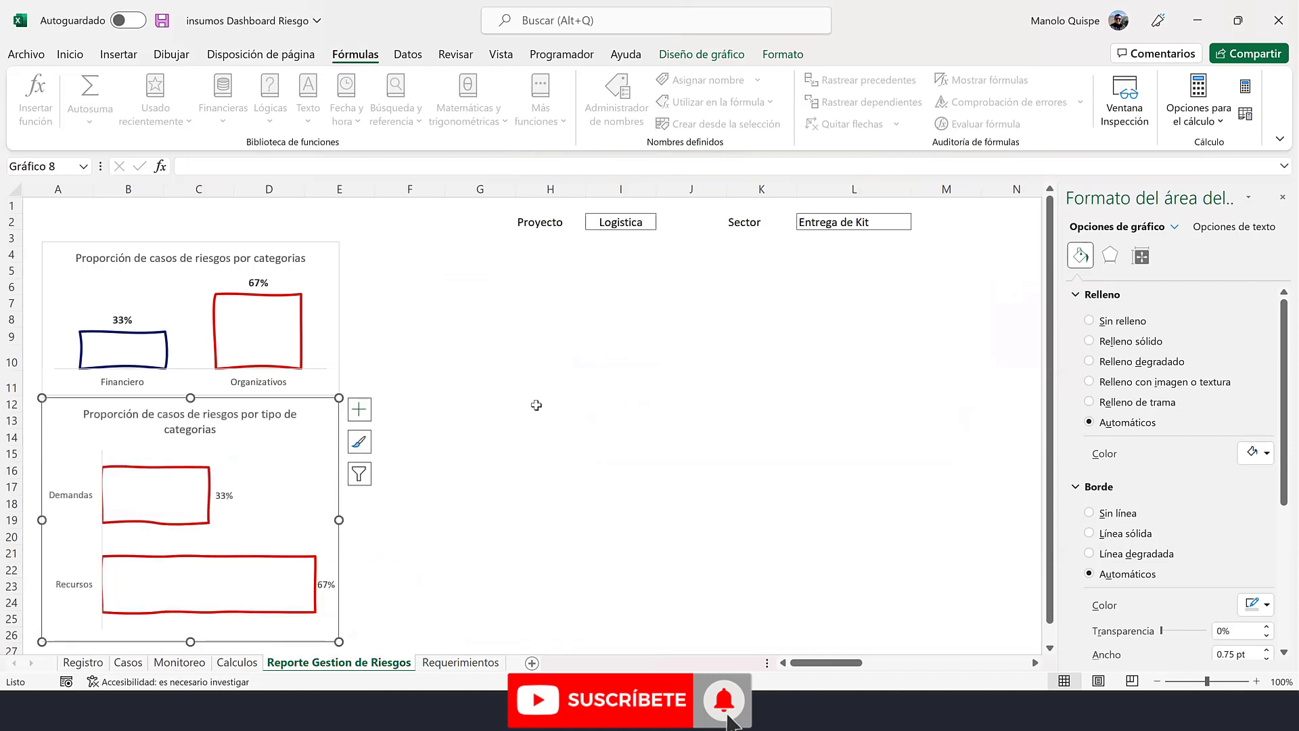
left_click(536, 404)
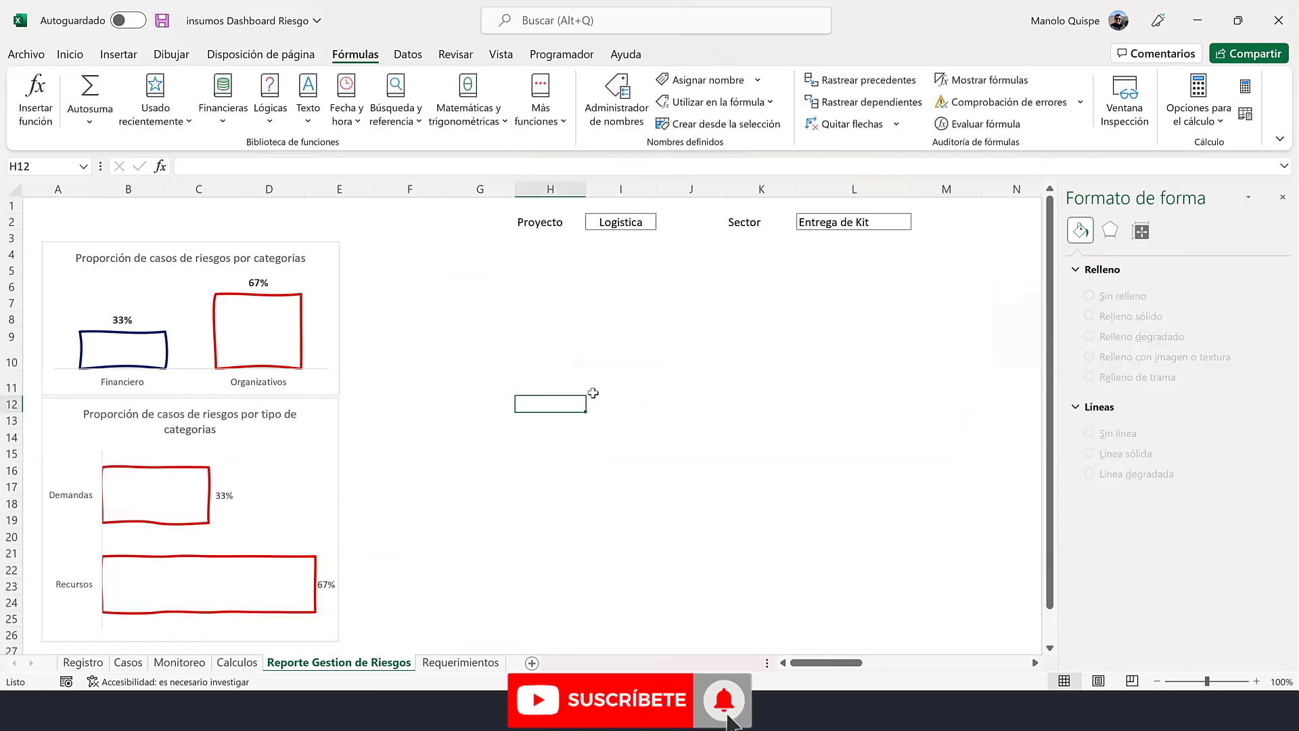
left_click(836, 233)
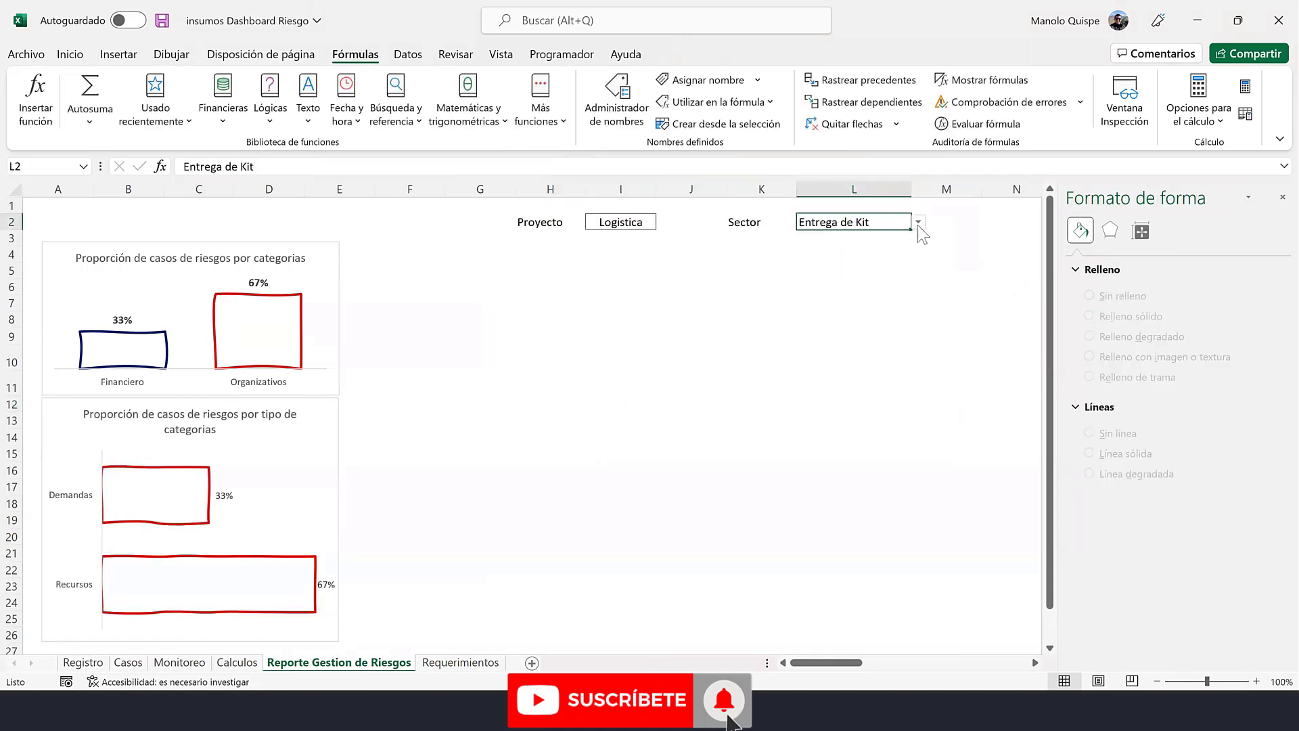
- Filter to Sector Capacitación, then Proyecto Salud with Sector Entrega de Kit
left_click(919, 222)
left_click(908, 240)
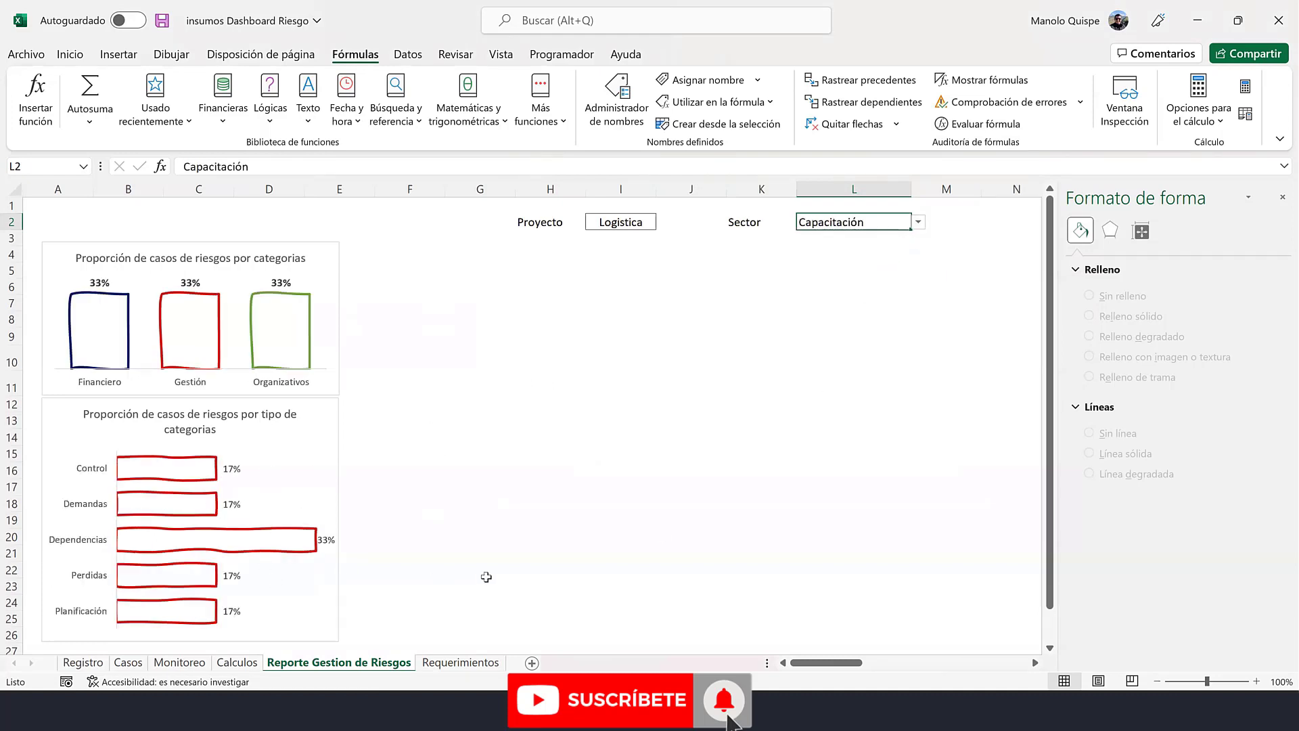
left_click(636, 223)
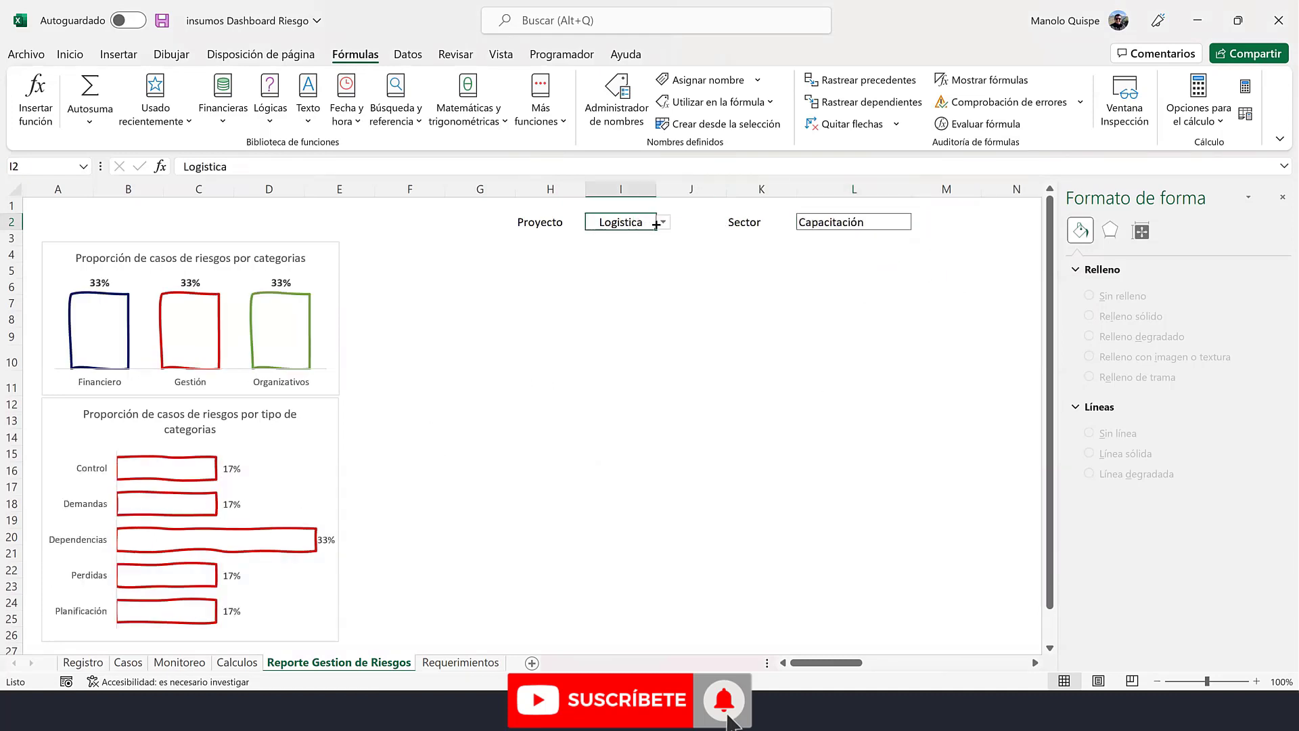
left_click(663, 222)
left_click(636, 263)
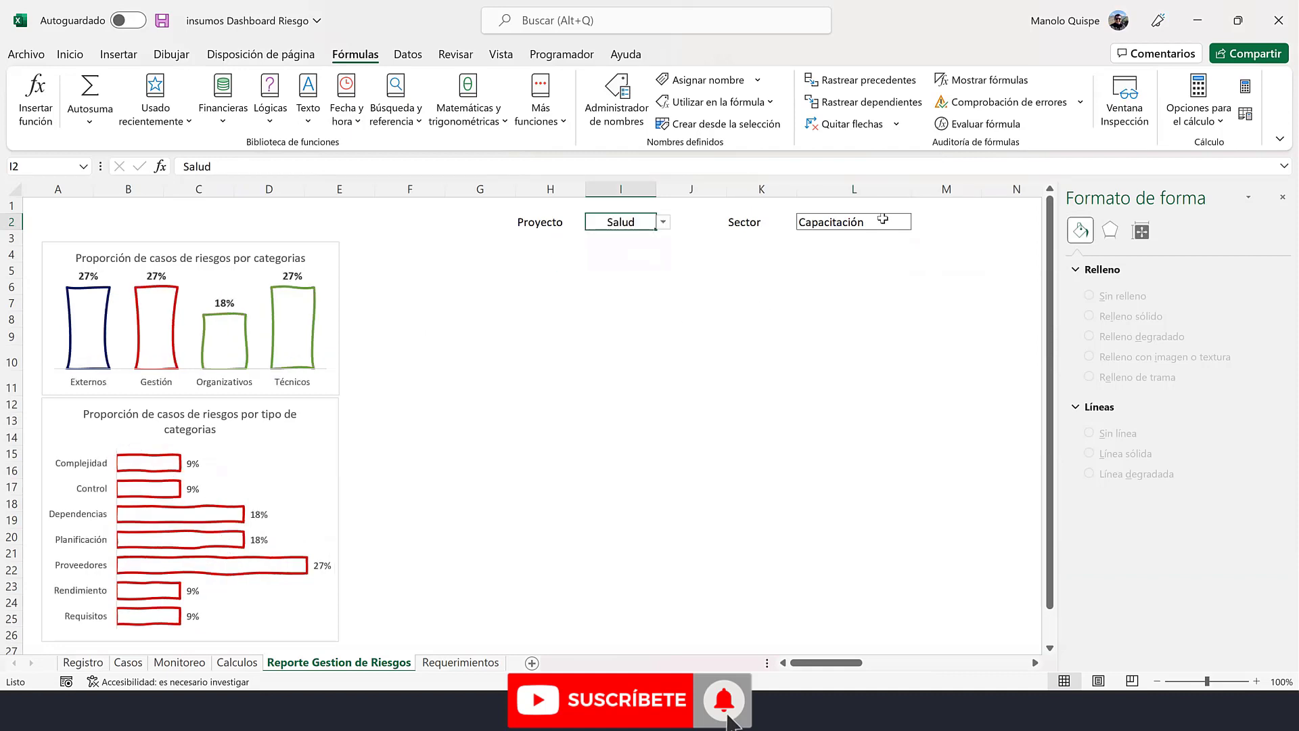
left_click(883, 221)
left_click(918, 222)
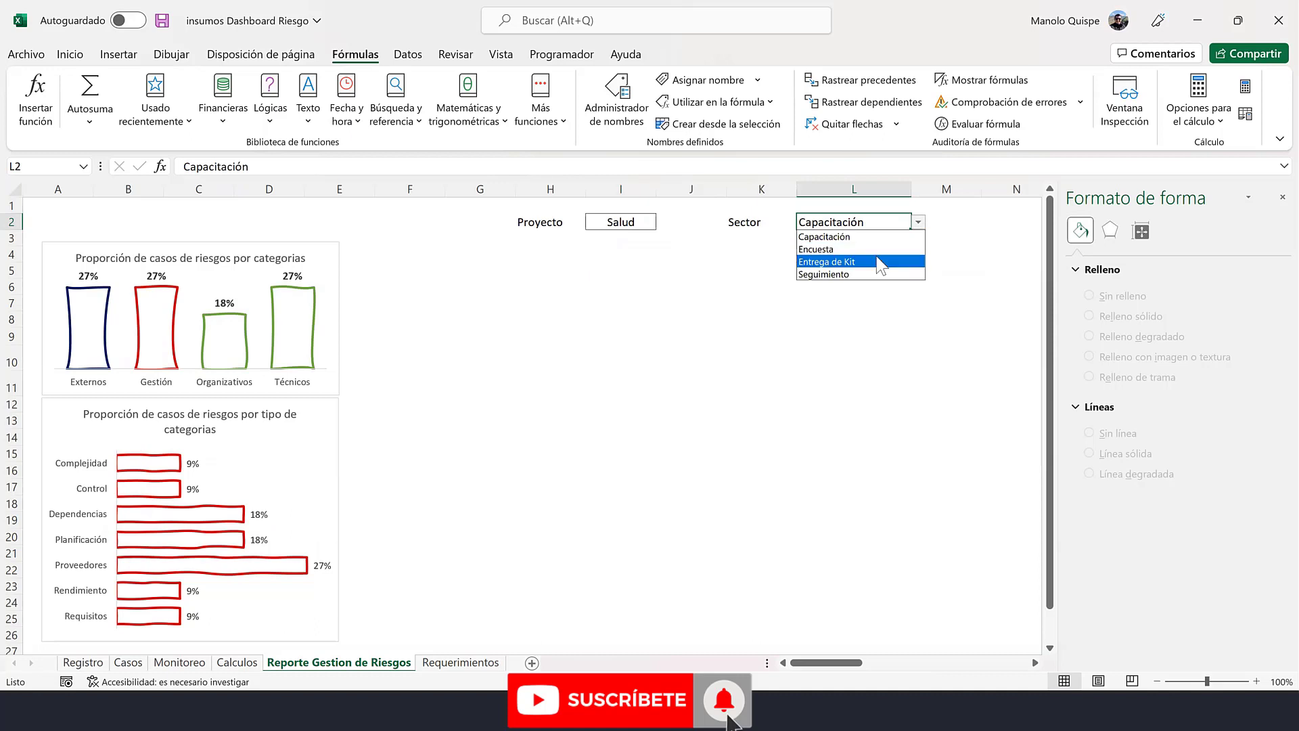
left_click(880, 261)
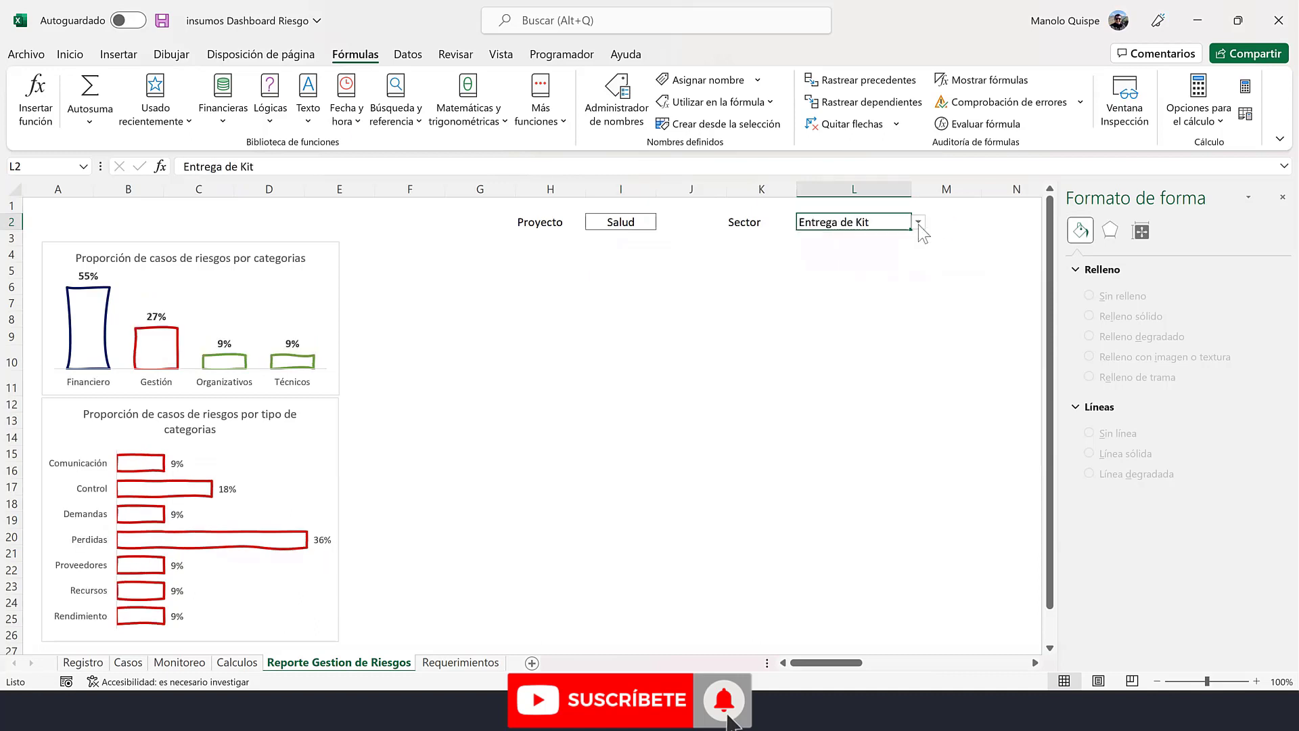
- Switch Sector to Encuesta, then Seguimiento, and Proyecto to Manufactura, keeping Seguimiento
left_click(918, 222)
left_click(878, 253)
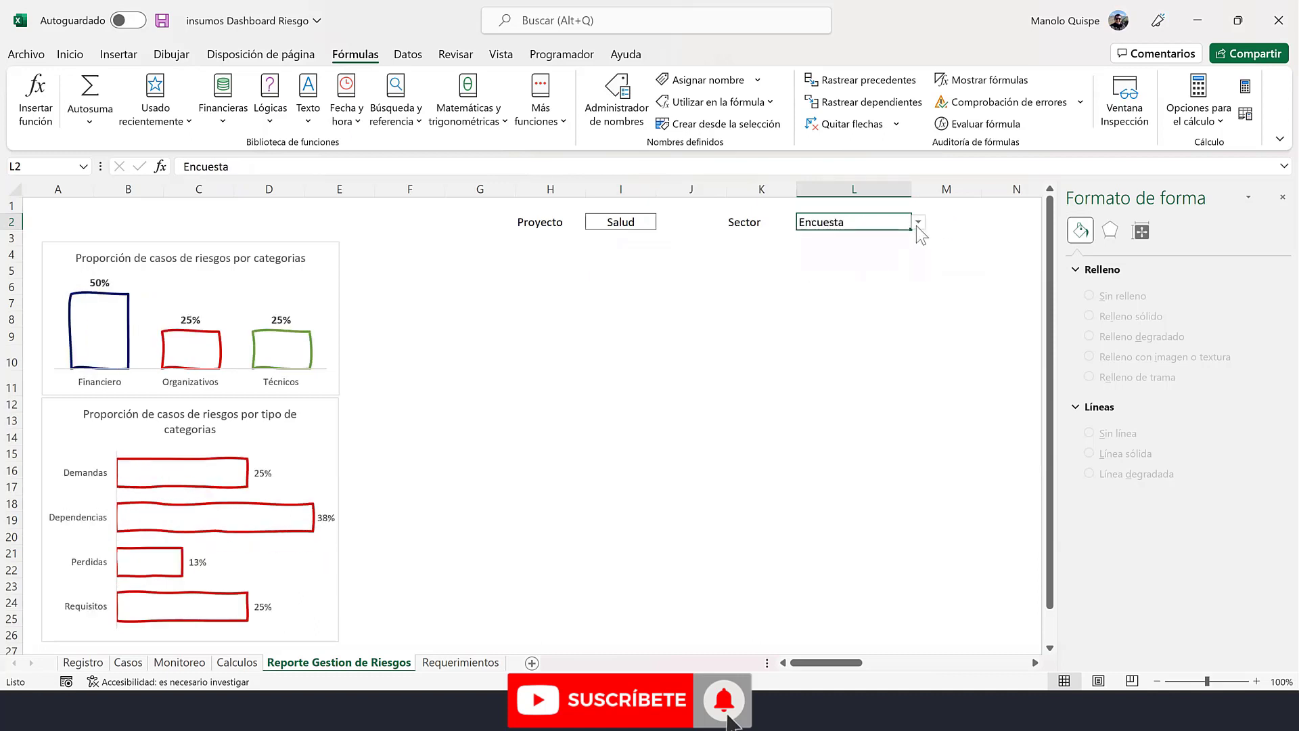
left_click(918, 222)
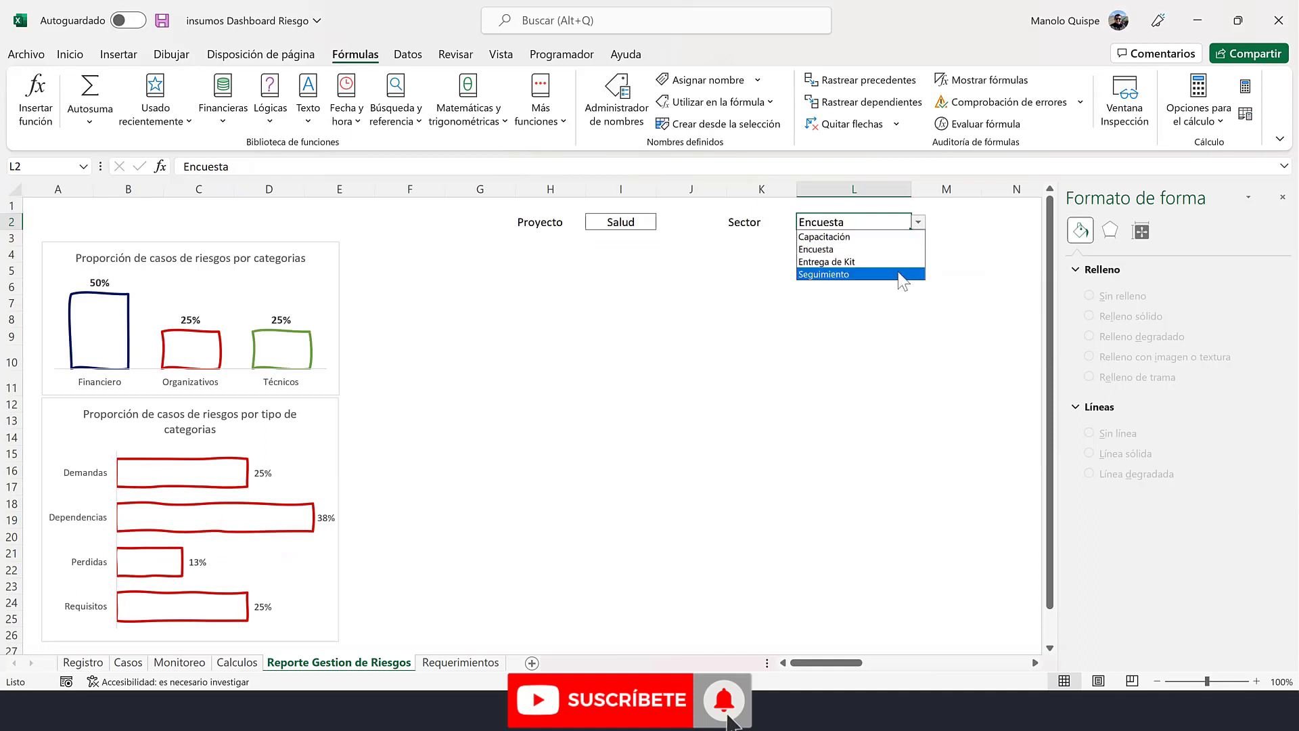
left_click(898, 272)
left_click(642, 220)
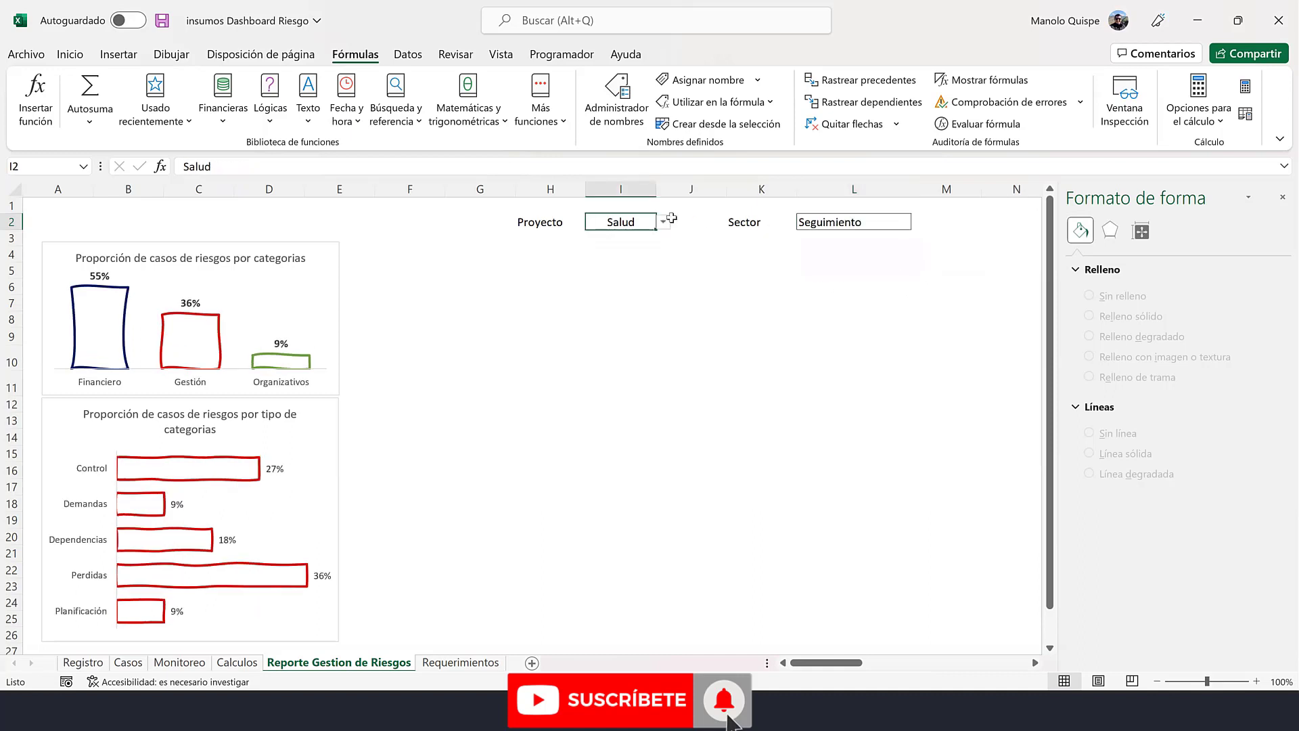
left_click(664, 222)
left_click(630, 252)
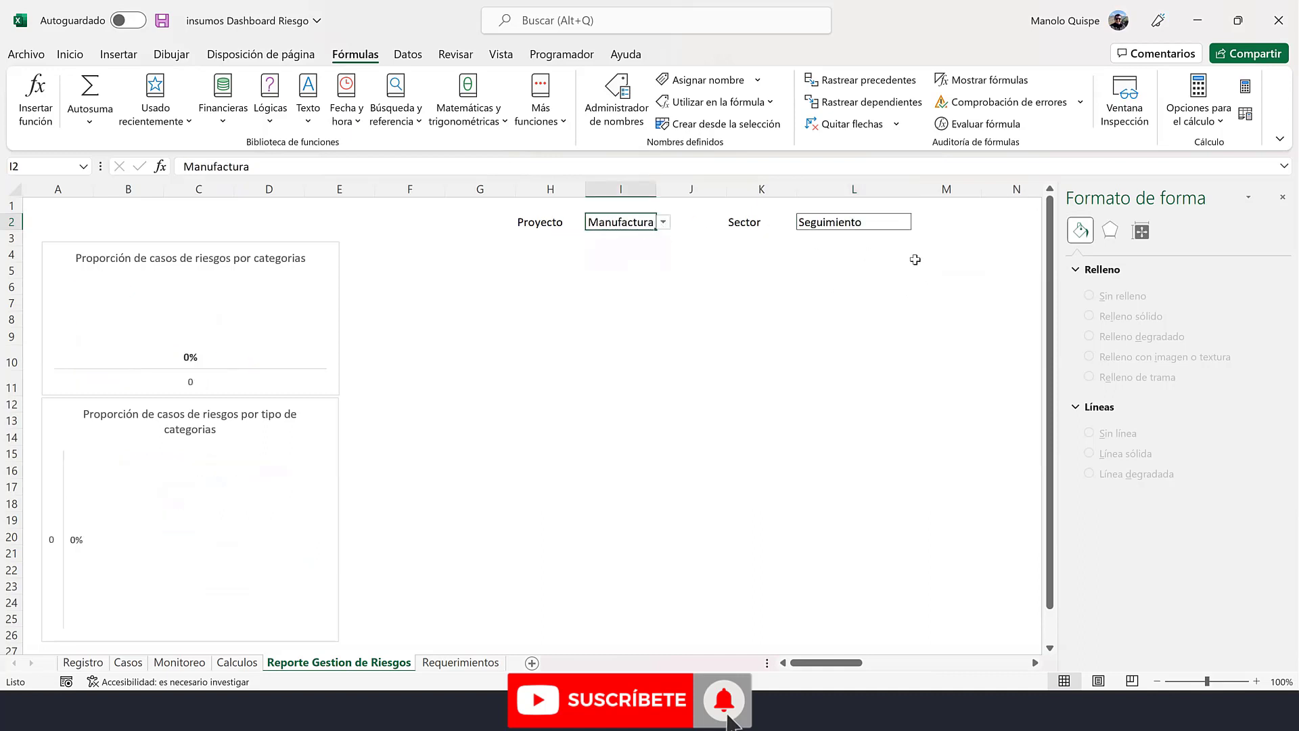
left_click(905, 222)
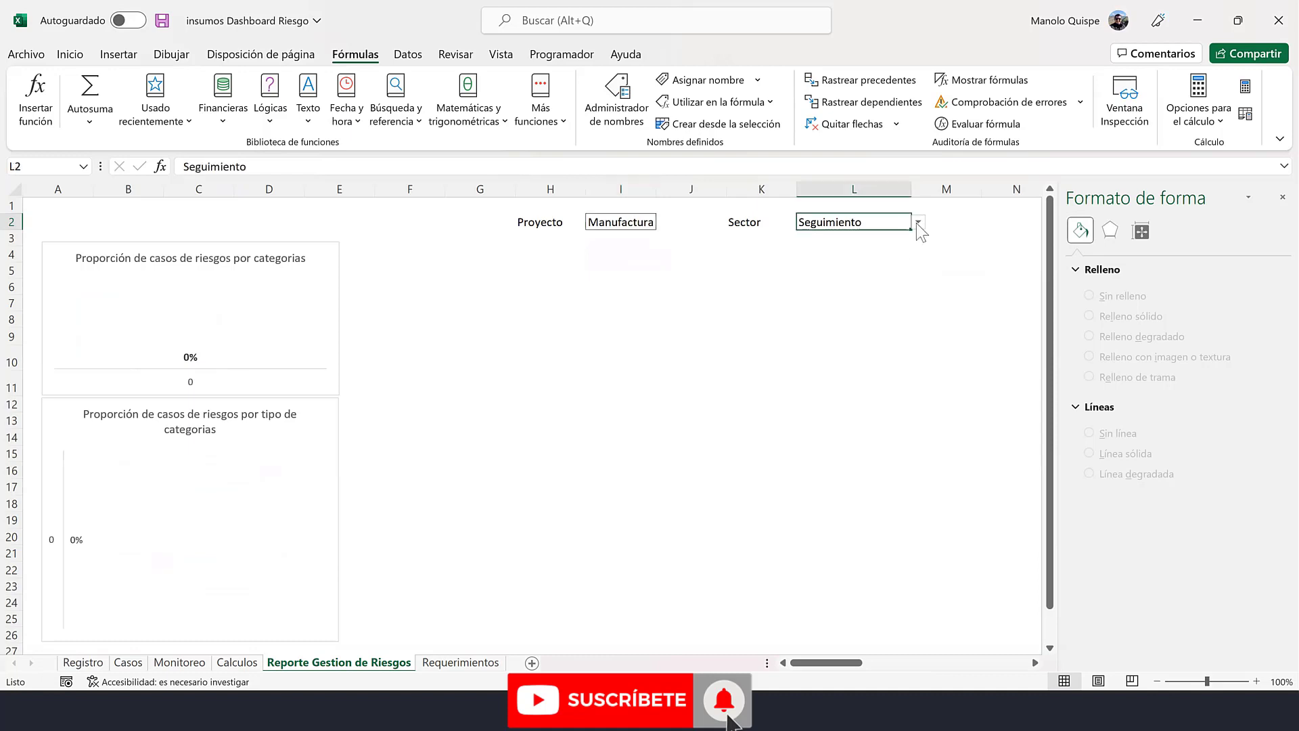
left_click(918, 223)
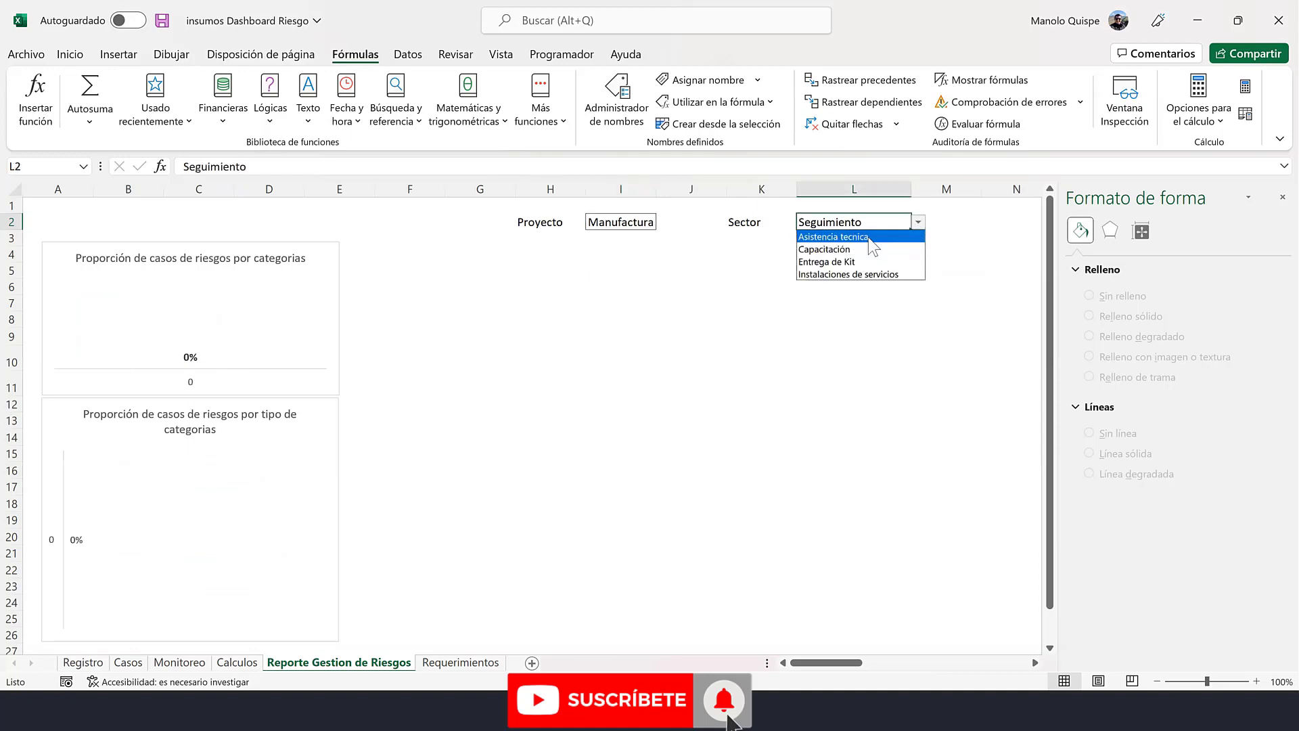
left_click(867, 237)
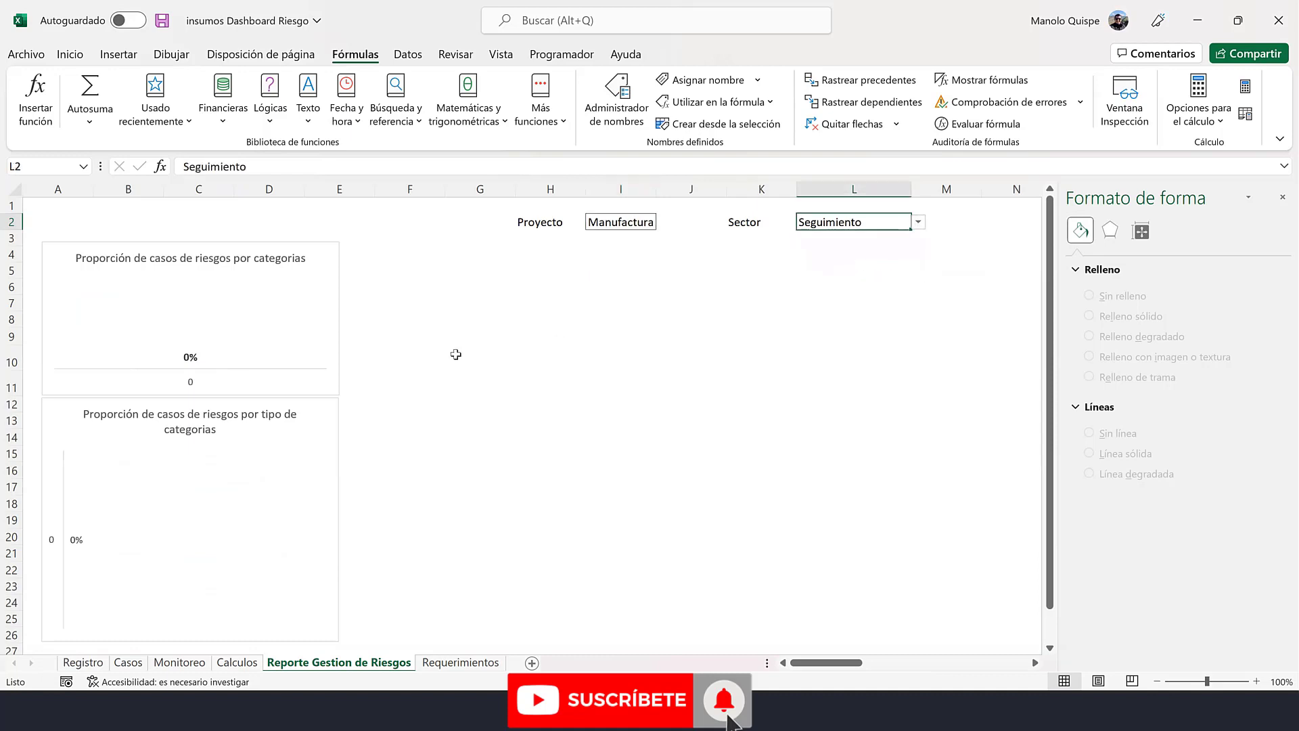
- On Calculos, wrap the Tipo Categorias formula in O27 in SI.ERROR so errors show blank
left_click(237, 661)
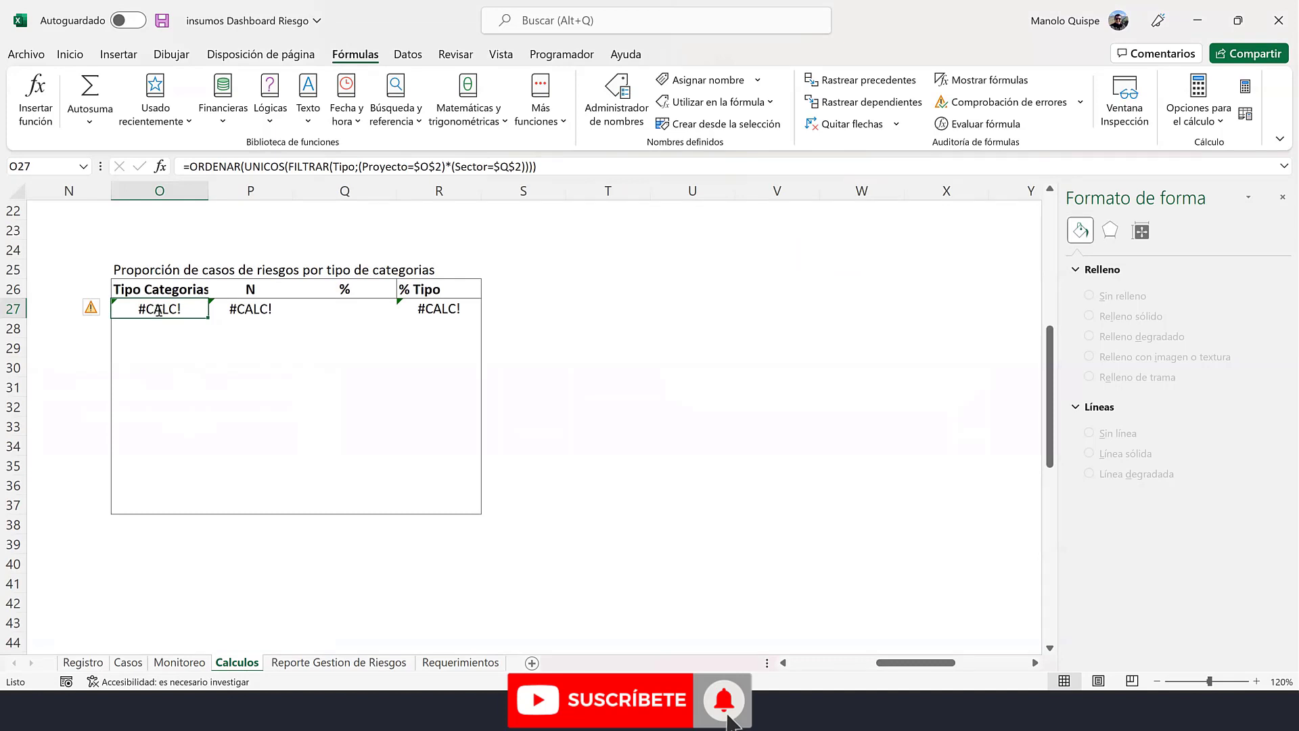
double_click(159, 310)
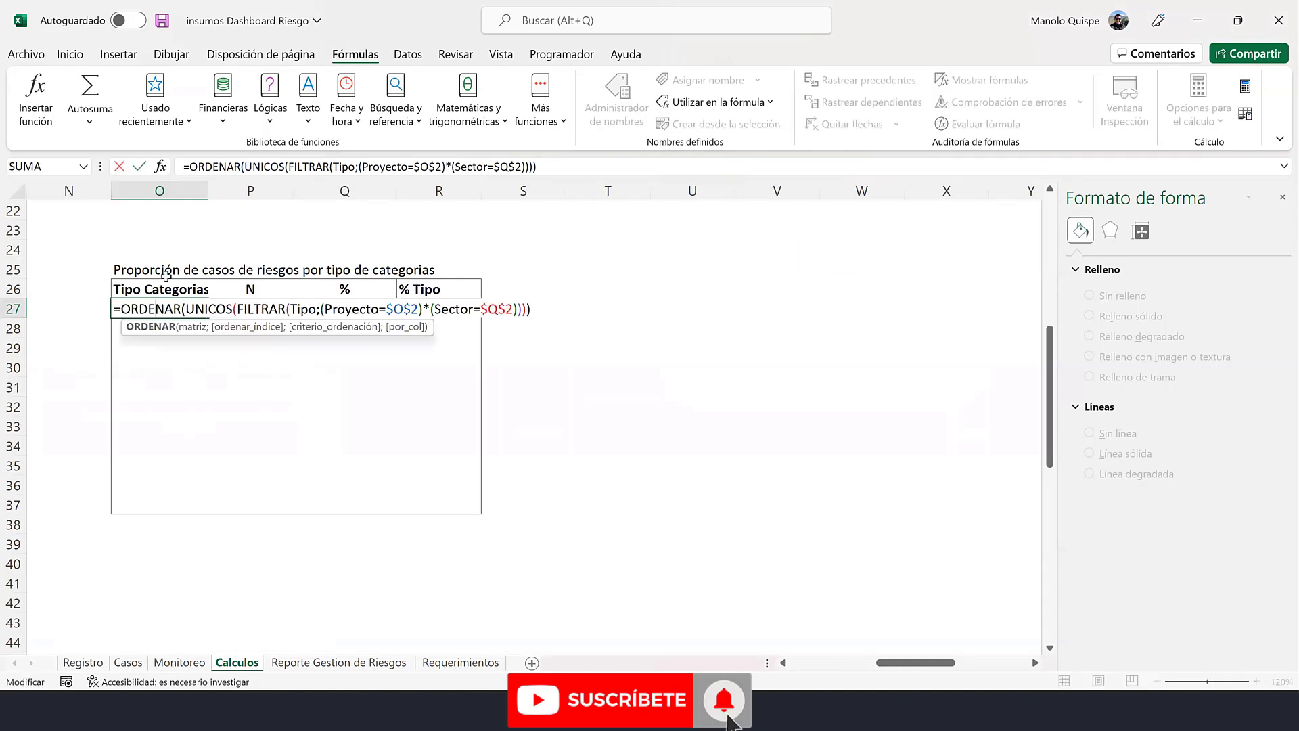
left_click(191, 165)
type("si.")
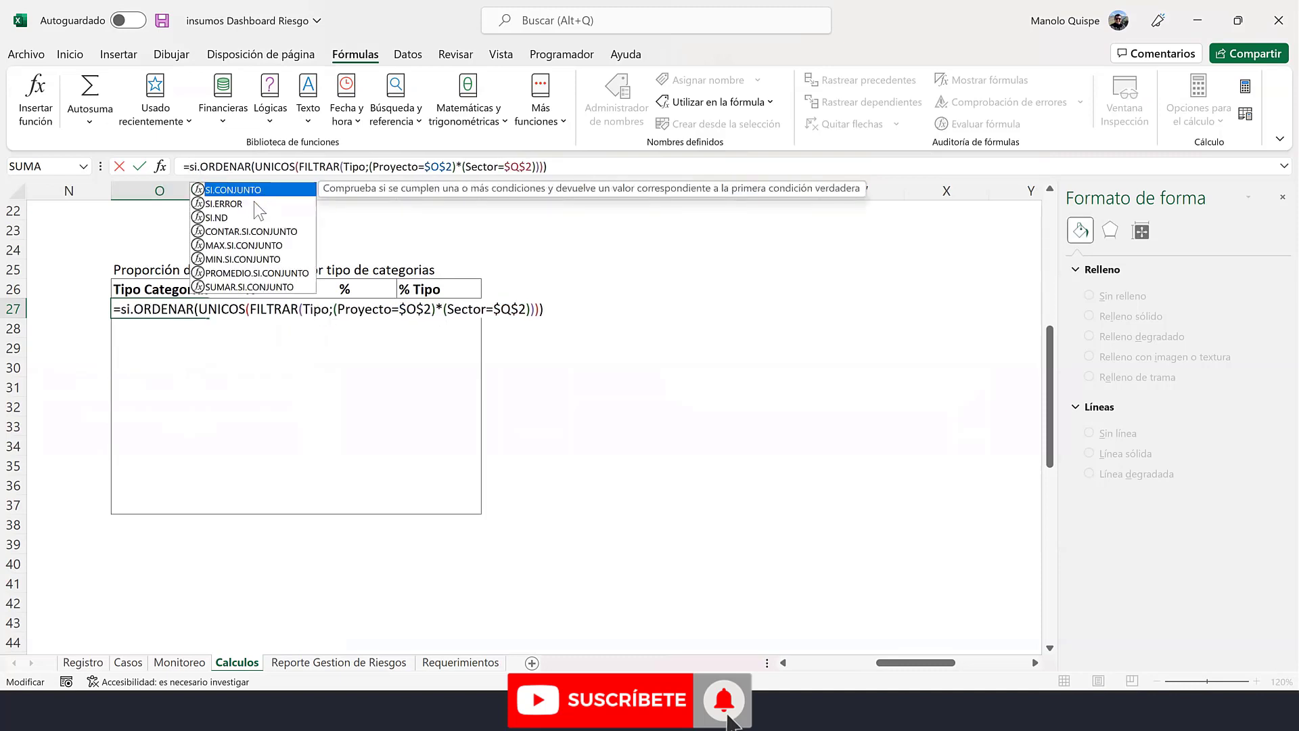
double_click(255, 204)
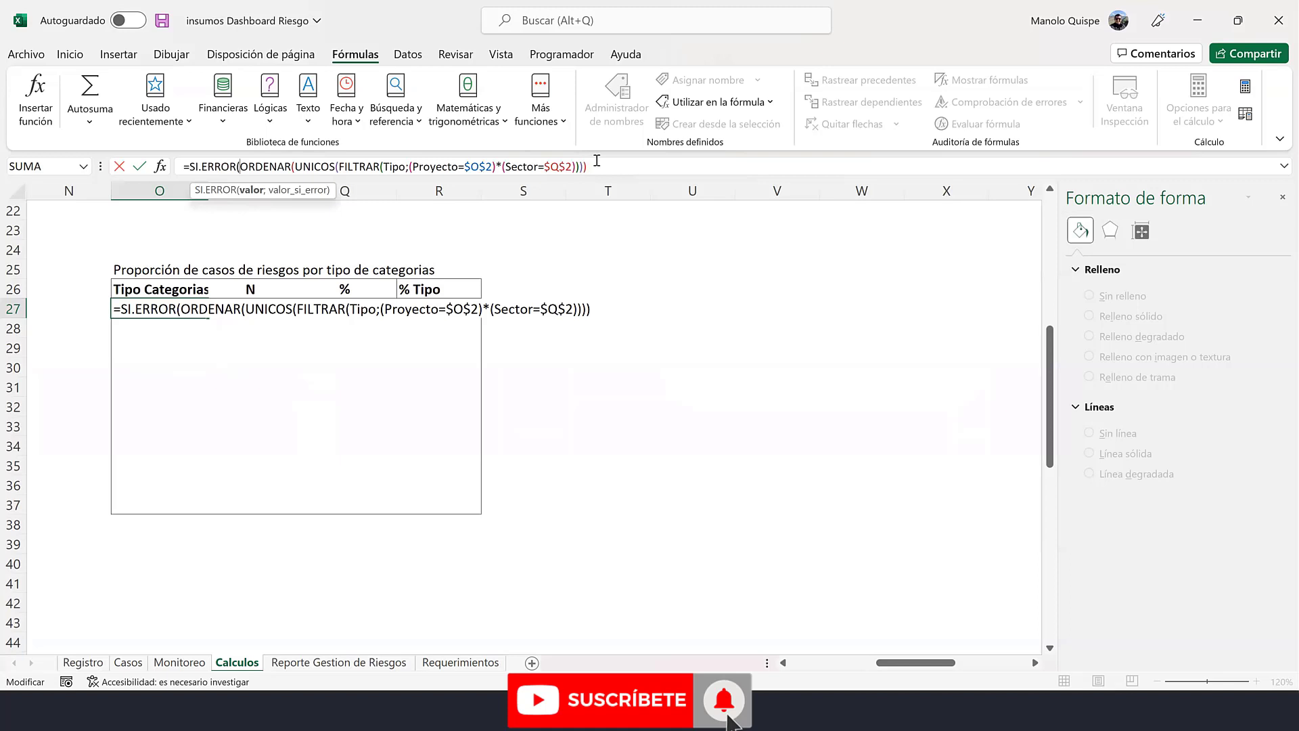
type(";")
key("Return")
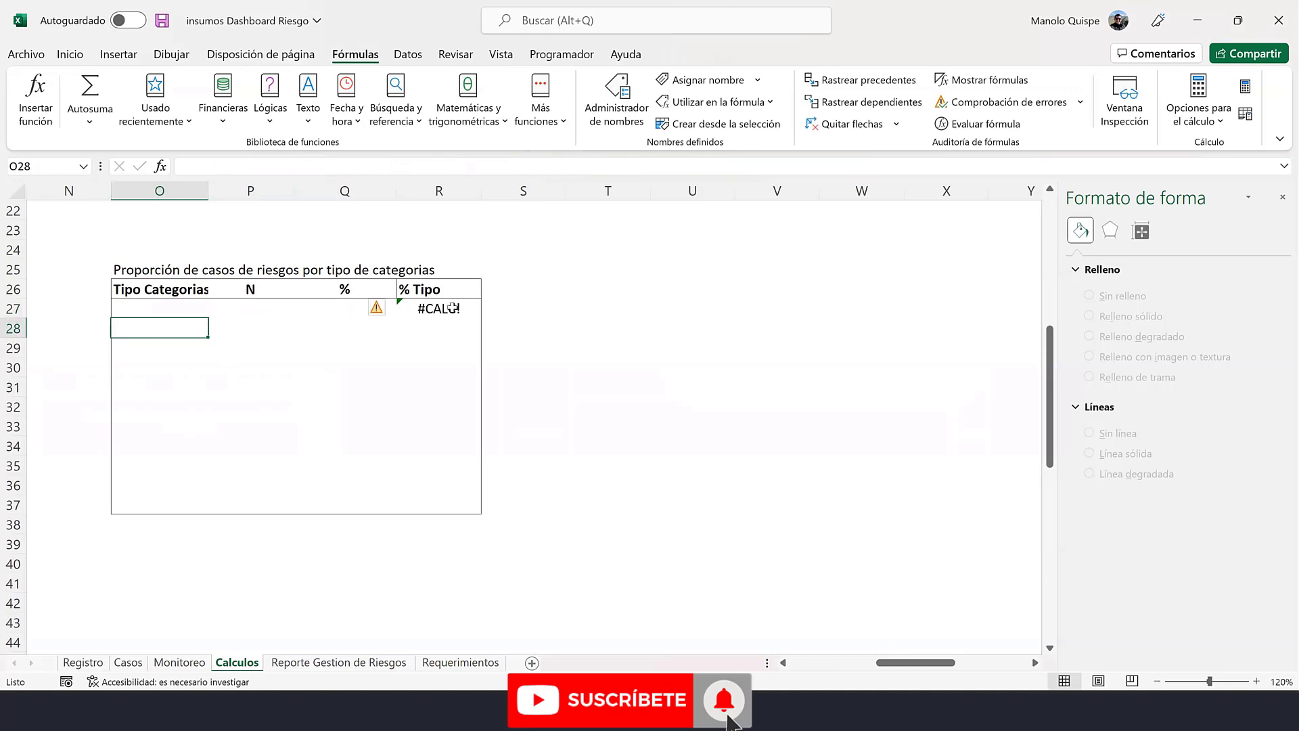
- Wrap the % Tipo FILTRAR formula in R27 in SI.ERROR with a blank "" fallback
left_click(450, 308)
left_click(188, 166)
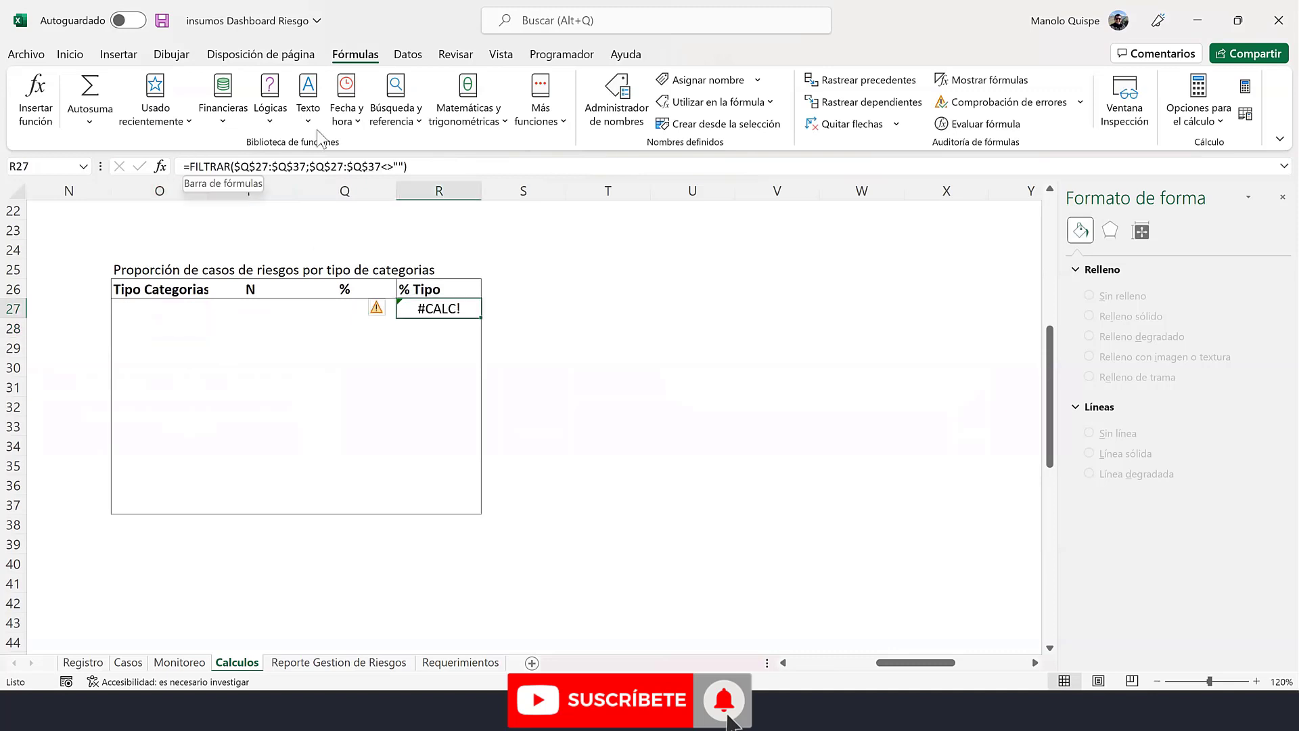
type("si.")
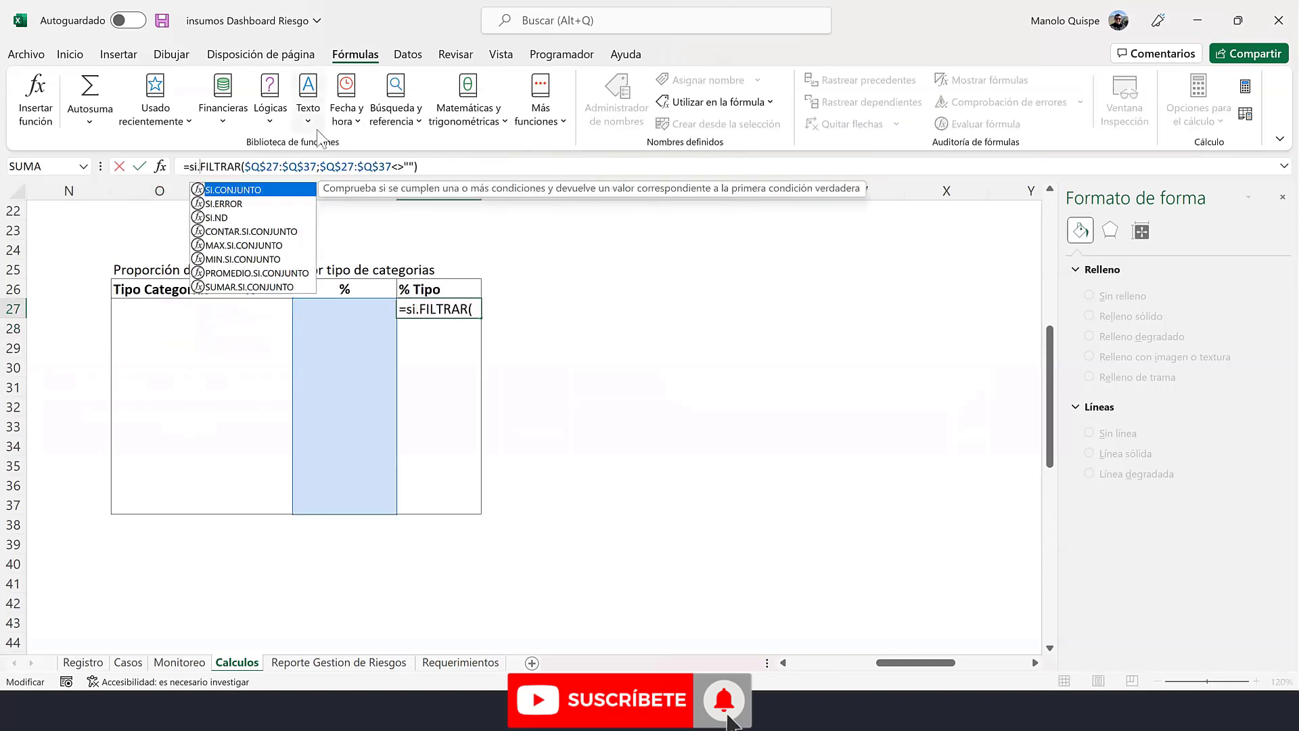
key("Down")
key("Down")
key("Tab")
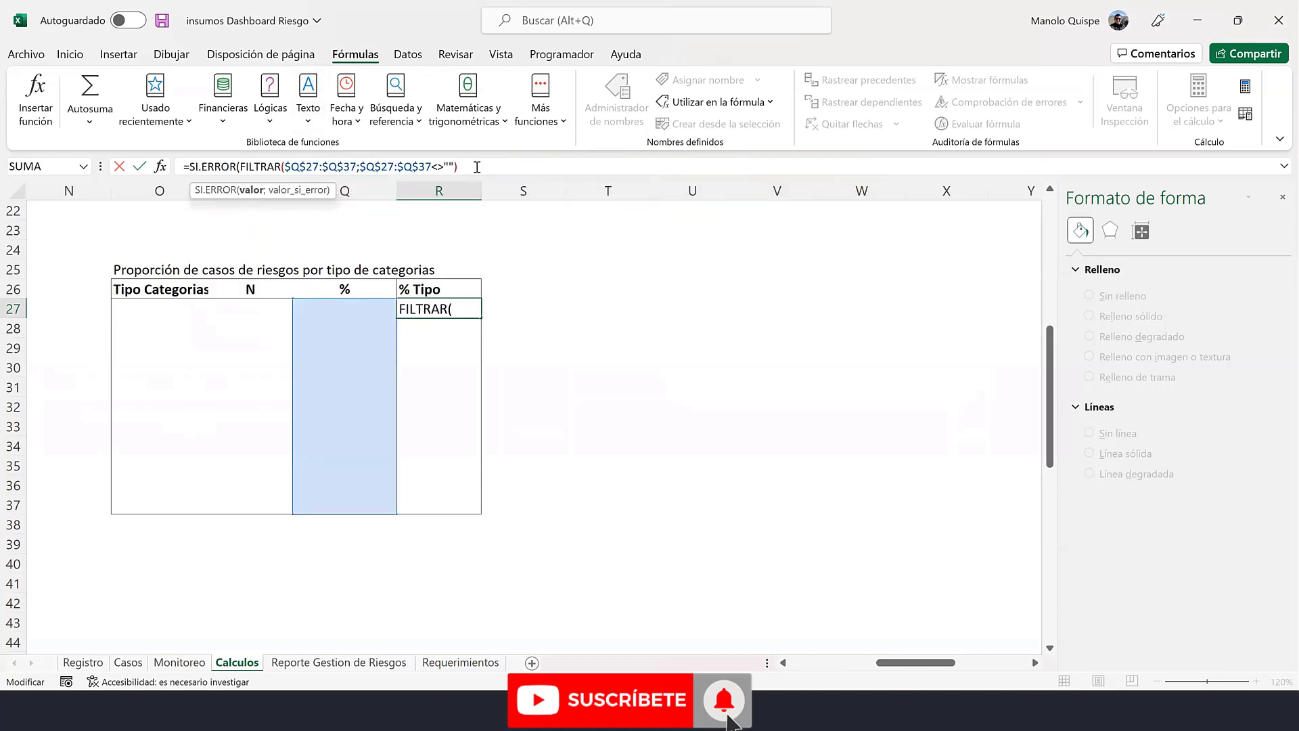
left_click(492, 160)
type(";")
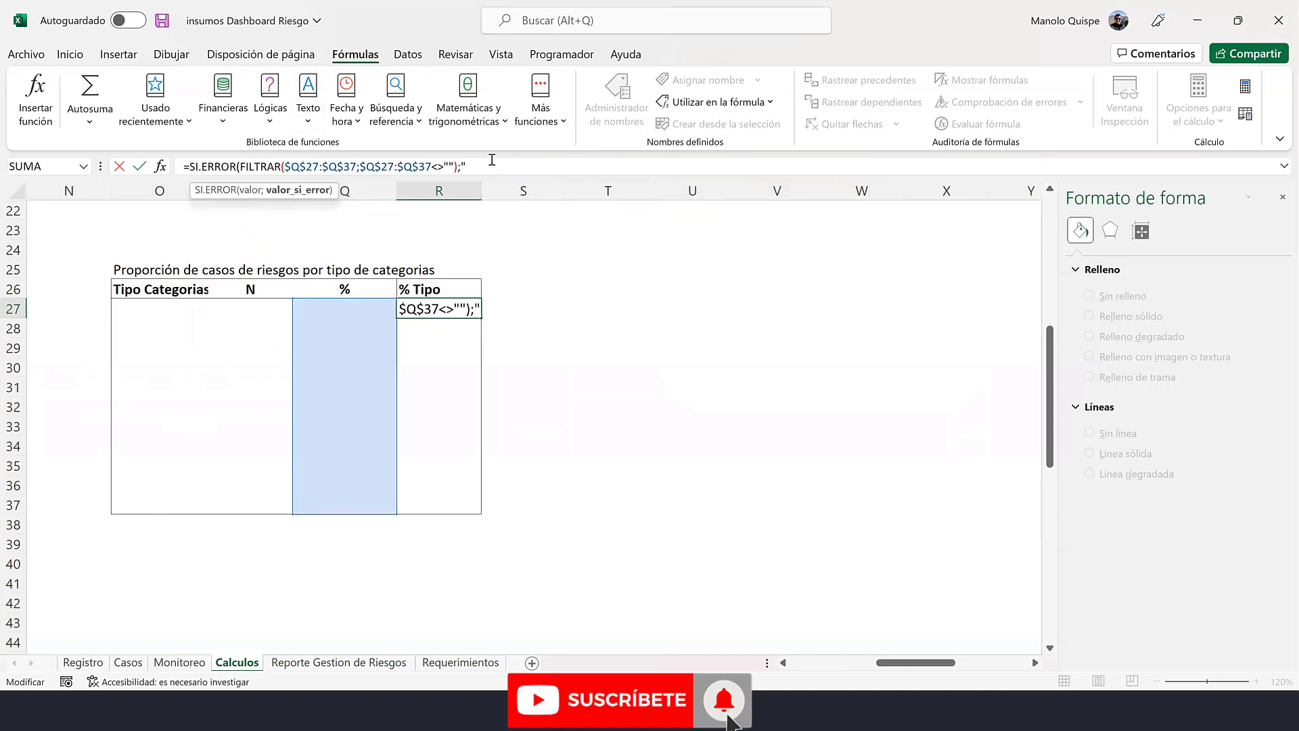
type("\")")
key("Return")
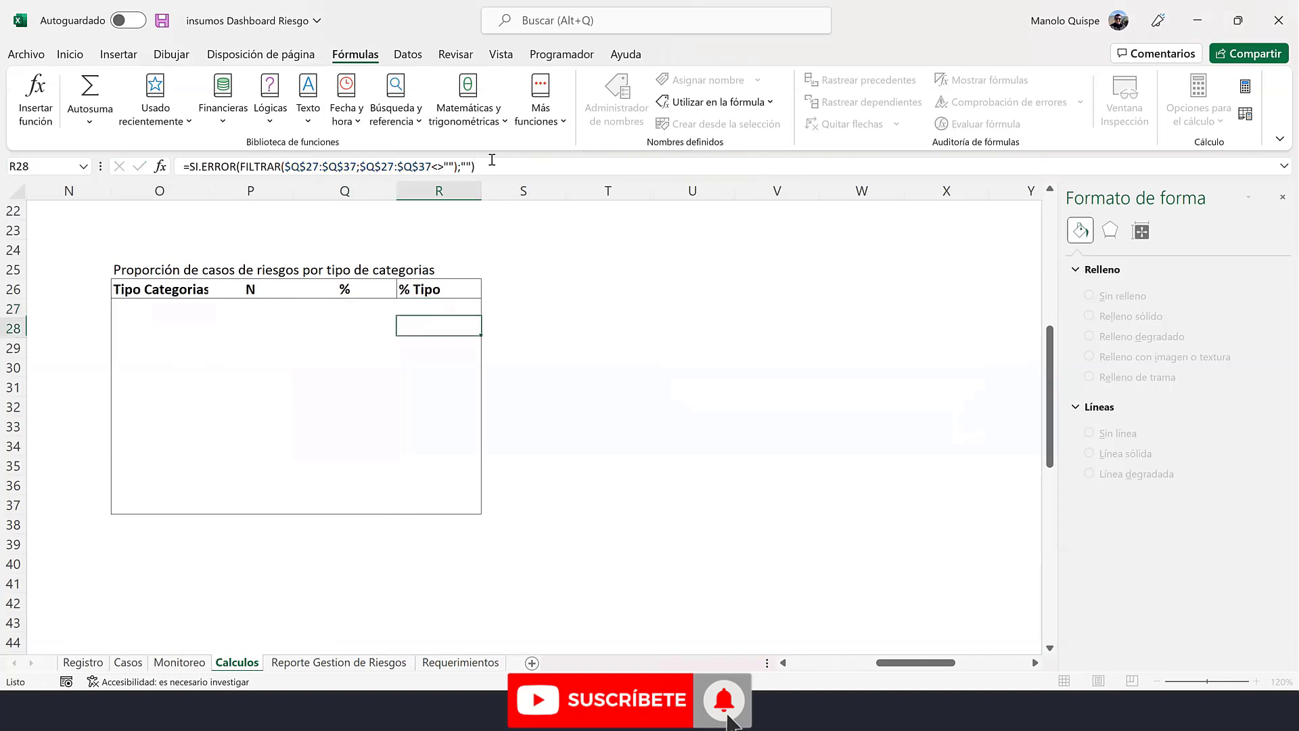
- Wrap the Categorias formula in O14 in SI.ERROR with a blank "" fallback
scroll(543, 337, "up", 4)
scroll(543, 337, "up", 1)
scroll(543, 337, "up", 2)
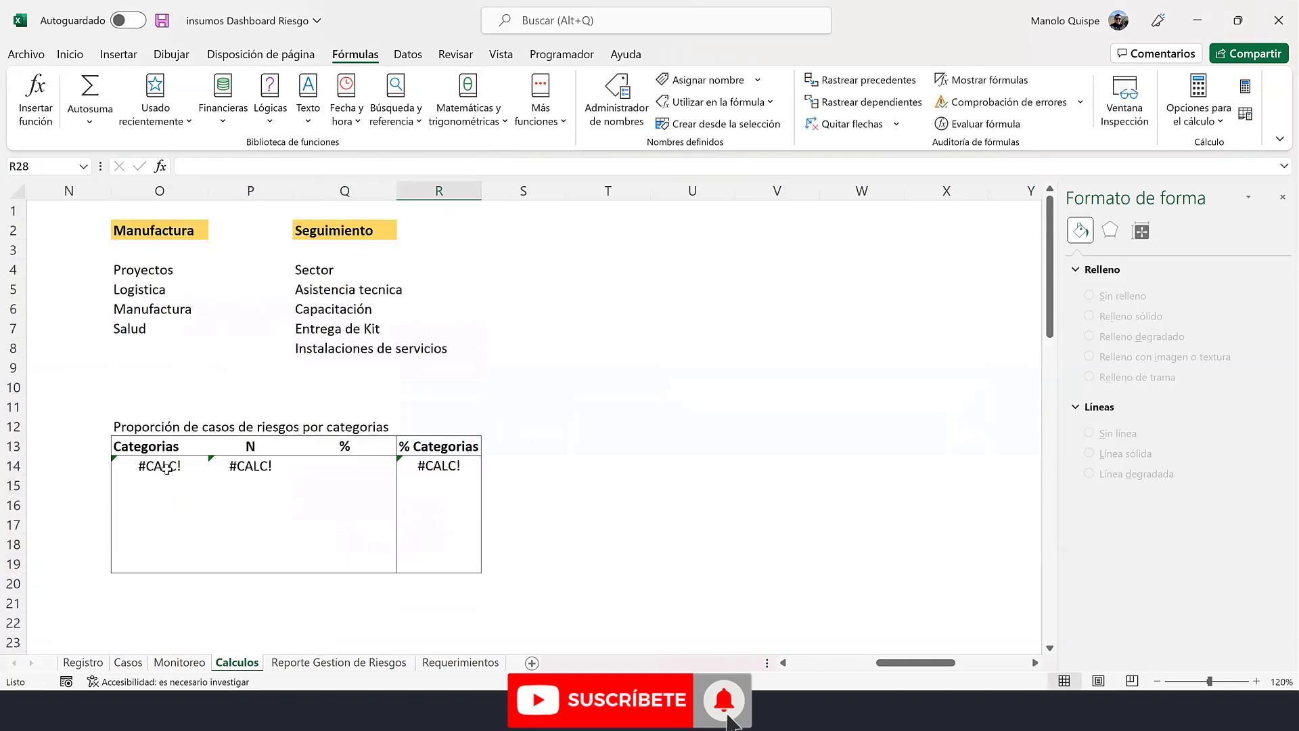
left_click(163, 465)
left_click(189, 166)
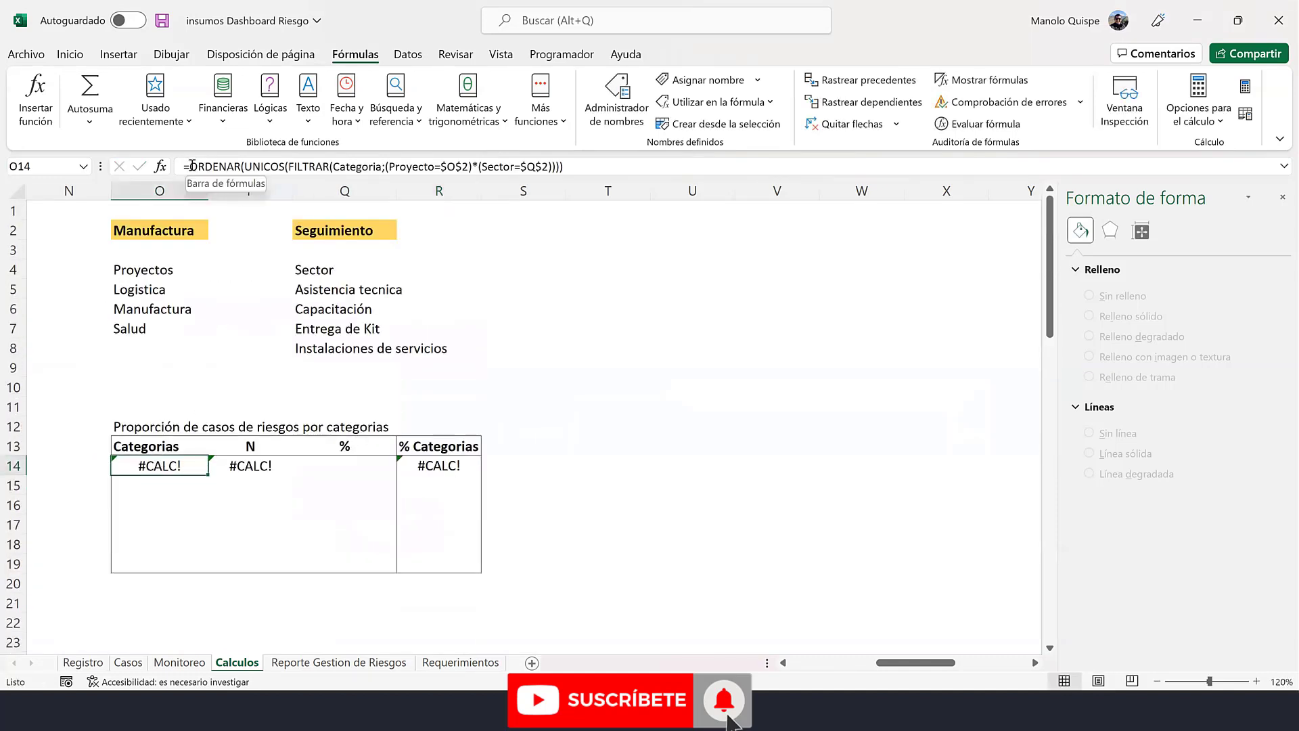
type("si.")
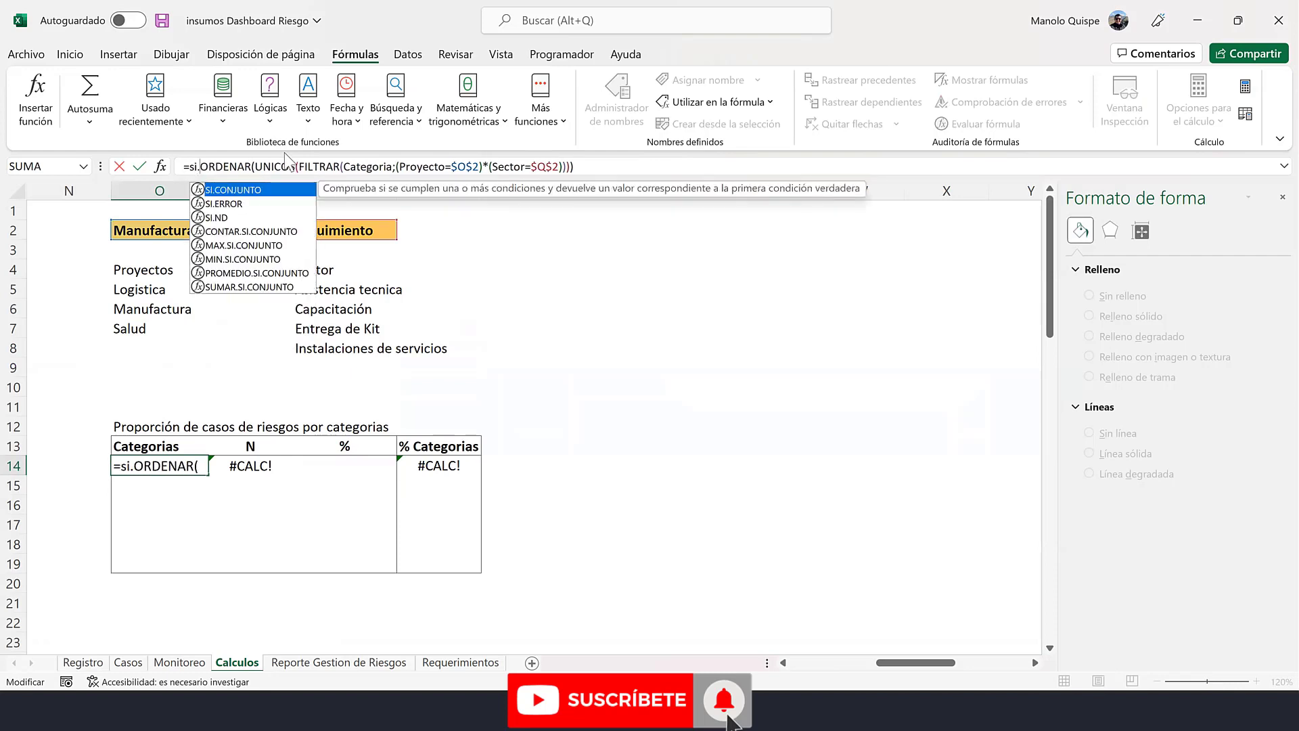
double_click(244, 205)
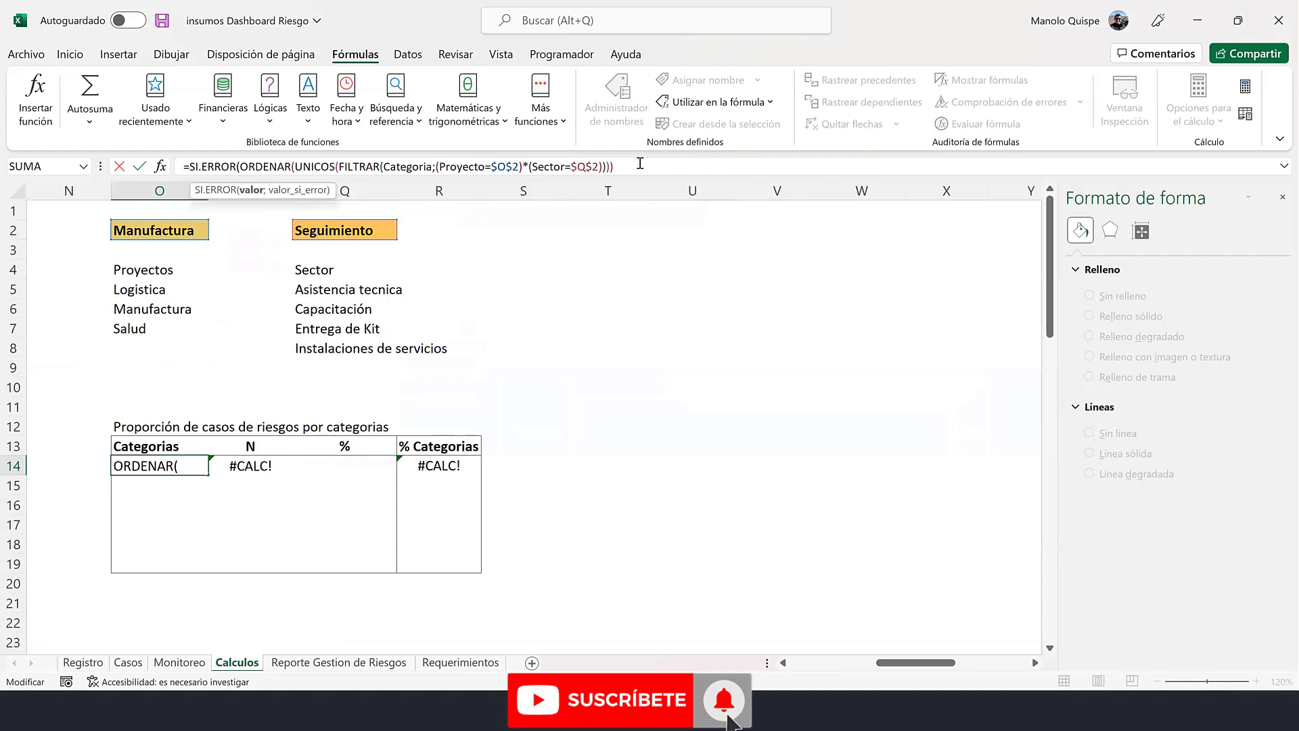
left_click(640, 163)
type(");\"\"")
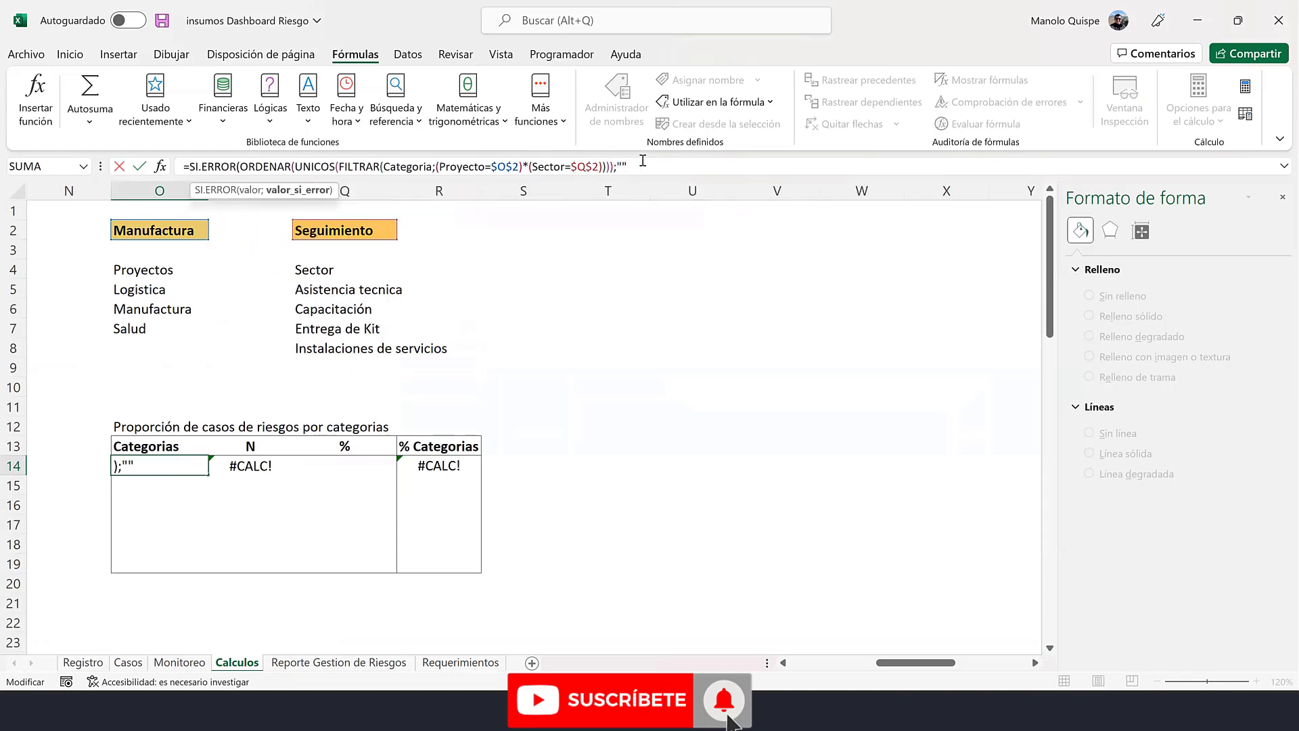
type(")")
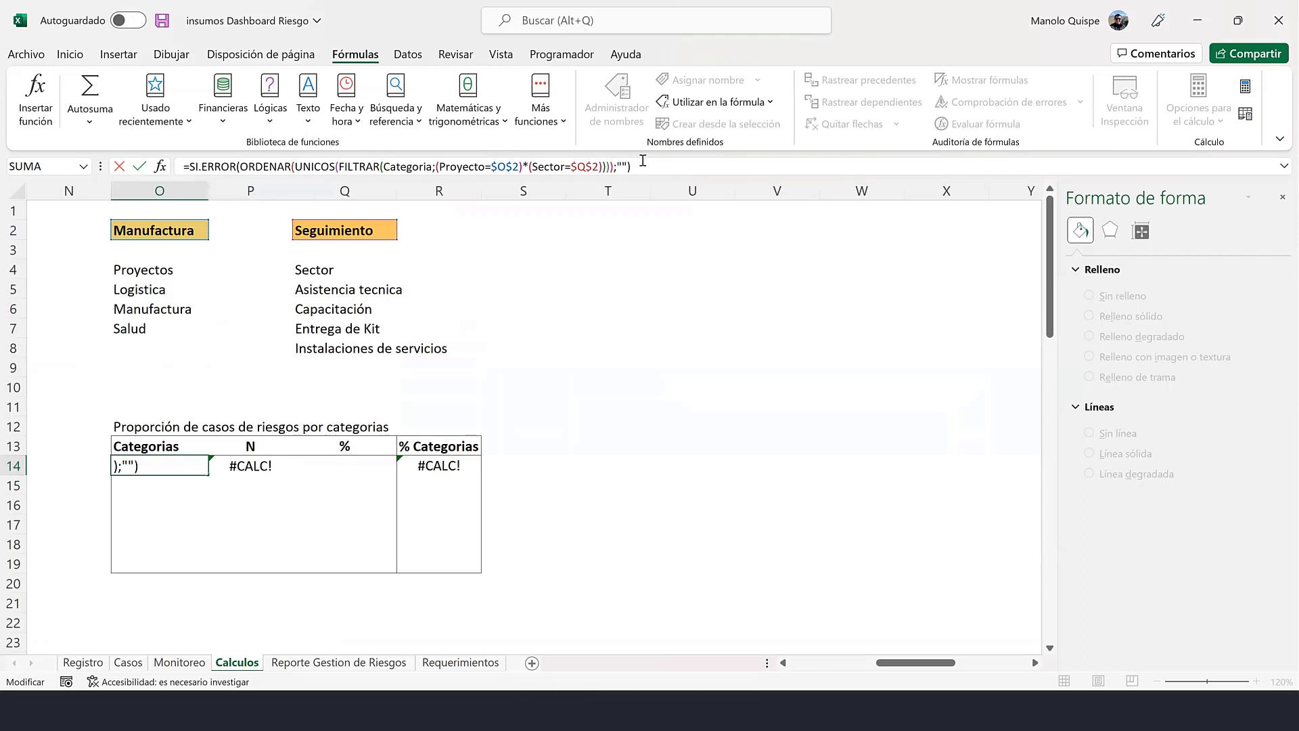
key("Return")
- Wrap the % Categorias FILTRAR formula in R14 in SI.ERROR returning "" on error
left_click(438, 467)
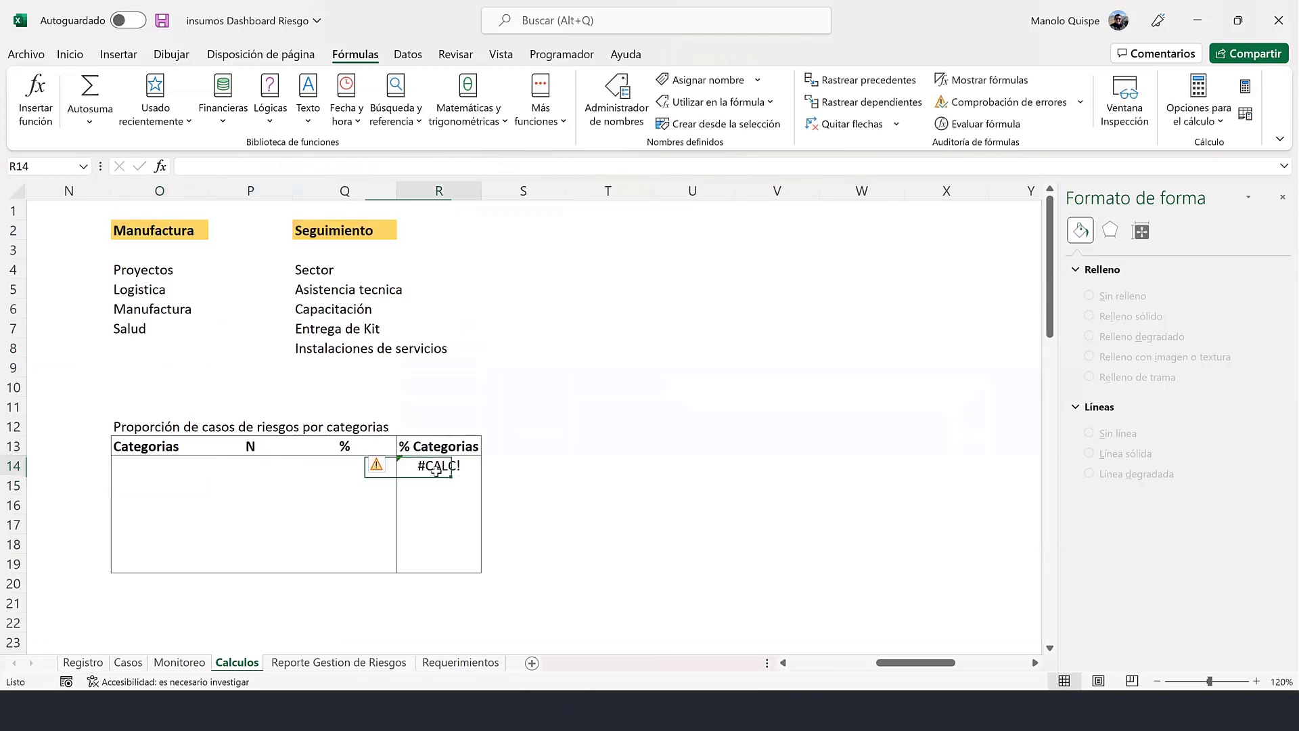
left_click(191, 169)
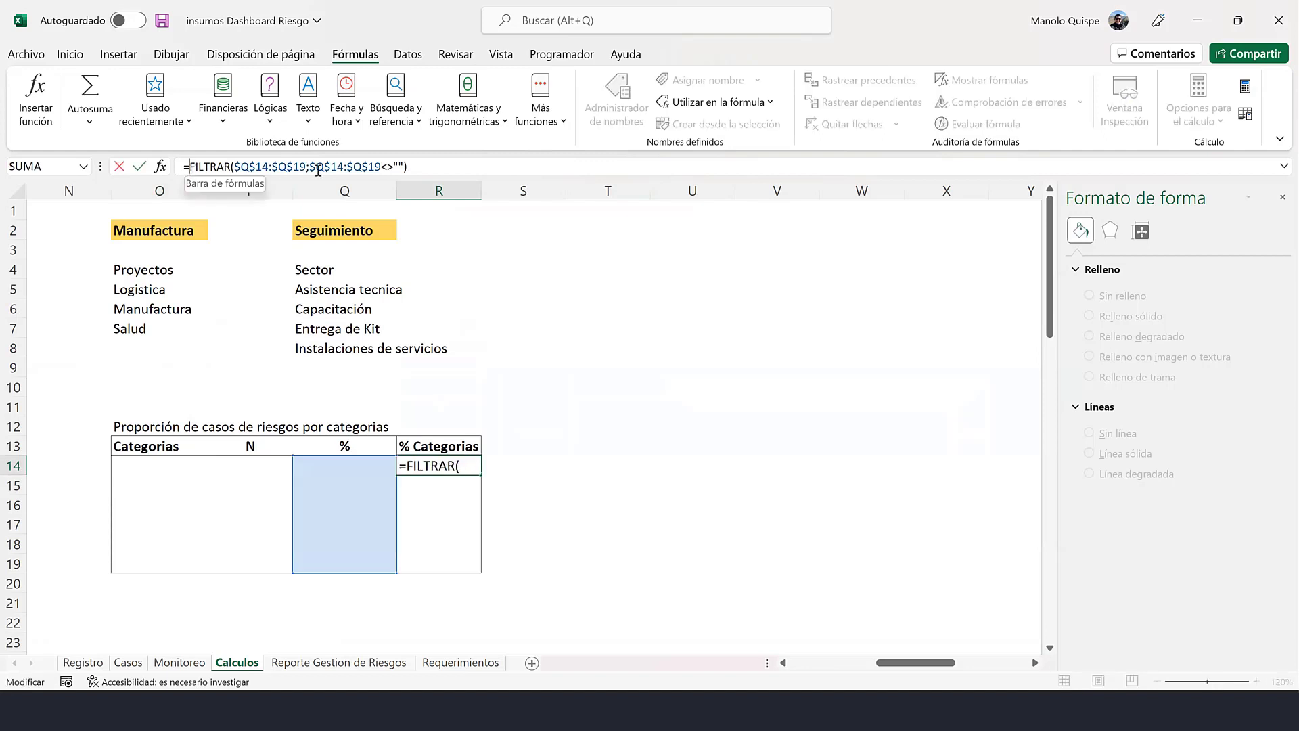
type("si.")
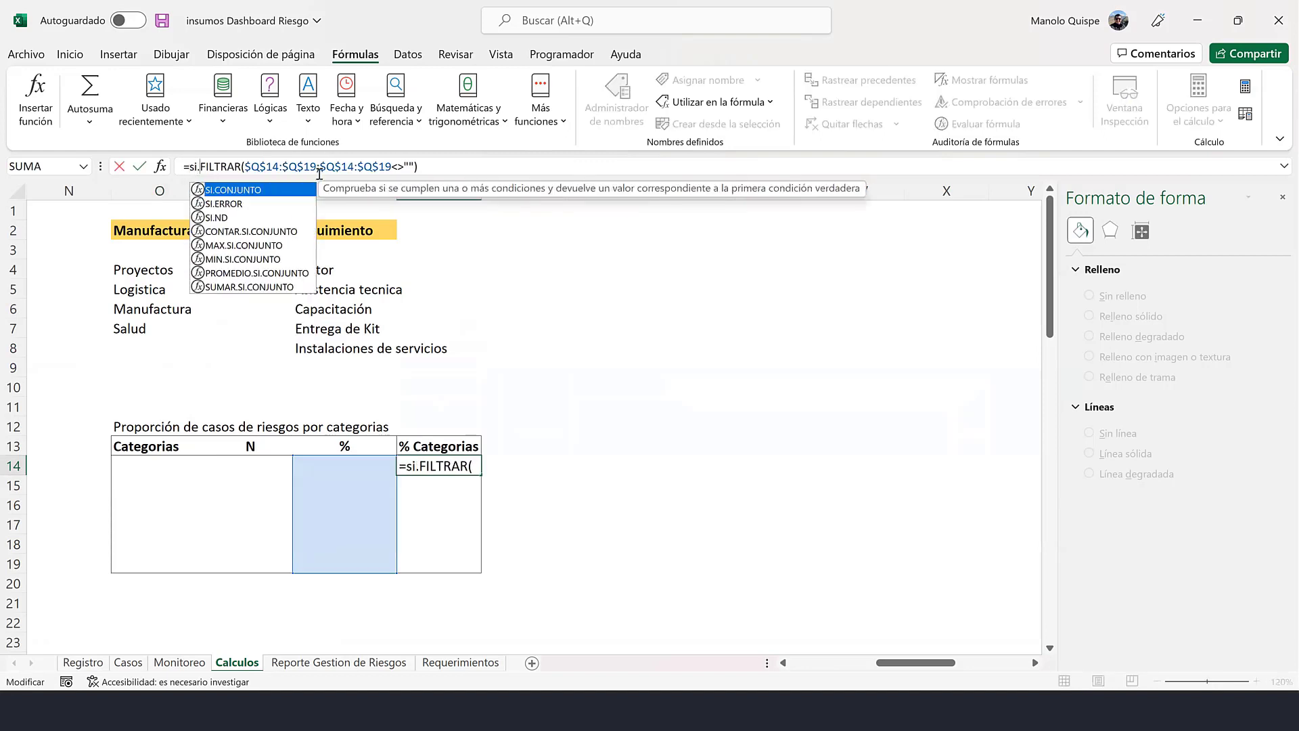
double_click(259, 203)
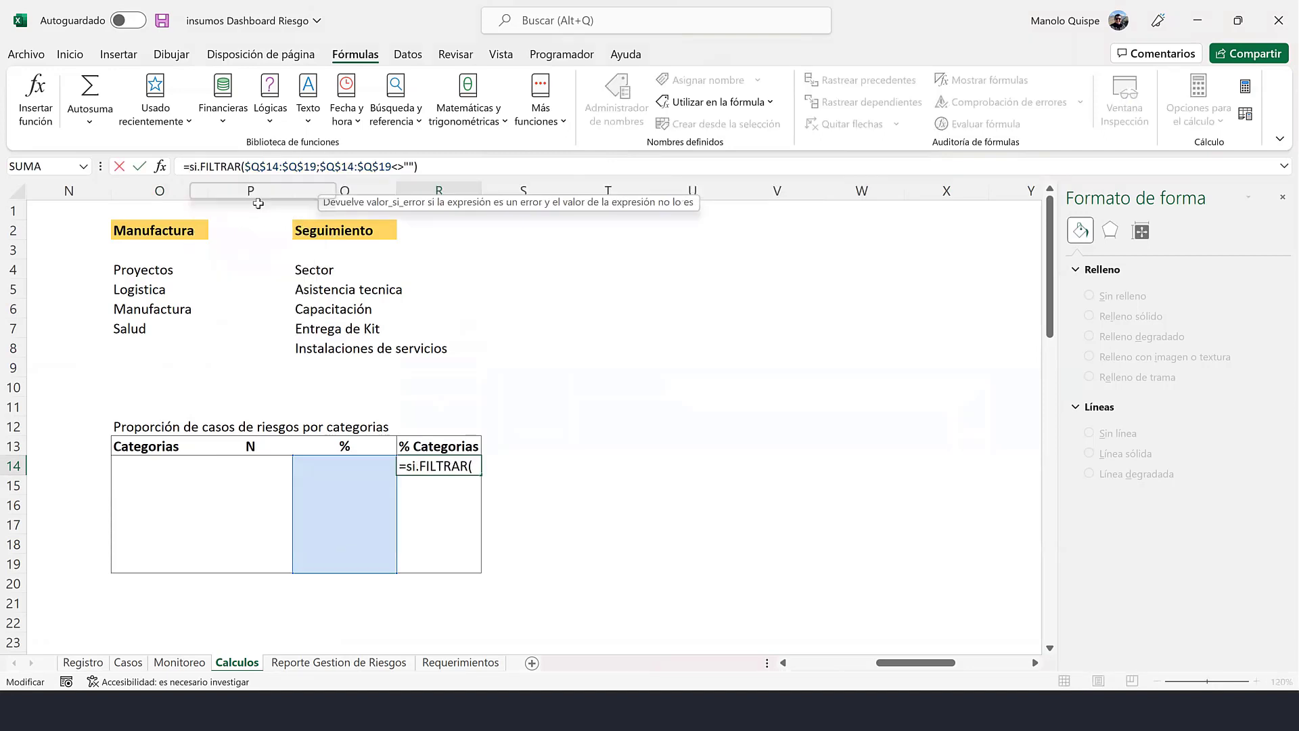
left_click(490, 167)
type(";")
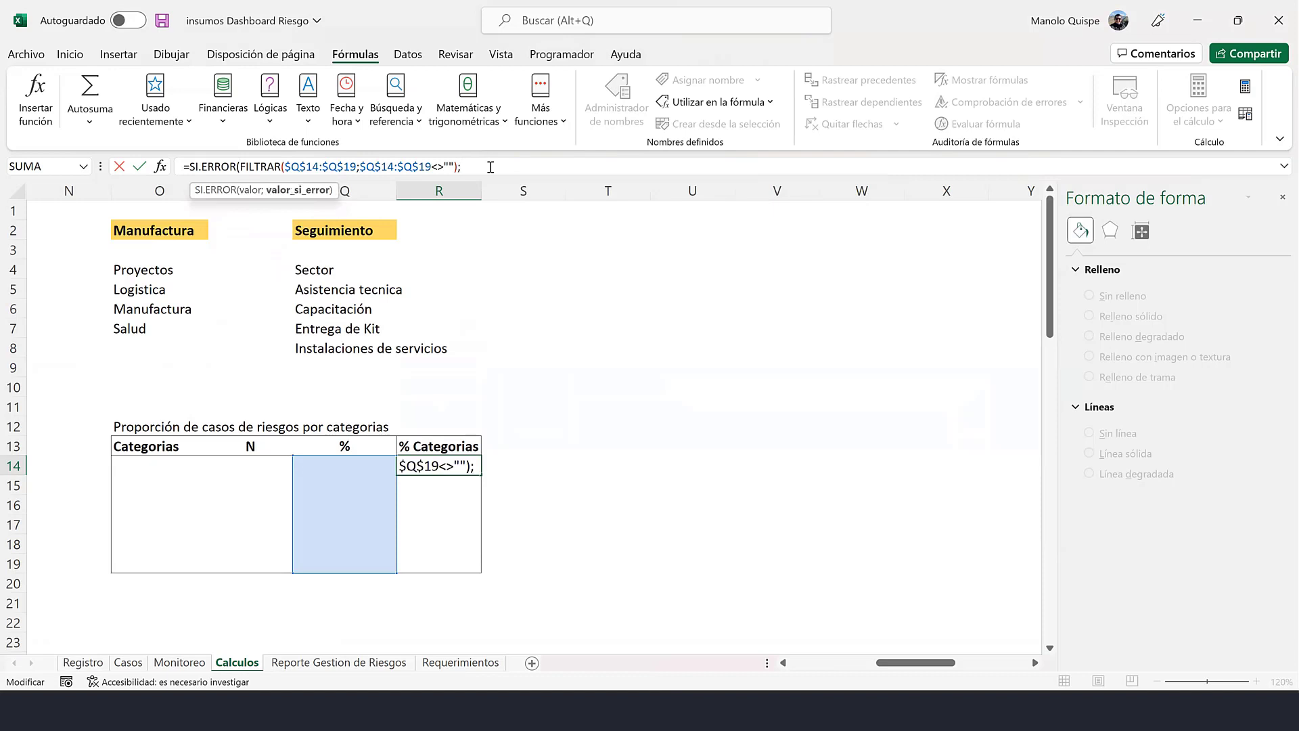
type("\"\")")
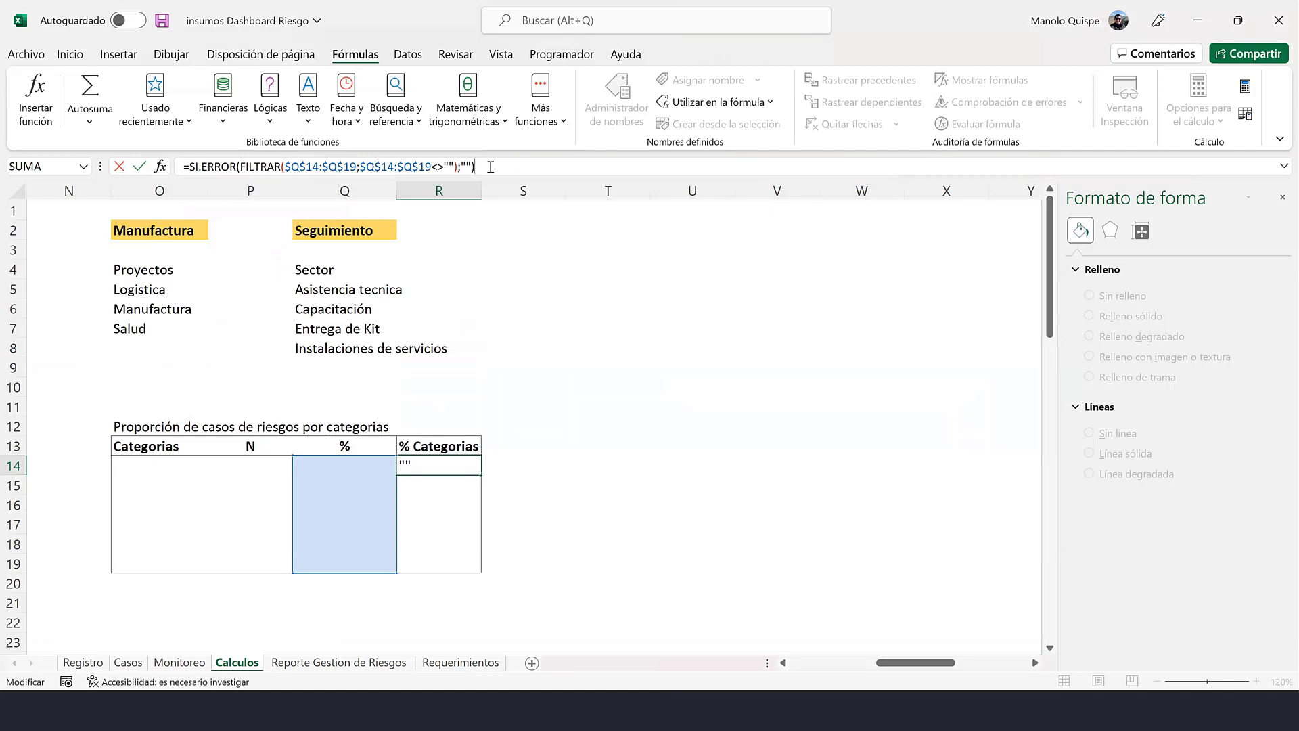
key("Return")
scroll(447, 288, "down", 1)
scroll(450, 281, "down", 3)
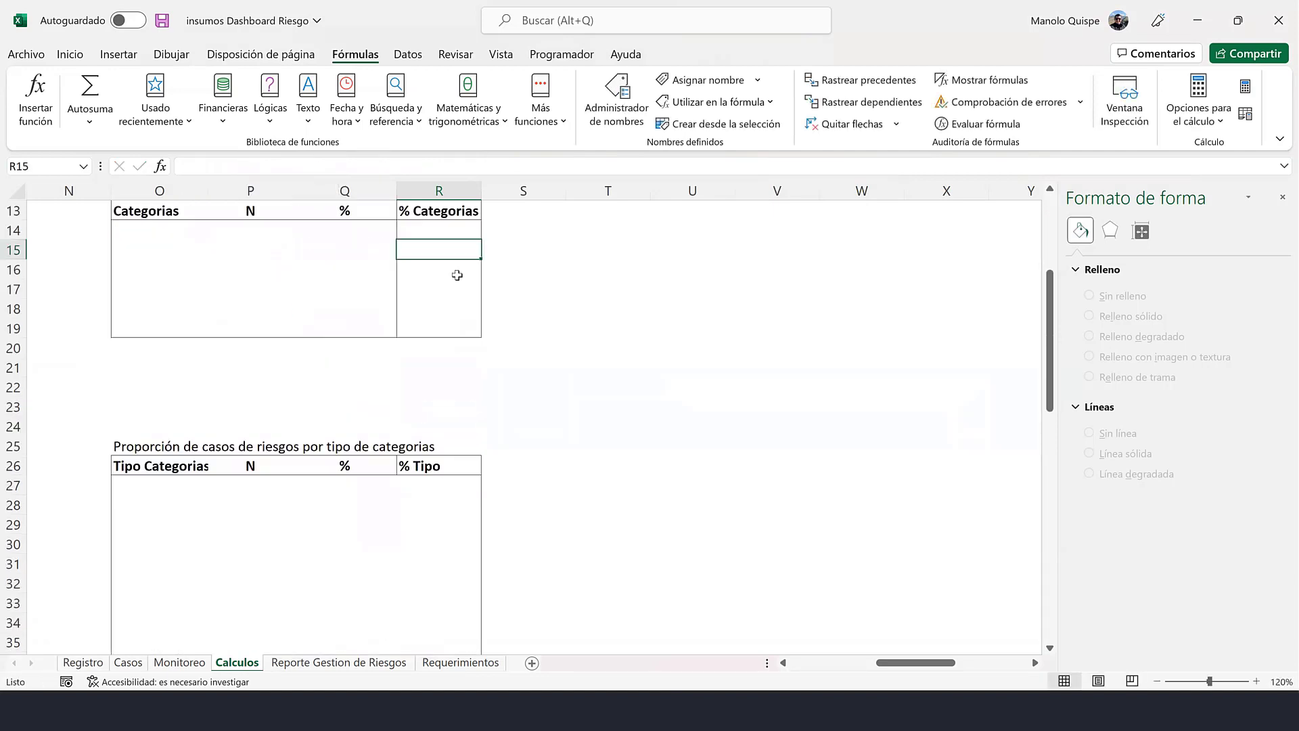
scroll(456, 275, "down", 2)
- On Reporte Gestion de Riesgos, try Sector values Asistencia tecnica, Capacitación, Entrega de Kit, Instalaciones de servicios
scroll(462, 310, "down", 1)
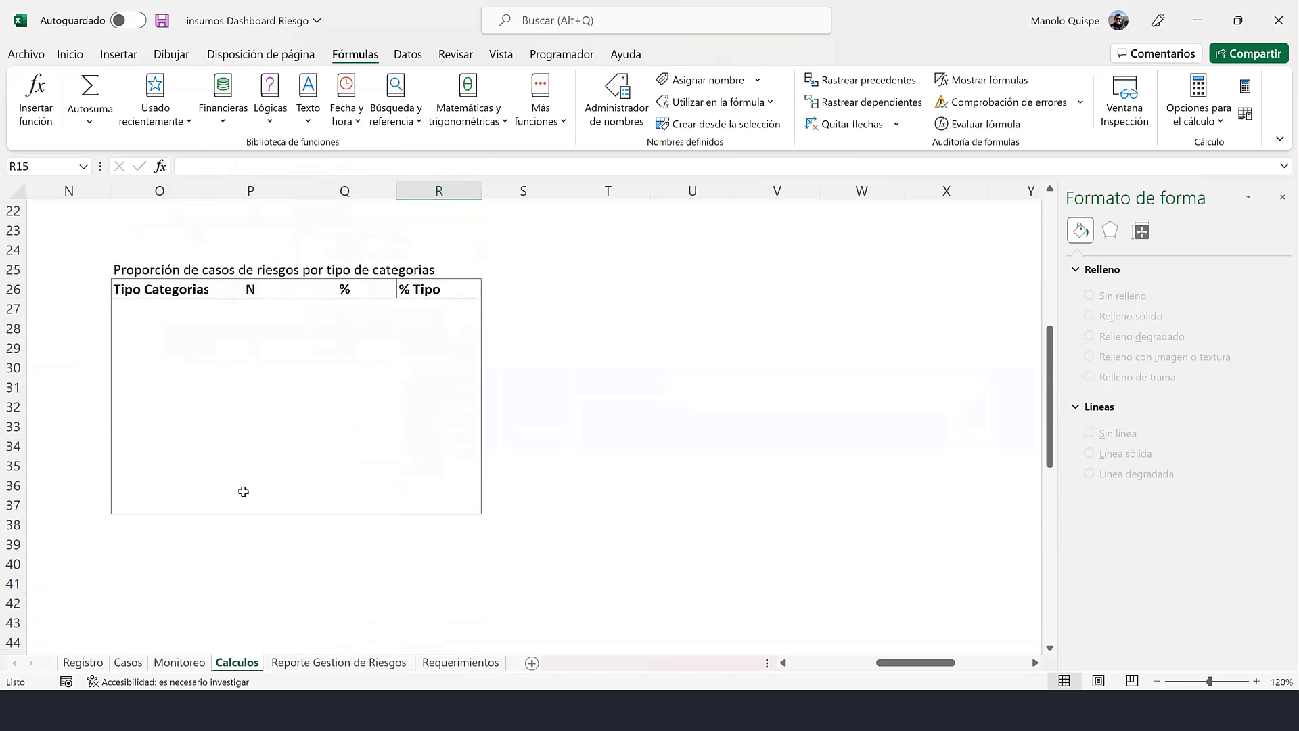
key("ctrl+Page_Down")
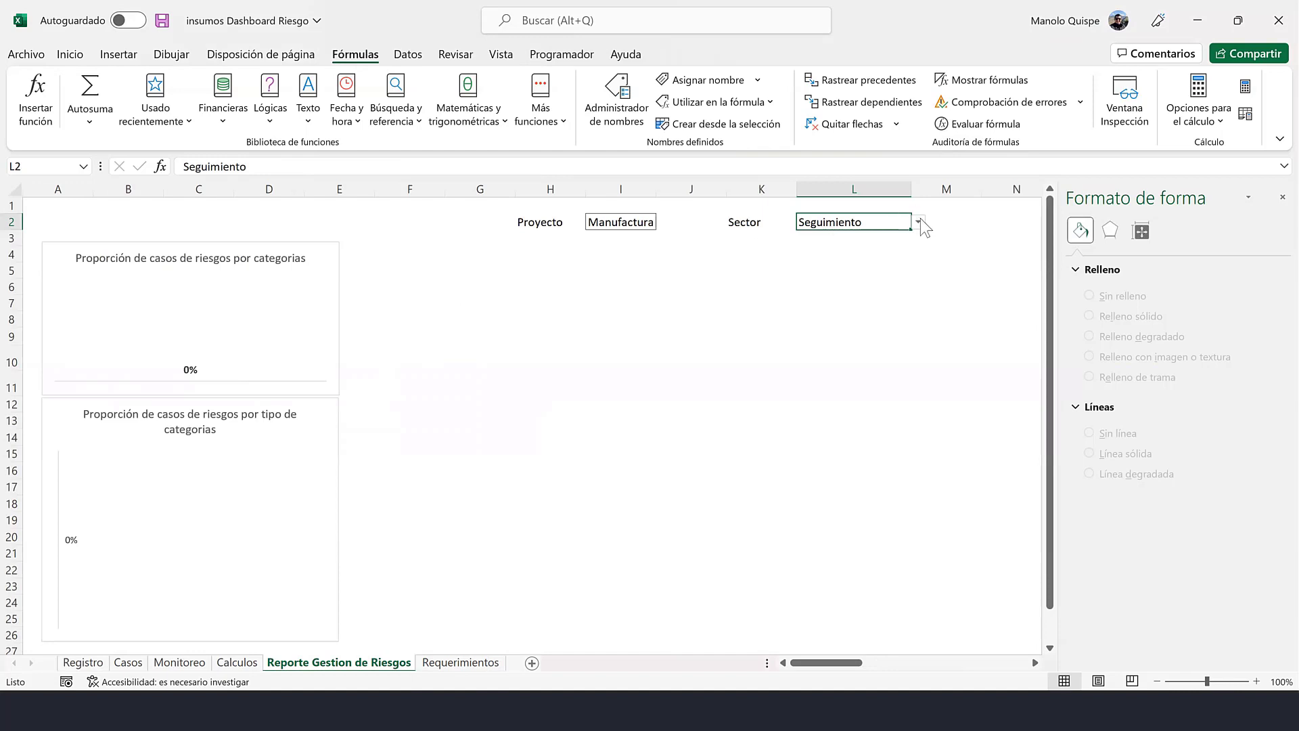
left_click(637, 224)
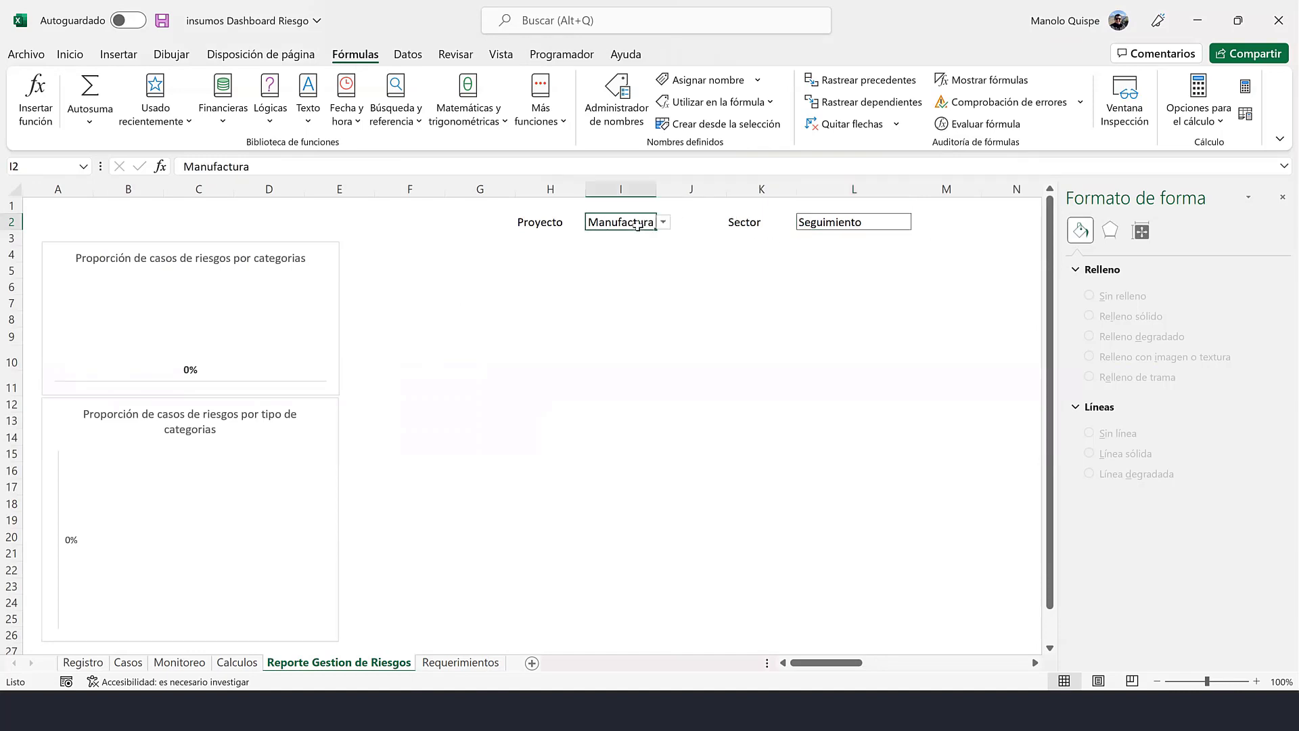
left_click(863, 227)
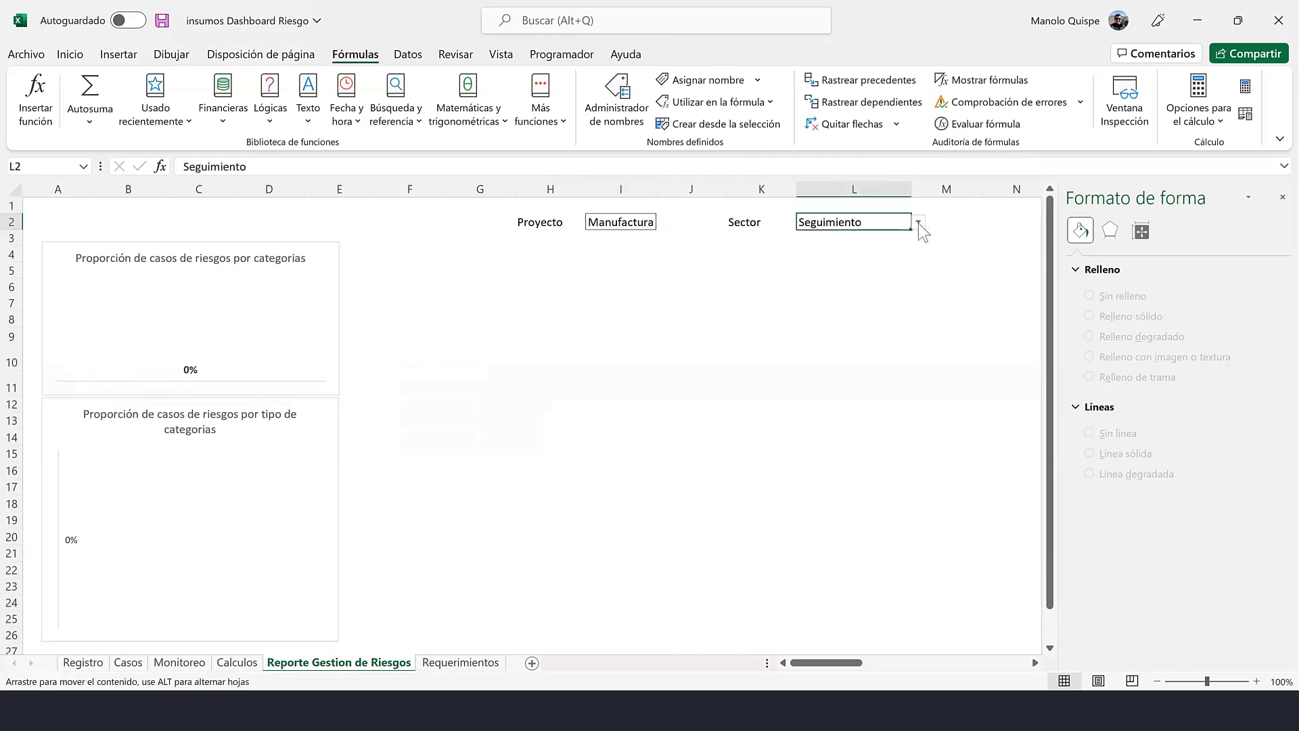
left_click(919, 221)
left_click(877, 239)
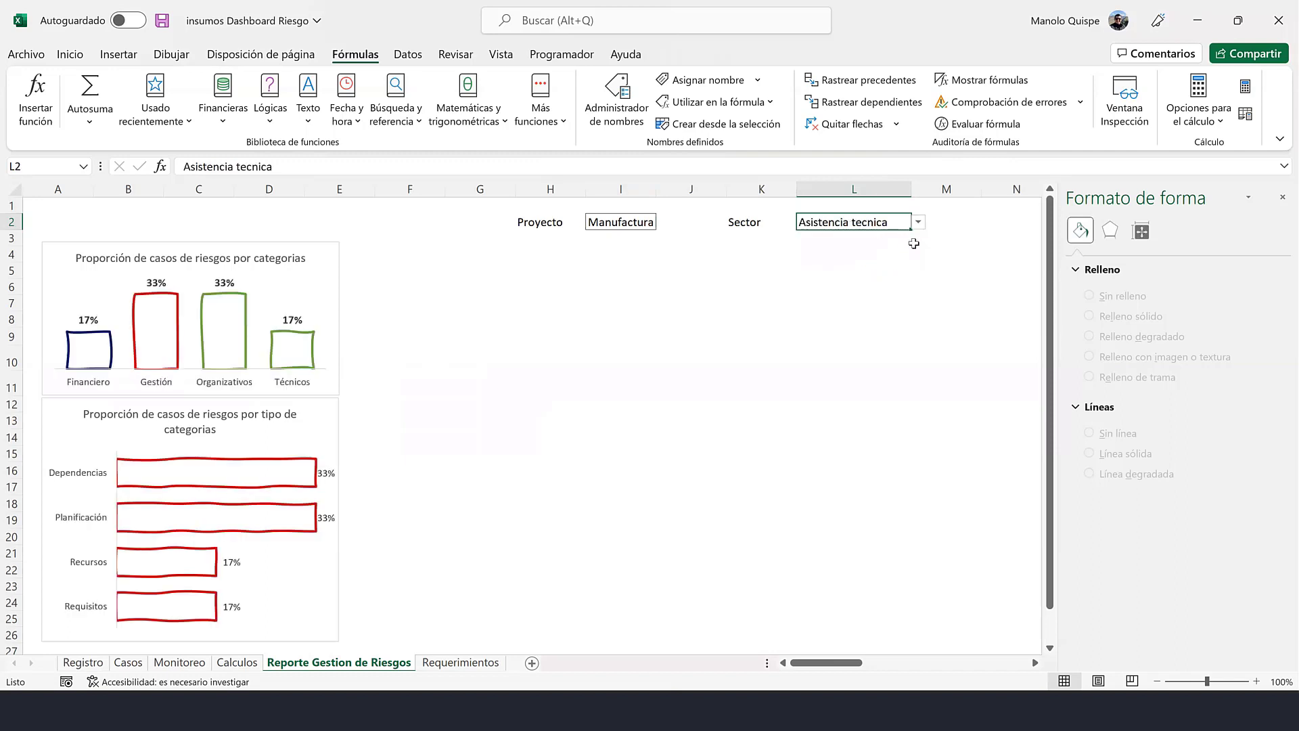
left_click(919, 222)
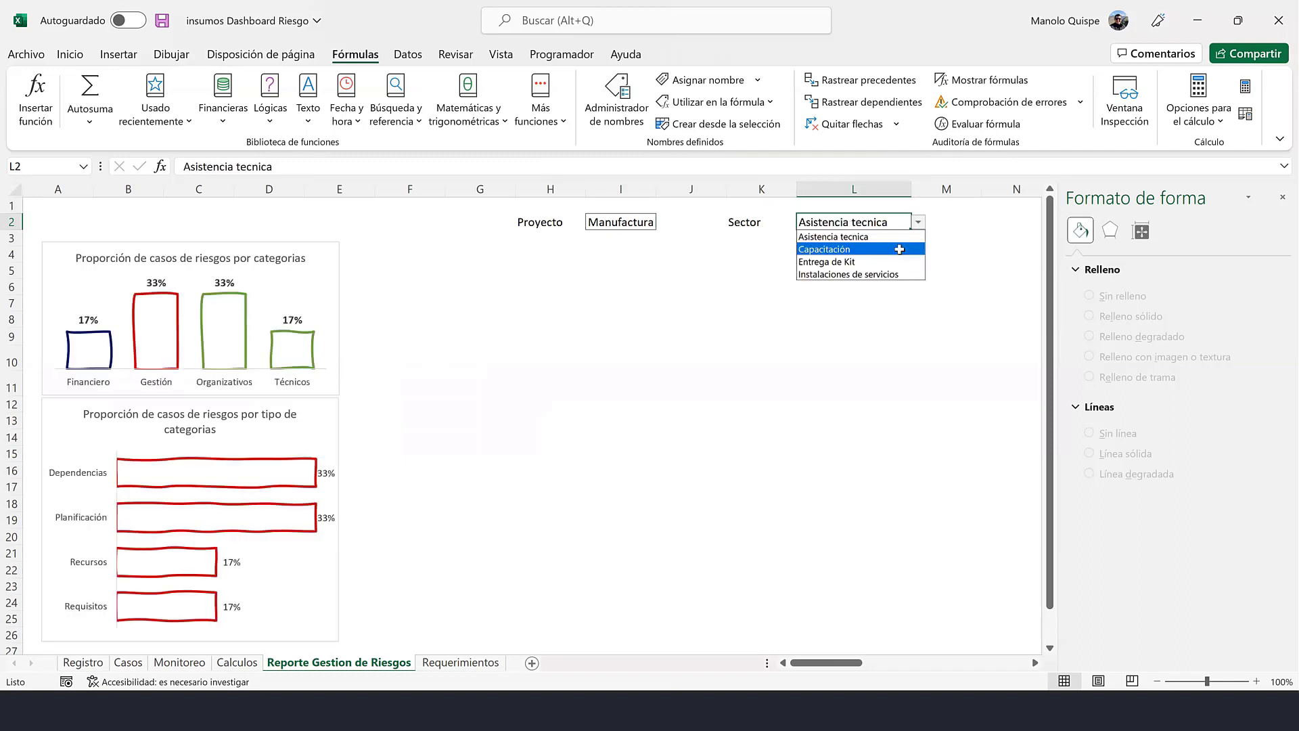
left_click(897, 243)
left_click(919, 222)
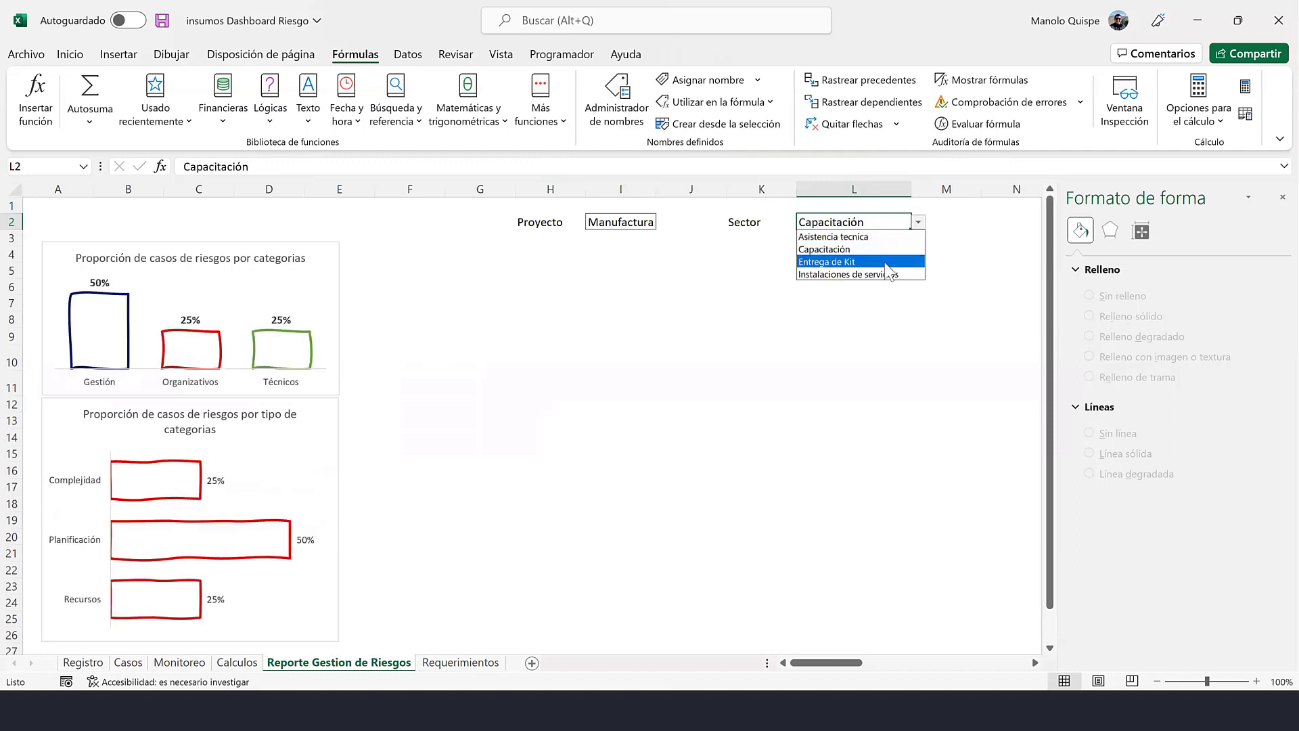
left_click(879, 262)
left_click(919, 222)
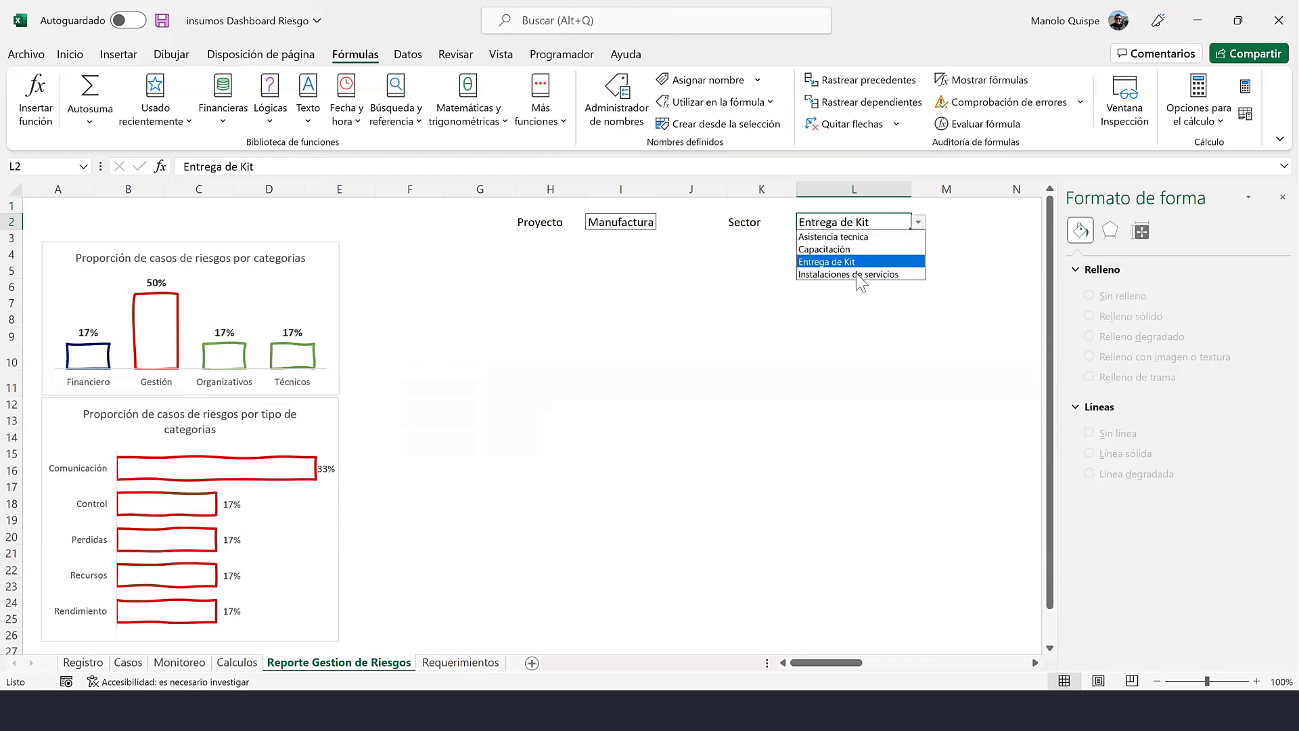
left_click(856, 271)
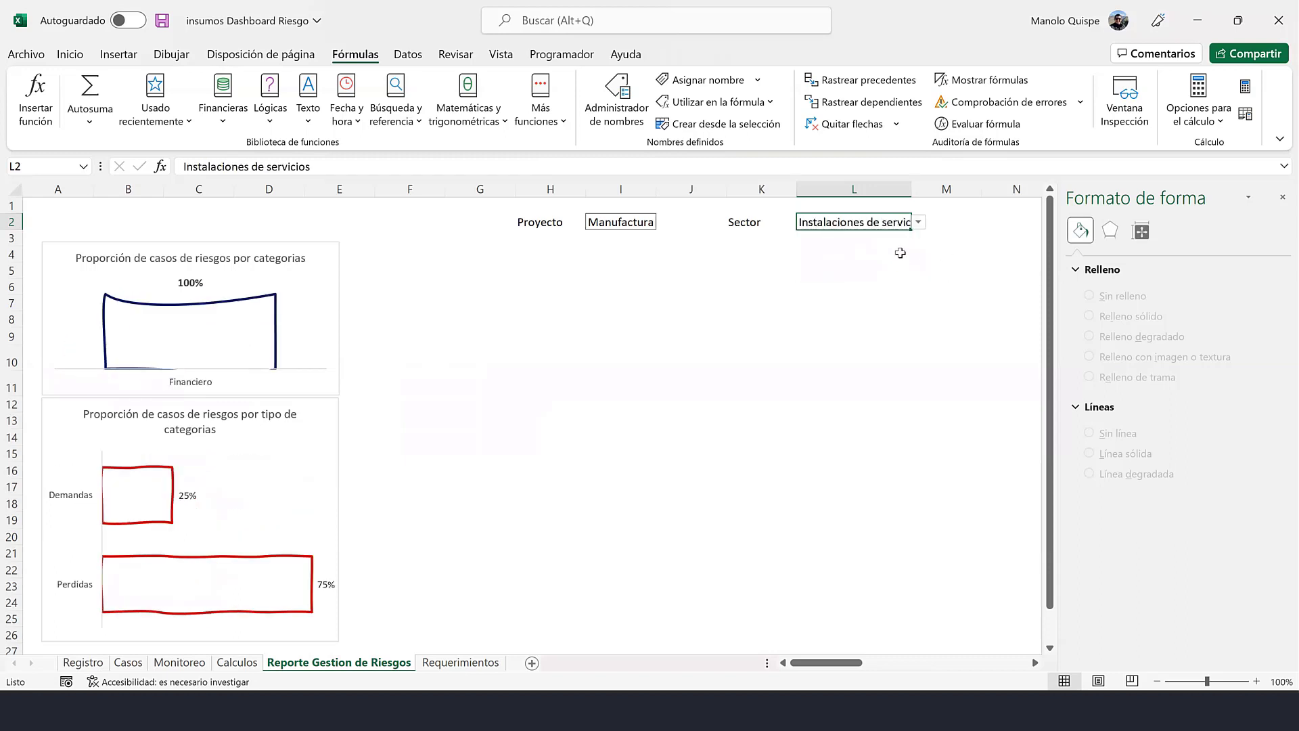
- Set the Proyecto filter in I2 to Salud and the Sector filter in L2 to Encuesta
left_click(645, 218)
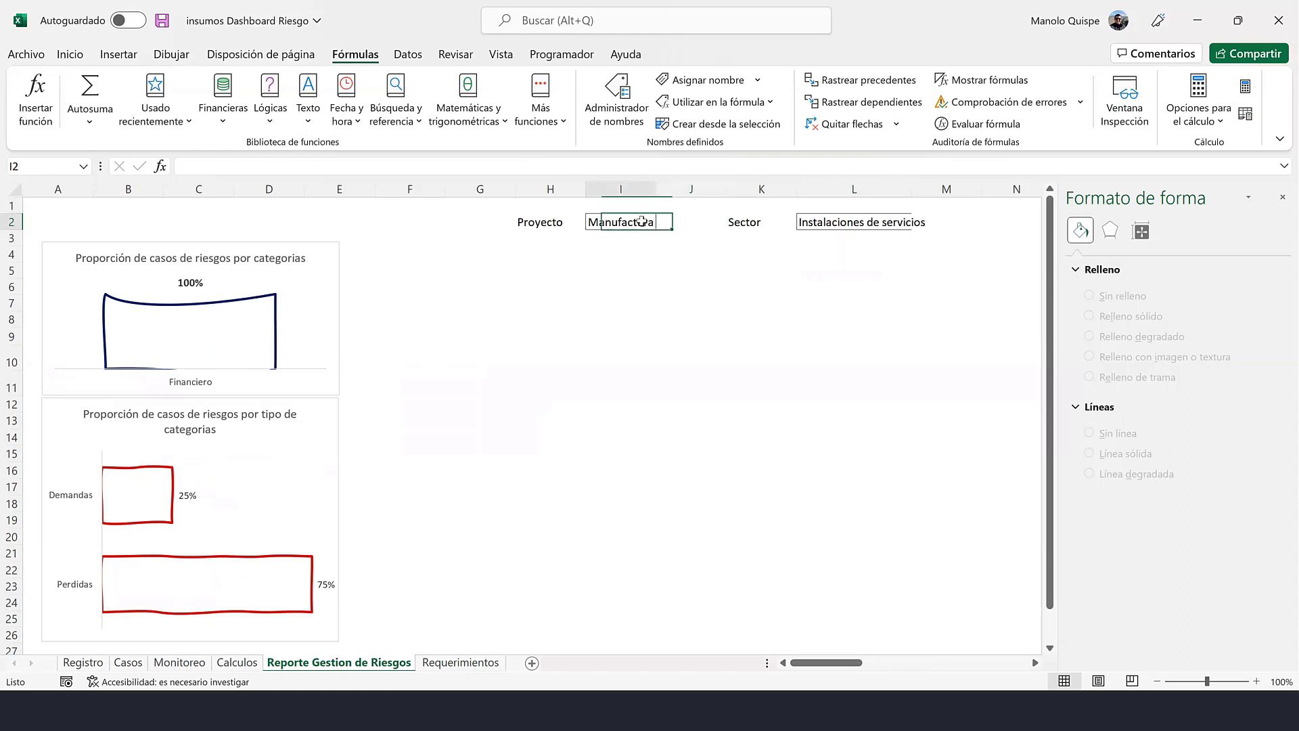
left_click(663, 221)
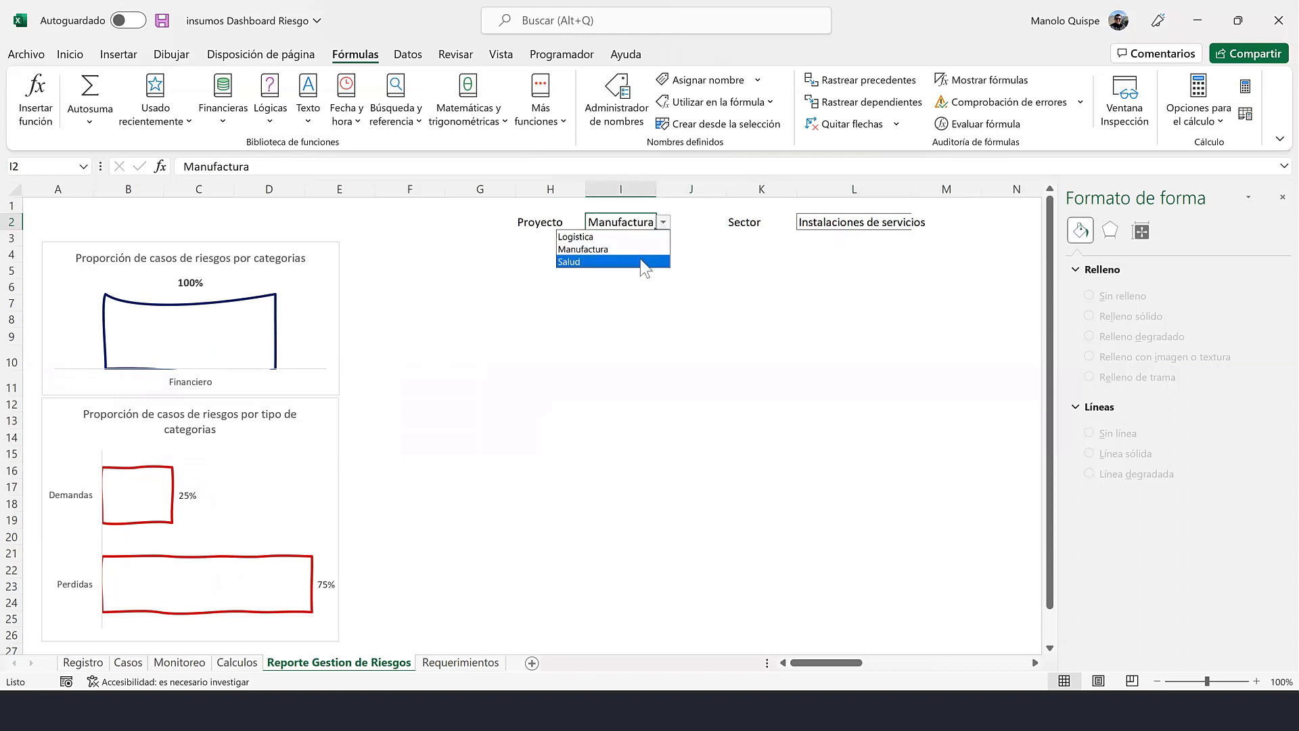
left_click(642, 262)
left_click(923, 223)
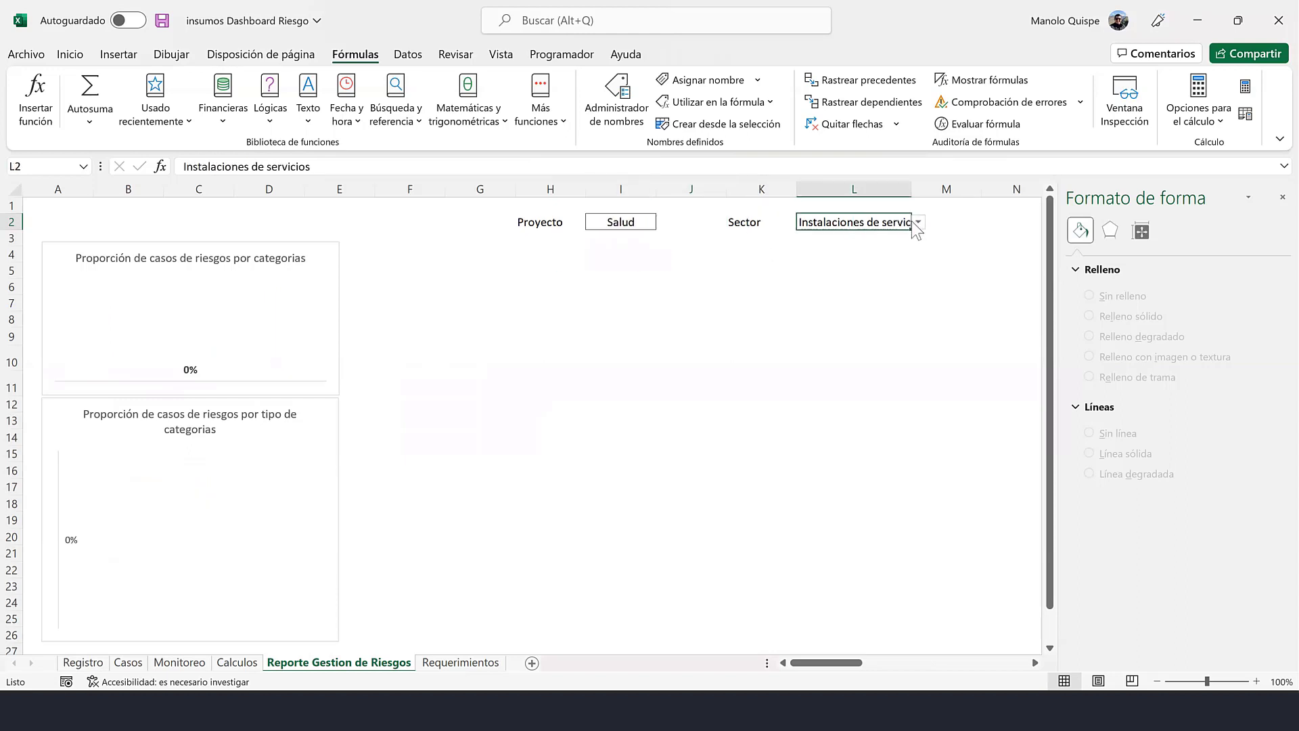
left_click(919, 222)
left_click(880, 246)
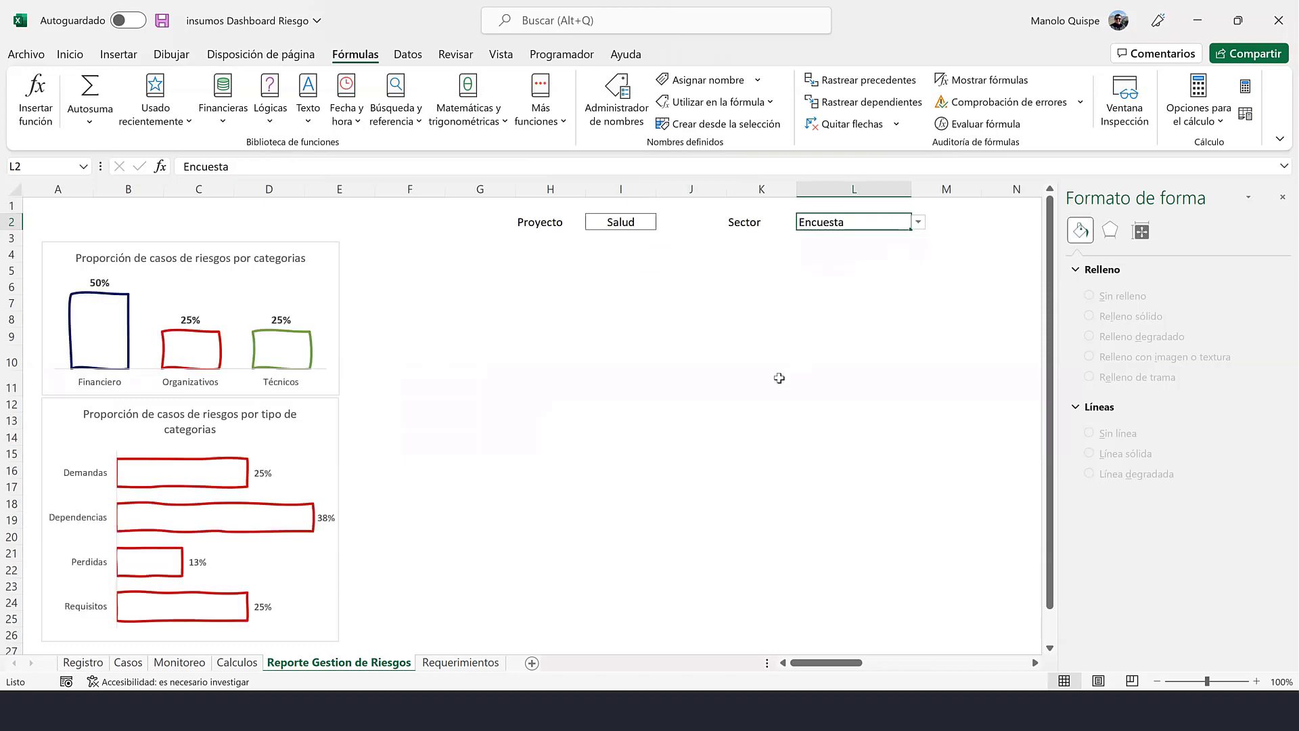
left_click(815, 303)
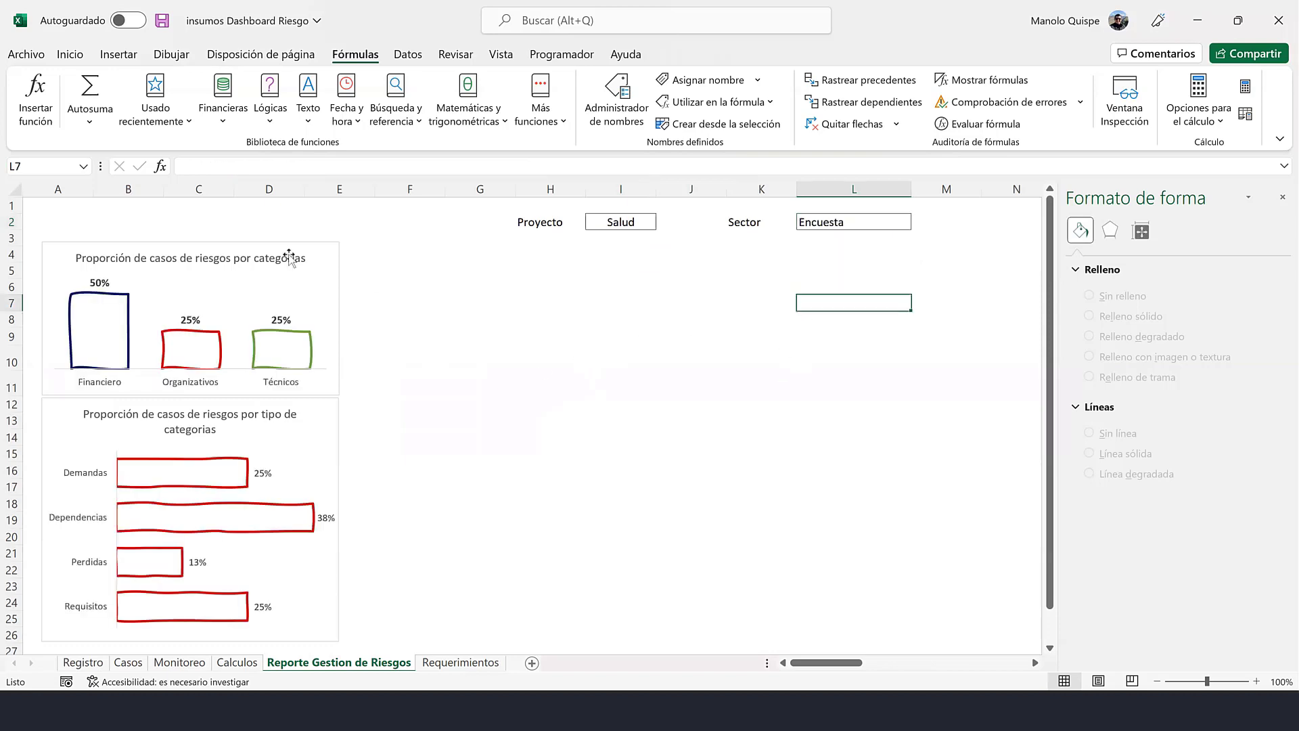
- Make the first chart's title bold at font size 10
left_click(253, 259)
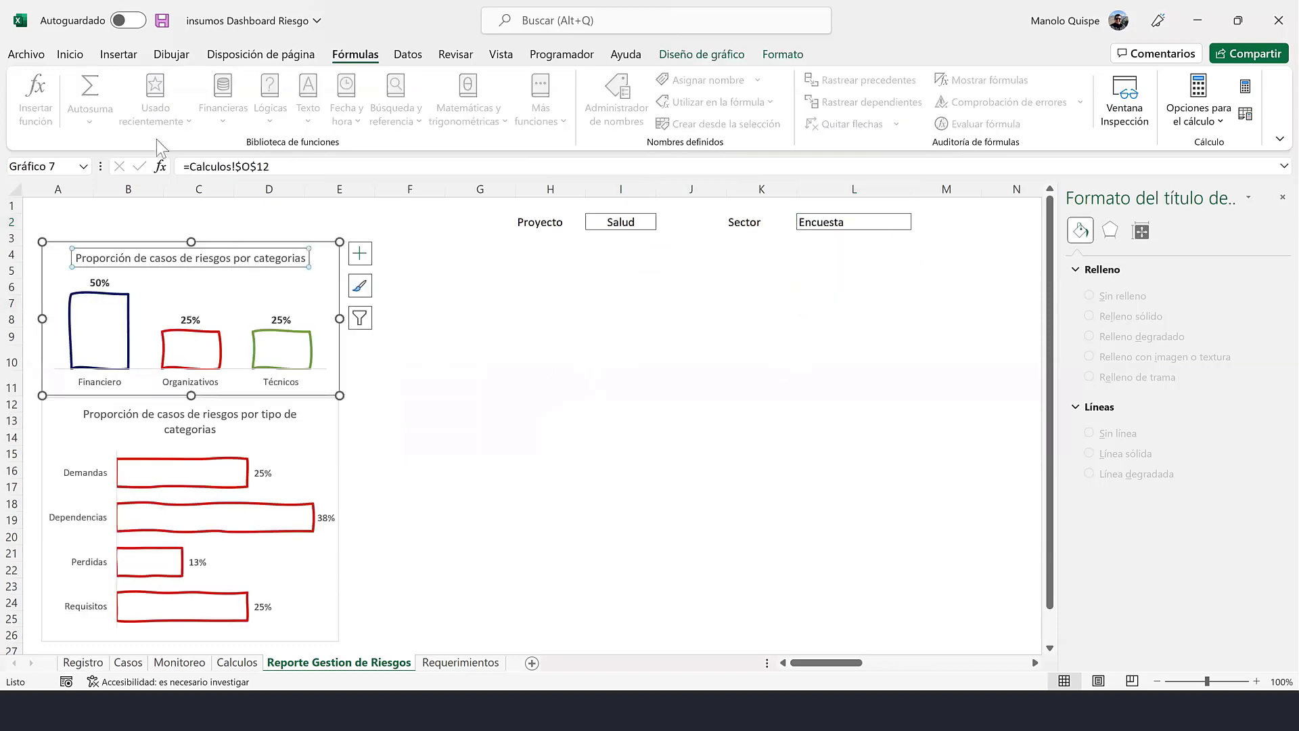
left_click(69, 54)
left_click(159, 113)
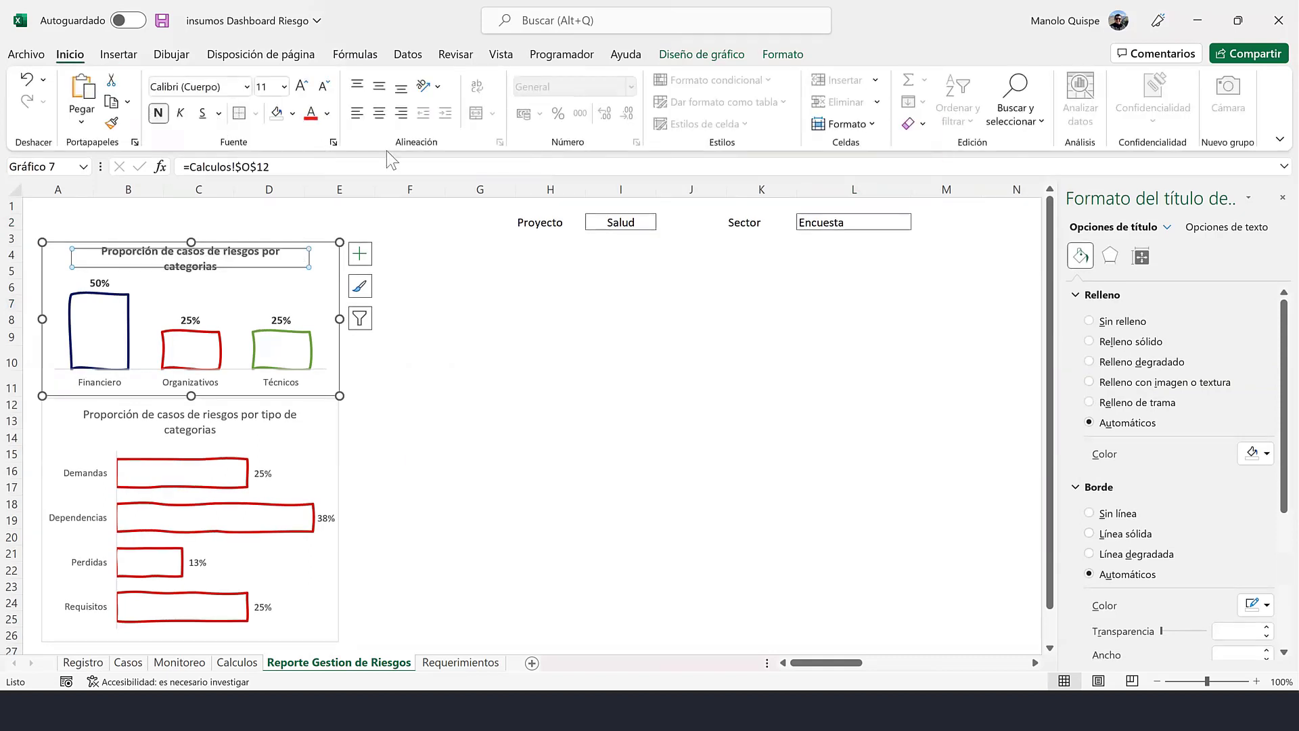
left_click(326, 86)
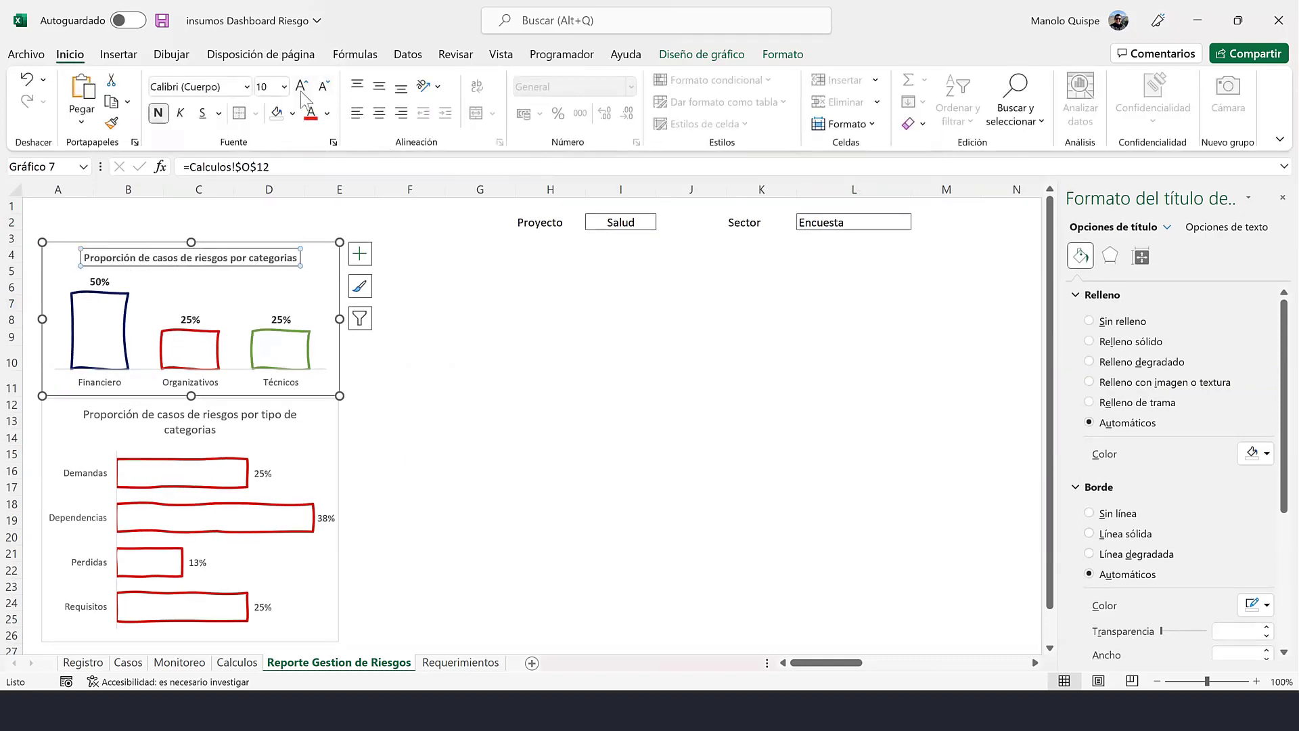
- Make the second chart's title bold at size 10 and close the shape format pane
left_click(232, 417)
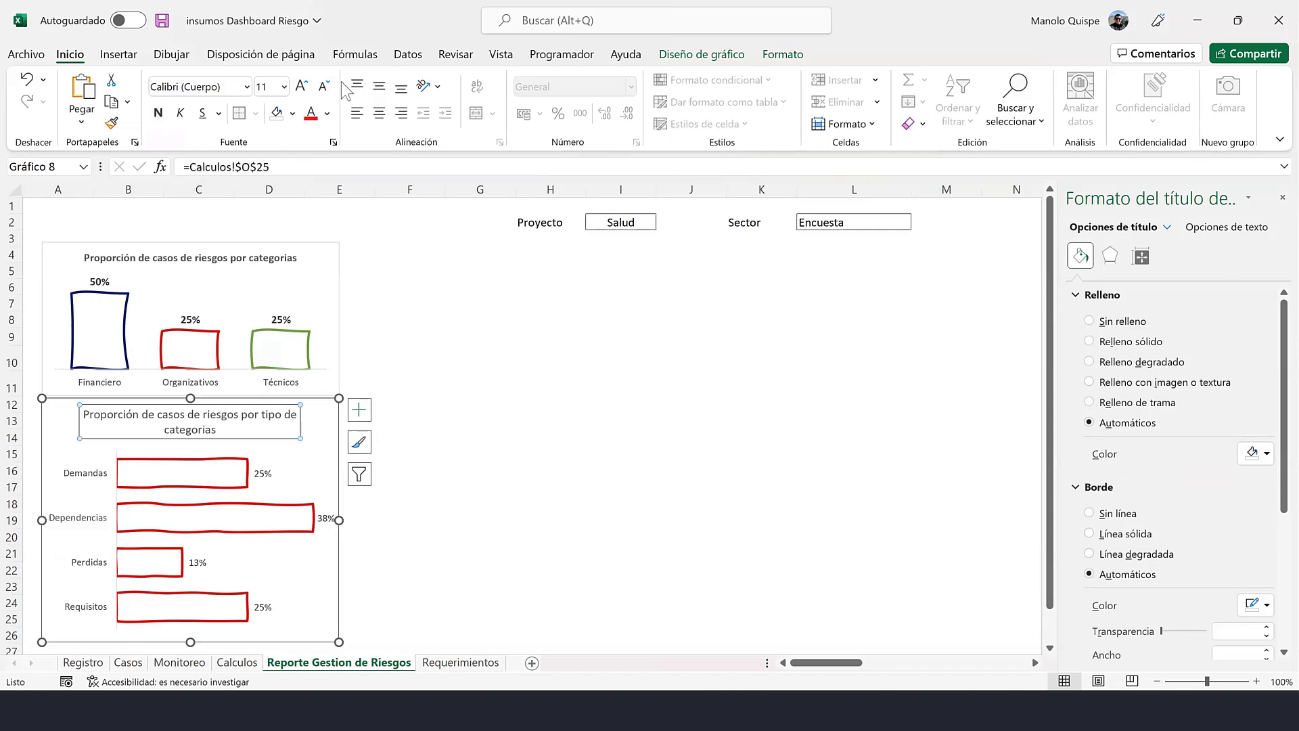
left_click(158, 113)
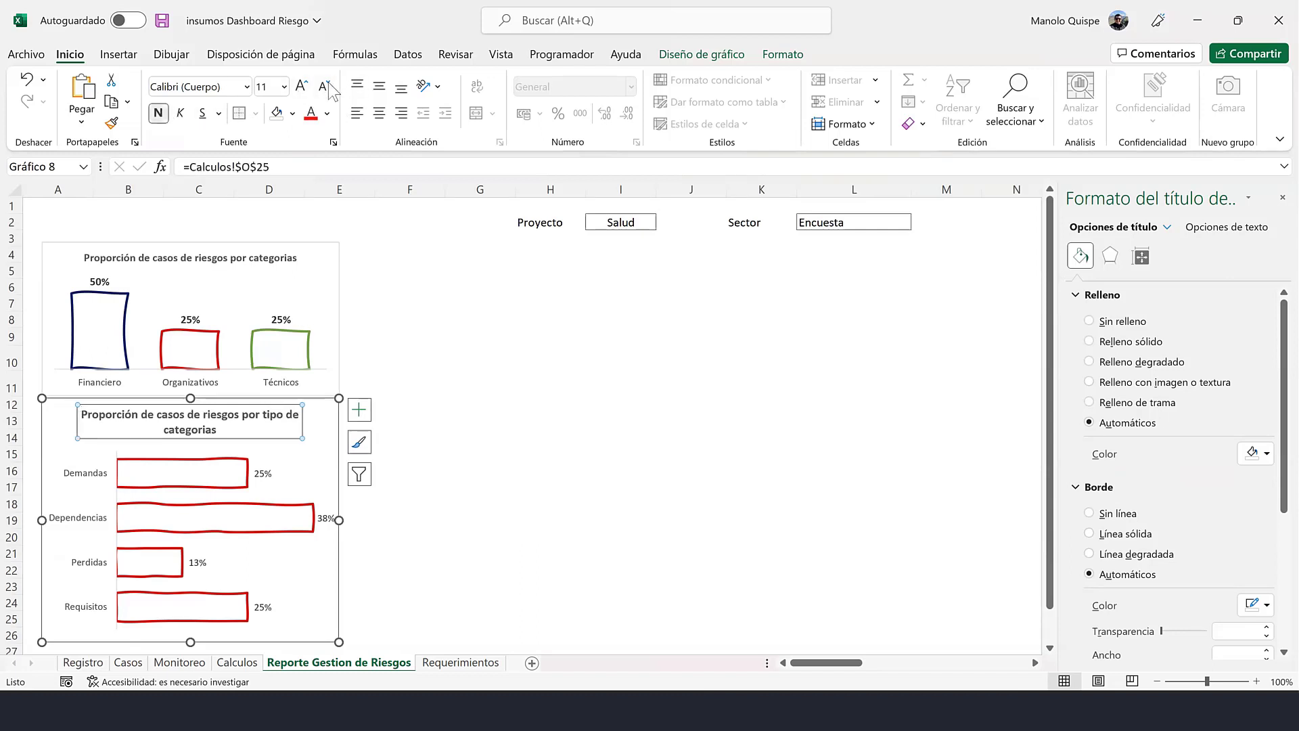
left_click(326, 87)
left_click(328, 86)
left_click(565, 360)
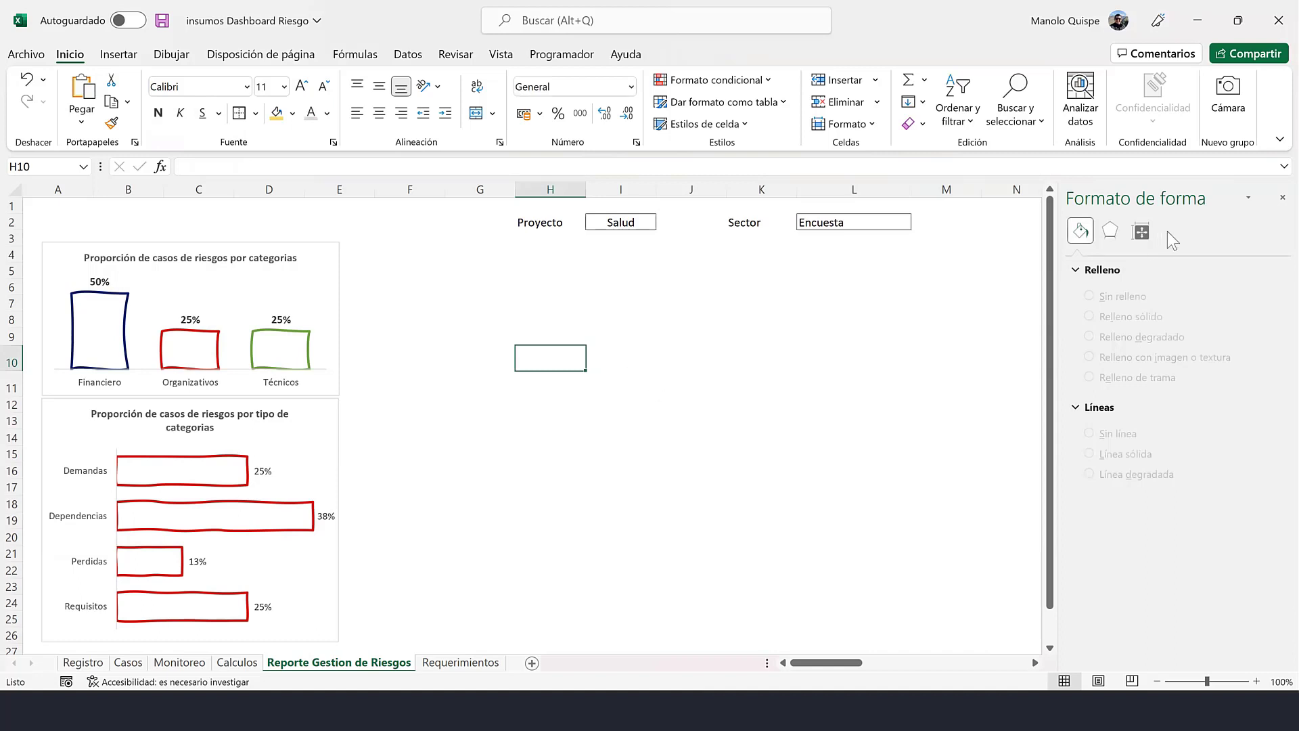
left_click(1282, 197)
left_click(820, 380)
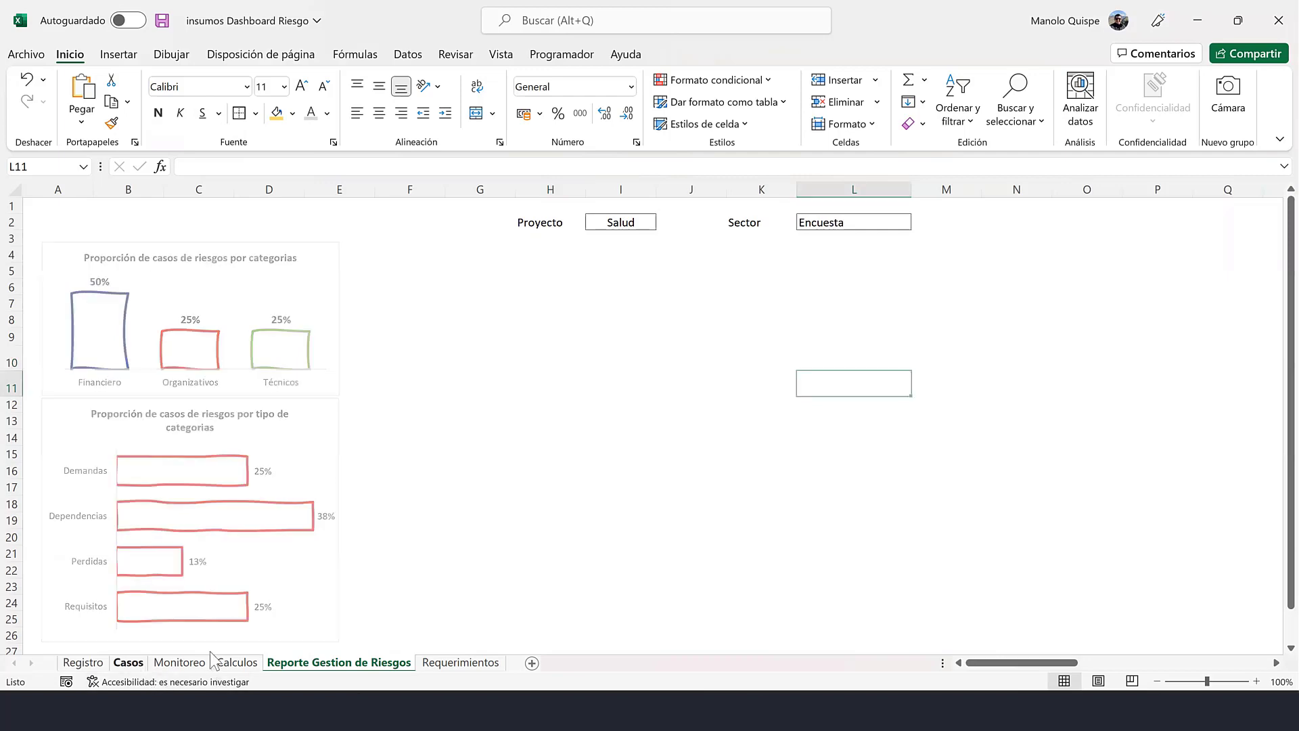
- On the Casos sheet, check the available Afectación values without applying a filter
left_click(139, 664)
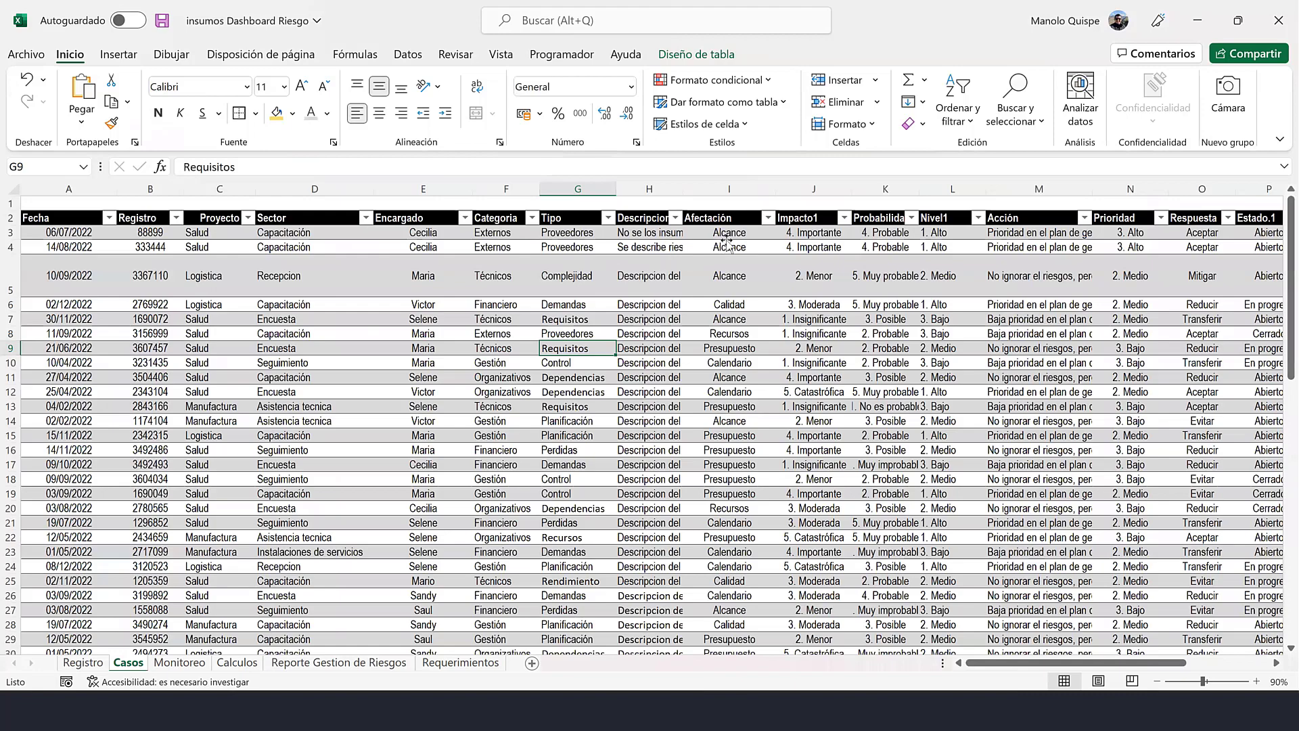
left_click(741, 208)
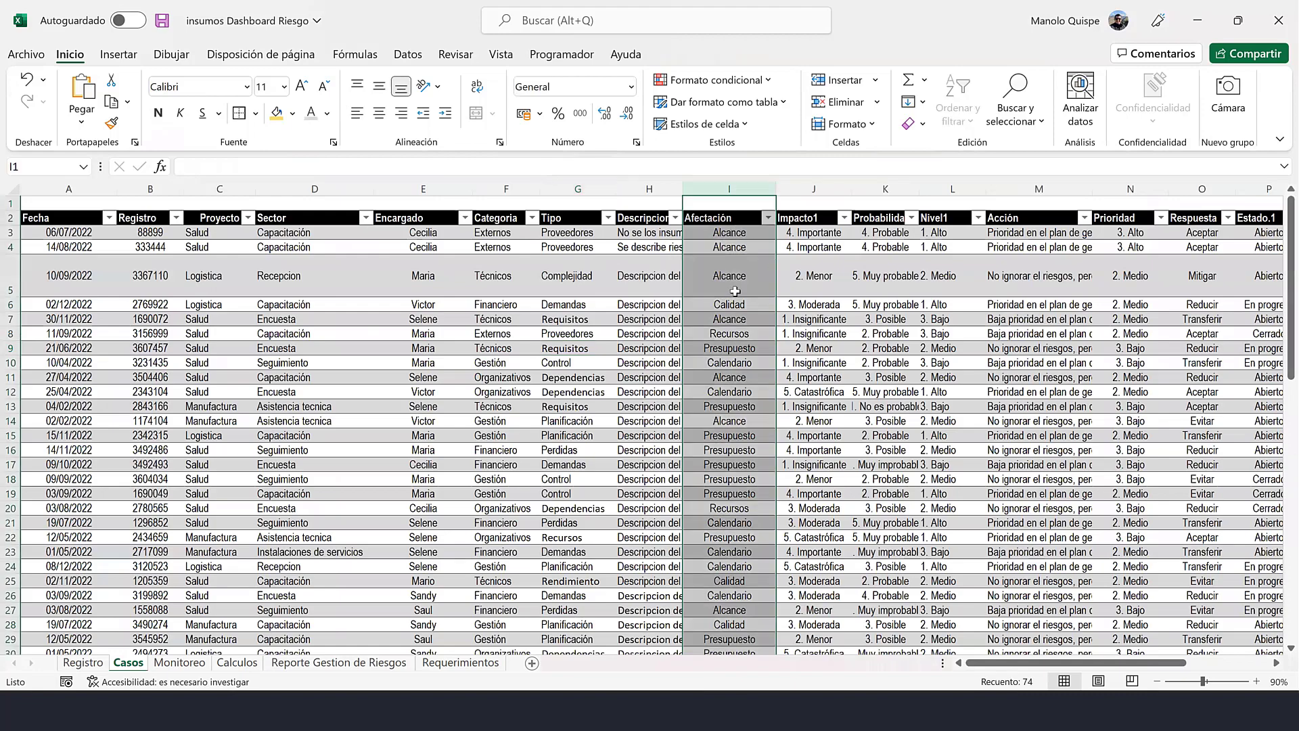
left_click(769, 217)
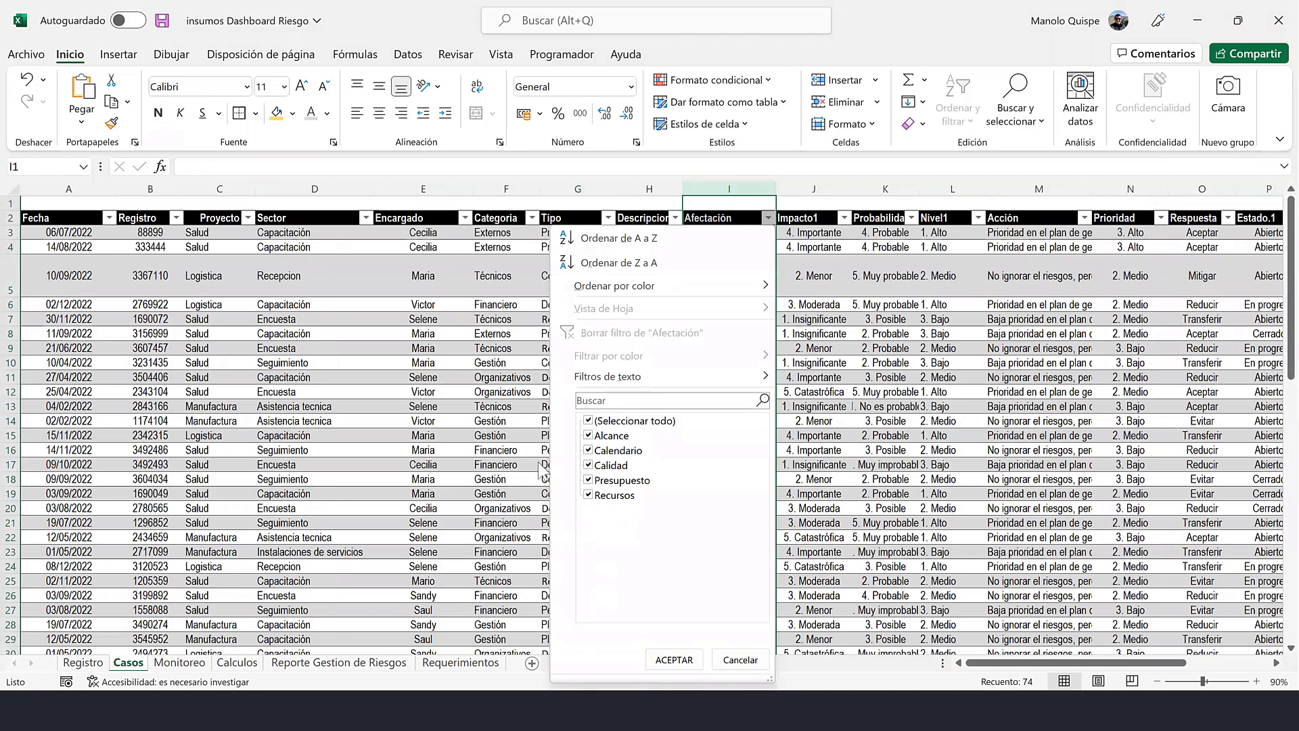
left_click(459, 379)
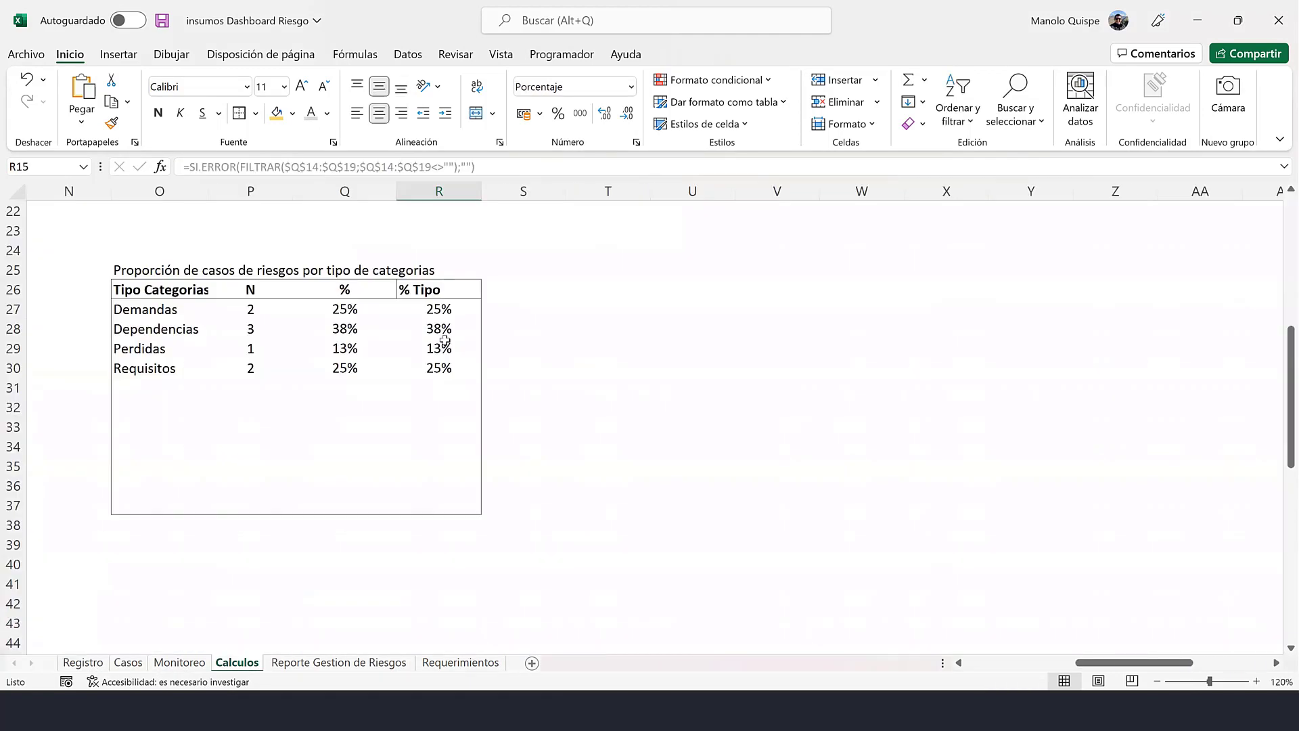
- Copy the proportion table O25:R37 to O42 and rename its header to Afectacion
left_click_drag(440, 269, 445, 502)
key("ctrl+c")
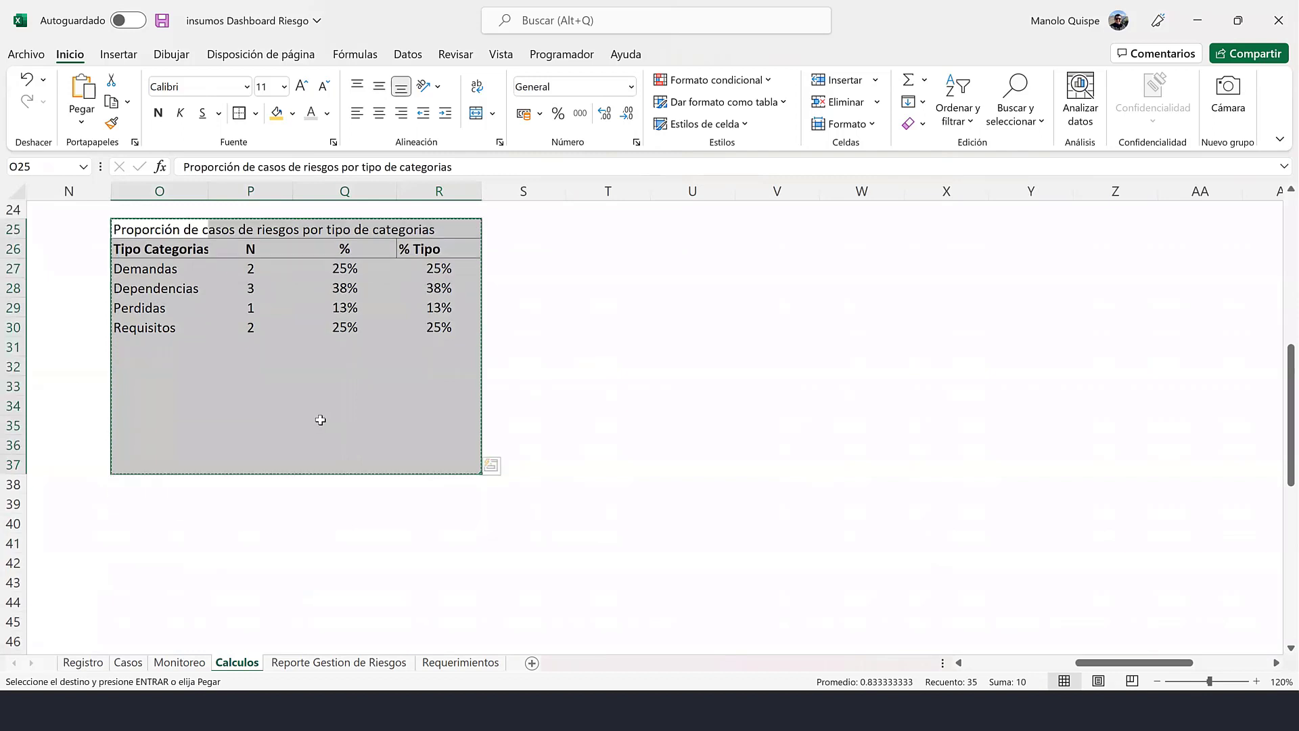
scroll(319, 421, "down", 4)
left_click(165, 365)
key("ctrl+v")
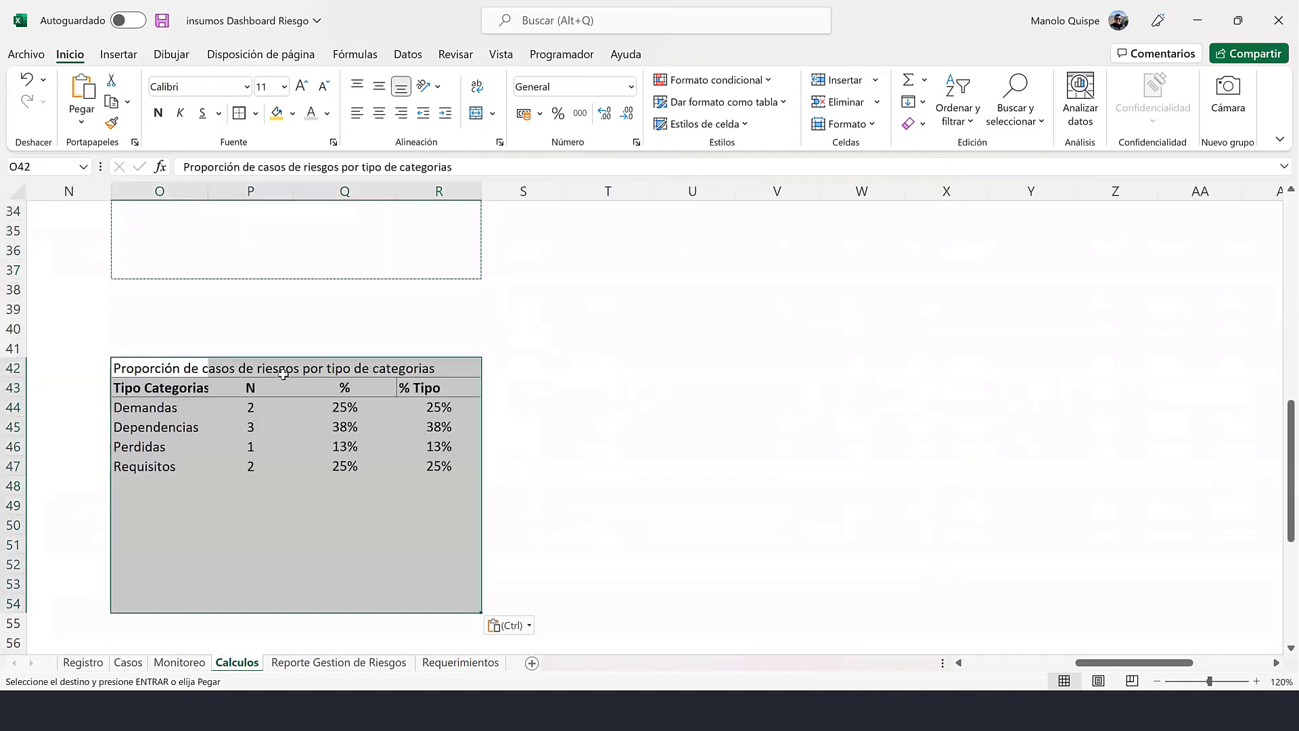
left_click(184, 386)
type("Afe")
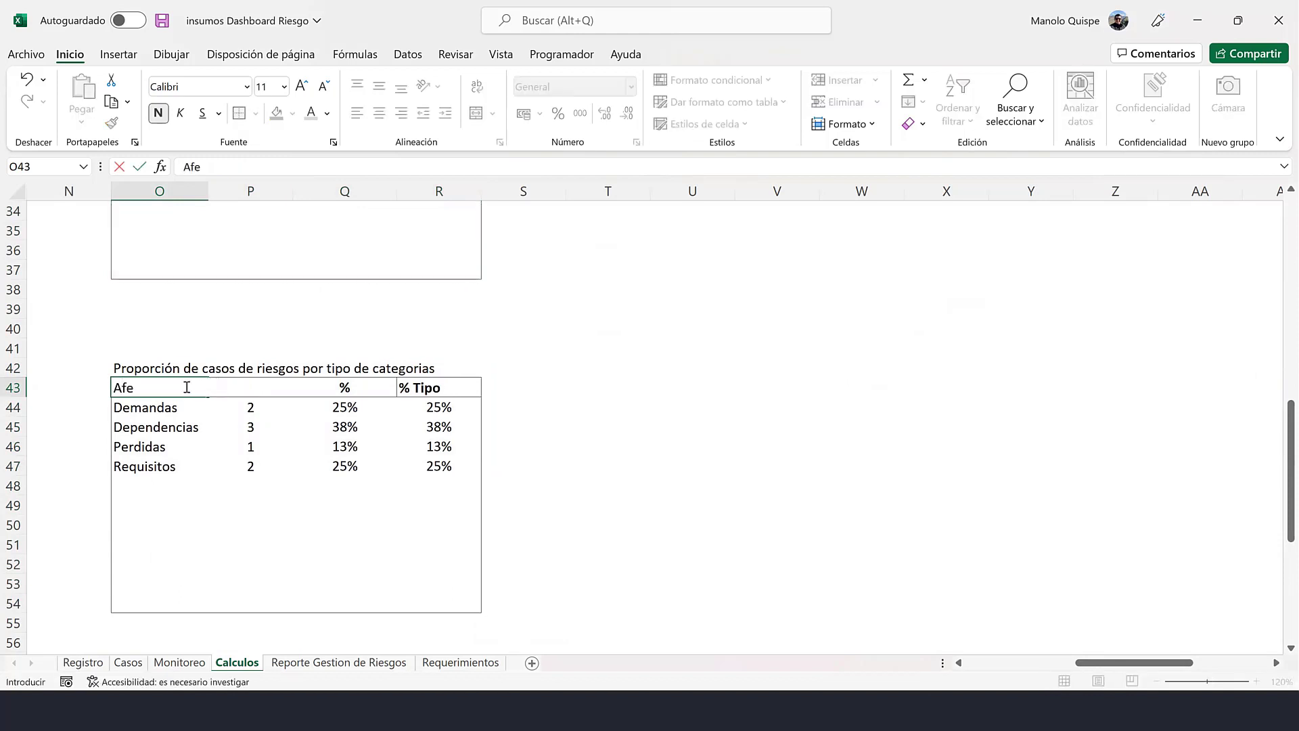
type("ctacion")
key("Return")
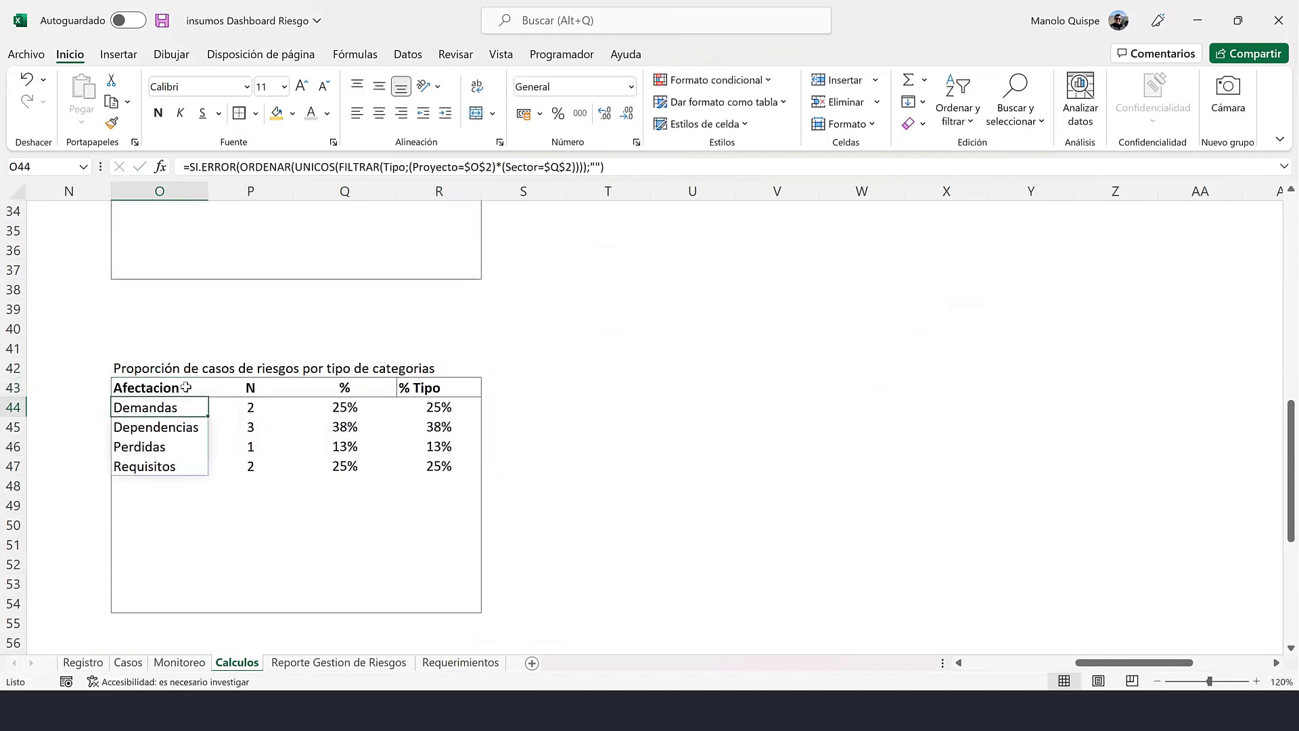
- Retitle the copy 'Proporción de casos de riesgos por tipo de afectación'
left_click(141, 361)
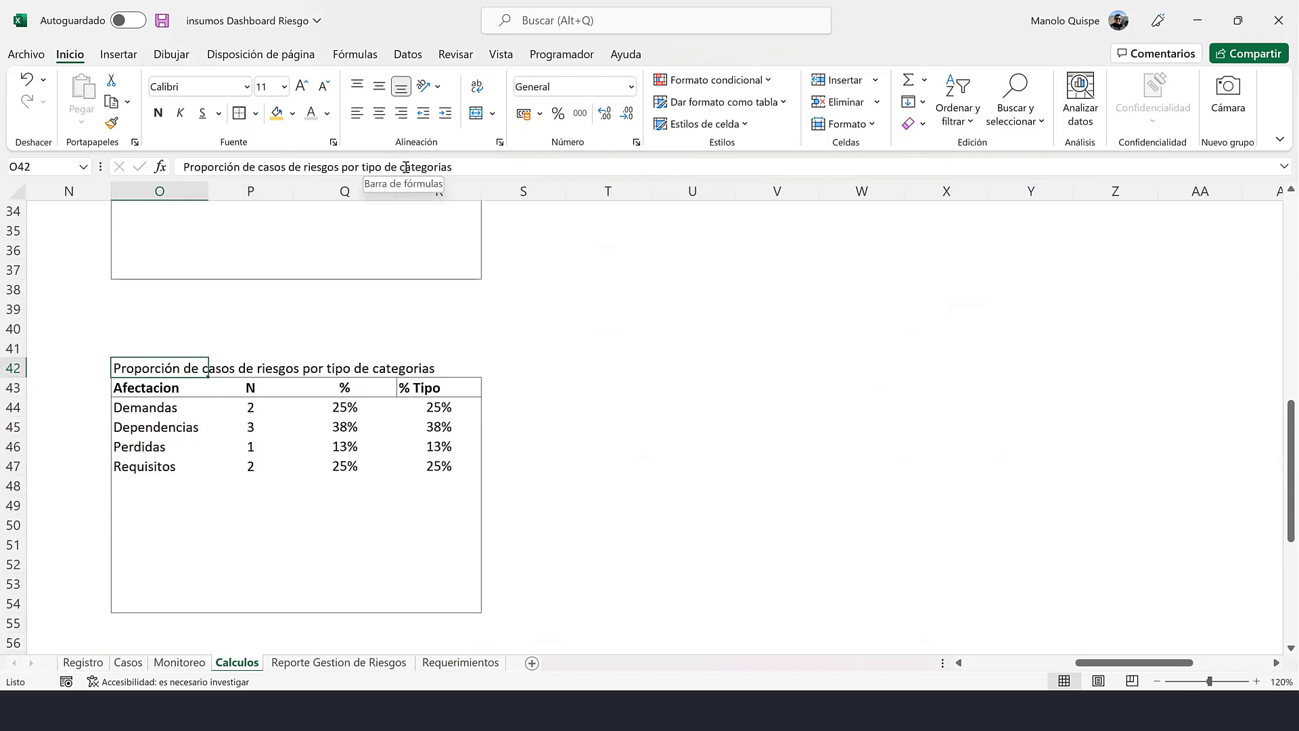
double_click(403, 168)
type("ctación")
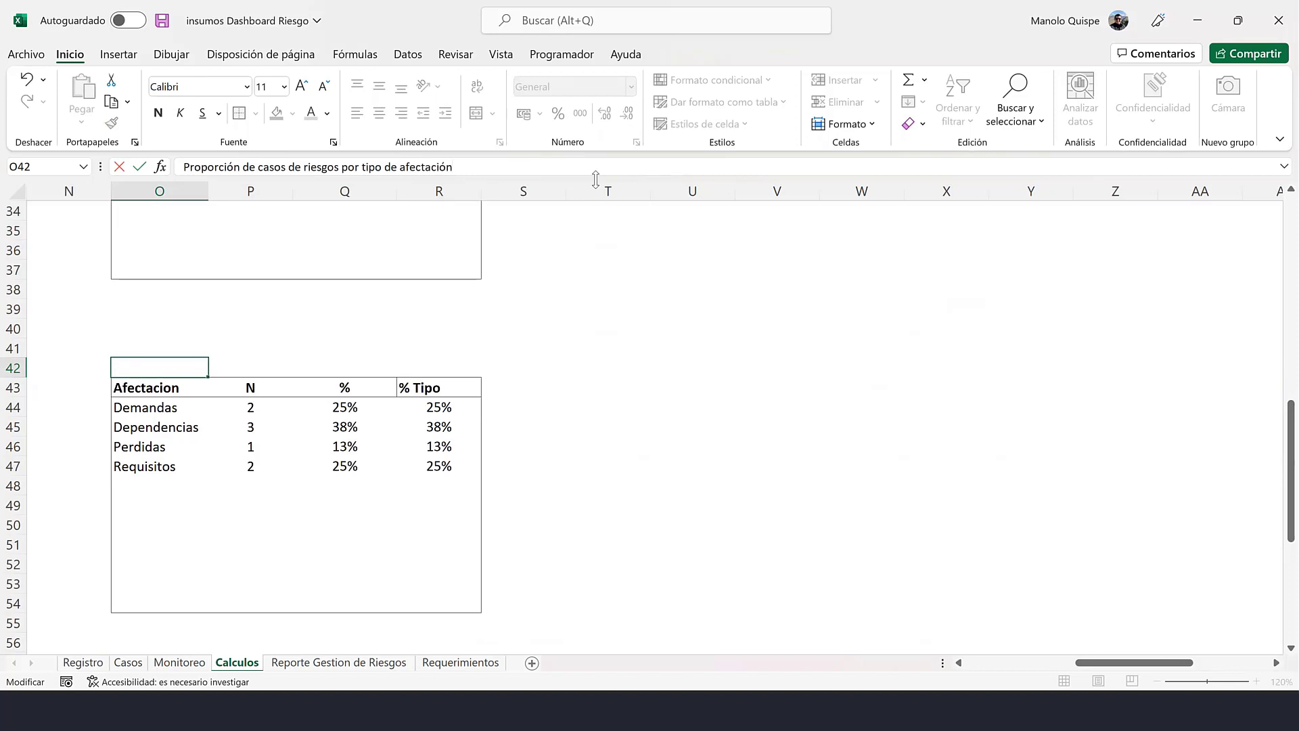
key("Return")
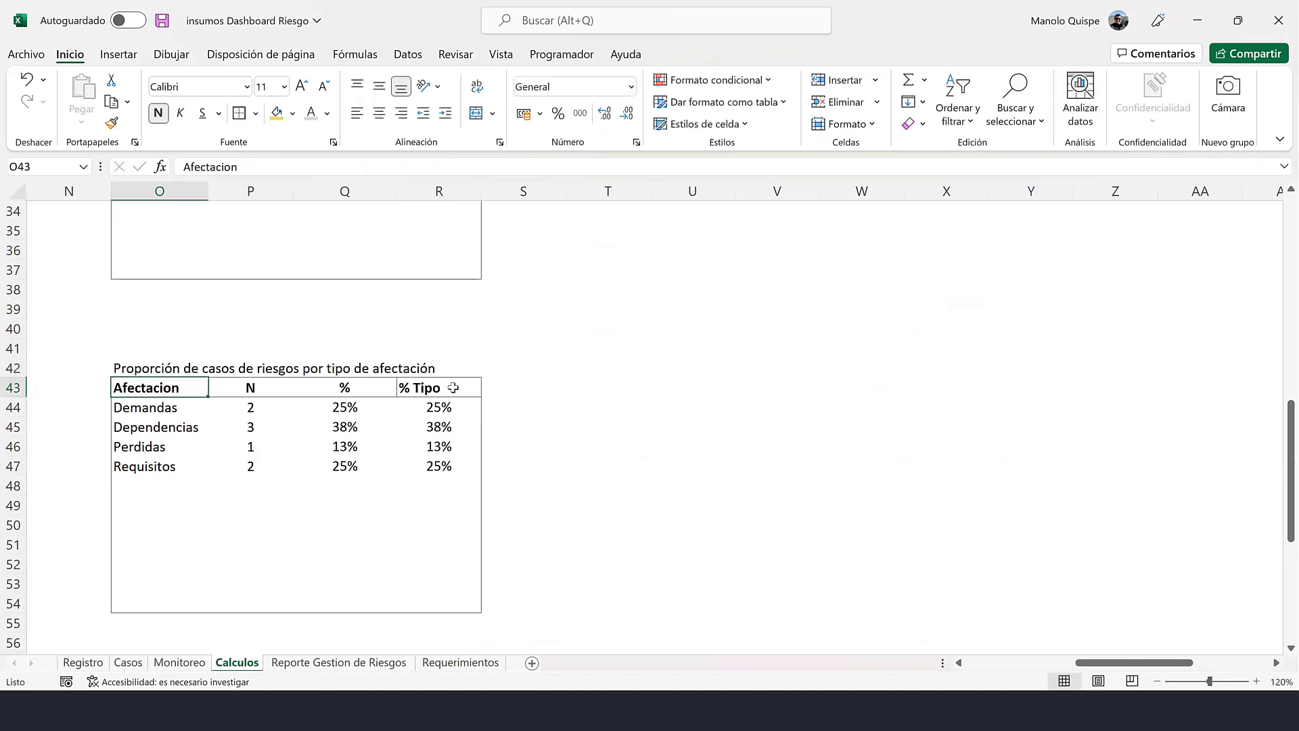
- Replace the Tipo range in O44's FILTRAR formula with the Afectación range
left_click(453, 388)
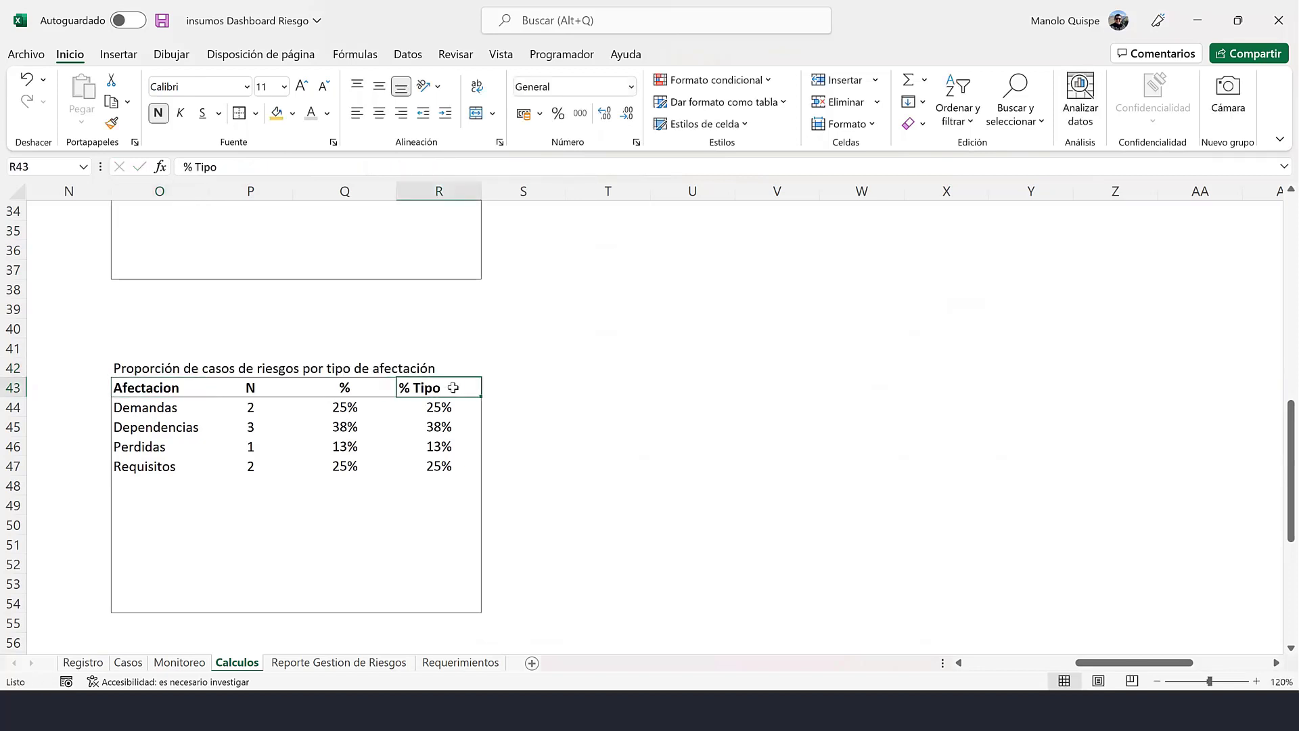
left_click(176, 410)
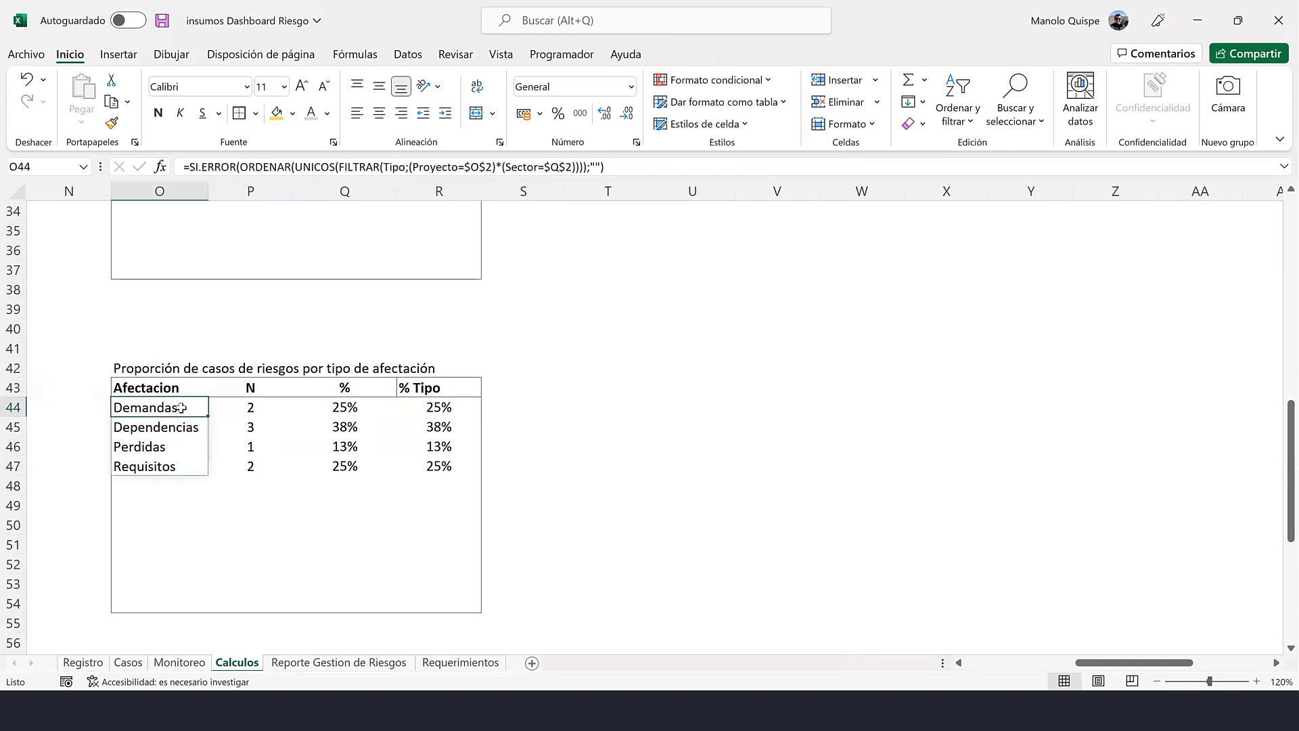
double_click(182, 408)
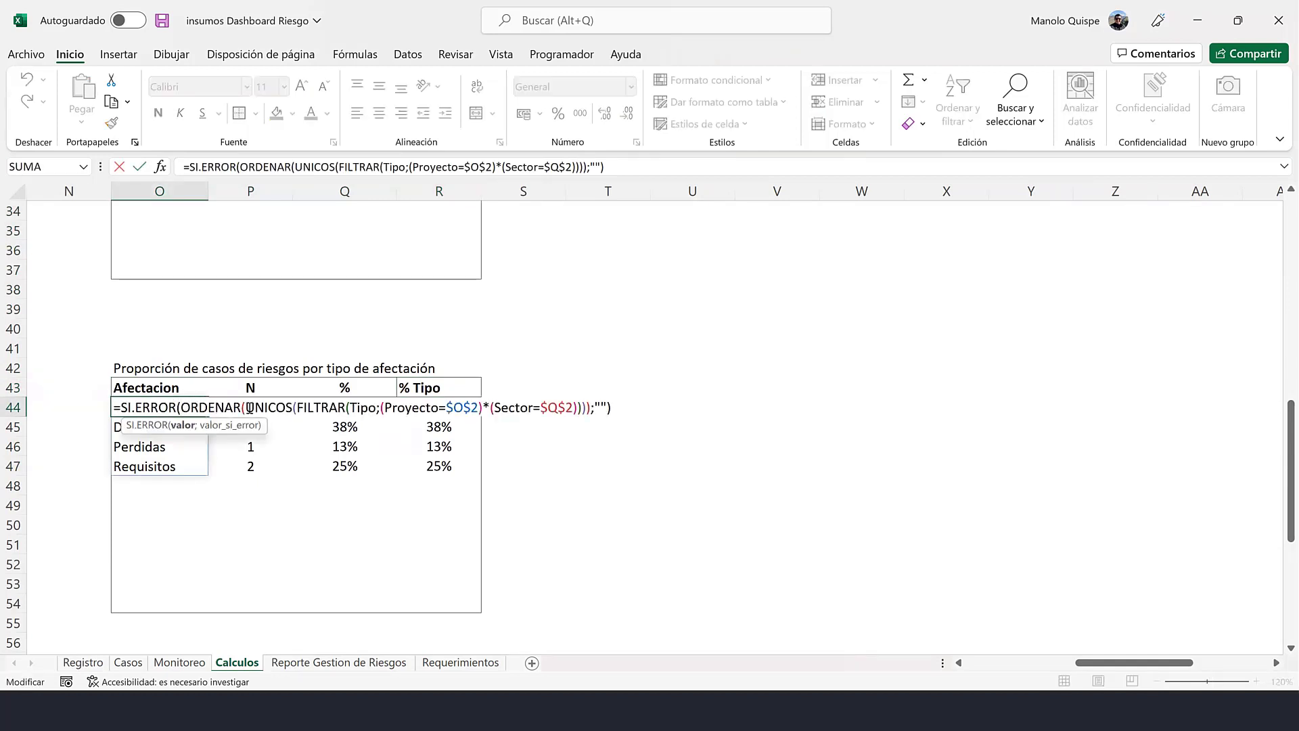
left_click(350, 408)
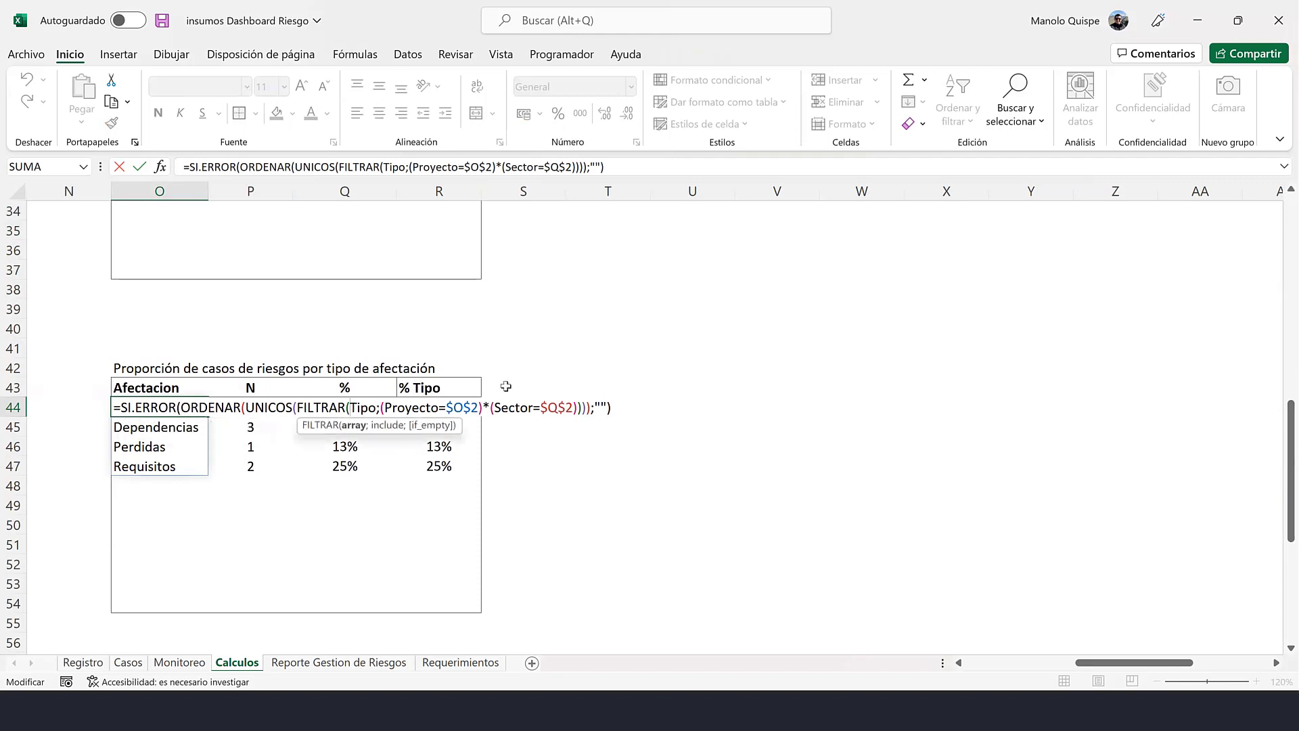
key("Delete")
key("Delete")
key("Delete")
key("Delete")
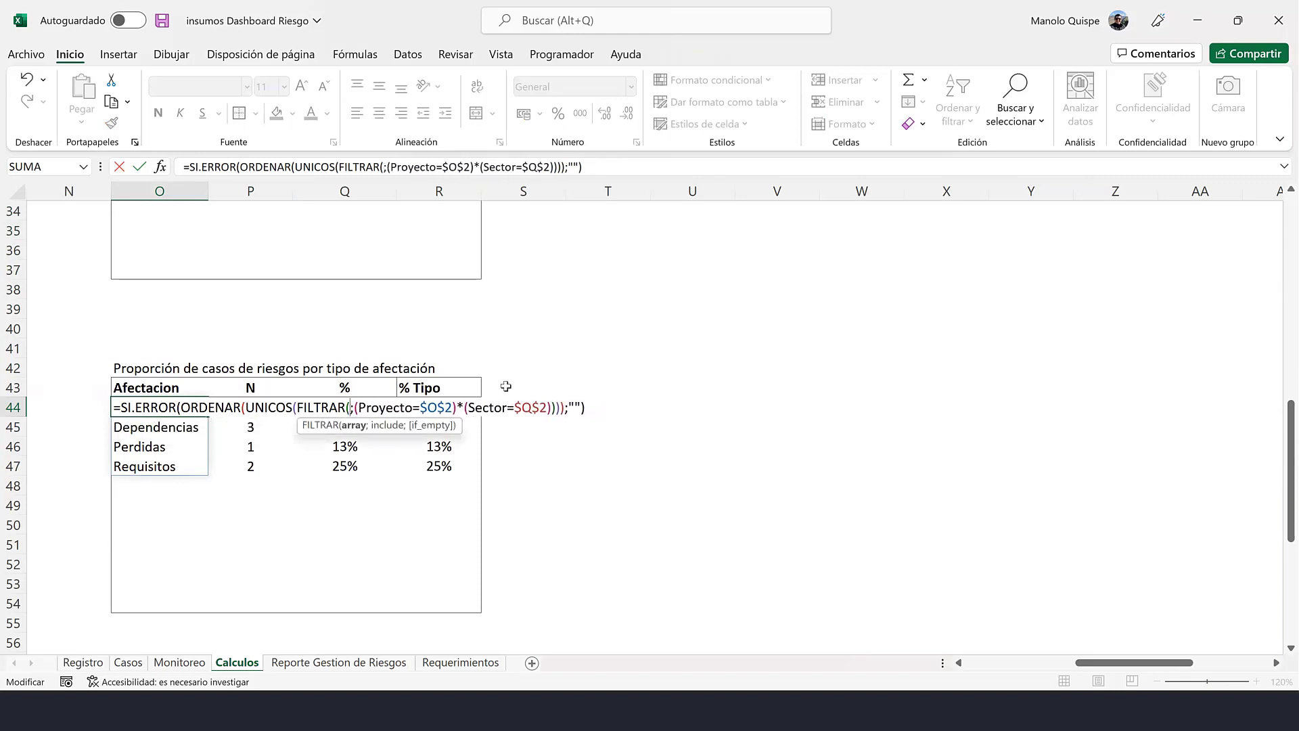
type("afe")
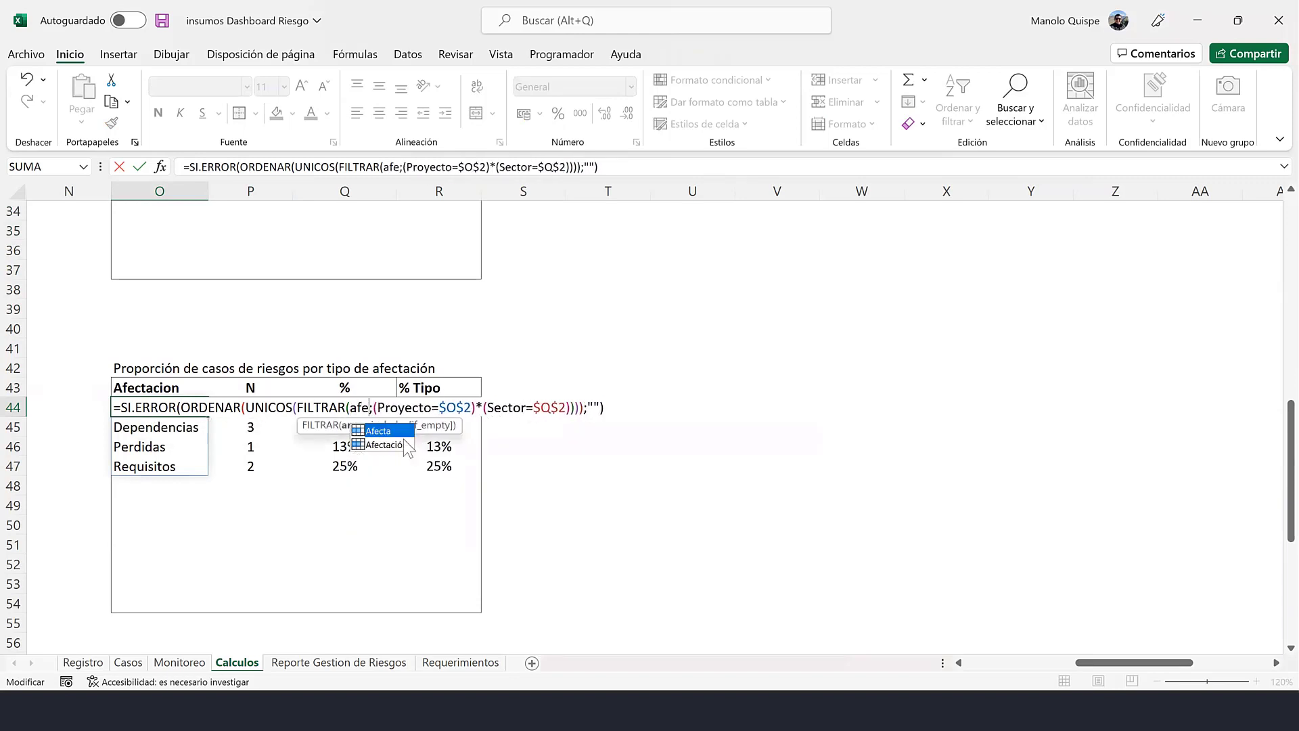
double_click(400, 446)
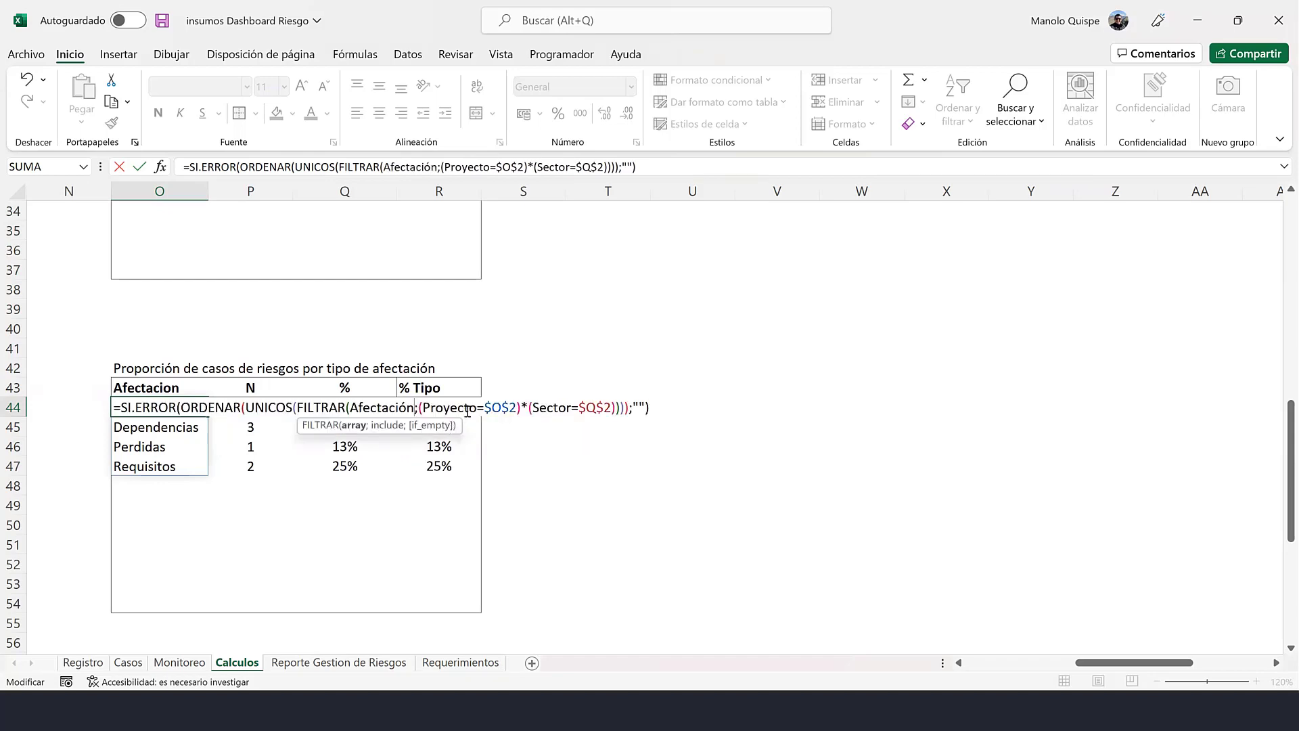
key("Return")
left_click(126, 663)
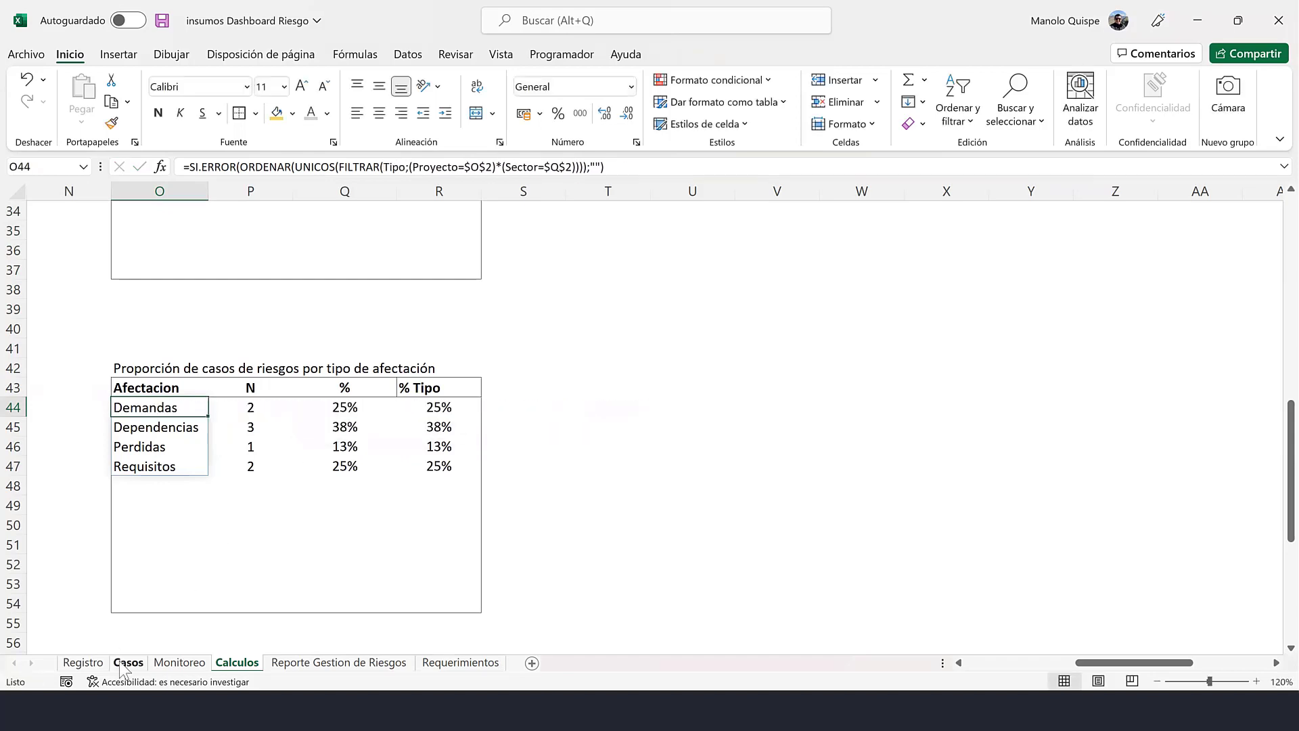
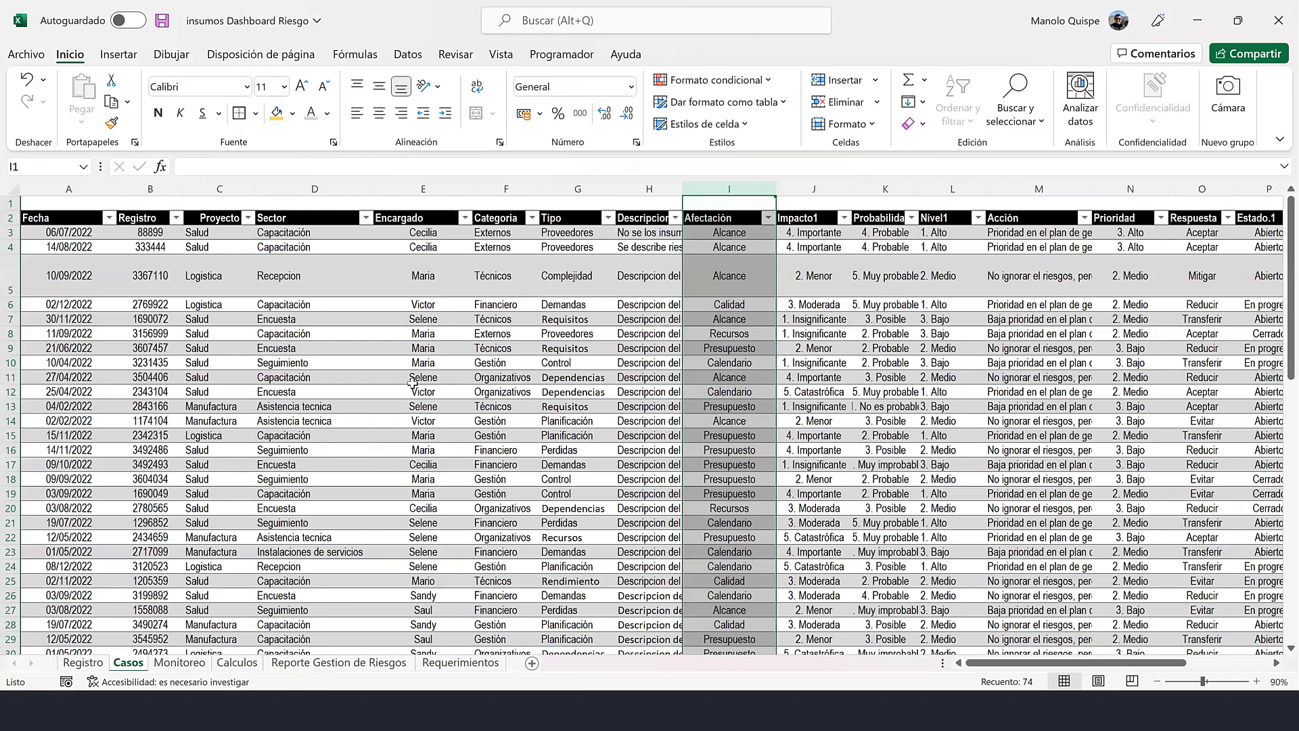
- Change the O44 FILTRAR list formula to take its types from the Afectación column
key("BackSpace")
key("BackSpace")
key("BackSpace")
key("BackSpace")
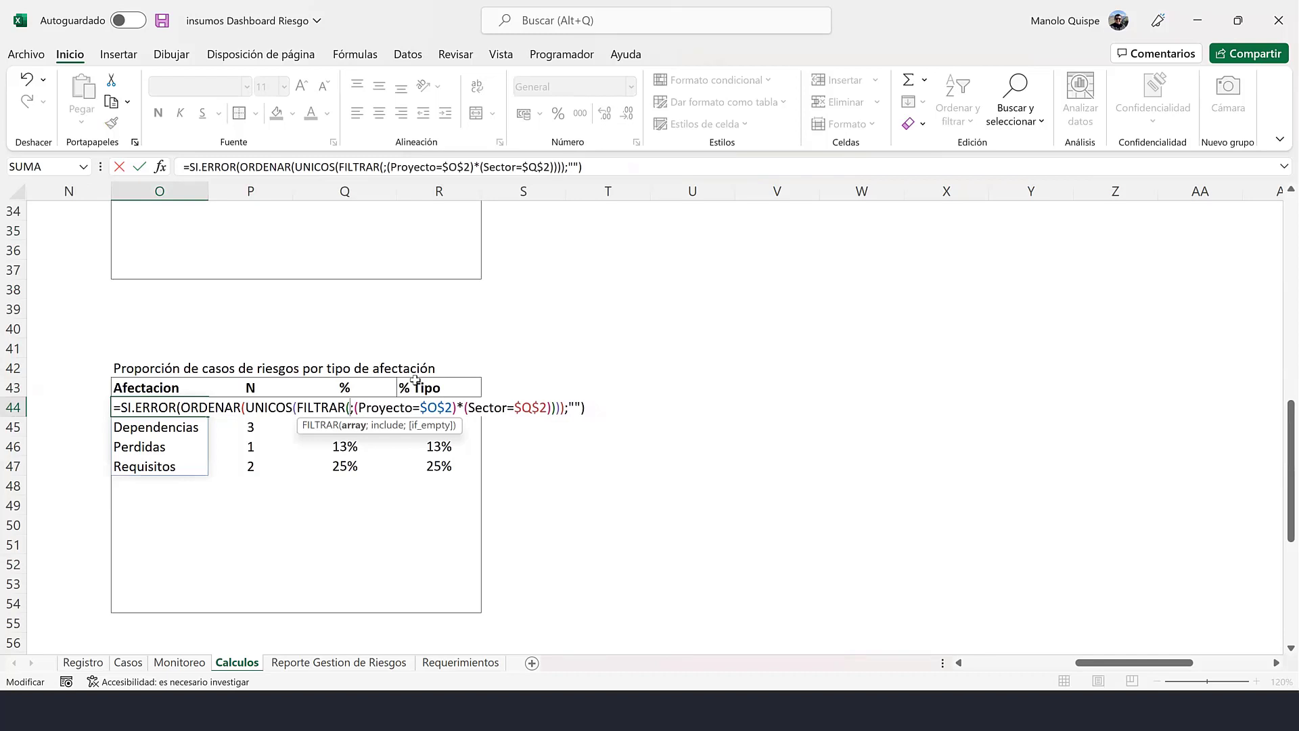
type("afec")
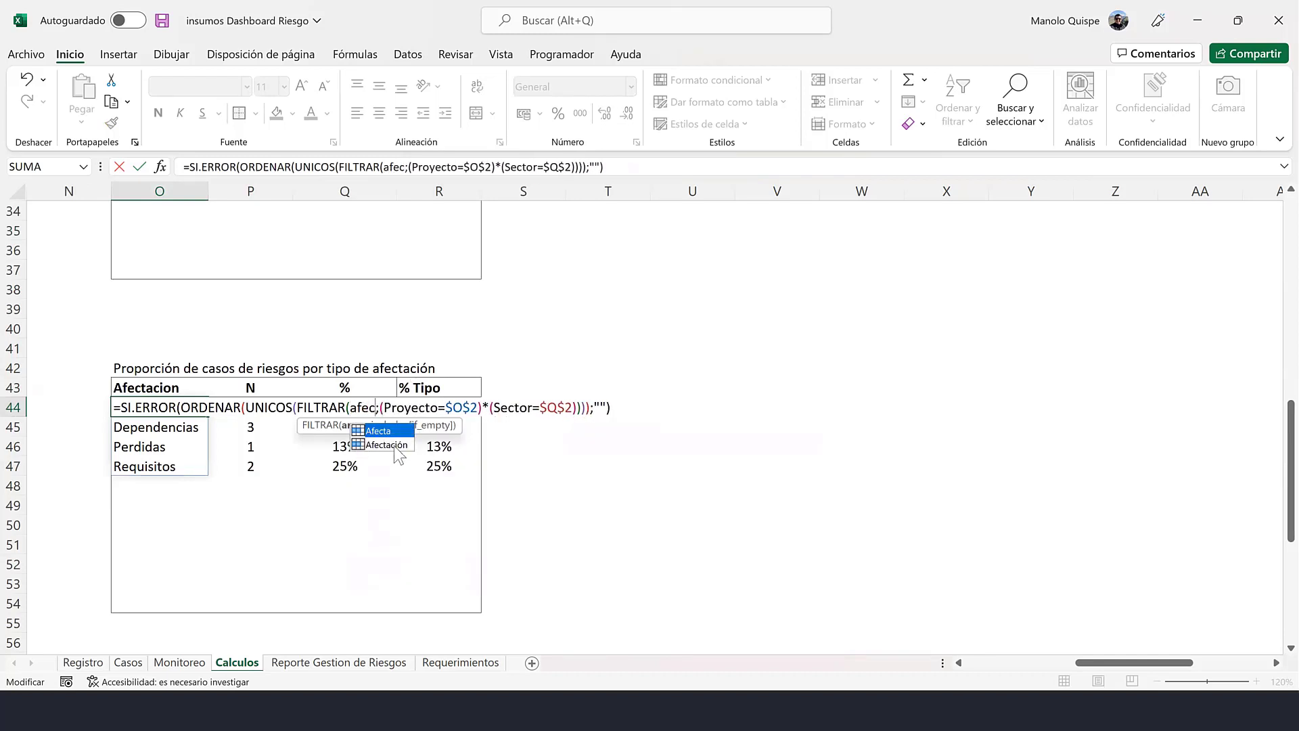
double_click(395, 447)
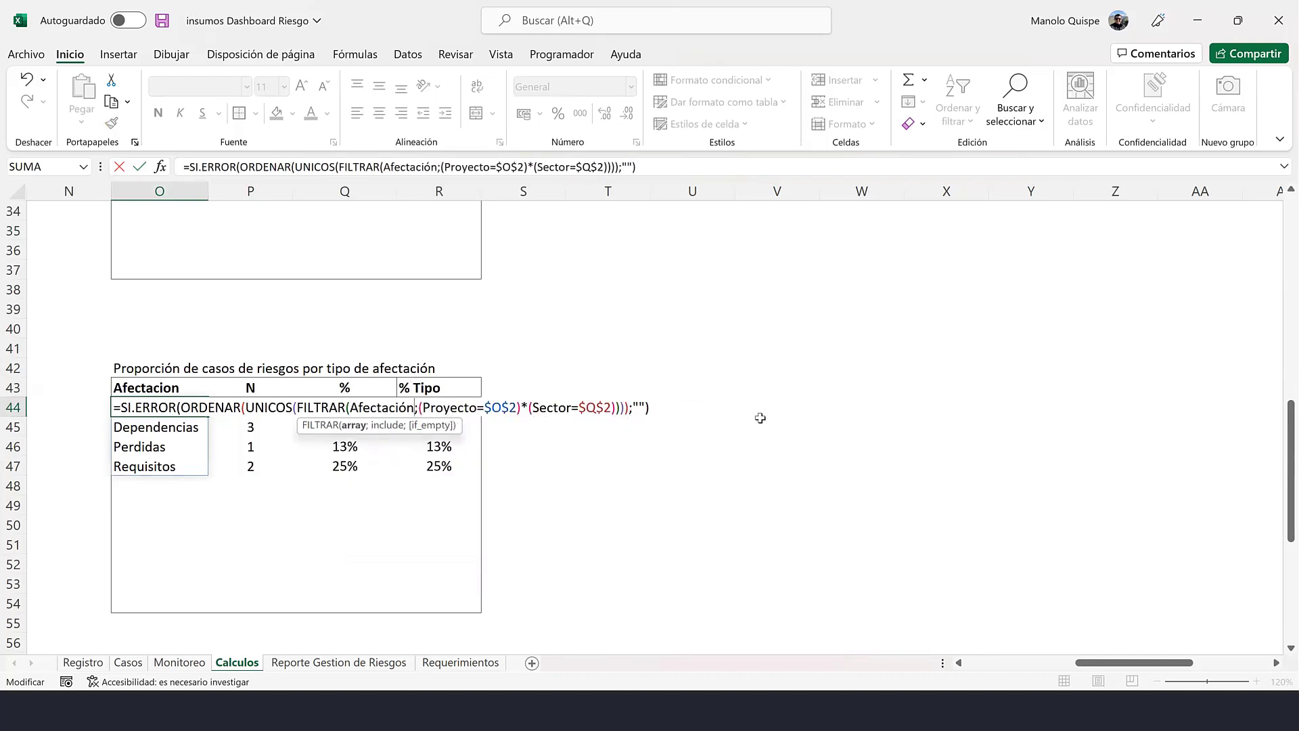
key("Return")
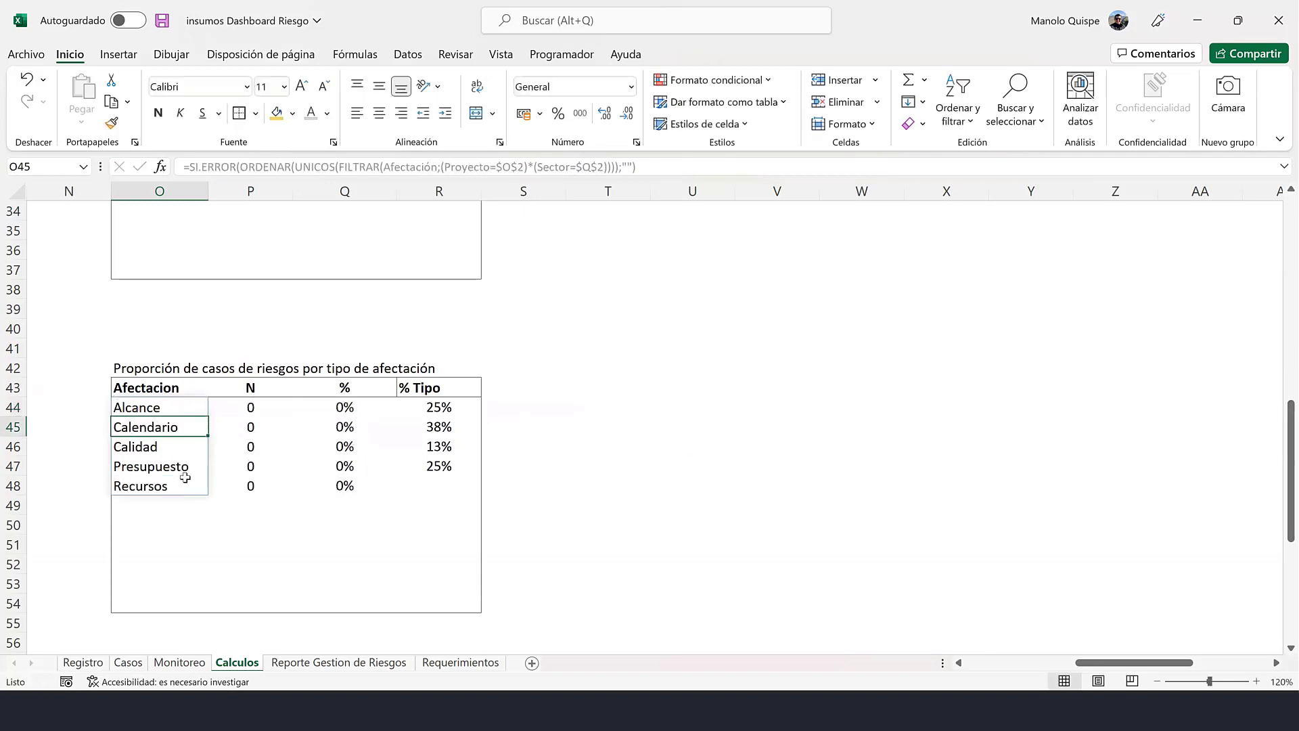
left_click_drag(162, 408, 169, 490)
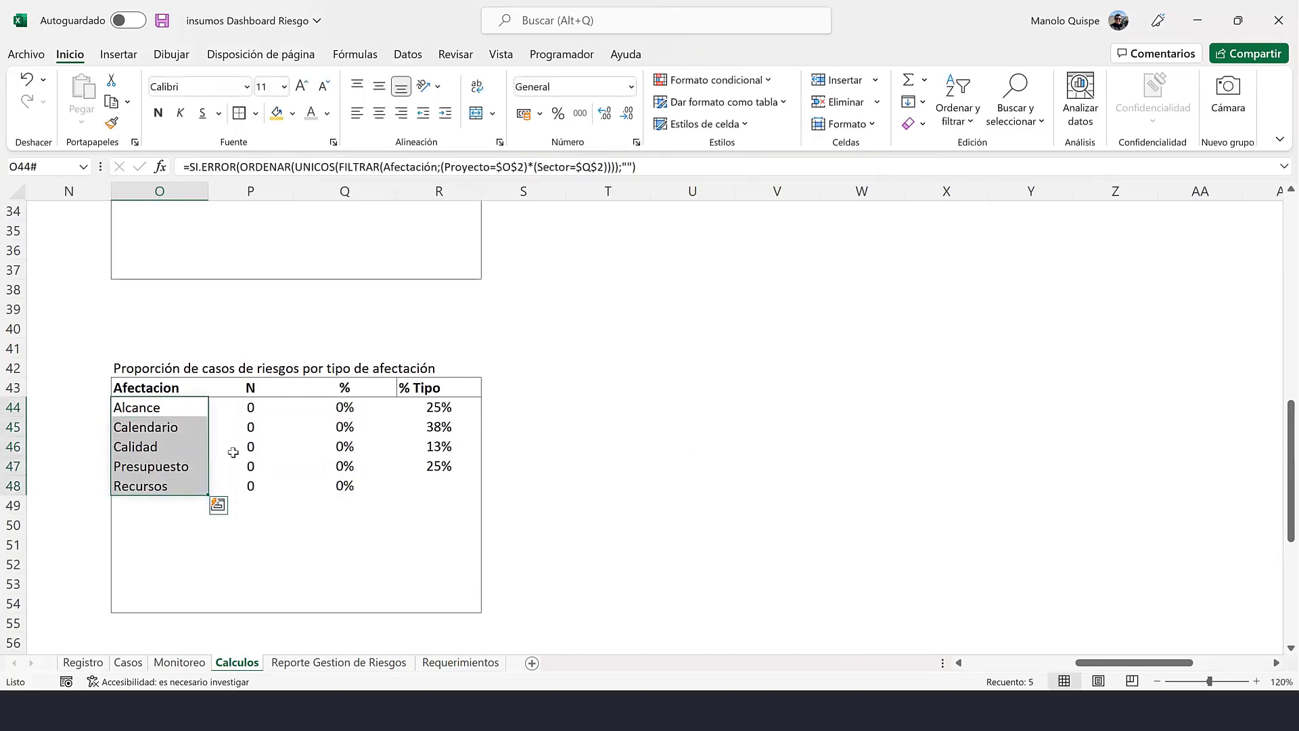
- Switch P44's CONTAR.SI.CONJUNTO criteria range to Afectación and fill down, giving counts 1, 2, 2, 2, 1
left_click(251, 406)
key("F2")
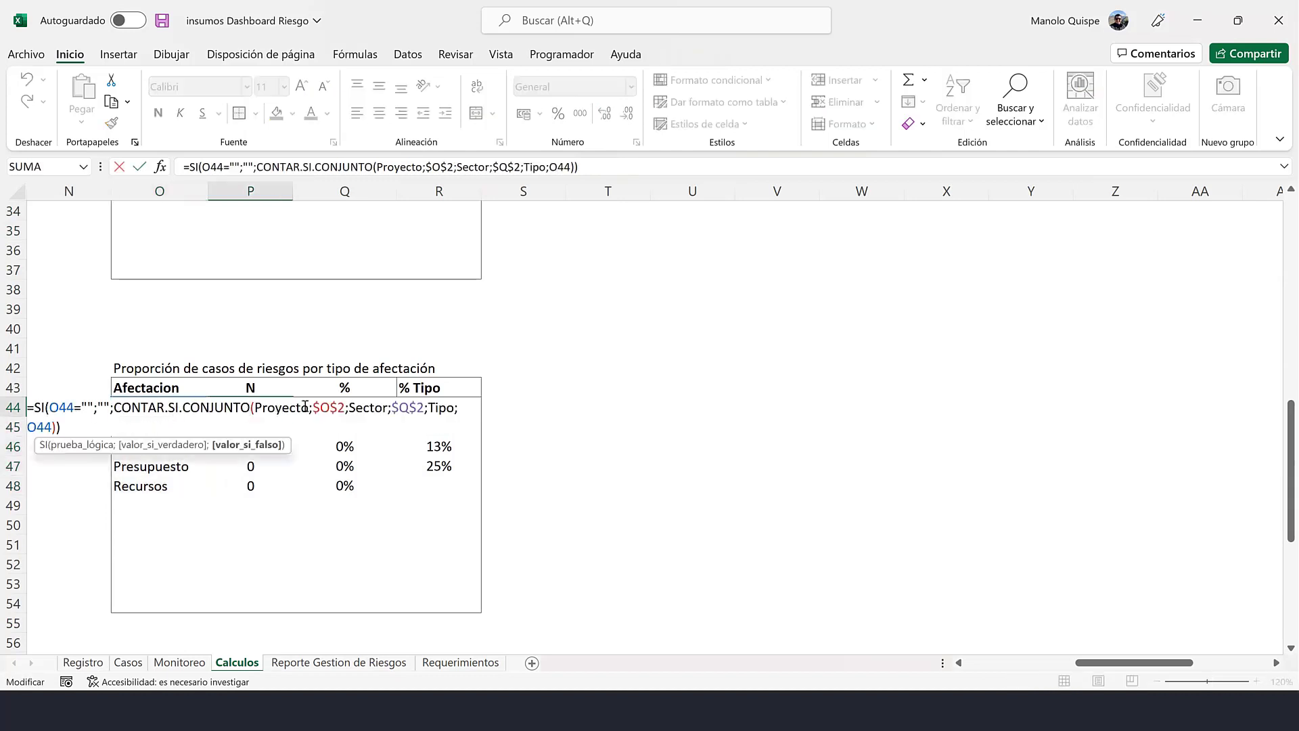
left_click(431, 409)
key("BackSpace")
key("BackSpace")
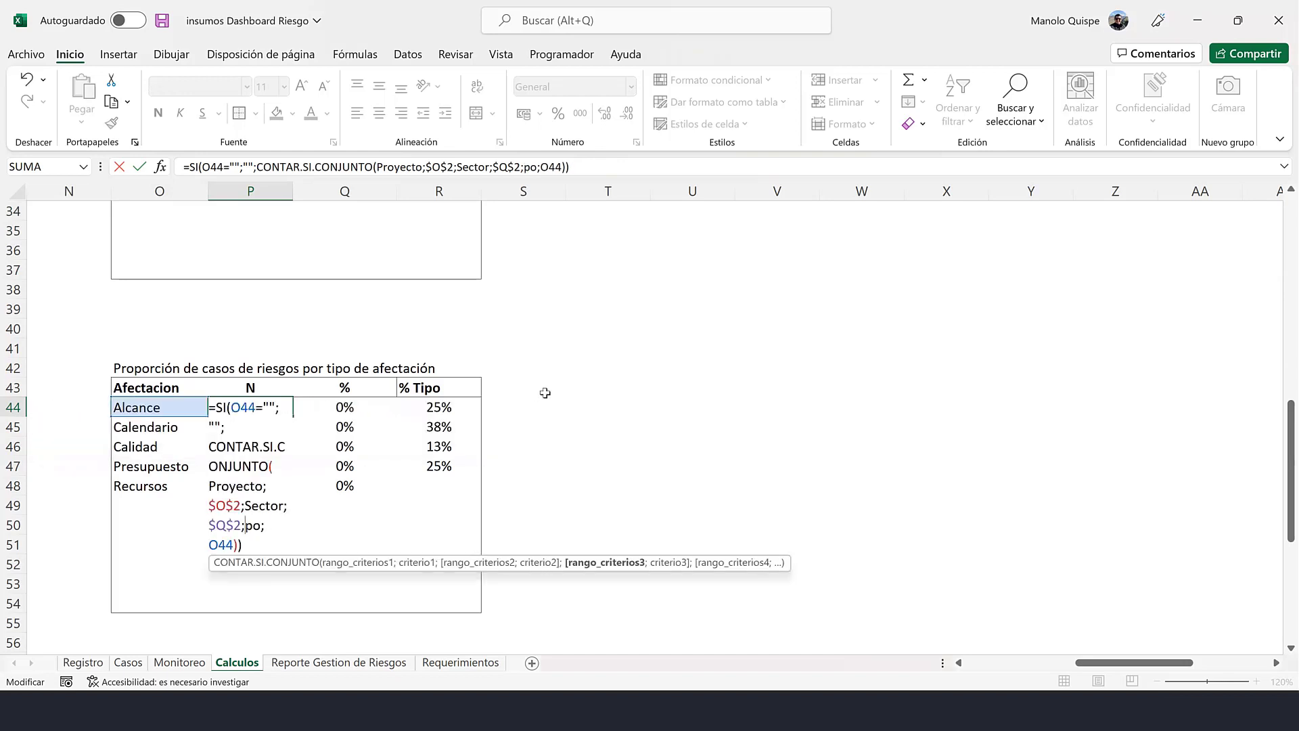
key("Delete")
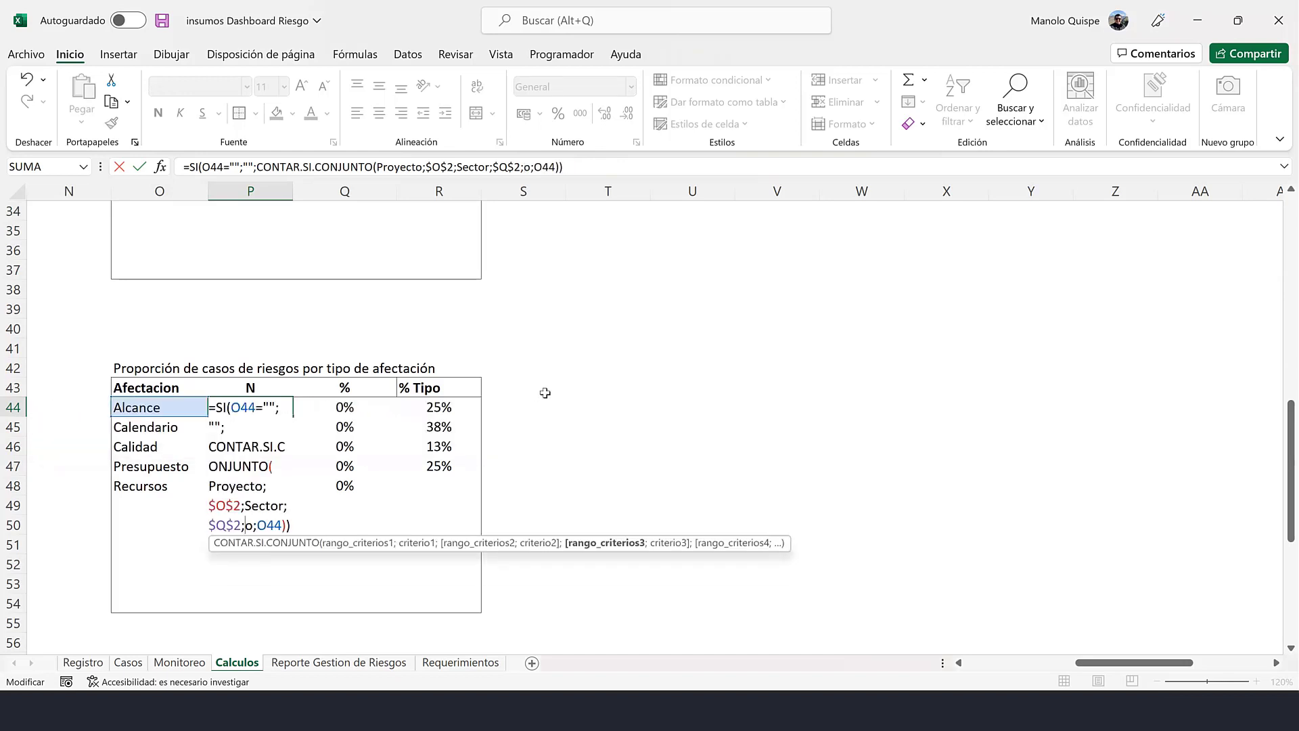
key("Delete")
type("a")
type("fec")
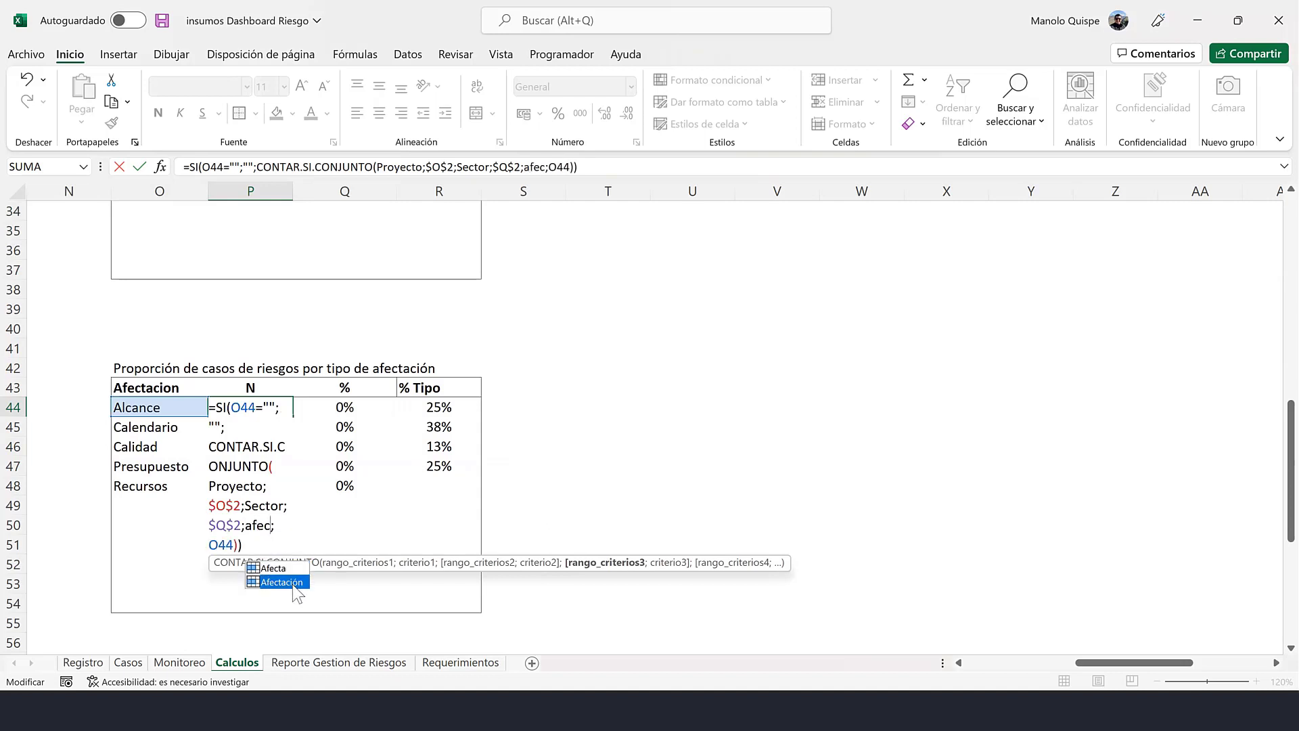
double_click(298, 583)
key("Return")
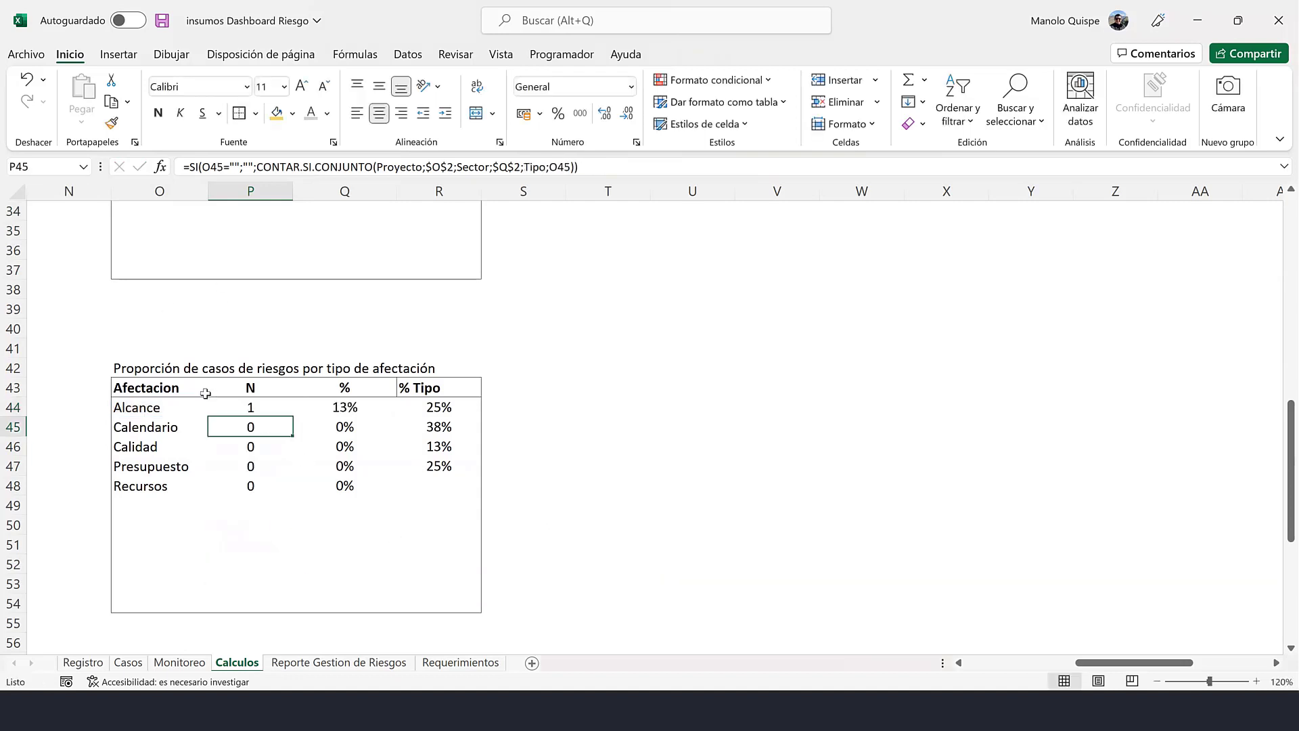
left_click(286, 406)
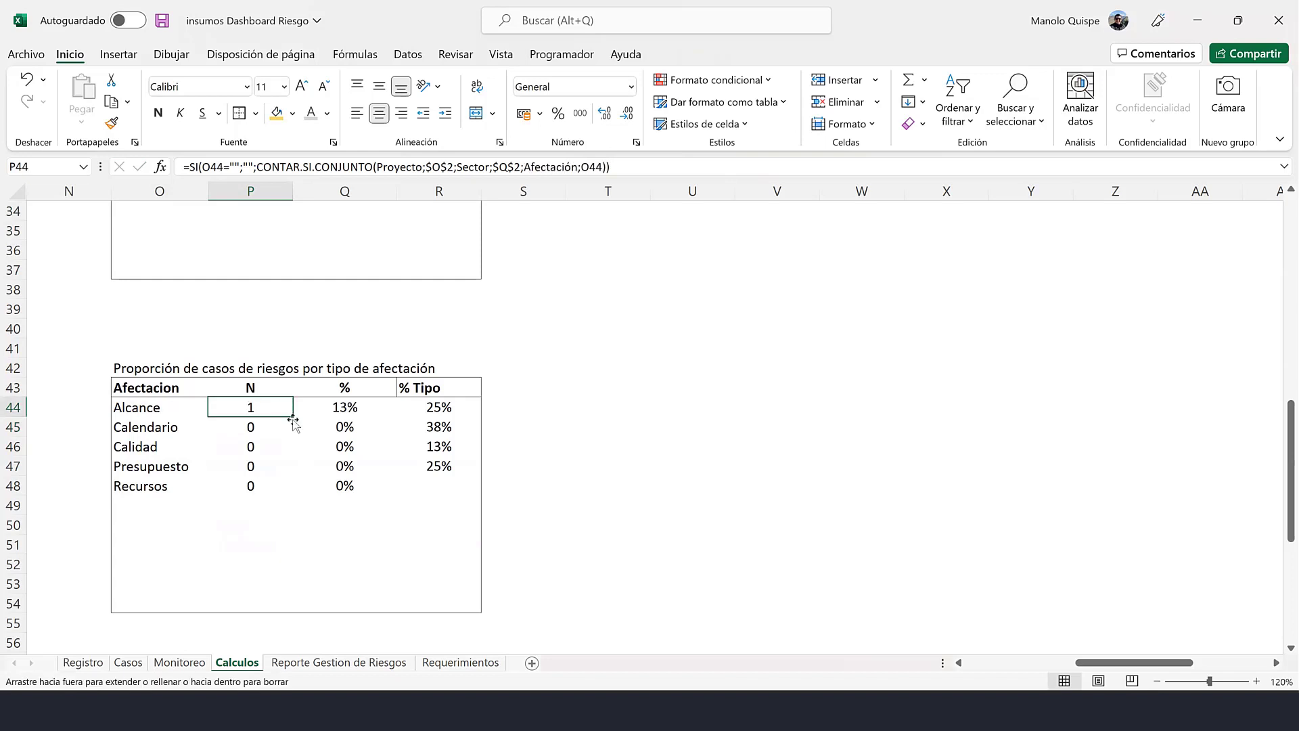
left_click_drag(294, 419, 290, 606)
left_click(261, 582)
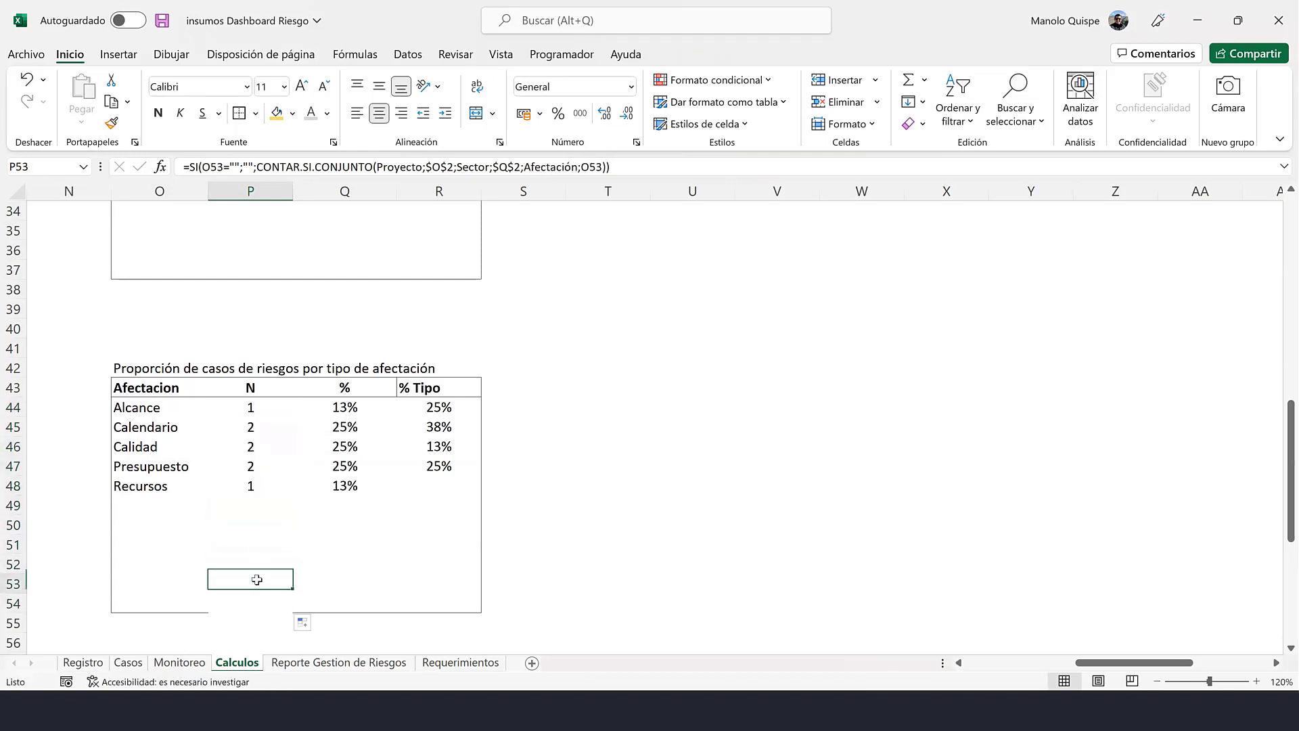
- Make the Q44 percentage formula divide by the sum of $P$44:$P$48 and fill it down to Q48
left_click(343, 425)
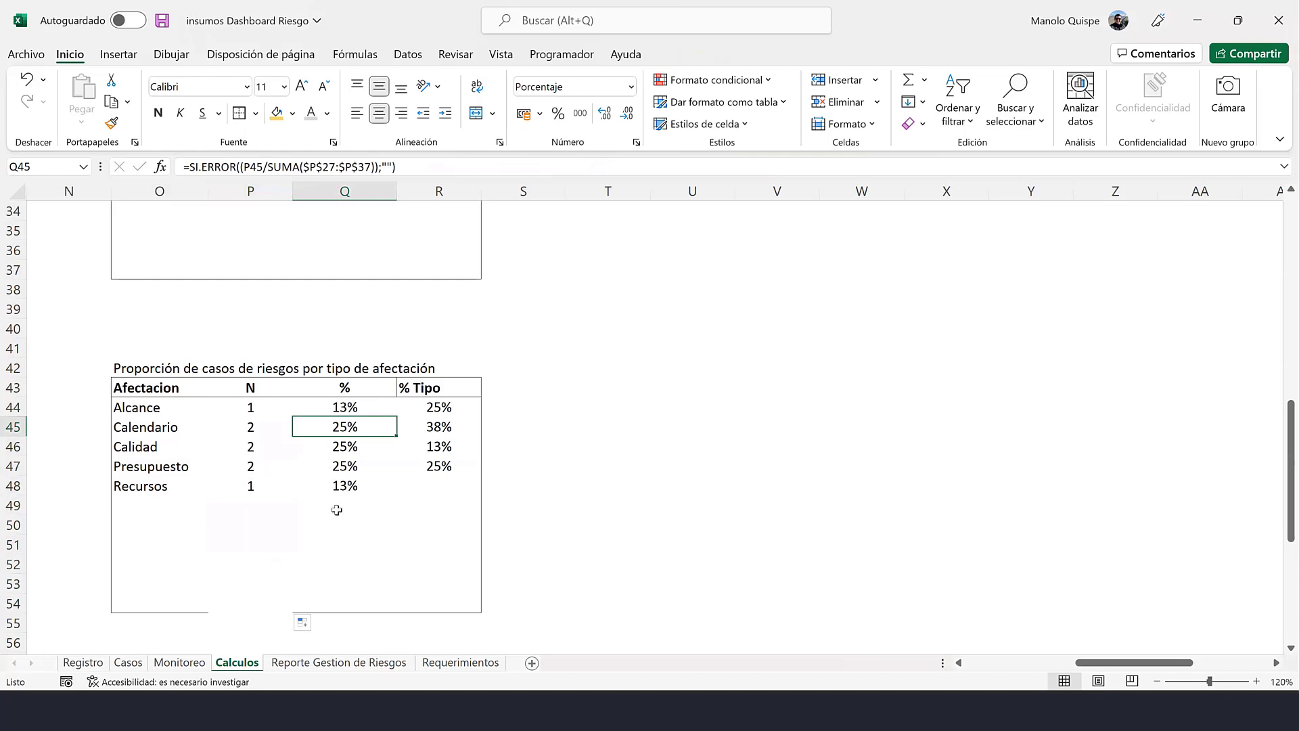
left_click(345, 407)
double_click(346, 407)
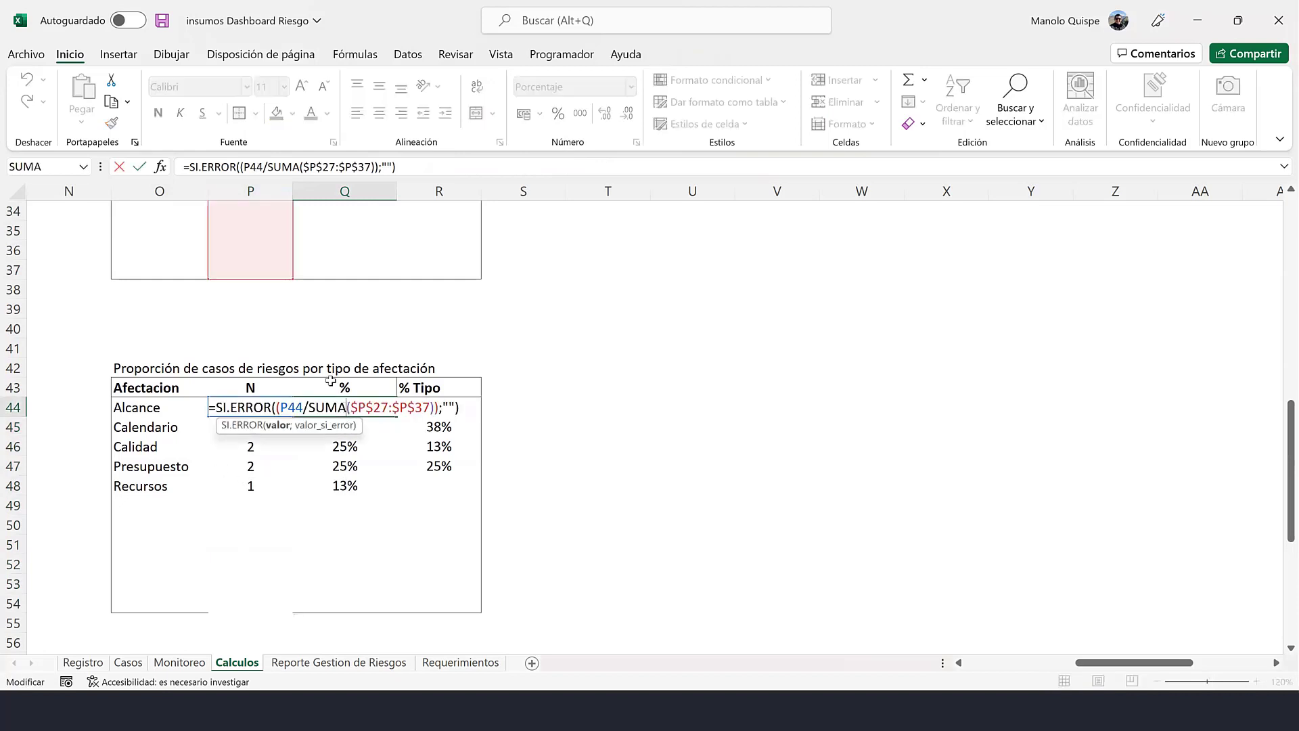
left_click_drag(274, 275, 246, 609)
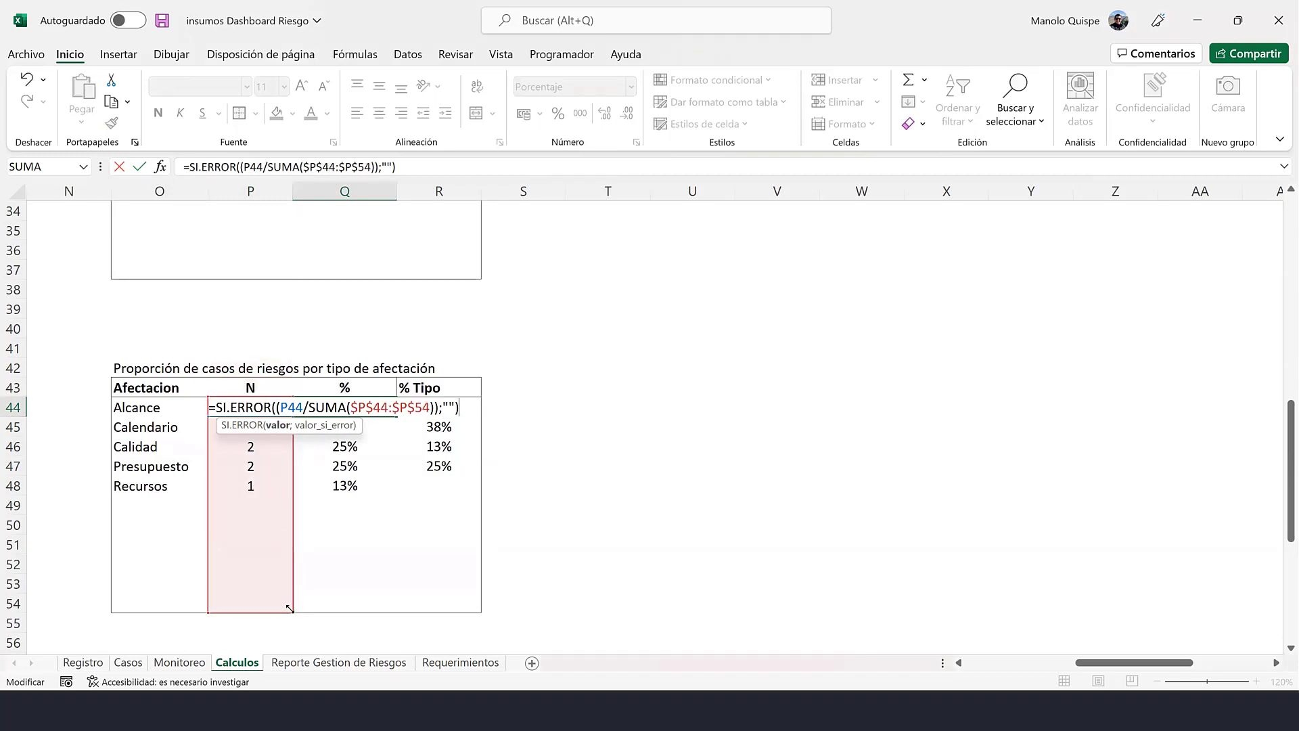
left_click_drag(289, 564, 281, 499)
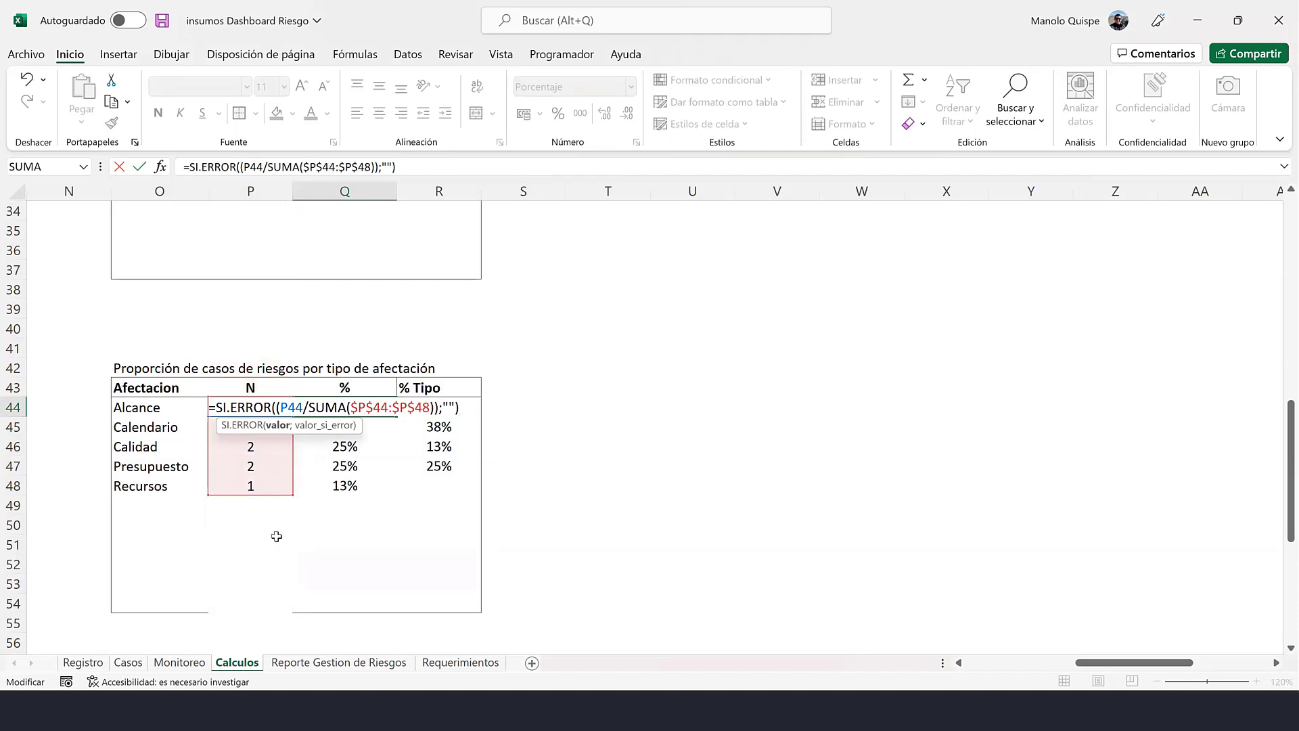
key("Return")
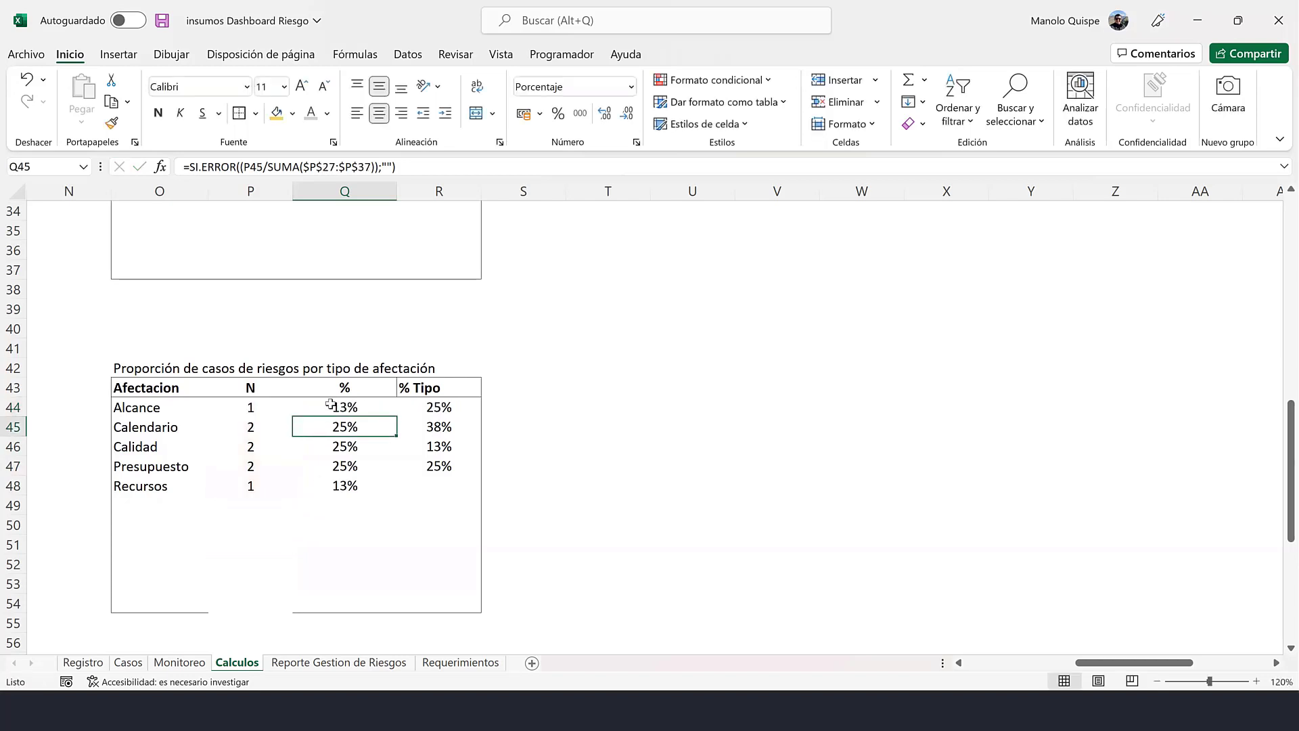
left_click(331, 405)
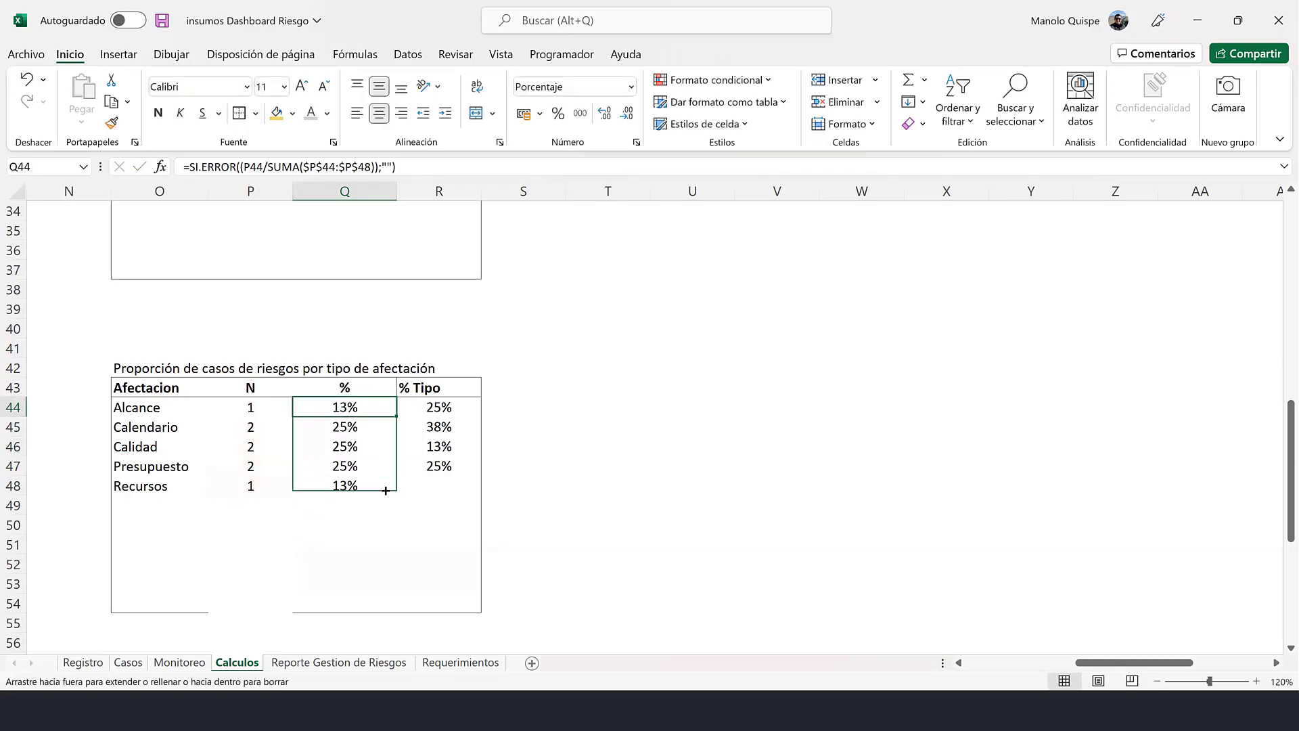
left_click_drag(398, 415, 383, 487)
left_click(363, 428)
left_click(363, 446)
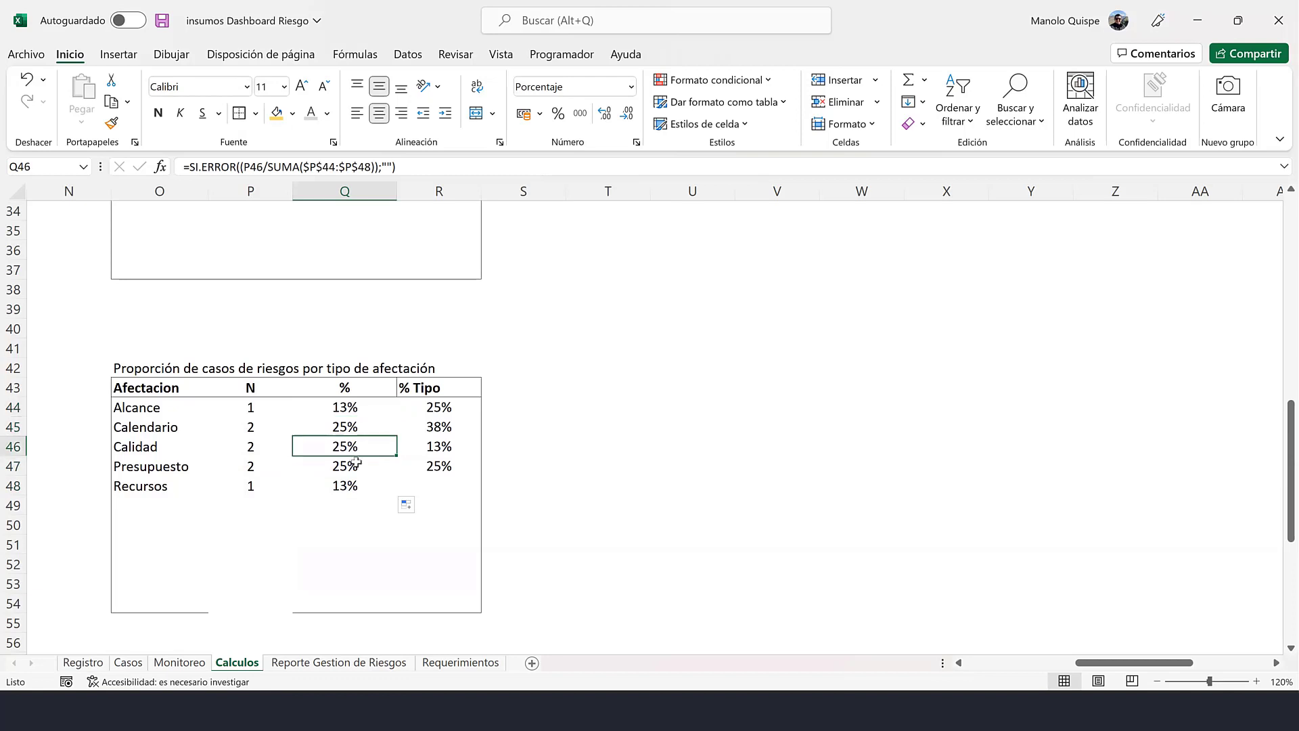
left_click(353, 466)
- Point R44's % Tipo FILTRAR ranges at $Q$44:$Q$48, giving 13%, 25%, 25%, 25%, 13%
left_click(439, 411)
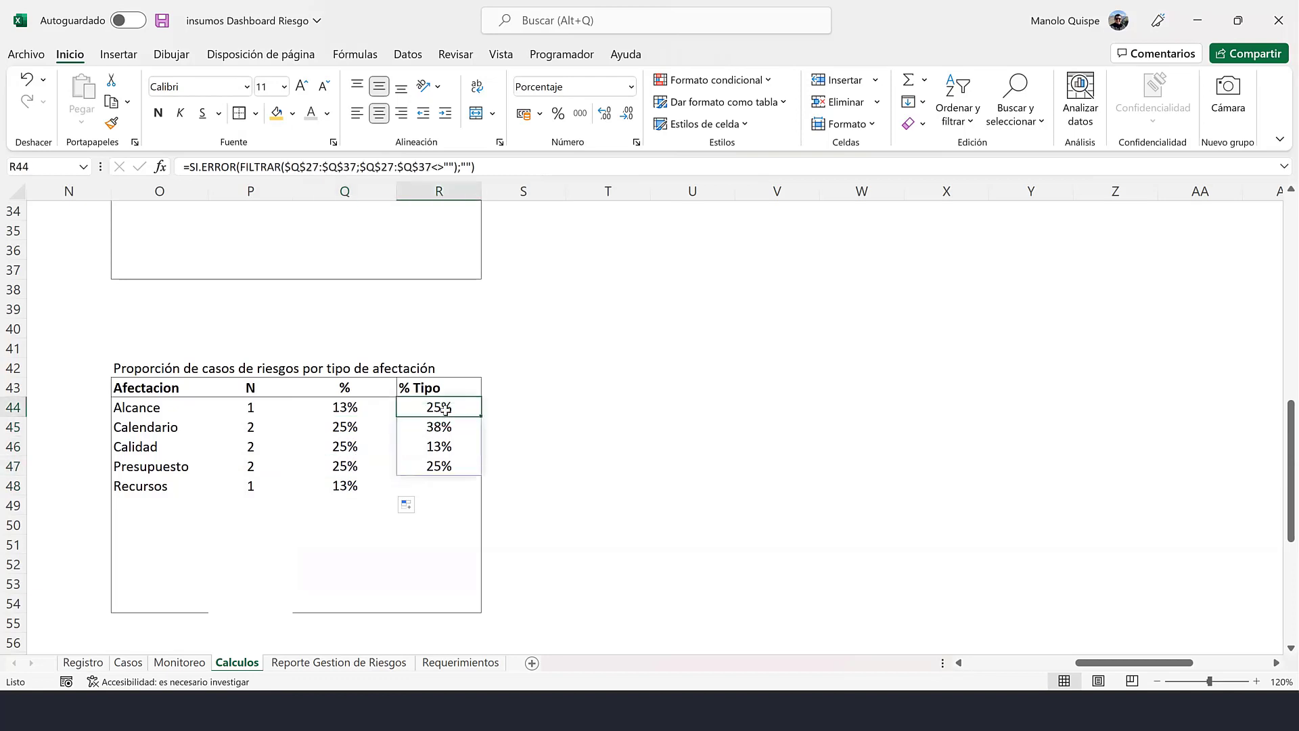
double_click(440, 410)
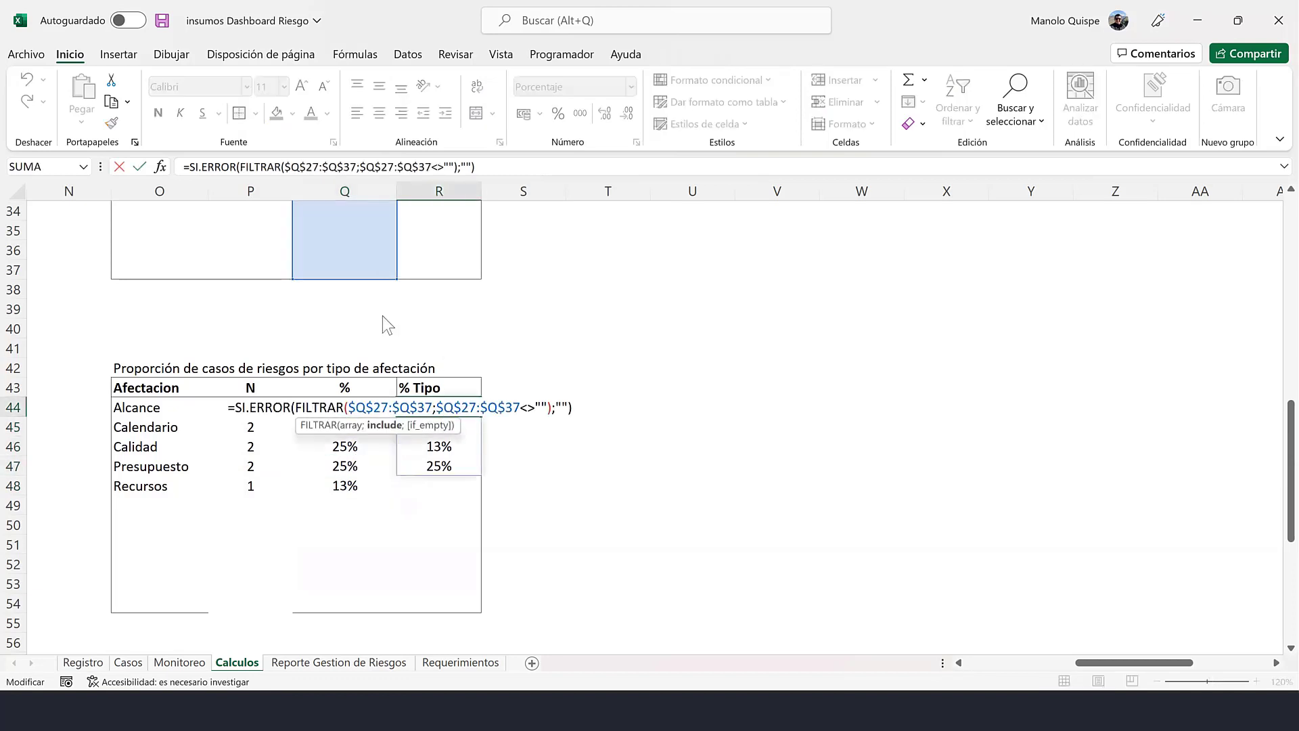
left_click_drag(372, 407, 364, 600)
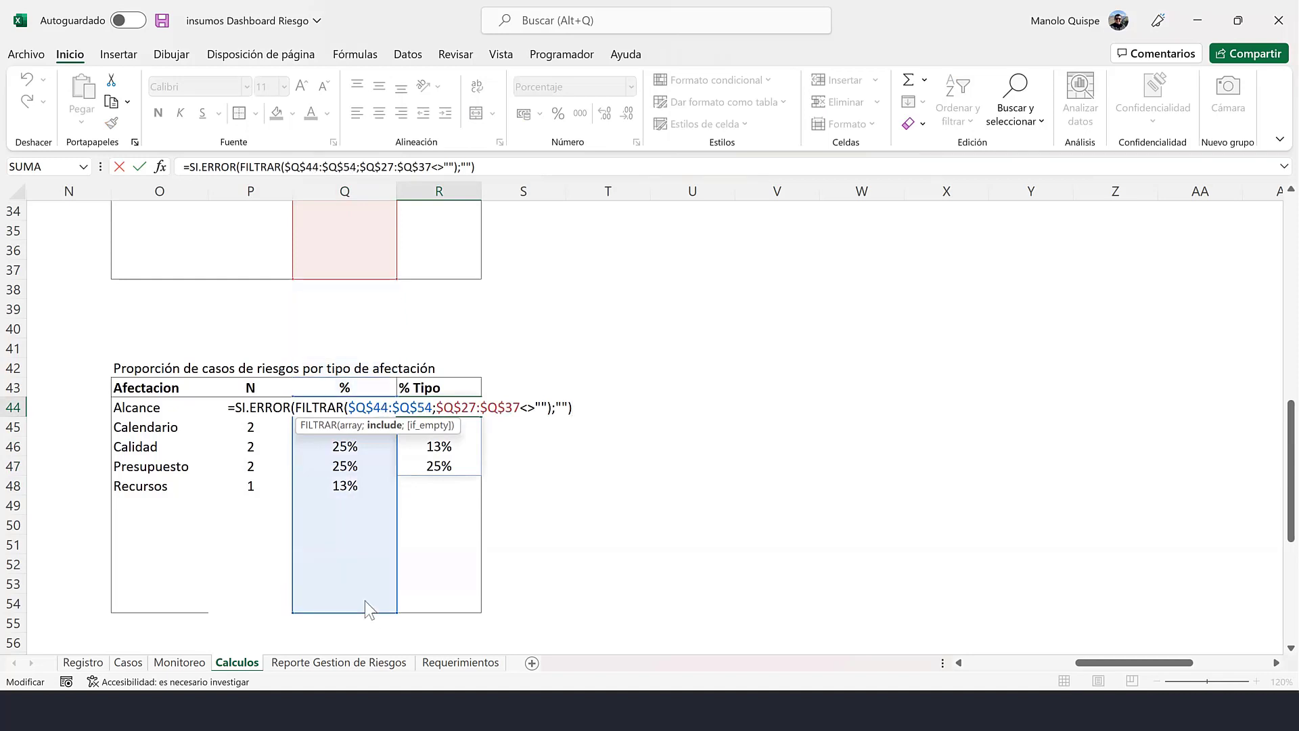
left_click_drag(394, 613, 397, 494)
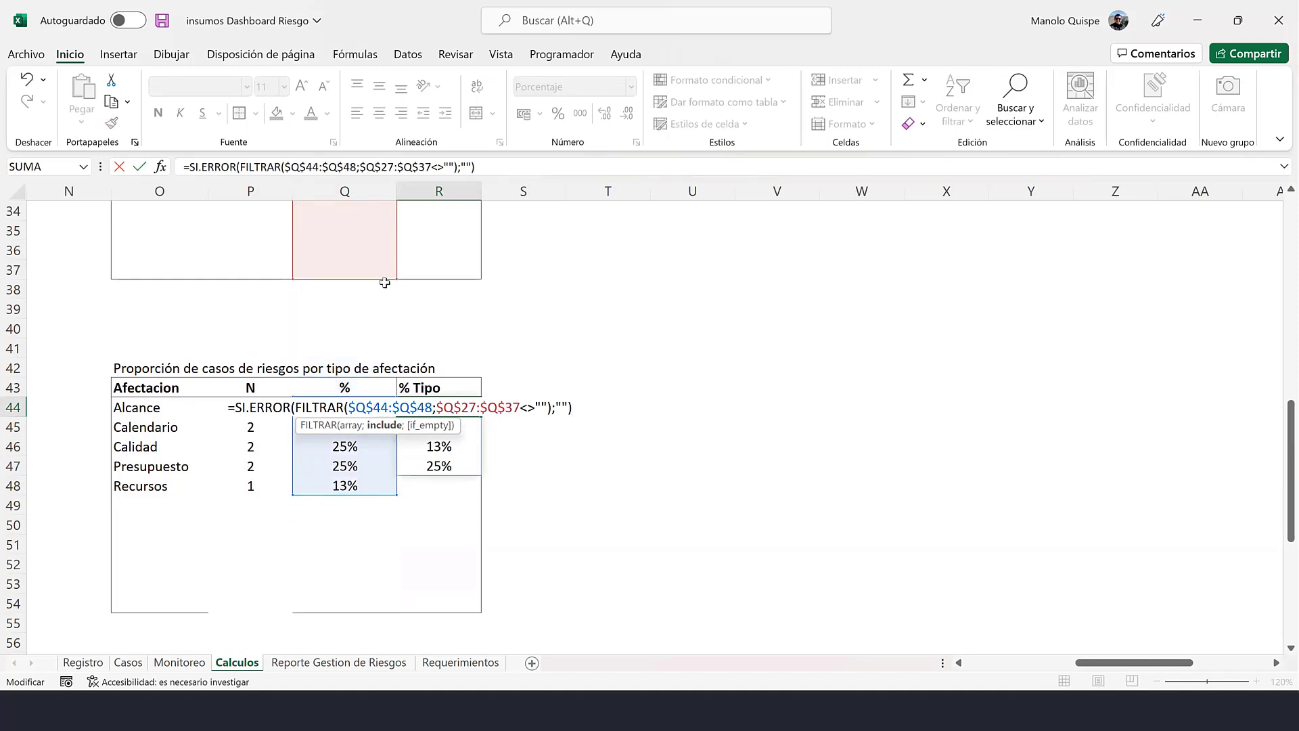
left_click_drag(384, 279, 357, 508)
mouse_move(355, 578)
left_mouse_down()
mouse_move(351, 611)
mouse_move(392, 496)
mouse_move(406, 497)
left_mouse_up()
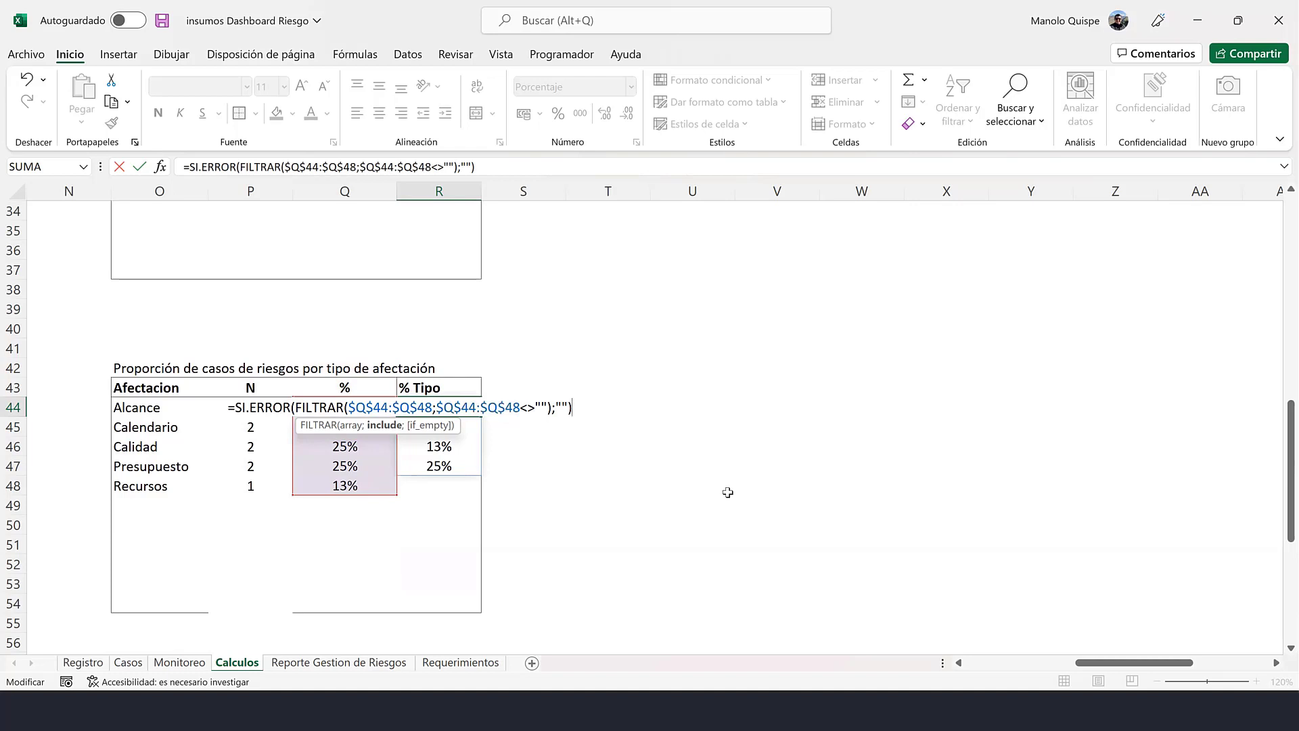
key("Return")
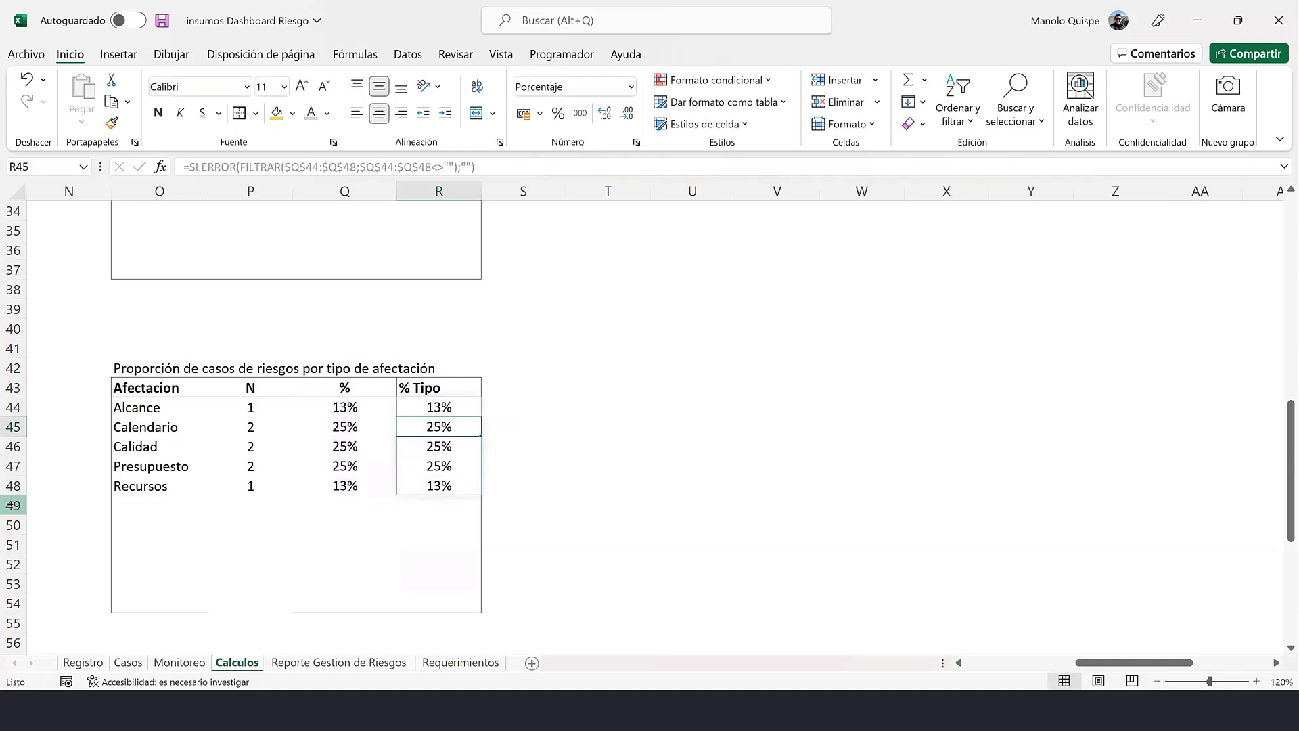
left_click_drag(12, 505, 12, 604)
right_click(12, 565)
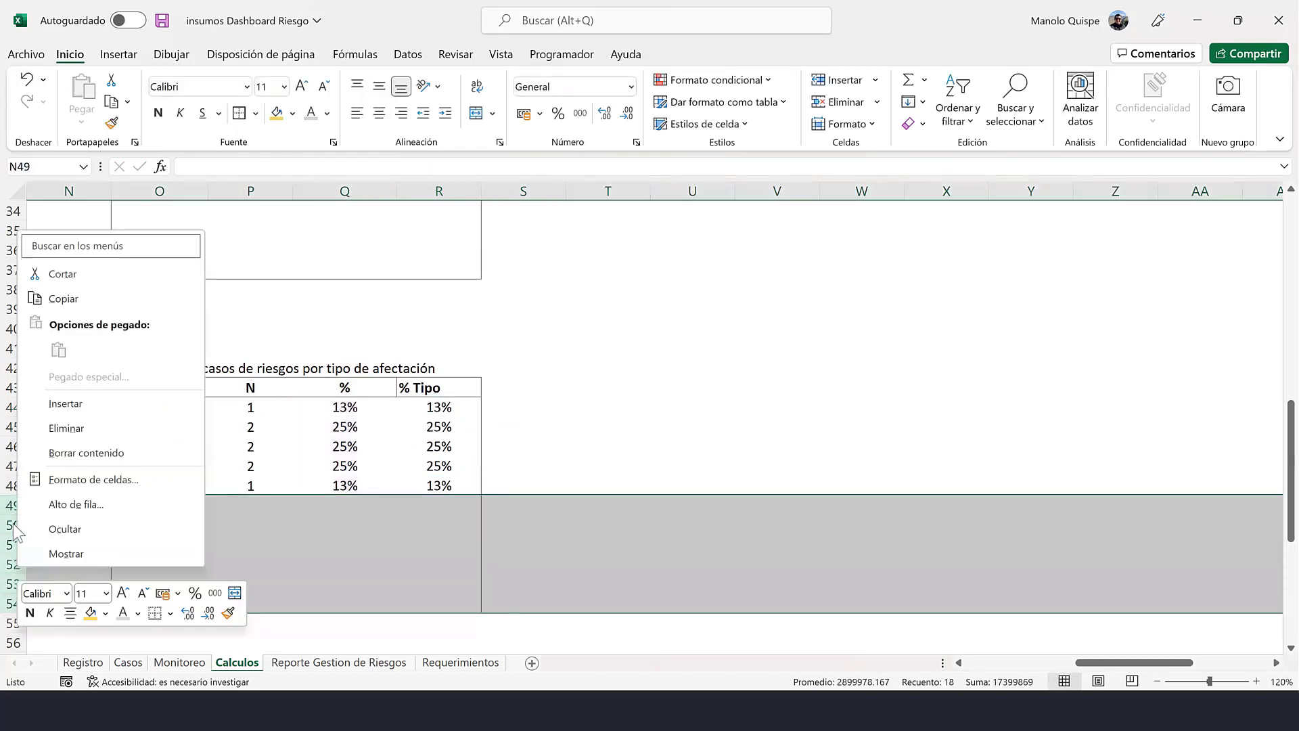
left_click(90, 426)
left_click(341, 444)
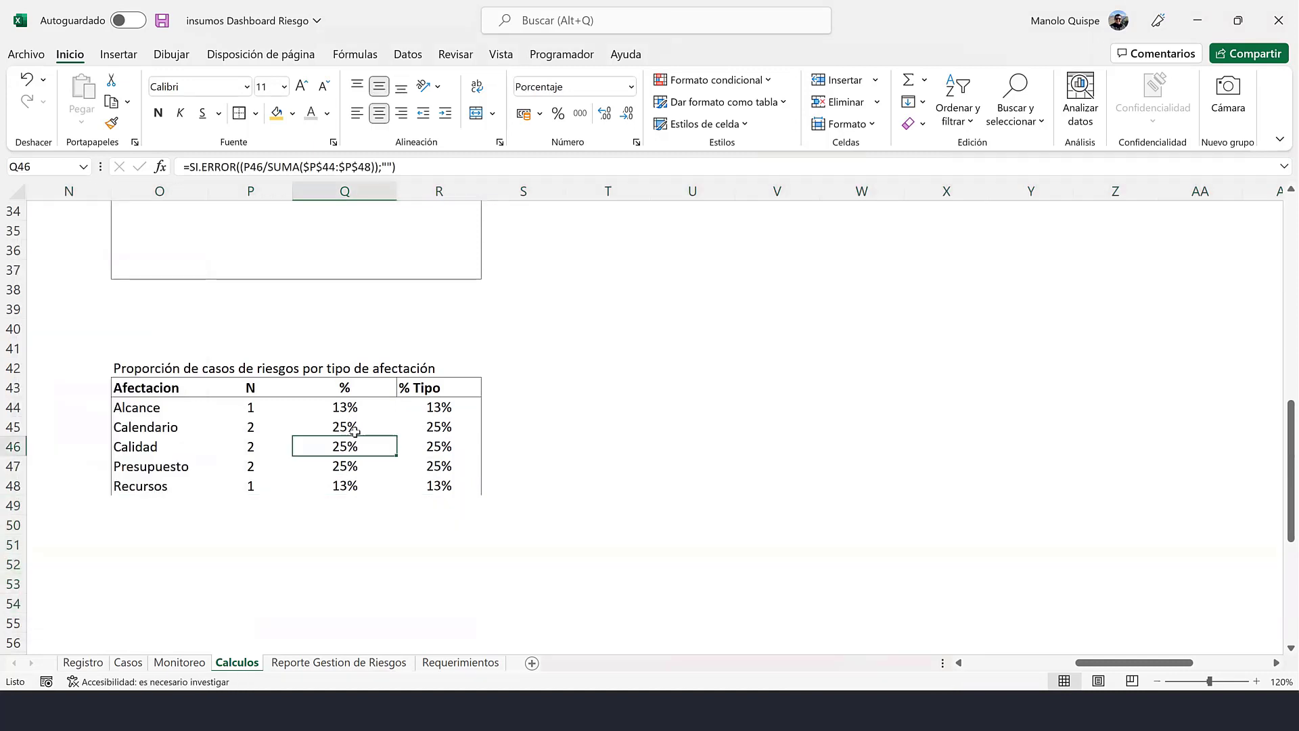
left_click(160, 408)
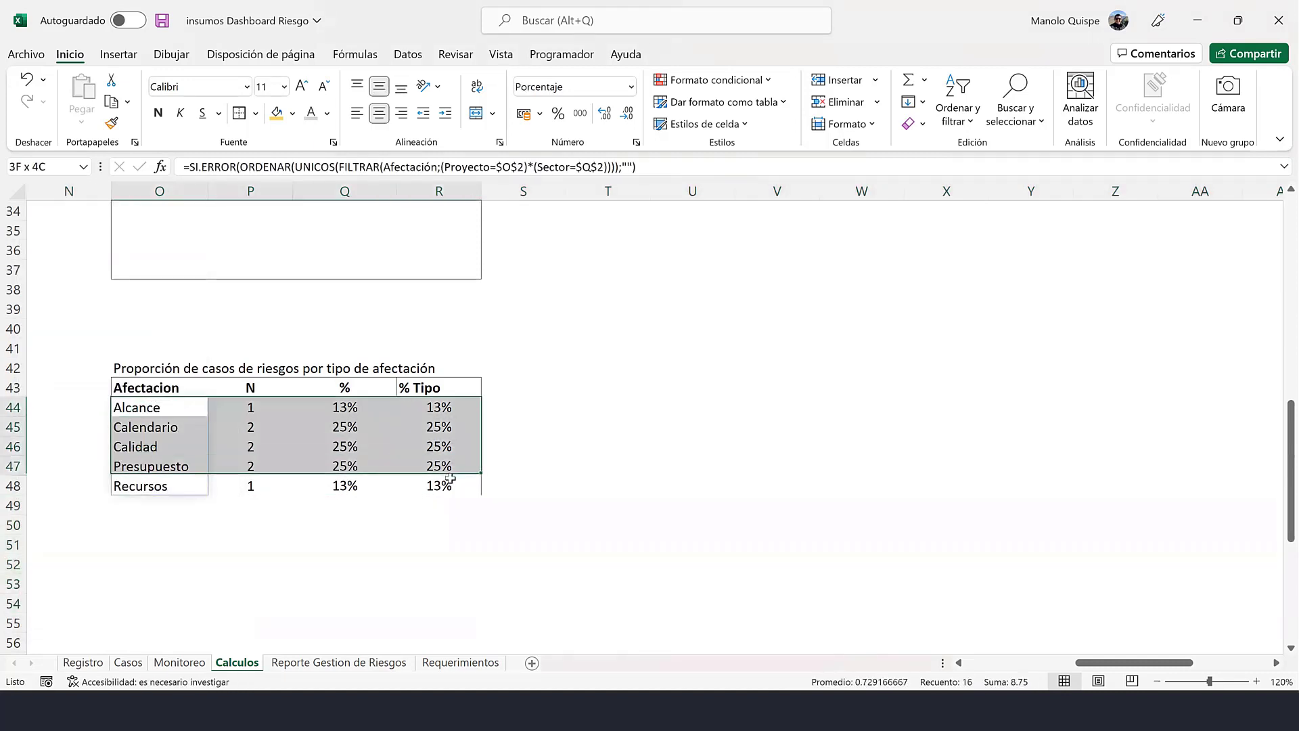
left_click_drag(402, 448, 440, 486)
left_click(596, 389)
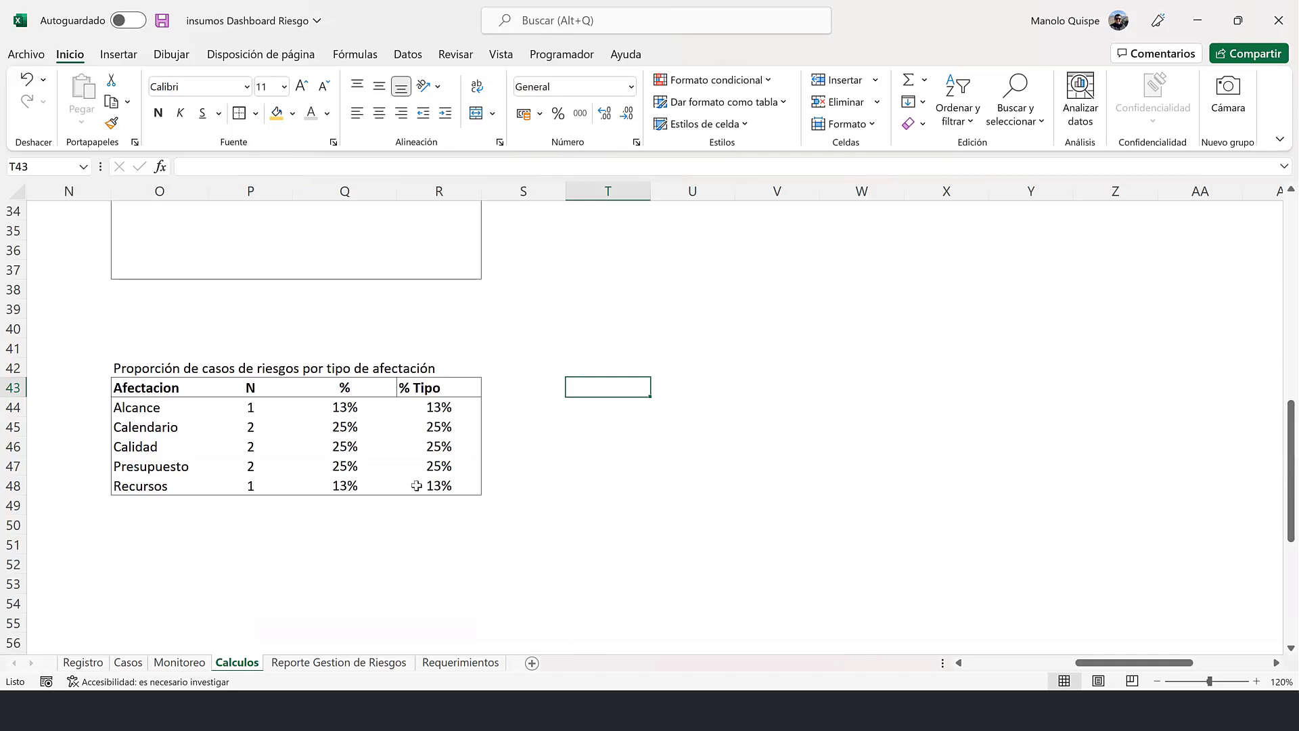
left_click(716, 440)
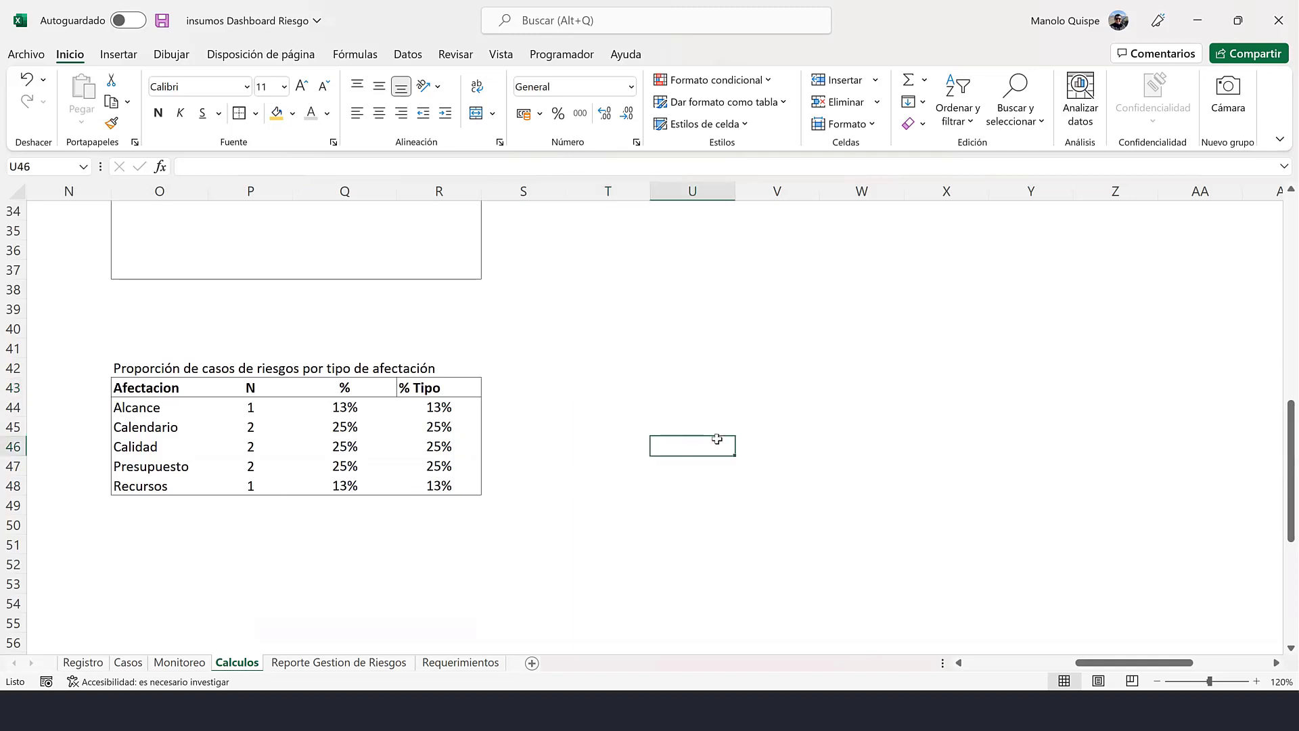
scroll(732, 430, "up", 2)
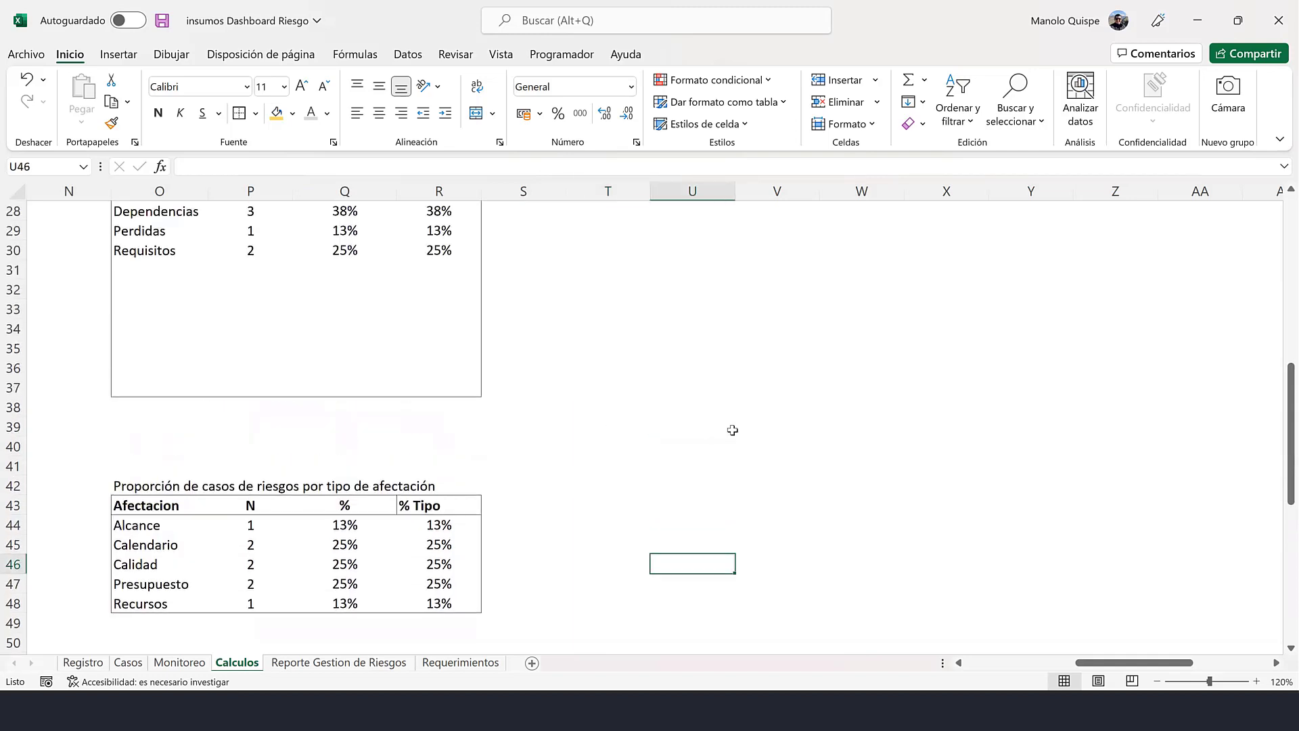
scroll(733, 430, "down", 2)
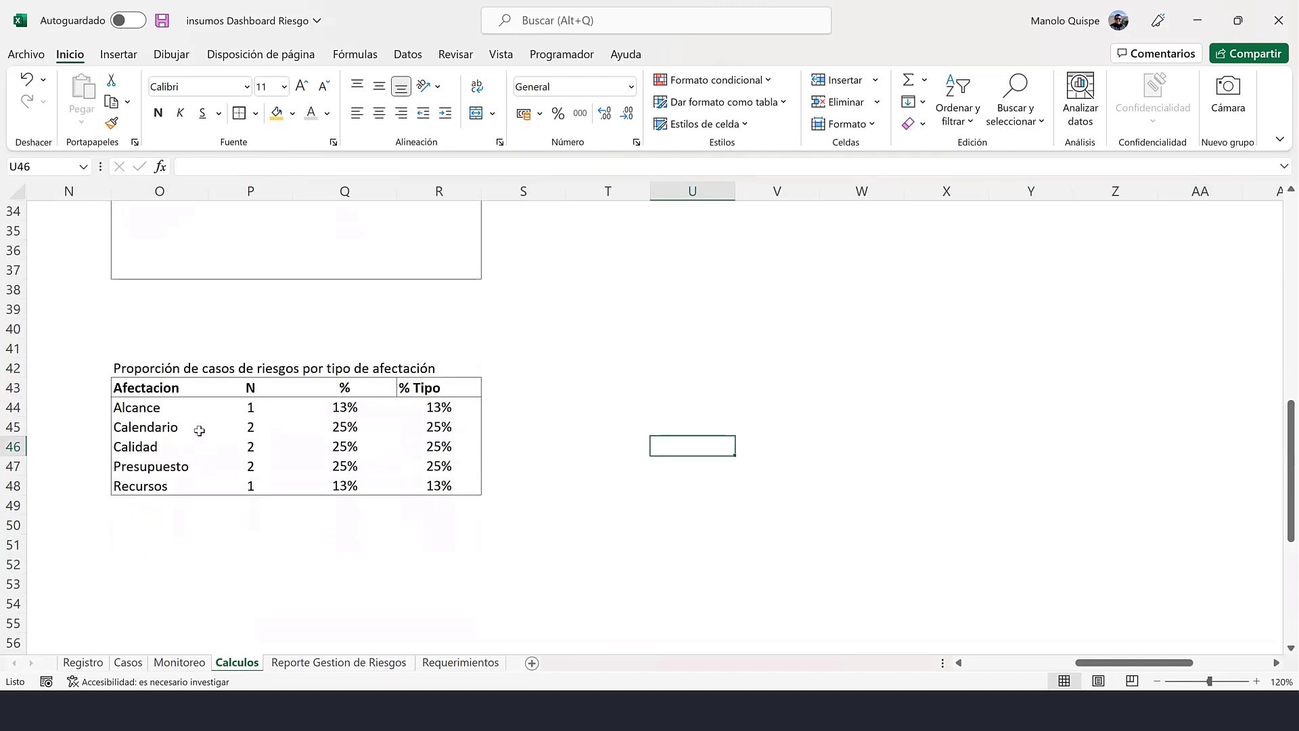
left_click_drag(163, 413, 162, 486)
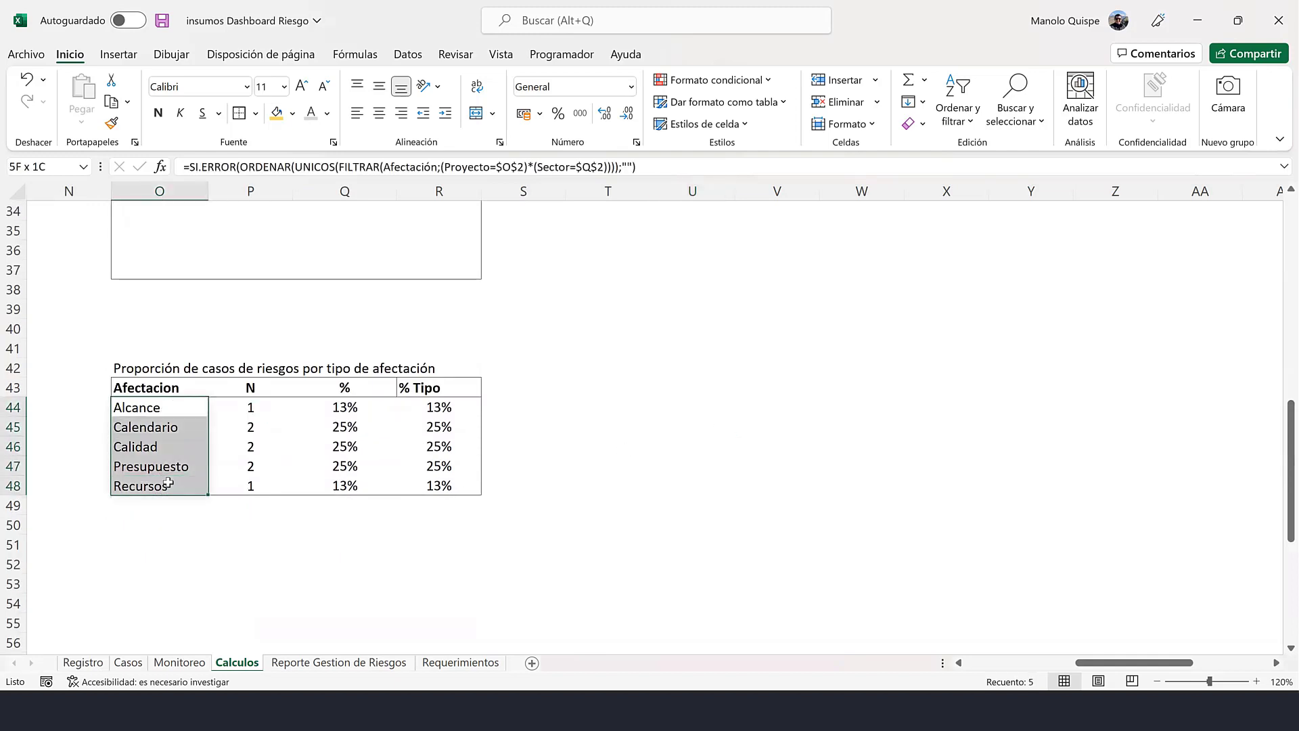
left_click(218, 505)
left_click(612, 447)
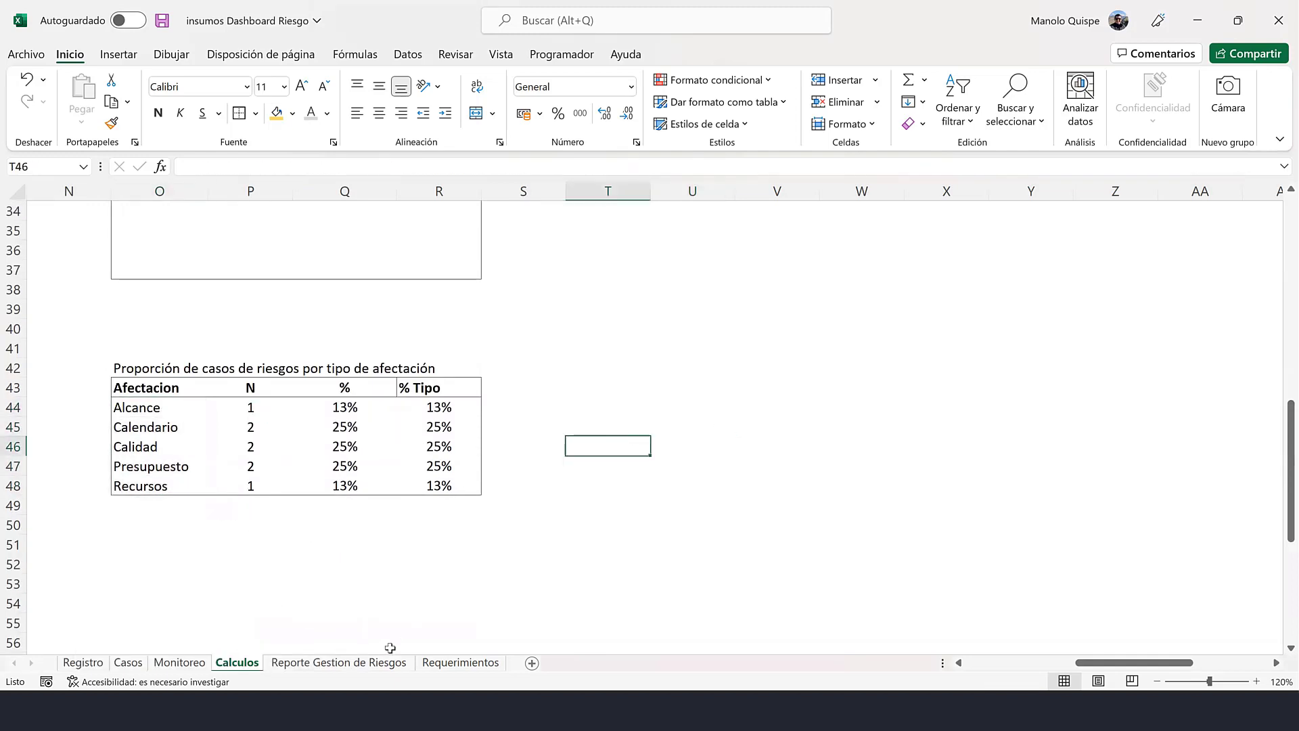
left_click(339, 663)
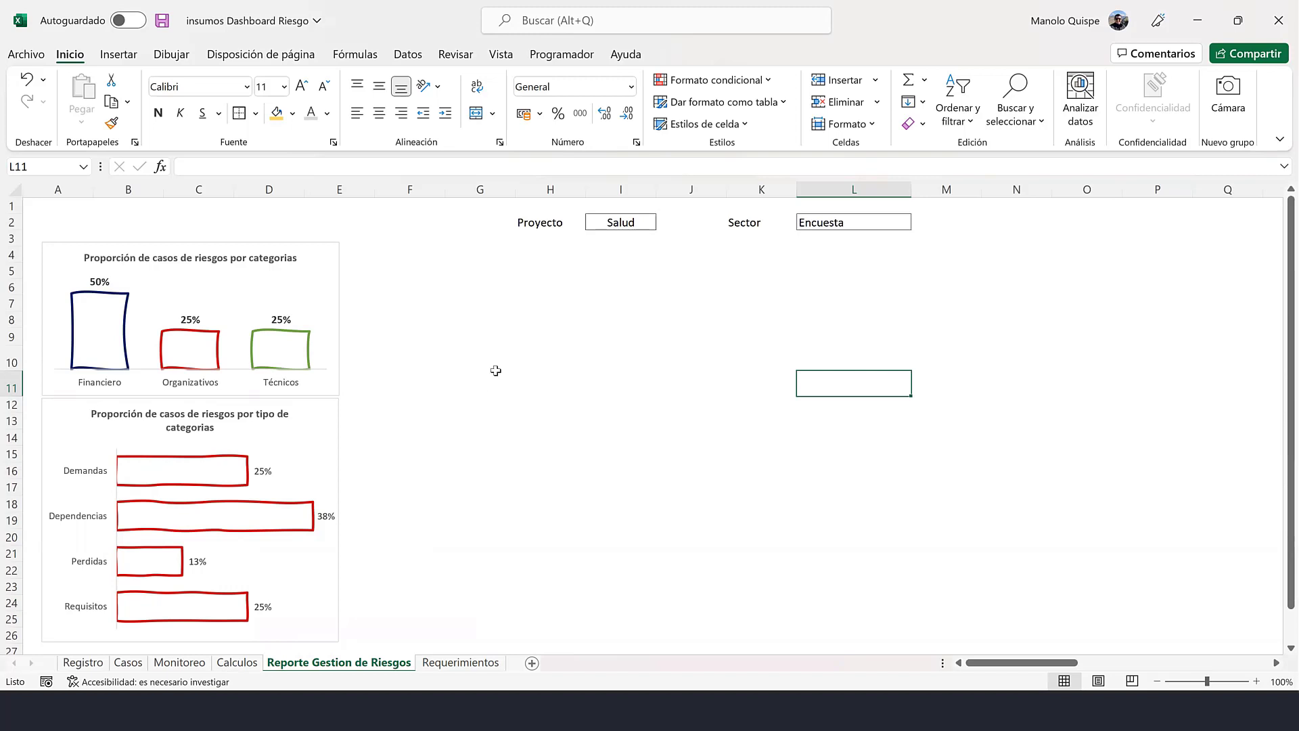
left_click(238, 663)
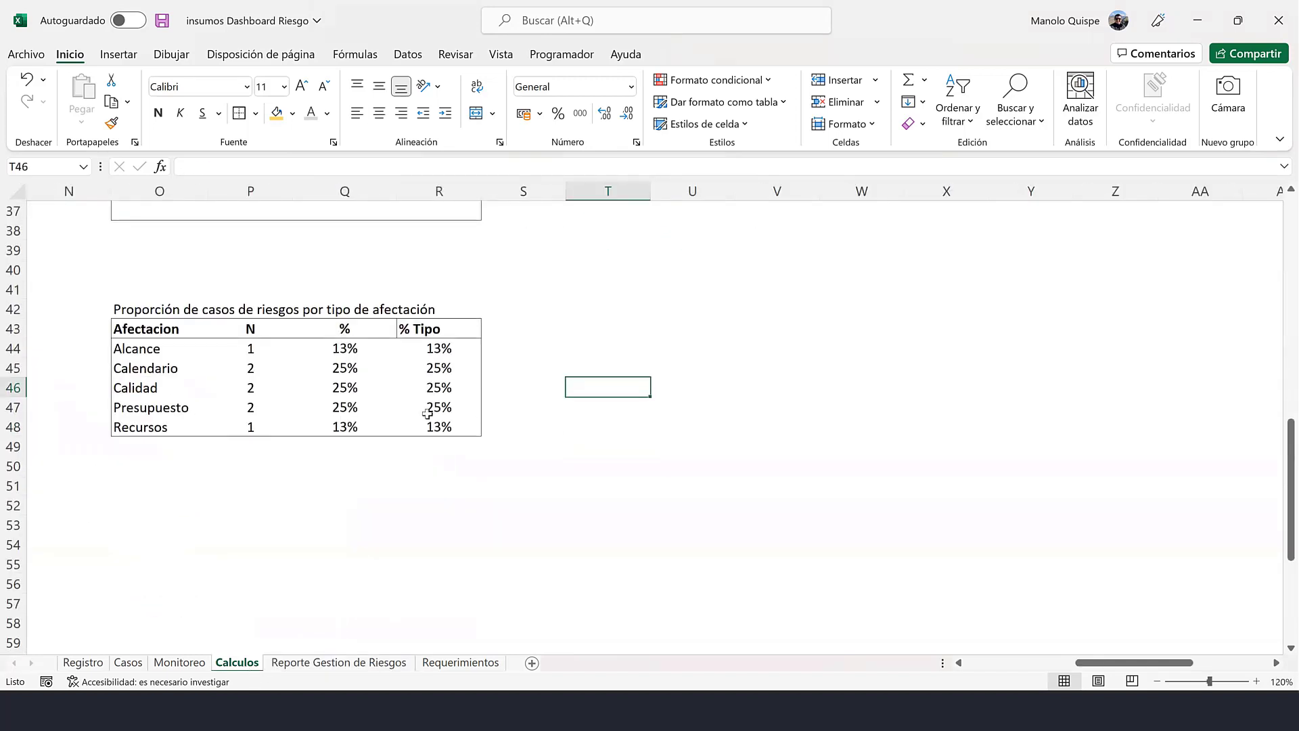
left_click(439, 407)
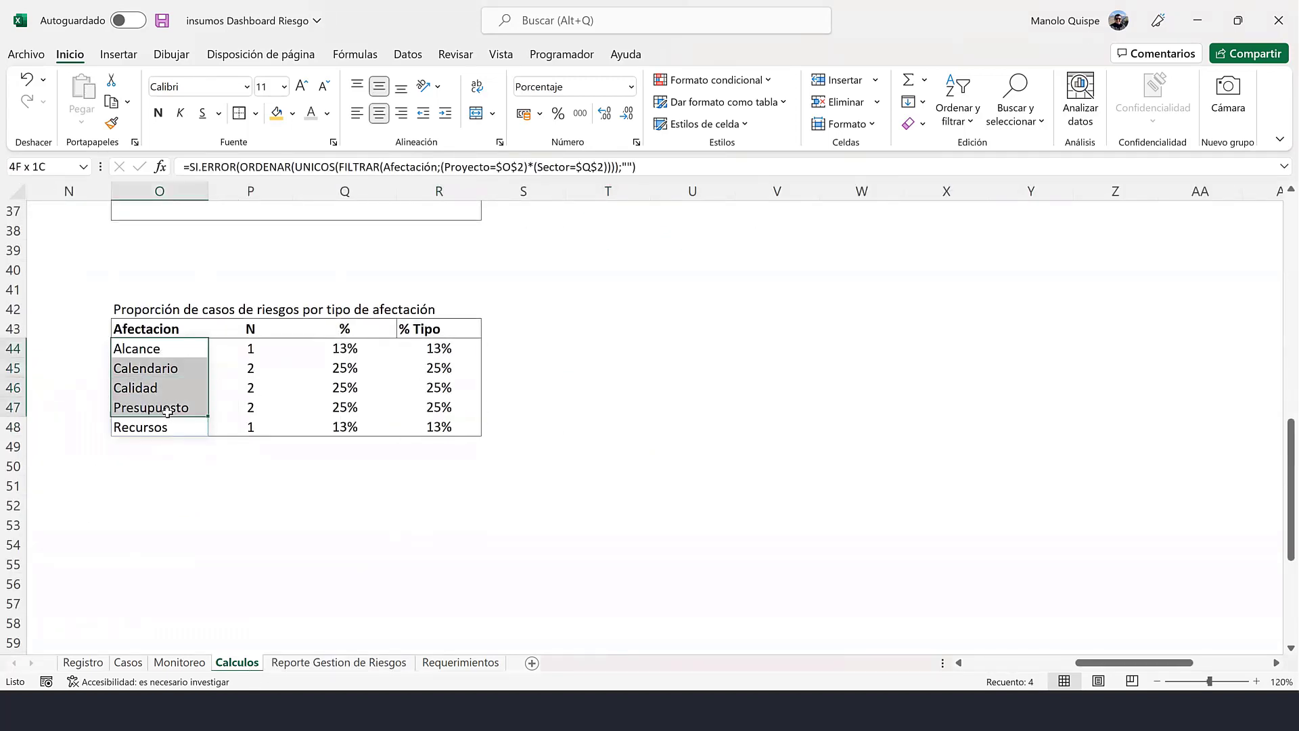
- Insert a clustered column chart from the Afectación names O43:O48 and % Tipo values R43:R48
left_click_drag(165, 351, 172, 426)
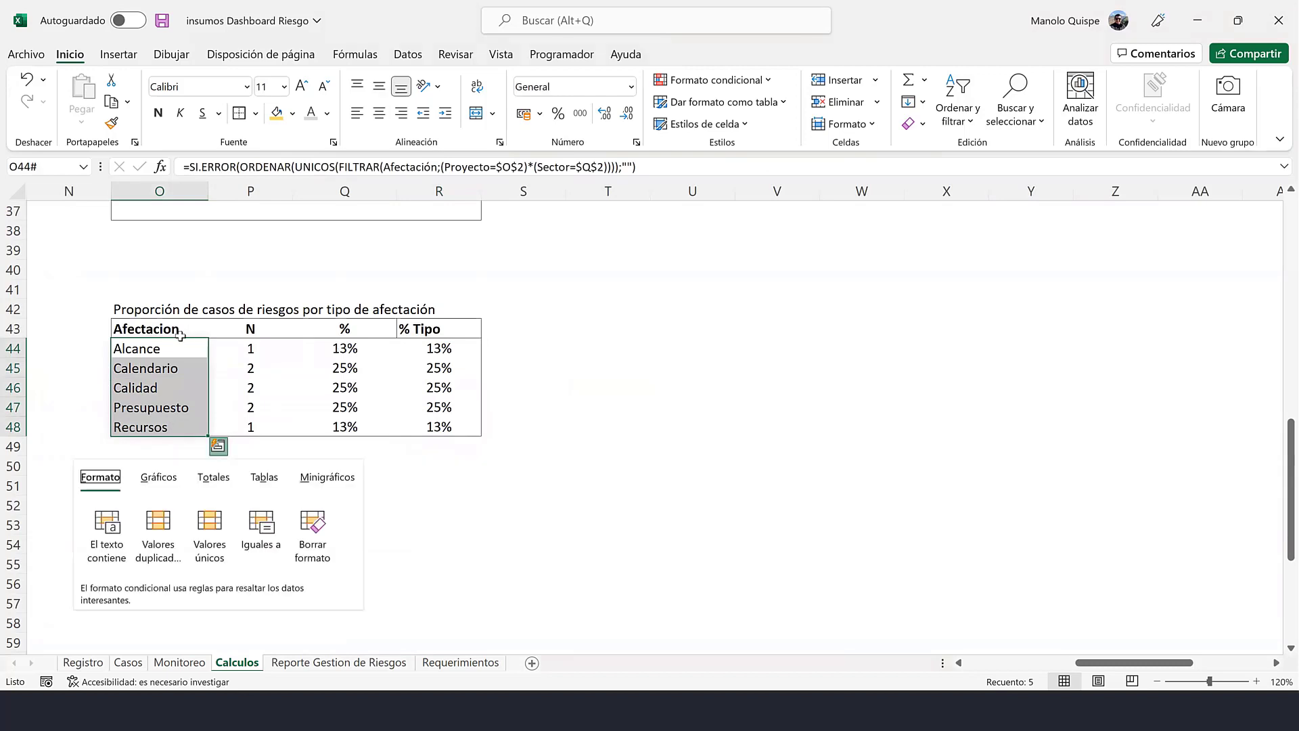
left_click_drag(187, 331, 166, 426)
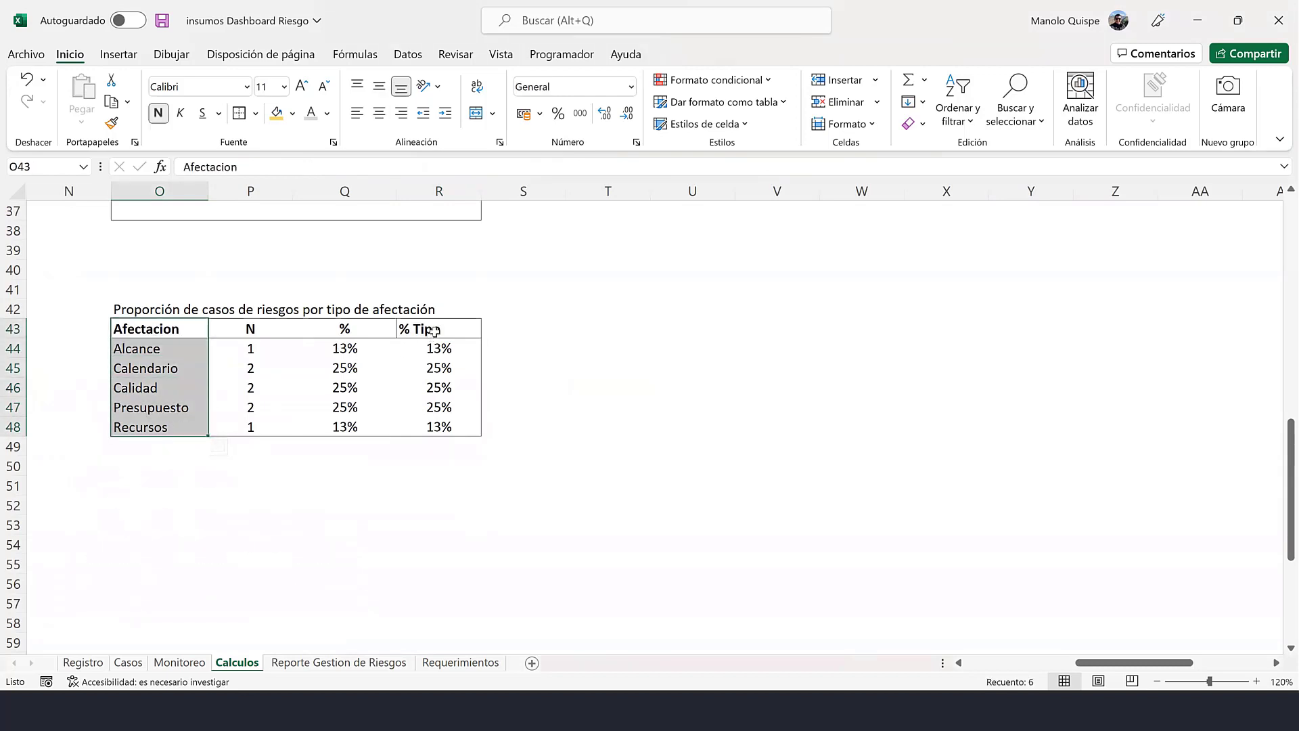
left_click_drag(434, 330, 438, 426, "ctrl")
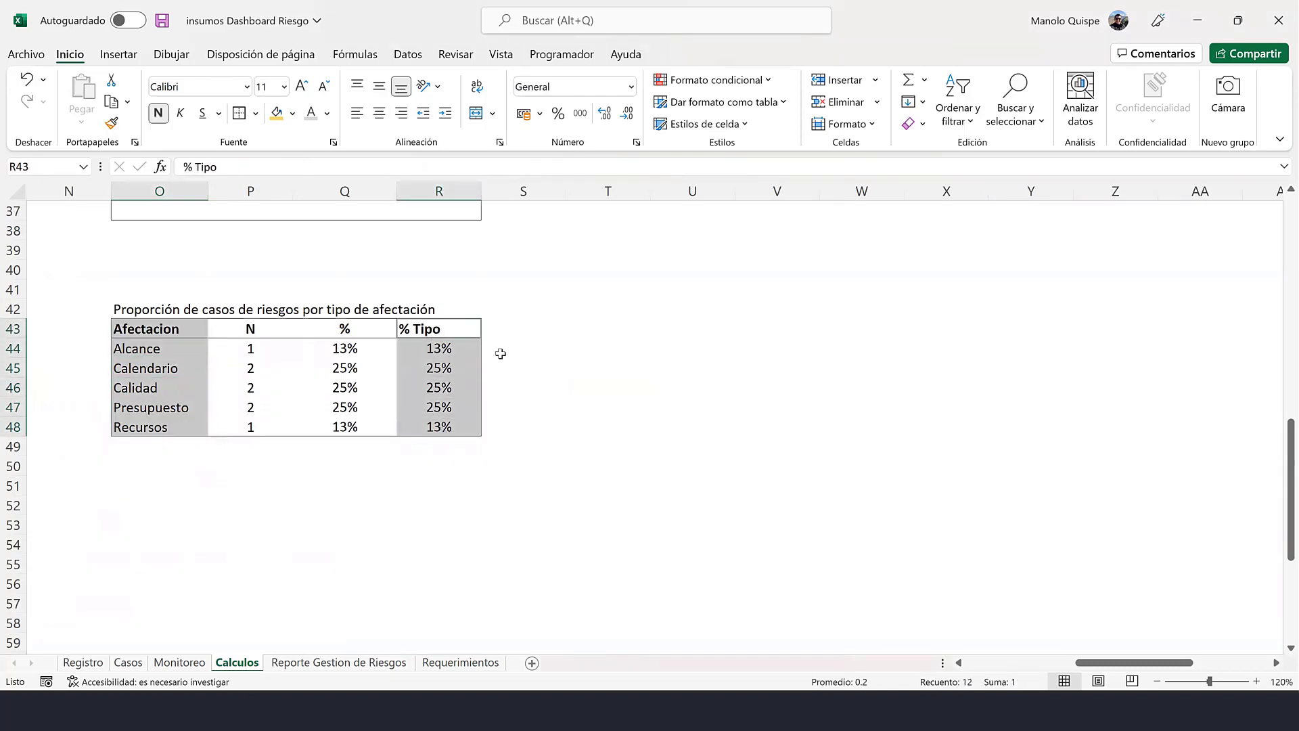
left_click(119, 54)
left_click(441, 80)
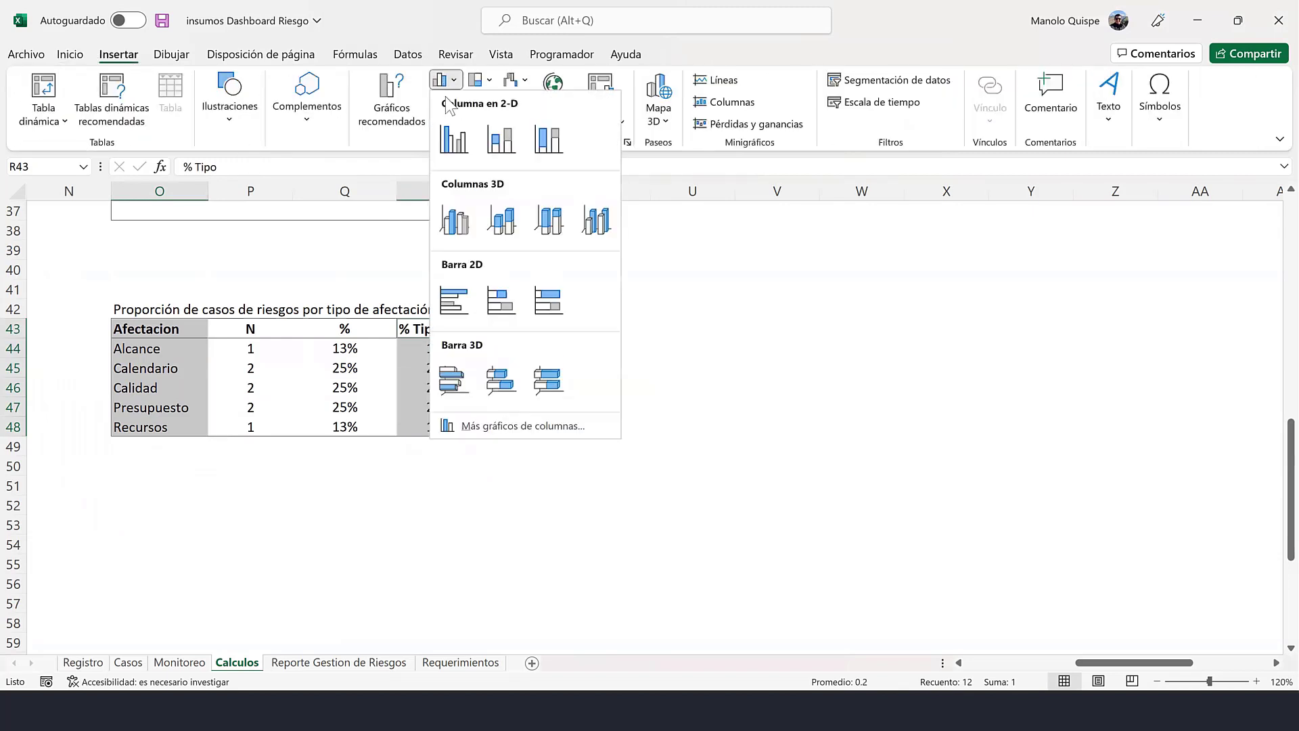
left_click(452, 134)
- Move the chart right and link its title to =Calculos!$O$42 in 10 pt bold
left_click_drag(665, 271, 802, 237)
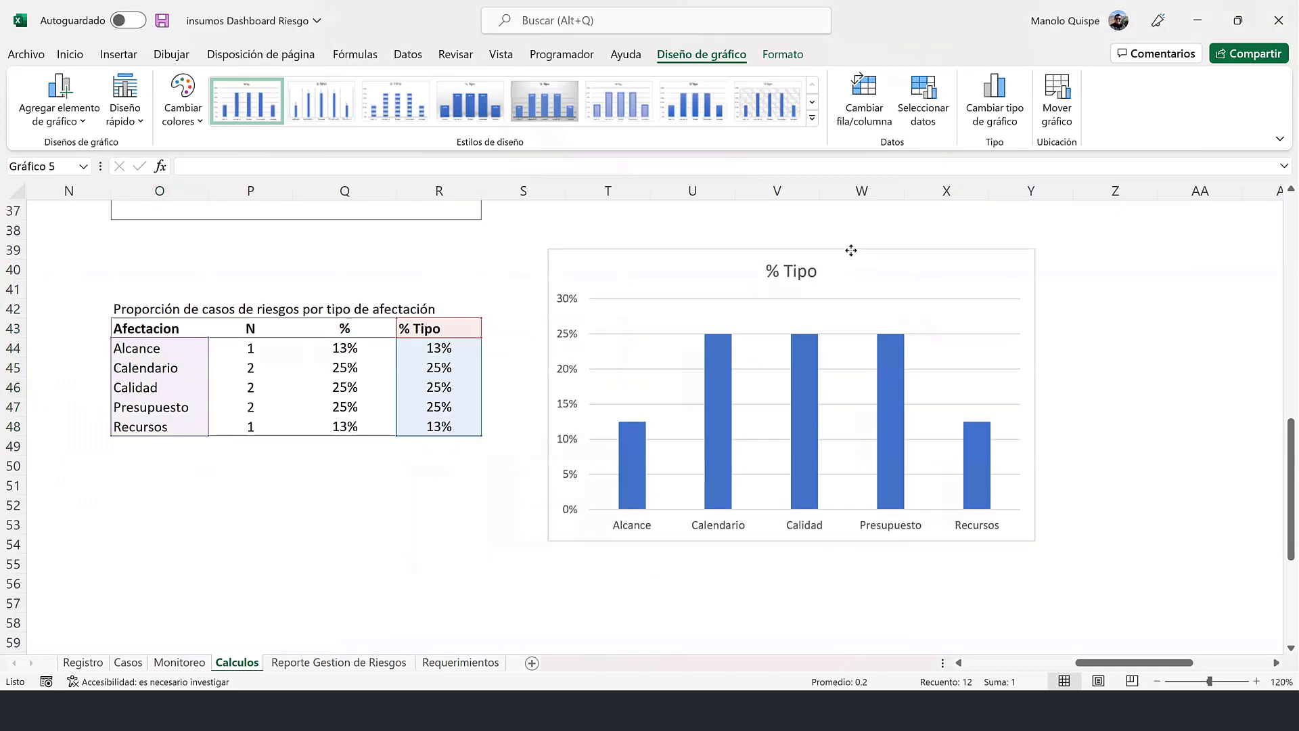
left_click(796, 271)
left_click(598, 169)
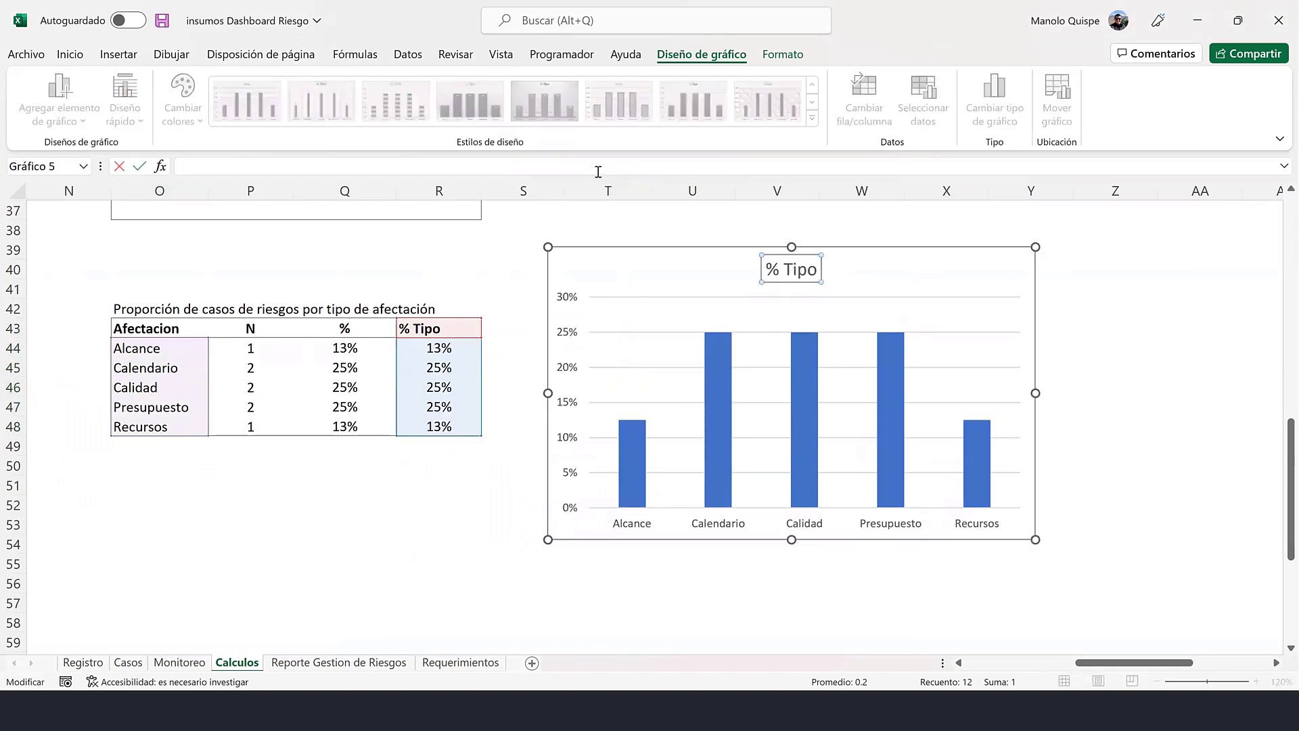
type("=")
left_click(124, 315)
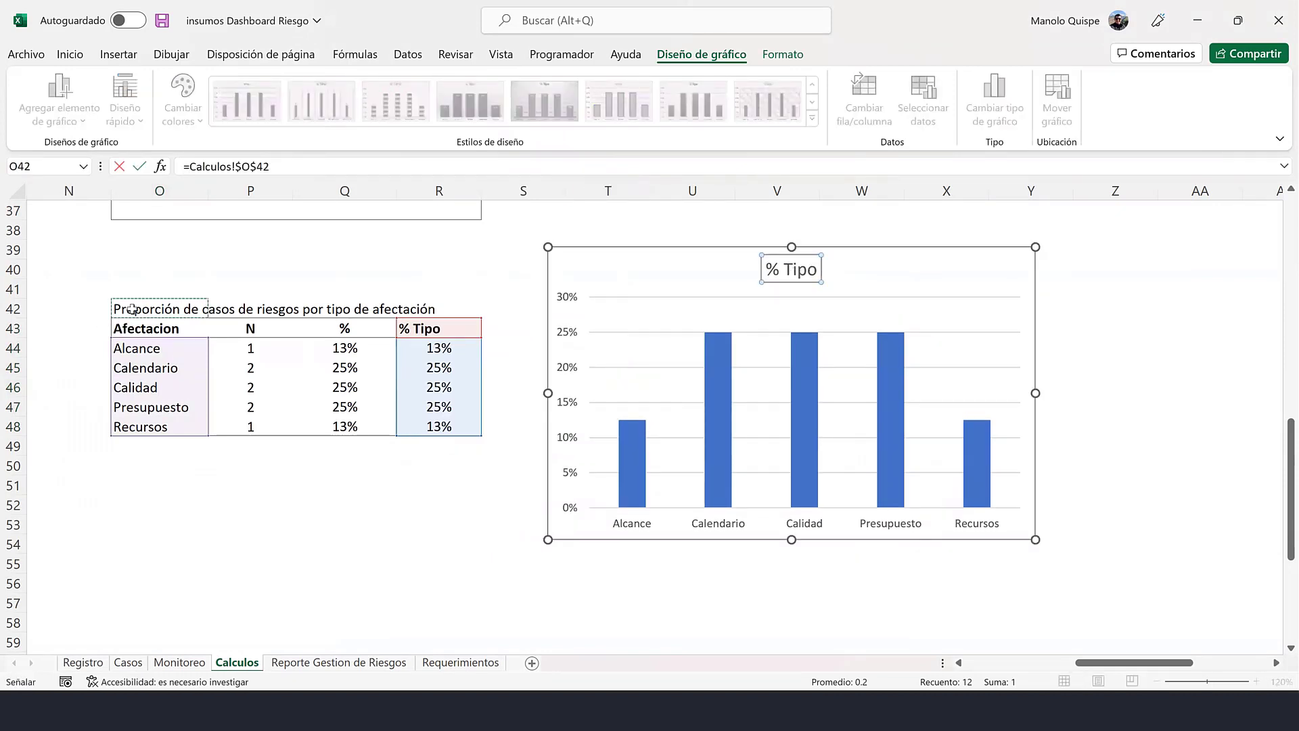
key("Return")
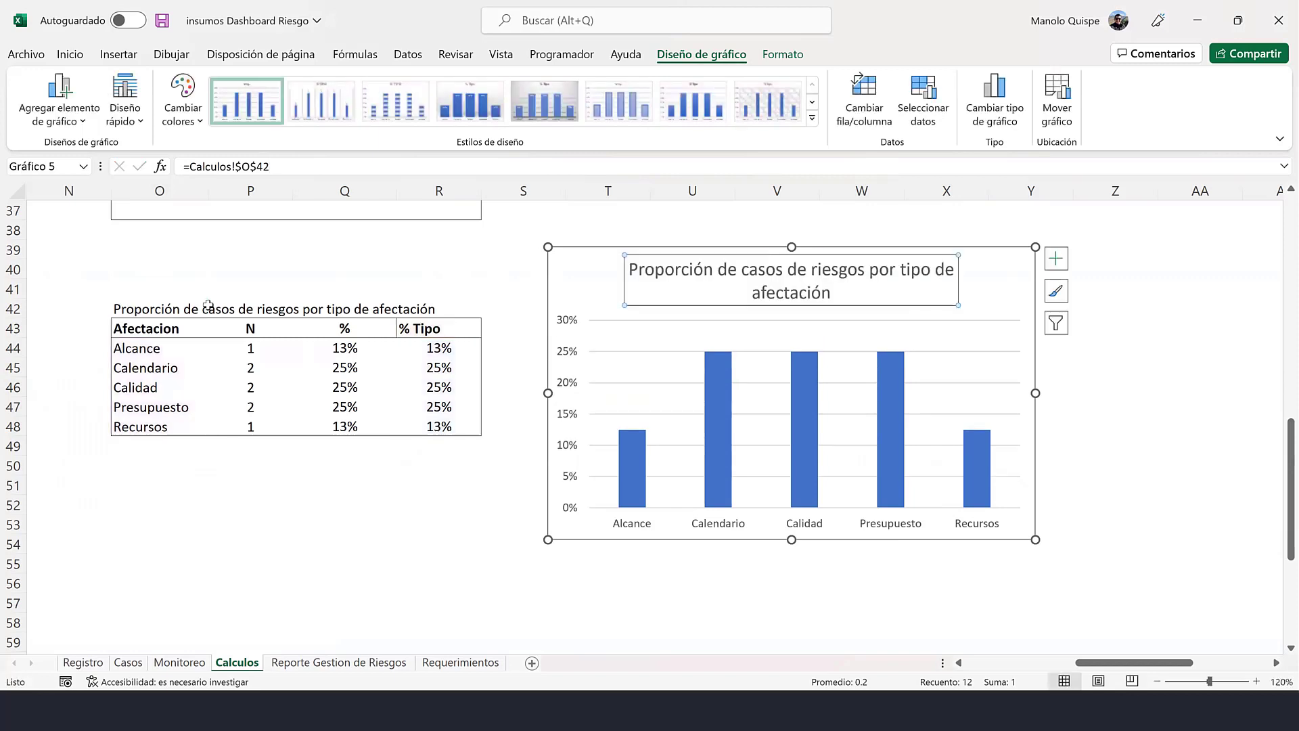
left_click(71, 54)
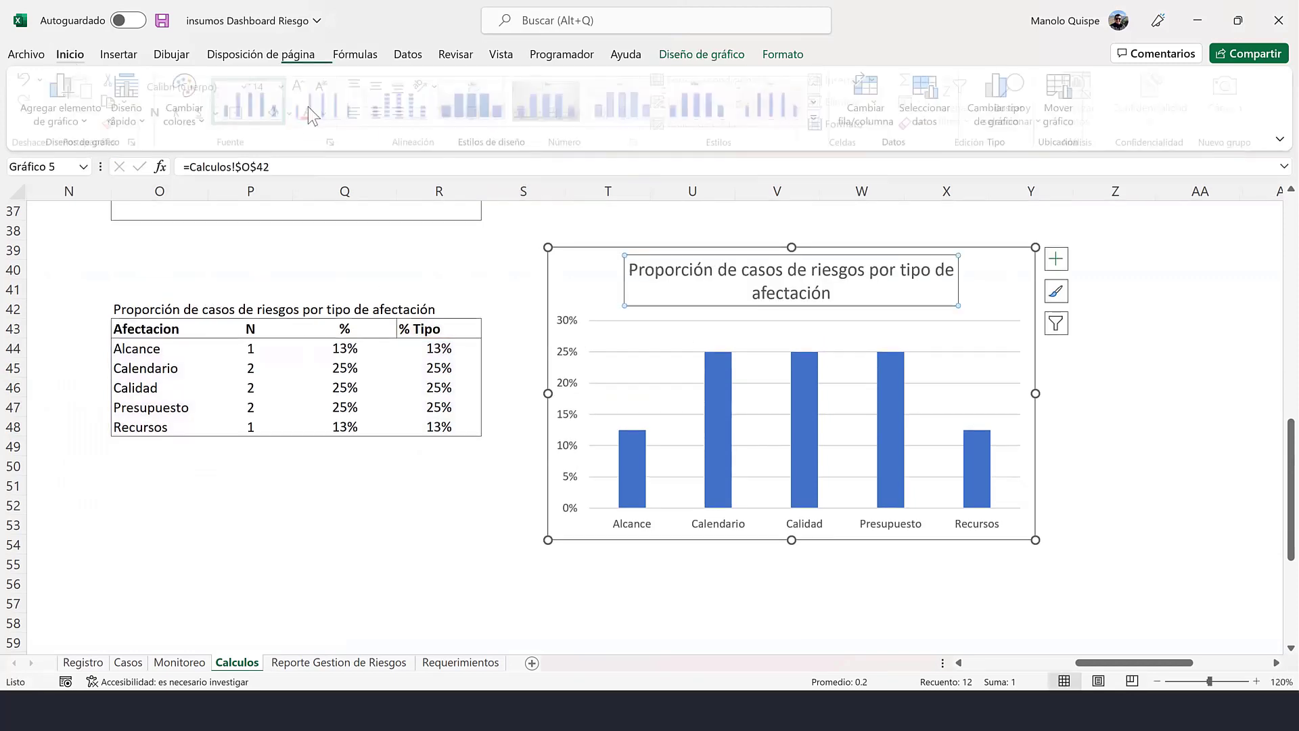
left_click(324, 86)
left_click(325, 87)
left_click(325, 86)
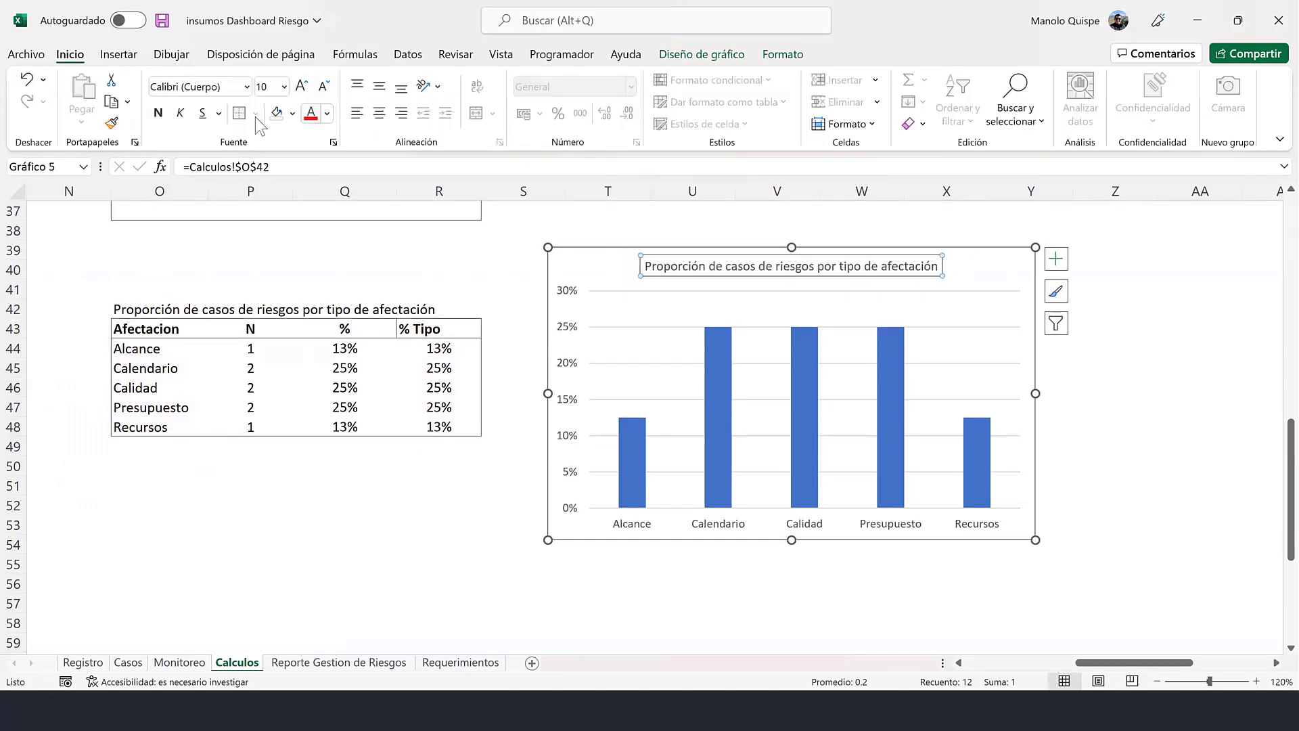
left_click(158, 113)
- Delete the chart's vertical axis and horizontal gridlines
left_click(563, 302)
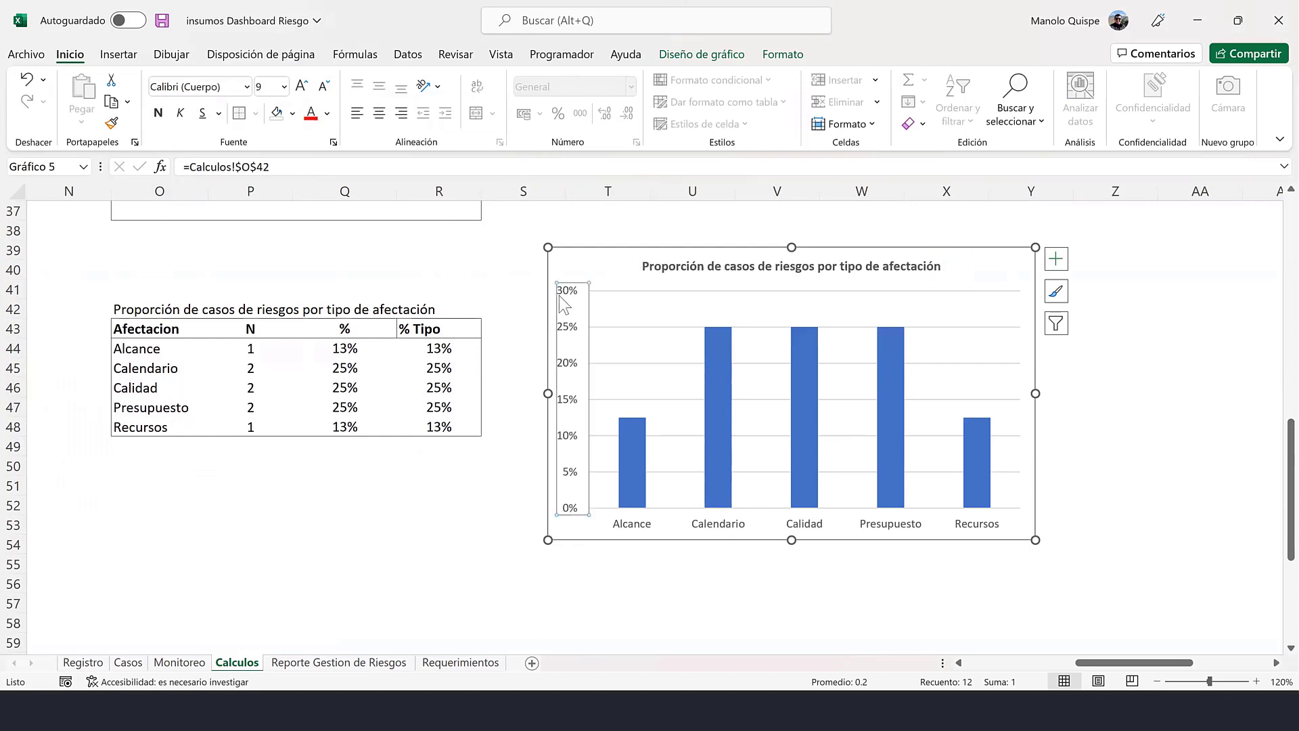
key("Delete")
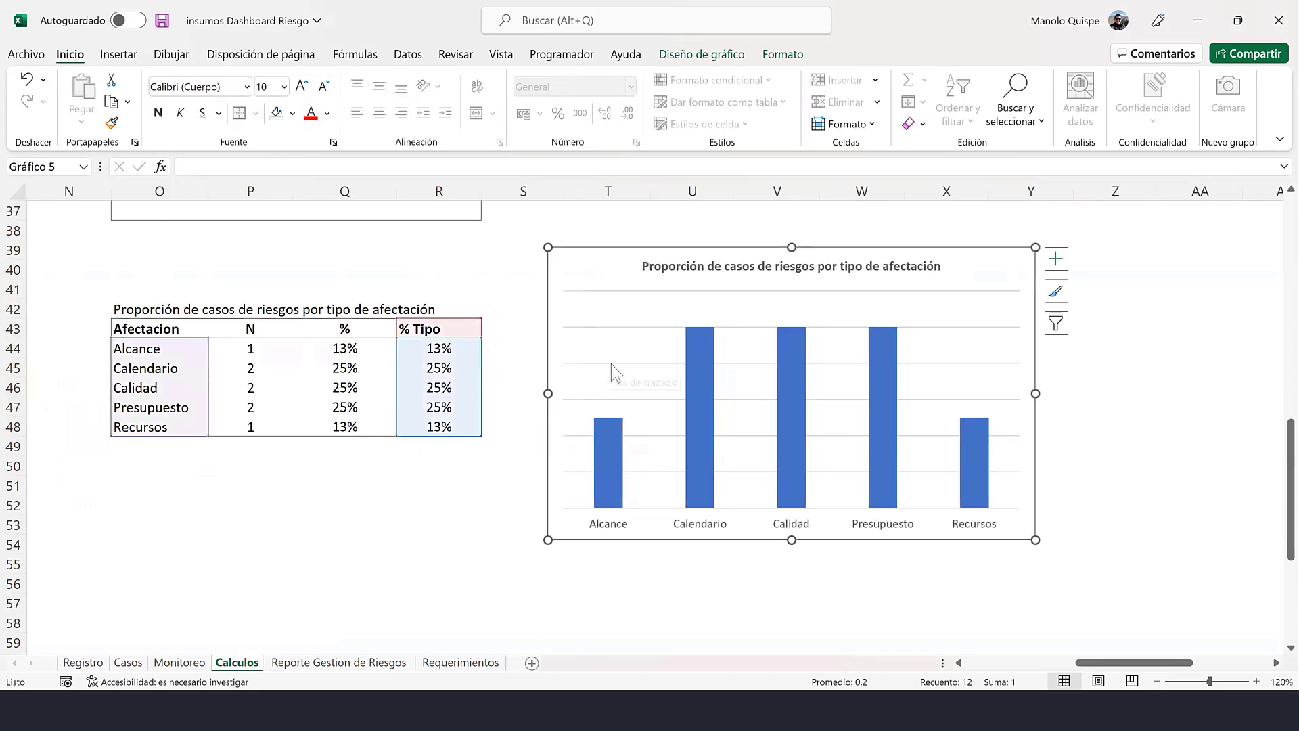
left_click(612, 364)
key("Delete")
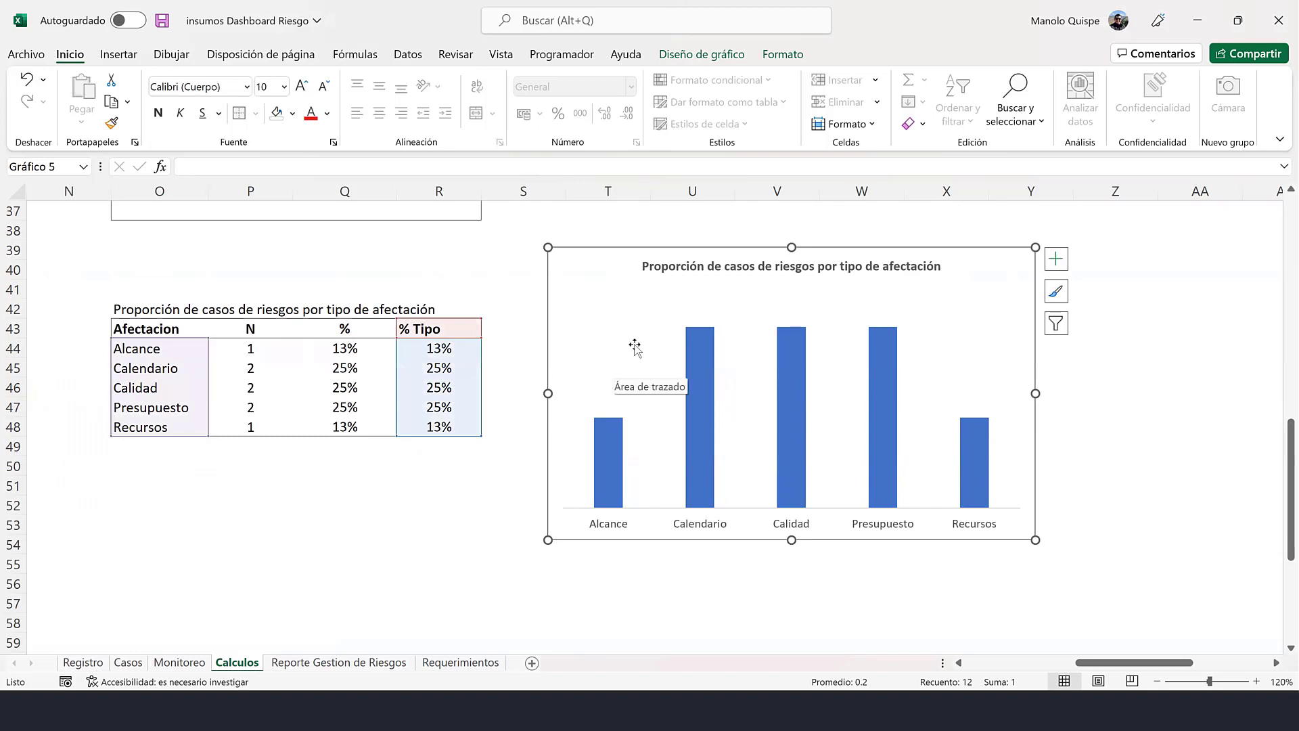
- Set the bar gap width to 60% and add percentage data labels above the columns
right_click(711, 371)
left_click(761, 565)
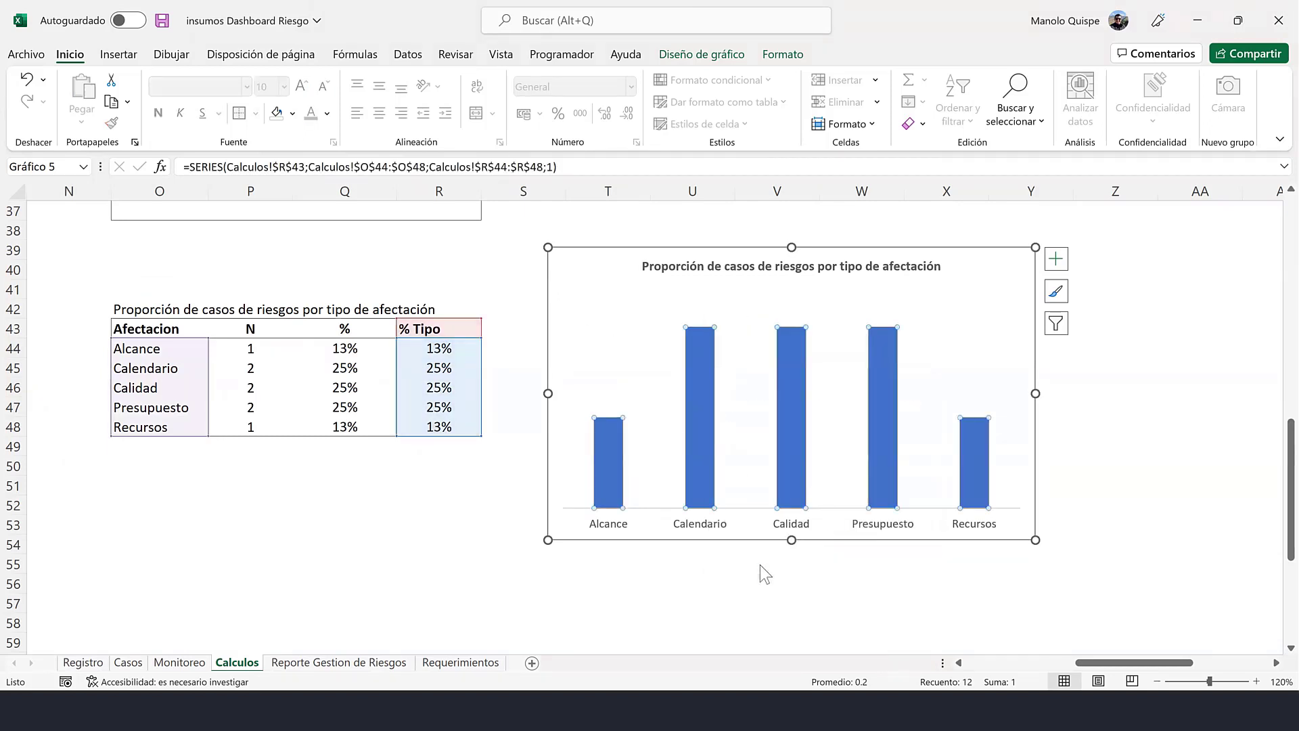
double_click(1235, 406)
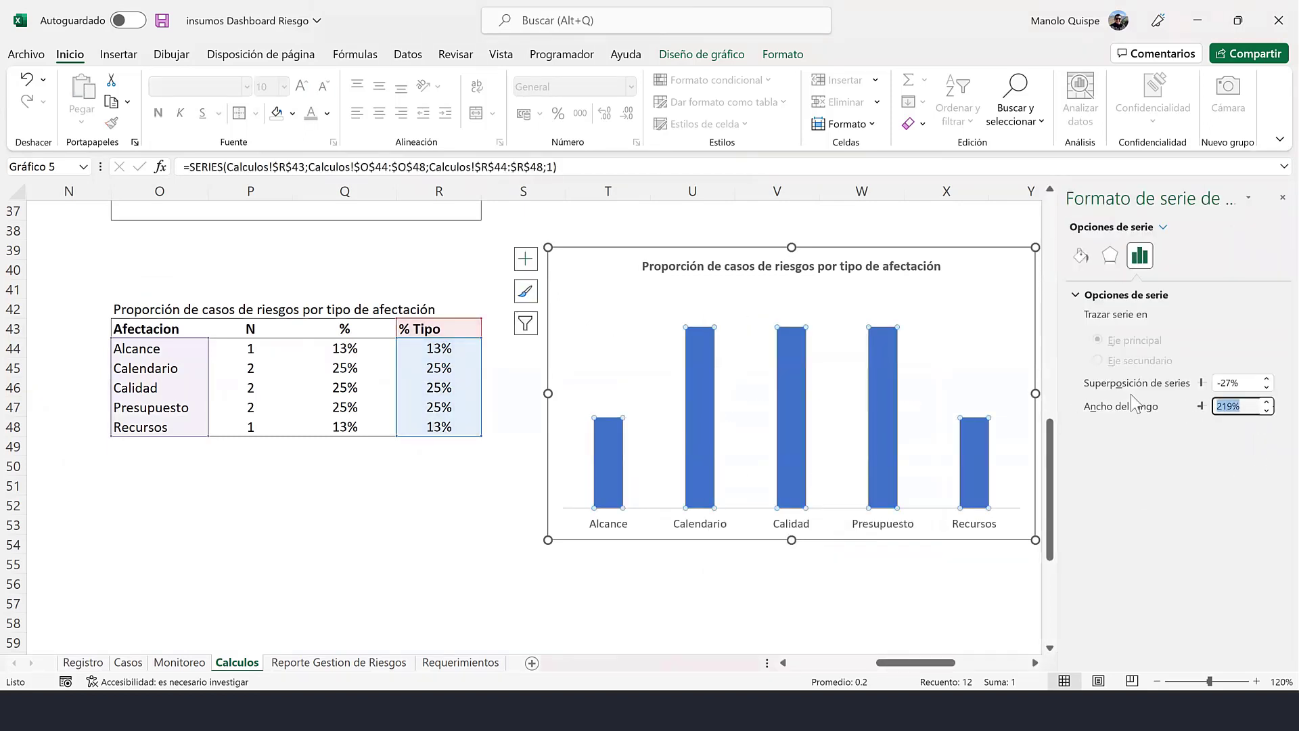
type("60")
key("Return")
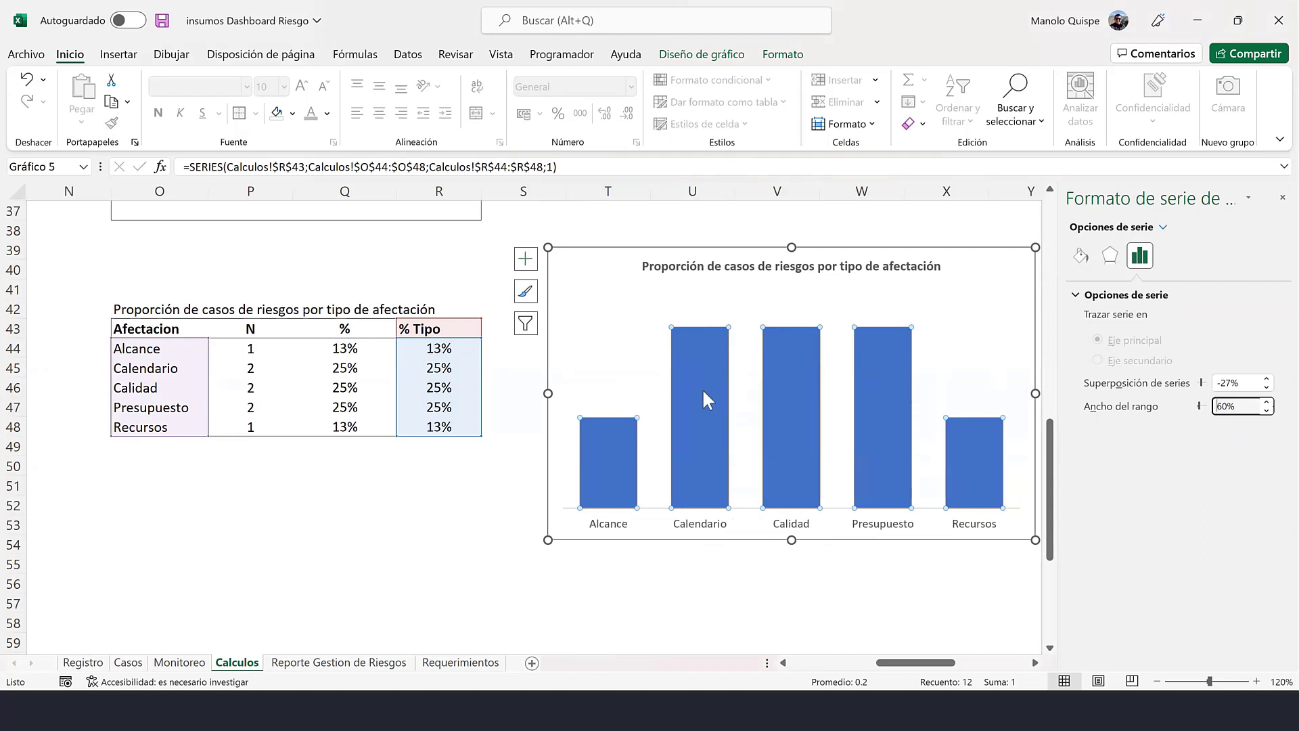
right_click(704, 392)
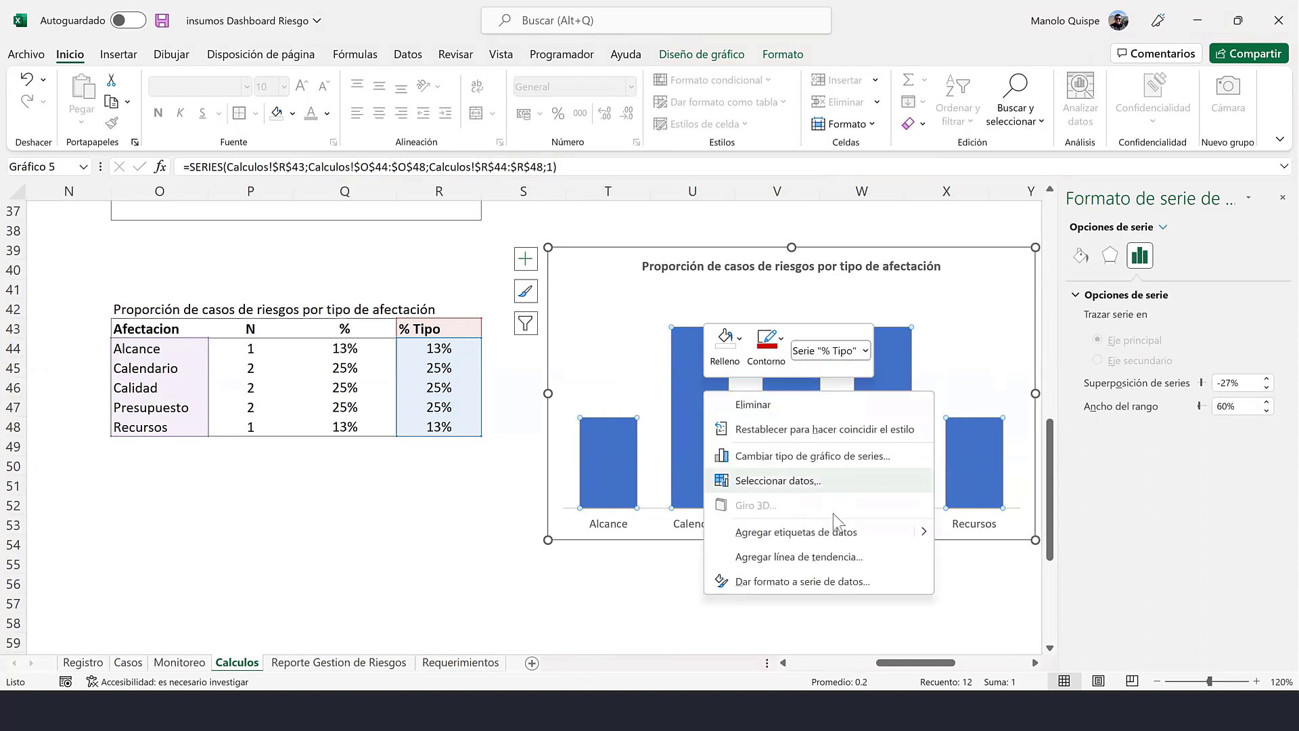
left_click(866, 520)
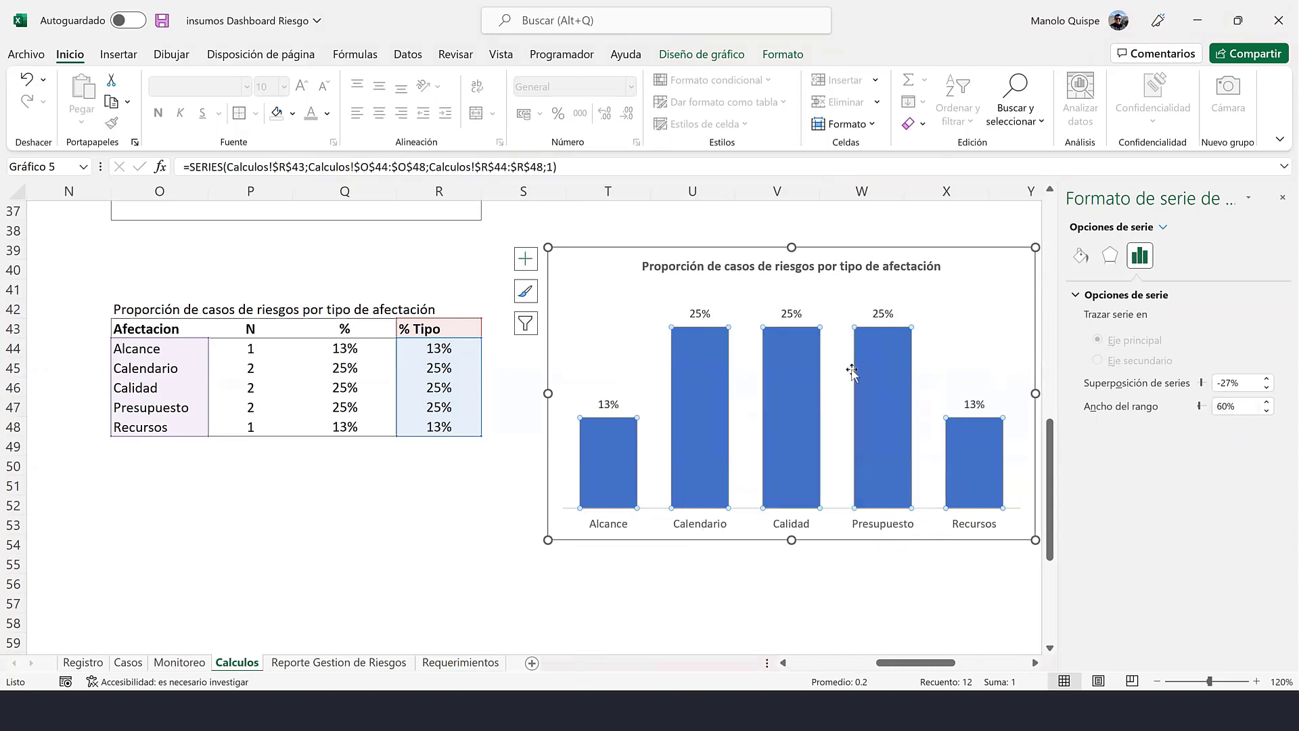
- Outline the bars in purple at 2¼ pt
right_click(715, 387)
left_click(780, 348)
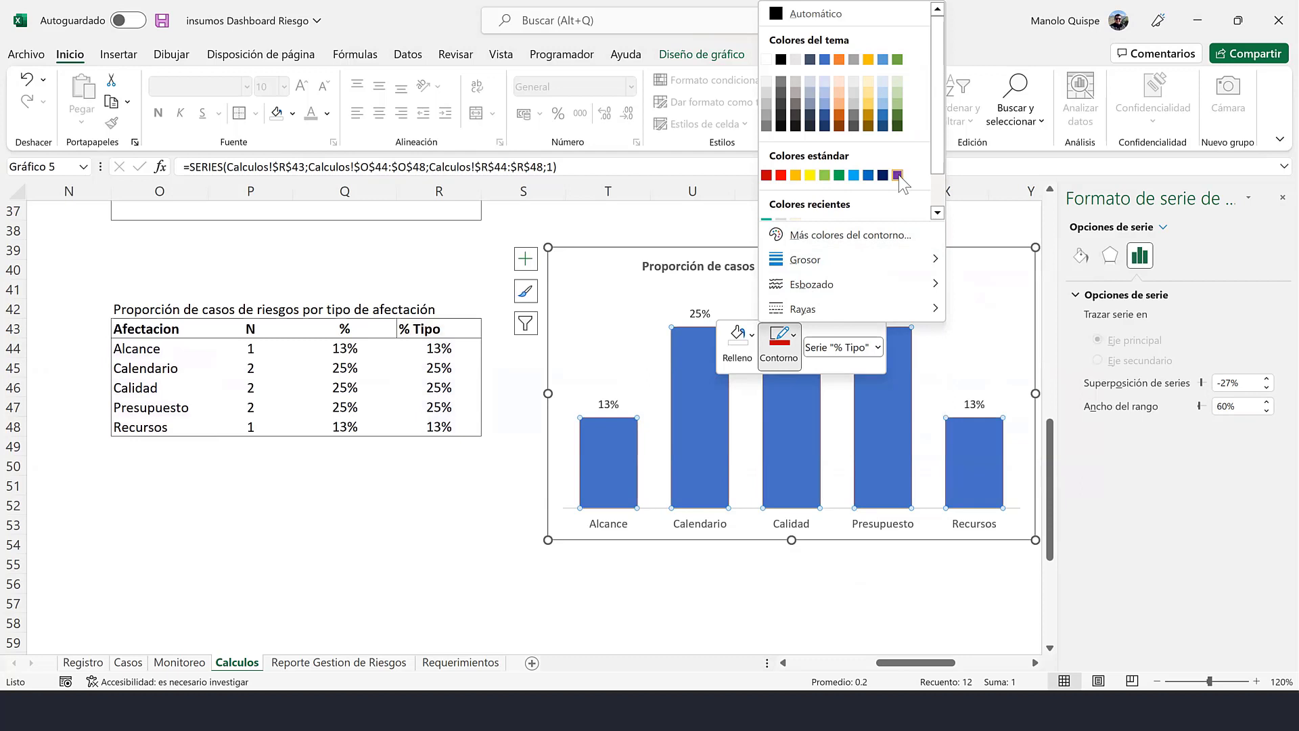
left_click(898, 175)
left_click(793, 335)
mouse_move(813, 284)
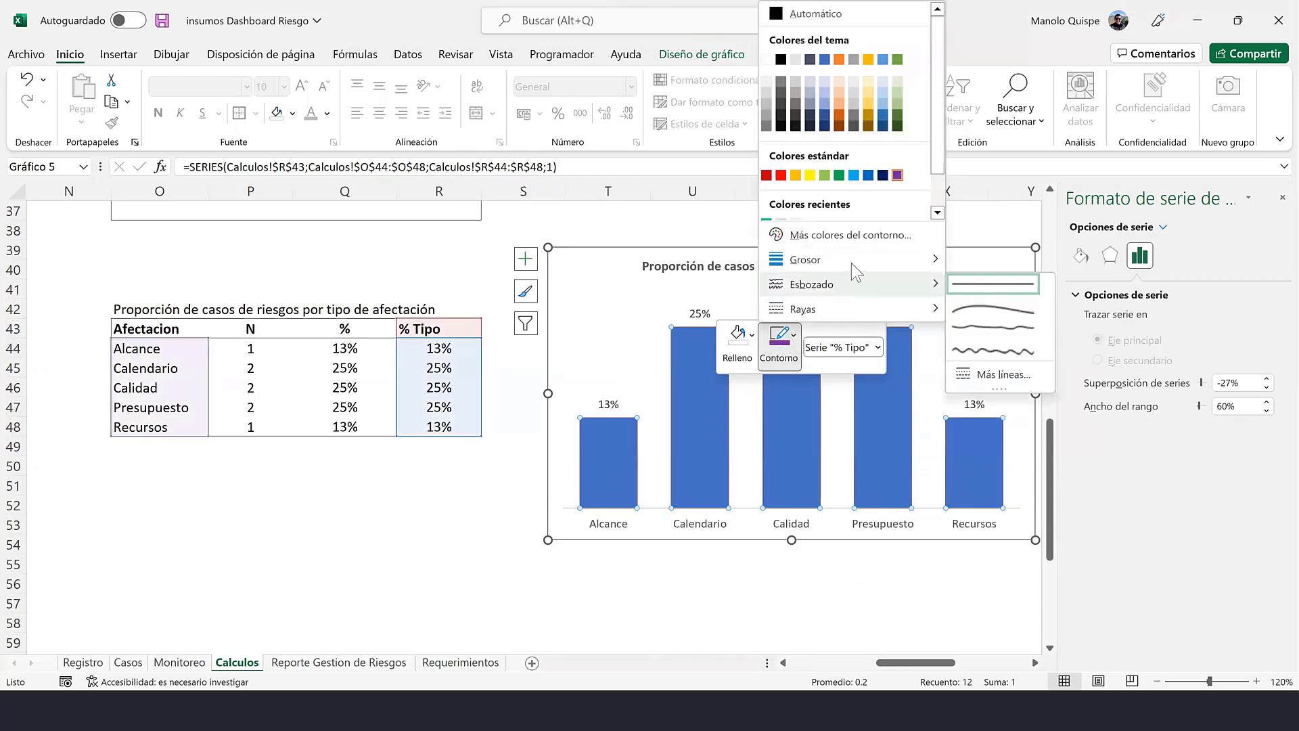
left_click(1013, 371)
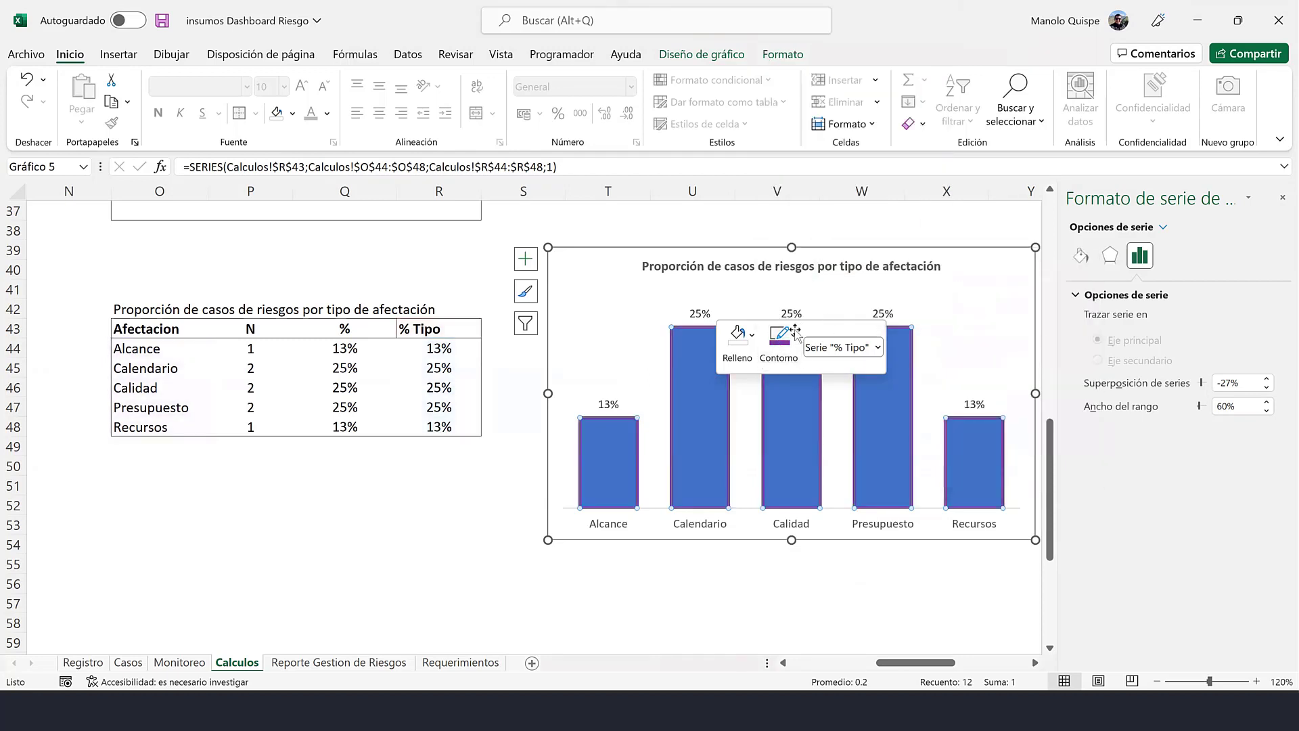
- Set the bar border width to 3.25 pt with a Bevel join type
left_click(791, 346)
mouse_move(812, 284)
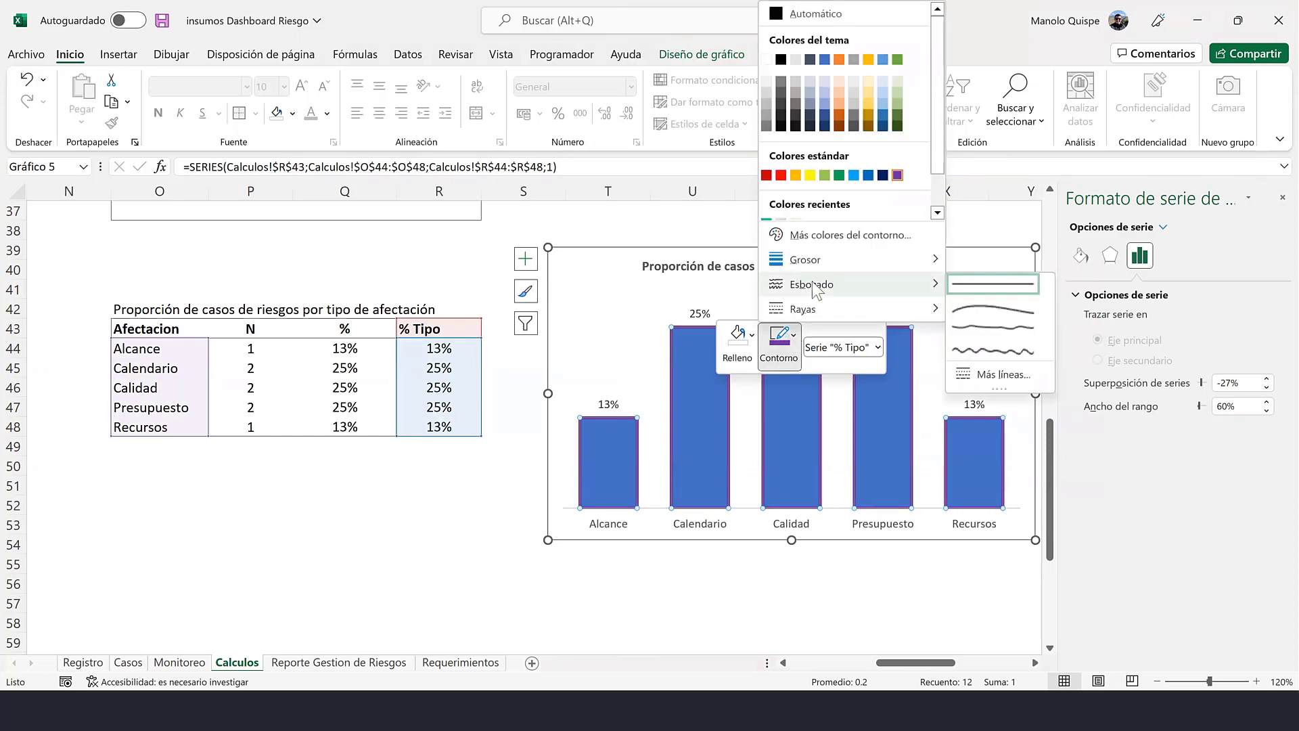
left_click(989, 374)
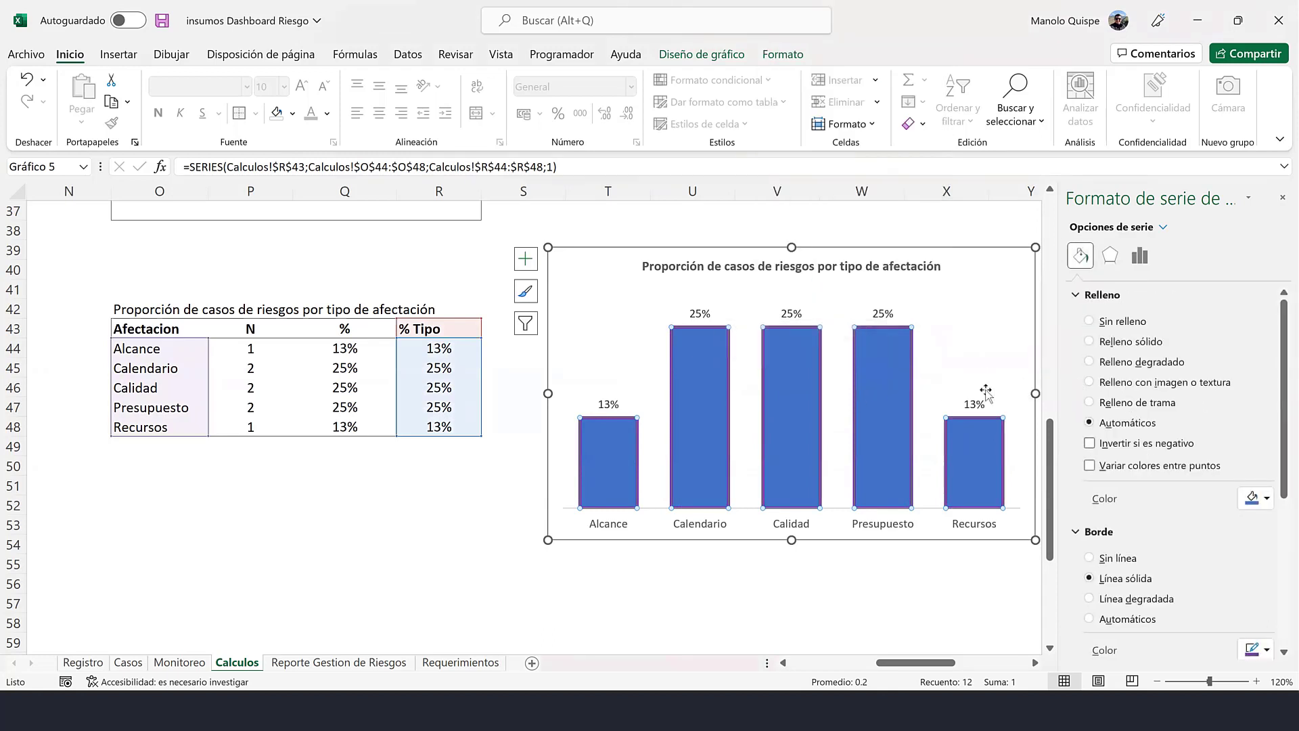
scroll(1179, 475, "down", 4)
scroll(1178, 473, "down", 1)
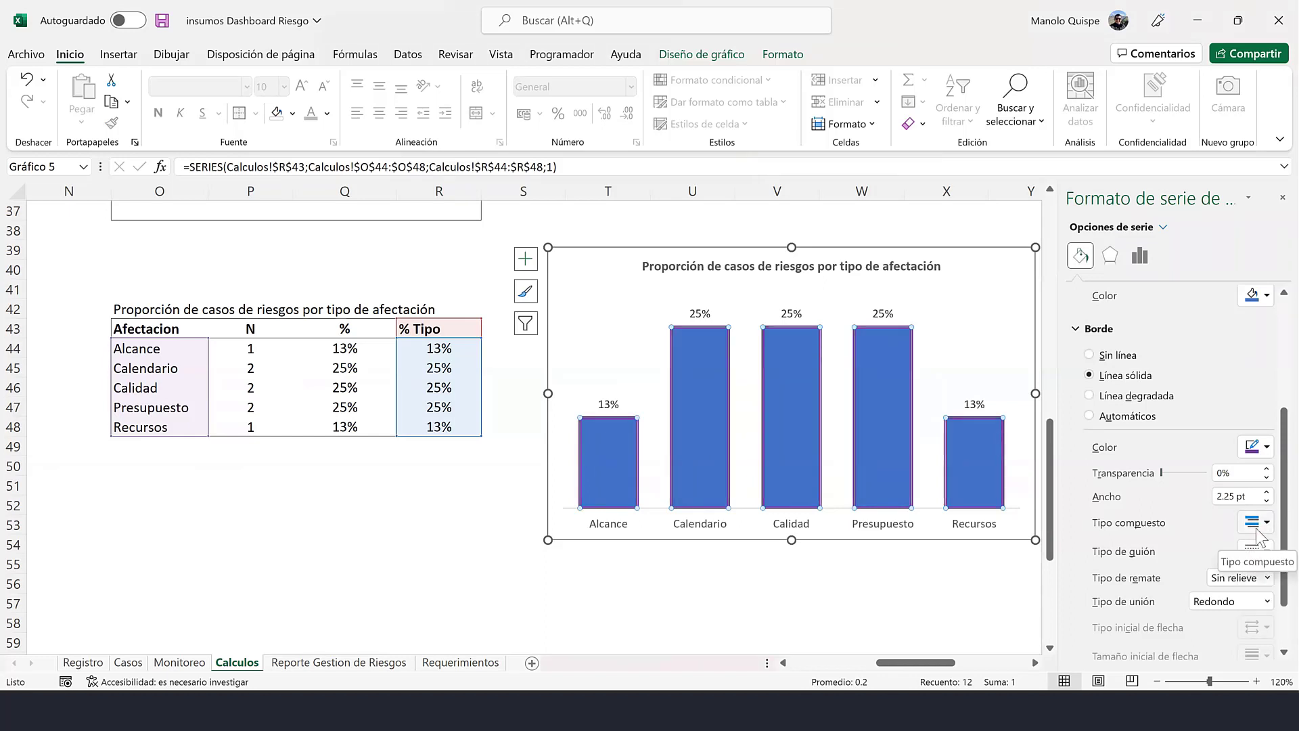
left_click(1267, 492)
left_click(1267, 492)
left_click(1267, 492)
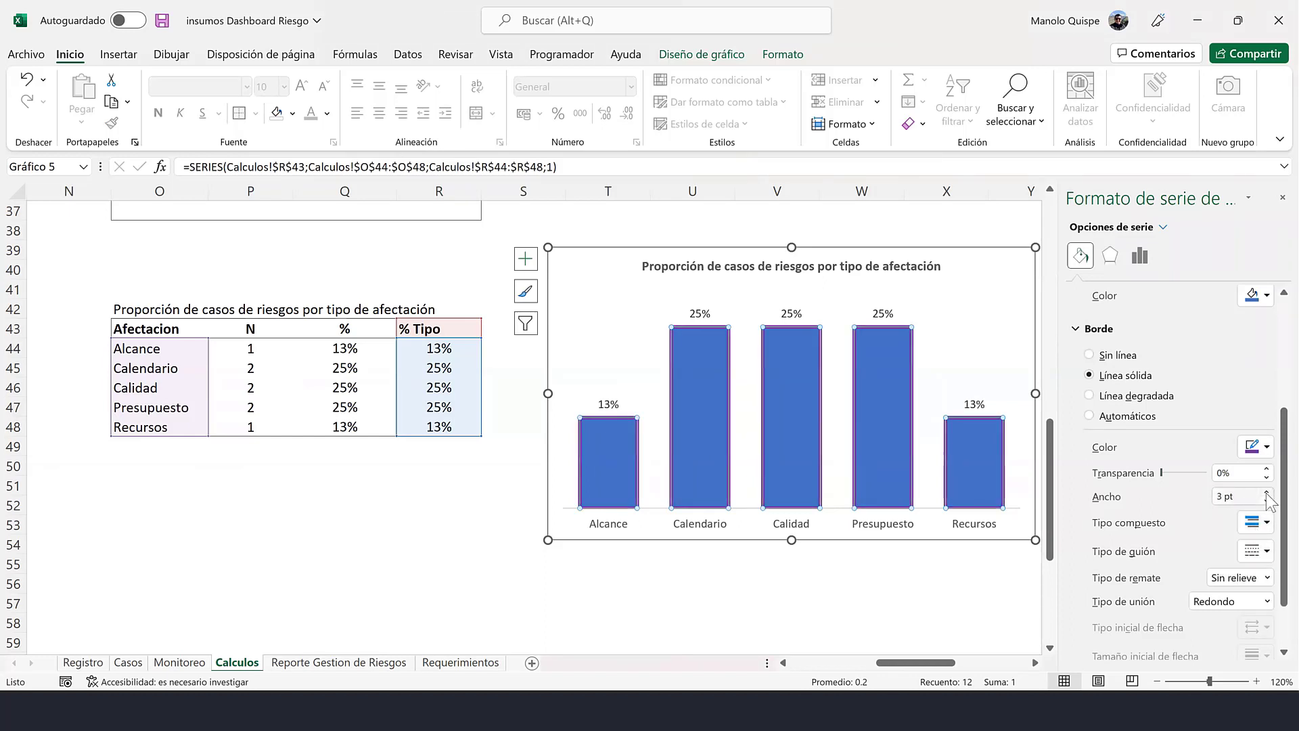
left_click(1266, 492)
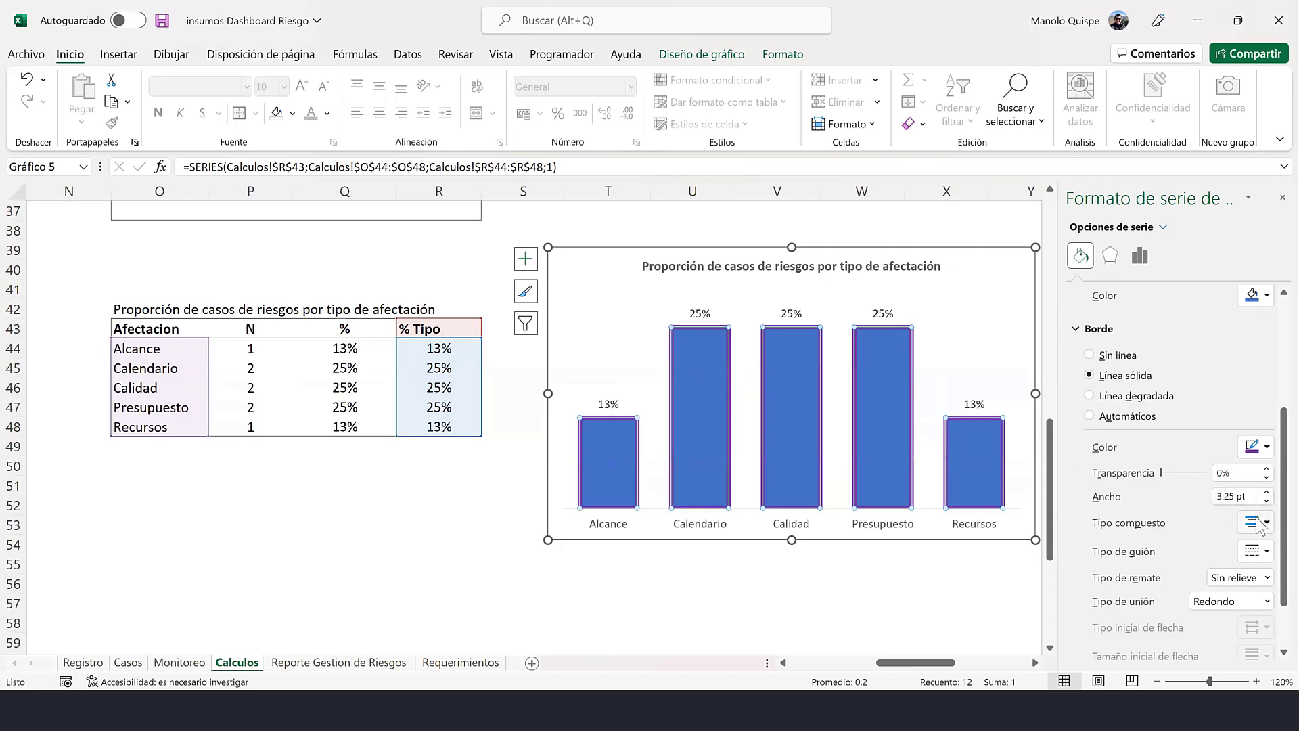
scroll(1257, 501, "down", 2)
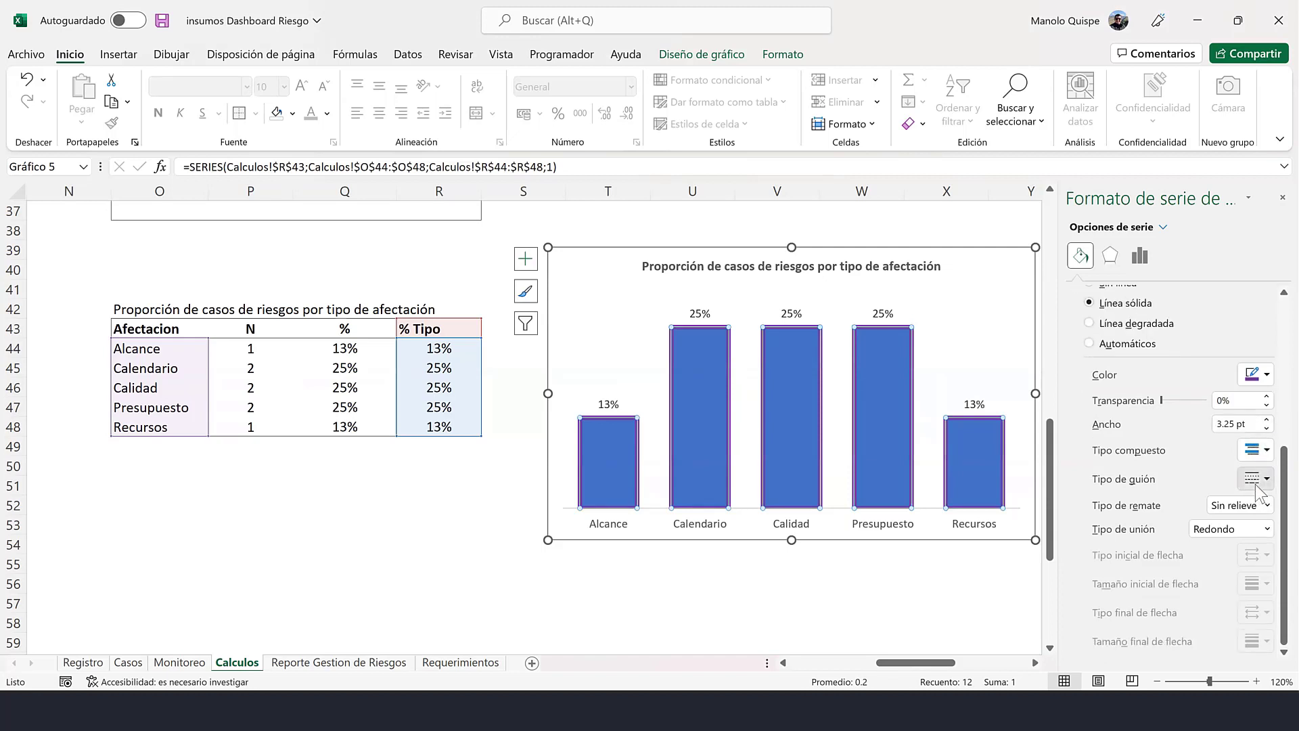
left_click(1256, 485)
left_click(1256, 484)
left_click(1267, 505)
left_click(1267, 506)
left_click(1267, 528)
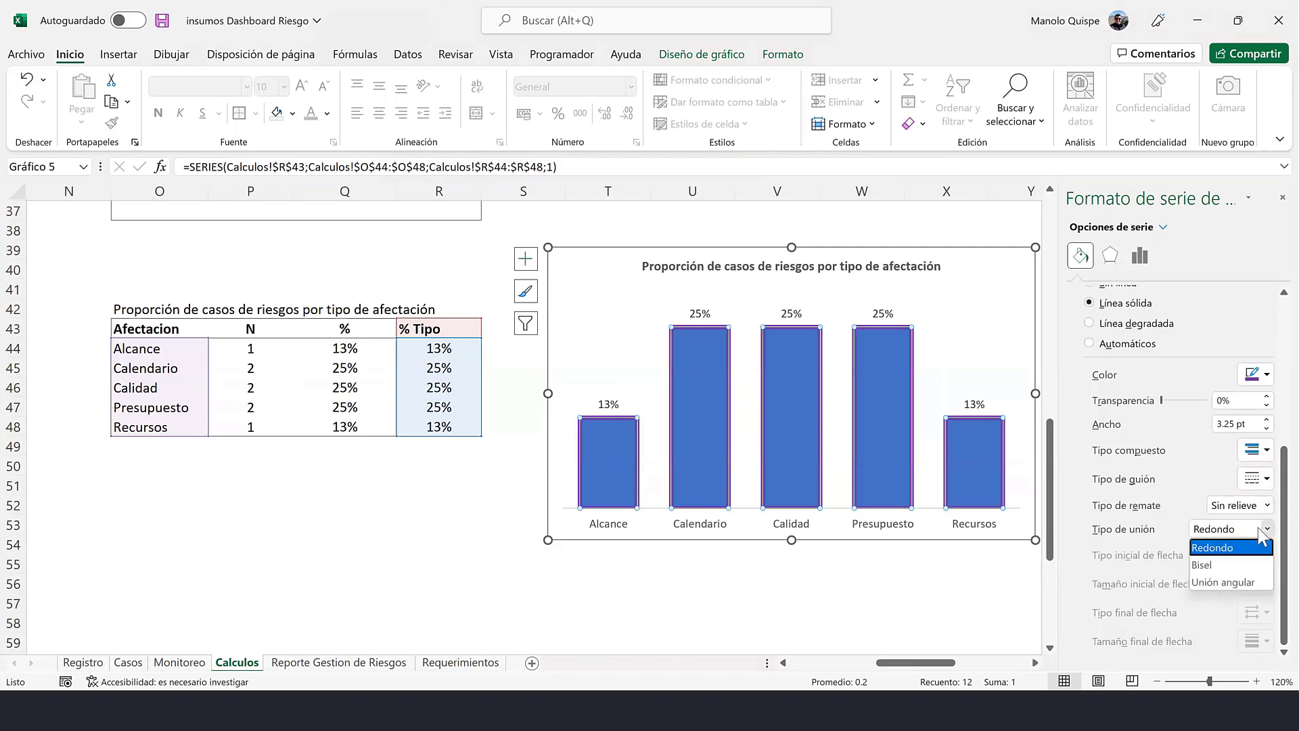
left_click(1208, 564)
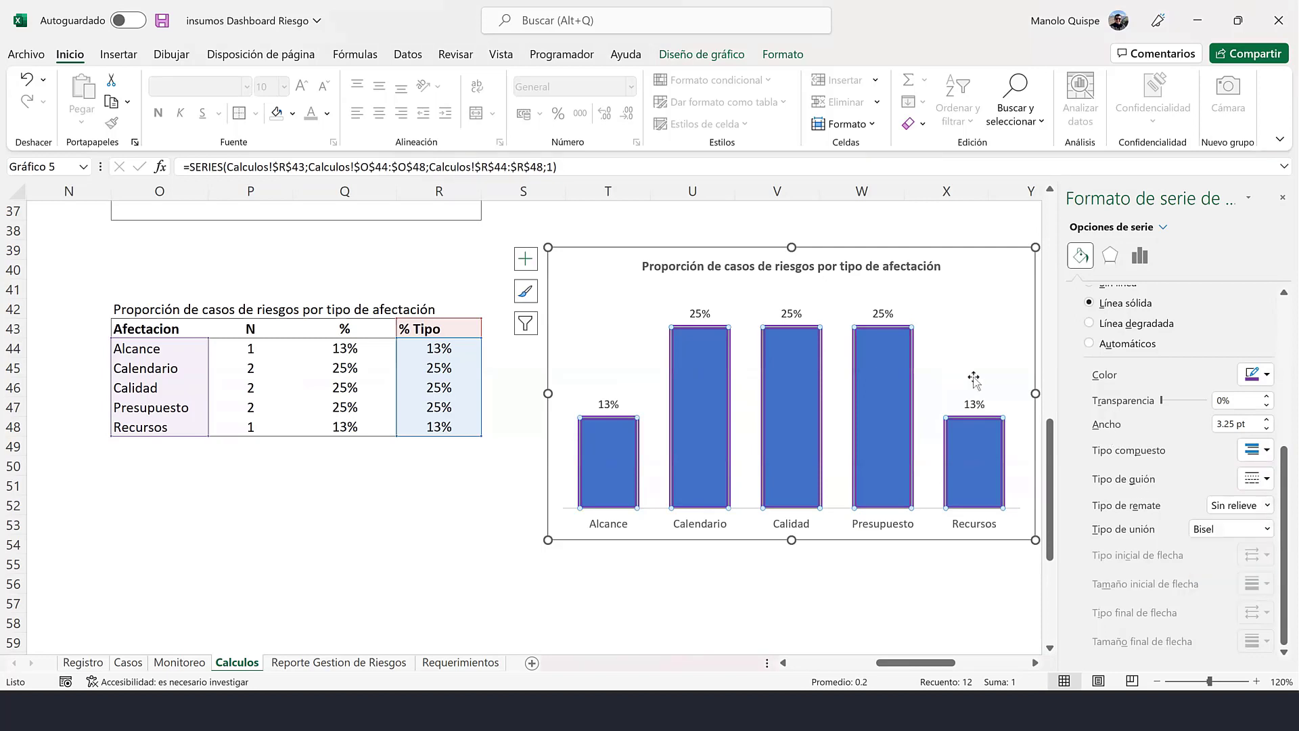
- Set the bars to No Fill so the columns are hollow, and nudge the chart left
right_click(717, 373)
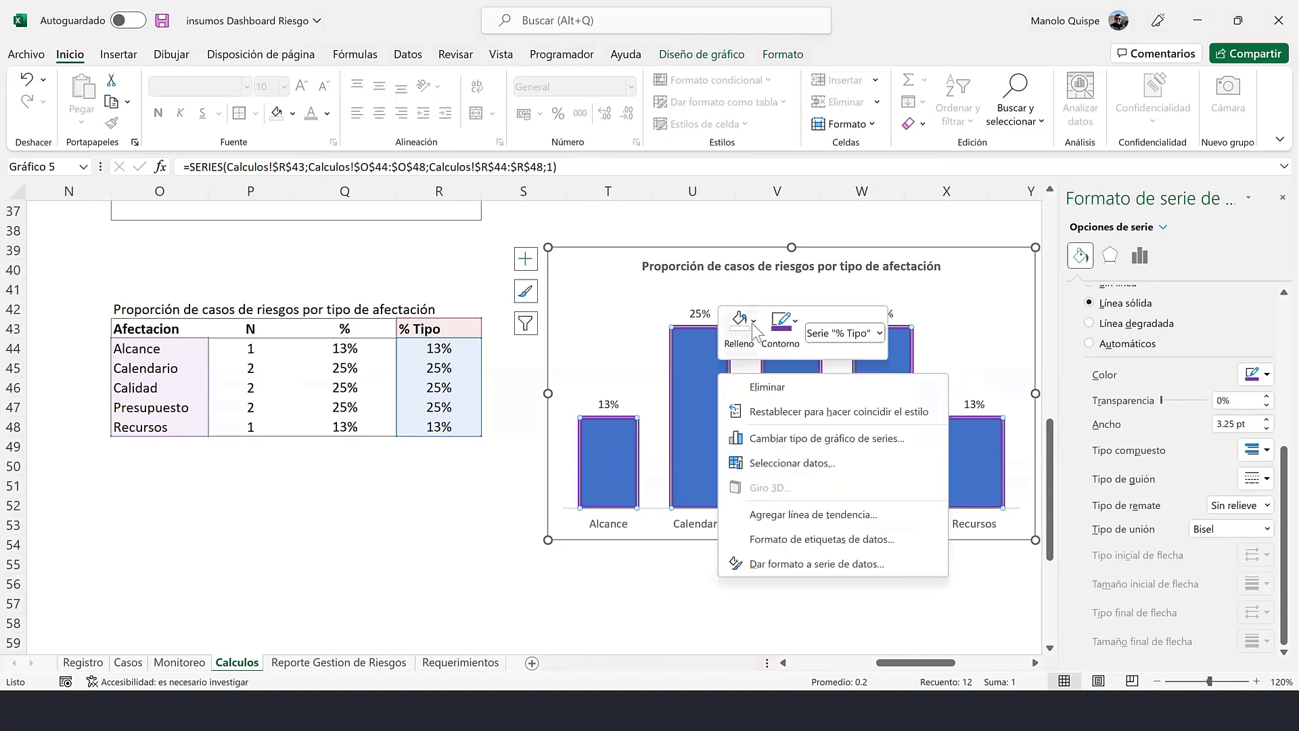
left_click(754, 319)
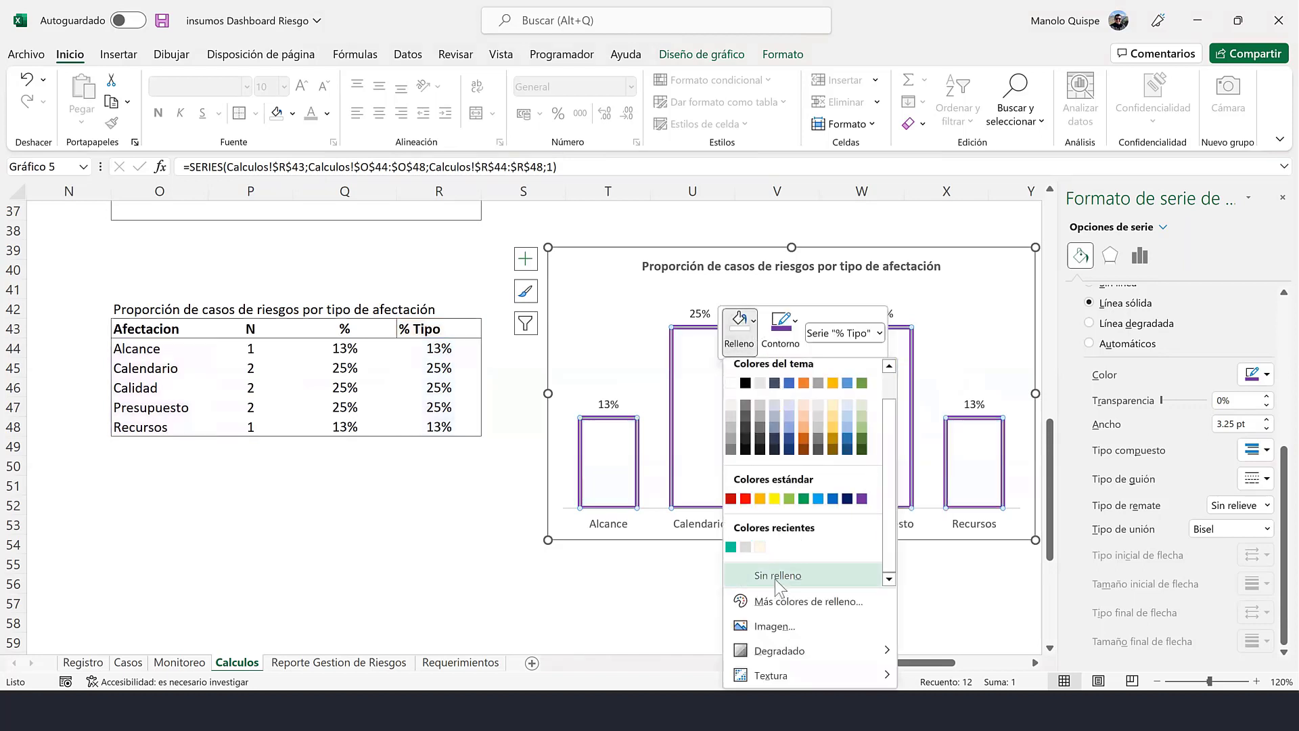
left_click(439, 526)
left_click(439, 526)
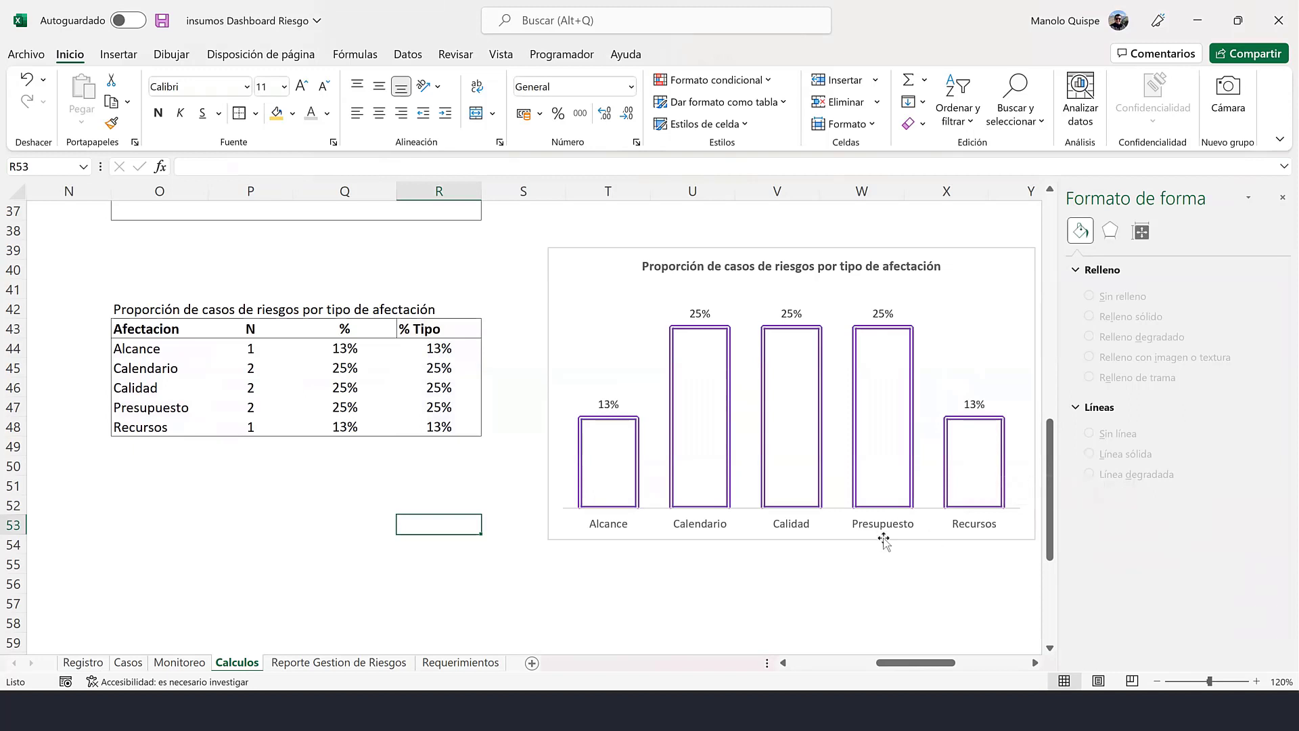
left_click_drag(884, 539, 877, 538)
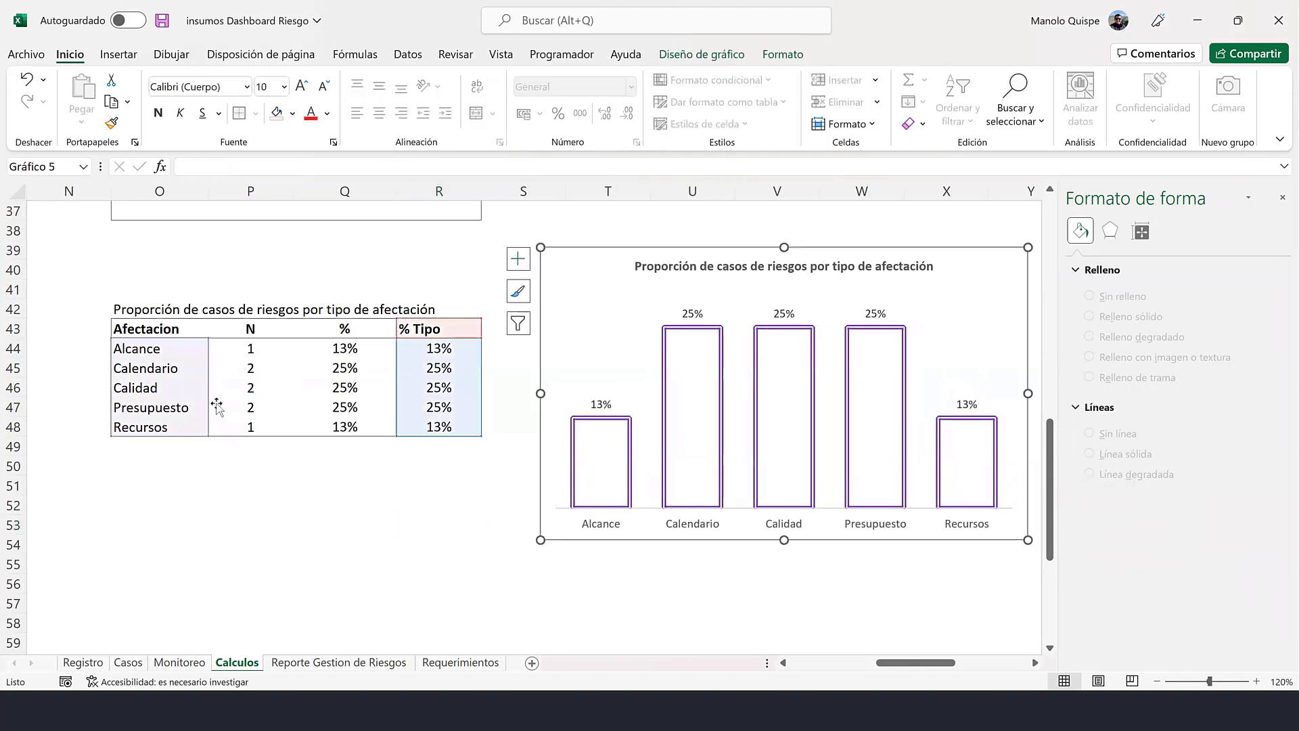
left_click(185, 368)
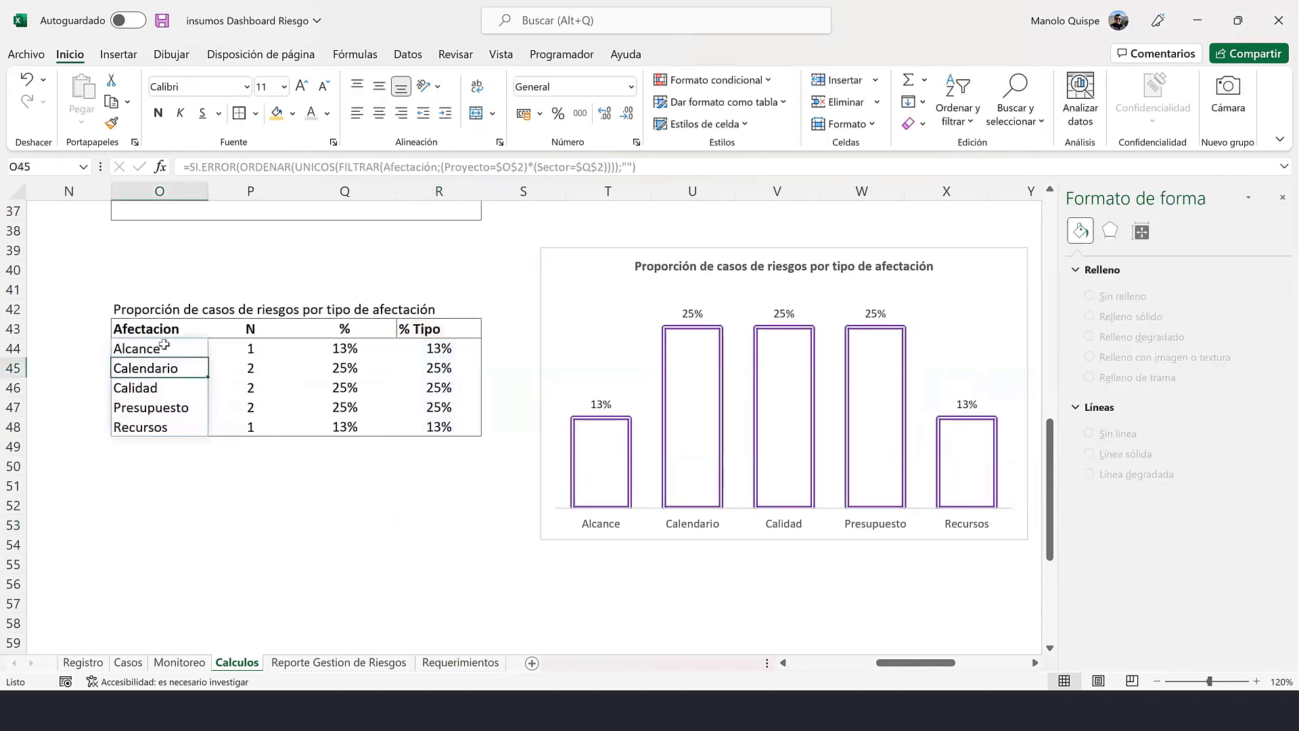
left_click(172, 349)
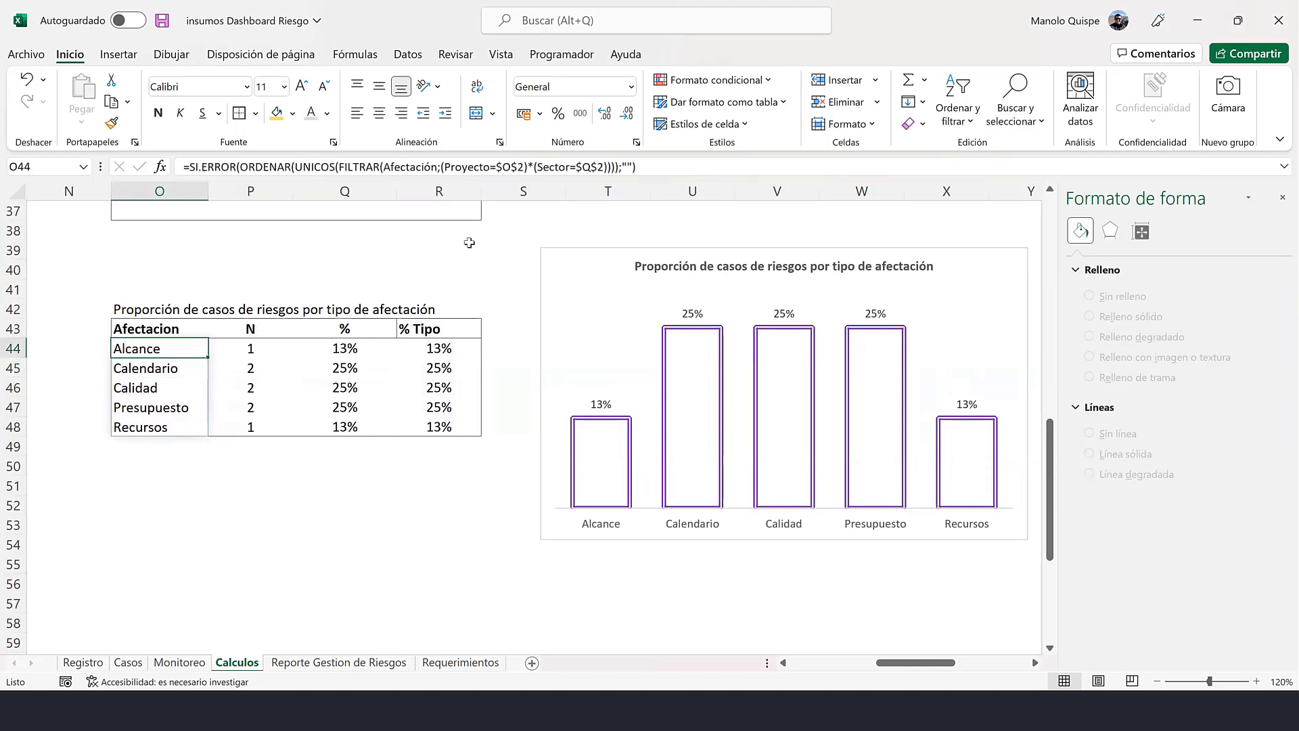
- Define the name Tafectacion referring to =Calculos!$O$44#
left_click(355, 54)
left_click(617, 101)
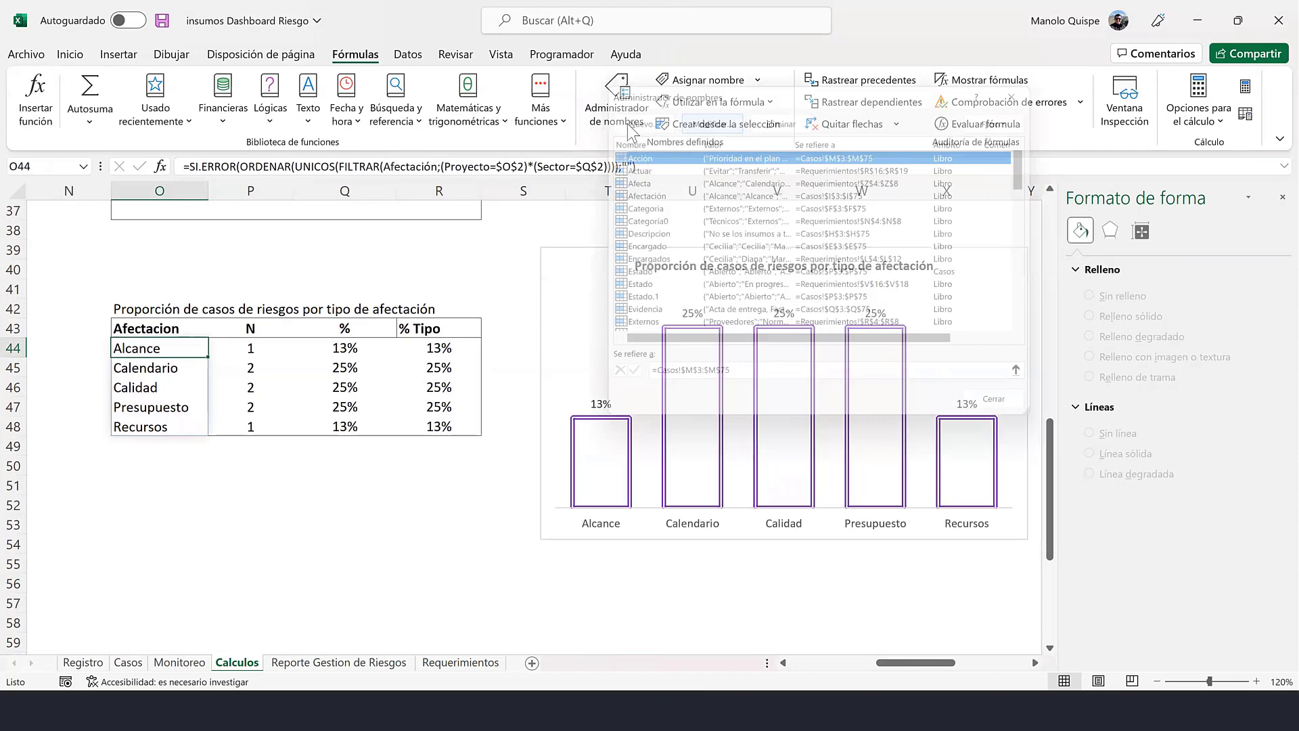
left_click(627, 124)
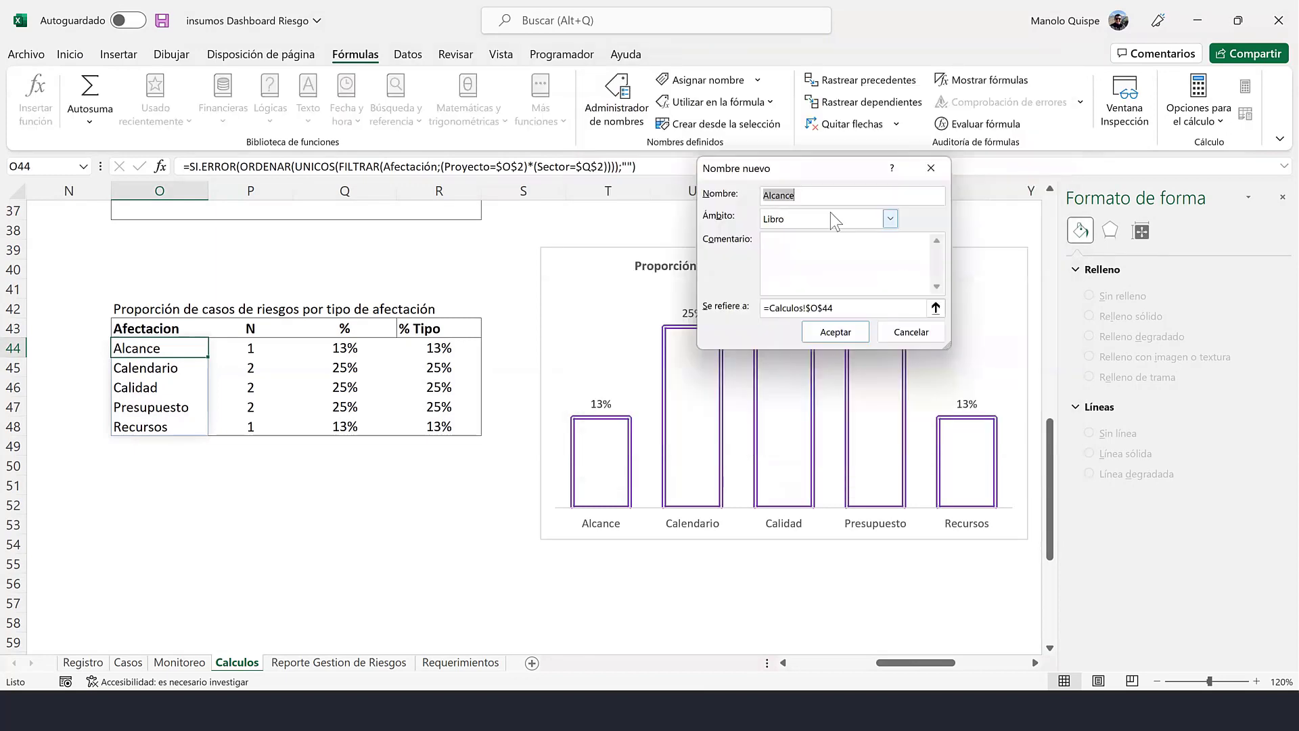
type("T")
type("afectacion")
left_click(936, 308)
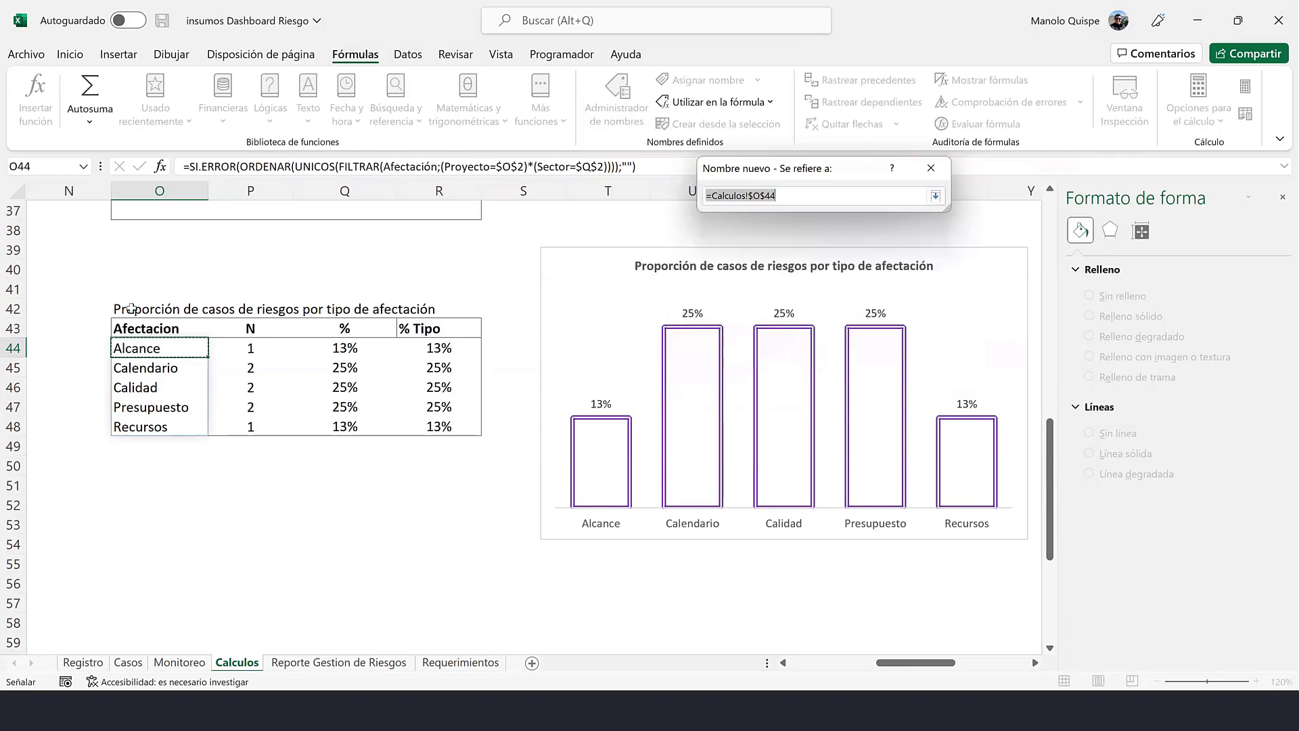
left_click(167, 348)
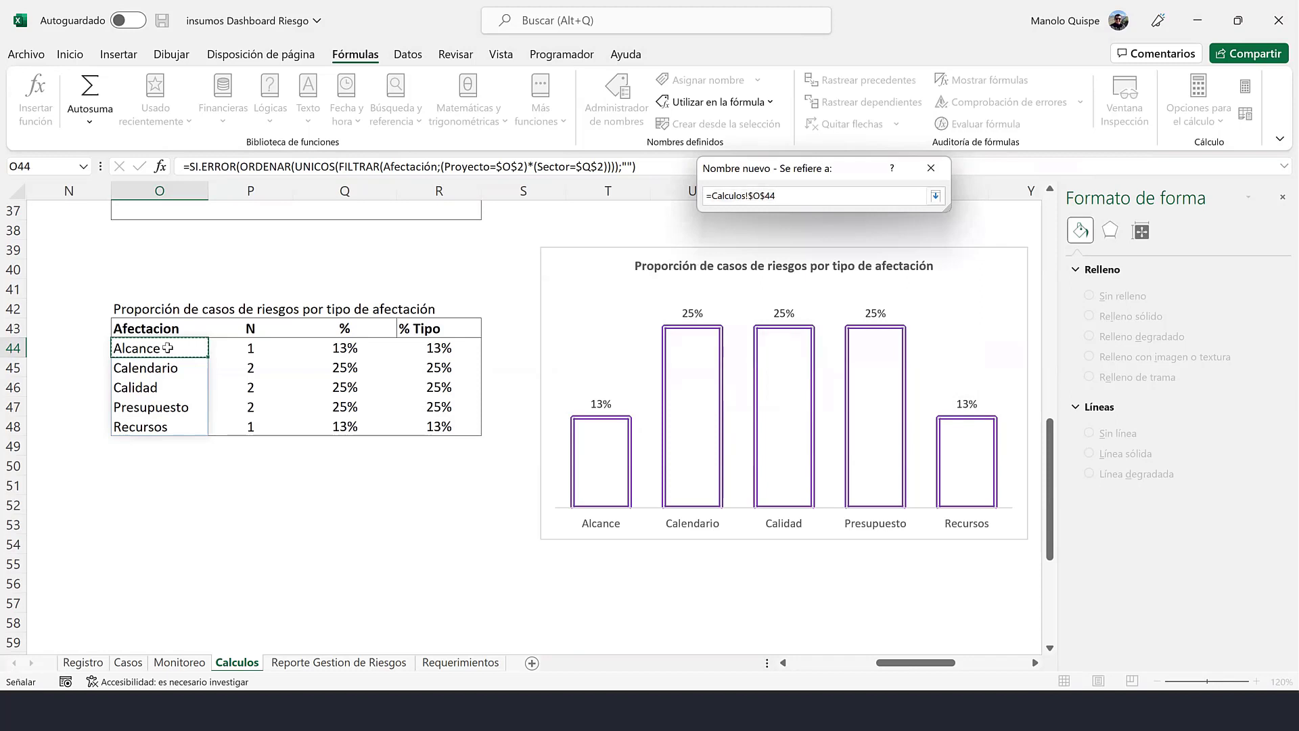
type("#")
key("Return")
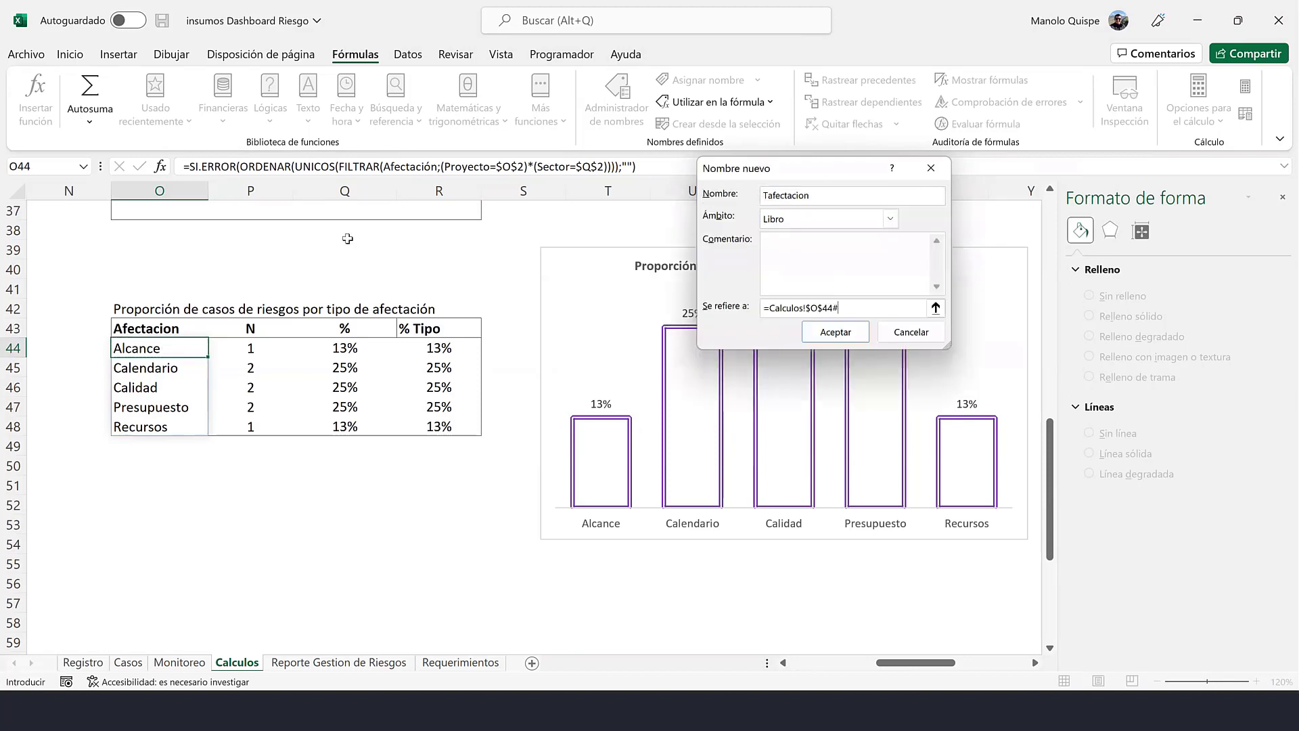
left_click(815, 331)
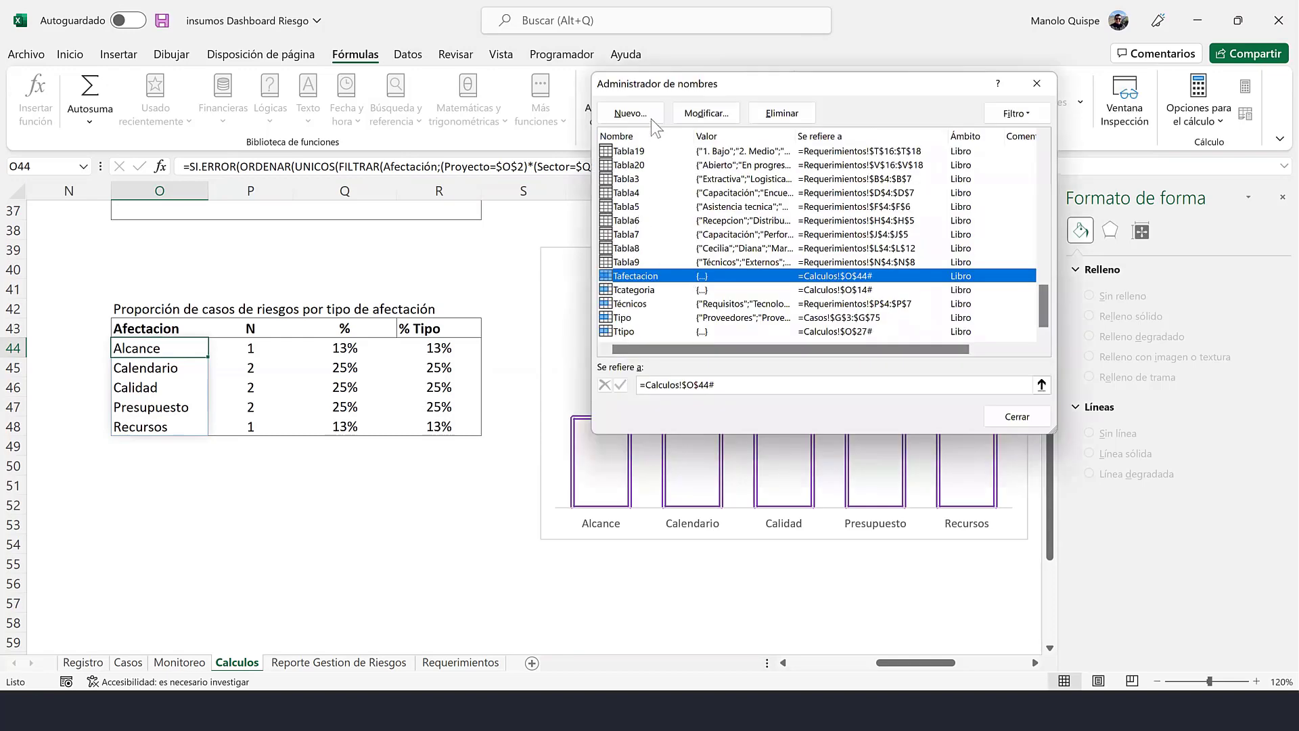
- Define the name Pafectacion referring to =Calculos!$R$44# and close the Name Manager
left_click(630, 113)
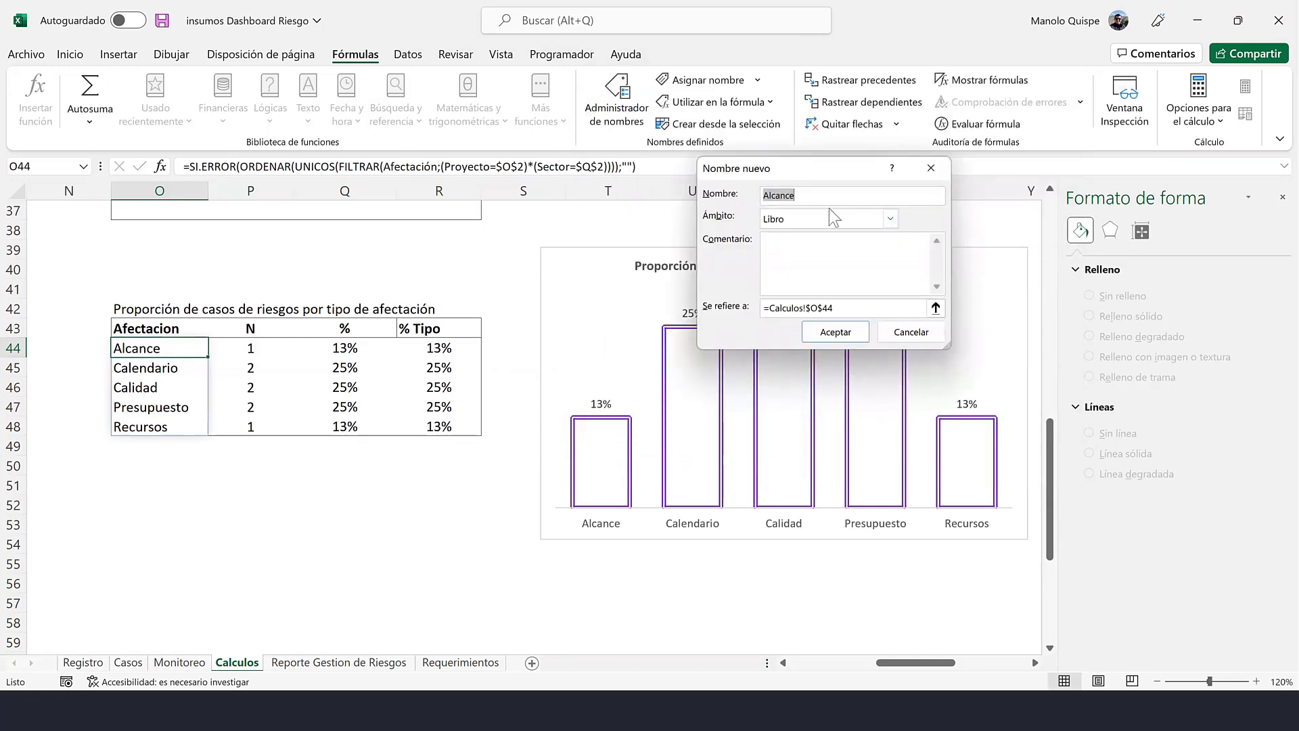
type("P")
type("afectacion")
left_click_drag(924, 308, 743, 310)
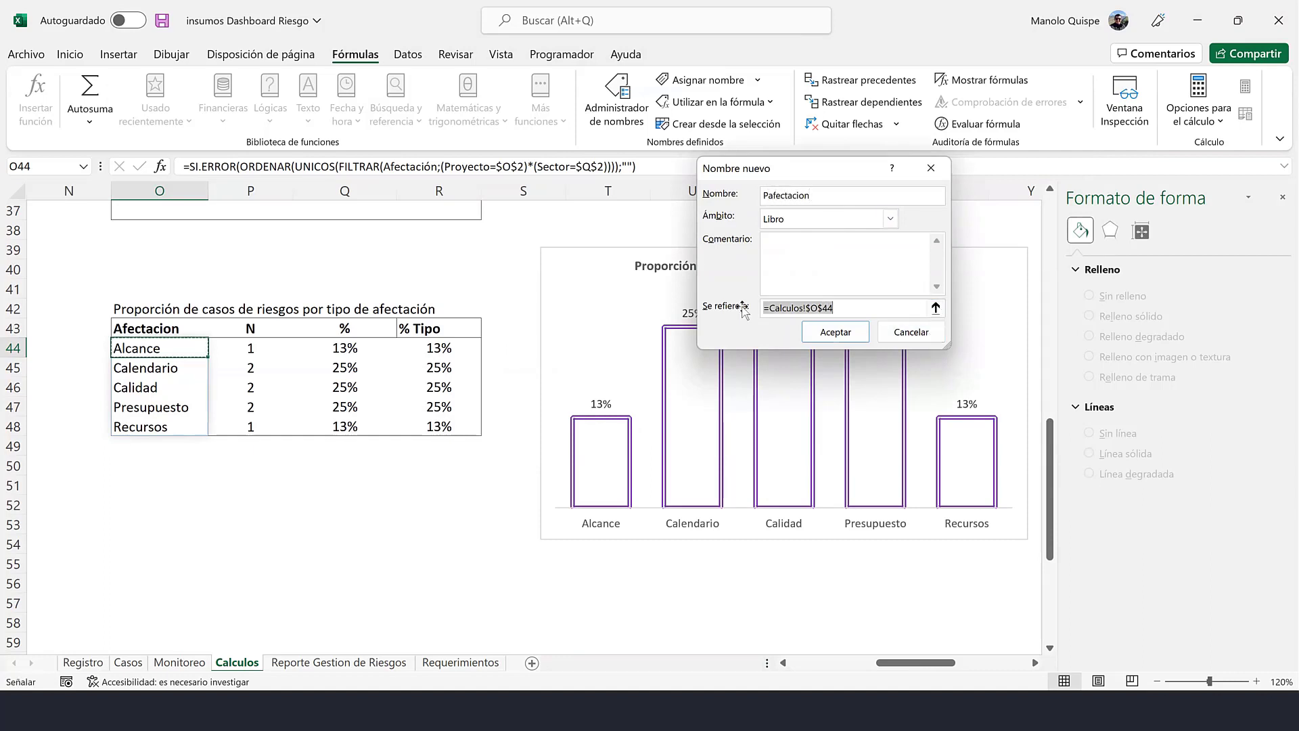
left_click(463, 357)
left_click(443, 349)
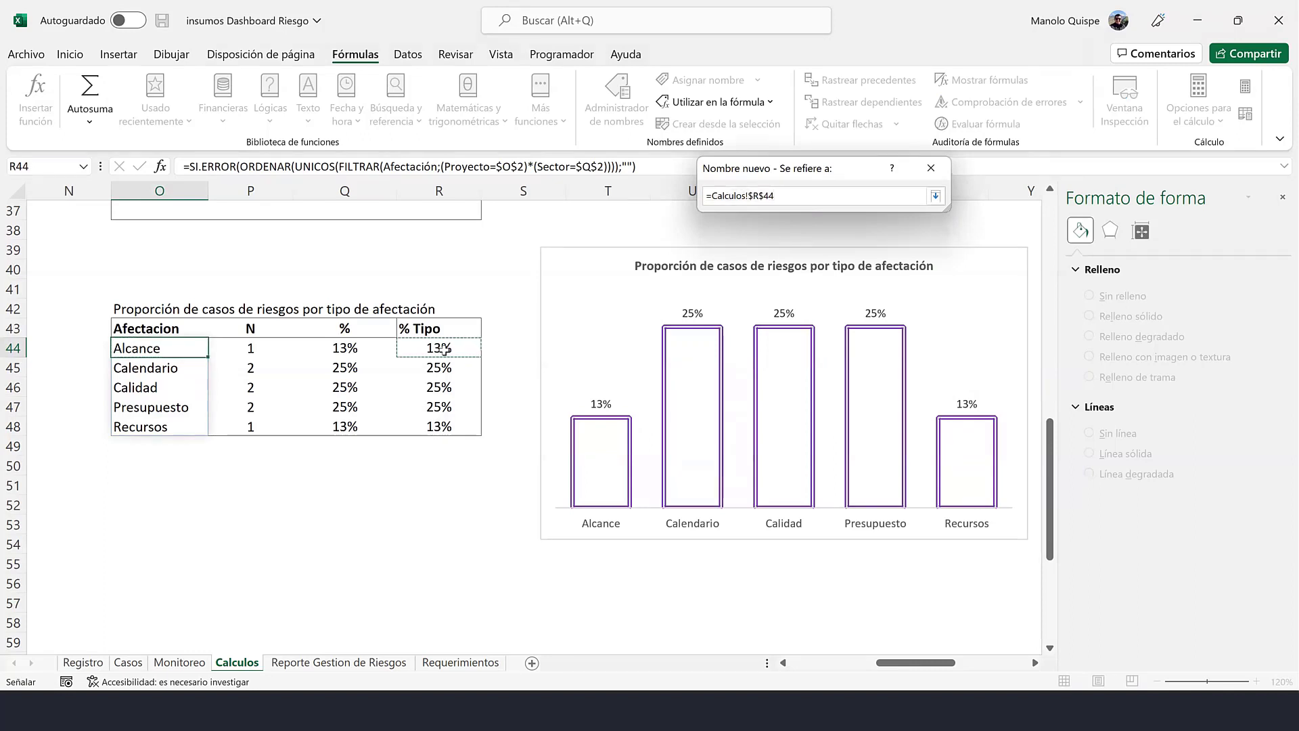
type("#")
left_click(935, 196)
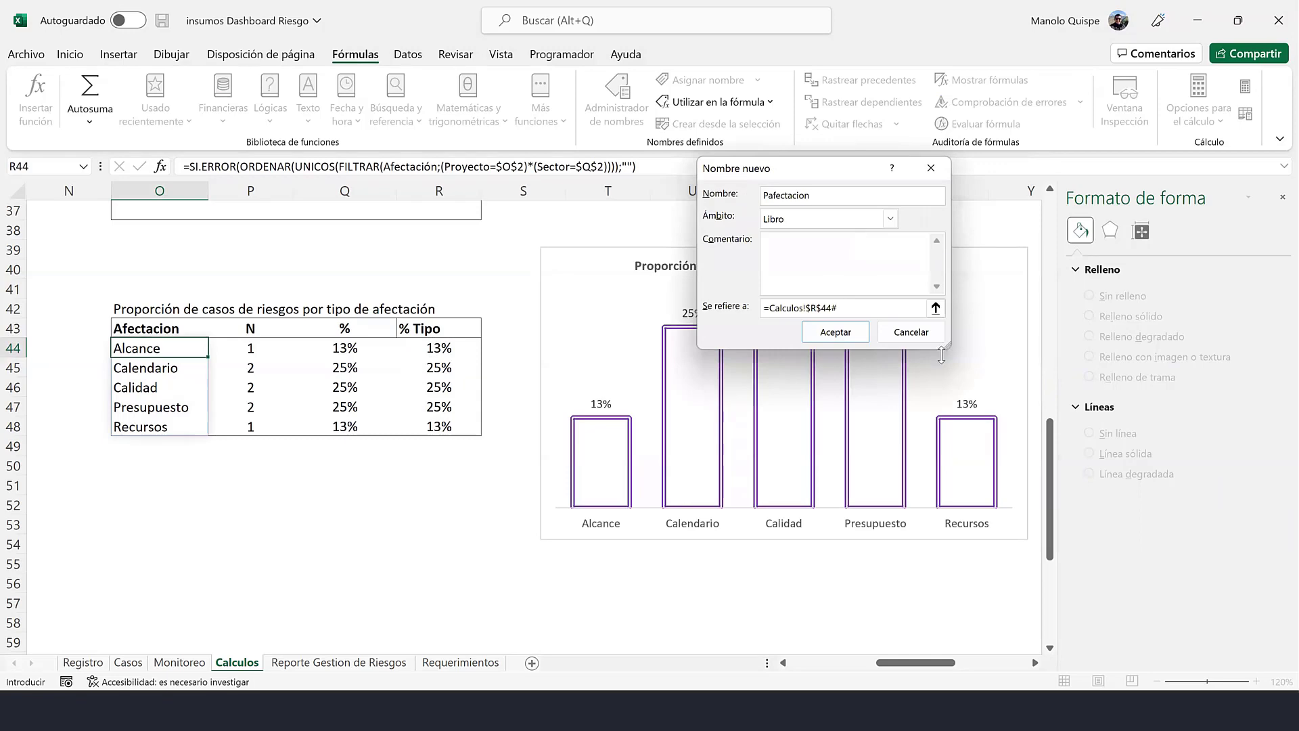
left_click(851, 336)
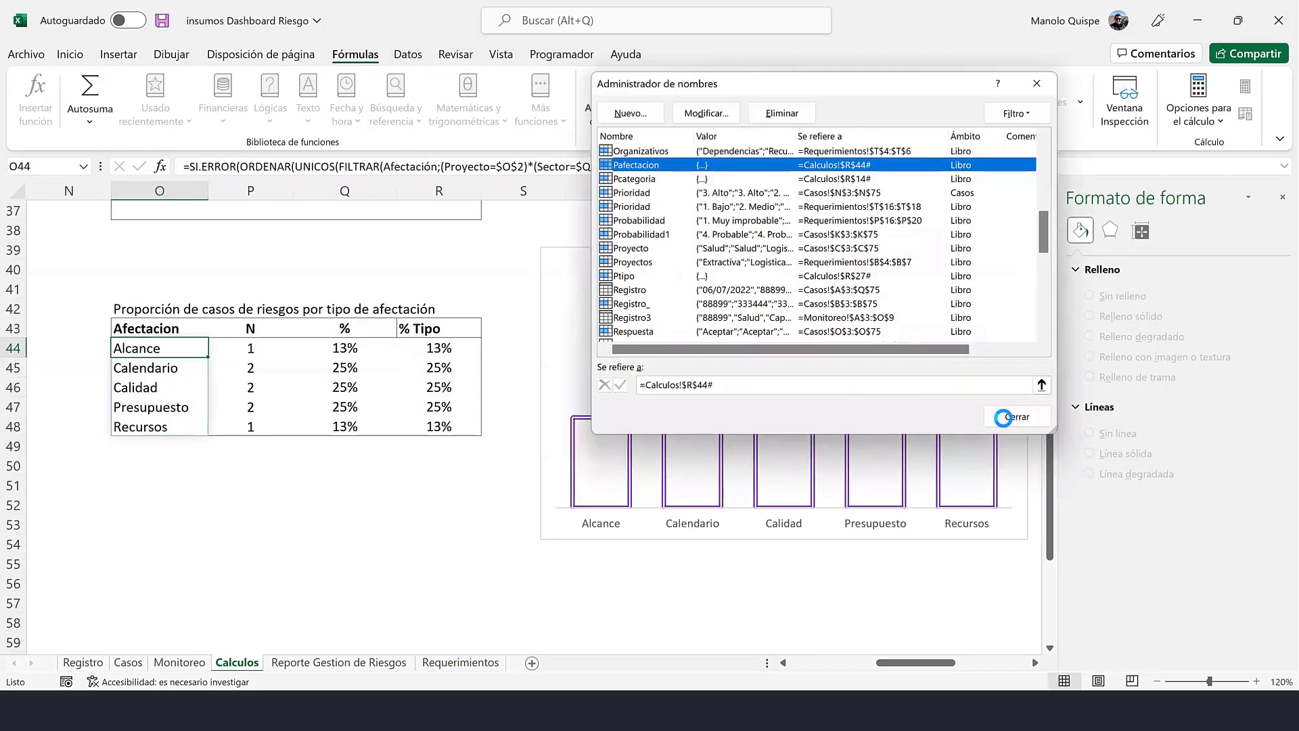
key("Escape")
left_click(721, 359)
- Paste the Tafectacion name into the chart's horizontal axis label range
right_click(721, 359)
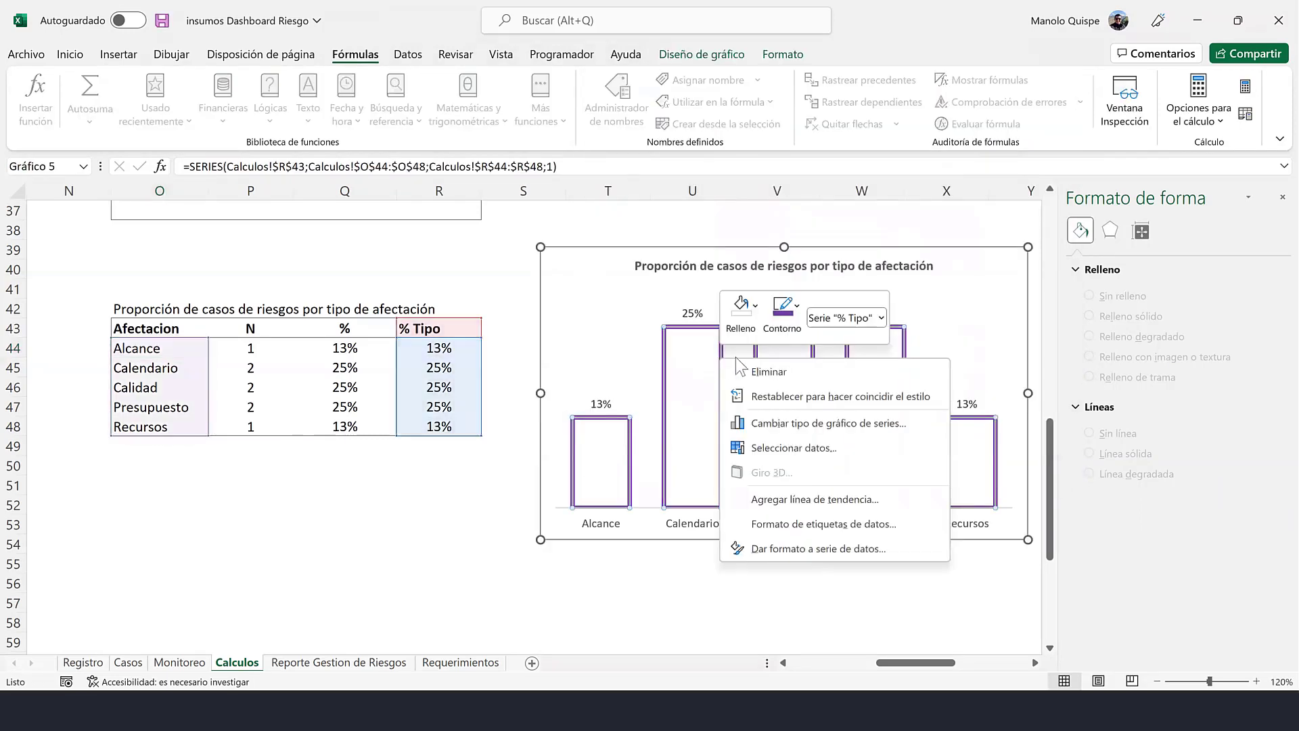
left_click(789, 449)
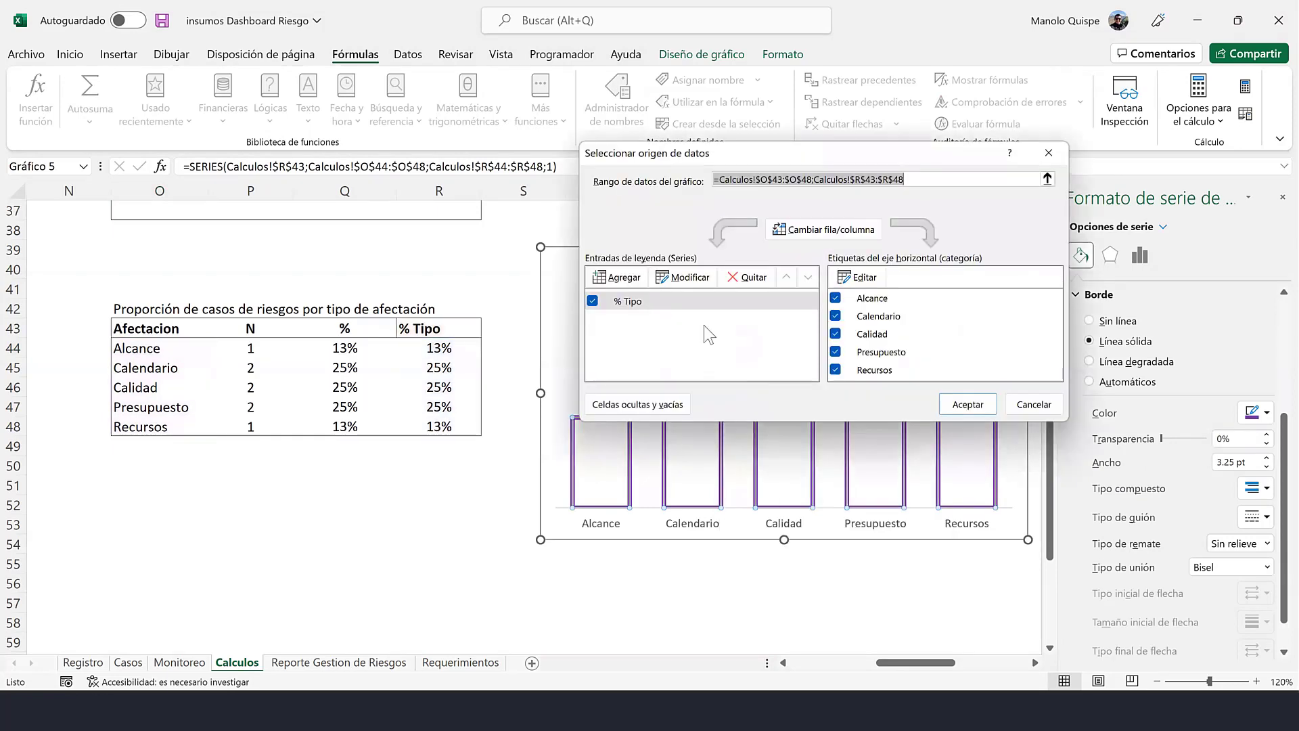
left_click(858, 277)
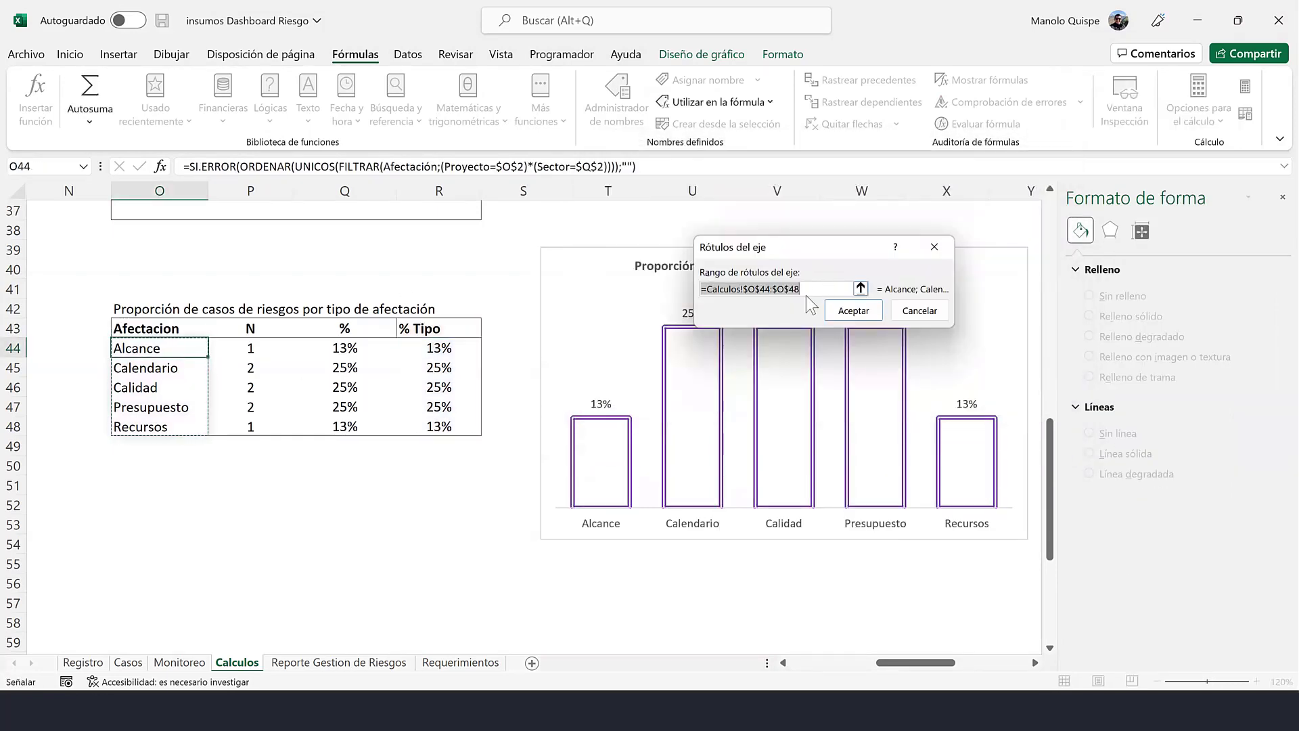
left_click(825, 289)
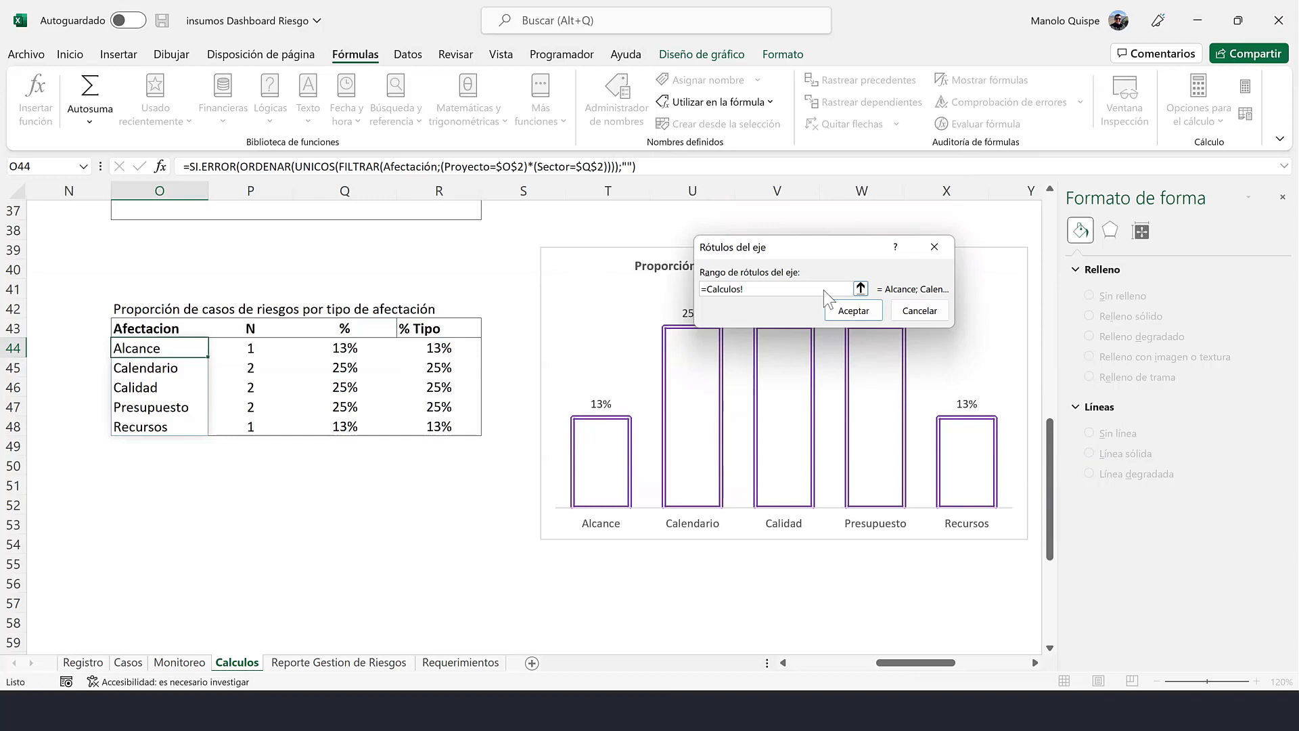
key("F3")
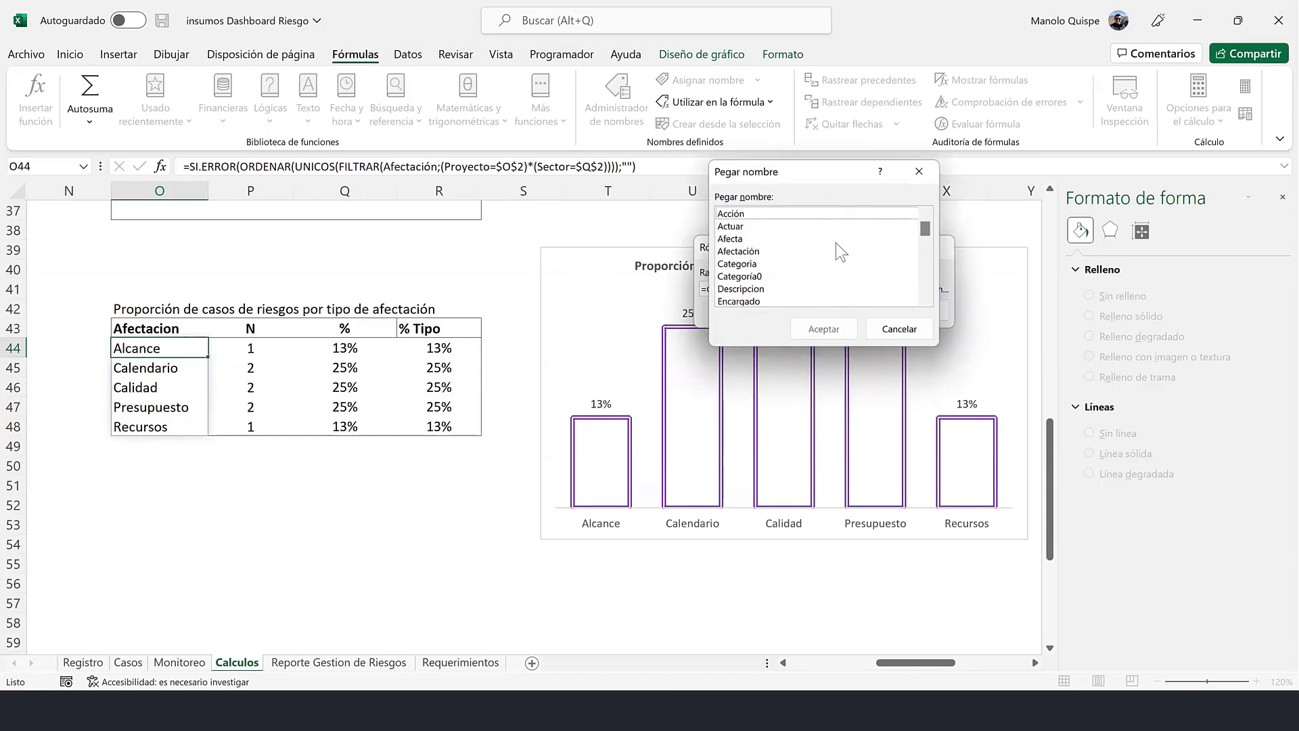
left_click_drag(927, 230, 920, 311)
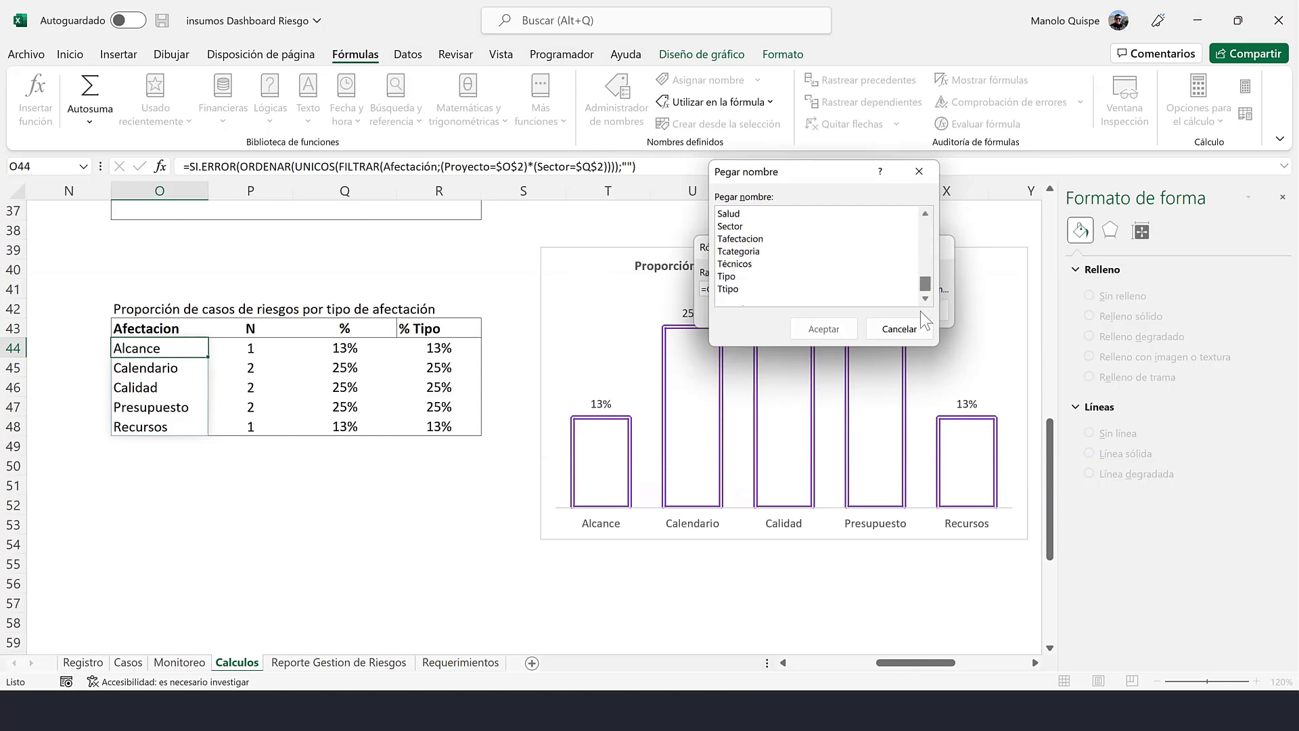
left_click(744, 239)
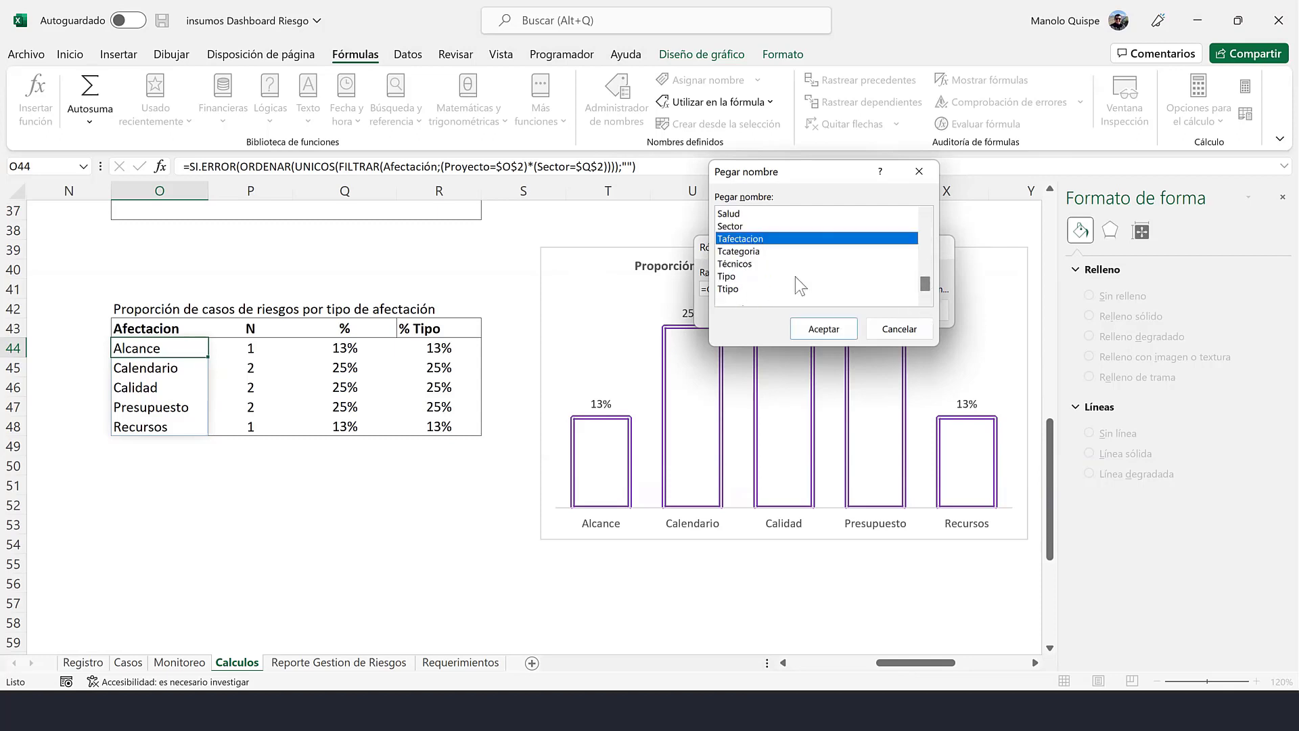
left_click(812, 329)
left_click(853, 311)
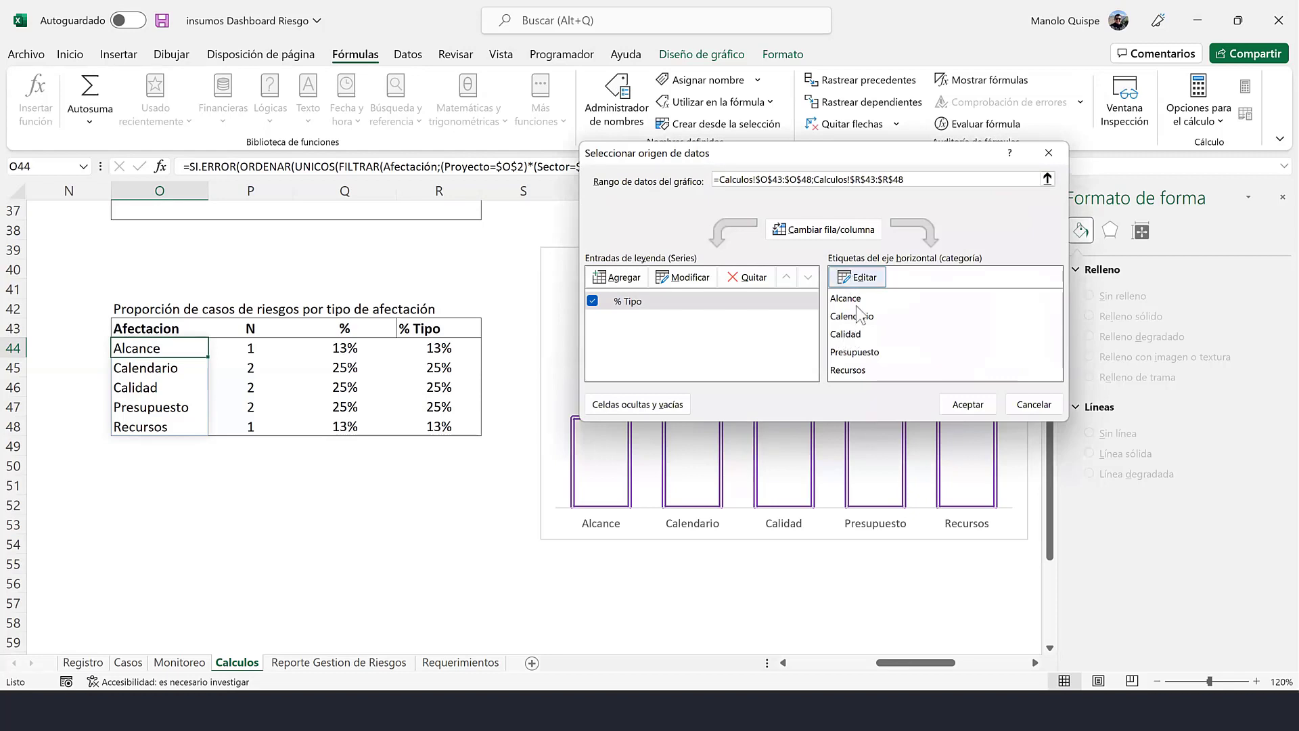
- Reopen the axis label range, trim its reference, then cancel and leave it unchanged
left_click(857, 278)
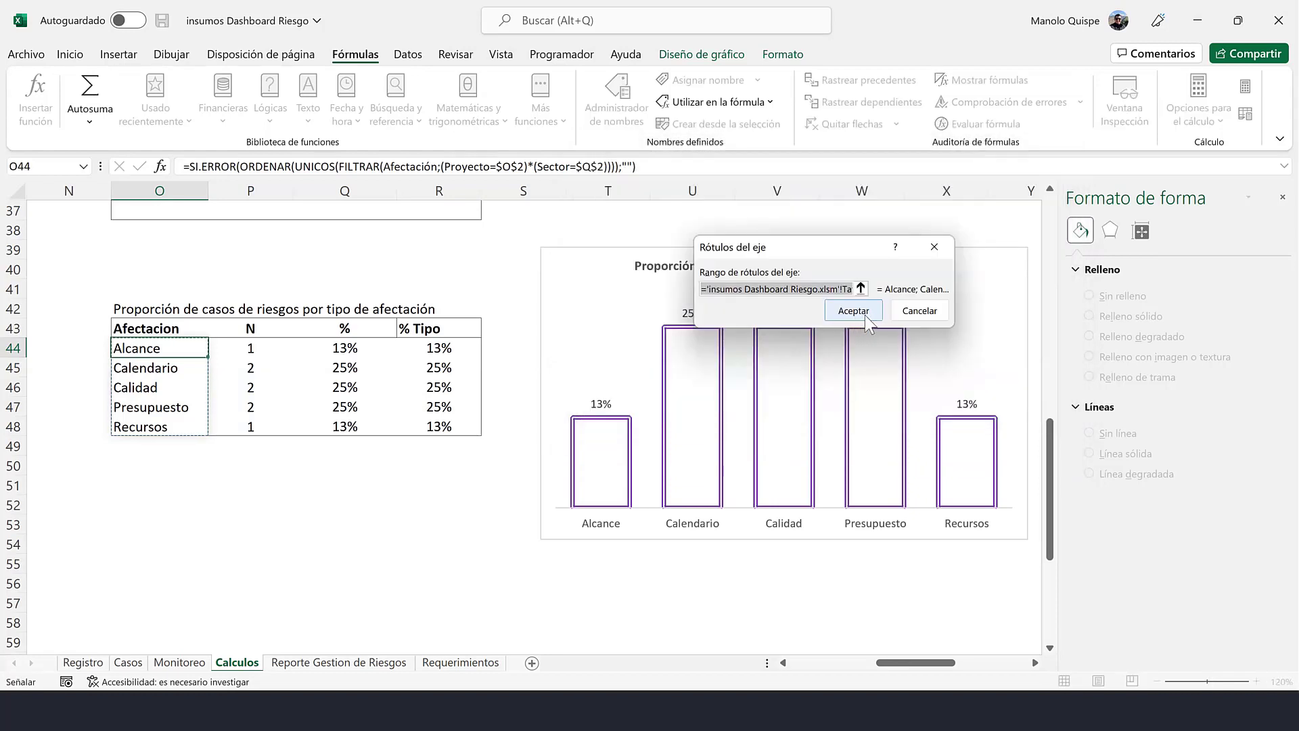
key("Right")
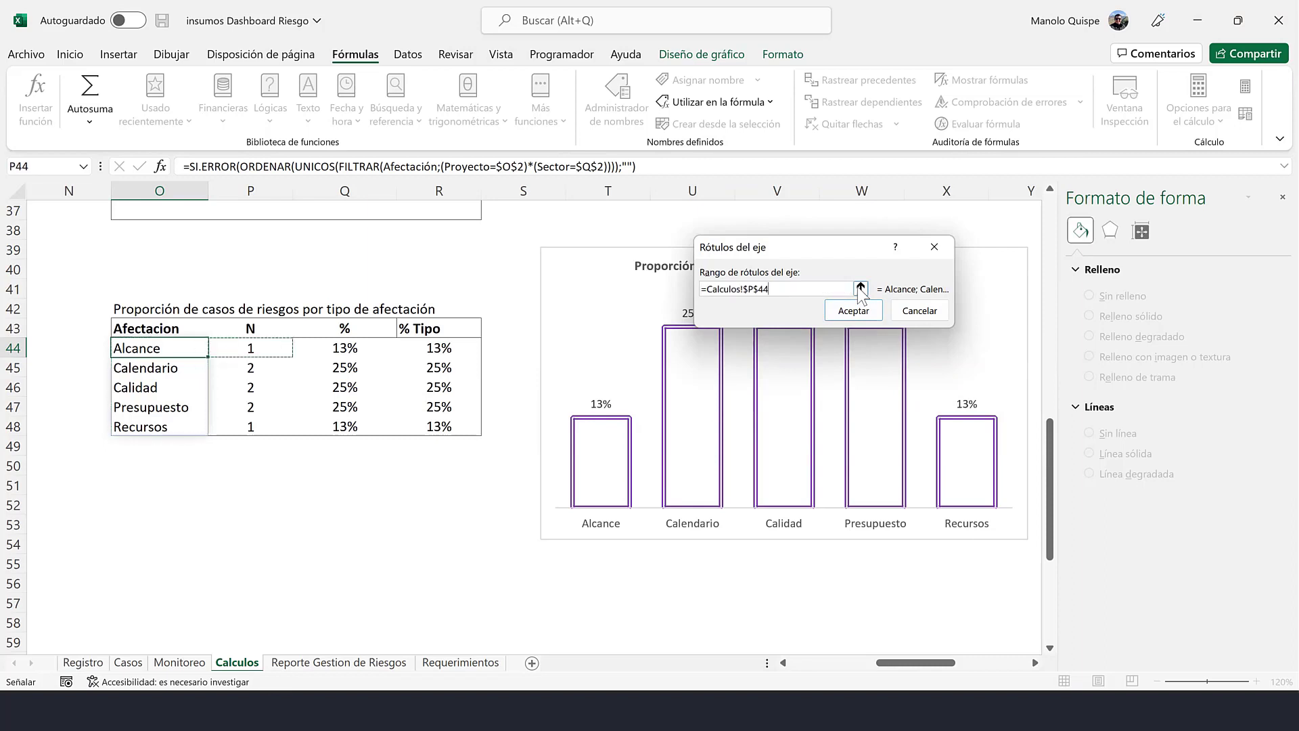
left_click(817, 290)
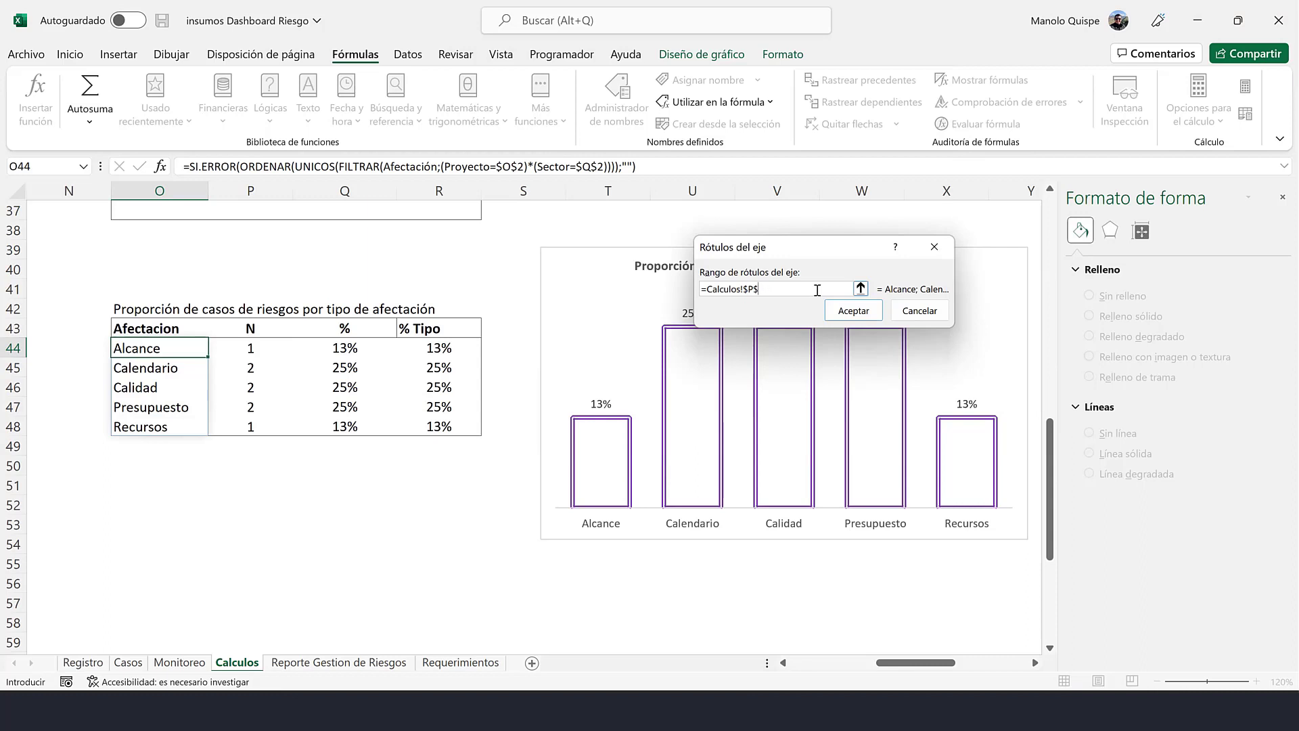
key("BackSpace")
key("BackSpace")
key("Escape")
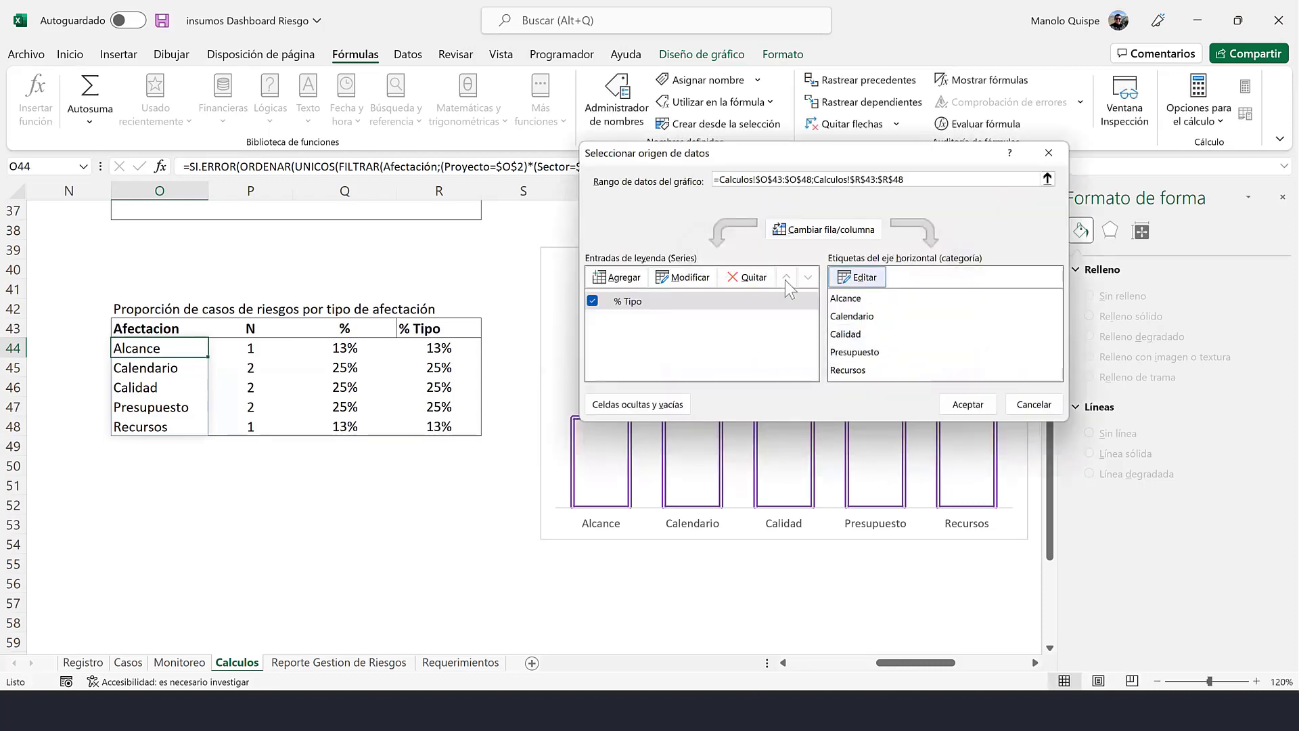
- Set the % Tipo series values to =Calculos!Pafectacion
left_click(689, 281)
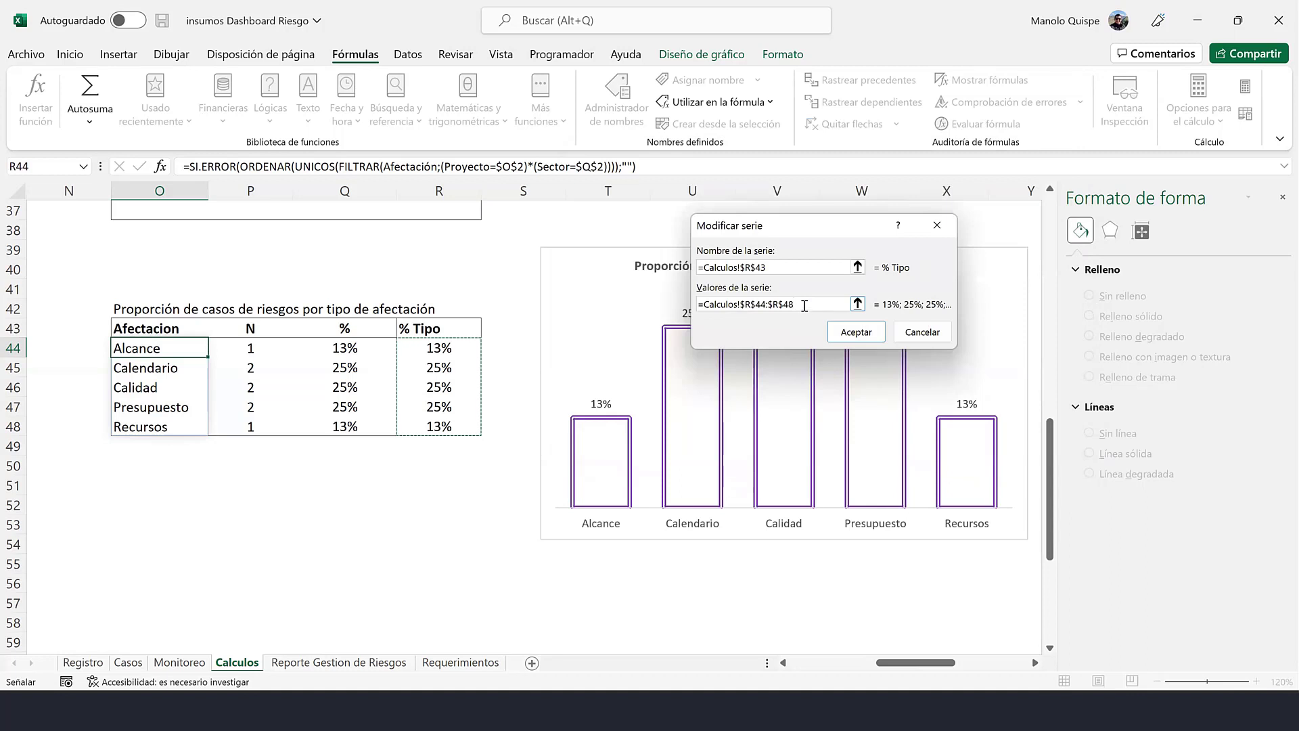
key("BackSpace")
key("BackSpace")
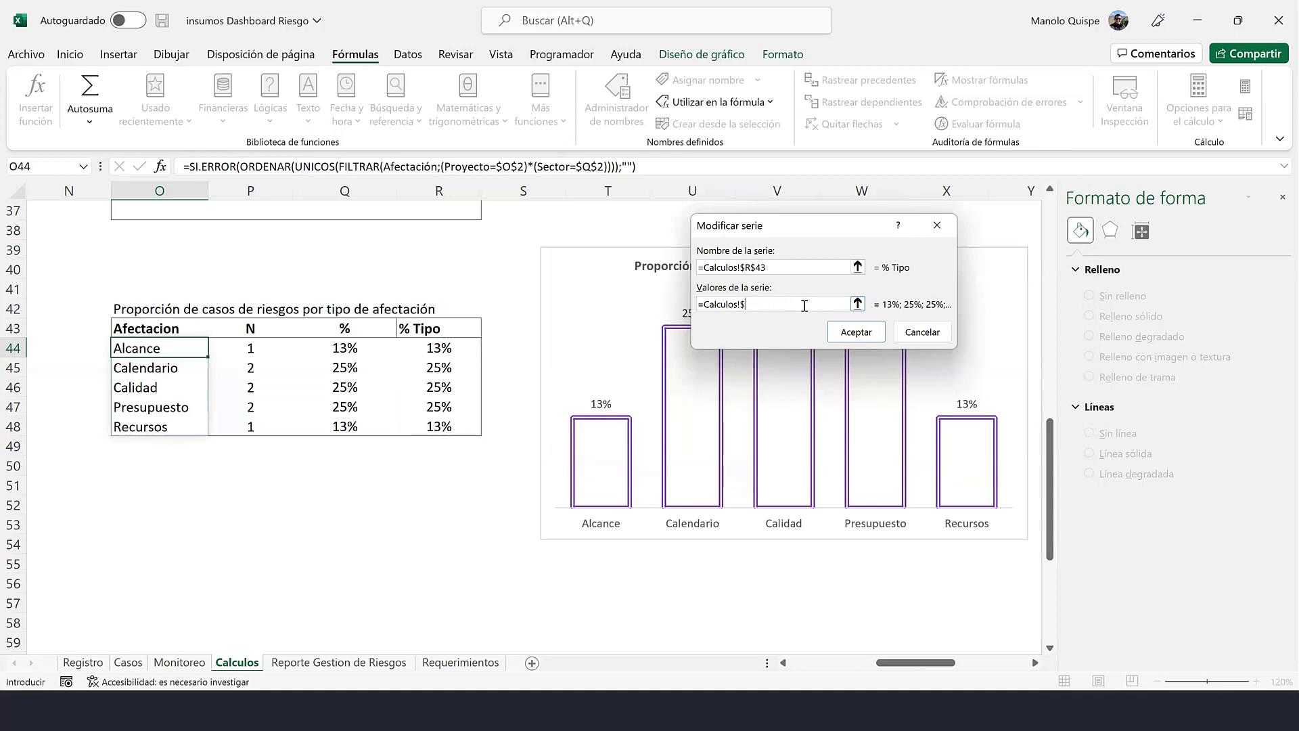
key("BackSpace")
key("F3")
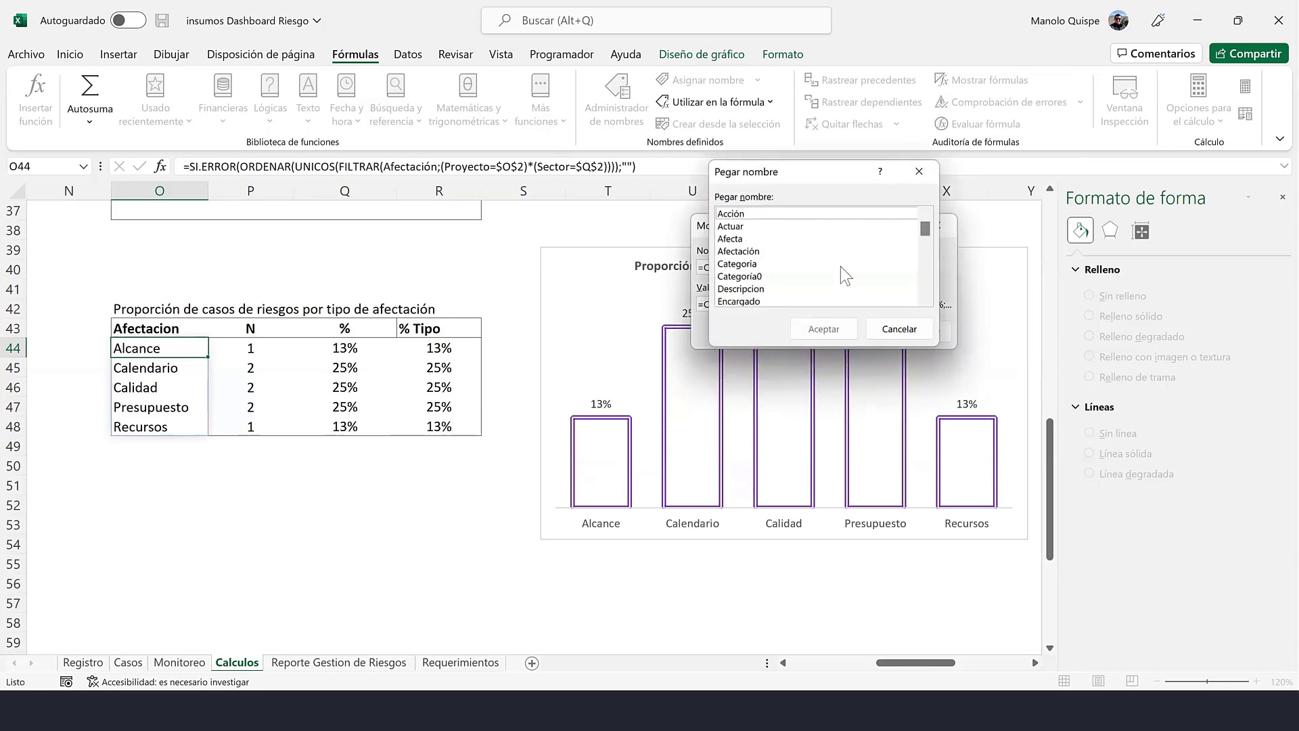
left_click_drag(924, 232, 924, 269)
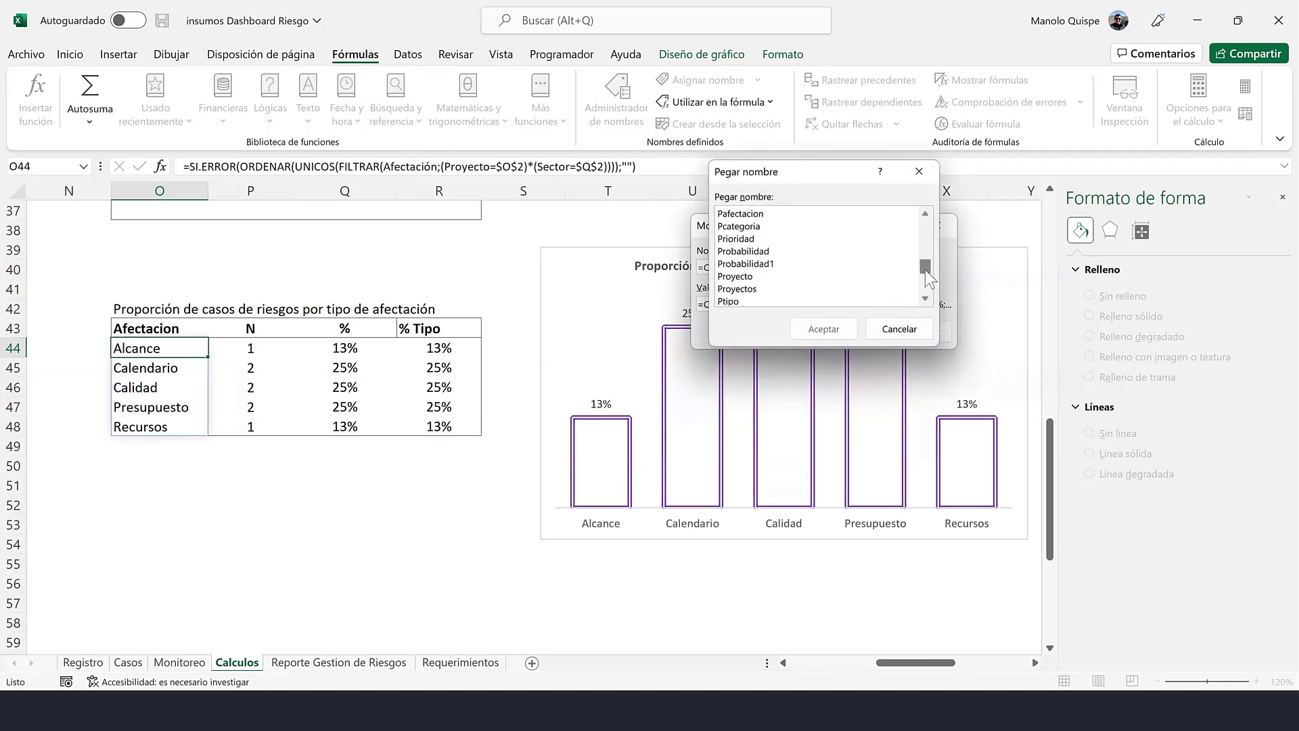
left_click(741, 215)
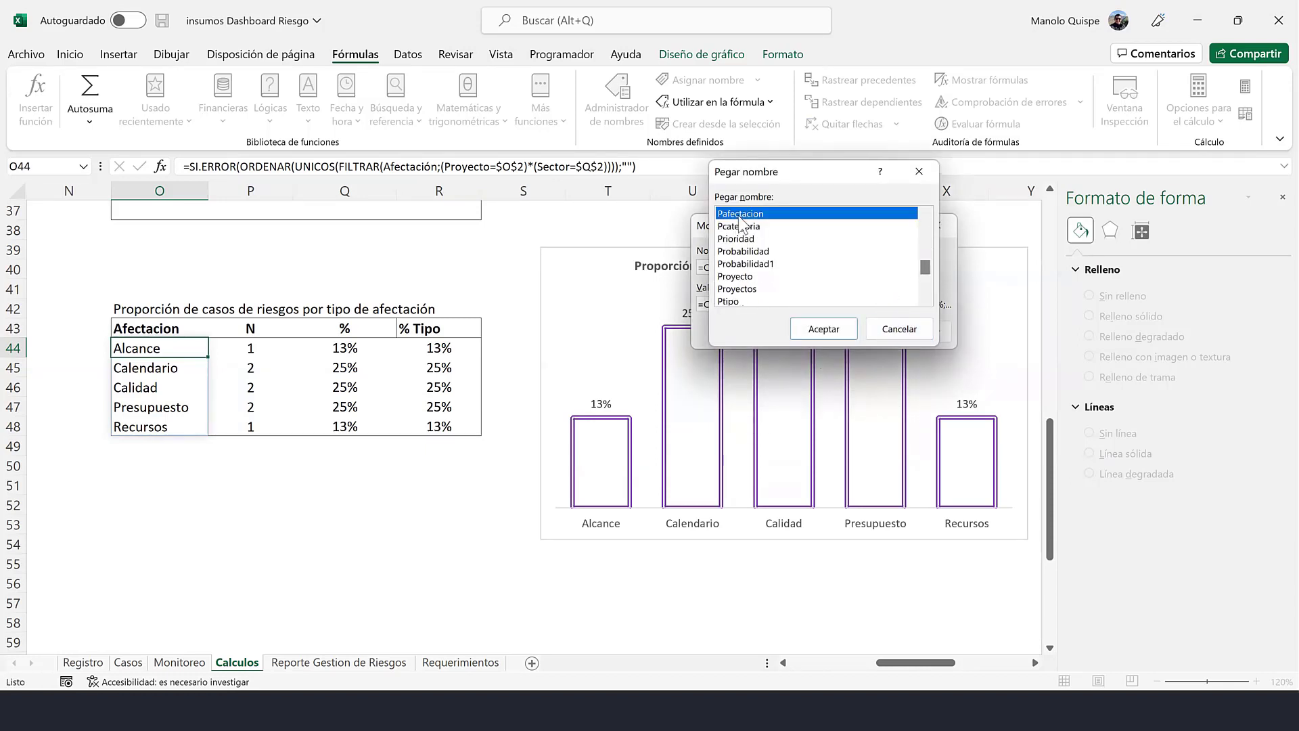
left_click(811, 333)
left_click(854, 331)
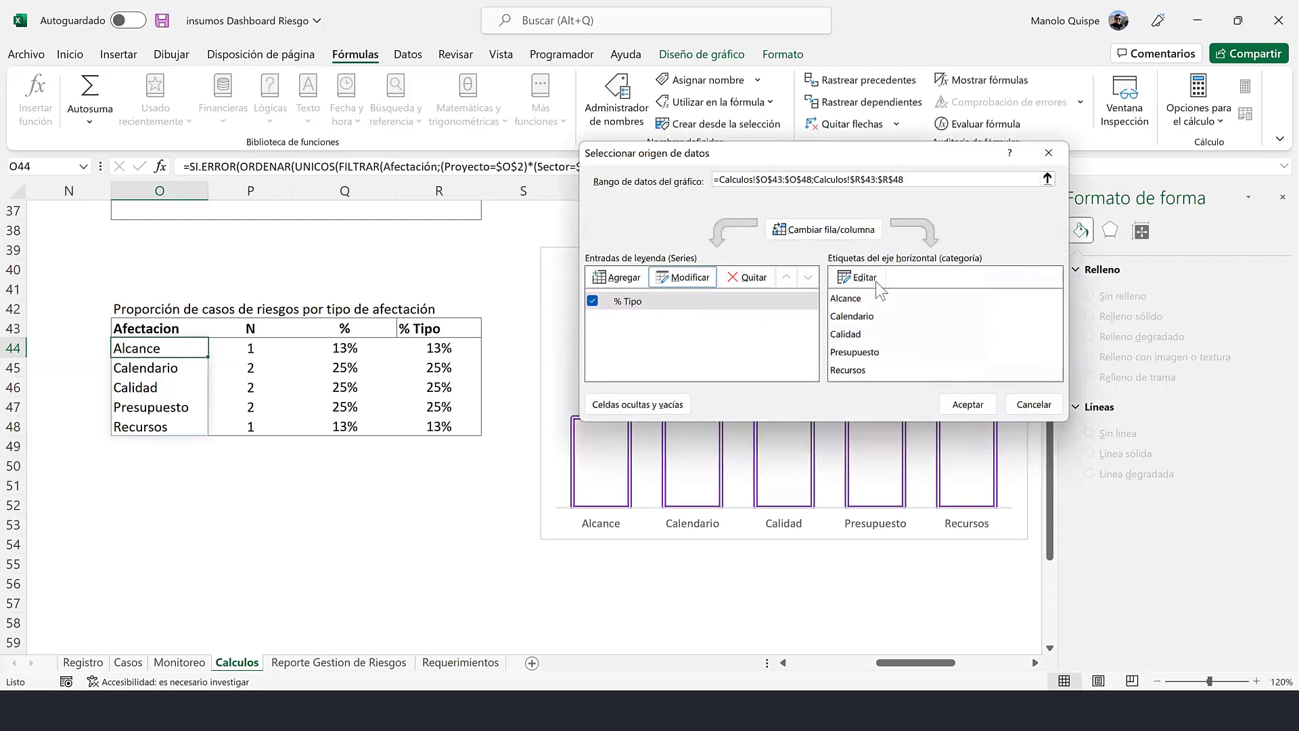
- Set the axis labels to =Calculos!Tafectacion and apply the new data source
left_click(861, 278)
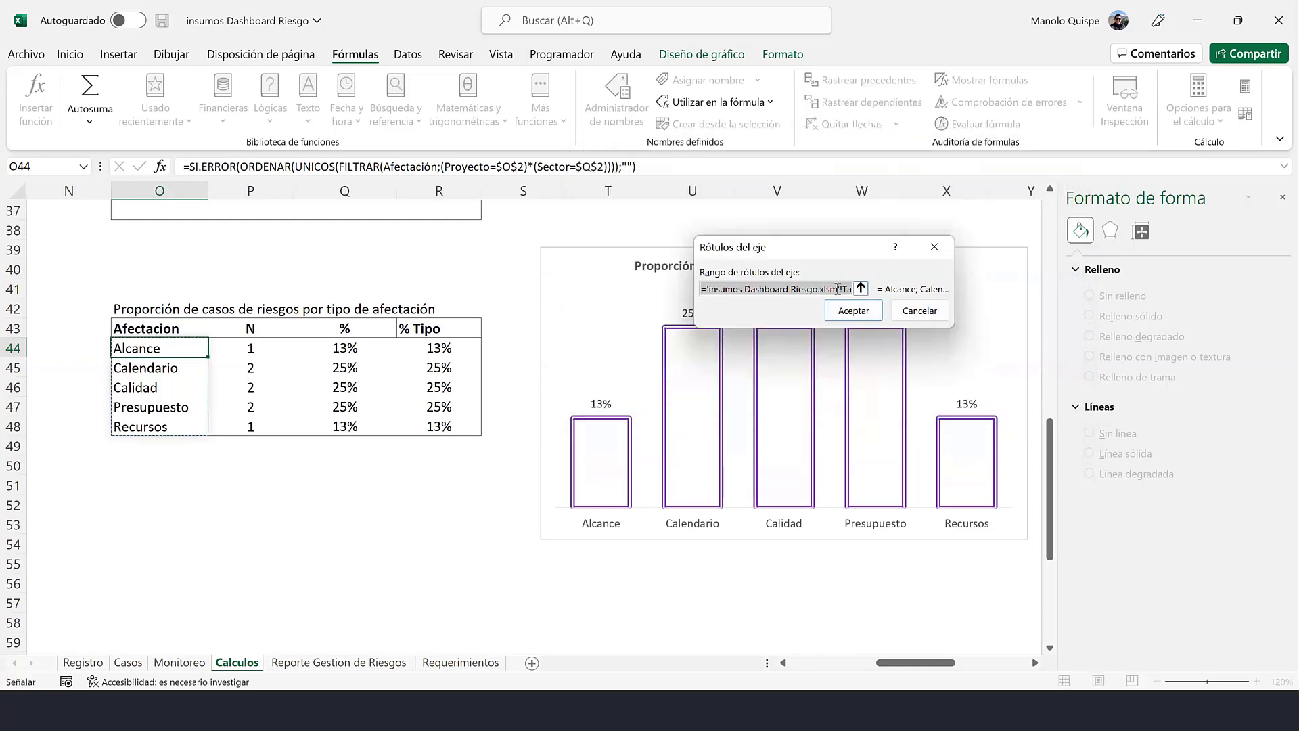
key("Right")
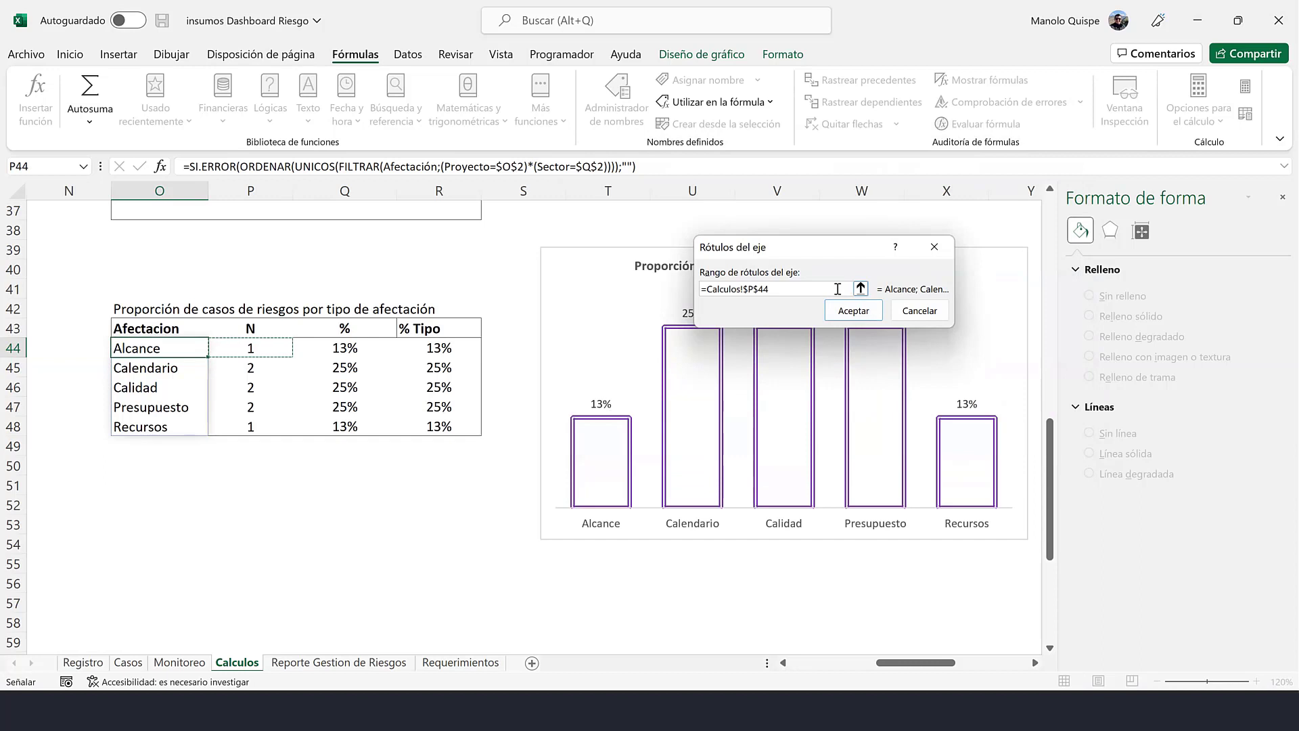
key("BackSpace")
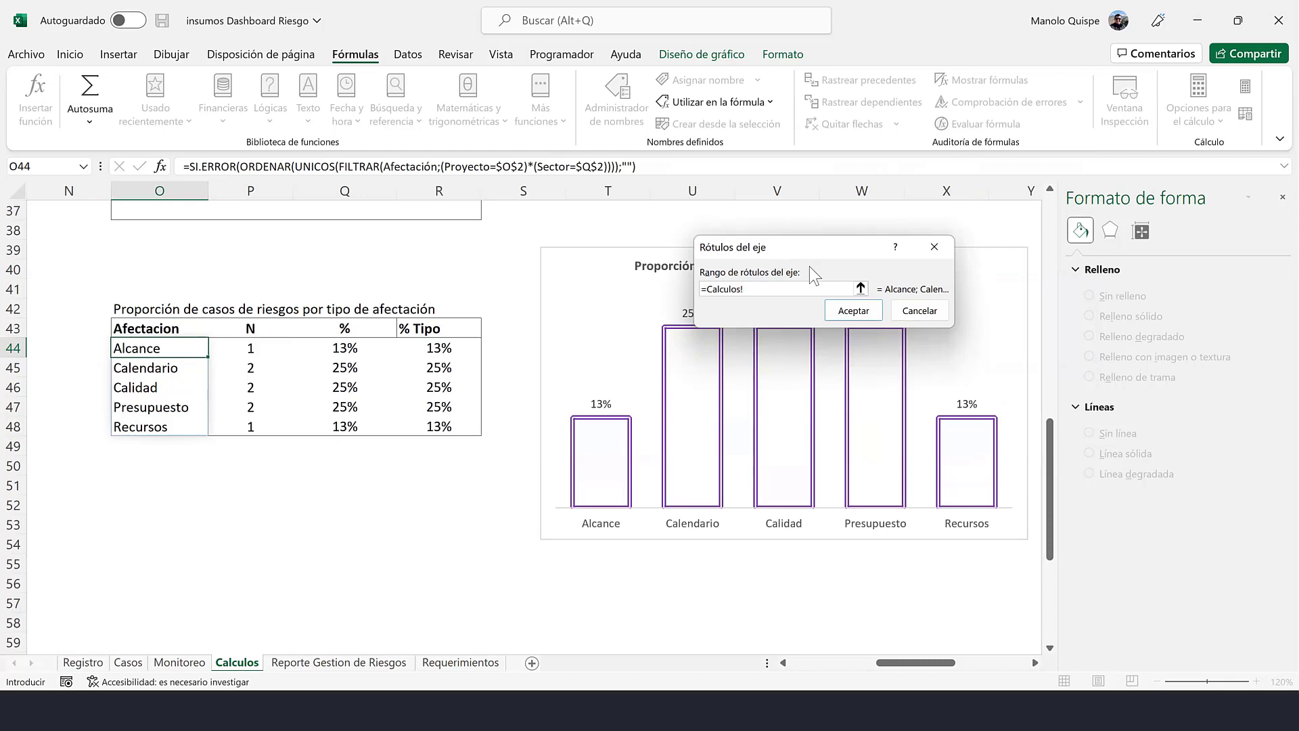
key("F3")
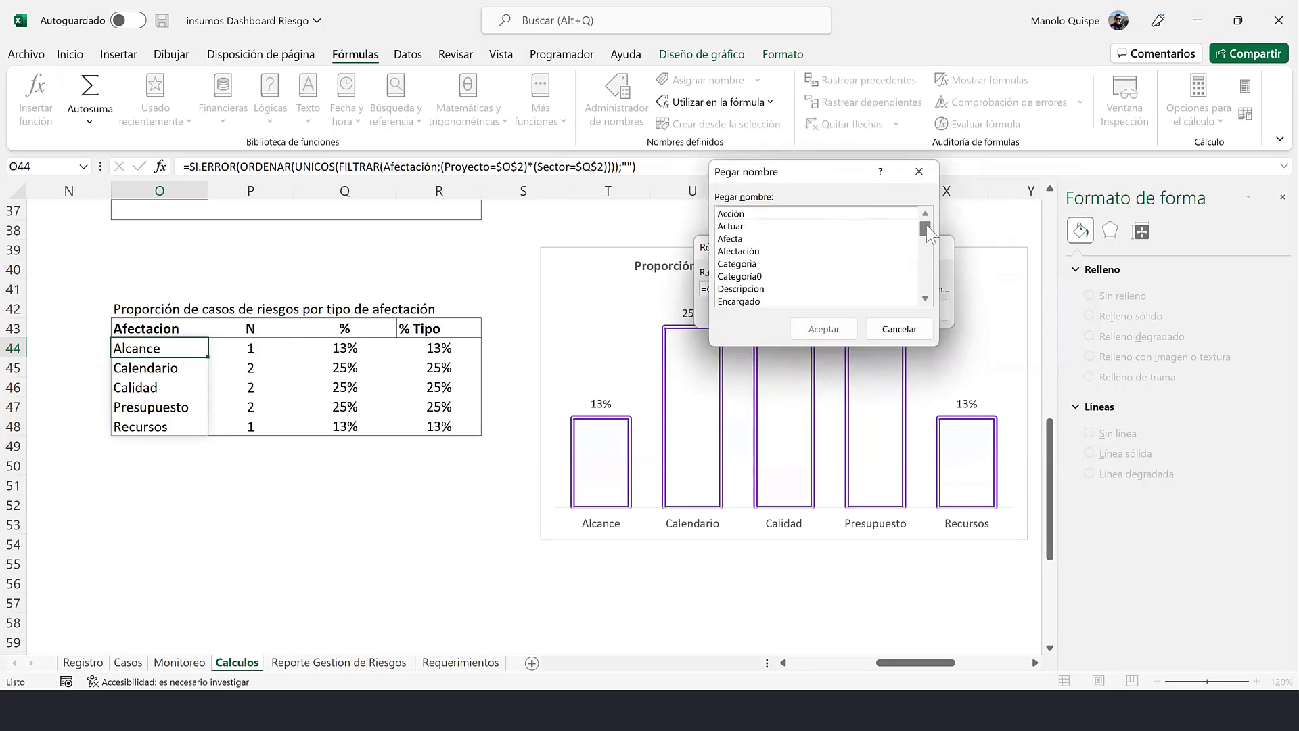
left_click_drag(926, 229, 915, 290)
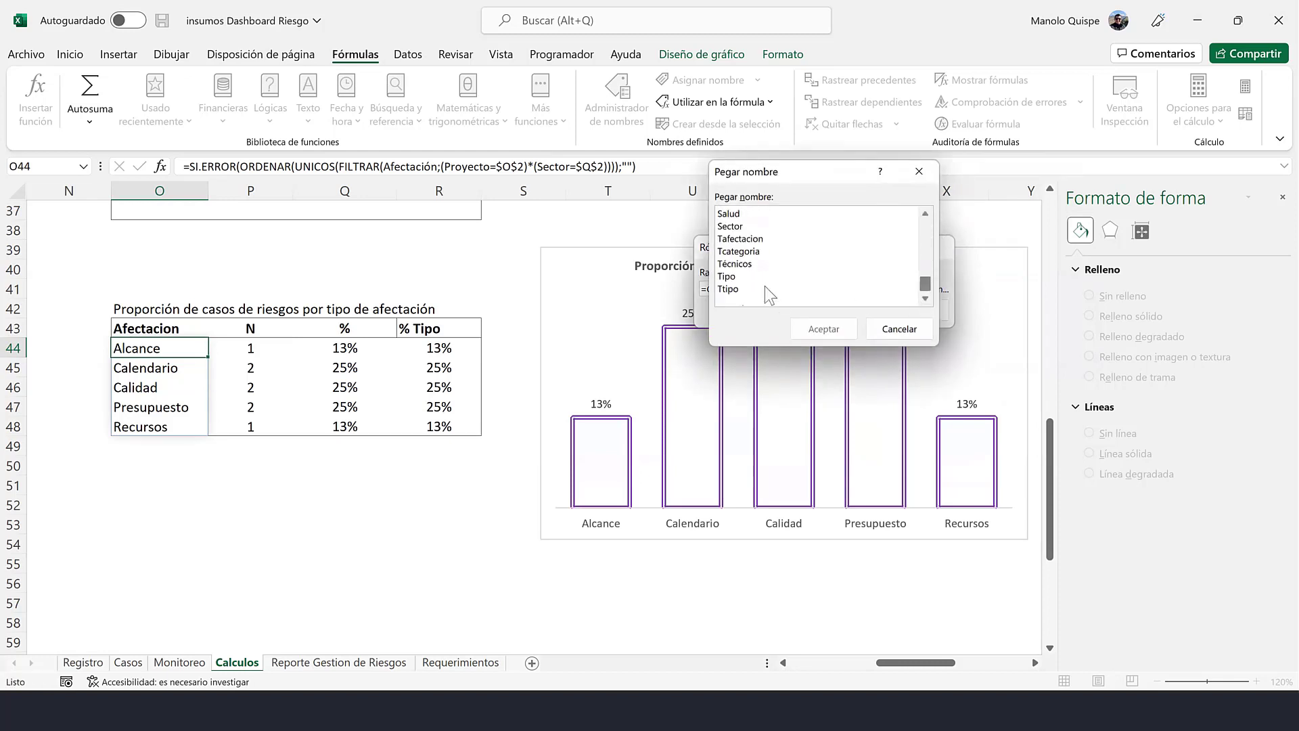
left_click(751, 238)
left_click(834, 329)
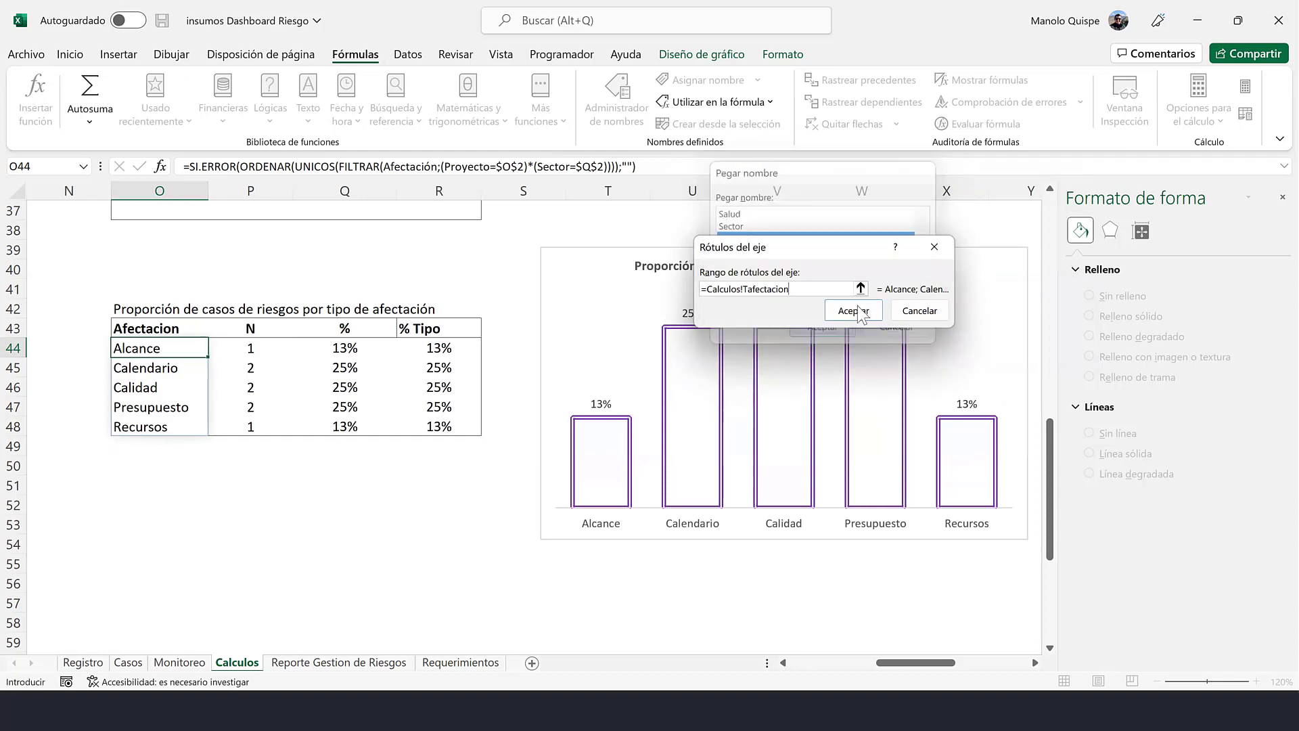
left_click(854, 311)
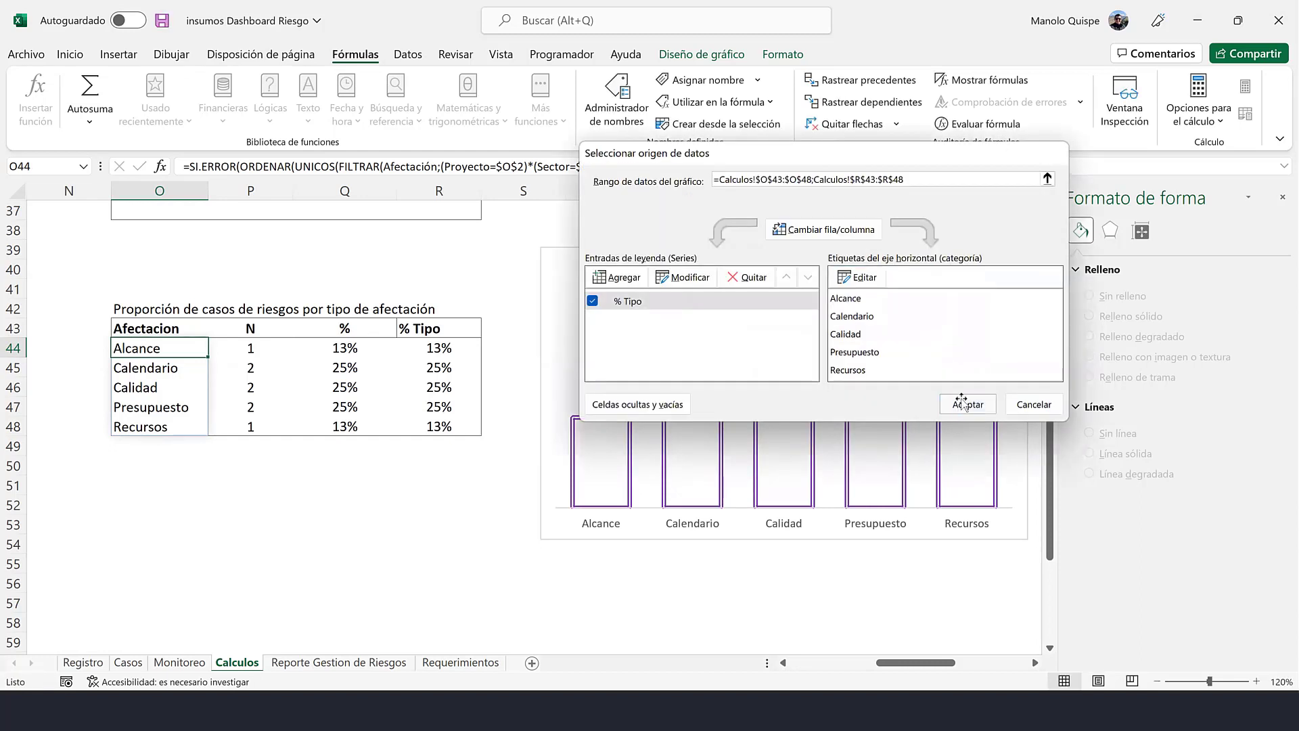
left_click(962, 404)
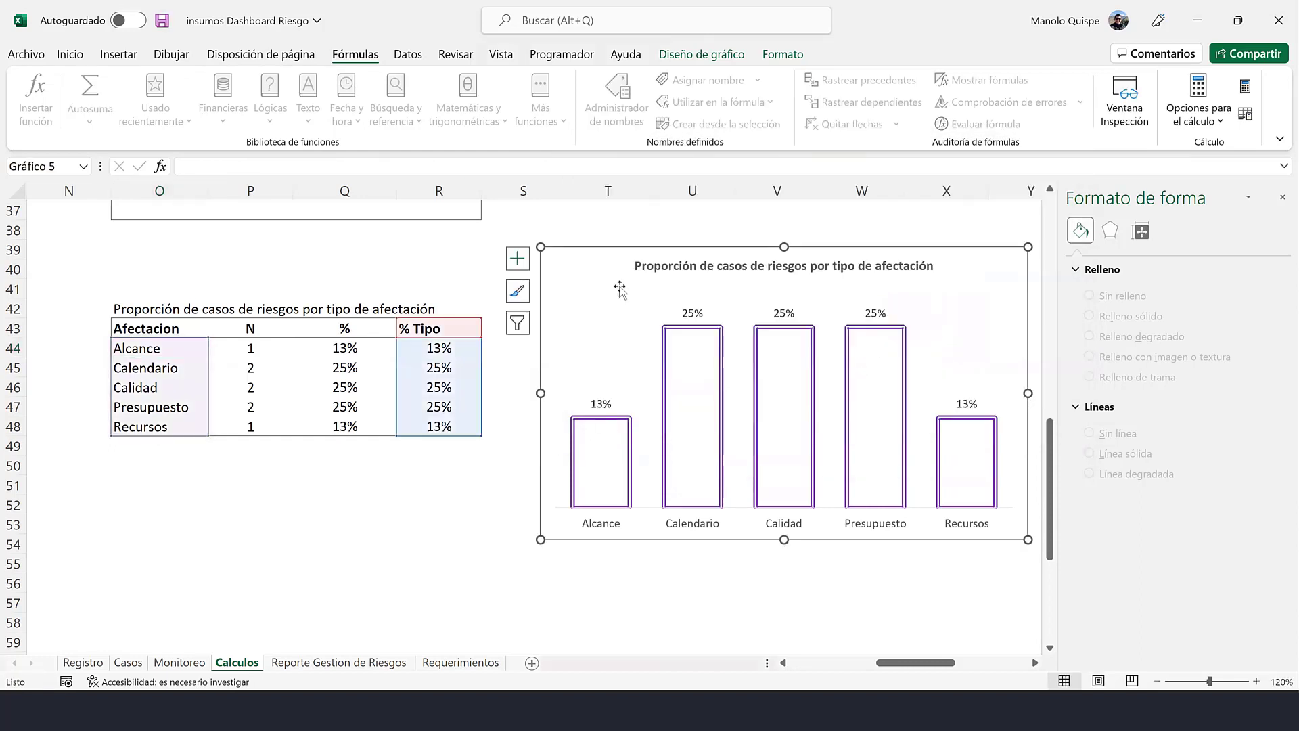
- Give the afectación chart's bars a sketched (Esbozado) outline
right_click(667, 331)
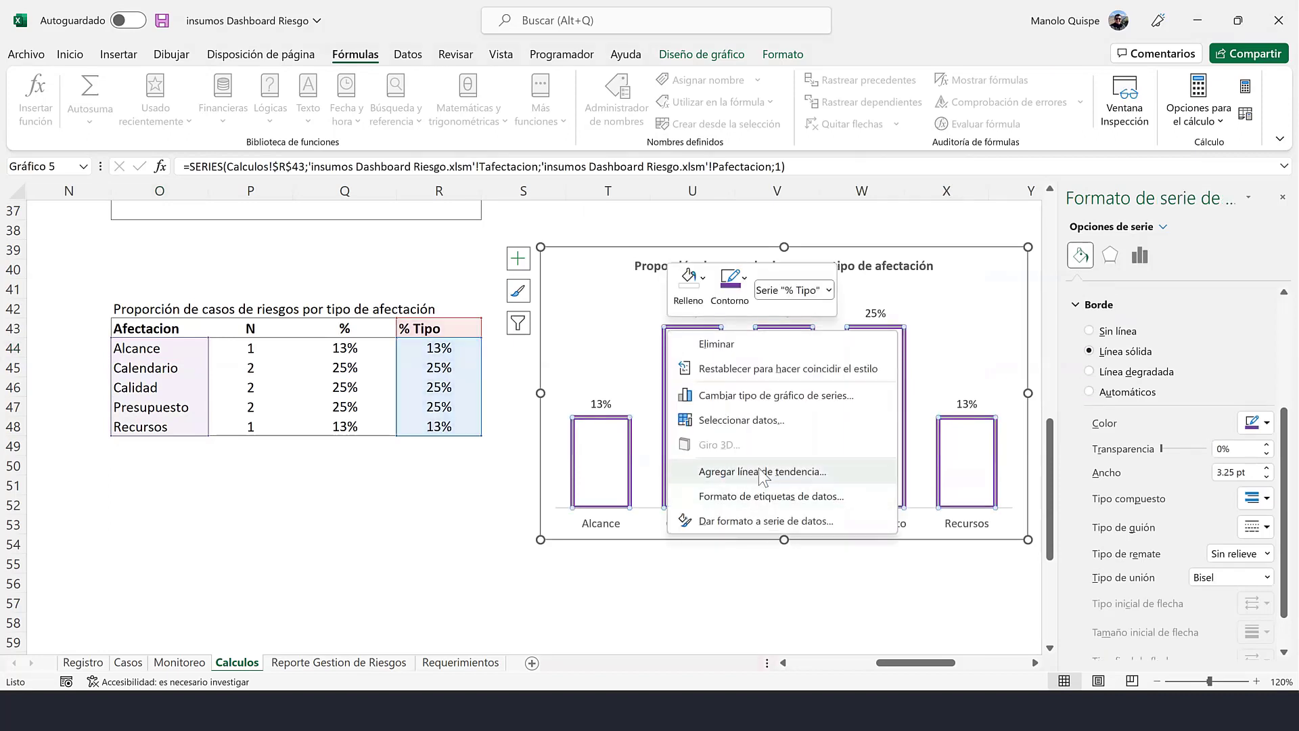
left_click(730, 279)
left_click(730, 279)
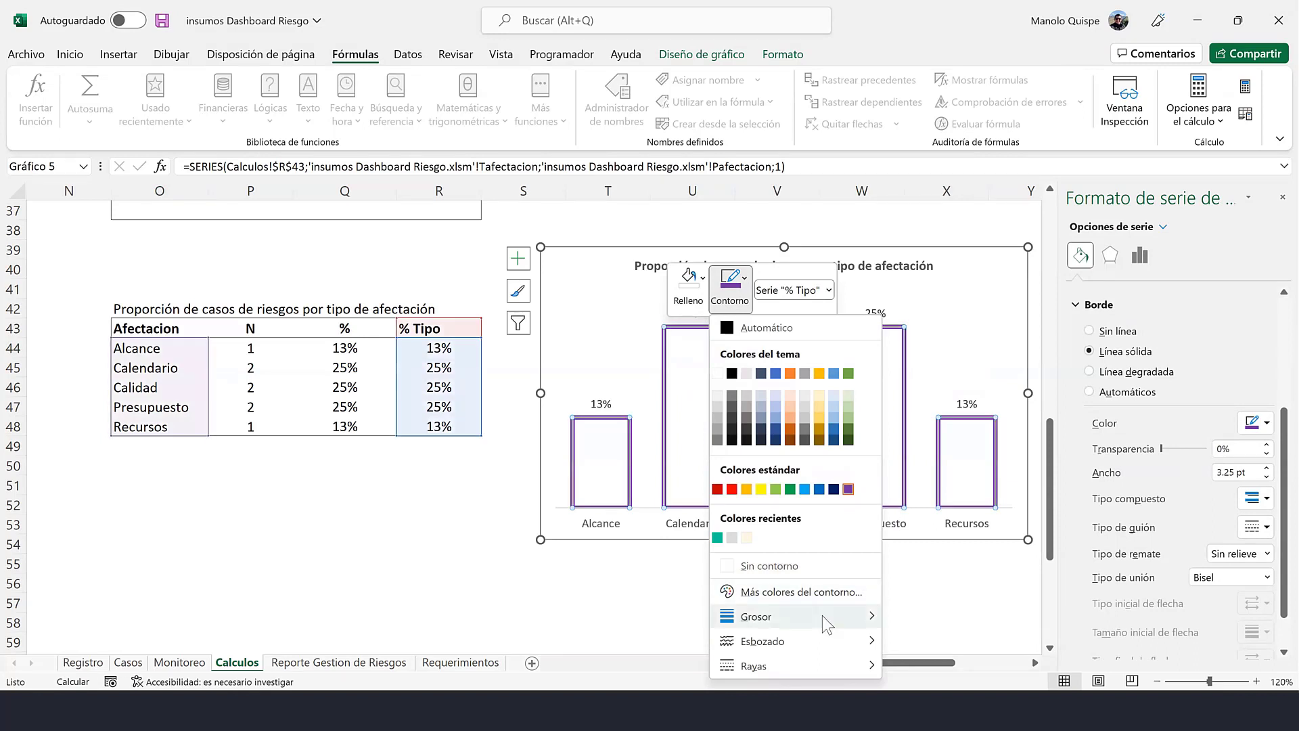
mouse_move(762, 640)
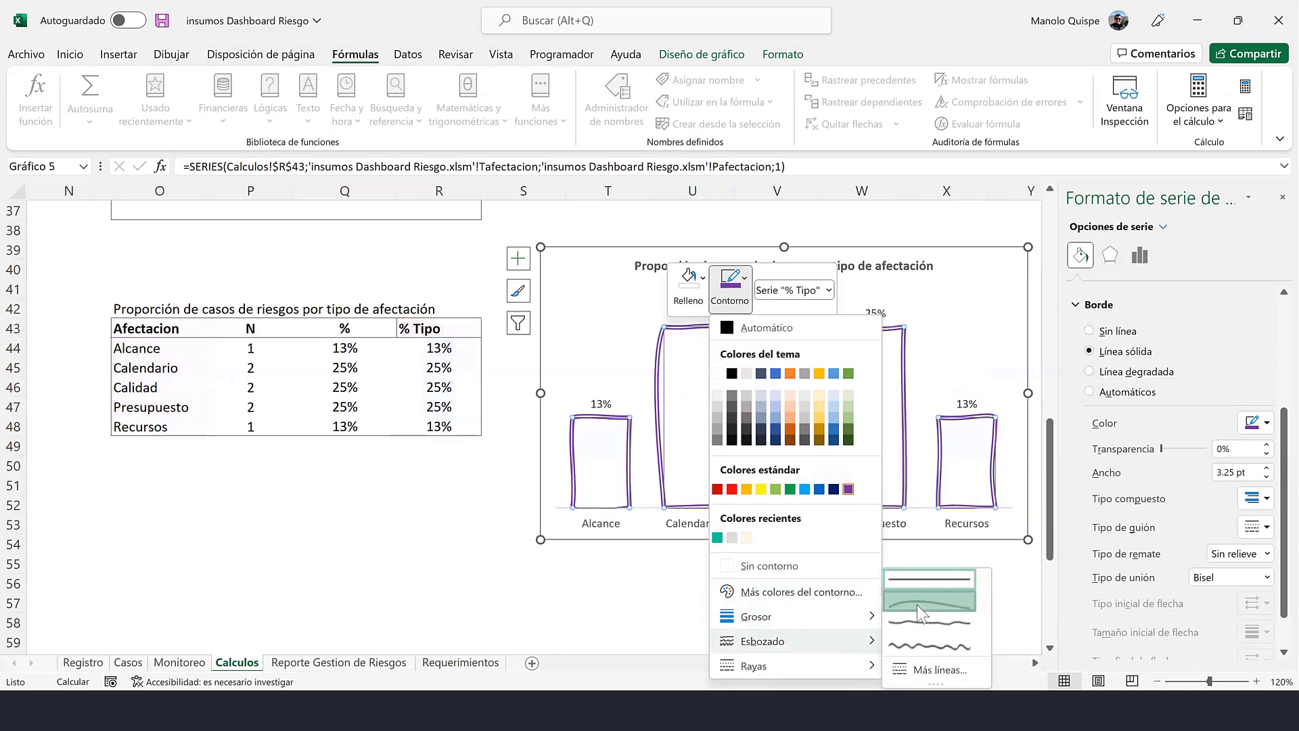
left_click(929, 600)
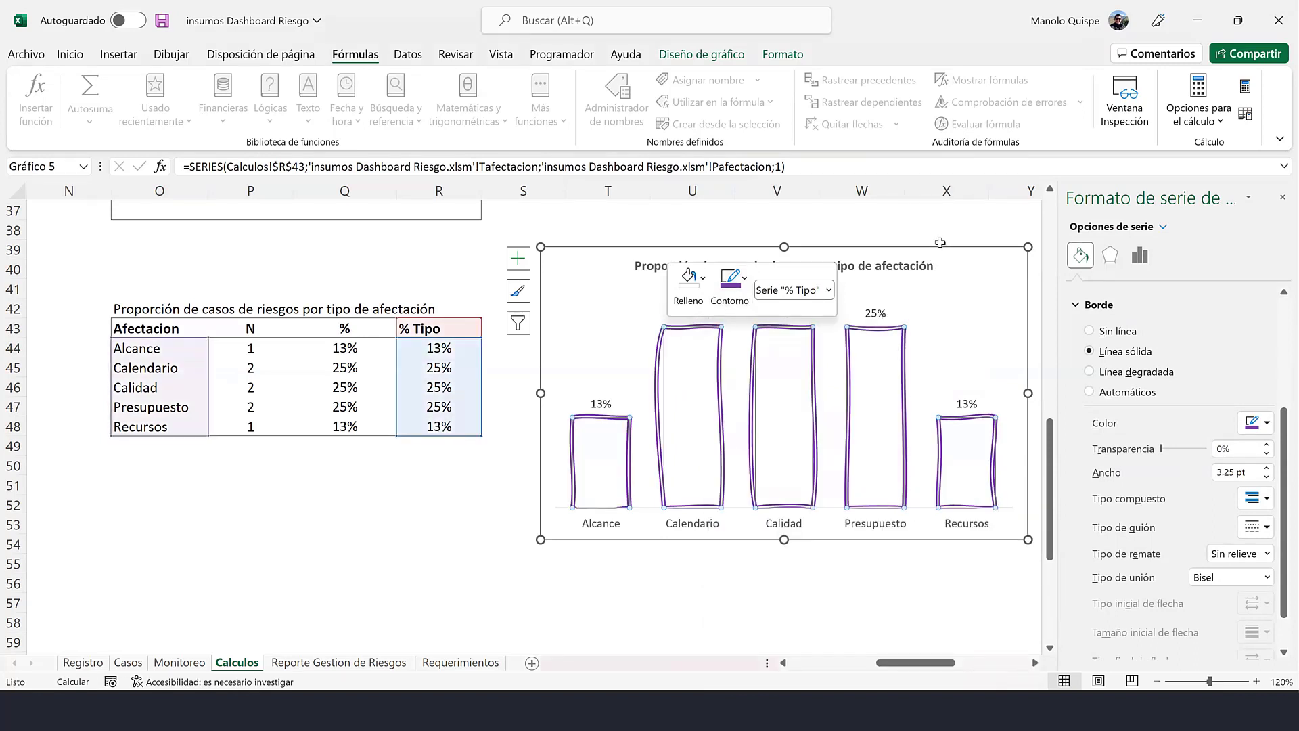
left_click(946, 247)
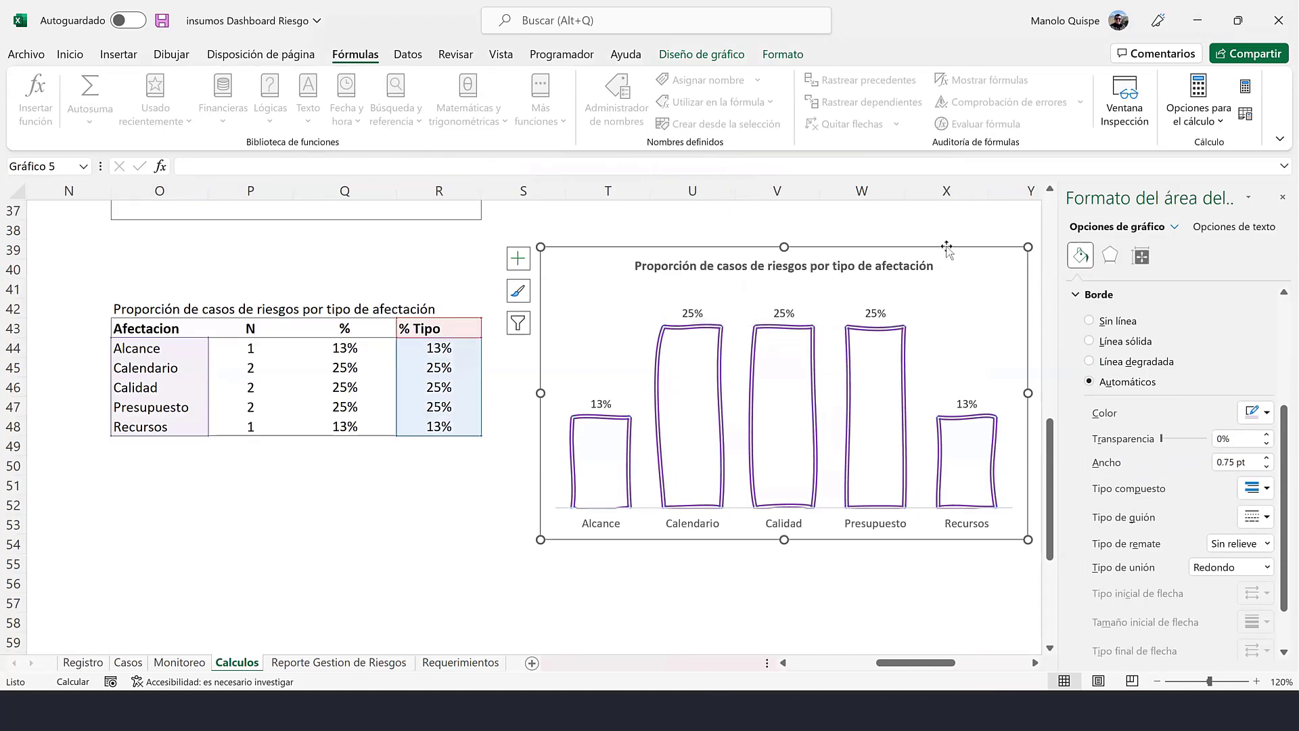
- Add a blue glow to the bars, then cut the chart from the Calculos sheet
left_click(879, 333)
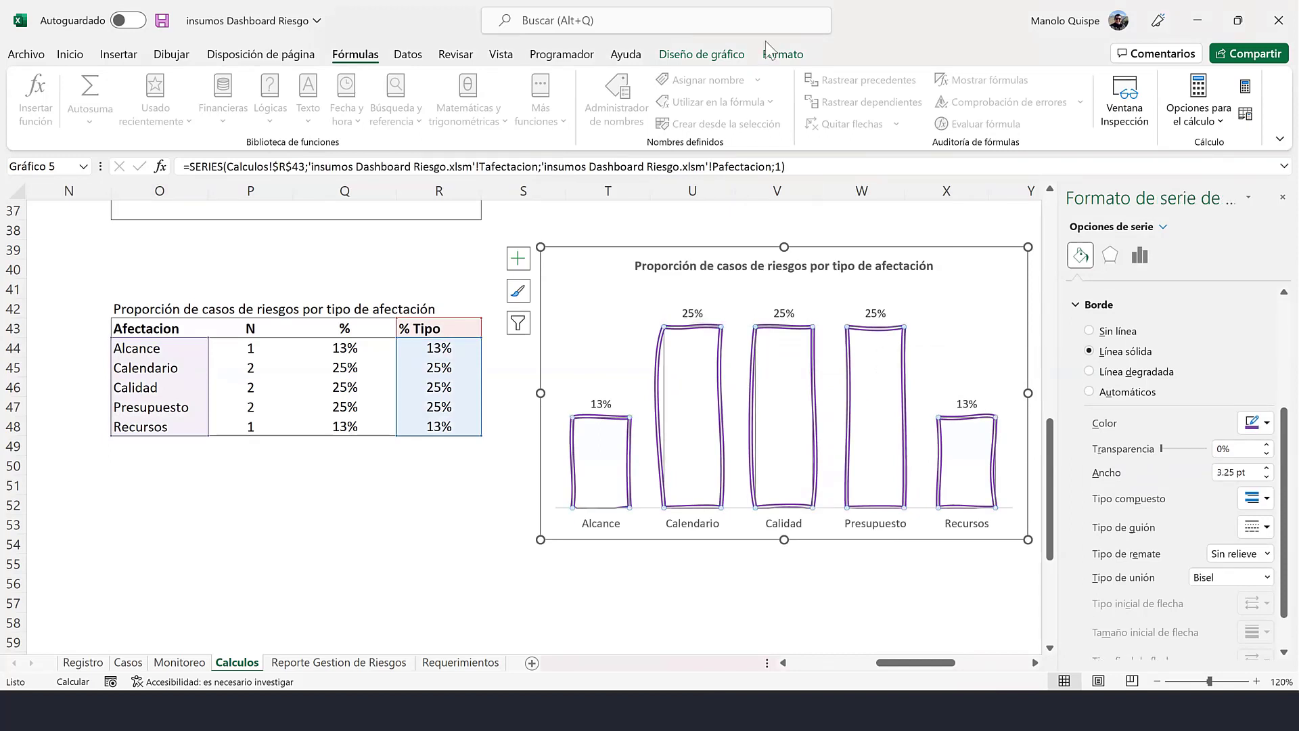
left_click(783, 54)
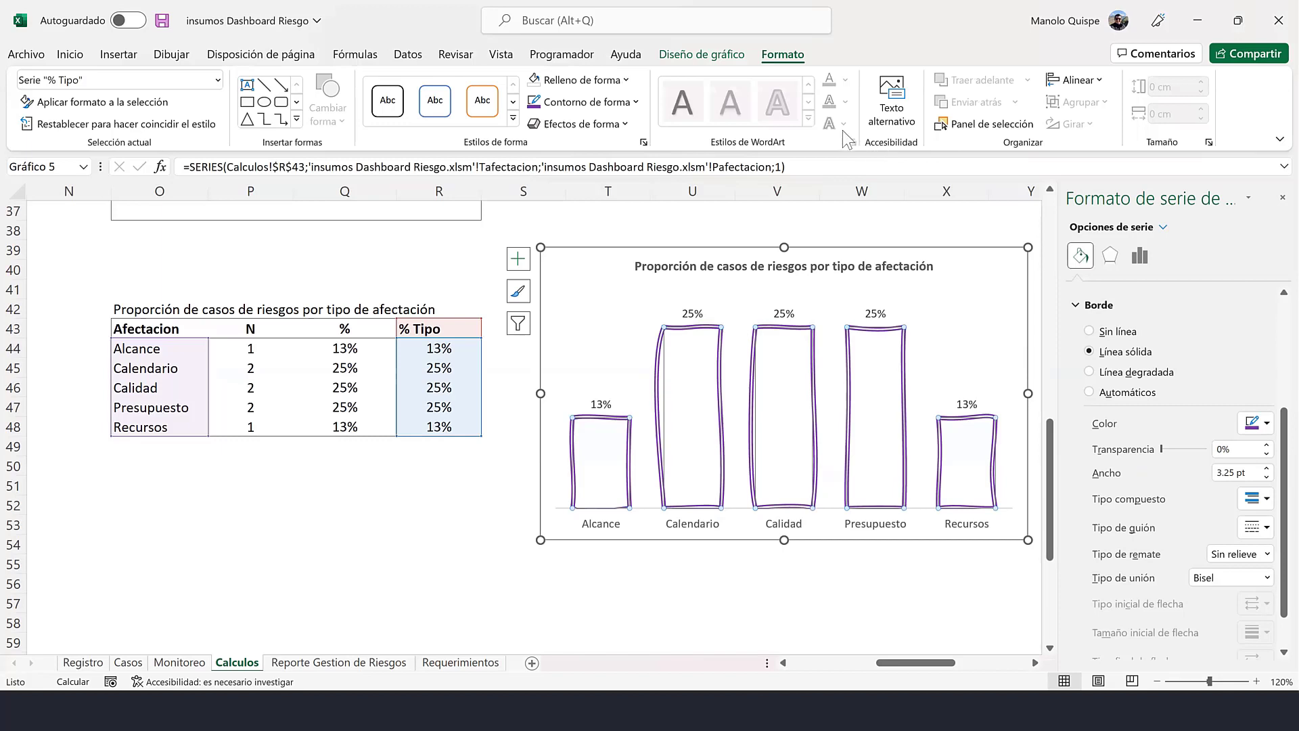
left_click(622, 126)
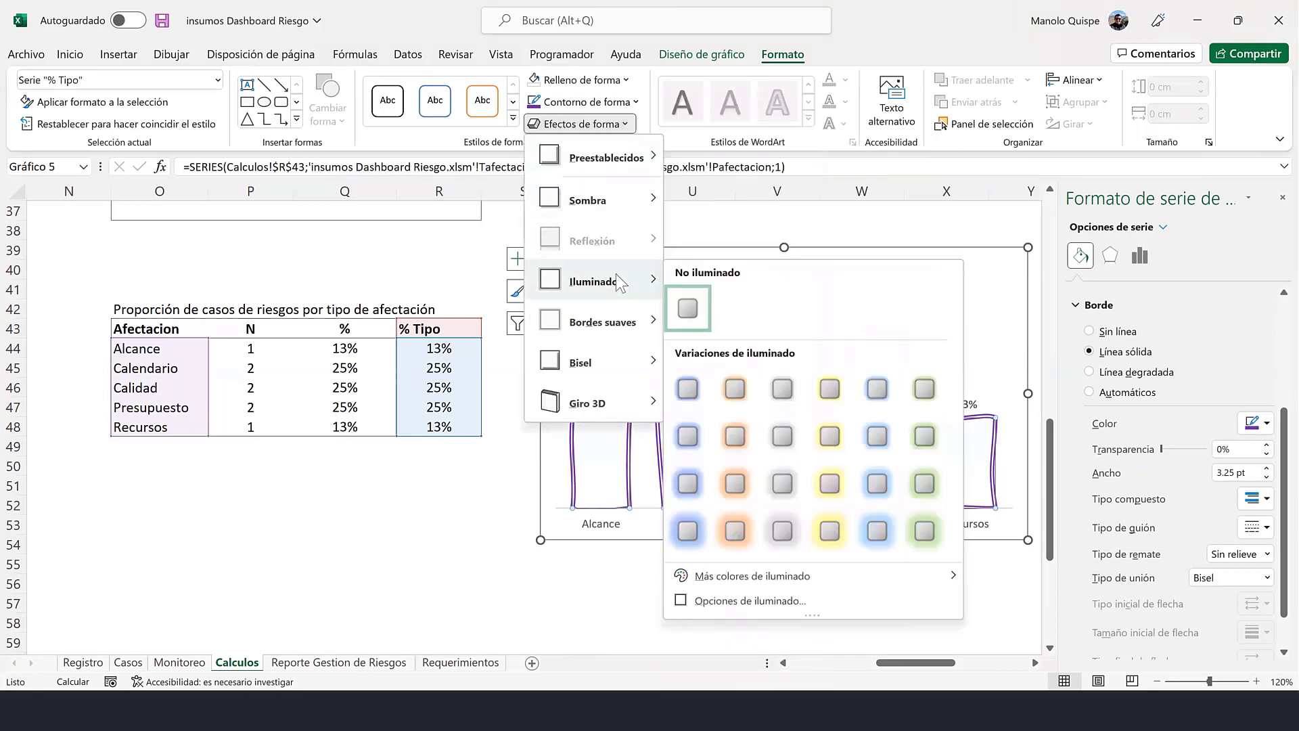
mouse_move(594, 282)
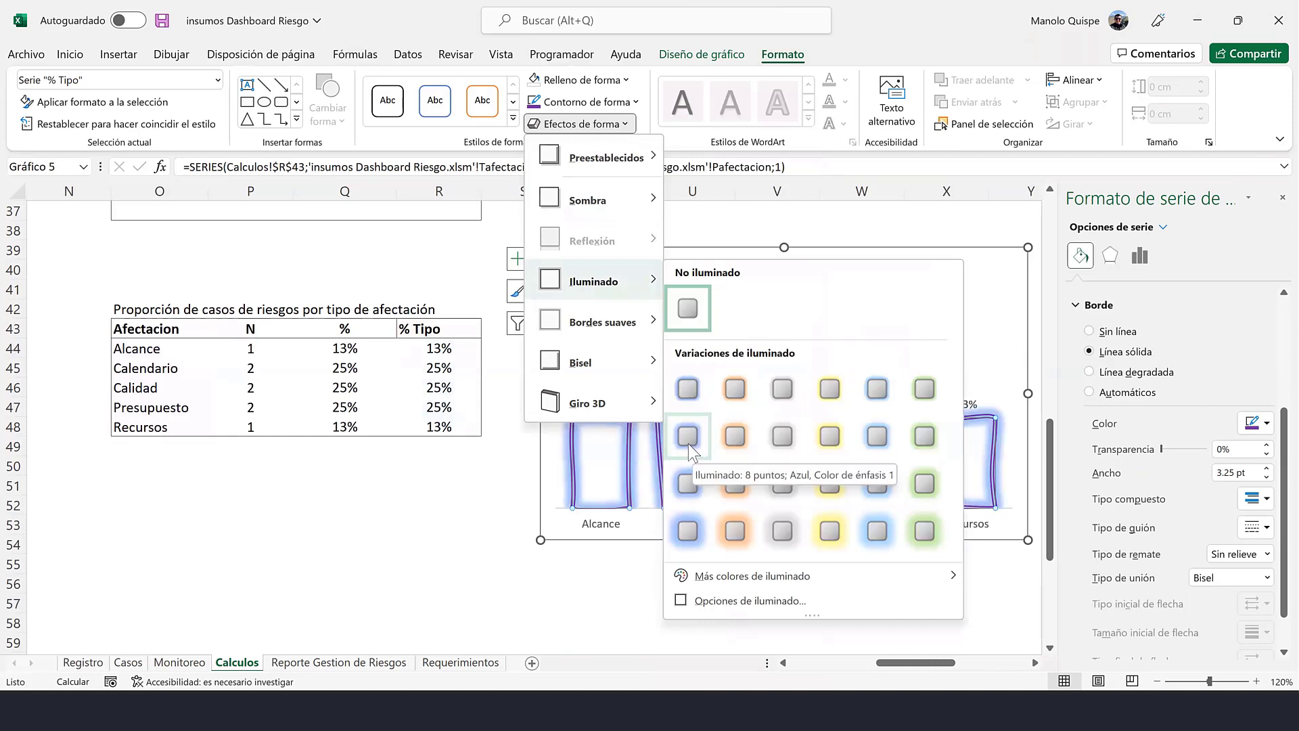
left_click(685, 391)
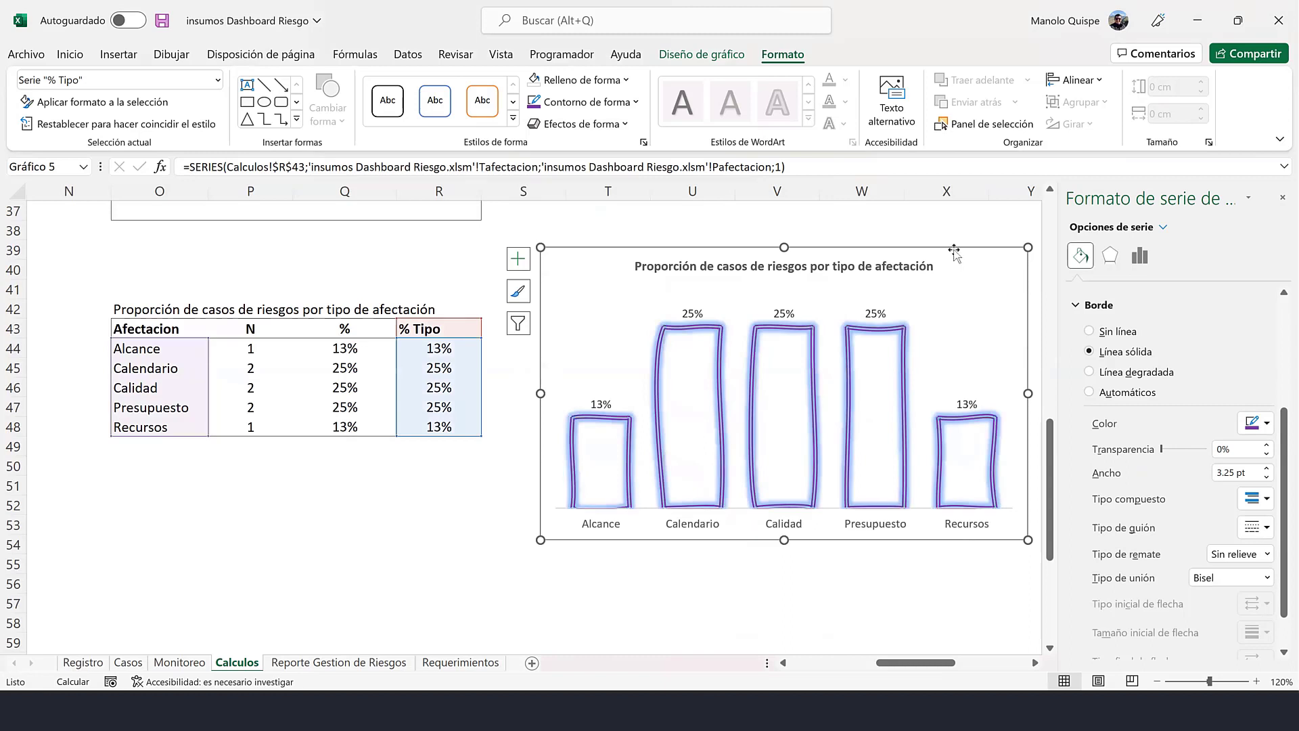
left_click(954, 252)
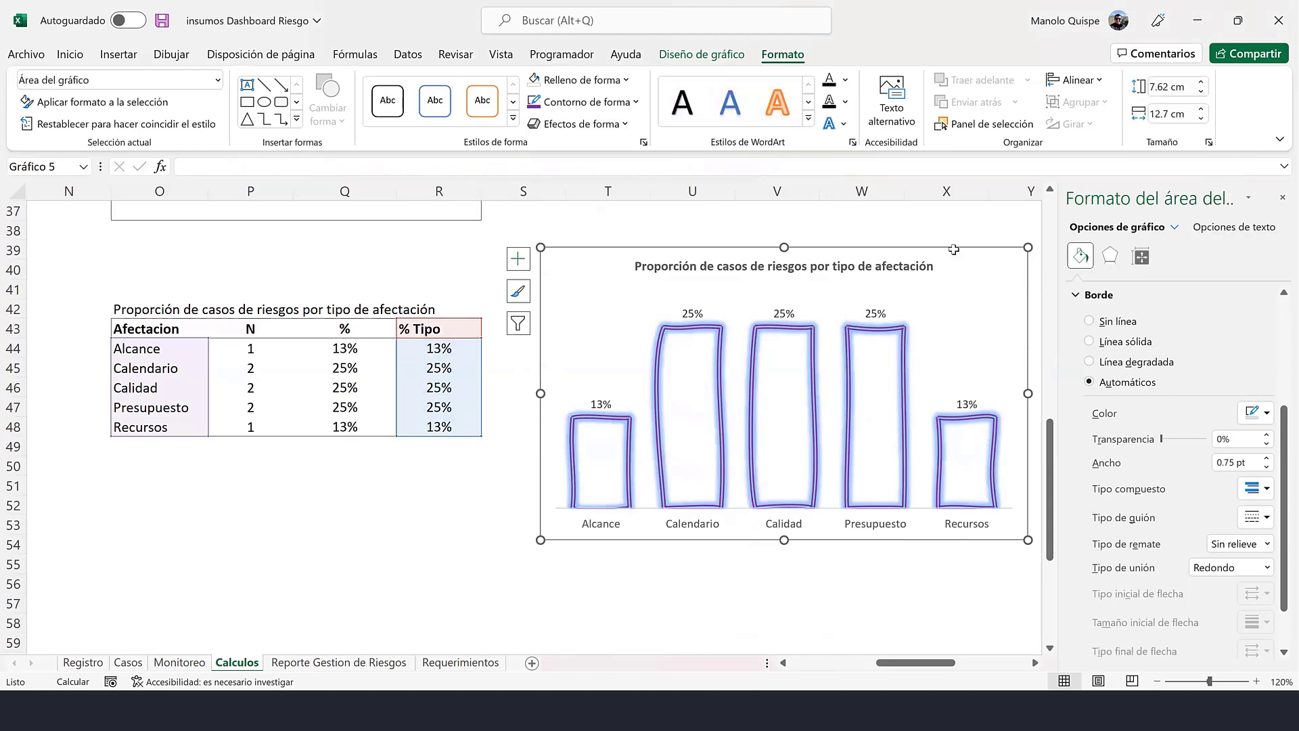
key("Delete")
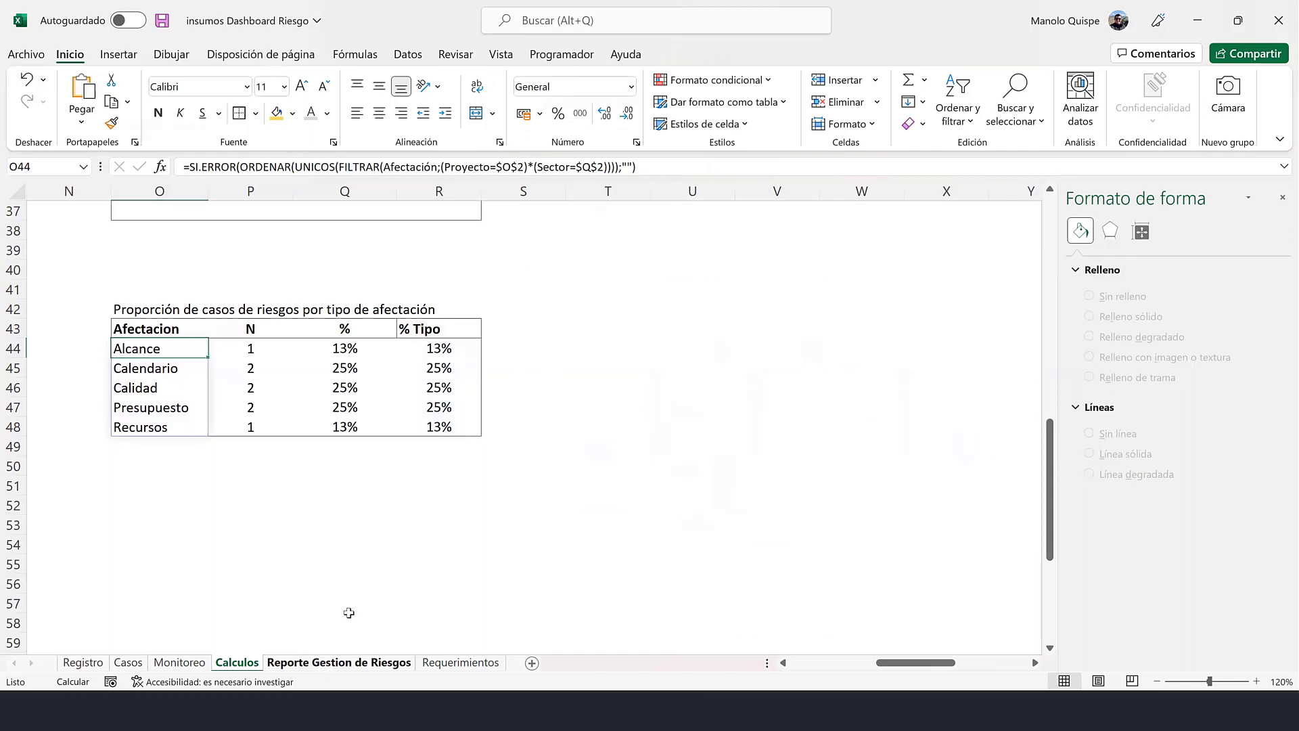
- Paste the afectación chart into Reporte Gestion de Riesgos and place it beside the categorias chart
left_click(338, 662)
left_click(481, 321)
key("ctrl+v")
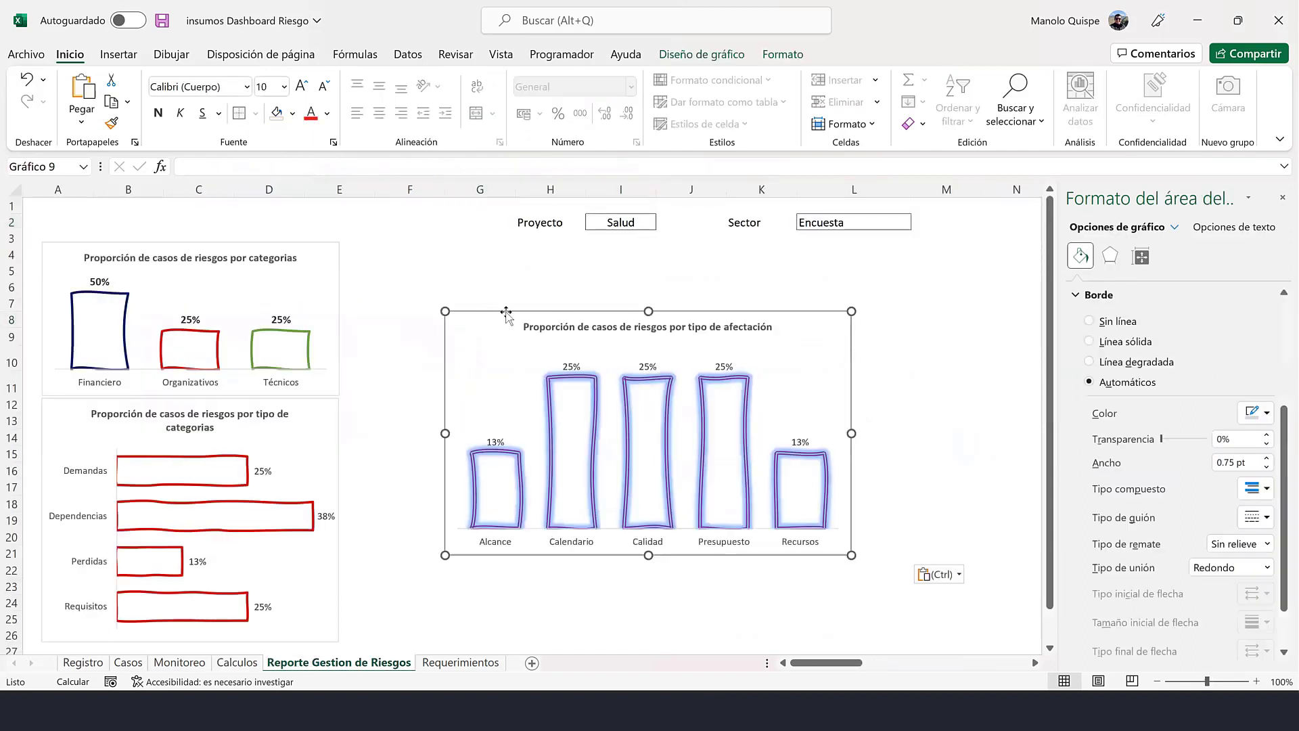
mouse_move(506, 313)
left_mouse_down()
mouse_move(421, 274)
mouse_move(390, 207)
left_mouse_up()
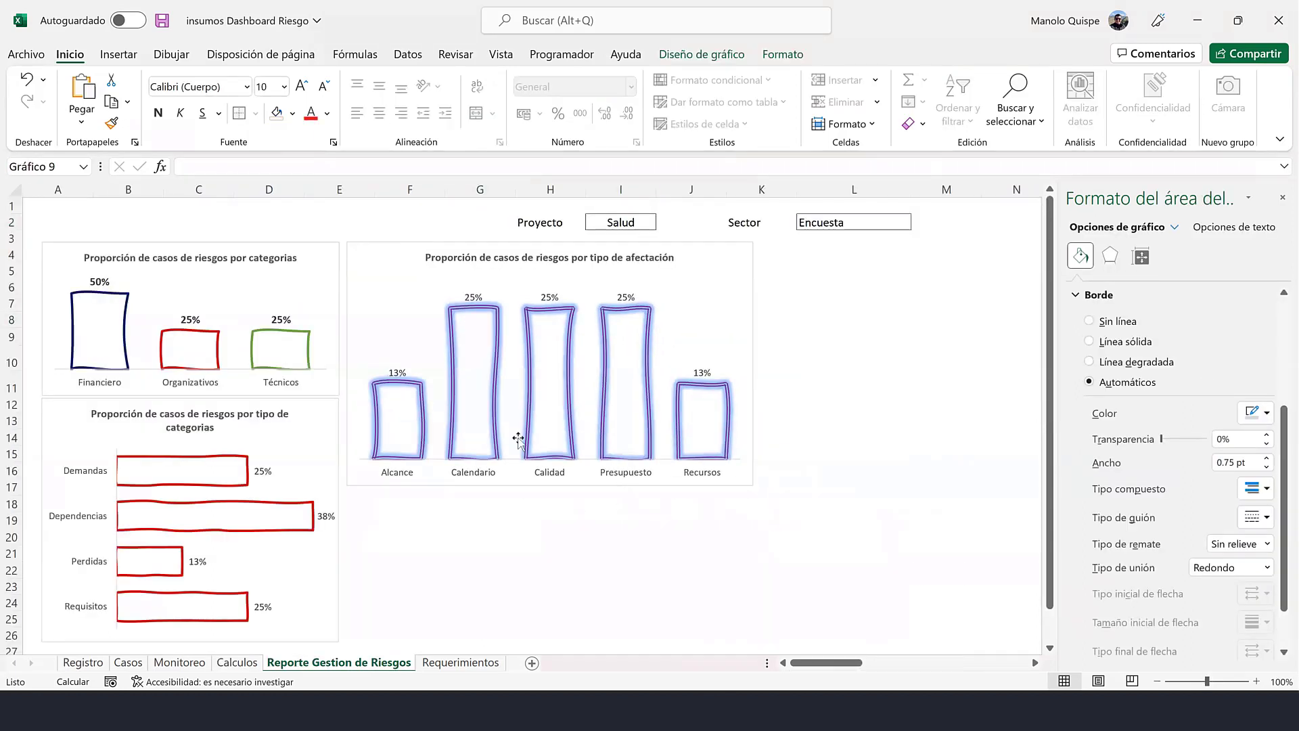
left_click_drag(546, 432, 540, 397)
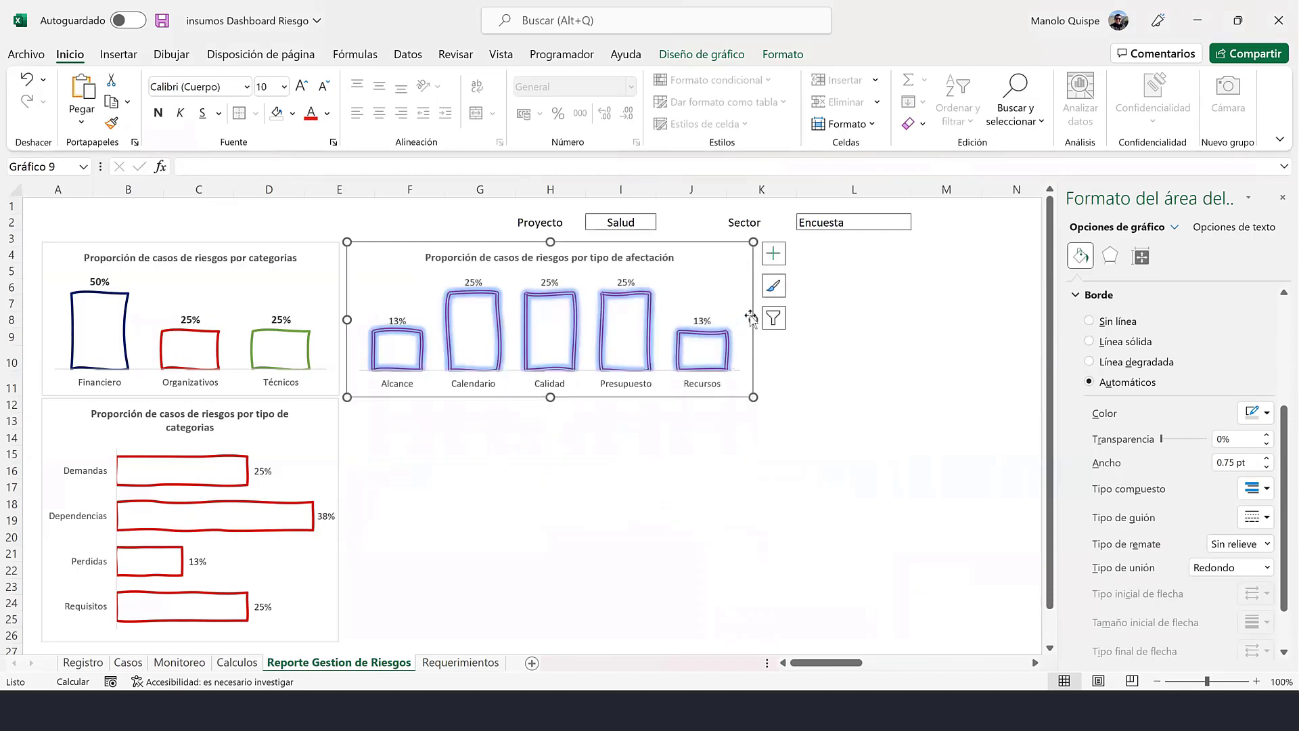
left_click_drag(683, 331, 662, 328)
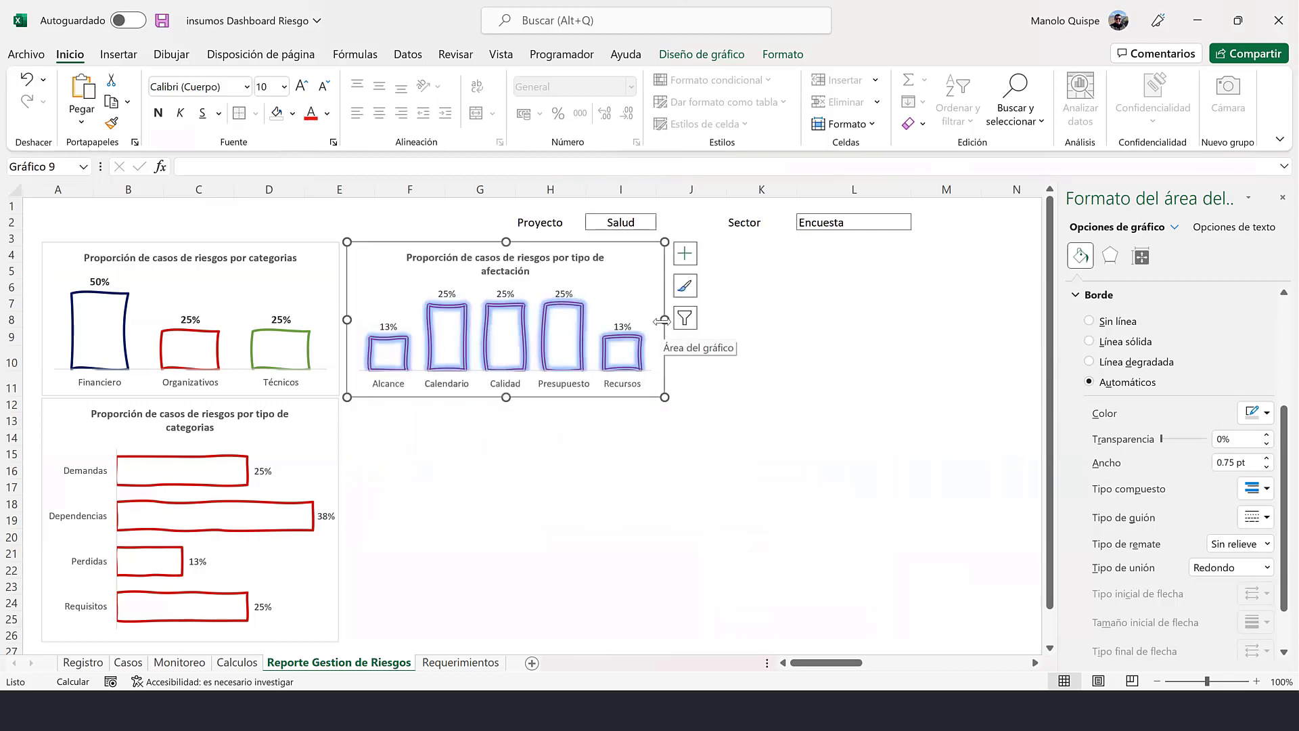
left_click_drag(662, 320, 661, 320)
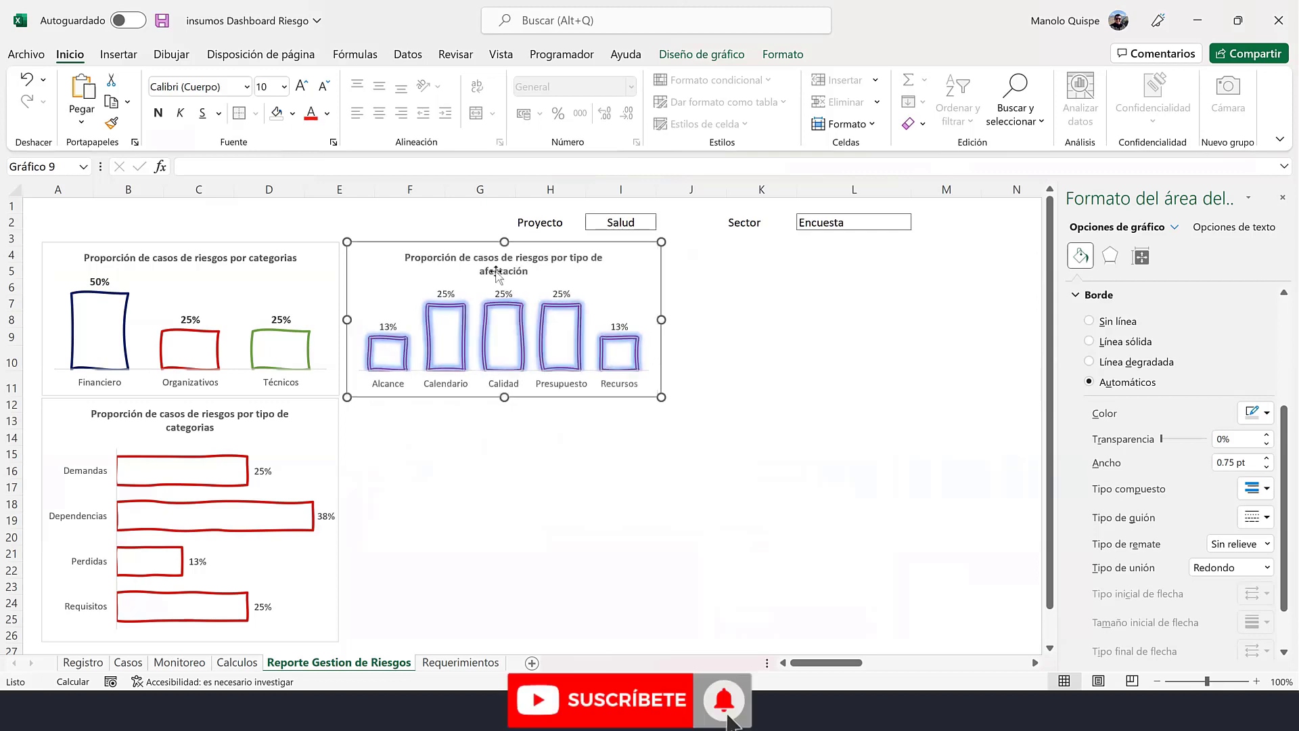
left_click_drag(532, 247, 228, 250)
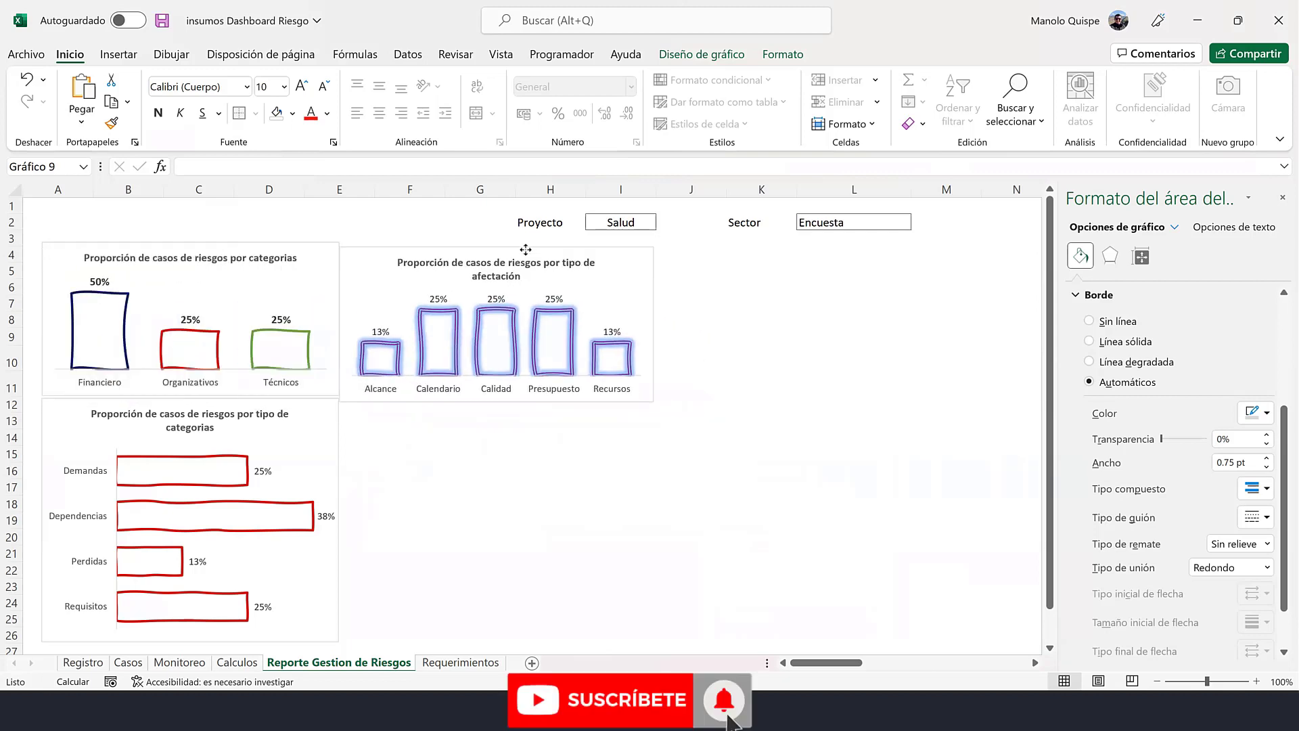
left_click_drag(228, 250, 530, 243)
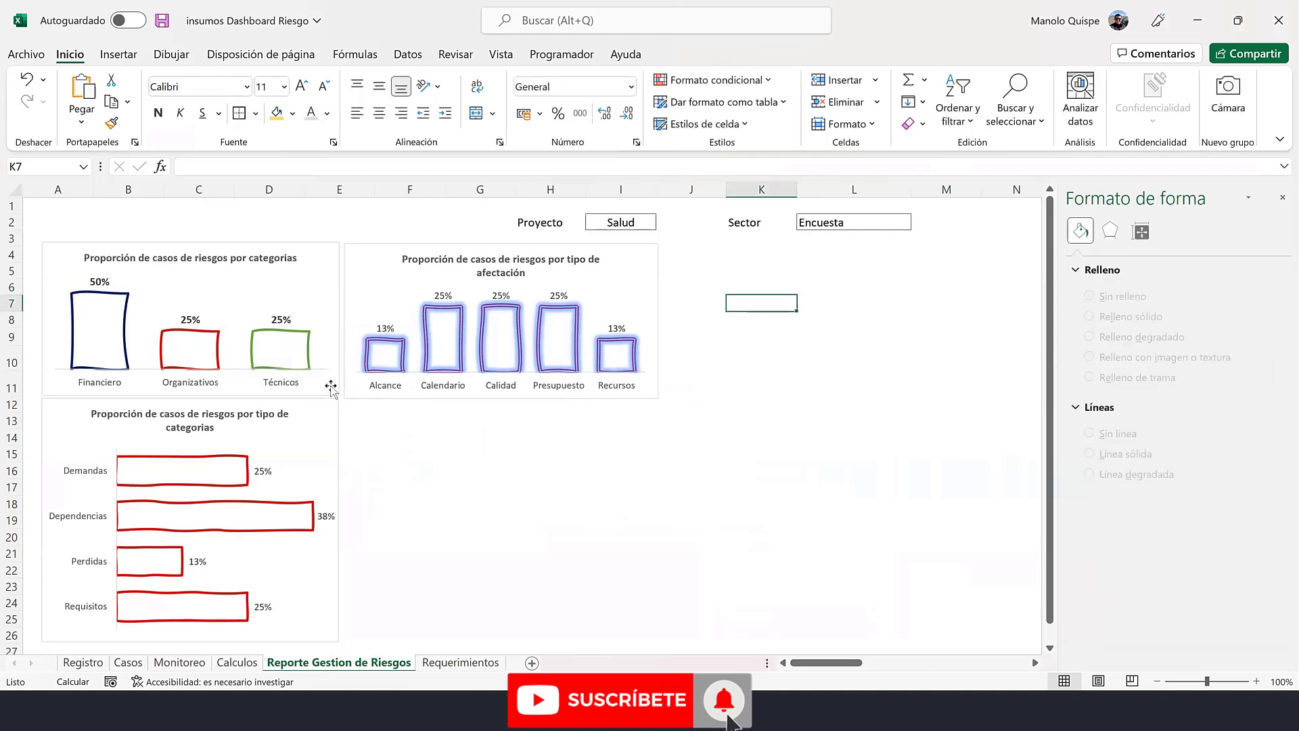
- Match the afectación chart's height to the categorias chart's 4.79 cm and nudge it into line
left_click(335, 376)
left_click(782, 54)
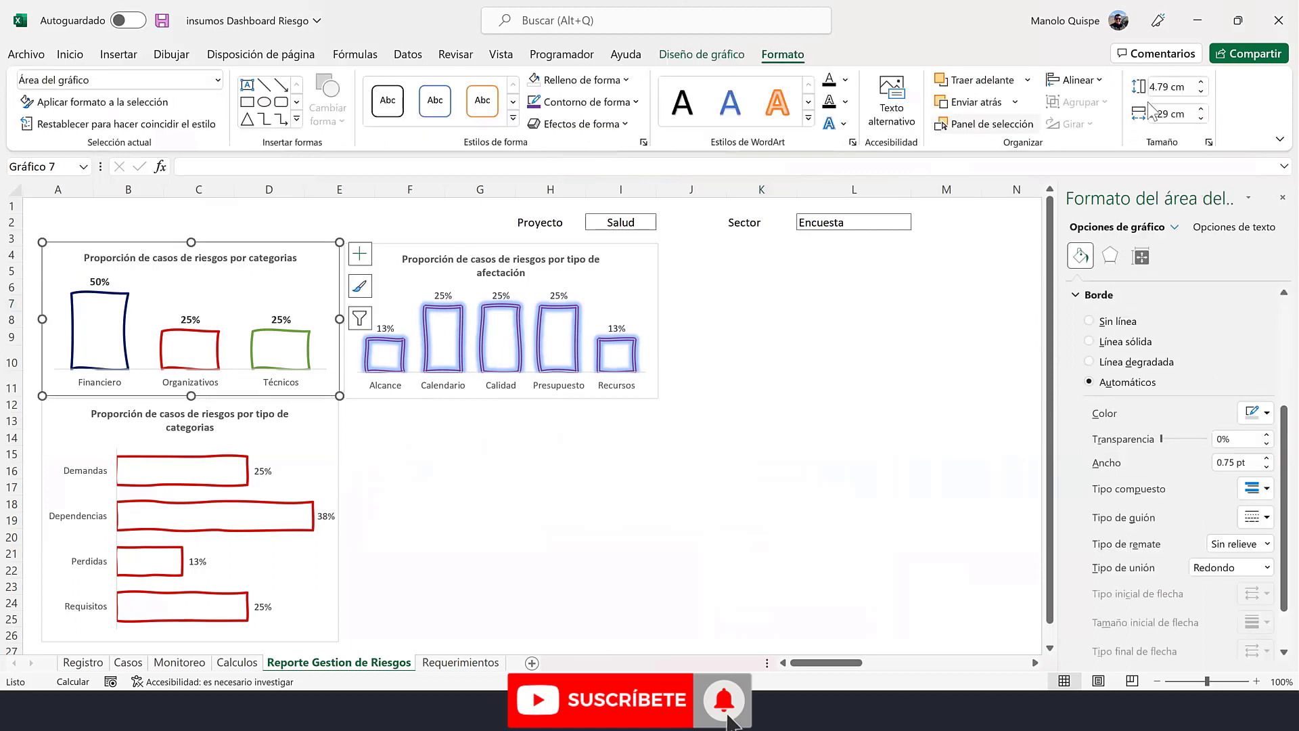
left_click(1186, 86)
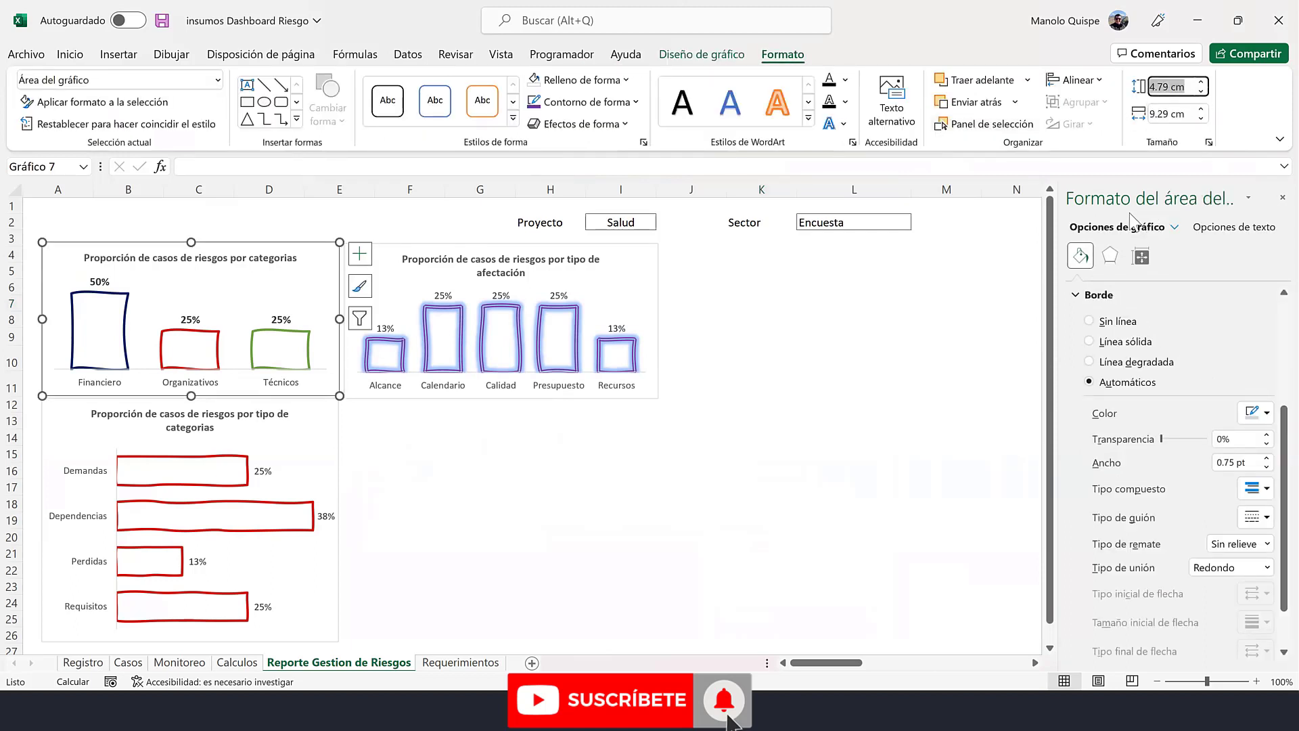
key("Return")
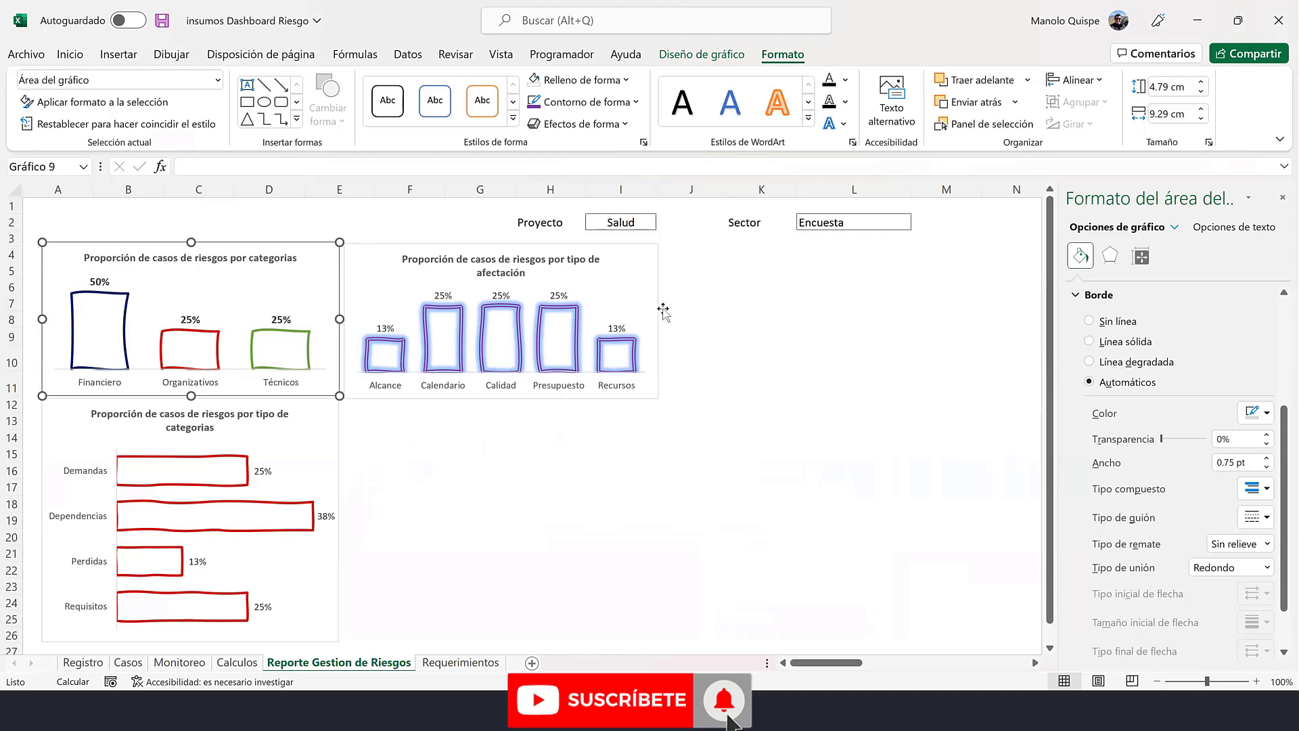
left_click(659, 313)
left_click(1163, 87)
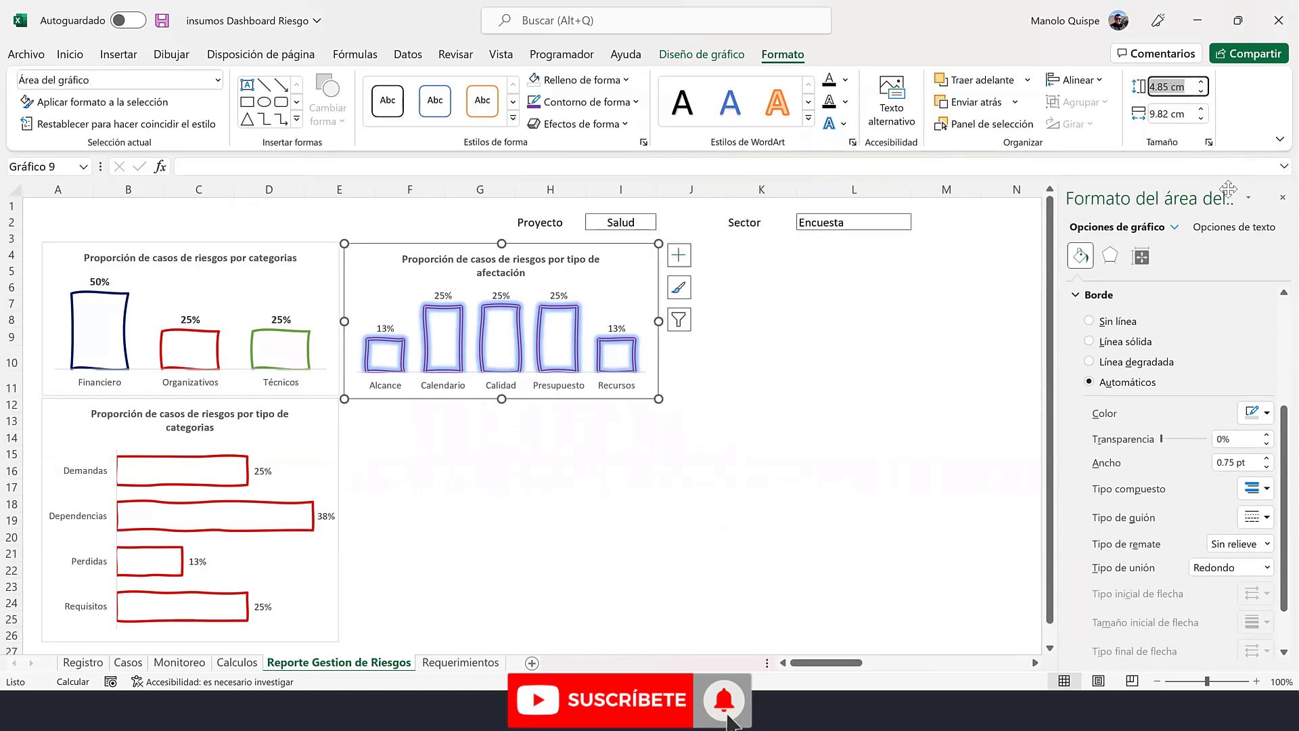
type("4.79 cm")
key("Return")
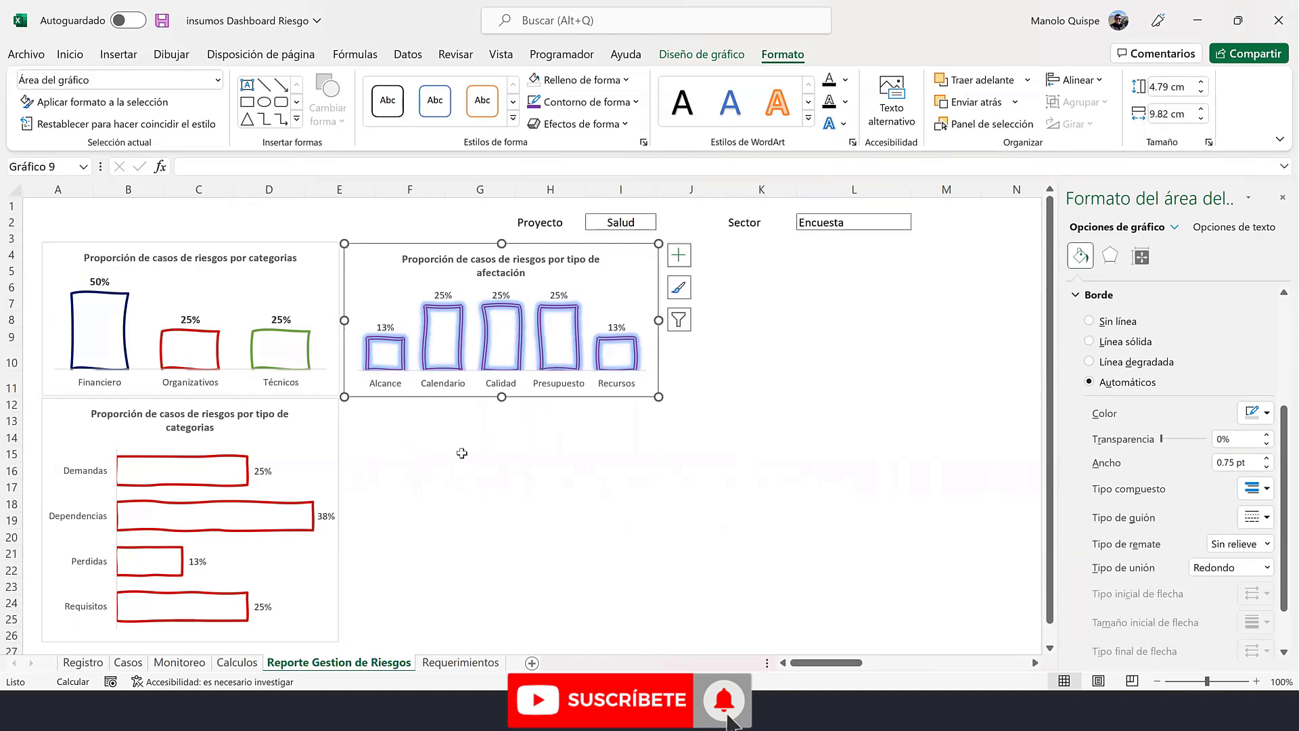
left_click(461, 453)
left_click_drag(523, 398, 523, 394)
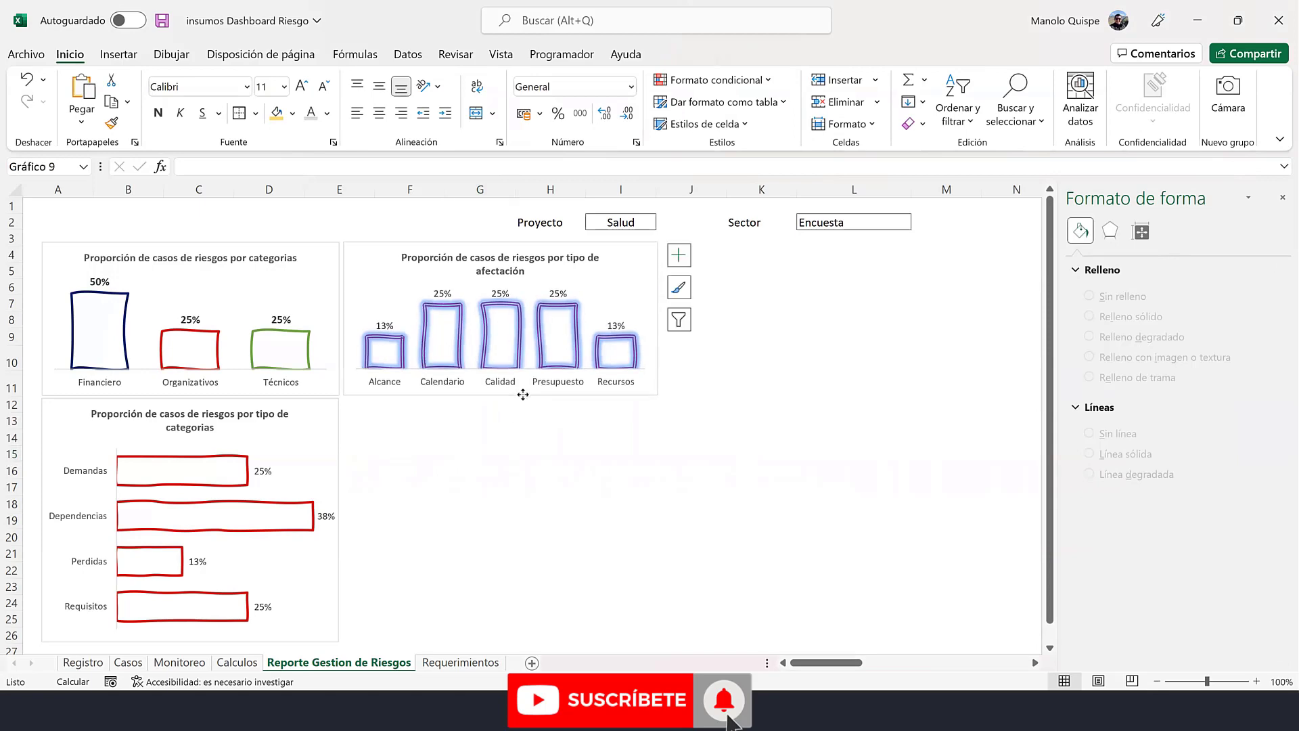
left_click(551, 425)
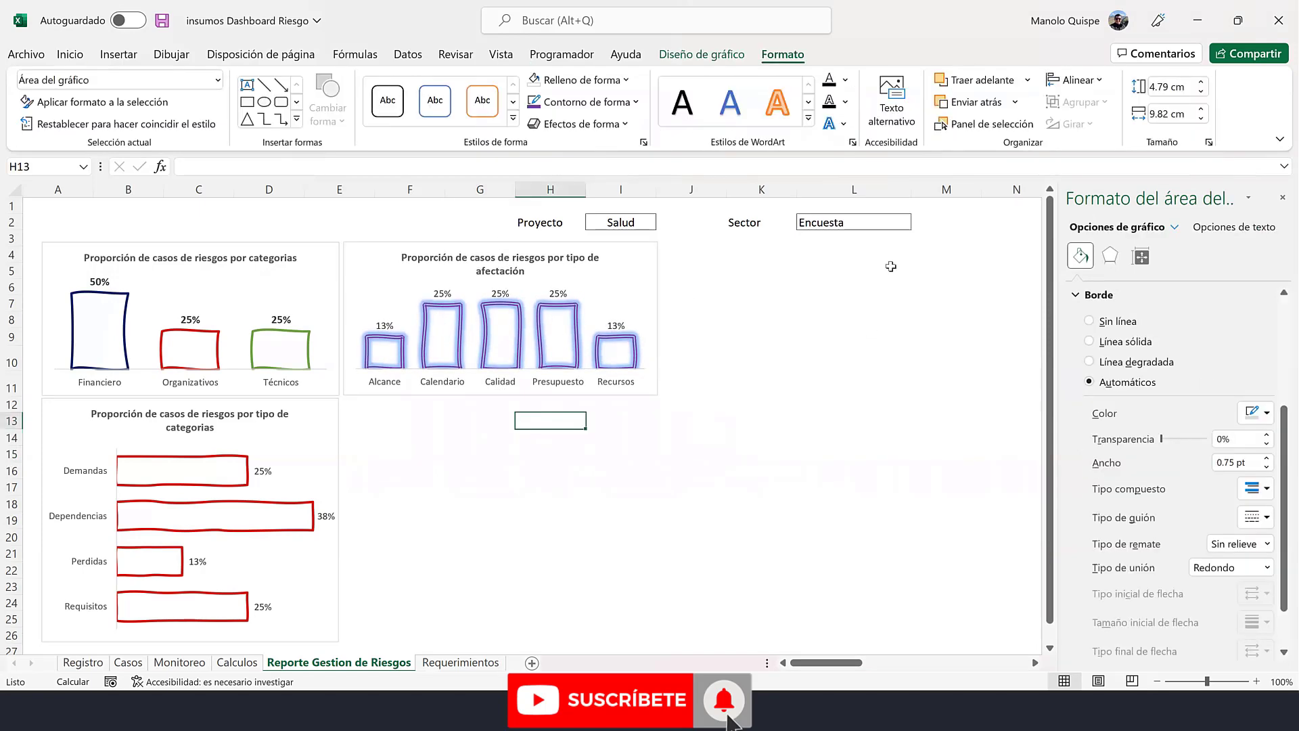
- Switch the Sector filter in L2 to Capacitación, then to Entrega de Kit
left_click(909, 223)
left_click(919, 222)
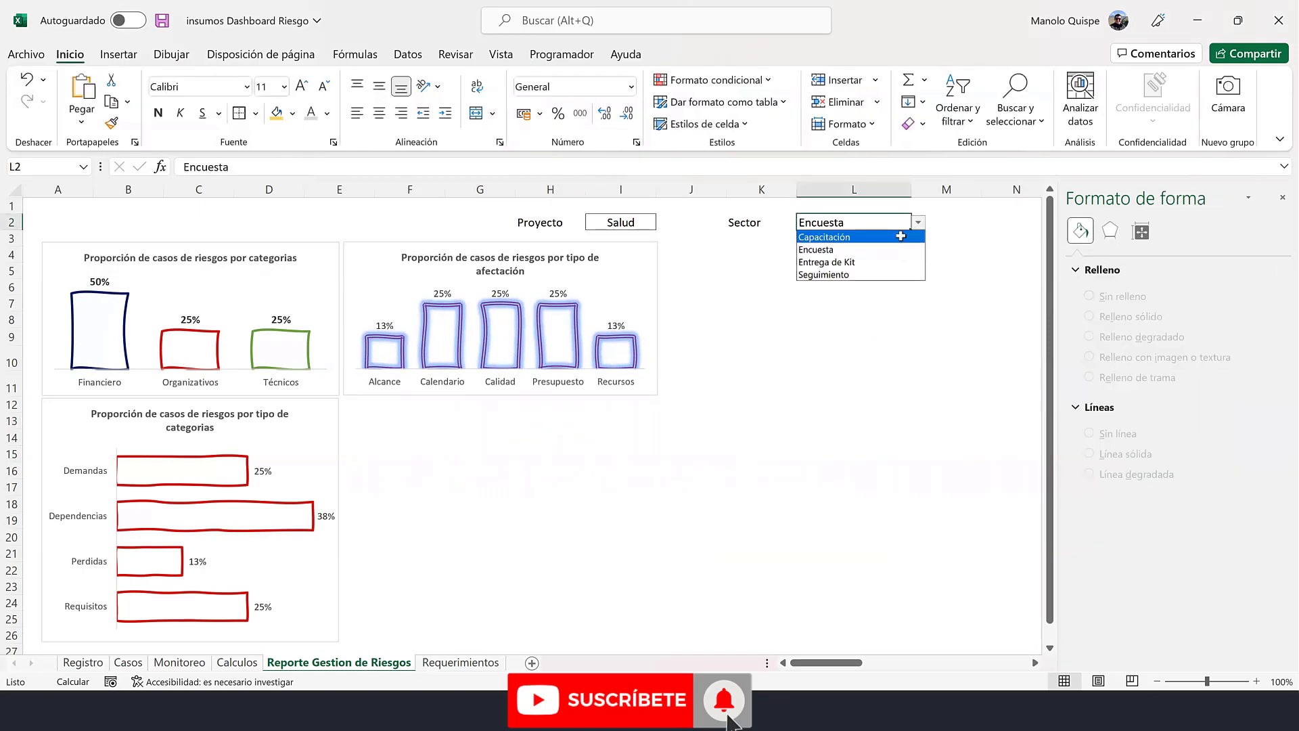
left_click(900, 234)
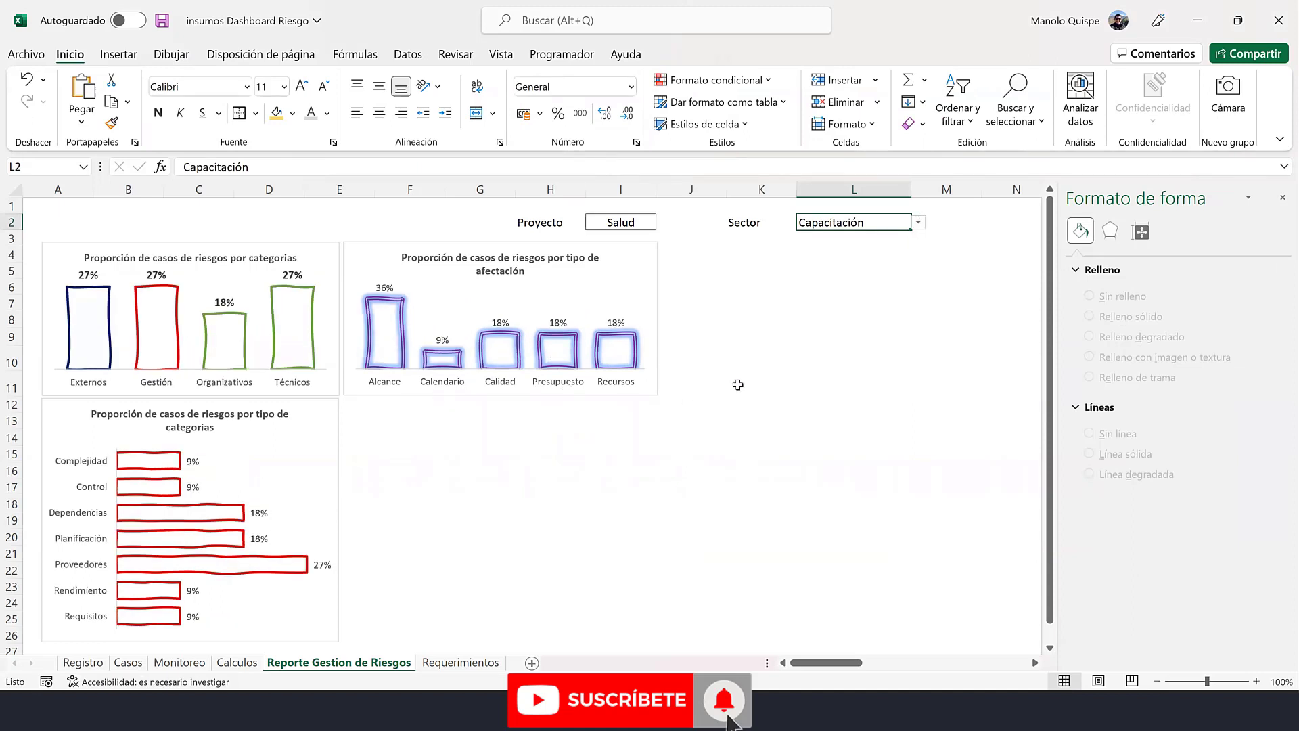
left_click(920, 223)
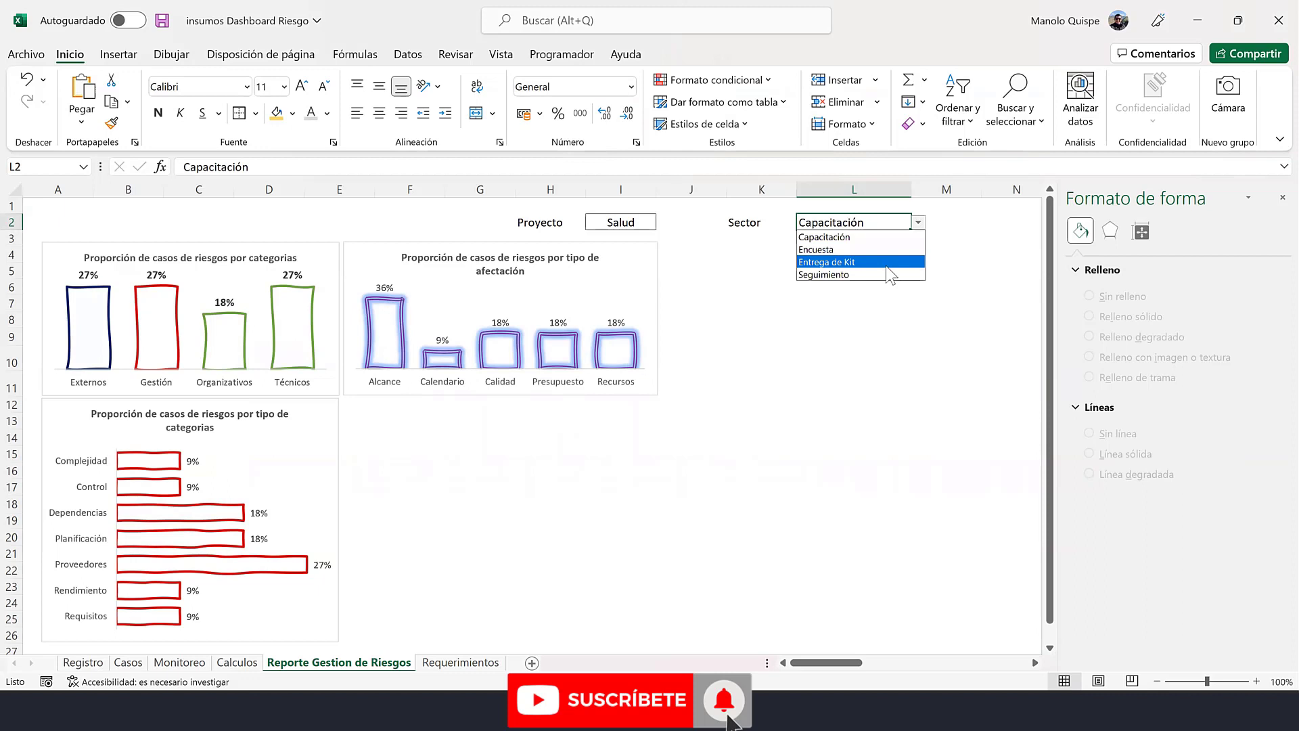
left_click(885, 267)
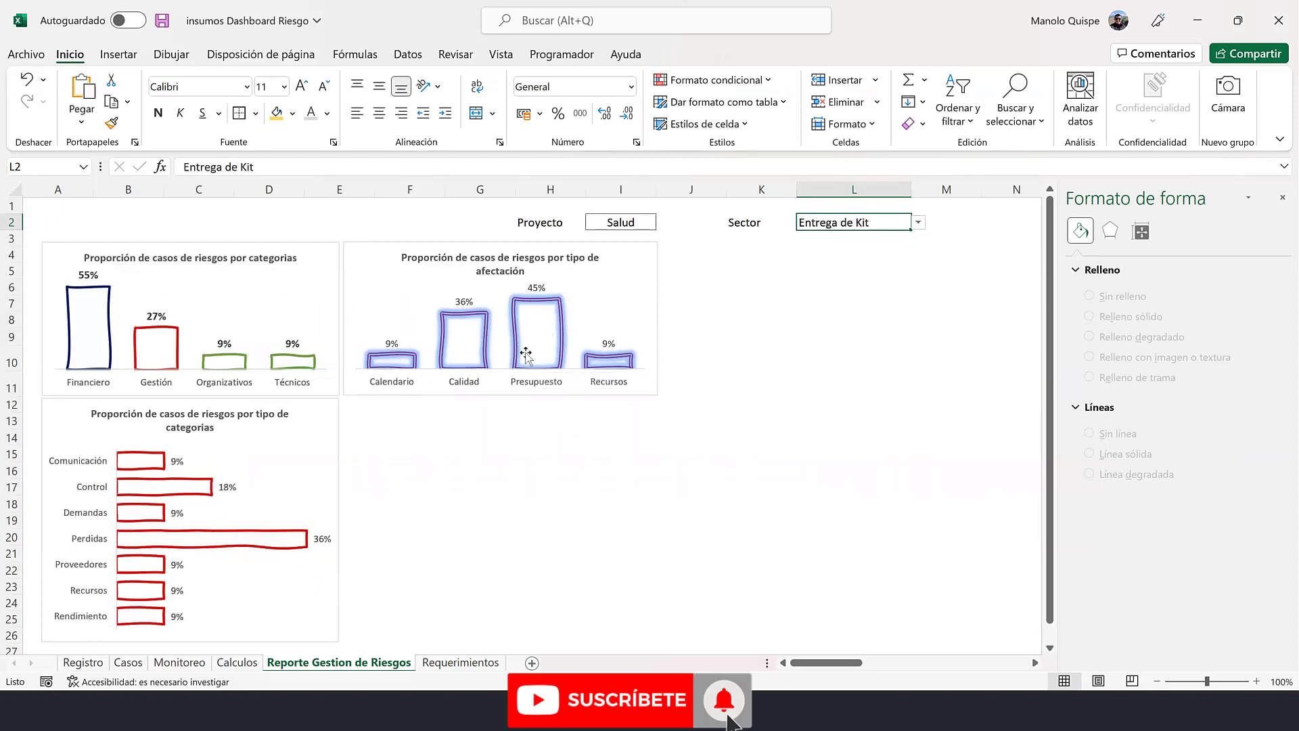
- Set Proyecto to Manufactura and cycle Sector through Asistencia tecnica, Instalaciones de servicios and Capacitación
left_click(637, 222)
left_click(663, 222)
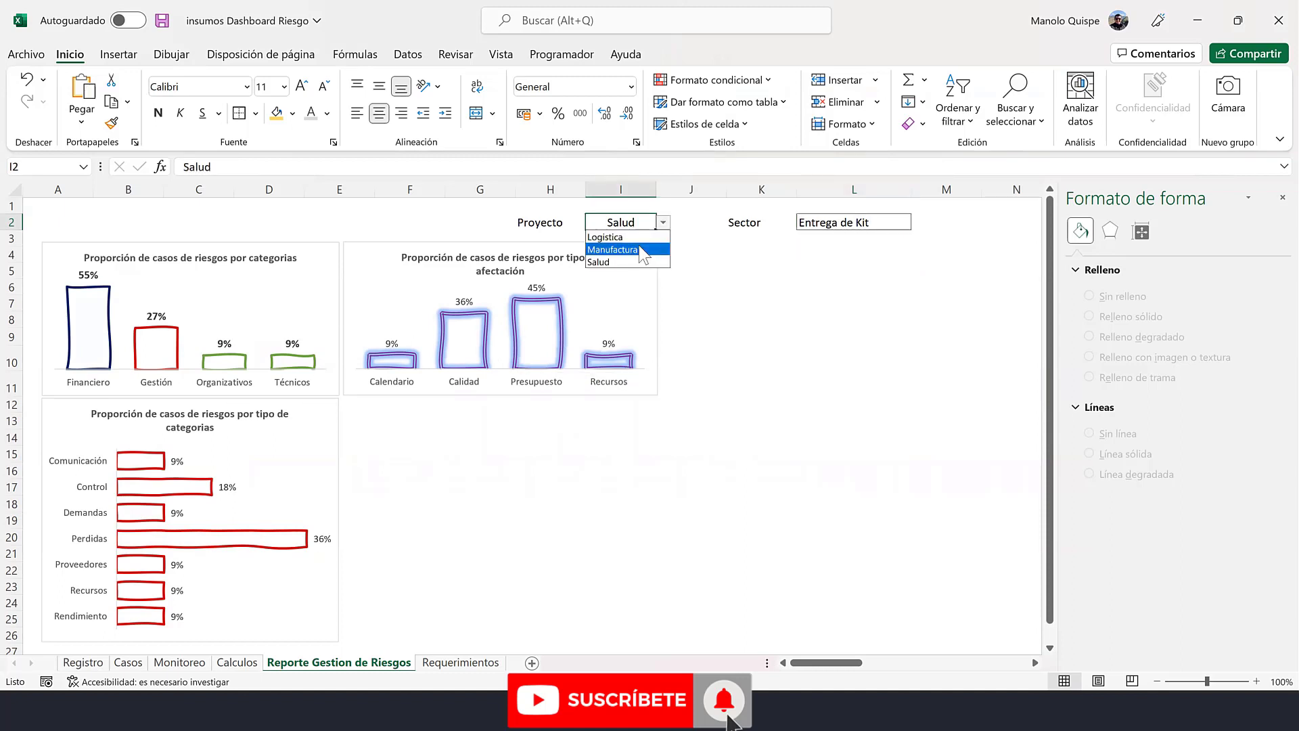
left_click(630, 249)
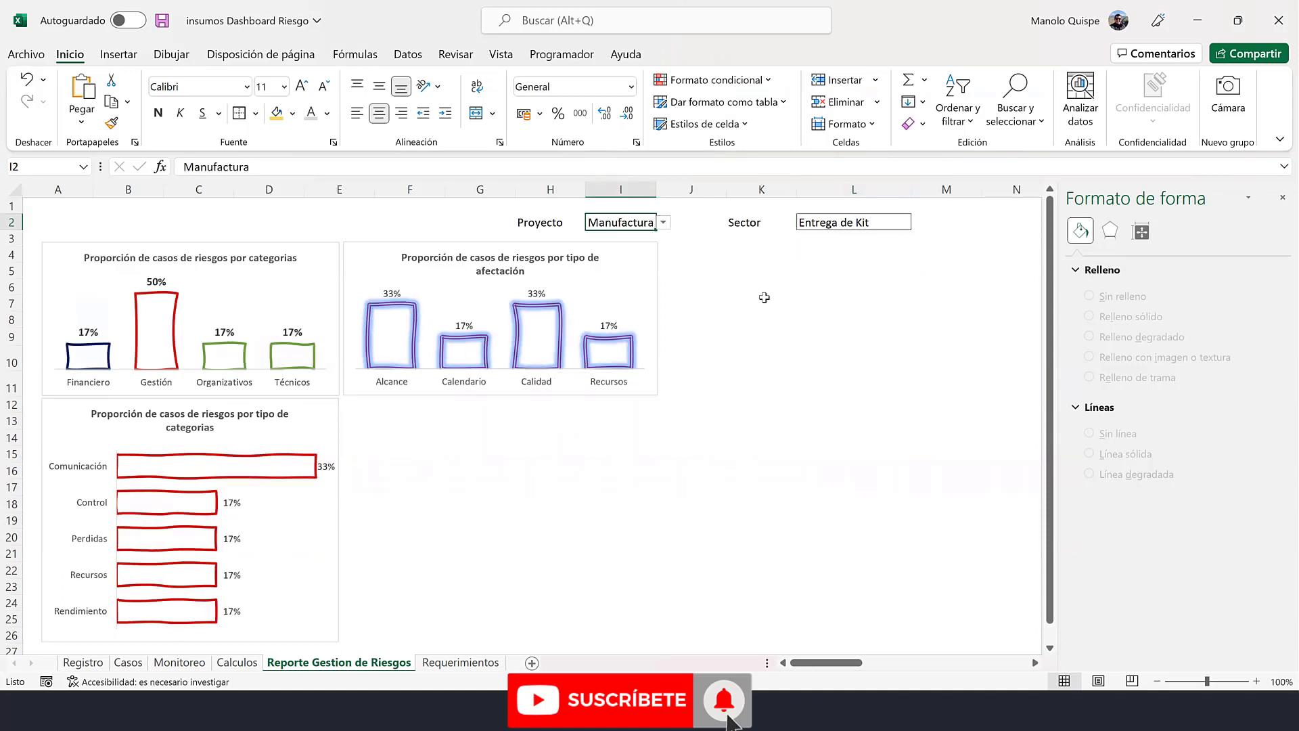
left_click(895, 223)
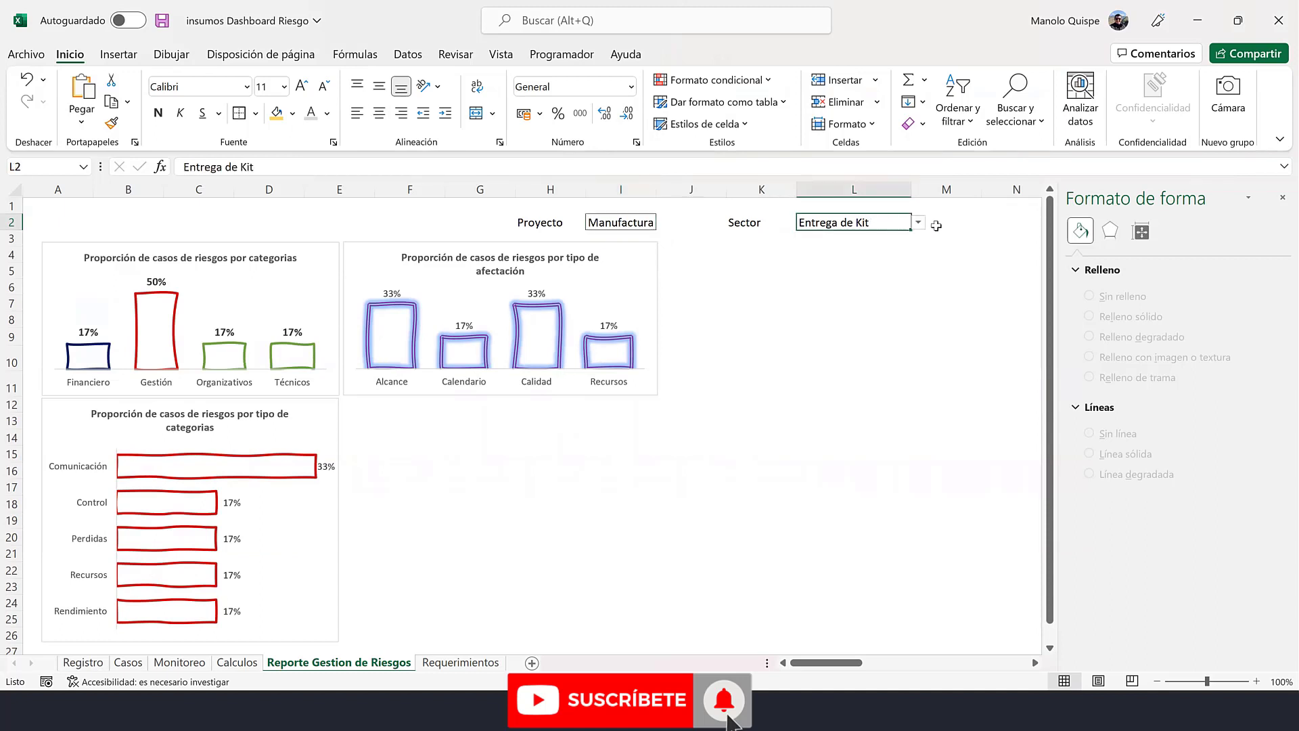
left_click(919, 222)
left_click(881, 237)
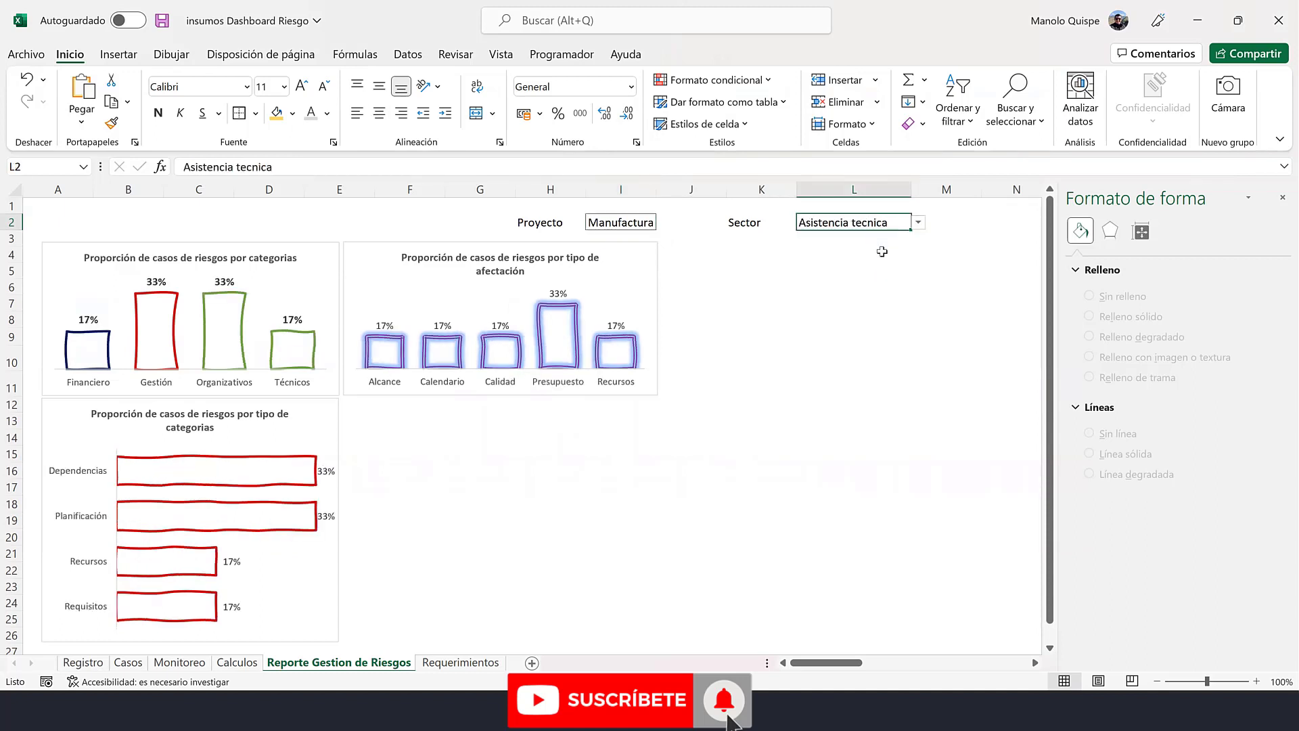
left_click(918, 222)
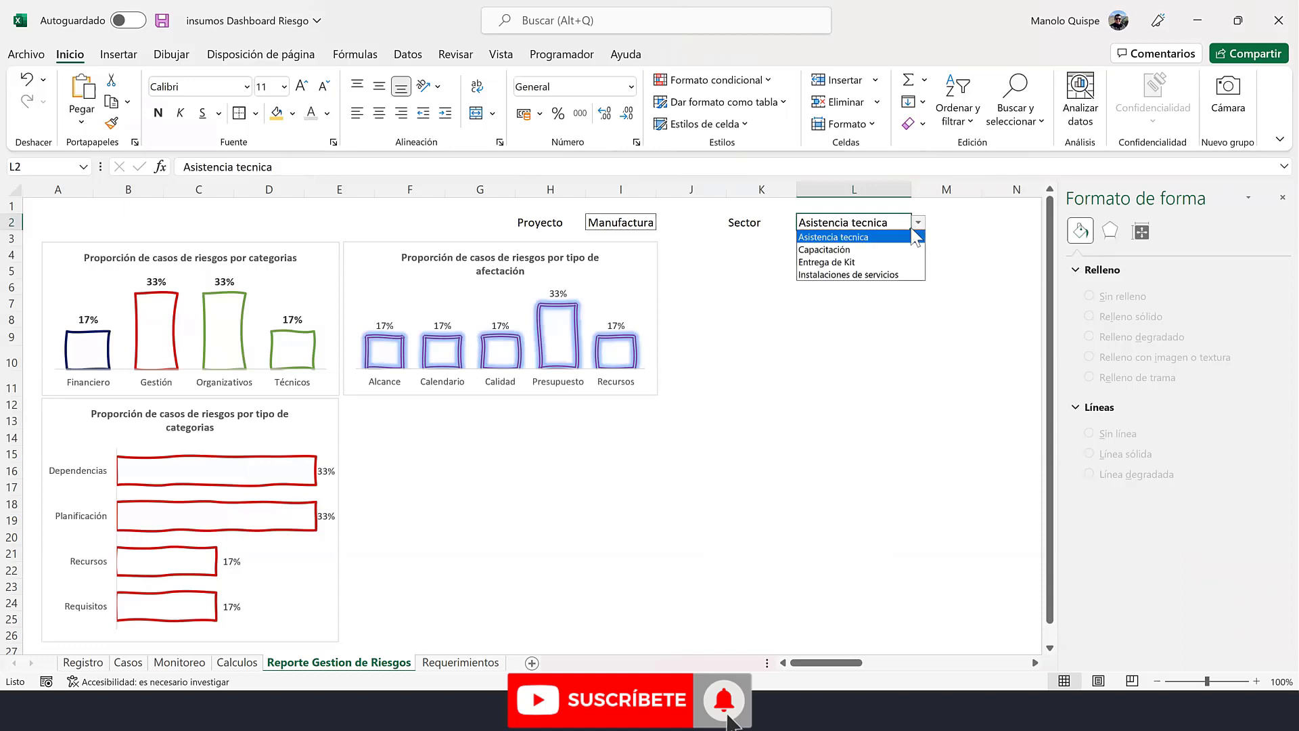
left_click(883, 274)
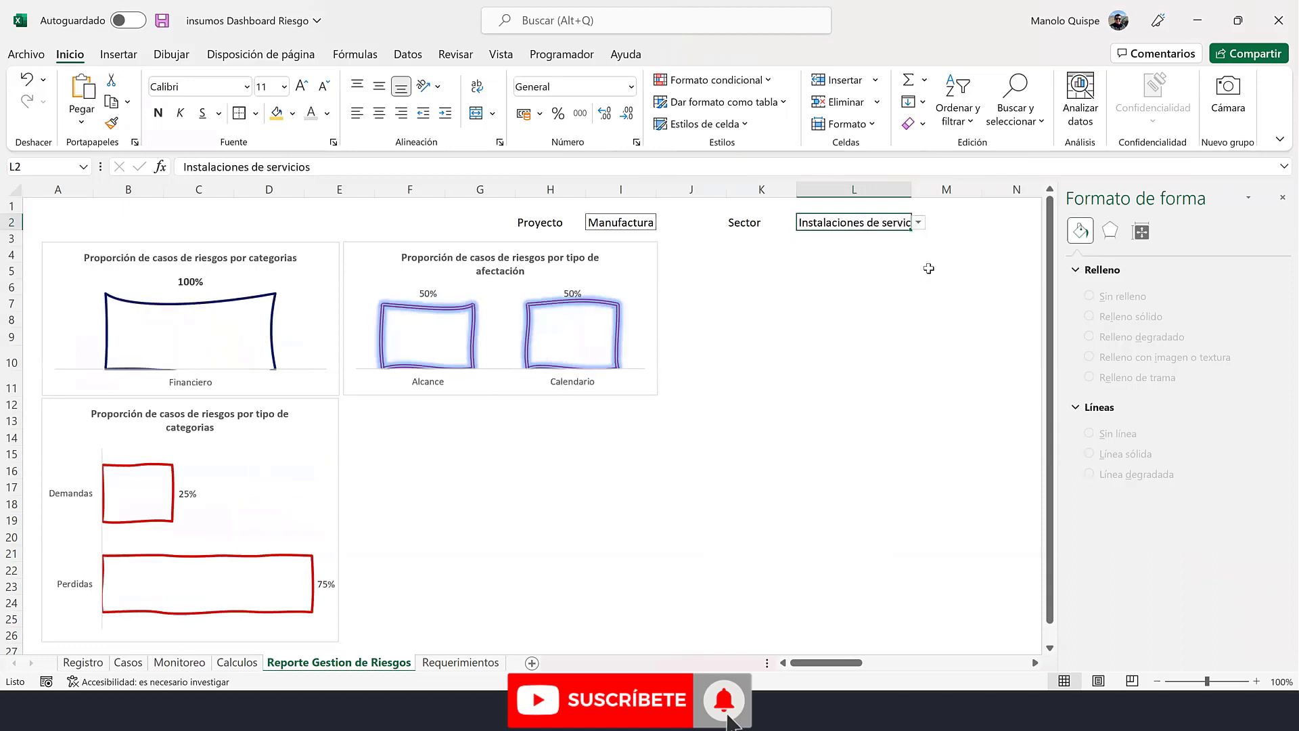
left_click(918, 222)
left_click(880, 248)
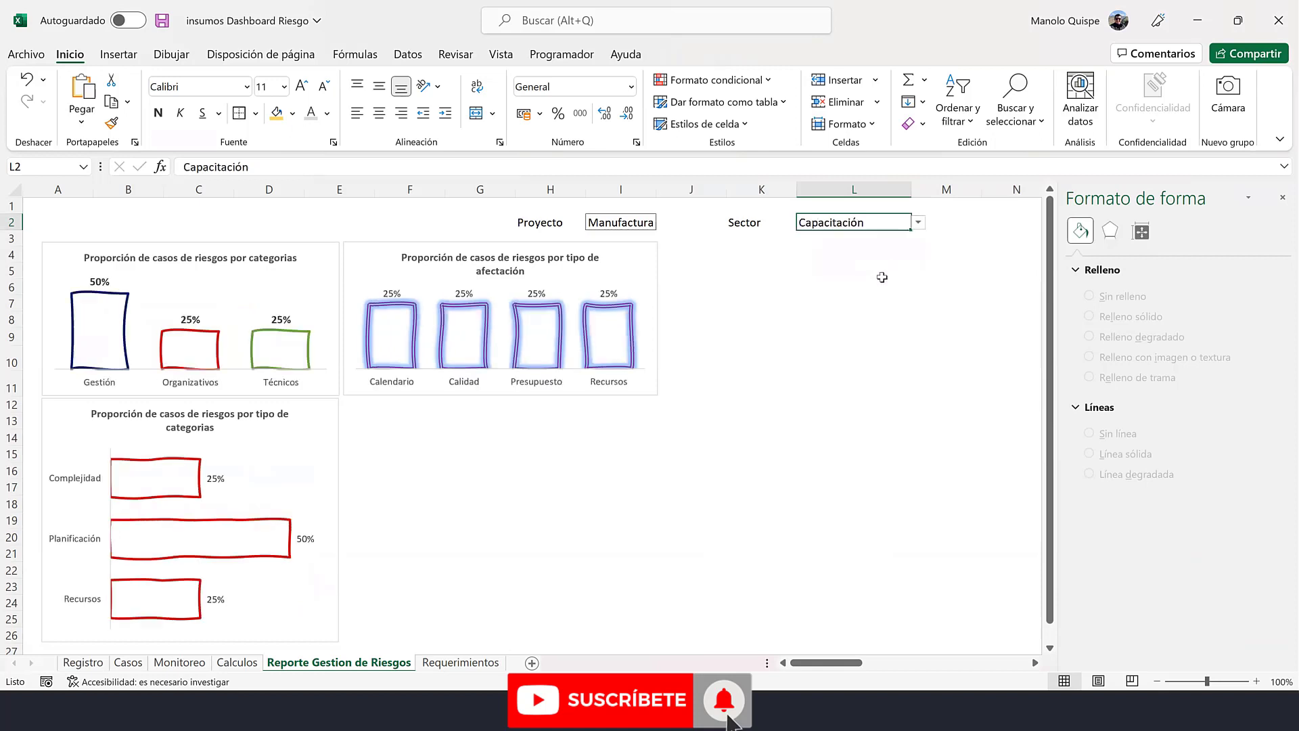
- Pick Logistica with Entrega de Kit, then finish with Salud as the project
left_click(639, 223)
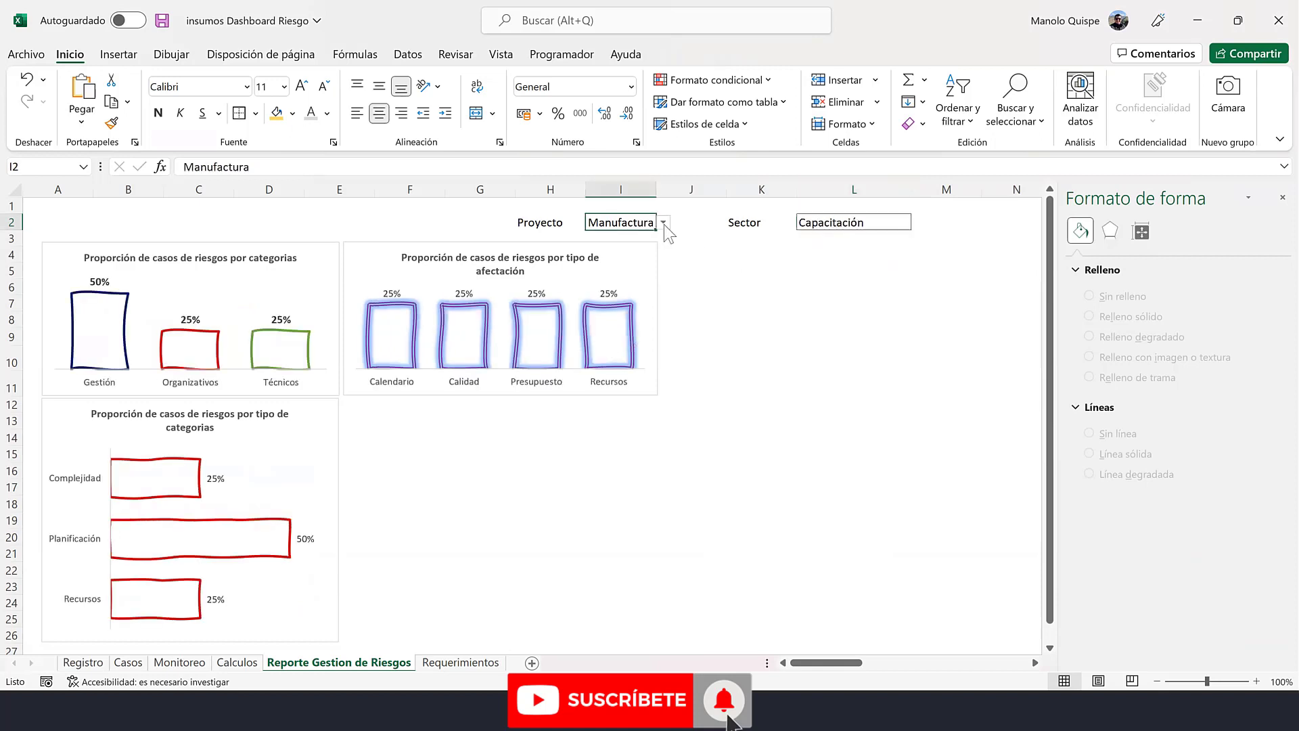
left_click(664, 223)
left_click(640, 241)
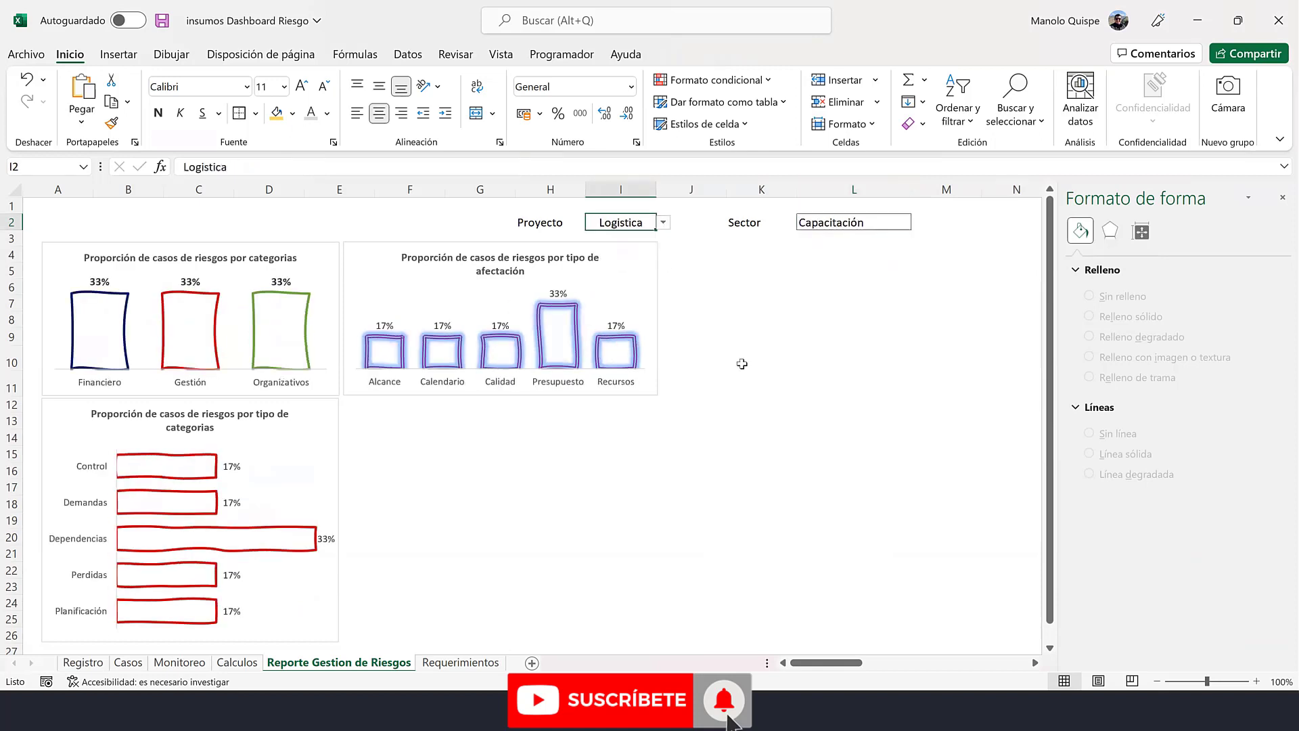
left_click(906, 225)
left_click(918, 222)
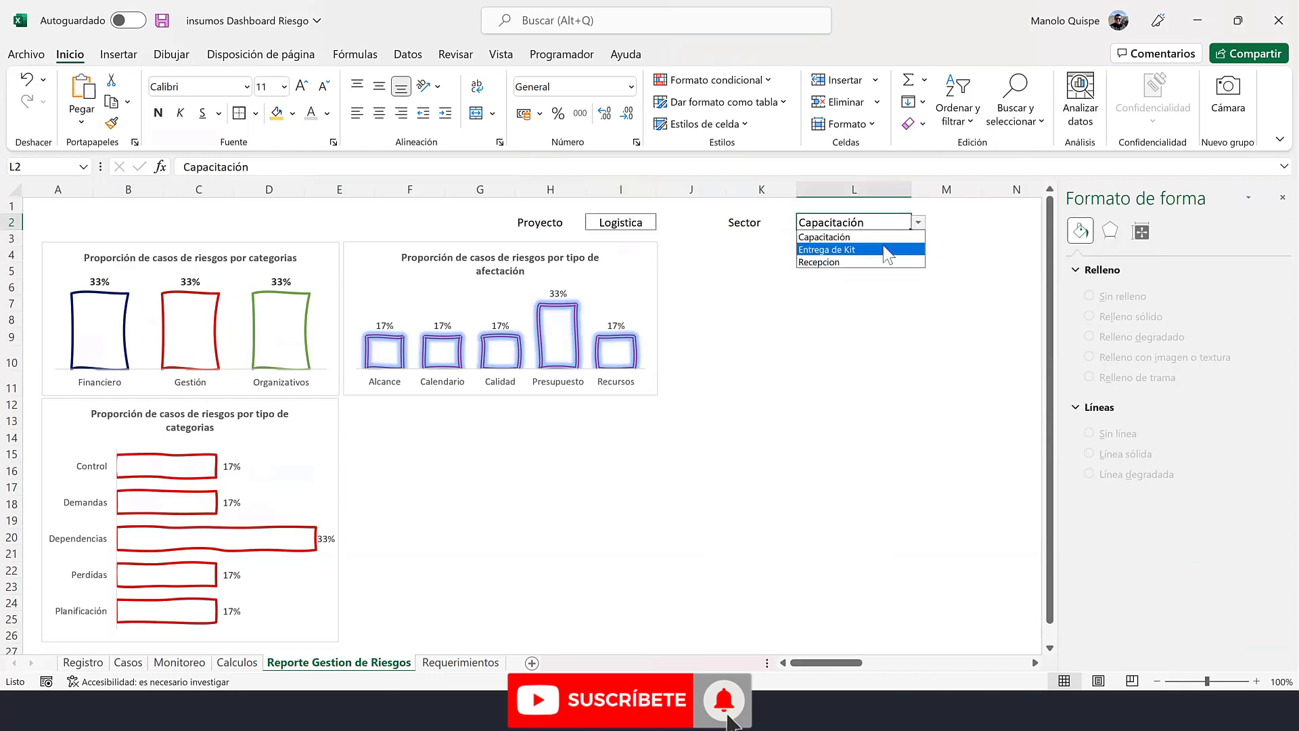
left_click(833, 249)
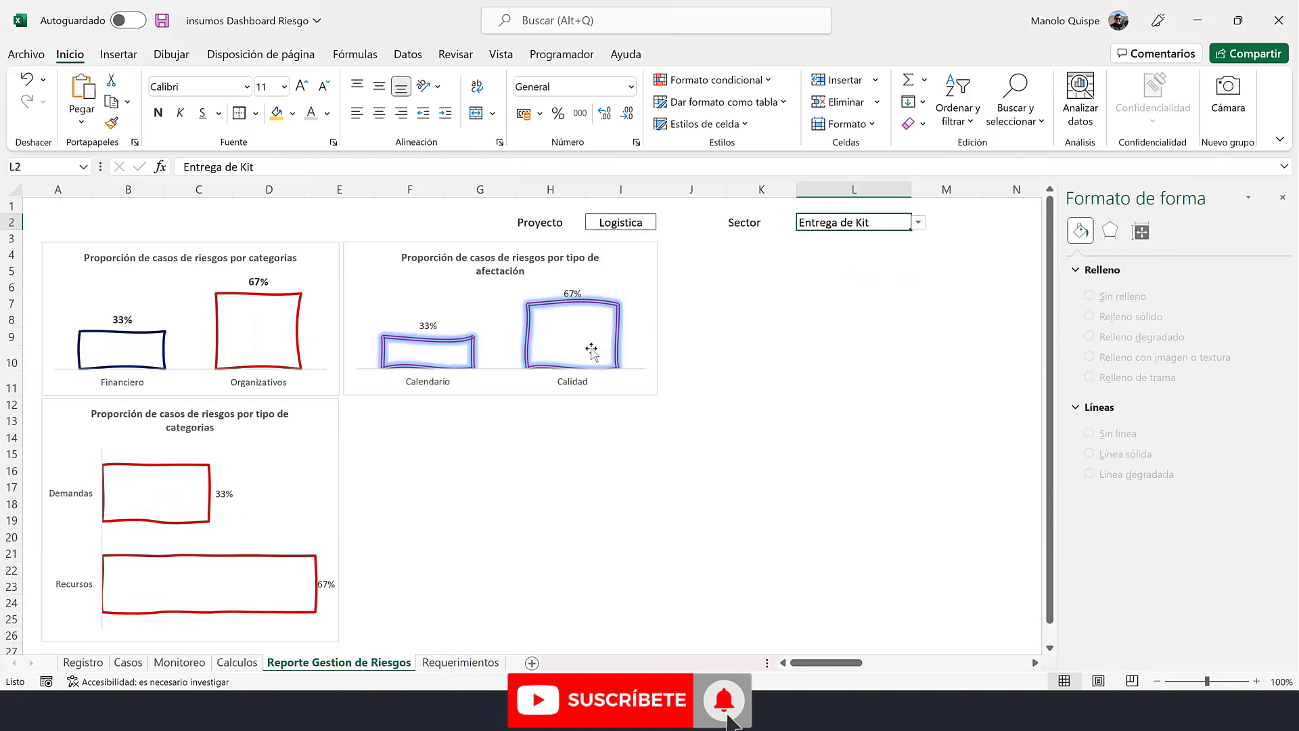
left_click(634, 222)
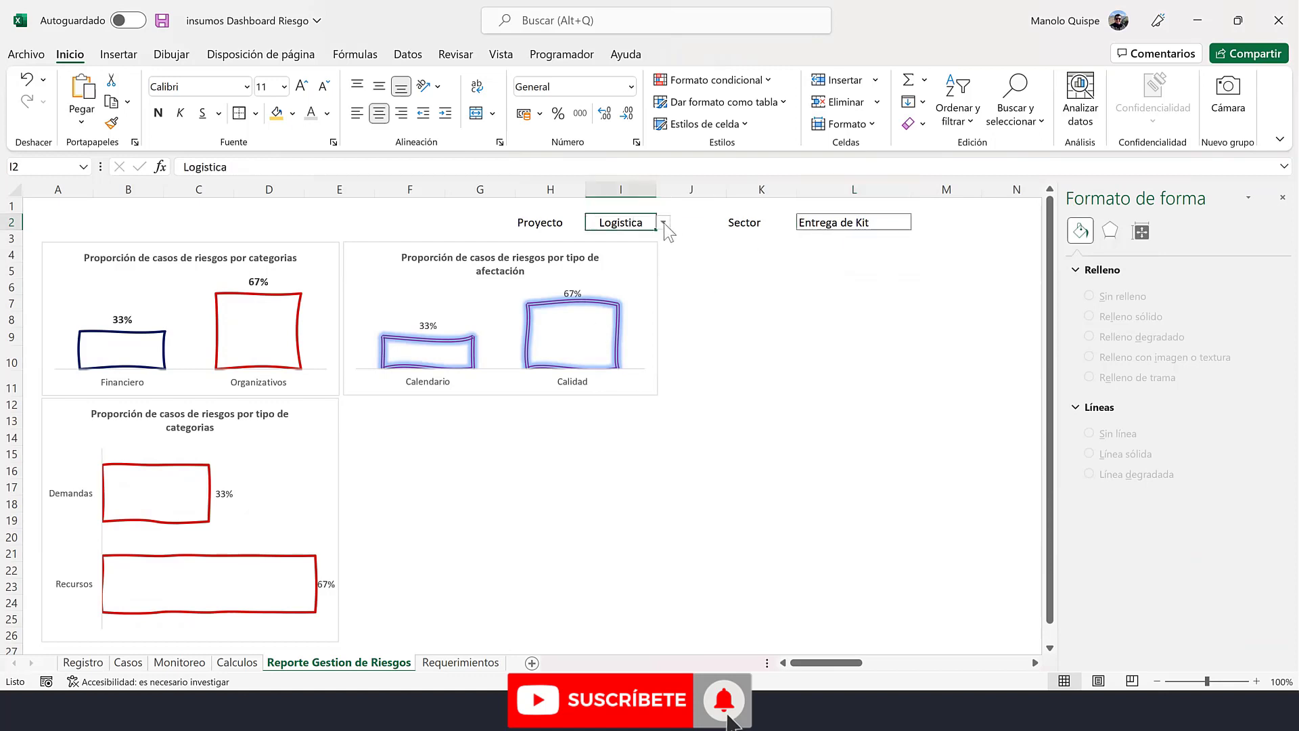
left_click(663, 223)
left_click(656, 263)
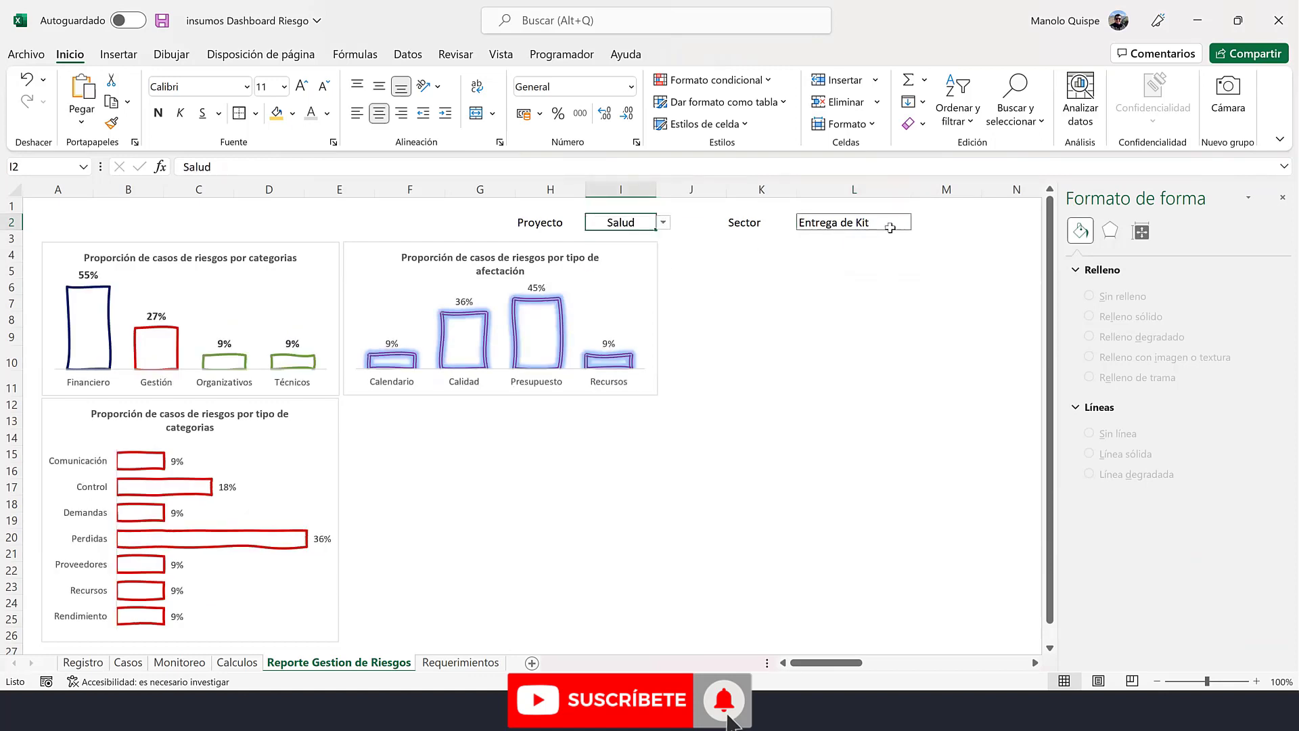
left_click(845, 318)
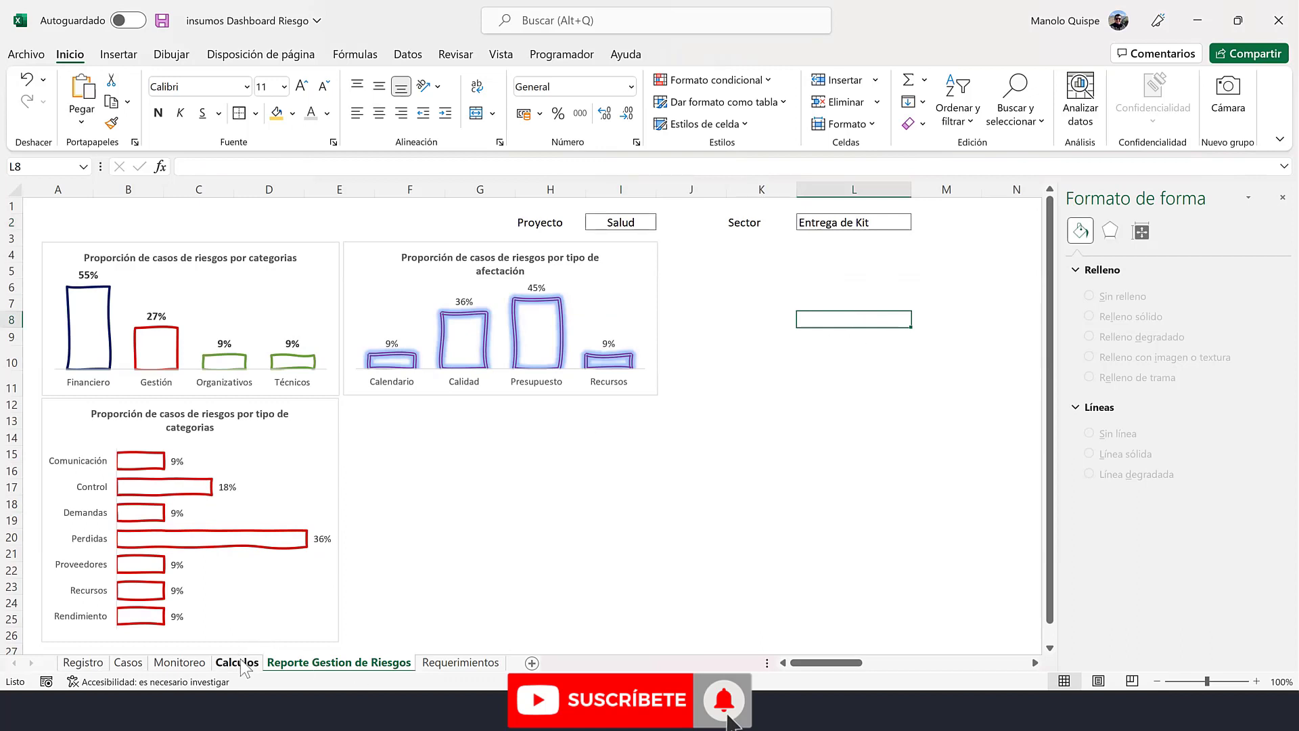
left_click(128, 663)
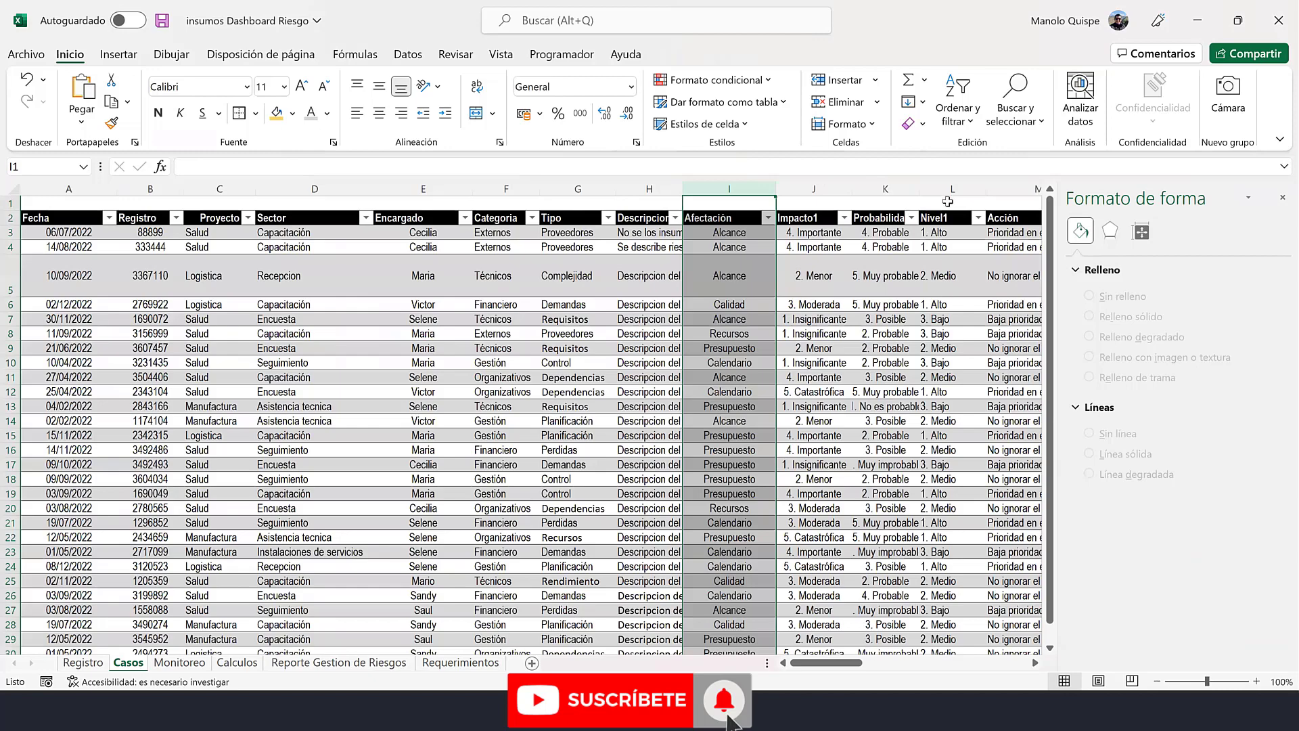
left_click(948, 181)
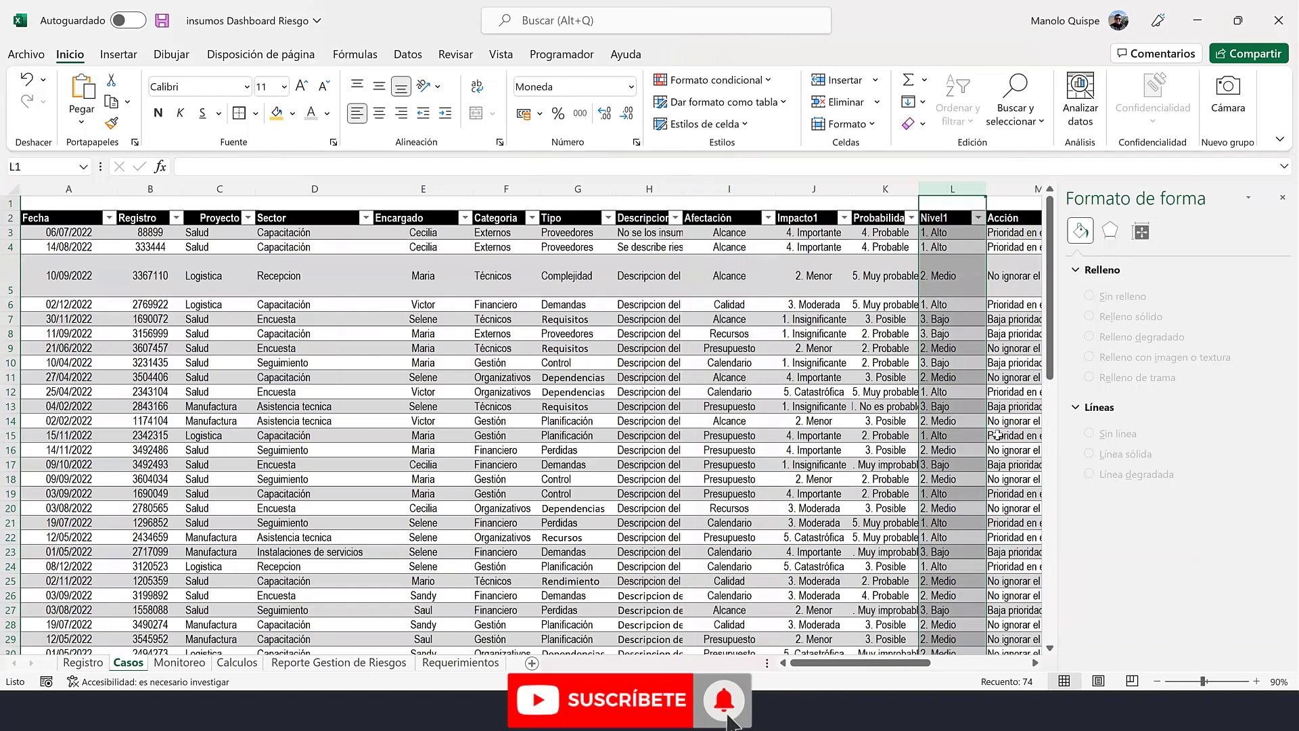
double_click(1035, 663)
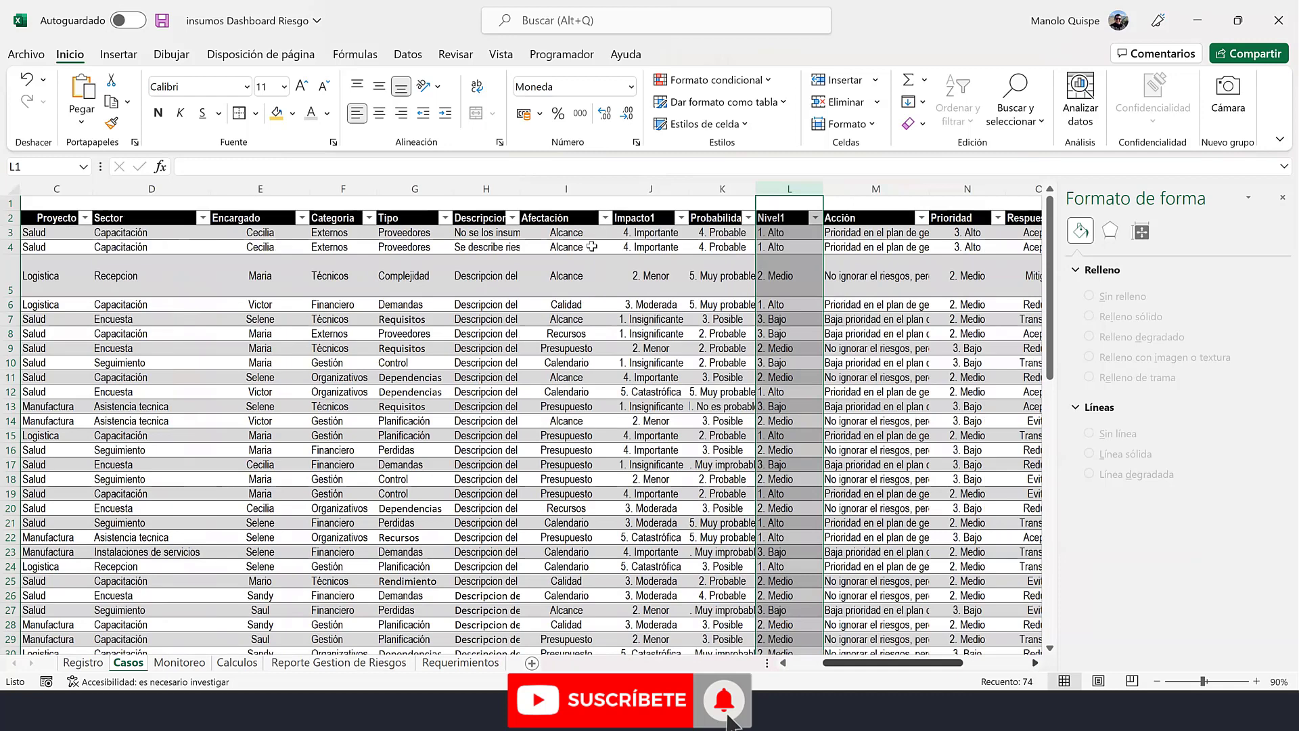
left_click(619, 220)
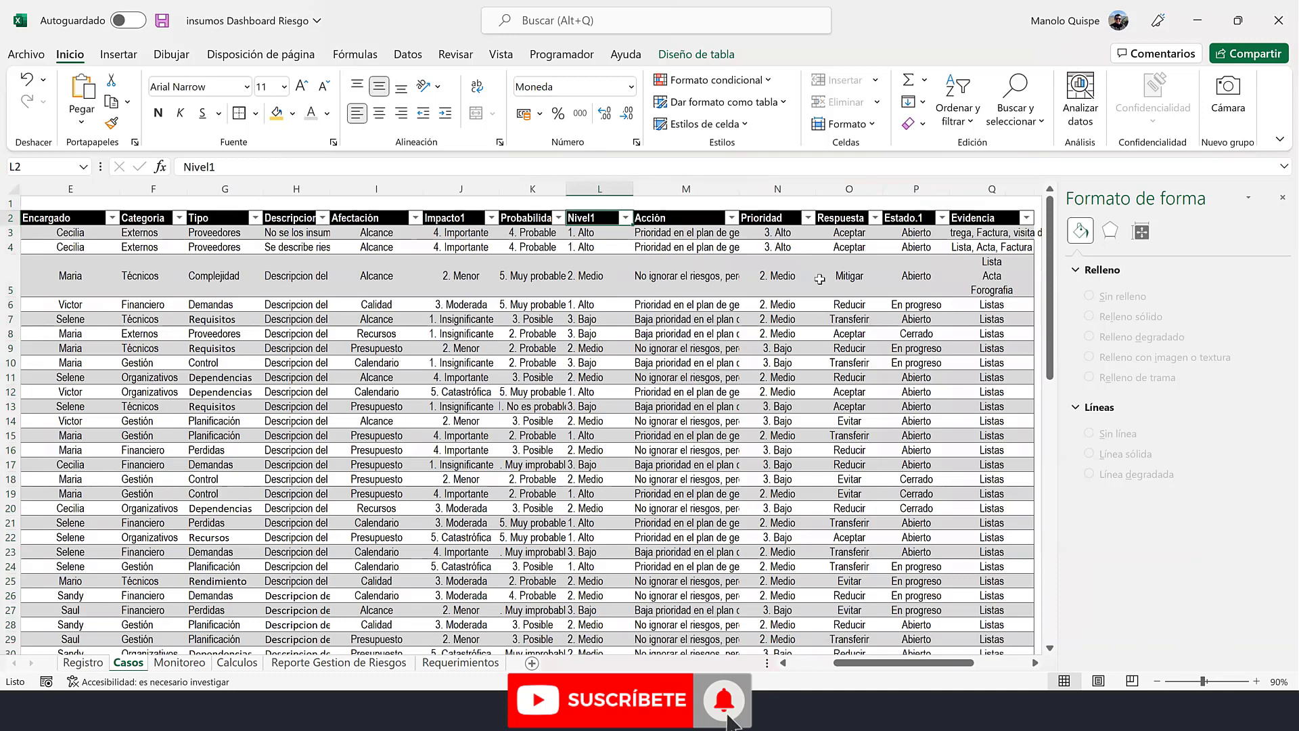
left_click(878, 263)
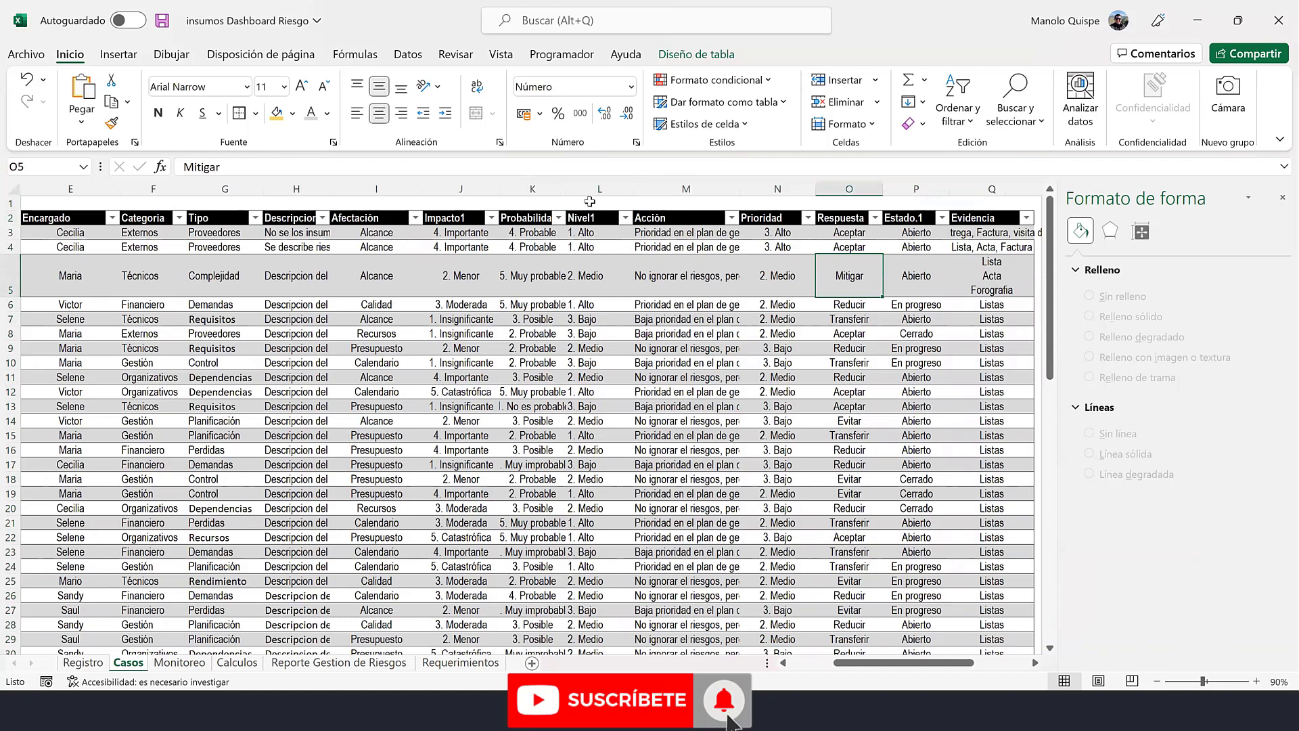
left_click(590, 184)
left_click(593, 279)
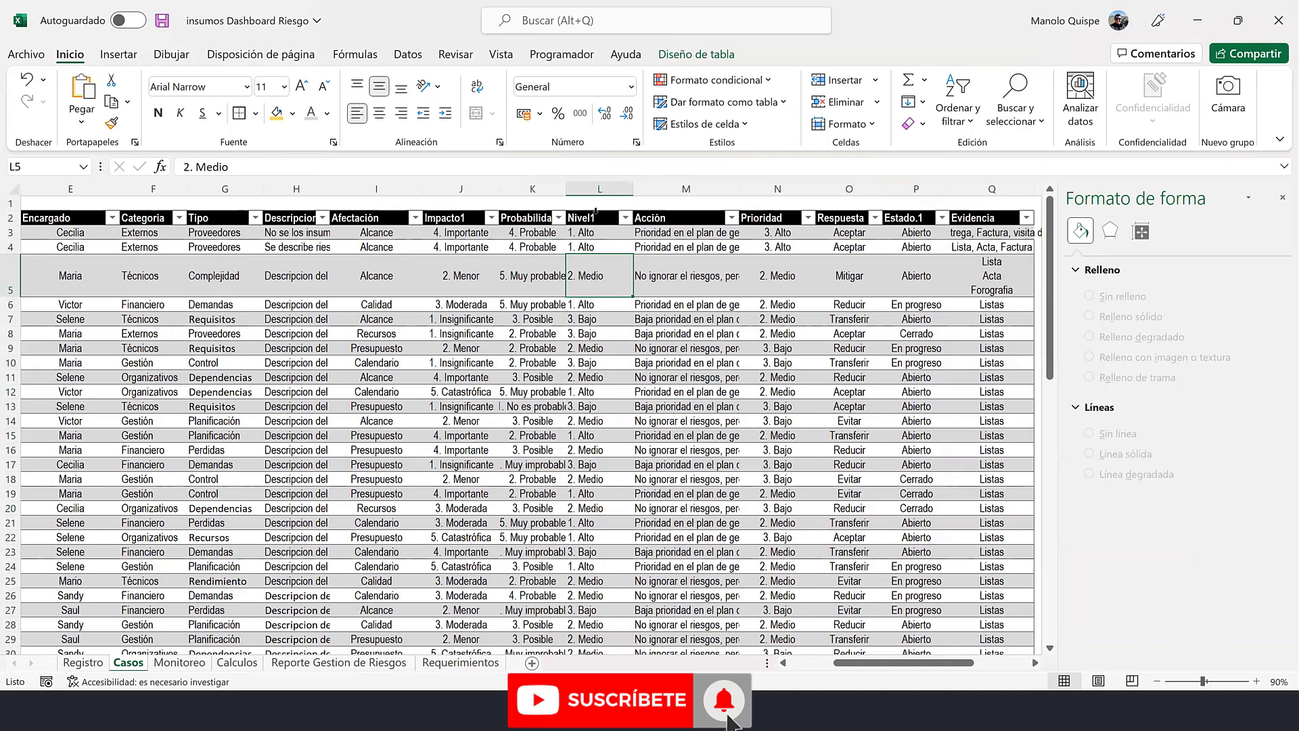
- Copy the affectation proportion table on Calculos and paste it at O52
left_click(236, 665)
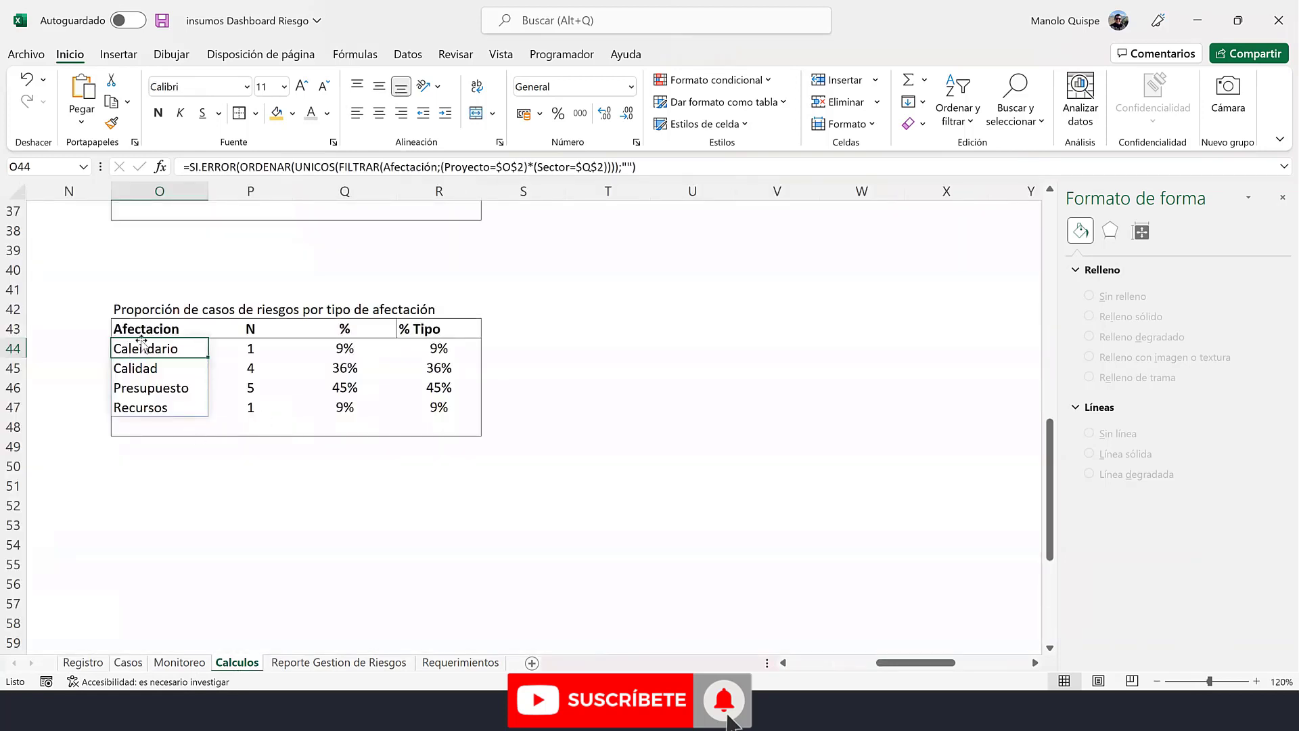
mouse_move(148, 310)
left_mouse_down()
mouse_move(448, 423)
mouse_move(454, 393)
left_mouse_up()
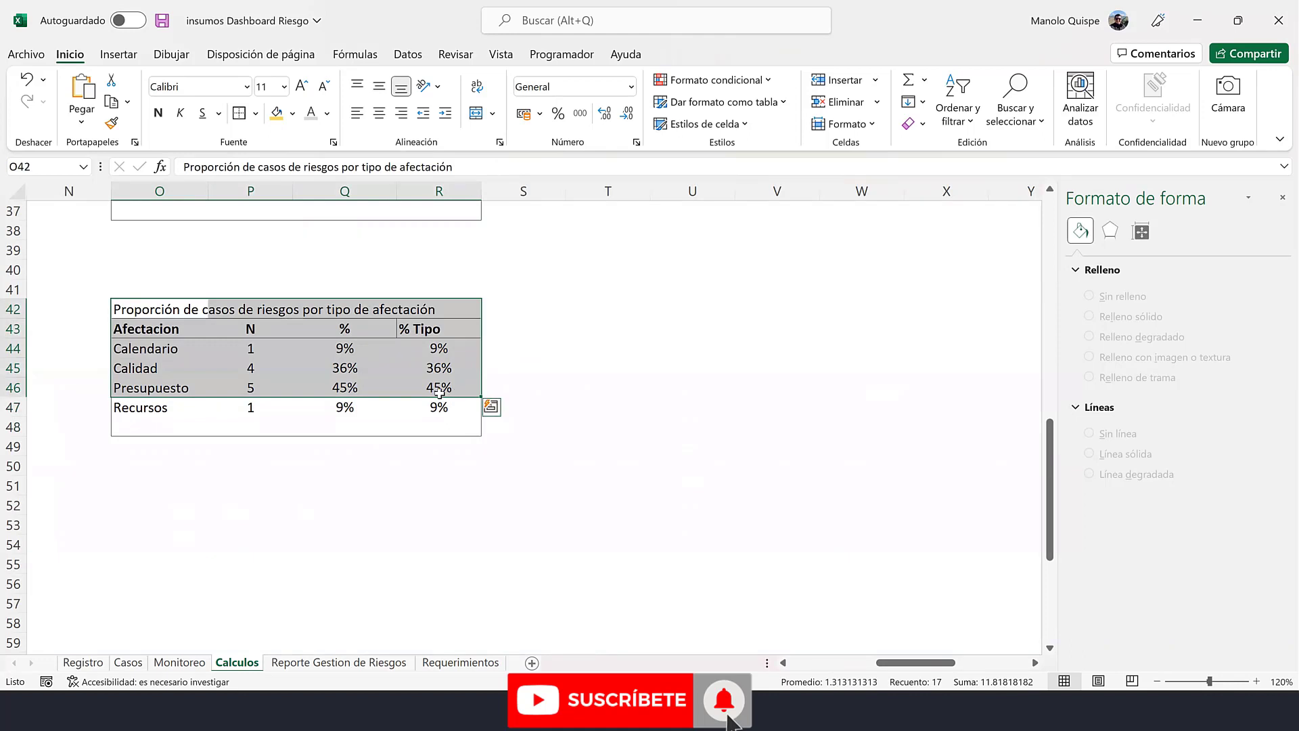
key("ctrl+c")
scroll(176, 467, "down", 1)
left_click(168, 446)
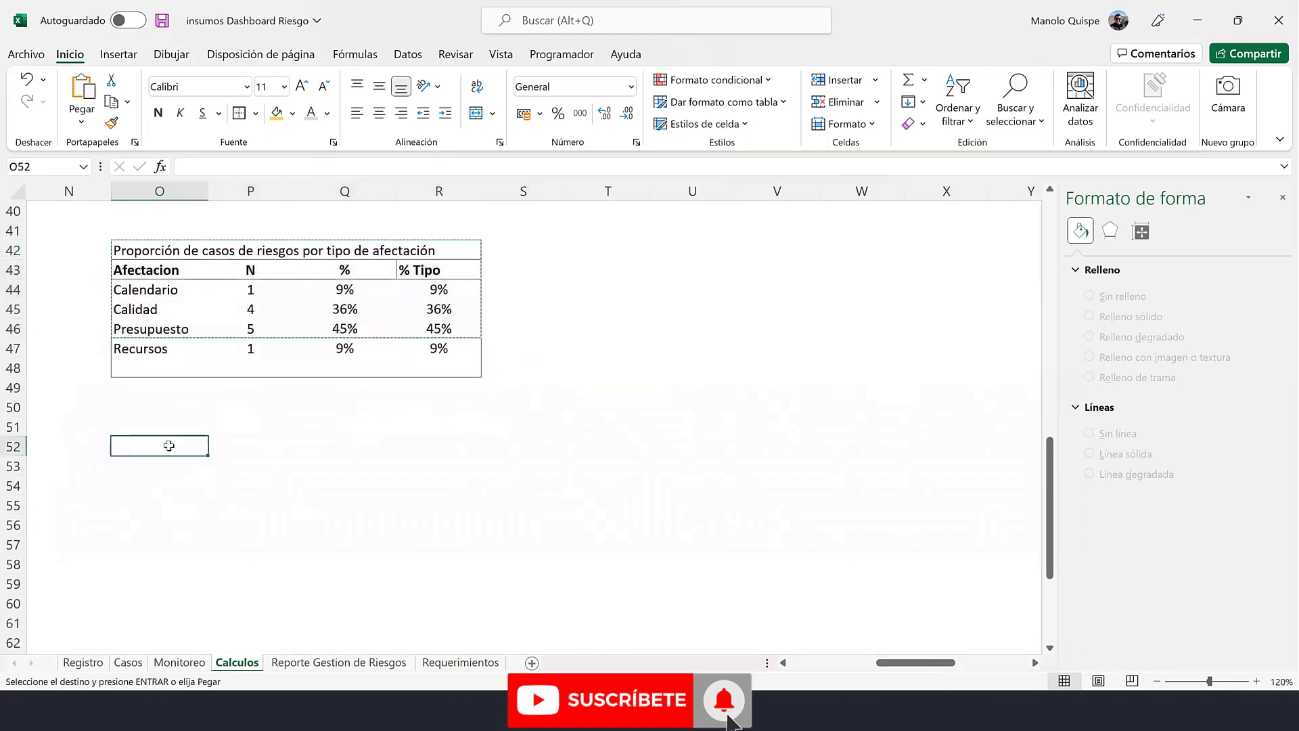
key("ctrl+v")
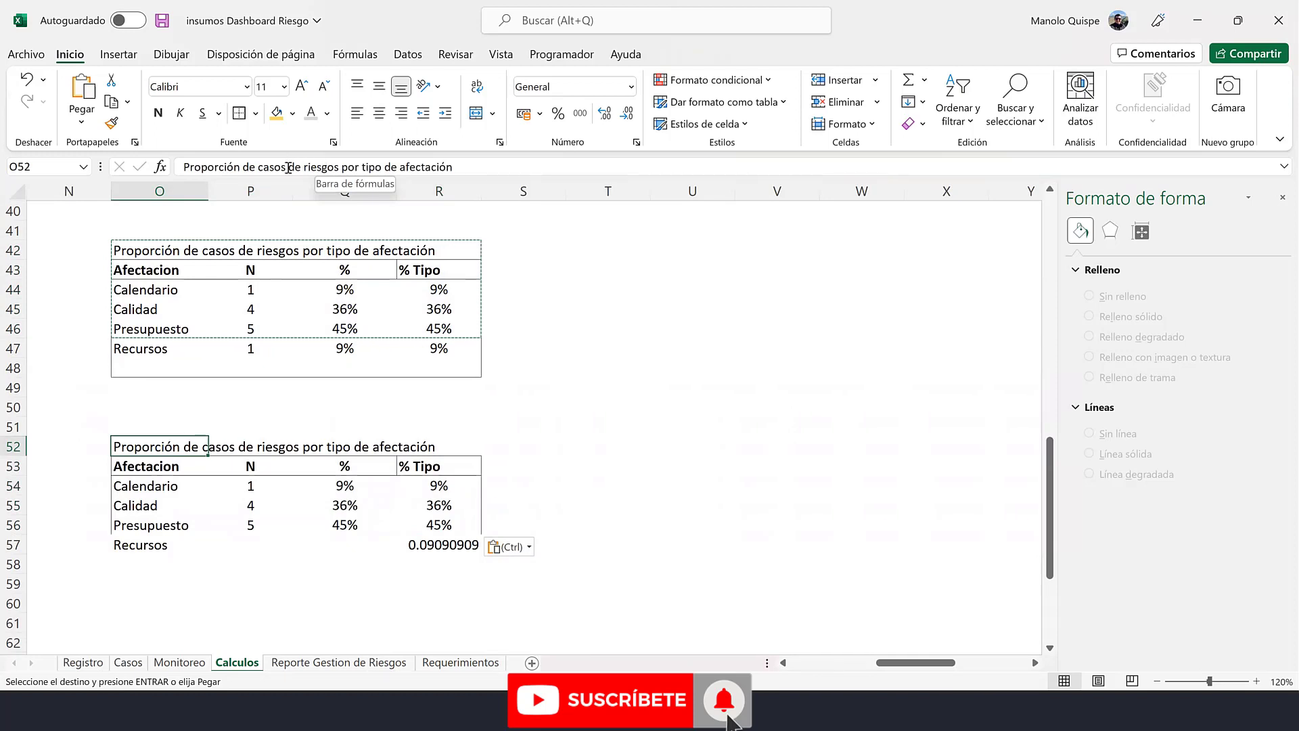
- Retitle the copied table 'Proporción de casos por nivel de resgos'
left_click(288, 167)
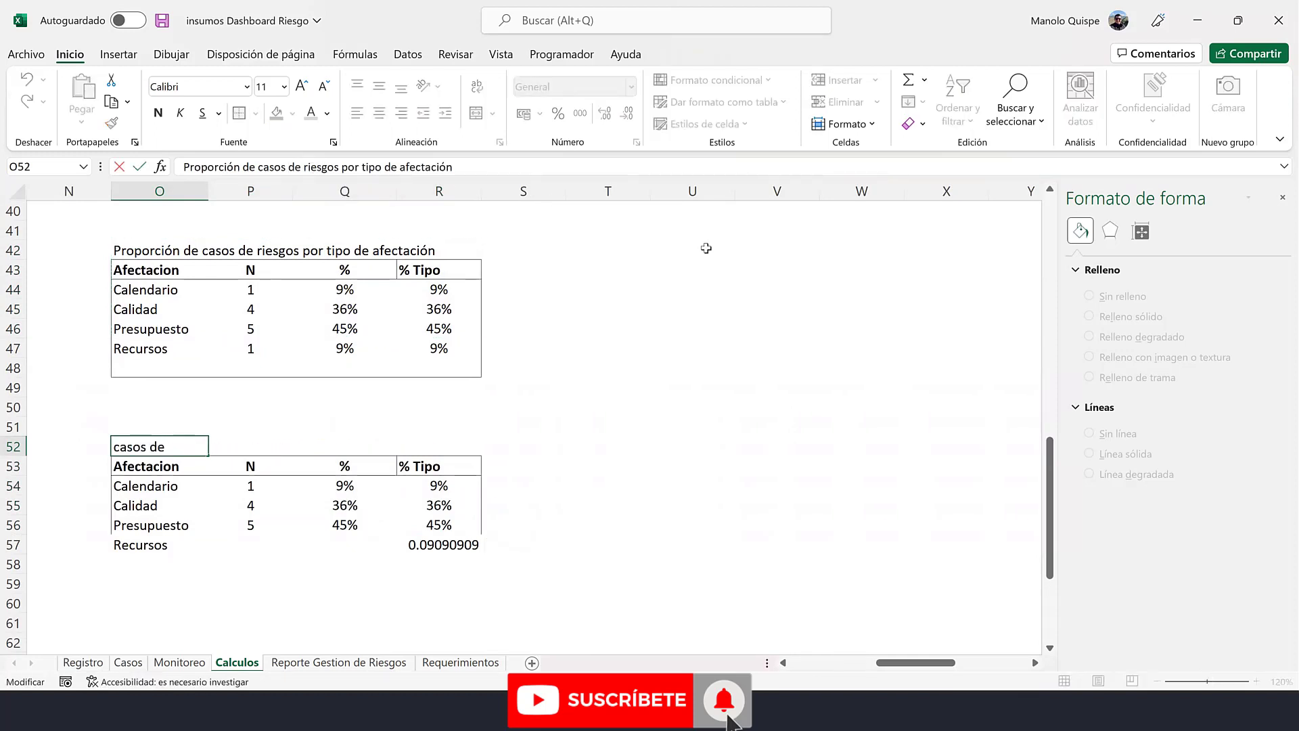
type("por nivel")
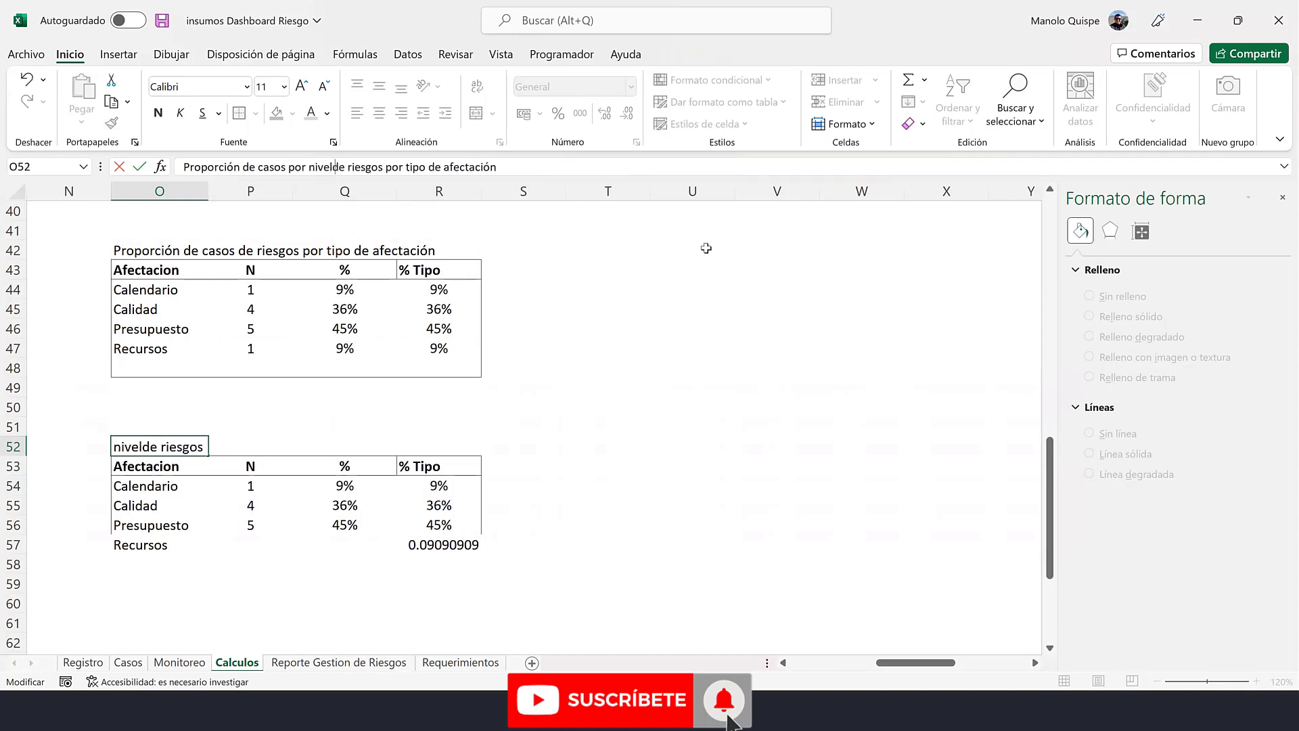
key("Right")
key("Right")
key("Right")
key("Delete")
key("Delete")
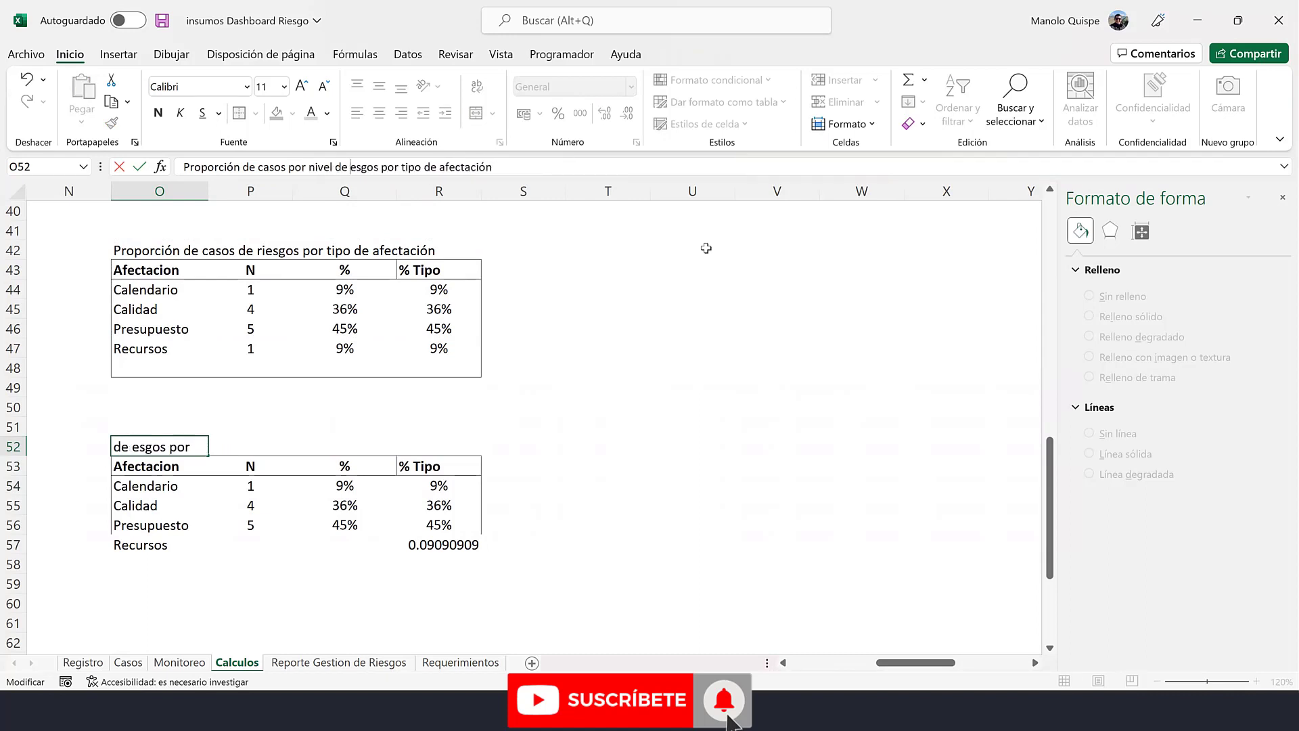
type("r")
key("Right")
key("Right")
key("Right")
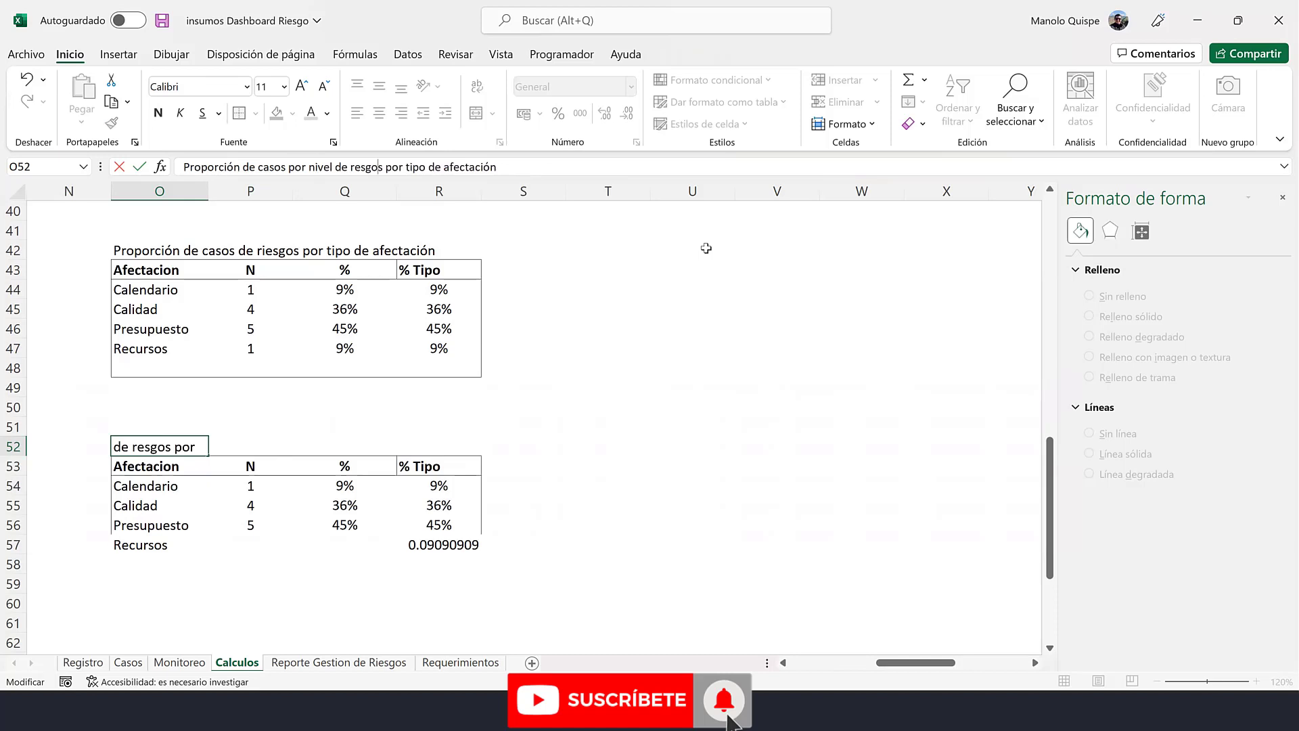
key("Delete")
key("Delete")
key("Delete")
key("Delete")
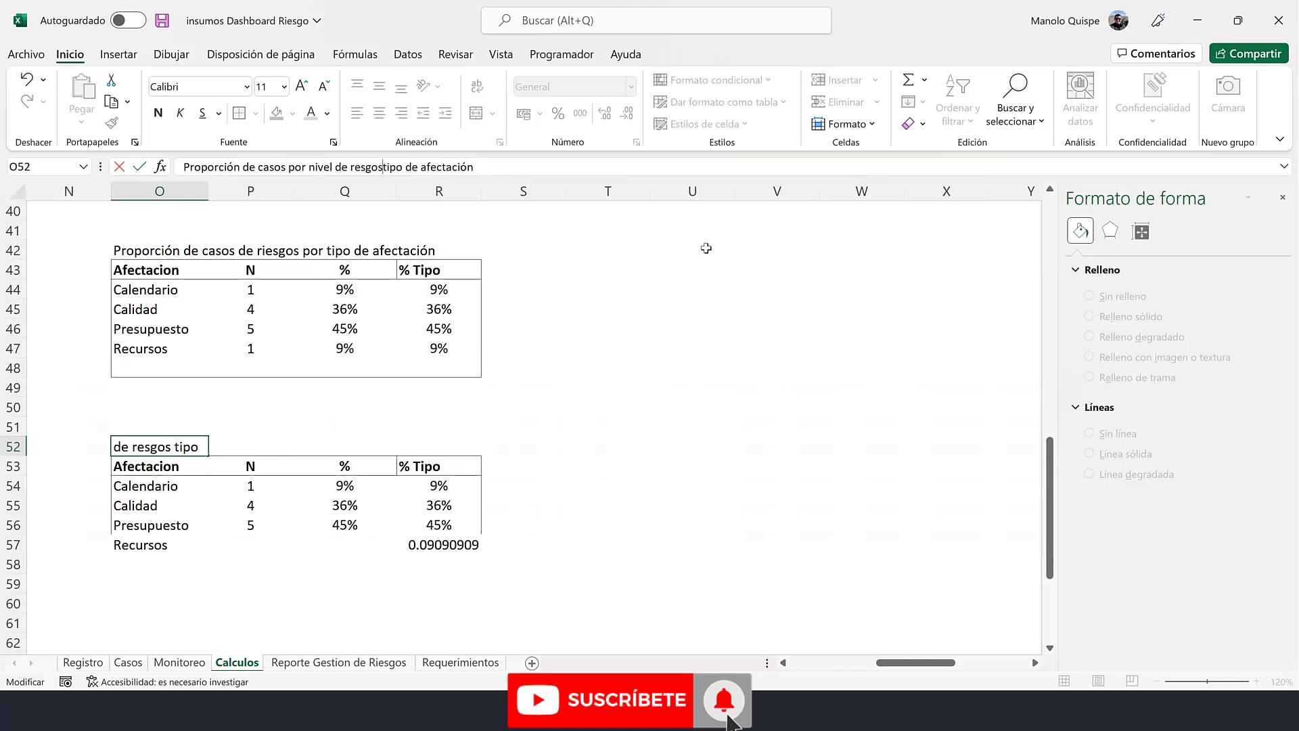
key("Delete")
key("Delete")
key("Delete")
key("Delete")
key("Delete")
key("Delete")
key("Return")
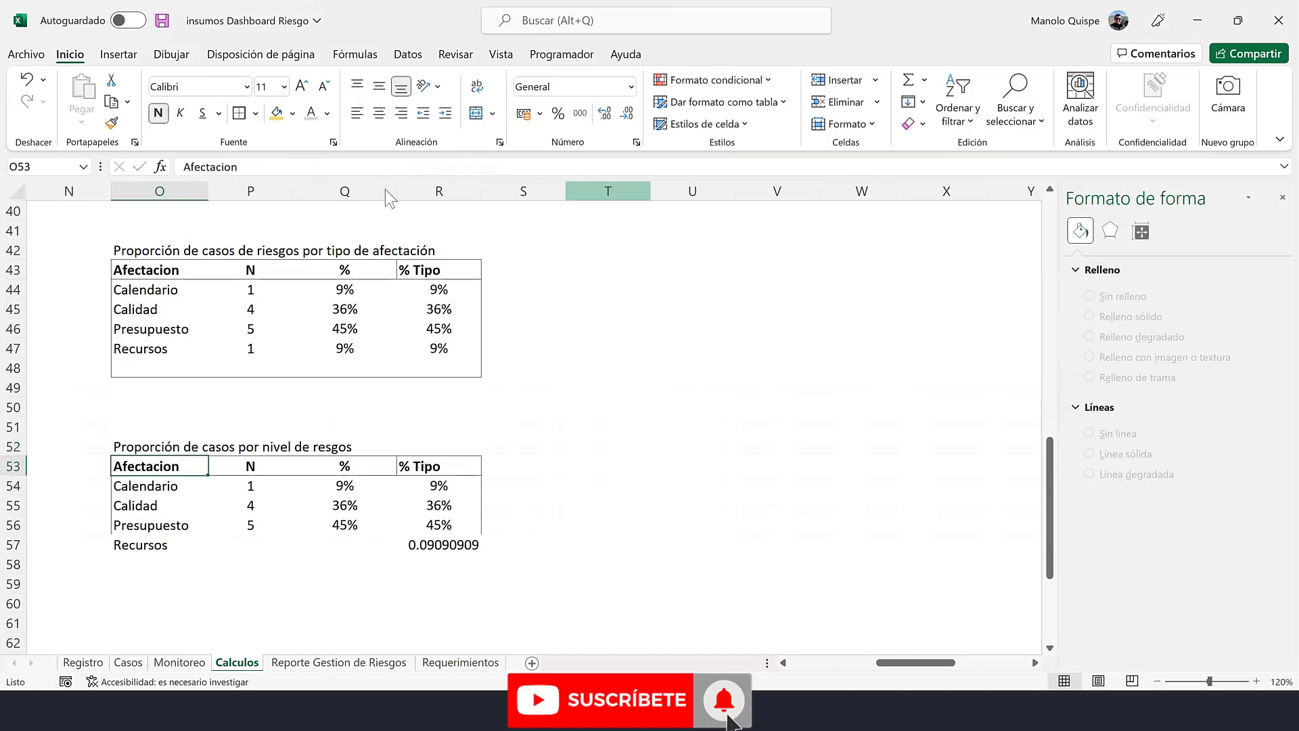
- Change the FILTRAR formula in O54 to list levels from the Nivel1 range
left_click(171, 488)
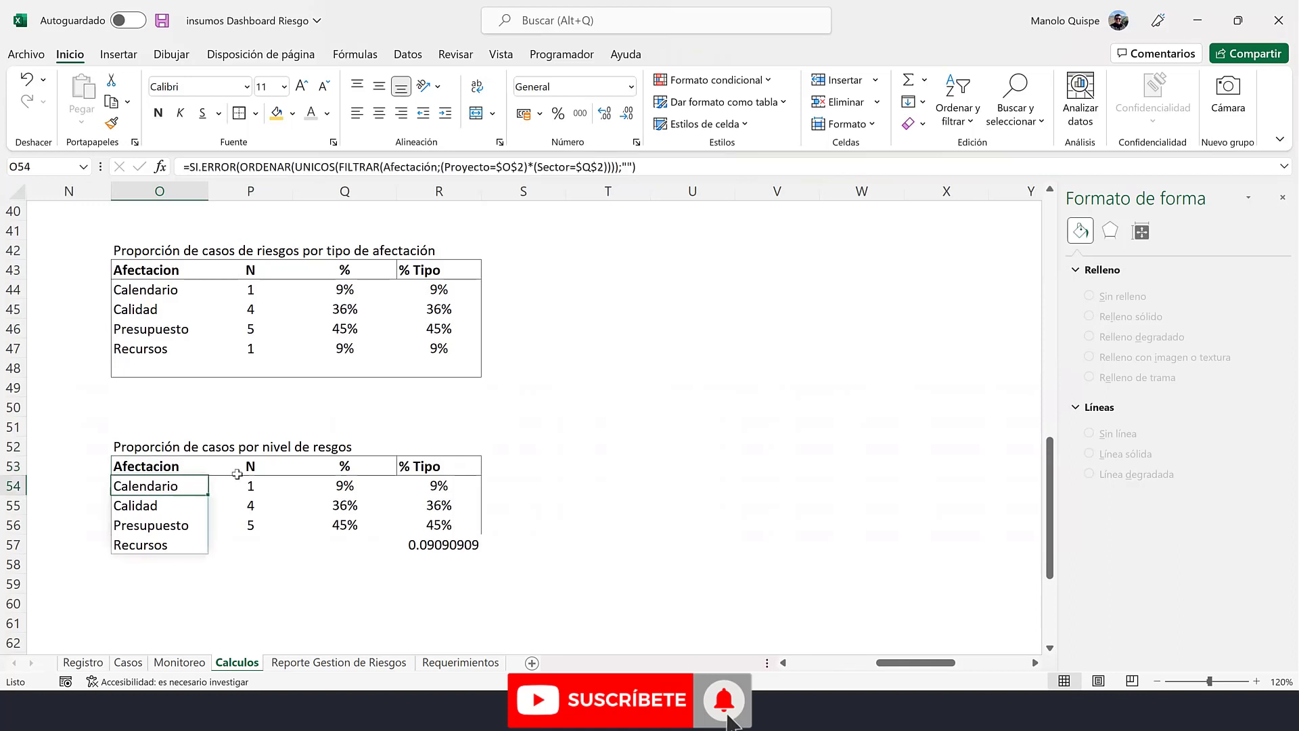
double_click(192, 486)
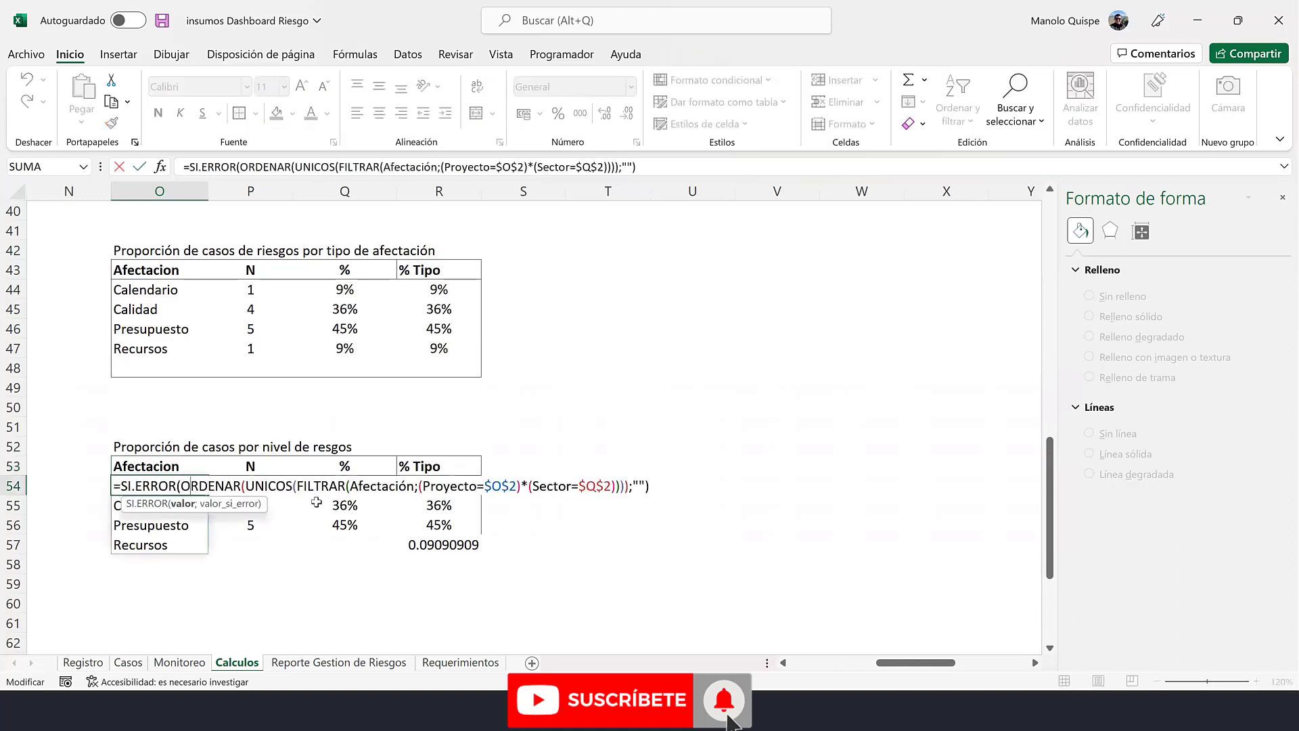
left_click(413, 487)
key("BackSpace")
key("BackSpace")
key("BackSpace")
key("BackSpace")
key("BackSpace")
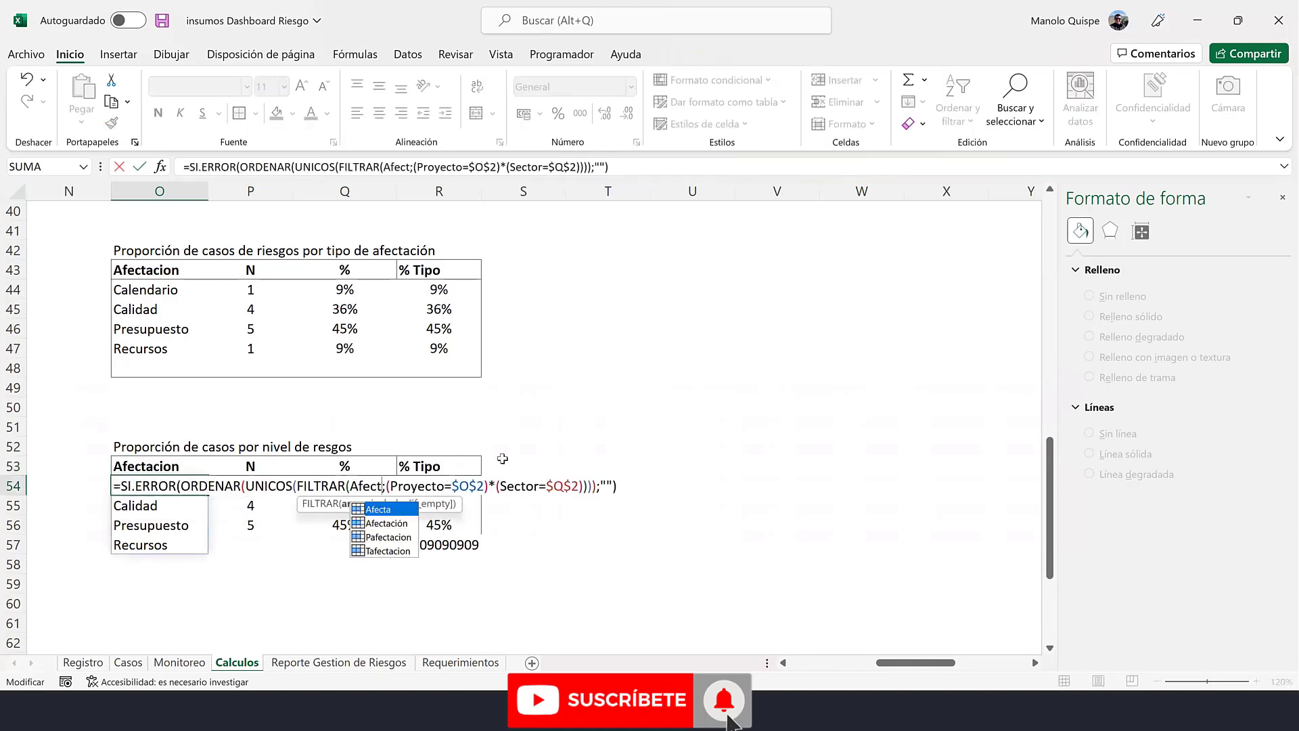
key("BackSpace")
key("BackSpace")
key("BackSpace")
key("BackSpace")
key("BackSpace")
type("niv")
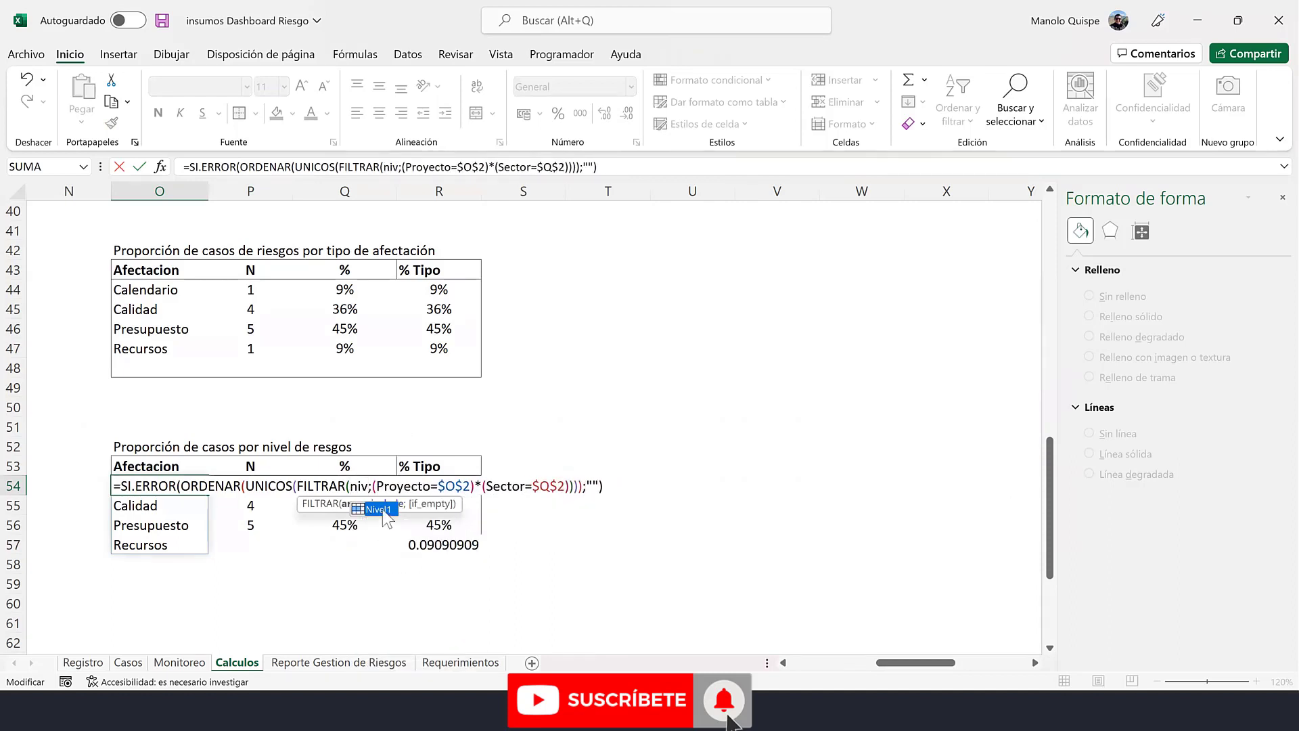
double_click(383, 512)
key("Return")
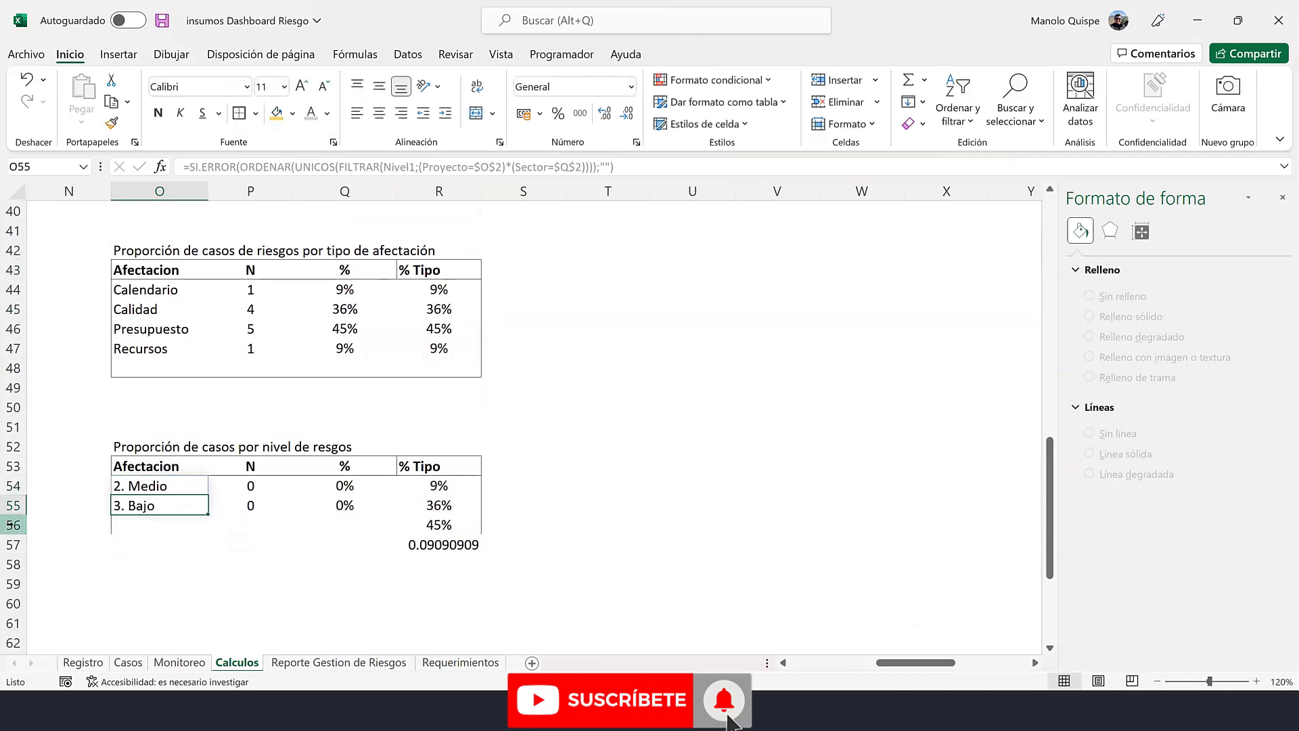
- Delete the leftover rows 56–58 below the new risk-level table
left_click_drag(14, 525, 14, 564)
right_click(14, 564)
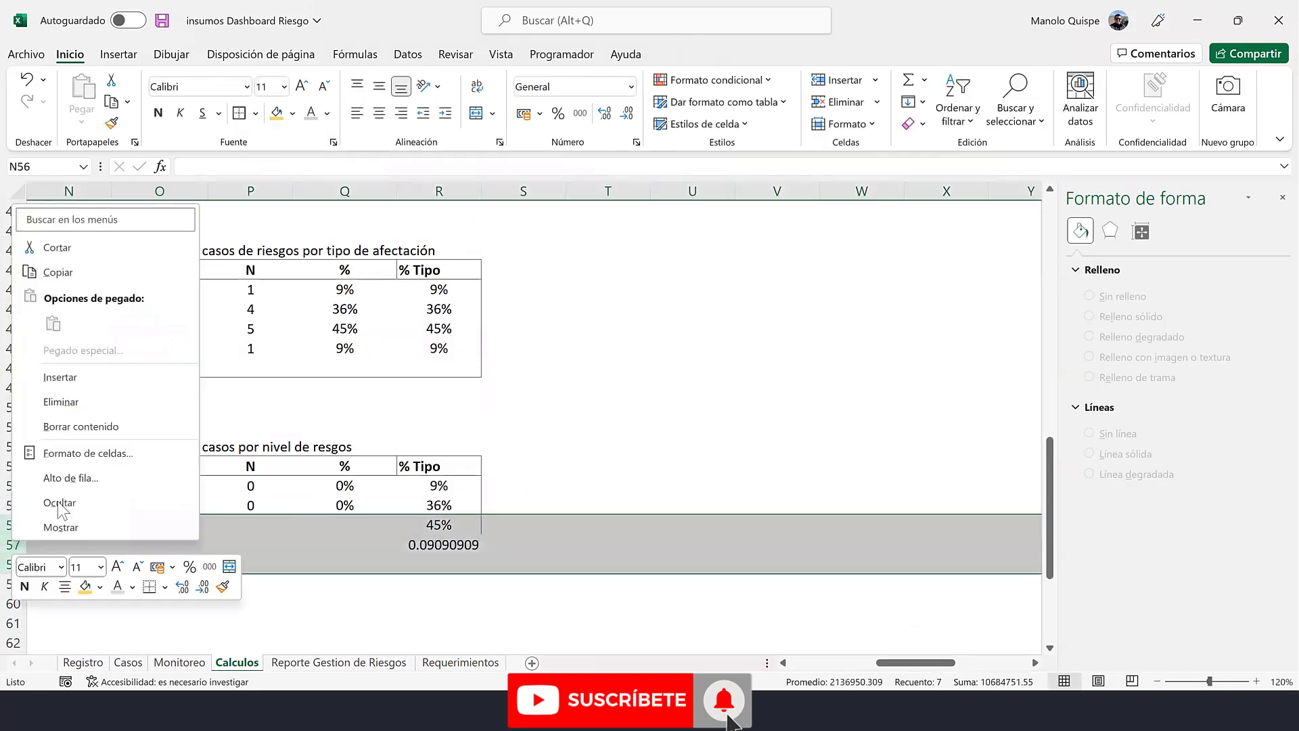
left_click(82, 406)
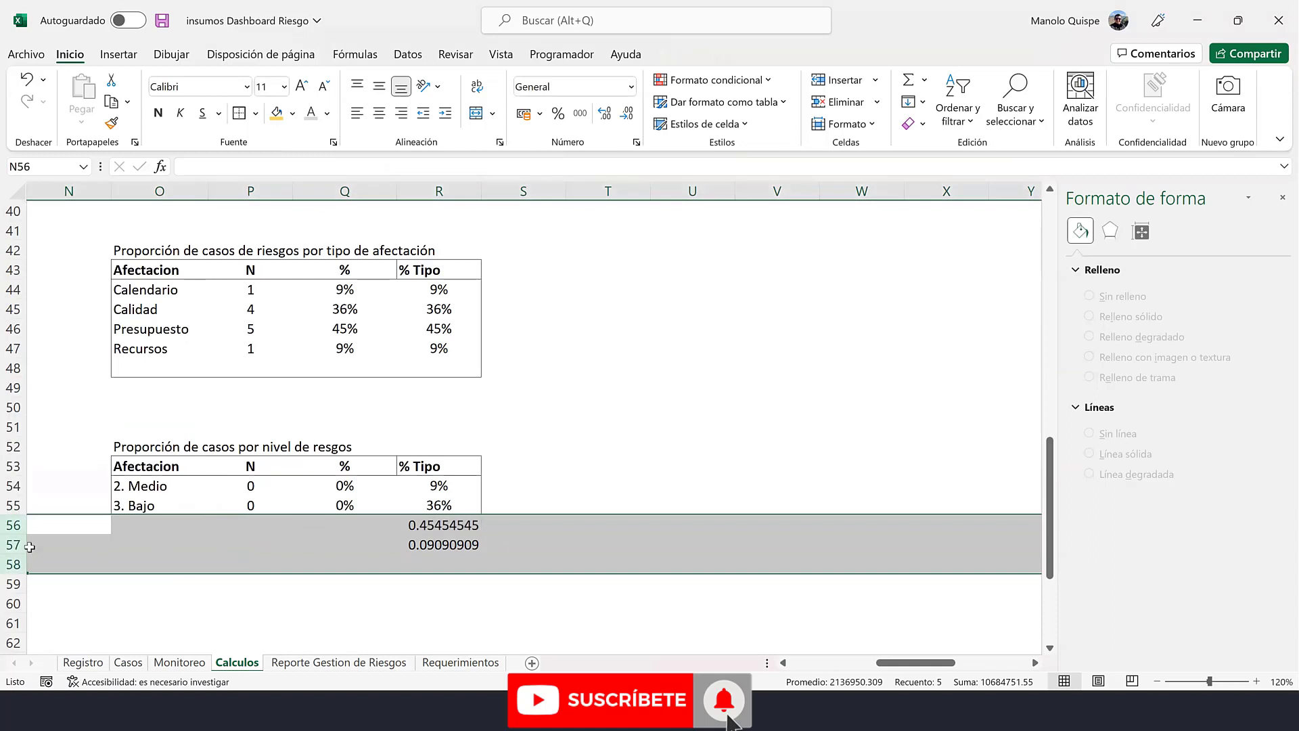
right_click(15, 554)
key("Escape")
right_click(7, 539)
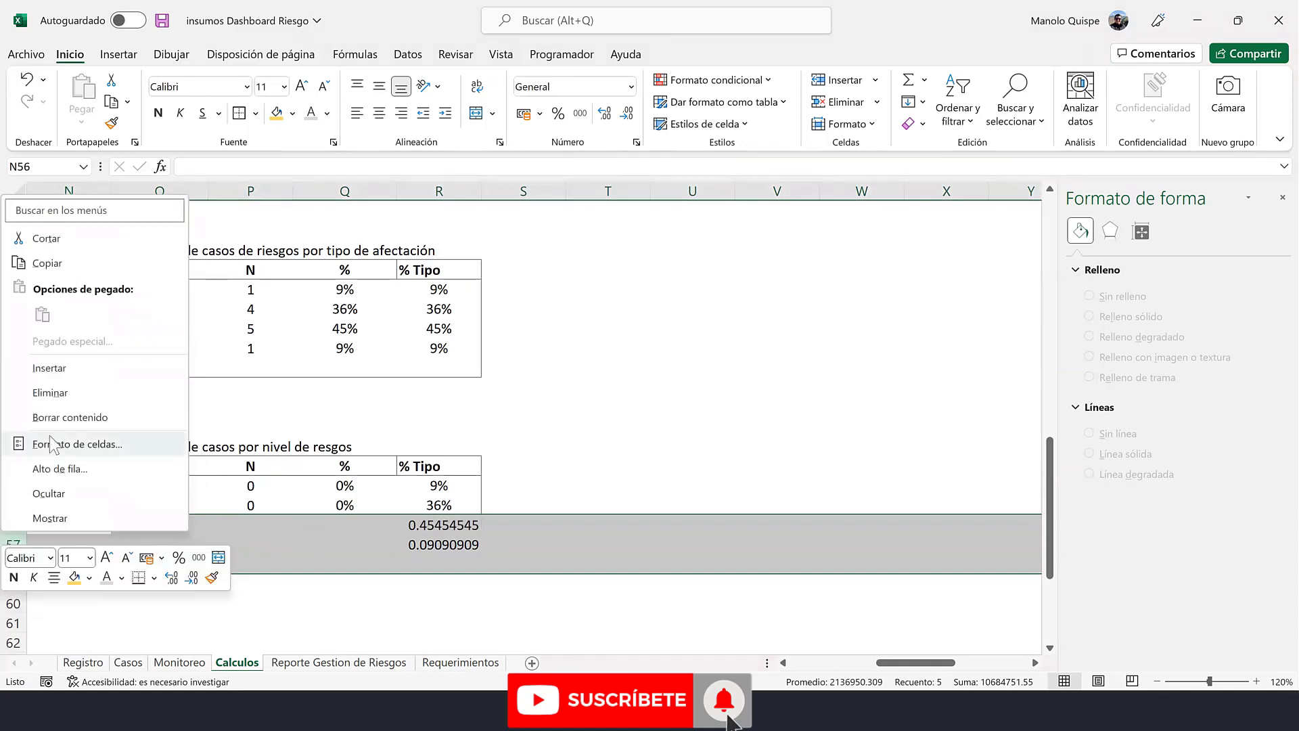
left_click(54, 393)
left_click(447, 546)
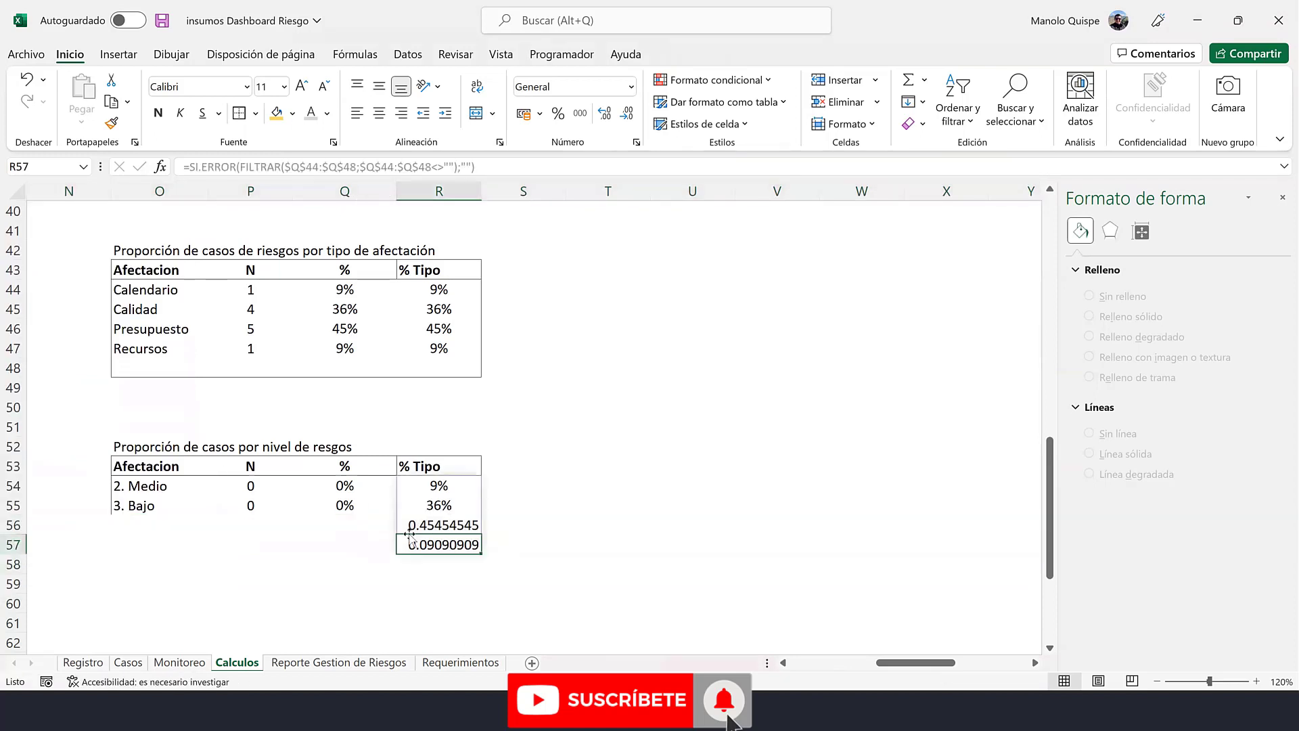
left_click(162, 483)
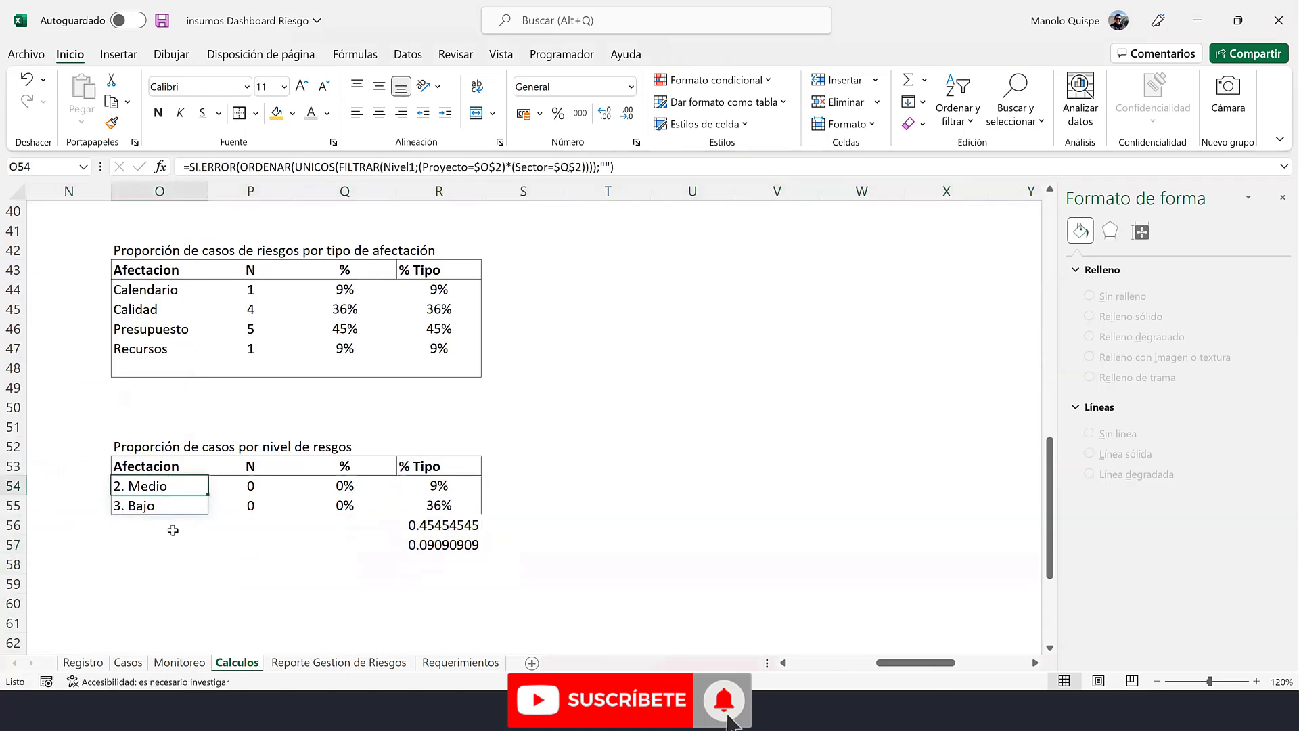
left_click_drag(136, 487, 440, 526)
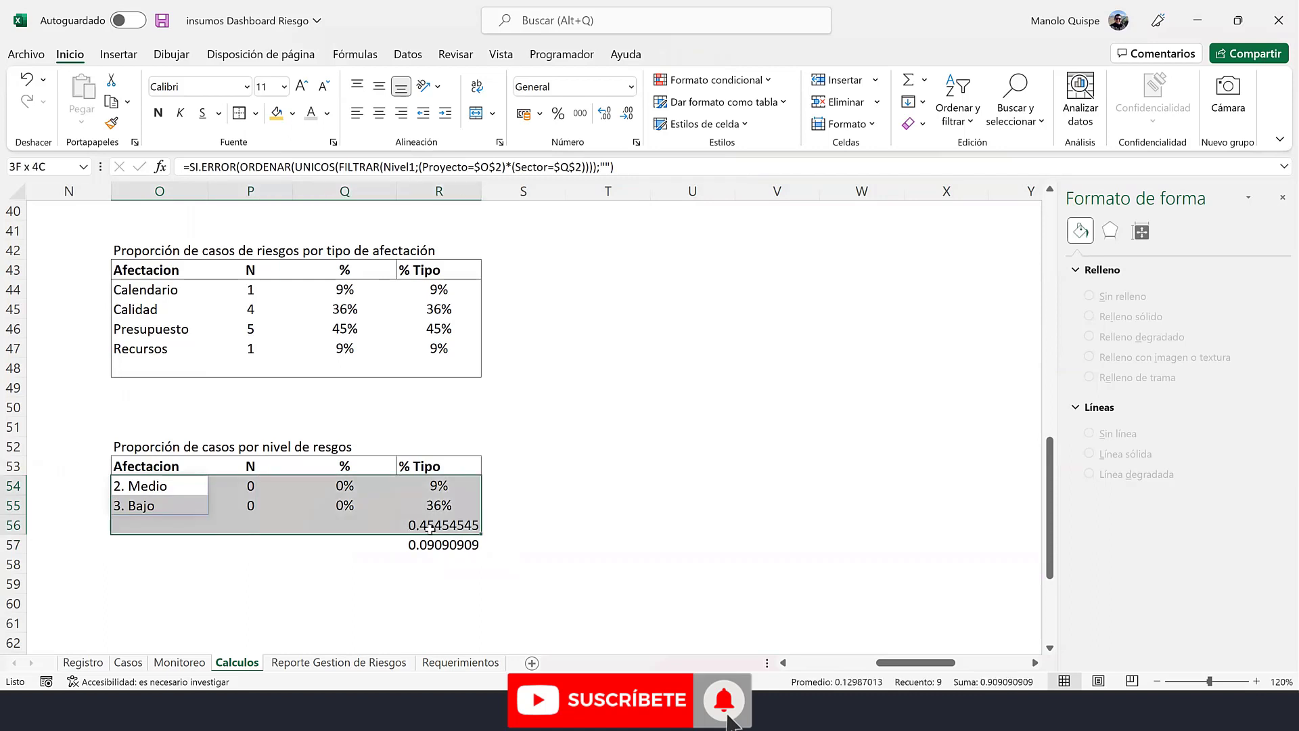
left_click(607, 445)
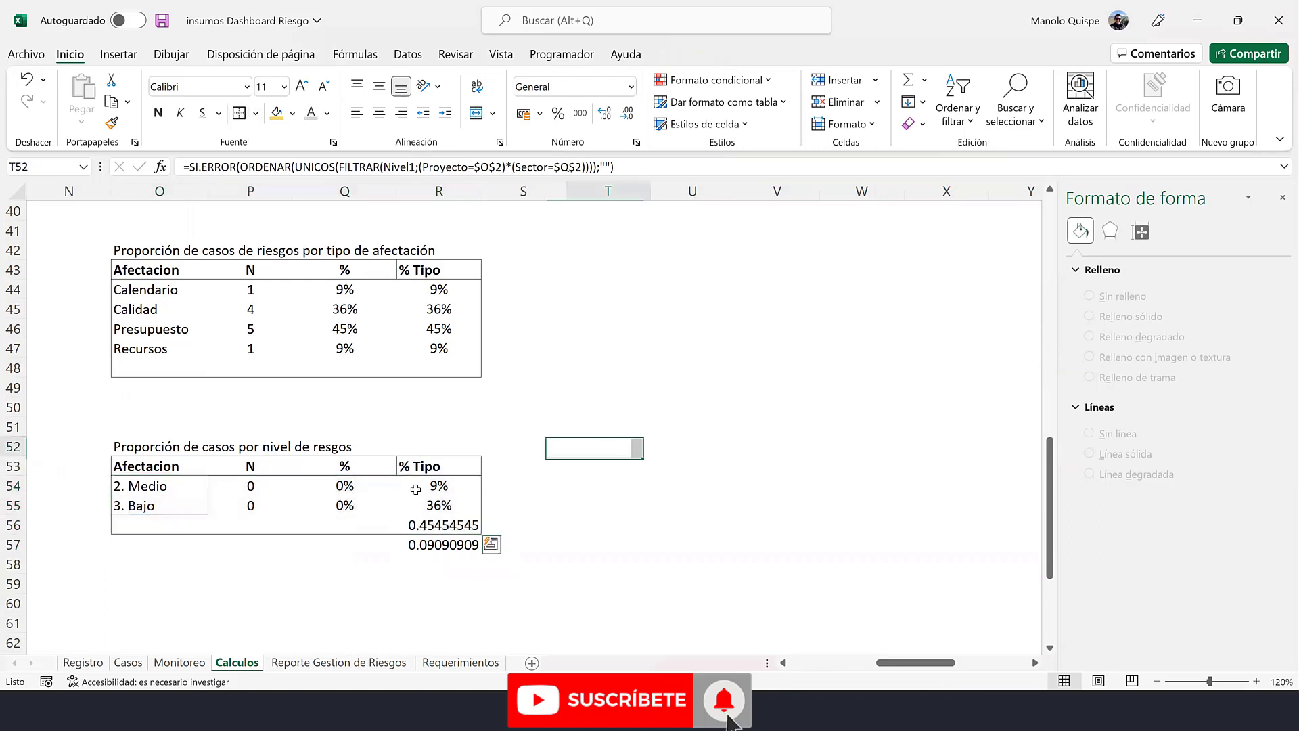
- Switch P54's CONTAR.SI.CONJUNTO criterion range from Afectación to Nivel1 so Medio counts 8
double_click(264, 488)
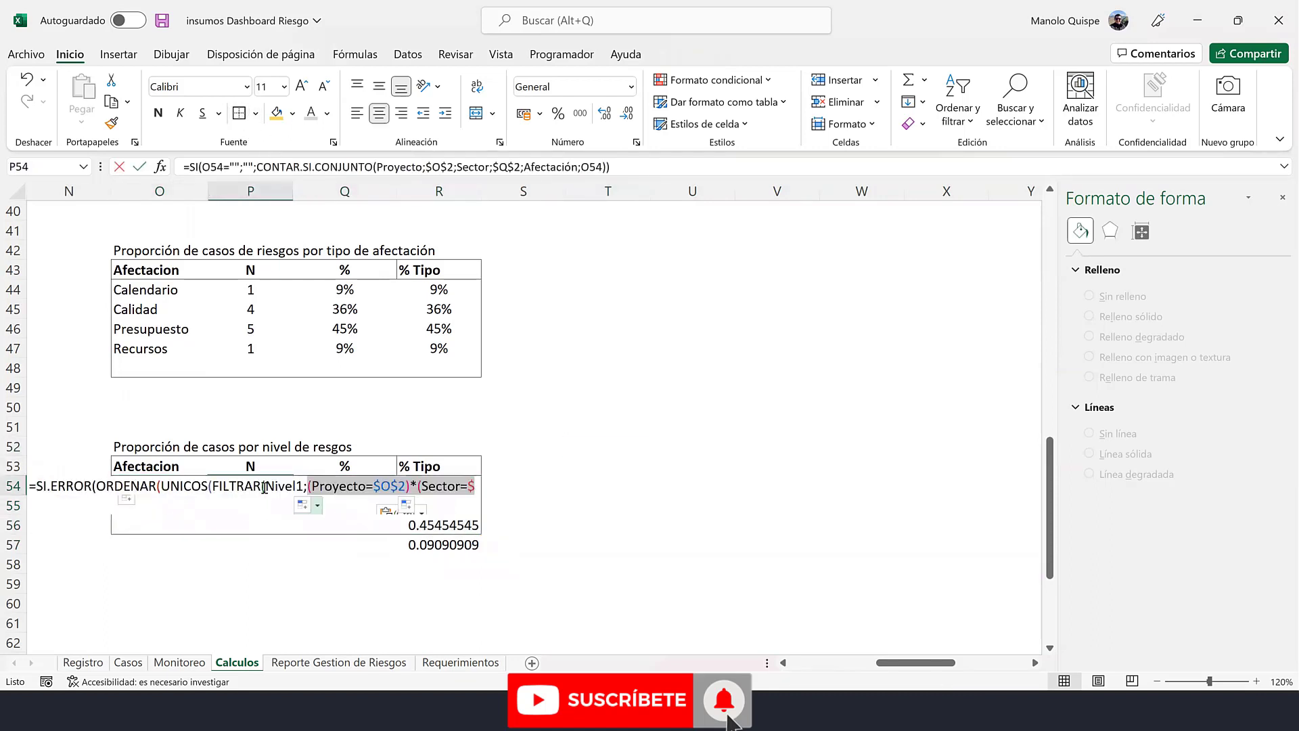
left_click(99, 511)
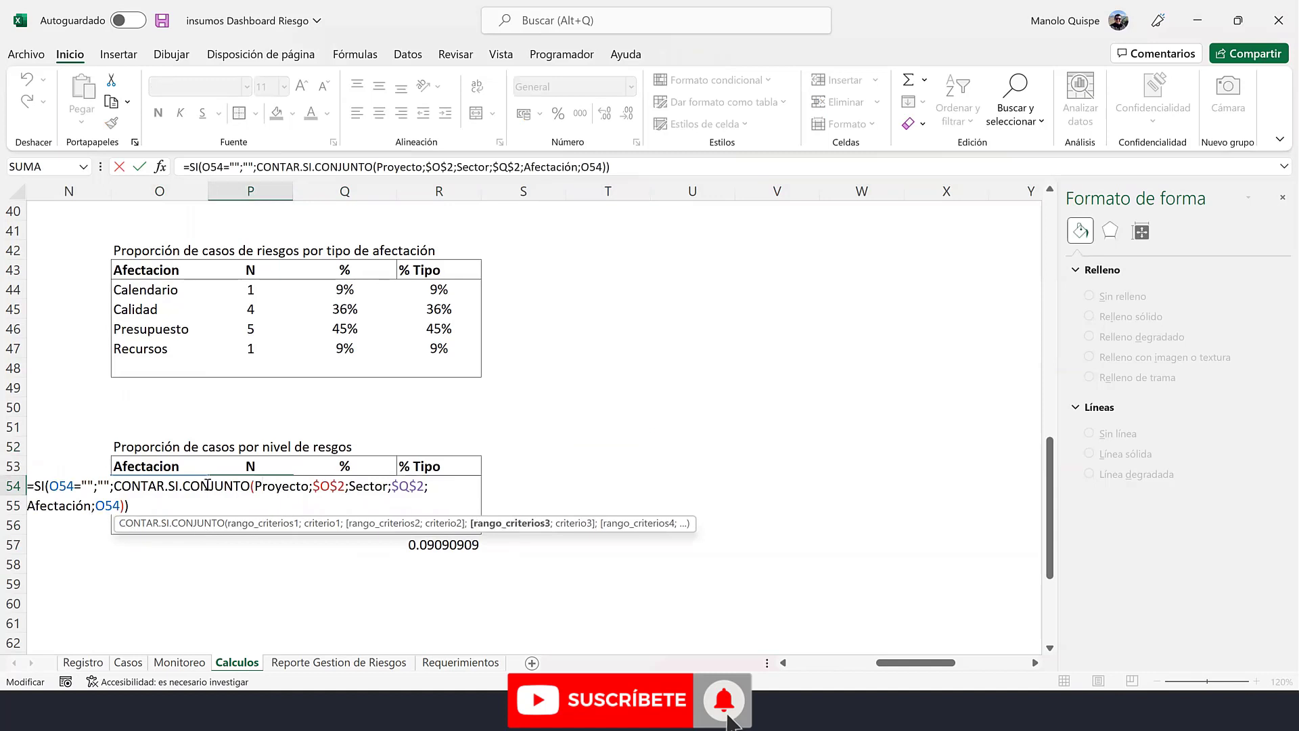
key("BackSpace")
key("BackSpace")
key("BackSpace")
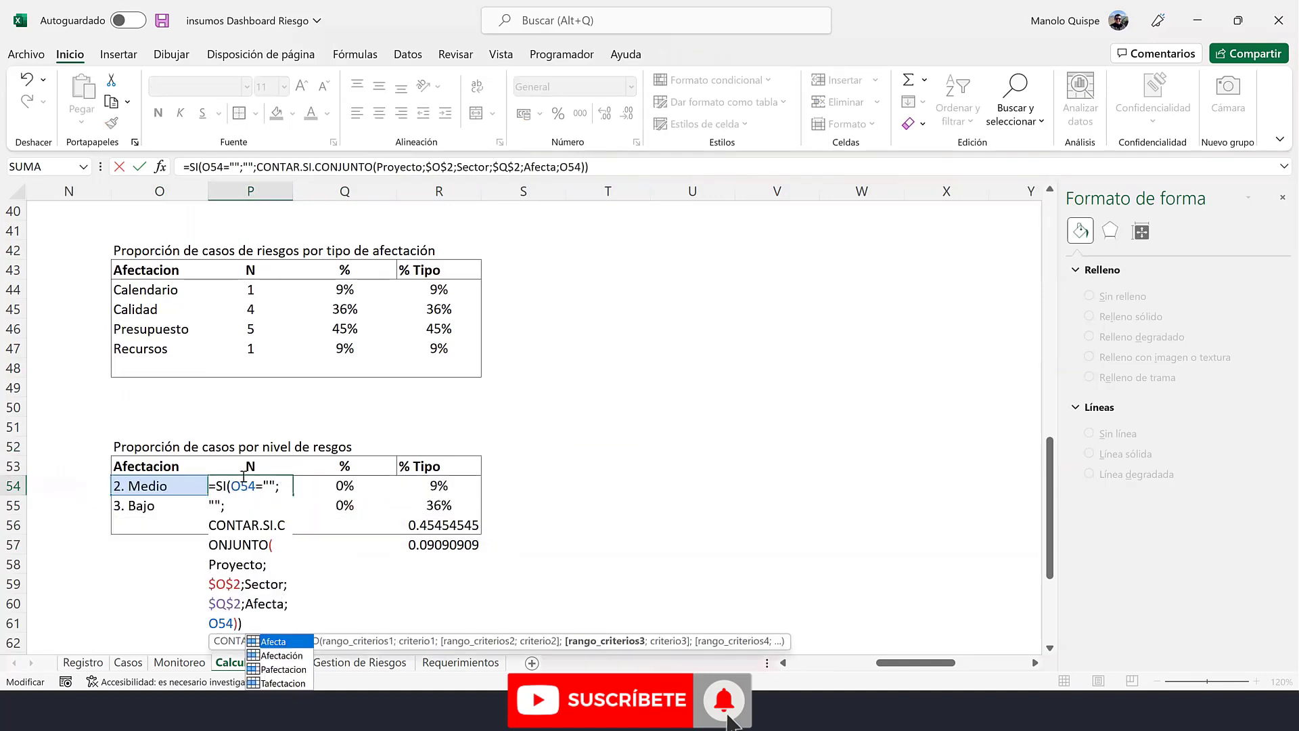
key("BackSpace")
key("BackSpace")
key("BackSpace")
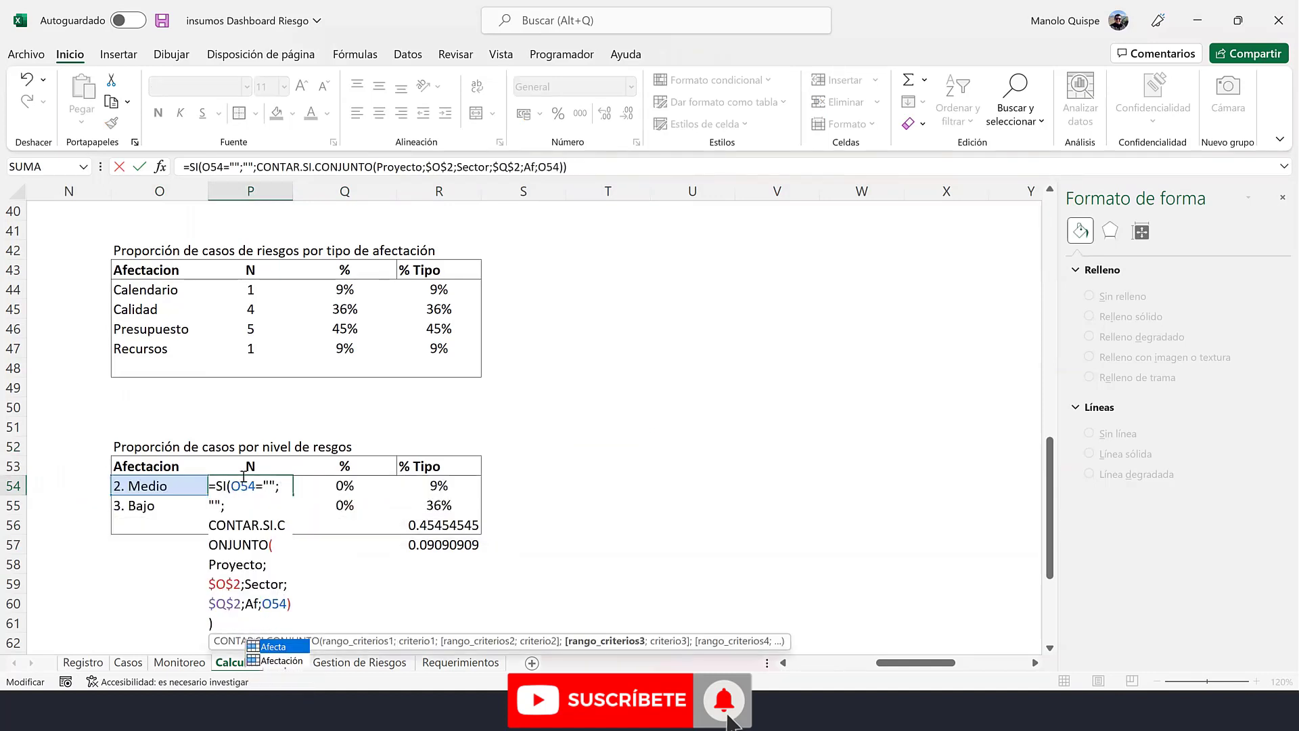
key("BackSpace")
key("BackSpace")
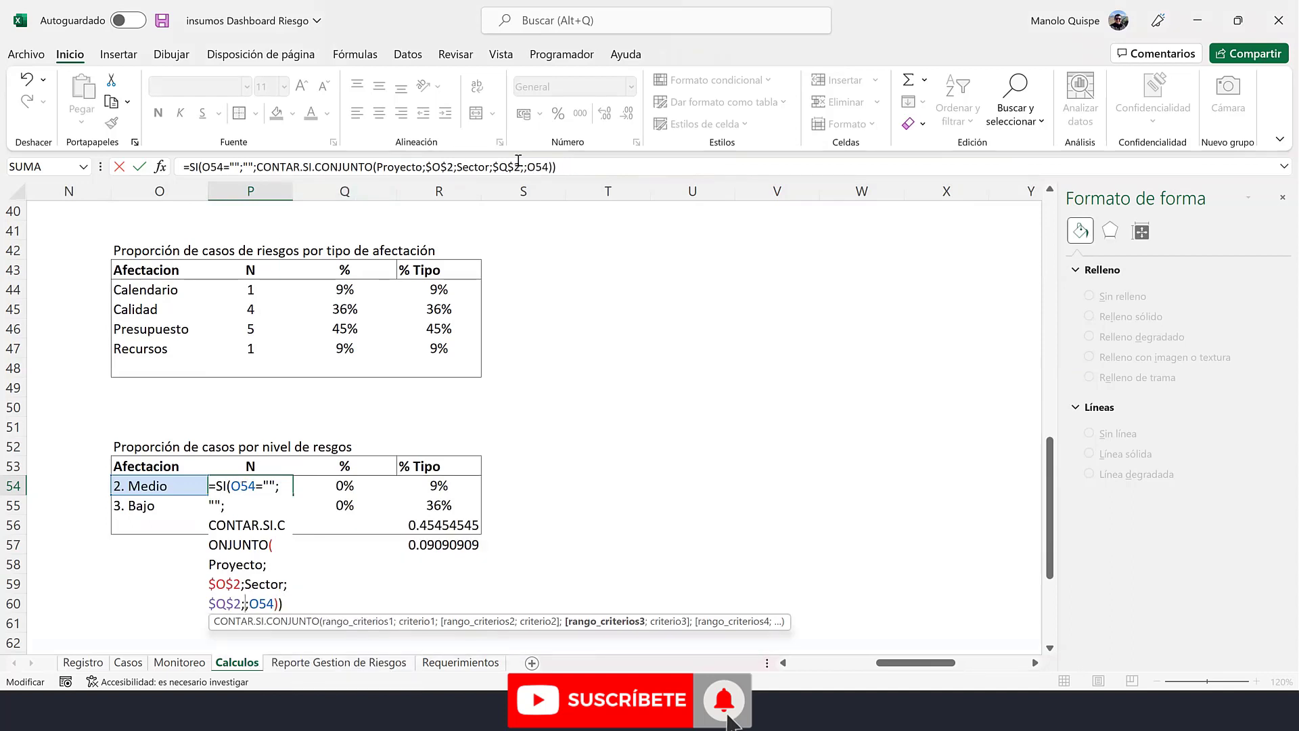
type("niv")
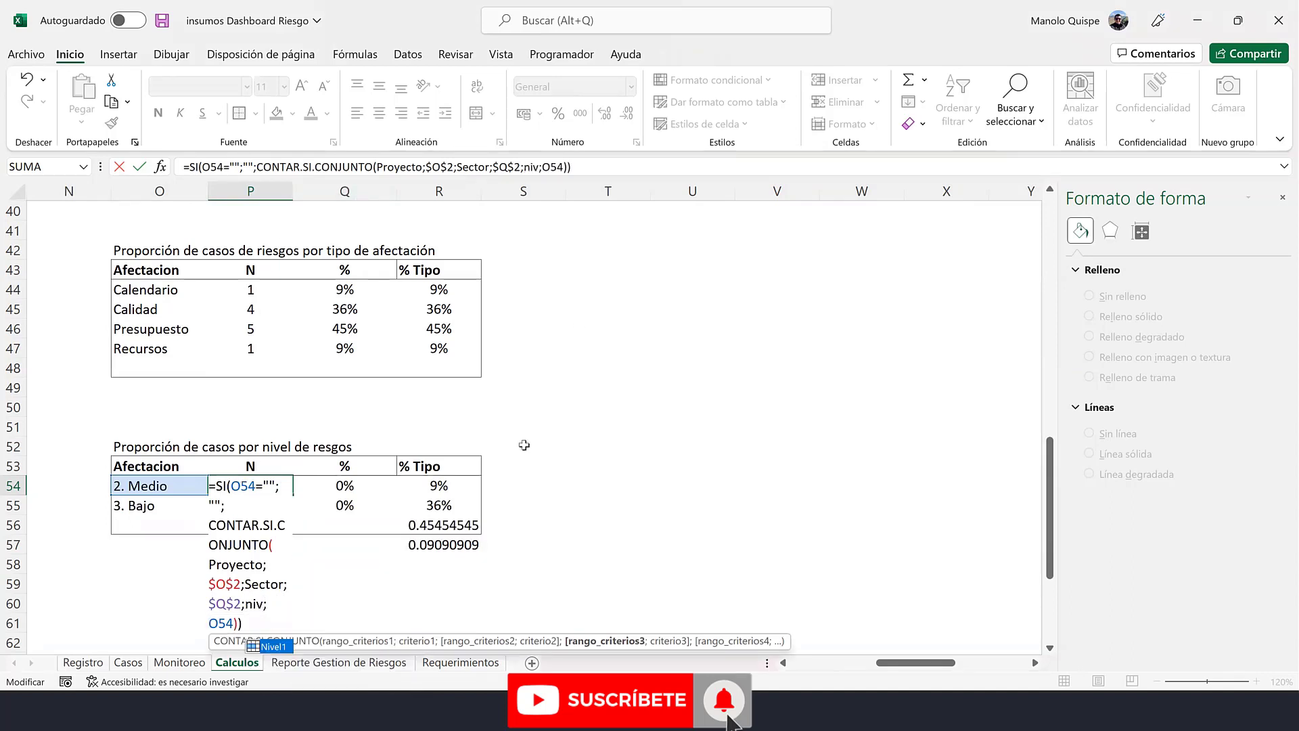
left_click(283, 648)
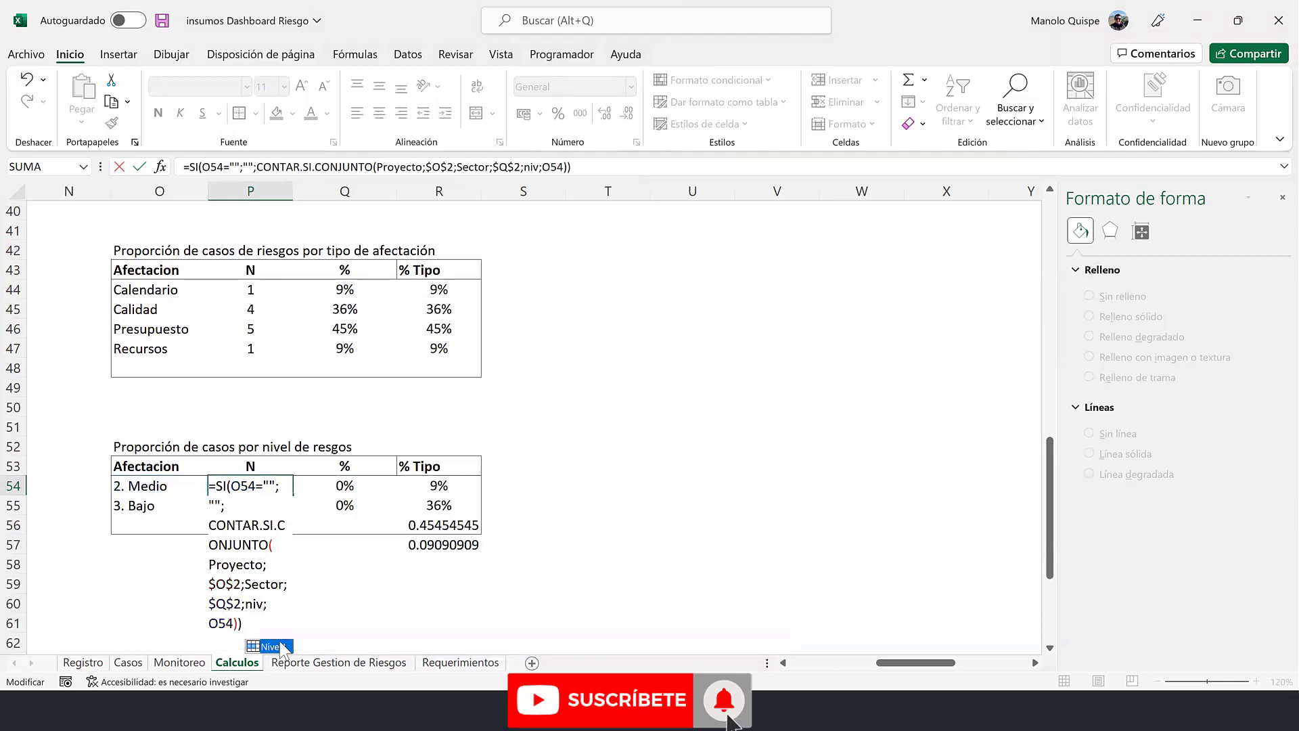
key("Return")
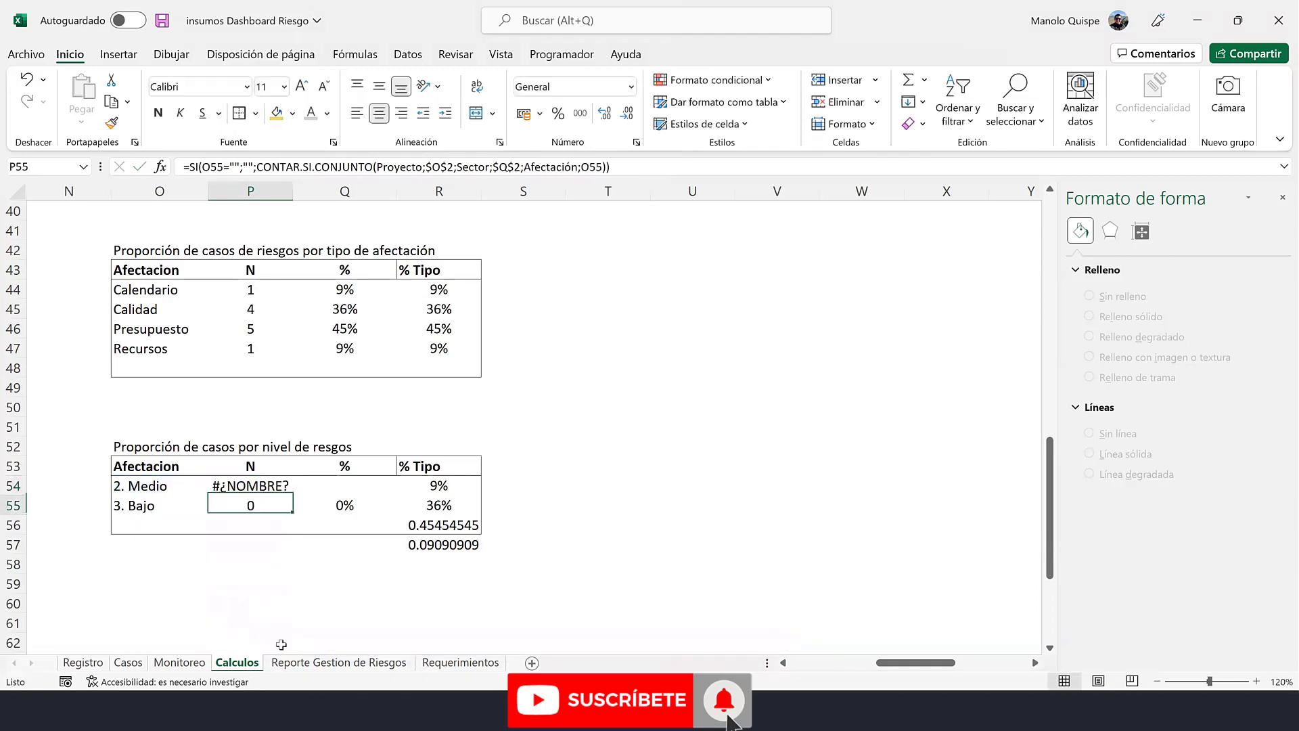
left_click(264, 486)
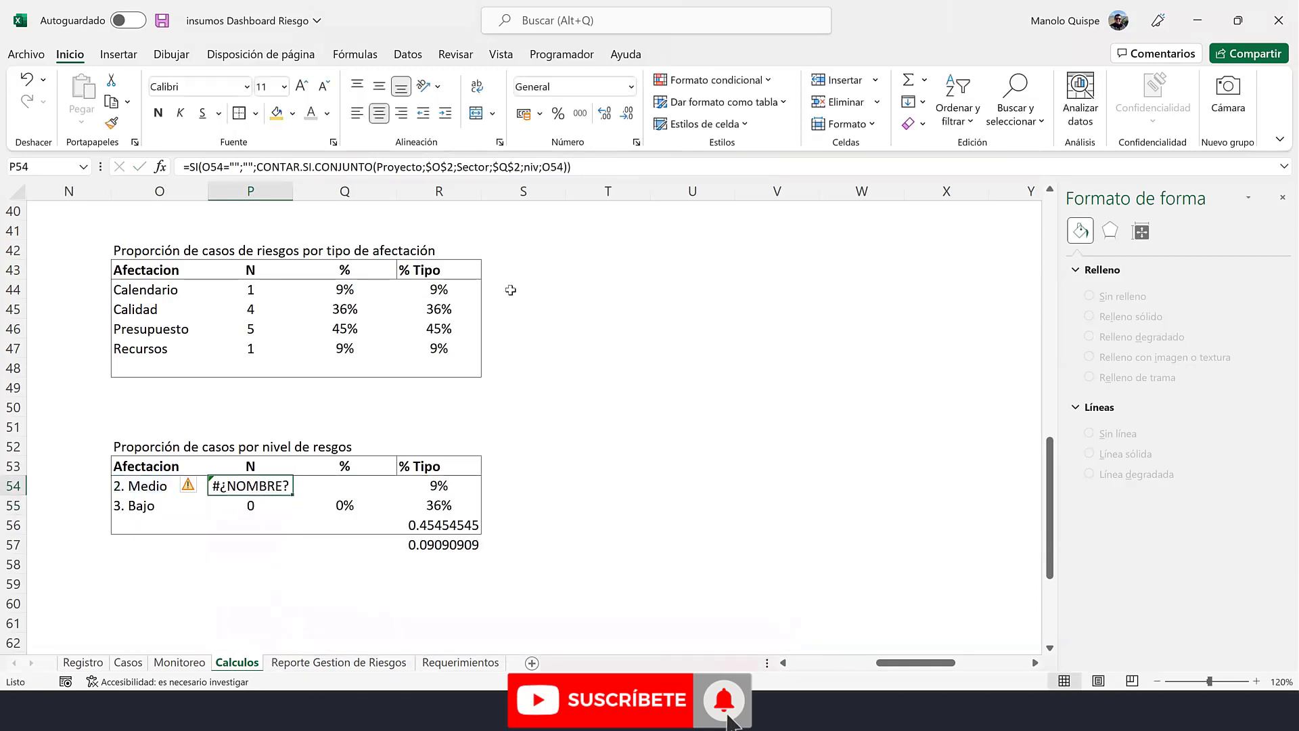
left_click(543, 167)
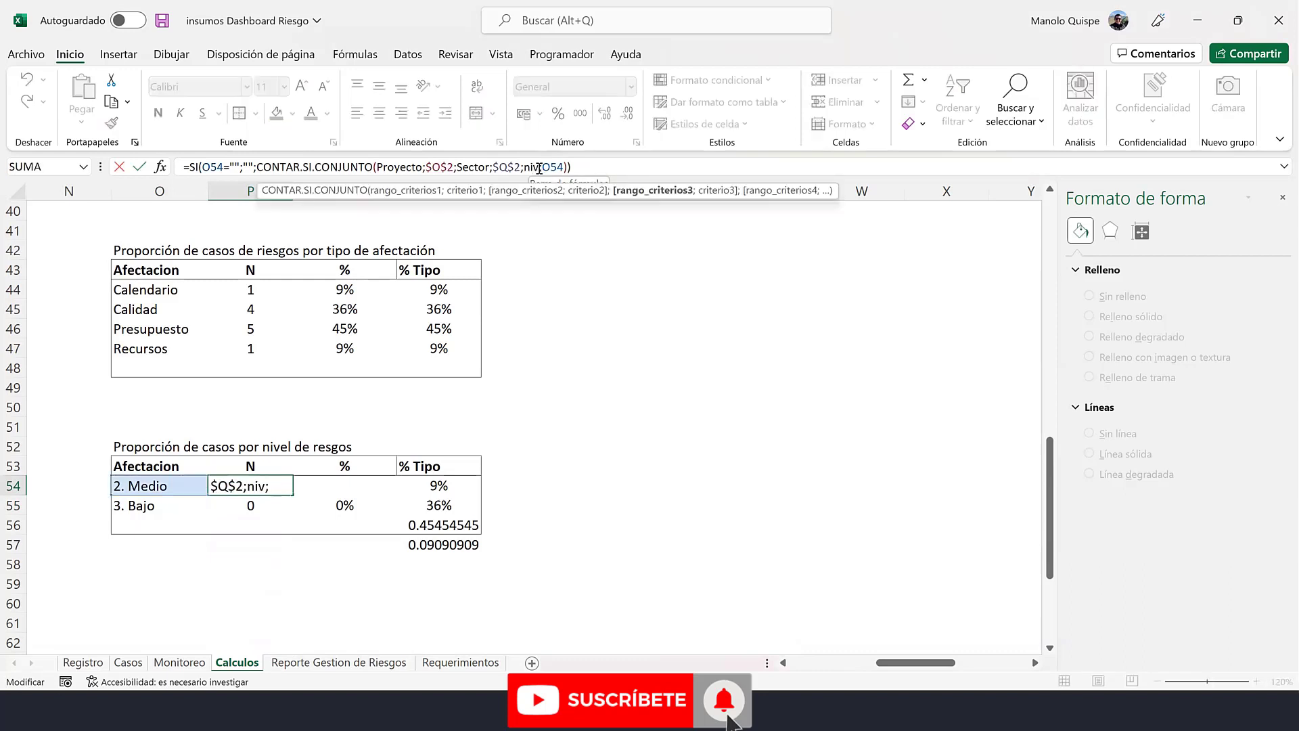
type("e")
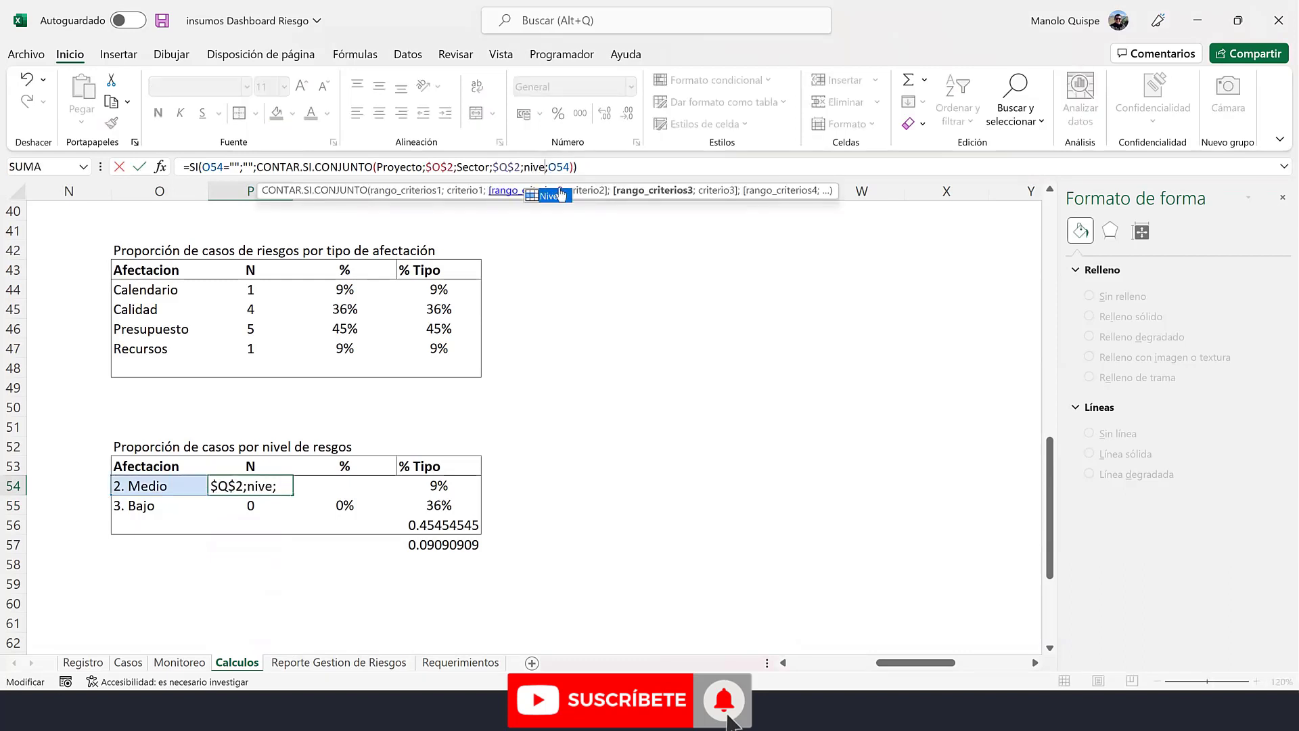
double_click(555, 196)
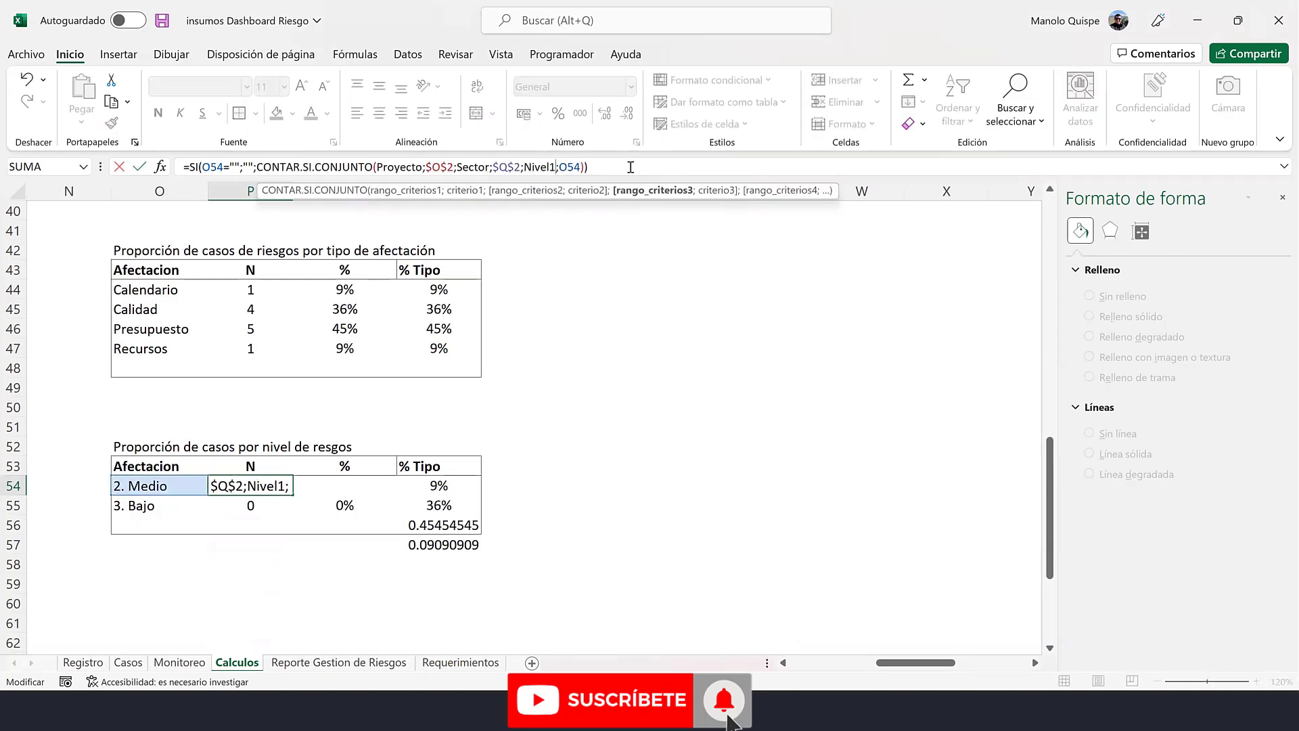
key("Return")
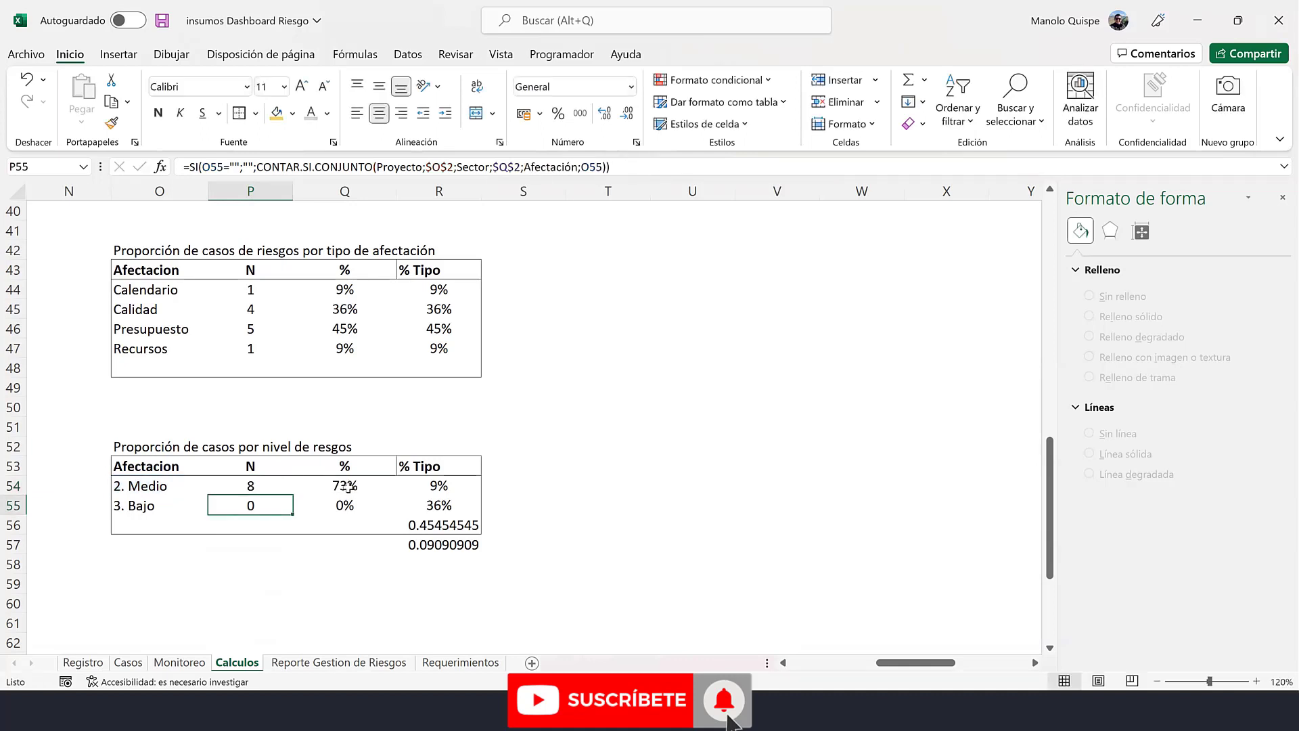
- Point R54's % Tipo FILTRAR formula at this table's rows $Q$54:$Q$56
left_click(345, 486)
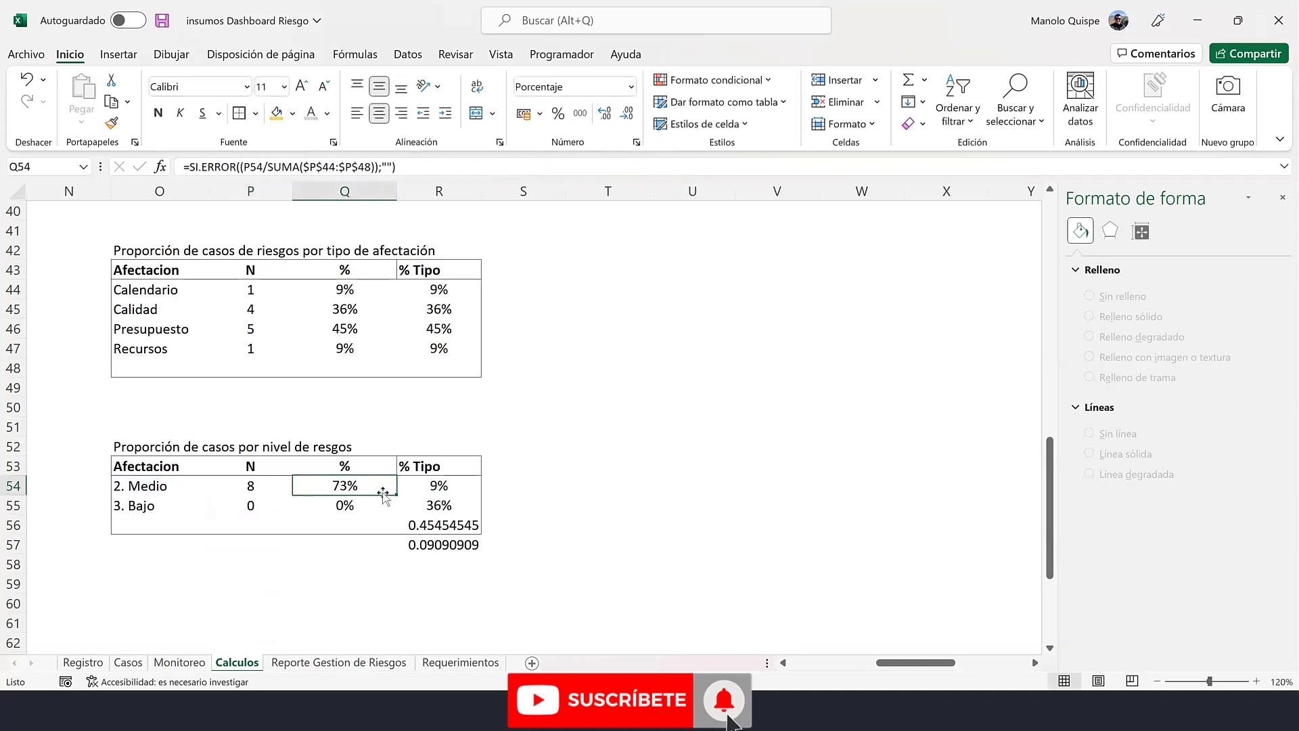
left_click(447, 485)
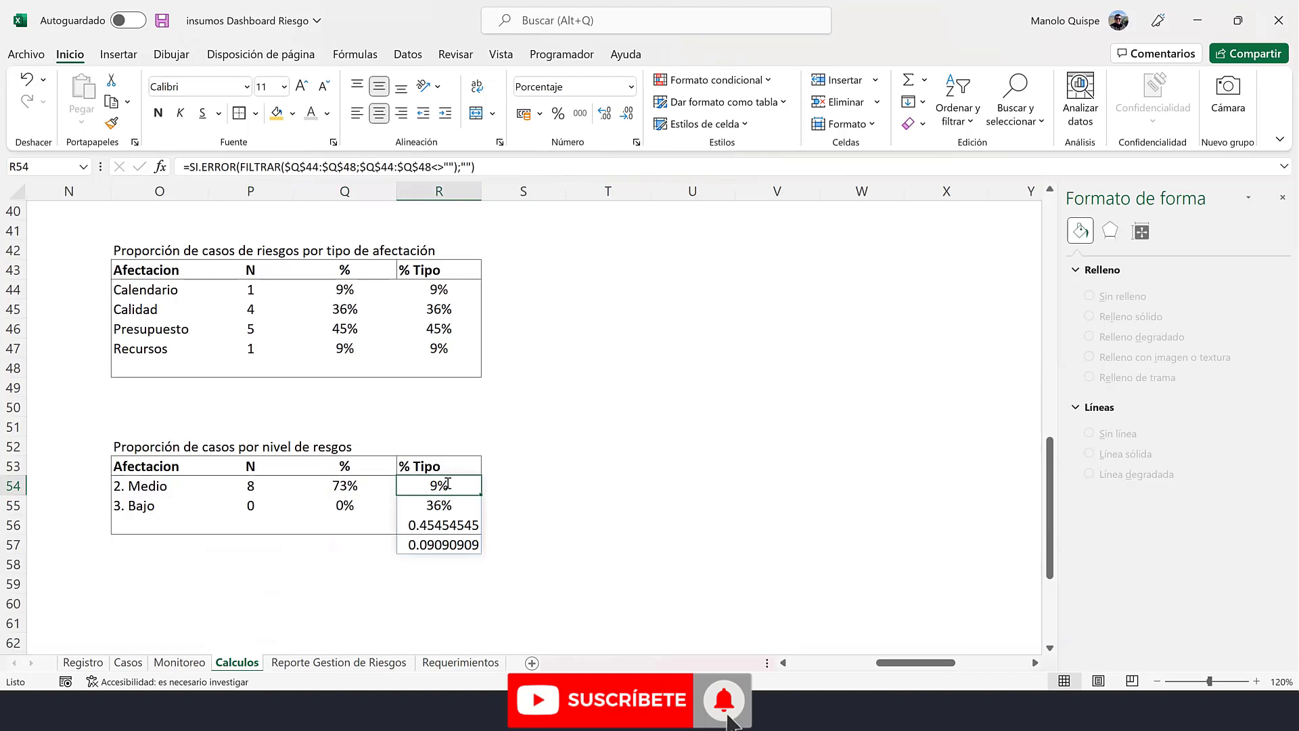
double_click(447, 484)
left_click_drag(355, 485, 385, 567)
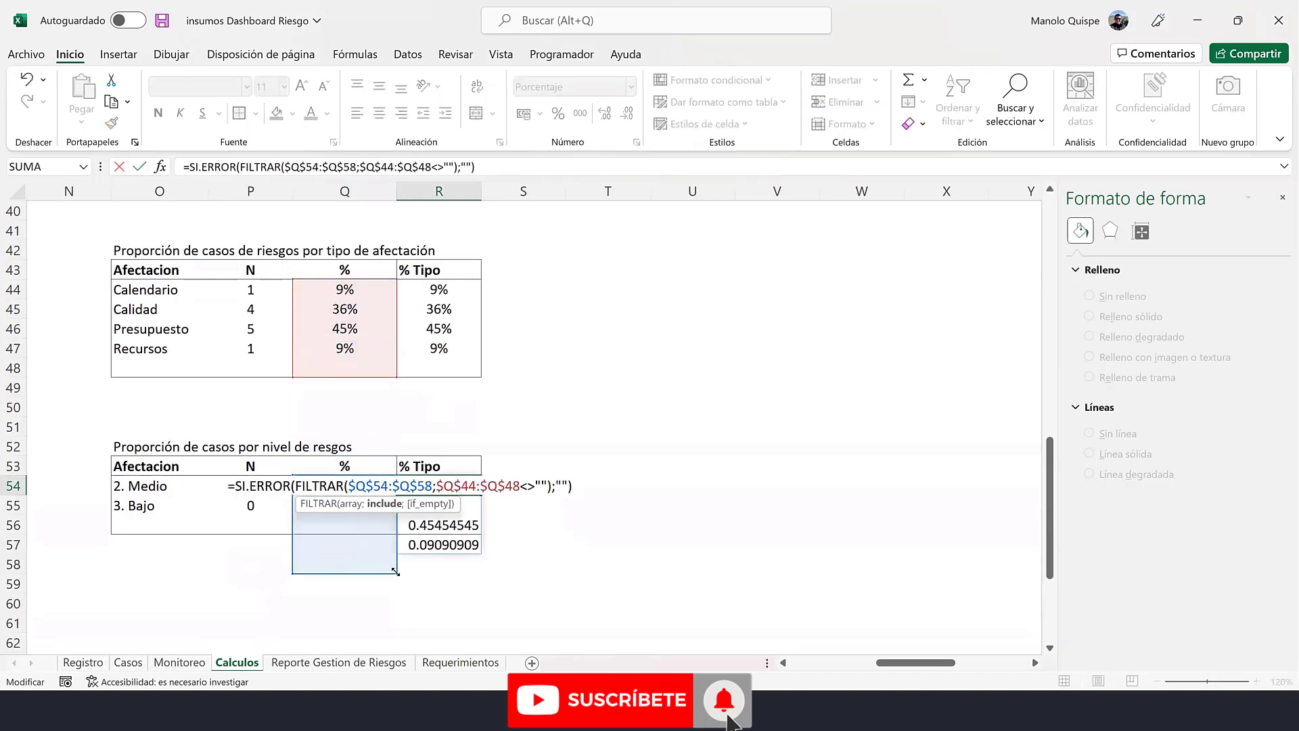
left_click_drag(384, 568, 385, 529)
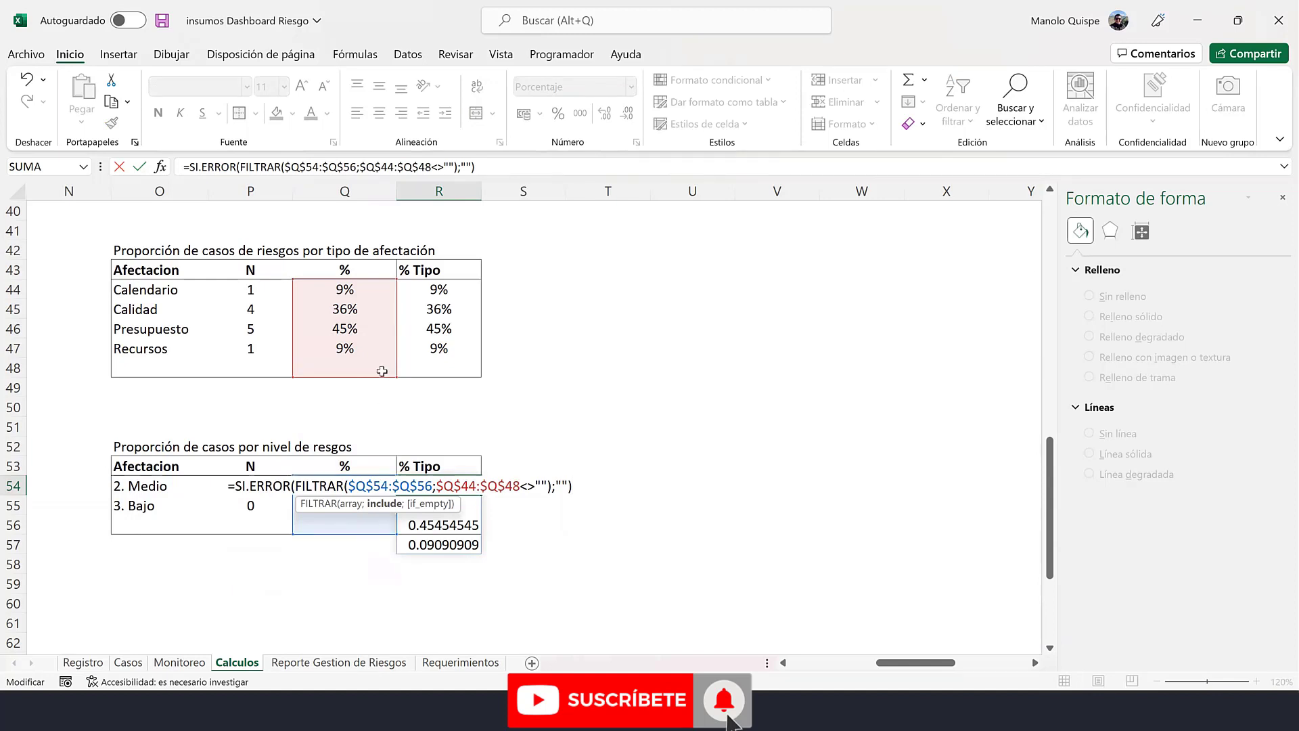
mouse_move(380, 376)
left_mouse_down()
mouse_move(367, 563)
mouse_move(380, 535)
left_mouse_up()
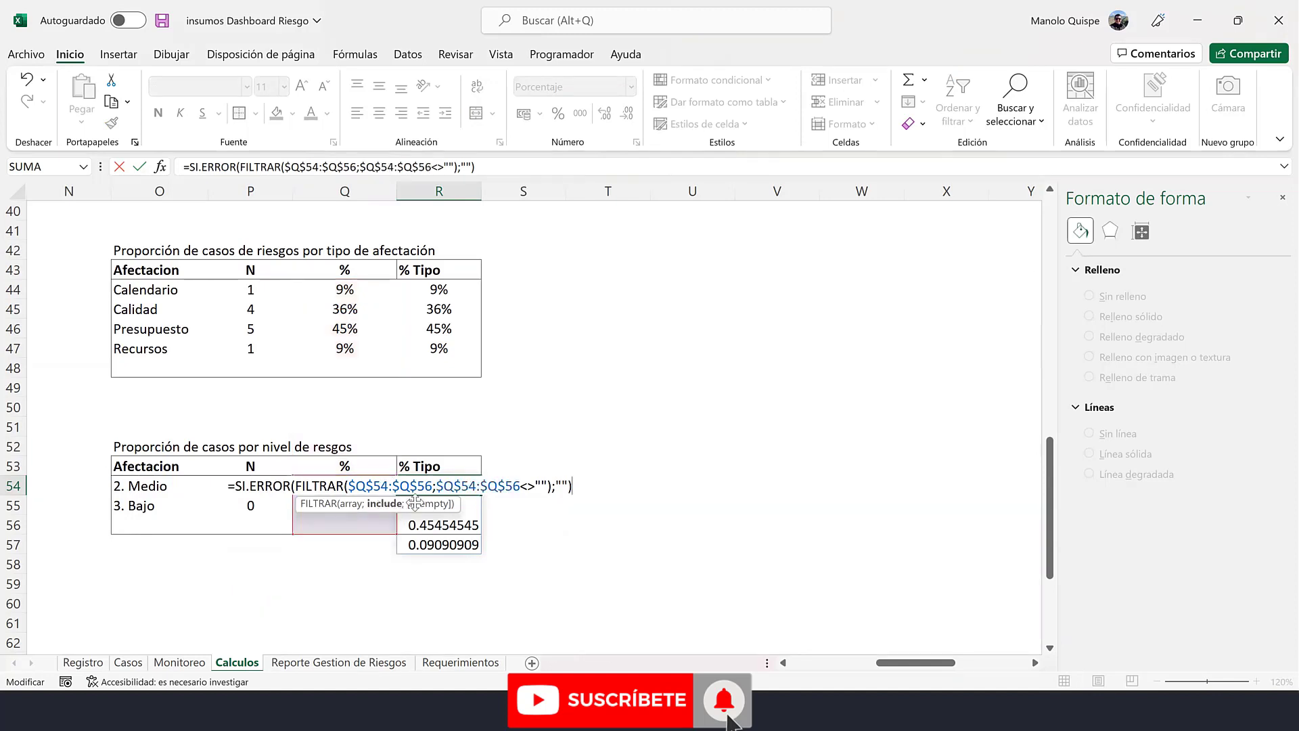
key("Return")
- Fill the count formula down so 3. Bajo shows 3 cases (27%)
left_click(264, 485)
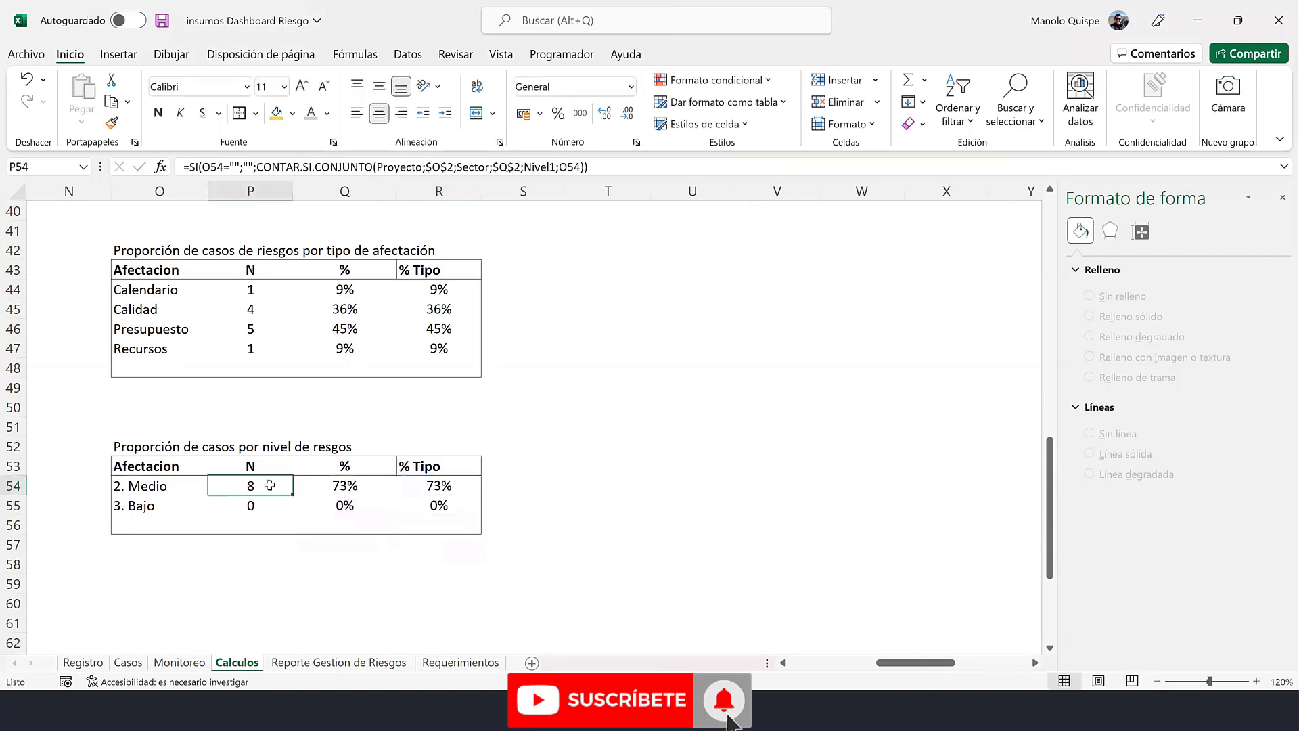
double_click(268, 486)
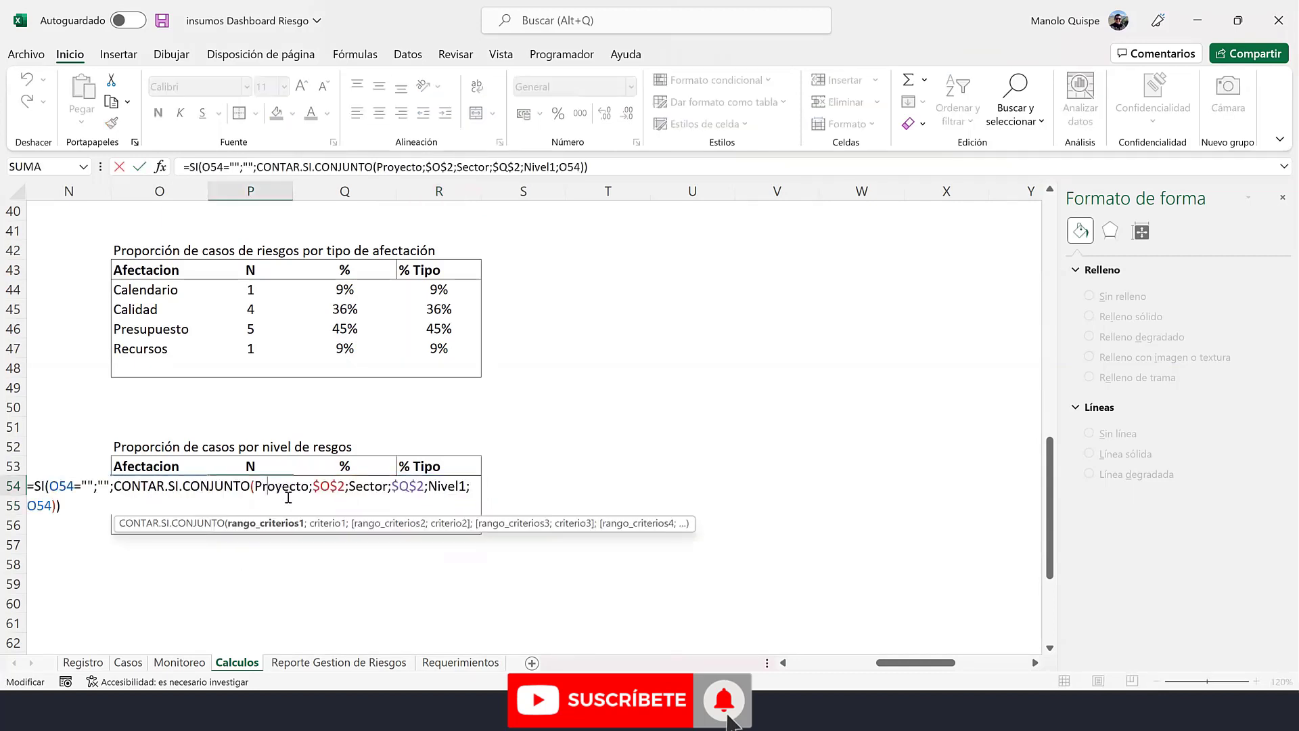
key("Escape")
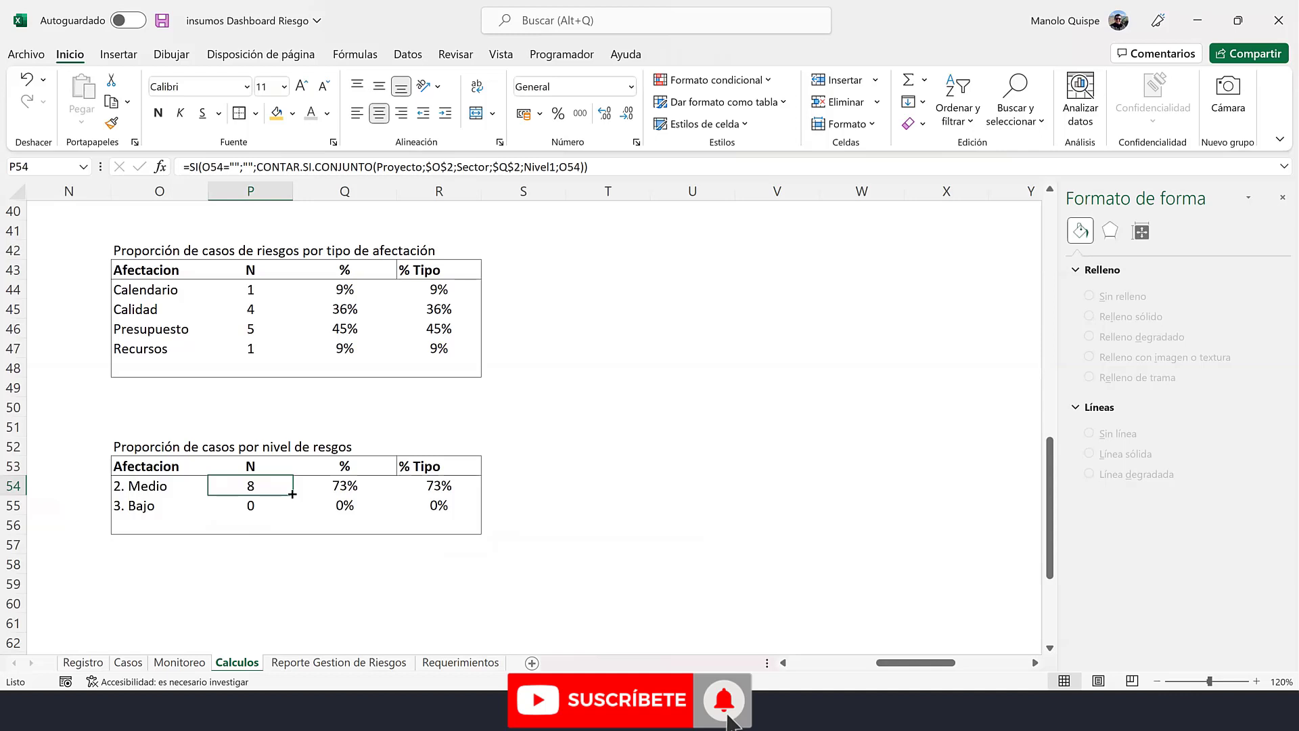
left_click_drag(293, 494, 292, 522)
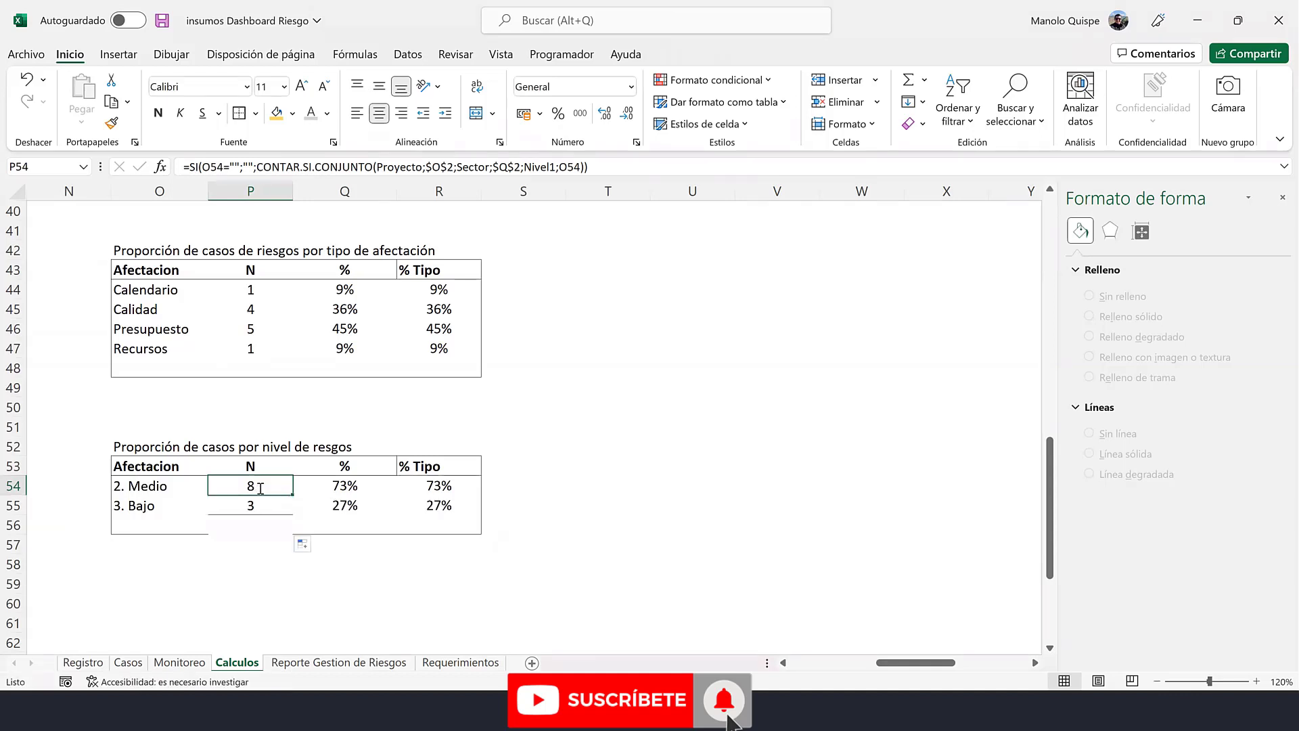
double_click(260, 487)
key("Escape")
- Remove the count cells' borders and put an outside border around the risk-level table
mouse_move(293, 496)
left_mouse_down()
mouse_move(329, 495)
mouse_move(168, 506)
left_mouse_up()
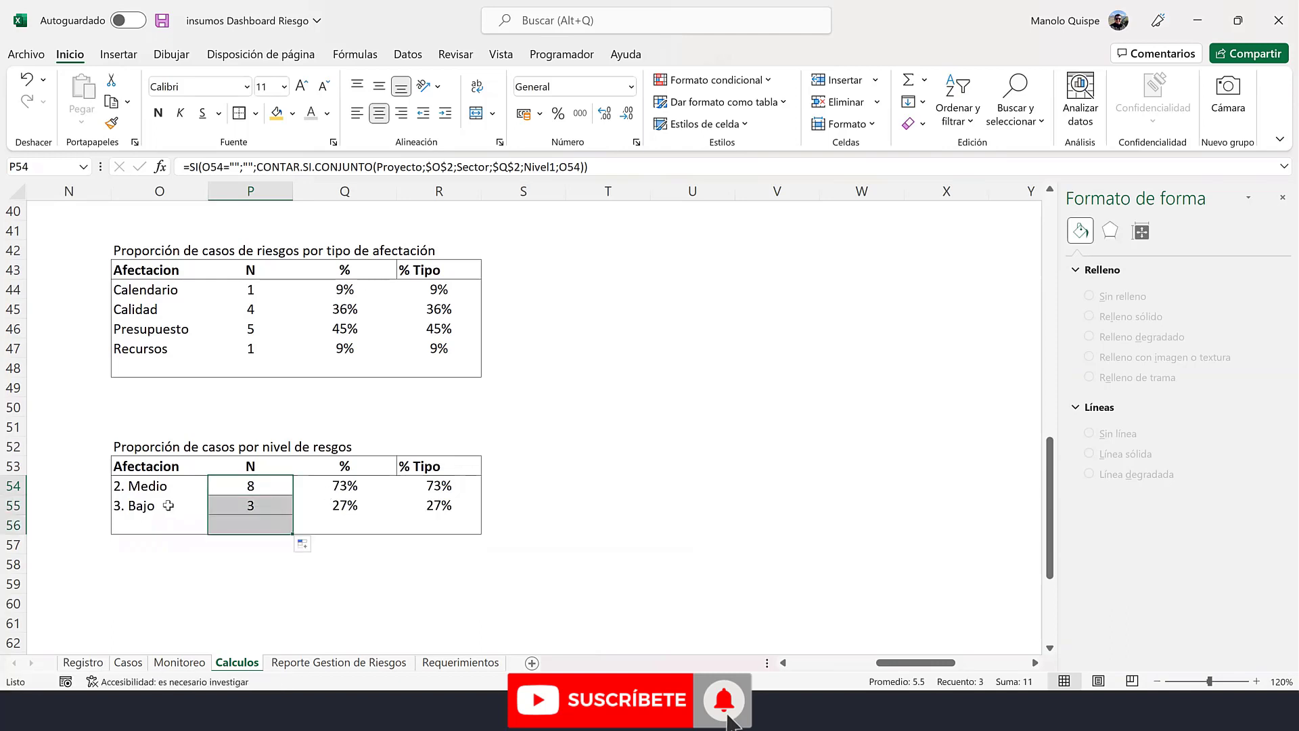
left_click(255, 114)
left_click(278, 265)
left_click(608, 465)
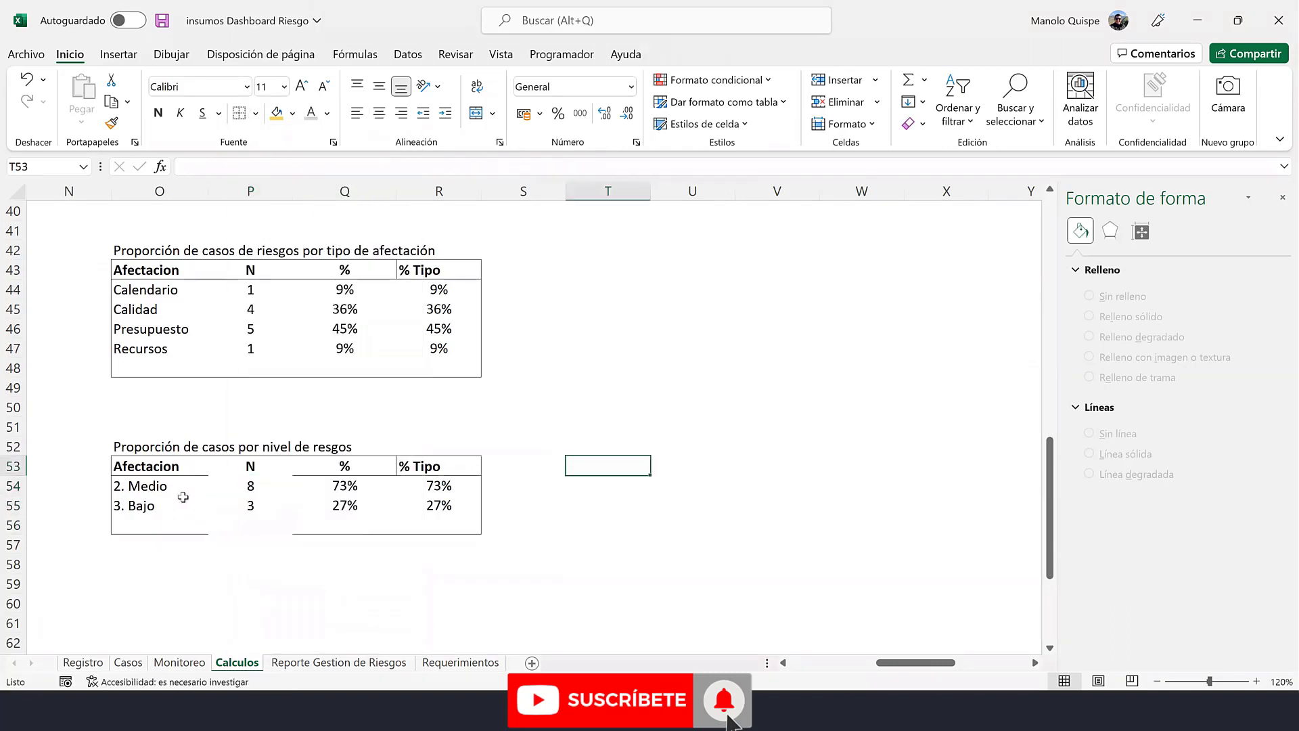
left_click_drag(161, 487, 467, 526)
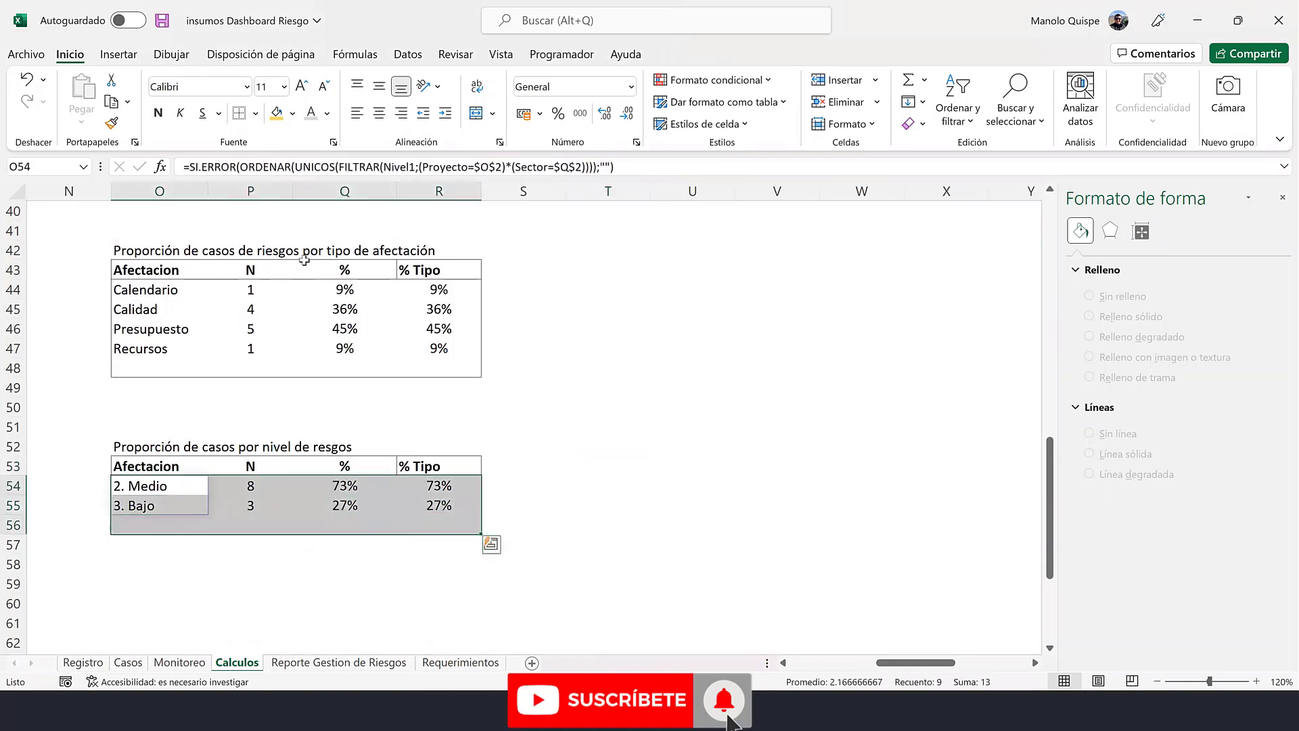
left_click(255, 113)
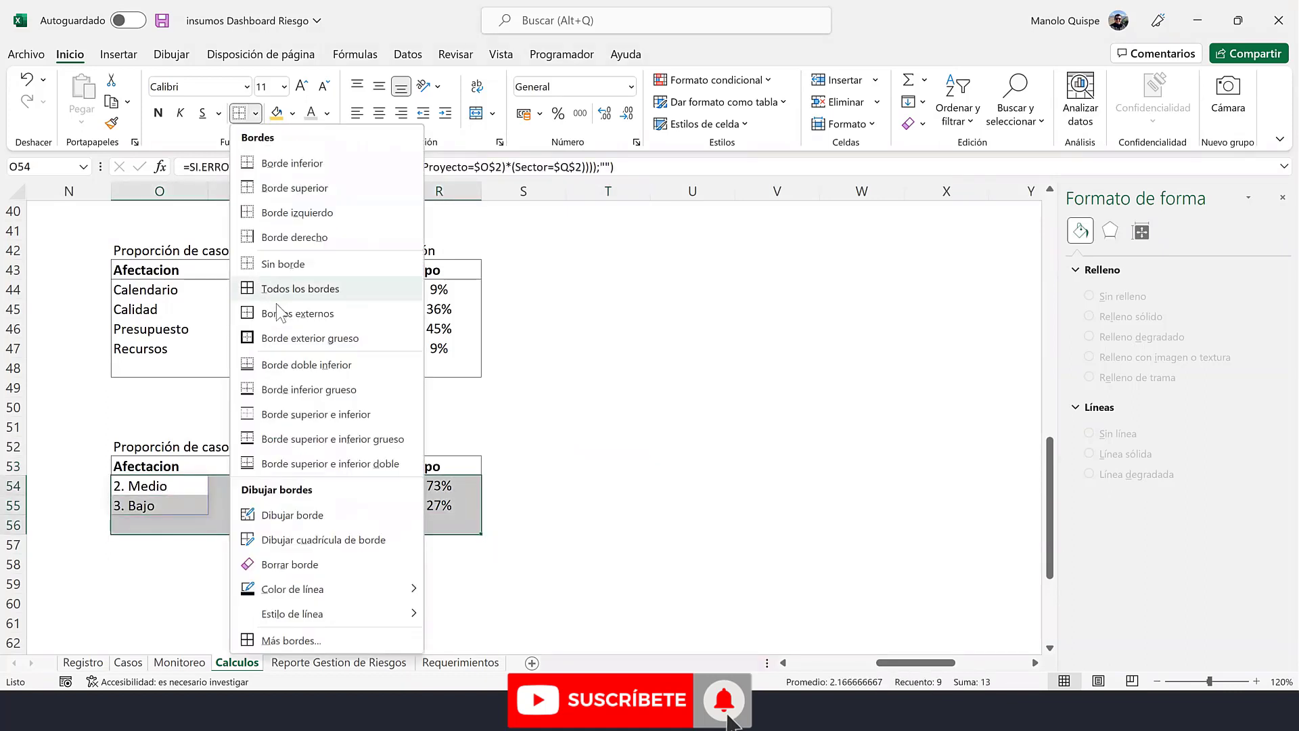
left_click(271, 311)
left_click(579, 355)
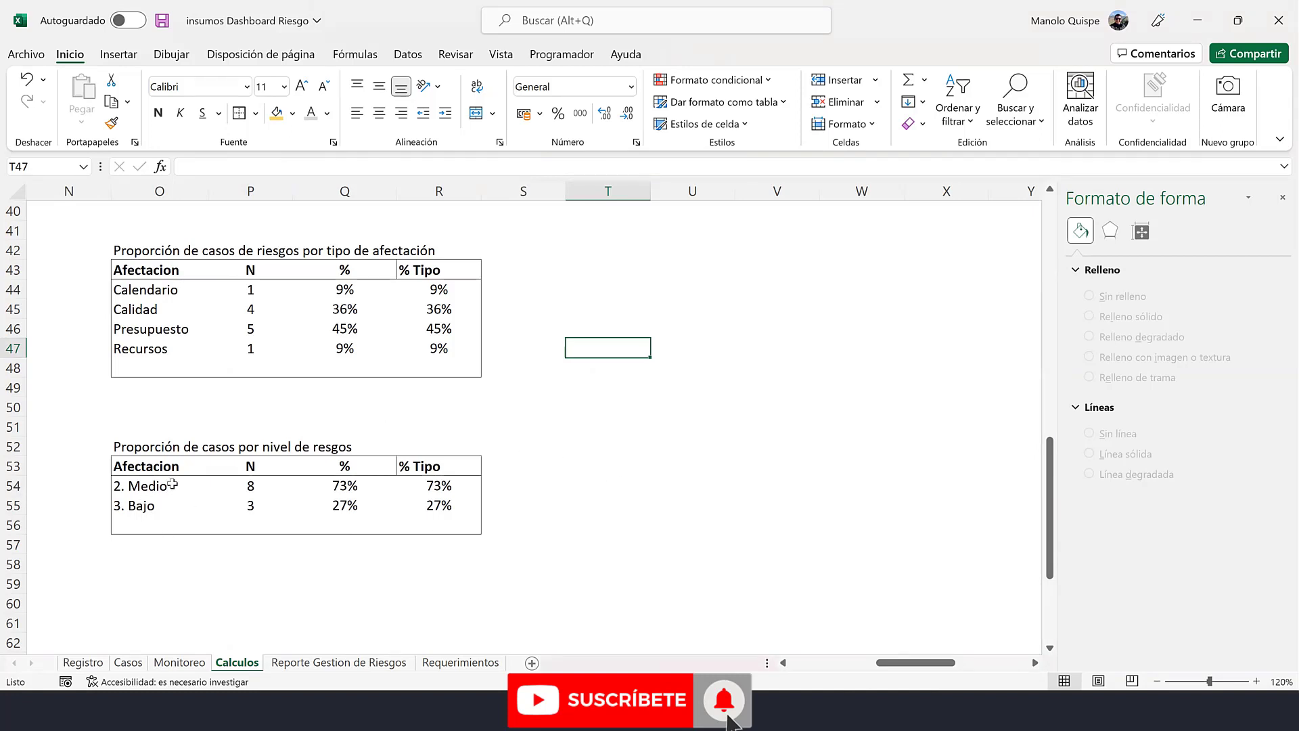
- Insert a doughnut chart of % Tipo by risk level and move it beside the tables
left_click_drag(162, 465, 167, 501)
left_click_drag(429, 466, 439, 507, "ctrl")
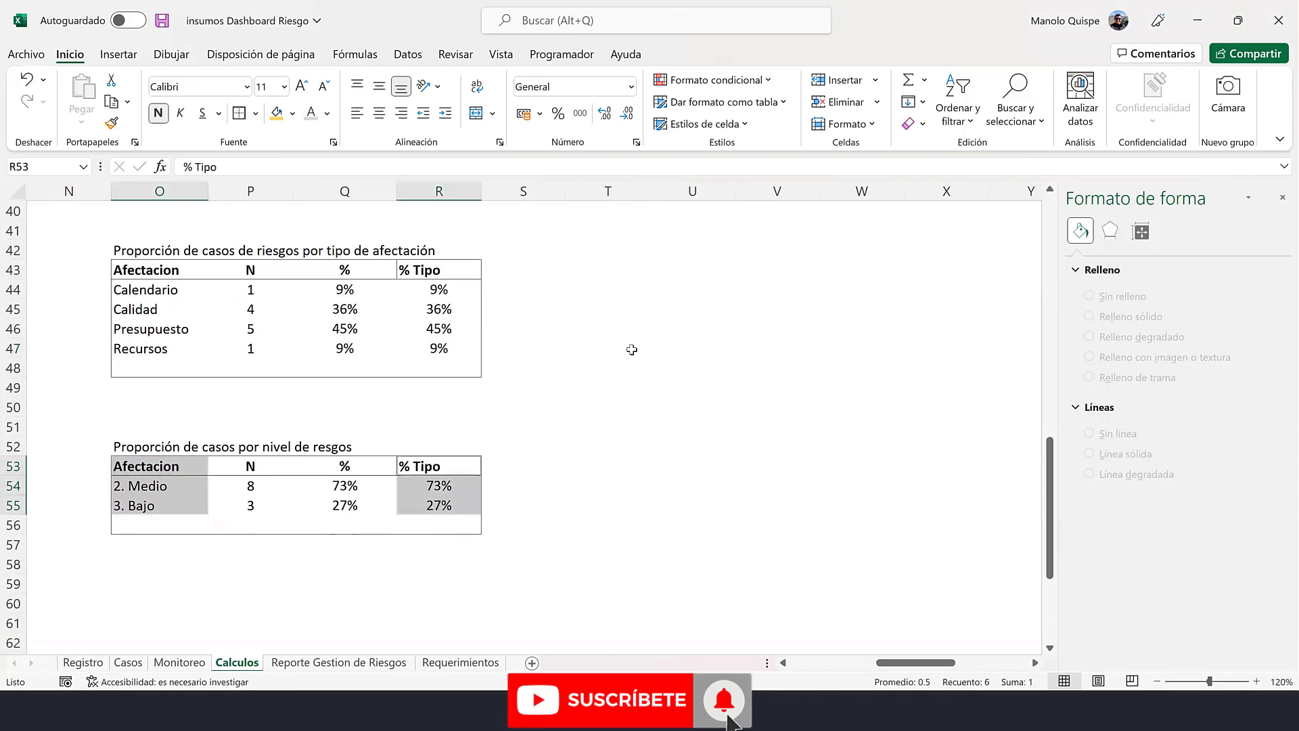
left_click(128, 55)
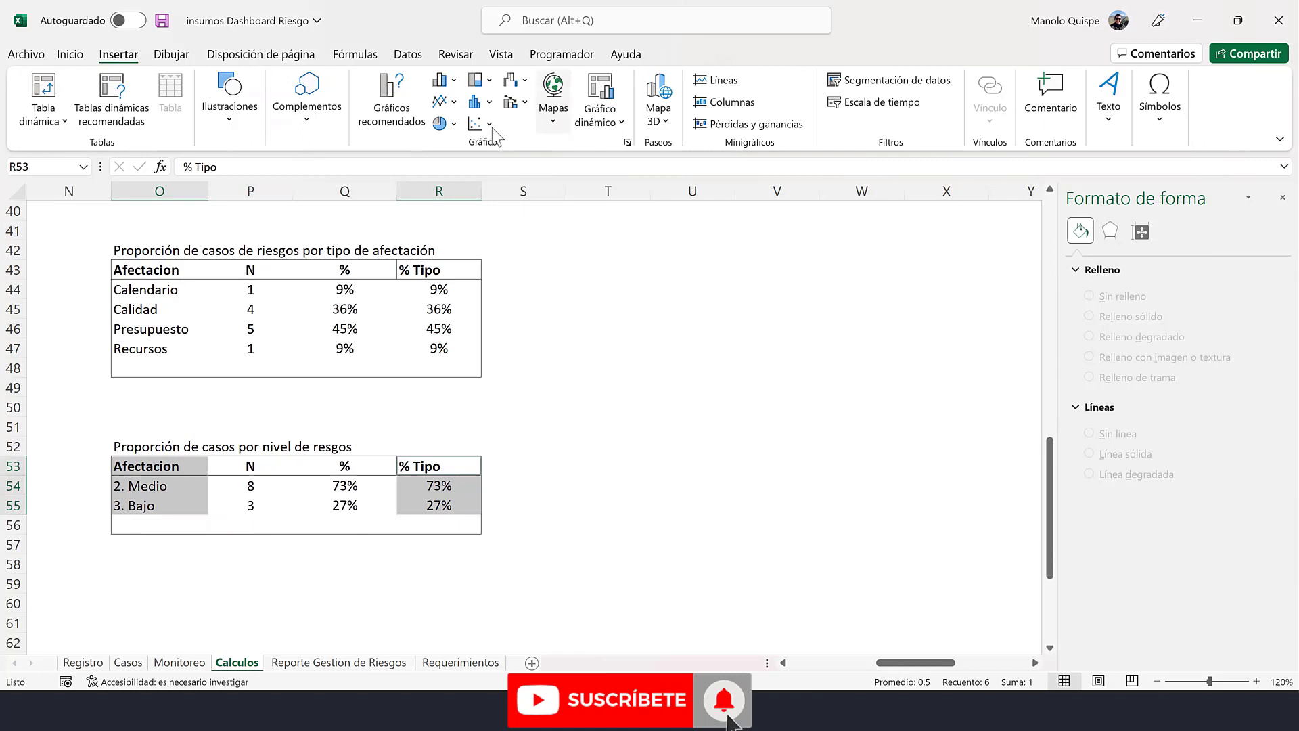
left_click(453, 124)
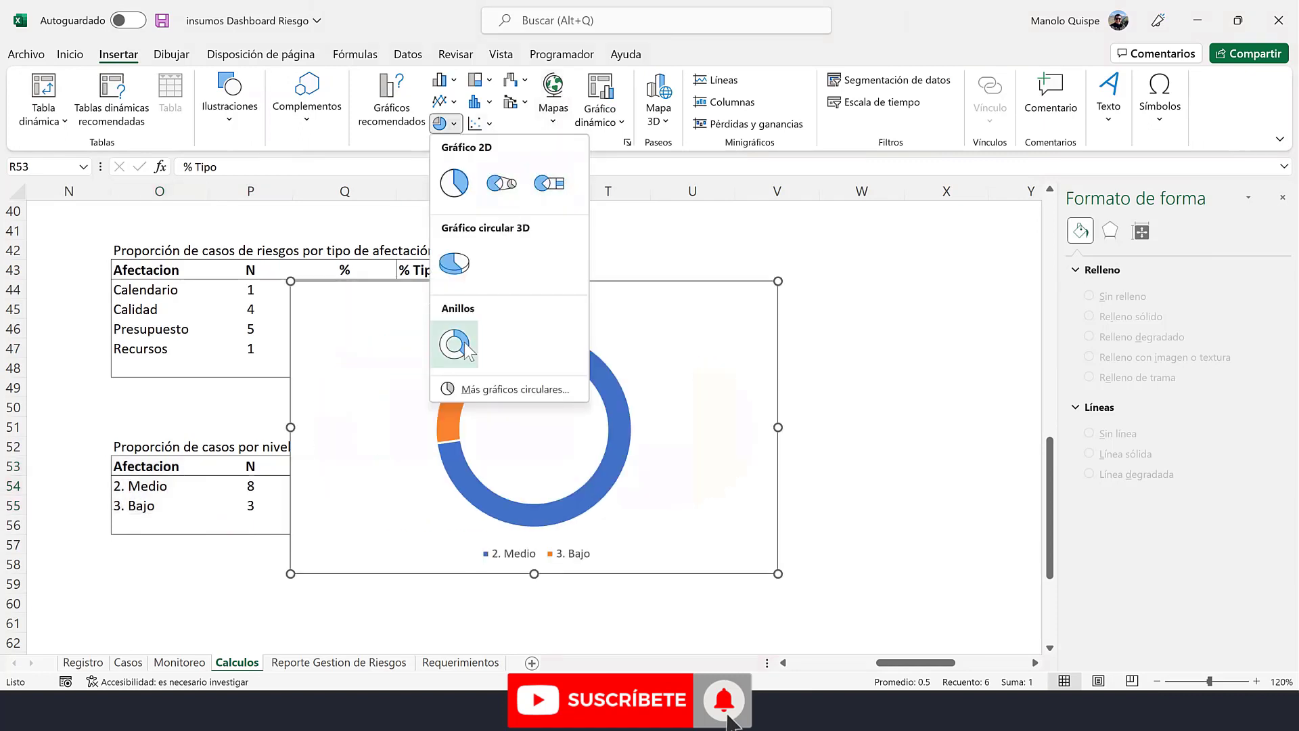
left_click(454, 343)
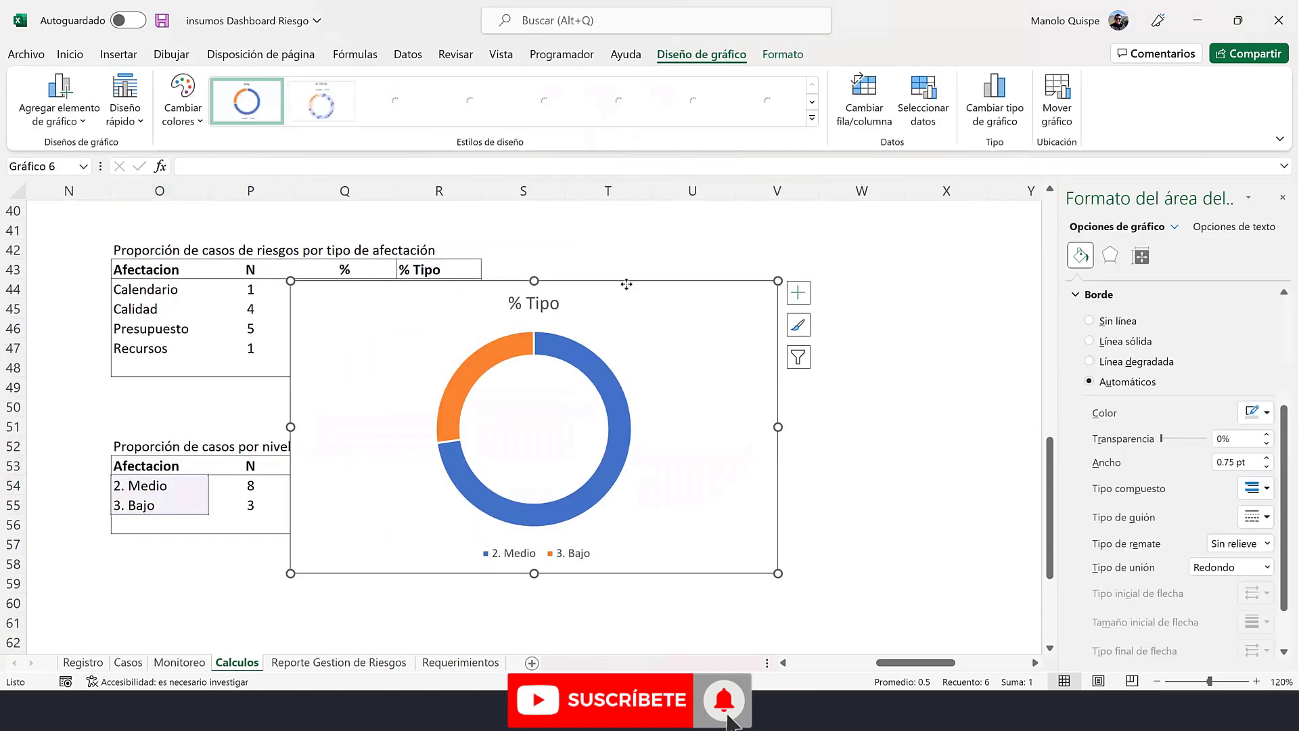
left_click_drag(627, 284, 844, 230)
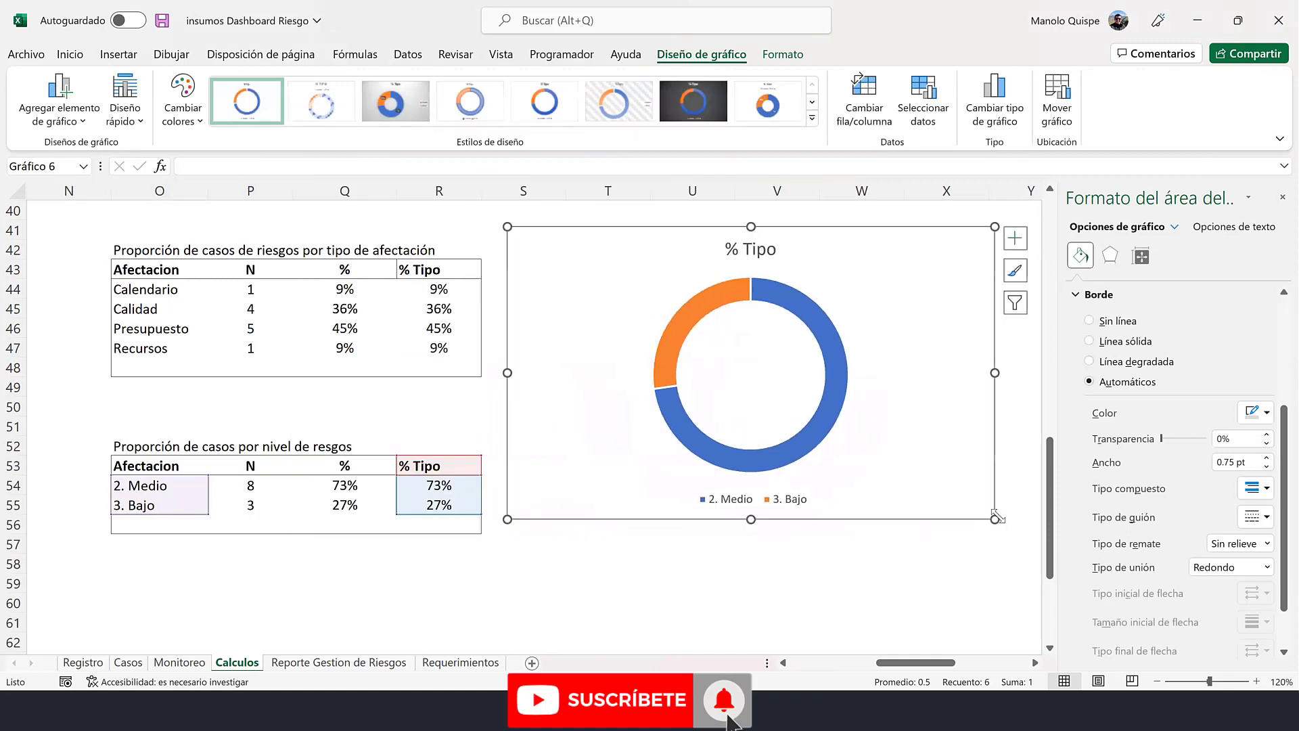
- Nudge the donut chart slightly, then correct the O52 heading to 'Proporción de casos por nivel de riesgo'
left_click_drag(992, 518, 1014, 530)
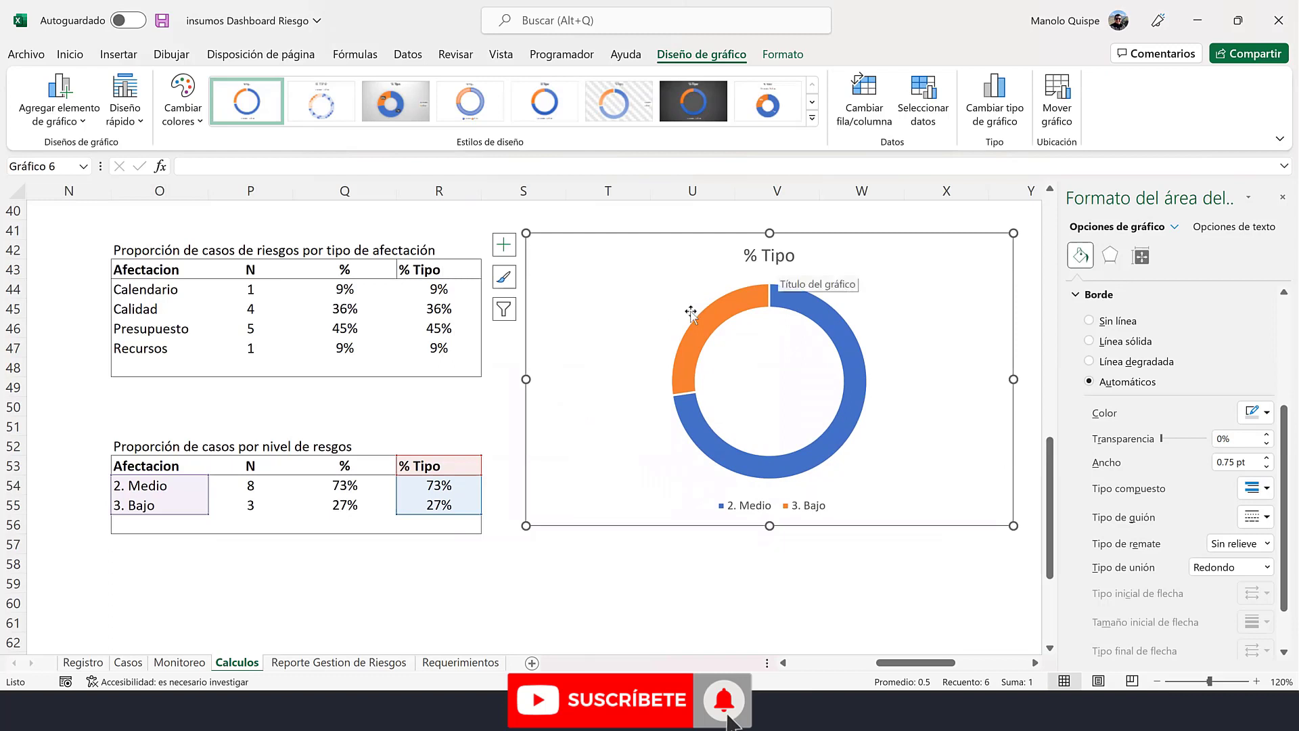
left_click(318, 441)
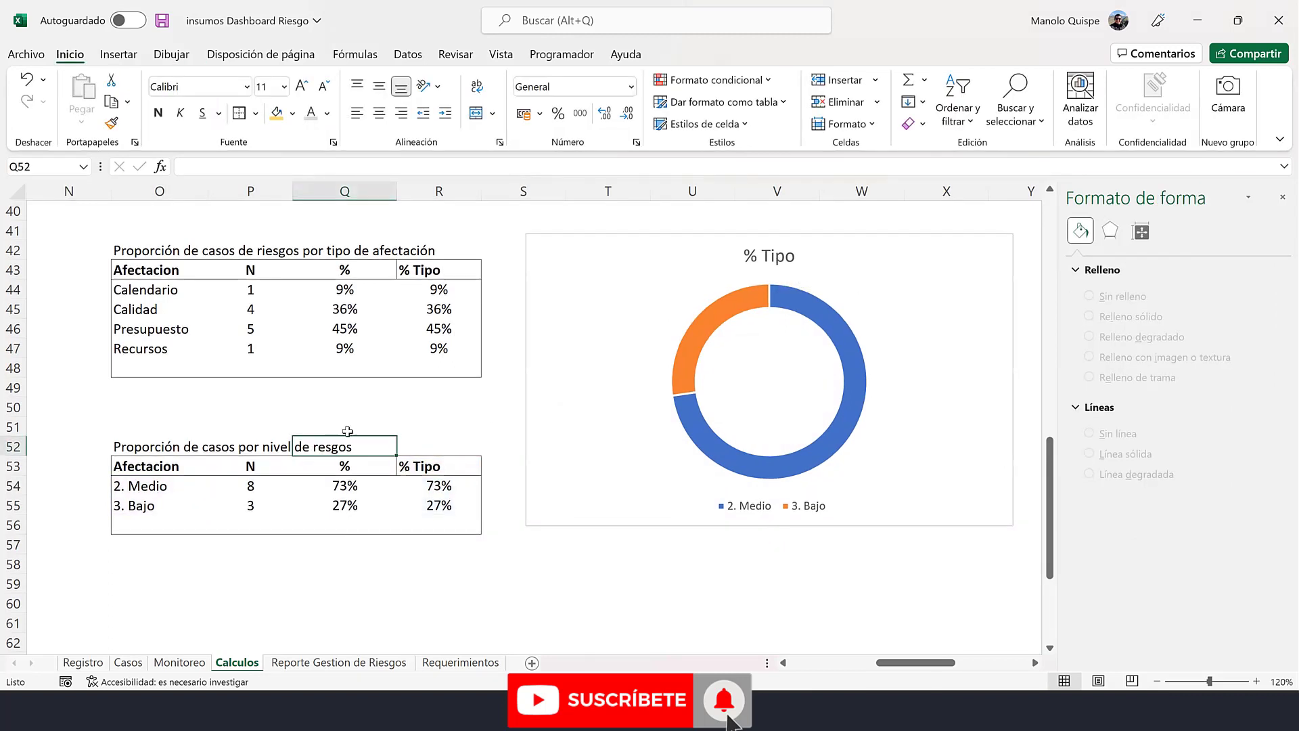
left_click(128, 446)
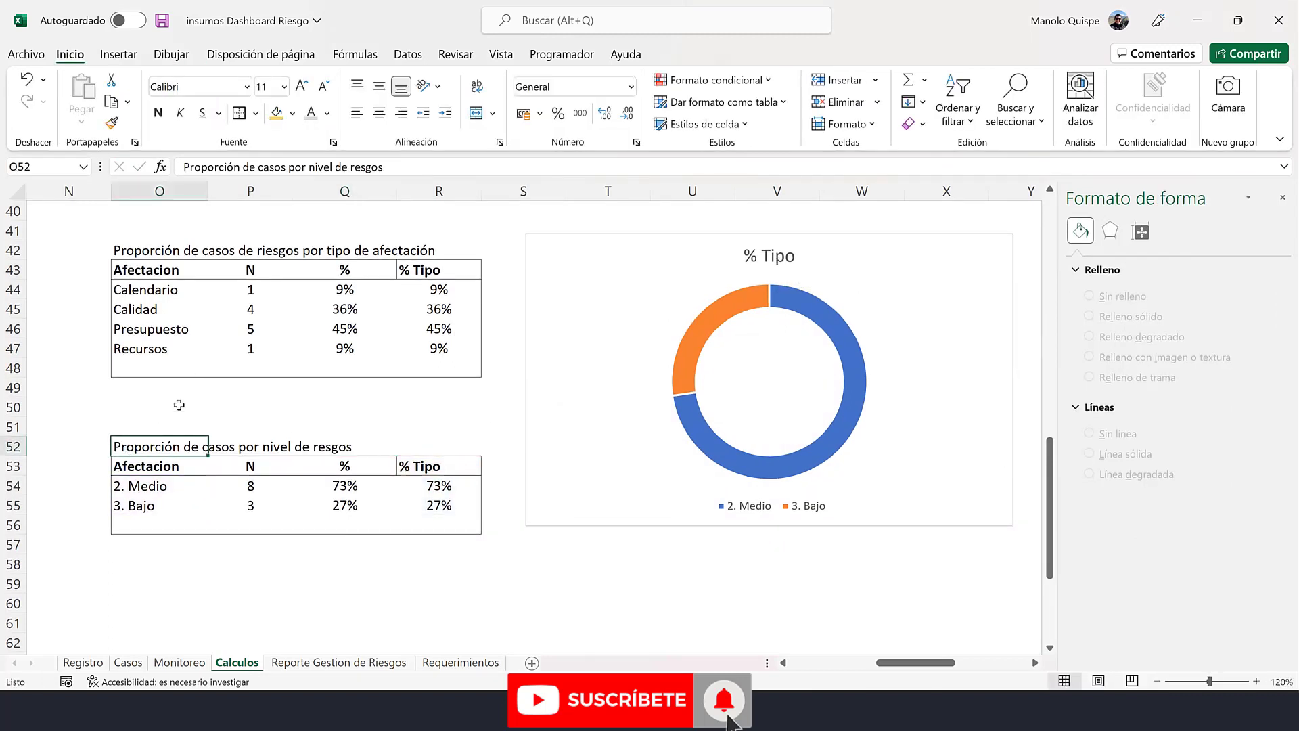
left_click(353, 166)
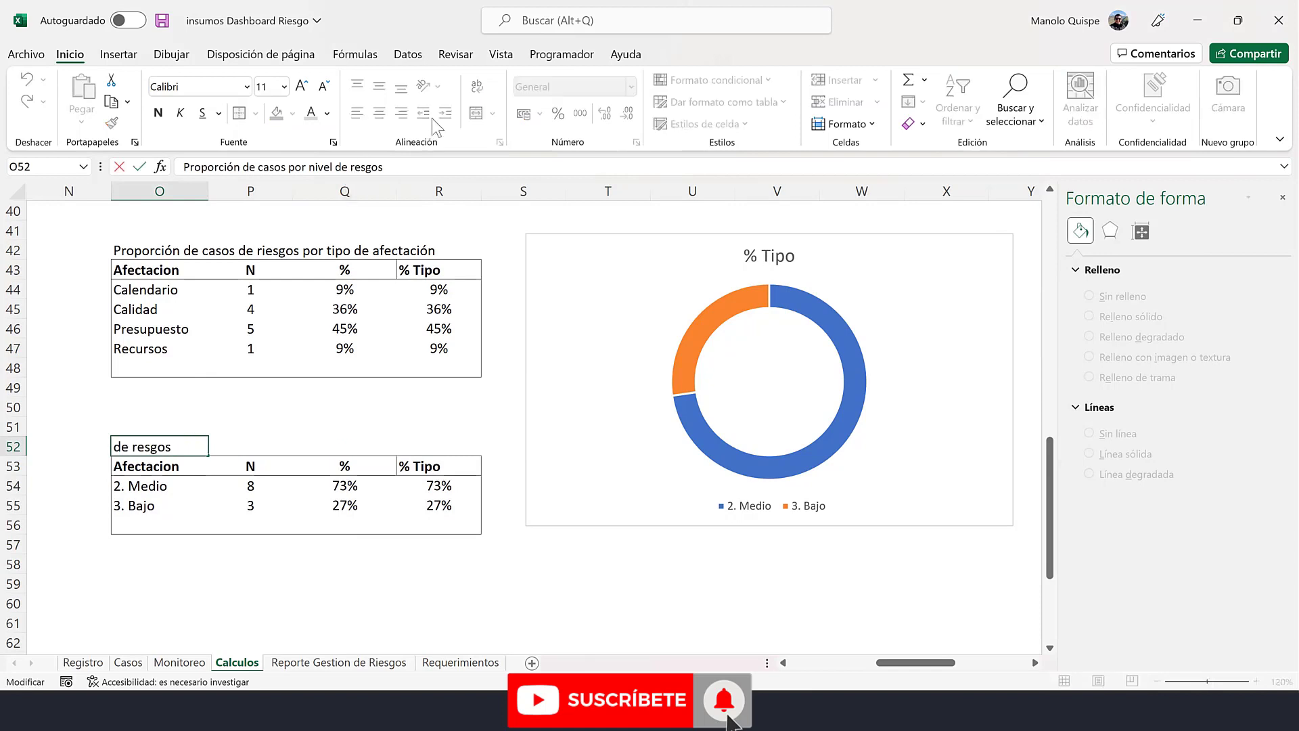
type("i")
key("Return")
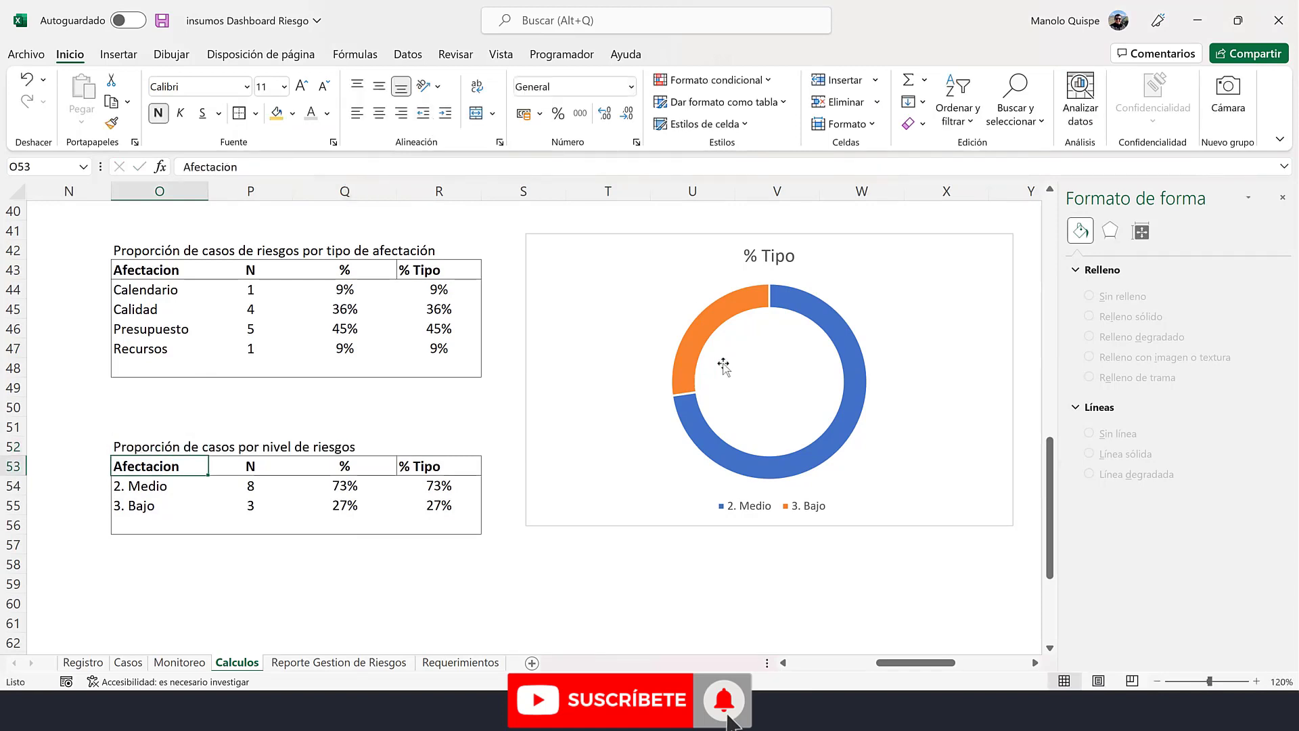
left_click(135, 443)
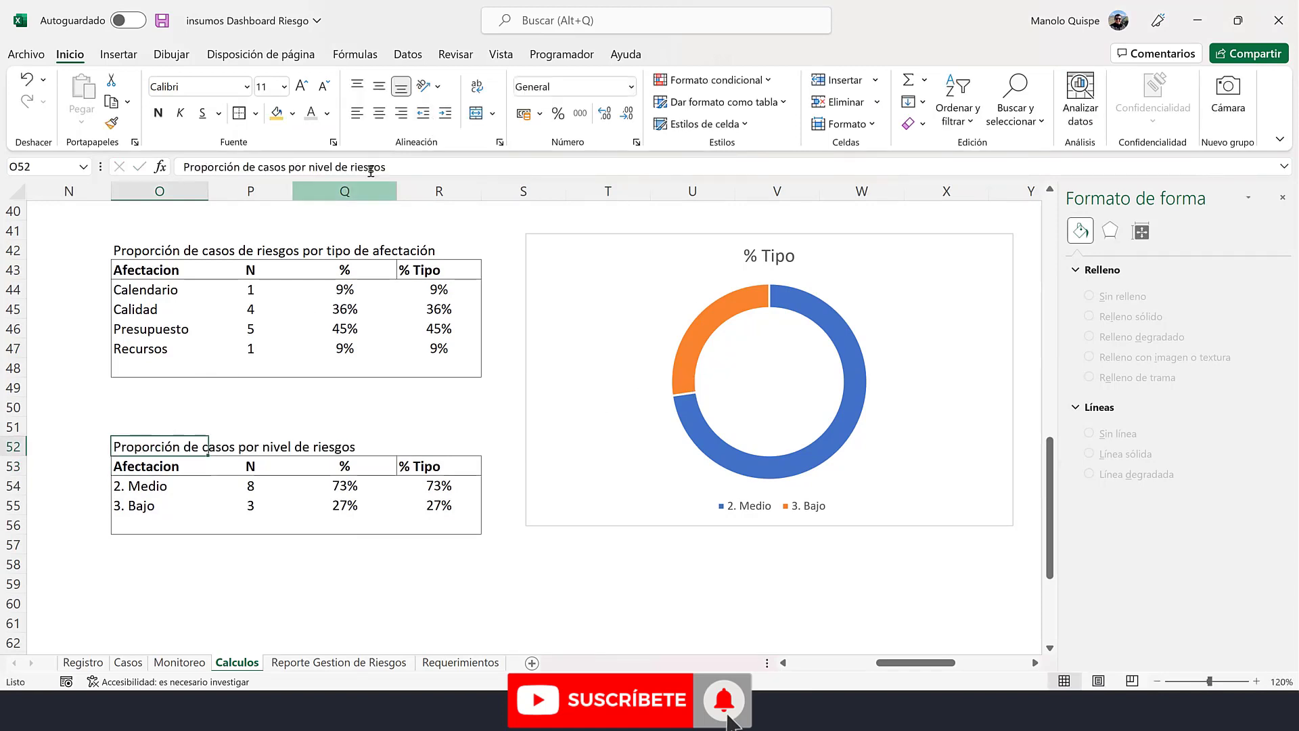
left_click(439, 164)
key("BackSpace")
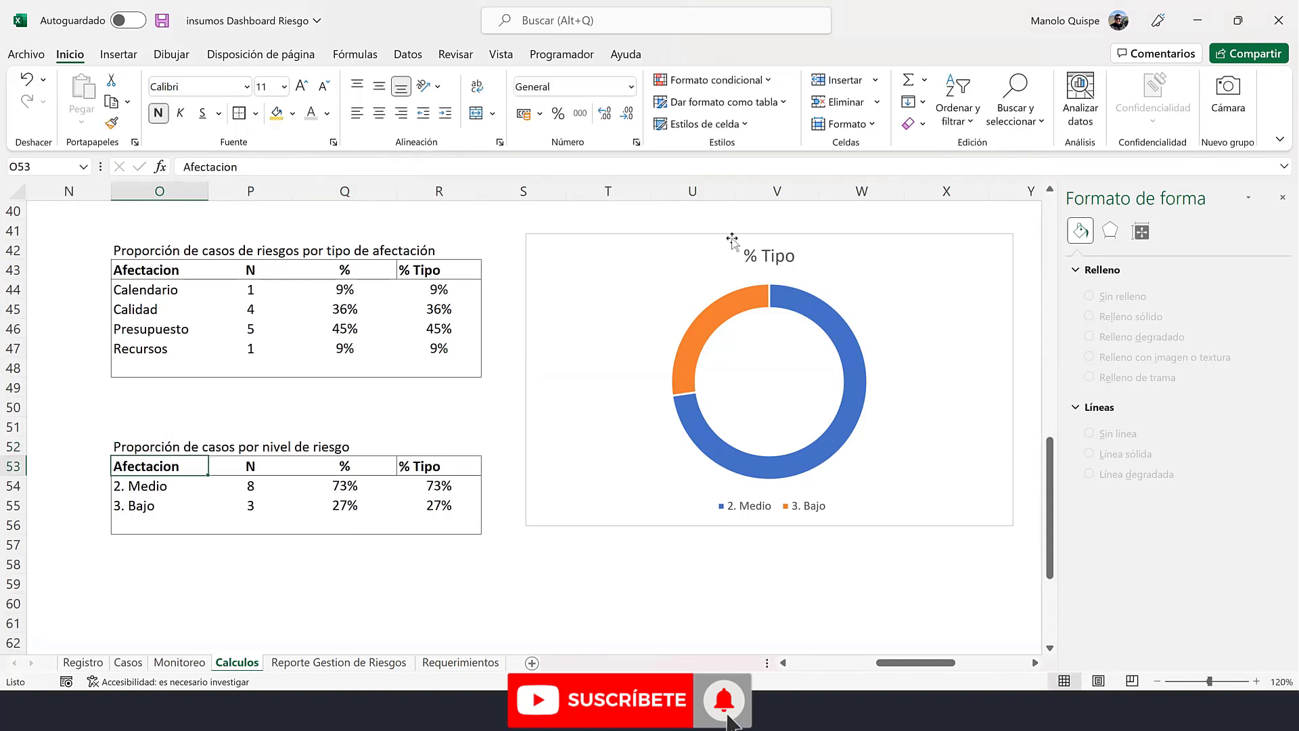
- Link the donut chart title to =Calculos!$O$52 and make it 10 pt bold
left_click(766, 256)
left_click(660, 167)
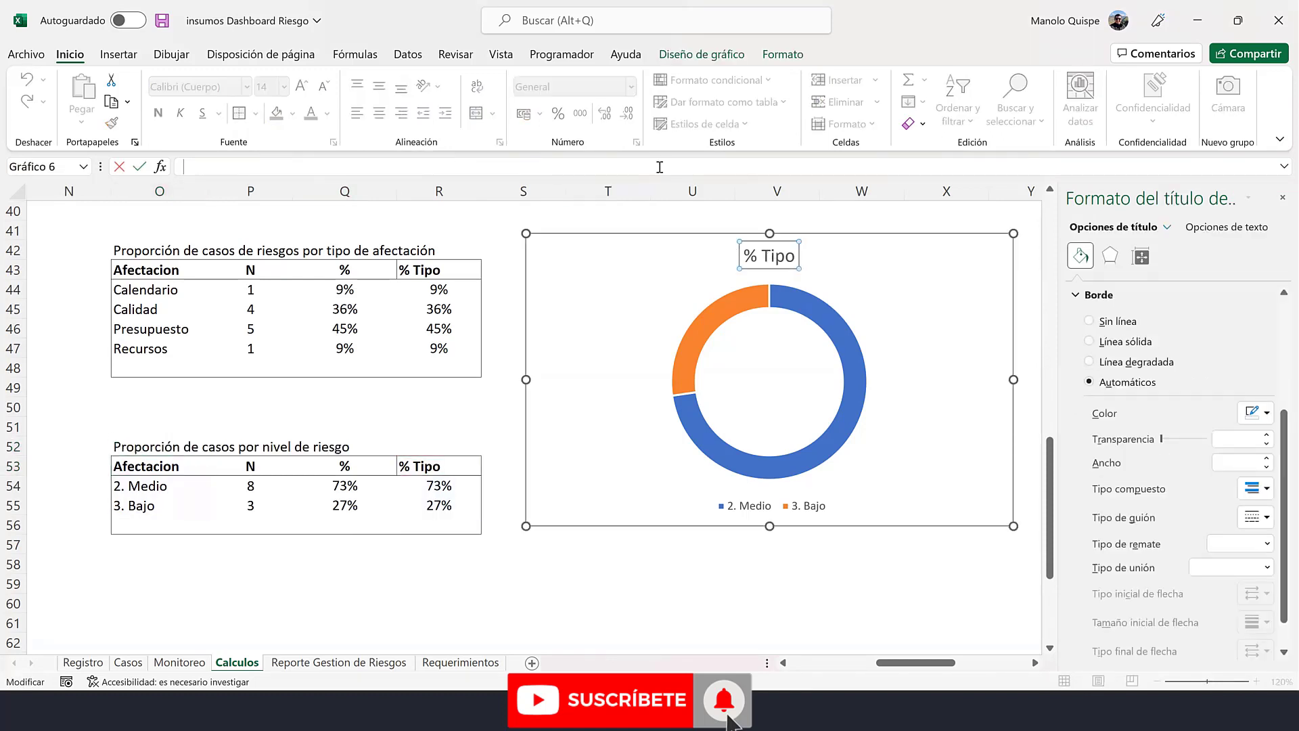
type("=")
left_click(135, 445)
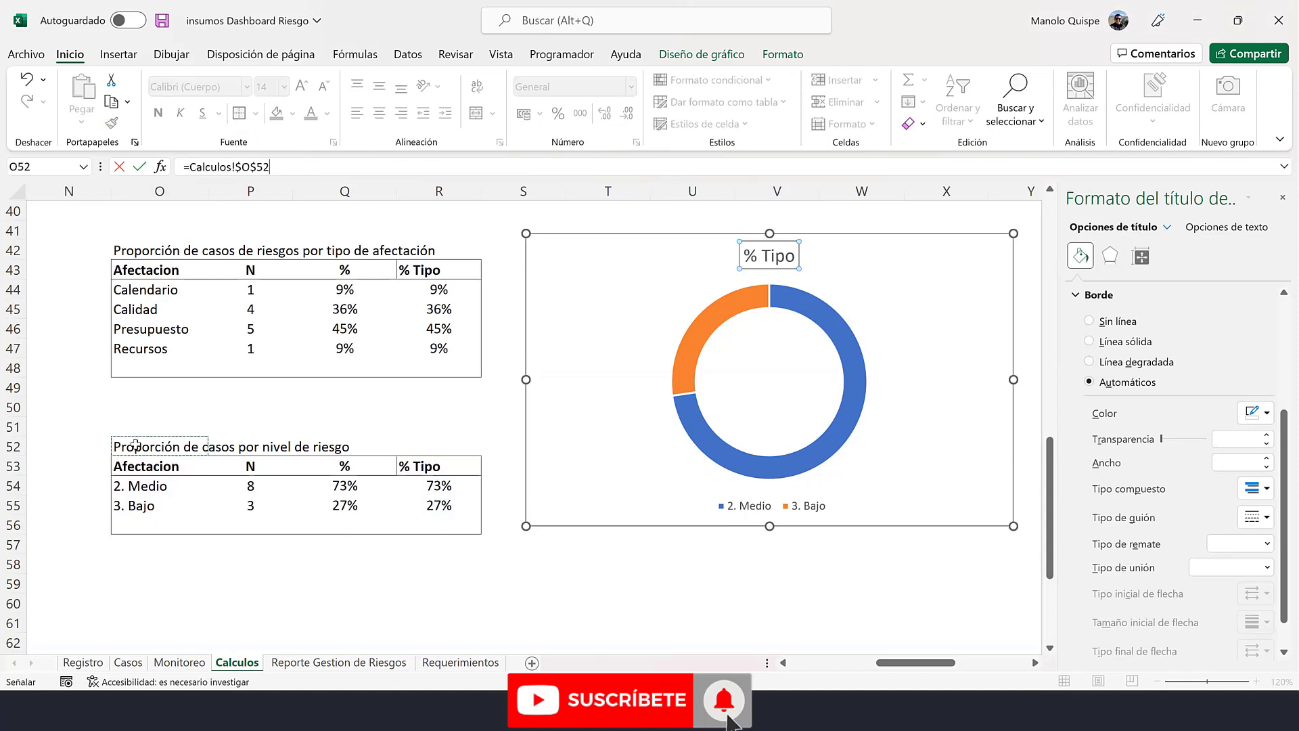
key("Return")
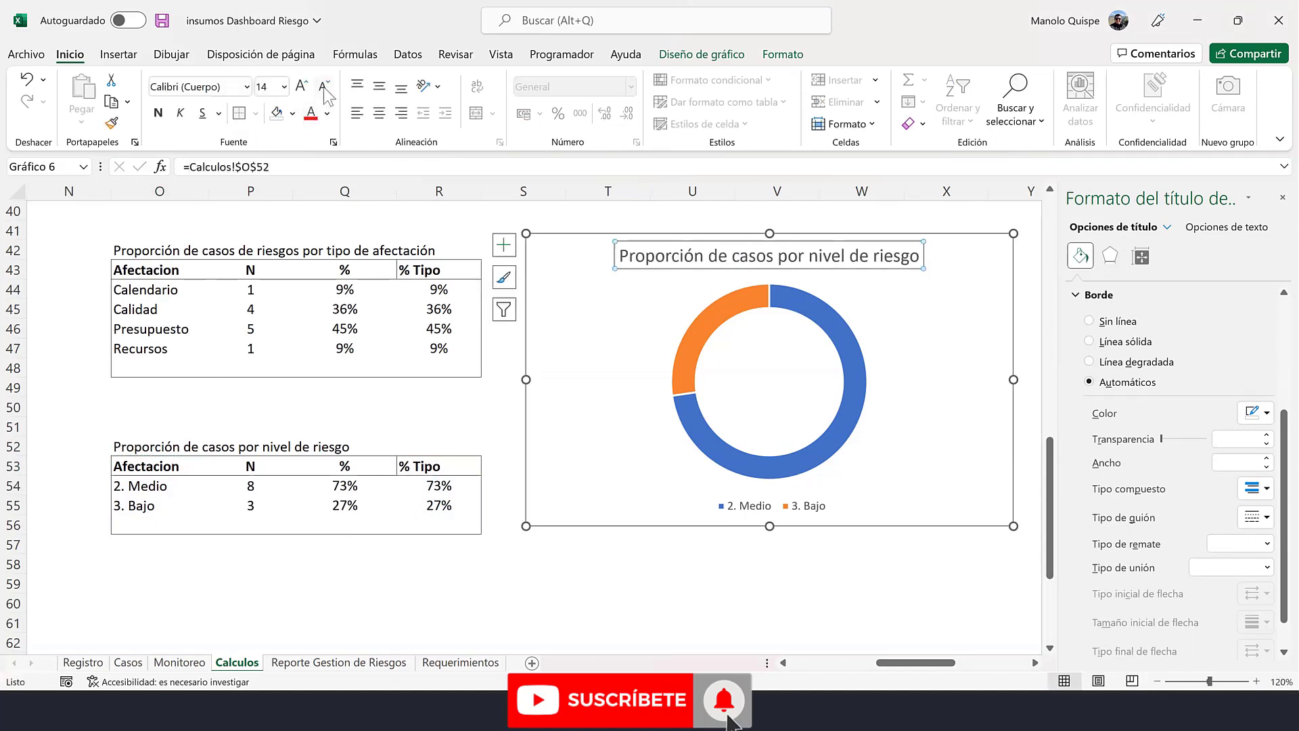
left_click(323, 87)
left_click(323, 87)
left_click(323, 86)
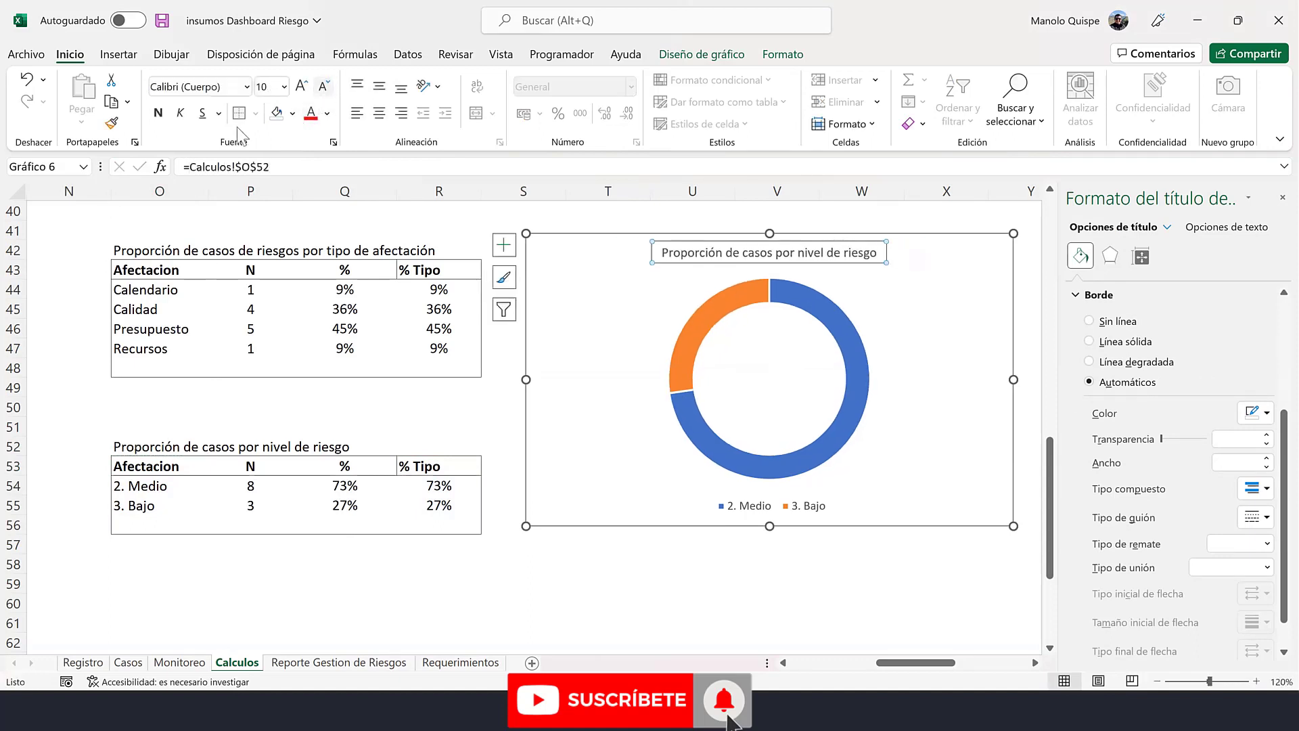
left_click(157, 113)
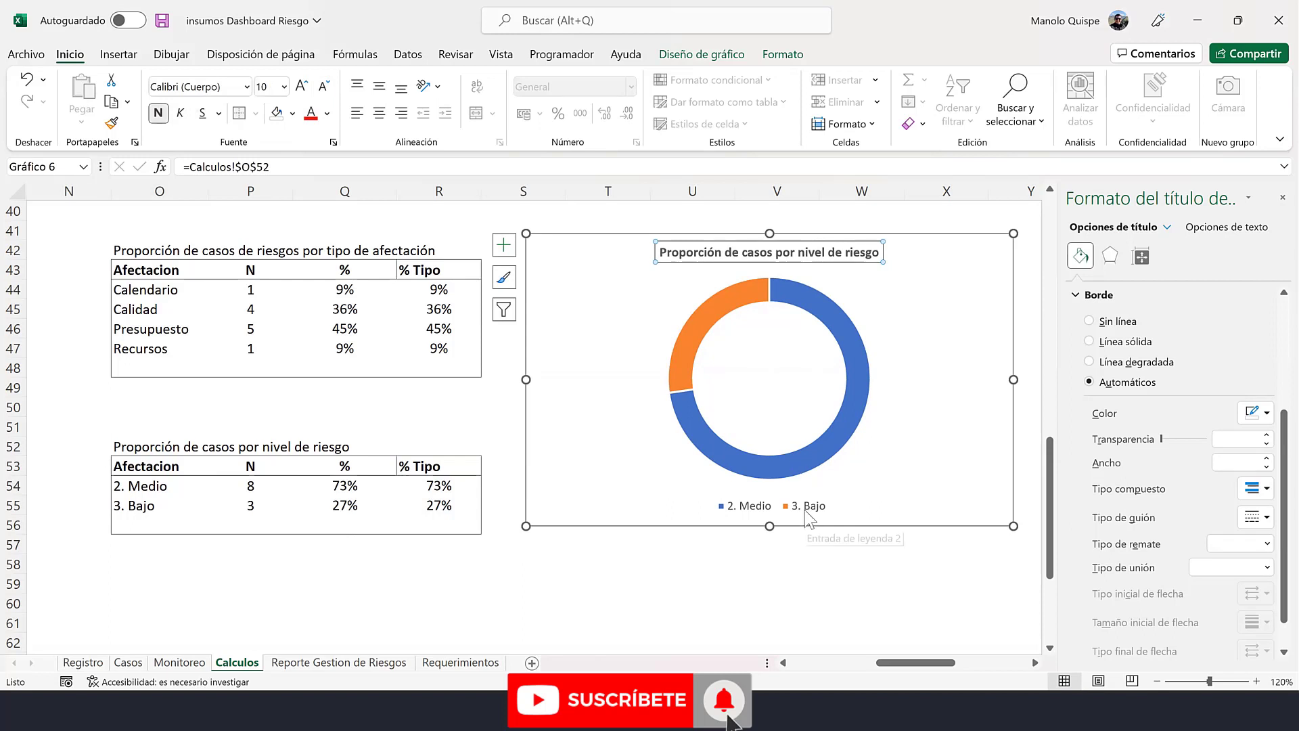
- Add data labels to the donut showing category name and value separated by a new line
right_click(826, 460)
left_click(893, 591)
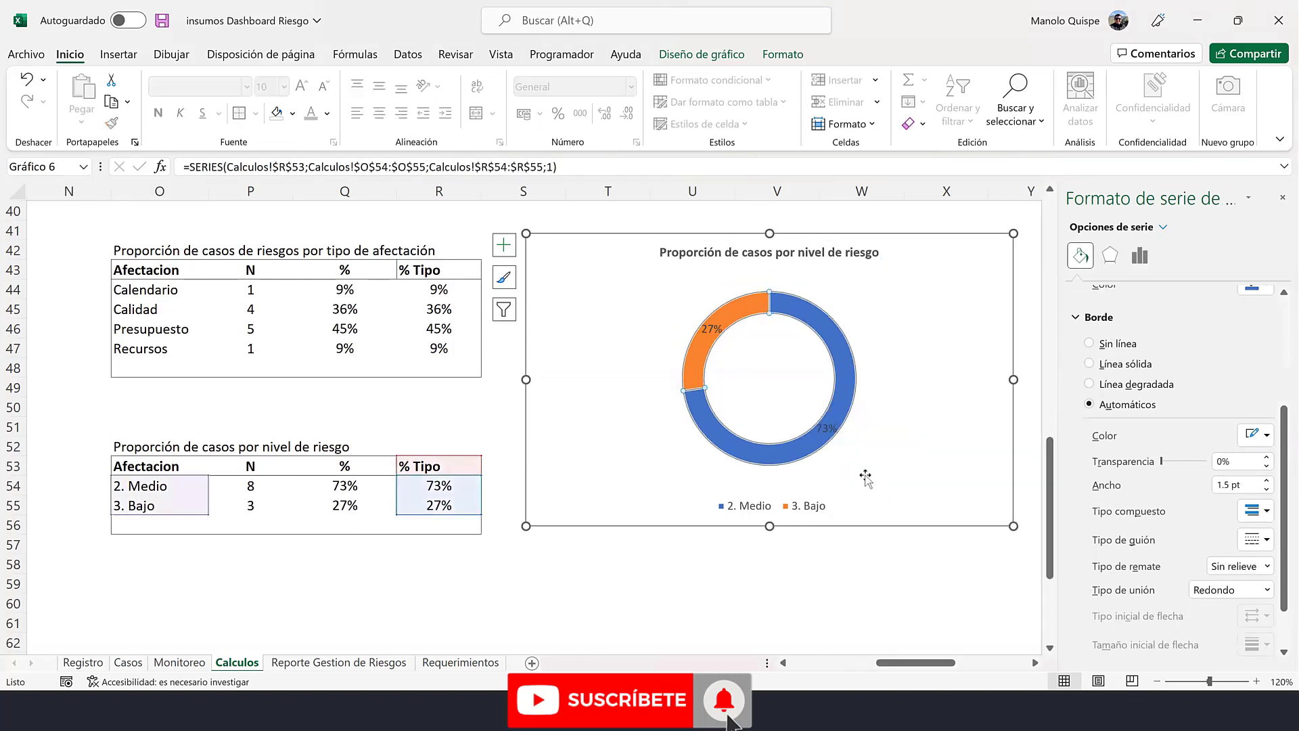
left_click(827, 428)
right_click(828, 429)
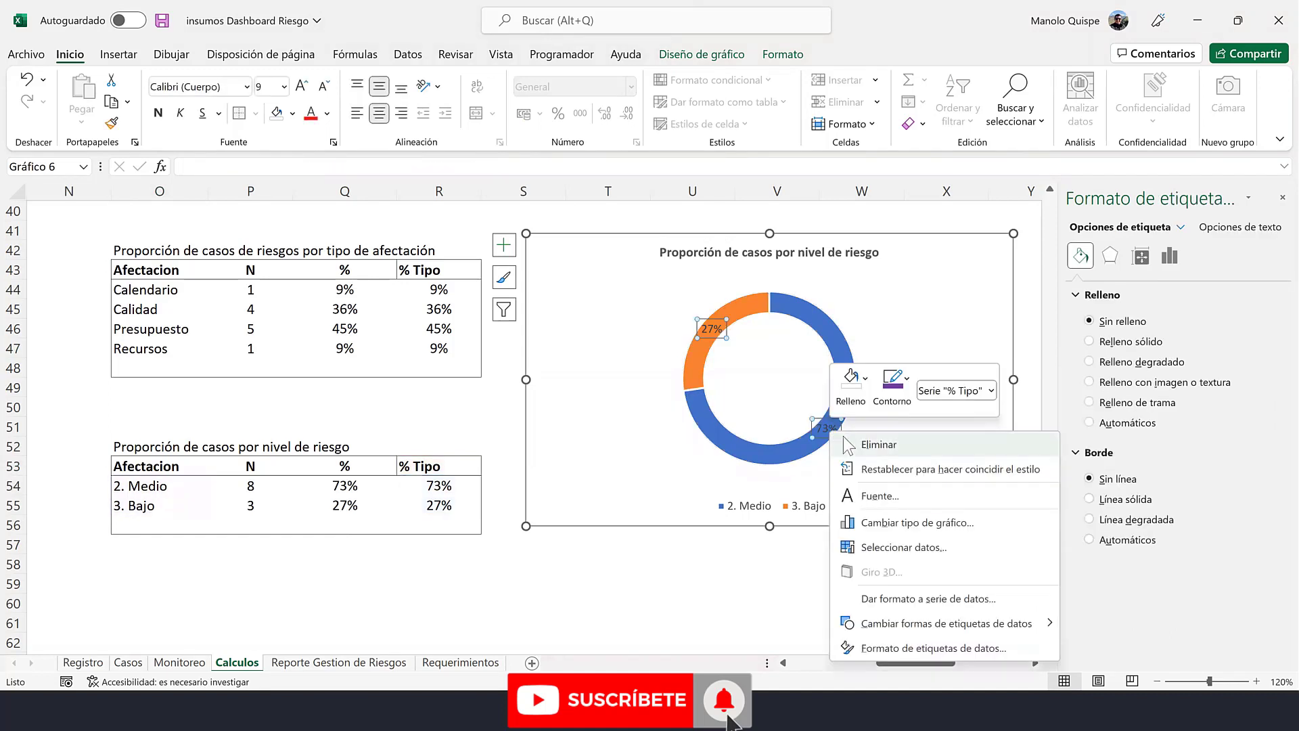
left_click(902, 648)
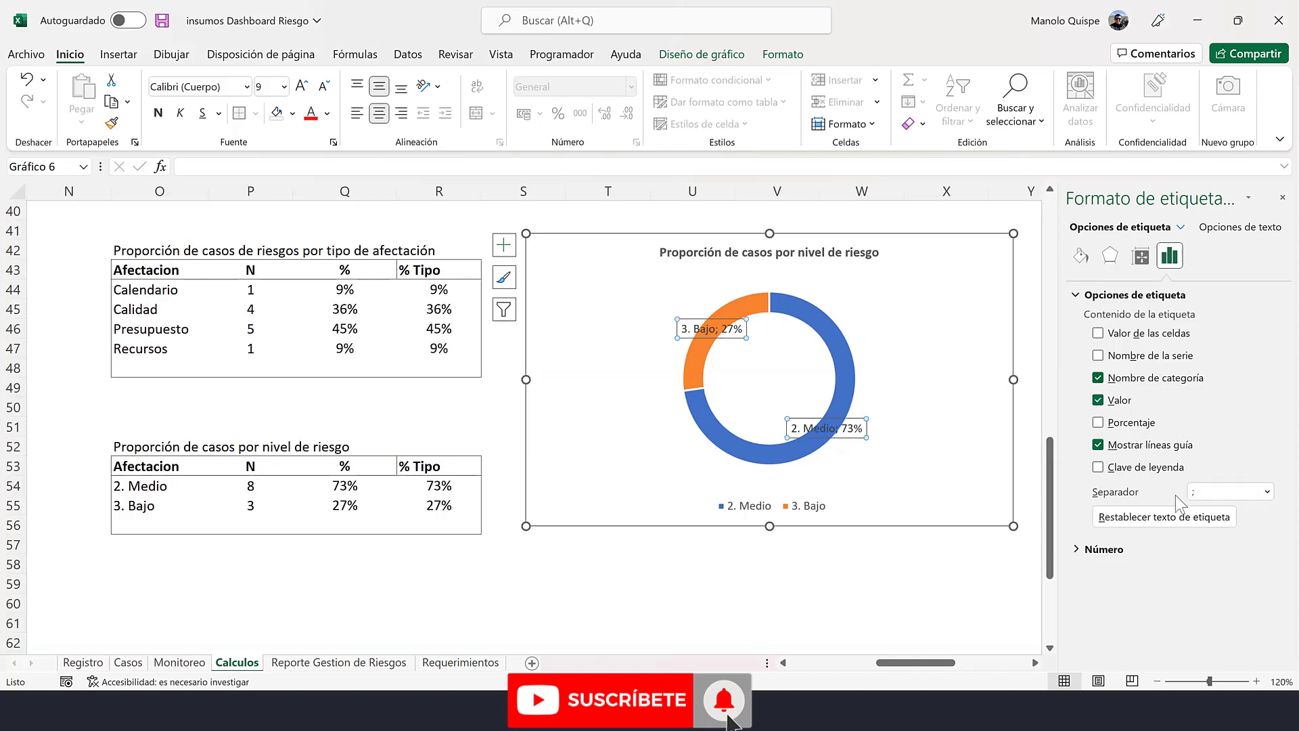
left_click(1267, 492)
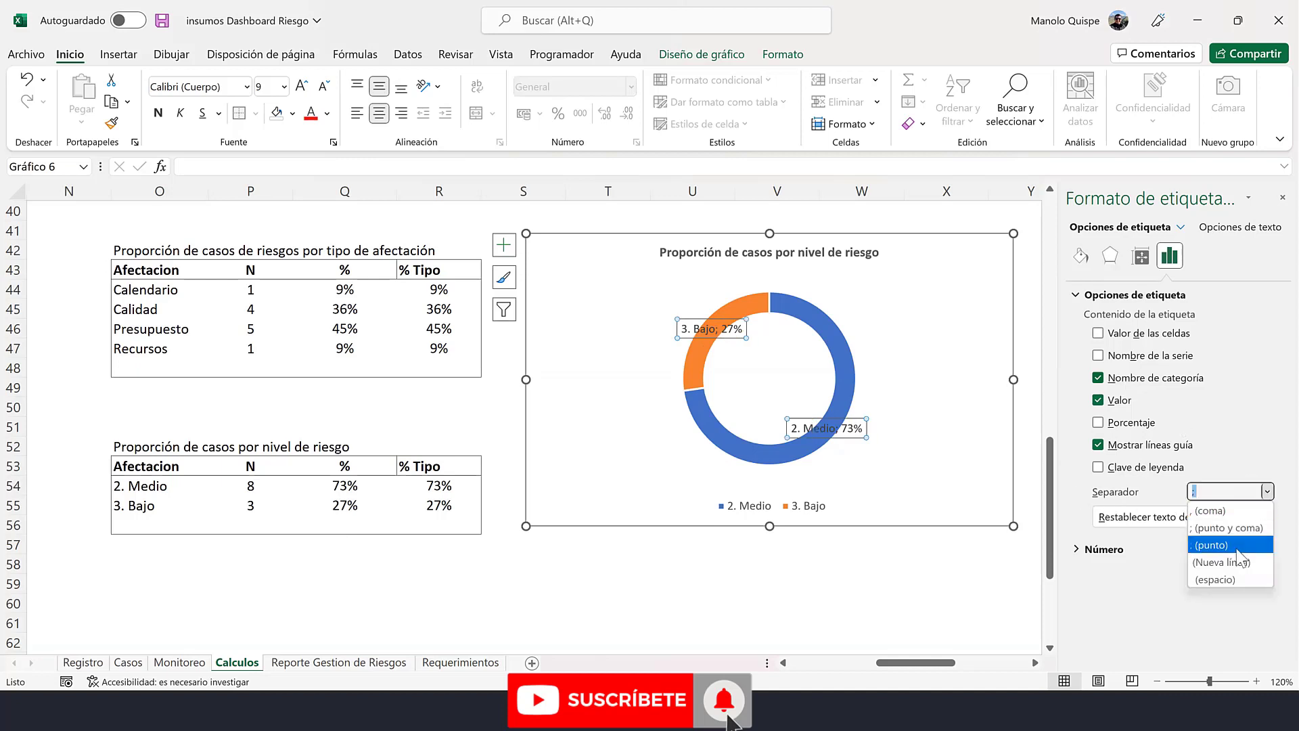
left_click(1240, 571)
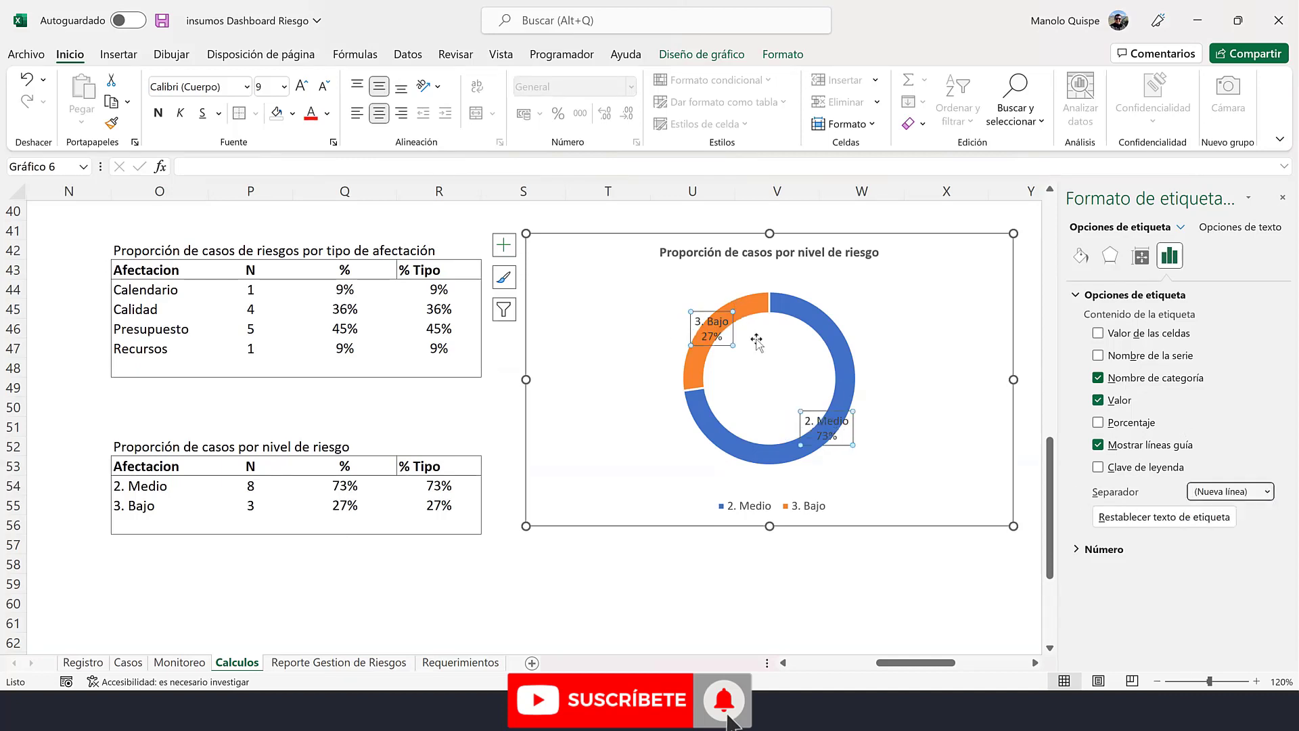
- Set the donut's Doughnut Hole Size to 44% for a thicker ring
right_click(818, 324)
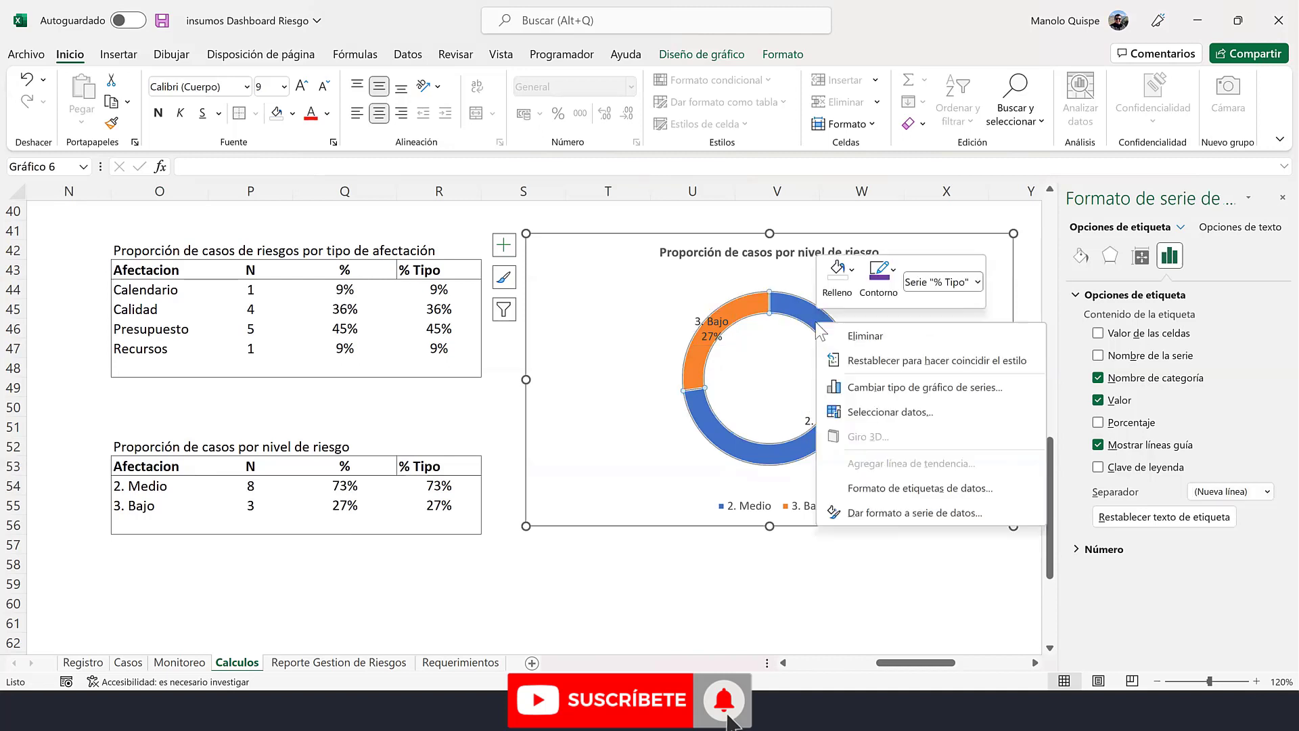
left_click(891, 515)
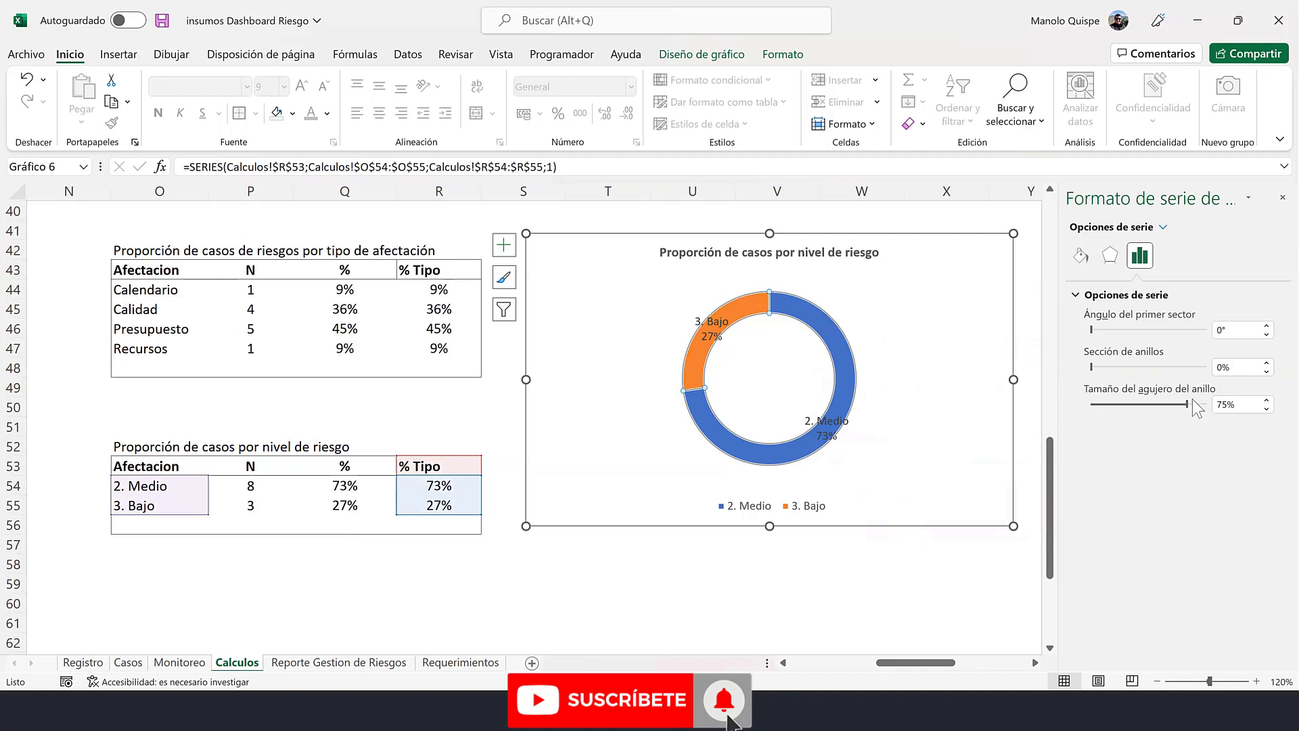
left_click_drag(1190, 402, 1147, 404)
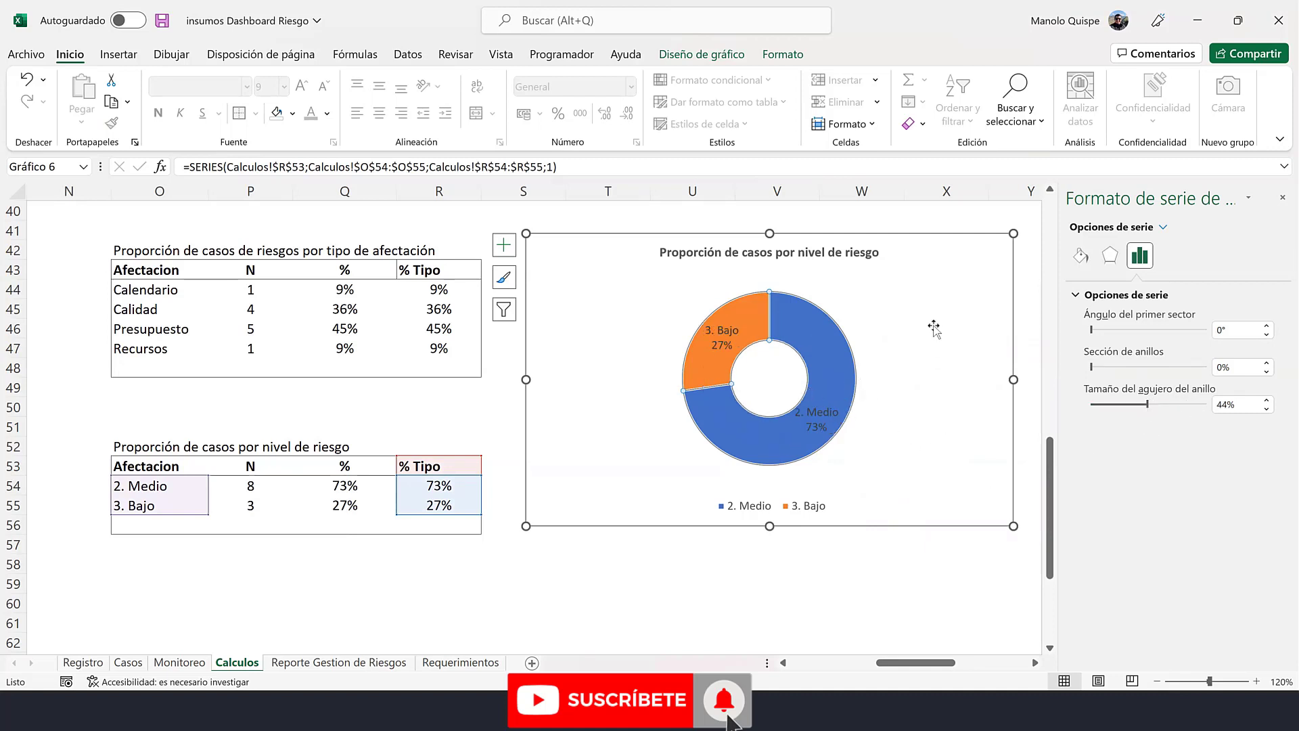
left_click(881, 238)
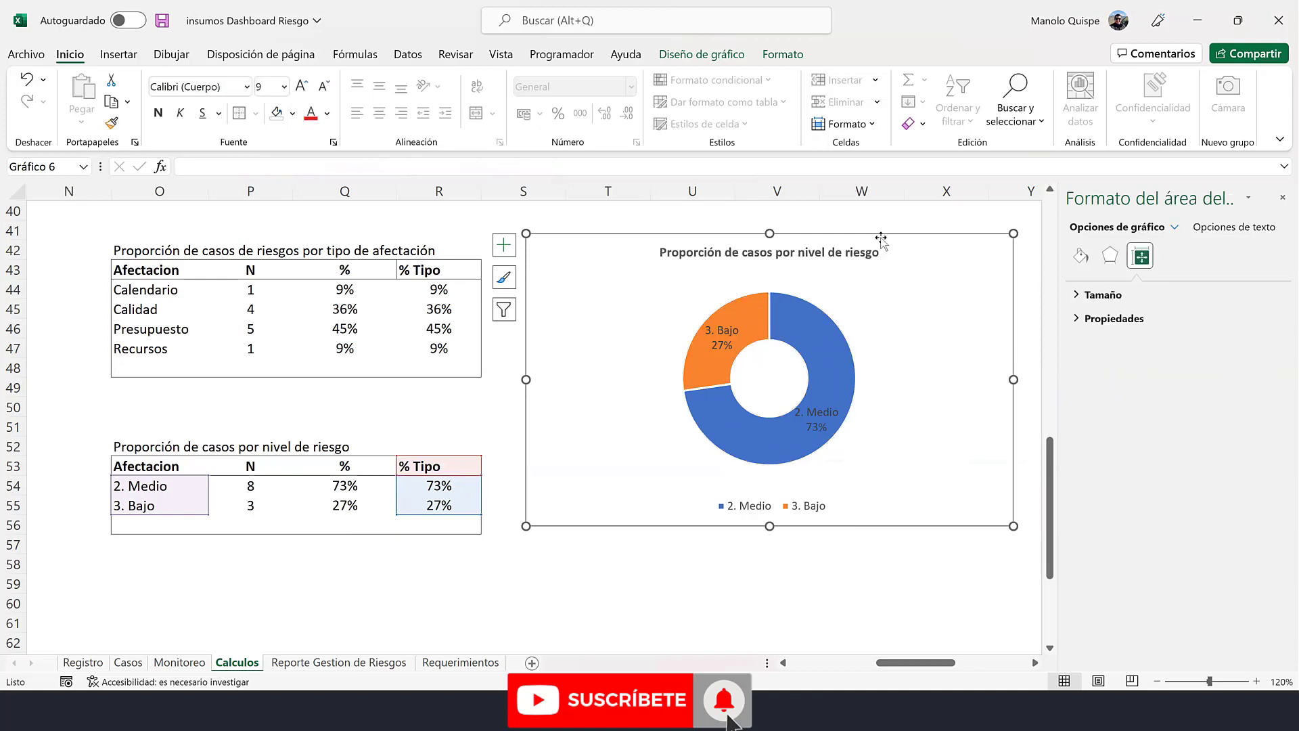
mouse_move(815, 343)
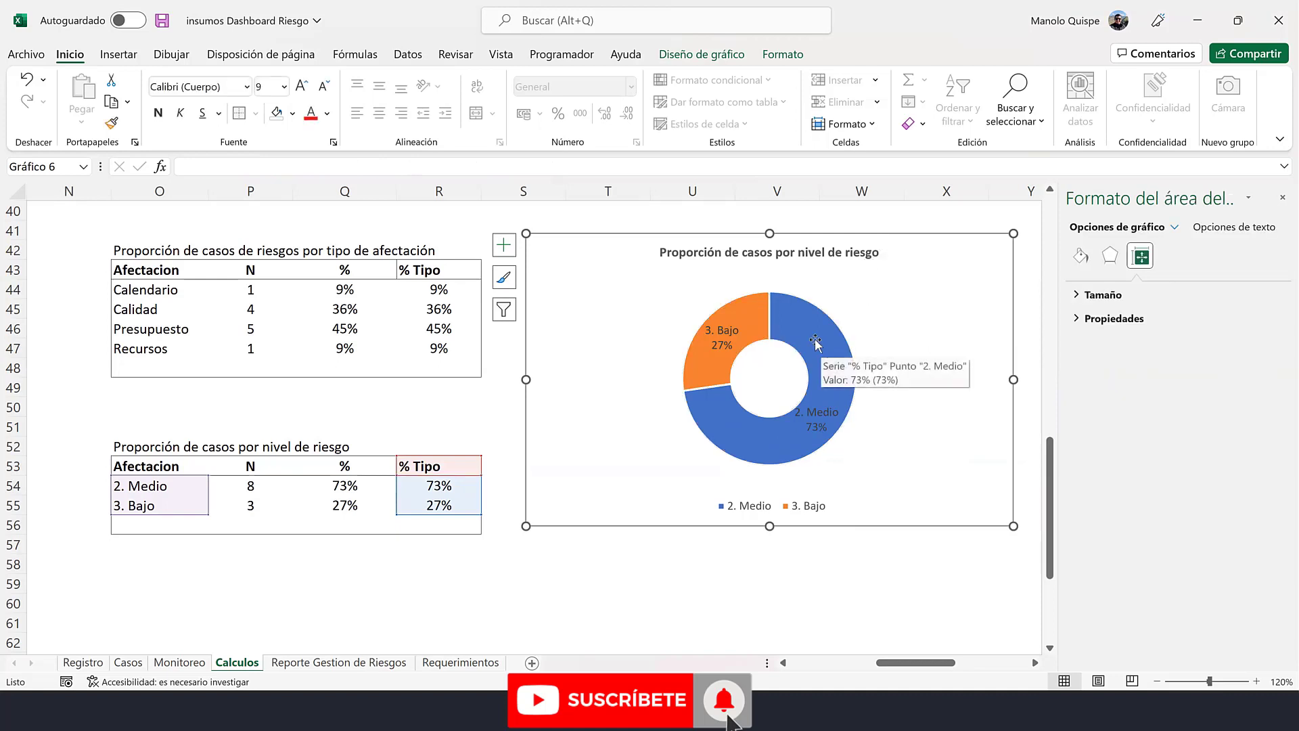
- Make the 2. Medio segment hollow with a gold outline and a yellow glow
left_click(815, 344)
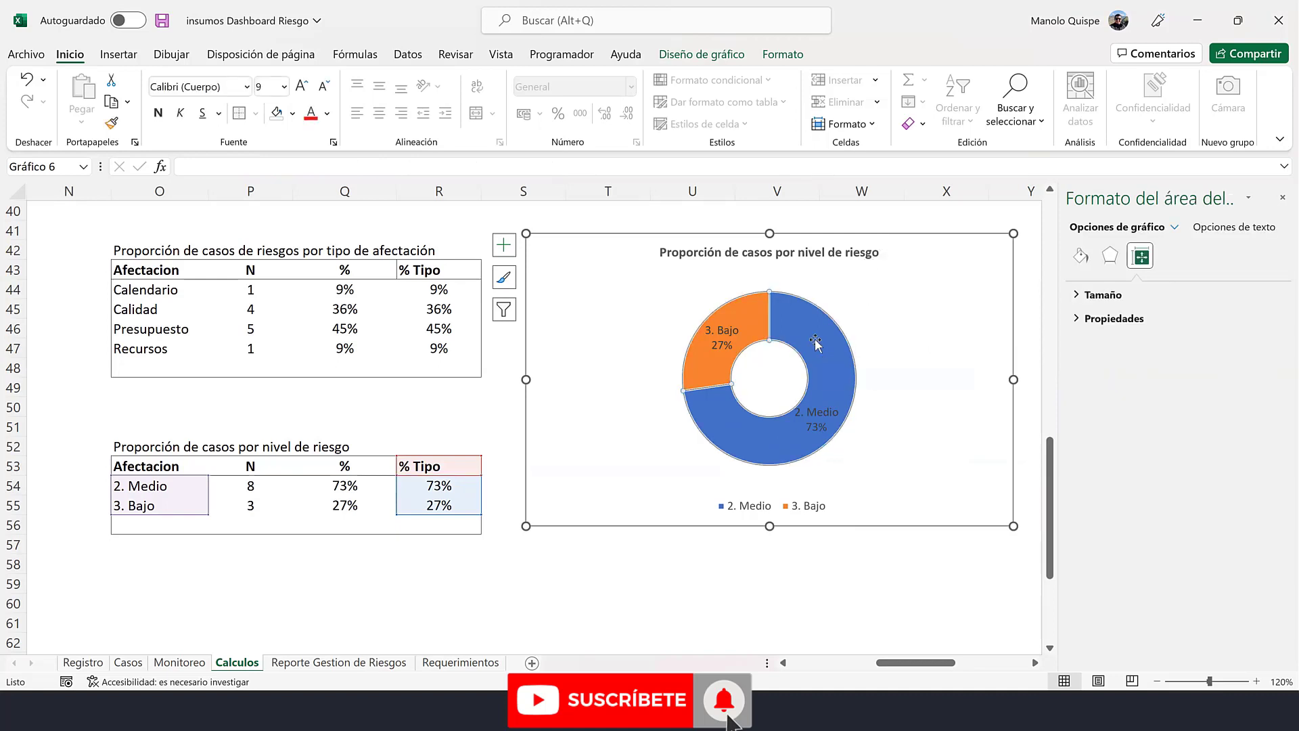
right_click(815, 344)
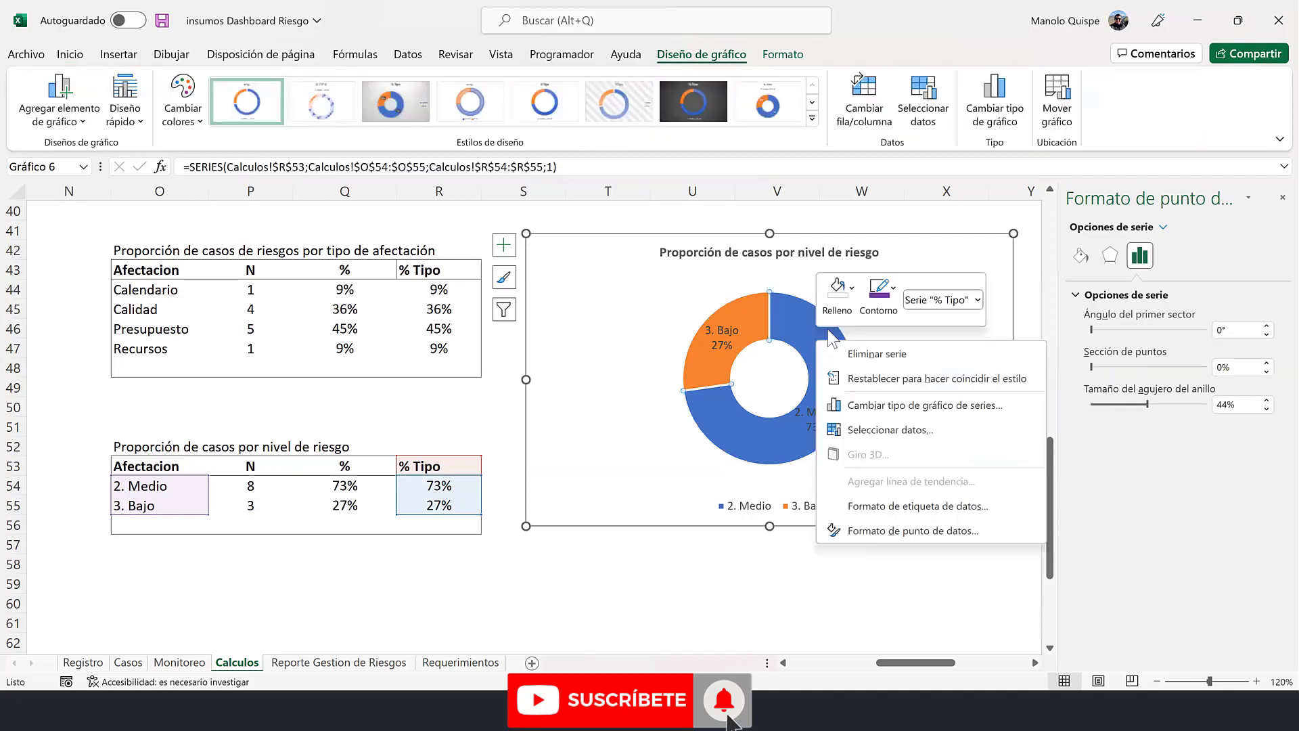
left_click(837, 291)
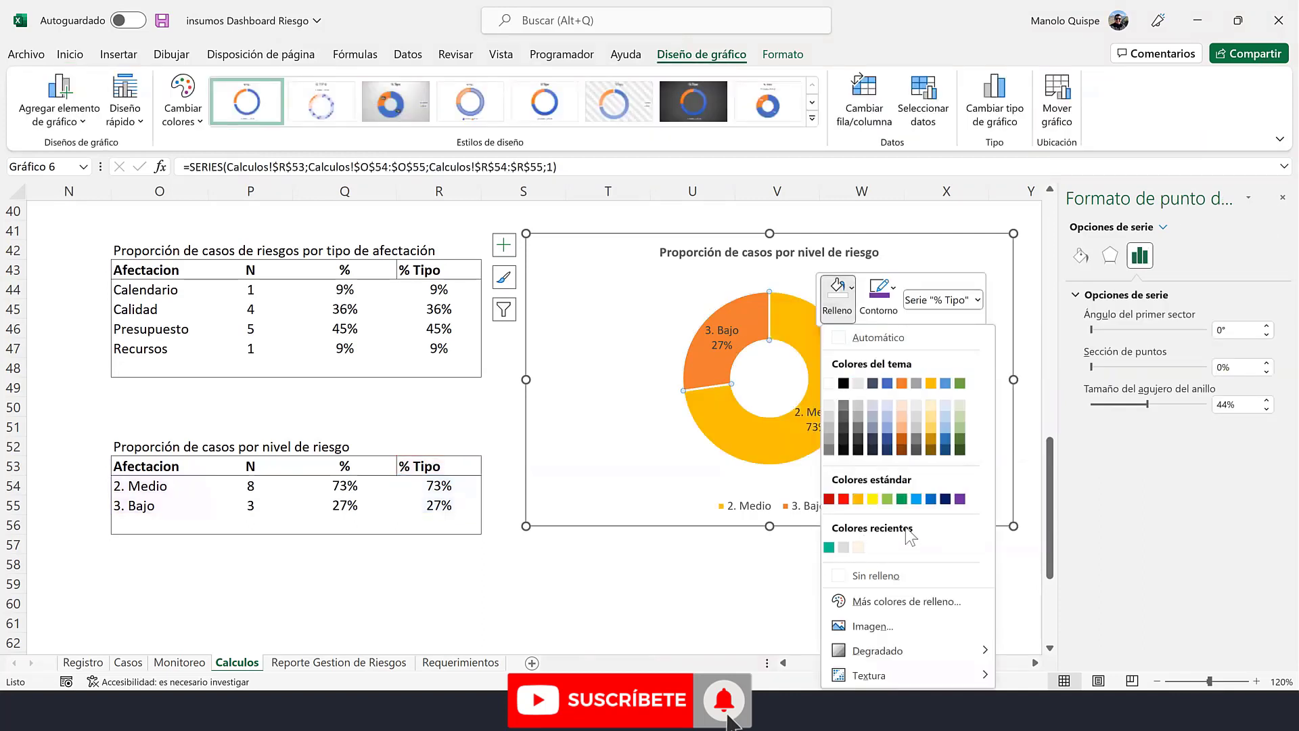
left_click(879, 576)
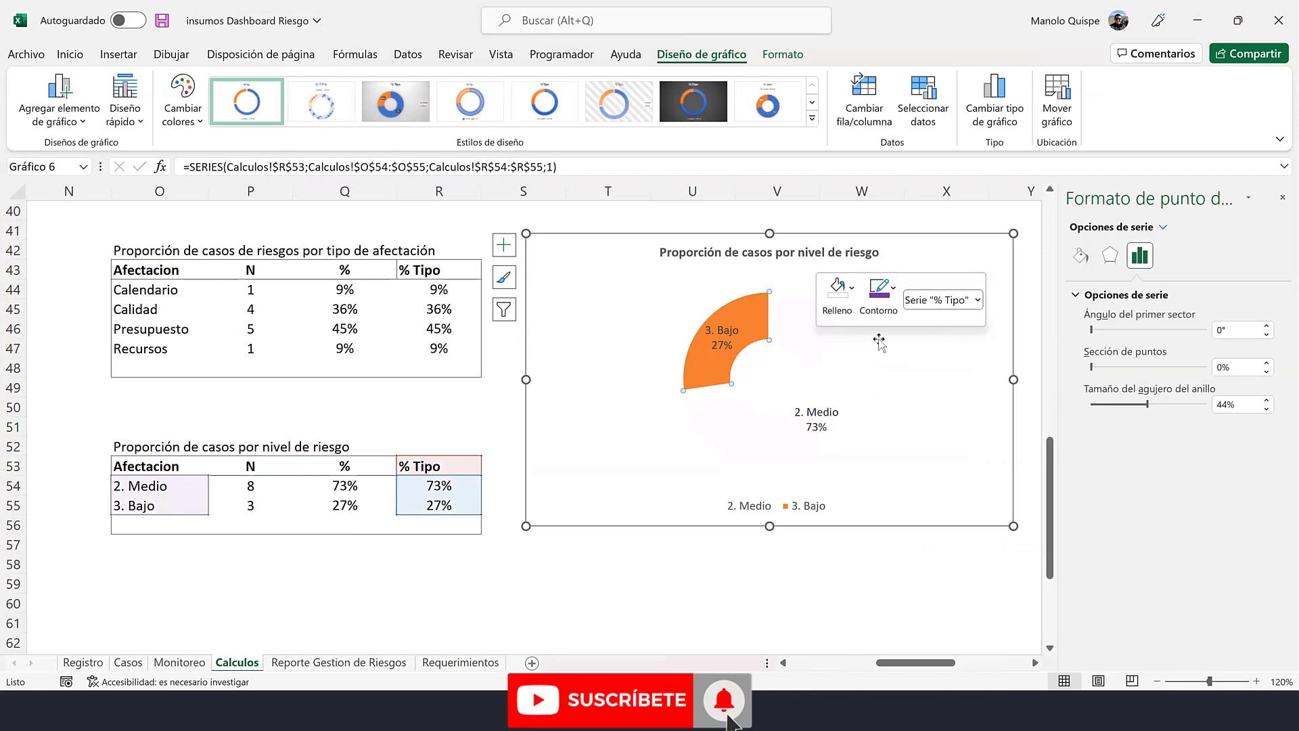
left_click(879, 294)
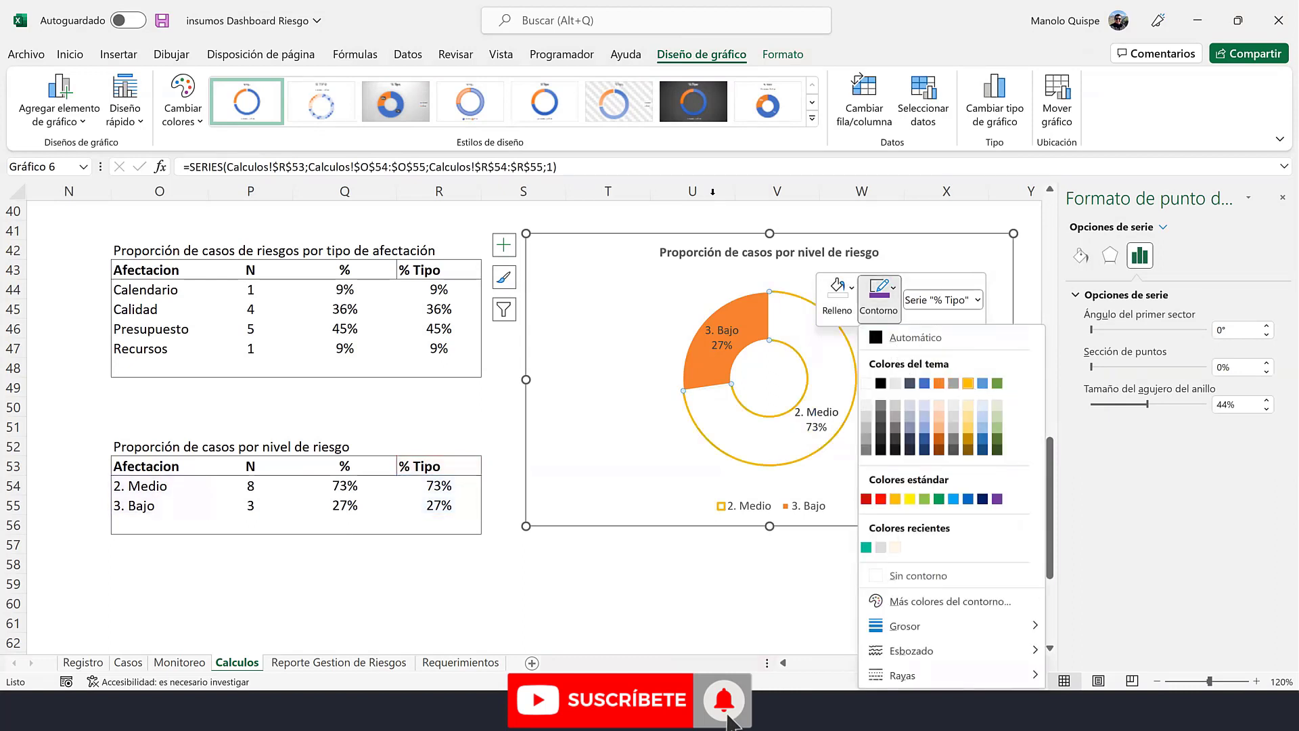
left_click(968, 383)
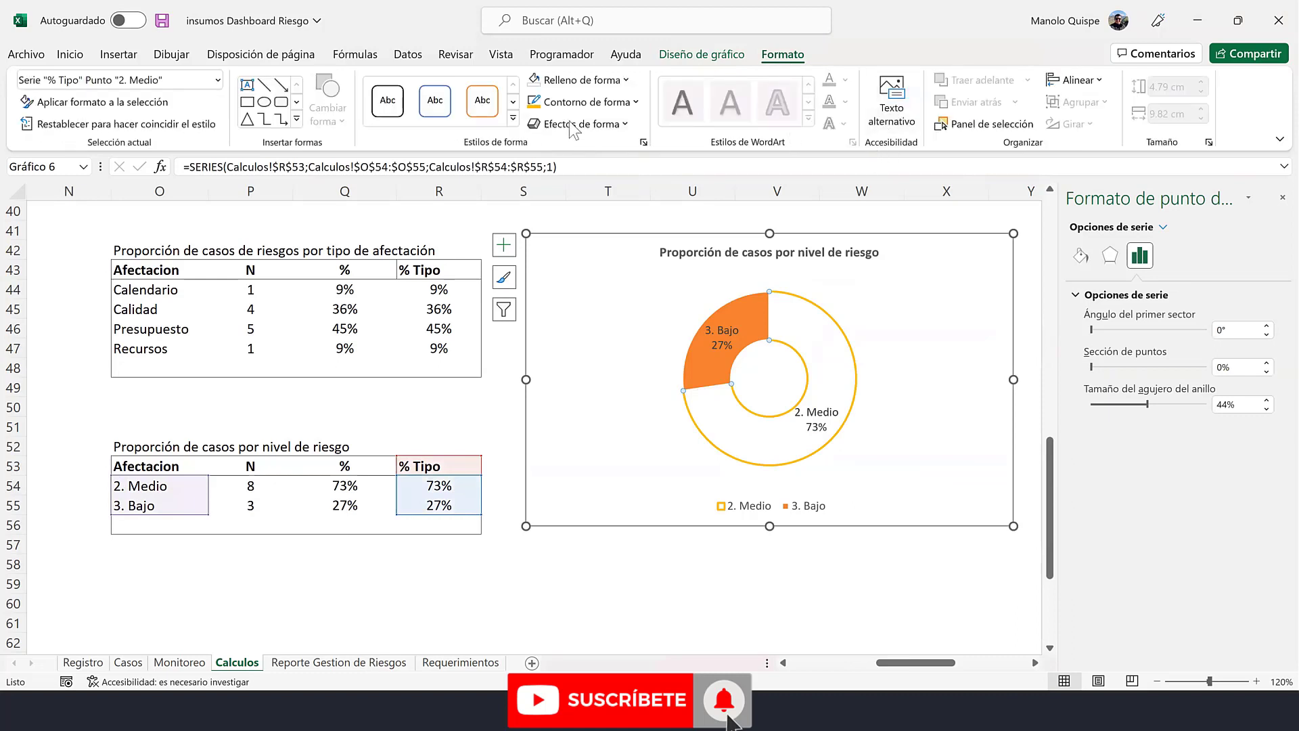
left_click(581, 124)
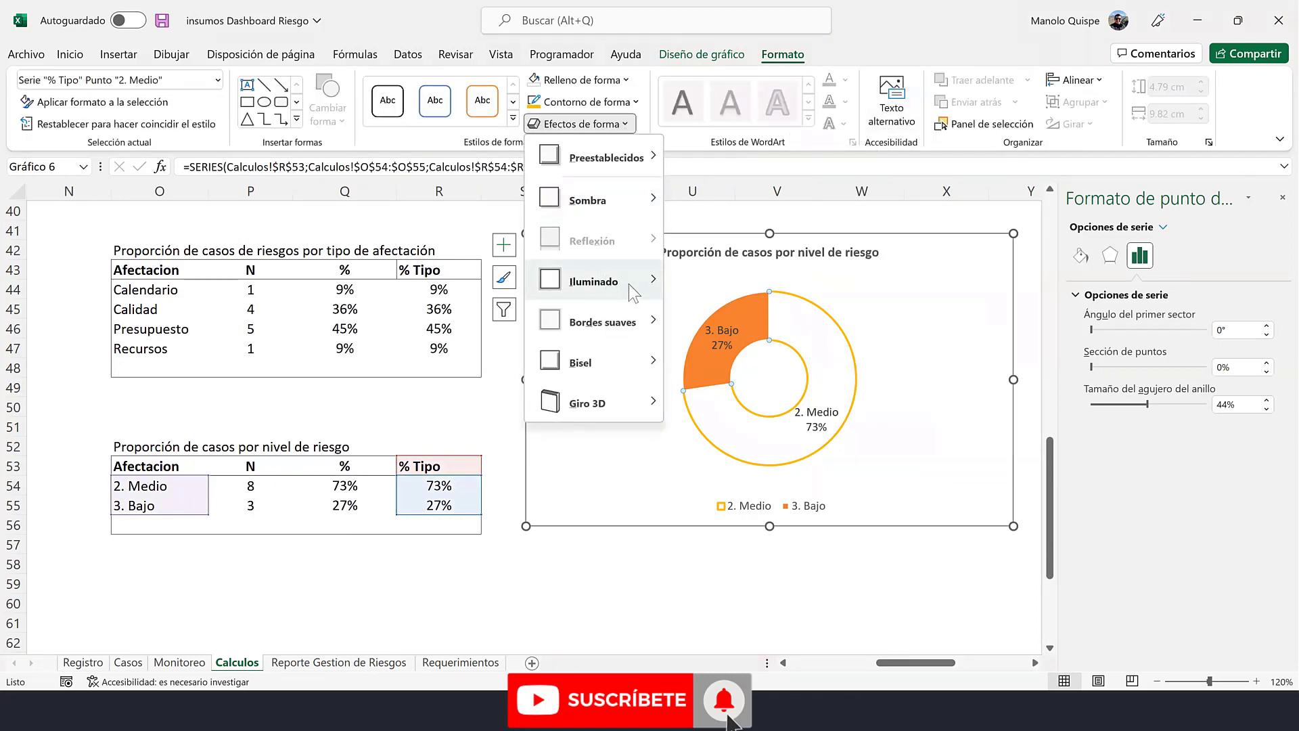
mouse_move(594, 281)
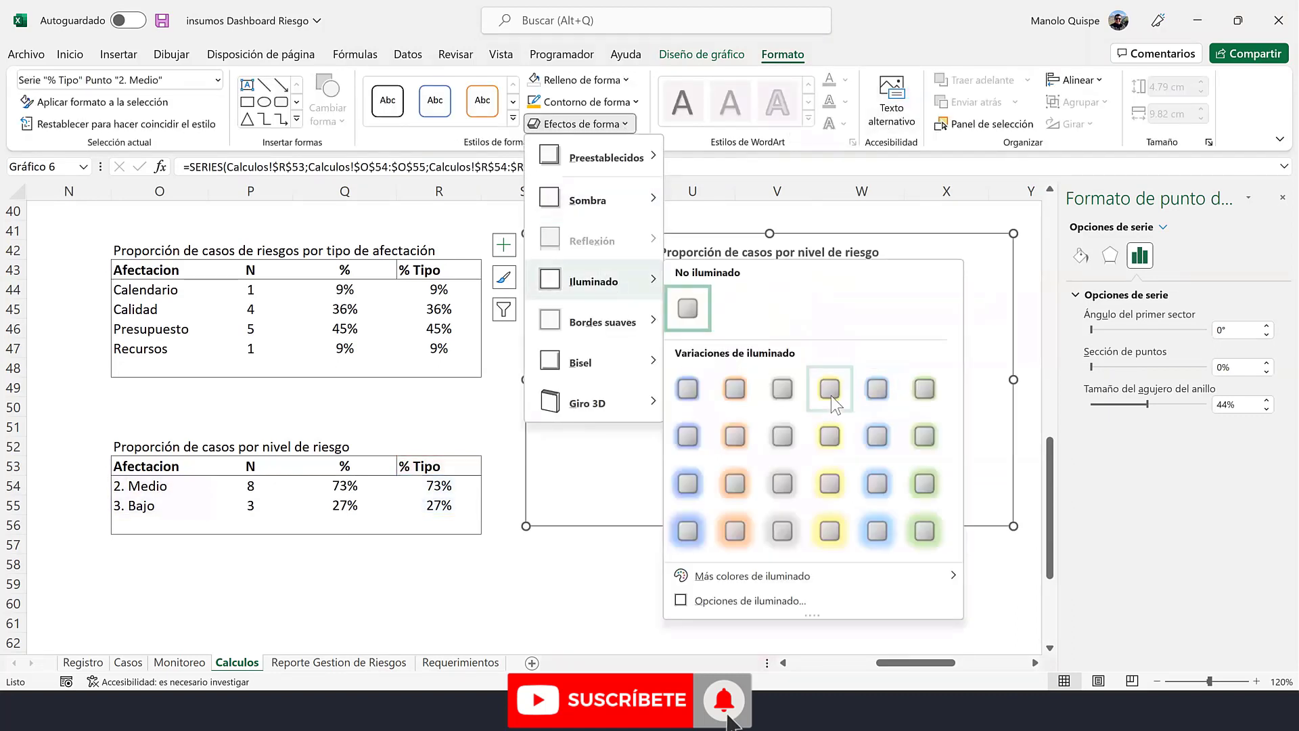
left_click(831, 396)
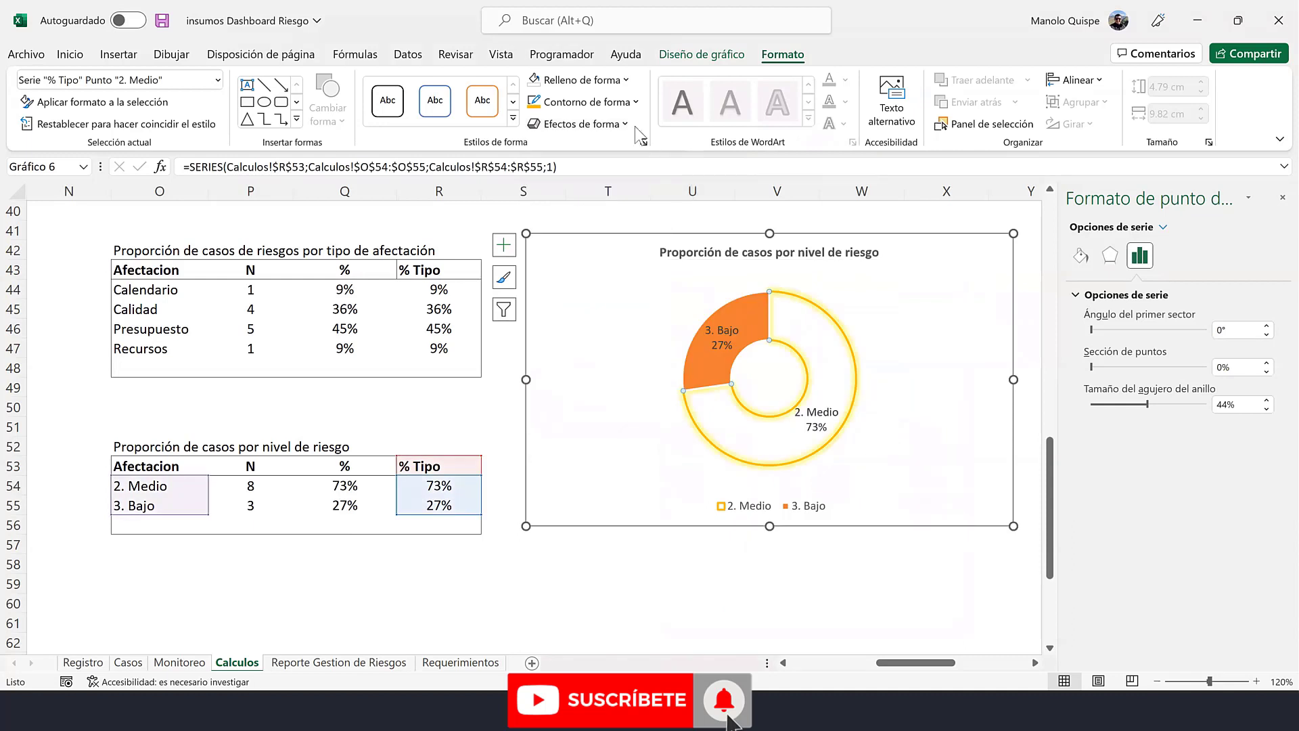
left_click(609, 124)
mouse_move(594, 281)
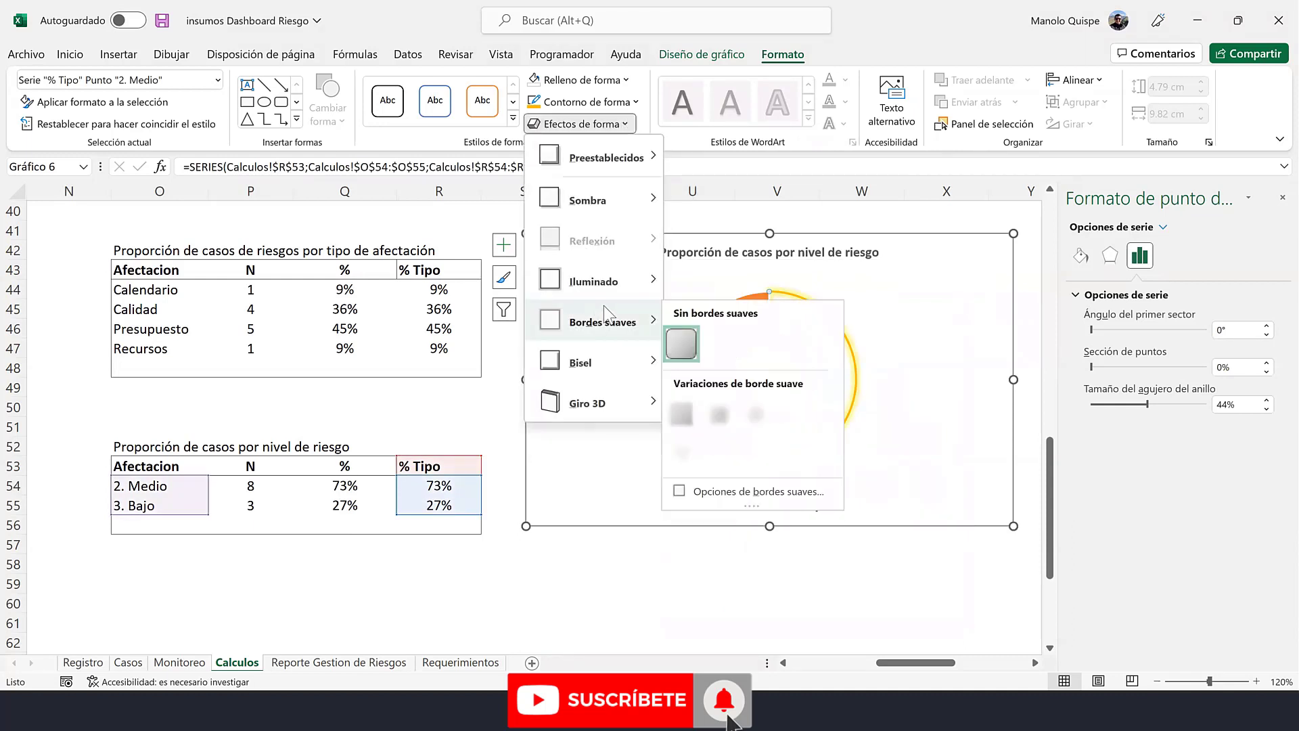
mouse_move(771, 575)
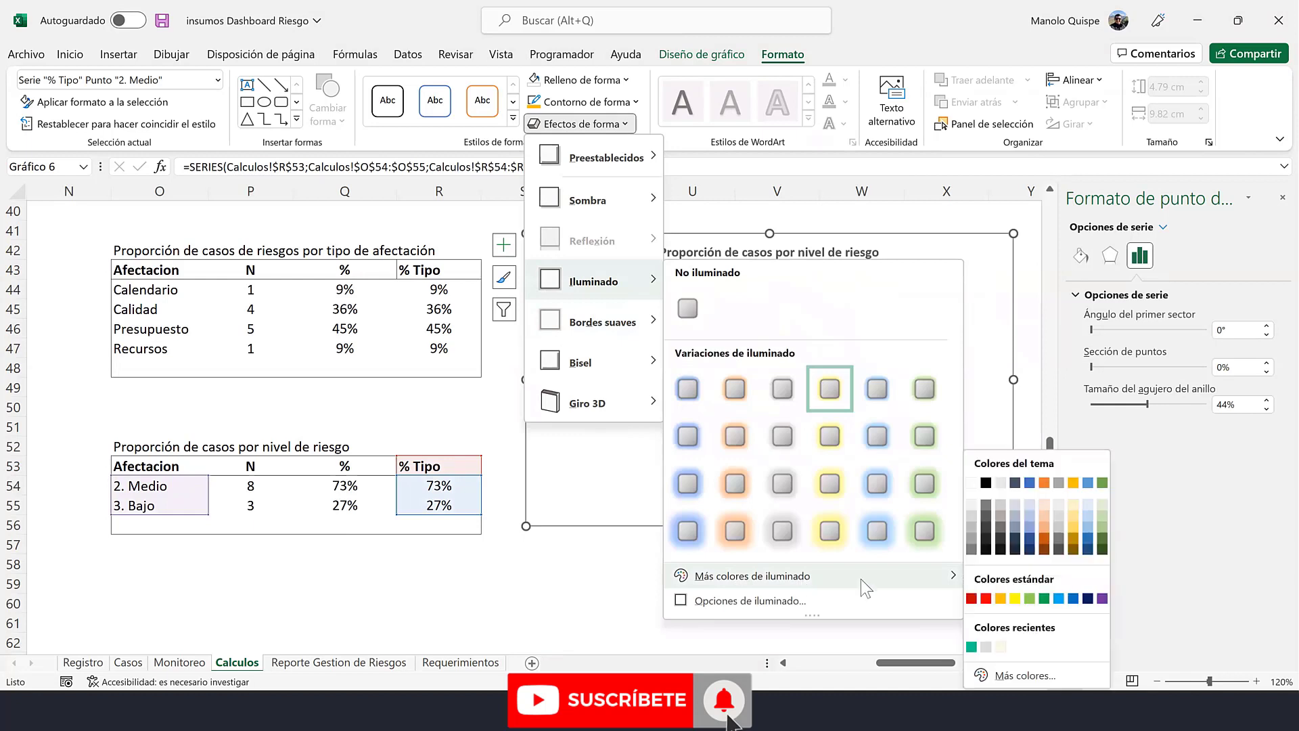
left_click(1072, 482)
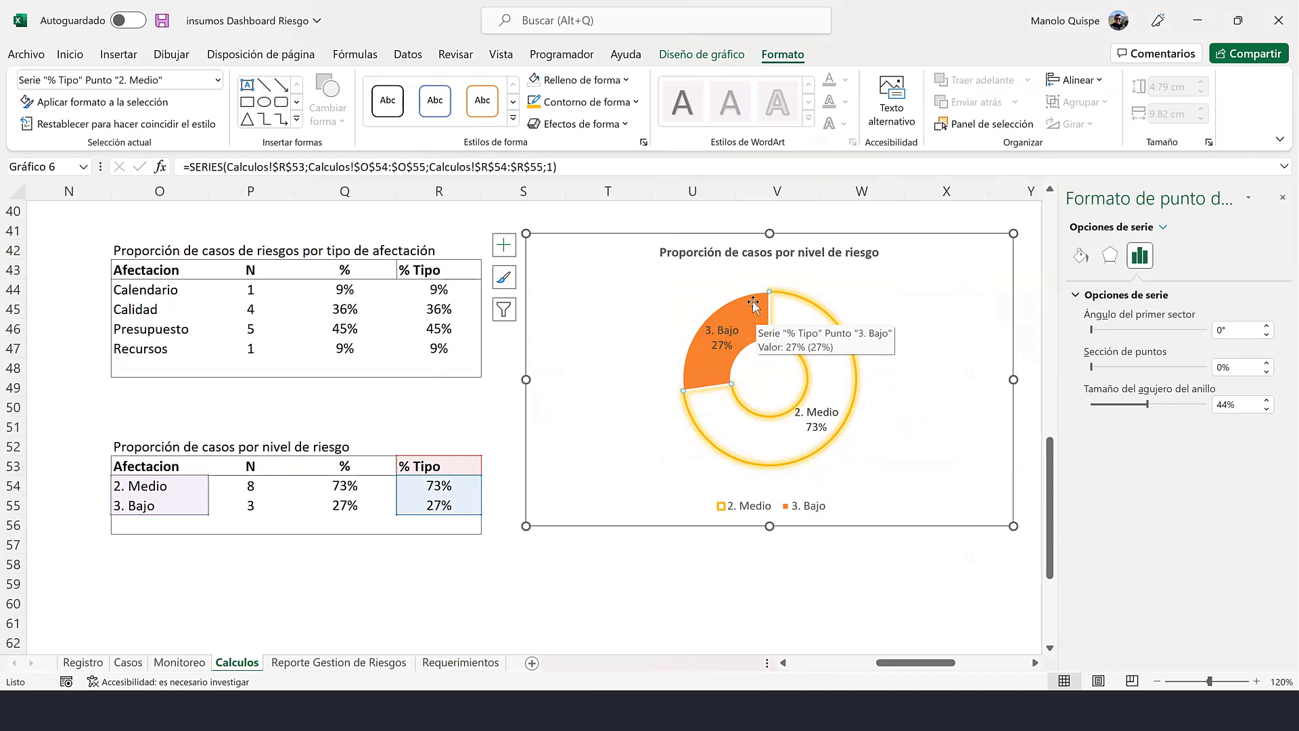
- Make the 3. Bajo segment hollow with a green outline and a glow
left_click(755, 307)
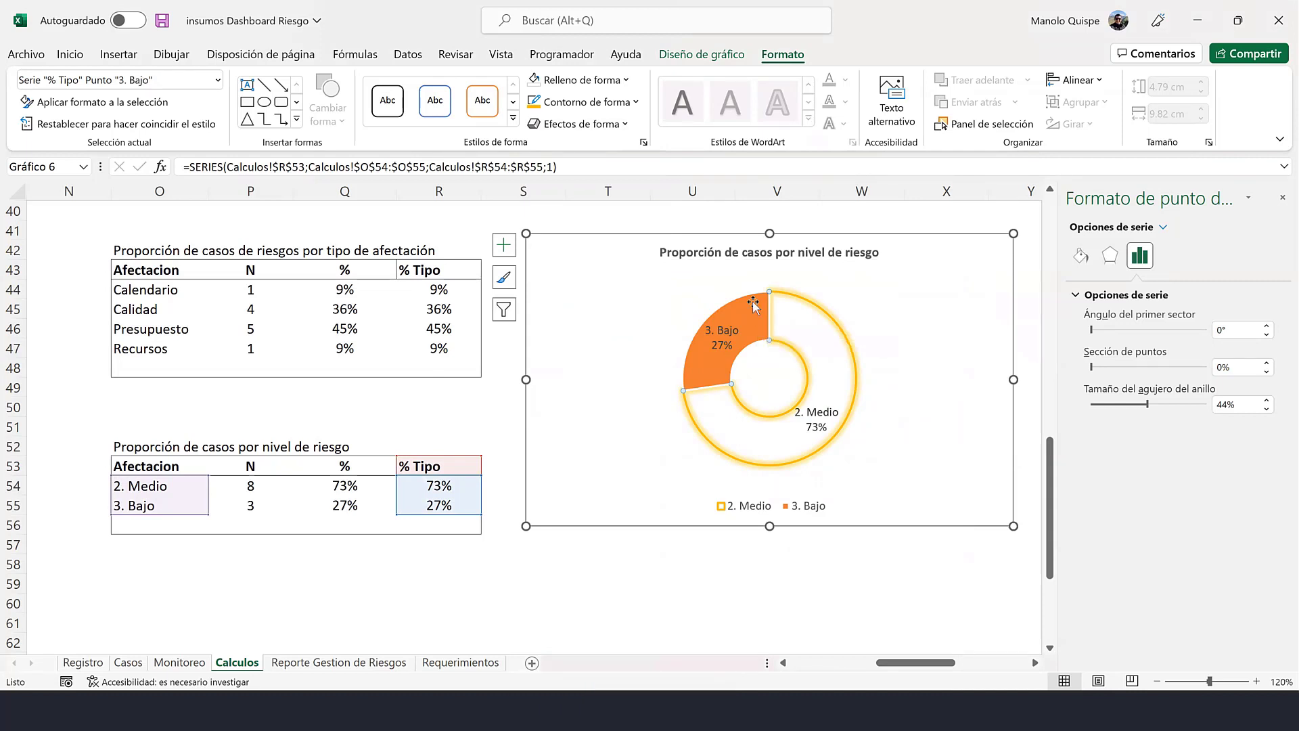
right_click(755, 307)
left_click(775, 256)
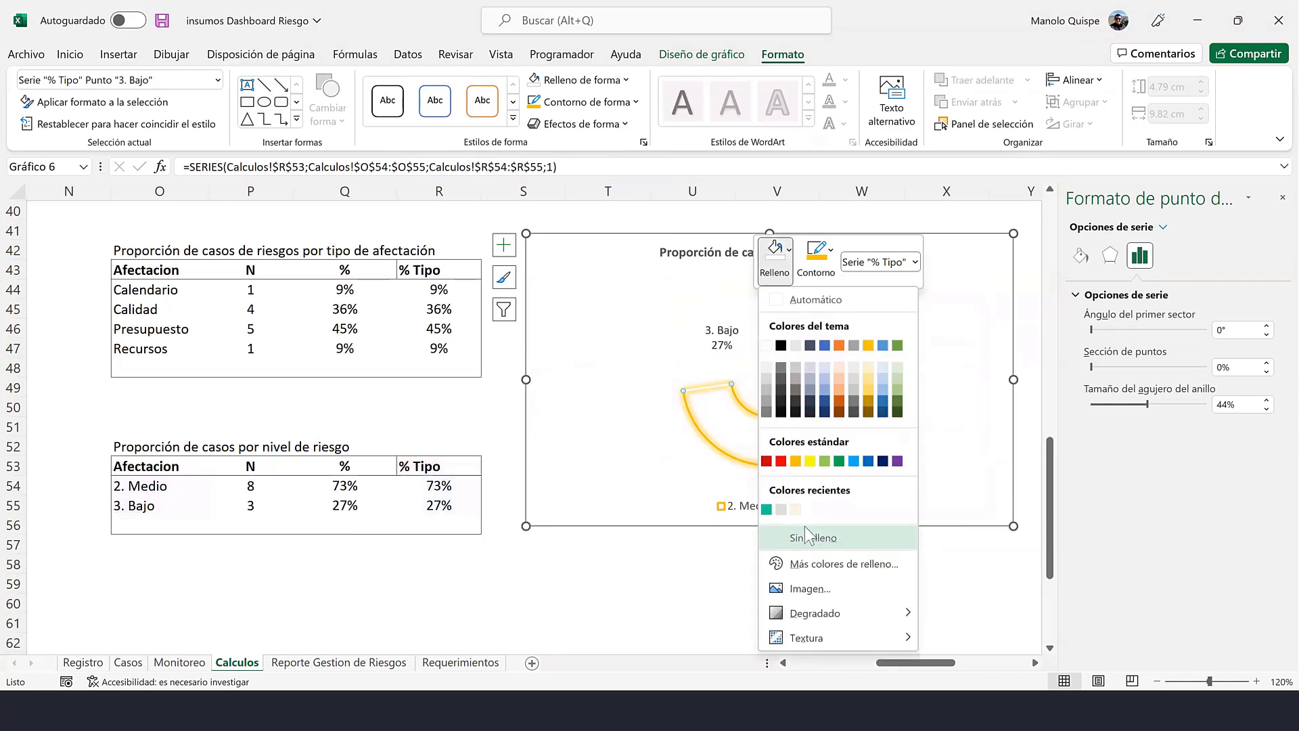
left_click(808, 536)
left_click(819, 259)
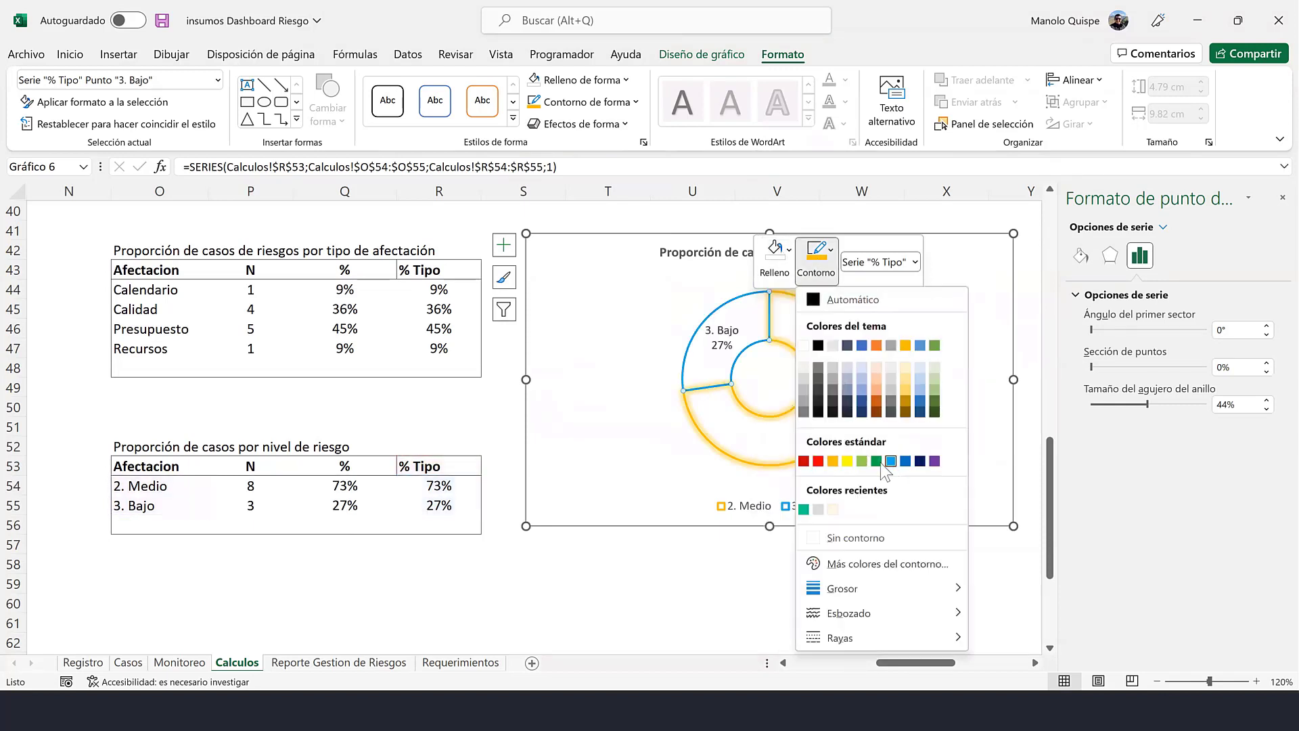
left_click(877, 461)
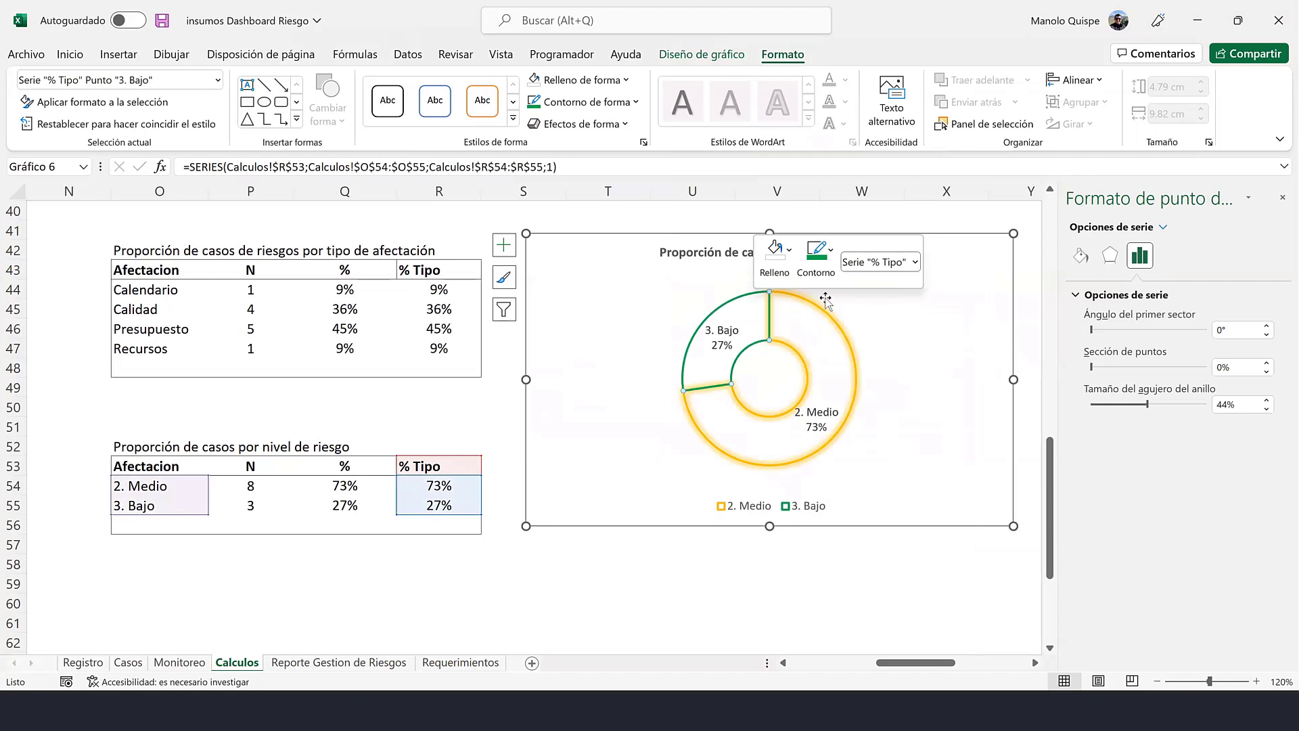
left_click(581, 124)
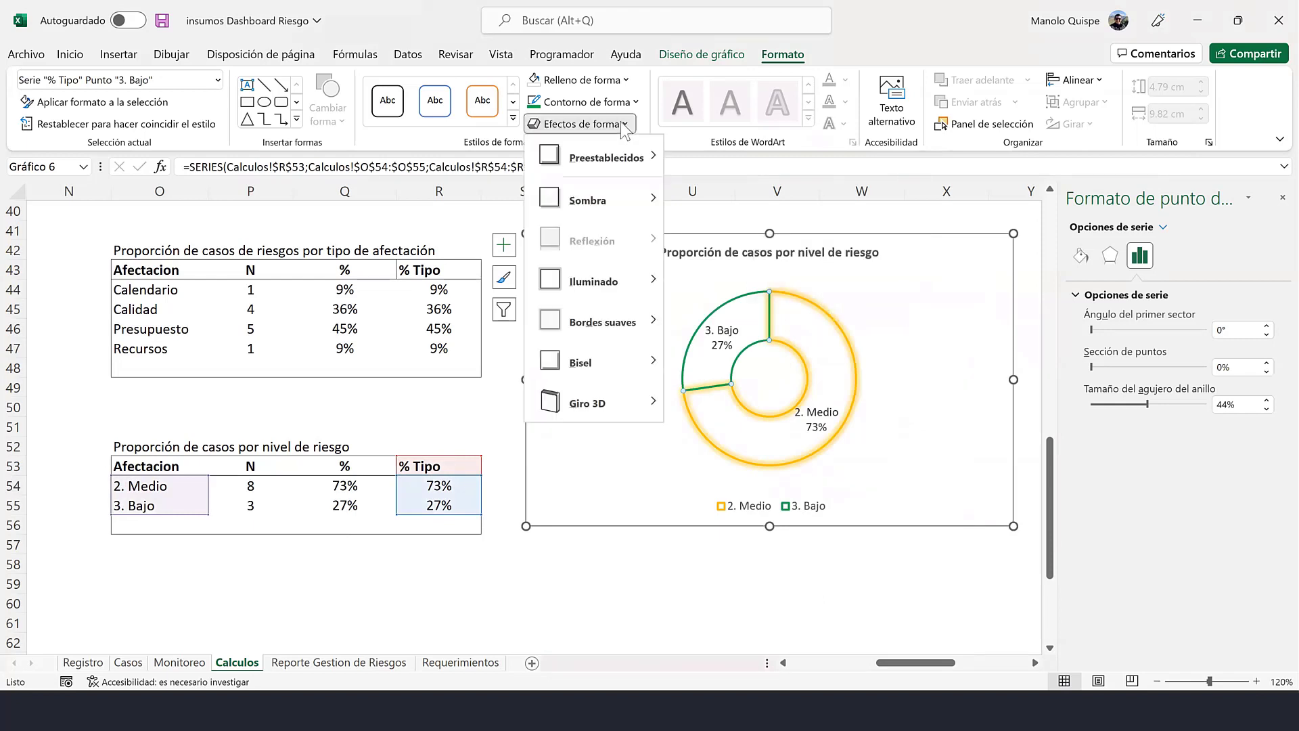
mouse_move(595, 282)
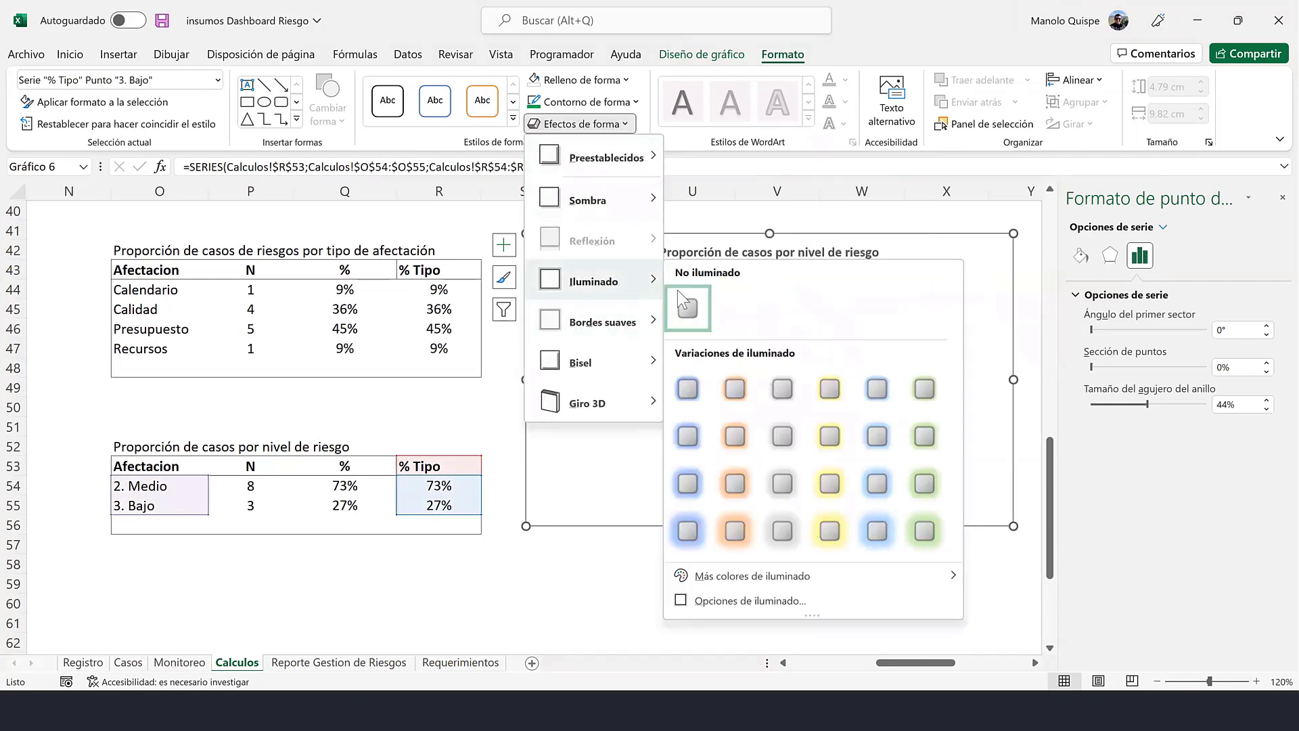
left_click(920, 392)
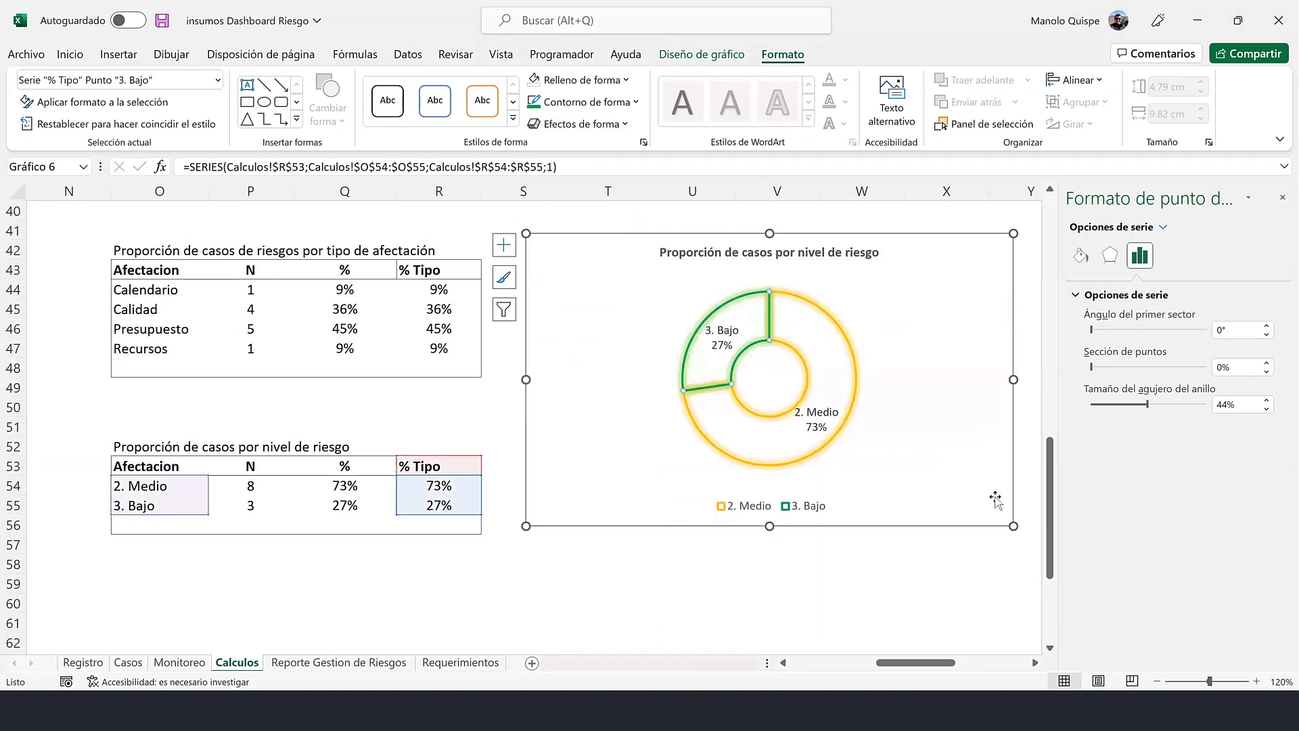
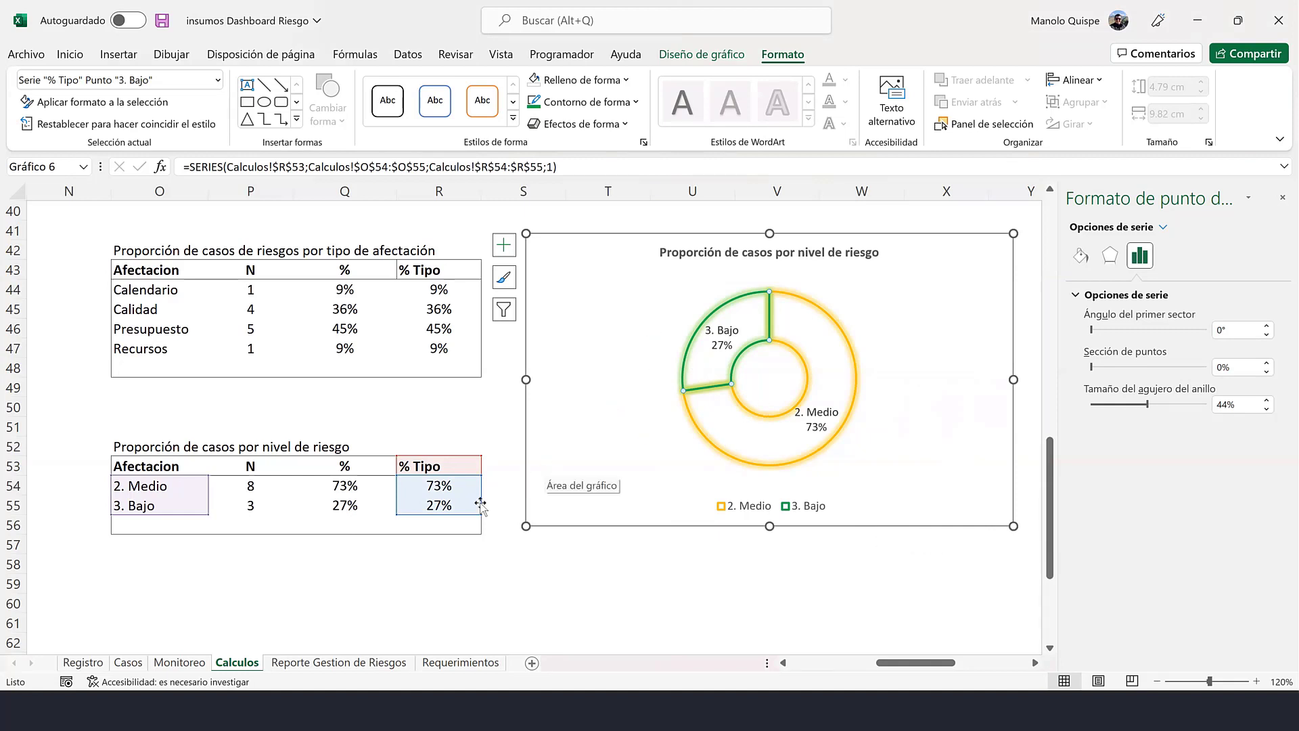
- Define the name Tnivel referring to the spilled risk-level labels =Calculos!$O$54#
left_click(175, 489)
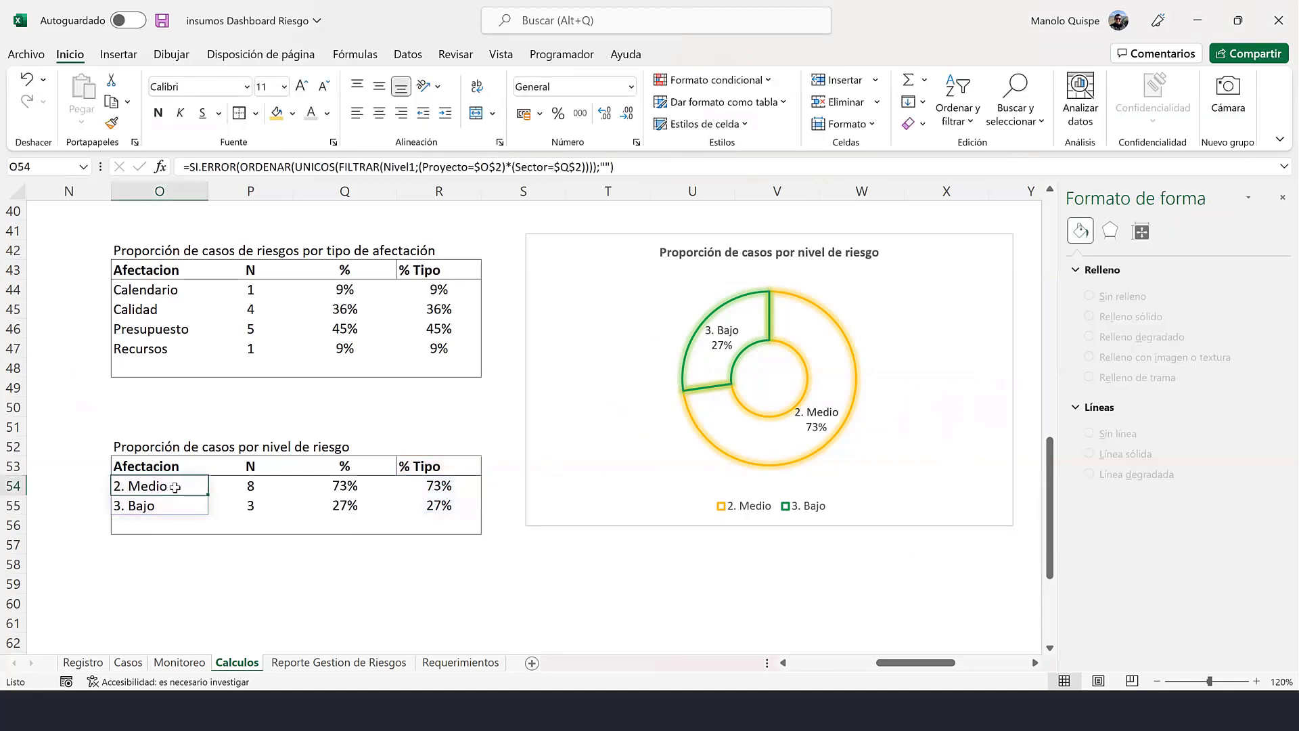
left_click_drag(174, 487, 177, 507)
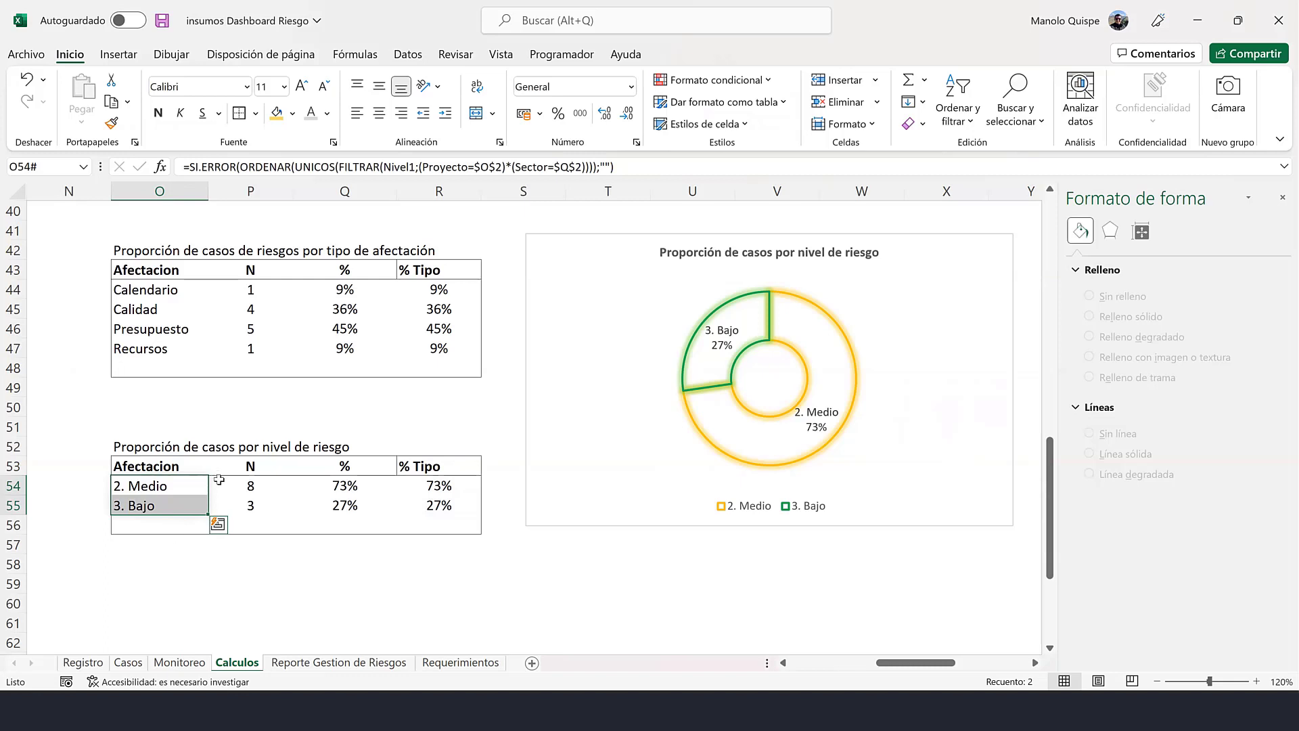
left_click(178, 482)
left_click(409, 56)
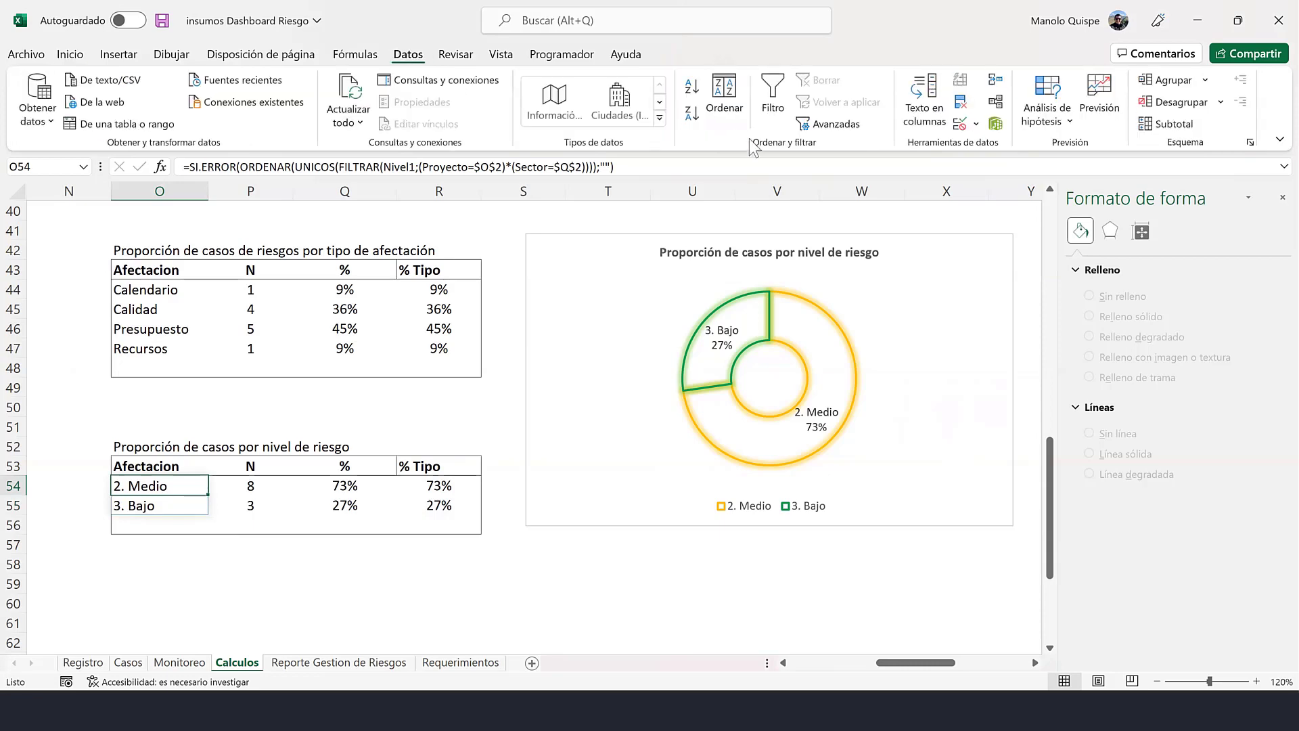
left_click(355, 54)
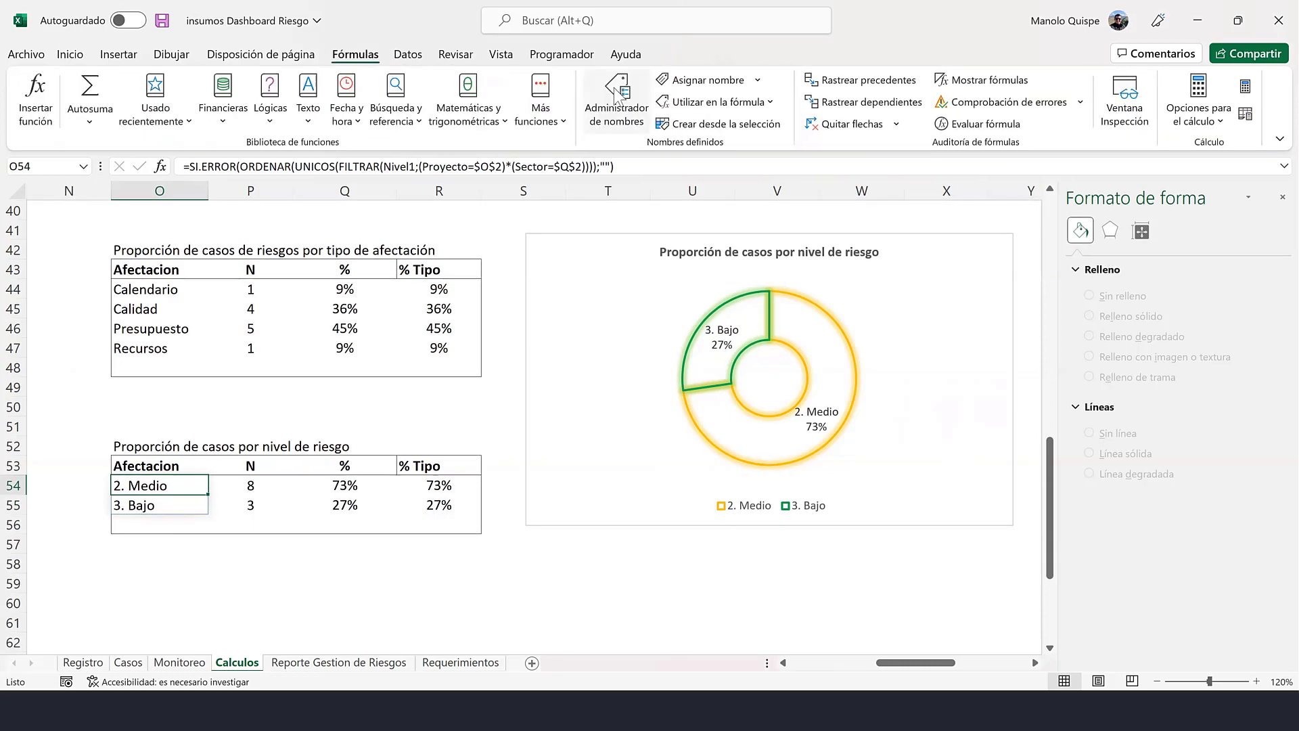
left_click(616, 108)
left_click(649, 112)
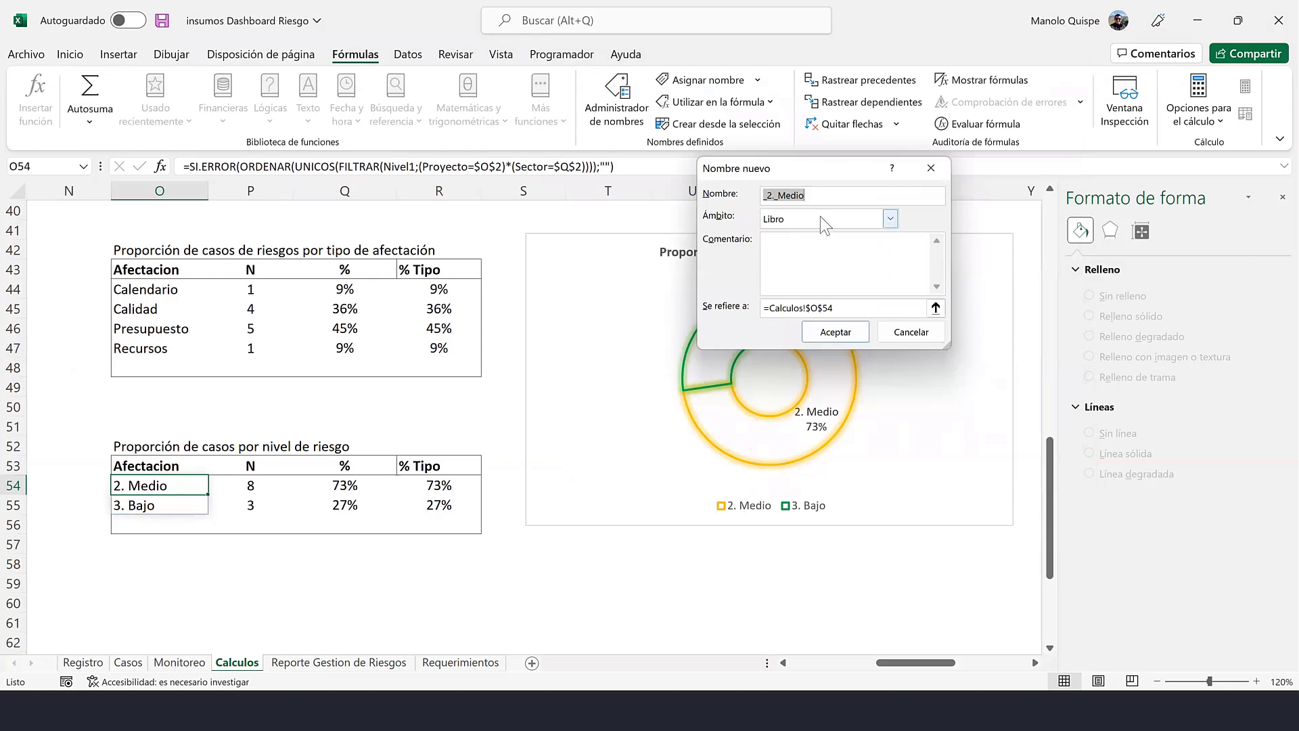
key("BackSpace")
type("Tnivel")
left_click(935, 308)
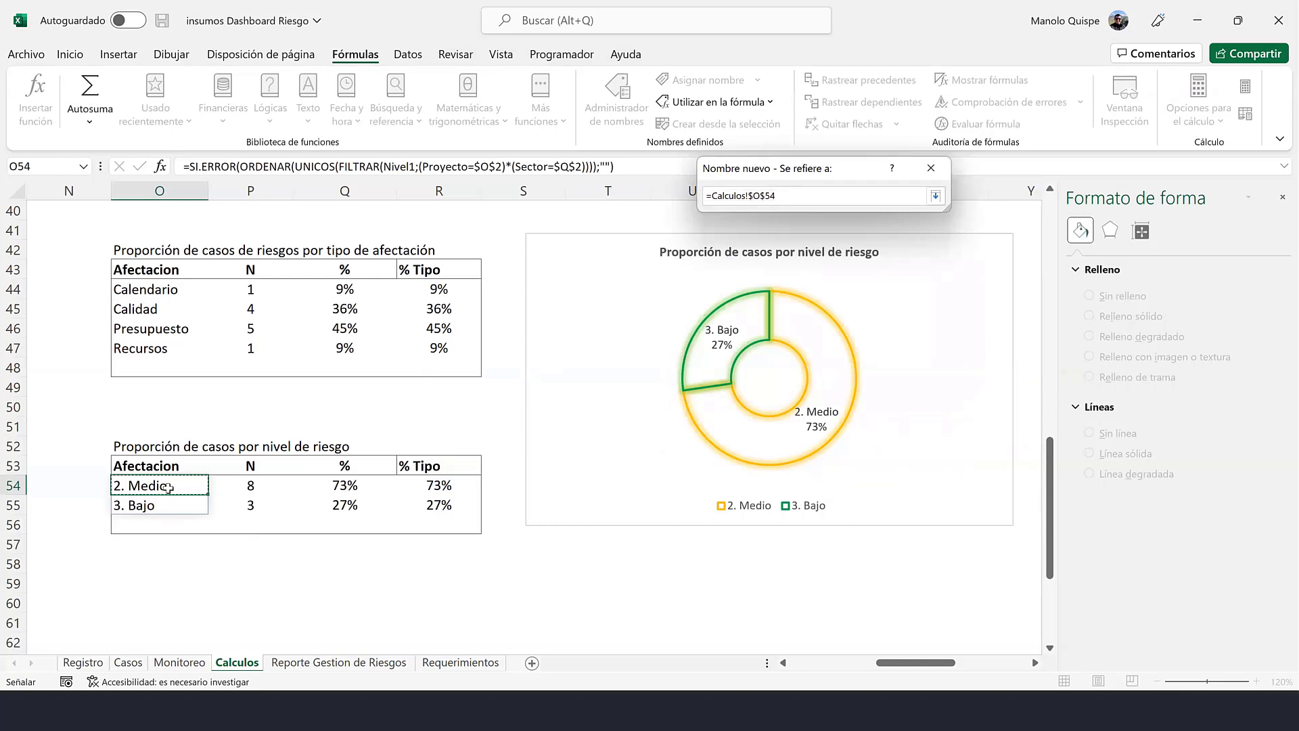
type("#")
left_click(935, 195)
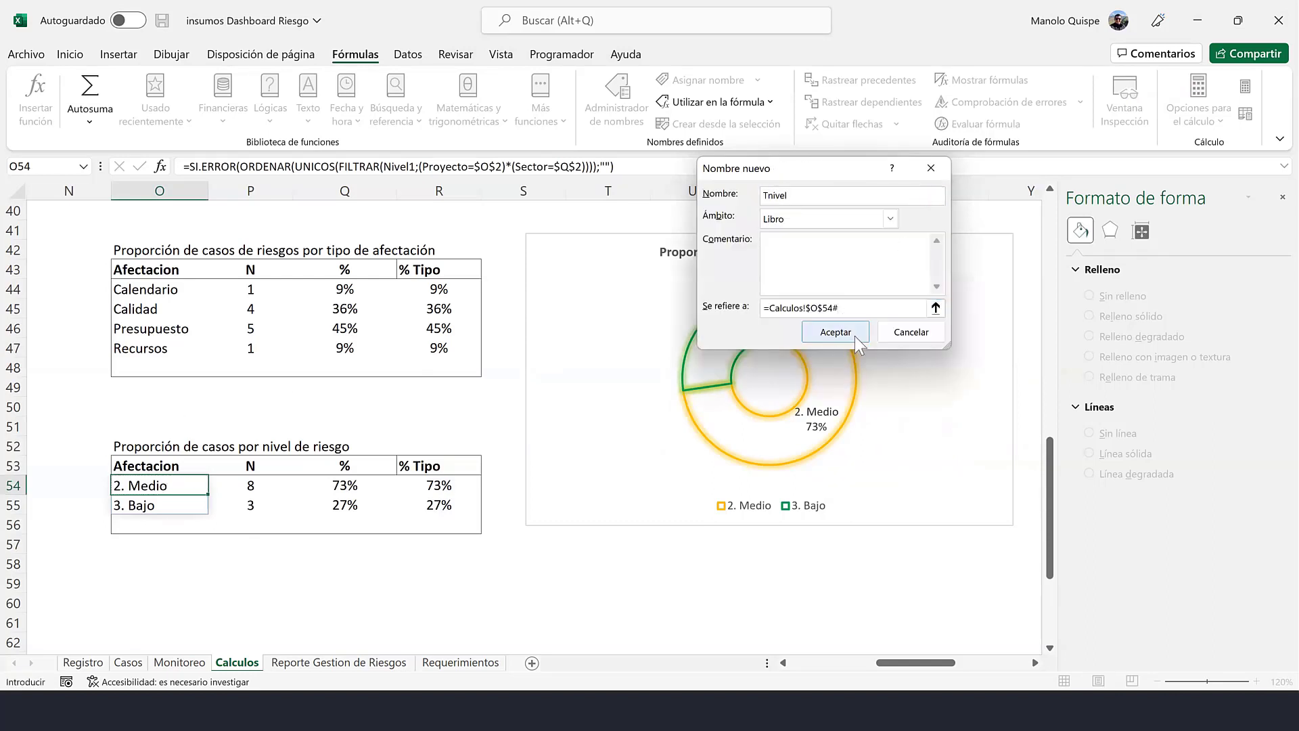
left_click(855, 335)
- Define Pnivel referring to the spilled percentages =Calculos!$R$54# and close the Name Manager
left_click(632, 114)
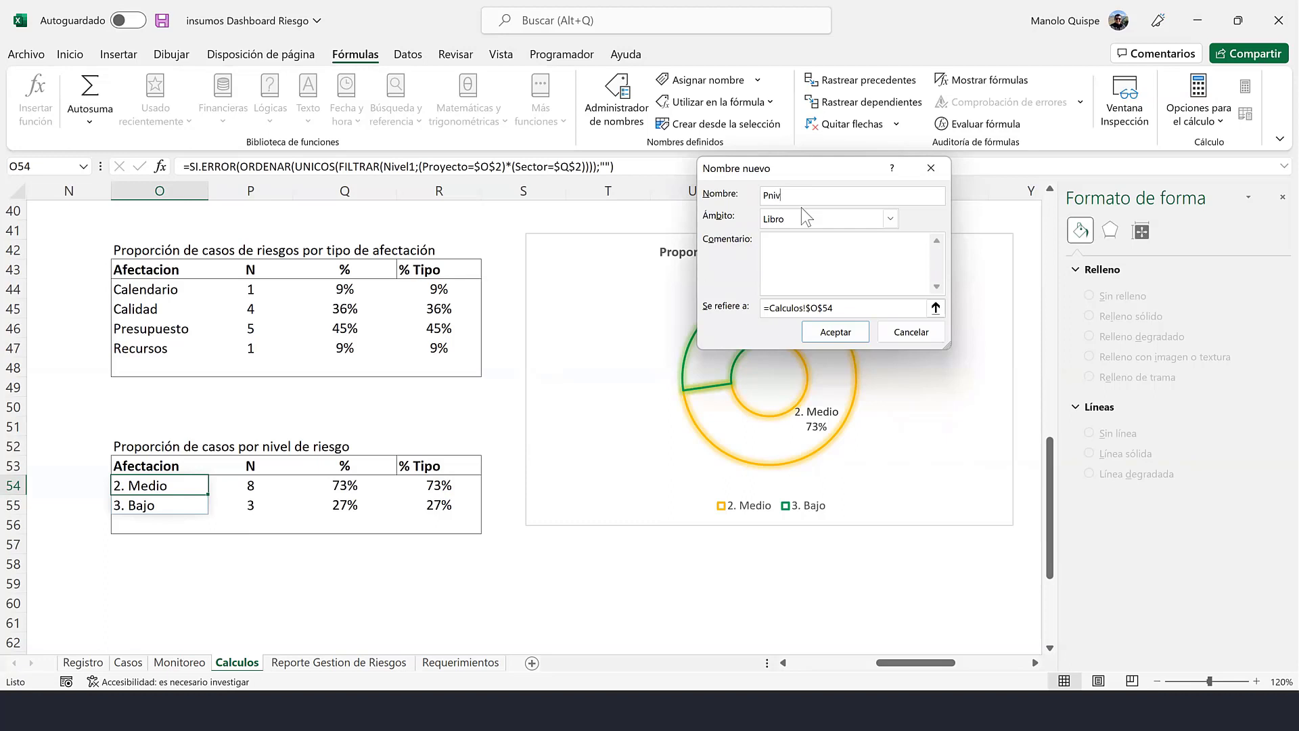
left_click(935, 308)
left_click(448, 486)
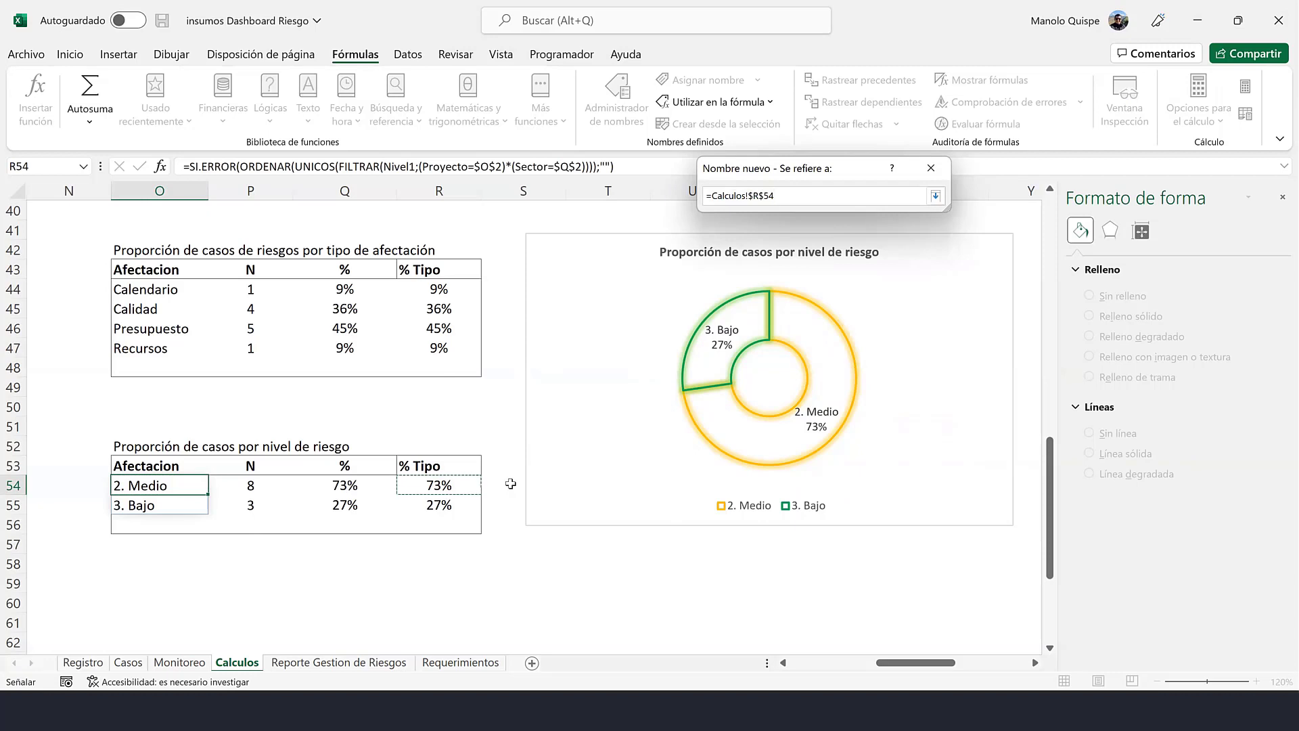
type("#")
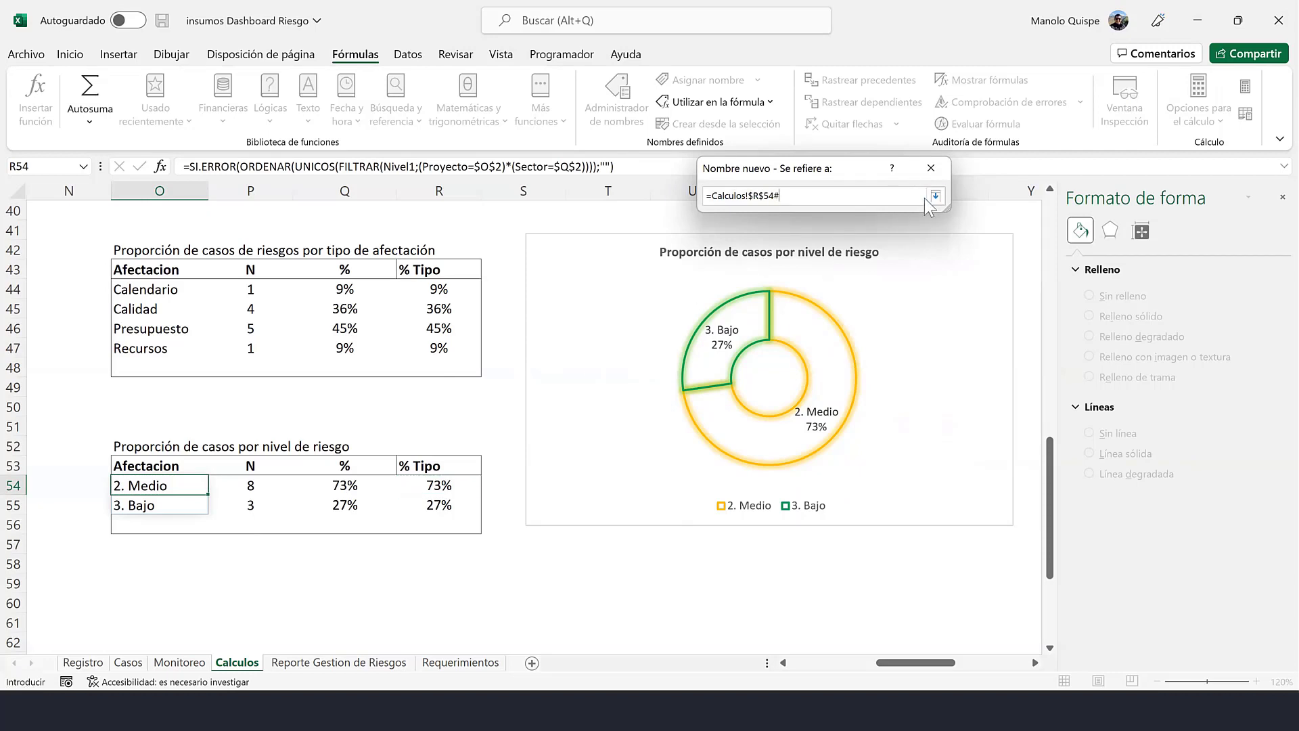
left_click(935, 195)
left_click(837, 332)
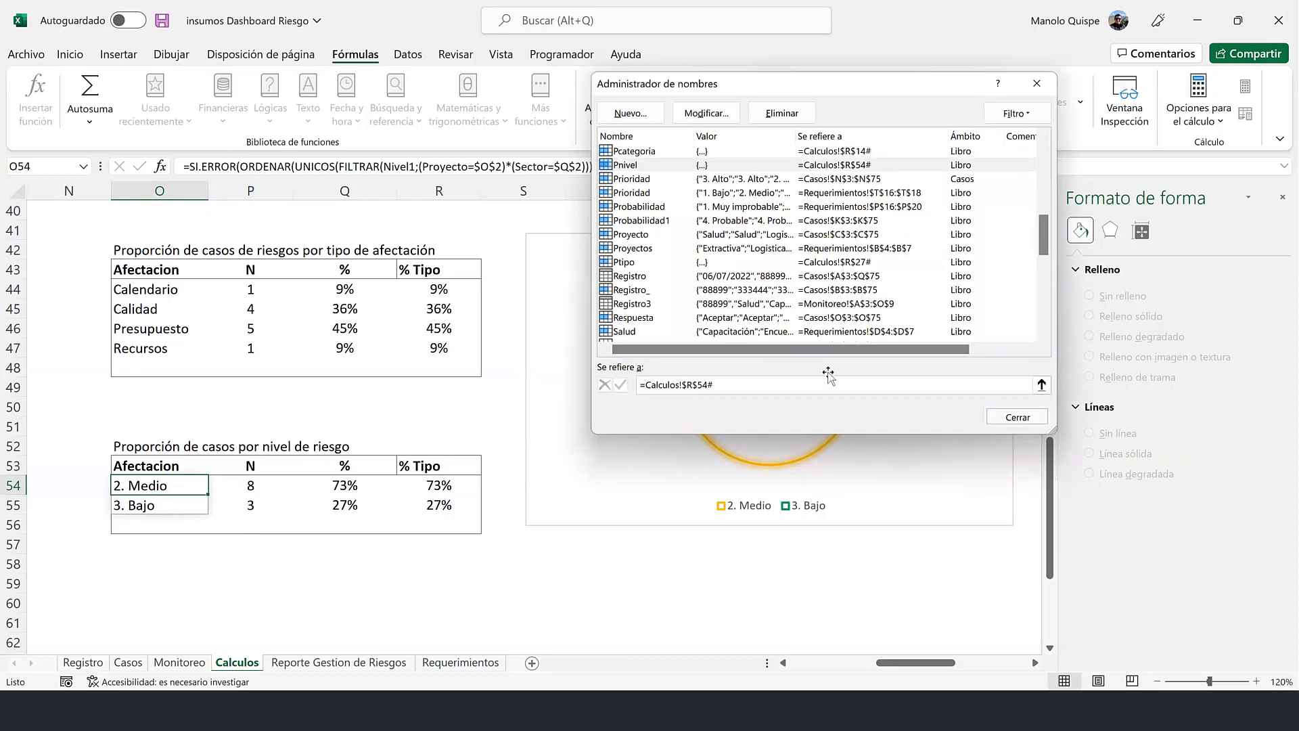
key("Escape")
left_click(827, 371)
- Set the doughnut chart's category axis labels to the Tnivel name
right_click(826, 371)
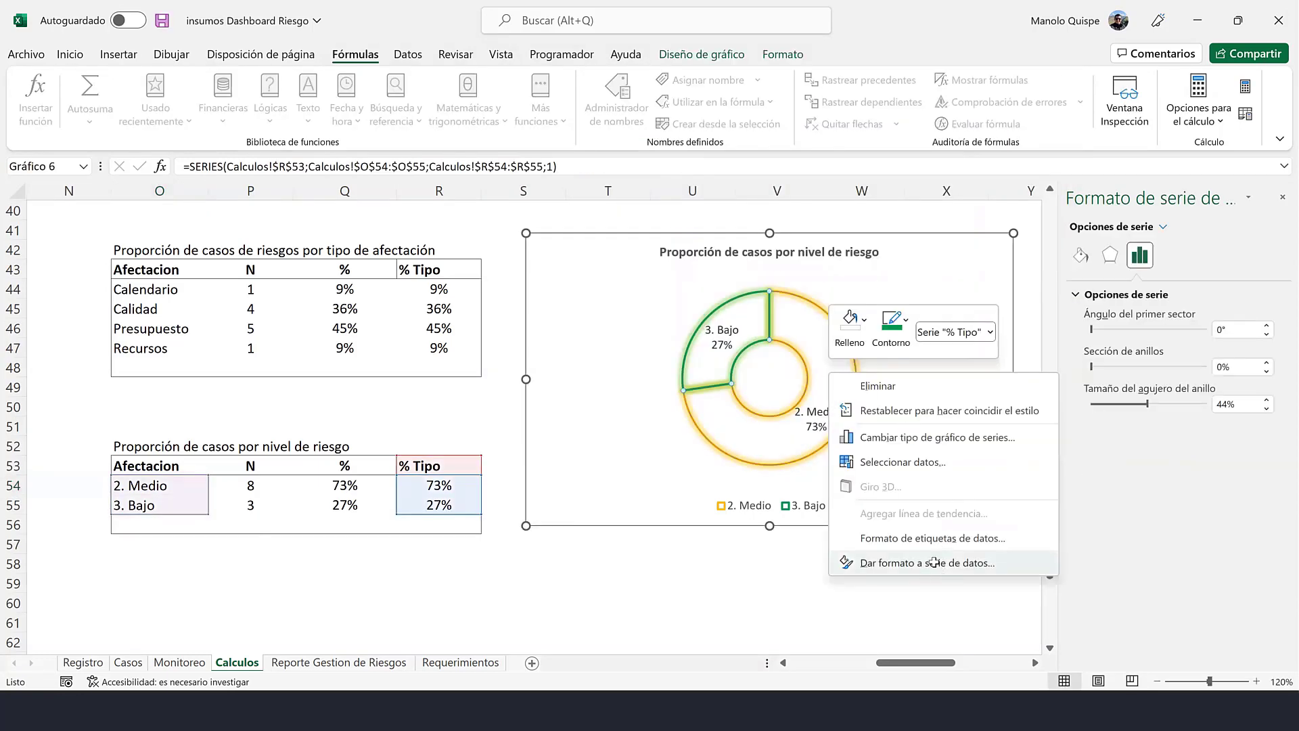
left_click(934, 562)
right_click(834, 330)
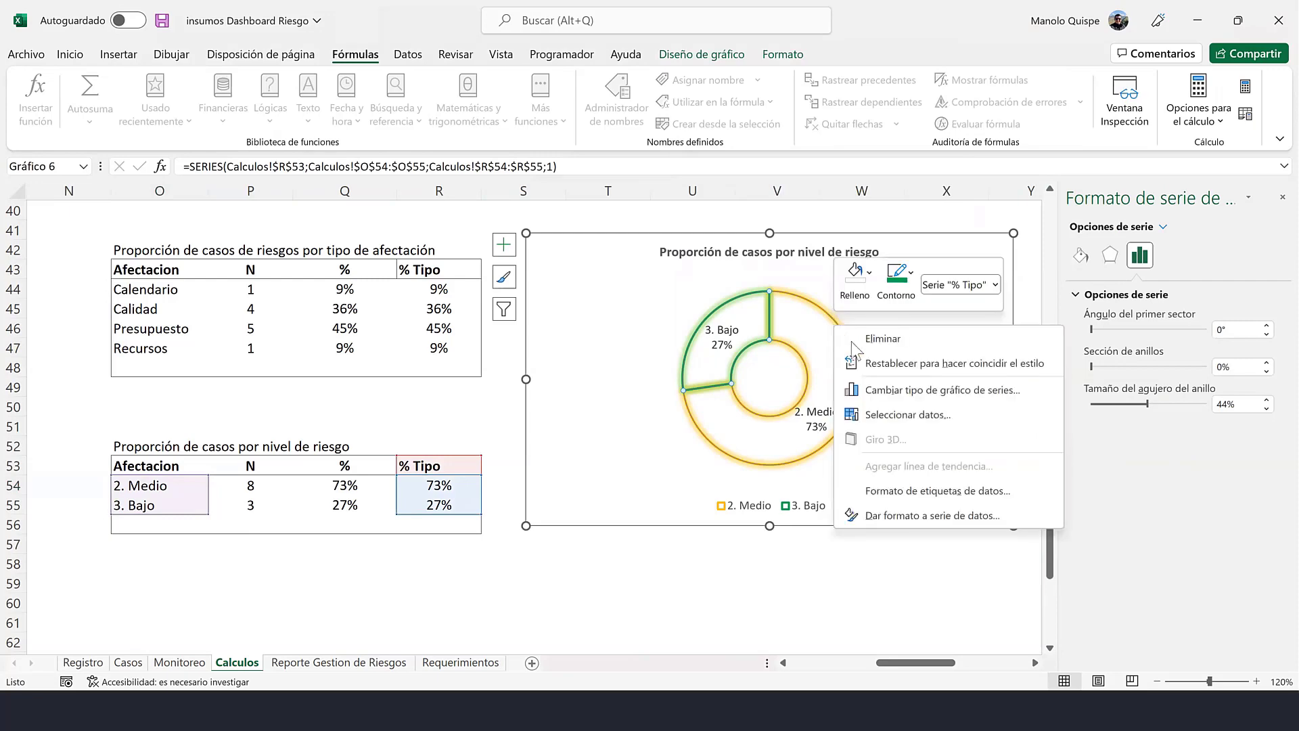
left_click(919, 419)
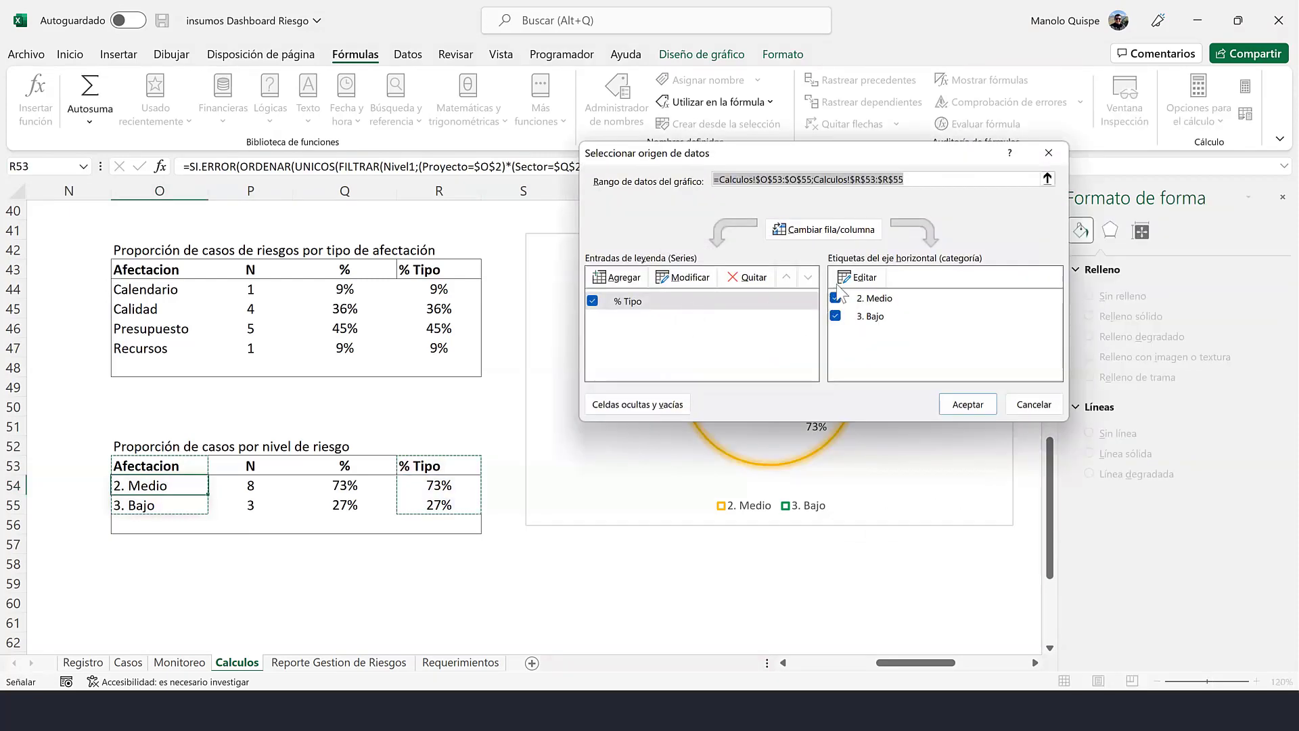
left_click(864, 278)
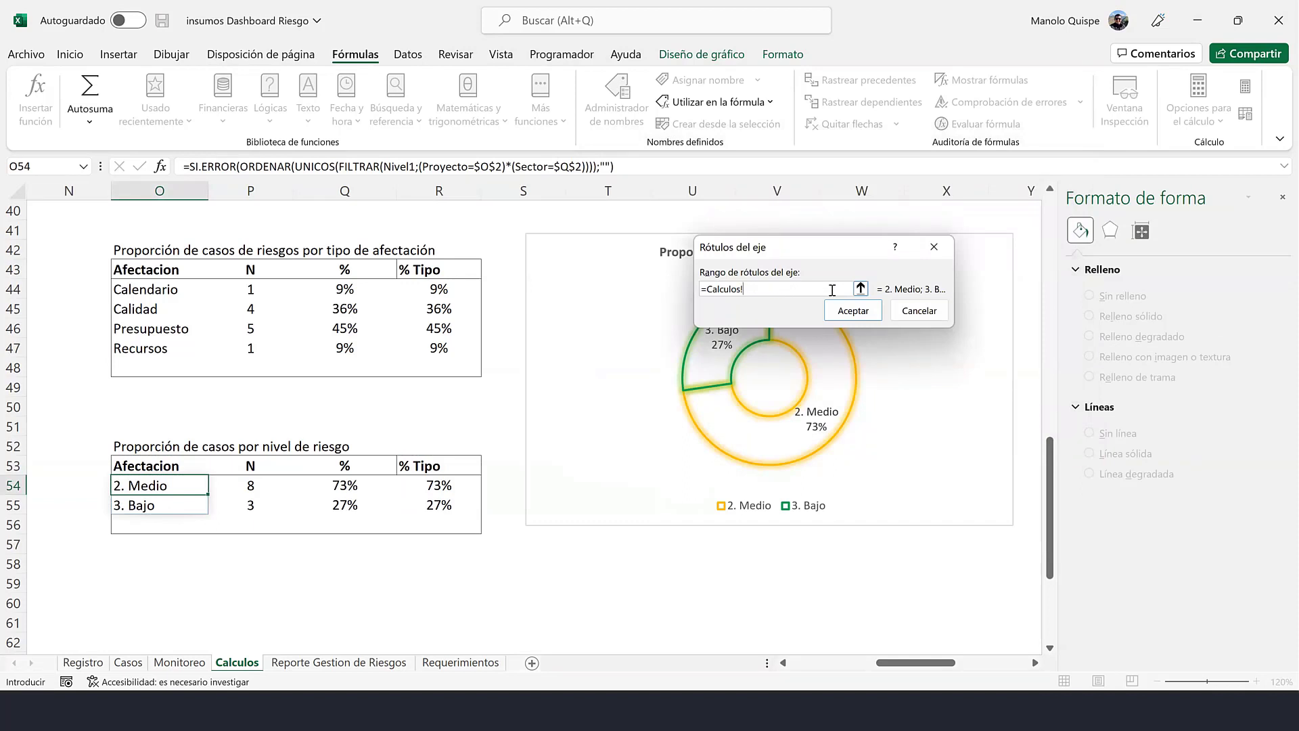
key("F3")
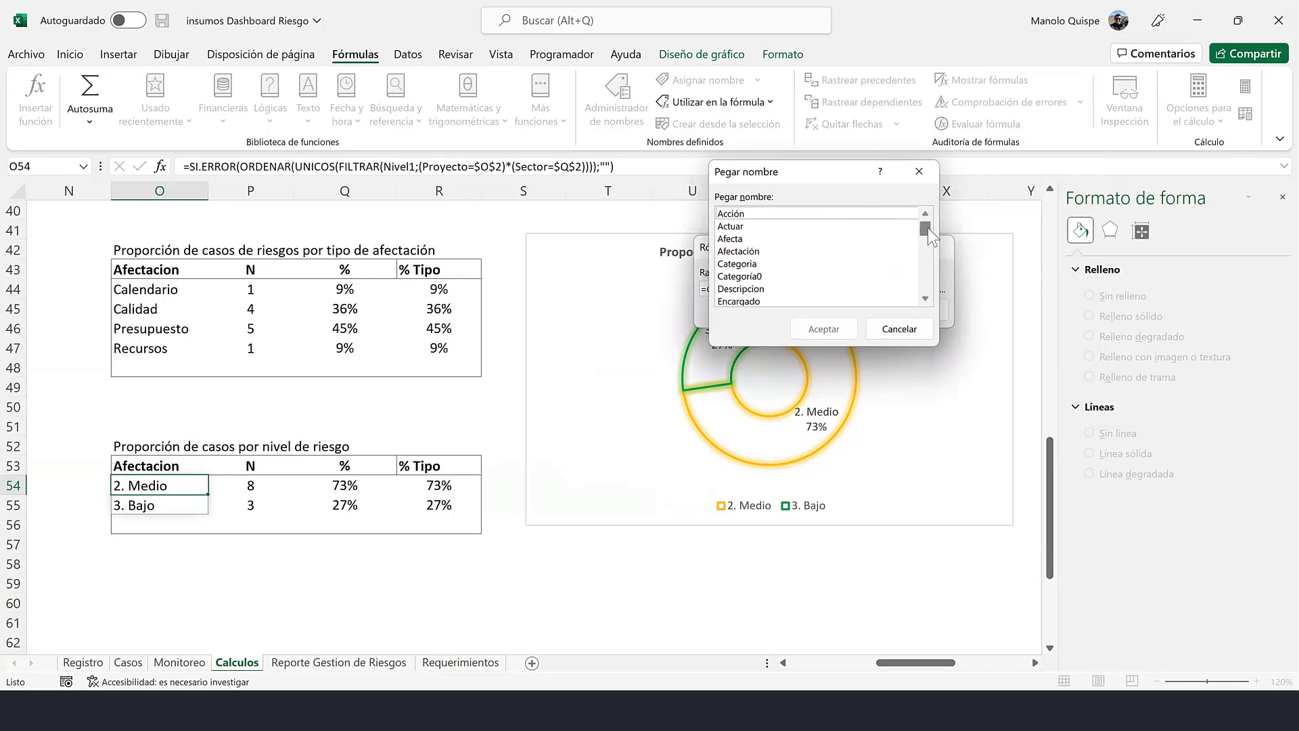
left_click_drag(927, 228, 927, 294)
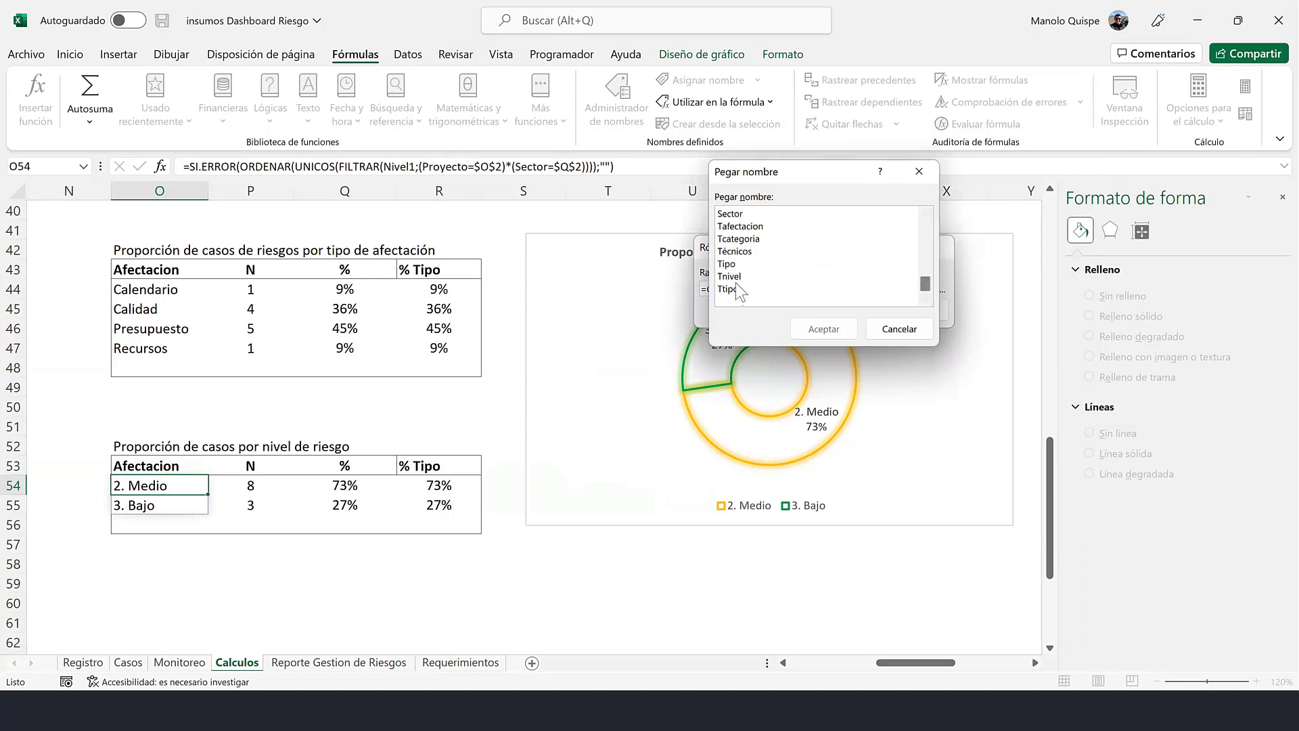
left_click(731, 276)
left_click(824, 329)
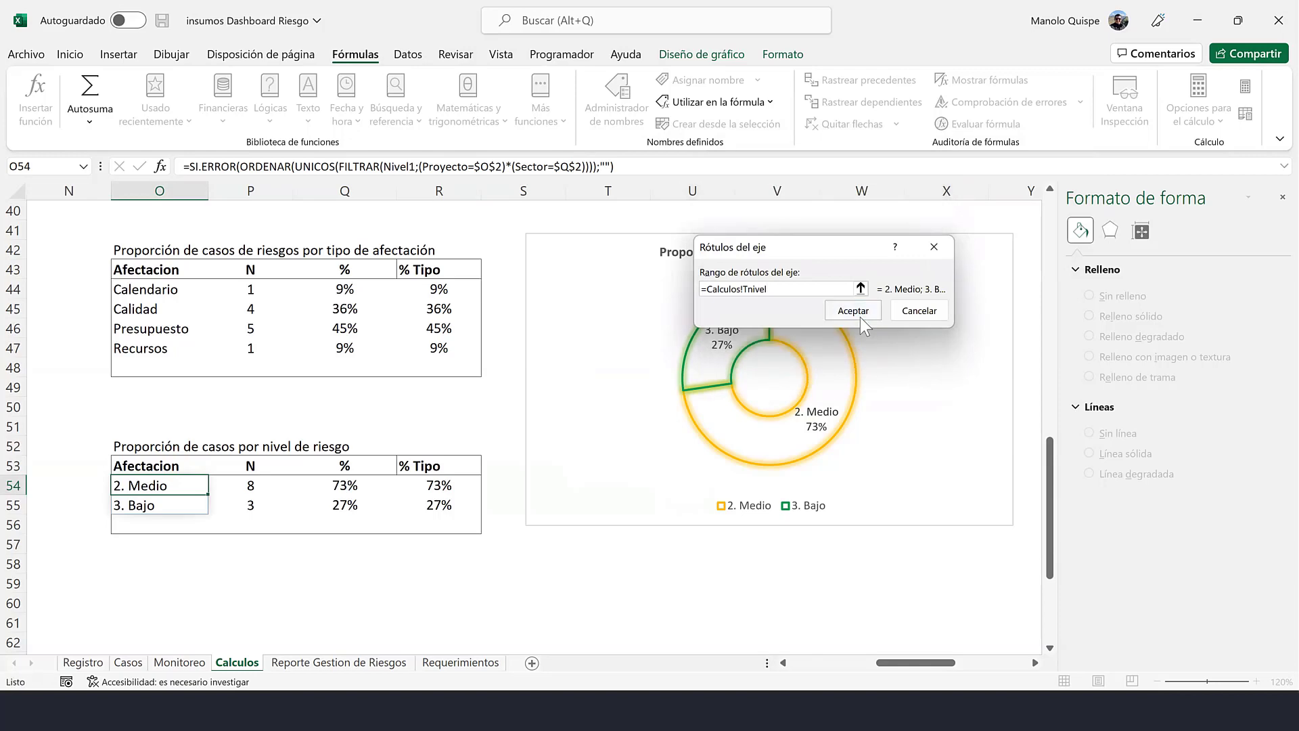
left_click(862, 317)
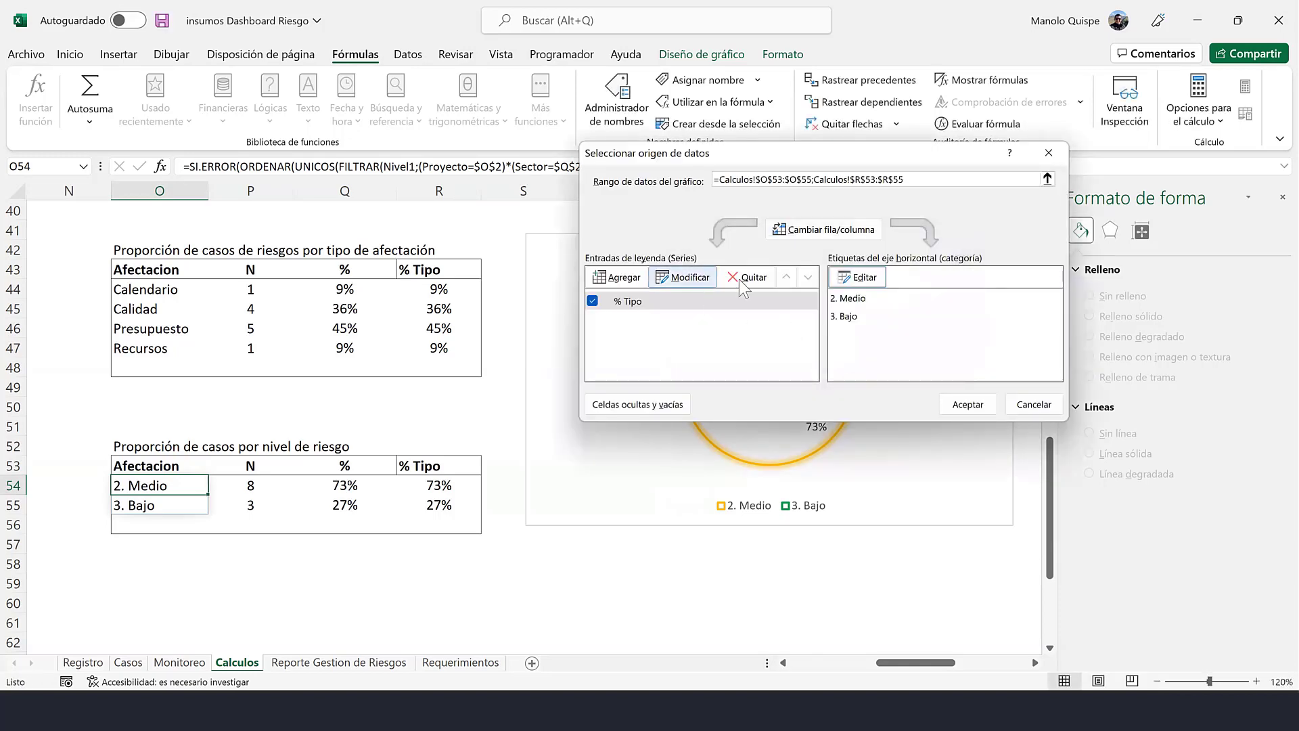
- Replace the % Tipo series values with Pnivel and apply the new data source
left_click(680, 279)
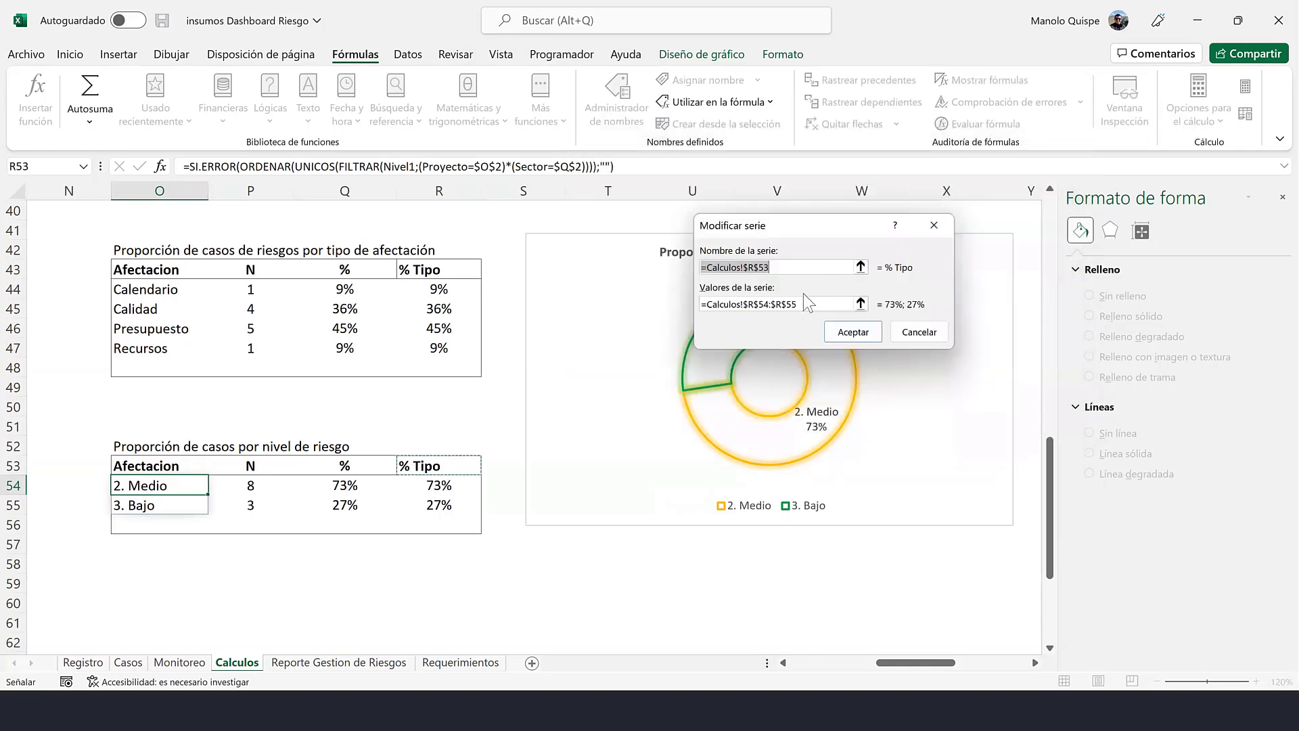
left_click(807, 302)
key("BackSpace")
key("BackSpace")
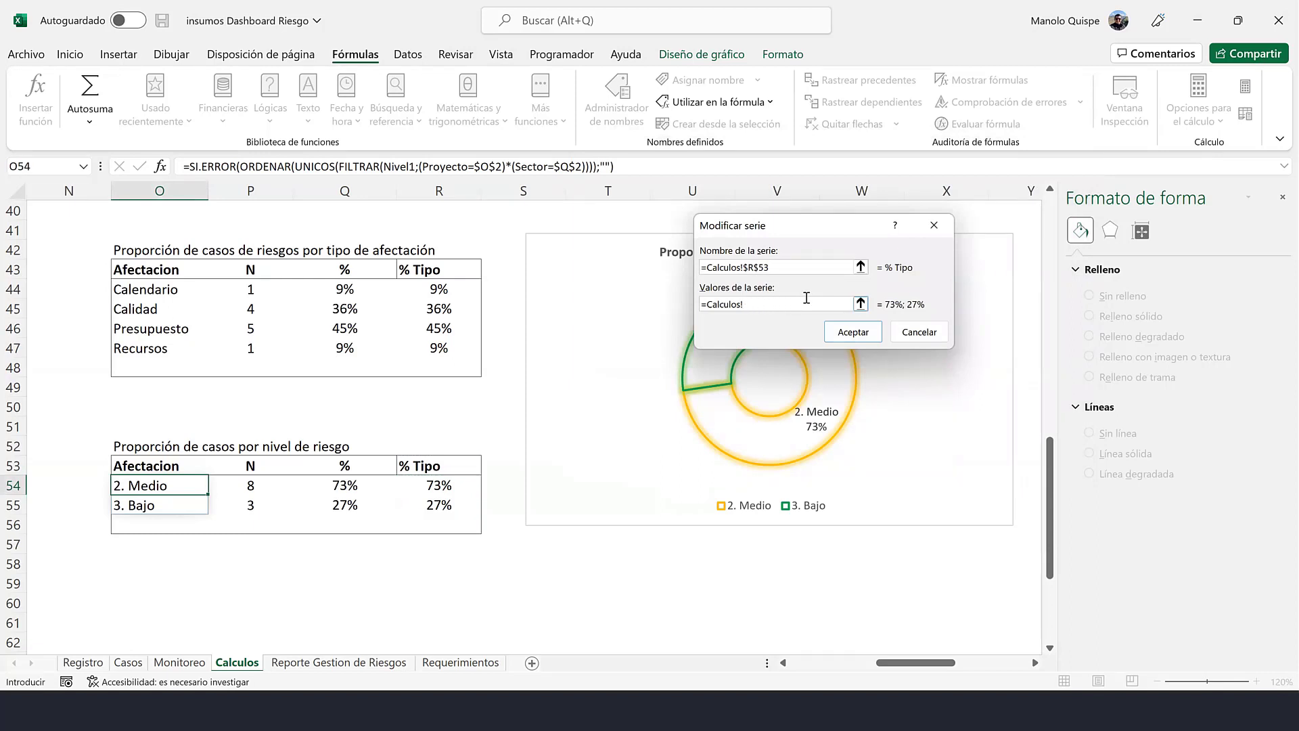
key("F3")
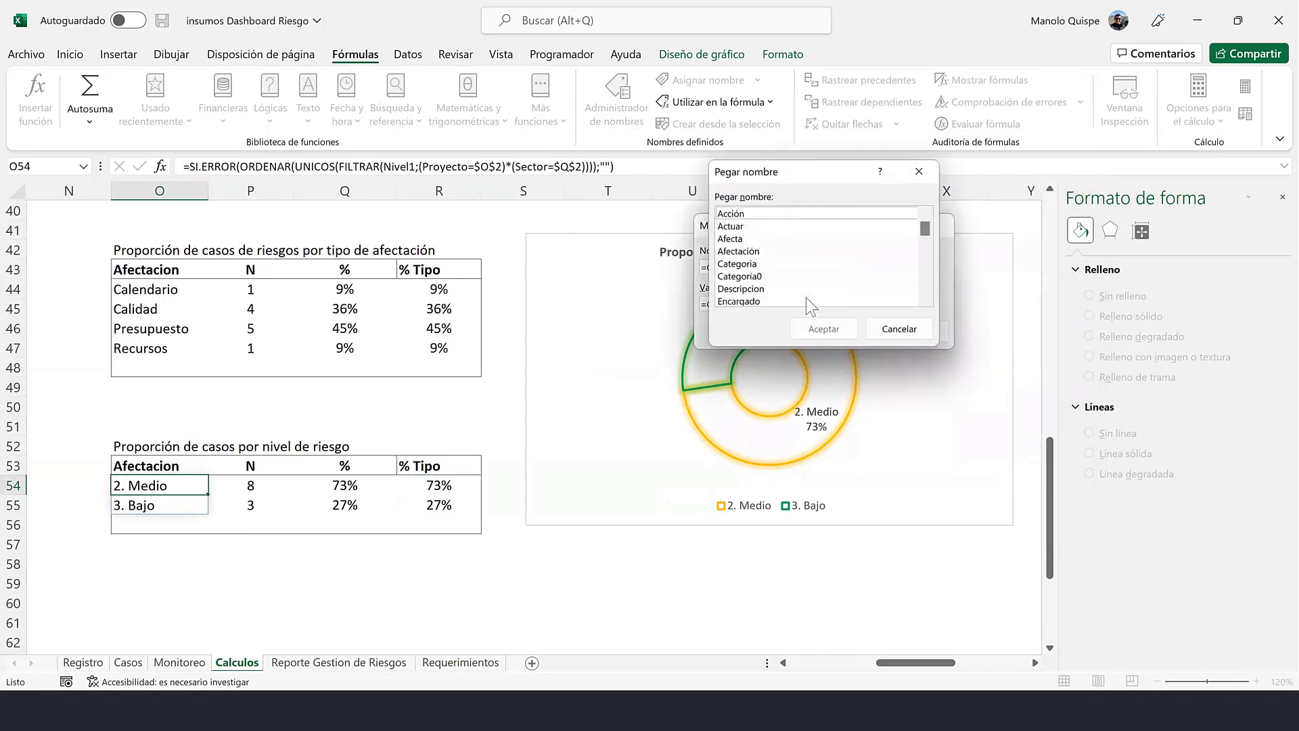
left_click_drag(928, 226, 923, 257)
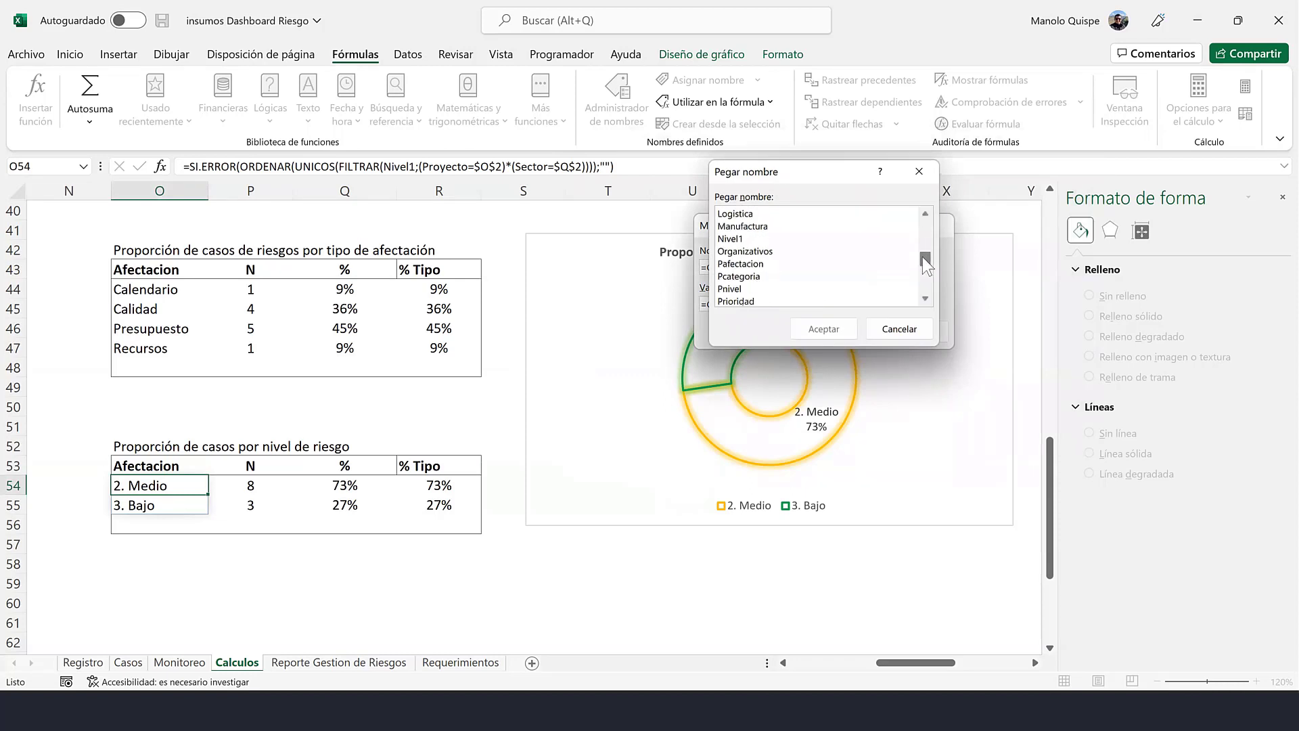
left_click(727, 289)
left_click(822, 333)
left_click(854, 332)
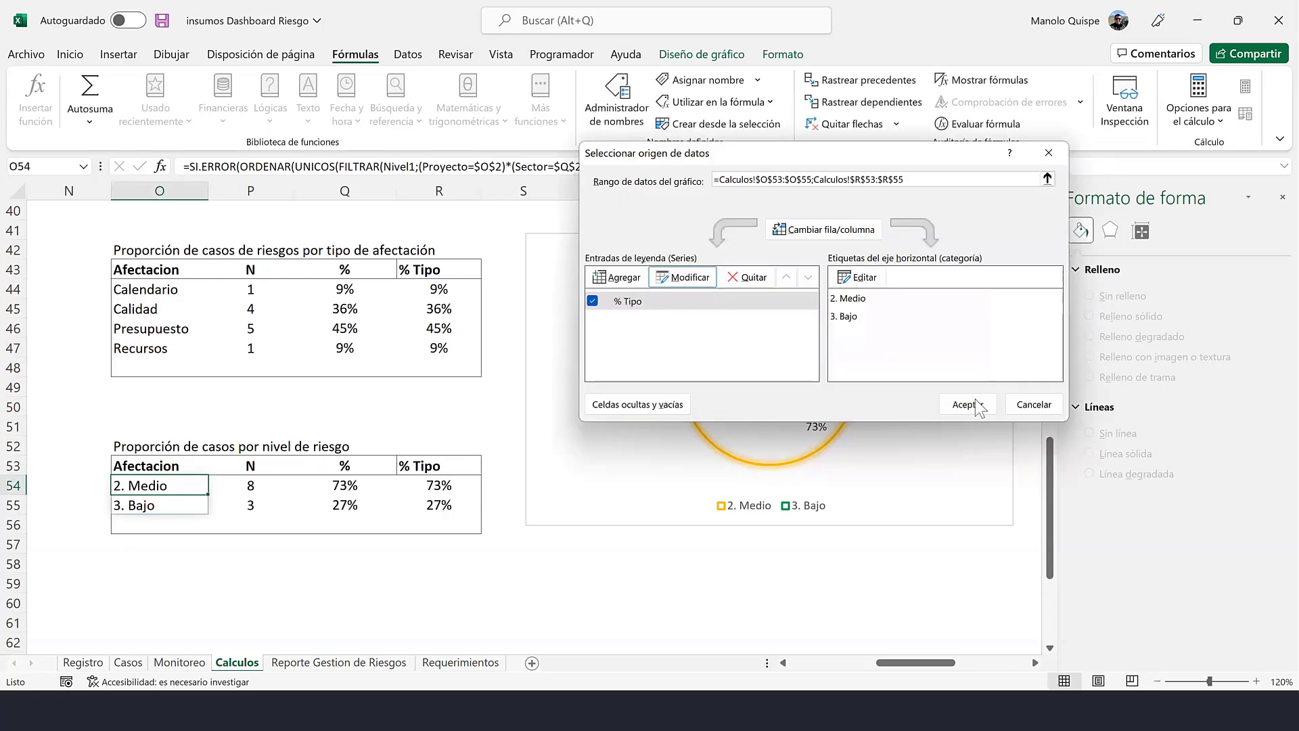
left_click(967, 404)
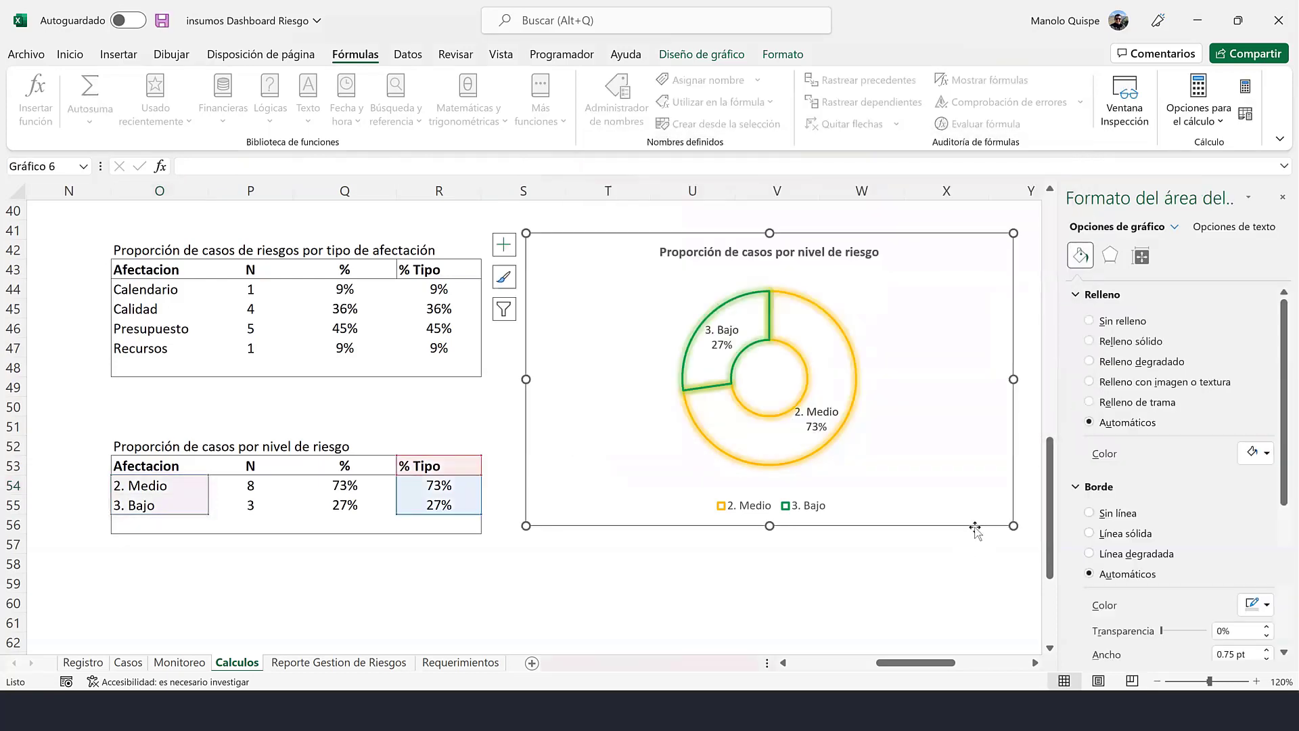
- Move the doughnut chart onto the Reporte Gestion de Riesgos sheet beside the category chart, narrowed to fit
key("Delete")
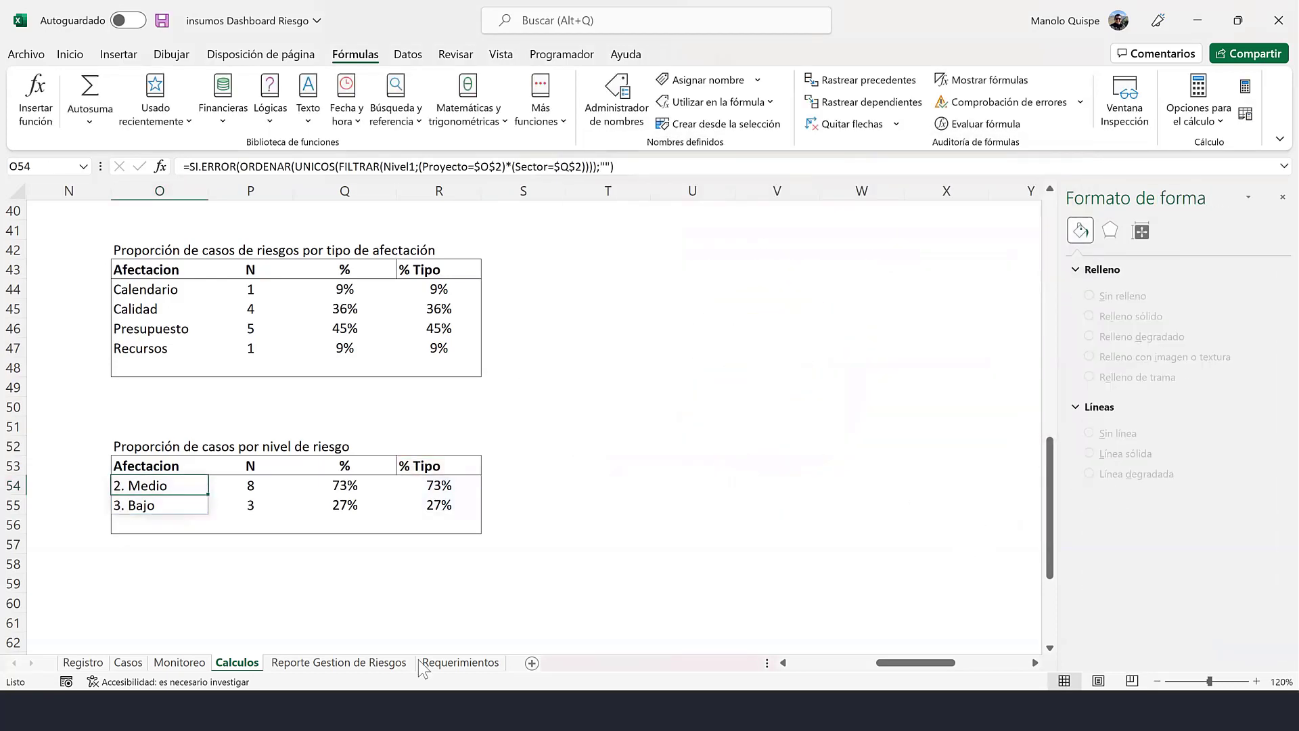
key("ctrl+Page_Down")
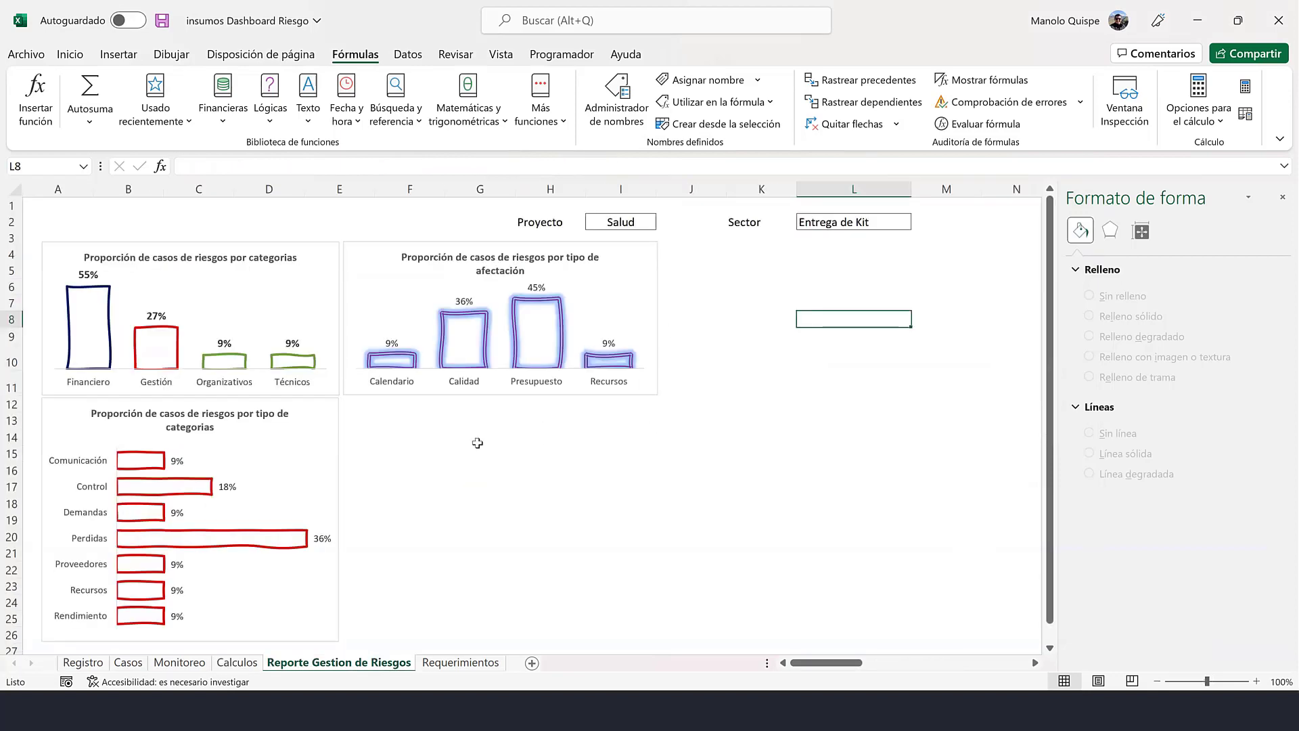
left_click(483, 438)
left_click(505, 433)
key("ctrl+v")
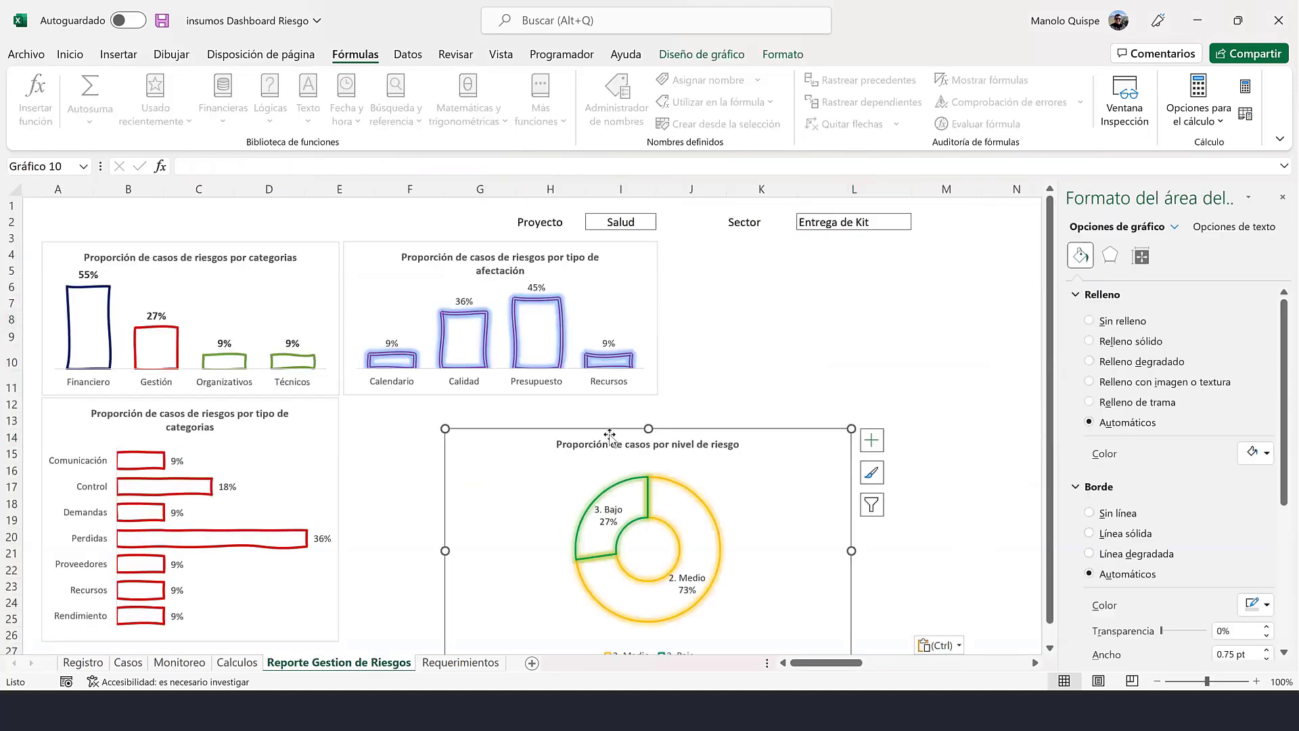
left_click_drag(604, 432, 505, 403)
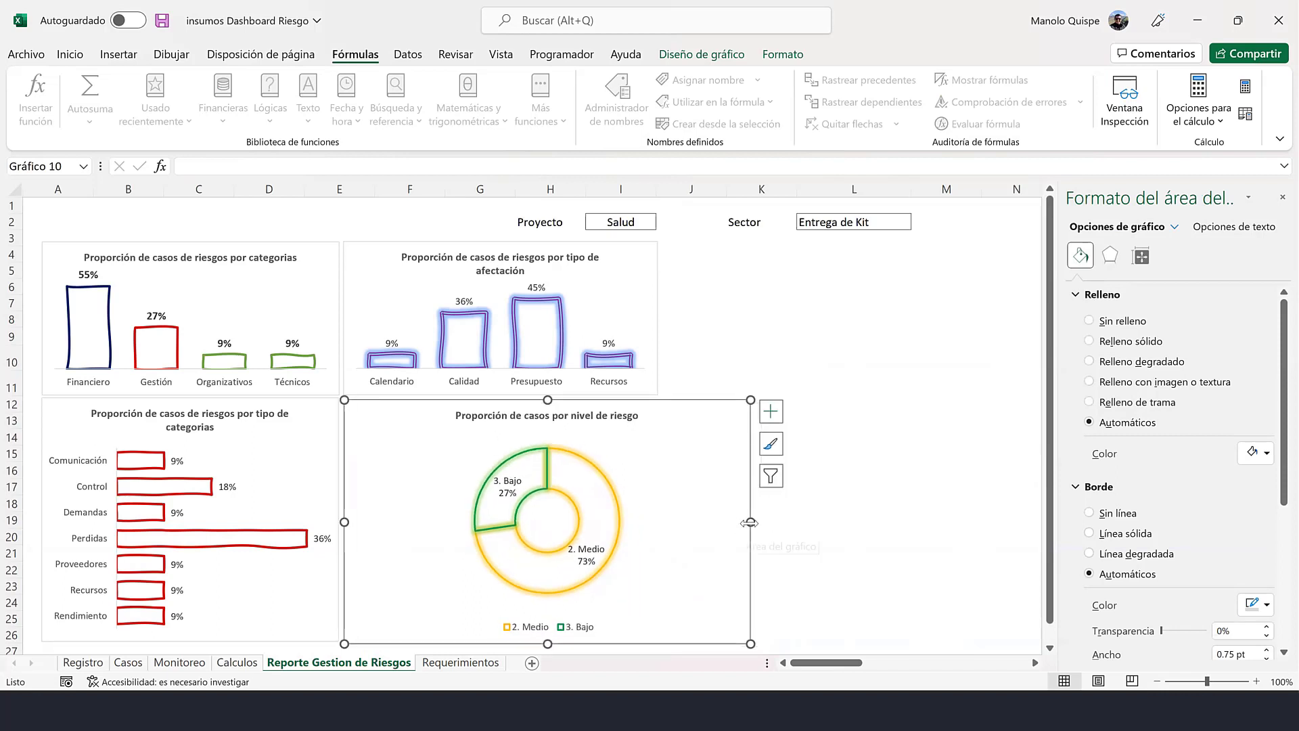
mouse_move(750, 521)
left_mouse_down()
mouse_move(635, 511)
mouse_move(656, 511)
left_mouse_up()
left_click(756, 380)
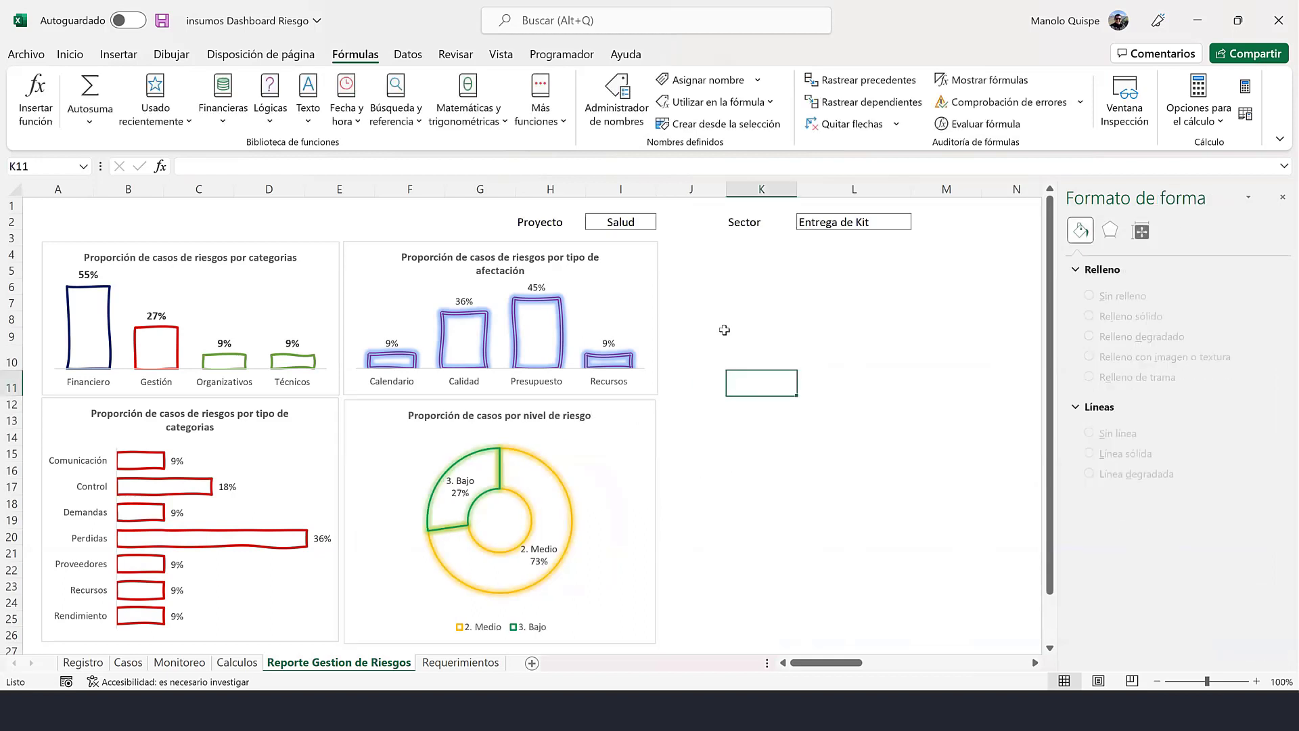
- Align the two lower charts with each other using Formato de forma > Alinear
left_click(336, 406)
left_click(789, 55)
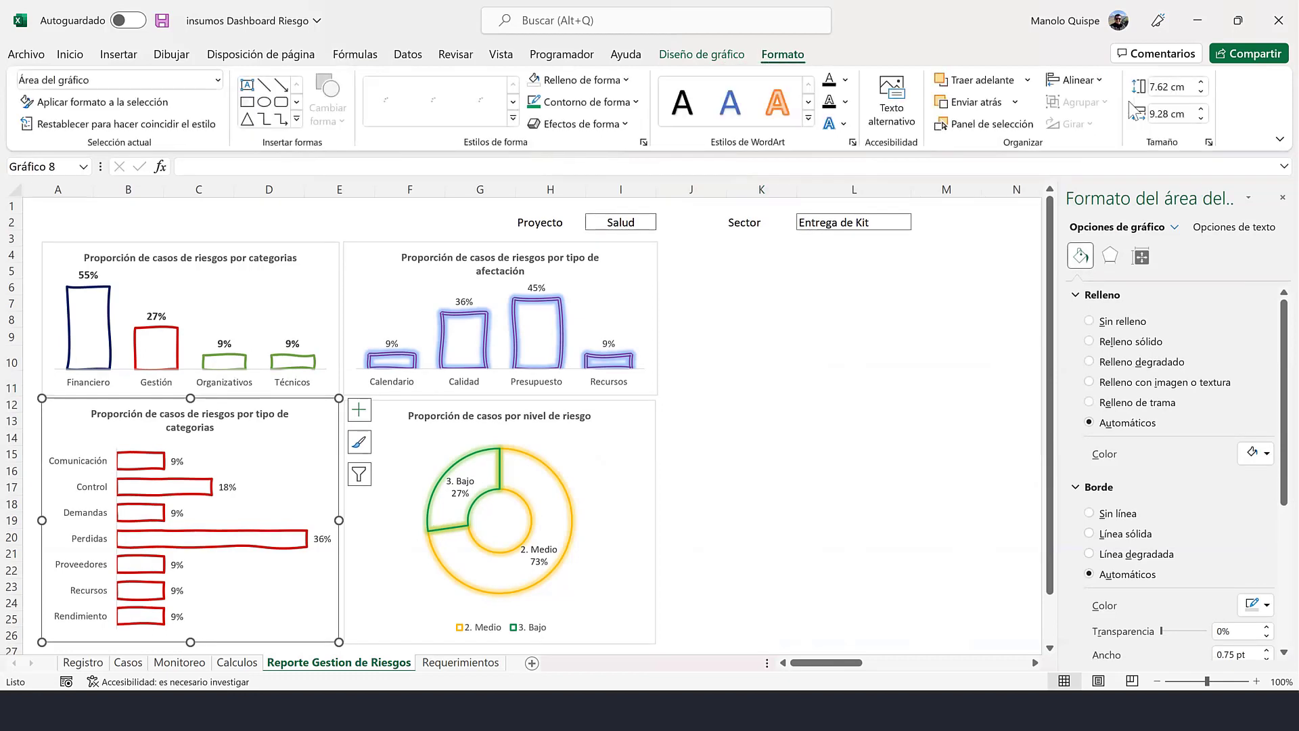
left_click(1172, 90)
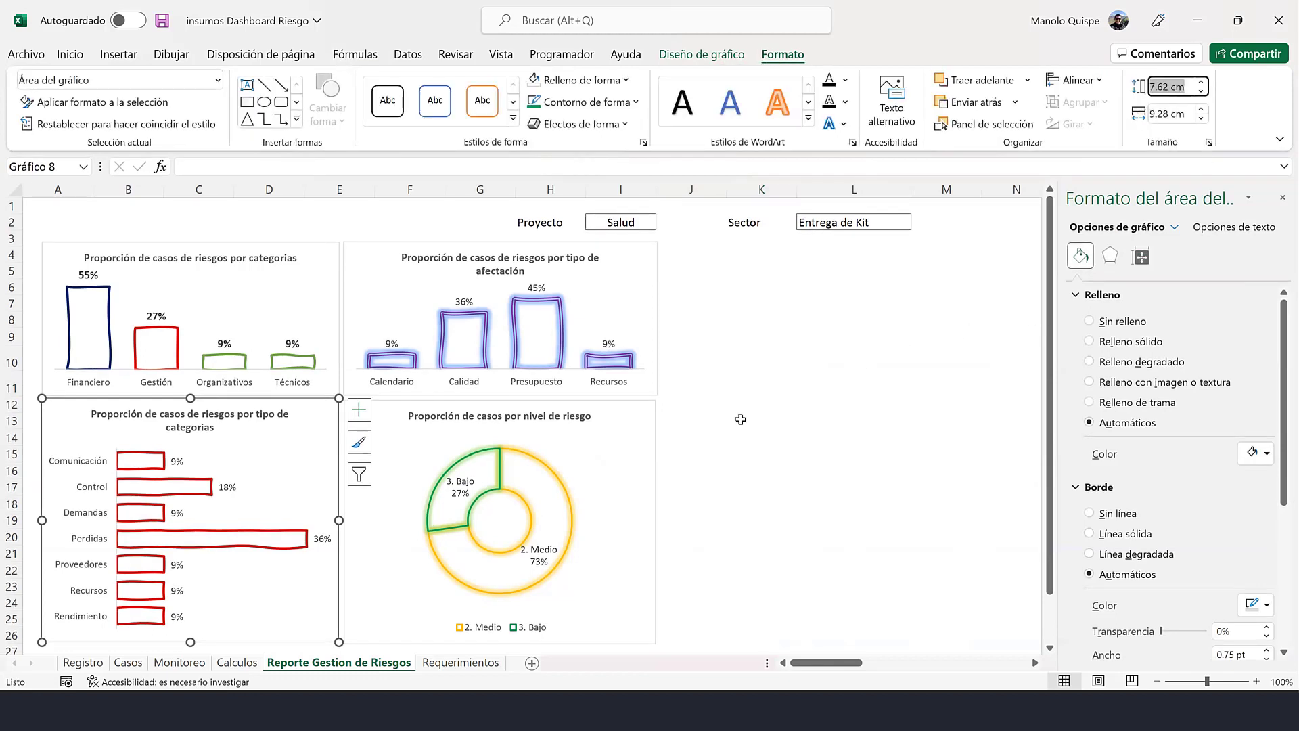
left_click(651, 416)
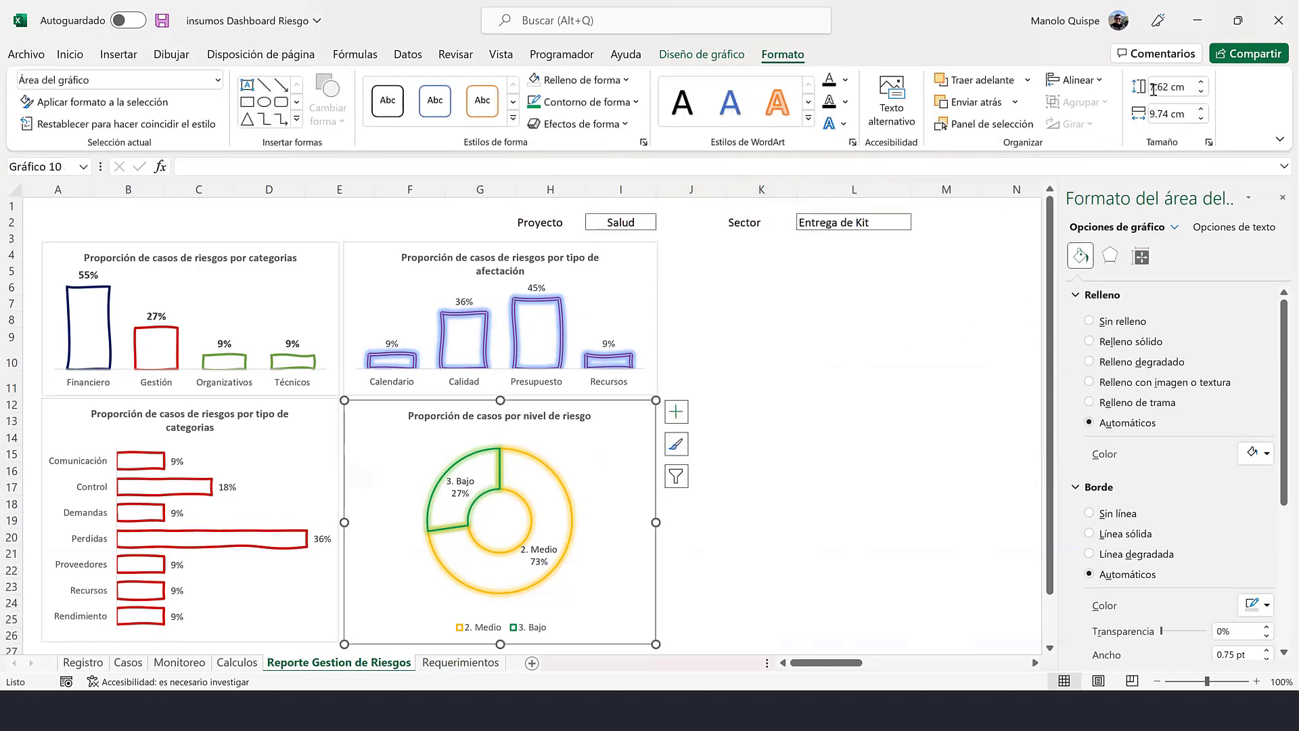
left_click(852, 433)
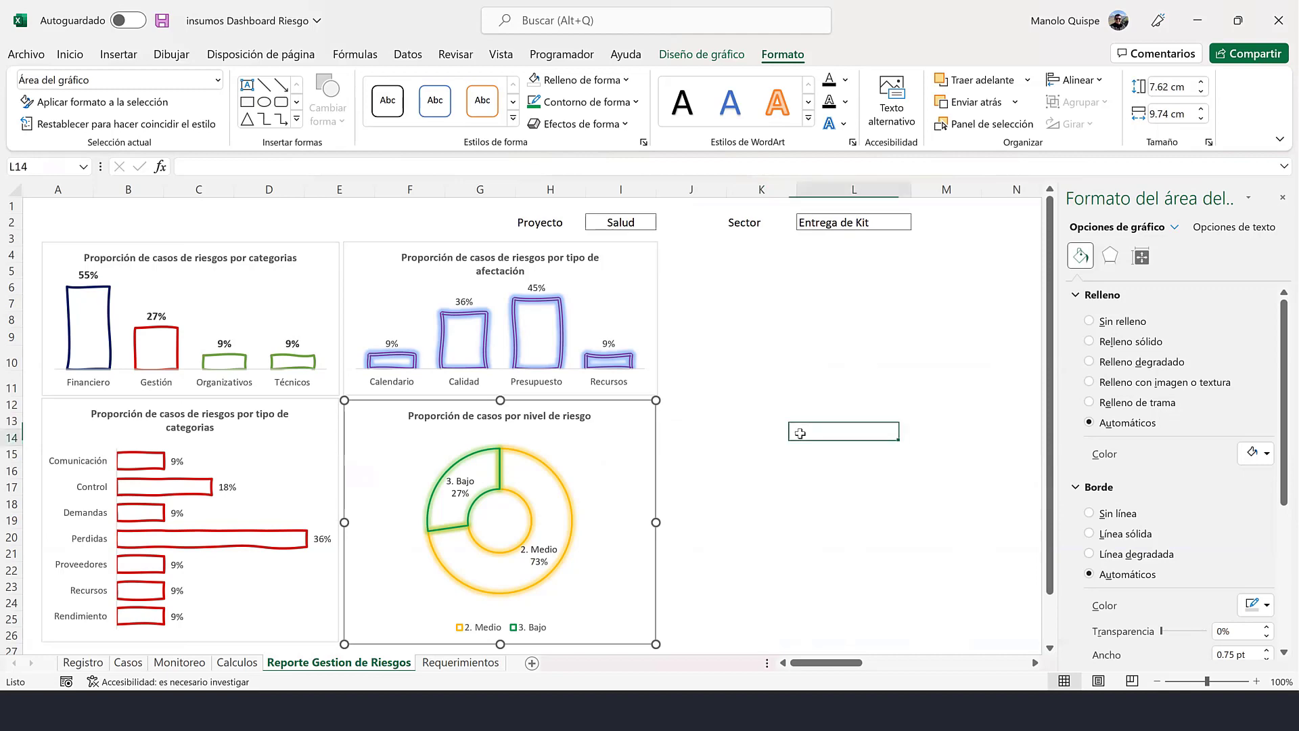
left_click(507, 396)
left_click(314, 406, "ctrl")
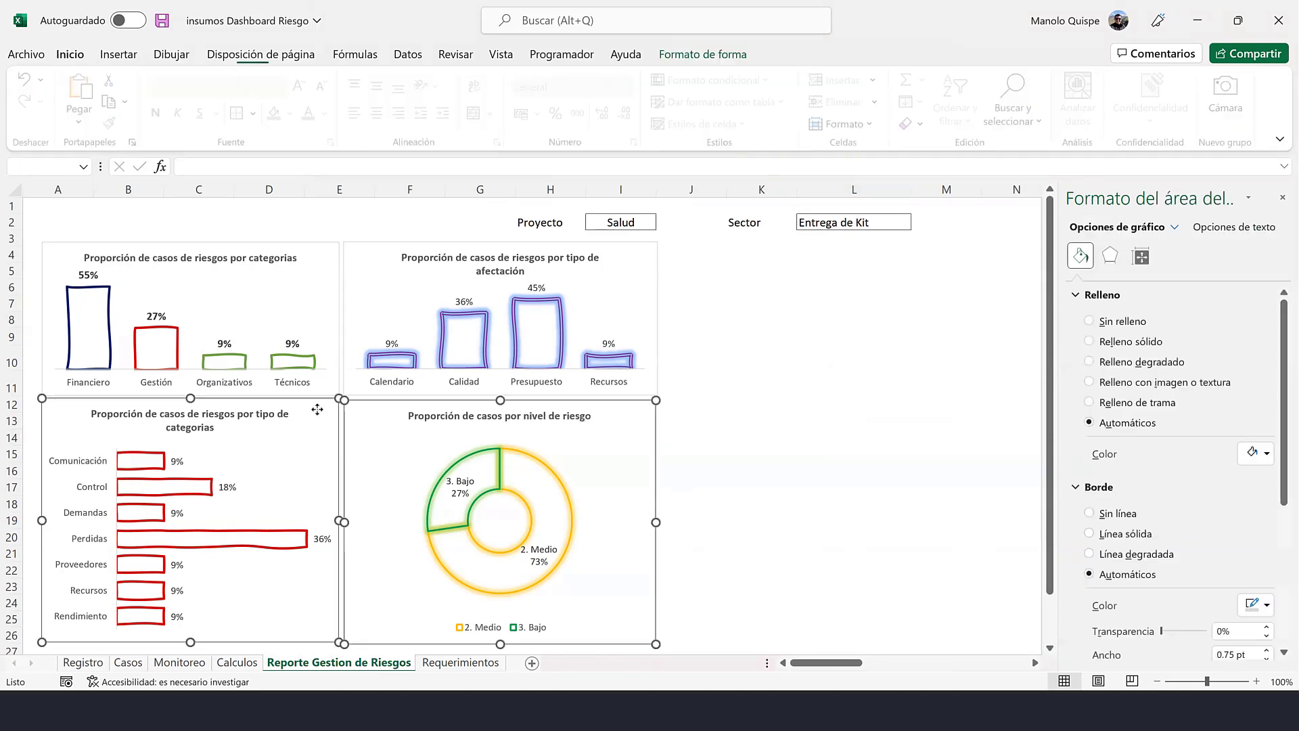
left_click(702, 54)
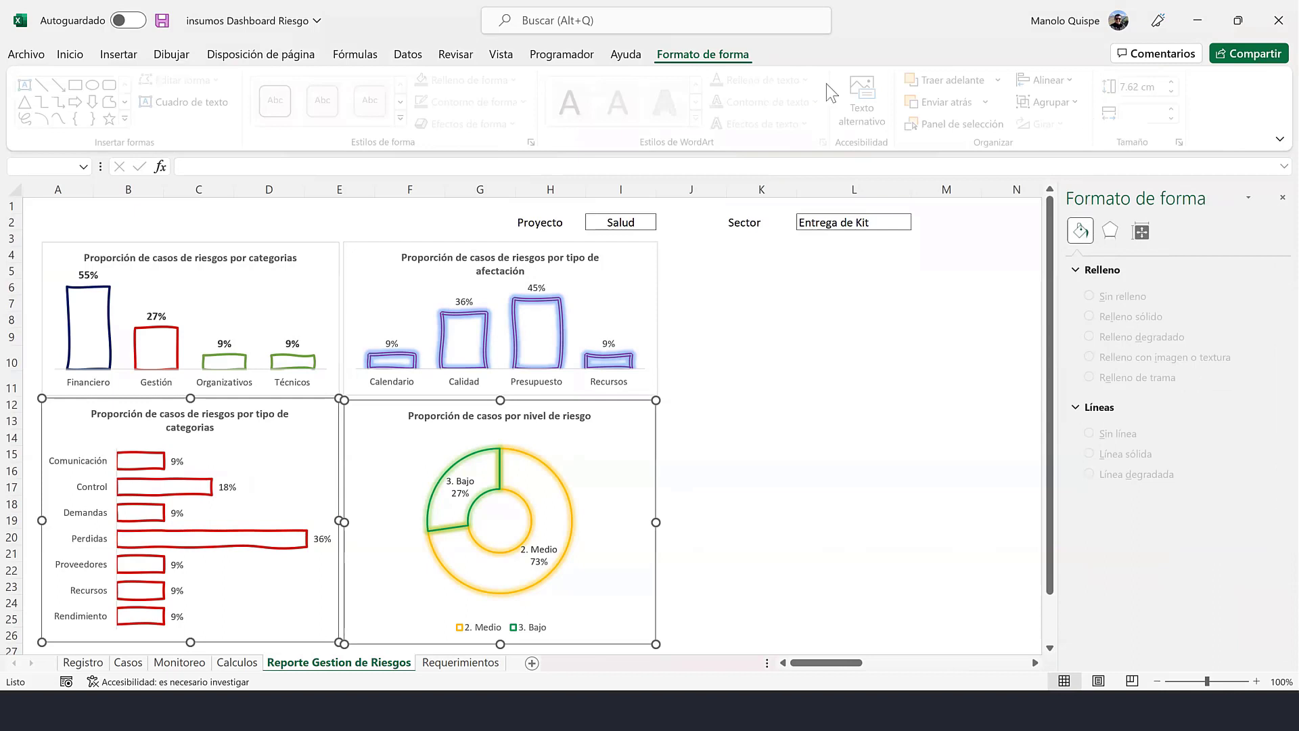
left_click(1059, 81)
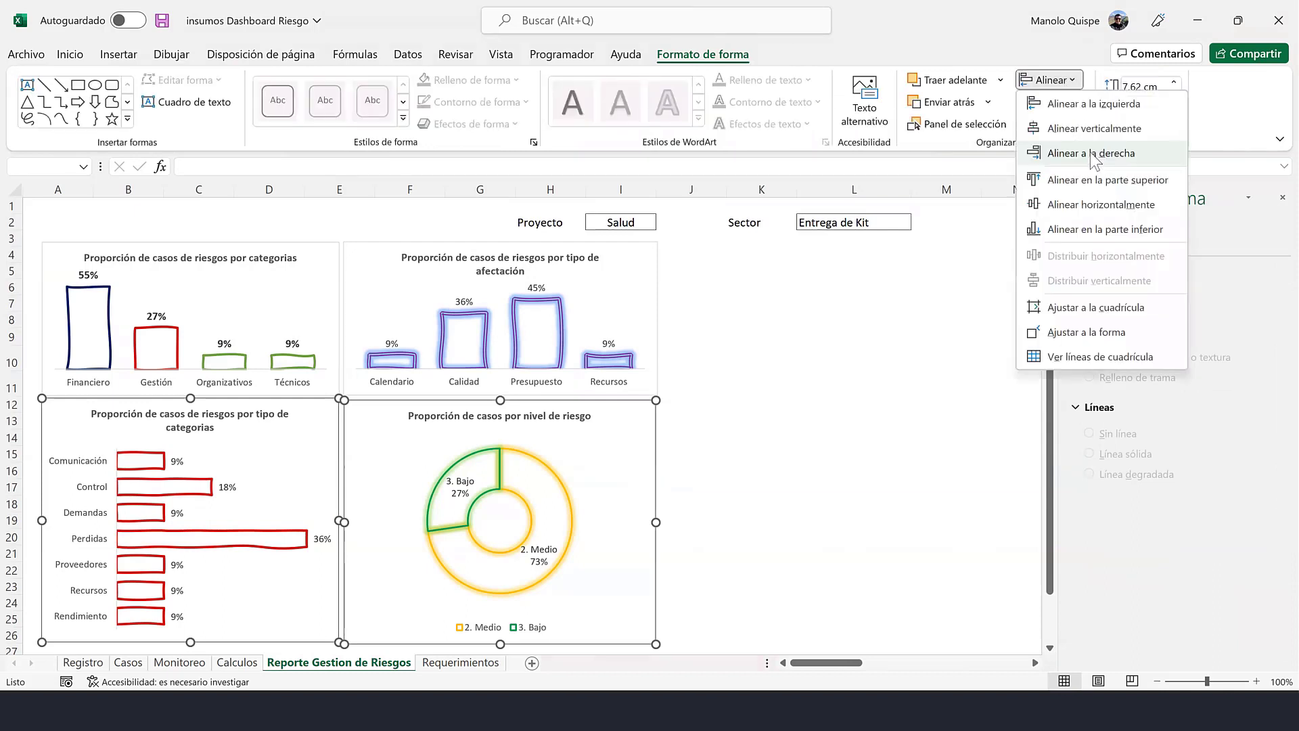
left_click(1101, 204)
left_click(821, 375)
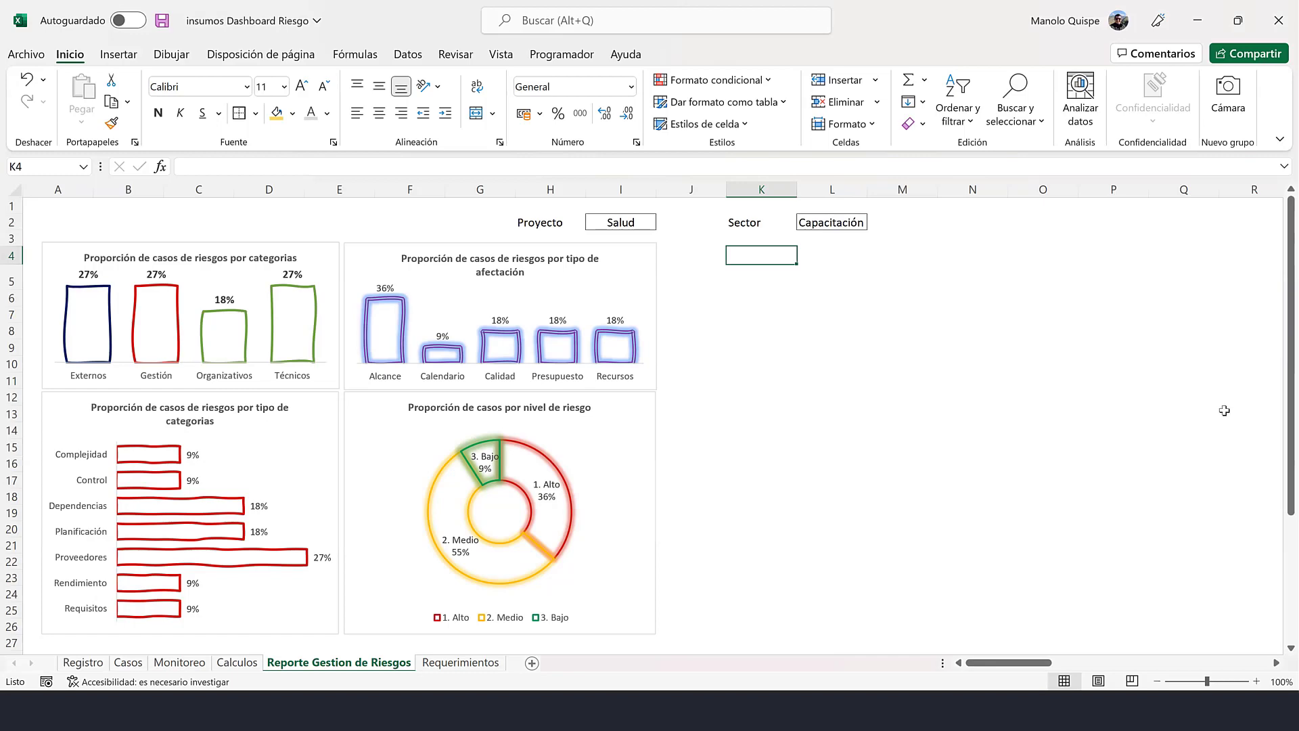
- Delete the empty columns M–W so the risk matrix sits beside the charts
mouse_move(1012, 663)
left_mouse_down()
mouse_move(1114, 672)
mouse_move(1090, 672)
left_mouse_up()
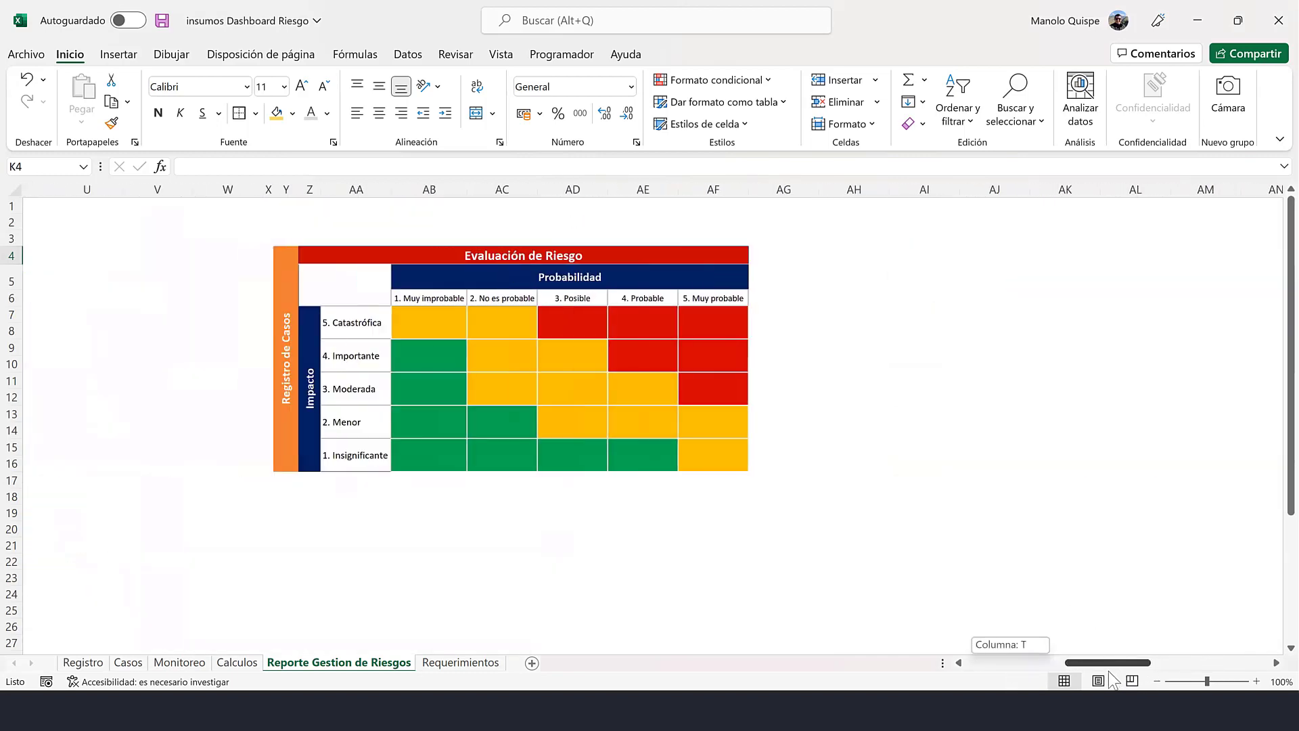
left_click_drag(369, 190, 5, 180)
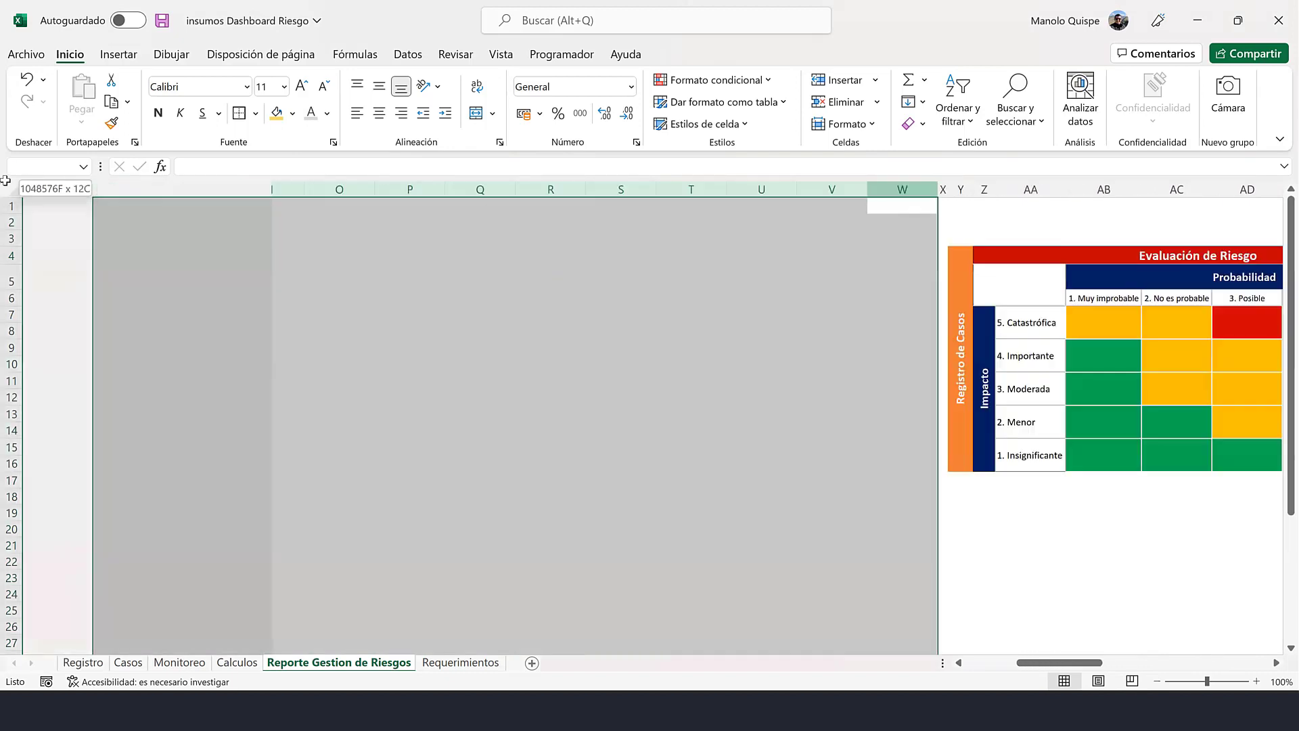
mouse_move(6, 180)
left_mouse_down()
mouse_move(851, 211)
mouse_move(827, 193)
left_mouse_up()
right_click(827, 193)
left_click(876, 380)
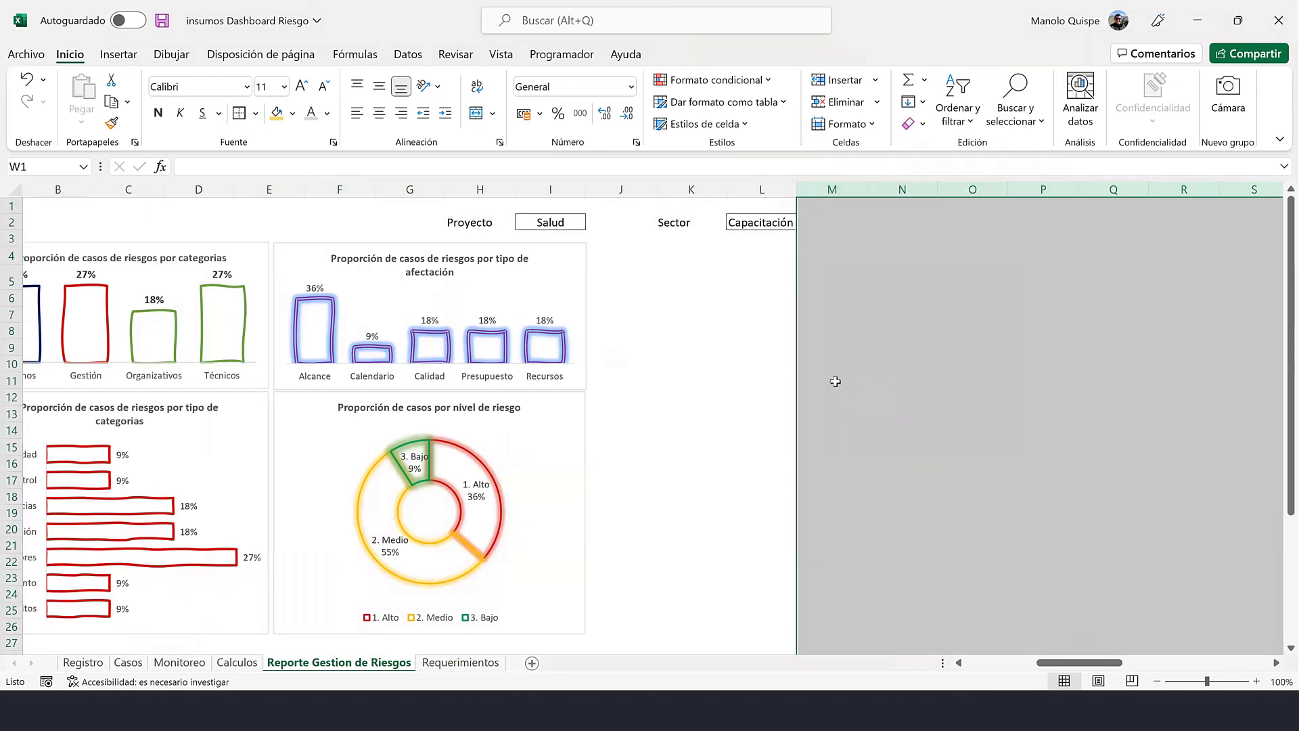
scroll(769, 441, "right", 3)
left_click(948, 530)
- Drag the Evaluación de Riesgo matrix to start at K4, accepting the merged-cell warning
scroll(1005, 664, "left", 3)
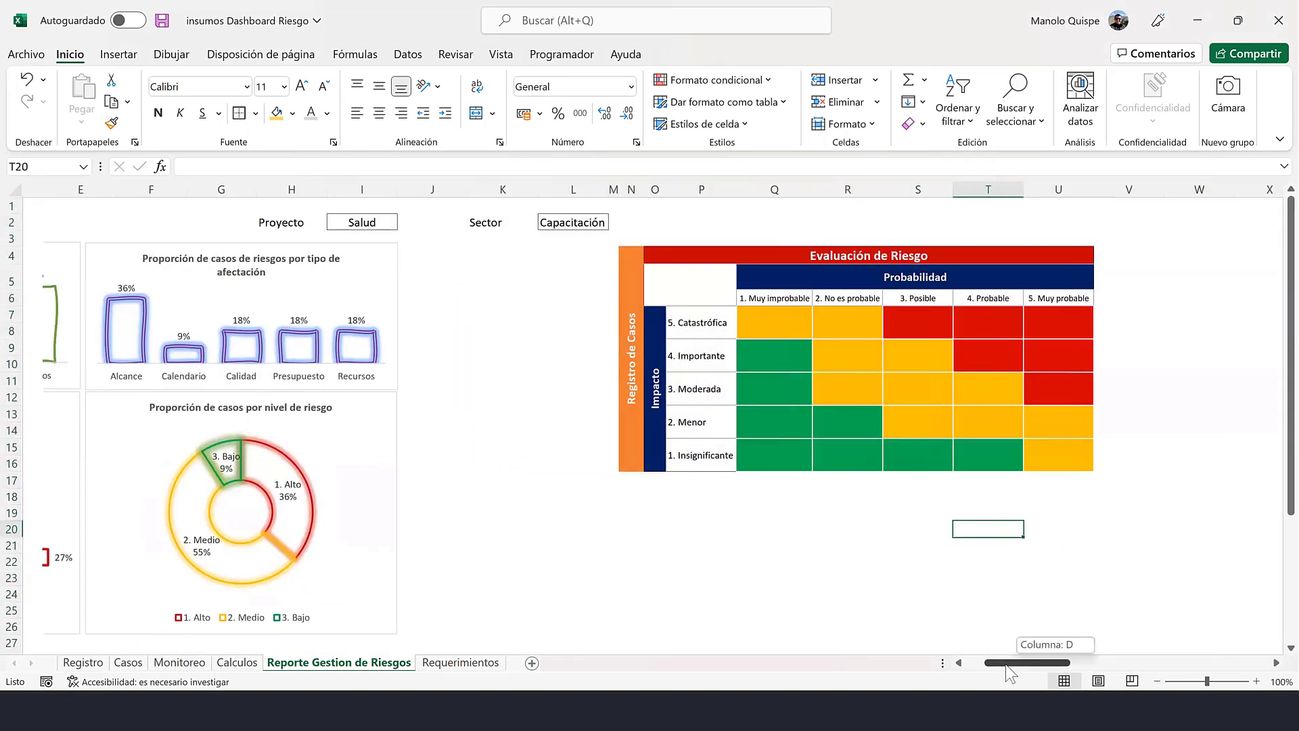
left_click_drag(896, 264, 1005, 266)
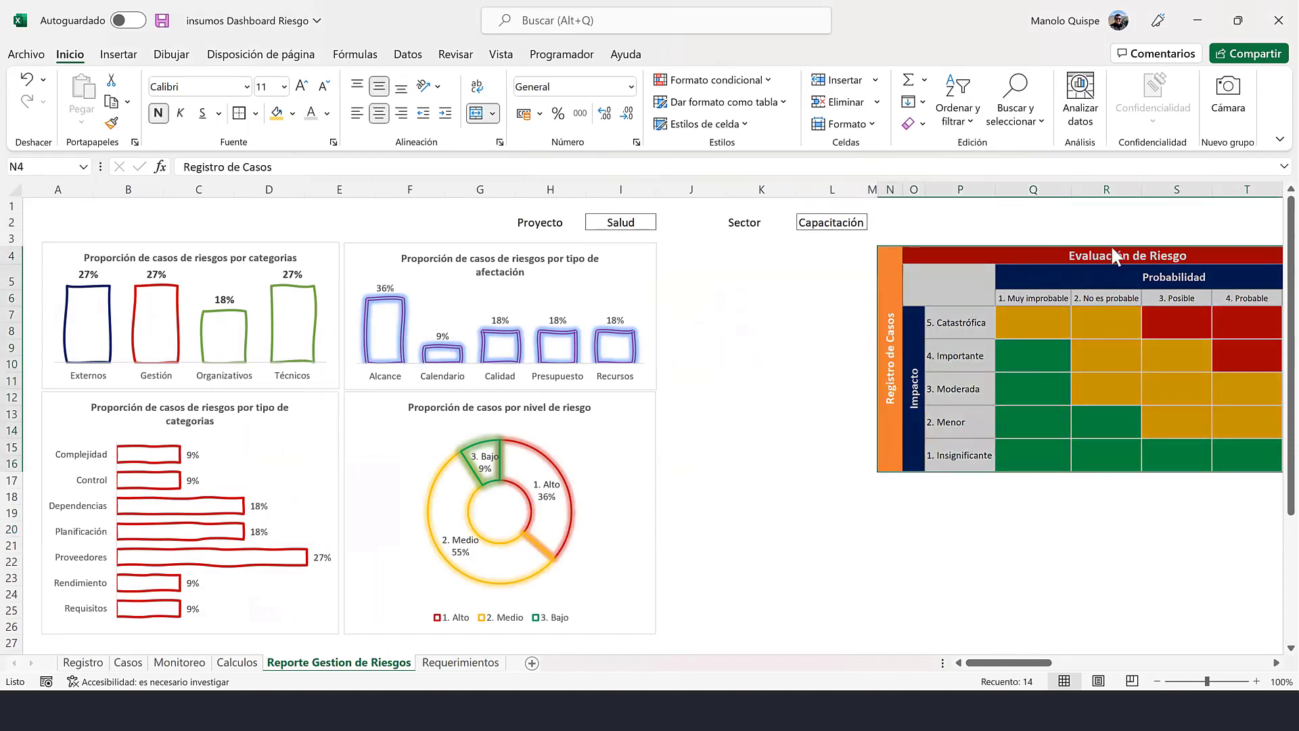
mouse_move(1101, 278)
left_mouse_down()
mouse_move(932, 265)
mouse_move(1038, 259)
mouse_move(919, 258)
left_mouse_up()
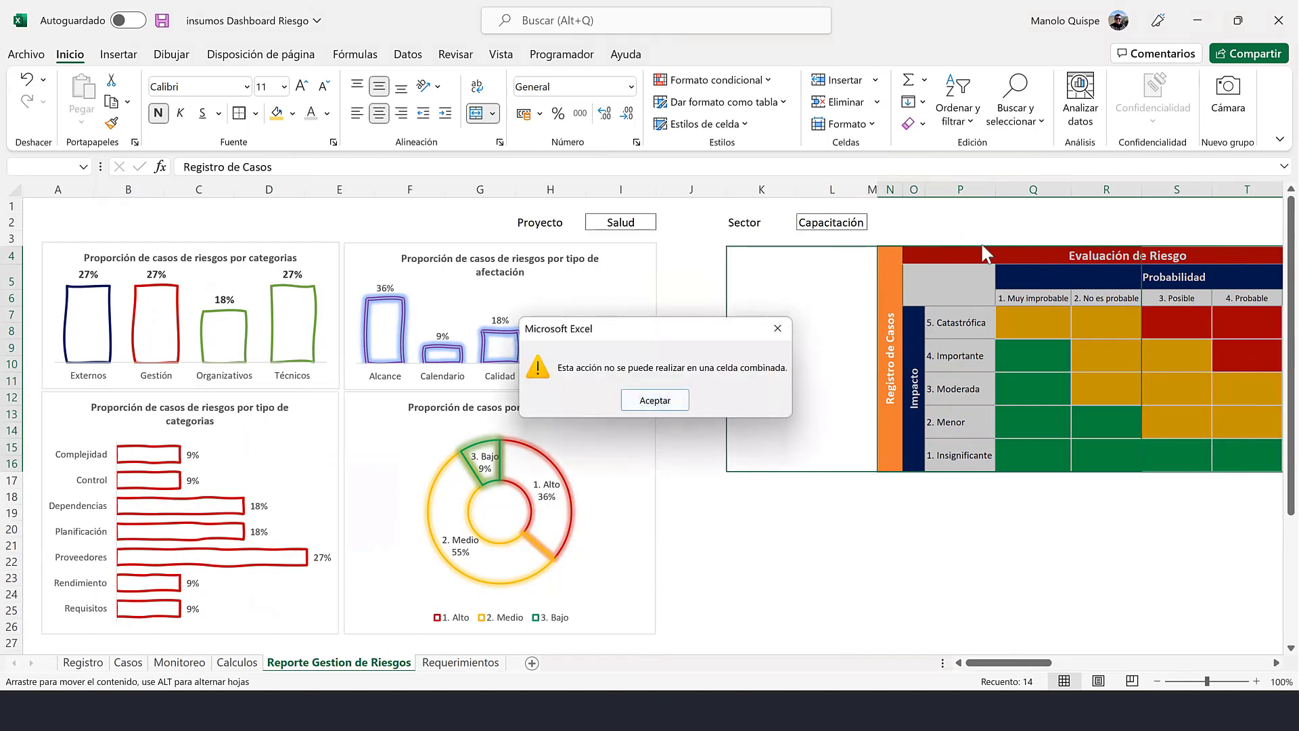
left_click(668, 399)
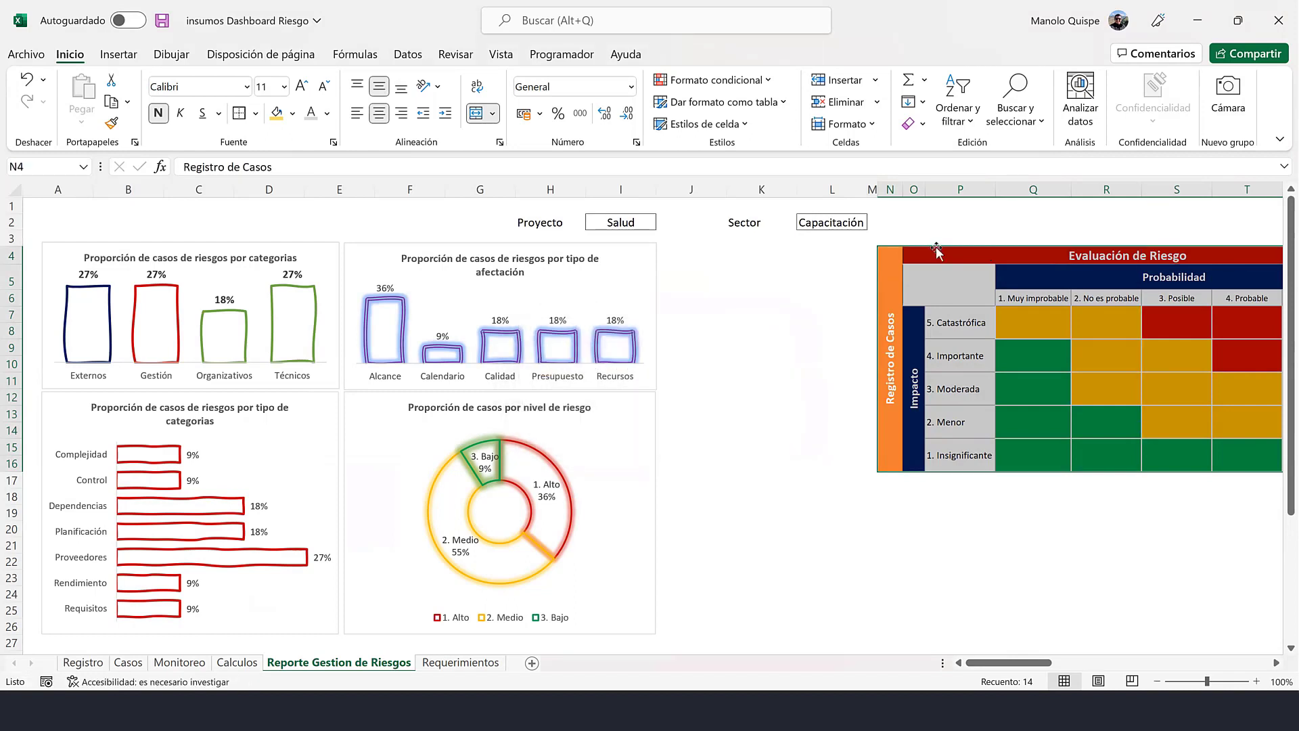
left_click_drag(937, 252, 906, 504)
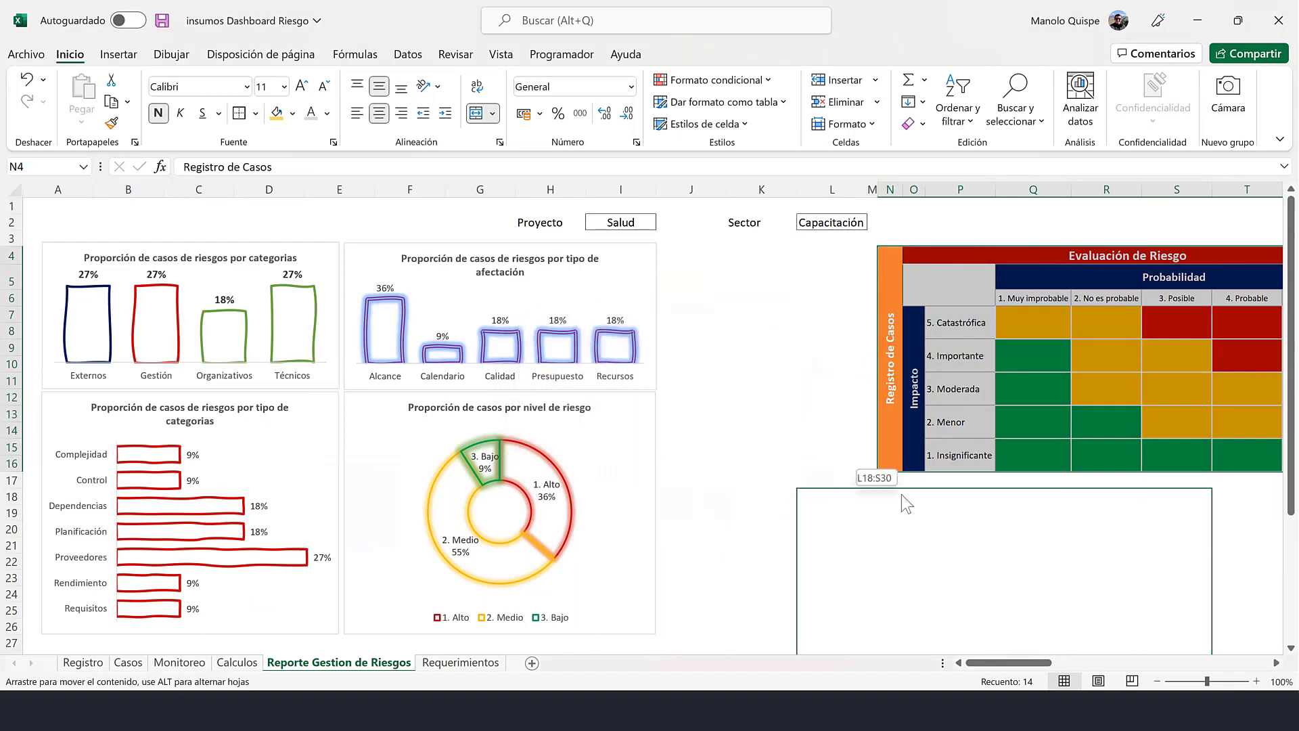
left_click_drag(881, 494, 884, 486)
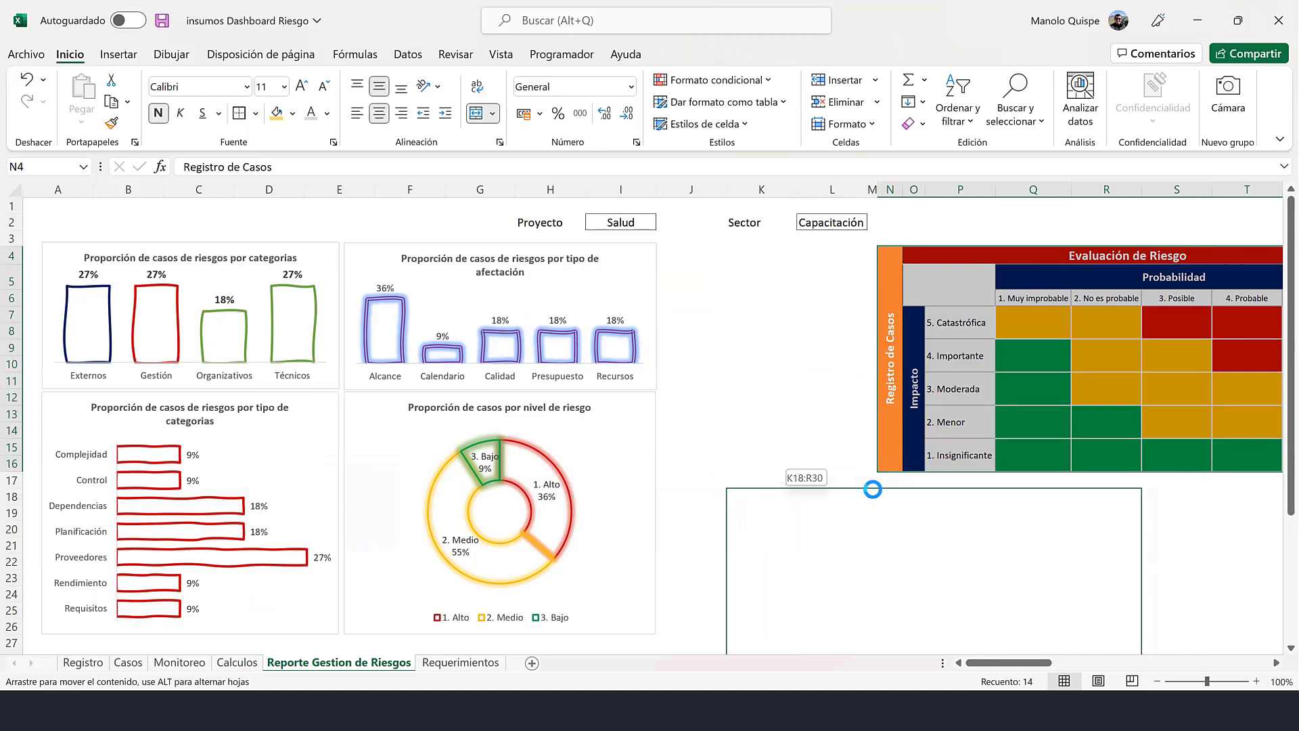
mouse_move(884, 486)
left_mouse_down()
mouse_move(872, 485)
mouse_move(871, 248)
left_mouse_up()
- Shift the Proyecto and Sector selectors from H2:L2 left to C2:G2
left_click(1192, 353)
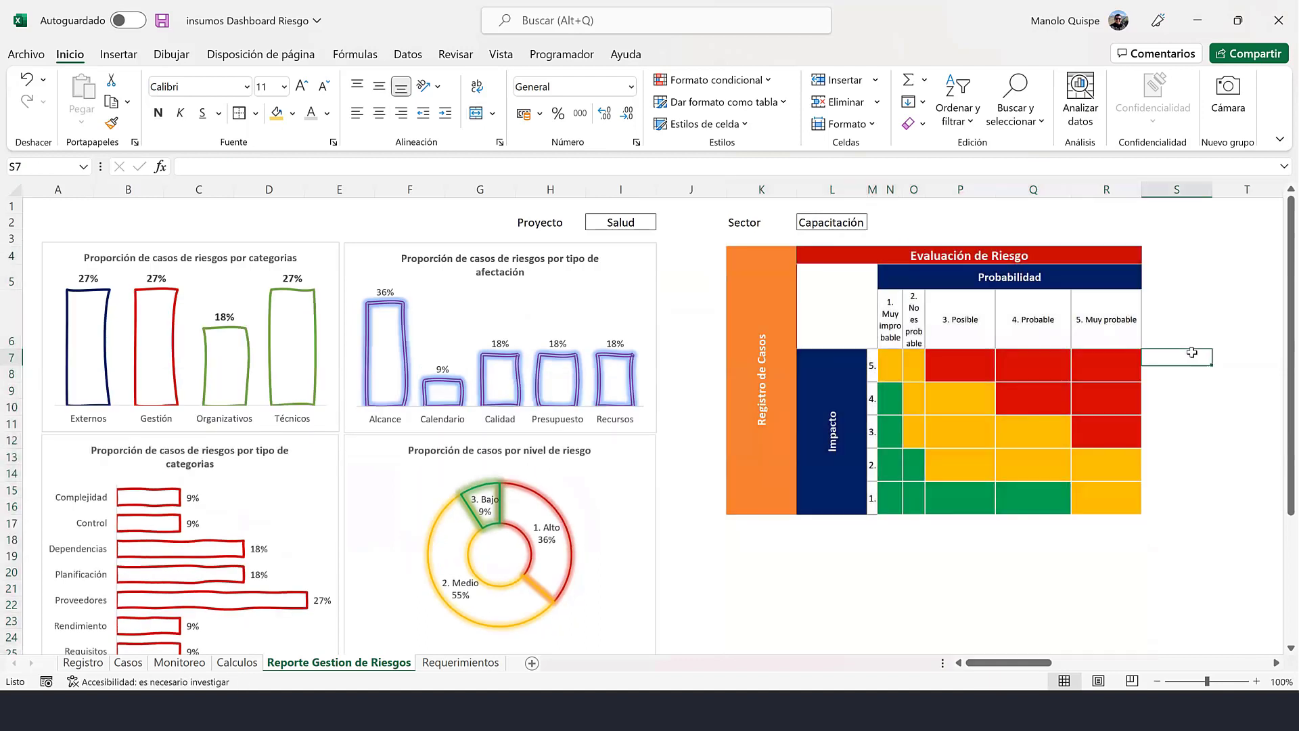
left_click(762, 224)
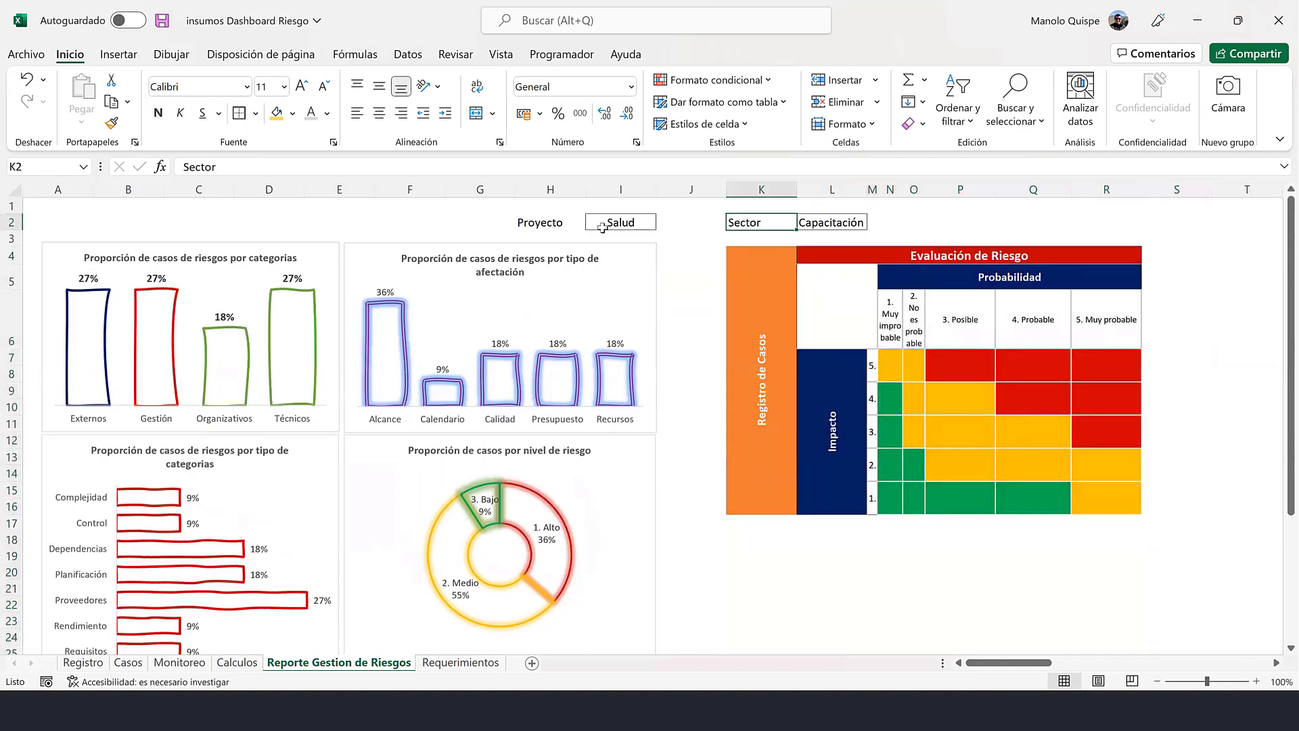
mouse_move(542, 222)
left_mouse_down()
mouse_move(834, 223)
mouse_move(488, 217)
left_mouse_up()
left_click(641, 216)
left_click(690, 254)
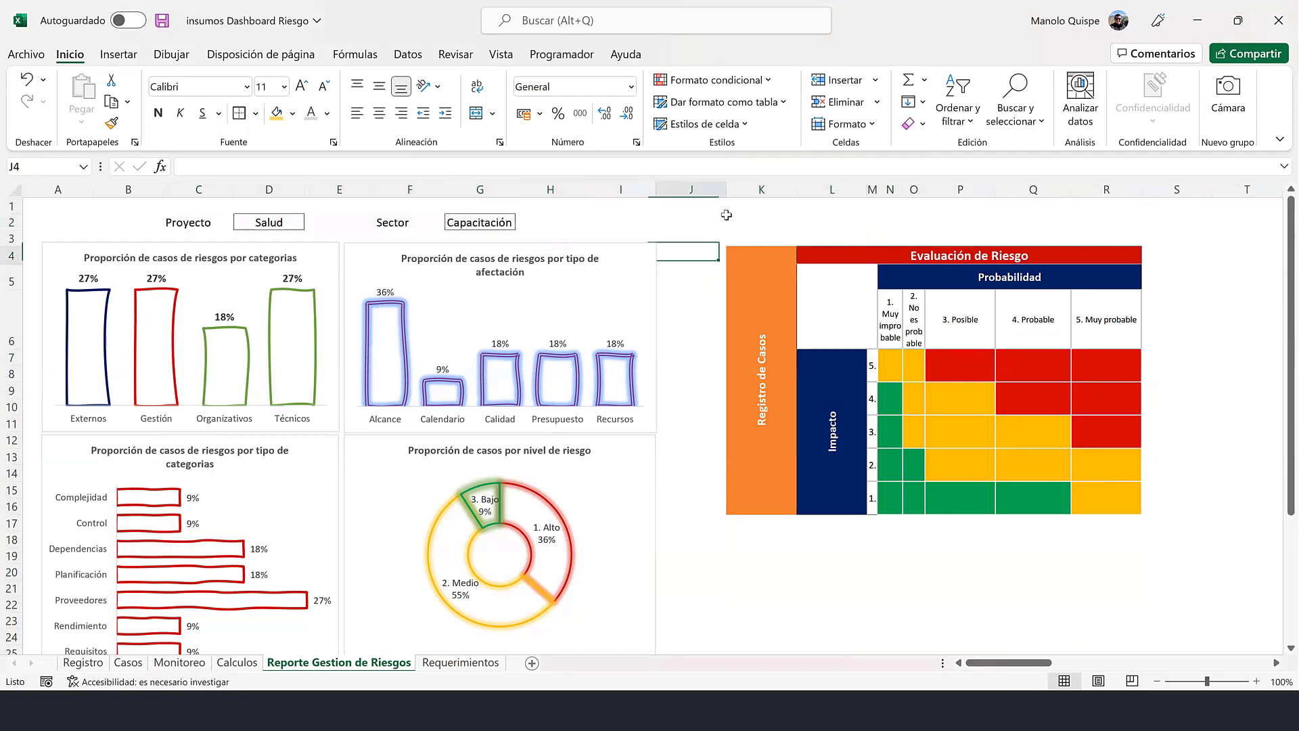
- Narrow columns J, K and L and autofit column M to the Impacto labels
mouse_move(727, 191)
left_mouse_down()
mouse_move(676, 208)
mouse_move(667, 195)
left_mouse_up()
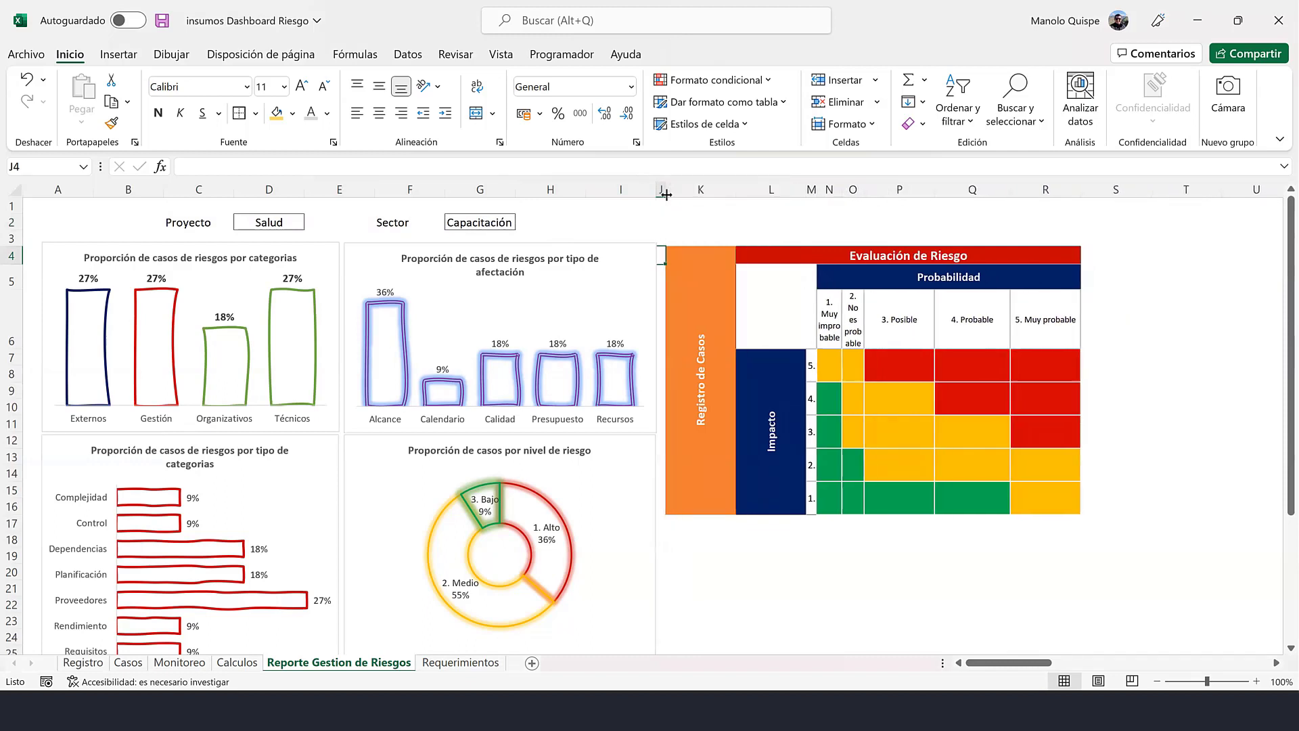
left_click(704, 190)
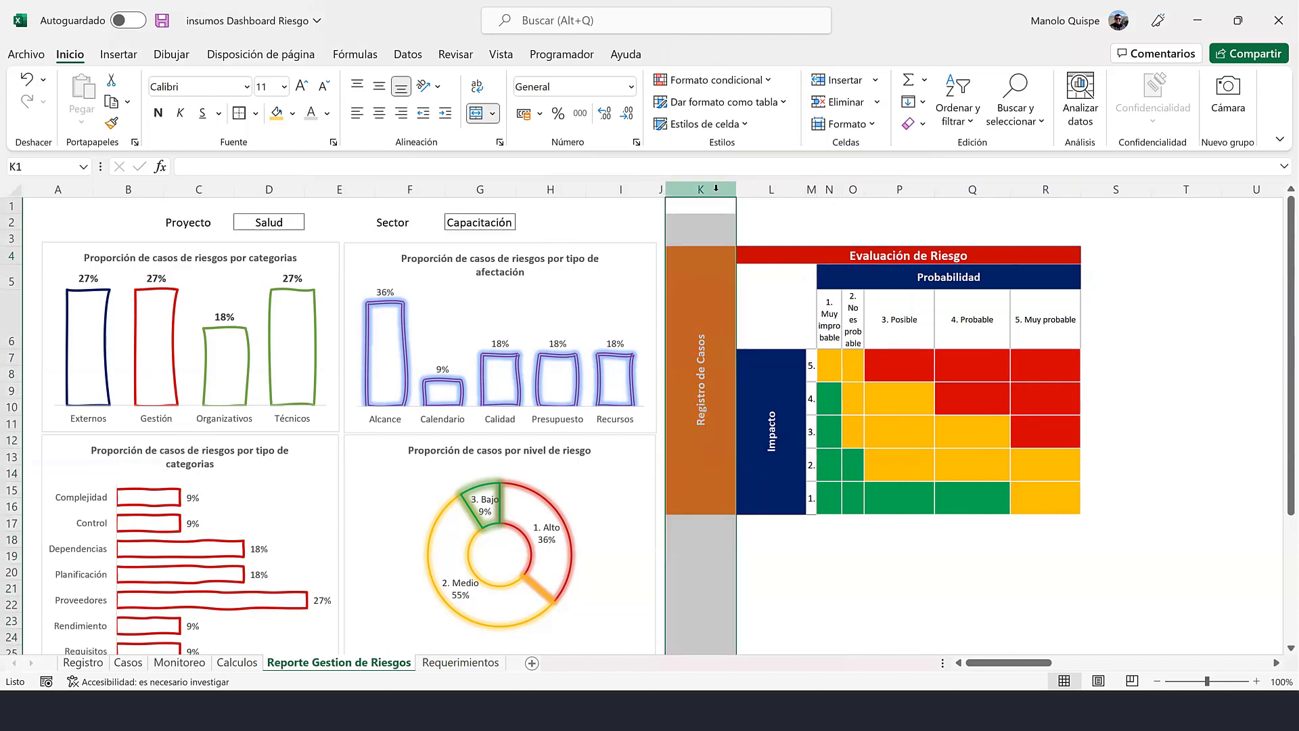
left_click_drag(733, 192, 691, 201)
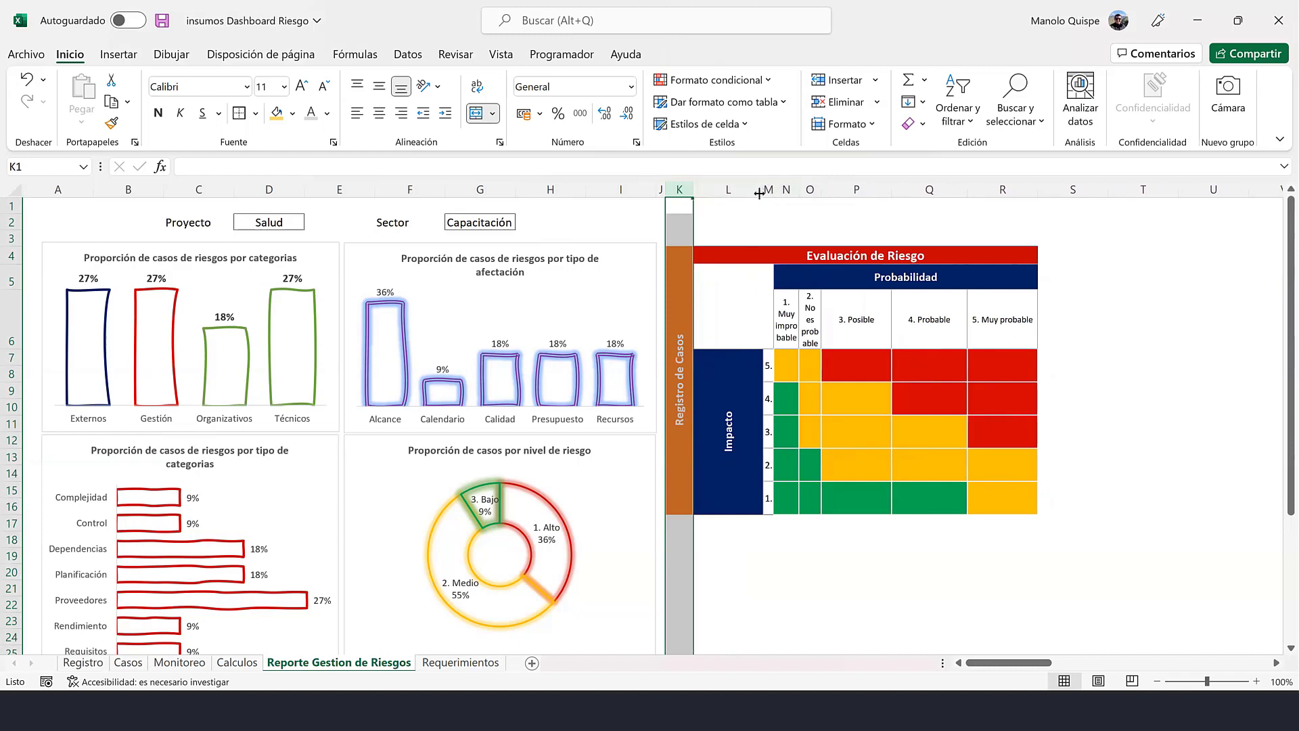
left_click_drag(760, 193, 714, 203)
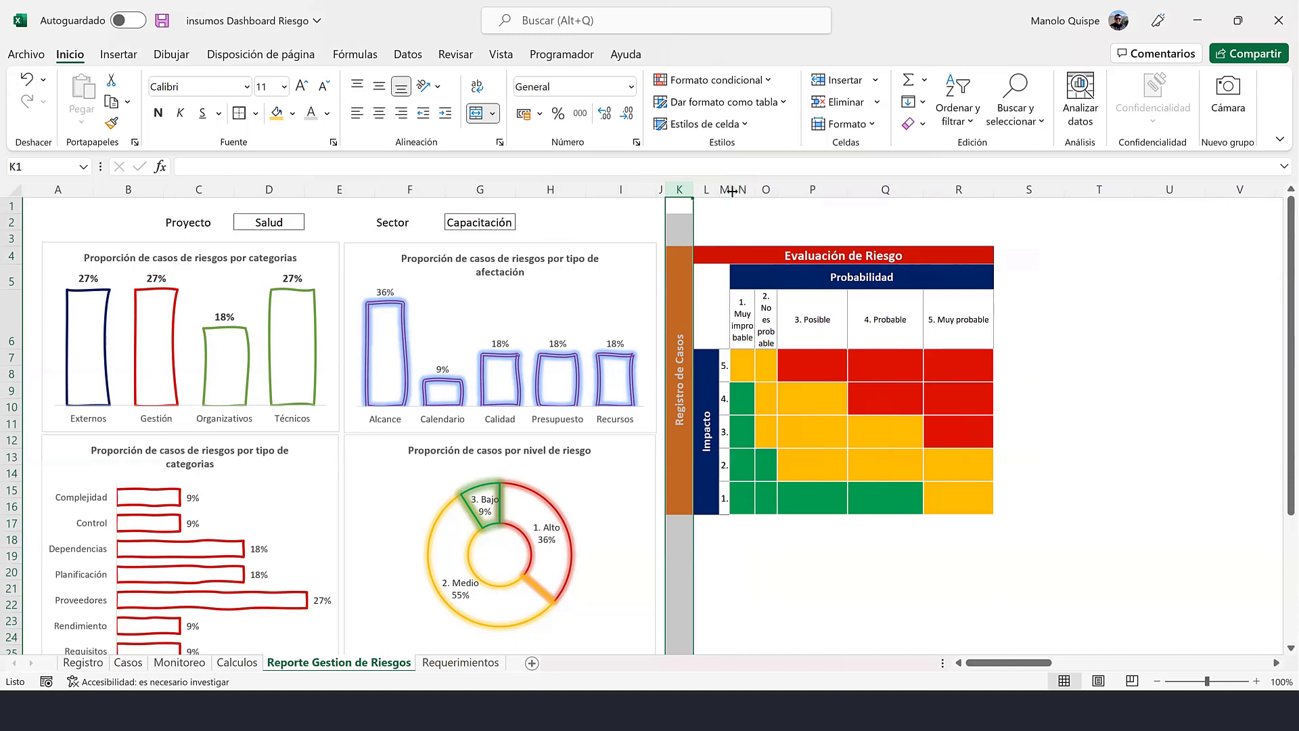
double_click(731, 189)
left_click(709, 273)
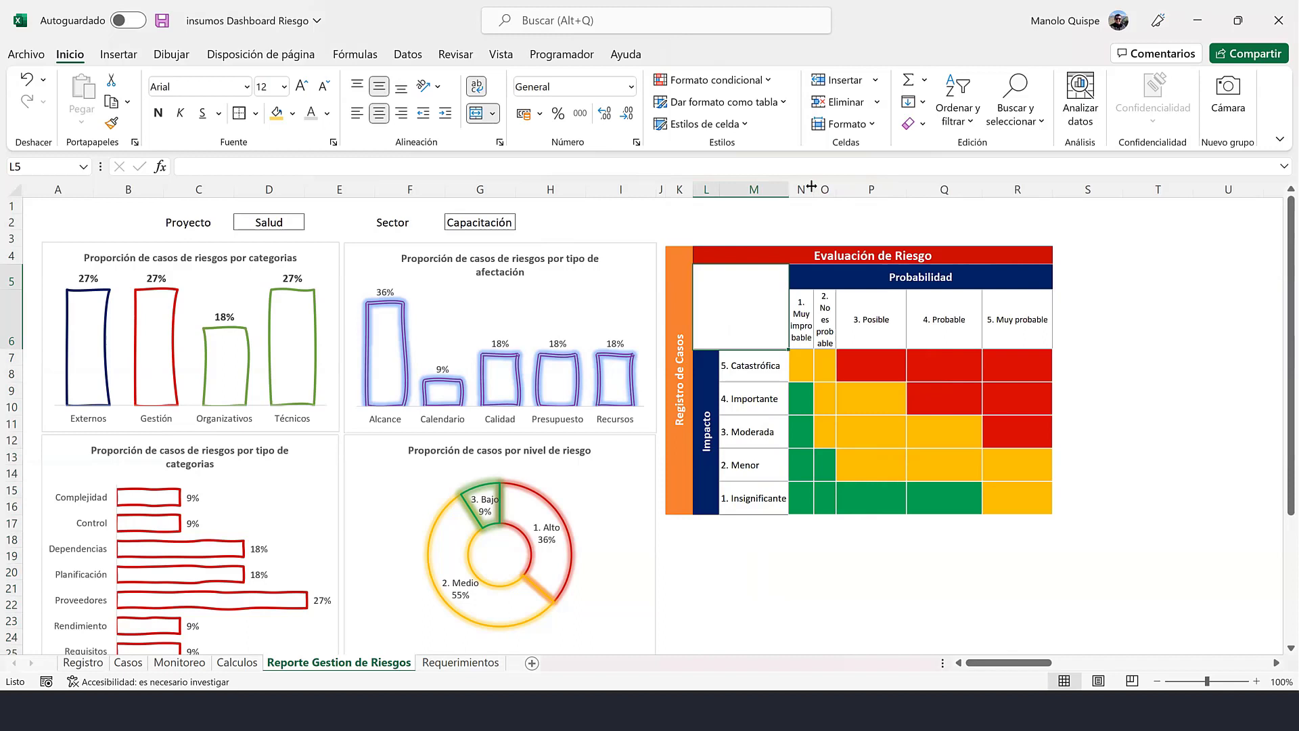
- Give matrix columns N–R an equal width and shorten row 6
mouse_move(811, 187)
left_mouse_down()
mouse_move(1049, 193)
mouse_move(983, 193)
left_mouse_up()
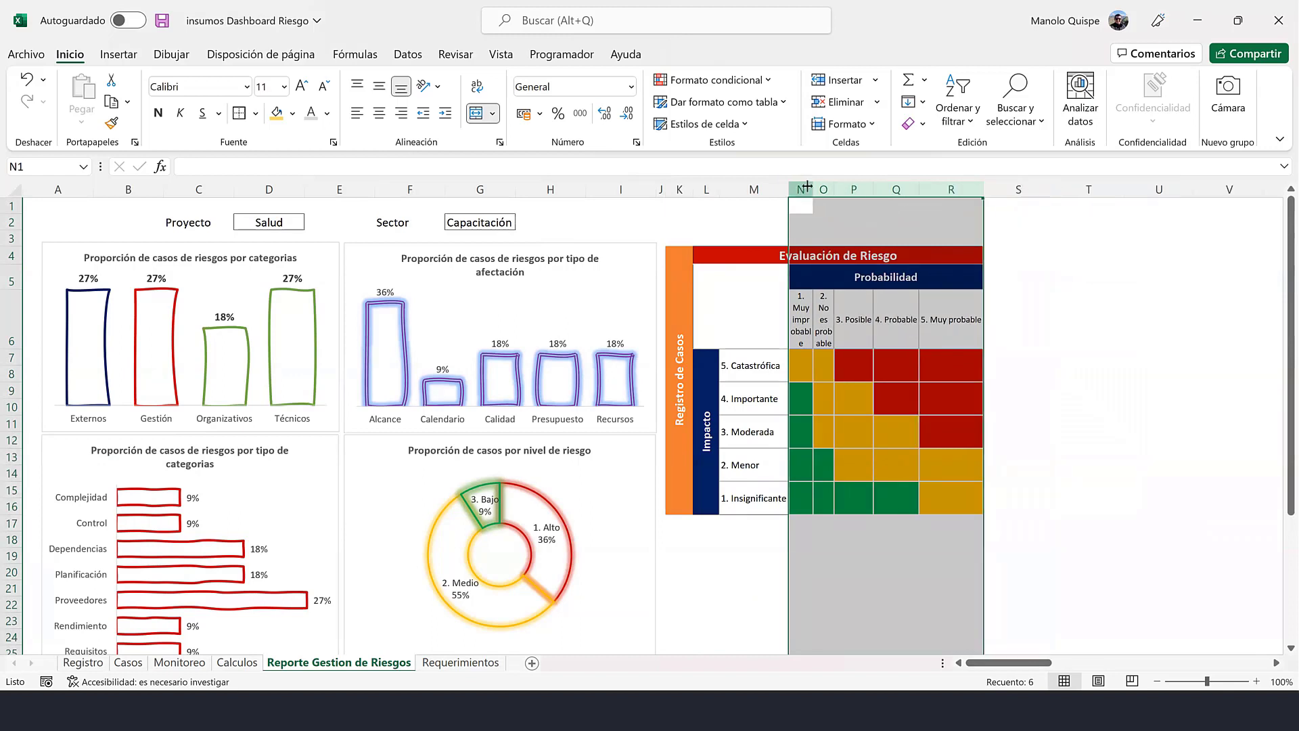
left_click_drag(808, 186, 849, 184)
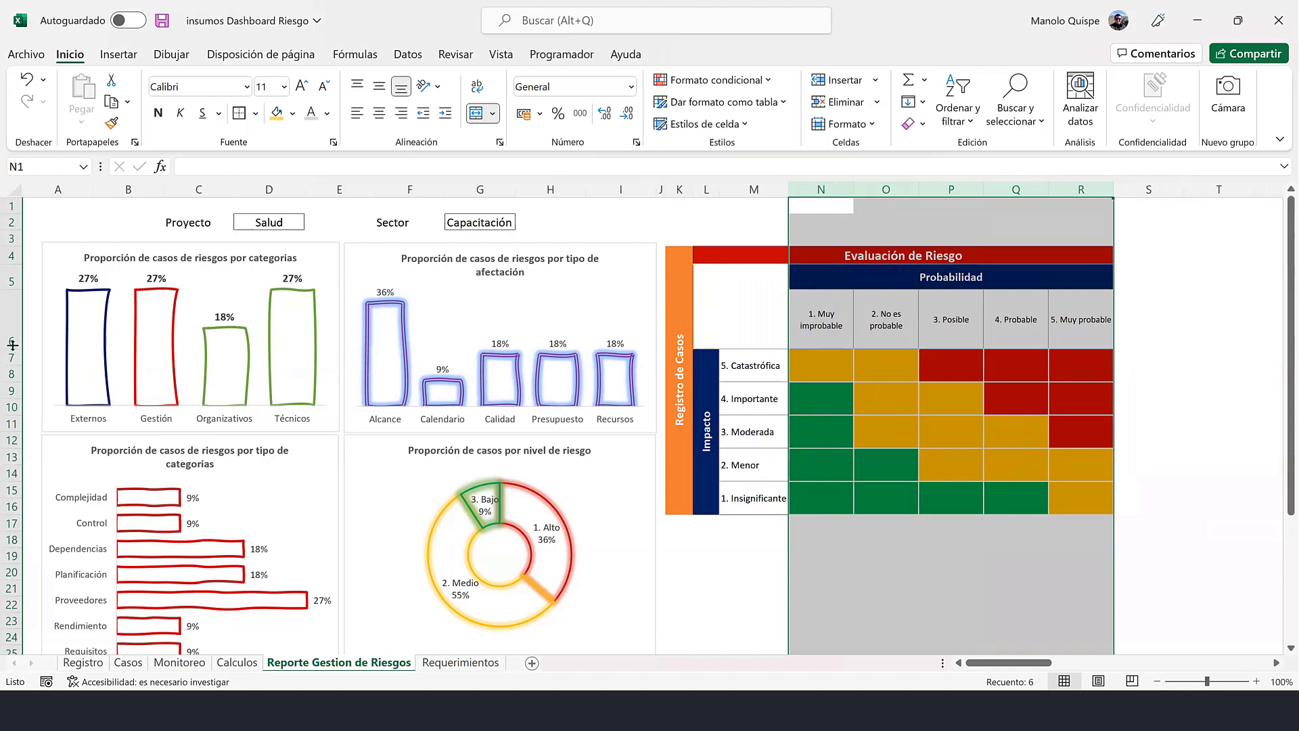
left_click_drag(12, 348, 12, 314)
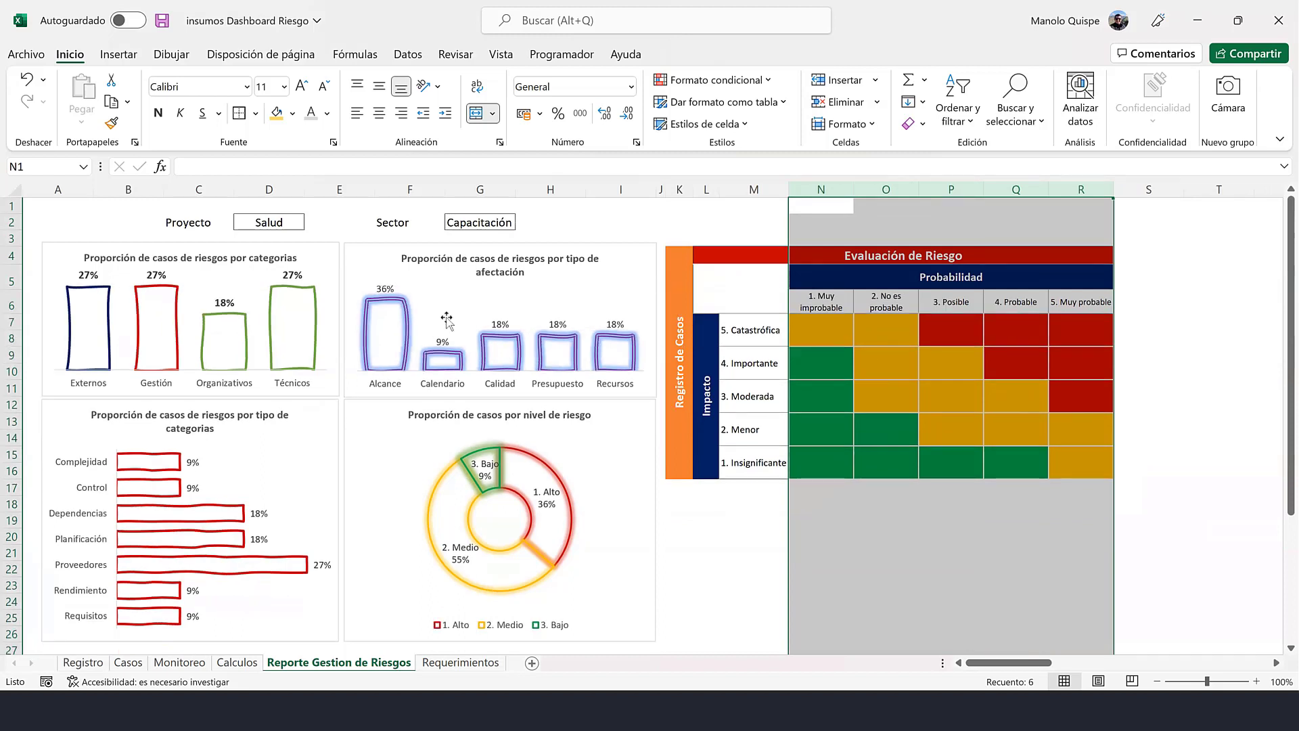
left_click(792, 319)
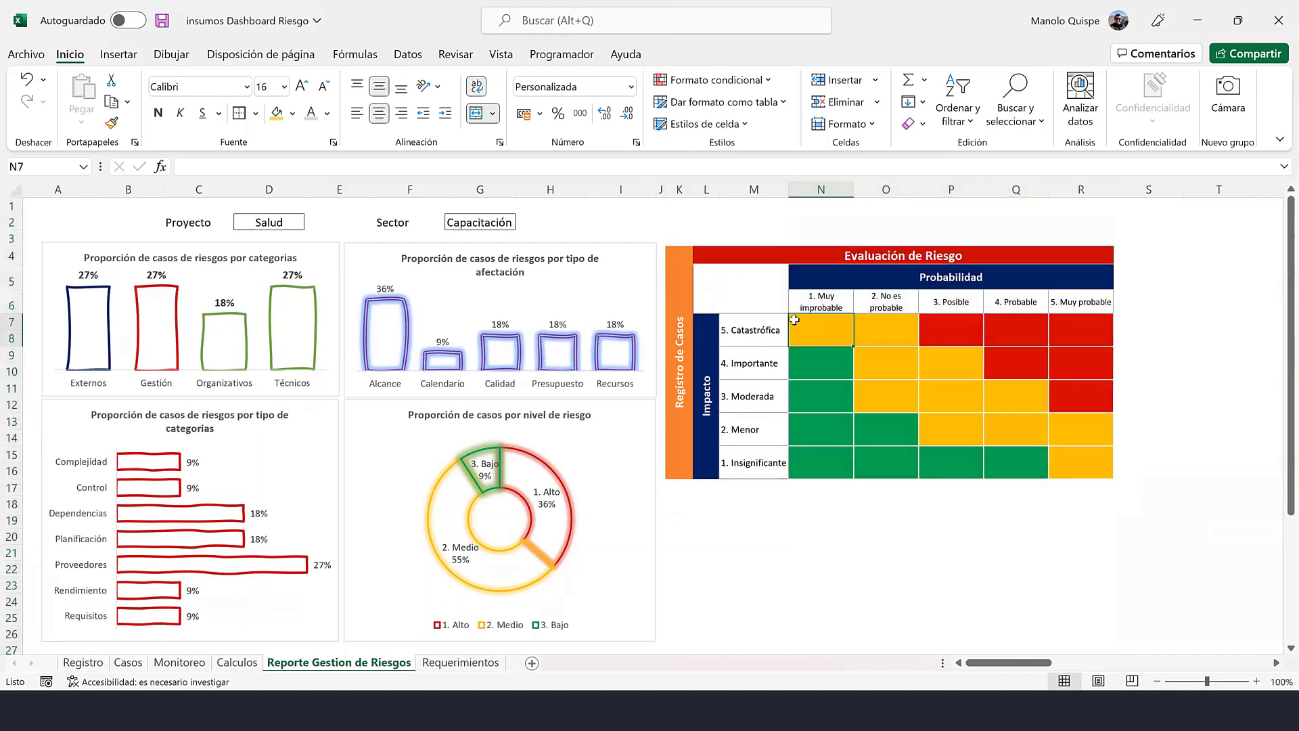
left_click(910, 385)
left_click_drag(790, 191, 791, 193)
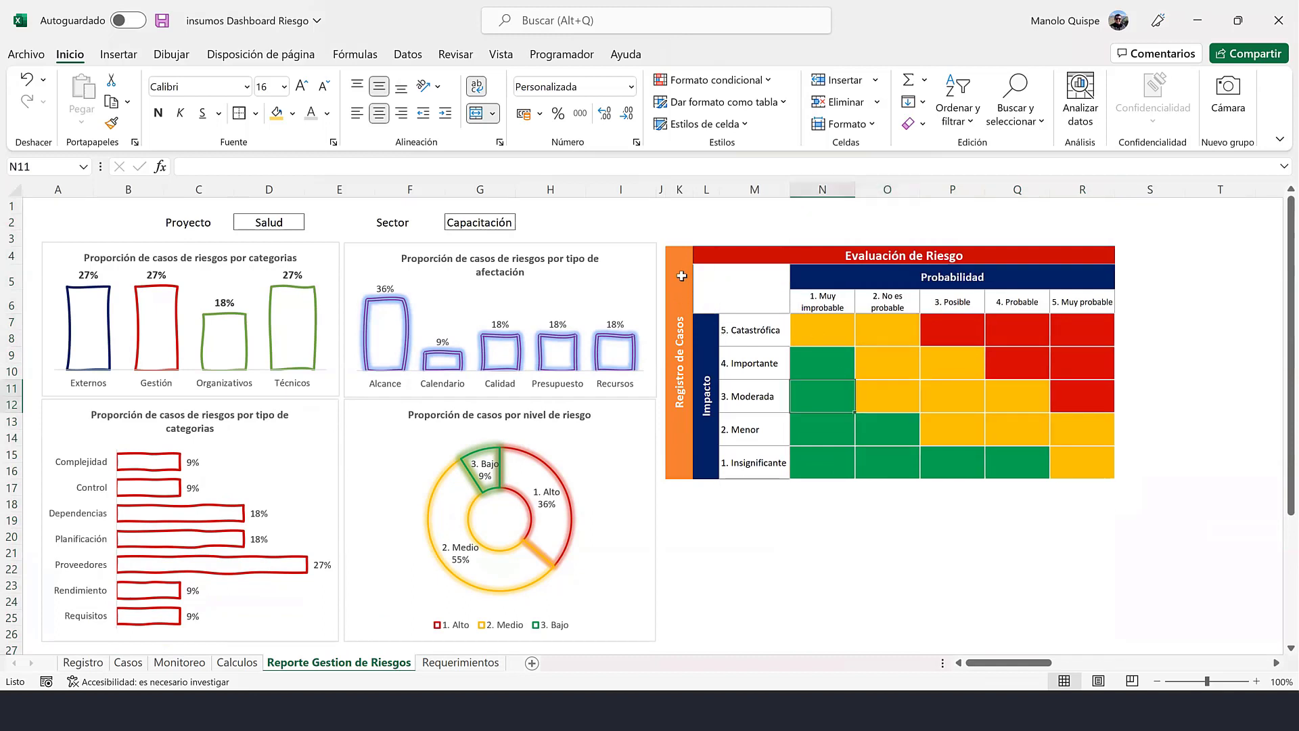
left_click_drag(680, 270, 1097, 473)
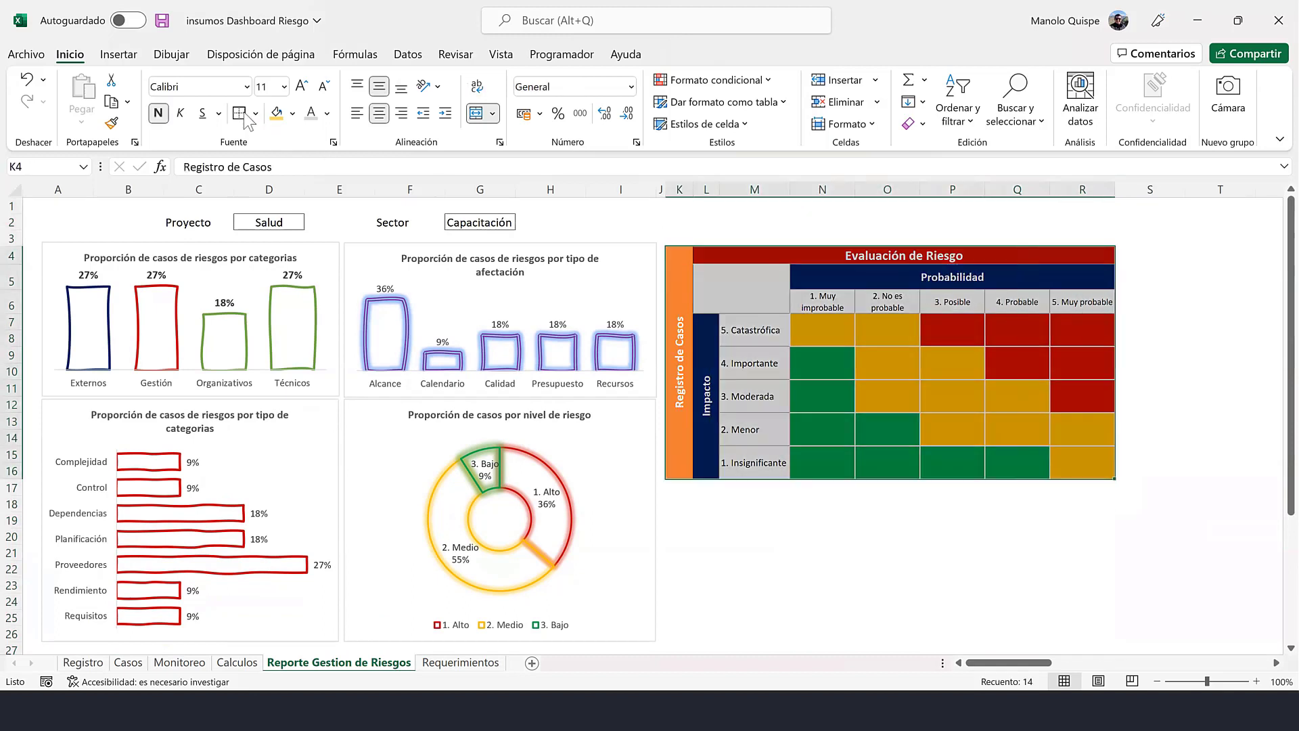
left_click(991, 502)
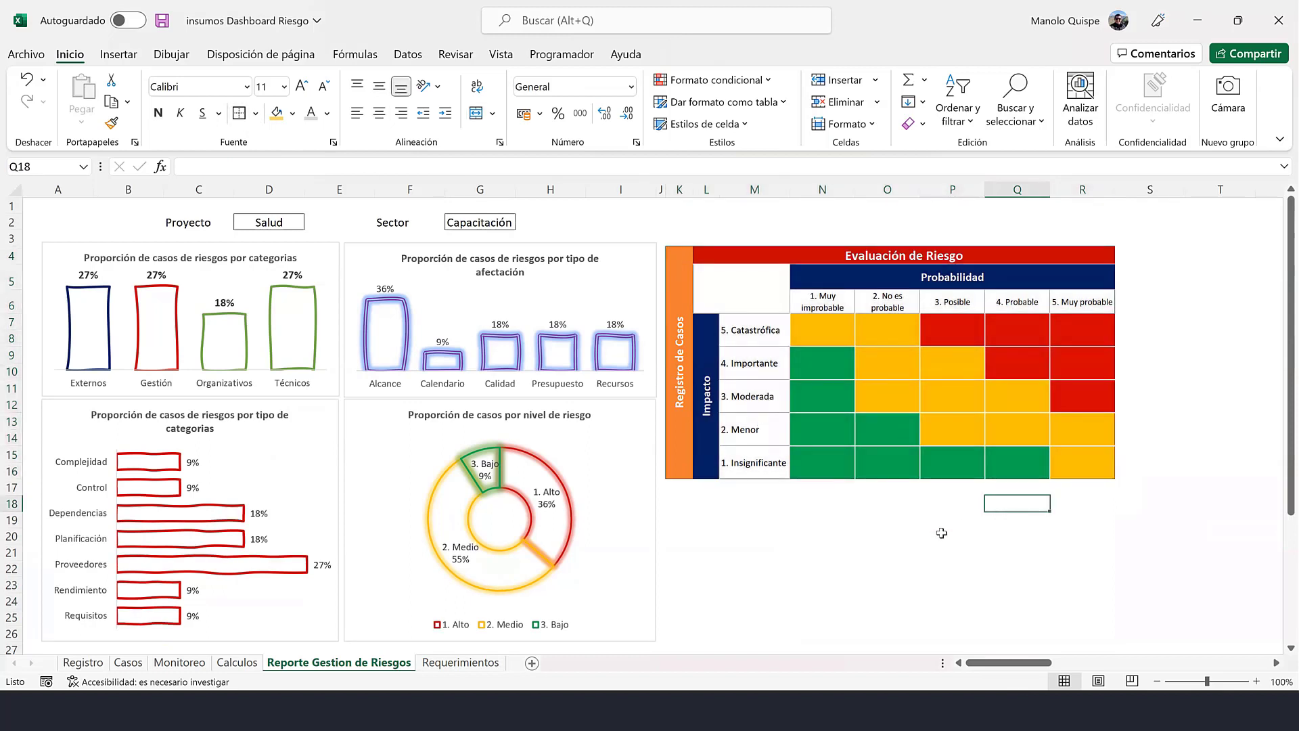
left_click(1038, 533)
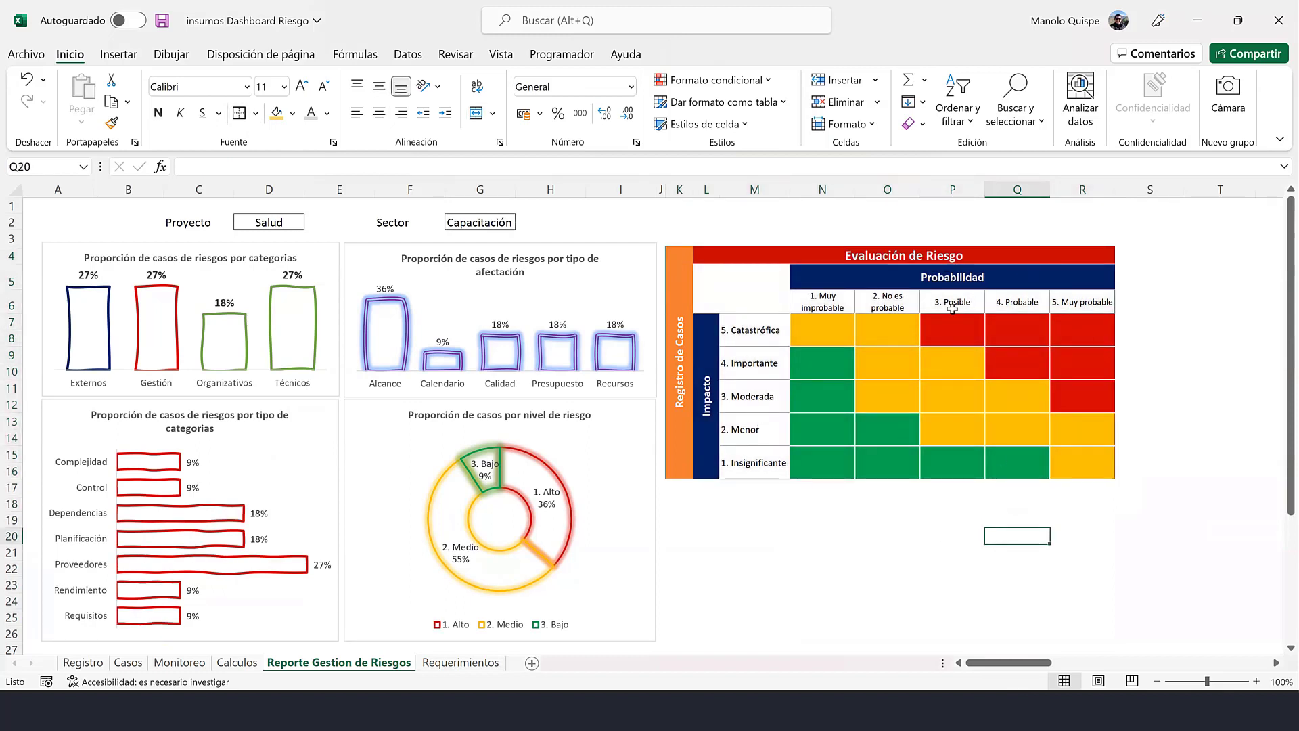
- Narrow column S to a thin 1.16-width gap and select cell L5
left_click(687, 249)
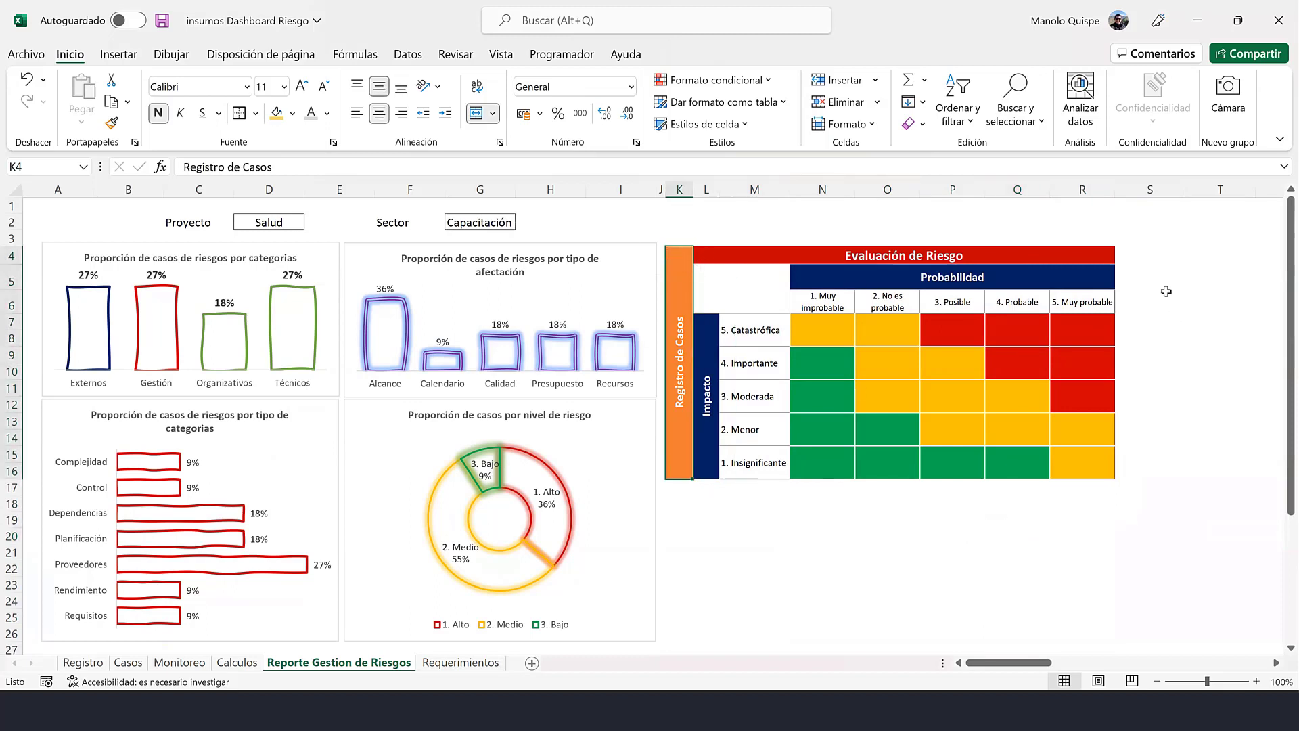
left_click(1211, 438)
key("Down")
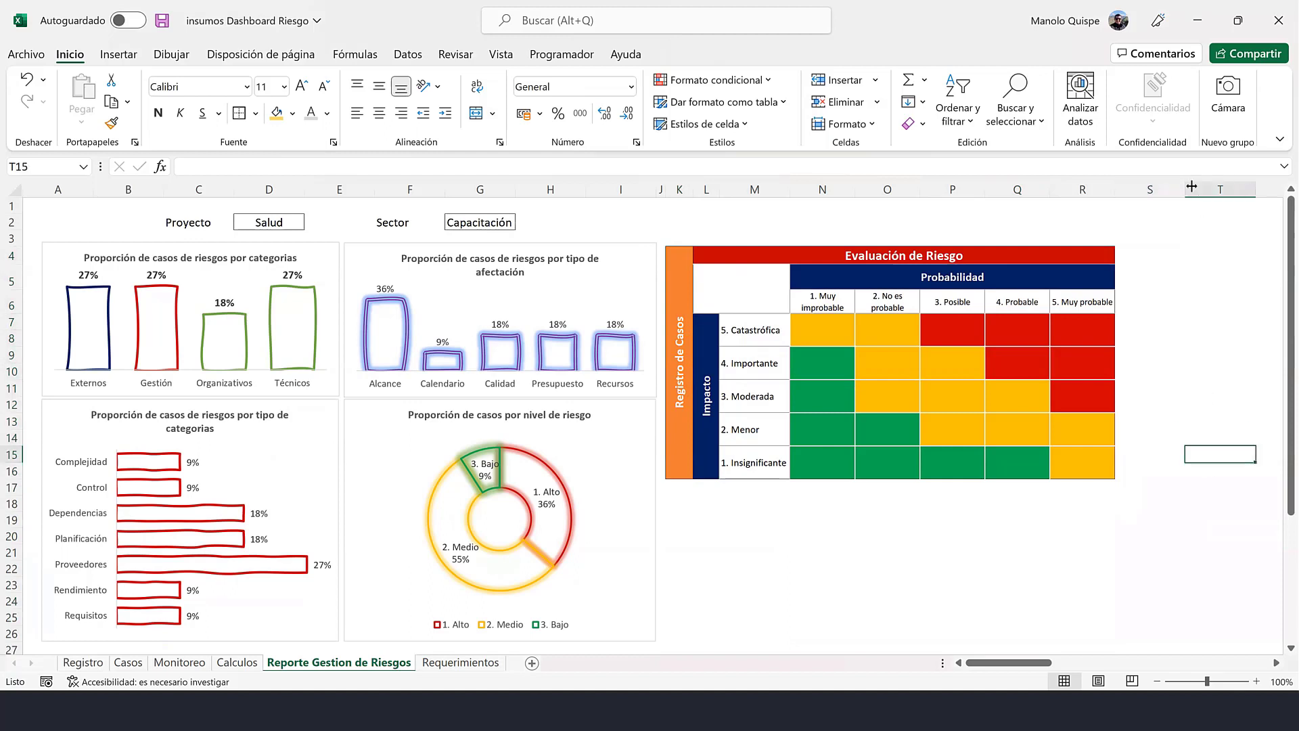
left_click_drag(1193, 186, 1125, 199)
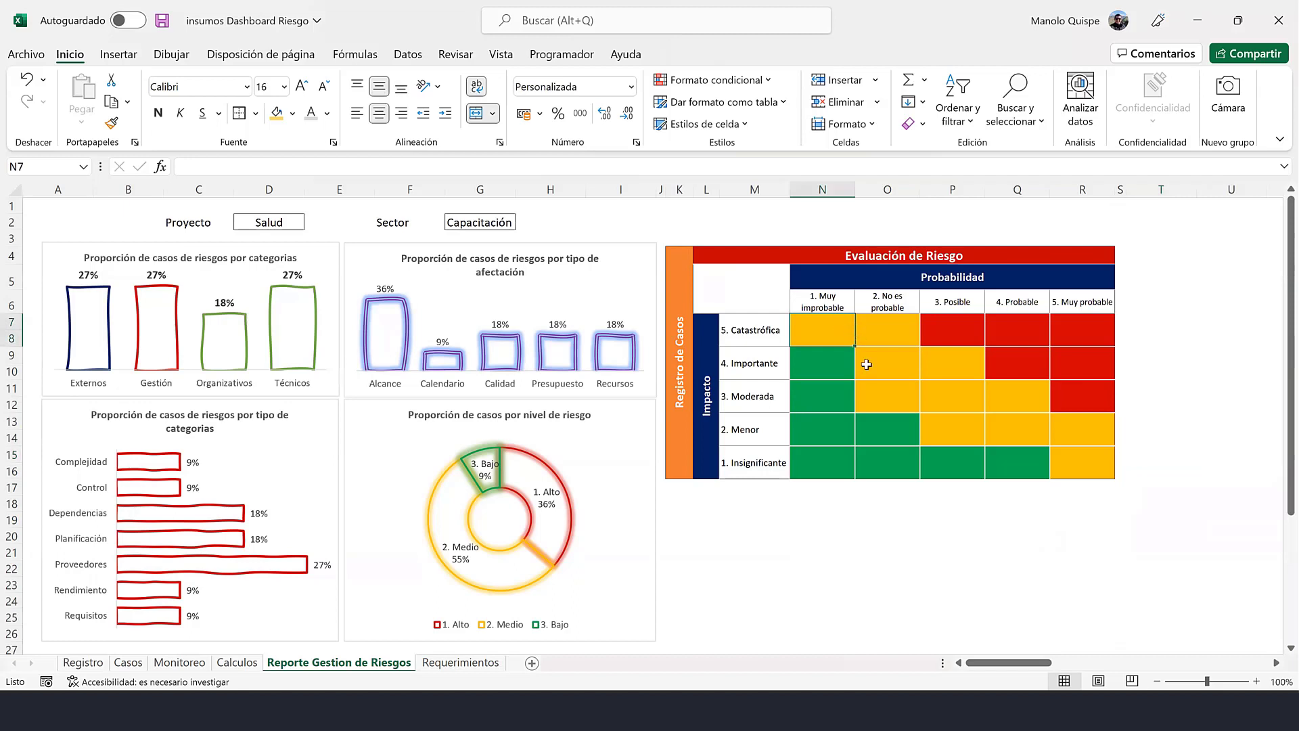
left_click(953, 463)
left_click(814, 427)
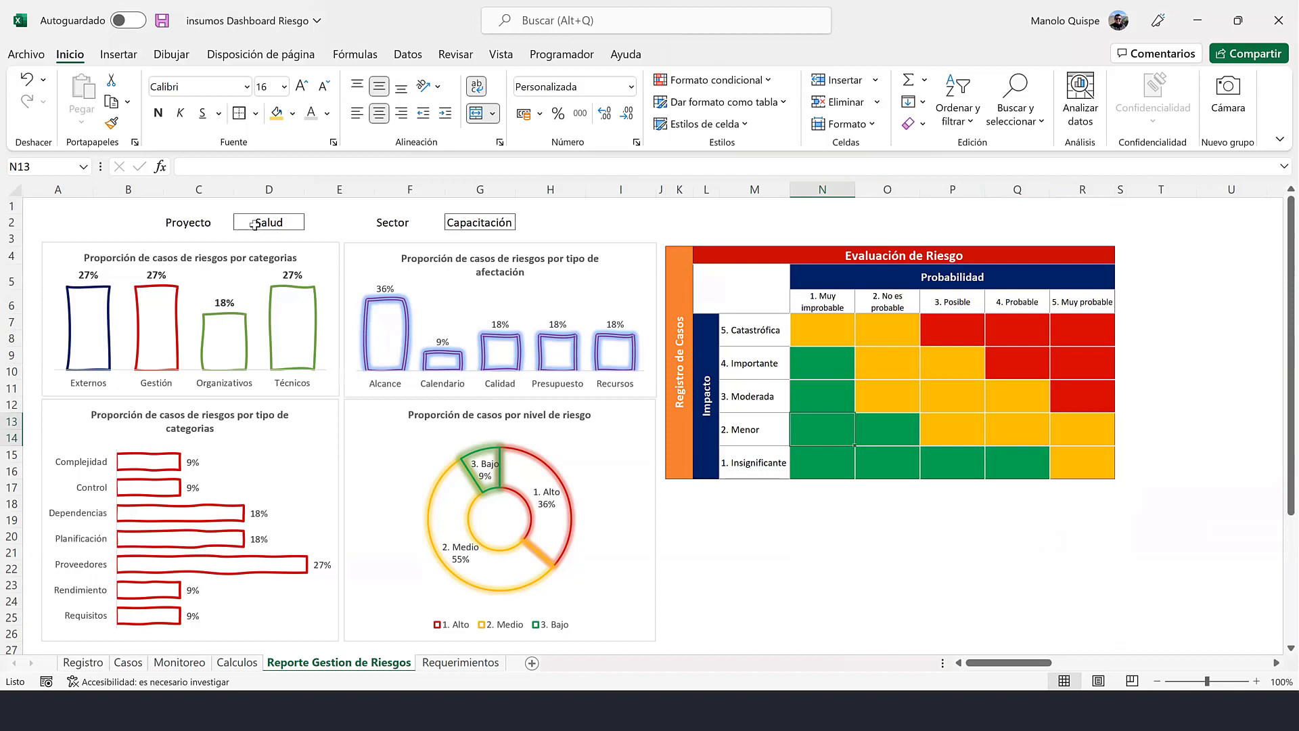
left_click(254, 226)
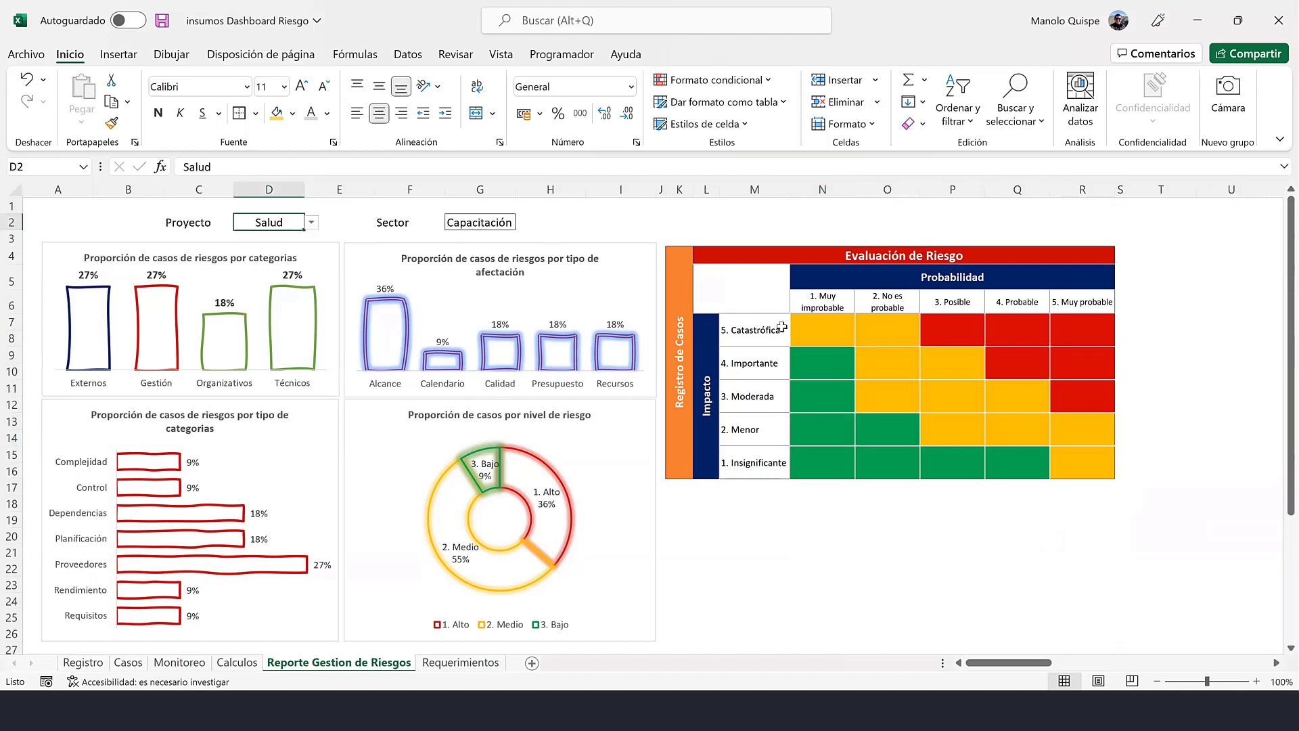
left_click(812, 333)
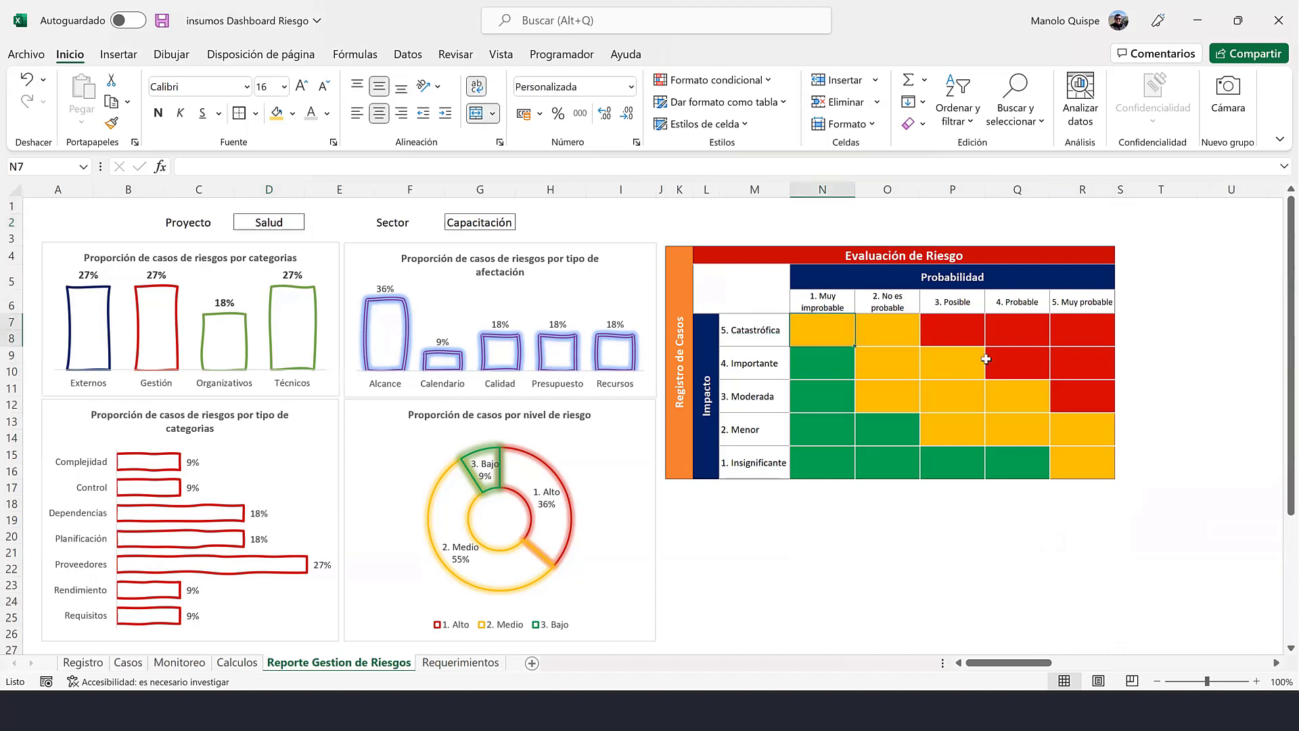
left_click(740, 296)
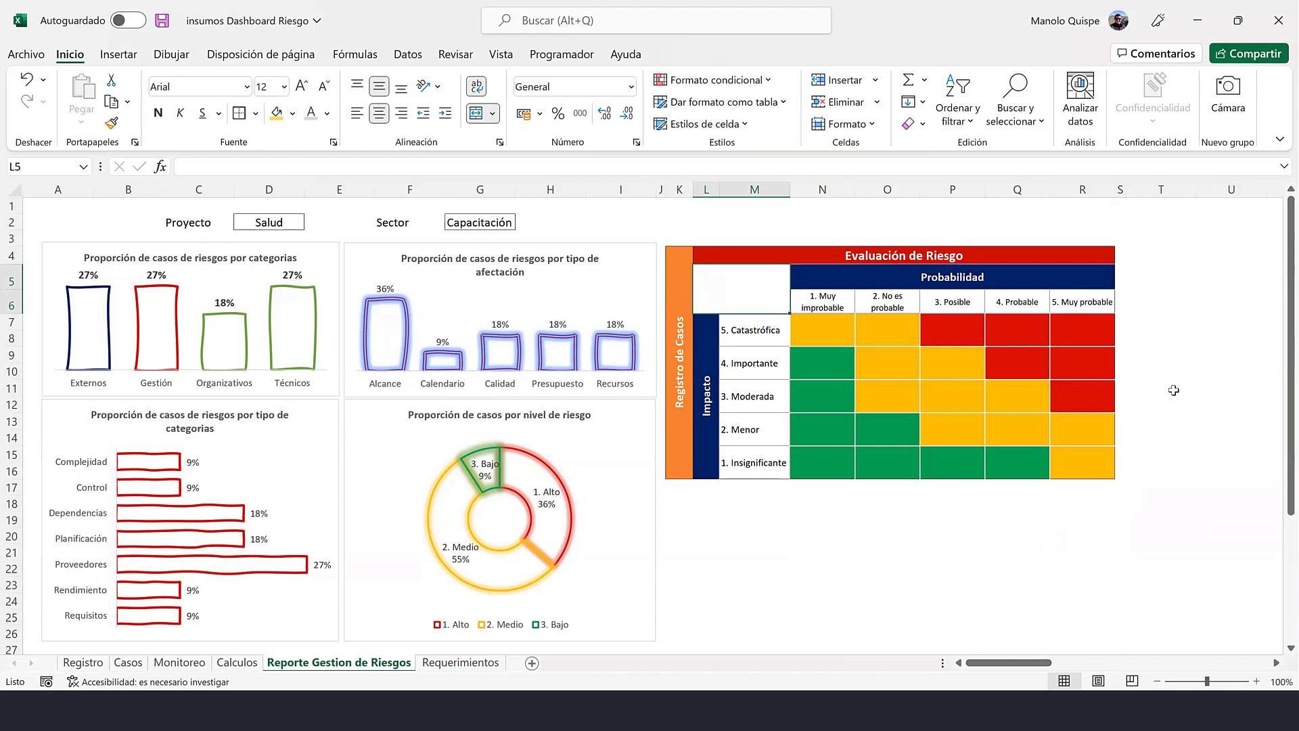
- Start a CONTAR.SI.CONJUNTO formula in L5 matching the Proyecto range against $D$2
type("=")
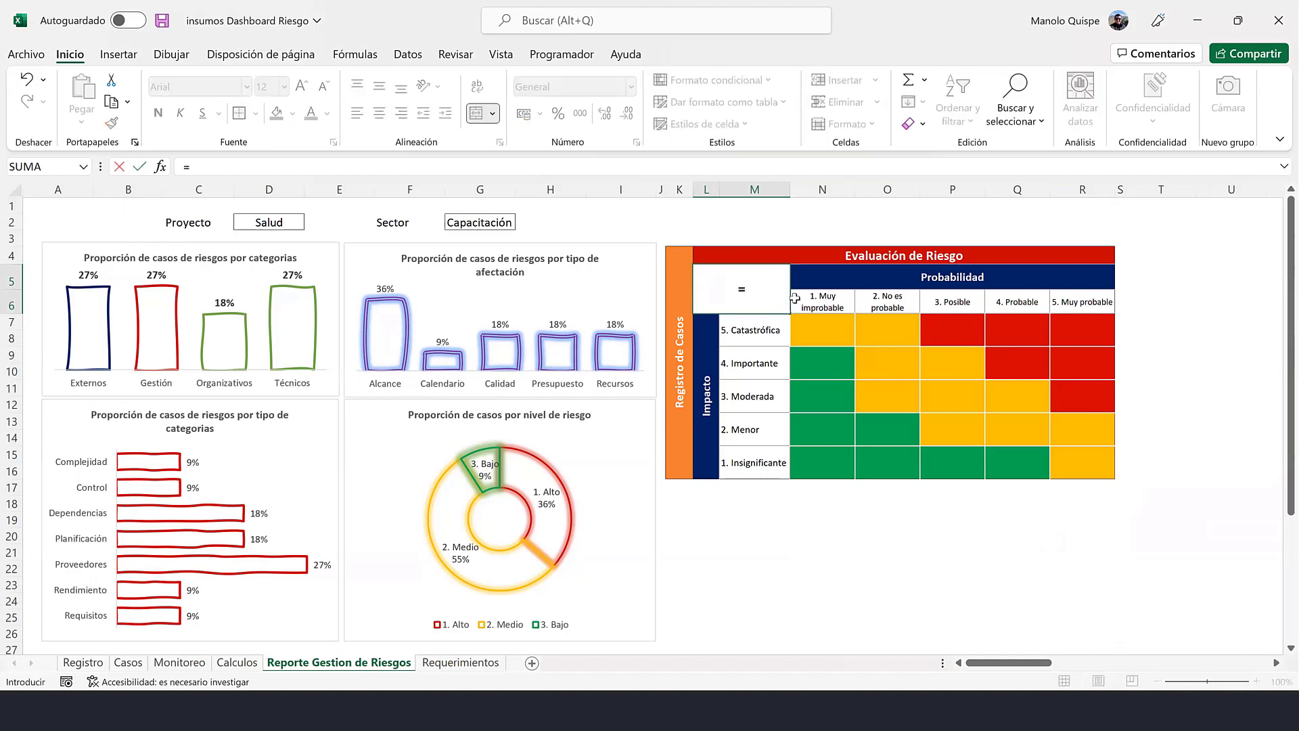
type("con")
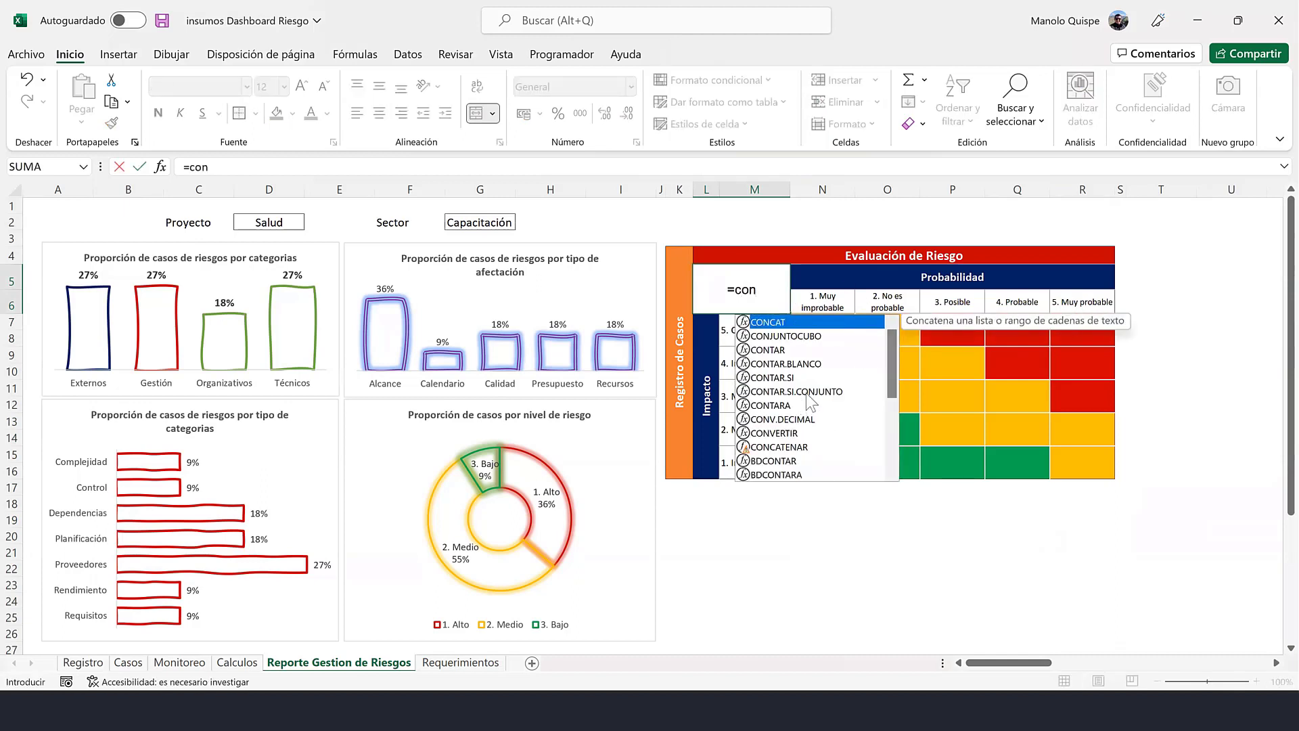
left_click(810, 392)
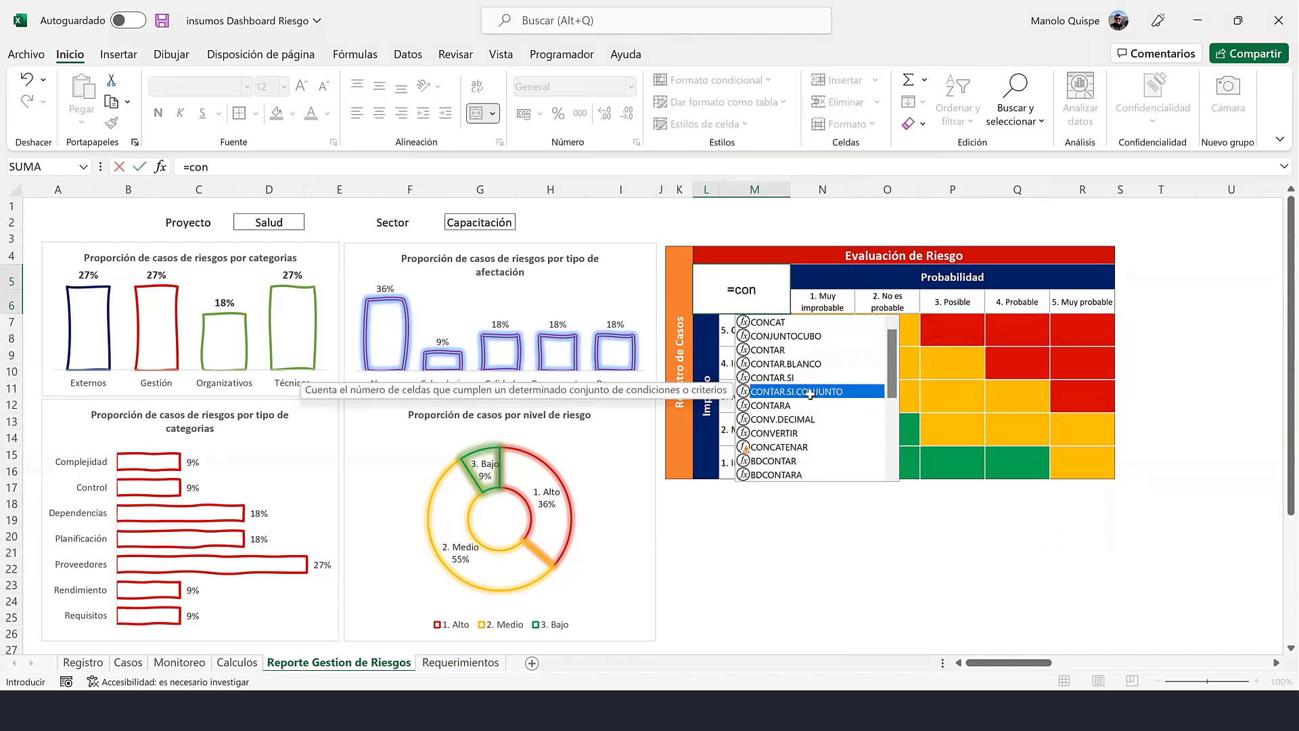
double_click(809, 393)
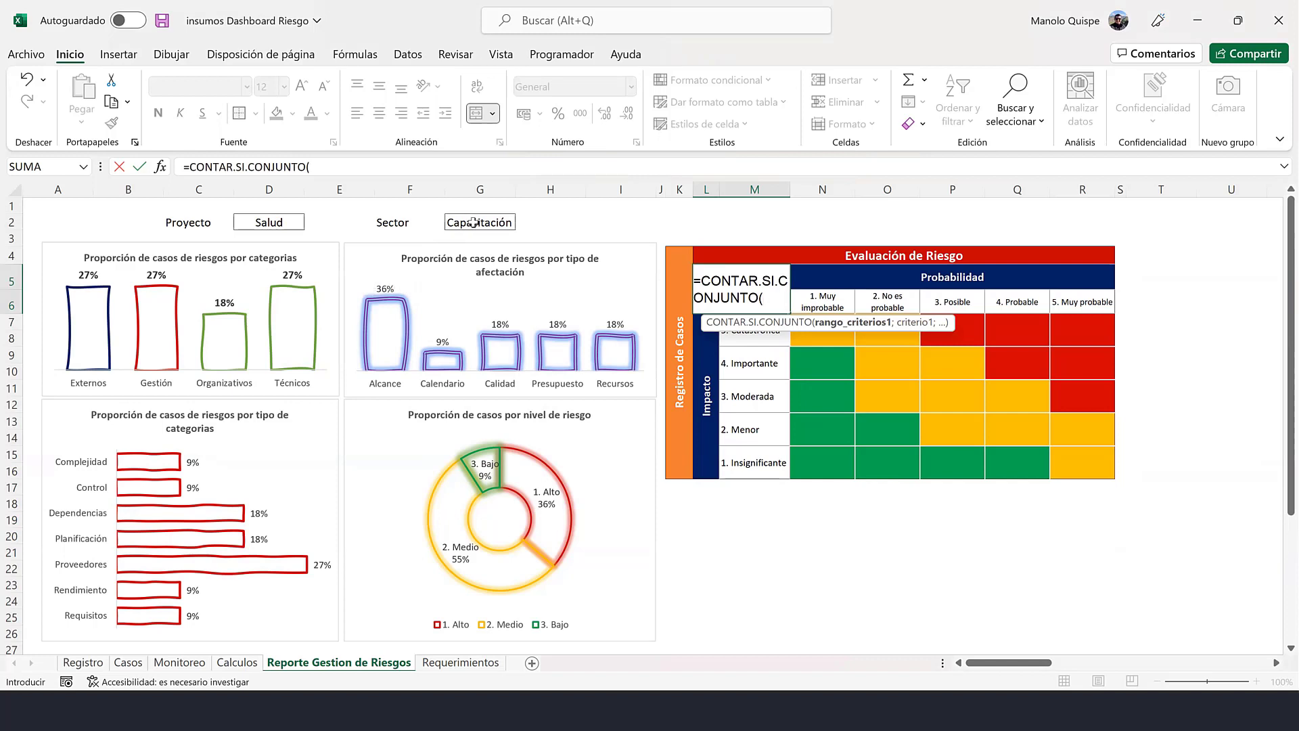
type("pro")
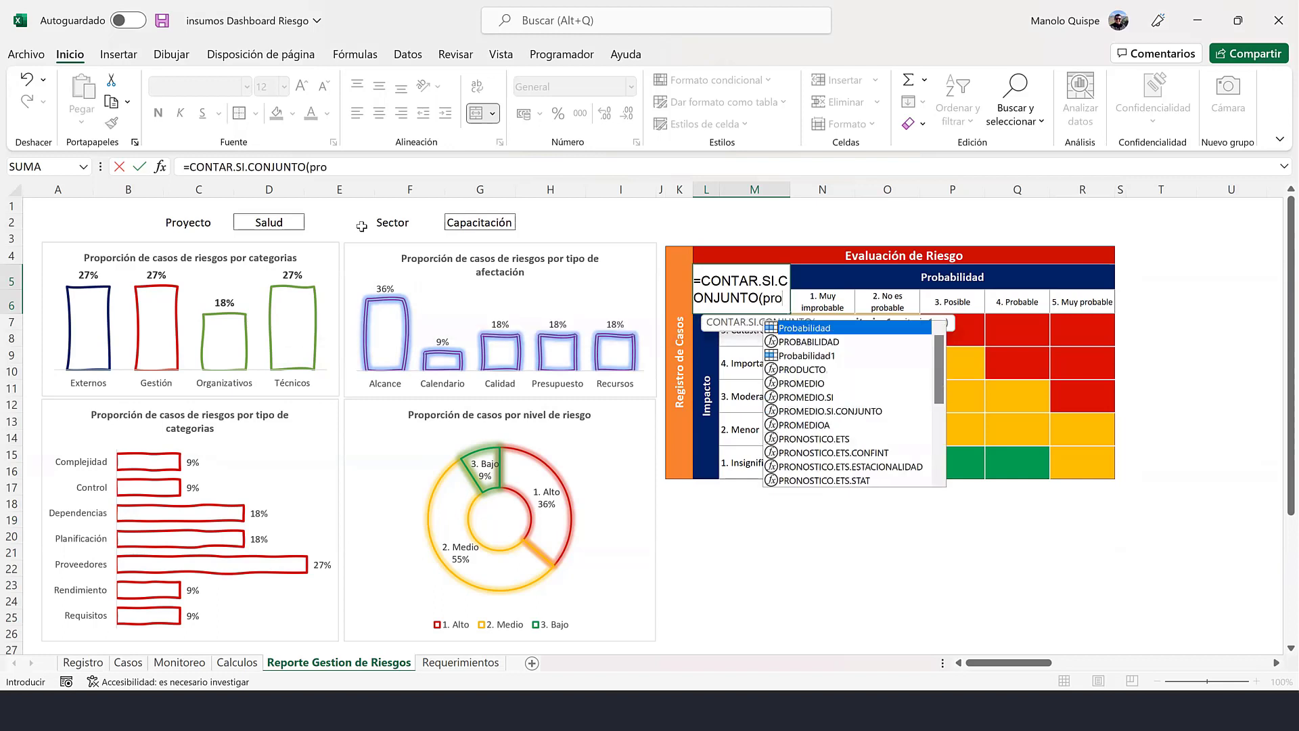
type("y")
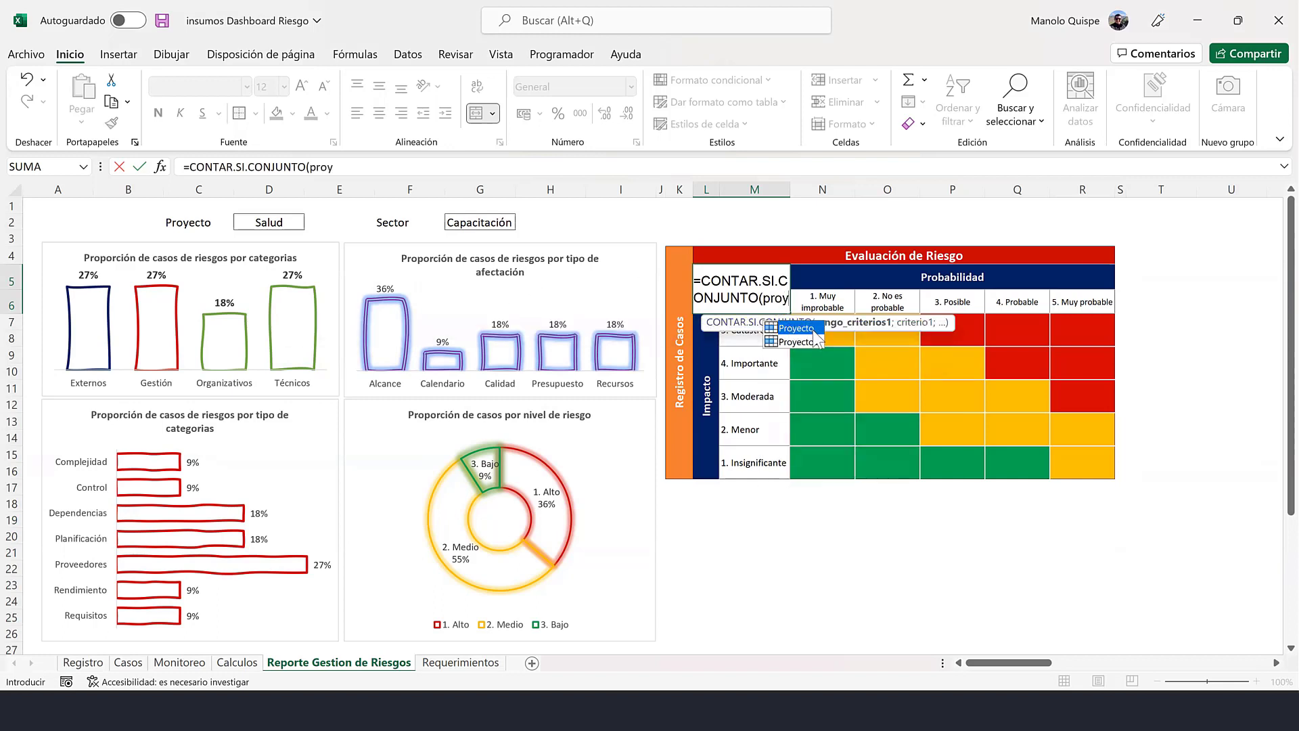
double_click(806, 329)
type(";")
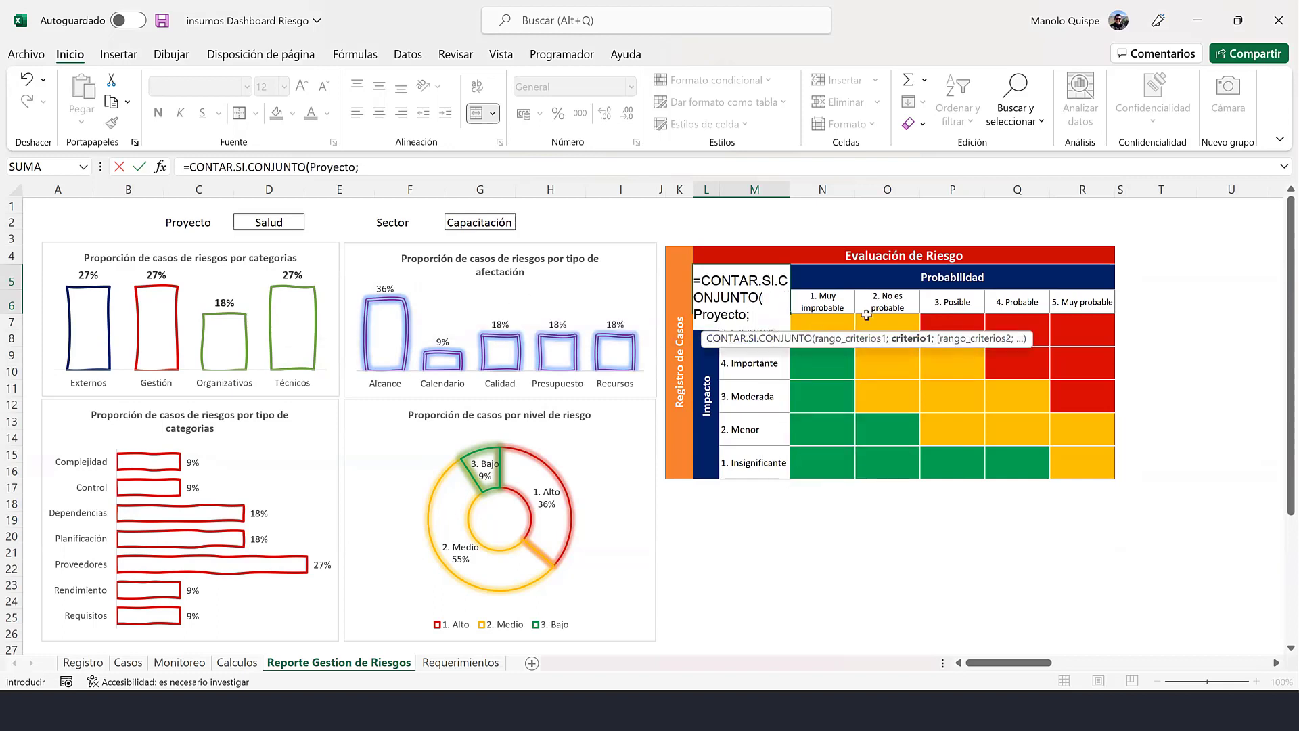
left_click(276, 222)
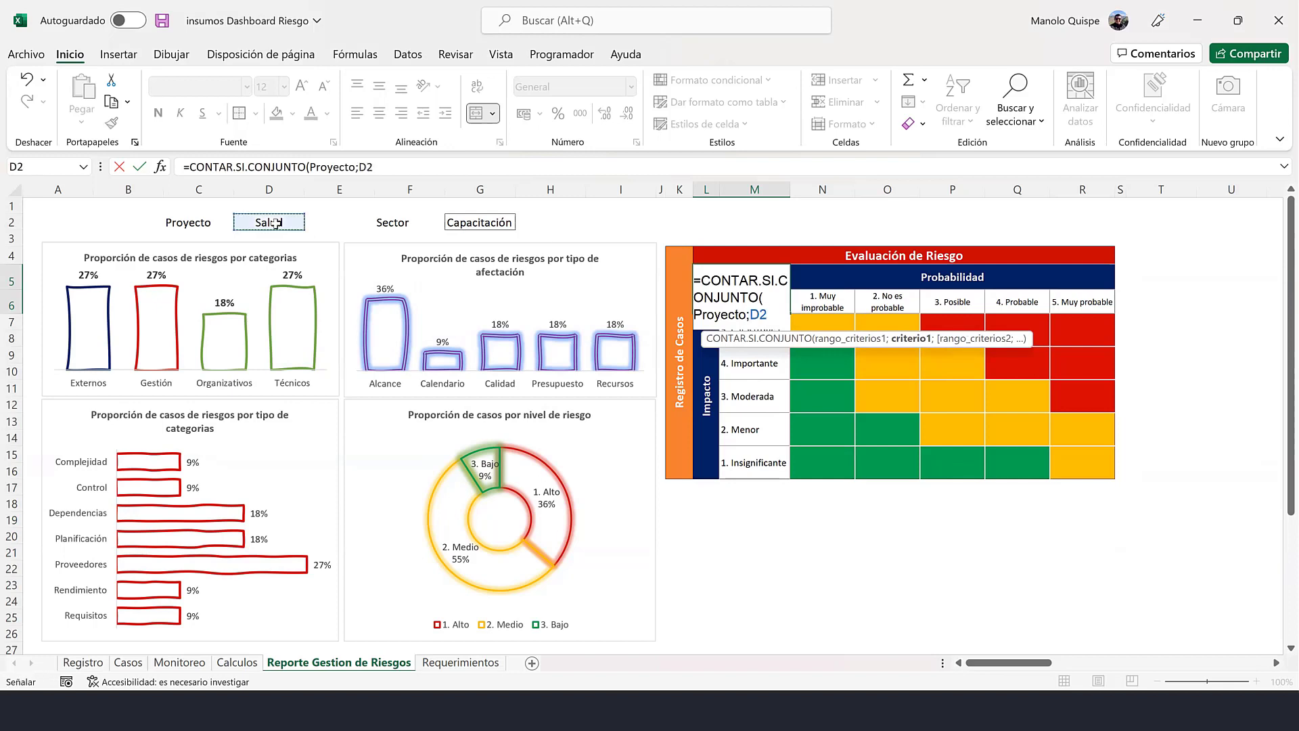
key("F4")
- Add the Sector range matched against $G$2 and commit, giving a count of 11
type("$D$2;")
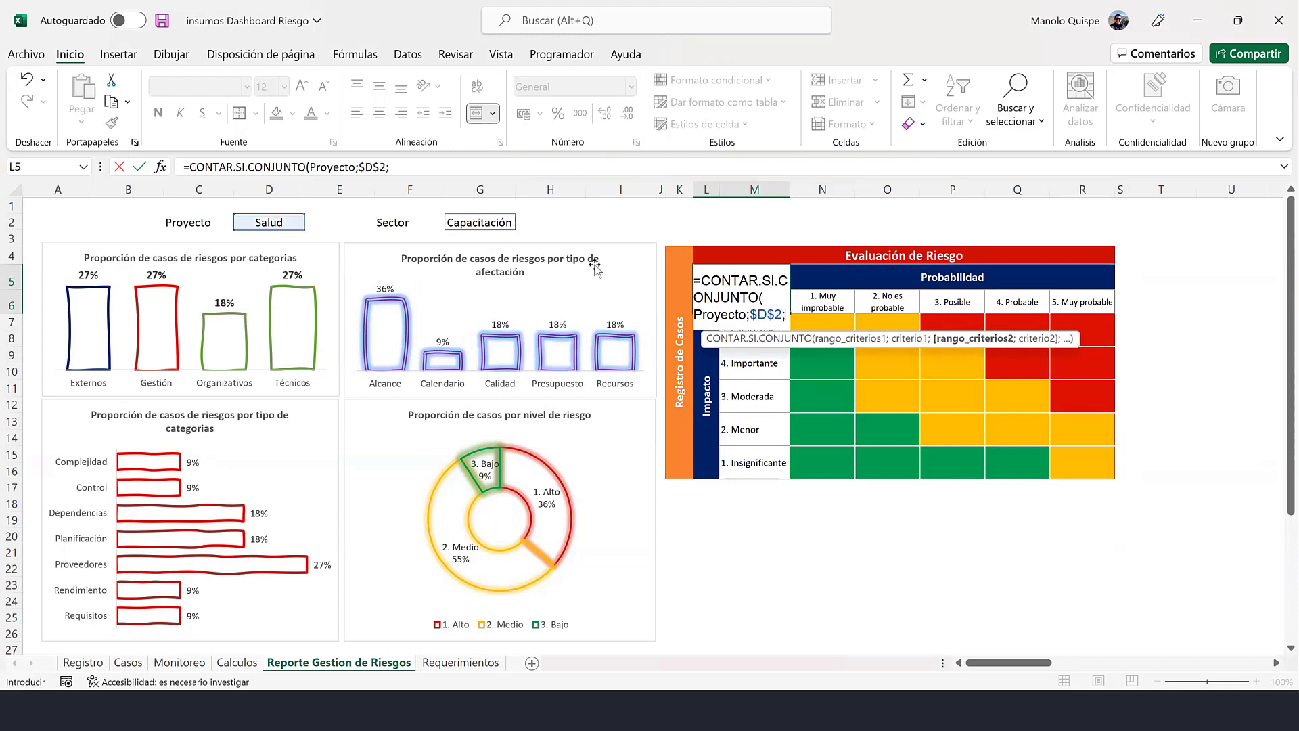
type("sec")
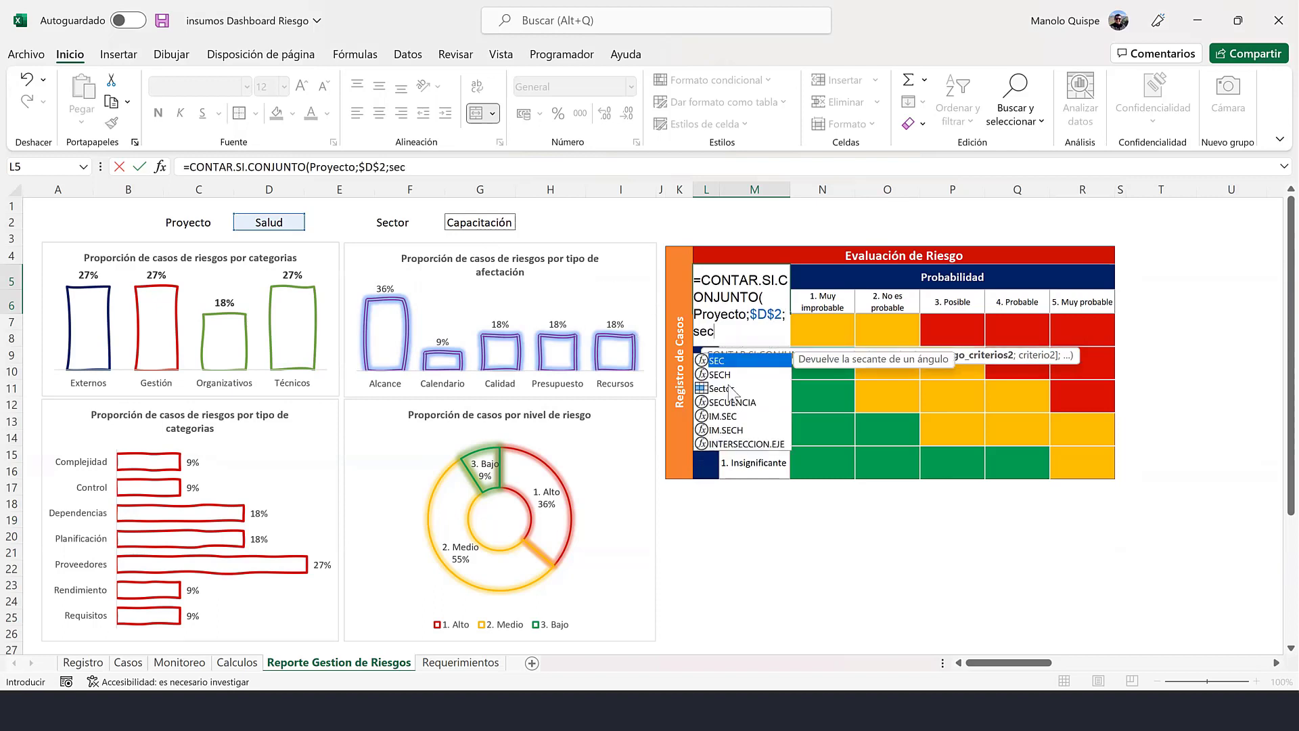
double_click(733, 390)
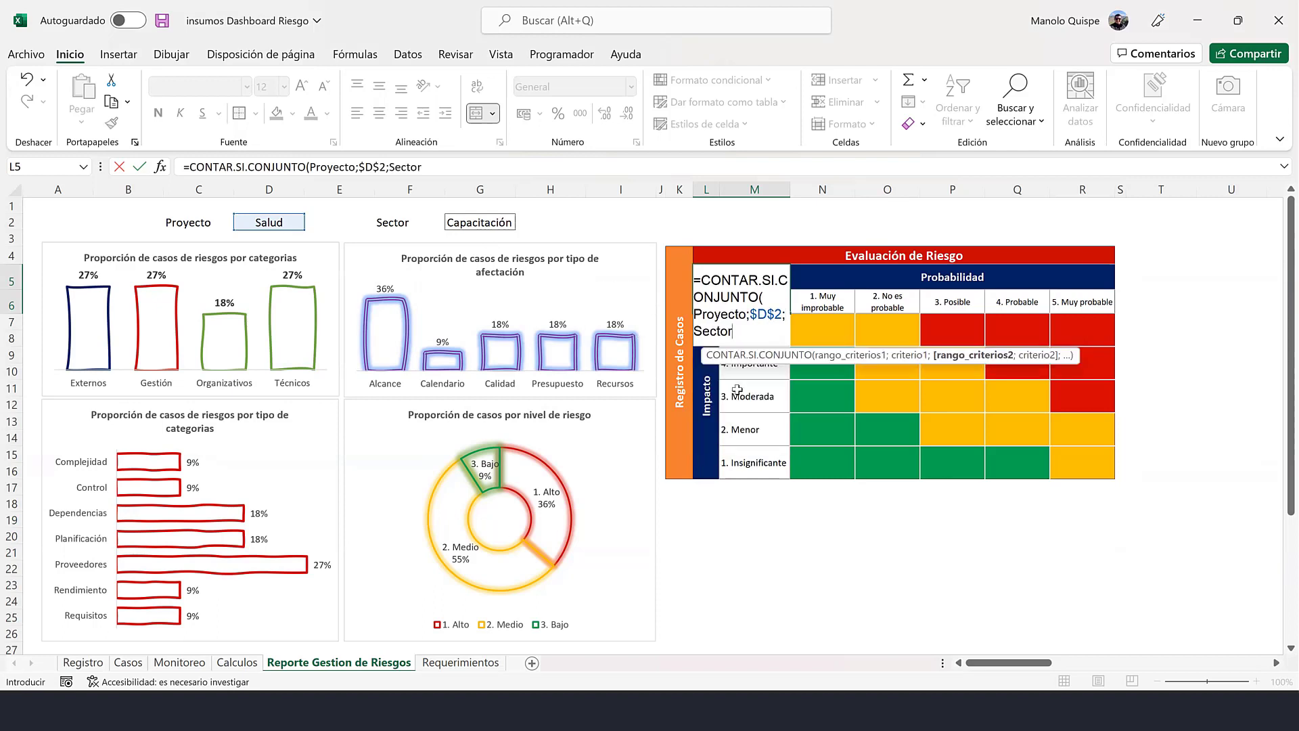
type(";")
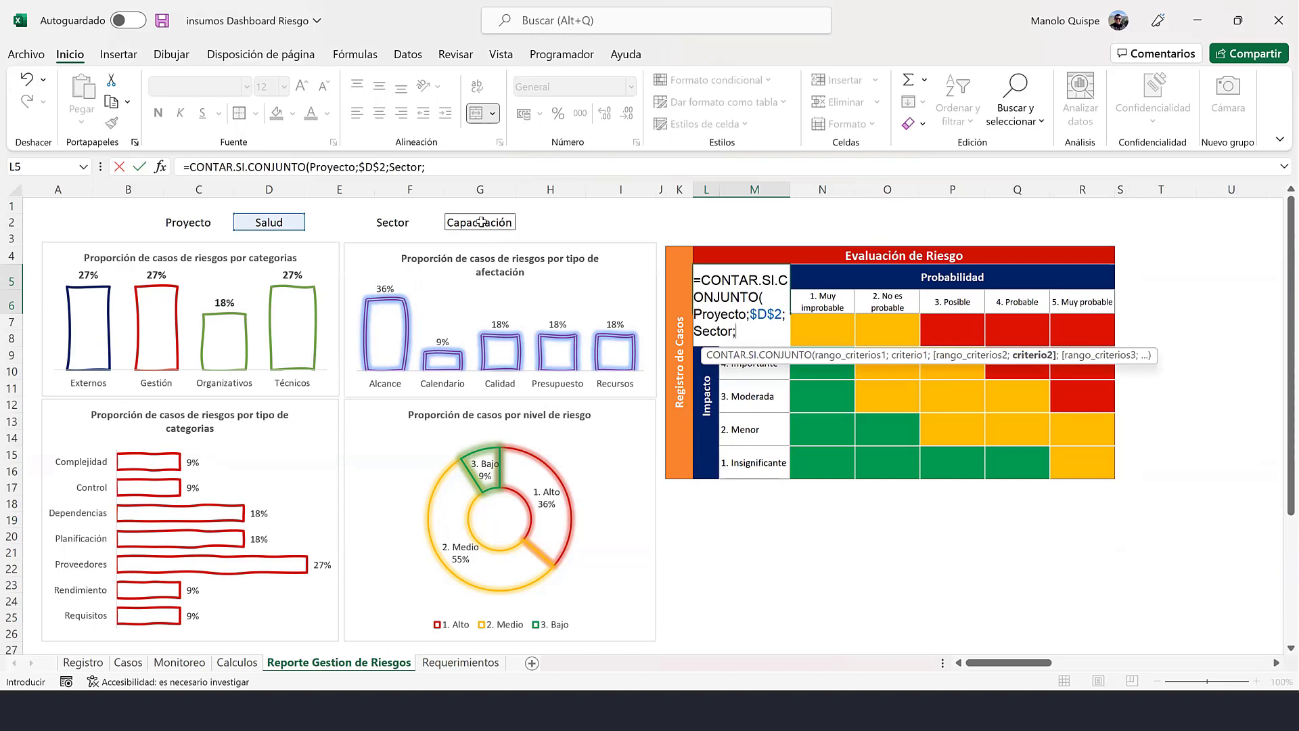
left_click(480, 222)
key("F4")
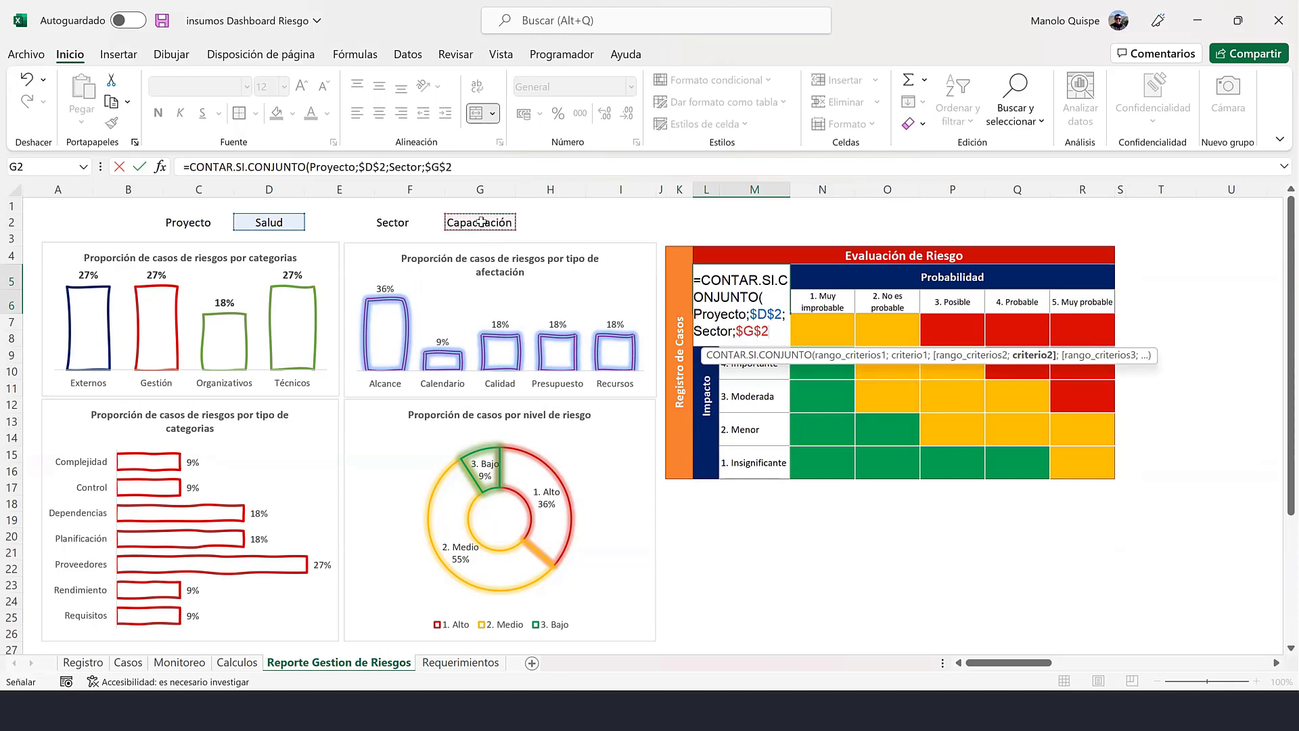
type(")")
key("Return")
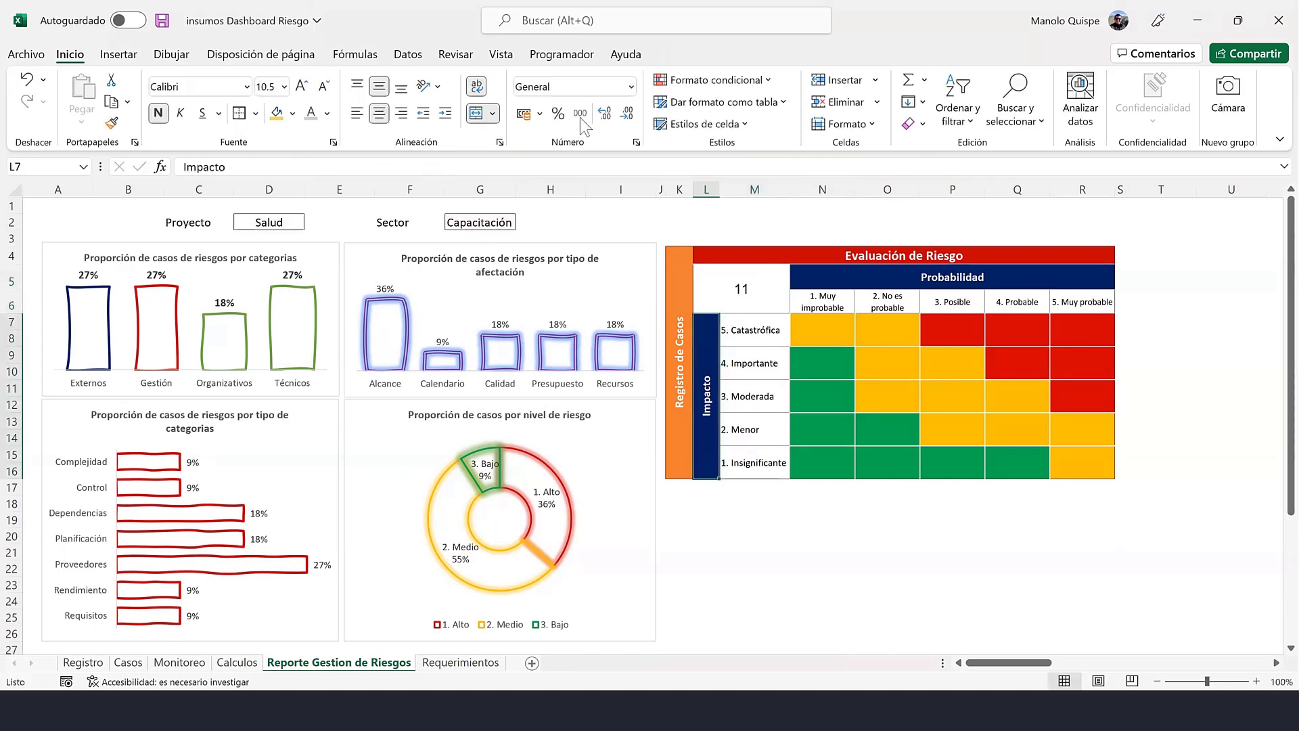
- Format the L5 count in bold Arial Narrow at an enlarged size 16
left_click(779, 297)
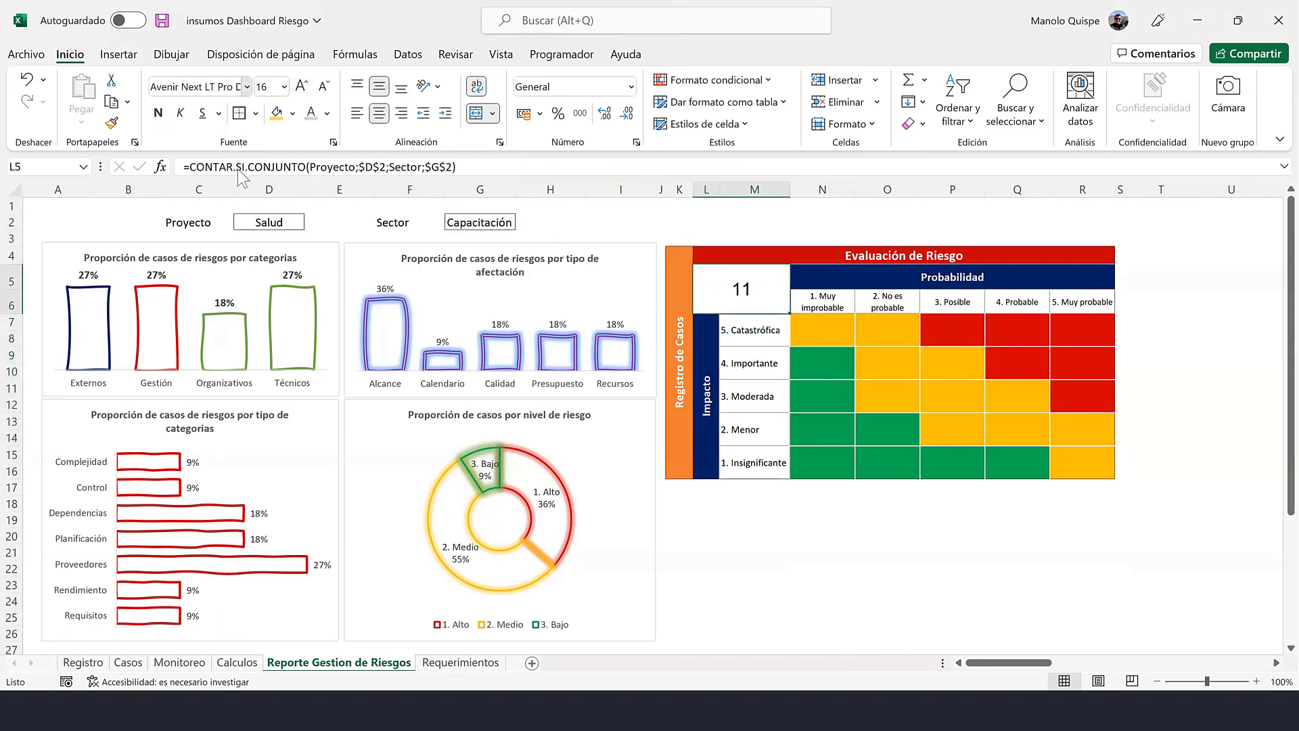
left_click(247, 87)
scroll(256, 319, "down", 1)
left_click(256, 321)
left_click(161, 114)
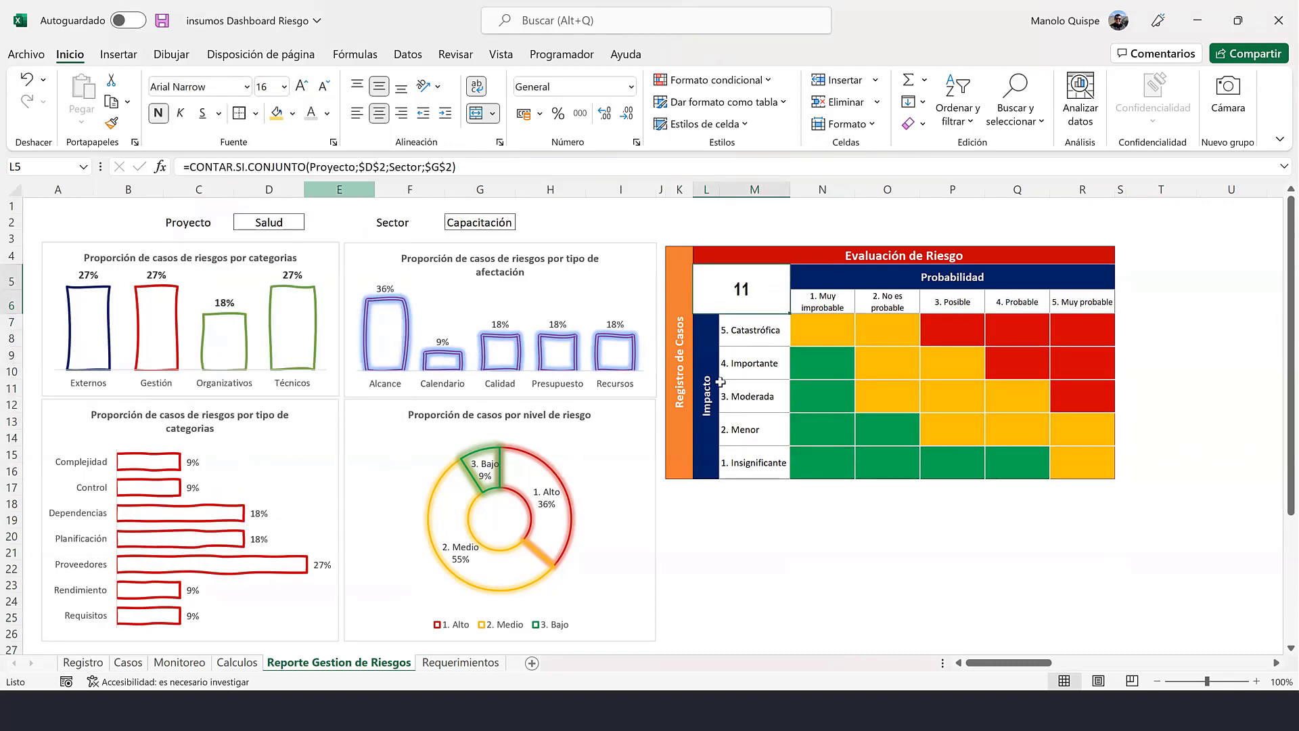
left_click(302, 86)
left_click(1003, 533)
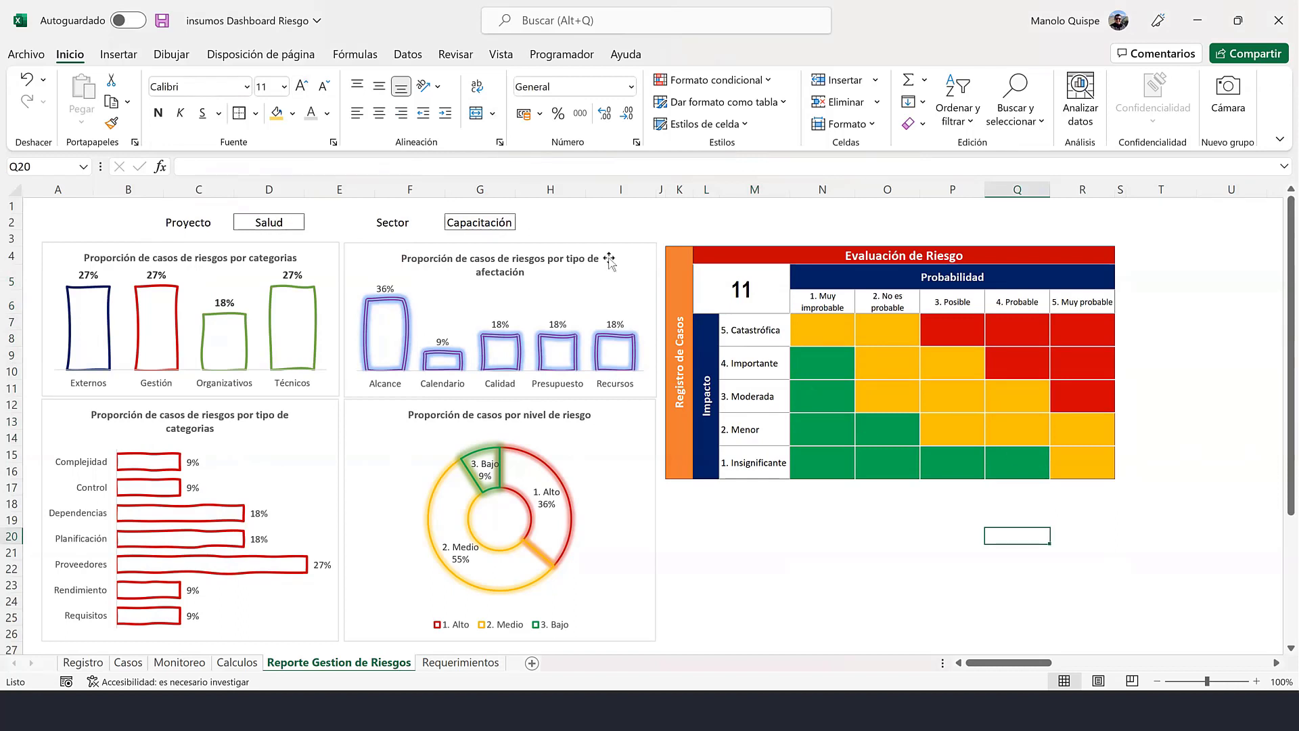
left_click(496, 224)
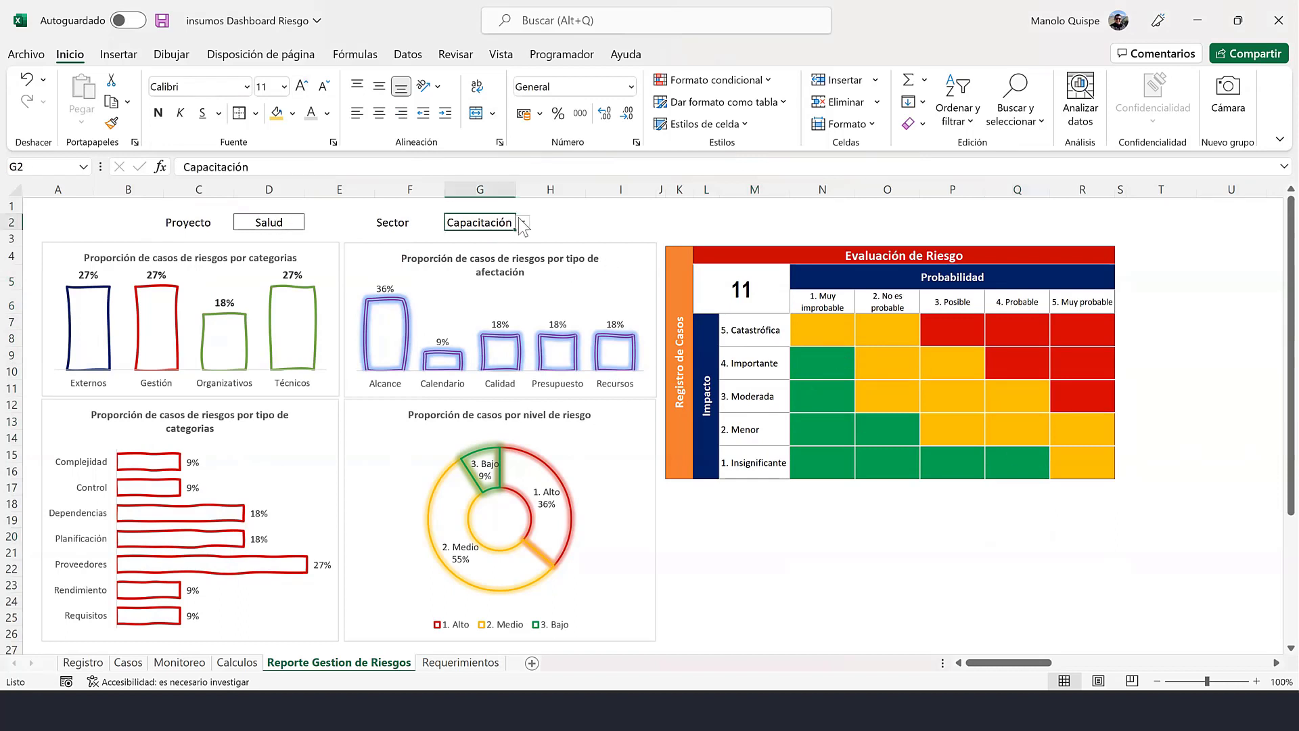
left_click(523, 223)
left_click(528, 248)
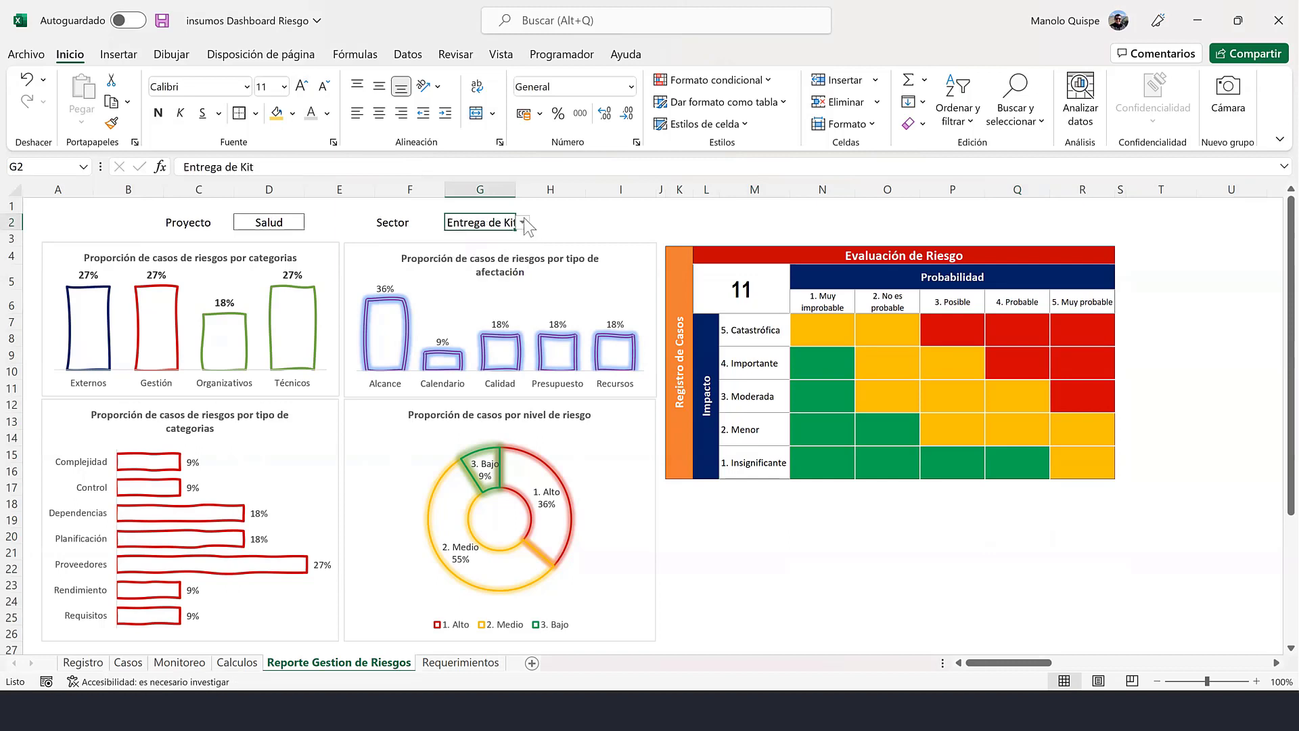
left_click(523, 223)
left_click(506, 251)
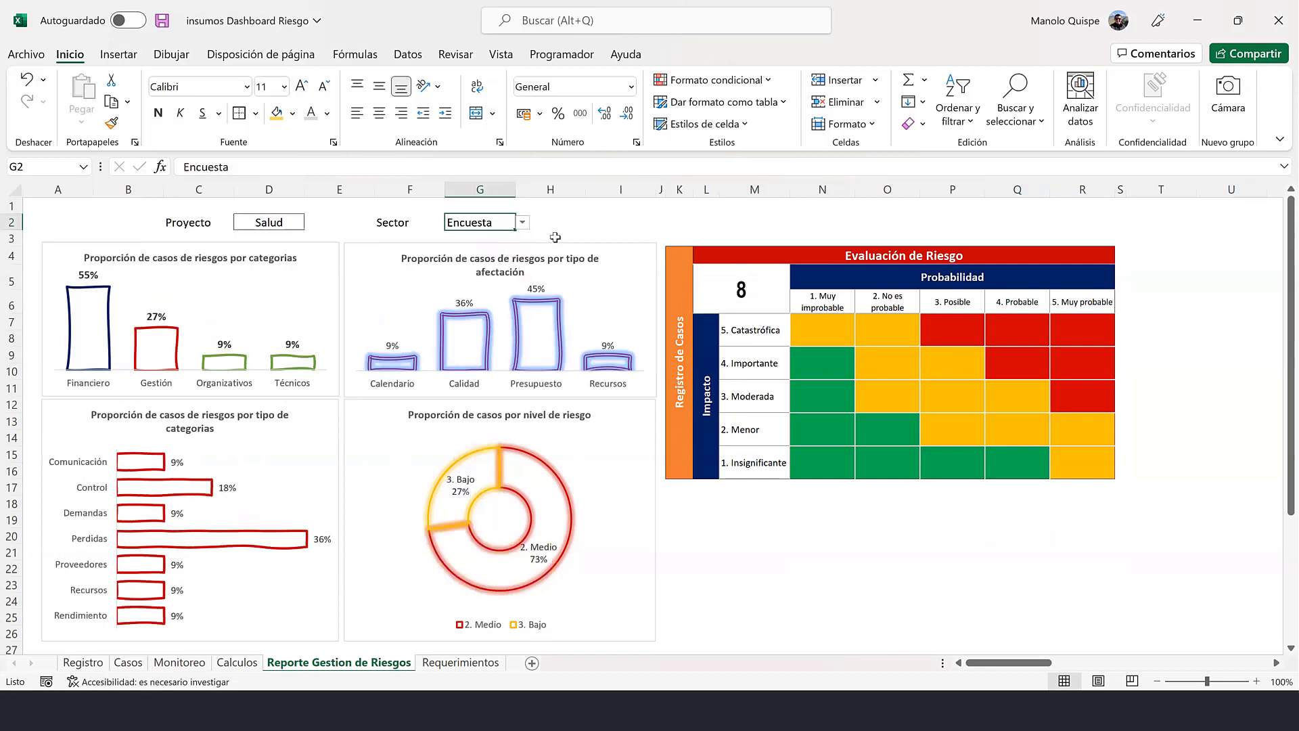
left_click(523, 222)
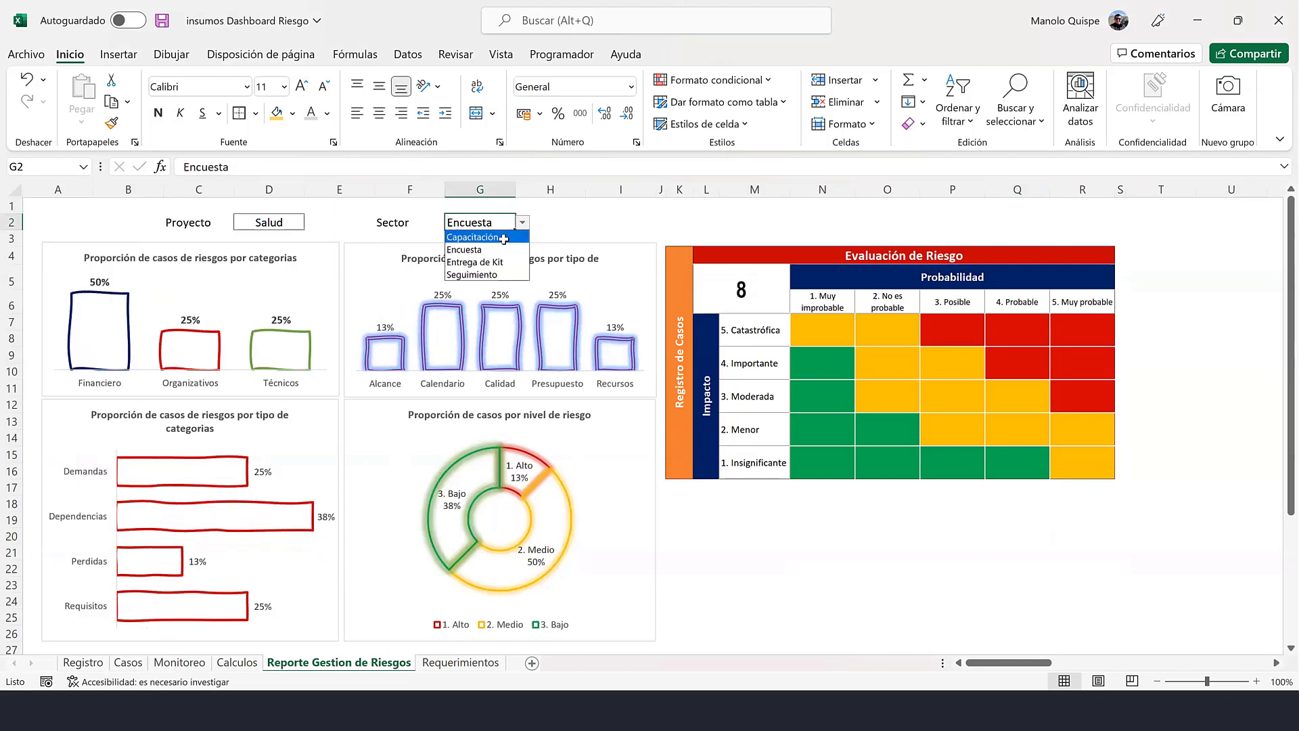
left_click(474, 237)
left_click(849, 338)
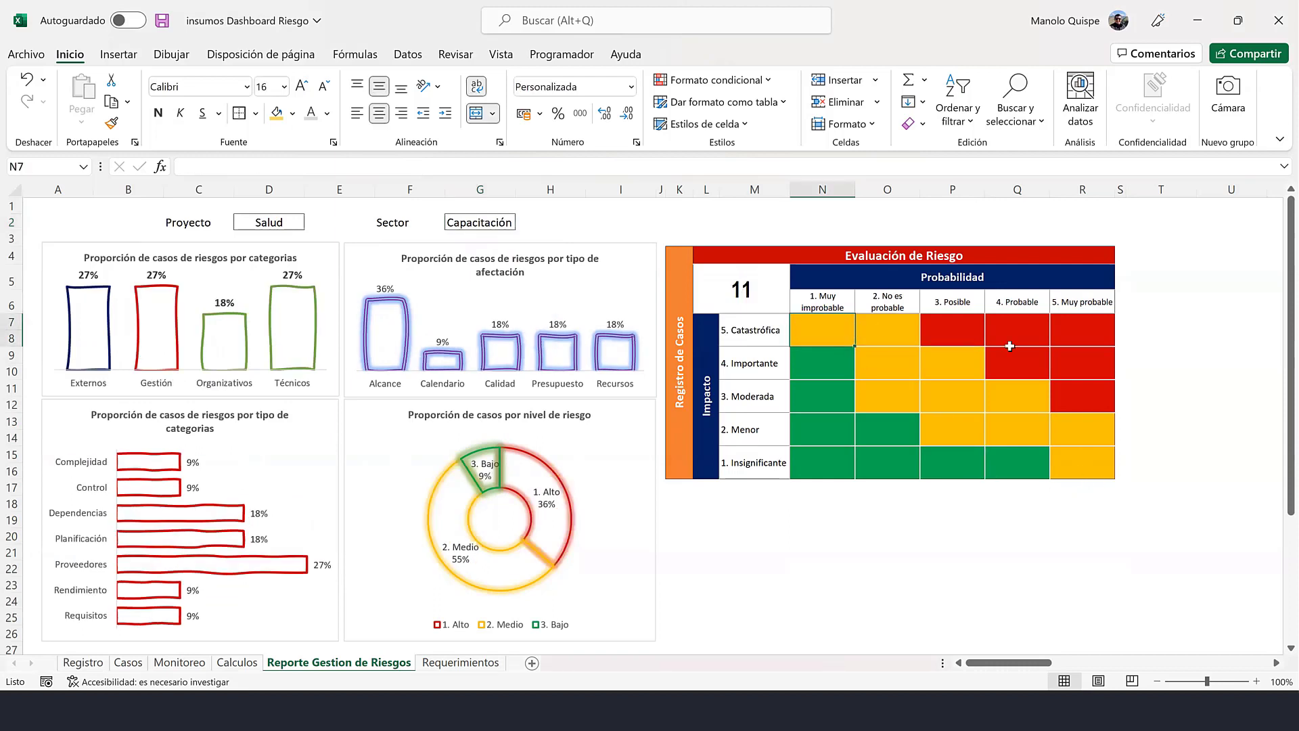
- Start CONTAR.SI.CONJUNTO in N7 with the criteria Proyecto = $D$2 and Sector = $G$2
type("=con")
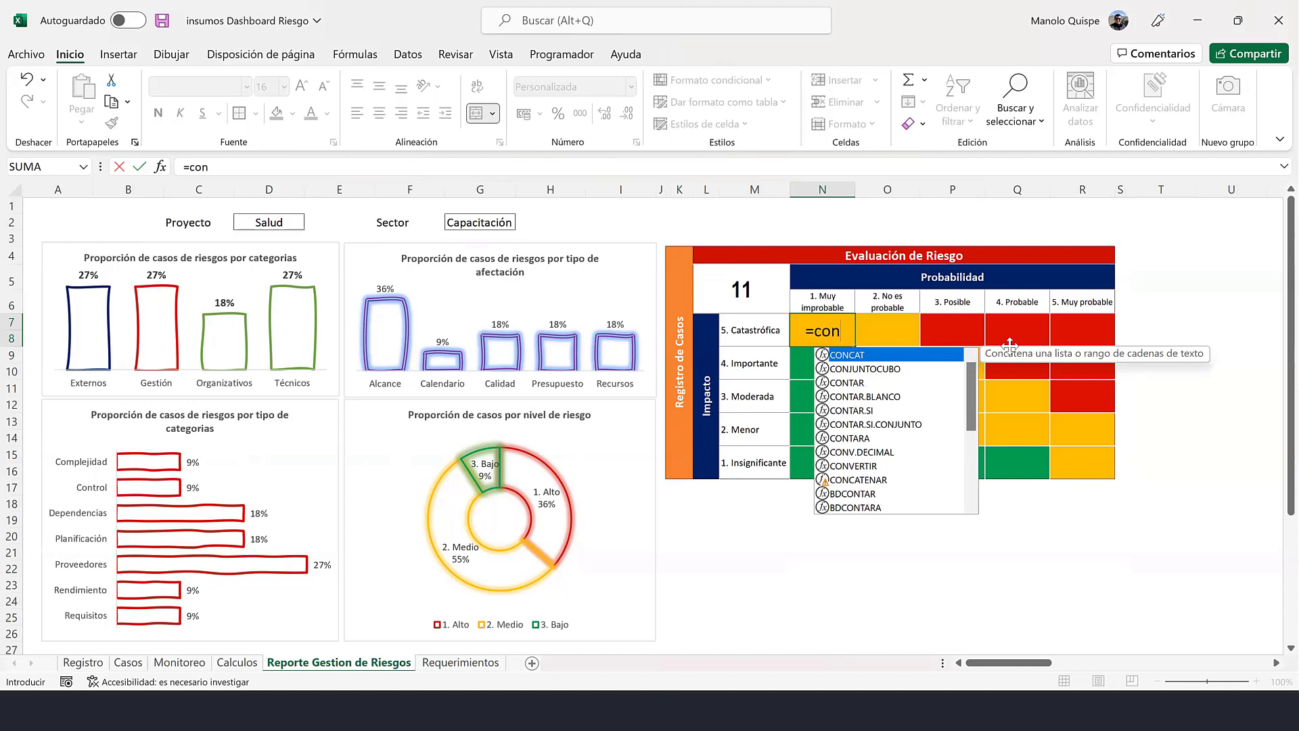
left_click(875, 423)
key("Tab")
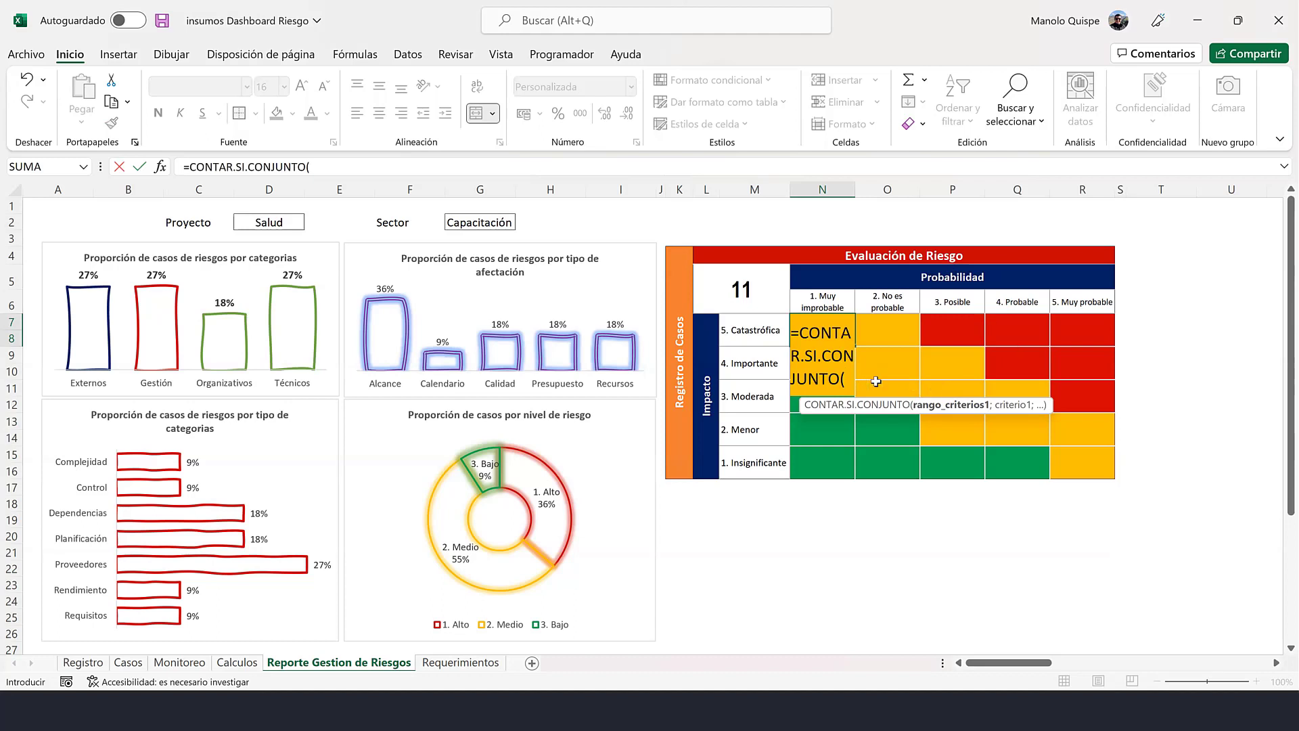
type("proy")
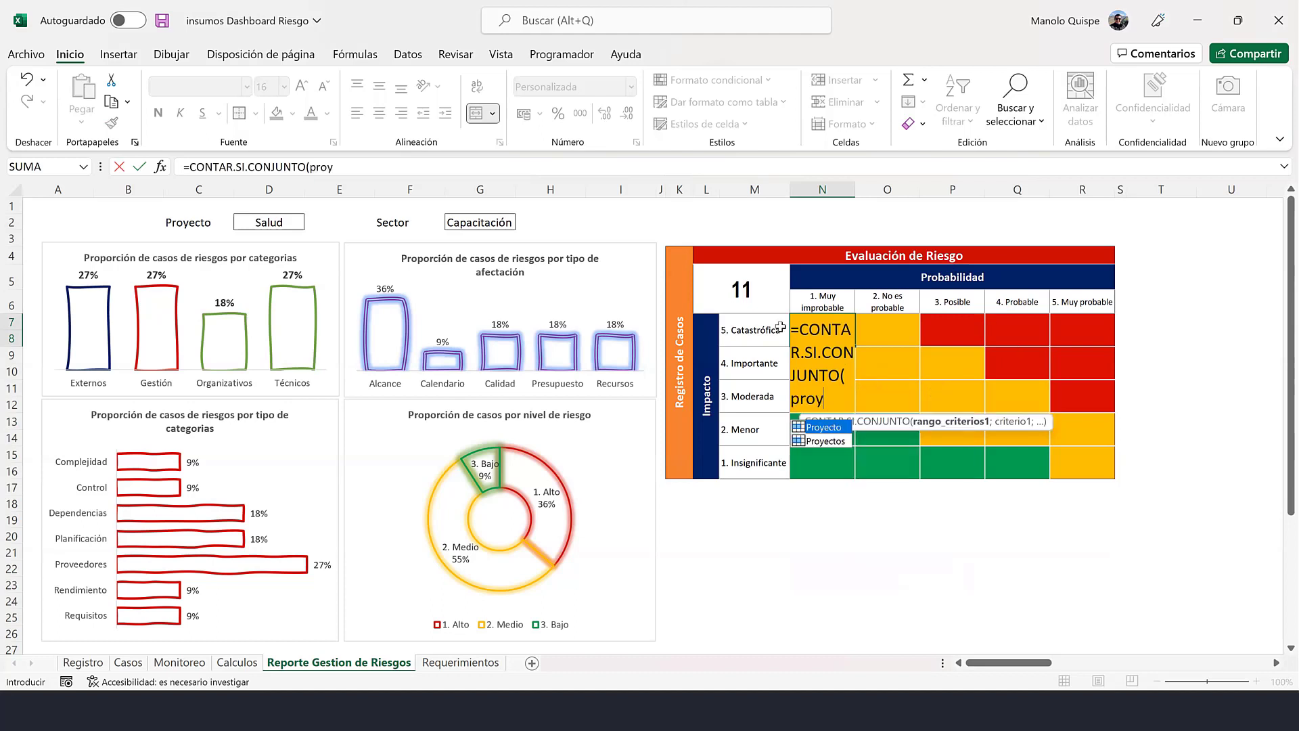
double_click(829, 427)
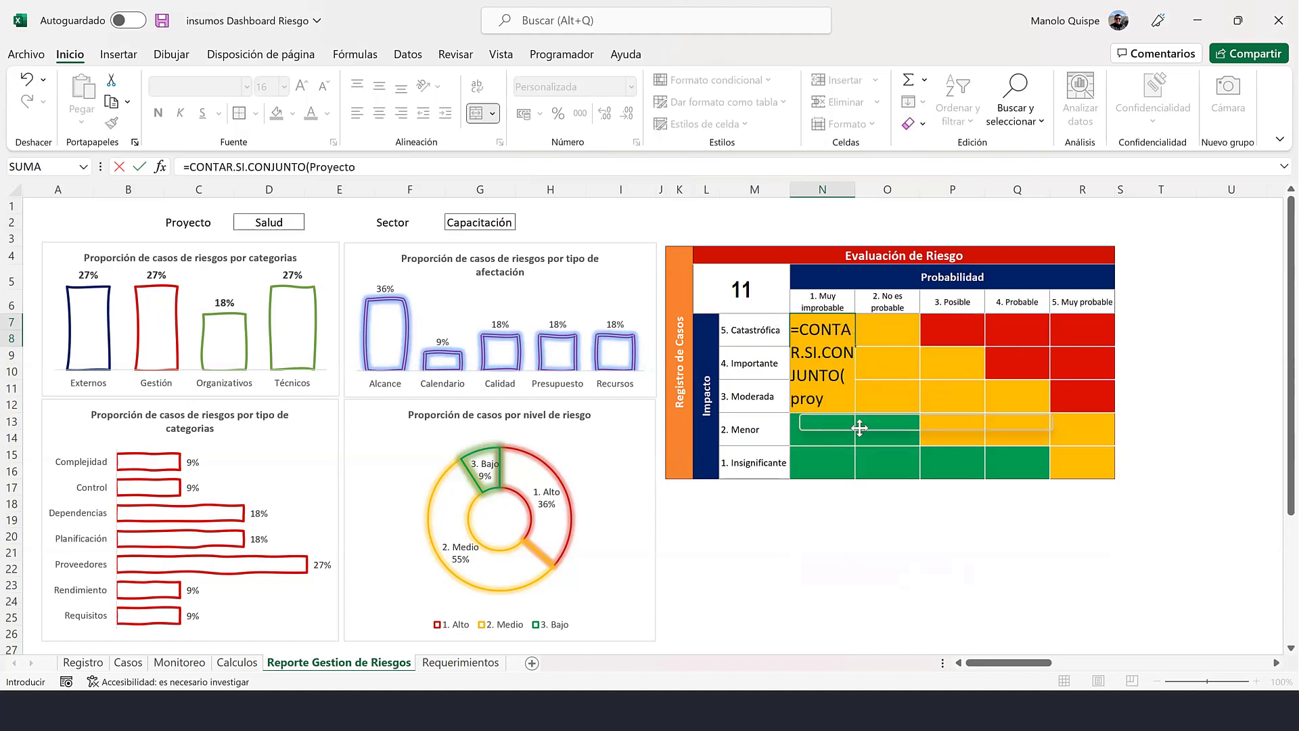
type(";")
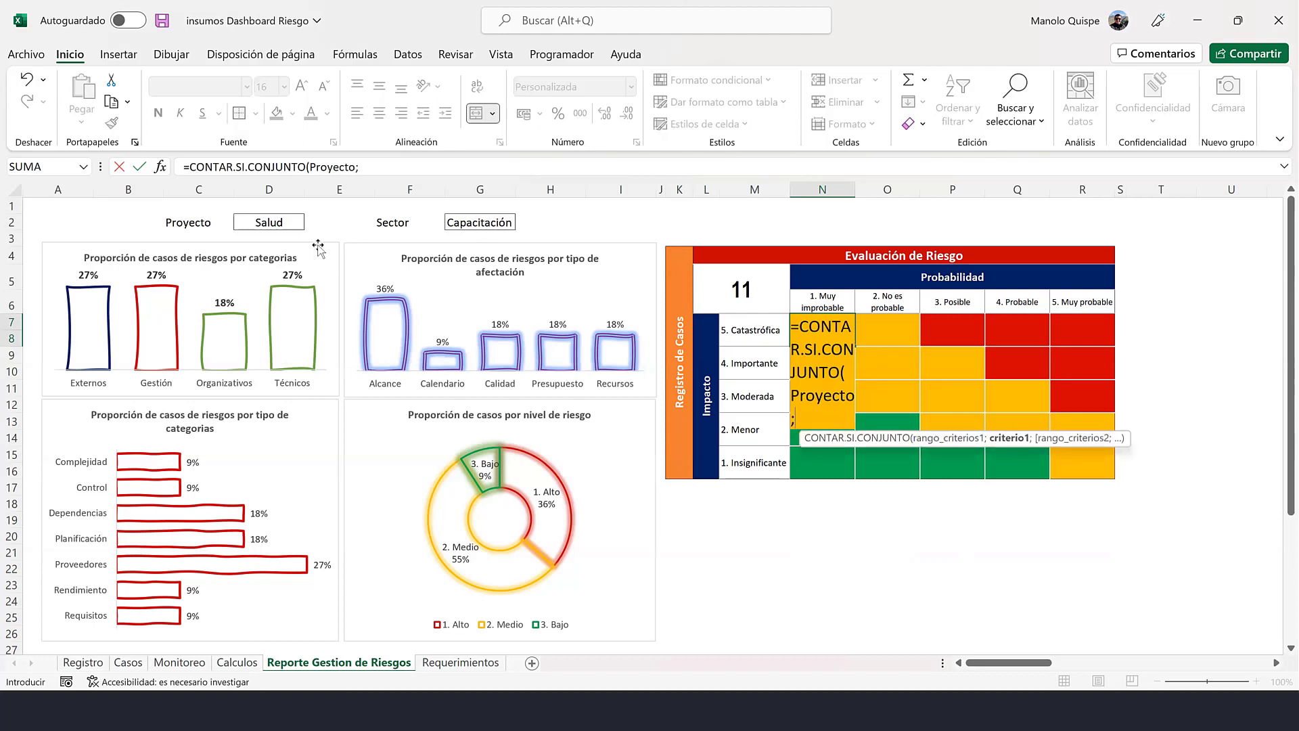
left_click(287, 222)
key("F4")
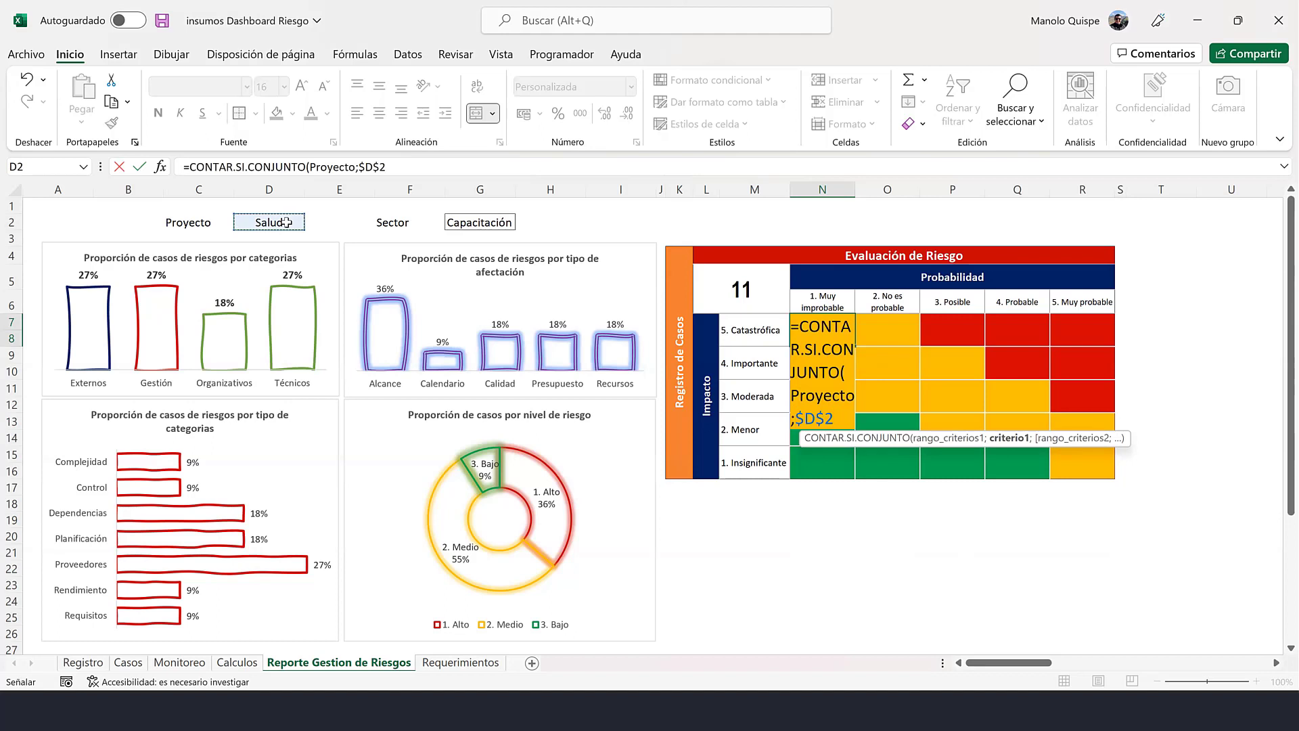
type(";")
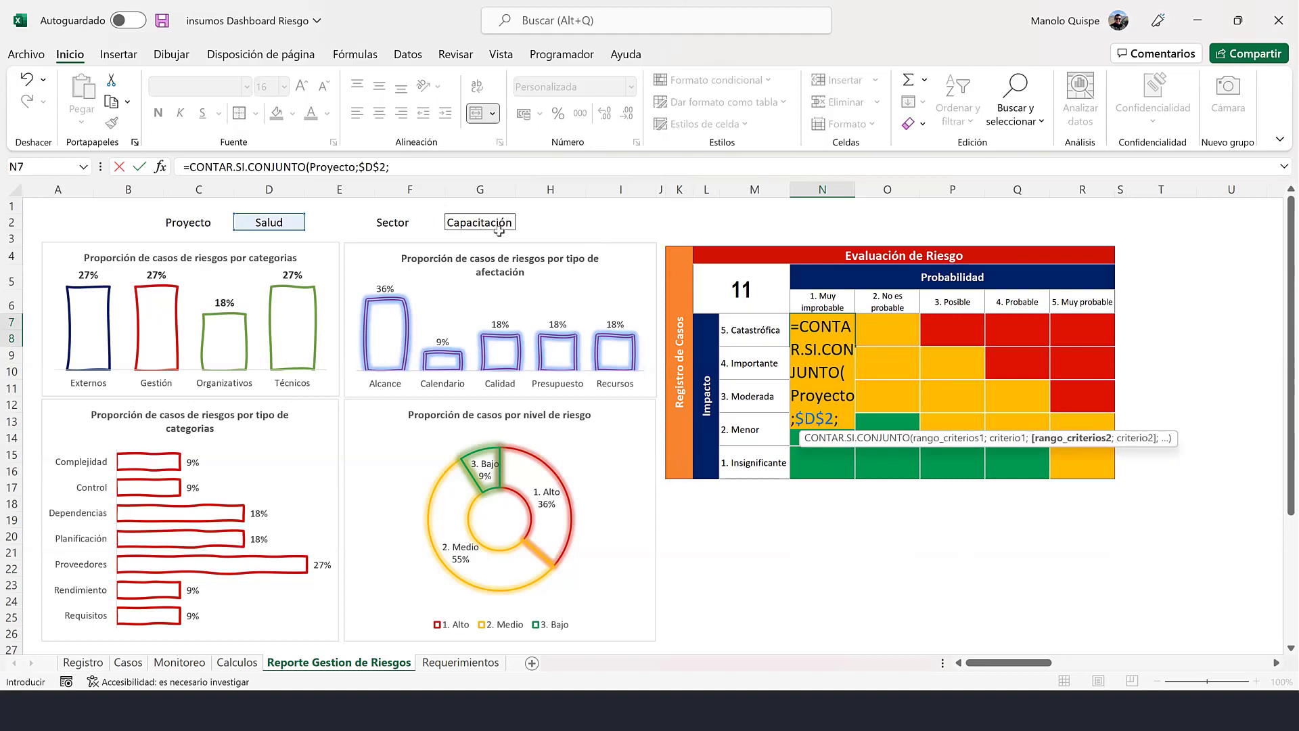
type("sec")
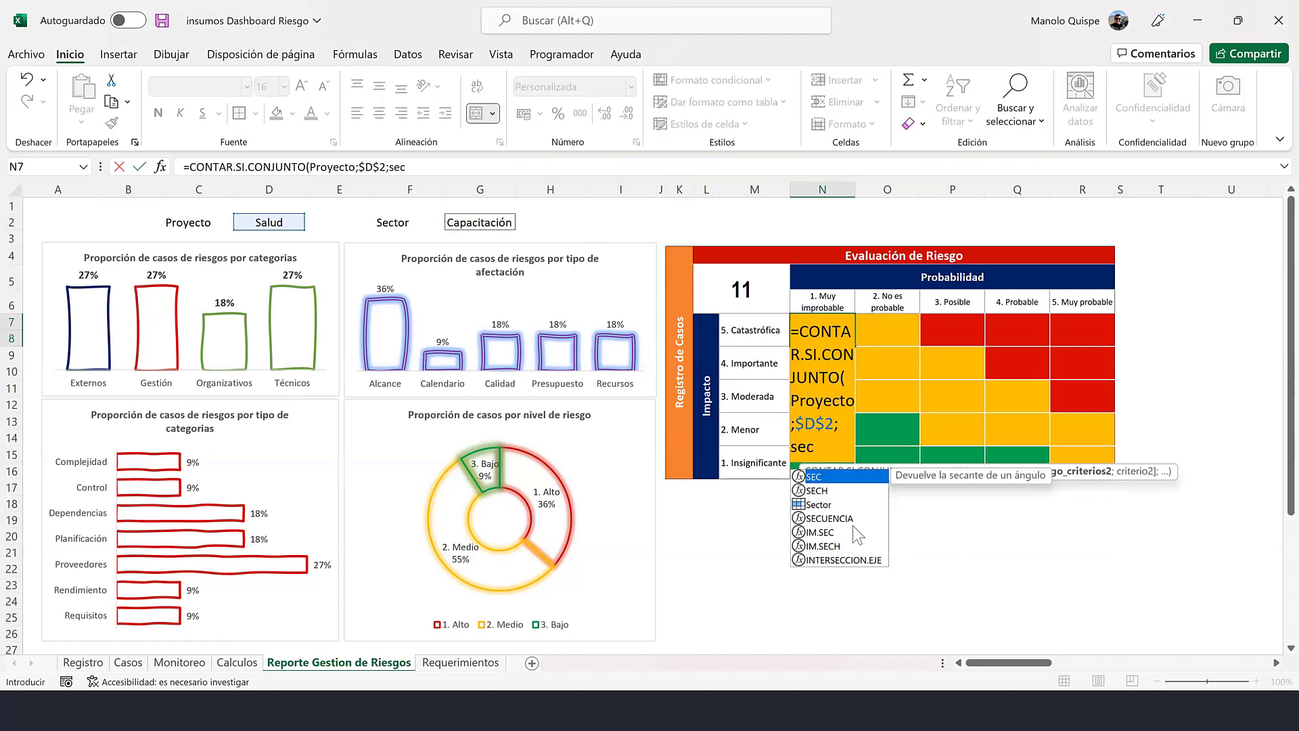
left_click(837, 508)
double_click(837, 510)
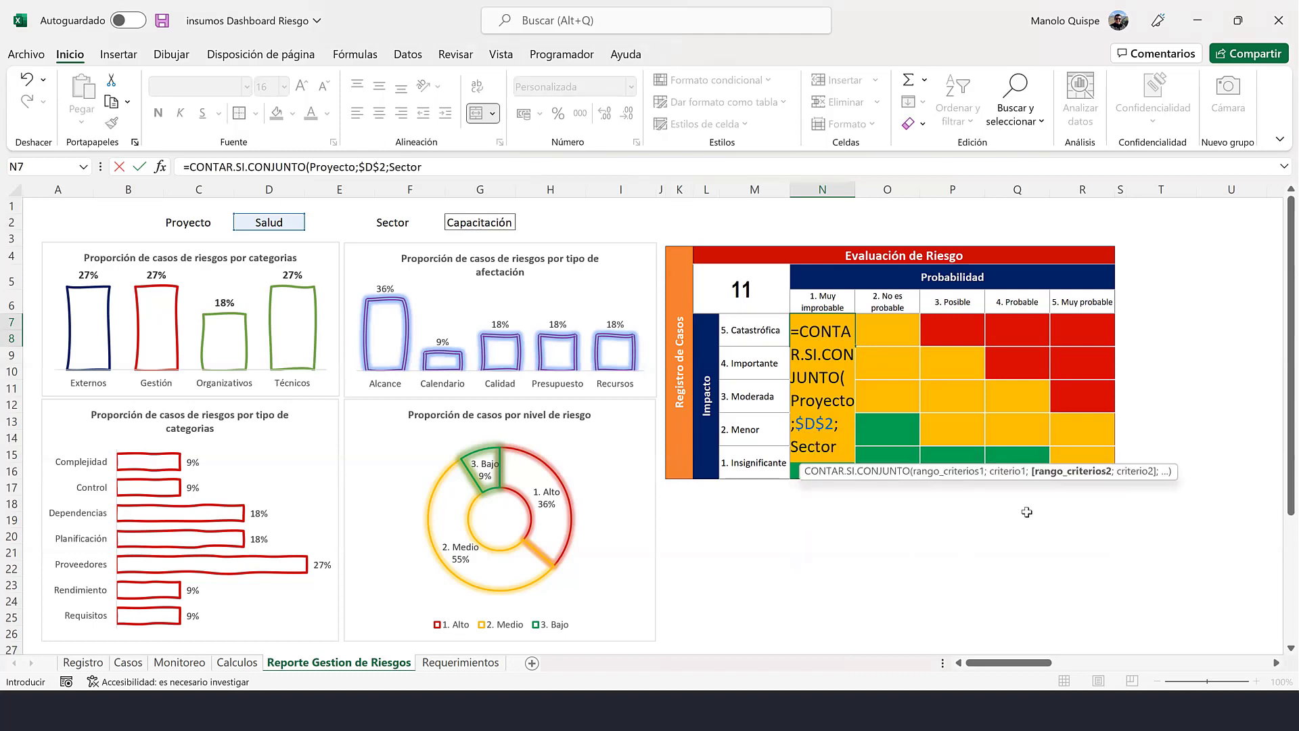
type(";")
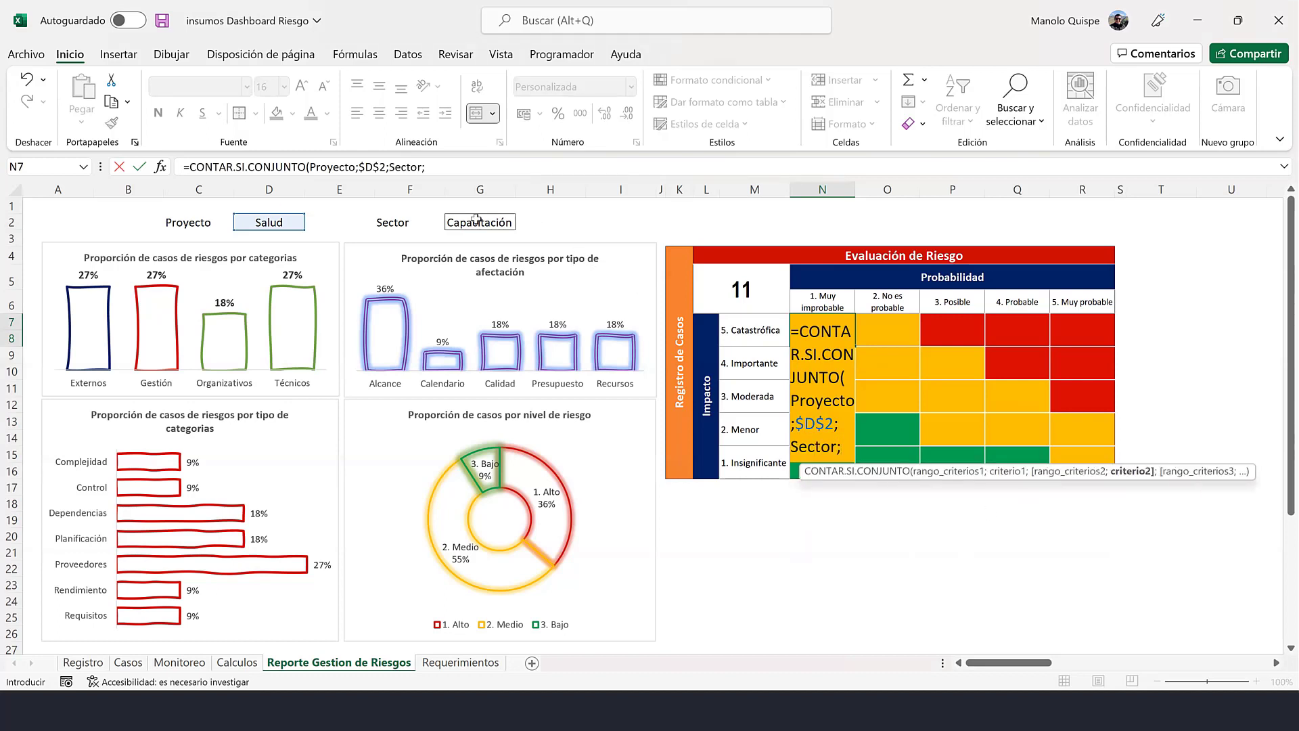
left_click(500, 222)
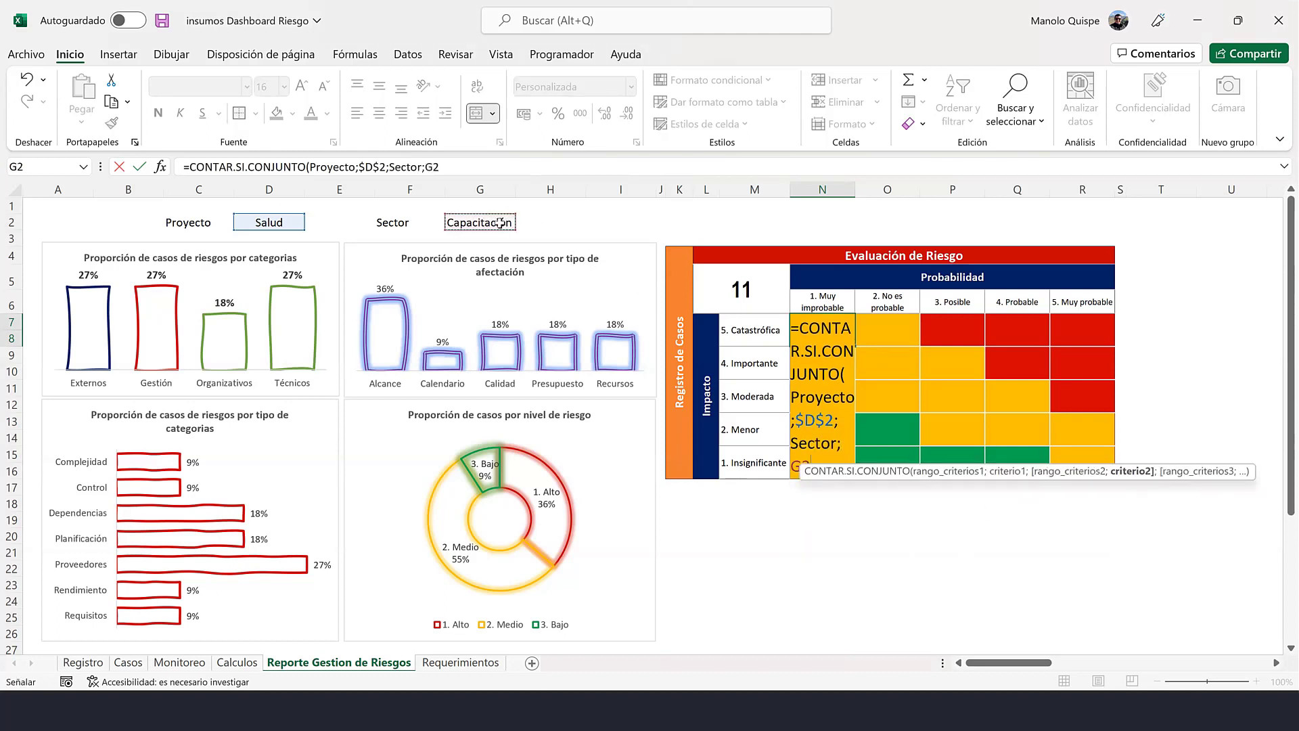
key("F4")
- Add the criteria Probabilidad1 = N$6 and Impacto1 = $M7, then enter the completed formula
type("$G$2;")
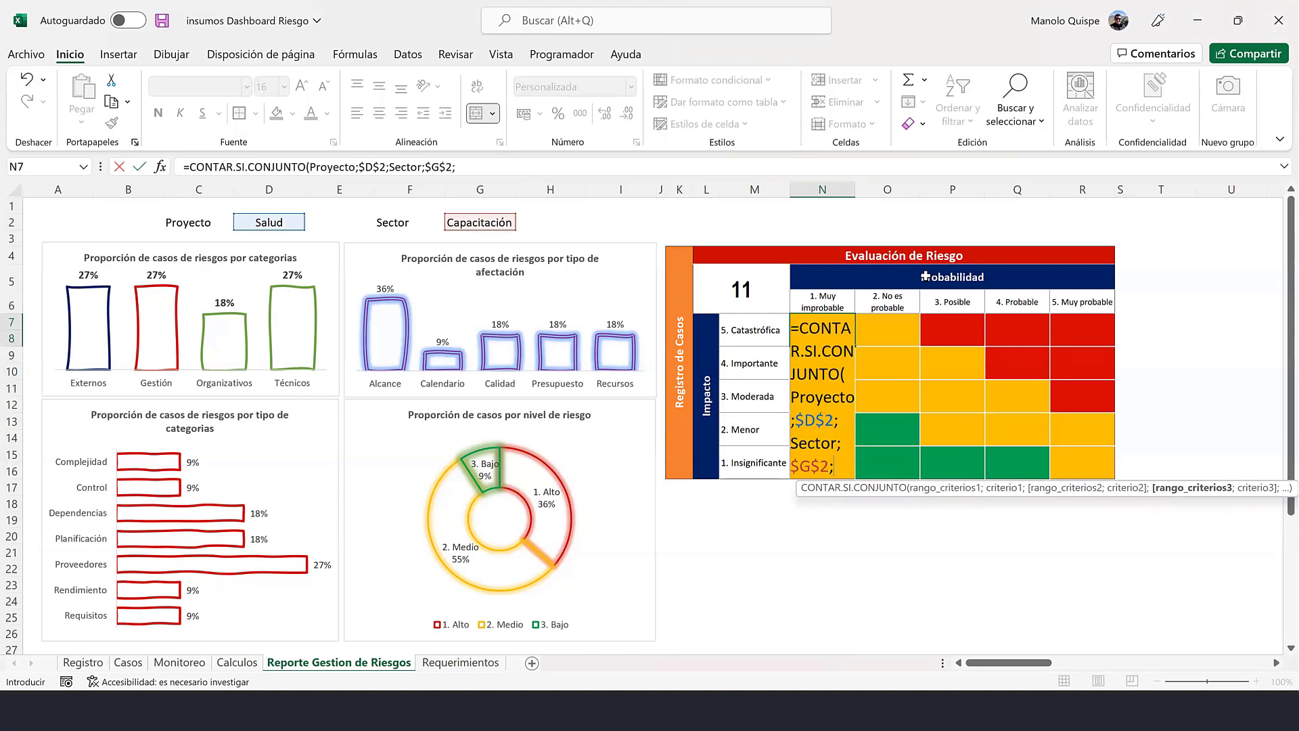
type("pro")
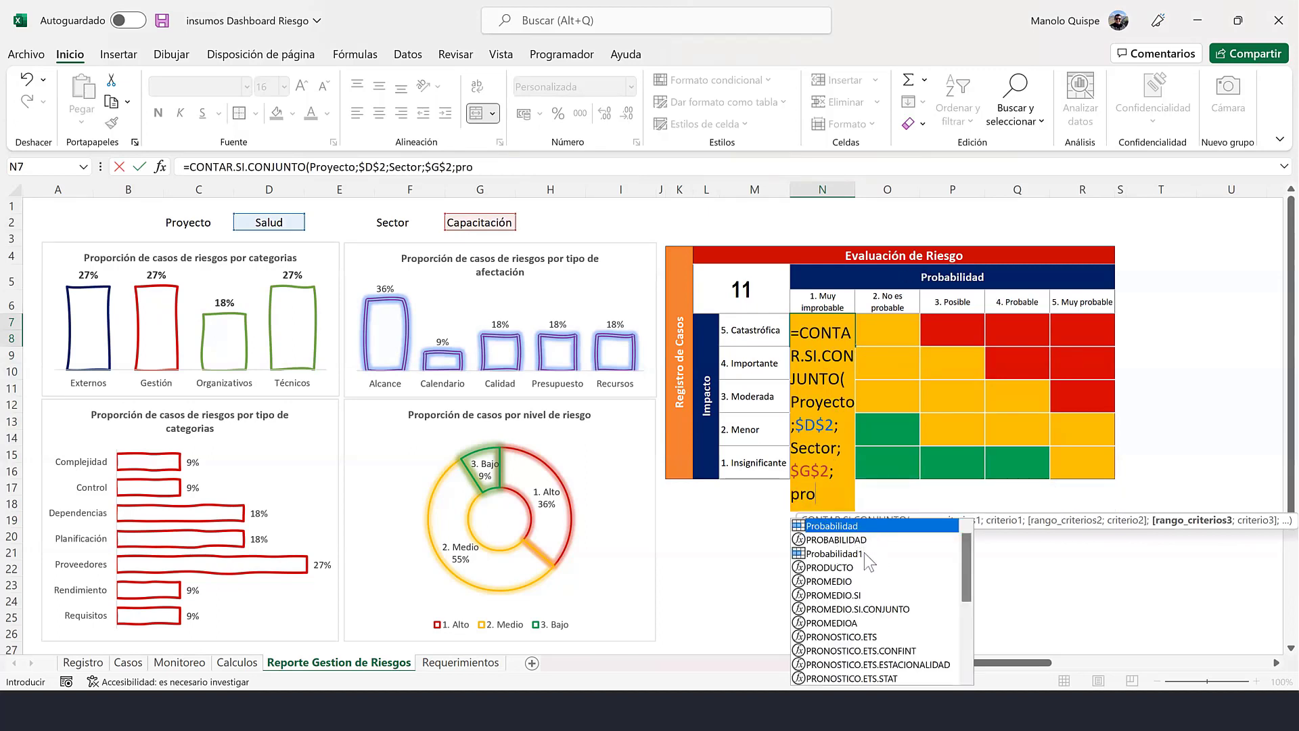
double_click(863, 552)
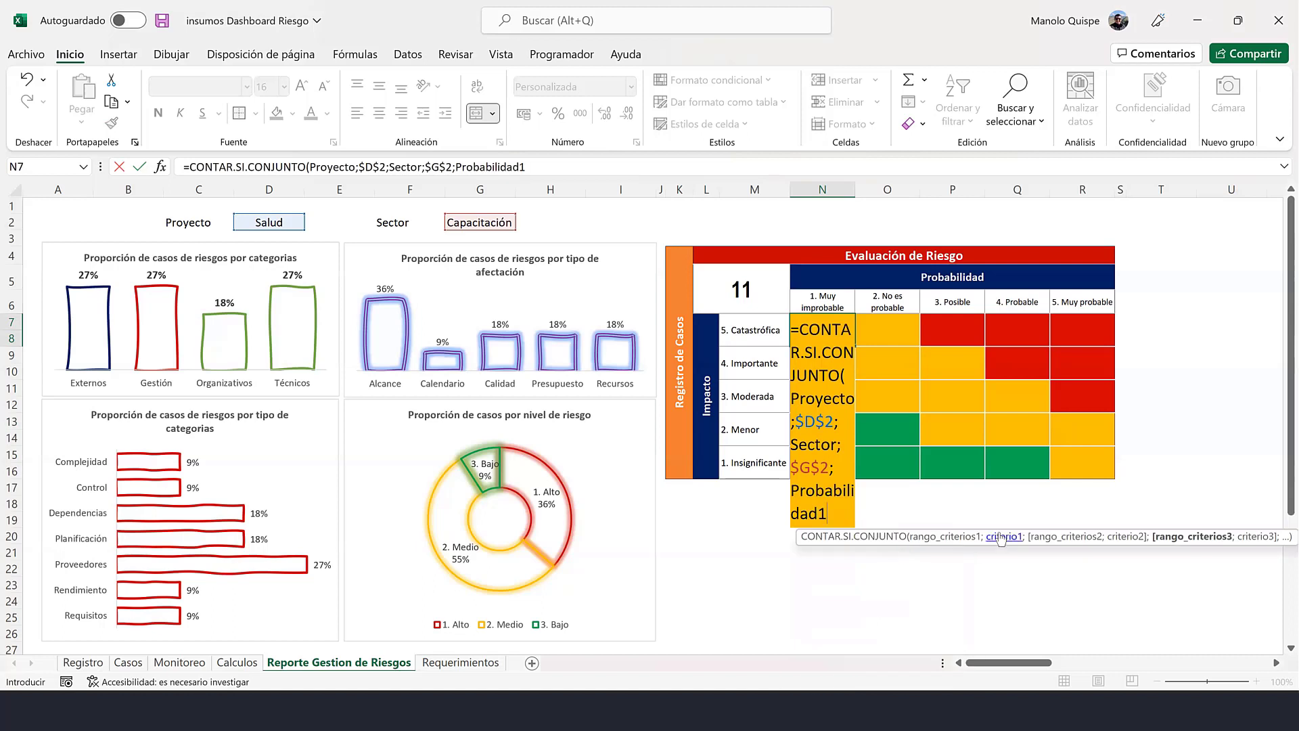
type(";")
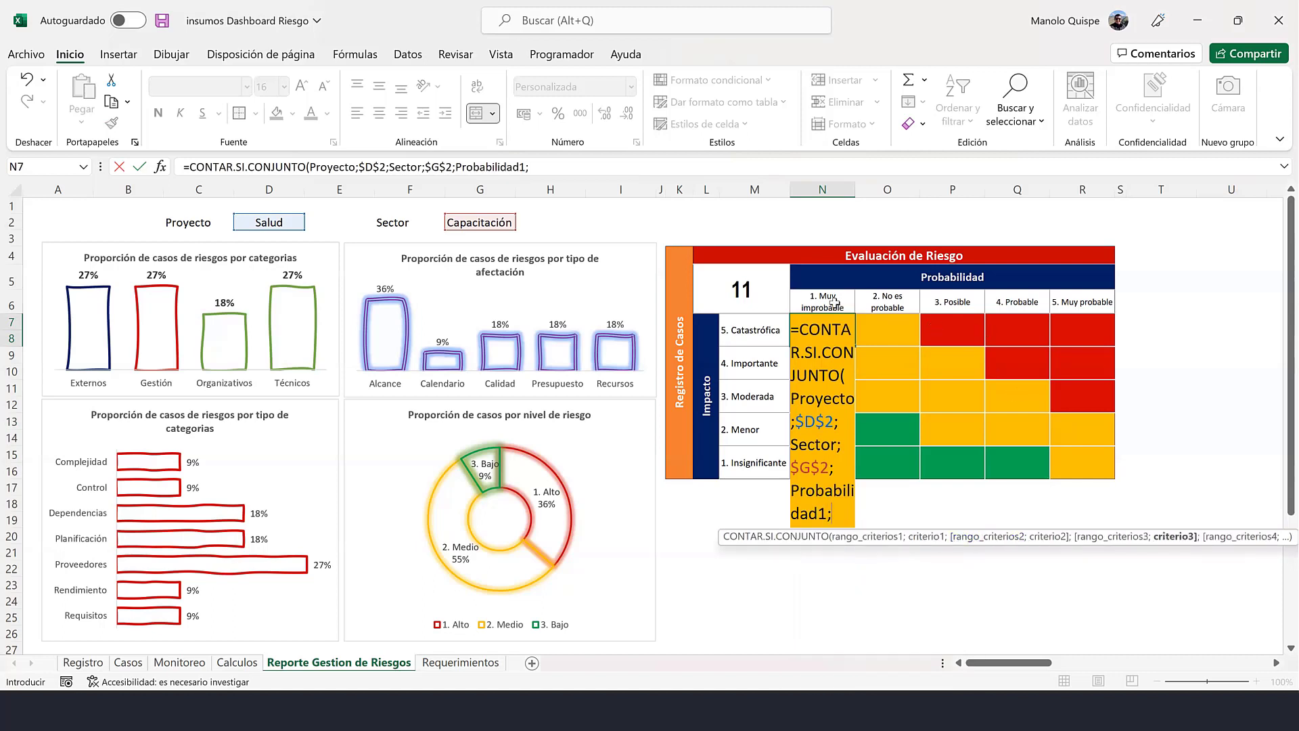
left_click(835, 306)
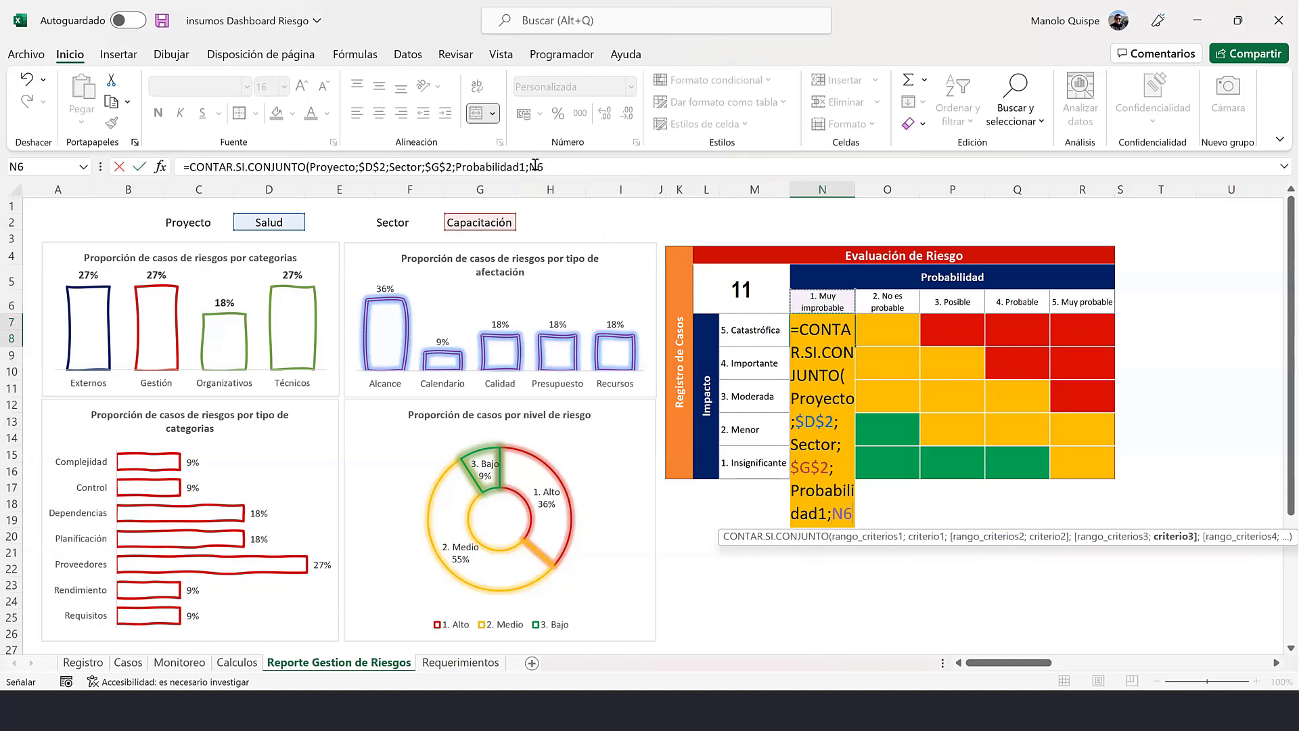
left_click(642, 167)
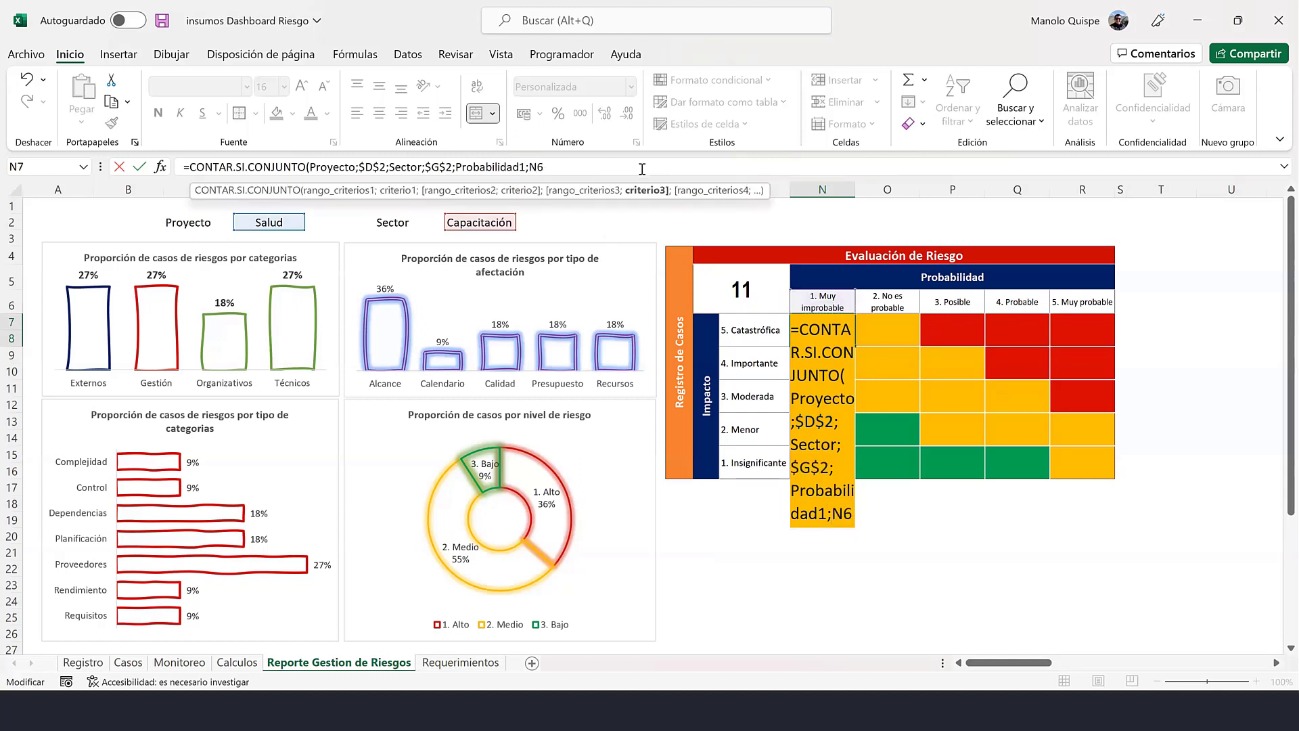
type("$6")
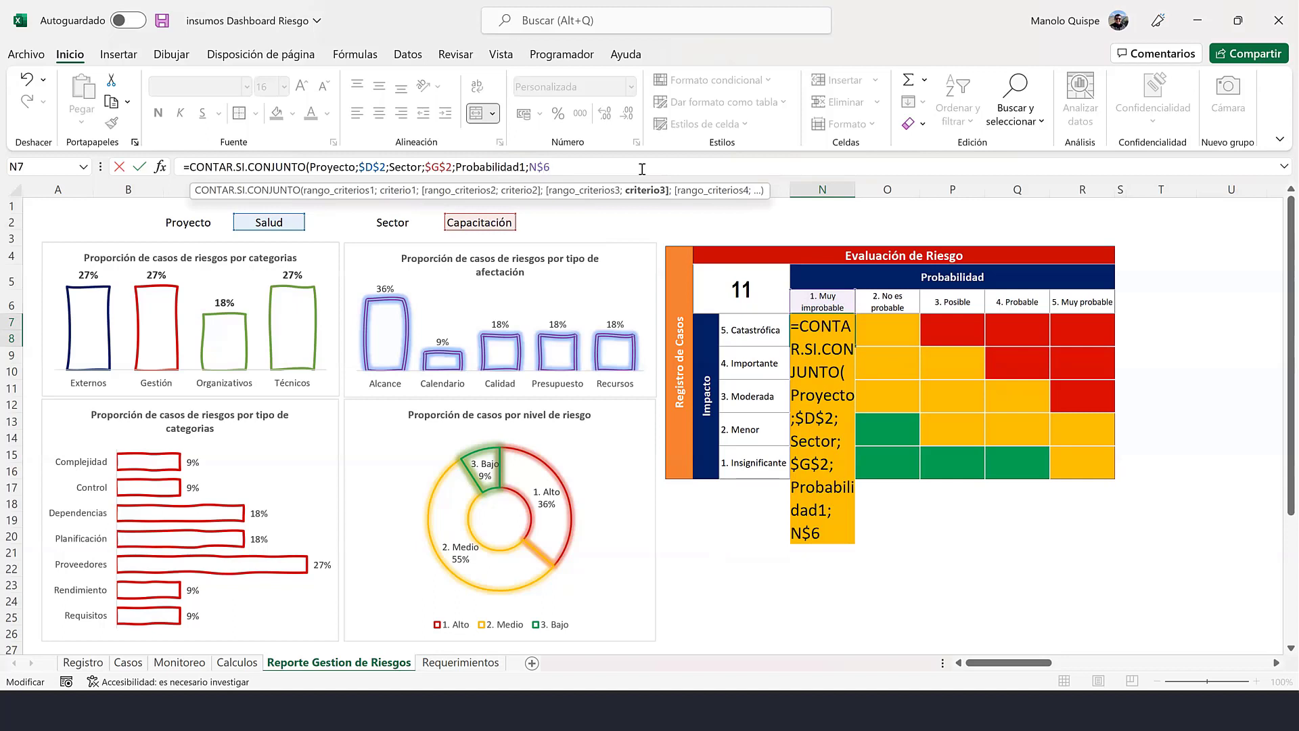
type(";")
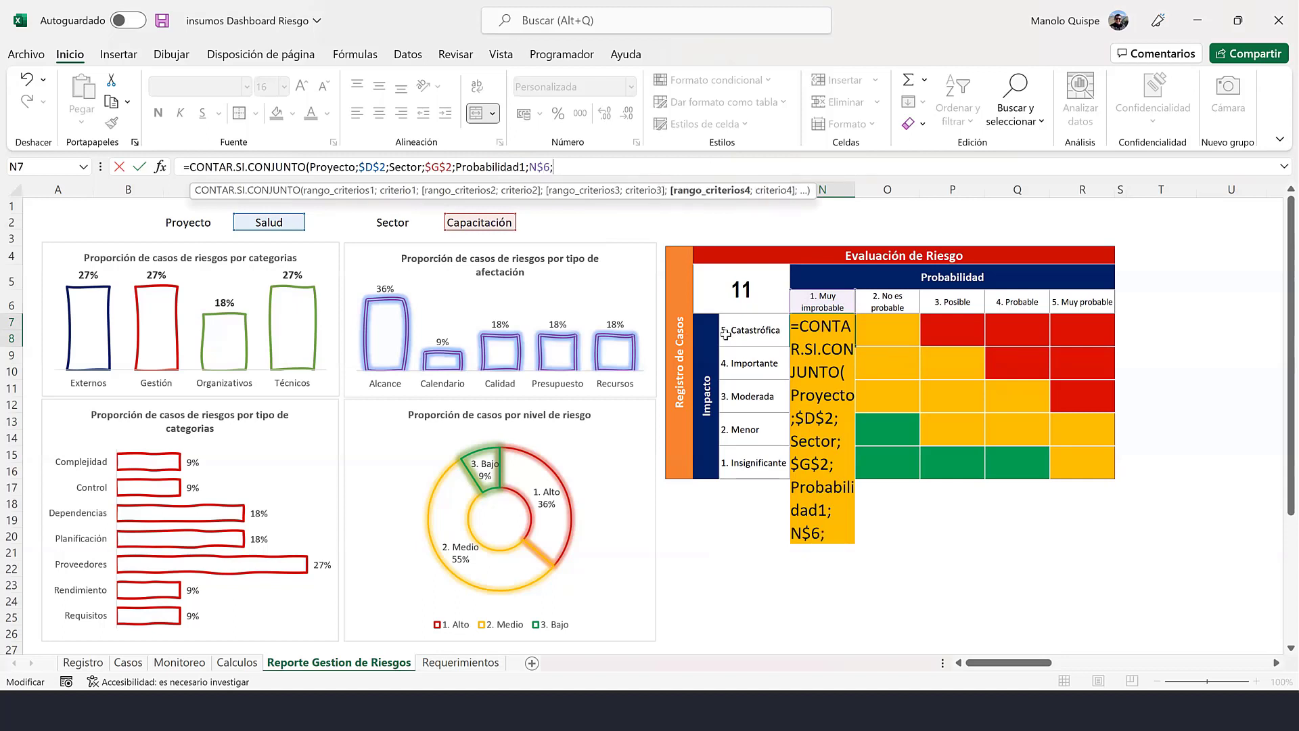
type("imp")
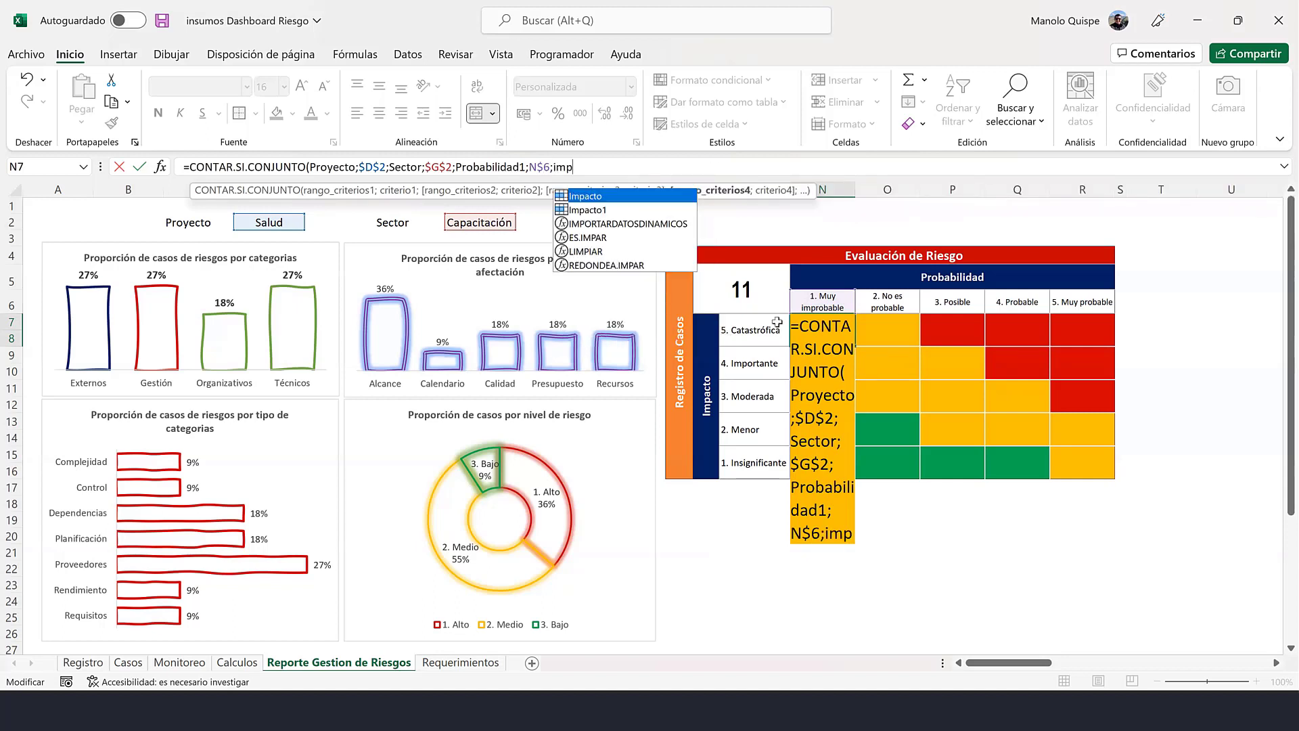
double_click(589, 210)
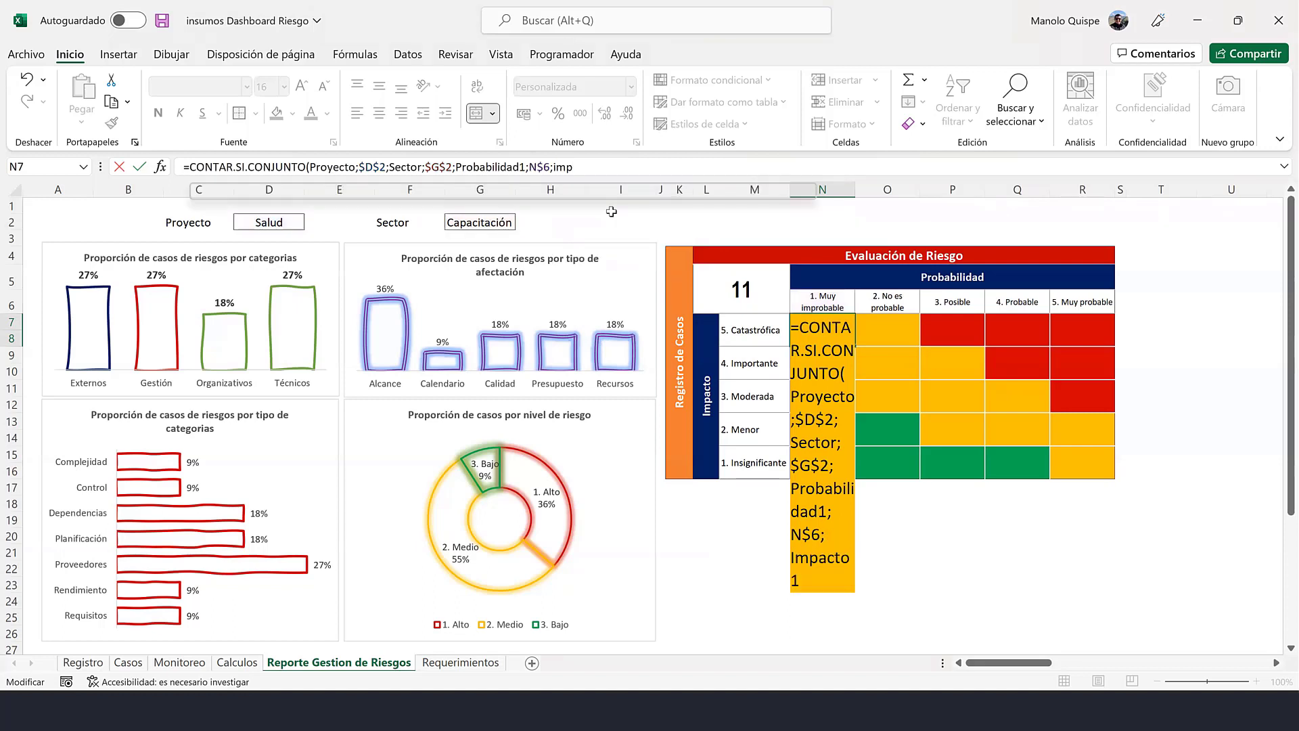
type(";")
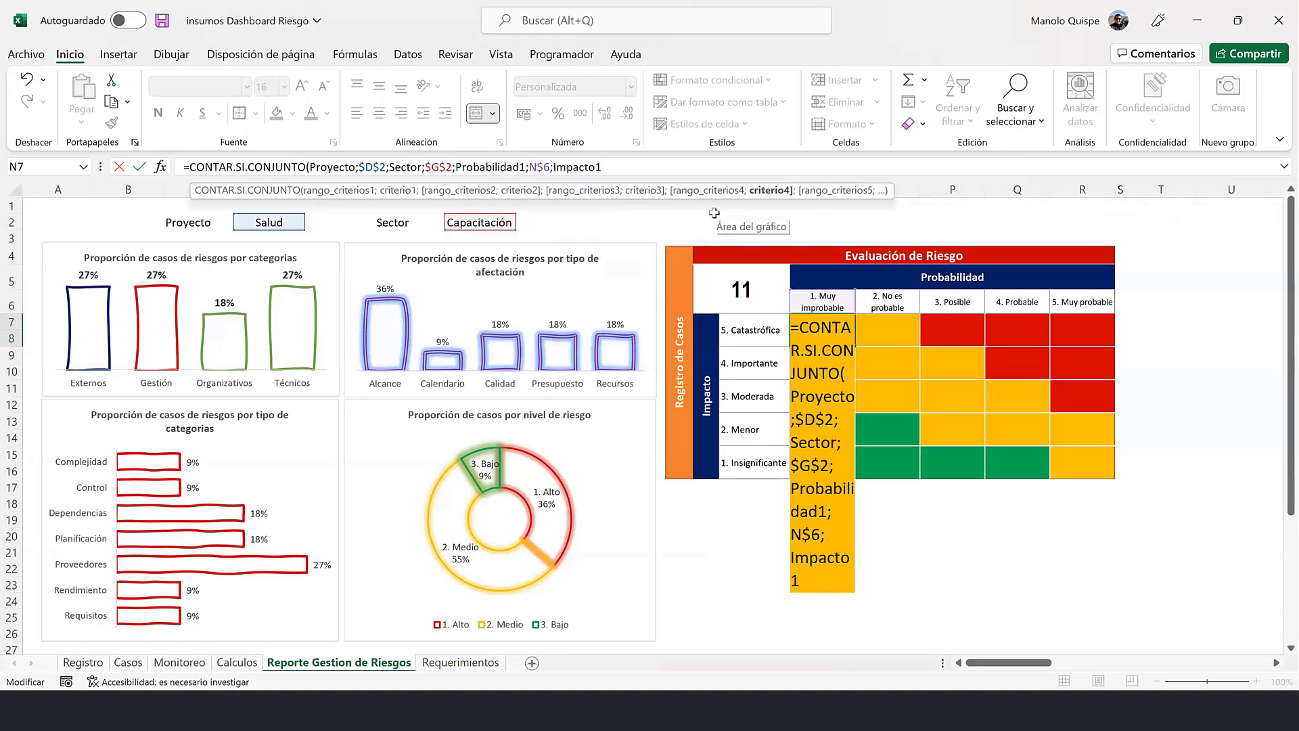
left_click(751, 334)
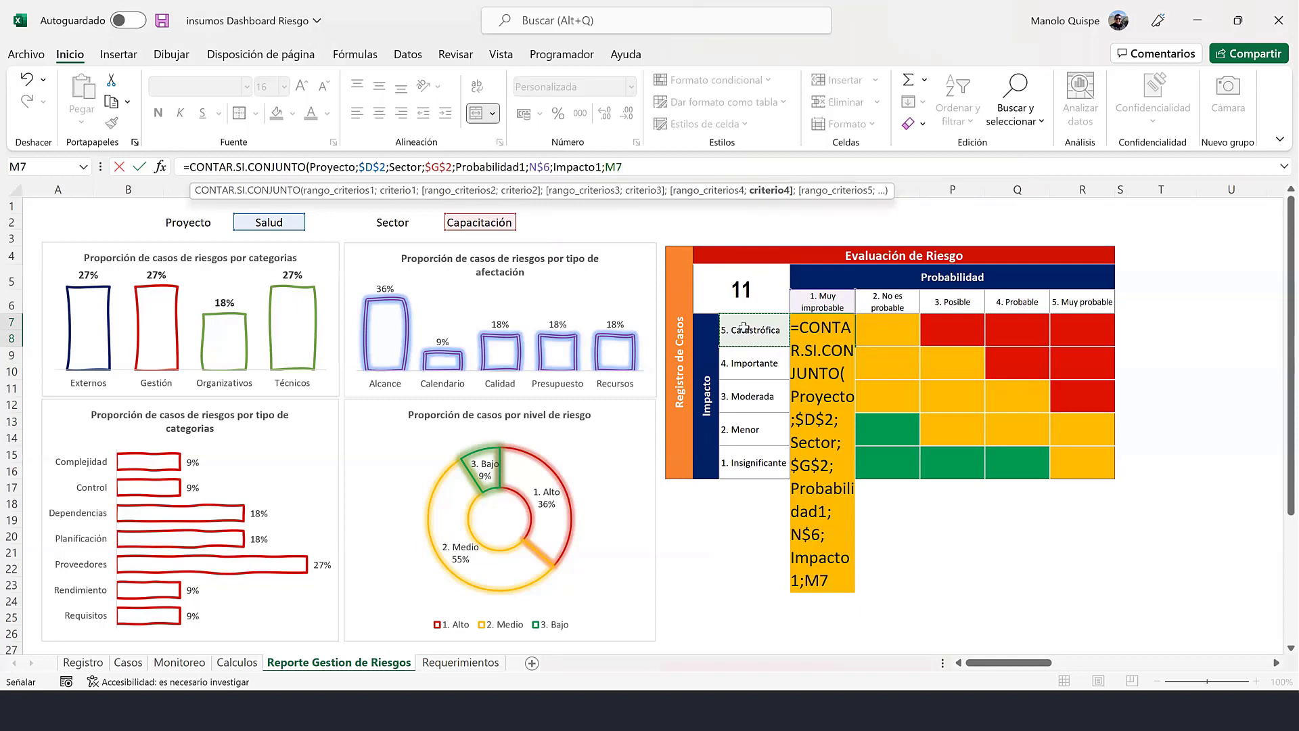
left_click(605, 166)
type("$M7")
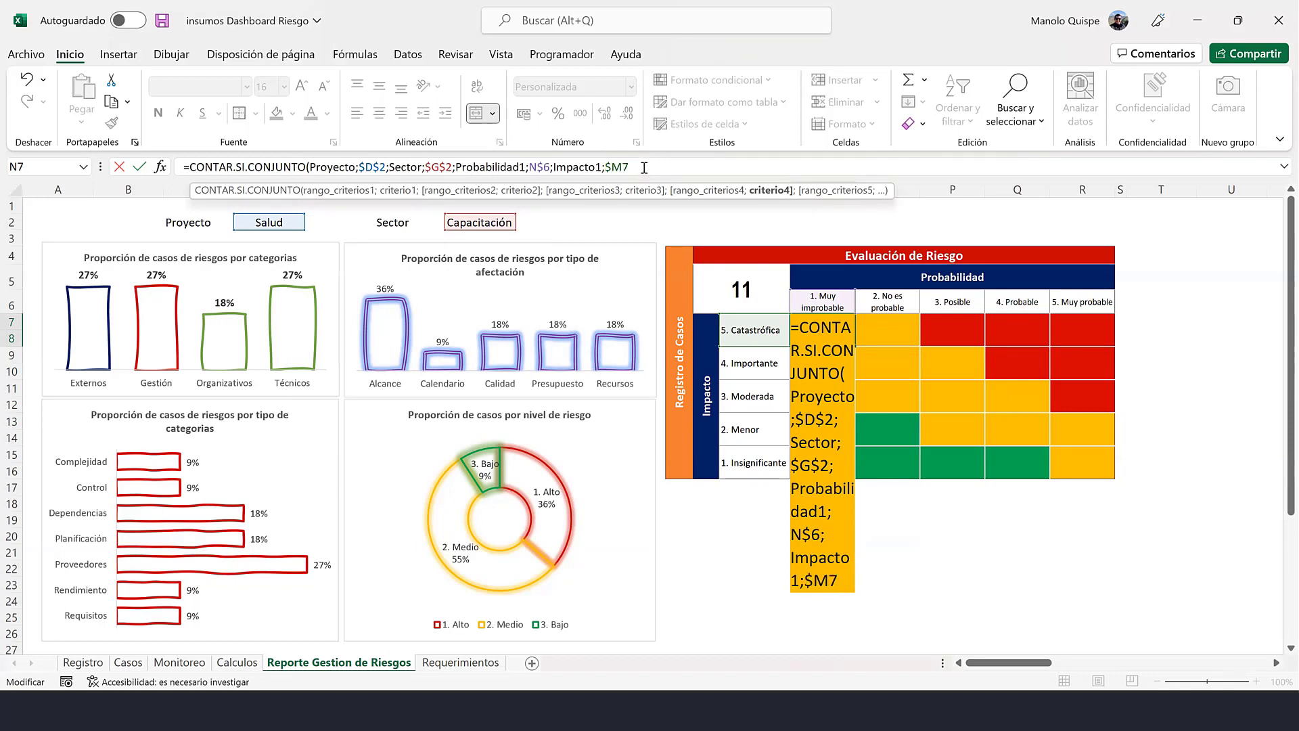
type(")")
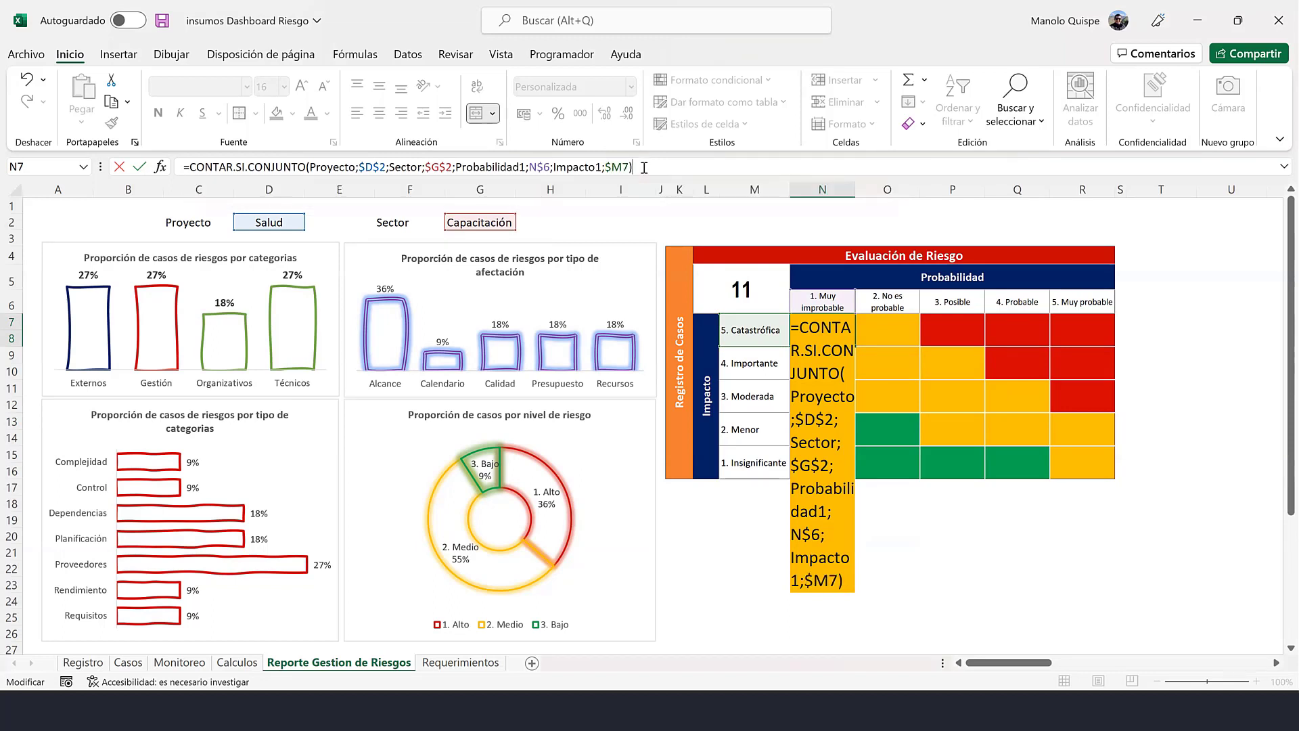
key("ctrl+Return")
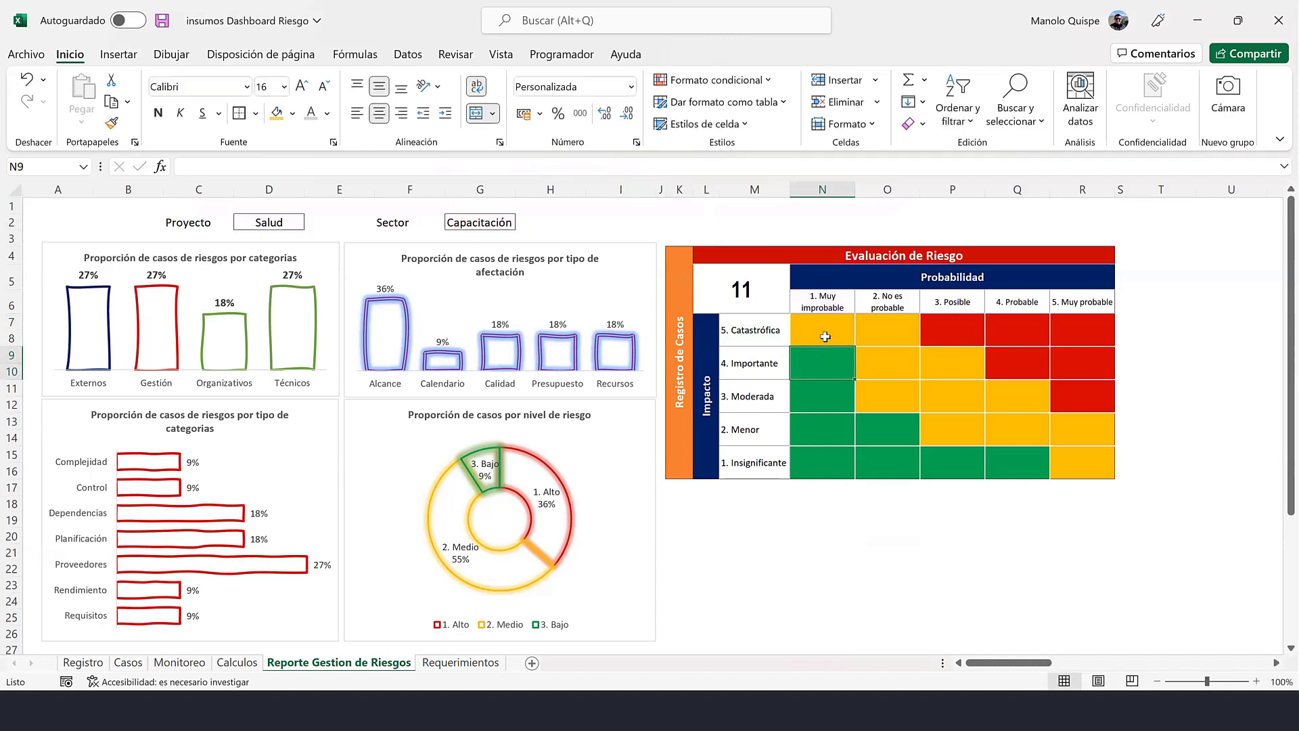
- Copy the N7 count formula across into O7, from Q13 into R13, and down into N9
mouse_move(855, 343)
left_mouse_down()
mouse_move(911, 337)
mouse_move(895, 398)
mouse_move(918, 417)
mouse_move(961, 359)
mouse_move(972, 417)
mouse_move(953, 429)
mouse_move(1112, 448)
mouse_move(1112, 474)
left_mouse_up()
left_click(1042, 440)
left_click(1112, 447)
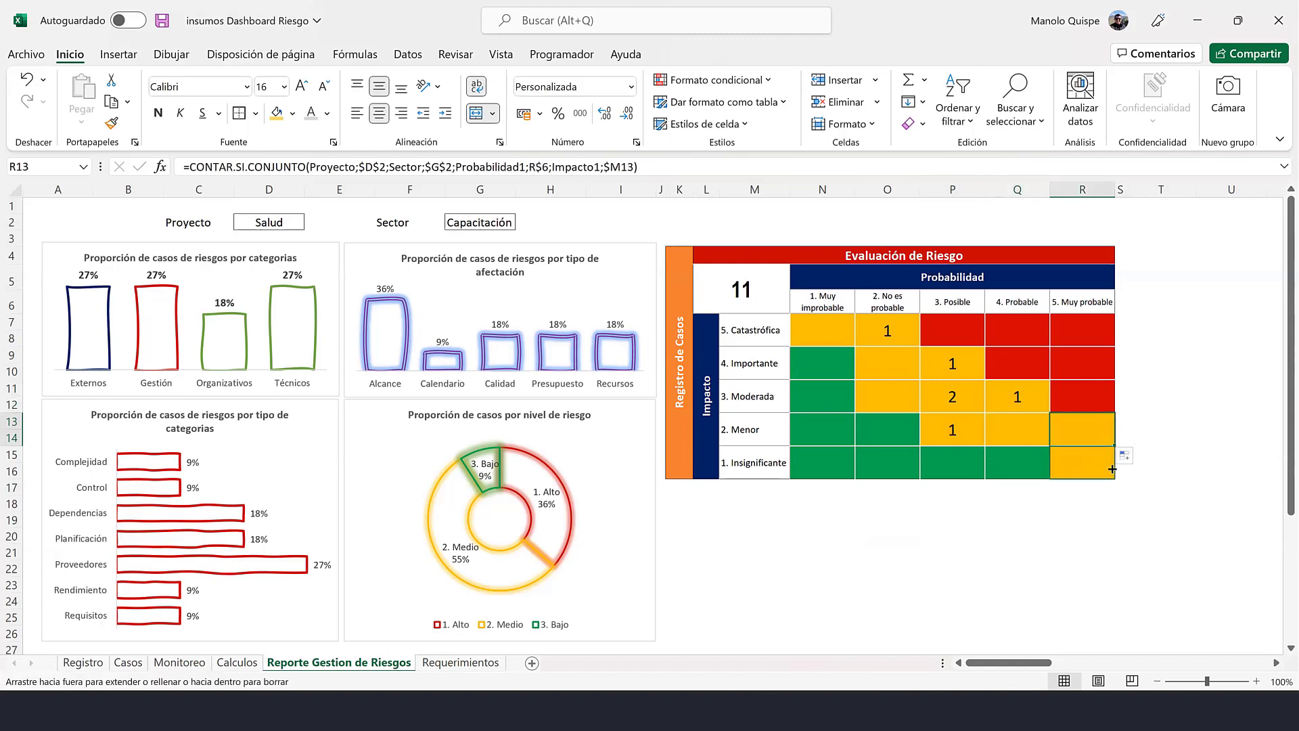
left_click(817, 342)
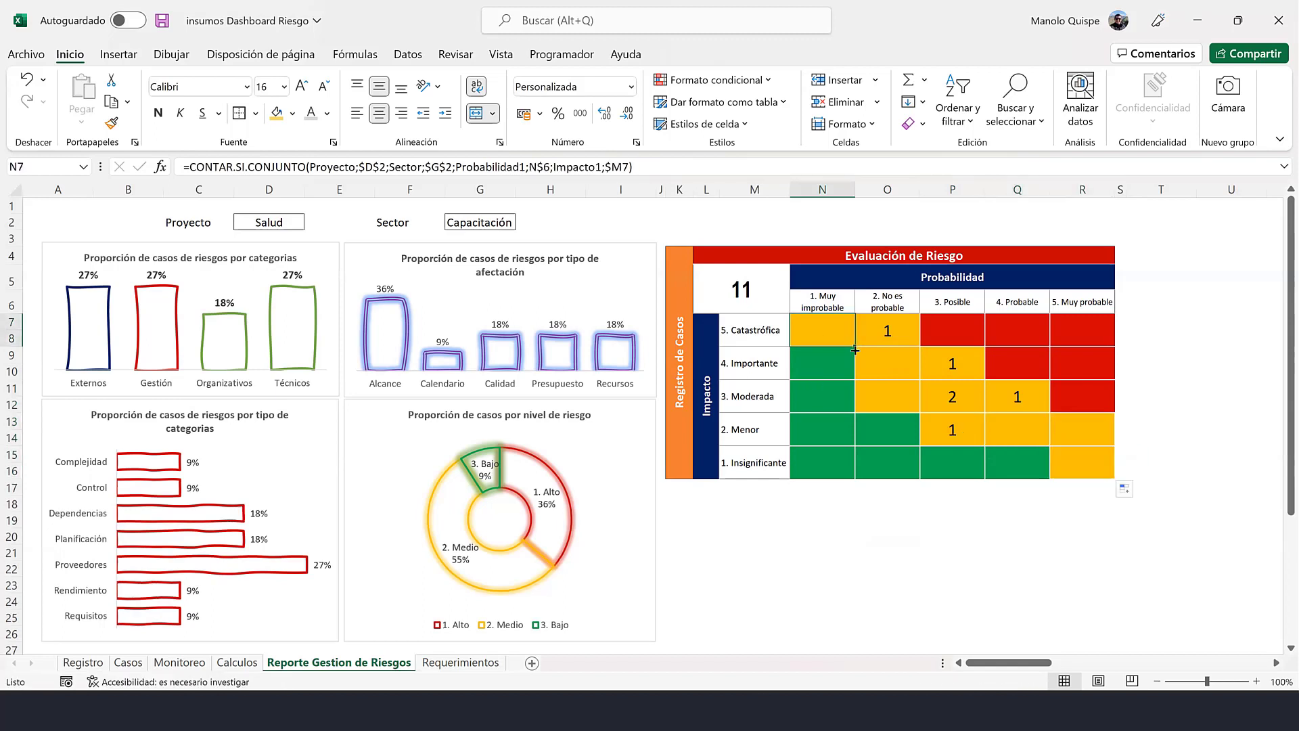
left_click_drag(853, 349, 853, 379)
left_click(835, 362)
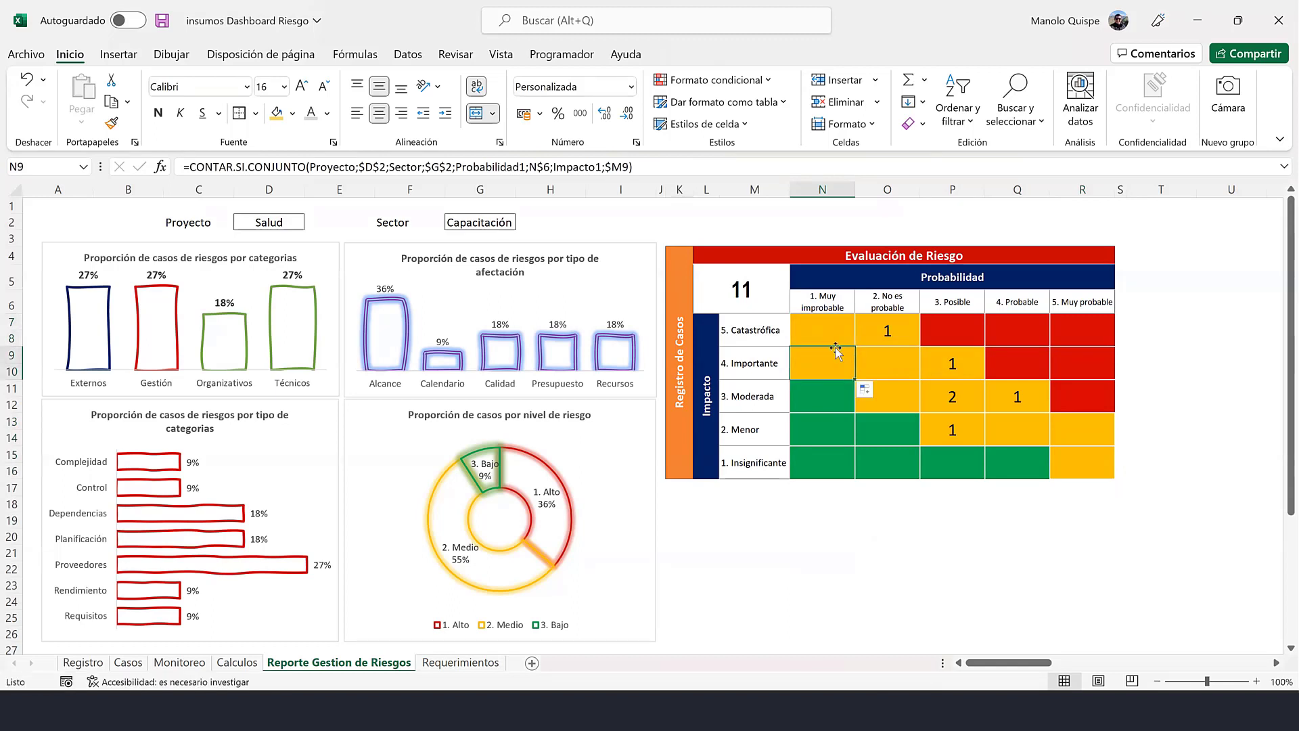
- Restore N9's green fill and copy the formula down column N, into O13:O14 and across row 15
left_click(822, 400)
left_click(112, 123)
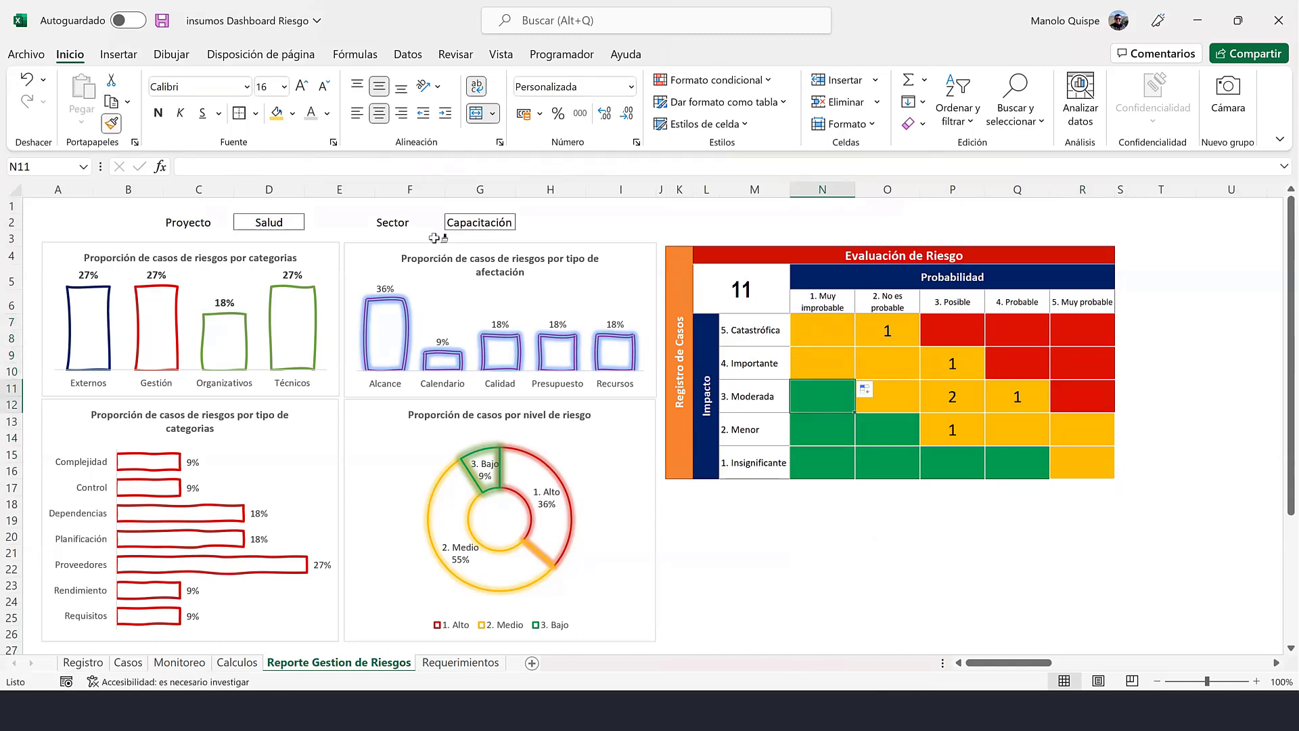
left_click(802, 362)
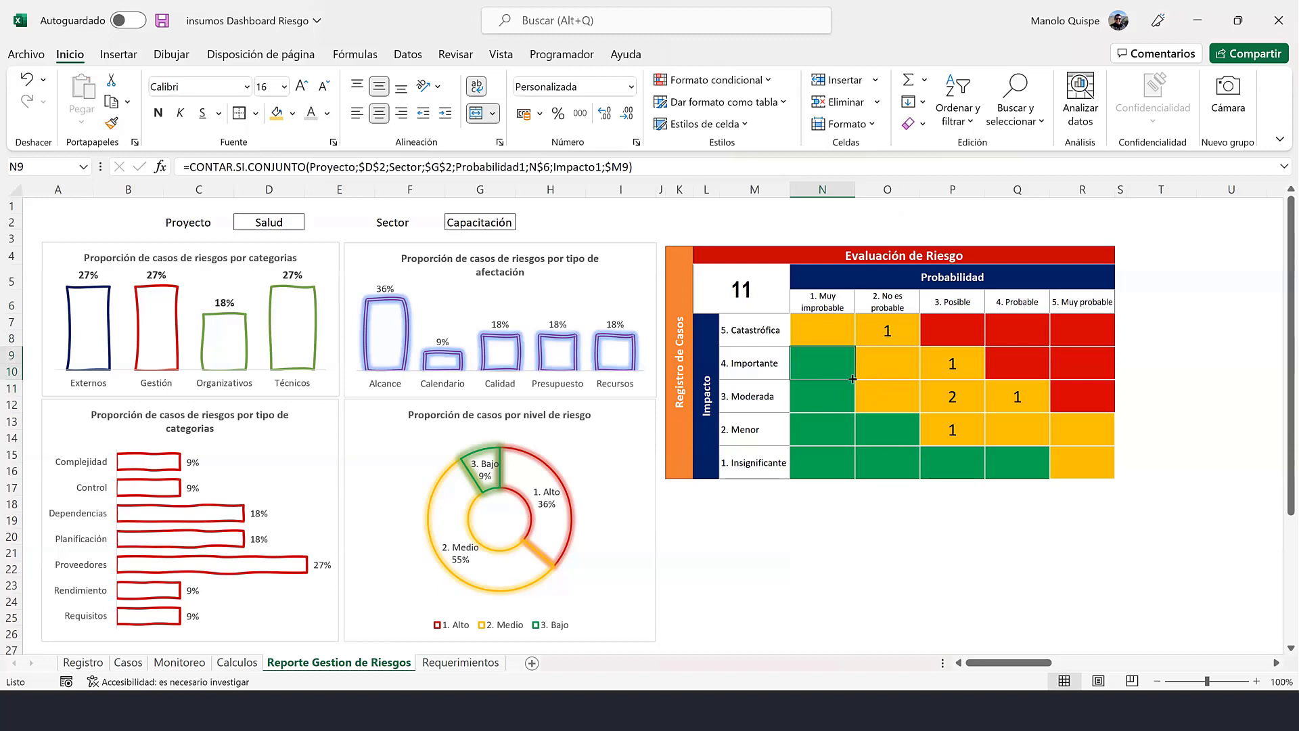
left_click_drag(853, 379, 852, 477)
mouse_move(822, 430)
left_mouse_down()
mouse_move(856, 471)
mouse_move(907, 477)
left_mouse_up()
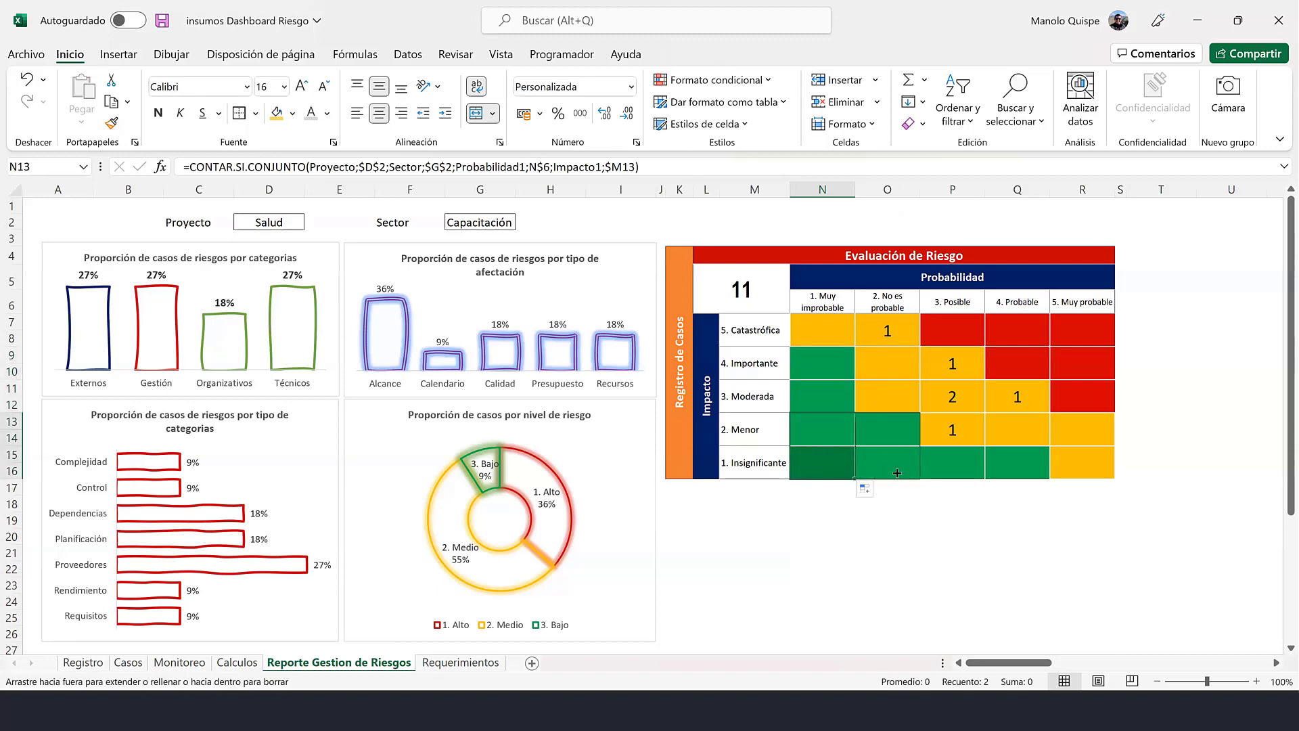
left_click(907, 446)
left_click(910, 463)
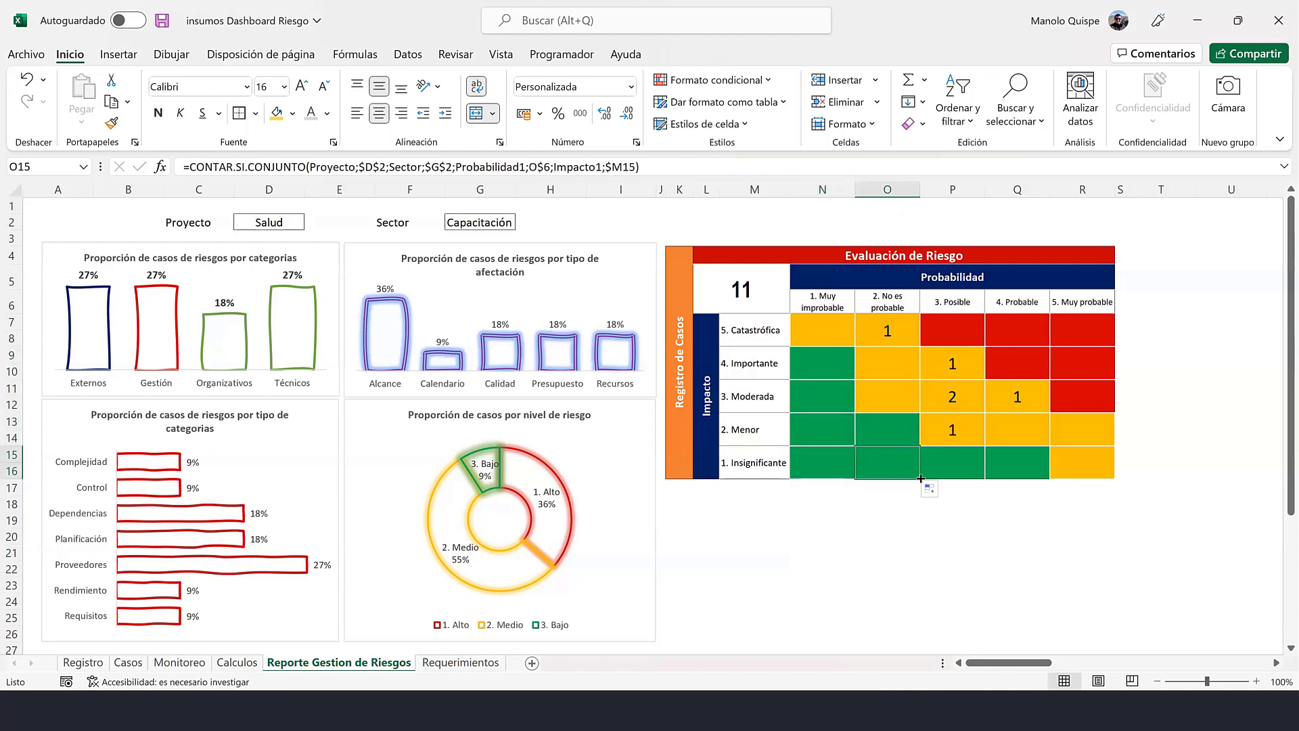
left_click_drag(920, 478, 990, 465)
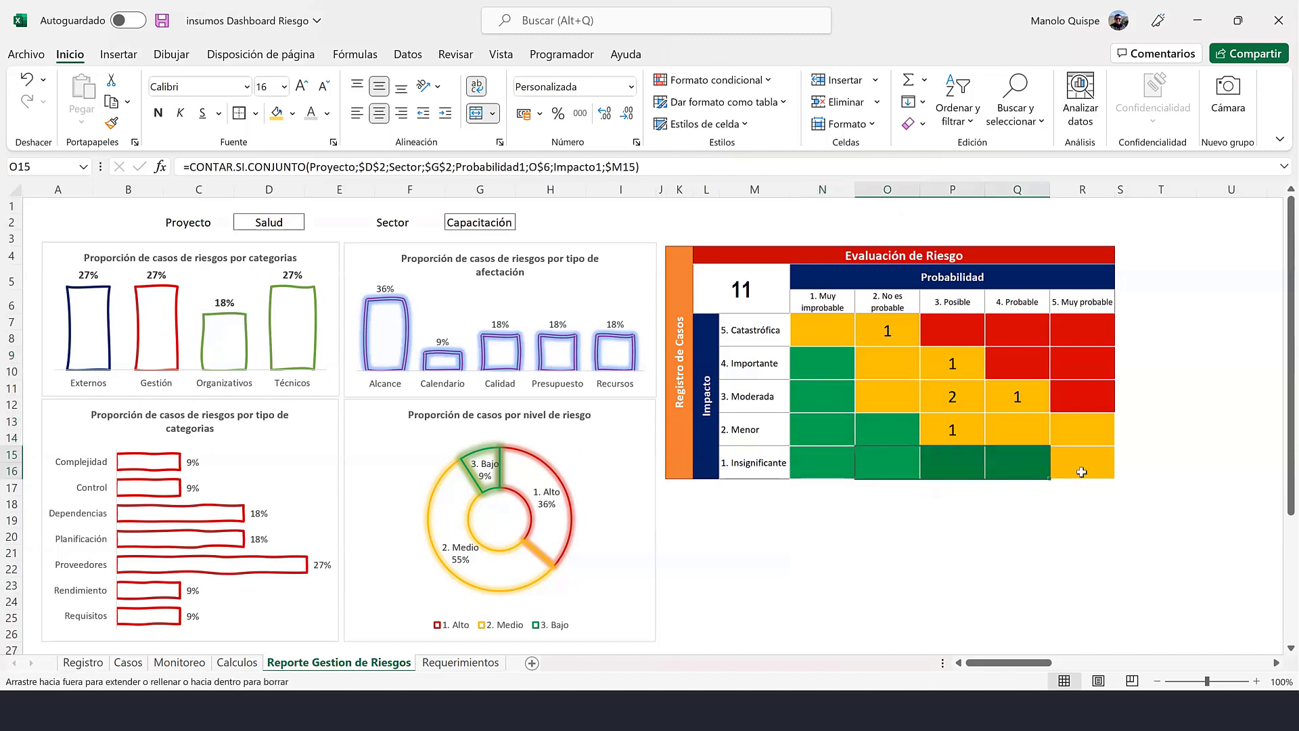
left_click(1029, 465)
left_click(894, 338)
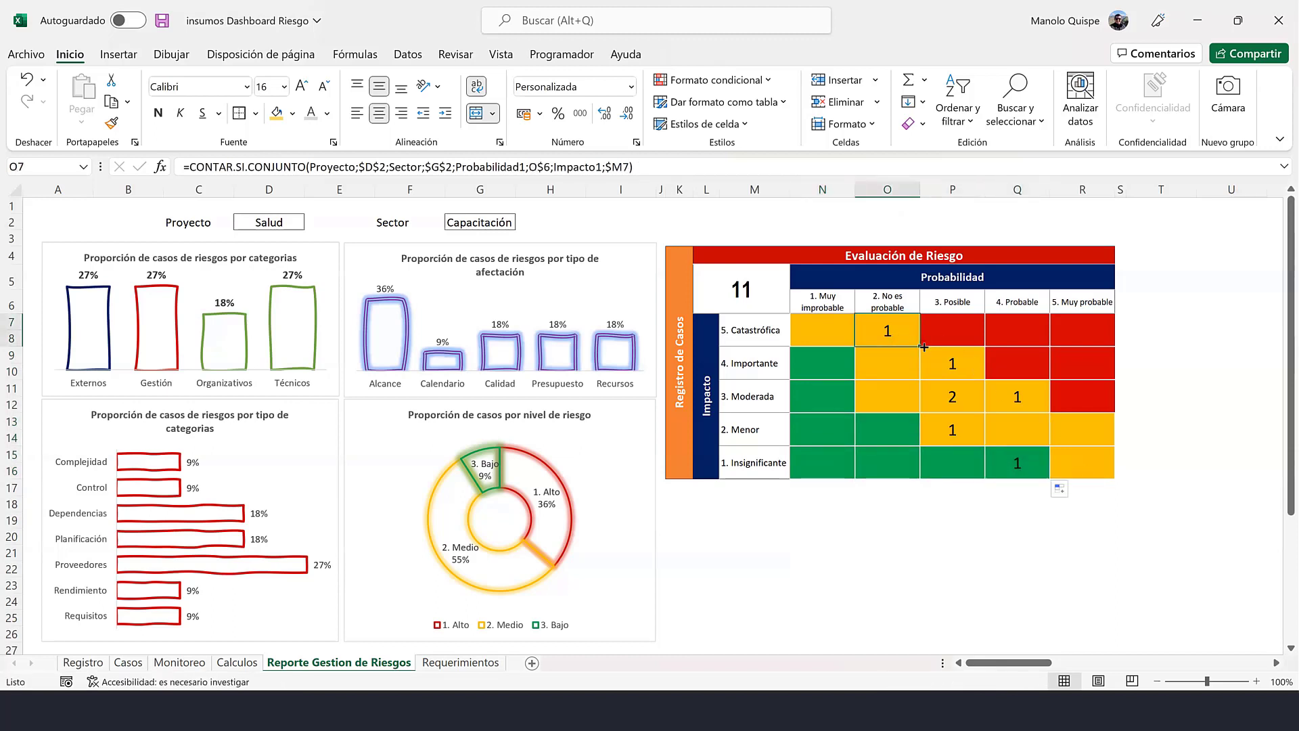
- Copy the count formula into the Posible–Catastrófica cell and paint it red from the Probable–Catastrófica cell
left_click_drag(958, 347, 971, 341)
left_click(979, 335)
left_click(1025, 334)
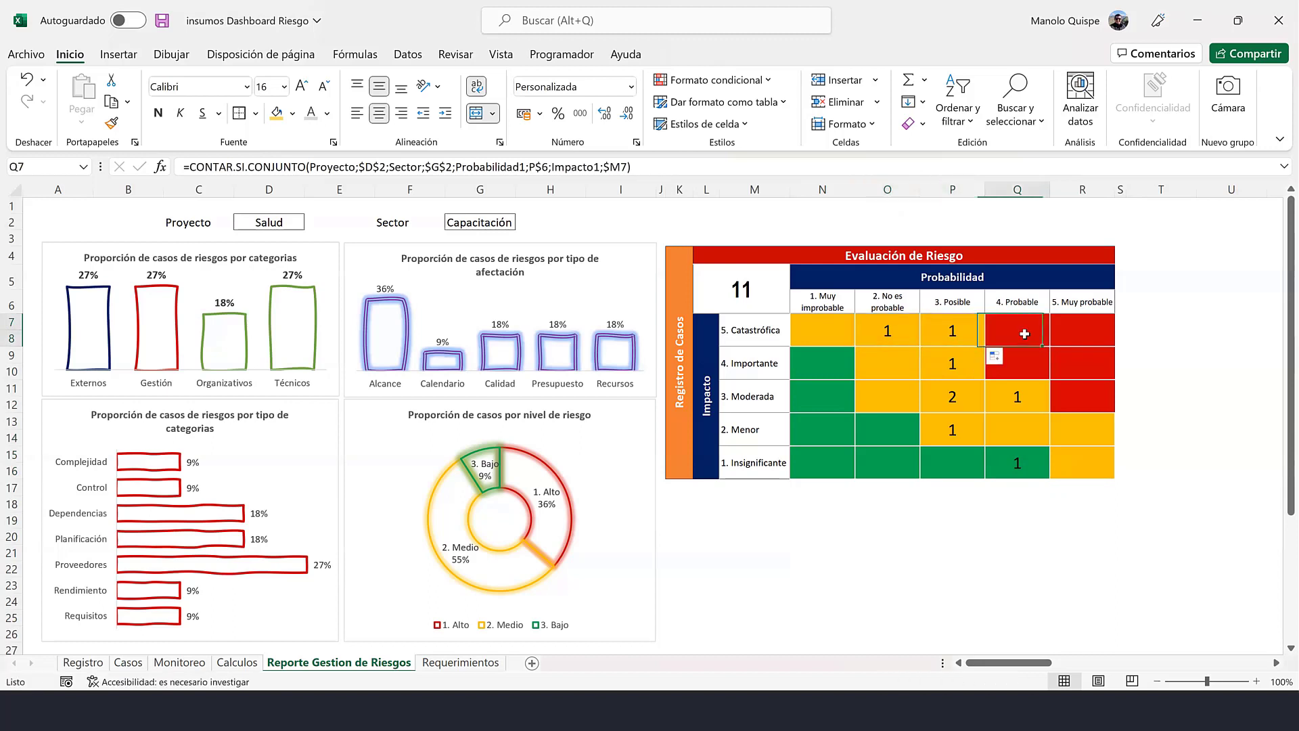
left_click(112, 122)
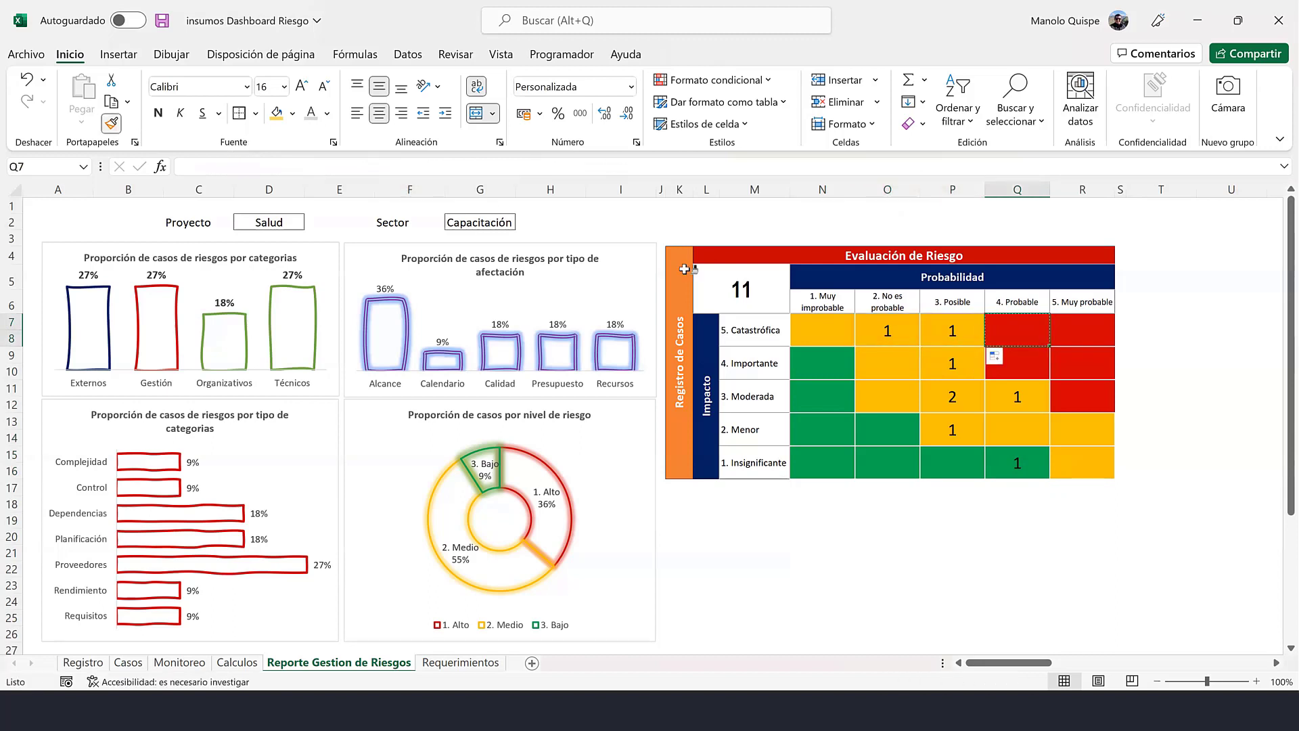
left_click(958, 337)
- Extend the count formula along row 7 to column R and down into rows 9–10, then review the matrix
mouse_move(1082, 346)
left_mouse_down()
mouse_move(1086, 334)
mouse_move(1111, 346)
mouse_move(1115, 409)
left_mouse_up()
left_click(1118, 371)
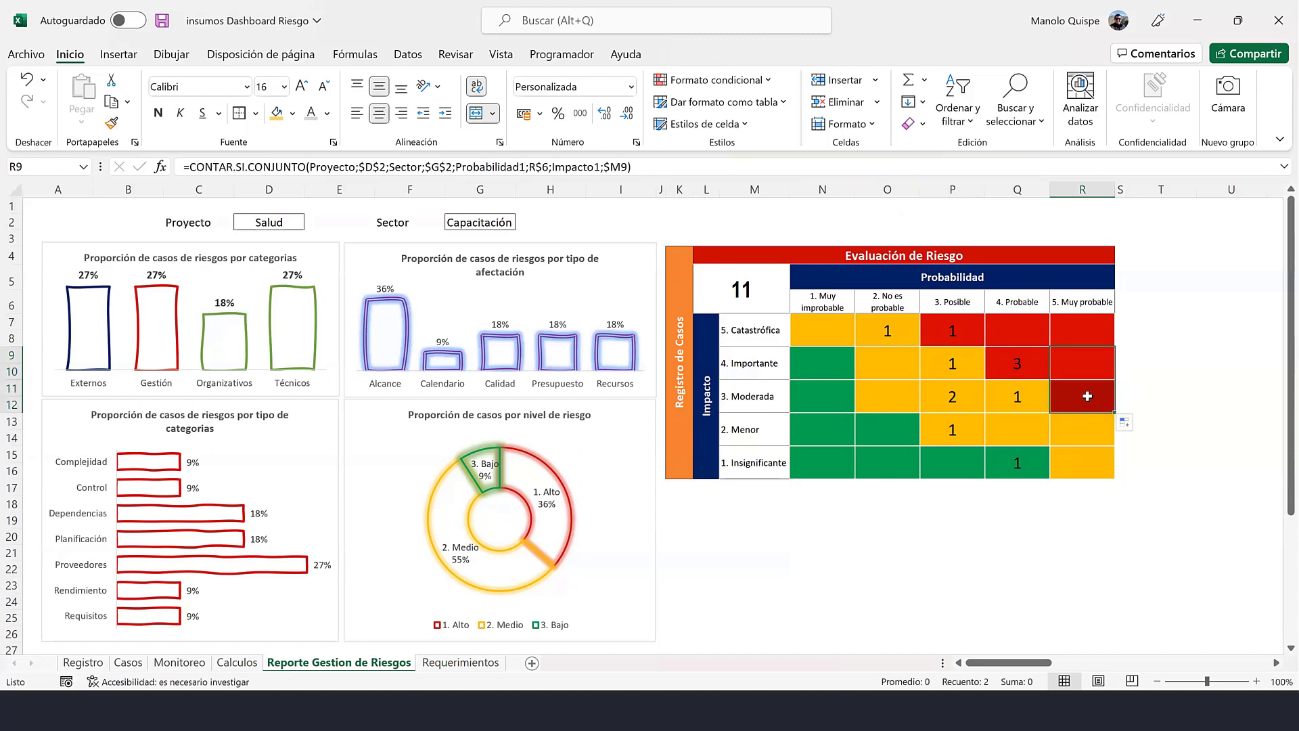
left_click_drag(1059, 458, 1060, 460)
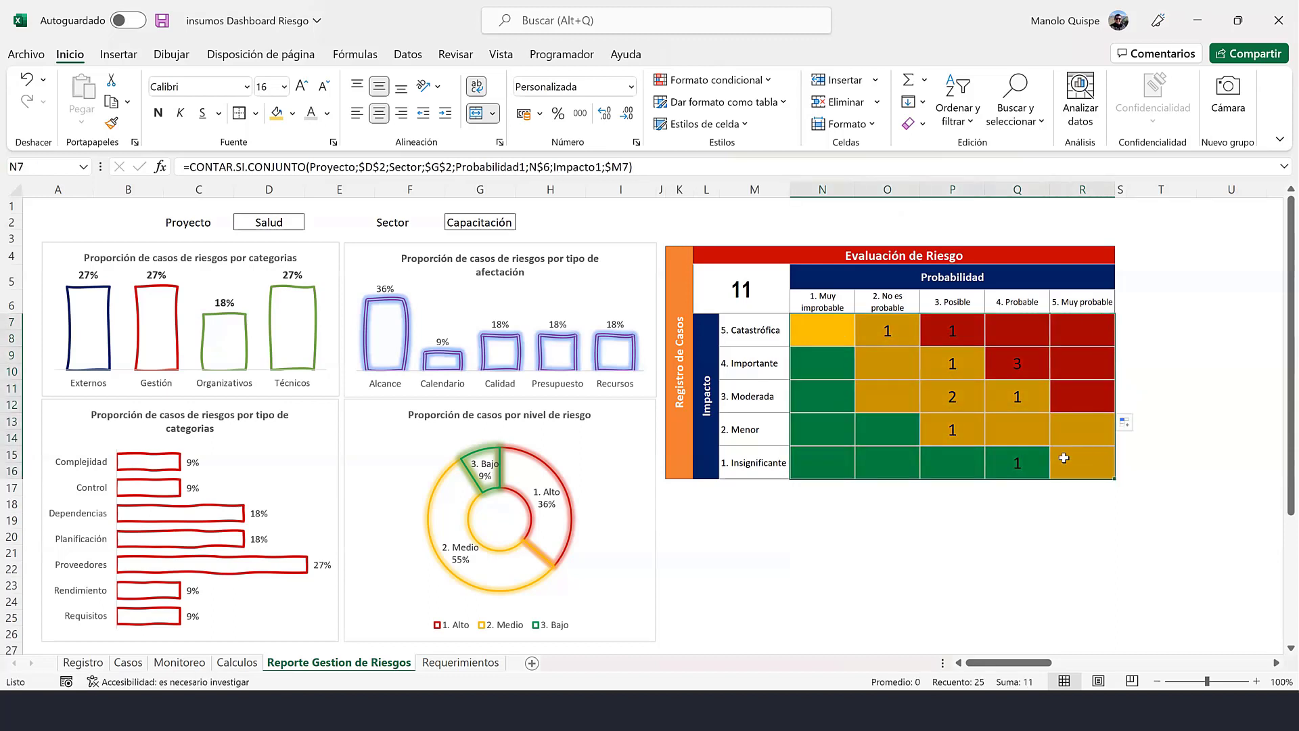
left_click(1033, 534)
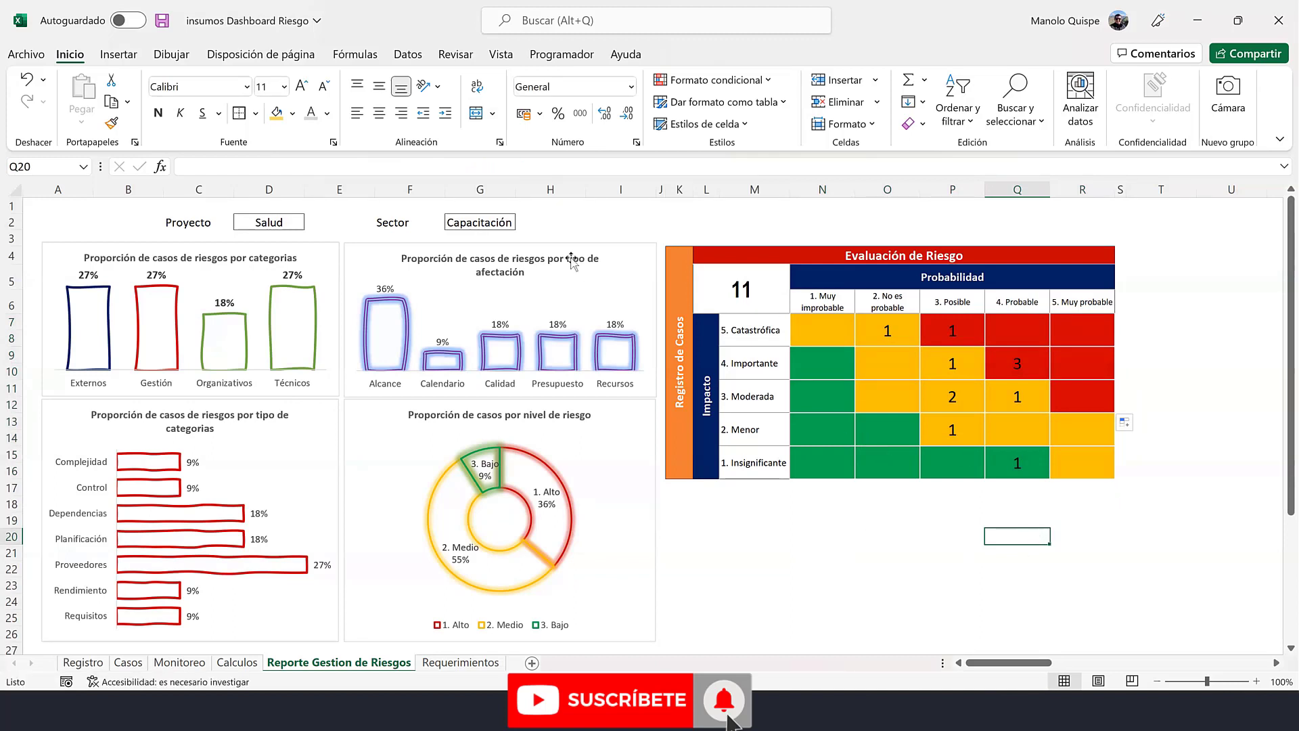
left_click(508, 222)
left_click(523, 222)
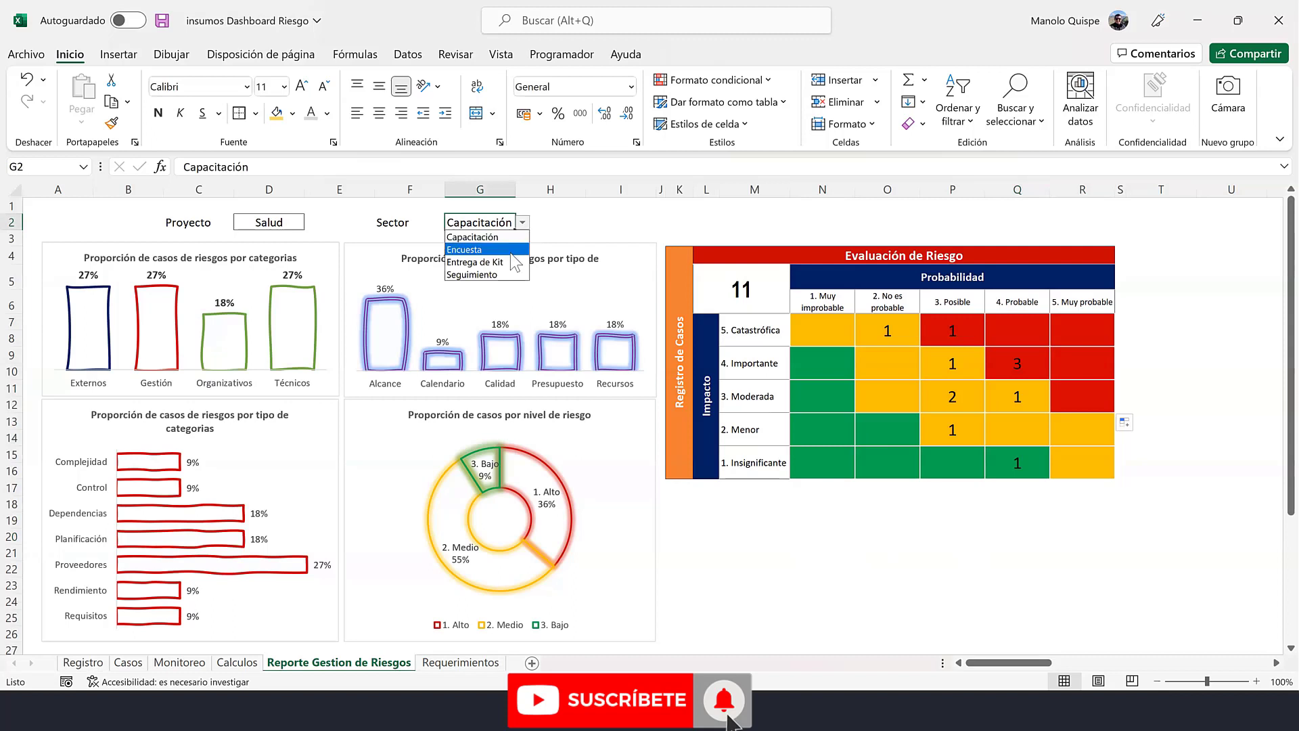
left_click(511, 250)
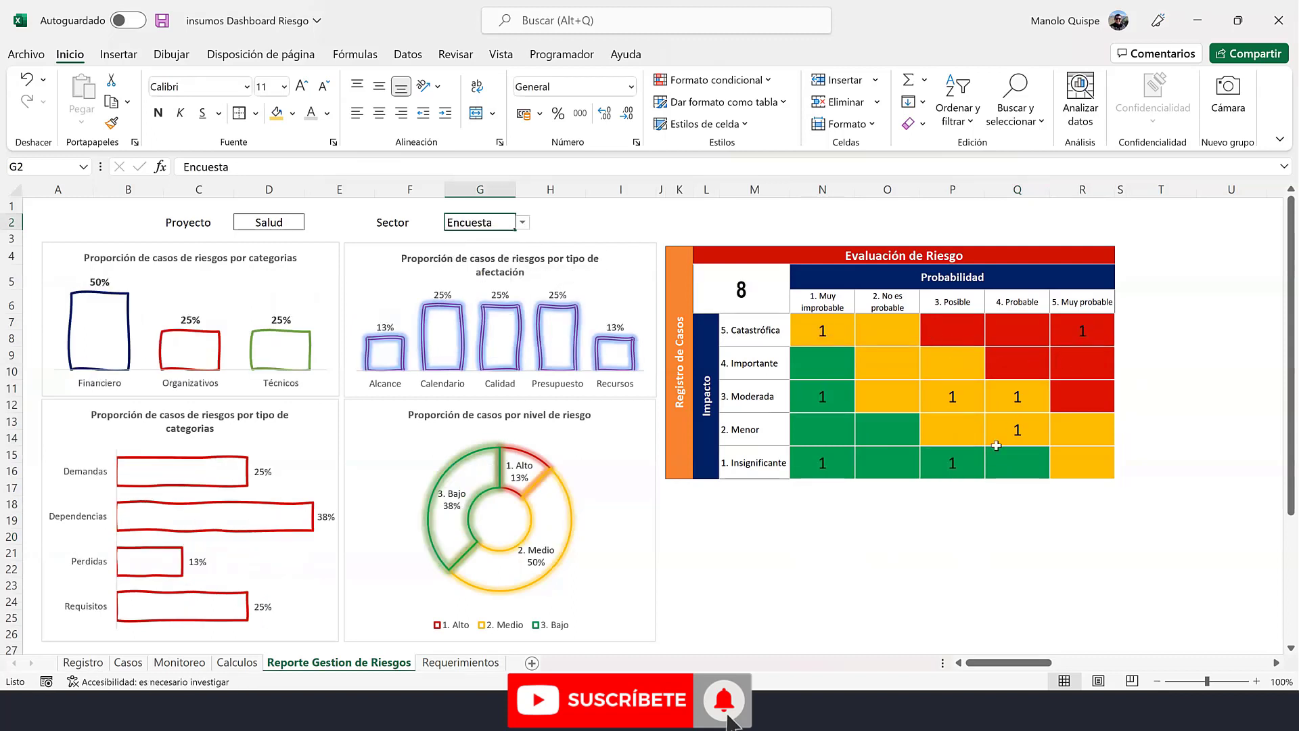
left_click(292, 226)
left_click(311, 222)
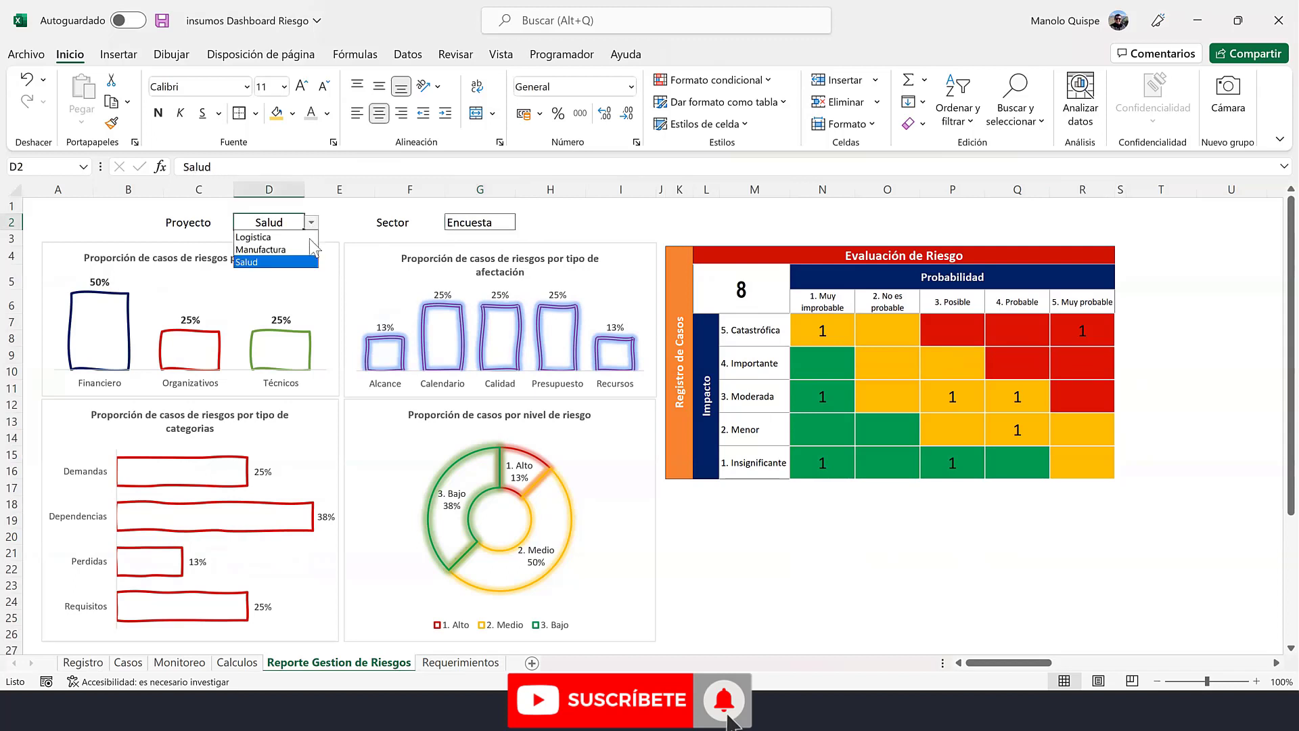
left_click(262, 235)
left_click(500, 224)
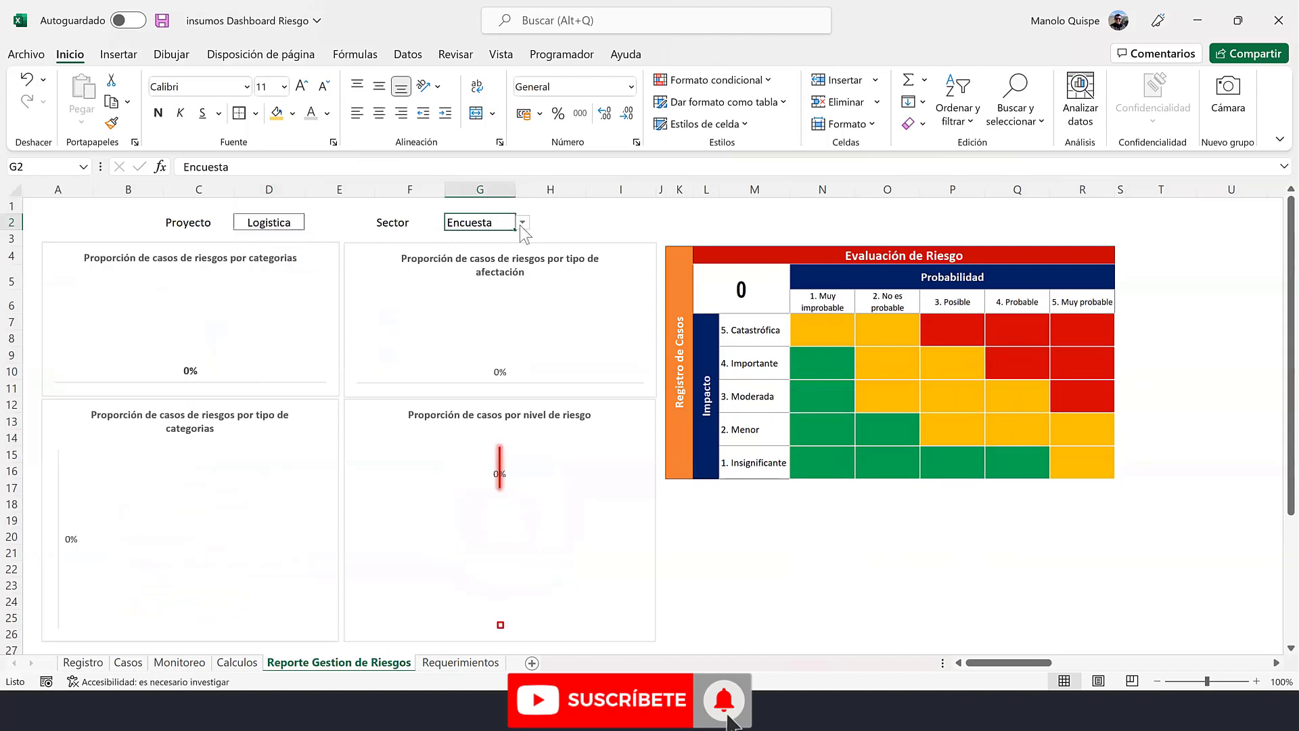
left_click(522, 222)
left_click(476, 250)
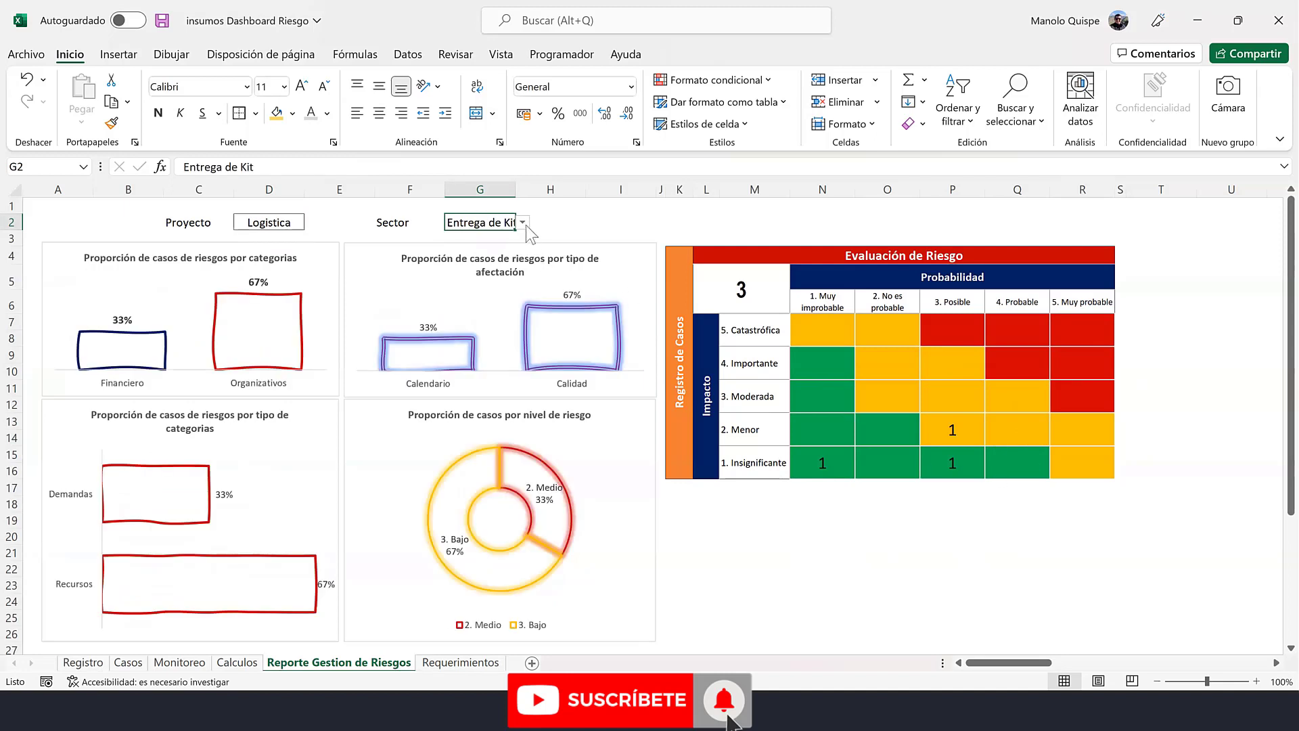
left_click(523, 222)
left_click(487, 262)
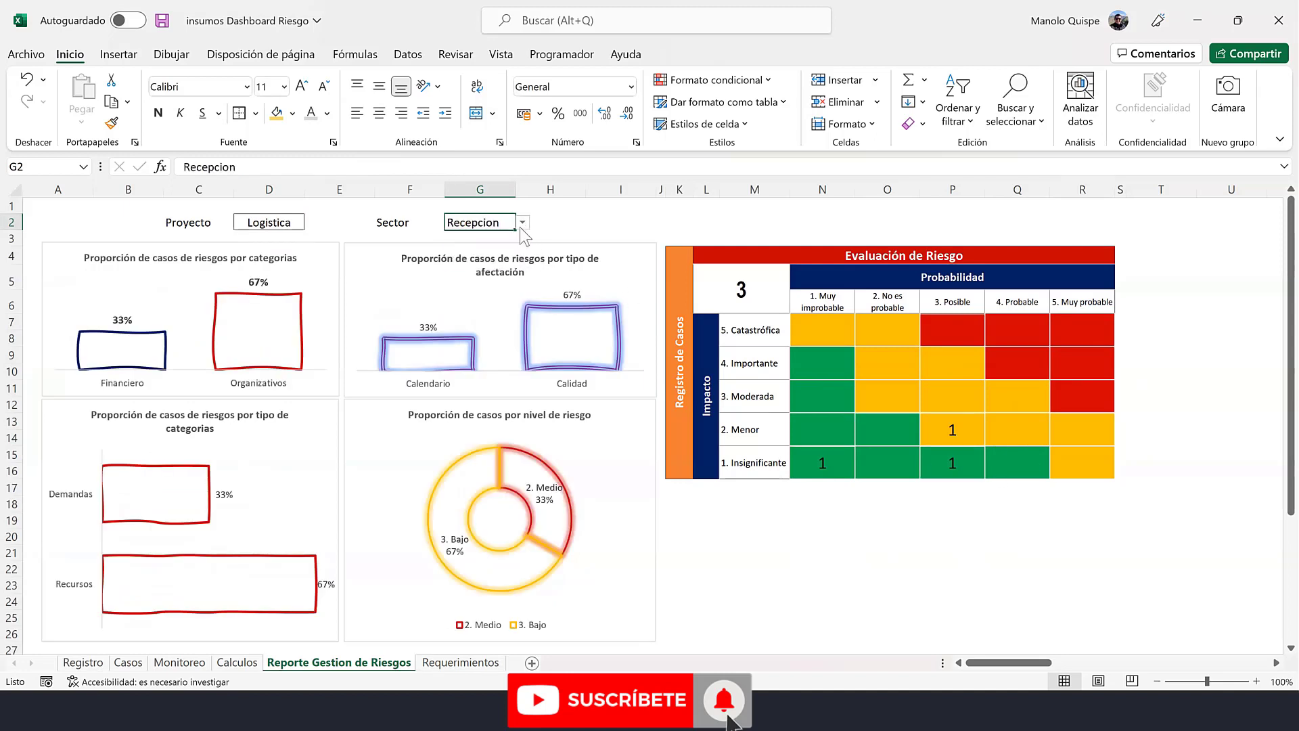
left_click(522, 222)
left_click(481, 237)
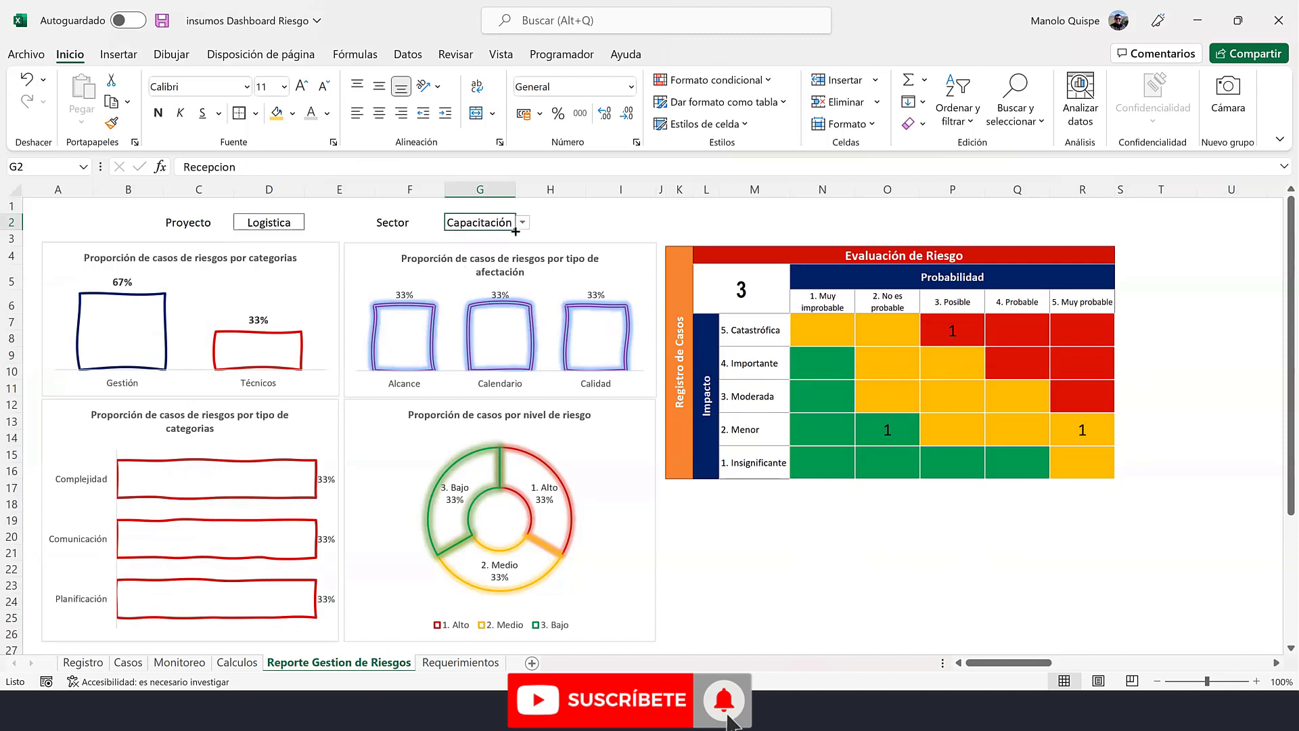
left_click(281, 225)
left_click(312, 223)
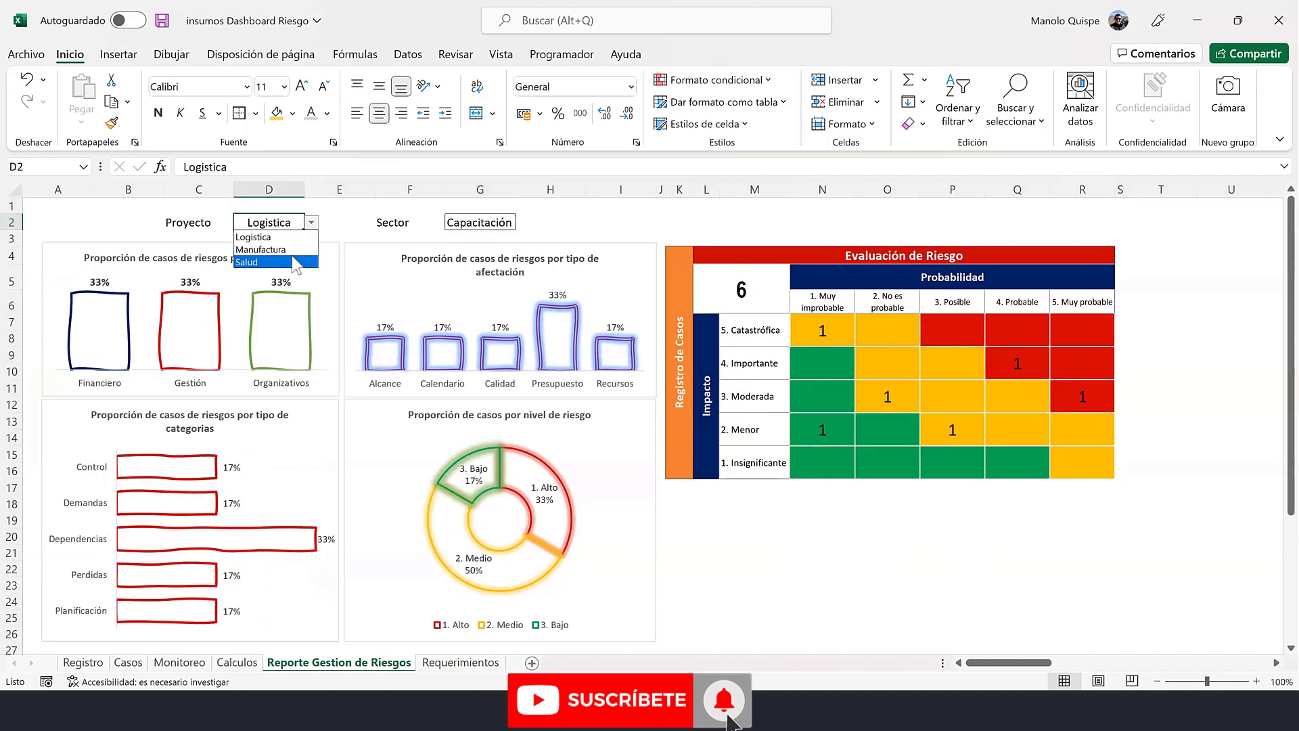
left_click(277, 250)
left_click(491, 224)
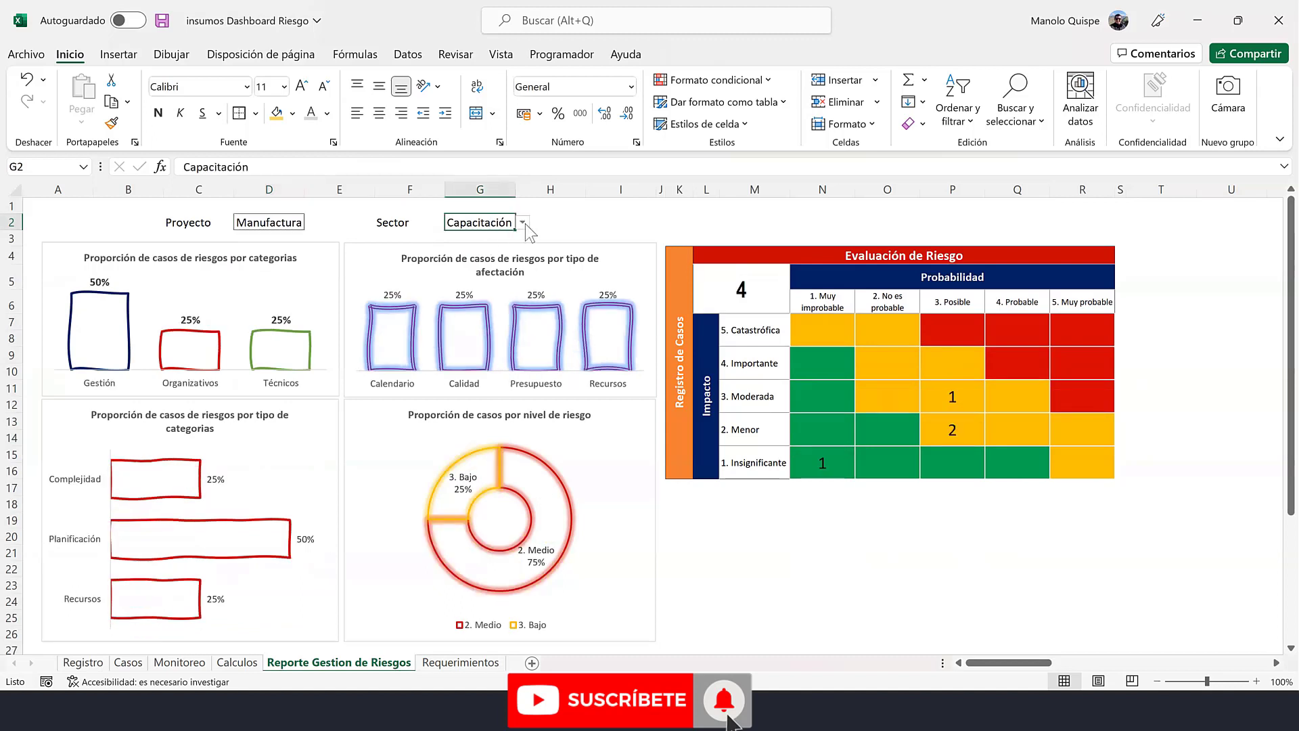
left_click(523, 223)
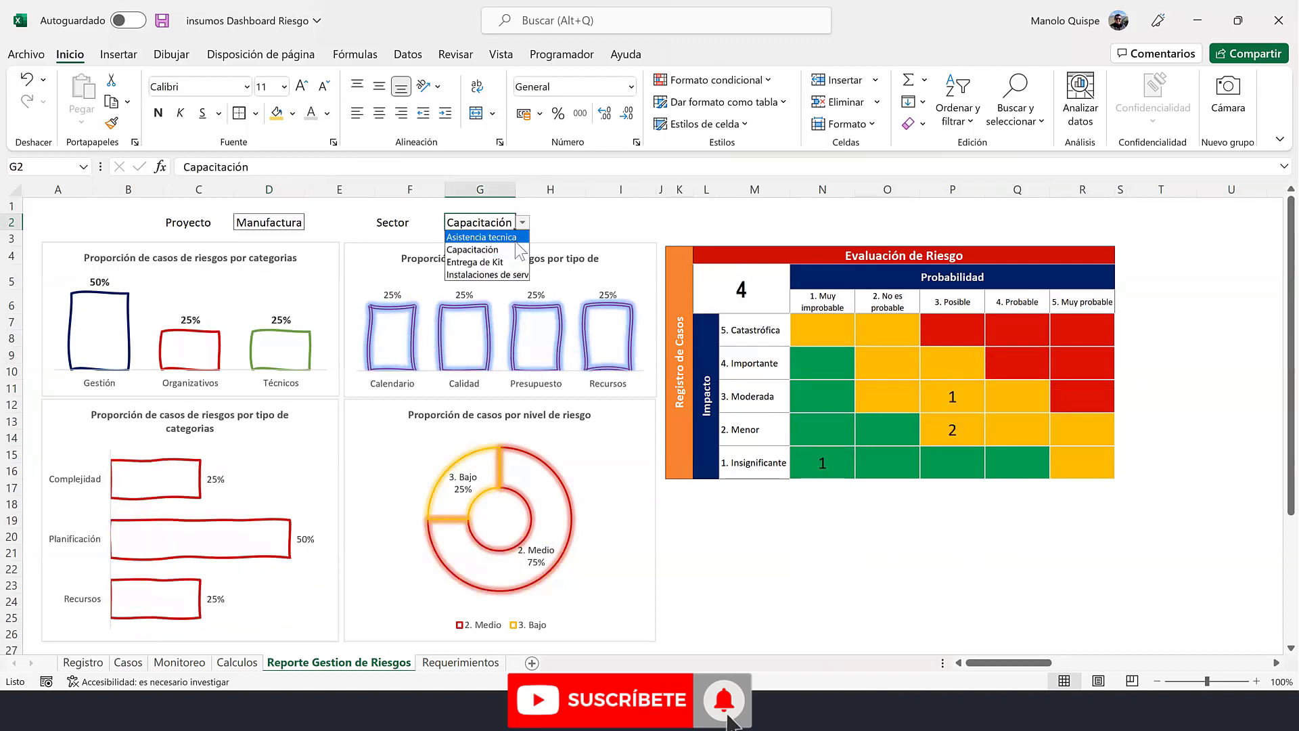
left_click(515, 242)
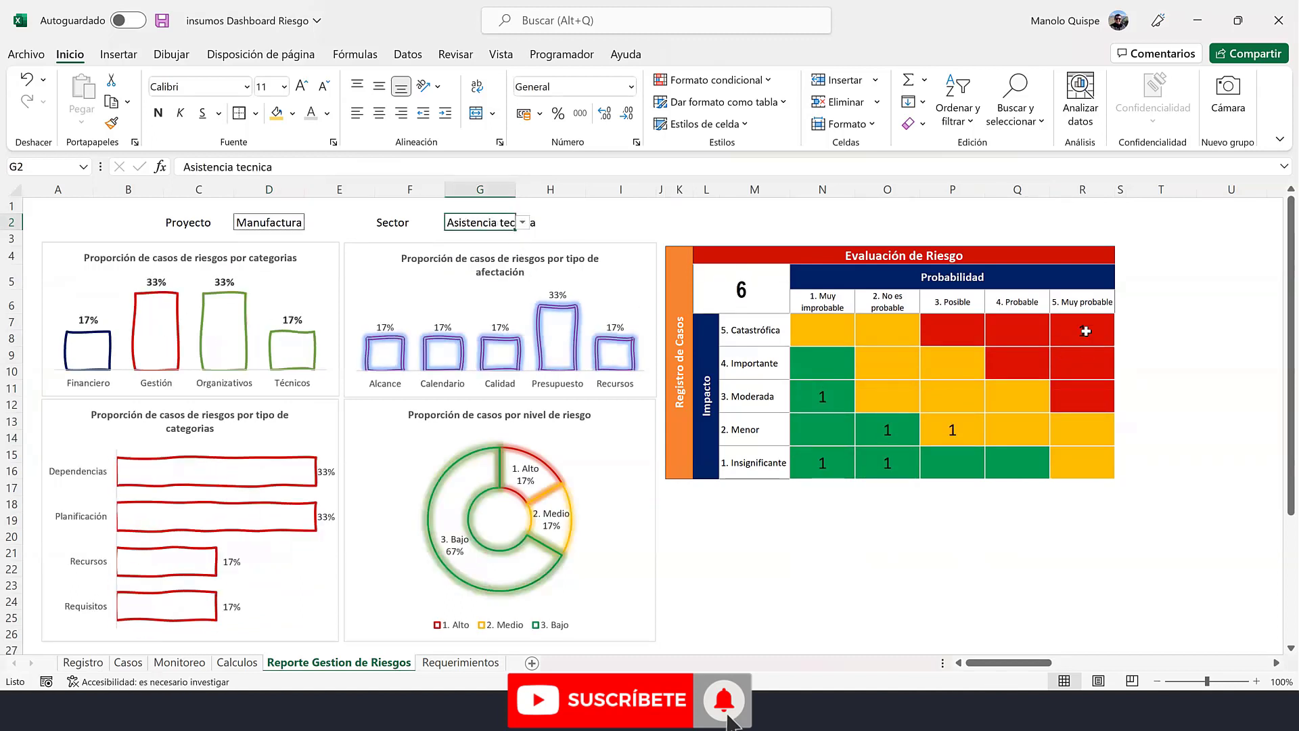
left_click(523, 223)
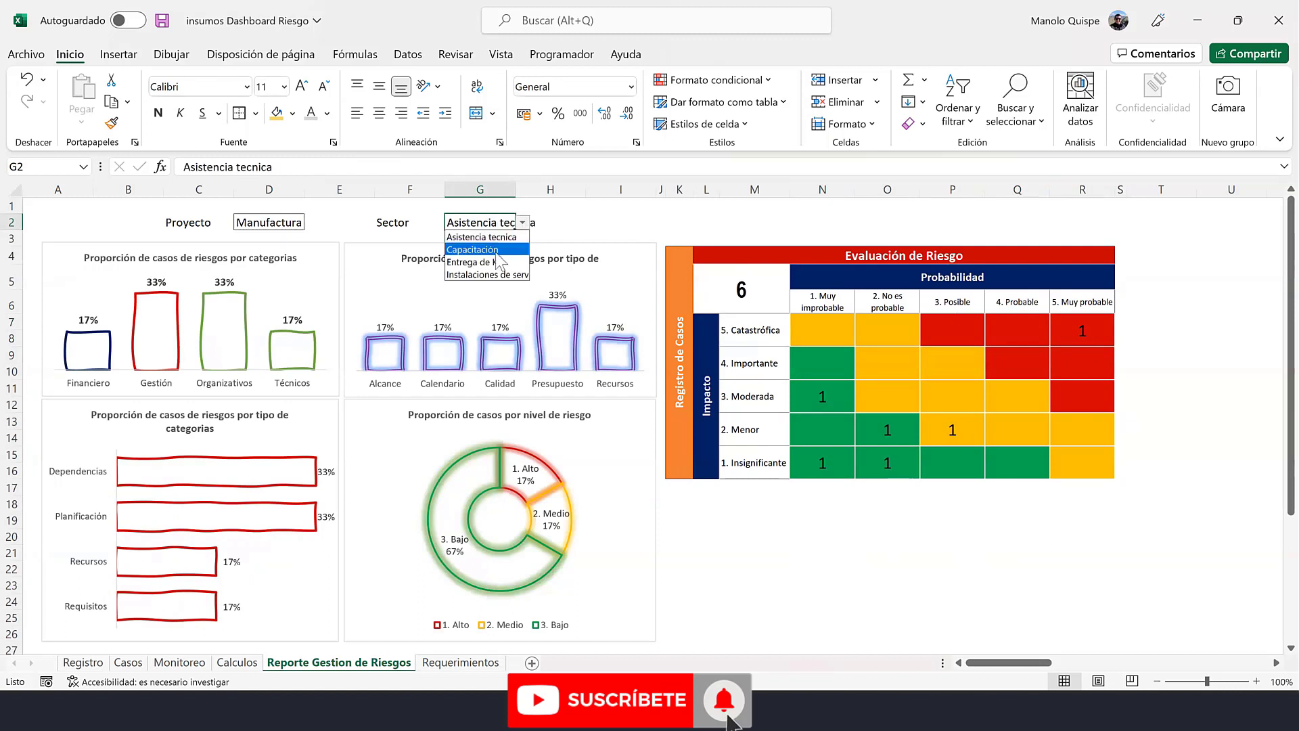
left_click(518, 241)
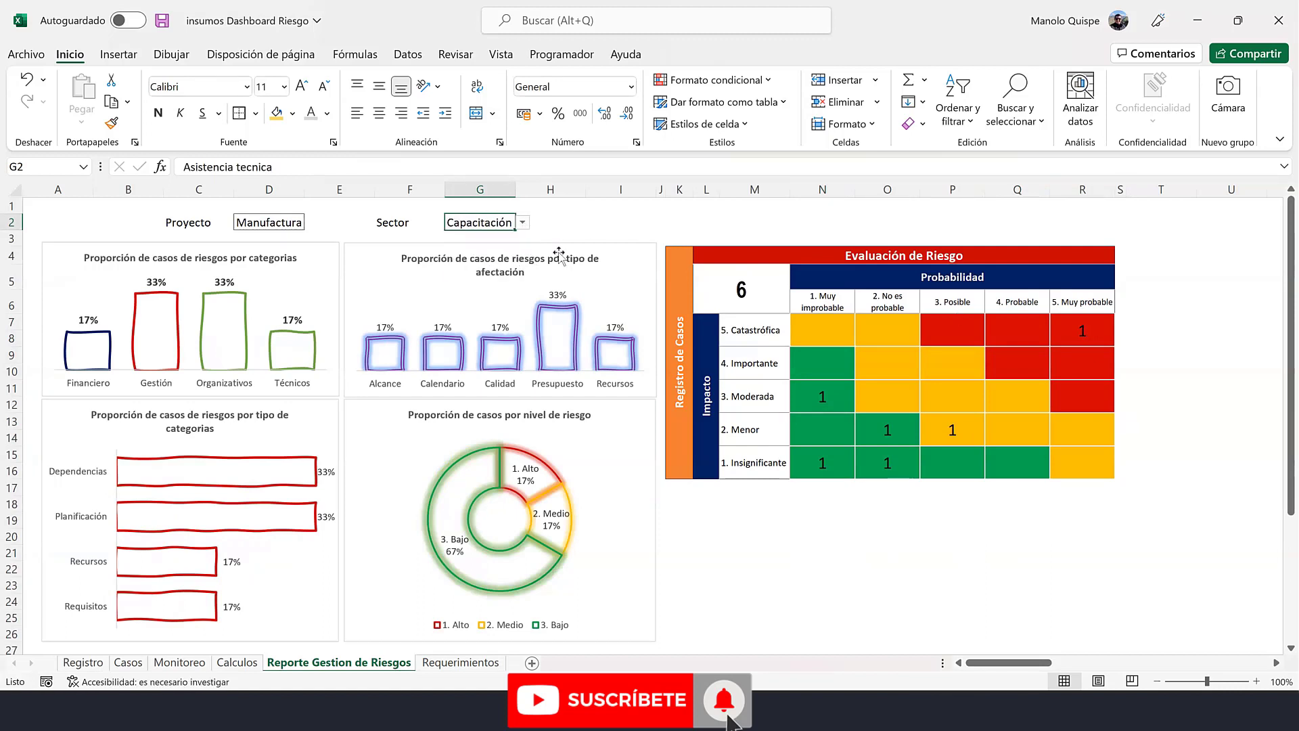
left_click(523, 223)
left_click(504, 275)
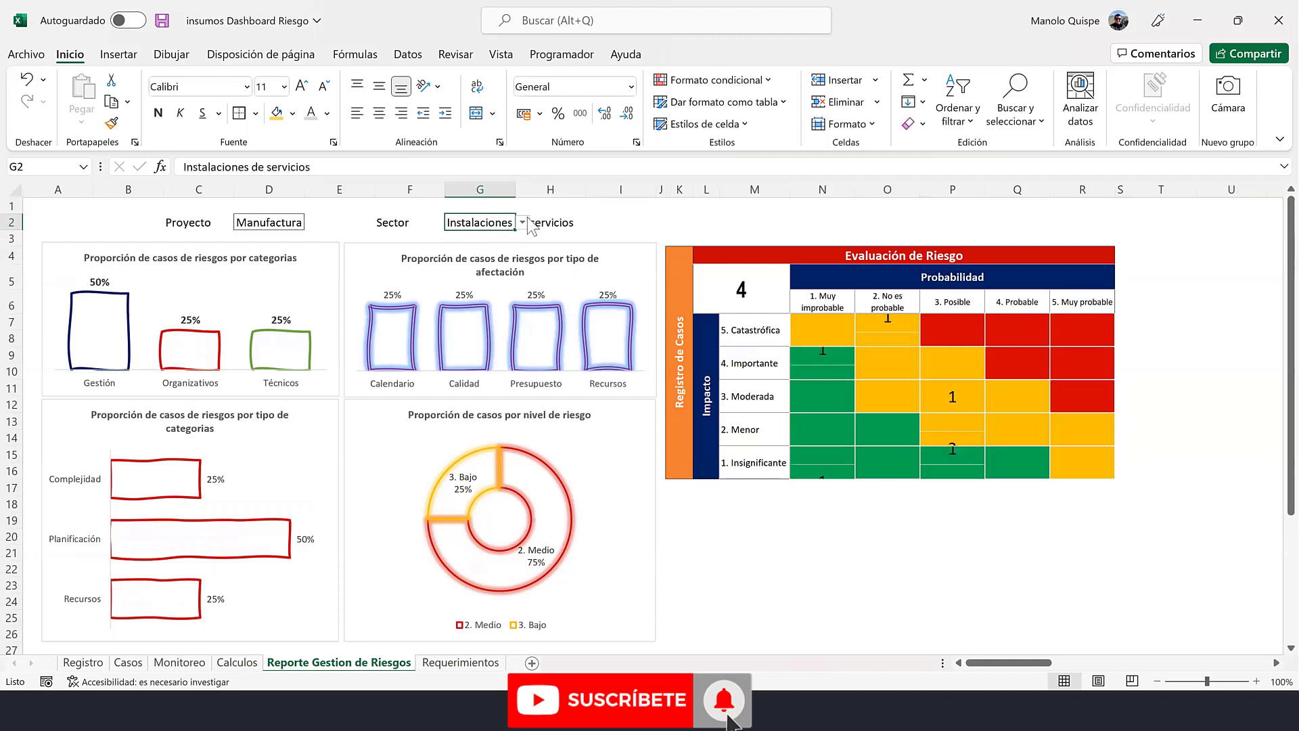
left_click(523, 222)
key("Left")
key("Left")
key("Left")
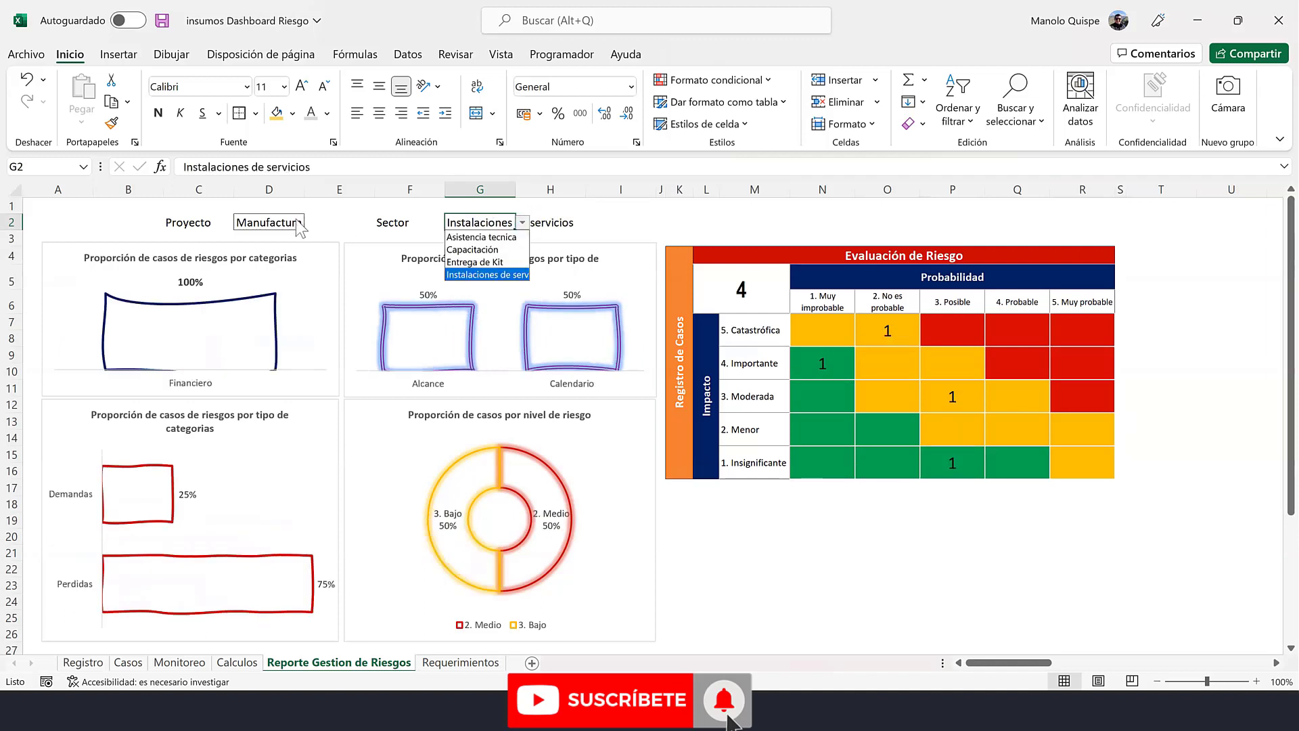
left_click(506, 225)
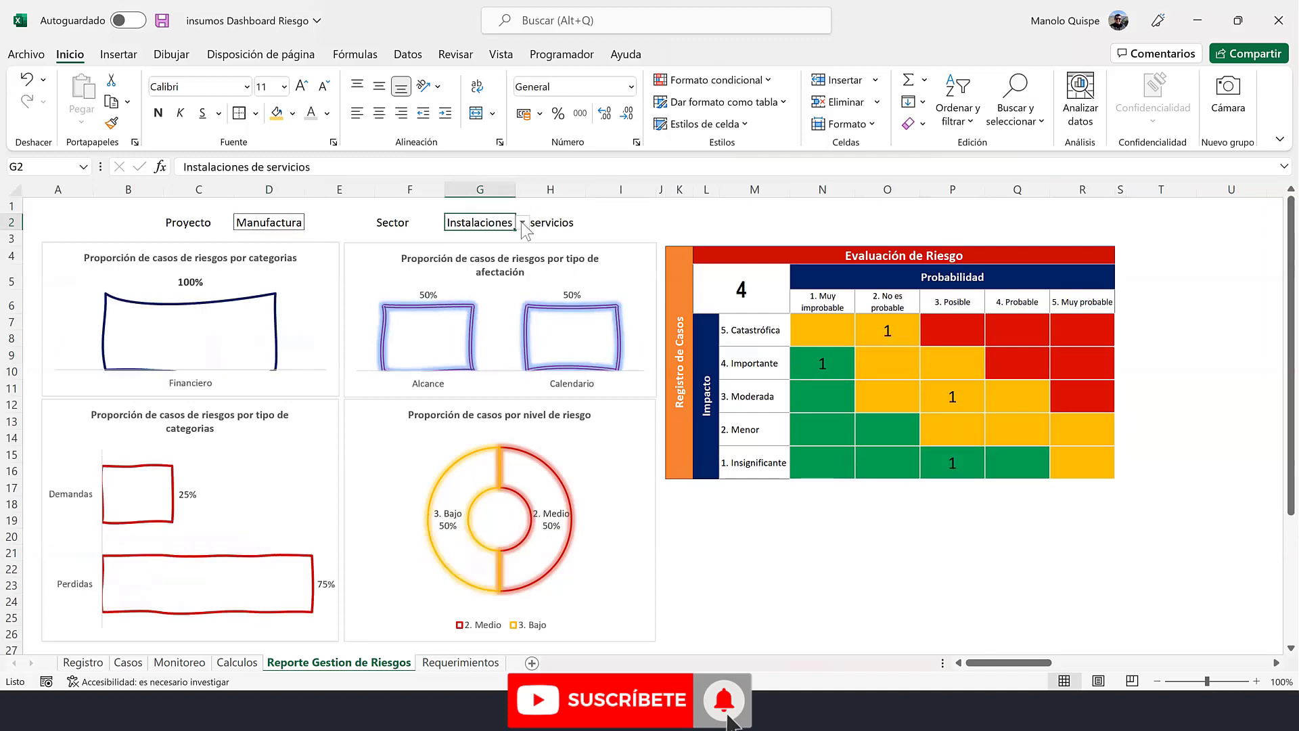
left_click(523, 223)
left_click(507, 238)
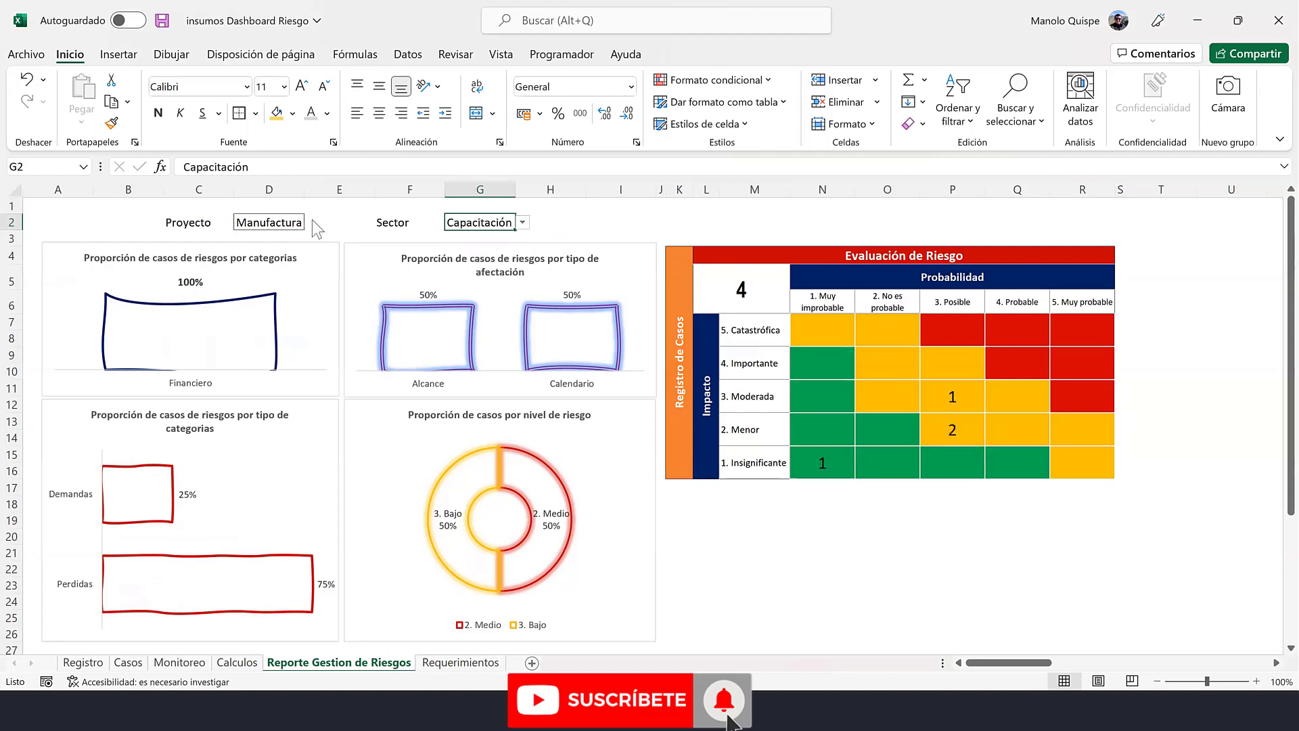
key("Left")
key("Left")
key("Left")
left_click(311, 223)
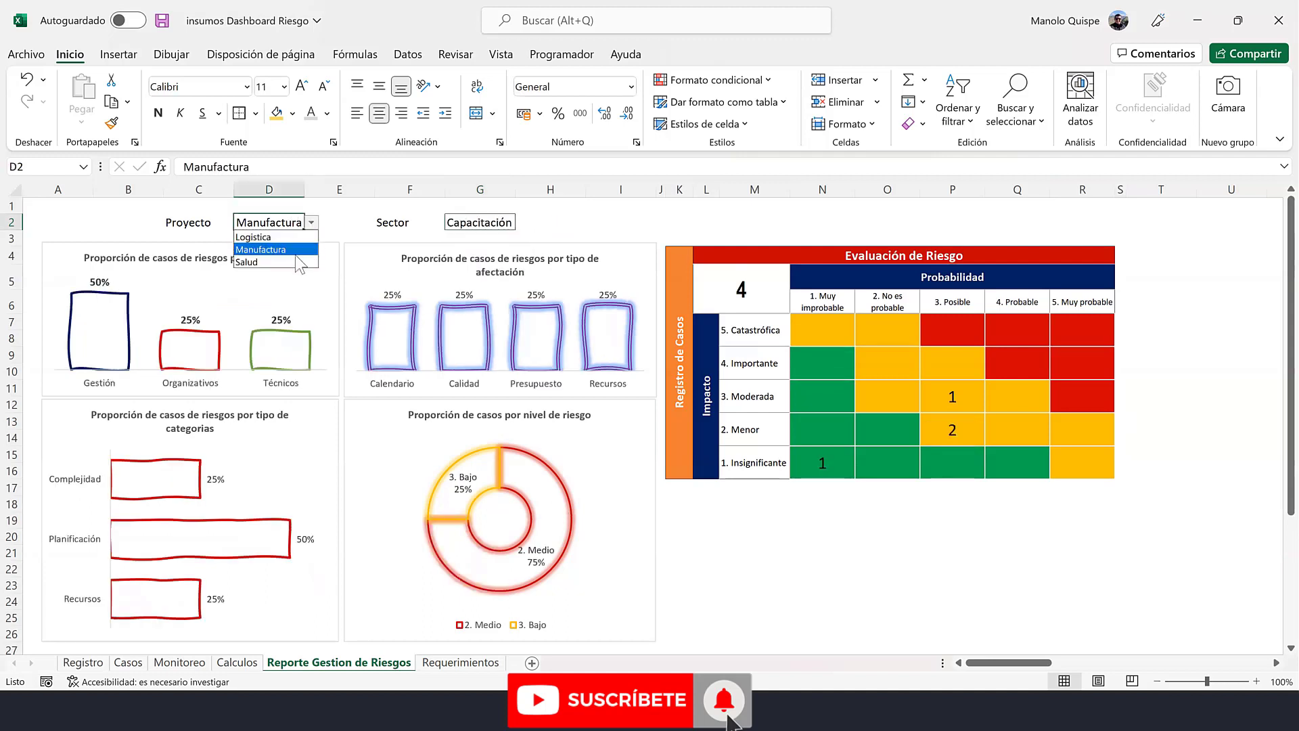
left_click(299, 262)
left_click(1151, 520)
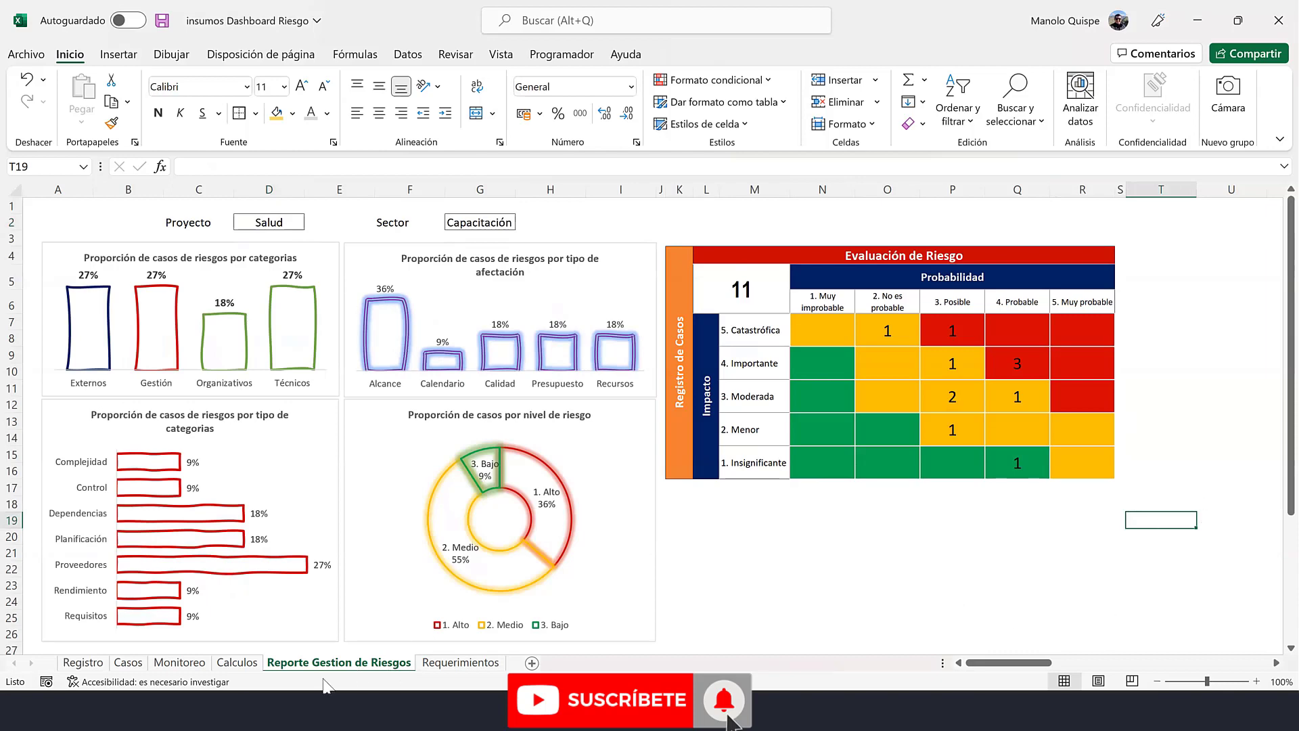
- On Casos, widen column M (Acción), check its filter list without changes, then view Monitoreo
left_click(930, 391)
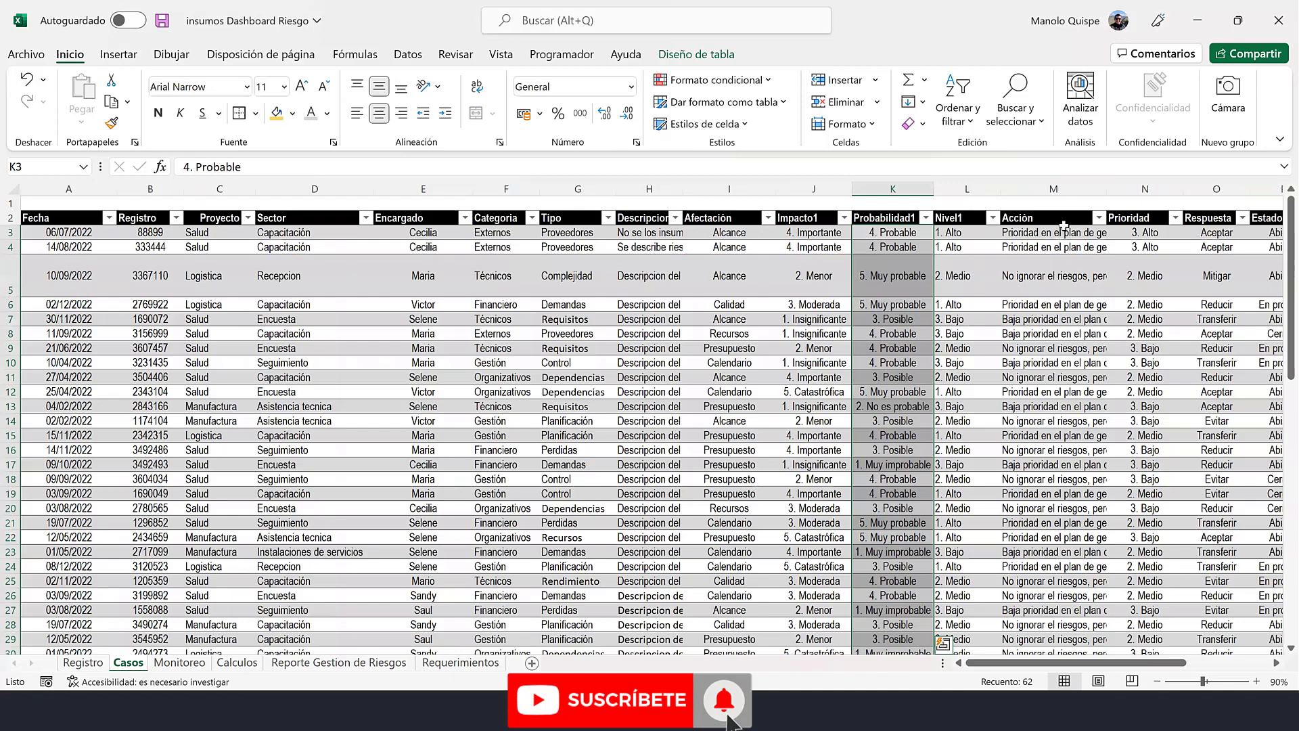
left_click_drag(1122, 191, 1130, 191)
left_click(1120, 246)
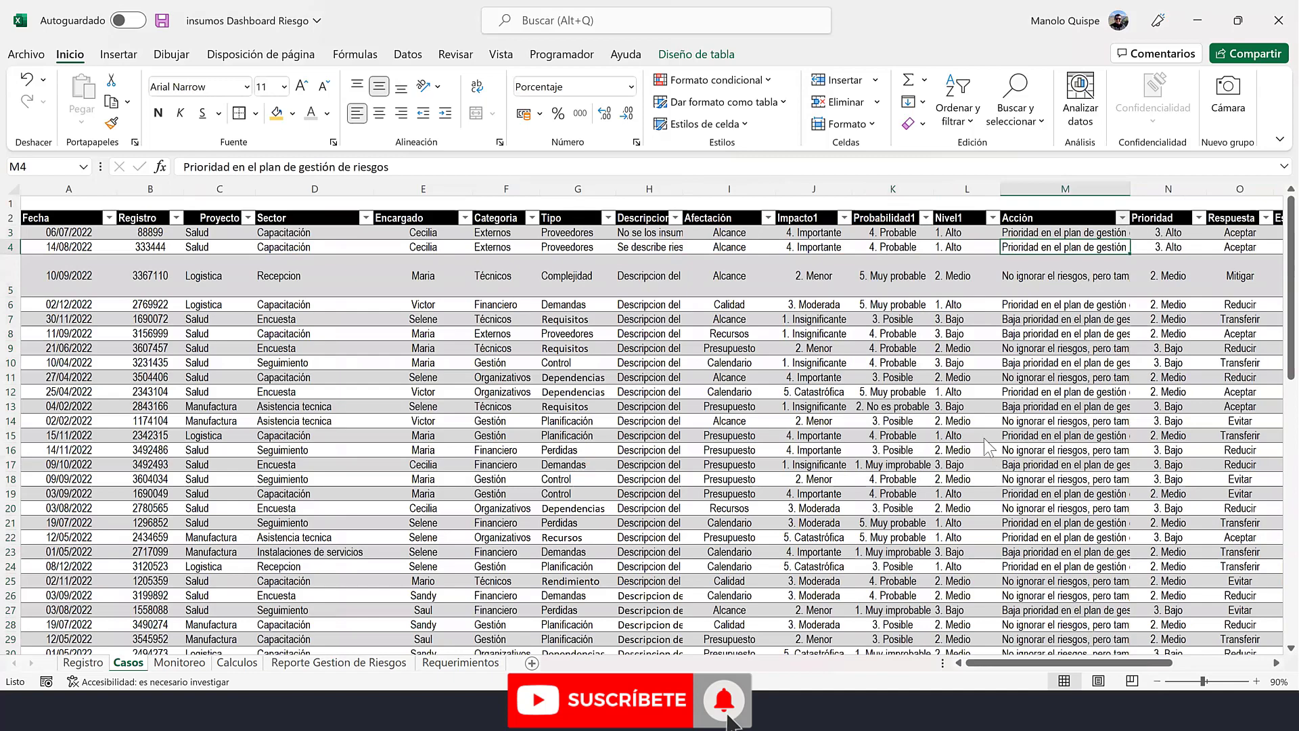
key("alt+Down")
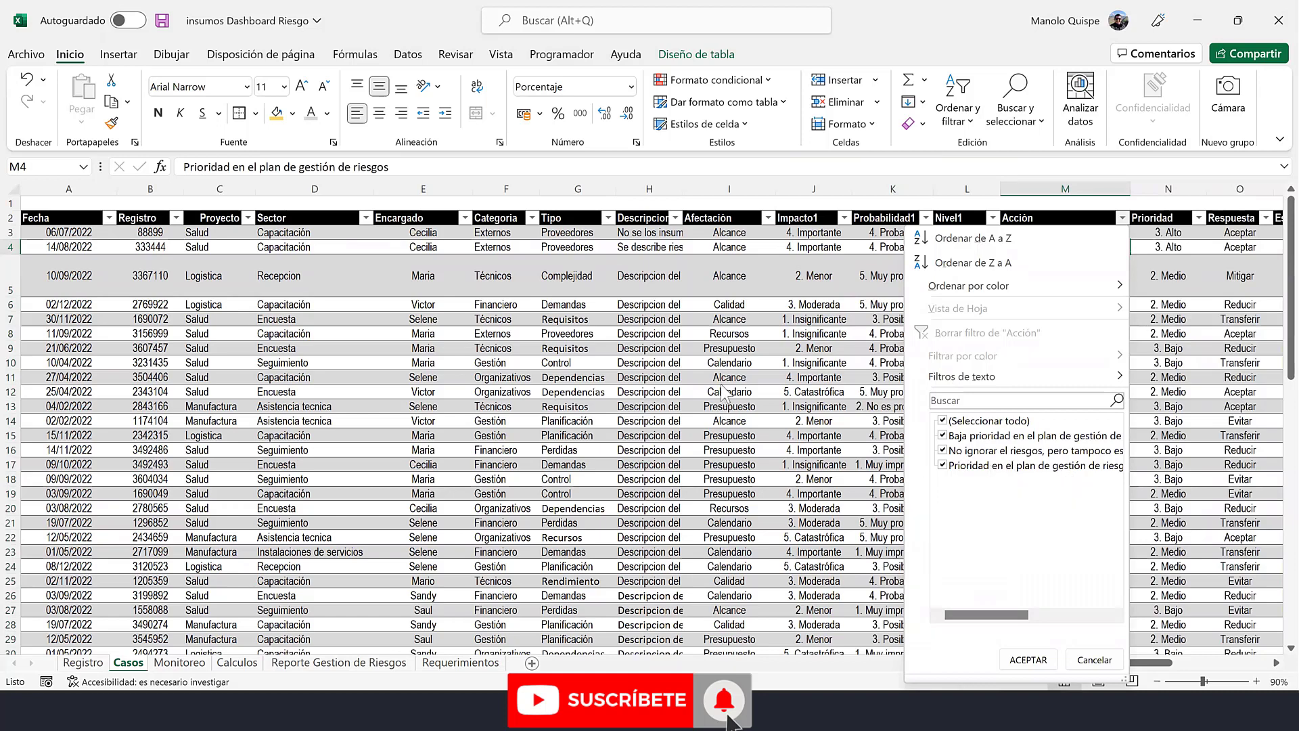
key("Escape")
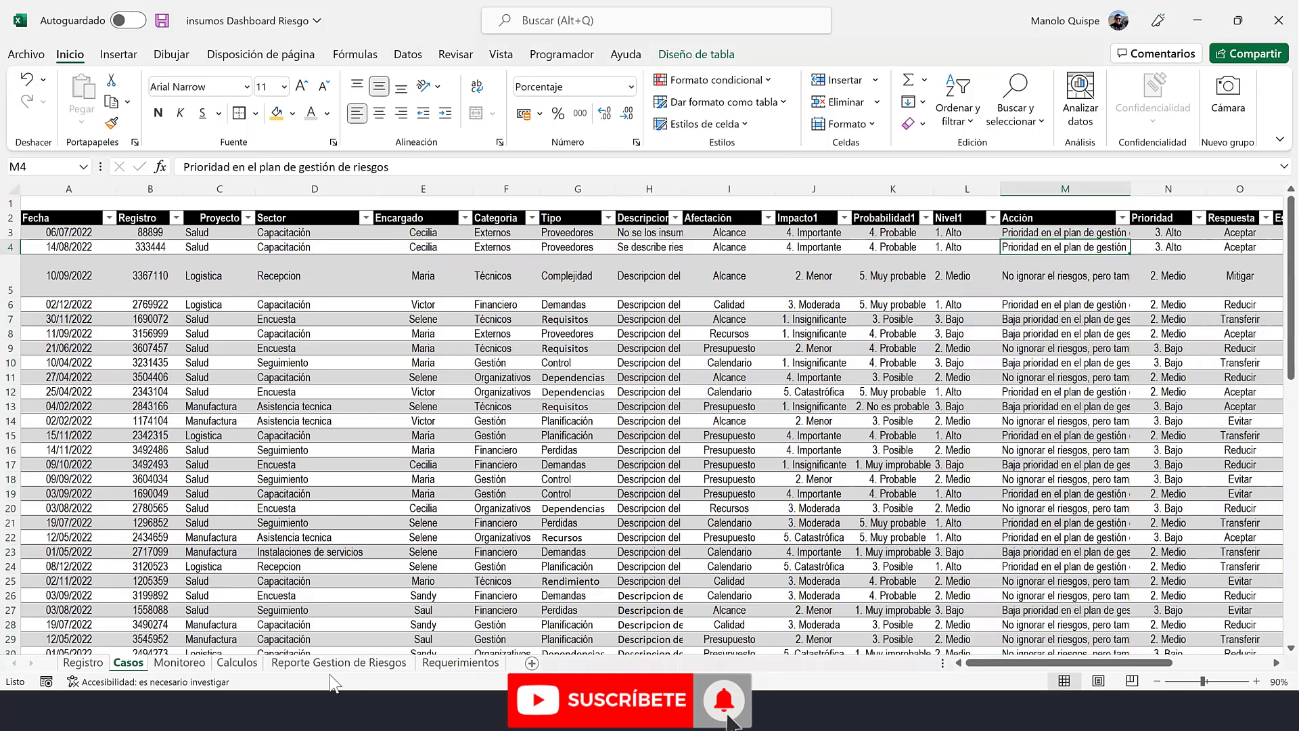
left_click(182, 663)
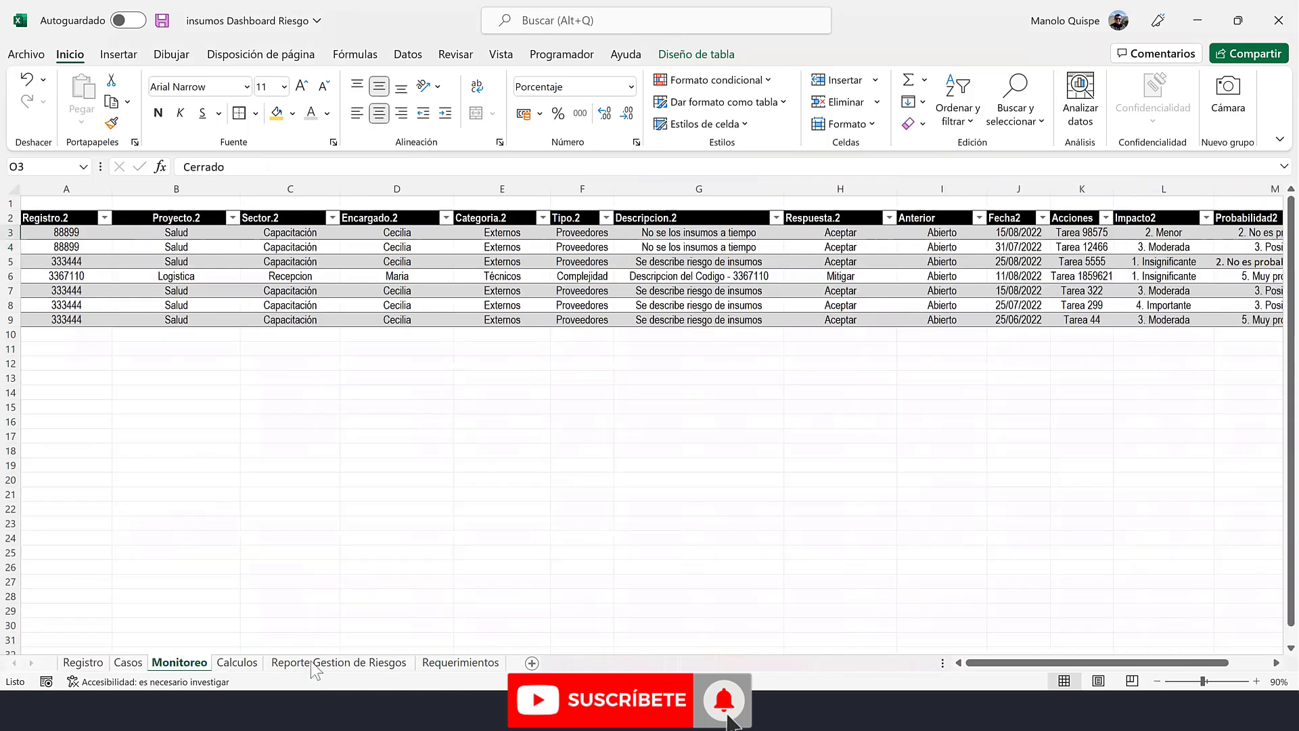
- On the dashboard, look over row 18 below the matrix, select M18, then view the Casos sheet
left_click(295, 665)
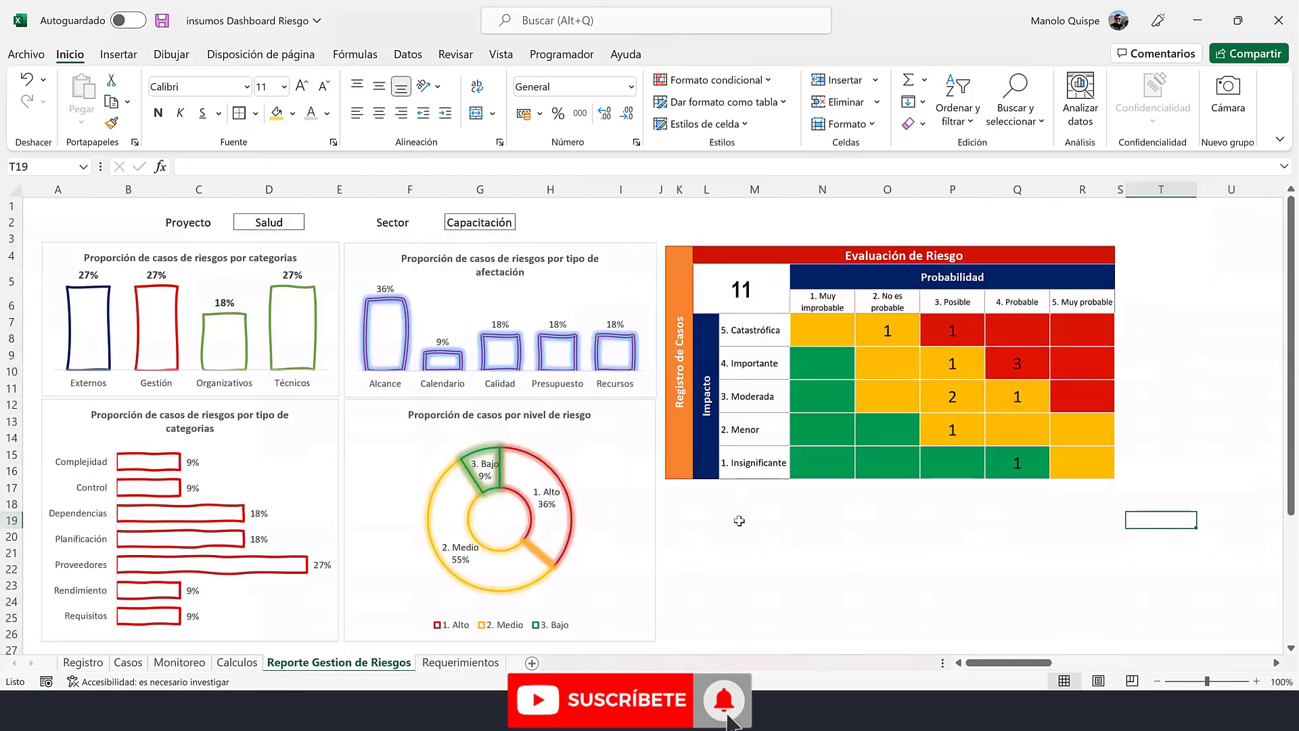
left_click(812, 504)
left_click(754, 503)
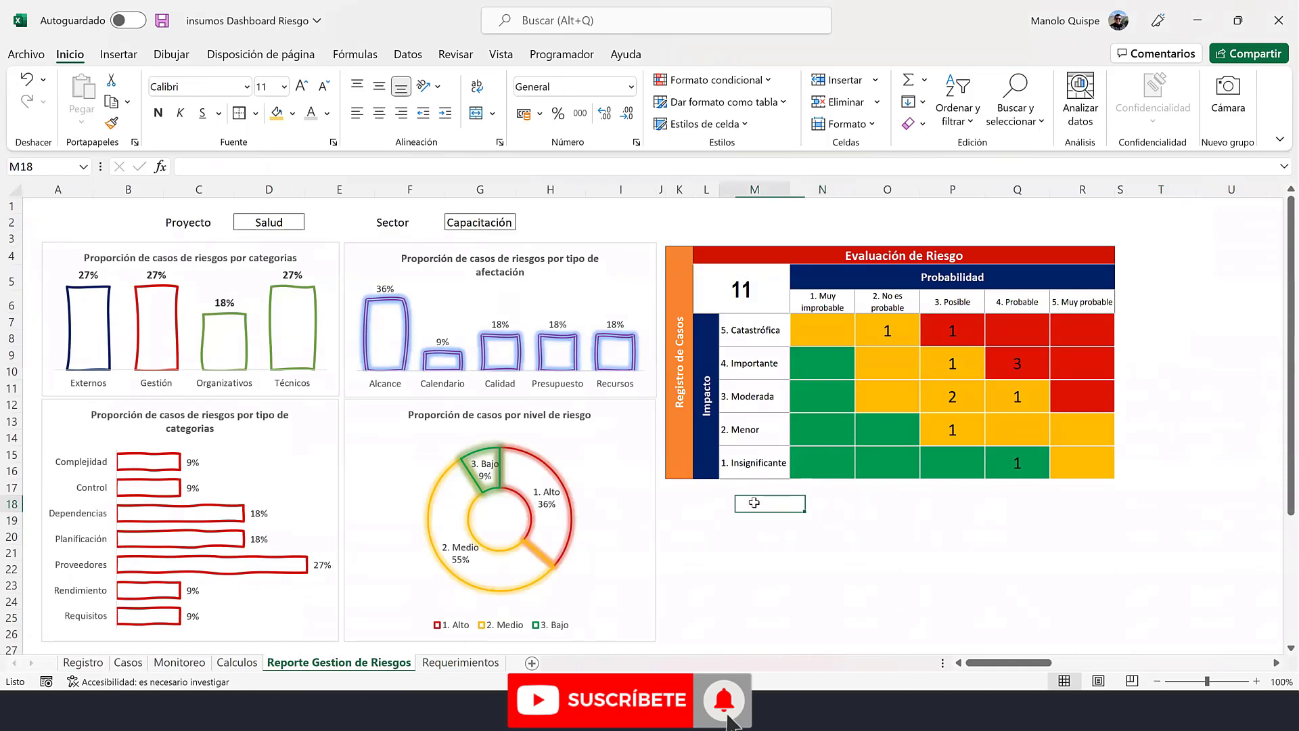
left_click(812, 501)
left_click(879, 501)
left_click(948, 502)
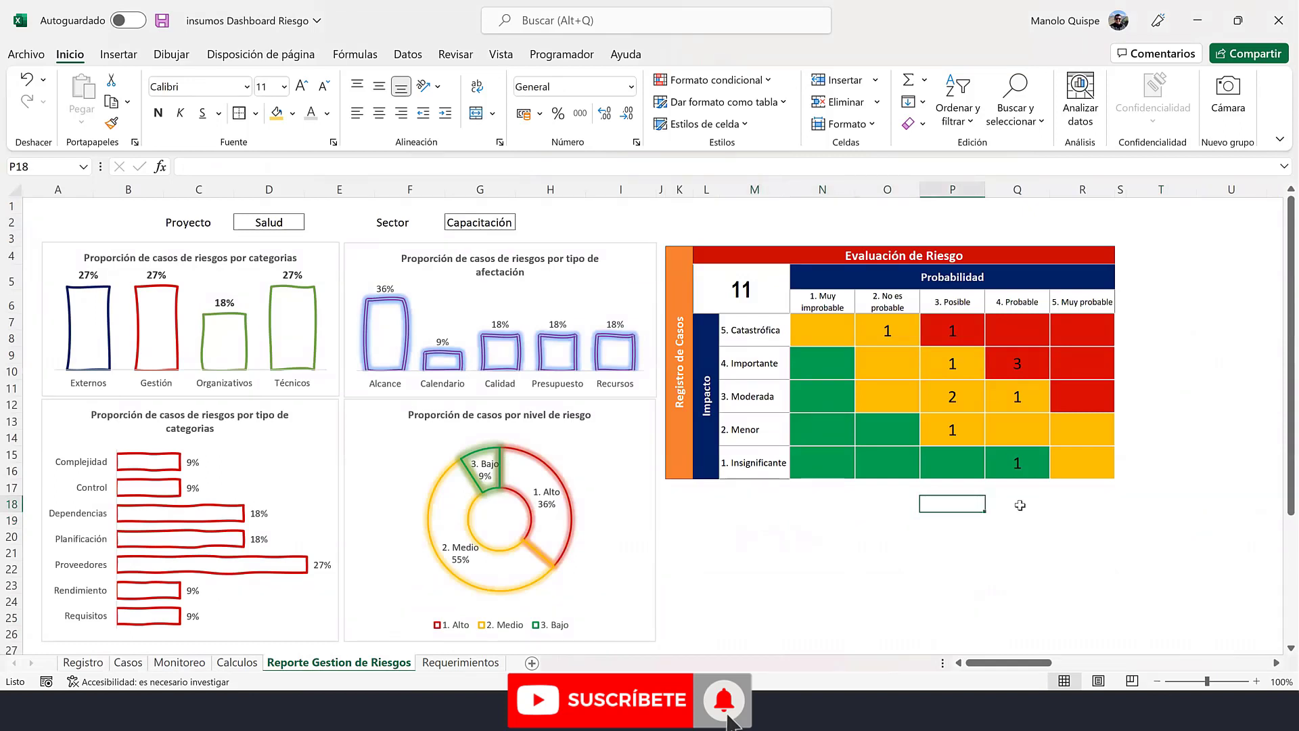
left_click(1015, 502)
left_click(1072, 502)
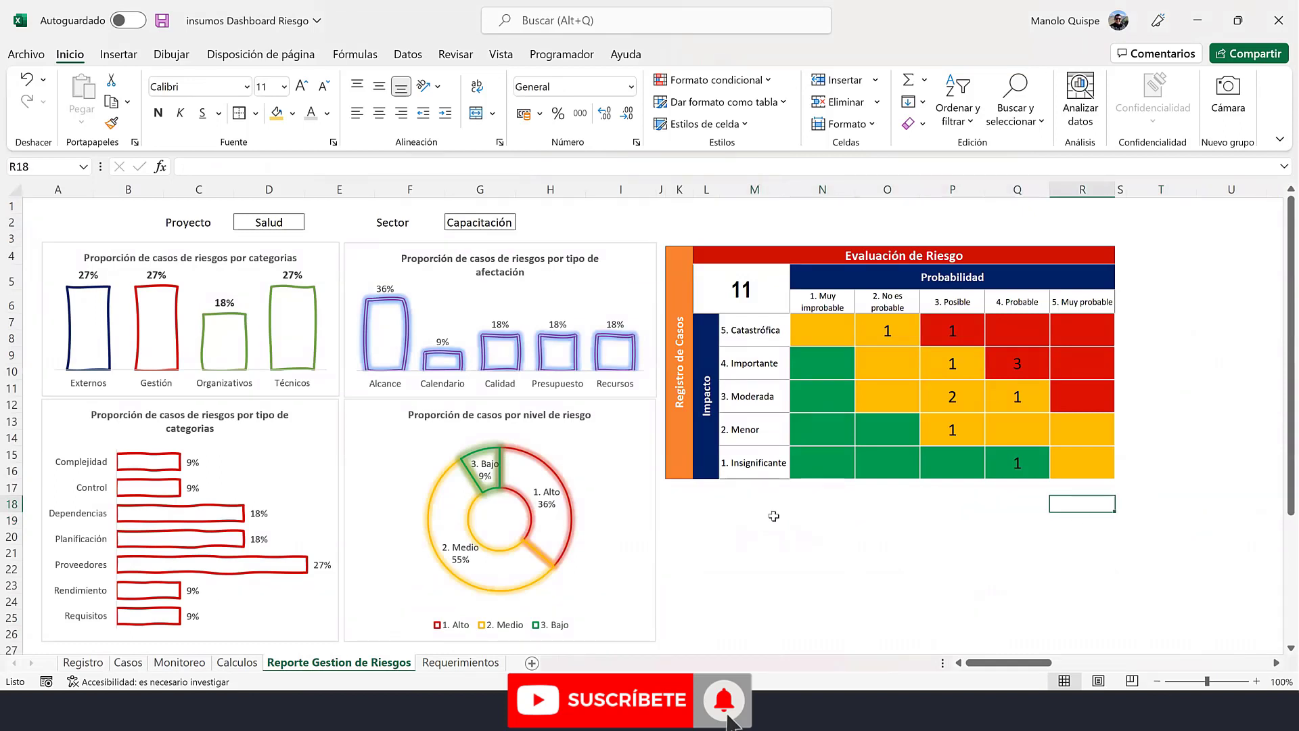
left_click(716, 505)
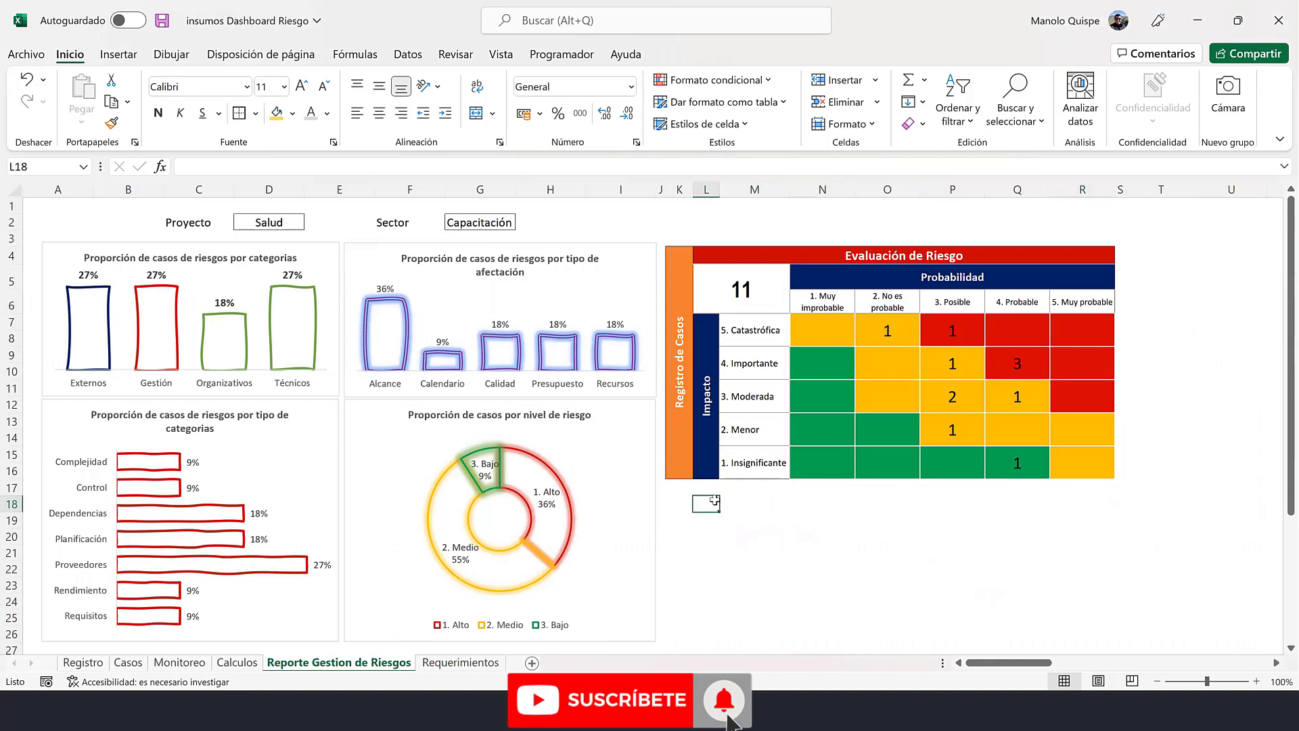
left_click(744, 503)
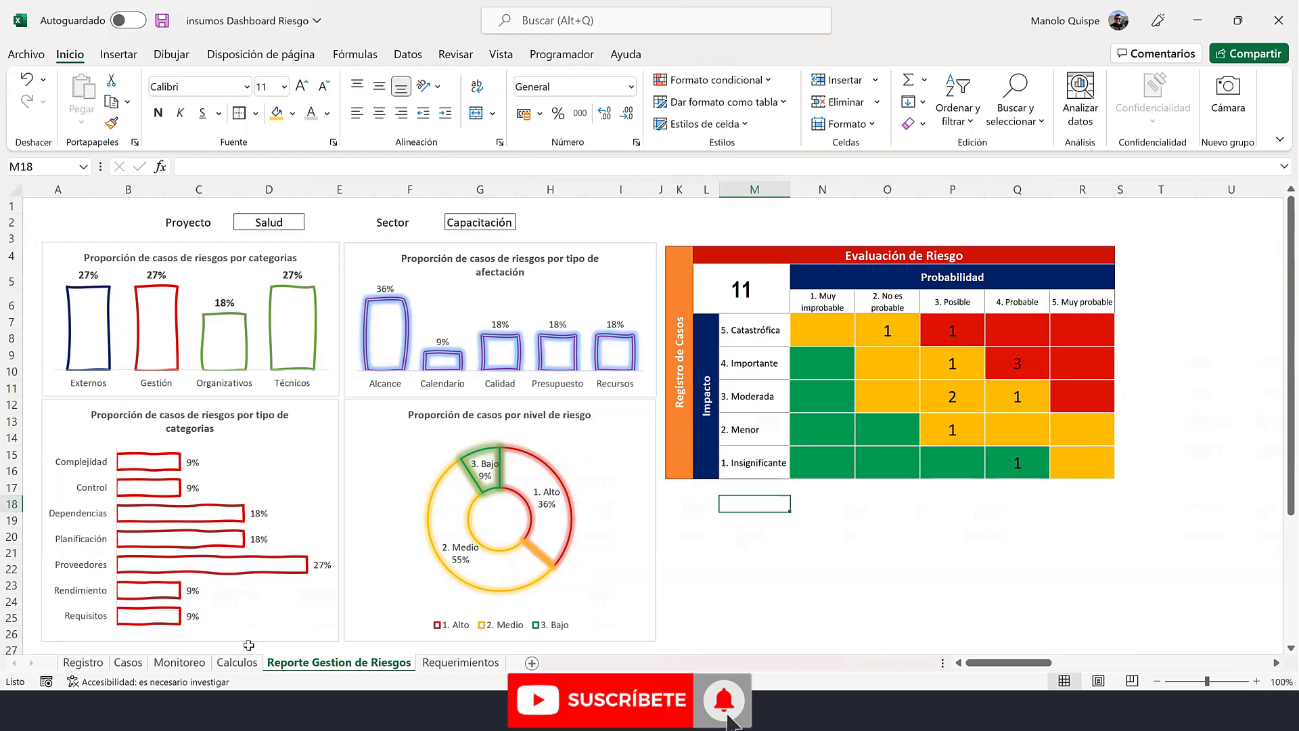
left_click(128, 663)
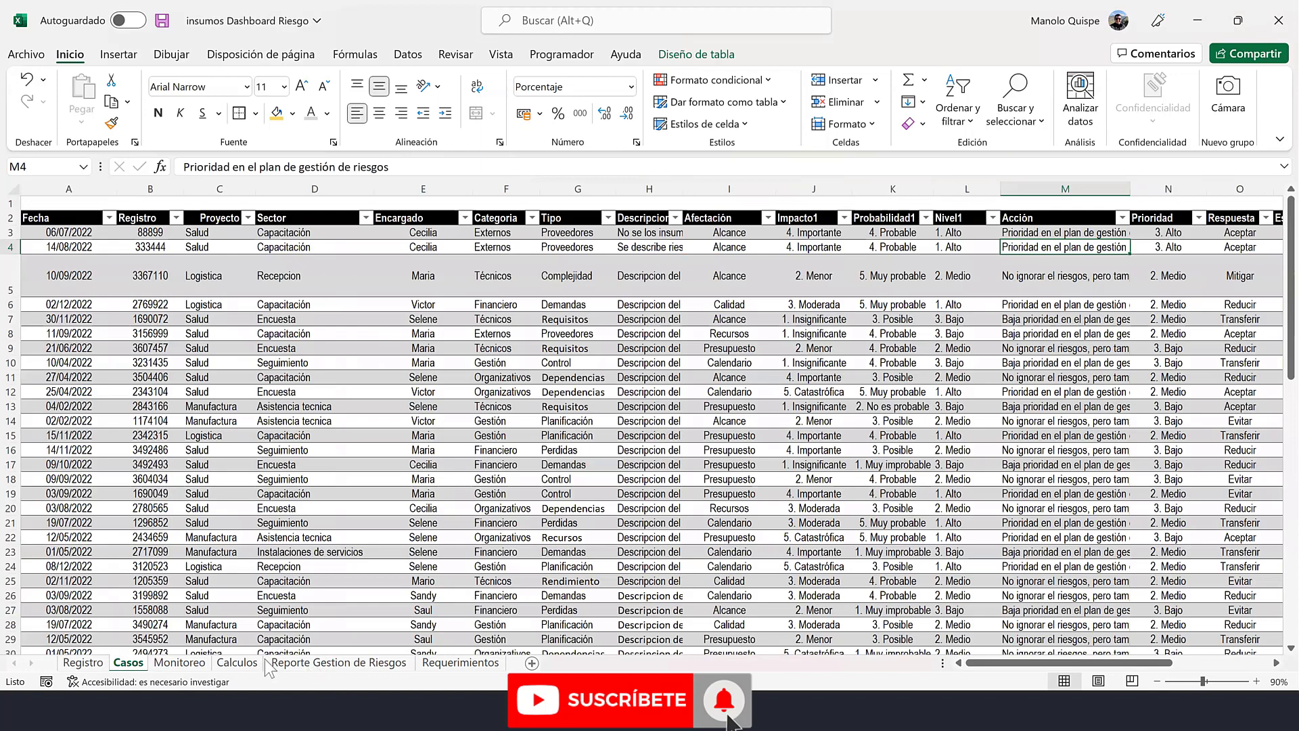
- Type the heading 'Acciones a tomar' into M18 on the dashboard and select O18 beside it
left_click(306, 663)
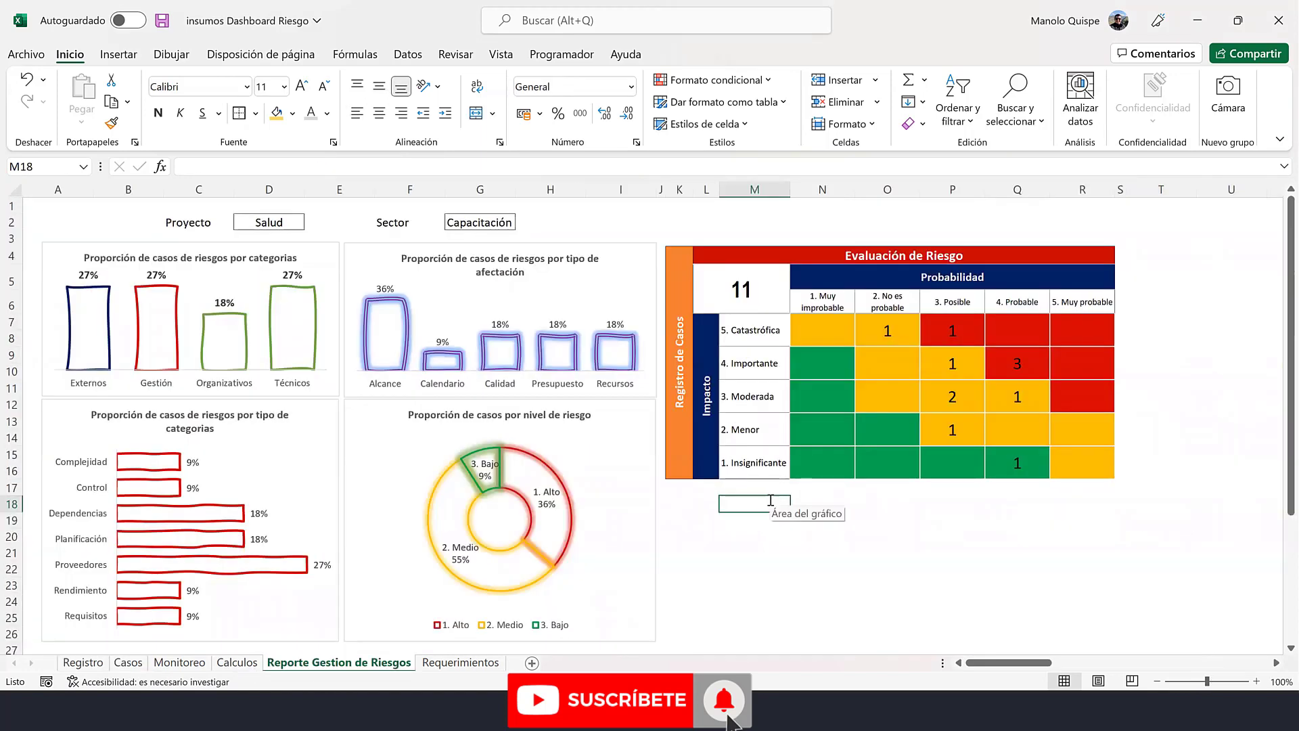
type("Acciones a ")
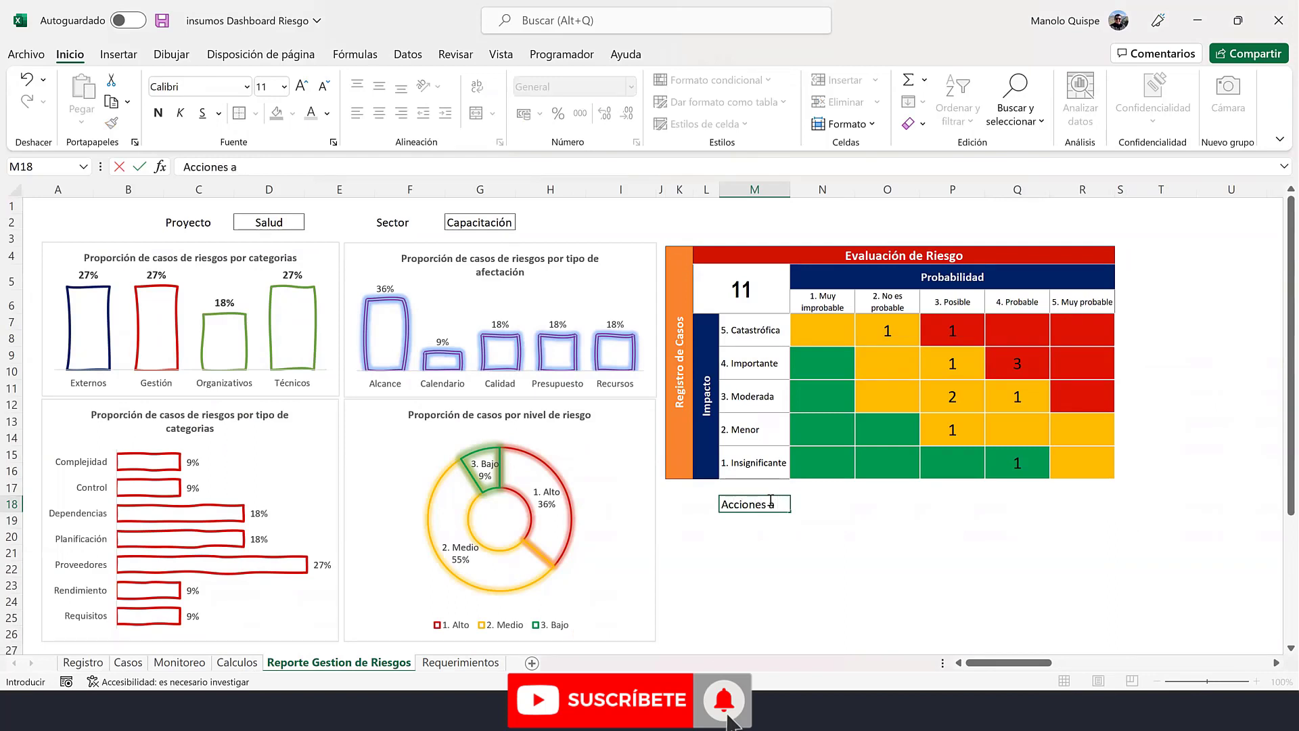
type("tomar")
key("Return")
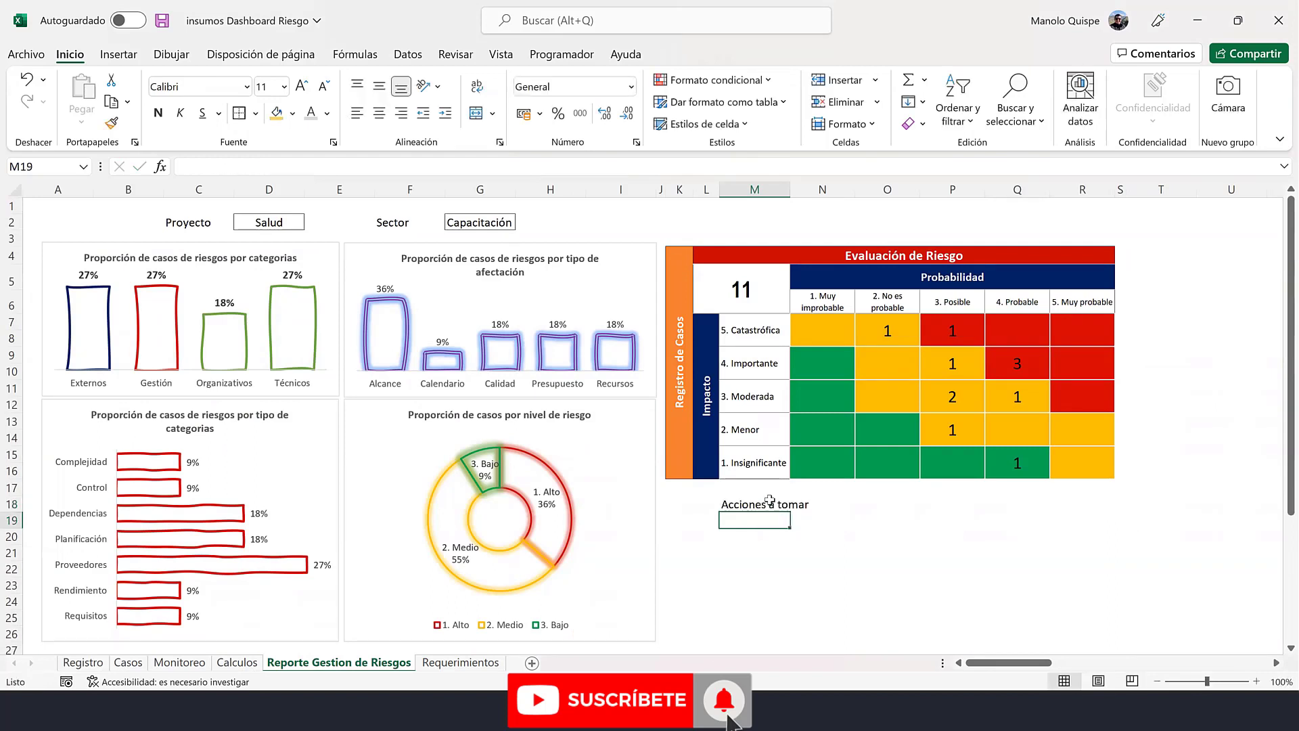
key("Up")
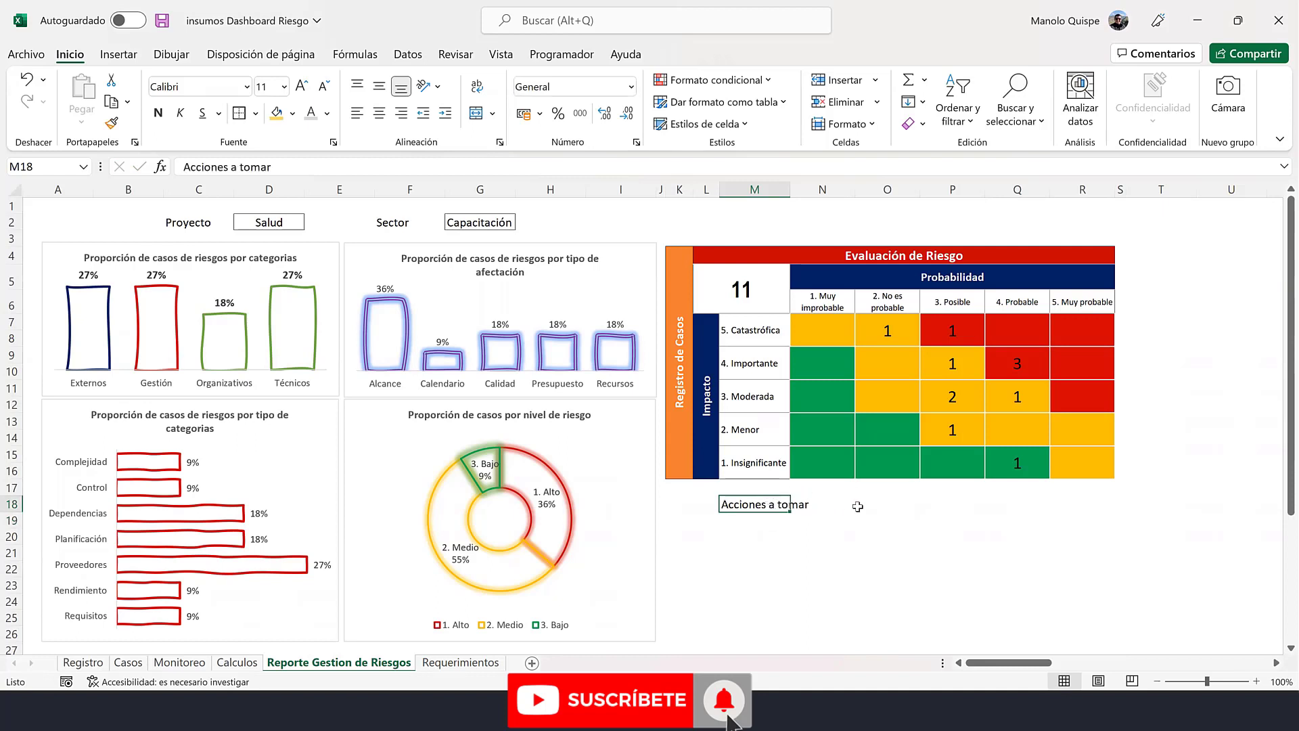
left_click(880, 506)
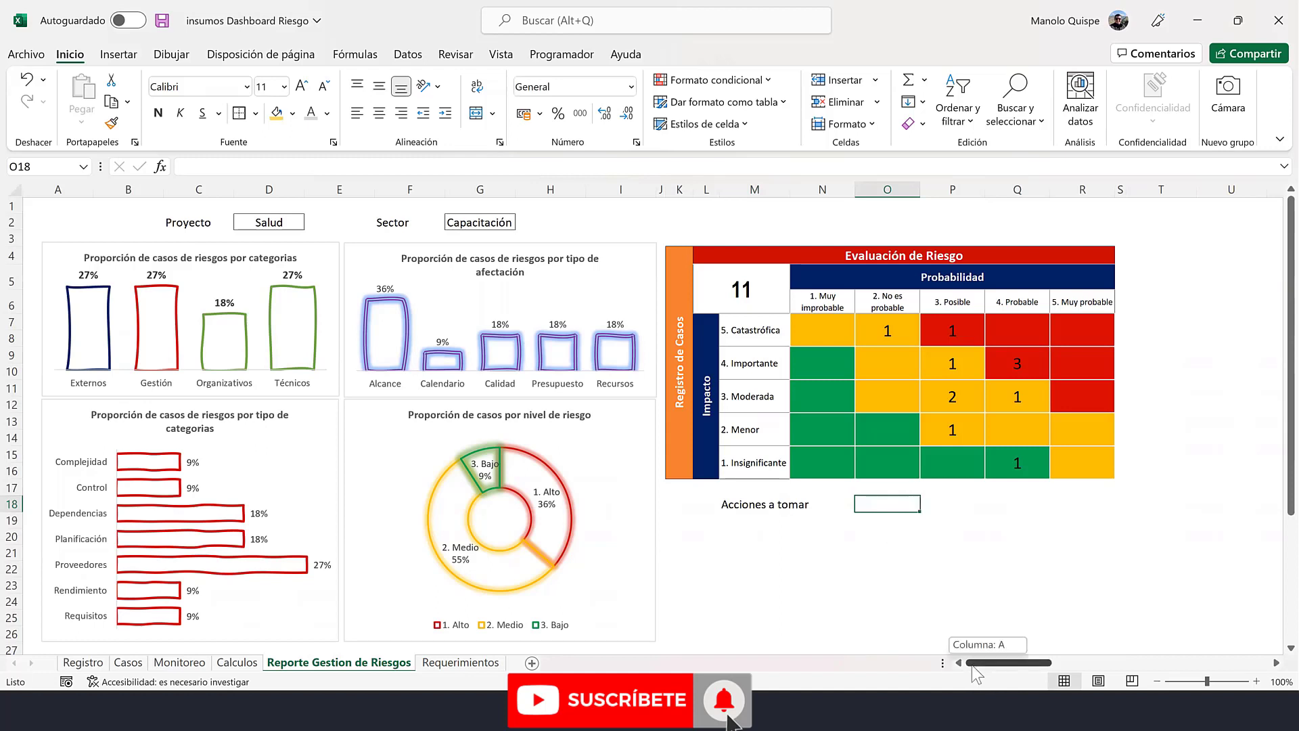
left_click_drag(982, 666, 971, 664)
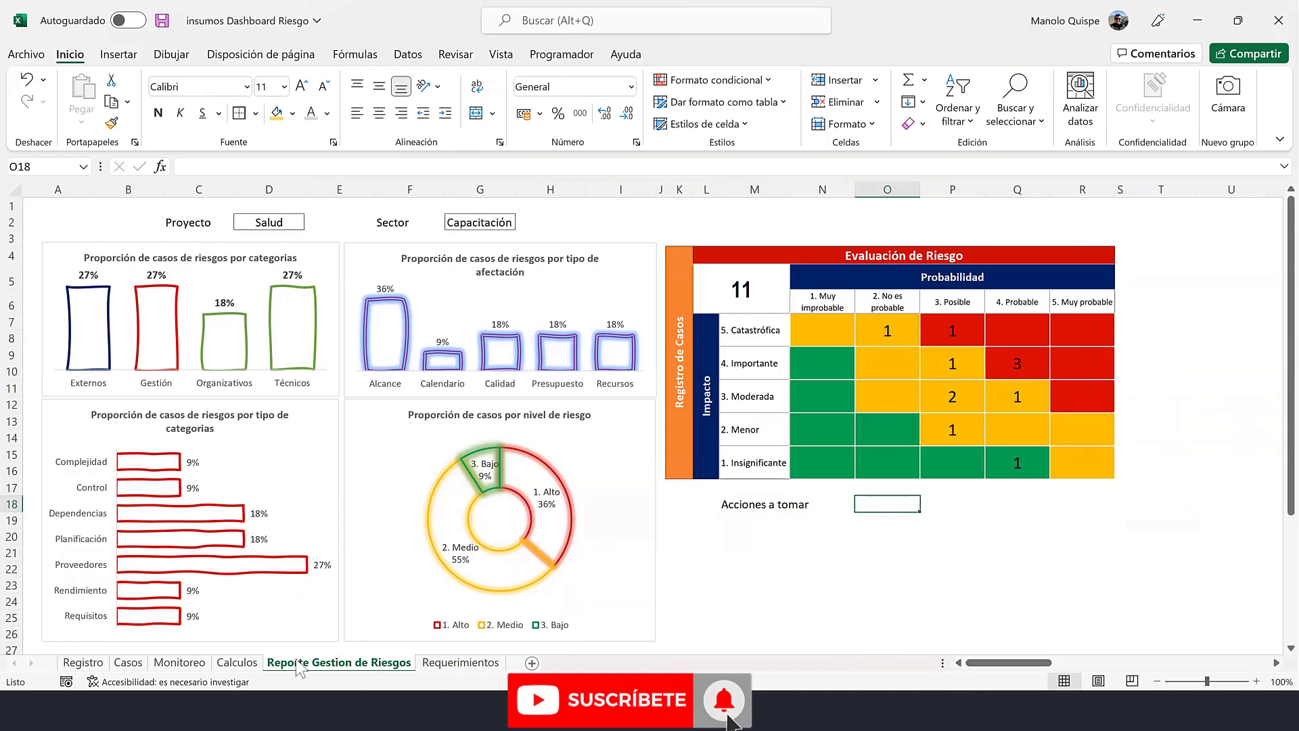
- On the Calculos sheet, type the heading 'Acciones' in O61
left_click(238, 662)
scroll(266, 407, "down", 5)
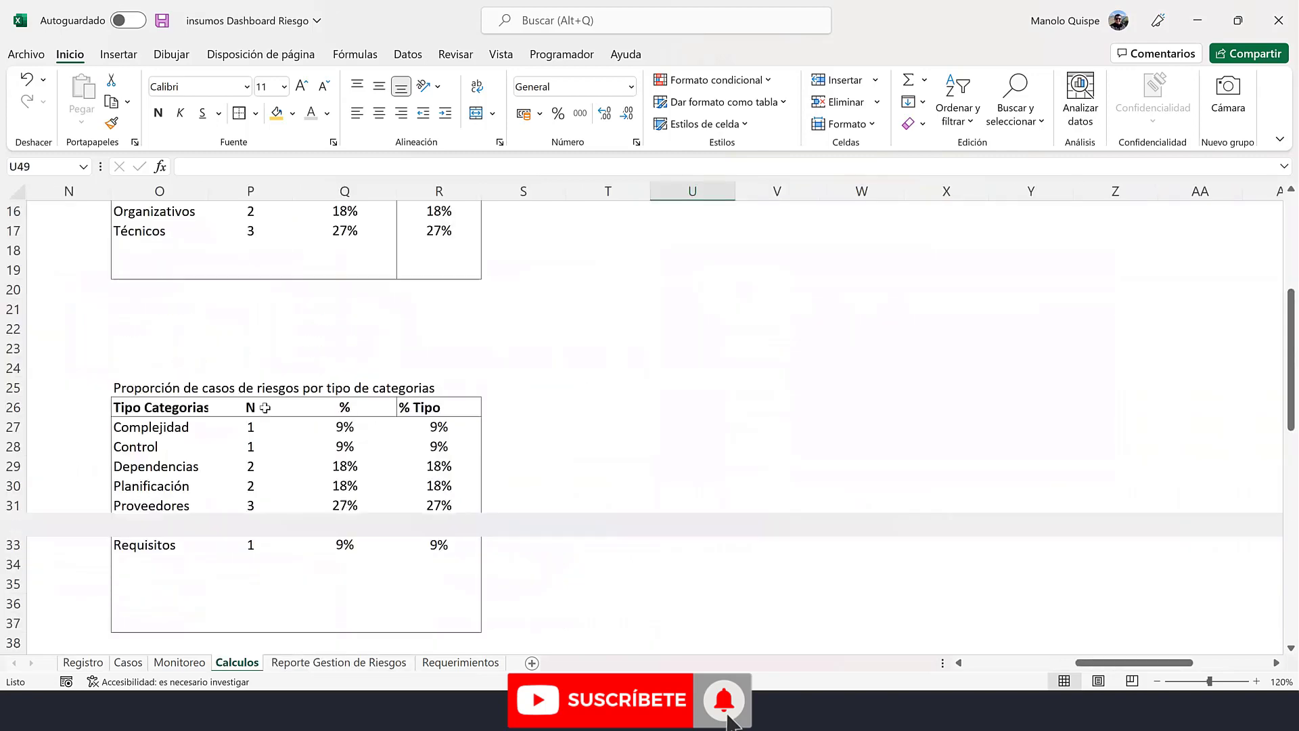
scroll(264, 406, "down", 2)
scroll(263, 404, "down", 6)
scroll(260, 406, "down", 1)
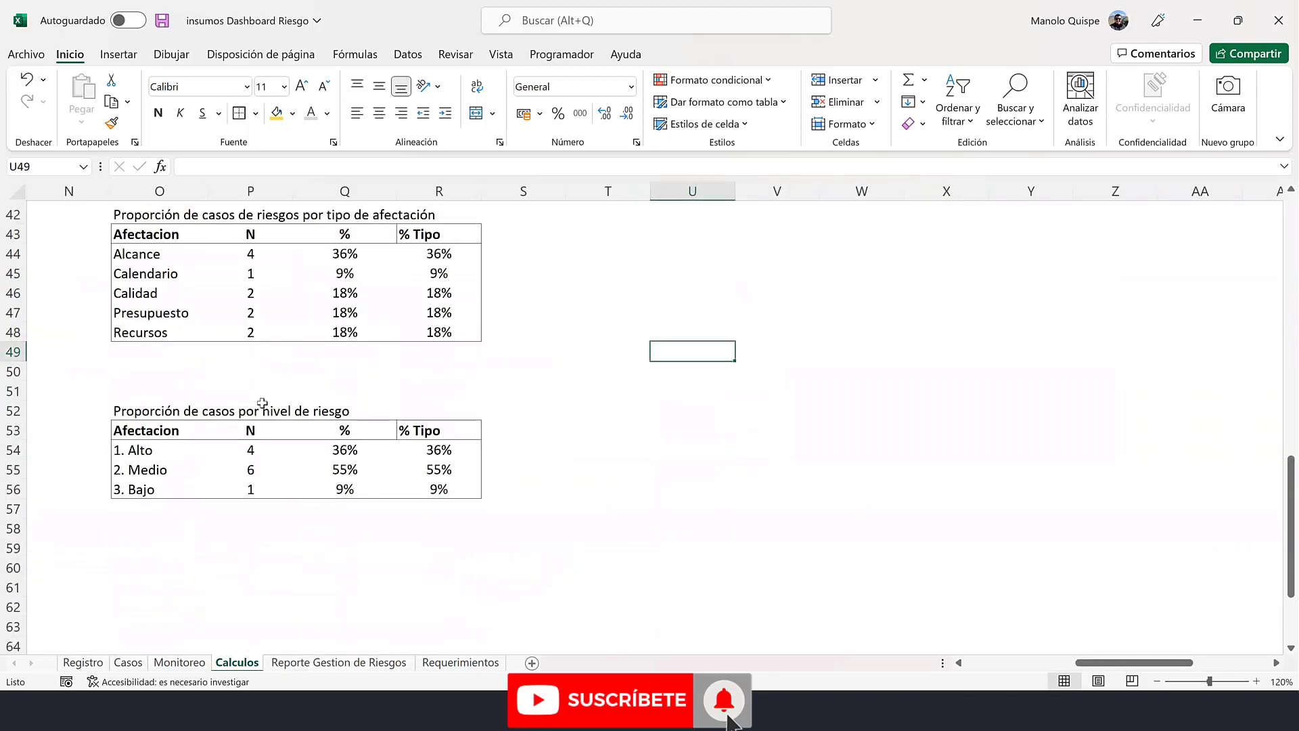
scroll(261, 406, "down", 5)
left_click(166, 346)
scroll(165, 309, "up", 1)
scroll(159, 352, "up", 1)
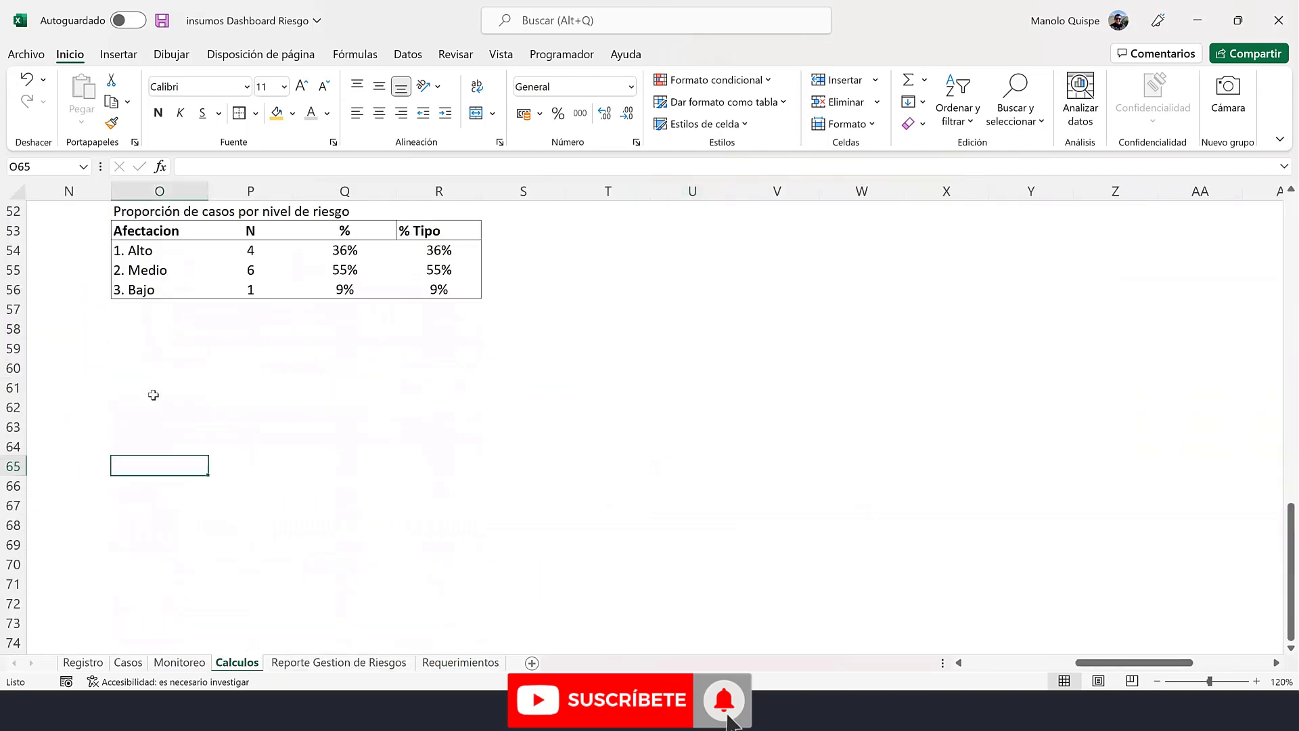
left_click(153, 392)
type("Acci")
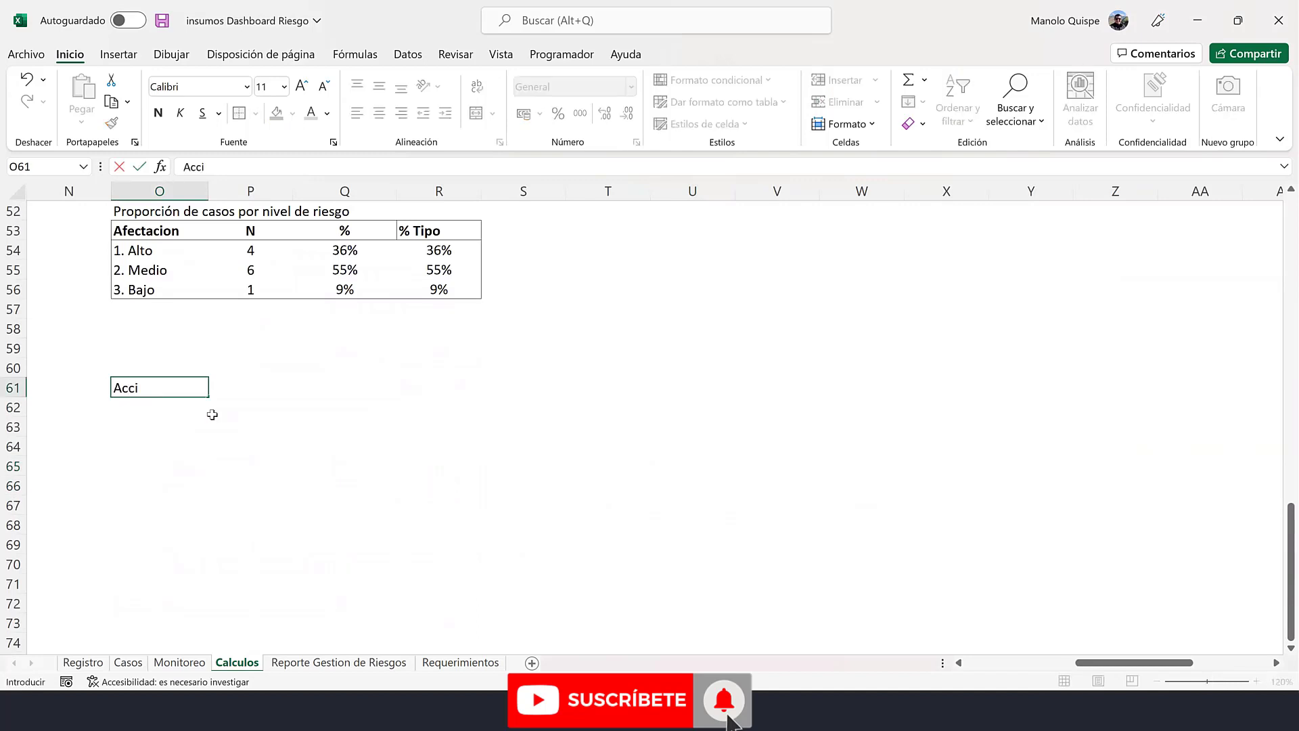
type("ones")
key("Return")
- Enter =UNICOS(Acción) in O62 to list the three unique actions, then return to the dashboard
type("=")
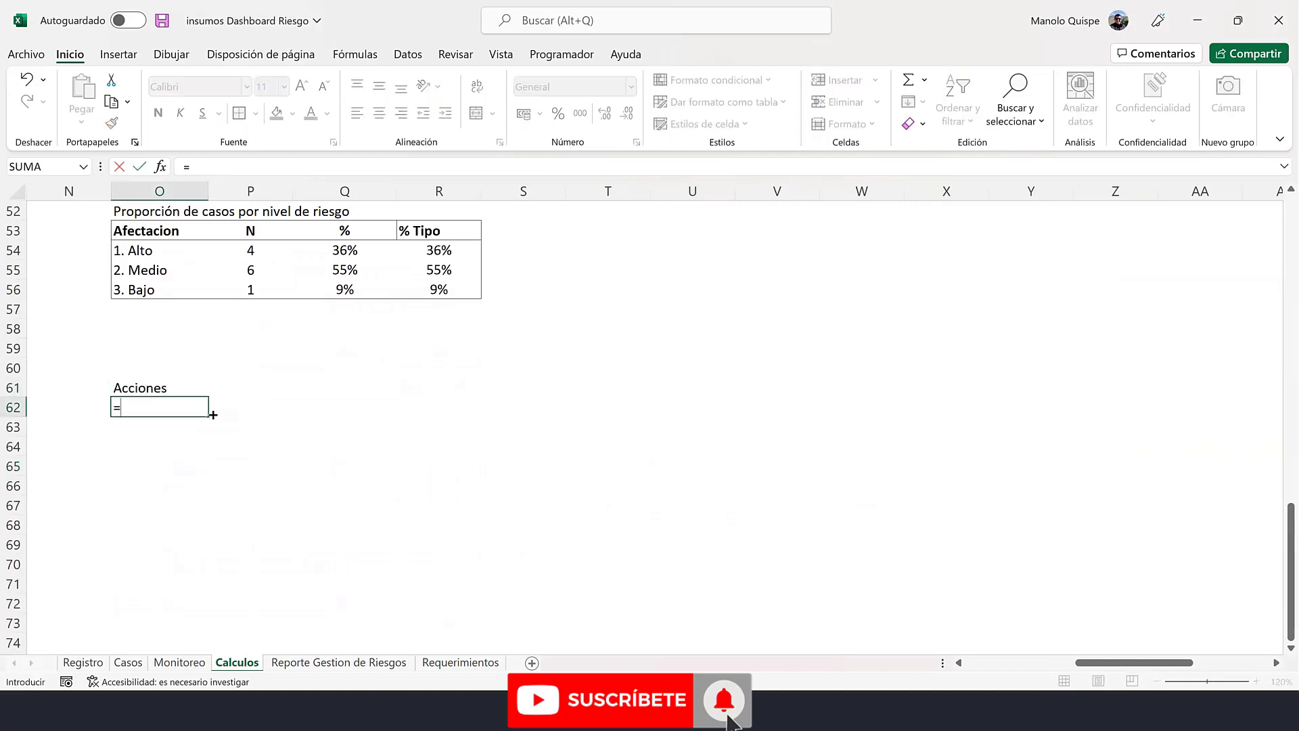
type("uni")
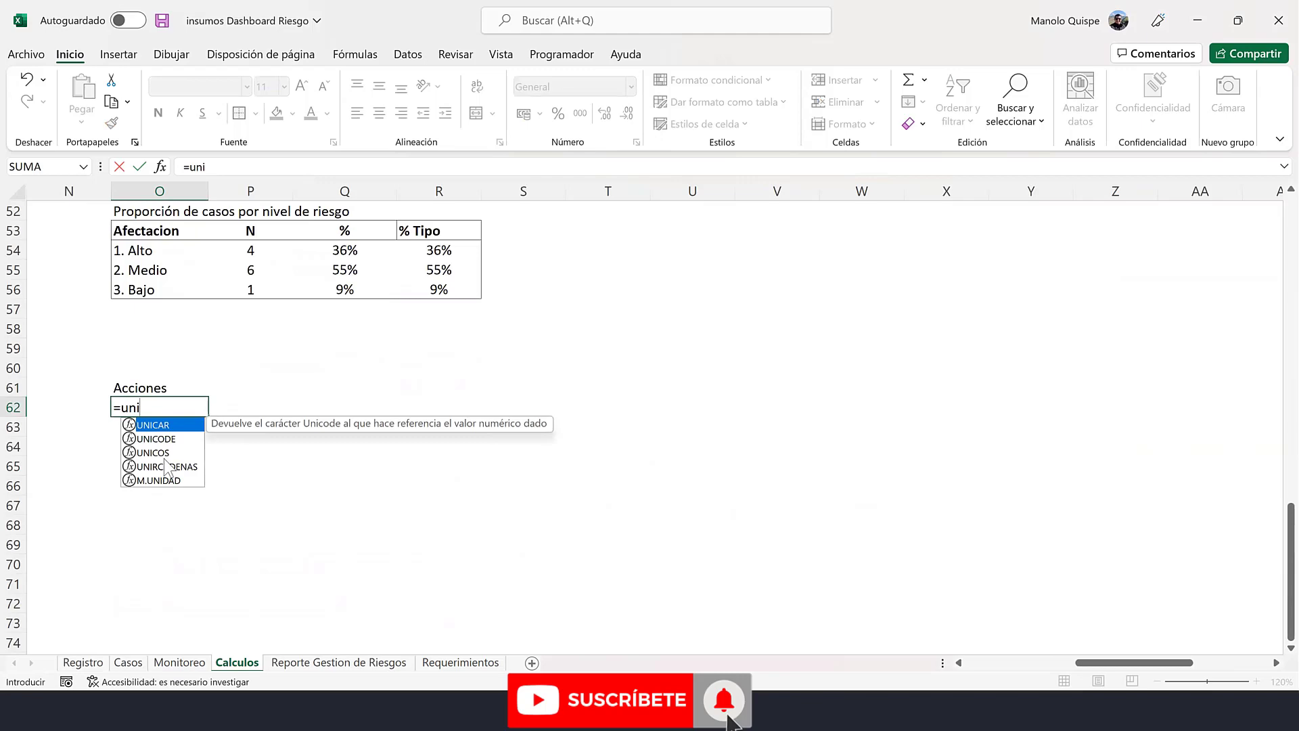
double_click(168, 452)
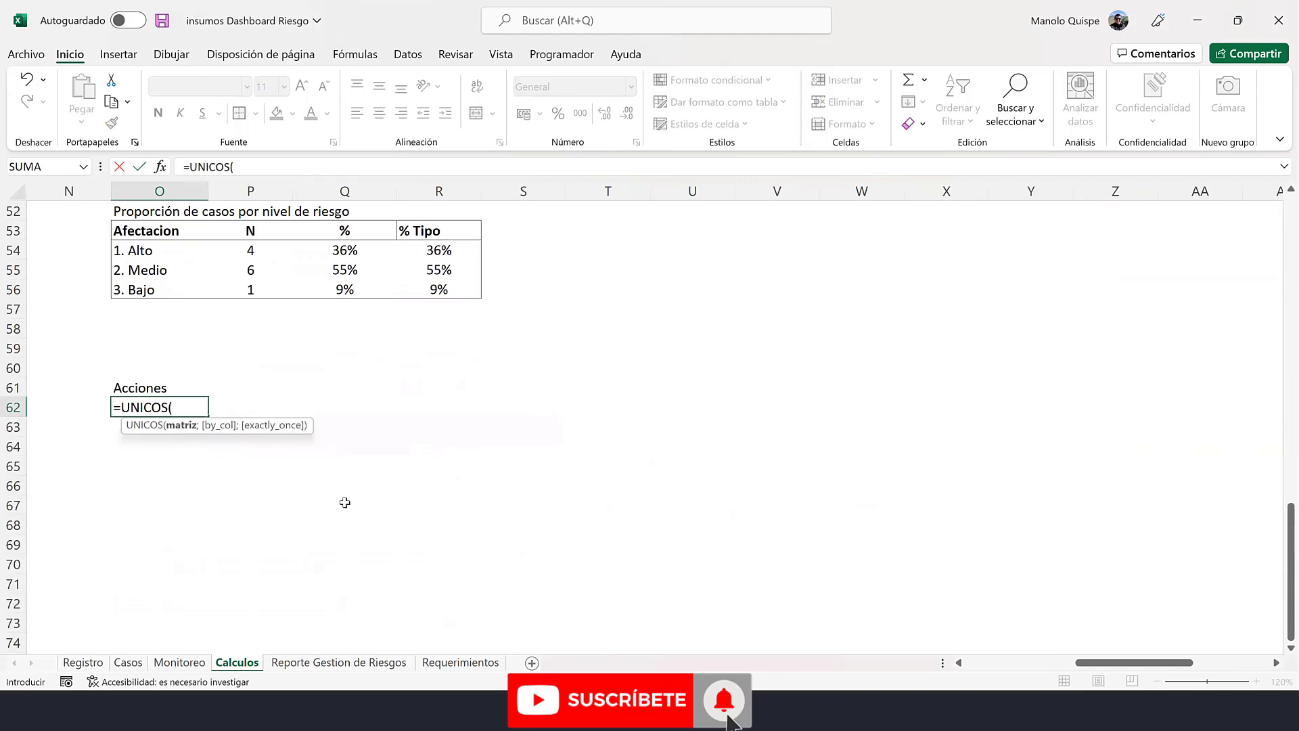
key("Escape")
left_click(179, 662)
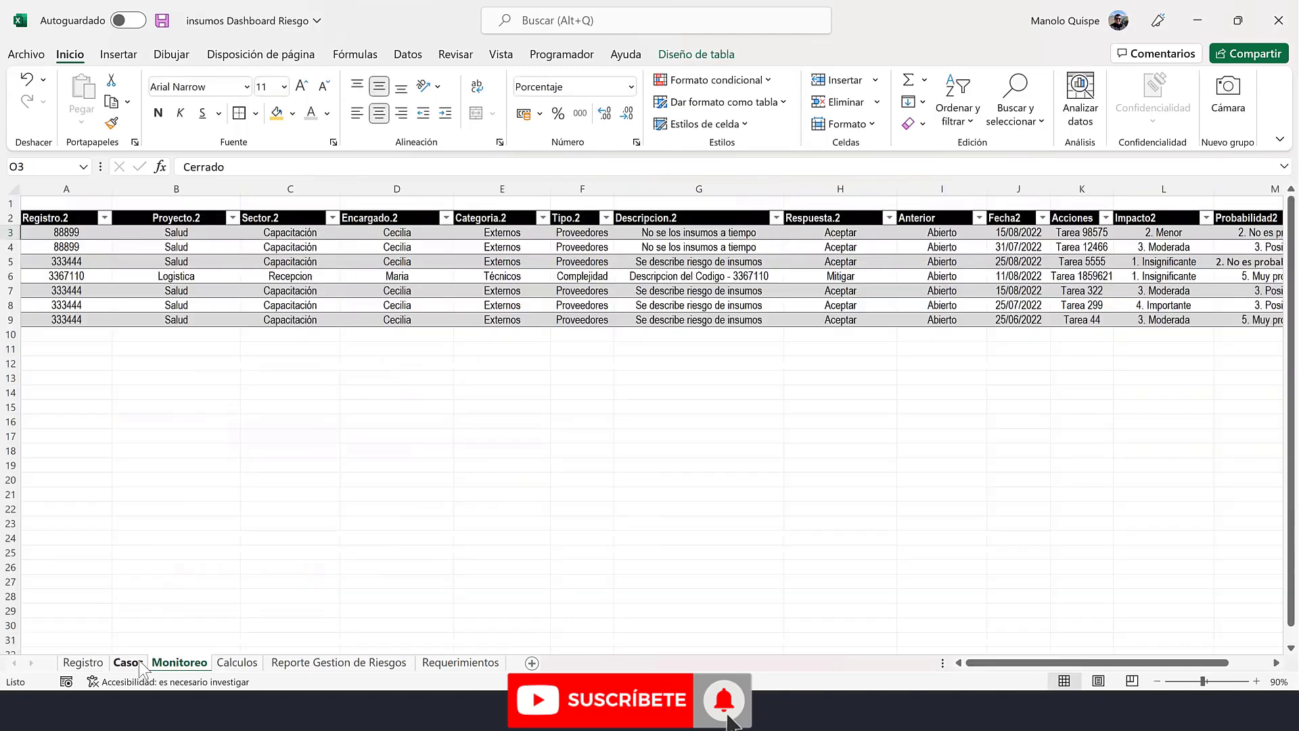
key("ctrl+Page_Up")
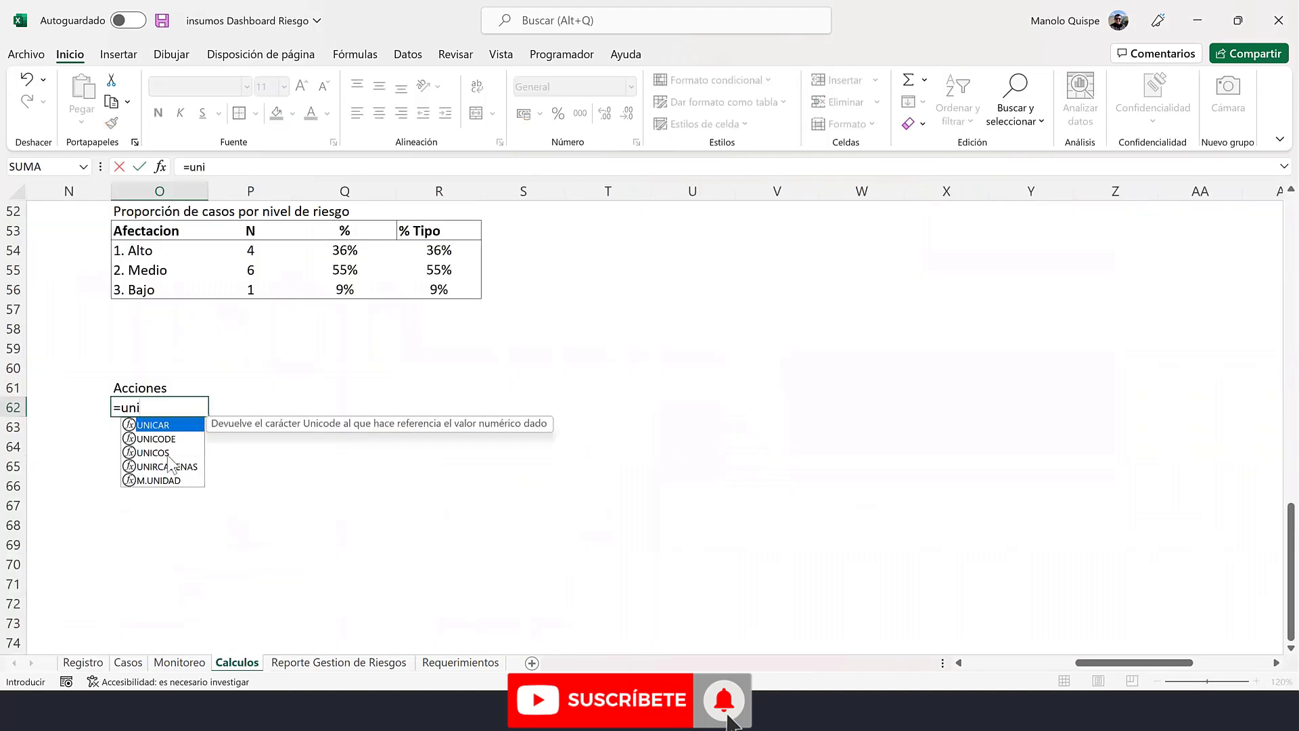
key("Tab")
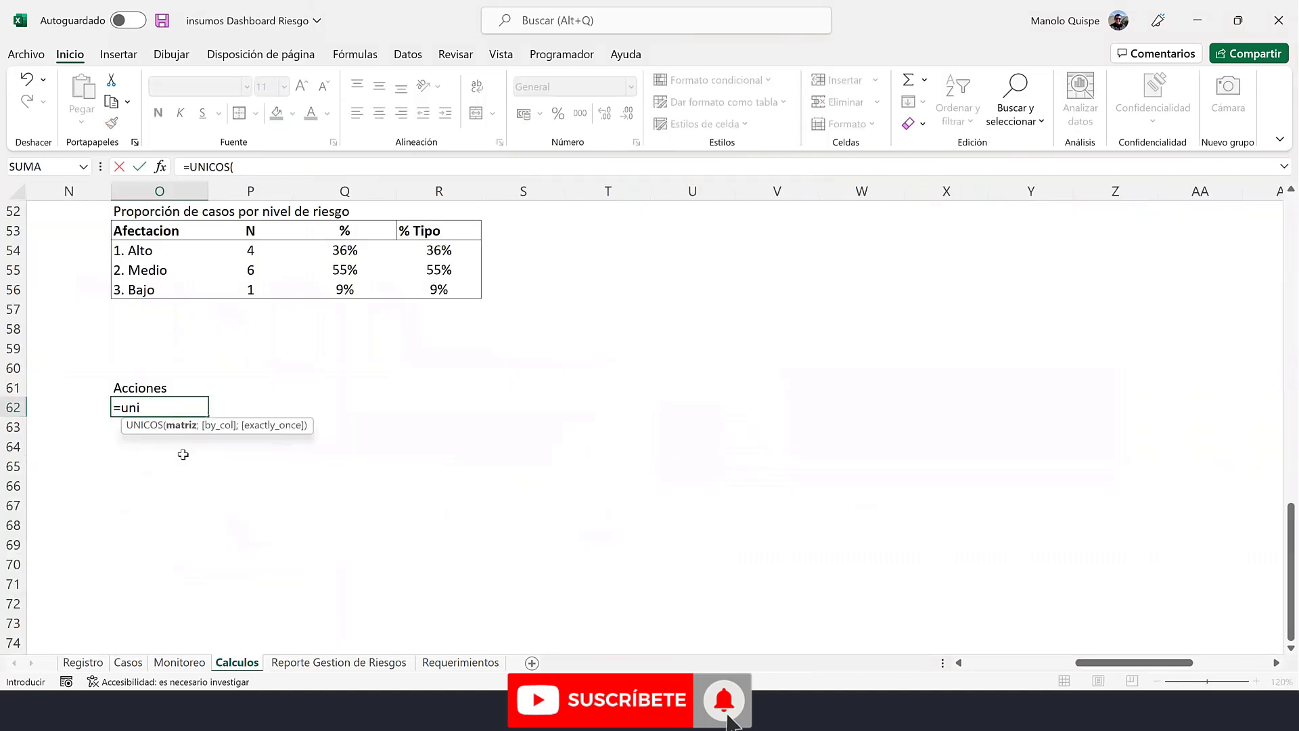
type("acc")
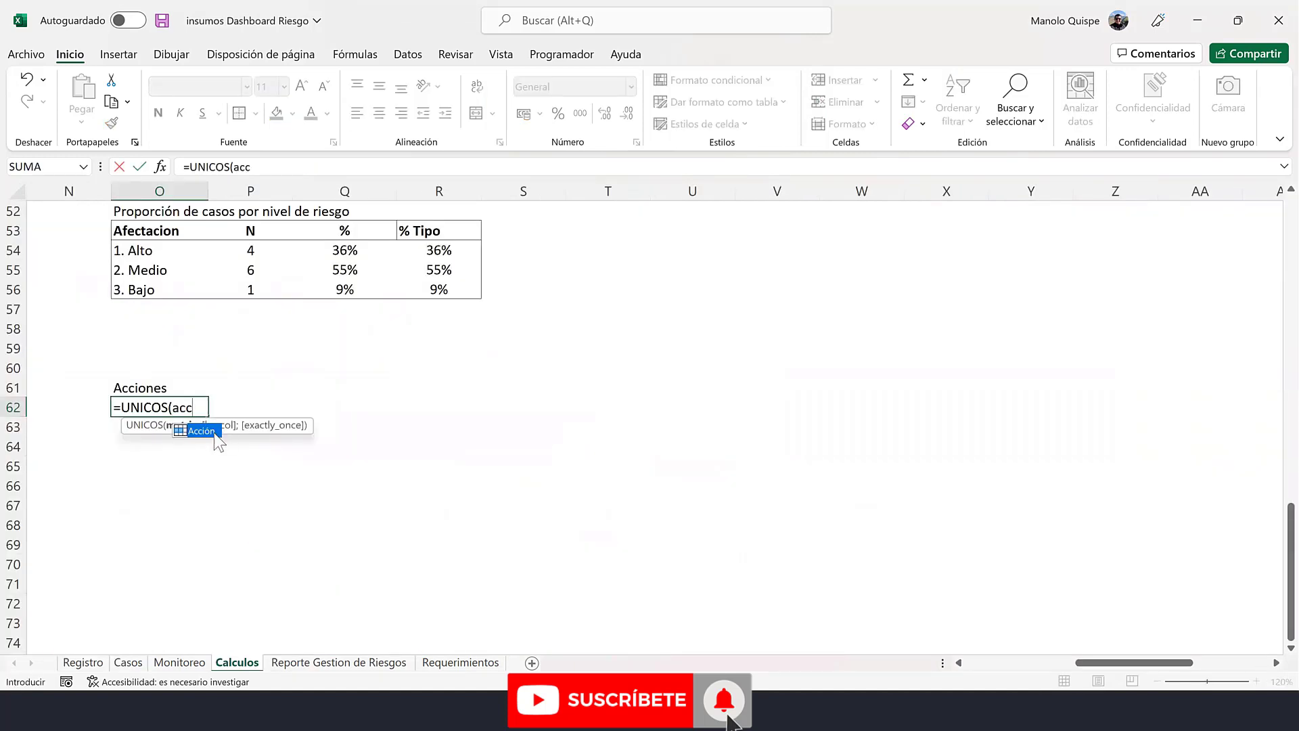
double_click(203, 432)
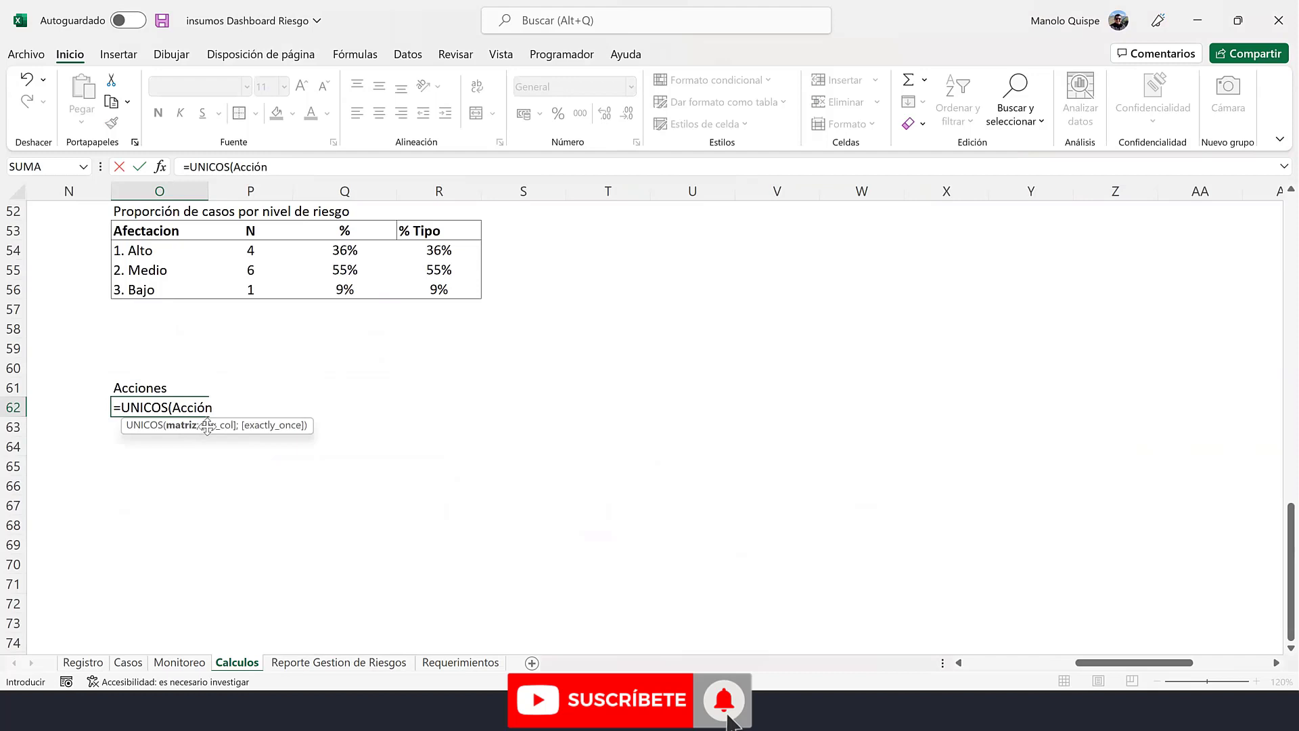
key("Return")
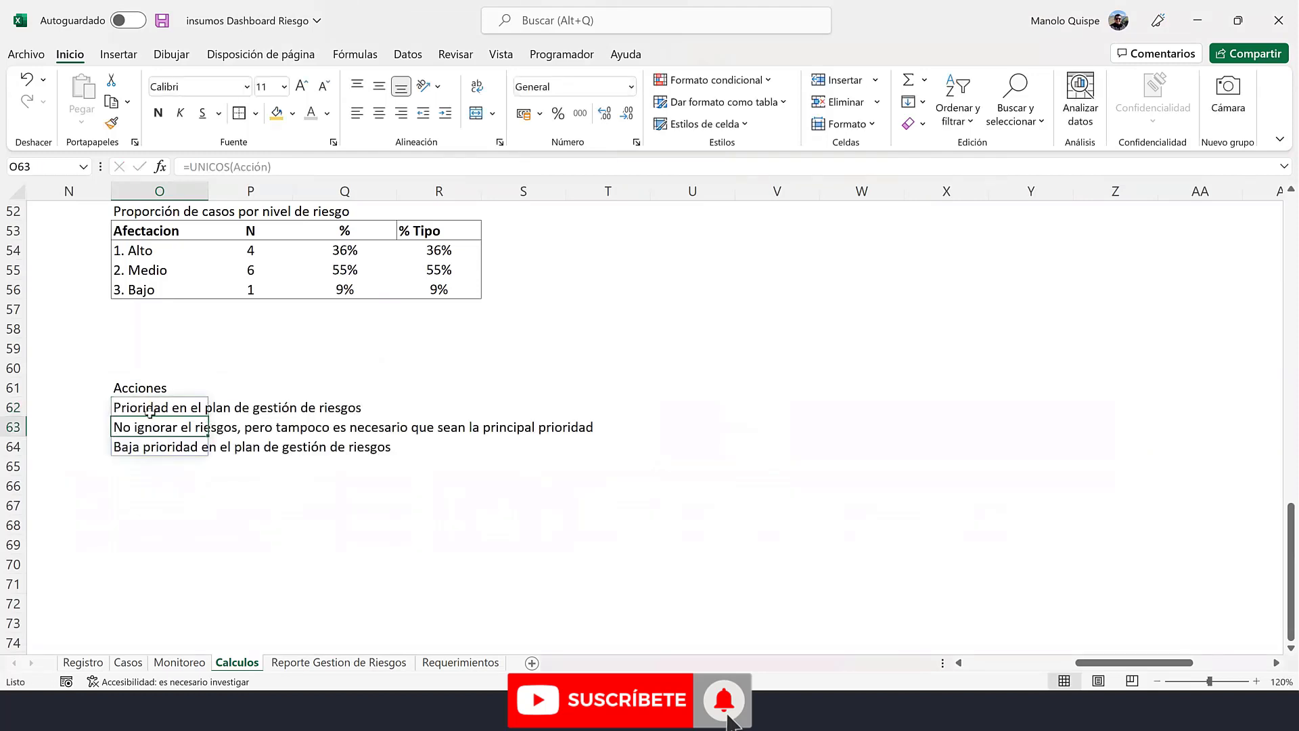
left_click(146, 407)
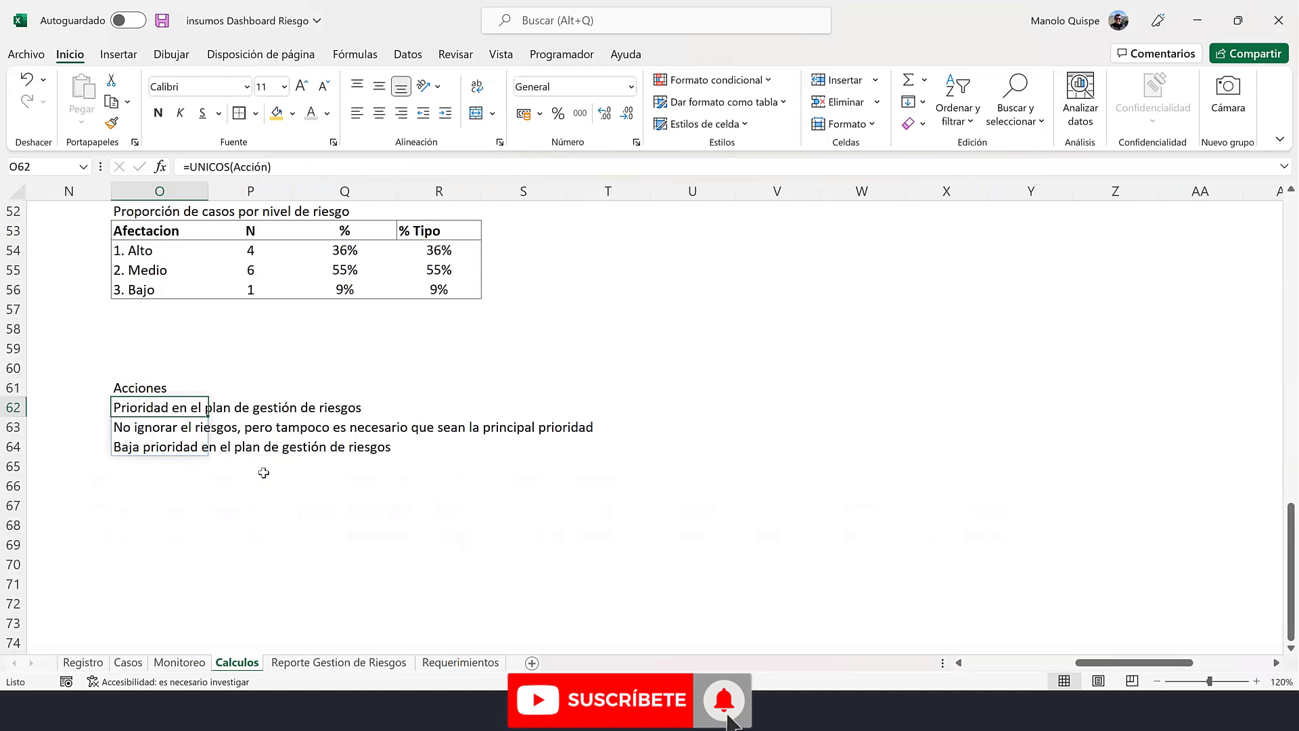
left_click(314, 668)
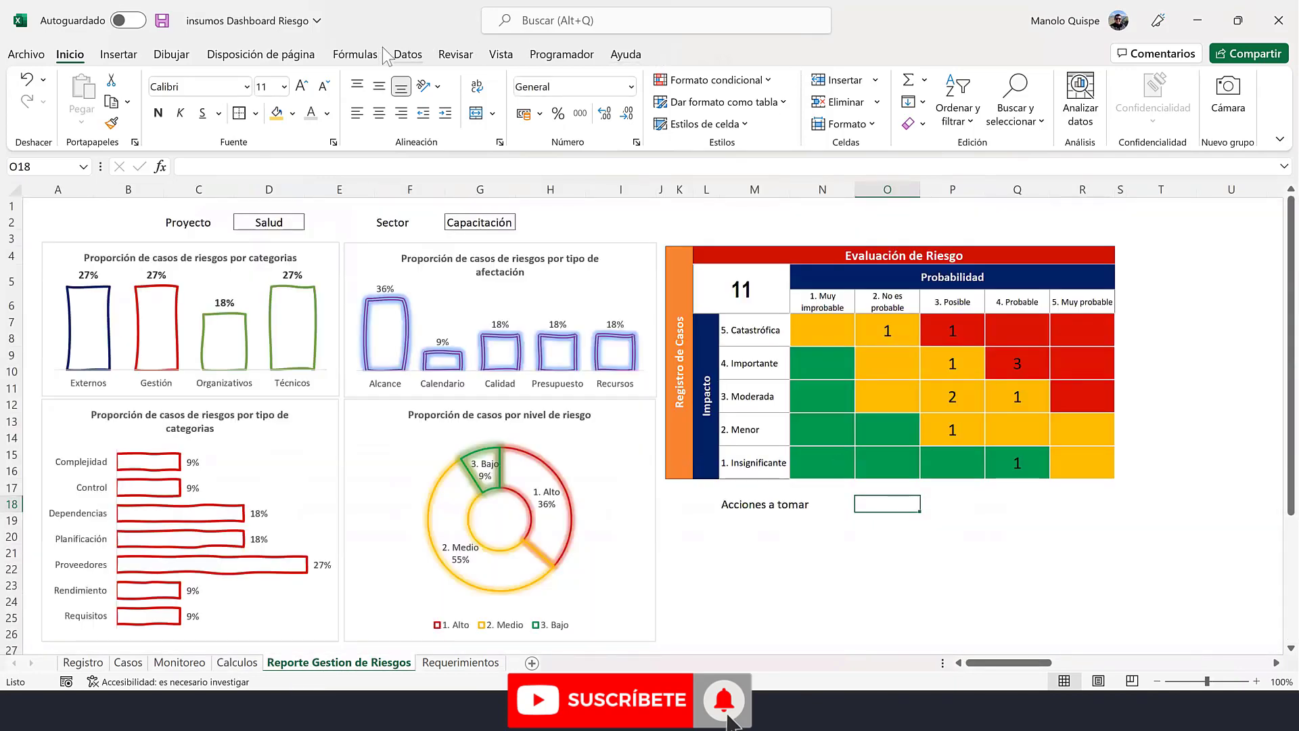
- Give O18 a data-validation dropdown list sourced from =Calculos!$O$62#
left_click(409, 54)
left_click(960, 101)
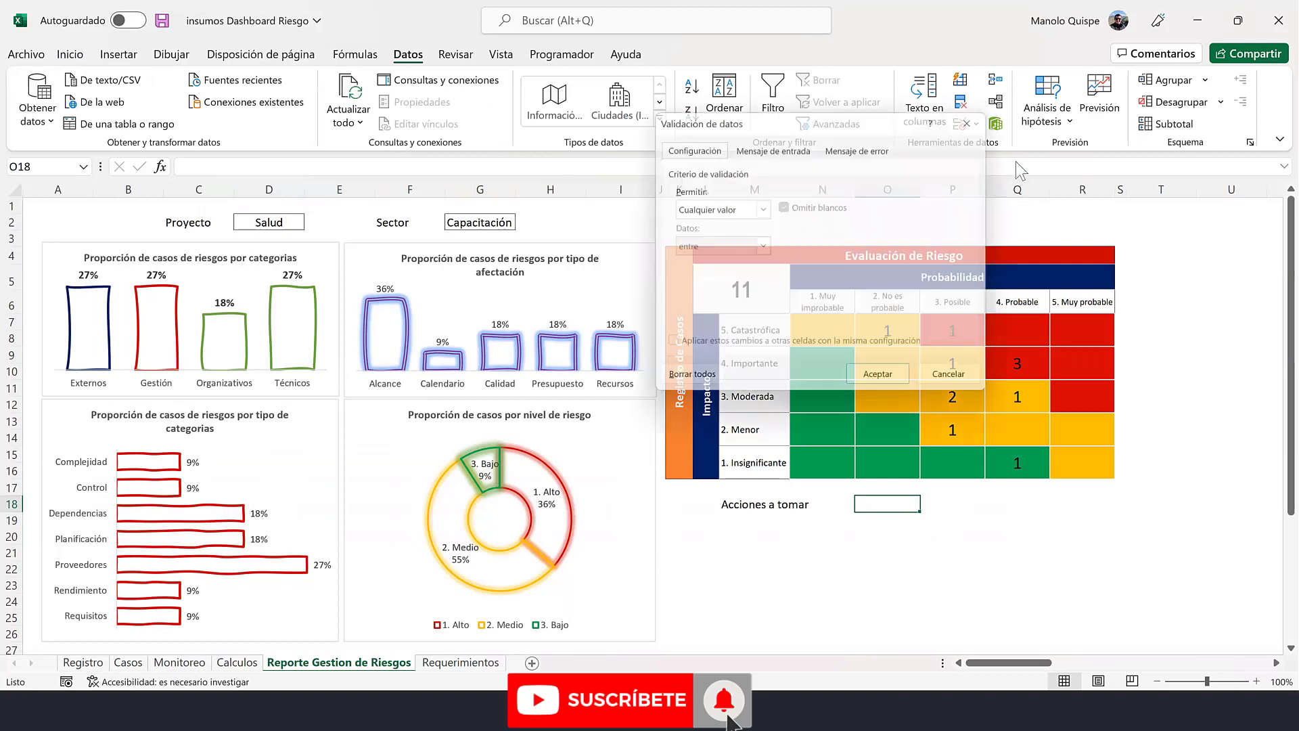
left_click(752, 210)
left_click(738, 265)
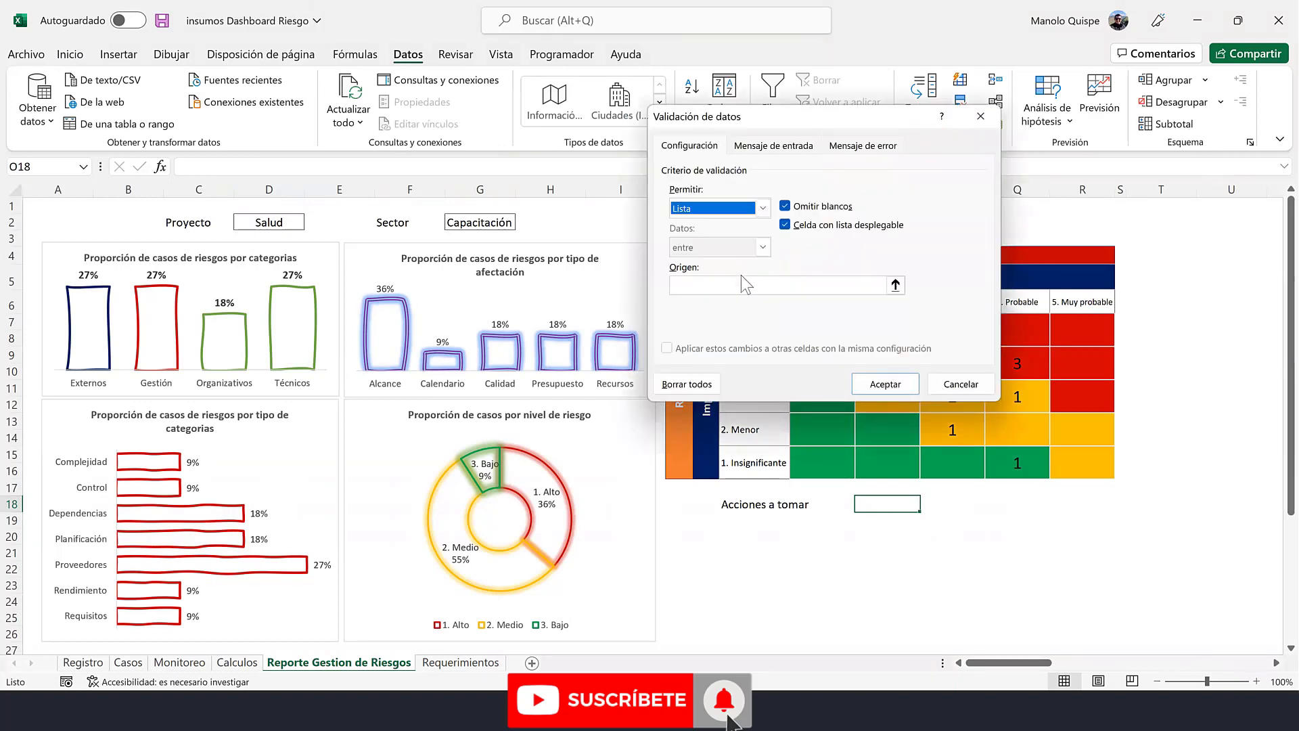
left_click(775, 286)
type("=")
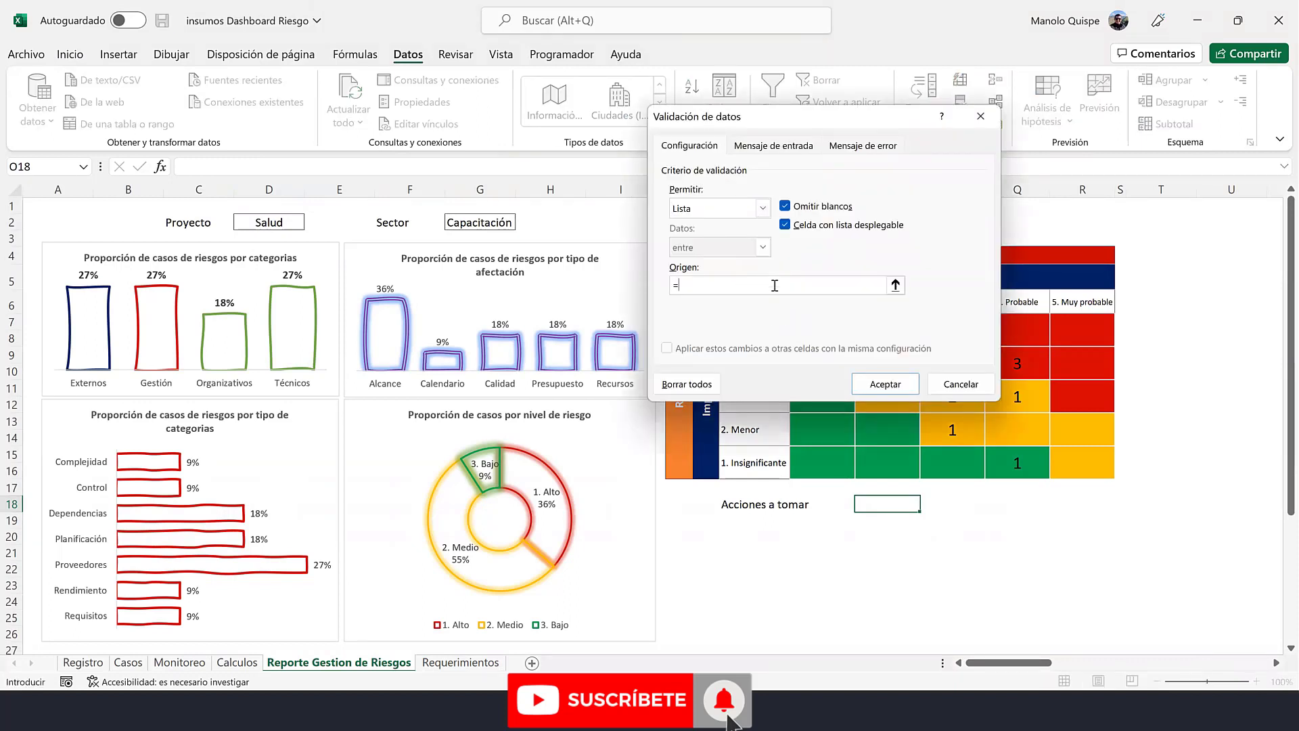
left_click(237, 662)
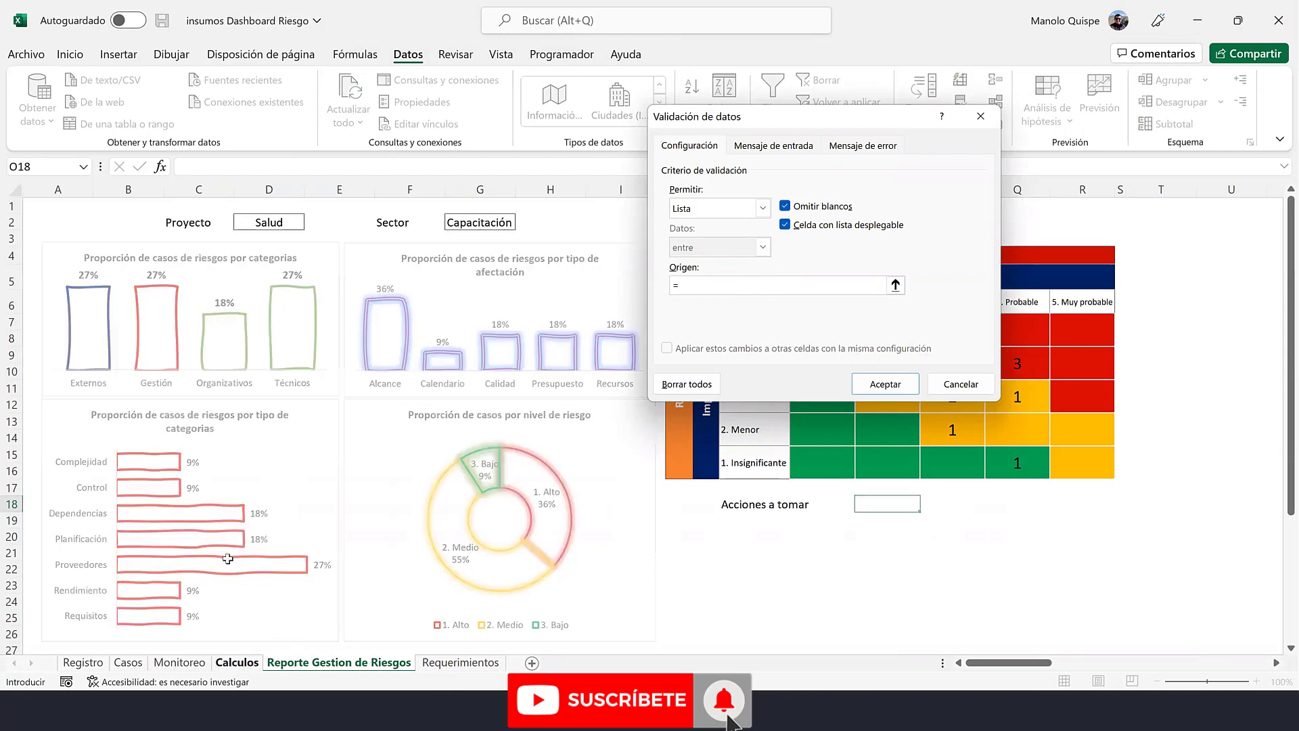
left_click(141, 408)
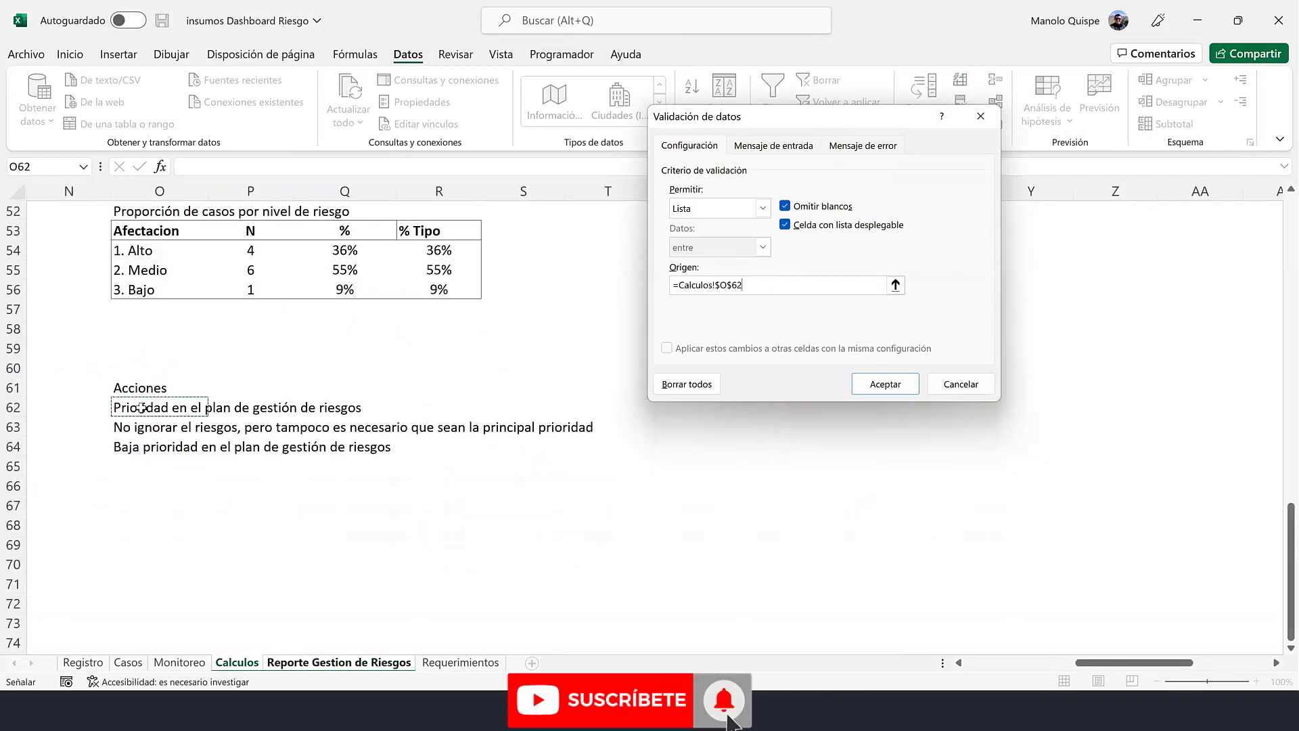
type("#")
left_click(881, 384)
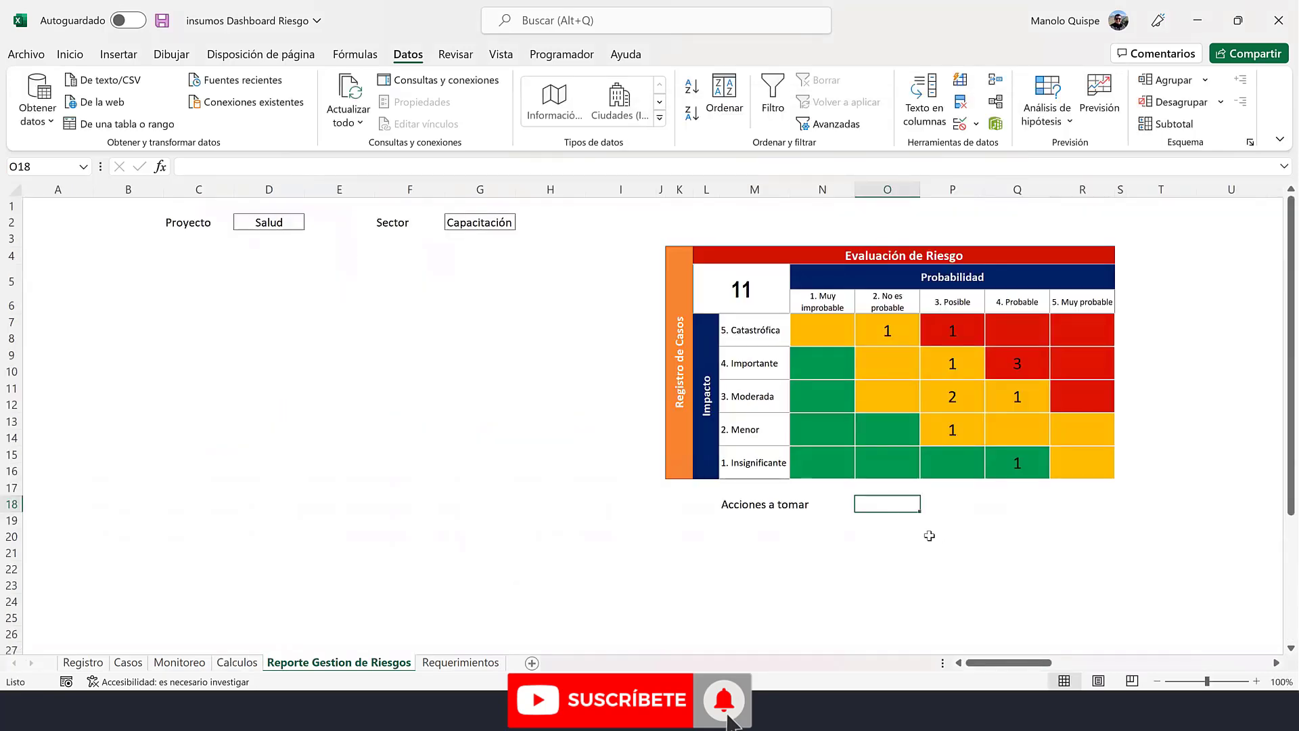
left_click(397, 433)
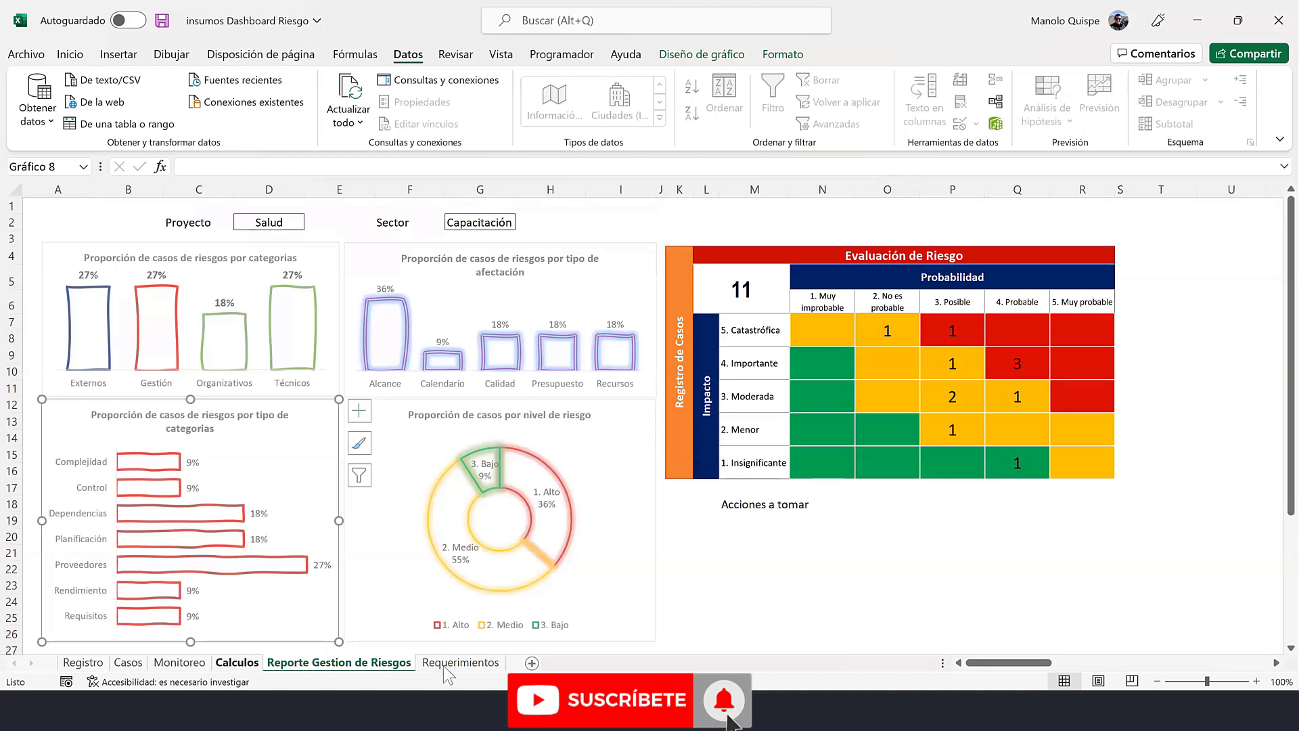
- Check the action choices in O18, then select O18 through U18
left_click(845, 501)
left_click(903, 502)
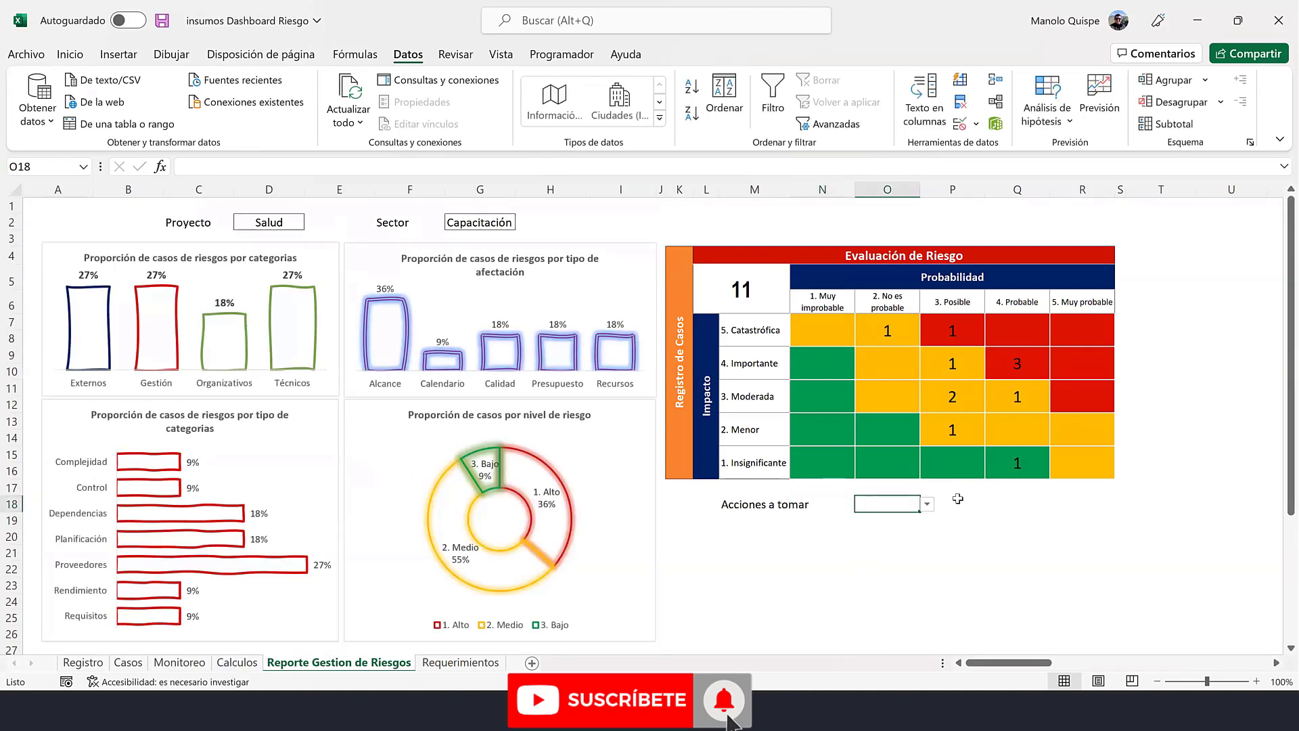
left_click(927, 504)
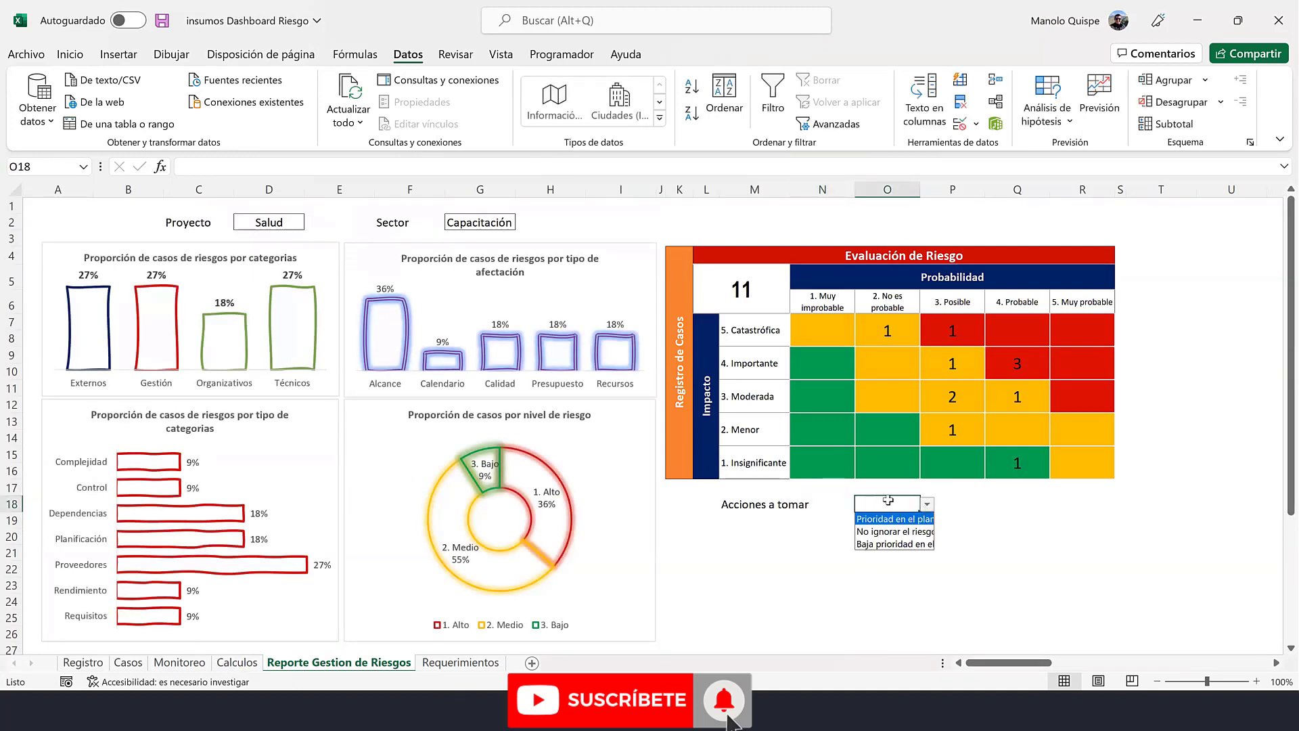
left_click_drag(885, 502, 1210, 509)
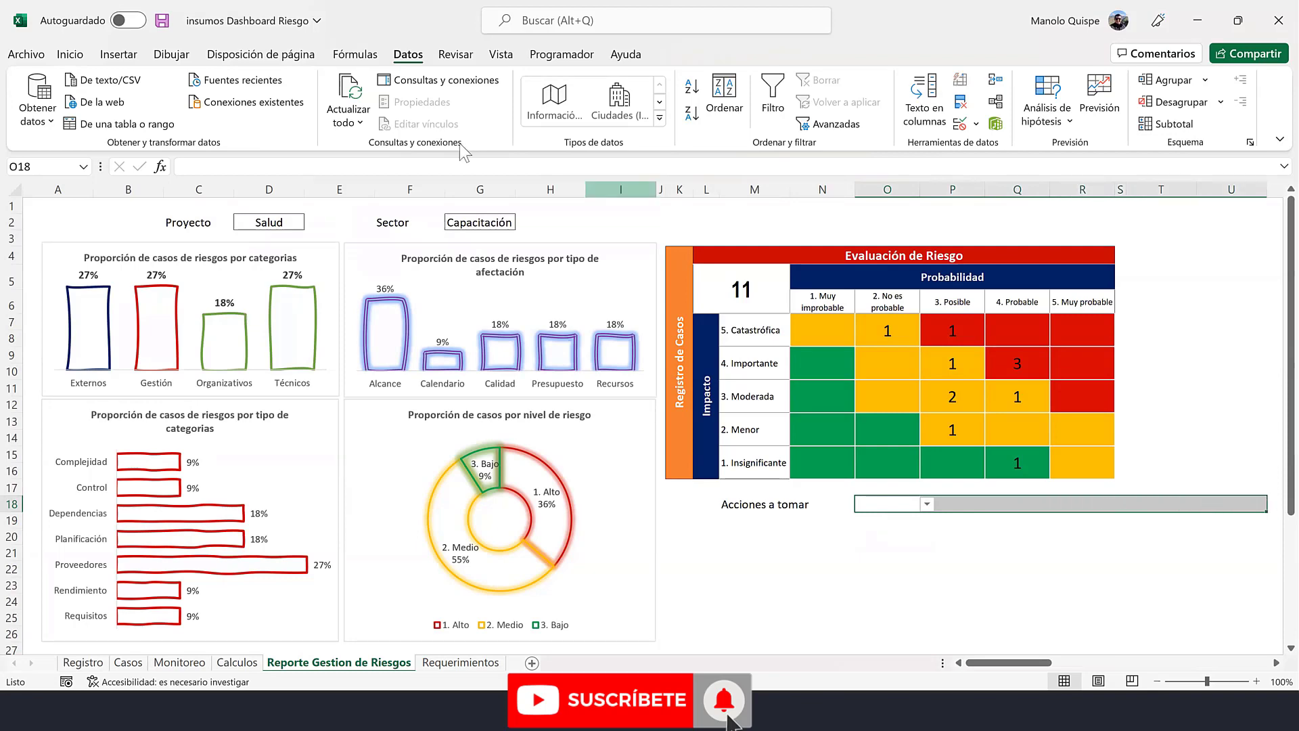
- Merge and center O18:U18 and give it a thick outside border
left_click(71, 56)
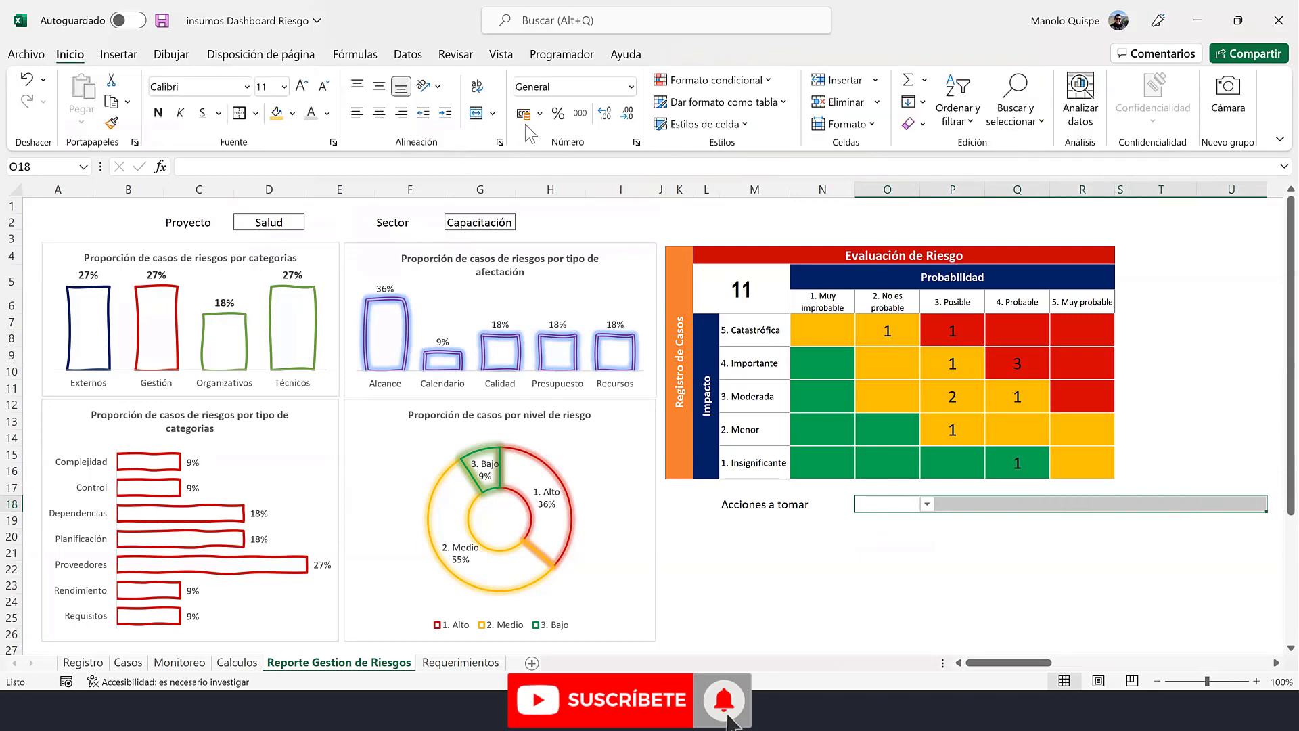
left_click(476, 113)
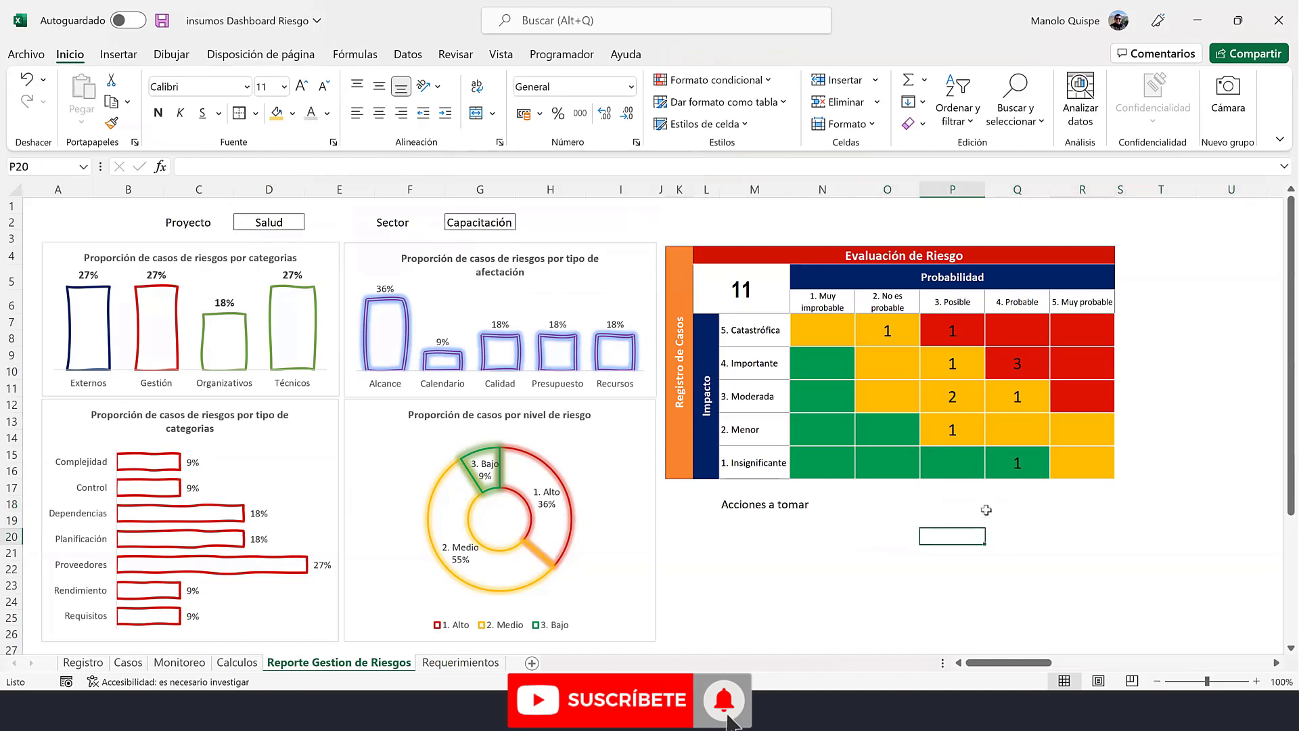
left_click(984, 508)
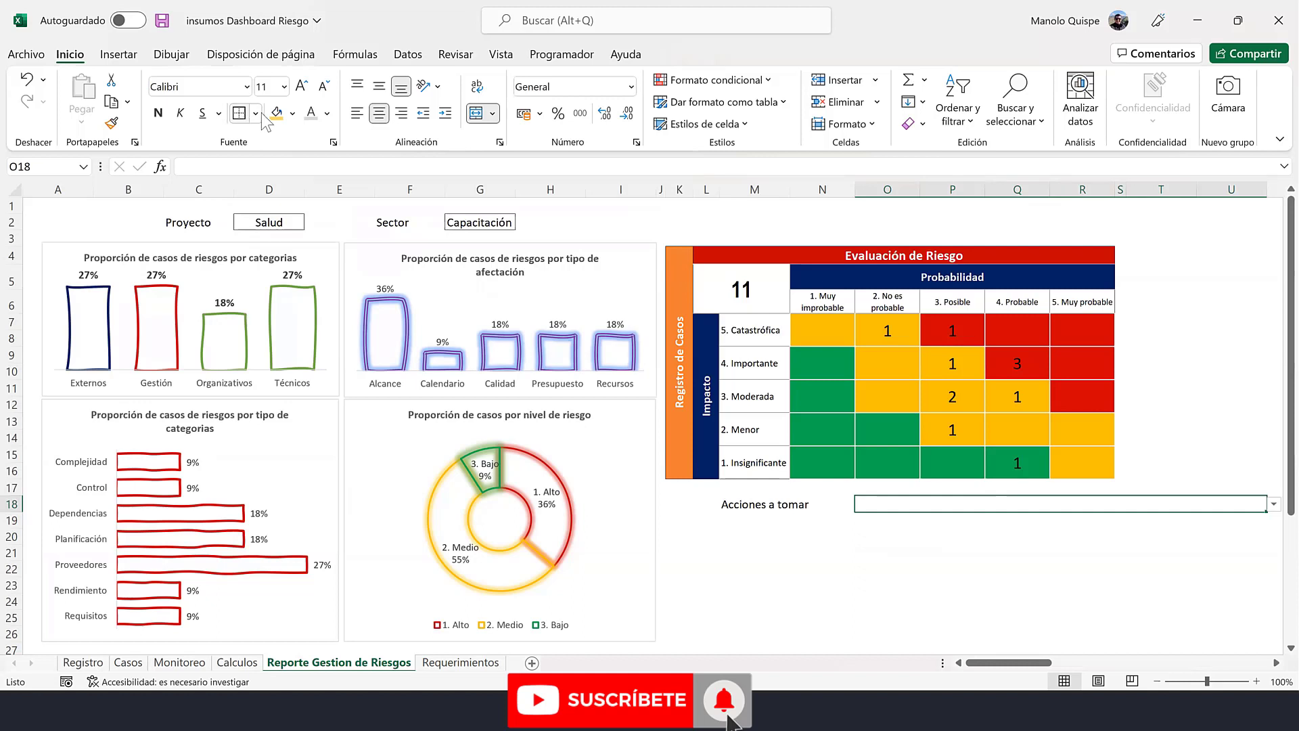
left_click(255, 113)
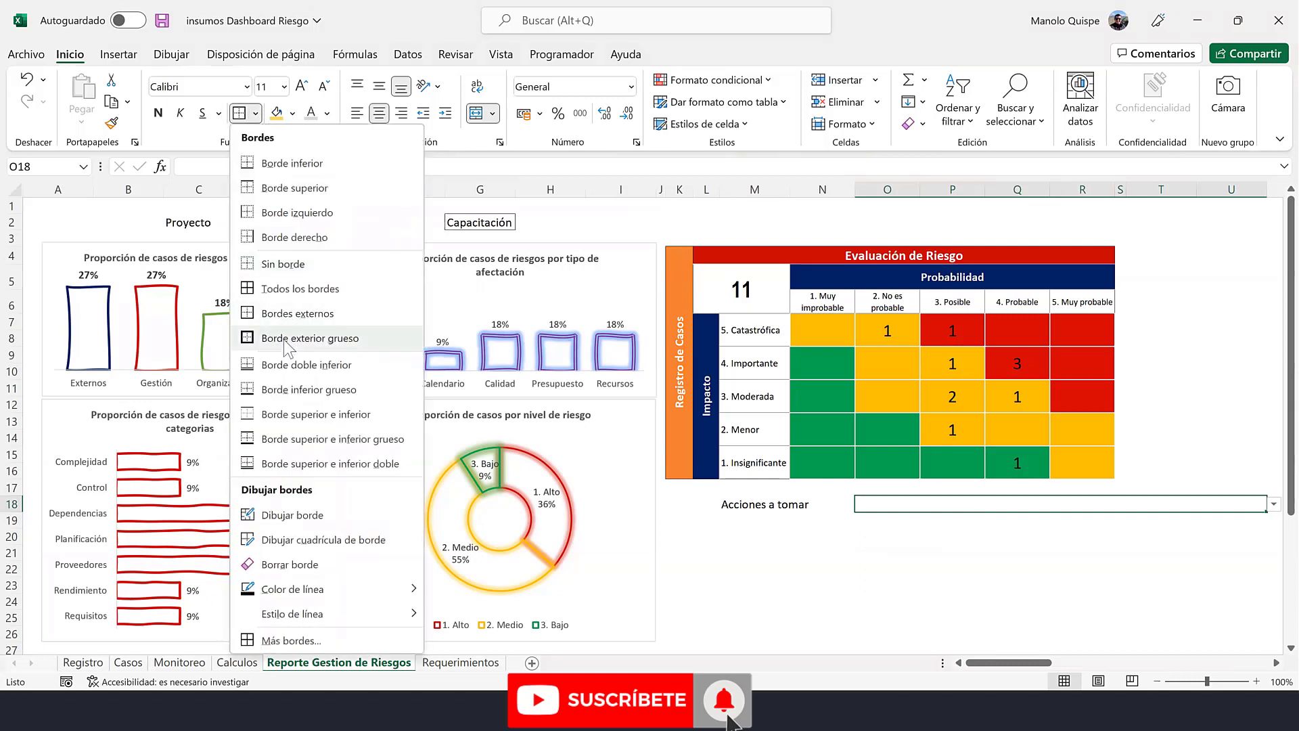
left_click(289, 342)
- Select the M18:N18 label, then make the merged action cell dark blue with white text
left_click(739, 506)
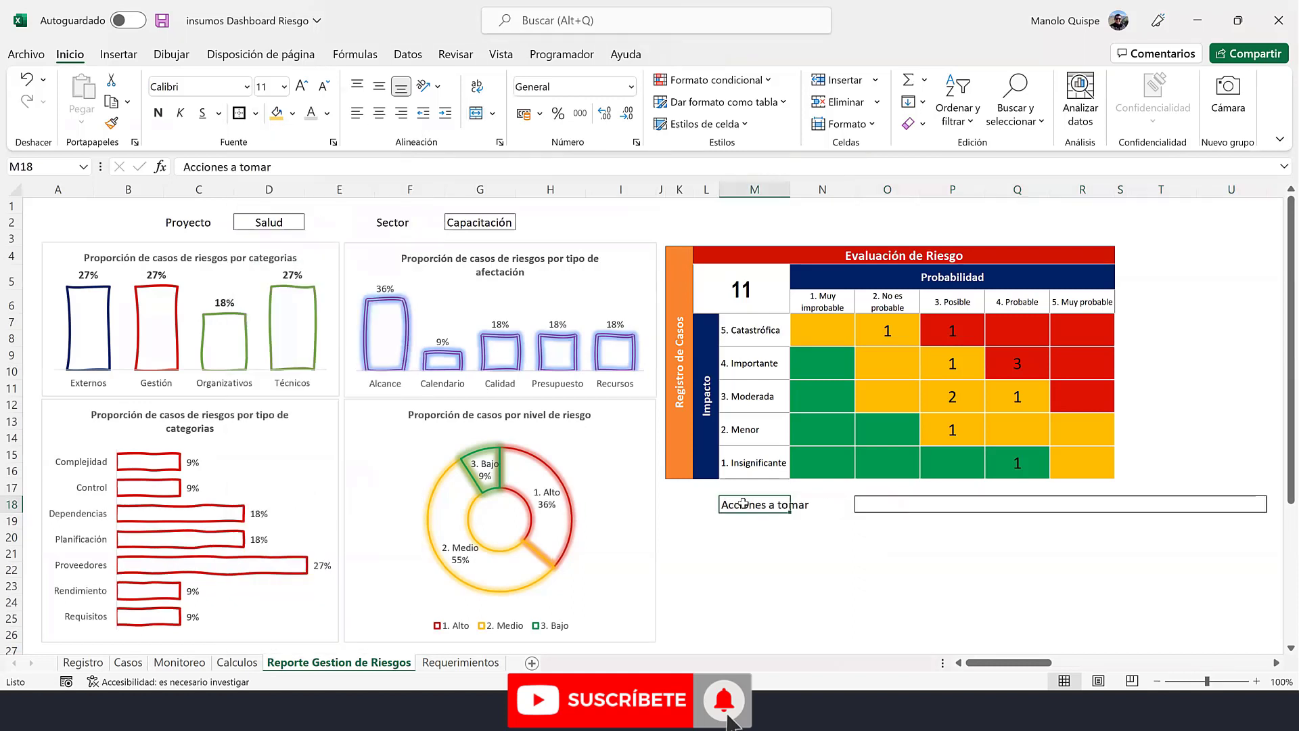
left_click_drag(740, 506, 823, 506)
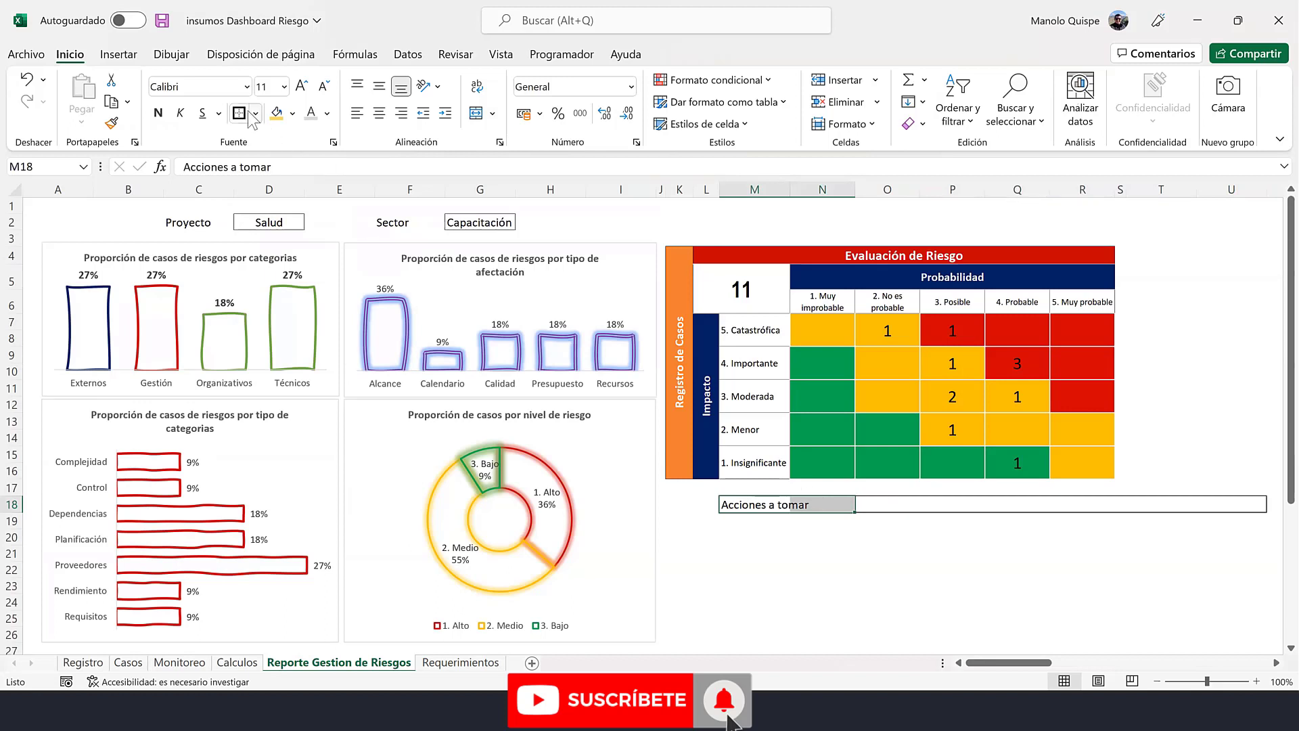
left_click(924, 507)
left_click(292, 114)
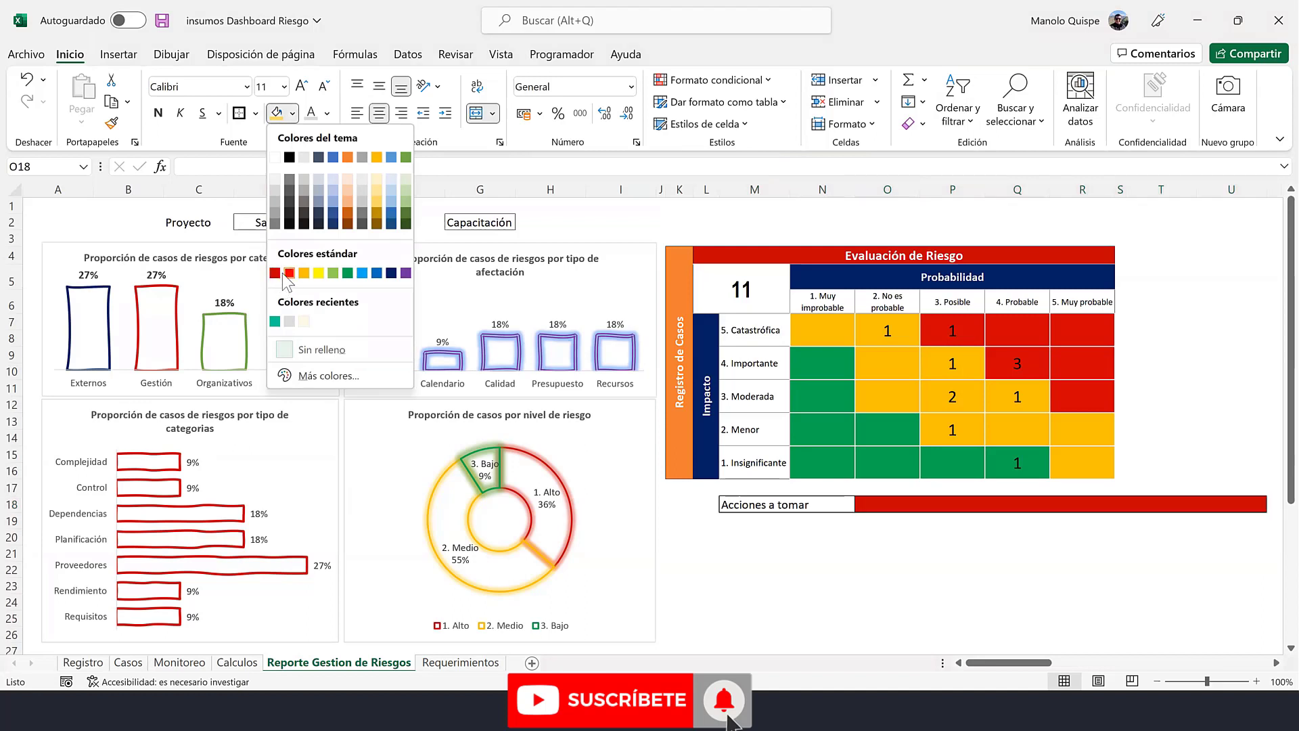
left_click(391, 273)
left_click(329, 115)
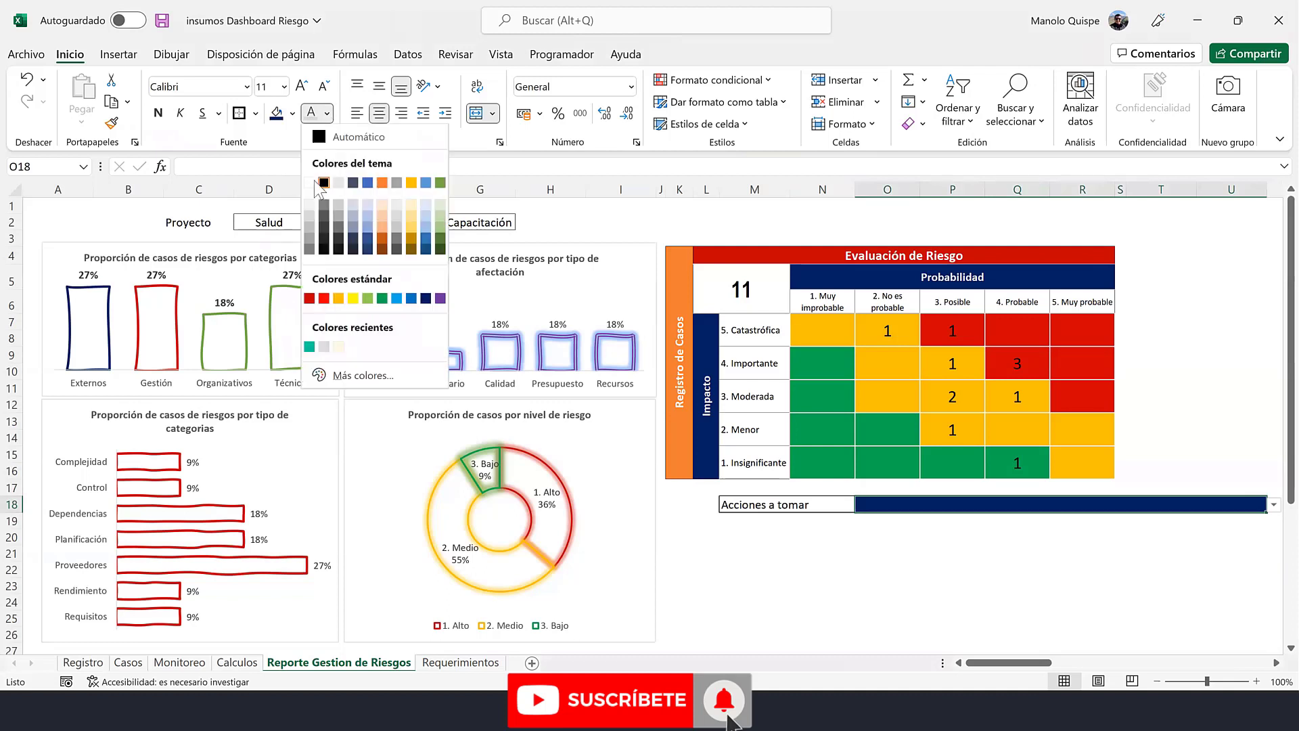
left_click(309, 182)
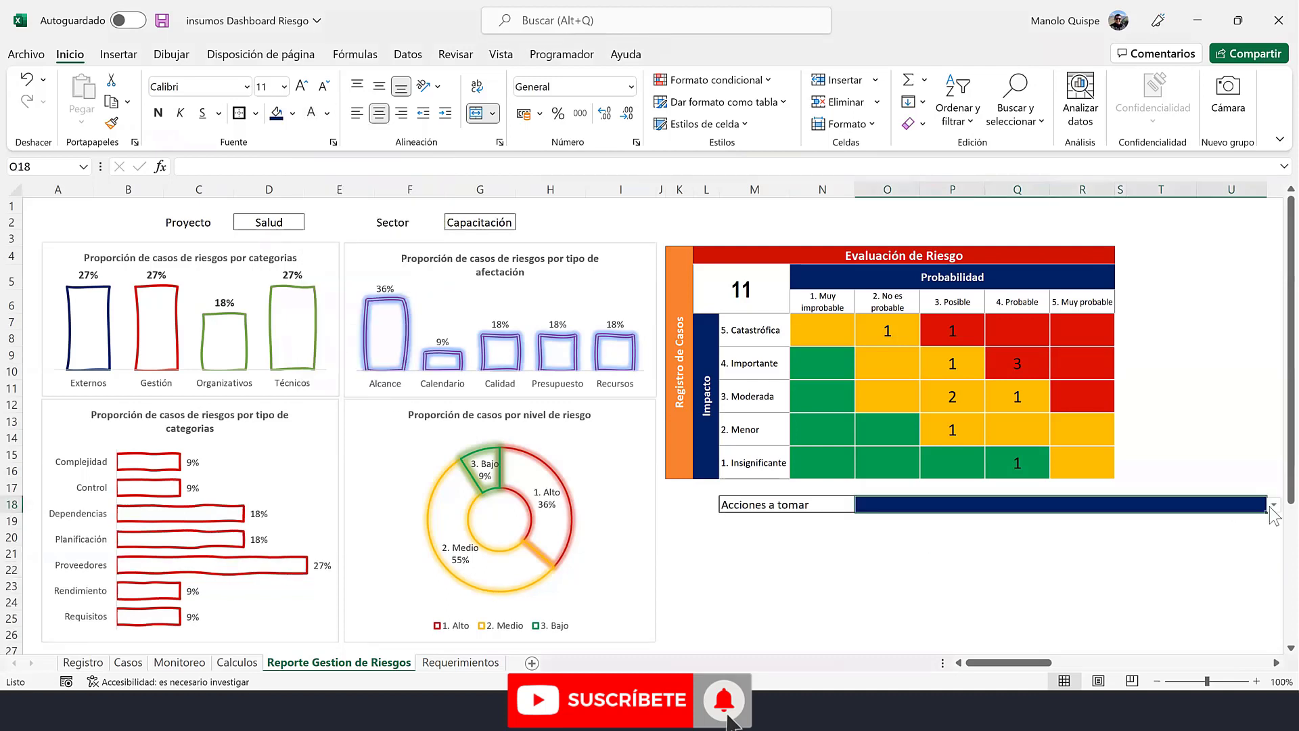
left_click(1274, 505)
- Try the O18 dropdown options, ending on 'Baja prioridad en el plan de gestión de riesgos'
left_click(1218, 518)
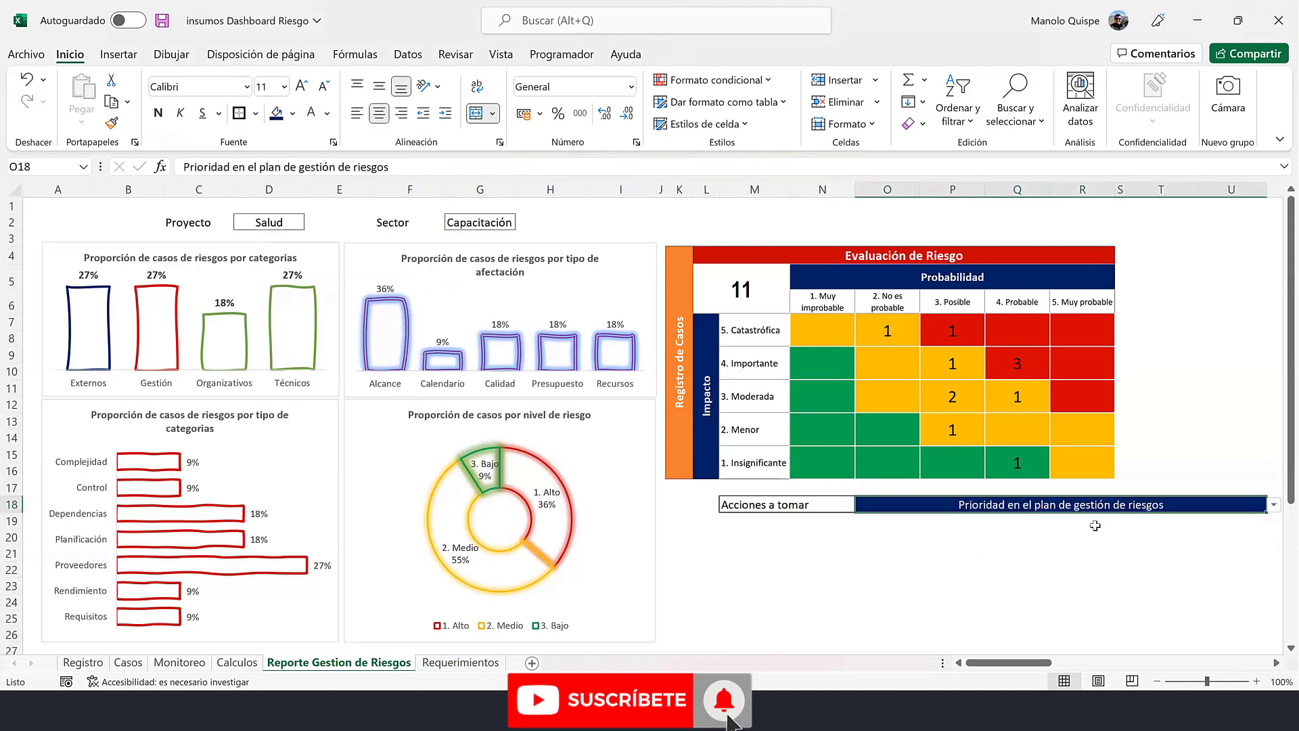
left_click(1274, 505)
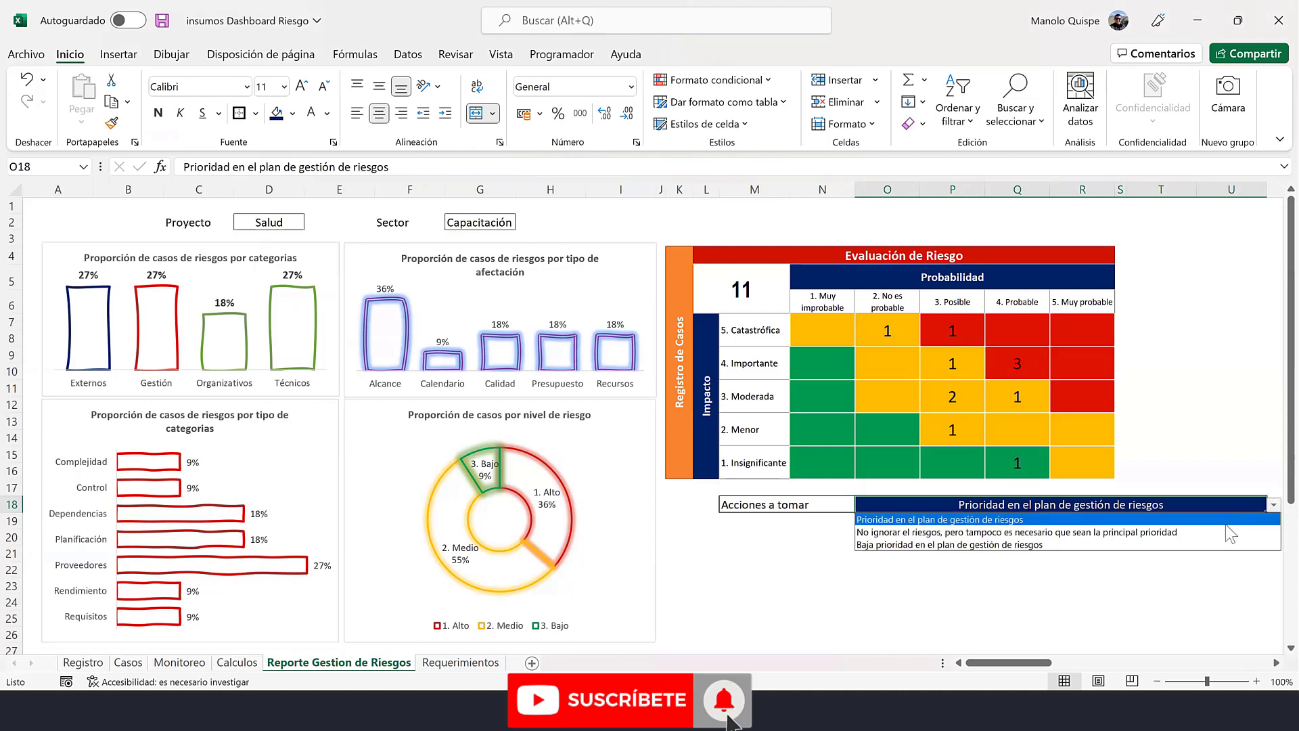
left_click(1226, 532)
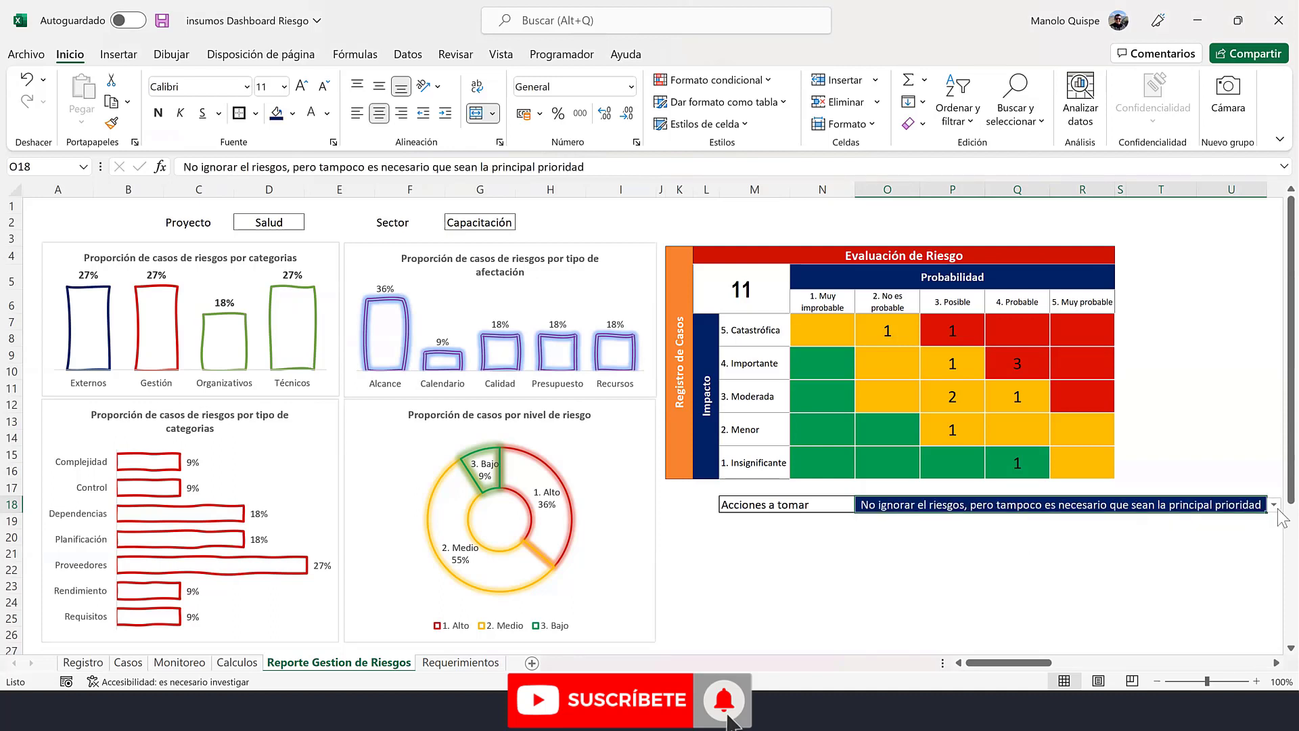
left_click(1274, 505)
left_click(1228, 542)
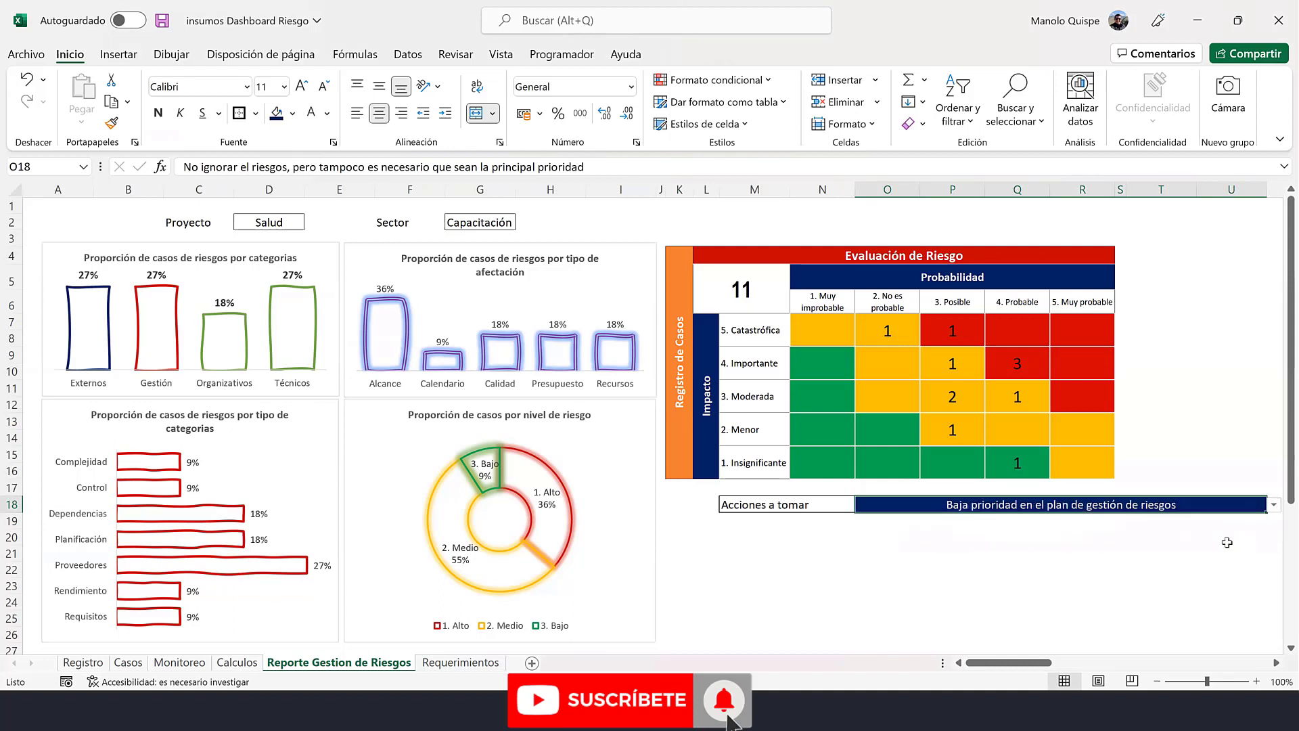
- Left-align the action text, select M19, and open the Registro sheet
left_click(357, 113)
left_click(952, 549)
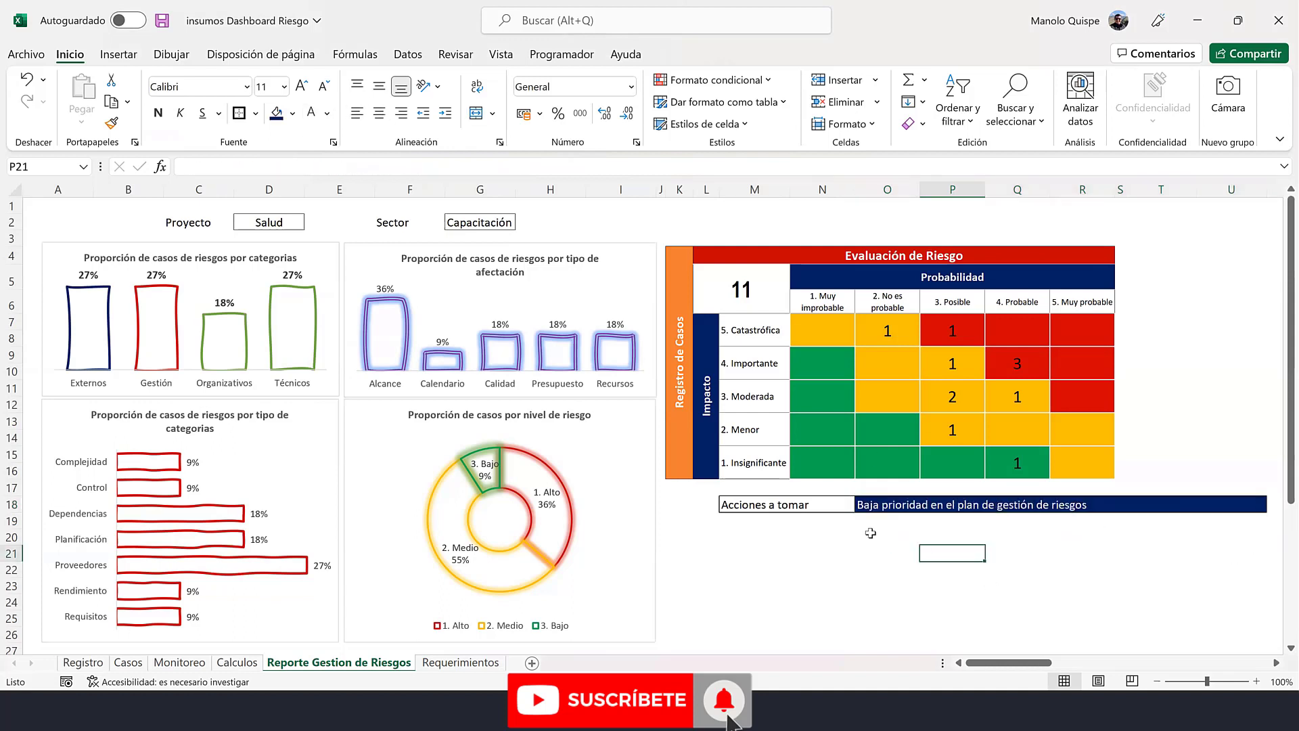
left_click(722, 521)
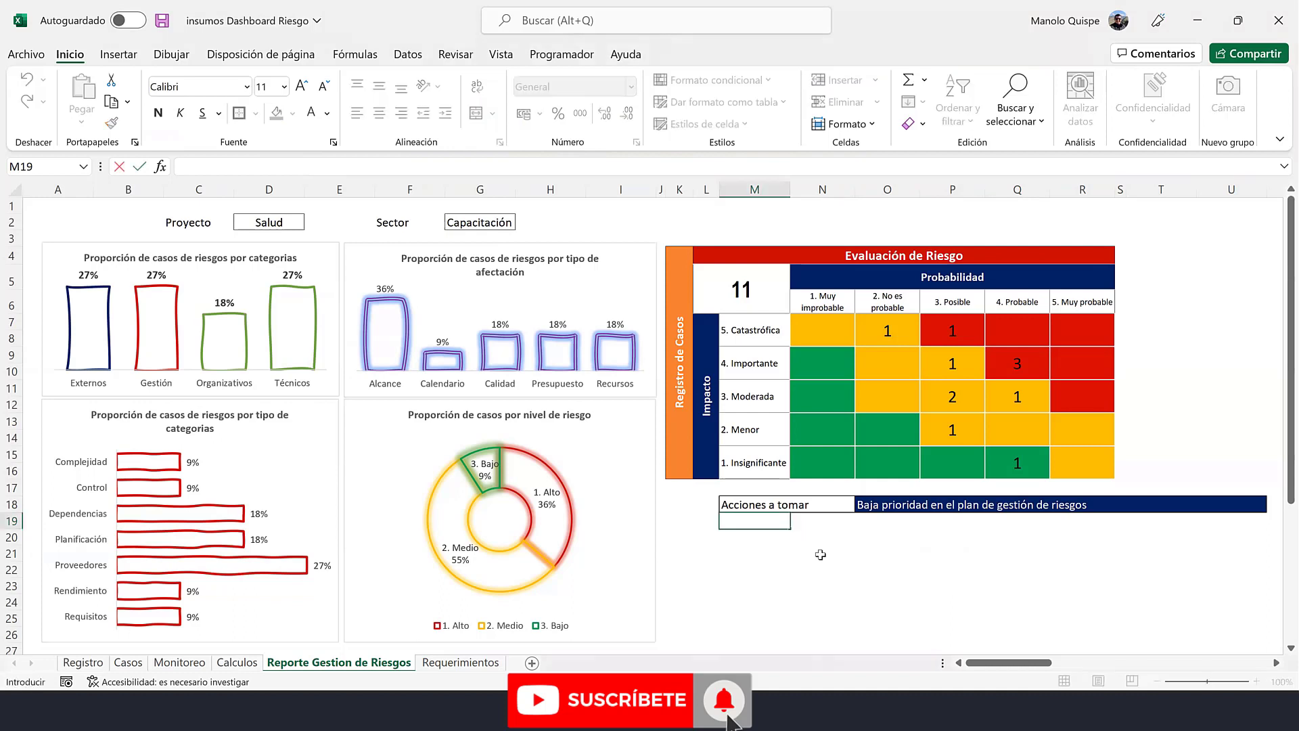
left_click(84, 663)
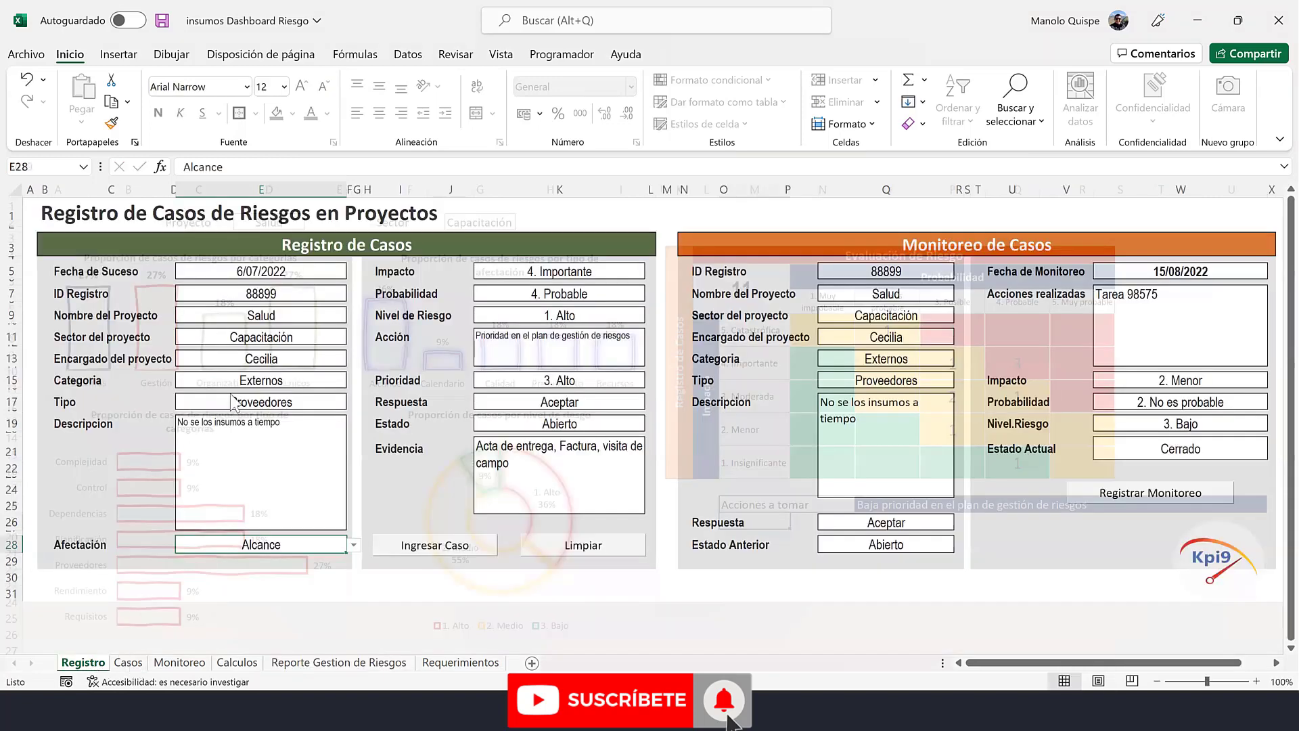
- On the Casos sheet, copy header cells B2, E2, H2, I2, N2, O2 and P2 together
key("ctrl+Page_Down")
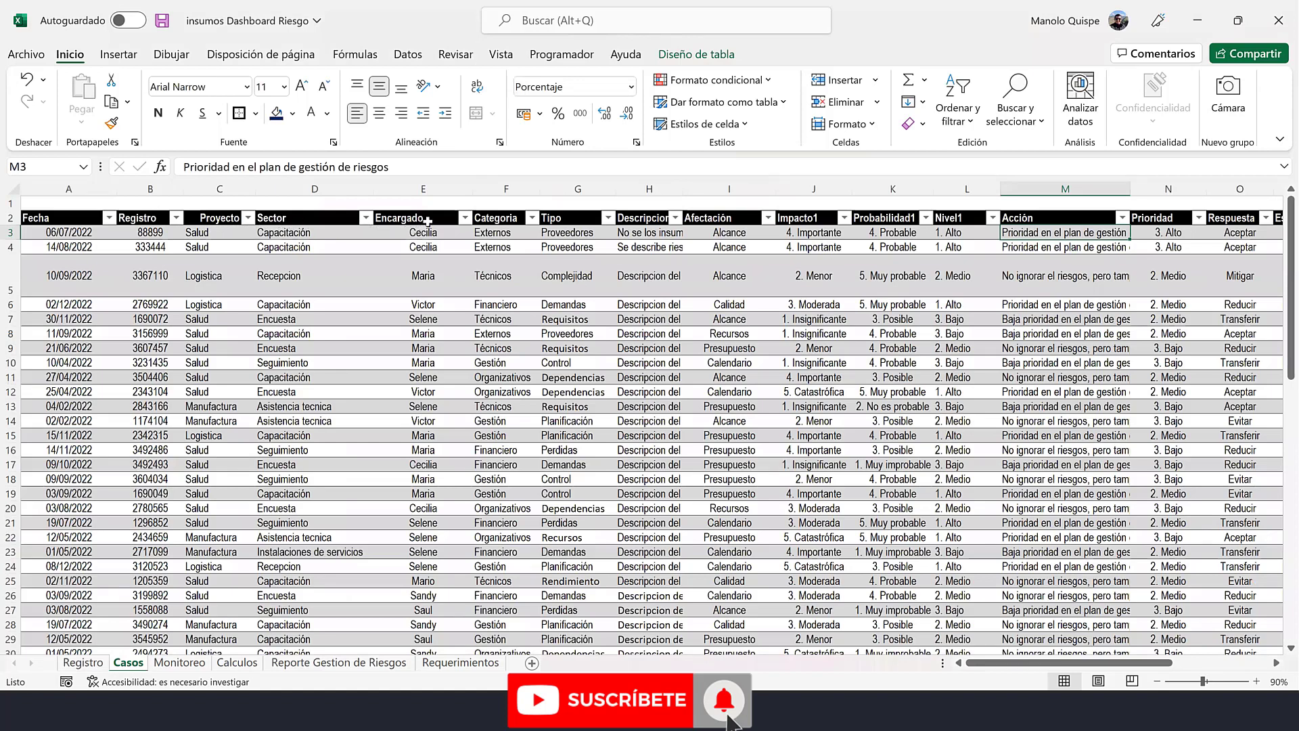
left_click(474, 222, "ctrl")
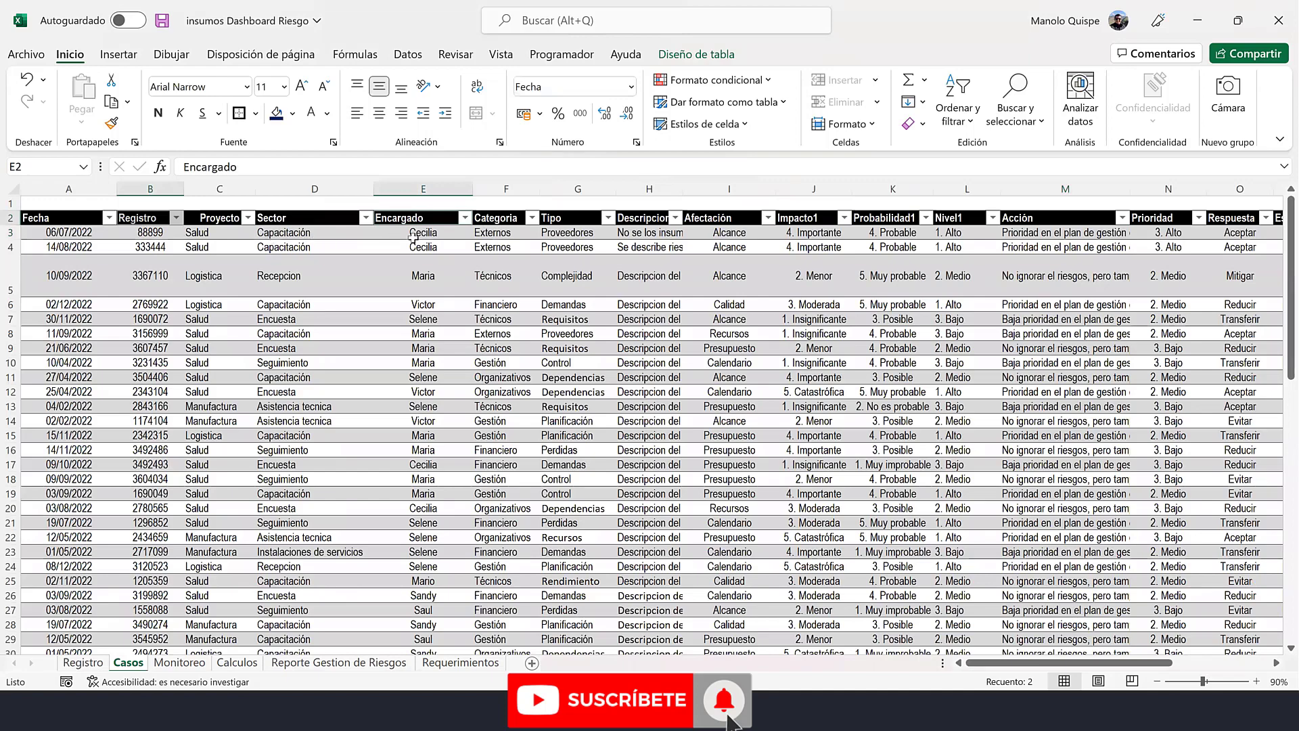
left_click(630, 218, "ctrl")
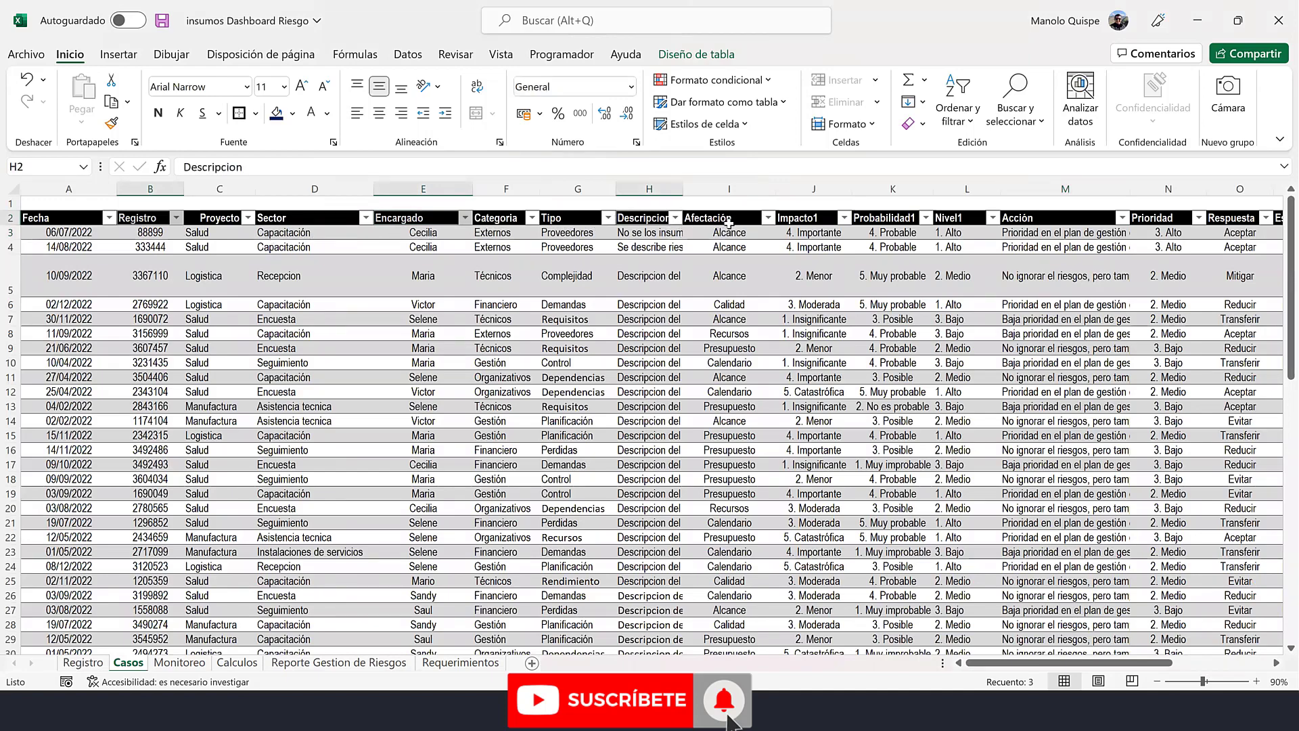
left_click(730, 222, "ctrl")
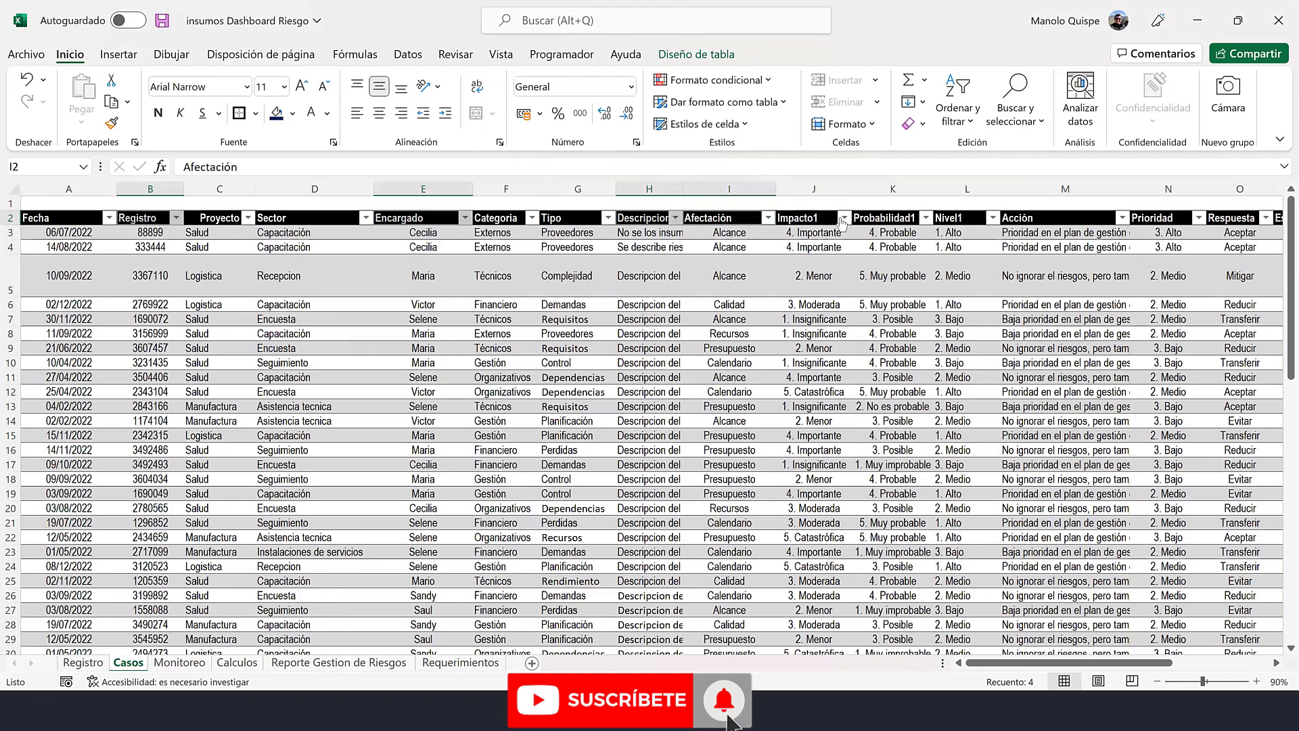
left_click(1276, 663)
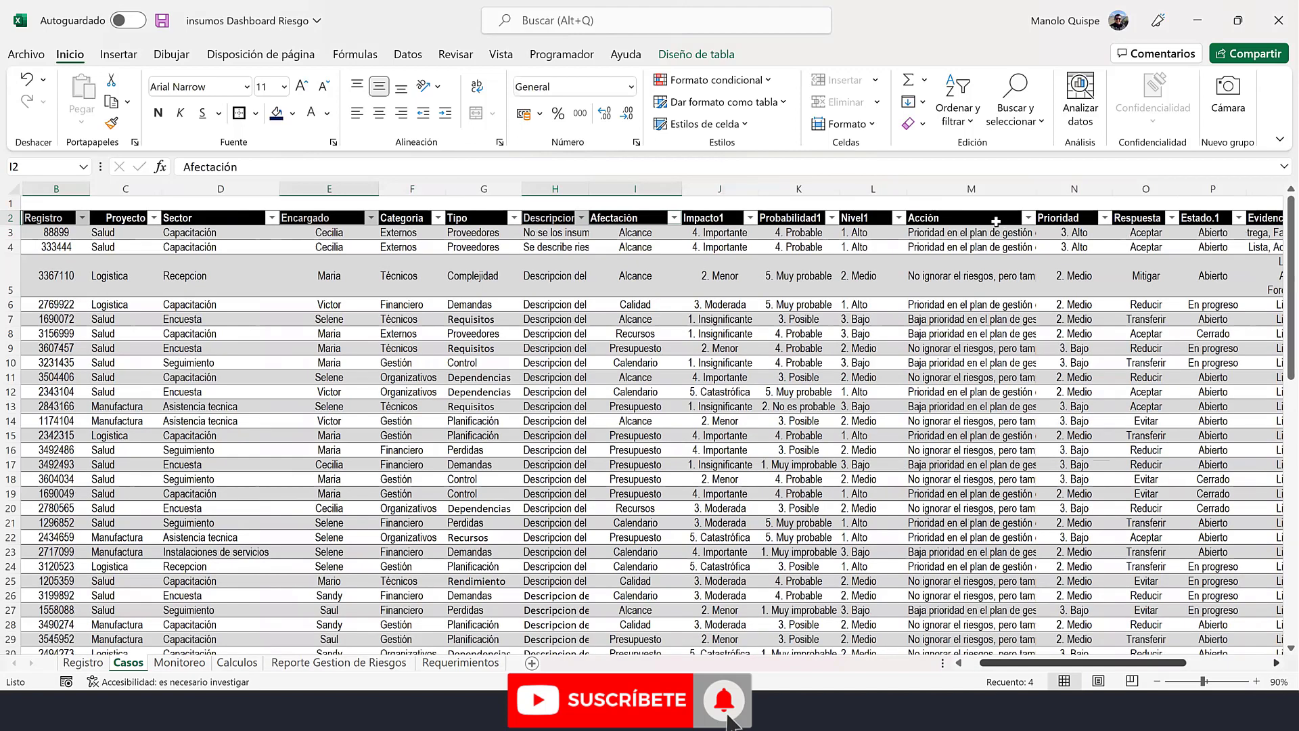
left_click_drag(1072, 218, 1073, 234)
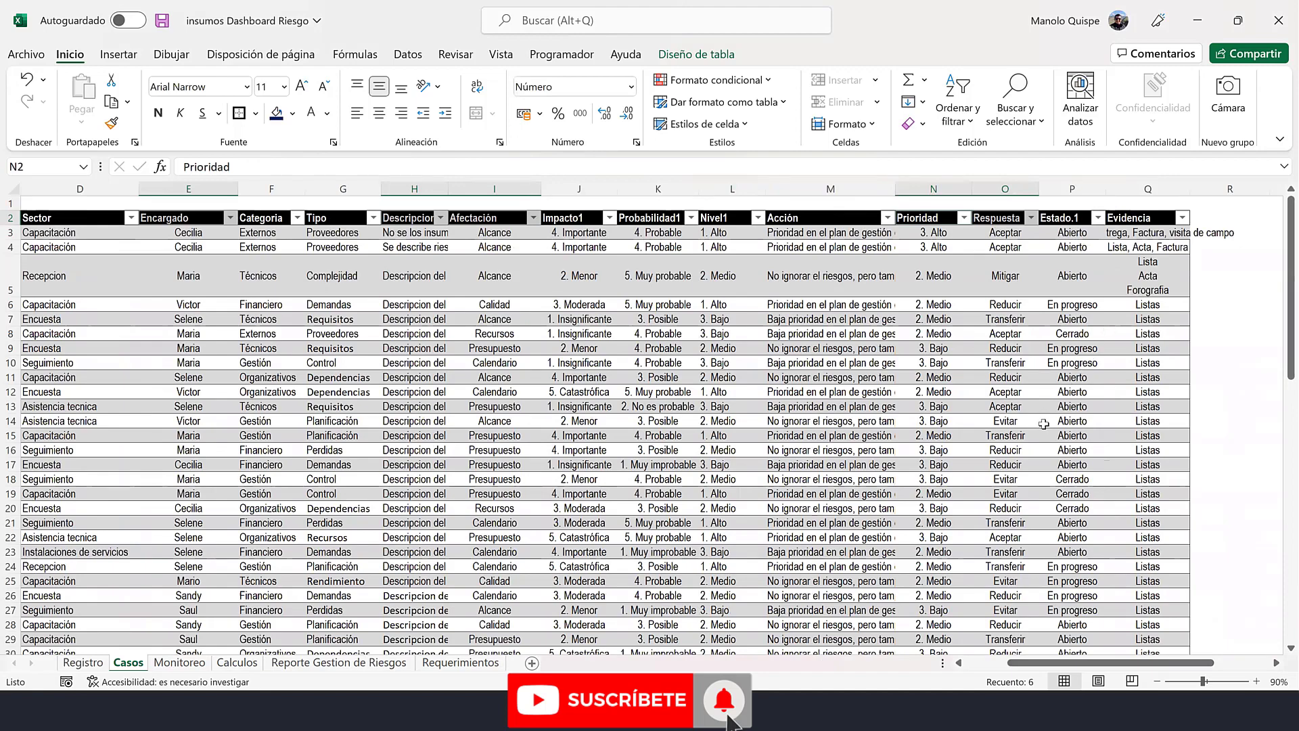
key("ctrl+c")
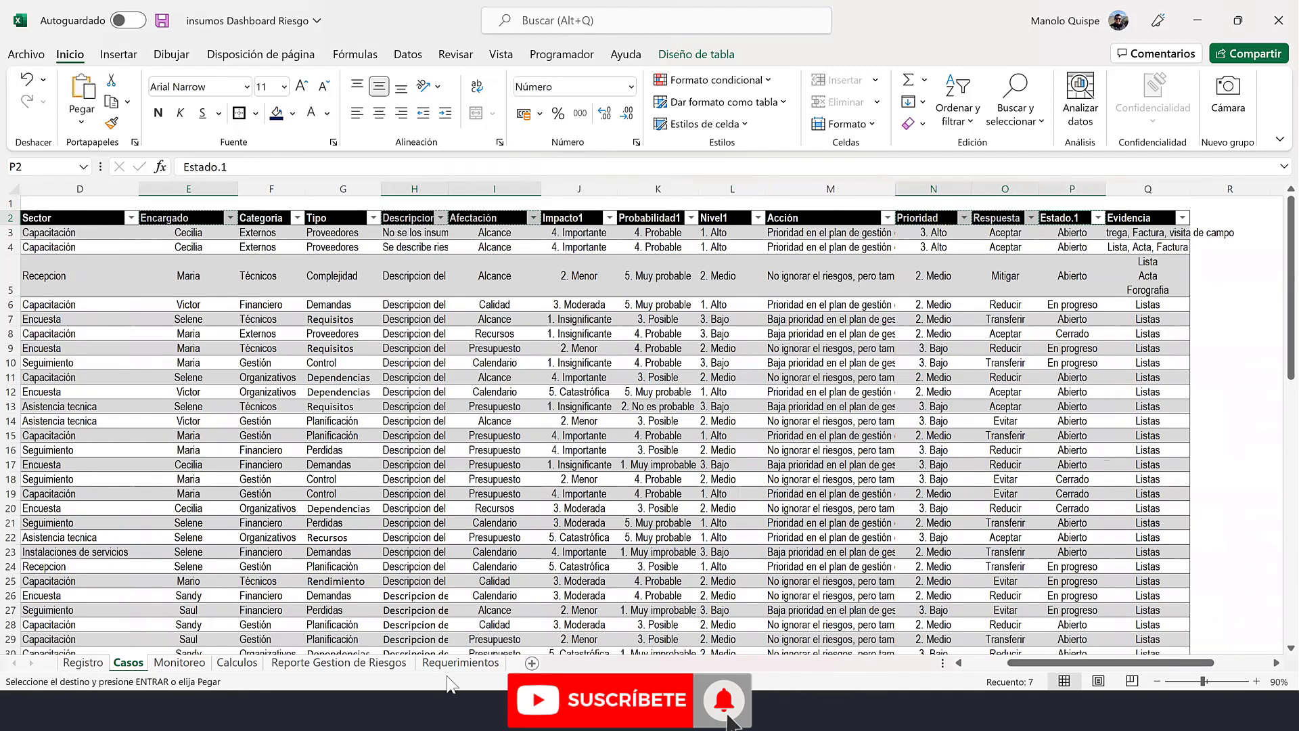
left_click(314, 664, "ctrl")
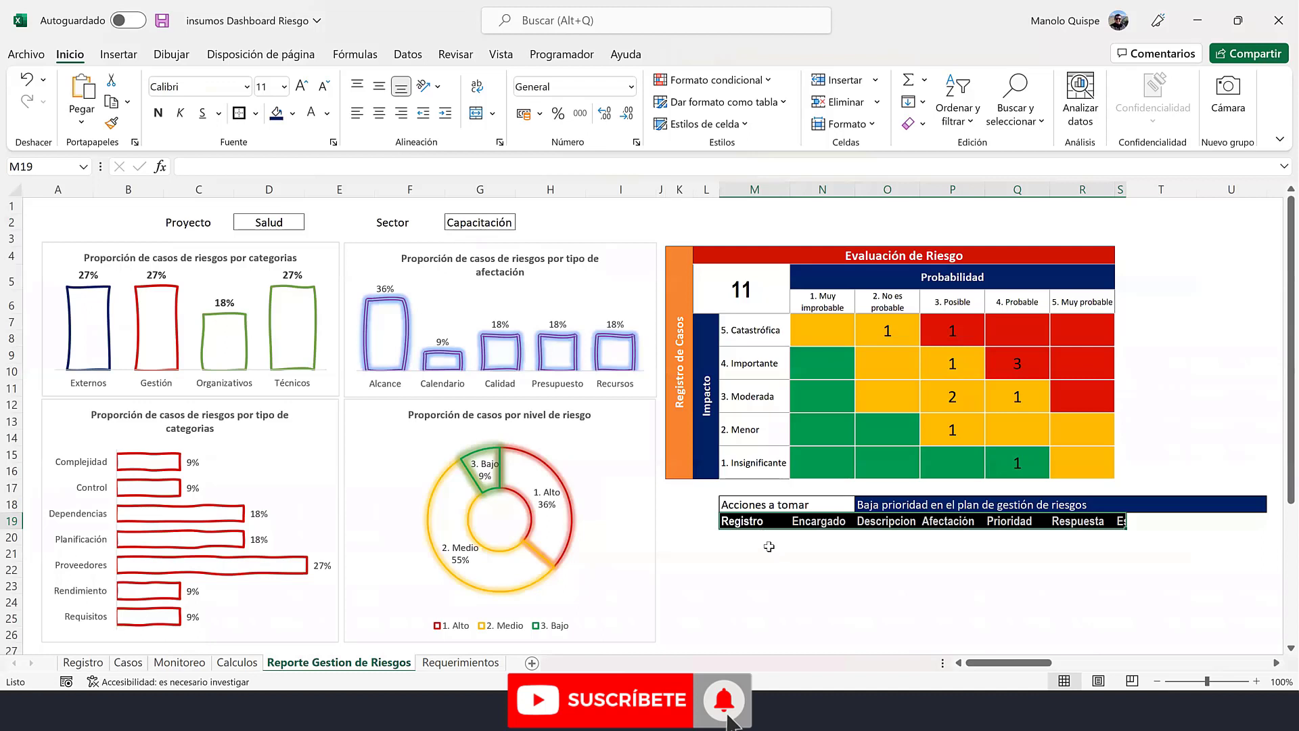
- Paste the copied headers under Acciones a tomar and widen column S to fit Estado.1
key("ctrl+v")
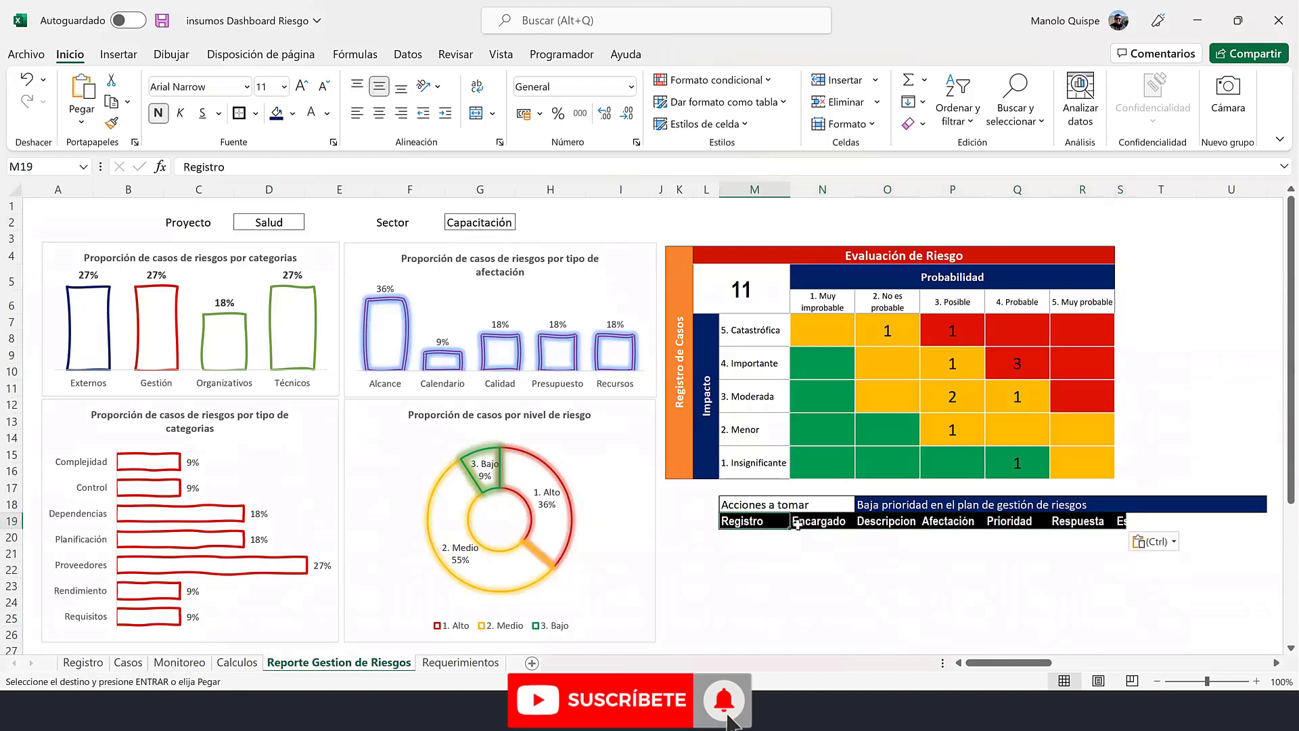
left_click(815, 522)
left_click(883, 522)
left_click(943, 522)
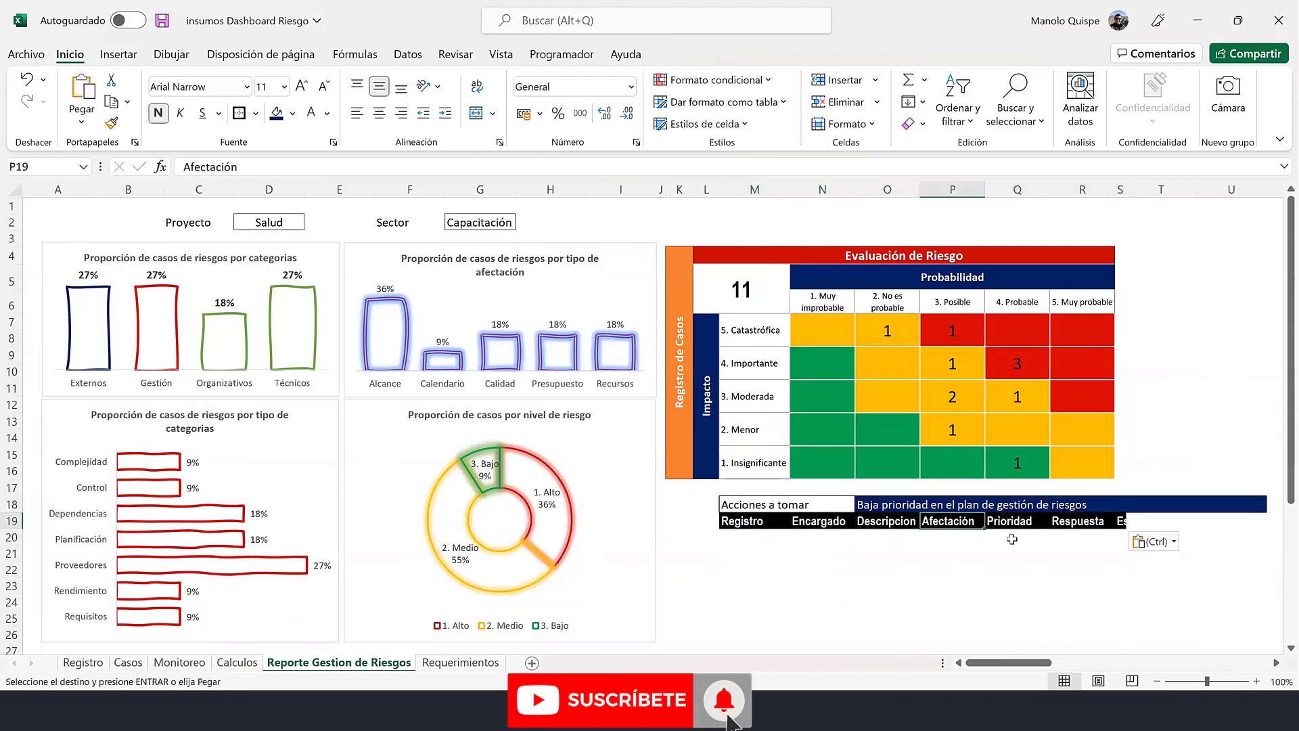
left_click(1015, 522)
left_click(1080, 522)
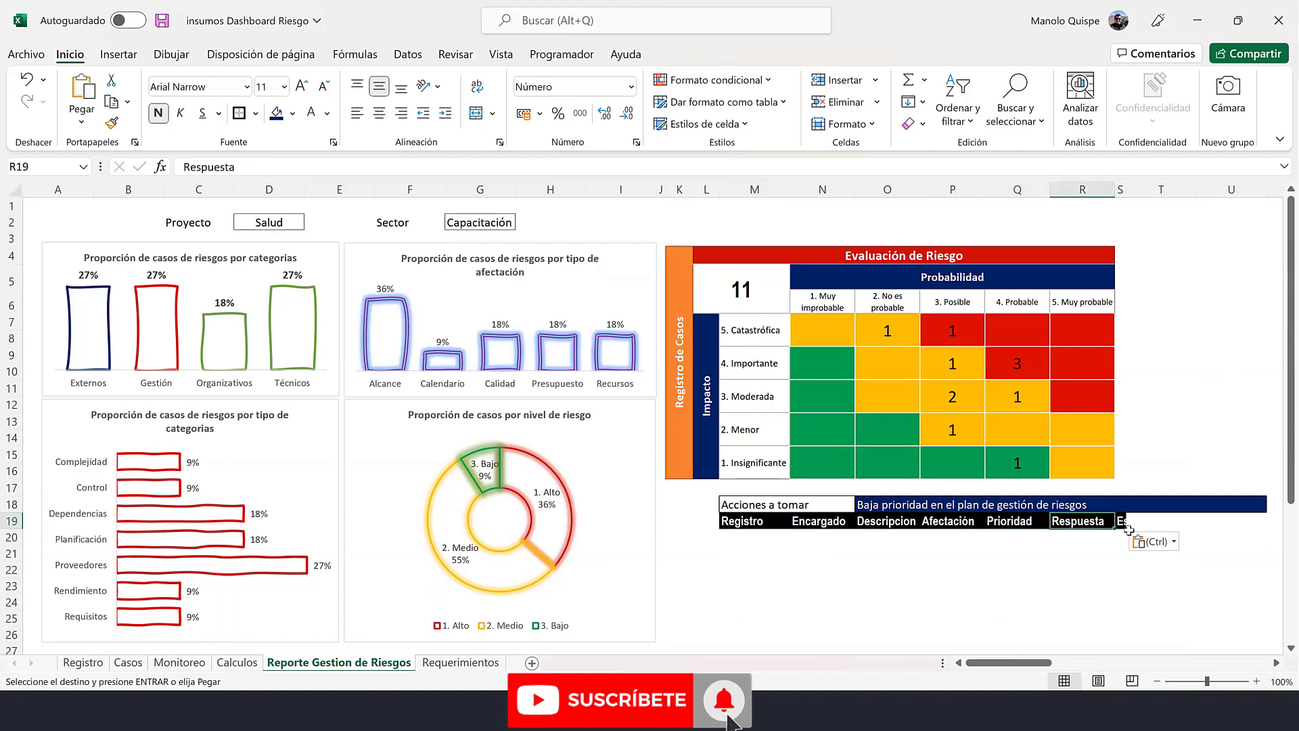
left_click(1126, 524)
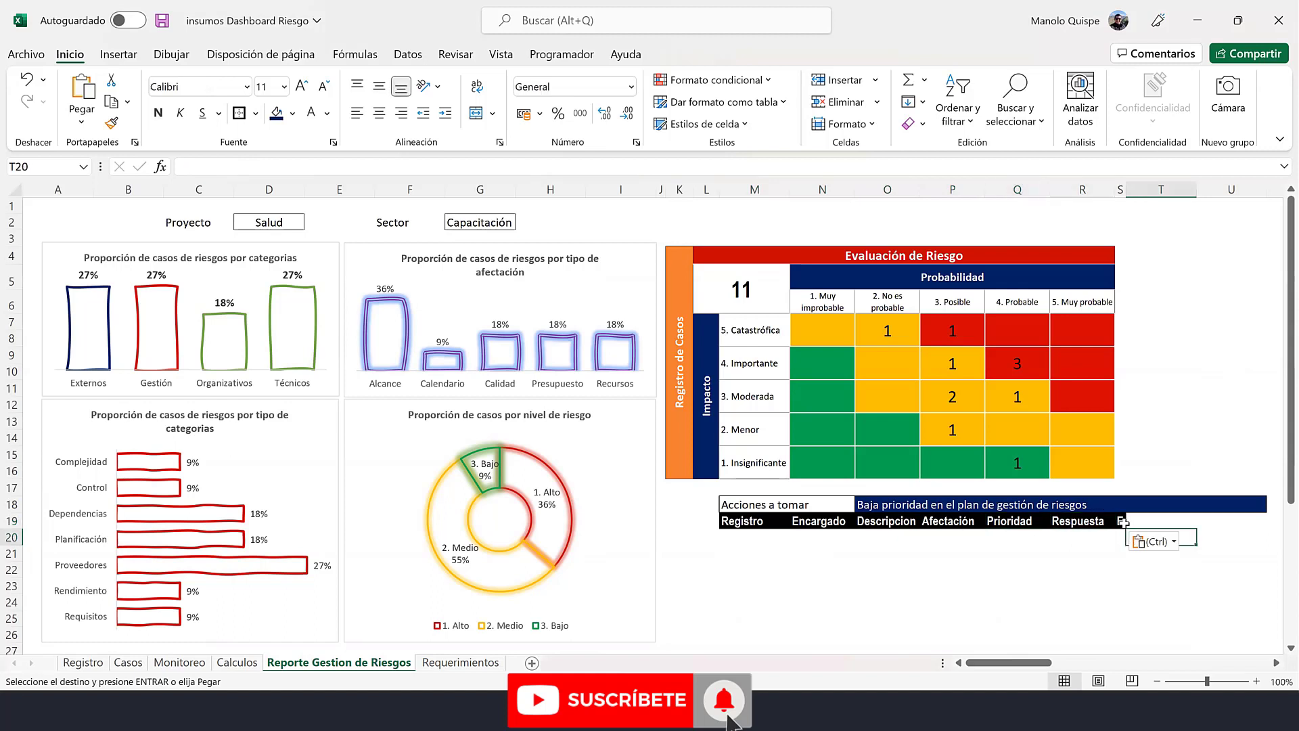
double_click(1126, 192)
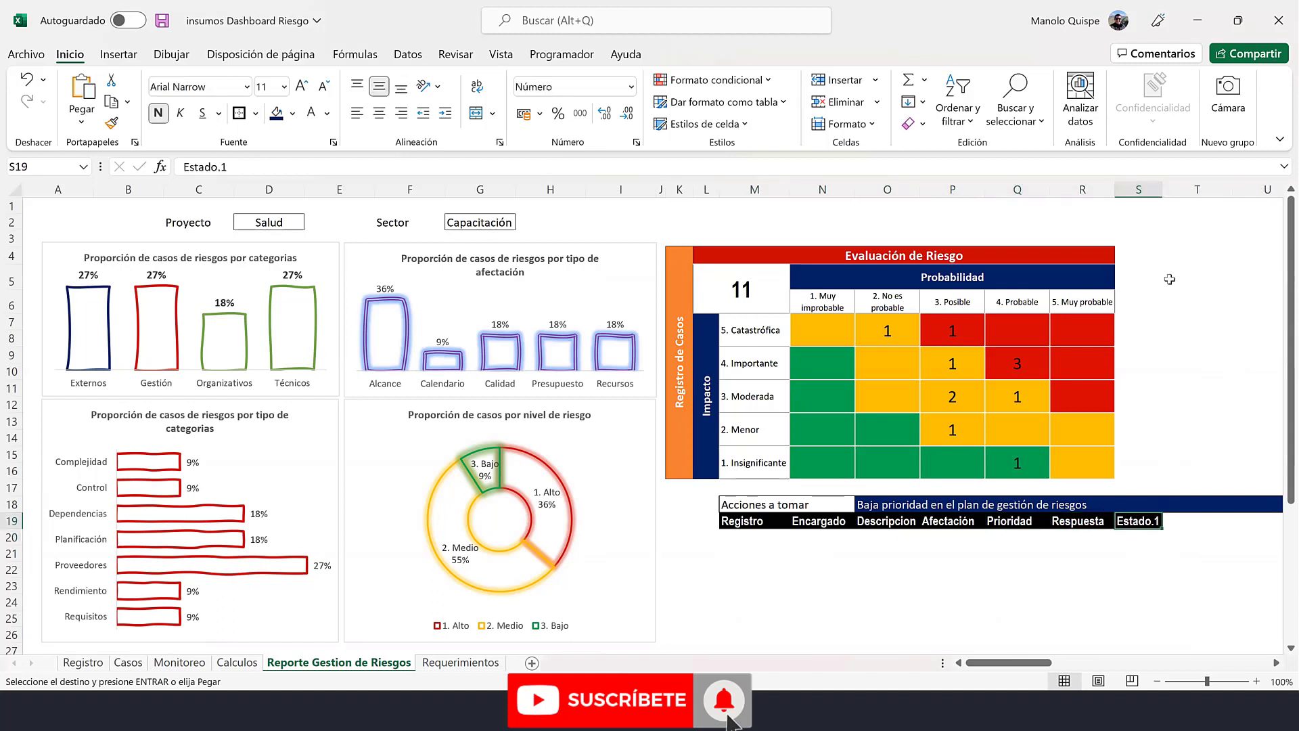
- Rename the last header in S19 from Estado.1 to Estado
left_click(267, 162)
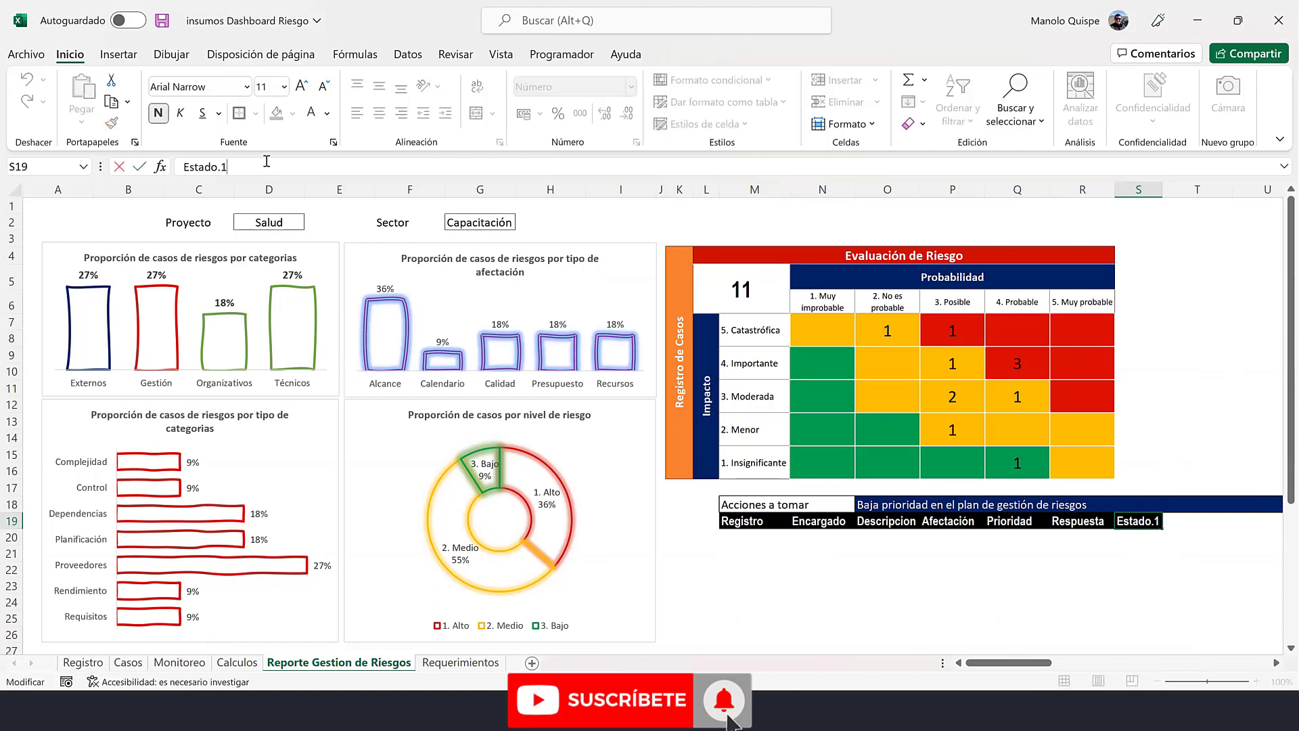
key("Return")
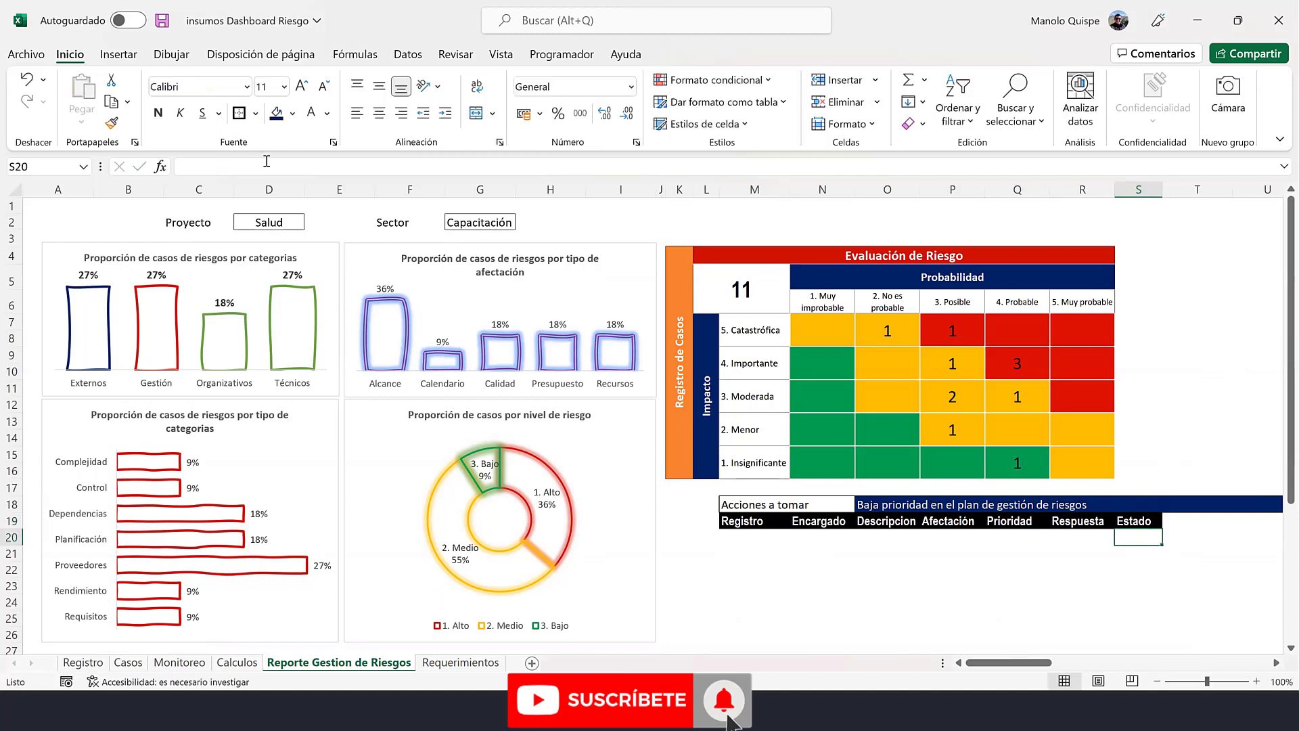
left_click(765, 566)
- Move the Afectación through Estado headers from P19:S19 to R19:U19
left_click_drag(750, 540, 1166, 630)
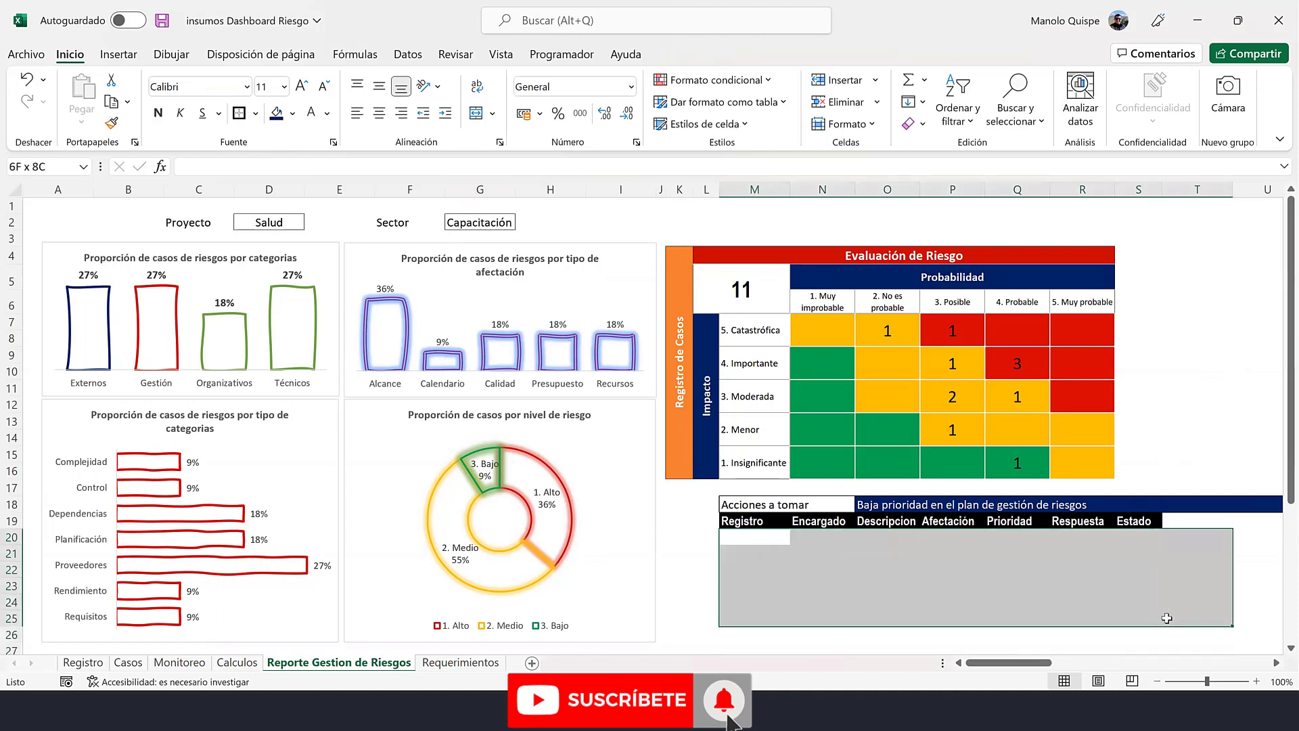
left_click_drag(1166, 629, 1153, 628)
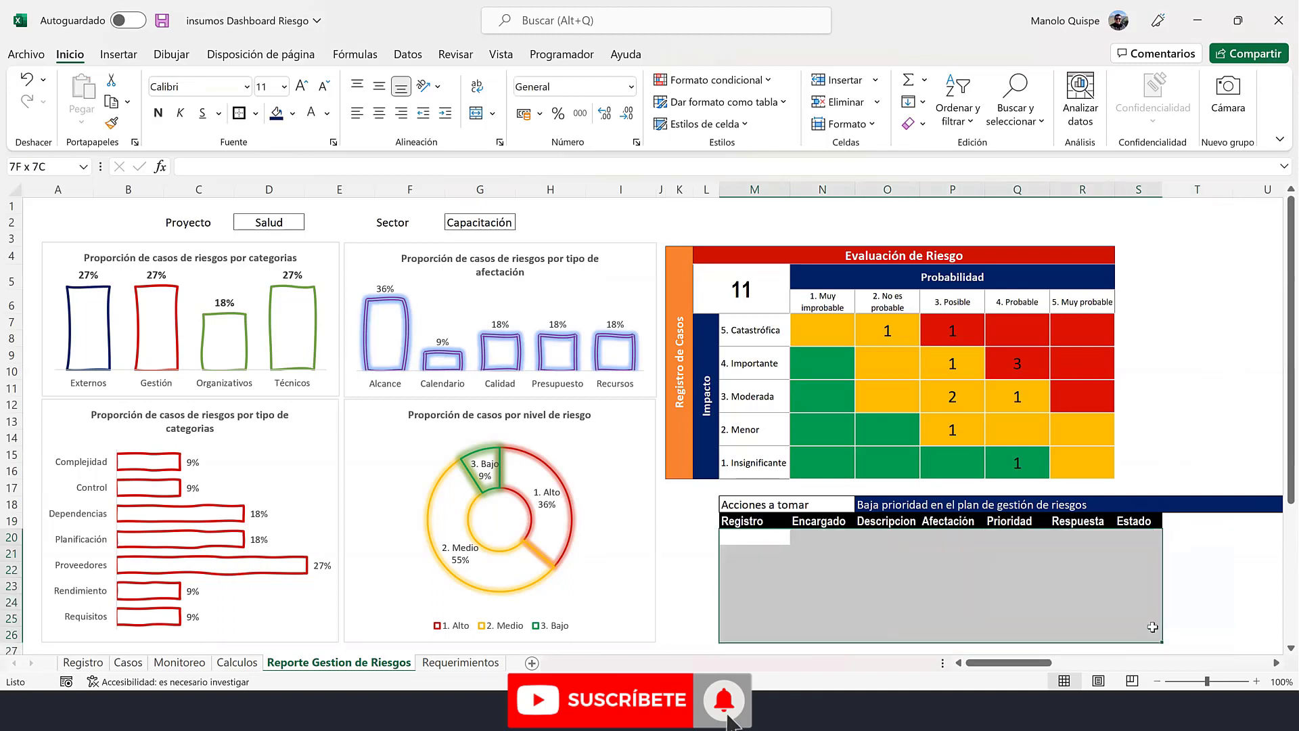
left_click(1075, 601)
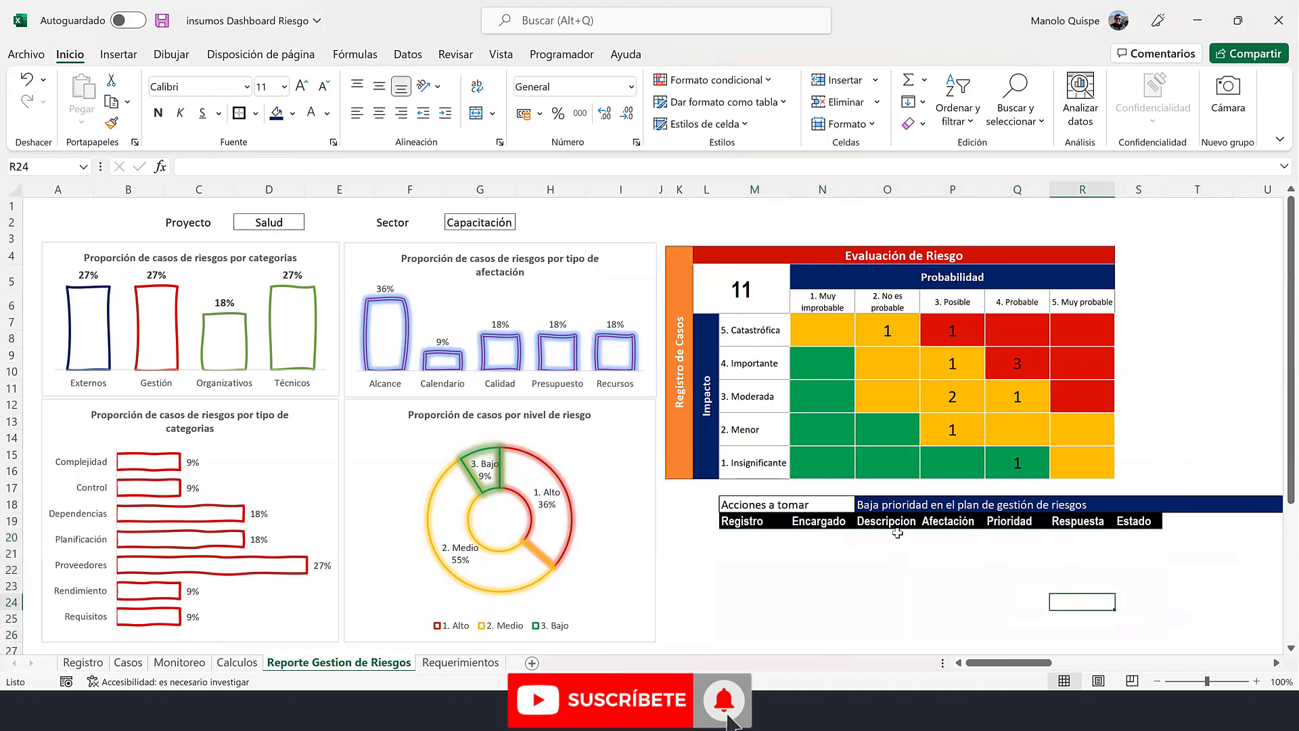
left_click(898, 520)
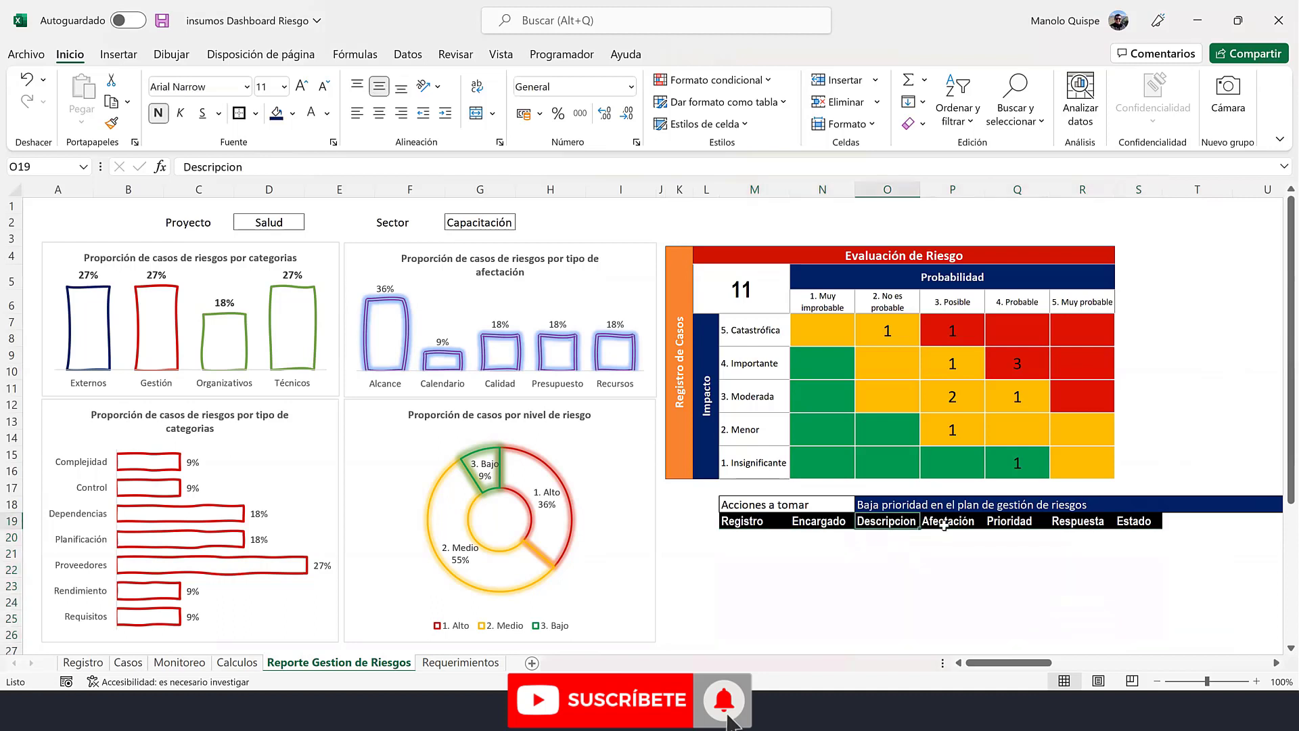
left_click_drag(944, 525, 1177, 524)
left_click(1191, 553)
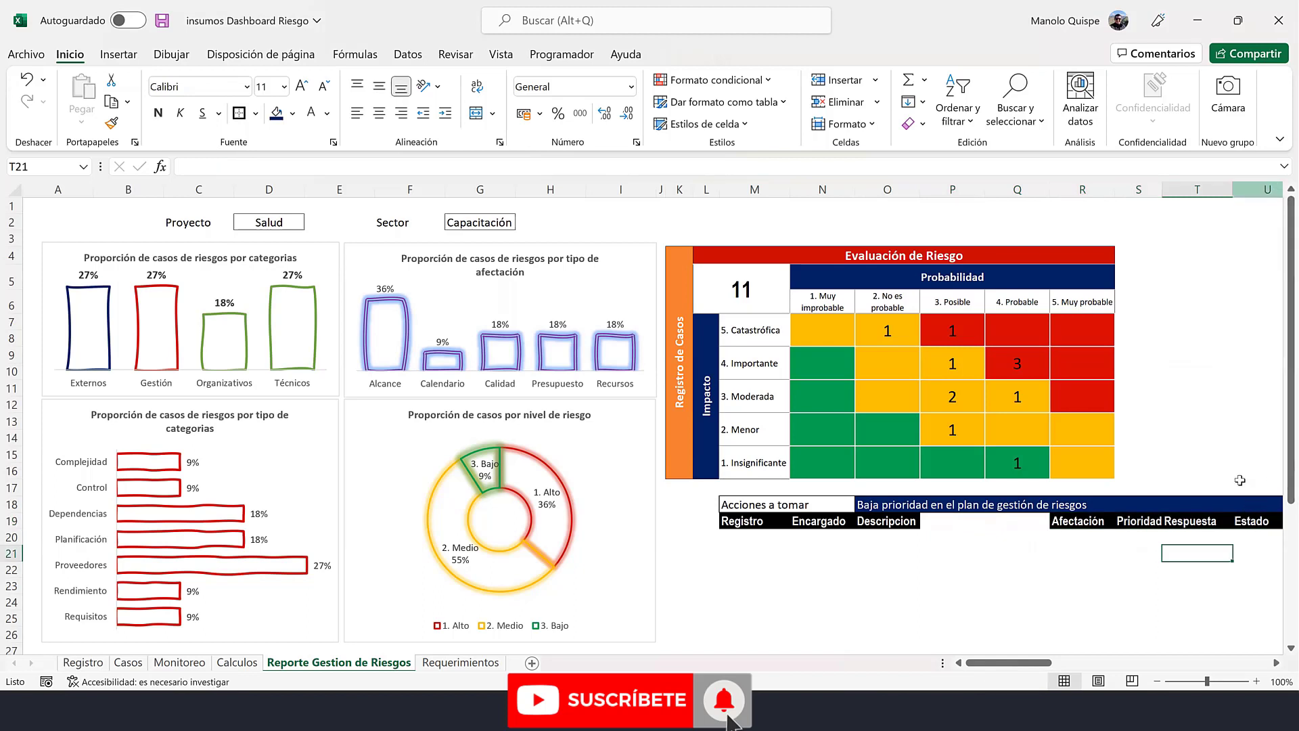
- Narrow column U to a width of 7.00
scroll(1216, 256, "right", 1)
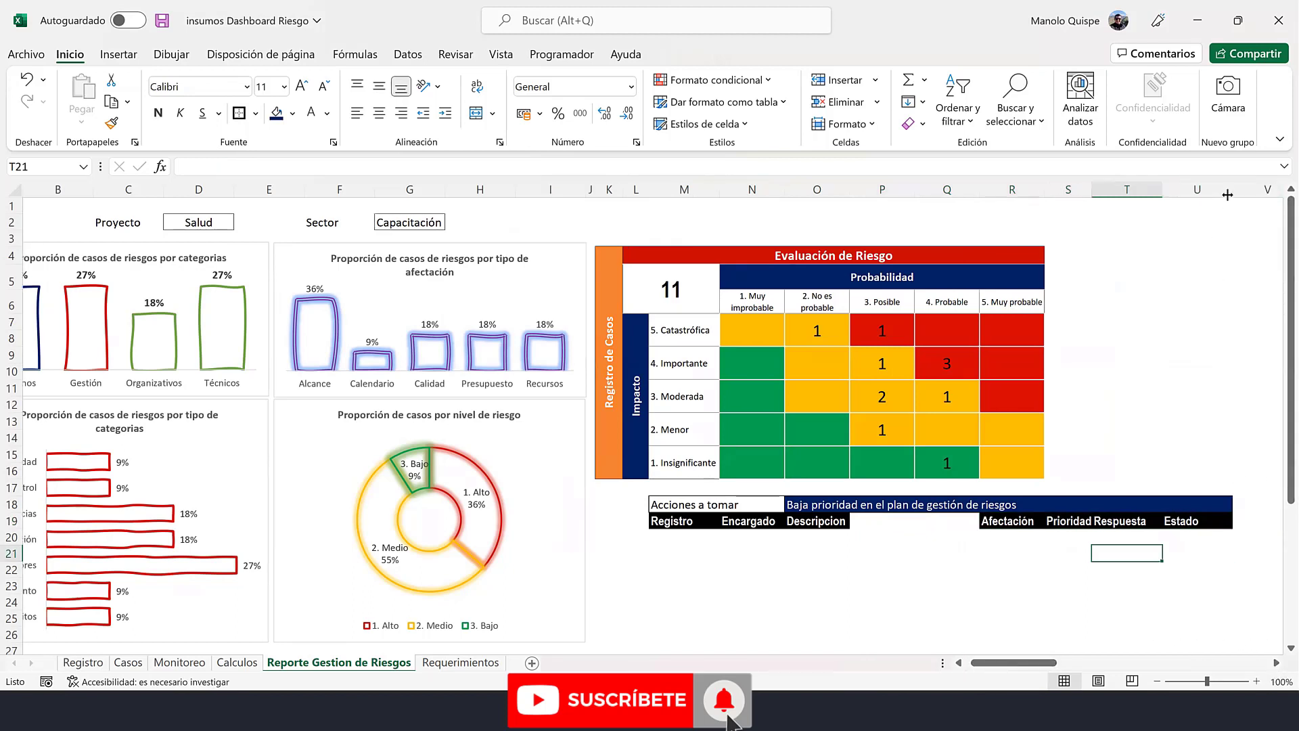
left_click_drag(1226, 194, 1212, 194)
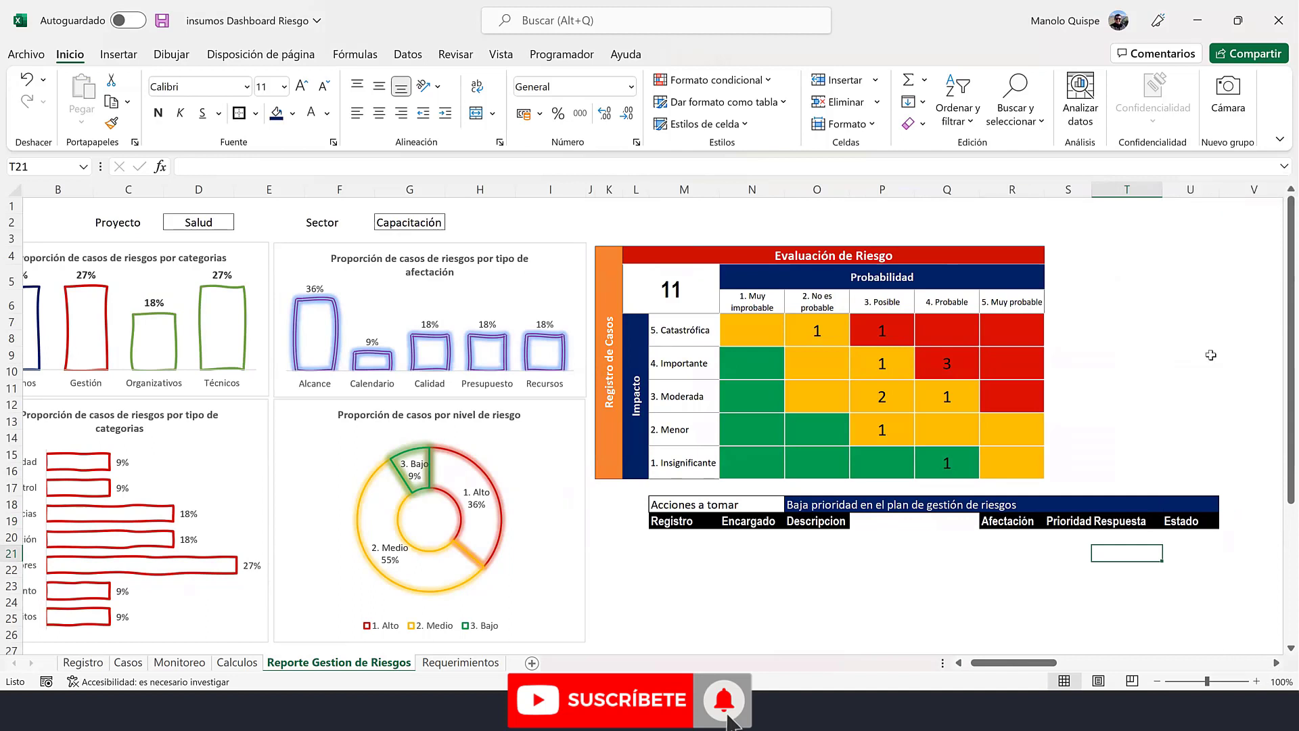
left_click(964, 666)
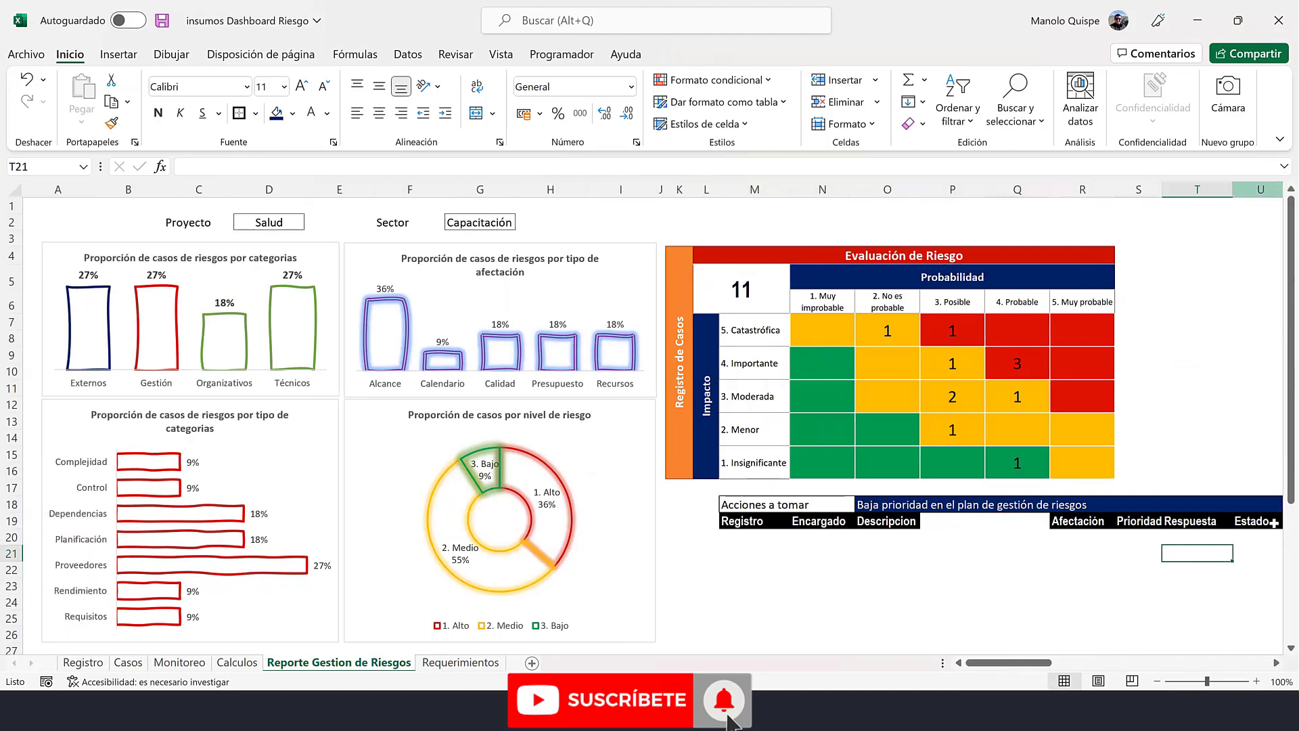
left_click(1277, 662)
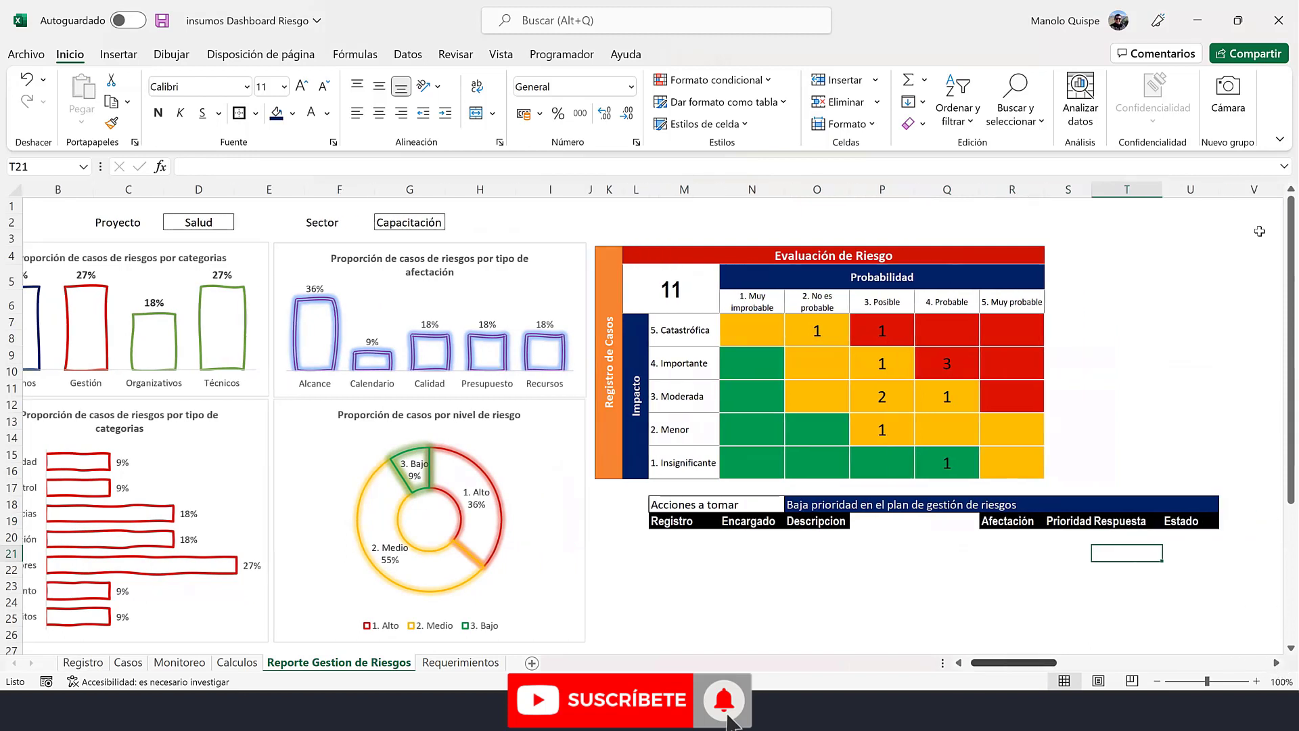
left_click_drag(1218, 189, 1203, 195)
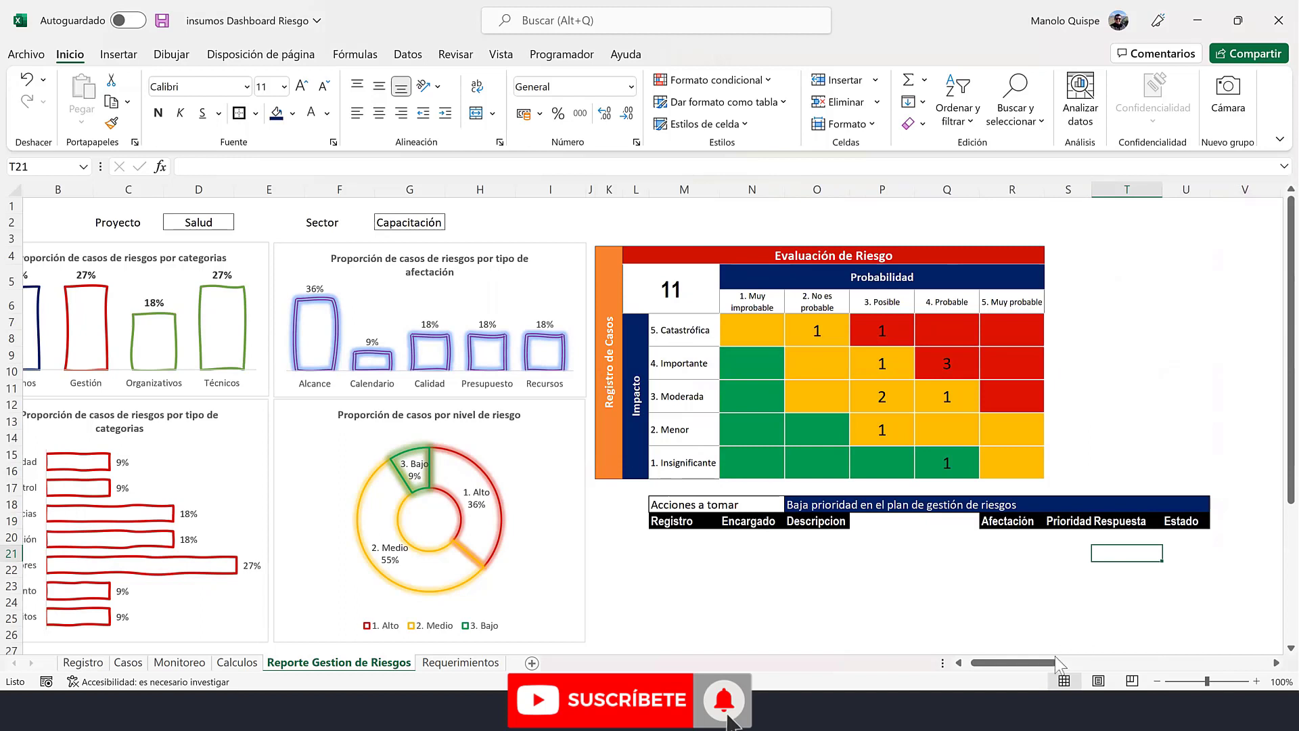
- Widen column S to fit Prioridad and slightly narrow column T
left_click_drag(1042, 663, 1038, 663)
left_click(1139, 520)
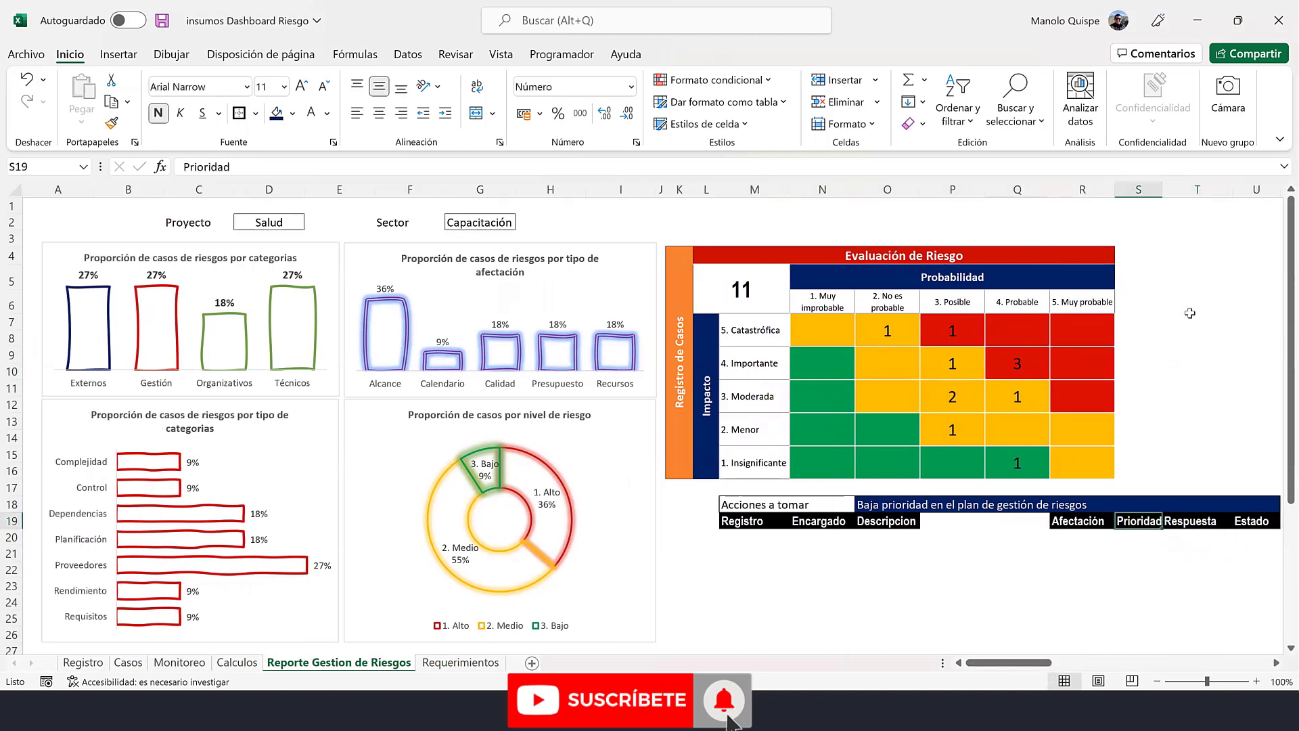
left_click_drag(1168, 192, 1241, 189)
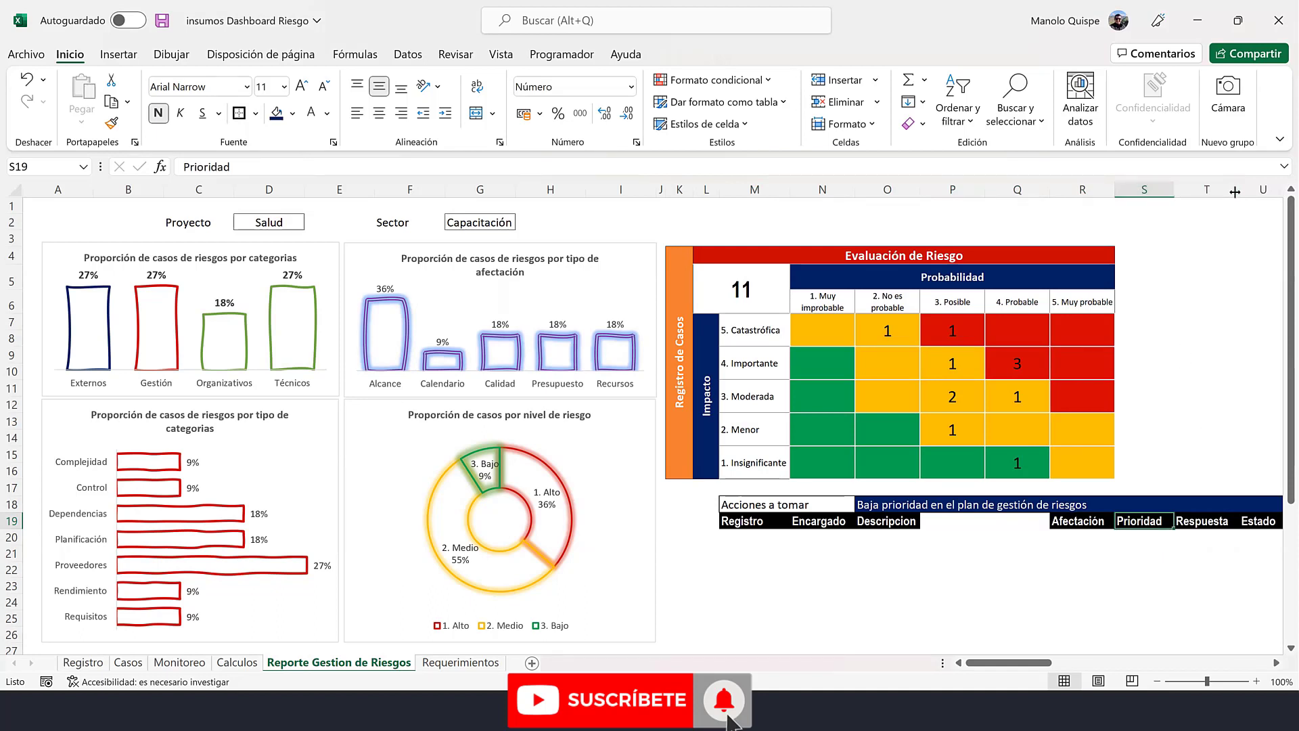
left_click_drag(1239, 191, 1233, 192)
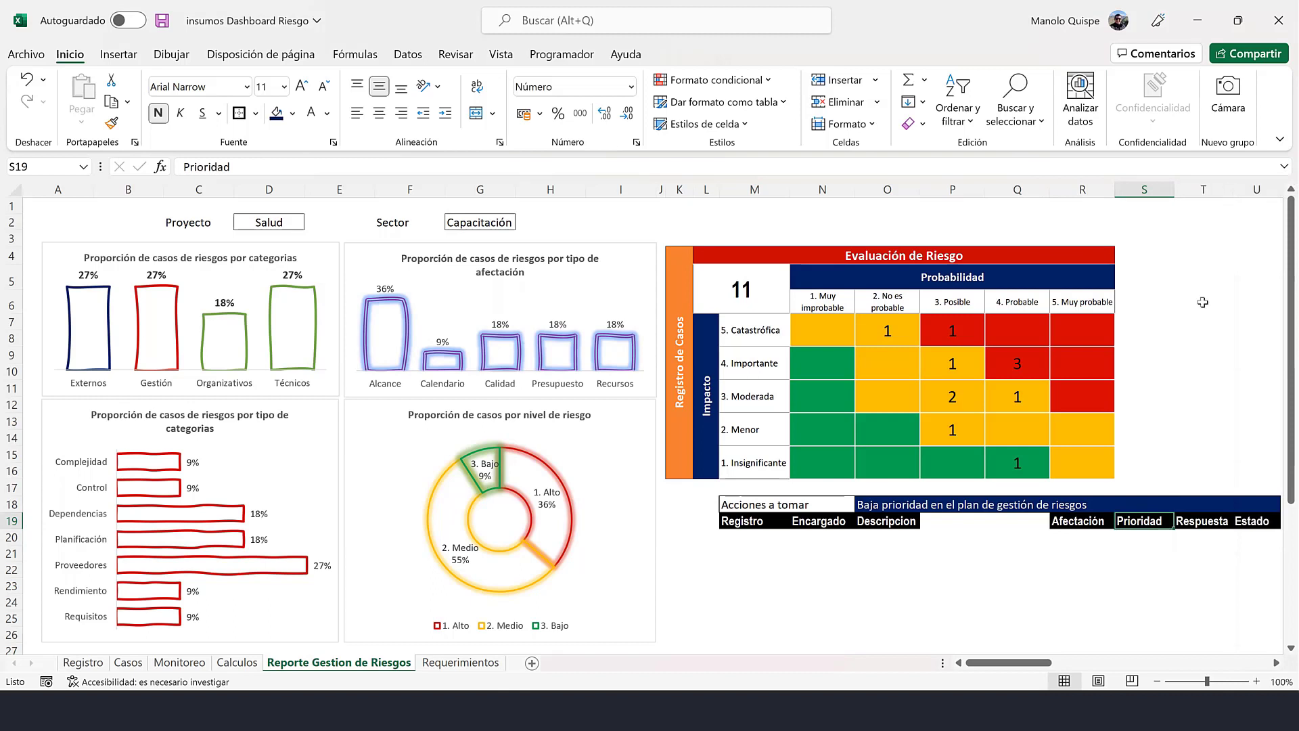
left_click(1196, 331)
- Merge the Descripcion header across O19:Q19 and left-align it
left_click_drag(887, 525, 994, 523)
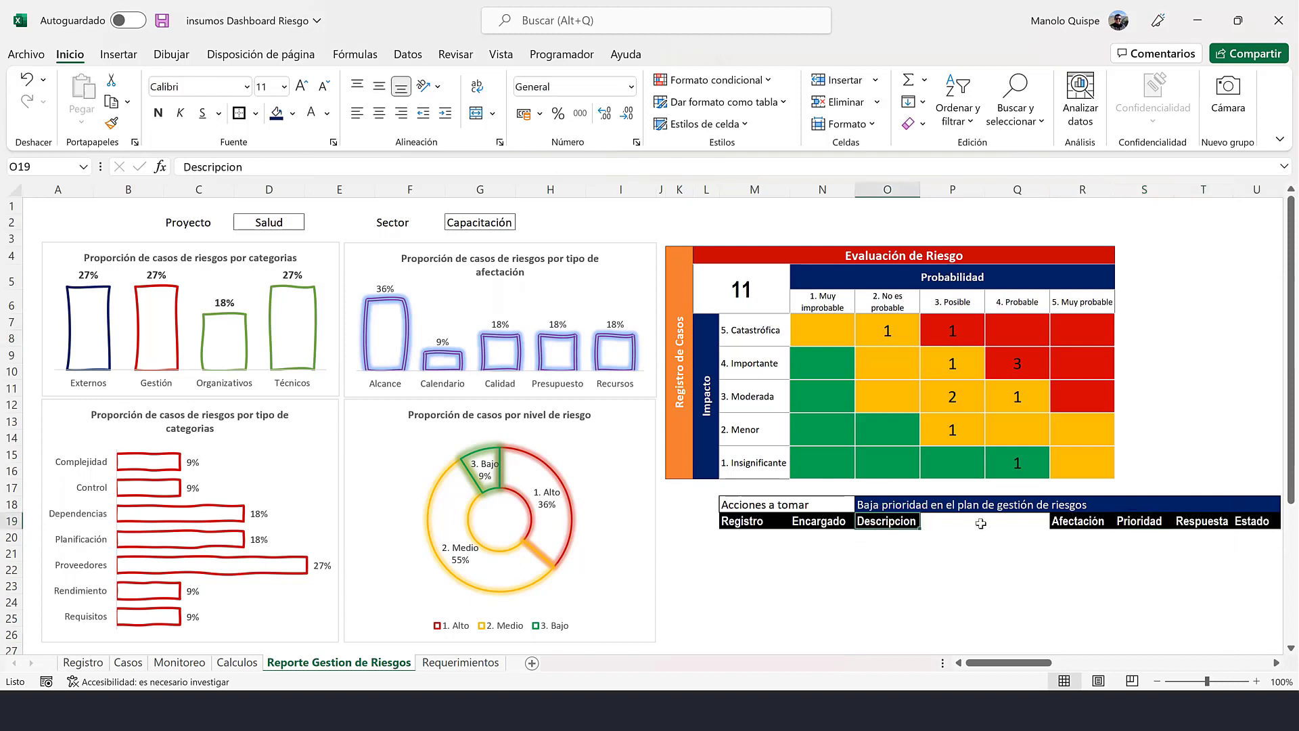
left_click(477, 114)
left_click(357, 113)
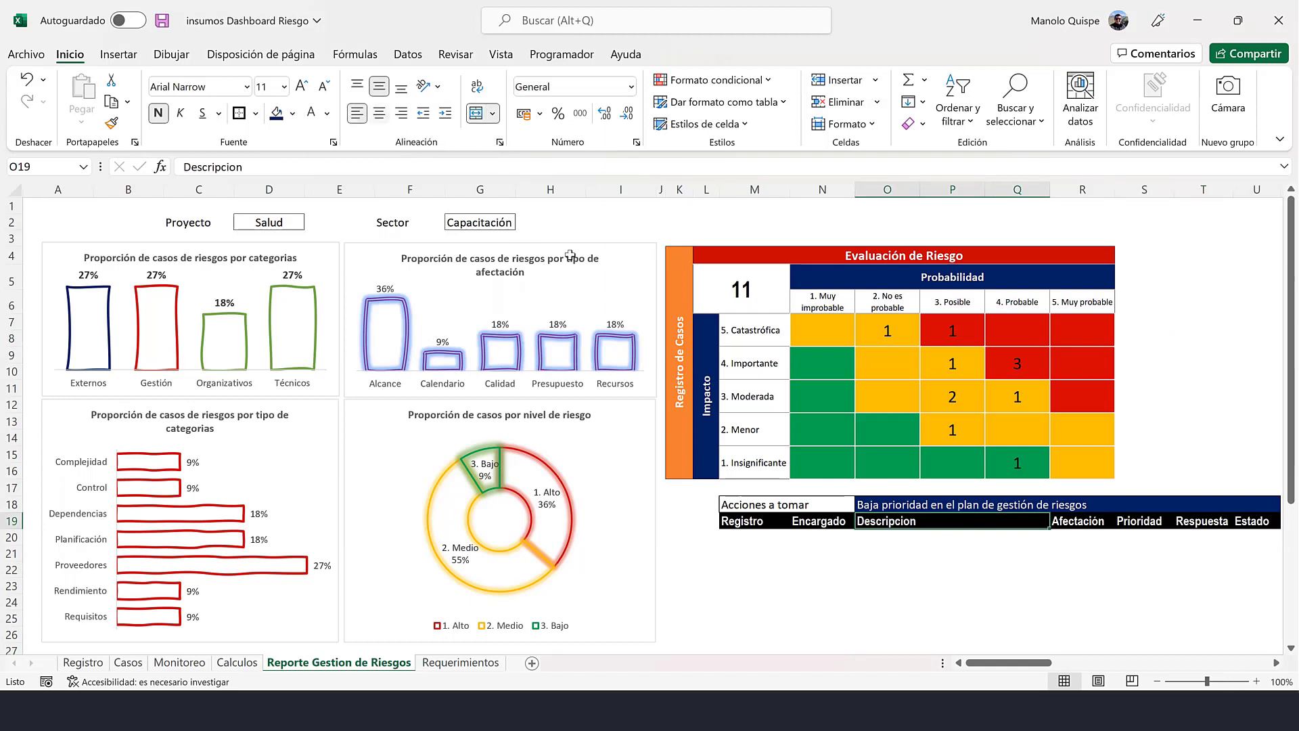
left_click(887, 569)
left_click_drag(733, 536, 1048, 595)
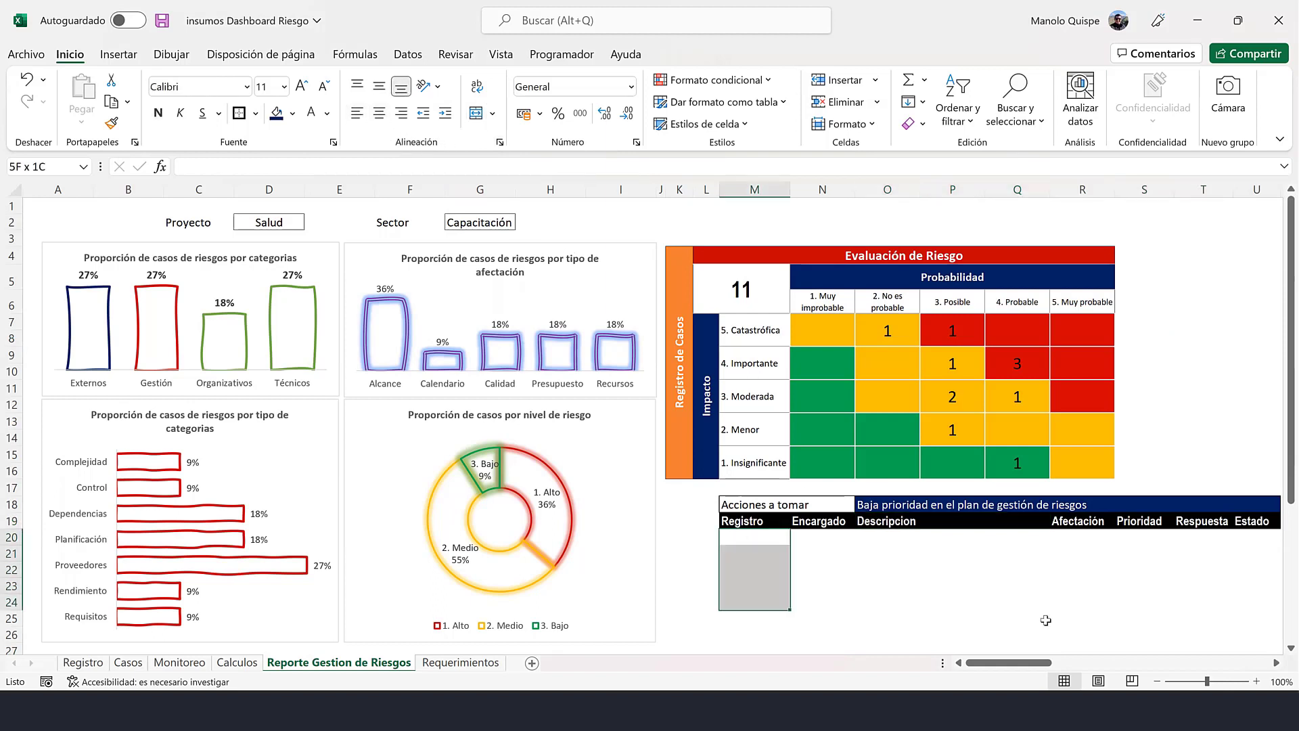
left_click(1107, 579)
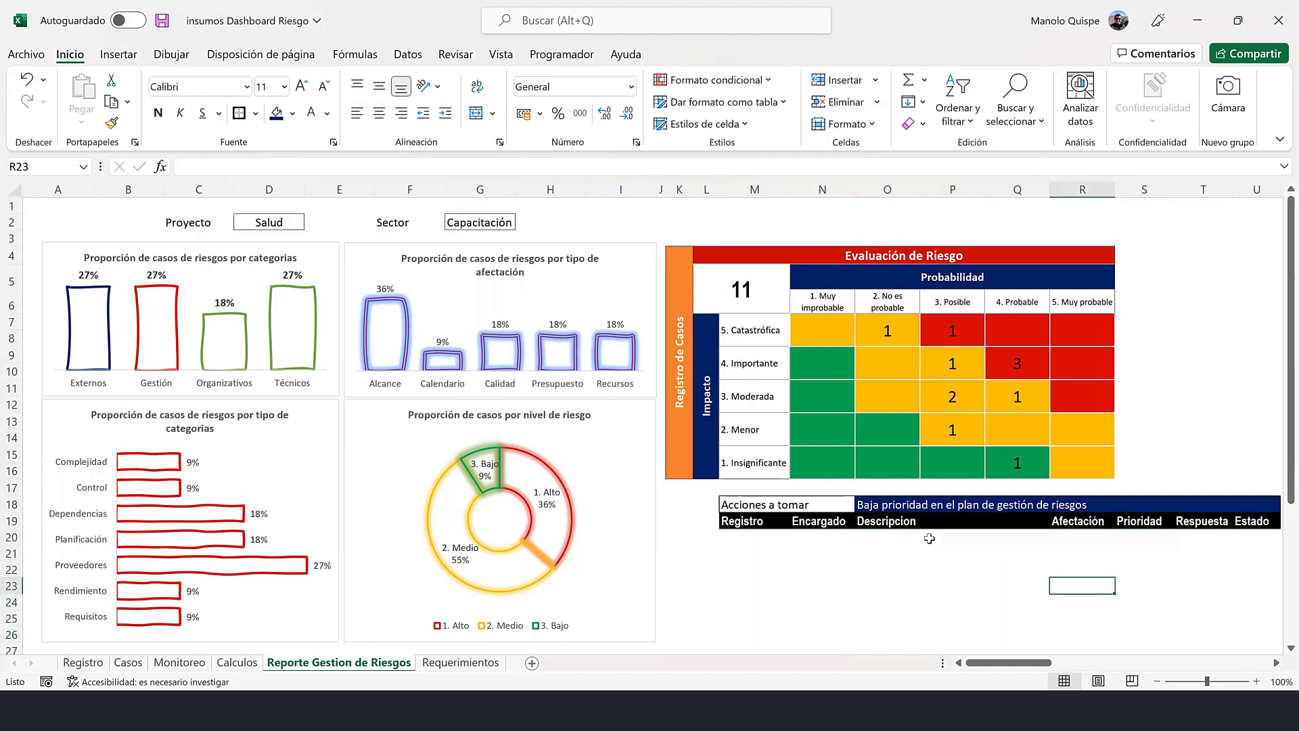
- Make the Acciones a tomar title in M18 bold
left_click(813, 507)
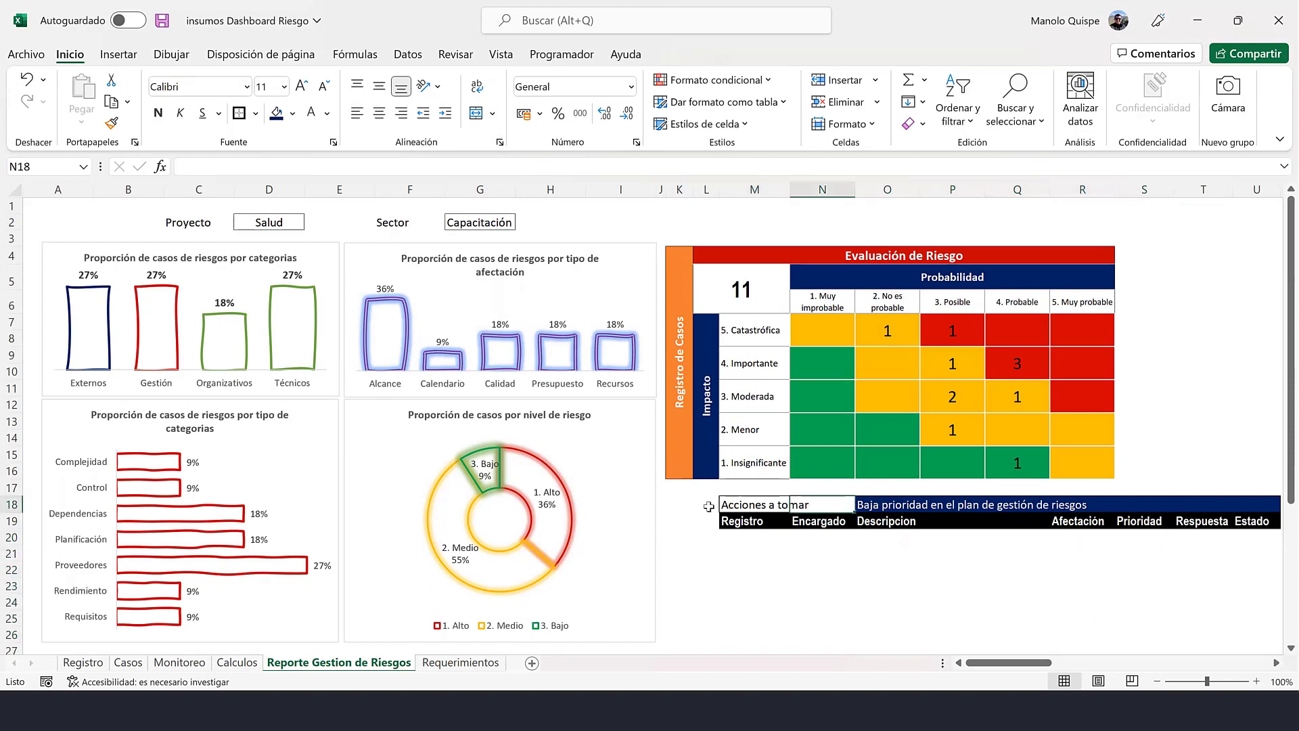
left_click(731, 507)
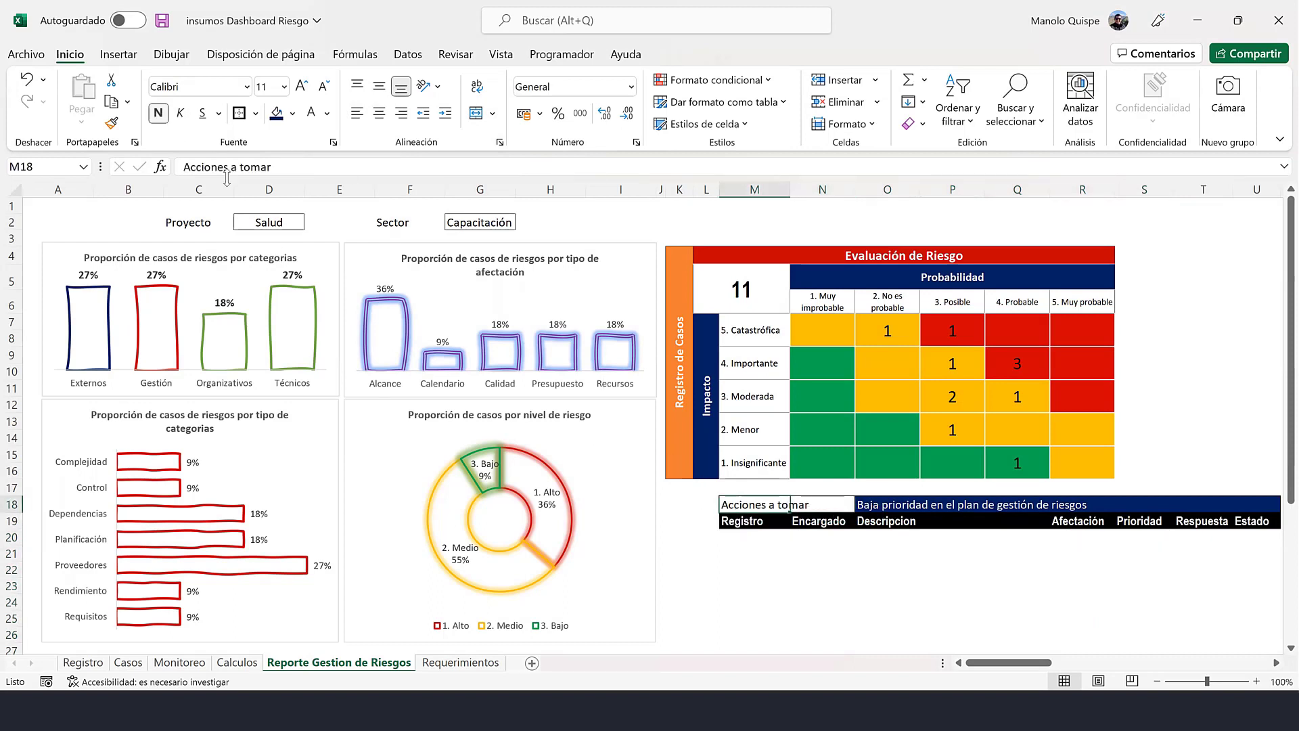
left_click(159, 112)
left_click(742, 542)
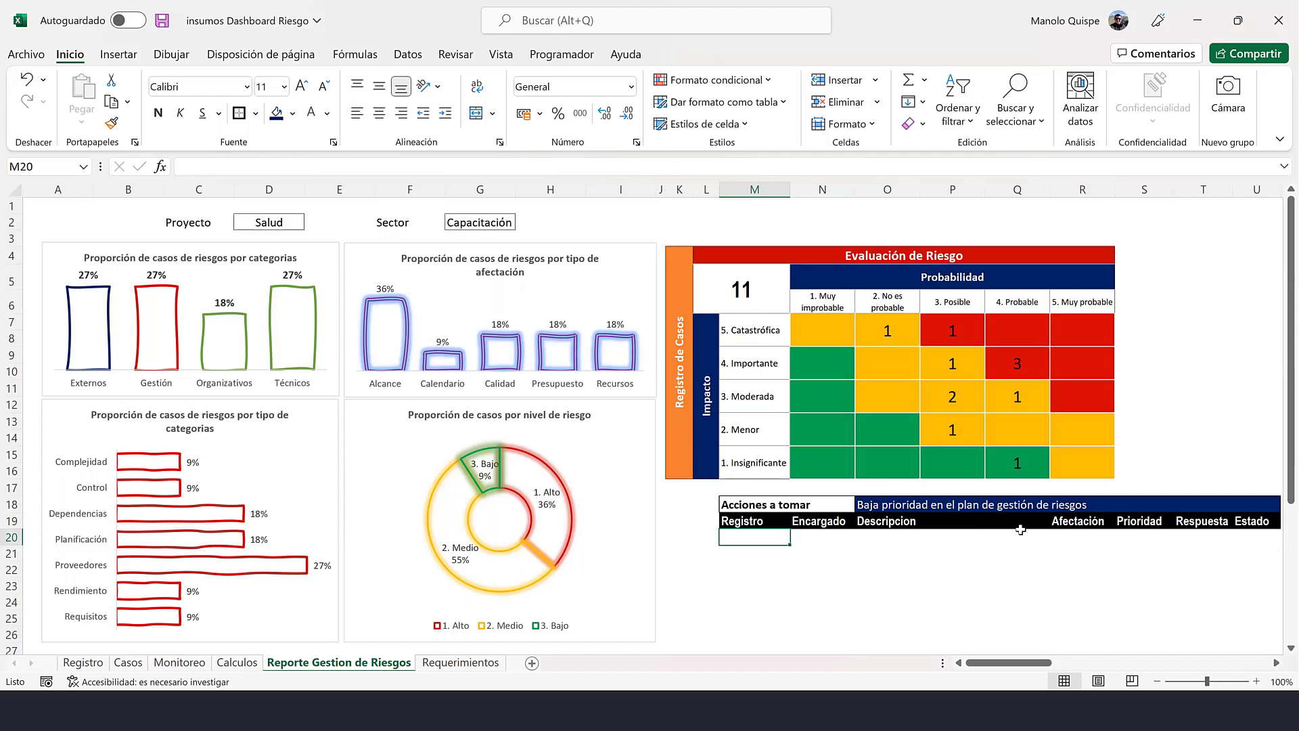
- Start the formula =FILTRAR(Registro_; in cell M20
type("=fil")
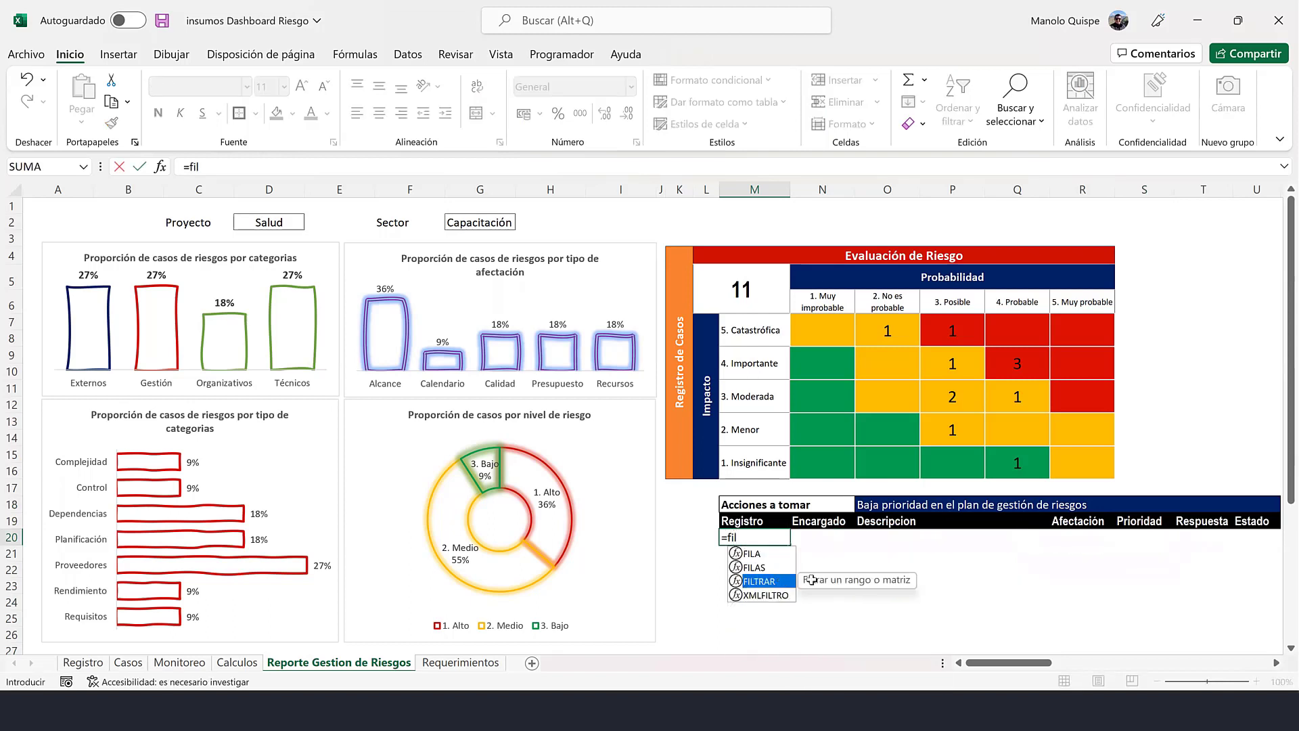
double_click(784, 585)
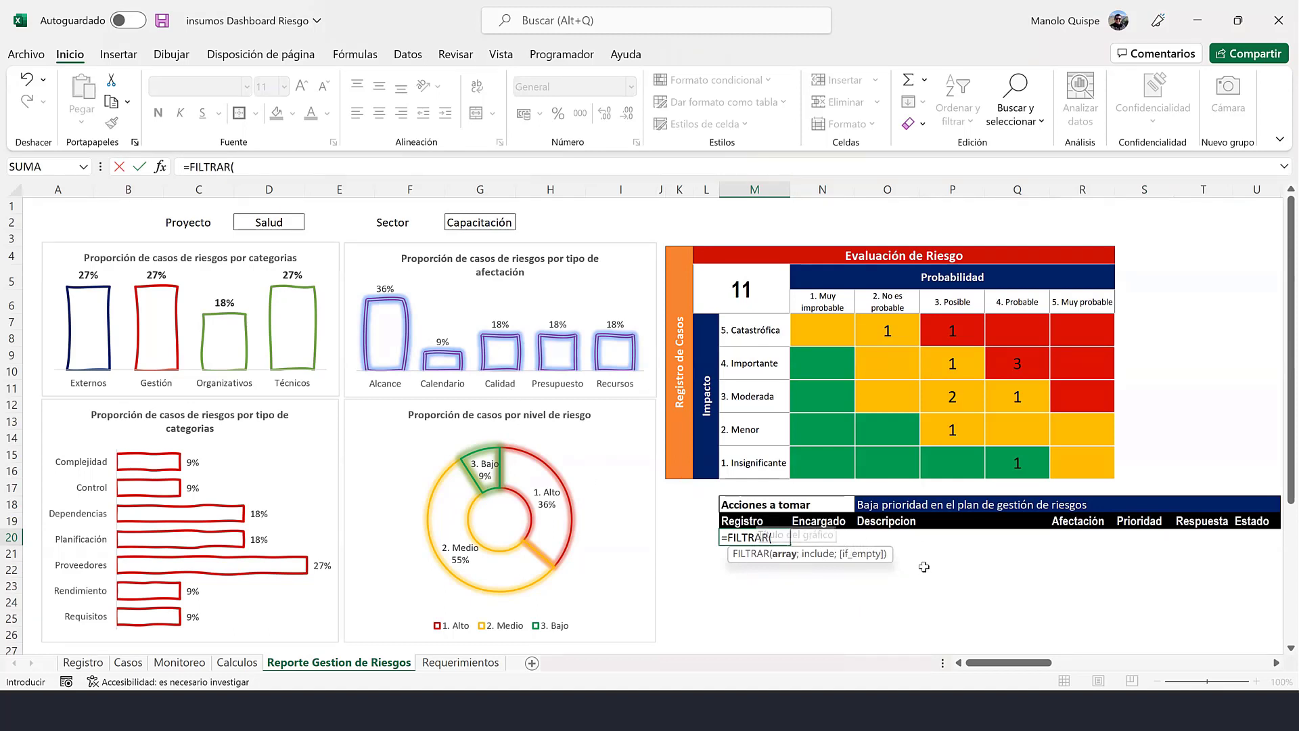
type("reg")
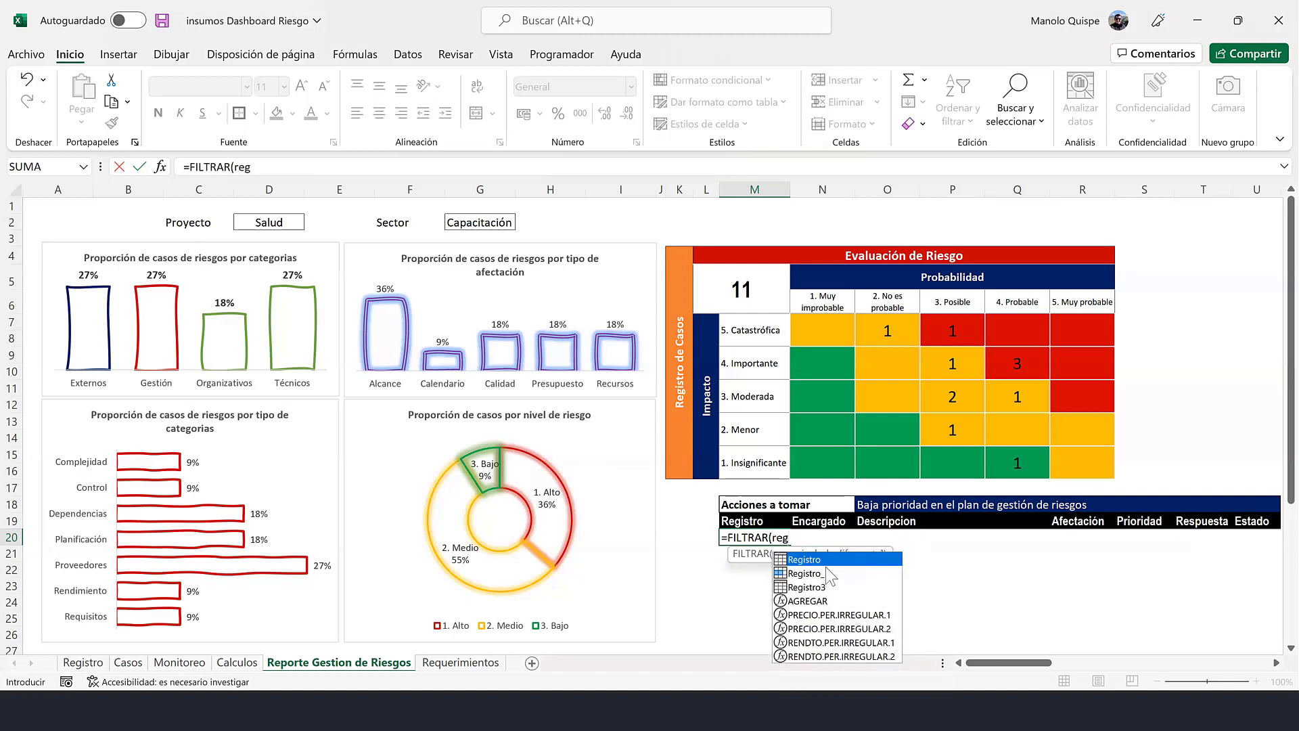
double_click(831, 573)
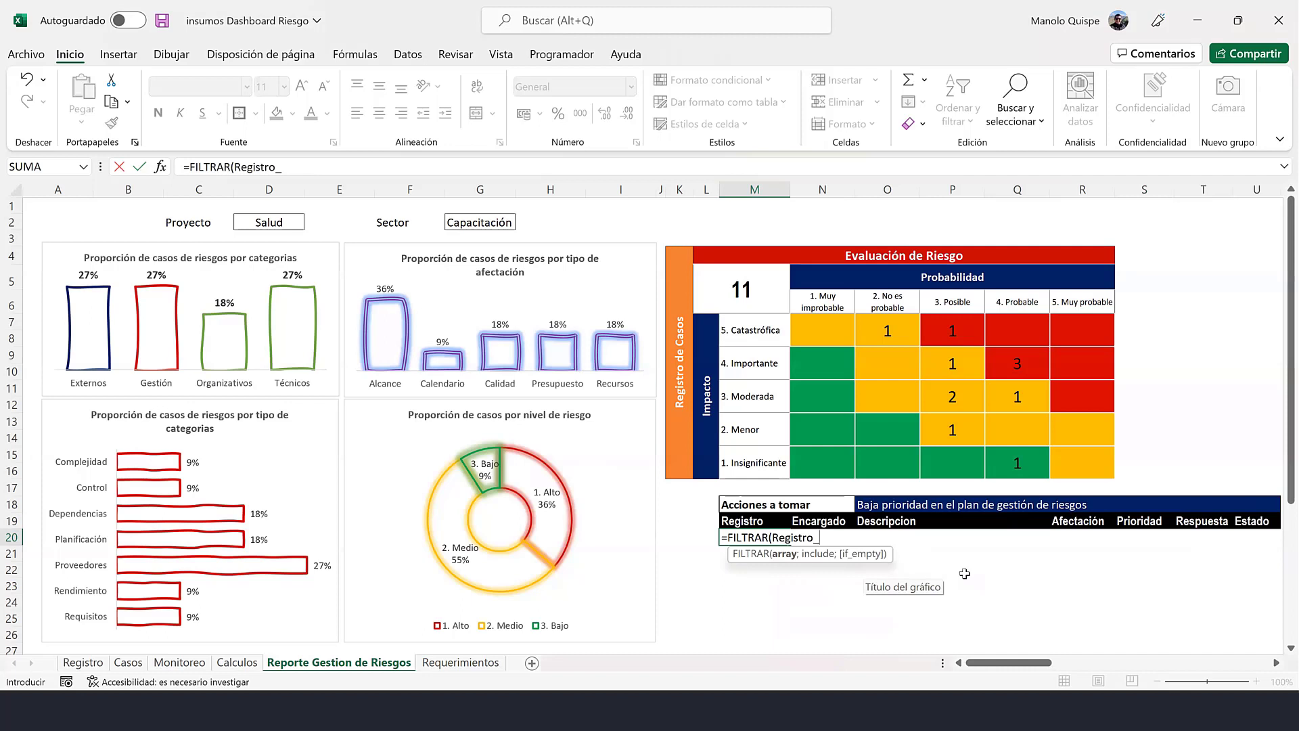
type(";(proy")
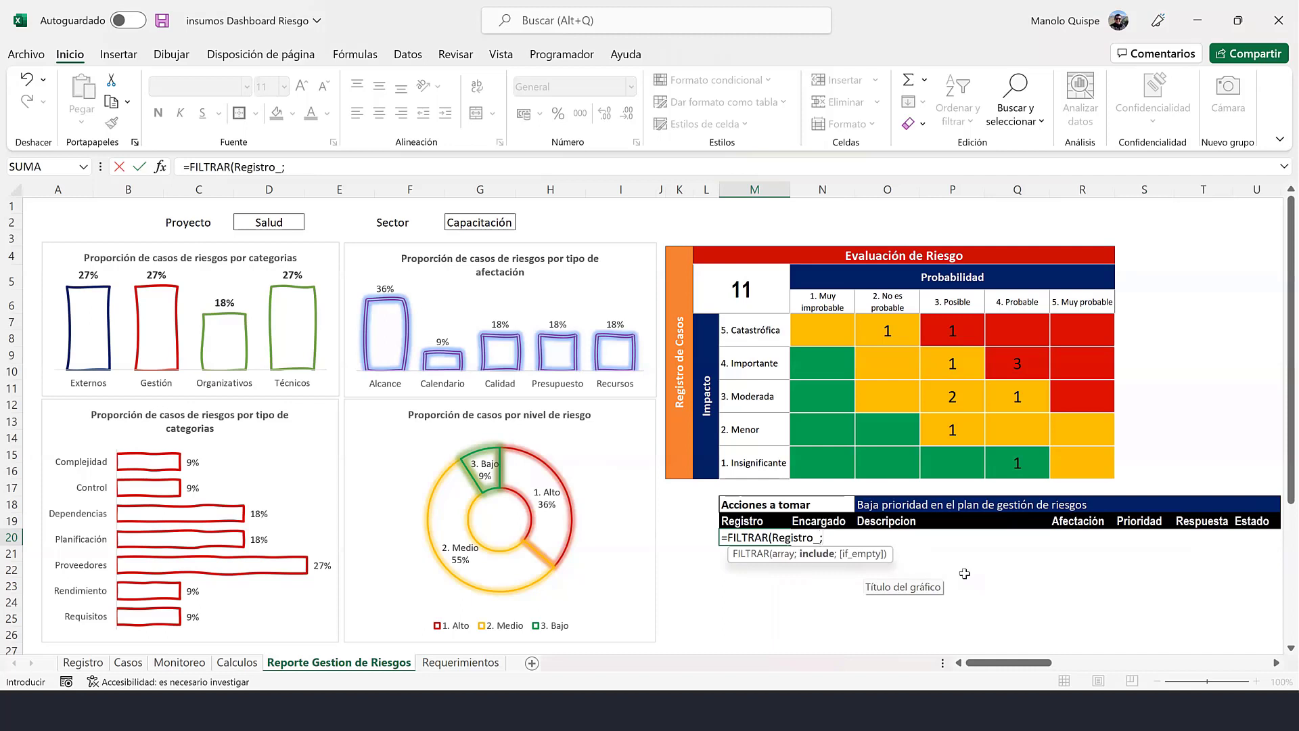
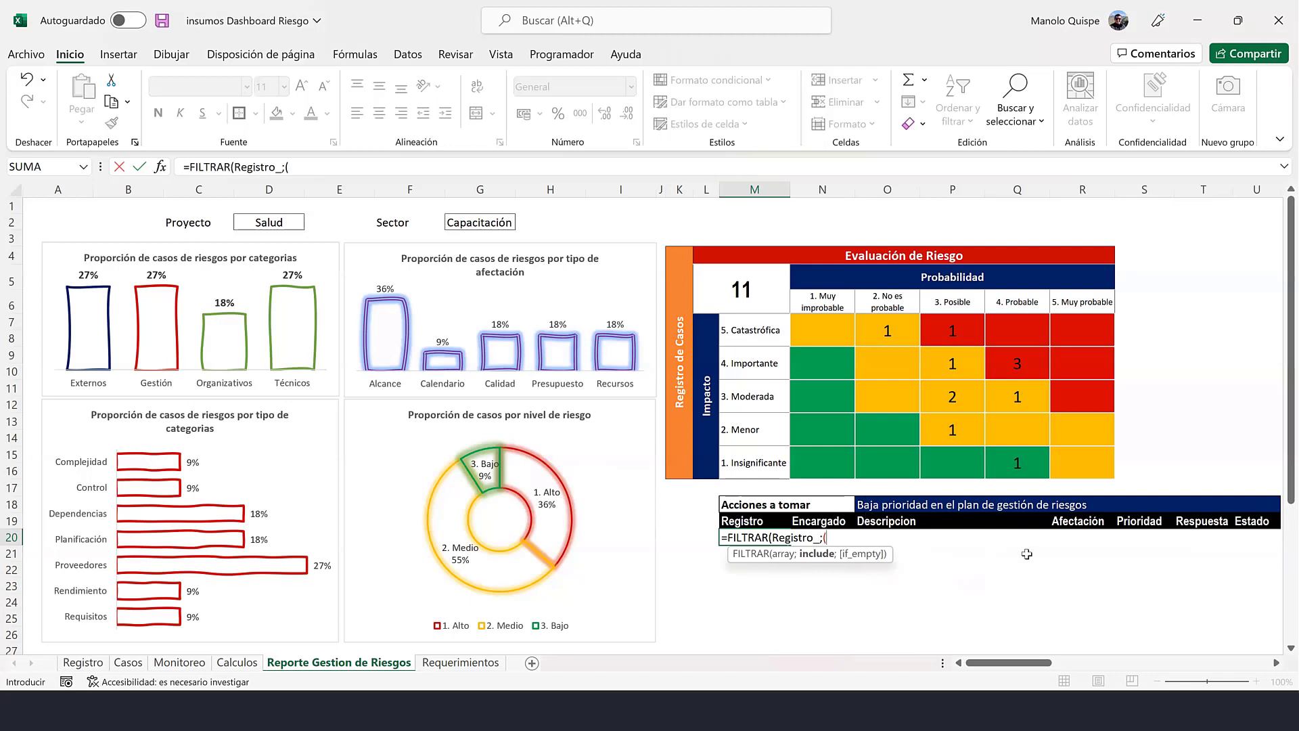
- Build the M20 FILTRAR conditions Proyecto=$D$2 and Sector=$G$2 with absolute references
type("pro")
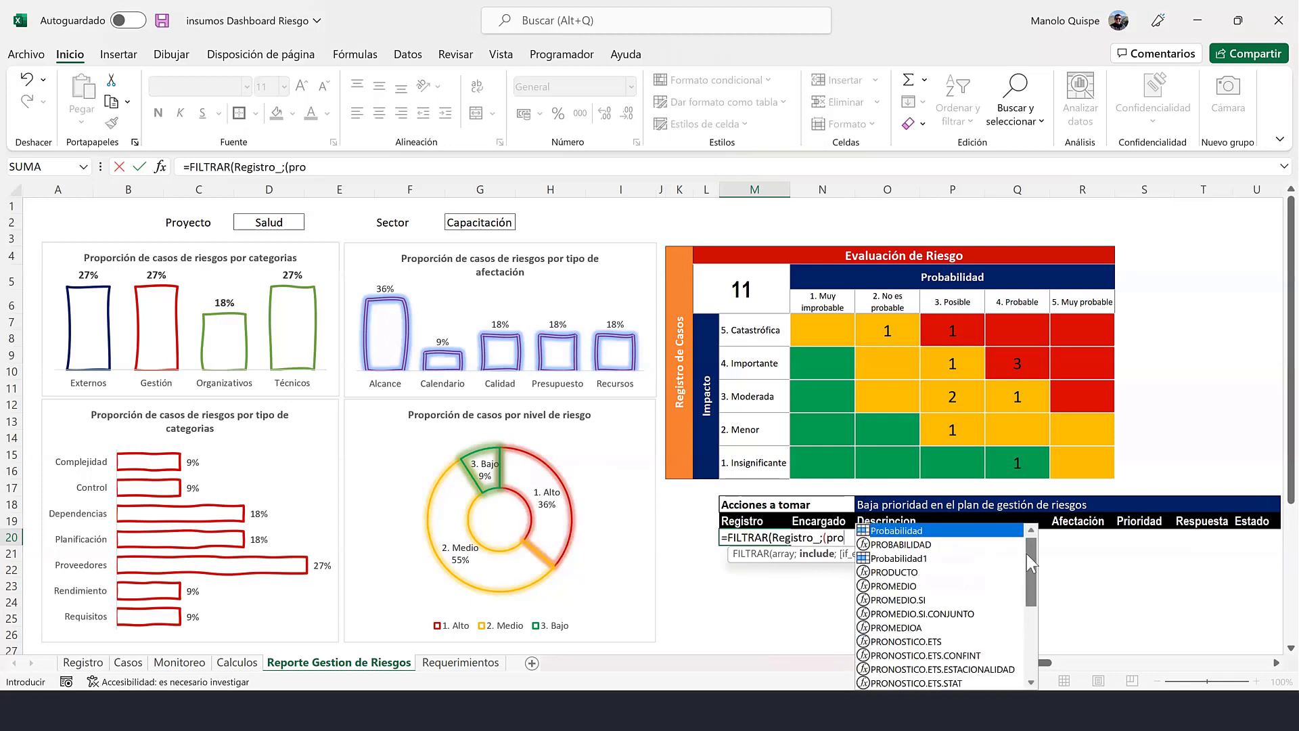
type("y")
double_click(879, 561)
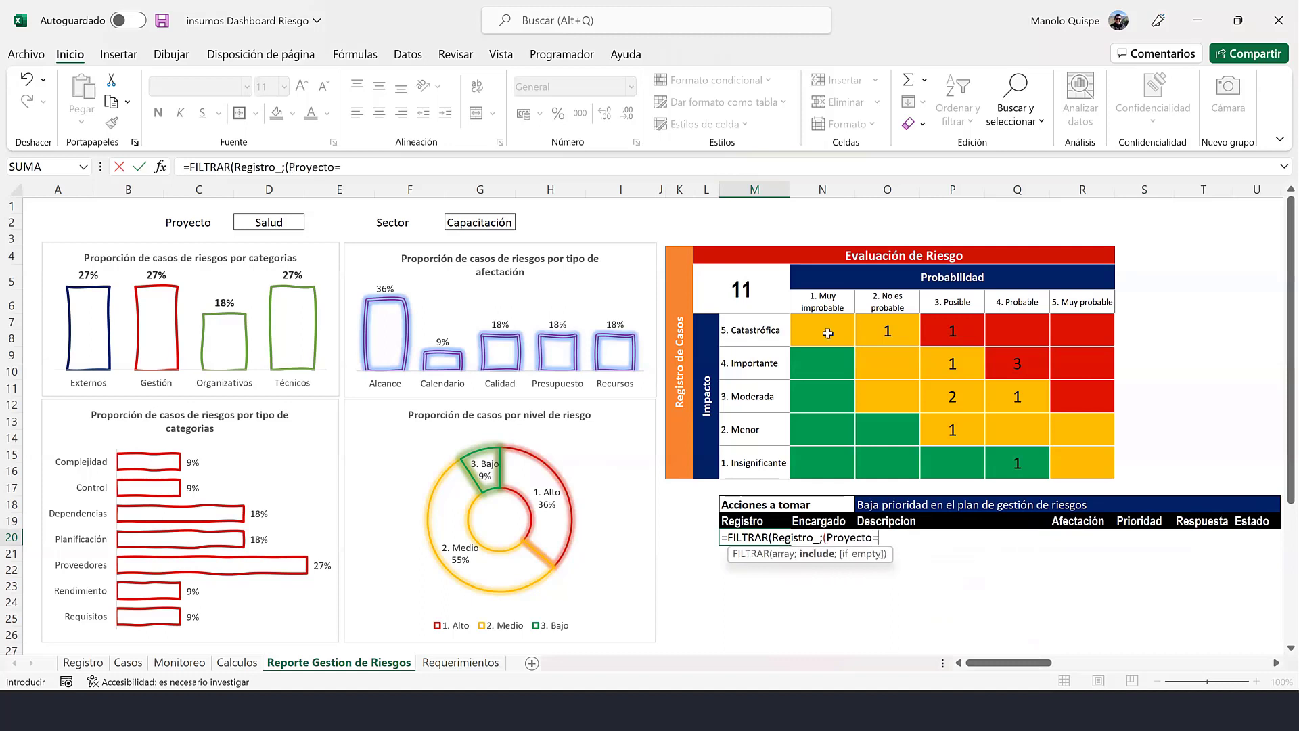
type("=")
left_click(270, 222)
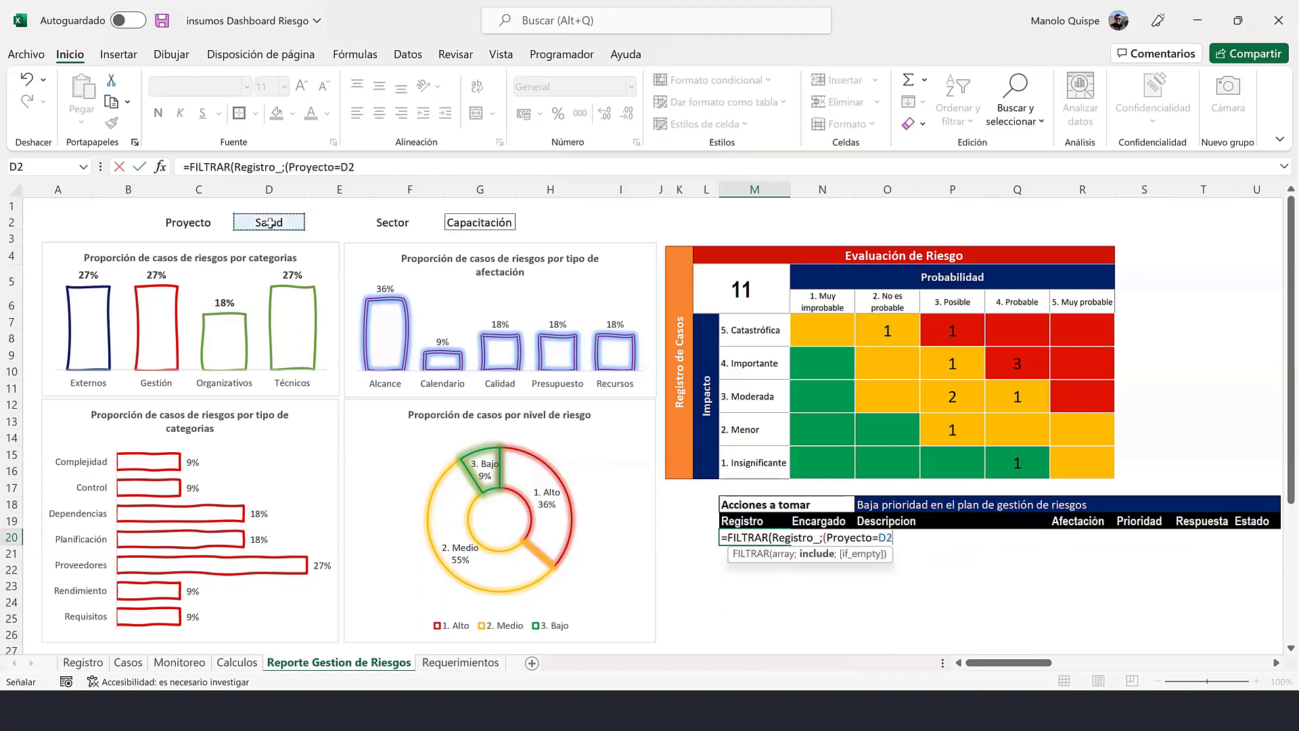
key("F4")
type(")")
type(";(")
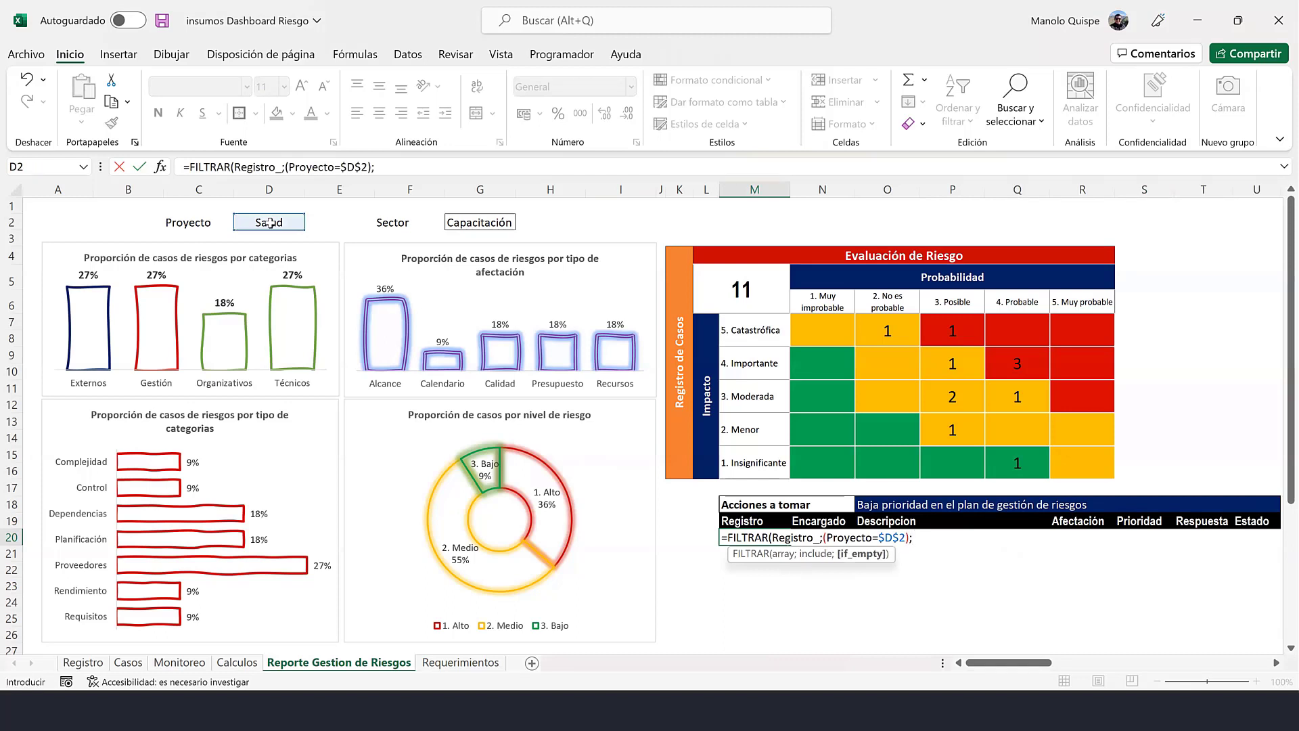
type("sec")
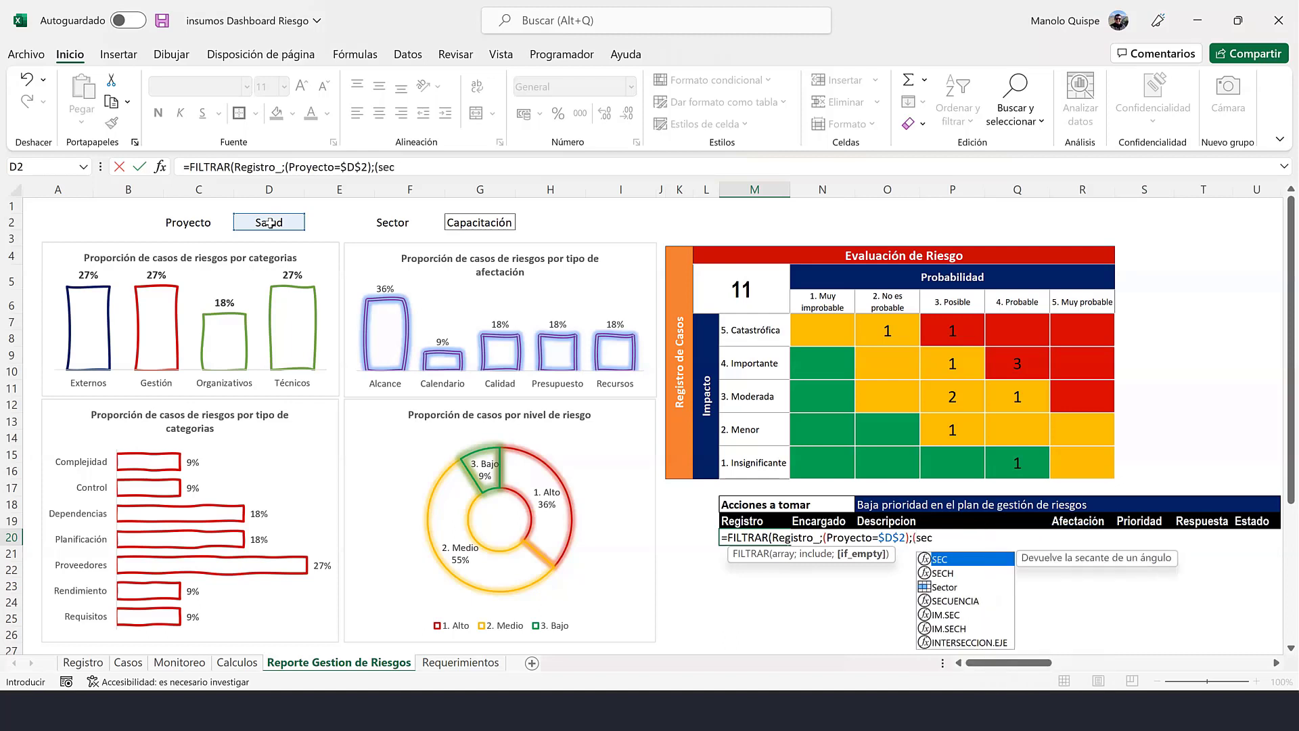
double_click(944, 587)
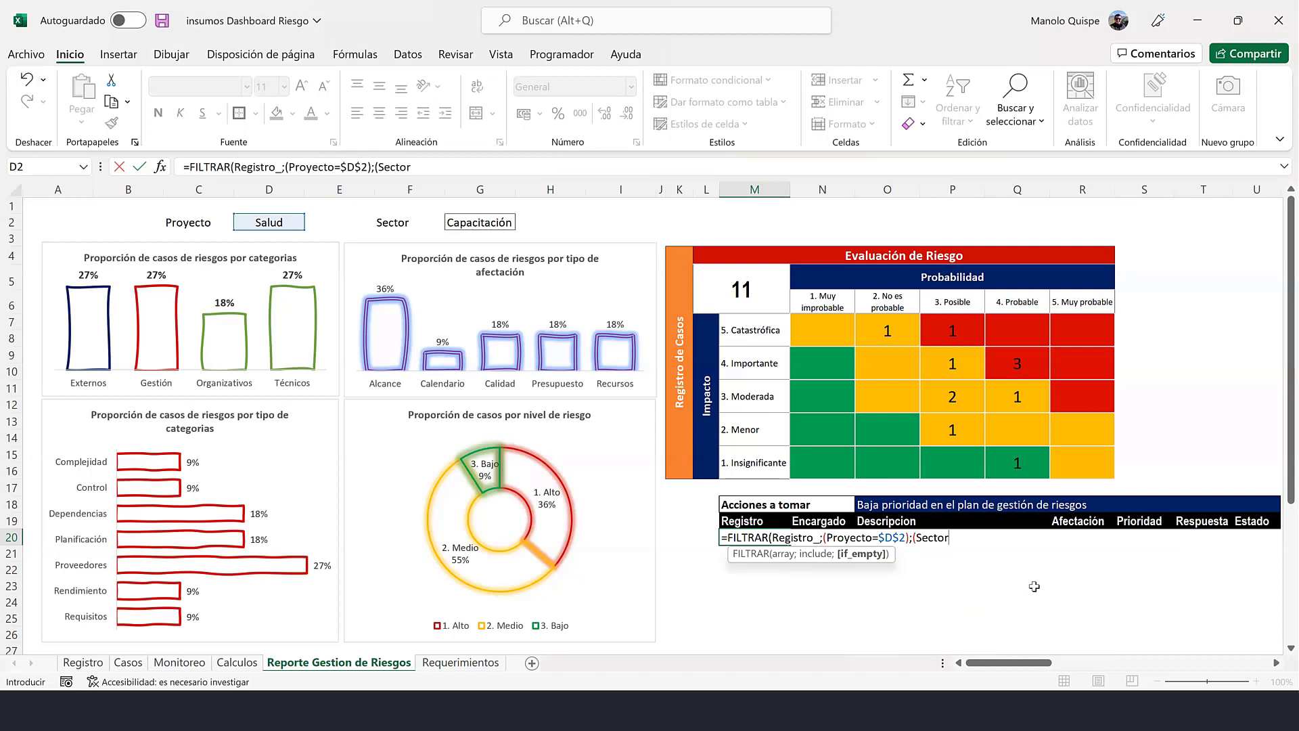
left_click(500, 219)
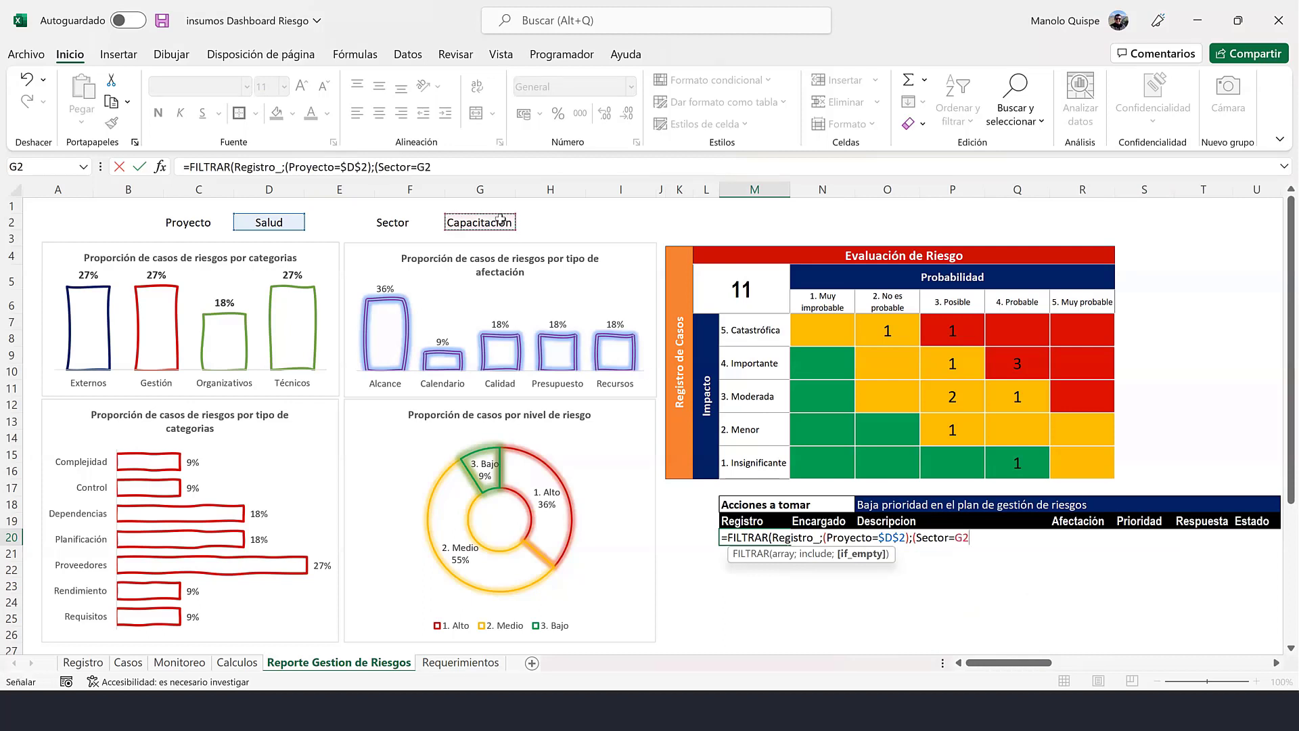
key("F4")
type(")")
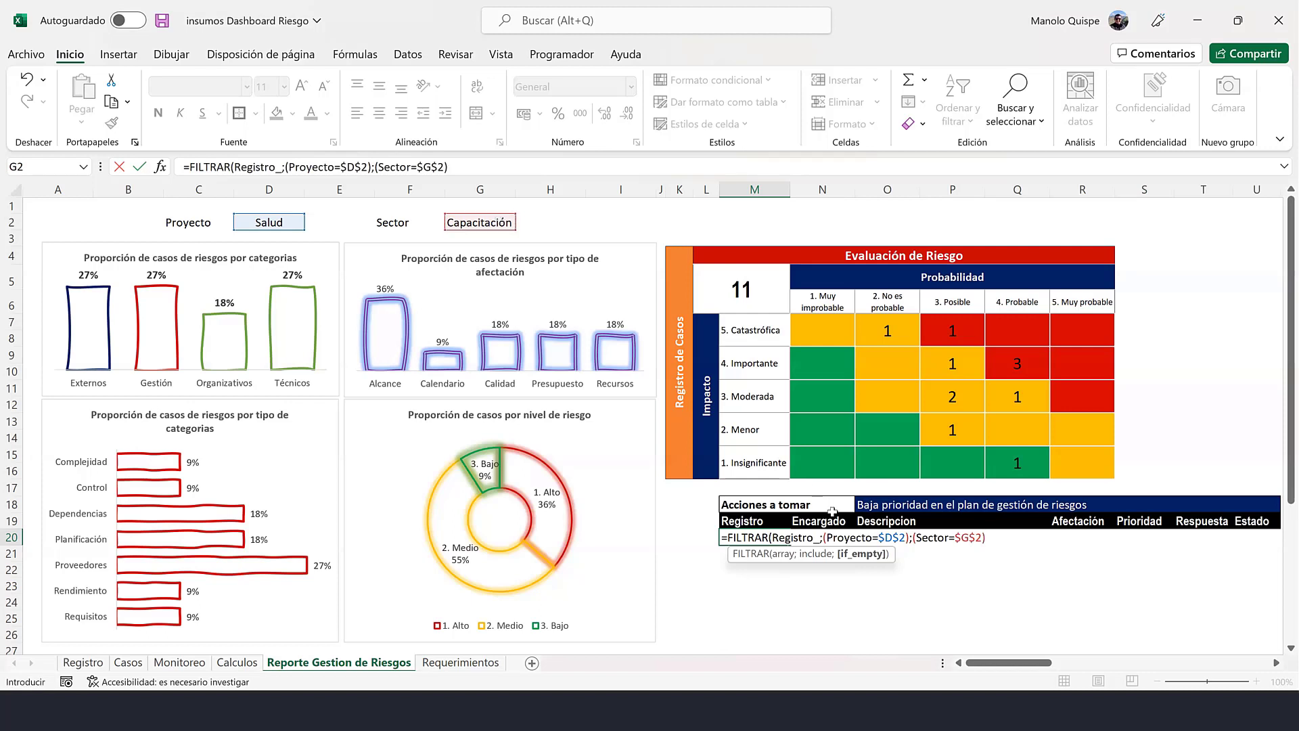
- Multiply the conditions together, add Acción=$O$18 as a third condition, and commit the formula
left_click(912, 536)
key("BackSpace")
type("*")
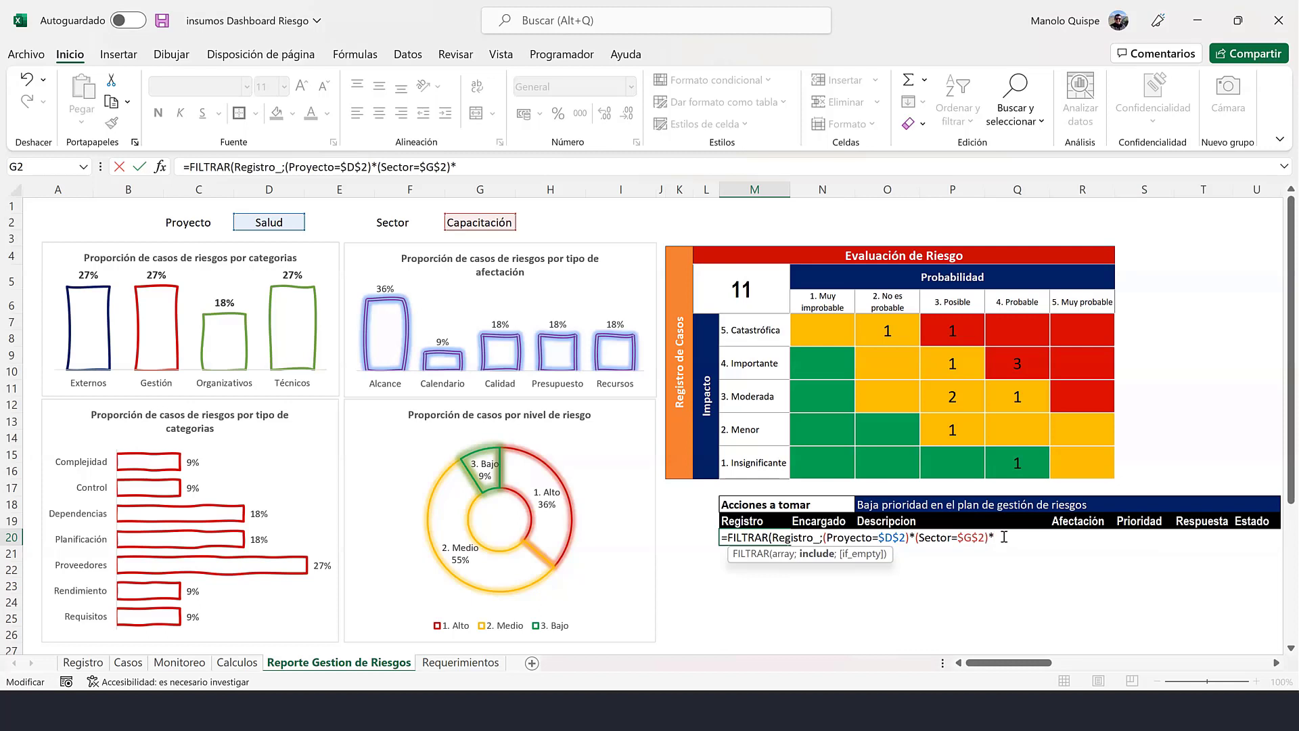
type("(")
type("acc")
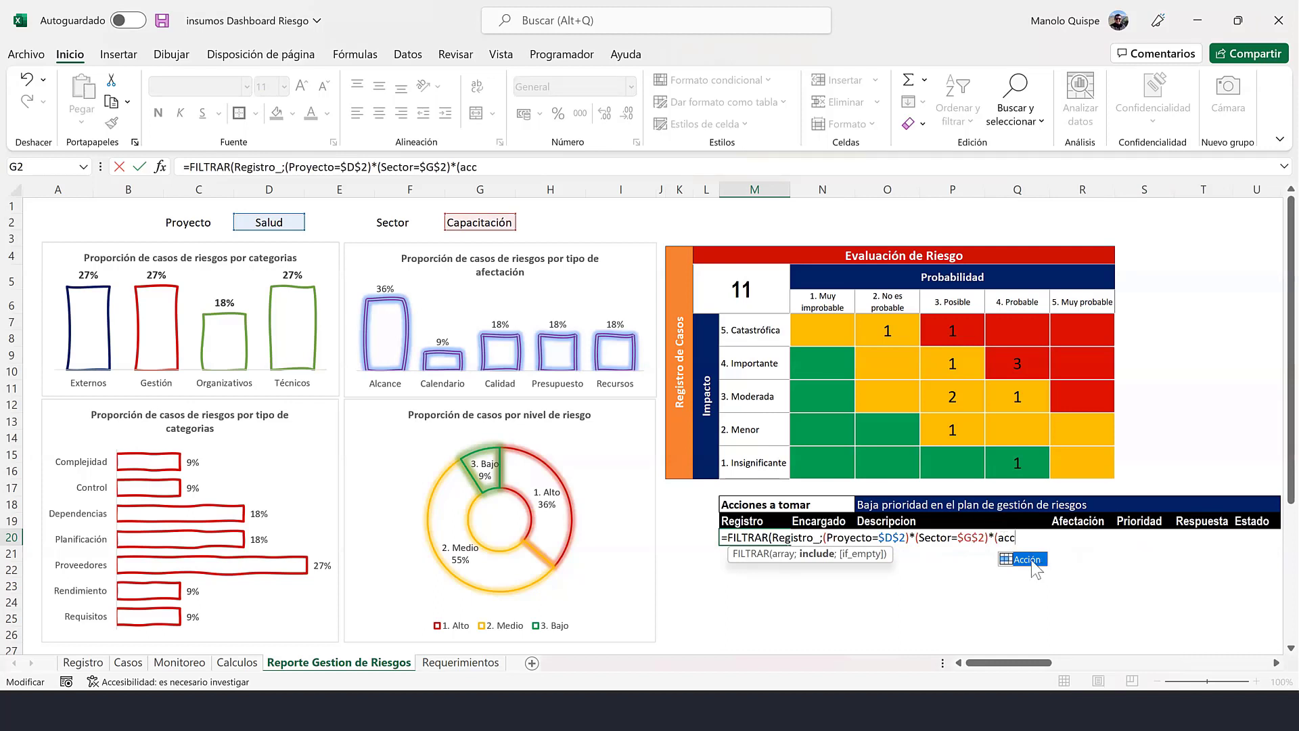
double_click(1033, 561)
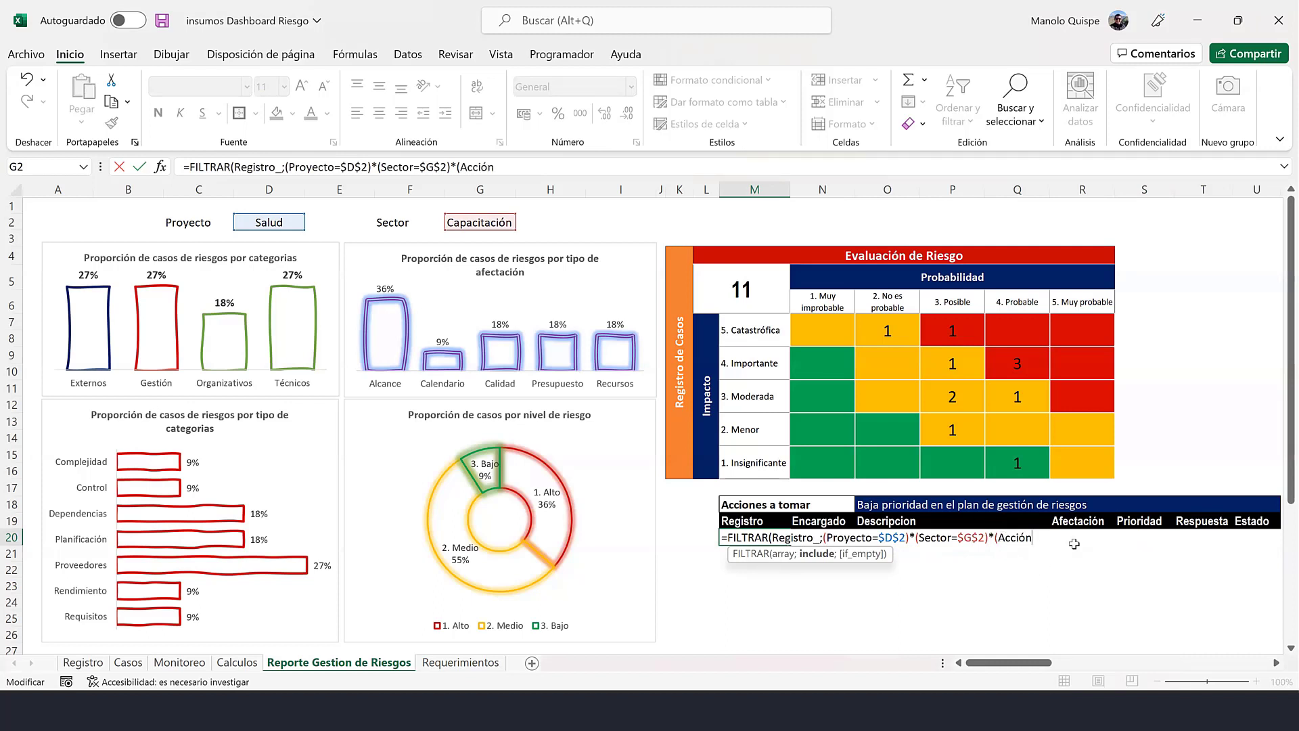
left_click(893, 506)
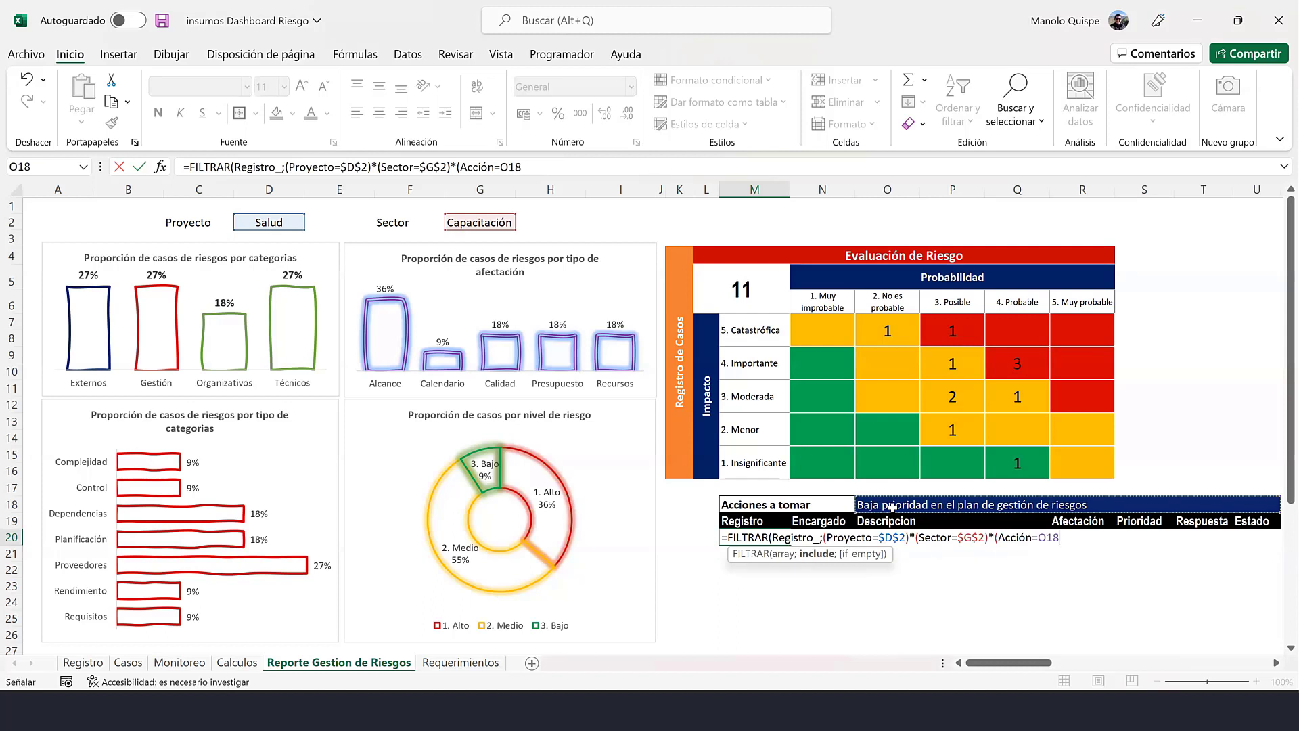
key("F4")
type("))")
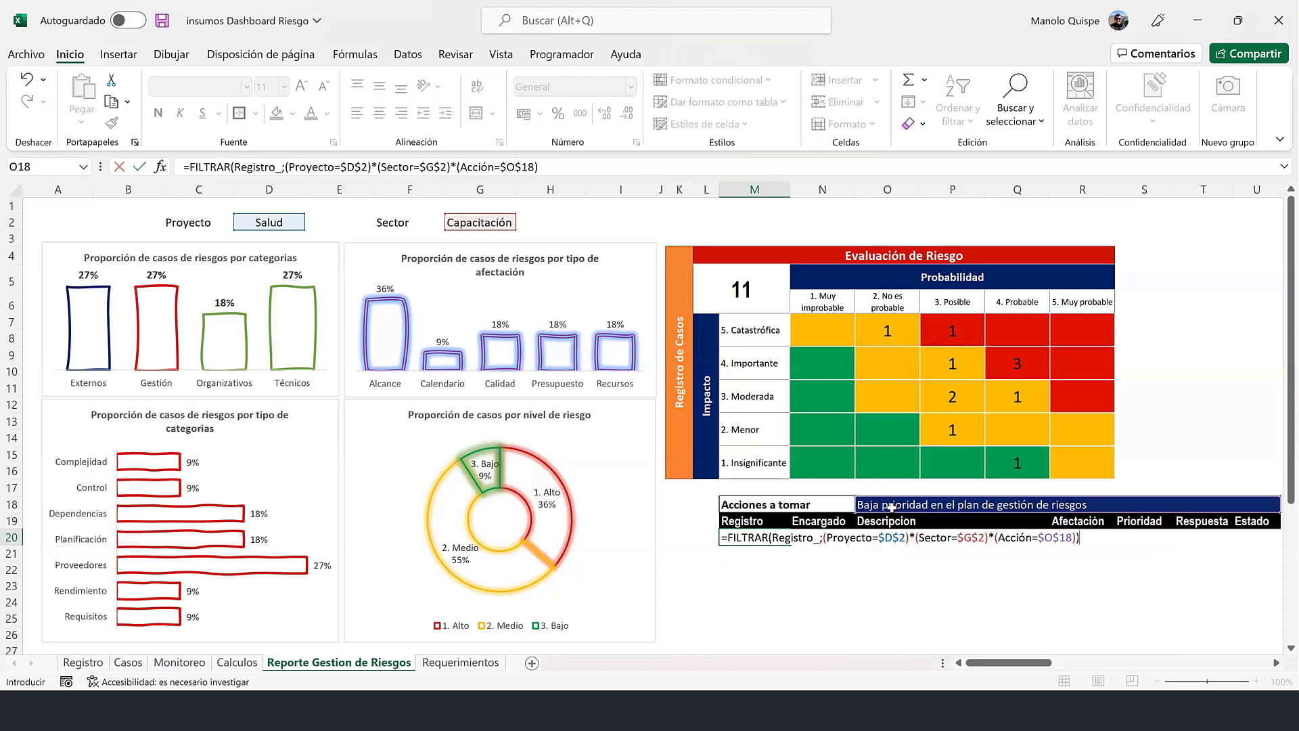
key("Return")
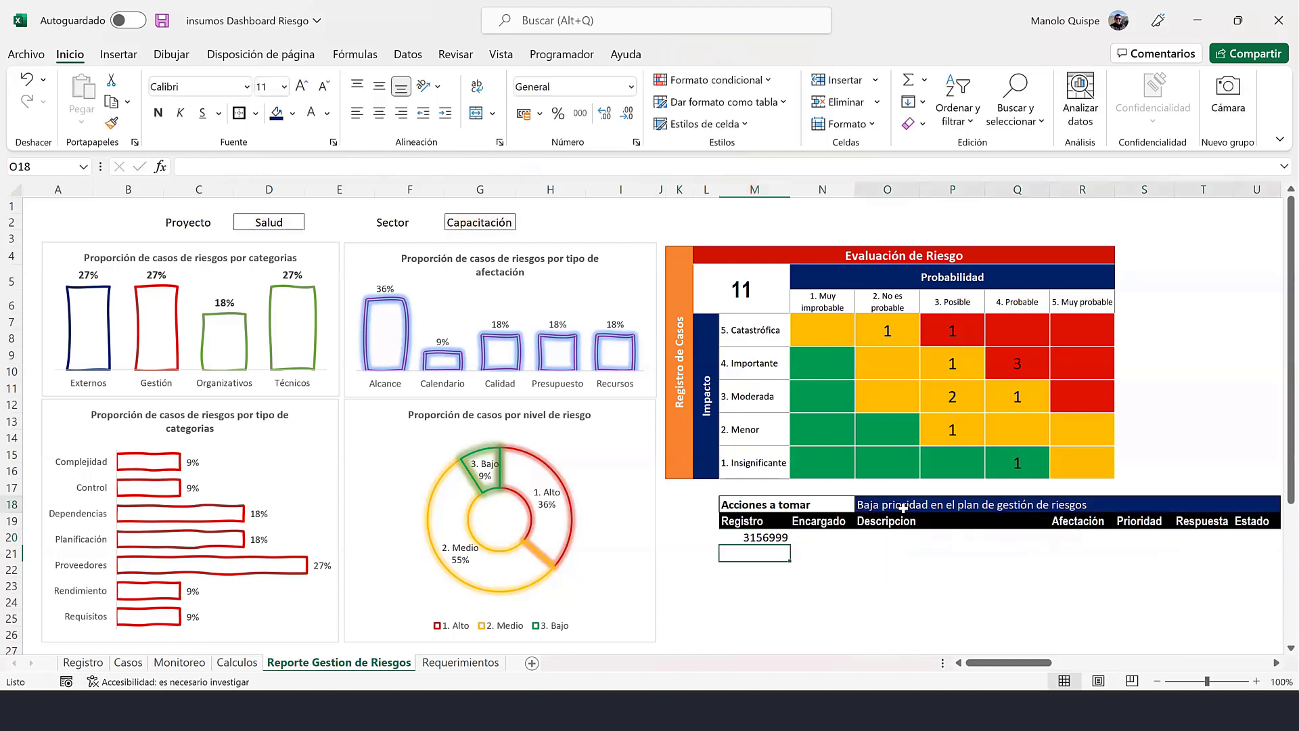
- Narrow columns R and Q, then narrow columns N through R together
left_click(894, 508)
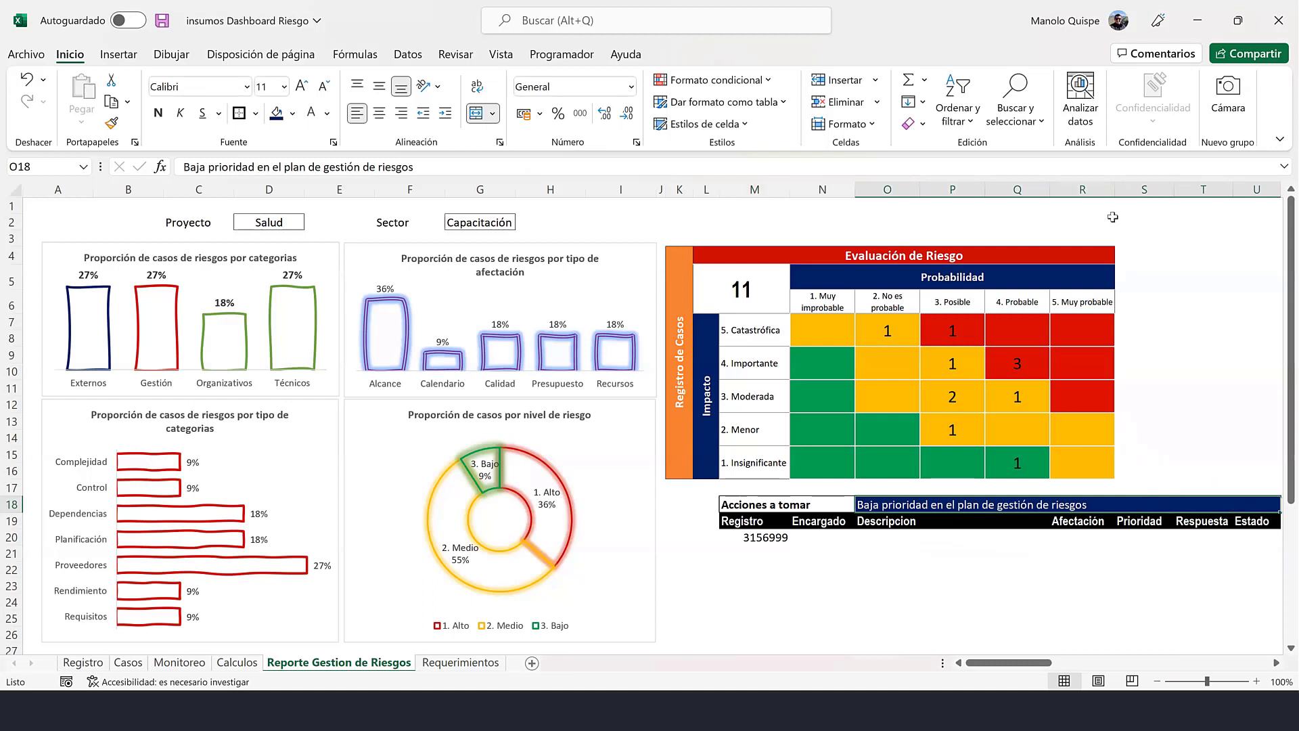
left_click_drag(1113, 190, 1101, 191)
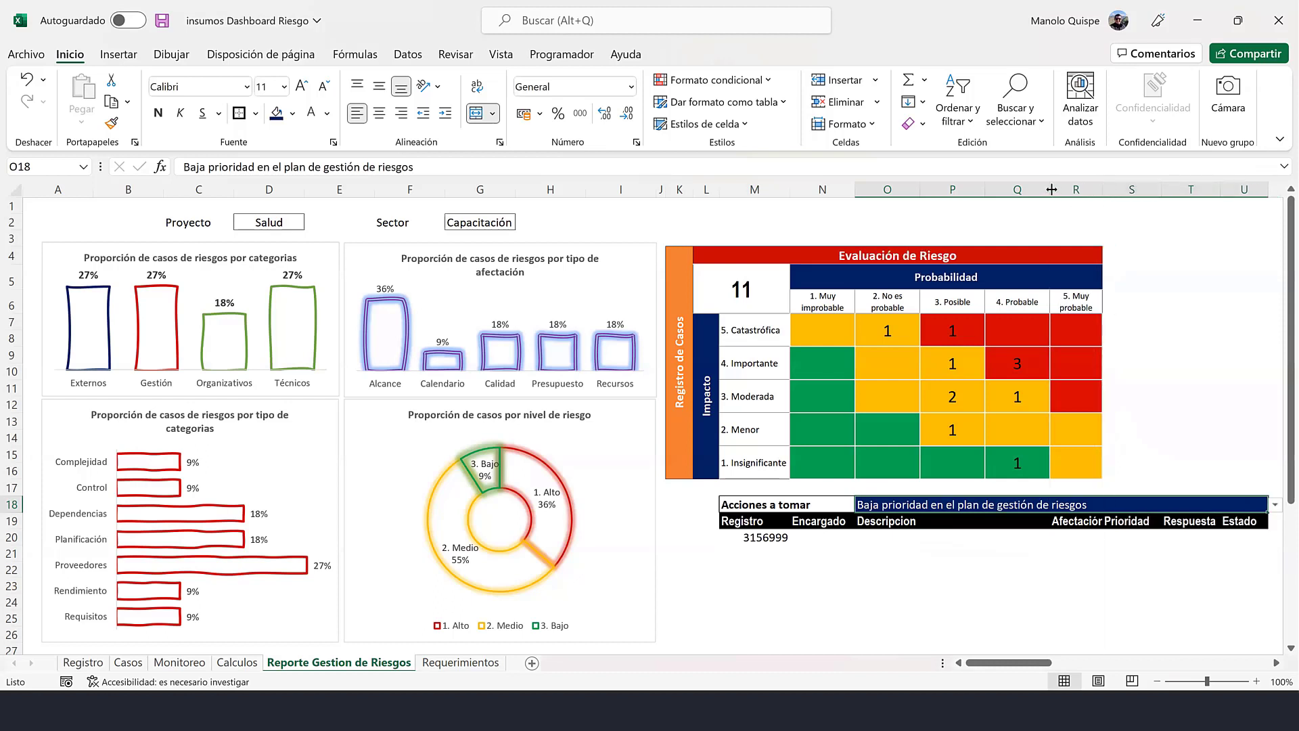
left_click_drag(1051, 189, 1040, 190)
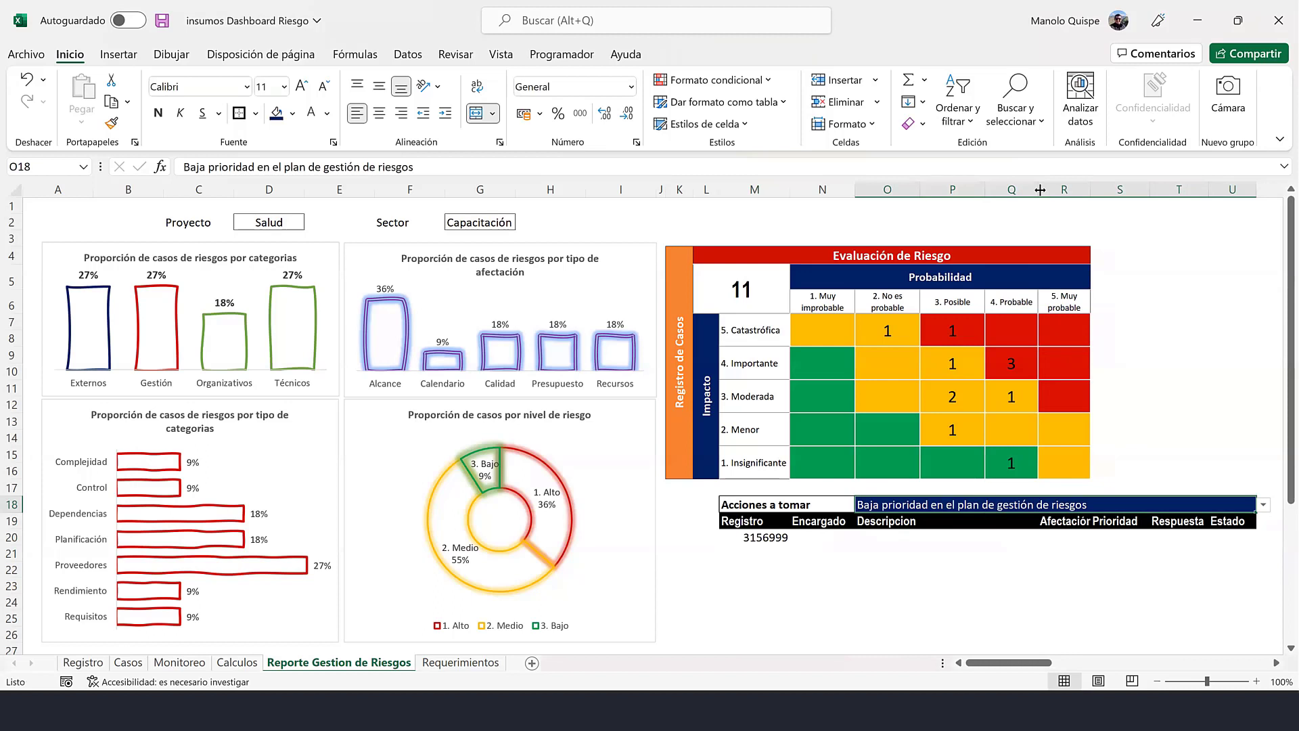
left_click_drag(1062, 190, 843, 193)
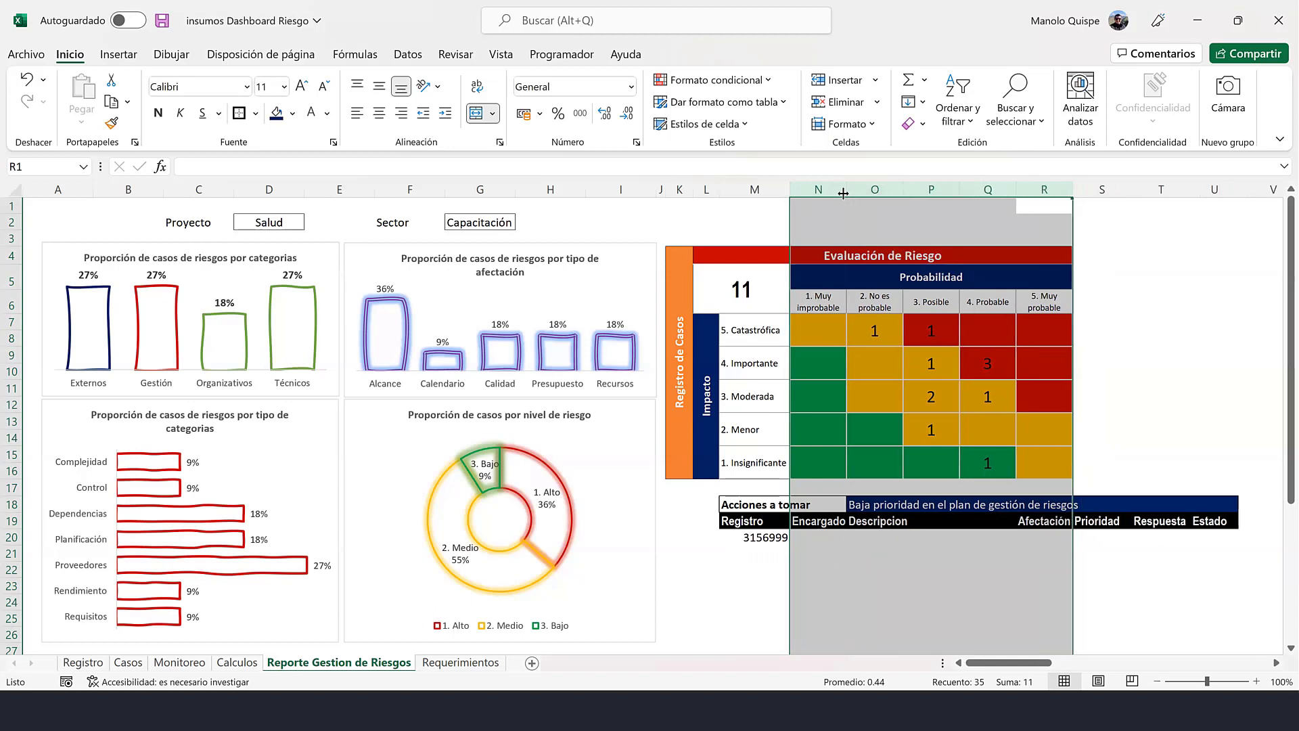
left_click_drag(842, 193, 834, 192)
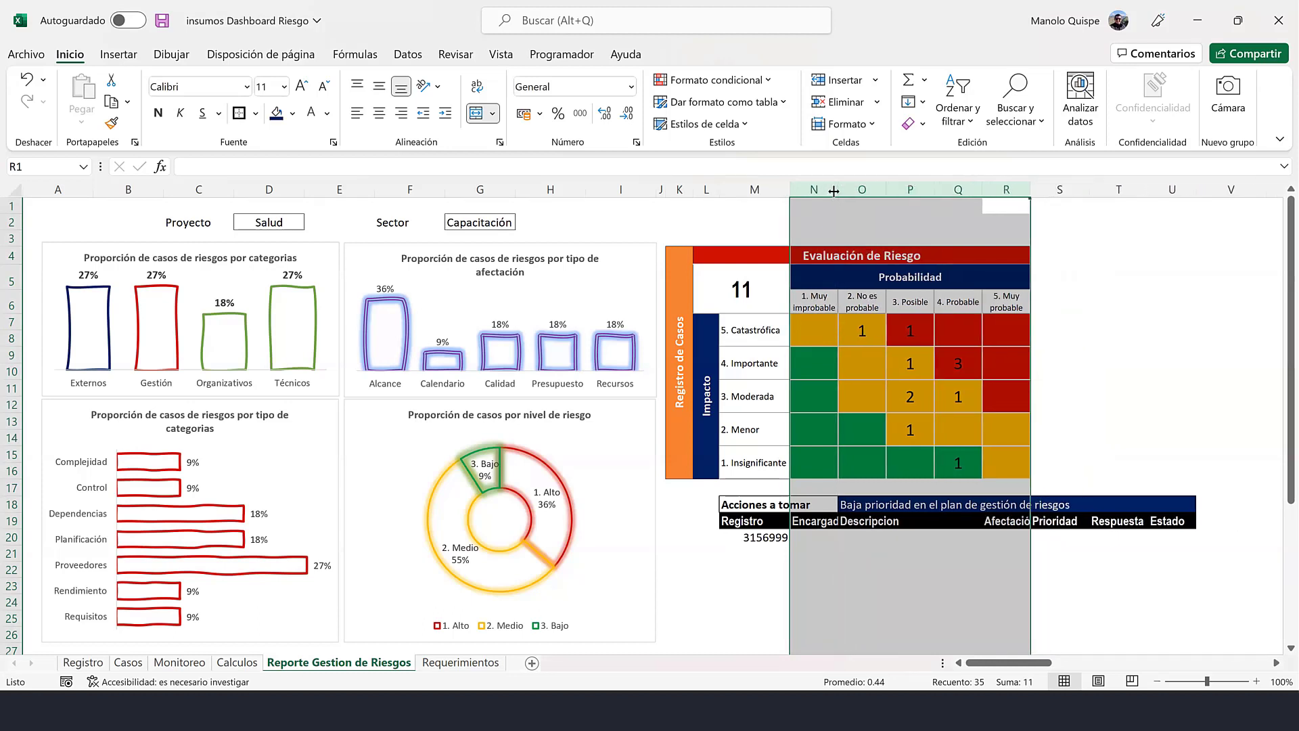
left_click(1147, 446)
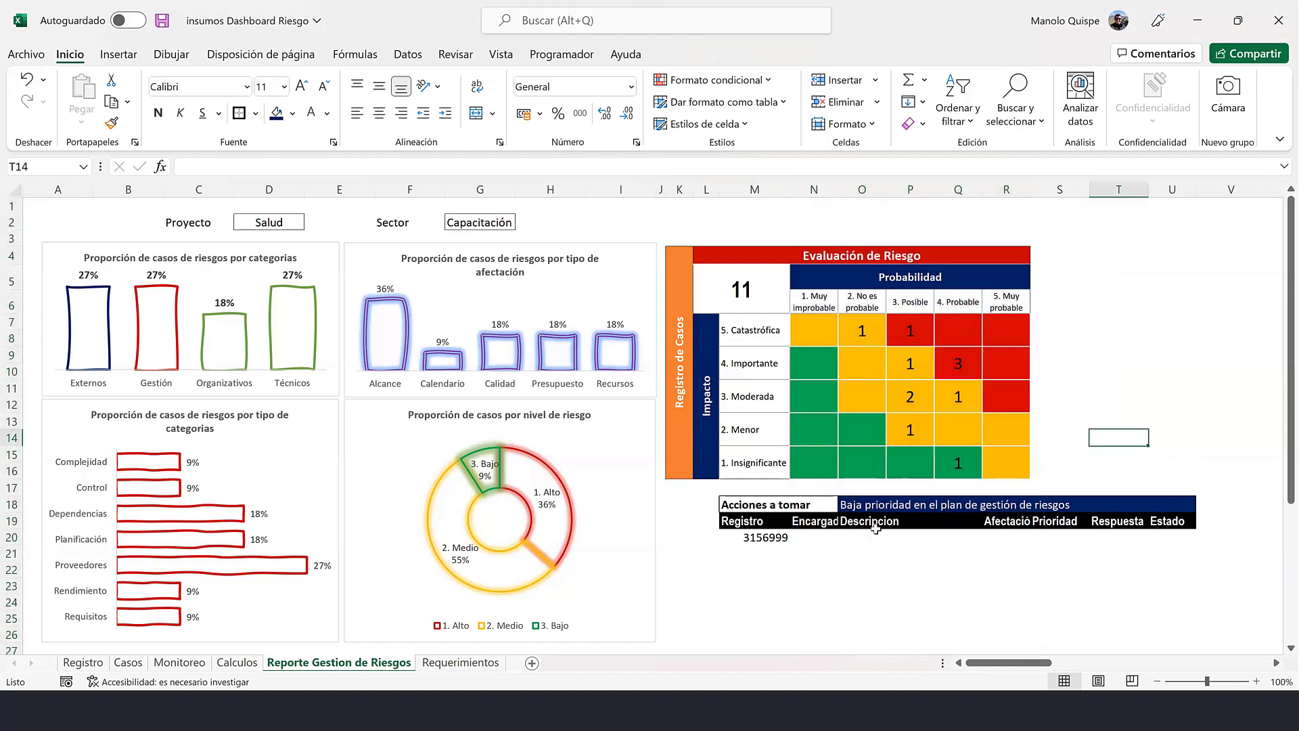
- Give columns N through R the same 8.47 column width
left_click(897, 525)
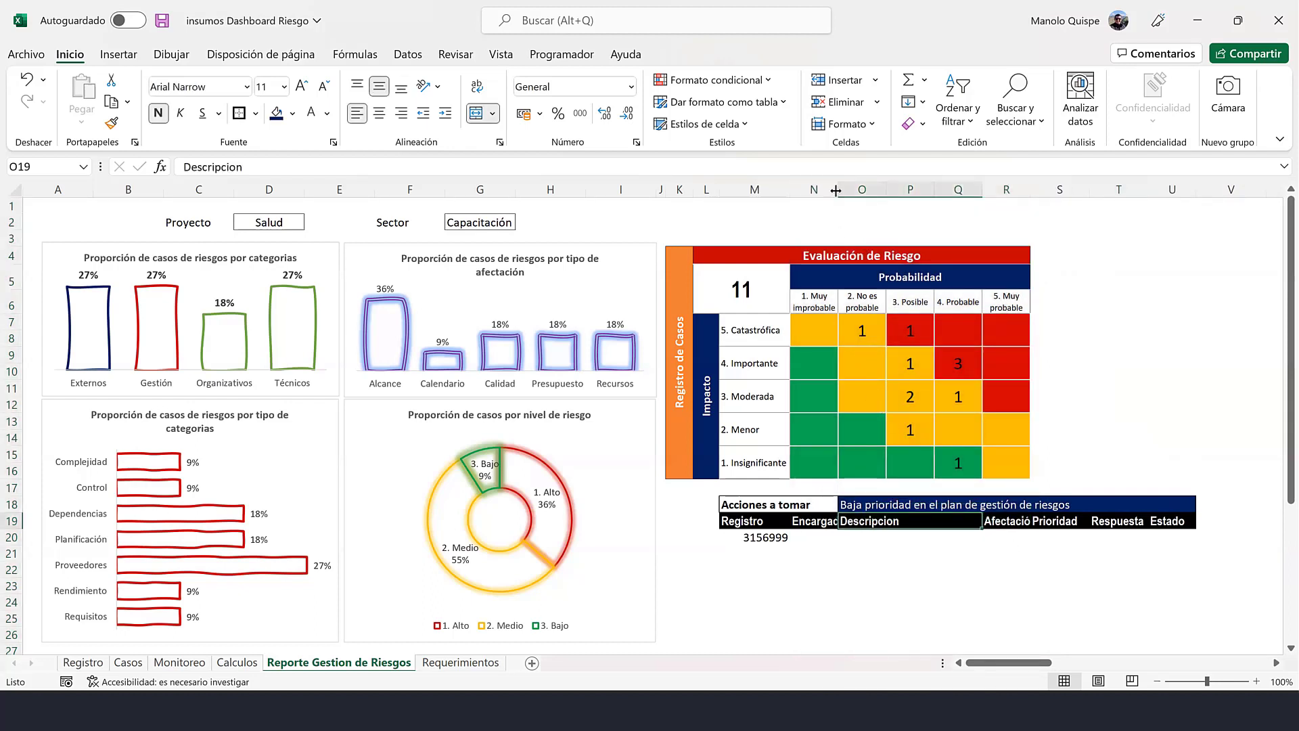
left_click_drag(838, 187, 1018, 191)
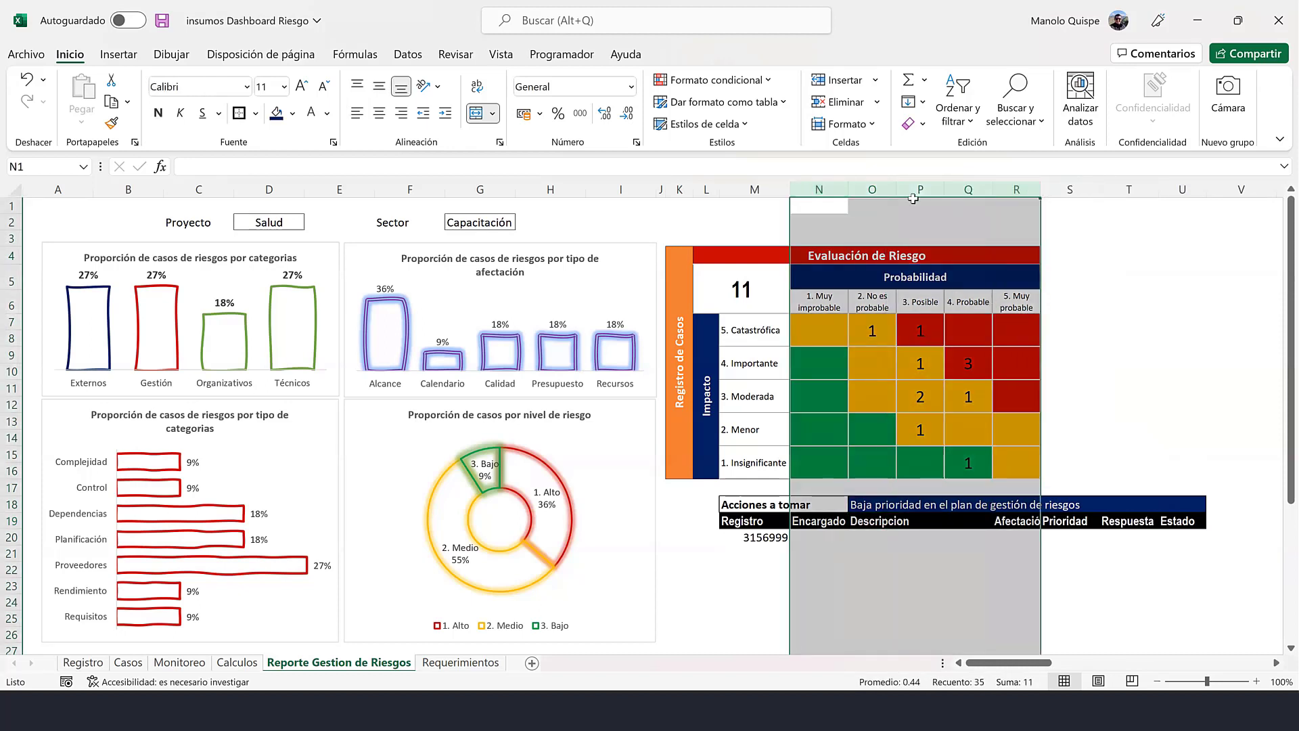
left_click(825, 190)
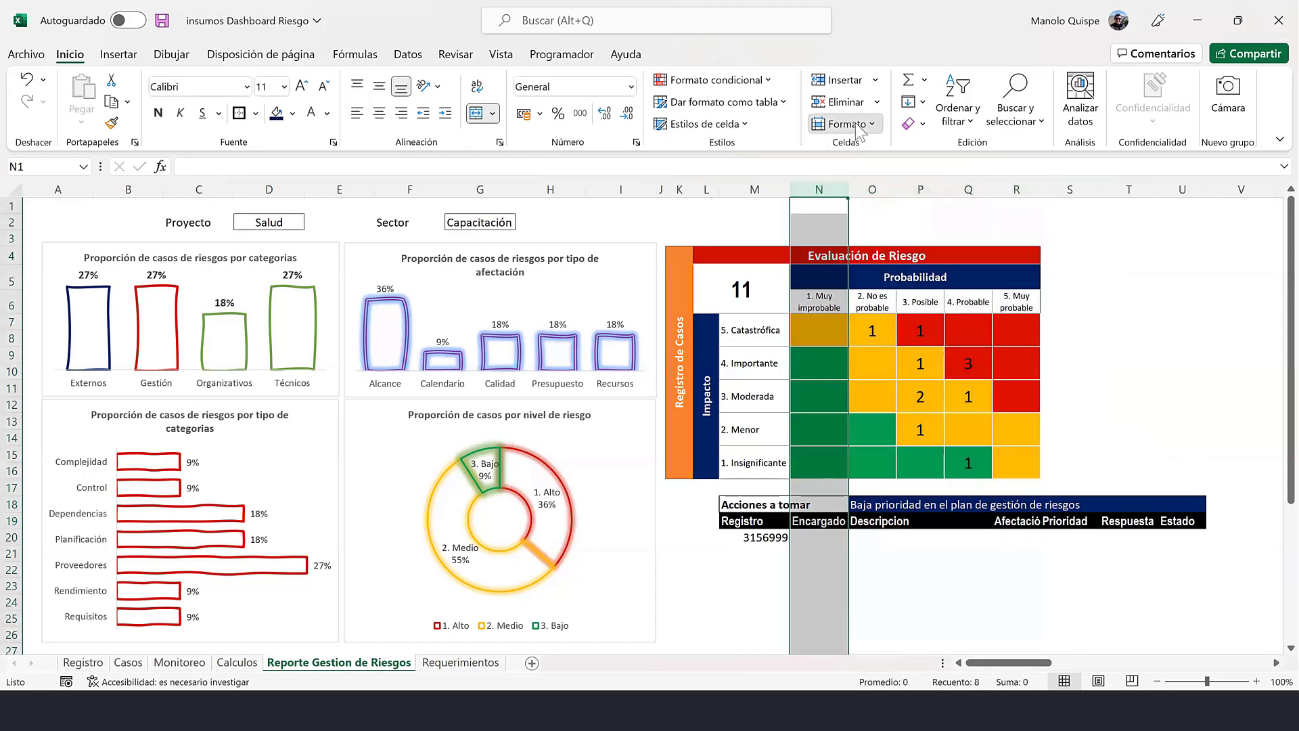
left_click(844, 123)
left_click(876, 225)
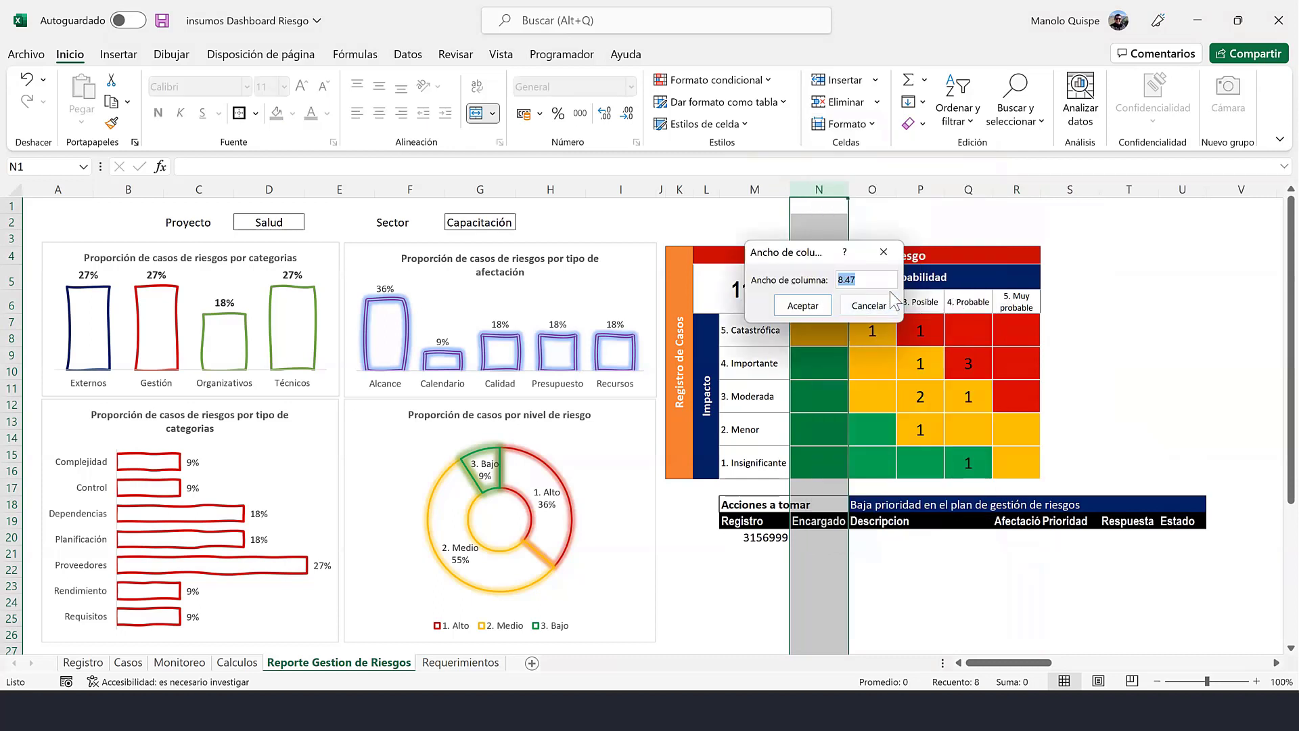
left_click(879, 305)
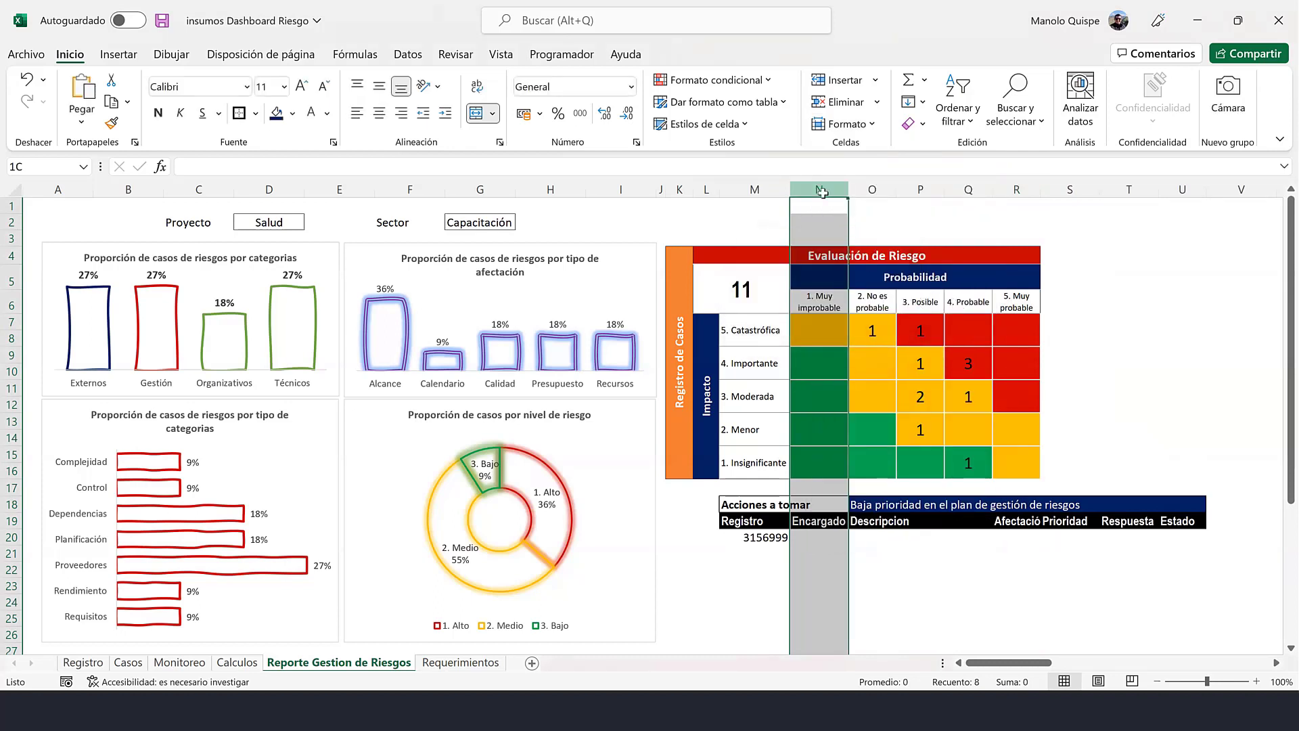
left_click_drag(822, 192, 1015, 189)
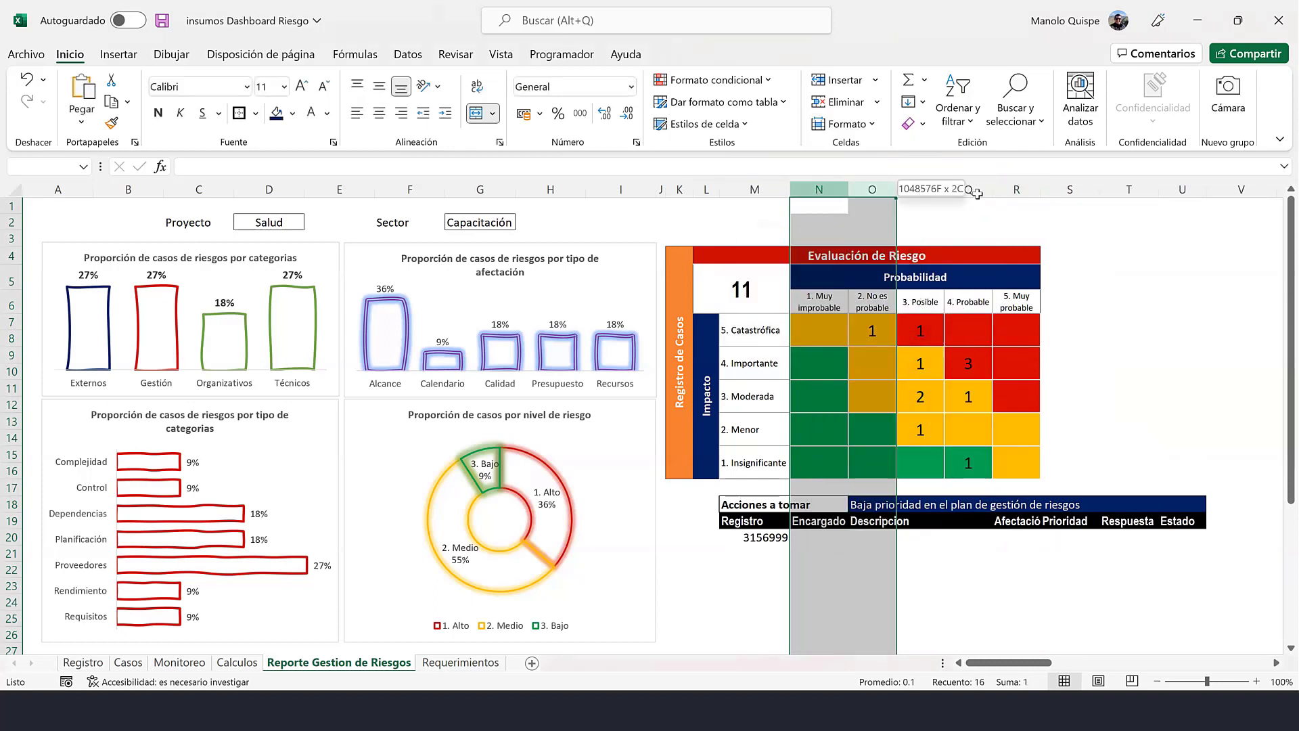
left_click(848, 124)
left_click(880, 225)
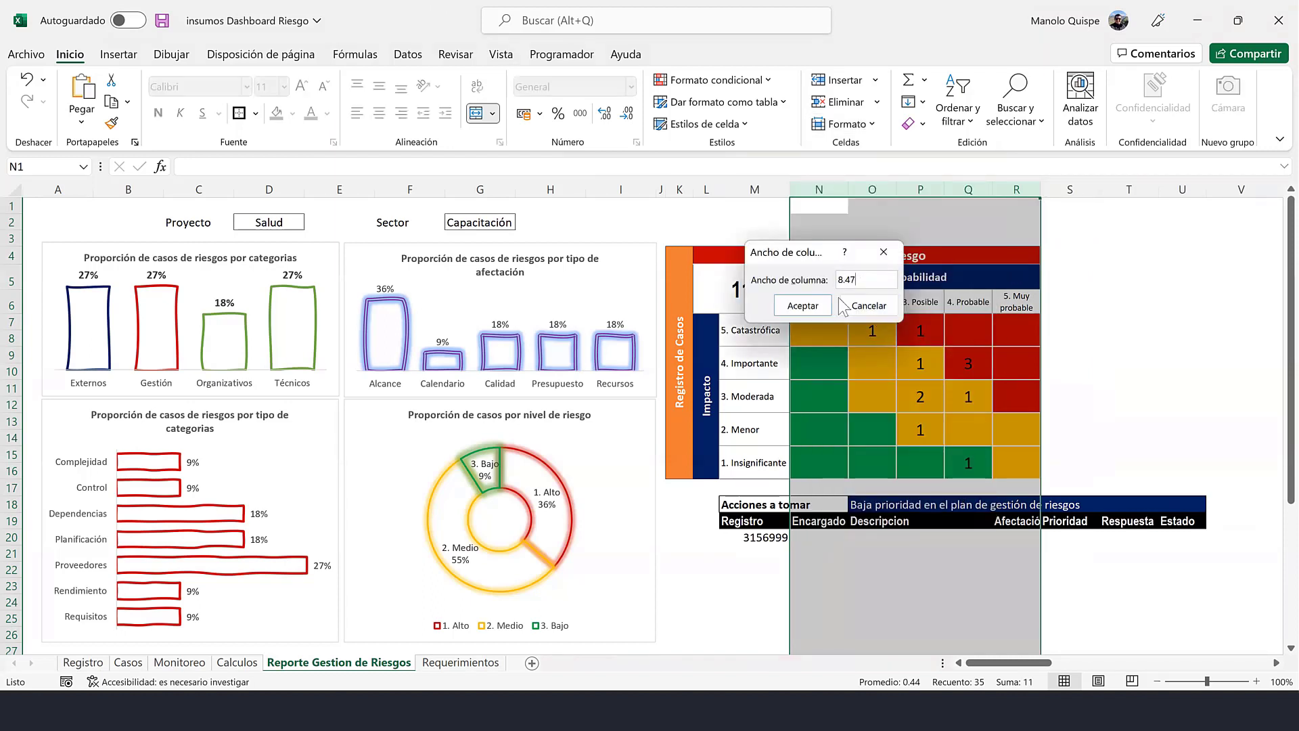
key("Return")
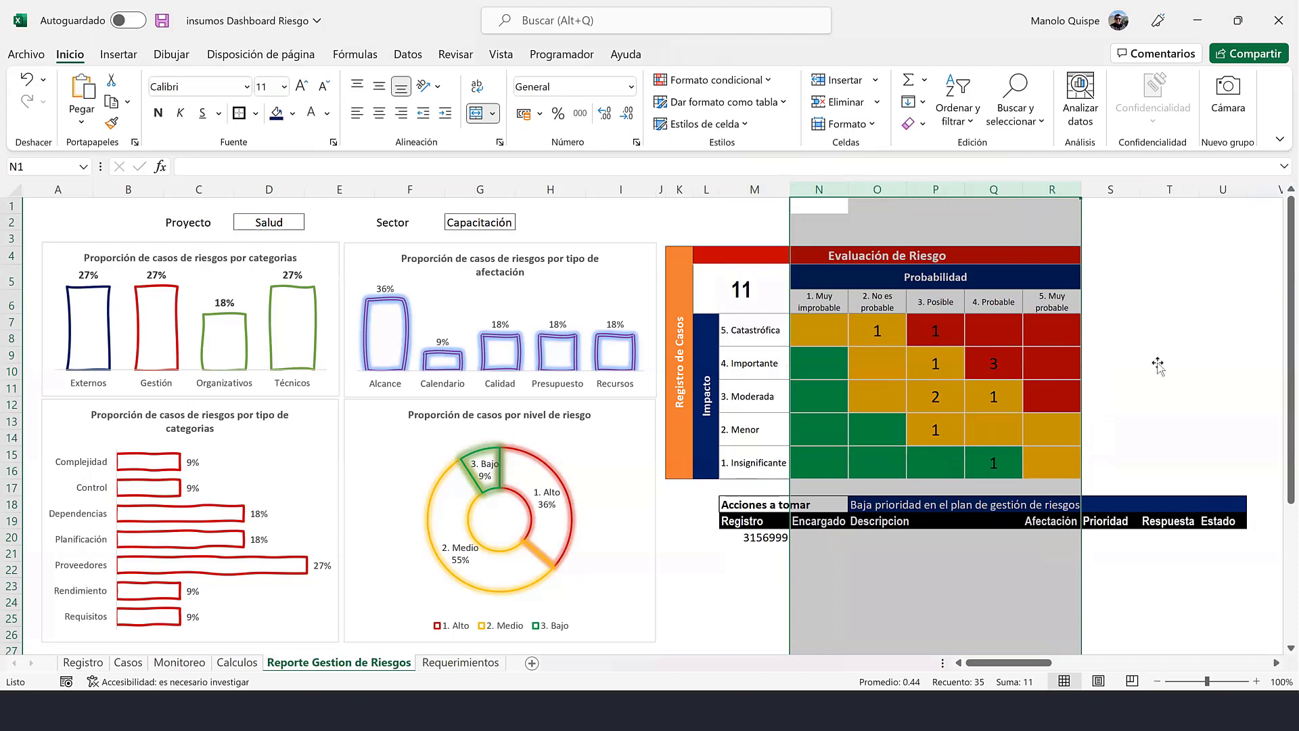
left_click(1112, 521)
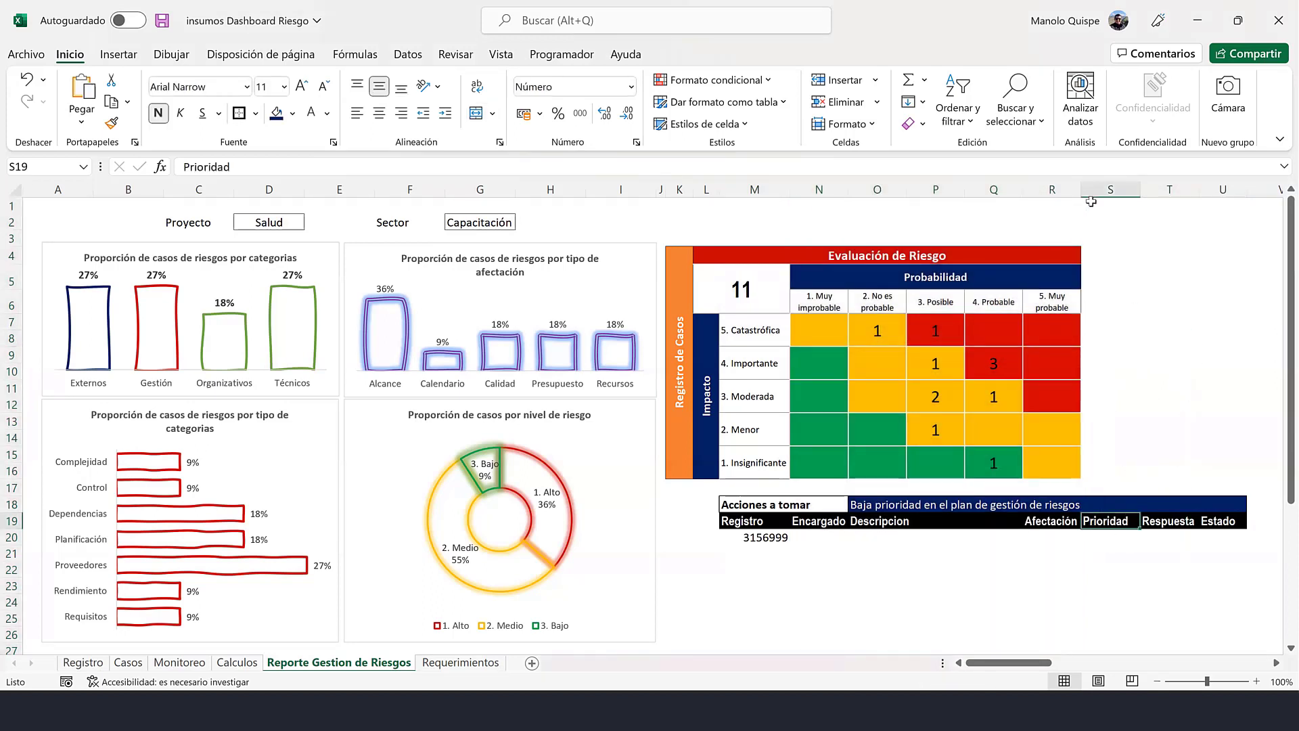
- Widen columns R, U and S so the Prioridad, Respuesta and Estado headers fit
left_click_drag(1081, 195, 1085, 196)
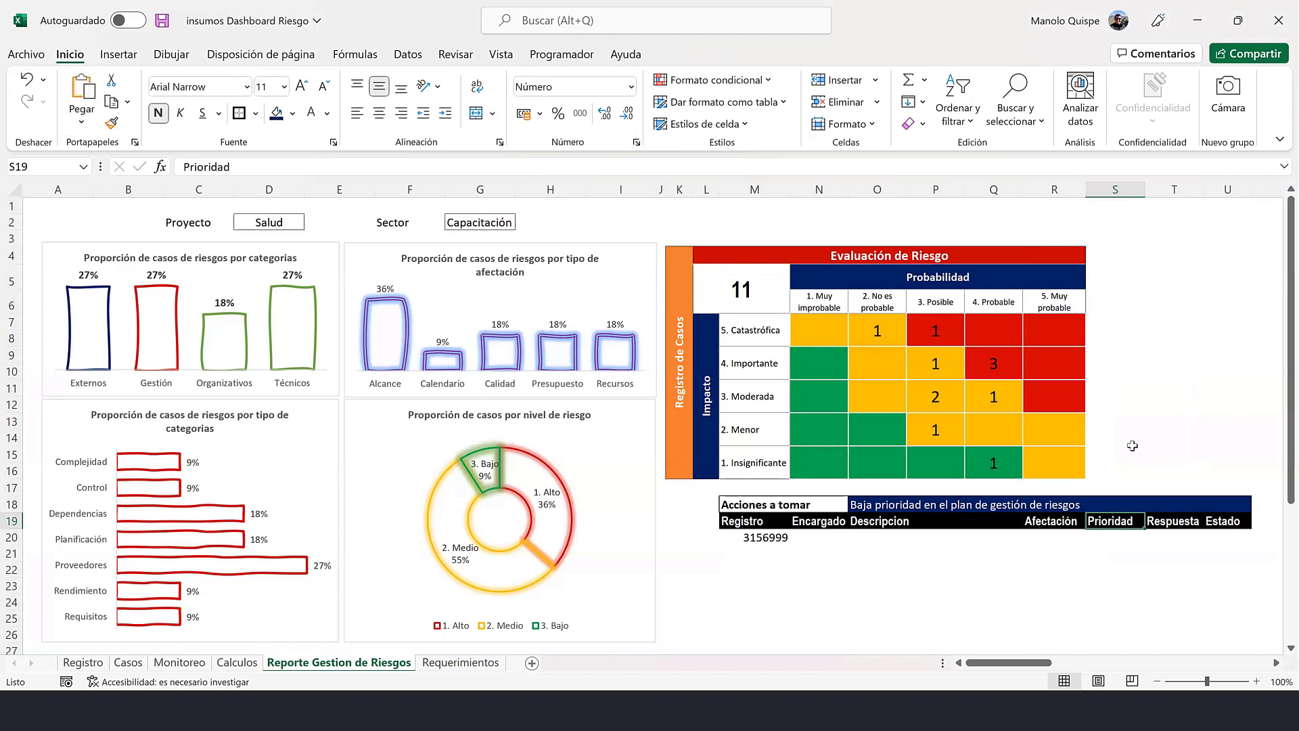
left_click_drag(1251, 190, 1158, 190)
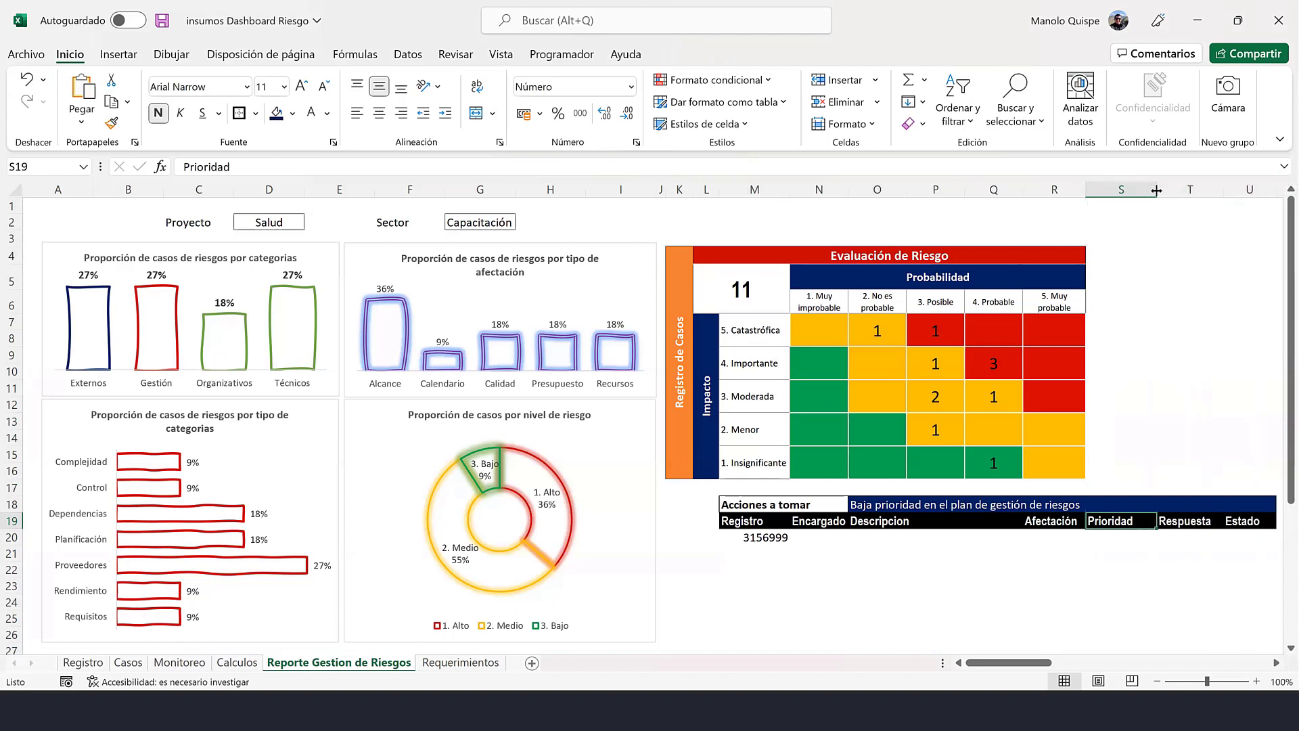
left_click(1161, 434)
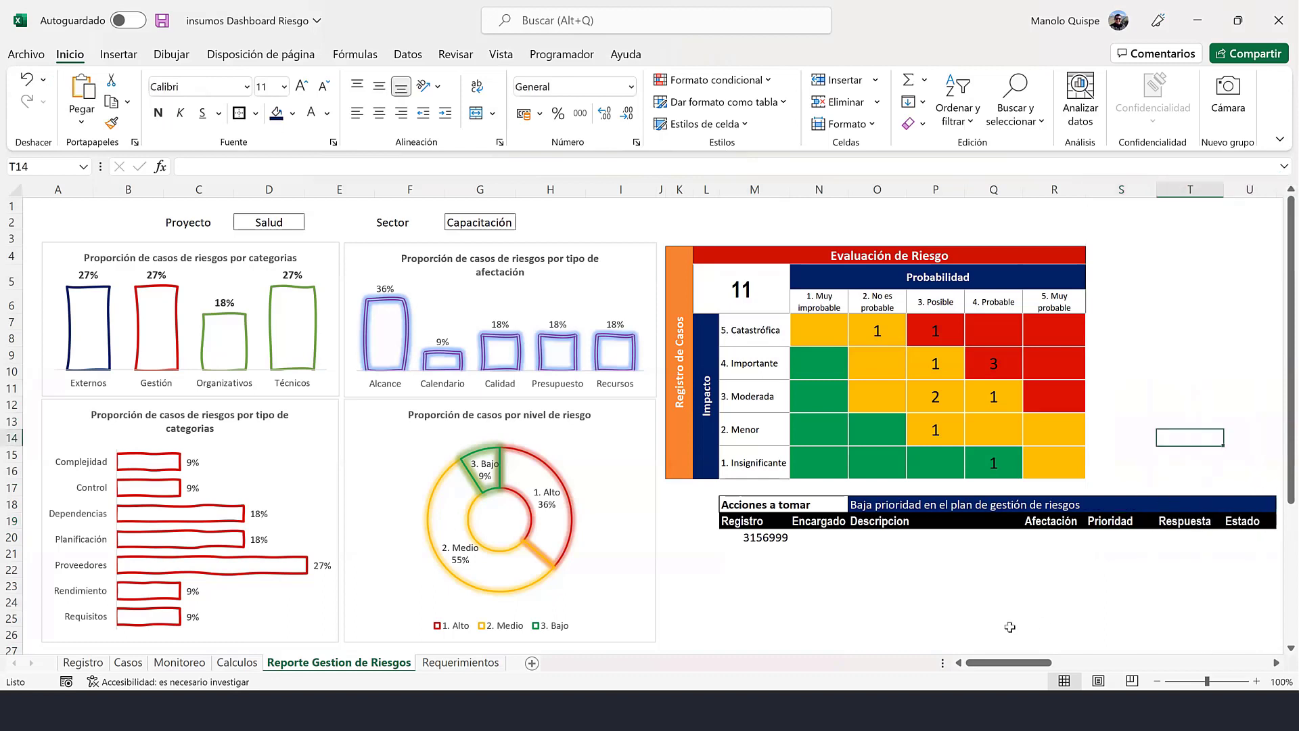
left_click(780, 538)
left_click(990, 505)
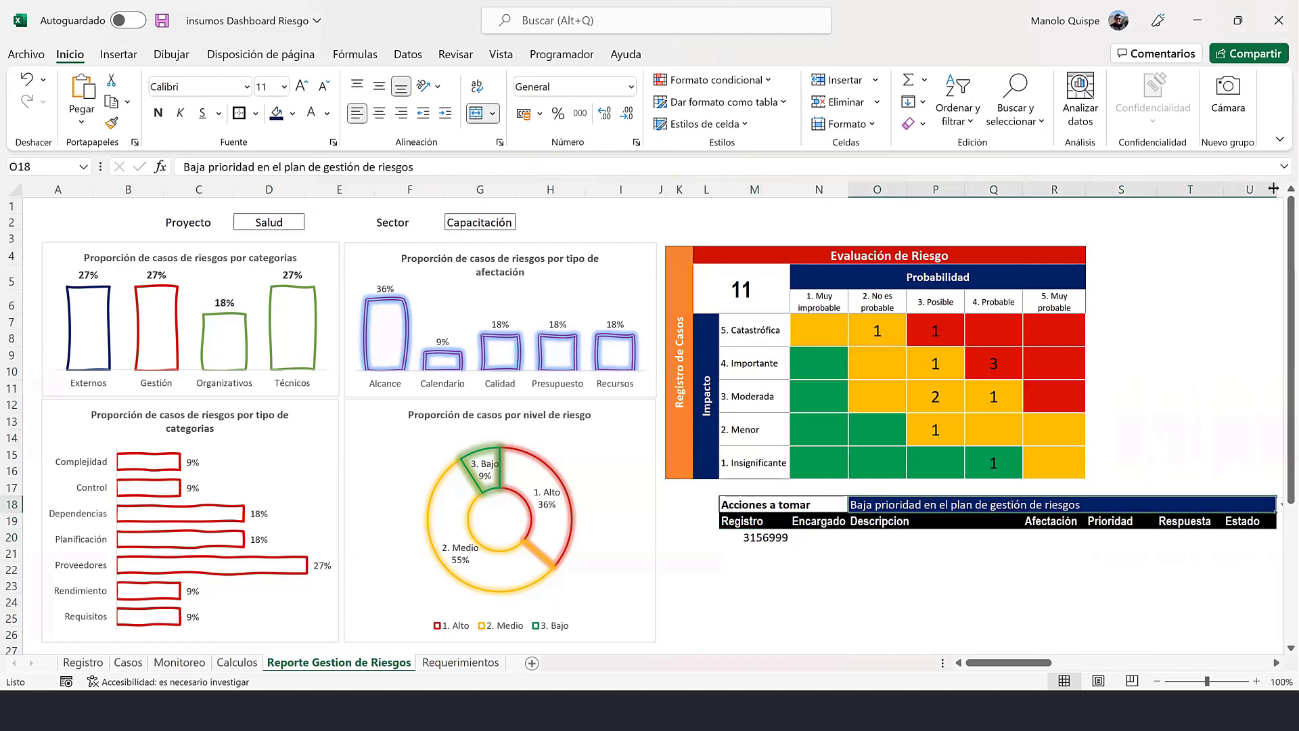
- Narrow columns U and T and set O18 to the not-ignore-but-not-main-priority action
left_click_drag(1277, 190, 1270, 189)
left_click_drag(1224, 195, 1214, 194)
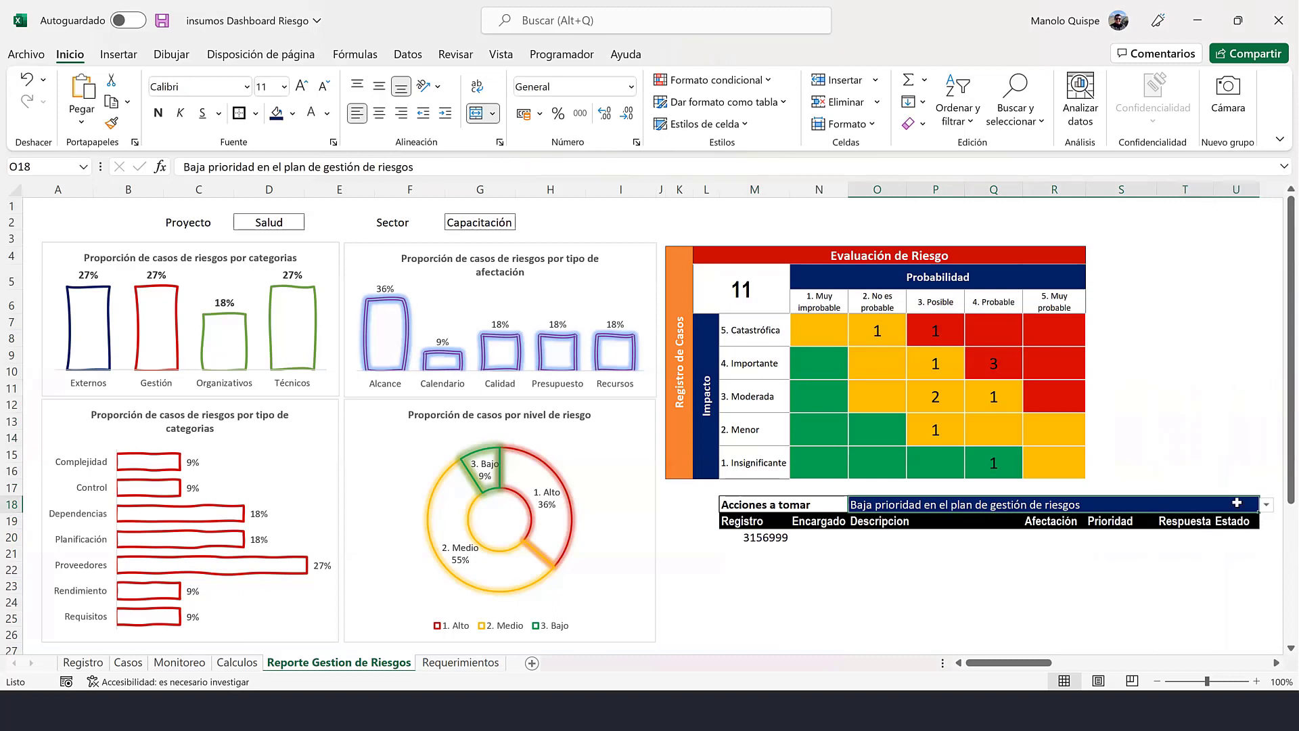
left_click(1265, 505)
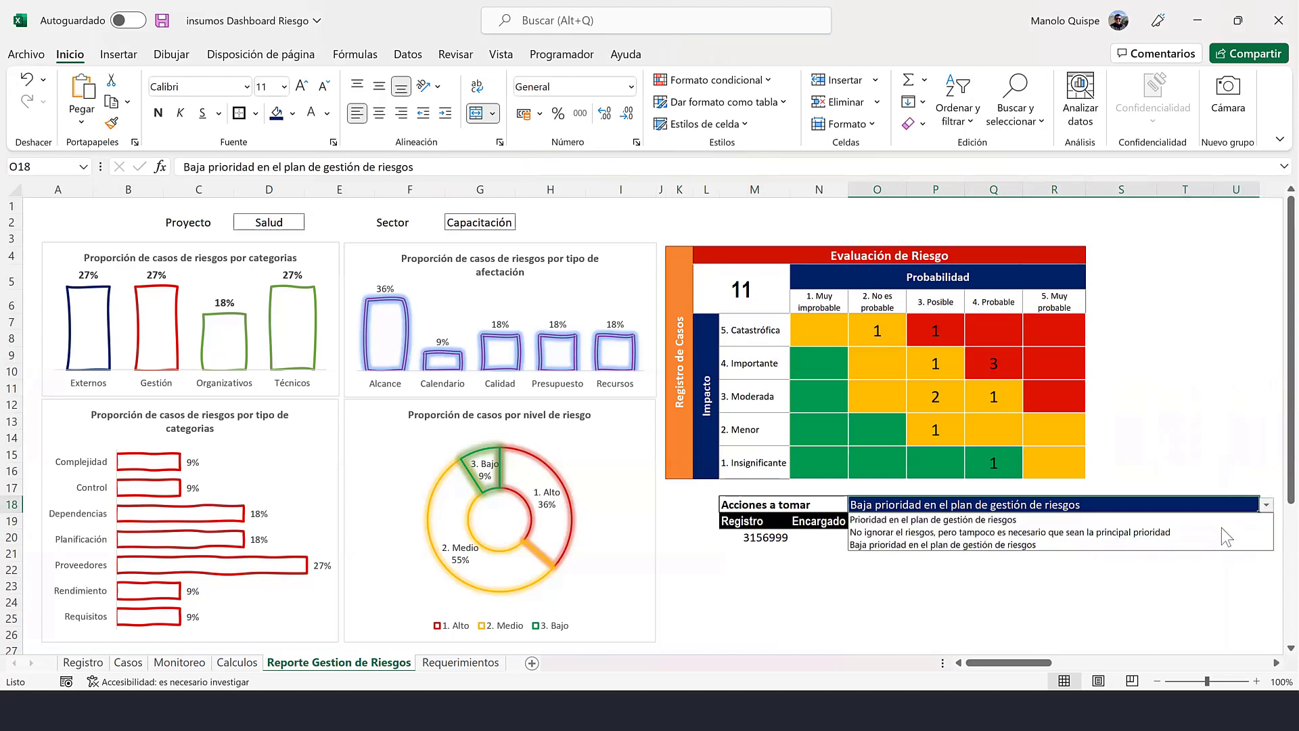
left_click(1217, 520)
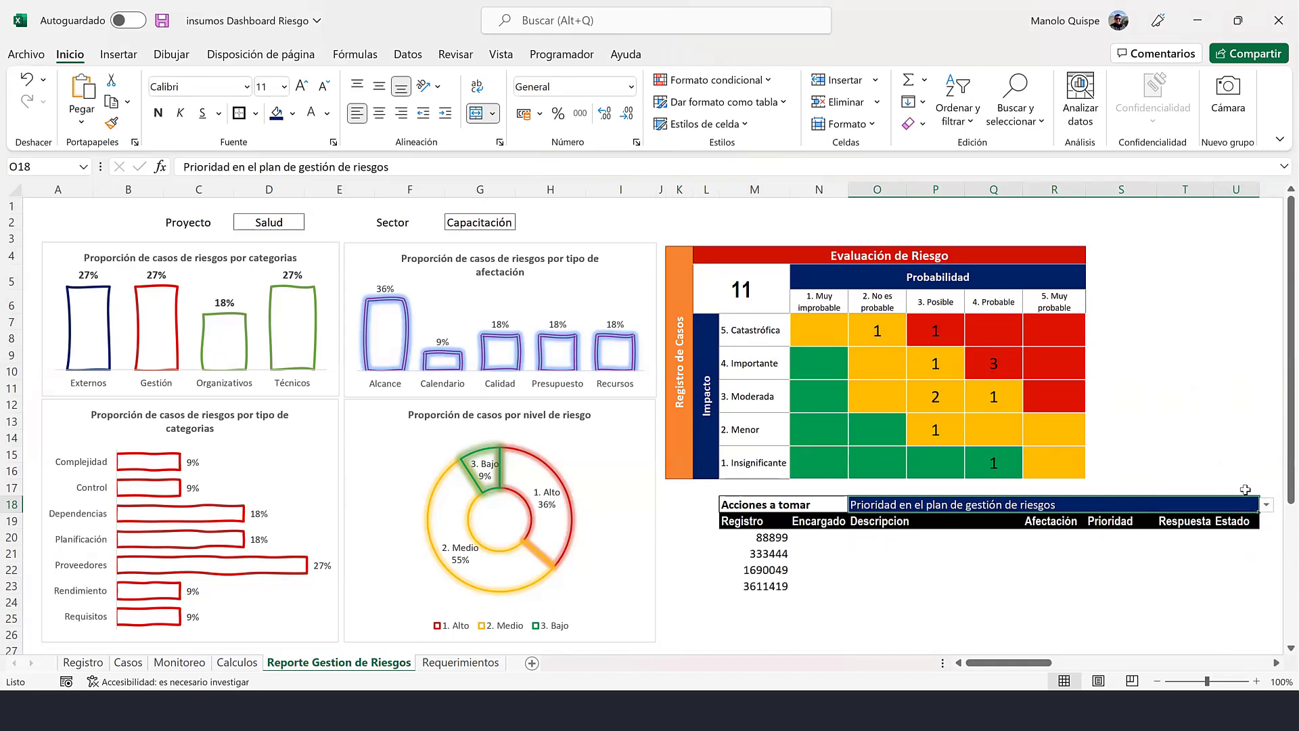
left_click(1265, 506)
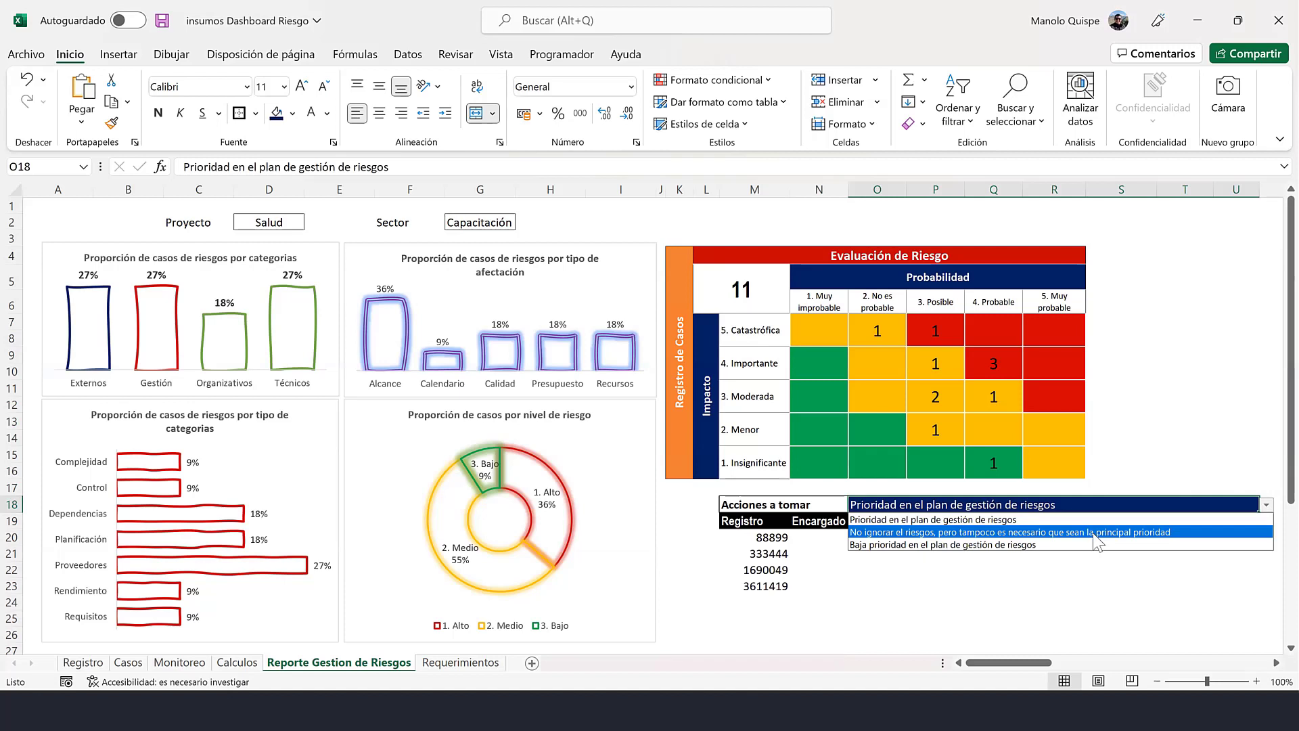
left_click(1096, 533)
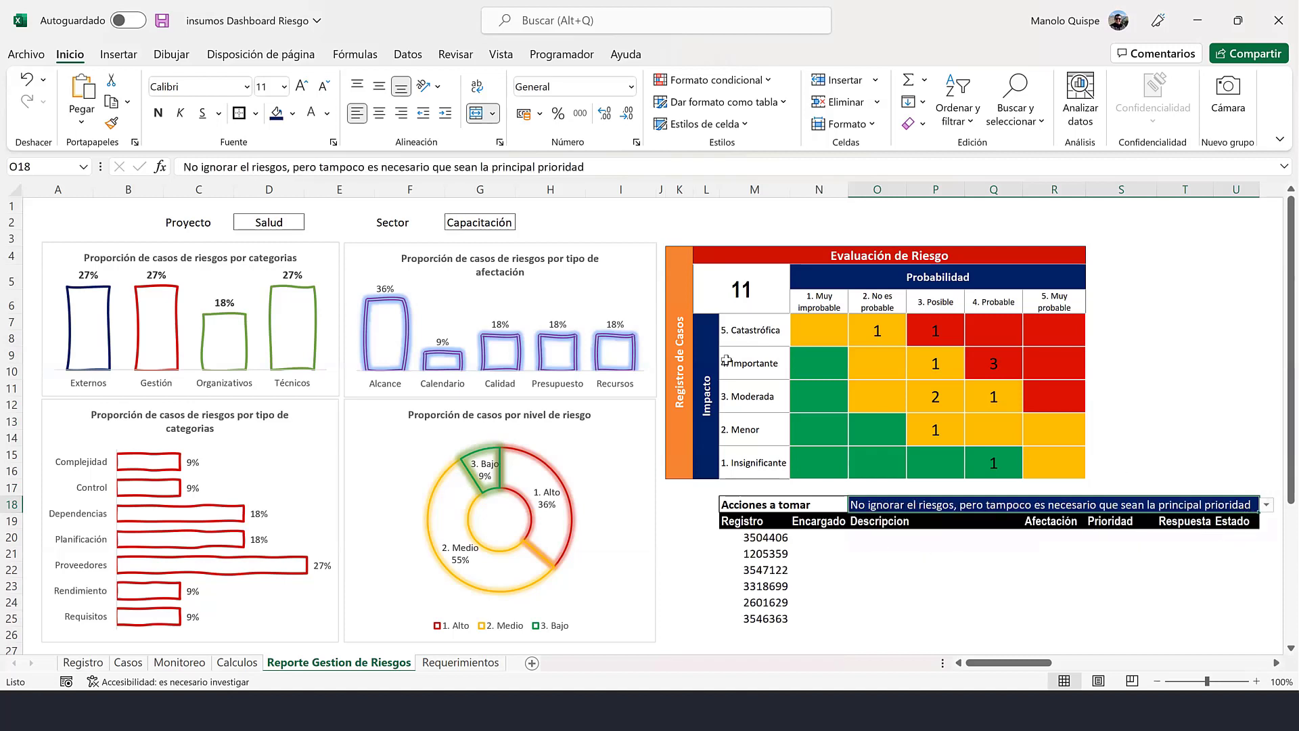
- Switch the G2 Sector dropdown to Encuesta, then back to Capacitación
left_click(504, 223)
left_click(523, 222)
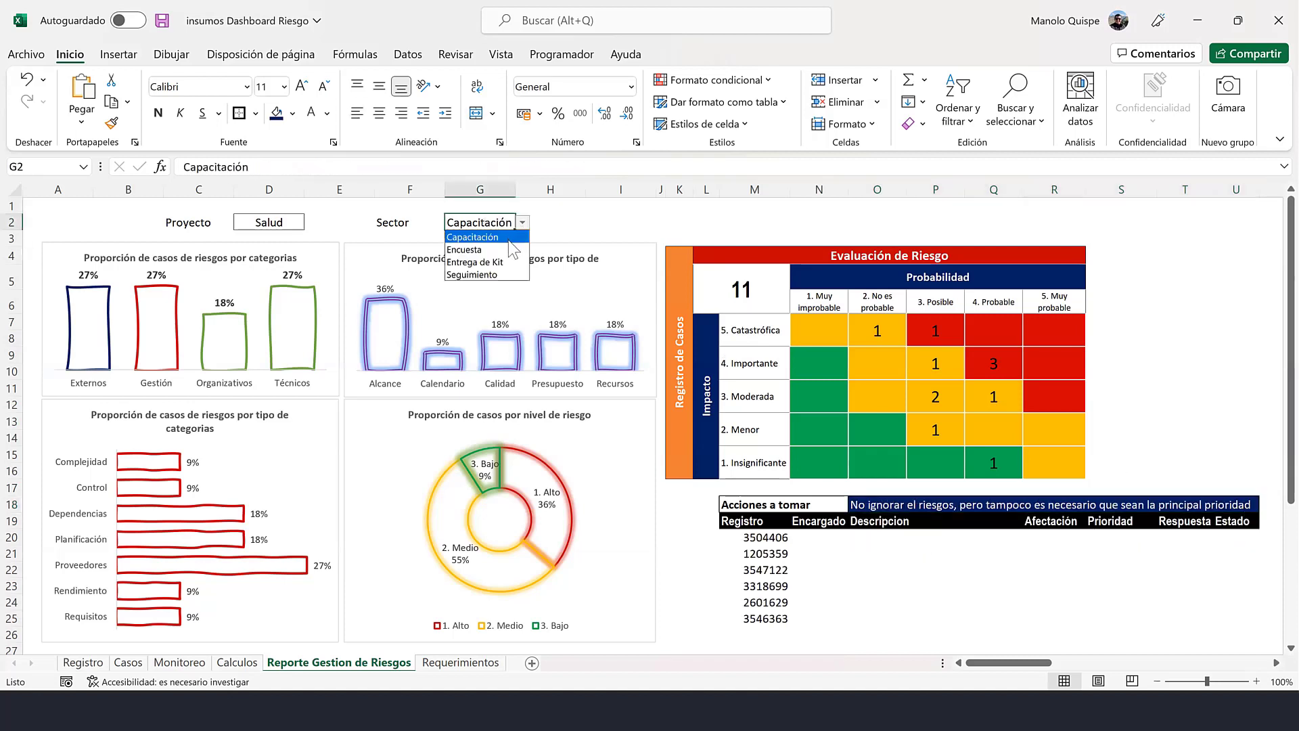
left_click(507, 250)
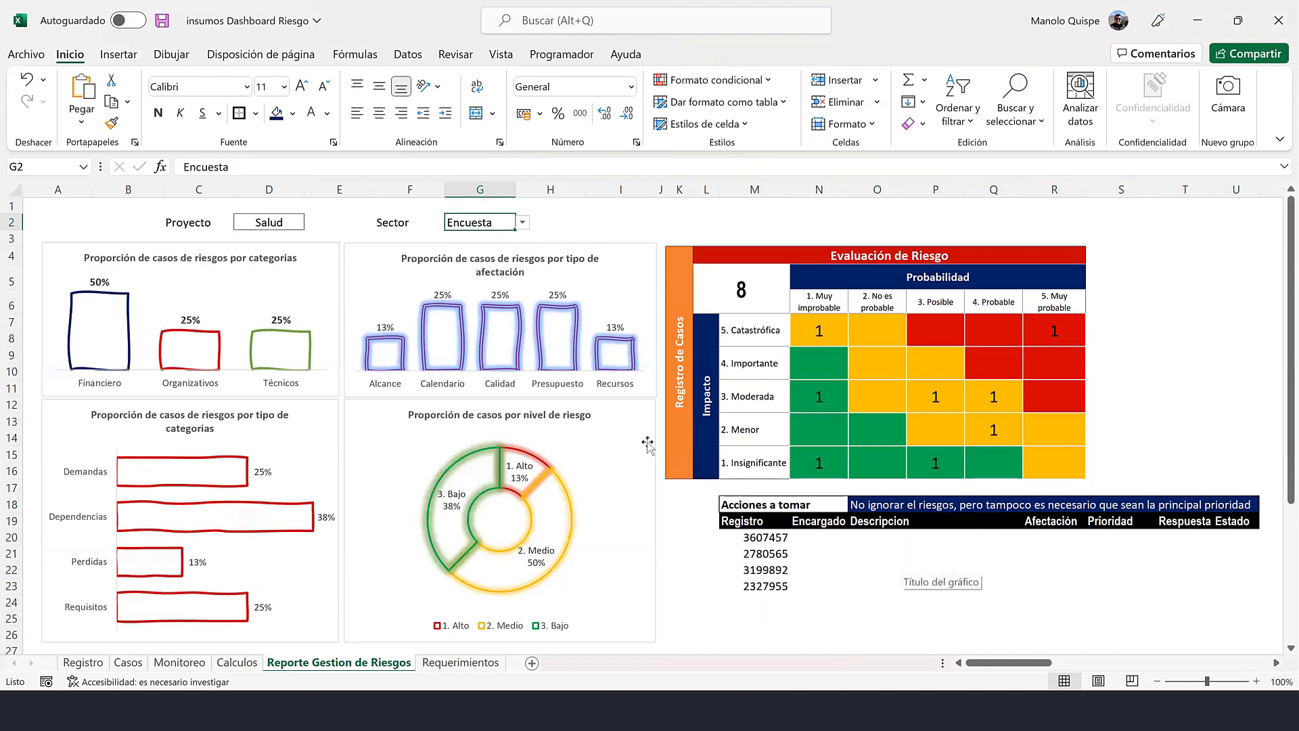
left_click(522, 222)
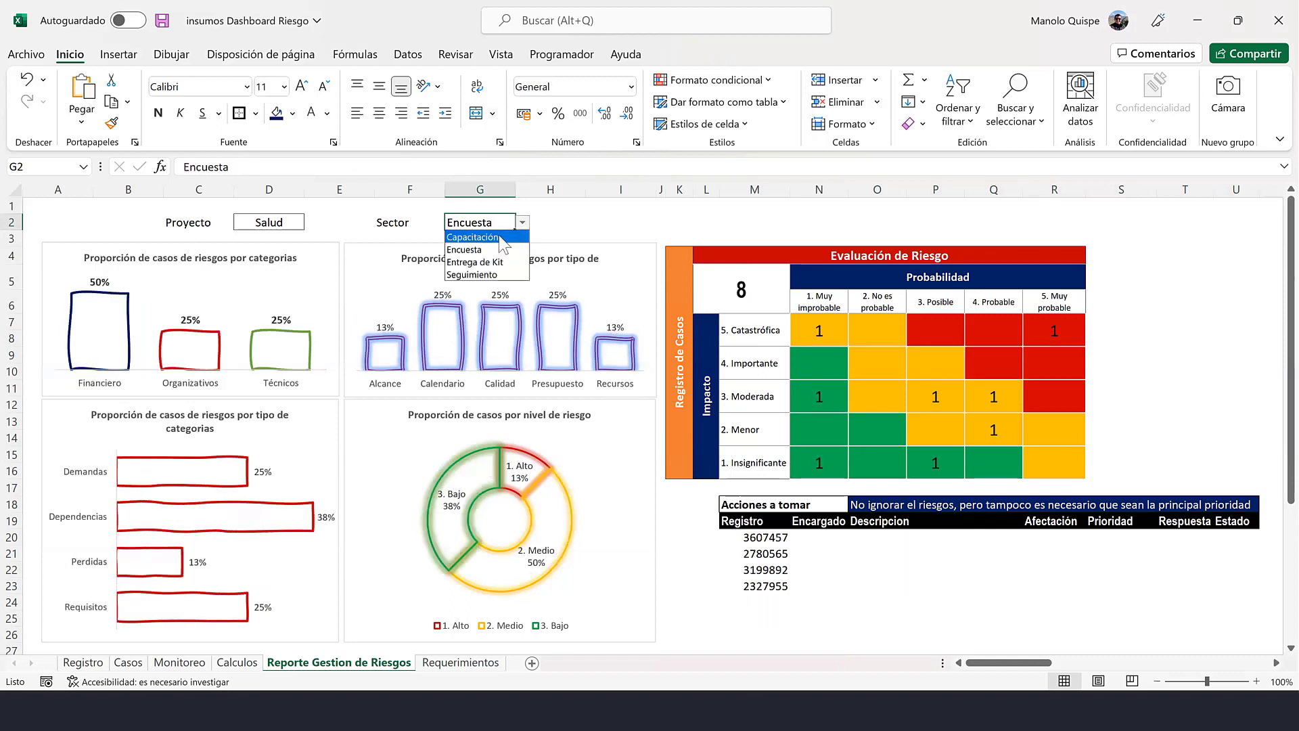
left_click(501, 237)
left_click(831, 539)
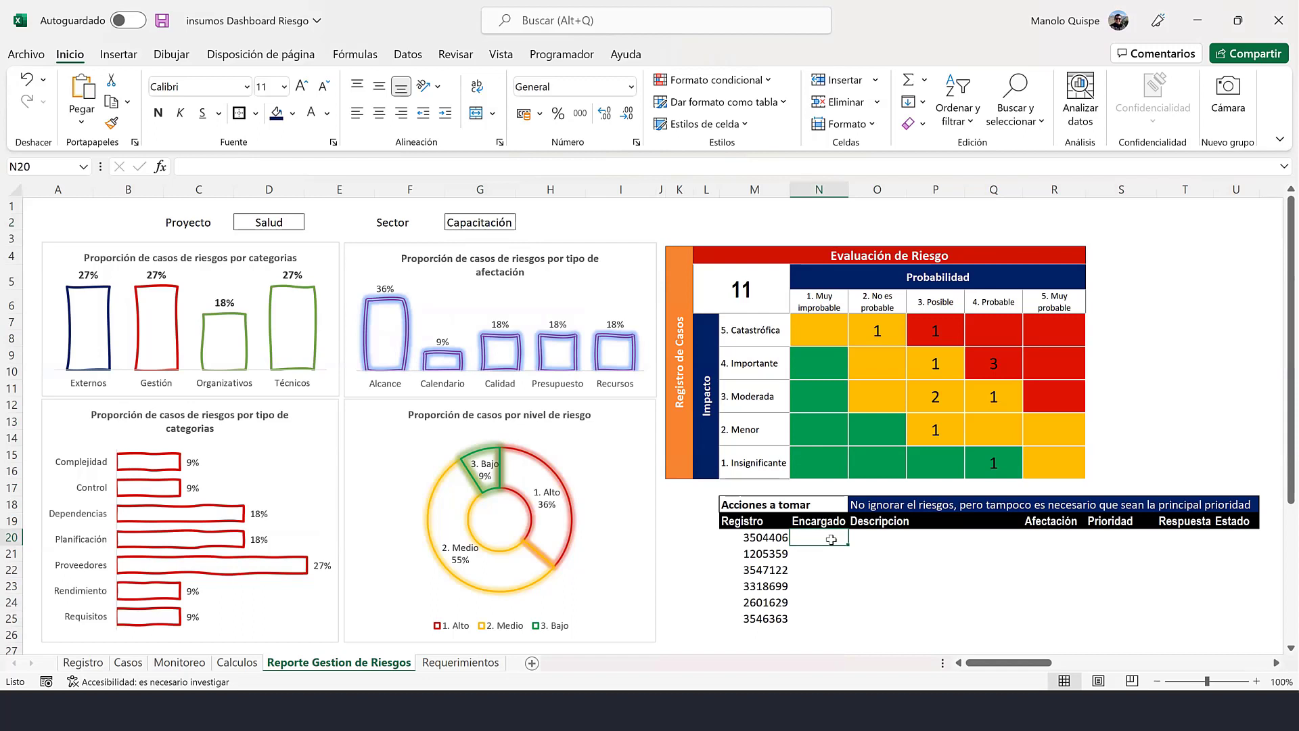
- Fill the M20 filter formula into N20 and paste it into O20
left_click(748, 538)
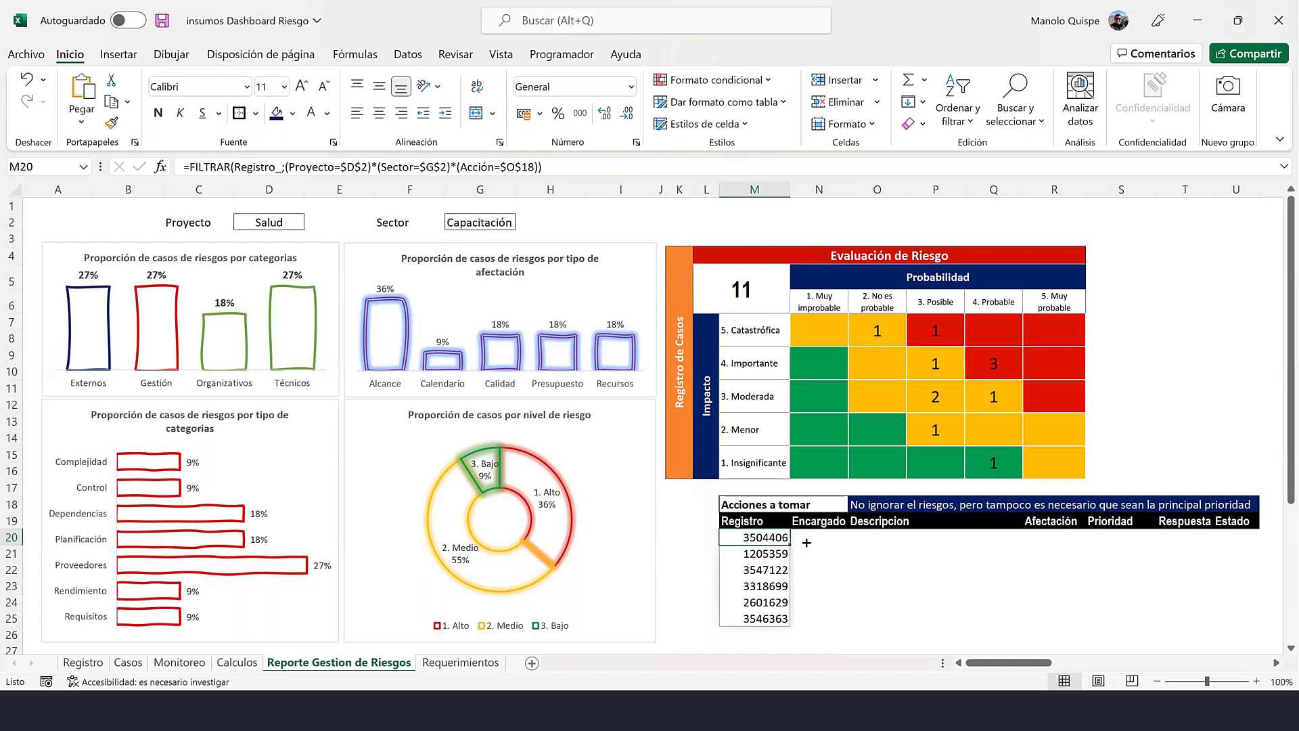
left_click_drag(788, 545, 851, 537)
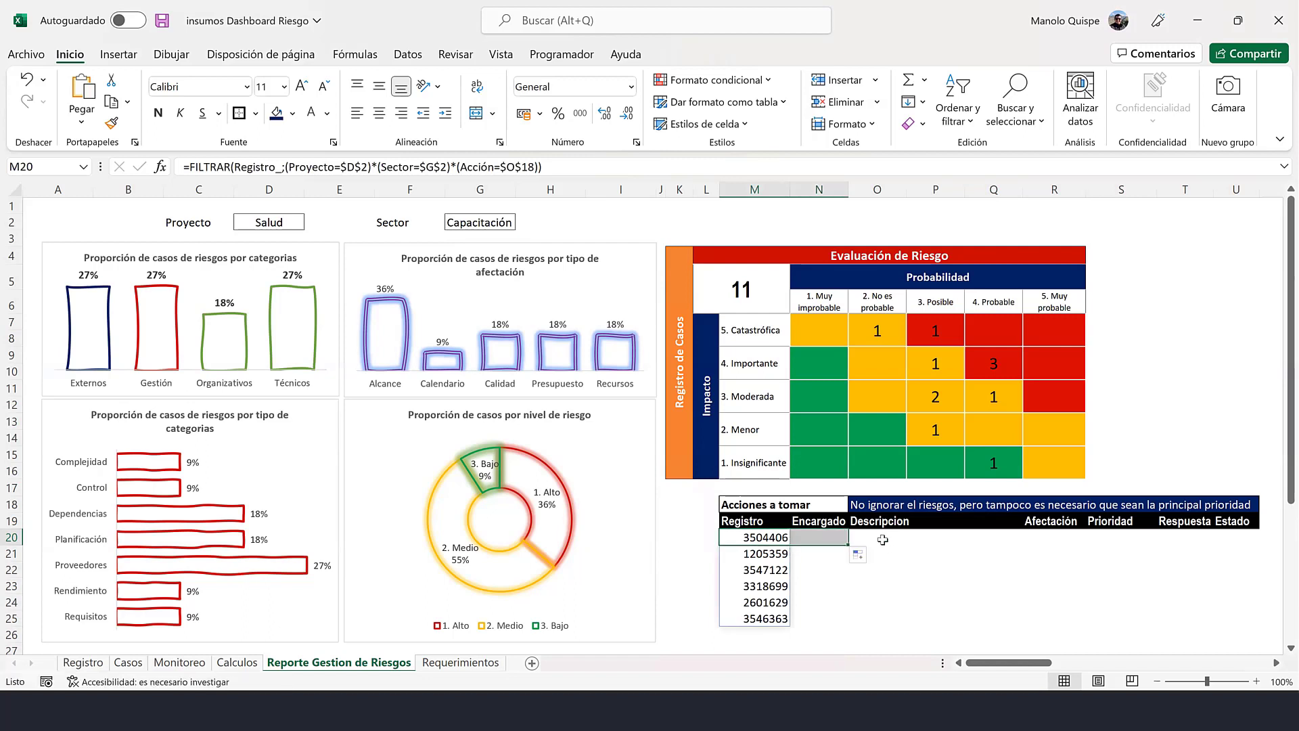
left_click(839, 535)
key("ctrl+c")
left_click(886, 536)
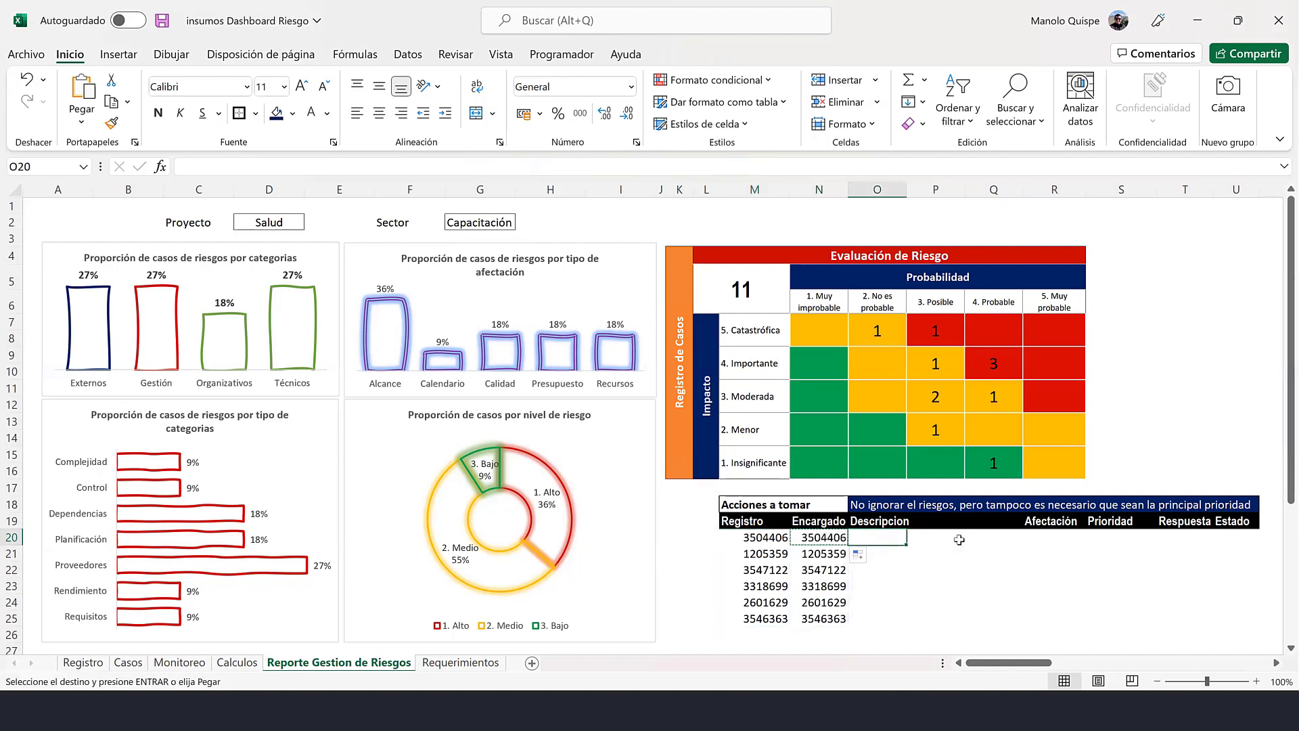
key("ctrl+v")
- Paste the same formula into R20, S20, T20 and U20, then widen column U
left_click(1044, 540)
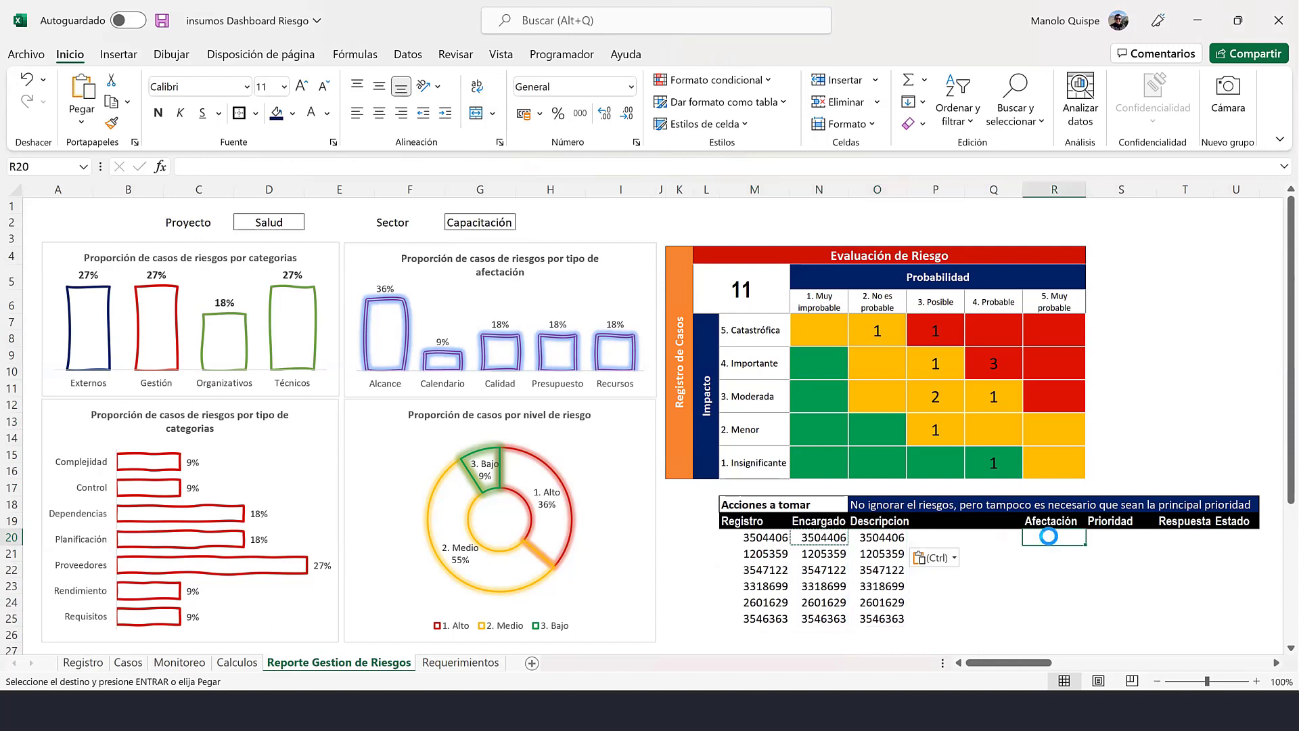
key("ctrl+v")
left_click(1110, 537)
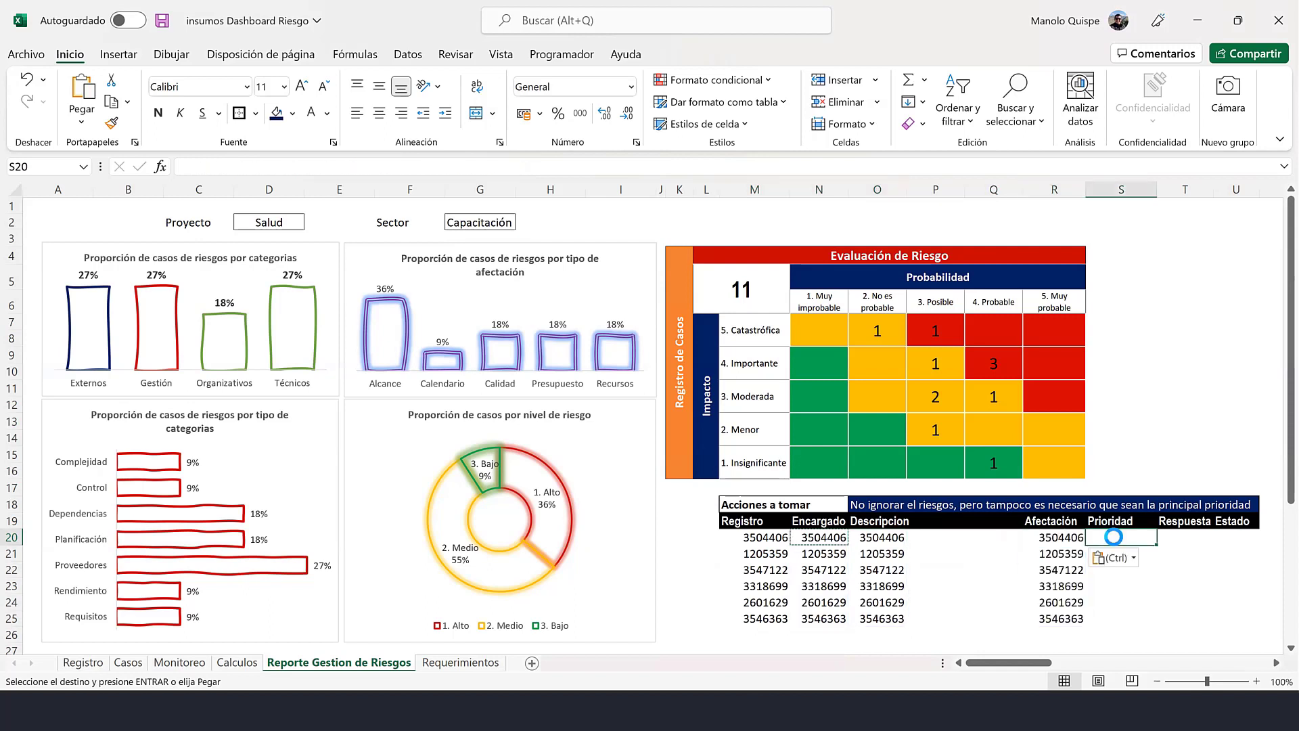
key("ctrl+v")
left_click(1190, 537)
key("ctrl+v")
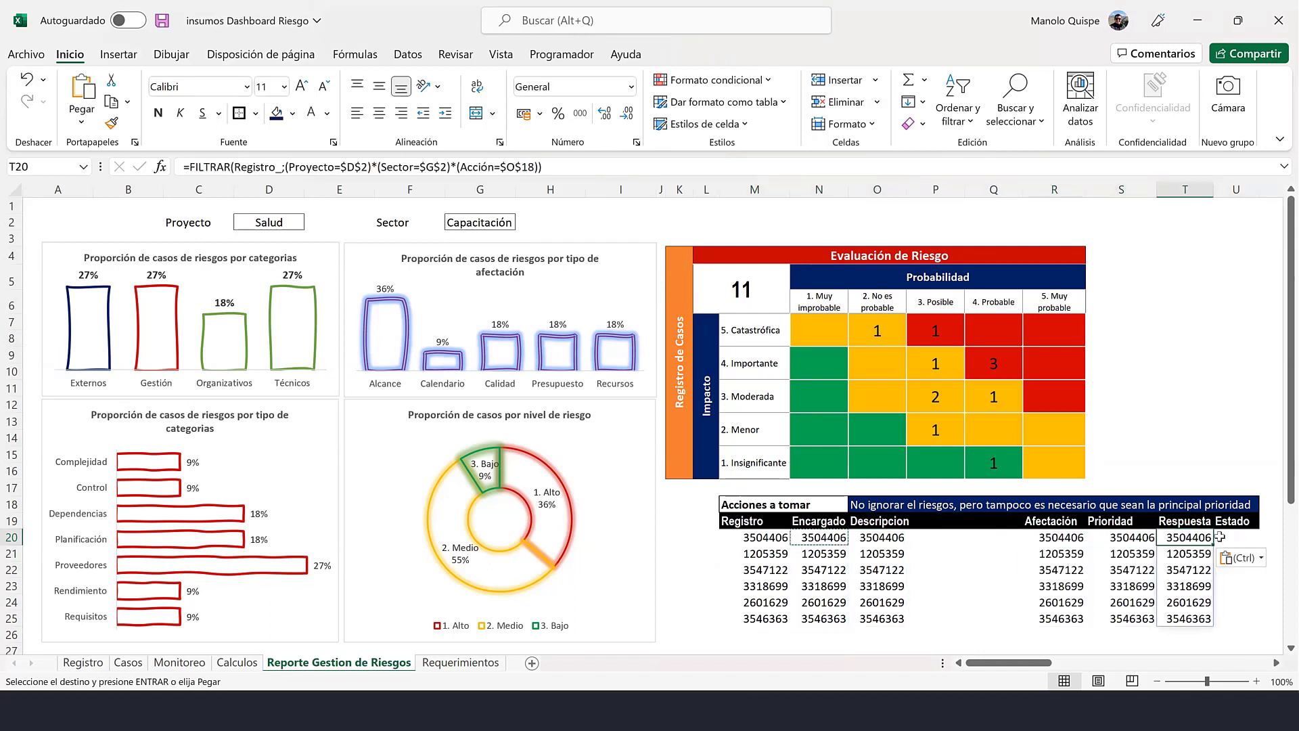
left_click(1228, 536)
key("ctrl+v")
left_click(1091, 581)
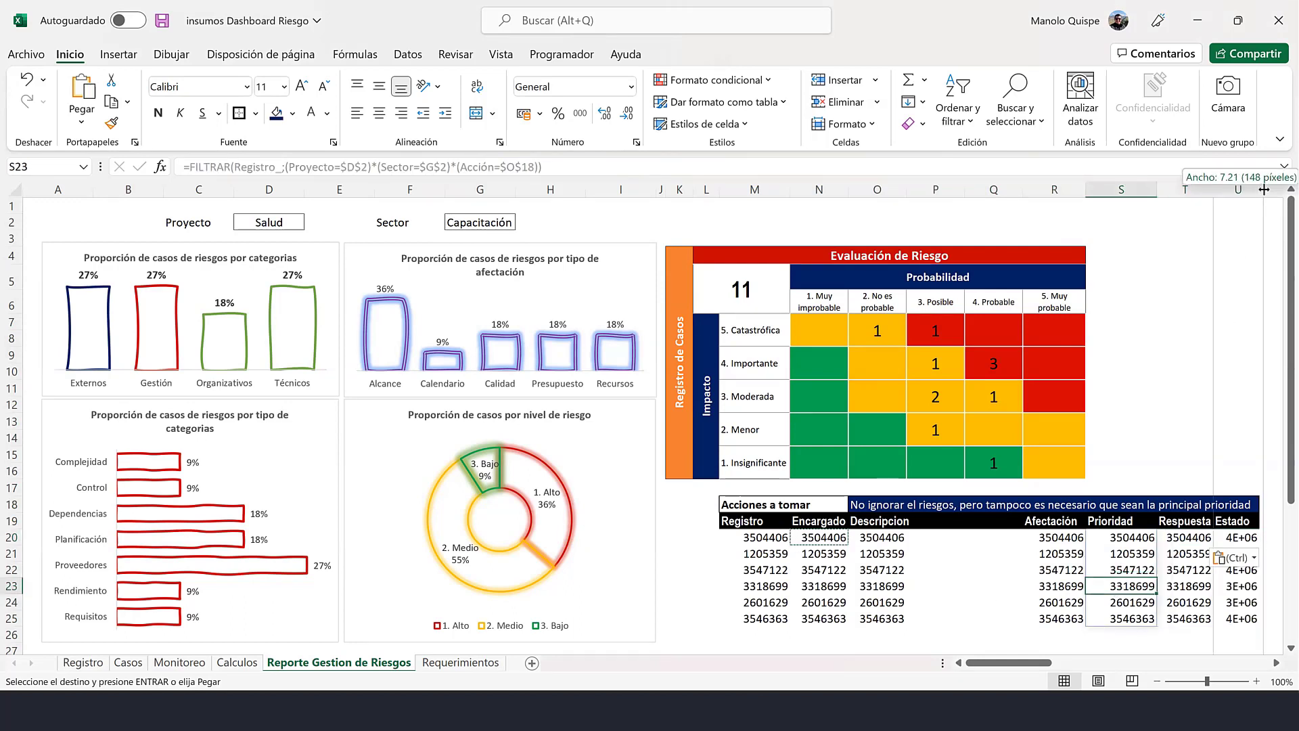
left_click_drag(1260, 189, 1273, 189)
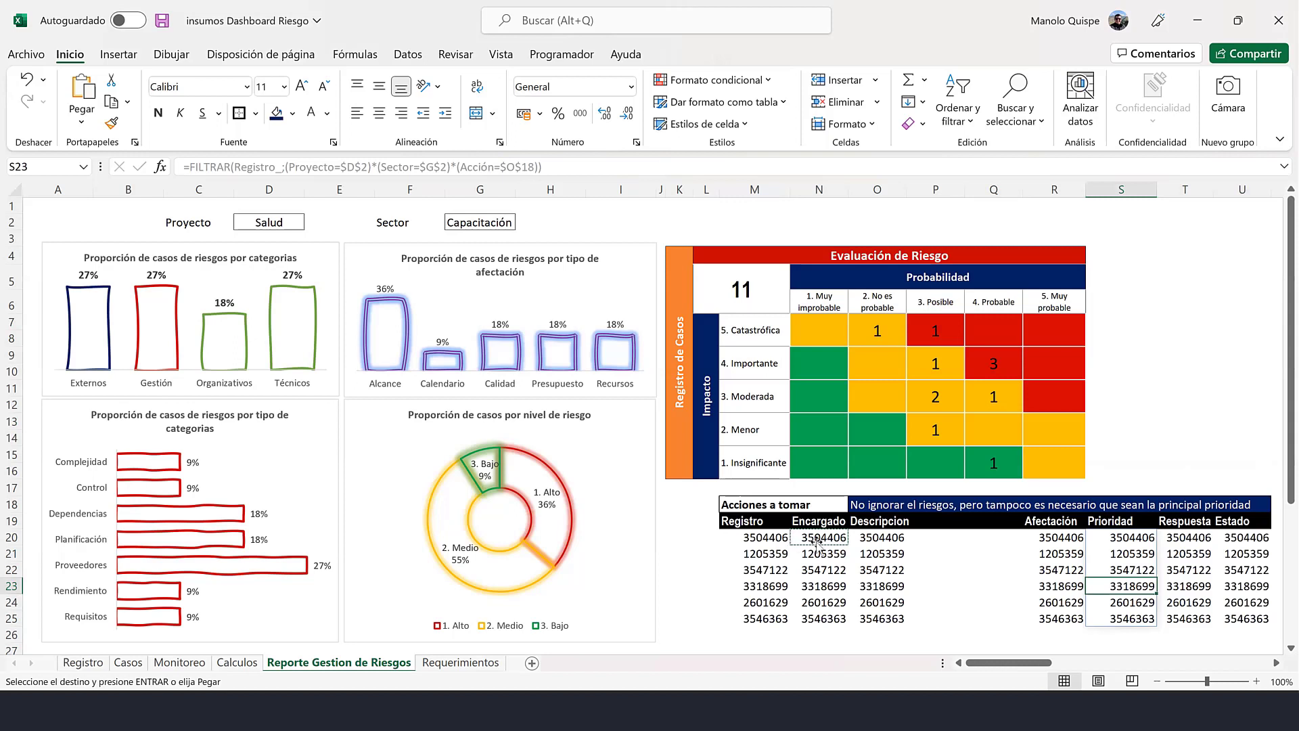
left_click(817, 539)
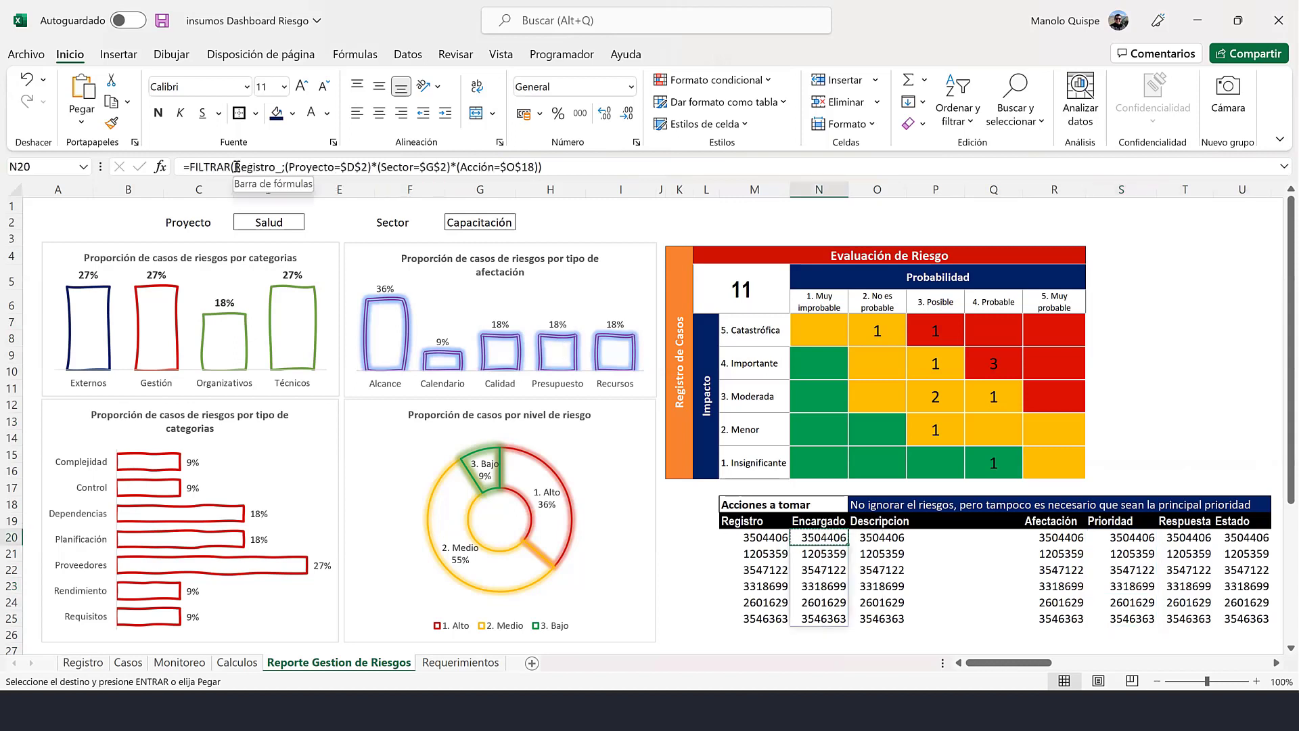
- Change N20's filtered array from Registro_ to the Encargado range
left_click(413, 154)
key("Delete")
key("Delete")
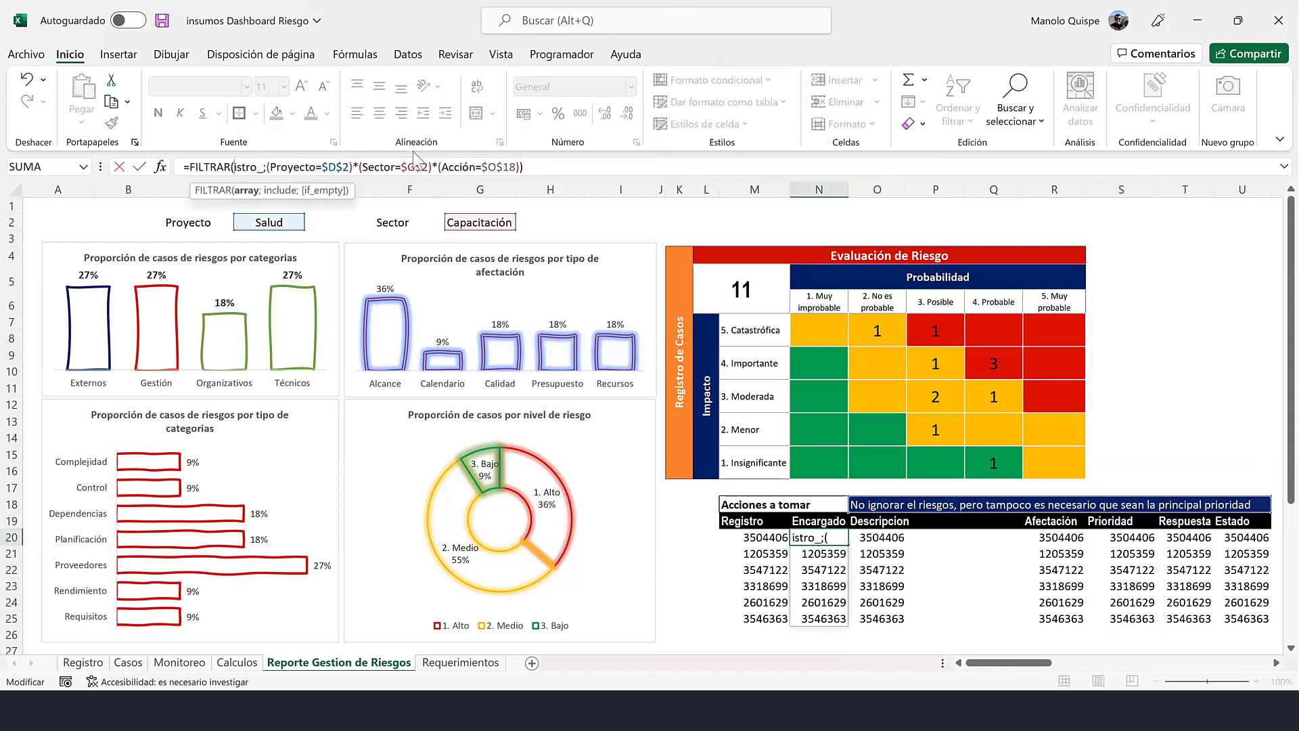
key("Delete")
key("Delete")
key("Delete")
key("Delete")
key("Delete")
key("Delete")
key("Delete")
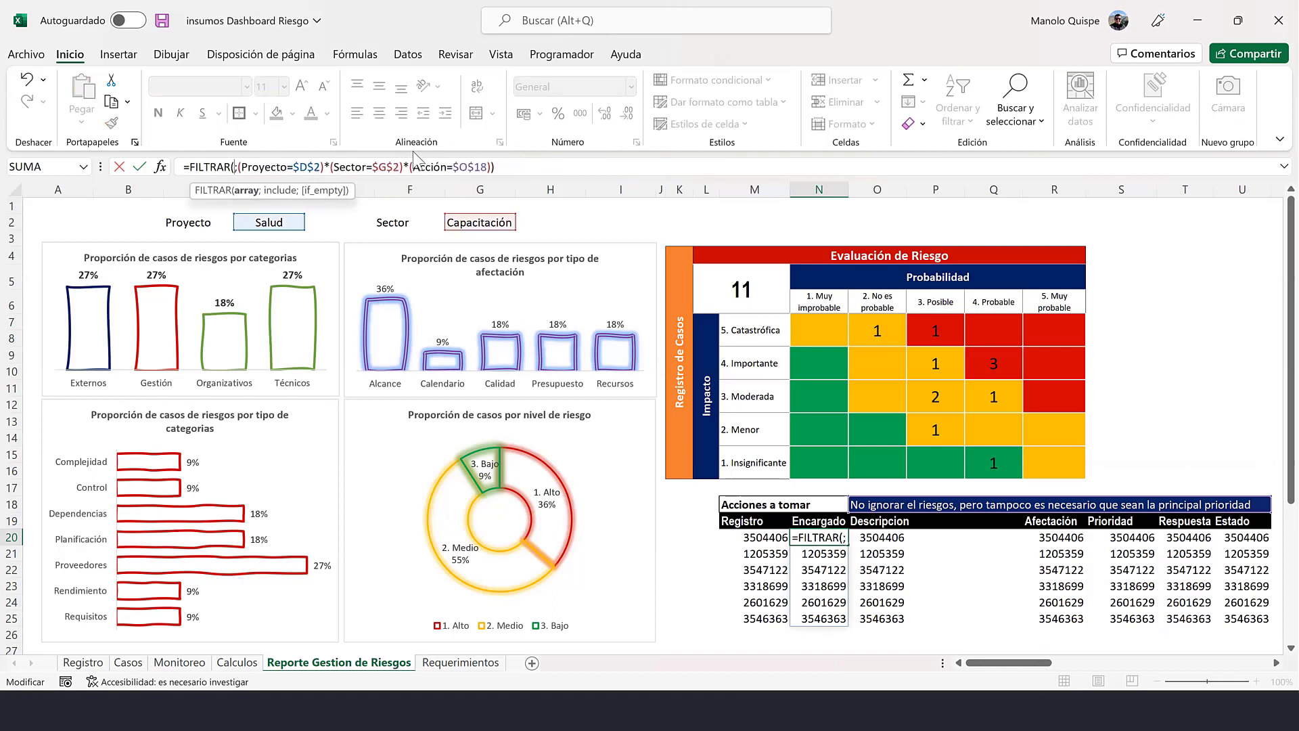
type("en")
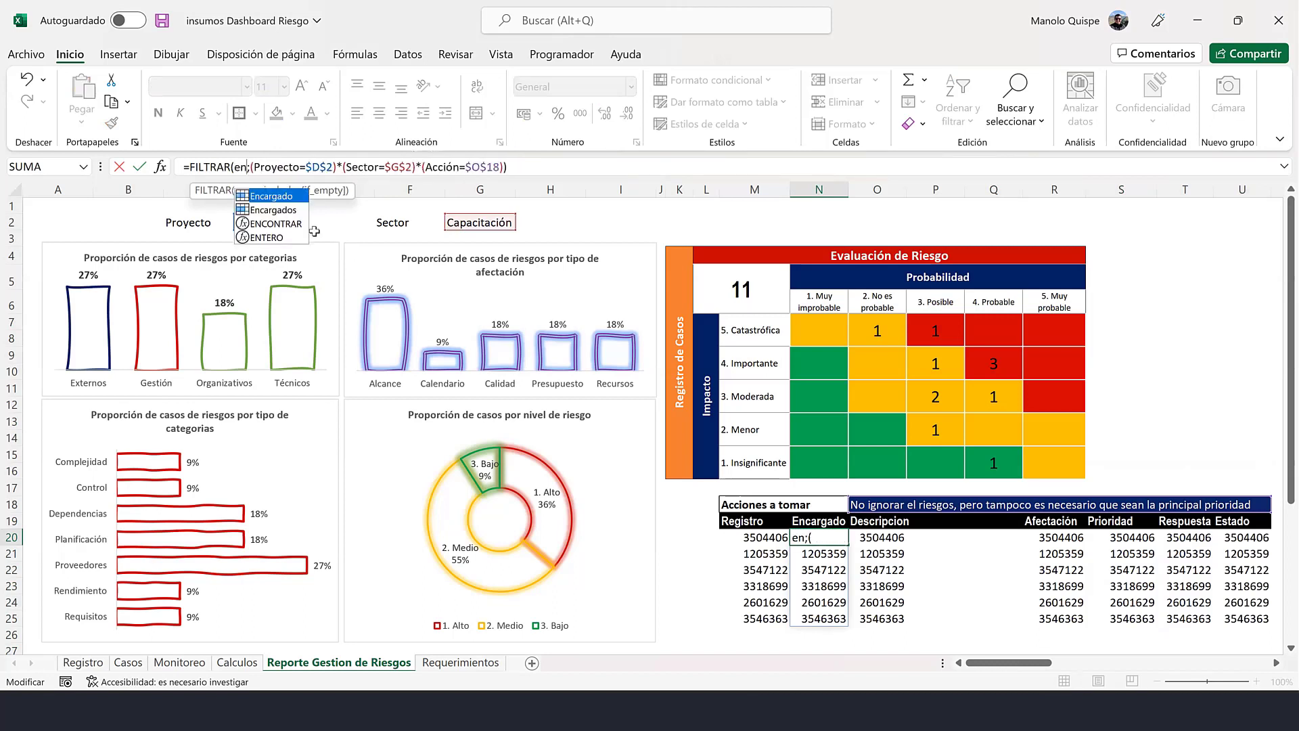
double_click(283, 198)
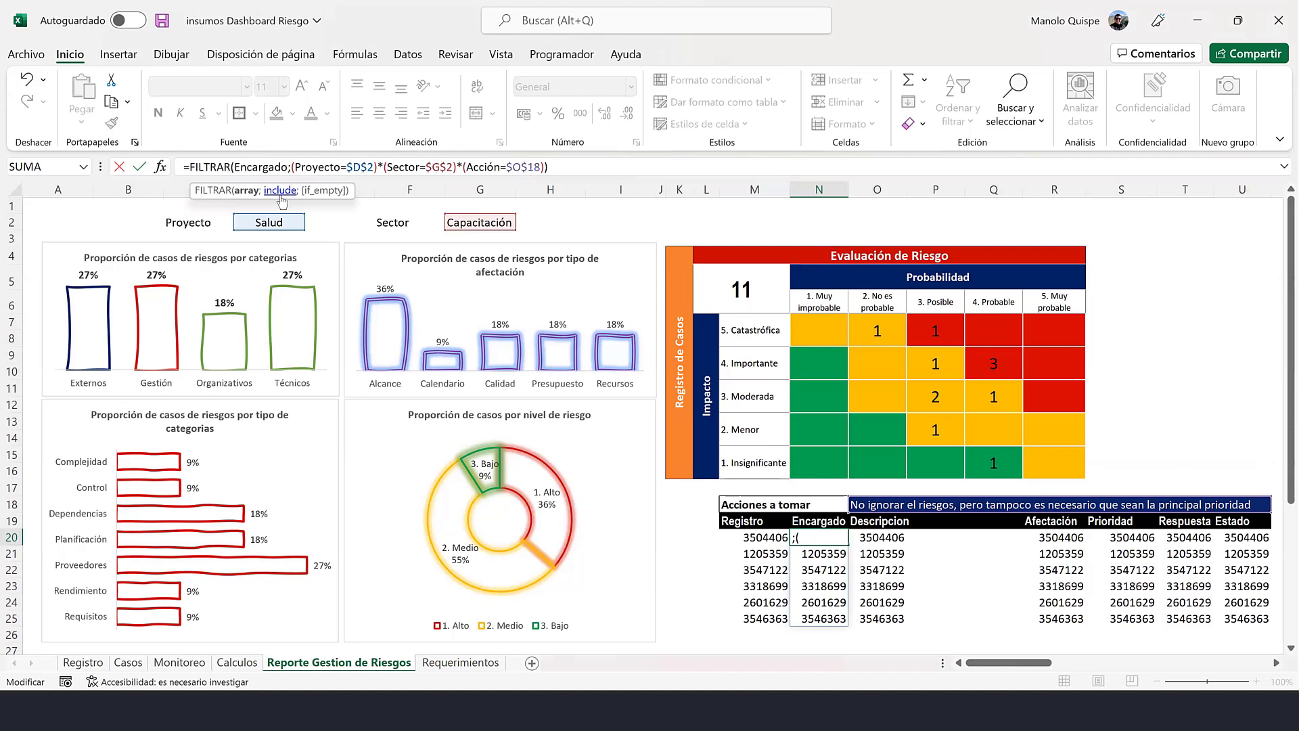
key("Return")
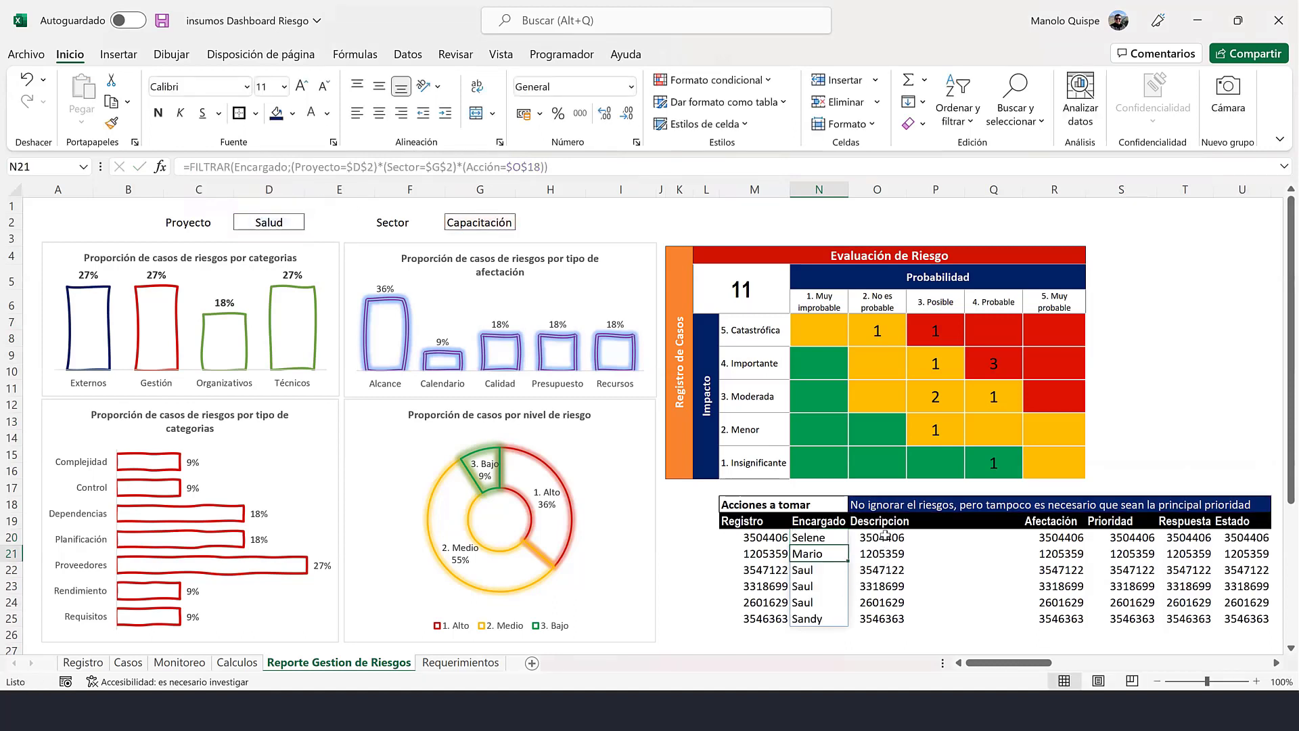
- Change O20's filtered array to the Descripcion range
left_click(884, 536)
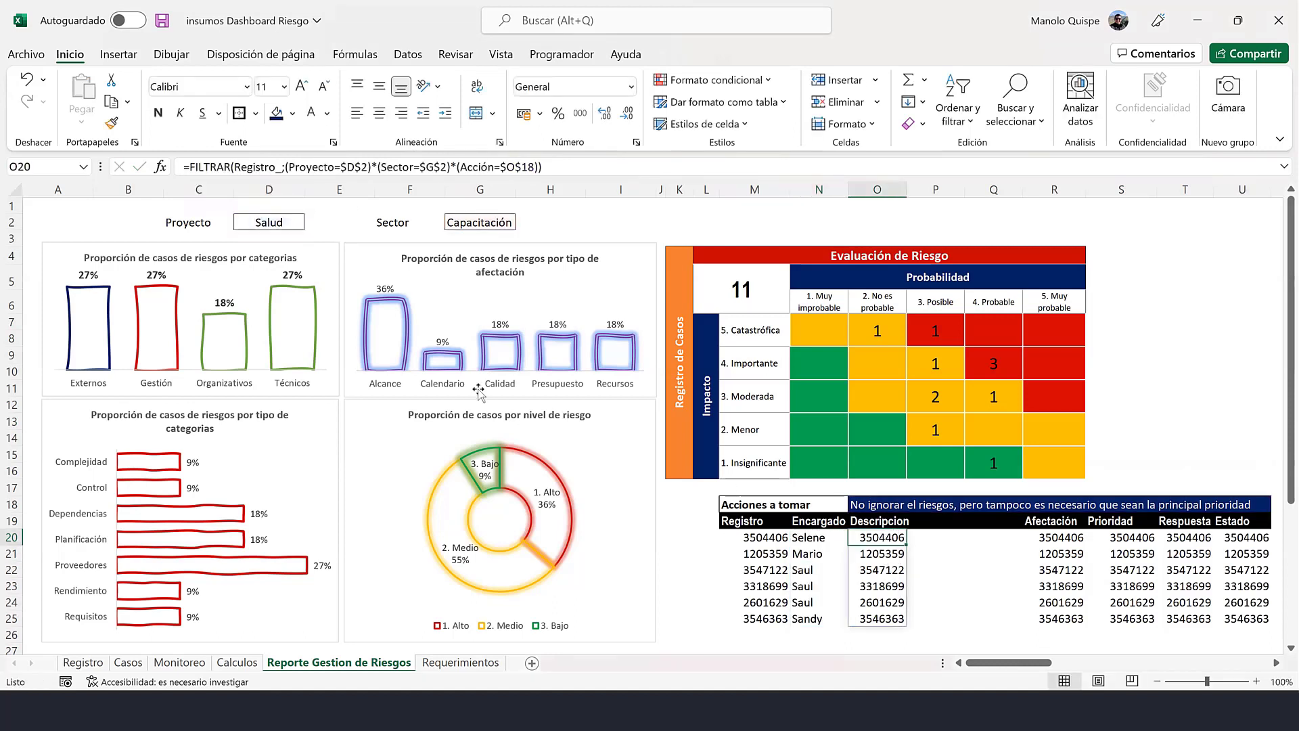
left_click(285, 167)
key("BackSpace")
key("BackSpace")
key("BackSpace")
key("BackSpace")
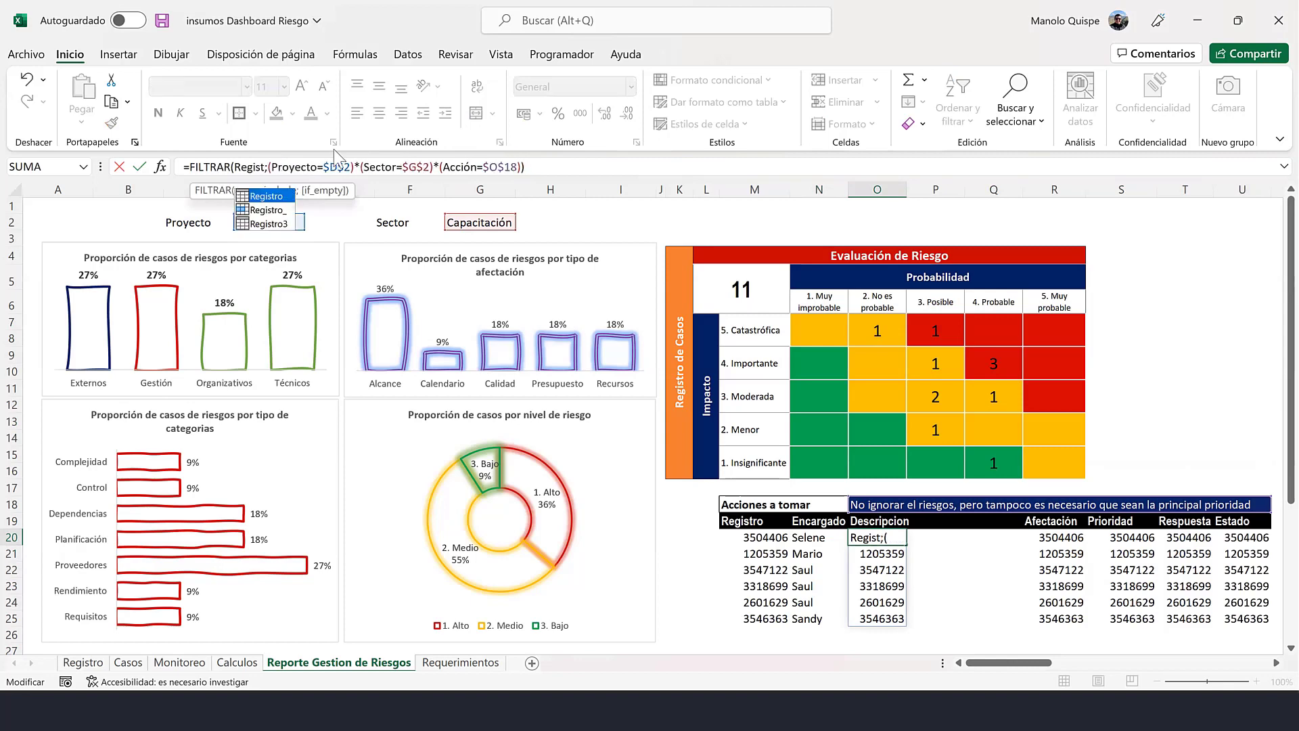
key("BackSpace")
key("BackSpace")
key("BackSpace")
key("BackSpace")
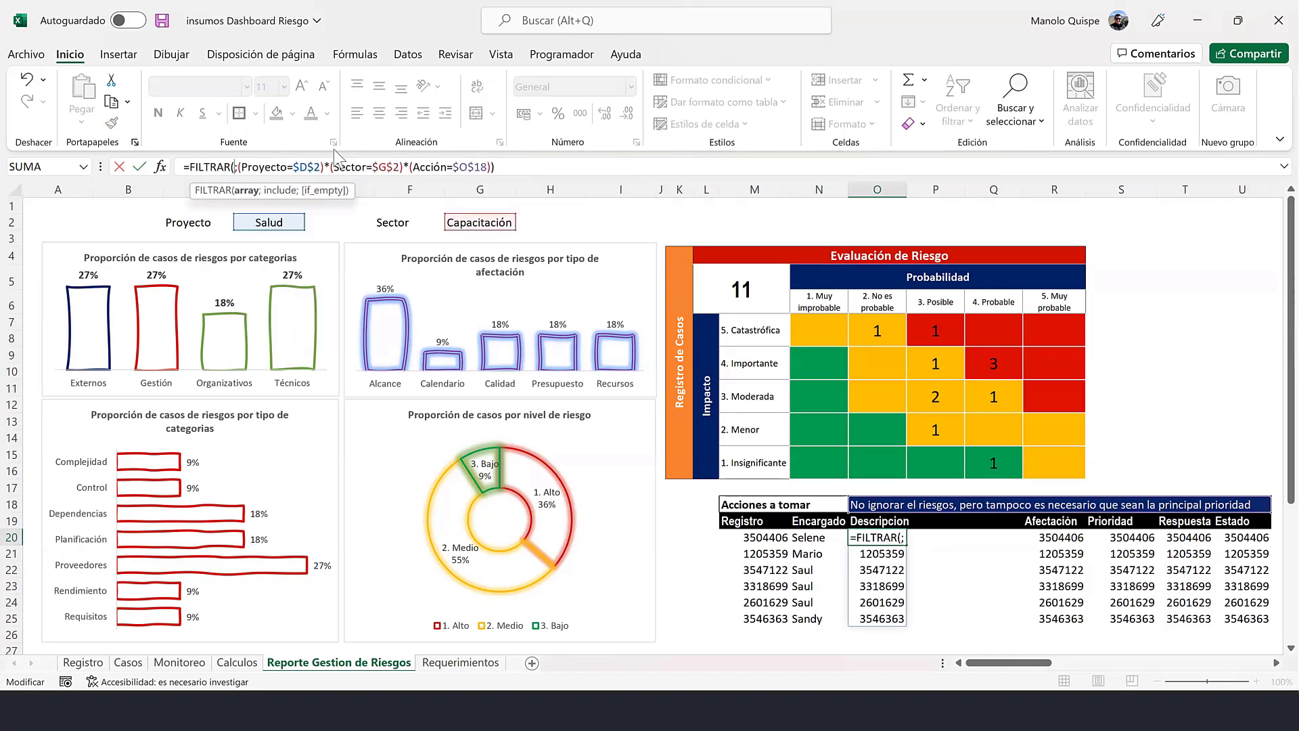
type("des")
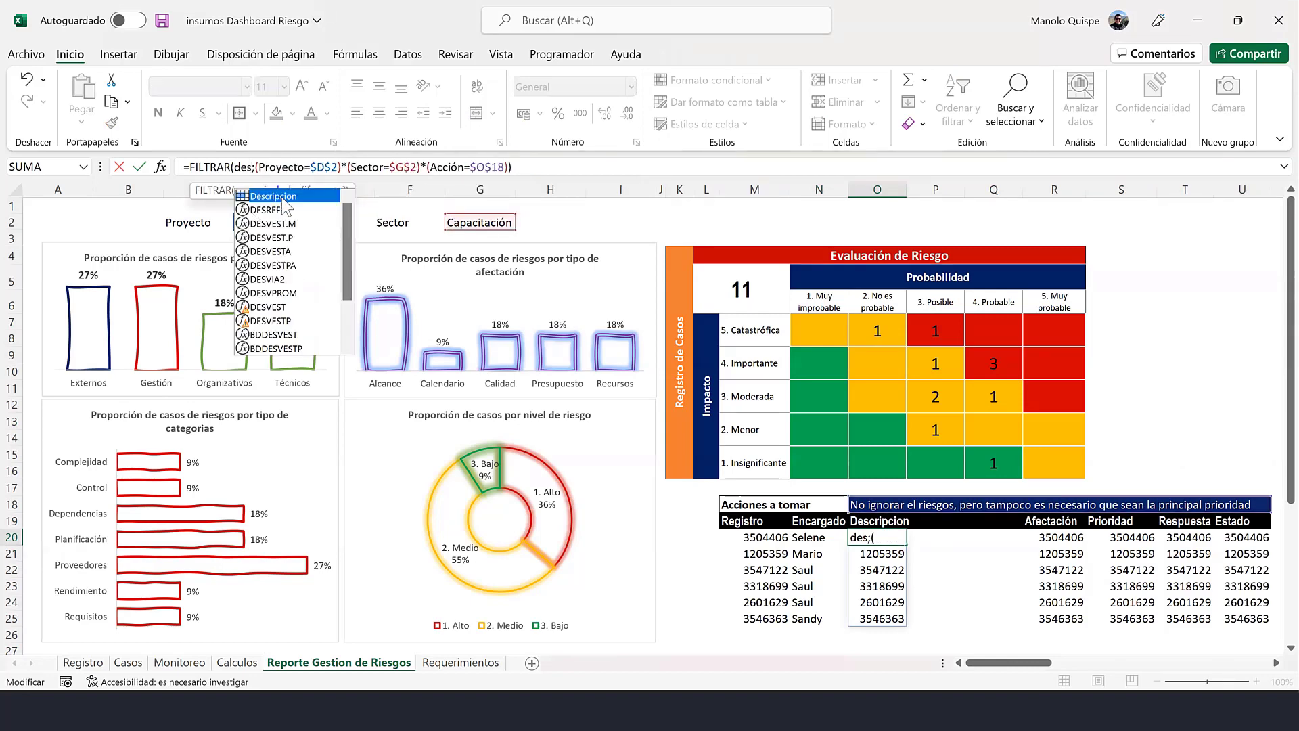
double_click(274, 197)
key("Return")
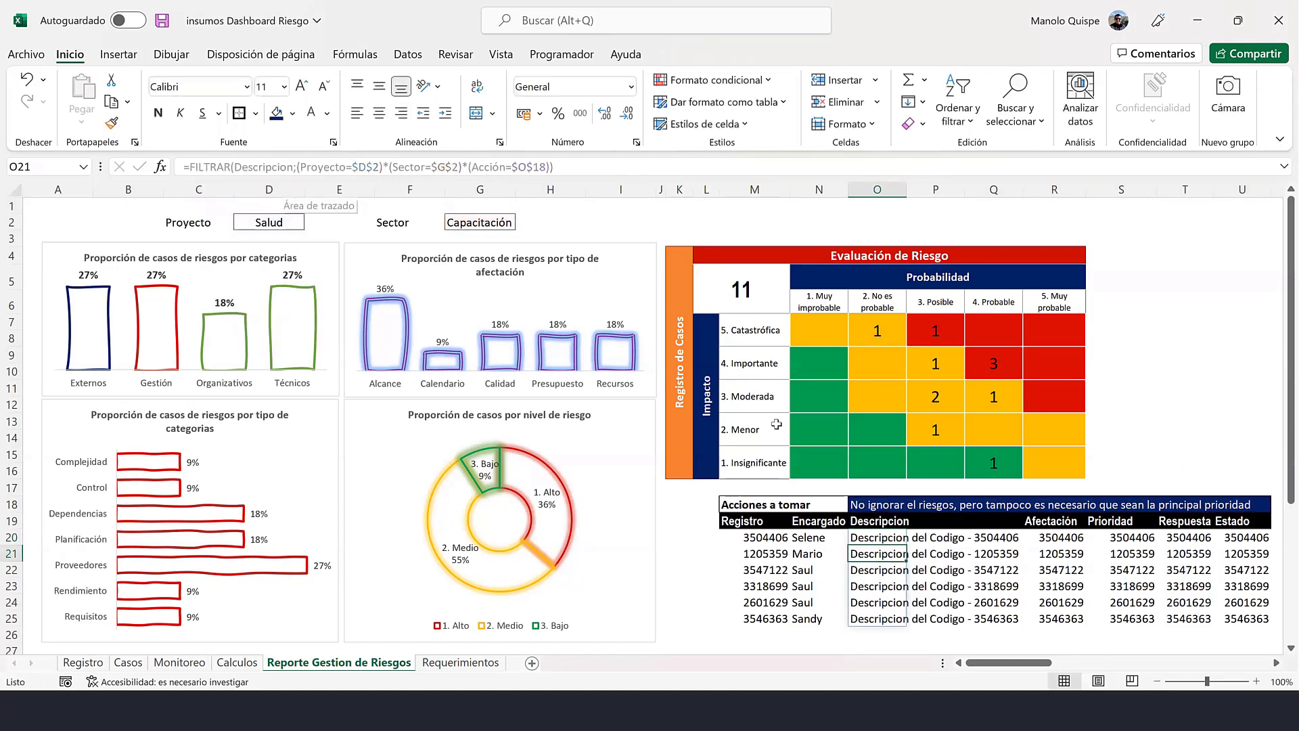
left_click(1079, 537)
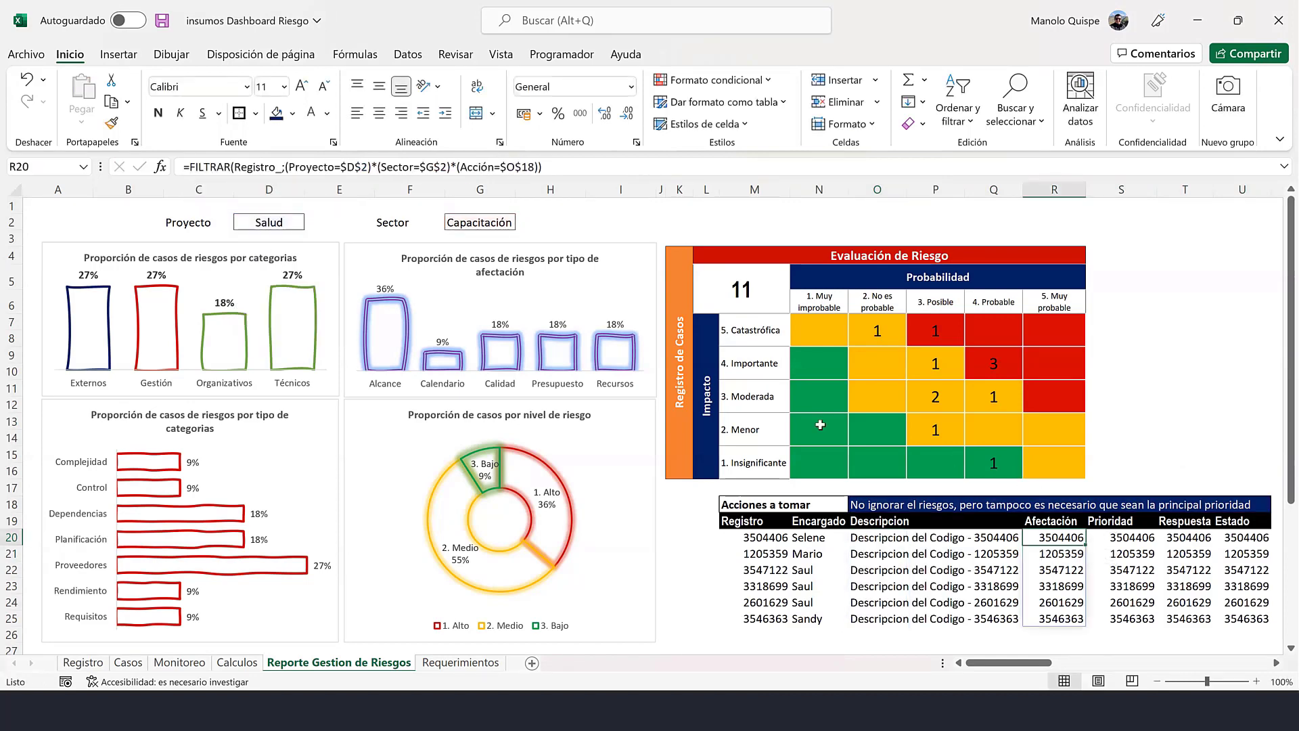
- Change R20's filtered array to the Afectación range, listing values like Alcance and Calidad
left_click(282, 167)
key("BackSpace")
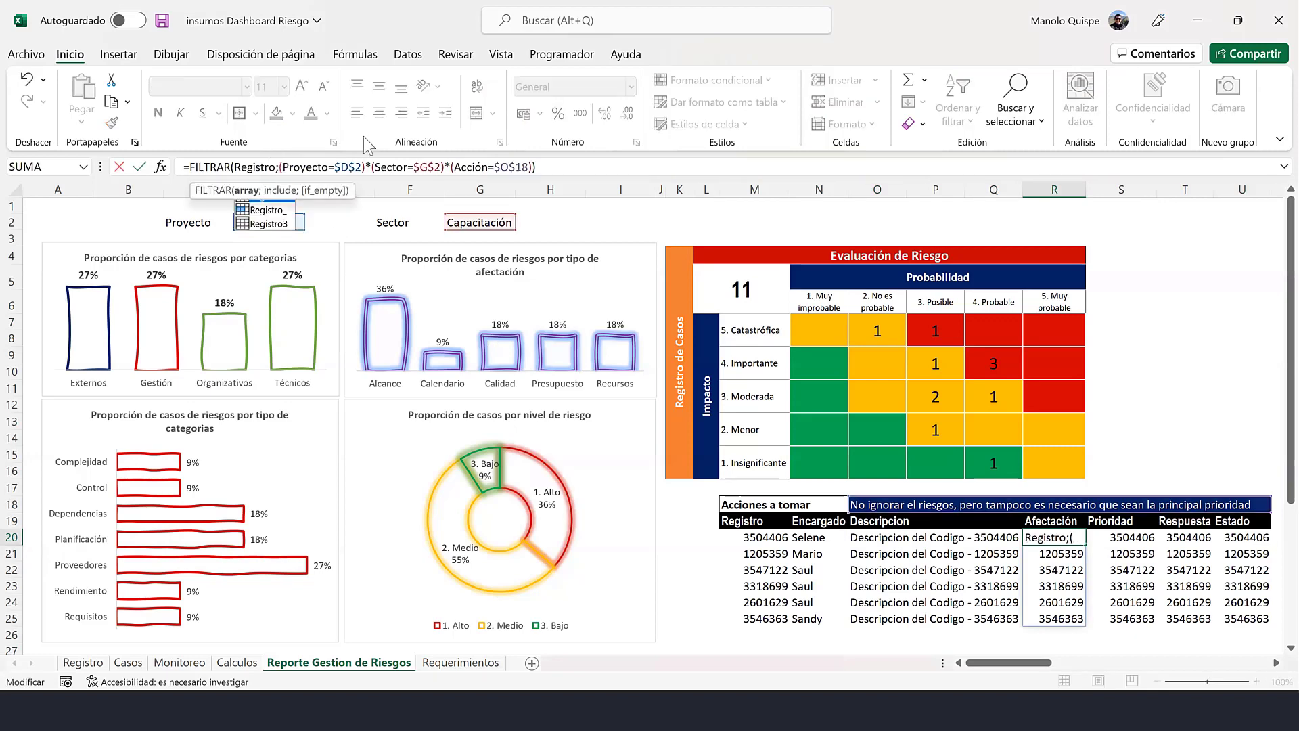
key("BackSpace")
key("BackSpace")
key("BackSpace")
key("BackSpace")
key("BackSpace")
key("BackSpace")
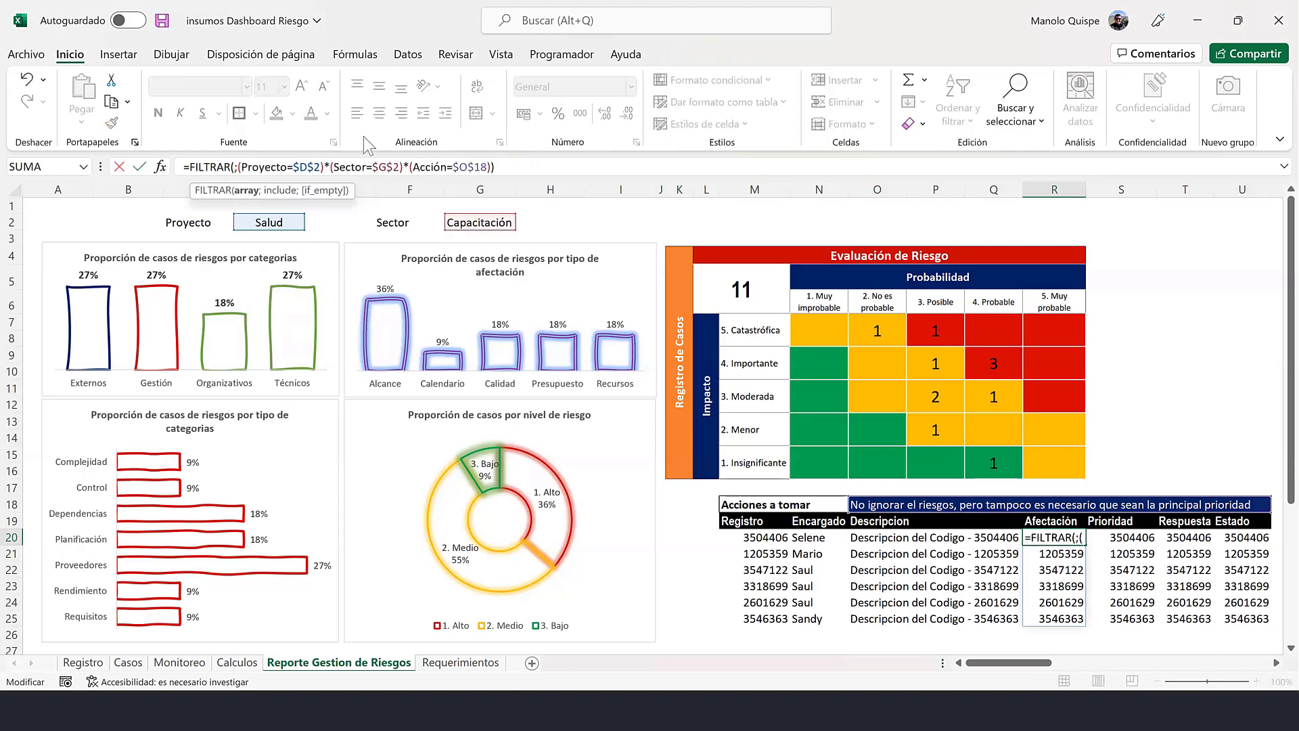
type("af")
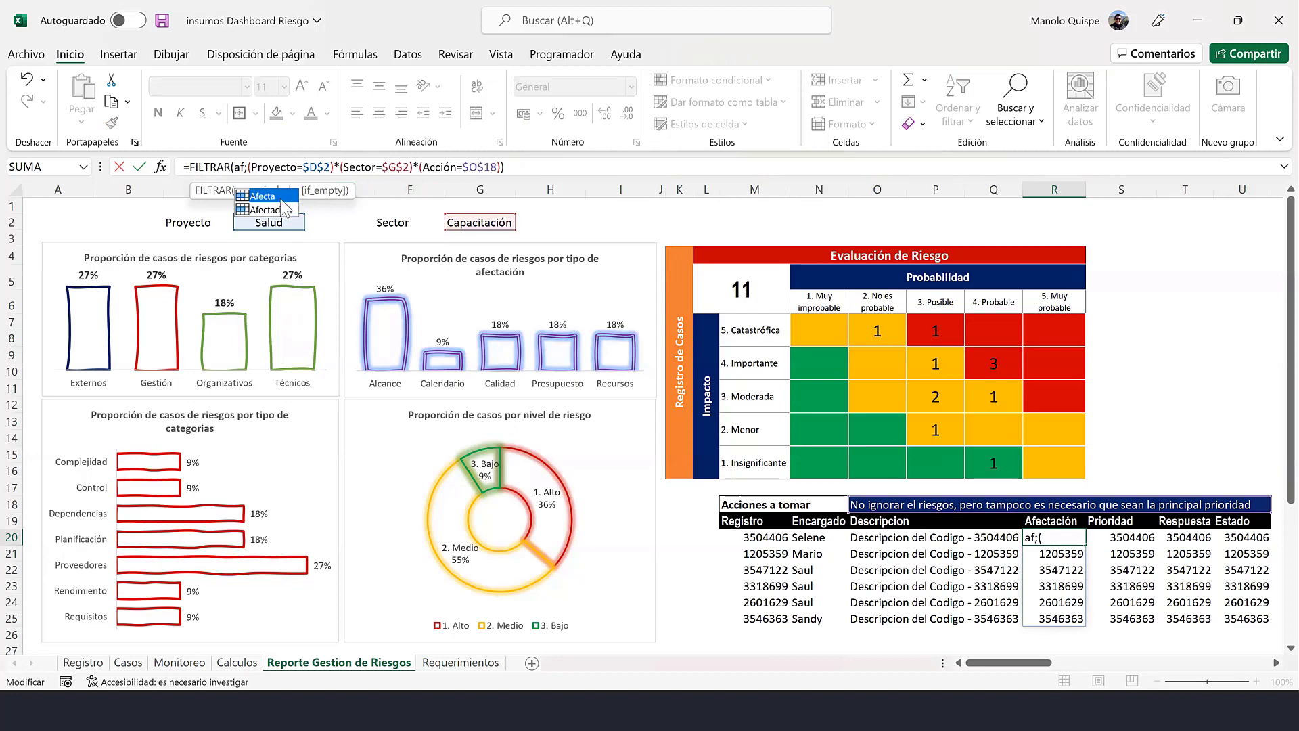
double_click(286, 211)
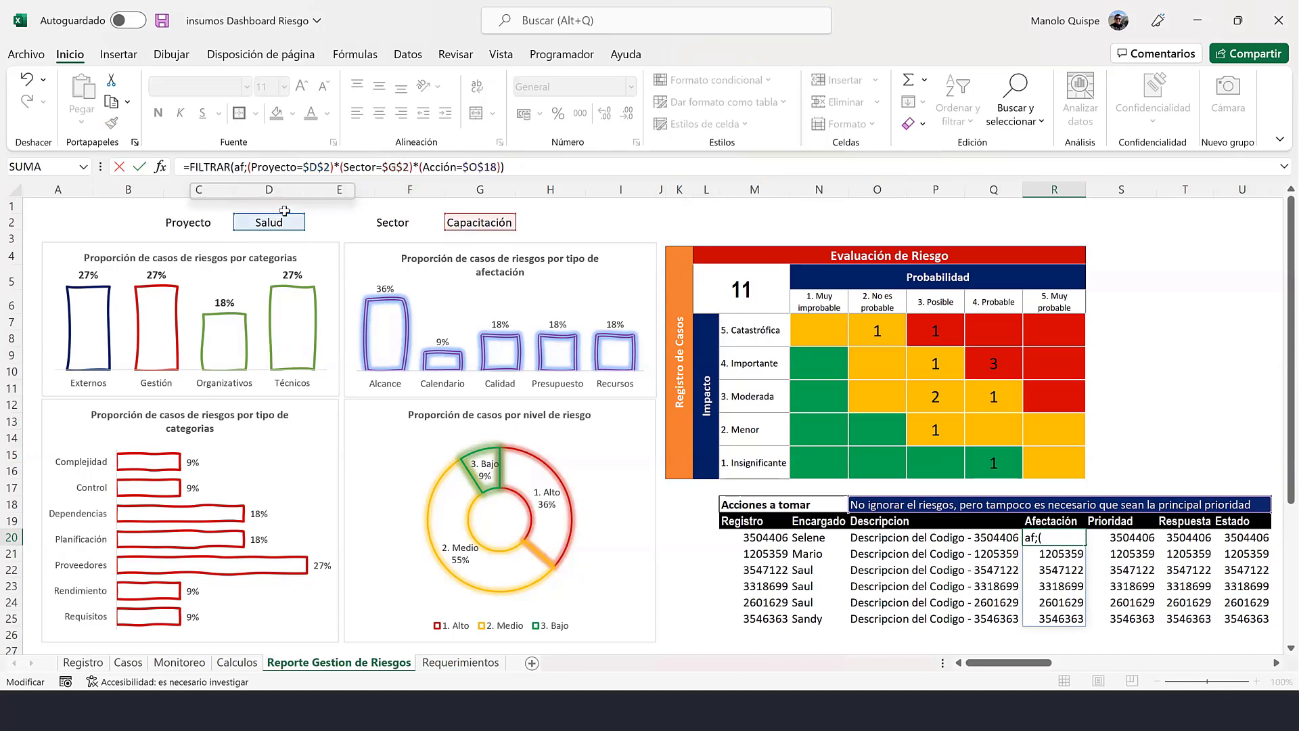
key("Return")
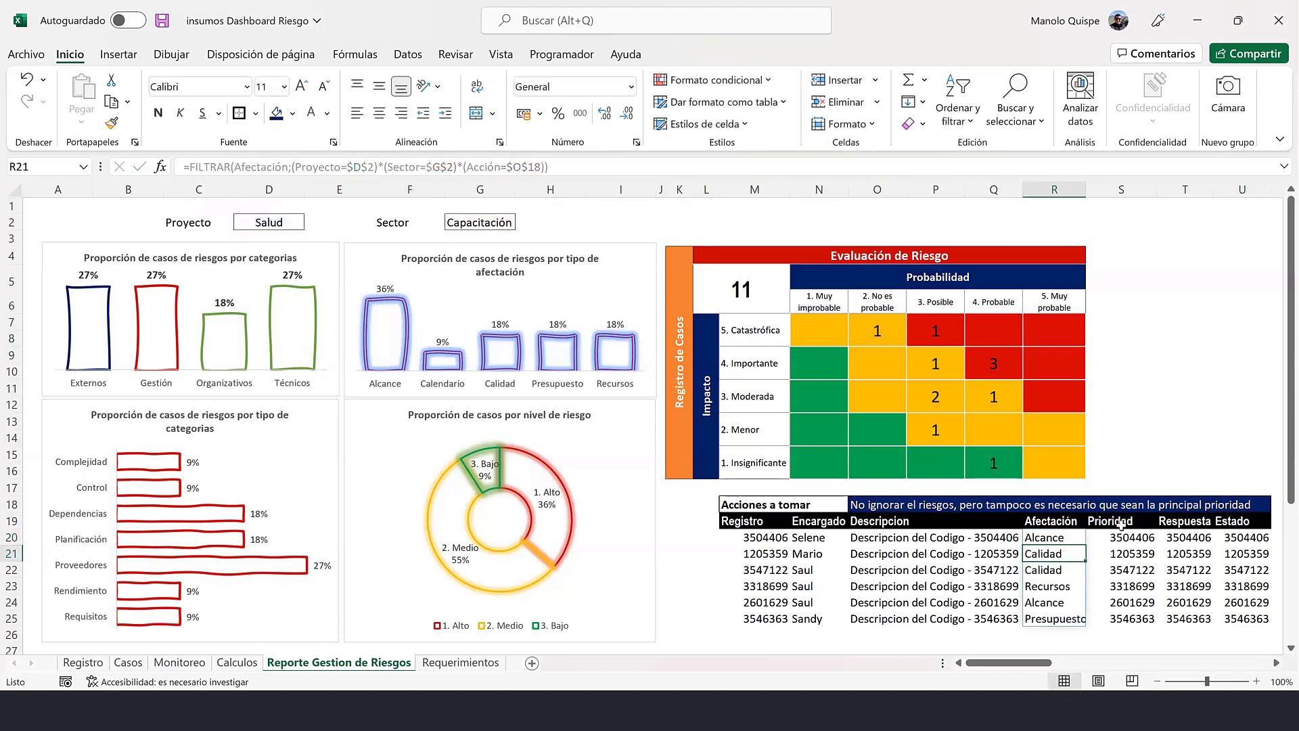
- Point S20's filter formula at the Prioridad range, which returns #¡VALOR!
left_click(1134, 537)
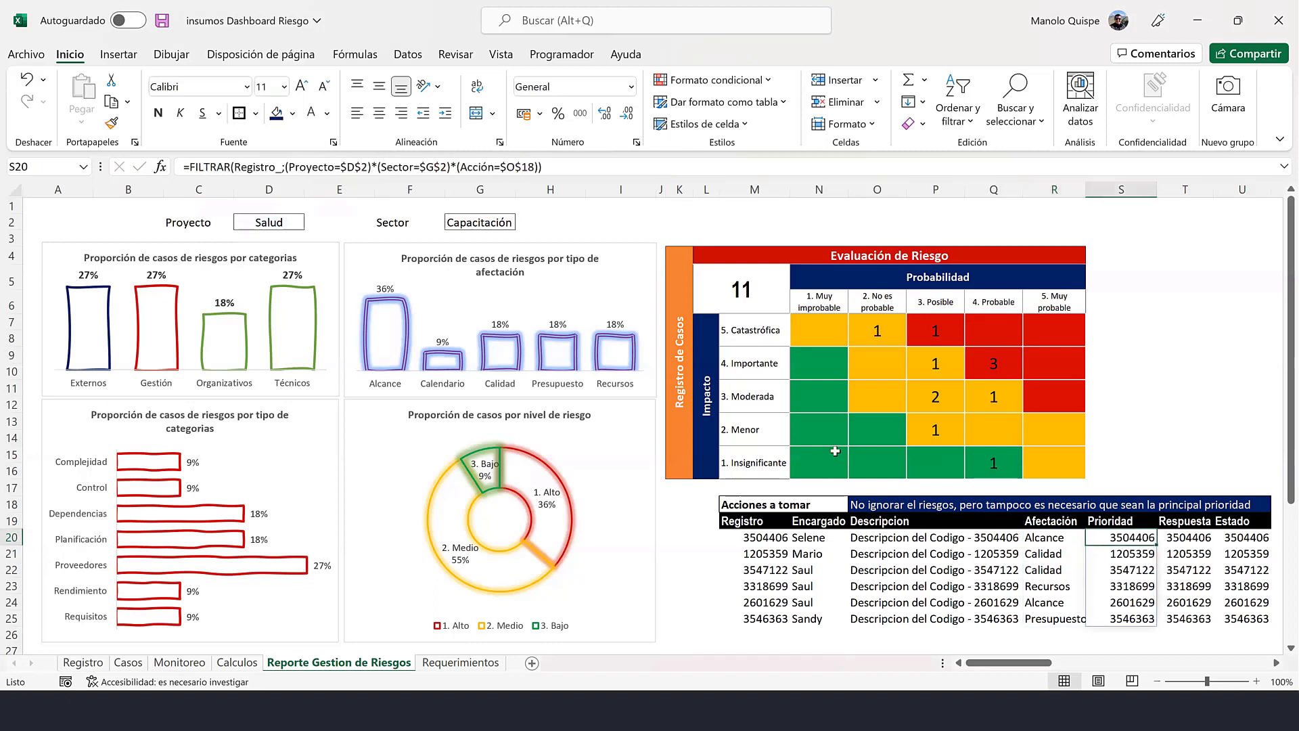
left_click(286, 167)
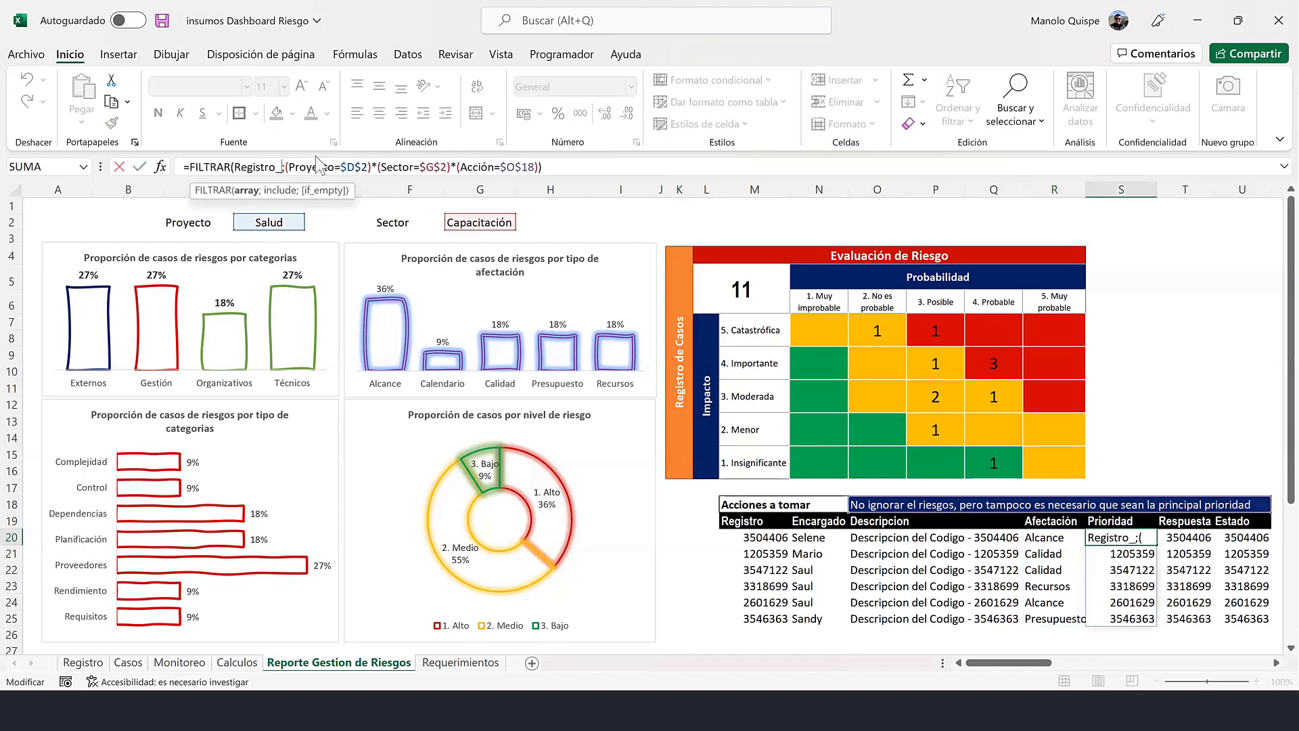
key("BackSpace")
key("BackSpace")
key("BackSpace")
key("BackSpace")
key("BackSpace")
key("BackSpace")
key("BackSpace")
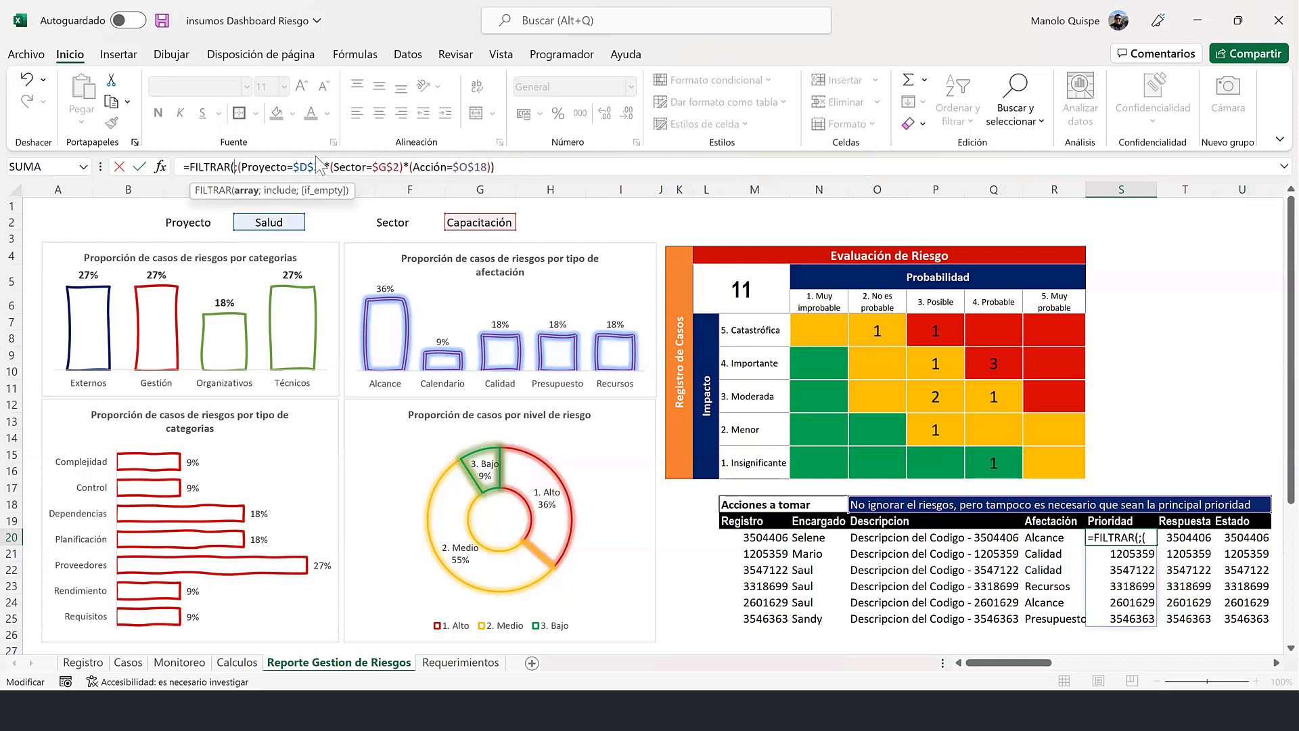
type("pri")
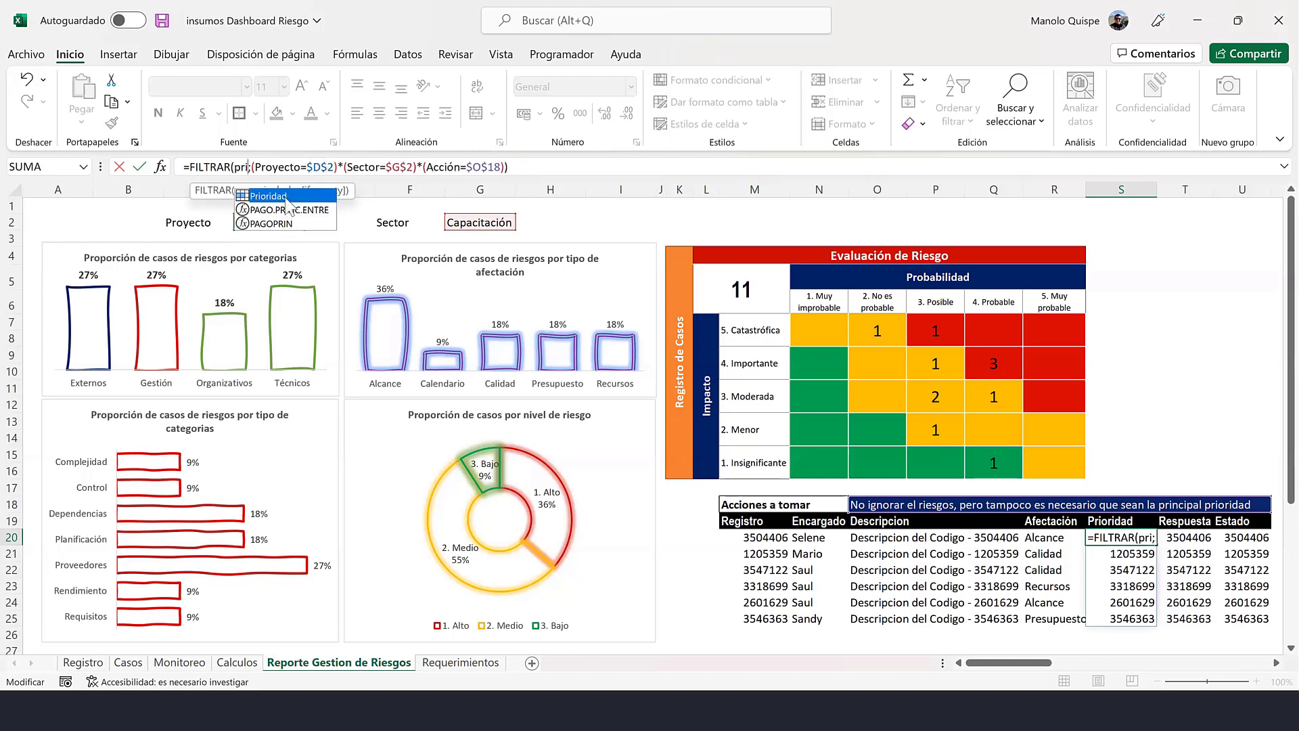
key("Tab")
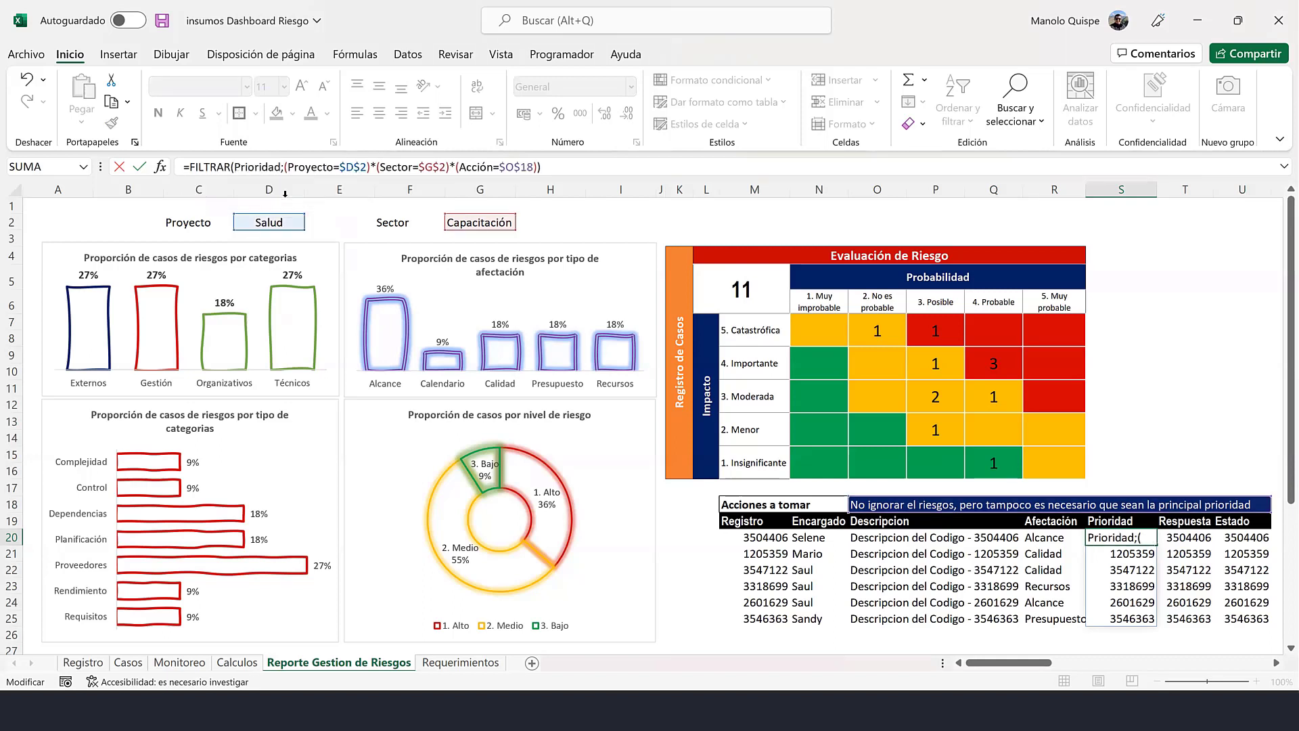
key("Return")
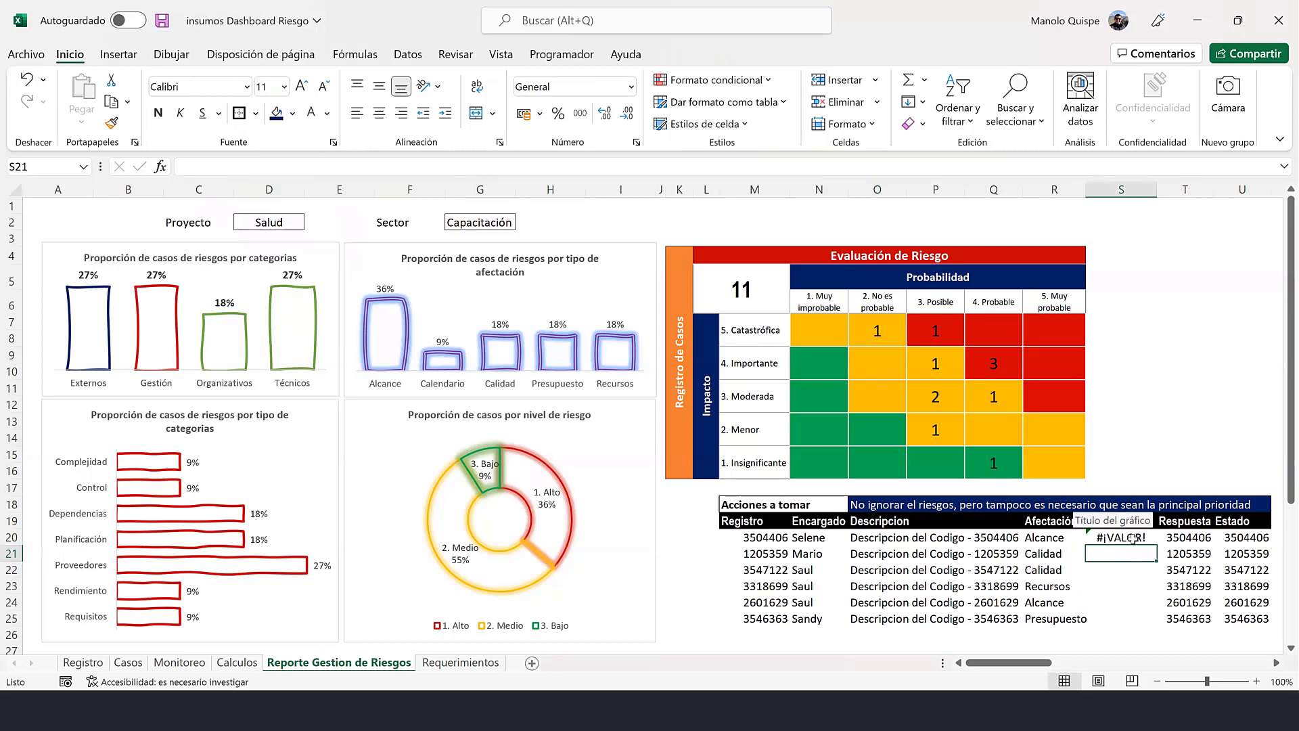
double_click(1134, 538)
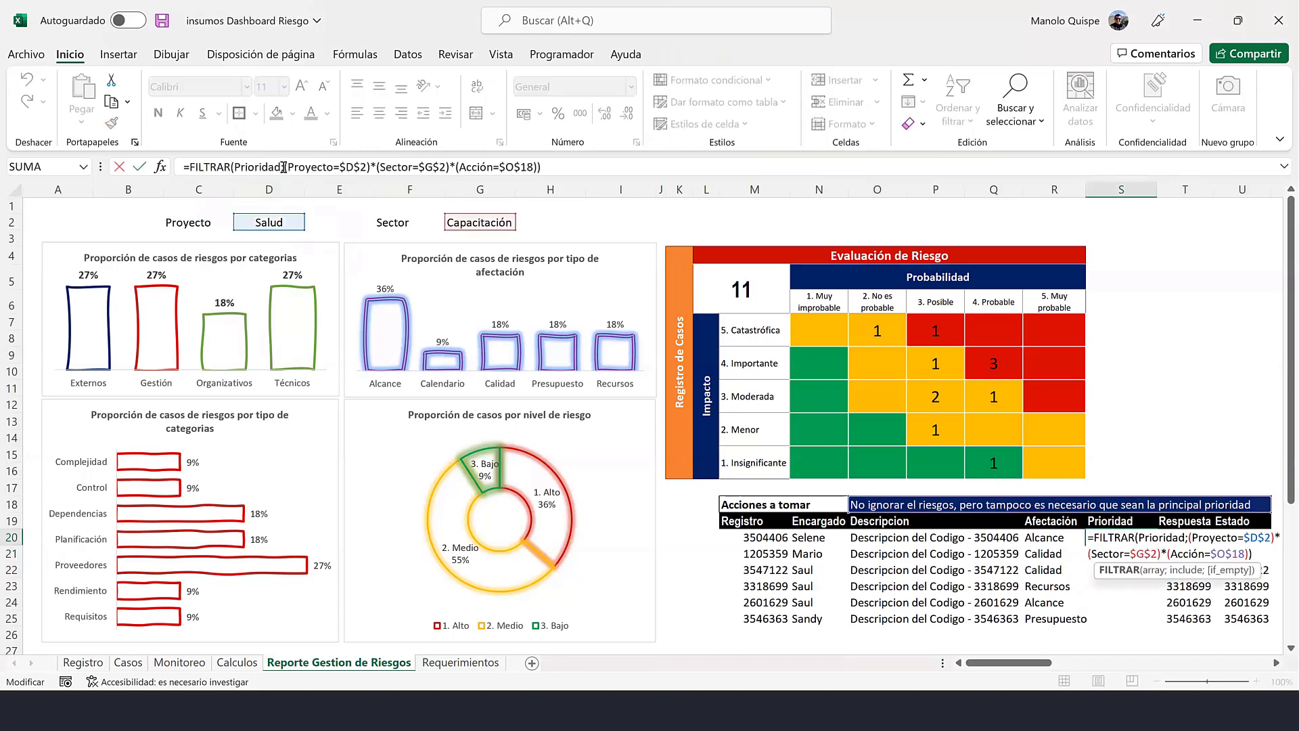
key("Escape")
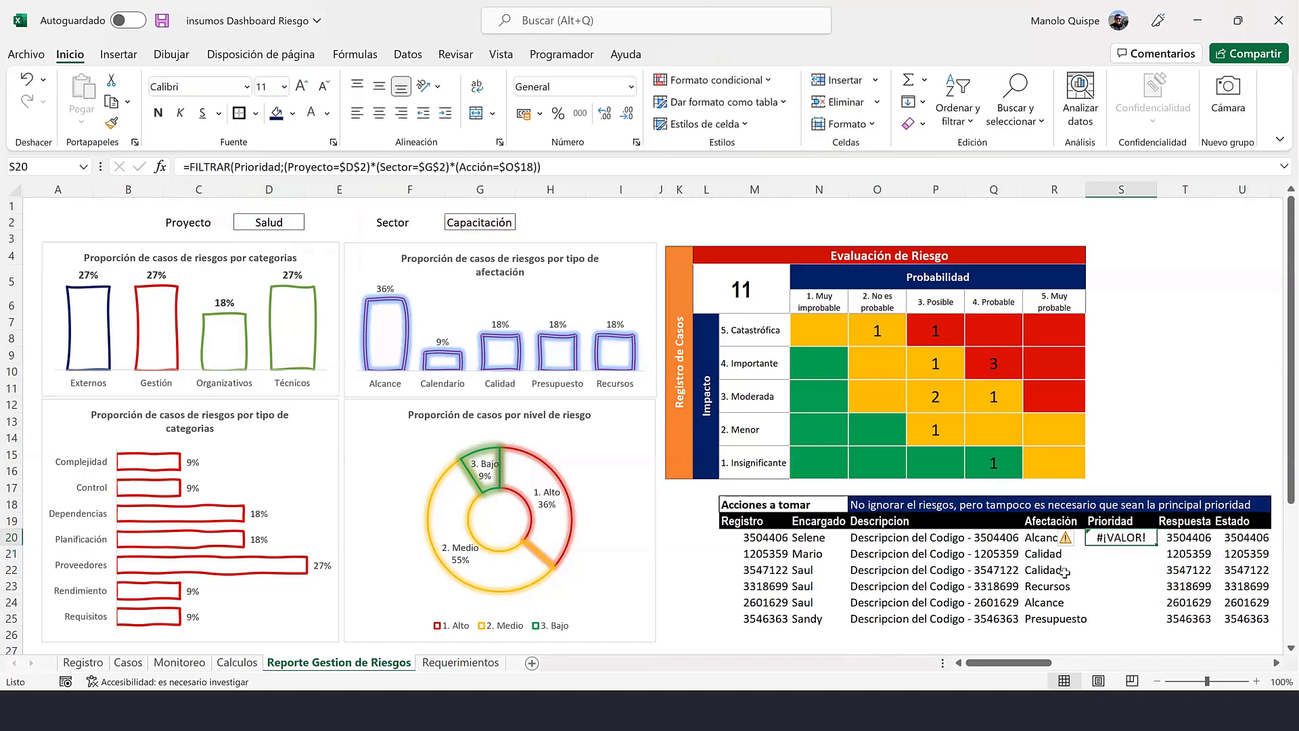
left_click(280, 167)
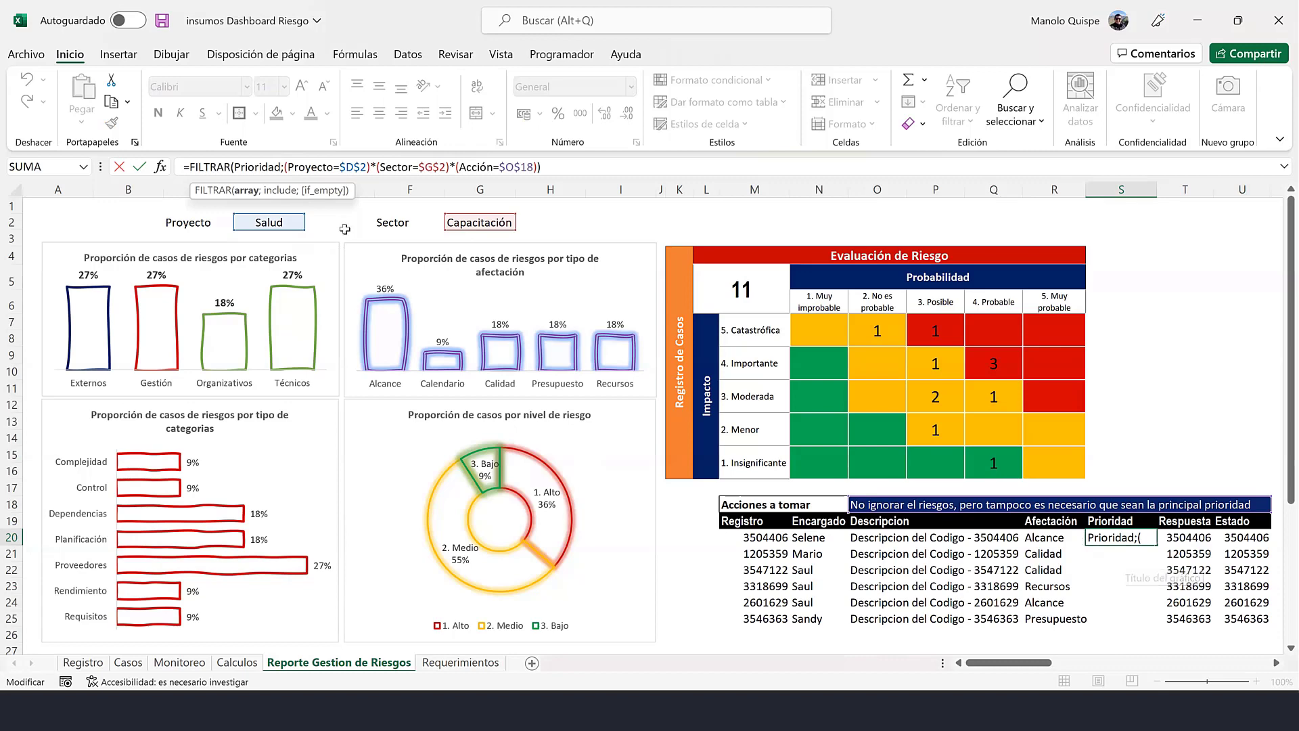
left_click(128, 662)
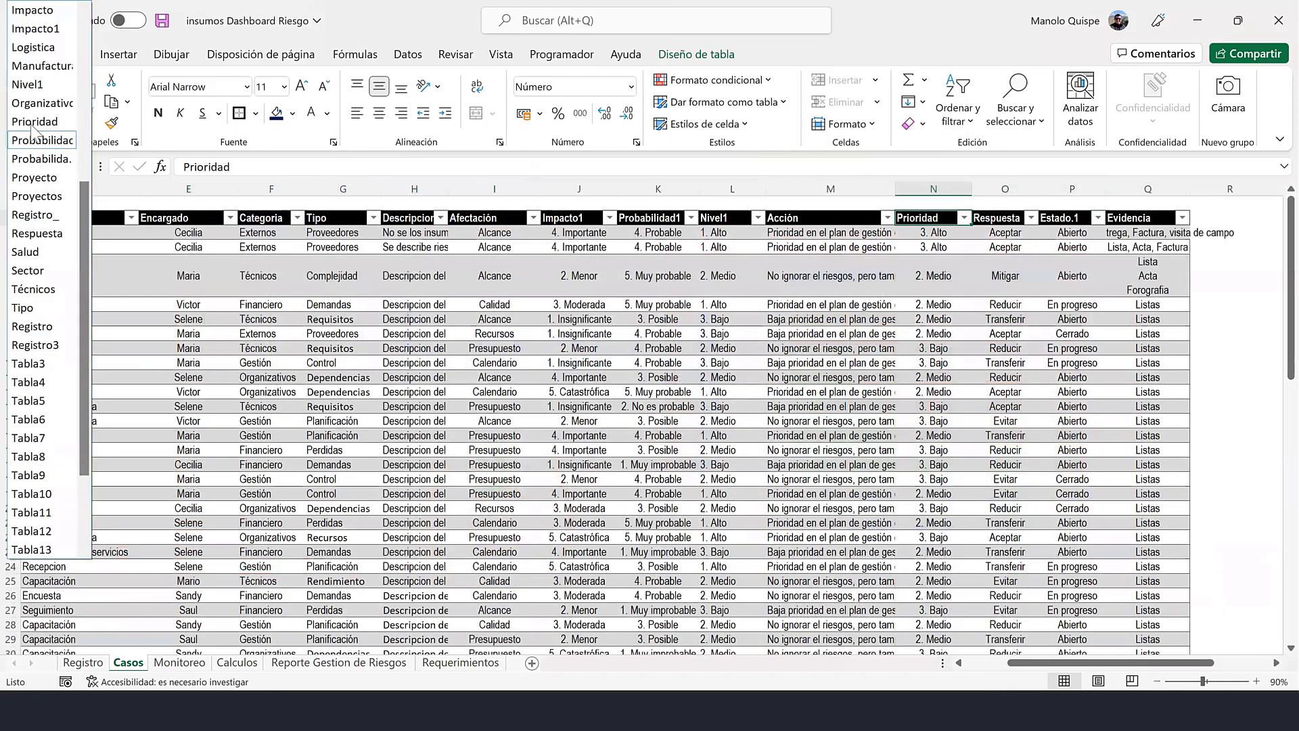
left_click(33, 121)
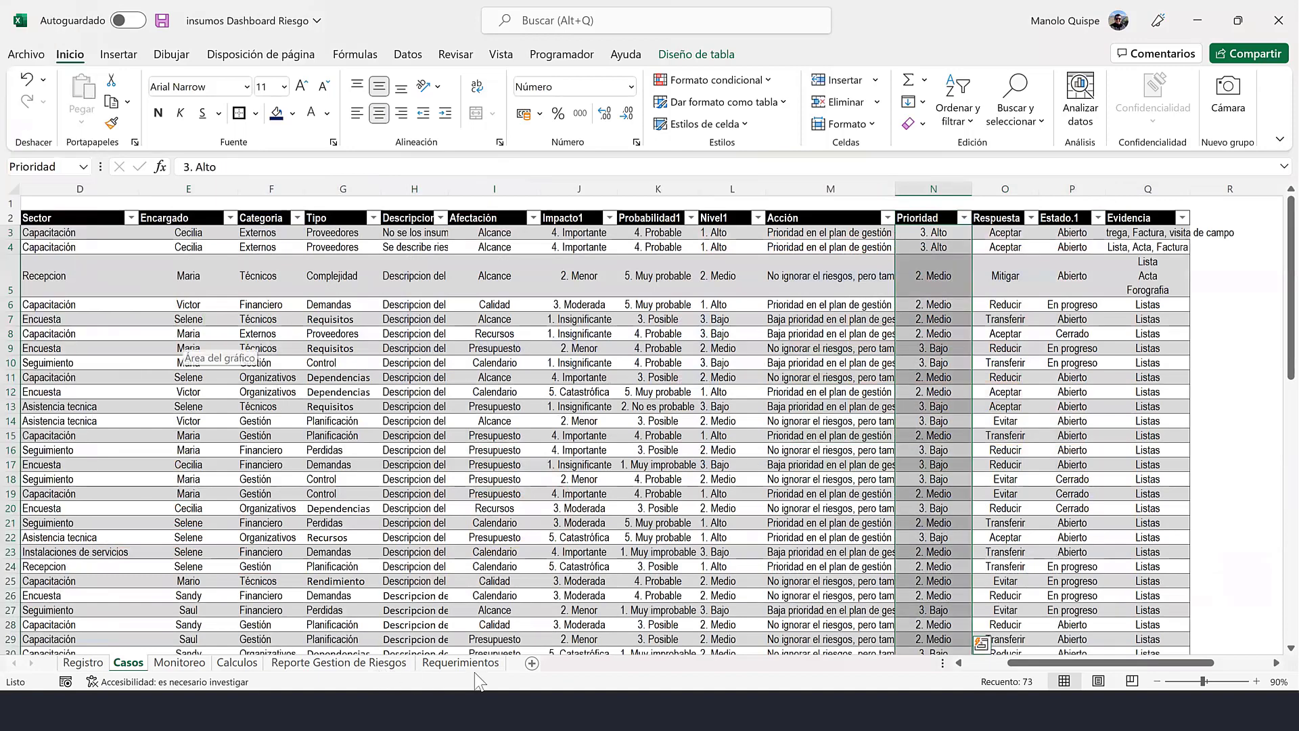
left_click(370, 663)
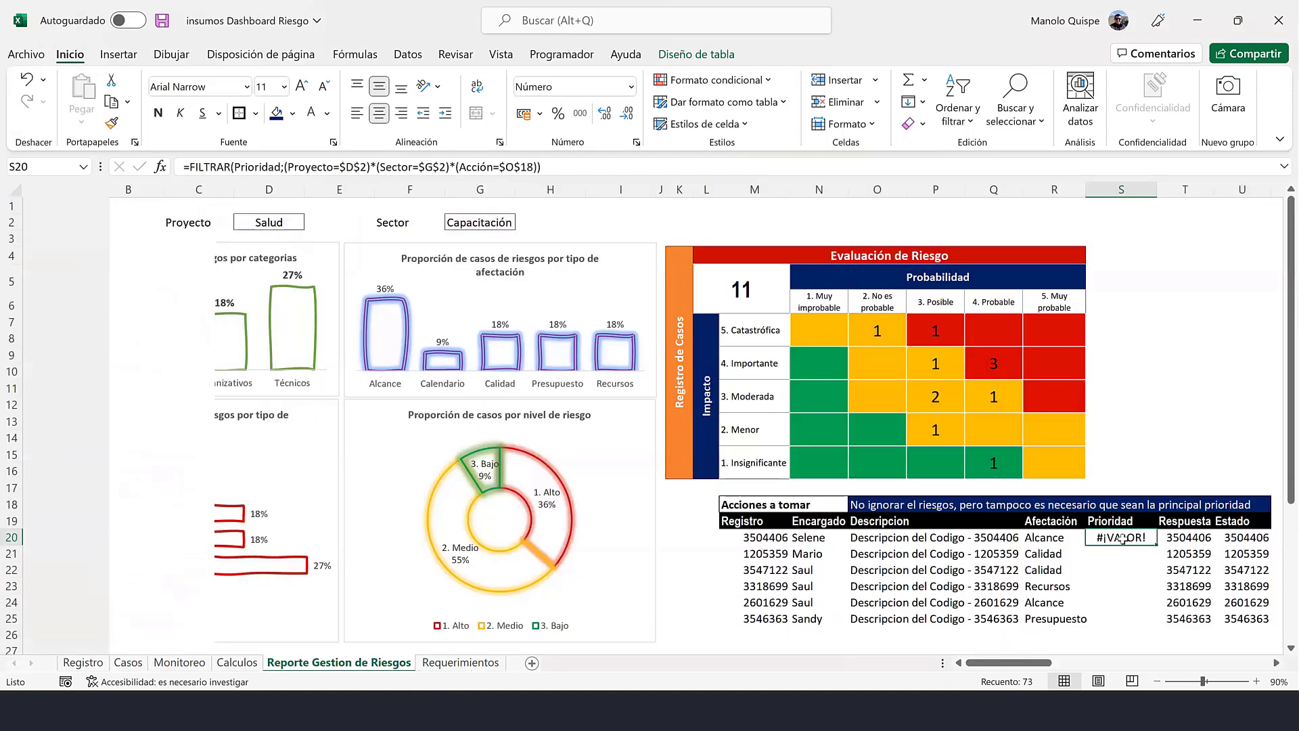
- Rebuild S20's formula by reinserting the Prioridad range from autocomplete
left_click(277, 167)
key("BackSpace")
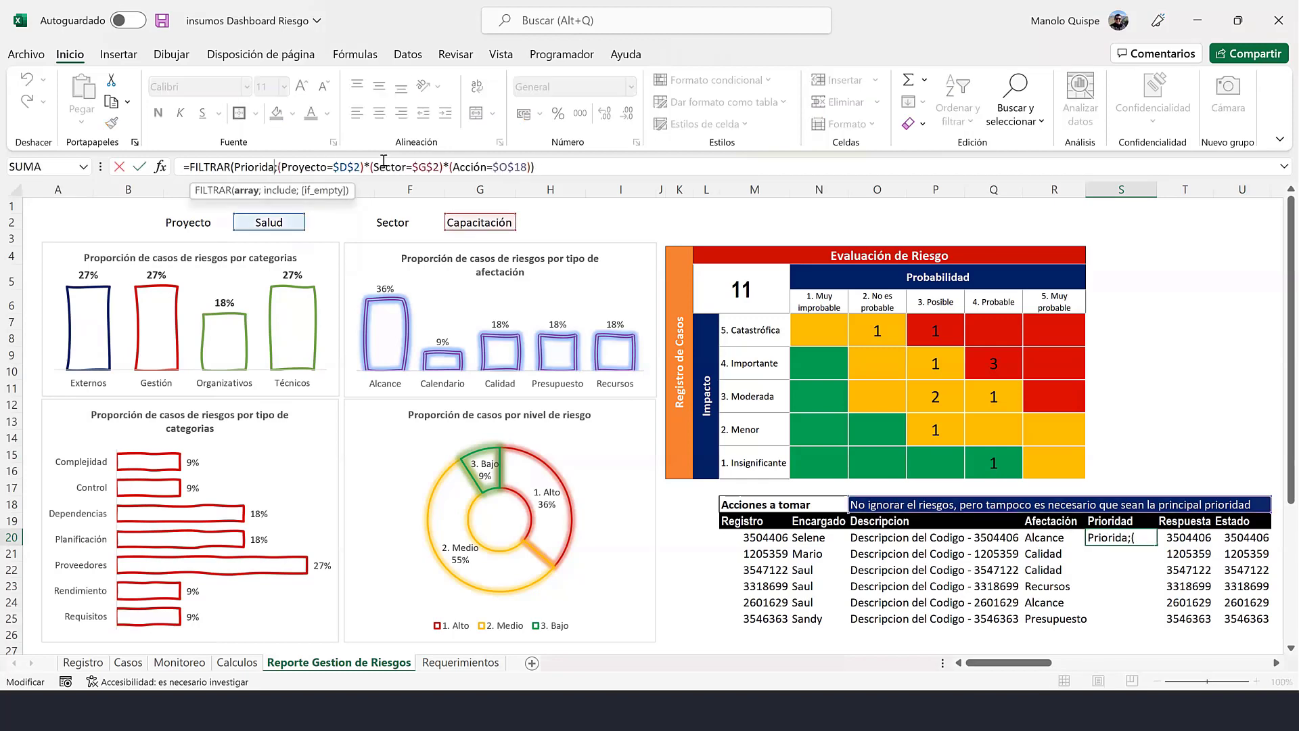
key("BackSpace")
key("BackSpace")
key("BackSpace")
key("BackSpace")
key("BackSpace")
key("BackSpace")
key("BackSpace")
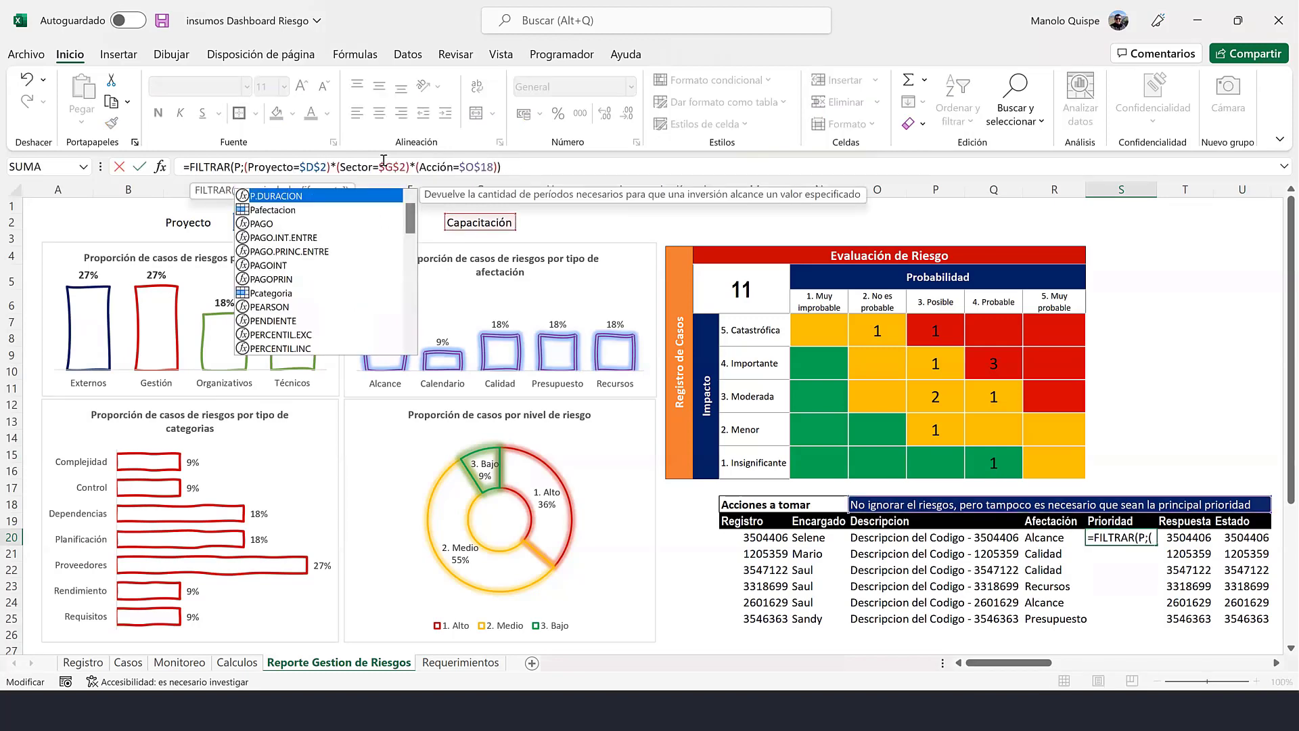
key("BackSpace")
type("pri")
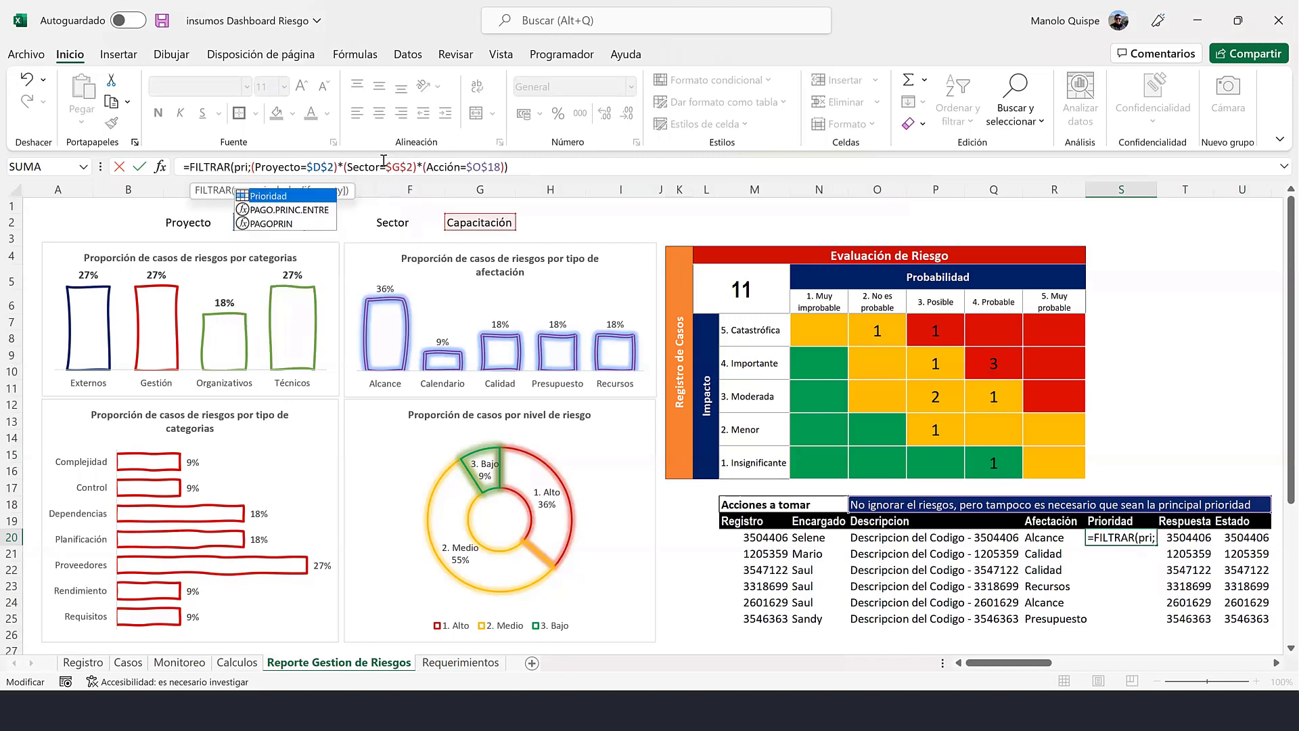
double_click(319, 196)
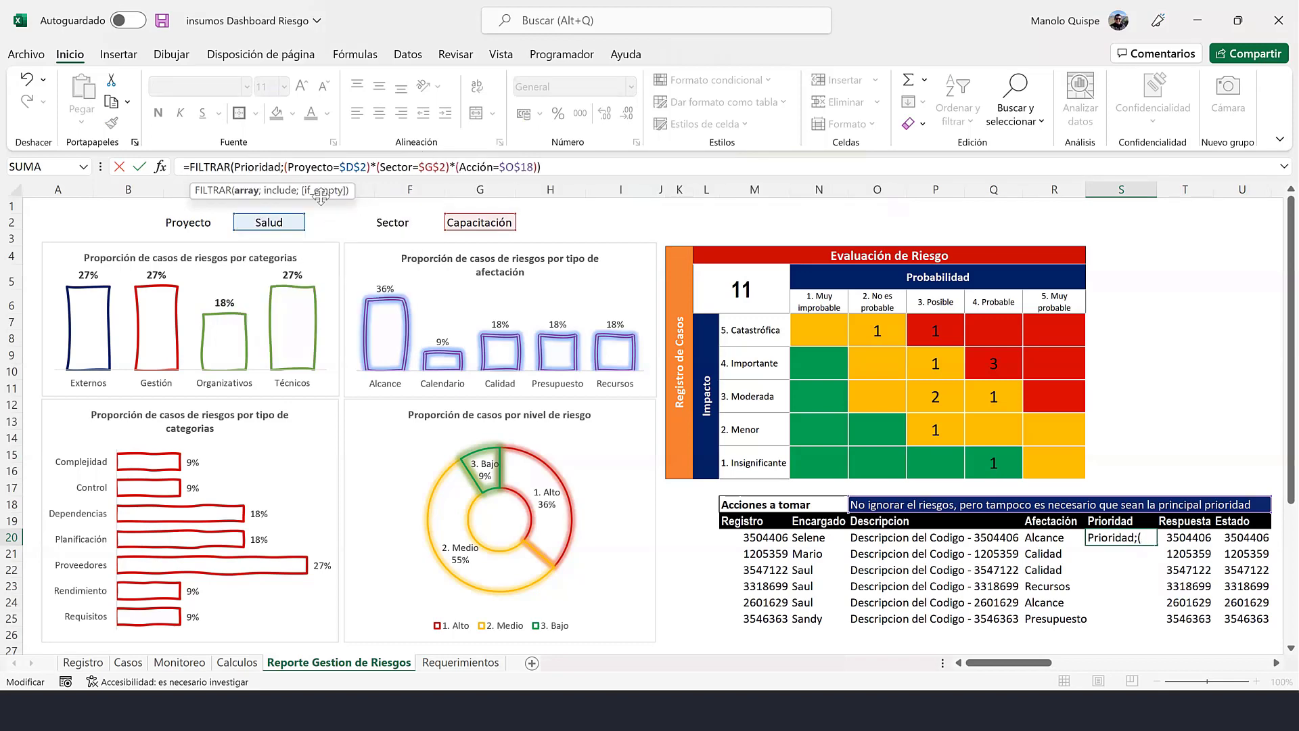
key("Return")
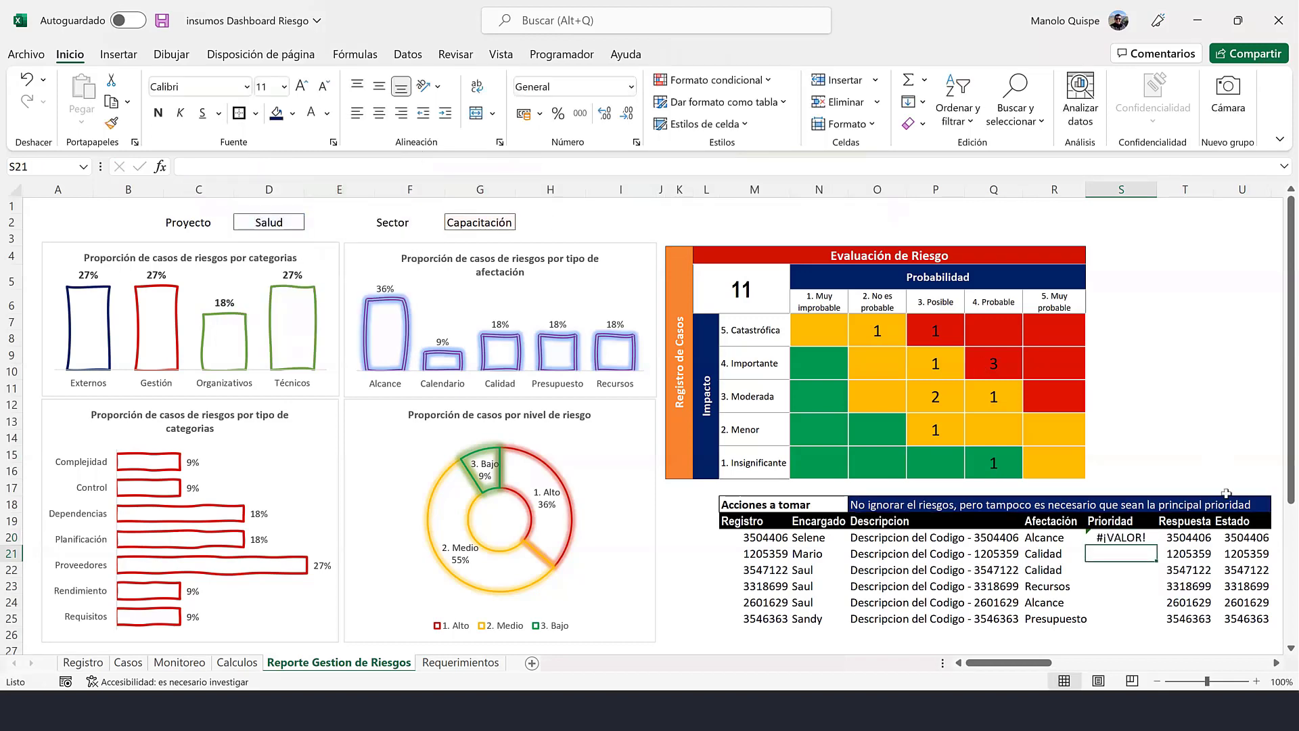
- Change T20's filtered array to the Respuesta range
left_click(1184, 538)
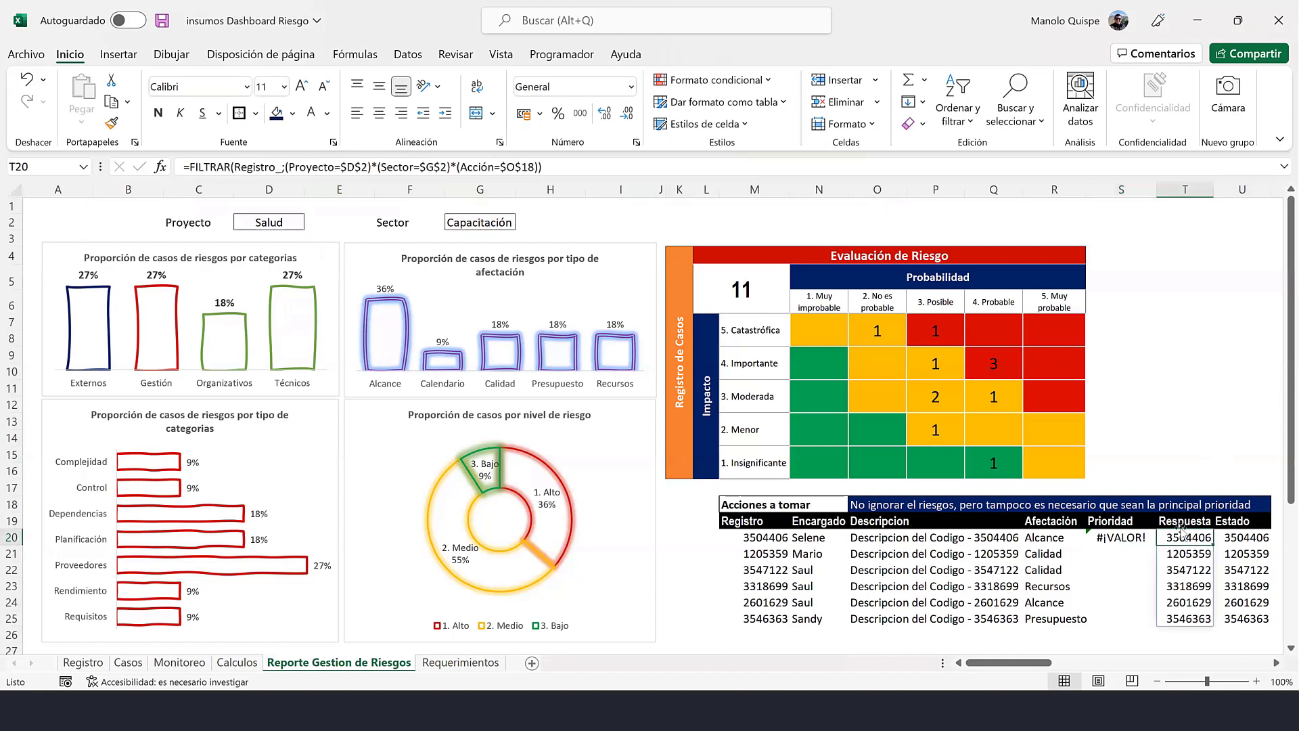
left_click(271, 167)
key("BackSpace")
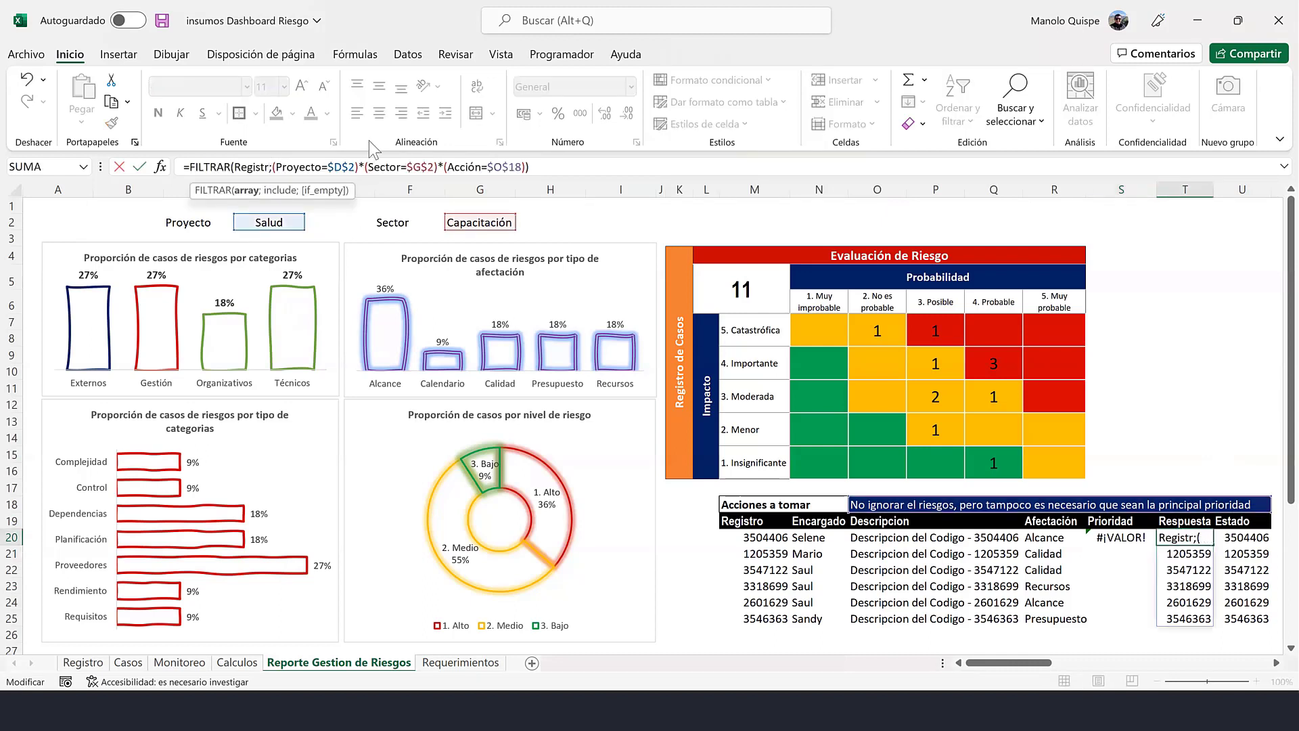
key("BackSpace")
key("BackSpace")
key("BackSpace")
key("BackSpace")
key("BackSpace")
key("BackSpace")
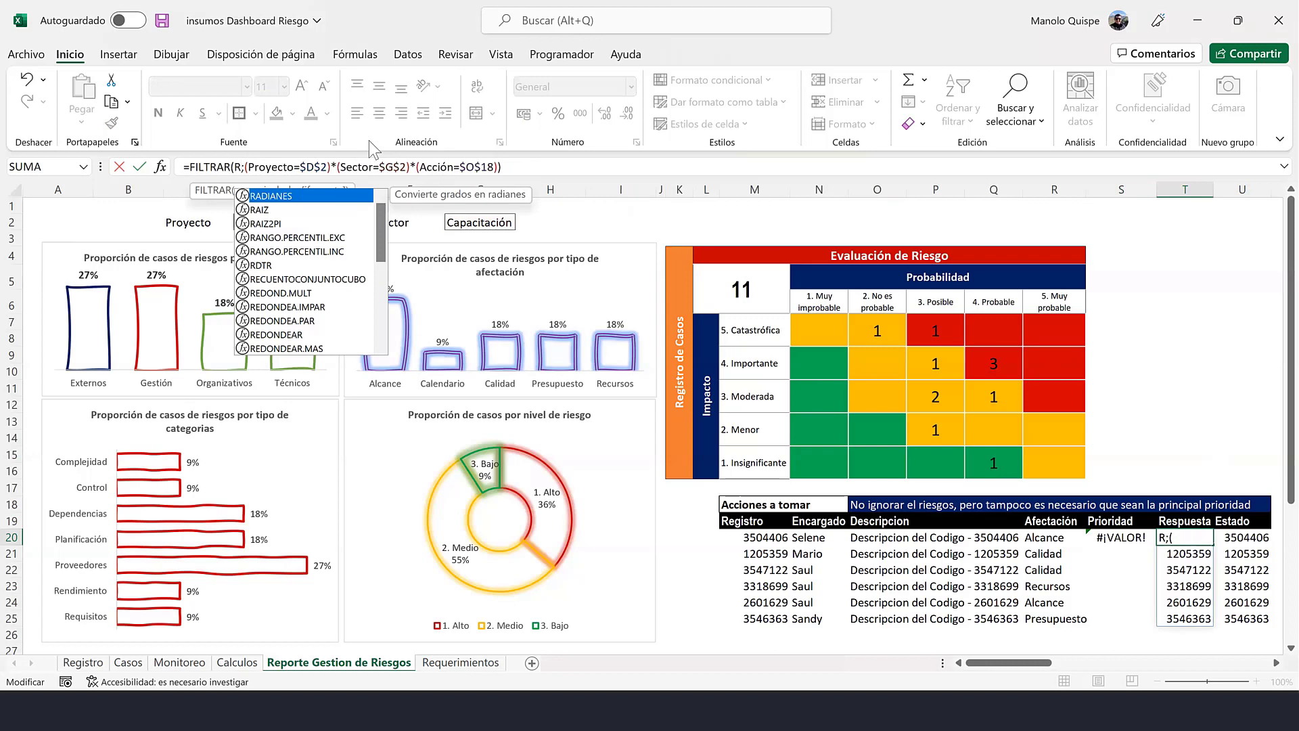
type("esp")
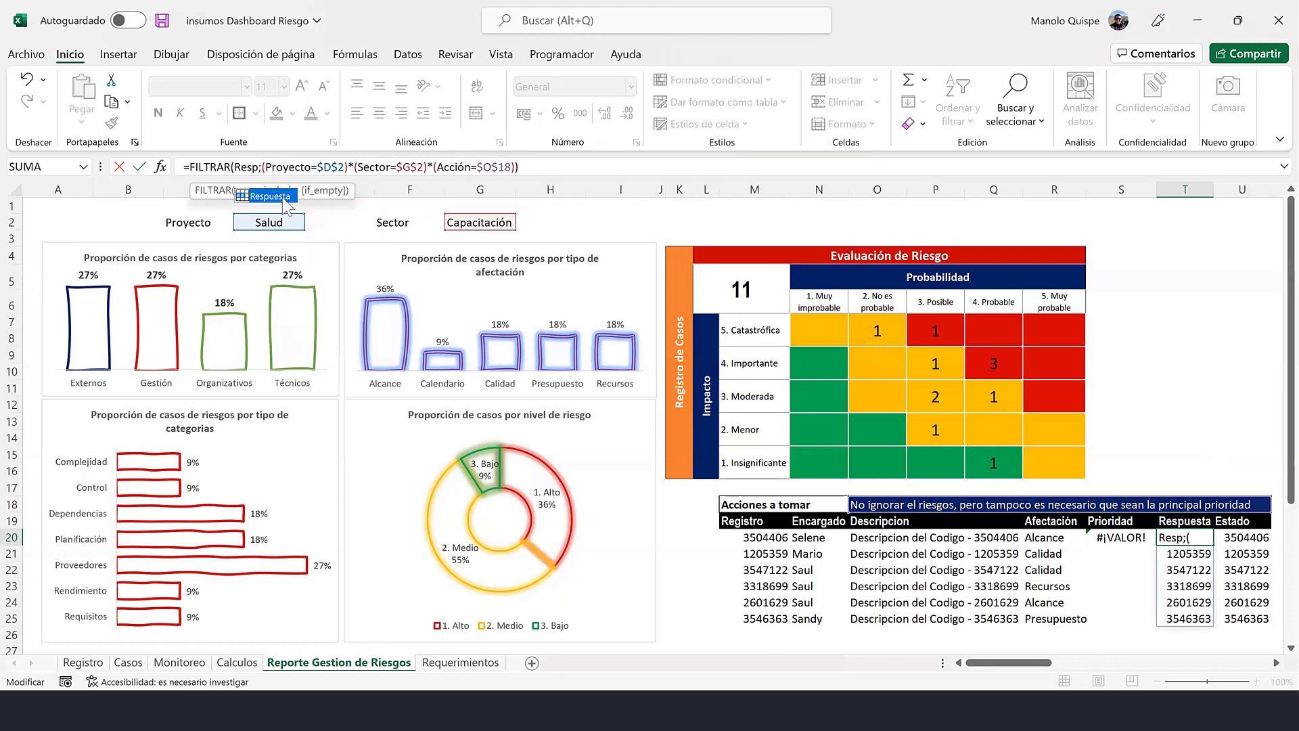
double_click(282, 197)
key("Return")
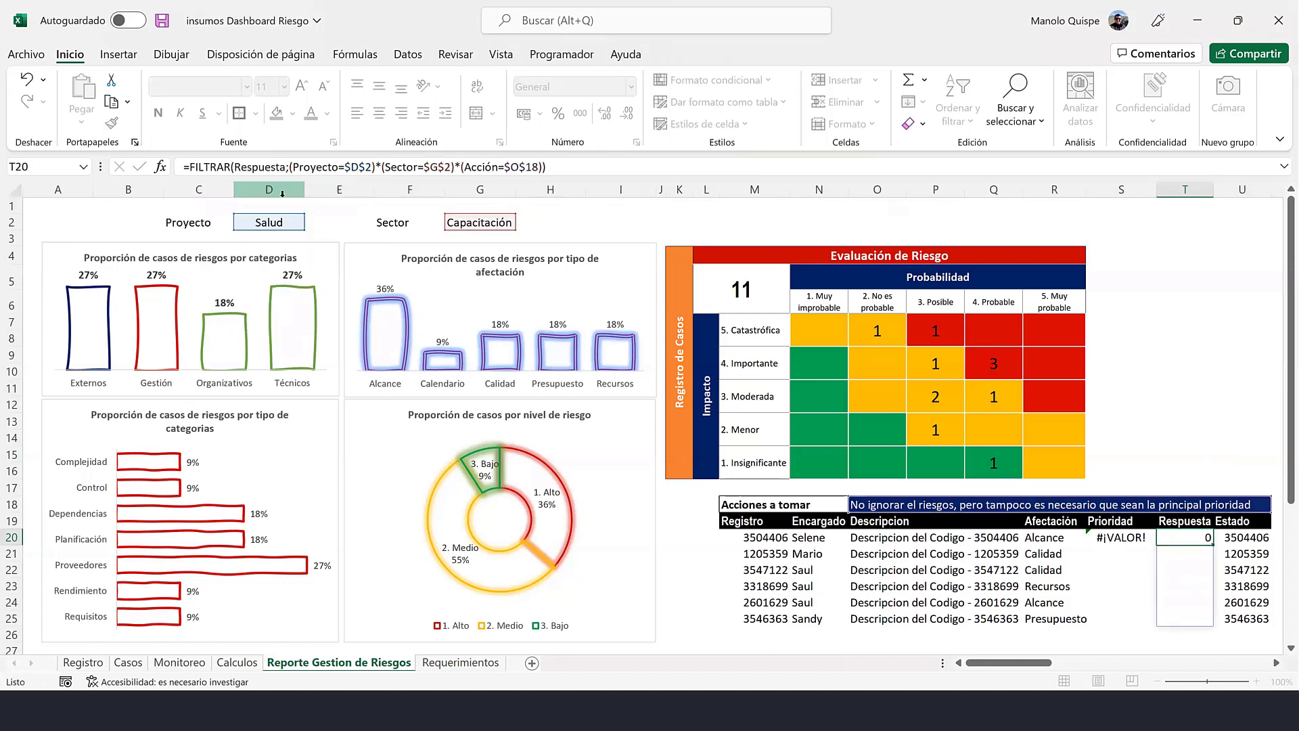
- Change U20's filtered array to Estado.1, listing values like Abierto and En progreso
left_click(1247, 536)
left_click(280, 165)
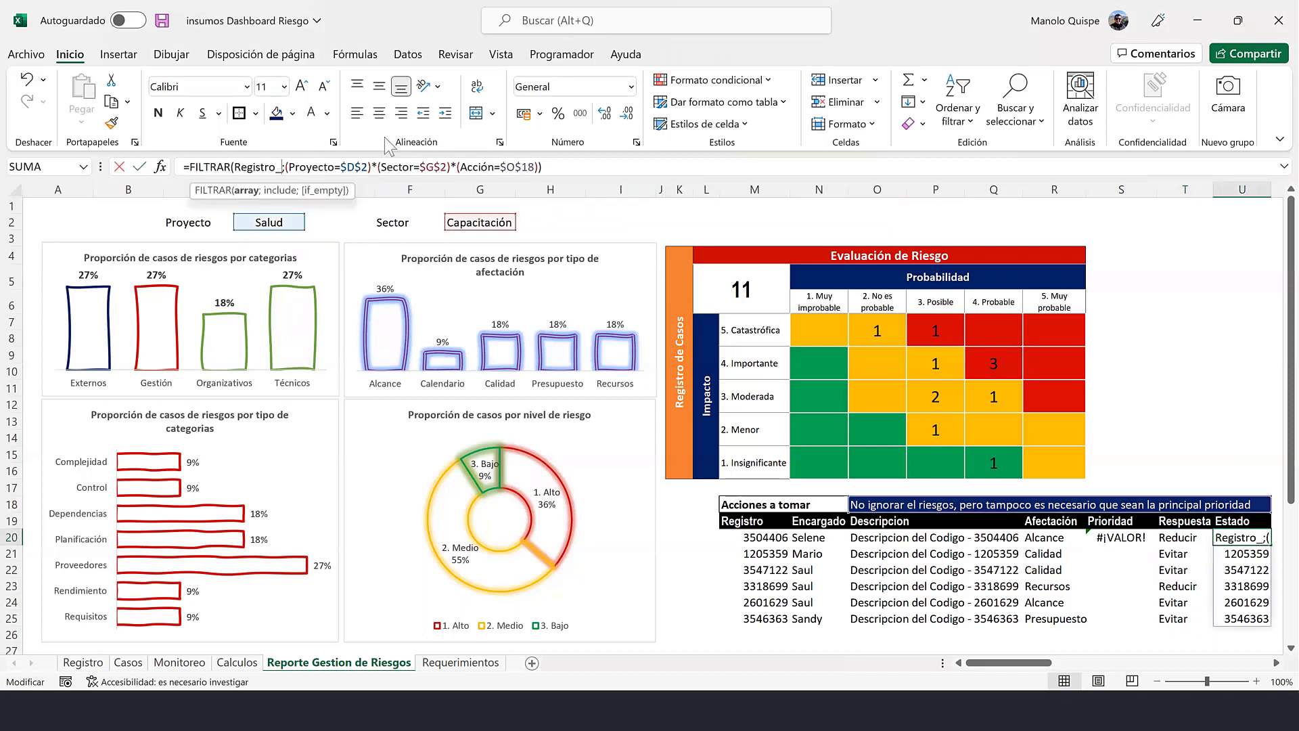
key("BackSpace")
key("BackSpace")
key("BackSpace")
key("BackSpace")
key("BackSpace")
key("BackSpace")
key("BackSpace")
key("BackSpace")
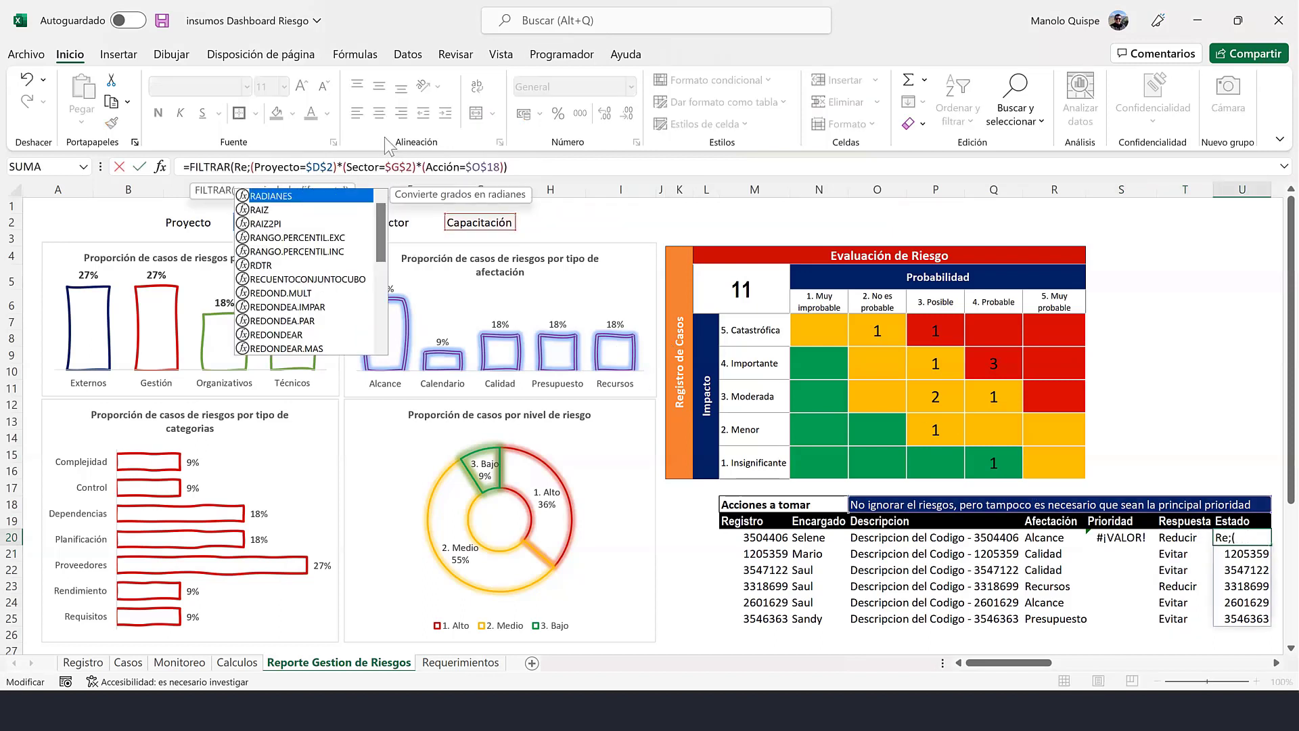
key("BackSpace")
type("est")
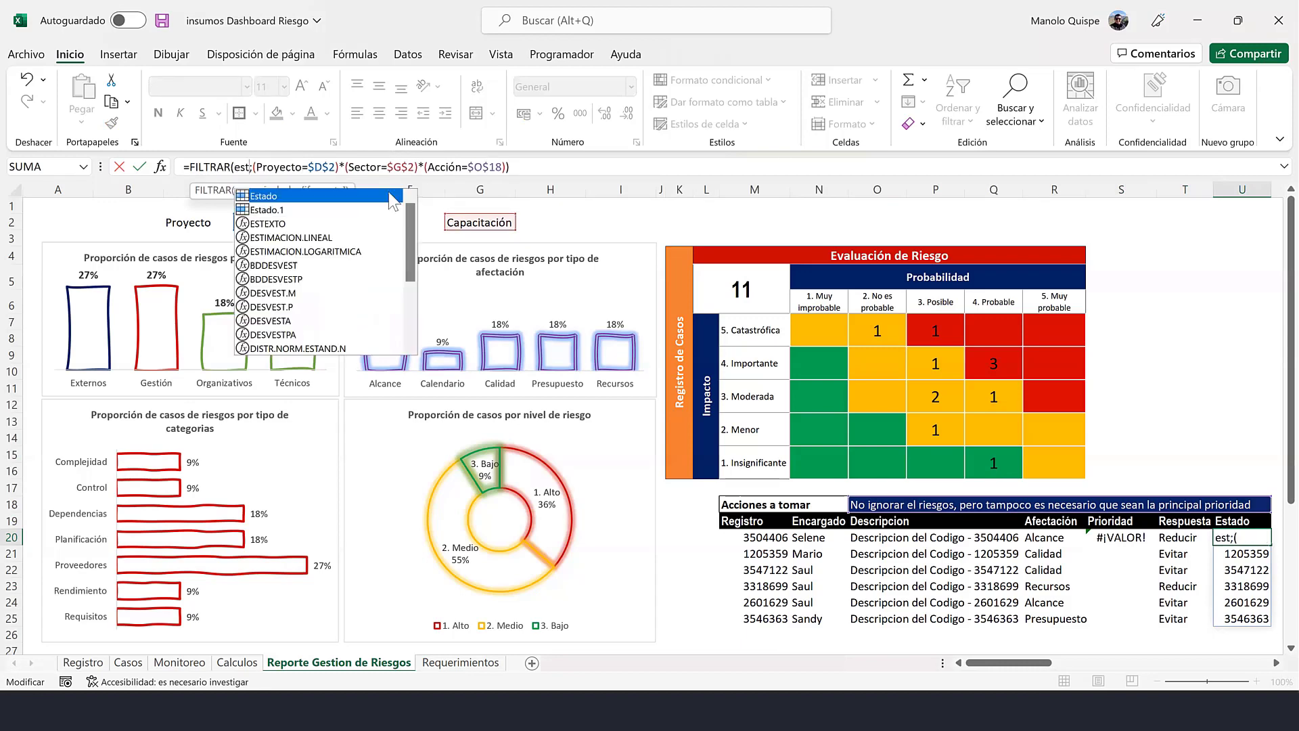
double_click(289, 210)
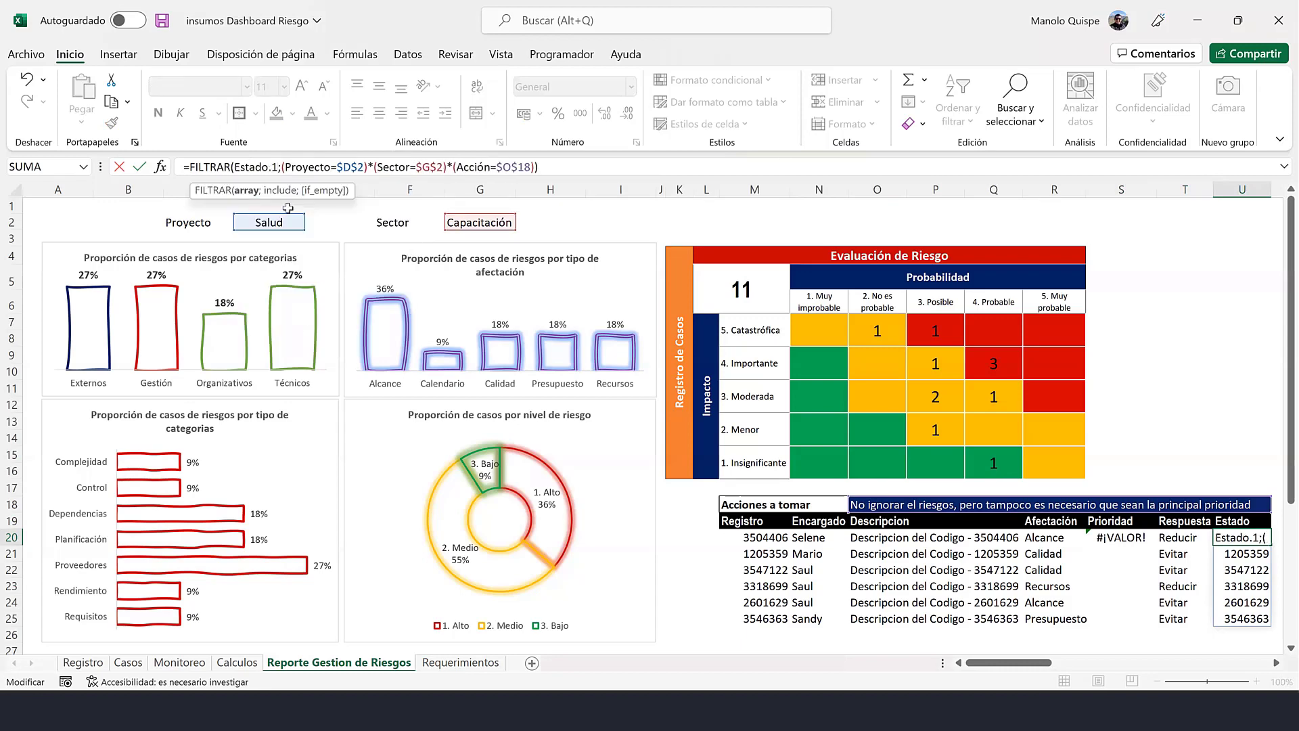
key("Return")
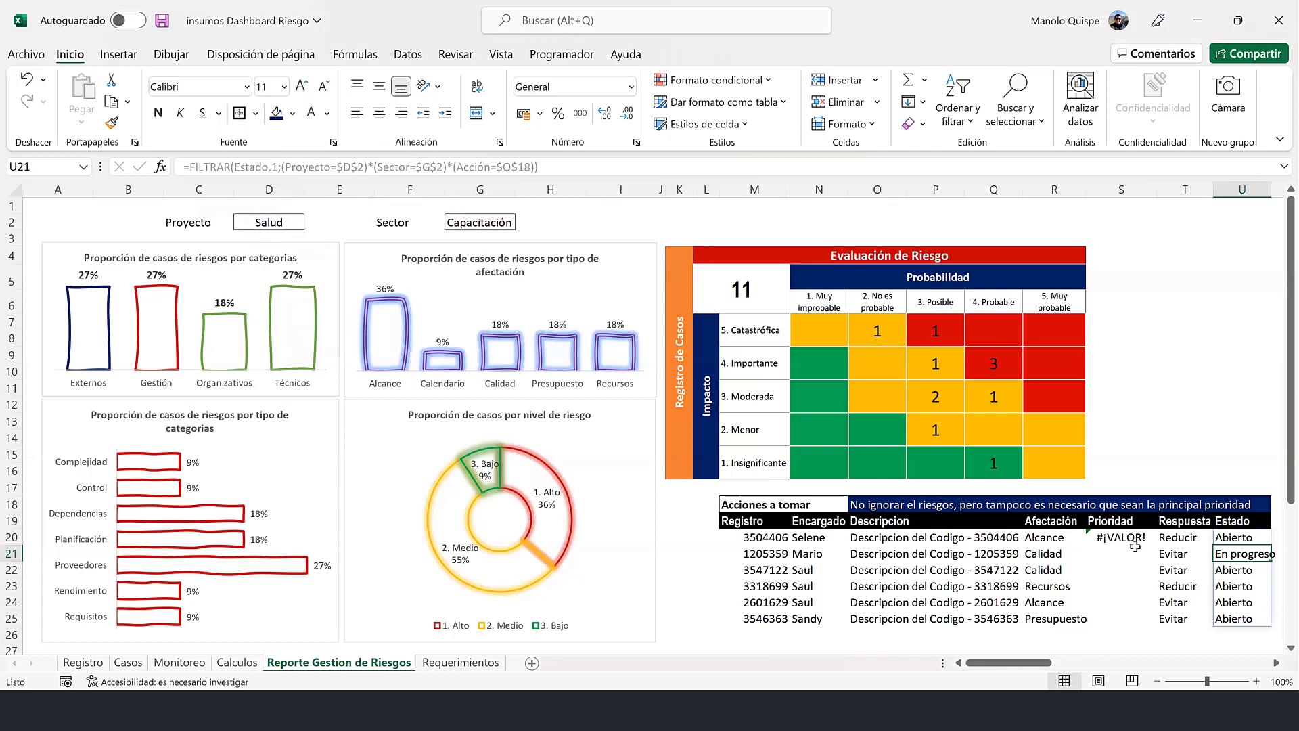
left_click(1135, 538)
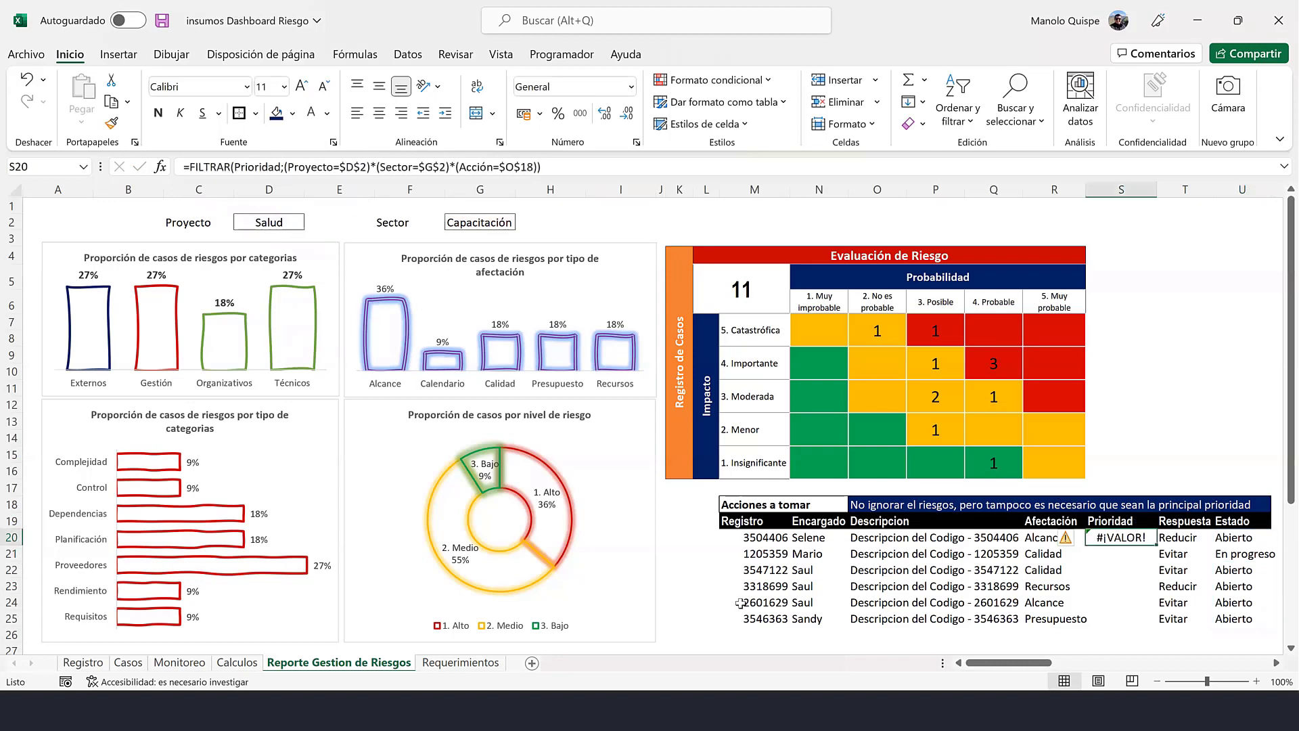
- On the Requerimientos sheet, select the Prioridad list and locate its named range
left_click(460, 663)
key("Down")
key("Left")
key("Left")
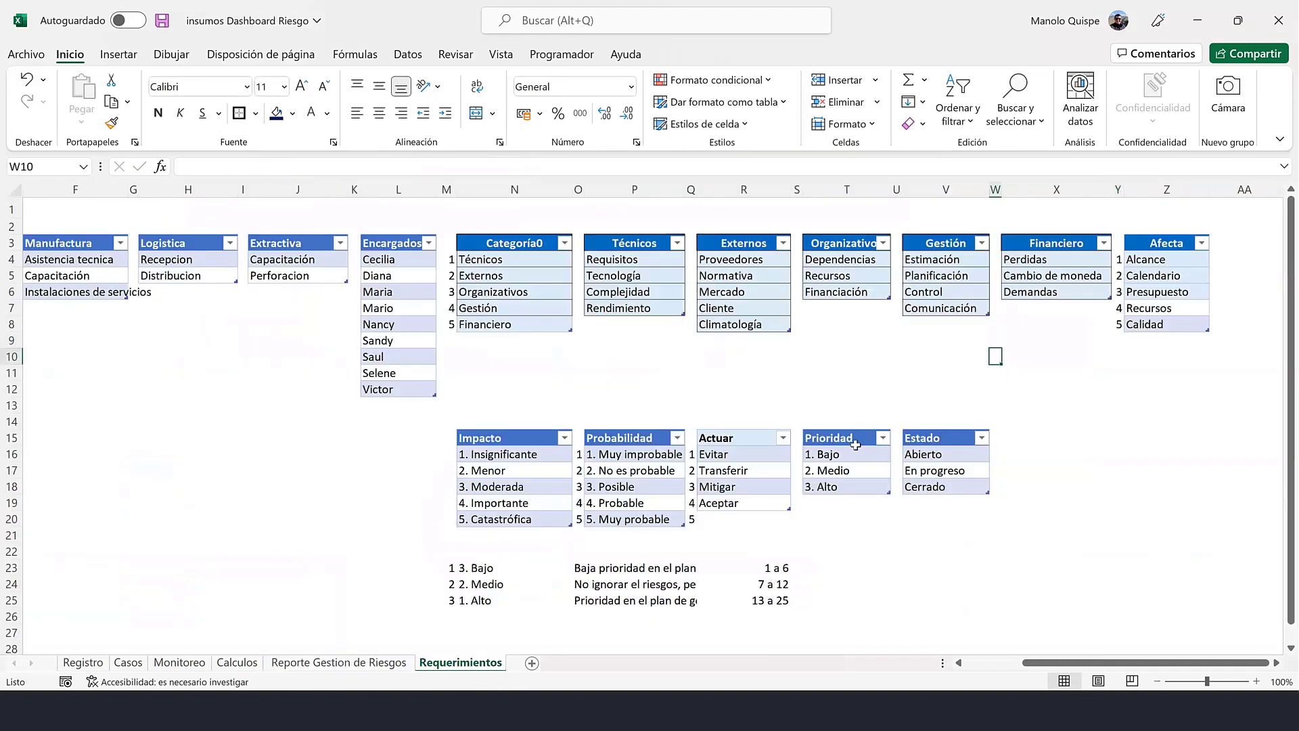
left_click(848, 440)
key("ctrl+shift+Down")
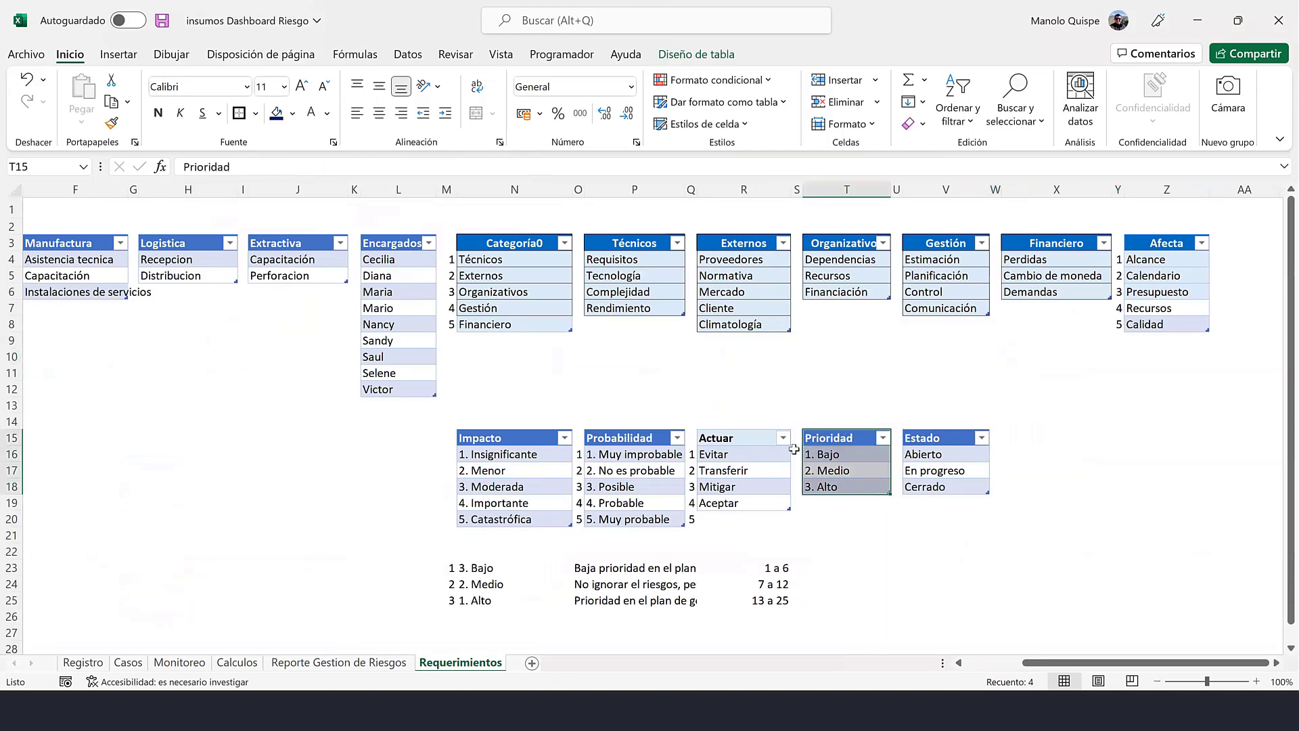
left_click(82, 166)
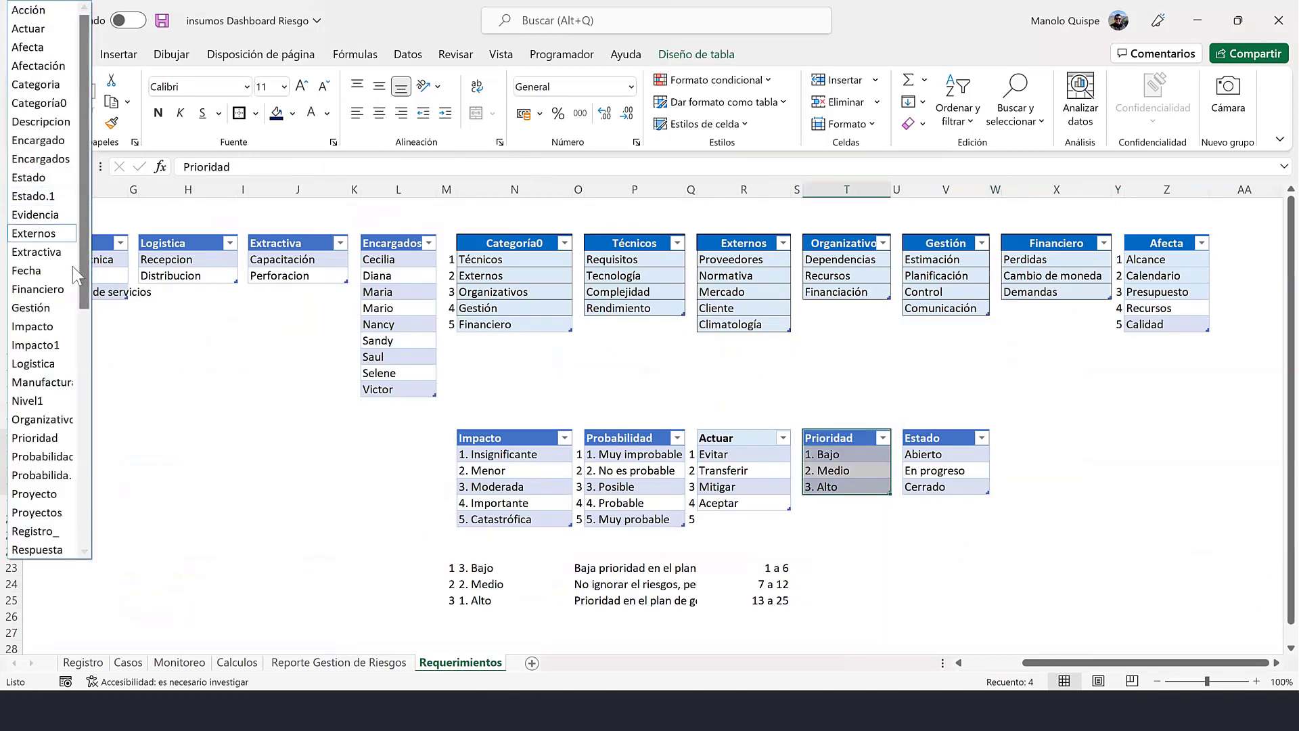
scroll(66, 282, "down", 1)
scroll(66, 282, "down", 2)
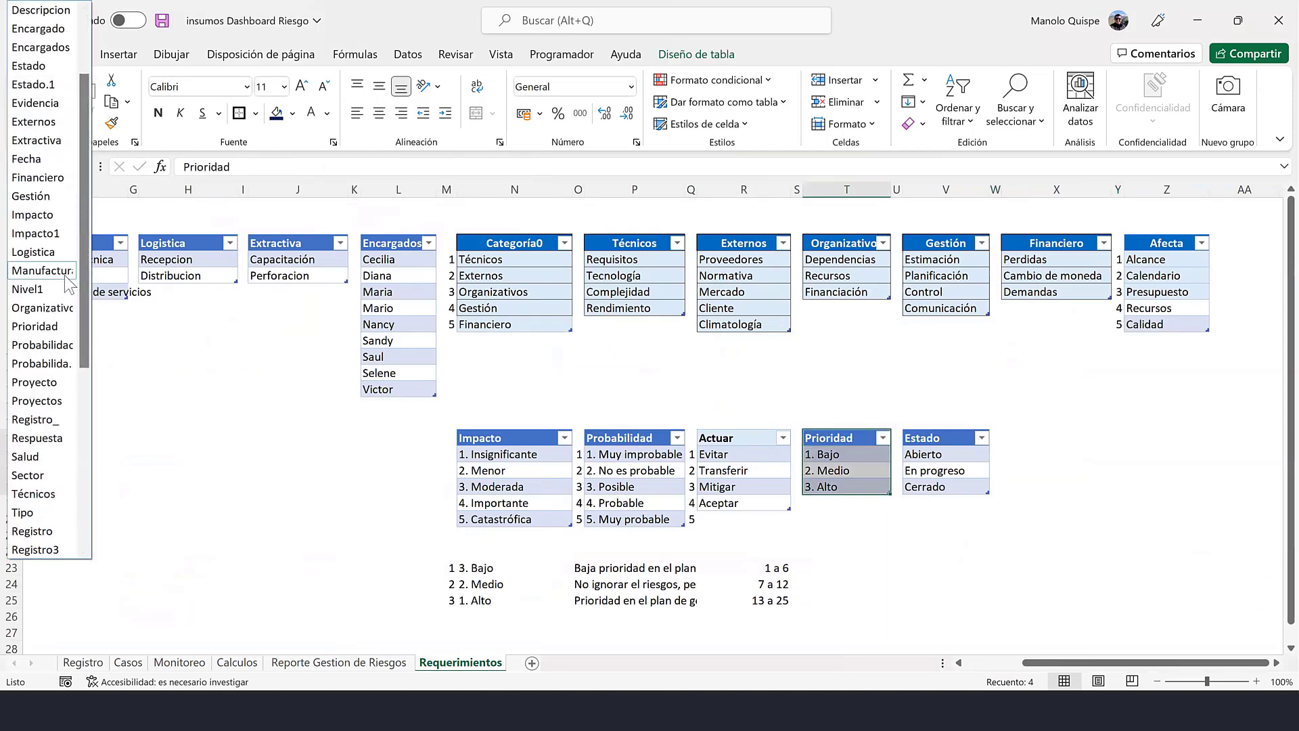
left_click(48, 328)
left_click(253, 486)
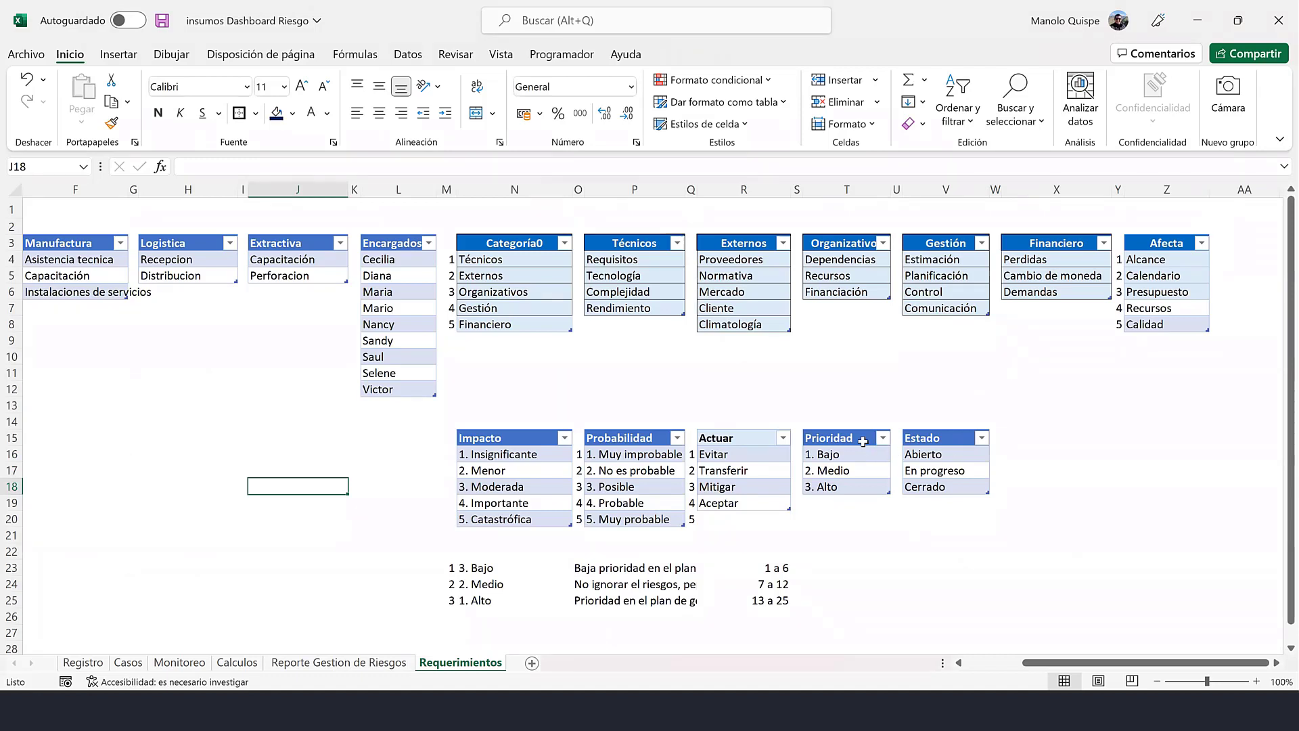
- On the Casos sheet, create names from the whole table's top-row headers
left_click(101, 666)
left_click(129, 666)
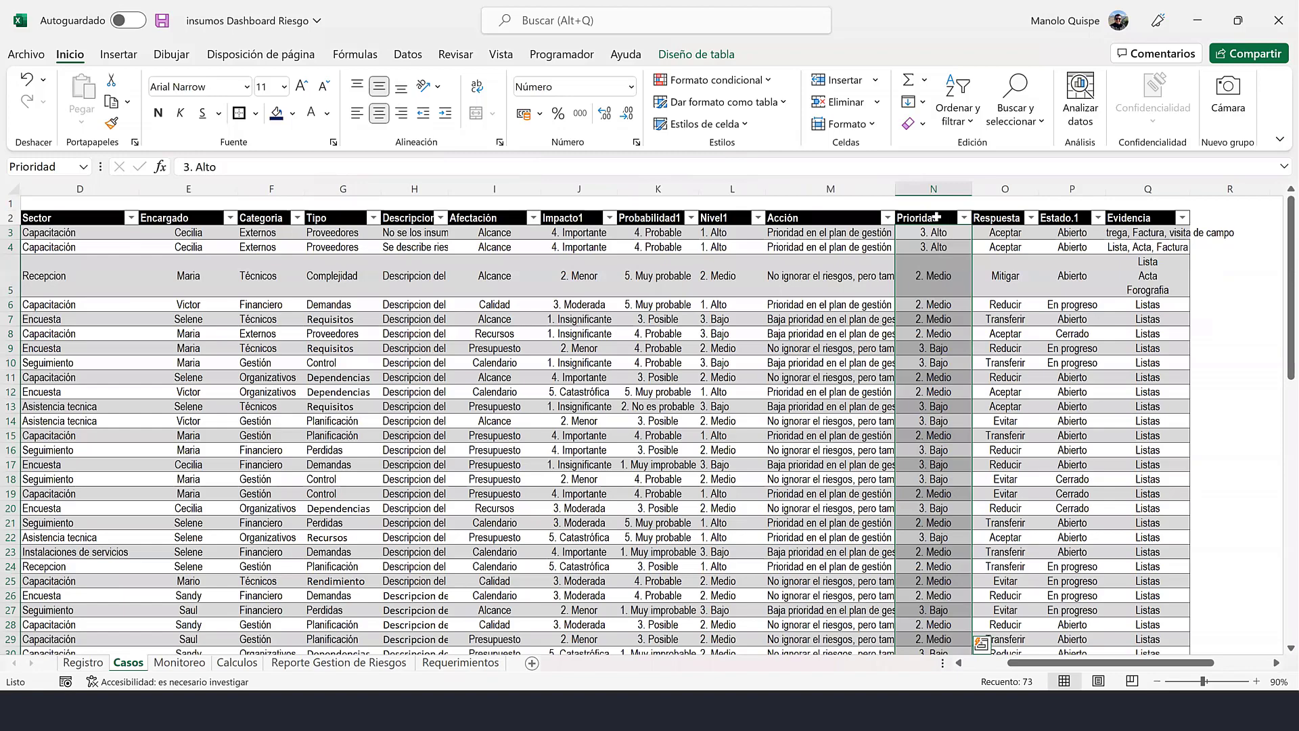
left_click(938, 217)
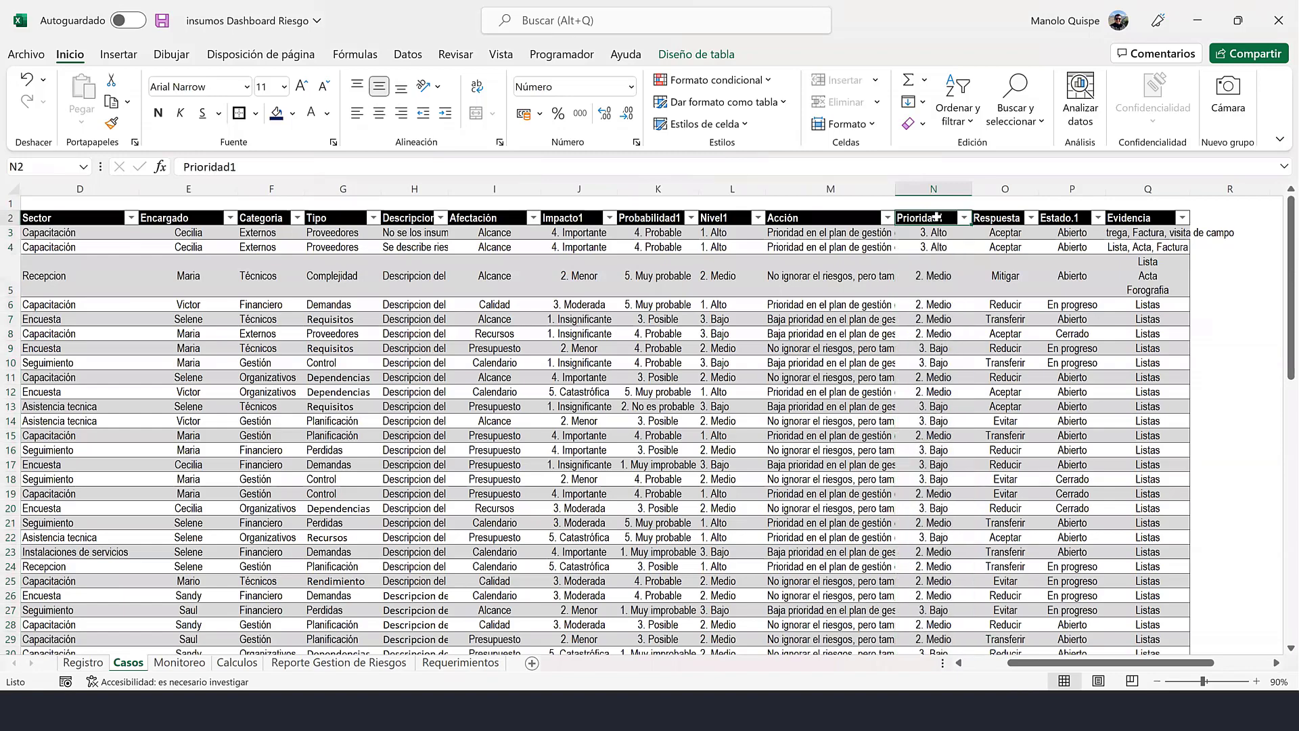
key("ctrl+a")
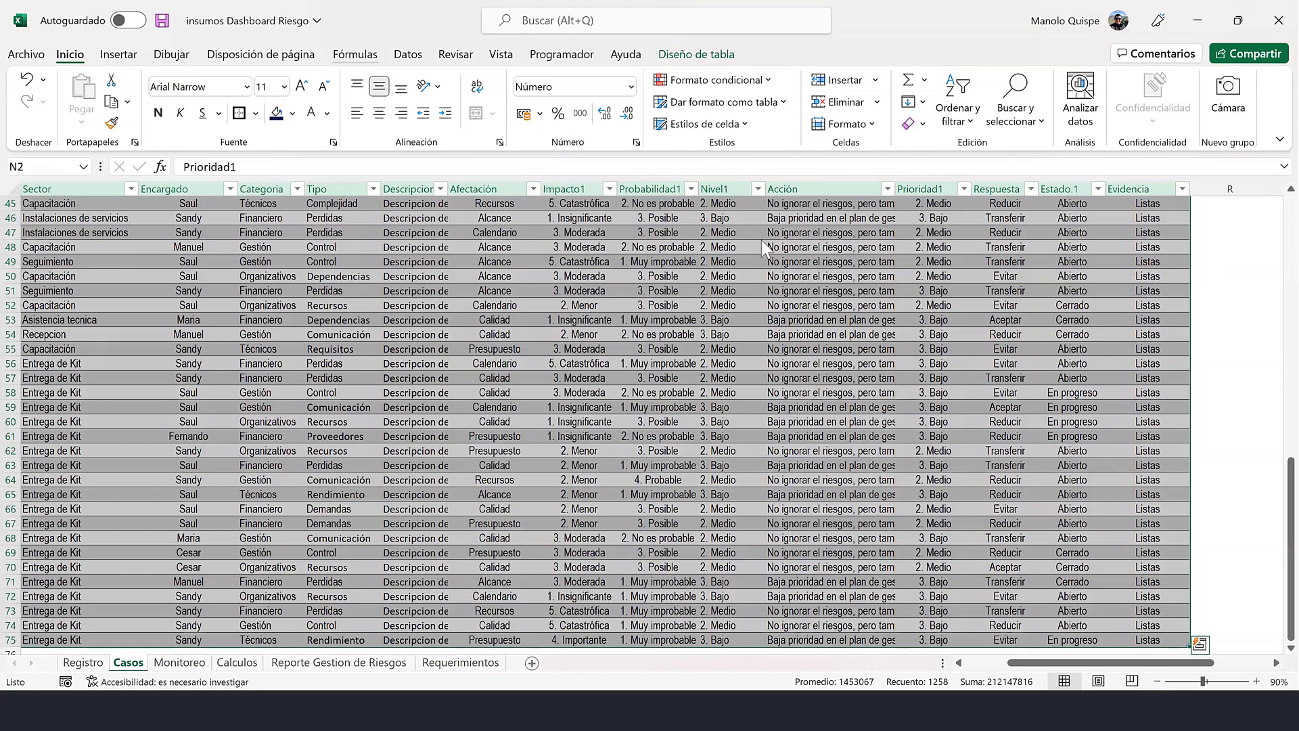
key("ctrl+shift+F3")
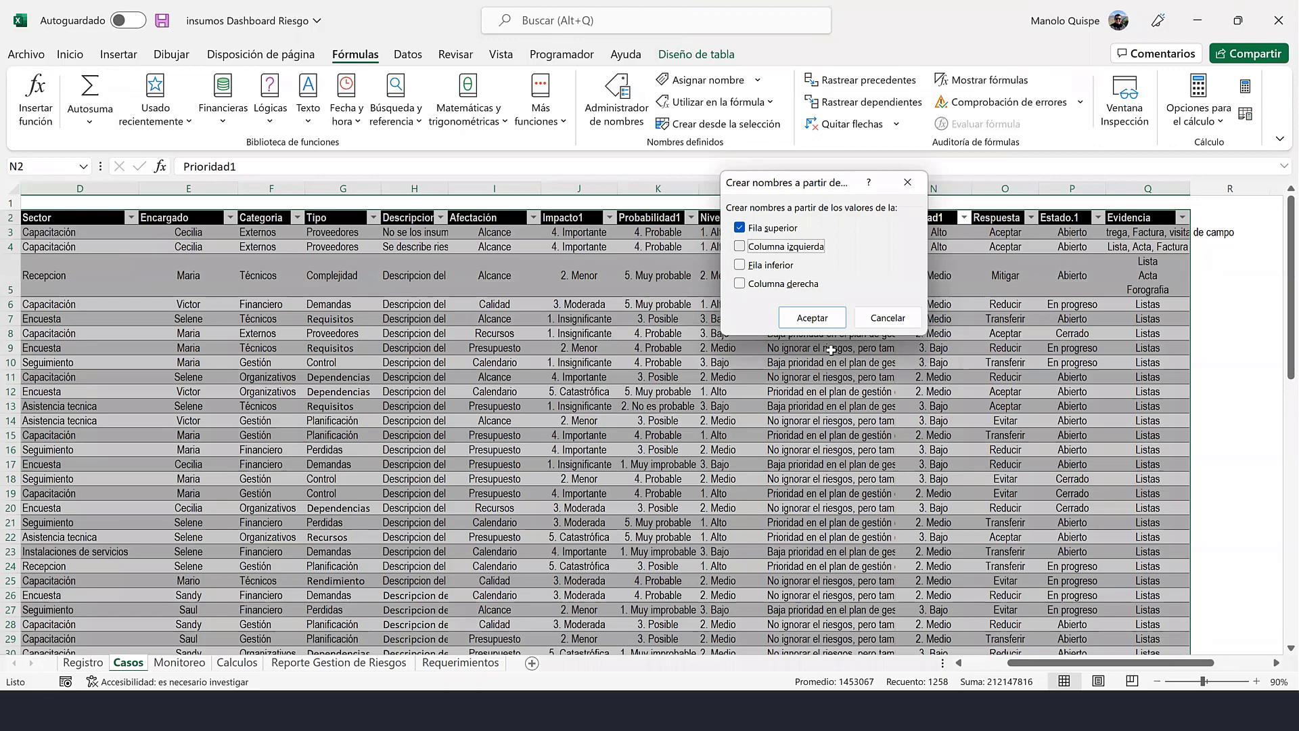
key("Return")
left_click(830, 377)
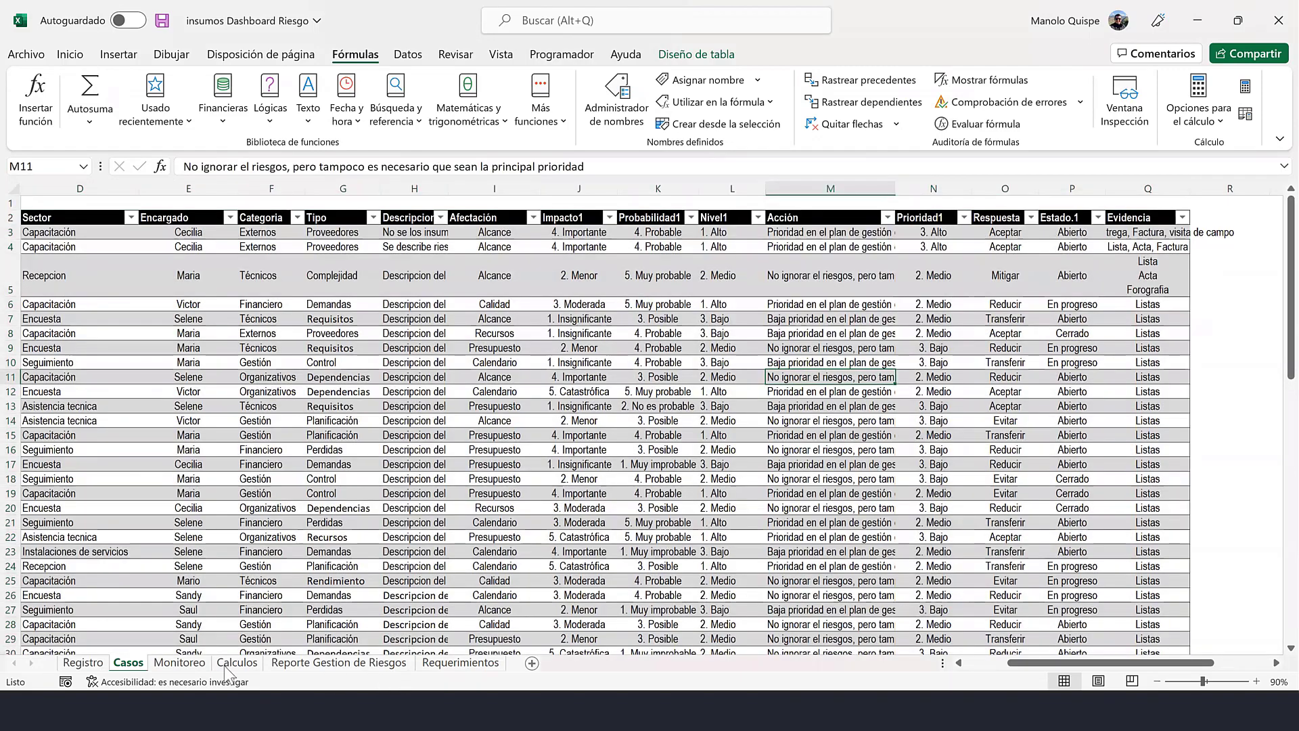
- Point the S20 Prioridad formula at the Prioridad1 range so priorities like 2. Medio appear
left_click(348, 663)
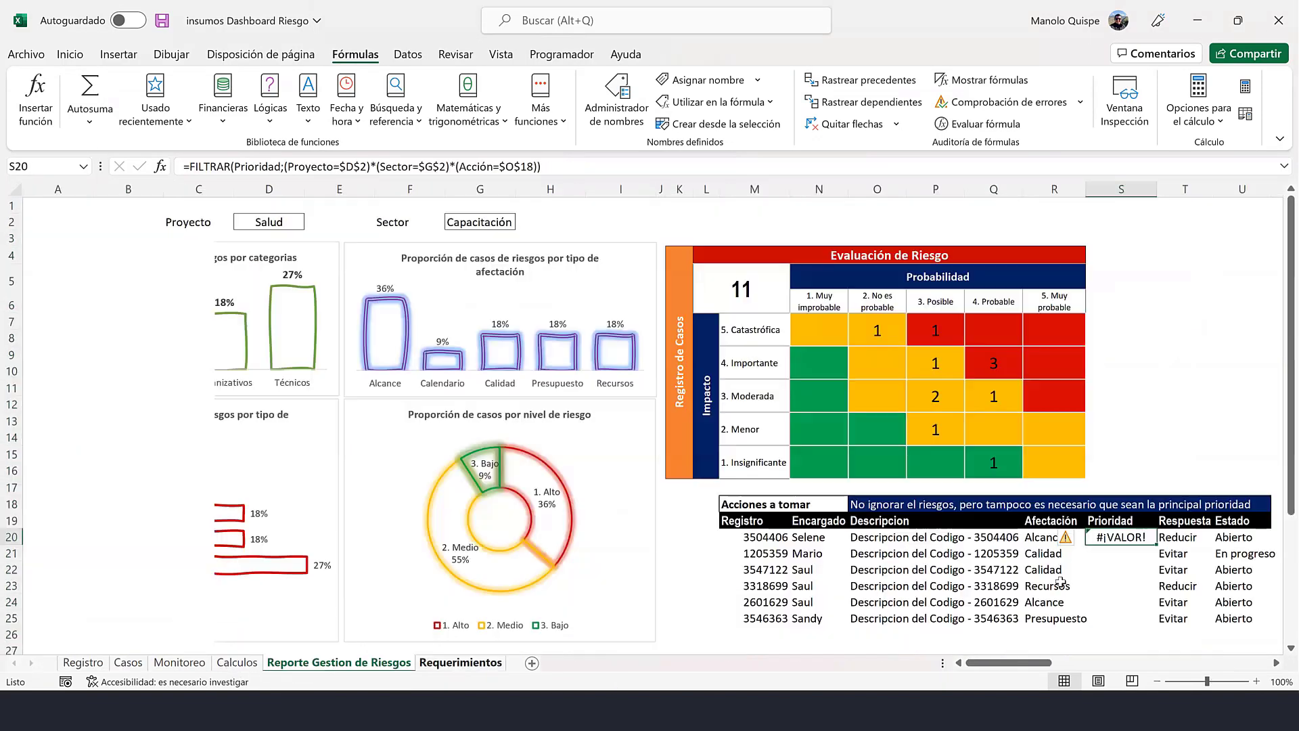
left_click(279, 167)
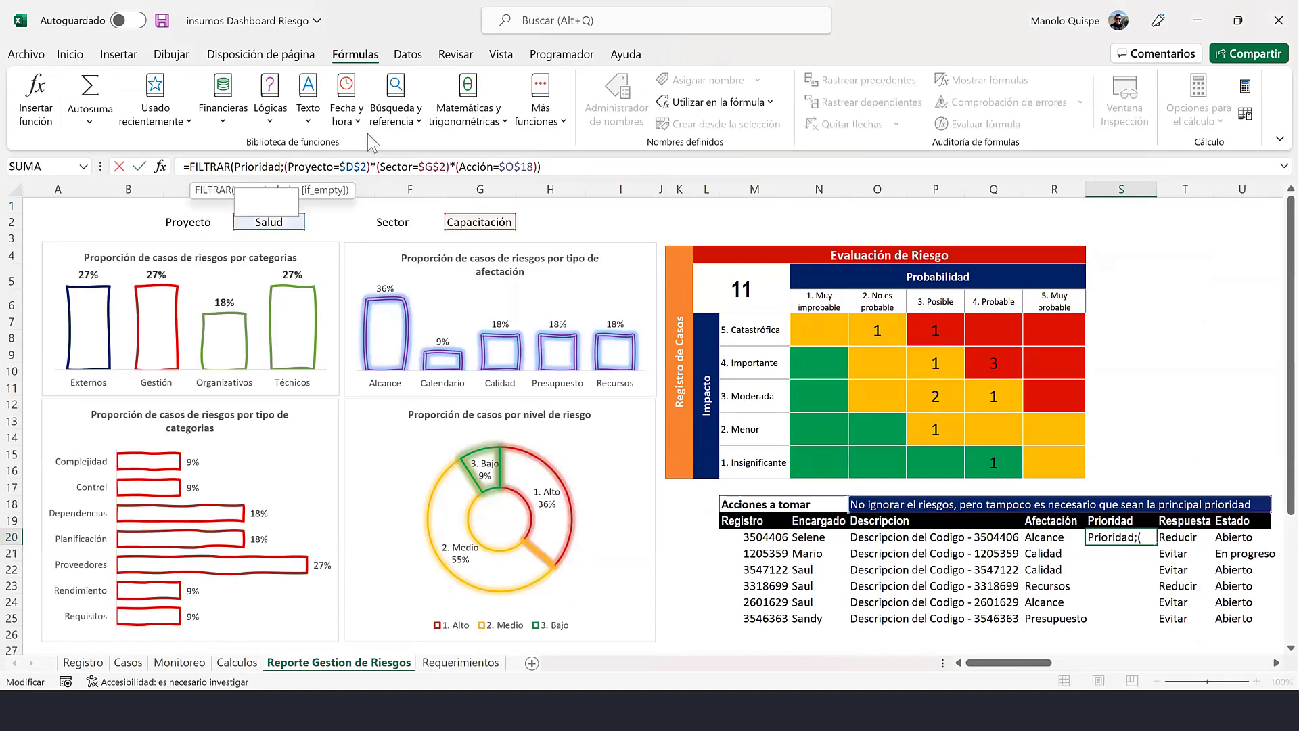
key("BackSpace")
double_click(287, 209)
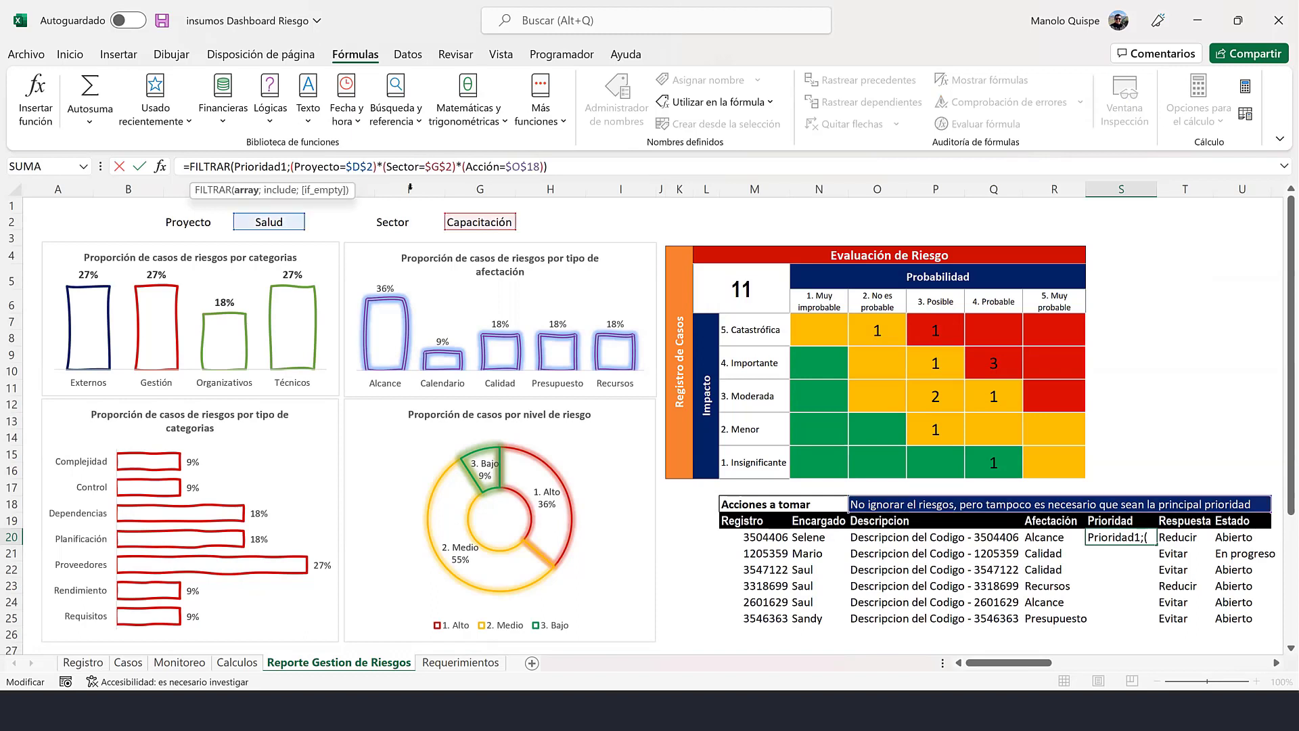
key("Return")
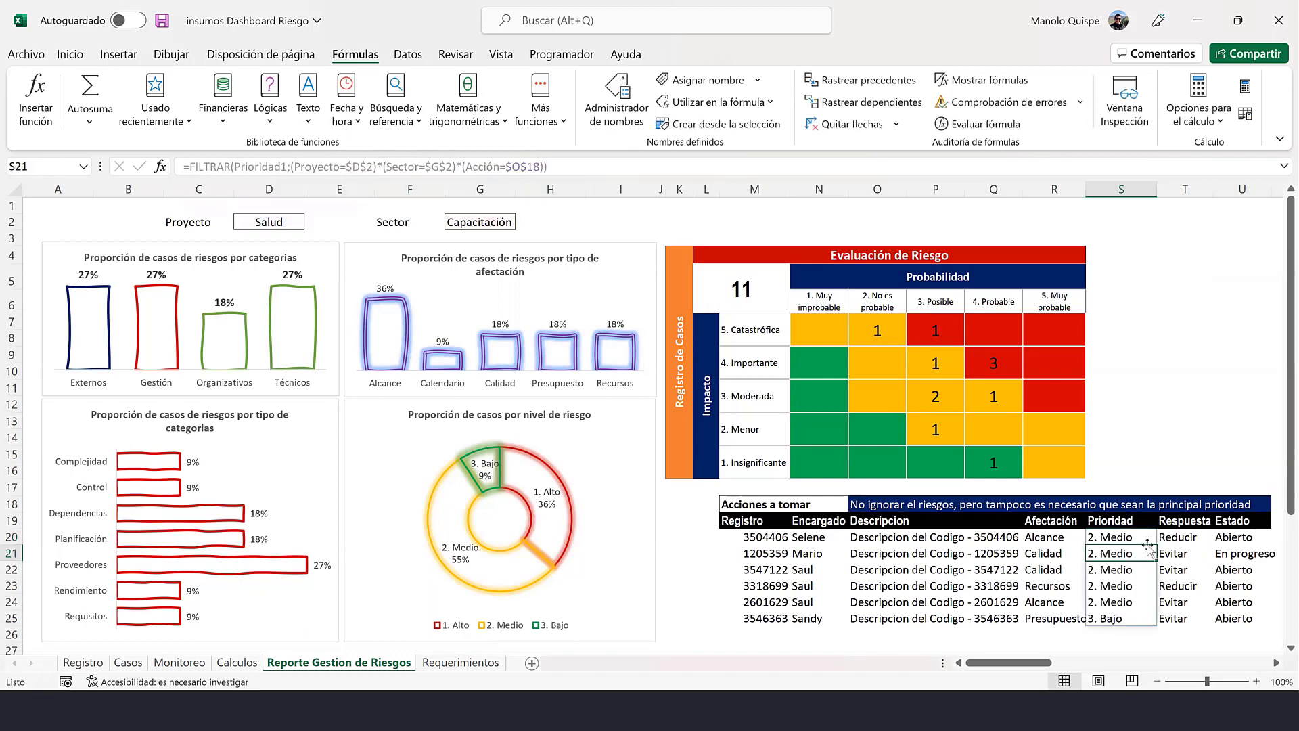
left_click(1191, 454)
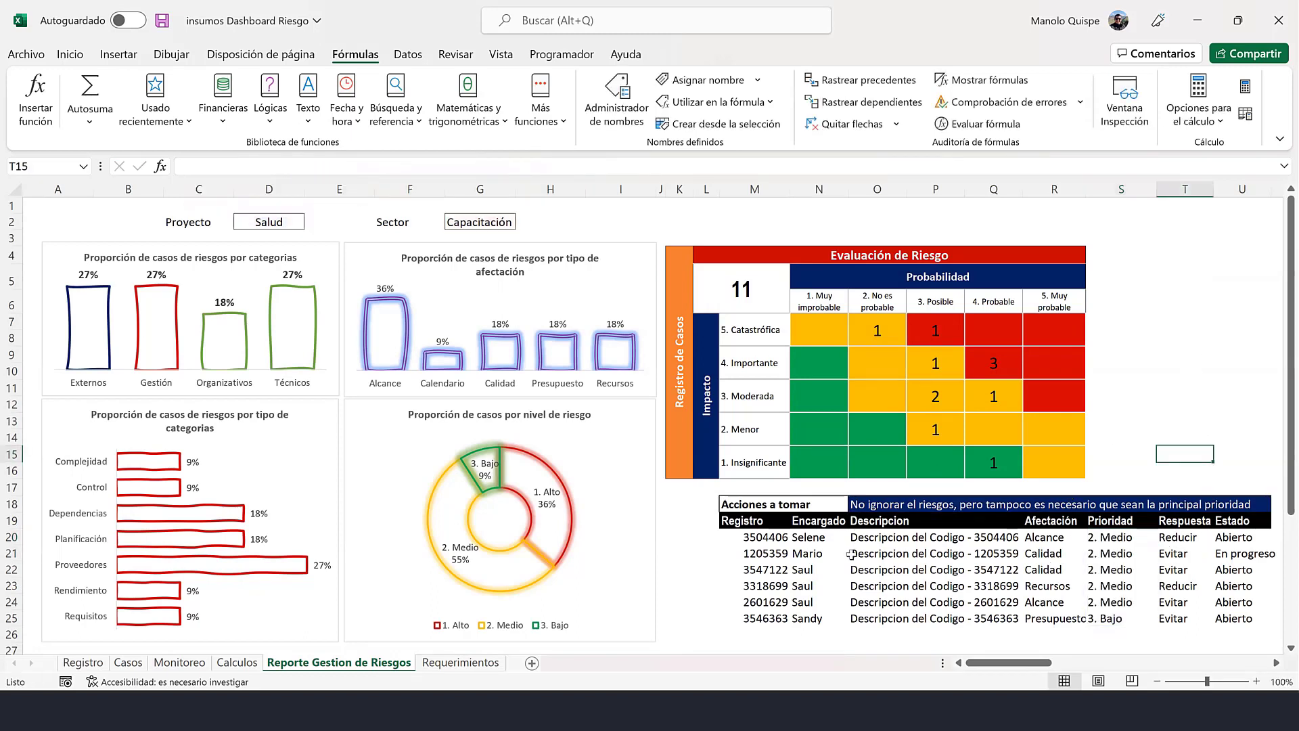
- Left-align the Registro numbers in M20:M25
left_click_drag(763, 540, 761, 619)
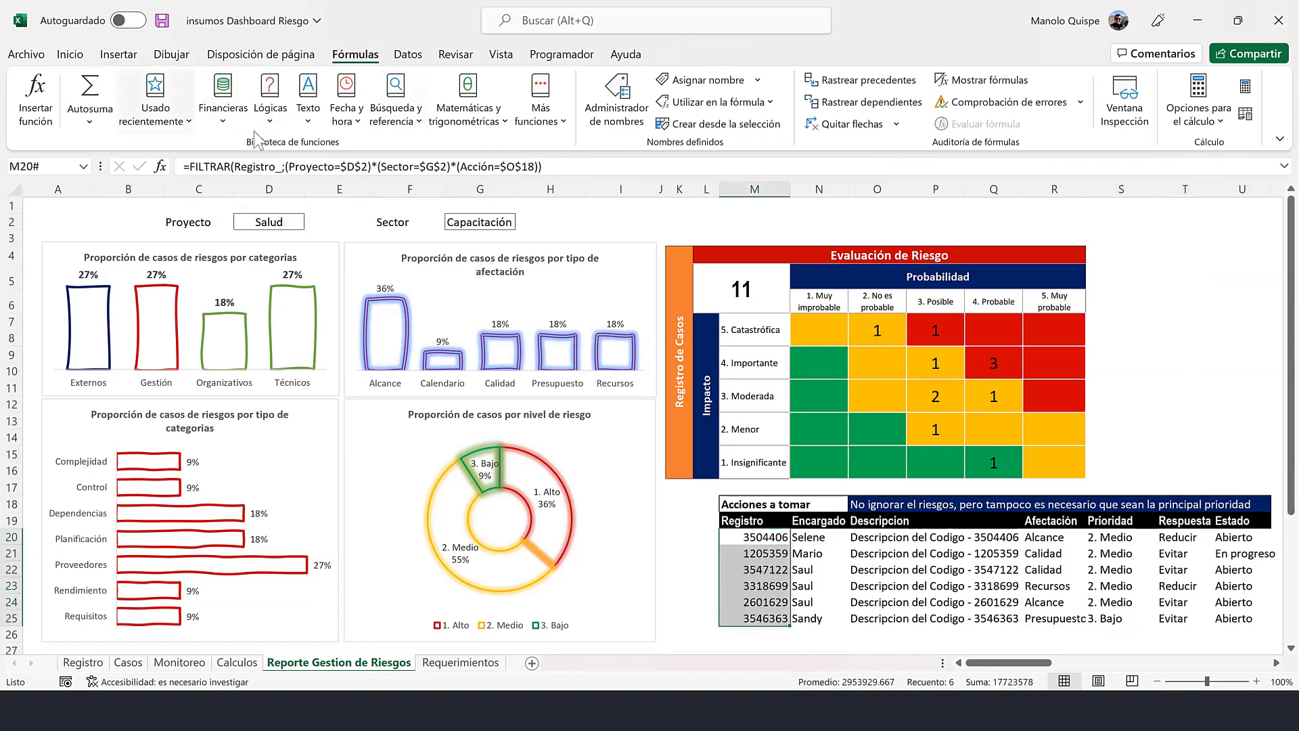
left_click(83, 59)
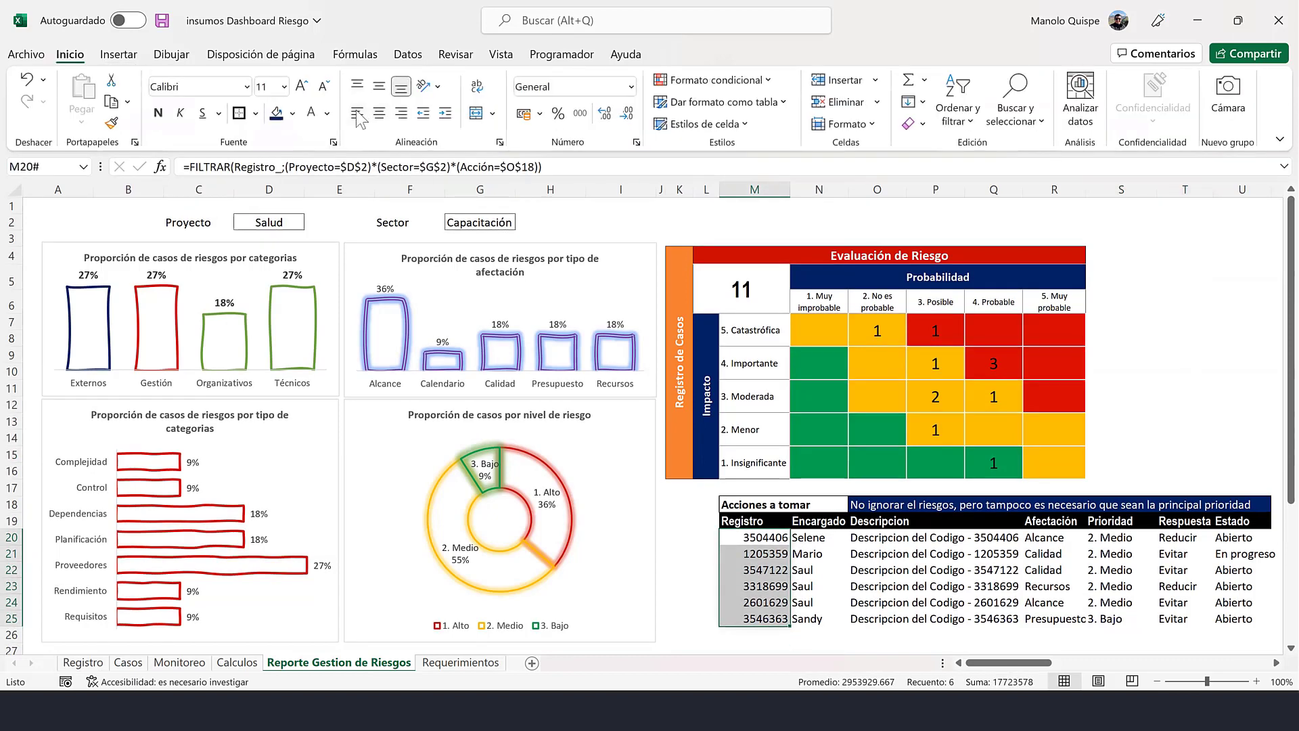
left_click(357, 113)
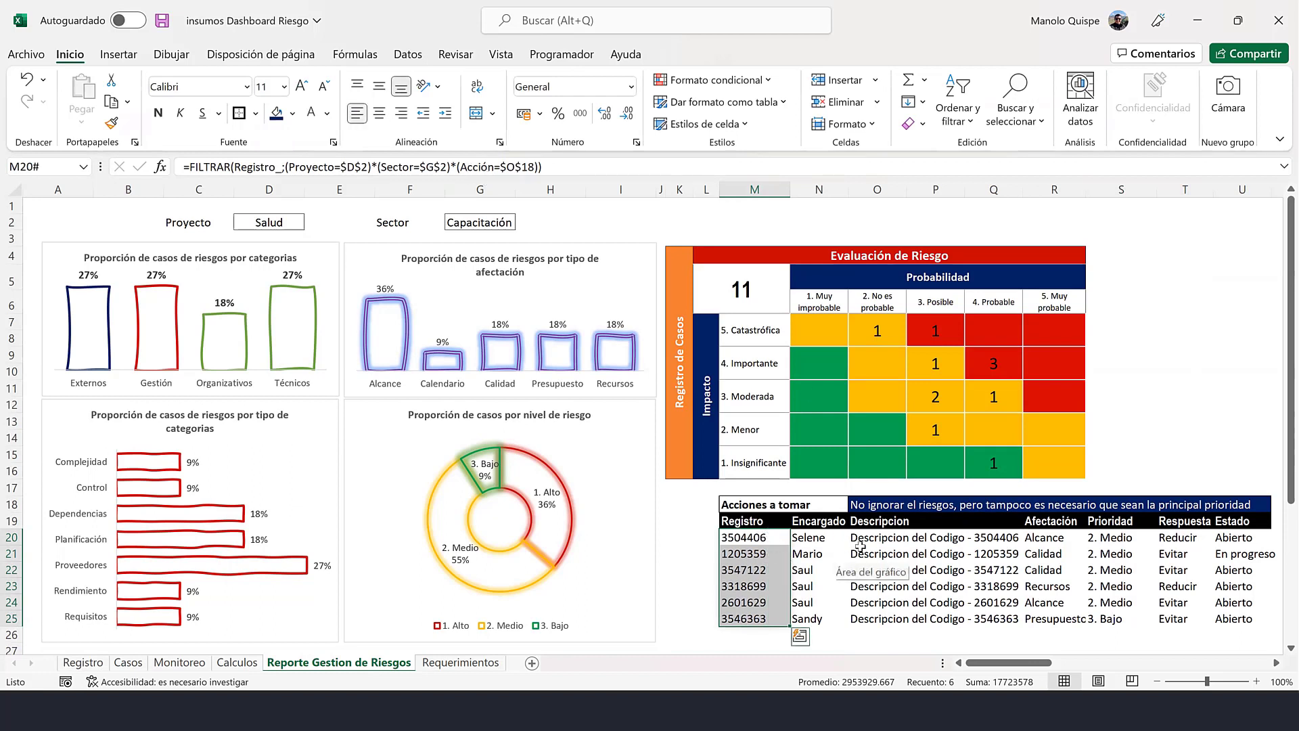
- Check the Afectación and Estado formulas, select the filled action-table rows, and open Conditional Formatting
left_click(1029, 576)
left_click(1082, 586)
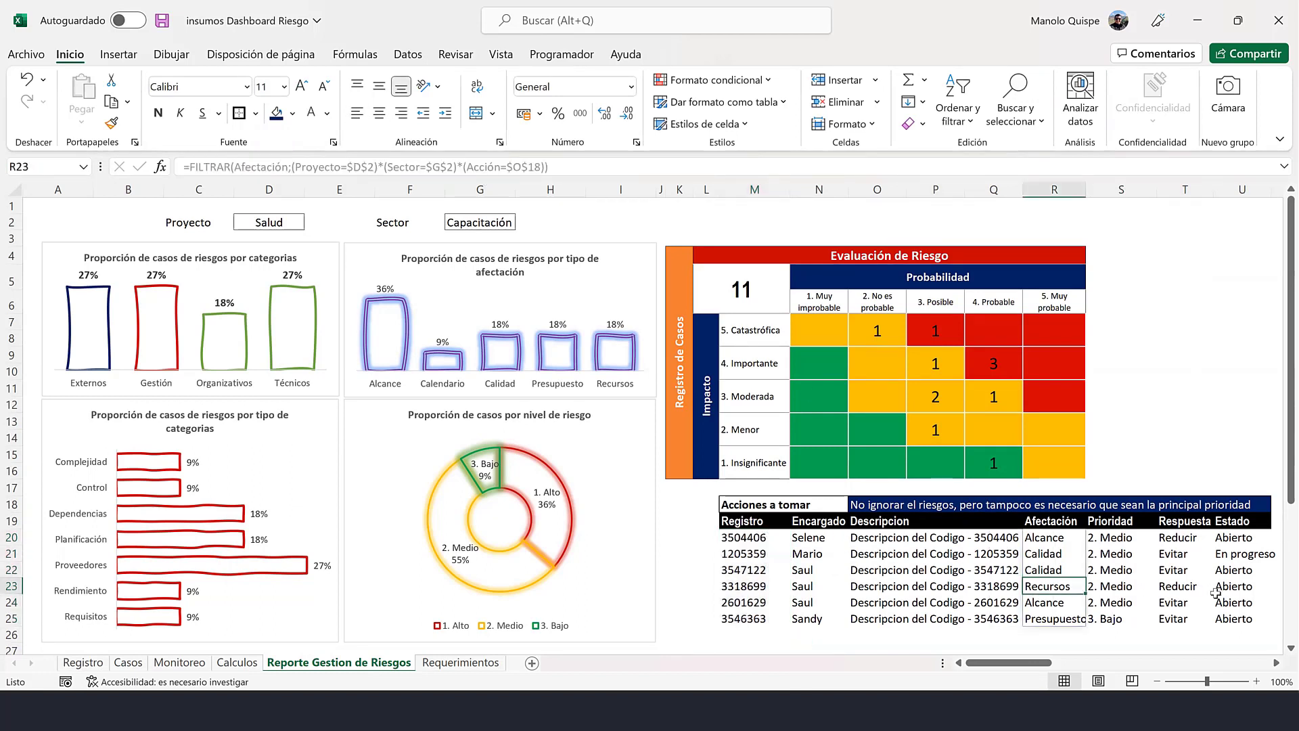
left_click(1238, 587)
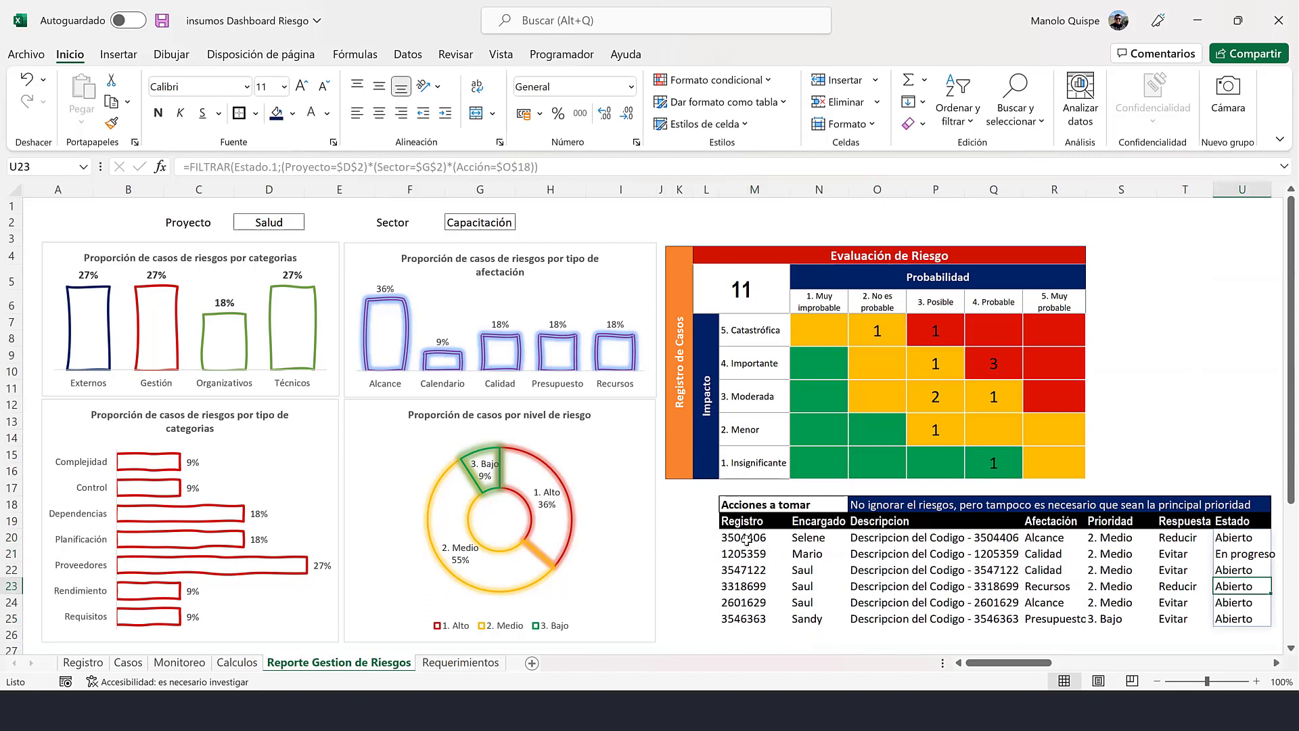
mouse_move(746, 539)
left_mouse_down()
mouse_move(1243, 602)
mouse_move(1243, 642)
left_mouse_up()
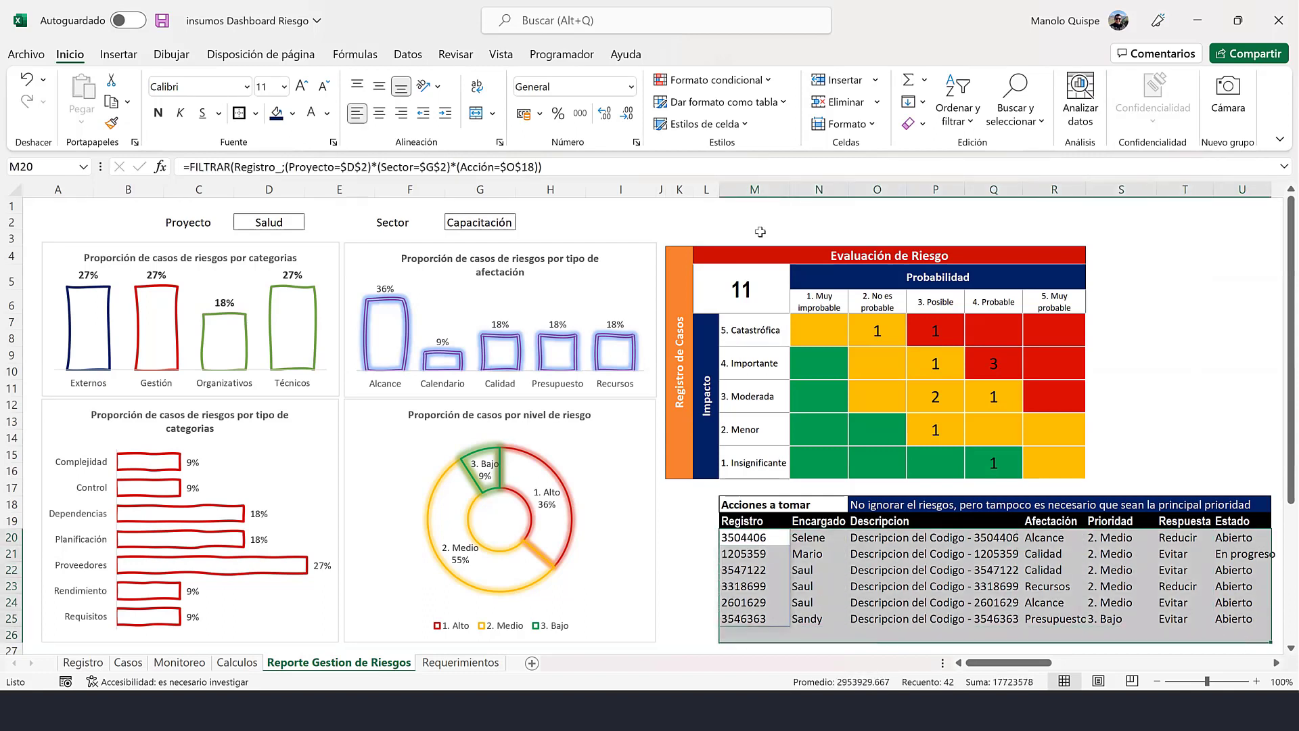
left_click(720, 80)
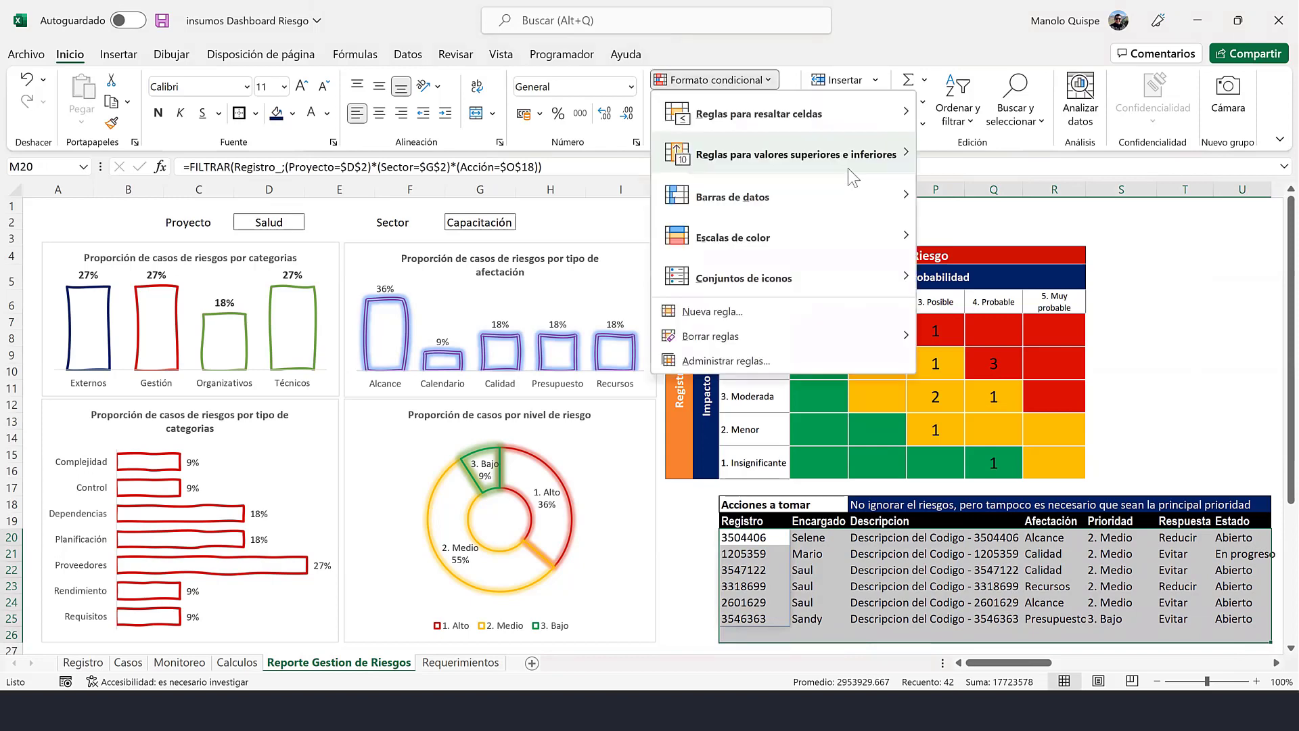
- Create a new formula-based conditional formatting rule using =M20<>""
left_click(786, 315)
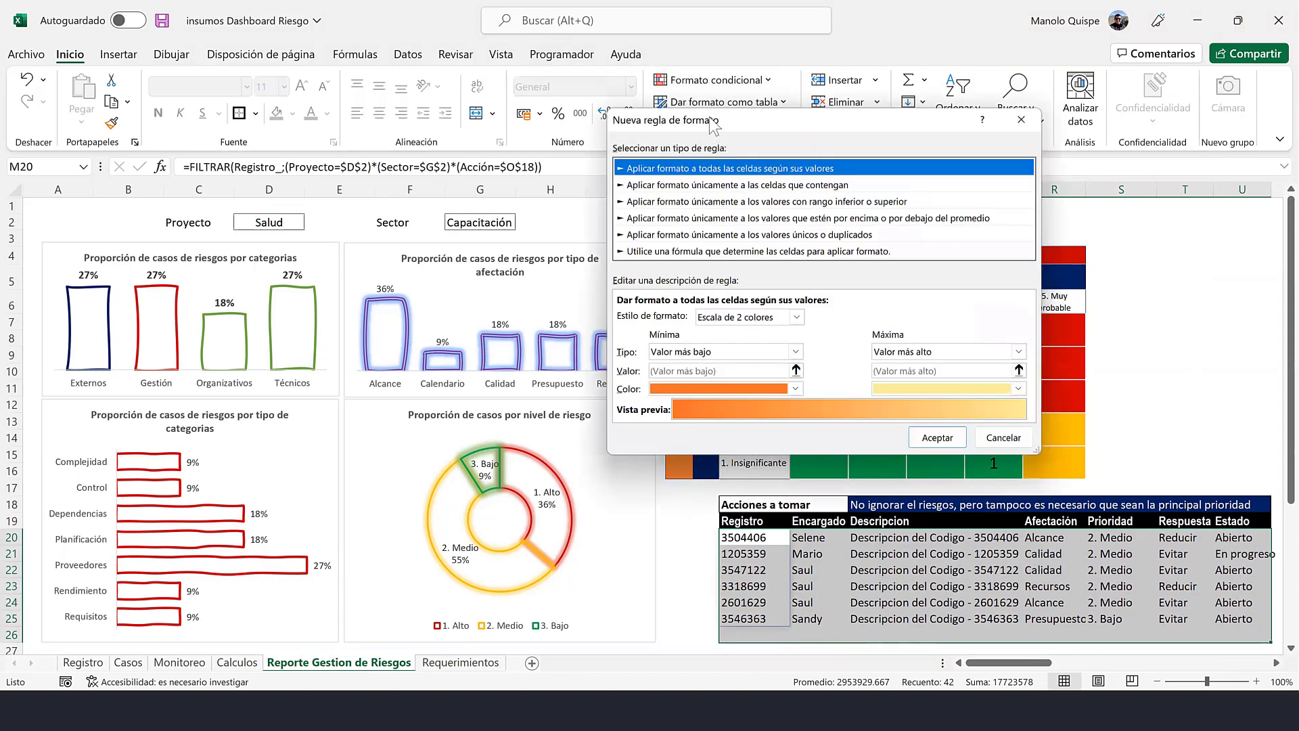
left_click_drag(709, 117, 473, 10)
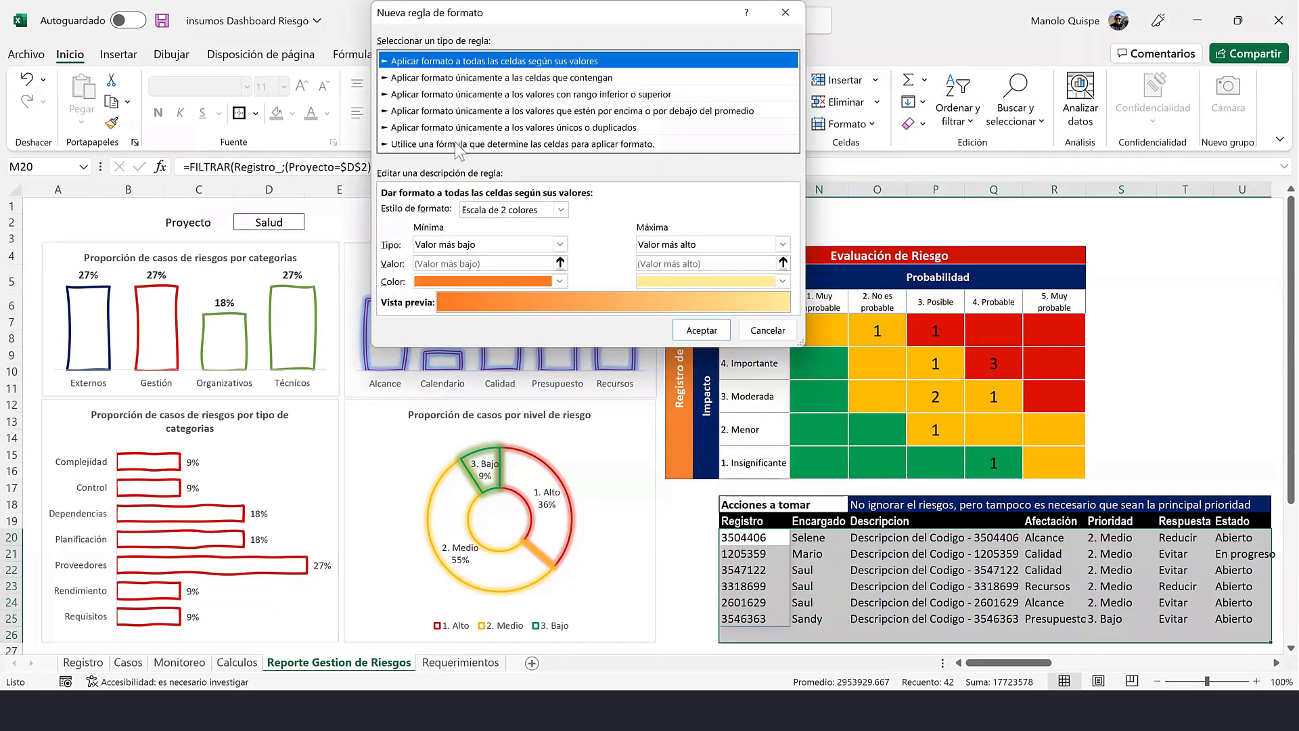
left_click(456, 143)
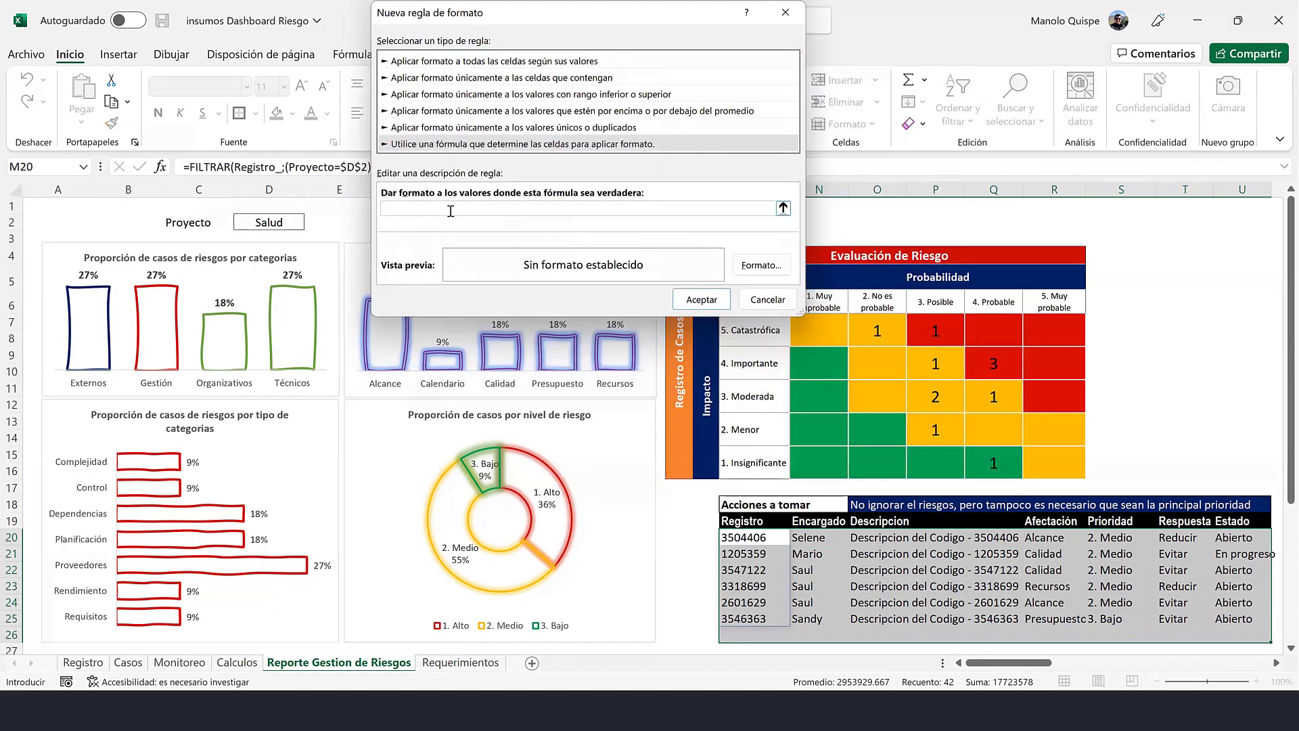
type("=")
left_click(760, 538)
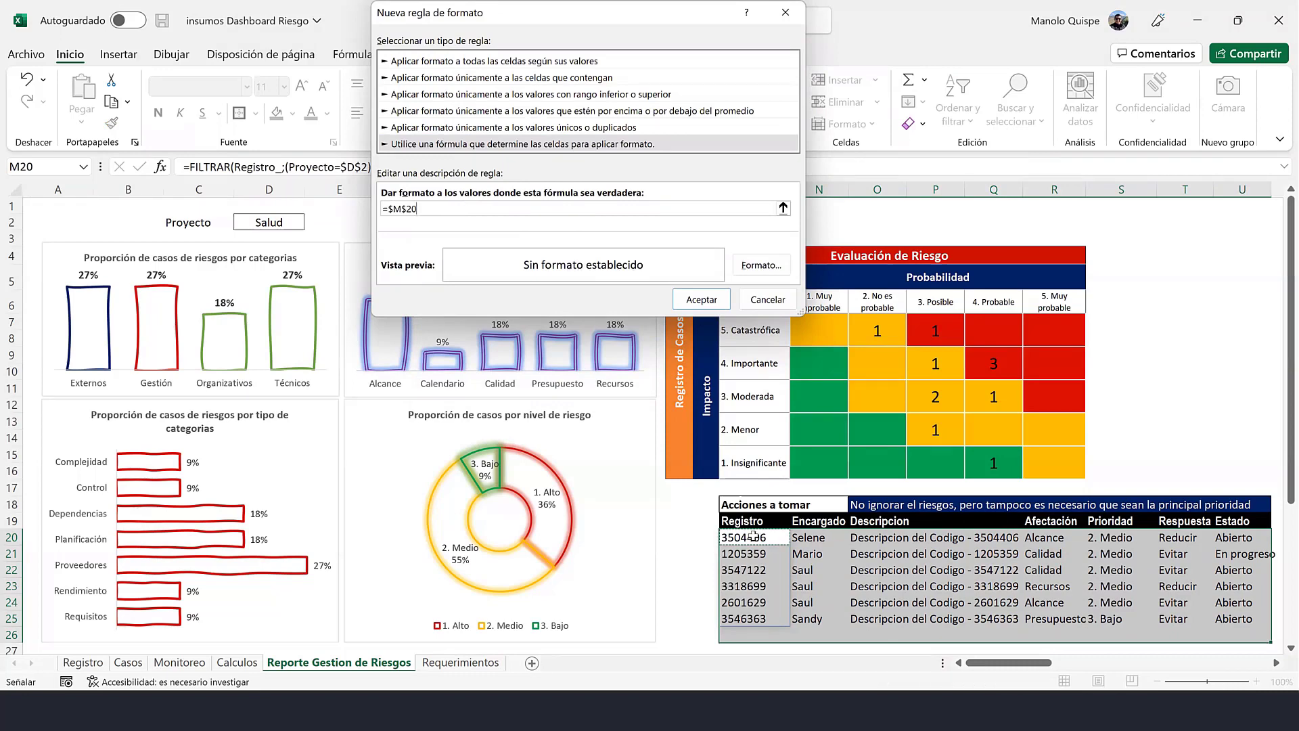
left_click(408, 208)
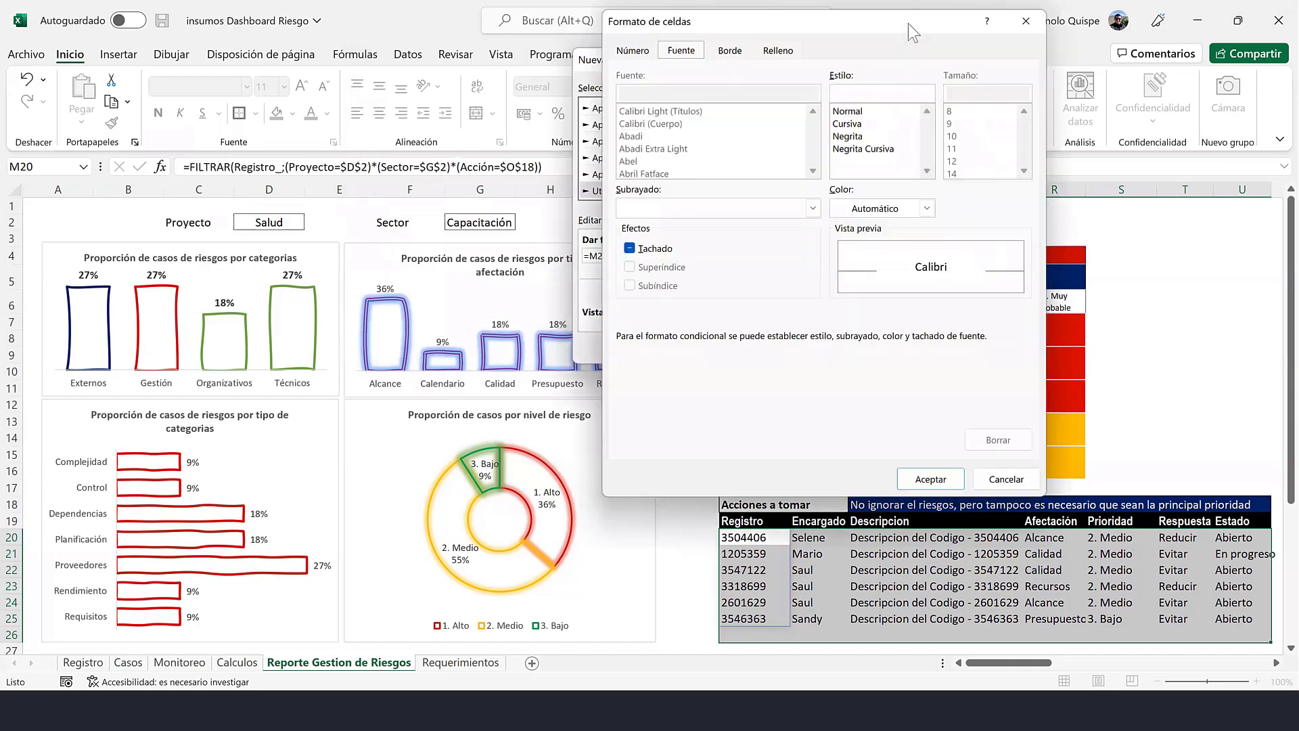
- Format the rule with a red outline border and save it
left_click(910, 119)
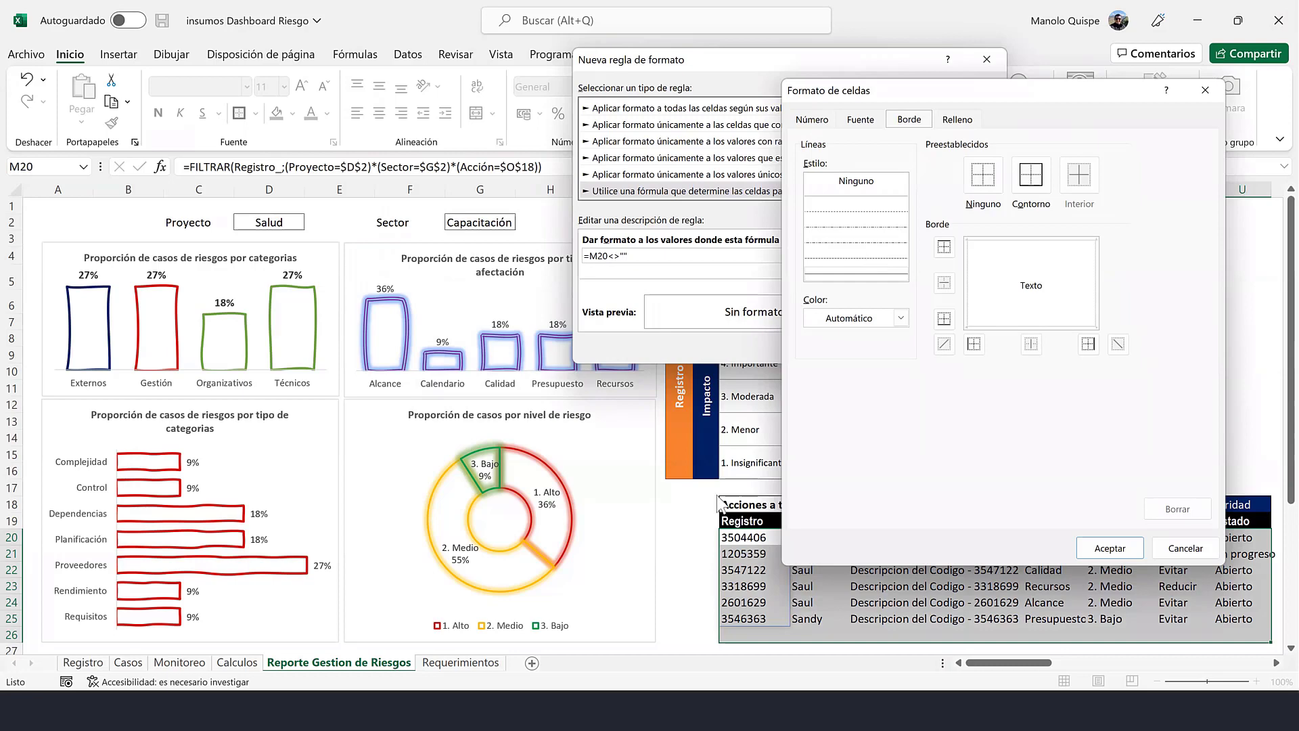
left_click(906, 317)
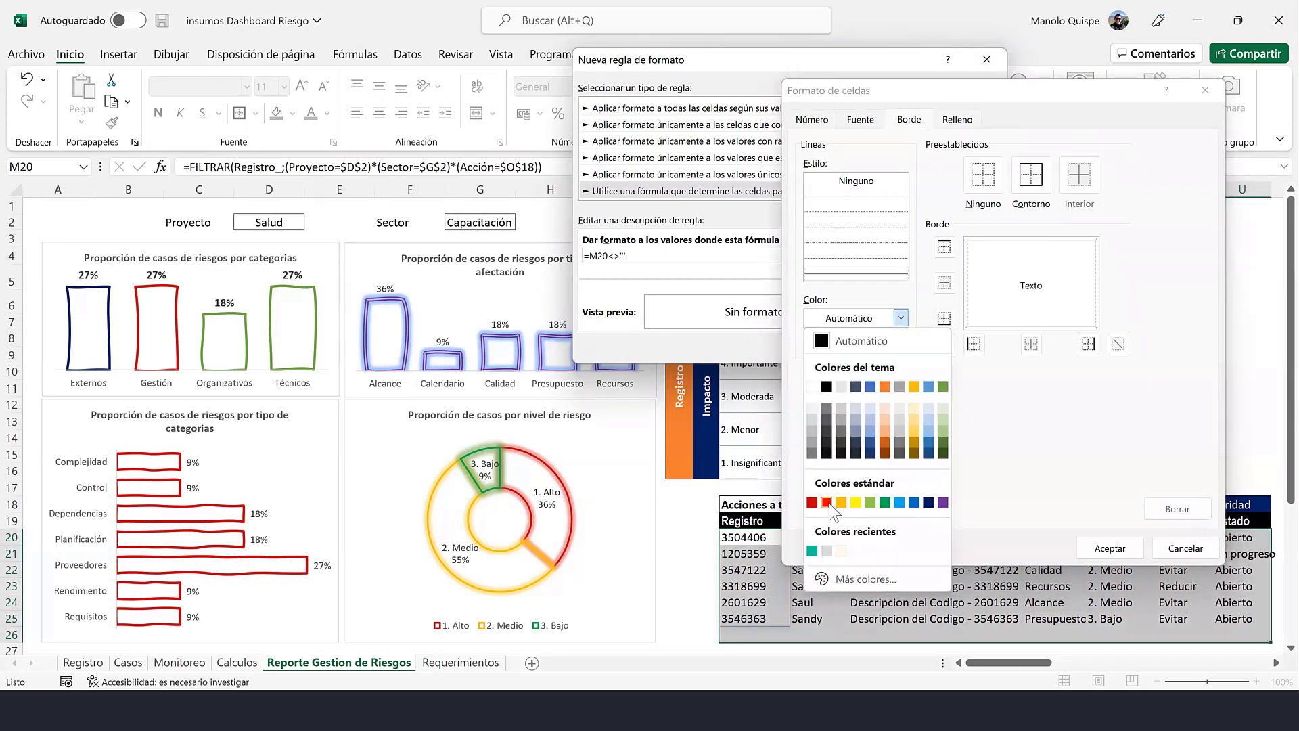
left_click(814, 500)
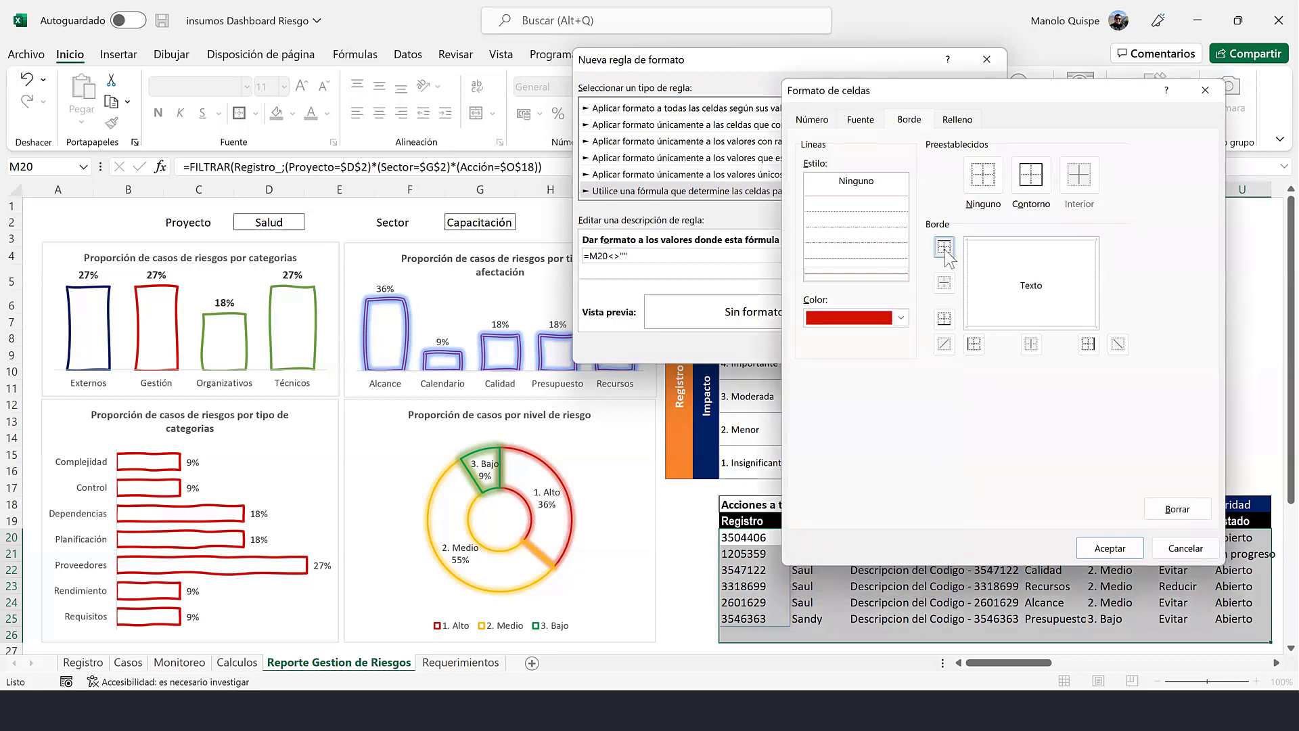
left_click(944, 317)
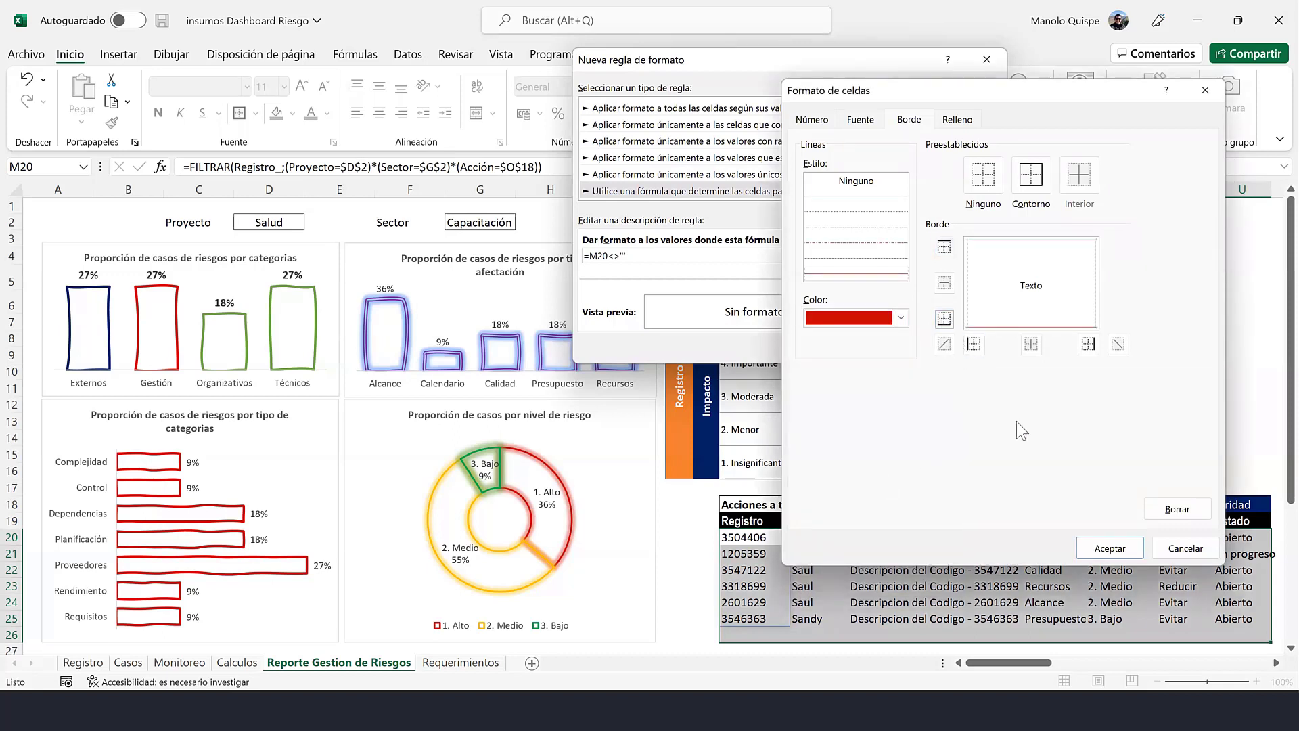
left_click(1031, 174)
left_click(982, 178)
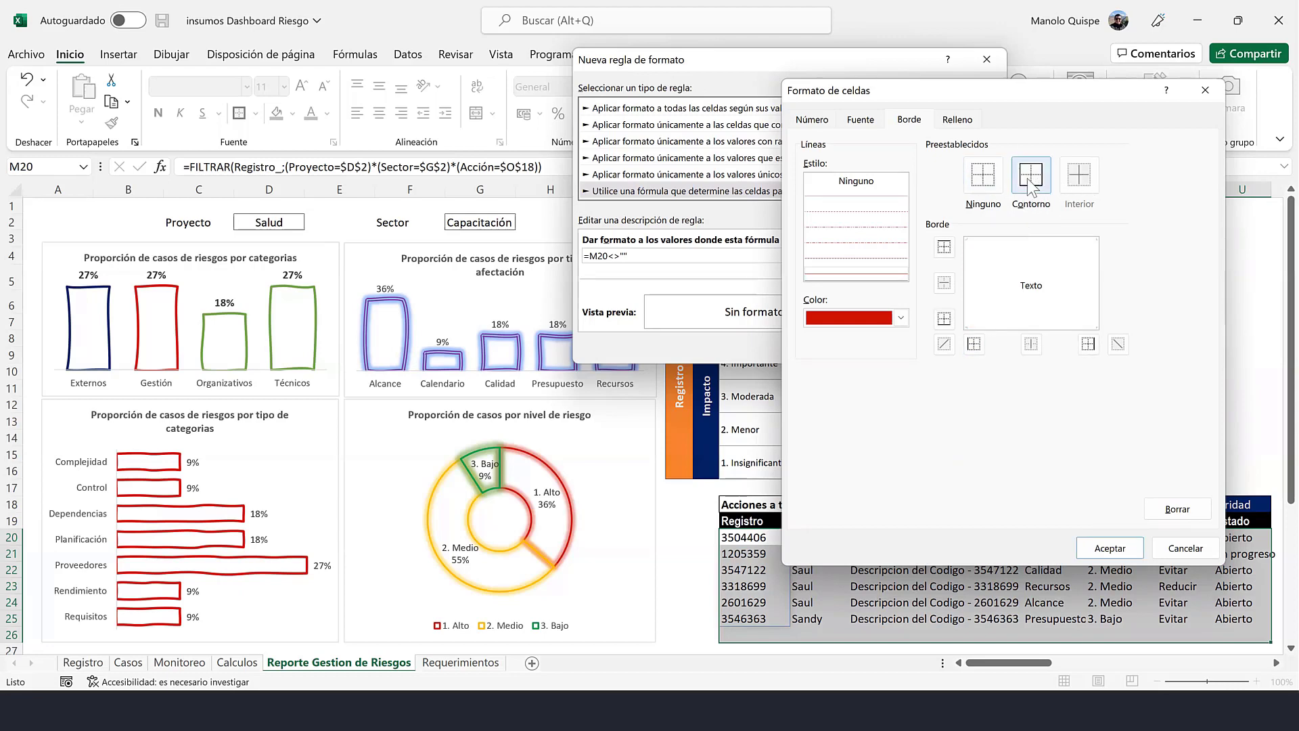
left_click(1031, 175)
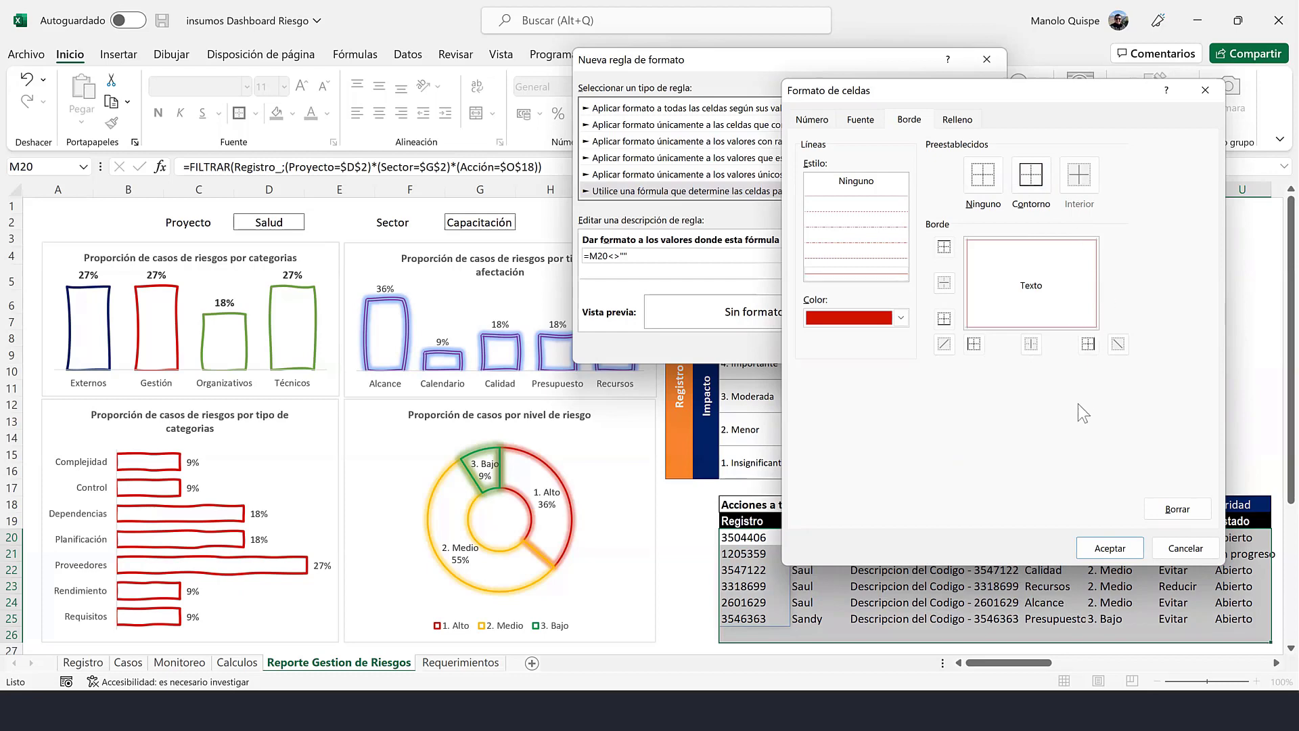
left_click(1103, 549)
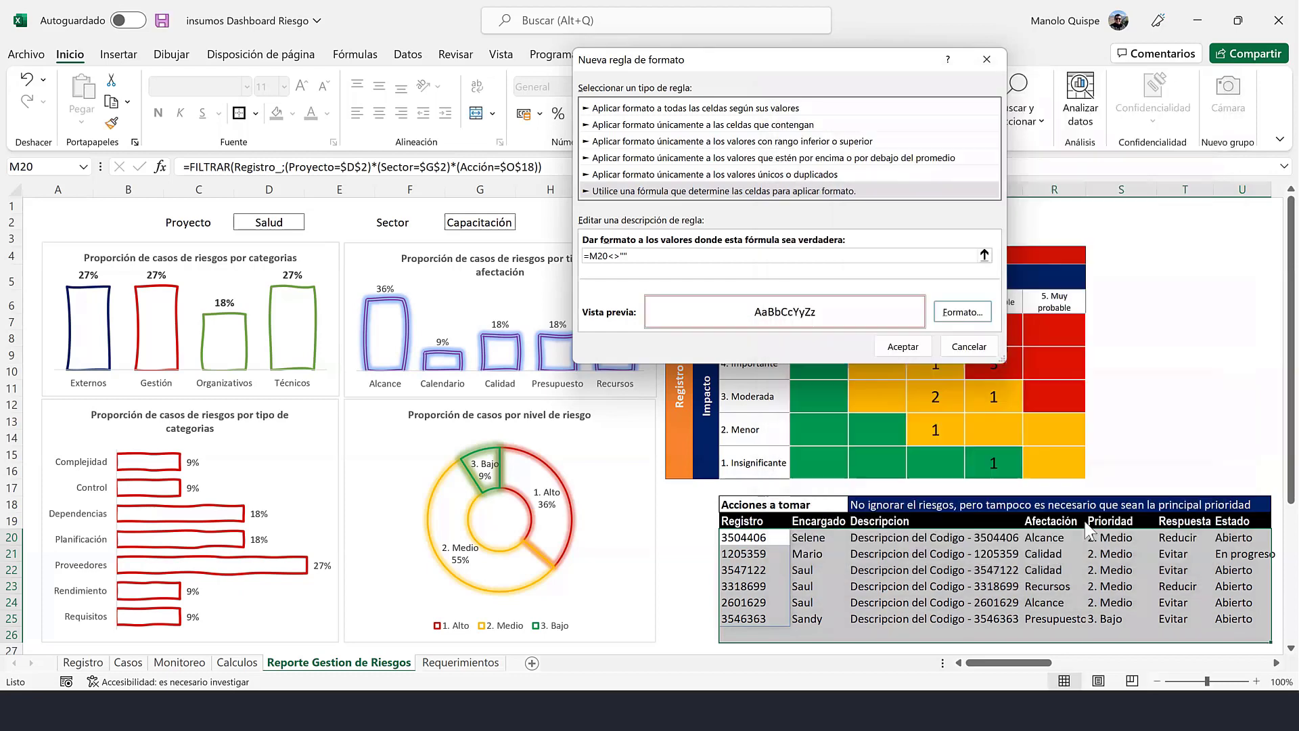
left_click(926, 347)
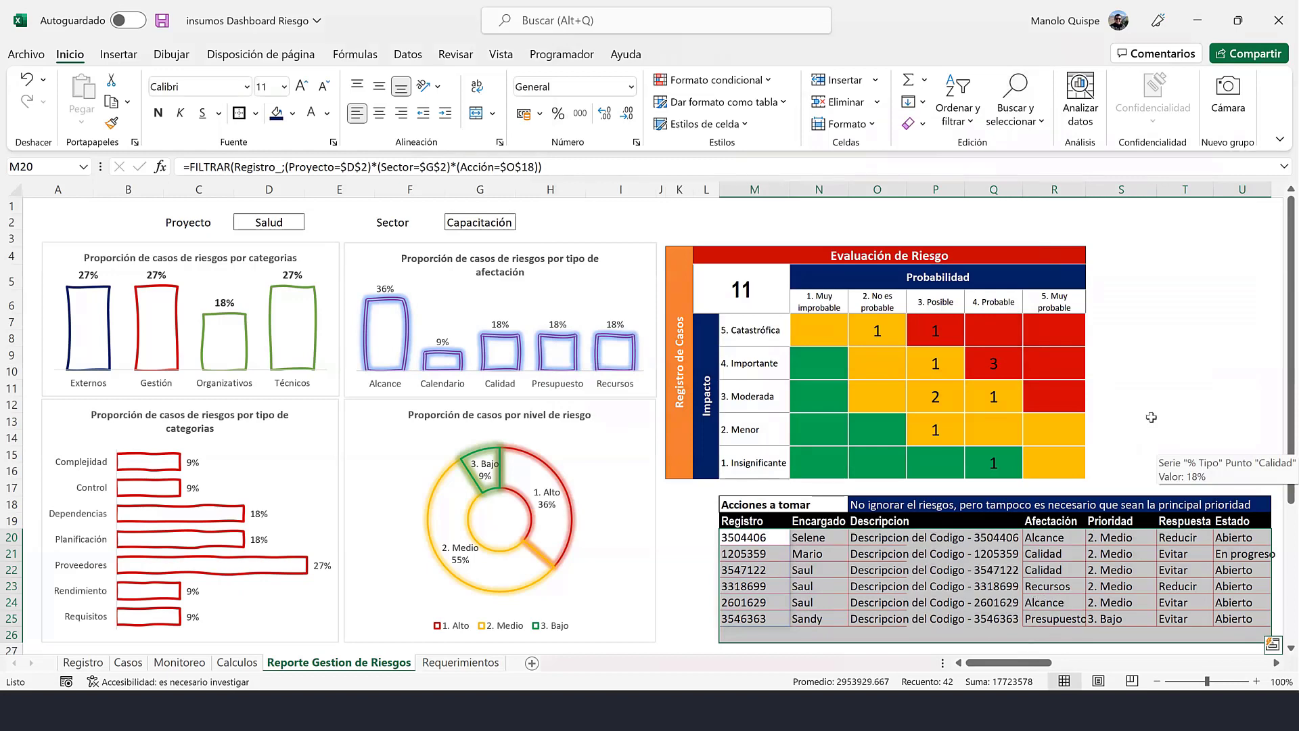
- Select the risk matrix K4:R16 and drag it right to U5:AB17
left_click(1206, 356)
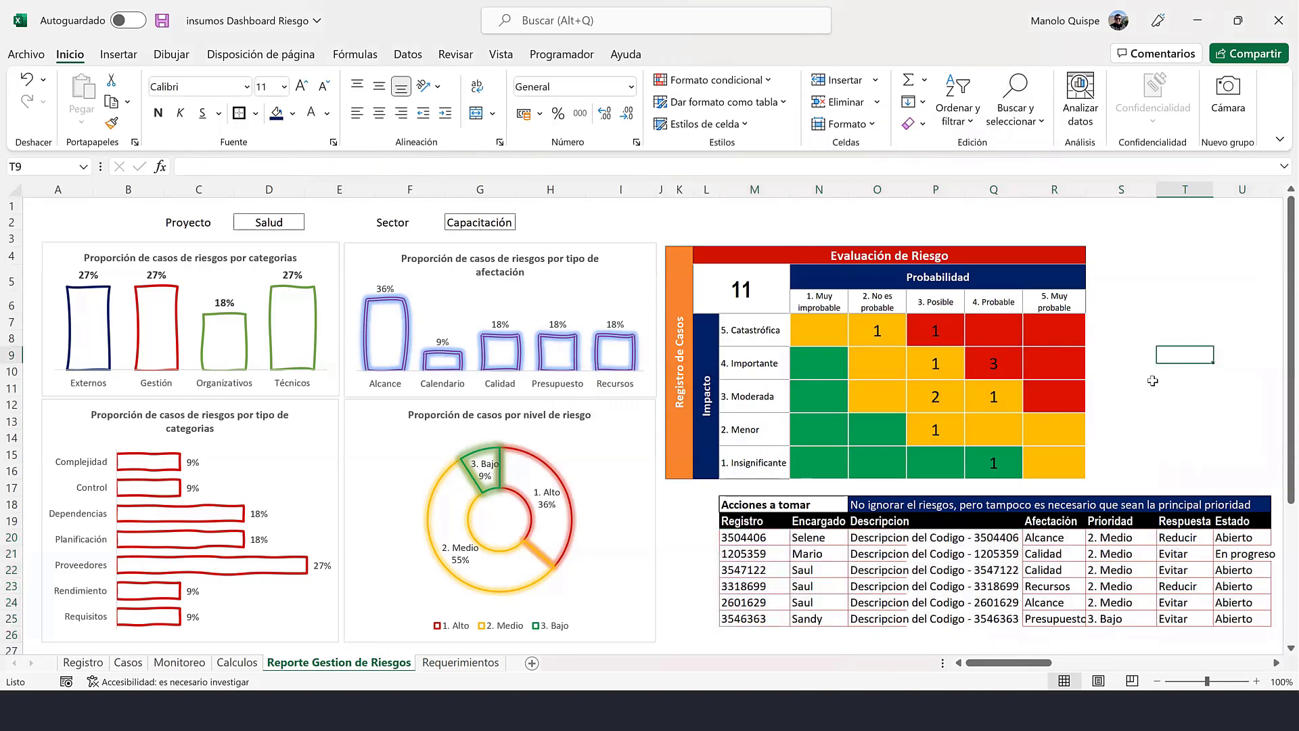
scroll(1152, 381, "down", 2)
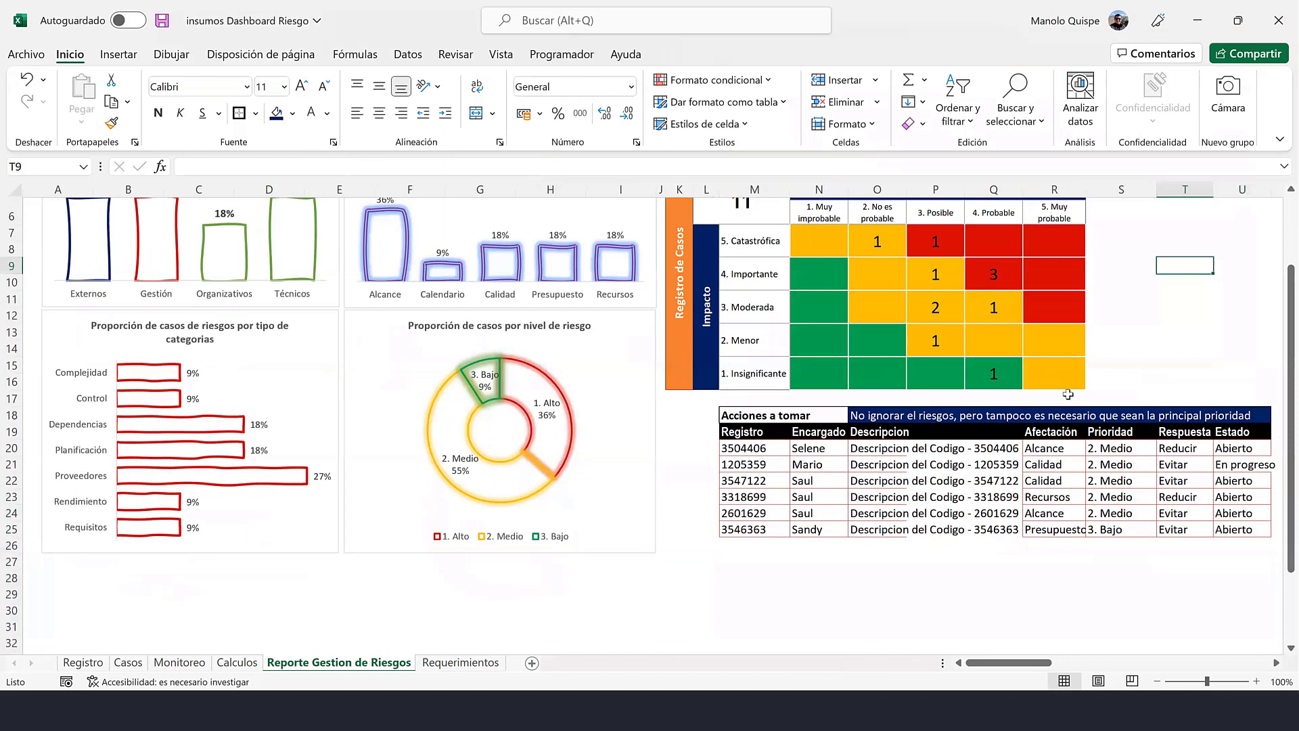
scroll(791, 551, "up", 2)
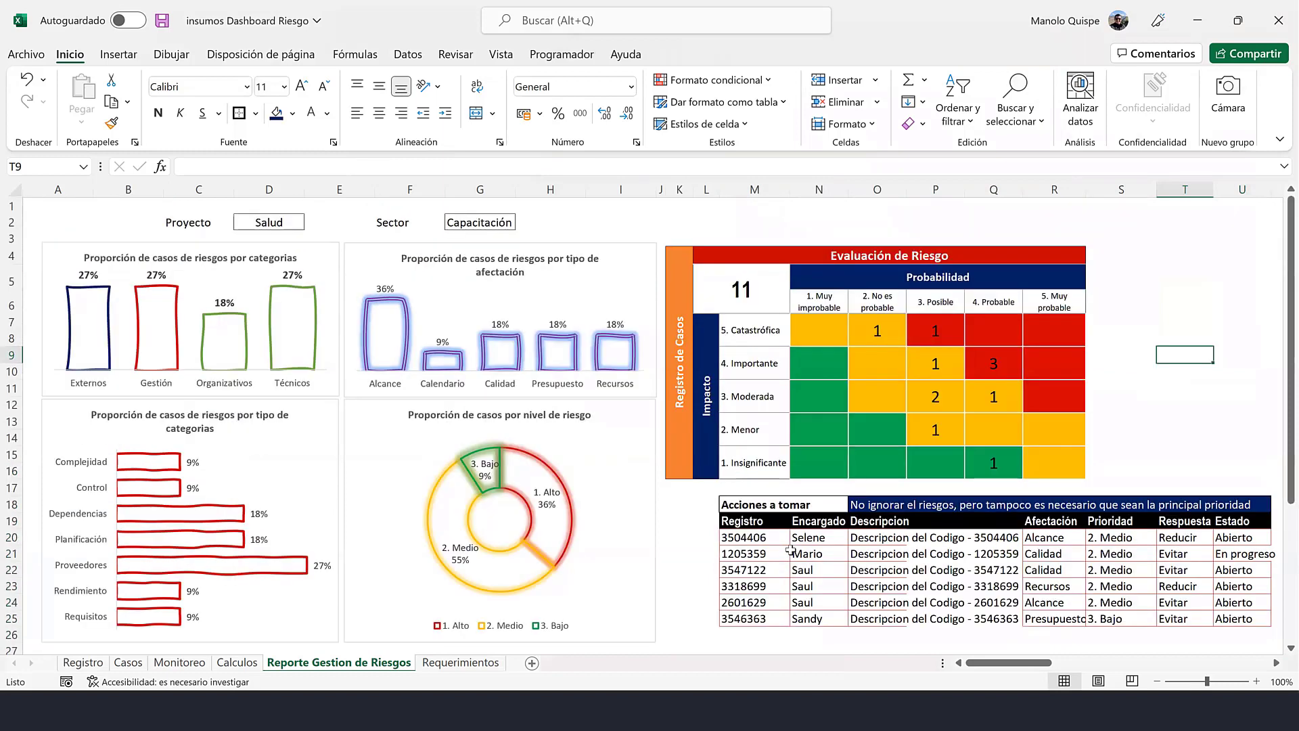
key("Down")
key("Left")
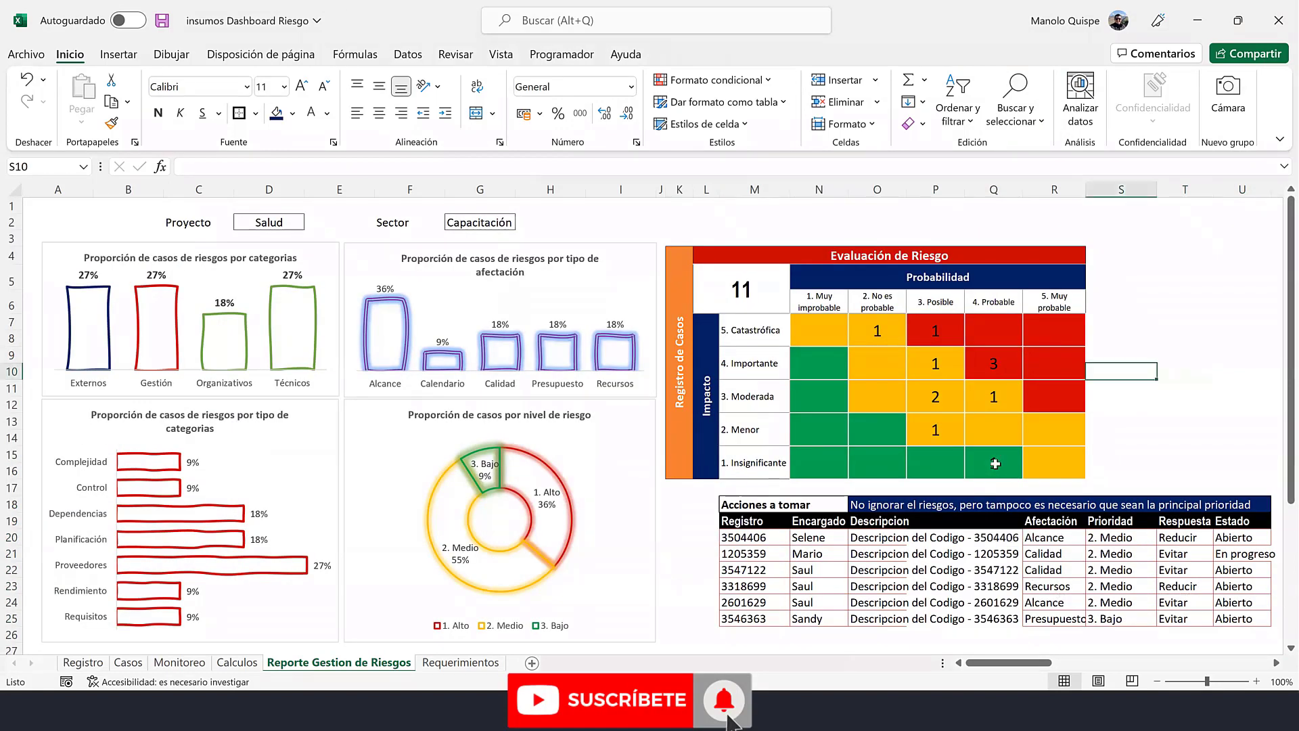
left_click_drag(689, 268, 943, 418)
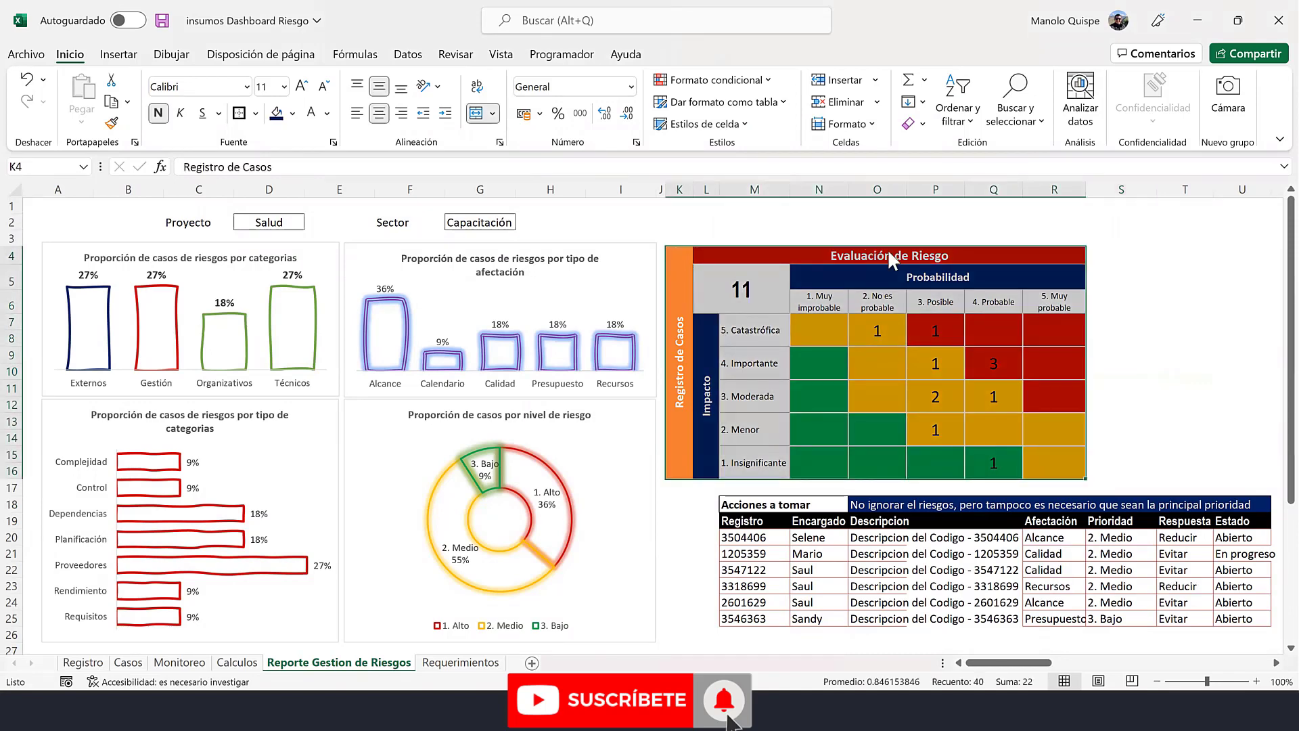
mouse_move(889, 254)
left_mouse_down()
mouse_move(967, 244)
mouse_move(277, 257)
mouse_move(276, 242)
left_mouse_up()
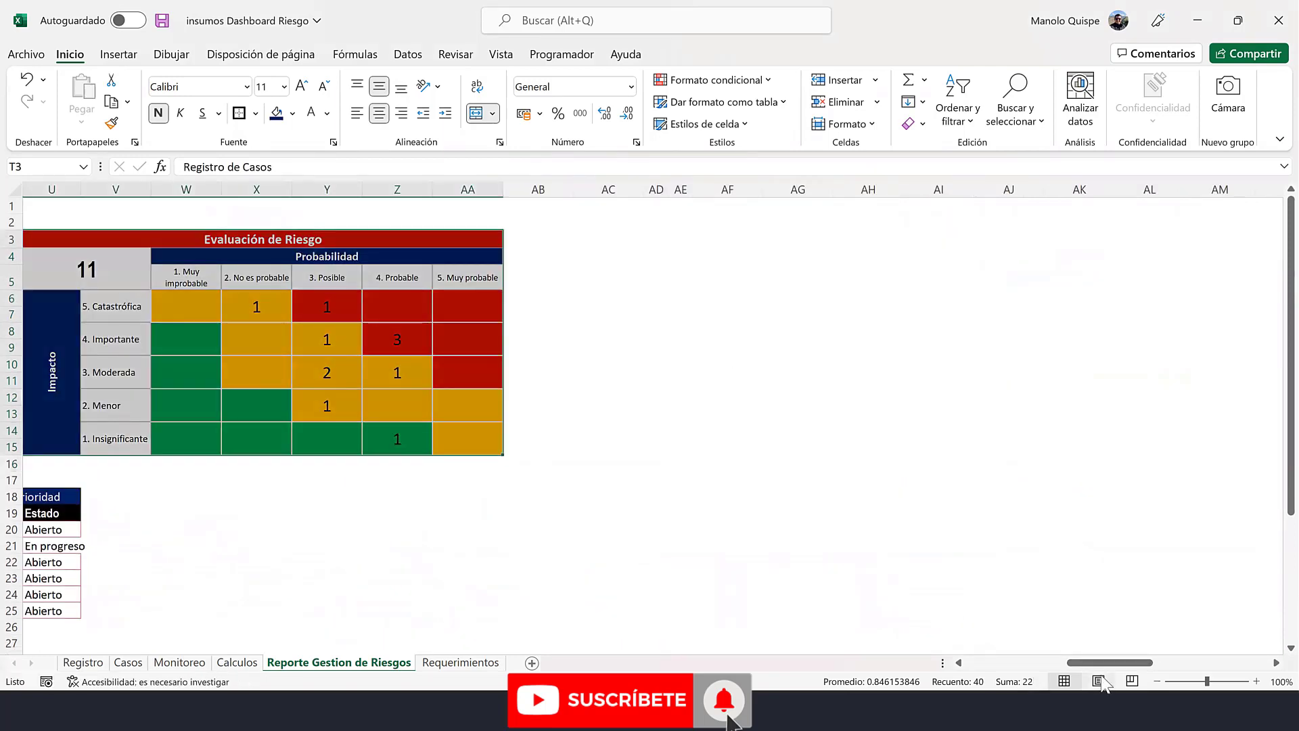
left_click_drag(1107, 667, 1006, 669)
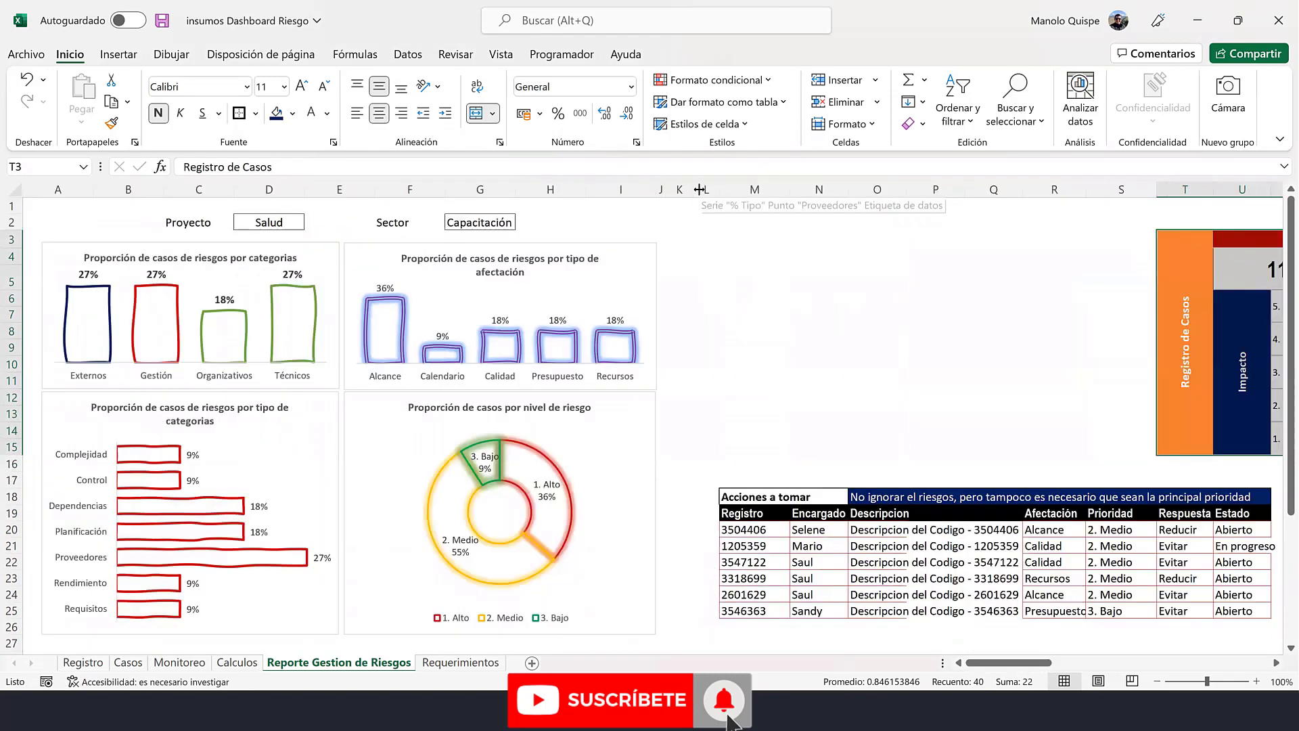
- Delete columns K and L
right_click(706, 195)
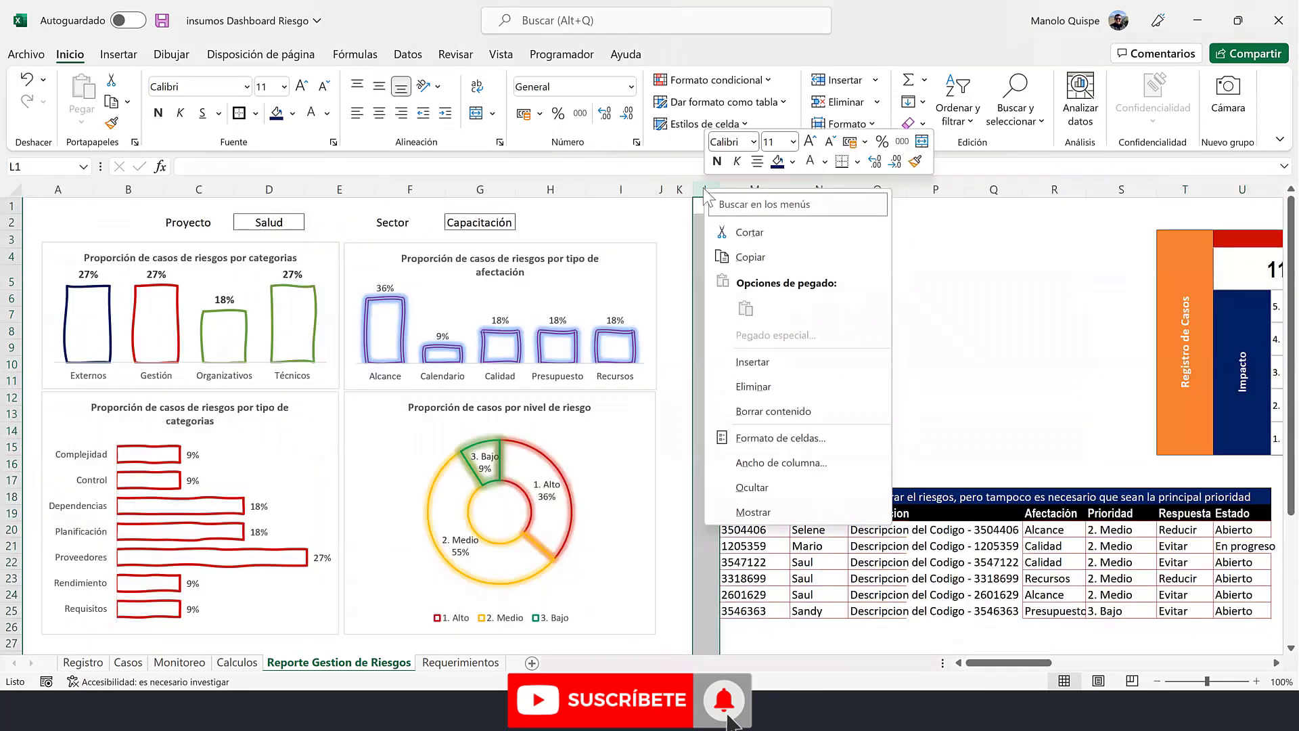
key("Escape")
left_click(680, 189)
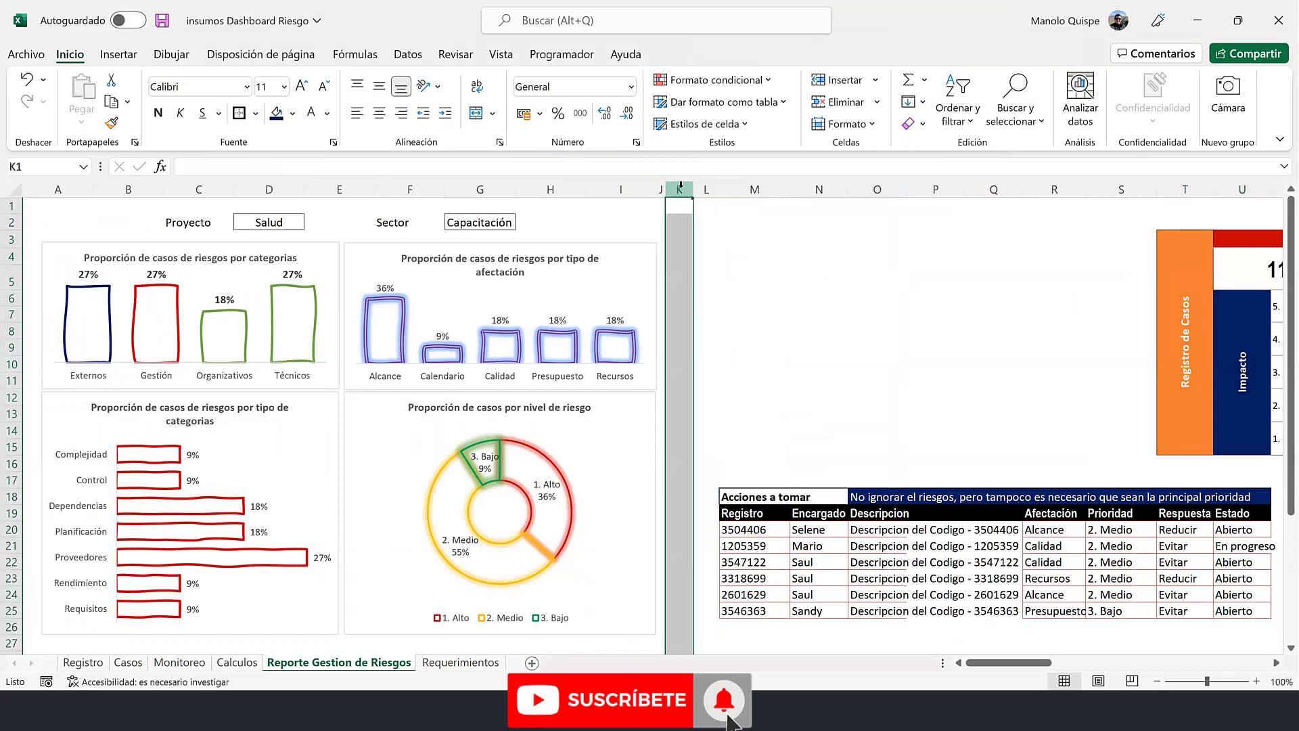
left_click_drag(680, 188, 706, 189)
right_click(705, 191)
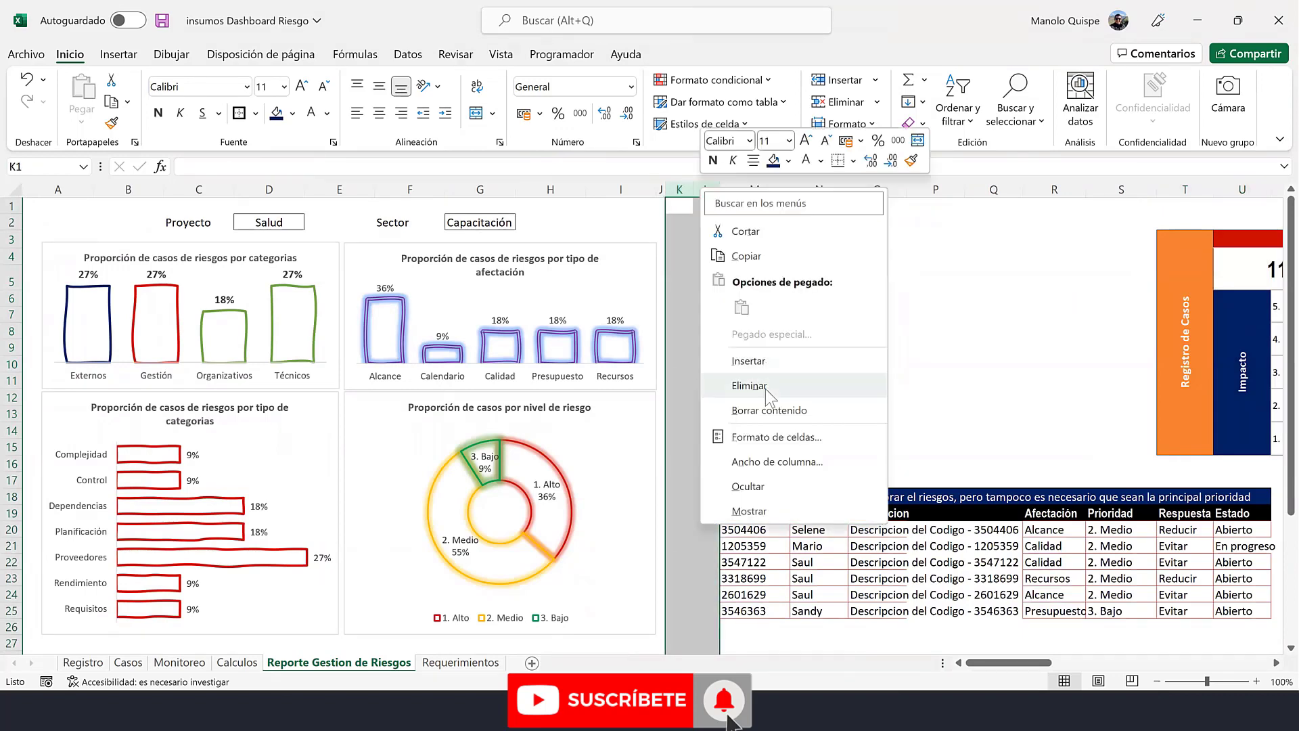
left_click(767, 387)
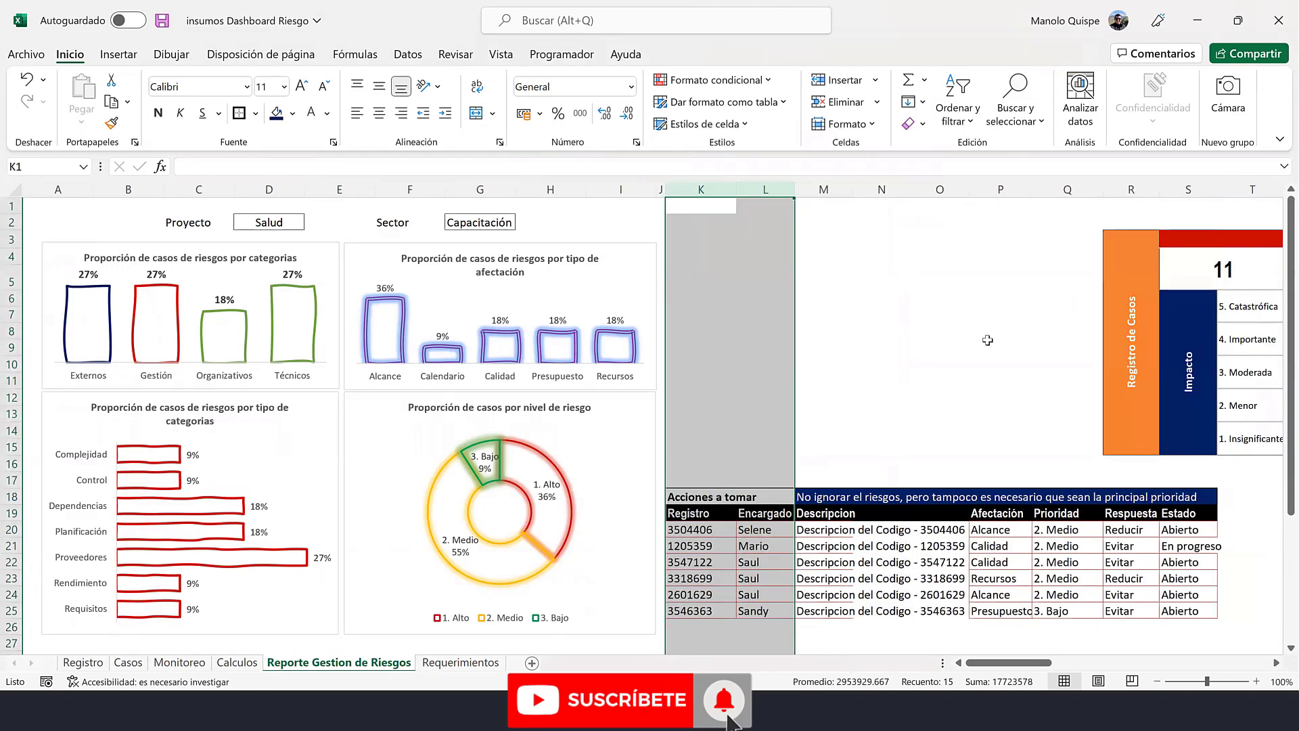
- Select the risk matrix R3:Y15, dismiss the merged-cell warning, and drag it left
left_click_drag(1130, 342, 1283, 276)
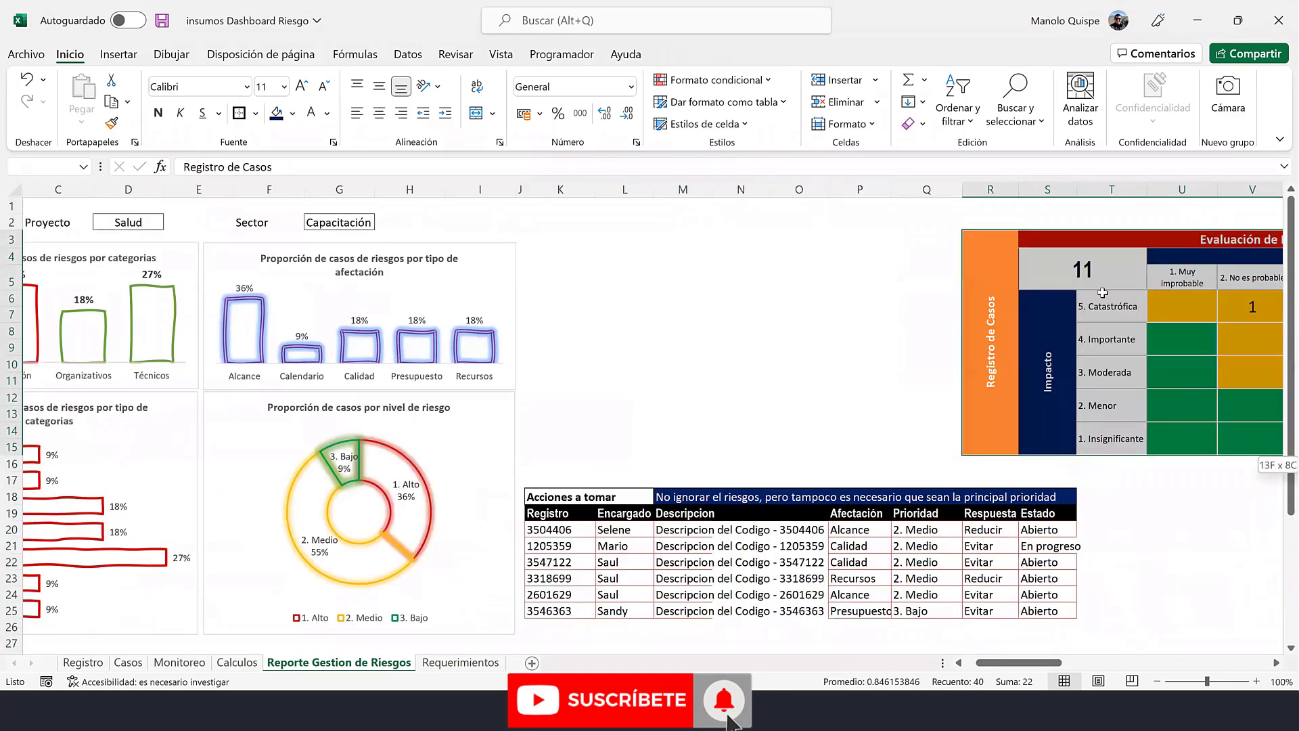
left_click_drag(1041, 353, 1004, 366)
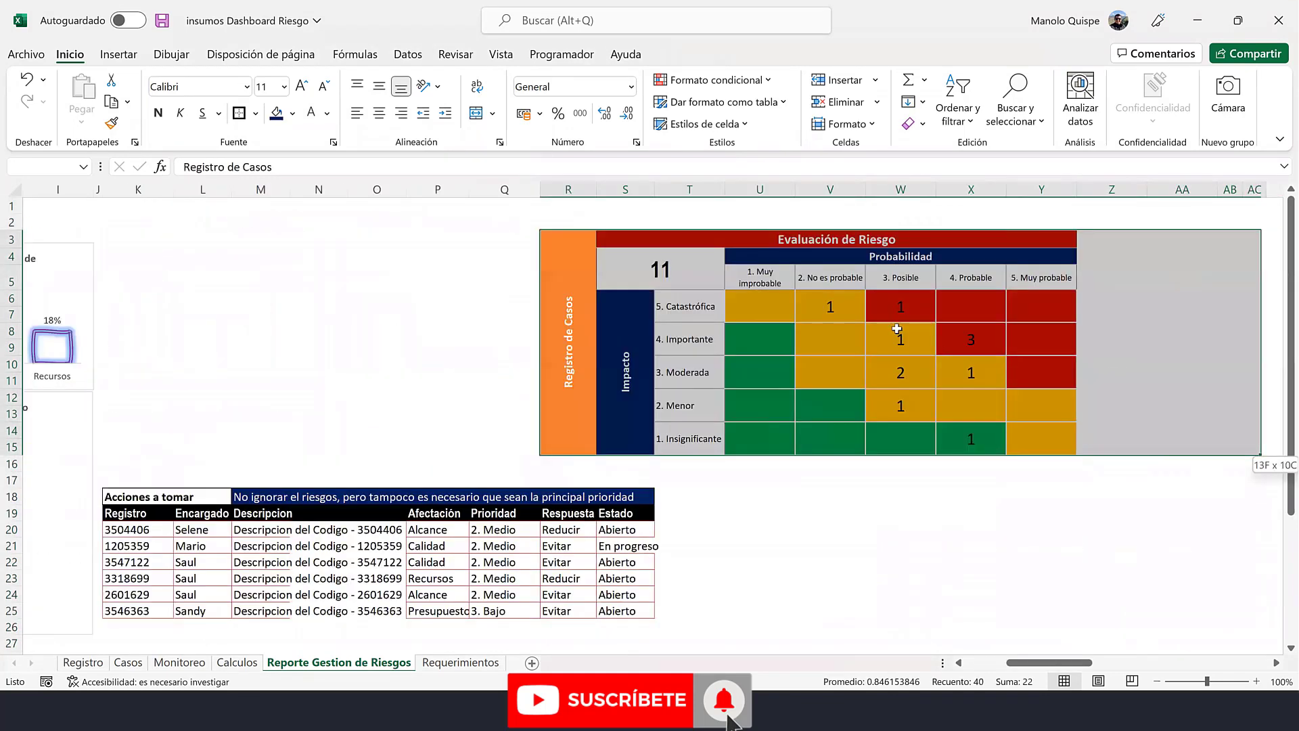
left_click_drag(628, 241, 214, 257)
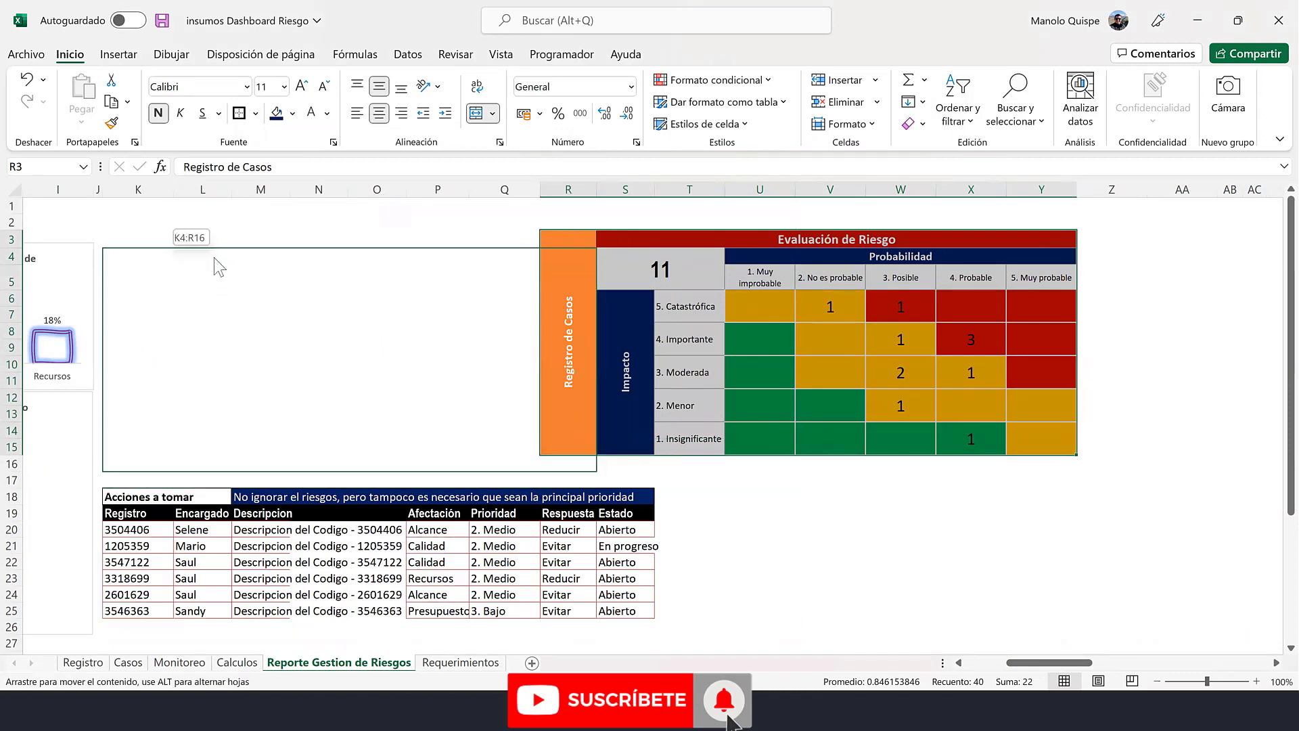
left_click_drag(211, 249, 211, 249)
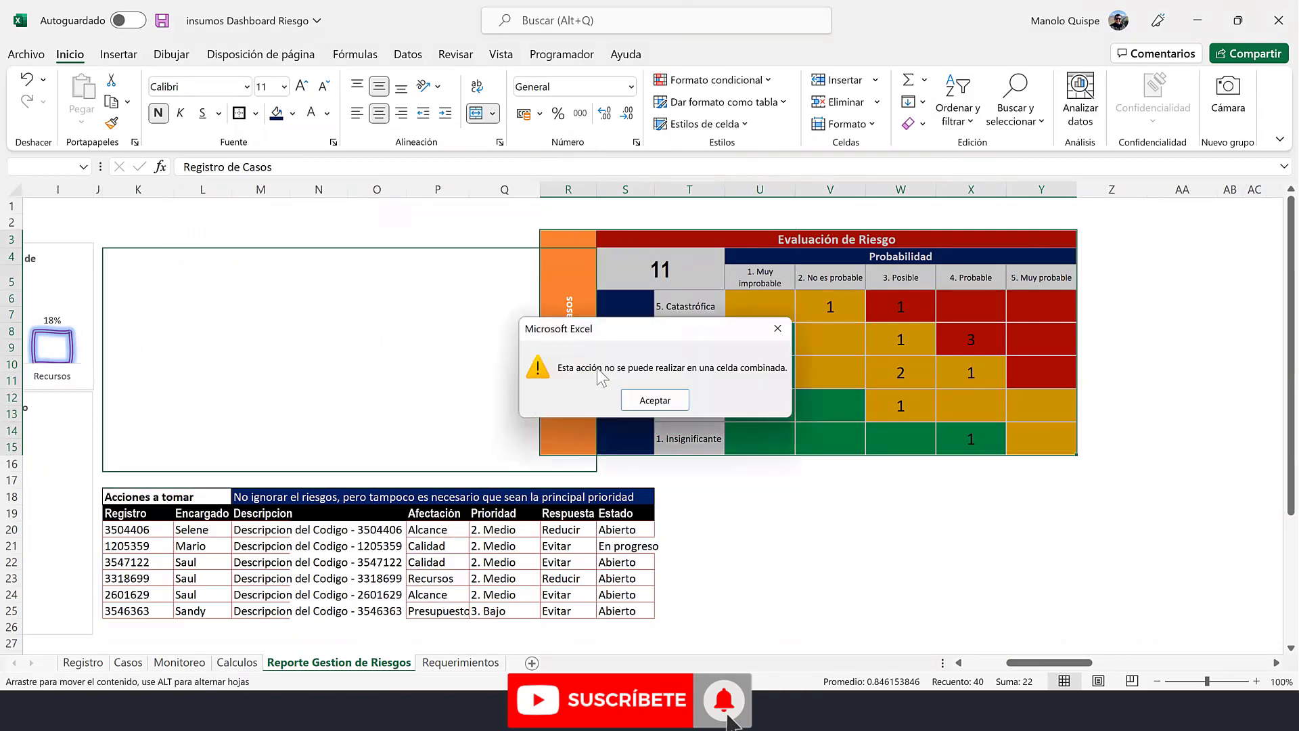
left_click(674, 402)
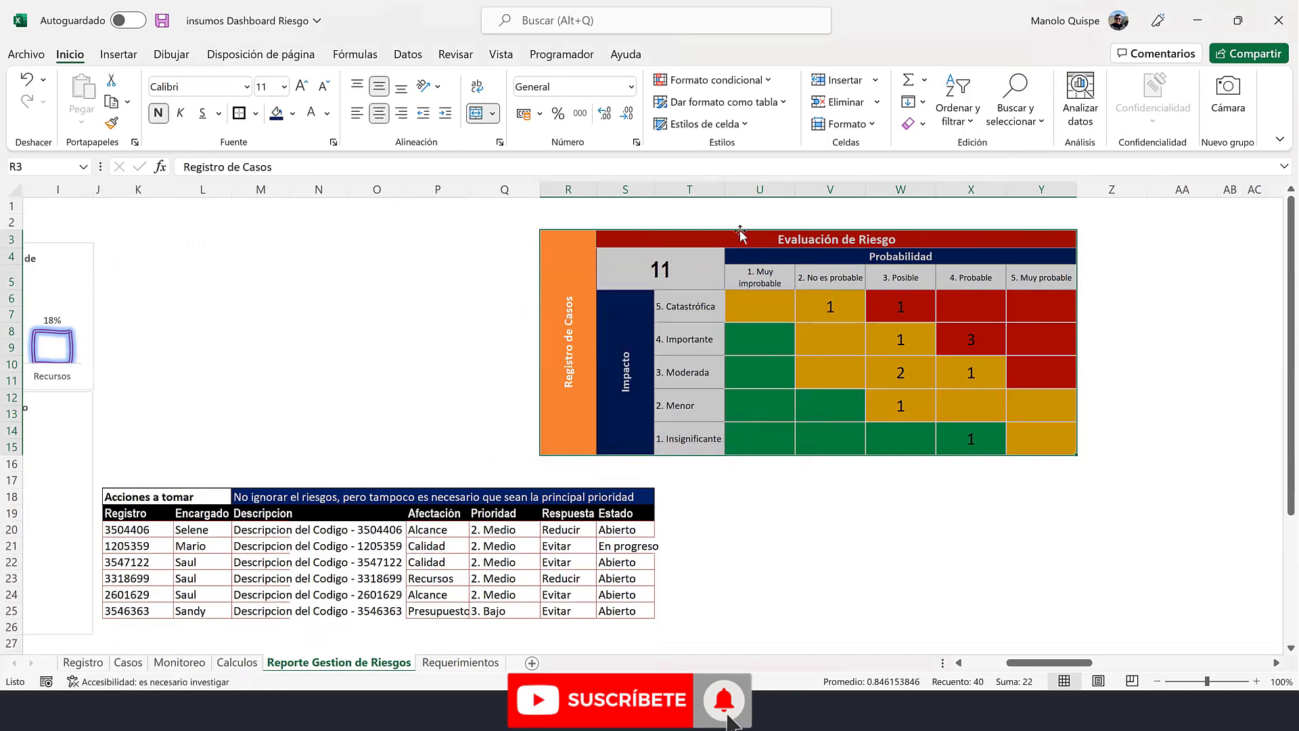
mouse_move(741, 233)
left_mouse_down()
mouse_move(1064, 399)
mouse_move(988, 476)
mouse_move(396, 261)
mouse_move(283, 249)
left_mouse_up()
- Drop the risk matrix above the action table and check a matrix count formula
left_click(704, 322)
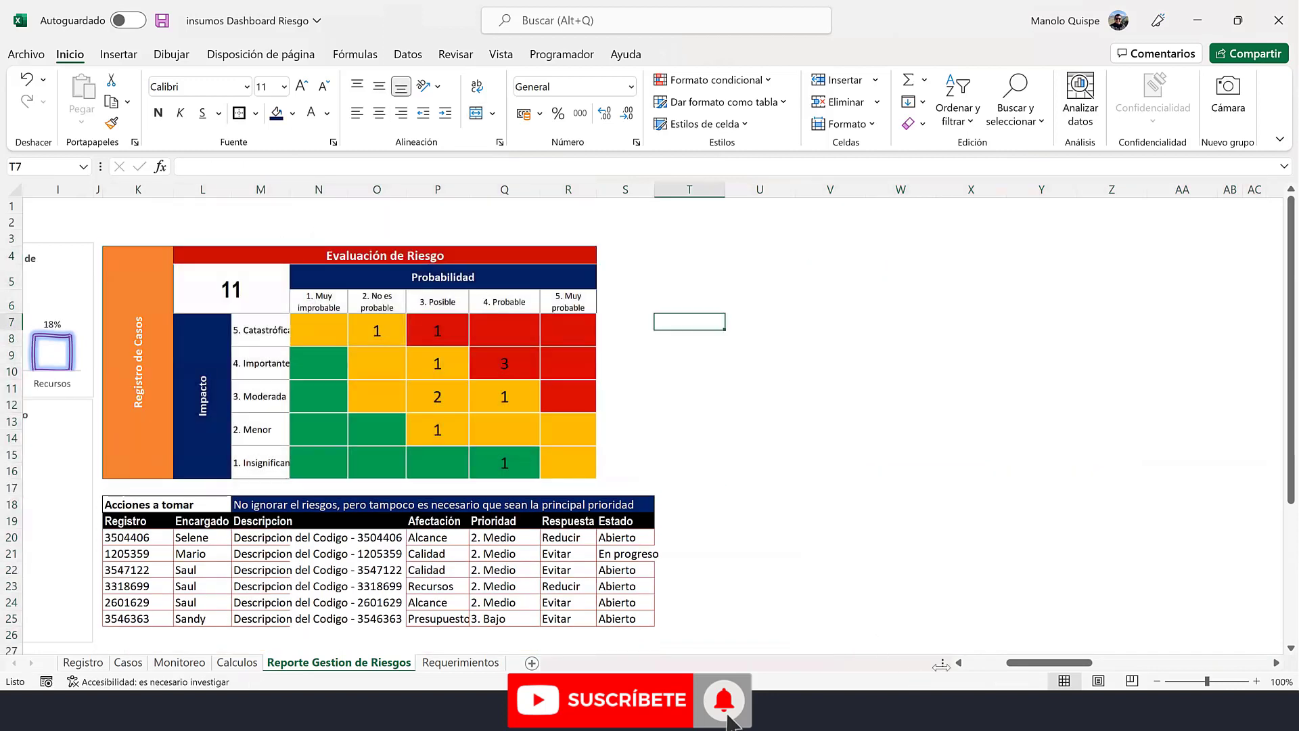
left_click(982, 668)
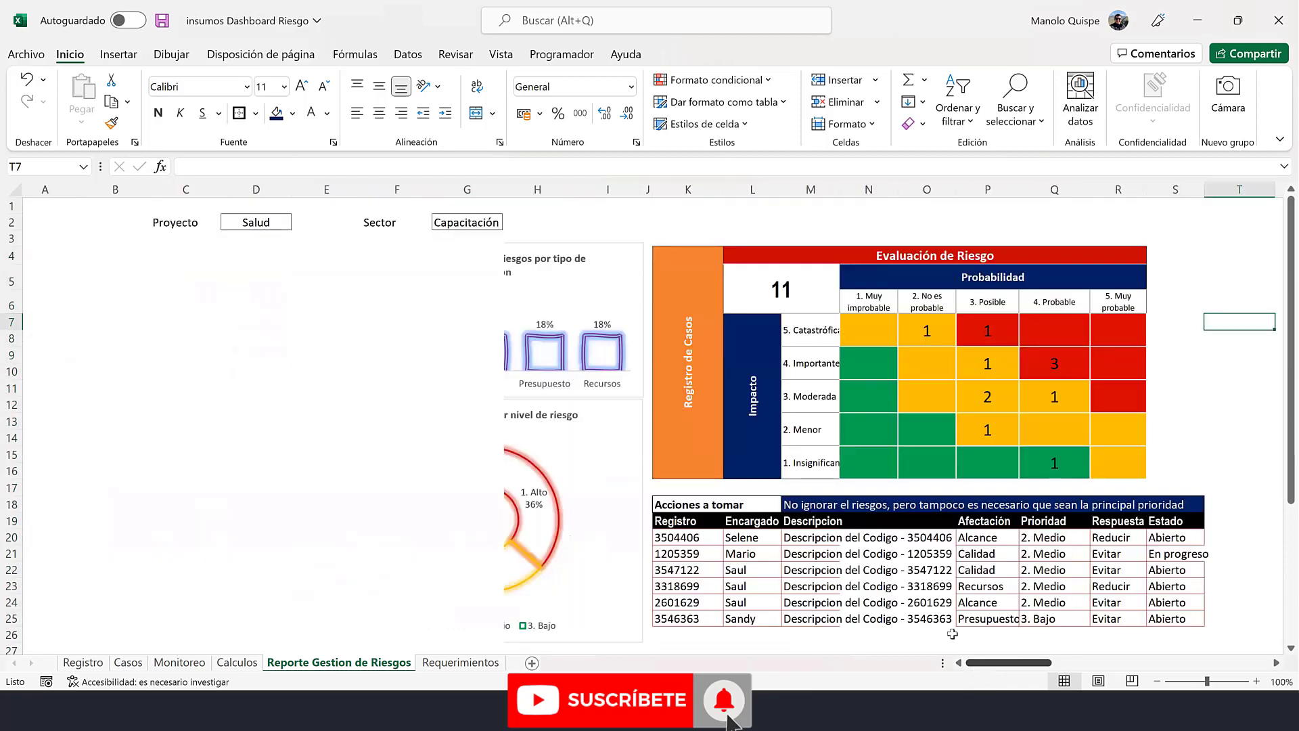
left_click(1034, 344)
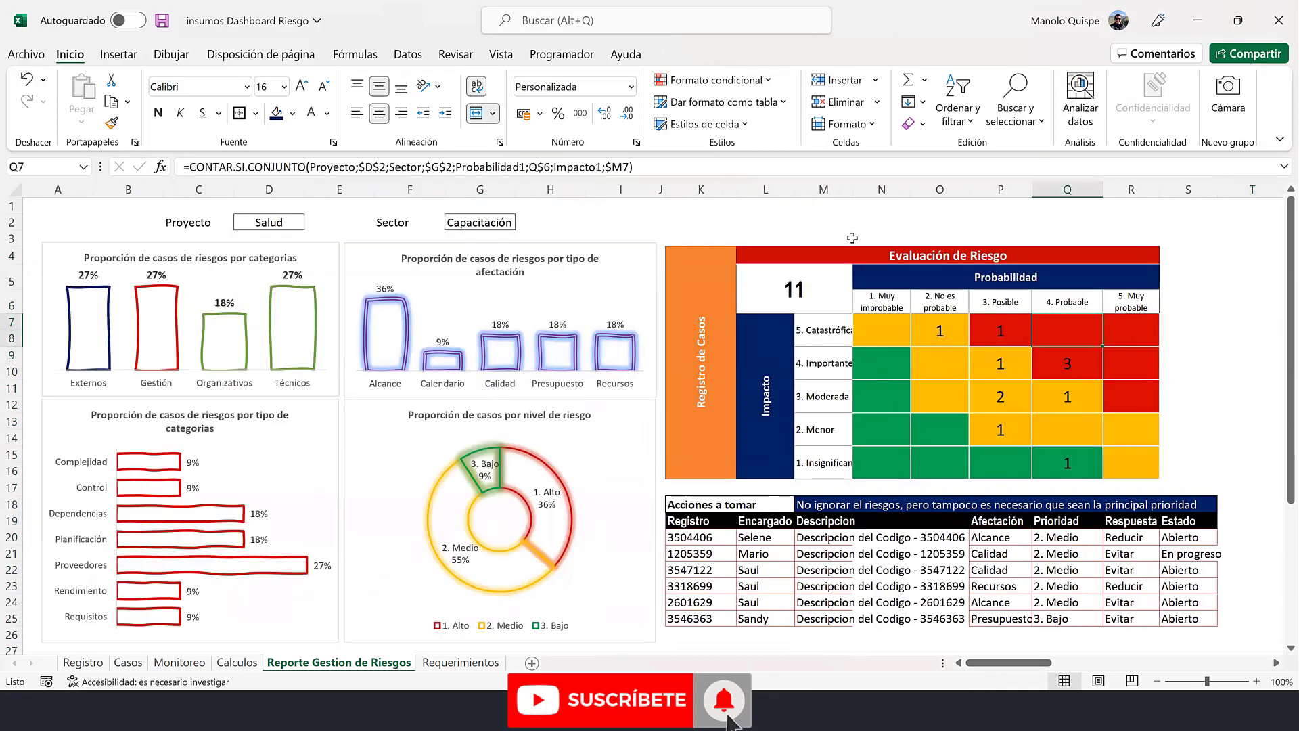
- Widen column M, the probability columns N through R, and column S
left_click_drag(854, 191, 865, 192)
left_click(781, 387)
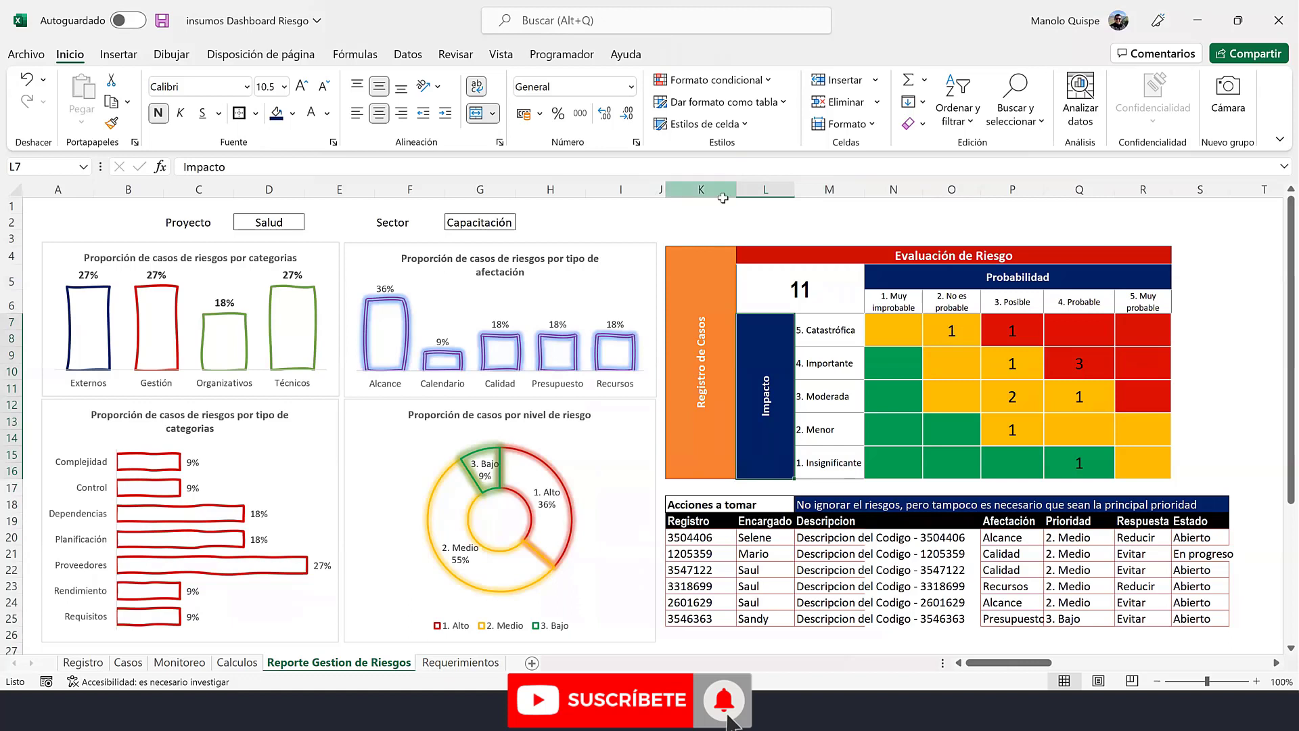
left_click(718, 191)
left_click(715, 330)
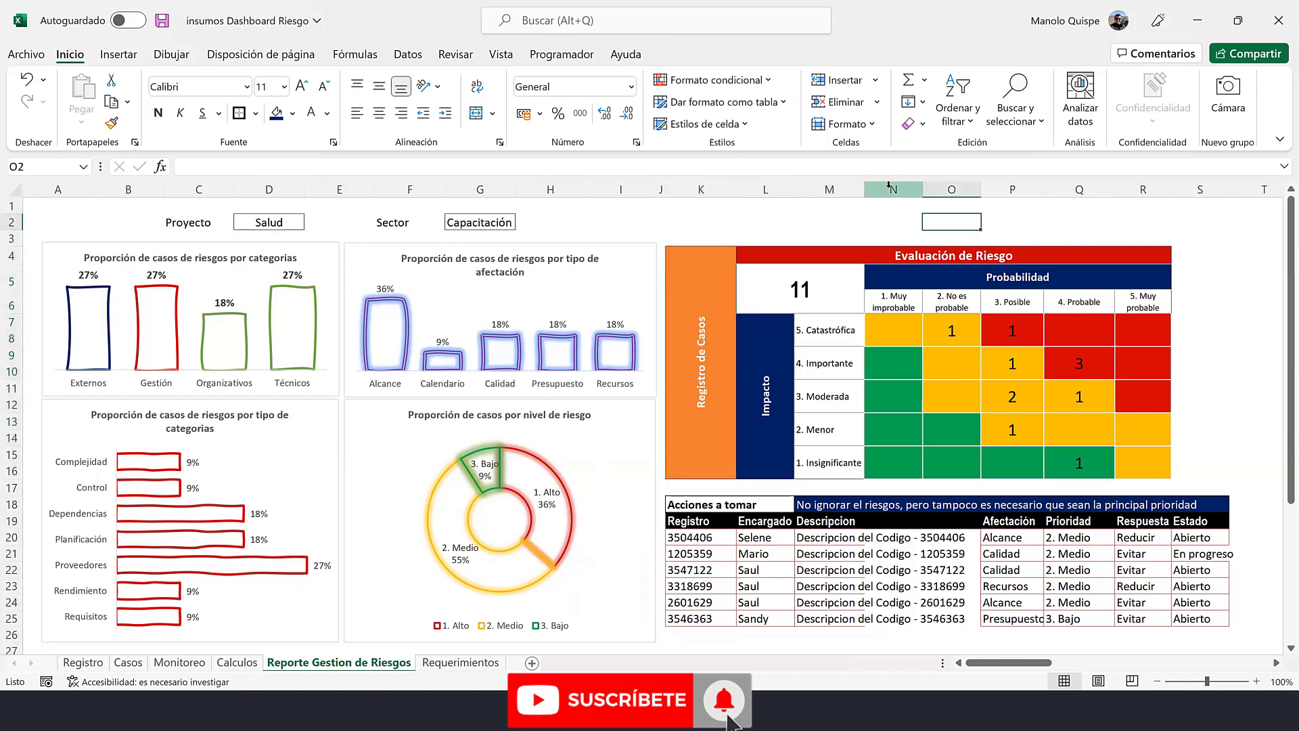
mouse_move(893, 190)
left_mouse_down()
mouse_move(1110, 215)
mouse_move(1205, 190)
left_mouse_up()
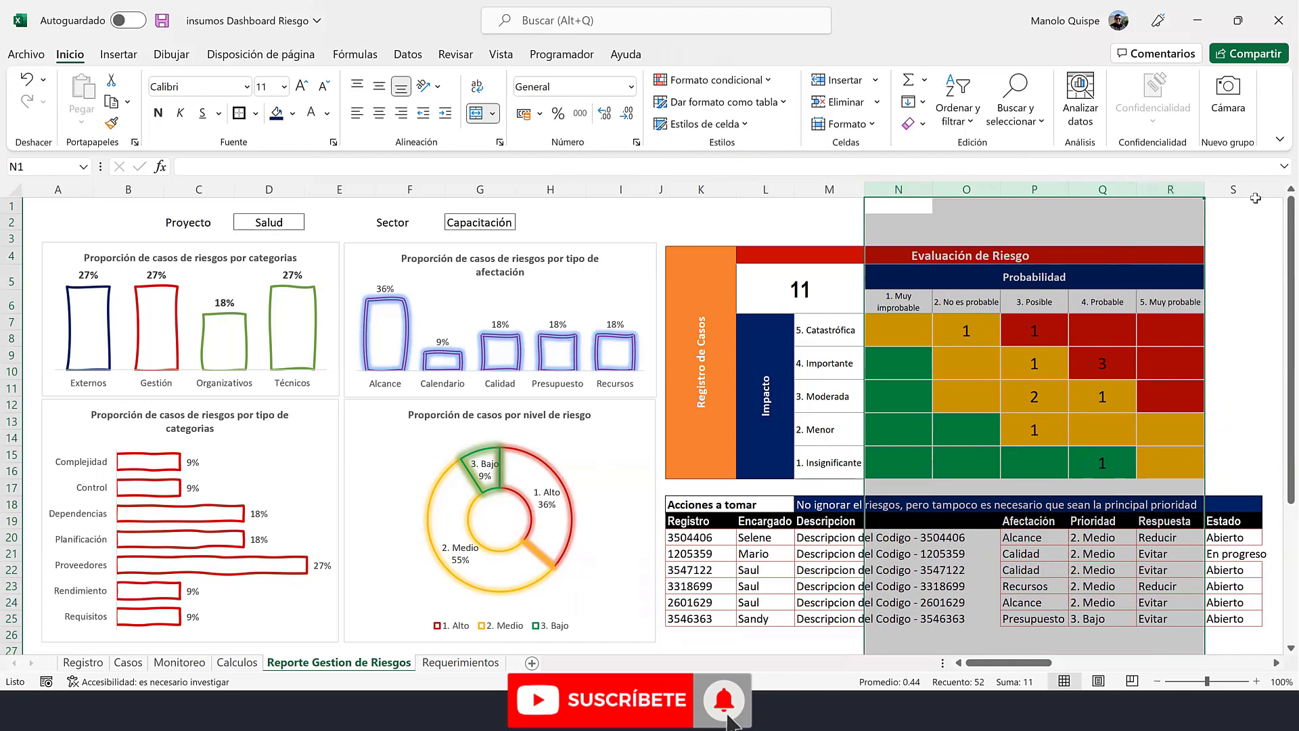
left_click(1249, 191)
left_click_drag(1263, 191, 1274, 193)
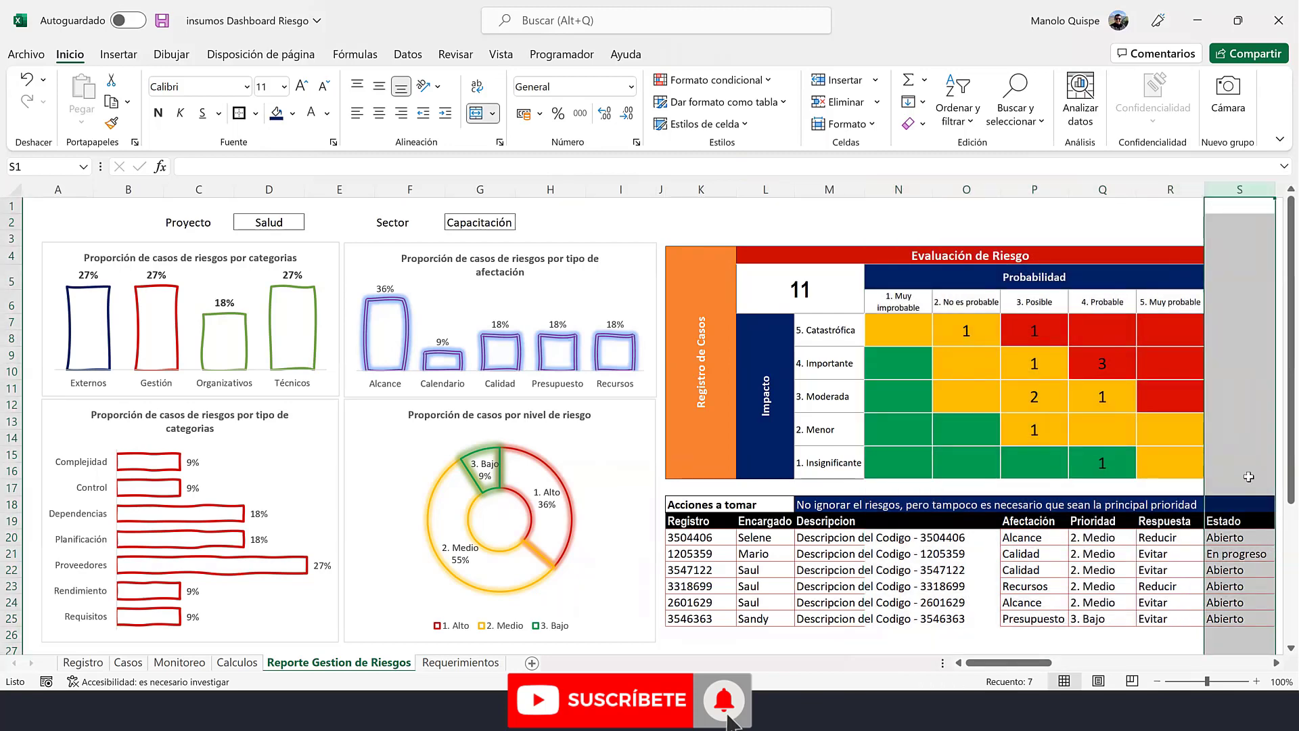
left_click(1248, 509)
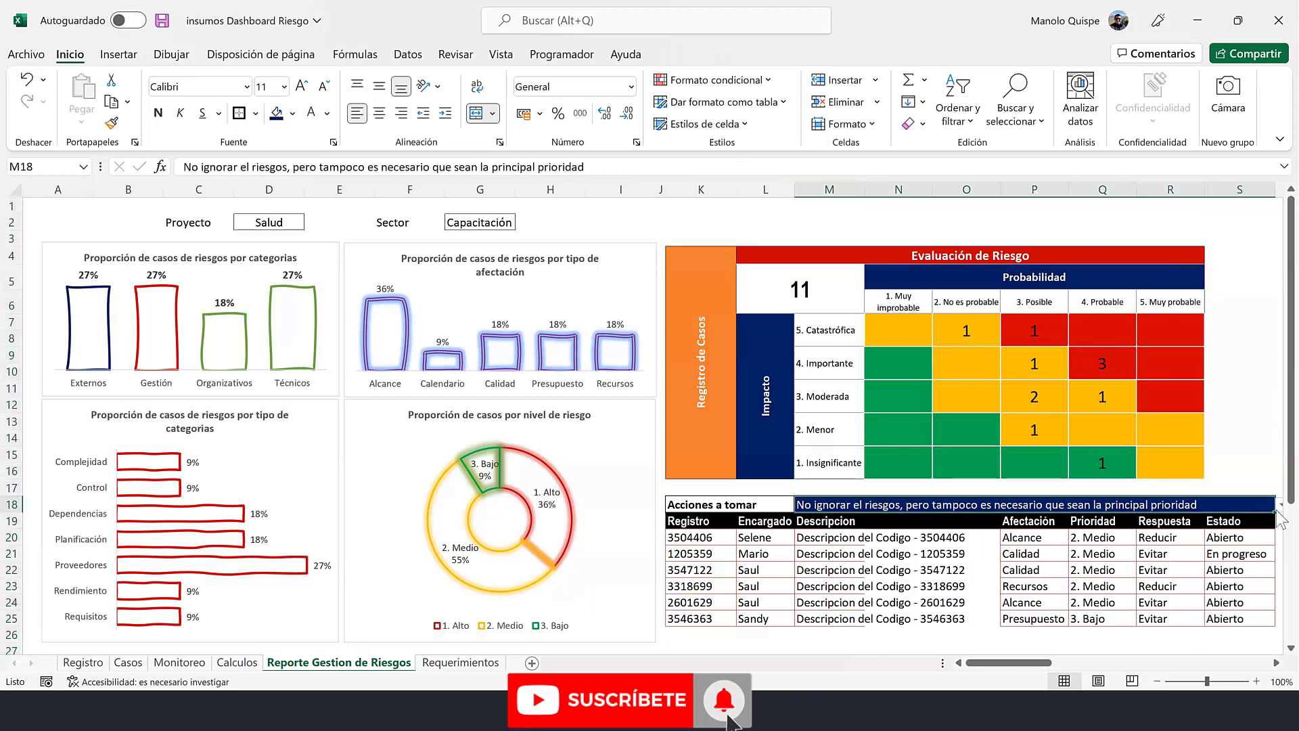
- Set the action category to 'Prioridad en el plan de gestión de riesgos' in M18
left_click(1280, 505)
left_click(1216, 530)
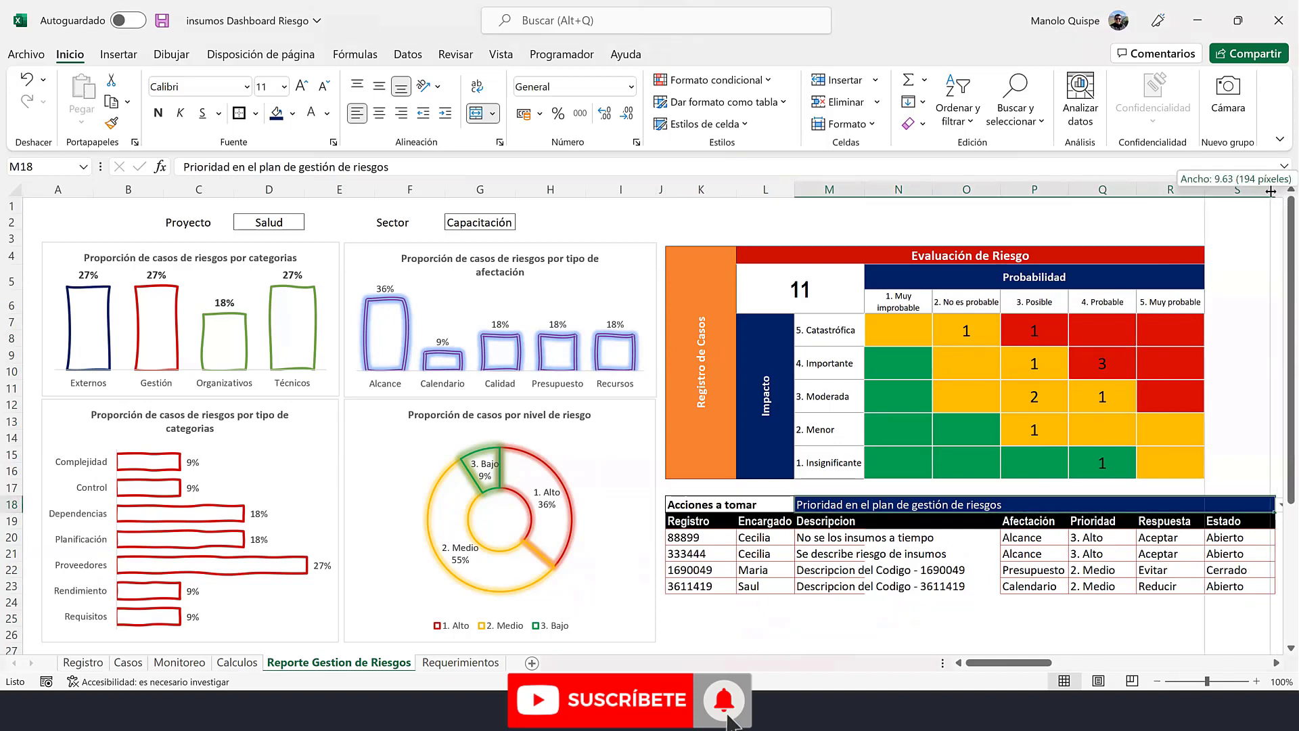
left_click(1221, 322)
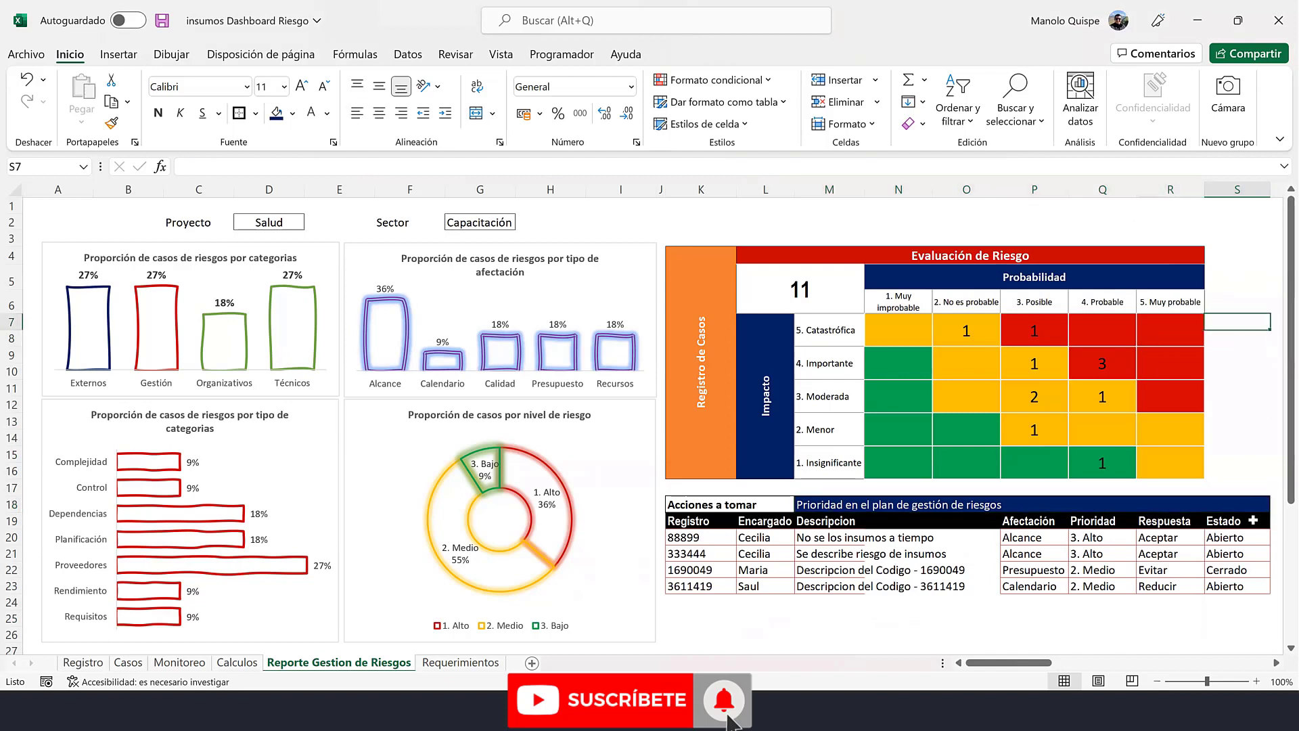
left_click(1242, 509)
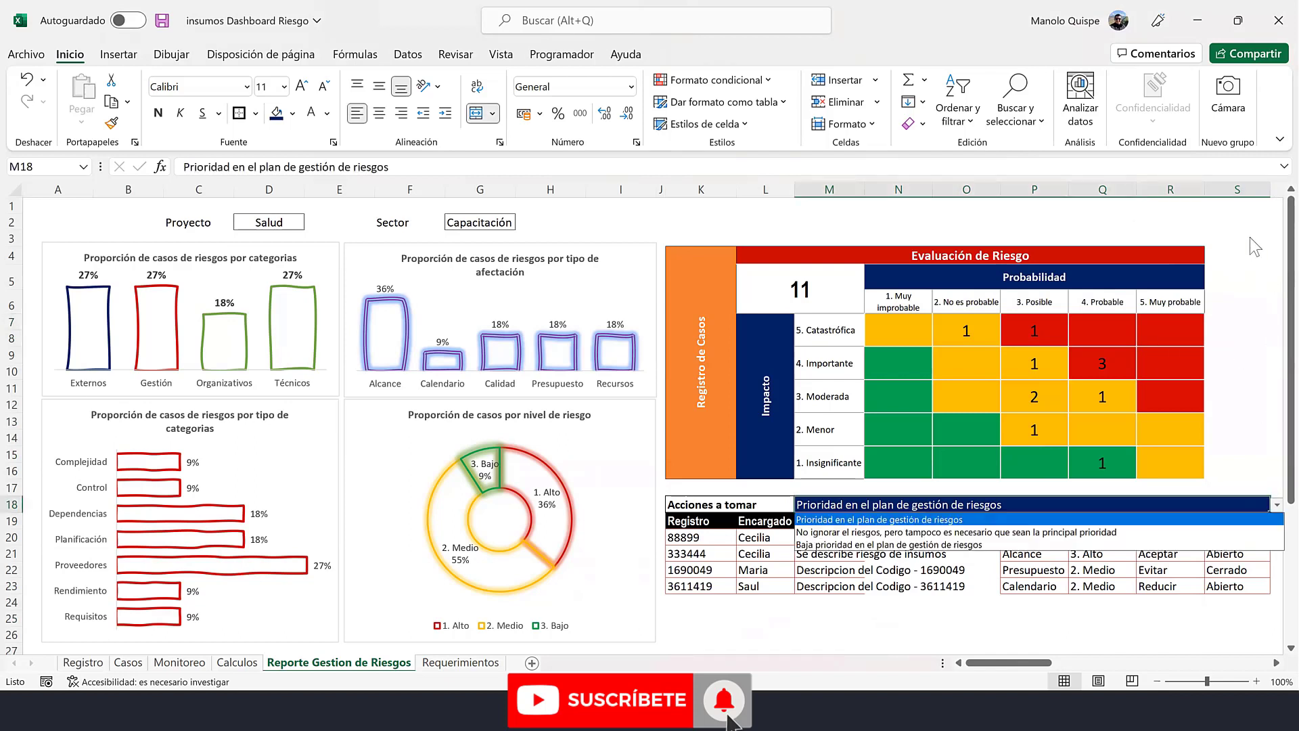
left_click_drag(1270, 191, 1264, 193)
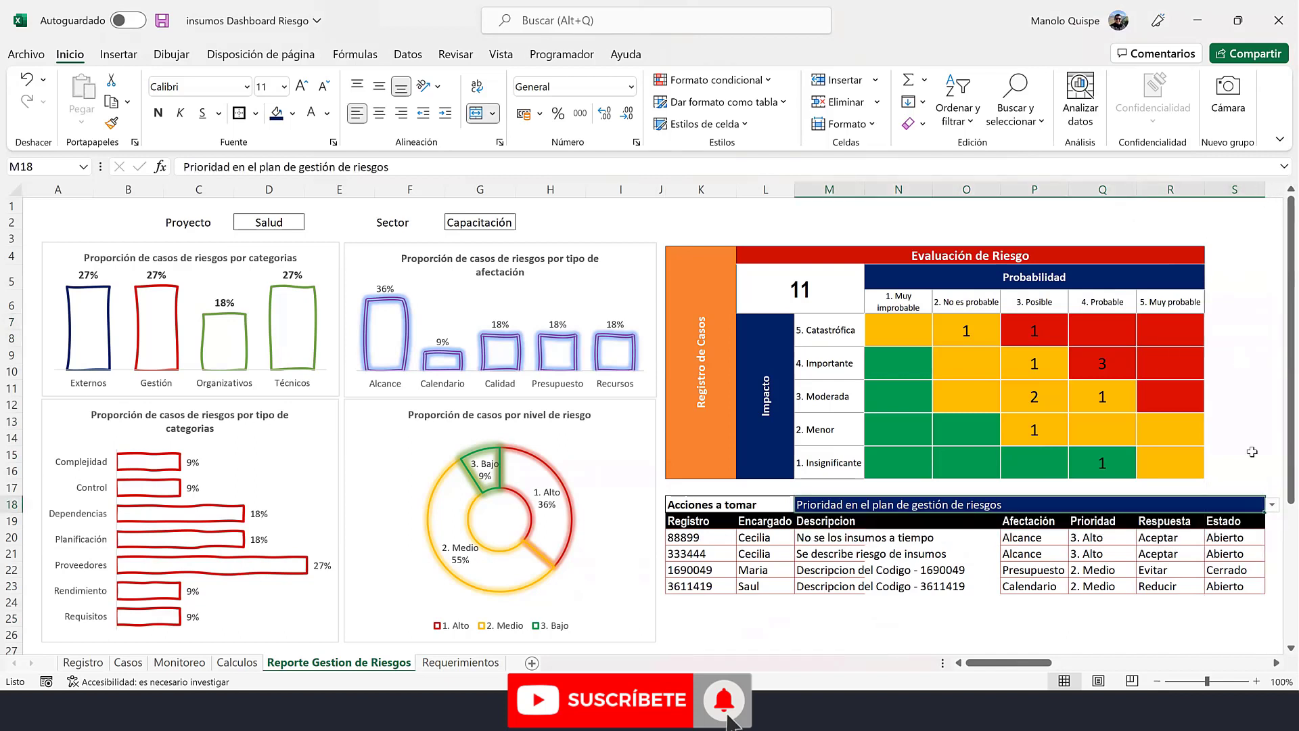
- Narrow column L slightly and decrease the Encargado heading's font size
left_click(834, 395)
left_click(776, 347)
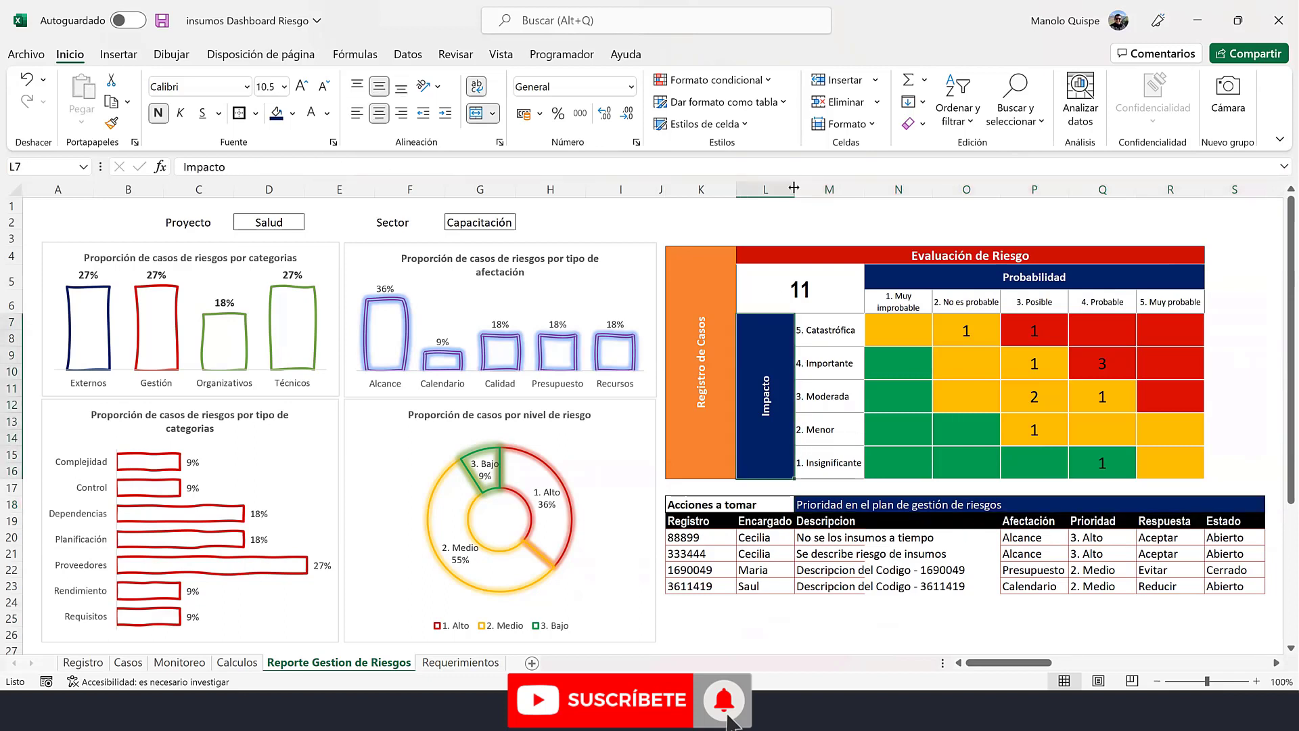
left_click_drag(794, 189, 791, 190)
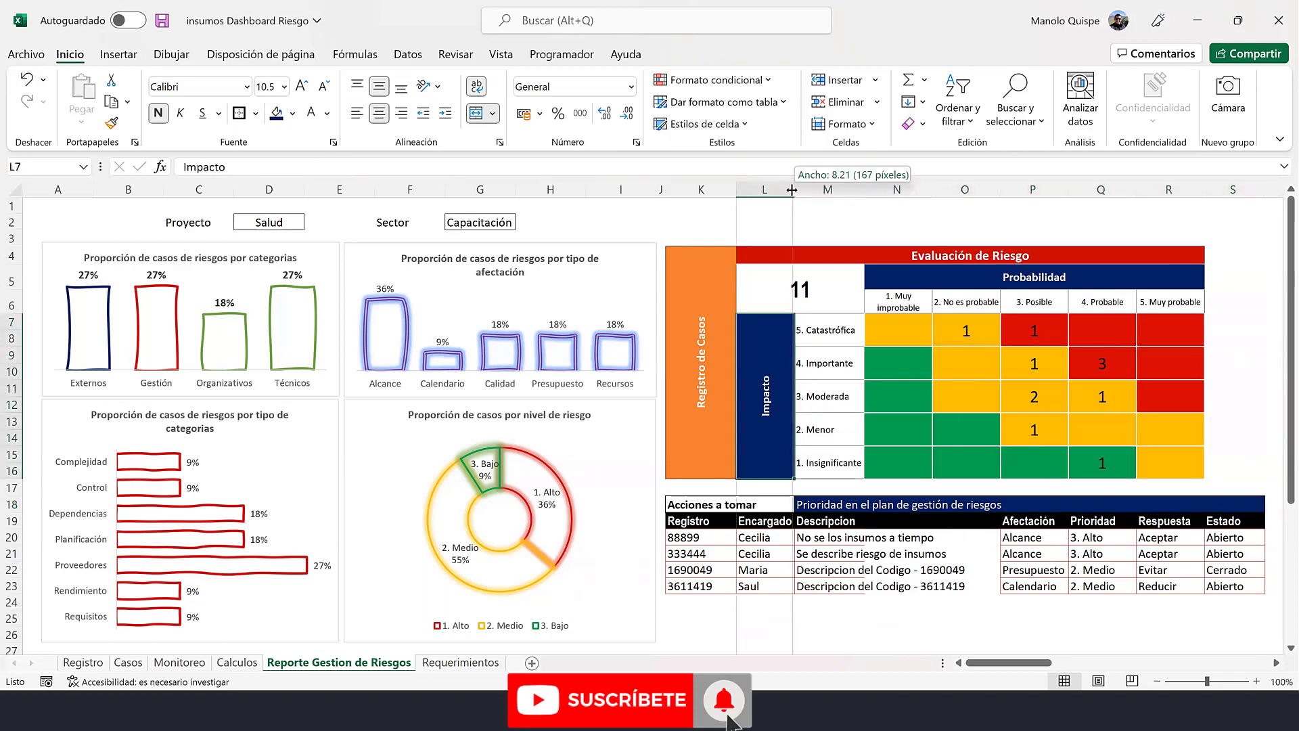
left_click(789, 522)
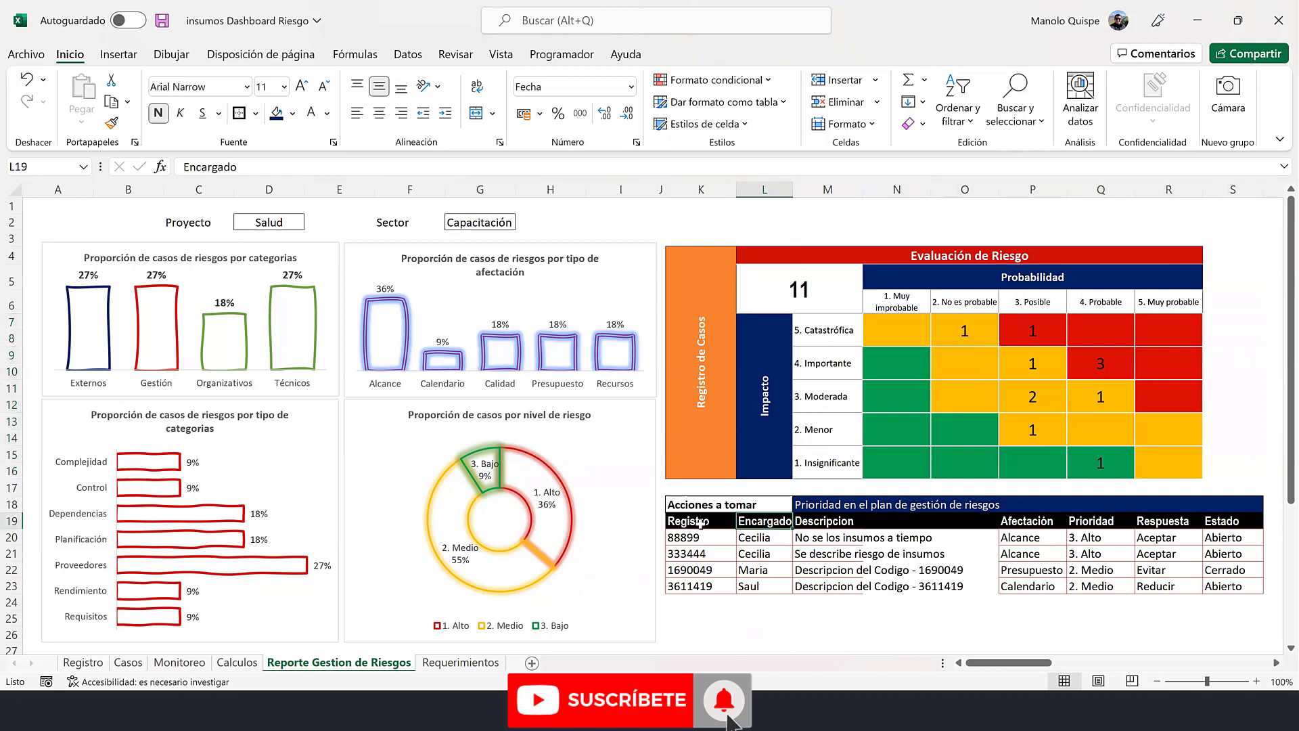
left_click(325, 87)
left_click(802, 223)
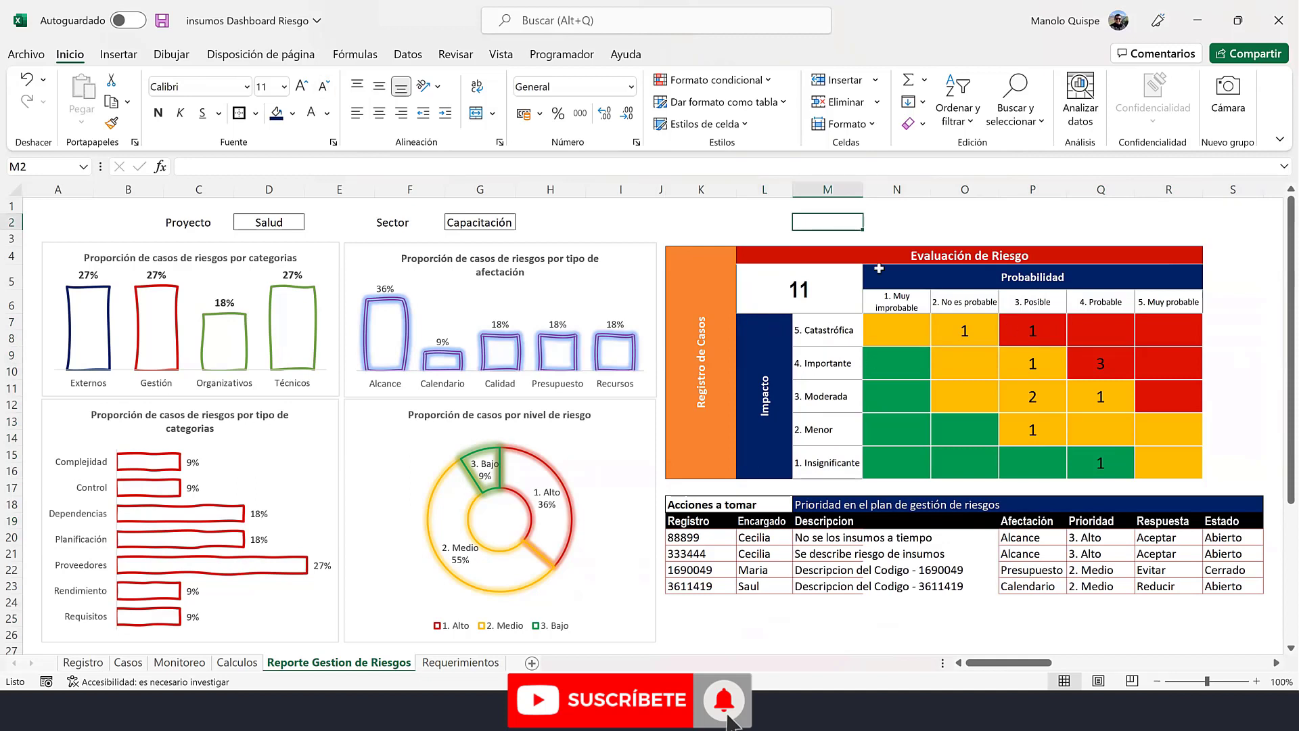
left_click(935, 601)
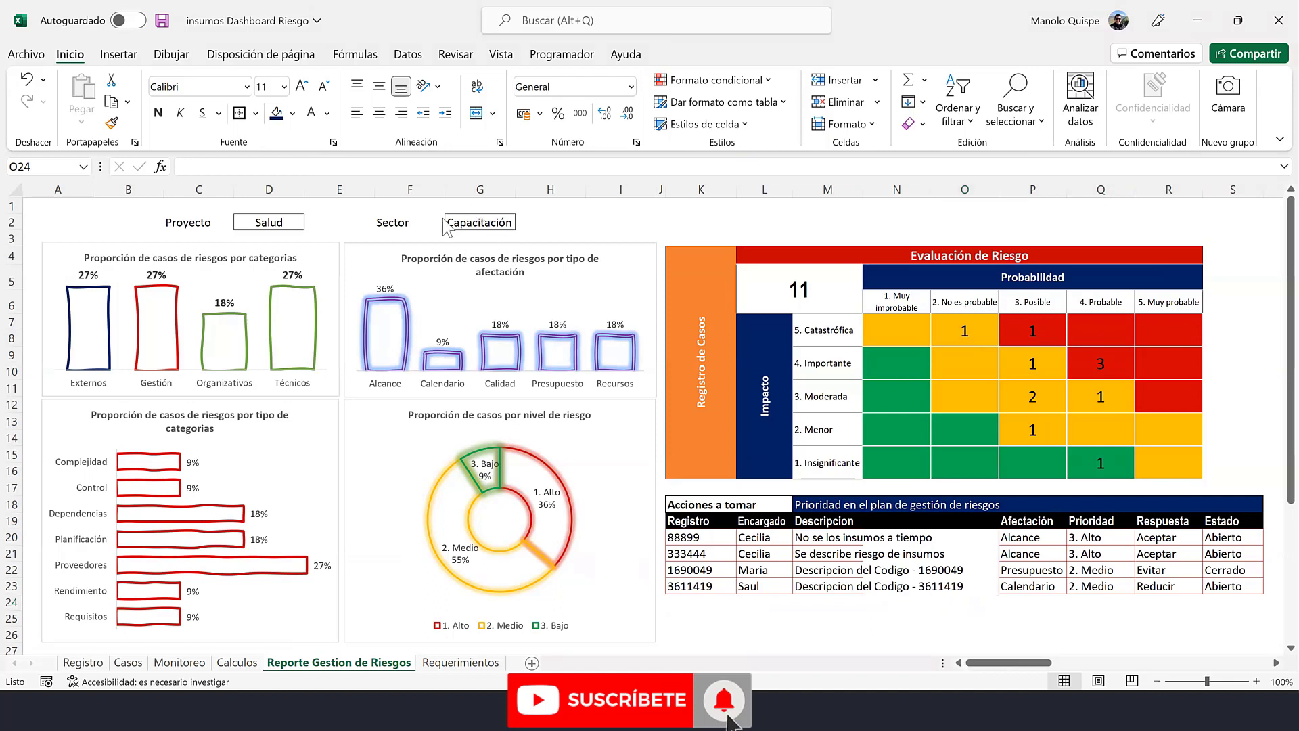
- Move the Sector filter beside the matrix and merge its value across M2:O2
left_click_drag(410, 220, 806, 220)
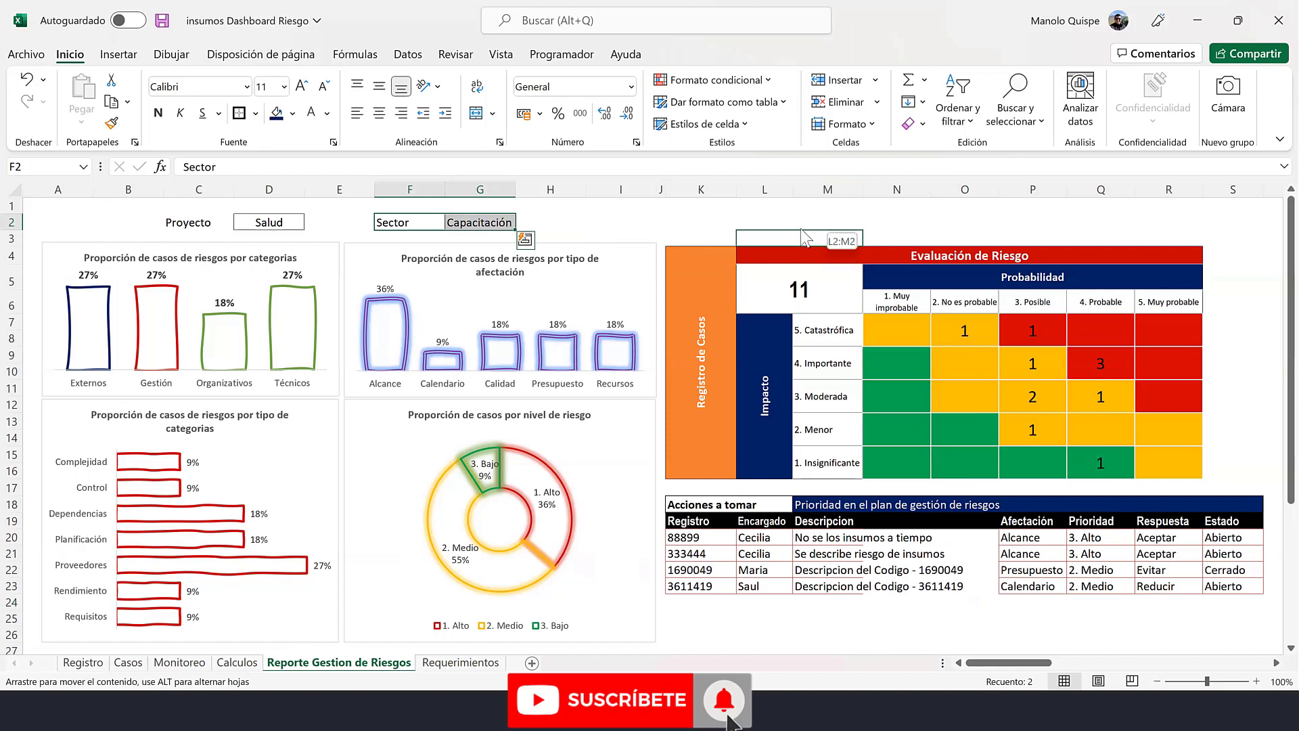
left_click_drag(829, 222, 945, 222)
left_click(486, 115)
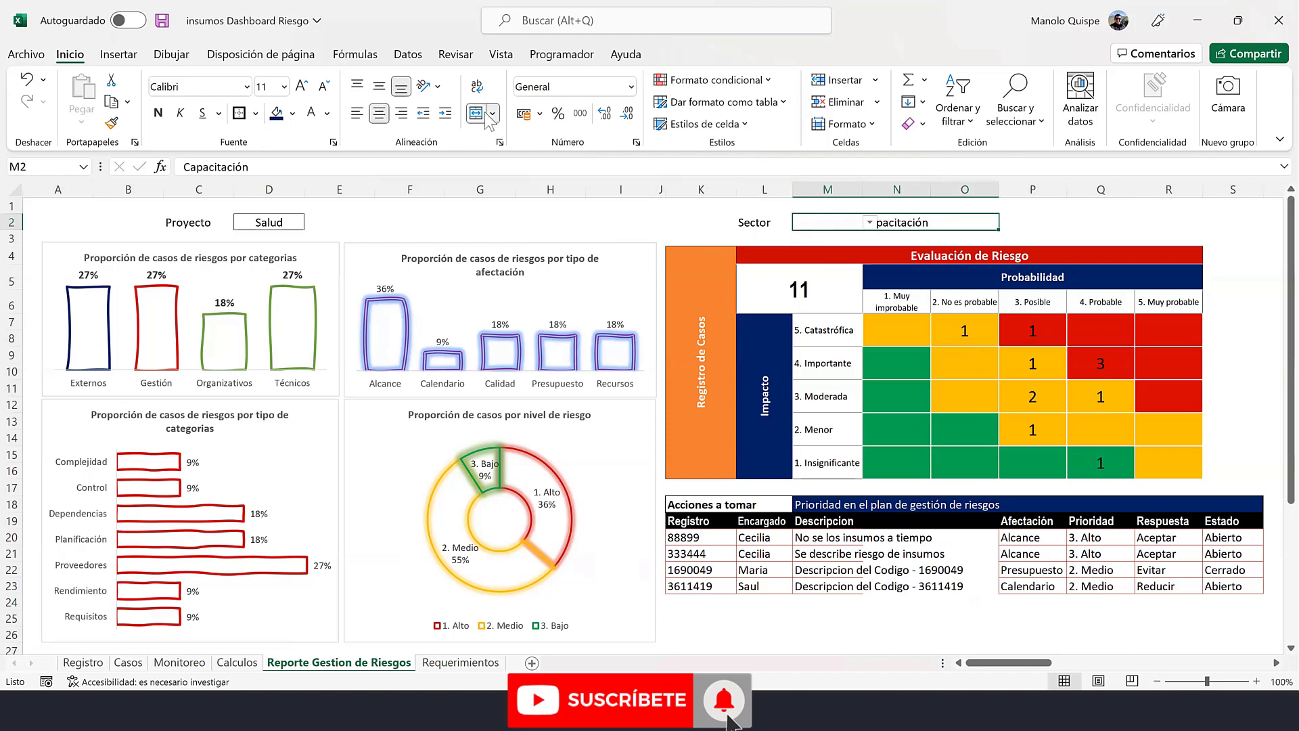
left_click(765, 223)
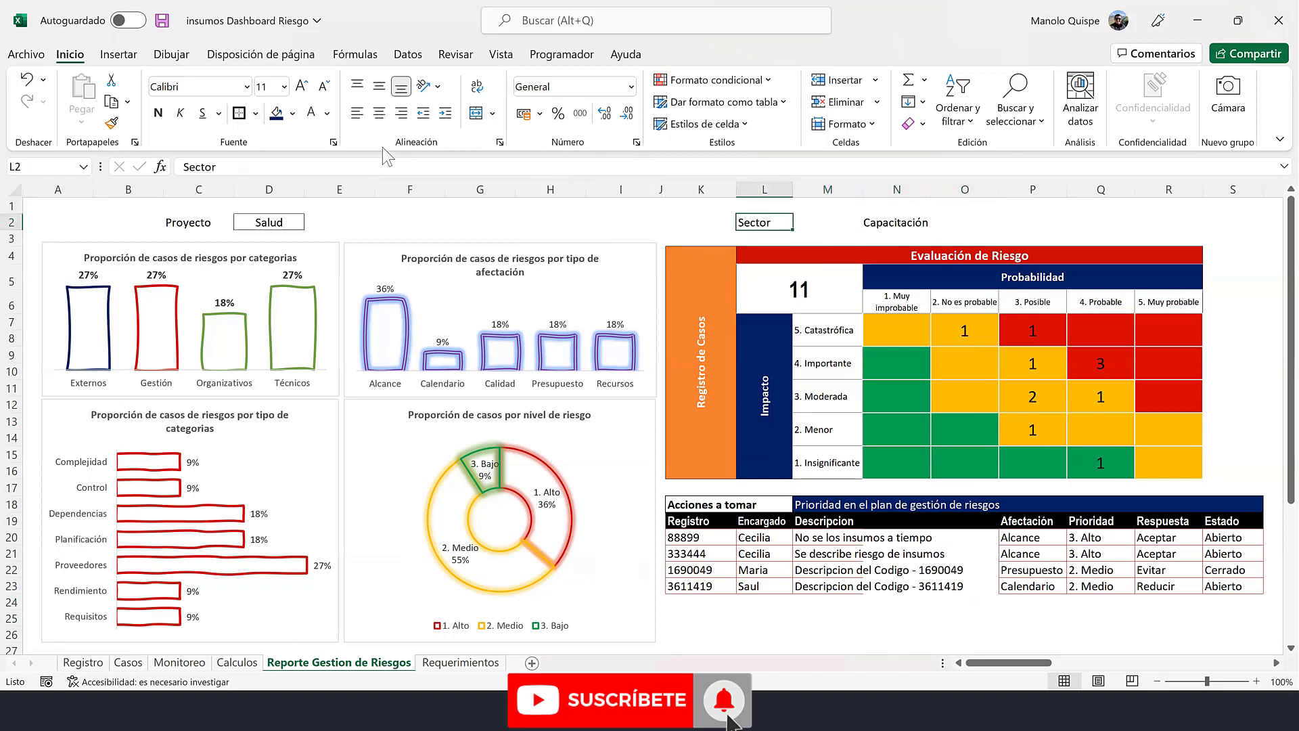
left_click_drag(769, 222, 894, 233)
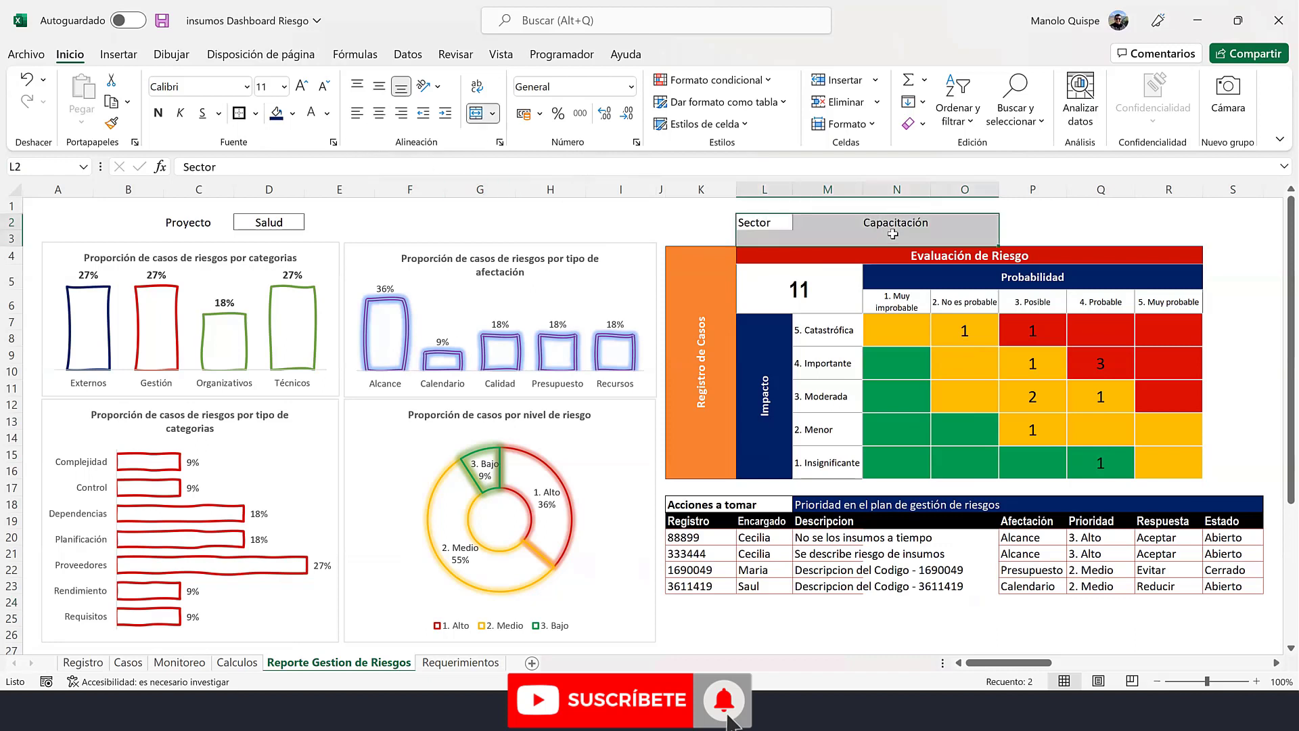
left_click_drag(767, 221, 873, 225)
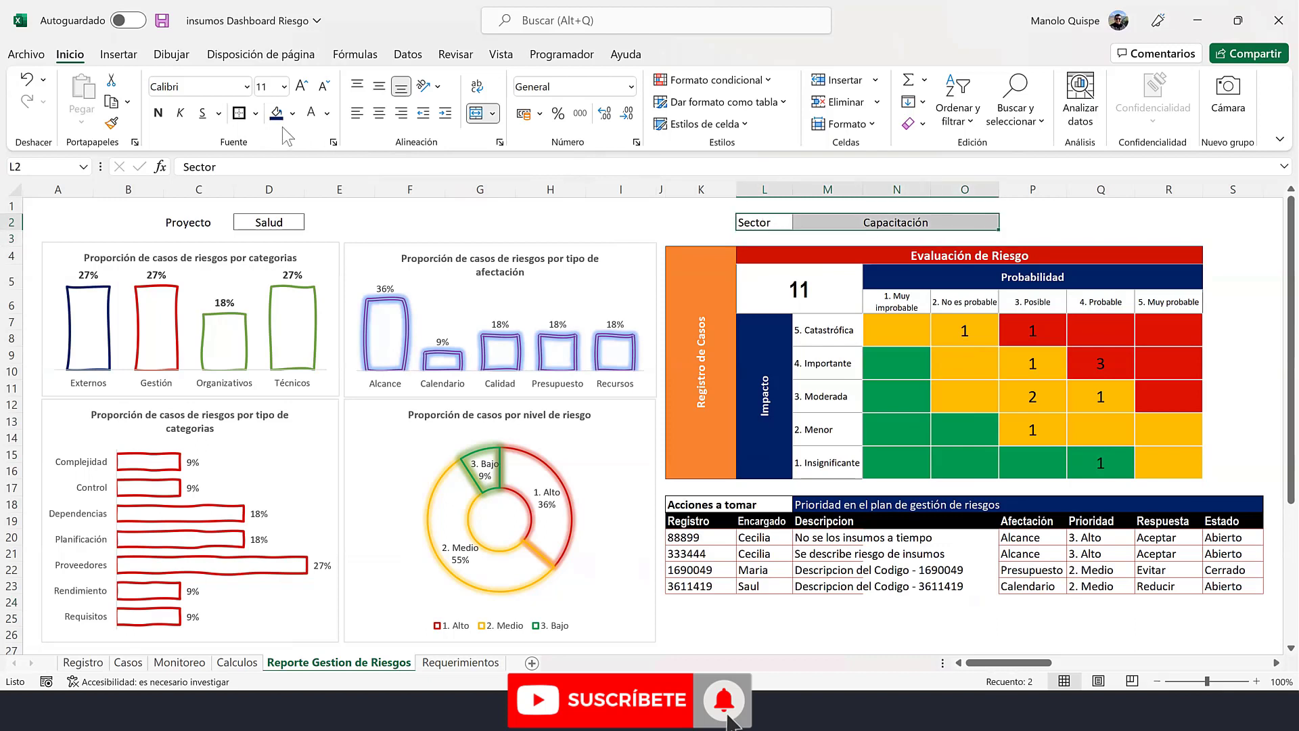
left_click(765, 223)
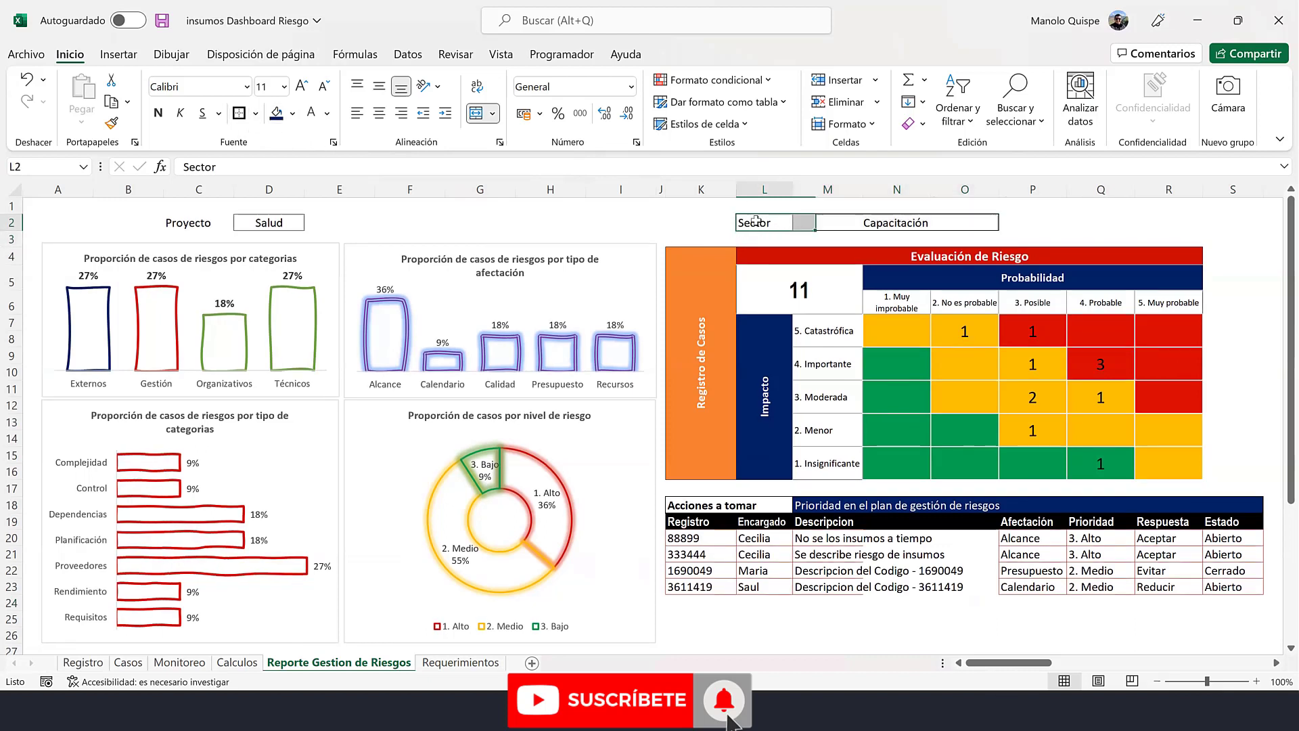
left_click(577, 236)
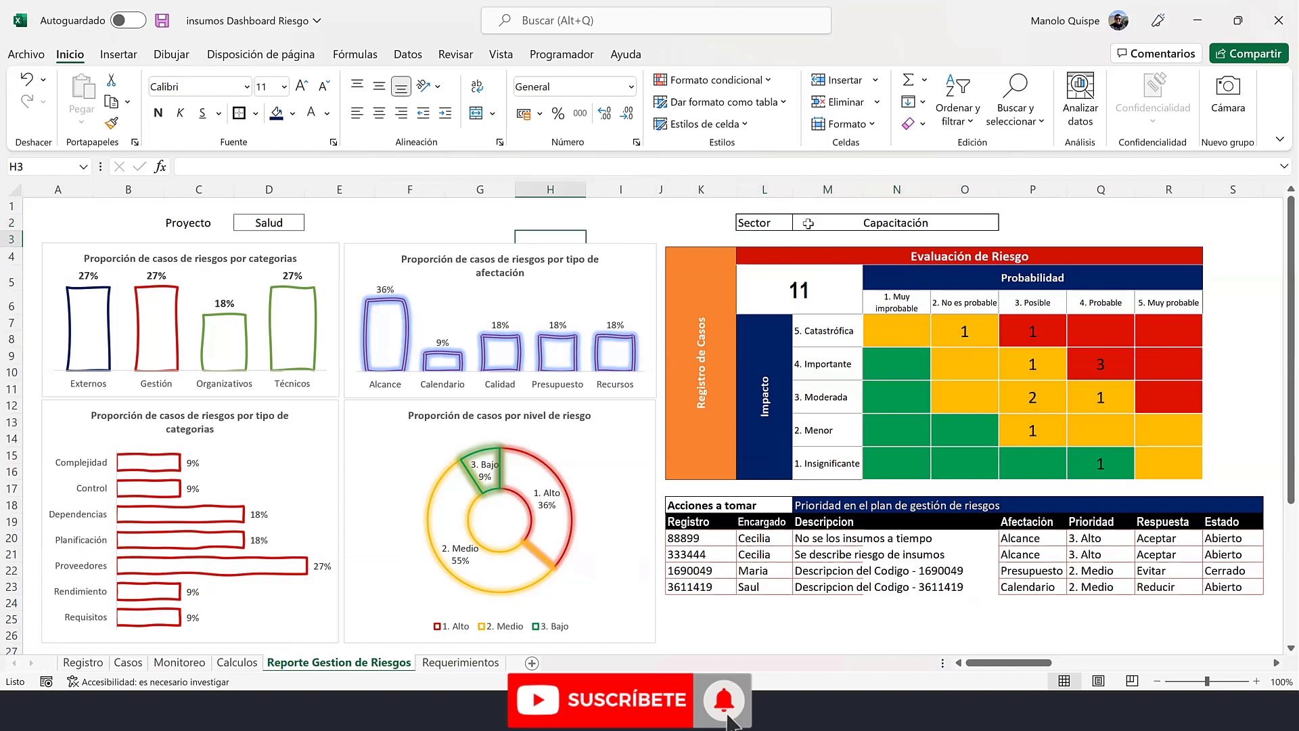
- Make the Capacitación value bold with a light gold fill and move the Proyecto selector to H2:I2
left_click(808, 224)
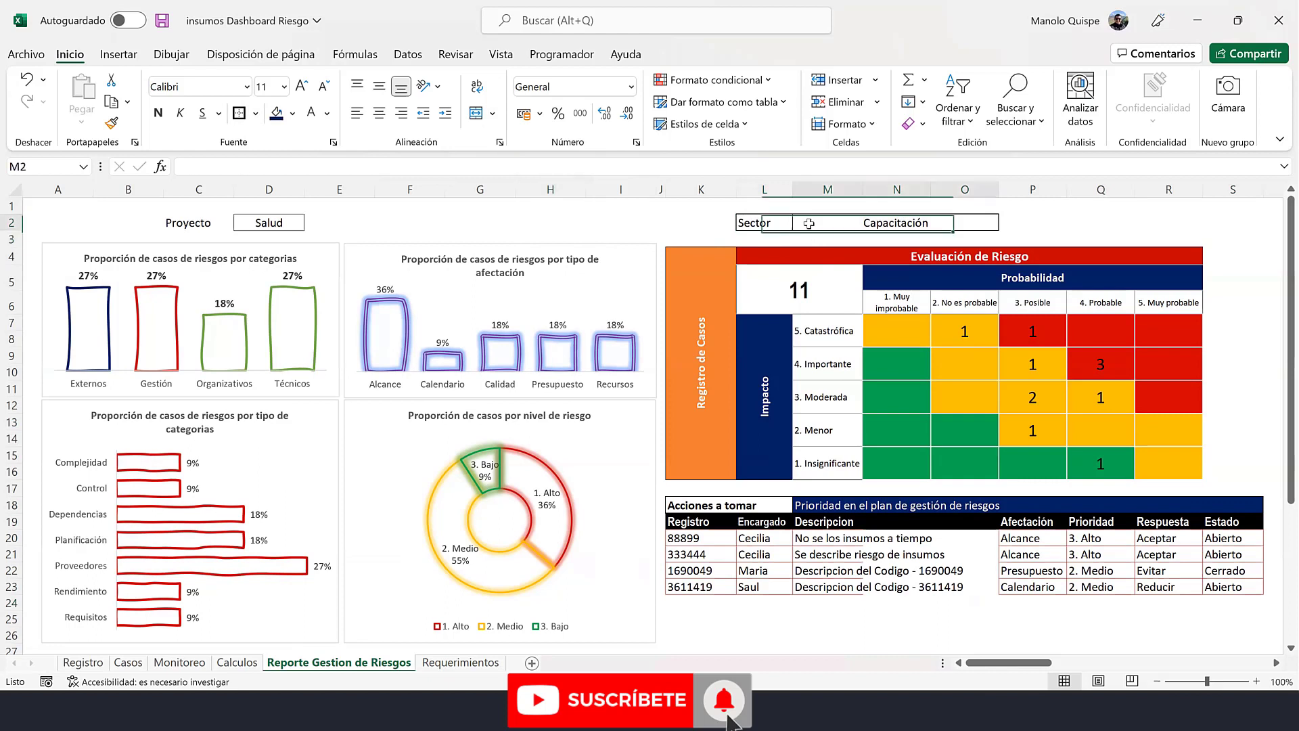
left_click(293, 114)
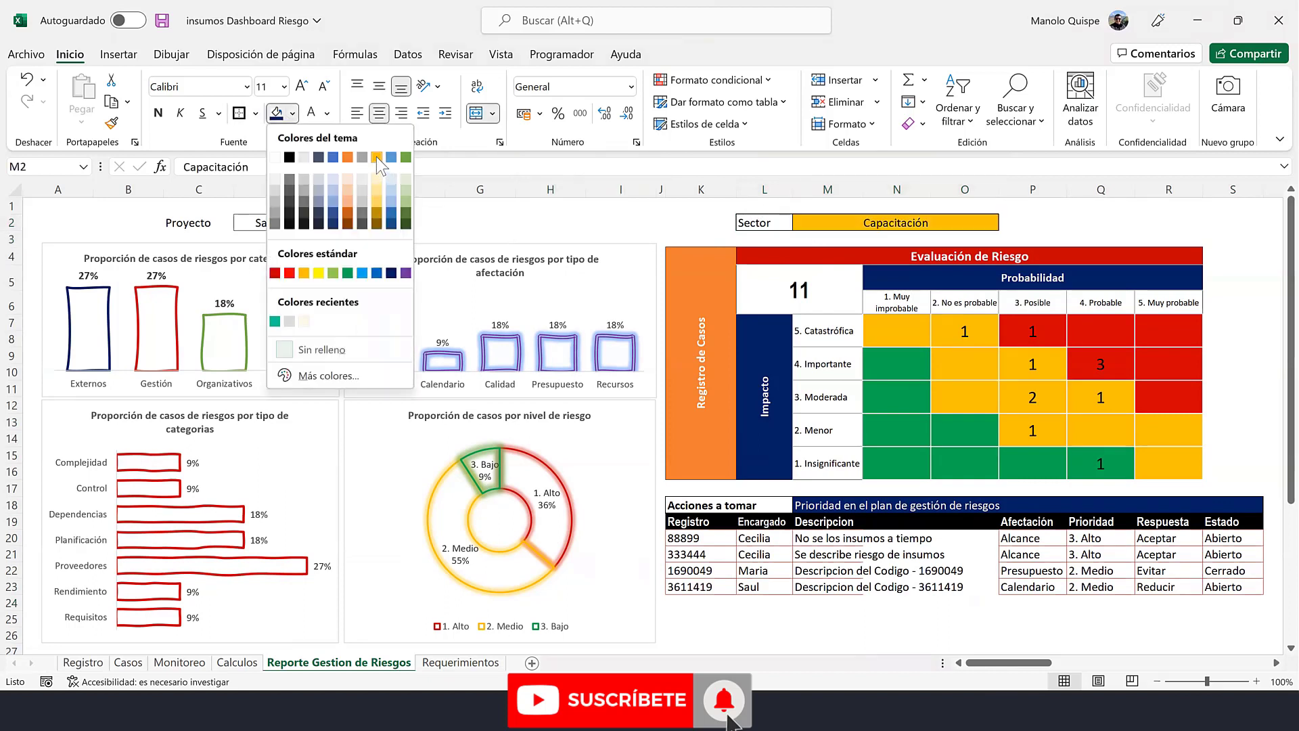
left_click(375, 197)
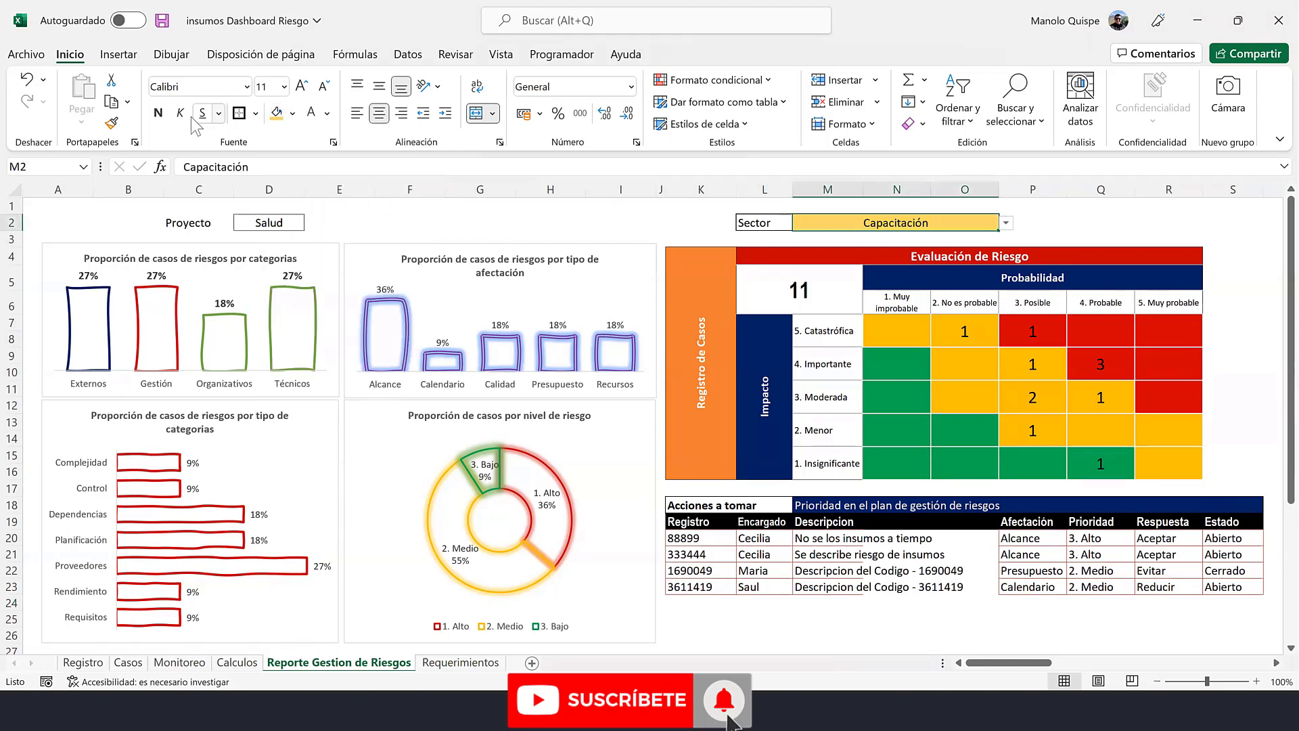
left_click(158, 113)
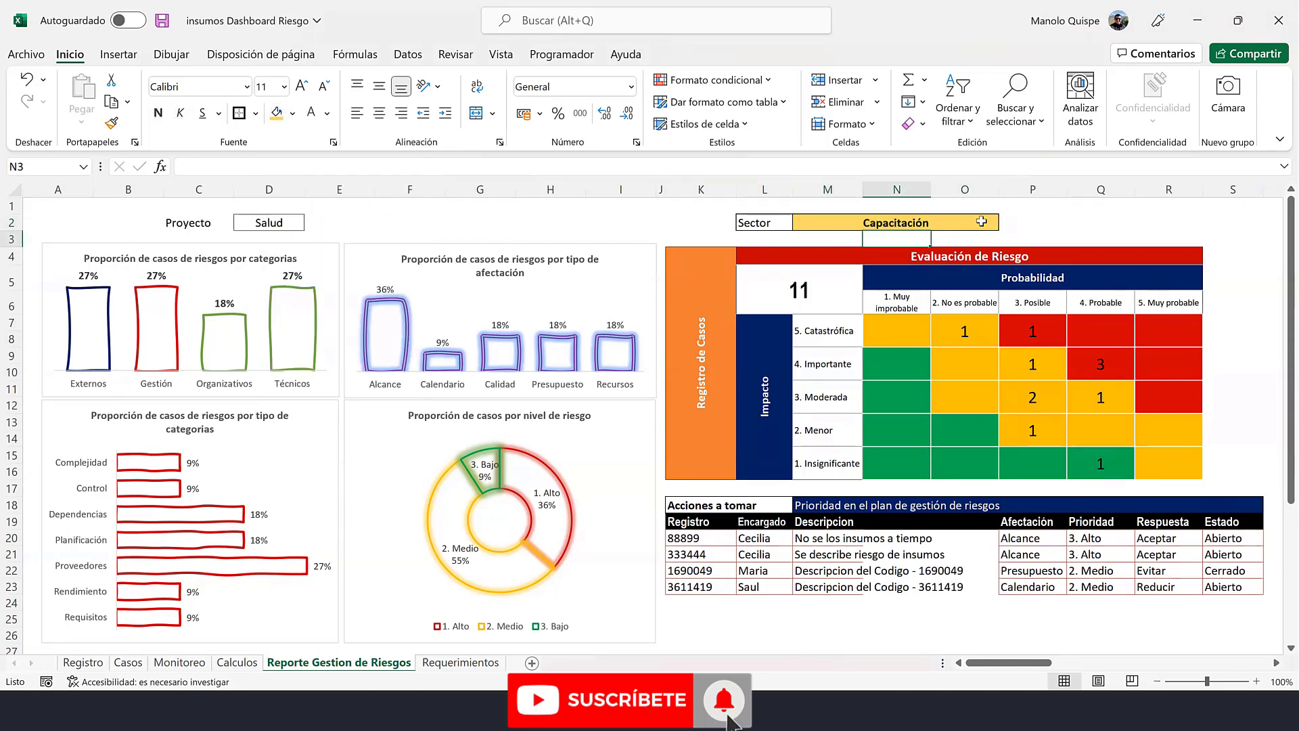
left_click_drag(189, 222, 658, 223)
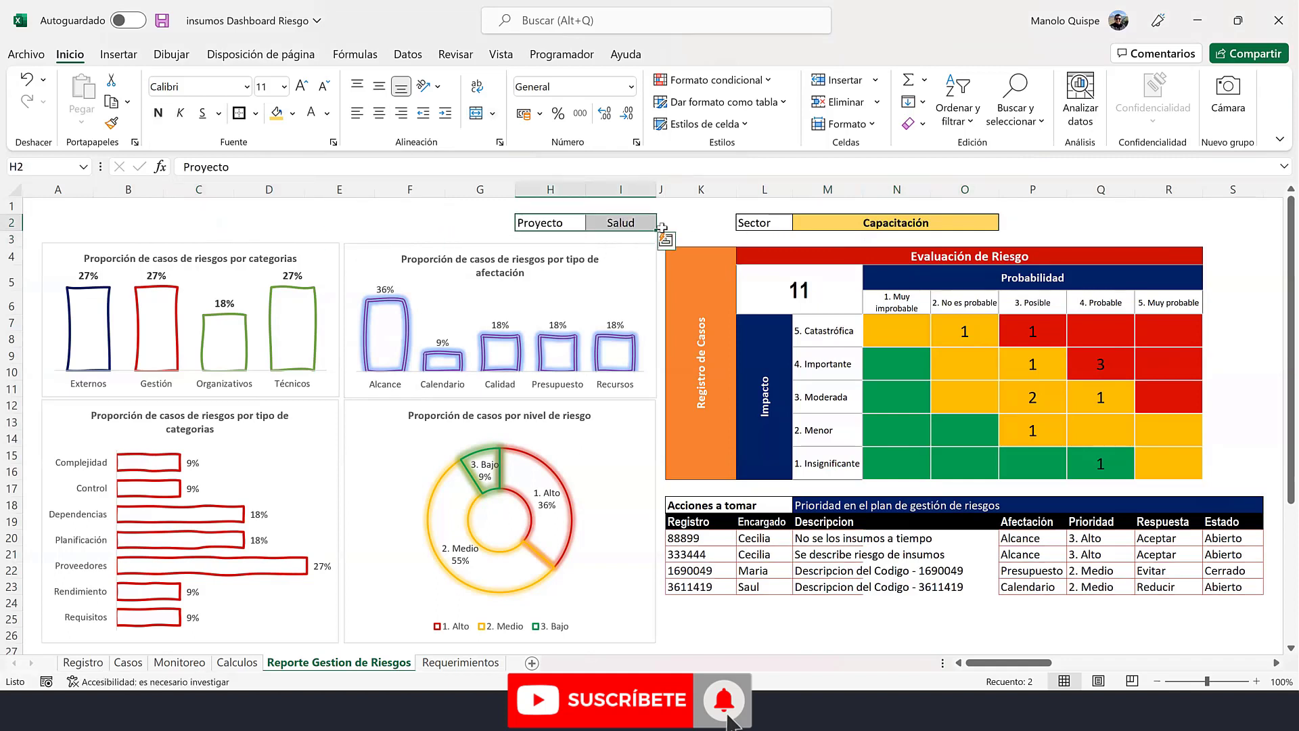
- Give the Proyecto value cell I2 a yellow fill and bold text
left_click(631, 223)
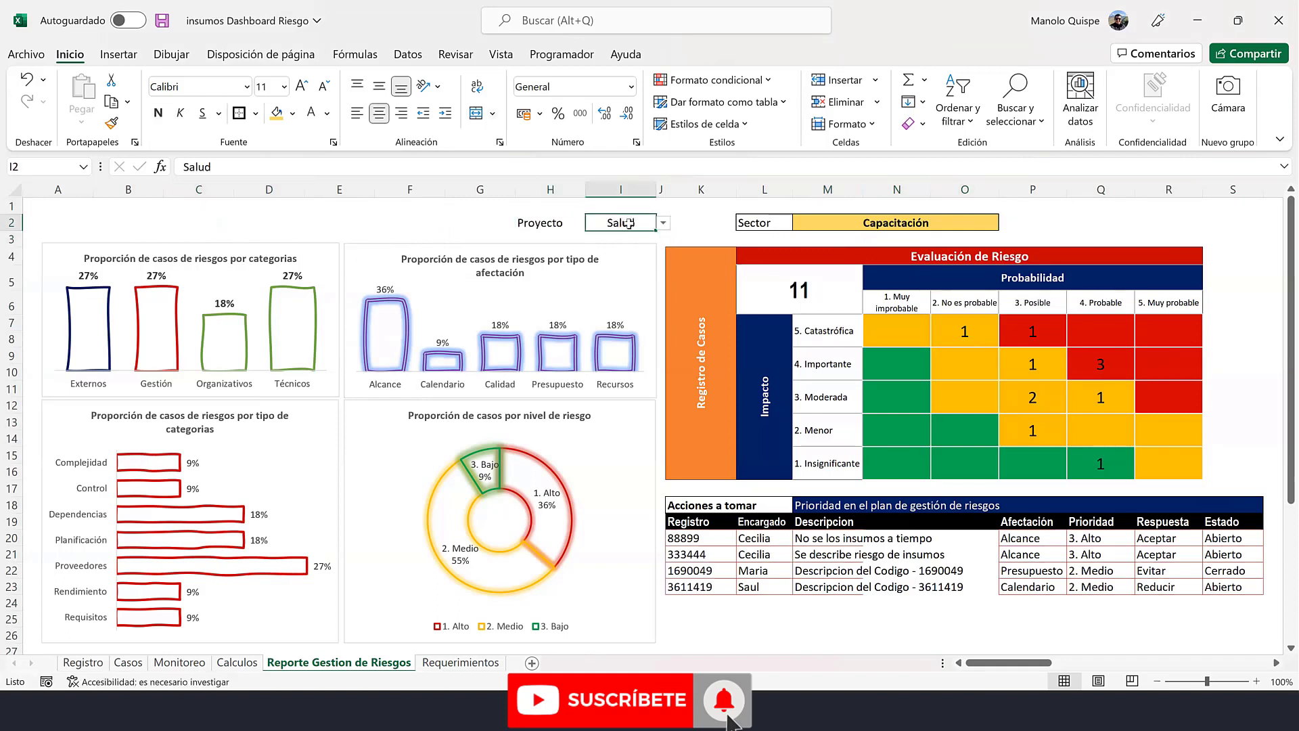
left_click(276, 113)
left_click(159, 113)
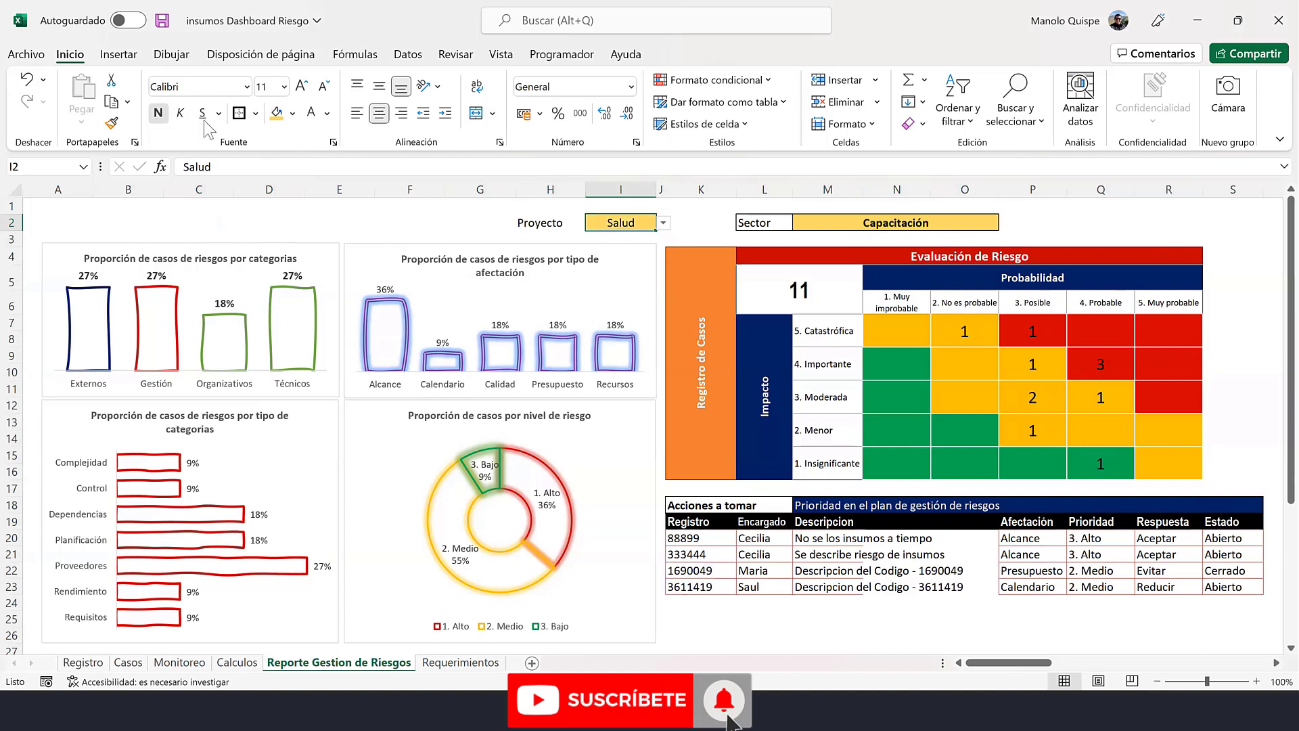
left_click(566, 223)
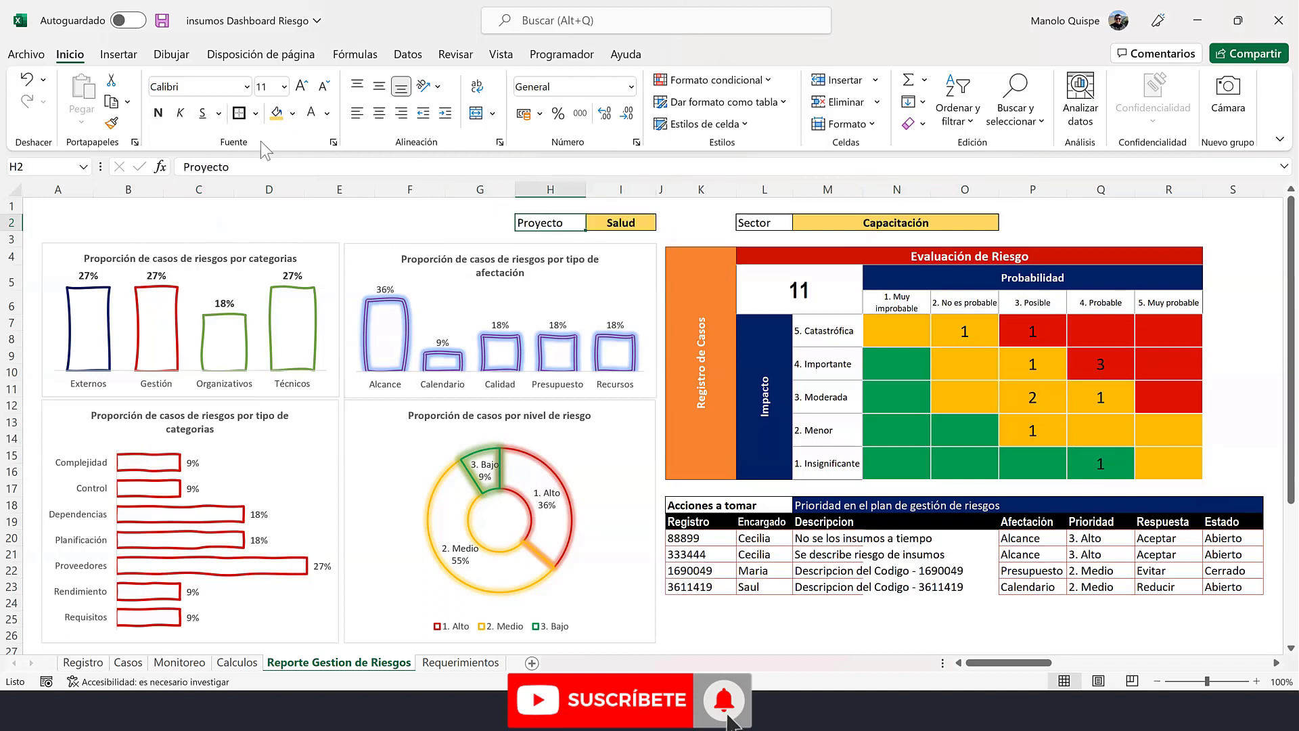
left_click(416, 220)
- Switch the project in I2 to Logistica, then to Manufactura
left_click(636, 224)
left_click(664, 223)
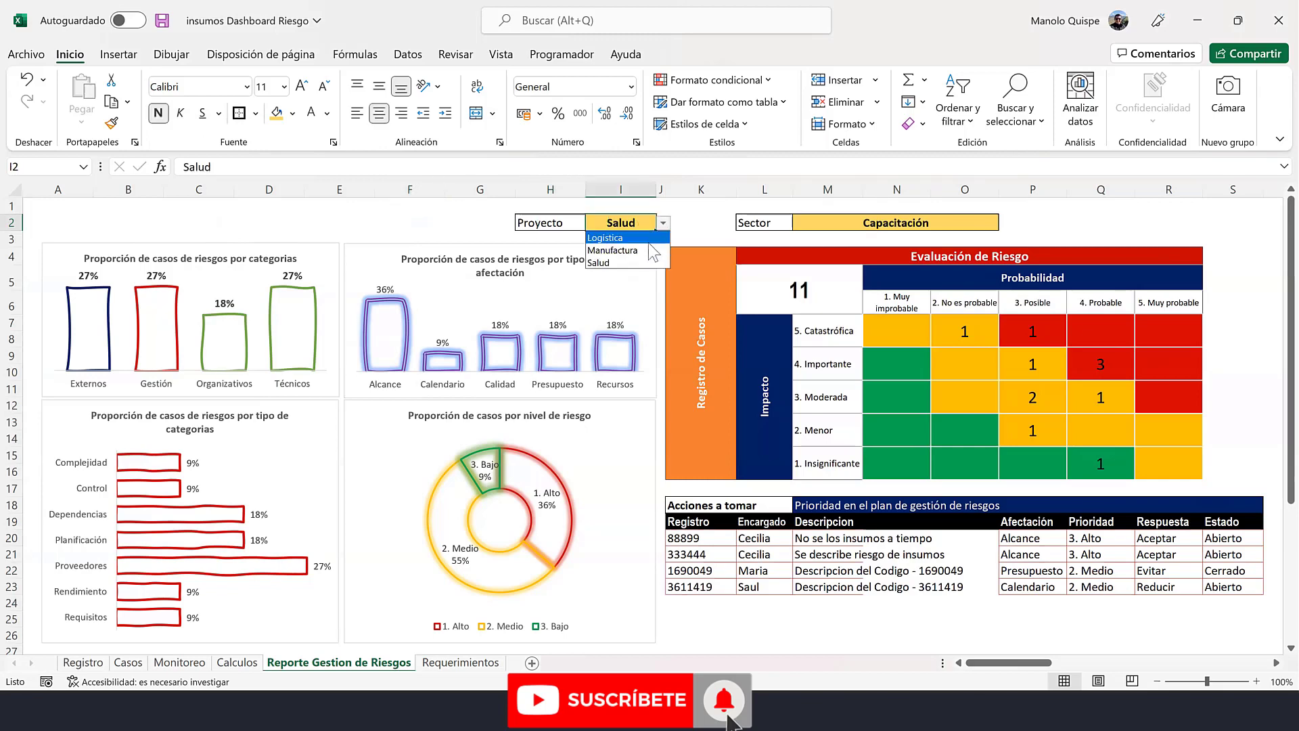
left_click(648, 240)
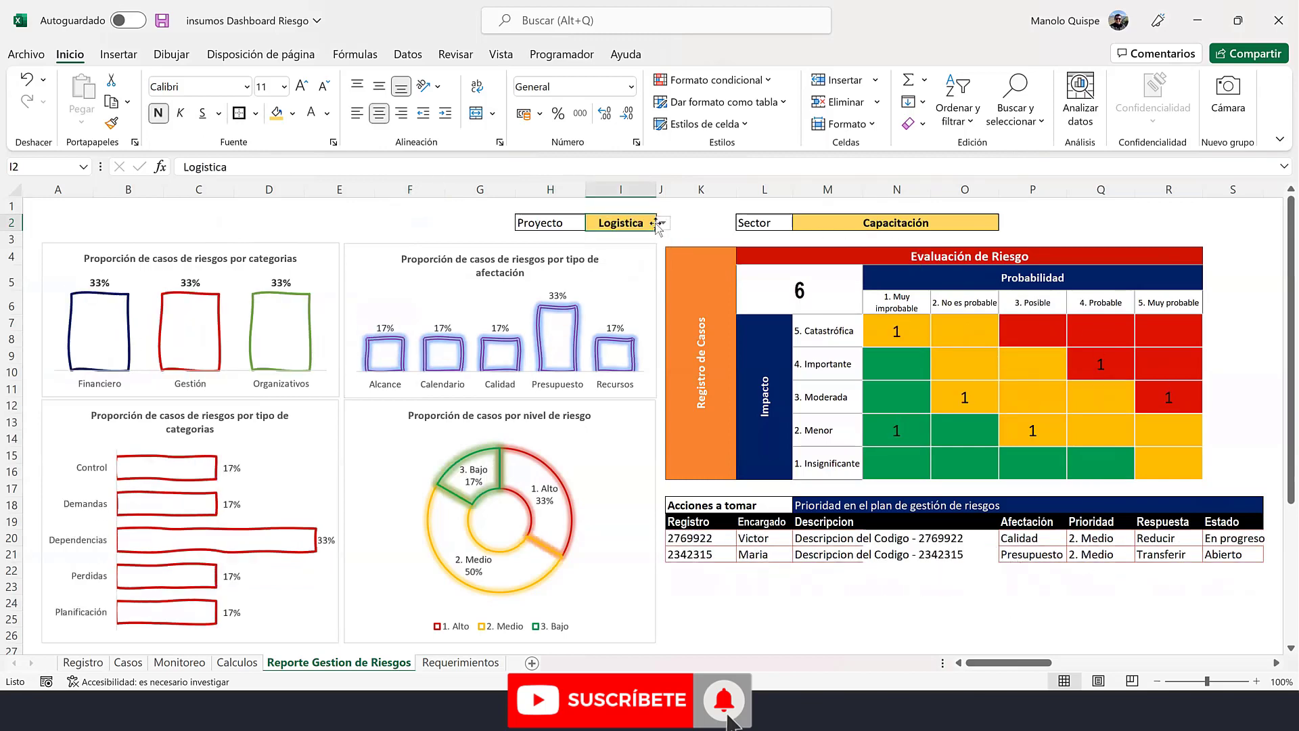
left_click(662, 224)
left_click(630, 249)
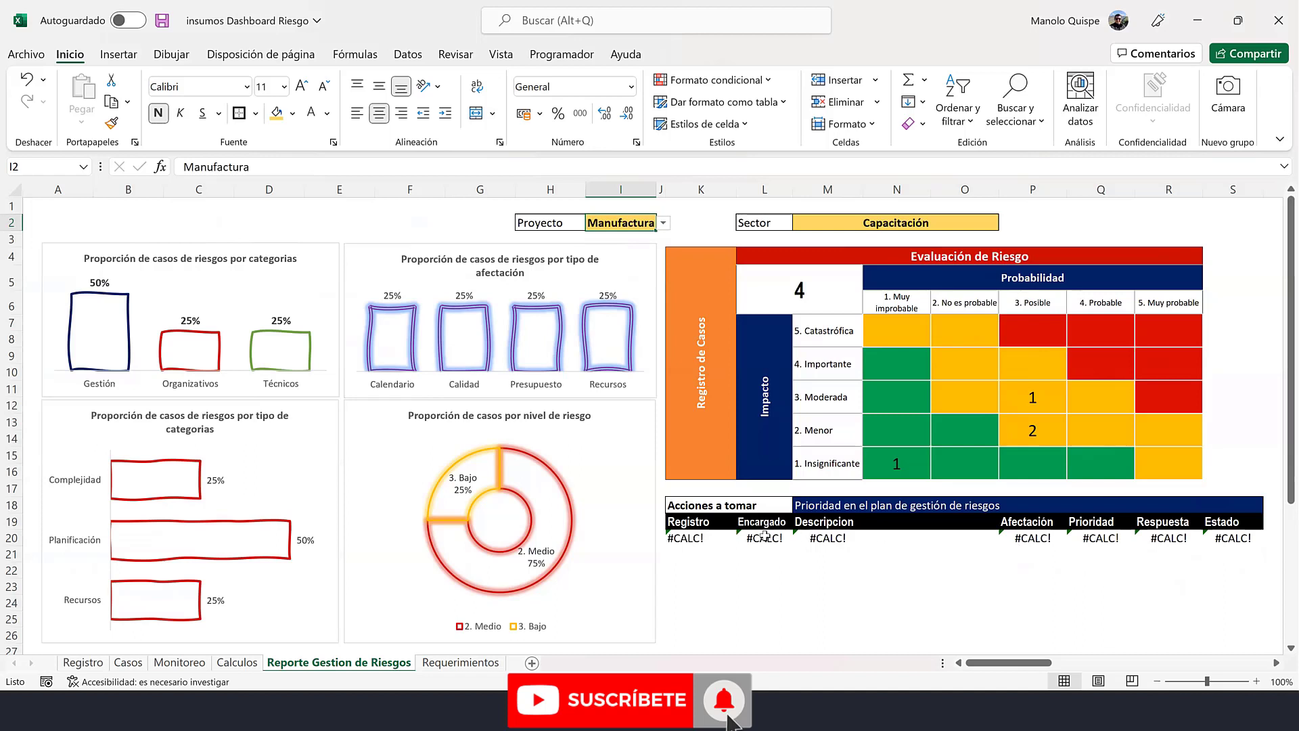
- Wrap the K20 Registro filter formula as =SI.ERROR(FILTRAR(...);"")
left_click(713, 537)
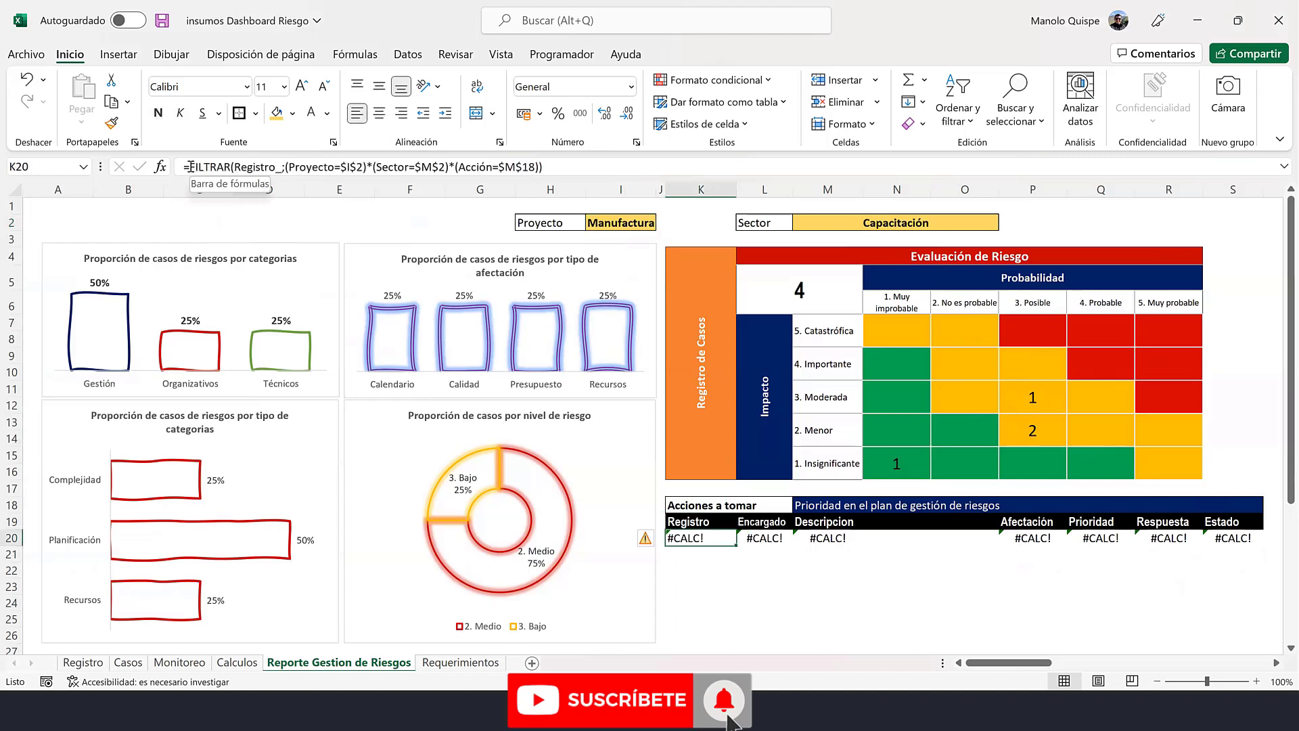
left_click(366, 163)
type("si.")
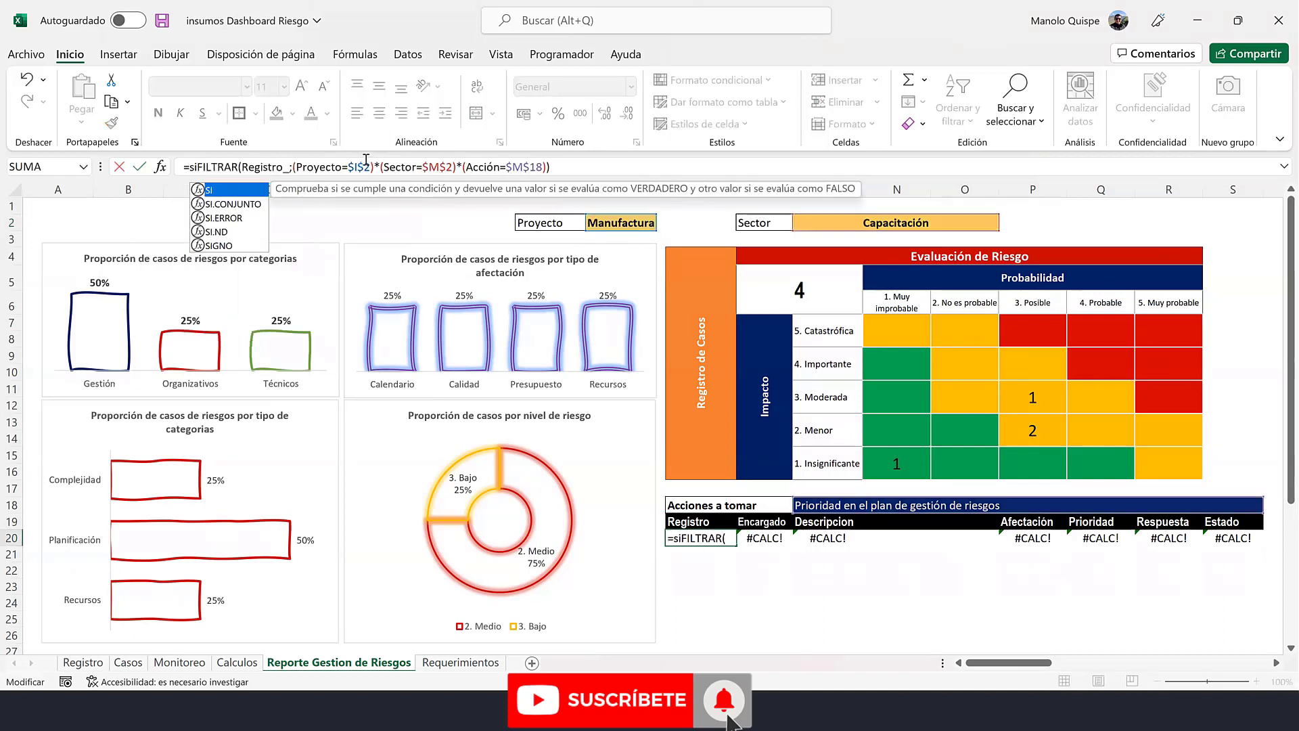
left_click(223, 204)
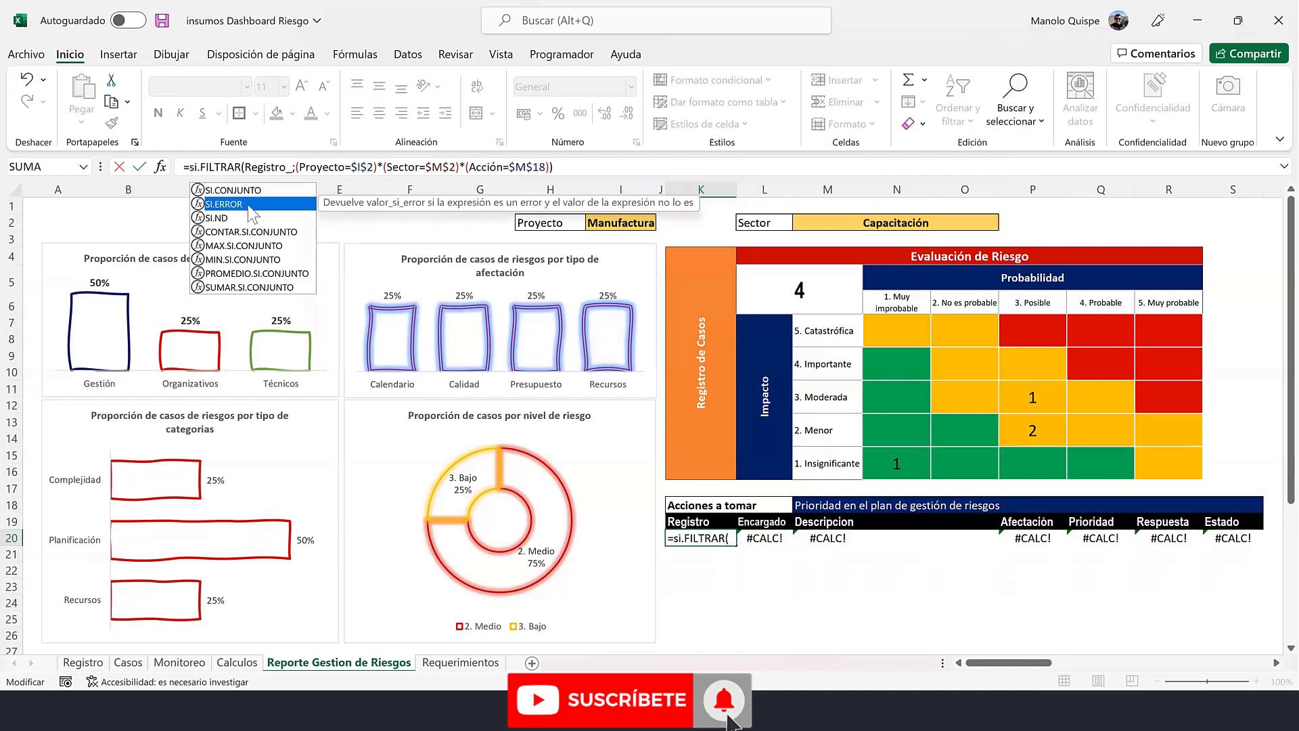
key("Tab")
left_click(607, 169)
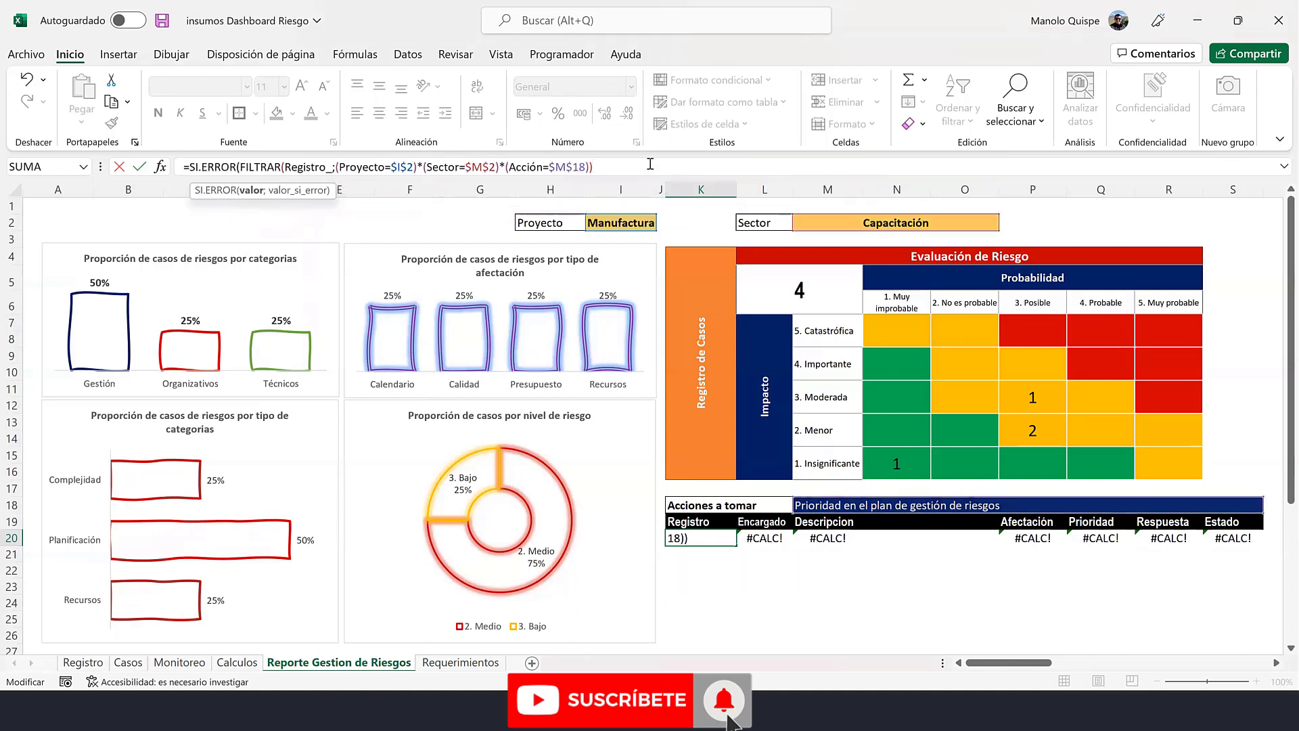
type(";\"\"")
type(")")
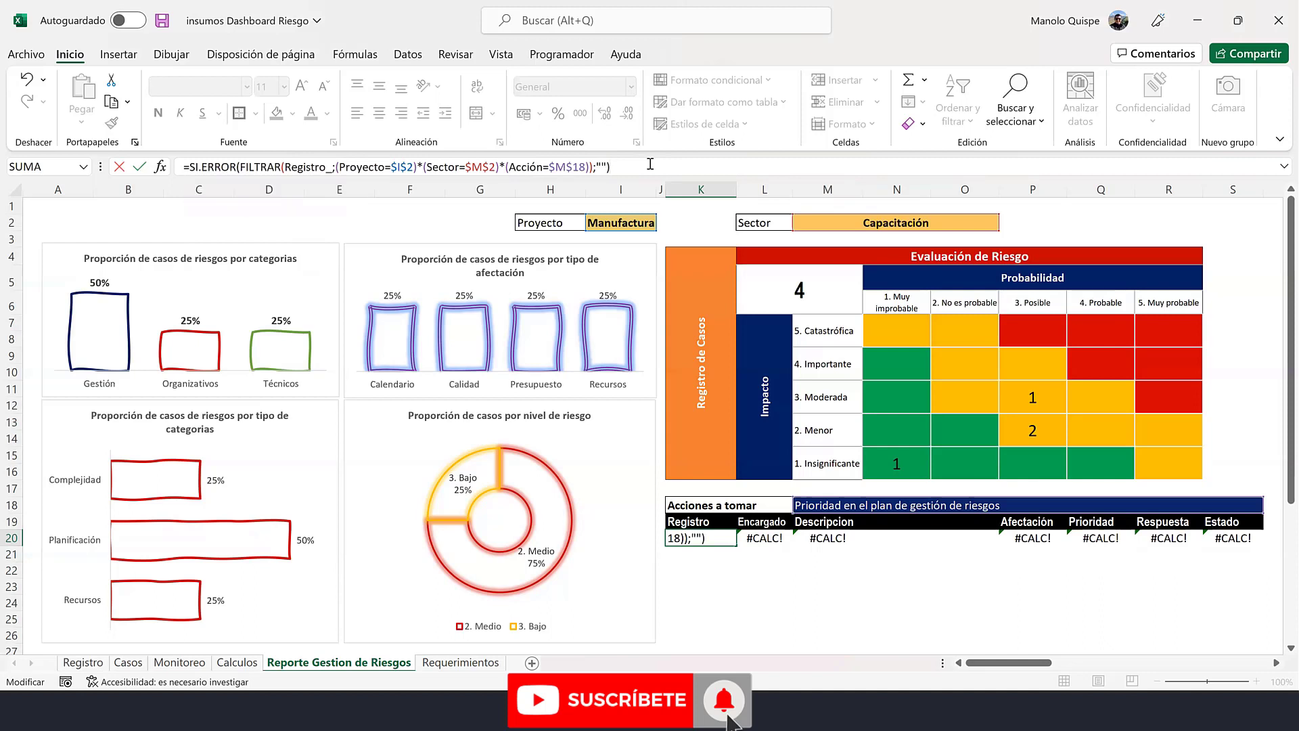
key("Return")
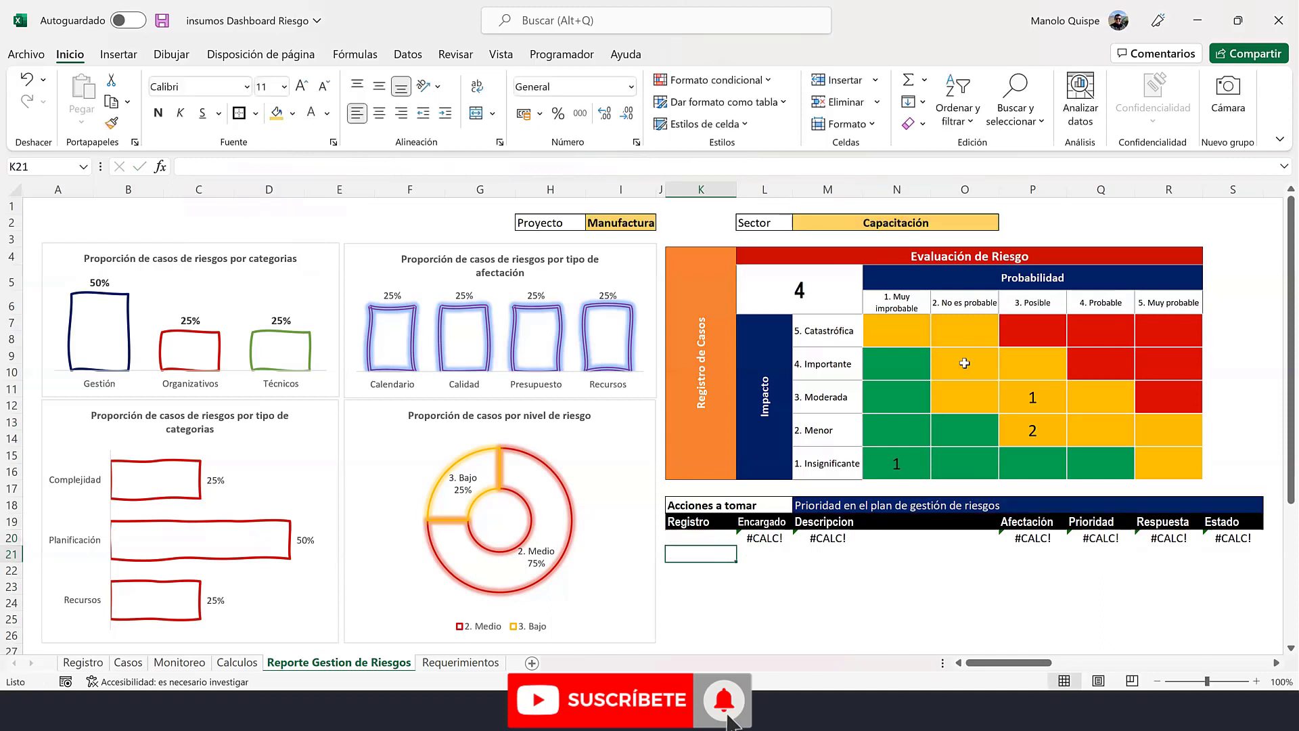
- Select L20, M20 and P20:S20 and clear their #CALC! formulas
left_click(775, 537)
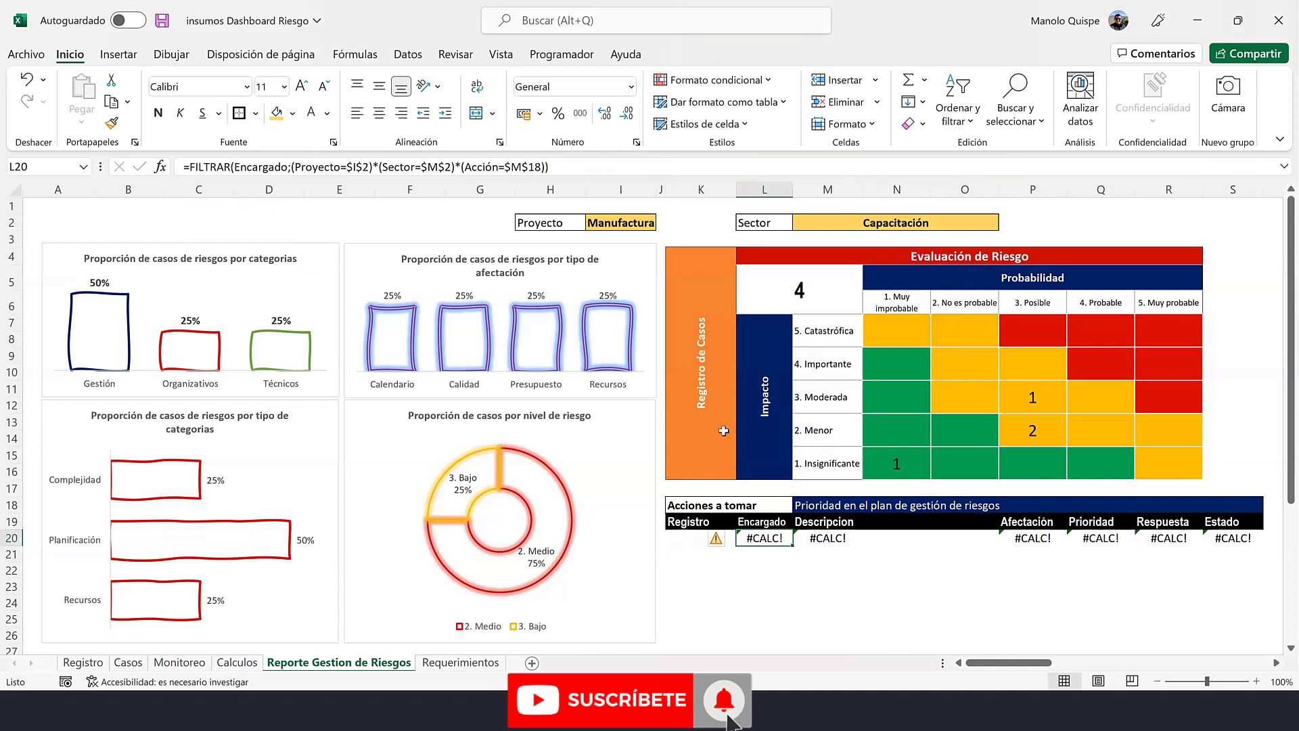
left_click(187, 169)
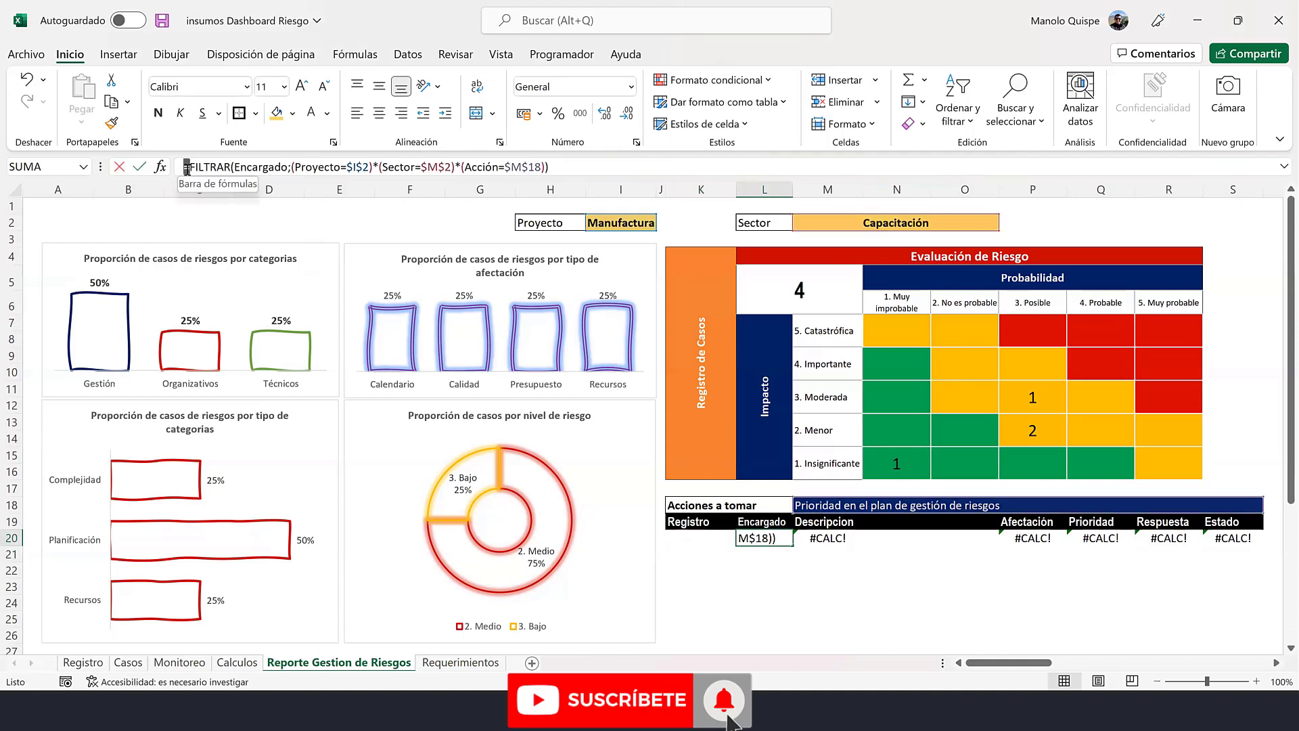
key("BackSpace")
type("`")
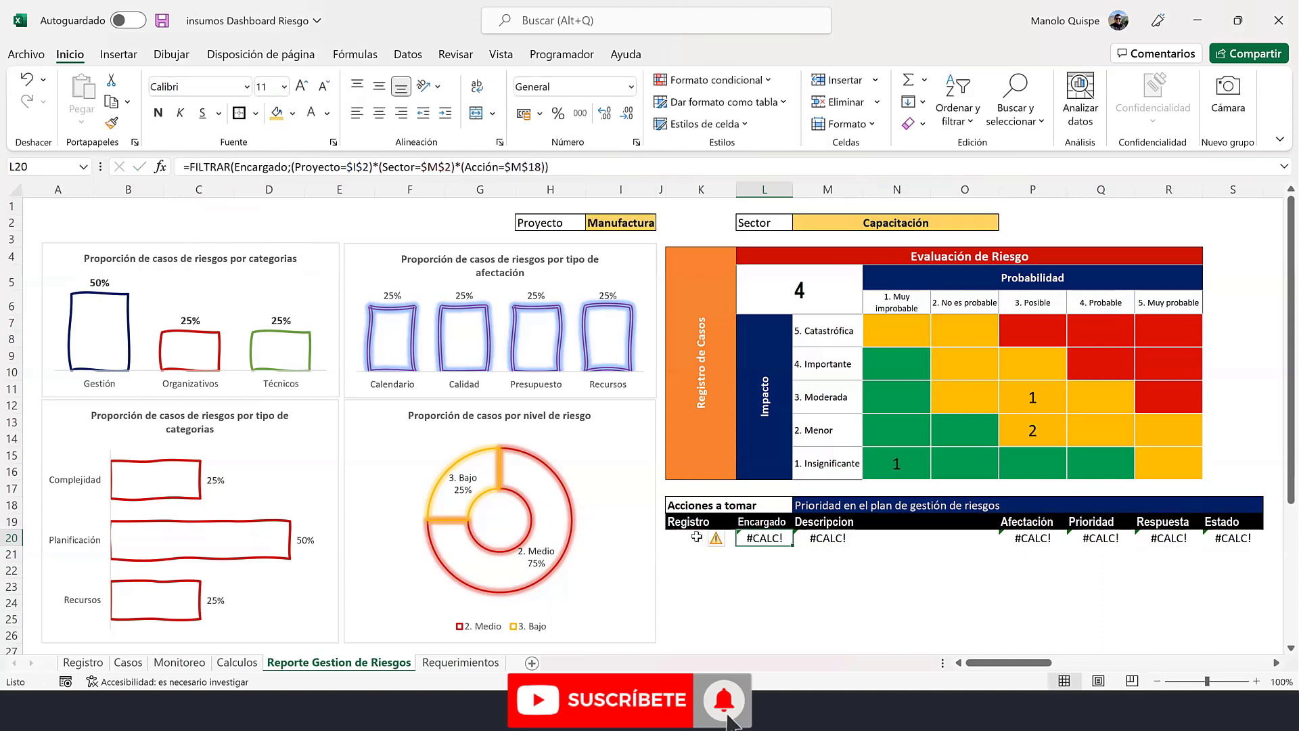
left_click(828, 538, "ctrl")
left_click(1019, 538, "ctrl")
left_click(1093, 537, "ctrl")
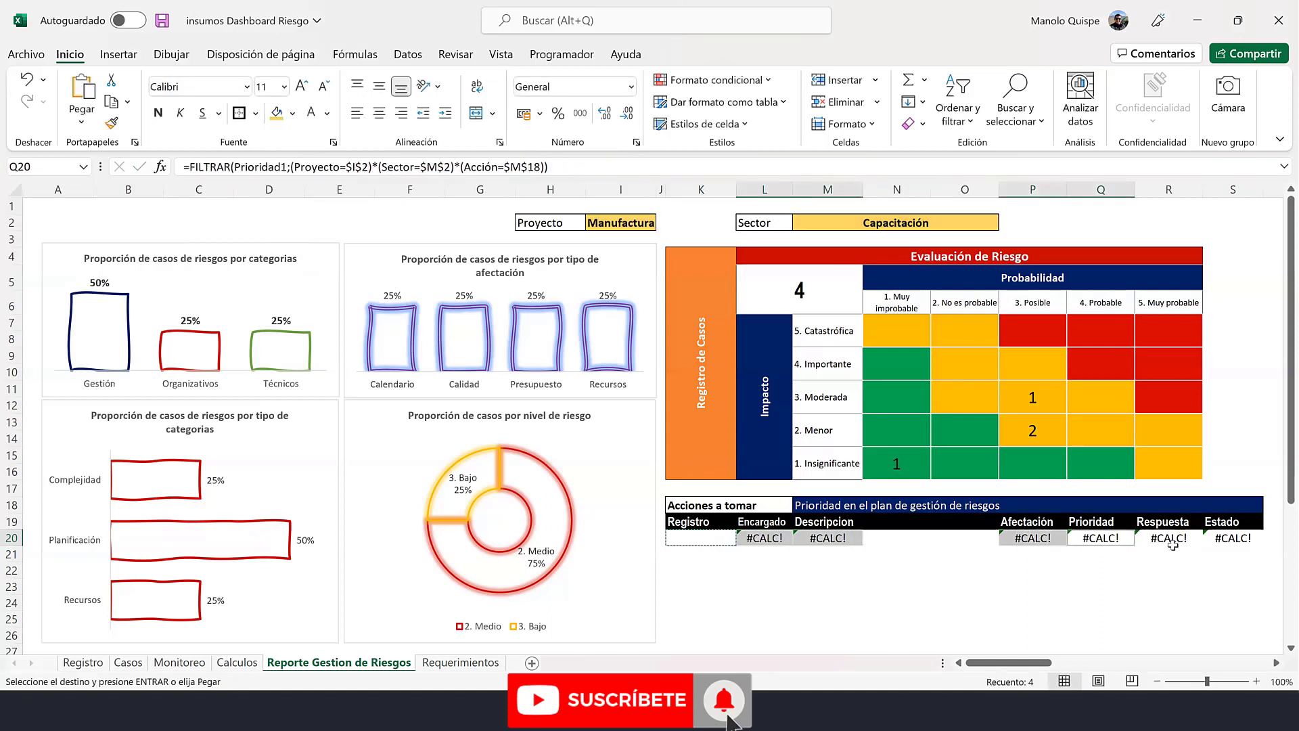
left_click(1161, 538, "ctrl")
left_click(1237, 536, "ctrl")
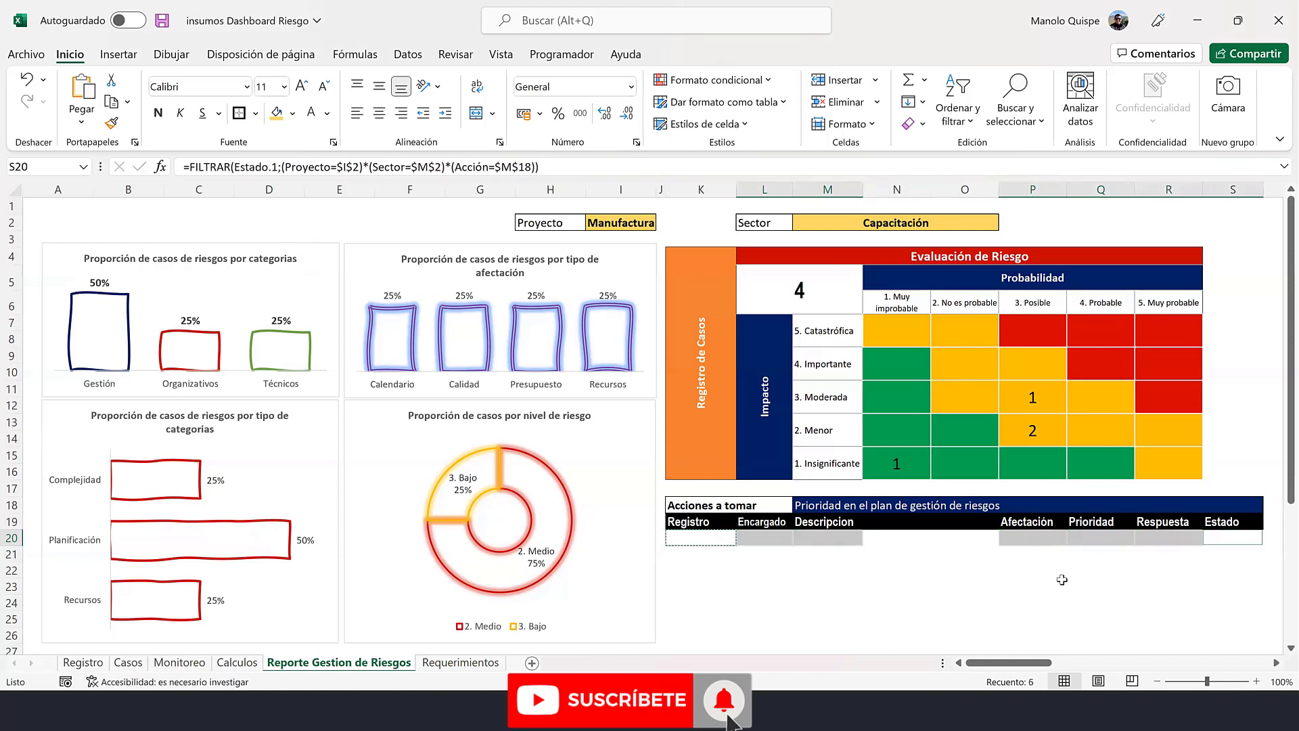
type("=SI.ERROR(FILTRAR(Registro_;(Proyecto=$I$2)*(Sector=$M$2)*(Acción=$M$18));\"\")")
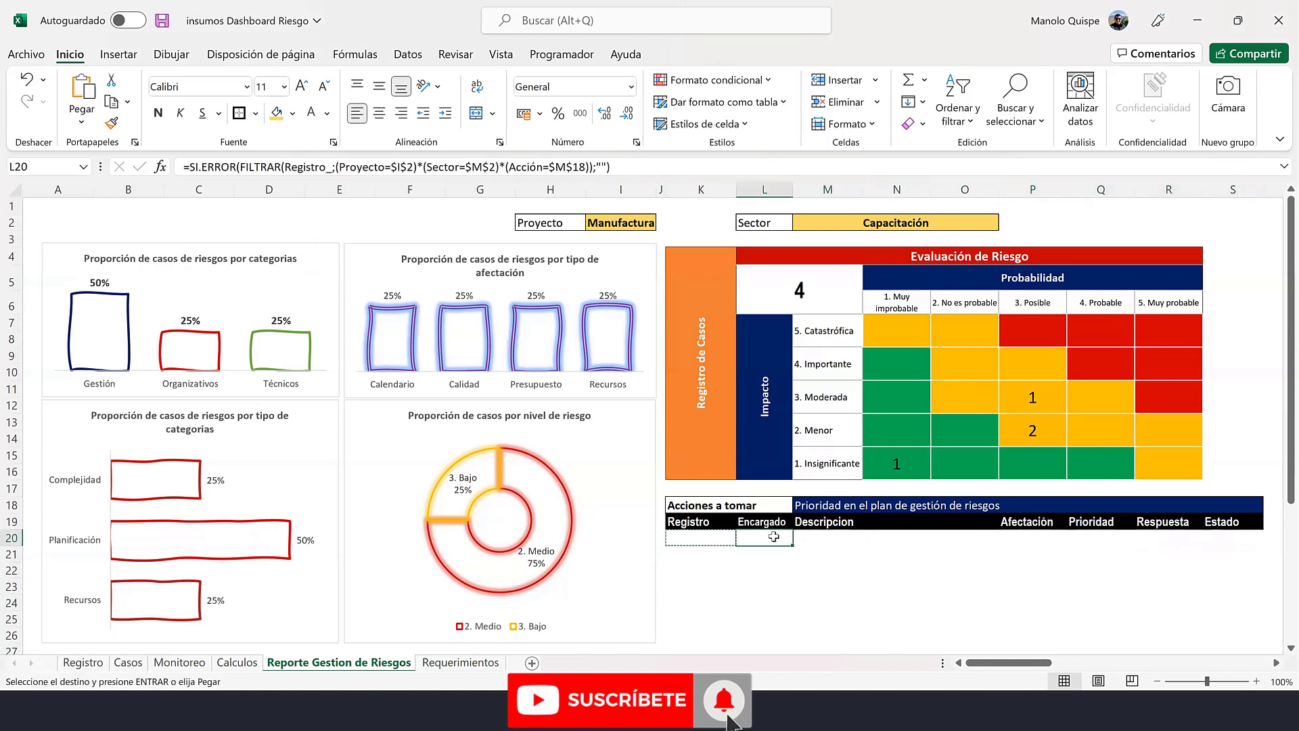
- In L20's FILTRAR formula, replace the Registro range with the Encargado range
double_click(774, 536)
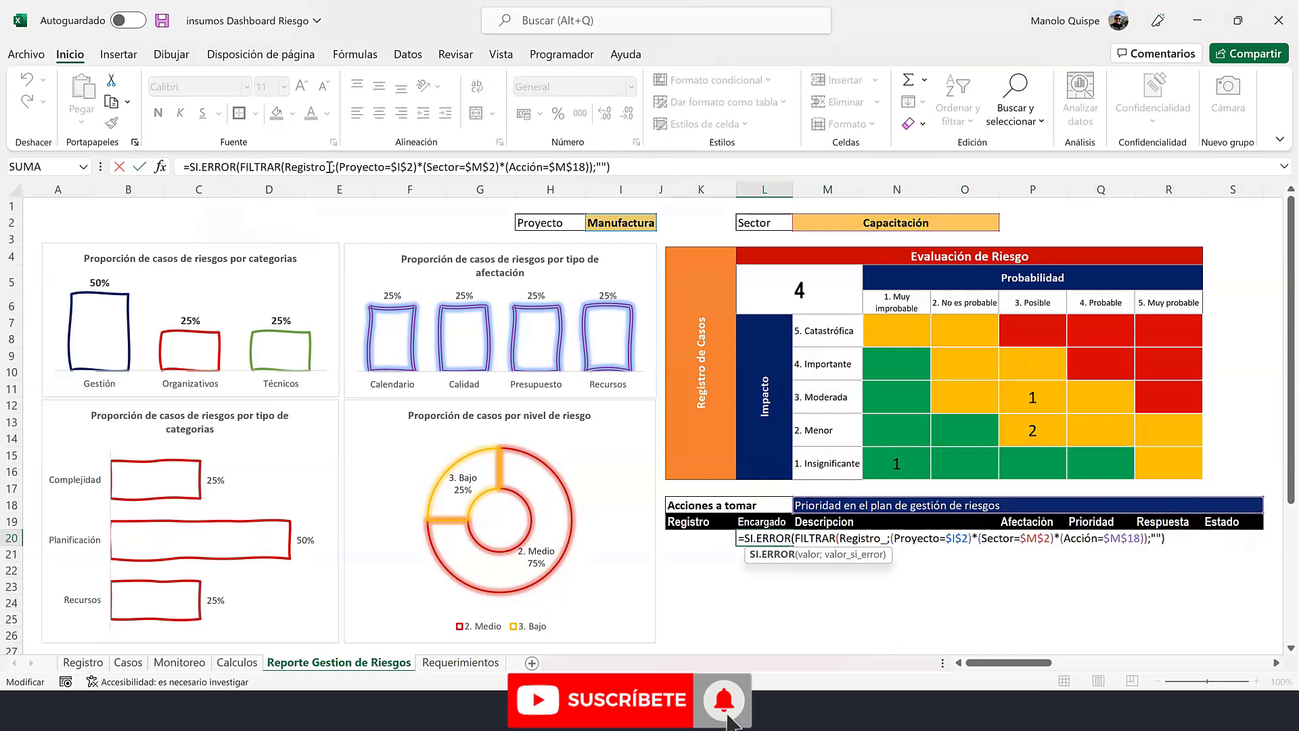
left_click_drag(326, 167, 283, 166)
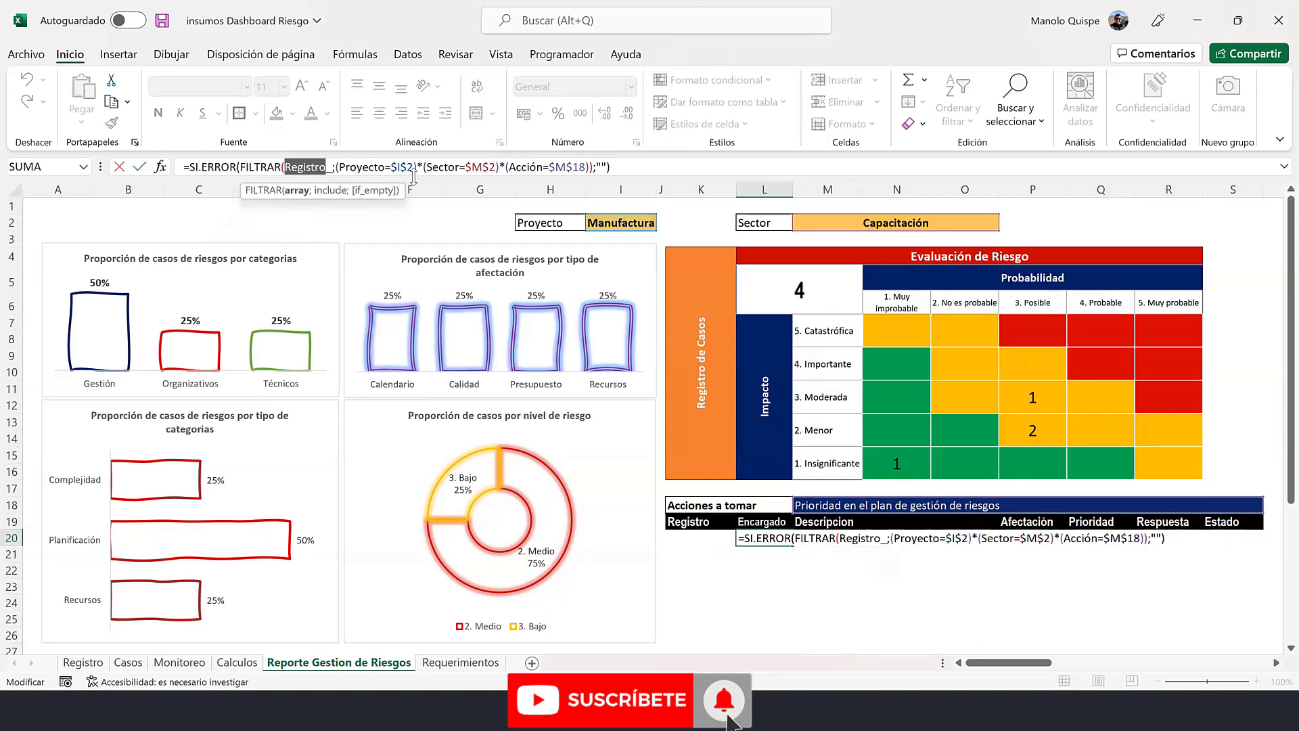
key("Delete")
key("Delete")
type("en")
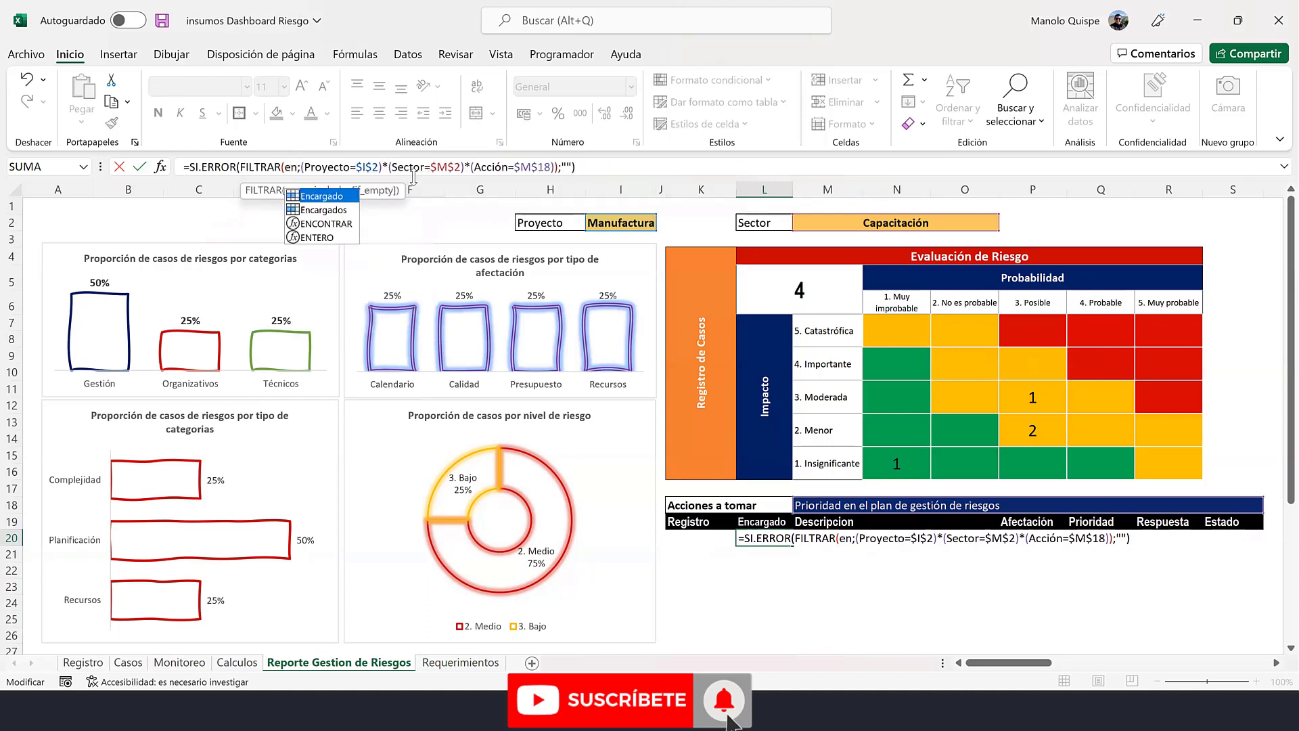
double_click(343, 196)
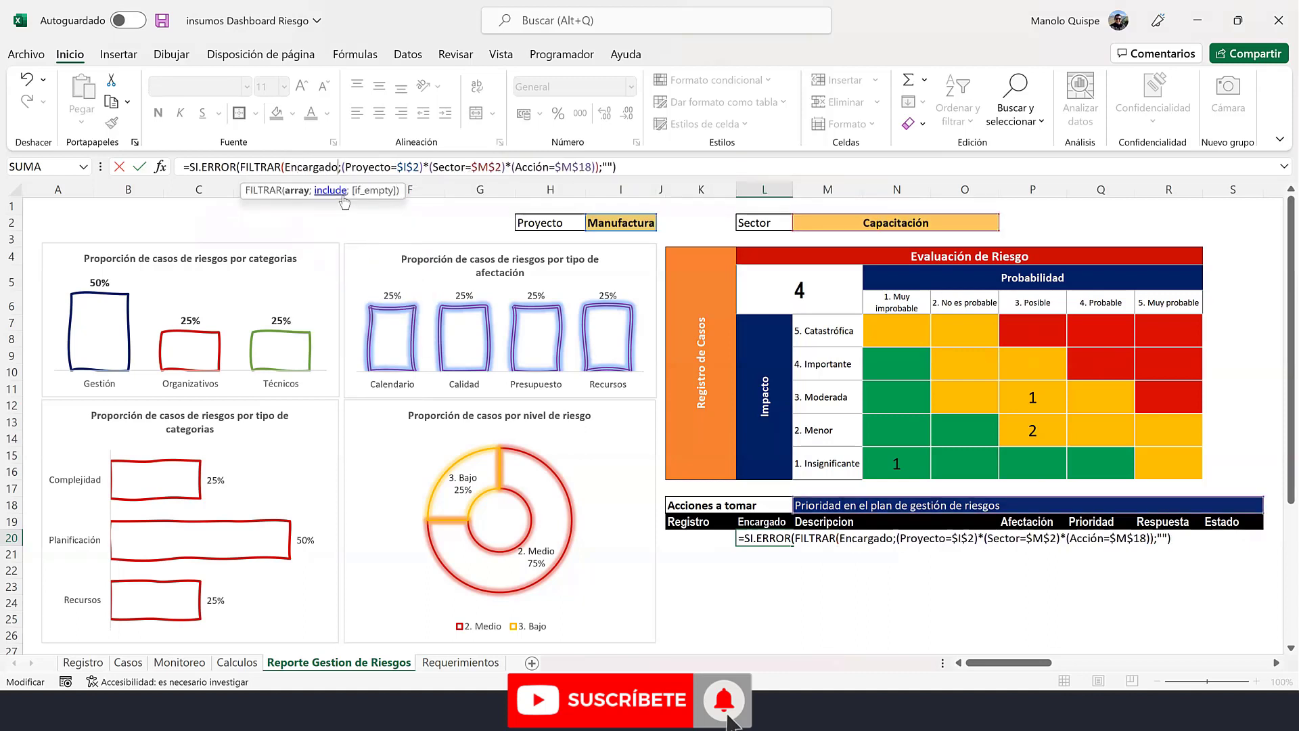
key("Return")
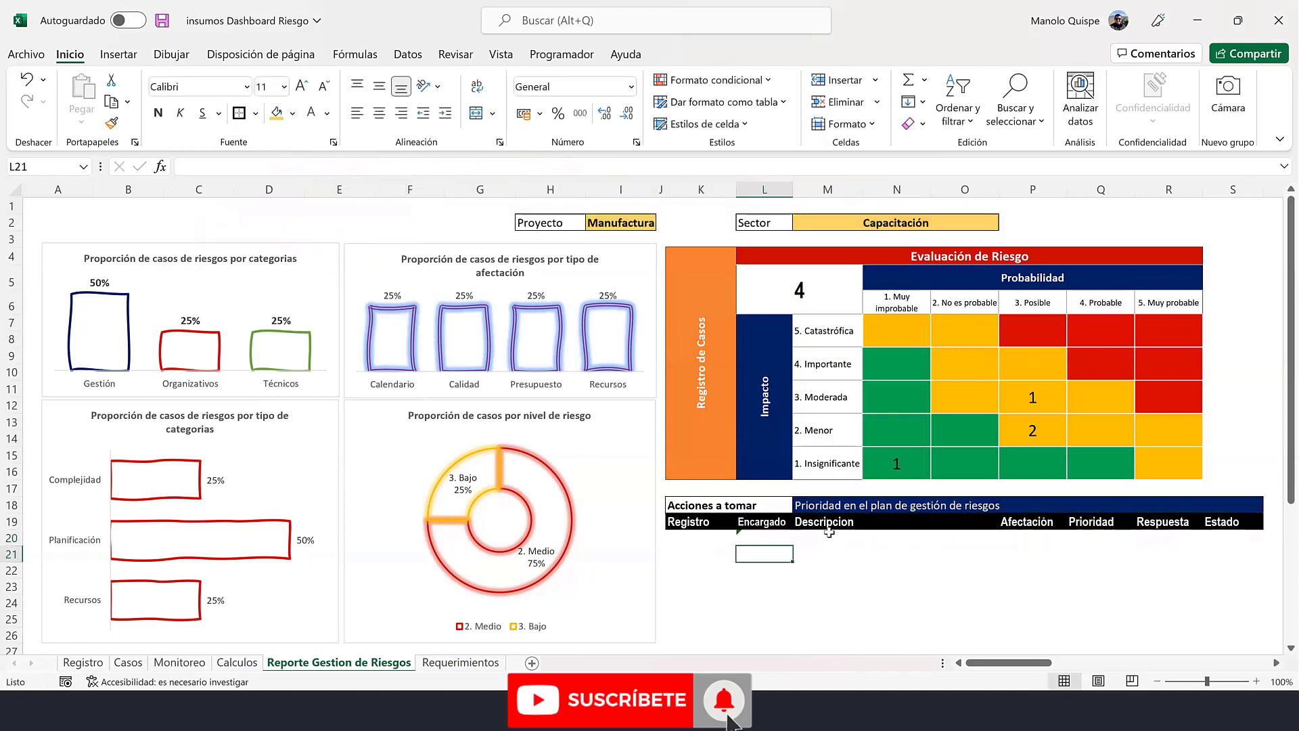
- In M20's formula, replace the Registro name with the Descripcion range
left_click(829, 533)
double_click(828, 535)
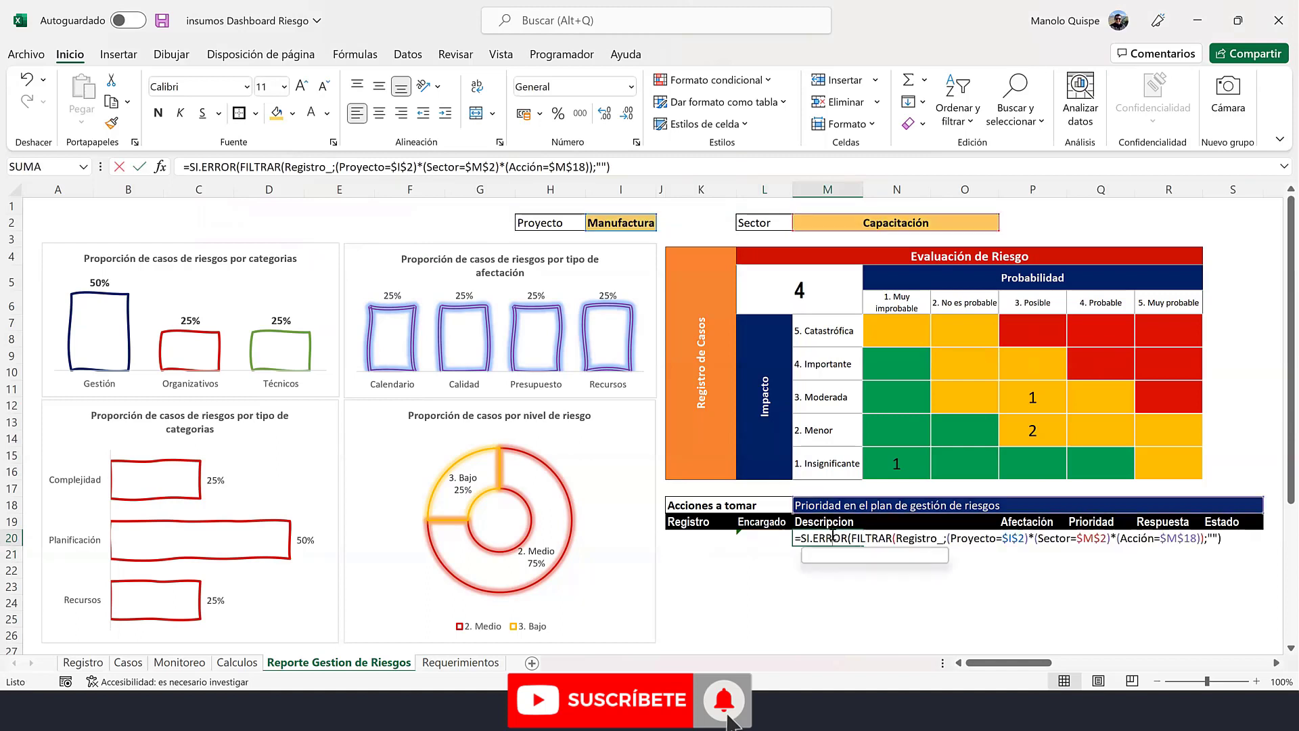
double_click(315, 167)
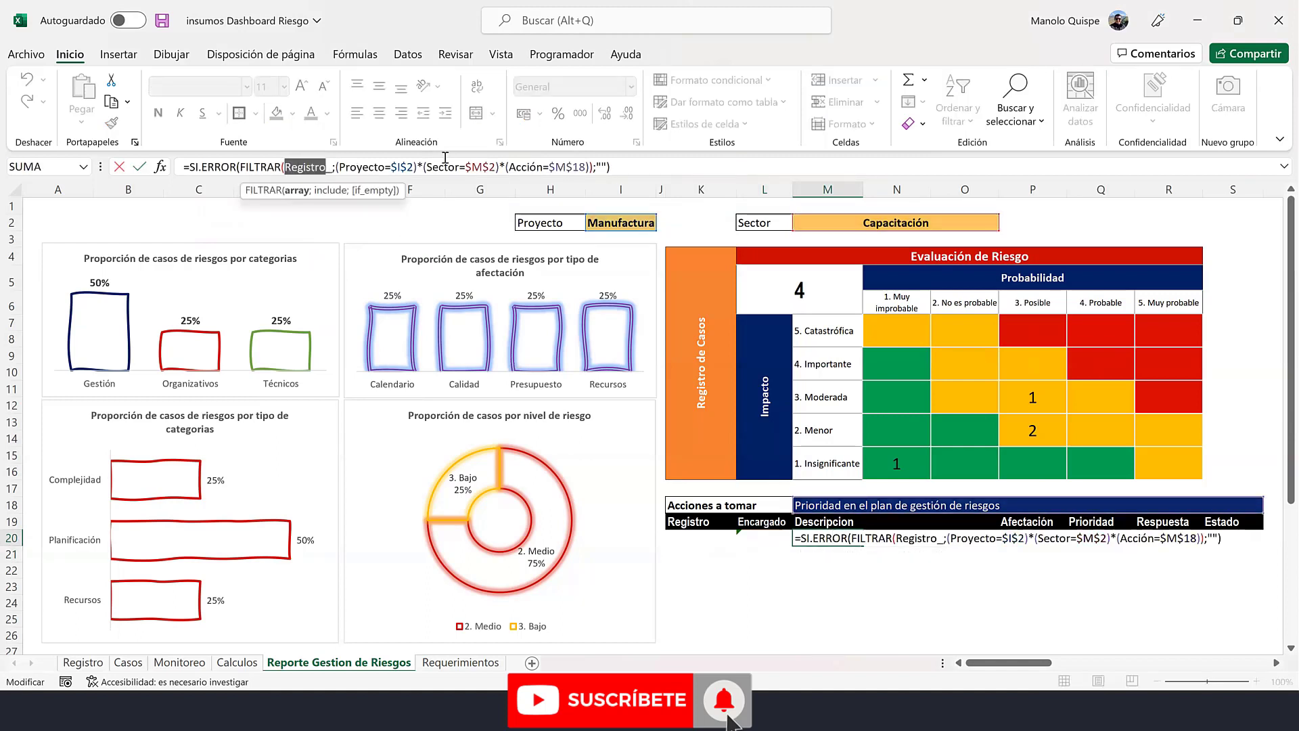
key("BackSpace")
key("Delete")
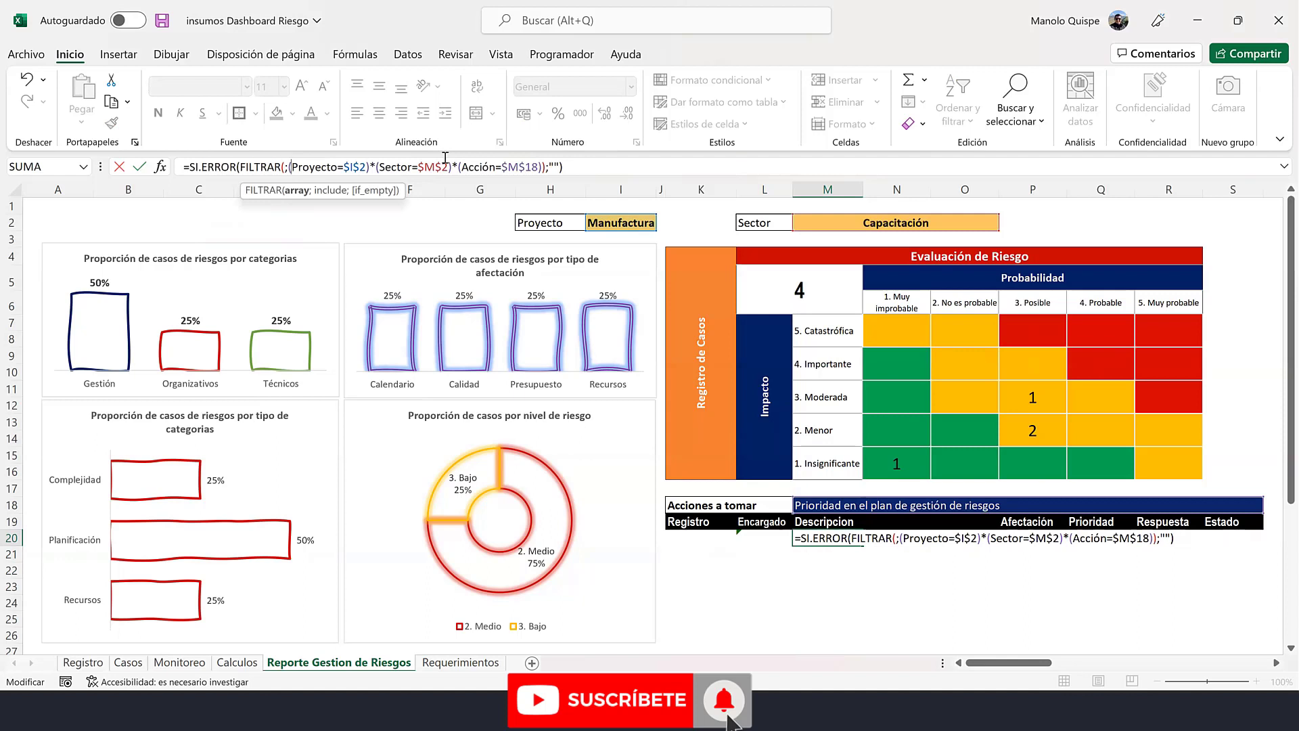
type("des")
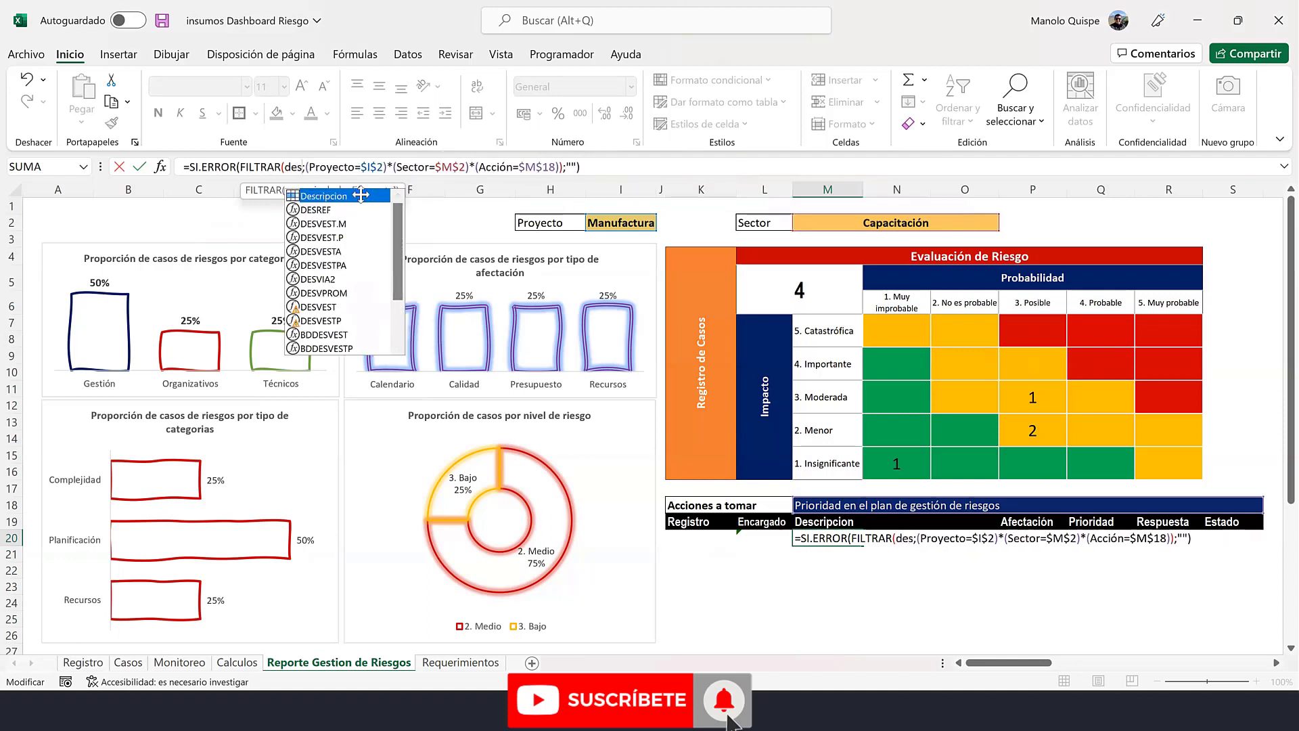
double_click(324, 195)
key("Return")
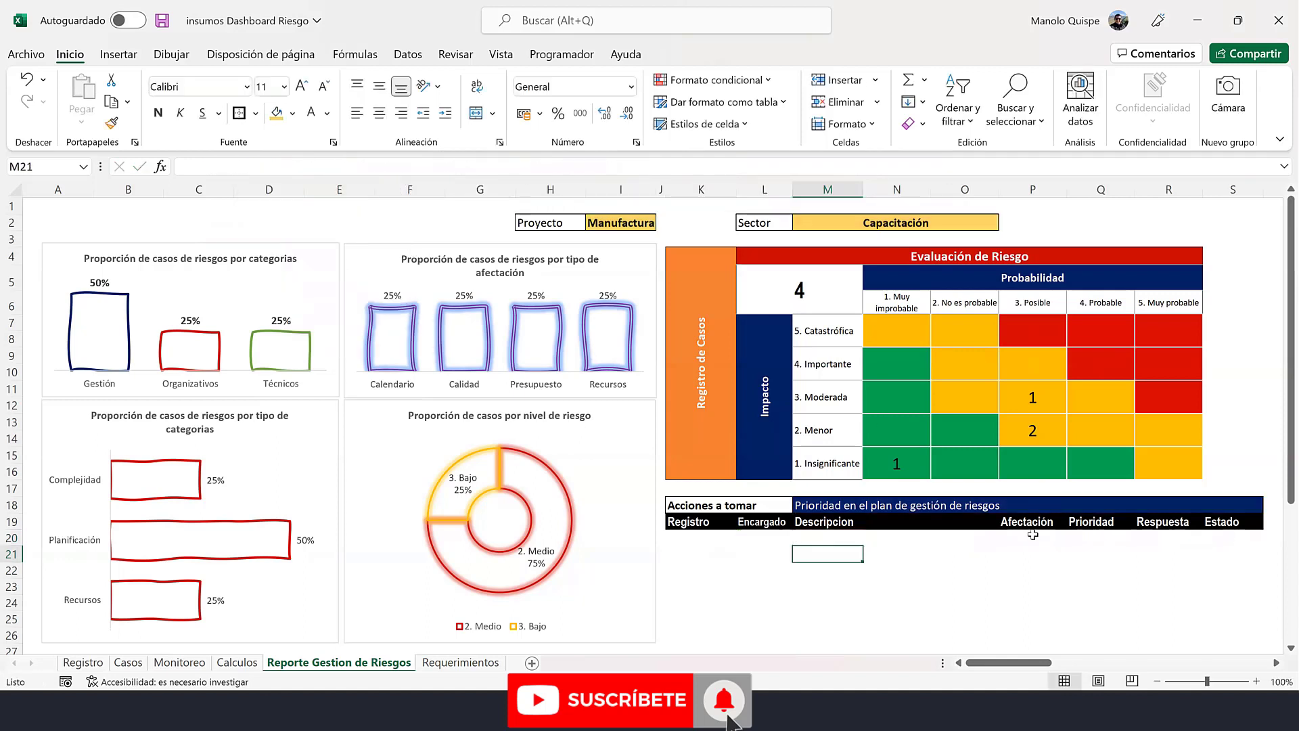
- Make P20's filter formula use the Afectación field instead of Registro_
double_click(1036, 536)
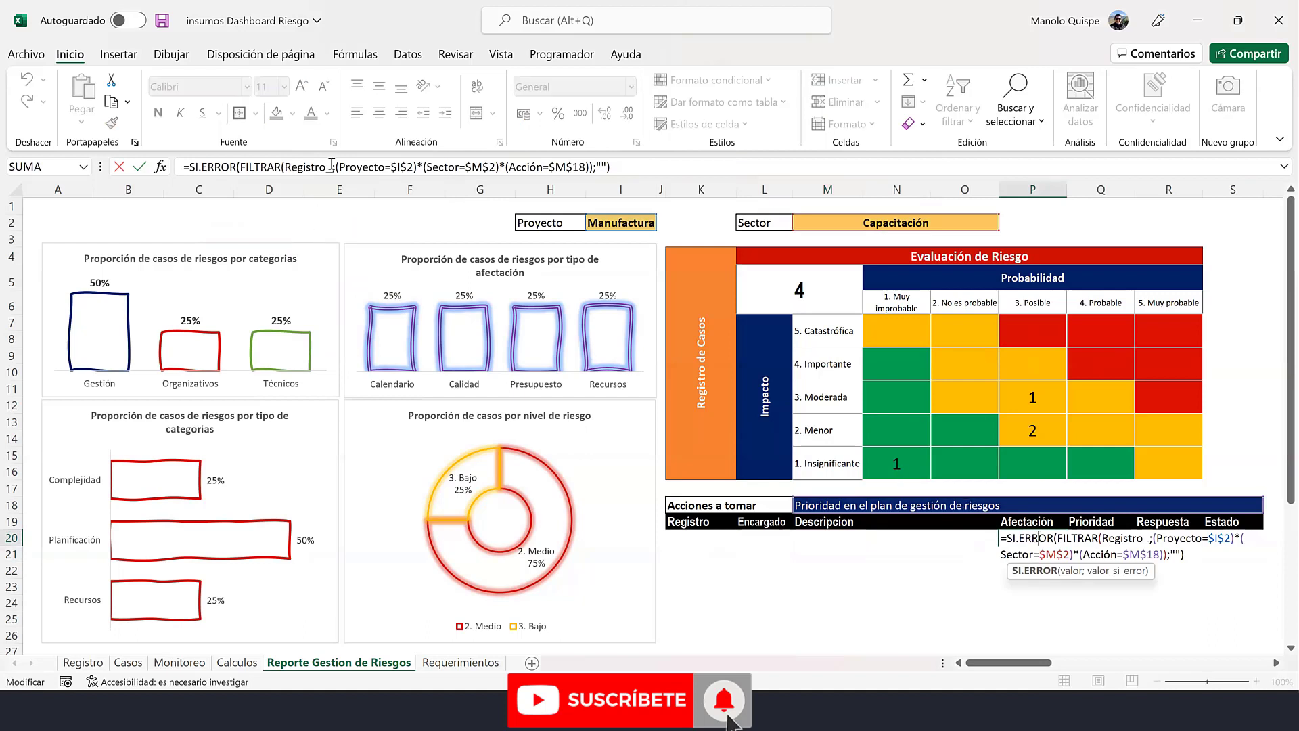
left_click_drag(331, 167, 292, 166)
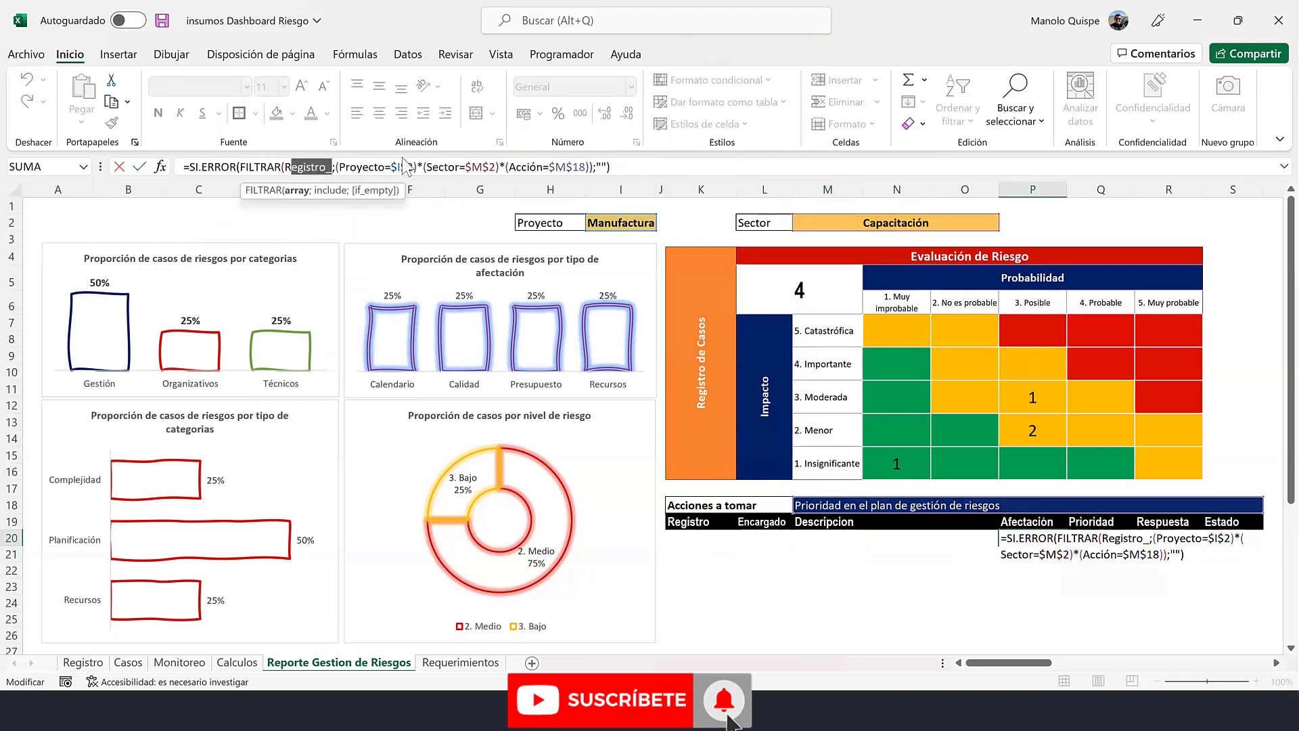
key("BackSpace")
key("BackSpace")
type("af")
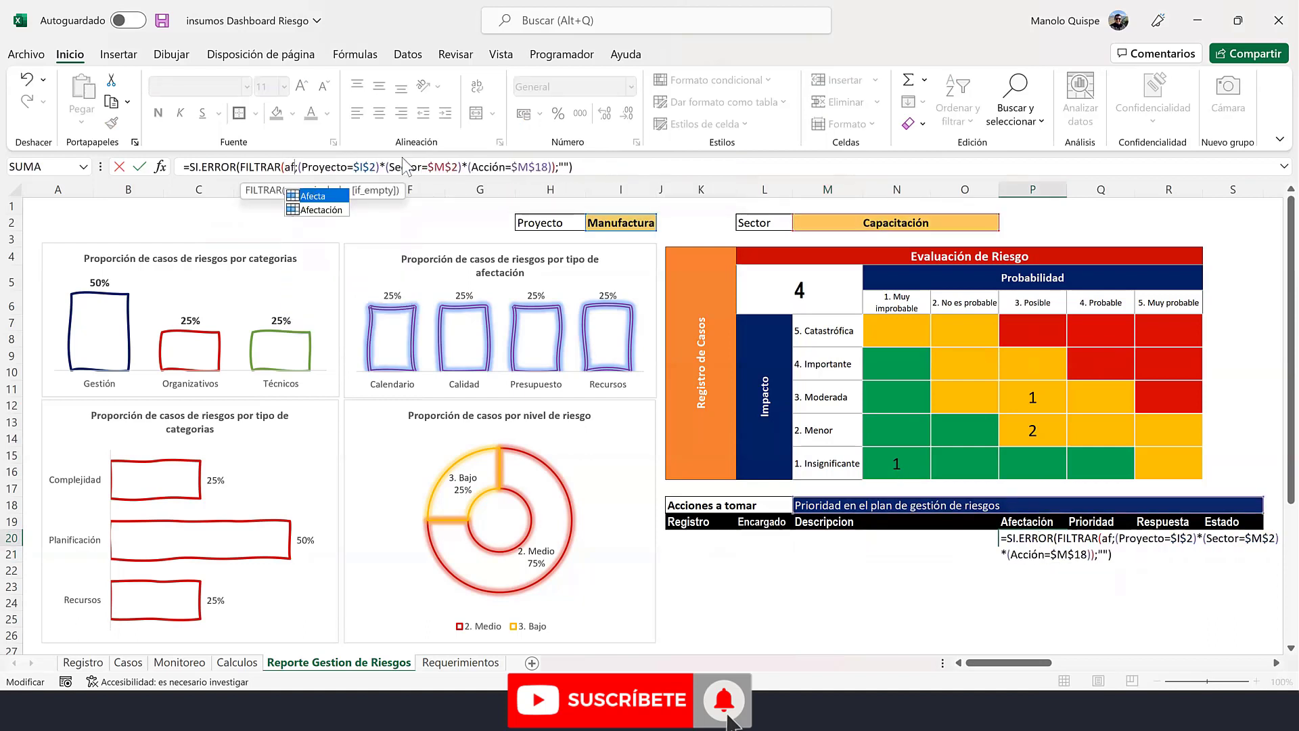
type("e")
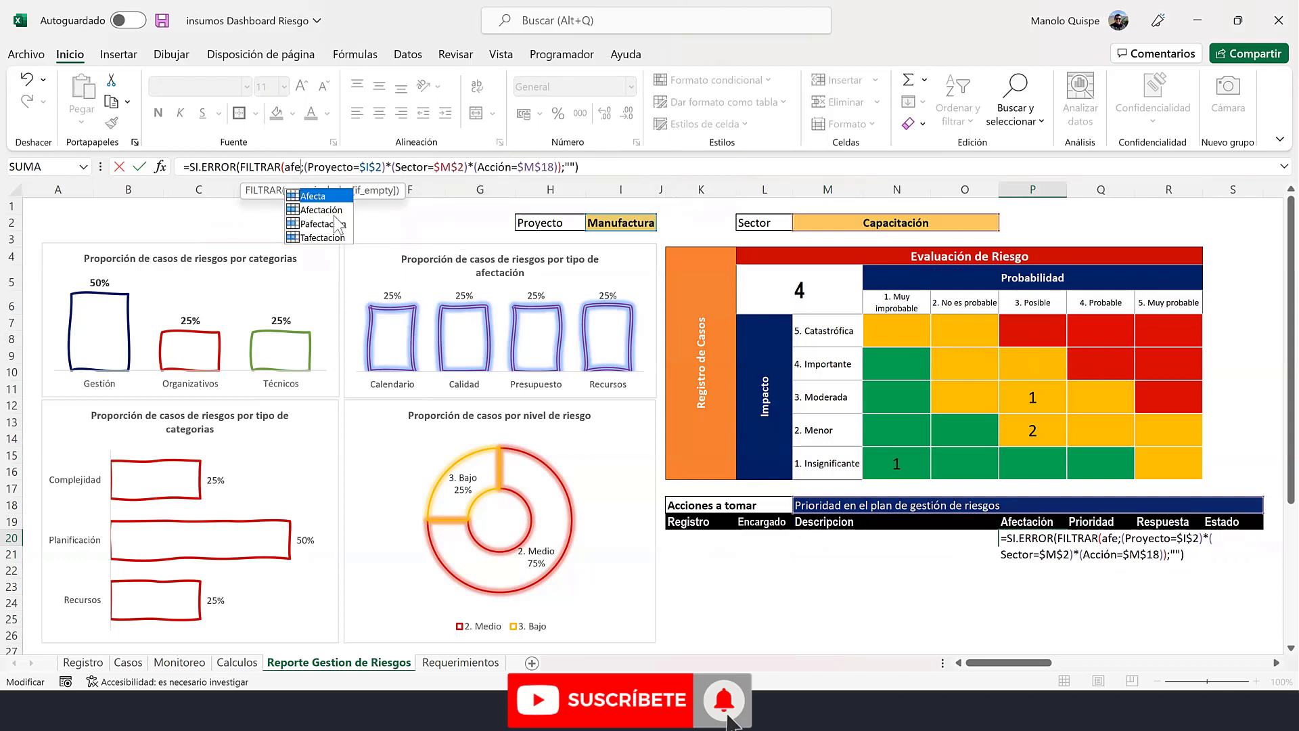
double_click(332, 211)
key("Return")
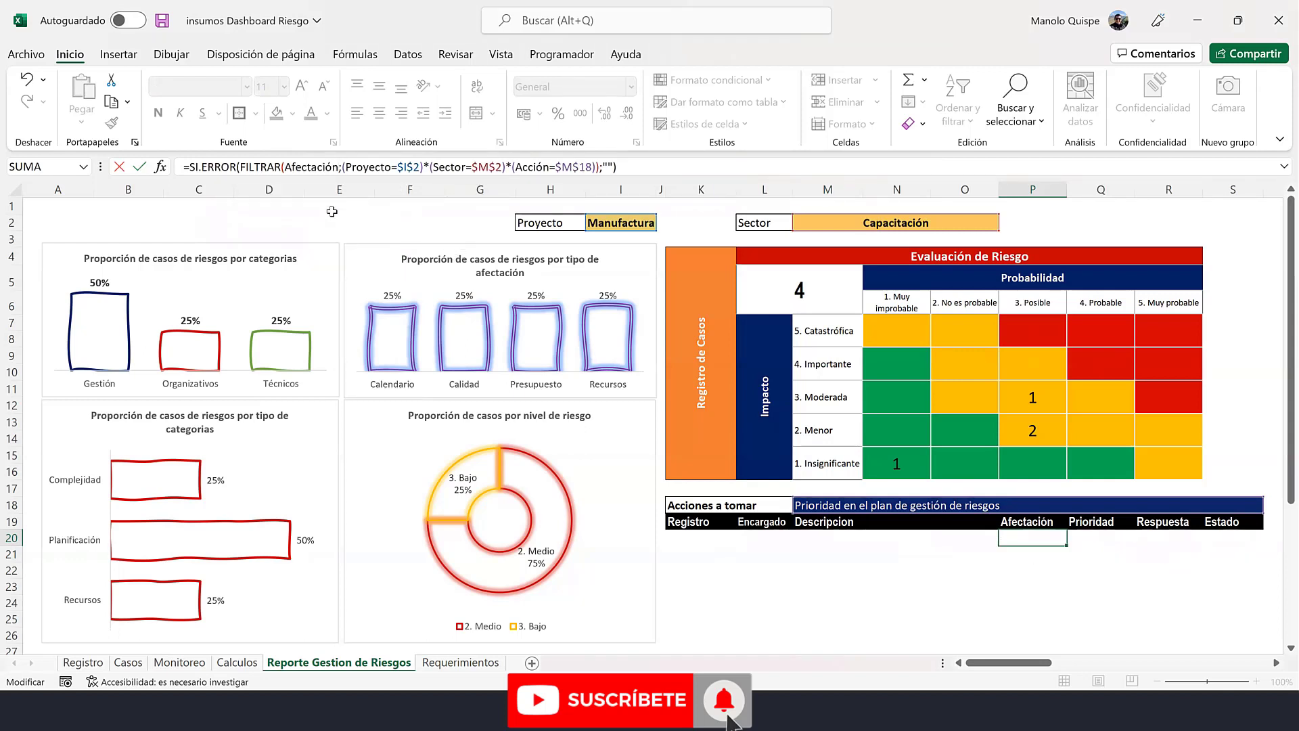
- Make Q20's filter formula use the Prioridad1 field instead of Registro_
left_click(1094, 532)
double_click(1094, 533)
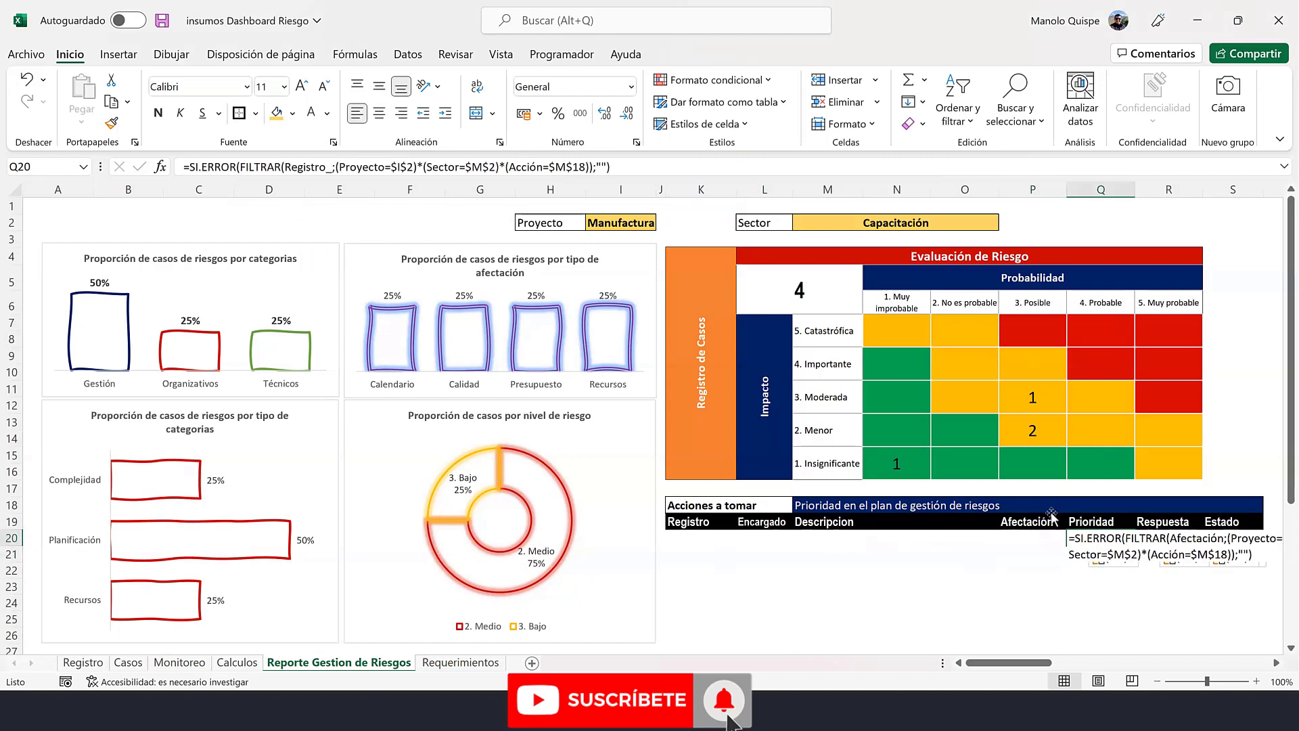
left_click_drag(333, 167, 298, 166)
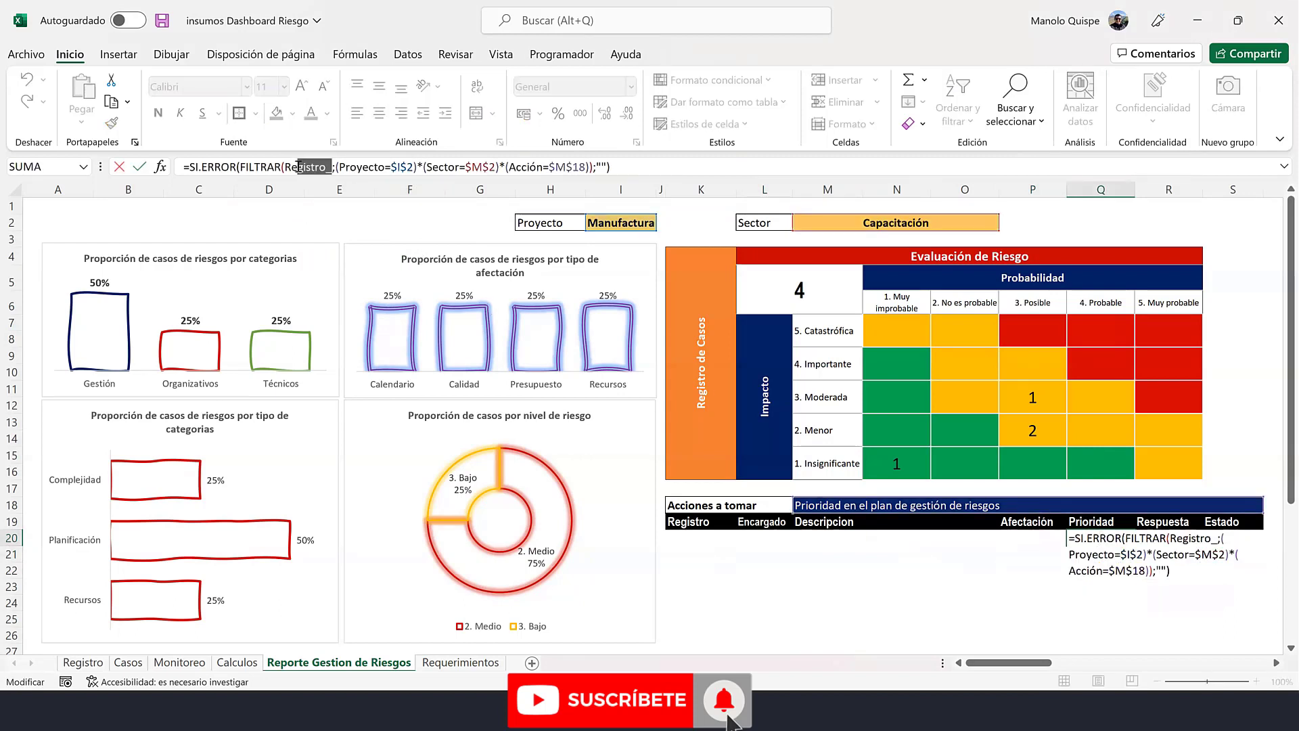
key("BackSpace")
key("BackSpace")
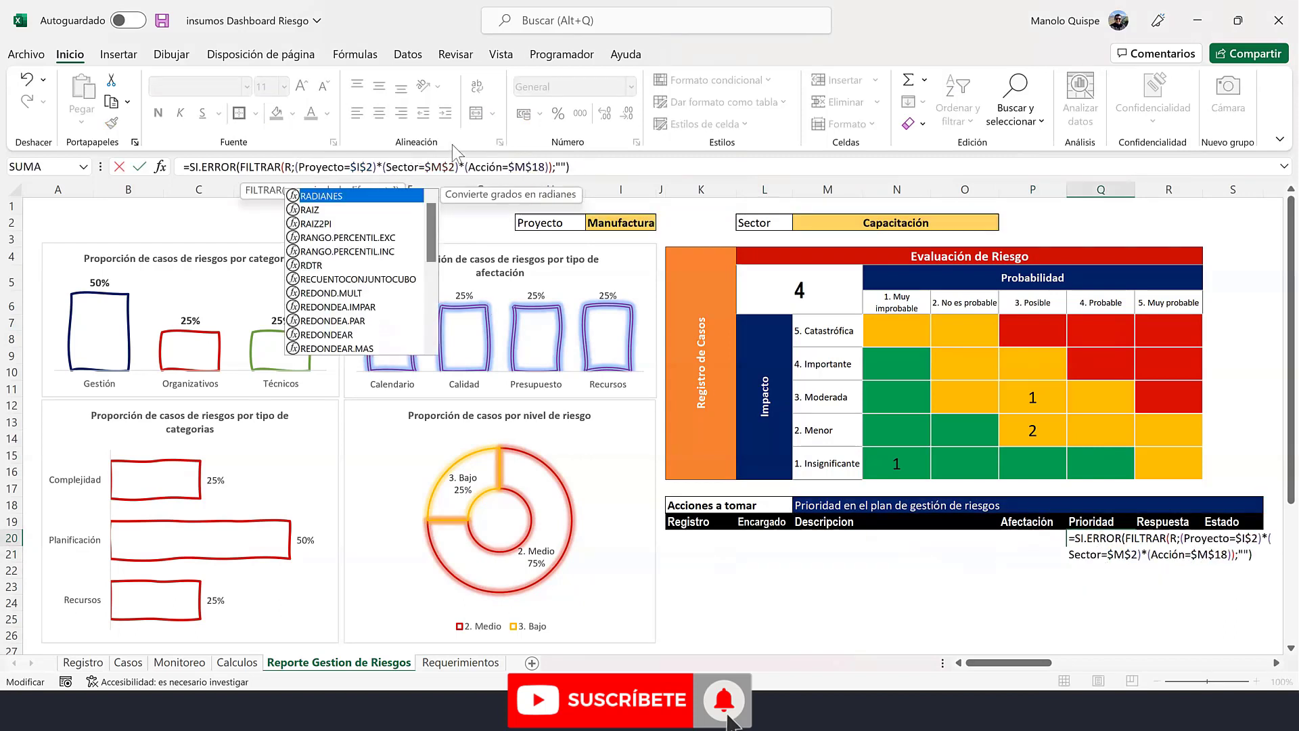
key("BackSpace")
type("pri")
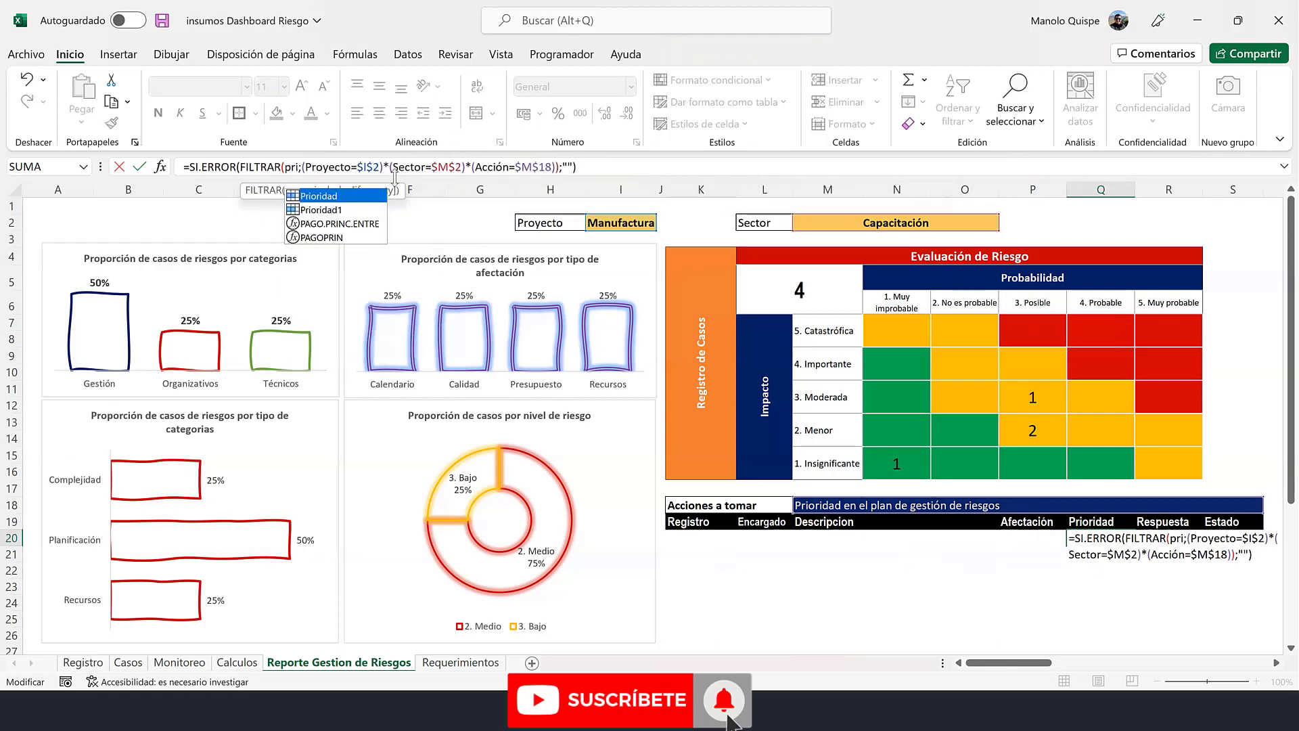
double_click(358, 217)
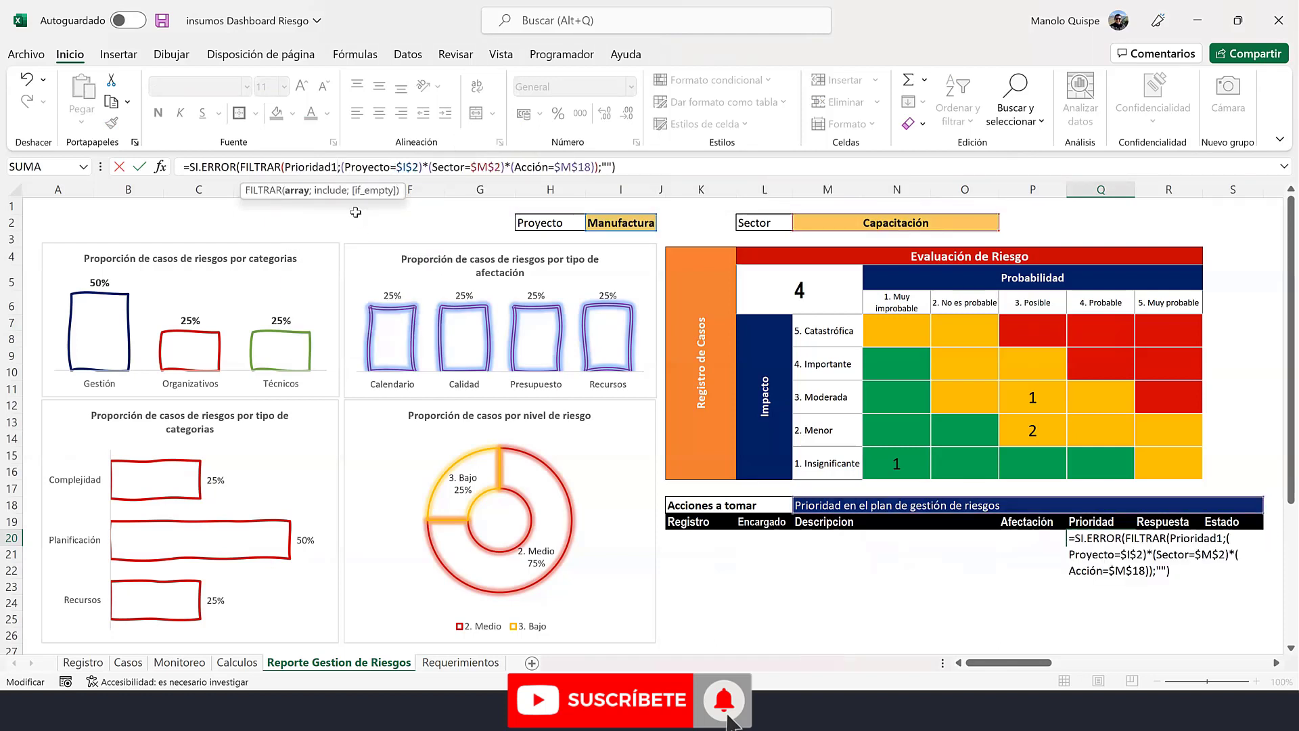
key("Return")
- Make R20's filter formula use the Respuesta field instead of Registro_
double_click(1161, 539)
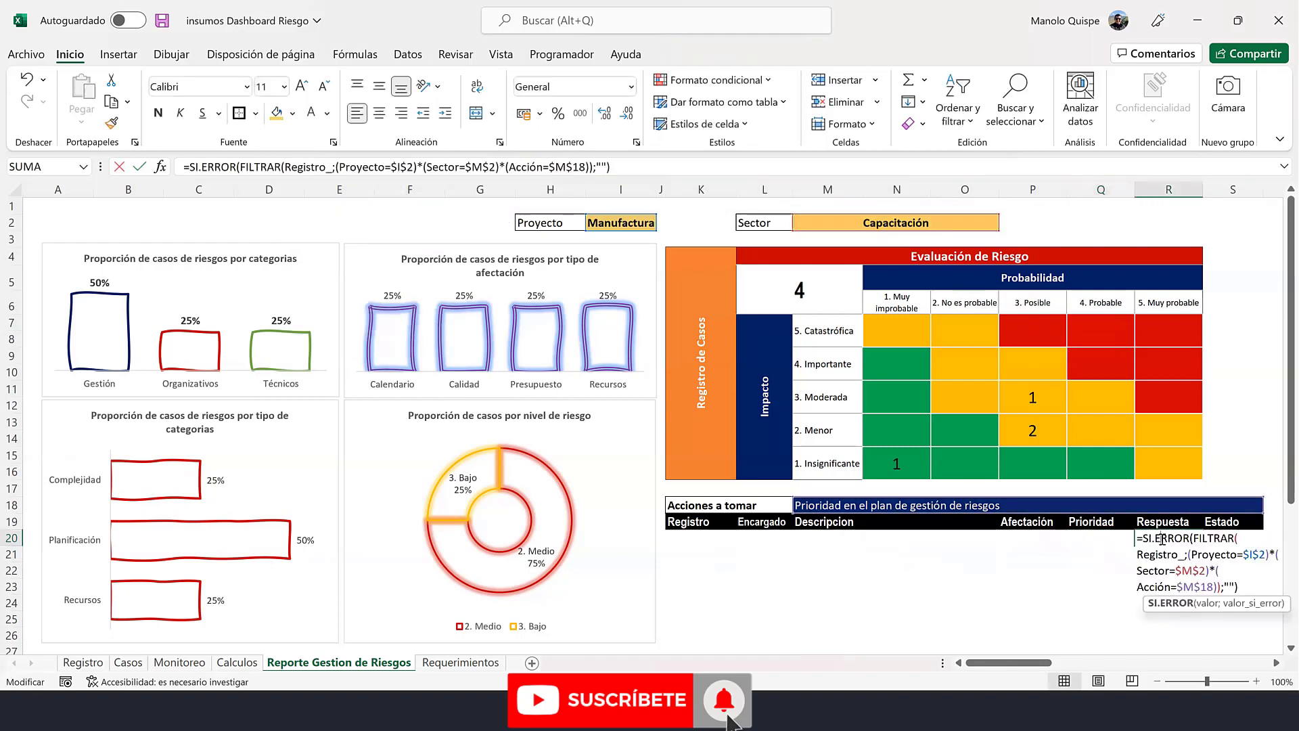
left_click_drag(329, 167, 297, 166)
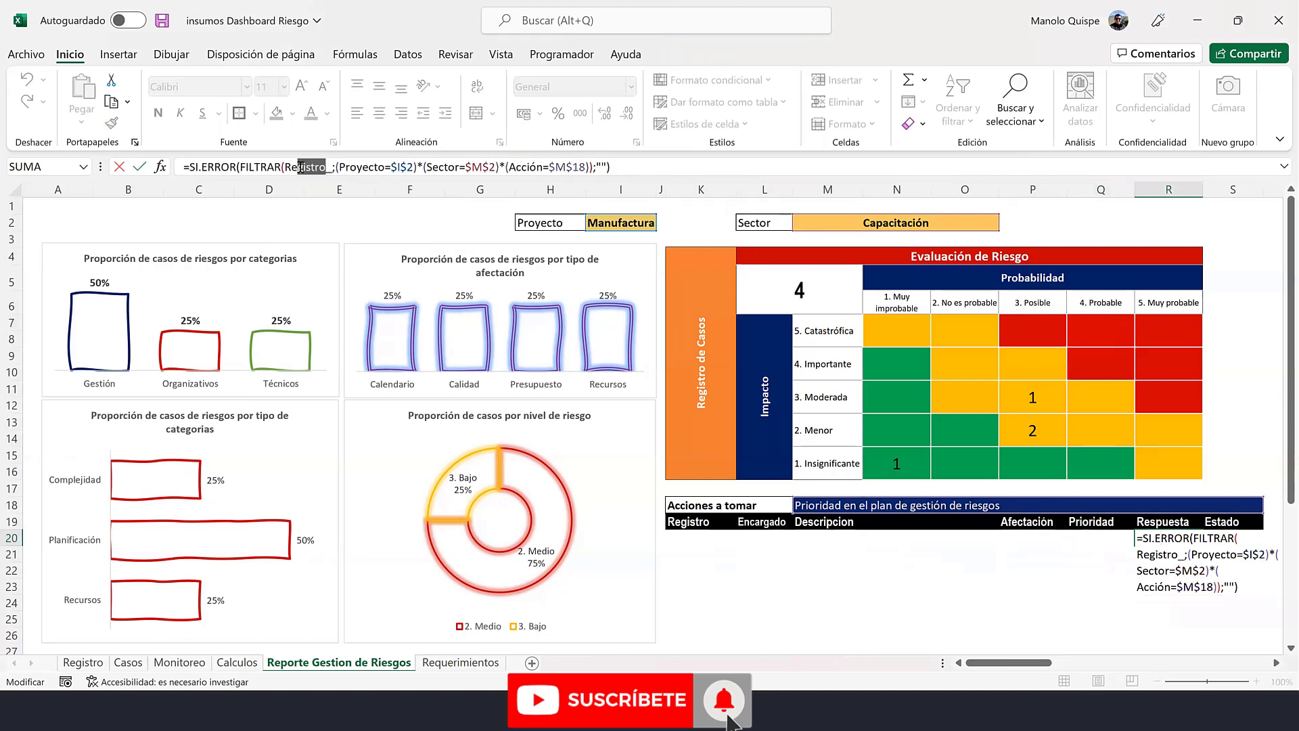
key("BackSpace")
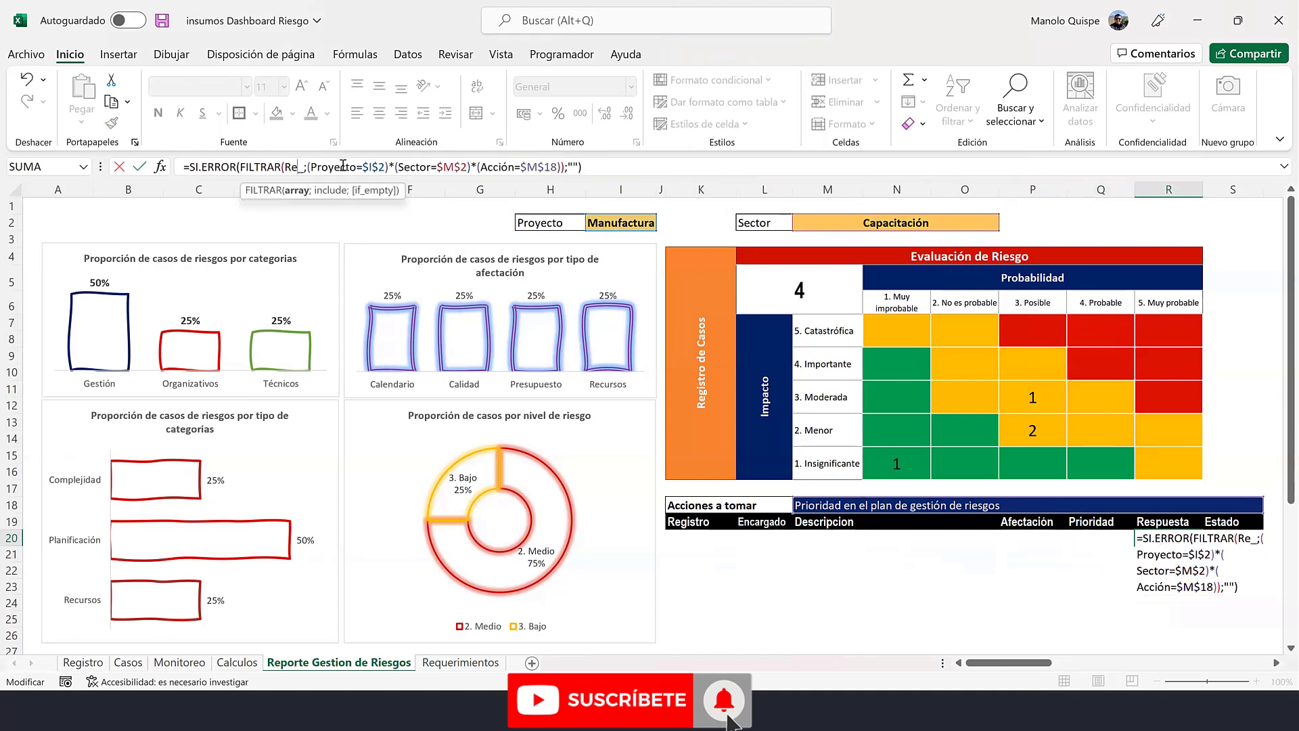
key("BackSpace")
type("sp")
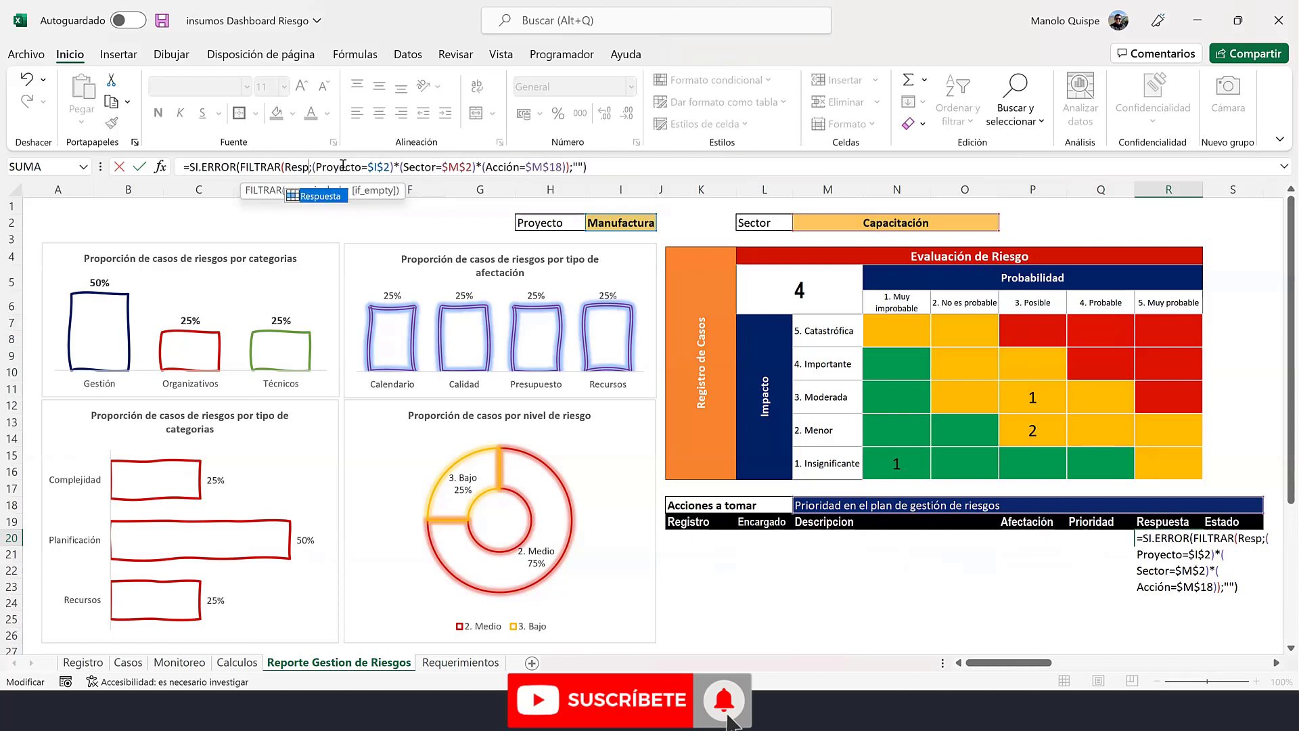
double_click(328, 196)
key("Return")
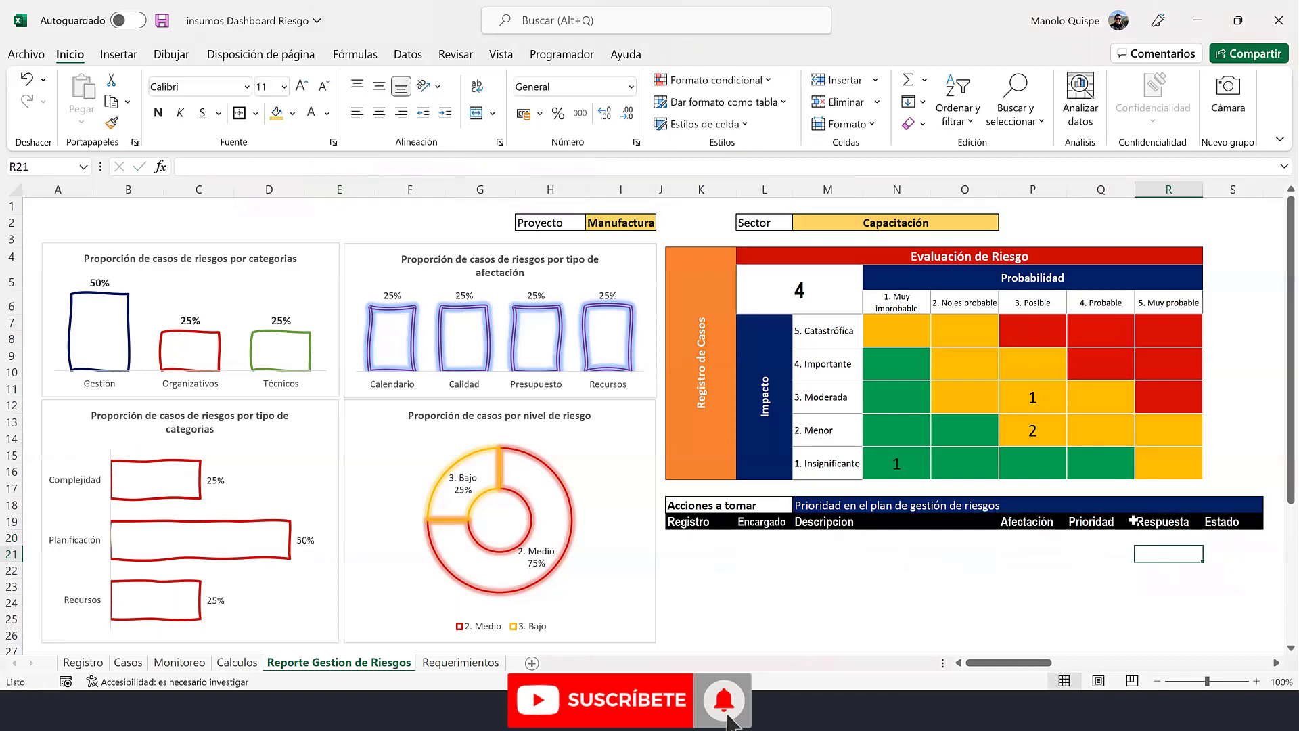
- Make S20's filter formula use the Estado.1 field instead of Registro_
left_click(1228, 538)
left_click(322, 167)
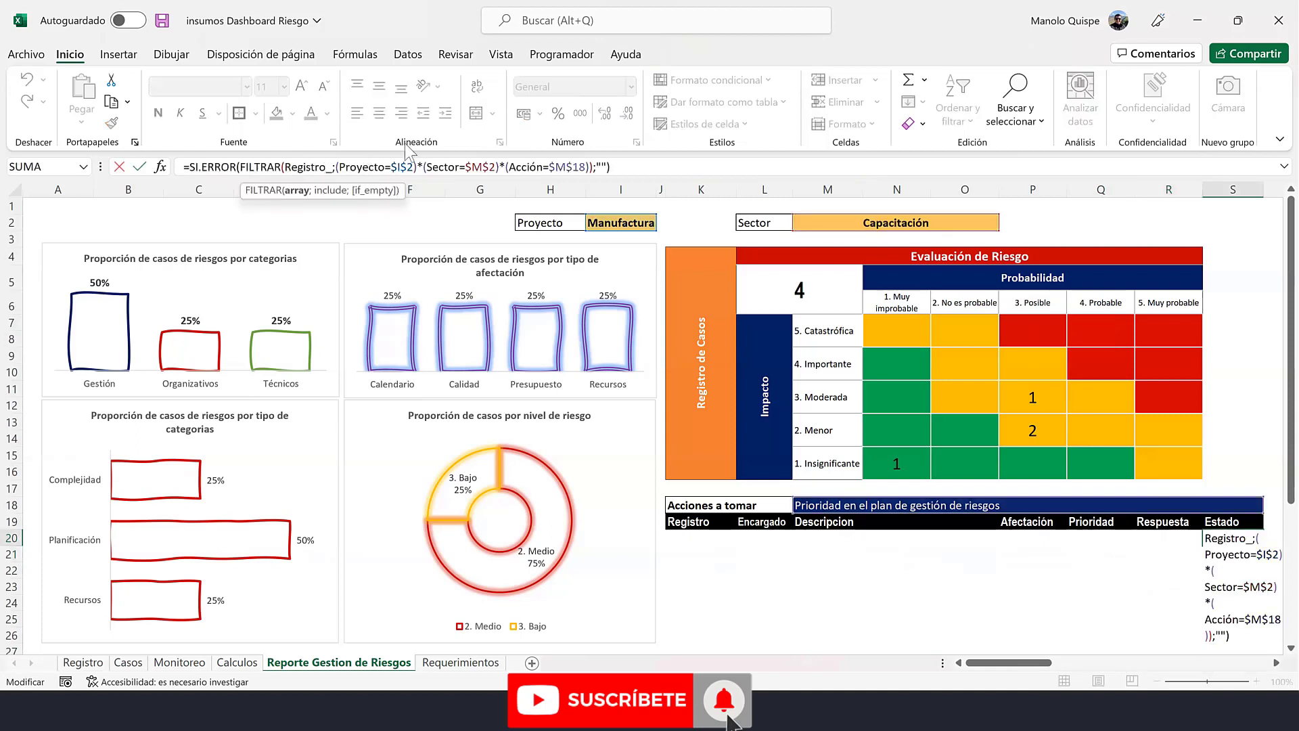
key("BackSpace")
key("BackSpace")
key("BackSpace")
key("BackSpace")
key("BackSpace")
key("BackSpace")
key("BackSpace")
key("BackSpace")
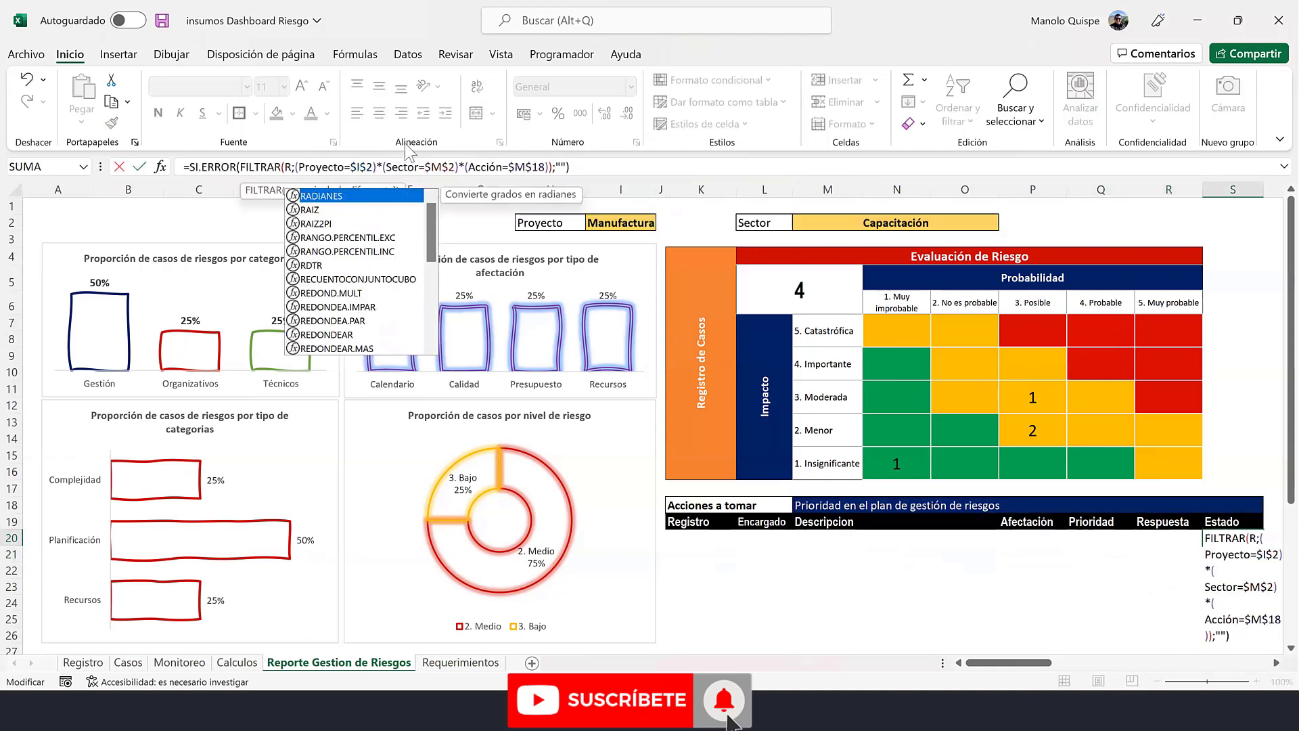
key("BackSpace")
type("est")
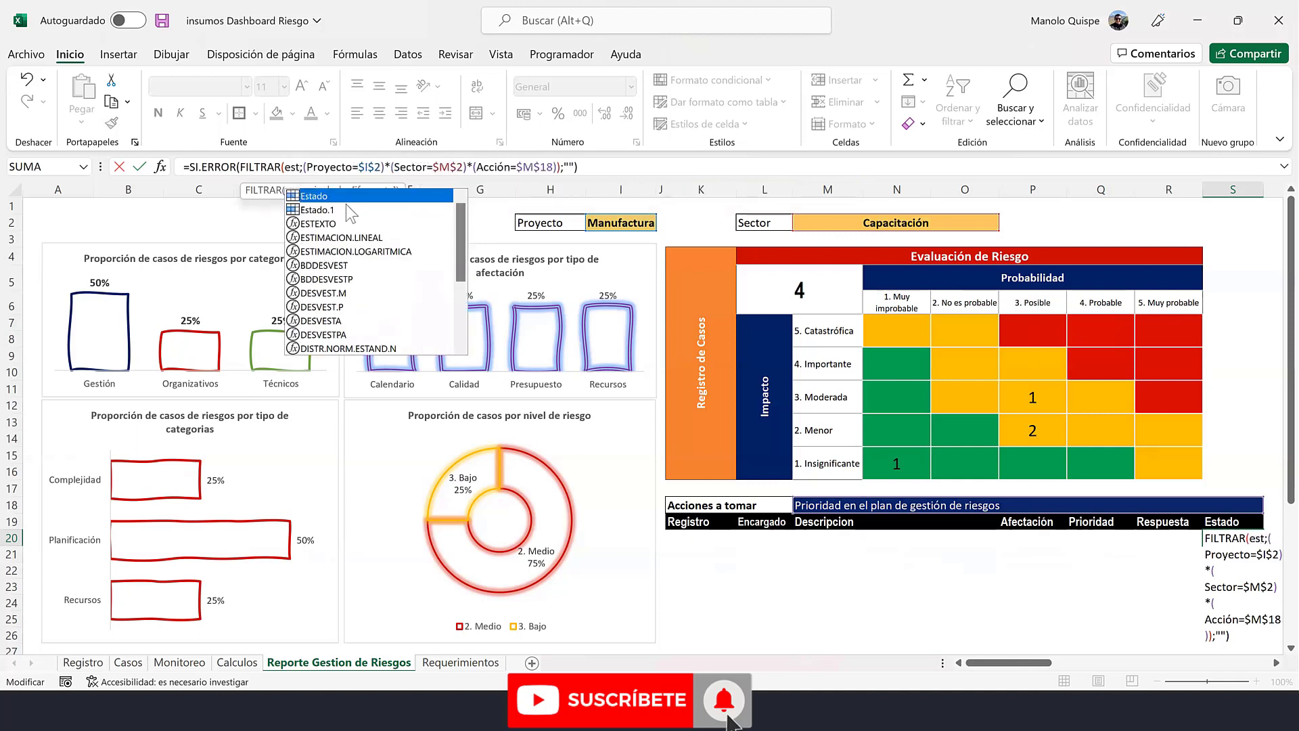
left_click(350, 211)
double_click(348, 206)
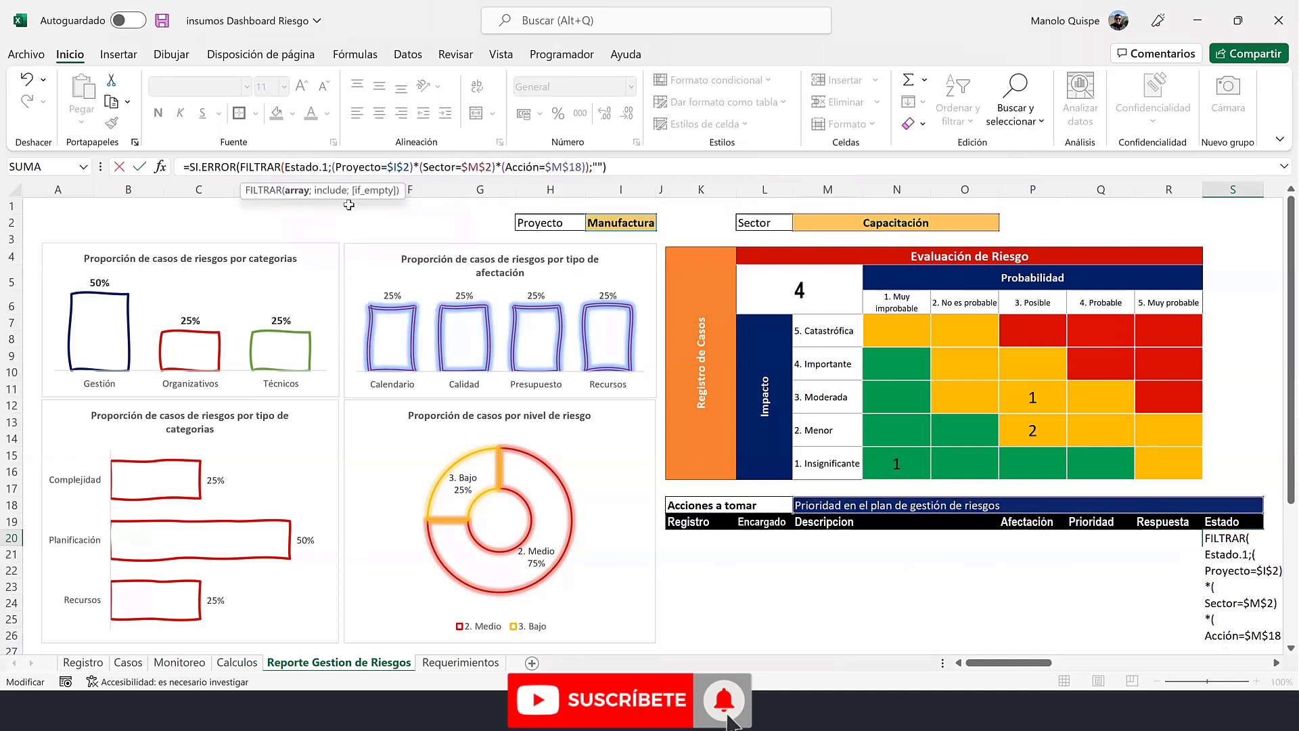
key("Return")
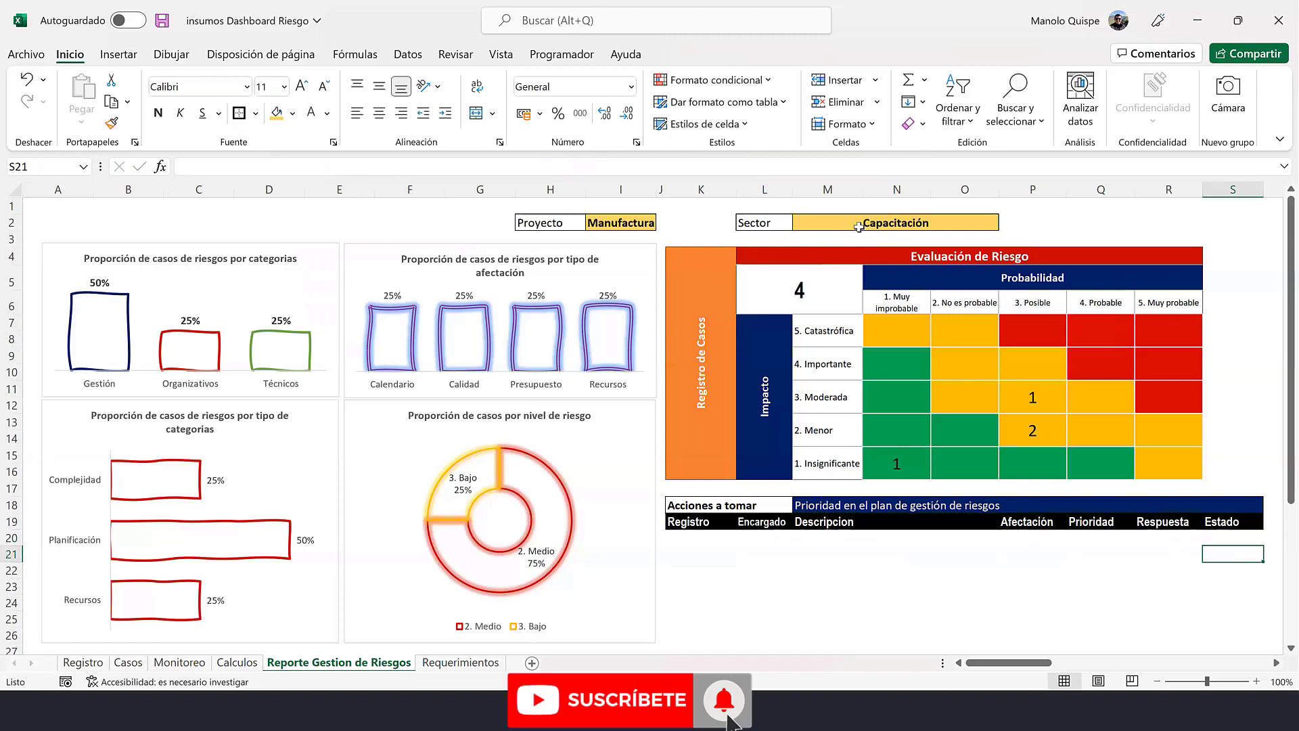
- Choose Asistencia tecnica from the Sector dropdown in M2
left_click(858, 227)
left_click(1006, 222)
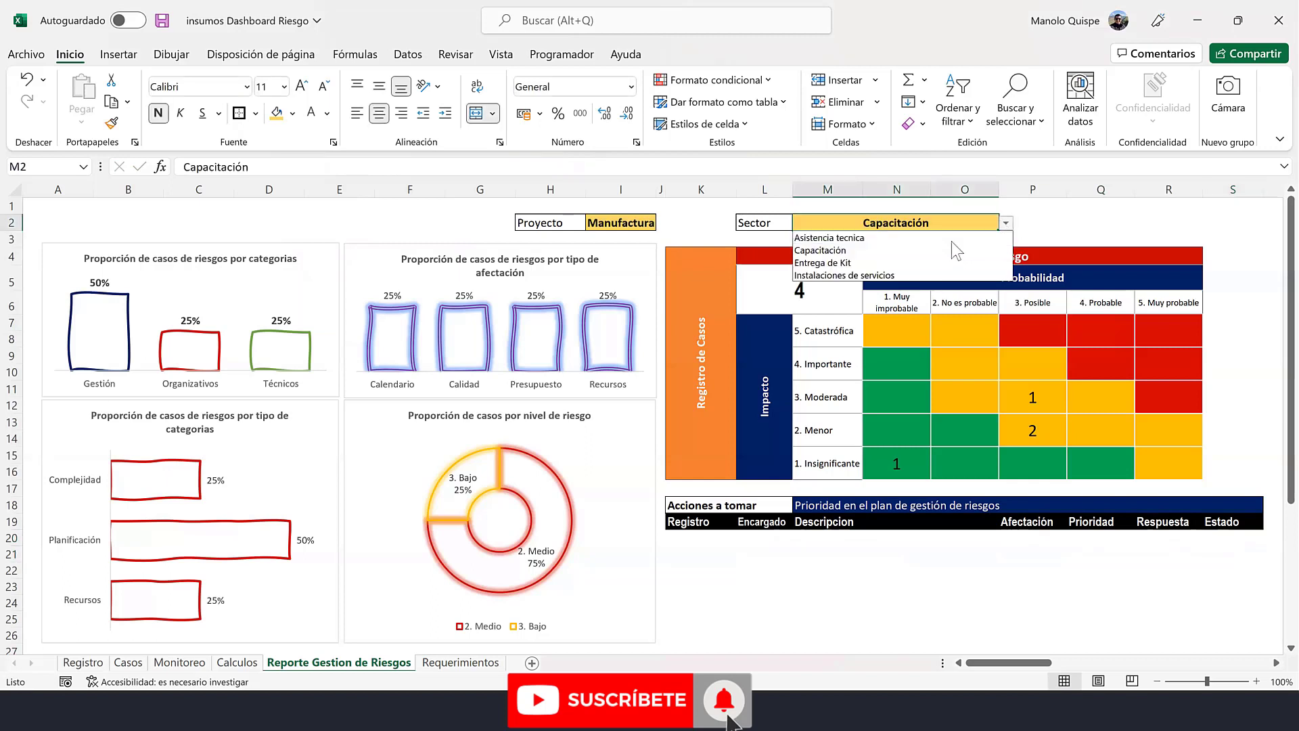
left_click(952, 239)
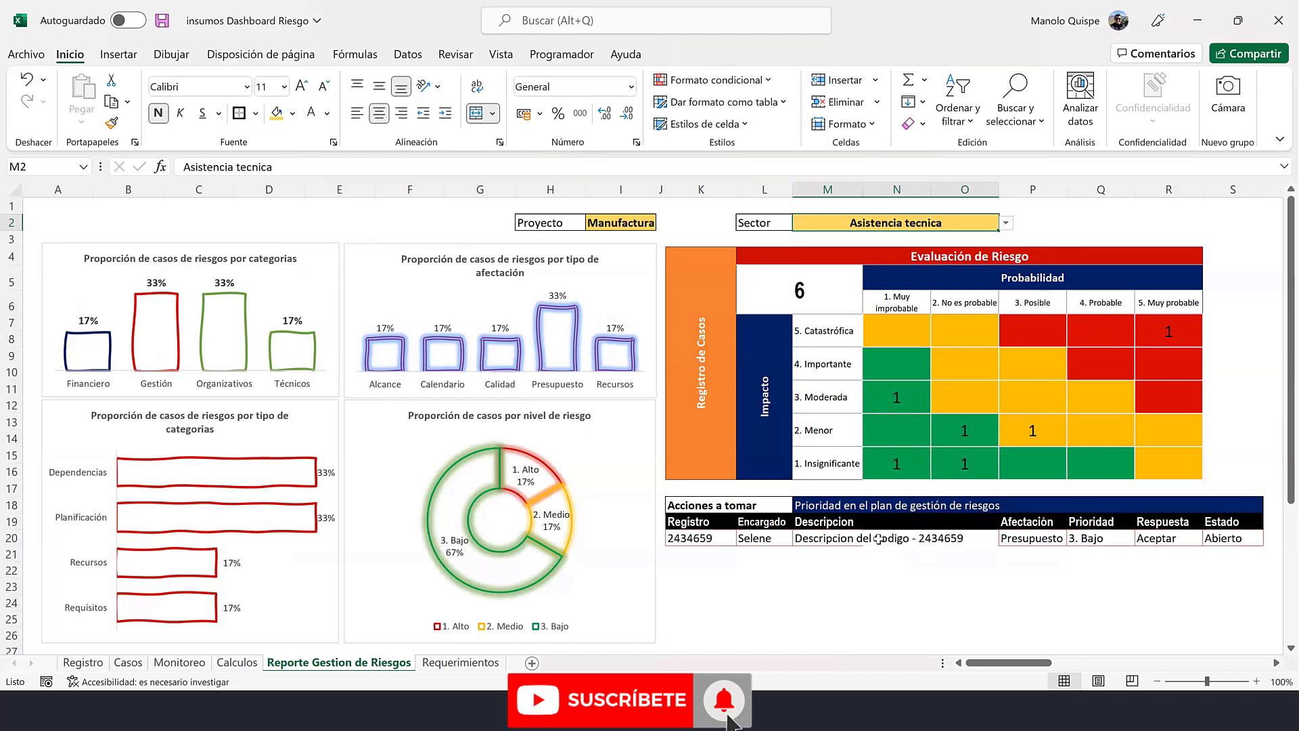
- Copy M18's 'Prioridad en el plan de gestión de riesgos' text into a new 'Text contains' conditional rule
left_click(841, 509)
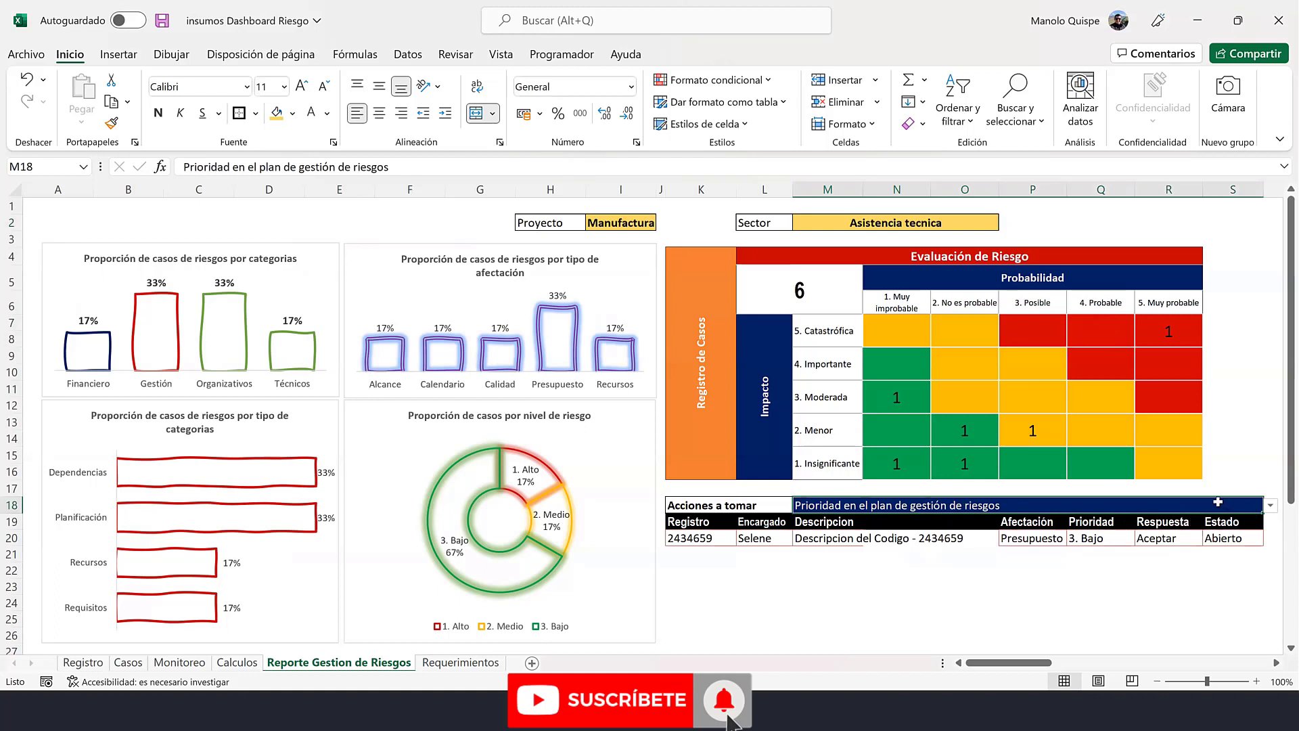
left_click(410, 162)
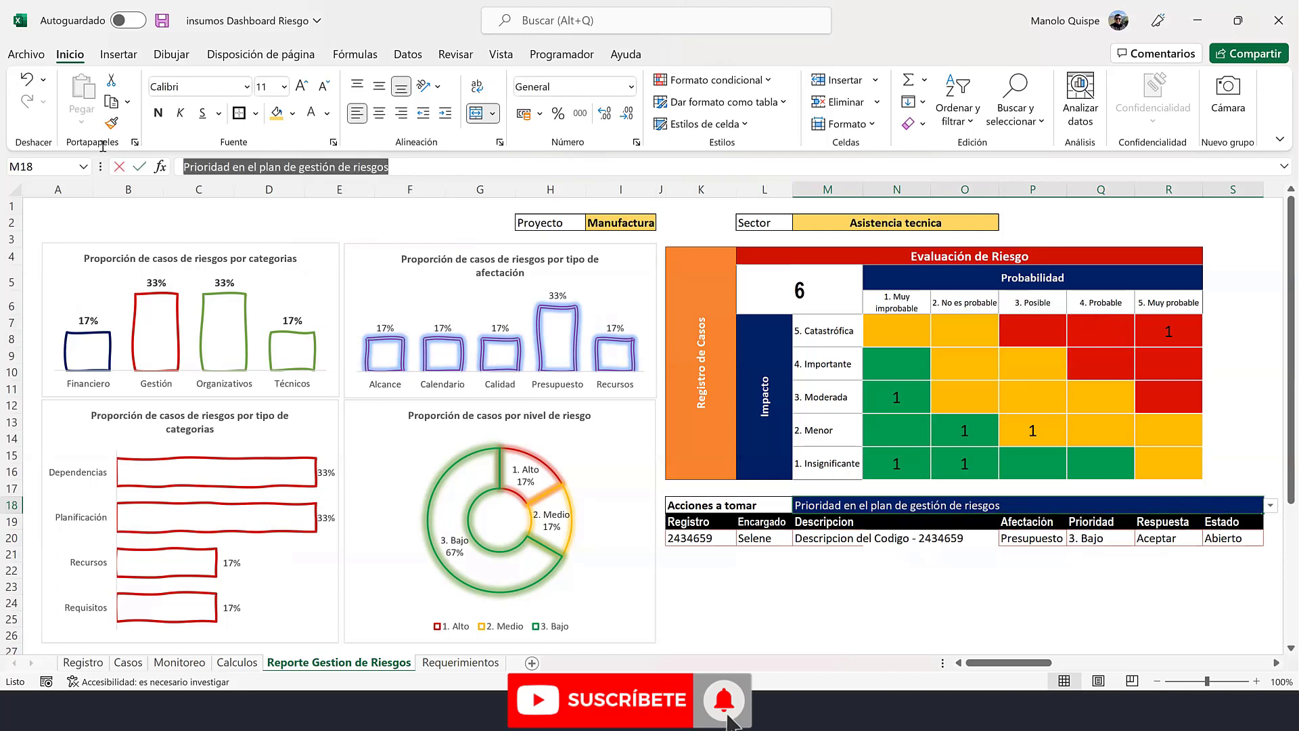
left_click(871, 509)
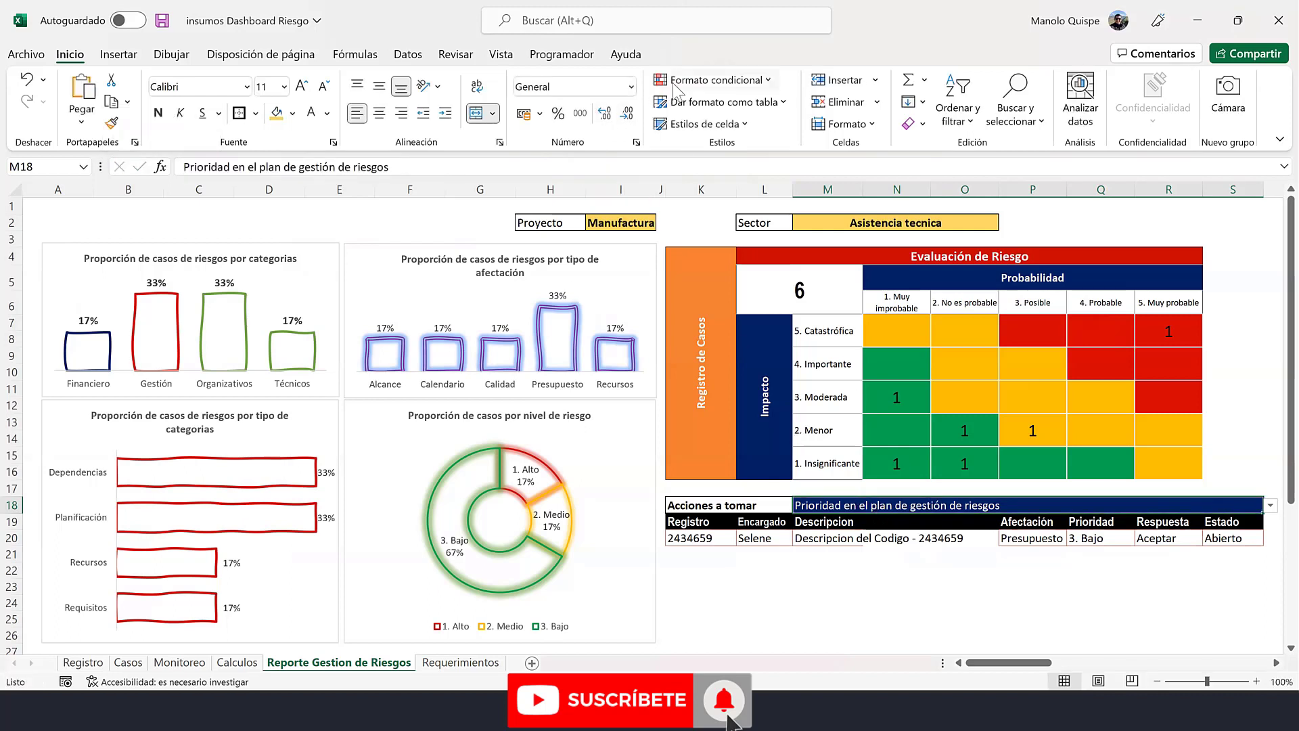
left_click(716, 79)
left_click(741, 312)
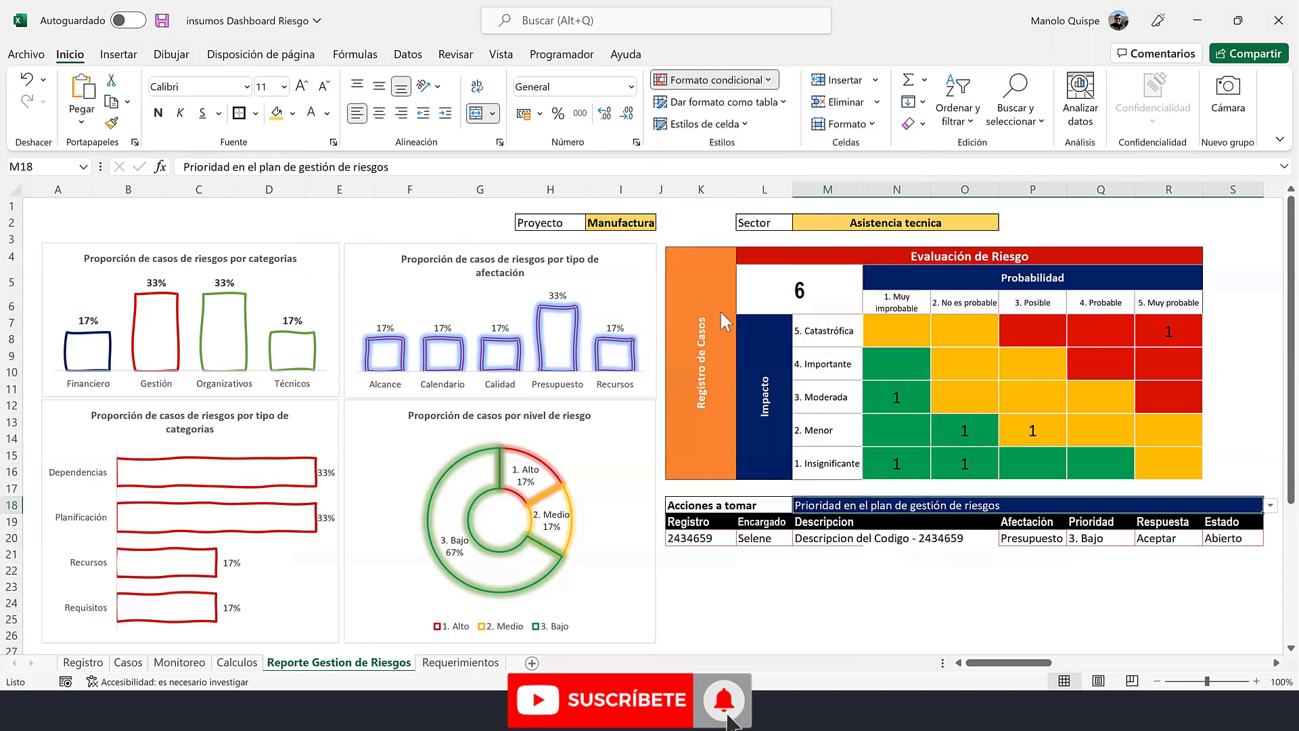
left_click(616, 109)
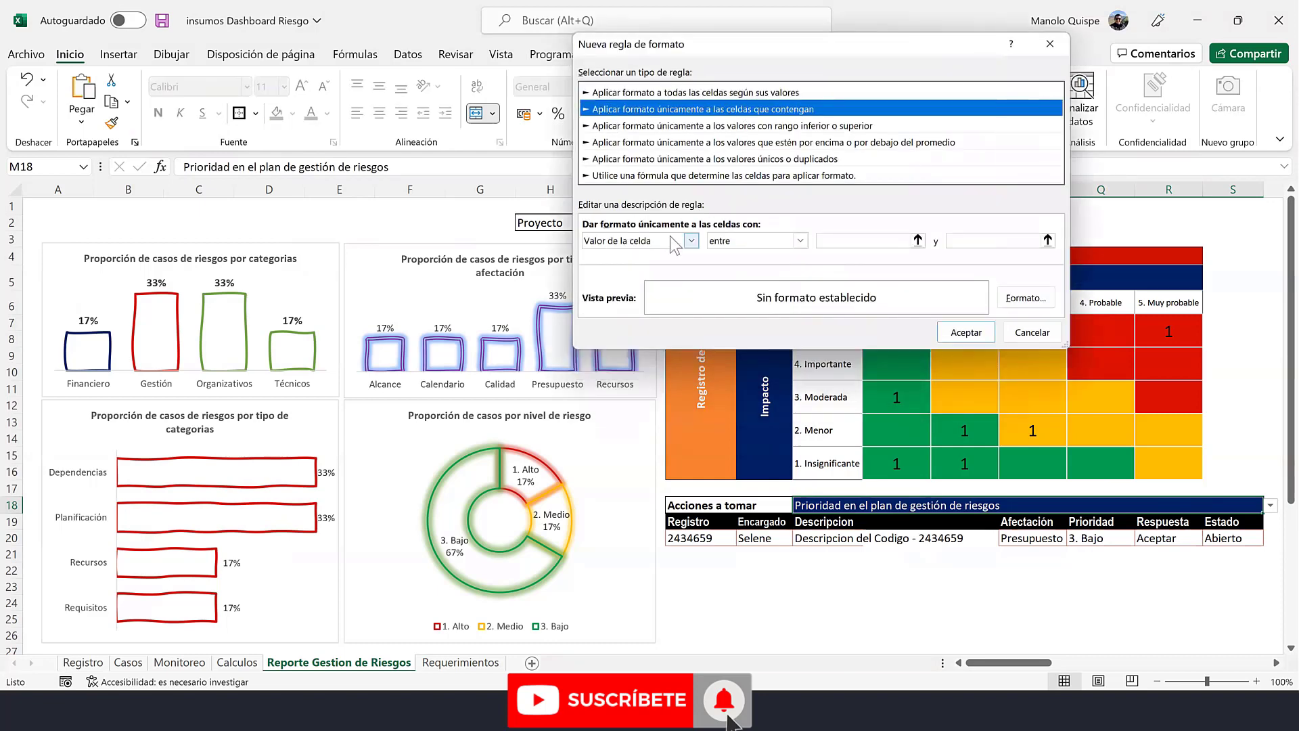
left_click(691, 240)
left_click(644, 269)
left_click(880, 244)
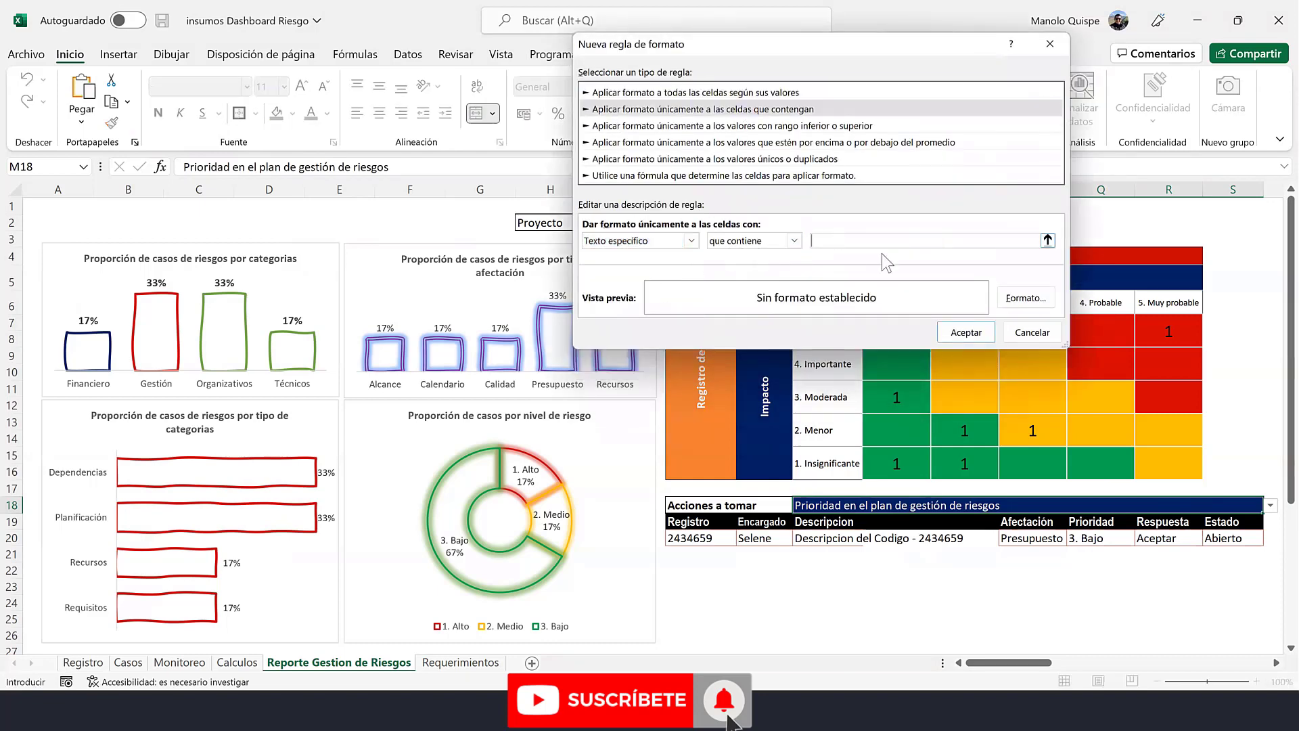
type("Prioridad en el plan de gestión de riesgos")
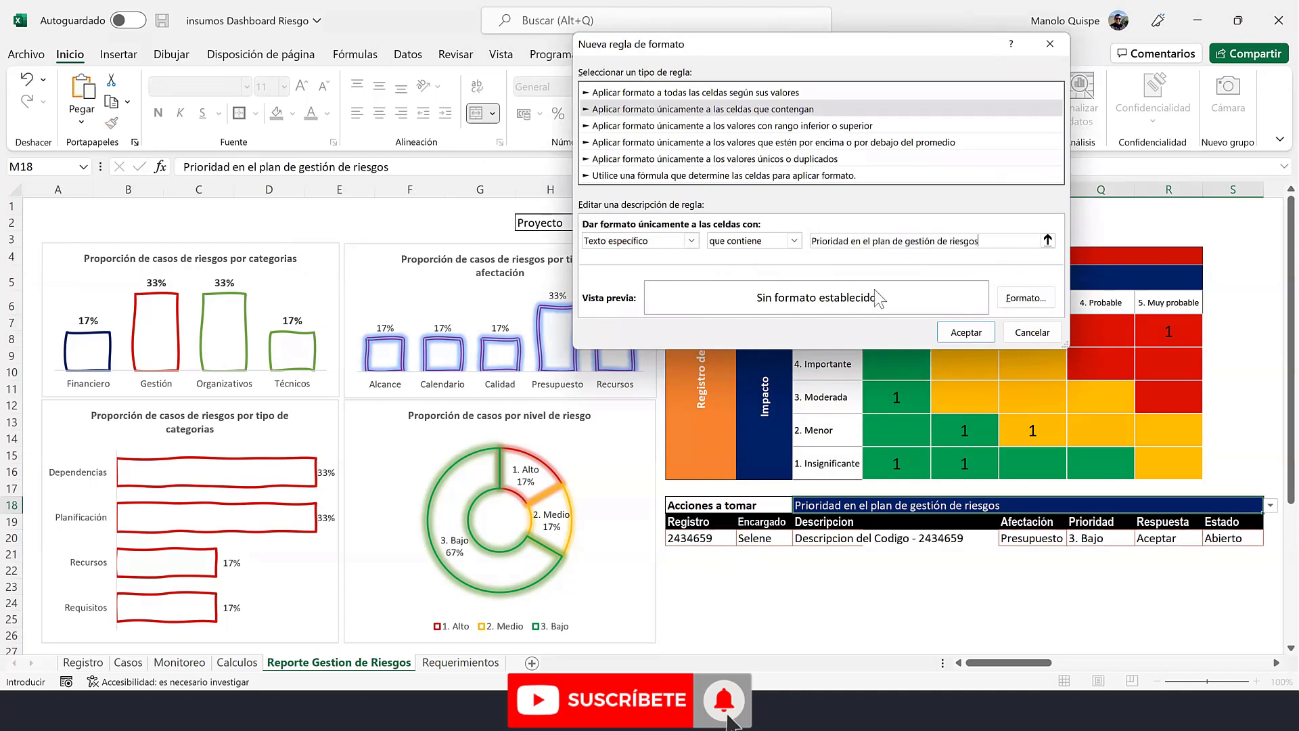
- Format matching cells with a bright red fill and bold white font, and apply the rule
left_click(1025, 297)
left_click(743, 42)
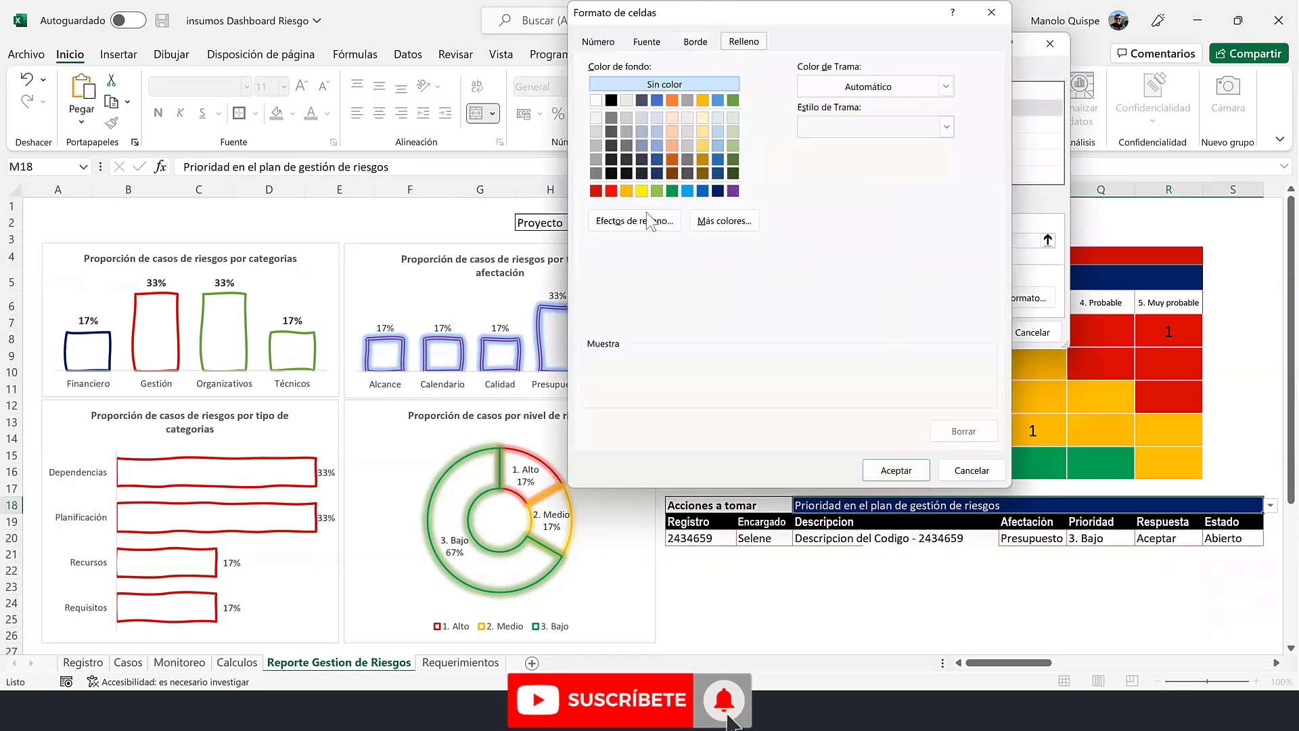
left_click(597, 191)
left_click(611, 191)
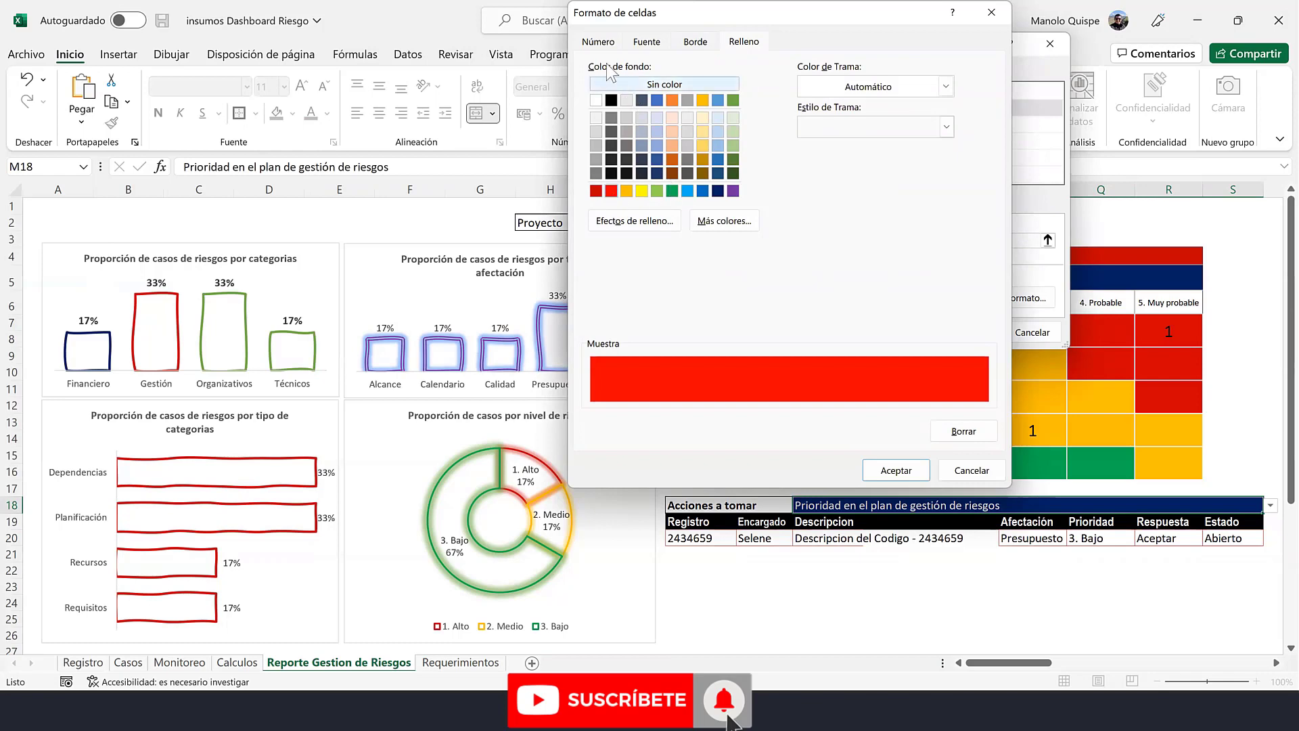
left_click(646, 42)
left_click(893, 199)
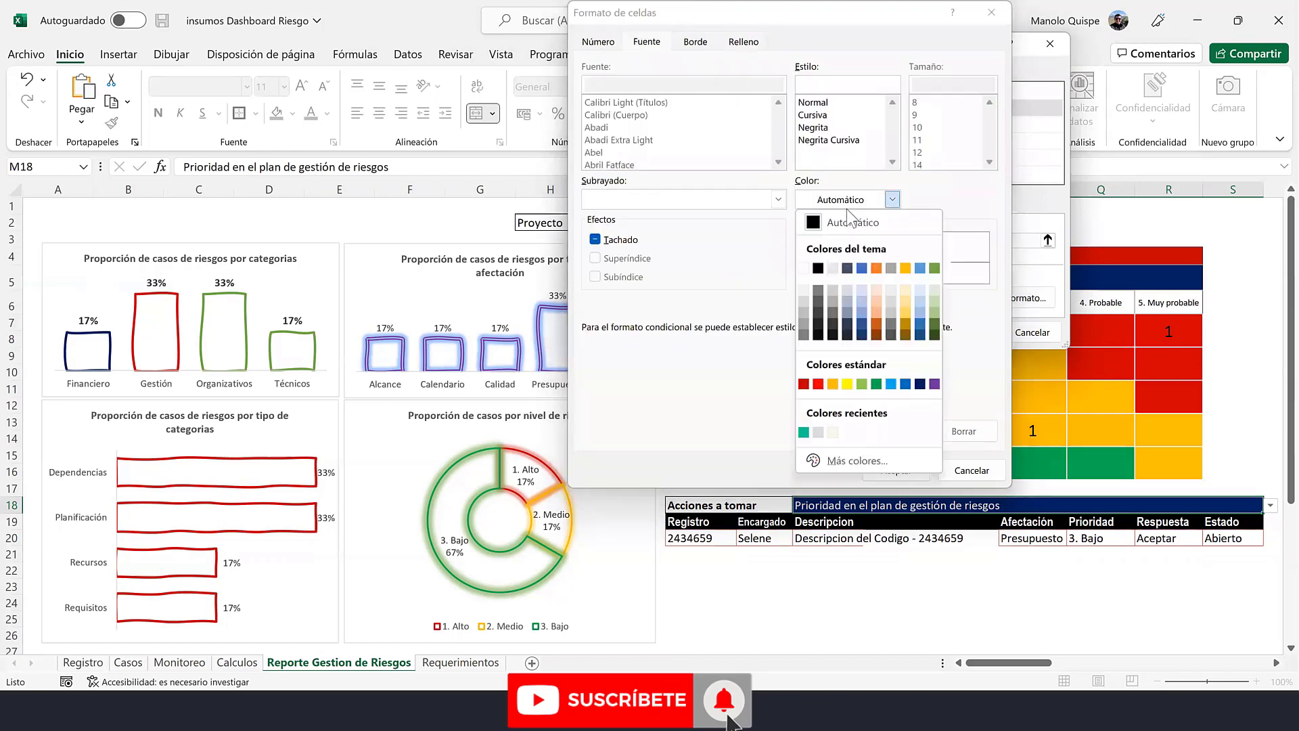
left_click(804, 268)
left_click(814, 127)
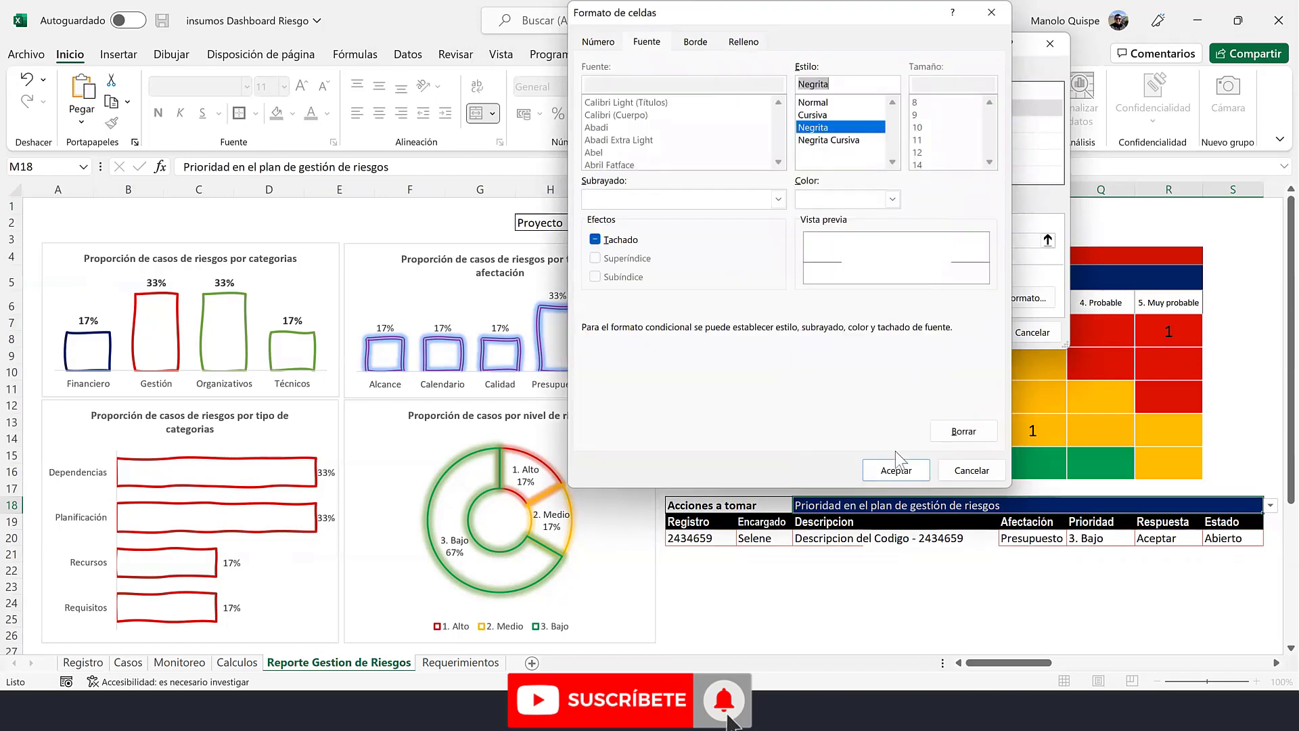
key("Return")
left_click(978, 335)
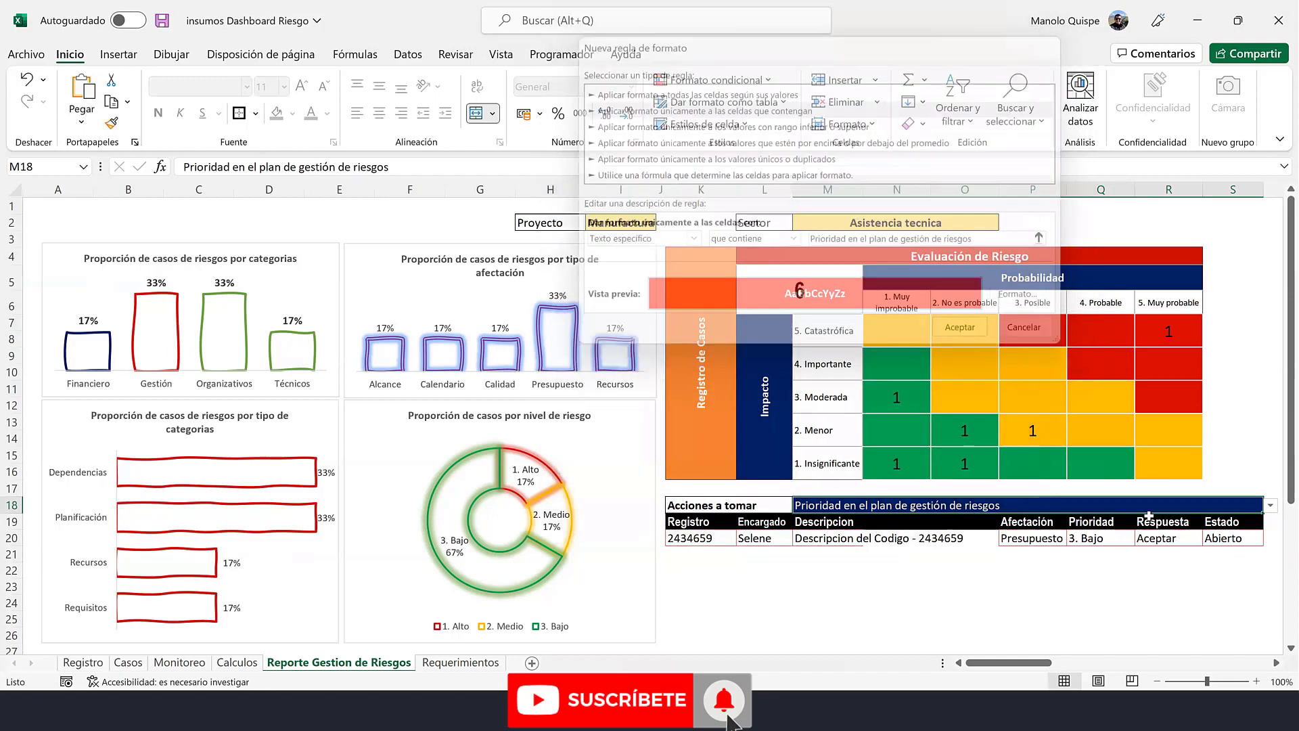
- Switch M18 to the second priority option, 'No ignorar el riesgos', and copy its text
left_click(1272, 506)
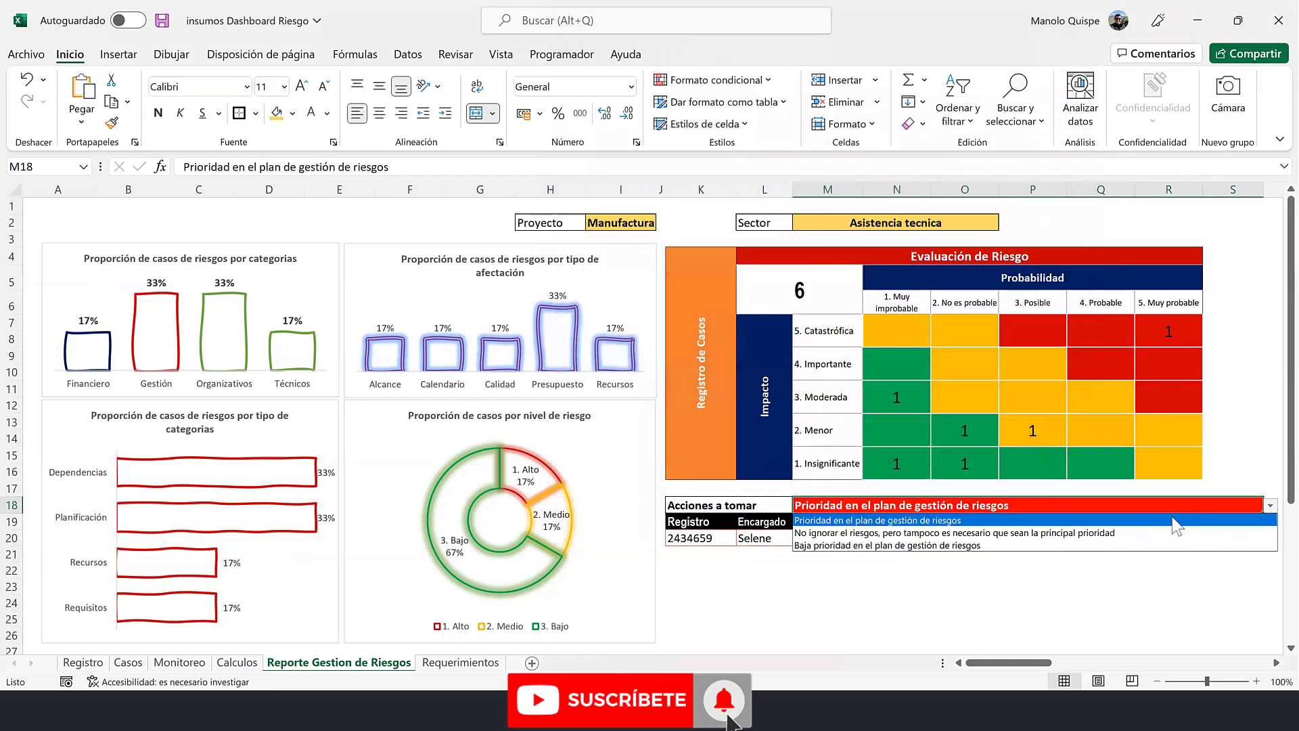
left_click(1110, 535)
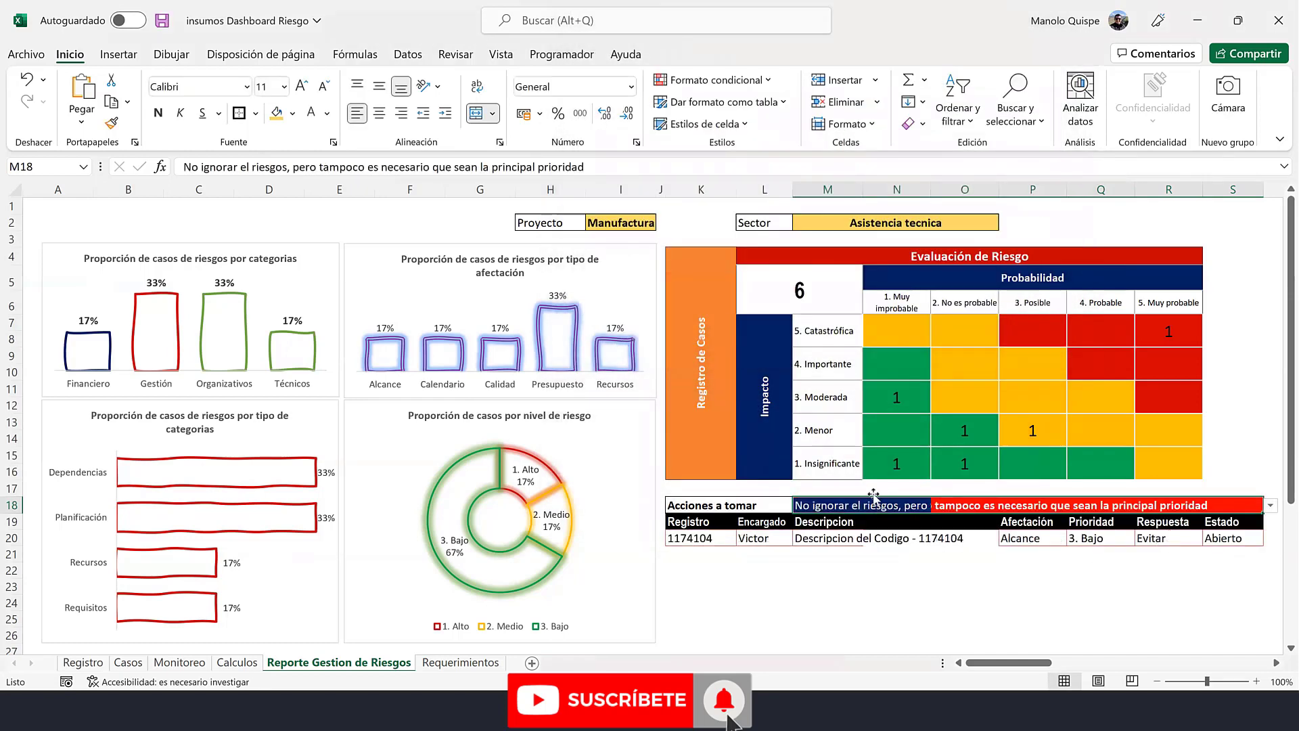
left_click(891, 536)
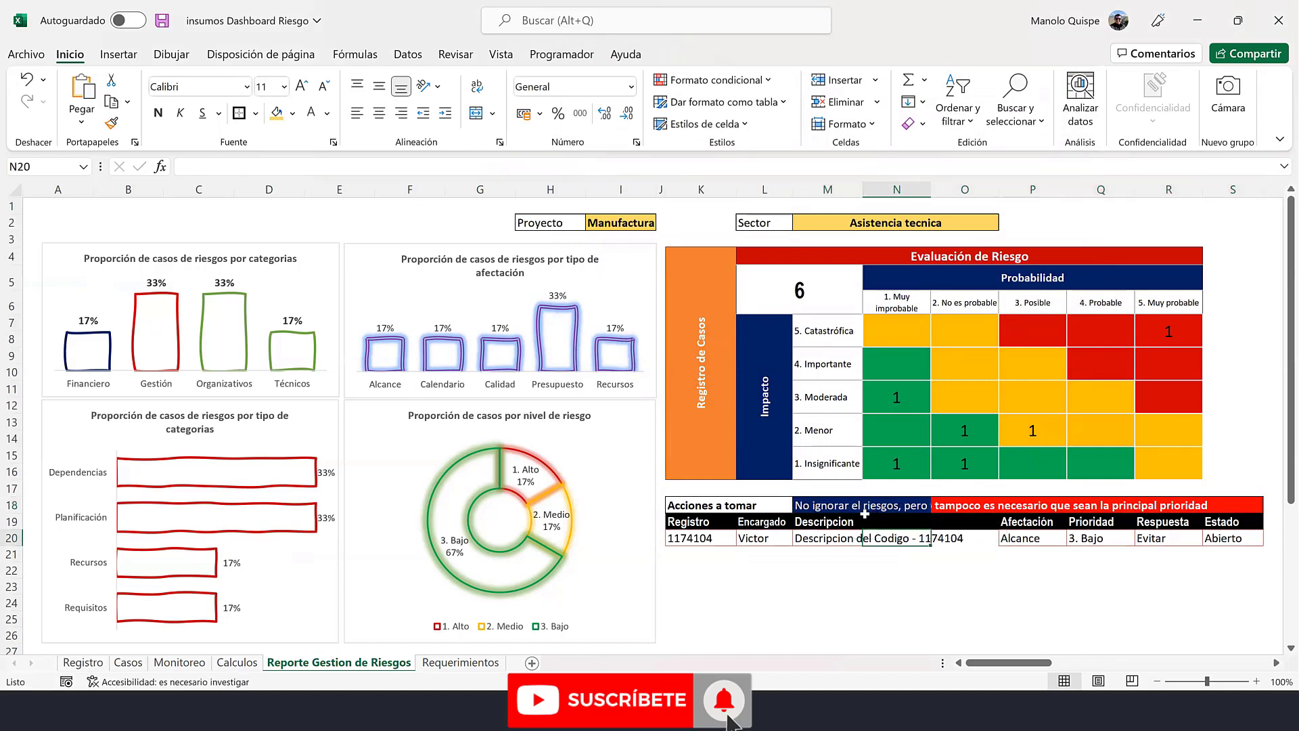
left_click(832, 509)
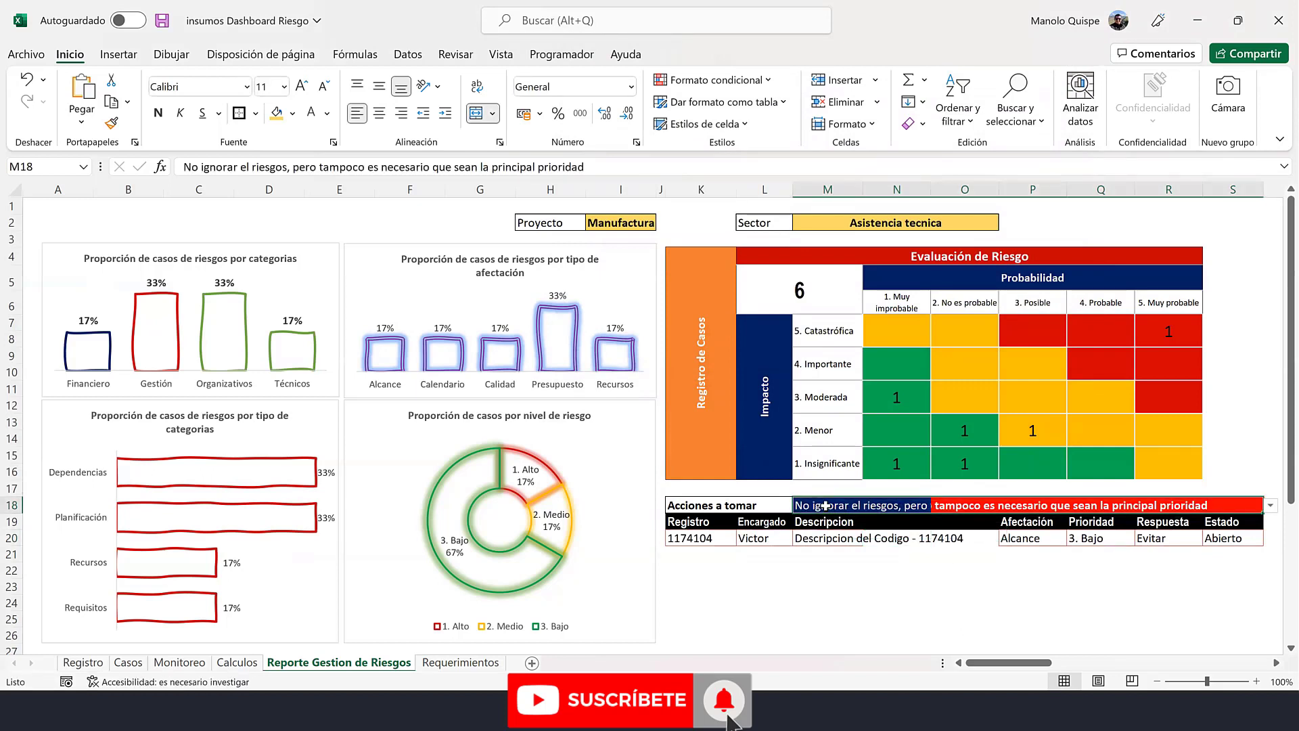
left_click_drag(556, 167, 183, 167)
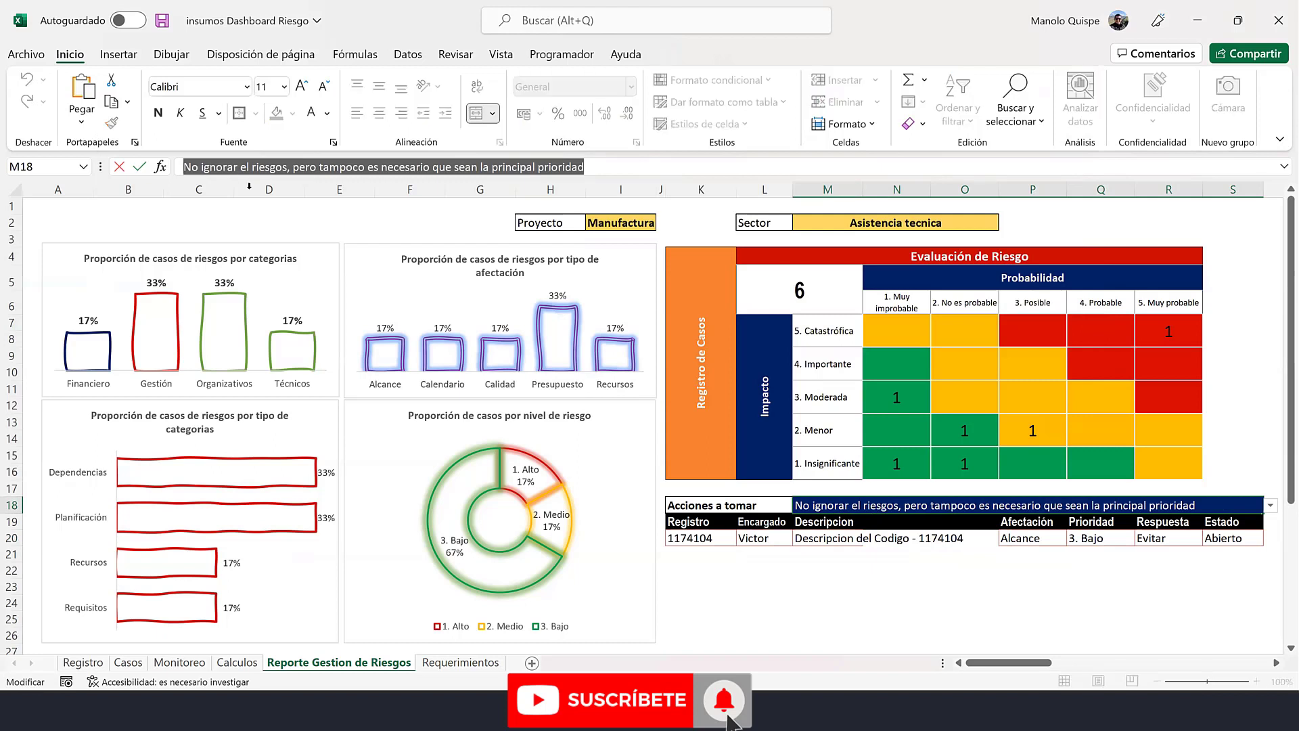
key("Escape")
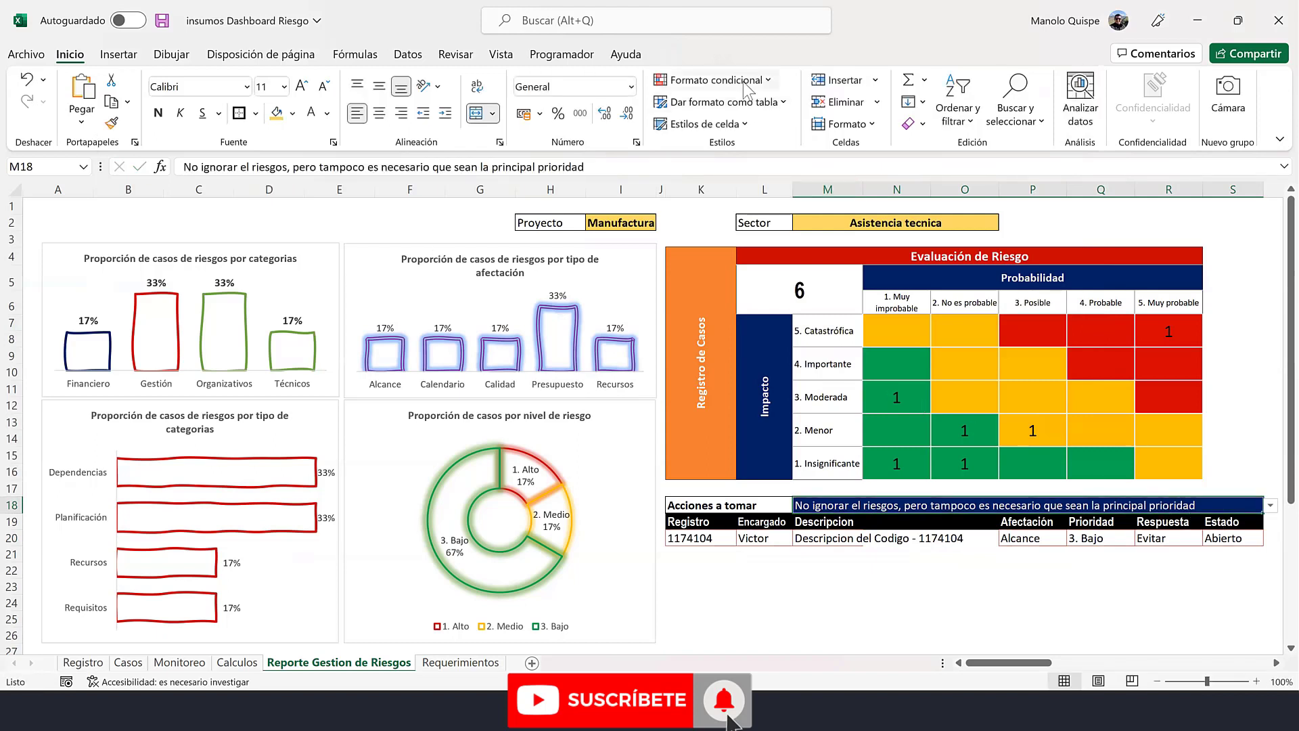
- Start a new 'Text contains' conditional rule matching the copied 'No ignorar el riesgos' text
left_click(716, 80)
left_click(742, 313)
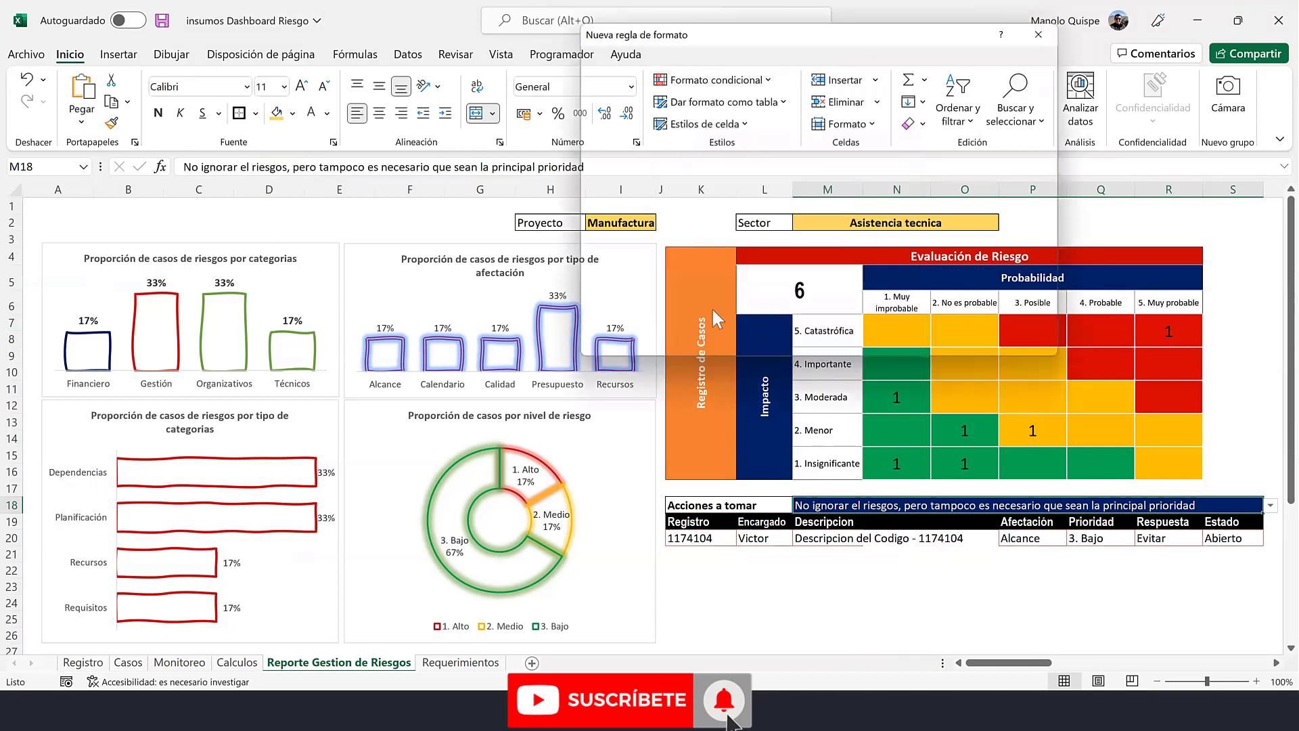
left_click(676, 94)
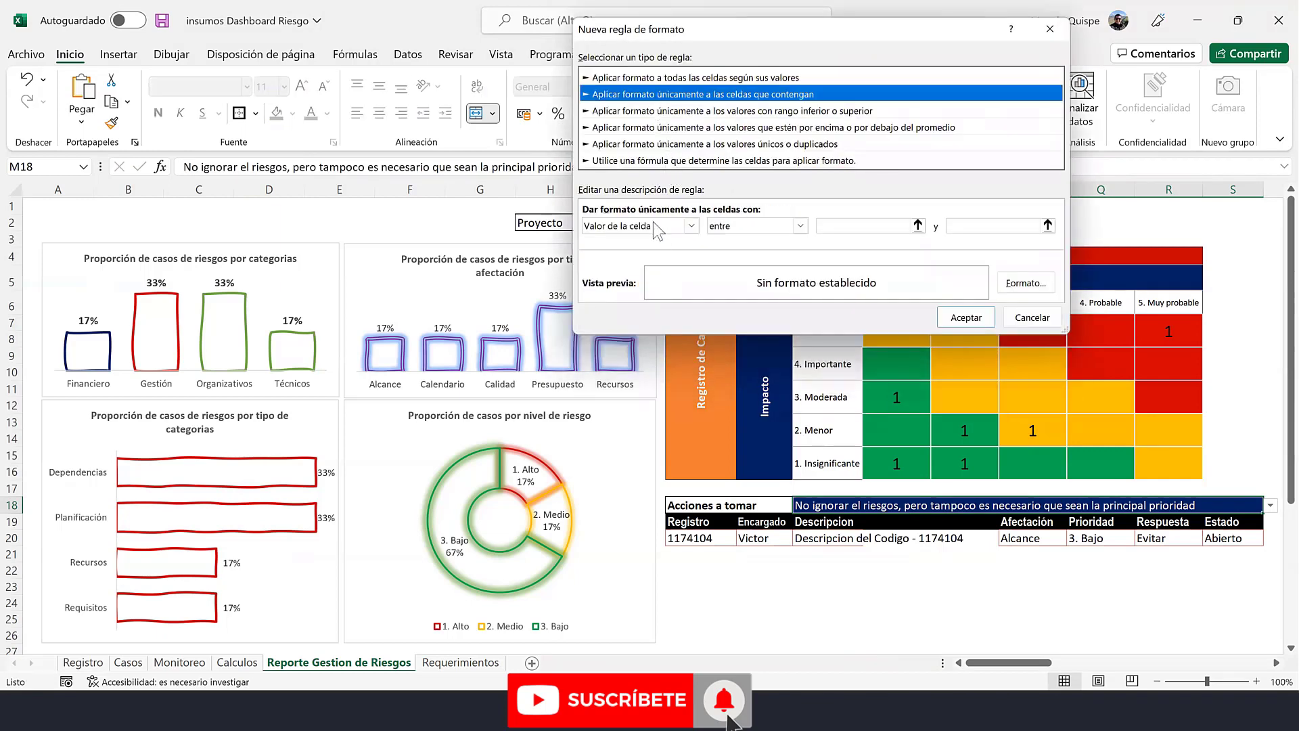
left_click(691, 225)
left_click(649, 253)
left_click(846, 225)
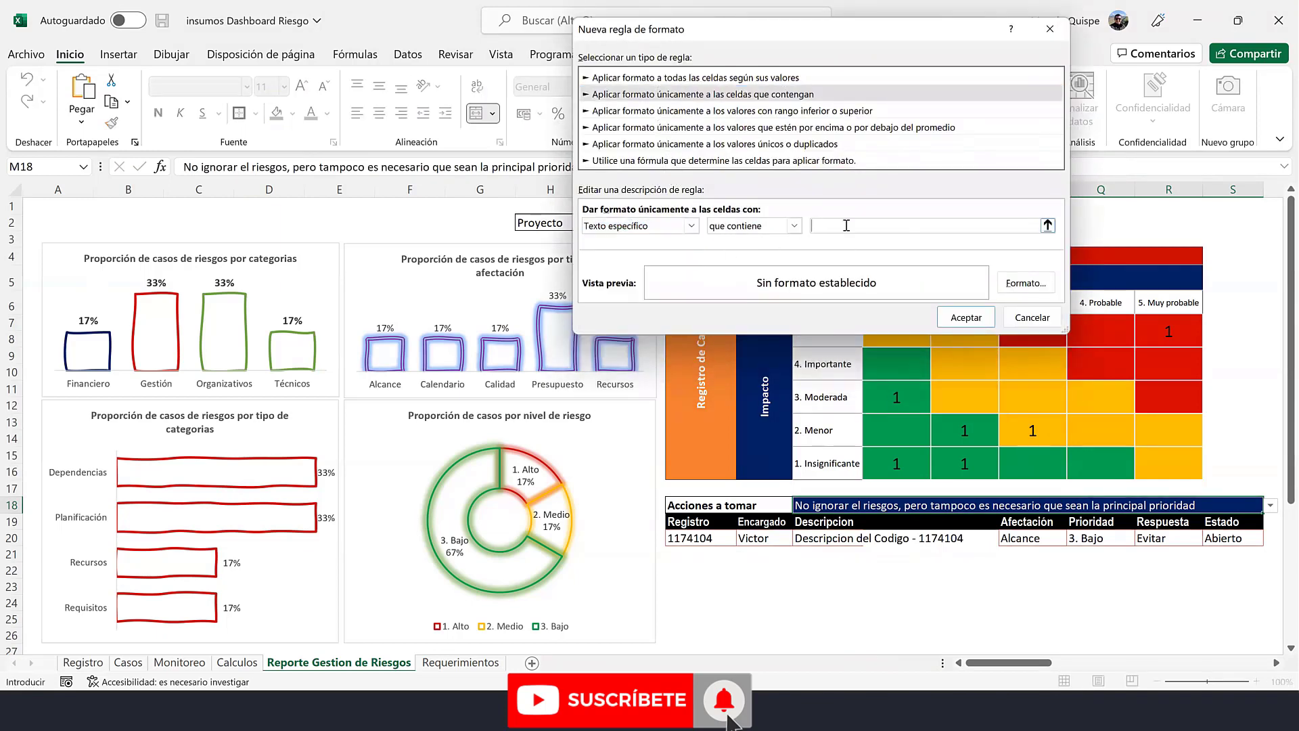
key("ctrl+v")
- Give the rule a bold font and gold fill, and apply it
left_click(1026, 283)
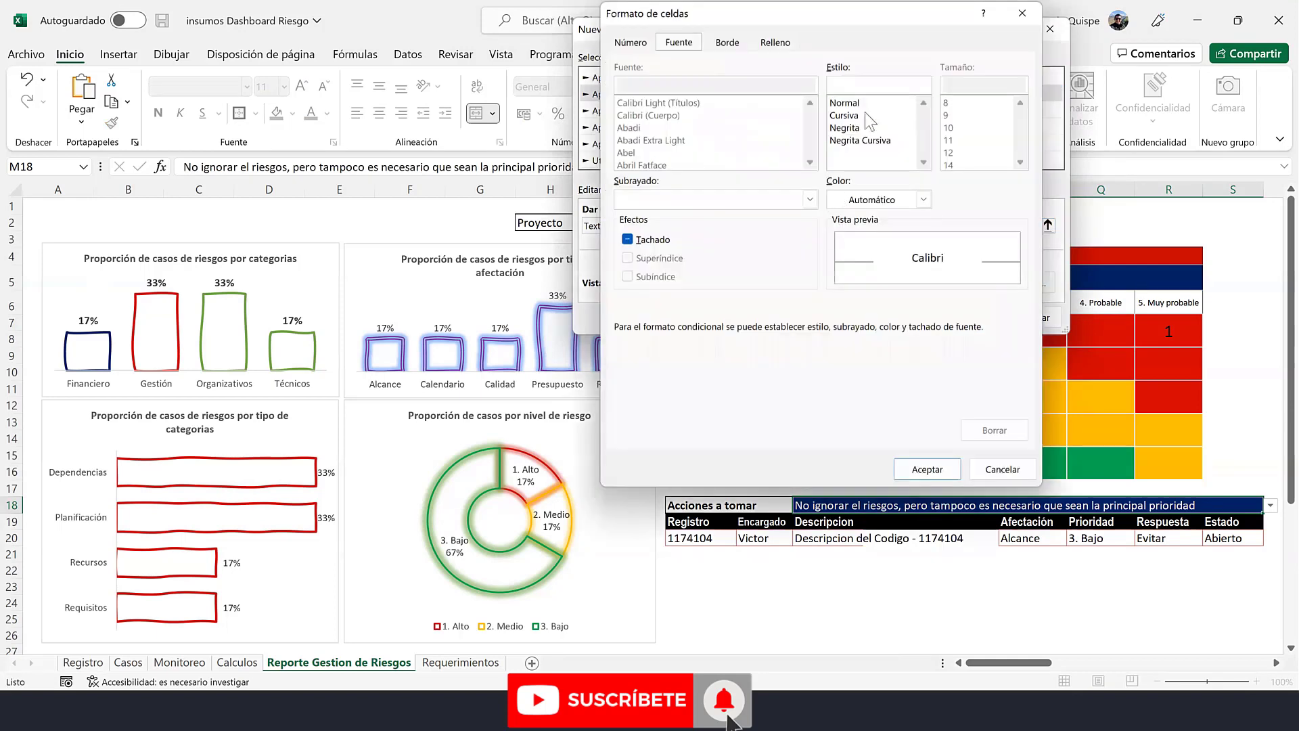
left_click(857, 130)
left_click(776, 41)
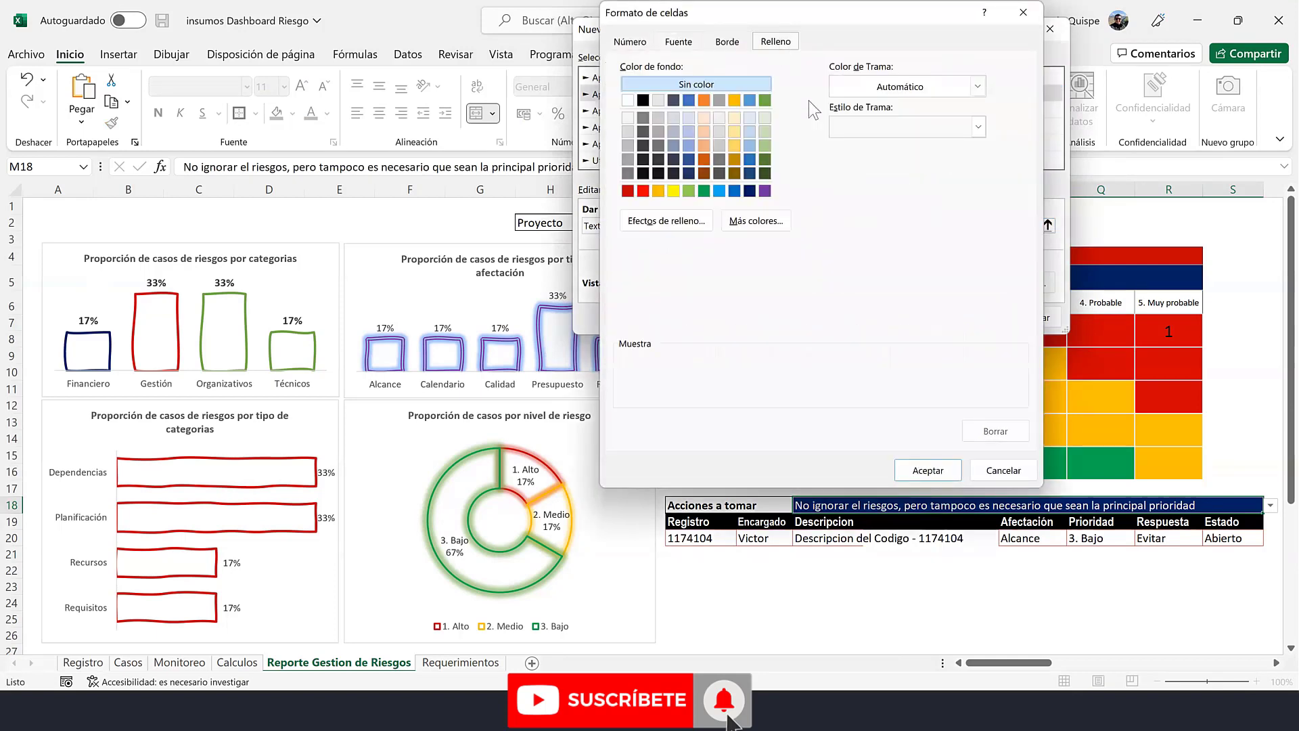
left_click(737, 100)
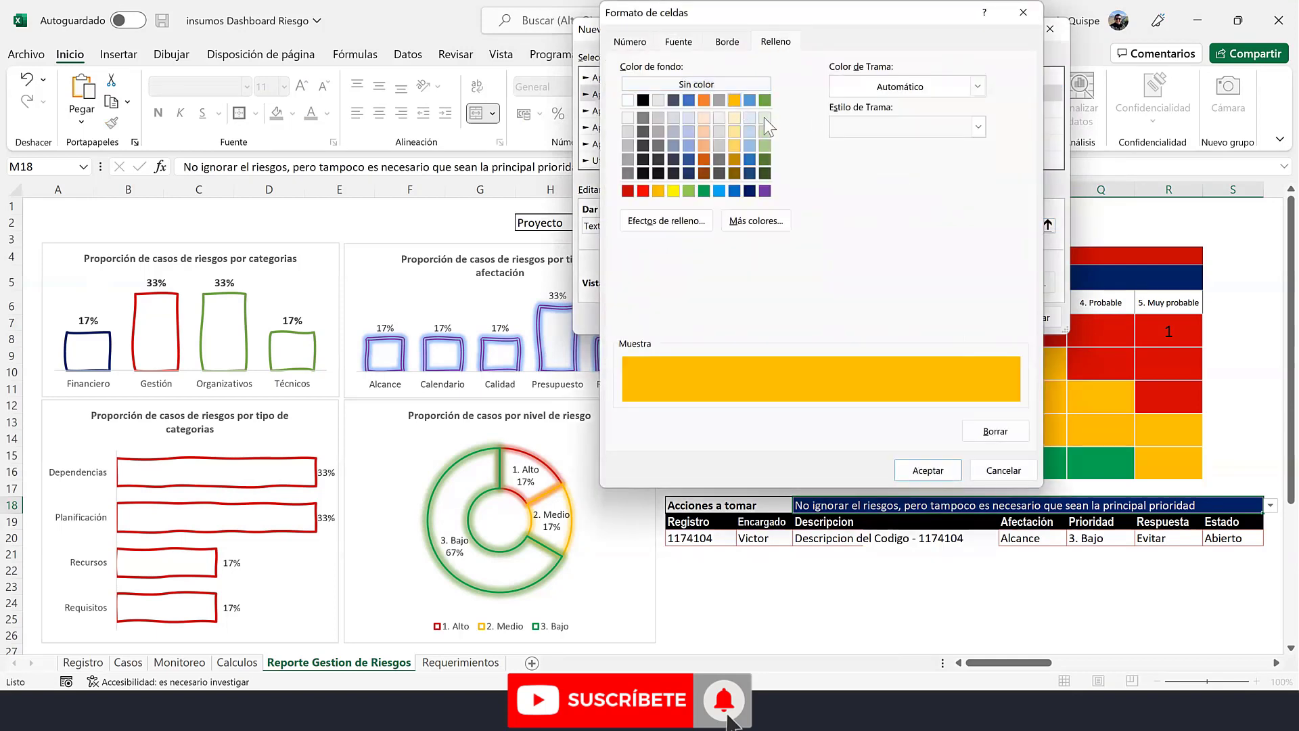
left_click(931, 472)
left_click(956, 319)
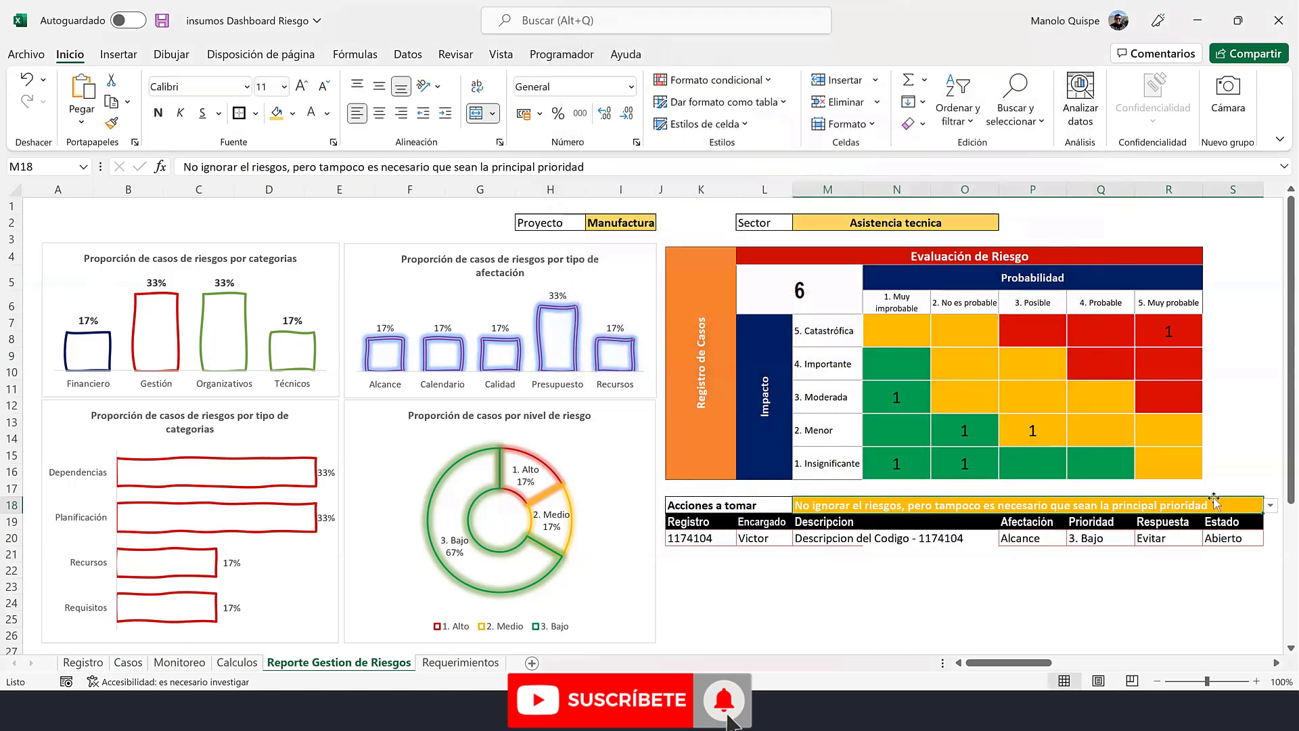
- Edit the gold rule in the rules manager so matching text is bold black
left_click(717, 80)
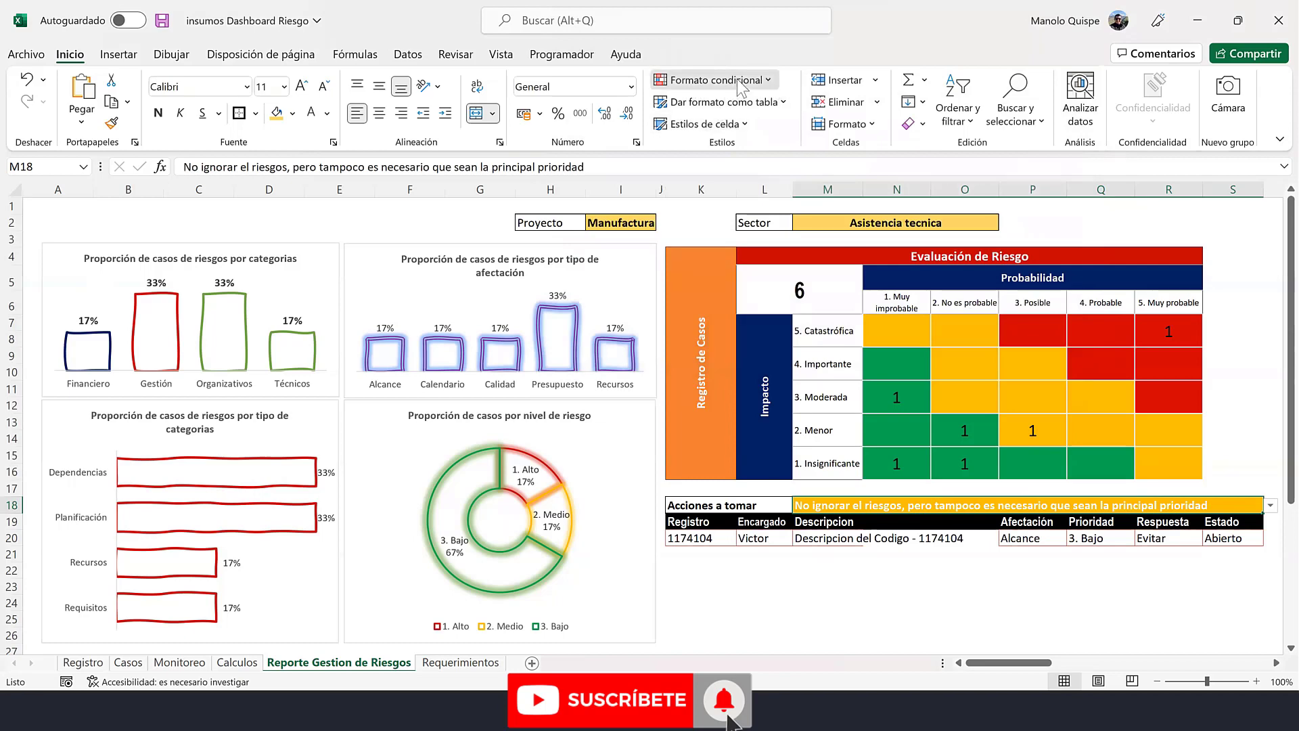
left_click(745, 361)
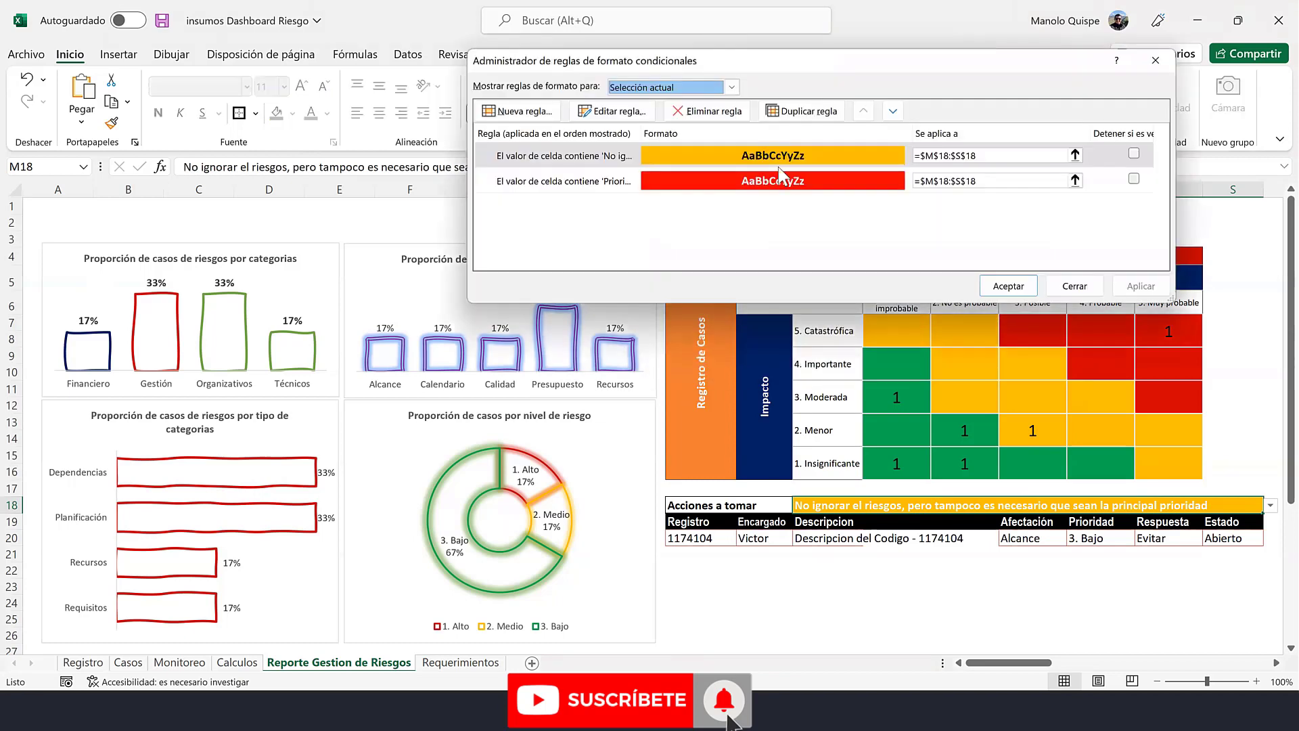
left_click(775, 157)
double_click(777, 157)
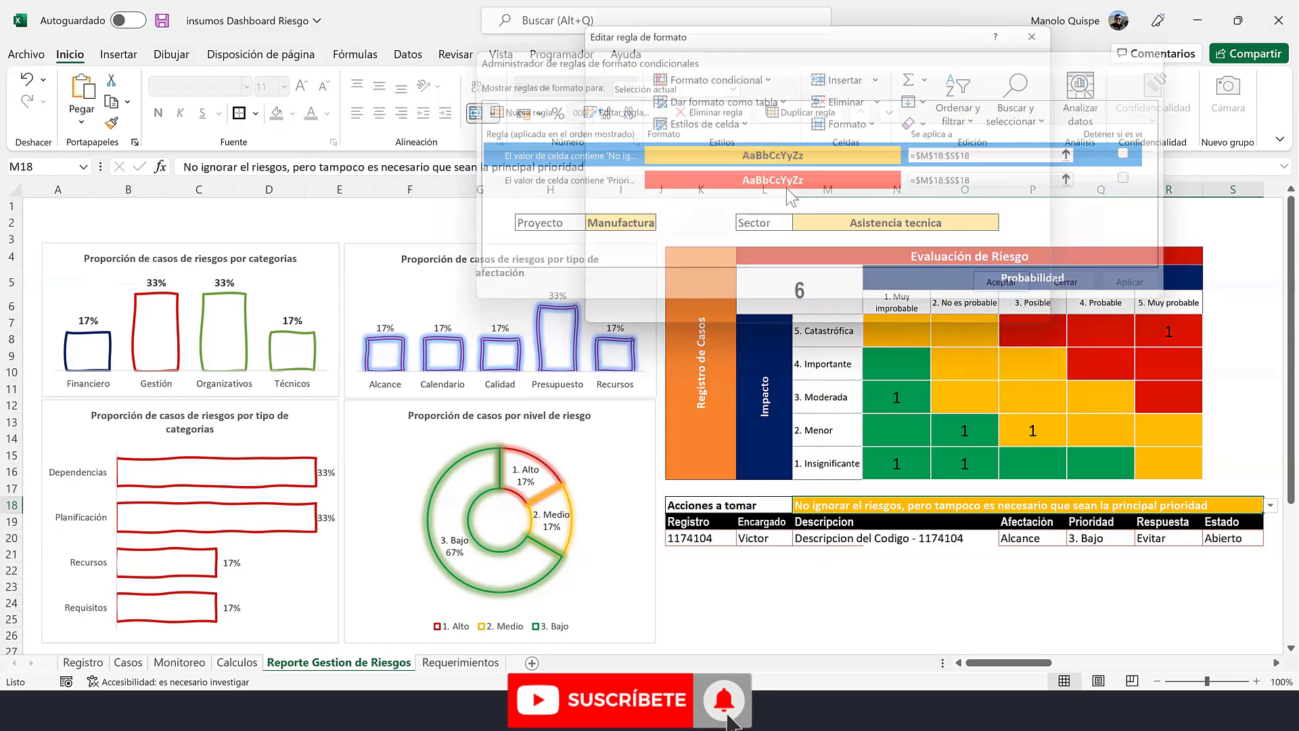
left_click(1026, 282)
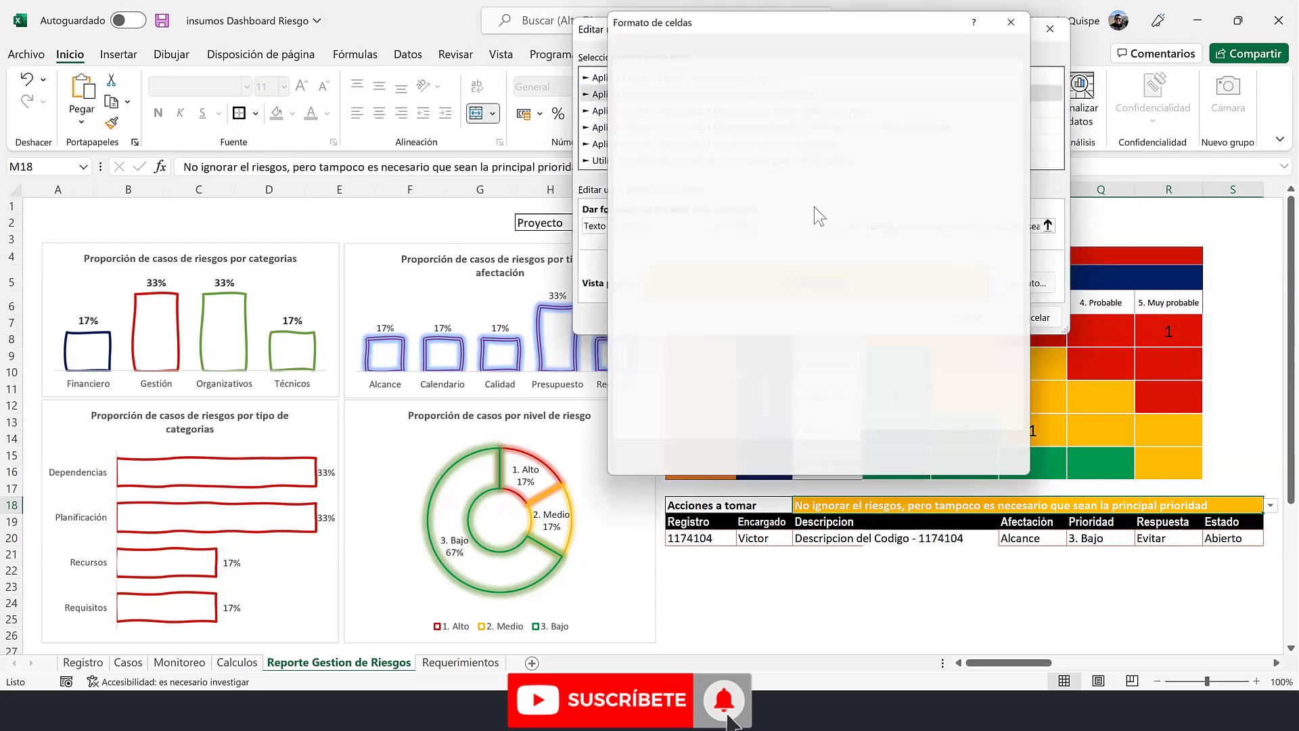
left_click(630, 41)
left_click(678, 42)
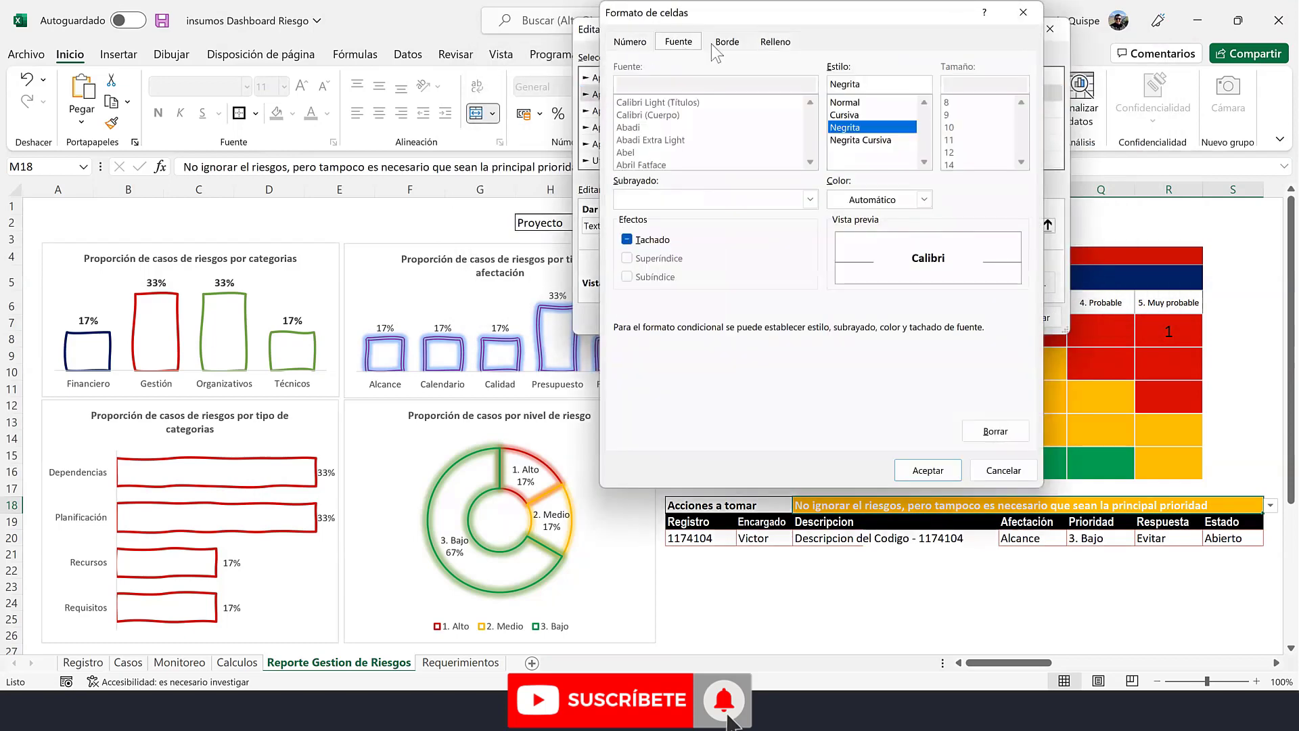
left_click(923, 200)
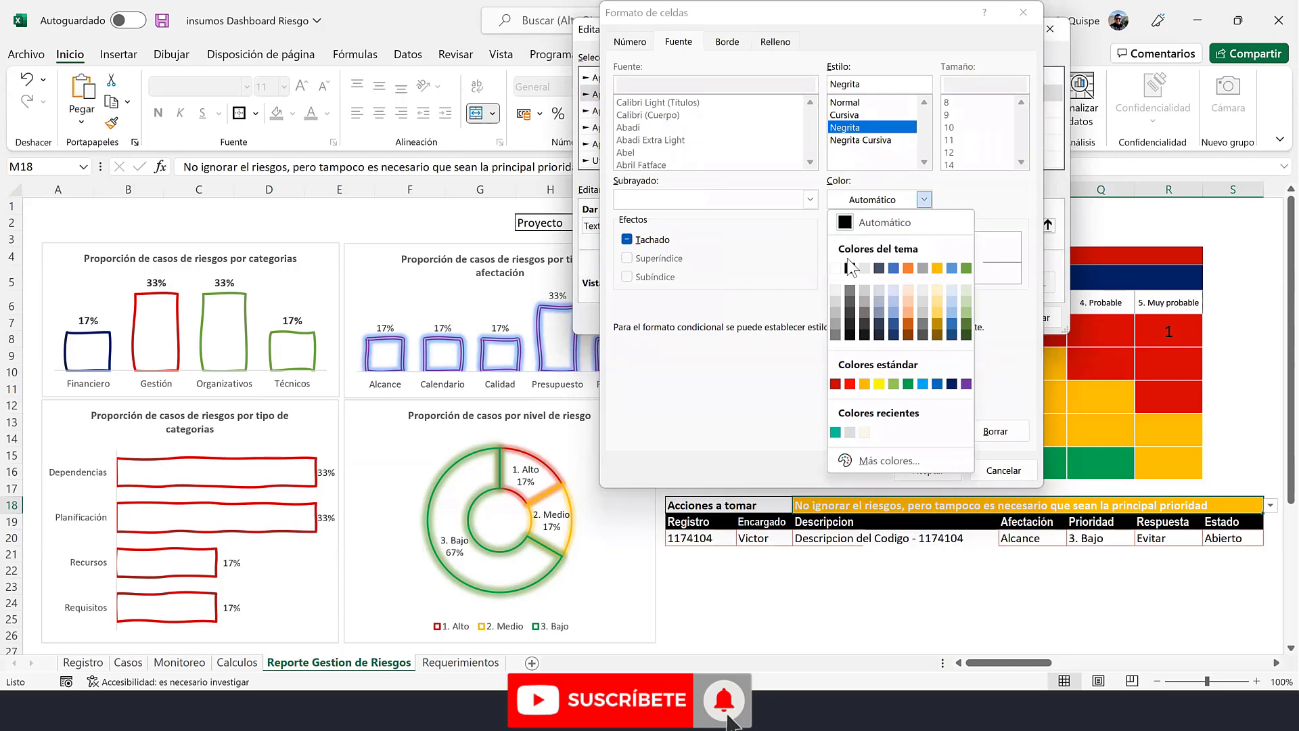
left_click(850, 268)
- Save the edited rule and set M18 to 'Baja prioridad en el plan de gestión de riesgos'
left_click(928, 470)
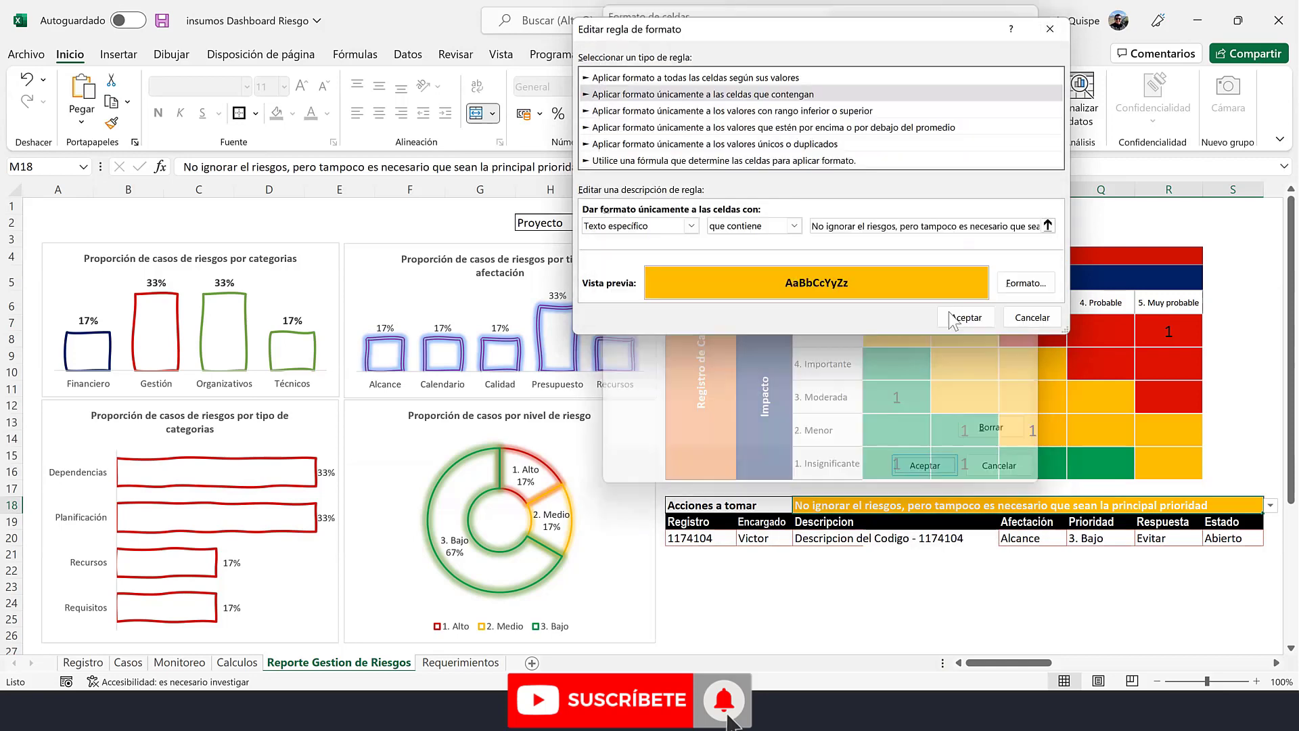
left_click(960, 319)
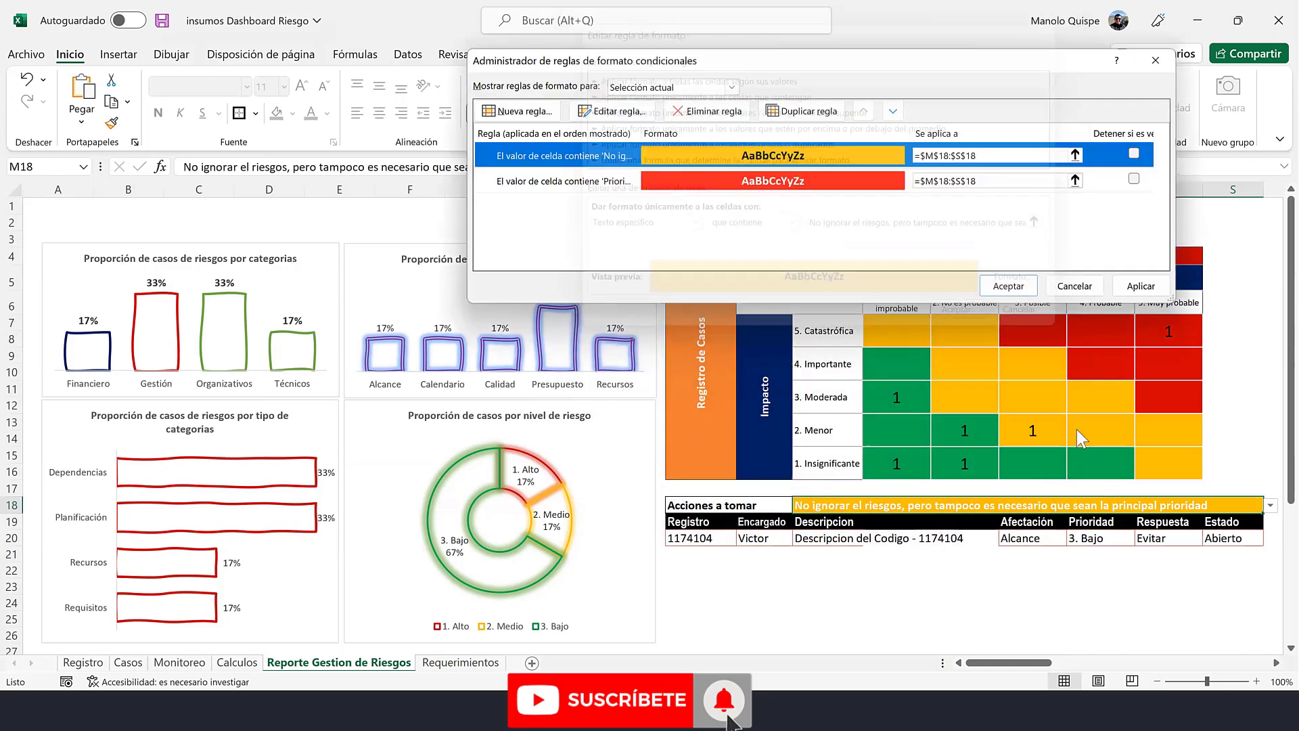
left_click(1012, 285)
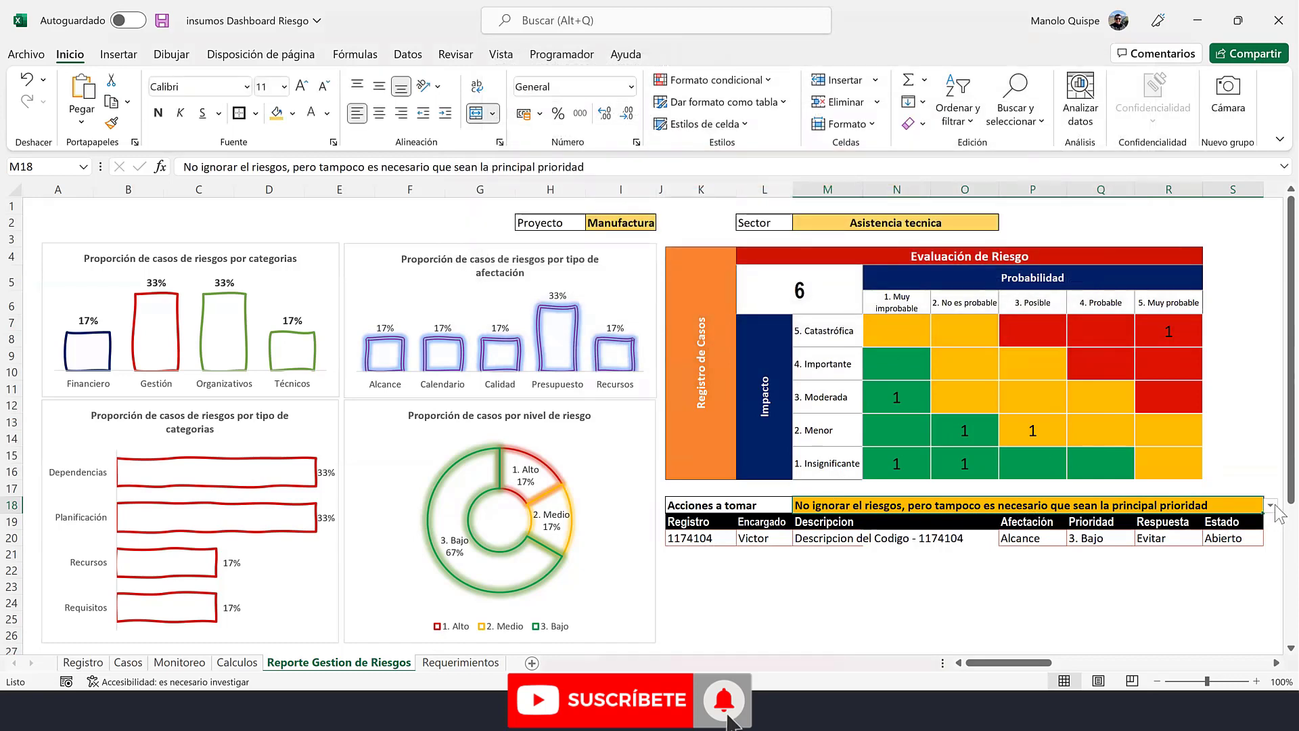
left_click(1271, 506)
left_click(880, 548)
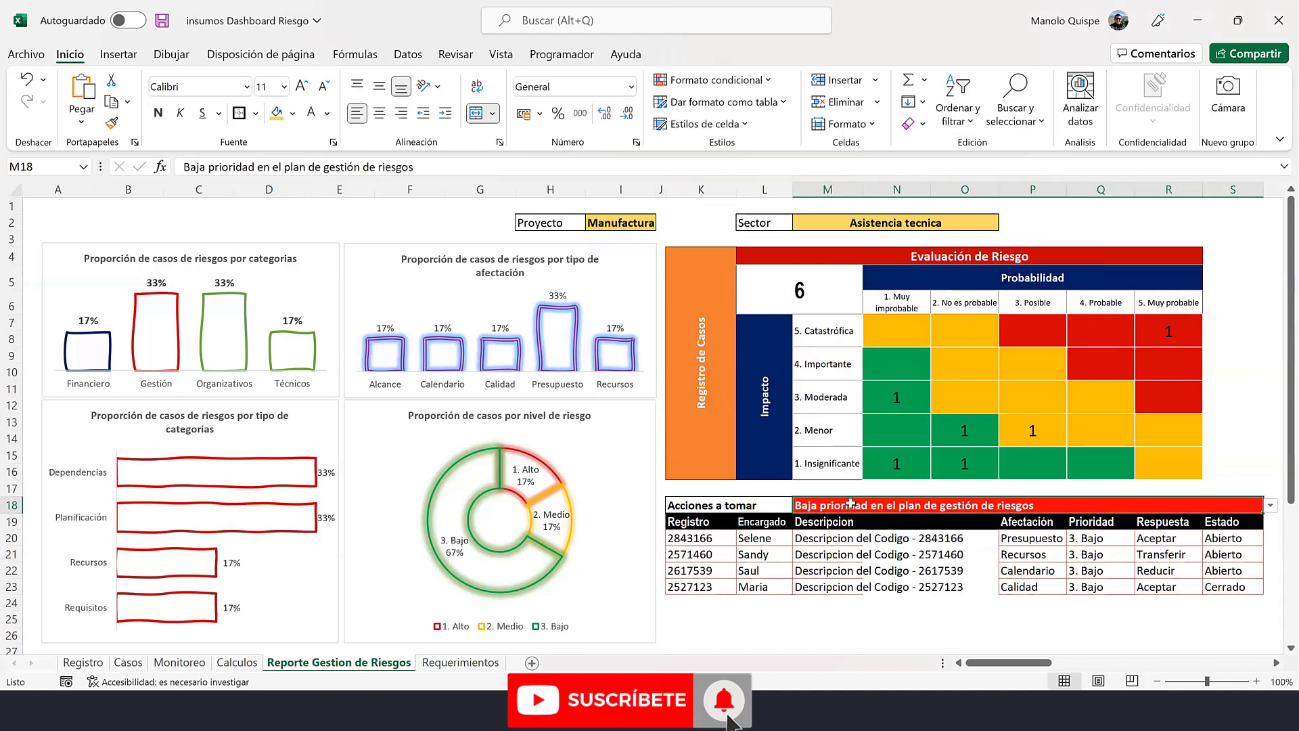
- Create a new 'Text contains' rule matching the 'Baja prioridad en el plan de gestión de riesgos' text
left_click(729, 81)
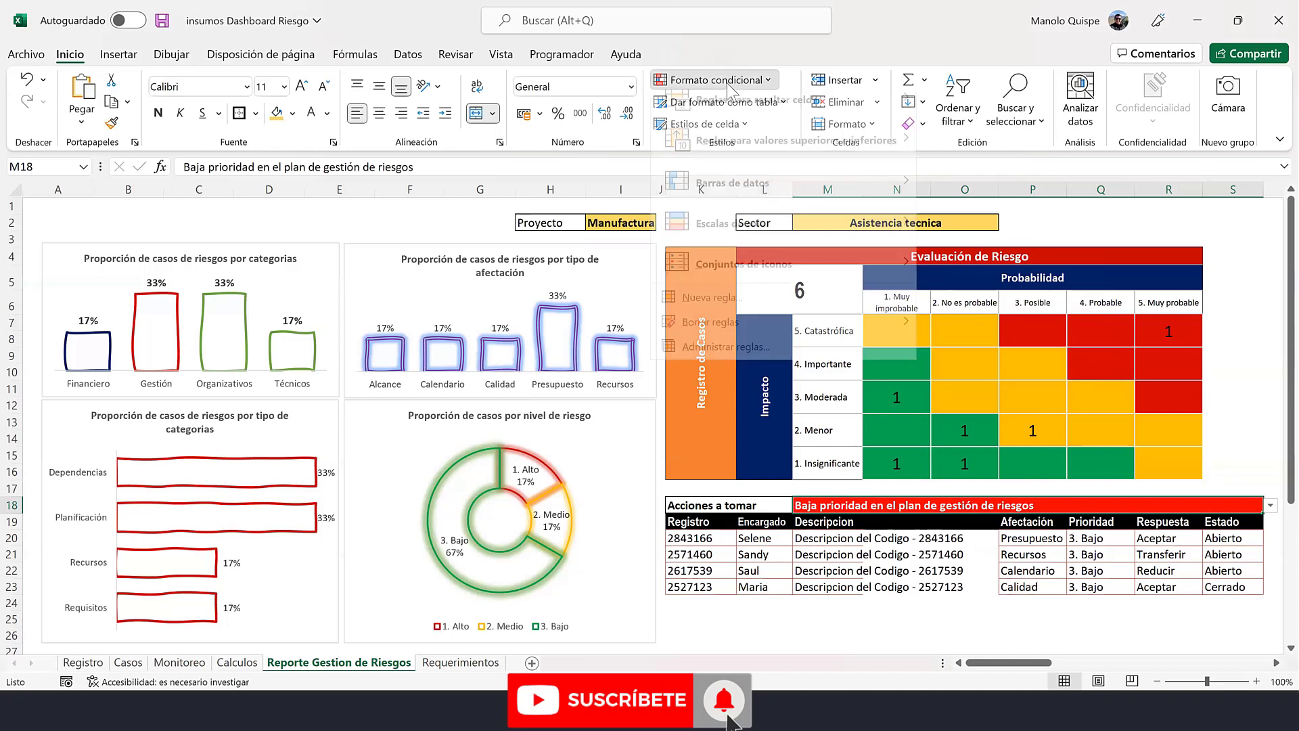
left_click(722, 312)
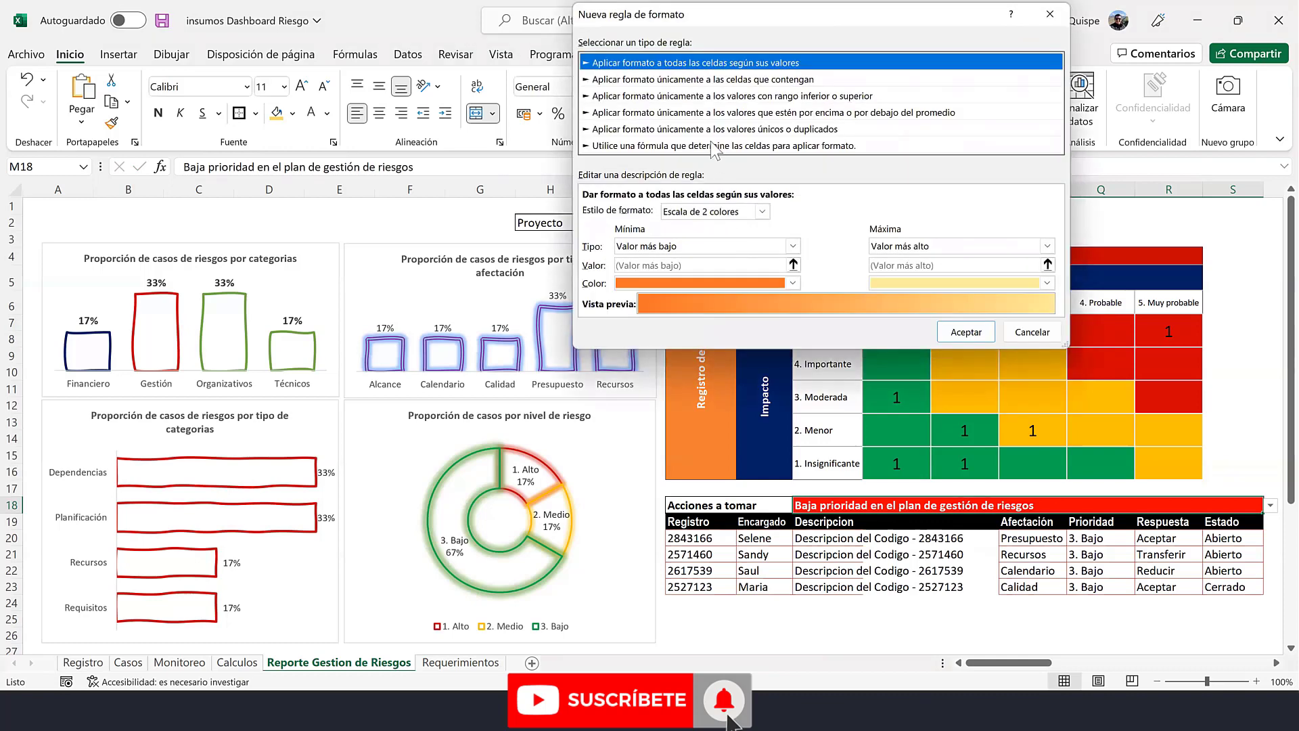
left_click(716, 145)
left_click(683, 80)
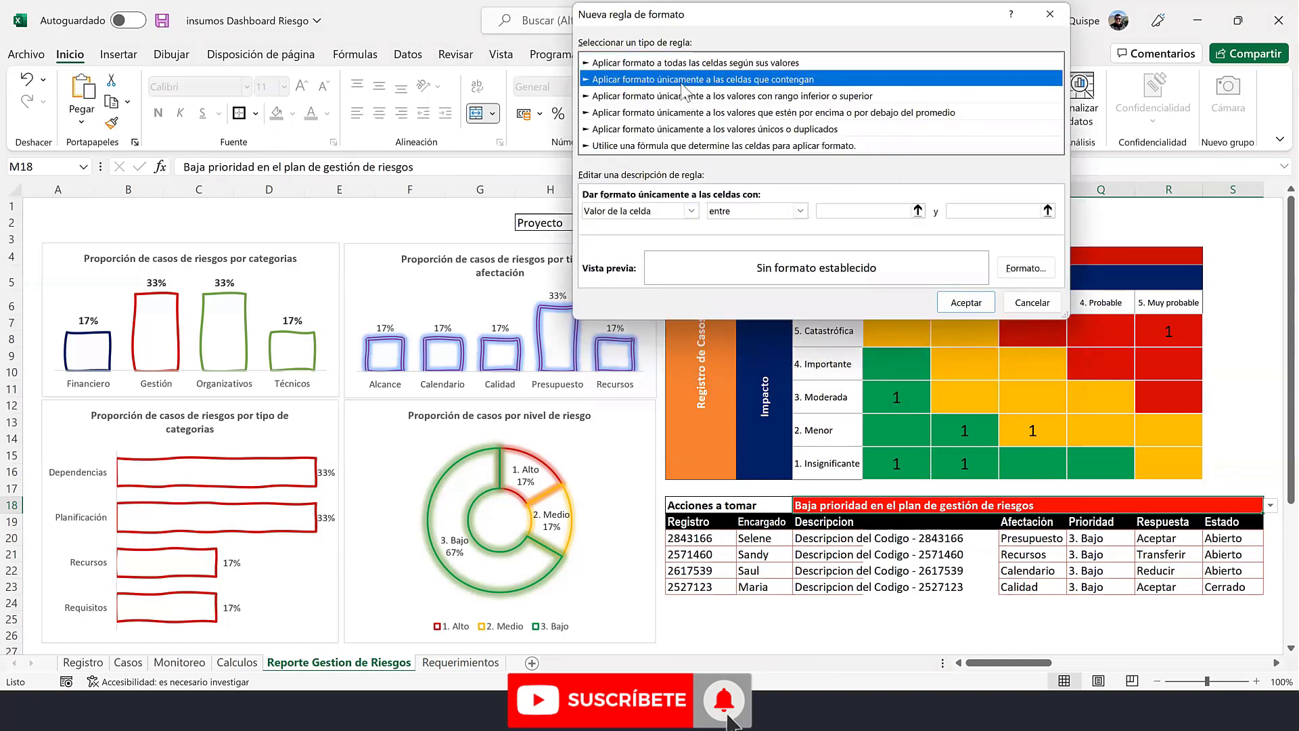
left_click(663, 211)
left_click(663, 238)
left_click(812, 213)
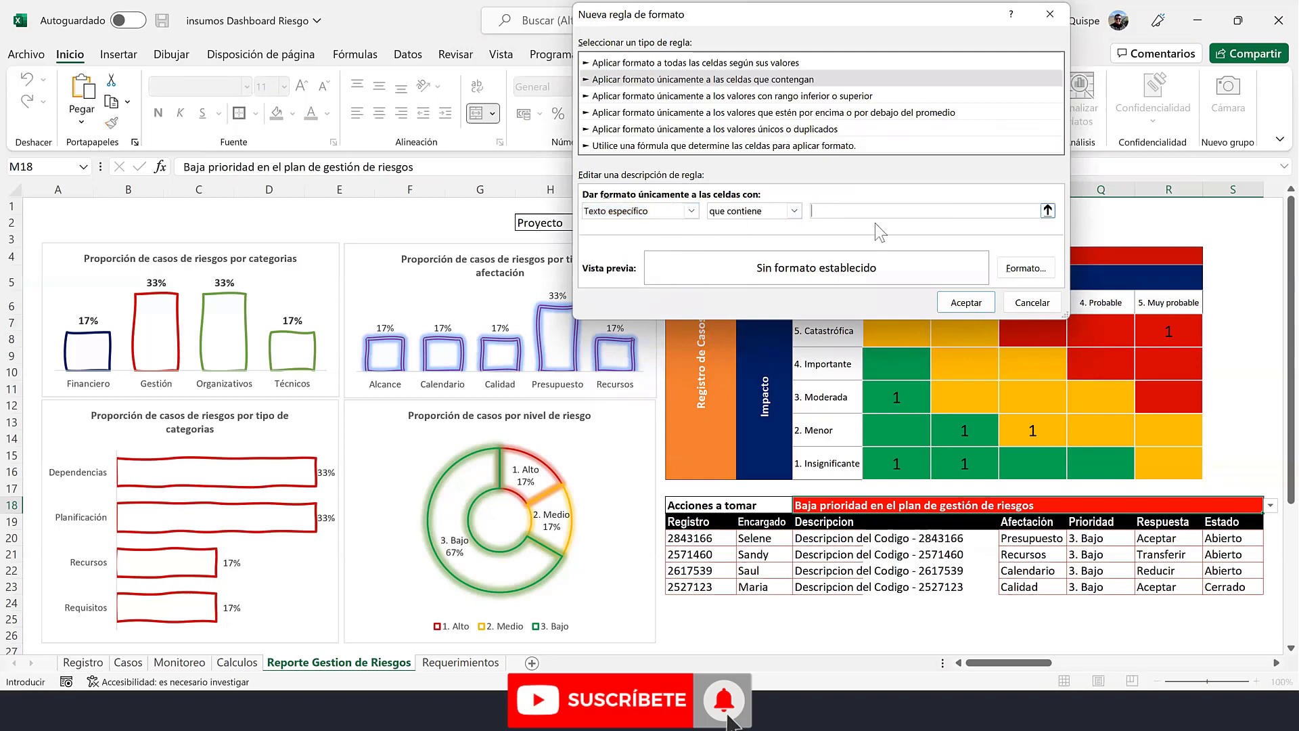
type("Baja prioridad en el plan de gestión de riesgos")
- Format matching cells with bold white text and green fill, and save the rule
left_click(1025, 268)
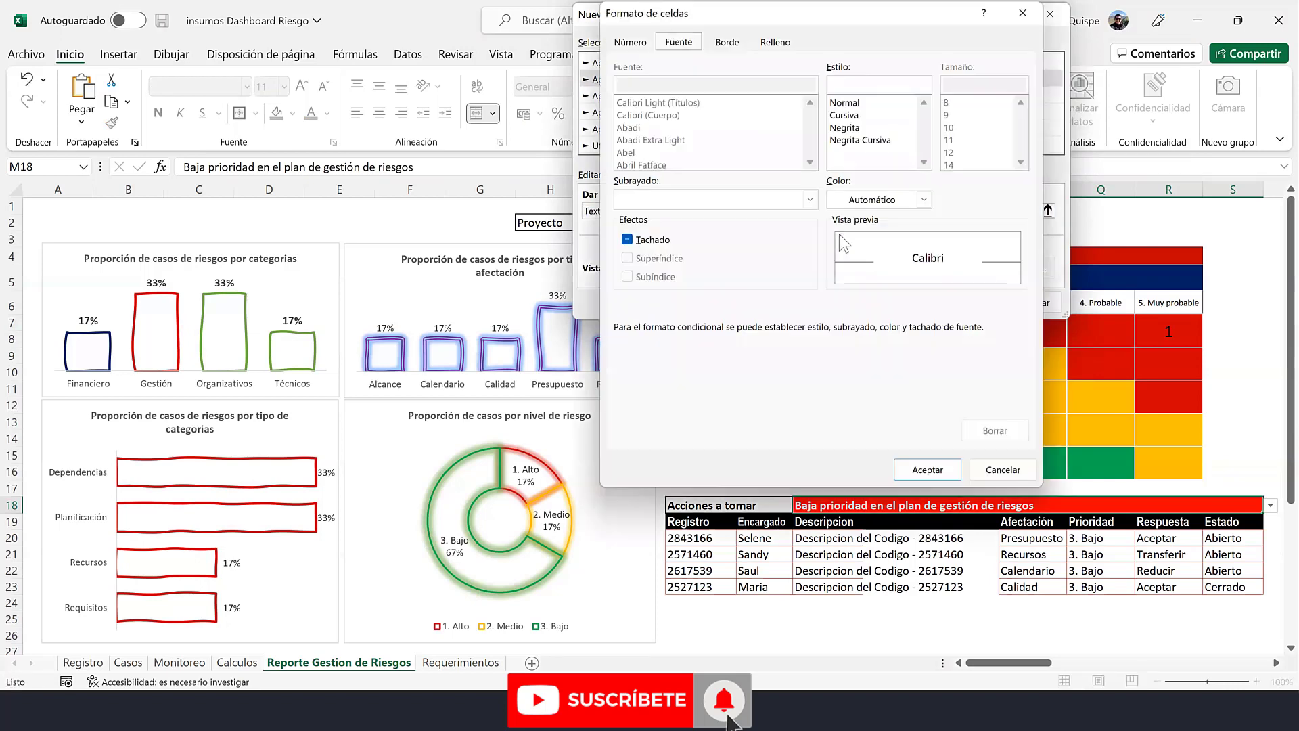
left_click(867, 127)
left_click(924, 199)
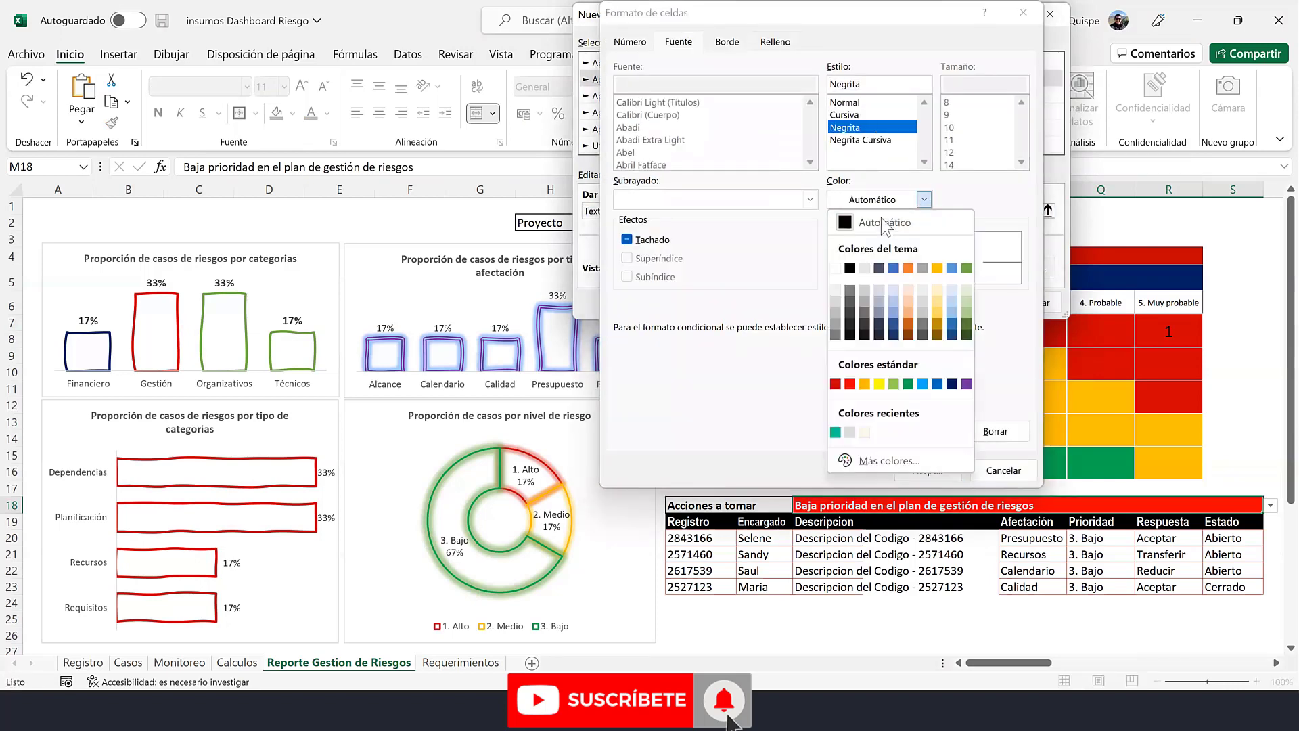
left_click(841, 264)
left_click(770, 54)
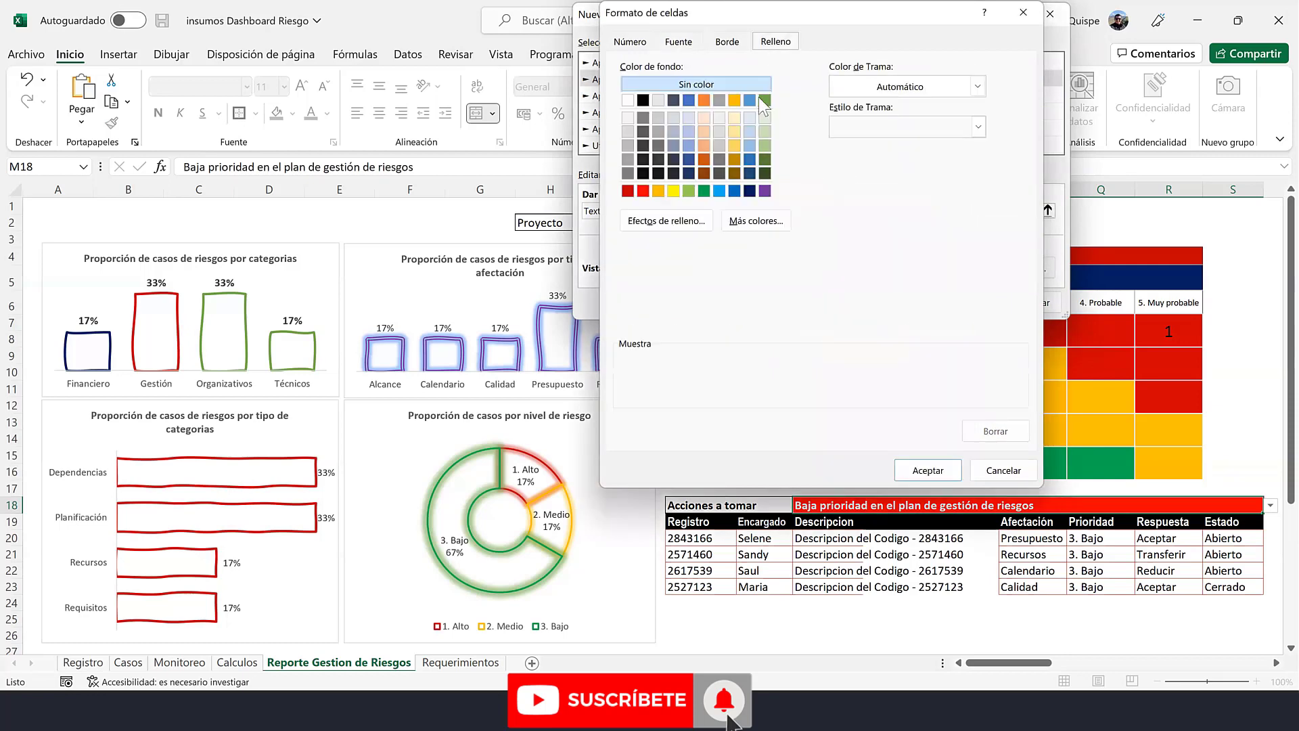
left_click(704, 191)
left_click(927, 470)
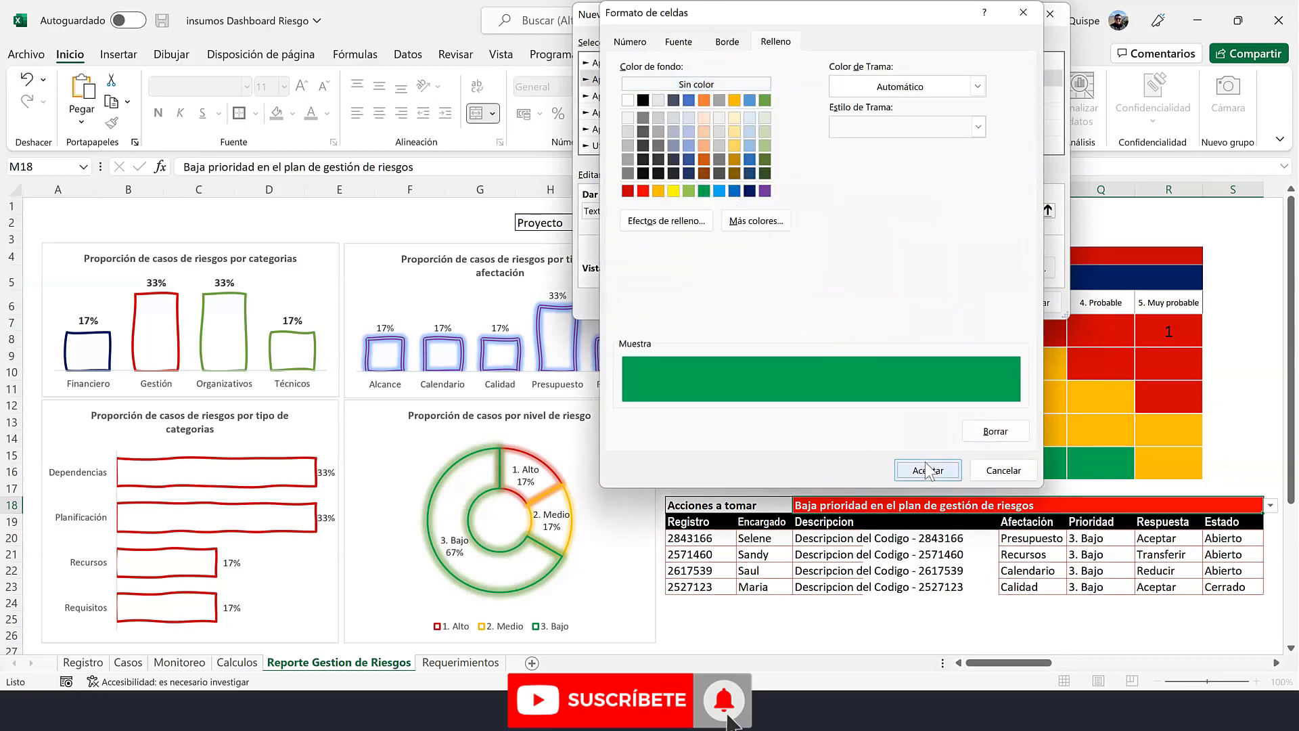
left_click(957, 299)
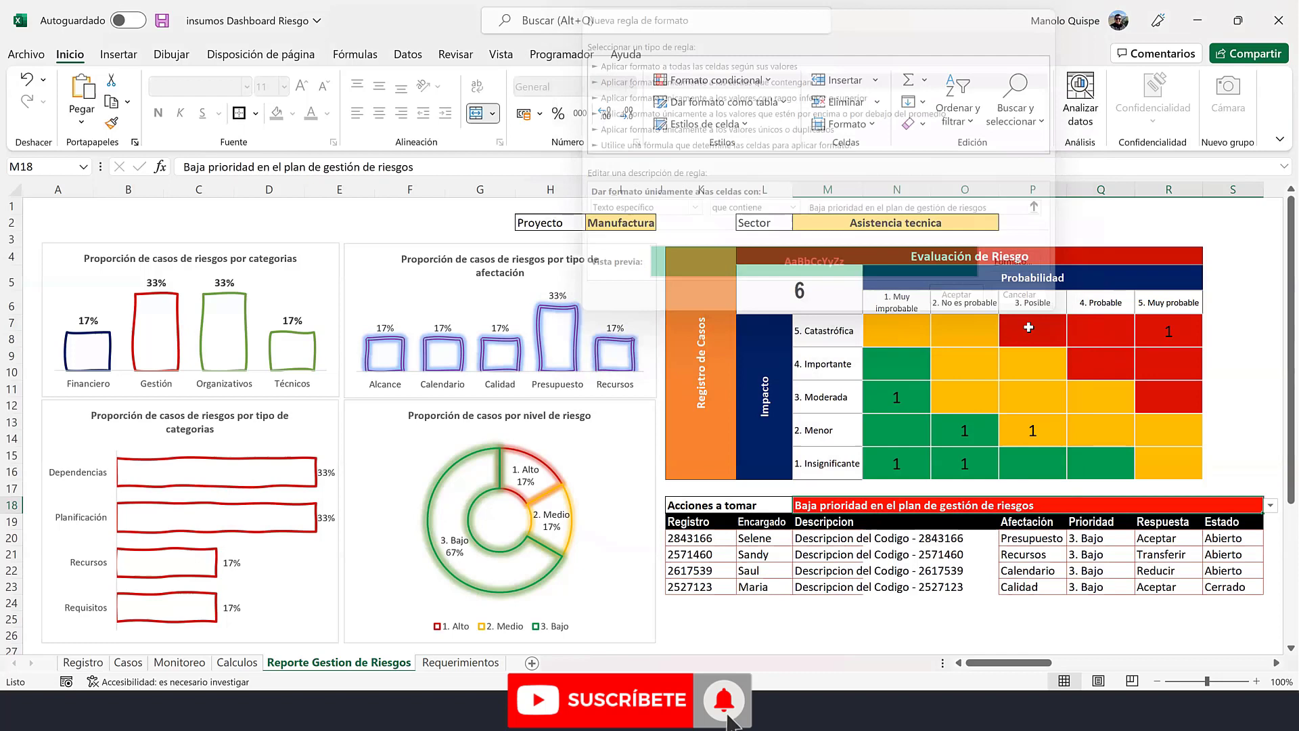
left_click(1233, 438)
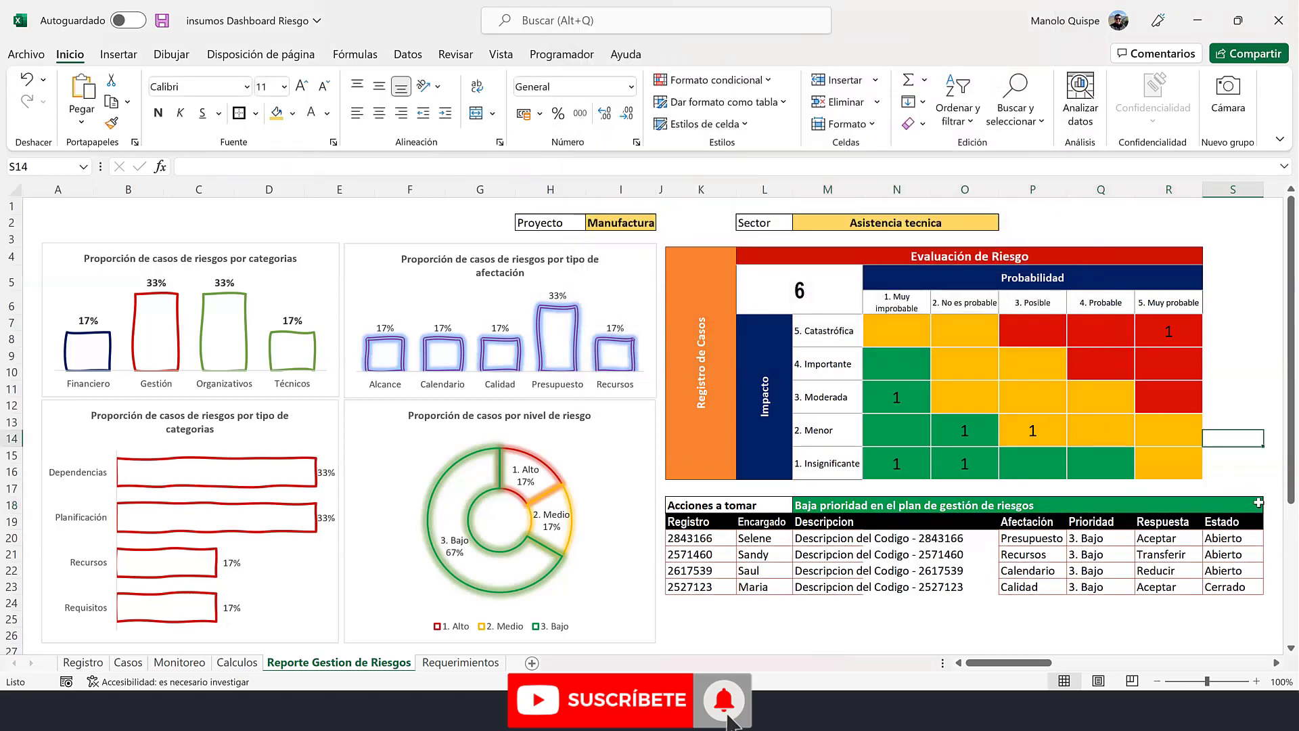
- Test the M18 action filter with Prioridad and No ignorar options, ending on Baja prioridad
left_click(1259, 502)
left_click(1270, 505)
left_click(1176, 514)
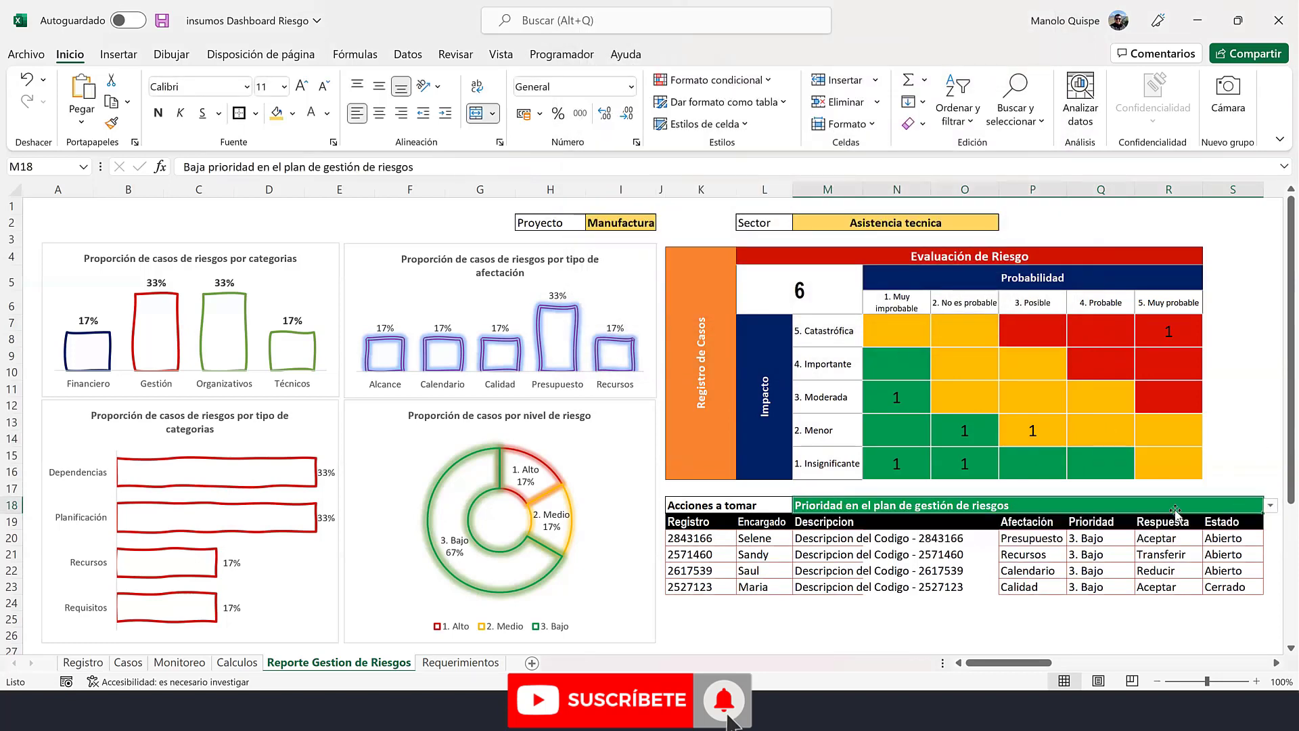
left_click(974, 584)
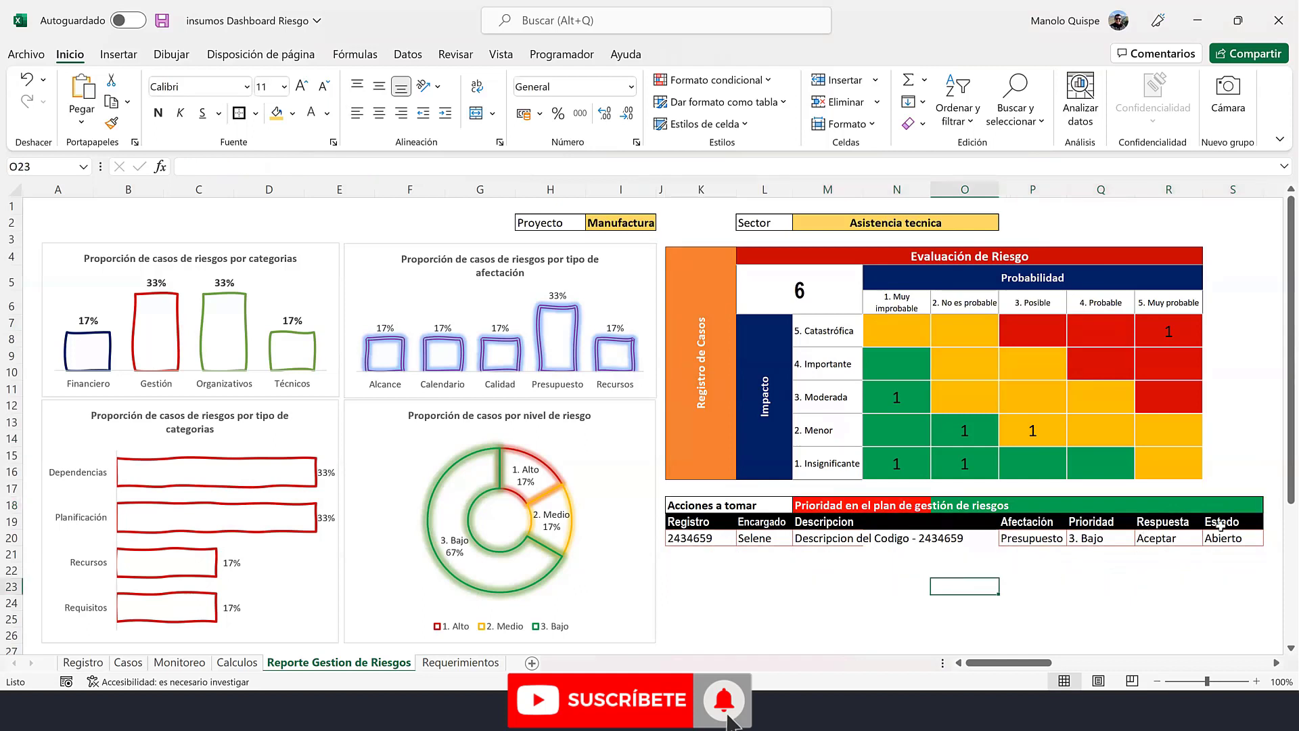
left_click(1240, 518)
left_click(1252, 505)
left_click(1270, 505)
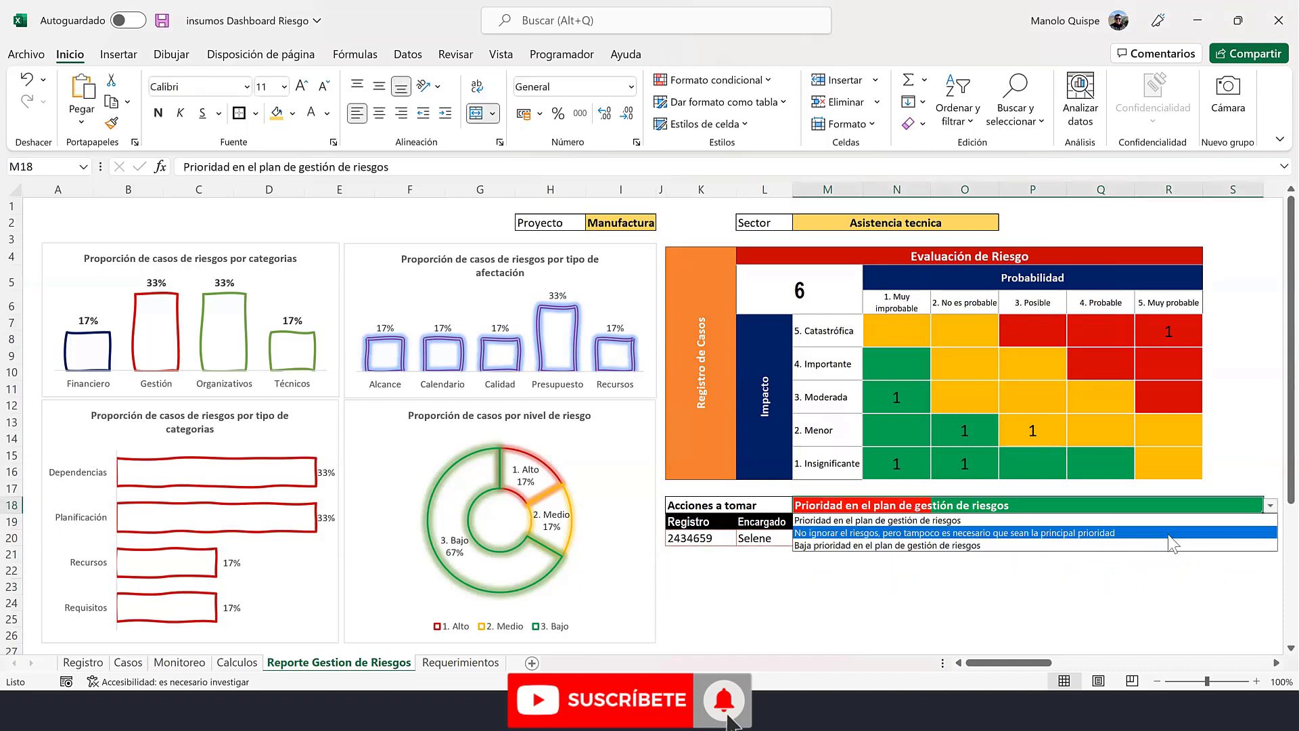
left_click(1167, 535)
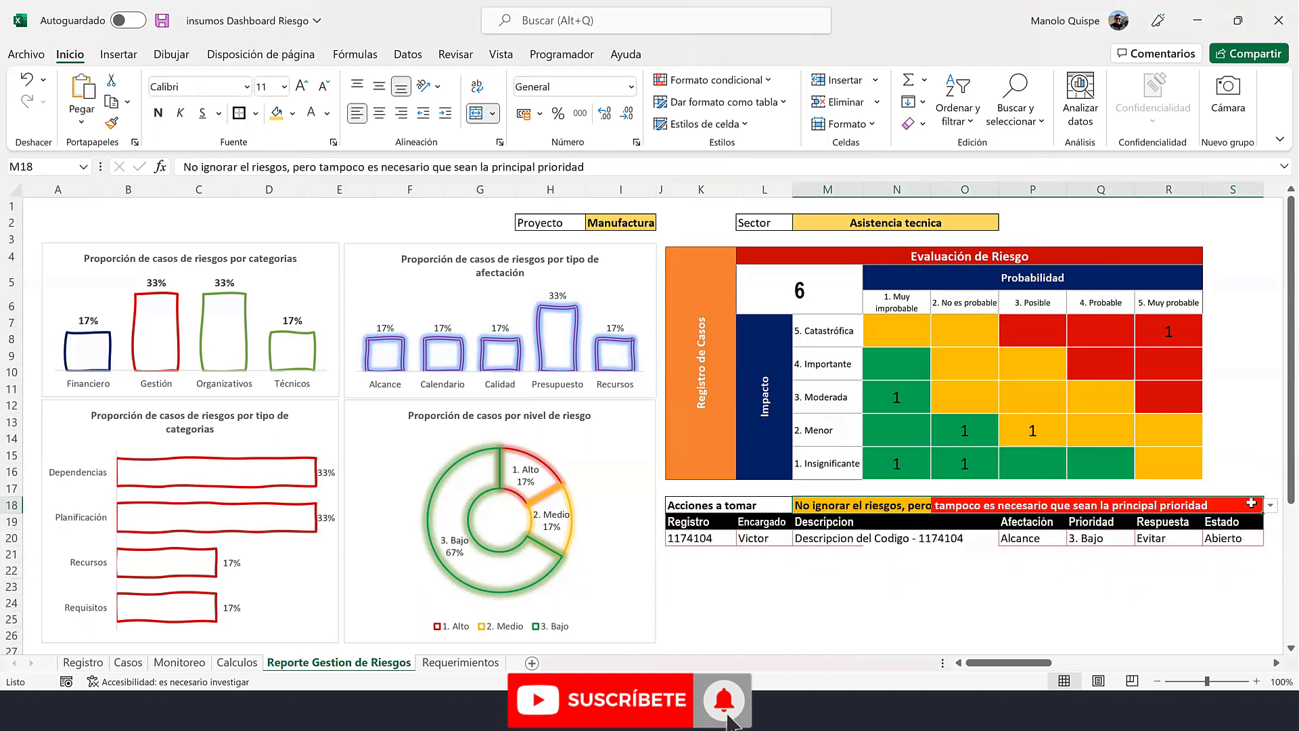
left_click(1270, 505)
left_click(1033, 550)
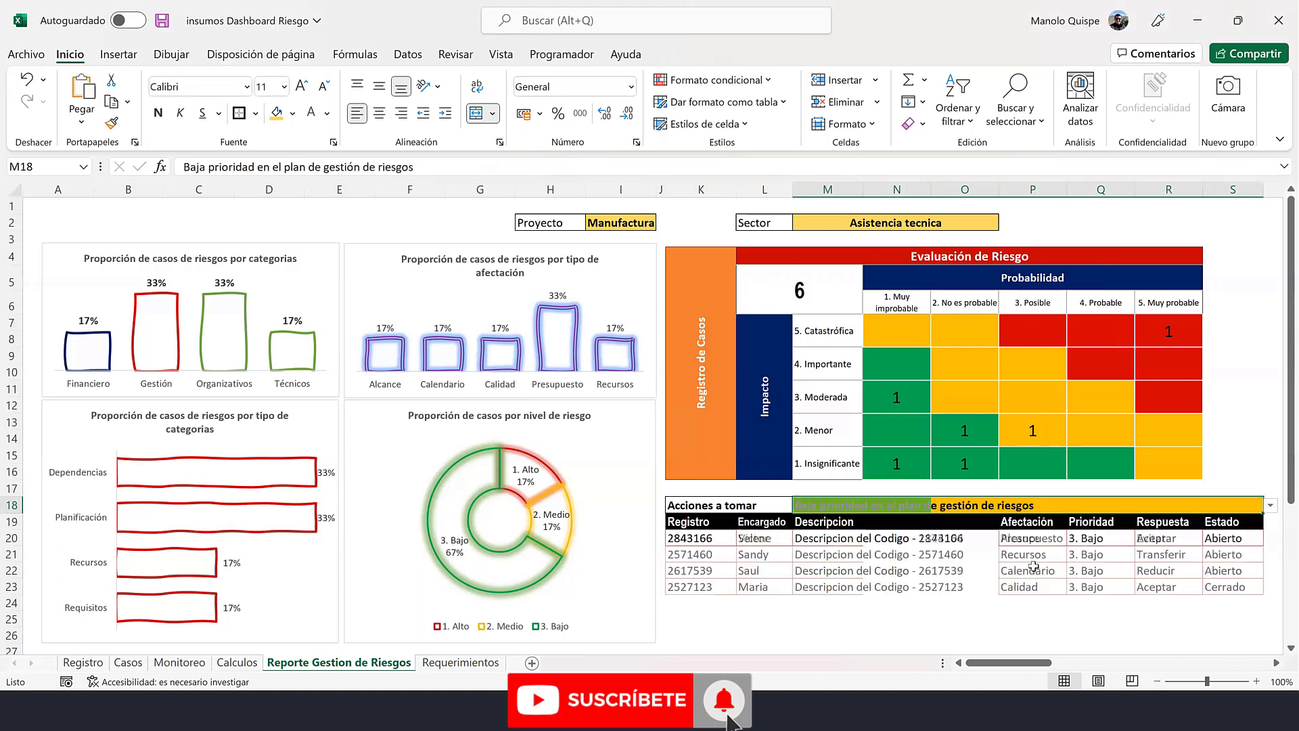
left_click(970, 552)
left_click(973, 504)
left_click(913, 542)
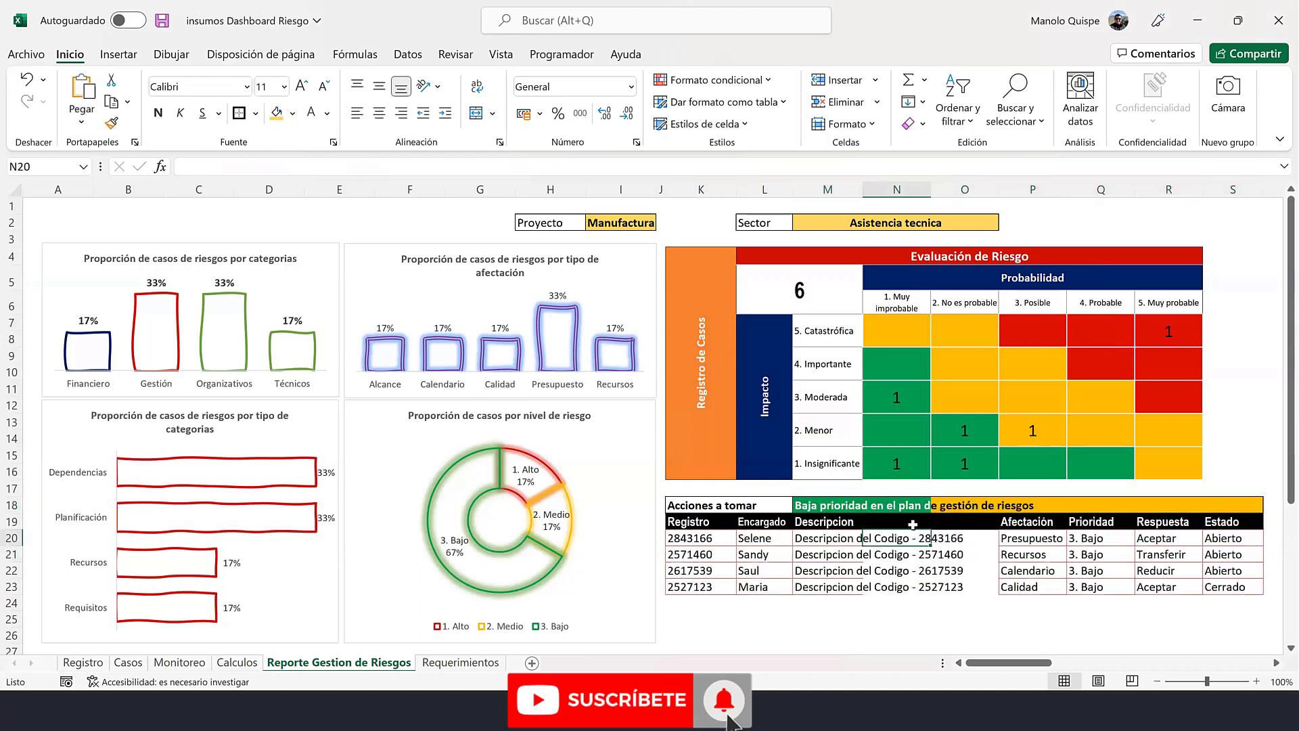
- Try Sector Capacitación, revert to Asistencia tecnica, and set Proyecto to Salud
left_click(914, 223)
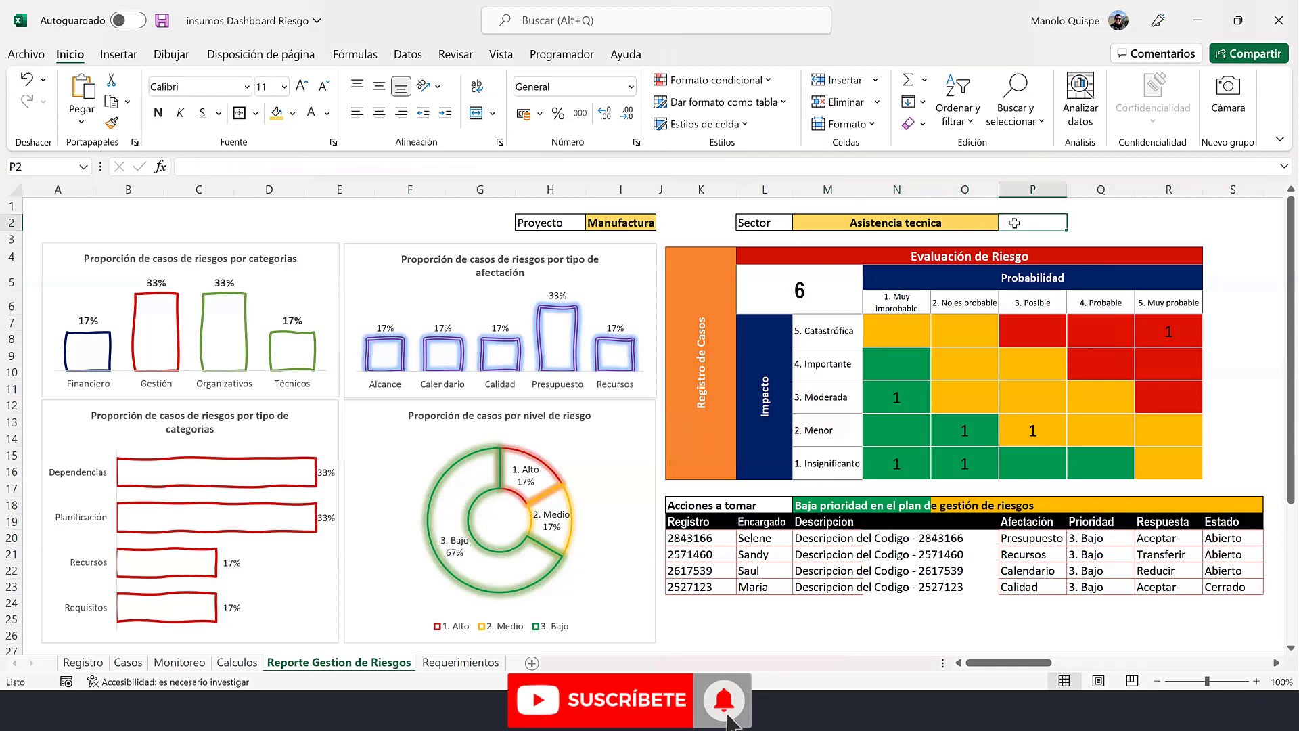
left_click(1007, 223)
left_click(974, 245)
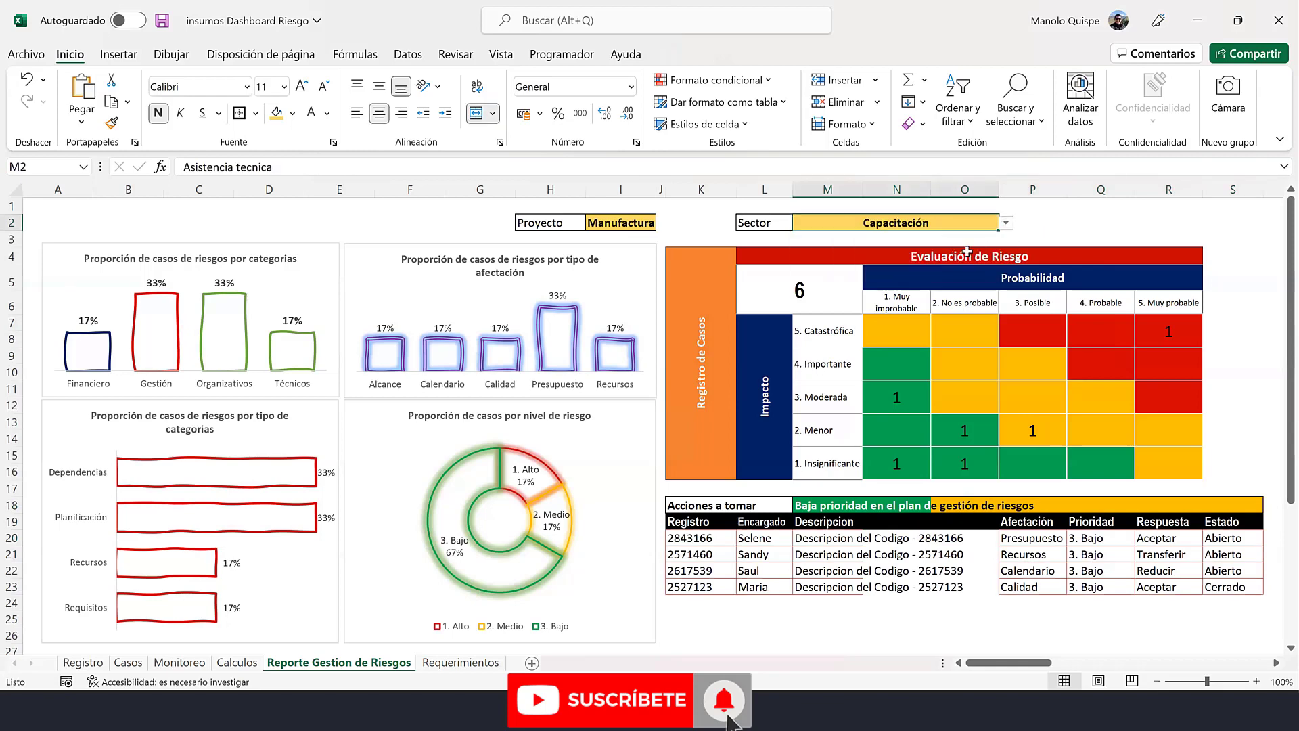
left_click(1007, 223)
left_click(900, 238)
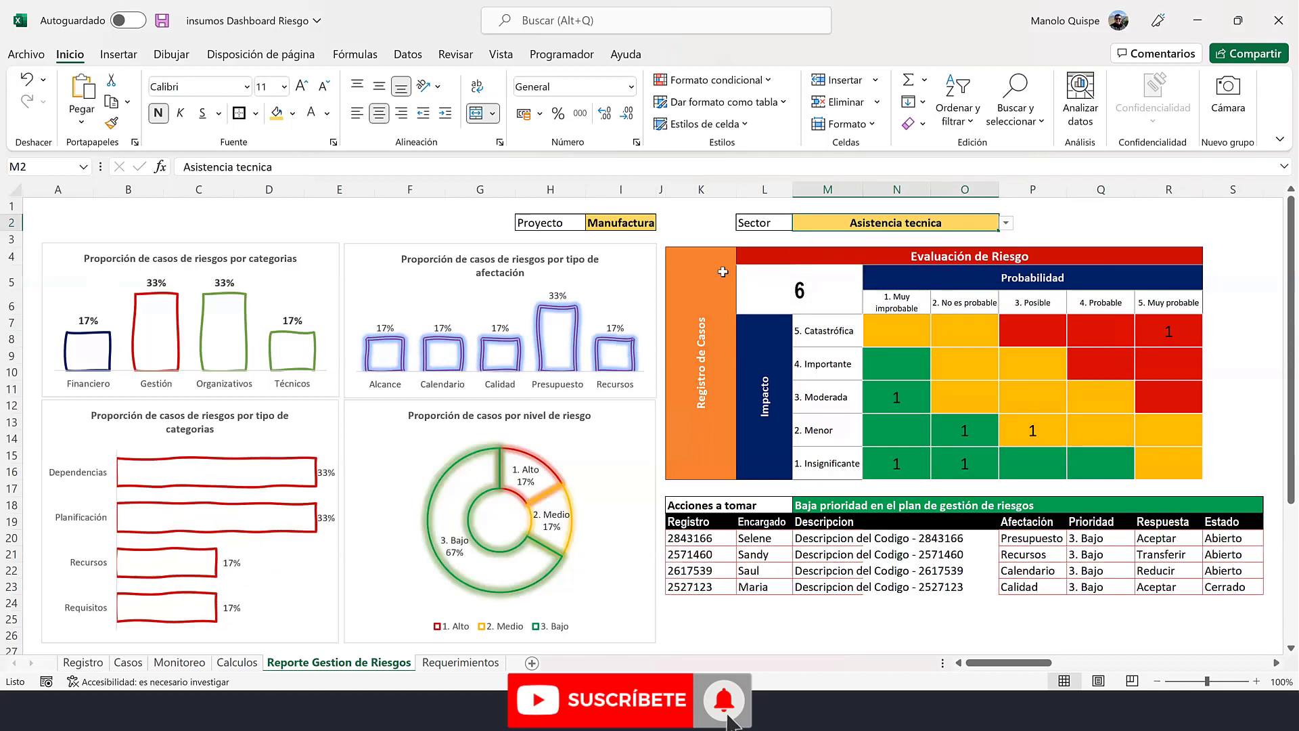
left_click(646, 218)
left_click(664, 223)
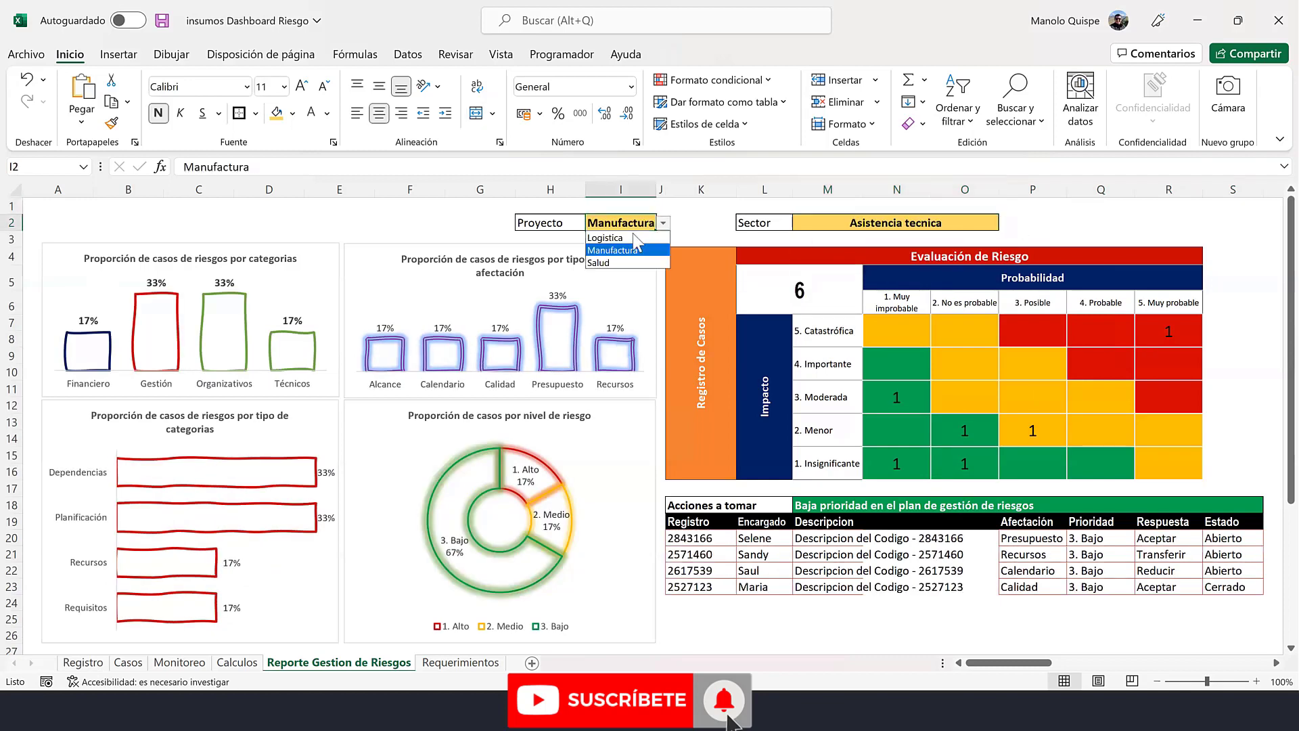
left_click(633, 264)
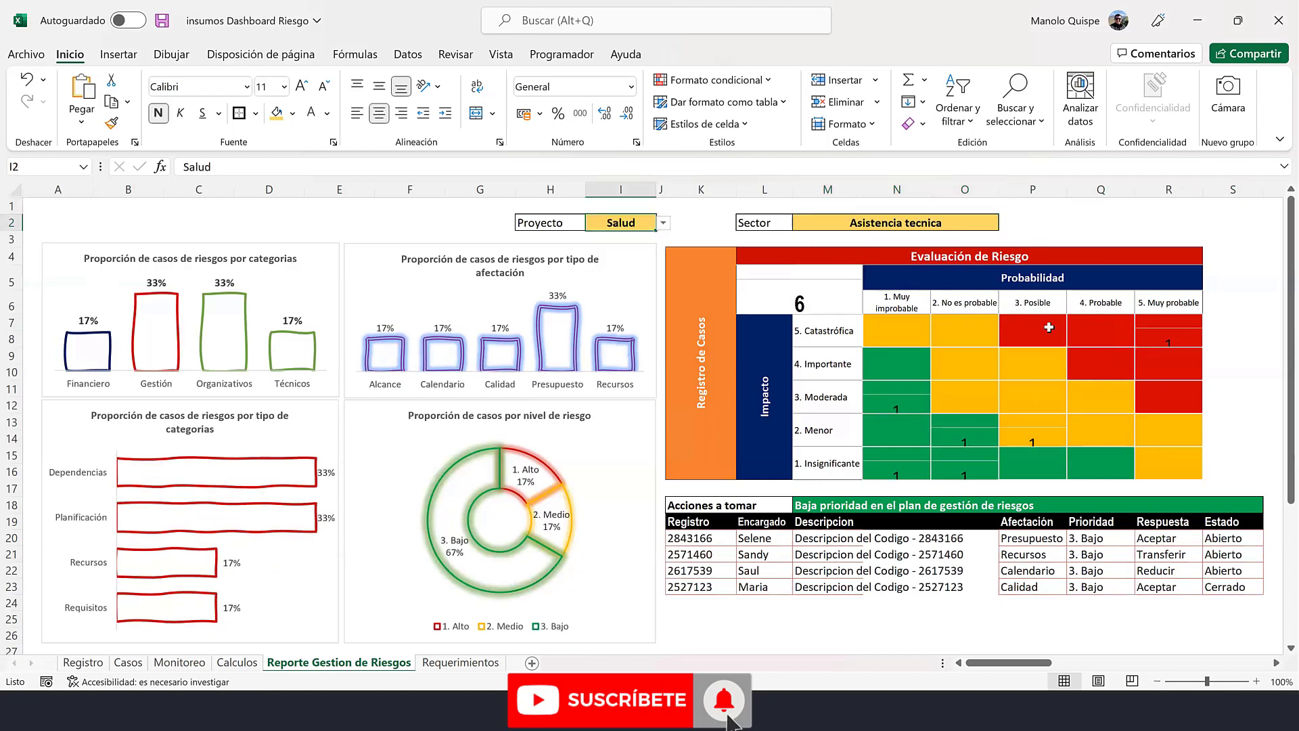
left_click(963, 225)
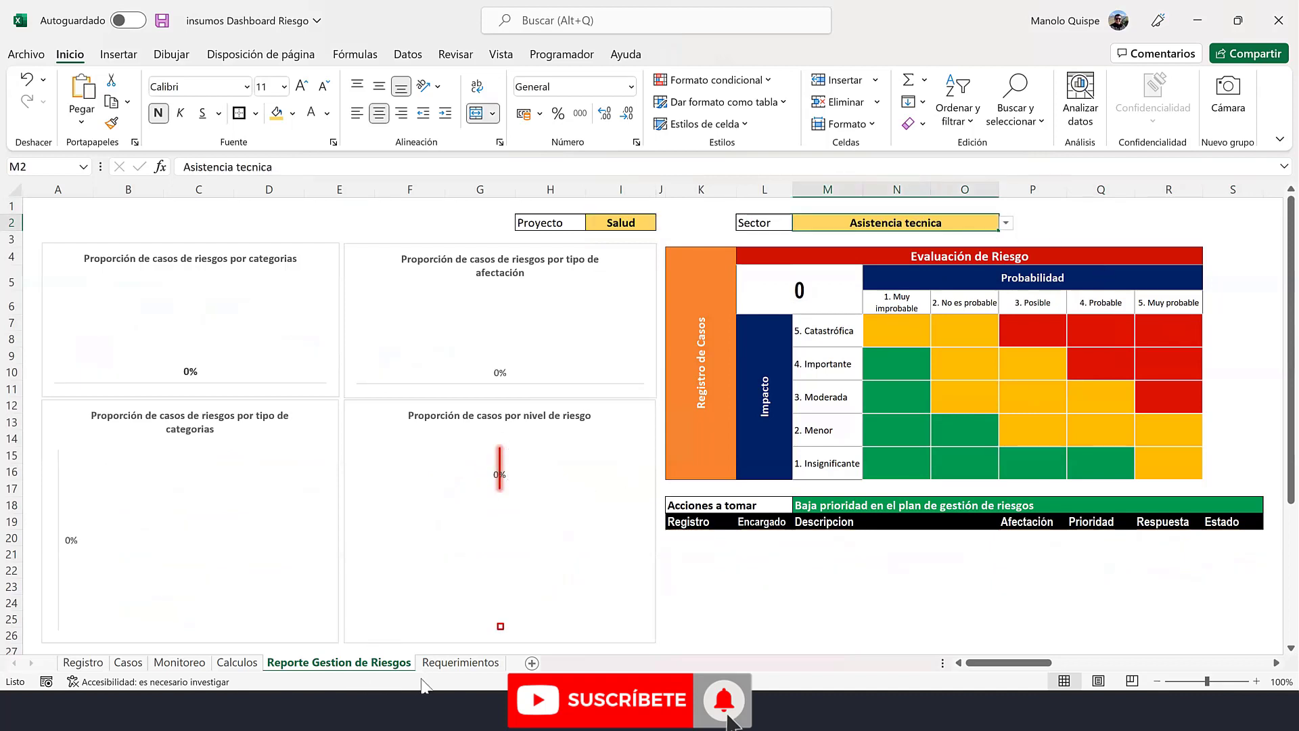
- Scroll through the Calculos sheet to check the calculations
left_click(239, 663)
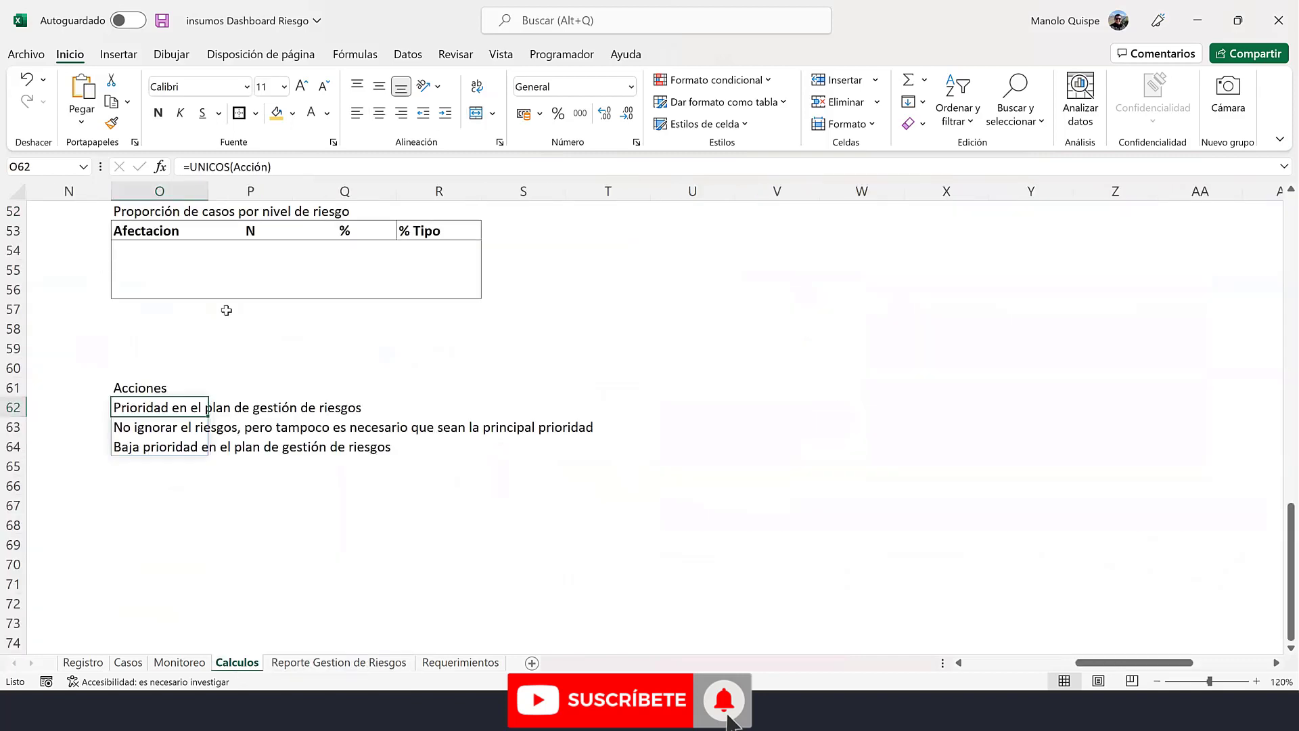
scroll(253, 294, "down", 1)
scroll(252, 294, "down", 1)
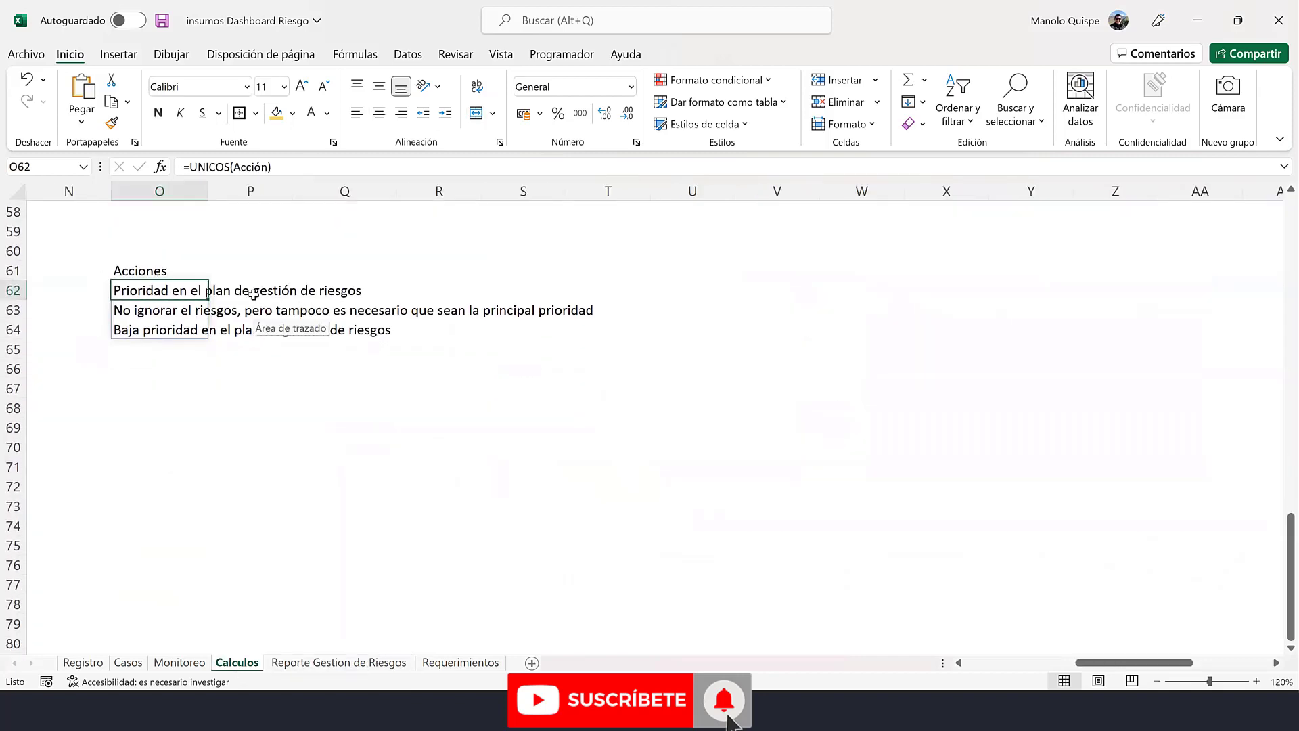
scroll(252, 293, "up", 2)
scroll(271, 283, "up", 7)
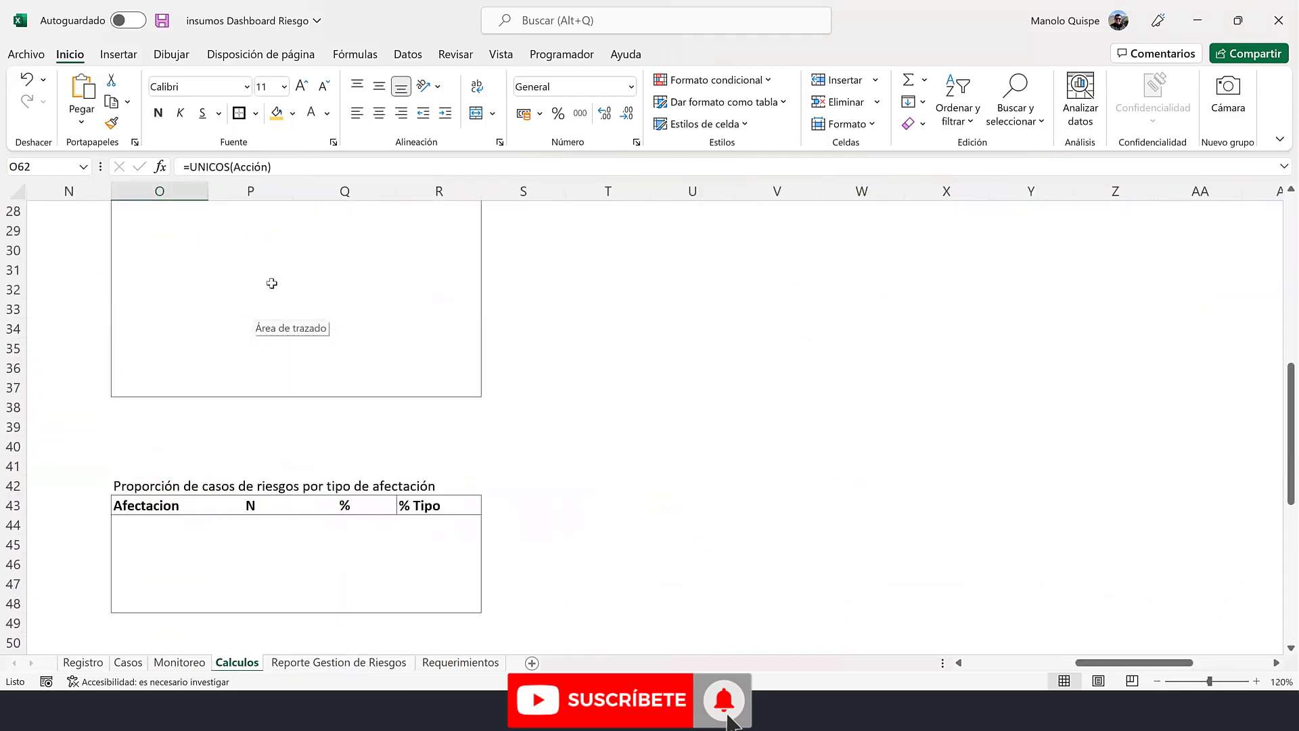
scroll(272, 283, "down", 3)
- Back on the risk report sheet, set the Sector filter to Capacitación
left_click(338, 662)
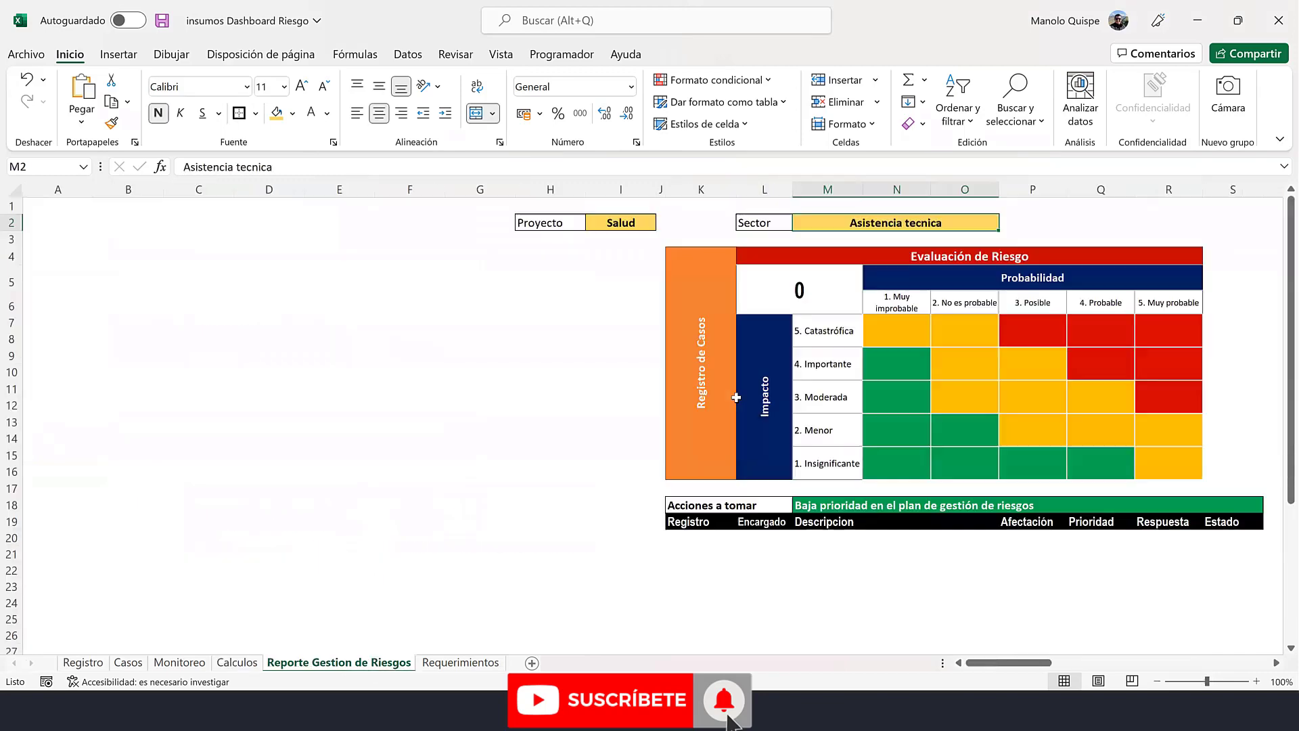
left_click(1007, 223)
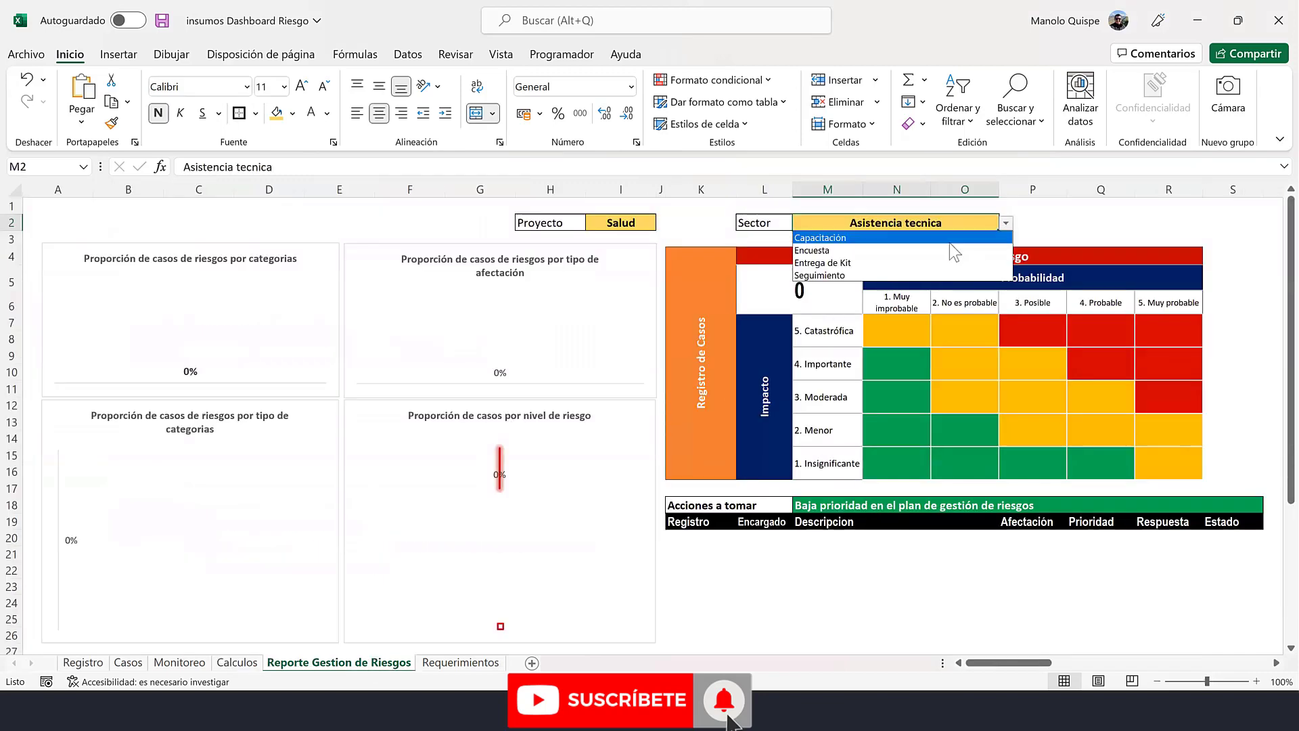
left_click(948, 242)
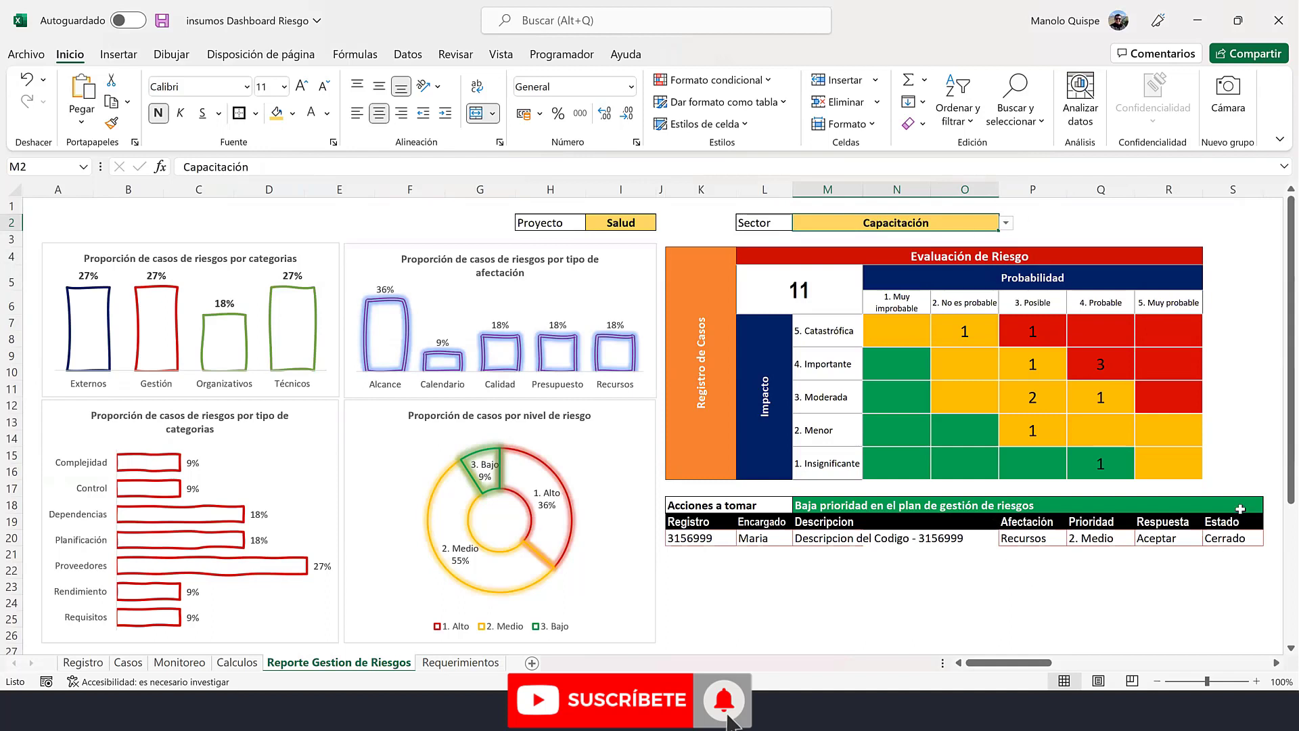
- Set M18 to 'Prioridad en el plan de gestión de riesgos', listing four records, then select A2
left_click(1256, 506)
left_click(1270, 506)
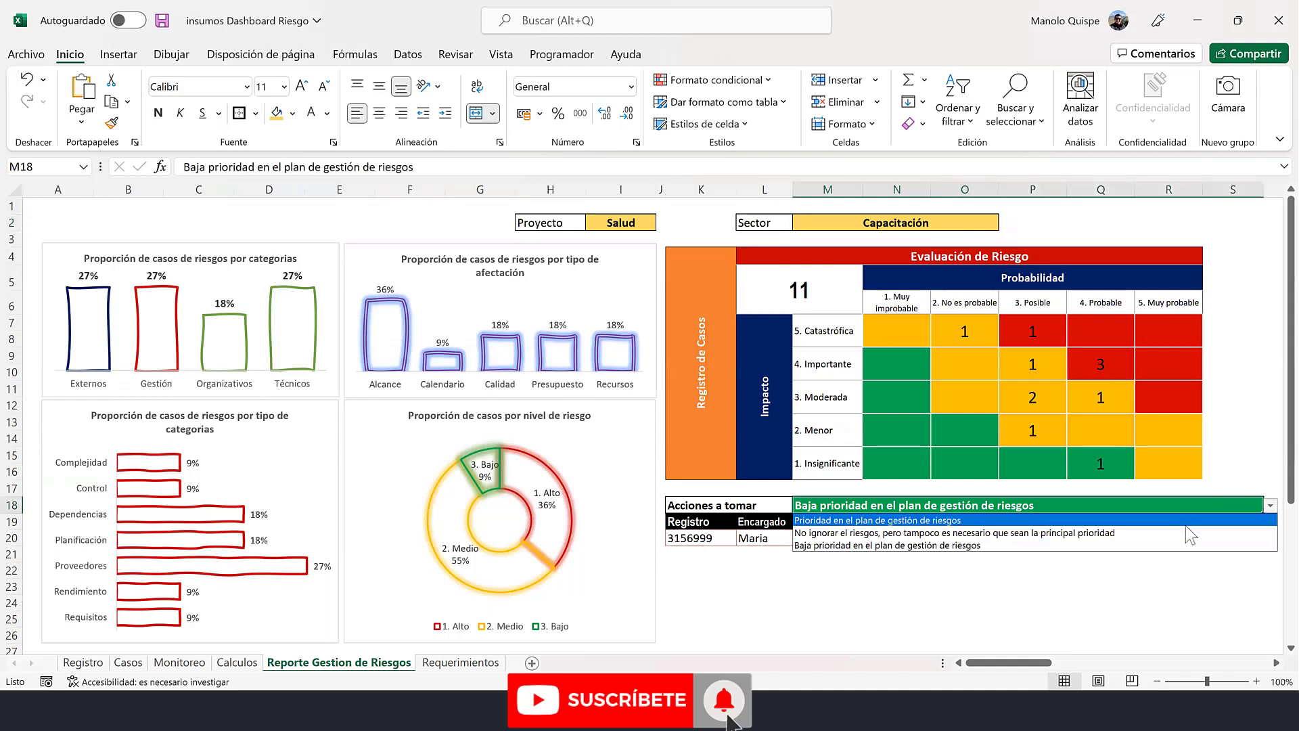
left_click(1186, 525)
left_click(957, 555)
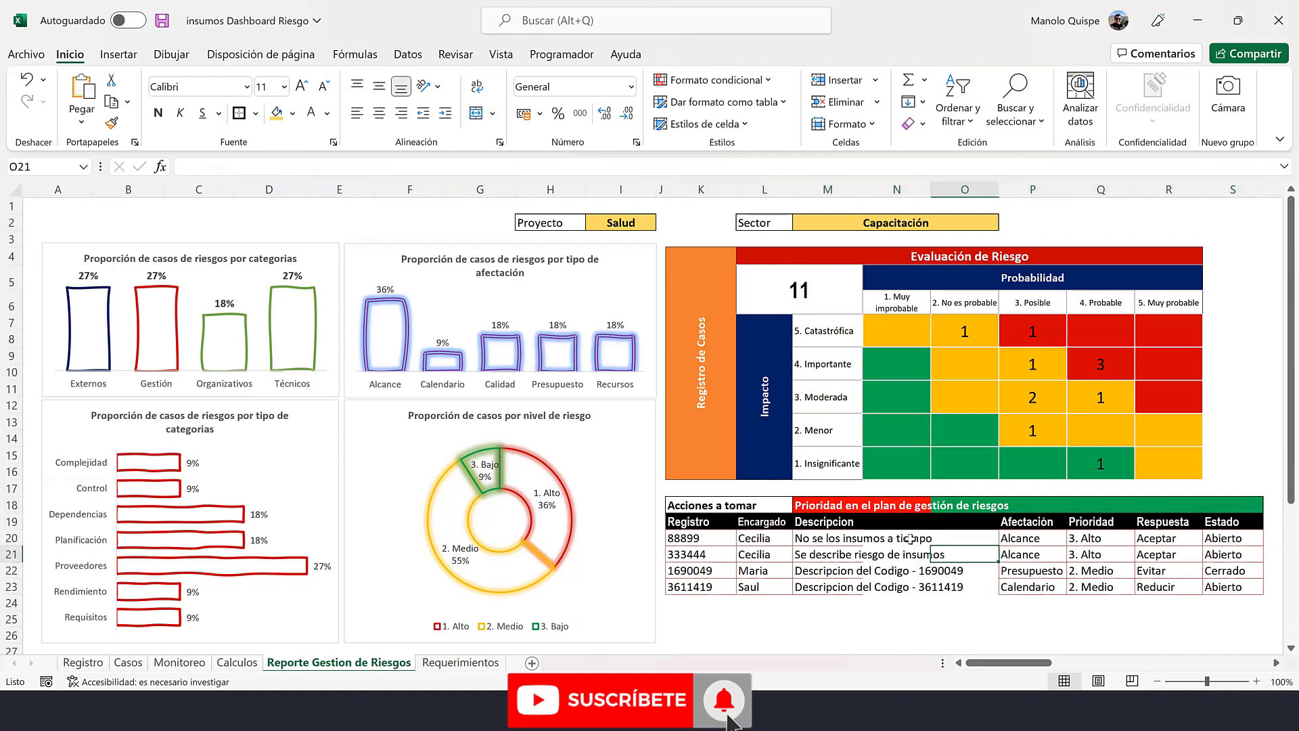
left_click(738, 343)
left_click(825, 363)
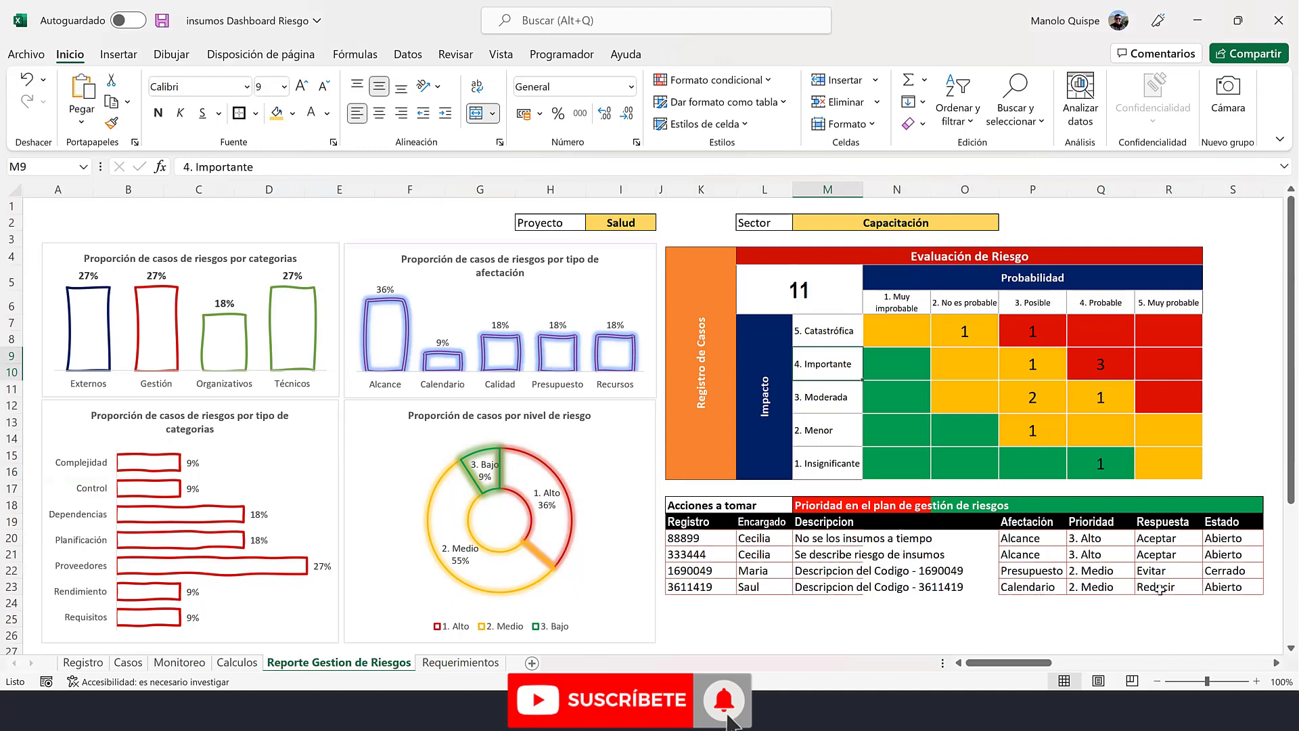
left_click(1223, 302)
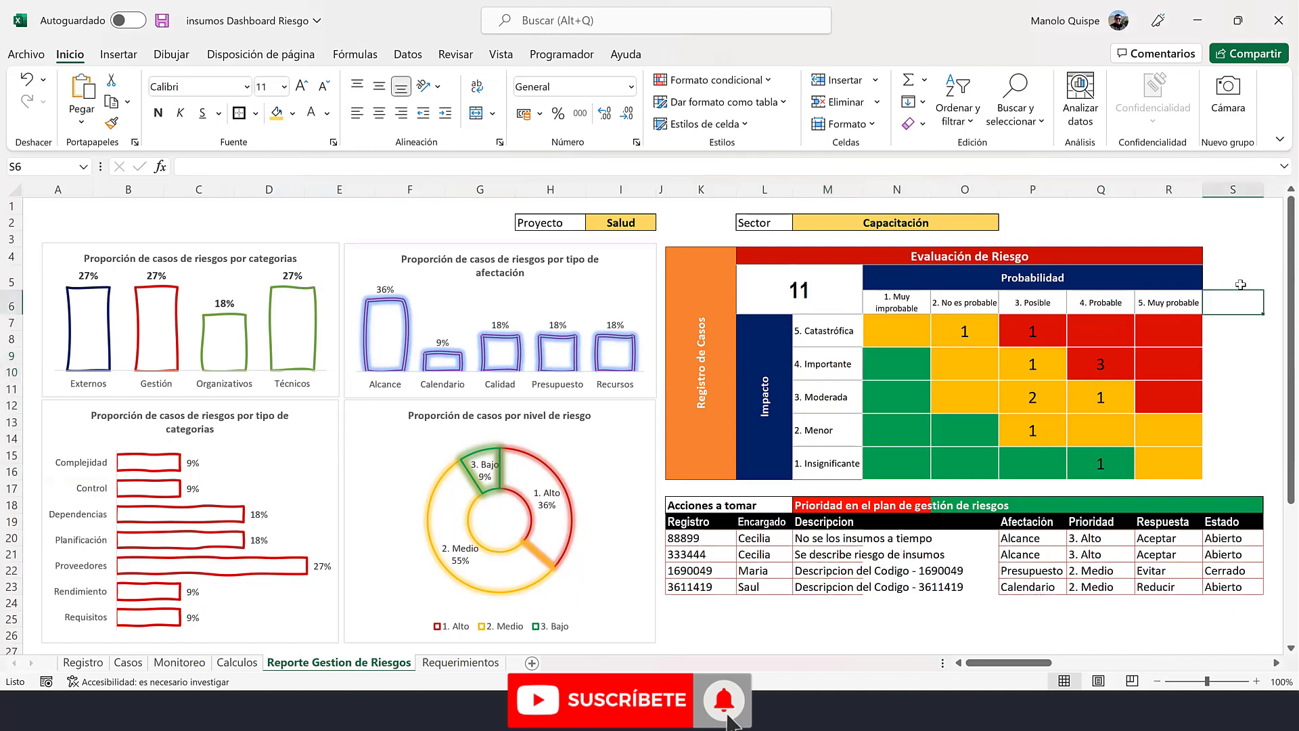
left_click(60, 218)
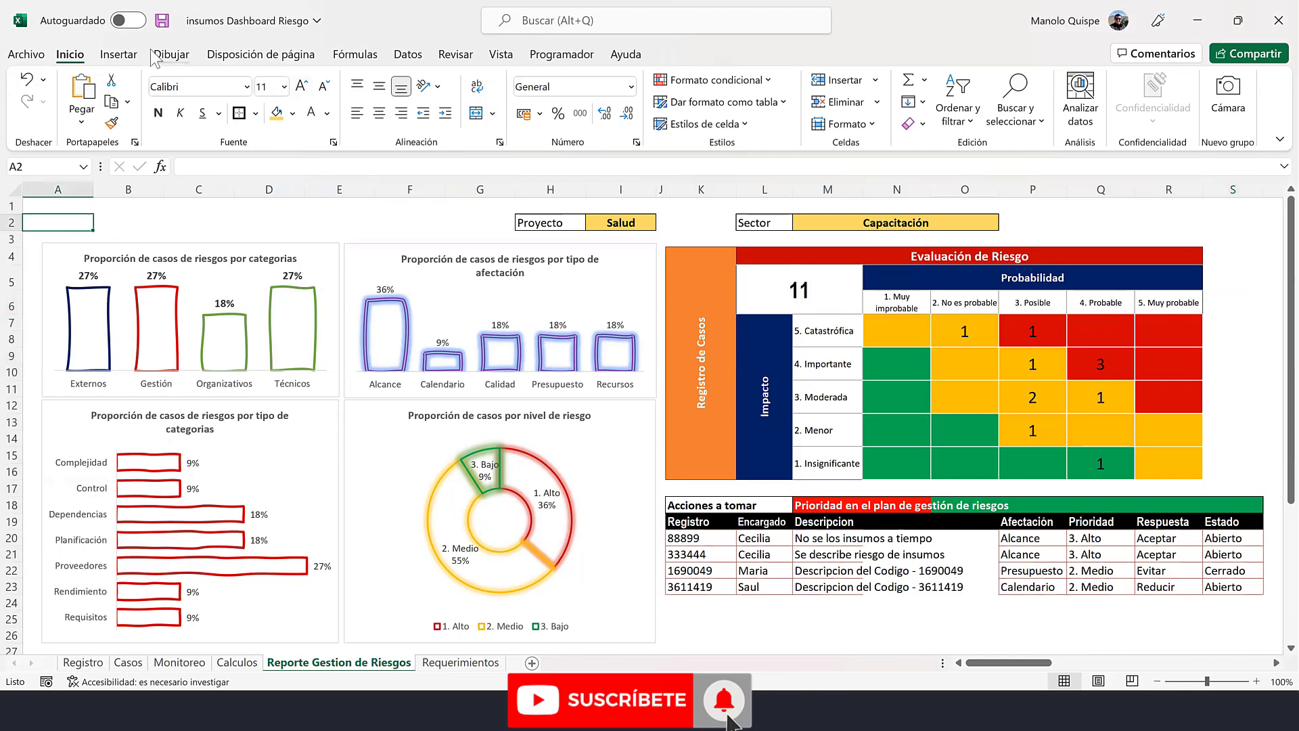
- Insert a text box reading 'Reporte de Casos de Riesgo en los Proyectos' at the dashboard's top-left corner
left_click(118, 54)
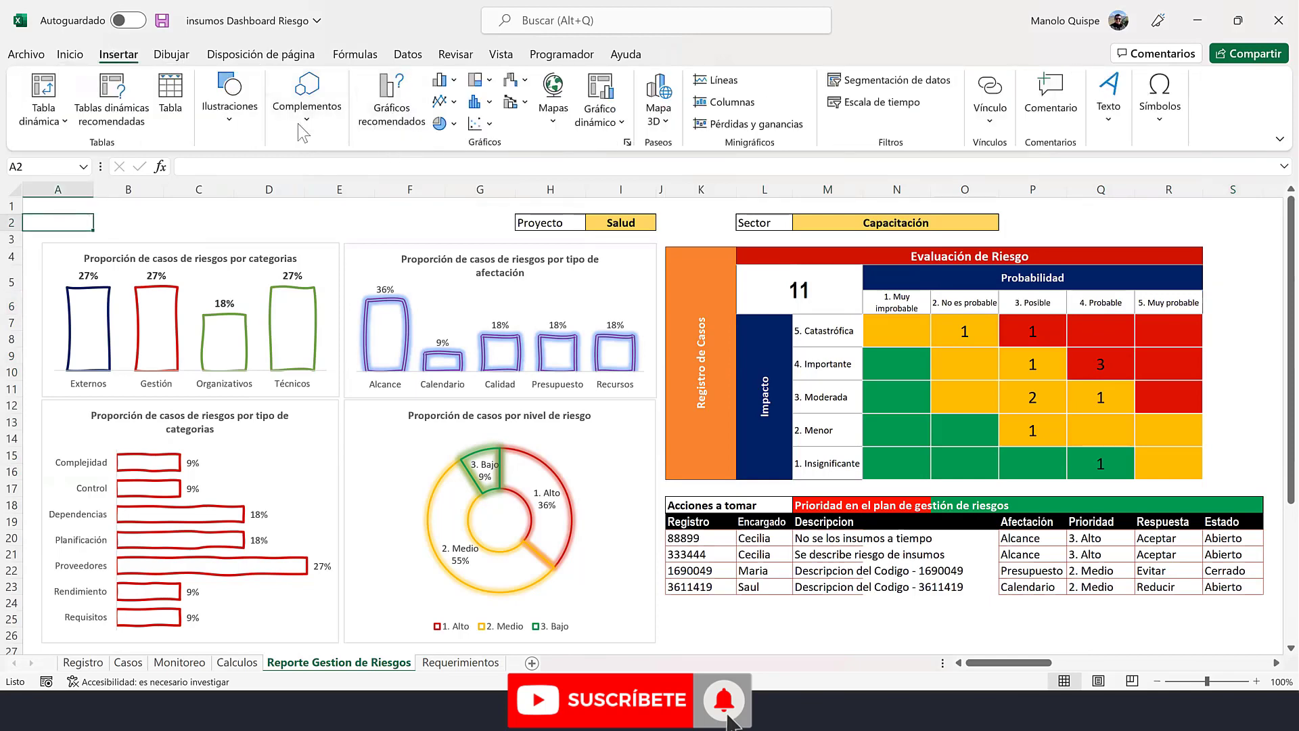
left_click(230, 108)
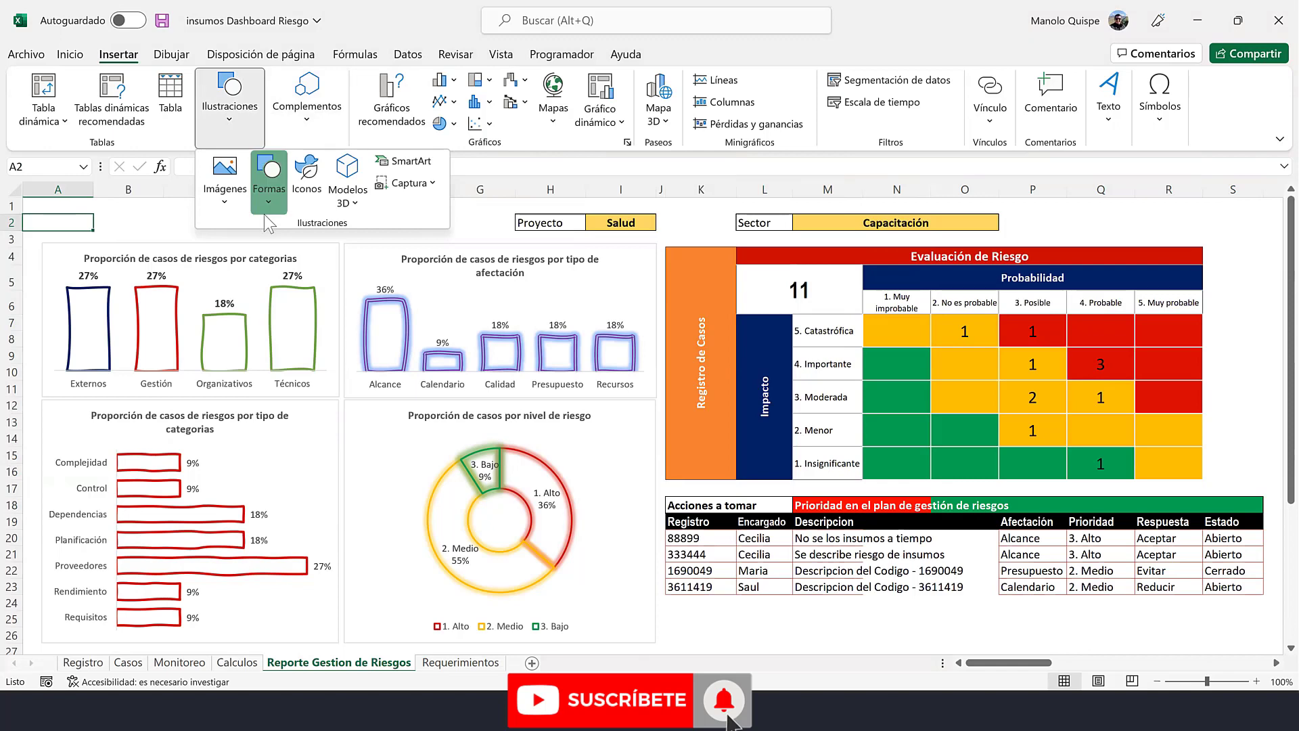
left_click(268, 207)
left_click(265, 255)
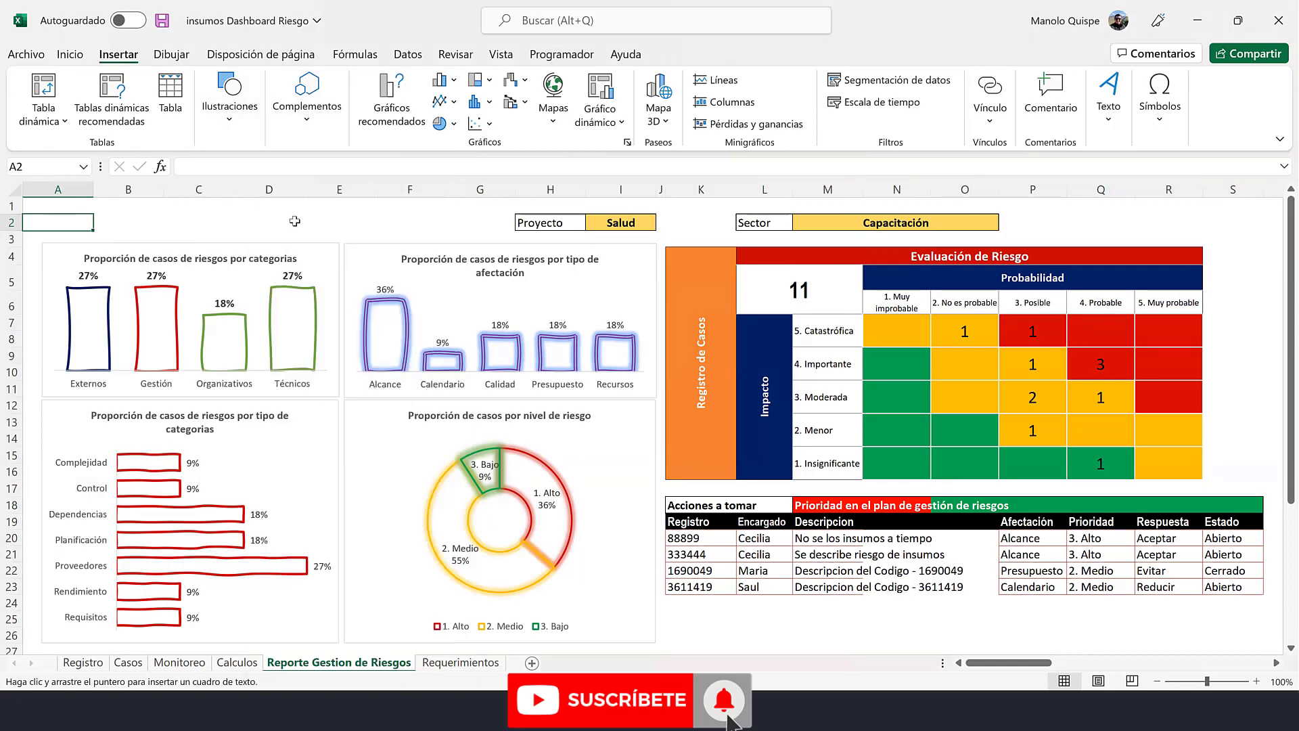
left_click(182, 213)
type("Repor")
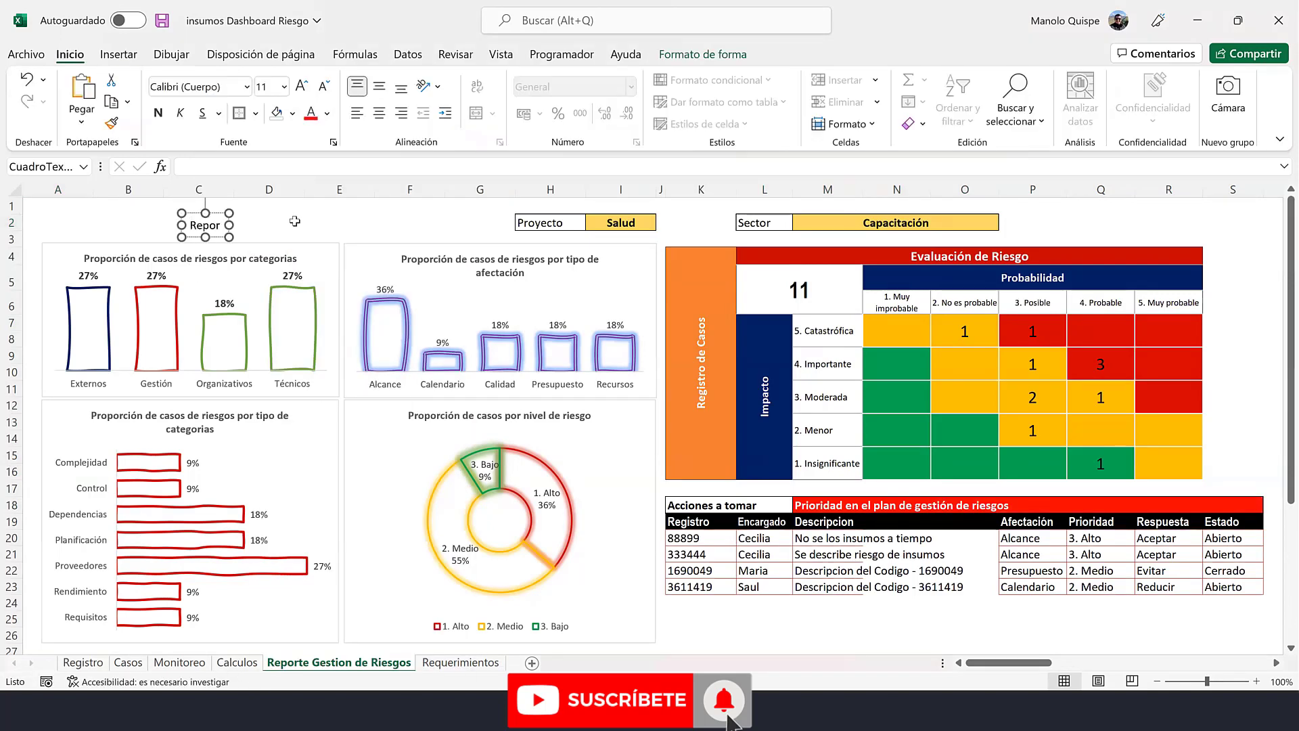
type("te de")
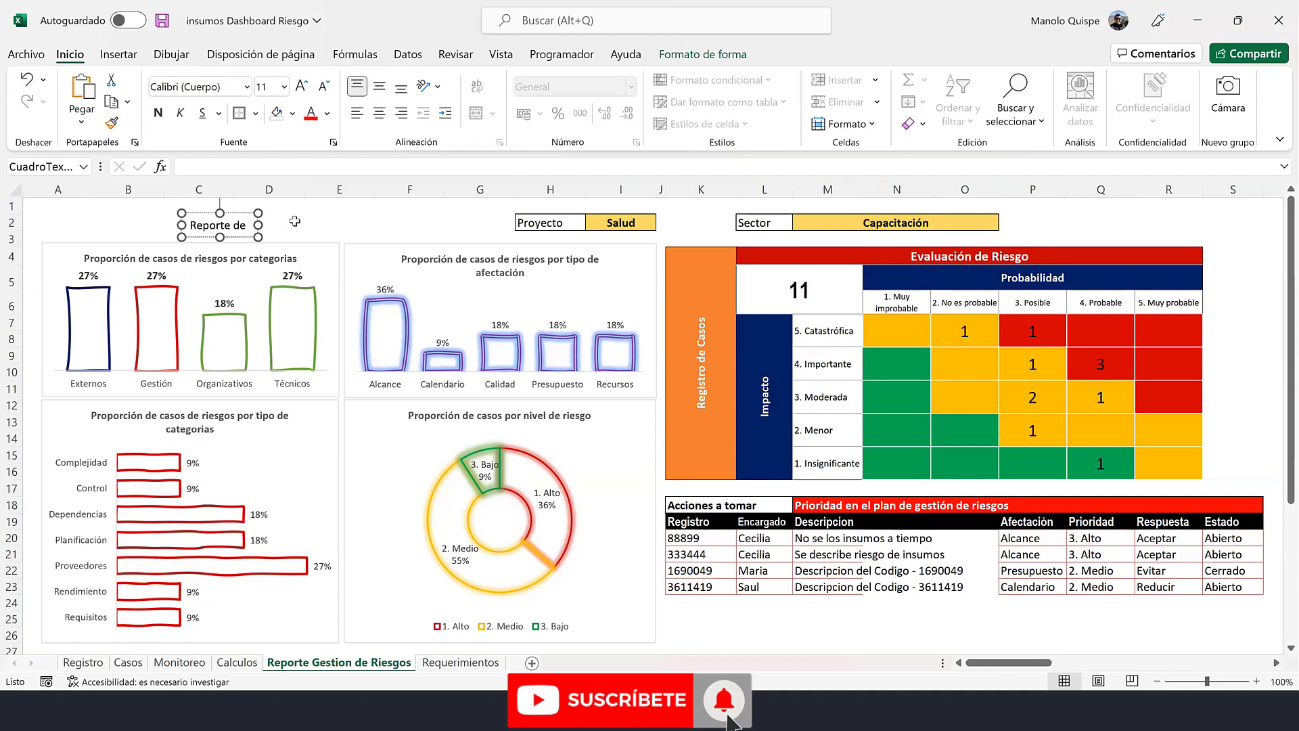
type(" Ri")
type("esgos en")
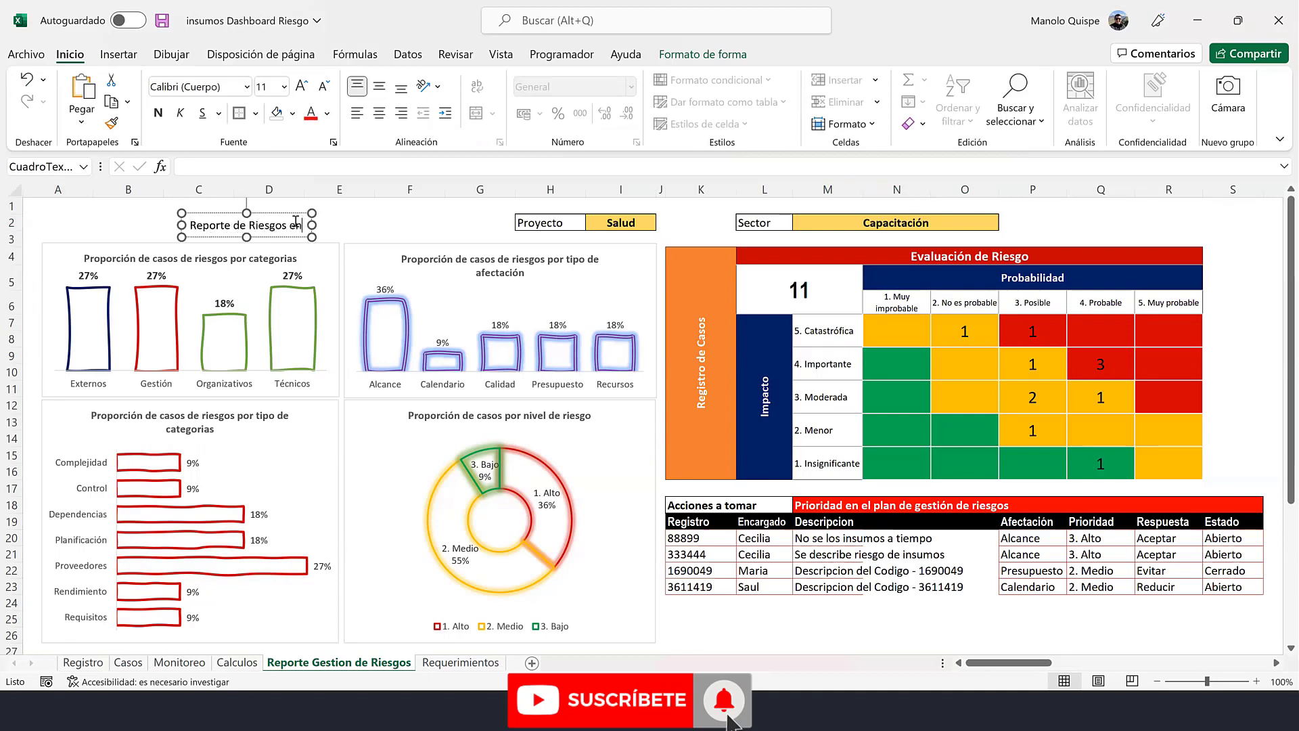
key("BackSpace")
key("BackSpace")
key("BackSpace")
key("BackSpace")
key("BackSpace")
key("BackSpace")
key("BackSpace")
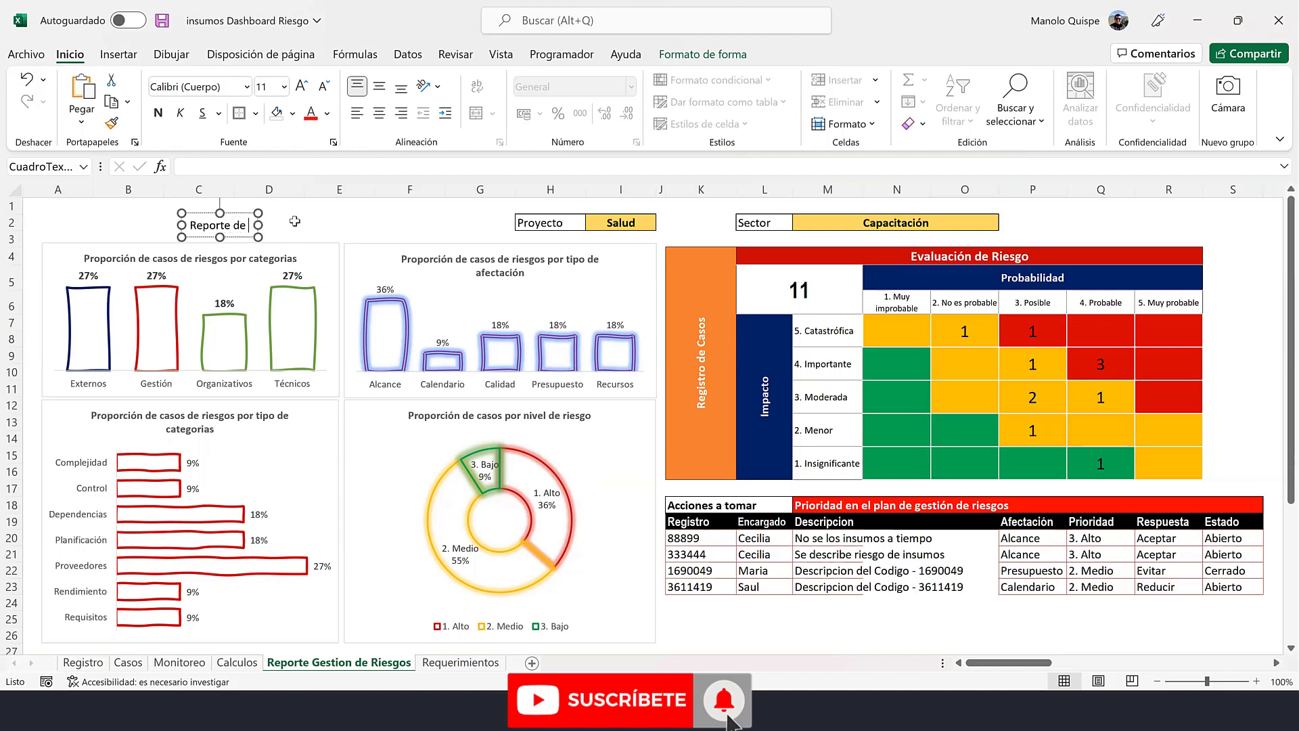
type("Casos de")
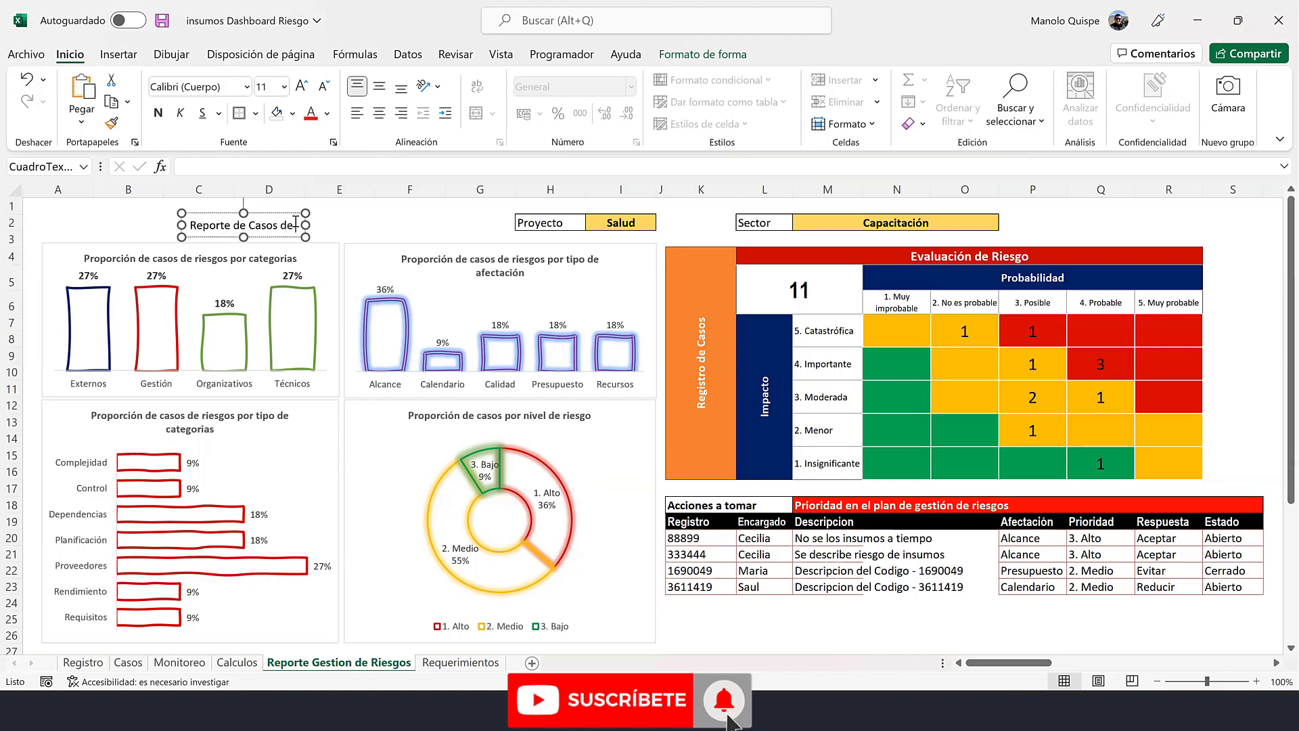
type(" Riesgo en ")
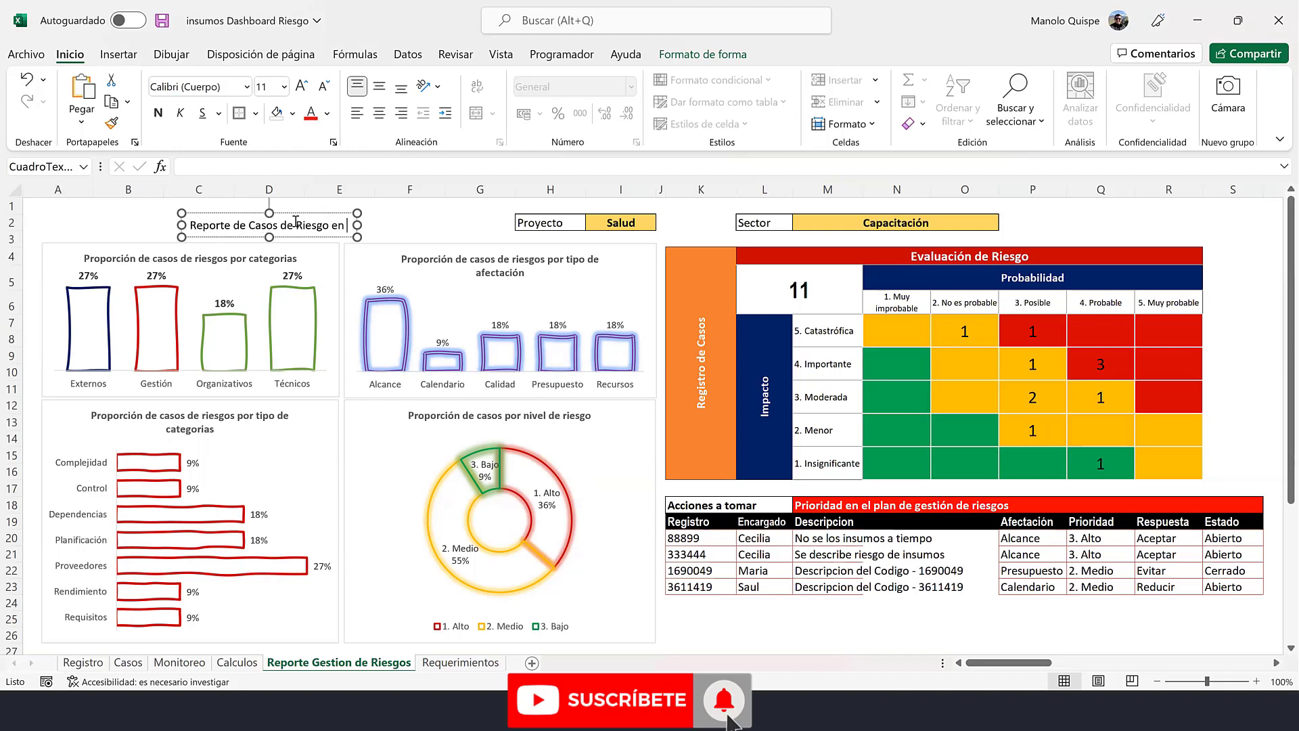
type("los ")
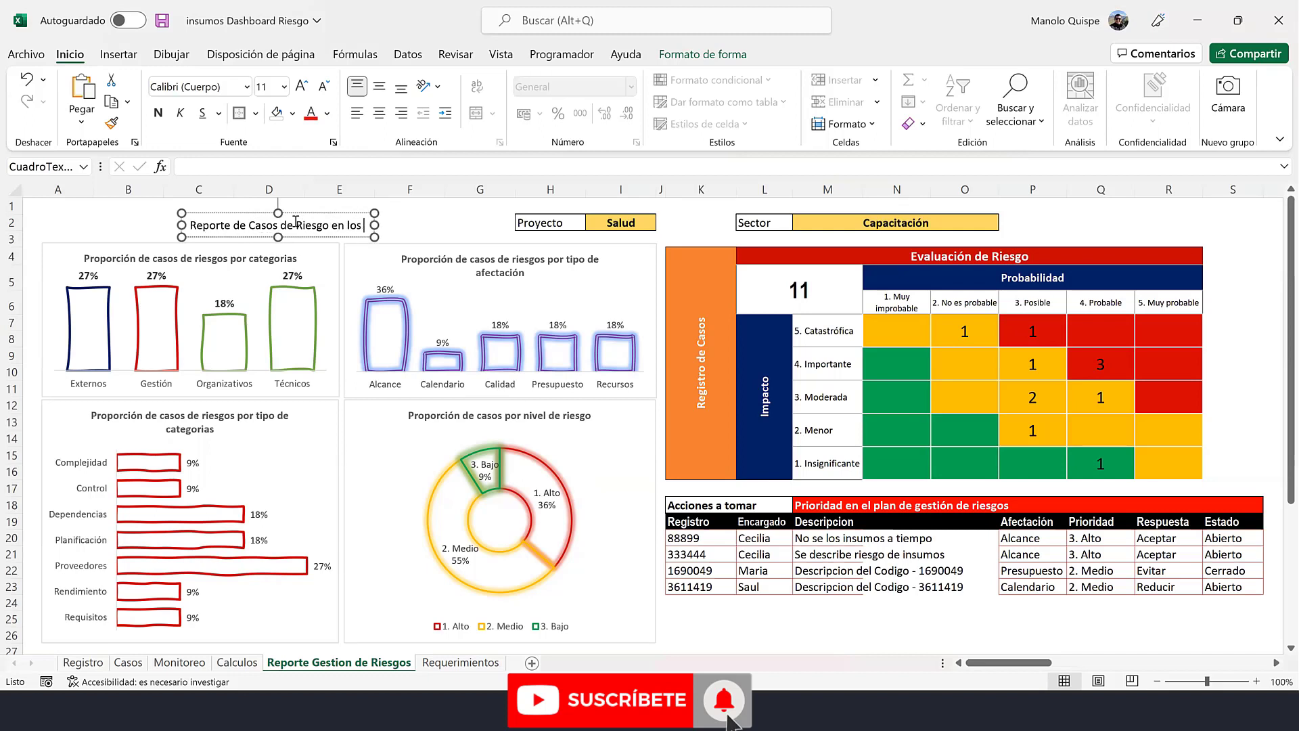
type("Proyectos")
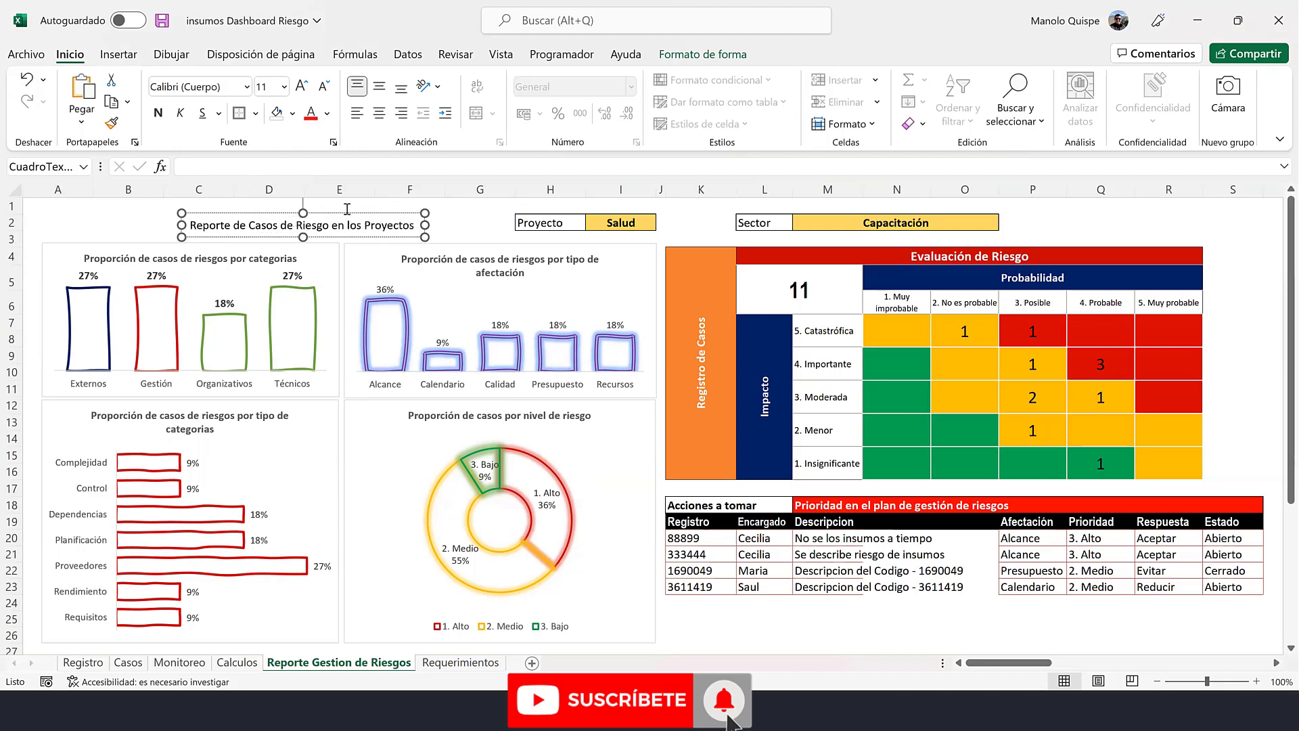
left_click_drag(362, 216, 204, 206)
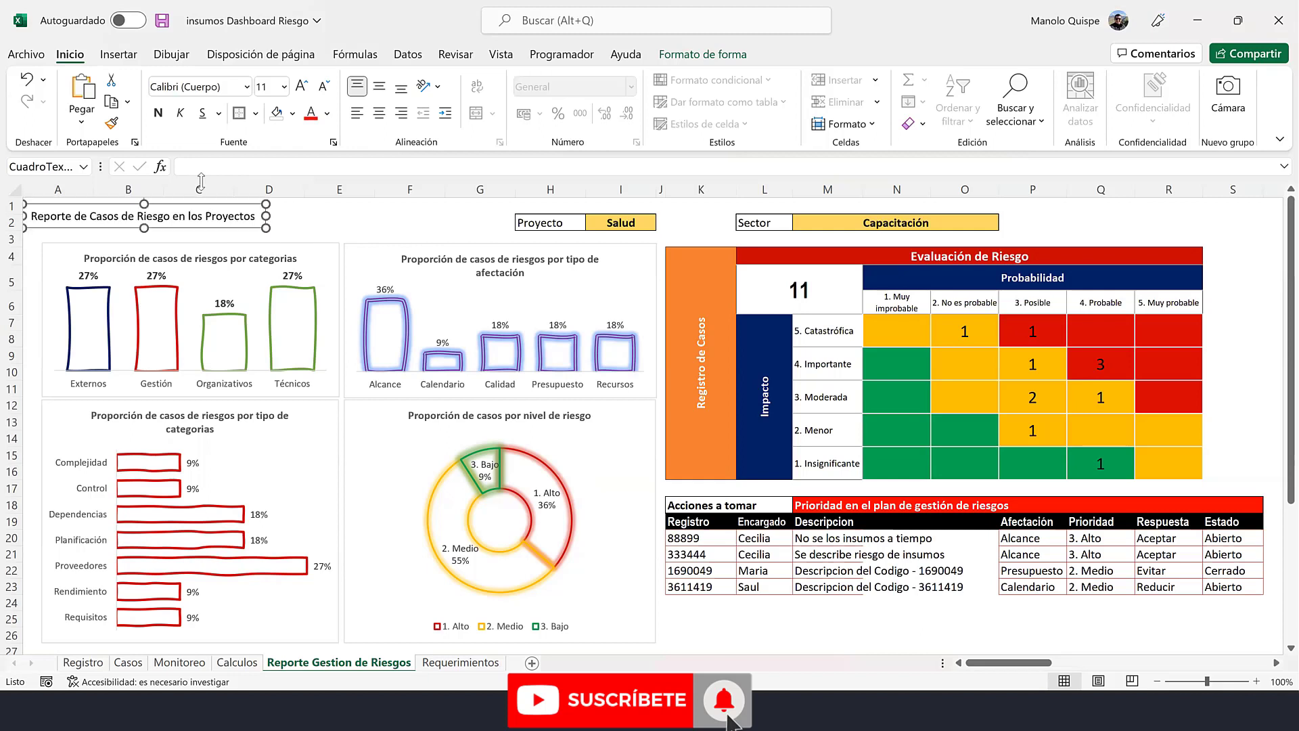
- Format the title text as bold, dark red, 20-point
left_click(159, 113)
left_click(327, 113)
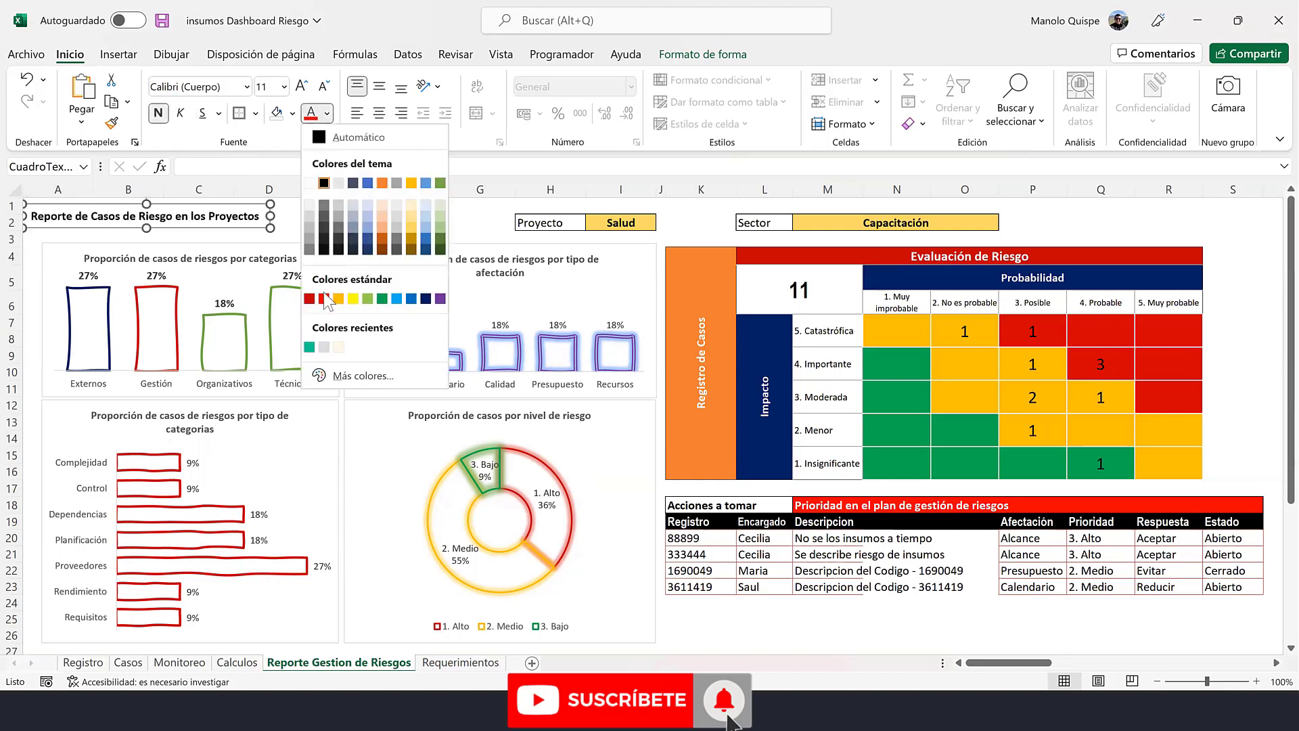
left_click(310, 298)
left_click(302, 86)
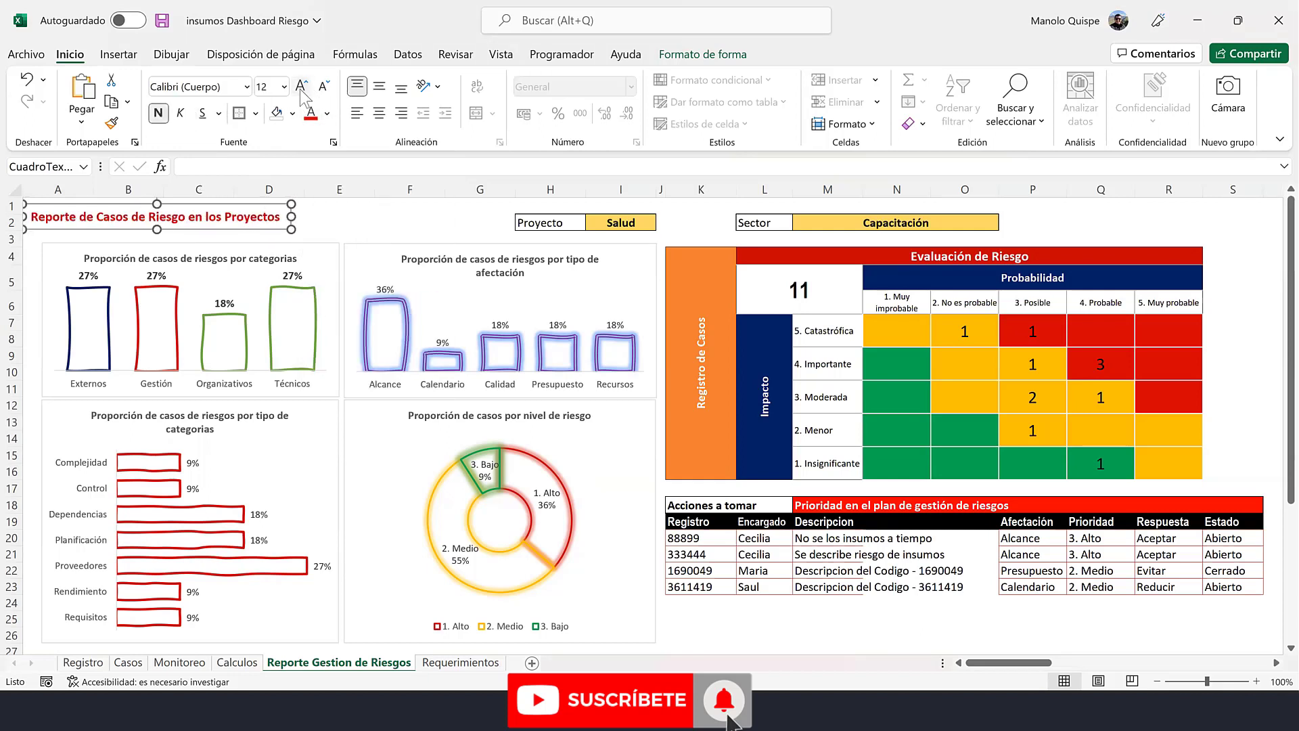
left_click(302, 87)
left_click(302, 86)
left_click(302, 86)
left_click(302, 93)
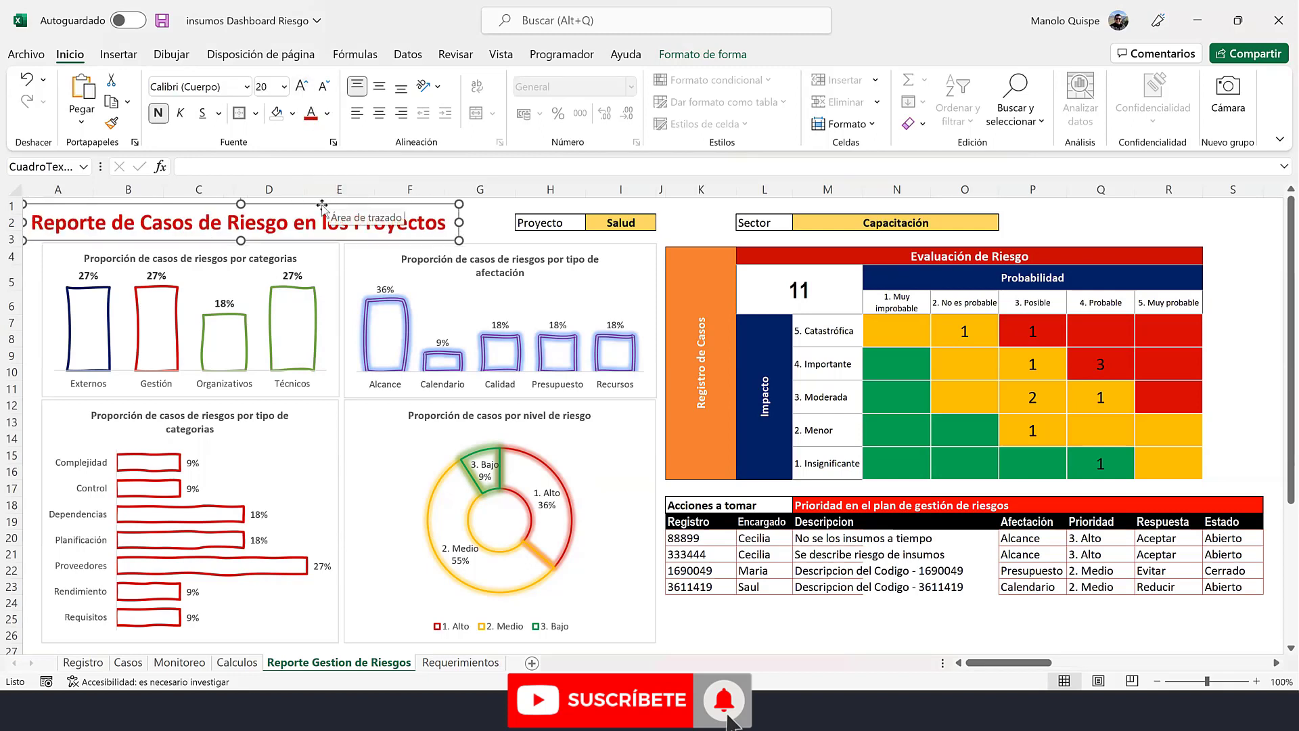
left_click(682, 223)
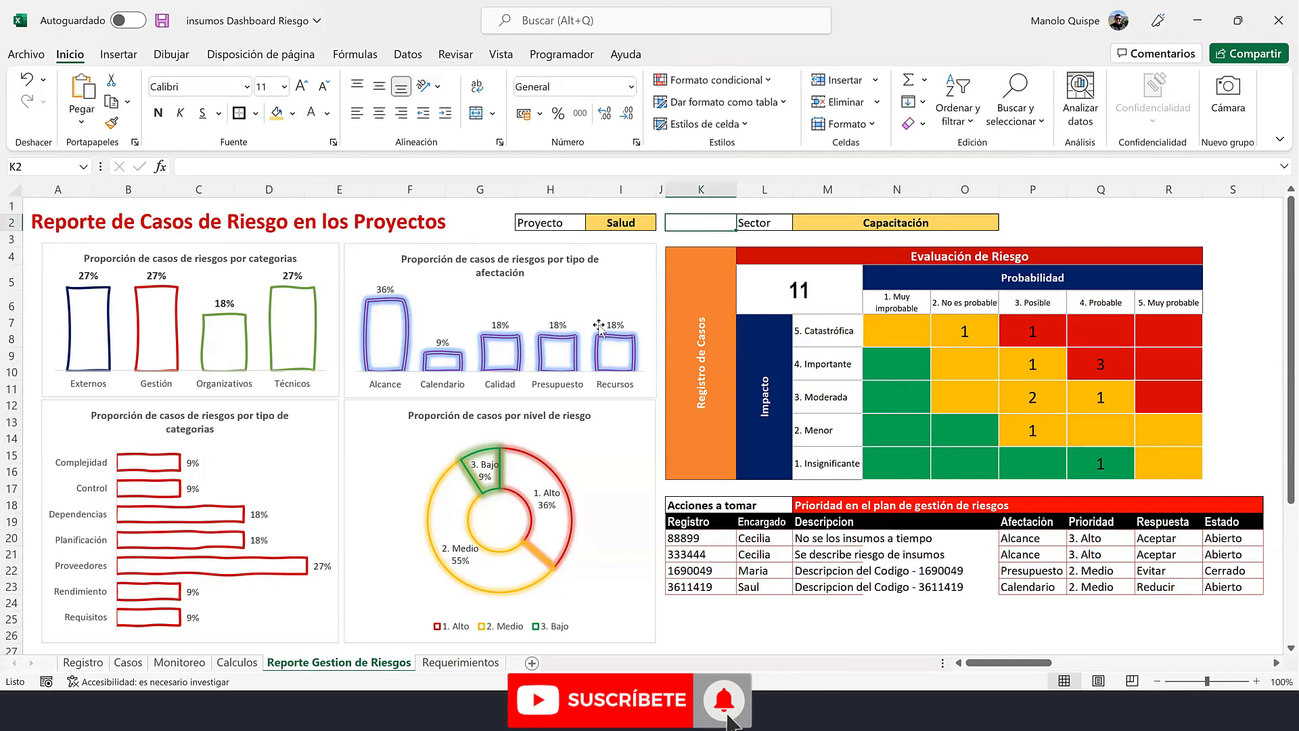
- Clear the Locked option on the Sector selector cell M2 in Format Cells
left_click(632, 224)
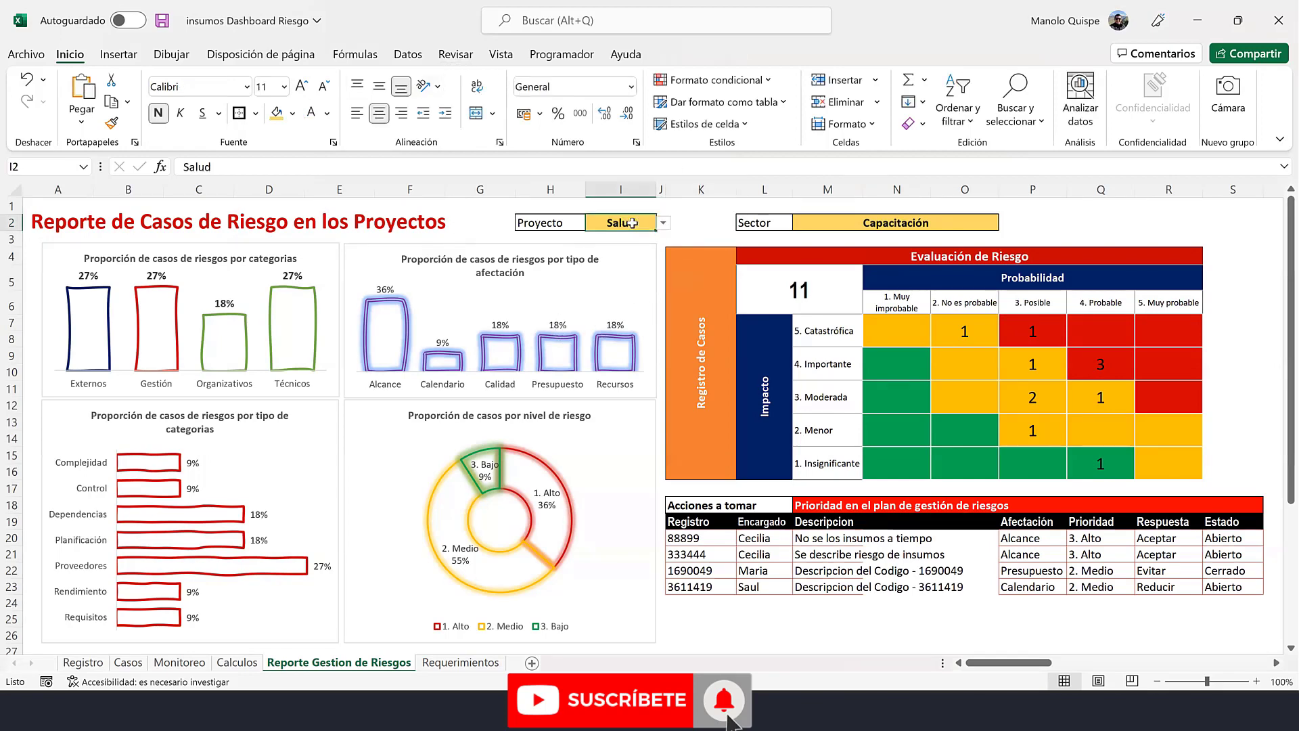
right_click(633, 226)
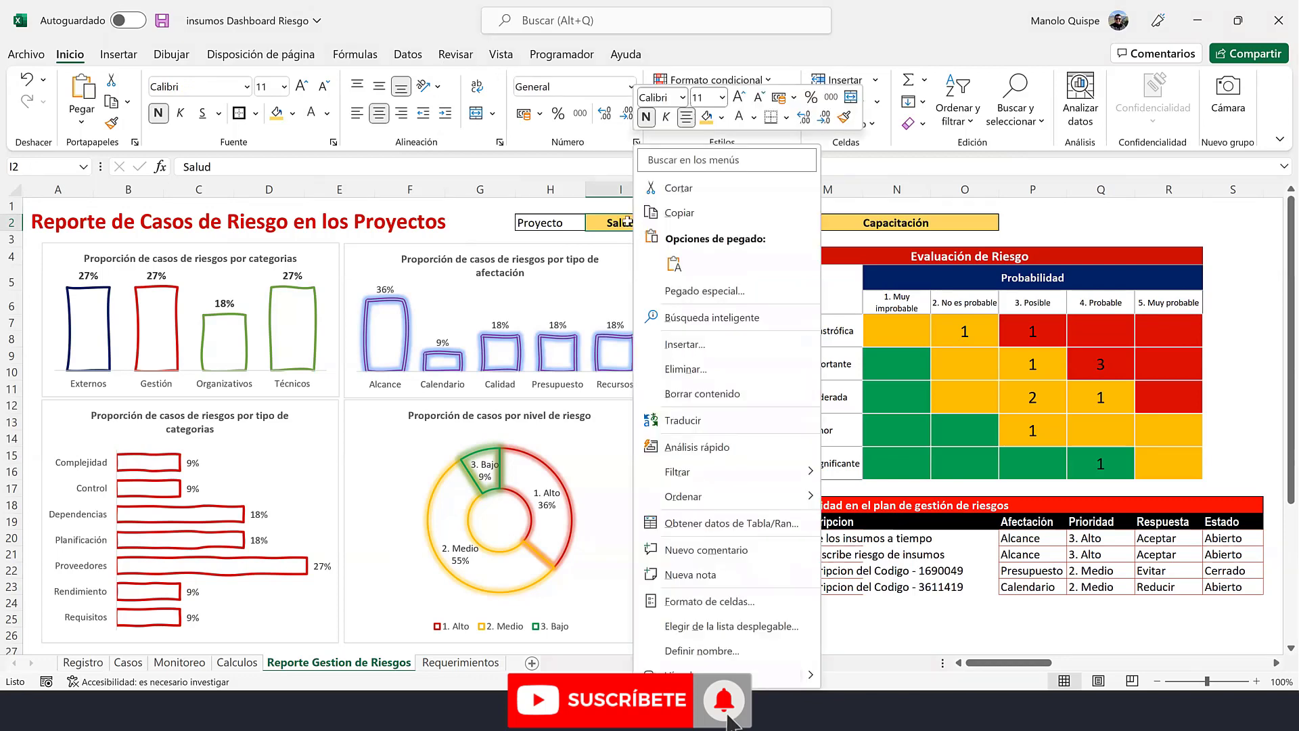
key("Escape")
right_click(629, 223)
key("Escape")
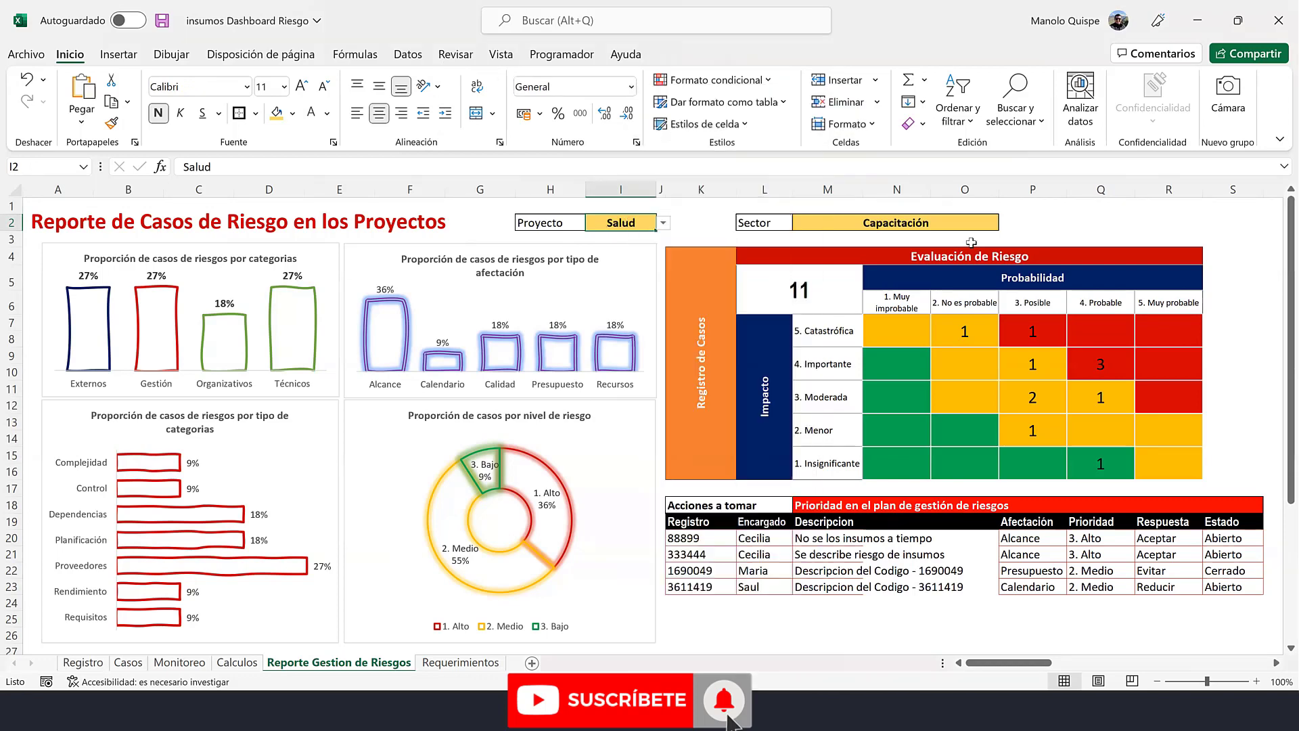
left_click(966, 224)
right_click(966, 226)
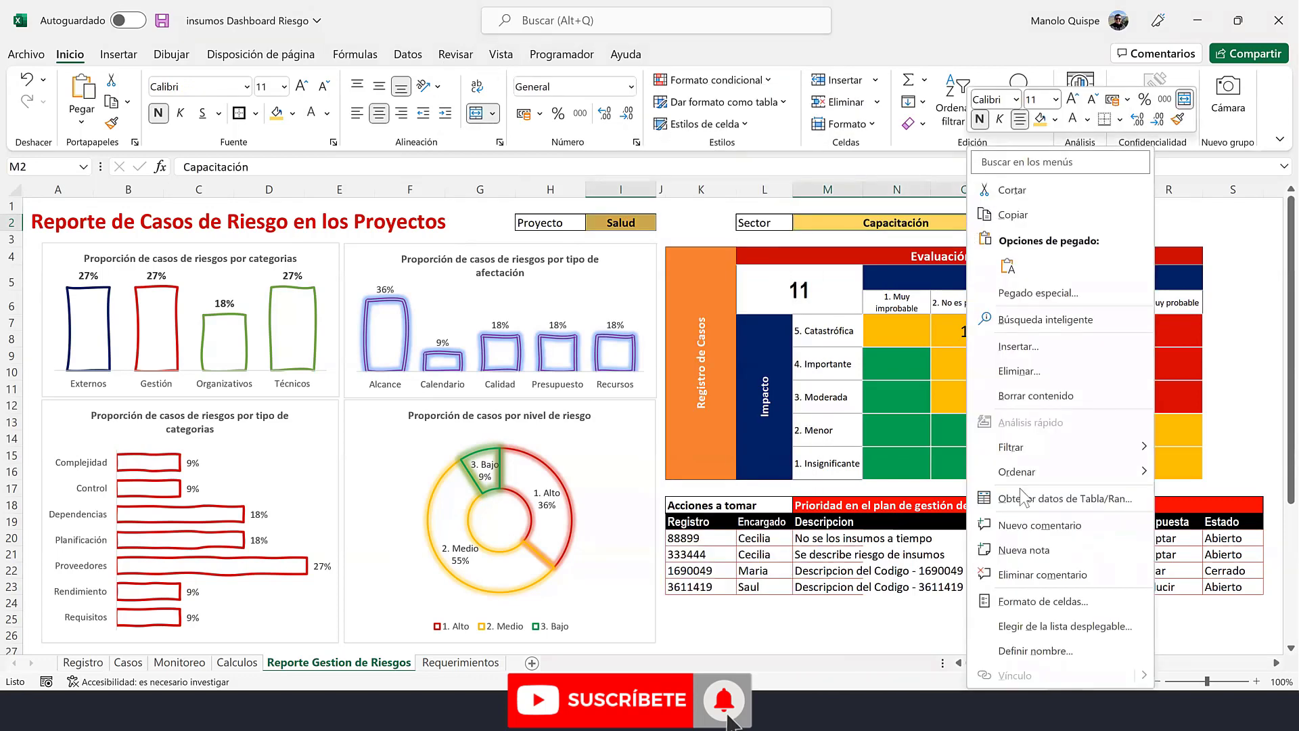
left_click(1046, 600)
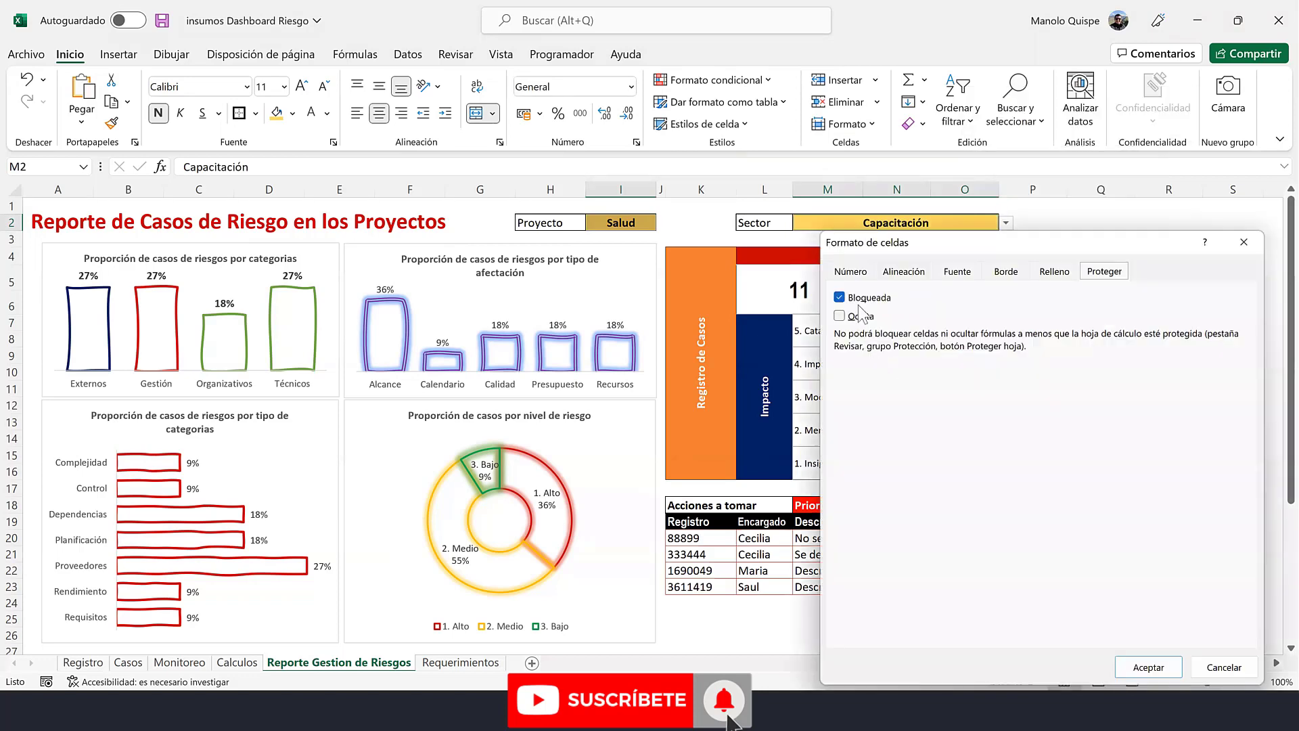
left_click(860, 298)
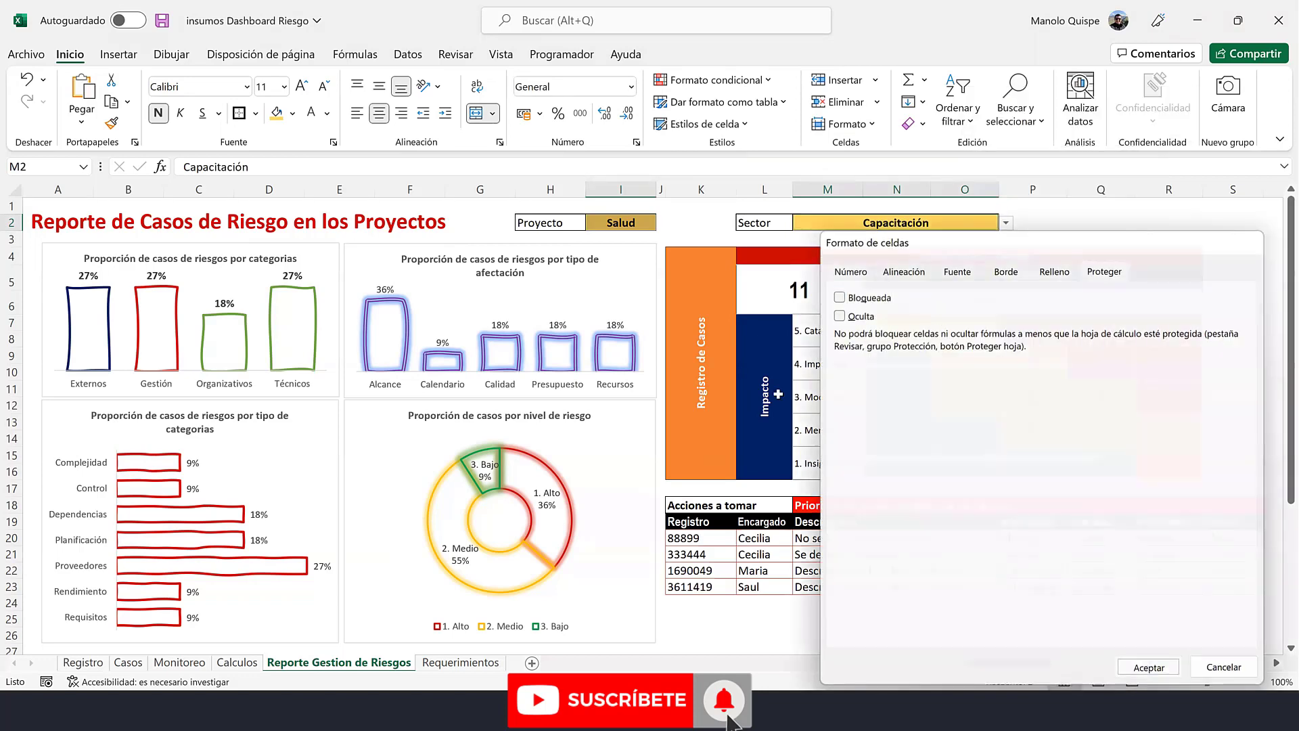
left_click(1149, 667)
- Protect the risk report sheet with Review > Protect Sheet
left_click(701, 238)
left_click(420, 54)
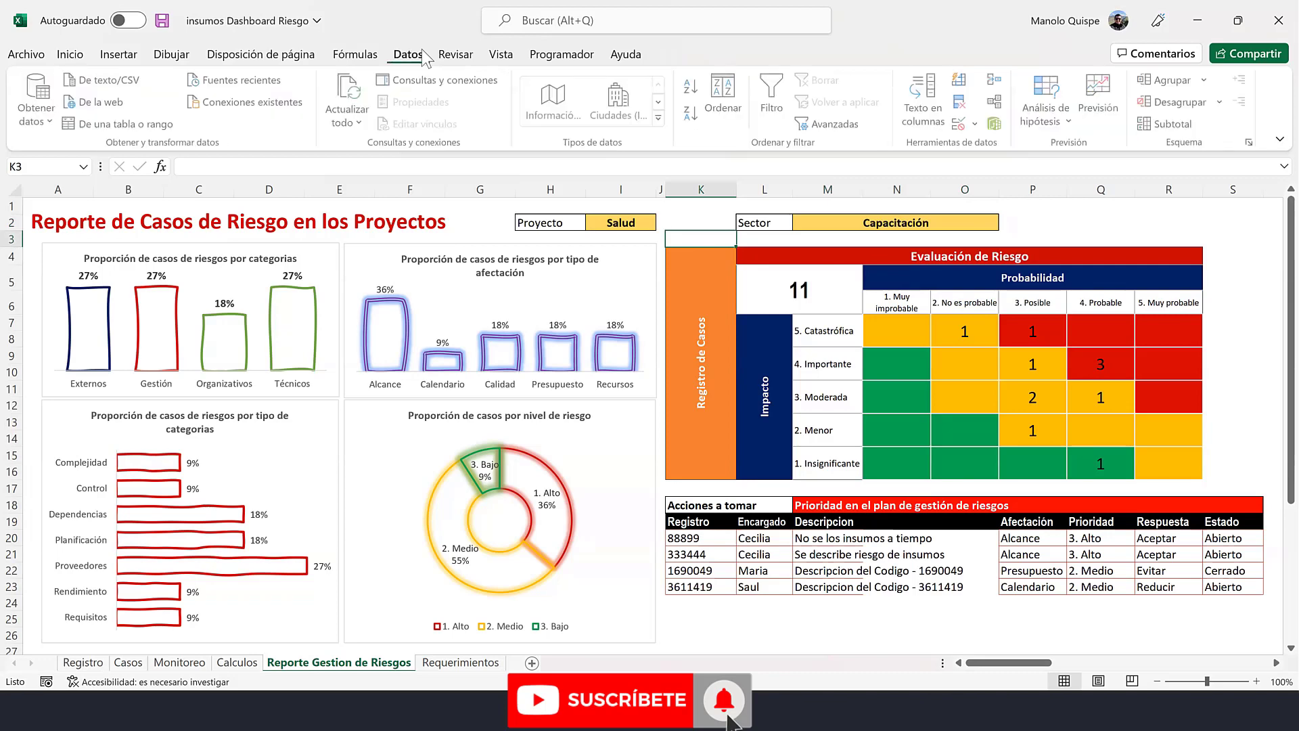
left_click(456, 54)
left_click(756, 109)
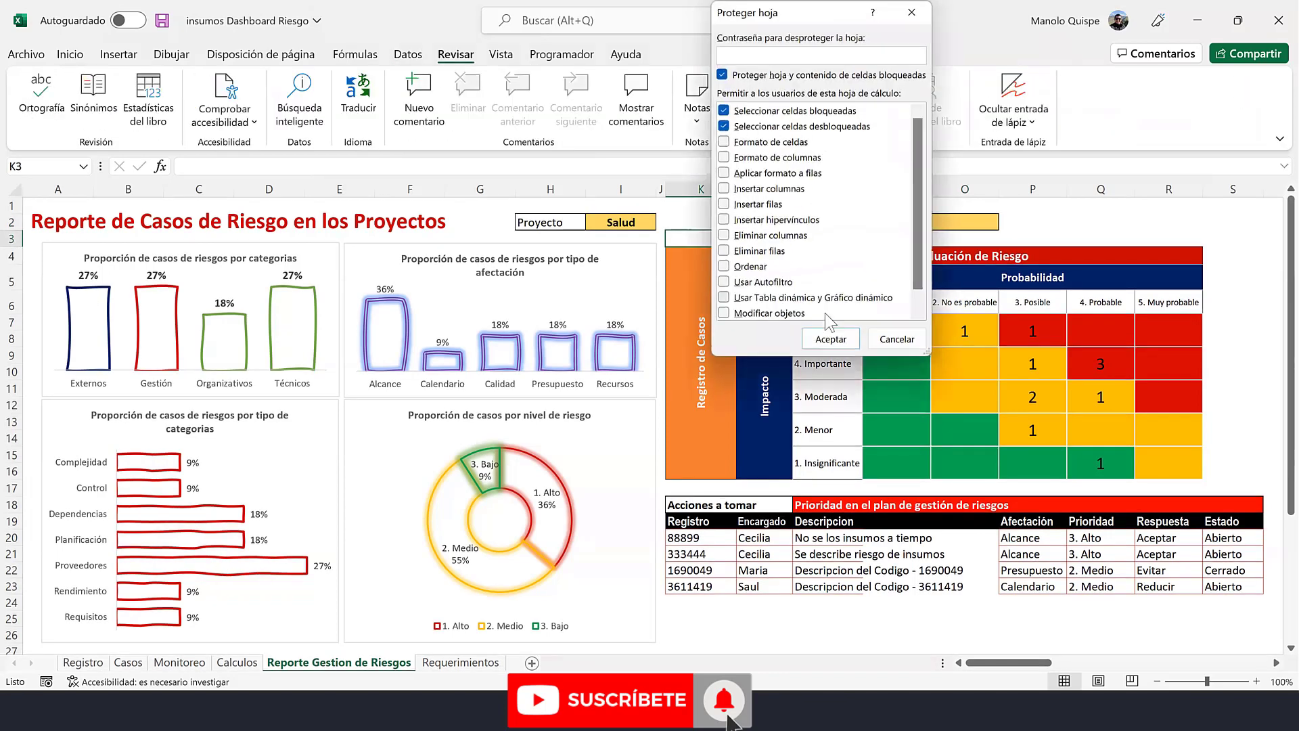
left_click(829, 337)
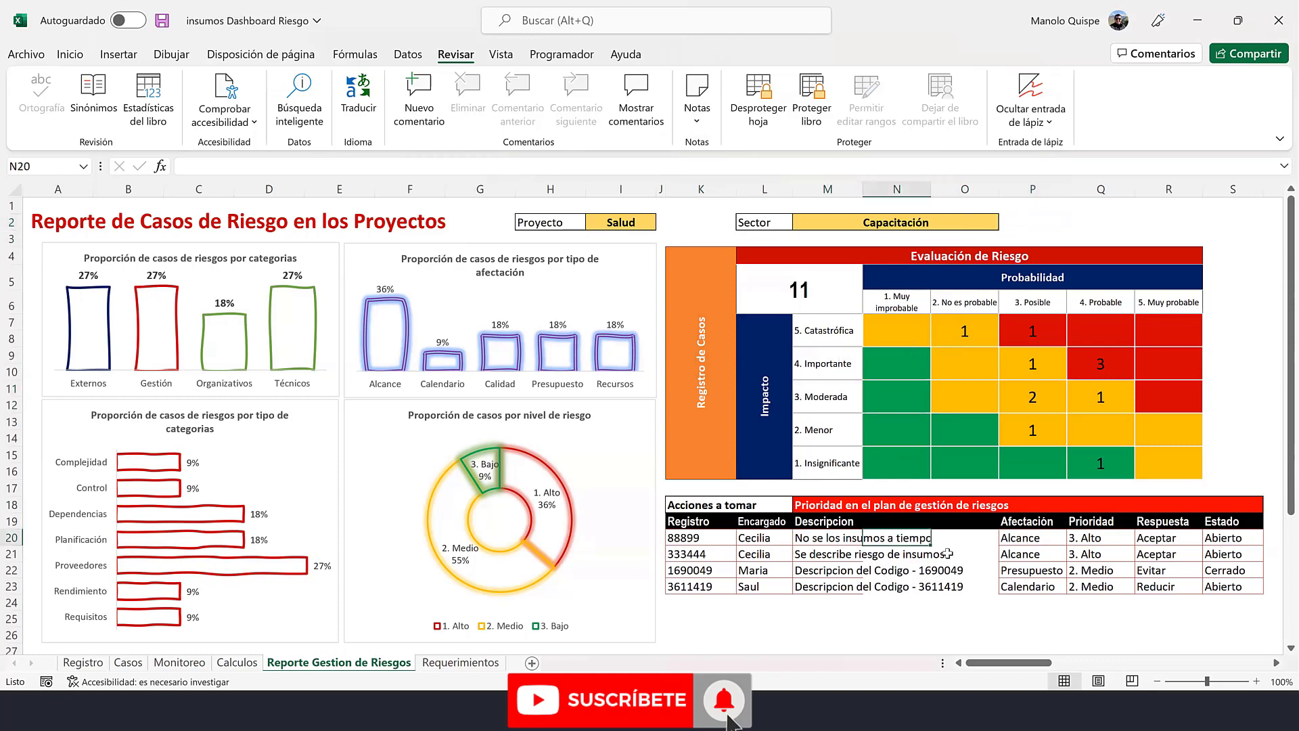
- Inspect the Respuesta and Prioridad formulas in the actions table, then dismiss the protected-sheet warning
left_click(1164, 586)
left_click(1129, 565)
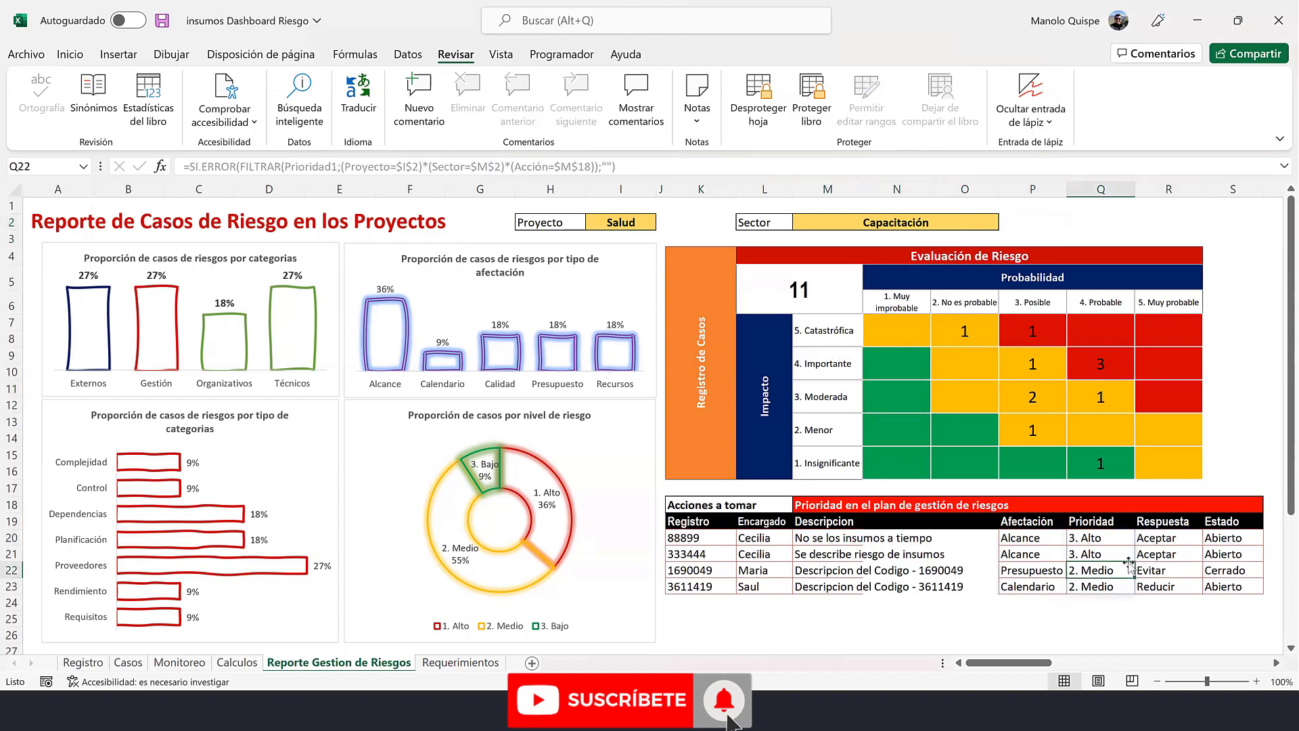
double_click(1129, 571)
key("Return")
- Set the Sector filter to Entrega de Kit
left_click(952, 227)
left_click(1006, 222)
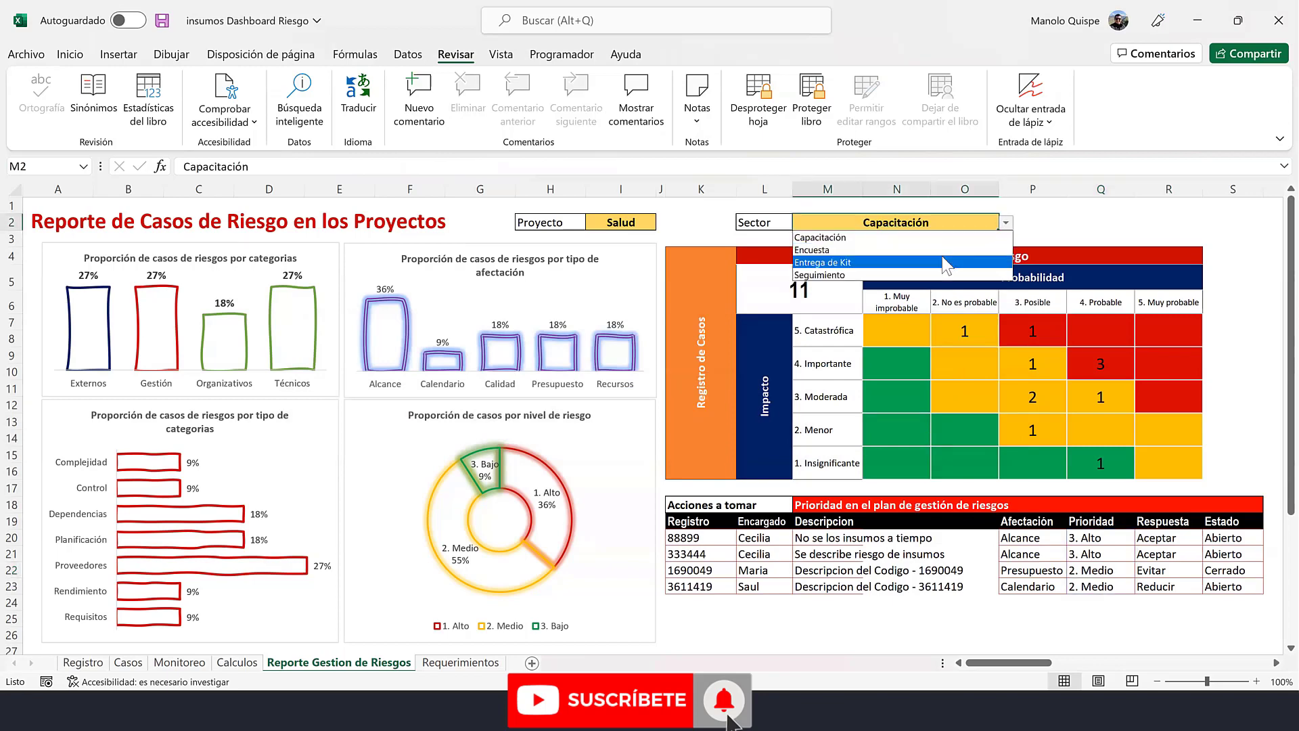
left_click(988, 256)
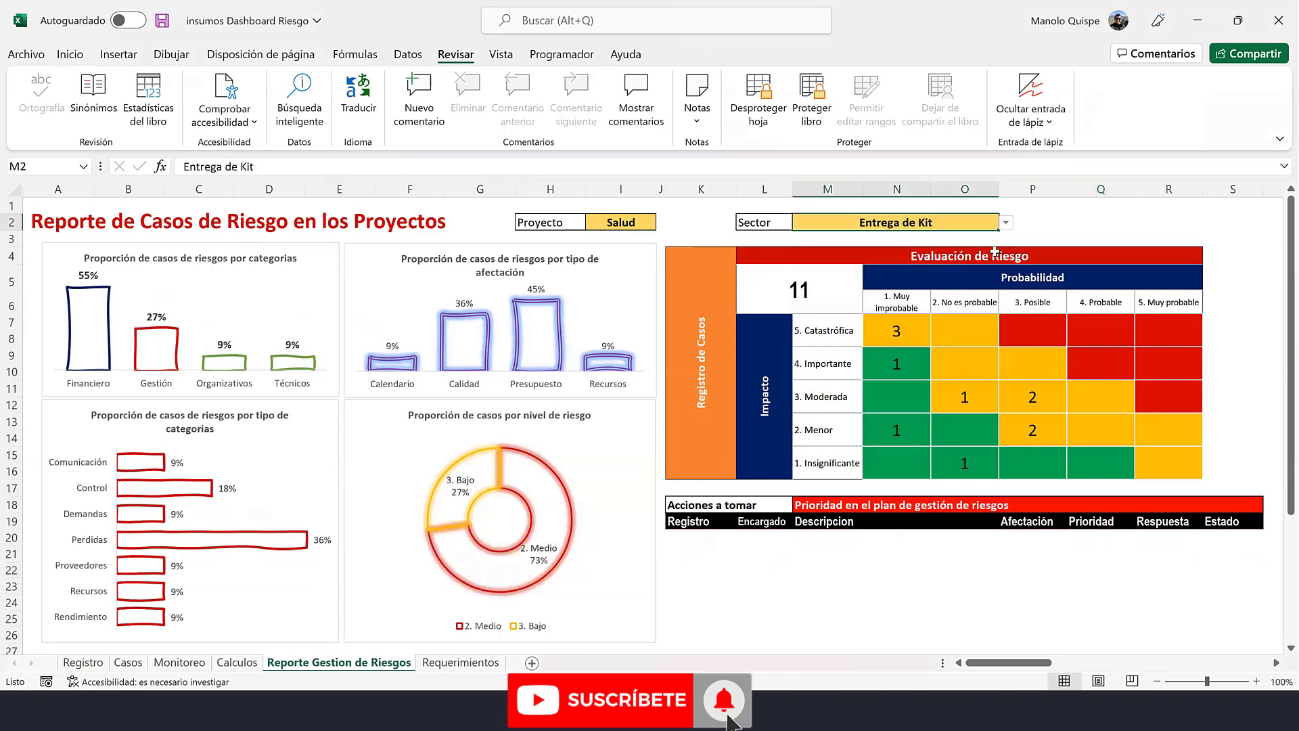
- Confirm the action-priority cell M18 is locked, then unprotect the report sheet
left_click(1238, 503)
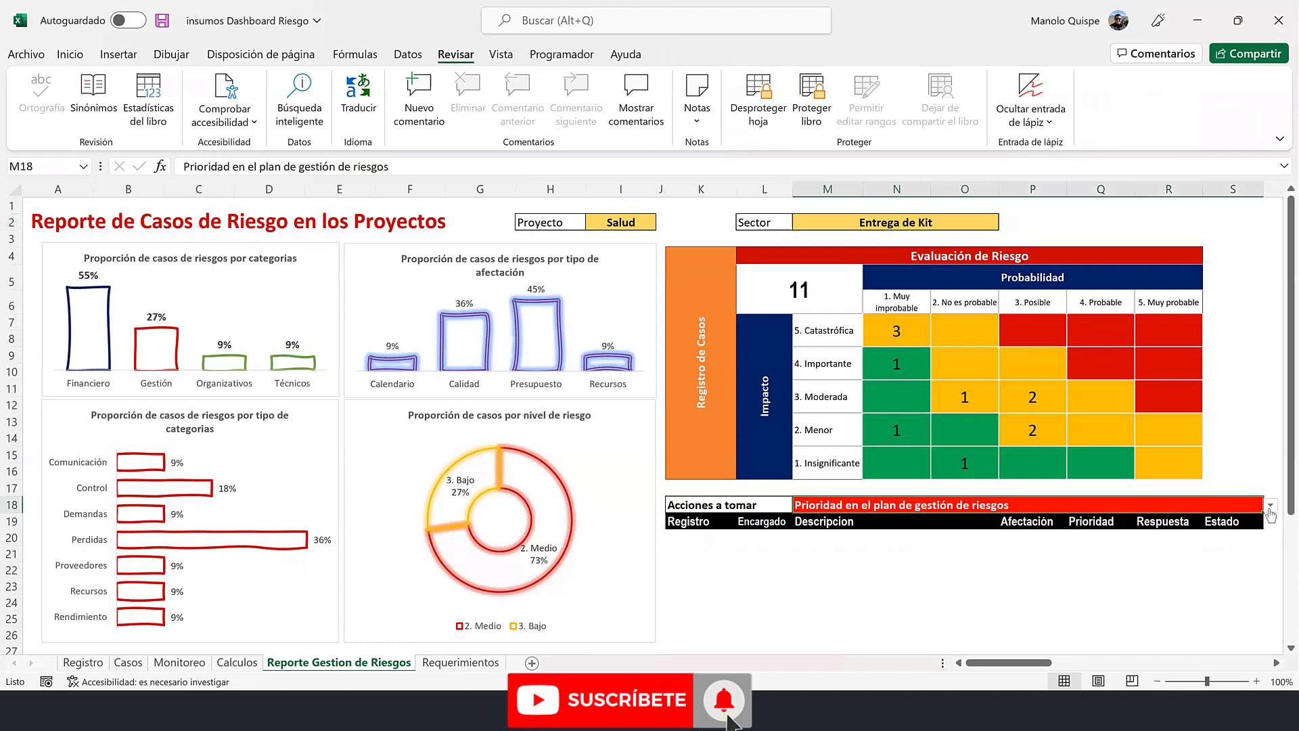
left_click(1271, 505)
left_click(1252, 516)
double_click(1255, 533)
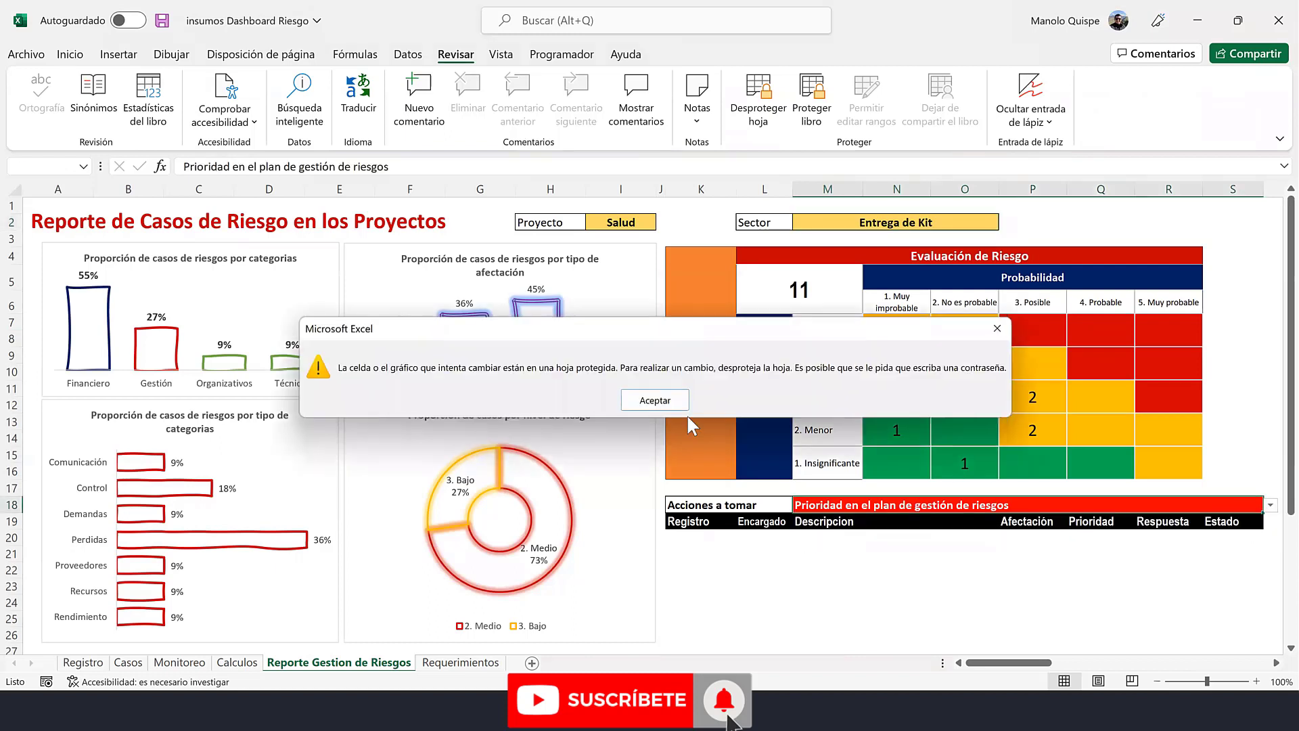
left_click(677, 399)
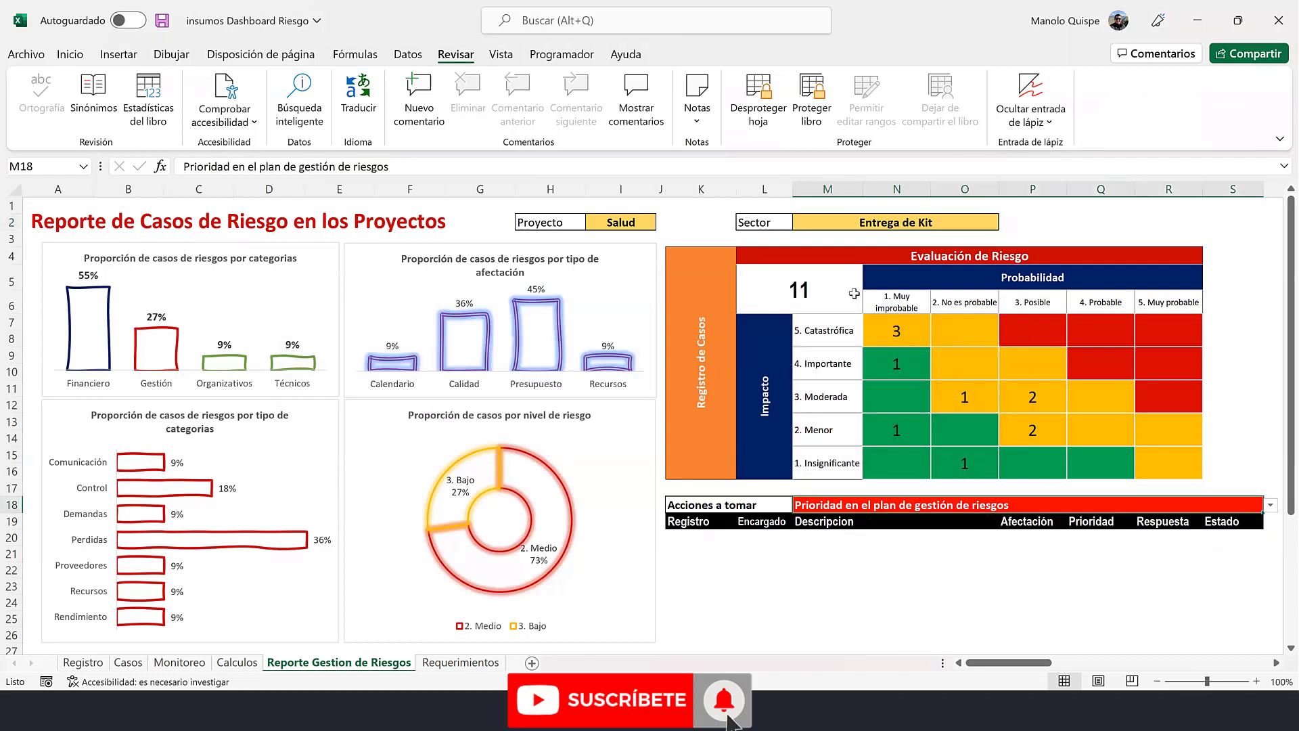
left_click(758, 98)
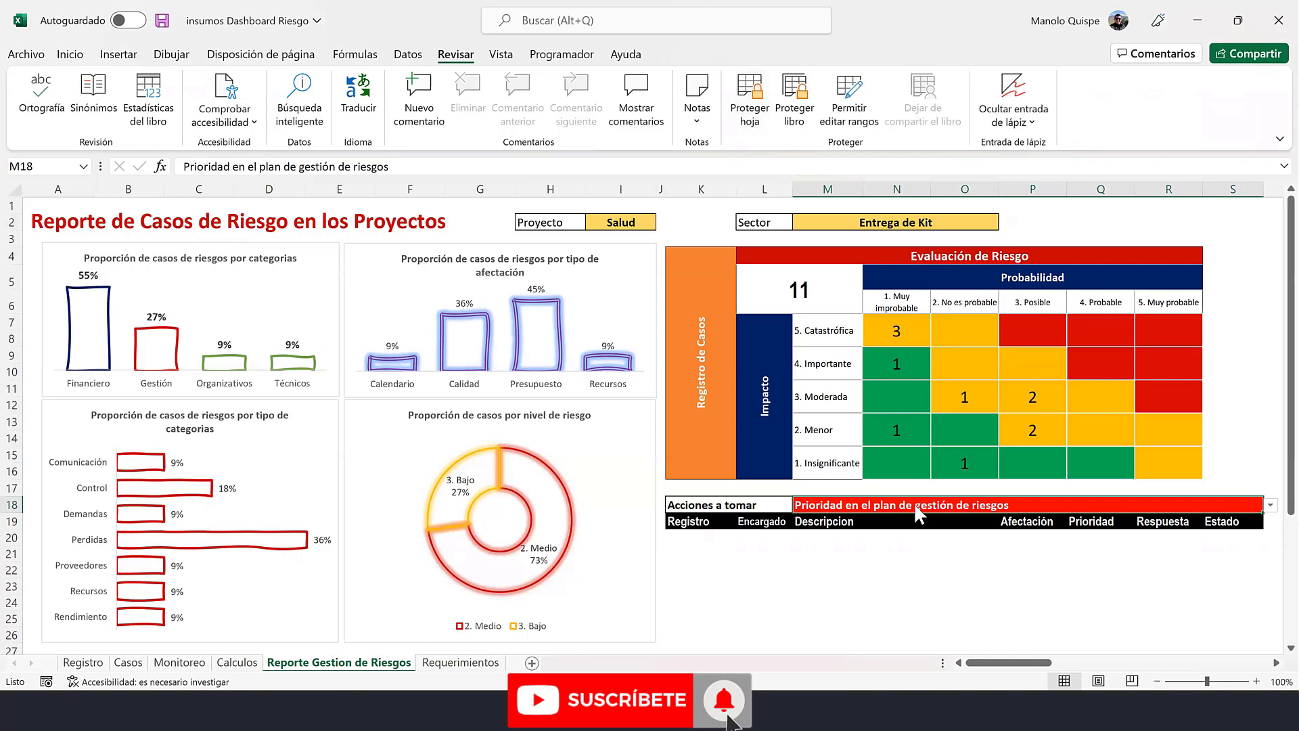
- Clear Bloqueada for cell M18 in Formato de celdas, then protect the report sheet again
right_click(915, 513)
left_click(986, 595)
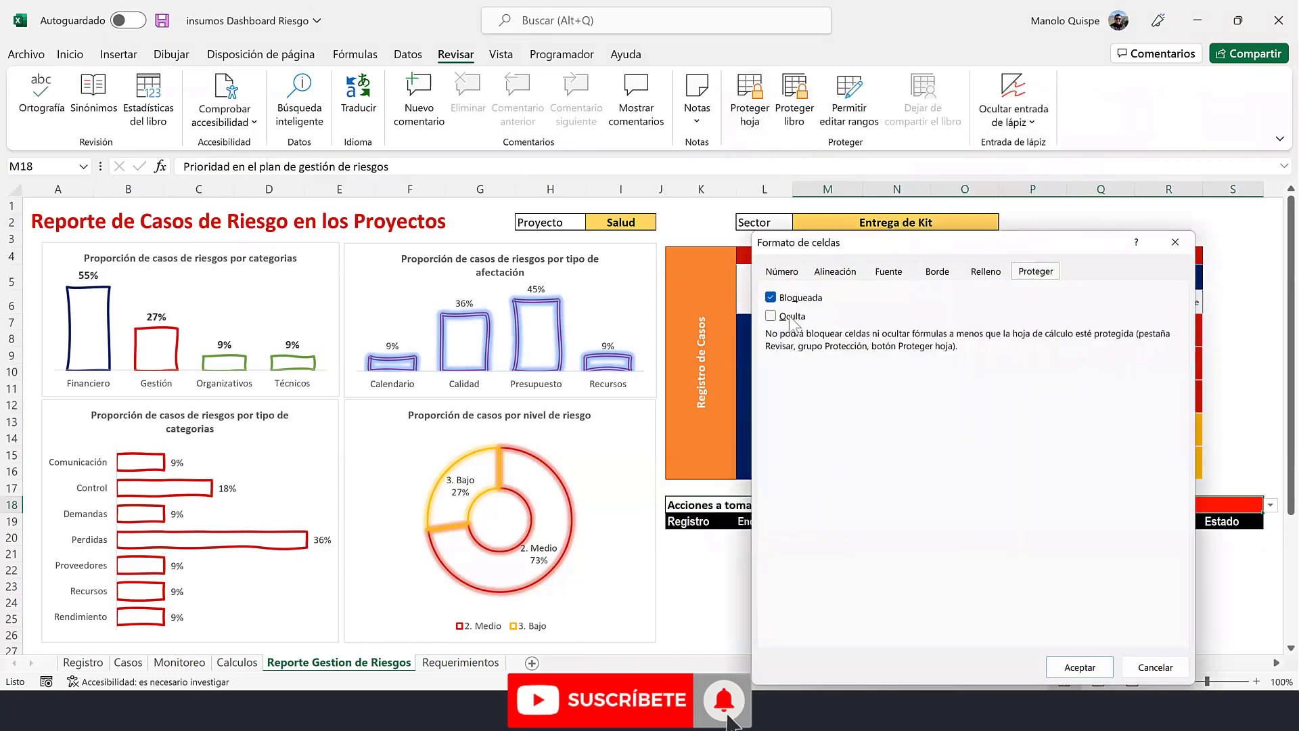
left_click(772, 298)
left_click(1068, 668)
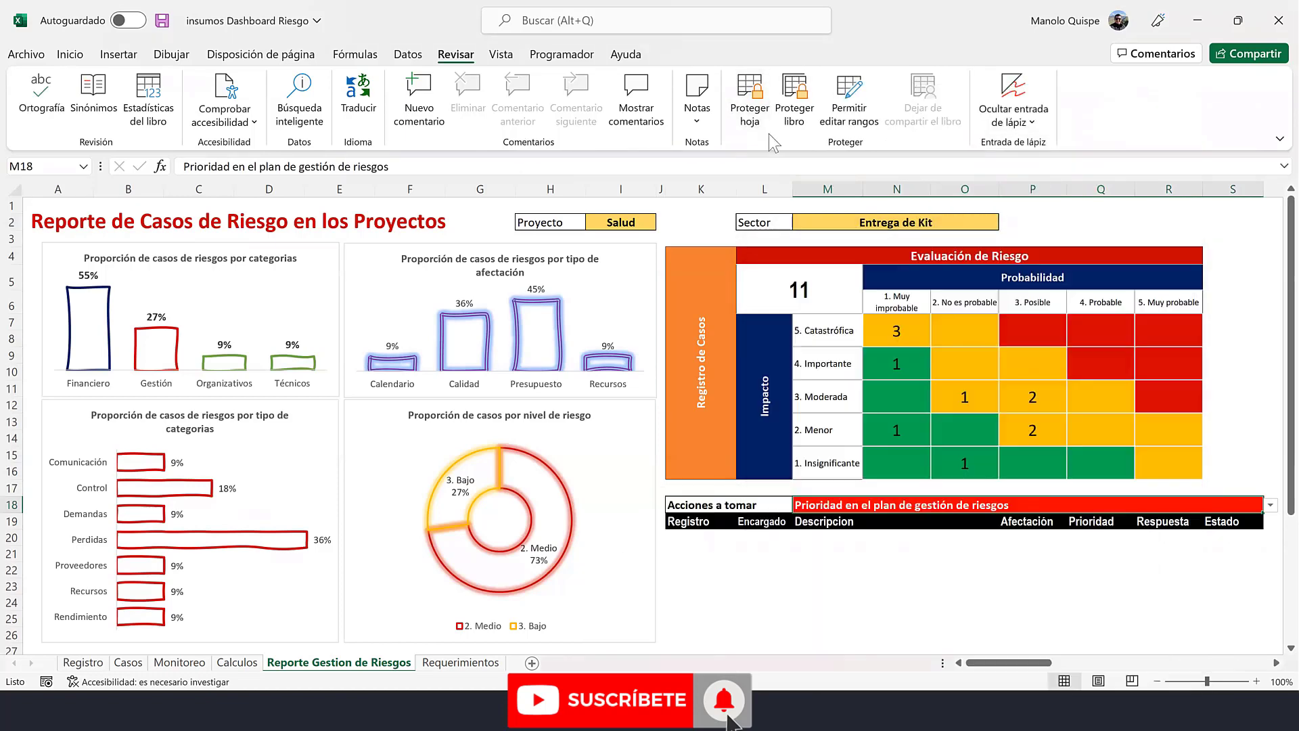
left_click(750, 98)
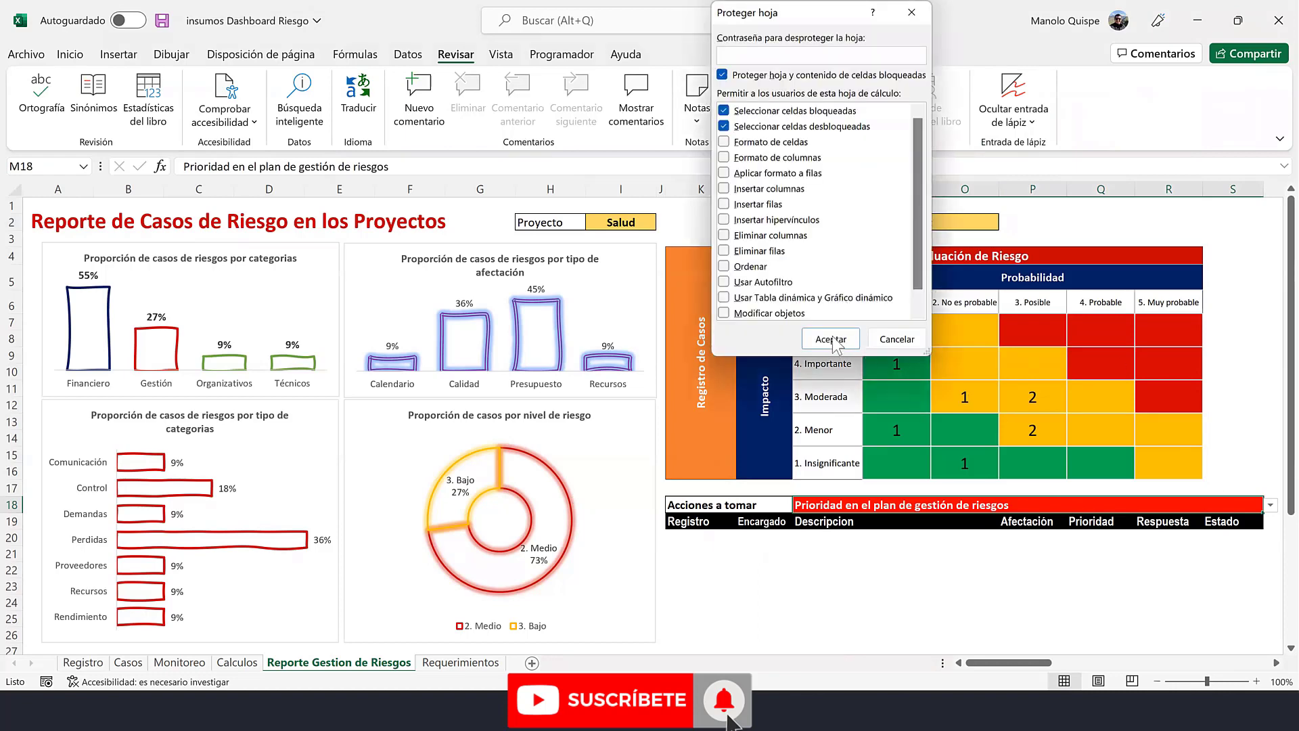
left_click(833, 340)
- Try the middle and low action-priority options in M18, then return to high priority
left_click(1271, 505)
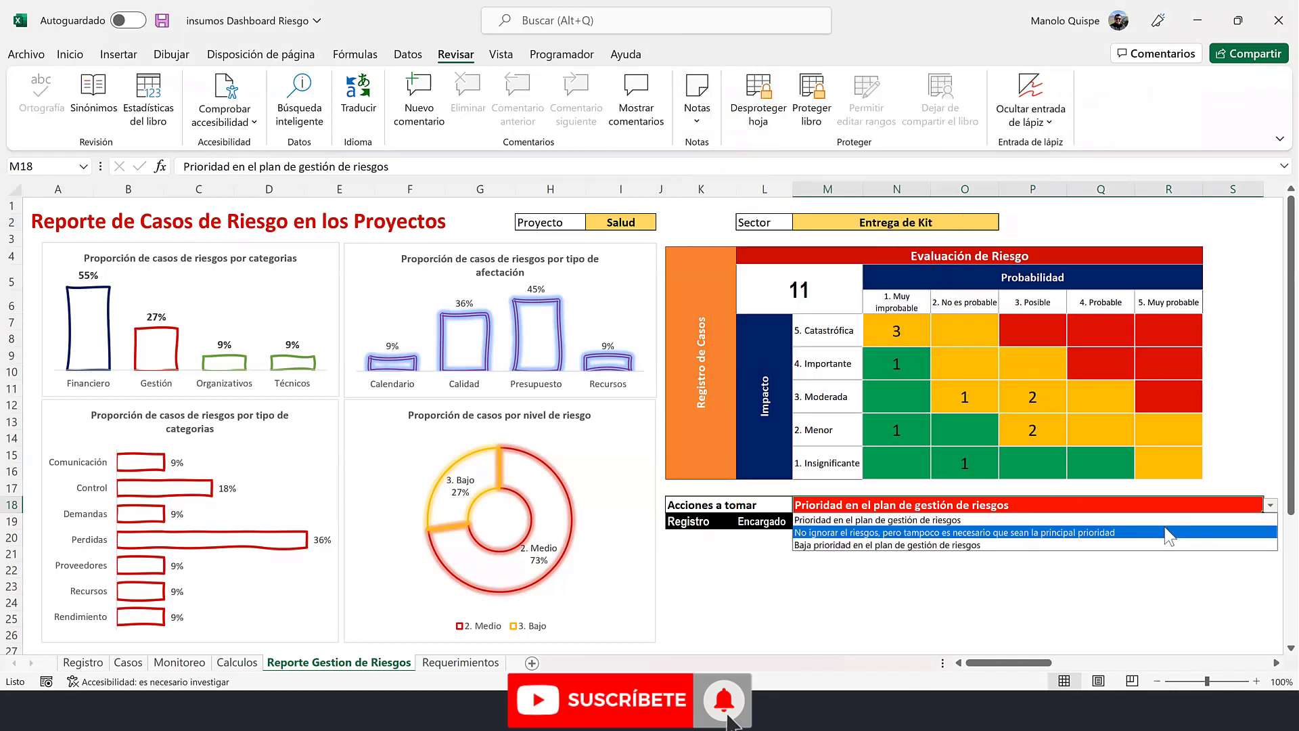
left_click(1170, 536)
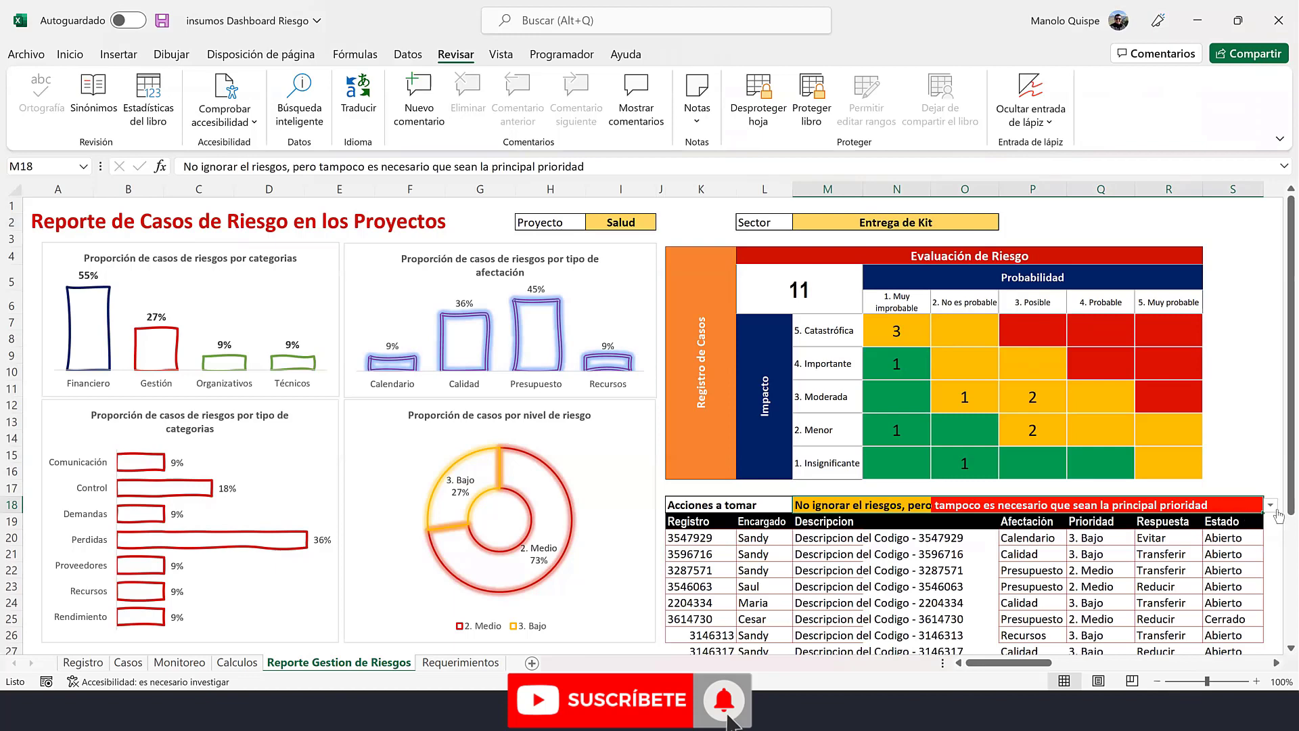
left_click(1271, 505)
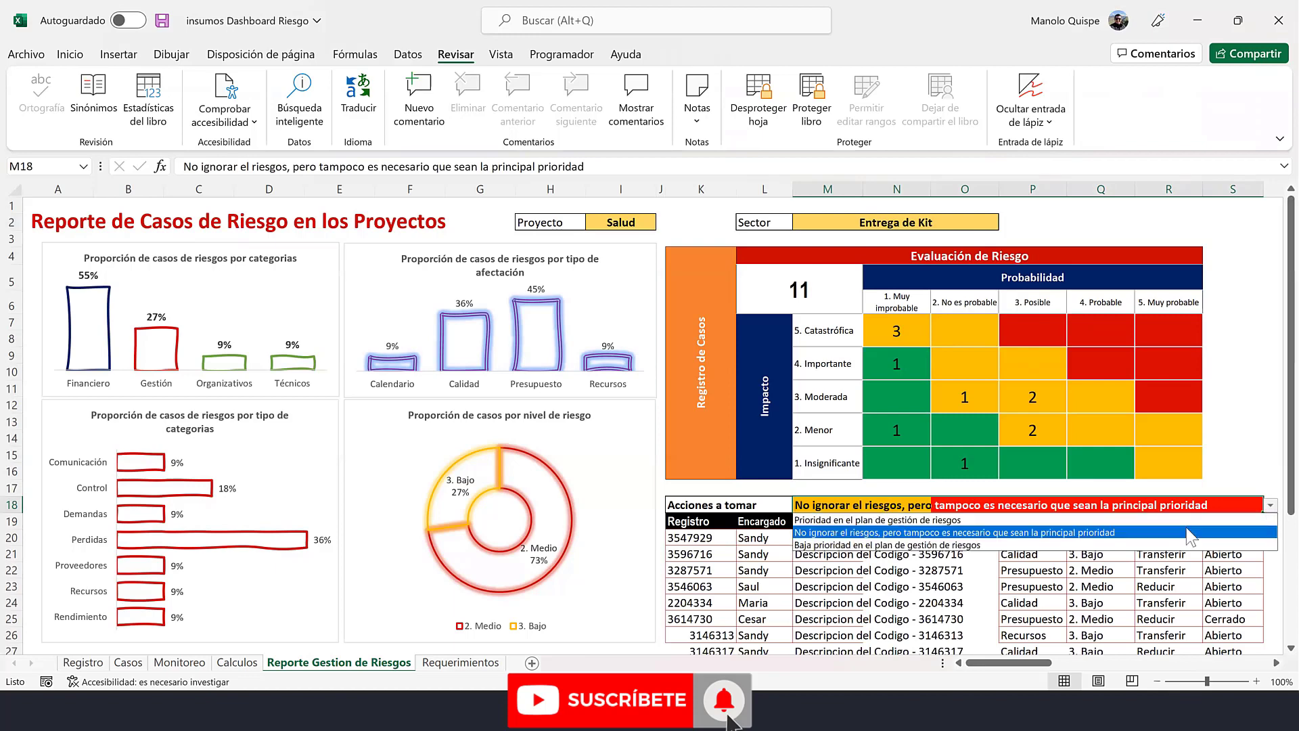
left_click(1188, 546)
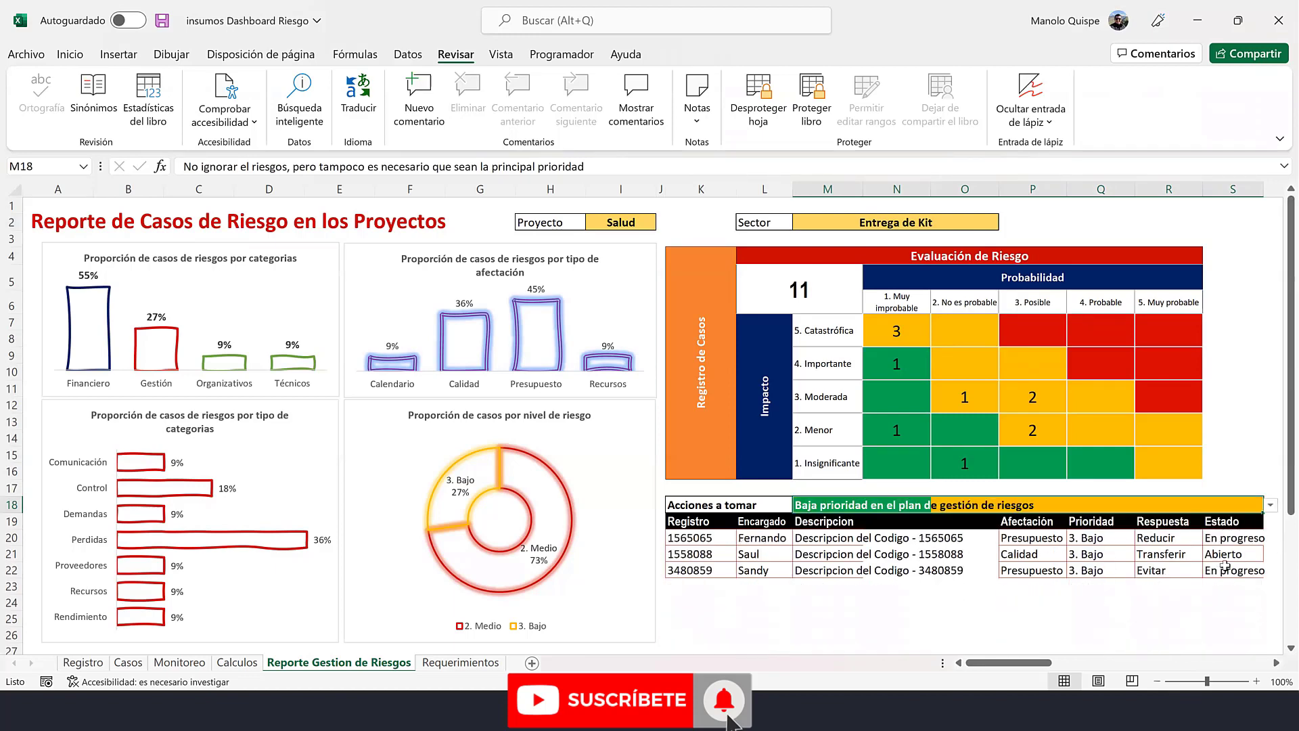
left_click(1271, 505)
left_click(1133, 532)
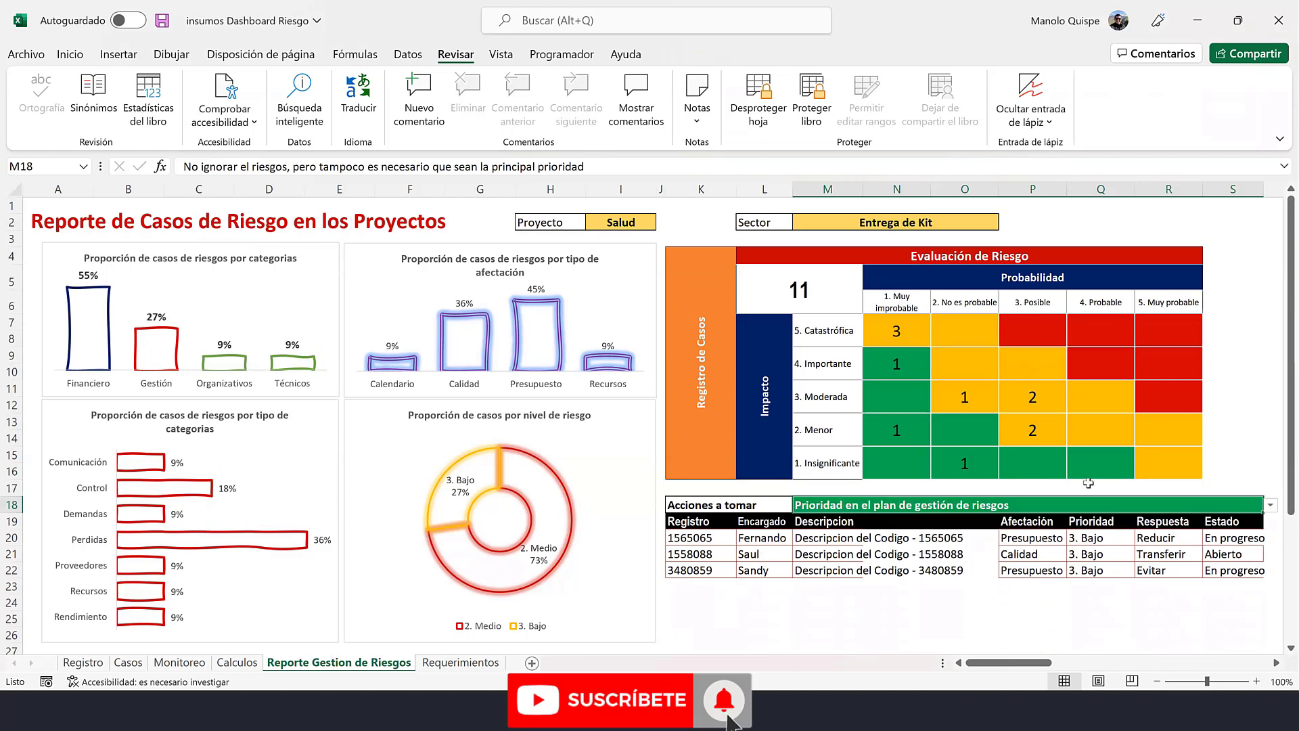
- Filter the dashboard's Sector to Capacitación, then to Seguimiento
left_click(986, 231)
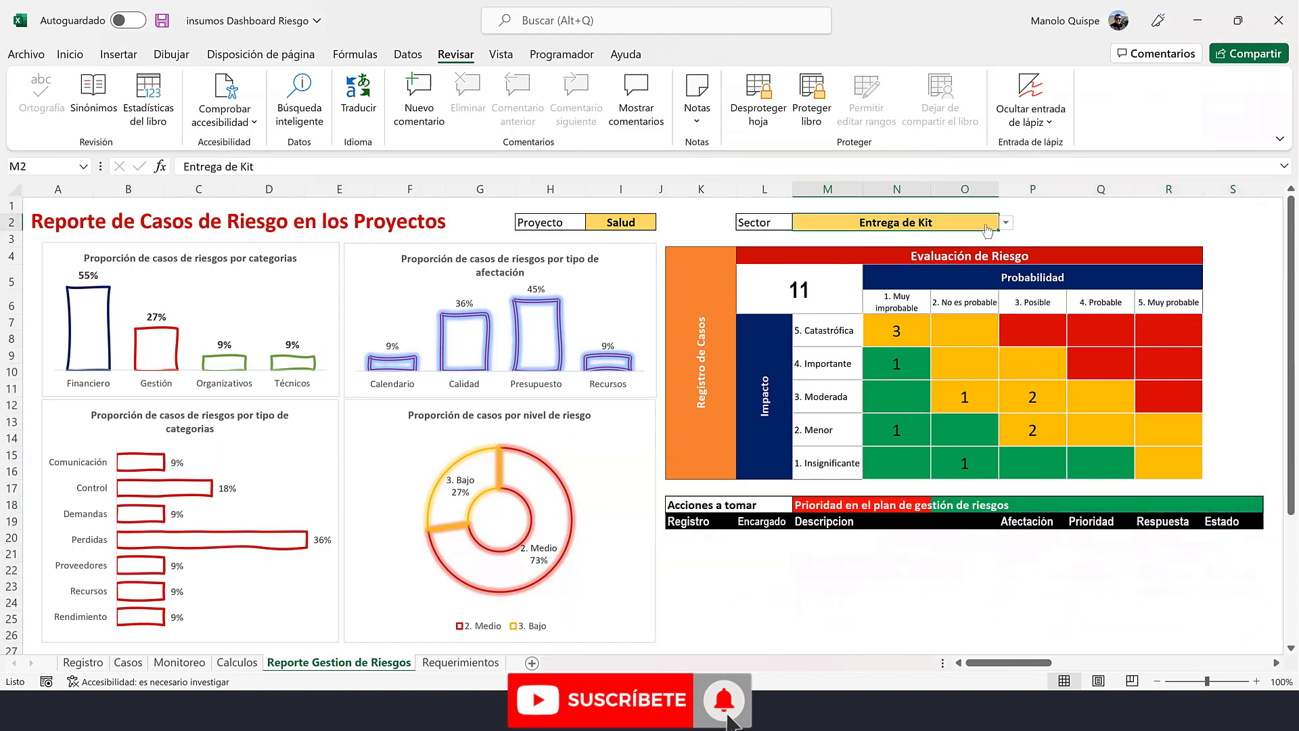
left_click(1004, 228)
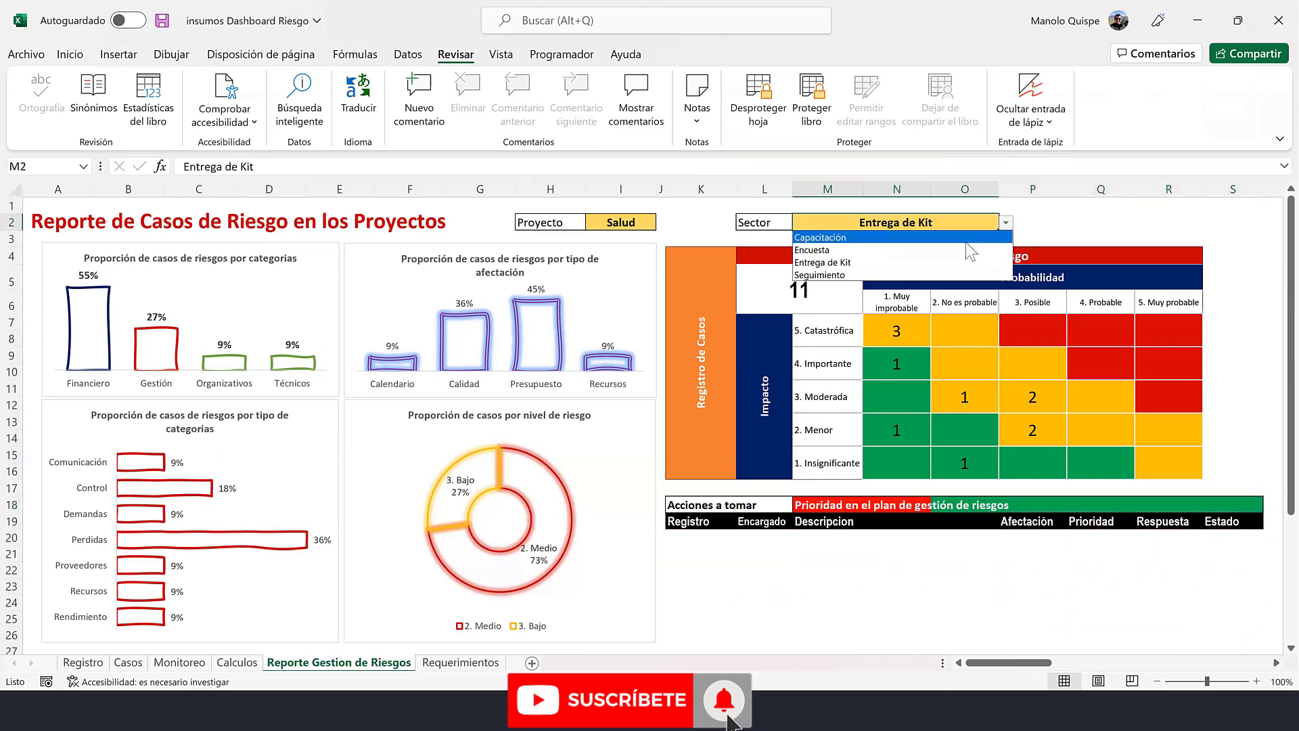
left_click(965, 242)
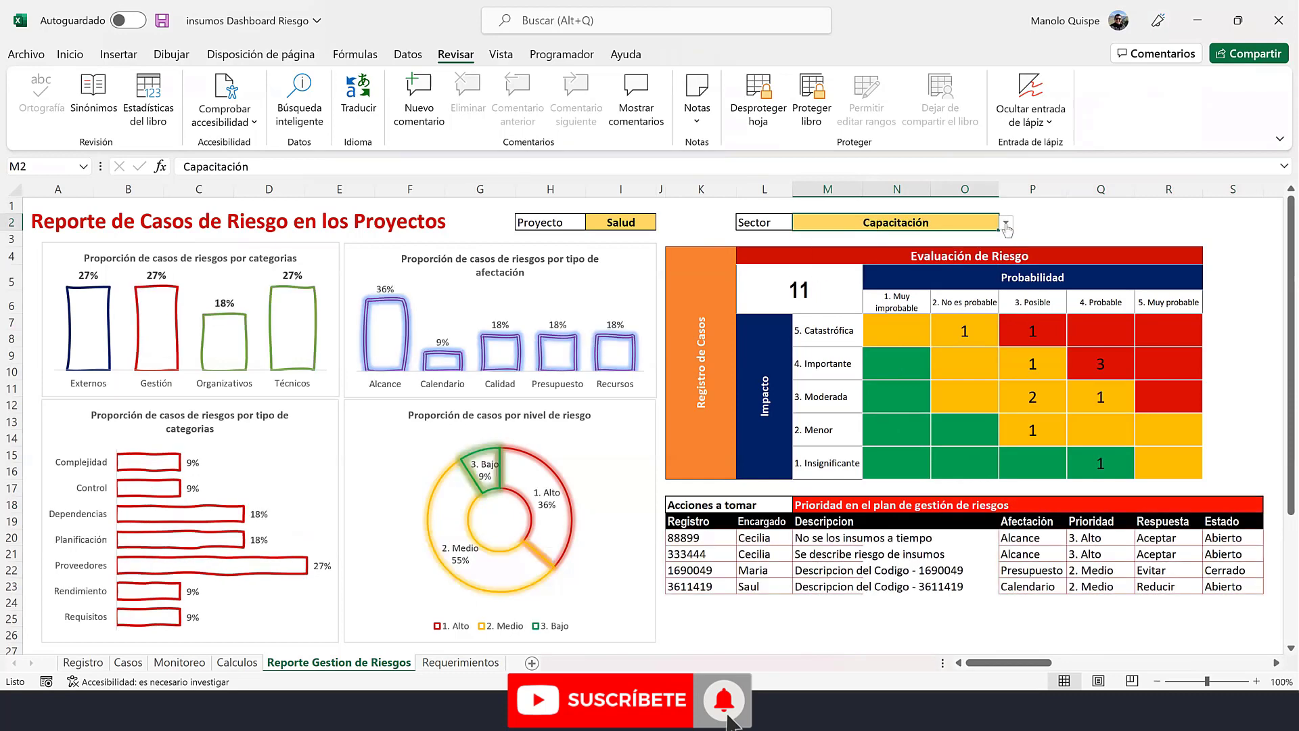
left_click(1005, 225)
left_click(954, 275)
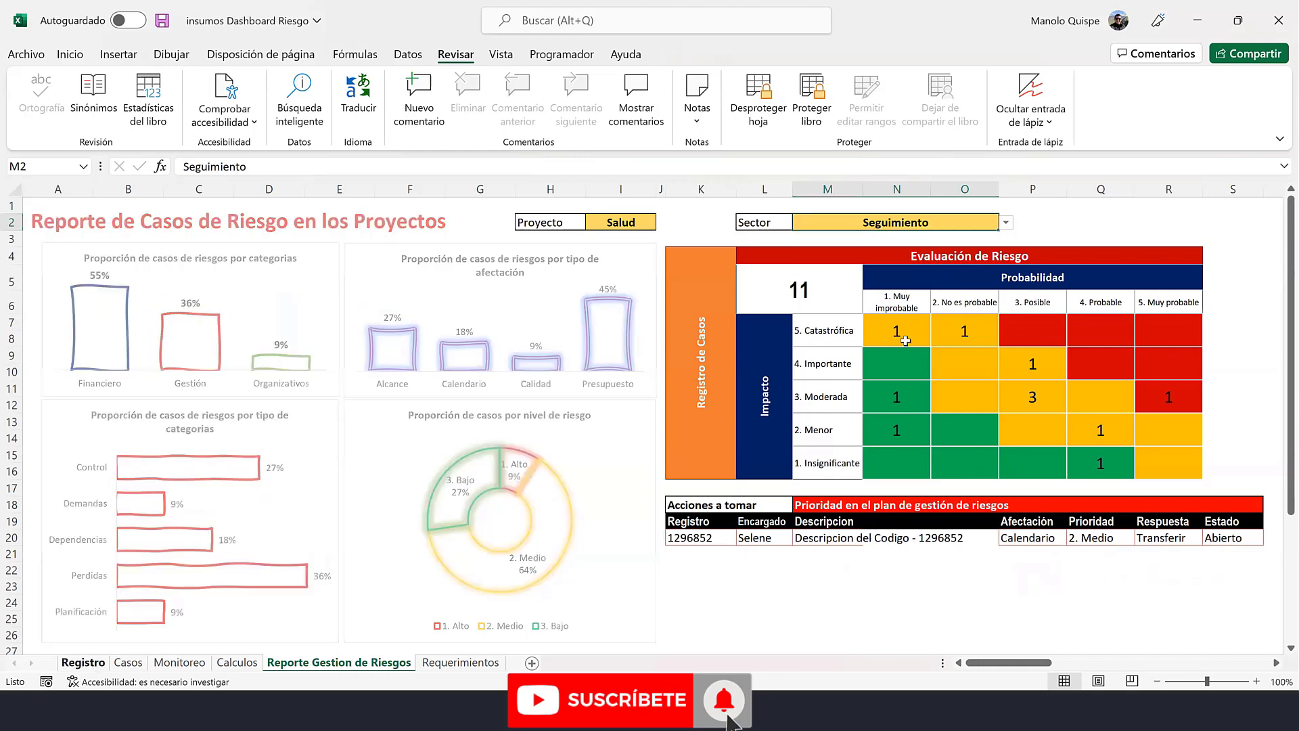
- On the Registro sheet, clear both case forms with Limpiar
left_click(87, 663)
left_click(951, 274)
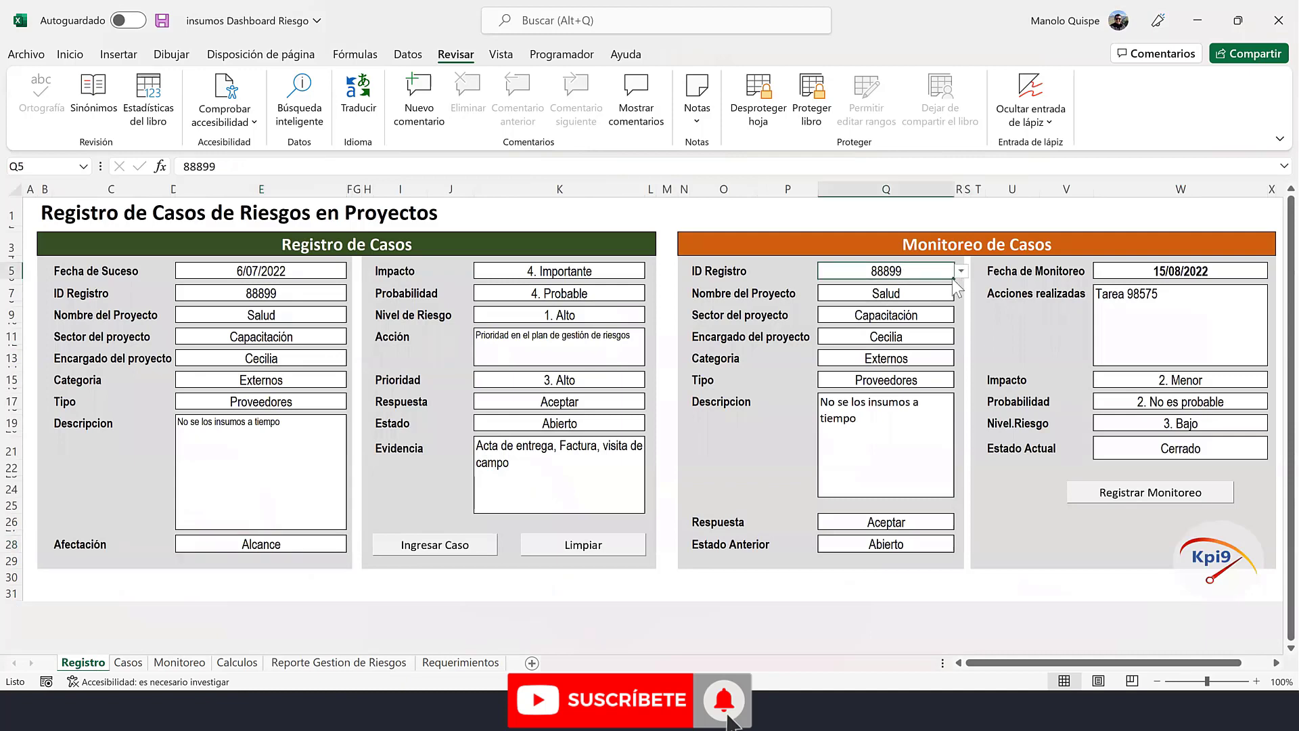
left_click(961, 270)
left_click(913, 326)
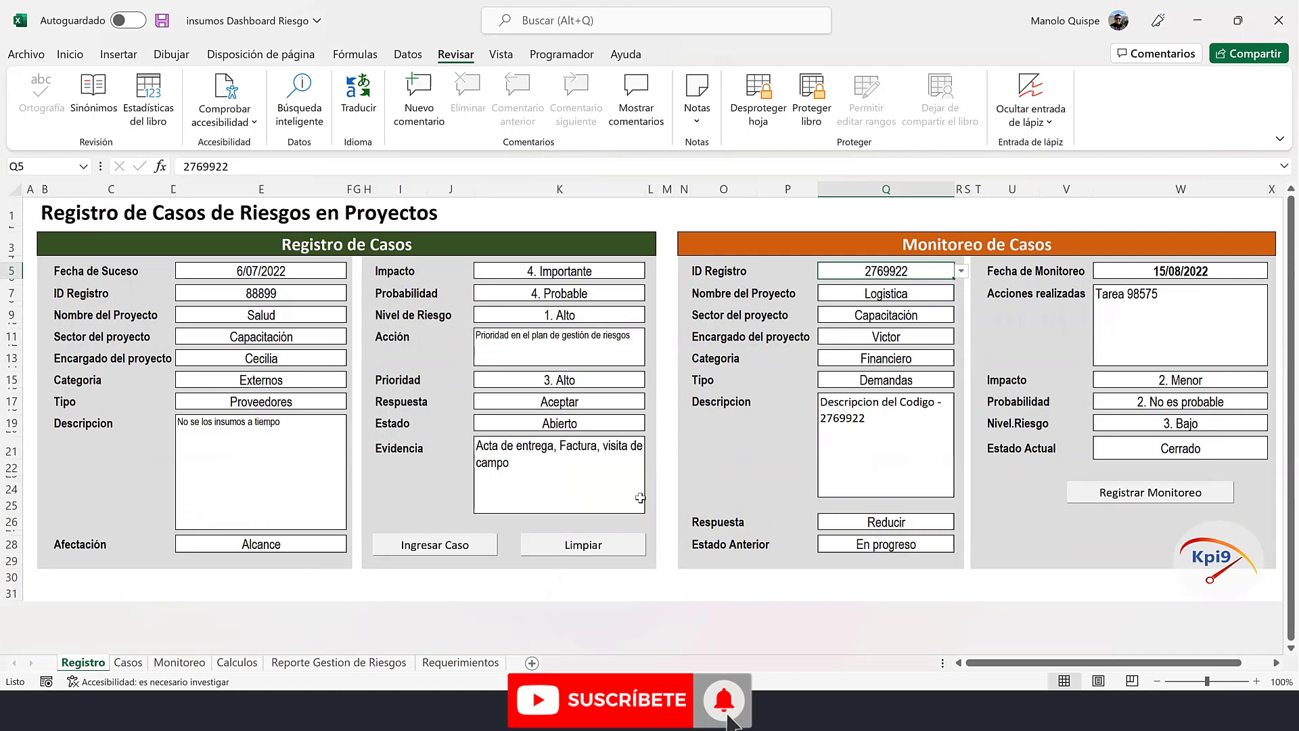
left_click(592, 546)
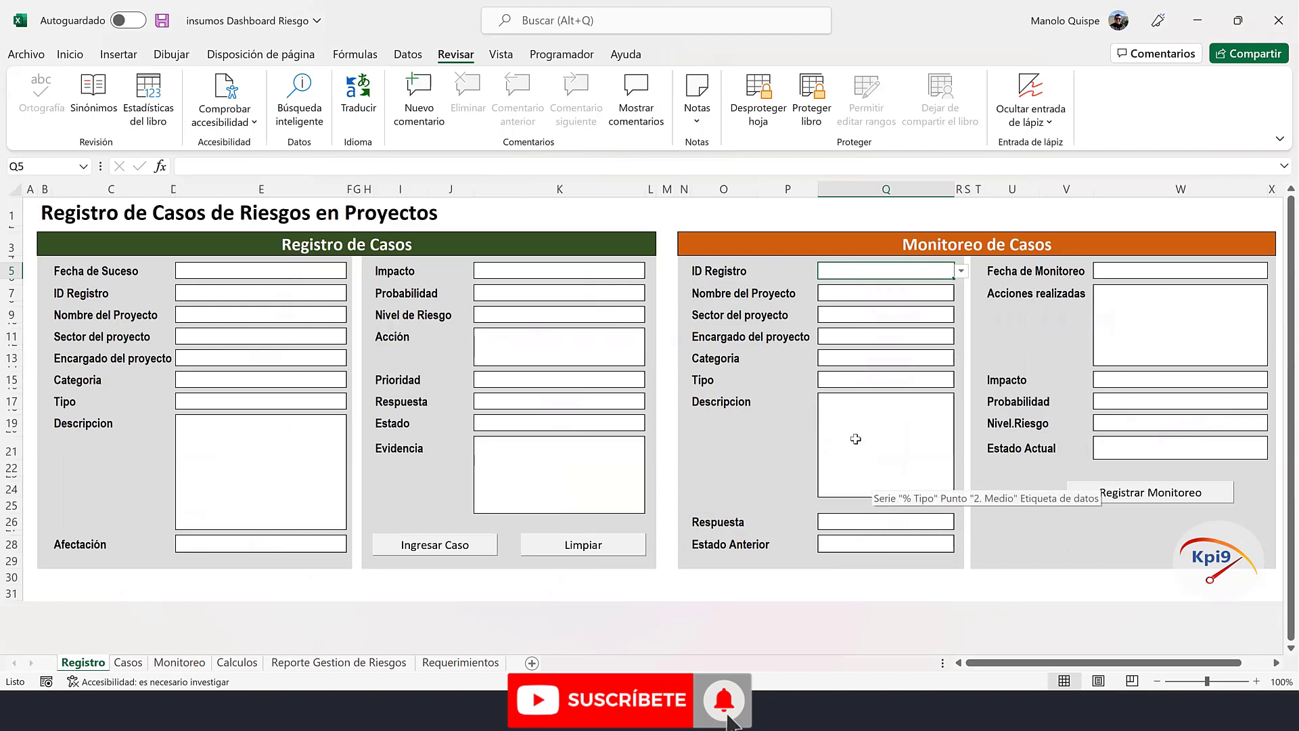
- Load record 1690072 into the monitoring form and review its entry fields
left_click(960, 271)
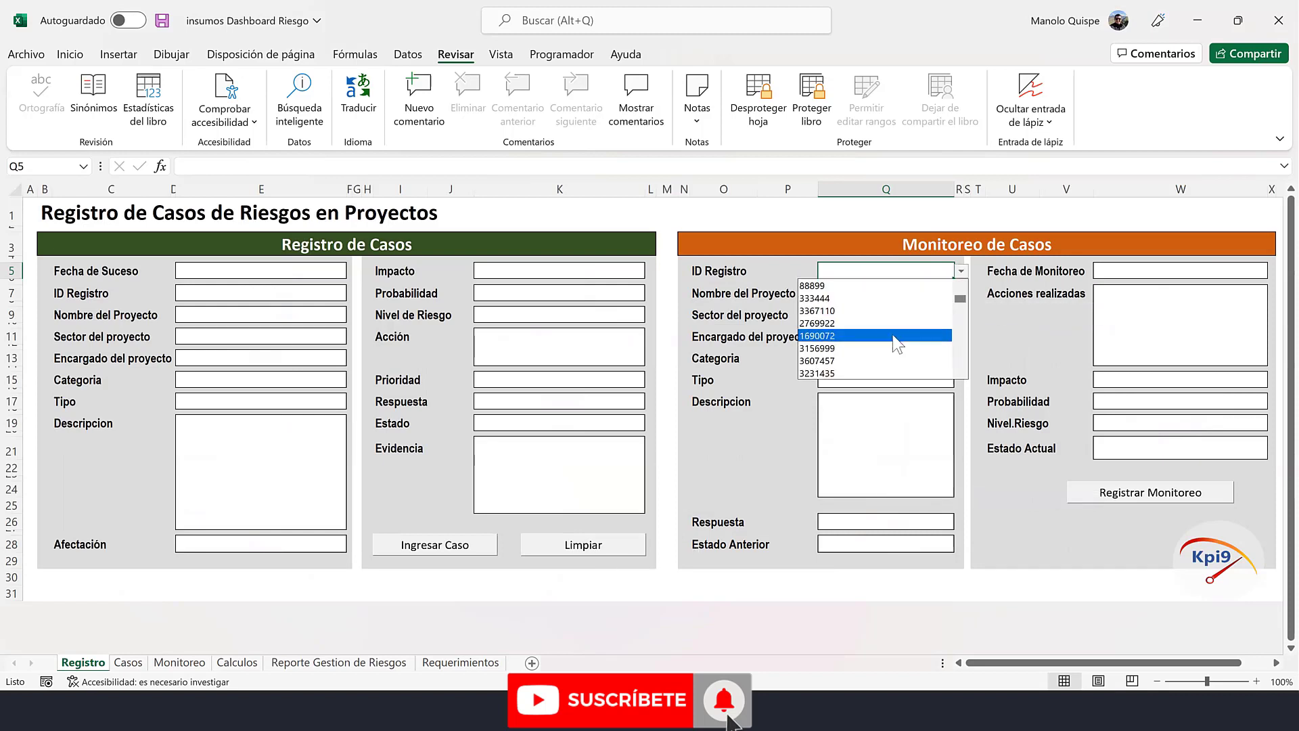
left_click(896, 335)
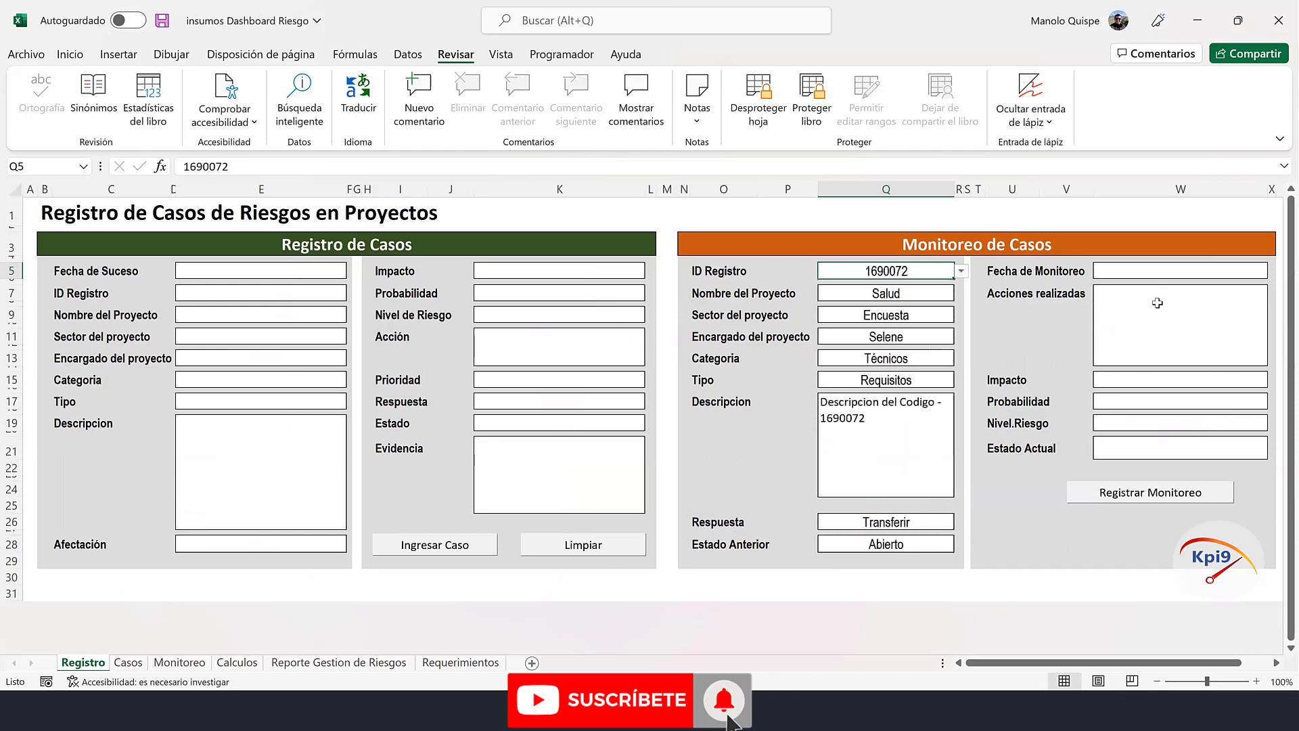
left_click(1153, 271)
left_click(1164, 318)
left_click(1176, 448)
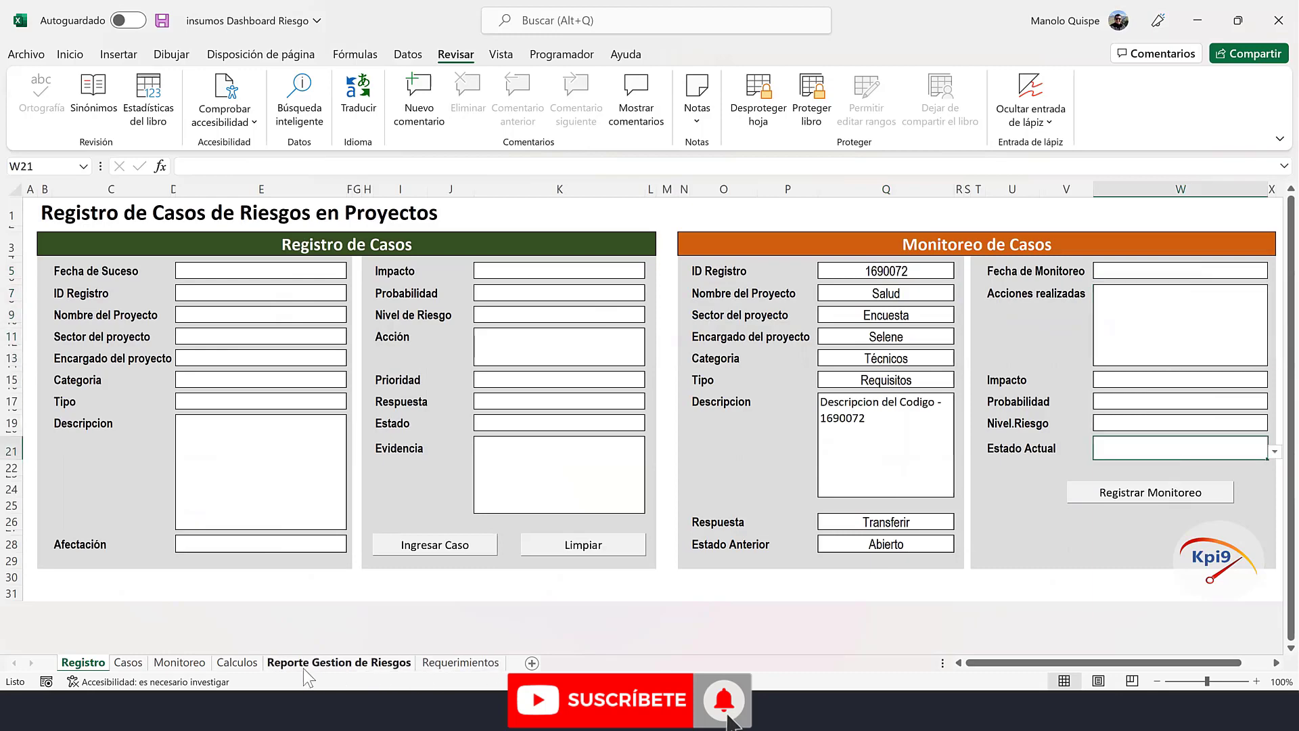
- Check the Monitoreo and Requerimientos sheets, then return to Reporte Gestion de Riesgos
left_click(179, 663)
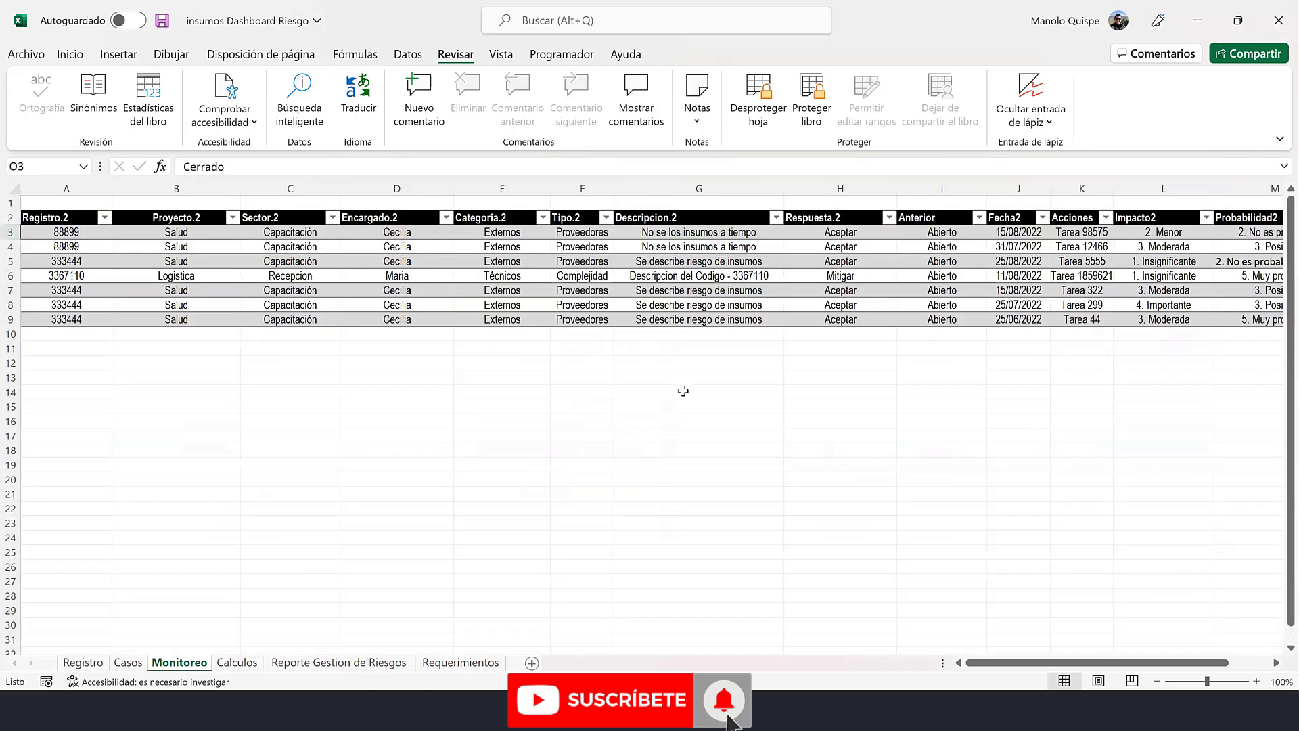
left_click(683, 391)
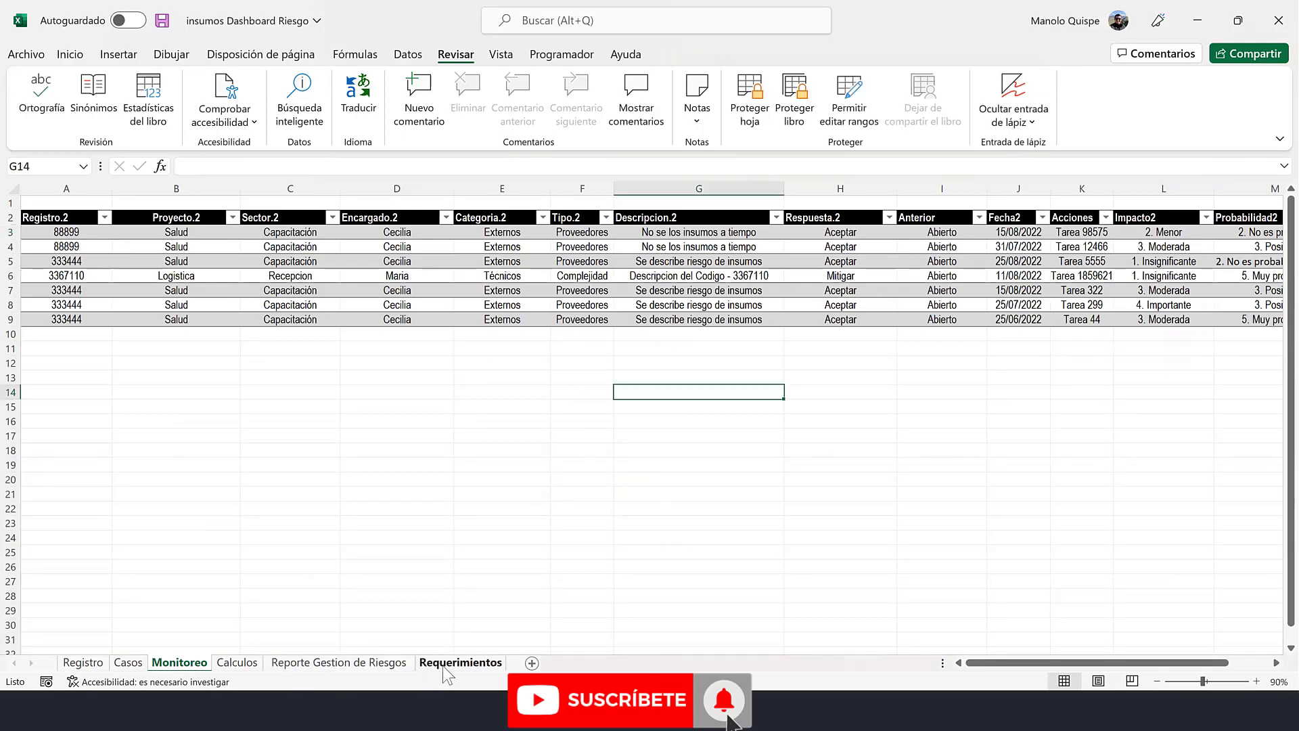
left_click(444, 665)
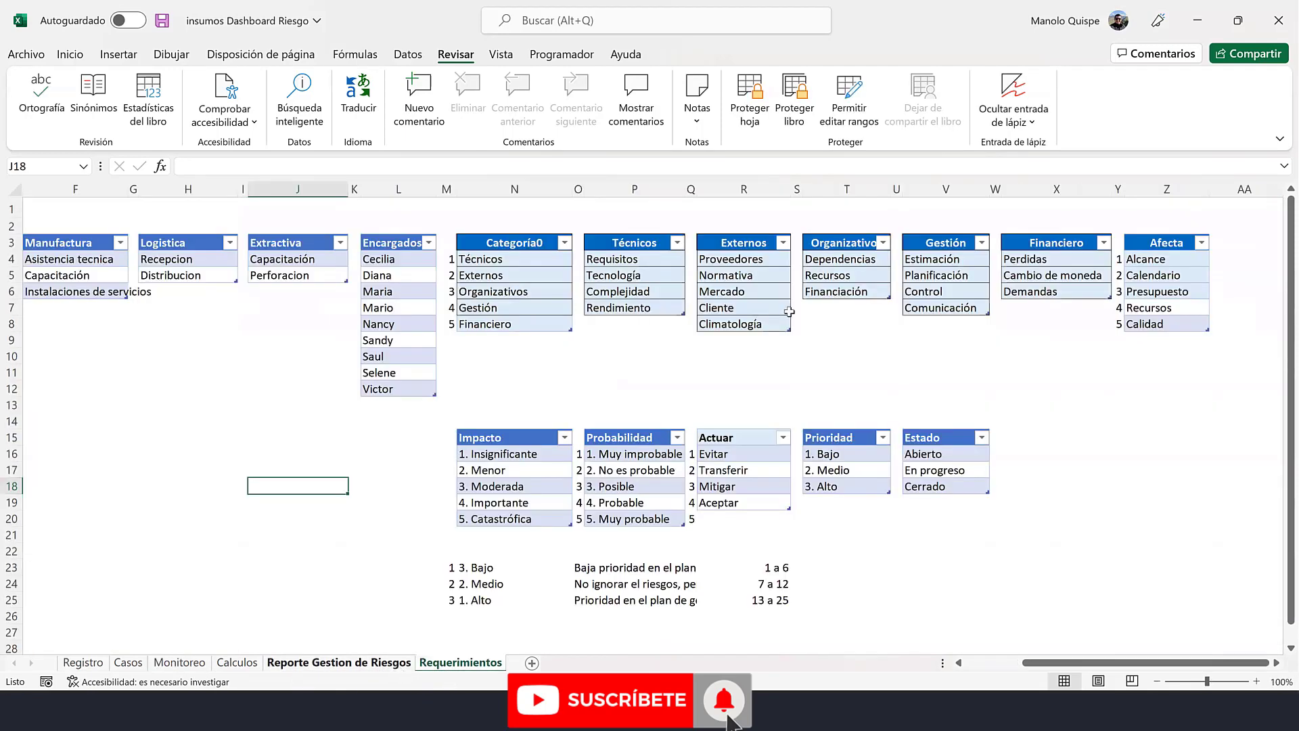
key("ctrl+Page_Up")
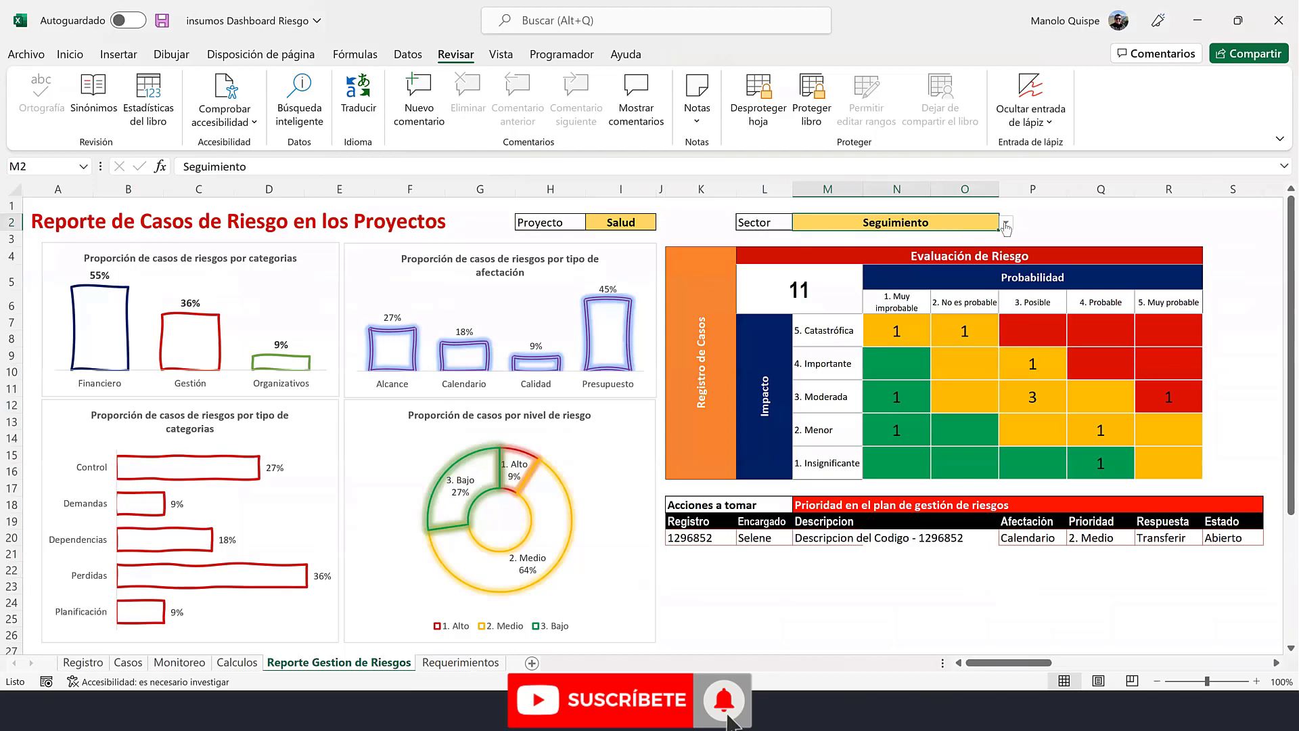
- Choose Capacitación in the M2 Sector dropdown so the actions table lists four records
left_click(1006, 223)
left_click(944, 242)
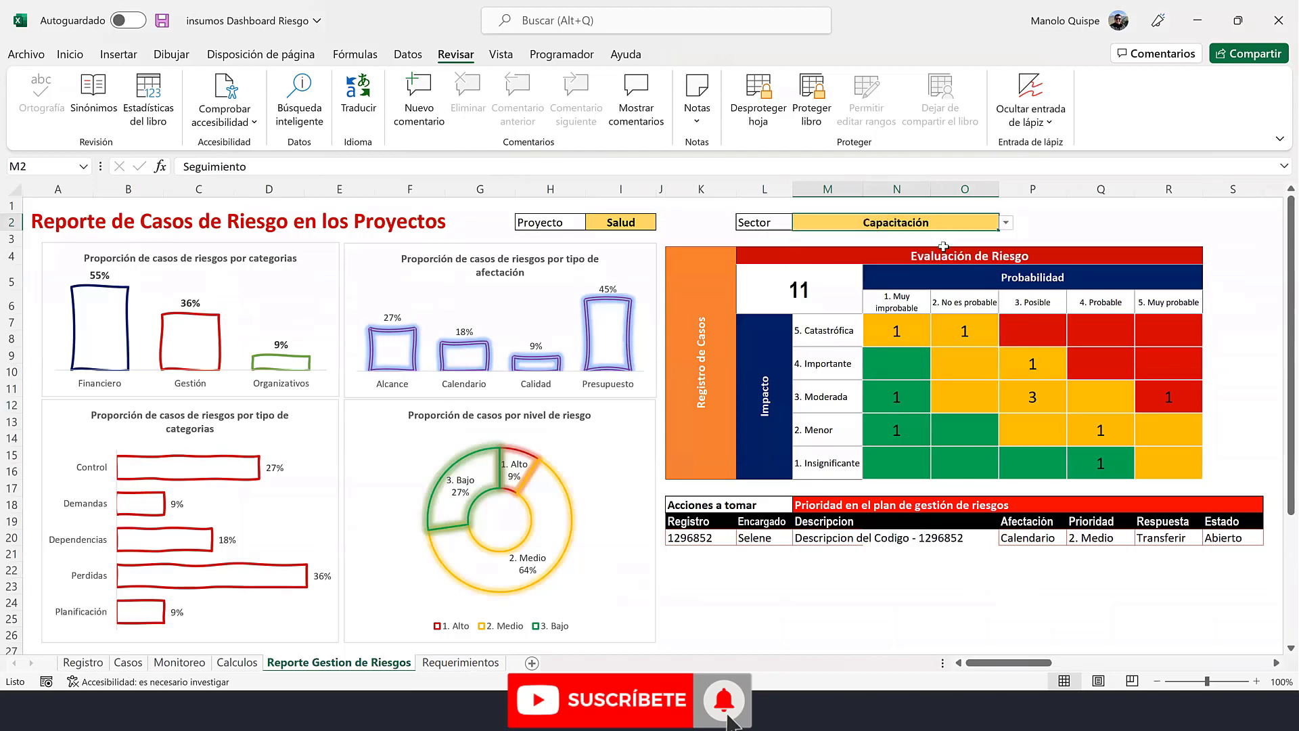
left_click(994, 607)
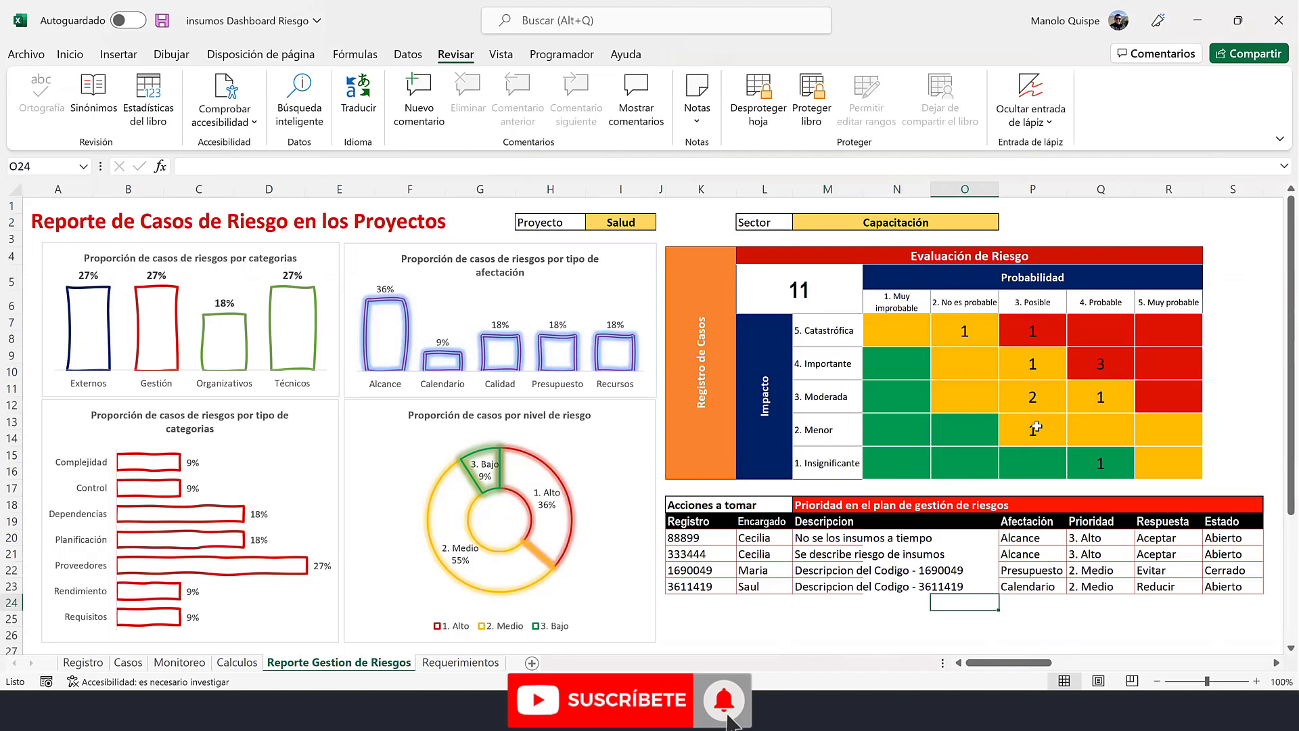
left_click(70, 54)
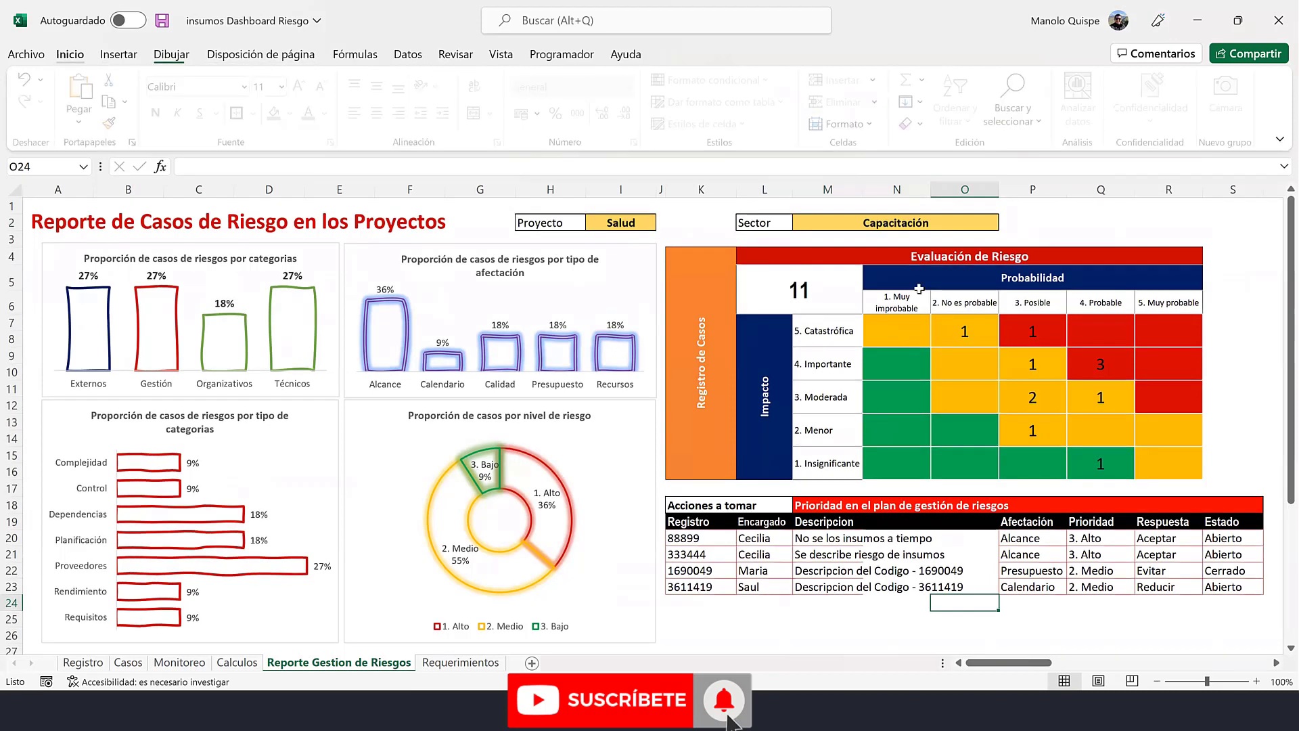